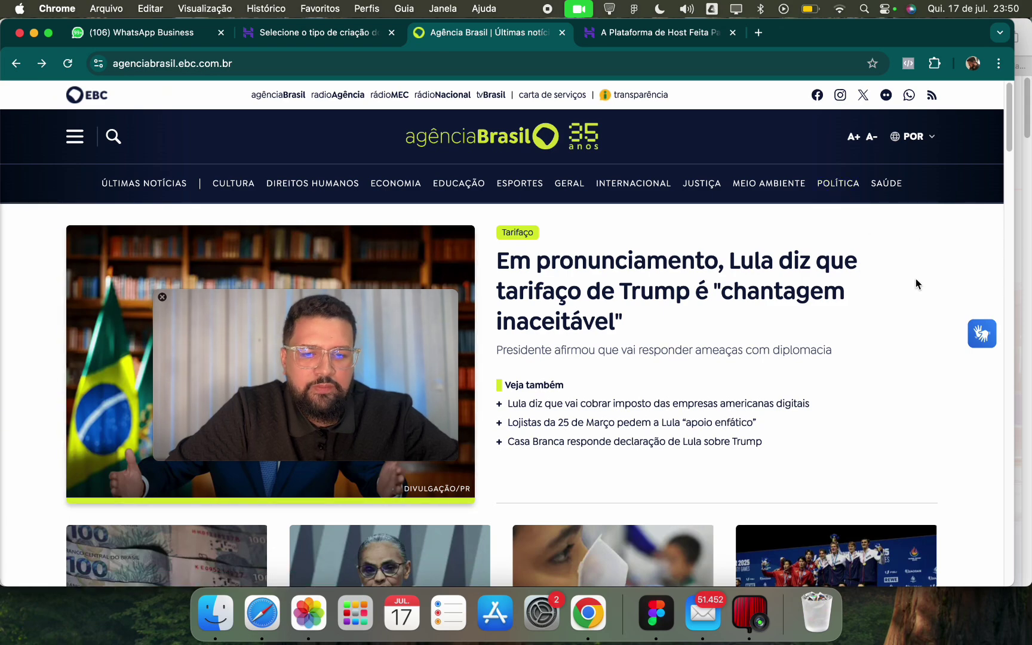
Examine the Agência Brasil home page layout from the headline story and news cards down to the footer.
{"action": "scroll", "coordinate": [851, 347], "scroll_direction": "down", "scroll_amount": 8}
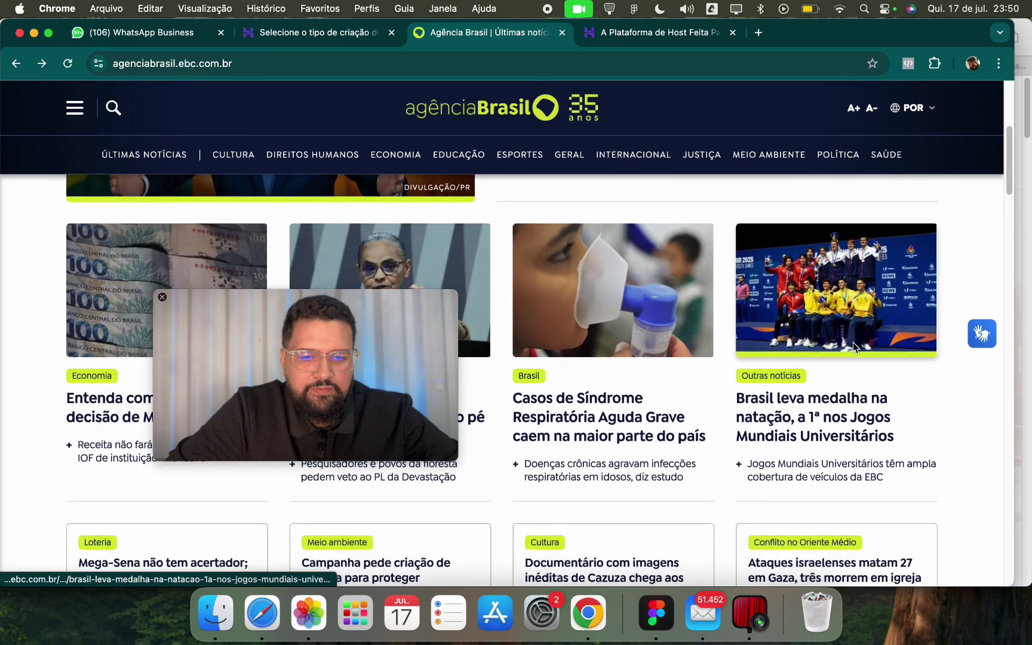
{"action": "scroll", "coordinate": [598, 323], "scroll_direction": "down", "scroll_amount": 3}
{"action": "scroll", "coordinate": [657, 244], "scroll_direction": "up", "scroll_amount": 7}
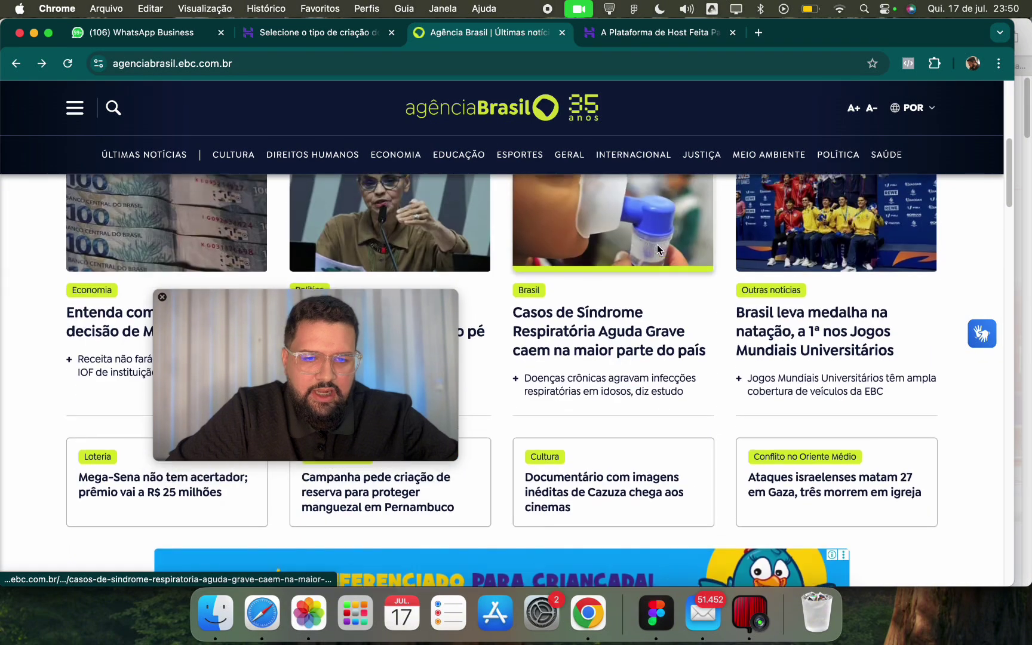
{"action": "scroll", "coordinate": [663, 246], "scroll_direction": "up", "scroll_amount": 3}
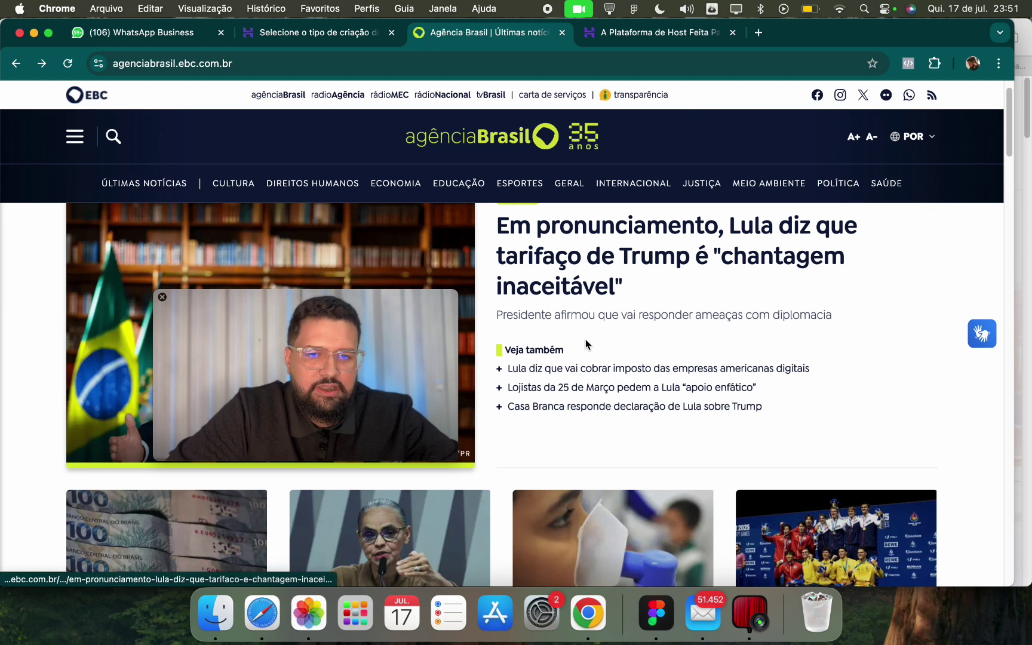
{"action": "scroll", "coordinate": [538, 335], "scroll_direction": "down", "scroll_amount": 5}
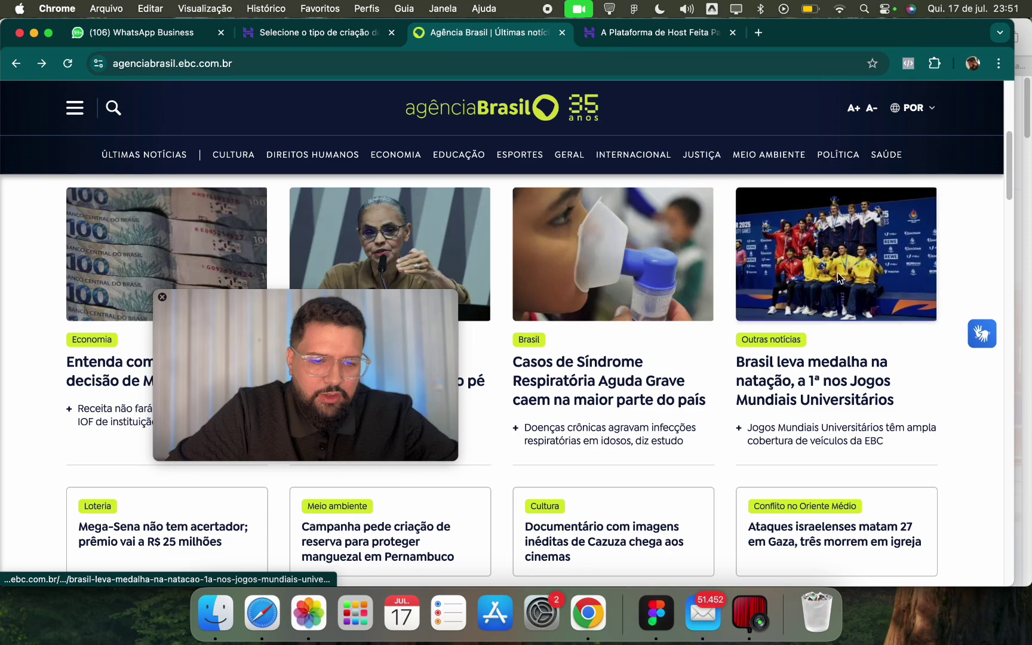
{"action": "scroll", "coordinate": [569, 358], "scroll_direction": "down", "scroll_amount": 1}
{"action": "scroll", "coordinate": [571, 423], "scroll_direction": "down", "scroll_amount": 5}
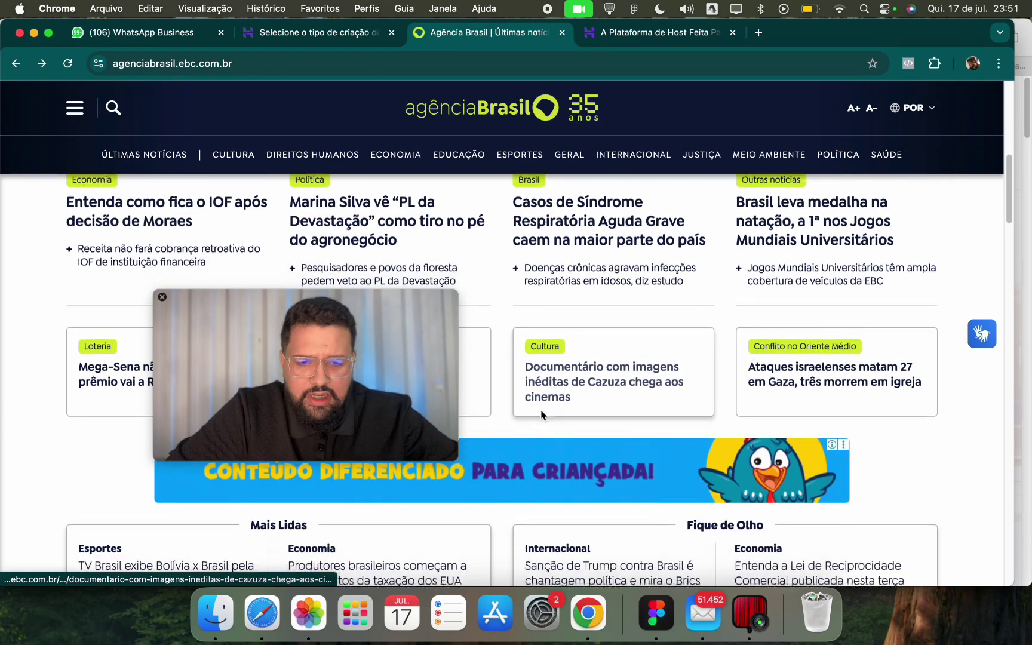
{"action": "scroll", "coordinate": [161, 258], "scroll_direction": "down", "scroll_amount": 4}
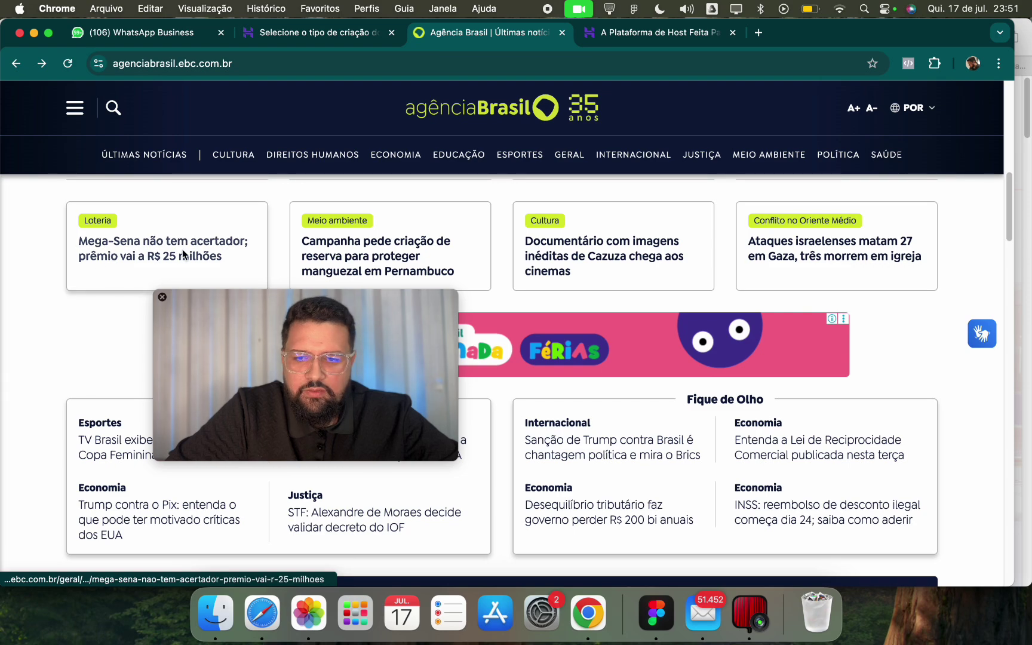
{"action": "scroll", "coordinate": [559, 287], "scroll_direction": "down", "scroll_amount": 20}
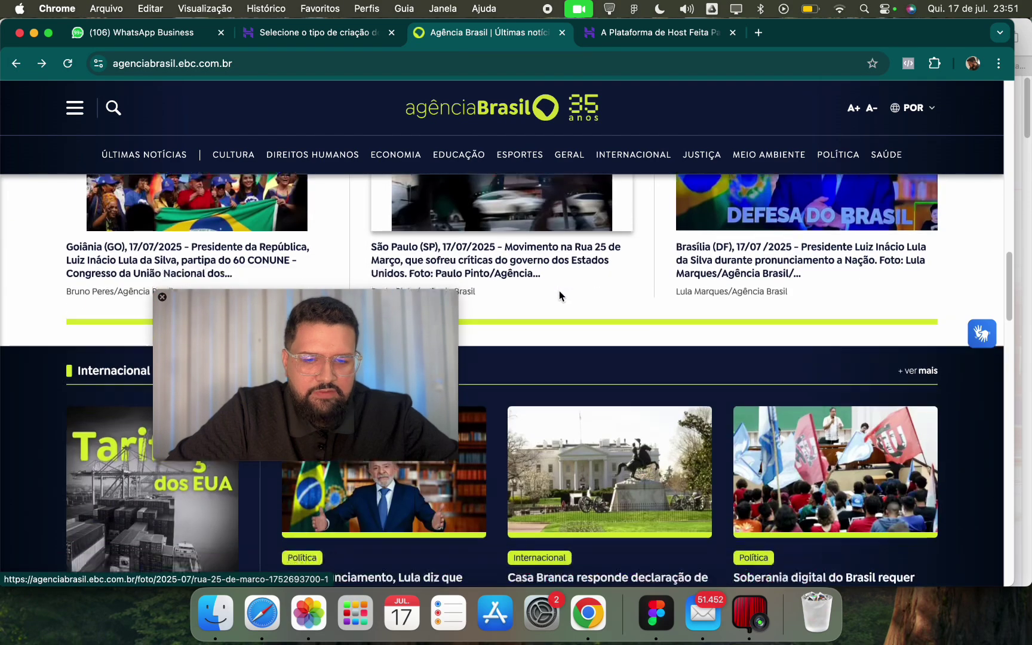
{"action": "scroll", "coordinate": [559, 295], "scroll_direction": "down", "scroll_amount": 20}
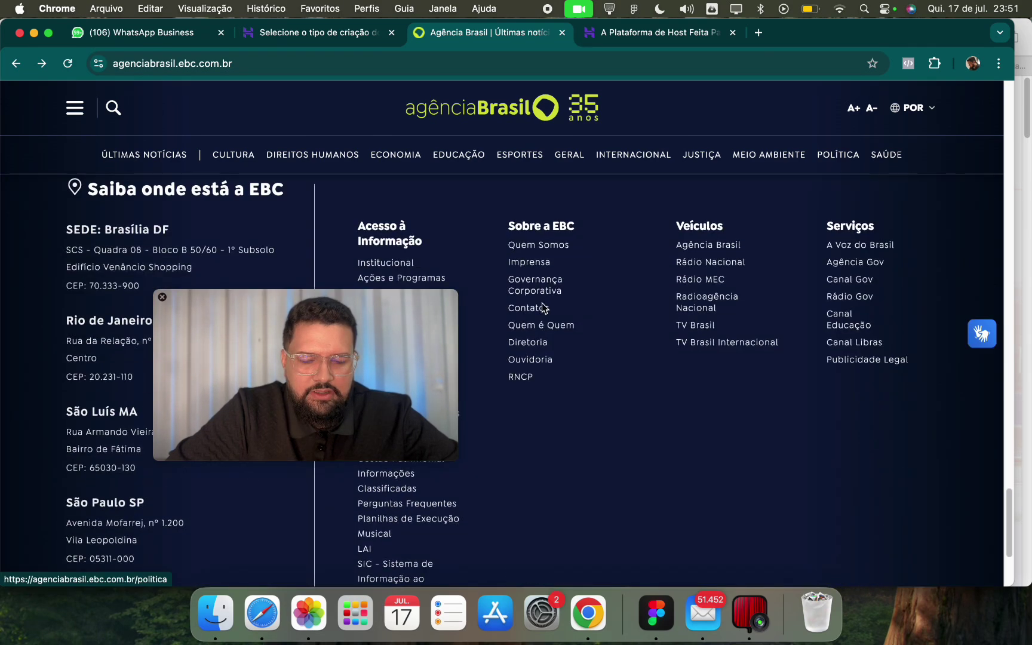
Review the home page's photo gallery, Internacional block, Últimas Notícias list with its side banners, and footer.
{"action": "scroll", "coordinate": [531, 301], "scroll_direction": "up", "scroll_amount": 15}
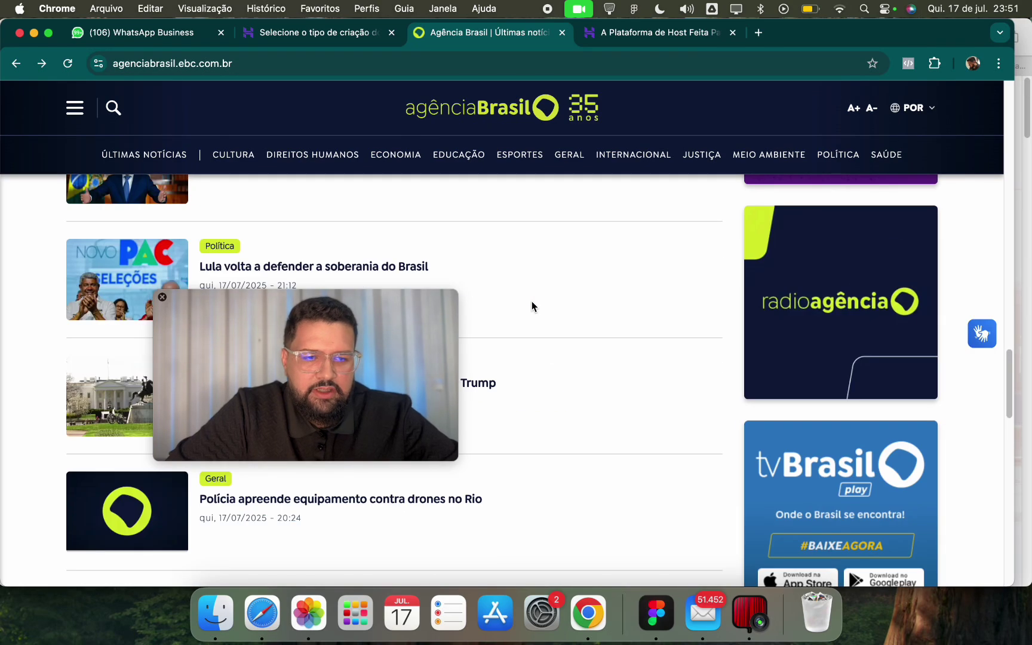
{"action": "scroll", "coordinate": [532, 301], "scroll_direction": "up", "scroll_amount": 8}
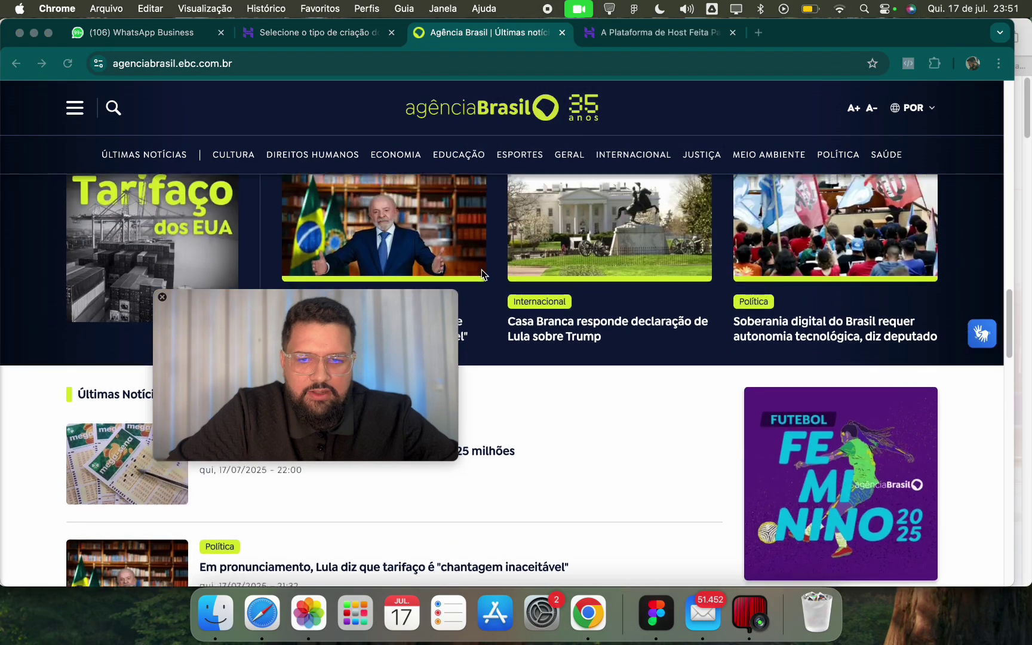
{"action": "scroll", "coordinate": [482, 270], "scroll_direction": "up", "scroll_amount": 5}
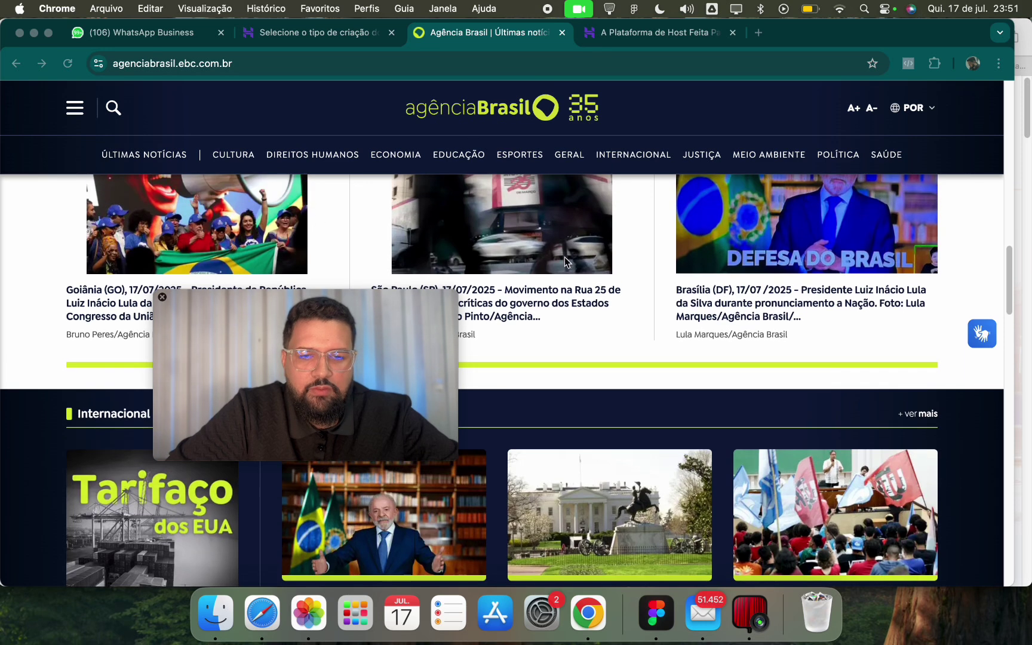
{"action": "scroll", "coordinate": [564, 257], "scroll_direction": "up", "scroll_amount": 3}
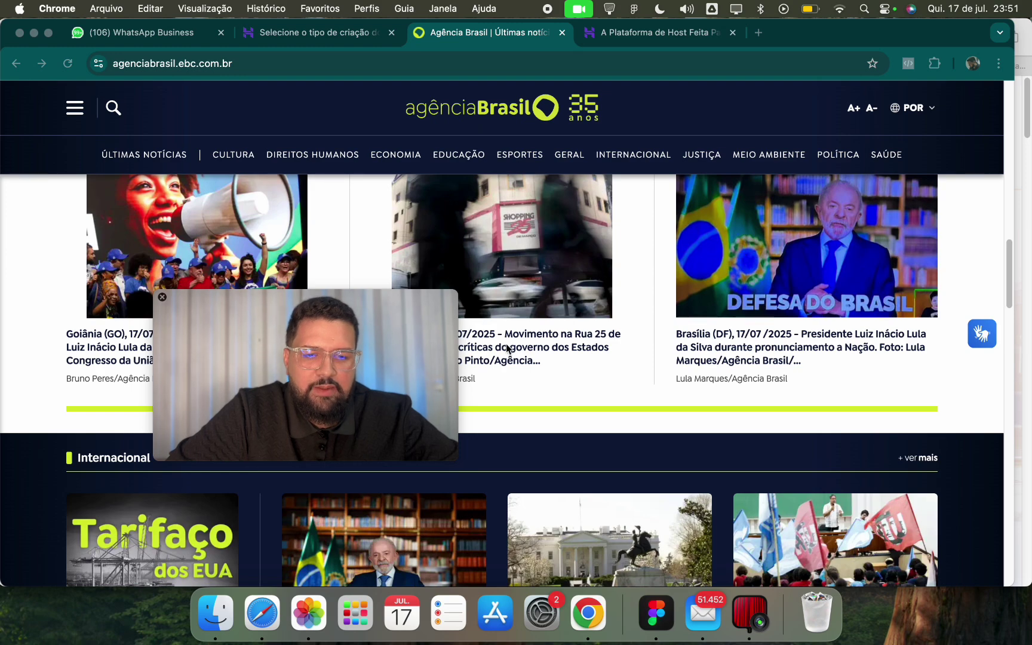
{"action": "scroll", "coordinate": [815, 369], "scroll_direction": "down", "scroll_amount": 5}
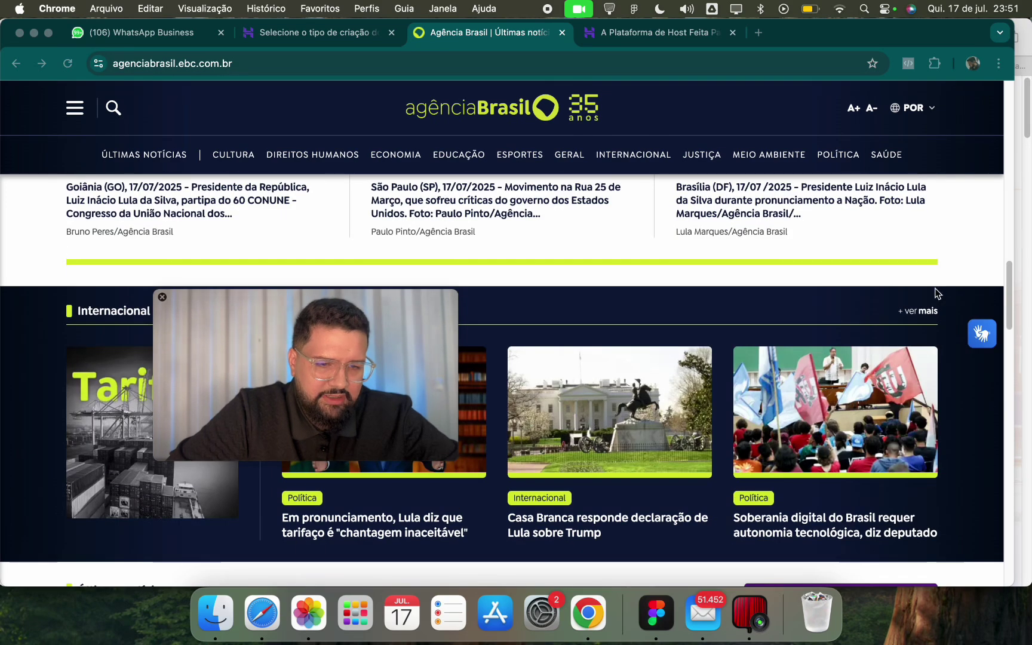
{"action": "scroll", "coordinate": [659, 366], "scroll_direction": "down", "scroll_amount": 6}
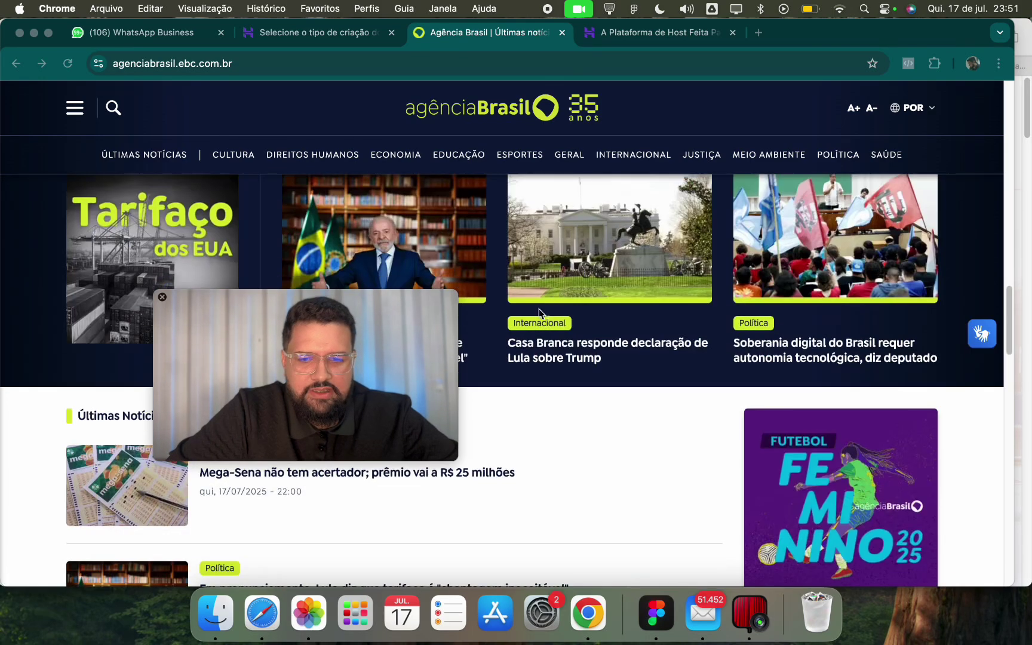
{"action": "scroll", "coordinate": [539, 292], "scroll_direction": "down", "scroll_amount": 1}
{"action": "scroll", "coordinate": [525, 287], "scroll_direction": "down", "scroll_amount": 9}
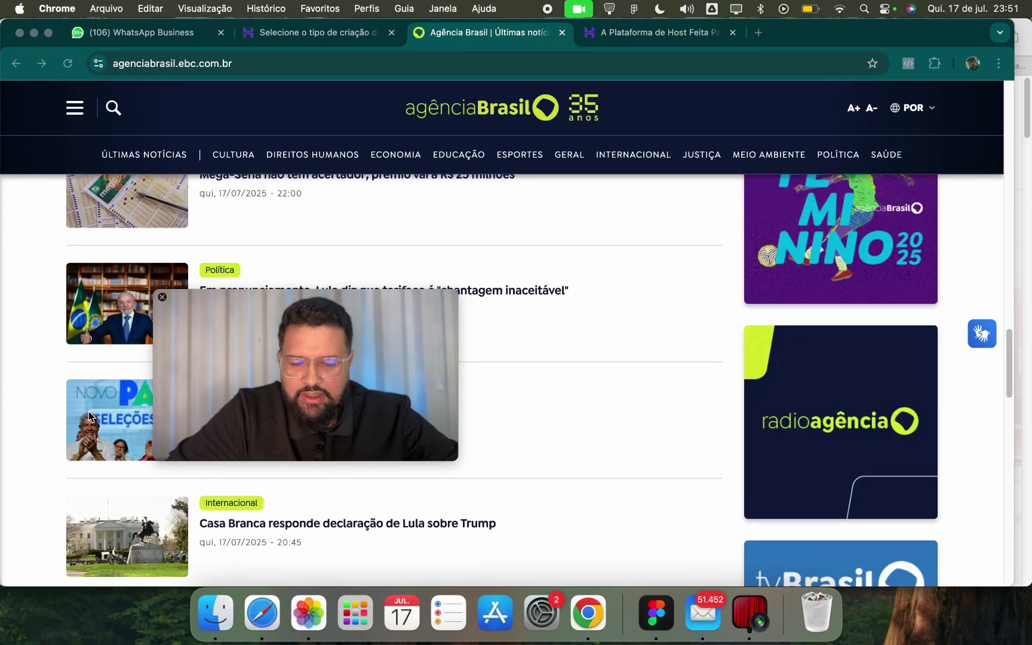
{"action": "scroll", "coordinate": [92, 376], "scroll_direction": "down", "scroll_amount": 15}
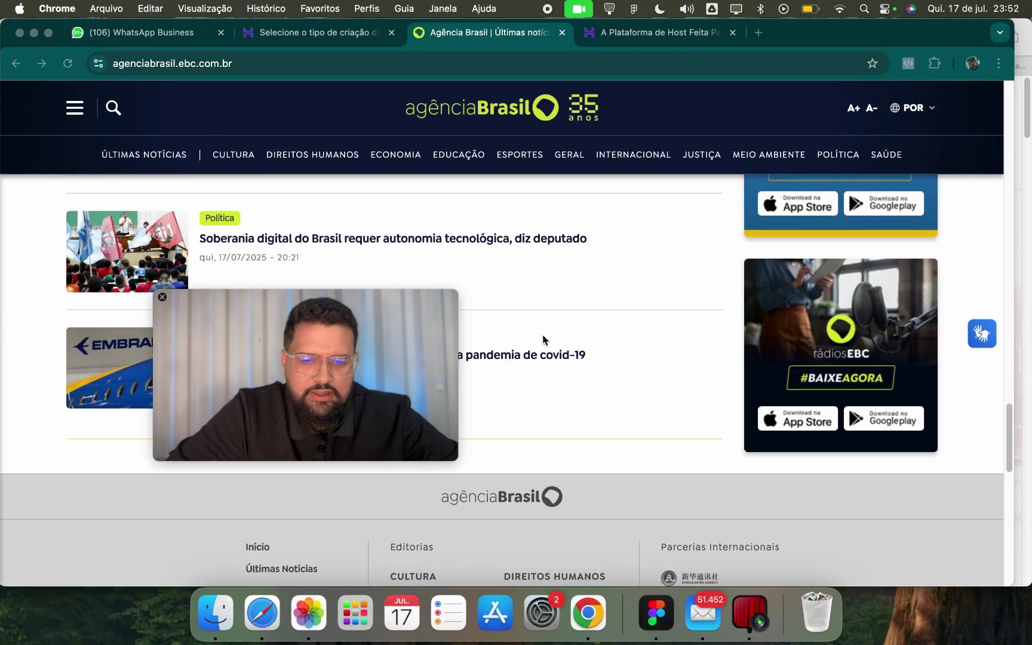
{"action": "scroll", "coordinate": [543, 339], "scroll_direction": "down", "scroll_amount": 15}
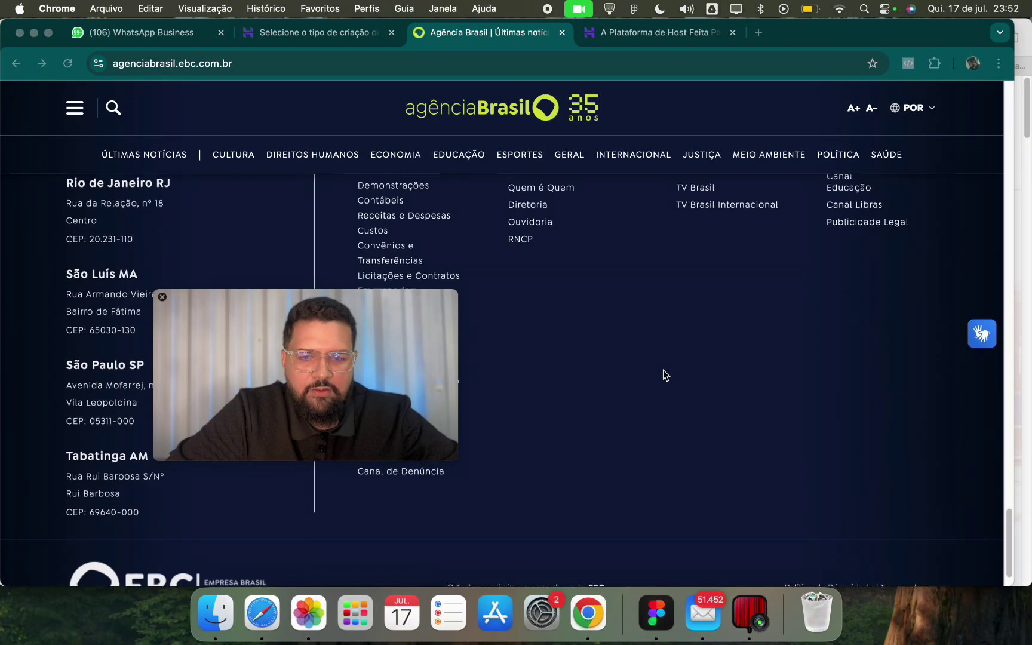
Open the article "Casa Branca responde declaração de Lula sobre Trump" from the Internacional section and look through its body.
{"action": "scroll", "coordinate": [663, 370], "scroll_direction": "up", "scroll_amount": 20}
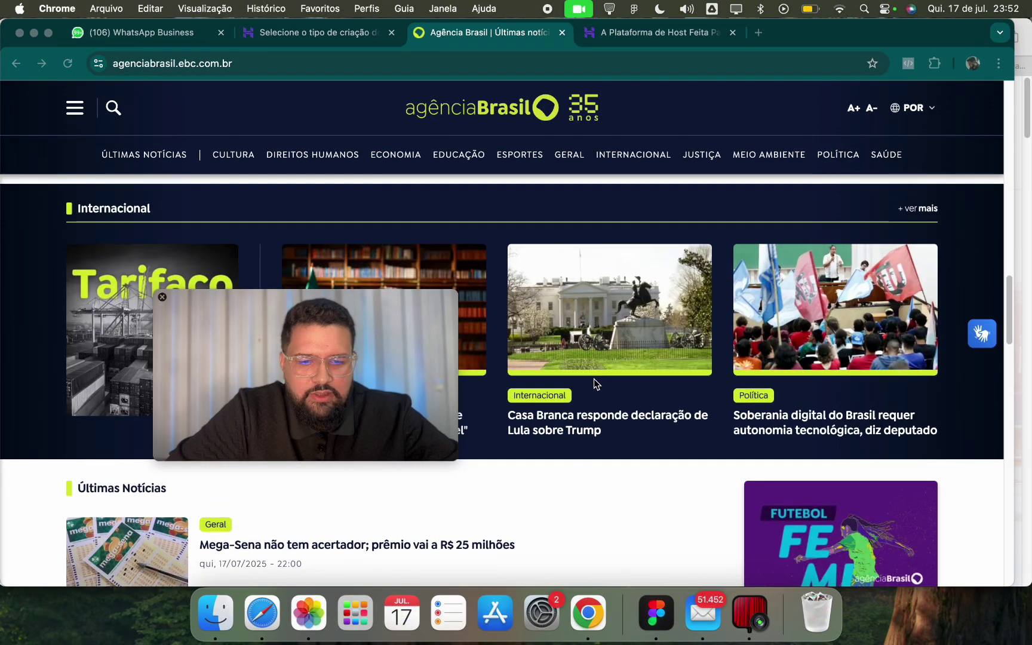
{"action": "left_click", "coordinate": [599, 333]}
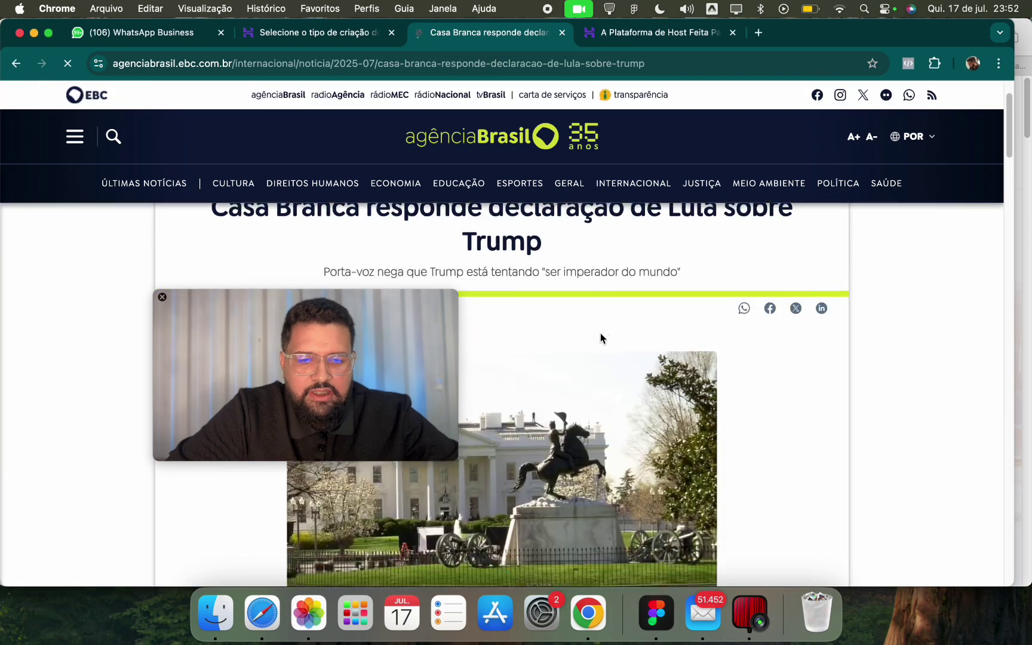
{"action": "left_click_drag", "start_coordinate": [370, 374], "coordinate": [275, 234]}
{"action": "scroll", "coordinate": [597, 311], "scroll_direction": "down", "scroll_amount": 3}
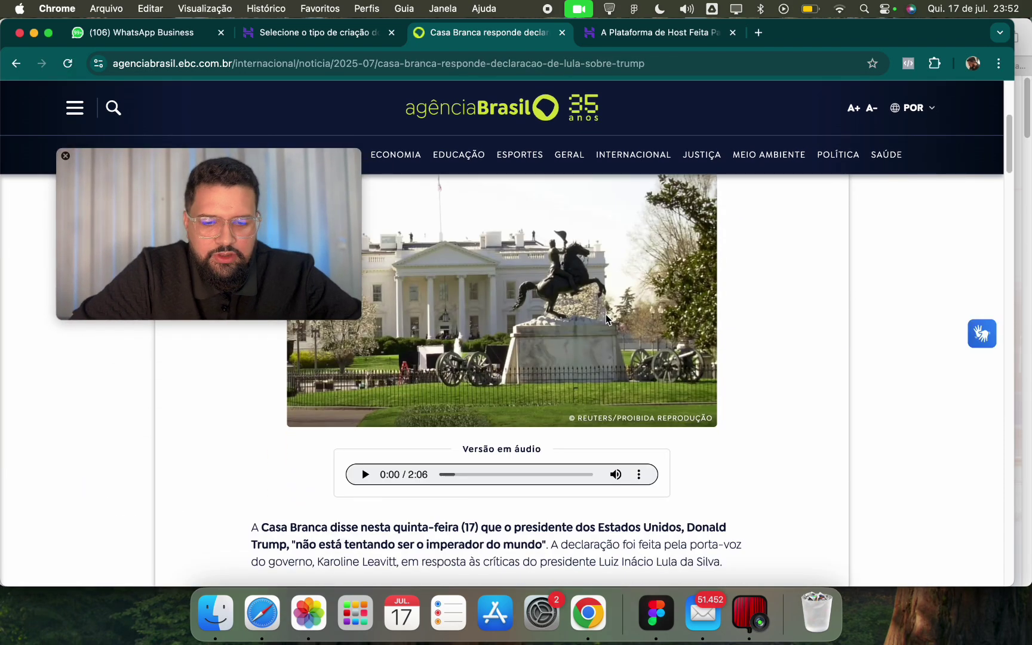
{"action": "scroll", "coordinate": [605, 317], "scroll_direction": "down", "scroll_amount": 20}
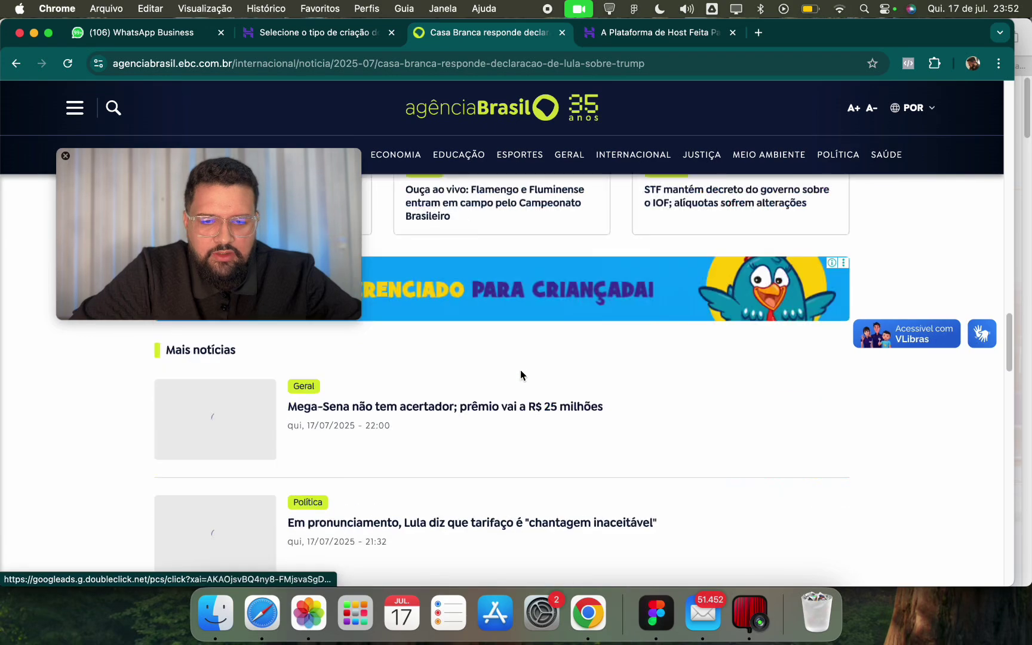
{"action": "scroll", "coordinate": [520, 375], "scroll_direction": "up", "scroll_amount": 10}
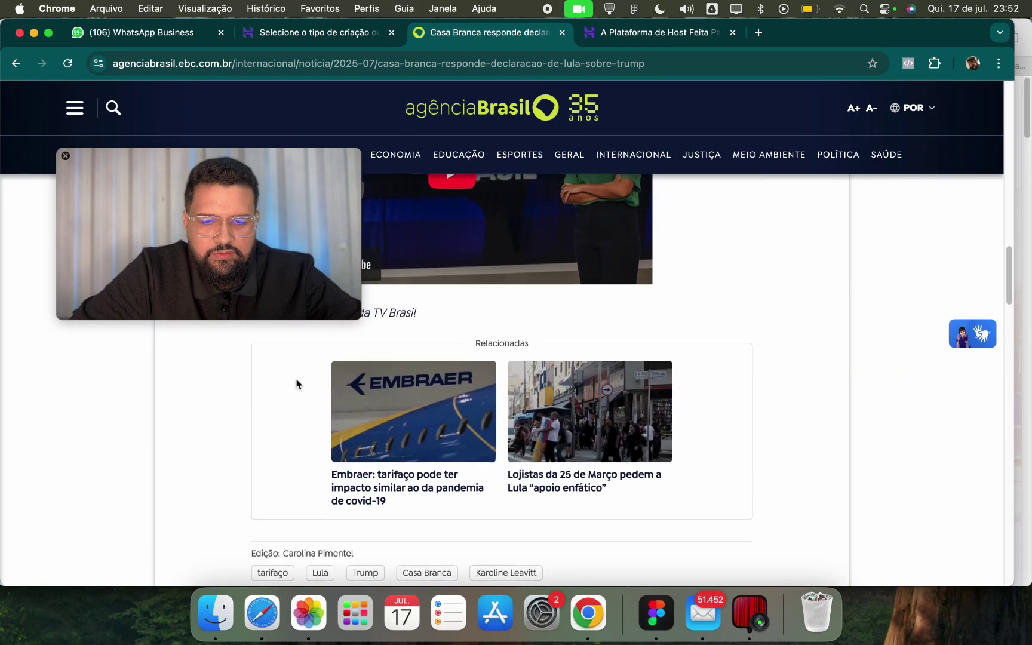
Examine the article's related stories, tags, sharing links, Destaques EBC cards and Mais notícias list.
{"action": "scroll", "coordinate": [297, 384], "scroll_direction": "up", "scroll_amount": 2}
{"action": "scroll", "coordinate": [473, 284], "scroll_direction": "down", "scroll_amount": 5}
{"action": "scroll", "coordinate": [704, 337], "scroll_direction": "down", "scroll_amount": 1}
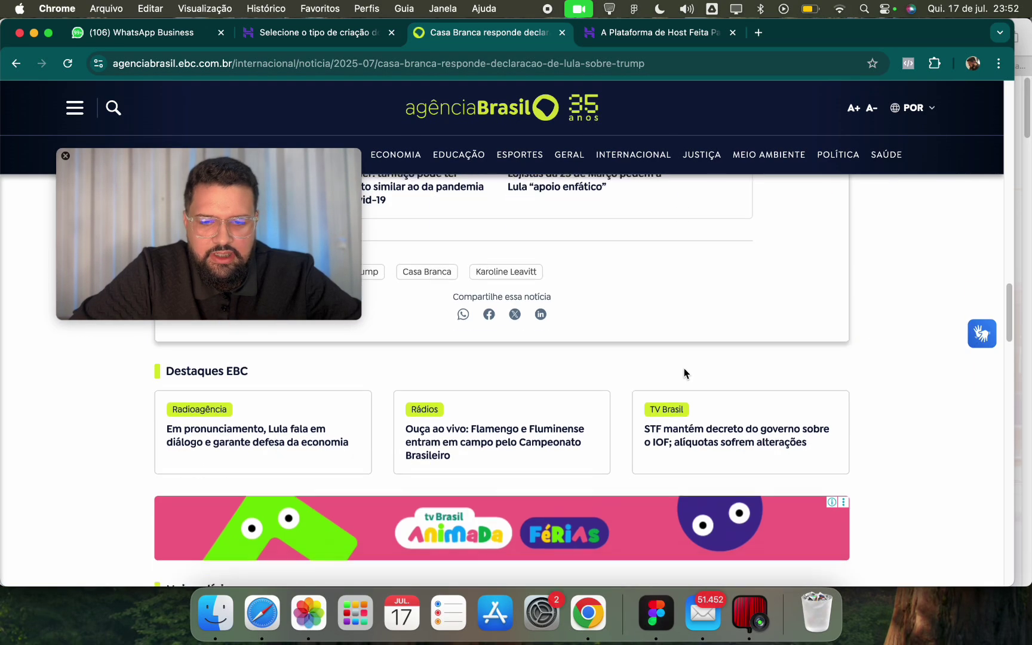
{"action": "scroll", "coordinate": [477, 352], "scroll_direction": "down", "scroll_amount": 4}
{"action": "scroll", "coordinate": [276, 329], "scroll_direction": "up", "scroll_amount": 3}
{"action": "scroll", "coordinate": [232, 433], "scroll_direction": "down", "scroll_amount": 2}
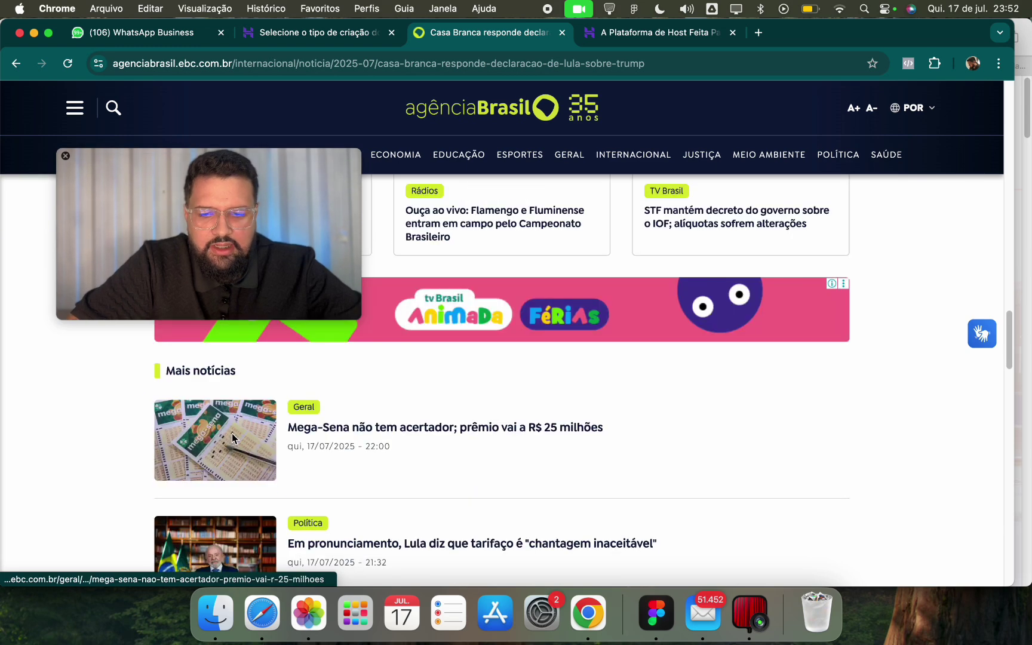
{"action": "scroll", "coordinate": [231, 437], "scroll_direction": "down", "scroll_amount": 15}
{"action": "scroll", "coordinate": [620, 410], "scroll_direction": "up", "scroll_amount": 7}
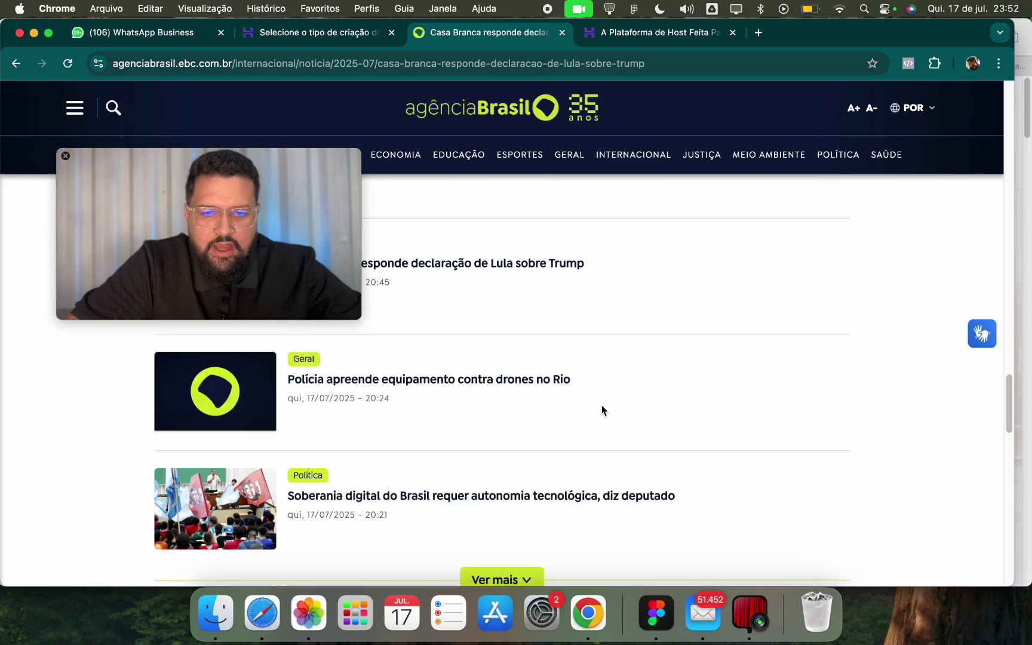
{"action": "left_click_drag", "start_coordinate": [287, 270], "coordinate": [422, 375]}
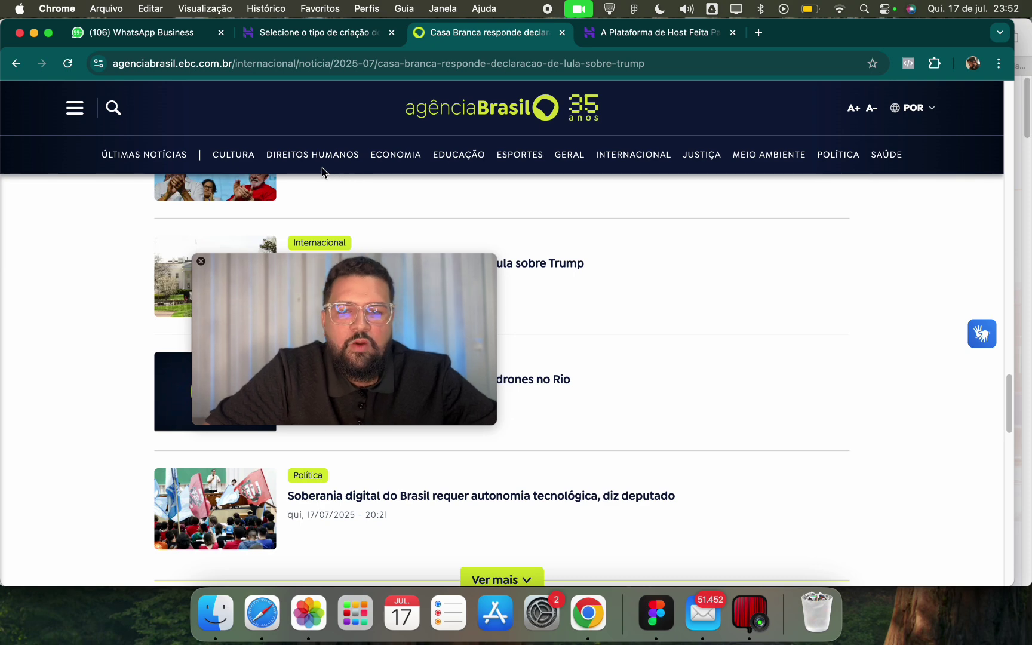
Browse the Cultura, Direitos Humanos, Educação and Esportes category pages in turn.
{"action": "left_click", "coordinate": [226, 159]}
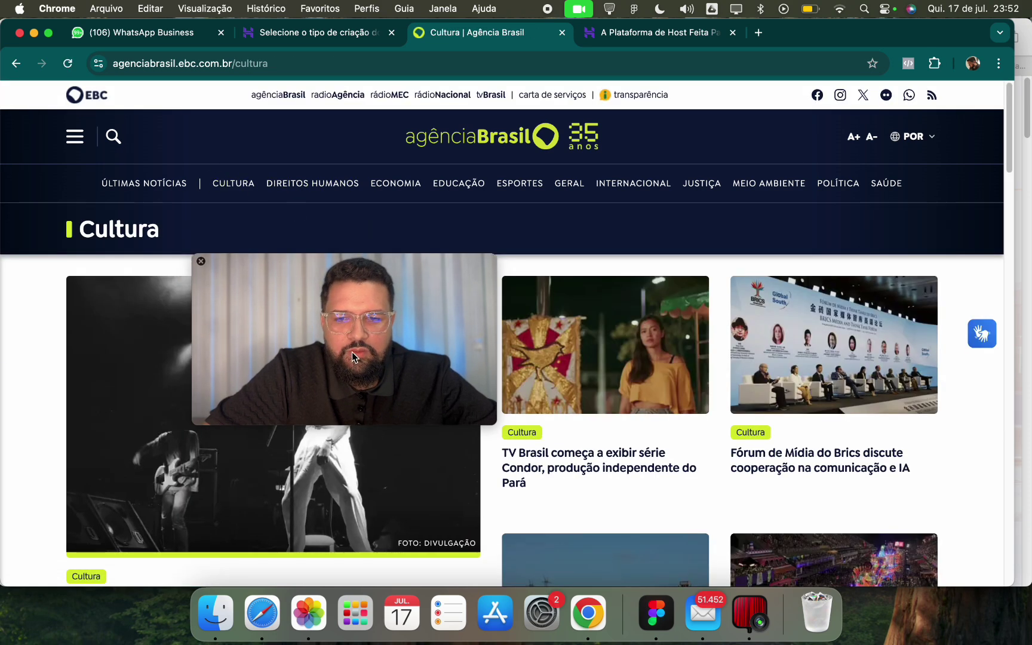
{"action": "scroll", "coordinate": [347, 239], "scroll_direction": "down", "scroll_amount": 7}
{"action": "scroll", "coordinate": [344, 226], "scroll_direction": "up", "scroll_amount": 7}
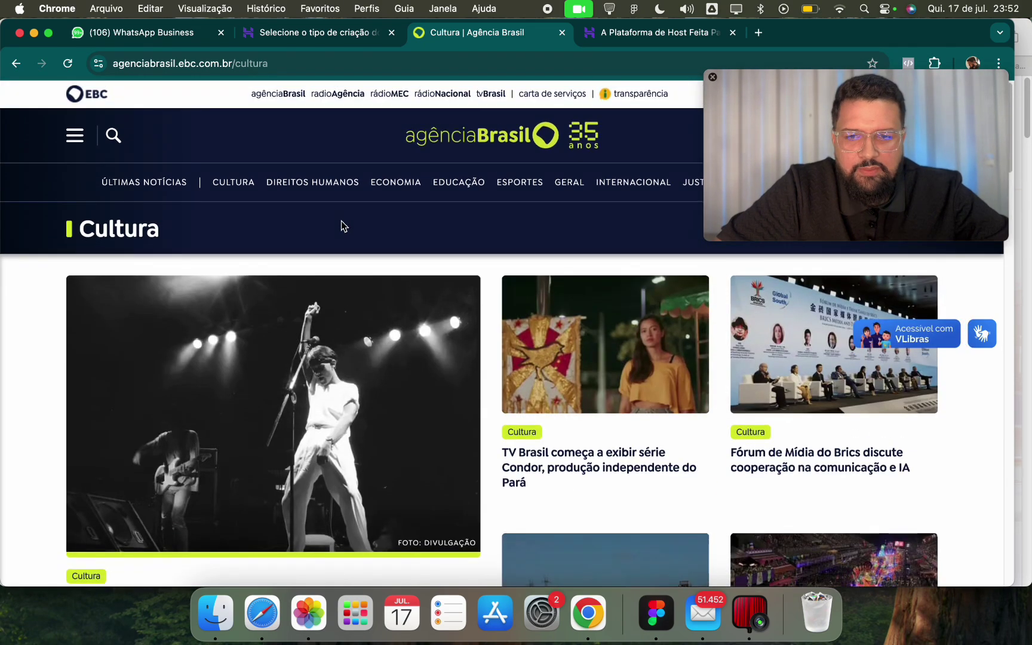
{"action": "left_click", "coordinate": [315, 184]}
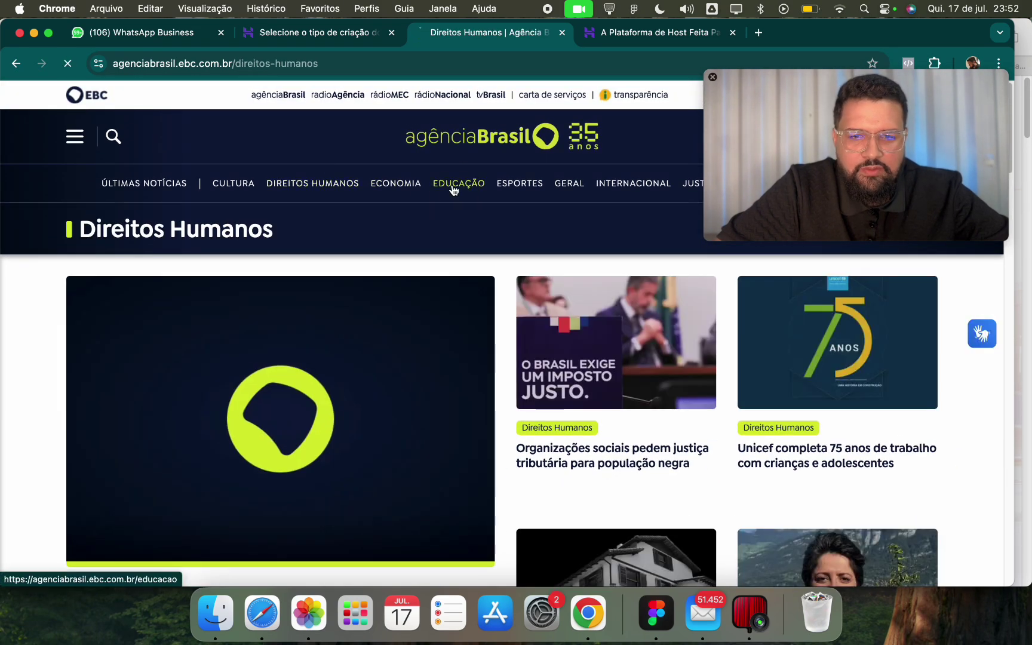
{"action": "left_click", "coordinate": [454, 185]}
{"action": "left_click", "coordinate": [505, 185]}
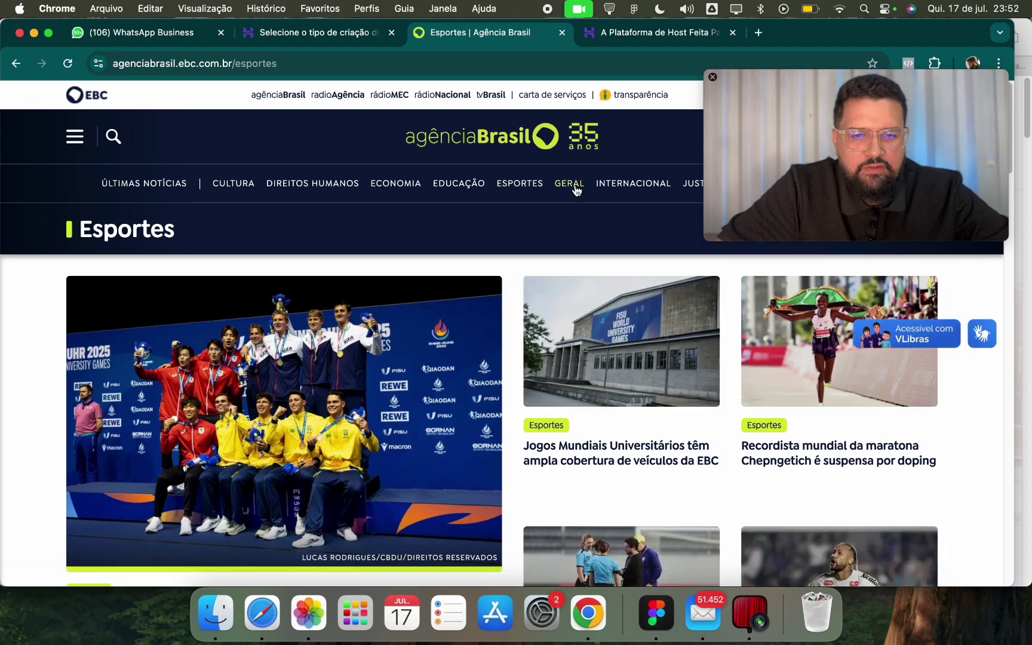
Examine the Esportes page's main story, the smaller story cards beside it and the Mais notícias list.
{"action": "scroll", "coordinate": [554, 198], "scroll_direction": "down", "scroll_amount": 5}
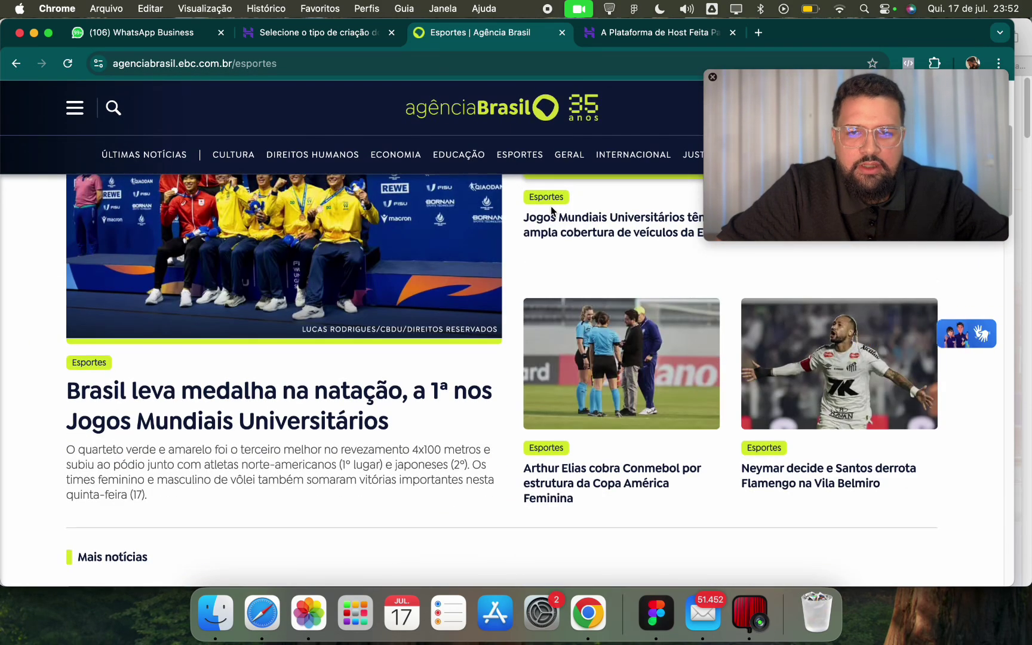
{"action": "scroll", "coordinate": [597, 222], "scroll_direction": "down", "scroll_amount": 8}
{"action": "scroll", "coordinate": [573, 236], "scroll_direction": "up", "scroll_amount": 15}
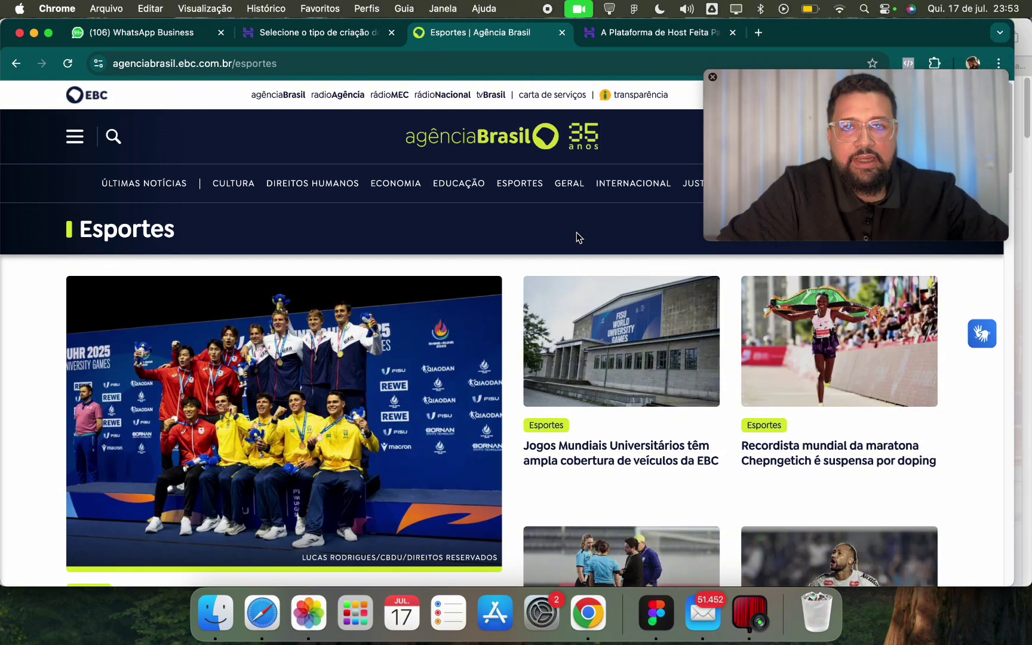
{"action": "scroll", "coordinate": [409, 562], "scroll_direction": "down", "scroll_amount": 5}
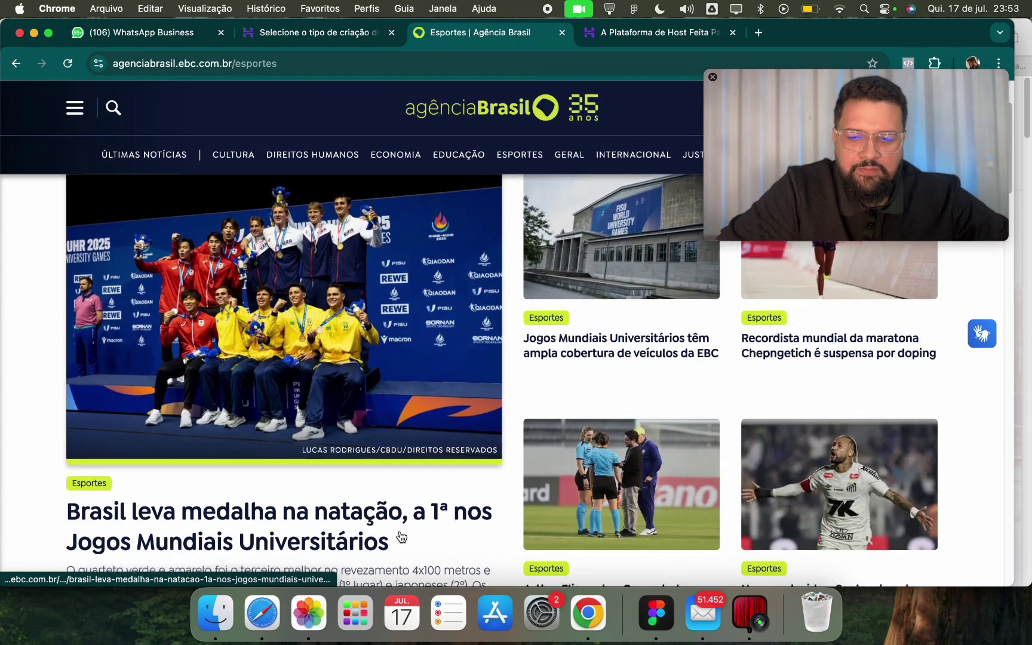
{"action": "scroll", "coordinate": [168, 386], "scroll_direction": "down", "scroll_amount": 2}
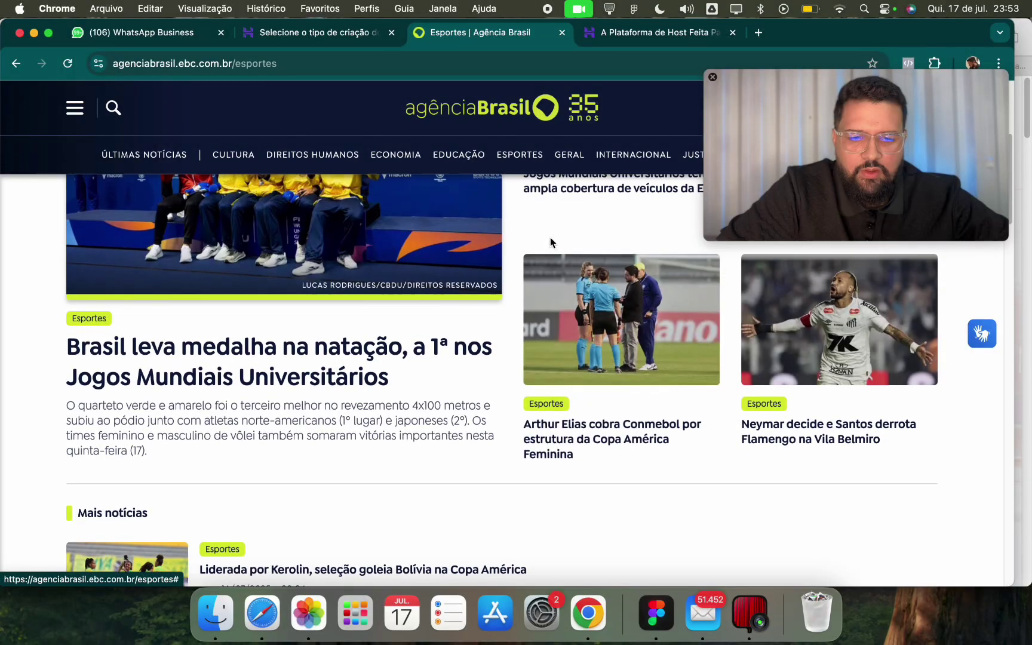
{"action": "scroll", "coordinate": [356, 468], "scroll_direction": "up", "scroll_amount": 4}
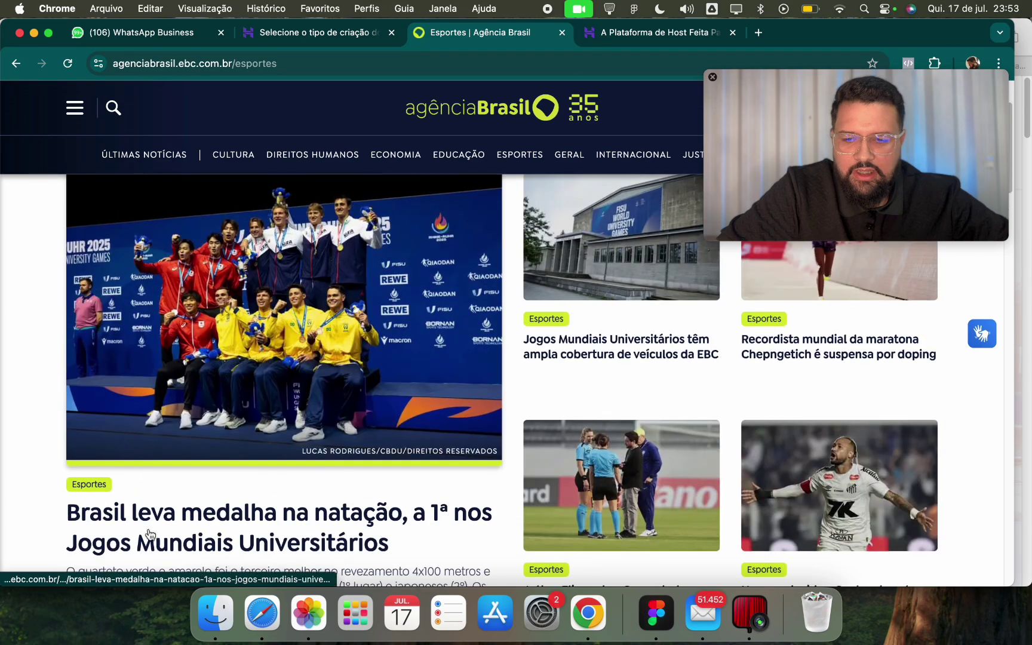
Look over the Esportes page layout again, from the section heading to the lead story's summary and the four side cards.
{"action": "scroll", "coordinate": [303, 514], "scroll_direction": "down", "scroll_amount": 3}
{"action": "scroll", "coordinate": [597, 472], "scroll_direction": "up", "scroll_amount": 6}
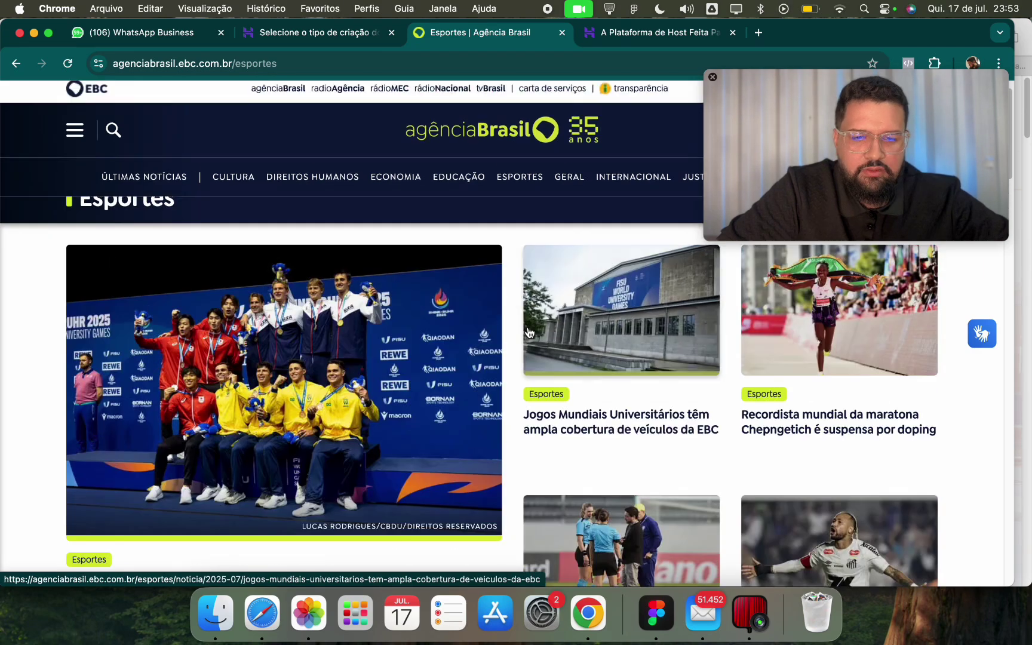
{"action": "scroll", "coordinate": [399, 426], "scroll_direction": "down", "scroll_amount": 5}
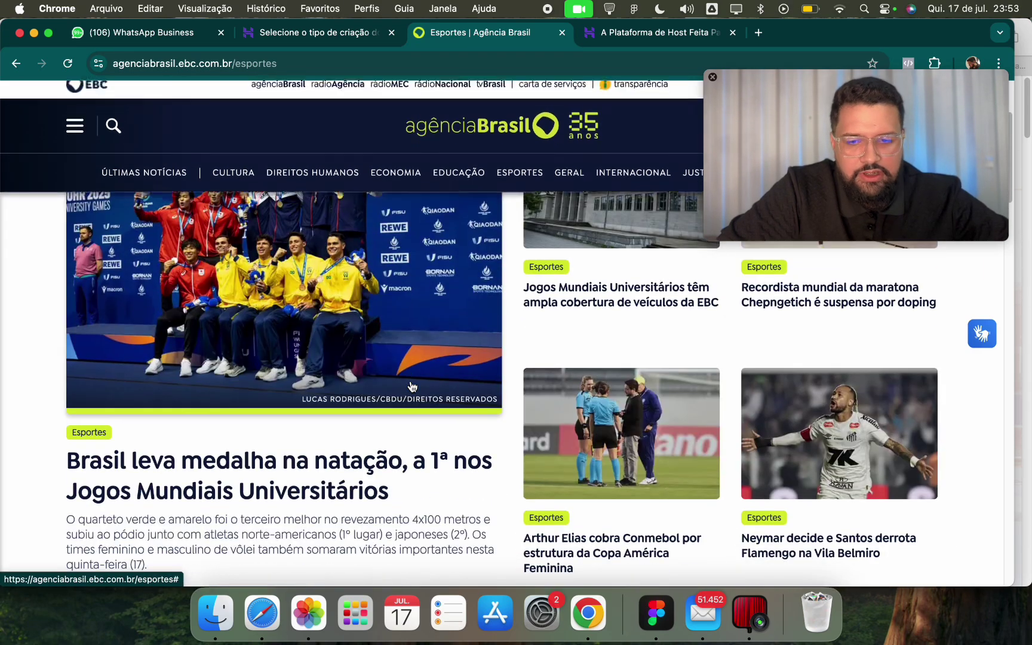
{"action": "scroll", "coordinate": [397, 427], "scroll_direction": "down", "scroll_amount": 3}
{"action": "scroll", "coordinate": [405, 406], "scroll_direction": "up", "scroll_amount": 2}
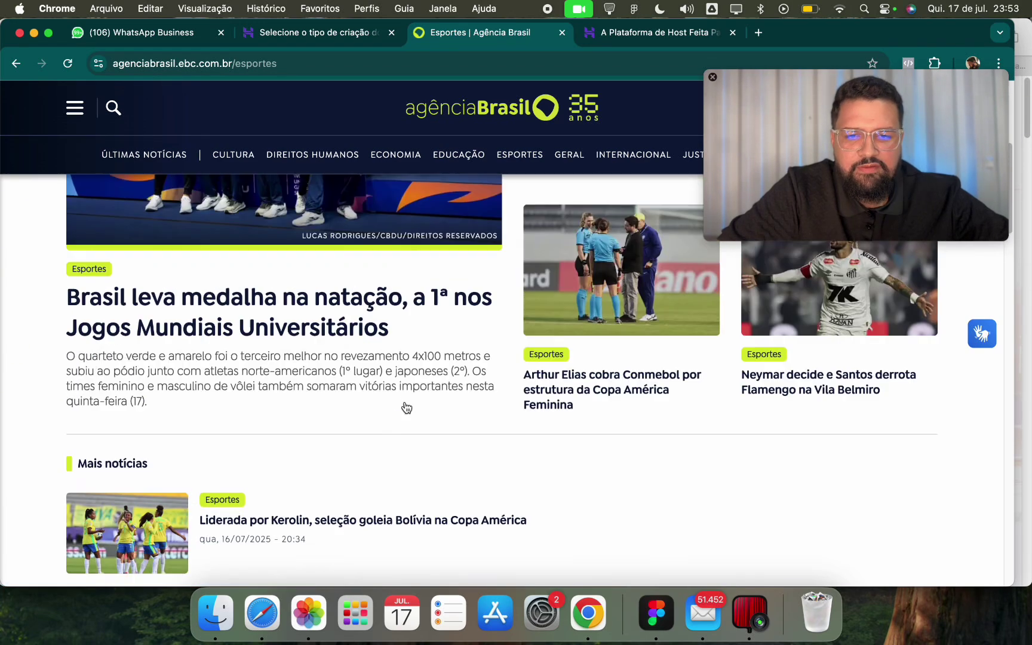
{"action": "scroll", "coordinate": [404, 430], "scroll_direction": "down", "scroll_amount": 1}
{"action": "scroll", "coordinate": [403, 455], "scroll_direction": "up", "scroll_amount": 5}
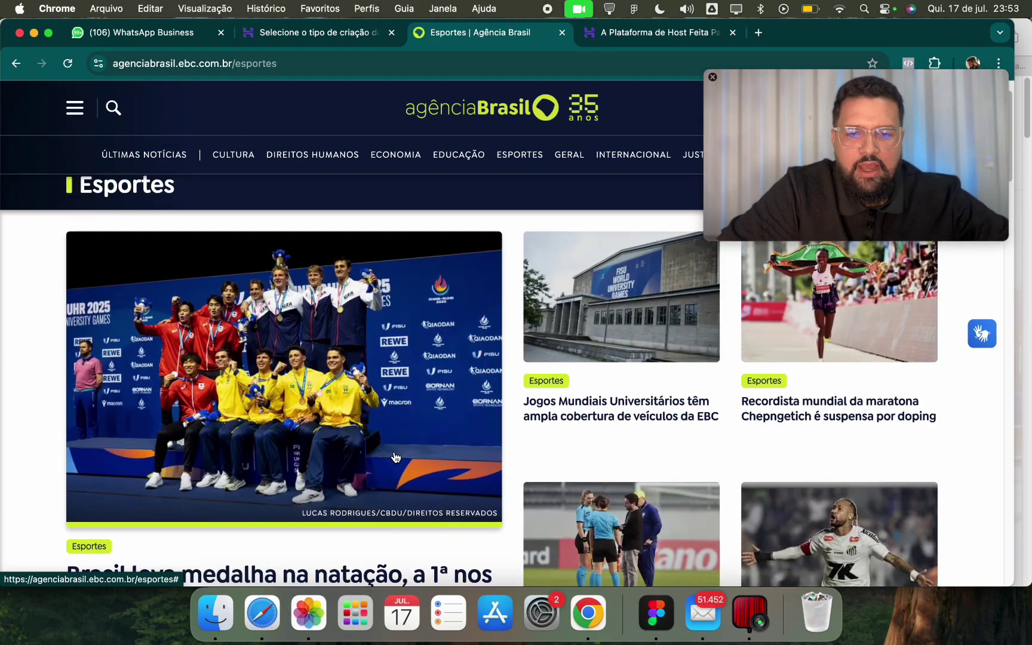
{"action": "scroll", "coordinate": [337, 412], "scroll_direction": "up", "scroll_amount": 1}
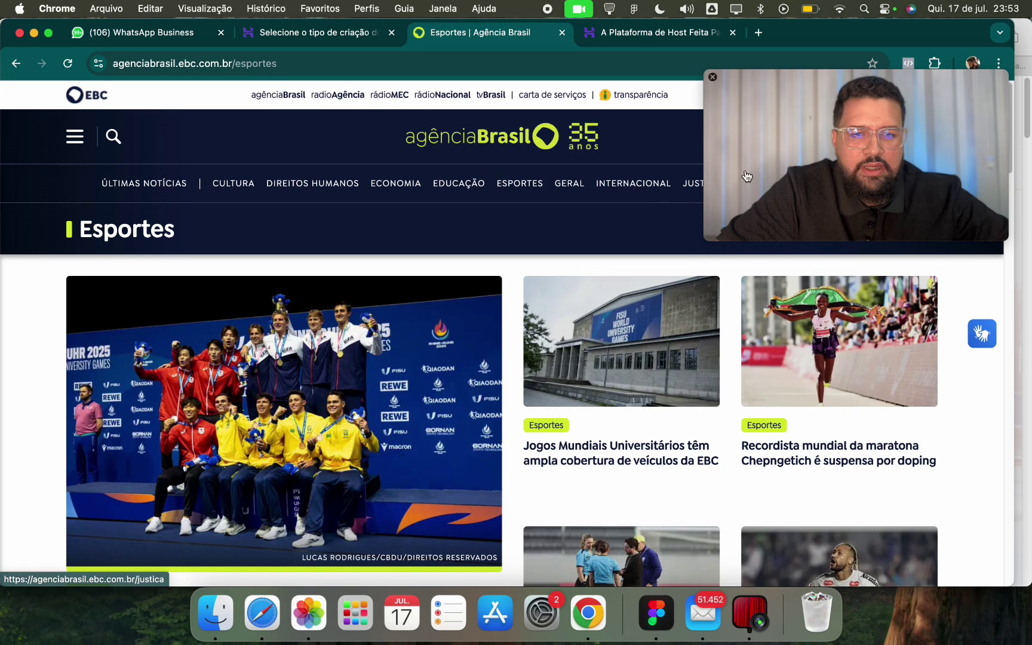
Examine the page links and news categories in the portal's side menu and return to the home page.
{"action": "left_click_drag", "start_coordinate": [797, 78], "coordinate": [755, 181]}
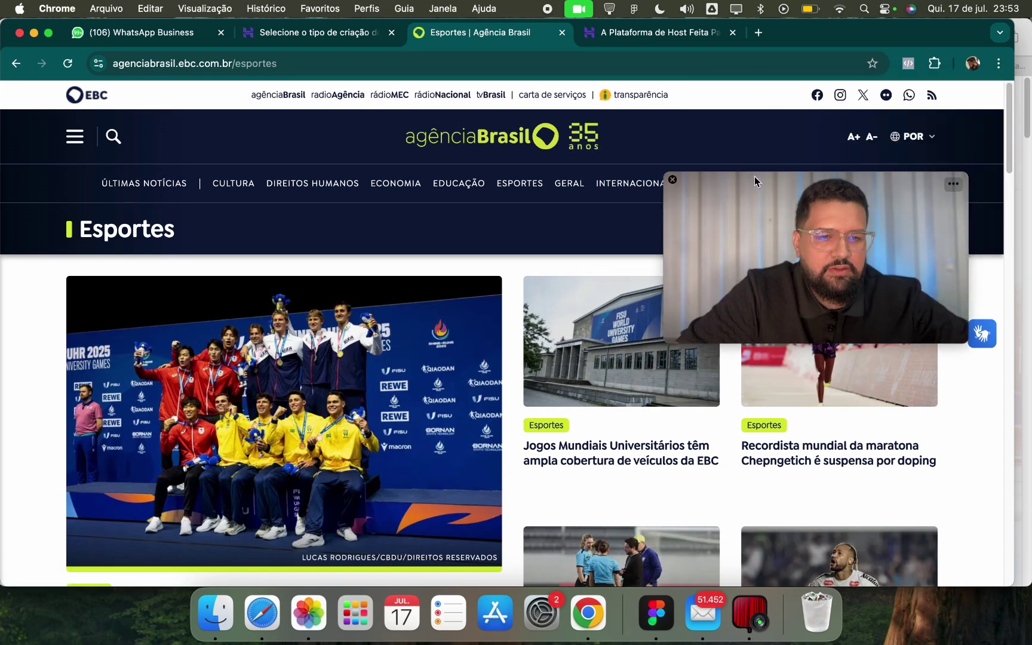
{"action": "left_click", "coordinate": [82, 148]}
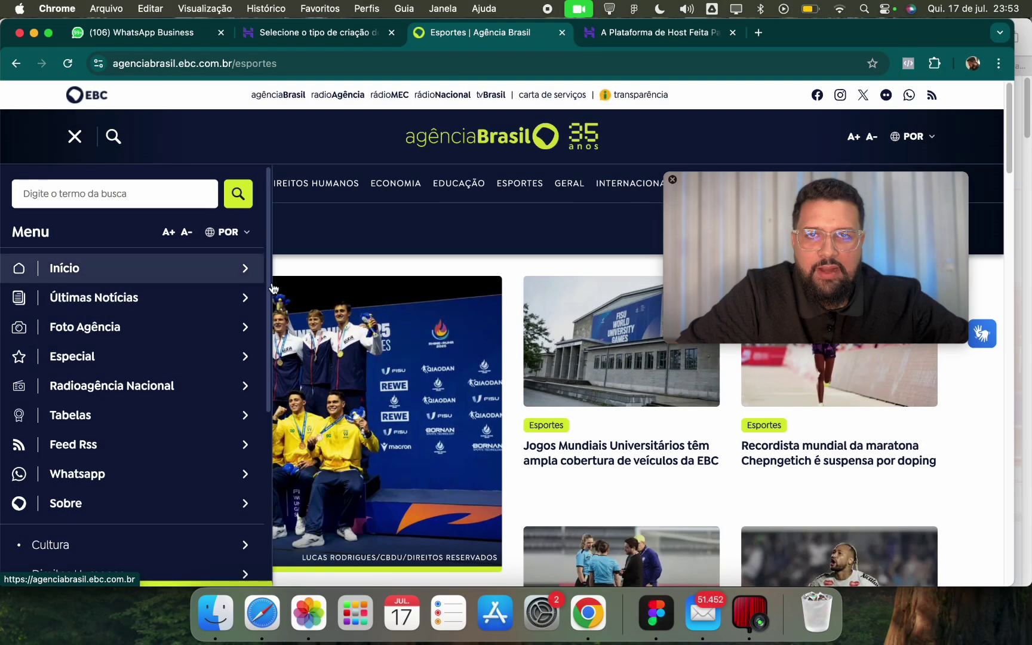
{"action": "scroll", "coordinate": [232, 356], "scroll_direction": "down", "scroll_amount": 3}
{"action": "scroll", "coordinate": [200, 376], "scroll_direction": "down", "scroll_amount": 3}
{"action": "scroll", "coordinate": [227, 388], "scroll_direction": "up", "scroll_amount": 5}
{"action": "scroll", "coordinate": [104, 418], "scroll_direction": "down", "scroll_amount": 3}
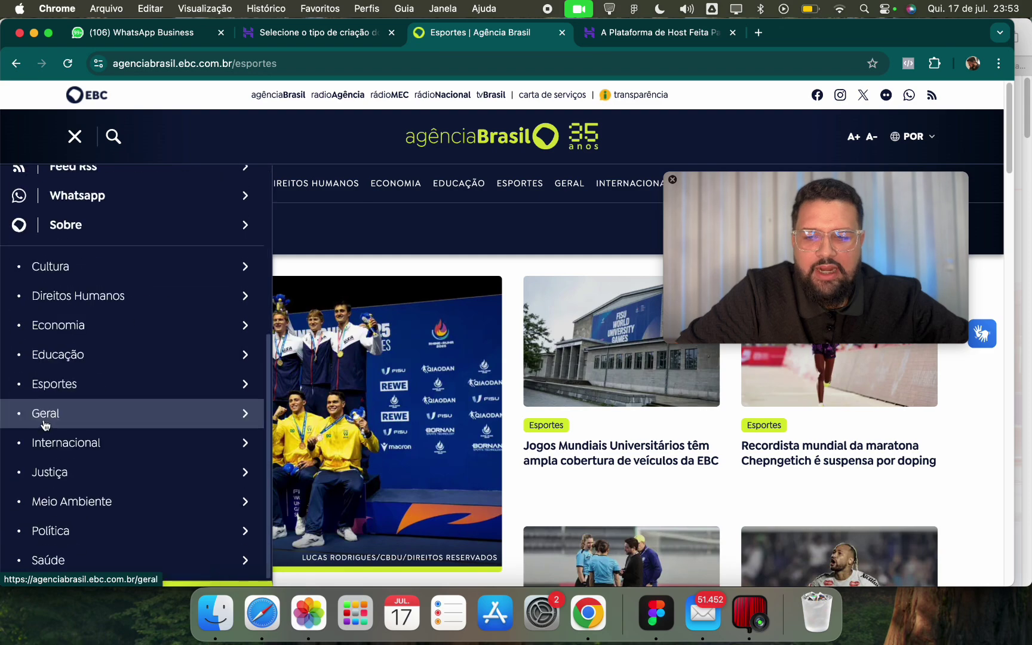
{"action": "scroll", "coordinate": [69, 412], "scroll_direction": "down", "scroll_amount": 5}
{"action": "scroll", "coordinate": [60, 448], "scroll_direction": "up", "scroll_amount": 1}
{"action": "scroll", "coordinate": [48, 430], "scroll_direction": "down", "scroll_amount": 5}
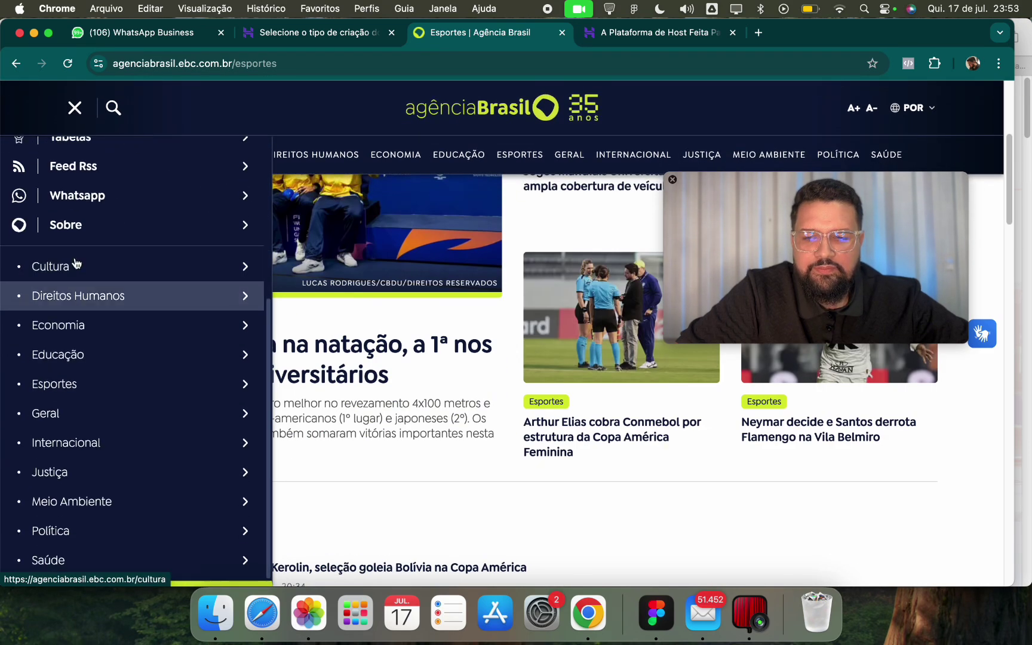
{"action": "scroll", "coordinate": [78, 251], "scroll_direction": "up", "scroll_amount": 4}
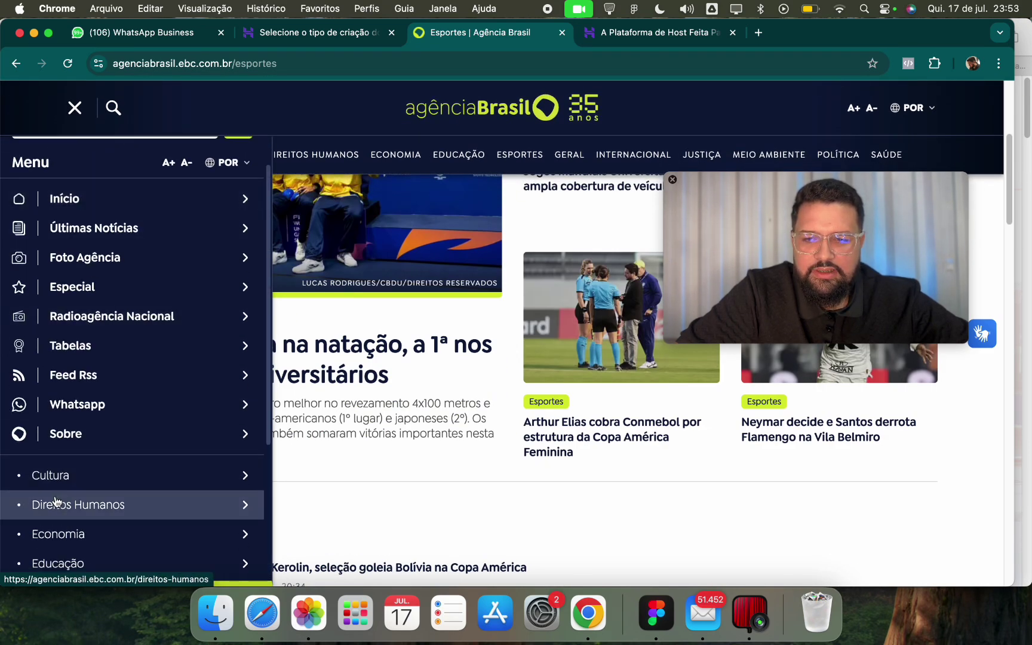
{"action": "scroll", "coordinate": [72, 418], "scroll_direction": "down", "scroll_amount": 2}
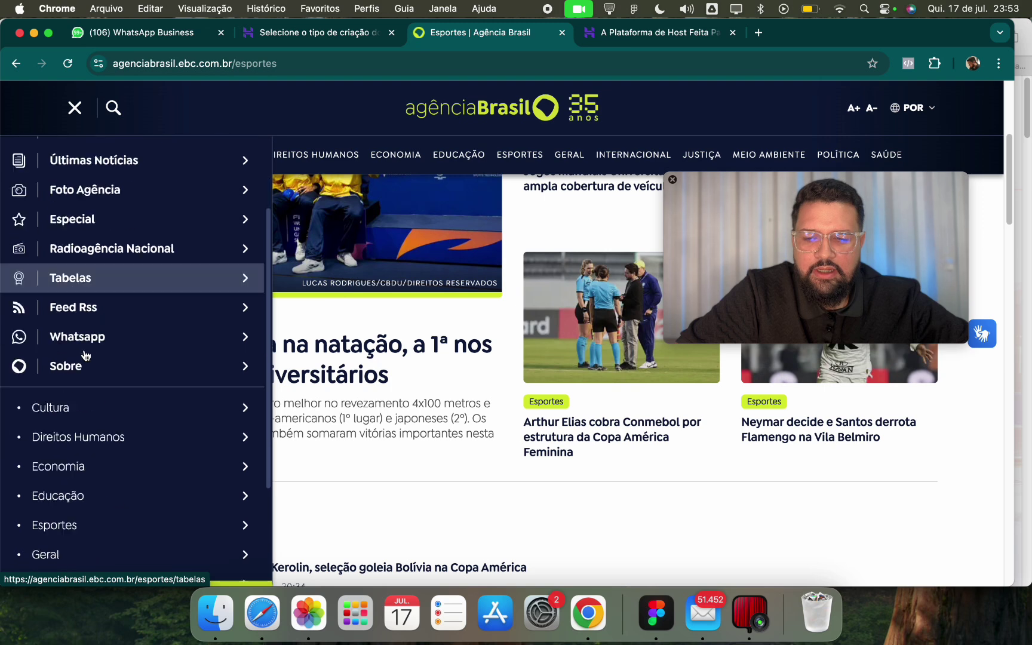
{"action": "left_click", "coordinate": [476, 482]}
{"action": "left_click", "coordinate": [418, 137]}
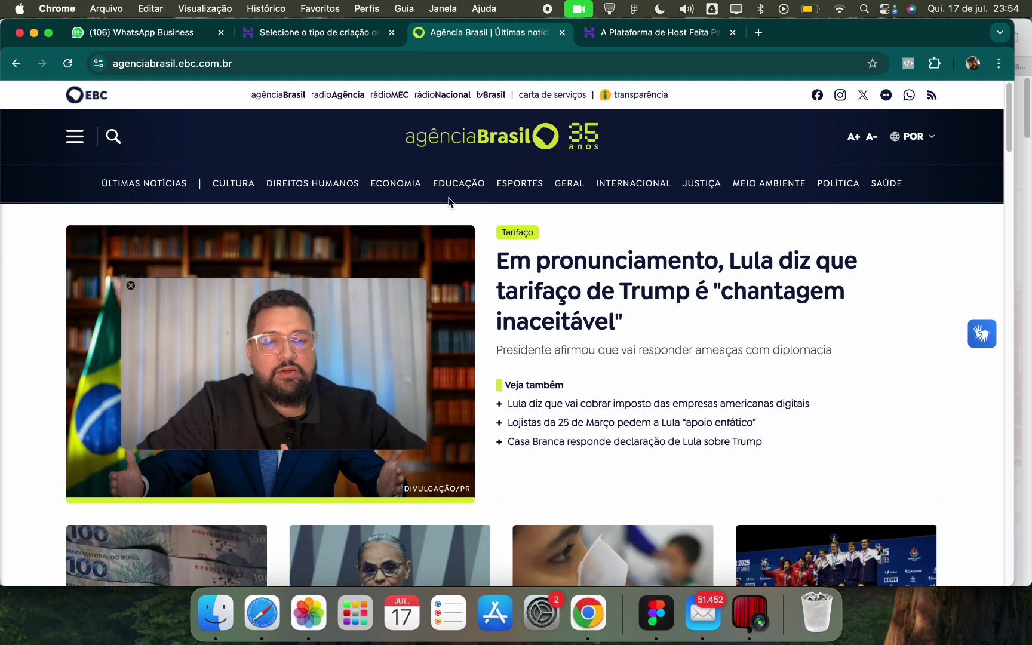
Switch to the Hostinger pricing page and examine the monthly prices of the Premium, Business and Cloud Startup plans.
{"action": "left_click", "coordinate": [632, 32]}
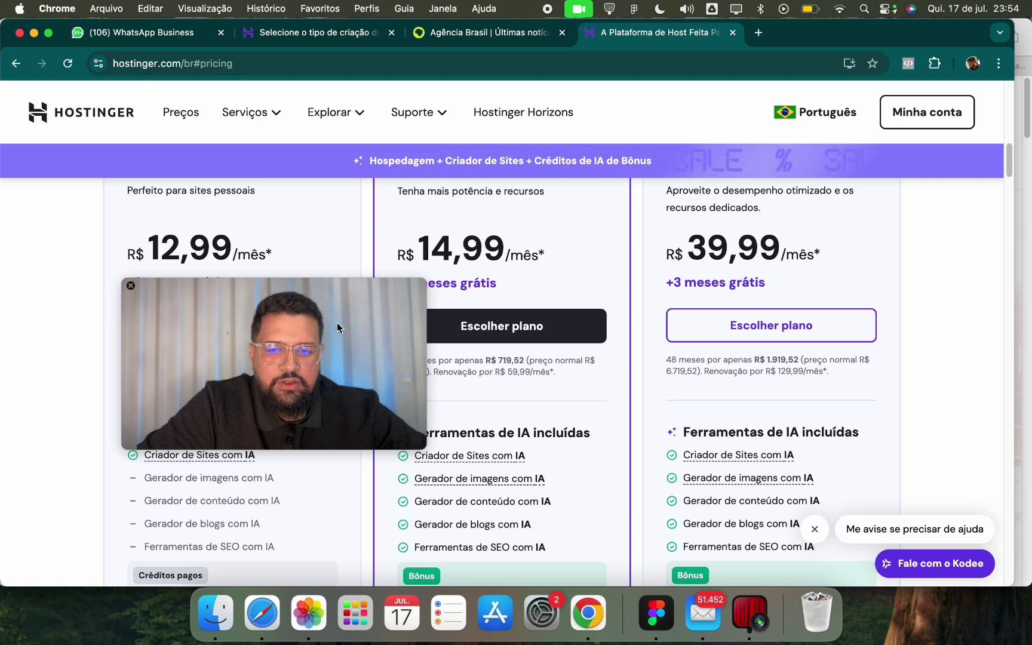
{"action": "scroll", "coordinate": [382, 242], "scroll_direction": "up", "scroll_amount": 3}
{"action": "left_click_drag", "start_coordinate": [638, 251], "coordinate": [914, 186]}
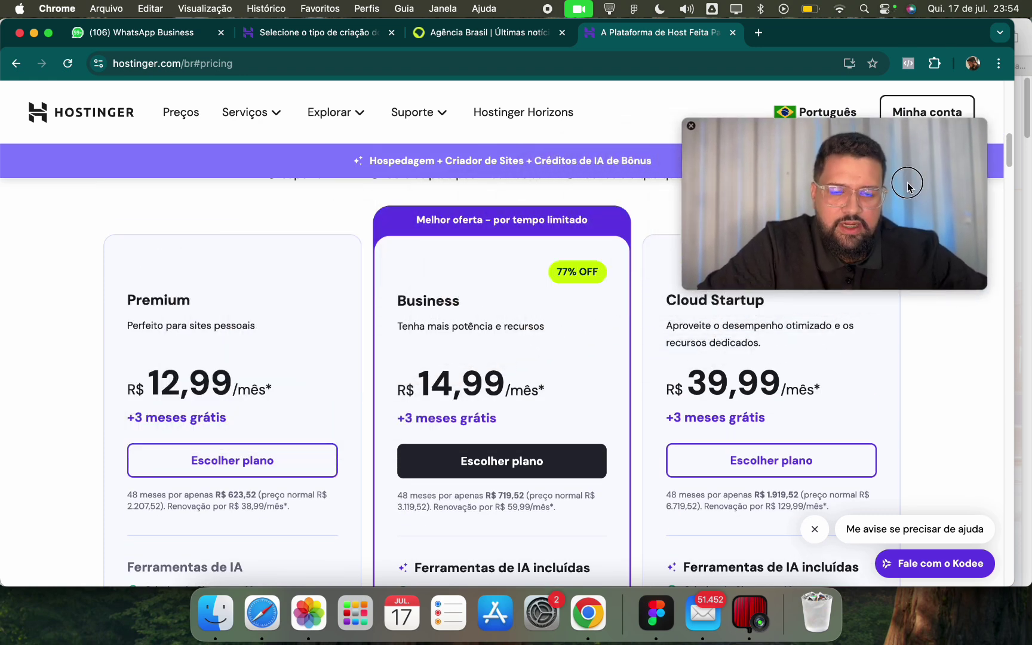
{"action": "scroll", "coordinate": [448, 301], "scroll_direction": "down", "scroll_amount": 3}
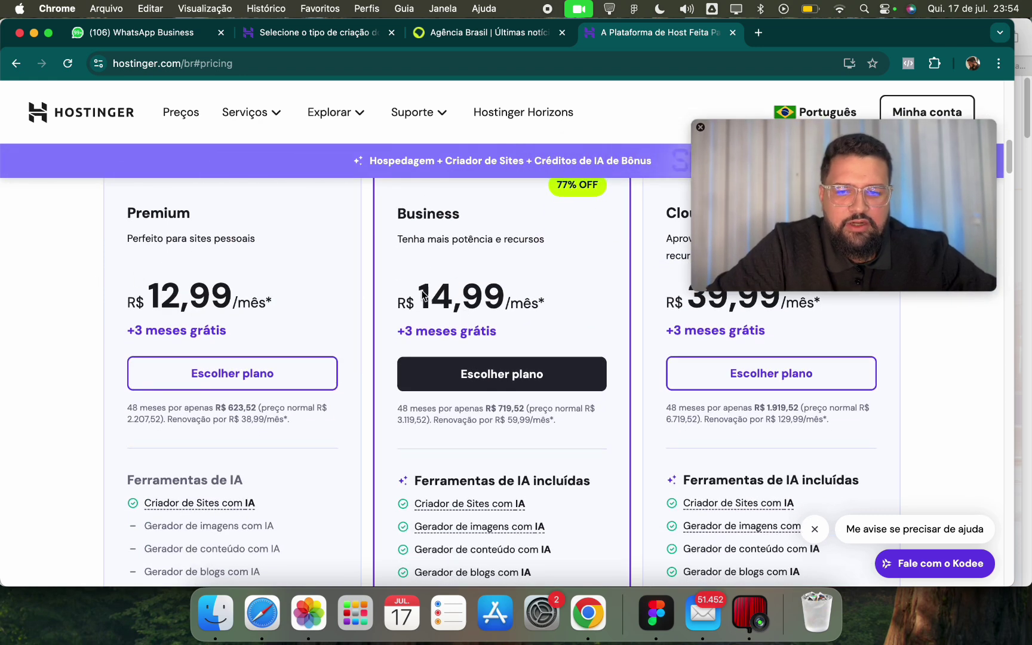
{"action": "left_click_drag", "start_coordinate": [139, 292], "coordinate": [276, 295]}
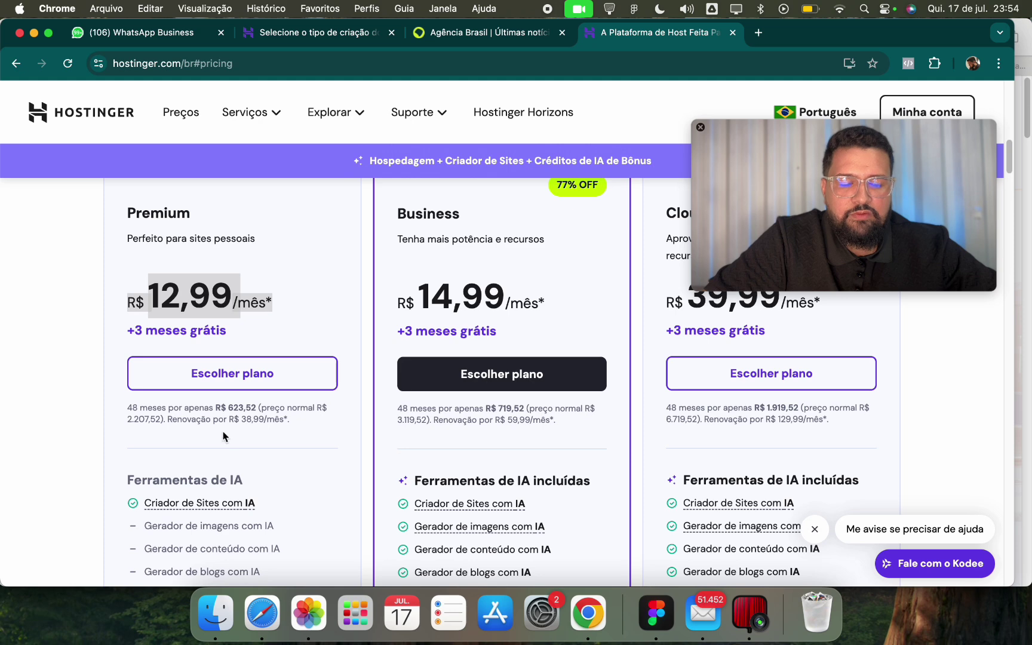
{"action": "left_click_drag", "start_coordinate": [723, 252], "coordinate": [166, 277]}
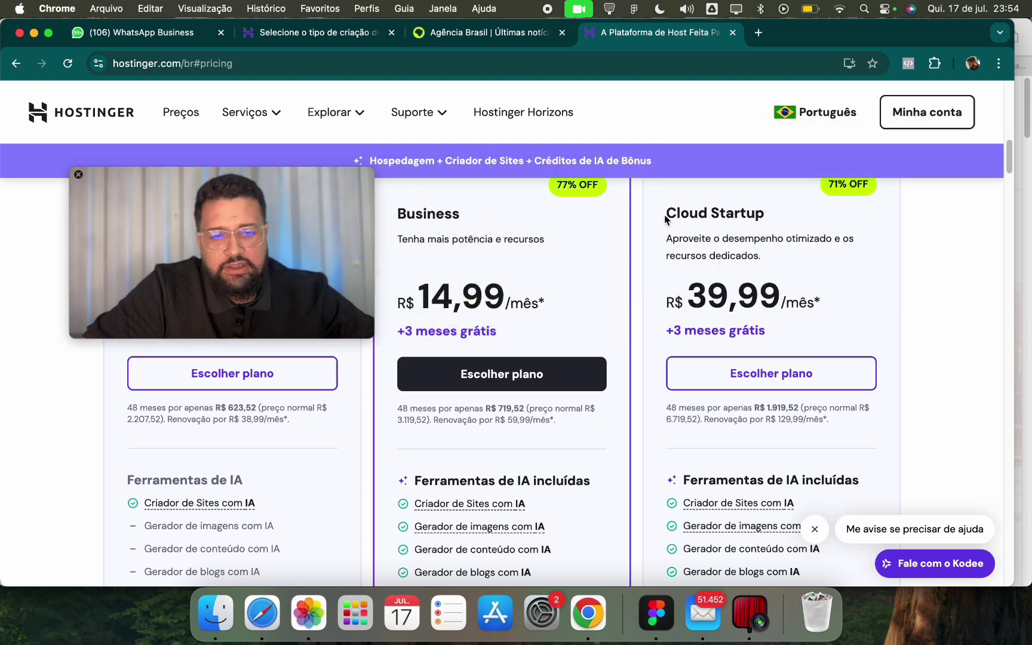
{"action": "mouse_move", "coordinate": [355, 281]}
{"action": "left_click_drag", "start_coordinate": [356, 281], "coordinate": [870, 215]}
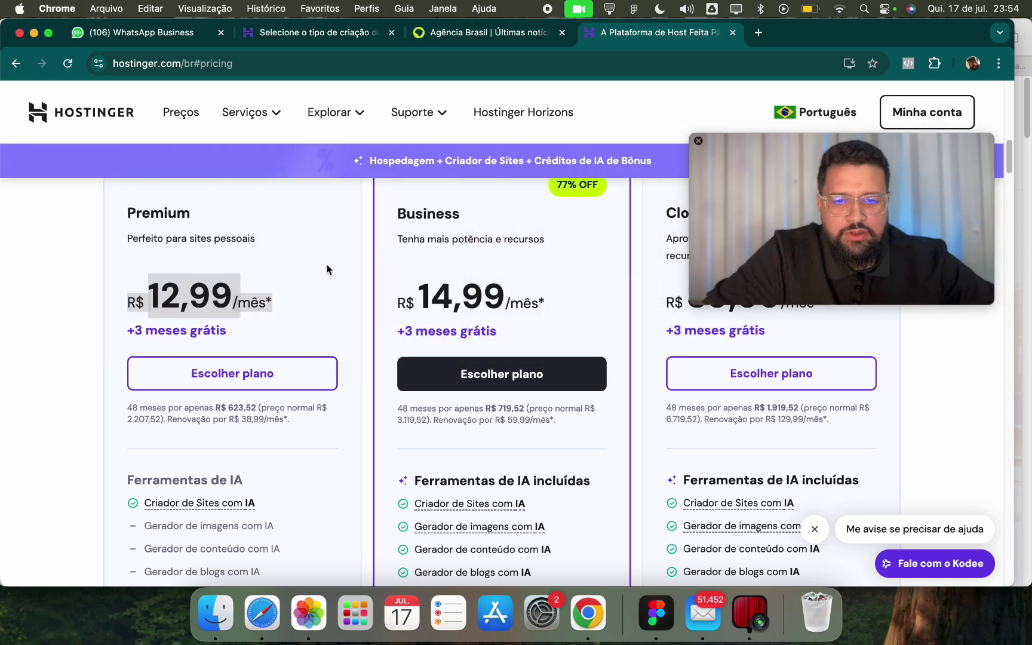
Examine the Premium plan's AI tools, site allowance, storage and other included hosting features.
{"action": "scroll", "coordinate": [276, 305], "scroll_direction": "up", "scroll_amount": 3}
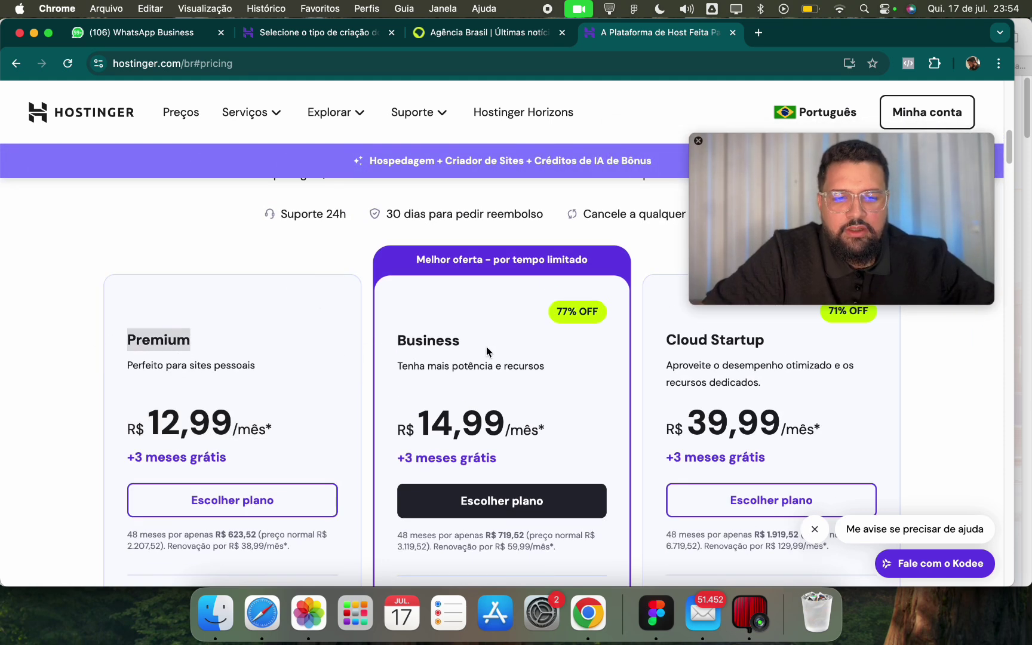
{"action": "scroll", "coordinate": [239, 421], "scroll_direction": "down", "scroll_amount": 6}
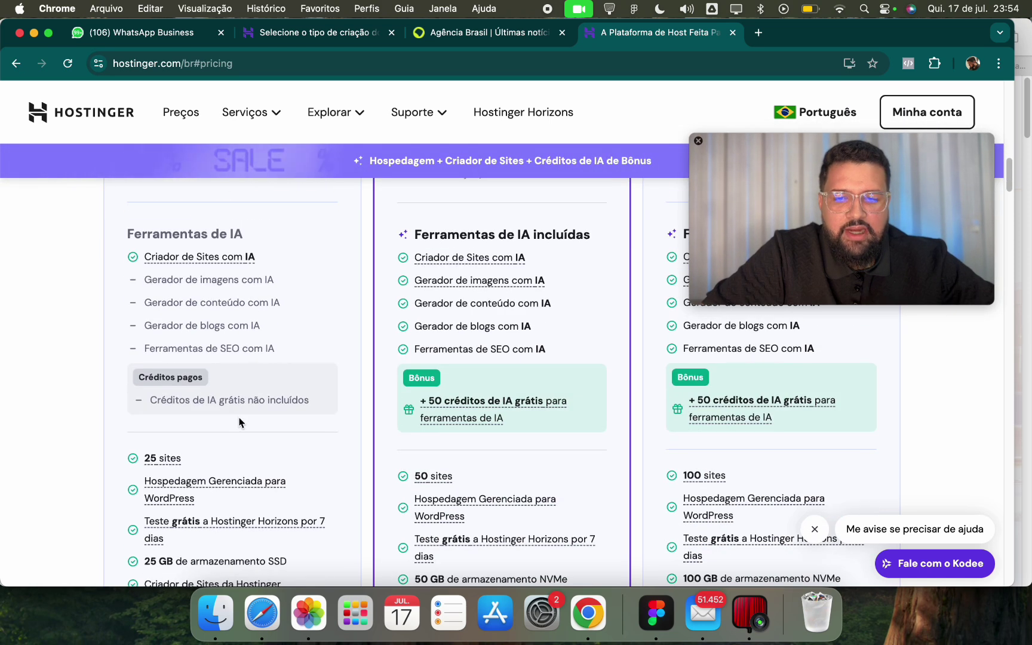
{"action": "scroll", "coordinate": [143, 331], "scroll_direction": "up", "scroll_amount": 5}
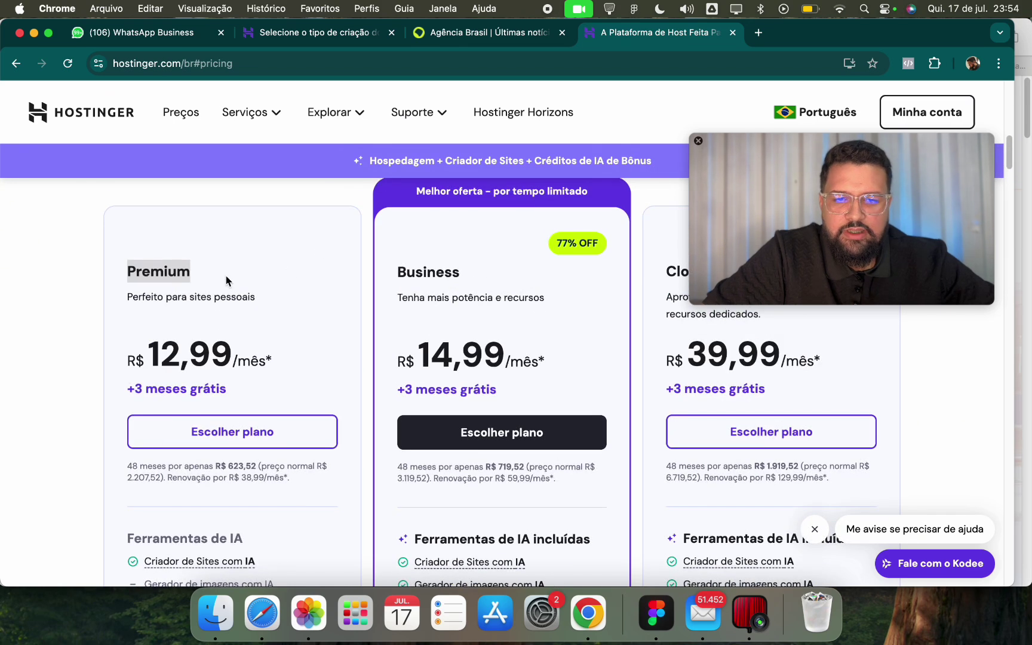
{"action": "scroll", "coordinate": [399, 273], "scroll_direction": "down", "scroll_amount": 4}
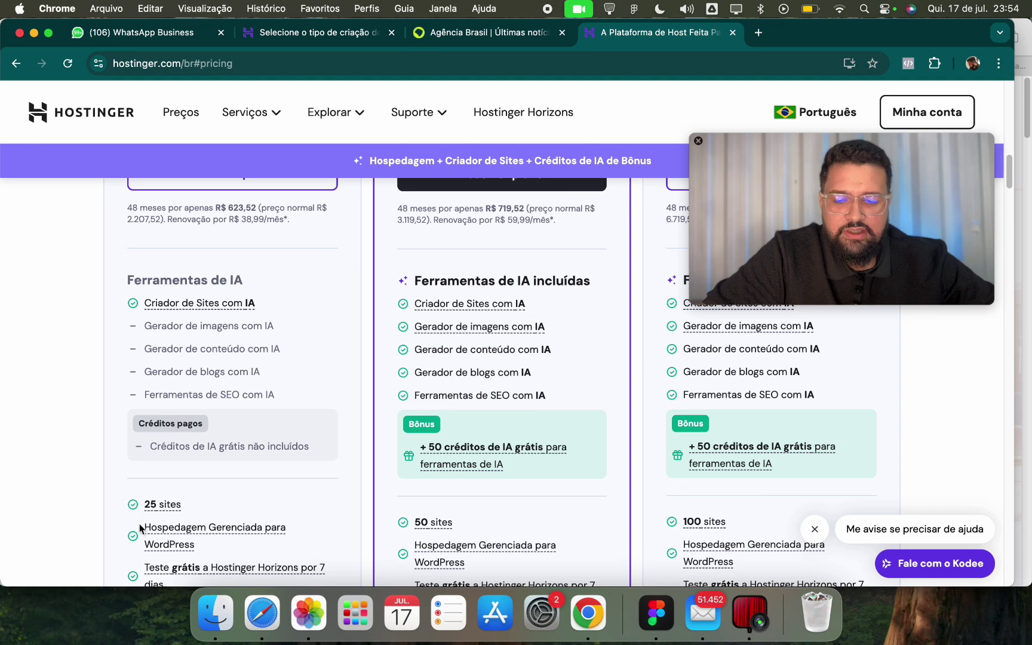
{"action": "scroll", "coordinate": [575, 433], "scroll_direction": "down", "scroll_amount": 3}
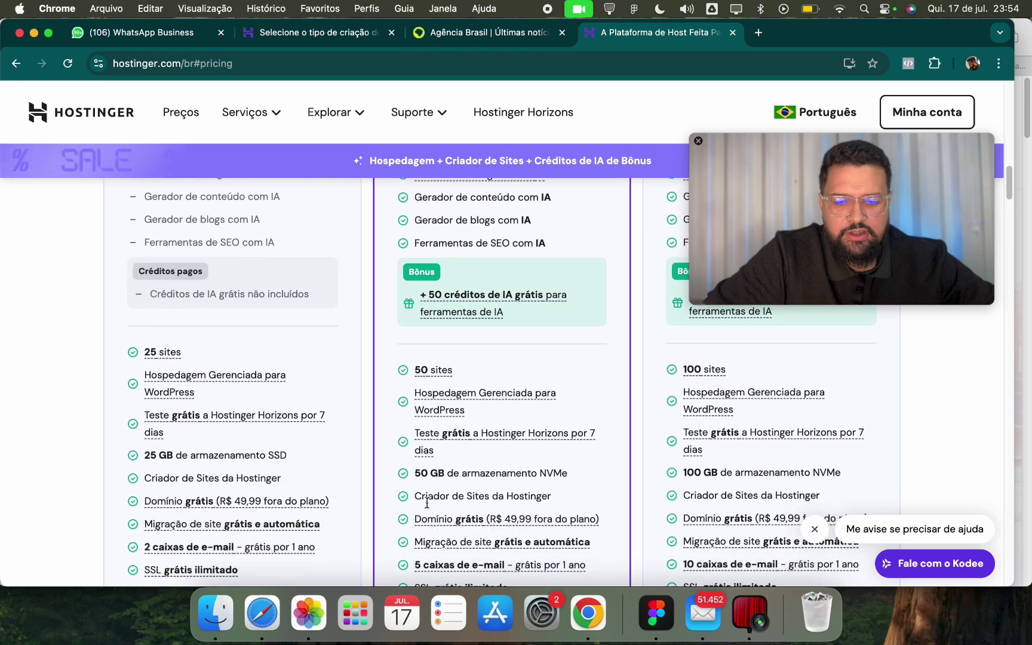
{"action": "scroll", "coordinate": [610, 299], "scroll_direction": "up", "scroll_amount": 9}
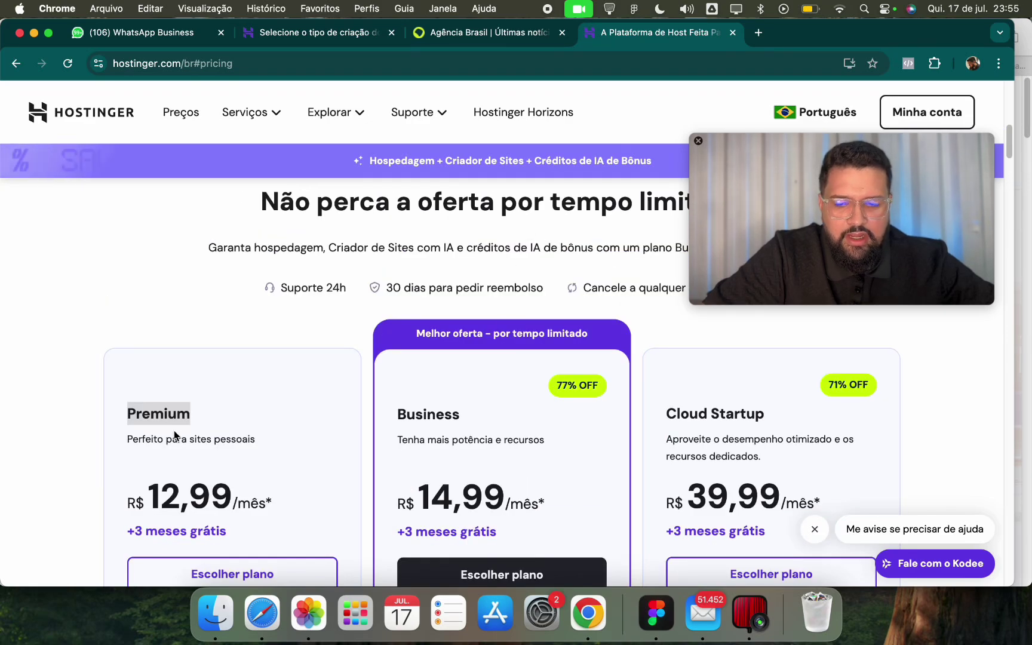
Compare the Business and Cloud Startup plans' AI tools, site allowance, storage, backups, CDN and support features.
{"action": "scroll", "coordinate": [440, 436], "scroll_direction": "down", "scroll_amount": 3}
{"action": "left_click_drag", "start_coordinate": [458, 289], "coordinate": [447, 289]}
{"action": "left_click_drag", "start_coordinate": [725, 236], "coordinate": [243, 319]}
{"action": "scroll", "coordinate": [690, 324], "scroll_direction": "down", "scroll_amount": 5}
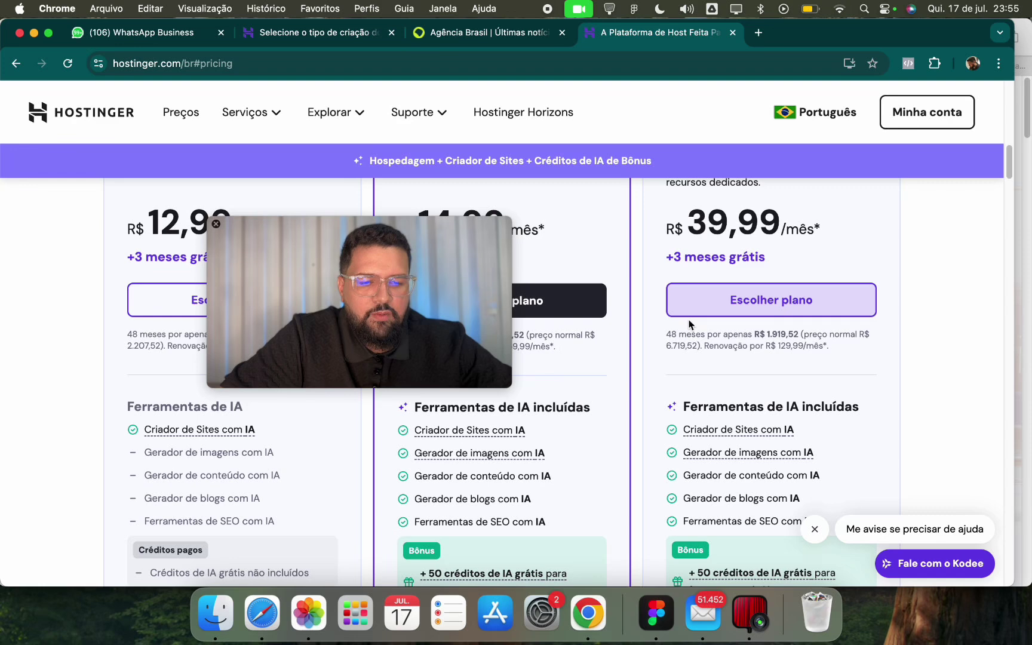
{"action": "scroll", "coordinate": [690, 325], "scroll_direction": "down", "scroll_amount": 3}
{"action": "scroll", "coordinate": [658, 345], "scroll_direction": "down", "scroll_amount": 3}
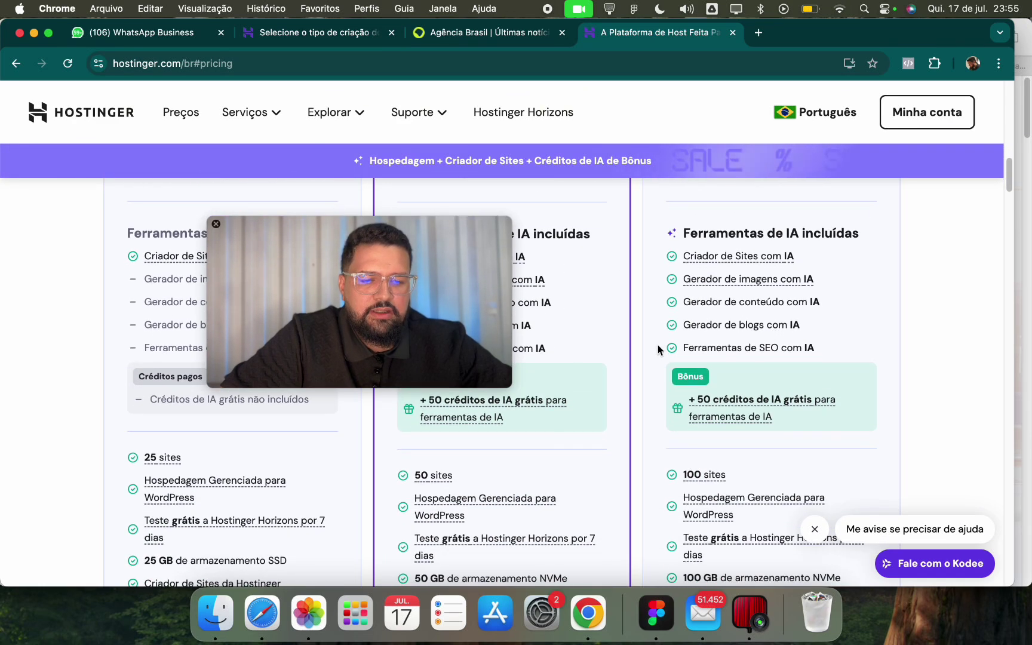
{"action": "scroll", "coordinate": [669, 458], "scroll_direction": "down", "scroll_amount": 1}
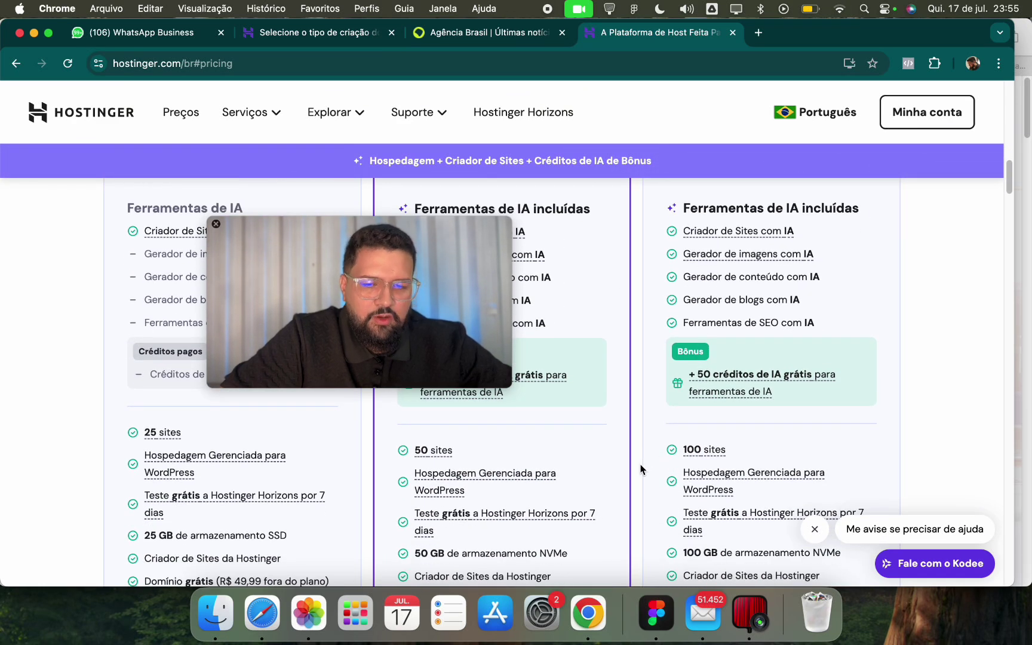
{"action": "scroll", "coordinate": [707, 403], "scroll_direction": "down", "scroll_amount": 5}
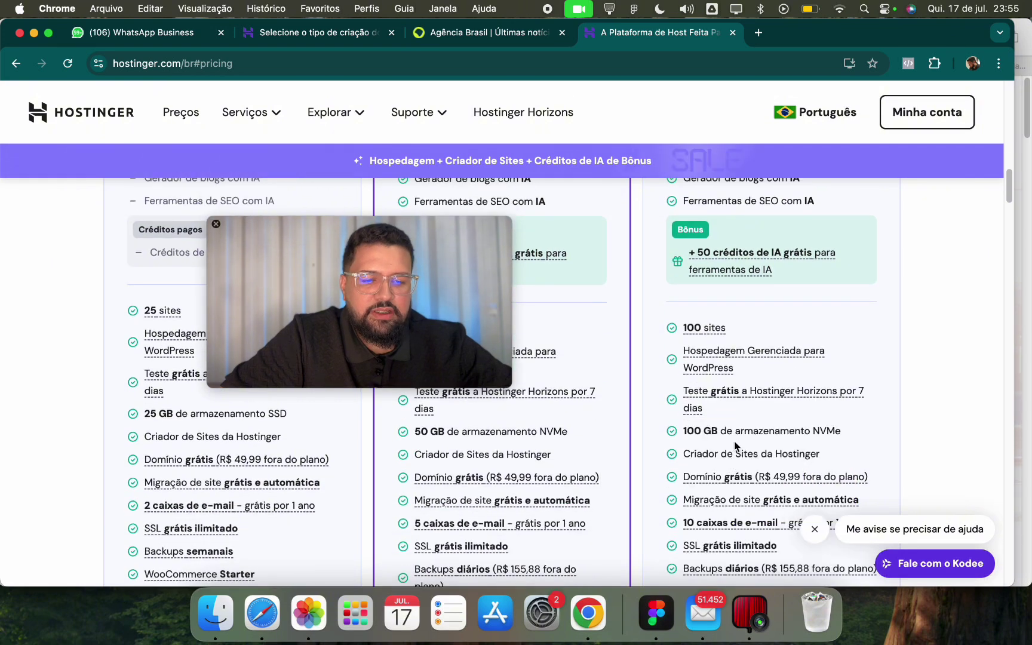
{"action": "scroll", "coordinate": [753, 440], "scroll_direction": "down", "scroll_amount": 4}
{"action": "scroll", "coordinate": [754, 440], "scroll_direction": "down", "scroll_amount": 4}
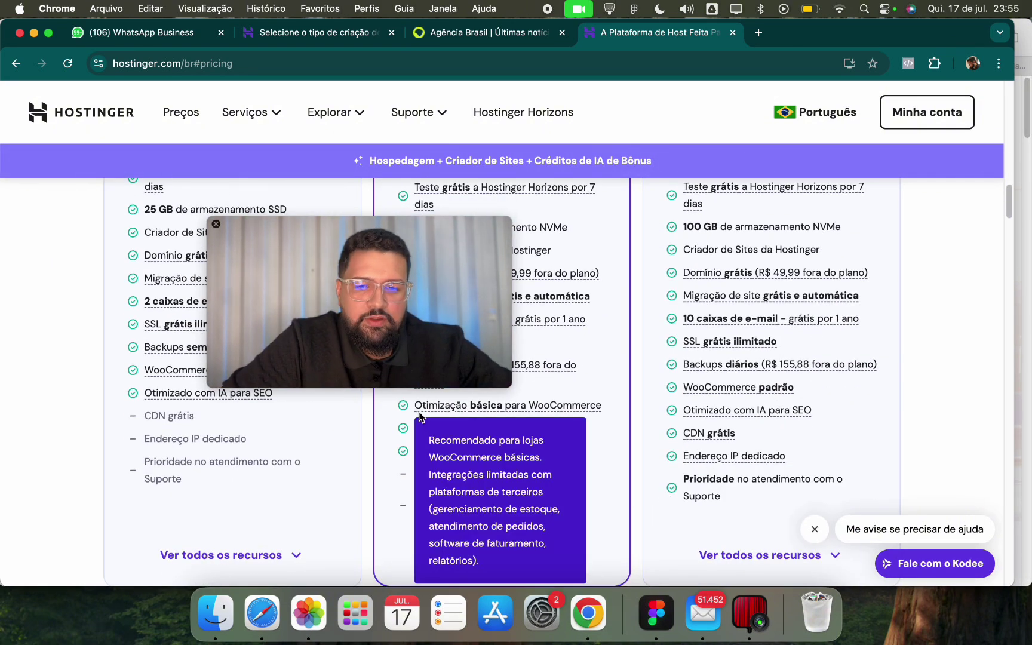
{"action": "scroll", "coordinate": [356, 474], "scroll_direction": "down", "scroll_amount": 1}
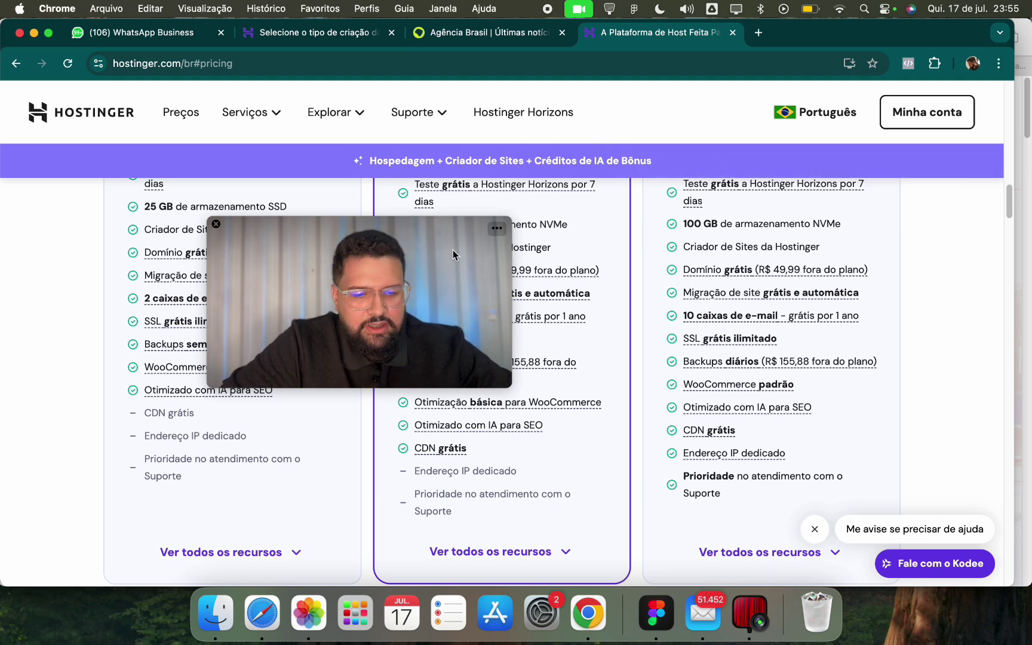
In the Hostinger WordPress onboarding, choose to create an empty site and use a temporary domain.
{"action": "left_click", "coordinate": [328, 34]}
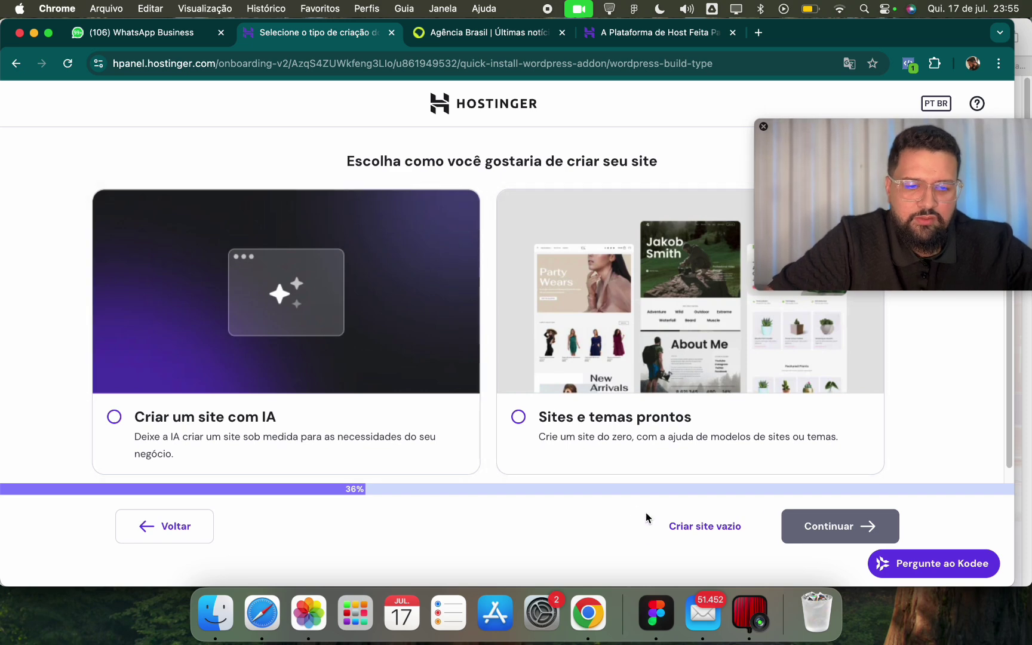
{"action": "left_click", "coordinate": [661, 522]}
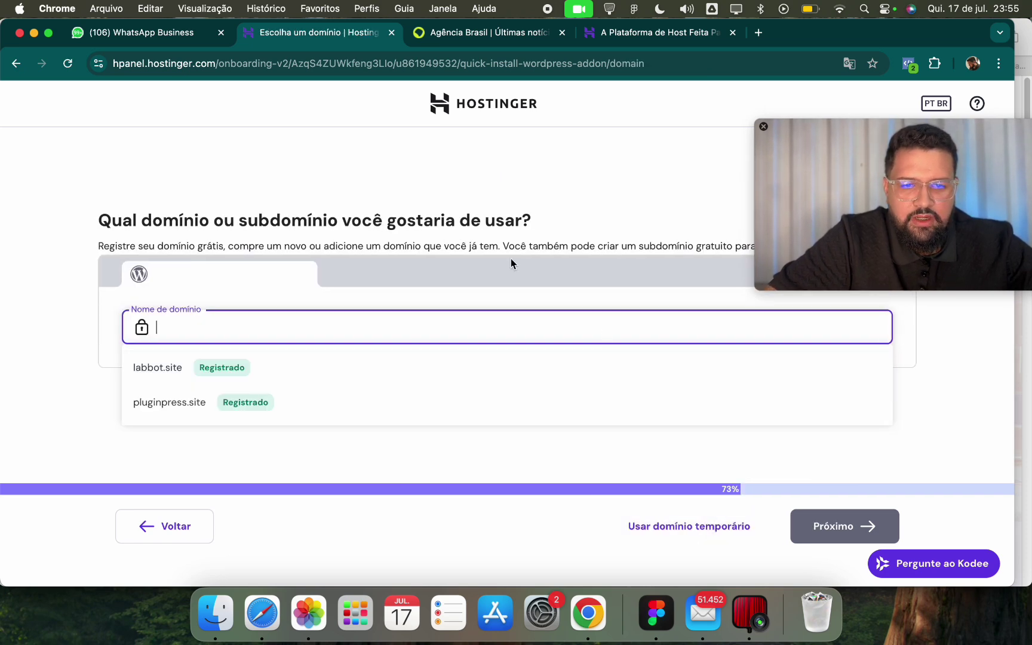
{"action": "left_click", "coordinate": [637, 230]}
{"action": "left_click", "coordinate": [718, 531]}
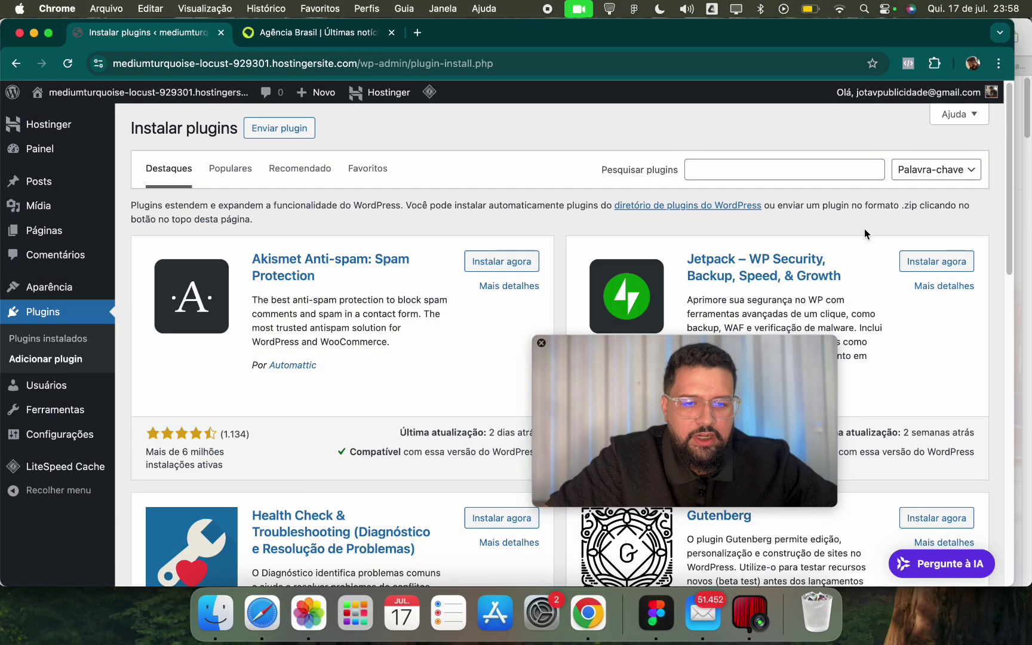
Search the WordPress plugin directory for "elementor".
{"action": "left_click", "coordinate": [834, 170]}
{"action": "type", "text": "e"}
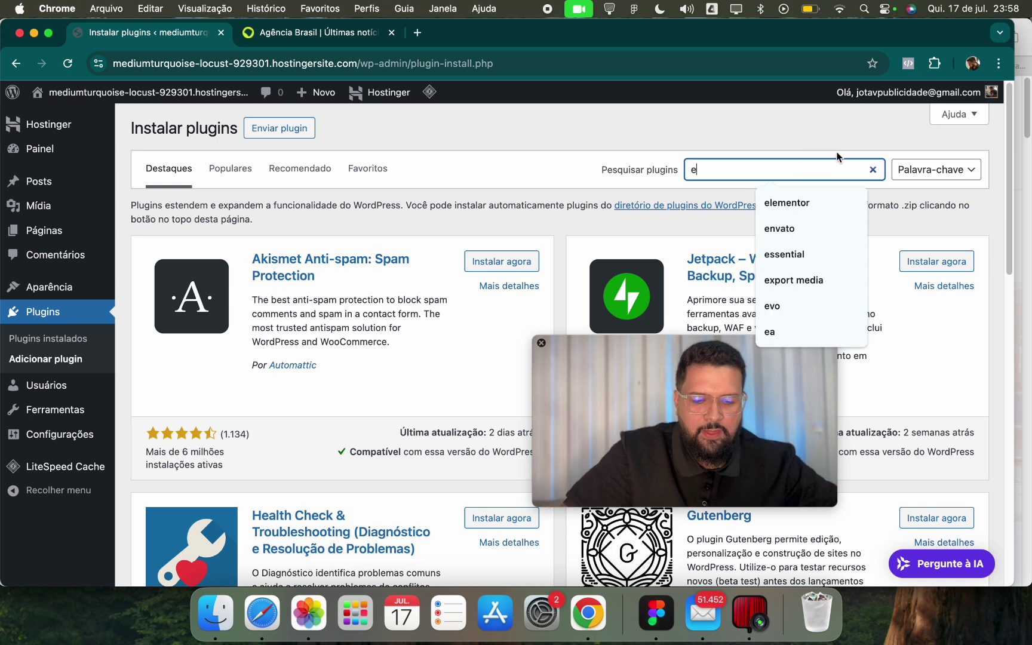
{"action": "type", "text": "lementor"}
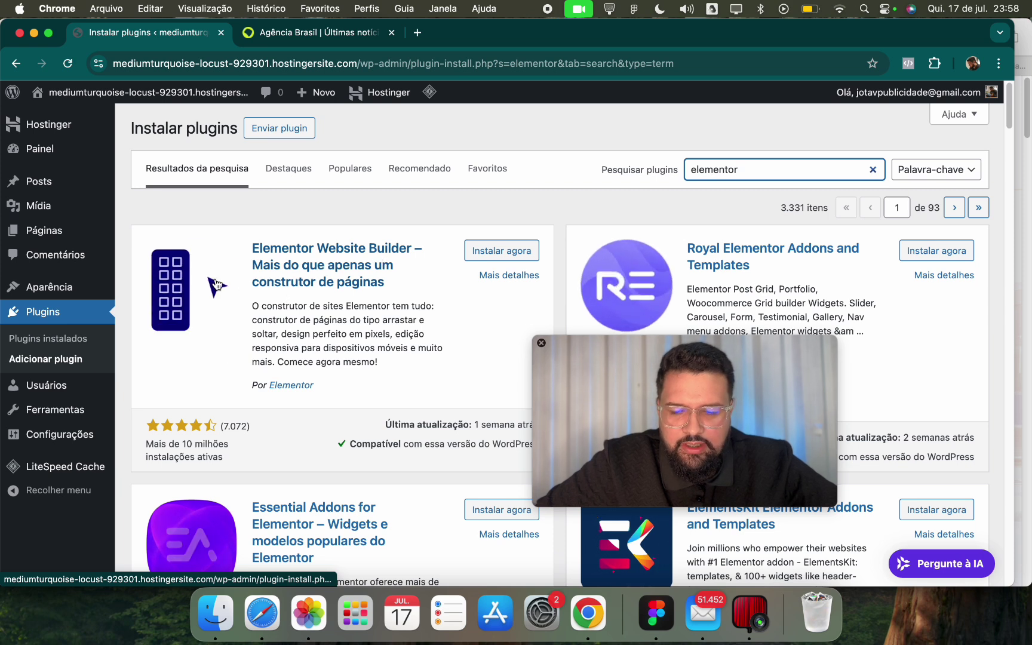
Install the Elementor Website Builder plugin from the plugin search results.
{"action": "left_click", "coordinate": [489, 252]}
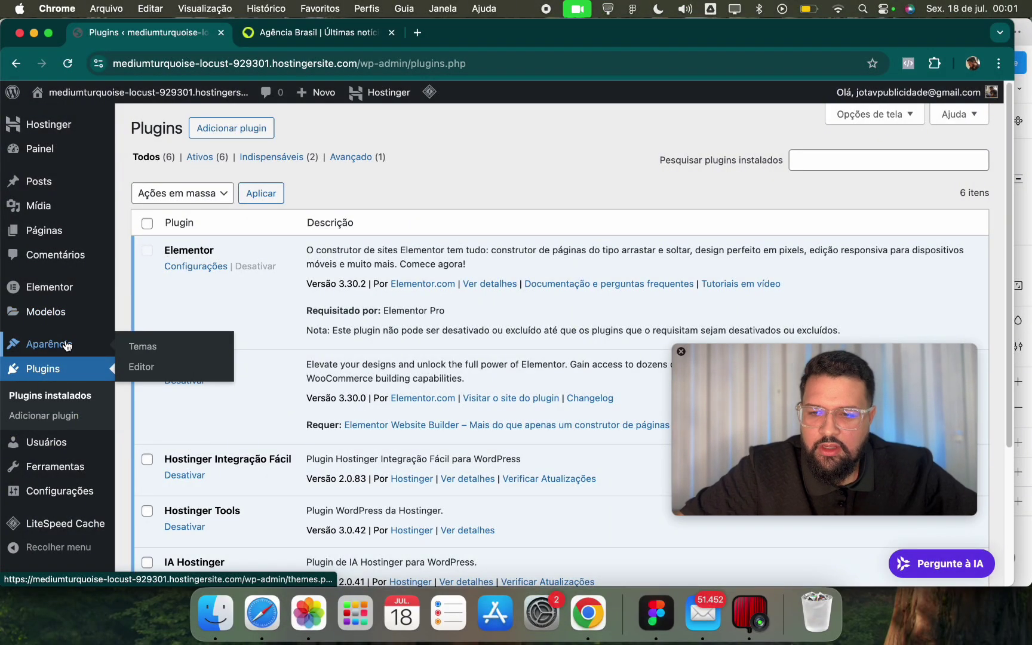
Add the Hello Elementor theme from the popular WordPress themes and activate it on the site.
{"action": "left_click", "coordinate": [136, 351]}
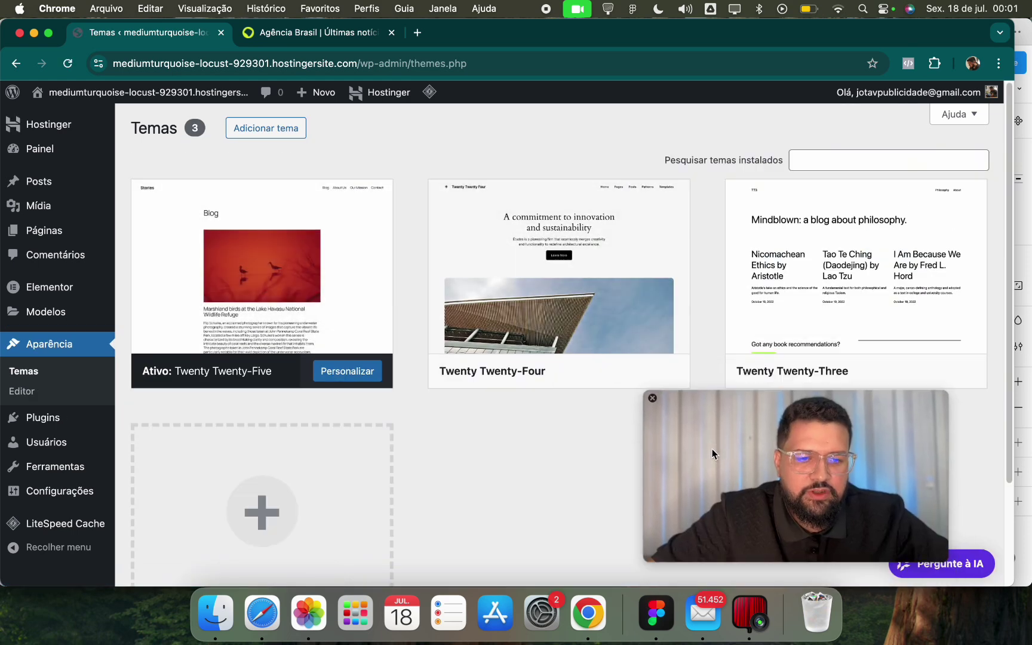
{"action": "scroll", "coordinate": [478, 191], "scroll_direction": "down", "scroll_amount": 3}
{"action": "scroll", "coordinate": [358, 155], "scroll_direction": "up", "scroll_amount": 3}
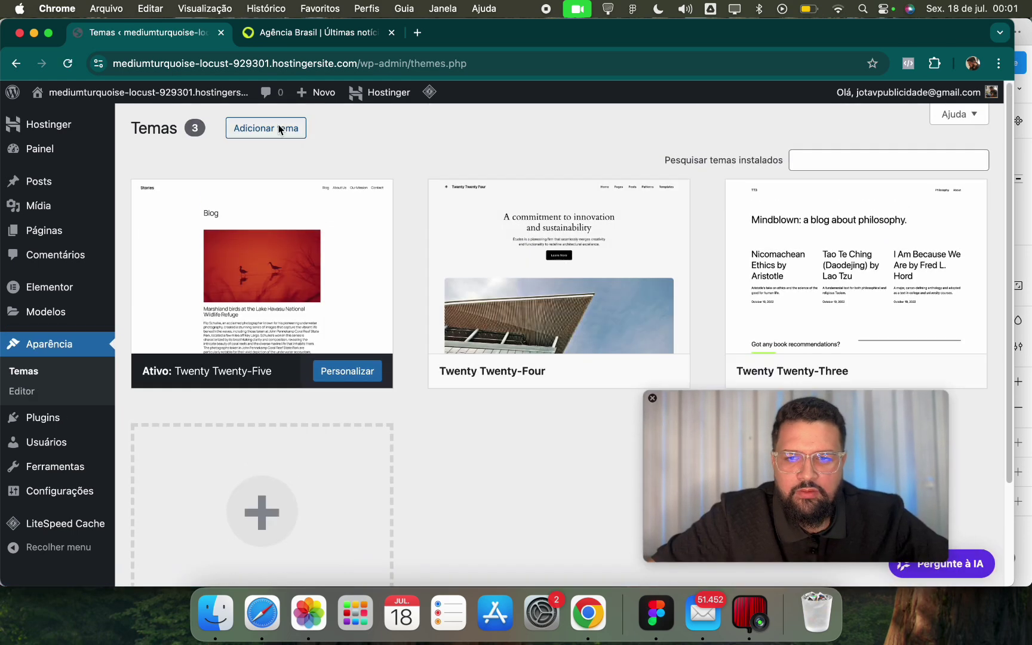
{"action": "left_click", "coordinate": [271, 128]}
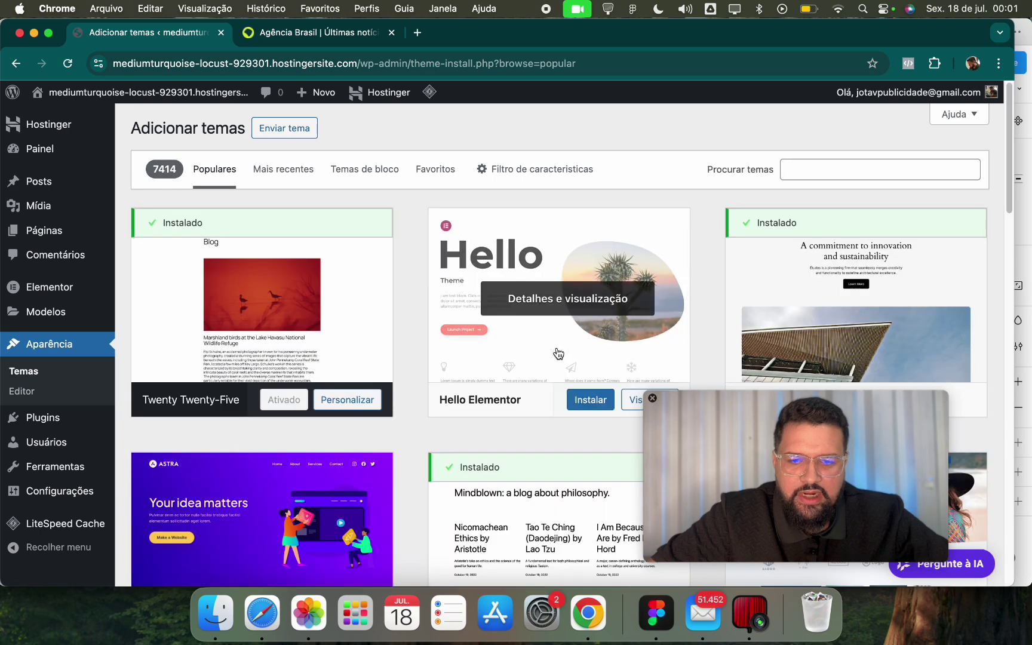
{"action": "scroll", "coordinate": [573, 335], "scroll_direction": "down", "scroll_amount": 2}
{"action": "left_click", "coordinate": [571, 295]}
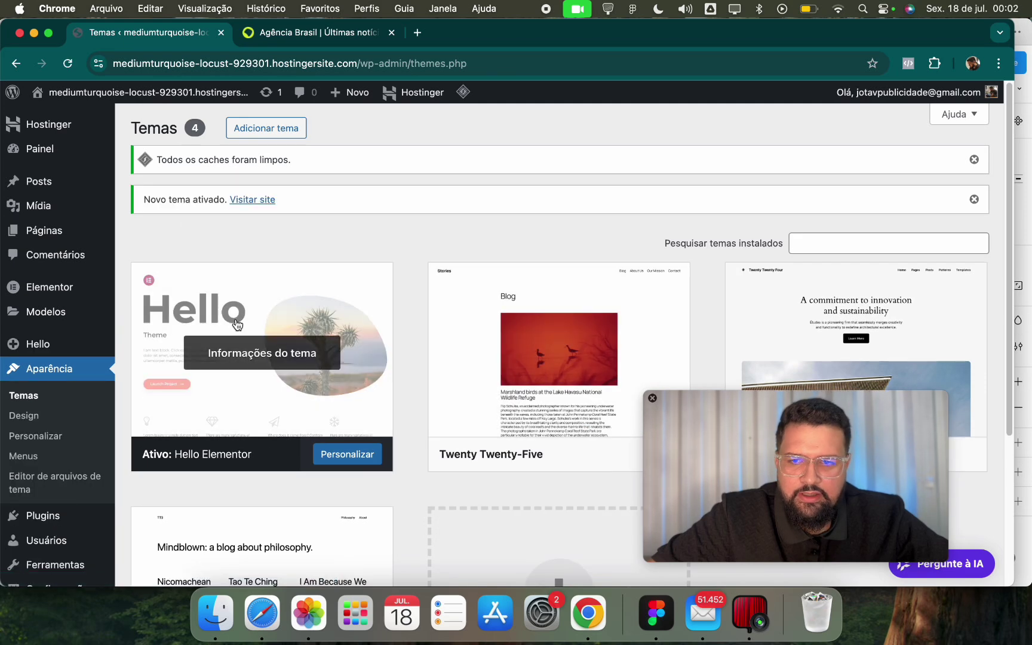
Look over the site's installed themes and open the list of installed plugins.
{"action": "scroll", "coordinate": [85, 341], "scroll_direction": "down", "scroll_amount": 4}
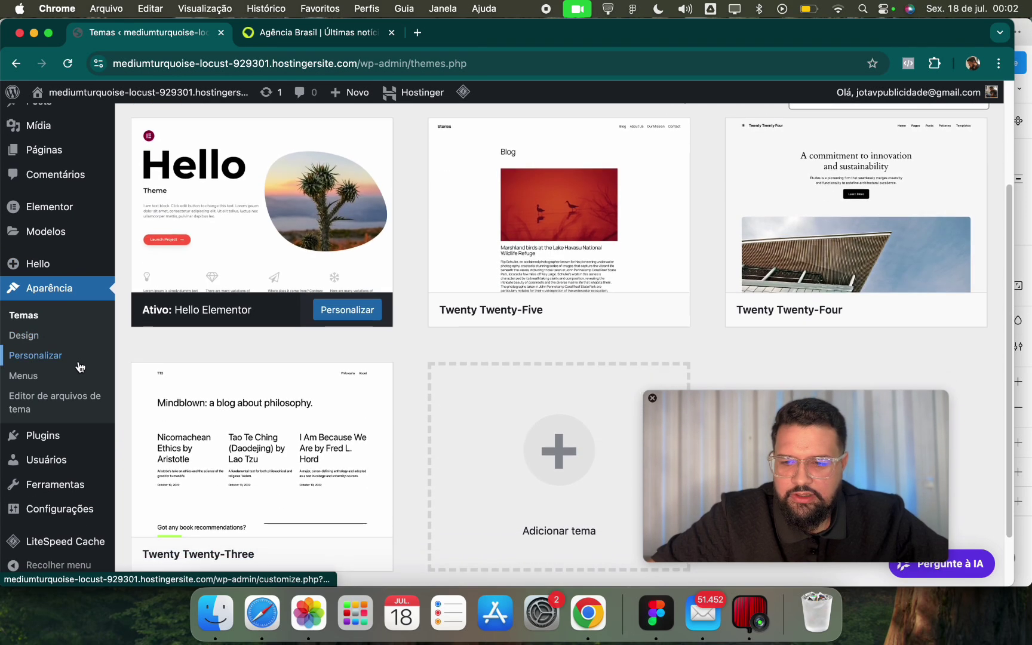
{"action": "scroll", "coordinate": [77, 358], "scroll_direction": "up", "scroll_amount": 3}
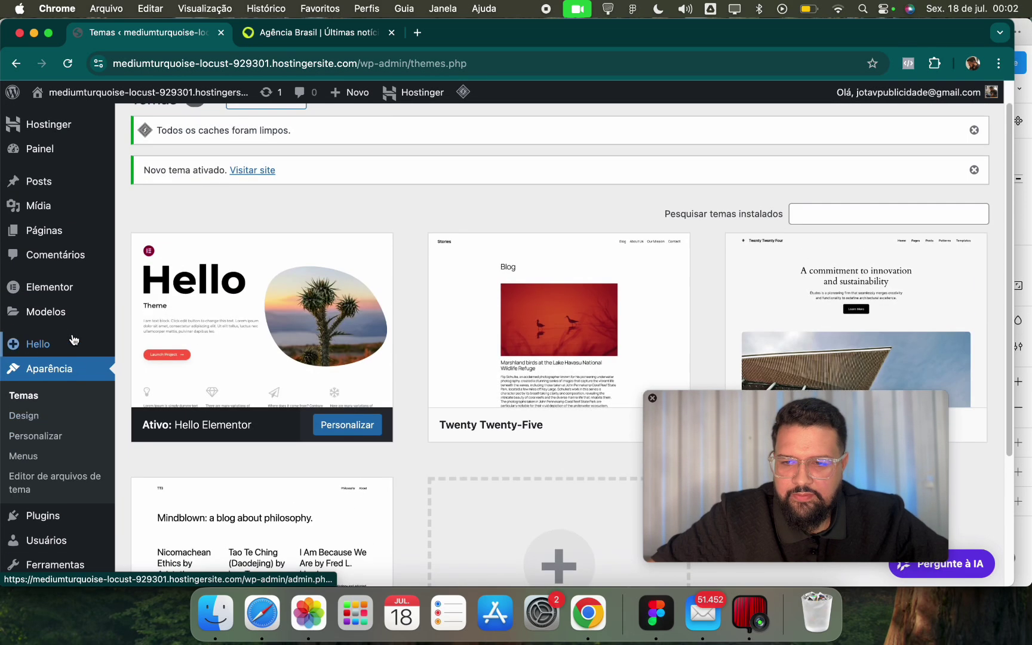
{"action": "left_click", "coordinate": [49, 230]}
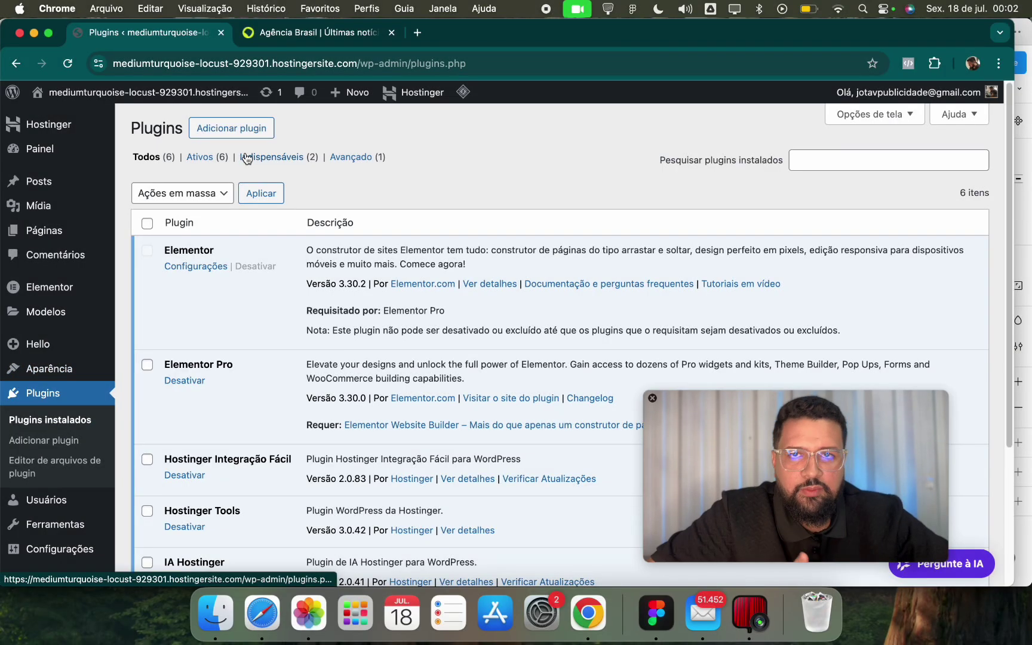
Examine the Agência Brasil homepage's header, category menu, featured story and news grid as the layout reference.
{"action": "left_click", "coordinate": [315, 41]}
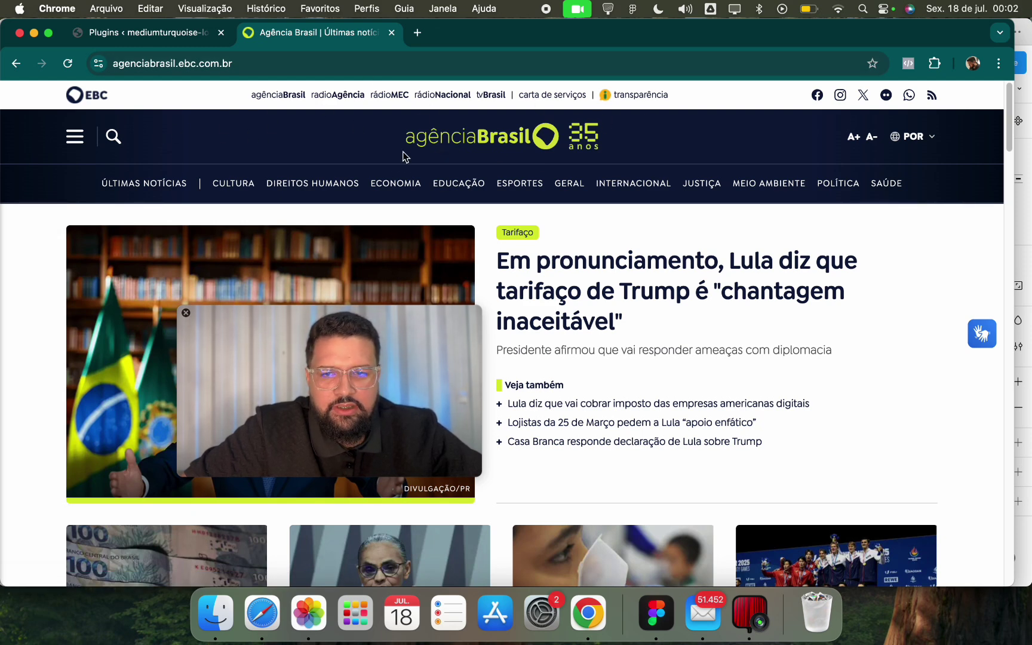
{"action": "scroll", "coordinate": [322, 140], "scroll_direction": "down", "scroll_amount": 1}
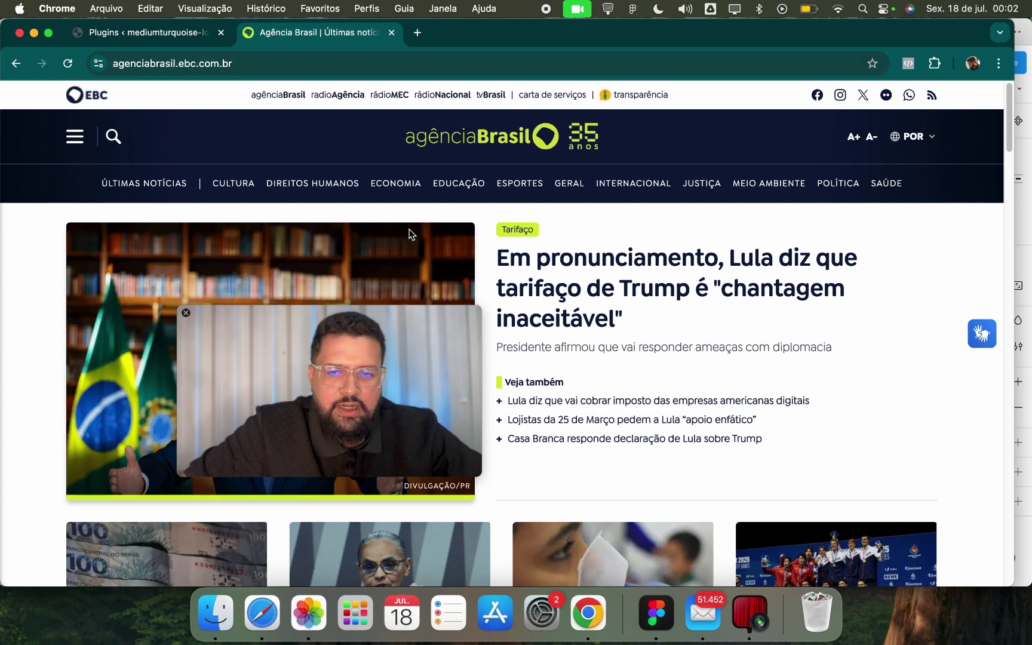
{"action": "scroll", "coordinate": [389, 355], "scroll_direction": "down", "scroll_amount": 2}
{"action": "scroll", "coordinate": [389, 355], "scroll_direction": "down", "scroll_amount": 5}
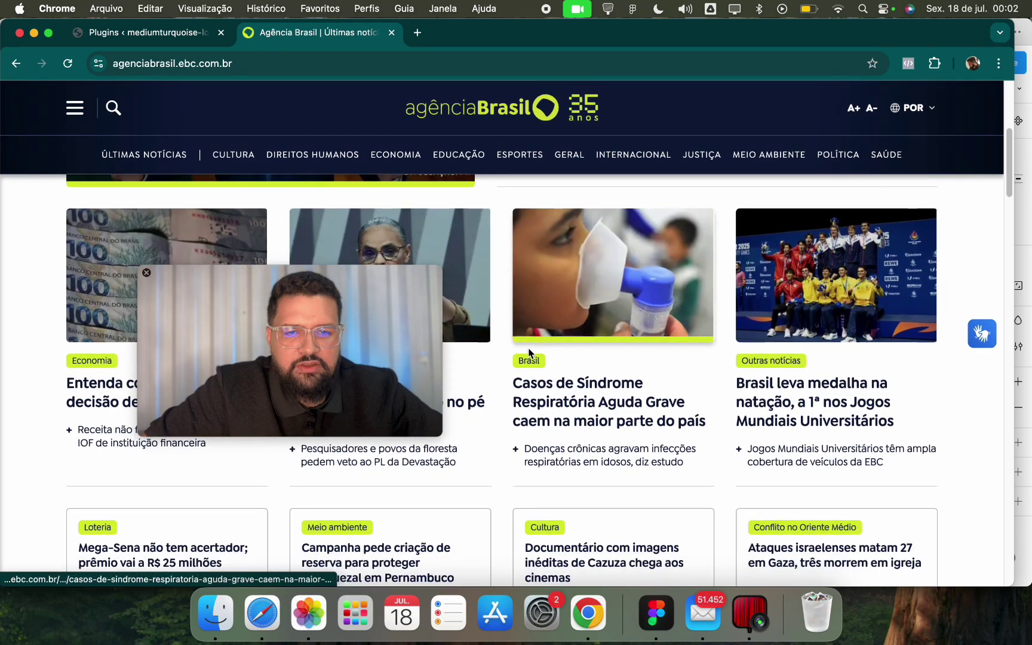
{"action": "scroll", "coordinate": [528, 269], "scroll_direction": "up", "scroll_amount": 5}
{"action": "scroll", "coordinate": [567, 239], "scroll_direction": "up", "scroll_amount": 2}
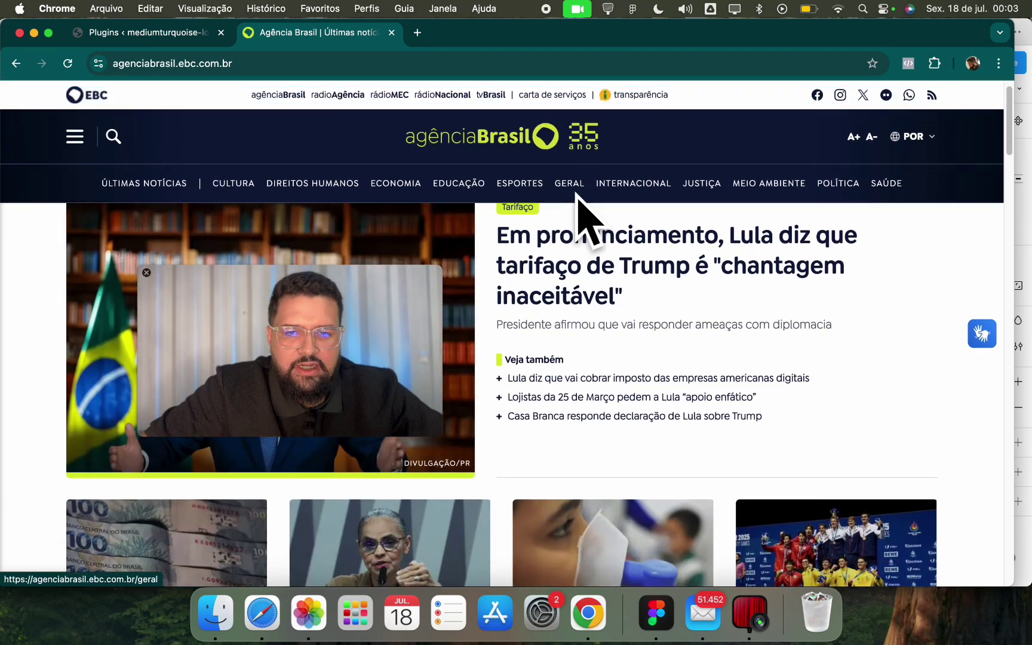
{"action": "scroll", "coordinate": [583, 239], "scroll_direction": "down", "scroll_amount": 10}
{"action": "scroll", "coordinate": [583, 257], "scroll_direction": "up", "scroll_amount": 10}
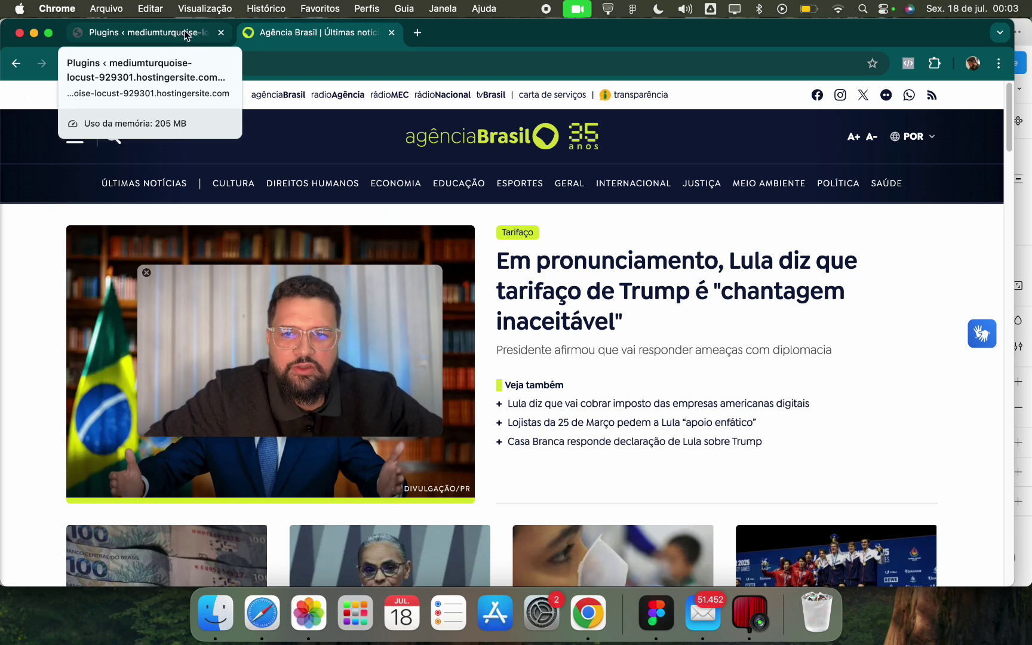
{"action": "left_click", "coordinate": [763, 108]}
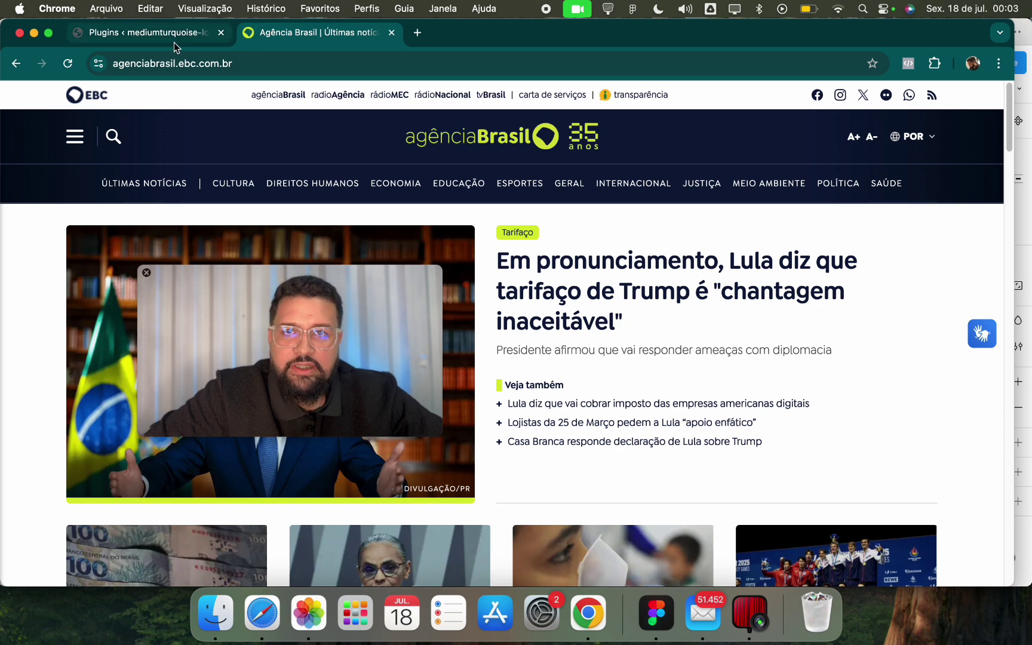
Back in WordPress, create a new Elementor template of type Header named "Cabeçalho".
{"action": "left_click", "coordinate": [146, 32]}
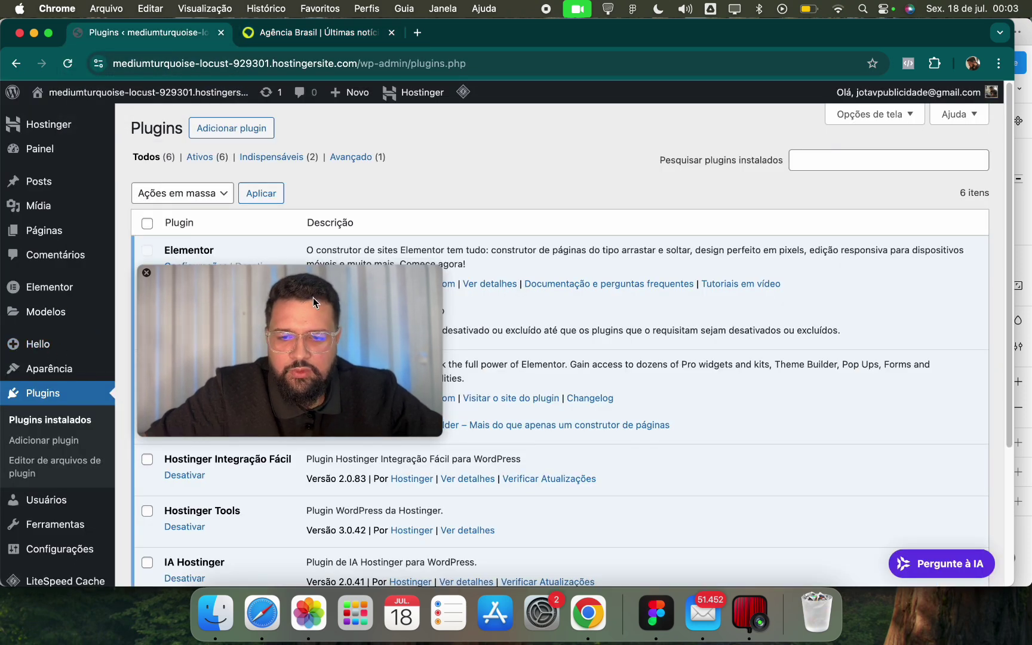
{"action": "left_click", "coordinate": [60, 313]}
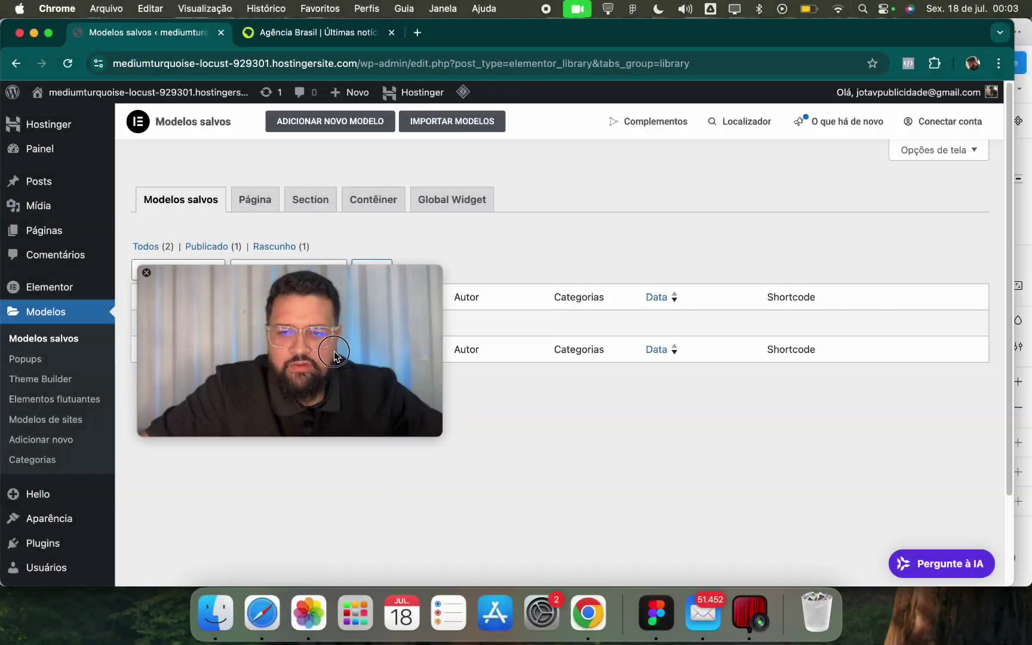
{"action": "left_click", "coordinate": [332, 127]}
{"action": "left_click", "coordinate": [566, 334]}
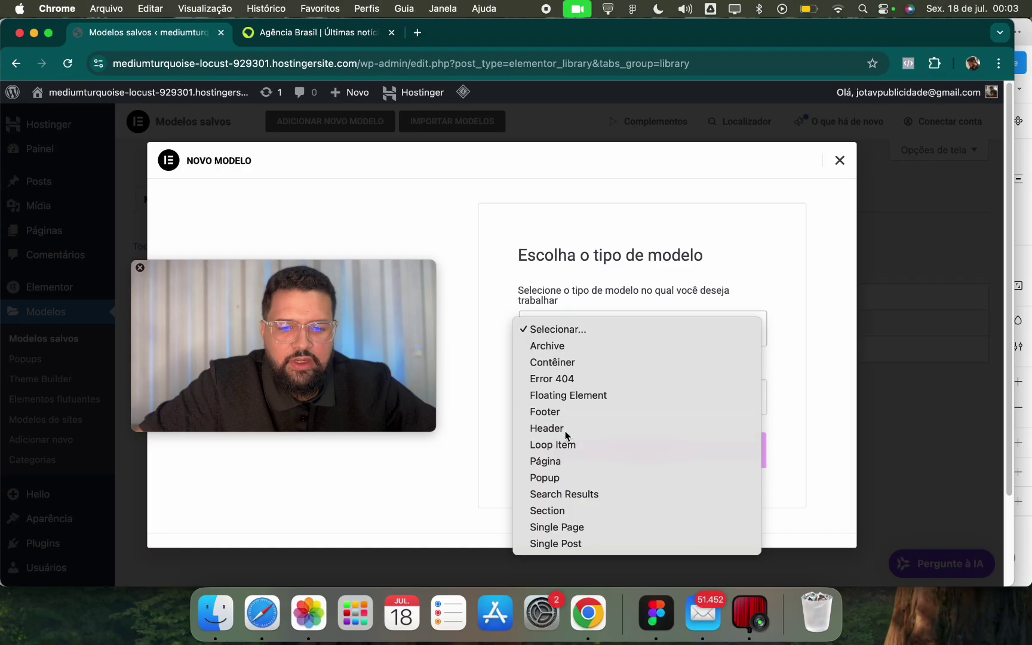
{"action": "left_click", "coordinate": [591, 428]}
{"action": "left_click", "coordinate": [599, 399]}
{"action": "left_click", "coordinate": [623, 438]}
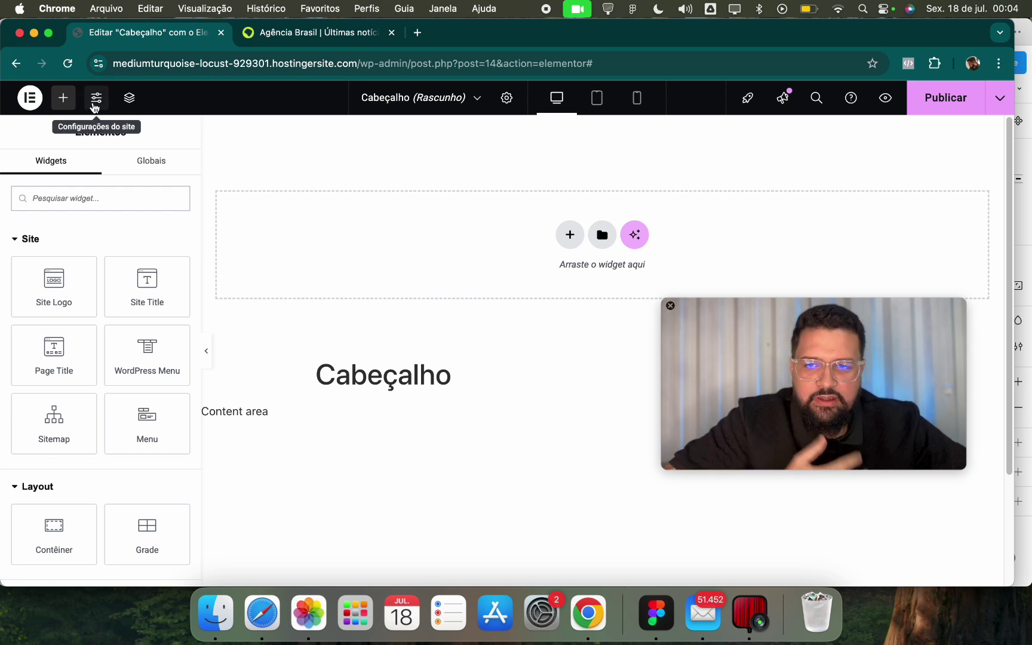
Set the primary colour in Elementor's global colours to #0D1B3D, copied from the fill of the navy square in Figma.
{"action": "left_click", "coordinate": [94, 105]}
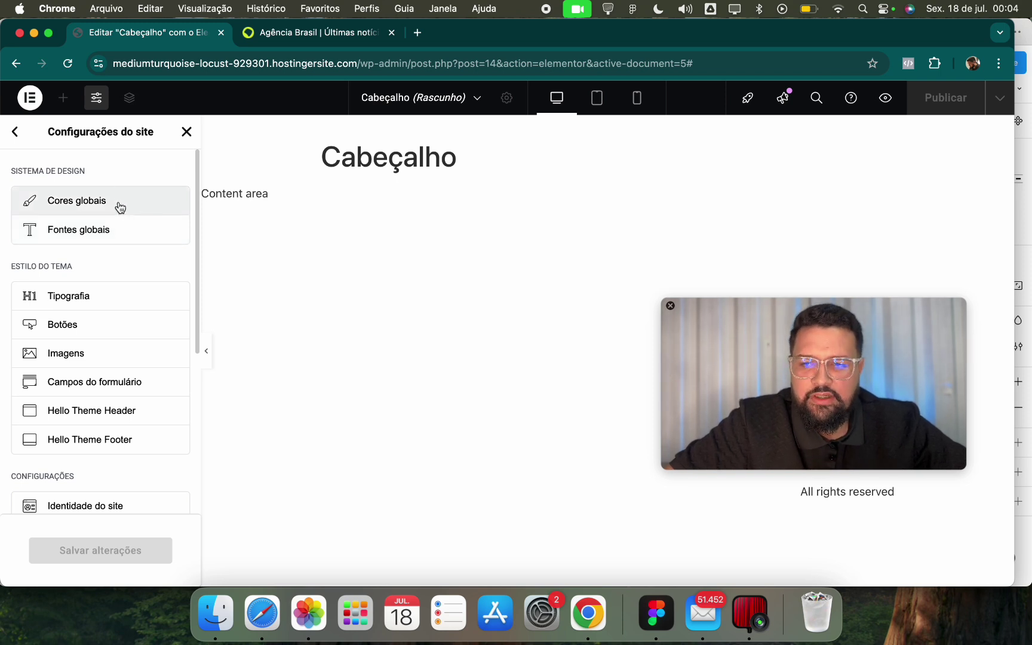
{"action": "left_click", "coordinate": [82, 203]}
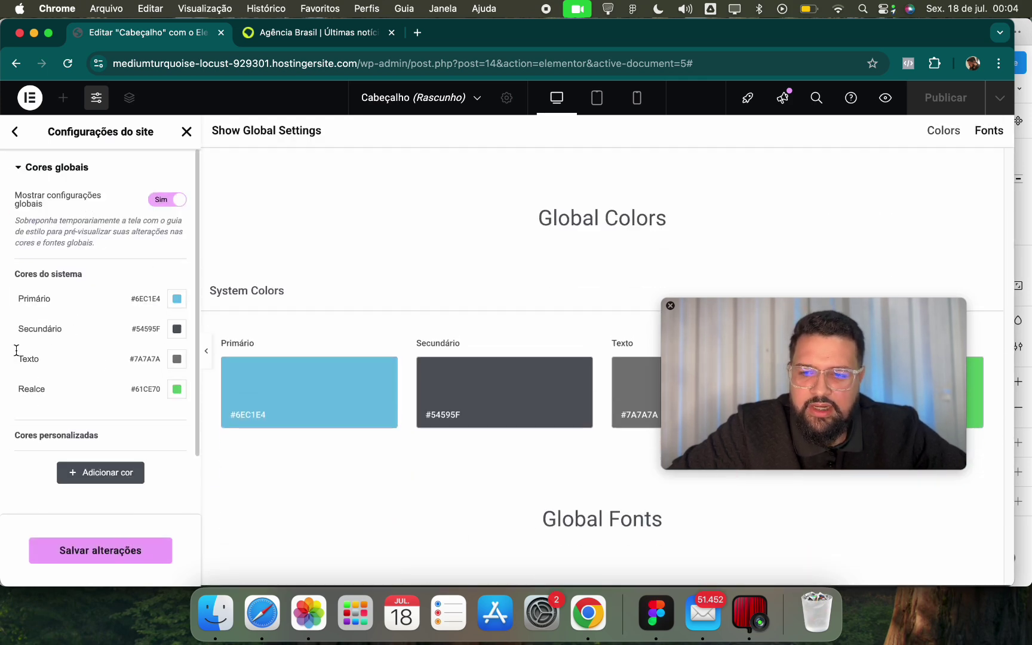
{"action": "left_click", "coordinate": [656, 613]}
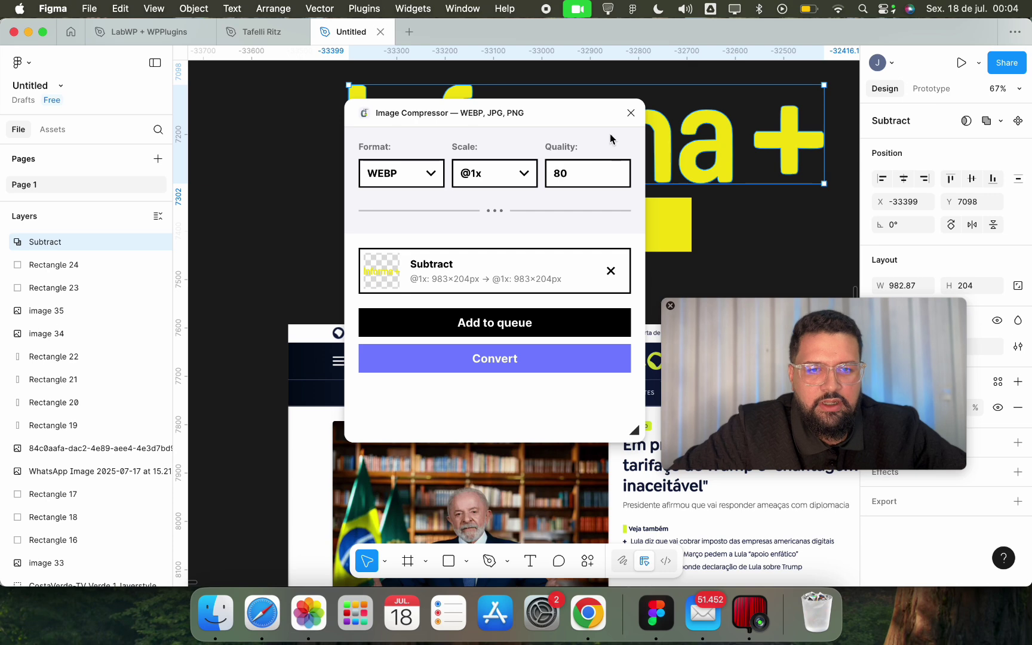
{"action": "left_click", "coordinate": [632, 112]}
{"action": "scroll", "coordinate": [570, 226], "scroll_direction": "up", "scroll_amount": 5}
{"action": "scroll", "coordinate": [570, 226], "scroll_direction": "right", "scroll_amount": 3}
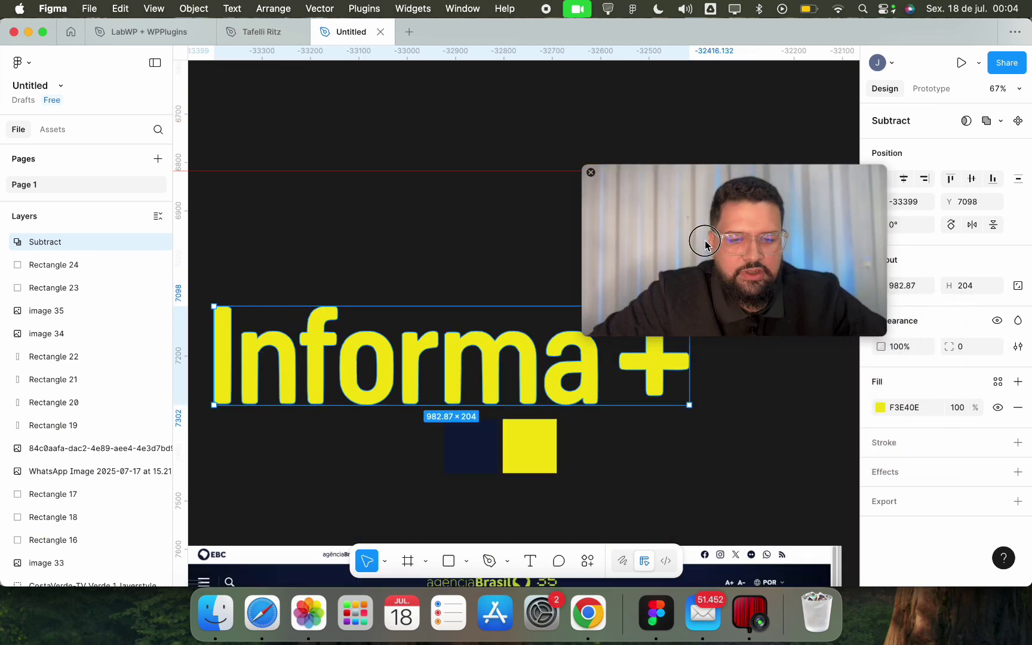
{"action": "scroll", "coordinate": [594, 380], "scroll_direction": "up", "scroll_amount": 2}
{"action": "left_click", "coordinate": [495, 453]}
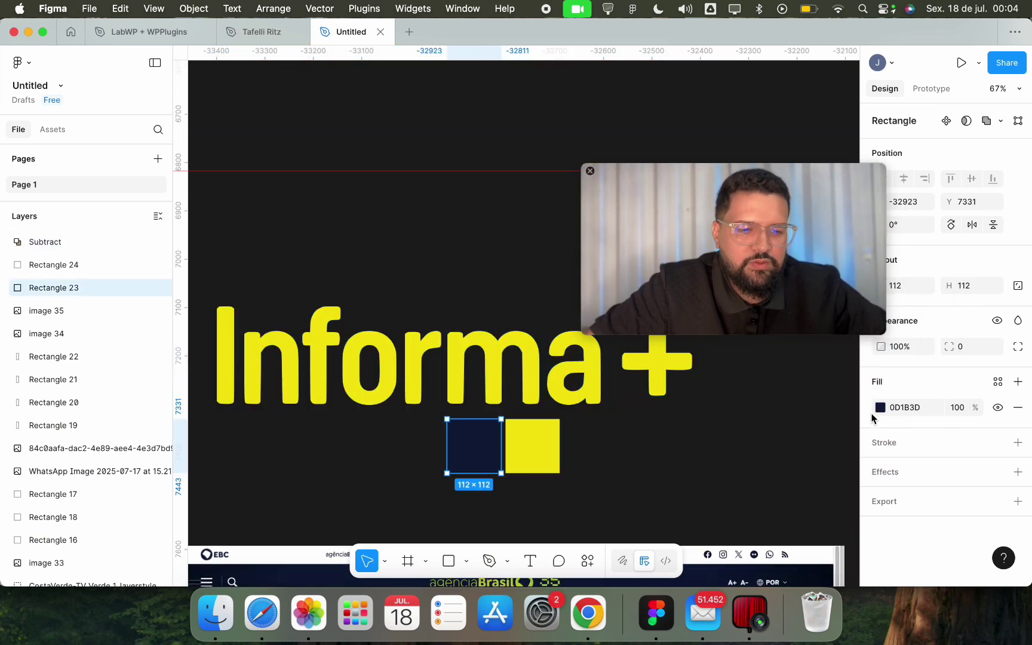
{"action": "left_click", "coordinate": [903, 407]}
{"action": "key", "text": "super+c"}
{"action": "left_click", "coordinate": [588, 613]}
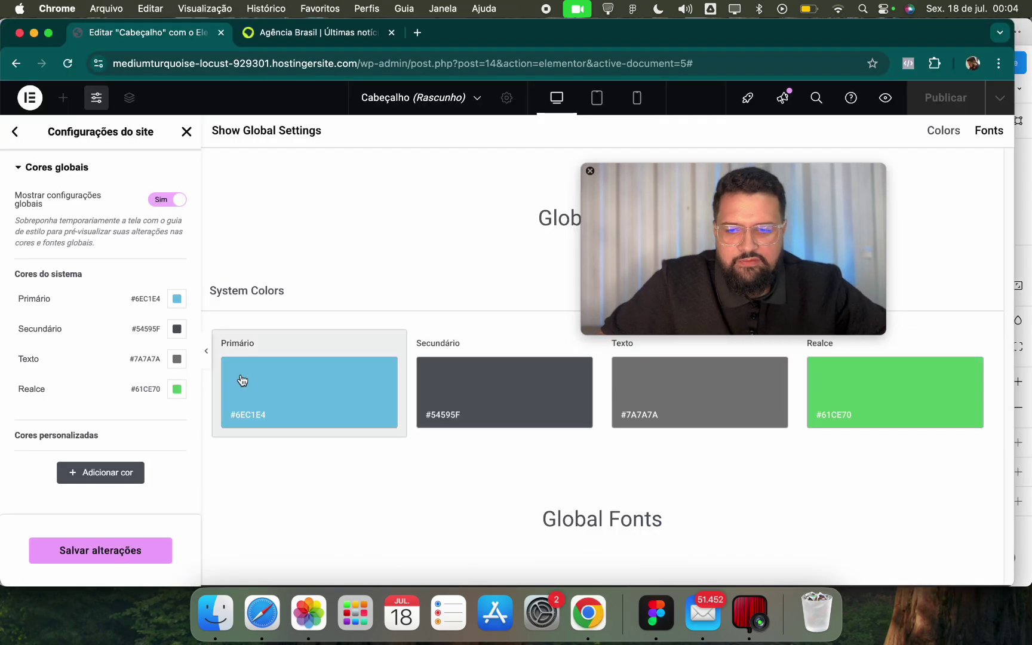
{"action": "left_click", "coordinate": [181, 308]}
{"action": "key", "text": "super+v"}
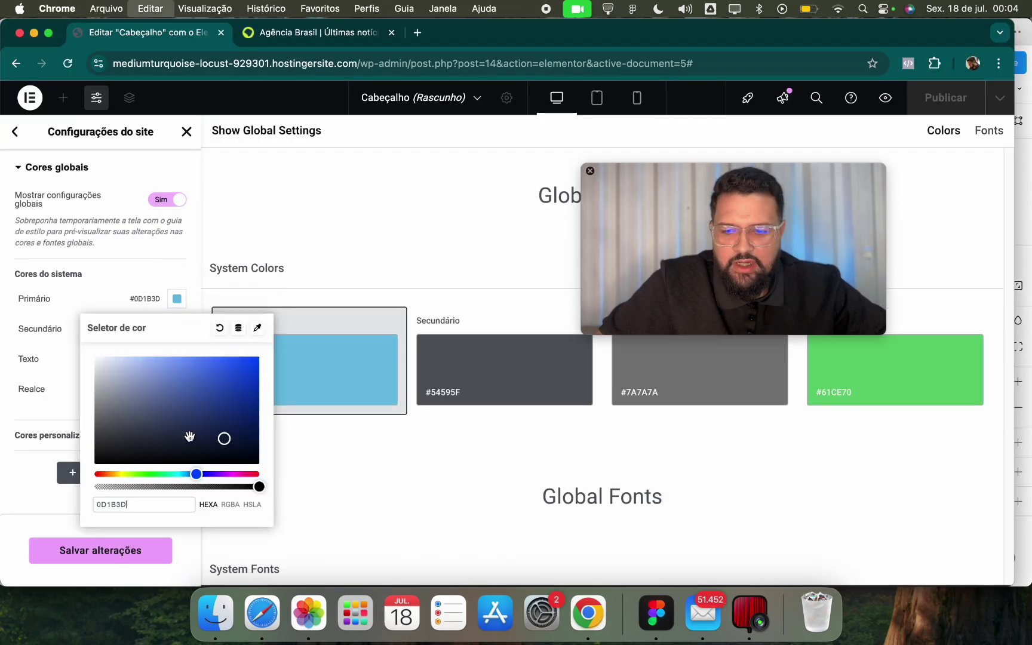
{"action": "left_click", "coordinate": [416, 486]}
Copy the yellow square's fill from Figma and set Elementor's secondary global colour to #F3E40E.
{"action": "left_click", "coordinate": [655, 613]}
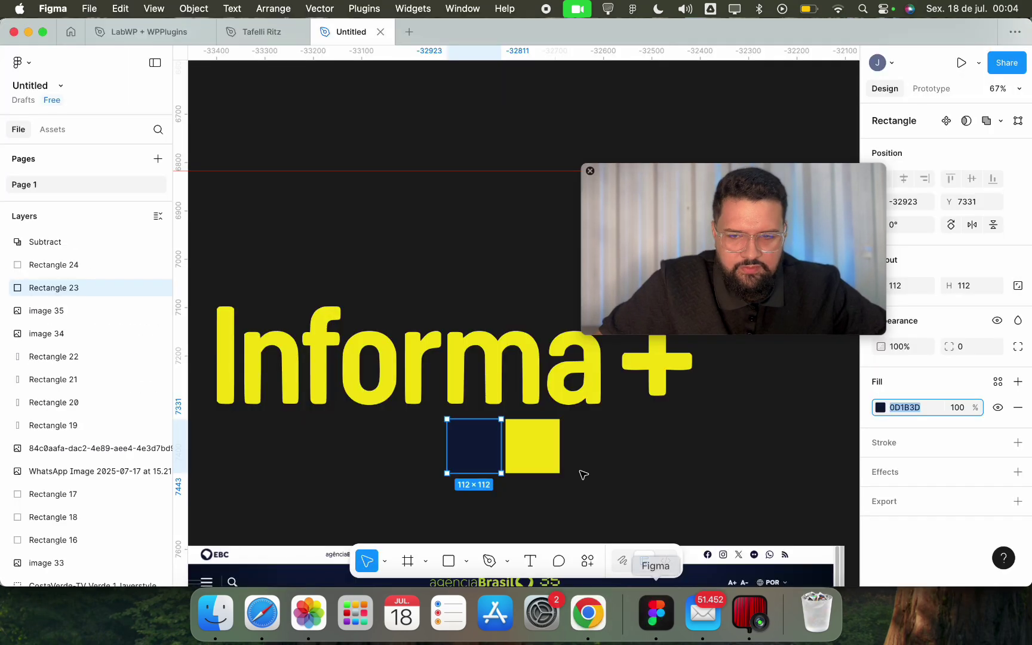
{"action": "left_click", "coordinate": [537, 435]}
{"action": "left_click", "coordinate": [904, 407]}
{"action": "key", "text": "super+c"}
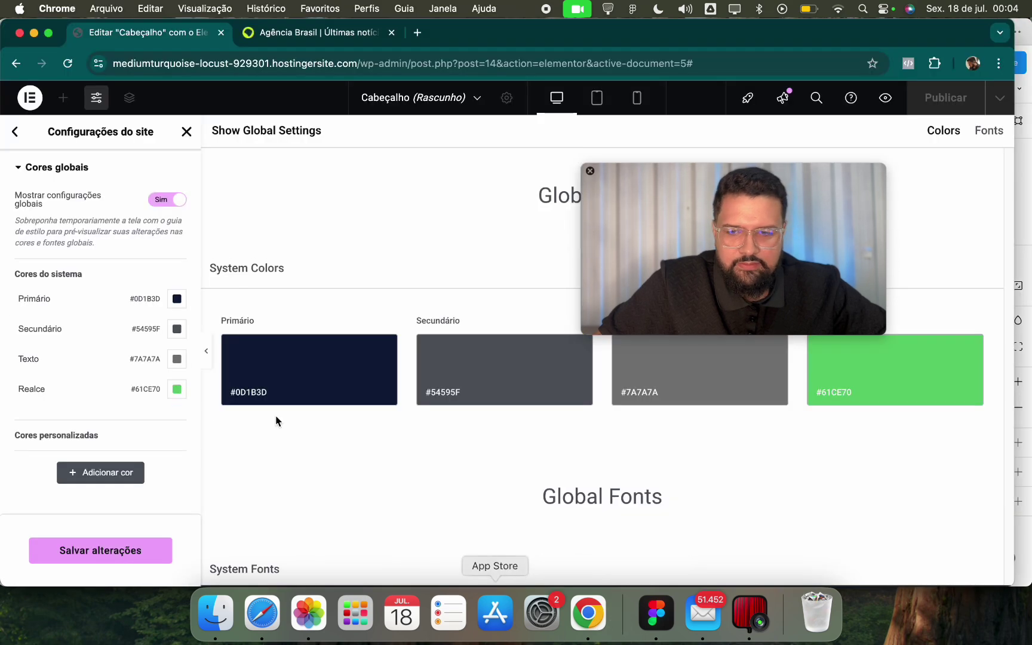
{"action": "left_click", "coordinate": [587, 614]}
{"action": "left_click", "coordinate": [176, 329]}
{"action": "key", "text": "super+v"}
Darken the global text colour to #1C1C1C.
{"action": "left_click", "coordinate": [177, 359]}
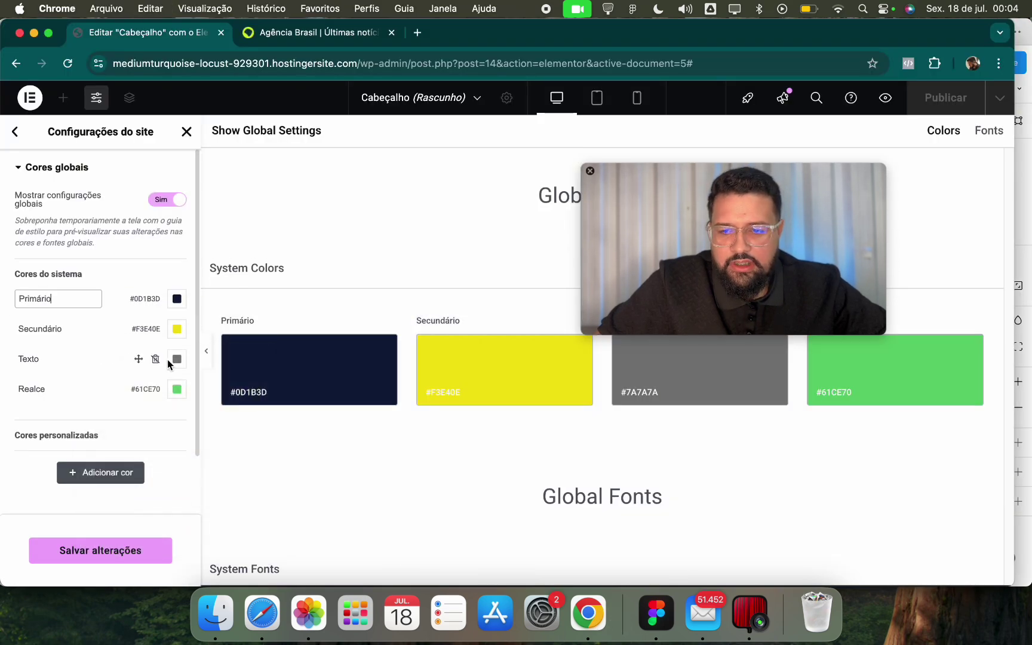
{"action": "left_click", "coordinate": [177, 359]}
{"action": "left_click", "coordinate": [103, 269]}
{"action": "left_click_drag", "start_coordinate": [103, 268], "coordinate": [75, 271]}
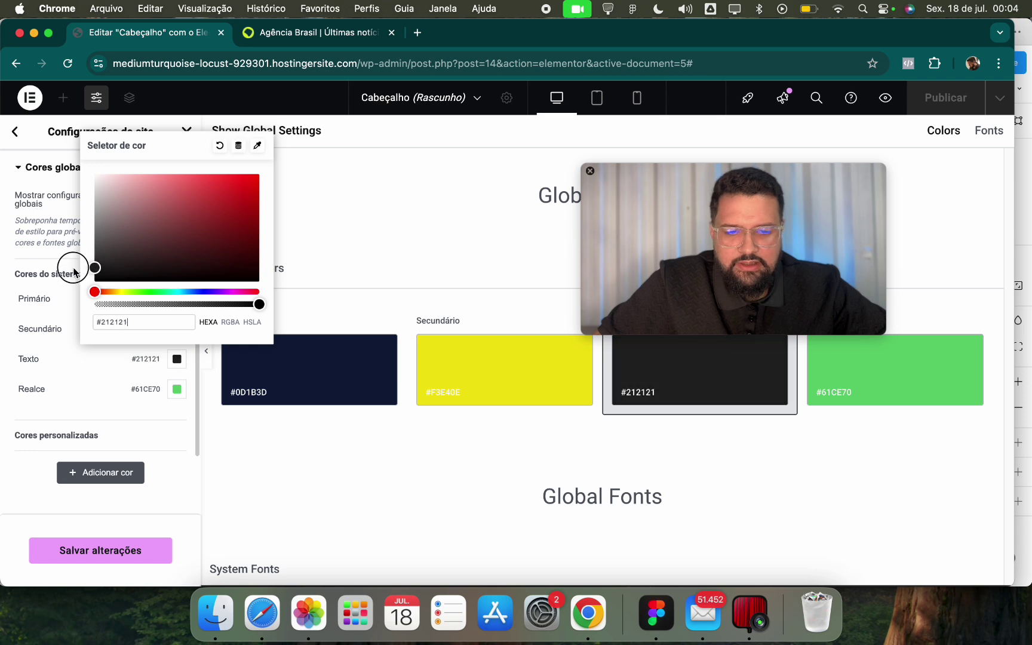
{"action": "left_click", "coordinate": [86, 394]}
Set the primary global colour to #0E2049 and save the site settings changes.
{"action": "left_click", "coordinate": [179, 332]}
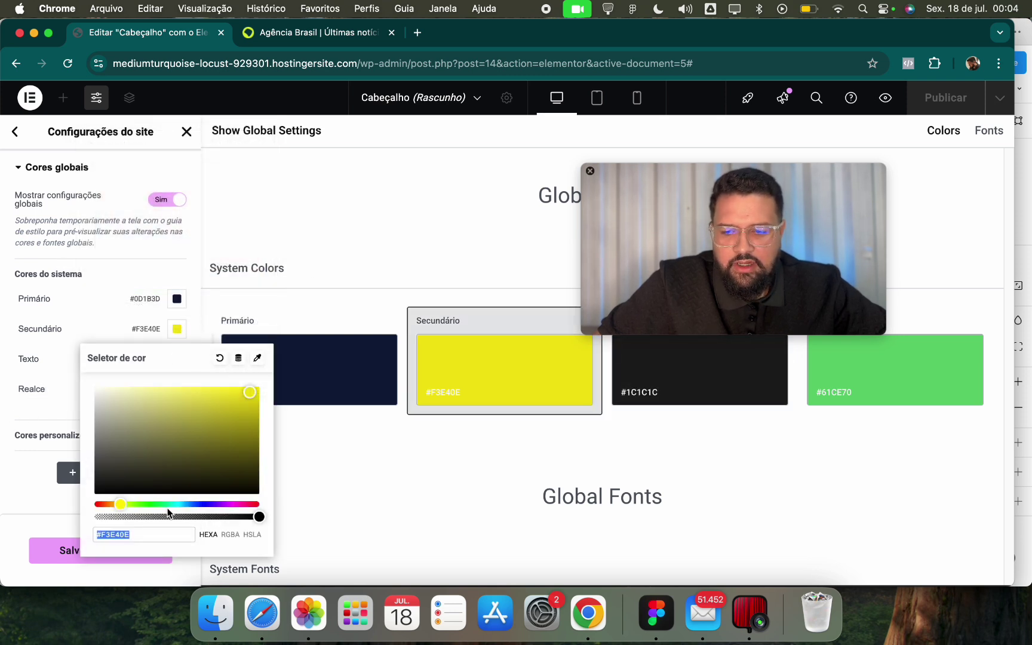
{"action": "left_click", "coordinate": [13, 301]}
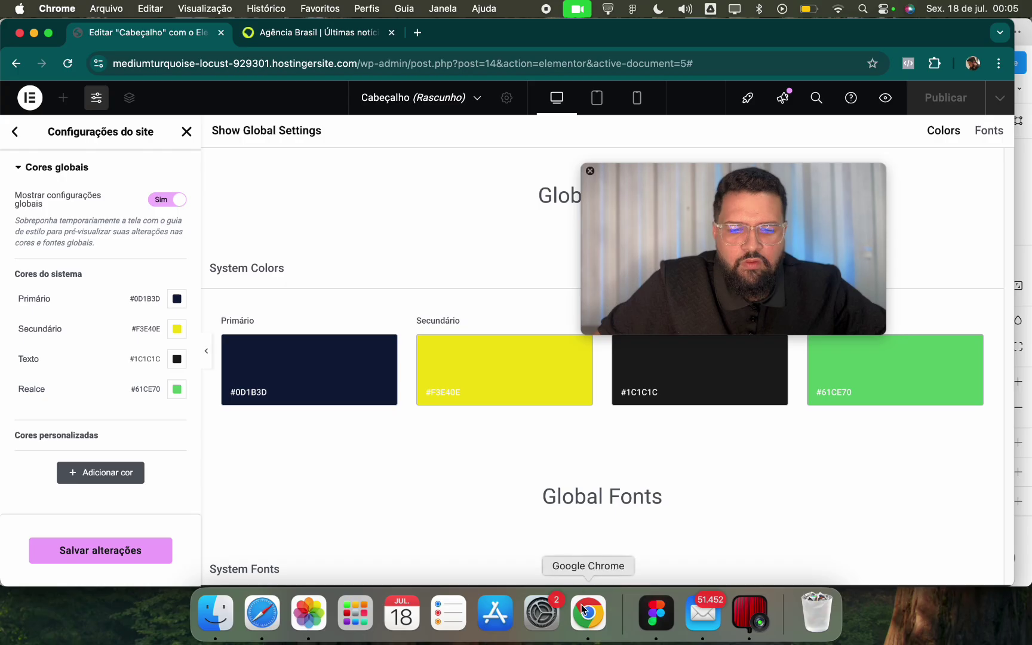
{"action": "left_click", "coordinate": [114, 555]}
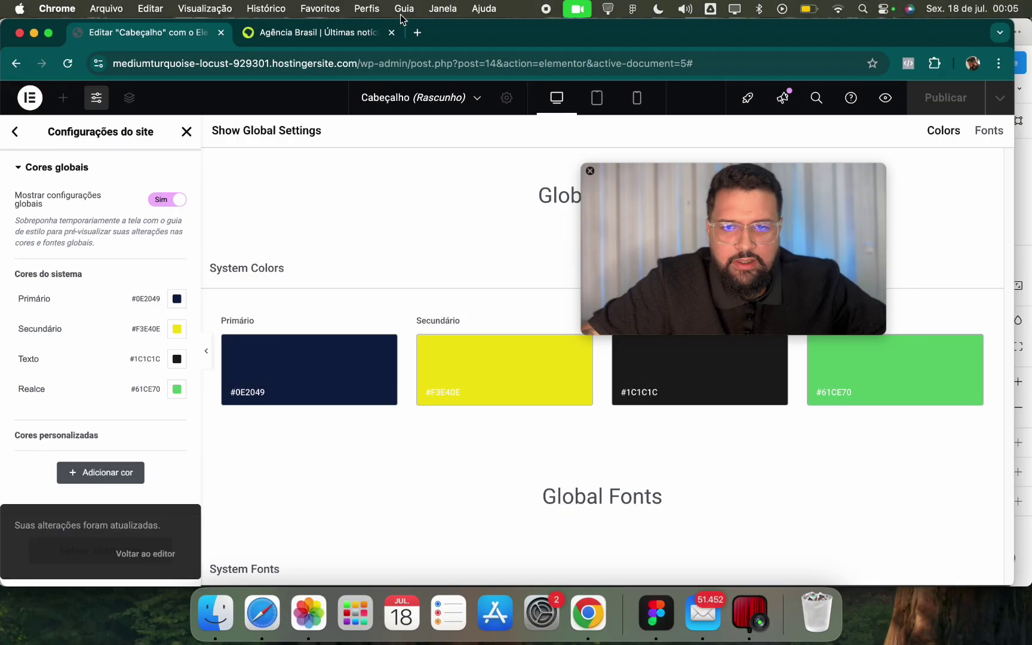
Check the Agência Brasil reference homepage and return to the main list of Elementor site settings.
{"action": "left_click", "coordinate": [364, 32]}
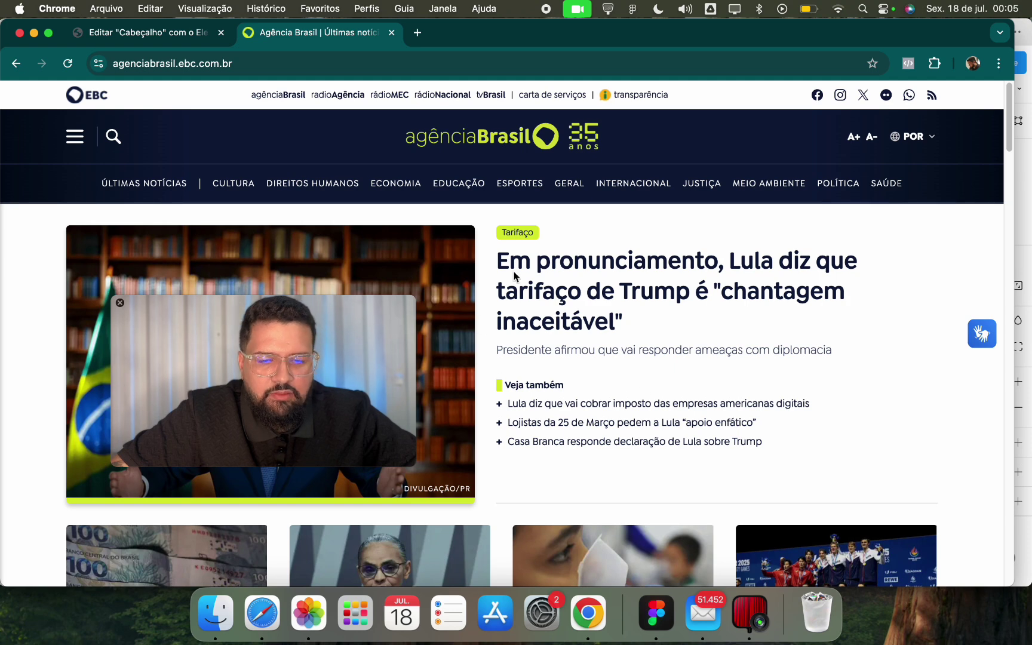
{"action": "left_click", "coordinate": [190, 35]}
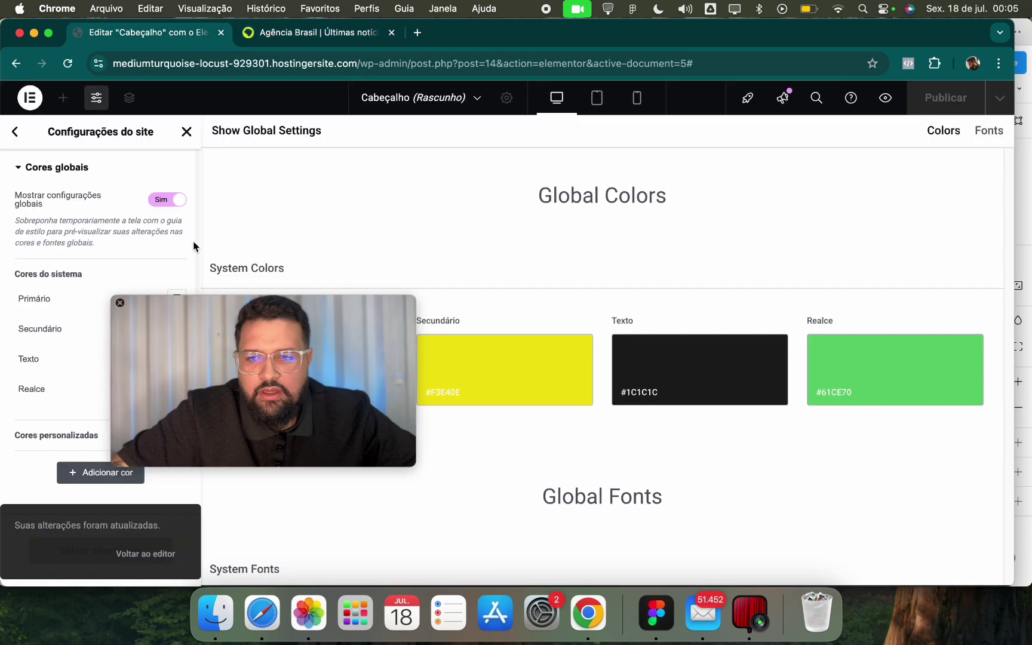
{"action": "left_click", "coordinate": [14, 131]}
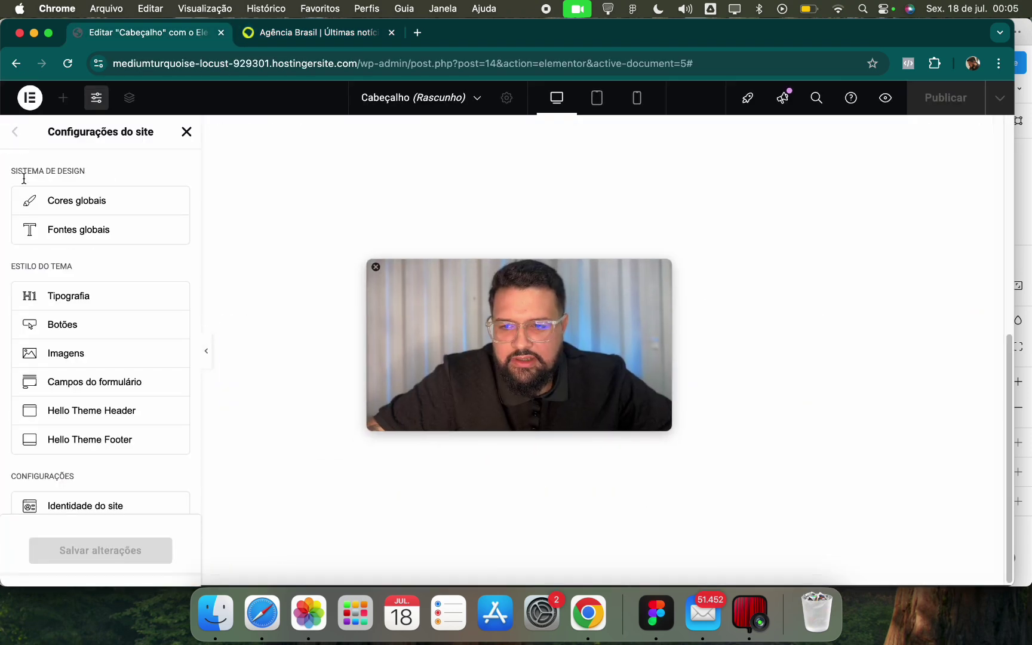
Set the primary global font to Open Sans at 36 px.
{"action": "left_click", "coordinate": [76, 233]}
{"action": "left_click", "coordinate": [179, 305]}
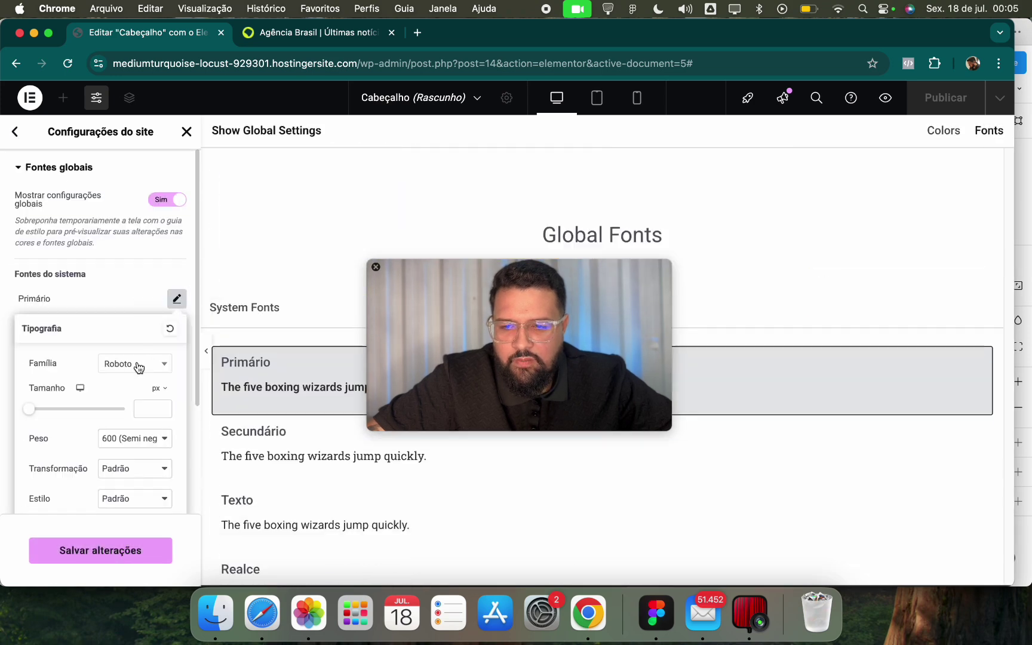
{"action": "left_click", "coordinate": [139, 366]}
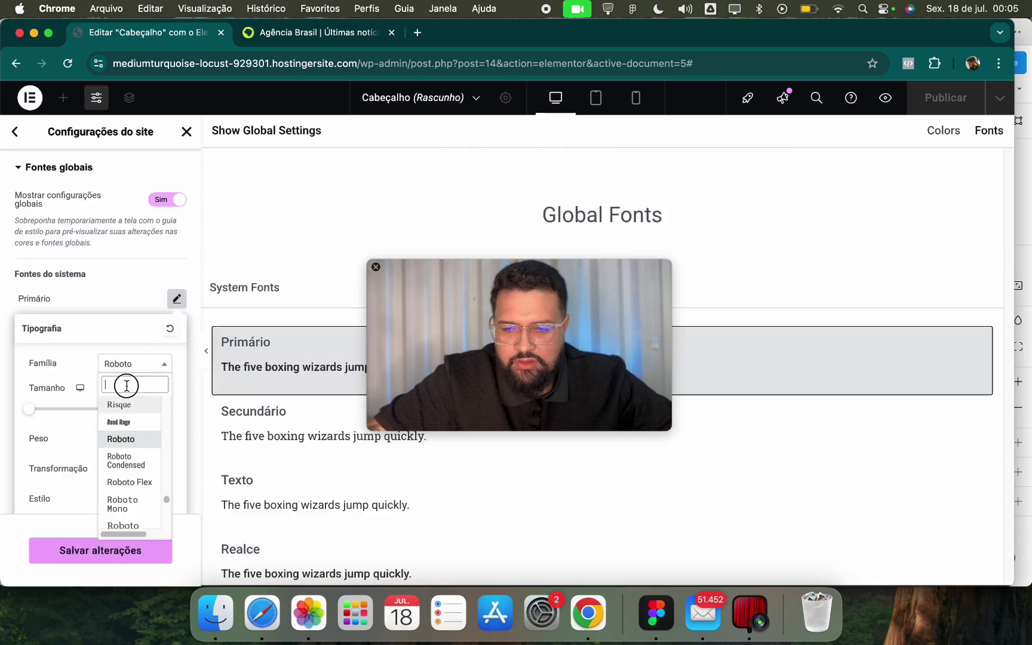
{"action": "type", "text": "open"}
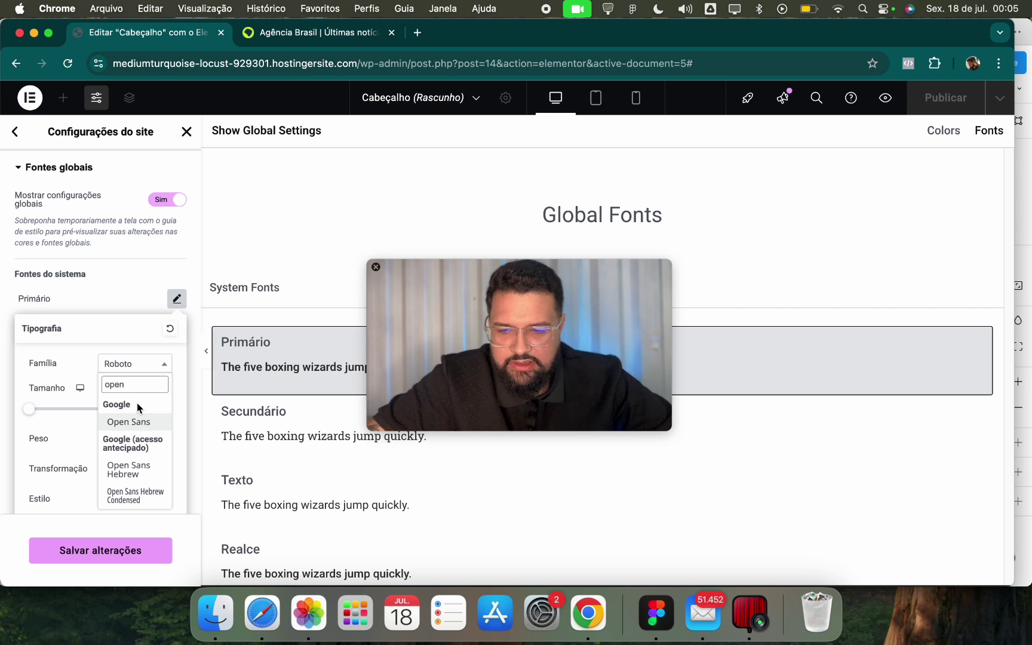
{"action": "left_click", "coordinate": [141, 423]}
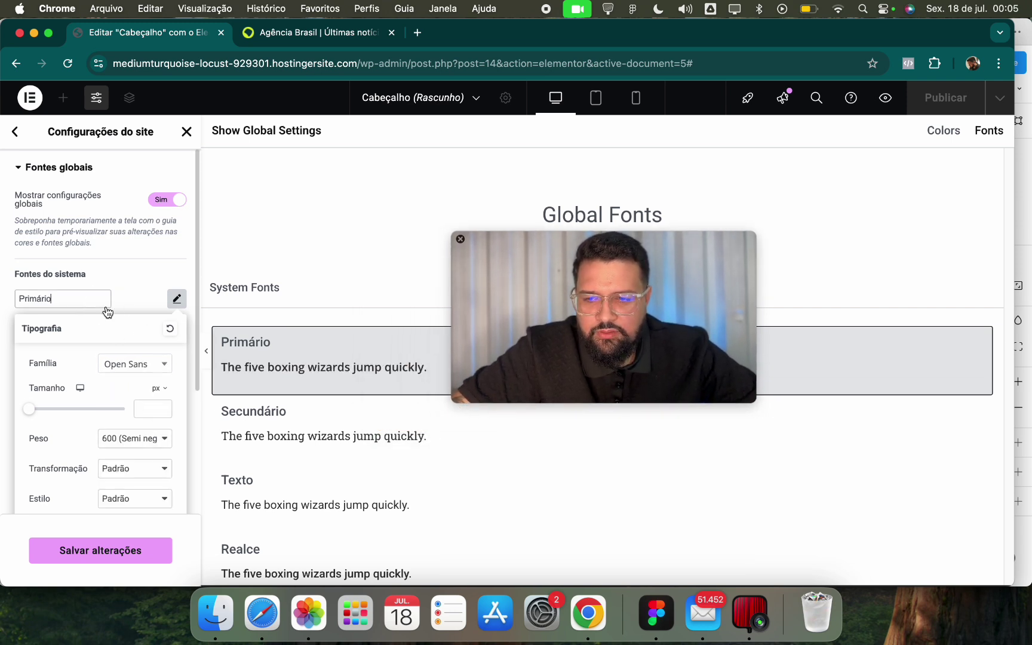
{"action": "left_click", "coordinate": [107, 310]}
{"action": "left_click", "coordinate": [177, 299]}
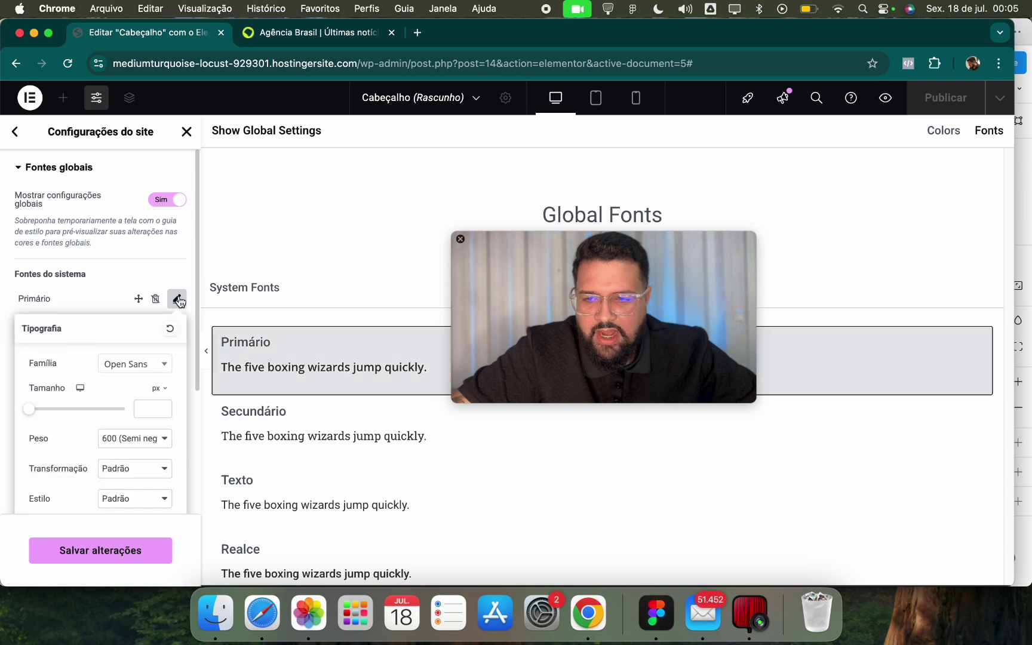
{"action": "left_click", "coordinate": [140, 414]}
{"action": "type", "text": "36"}
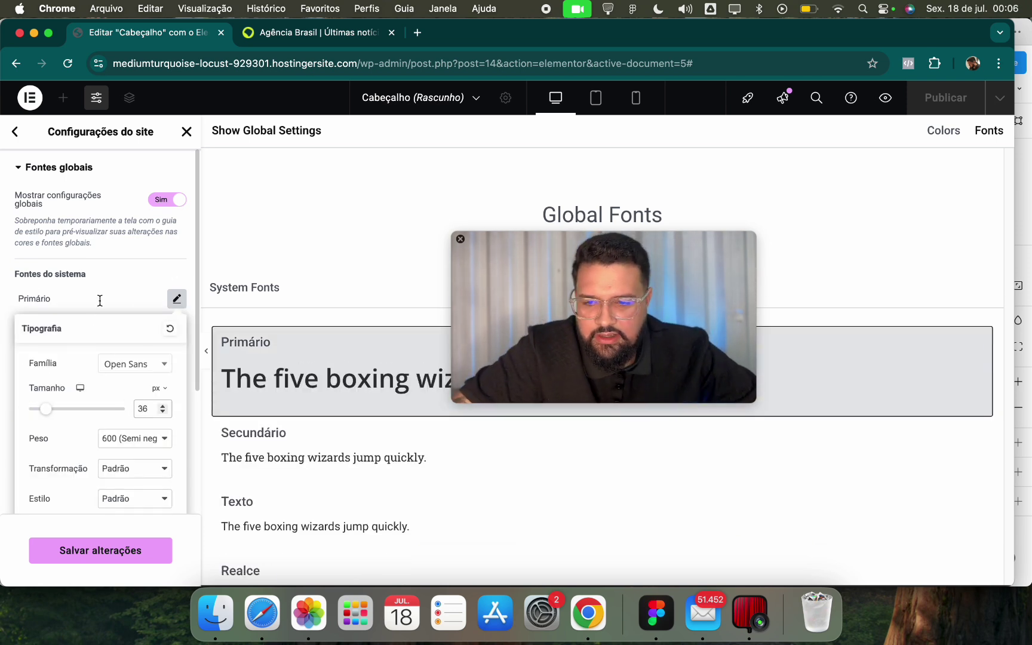
{"action": "left_click", "coordinate": [108, 298]}
Set the secondary global font to Open Sans, 24 px, with weight 600 (Semi negrito).
{"action": "left_click", "coordinate": [175, 329]}
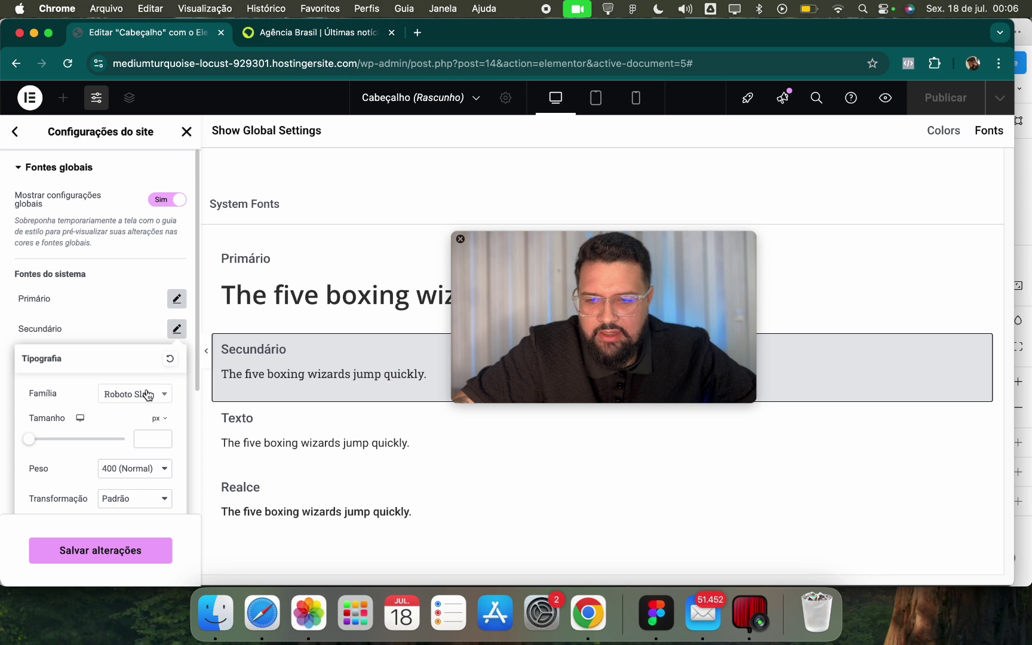
{"action": "left_click", "coordinate": [144, 395]}
{"action": "type", "text": "open"}
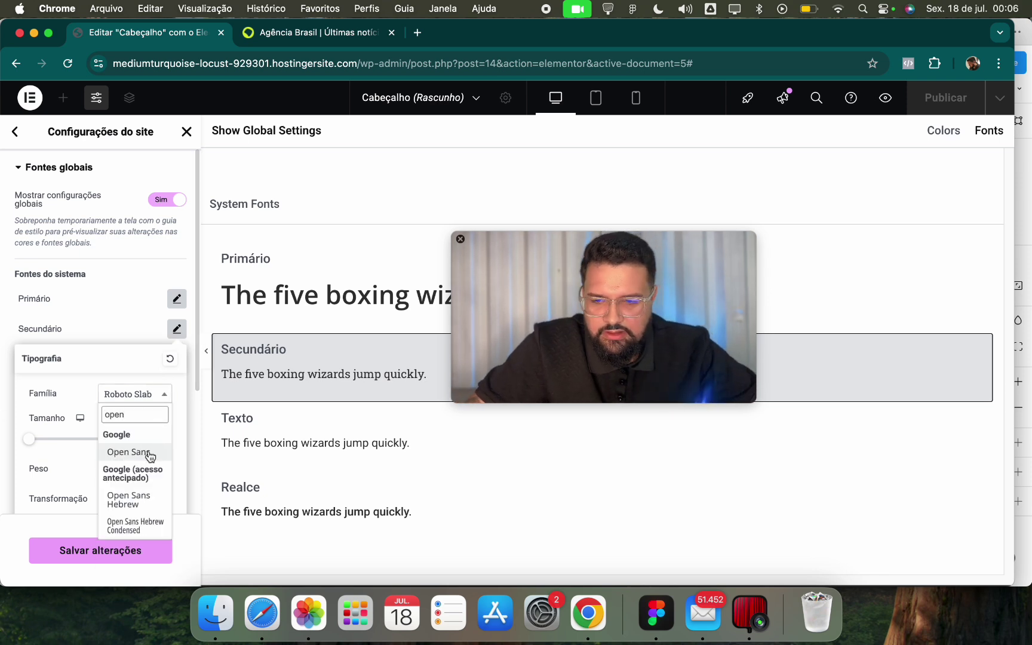
{"action": "left_click", "coordinate": [129, 452]}
{"action": "type", "text": "24"}
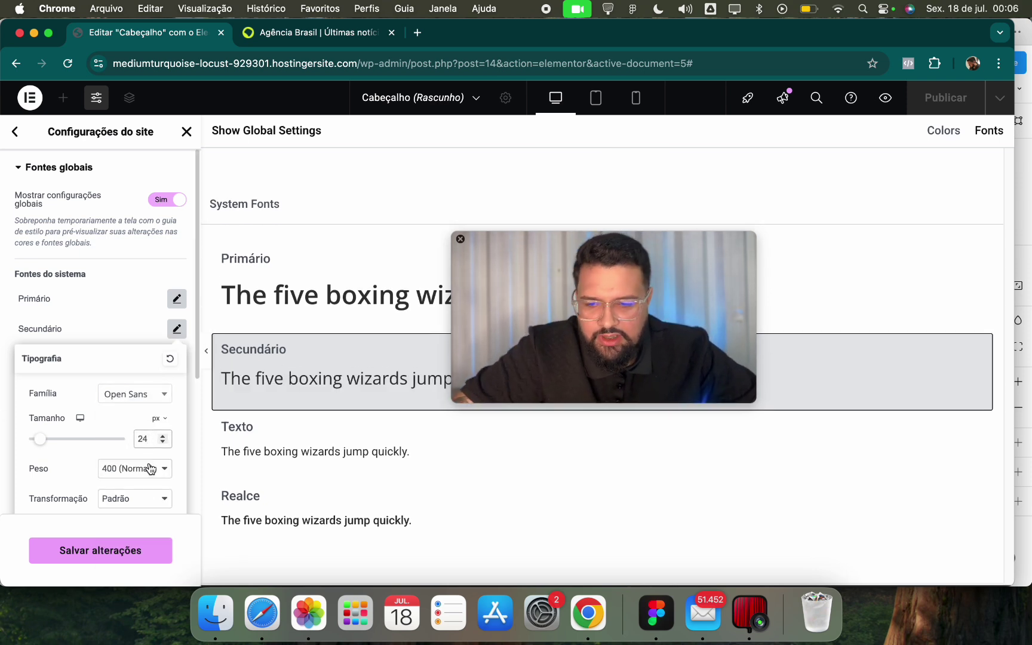
{"action": "left_click", "coordinate": [150, 468]}
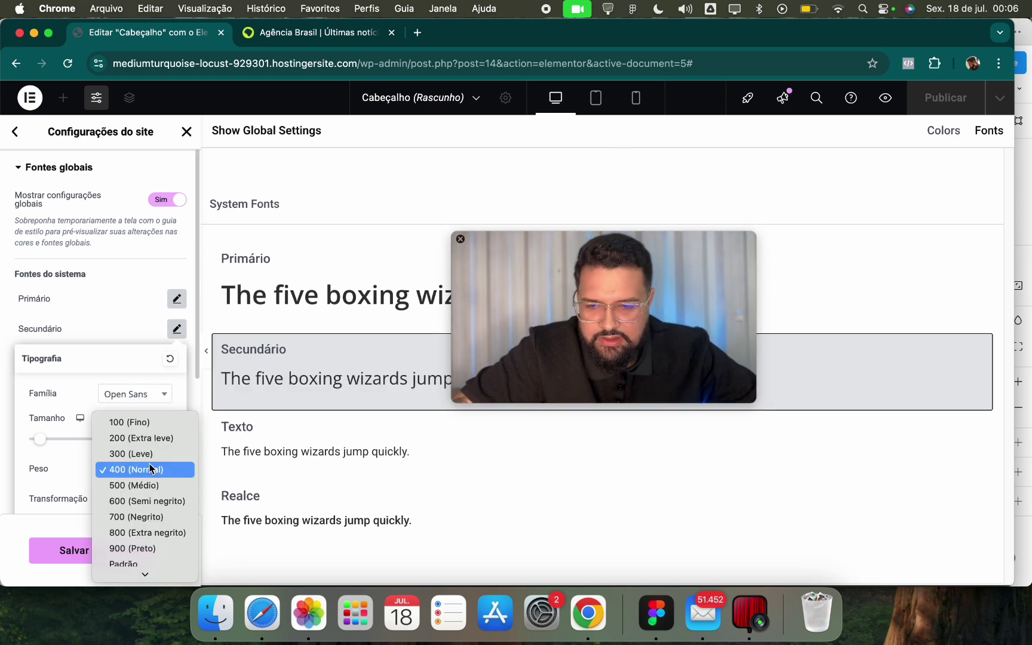
{"action": "left_click", "coordinate": [148, 500]}
{"action": "left_click", "coordinate": [115, 323]}
Set the global text font to Open Sans, 18 px, with weight 500 (Médio).
{"action": "left_click", "coordinate": [177, 359]}
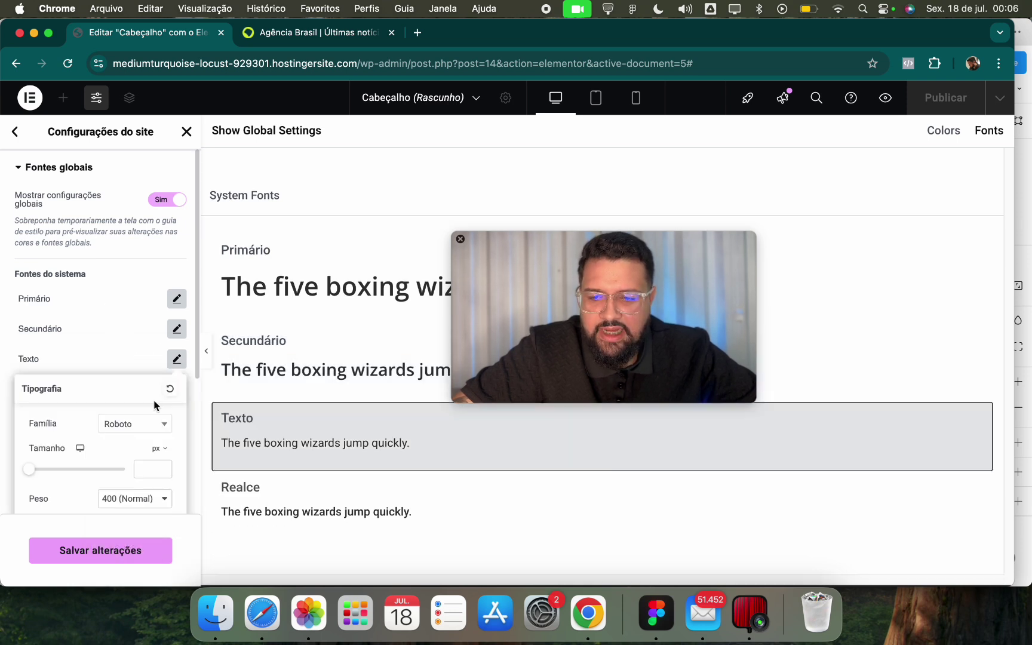
{"action": "left_click", "coordinate": [141, 425]}
{"action": "type", "text": "open"}
{"action": "key", "text": "Return"}
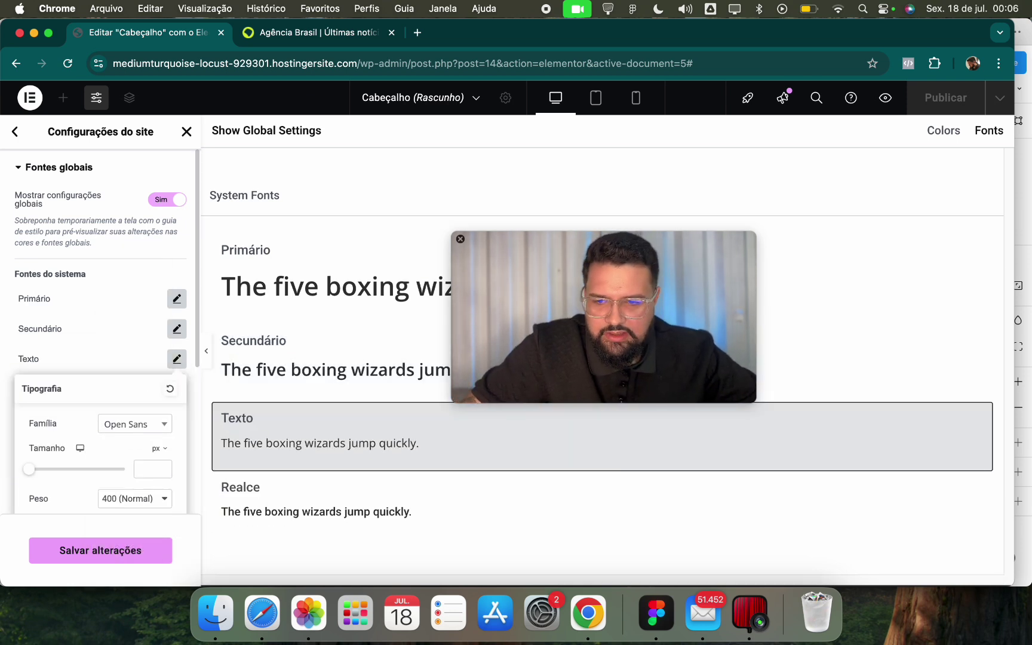
{"action": "type", "text": "18"}
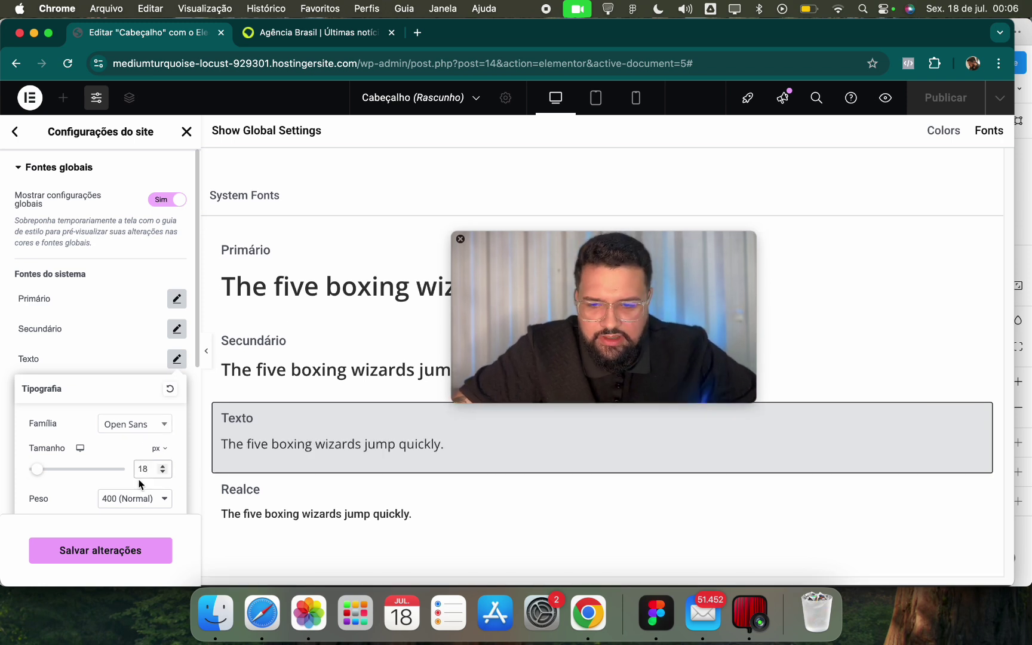
{"action": "left_click", "coordinate": [142, 498]}
{"action": "left_click", "coordinate": [144, 512]}
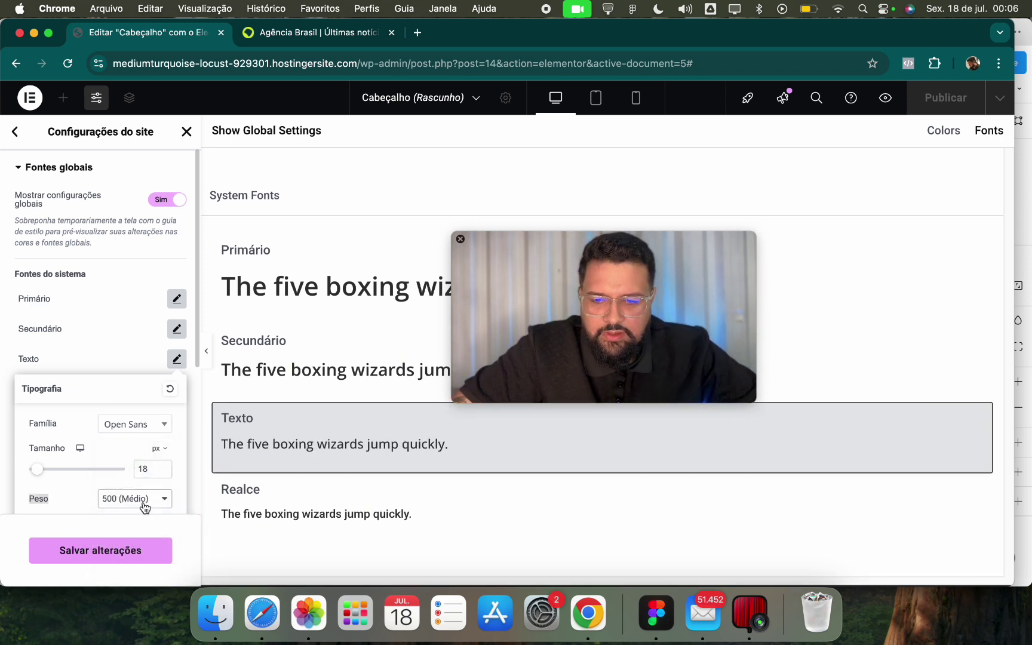
{"action": "left_click", "coordinate": [177, 359]}
Set the Realce global font to Open Sans at 14 px, then save the changes and close the site settings.
{"action": "left_click", "coordinate": [177, 389]}
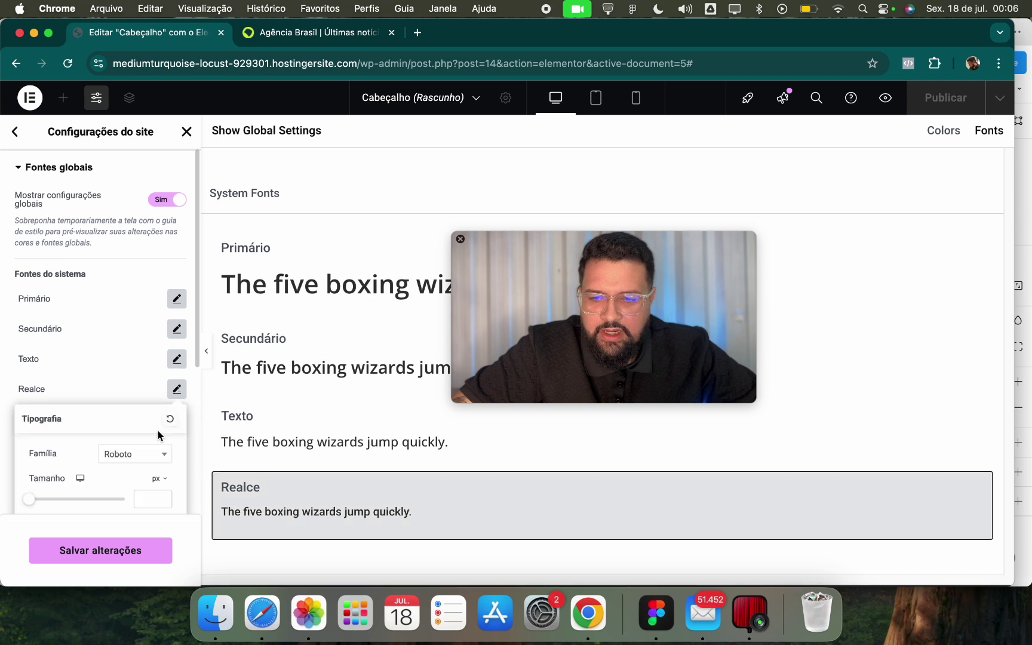
{"action": "left_click", "coordinate": [145, 458]}
{"action": "type", "text": "open"}
{"action": "key", "text": "Return"}
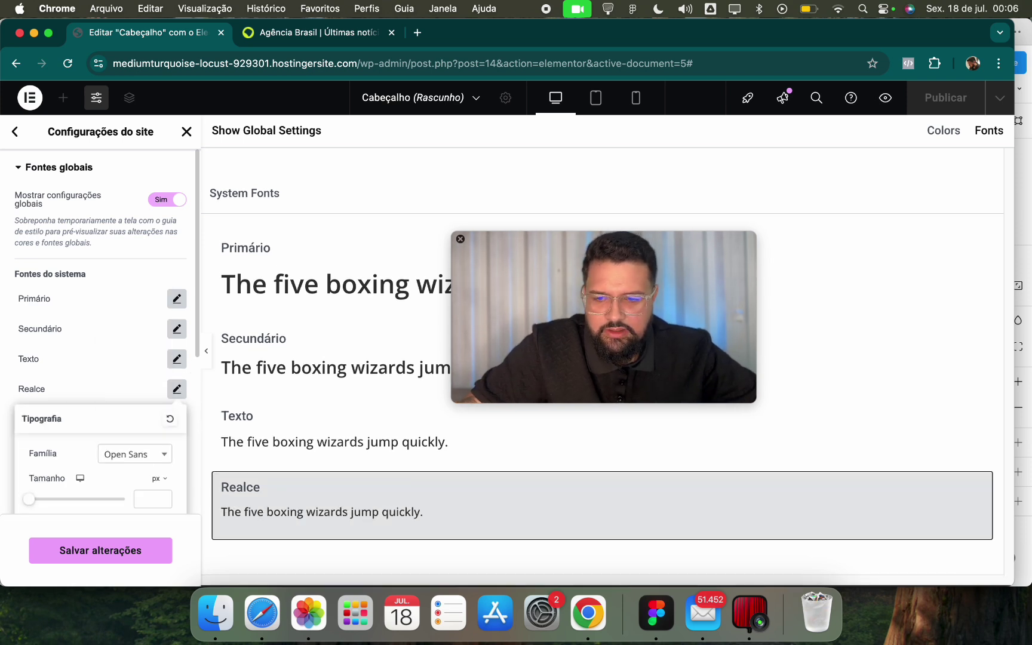
{"action": "left_click", "coordinate": [149, 494]}
{"action": "type", "text": "14"}
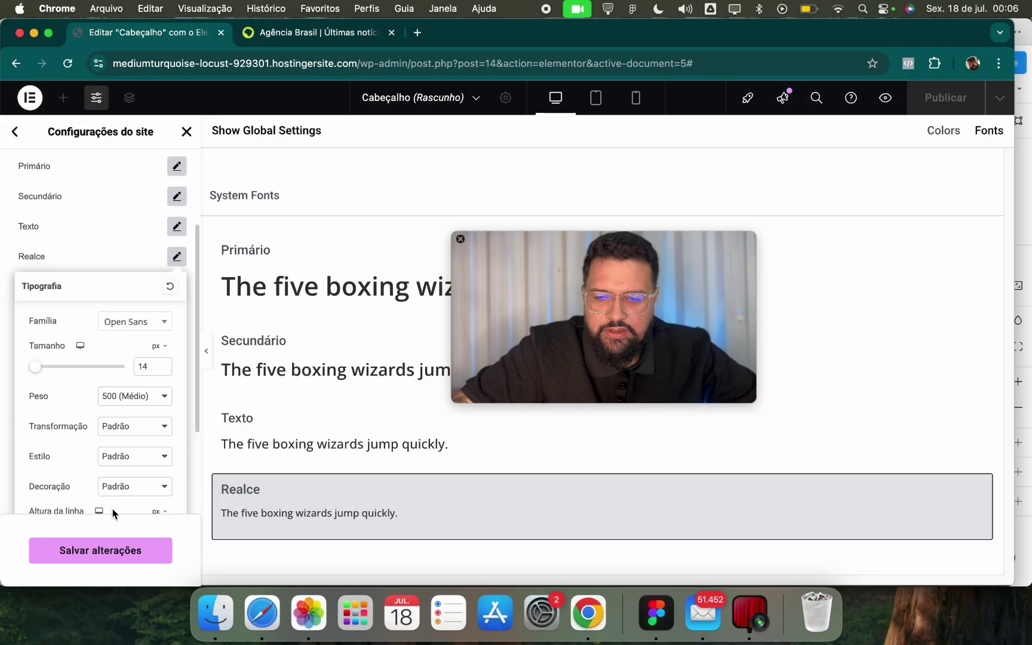
{"action": "left_click", "coordinate": [109, 554]}
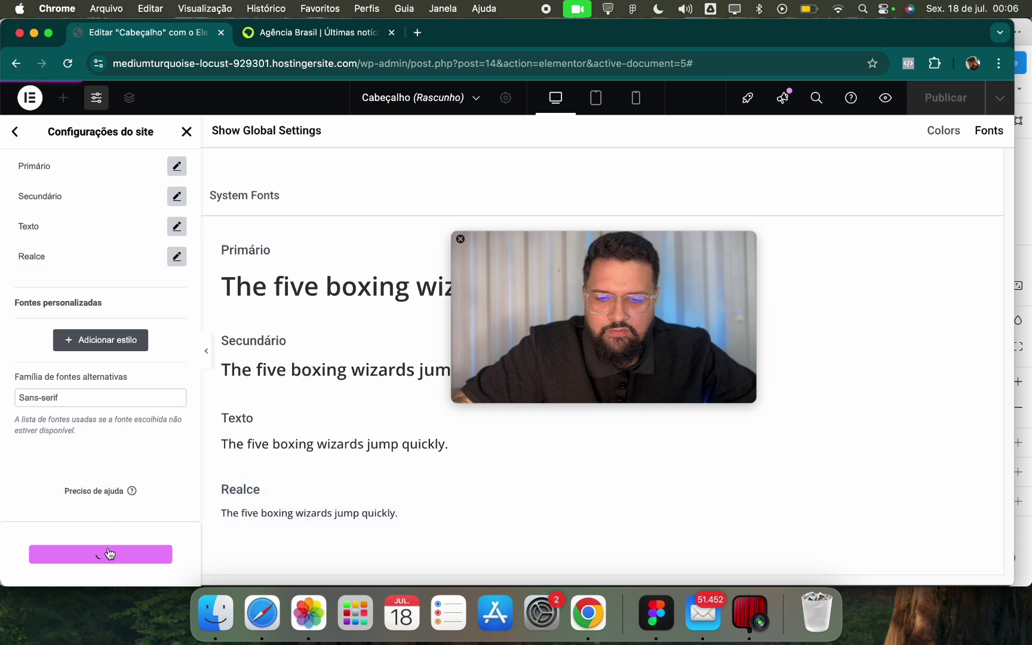
{"action": "left_click", "coordinate": [184, 133]}
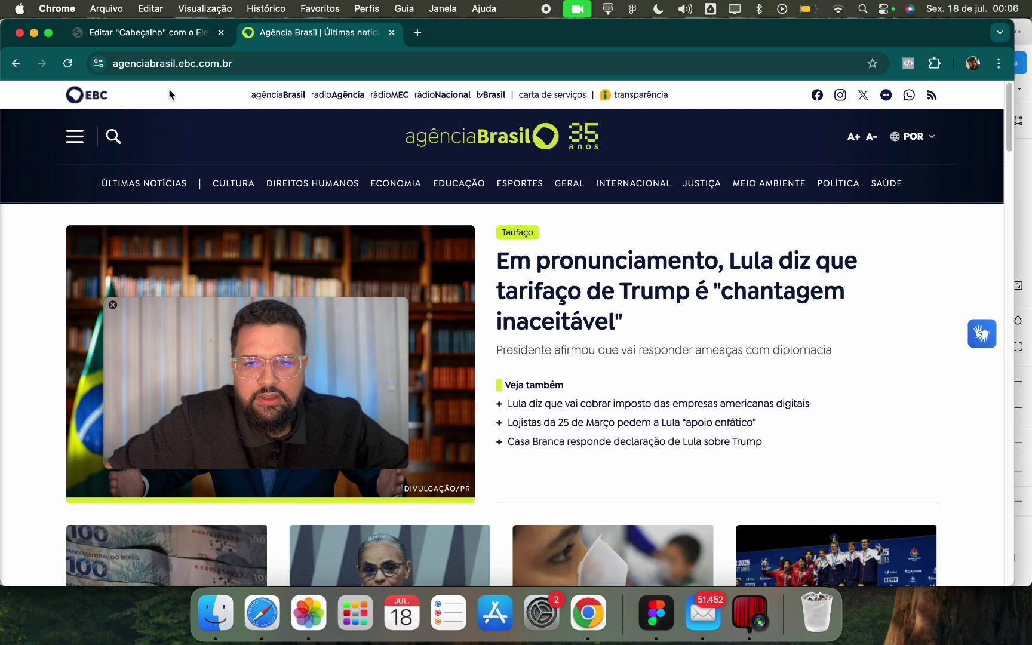
Examine the rows and columns of the header on the Agência Brasil reference homepage.
{"action": "left_click_drag", "start_coordinate": [169, 95], "coordinate": [747, 96]}
{"action": "left_click_drag", "start_coordinate": [66, 143], "coordinate": [973, 149]}
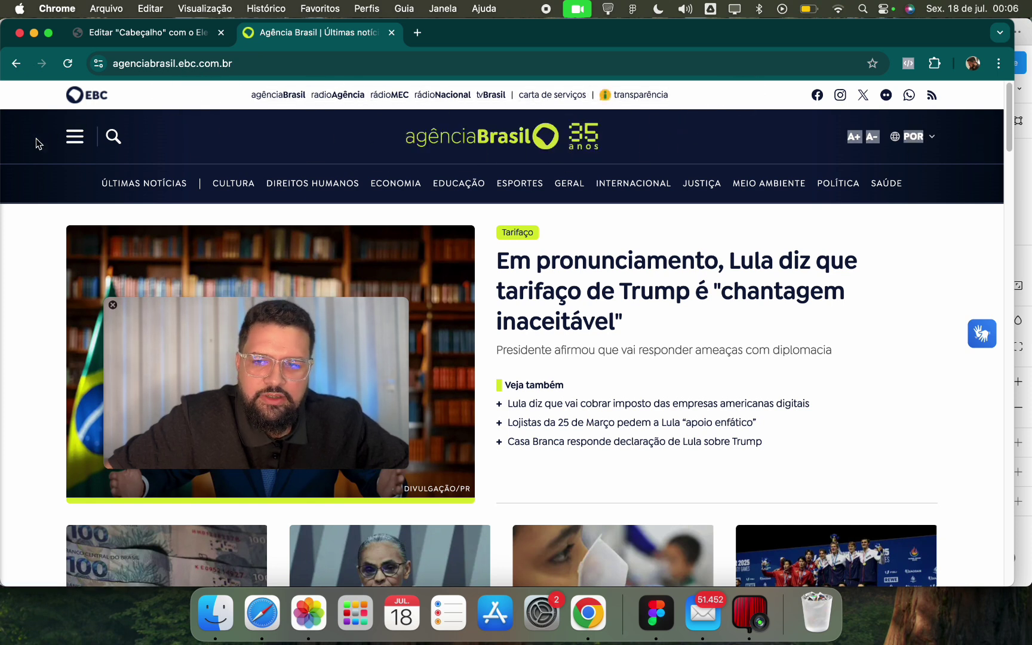
{"action": "left_click", "coordinate": [956, 147]}
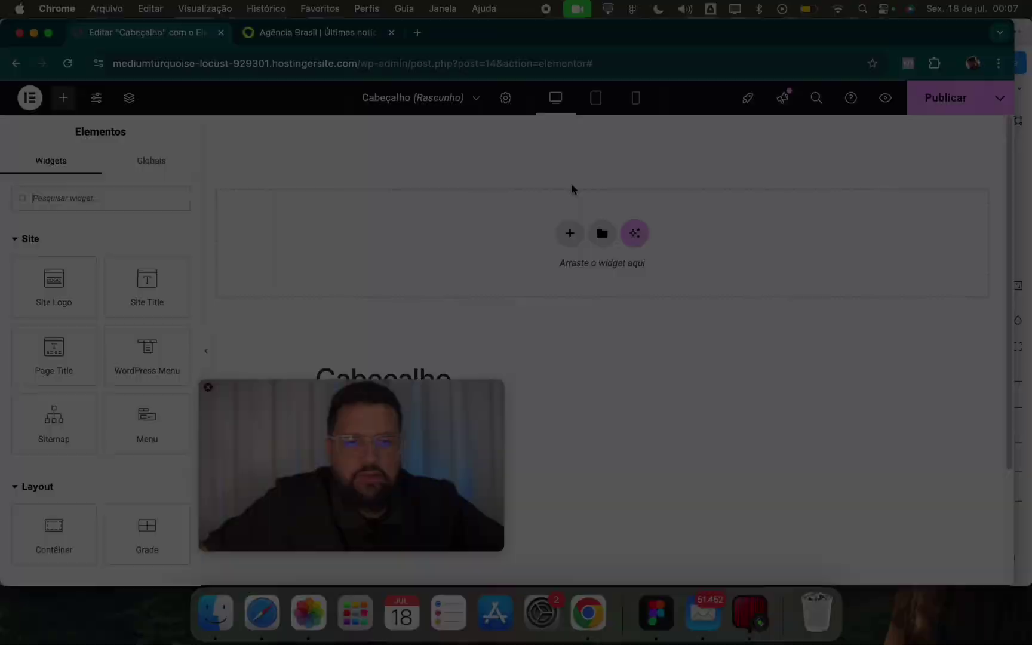
Add a four-column Flexbox container to the header template and delete its last column.
{"action": "left_click", "coordinate": [567, 233]}
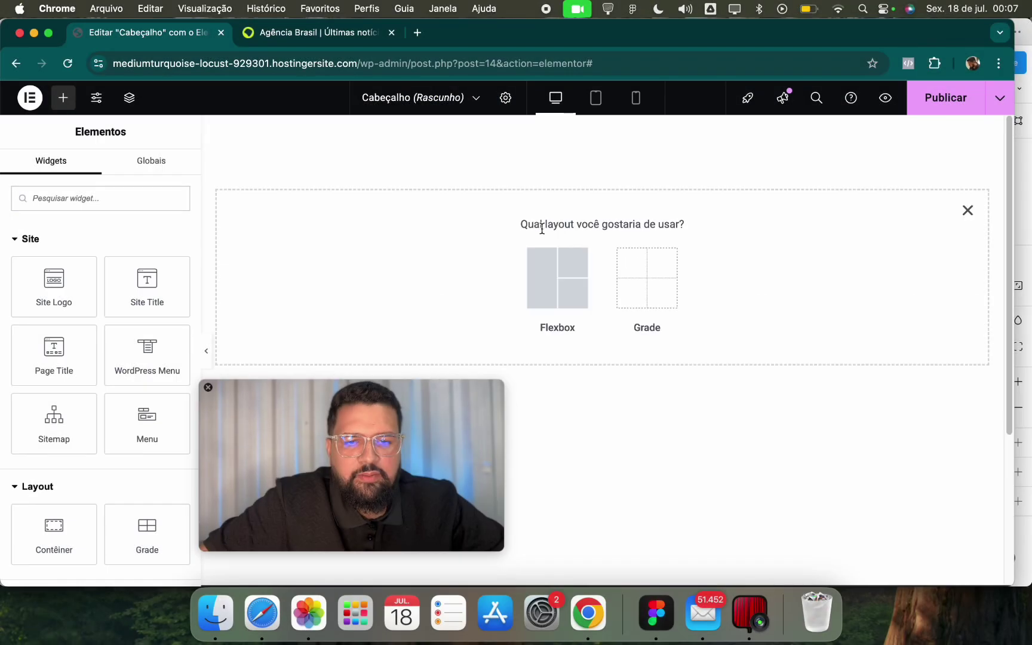
{"action": "left_click", "coordinate": [549, 297]}
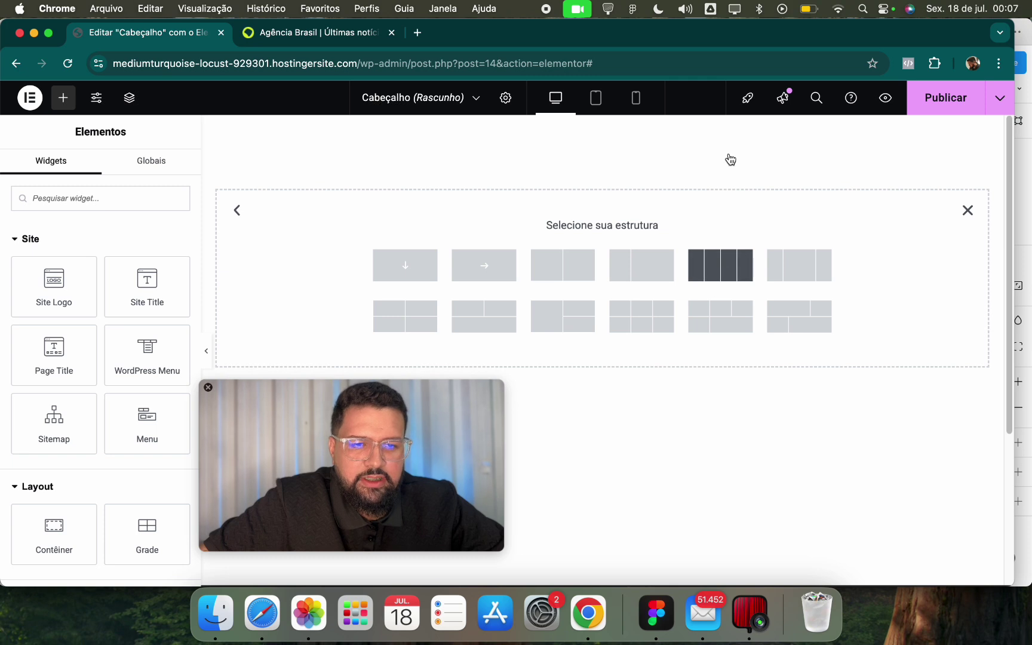
{"action": "left_click", "coordinate": [720, 265]}
{"action": "right_click", "coordinate": [807, 128]}
{"action": "left_click", "coordinate": [836, 473]}
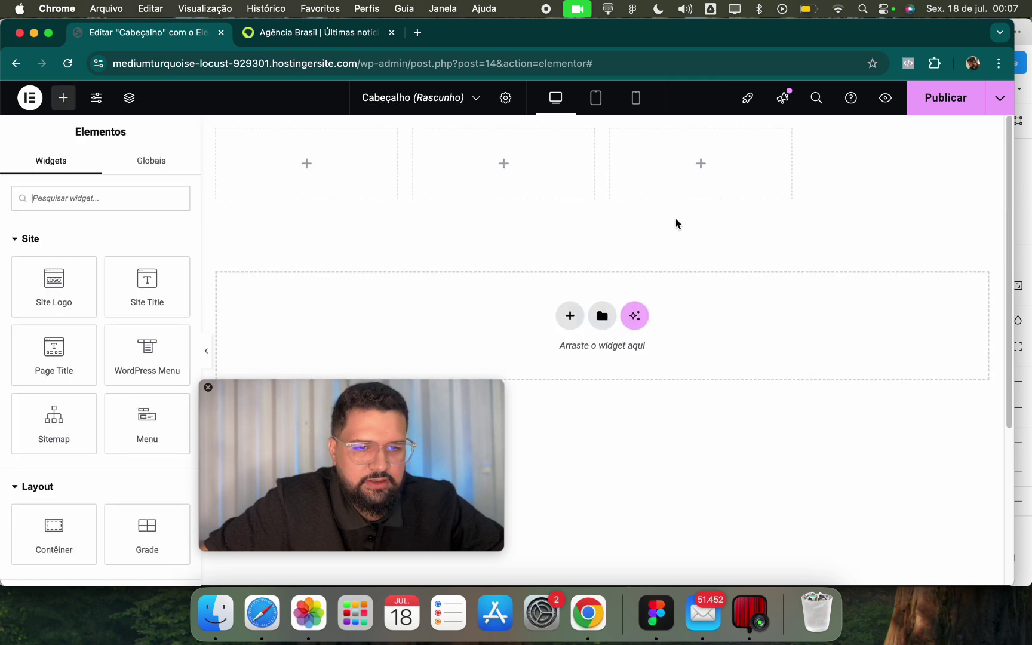
Reset the style of each of the three inner containers so they share the row equally.
{"action": "right_click", "coordinate": [217, 130]}
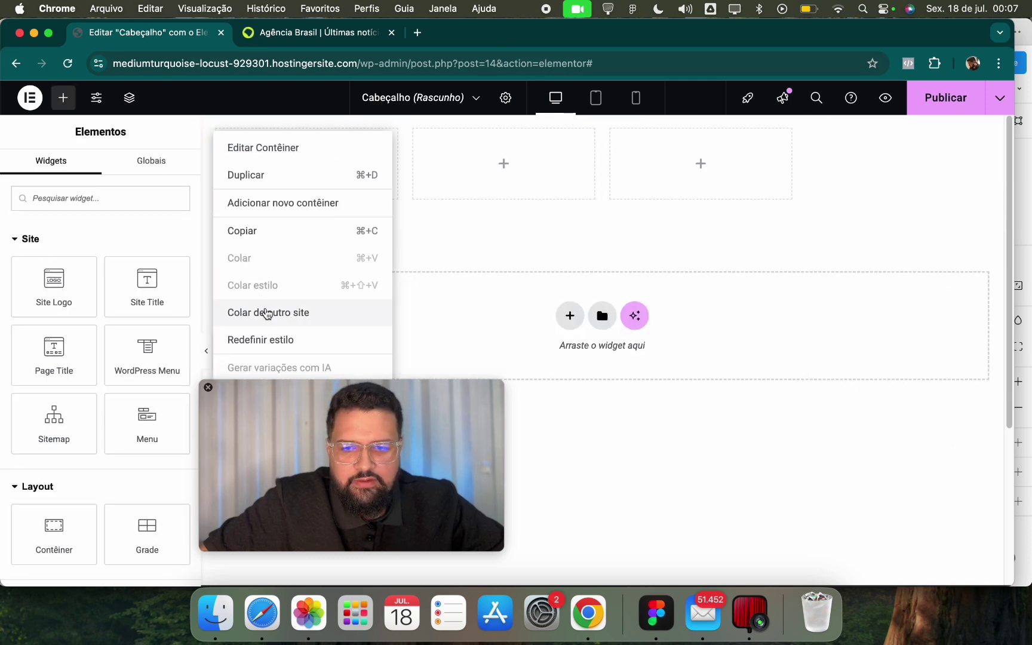
{"action": "left_click", "coordinate": [262, 338]}
{"action": "right_click", "coordinate": [739, 129]}
{"action": "left_click", "coordinate": [770, 334]}
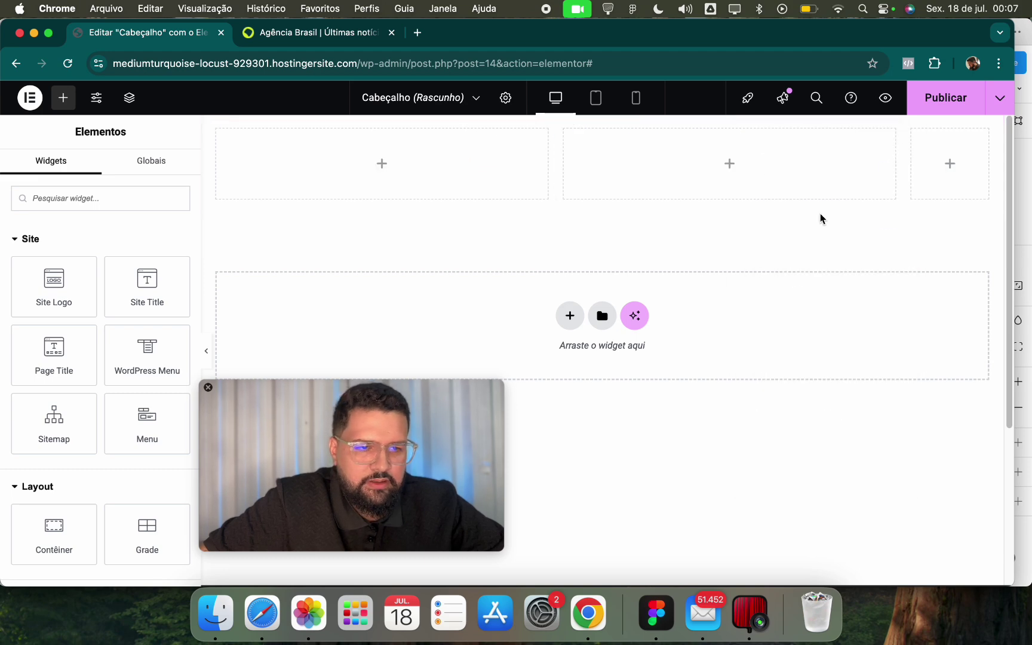
{"action": "left_click", "coordinate": [910, 131]}
{"action": "right_click", "coordinate": [911, 131]}
{"action": "left_click", "coordinate": [858, 338]}
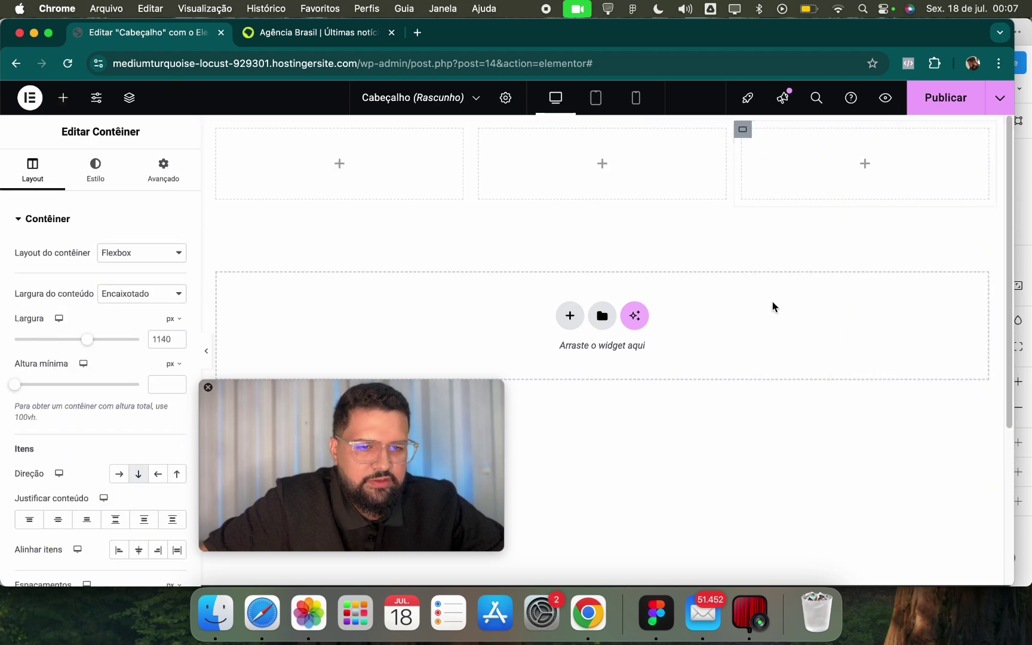
Check the reference header's logo, then place an Imagem widget in the first column of the header row.
{"action": "left_click", "coordinate": [322, 33]}
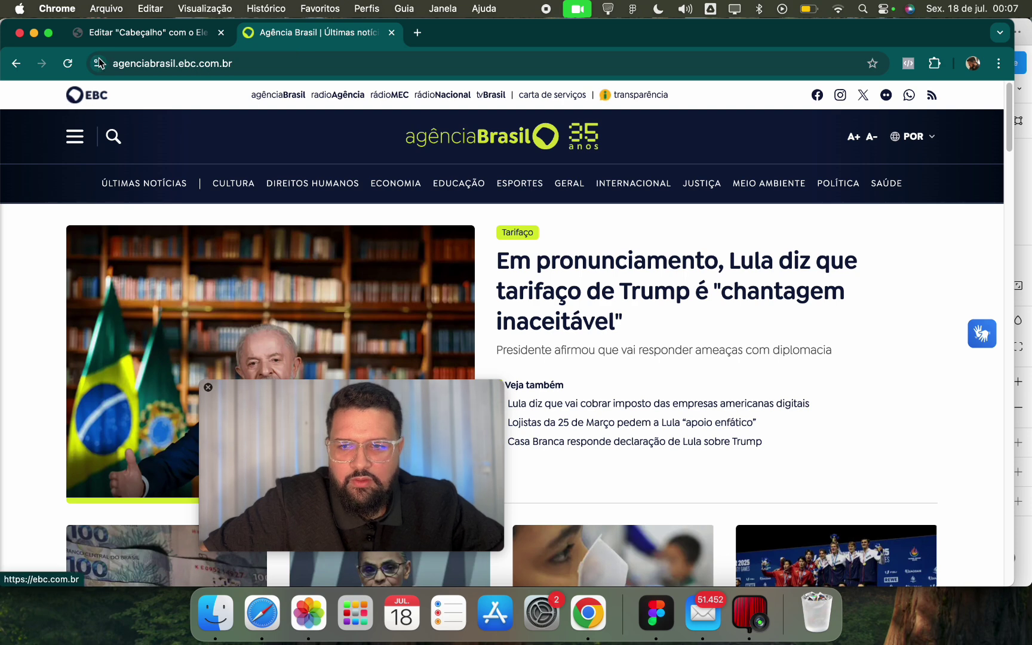
{"action": "left_click", "coordinate": [143, 32]}
{"action": "left_click", "coordinate": [62, 98]}
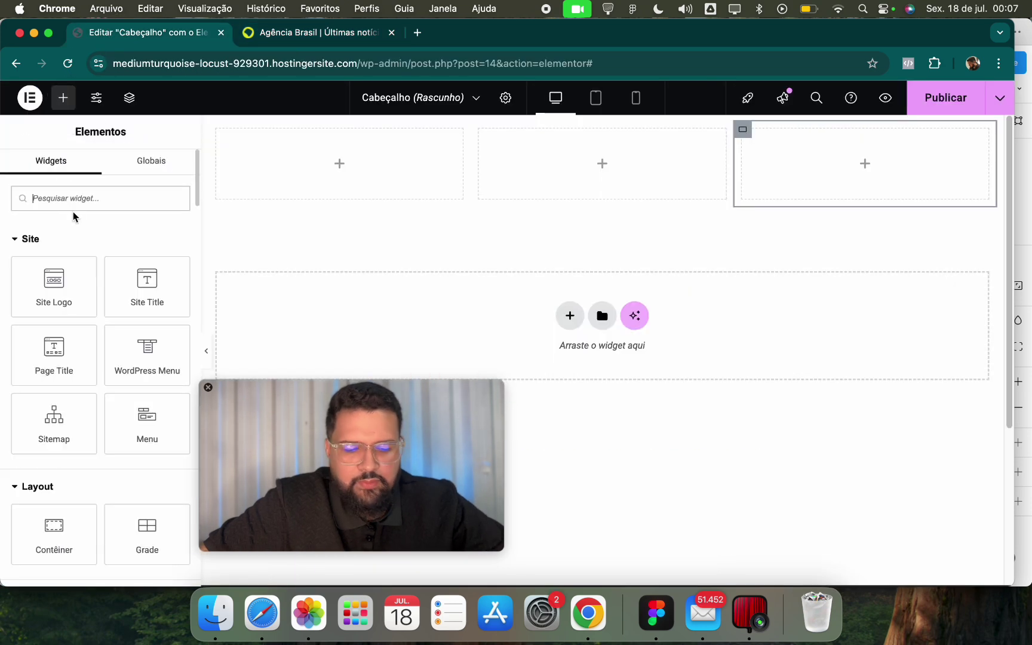
{"action": "type", "text": "l"}
{"action": "type", "text": "m"}
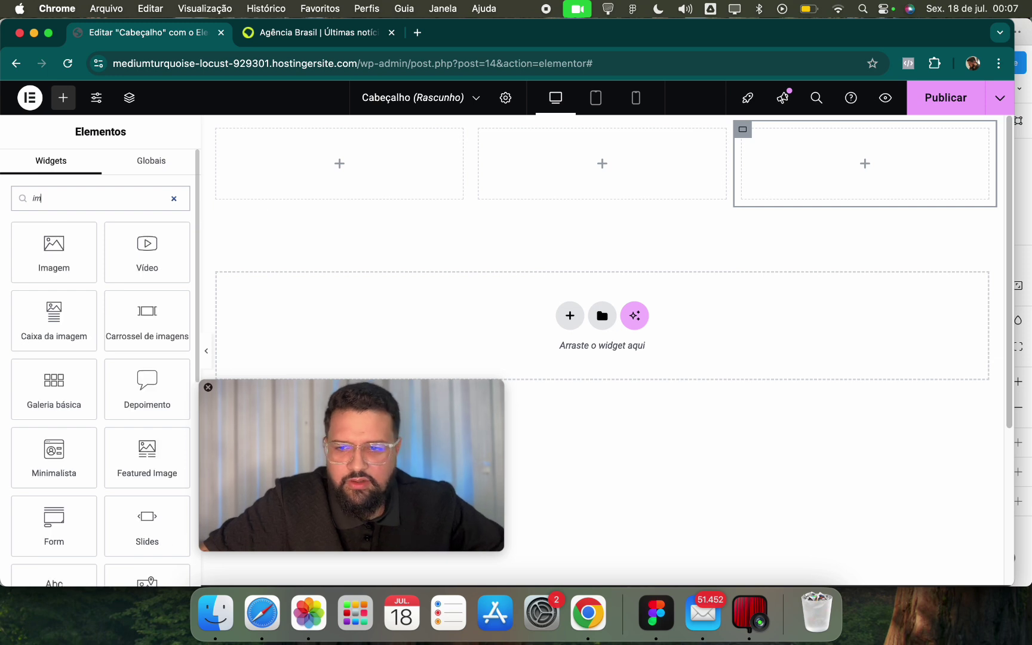
{"action": "left_click_drag", "start_coordinate": [52, 248], "coordinate": [265, 162]}
Set the placeholder image's width to 20%, align it left, and compare it with the Agência Brasil reference header.
{"action": "left_click", "coordinate": [100, 170]}
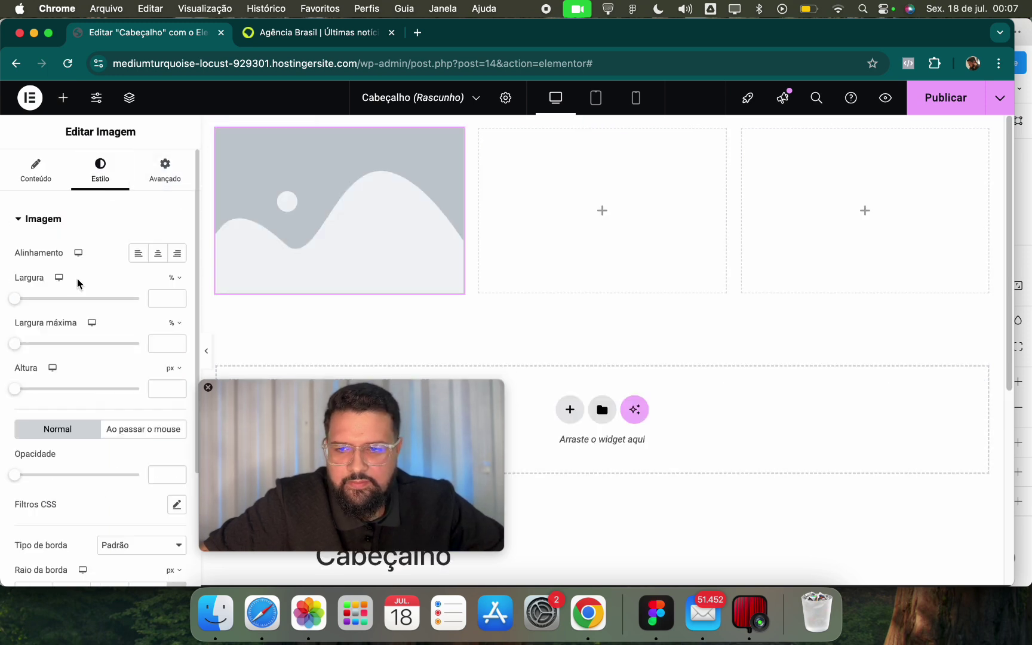
{"action": "left_click_drag", "start_coordinate": [22, 304], "coordinate": [41, 296]}
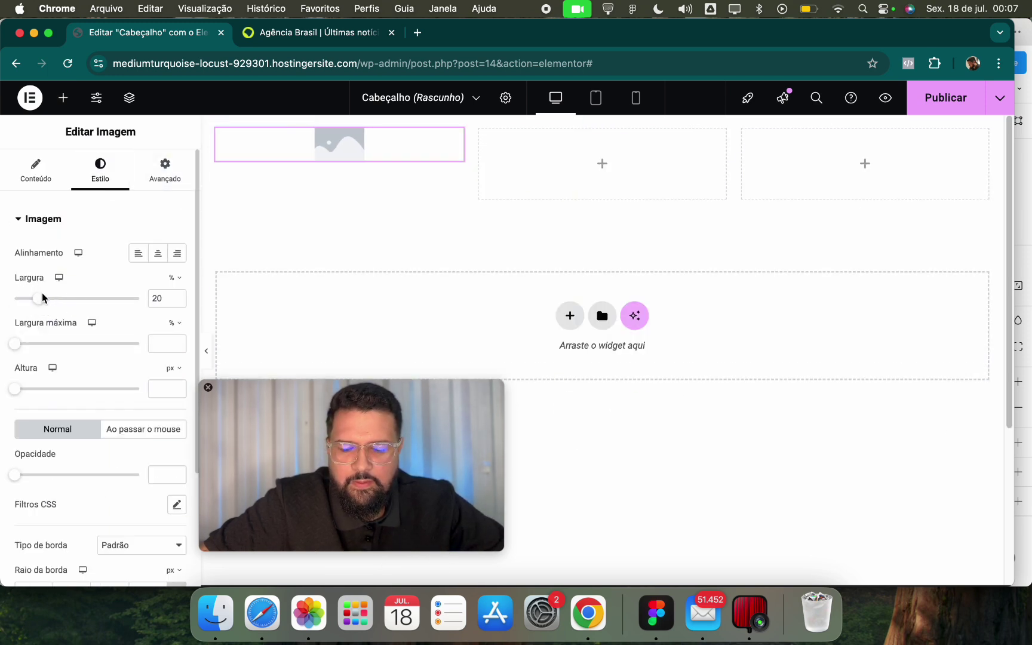
{"action": "left_click", "coordinate": [137, 253]}
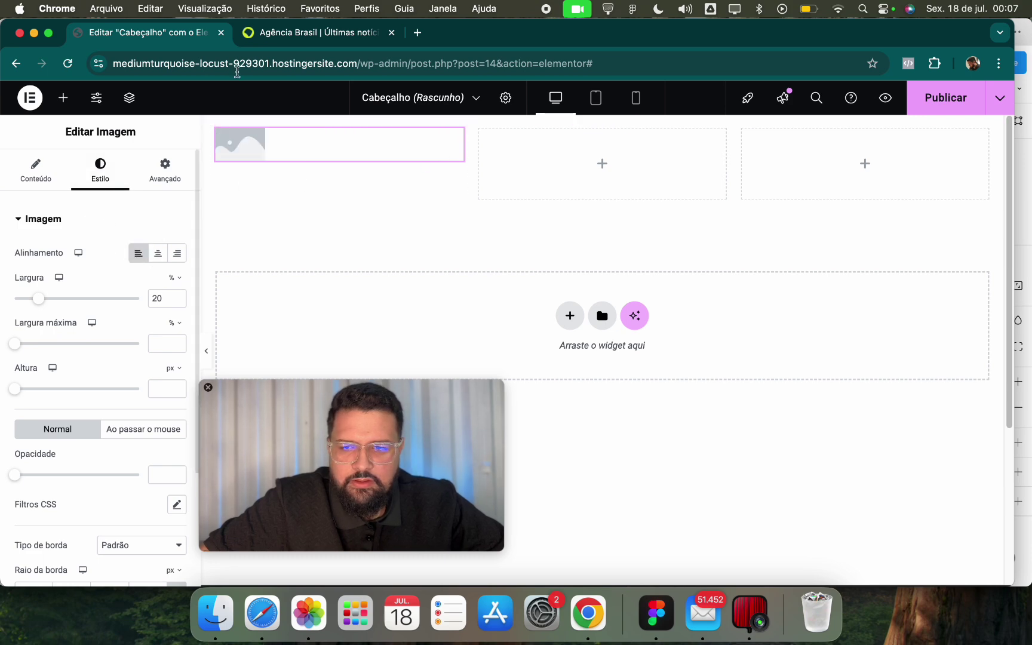
{"action": "left_click", "coordinate": [329, 37]}
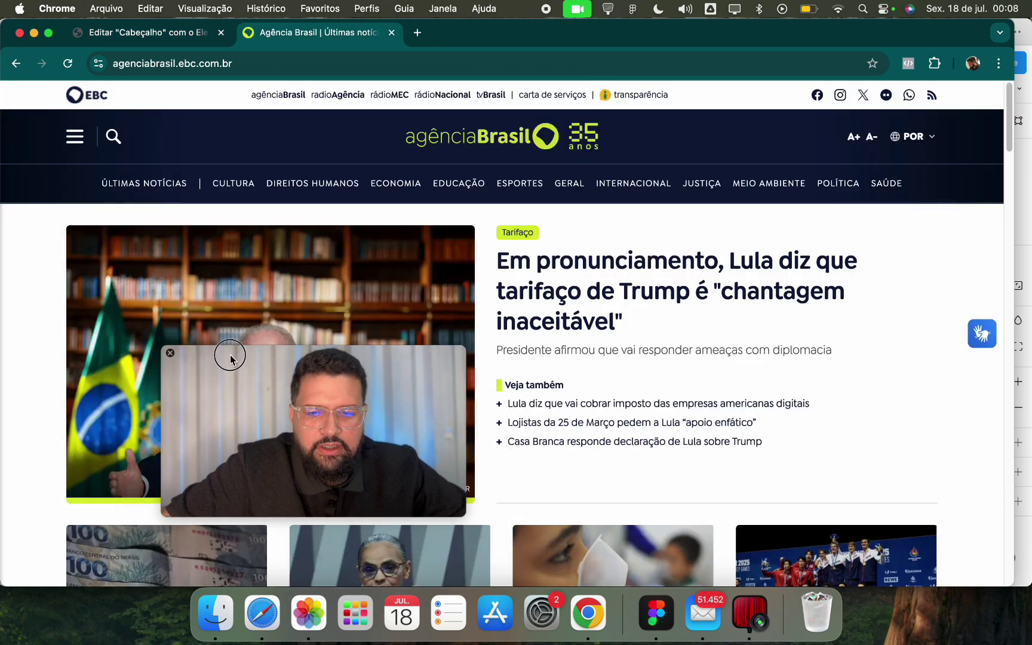
{"action": "left_click", "coordinate": [149, 33]}
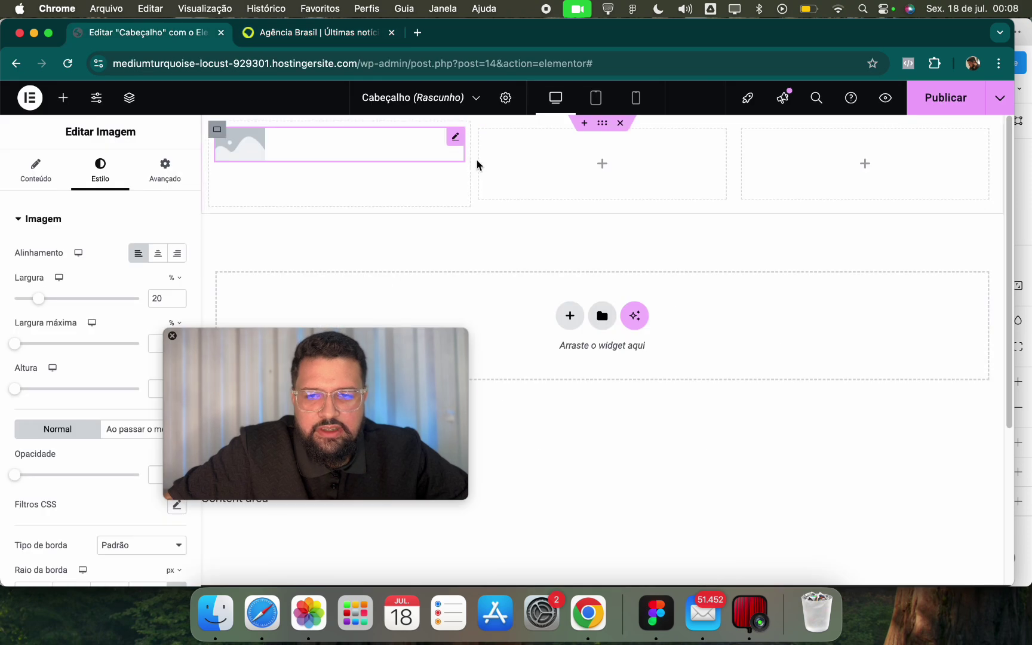
Narrow the header row's first column to about 19% width and apply its copied style to the third column.
{"action": "left_click_drag", "start_coordinate": [448, 163], "coordinate": [360, 158]}
{"action": "left_click", "coordinate": [213, 132]}
{"action": "right_click", "coordinate": [213, 132]}
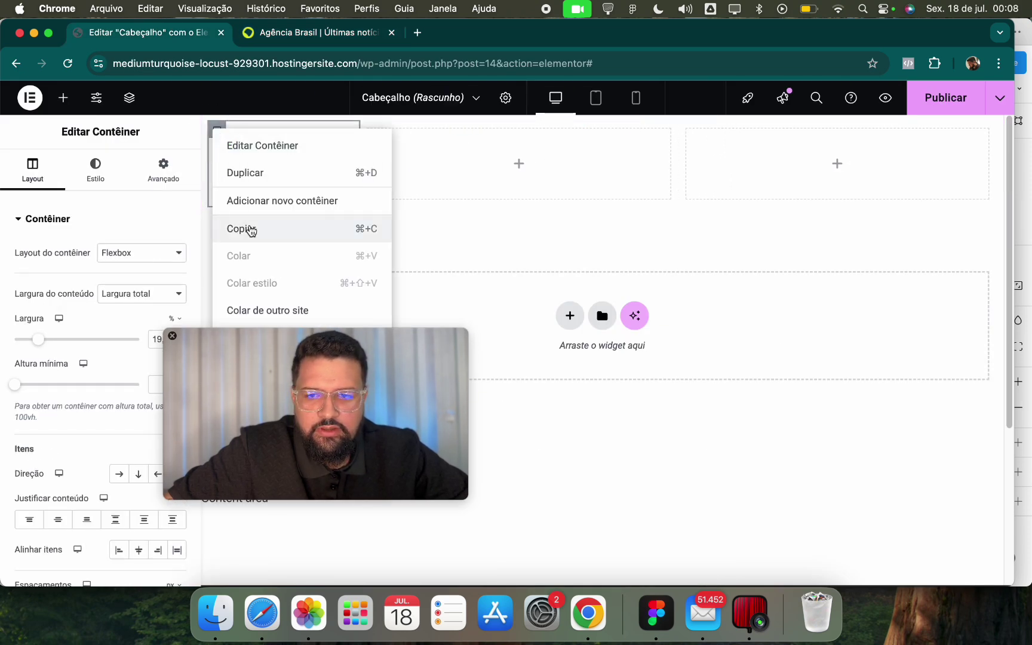
{"action": "left_click", "coordinate": [251, 229]}
{"action": "right_click", "coordinate": [694, 132]}
{"action": "left_click", "coordinate": [714, 283]}
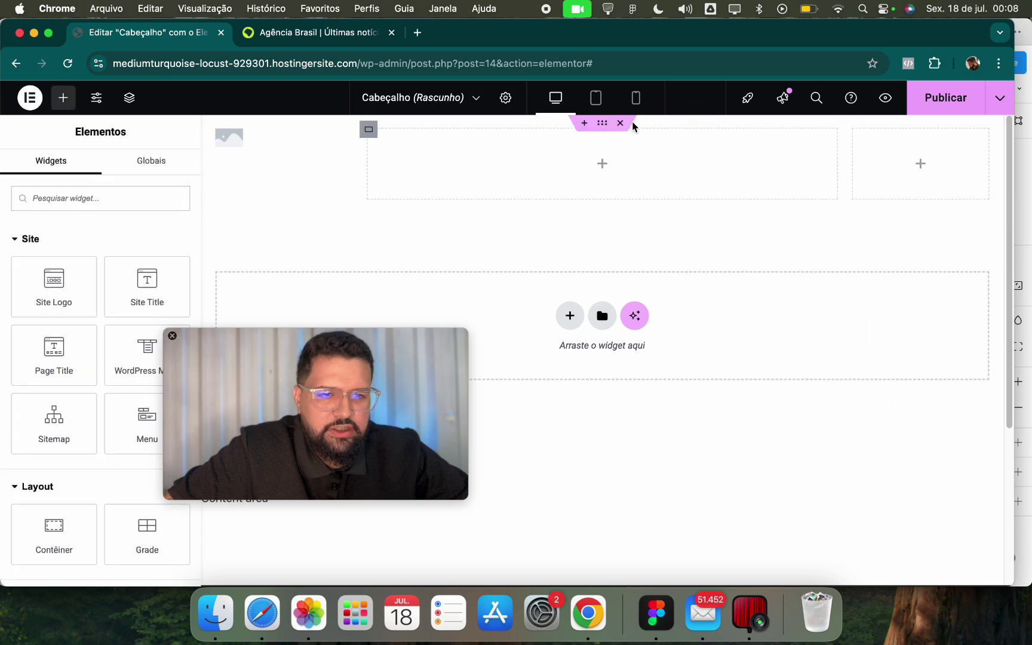
Check the Agência Brasil reference header, then place a Lista de ícones widget in the middle column.
{"action": "key", "text": "ctrl+Tab"}
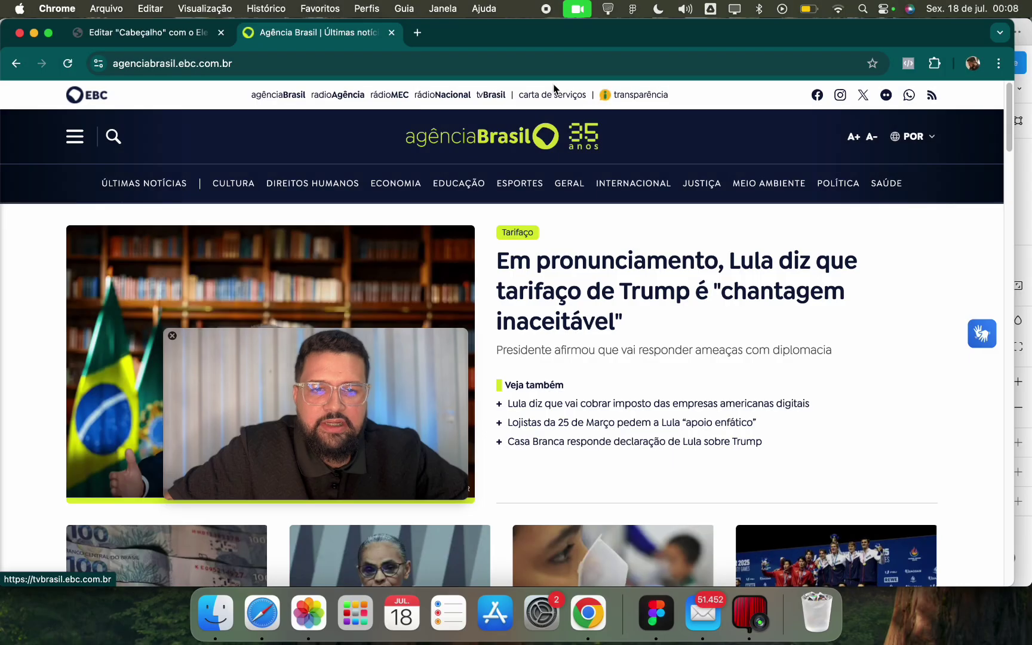
{"action": "left_click", "coordinate": [154, 46]}
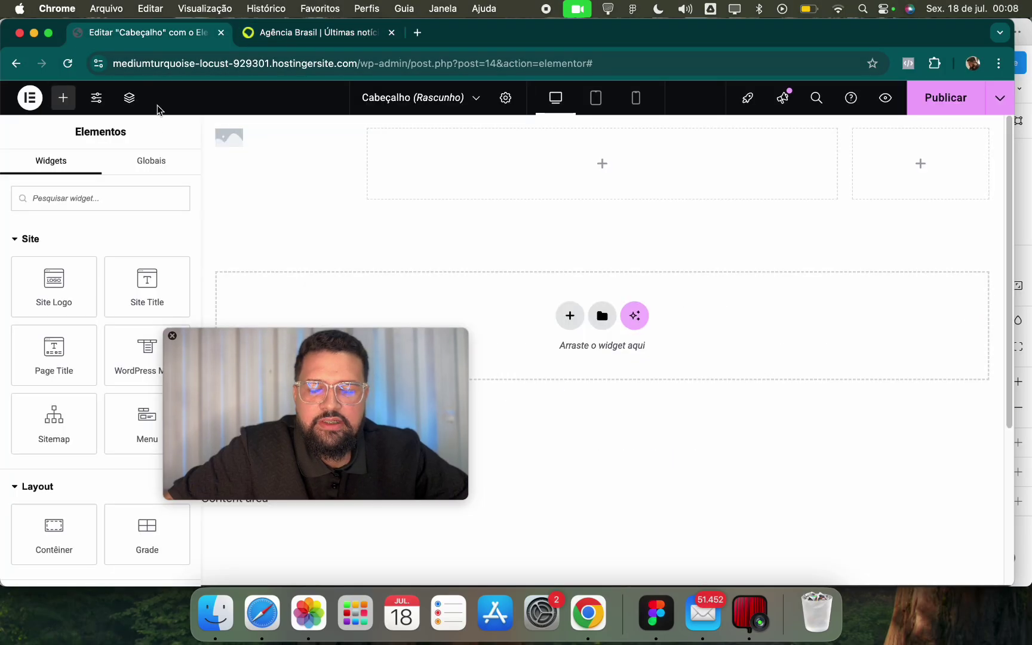
{"action": "left_click", "coordinate": [128, 196]}
{"action": "type", "text": "i"}
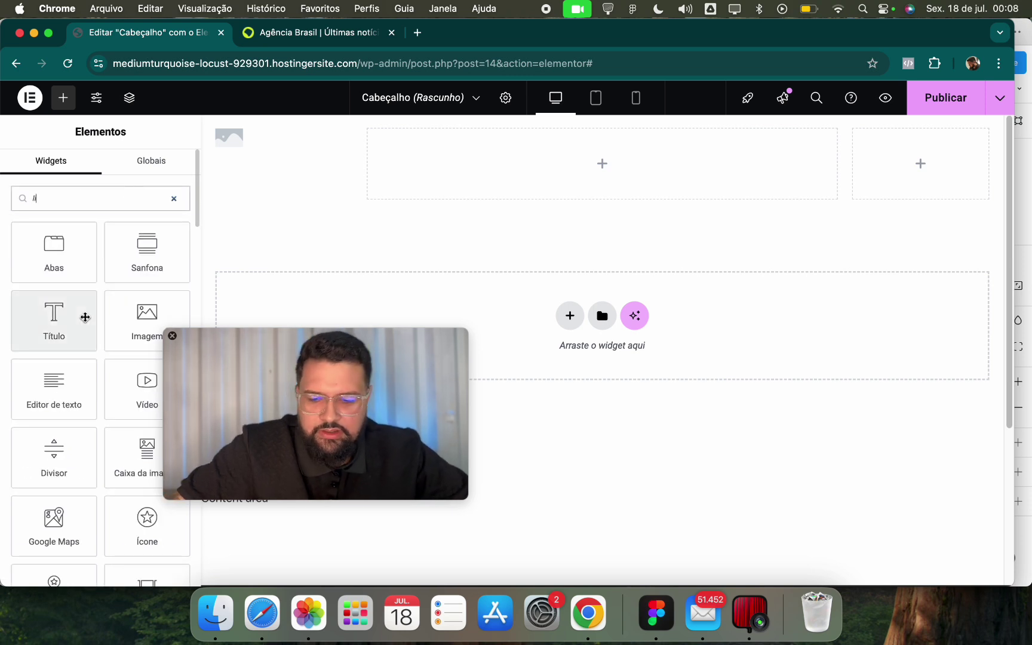
{"action": "type", "text": "sta"}
{"action": "left_click_drag", "start_coordinate": [54, 249], "coordinate": [482, 157]}
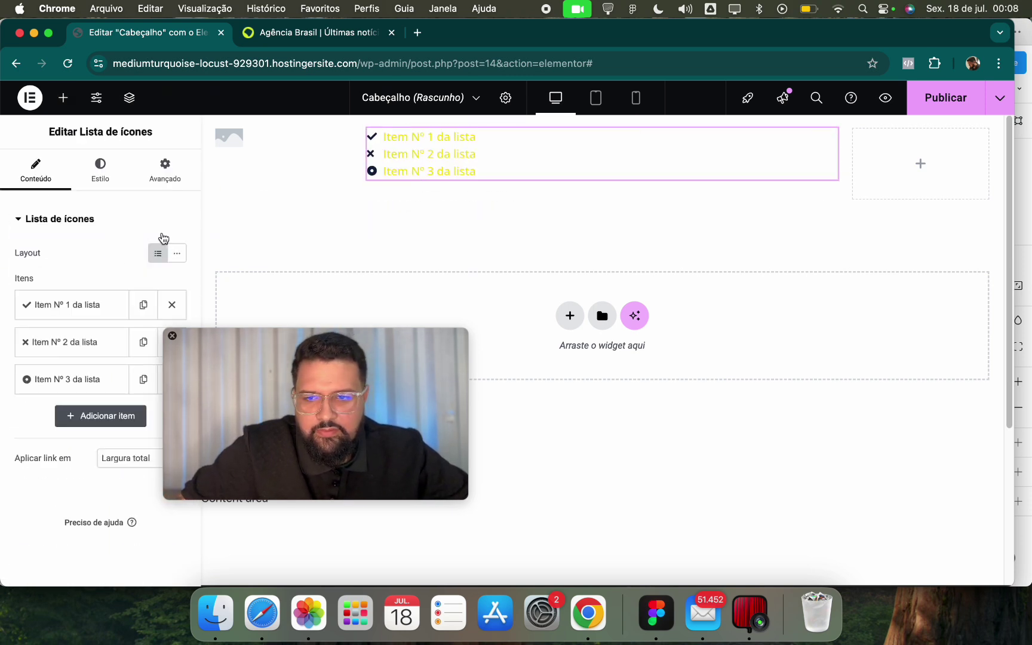
Switch the icon list to the inline layout and delete its second and third items.
{"action": "left_click", "coordinate": [181, 257]}
{"action": "left_click", "coordinate": [100, 168]}
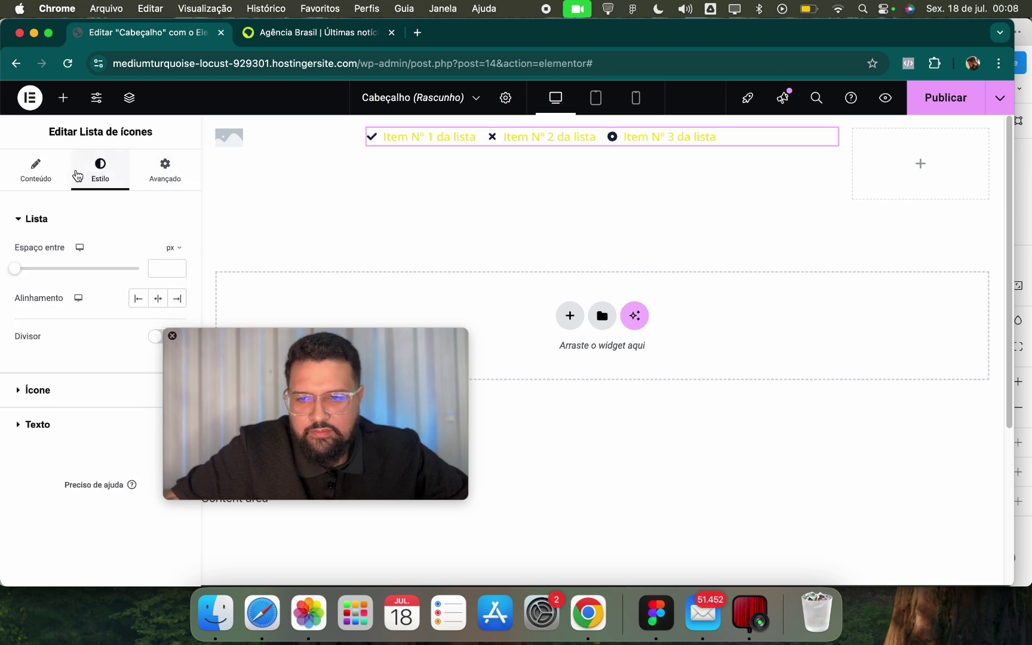
{"action": "left_click", "coordinate": [36, 169]}
{"action": "left_click", "coordinate": [173, 348]}
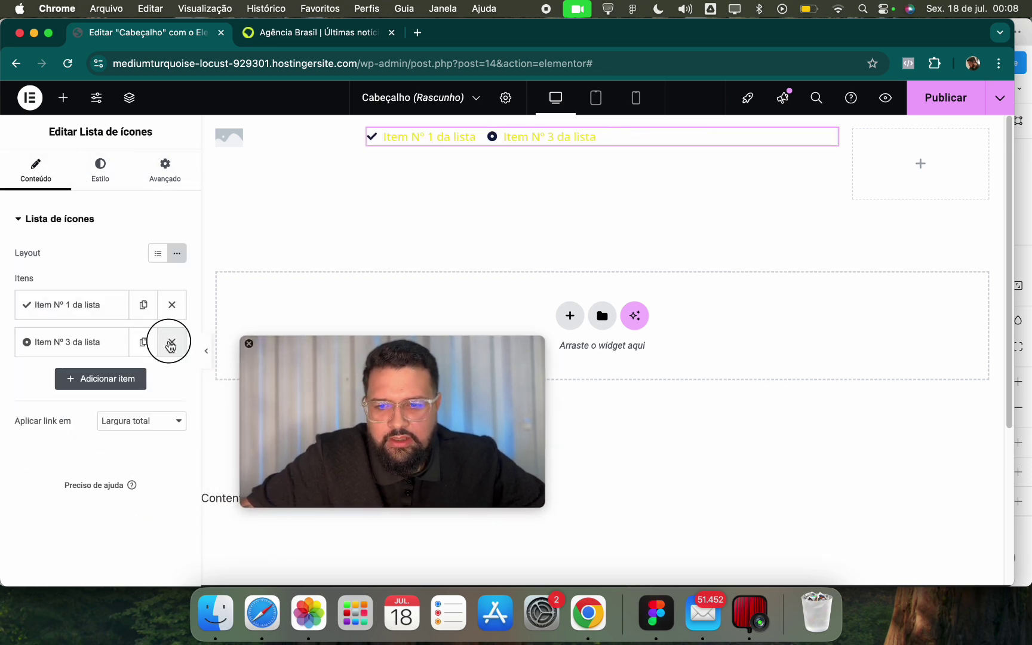
{"action": "left_click", "coordinate": [178, 350]}
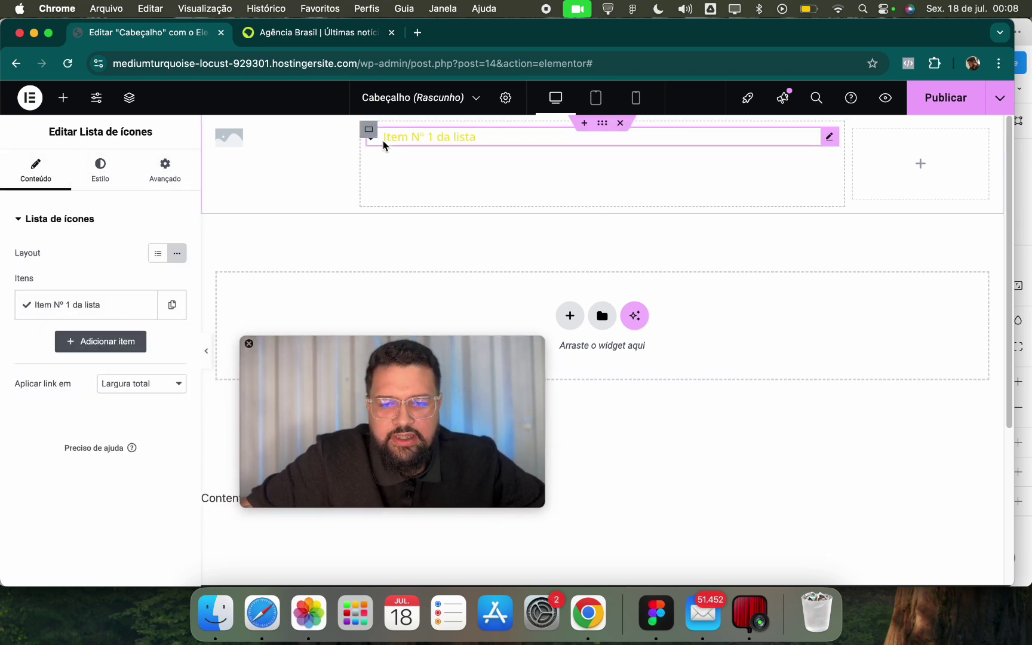
Compare with the reference header, then set the remaining list item's text to "Quem somos" and remove its icon.
{"action": "left_click", "coordinate": [327, 35]}
{"action": "left_click", "coordinate": [160, 33]}
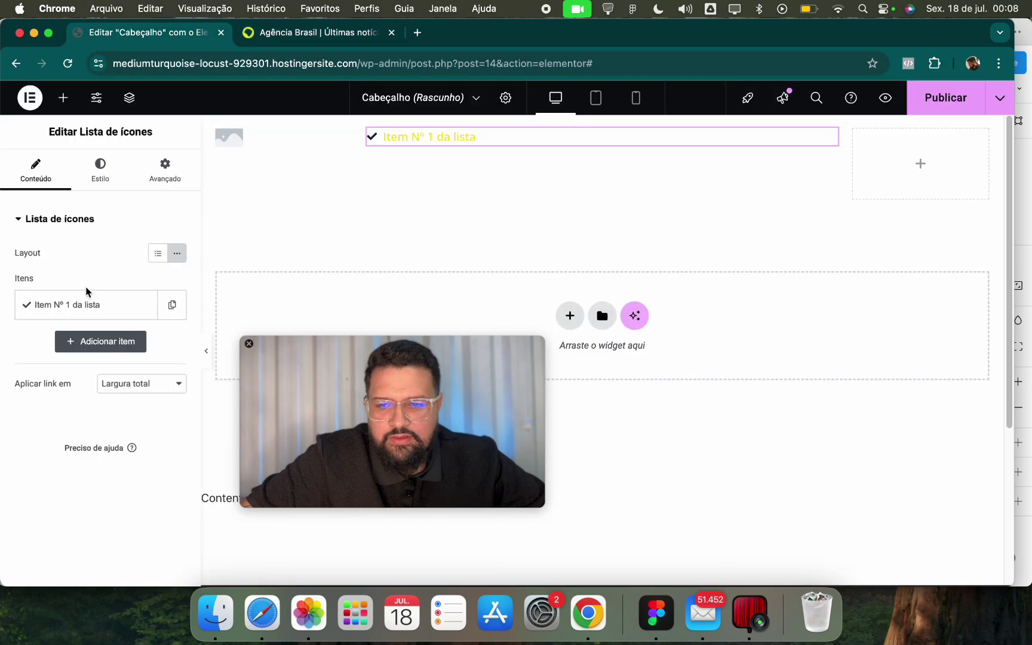
{"action": "left_click_drag", "start_coordinate": [329, 438], "coordinate": [319, 416]}
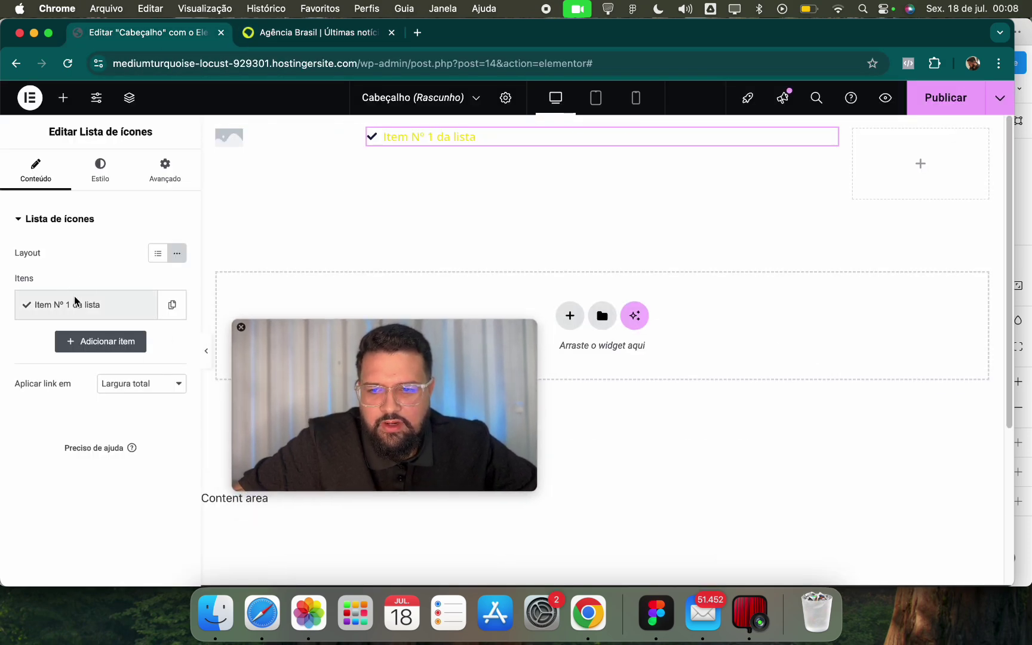
{"action": "left_click", "coordinate": [92, 303]}
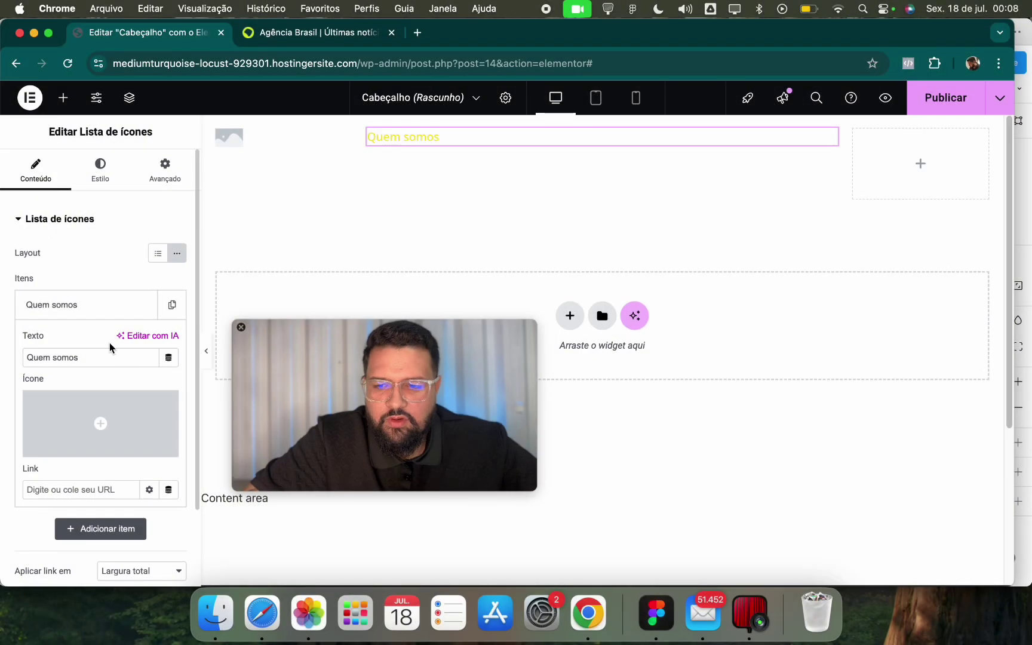
{"action": "left_click", "coordinate": [108, 305]}
Duplicate the "Quem somos" list item and set the copy's text to "Contato".
{"action": "left_click", "coordinate": [170, 302]}
{"action": "left_click", "coordinate": [91, 395]}
{"action": "triple_click", "coordinate": [91, 397]}
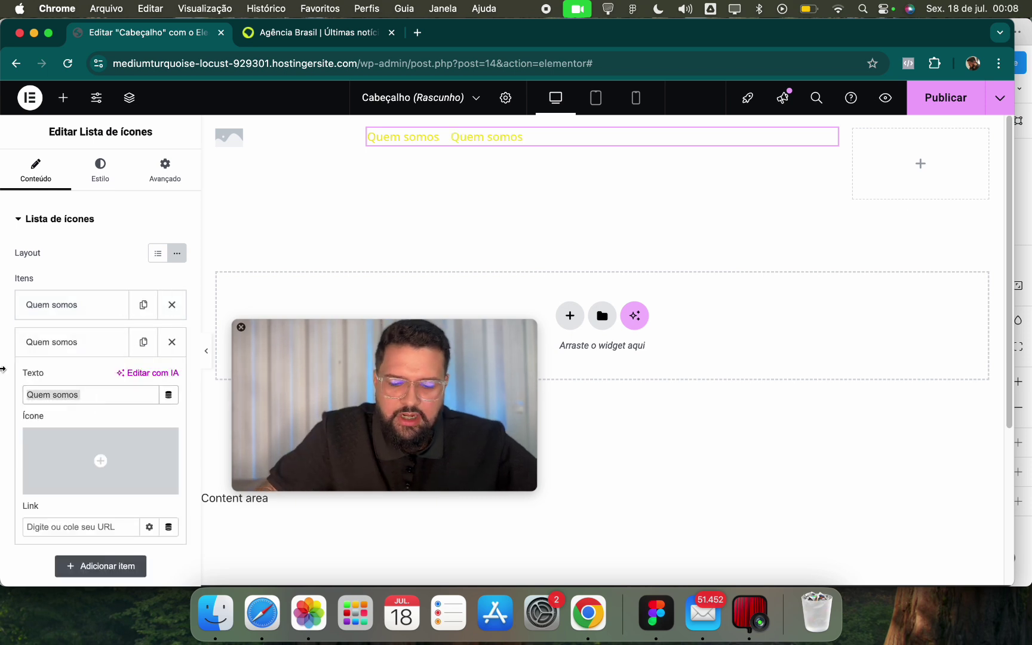
{"action": "type", "text": "Contato"}
{"action": "left_click", "coordinate": [71, 343]}
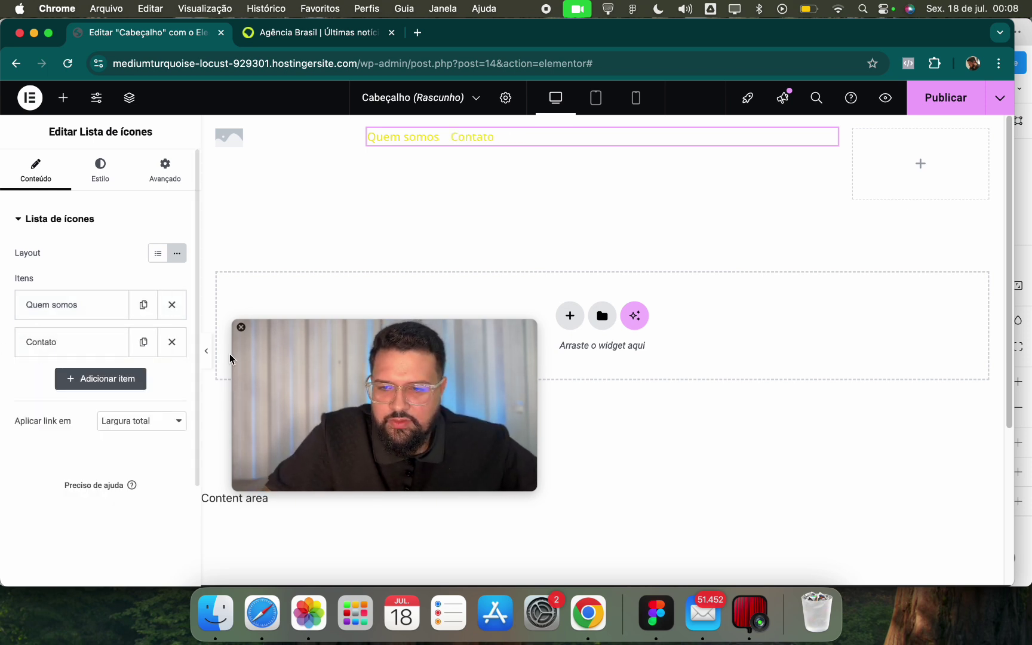
Duplicate the "Contato" list item and set the copy's text to "Política de privacidade".
{"action": "left_click", "coordinate": [143, 341]}
{"action": "left_click", "coordinate": [93, 391]}
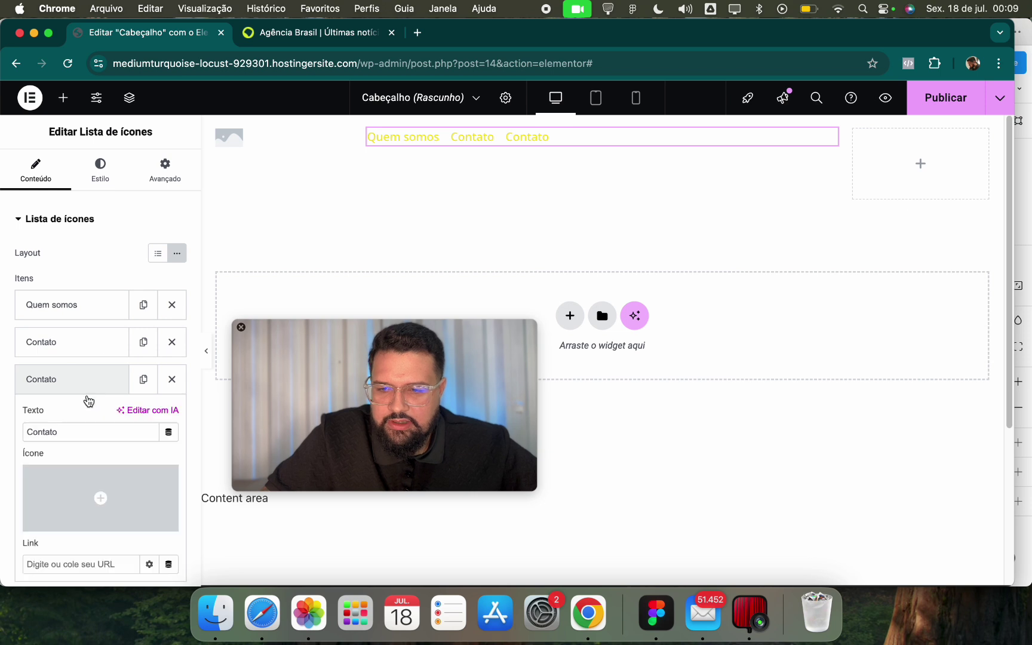
{"action": "triple_click", "coordinate": [85, 430]}
{"action": "type", "text": "Política d"}
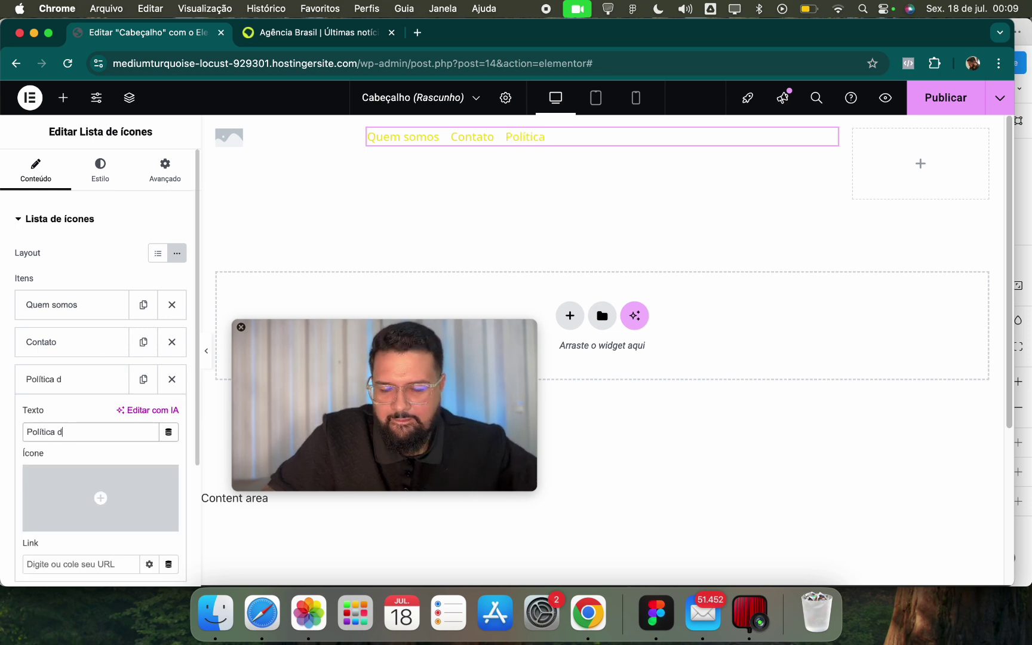
{"action": "type", "text": "e privacidade"}
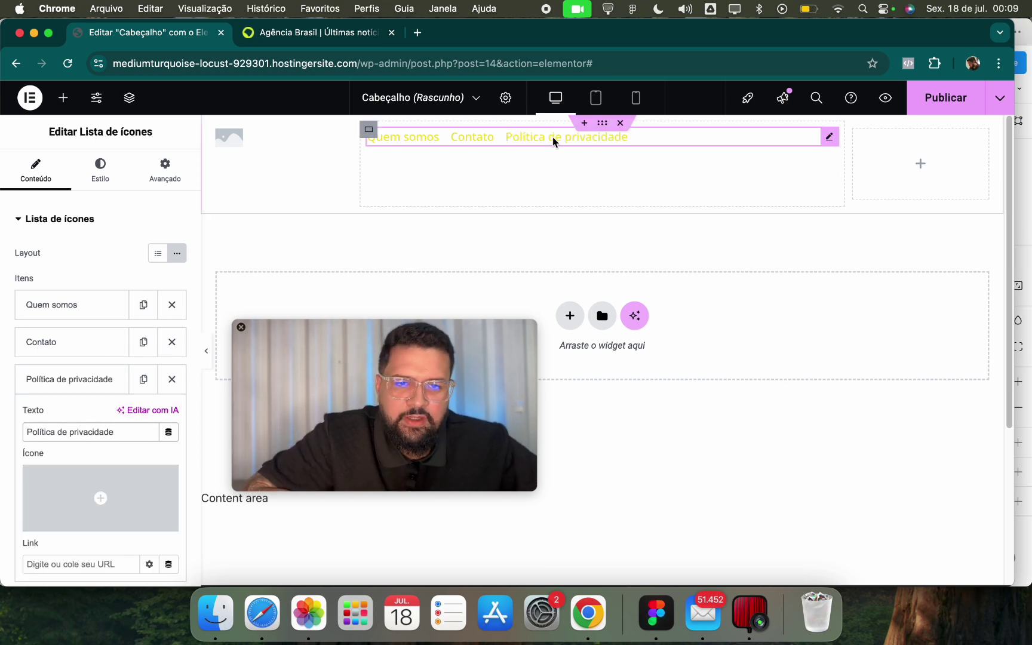
Center the middle column's content vertically and horizontally, and center the first column's image vertically with items aligned to the start.
{"action": "left_click", "coordinate": [369, 130]}
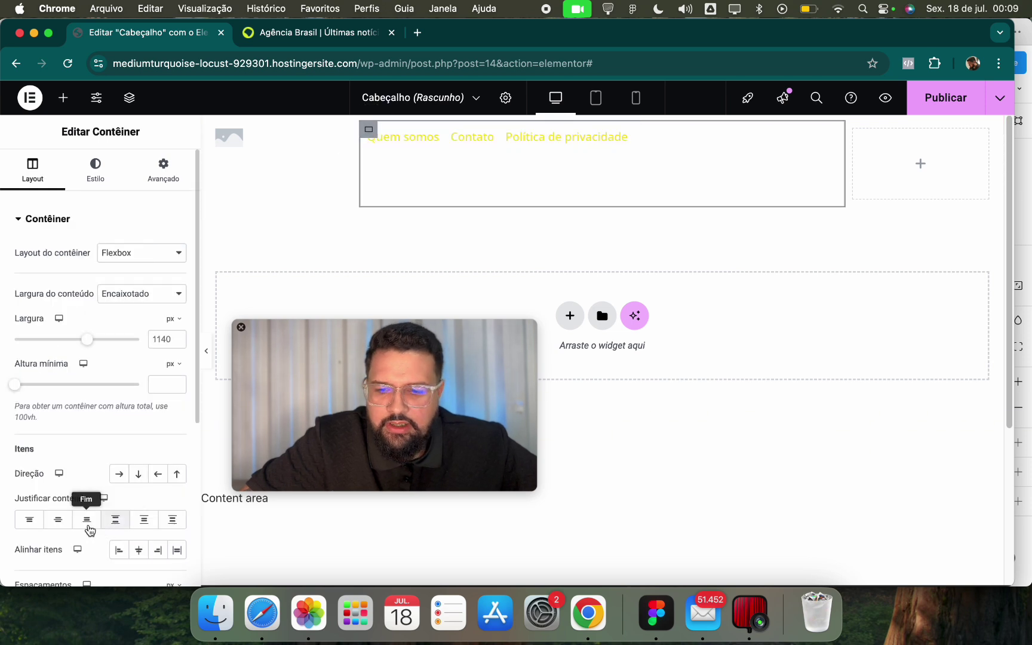
{"action": "left_click", "coordinate": [66, 521]}
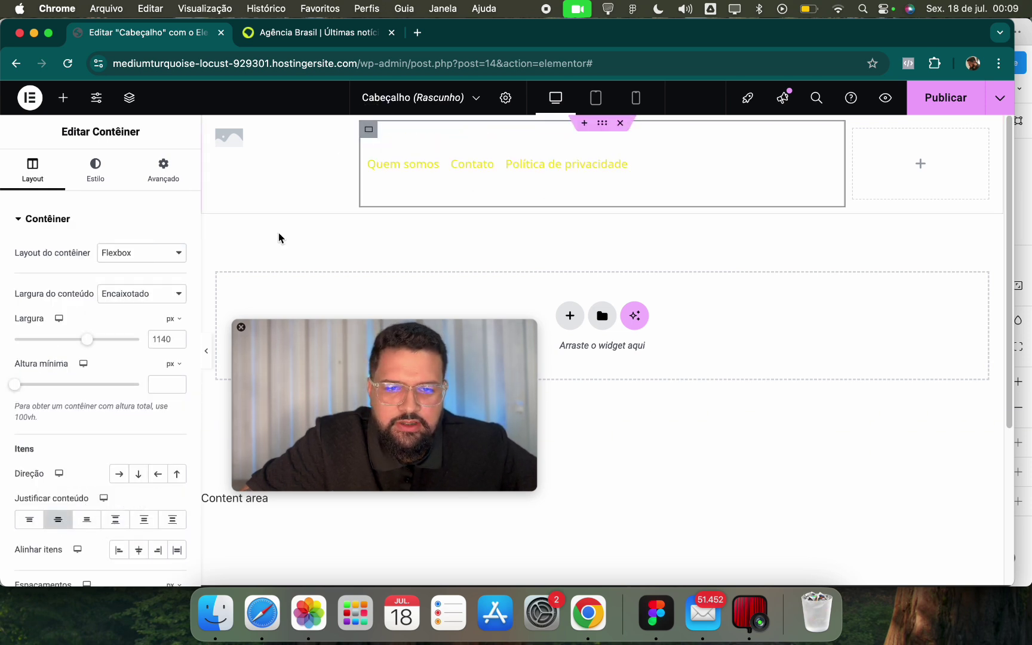
{"action": "left_click", "coordinate": [138, 552]}
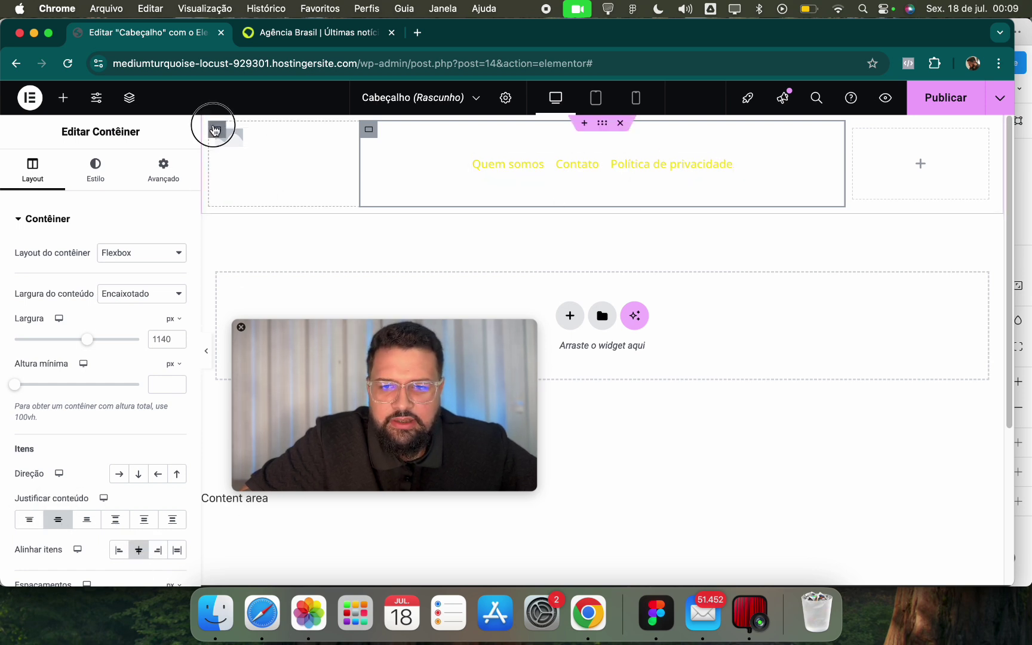
{"action": "left_click", "coordinate": [216, 130]}
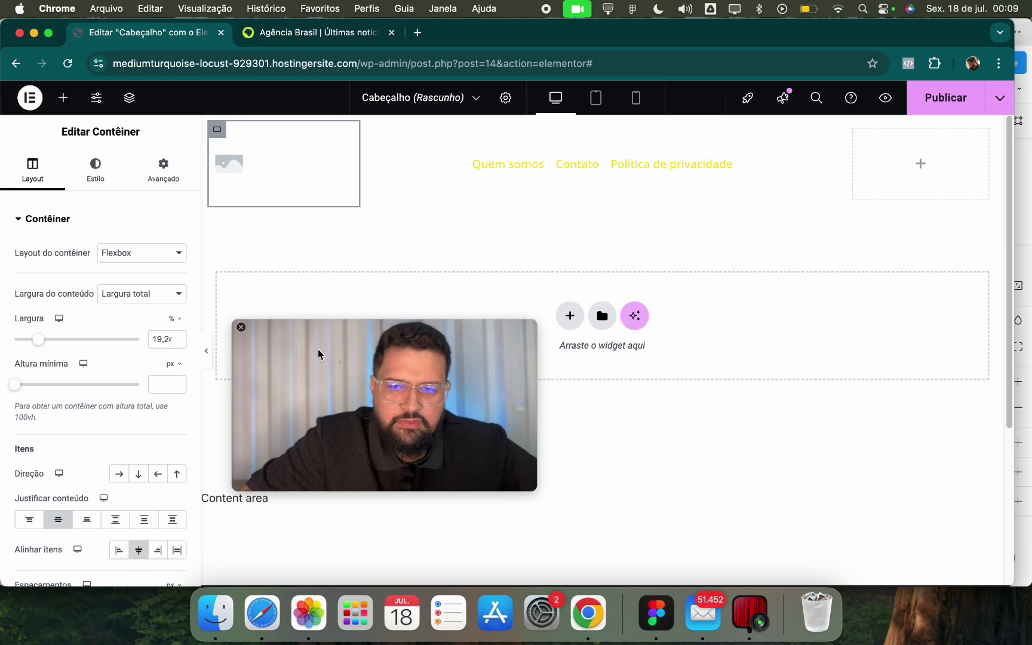
{"action": "left_click", "coordinate": [119, 550]}
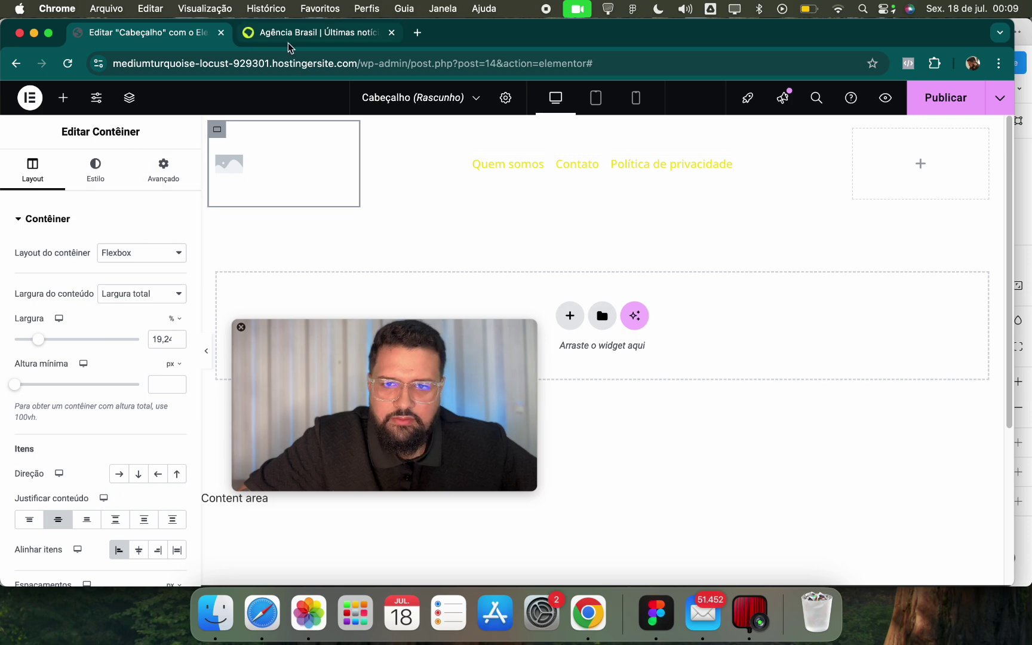
Check the reference header, then place an Ícones sociais widget in the third column.
{"action": "key", "text": "ctrl+Tab"}
{"action": "key", "text": "ctrl+shift+Tab"}
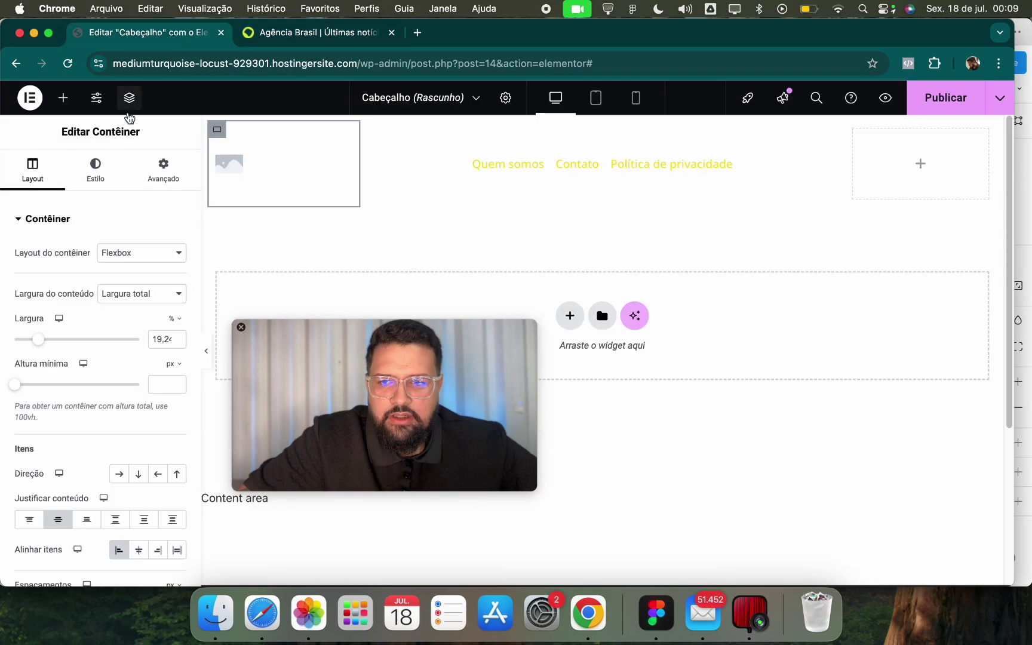
{"action": "left_click", "coordinate": [63, 97]}
{"action": "type", "text": "socia"}
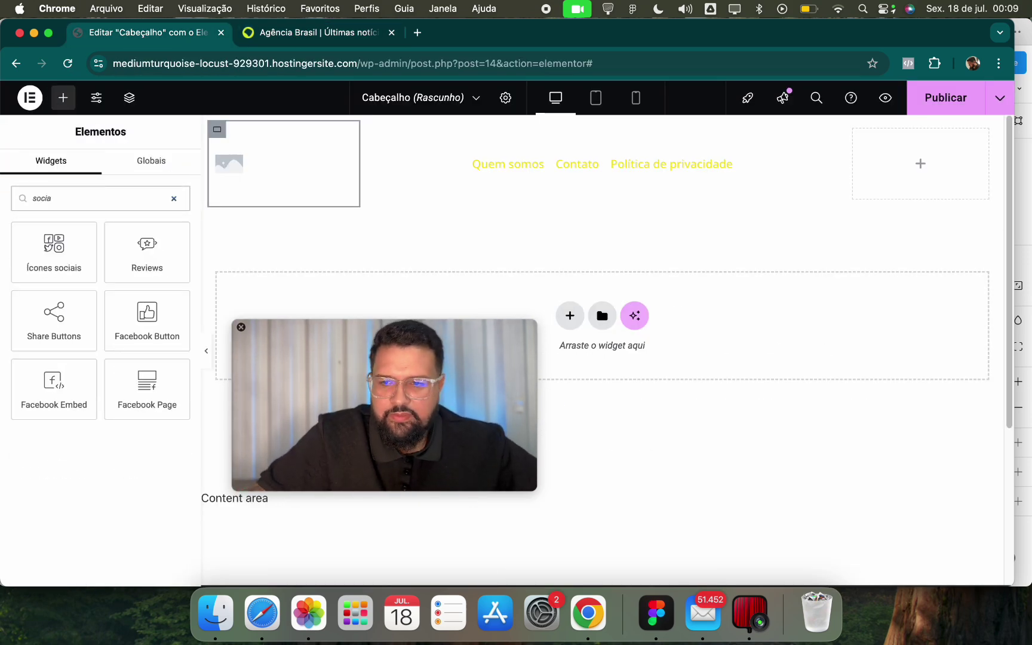
{"action": "left_click_drag", "start_coordinate": [54, 250], "coordinate": [873, 178]}
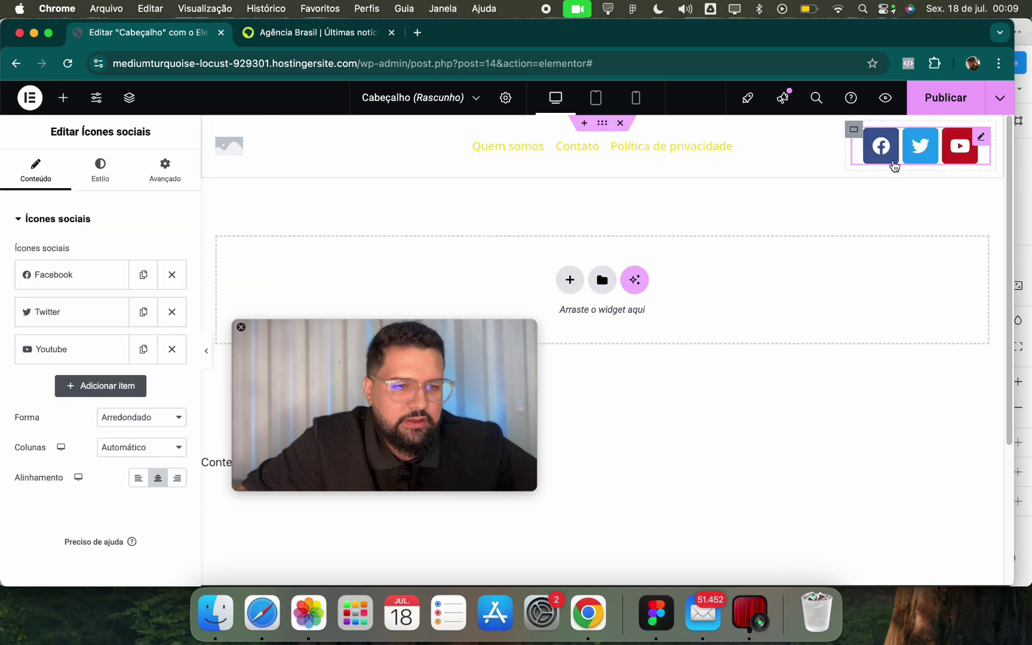
Set the social icons' color mode to Personalizado and review the widget's content settings.
{"action": "left_click", "coordinate": [100, 170]}
{"action": "left_click", "coordinate": [118, 253]}
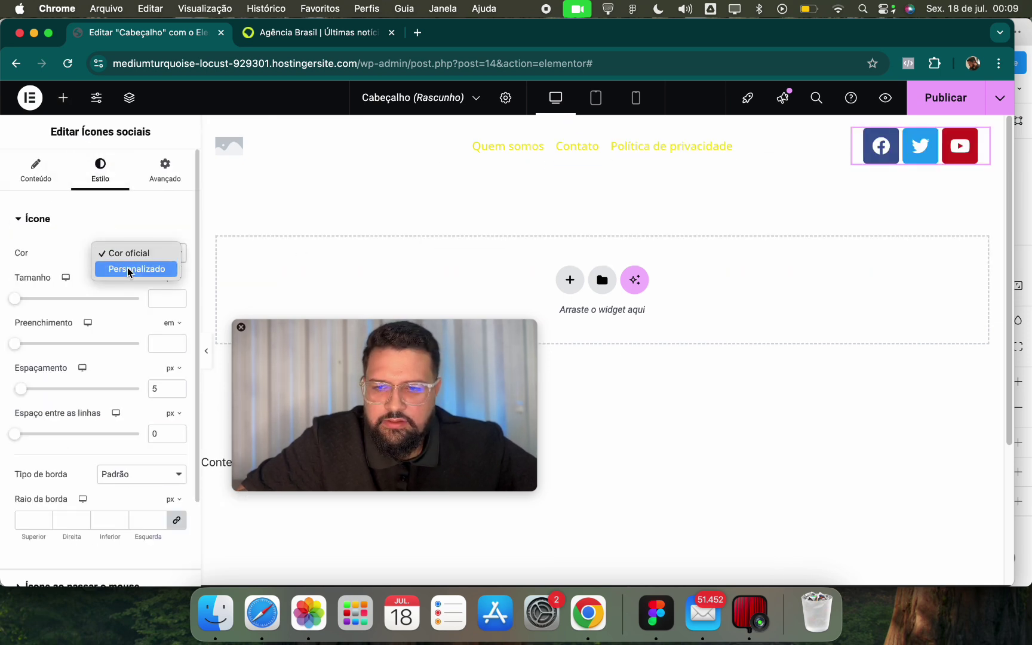
{"action": "left_click", "coordinate": [128, 270]}
{"action": "left_click", "coordinate": [134, 253]}
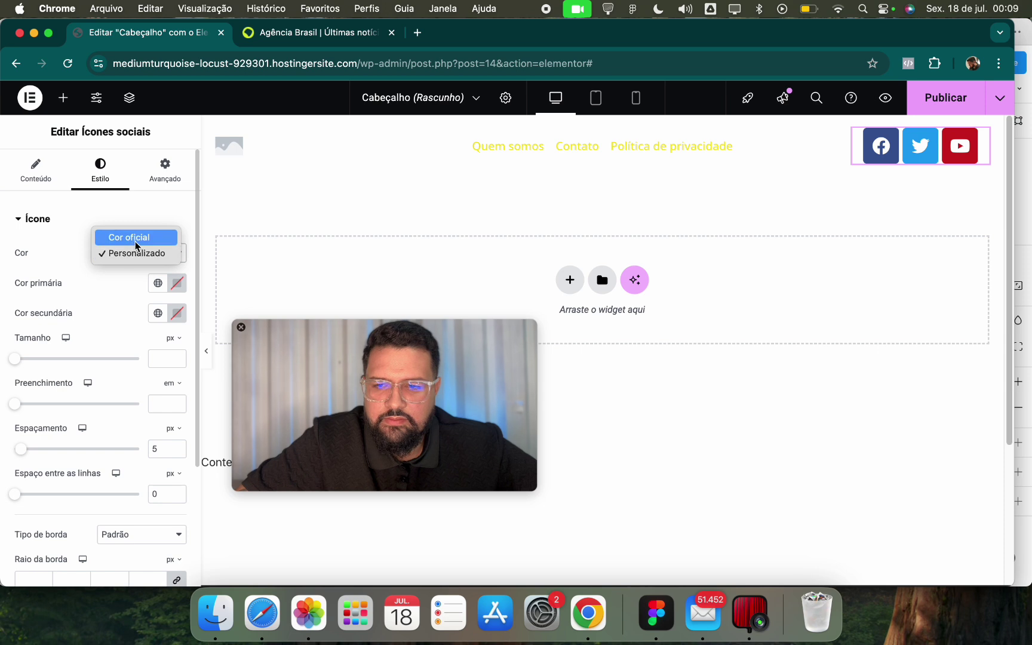
{"action": "left_click", "coordinate": [136, 252]}
{"action": "left_click", "coordinate": [35, 170]}
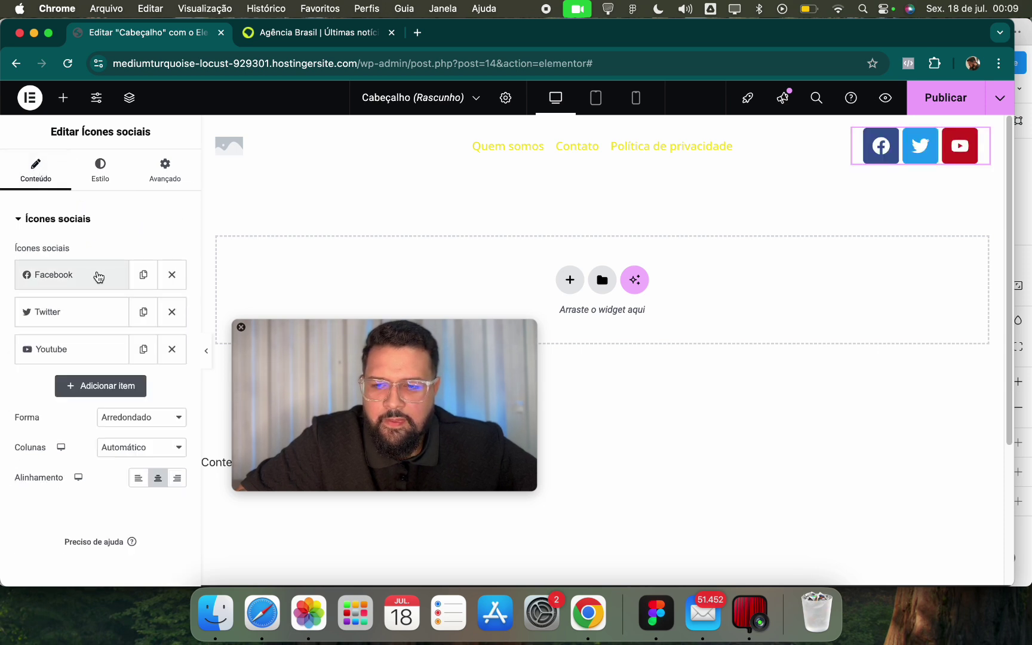
Apply the global Primário color as the social icons' primary color and assign a global color as their secondary color.
{"action": "left_click", "coordinate": [93, 181]}
{"action": "left_click", "coordinate": [158, 284]}
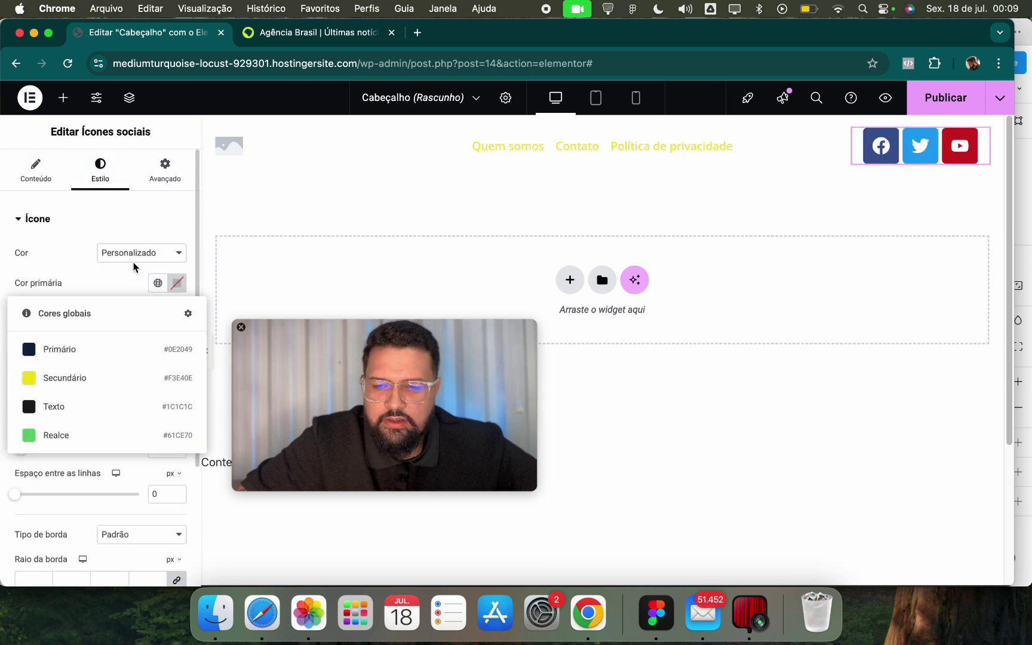
{"action": "left_click", "coordinate": [135, 288]}
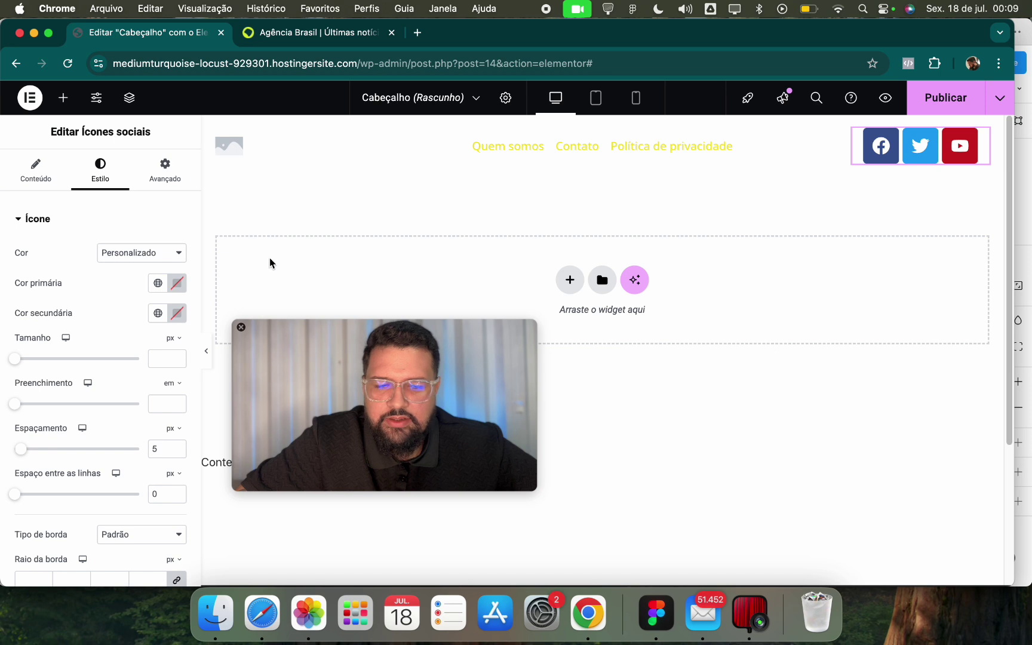
{"action": "left_click", "coordinate": [156, 283]}
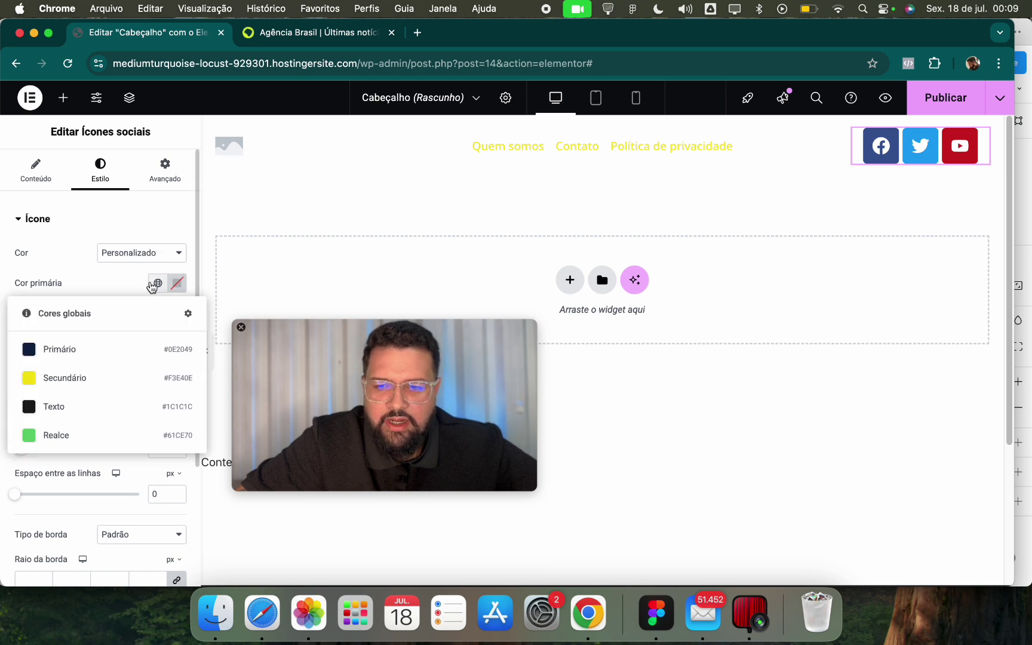
{"action": "left_click", "coordinate": [89, 350]}
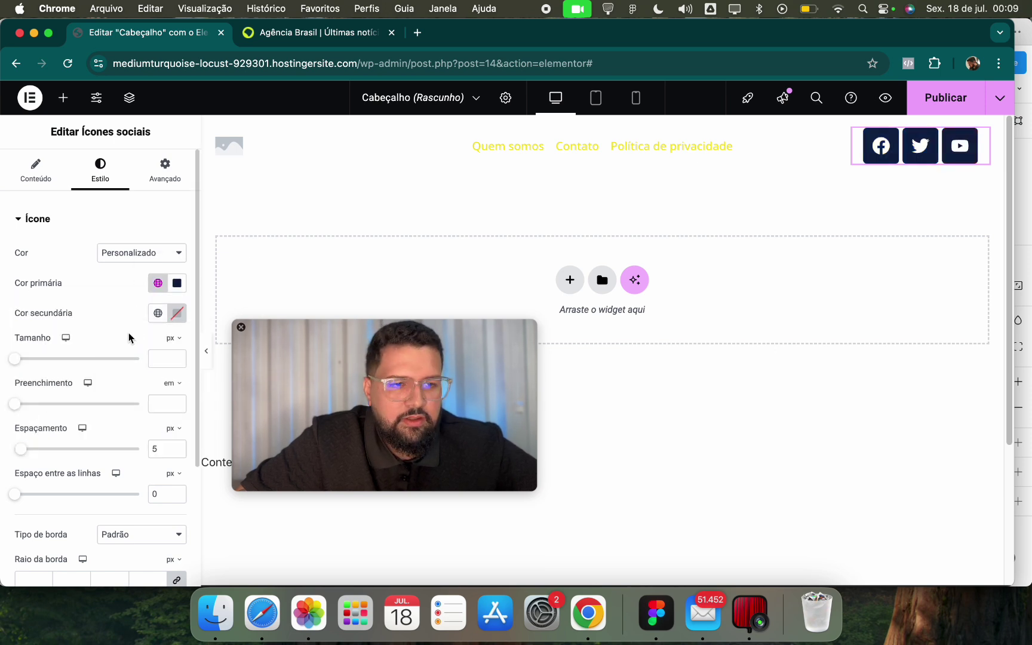
{"action": "left_click", "coordinate": [158, 312]}
{"action": "left_click", "coordinate": [119, 408]}
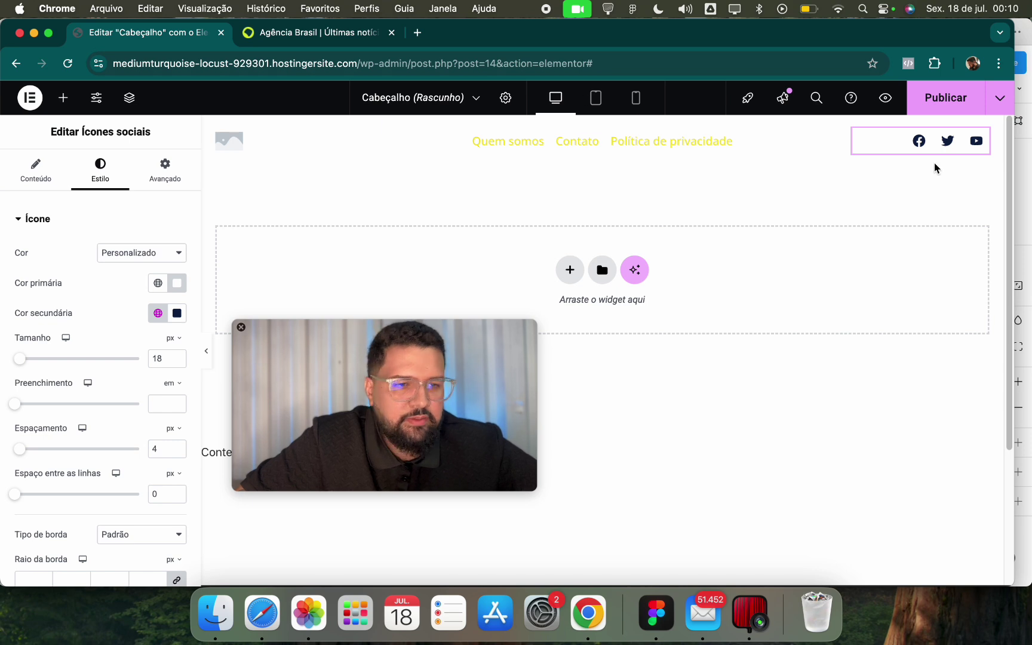
Try the global Secundário color as the social icons' primary color, then return it to white.
{"action": "left_click", "coordinate": [158, 283]}
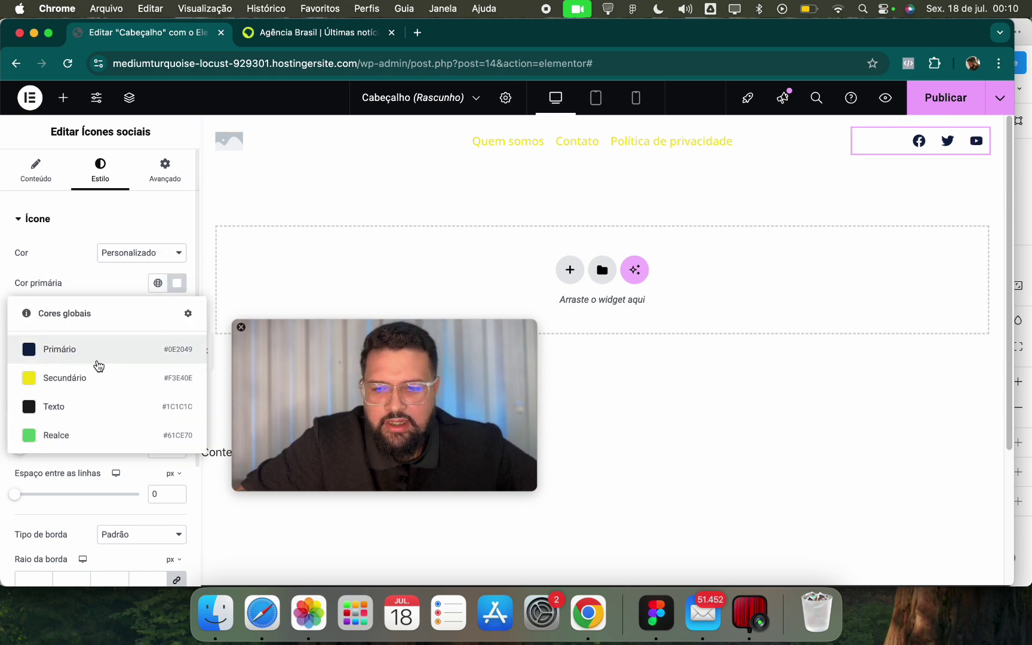
{"action": "left_click", "coordinate": [64, 377]}
{"action": "left_click", "coordinate": [157, 283]}
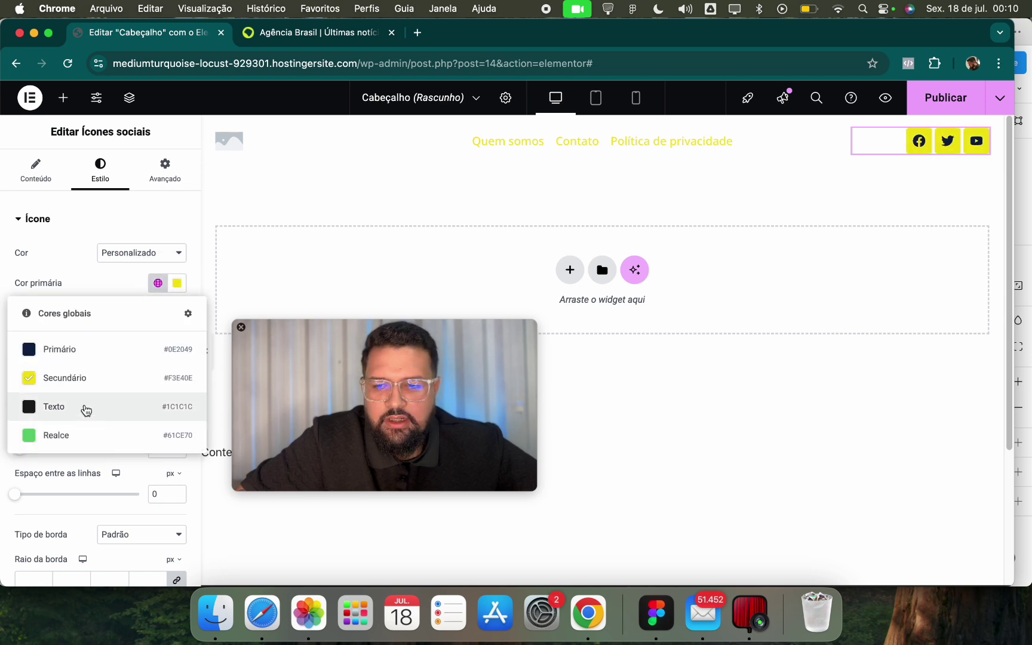
{"action": "left_click", "coordinate": [177, 283]}
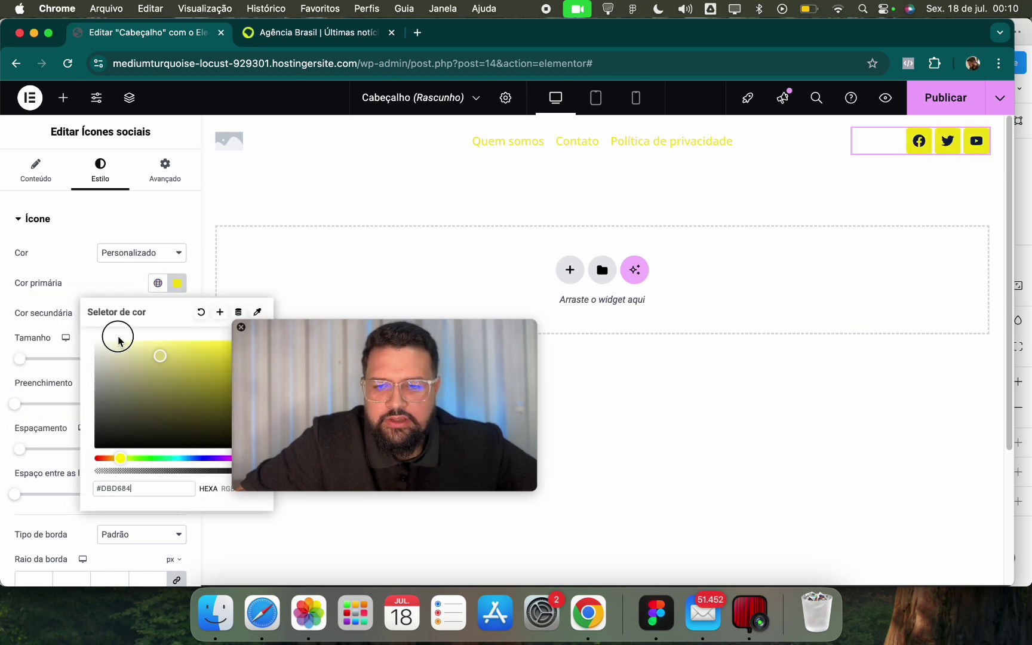
{"action": "left_click", "coordinate": [323, 258]}
Apply the global Primário color and the global Realce typography to the text of the header's link list.
{"action": "left_click", "coordinate": [705, 141]}
{"action": "left_click", "coordinate": [158, 412]}
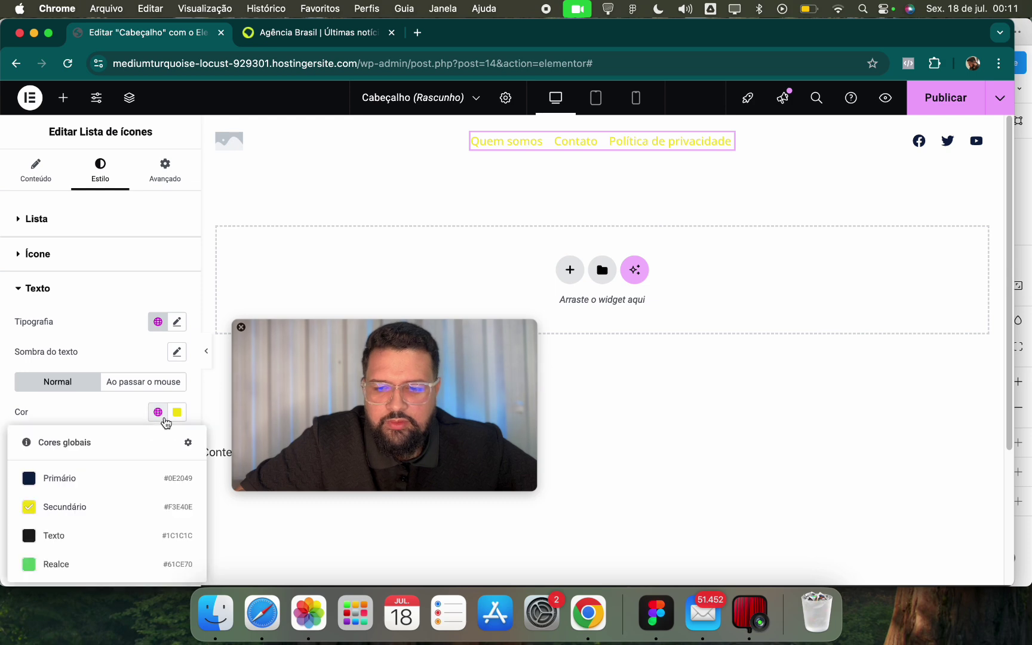
{"action": "left_click", "coordinate": [115, 477]}
{"action": "left_click", "coordinate": [166, 322]}
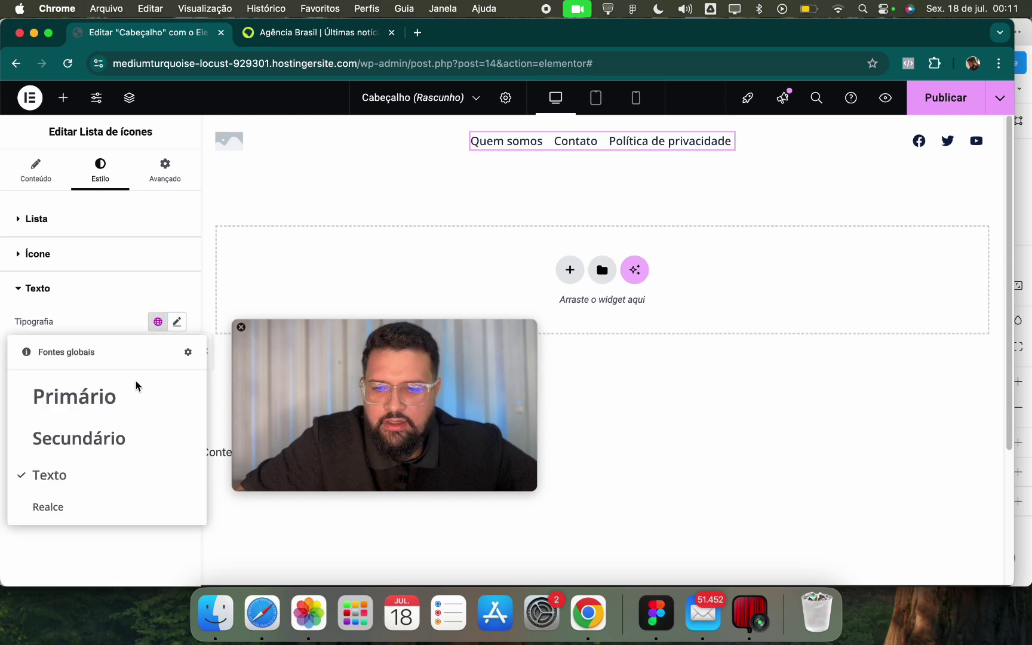
{"action": "left_click", "coordinate": [92, 515]}
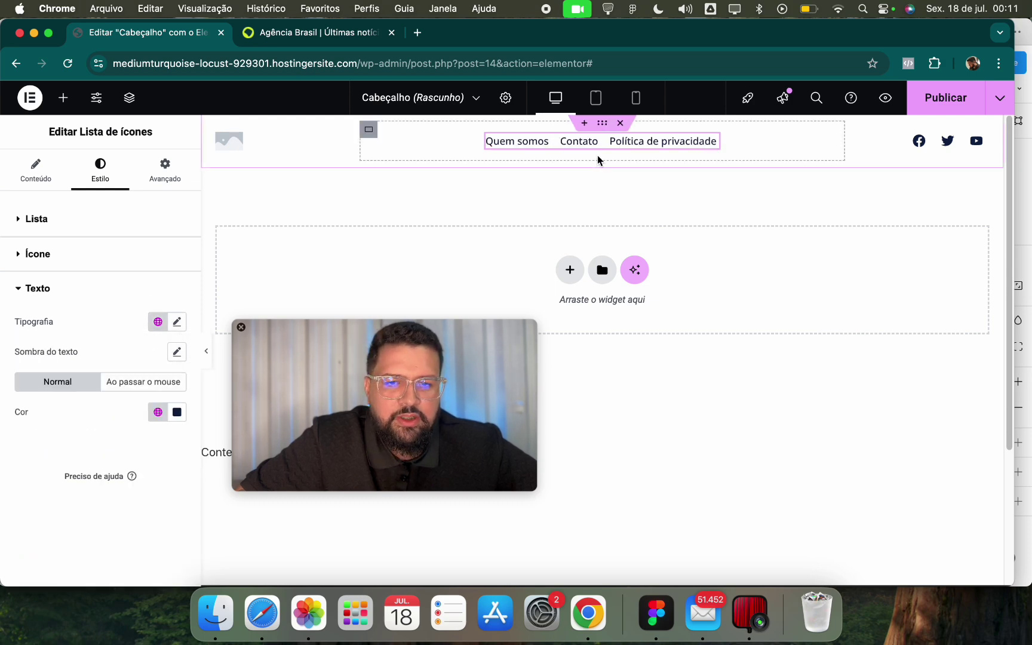
Check the reference header, then add a two-column container below the top row and duplicate a column to make three.
{"action": "left_click", "coordinate": [570, 270]}
{"action": "left_click", "coordinate": [406, 302]}
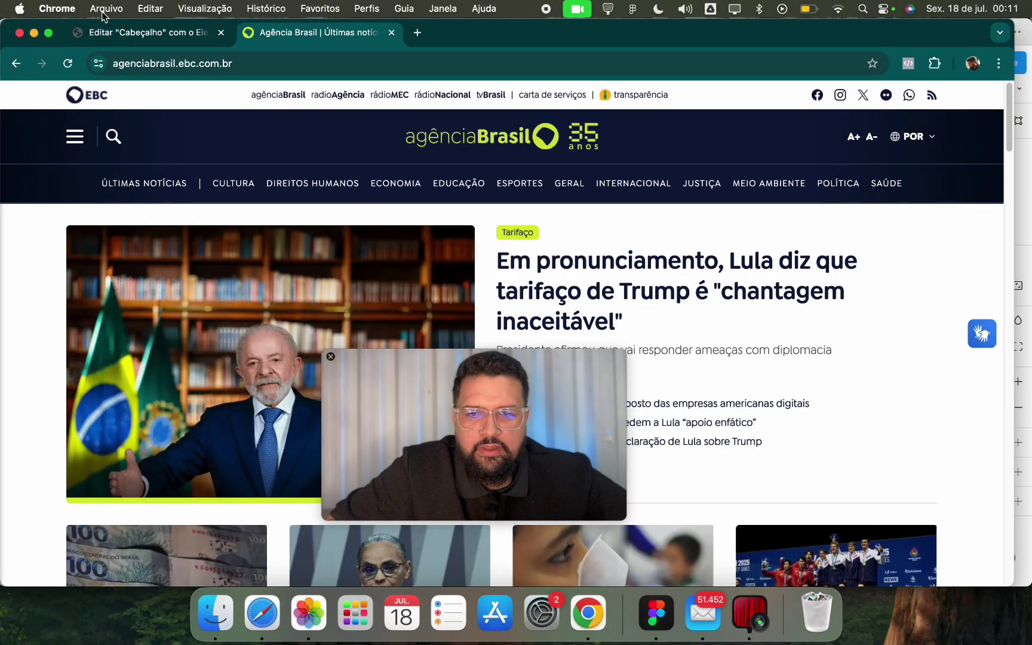
{"action": "left_click_drag", "start_coordinate": [334, 366], "coordinate": [136, 341]}
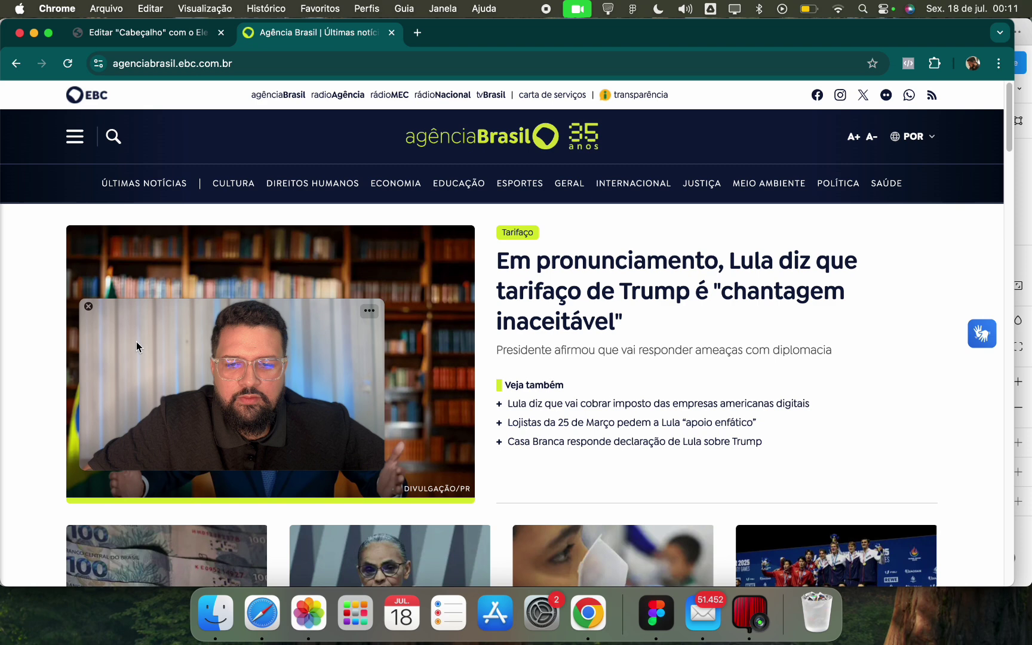
{"action": "left_click", "coordinate": [177, 24]}
{"action": "left_click", "coordinate": [619, 159]}
{"action": "left_click", "coordinate": [571, 263]}
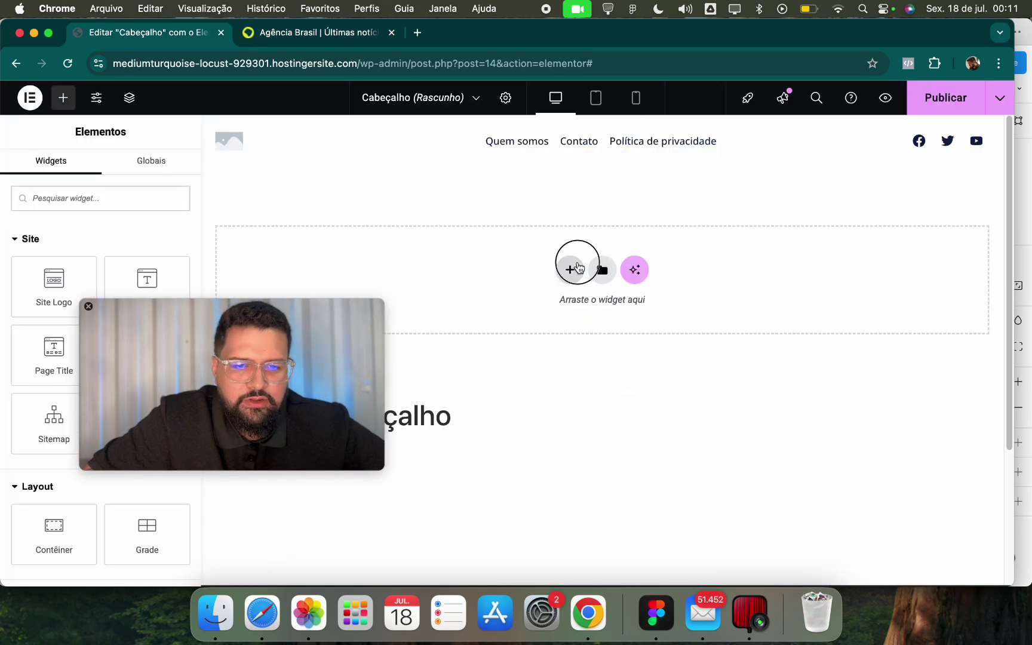
{"action": "left_click", "coordinate": [580, 313]}
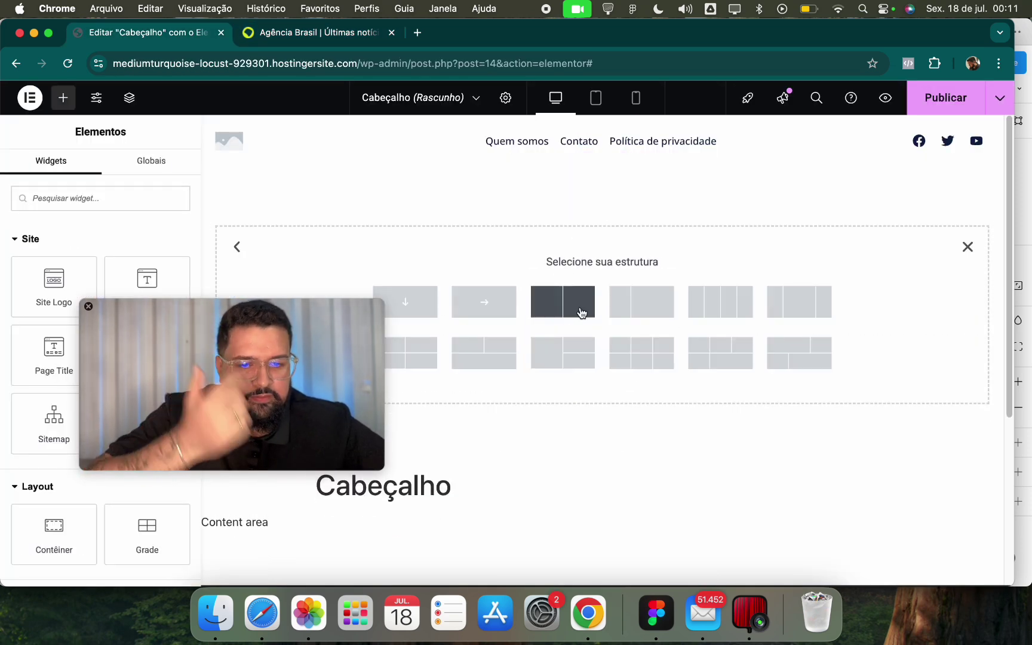
{"action": "left_click", "coordinate": [615, 307]}
{"action": "left_click", "coordinate": [611, 184]}
{"action": "right_click", "coordinate": [610, 184]}
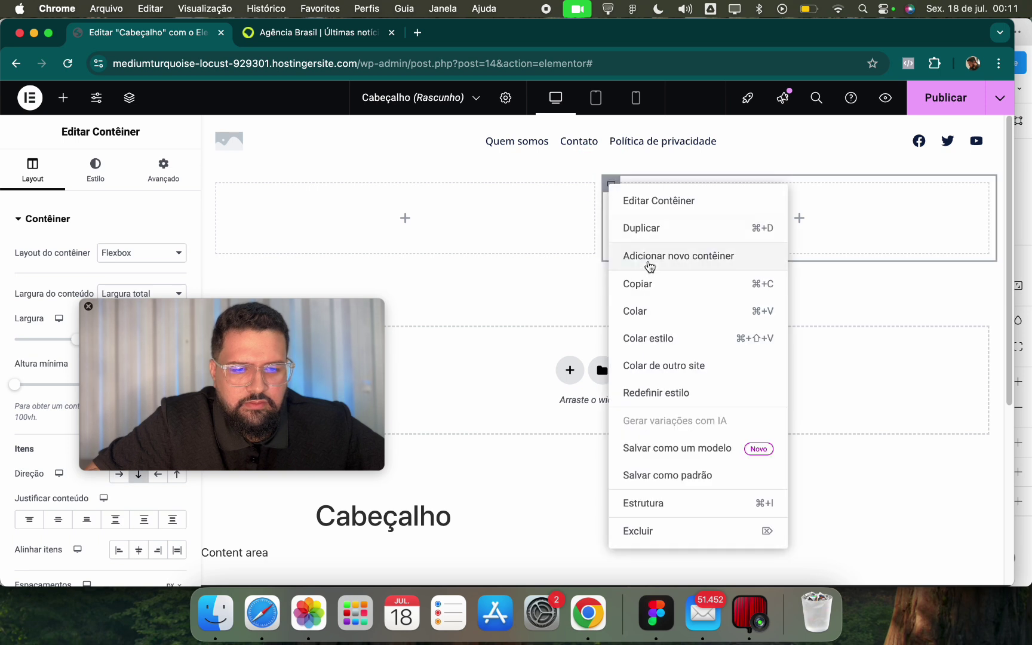
{"action": "left_click", "coordinate": [657, 236]}
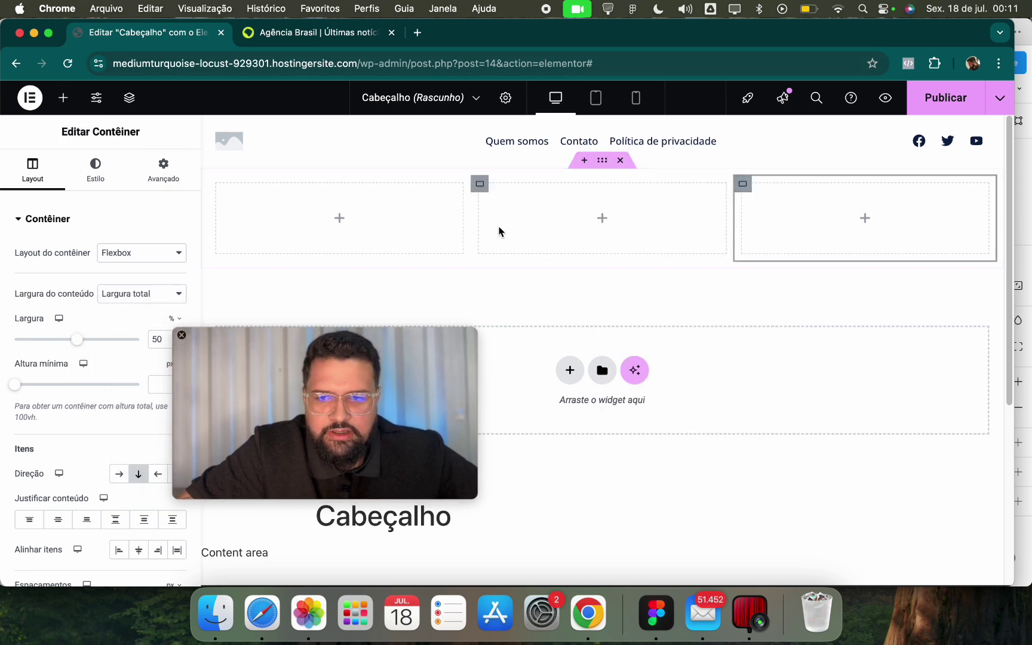
Give the new three-column container a classic background in the global Primário color, following the reference header.
{"action": "key", "text": "ctrl+Tab"}
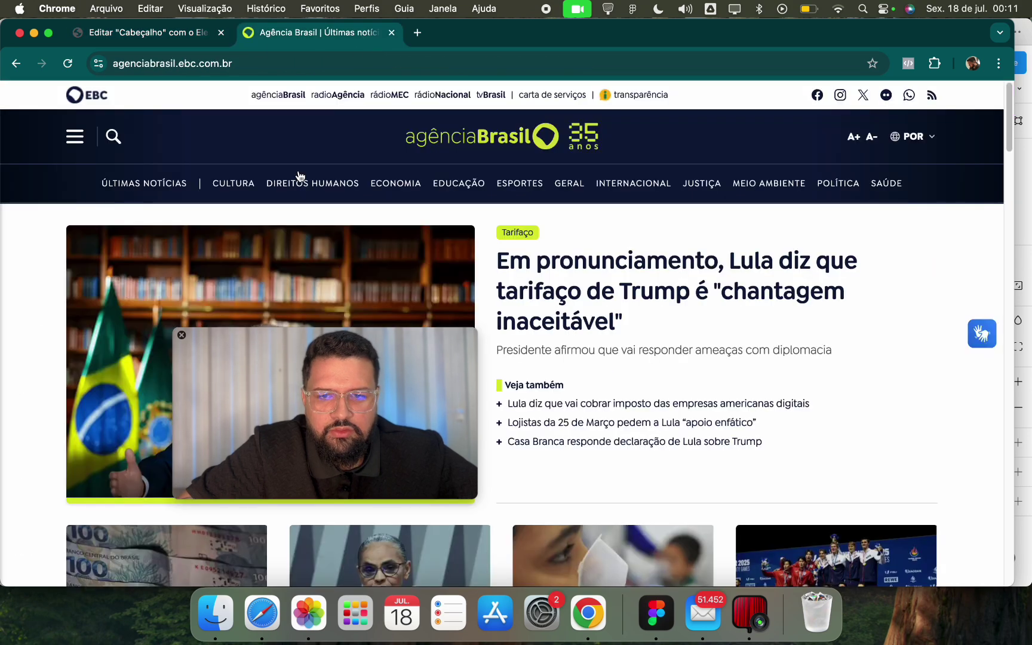
{"action": "left_click", "coordinate": [157, 24]}
{"action": "left_click", "coordinate": [96, 170]}
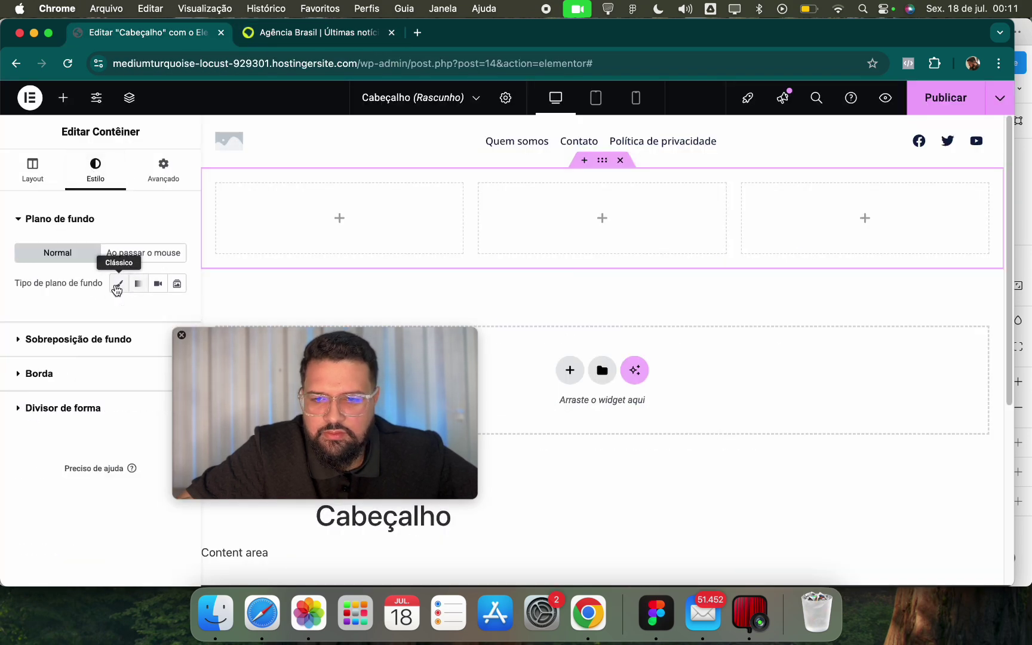
{"action": "left_click", "coordinate": [117, 290]}
{"action": "left_click", "coordinate": [158, 313]}
{"action": "left_click", "coordinate": [131, 374]}
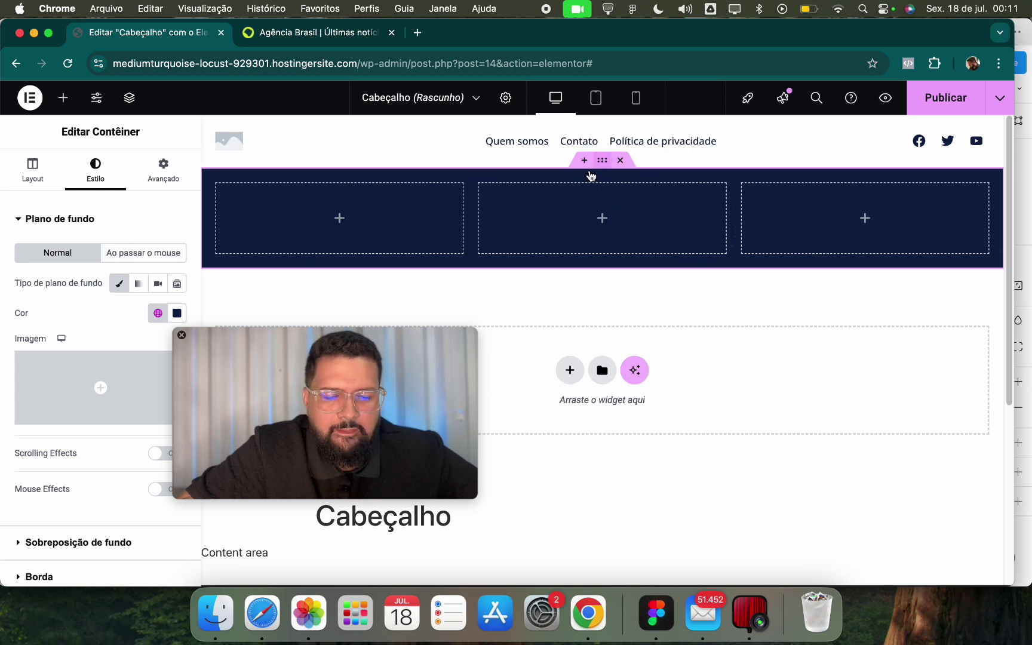
Place a Site Logo widget in the second row's middle column and upload Subtract.webp from Downloads as the site logo.
{"action": "left_click", "coordinate": [63, 97]}
{"action": "left_click_drag", "start_coordinate": [64, 299], "coordinate": [684, 247]}
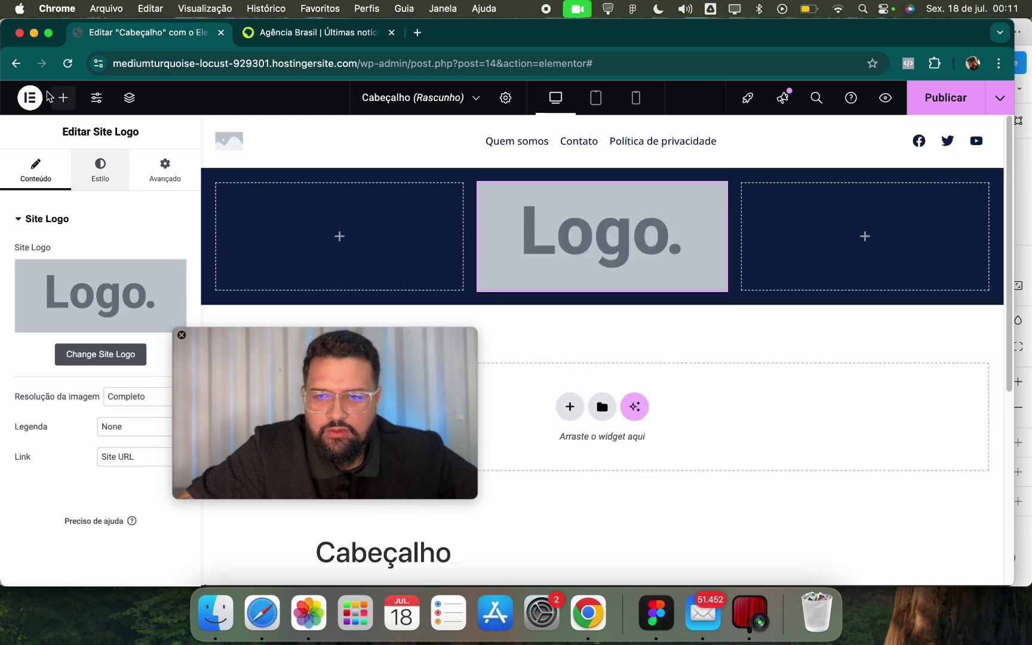
{"action": "left_click", "coordinate": [77, 349]}
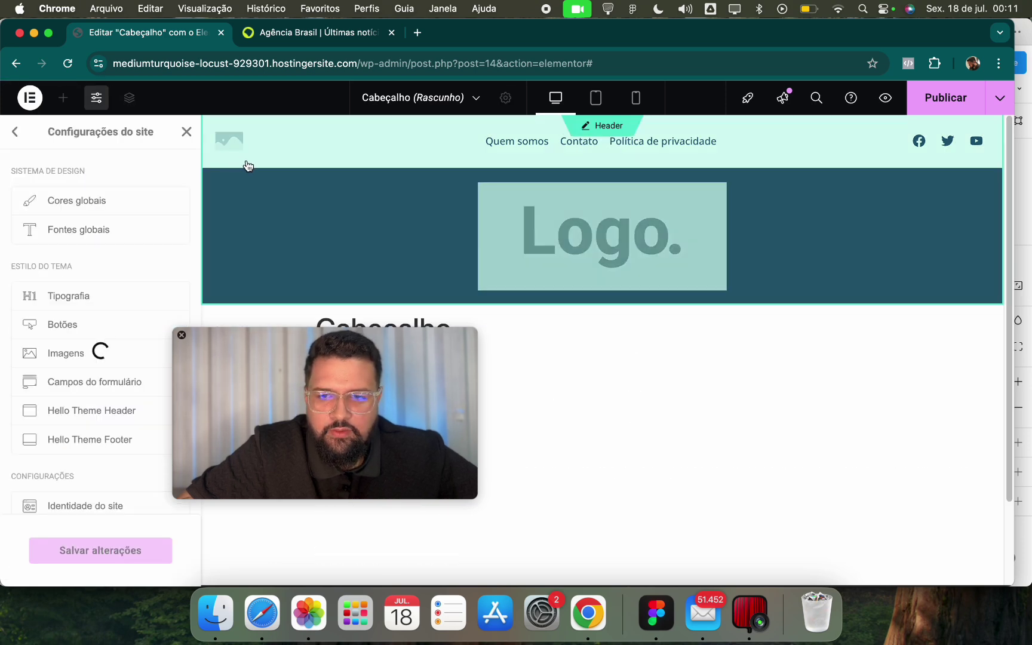
{"action": "left_click", "coordinate": [66, 441]}
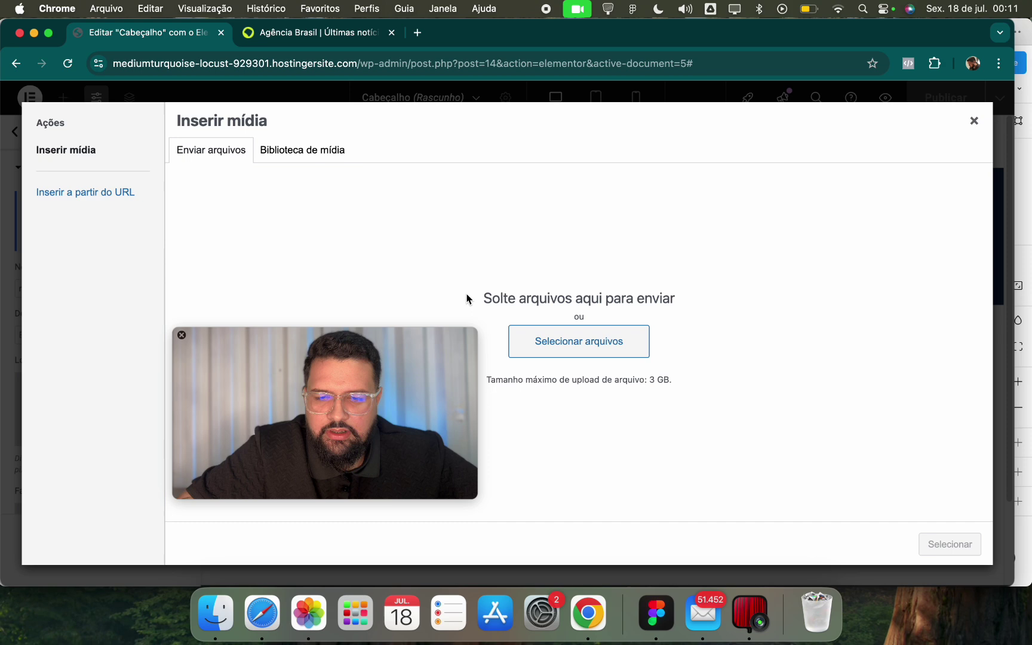
{"action": "left_click", "coordinate": [571, 344]}
{"action": "left_click", "coordinate": [295, 160]}
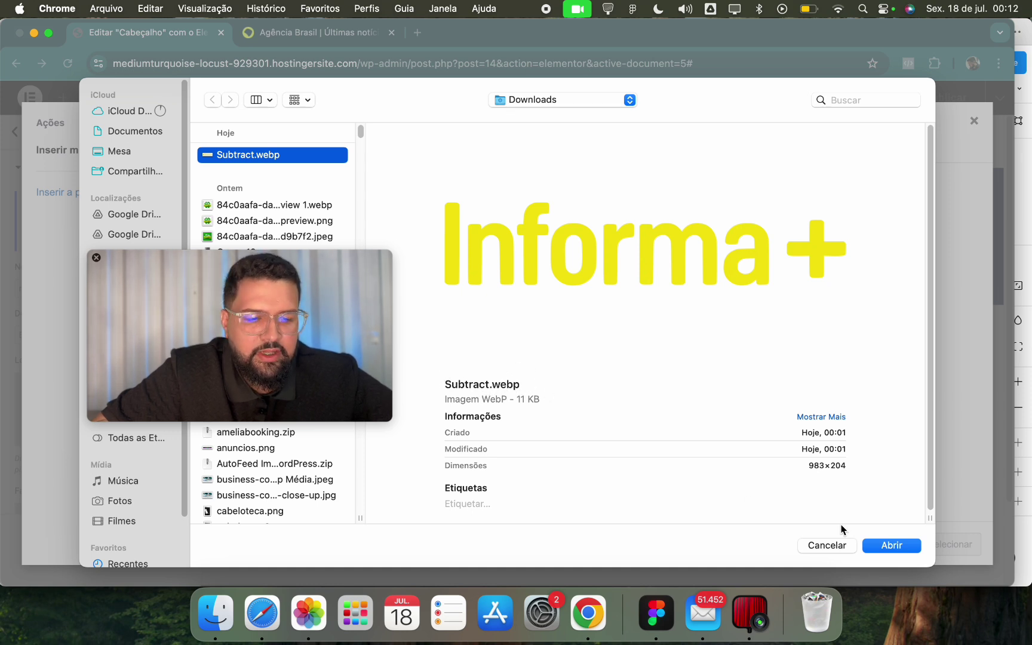
{"action": "left_click", "coordinate": [891, 546]}
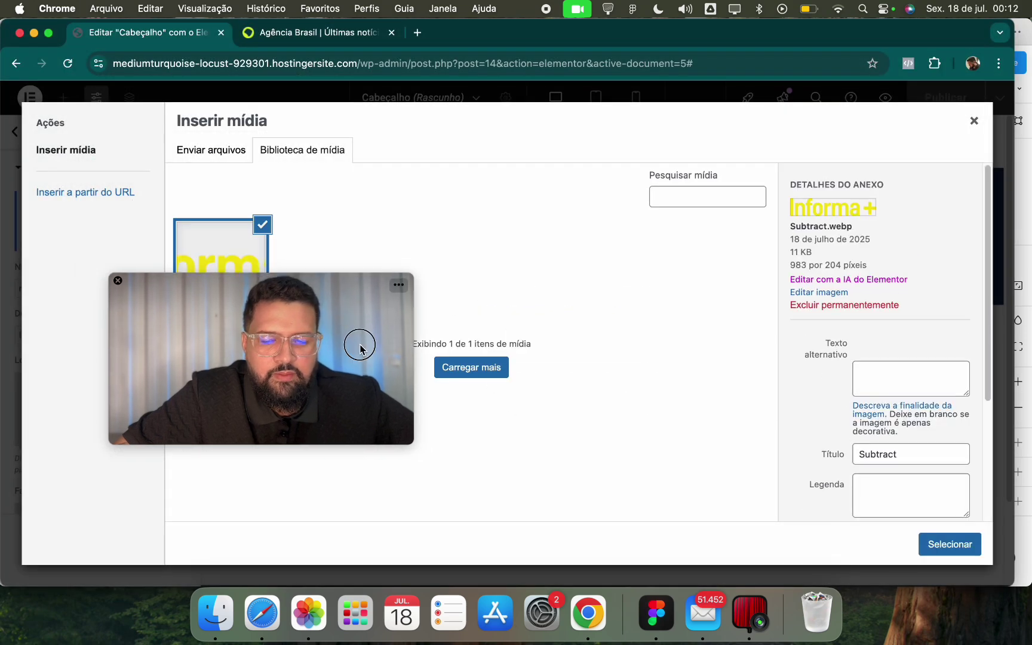
{"action": "left_click", "coordinate": [924, 544]}
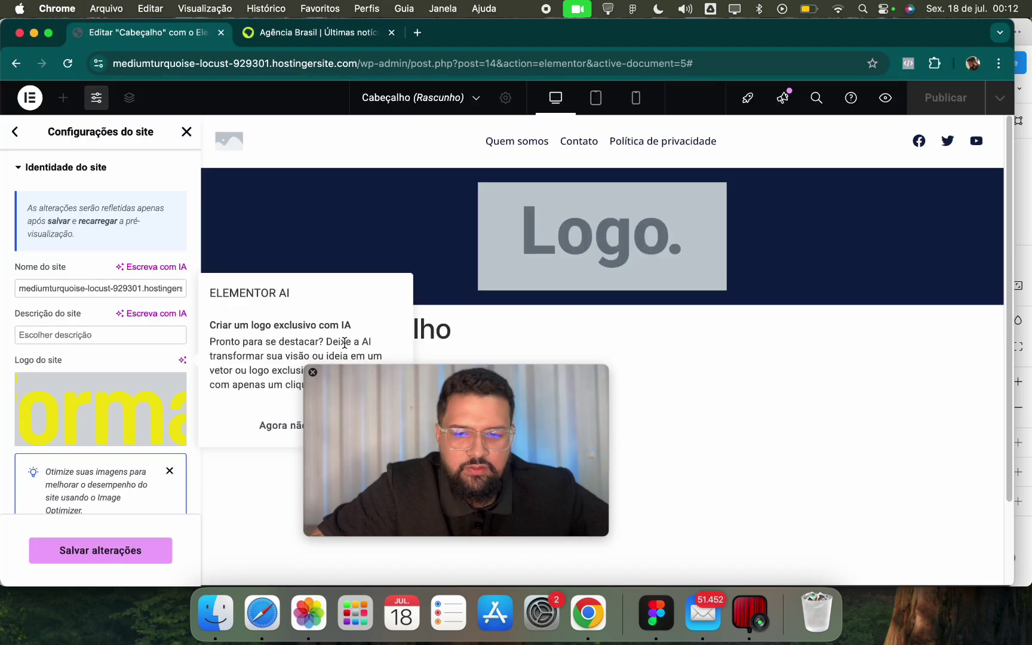
Dismiss the AI logo suggestion, save the site identity changes and return to editing the header.
{"action": "left_click_drag", "start_coordinate": [390, 431], "coordinate": [554, 411]}
{"action": "left_click", "coordinate": [284, 425]}
{"action": "left_click", "coordinate": [133, 551]}
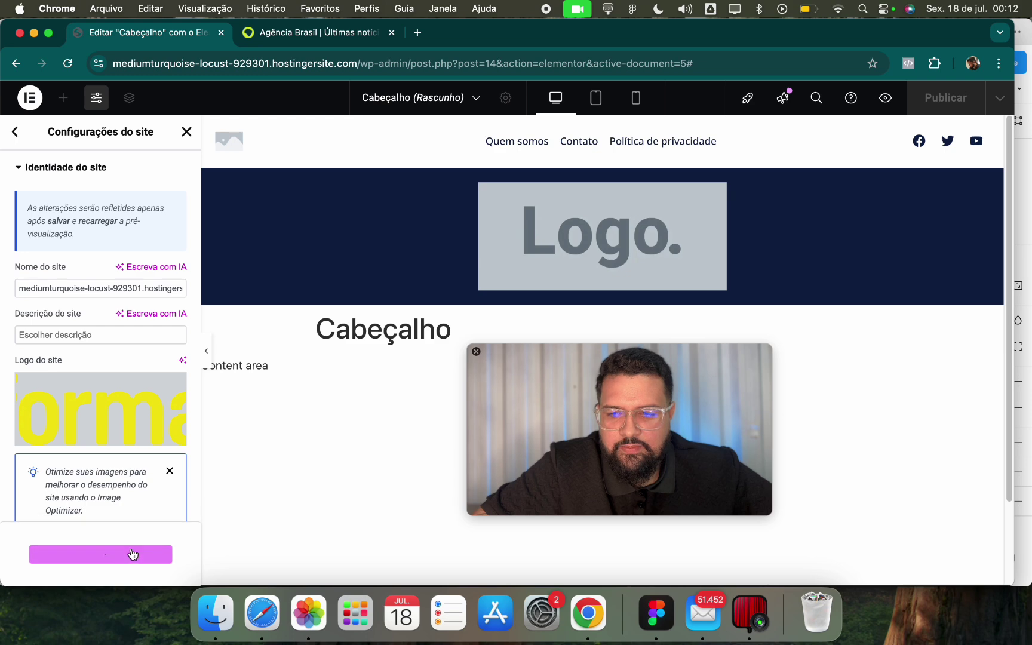
{"action": "left_click", "coordinate": [186, 131]}
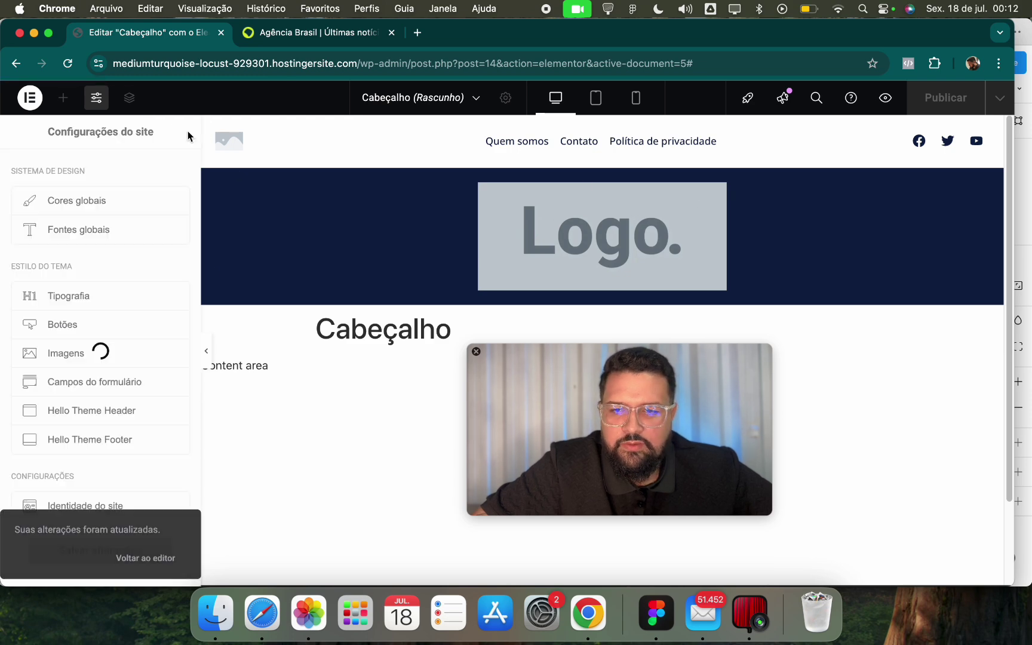
Center the content of the logo's column and set the Site Logo's width to 50%.
{"action": "left_click", "coordinate": [558, 216]}
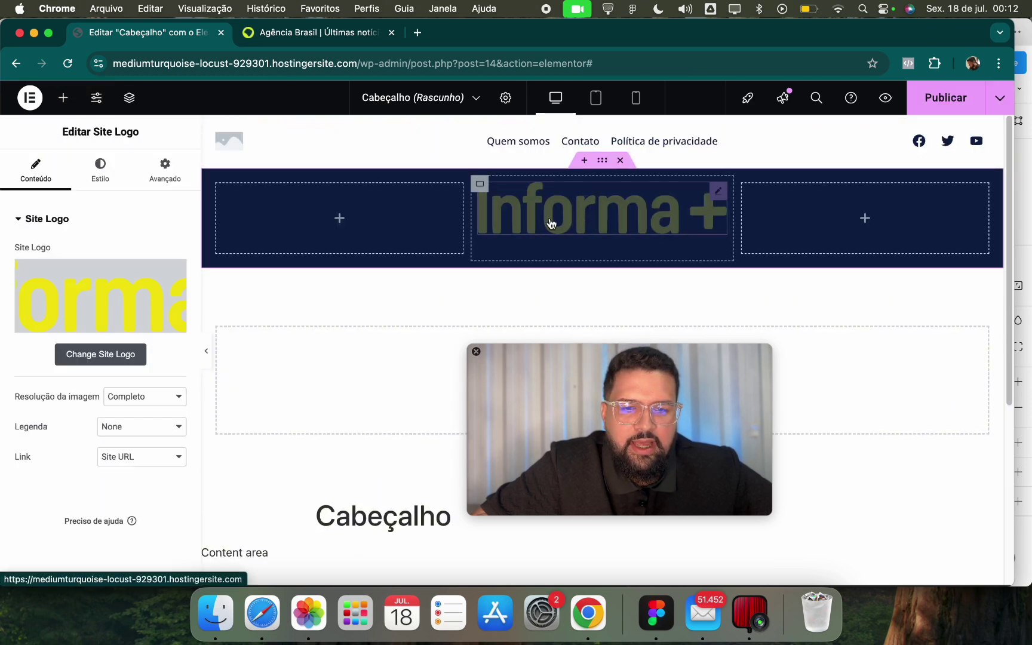
{"action": "left_click", "coordinate": [95, 170]}
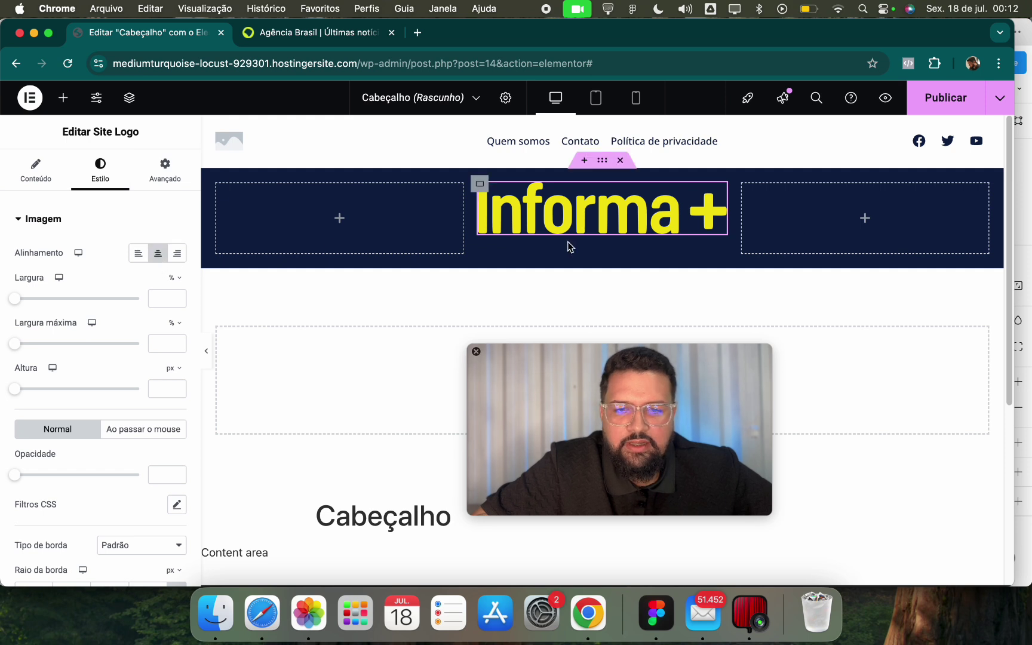
{"action": "left_click", "coordinate": [36, 170]}
{"action": "left_click", "coordinate": [87, 181]}
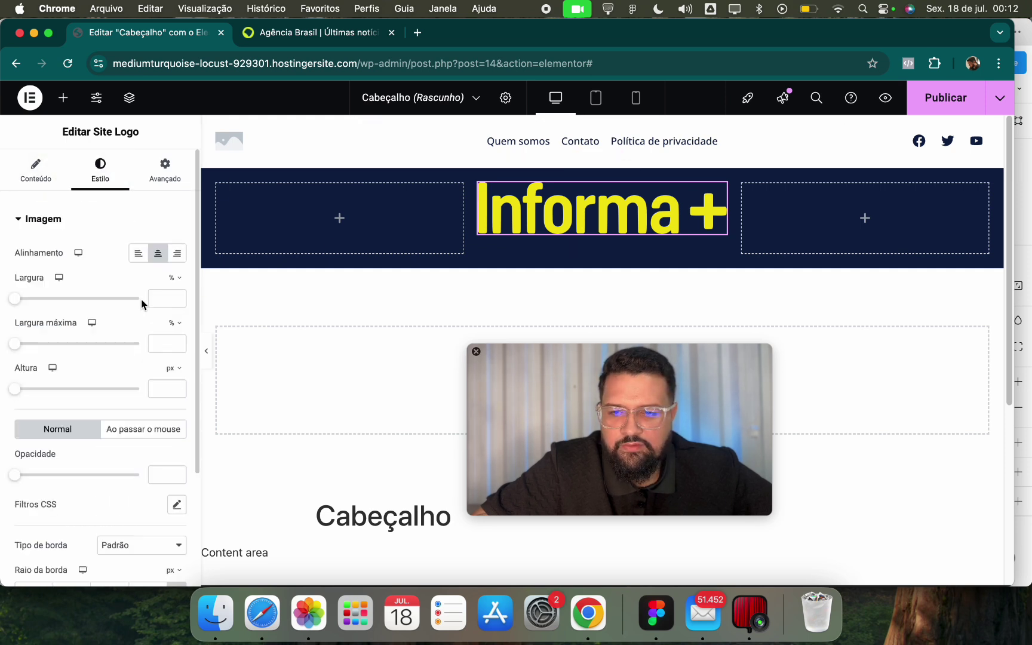
{"action": "left_click", "coordinate": [480, 186]}
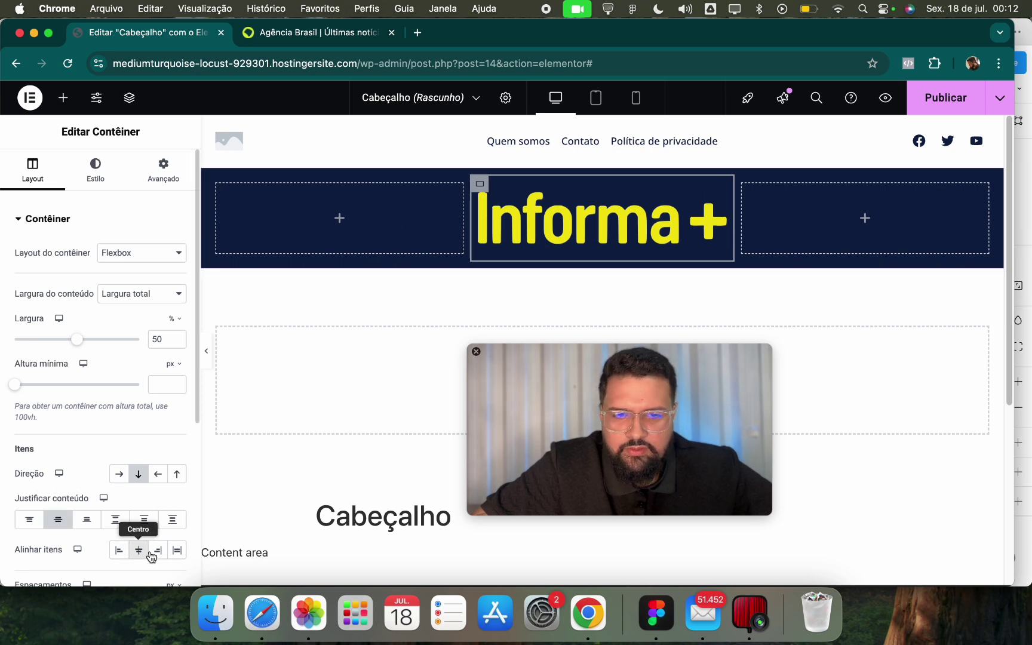
{"action": "left_click", "coordinate": [525, 231]}
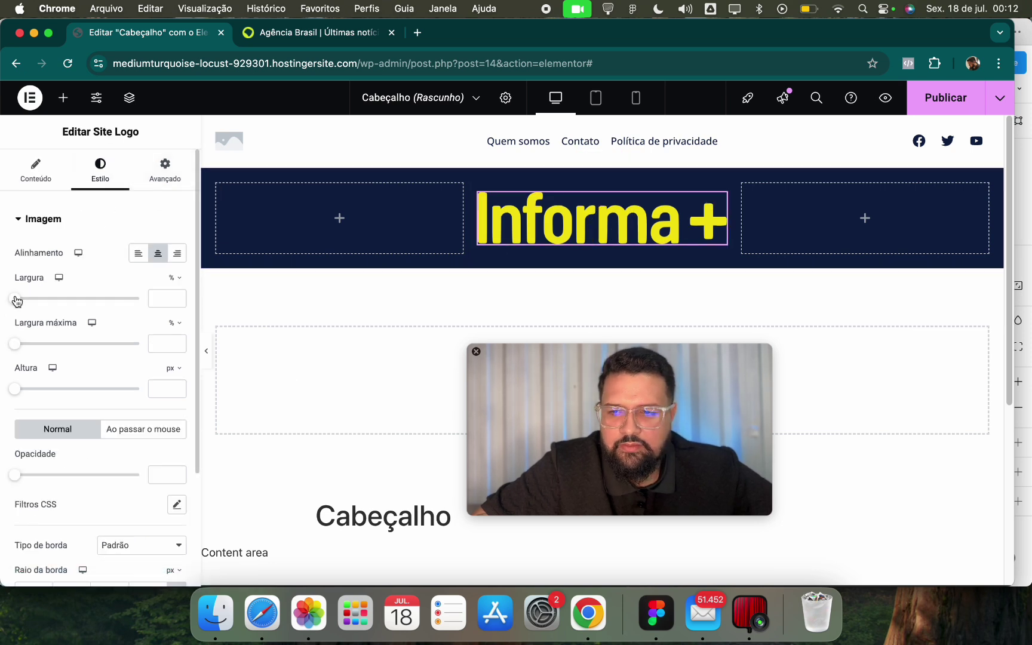
{"action": "left_click_drag", "start_coordinate": [16, 300], "coordinate": [76, 300]}
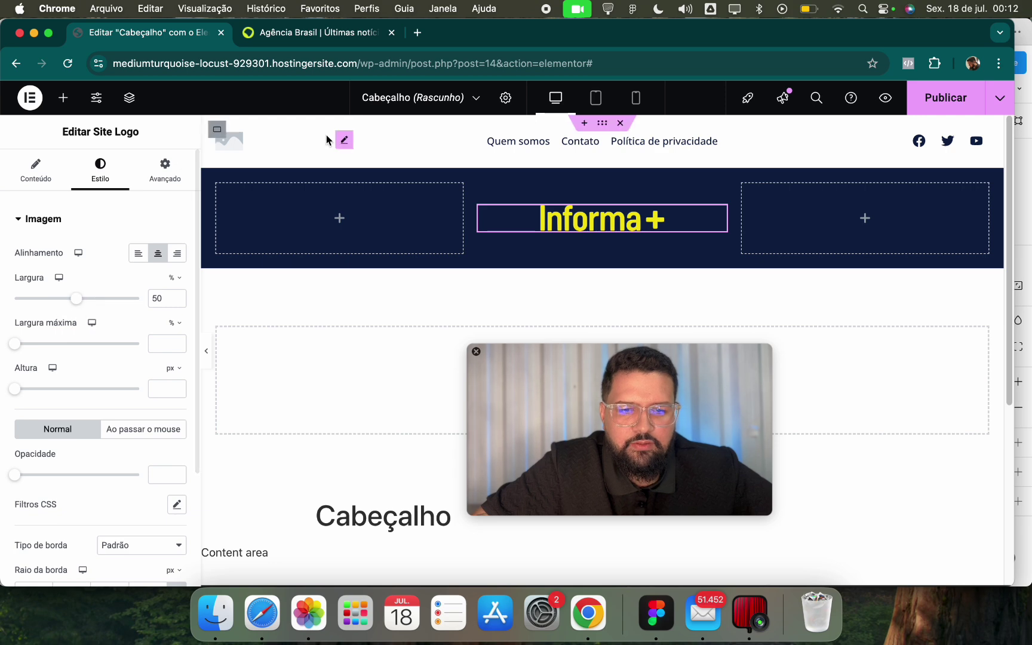
Examine how the menu and search icons in the Agência Brasil header open and close the slide-out menu.
{"action": "left_click", "coordinate": [345, 36]}
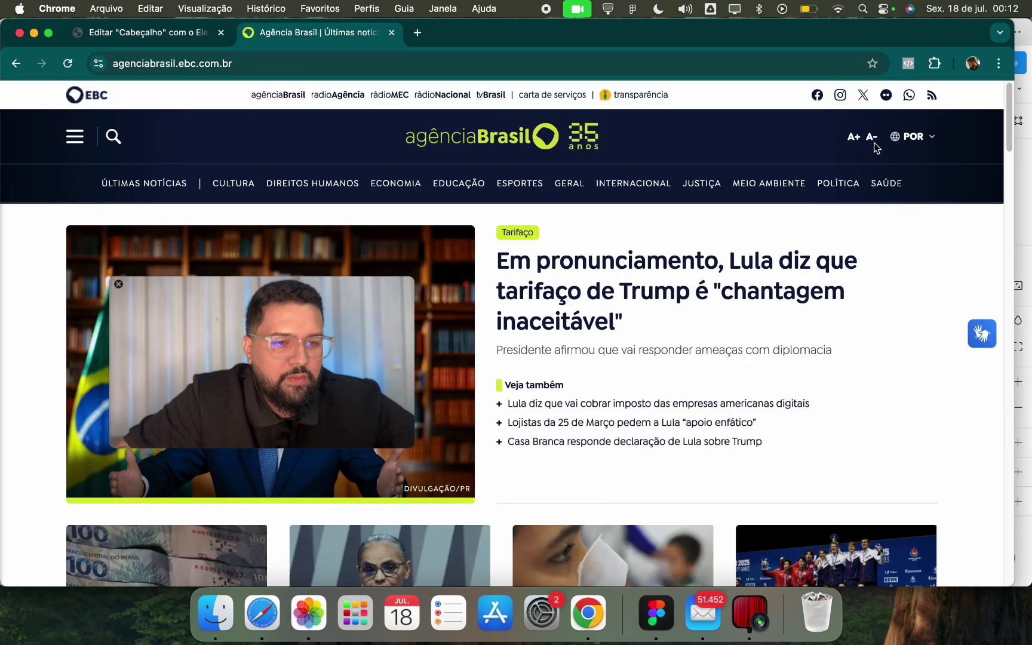
{"action": "left_click", "coordinate": [75, 137]}
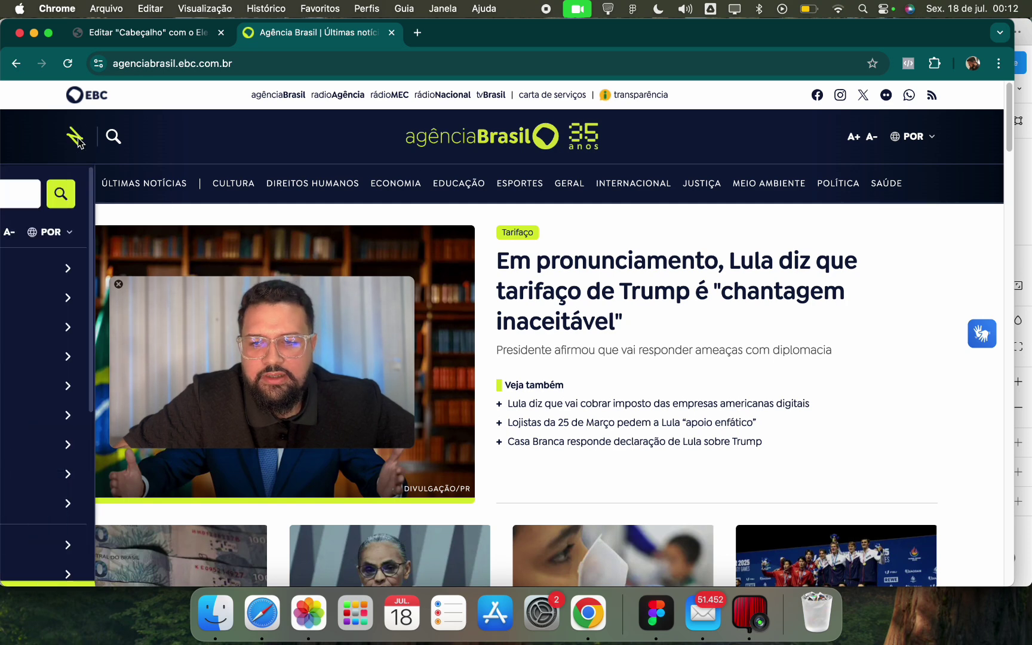
{"action": "left_click", "coordinate": [75, 137]}
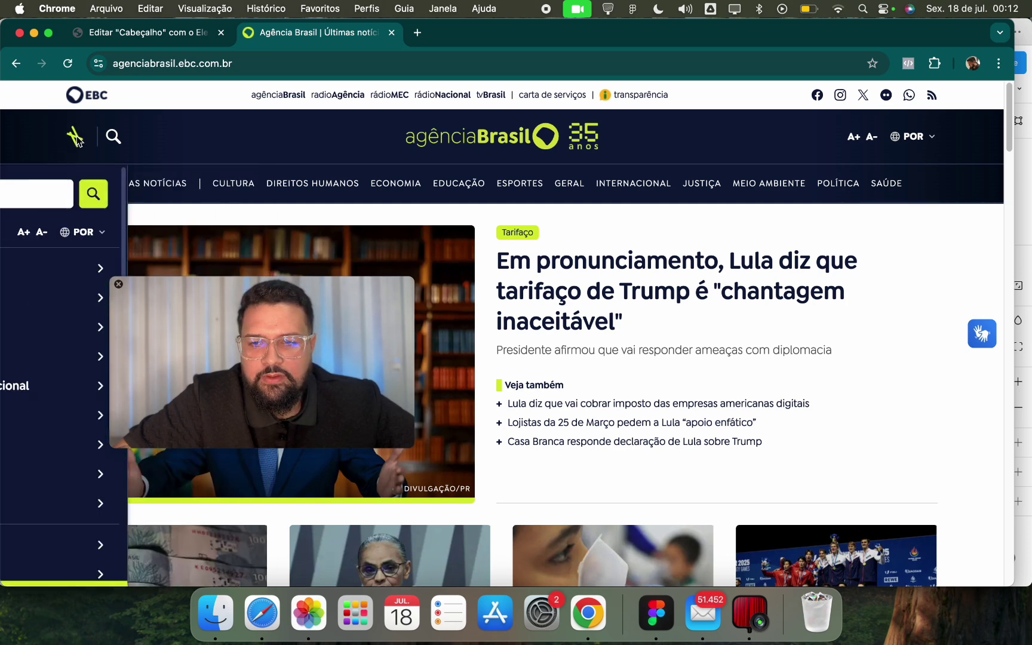
{"action": "left_click", "coordinate": [114, 137]}
{"action": "left_click", "coordinate": [115, 137]}
{"action": "left_click", "coordinate": [112, 137]}
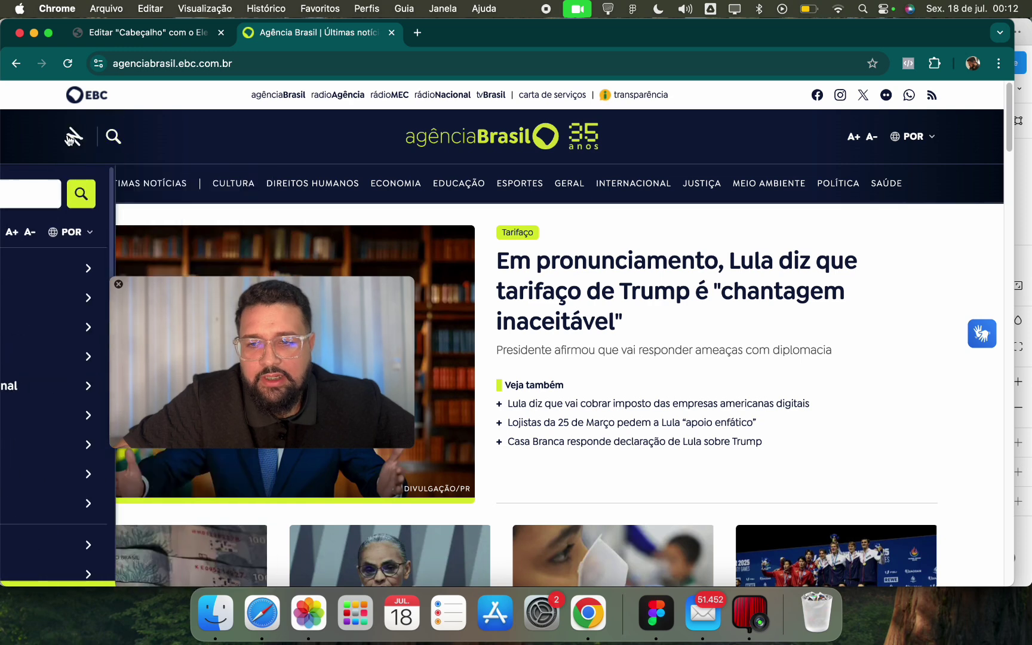
{"action": "left_click", "coordinate": [108, 138]}
{"action": "left_click", "coordinate": [105, 140]}
{"action": "left_click", "coordinate": [106, 139]}
{"action": "left_click", "coordinate": [107, 138]}
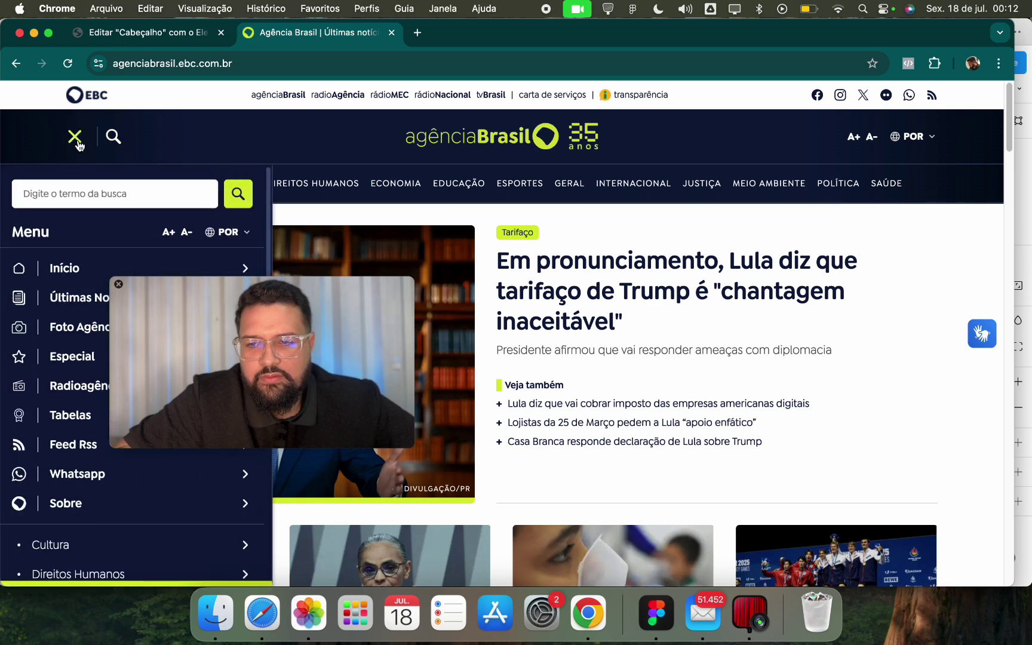
{"action": "left_click", "coordinate": [109, 138]}
{"action": "left_click", "coordinate": [110, 138]}
{"action": "left_click", "coordinate": [112, 140]}
{"action": "left_click", "coordinate": [112, 140]}
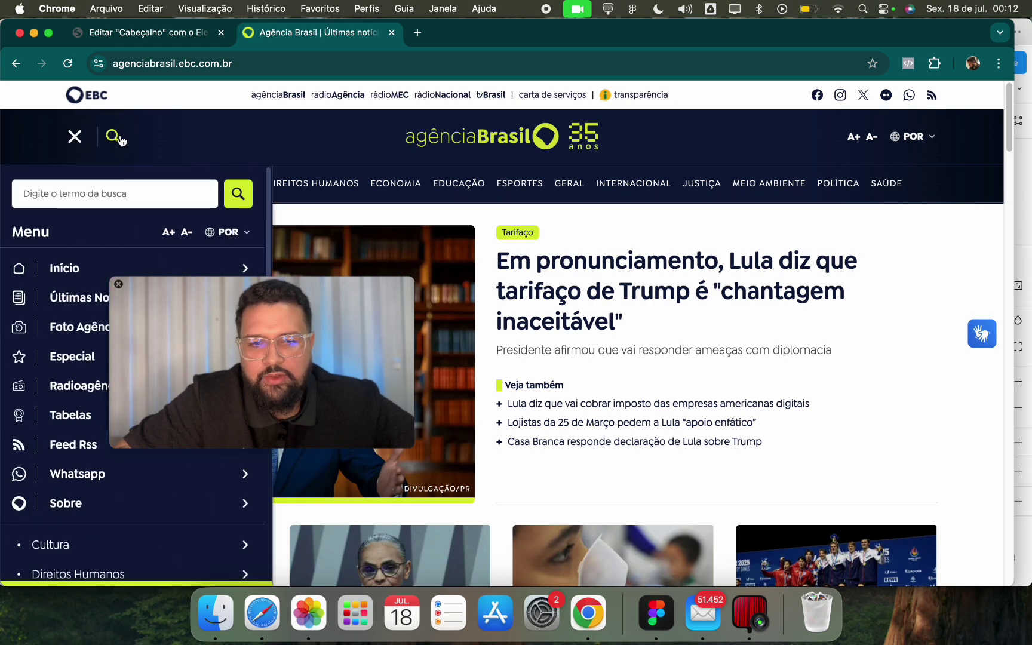
Compare the open and closed states of the Agência Brasil slide-out menu, and return to the header being edited.
{"action": "left_click", "coordinate": [91, 139]}
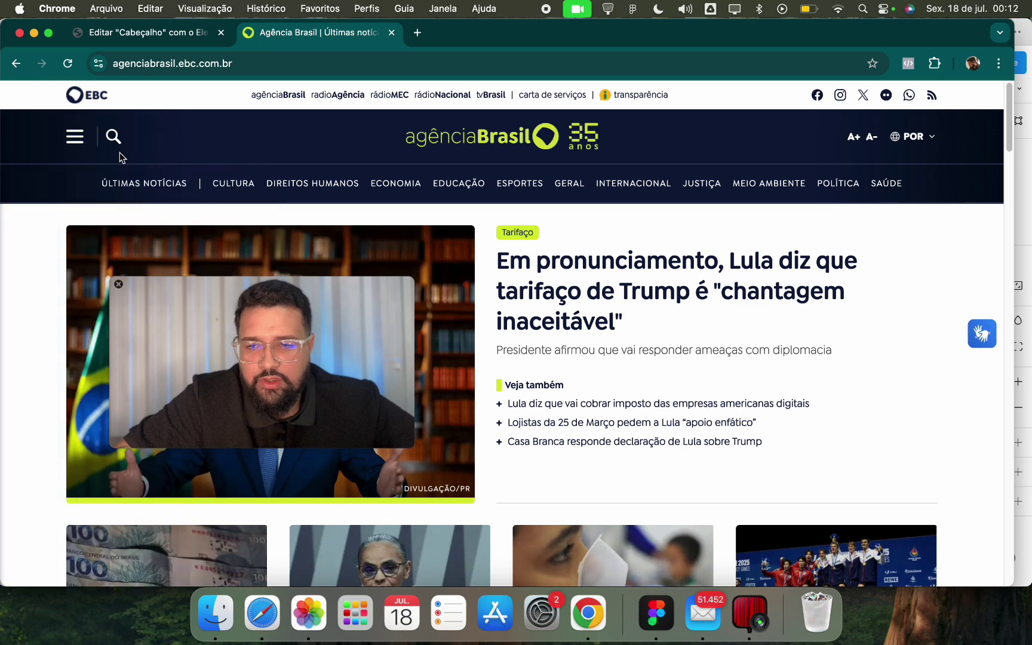
{"action": "left_click", "coordinate": [98, 141]}
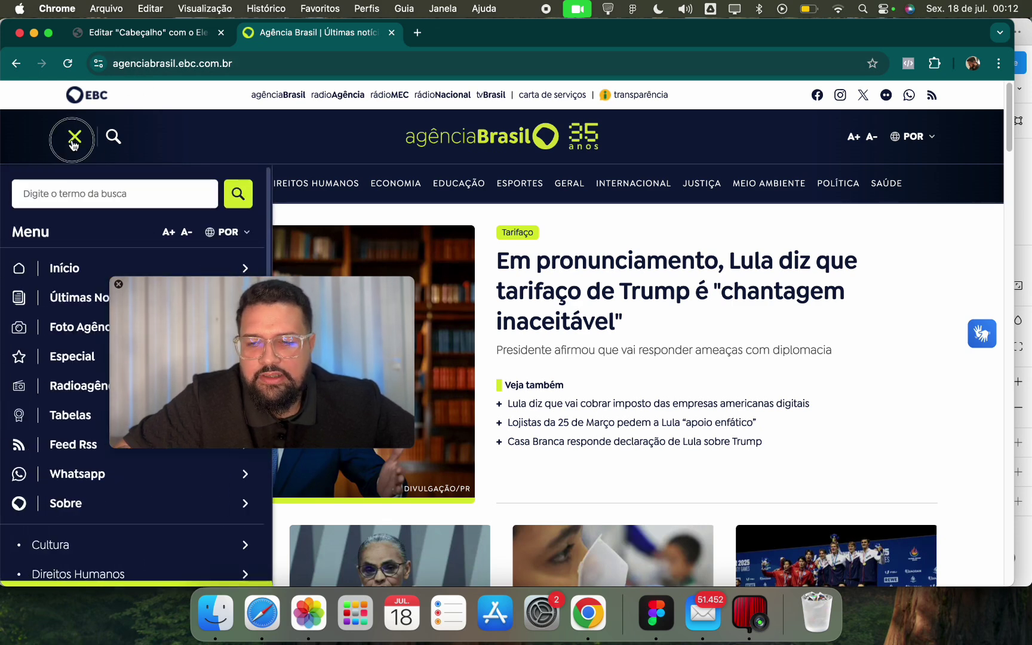
{"action": "left_click", "coordinate": [62, 143]}
{"action": "left_click", "coordinate": [67, 141]}
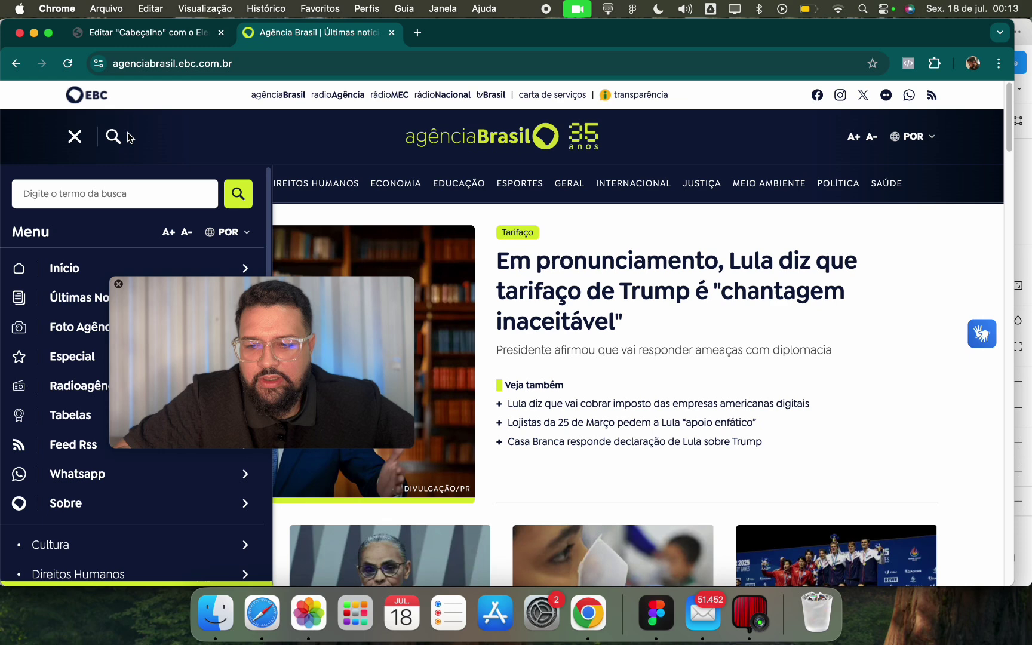
{"action": "left_click", "coordinate": [67, 137]}
{"action": "left_click", "coordinate": [153, 33]}
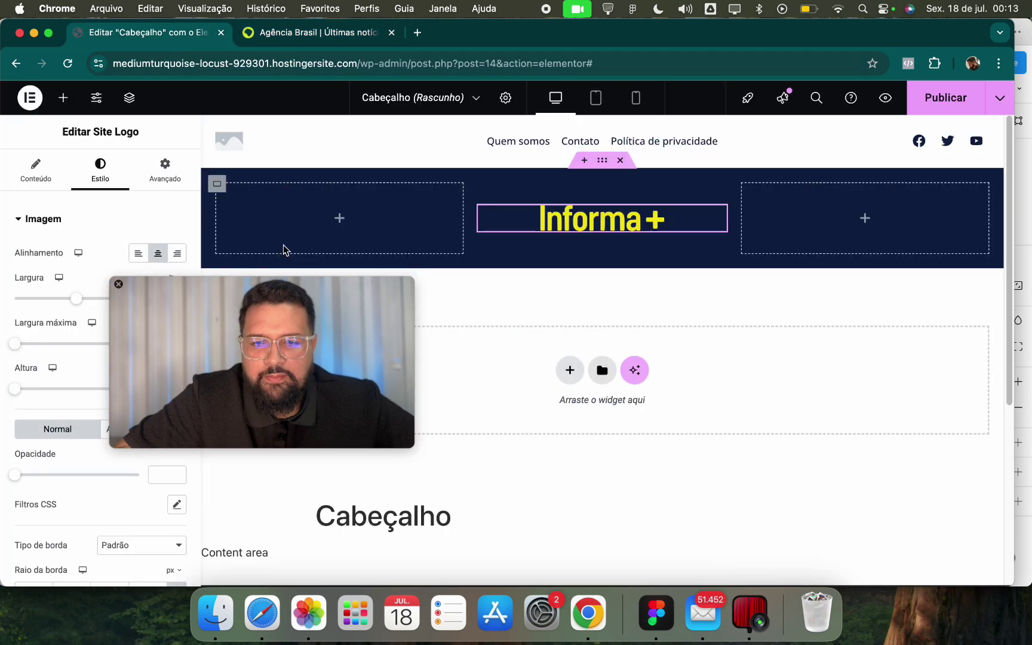
Add a Lista de ícones widget to the first column of the dark logo row and remove its third item.
{"action": "left_click_drag", "start_coordinate": [286, 313], "coordinate": [506, 370]}
{"action": "left_click", "coordinate": [62, 98]}
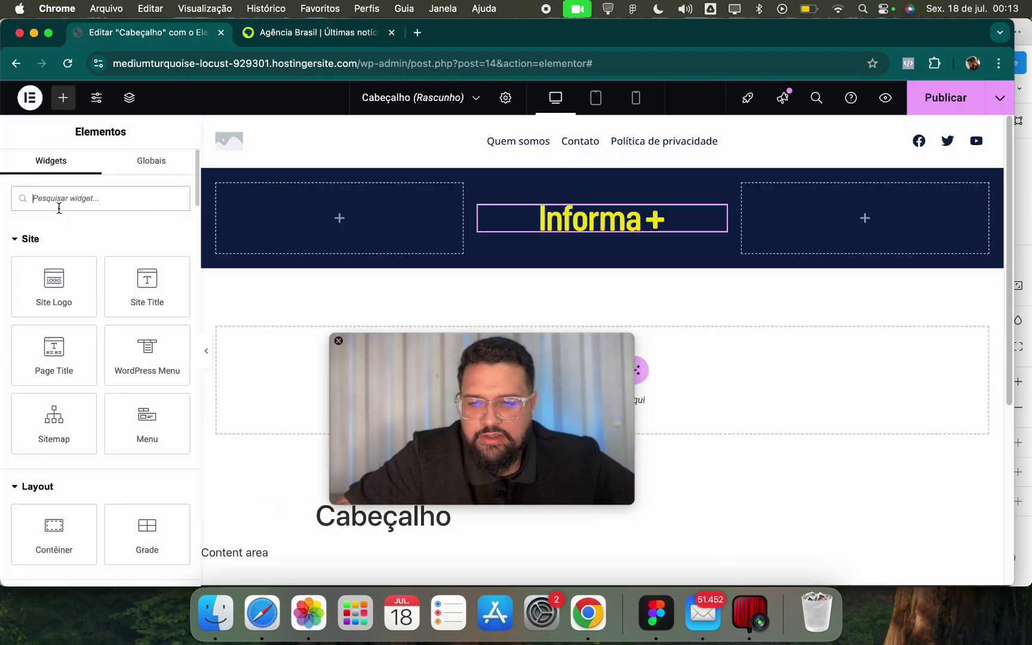
{"action": "type", "text": "lista"}
{"action": "left_click_drag", "start_coordinate": [53, 242], "coordinate": [341, 225]}
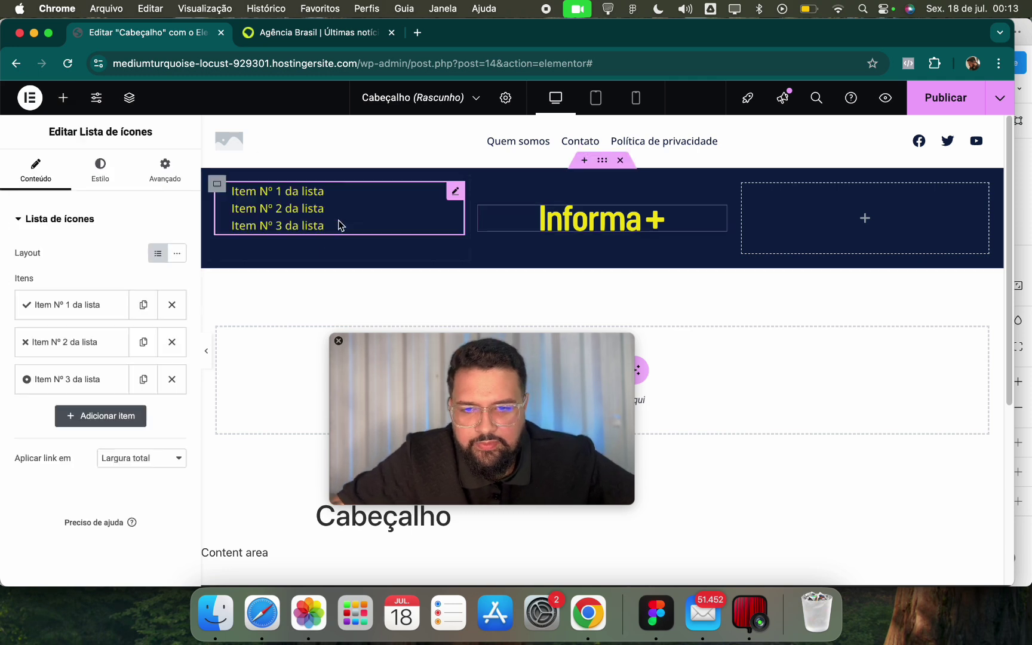
{"action": "left_click", "coordinate": [173, 379]}
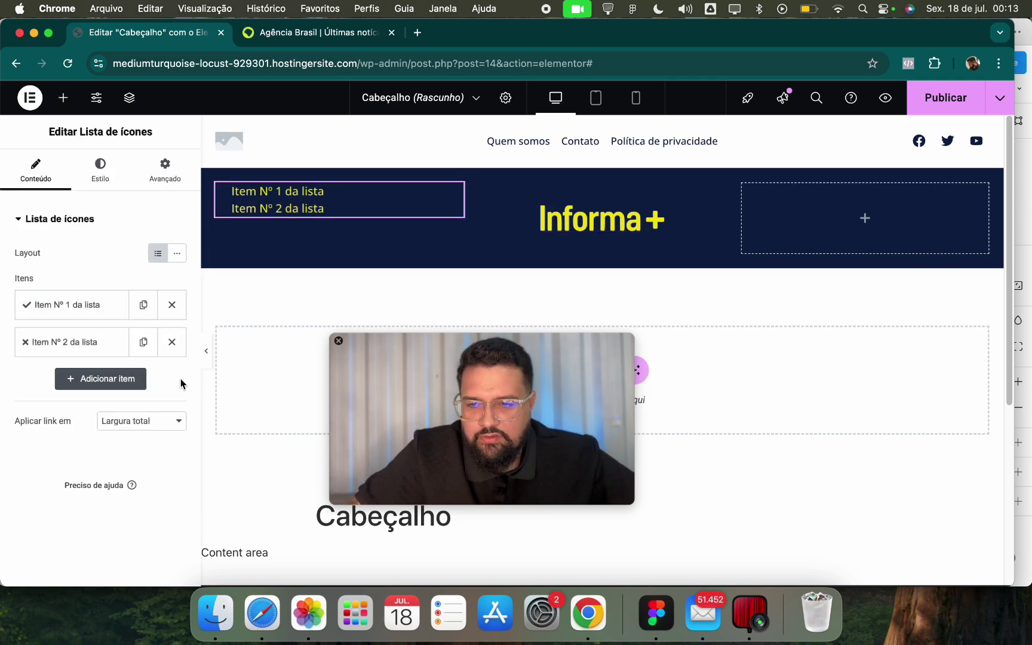
Clear the text of both remaining icon list items and set the list layout to inline.
{"action": "left_click", "coordinate": [90, 305]}
{"action": "left_click", "coordinate": [90, 357]}
{"action": "key", "text": "ctrl+a"}
{"action": "key", "text": "BackSpace"}
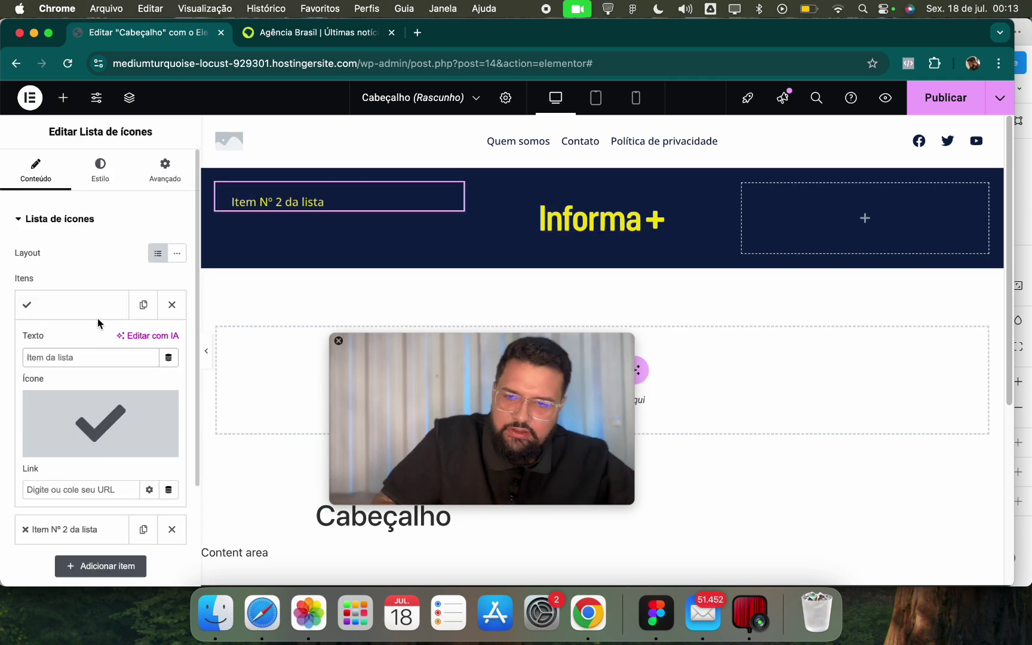
{"action": "left_click", "coordinate": [97, 309]}
{"action": "left_click", "coordinate": [102, 345]}
{"action": "left_click", "coordinate": [98, 396]}
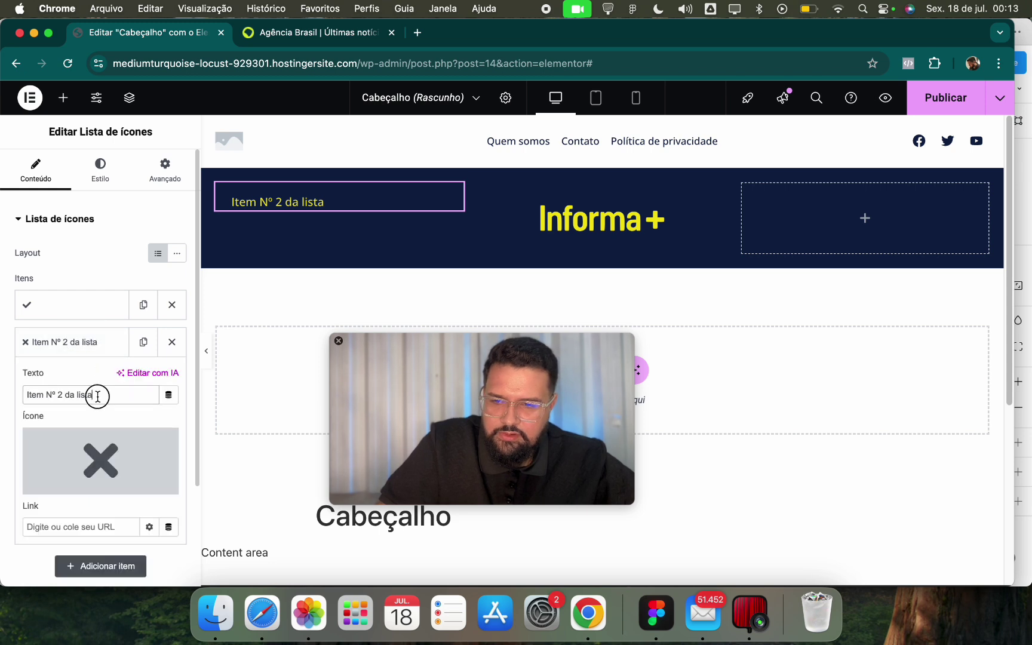
{"action": "key", "text": "BackSpace"}
Style the list's icons with a white color and a size of 32 px.
{"action": "left_click", "coordinate": [100, 170]}
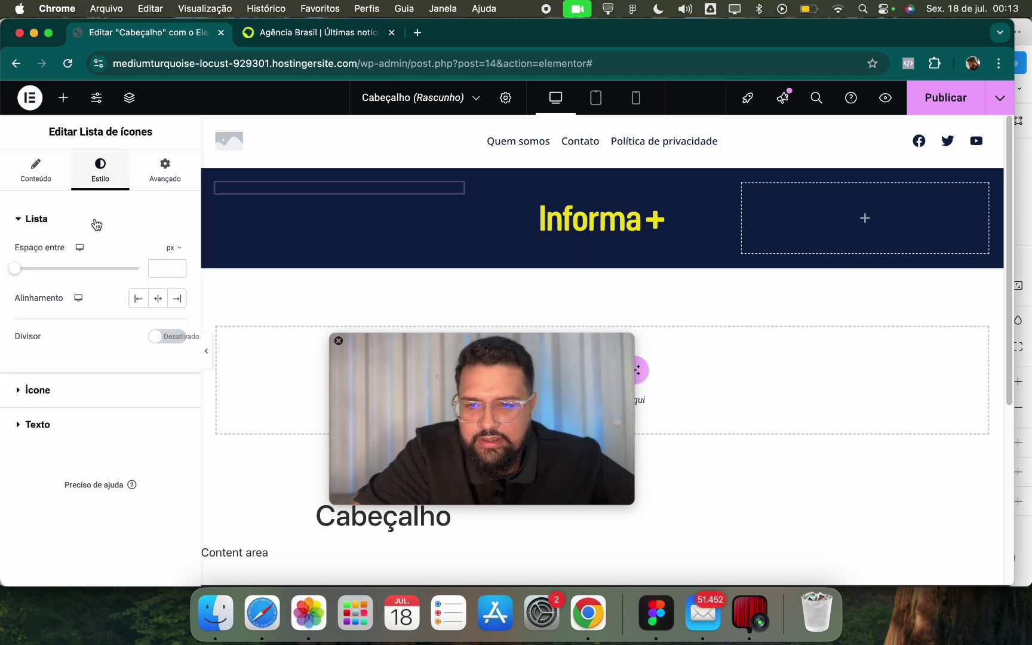
{"action": "left_click", "coordinate": [85, 389]}
{"action": "left_click", "coordinate": [158, 317]}
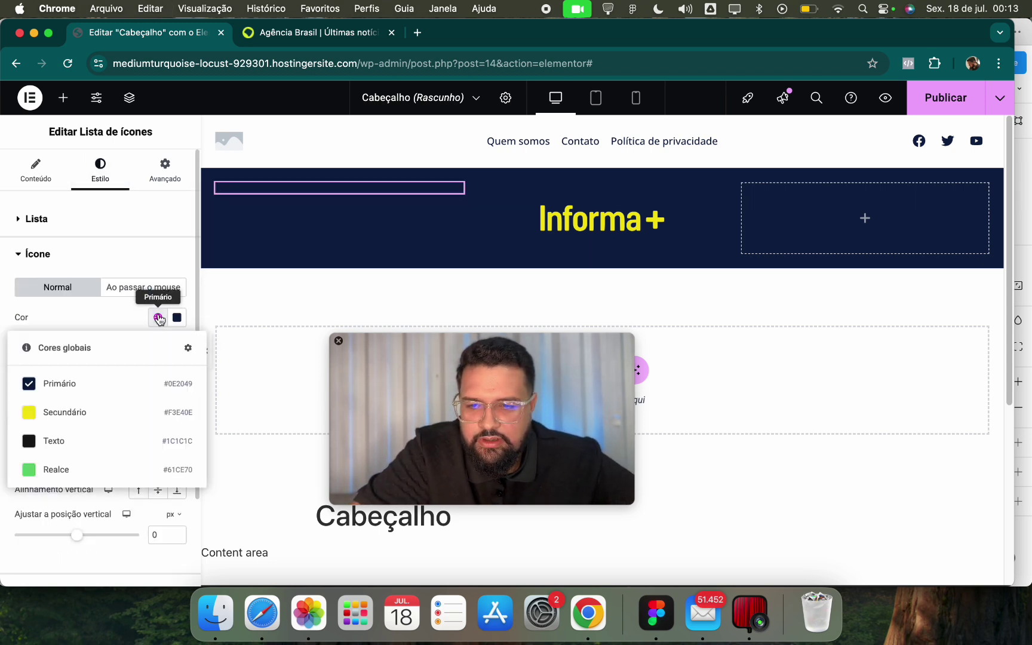
{"action": "left_click", "coordinate": [88, 415]}
{"action": "left_click", "coordinate": [269, 36]}
{"action": "left_click", "coordinate": [179, 32]}
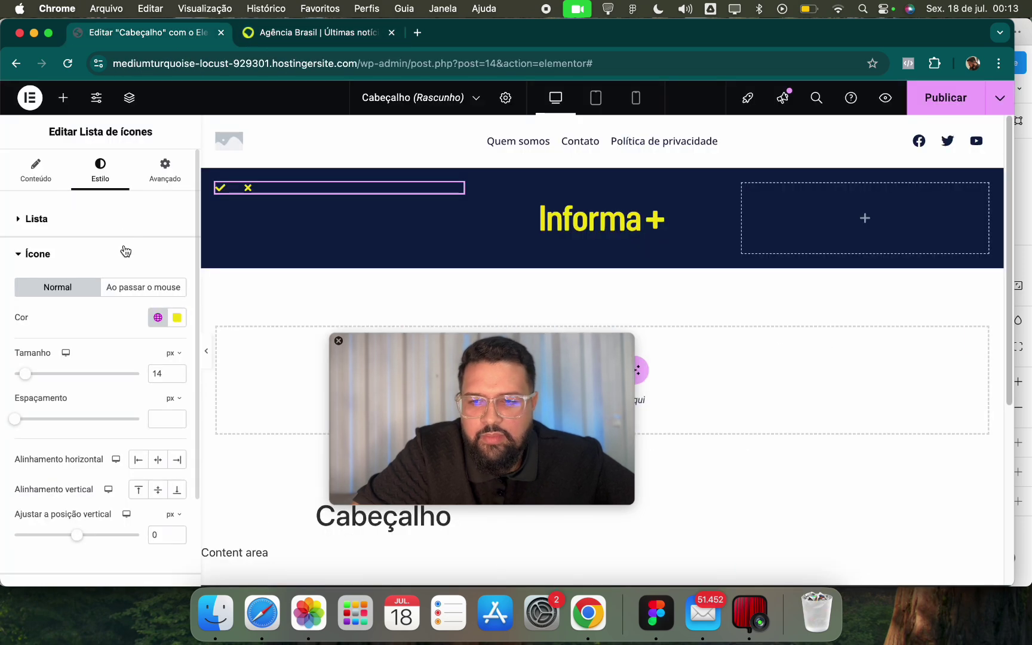
{"action": "left_click", "coordinate": [178, 326]}
{"action": "left_click_drag", "start_coordinate": [26, 373], "coordinate": [52, 380]}
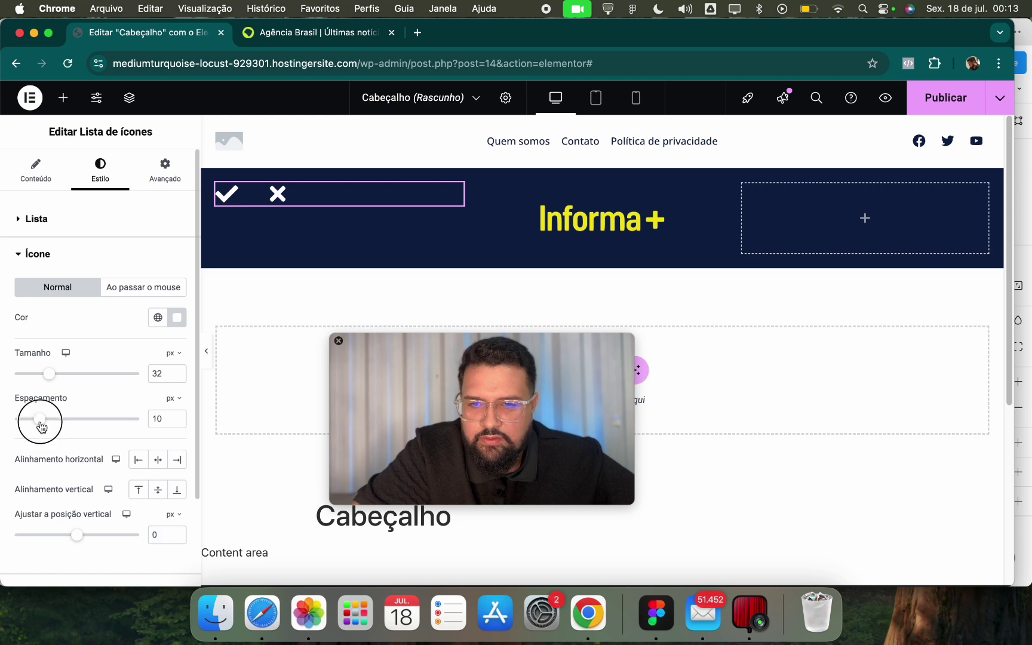
Enable a solid divider between the items of the icon list.
{"action": "left_click", "coordinate": [36, 174]}
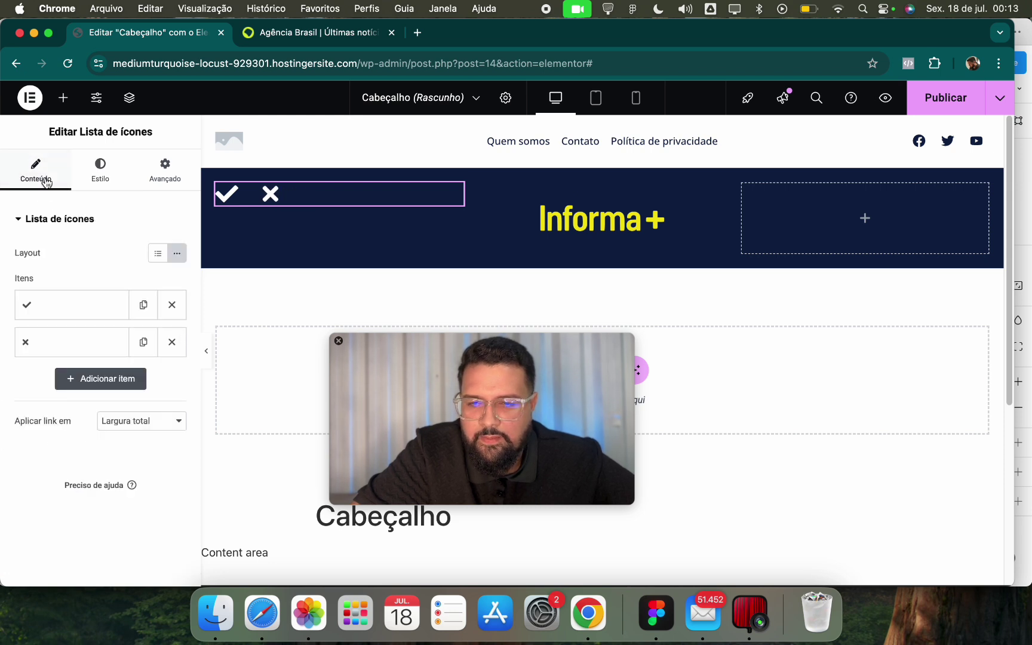
{"action": "left_click", "coordinate": [75, 306]}
{"action": "left_click", "coordinate": [75, 315]}
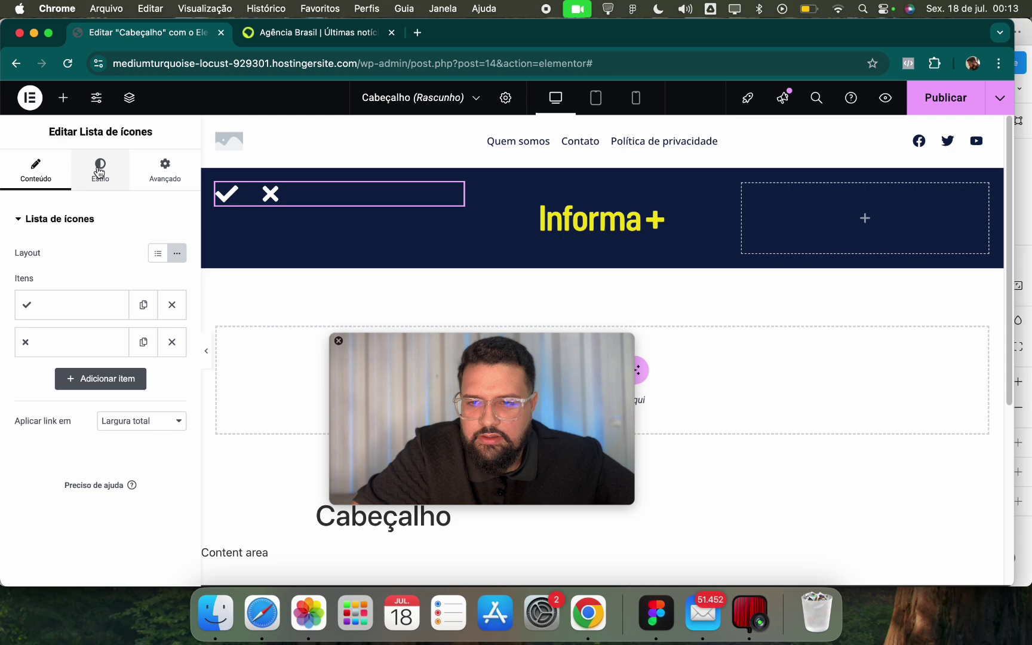
{"action": "left_click", "coordinate": [98, 170]}
{"action": "left_click", "coordinate": [167, 338]}
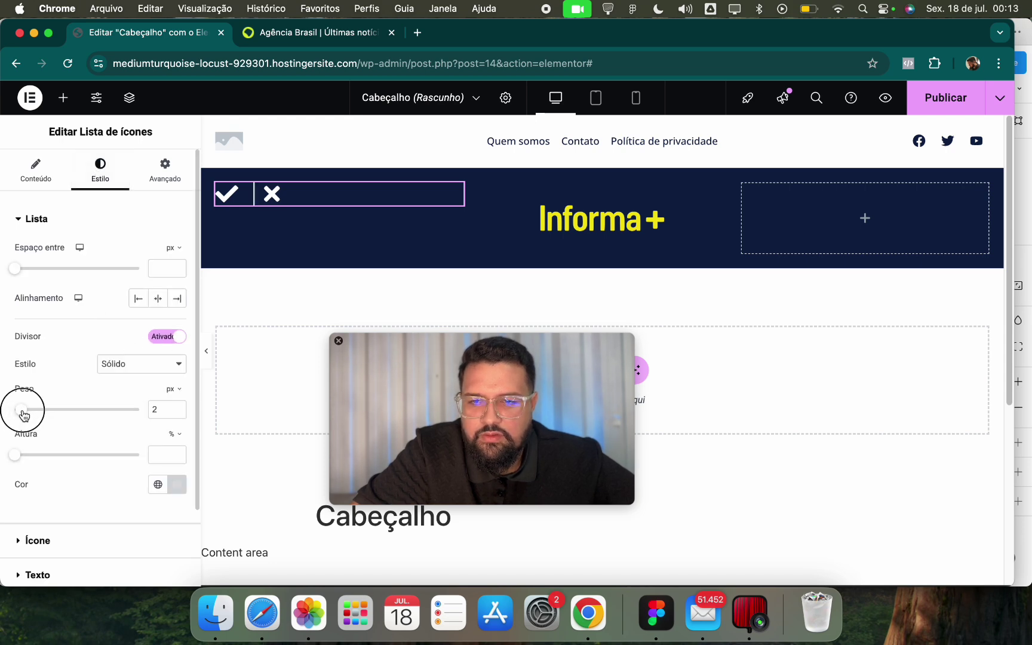
{"action": "left_click", "coordinate": [338, 42]}
{"action": "left_click", "coordinate": [168, 40]}
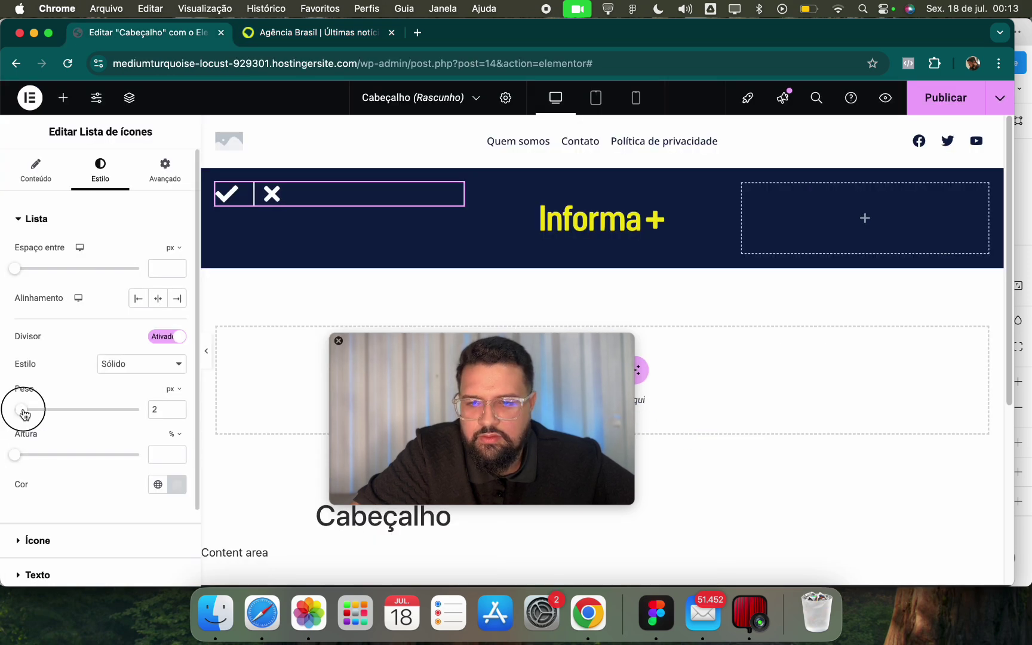
Replace the first list item's check icon with the Bars icon from the icon library.
{"action": "left_click", "coordinate": [30, 190]}
{"action": "left_click", "coordinate": [76, 305]}
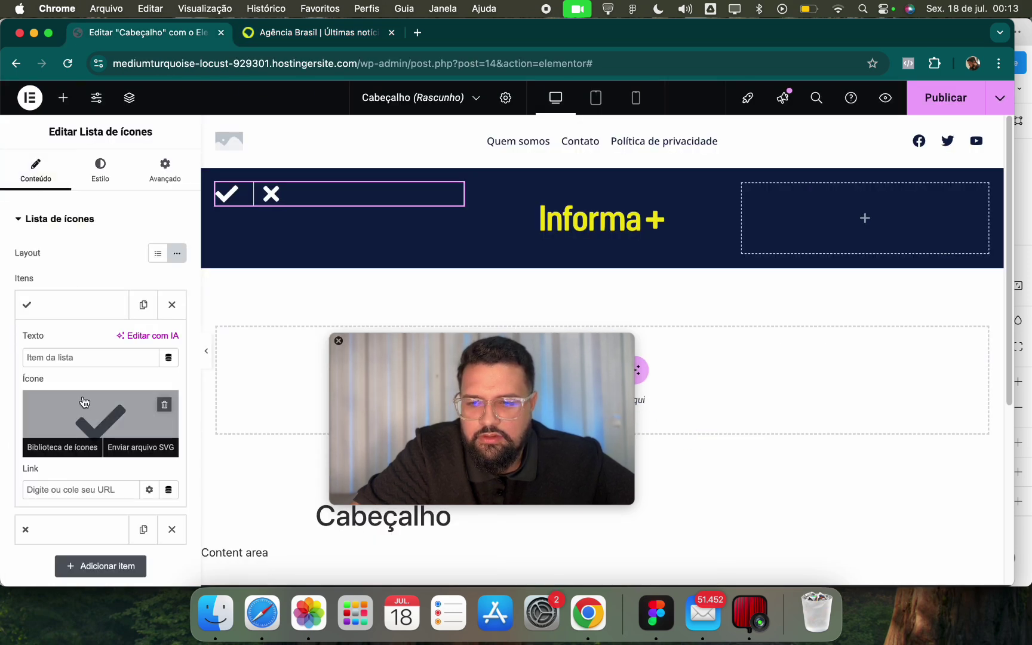
{"action": "left_click", "coordinate": [69, 448]}
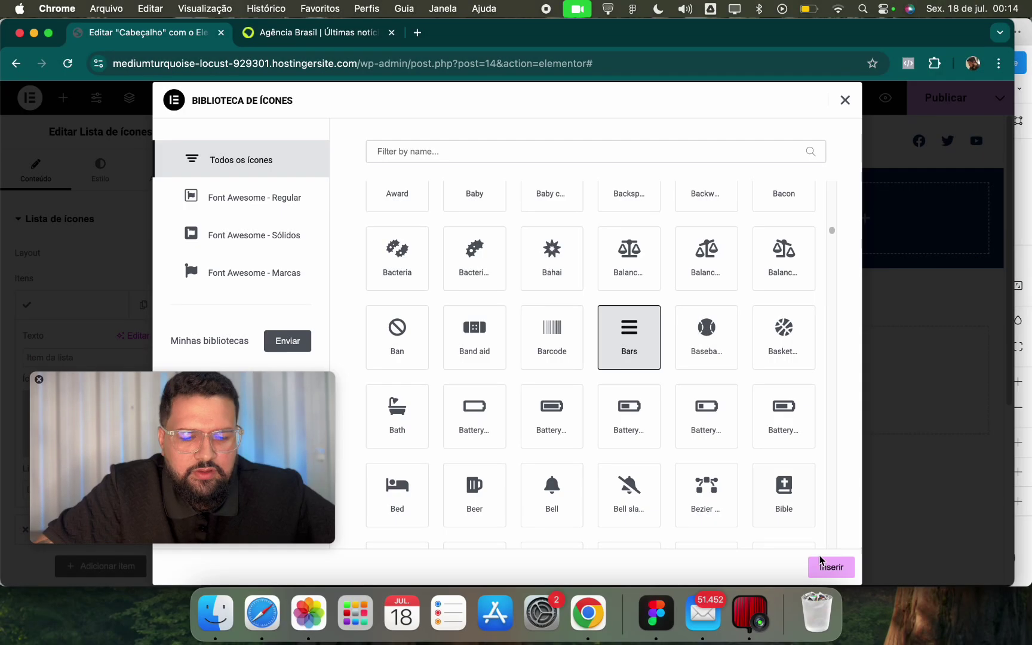
{"action": "left_click", "coordinate": [831, 566]}
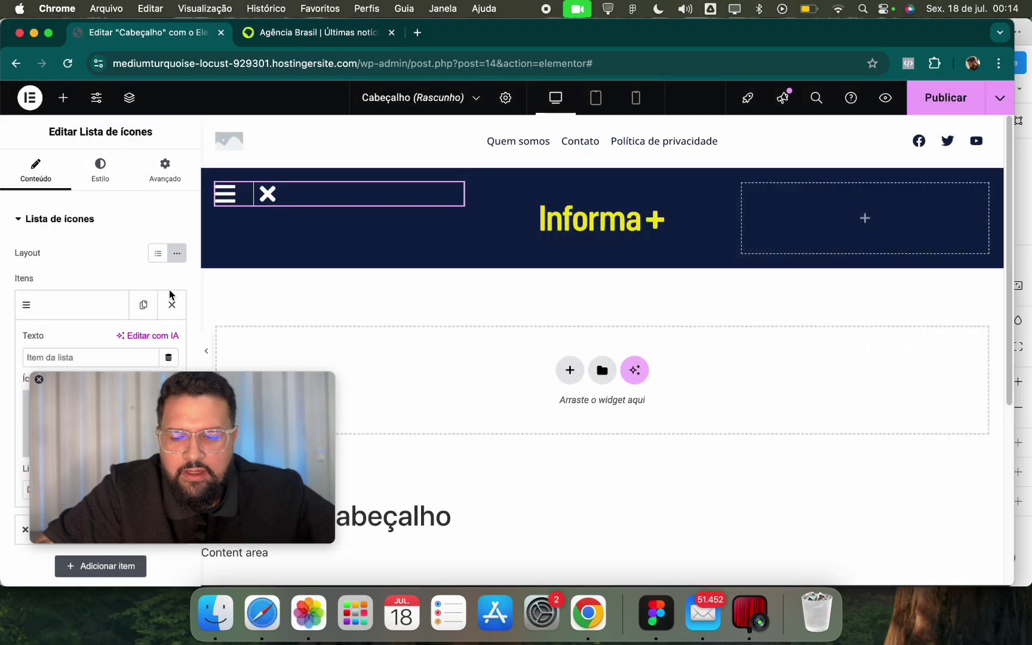
Delete the second item, with the X icon, from the icon list.
{"action": "left_click", "coordinate": [66, 530]}
{"action": "mouse_move", "coordinate": [84, 489]}
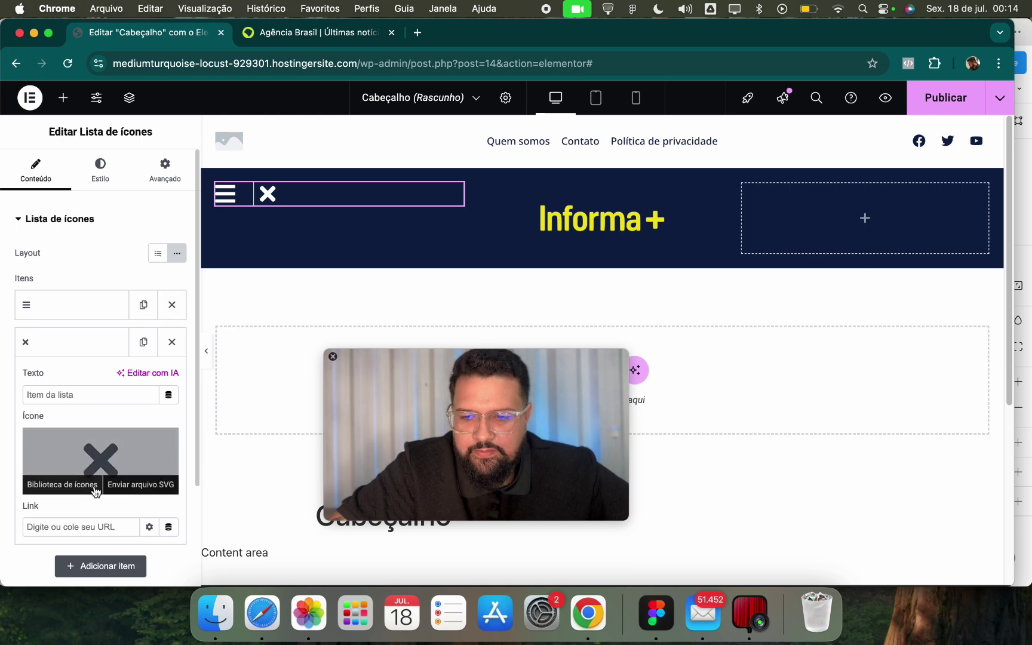
{"action": "left_click", "coordinate": [94, 487]}
{"action": "left_click", "coordinate": [842, 108]}
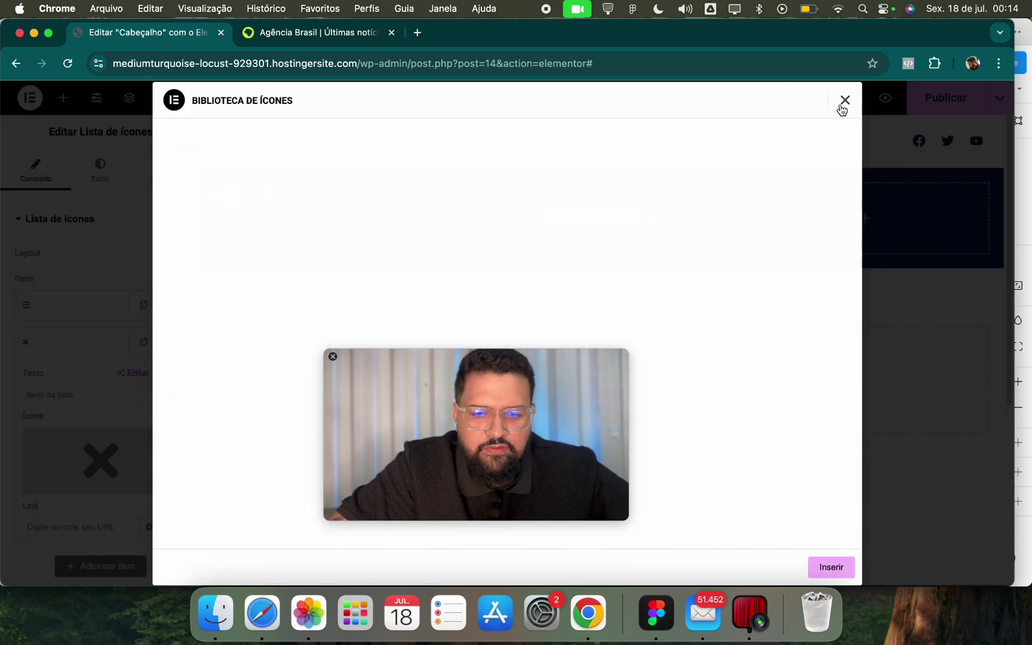
{"action": "left_click", "coordinate": [172, 341]}
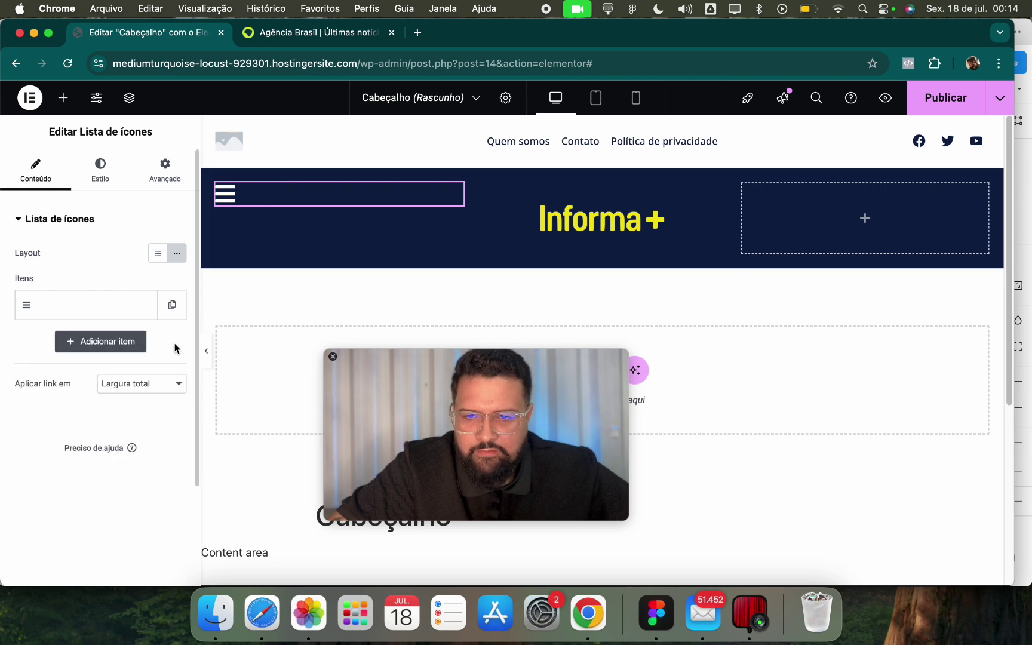
Add a Search widget to the column that holds the menu icon.
{"action": "left_click", "coordinate": [63, 97]}
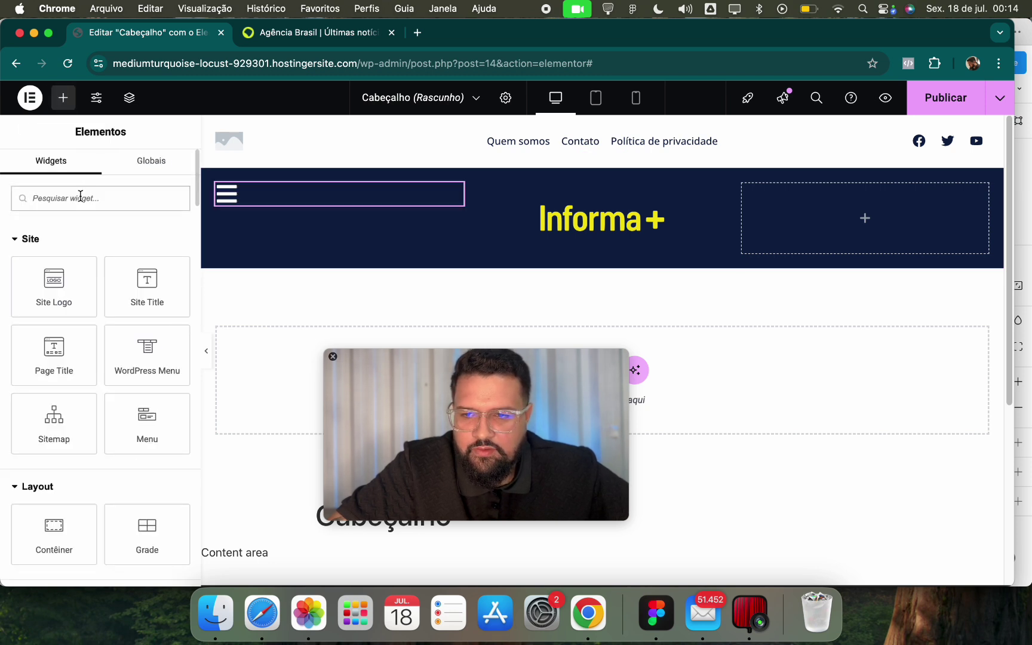
{"action": "type", "text": "sear"}
{"action": "left_click_drag", "start_coordinate": [80, 244], "coordinate": [270, 210]}
Set the column's direction to a horizontal row and place the search field after the menu icon.
{"action": "left_click", "coordinate": [219, 186]}
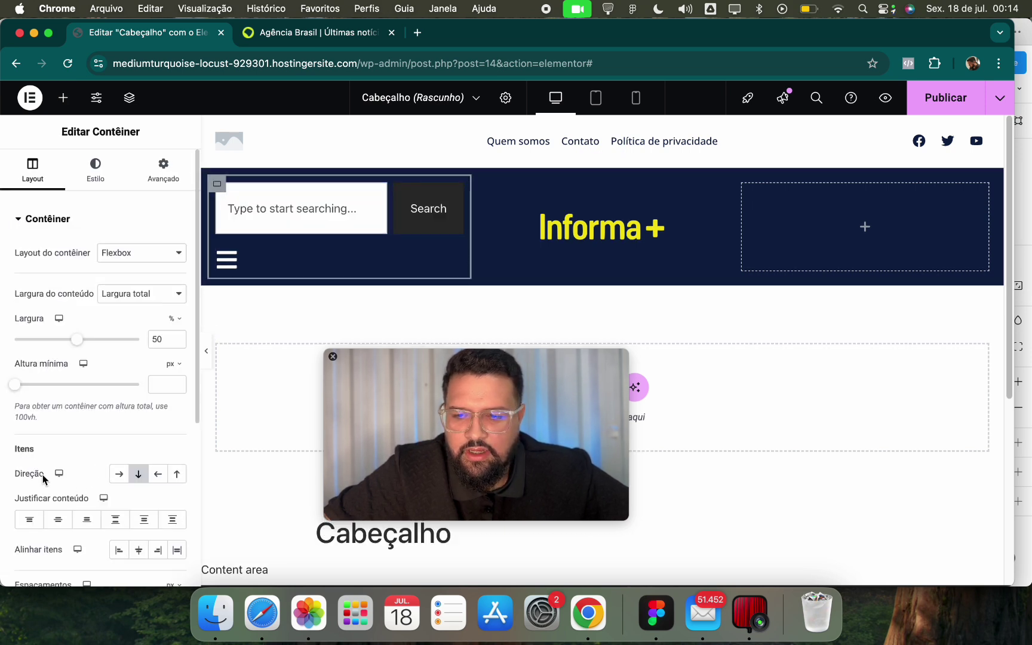
{"action": "left_click", "coordinate": [112, 479]}
{"action": "left_click_drag", "start_coordinate": [442, 197], "coordinate": [253, 203]}
Apply a global typography preset to the Search widget's field text.
{"action": "left_click", "coordinate": [281, 209]}
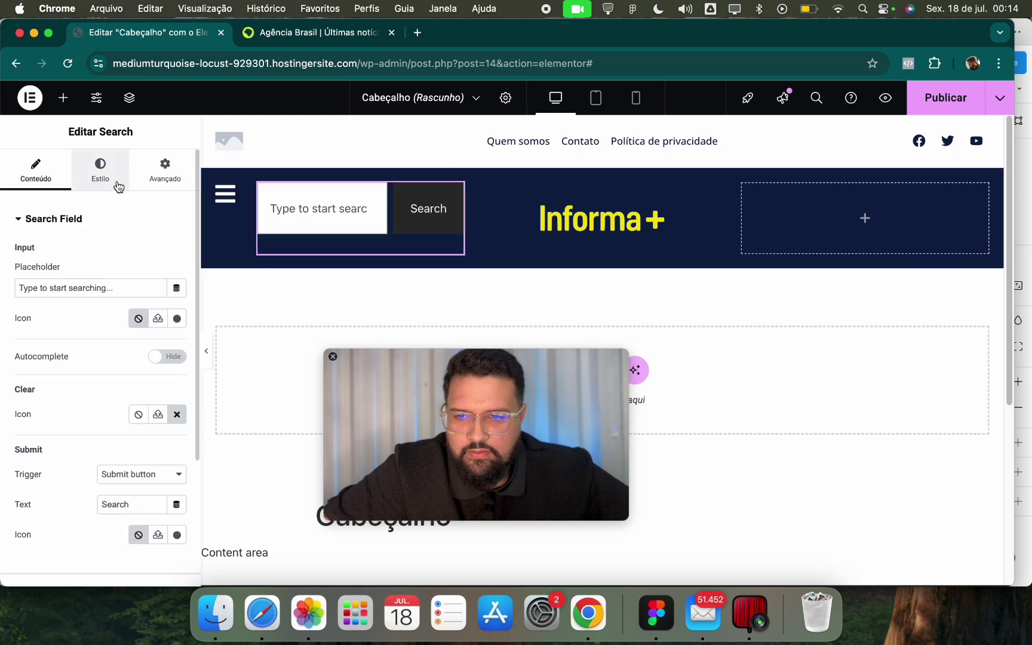
{"action": "left_click", "coordinate": [100, 171]}
{"action": "left_click", "coordinate": [157, 253]}
{"action": "left_click", "coordinate": [111, 436]}
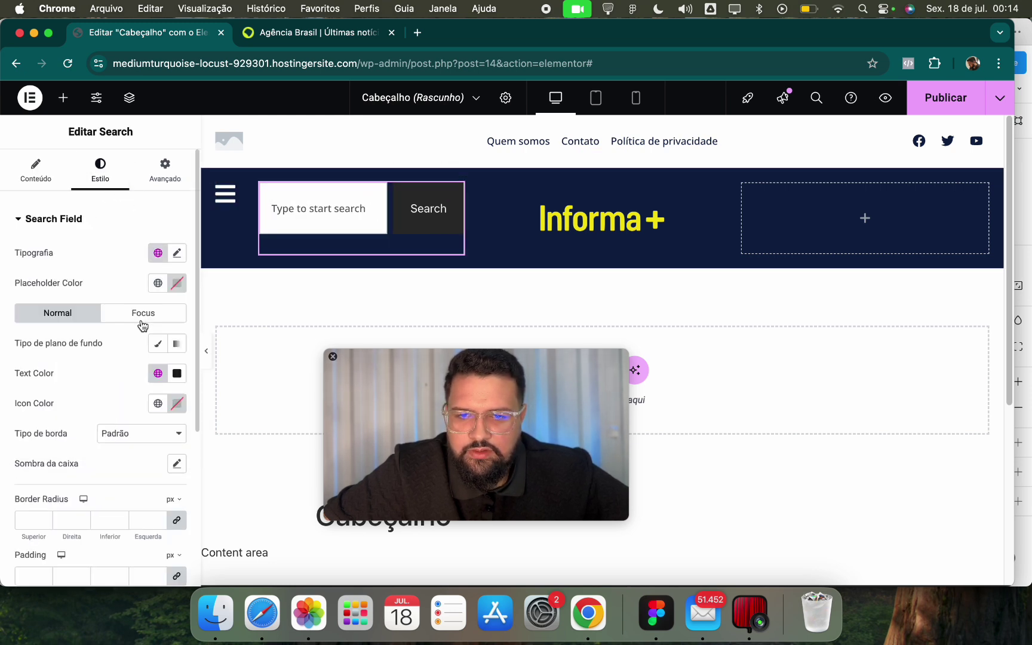
Try the Enter key and Both submit triggers on the Search widget, and restore the Submit button trigger.
{"action": "left_click", "coordinate": [36, 170]}
{"action": "scroll", "coordinate": [136, 423], "scroll_direction": "down", "scroll_amount": 1}
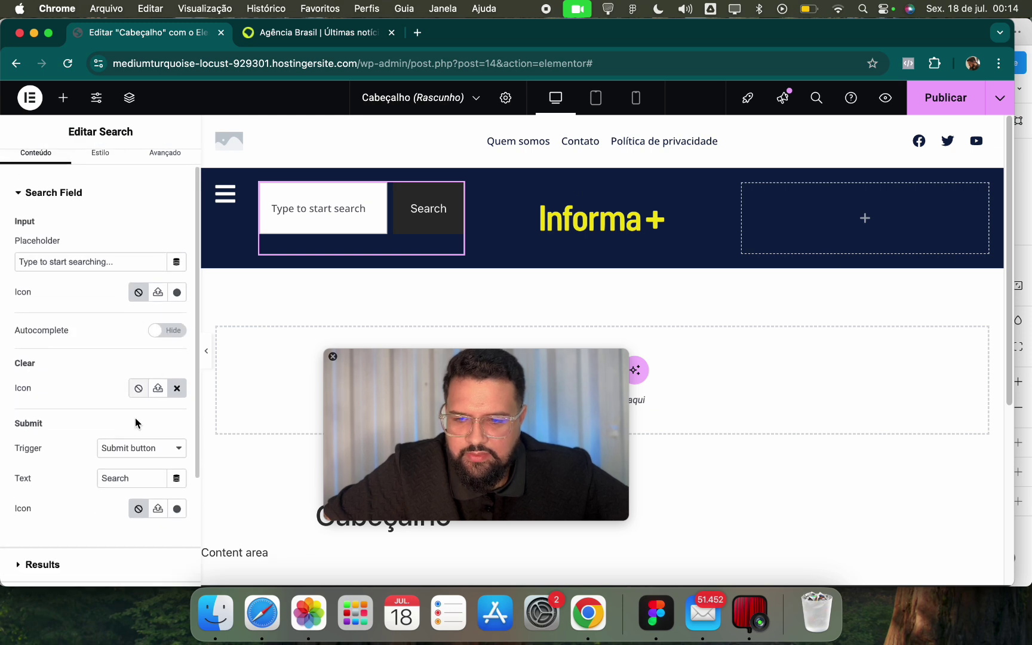
{"action": "scroll", "coordinate": [146, 343], "scroll_direction": "down", "scroll_amount": 5}
{"action": "scroll", "coordinate": [138, 373], "scroll_direction": "up", "scroll_amount": 5}
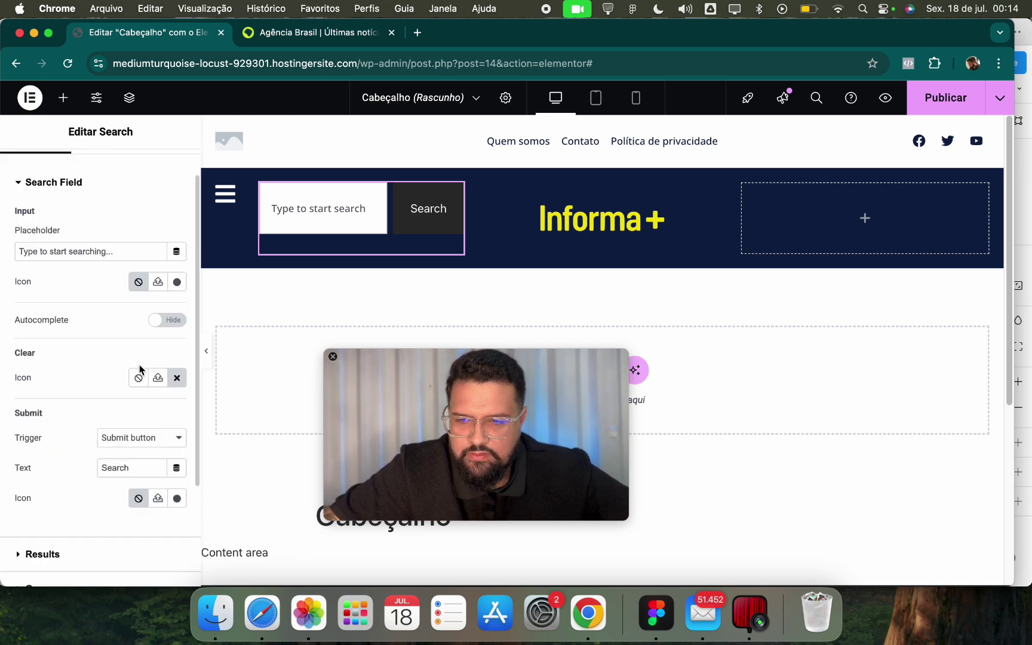
{"action": "left_click", "coordinate": [138, 435]}
{"action": "left_click", "coordinate": [148, 449]}
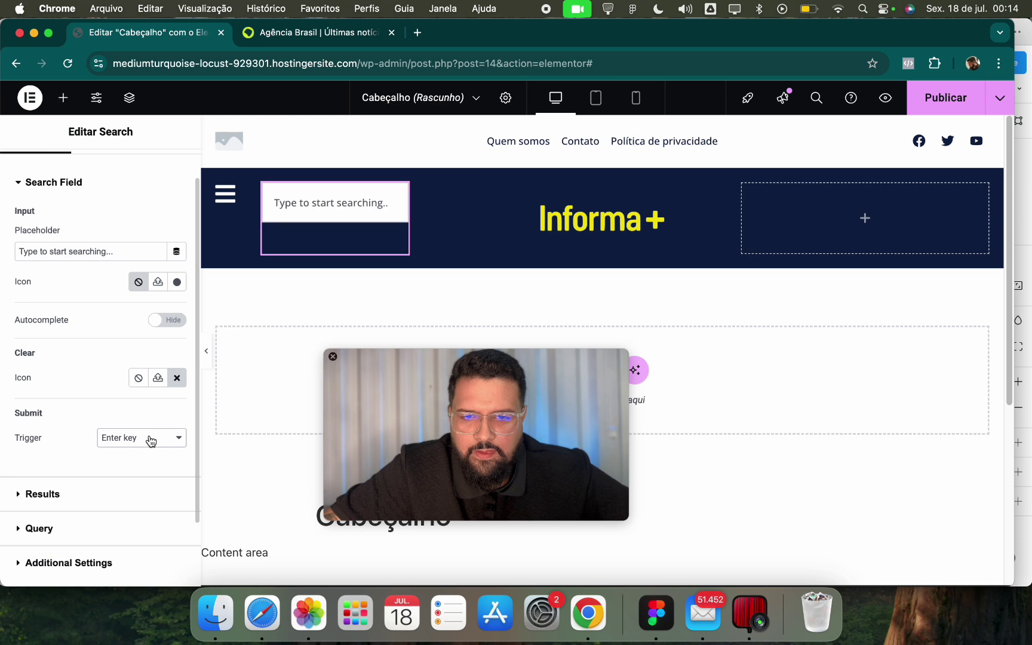
{"action": "left_click", "coordinate": [147, 438]}
{"action": "left_click", "coordinate": [146, 457]}
{"action": "left_click", "coordinate": [142, 442]}
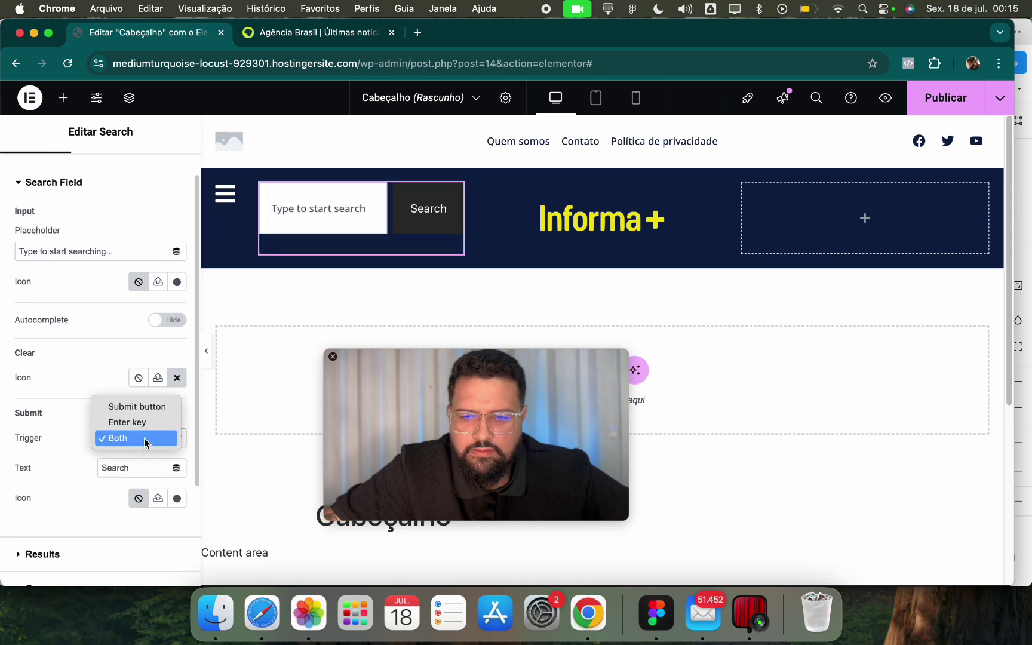
{"action": "left_click", "coordinate": [154, 407]}
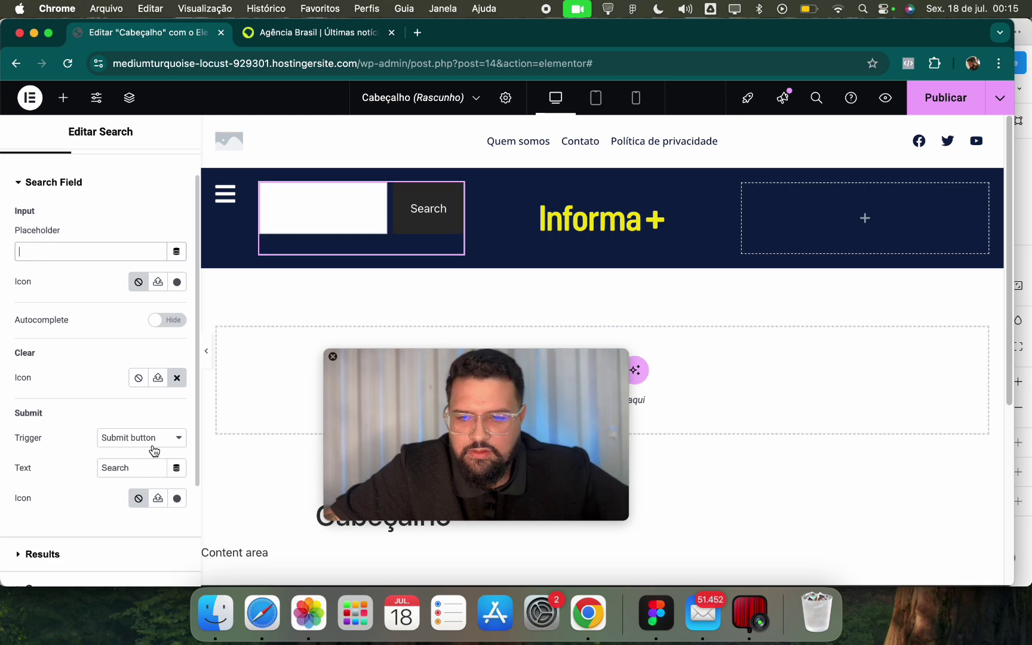
Clear the search field's placeholder and set its input icon to Search from the icon library.
{"action": "left_click", "coordinate": [176, 281]}
{"action": "left_click", "coordinate": [133, 284]}
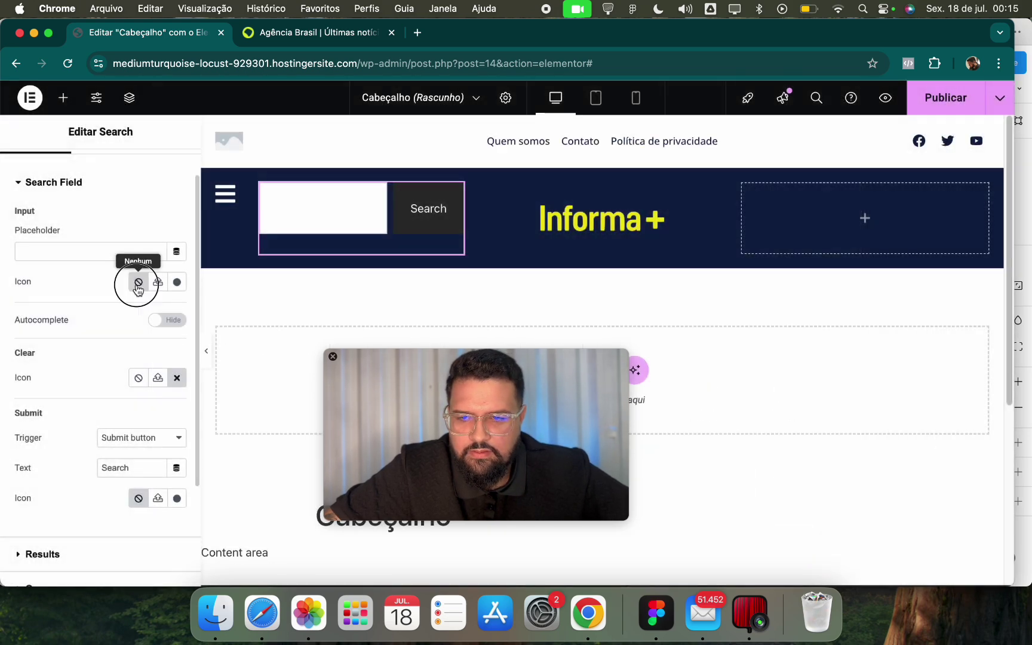
{"action": "left_click", "coordinate": [175, 292]}
{"action": "left_click", "coordinate": [481, 160]}
{"action": "type", "text": "sear"}
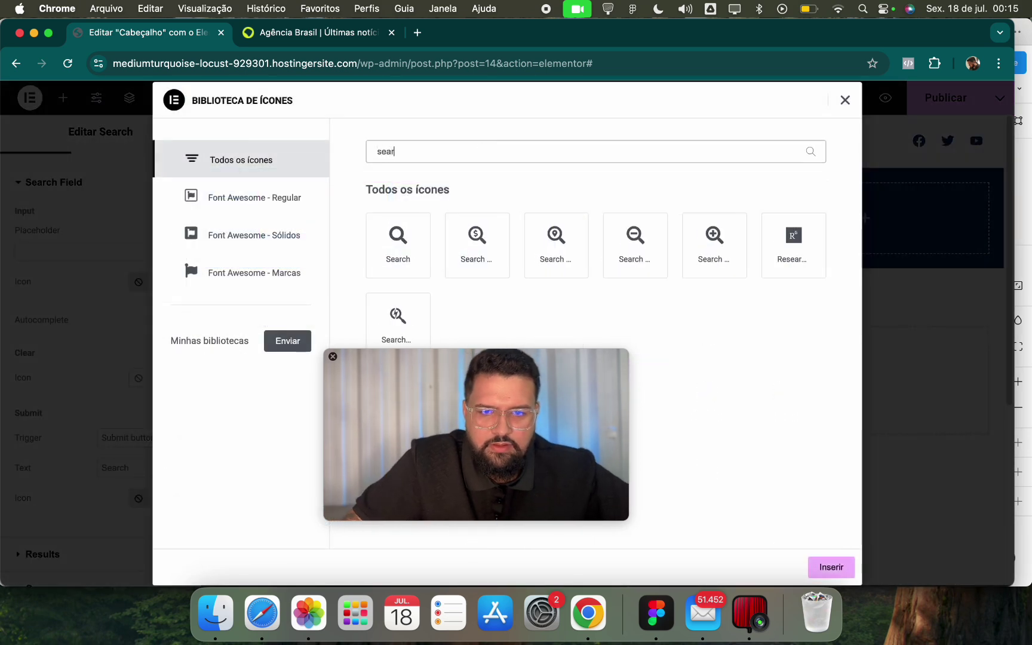
{"action": "left_click", "coordinate": [397, 238]}
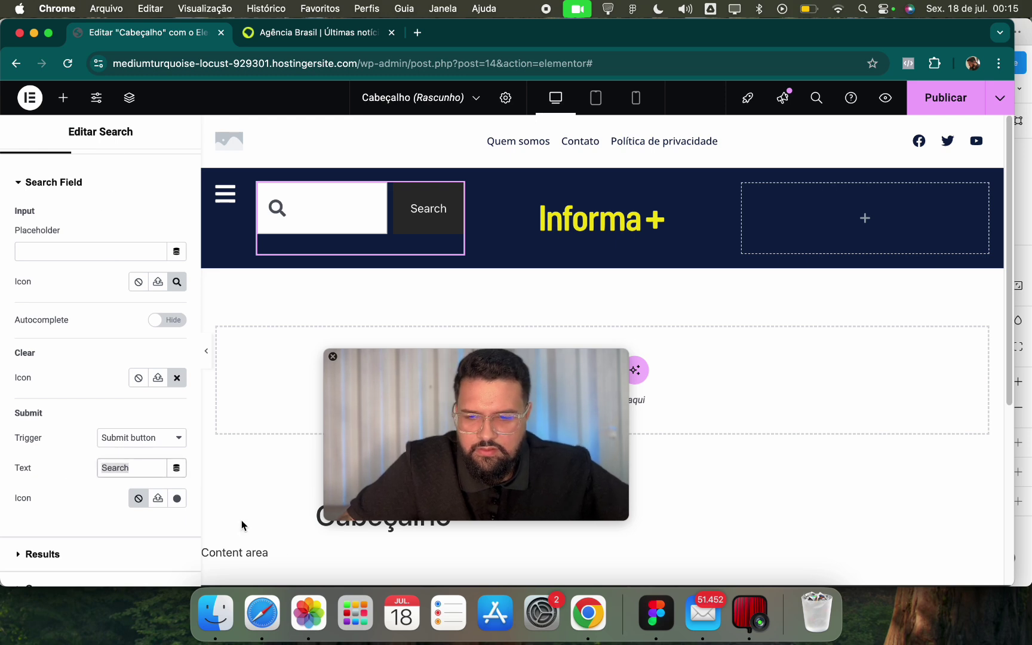
Set the Search widget's submit icon to Search from the icon library.
{"action": "left_click", "coordinate": [177, 498]}
{"action": "type", "text": "search"}
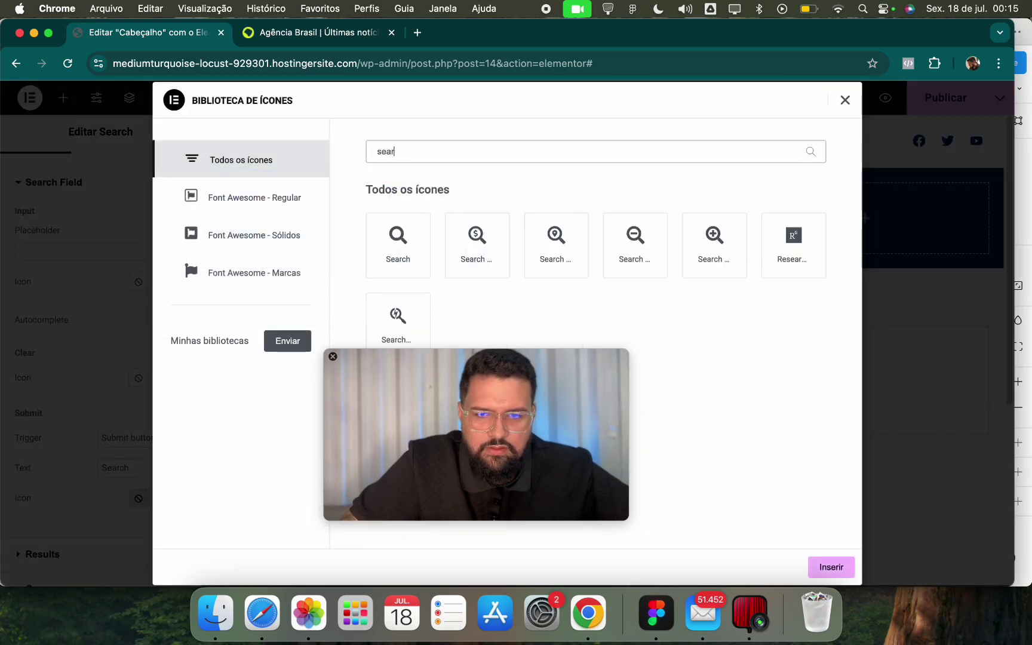
{"action": "left_click", "coordinate": [397, 235]}
{"action": "left_click", "coordinate": [830, 567]}
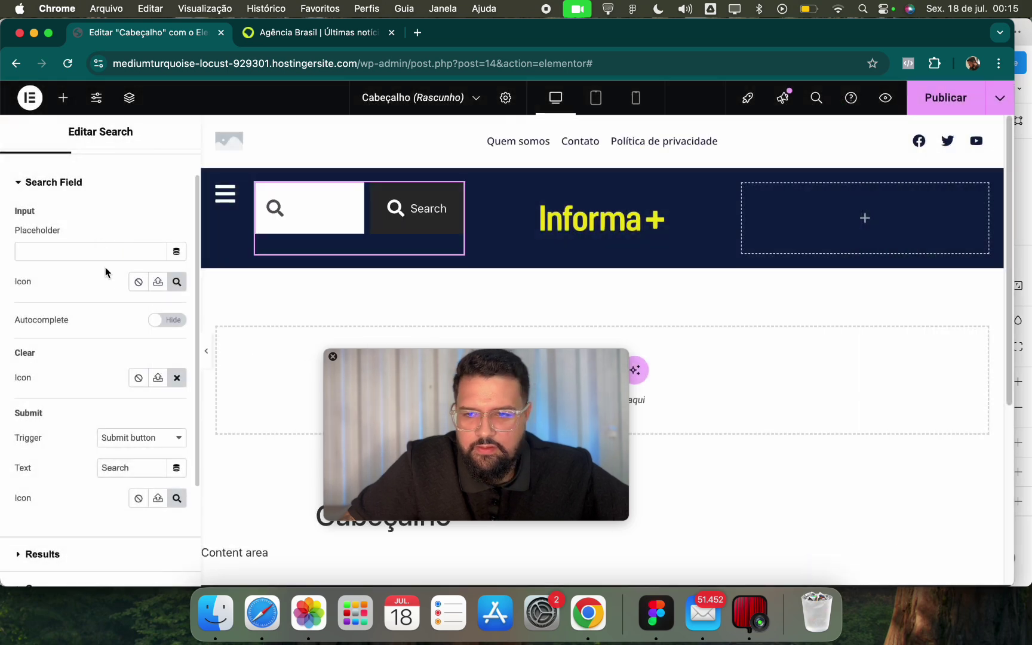
Clear the submit button's text and replace the field's input icon with the placeholder text Buscar.
{"action": "key", "text": "BackSpace"}
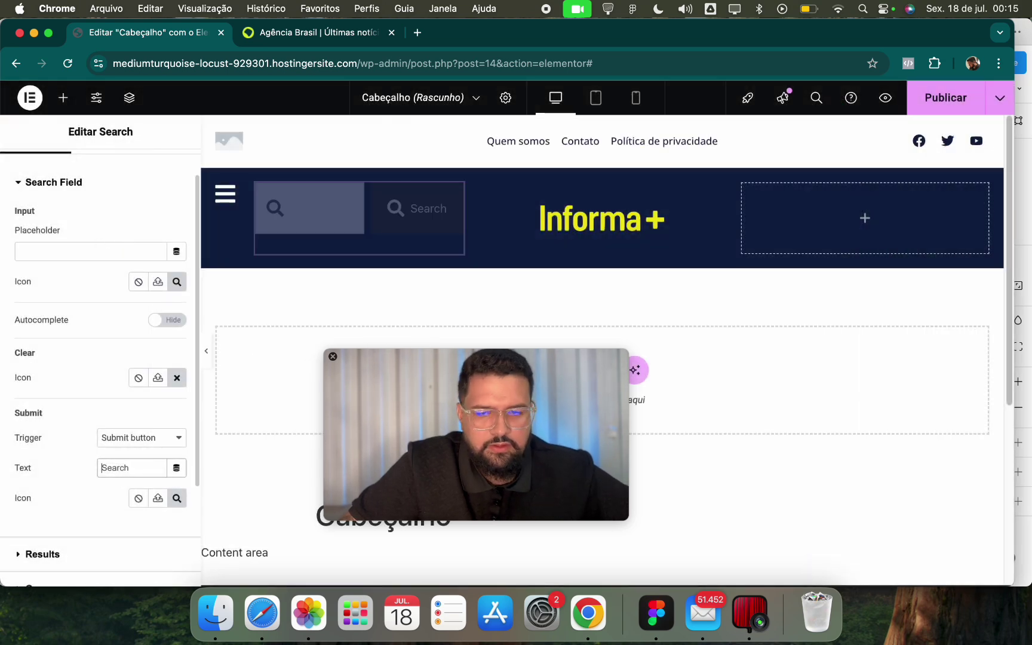
{"action": "type", "text": "Buscar"}
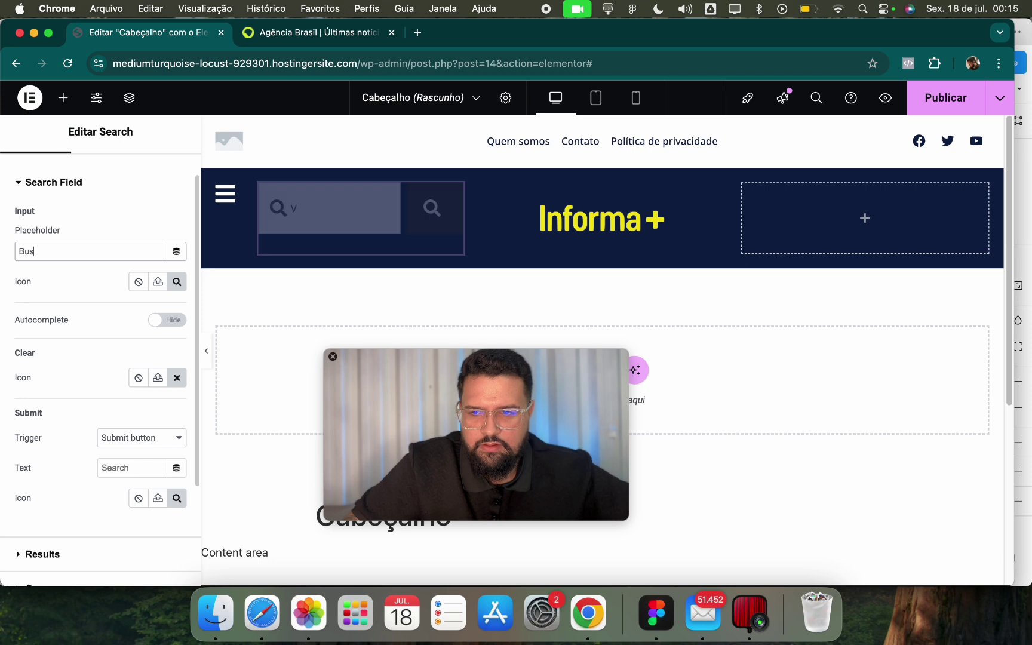
{"action": "left_click", "coordinate": [143, 287]}
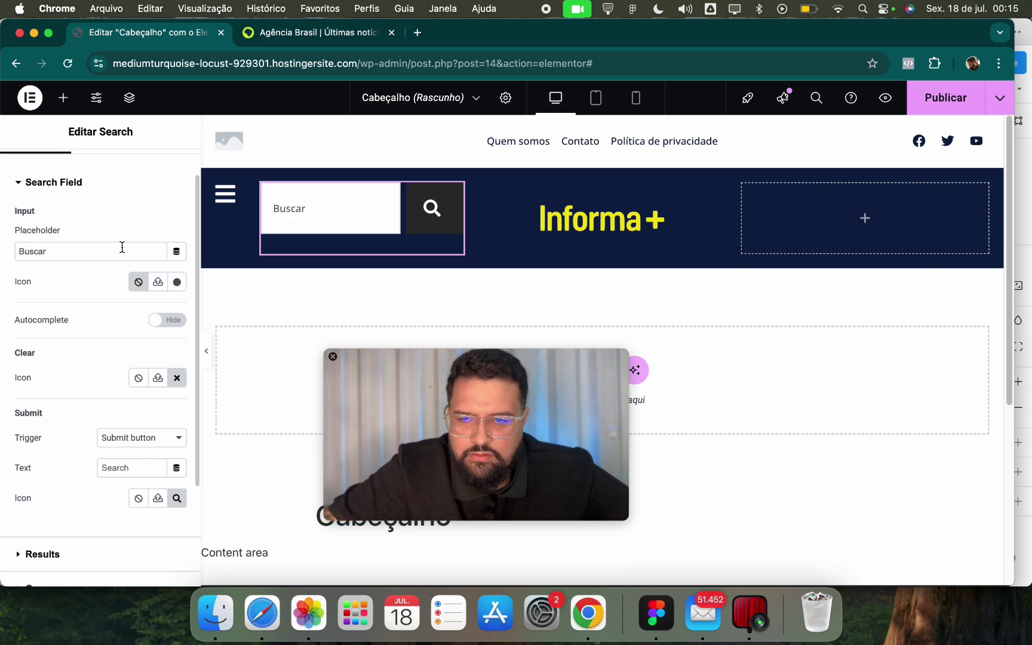
Reapply a global typography preset to the search field's text.
{"action": "scroll", "coordinate": [107, 206], "scroll_direction": "up", "scroll_amount": 2}
{"action": "left_click", "coordinate": [109, 162]}
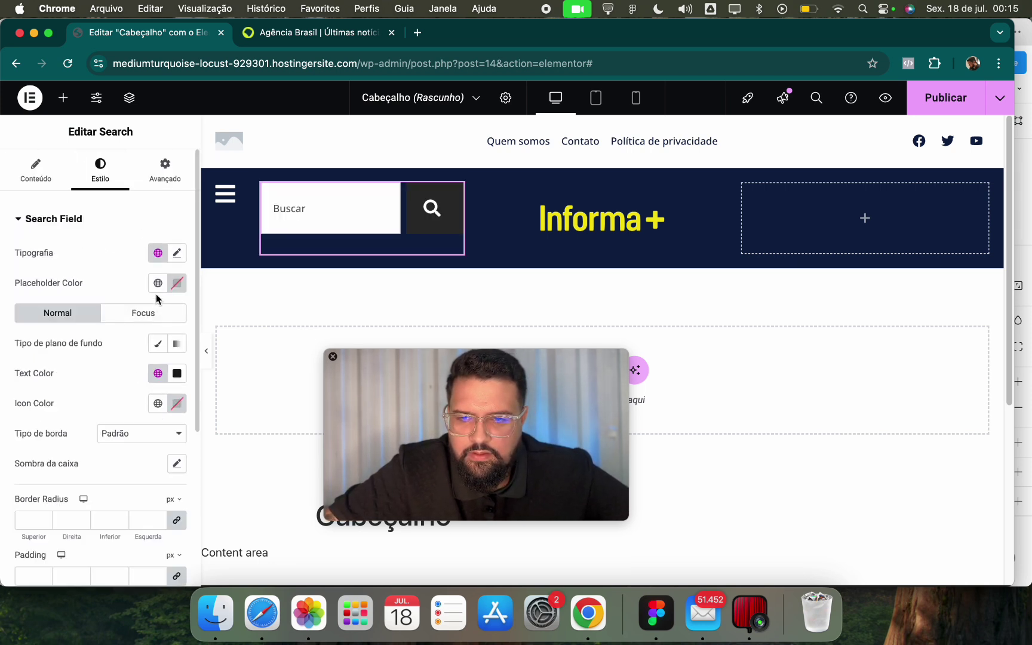
{"action": "left_click", "coordinate": [177, 253]}
{"action": "left_click", "coordinate": [158, 252]}
{"action": "left_click", "coordinate": [119, 375]}
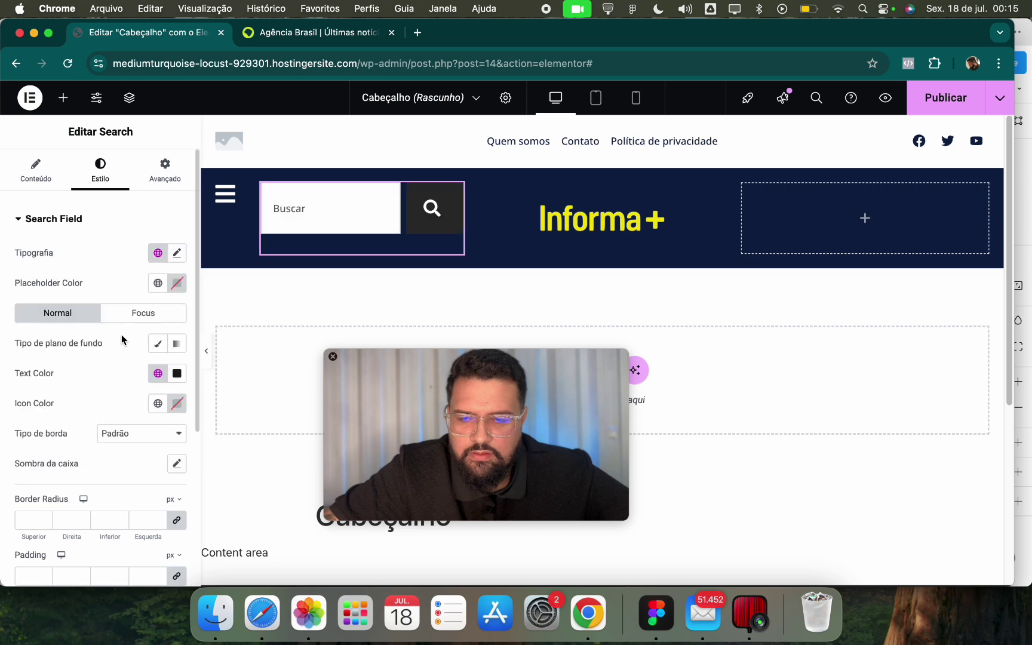
Set the gap between the search input and its button to 5 px and the field's border radius to 5 px on all corners.
{"action": "scroll", "coordinate": [105, 370], "scroll_direction": "down", "scroll_amount": 3}
{"action": "left_click_drag", "start_coordinate": [22, 491], "coordinate": [54, 500]}
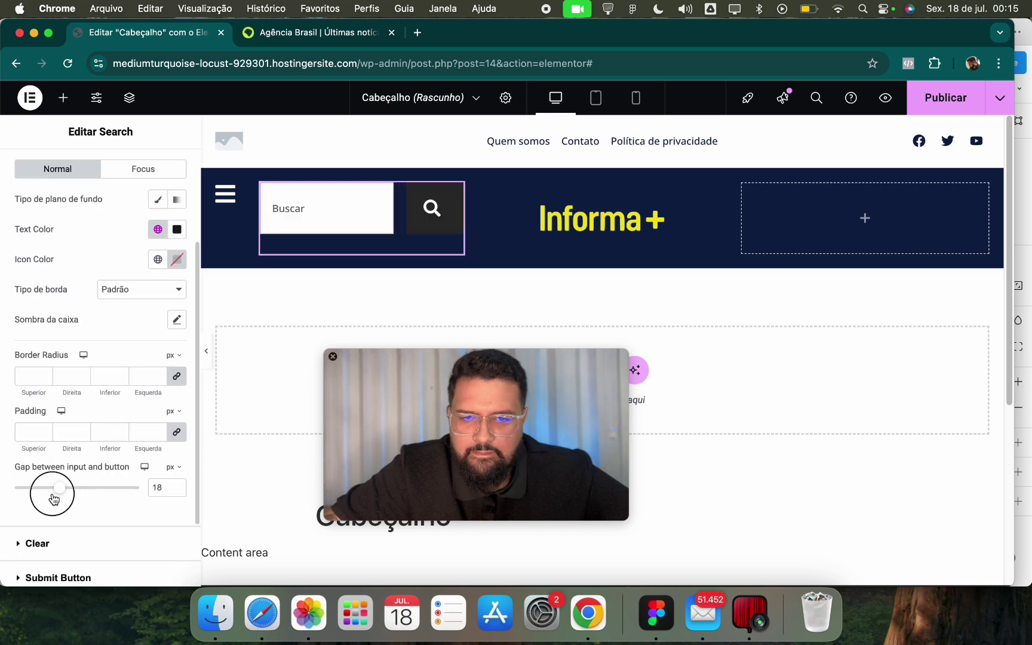
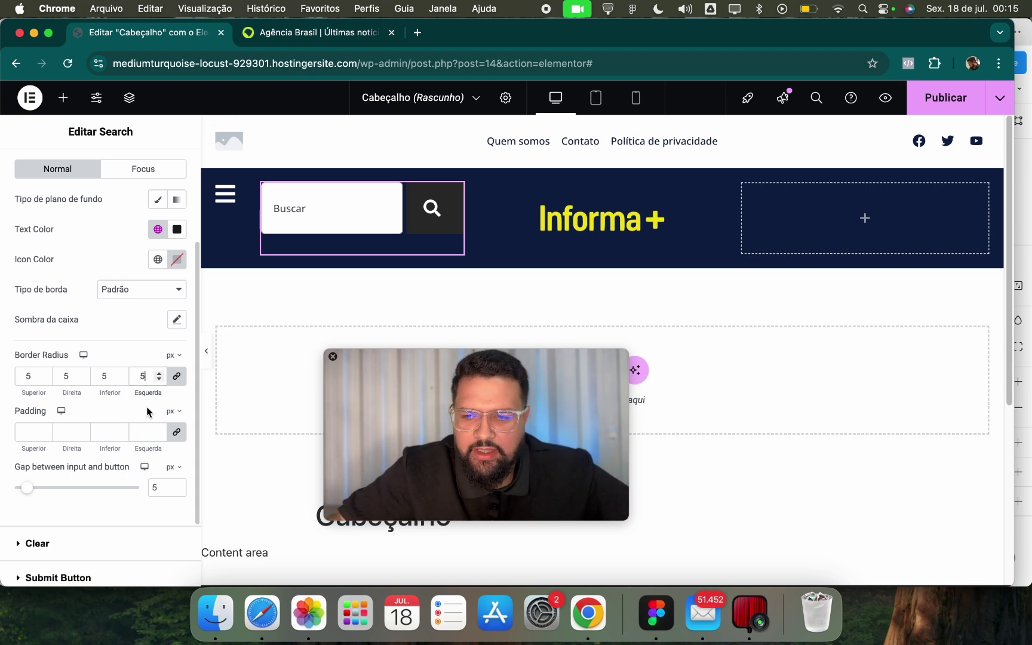
{"action": "scroll", "coordinate": [149, 412], "scroll_direction": "down", "scroll_amount": 2}
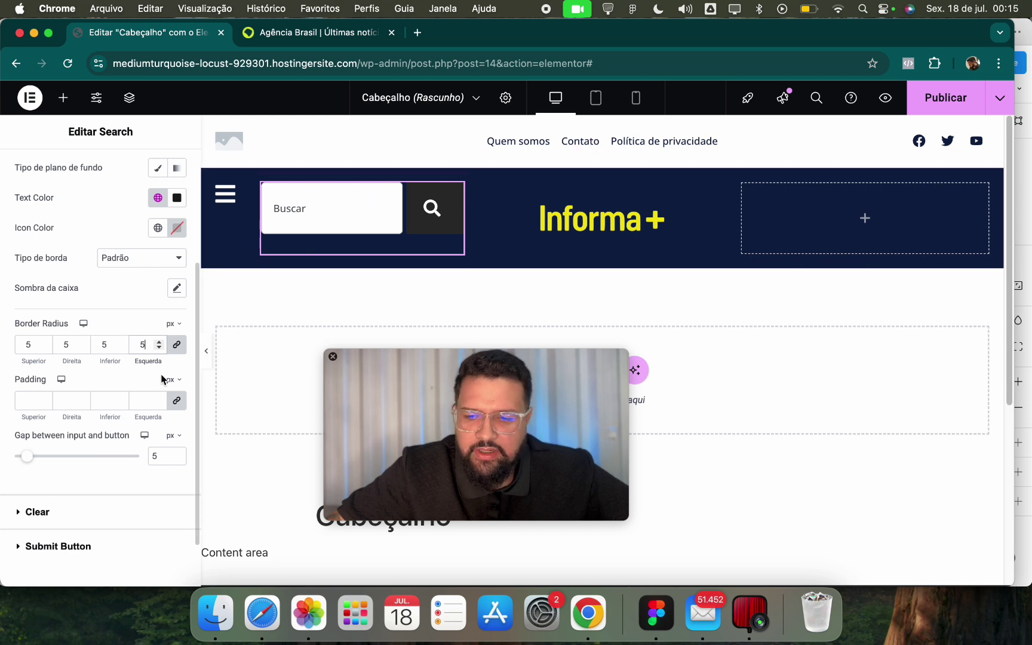
Set the submit button's border radius to 5 px on all corners.
{"action": "left_click", "coordinate": [78, 549]}
{"action": "scroll", "coordinate": [101, 341], "scroll_direction": "down", "scroll_amount": 5}
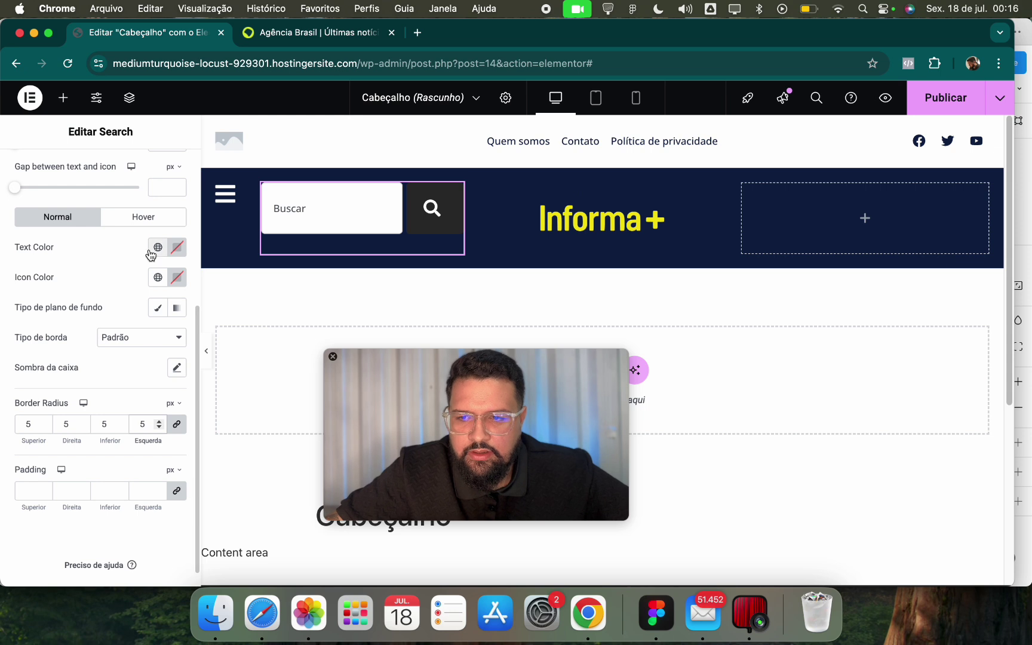
{"action": "scroll", "coordinate": [153, 257], "scroll_direction": "up", "scroll_amount": 1}
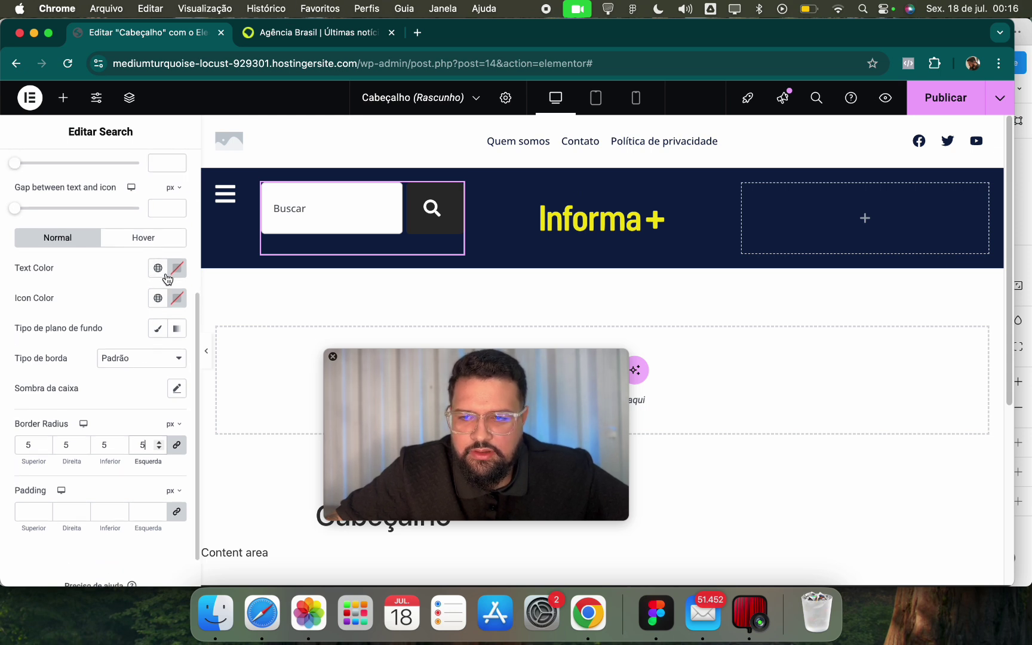
Try the global Secundário colour on the submit button's icon.
{"action": "left_click", "coordinate": [158, 300]}
{"action": "left_click", "coordinate": [119, 396]}
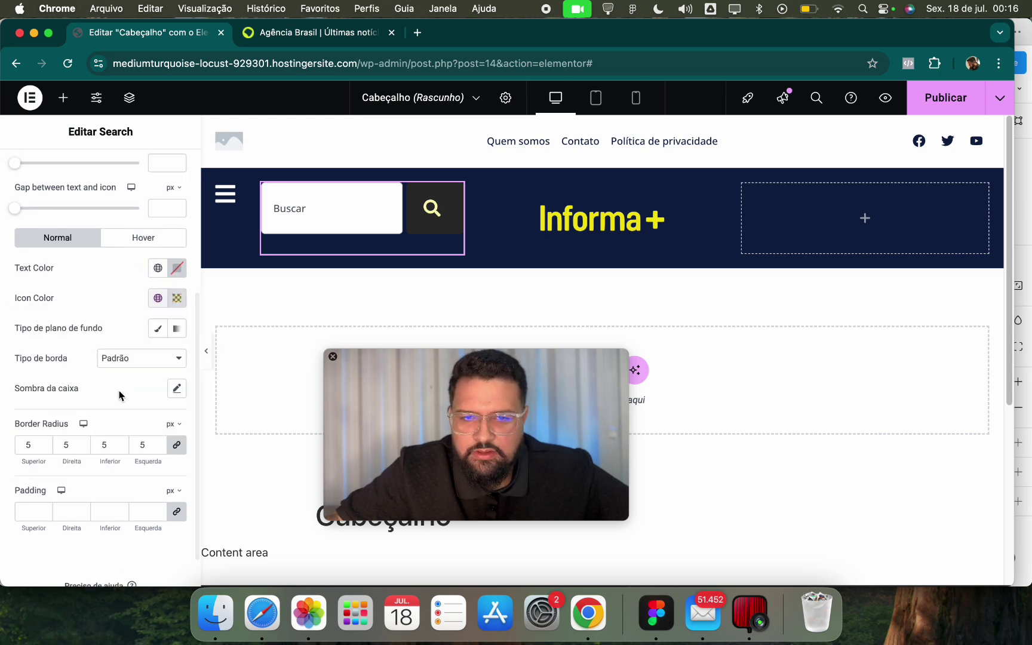
{"action": "left_click", "coordinate": [156, 299]}
{"action": "left_click", "coordinate": [177, 298]}
Set the submit button's text colour to white.
{"action": "left_click", "coordinate": [158, 268]}
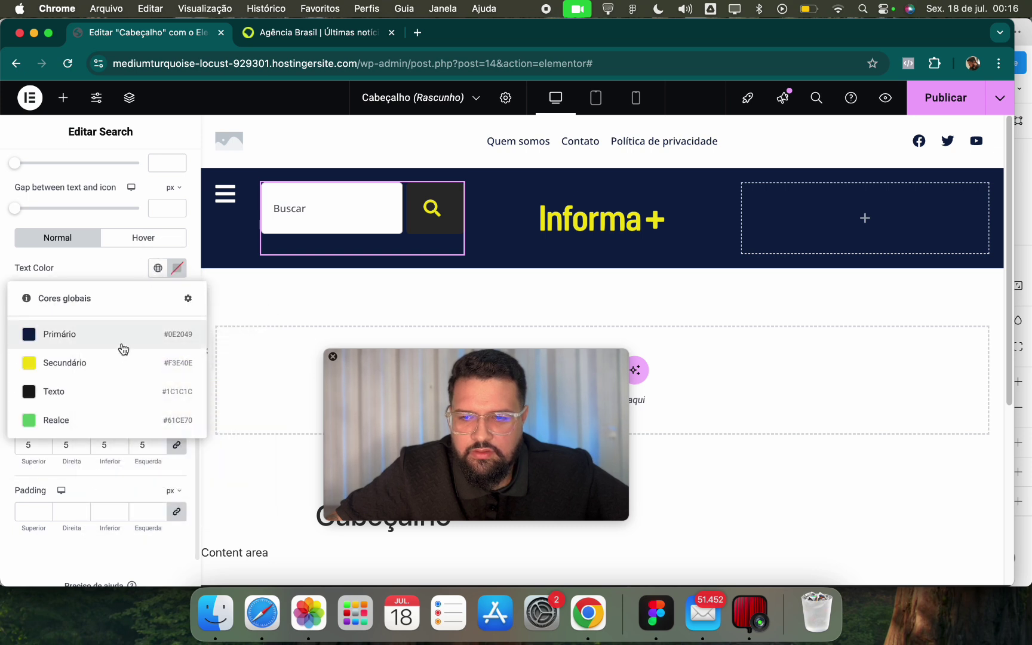
{"action": "left_click", "coordinate": [177, 268]}
{"action": "left_click", "coordinate": [155, 295]}
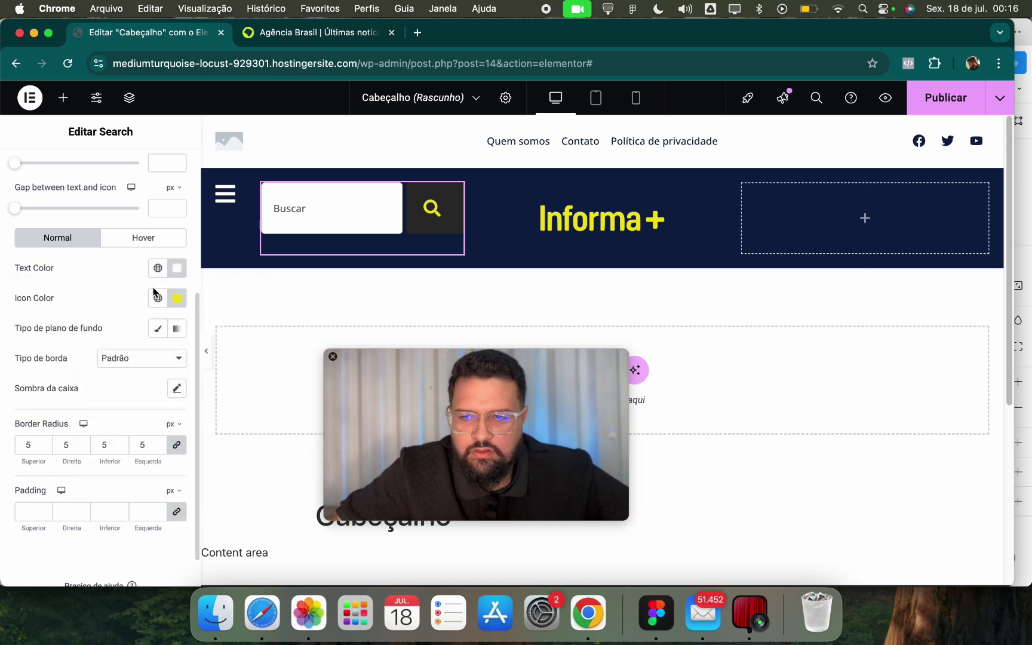
Try the global Primário colour and then white on the submit button's icon.
{"action": "left_click", "coordinate": [157, 298]}
{"action": "left_click", "coordinate": [138, 364]}
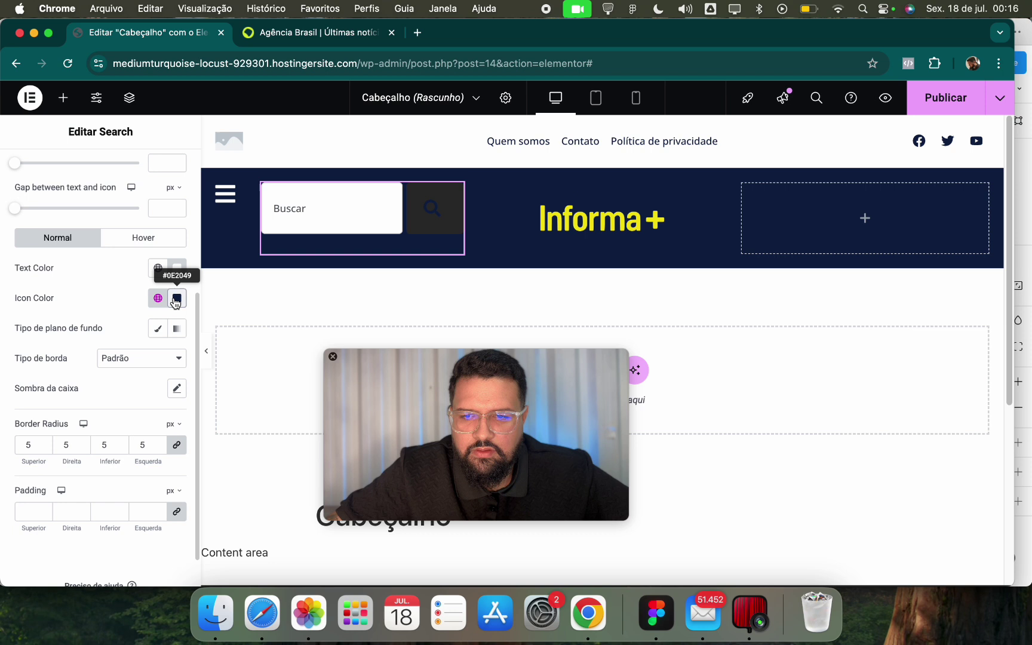
{"action": "left_click", "coordinate": [175, 301]}
{"action": "left_click", "coordinate": [198, 327]}
Give the submit button a classic white background and set its icon colour to the global Primário.
{"action": "left_click", "coordinate": [157, 328]}
{"action": "left_click", "coordinate": [176, 358]}
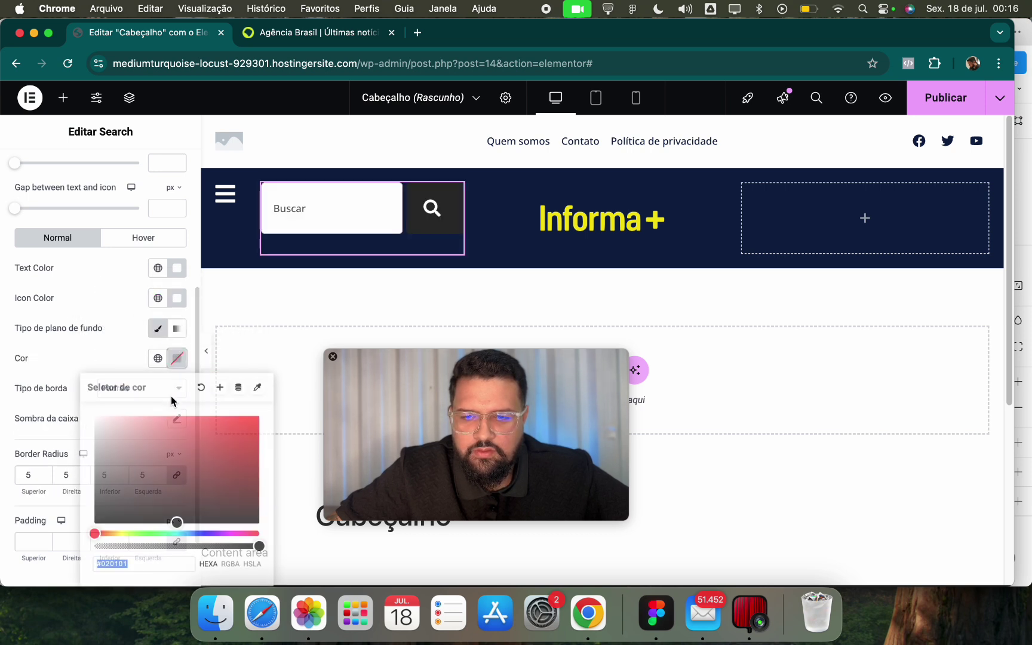
{"action": "left_click", "coordinate": [158, 298]}
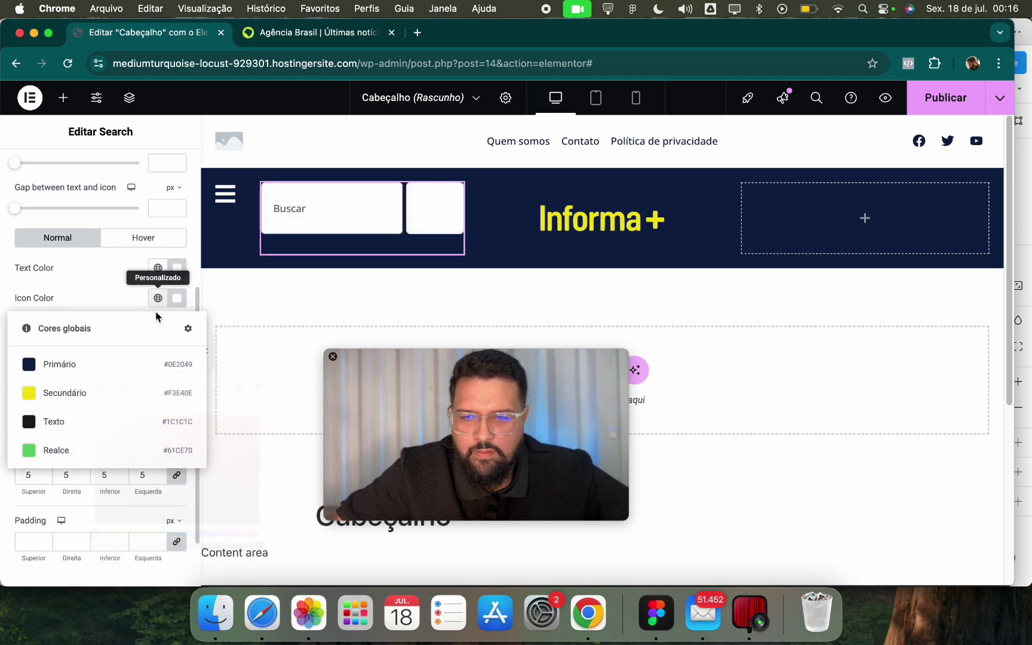
{"action": "left_click", "coordinate": [147, 361]}
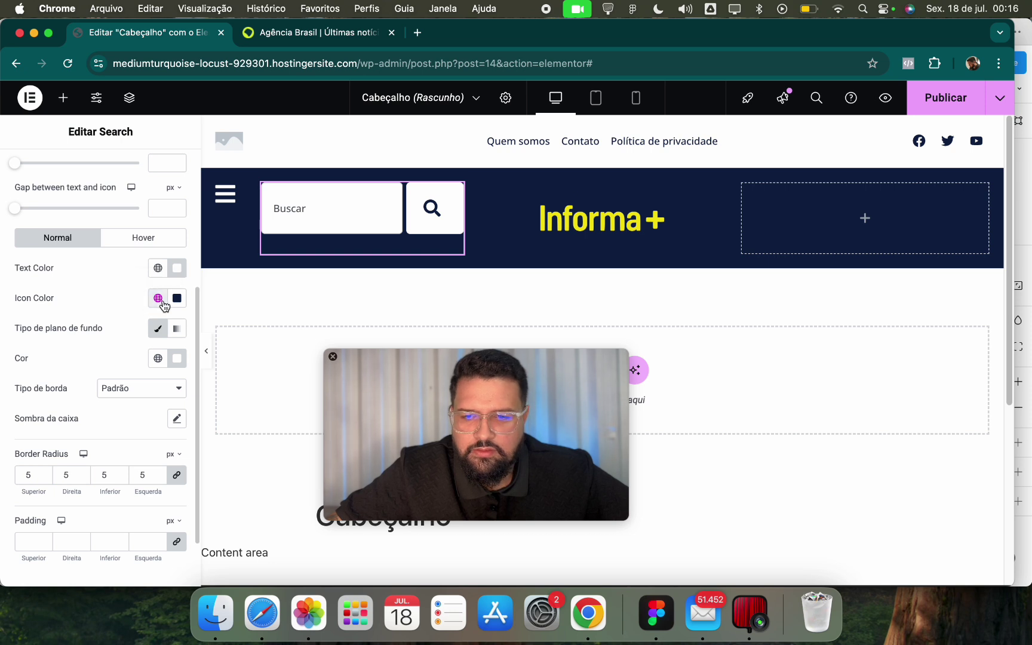
Set the submit button's background colour to the global Secundário.
{"action": "left_click", "coordinate": [177, 298]}
{"action": "left_click", "coordinate": [157, 358]}
{"action": "left_click", "coordinate": [158, 357]}
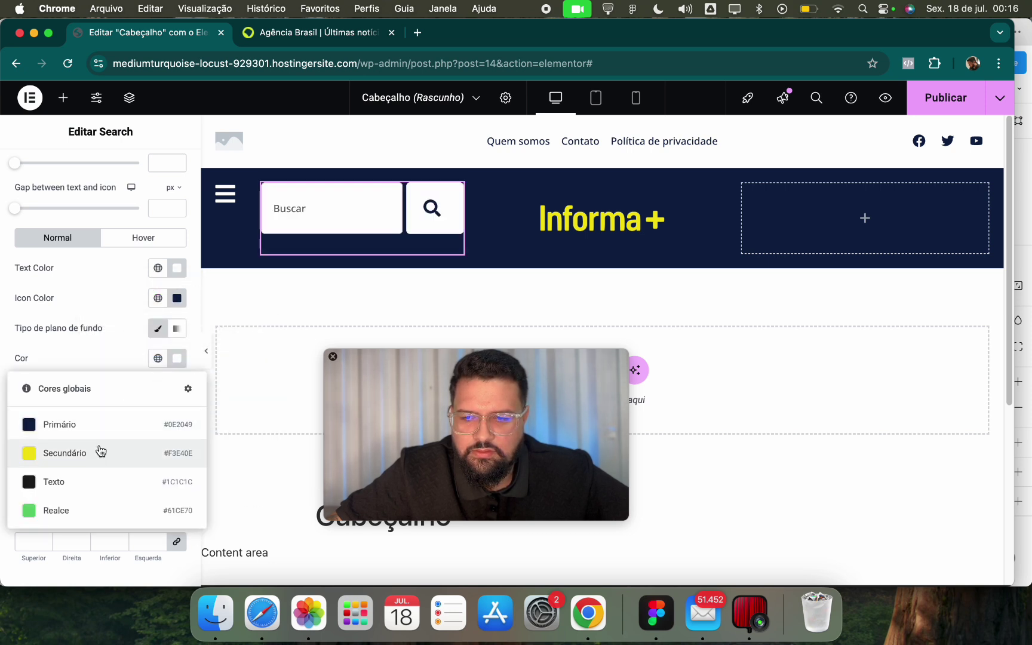
{"action": "left_click", "coordinate": [101, 452]}
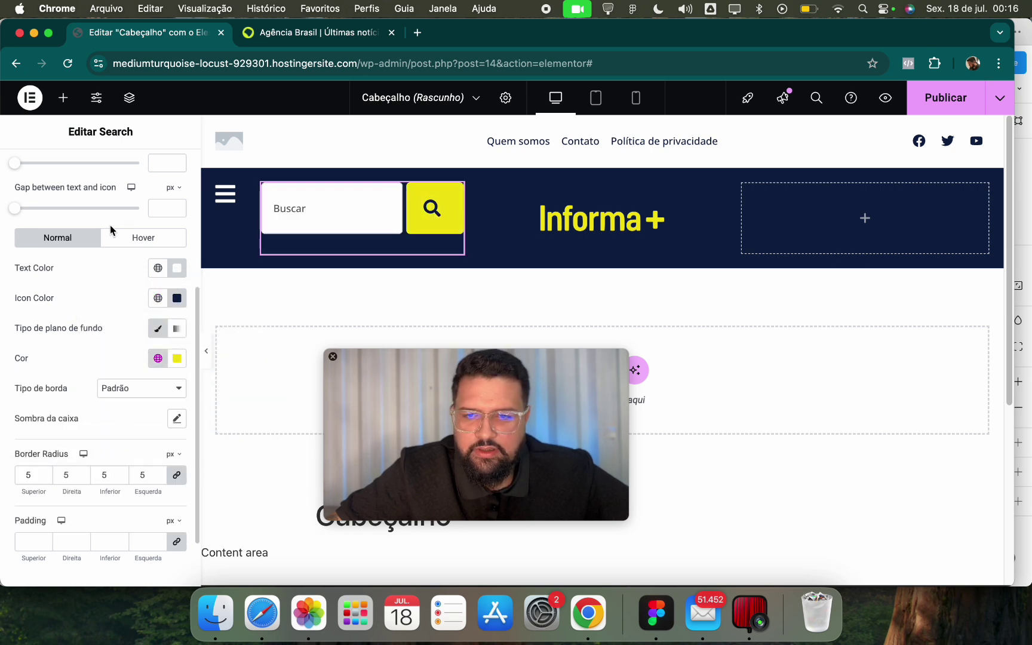
Set the search field's padding to 10 px on all sides.
{"action": "scroll", "coordinate": [58, 262], "scroll_direction": "down", "scroll_amount": 1}
{"action": "scroll", "coordinate": [63, 307], "scroll_direction": "up", "scroll_amount": 8}
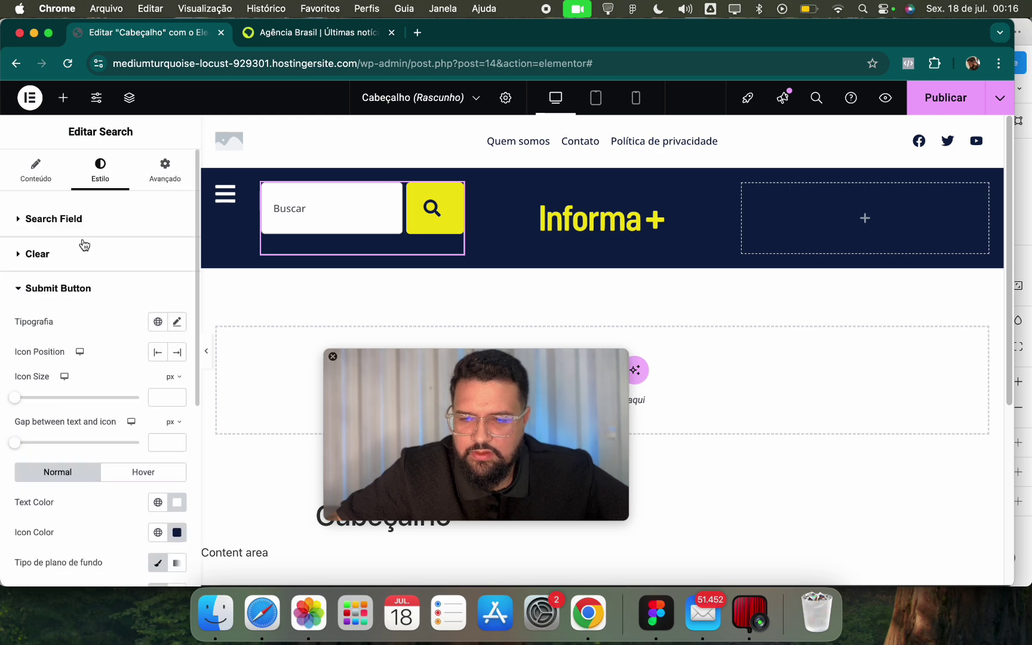
{"action": "left_click", "coordinate": [91, 218]}
{"action": "scroll", "coordinate": [141, 460], "scroll_direction": "down", "scroll_amount": 2}
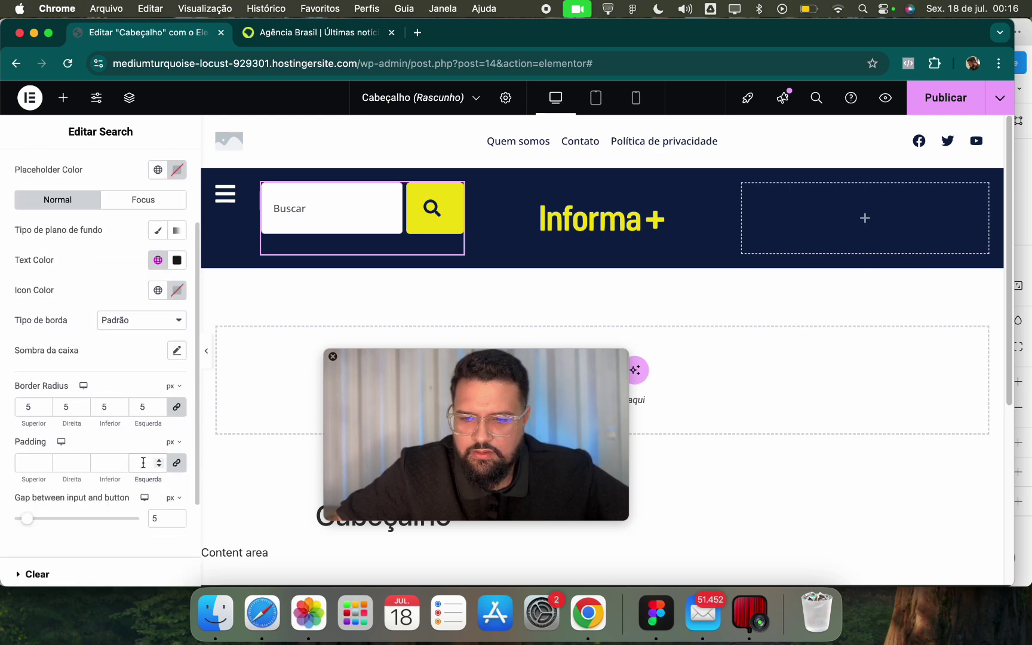
{"action": "left_click", "coordinate": [143, 462]}
{"action": "type", "text": "1"}
{"action": "key", "text": "BackSpace"}
{"action": "type", "text": "5"}
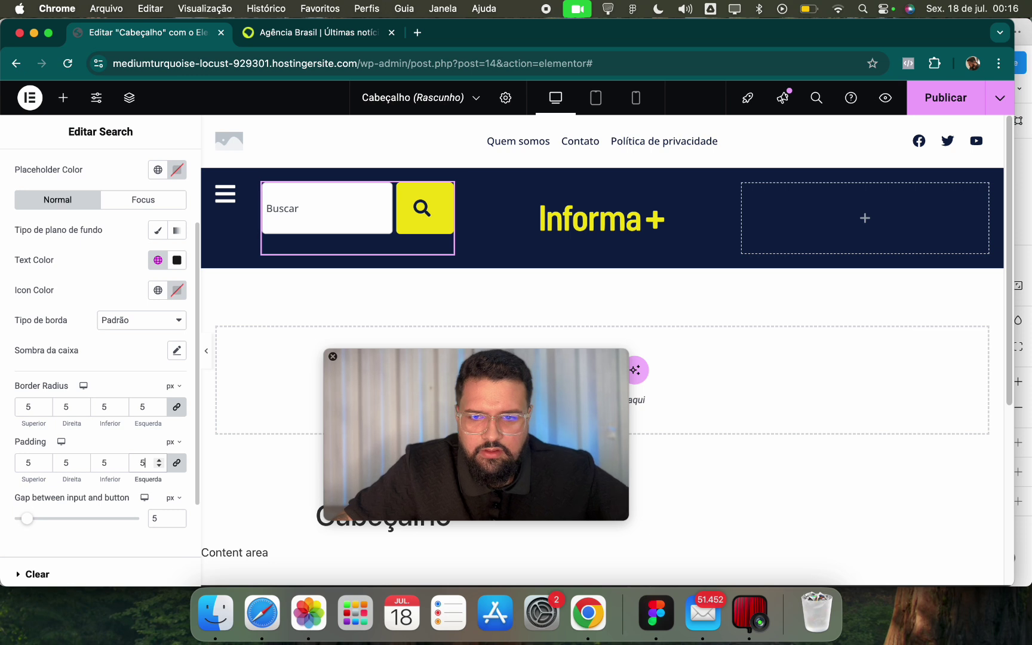
{"action": "key", "text": "BackSpace"}
{"action": "type", "text": "10"}
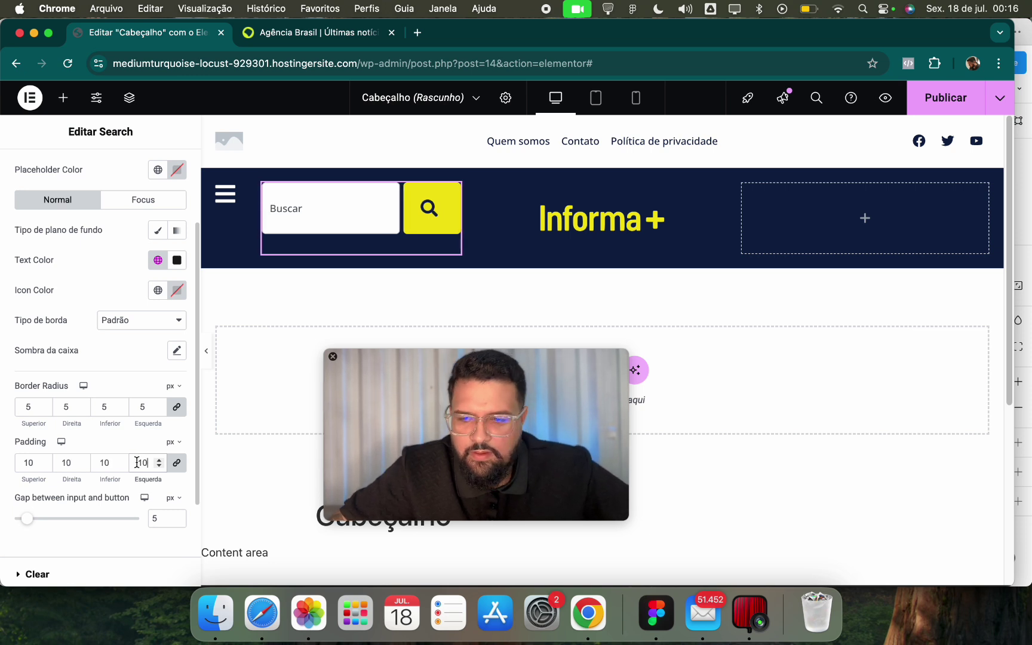
Set the submit button's icon size to 26 px and its gap between text and icon to 0.
{"action": "scroll", "coordinate": [70, 358], "scroll_direction": "down", "scroll_amount": 3}
{"action": "left_click", "coordinate": [66, 454]}
{"action": "left_click", "coordinate": [85, 411]}
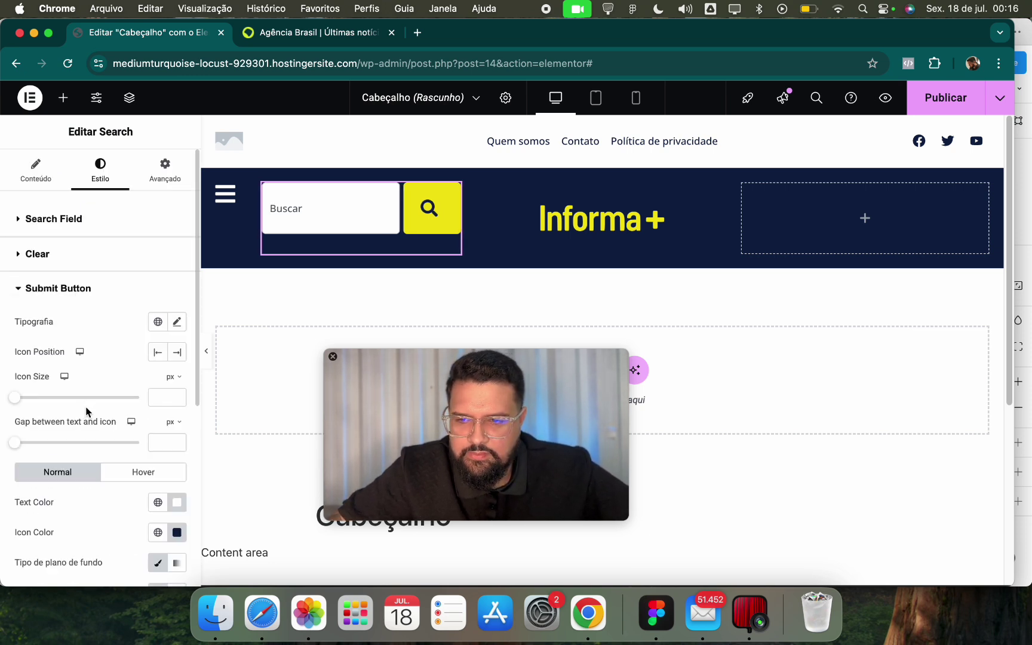
{"action": "left_click", "coordinate": [20, 400]}
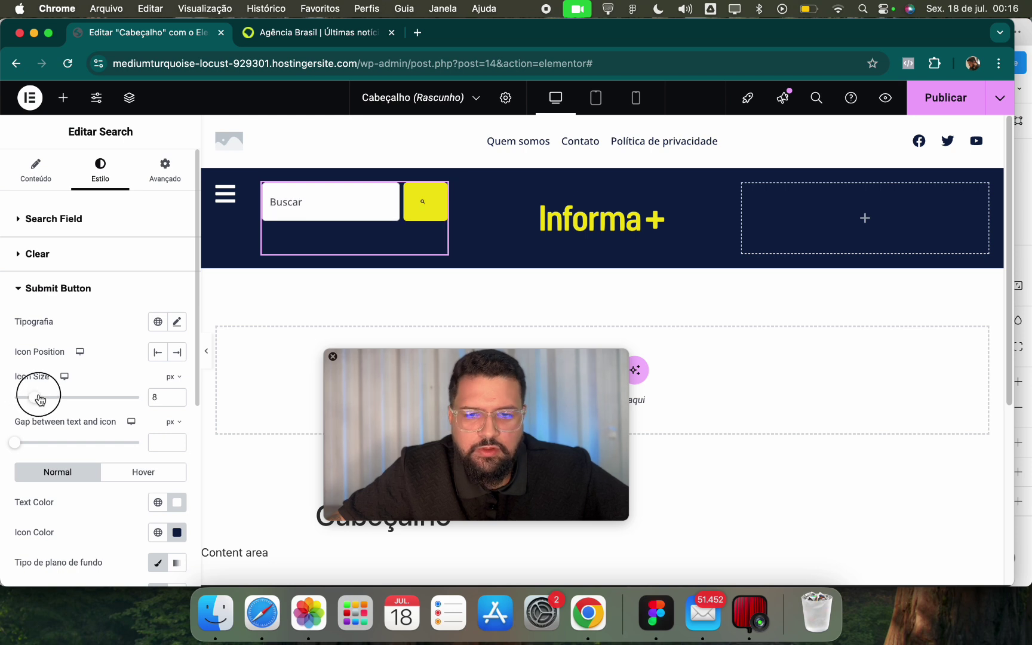
{"action": "left_click_drag", "start_coordinate": [39, 399], "coordinate": [79, 397]}
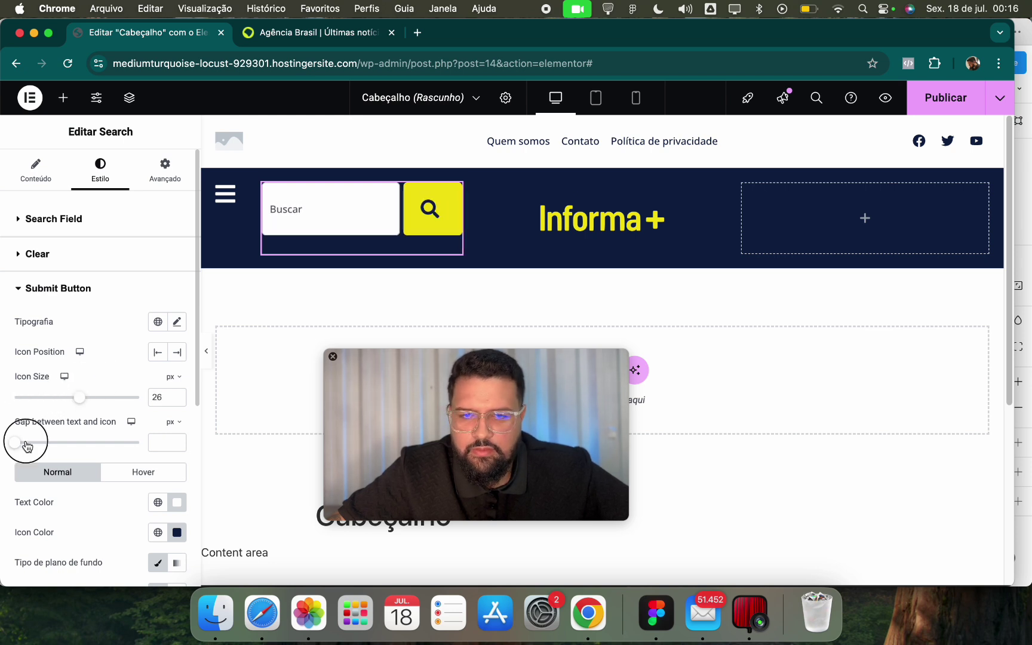
{"action": "left_click_drag", "start_coordinate": [27, 447], "coordinate": [6, 445]}
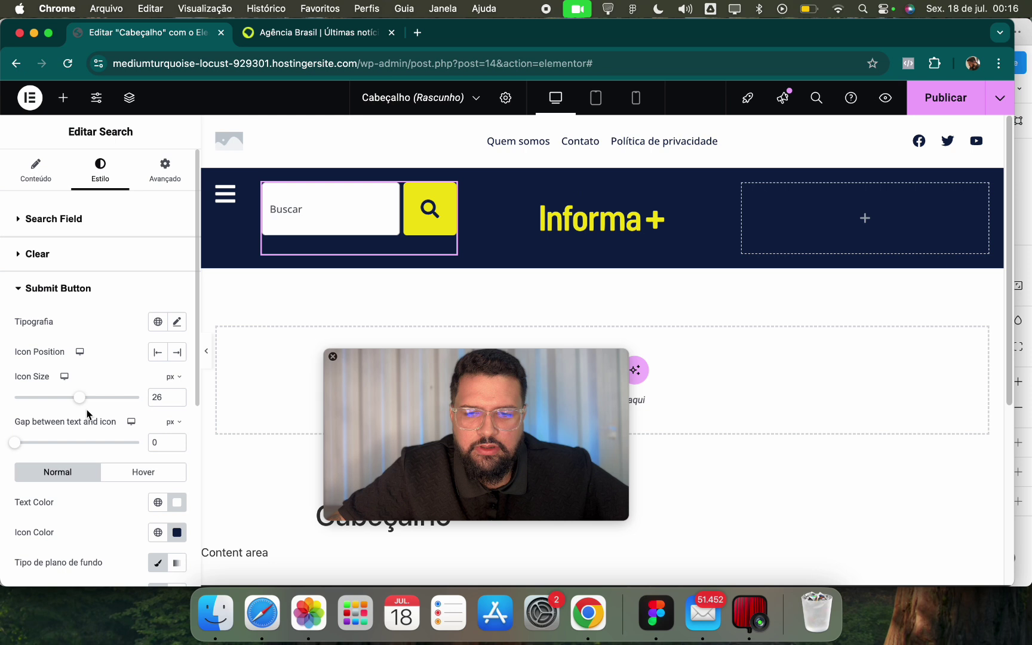
Set the submit button's padding to 10 px on all sides and its icon size to 19 px.
{"action": "scroll", "coordinate": [83, 430], "scroll_direction": "down", "scroll_amount": 5}
{"action": "type", "text": "10"}
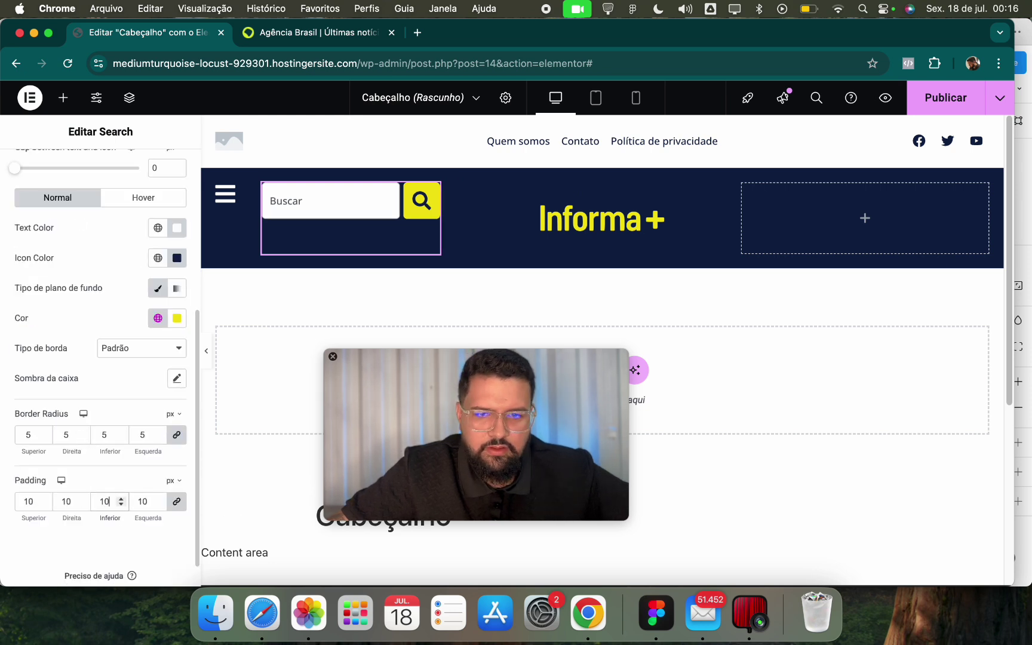
{"action": "scroll", "coordinate": [80, 270], "scroll_direction": "up", "scroll_amount": 3}
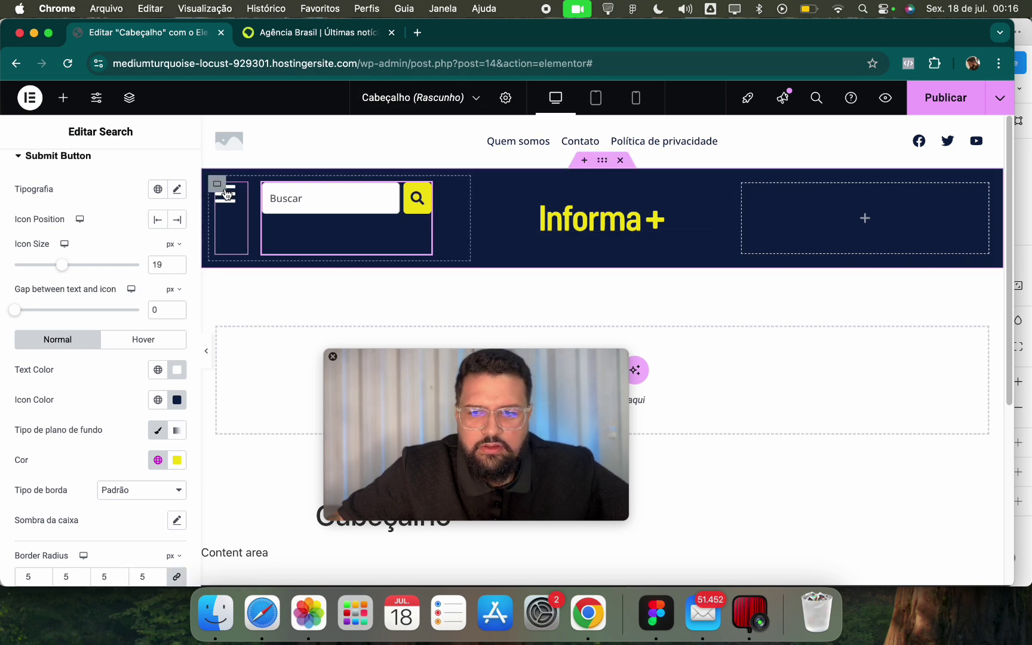
Check the Agência Brasil reference header and add a Lista de ícones widget to the empty column after the Informa+ logo.
{"action": "left_click", "coordinate": [310, 35]}
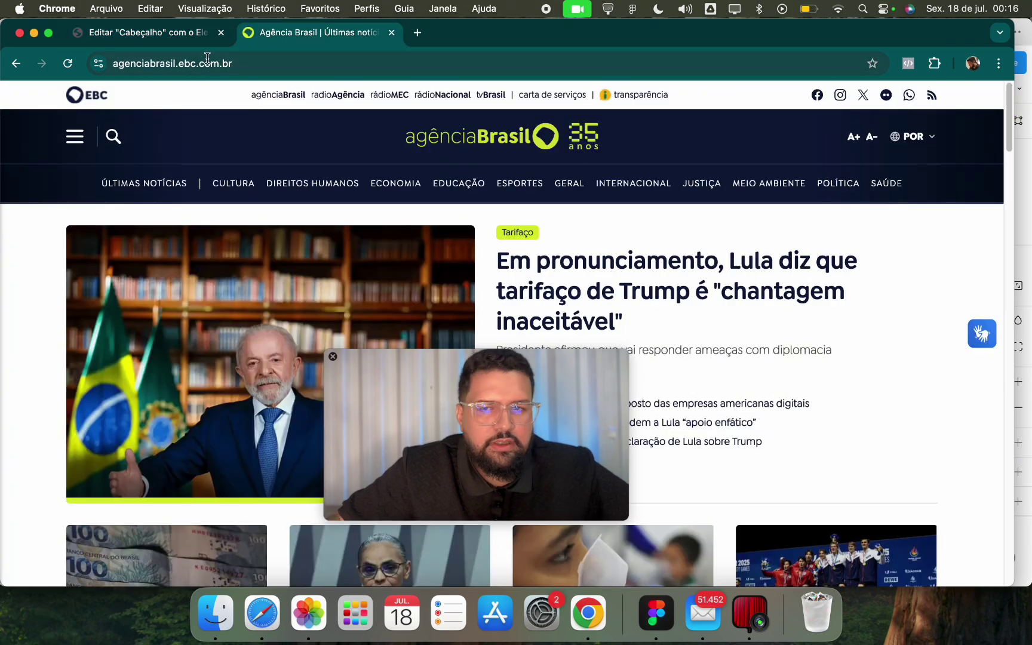
{"action": "left_click", "coordinate": [189, 37]}
{"action": "scroll", "coordinate": [53, 203], "scroll_direction": "up", "scroll_amount": 3}
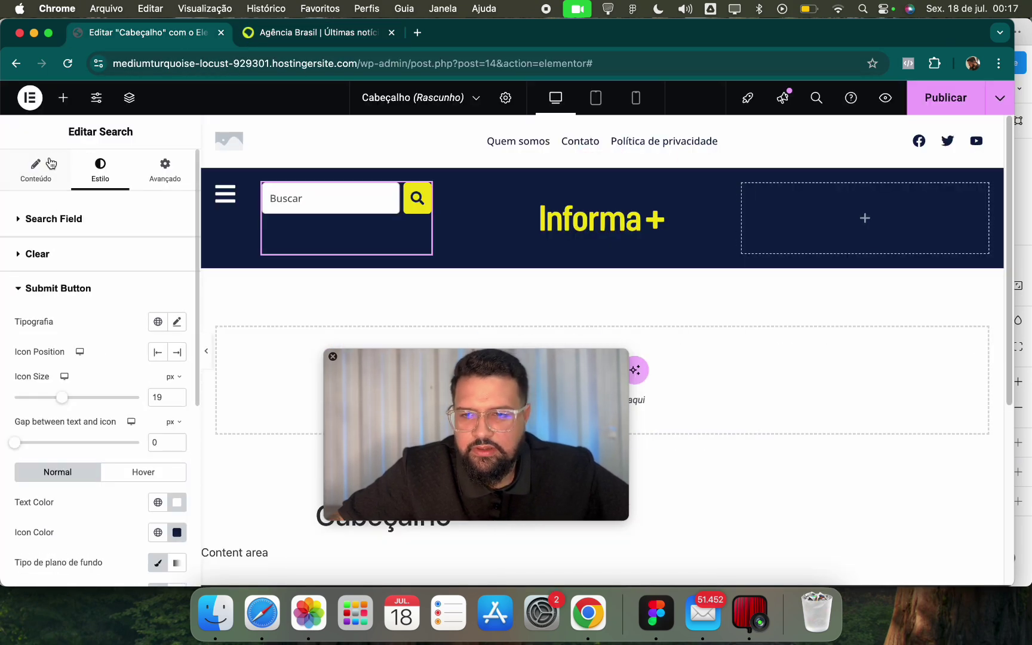
{"action": "left_click", "coordinate": [63, 97]}
{"action": "type", "text": "list"}
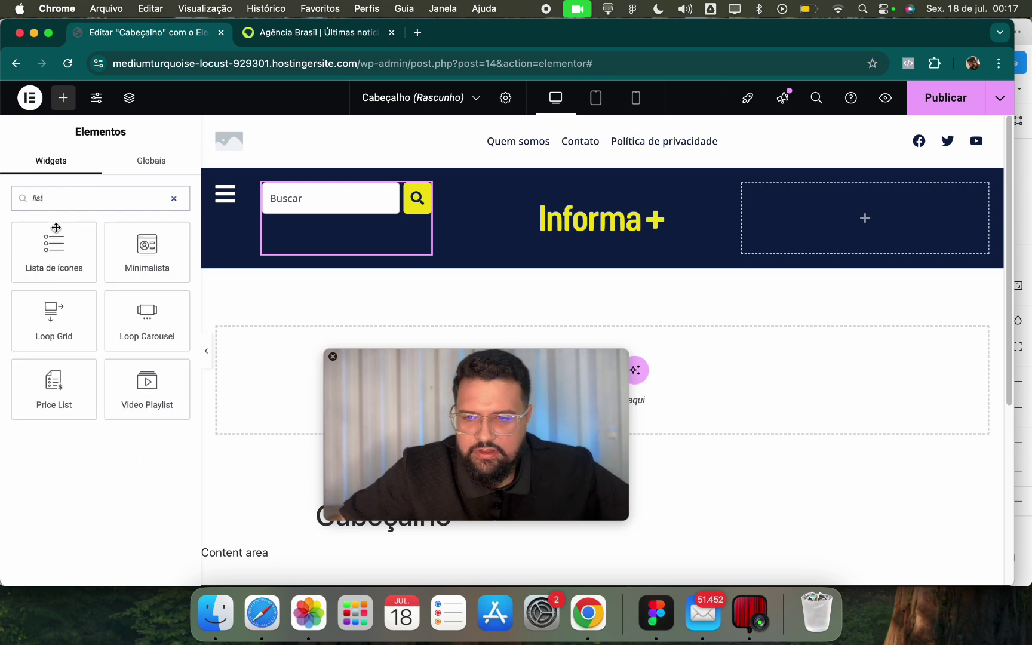
{"action": "left_click_drag", "start_coordinate": [51, 251], "coordinate": [836, 215]}
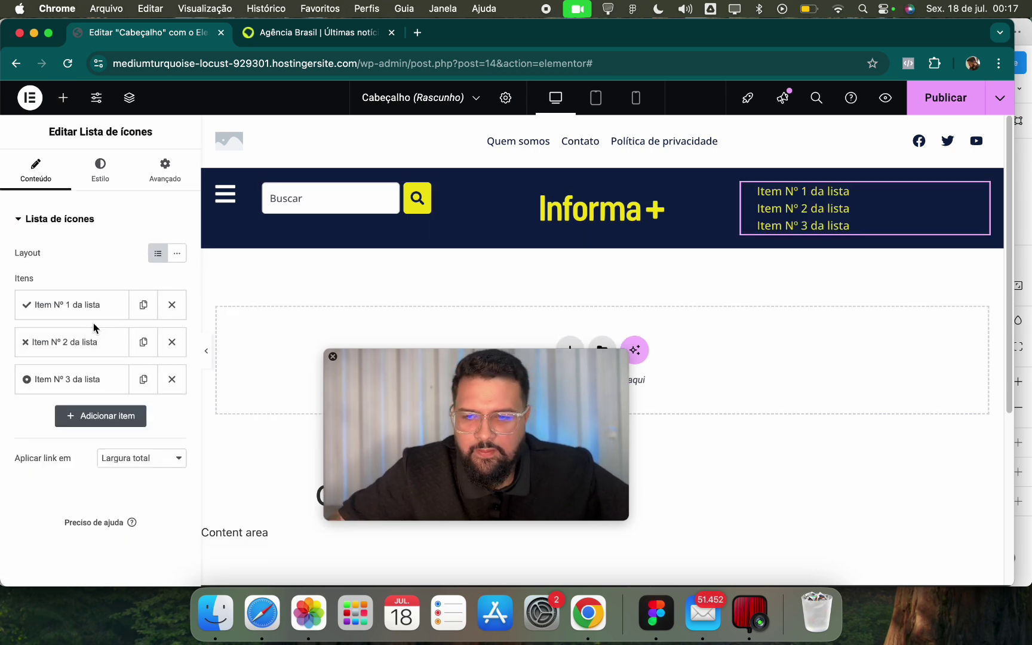
Delete the second and third items of the icon list and clear the remaining item's text.
{"action": "left_click", "coordinate": [173, 352]}
{"action": "left_click", "coordinate": [173, 353]}
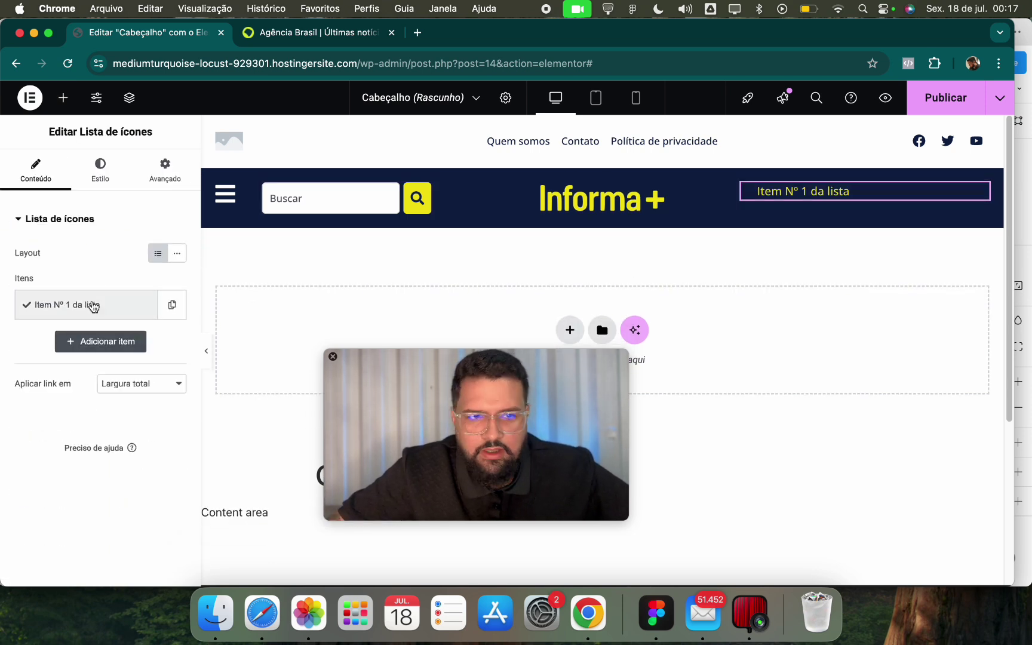
{"action": "left_click", "coordinate": [93, 305]}
{"action": "triple_click", "coordinate": [121, 359]}
{"action": "key", "text": "BackSpace"}
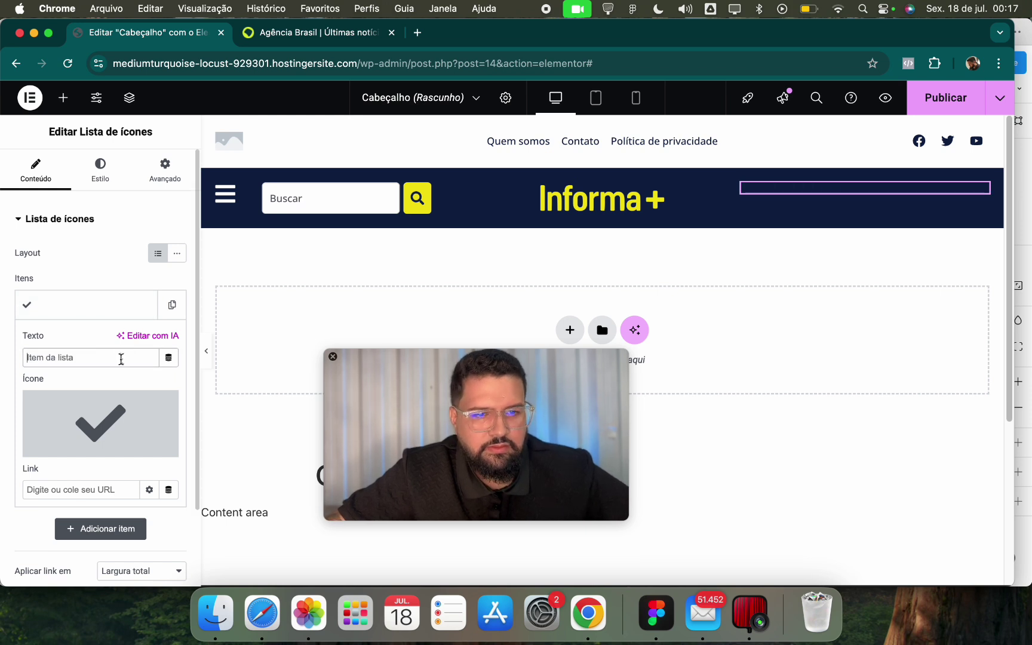
Duplicate the textless list item twice to make three icon-only items.
{"action": "left_click", "coordinate": [90, 303]}
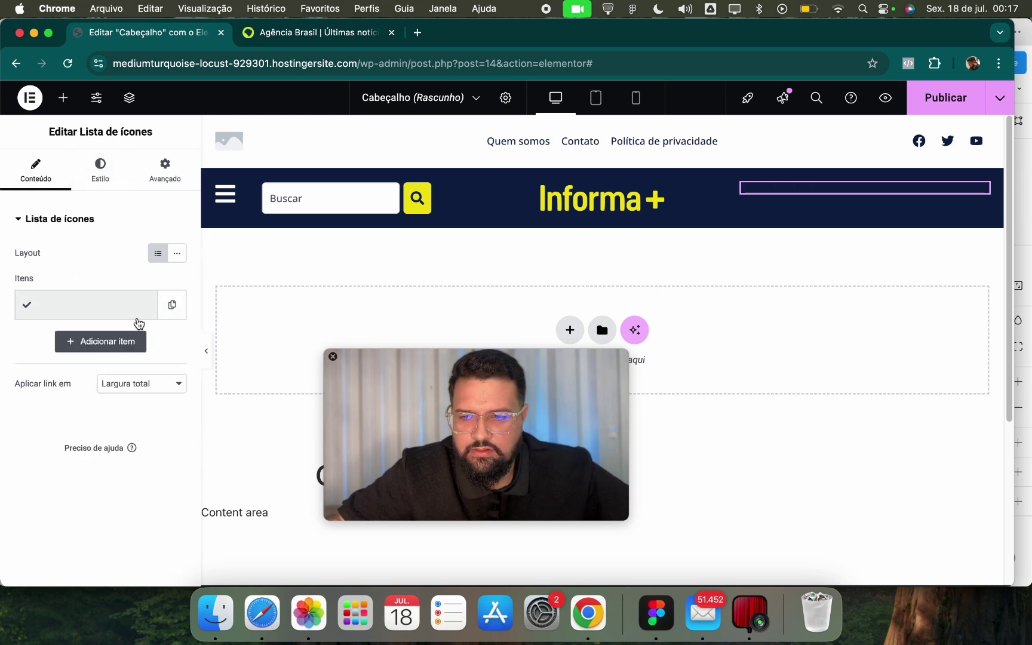
{"action": "left_click", "coordinate": [142, 342]}
{"action": "left_click", "coordinate": [108, 376]}
Change the first list item's icon to the circled check from the icon library.
{"action": "left_click", "coordinate": [104, 308]}
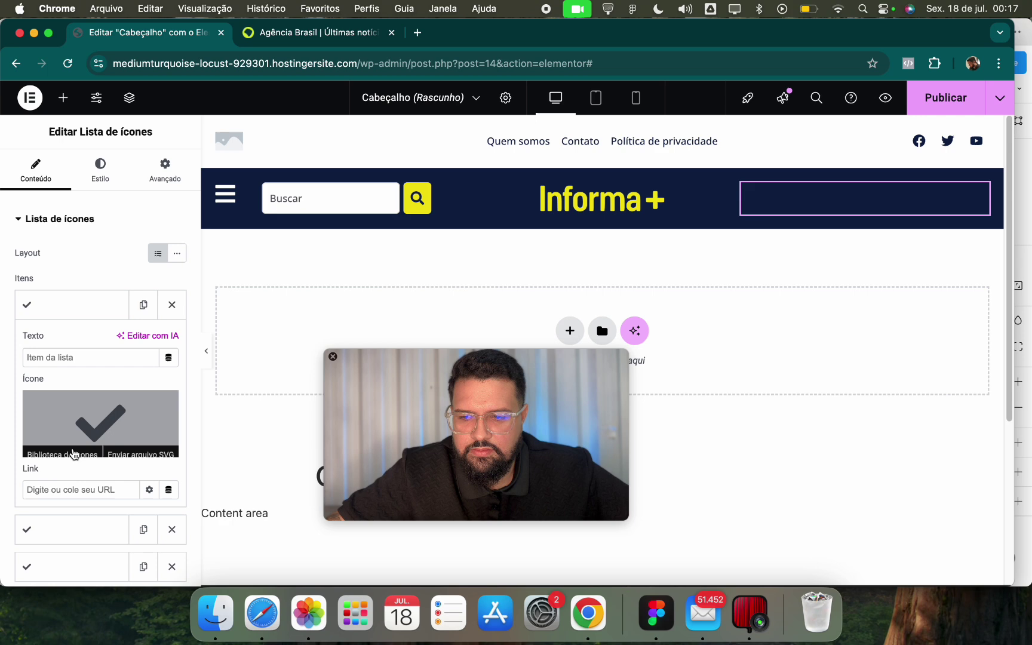
{"action": "left_click", "coordinate": [74, 455]}
{"action": "left_click", "coordinate": [714, 259]}
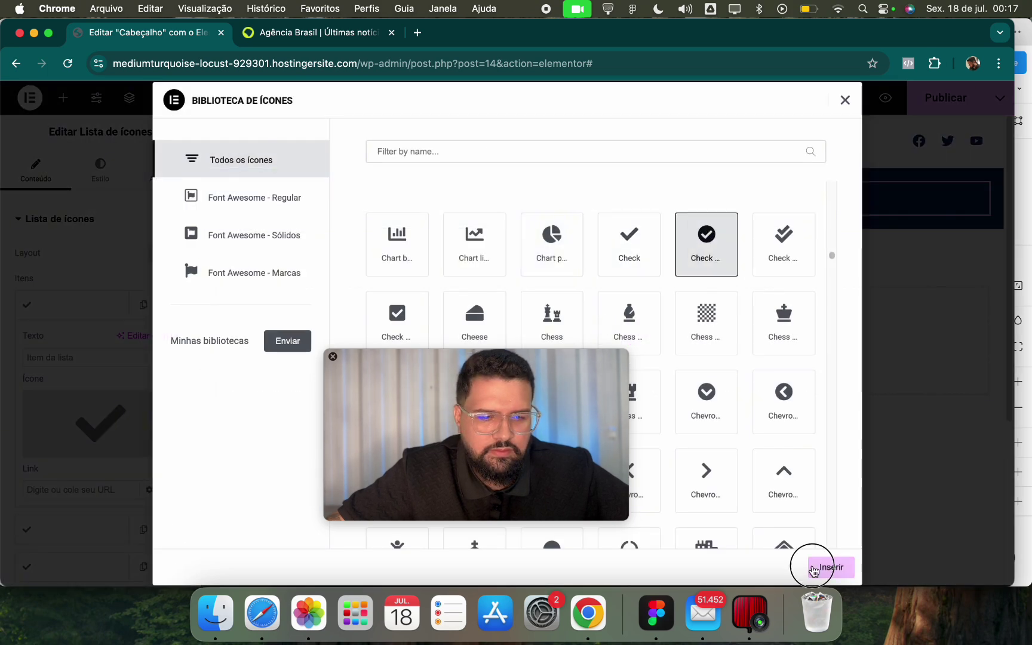
{"action": "left_click", "coordinate": [813, 570]}
Change the third list item's icon to Certificate from the icon library.
{"action": "left_click", "coordinate": [85, 378]}
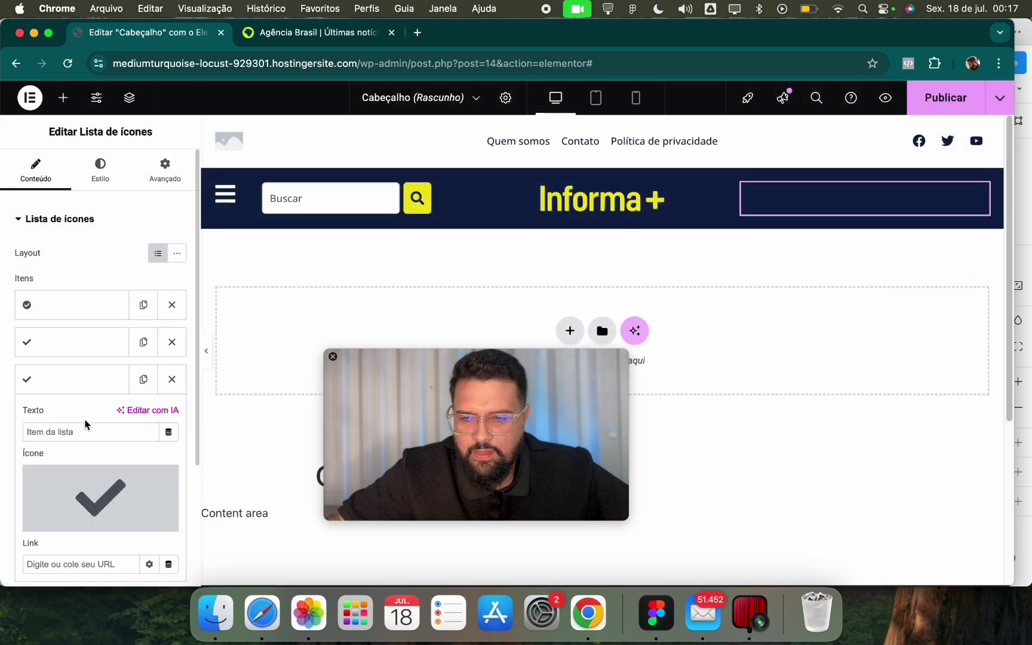
{"action": "left_click", "coordinate": [48, 521]}
{"action": "scroll", "coordinate": [714, 295], "scroll_direction": "up", "scroll_amount": 5}
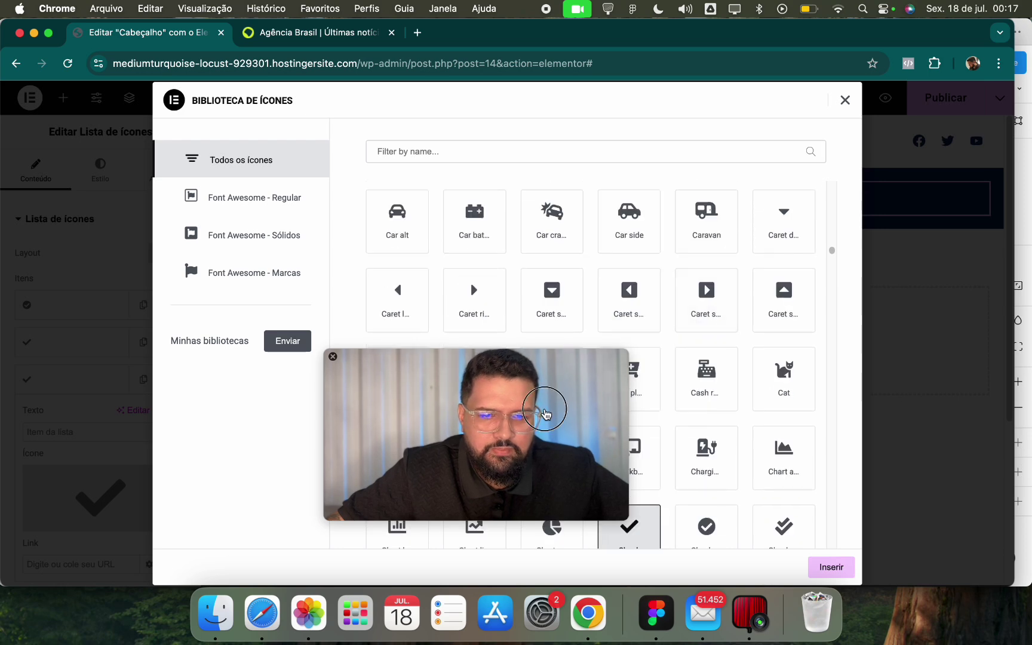
{"action": "scroll", "coordinate": [613, 403], "scroll_direction": "down", "scroll_amount": 6}
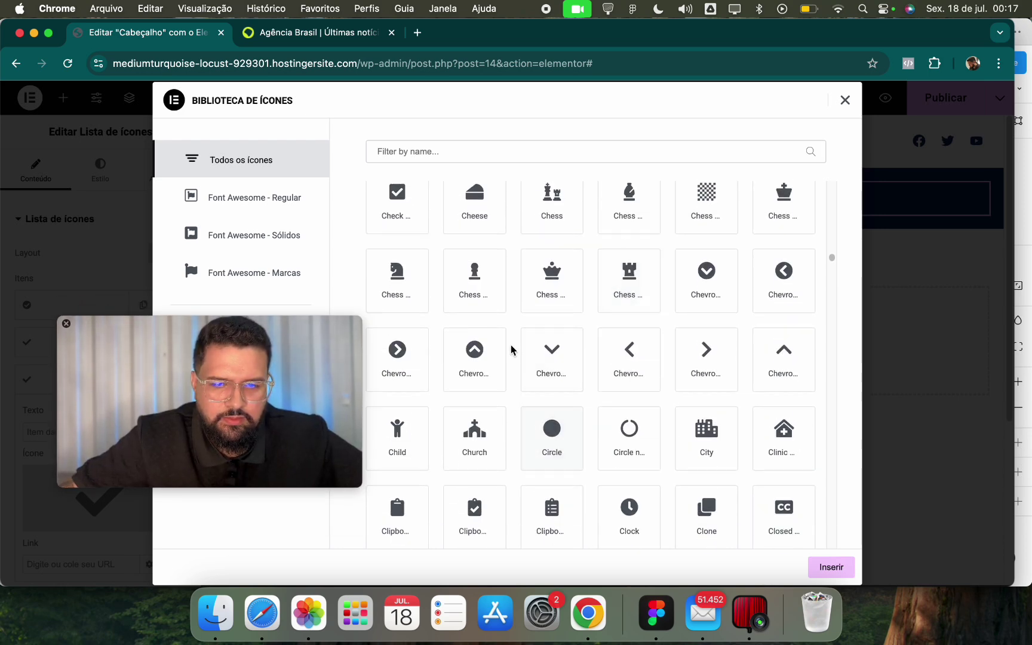
{"action": "scroll", "coordinate": [418, 287], "scroll_direction": "up", "scroll_amount": 4}
{"action": "left_click", "coordinate": [398, 309]}
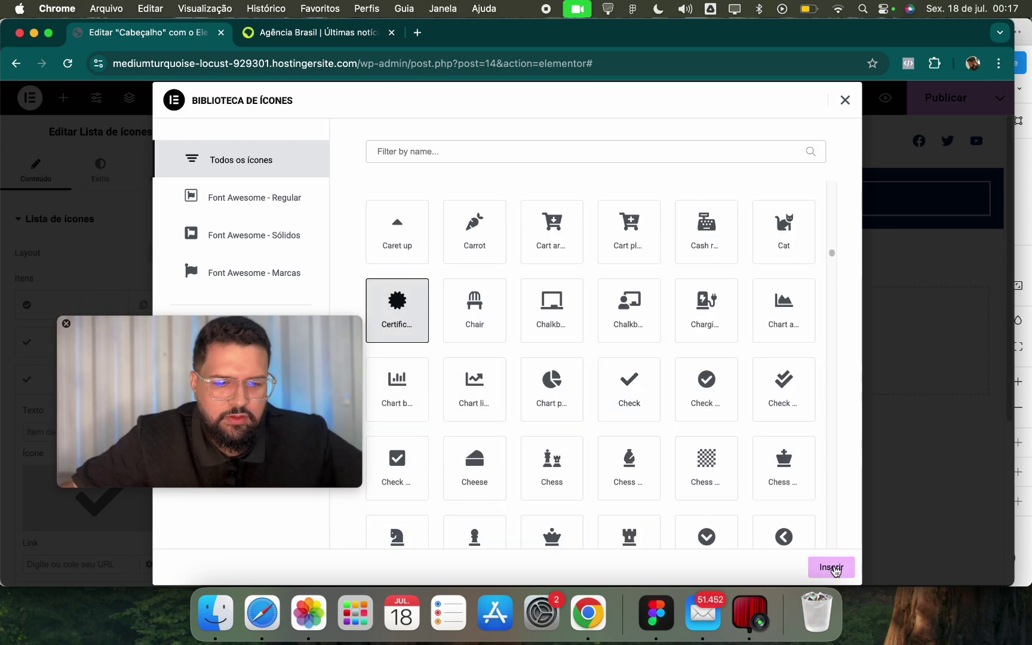
{"action": "left_click", "coordinate": [831, 567]}
Set the icon list's layout to Em linha and its container to centered content with items aligned to Fim.
{"action": "left_click", "coordinate": [101, 169]}
{"action": "left_click", "coordinate": [36, 168]}
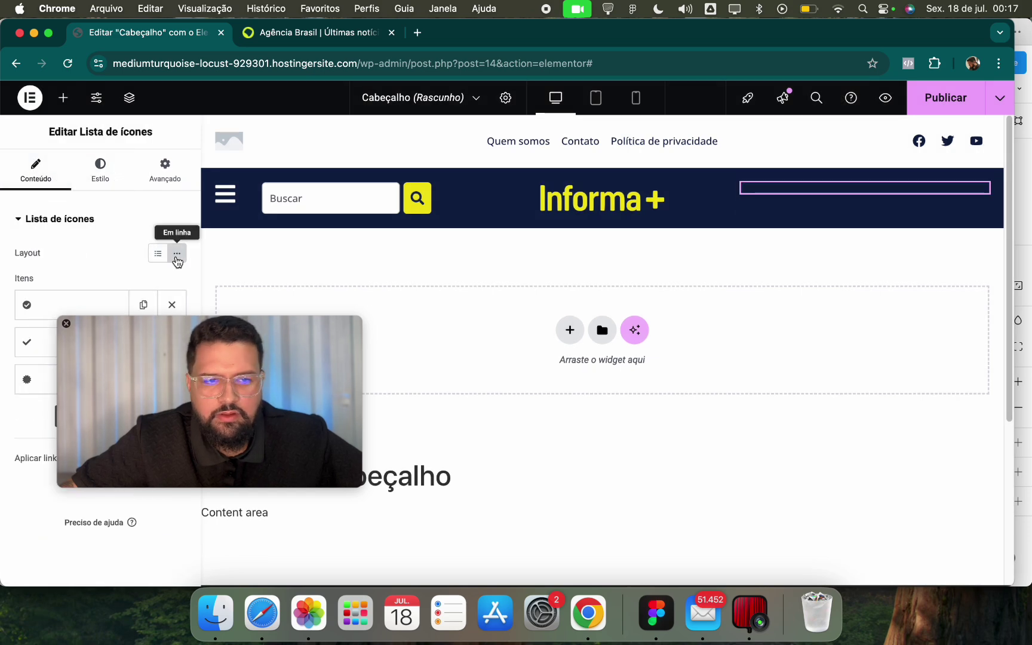
{"action": "left_click", "coordinate": [739, 187]}
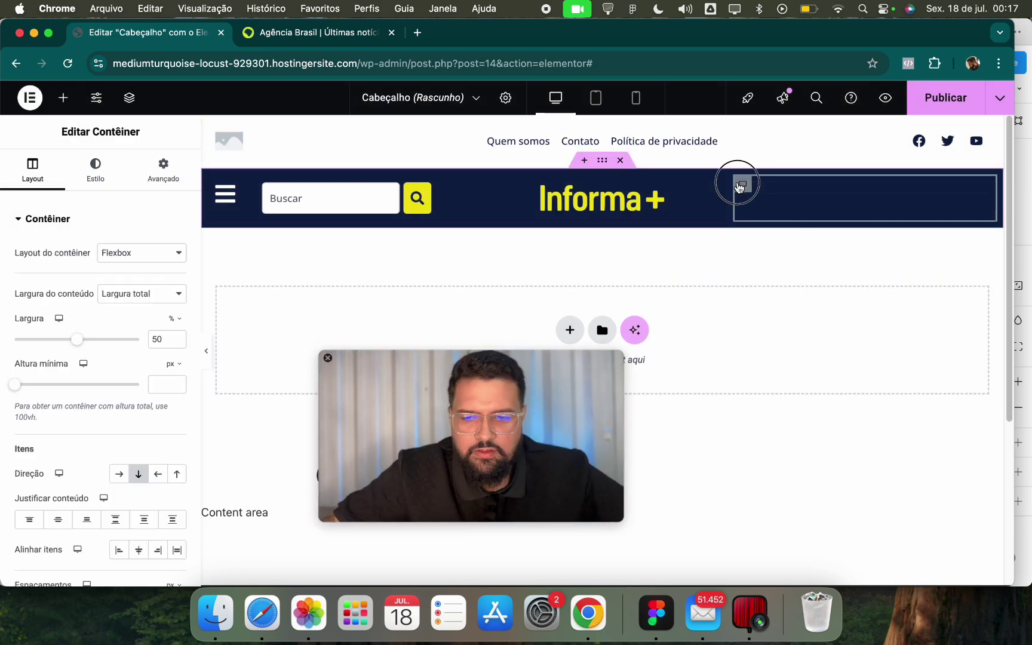
{"action": "left_click", "coordinate": [157, 549]}
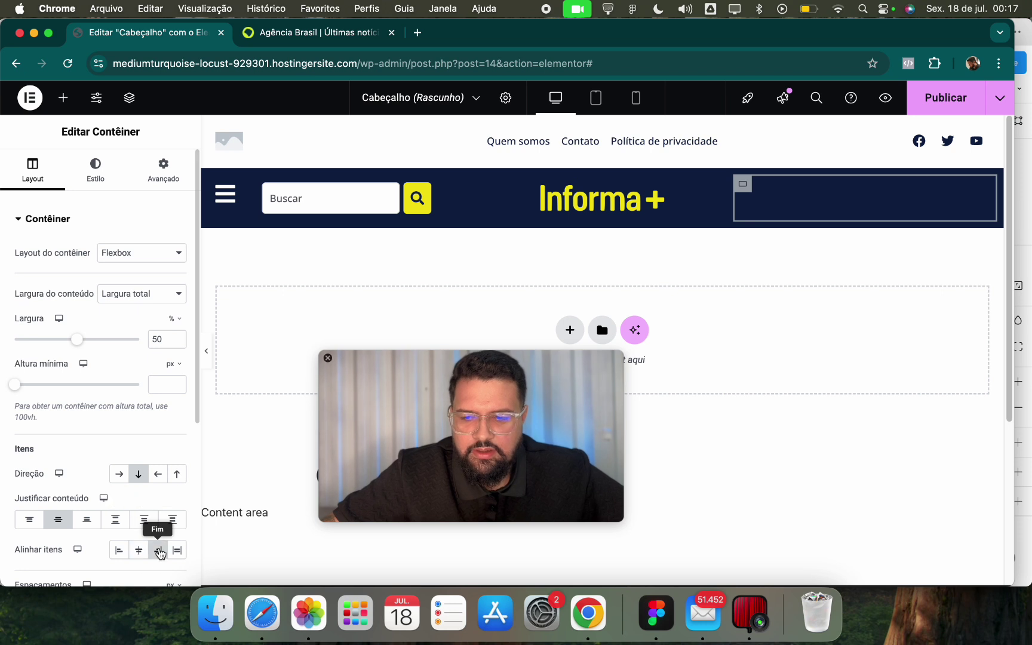
Color the list's icons white (#FFFFFF) and set their spacing to 0 px, checking the Agência Brasil header for reference.
{"action": "left_click", "coordinate": [933, 197]}
{"action": "left_click", "coordinate": [112, 192]}
{"action": "left_click", "coordinate": [122, 393]}
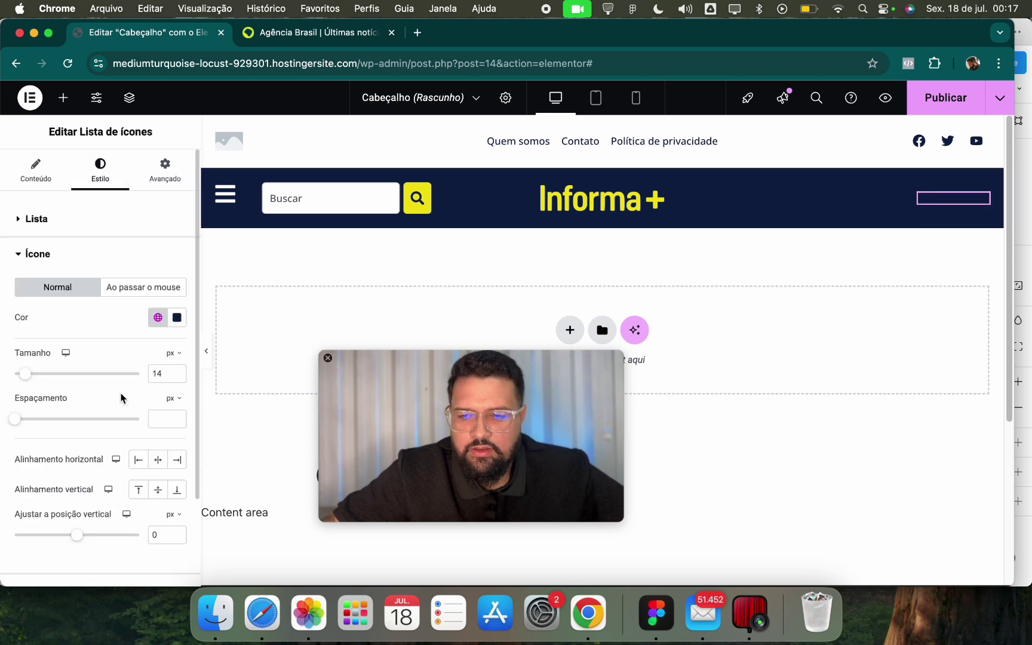
{"action": "left_click", "coordinate": [177, 320]}
{"action": "left_click", "coordinate": [350, 39]}
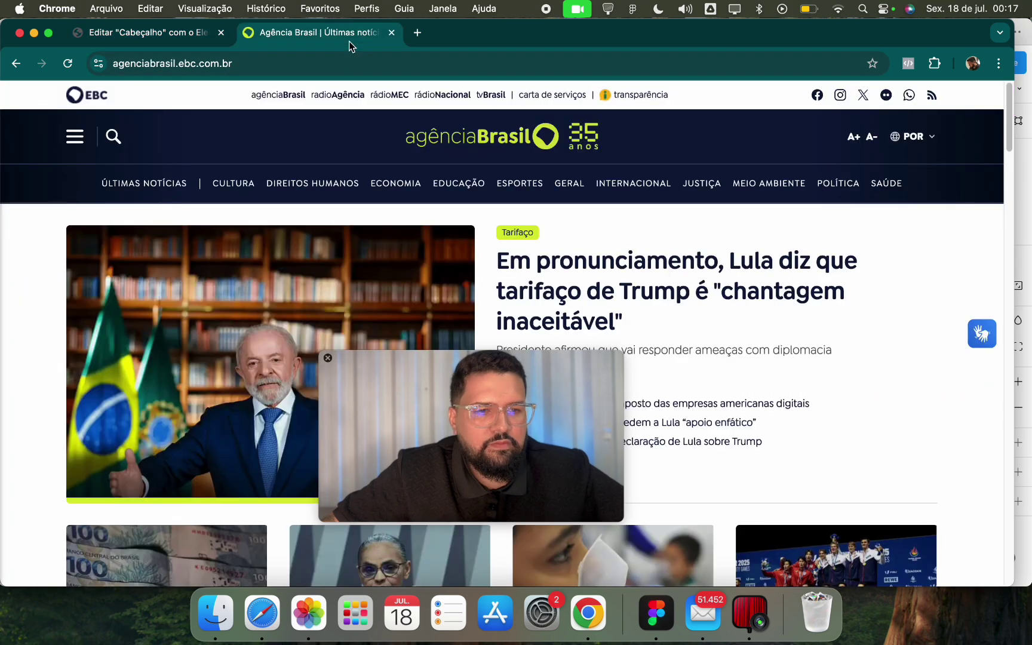
{"action": "left_click", "coordinate": [173, 34]}
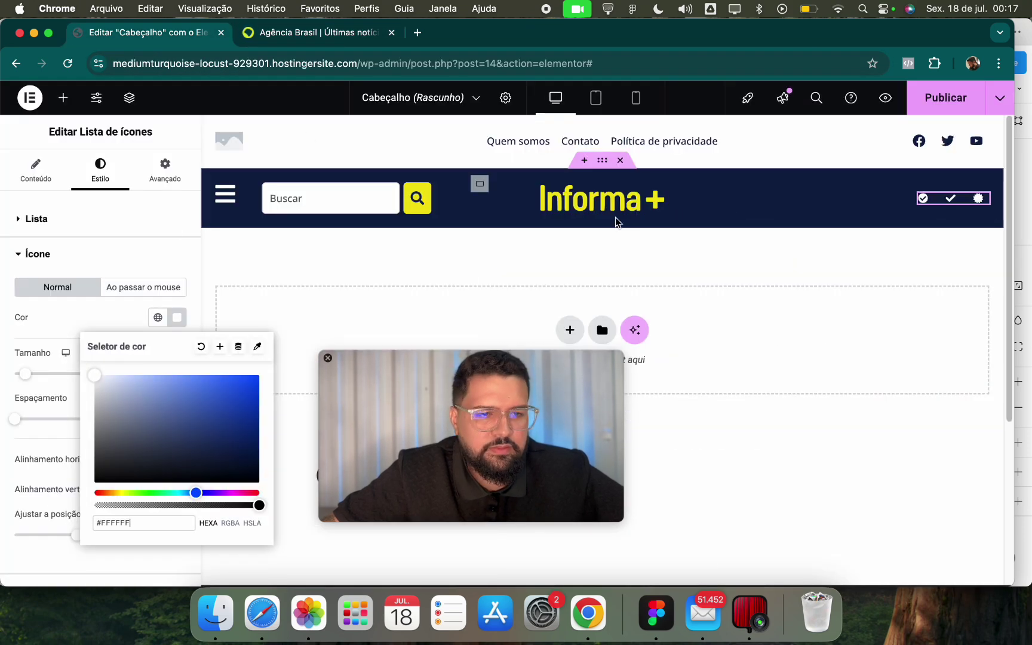
{"action": "left_click", "coordinate": [12, 418]}
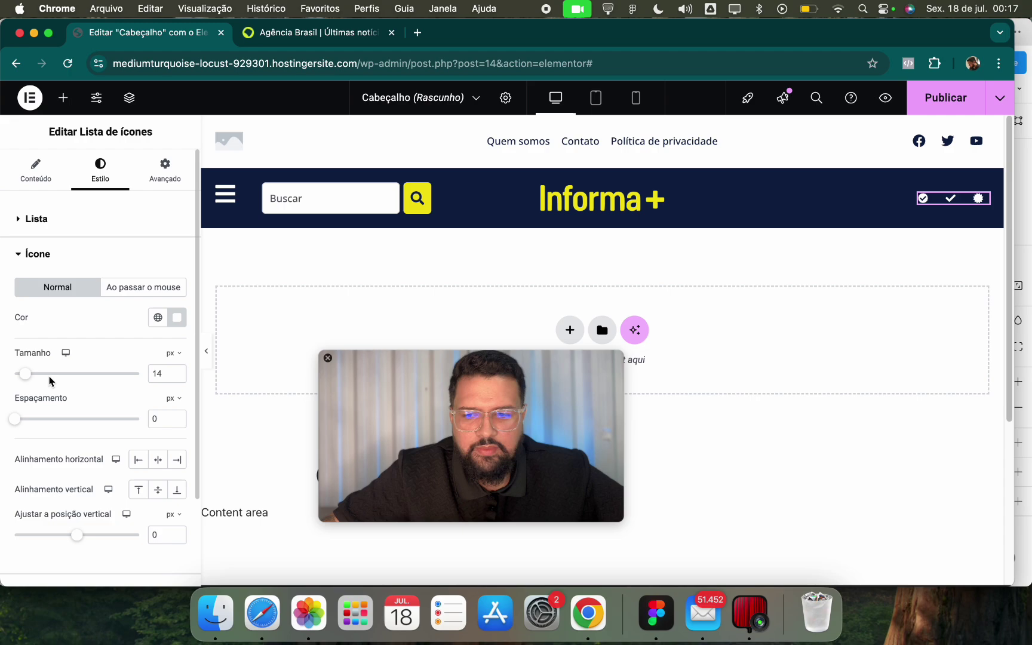
Add a single-column container below the logo row and give it a classic background in the global color Primário.
{"action": "left_click", "coordinate": [570, 330]}
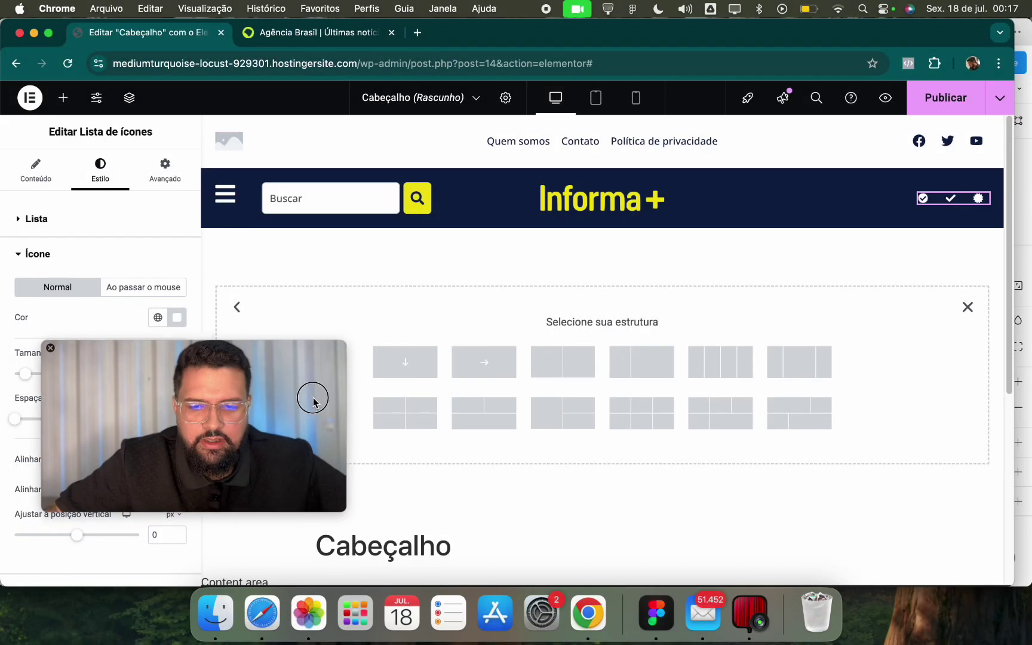
{"action": "left_click", "coordinate": [403, 361]}
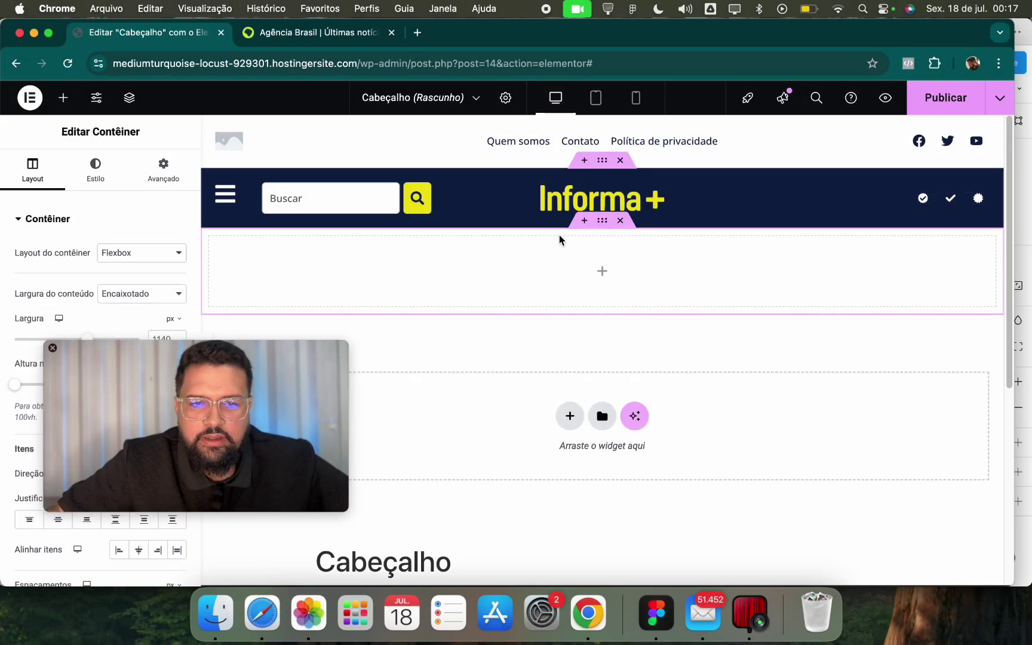
{"action": "left_click", "coordinate": [96, 170]}
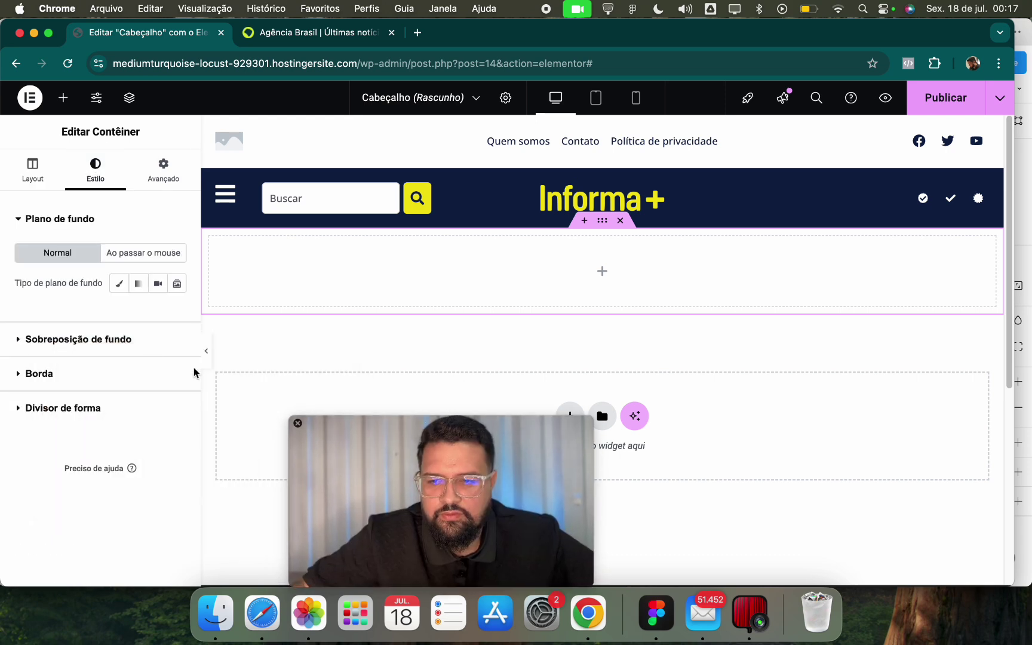
{"action": "left_click", "coordinate": [124, 343]}
{"action": "left_click", "coordinate": [59, 219]}
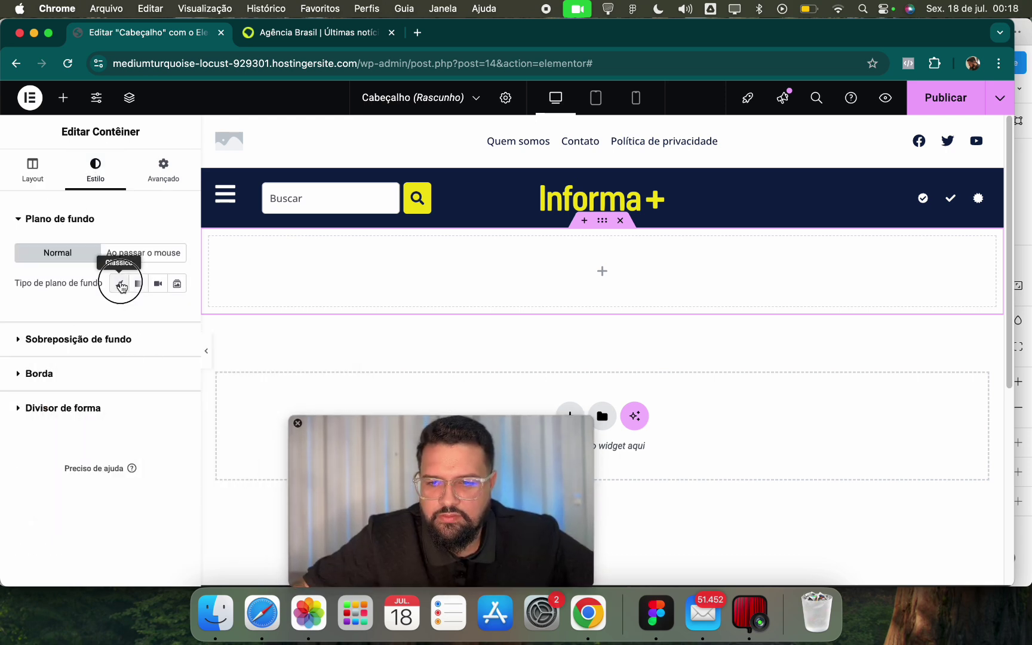
{"action": "left_click", "coordinate": [120, 284]}
{"action": "left_click", "coordinate": [157, 311]}
{"action": "left_click", "coordinate": [99, 384]}
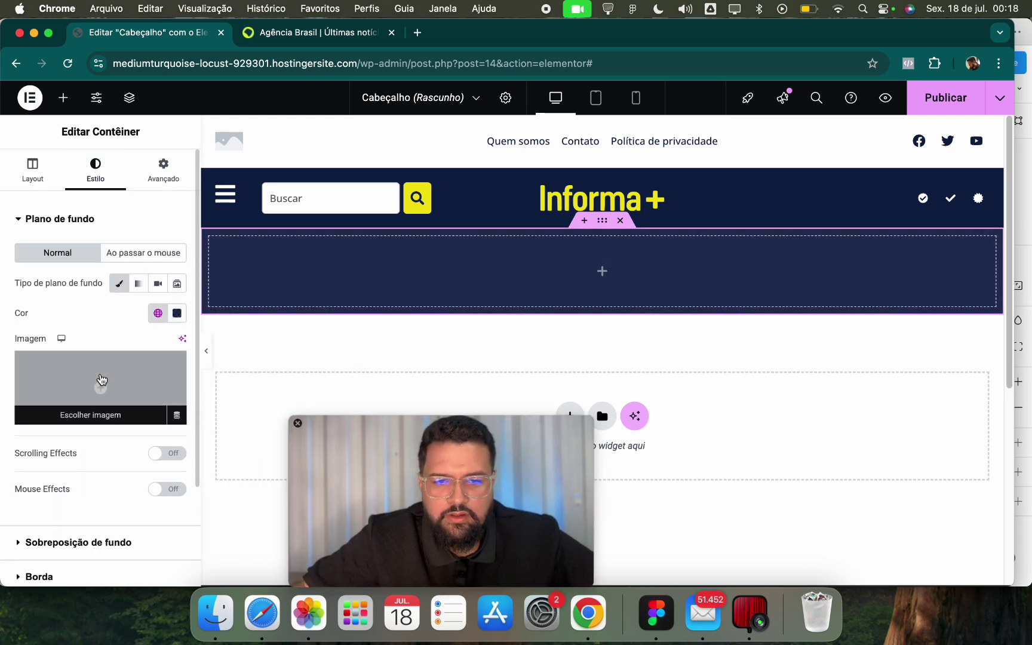
Give the new container a Sólido border 2 px wide along its top edge and 0 on the other sides.
{"action": "left_click", "coordinate": [323, 32]}
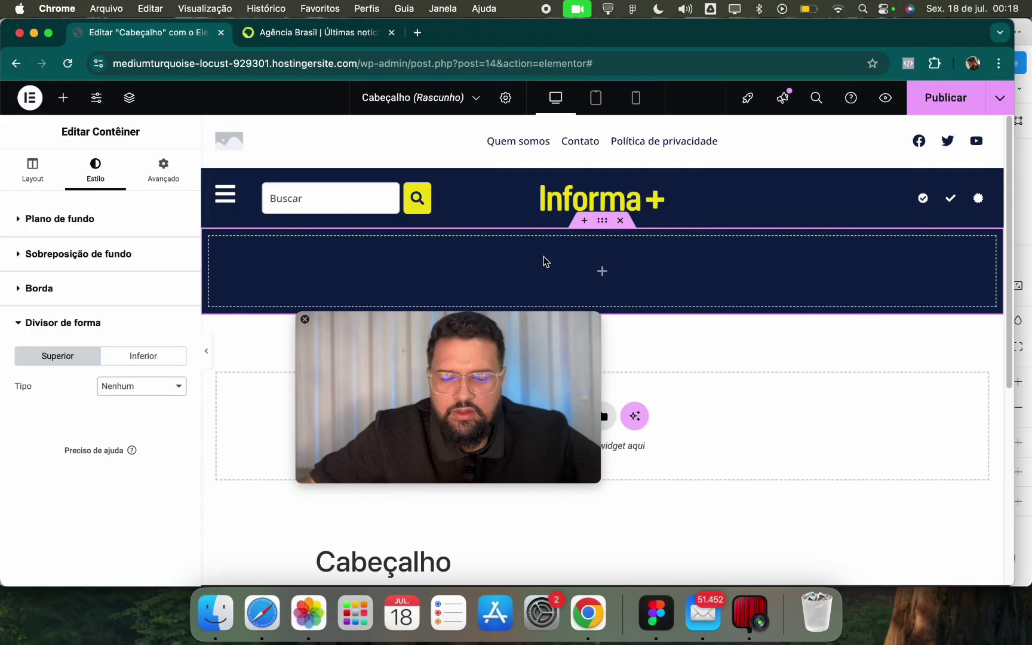
{"action": "left_click", "coordinate": [74, 298]}
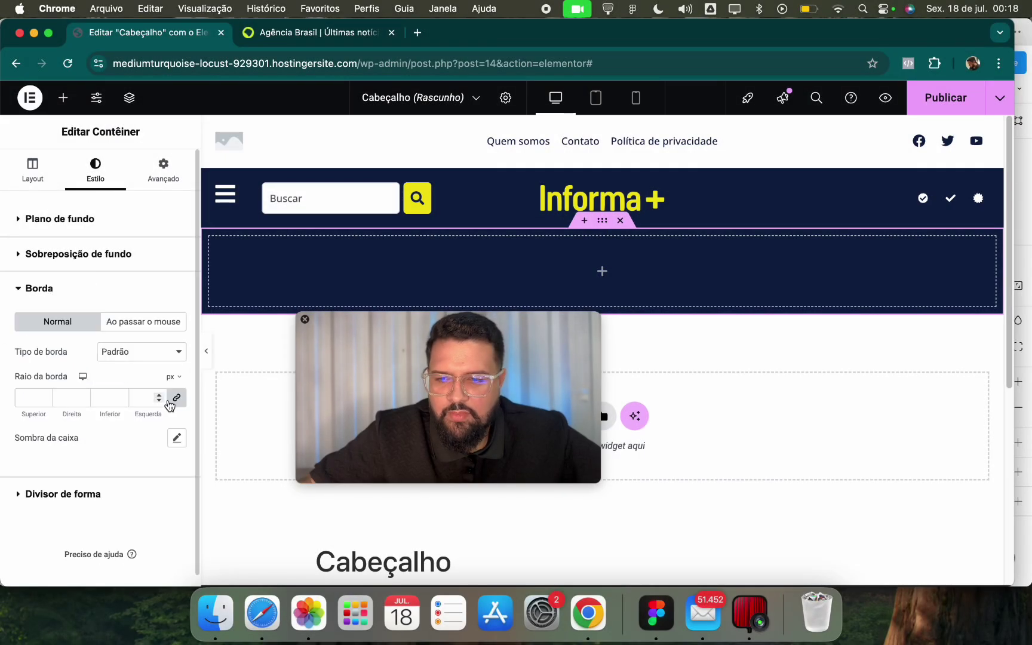
{"action": "left_click", "coordinate": [167, 348]}
{"action": "left_click", "coordinate": [150, 384]}
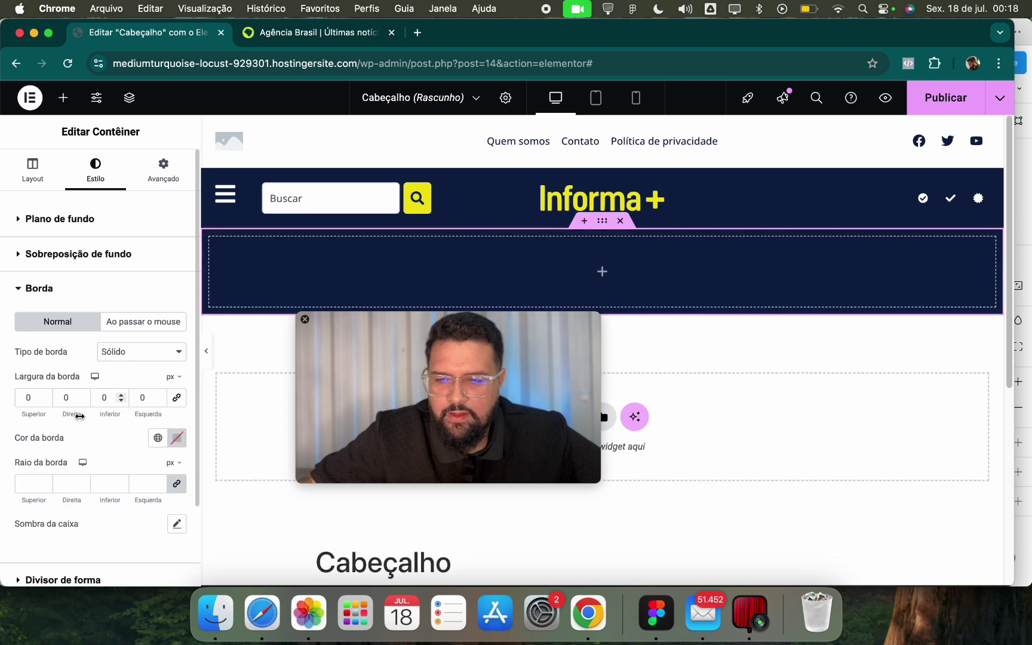
{"action": "double_click", "coordinate": [34, 397]}
{"action": "type", "text": "2"}
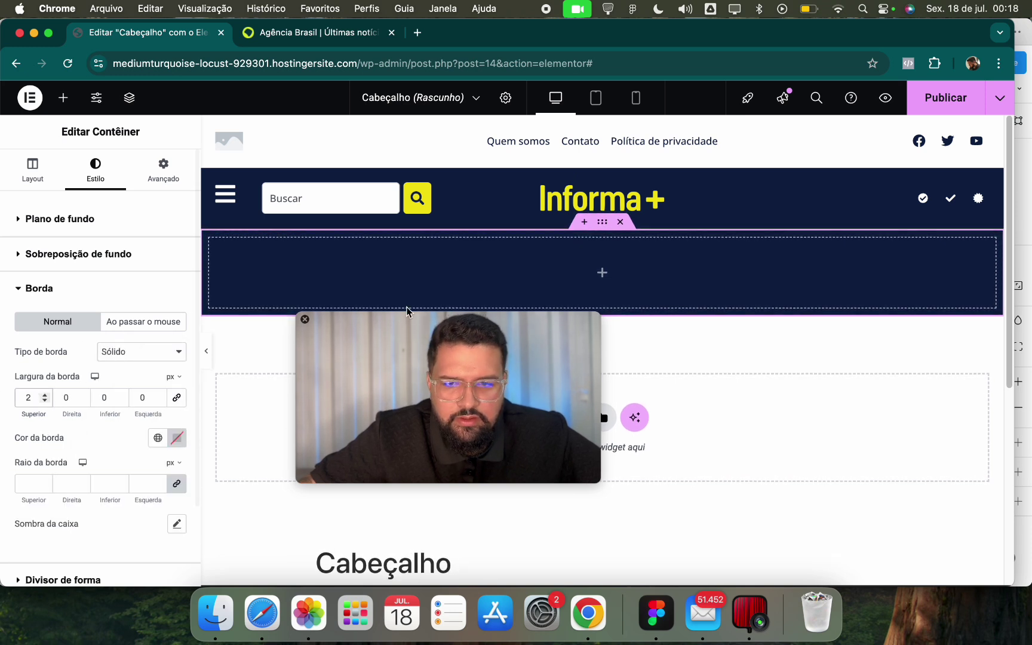
Set the new container's border color to a dark blue, #1F3465, based on the global color Primário.
{"action": "left_click", "coordinate": [176, 440]}
{"action": "left_click", "coordinate": [158, 438]}
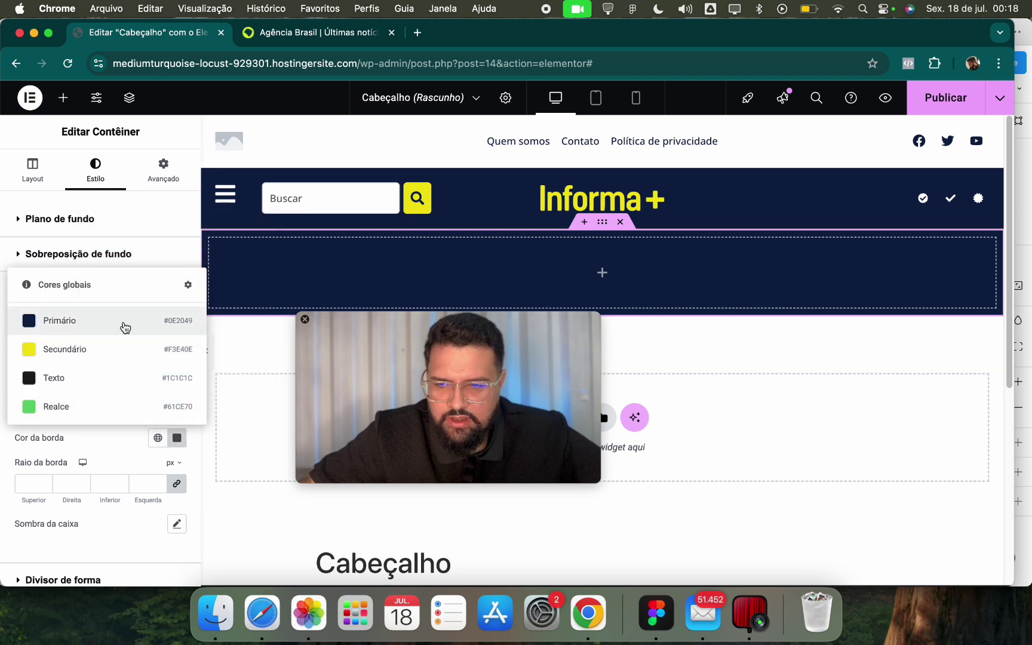
{"action": "left_click", "coordinate": [122, 327]}
{"action": "left_click", "coordinate": [177, 437]}
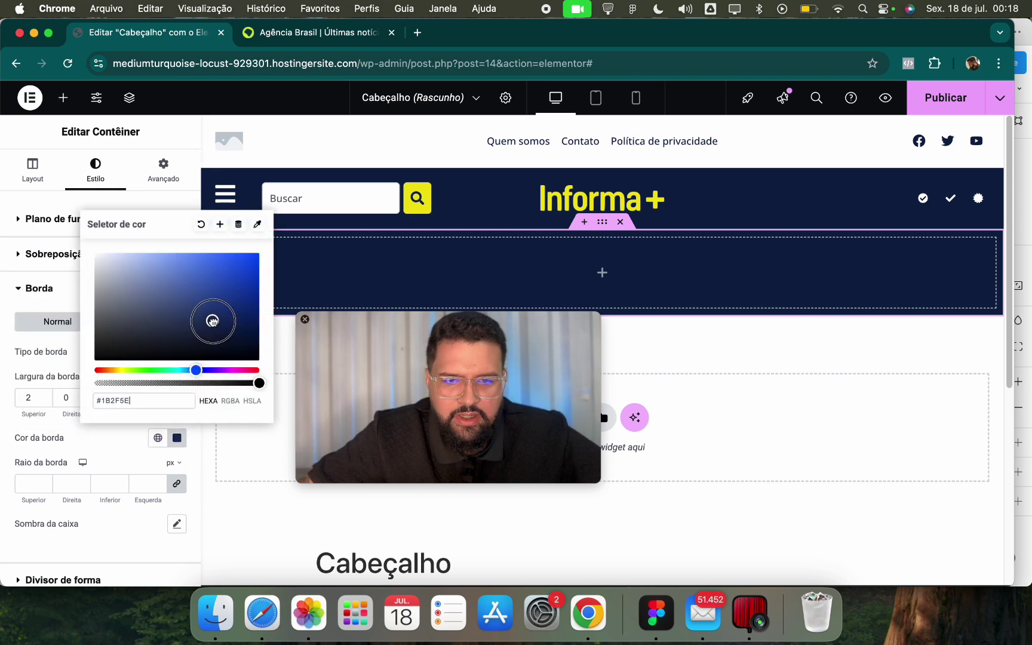
{"action": "left_click", "coordinate": [467, 207]}
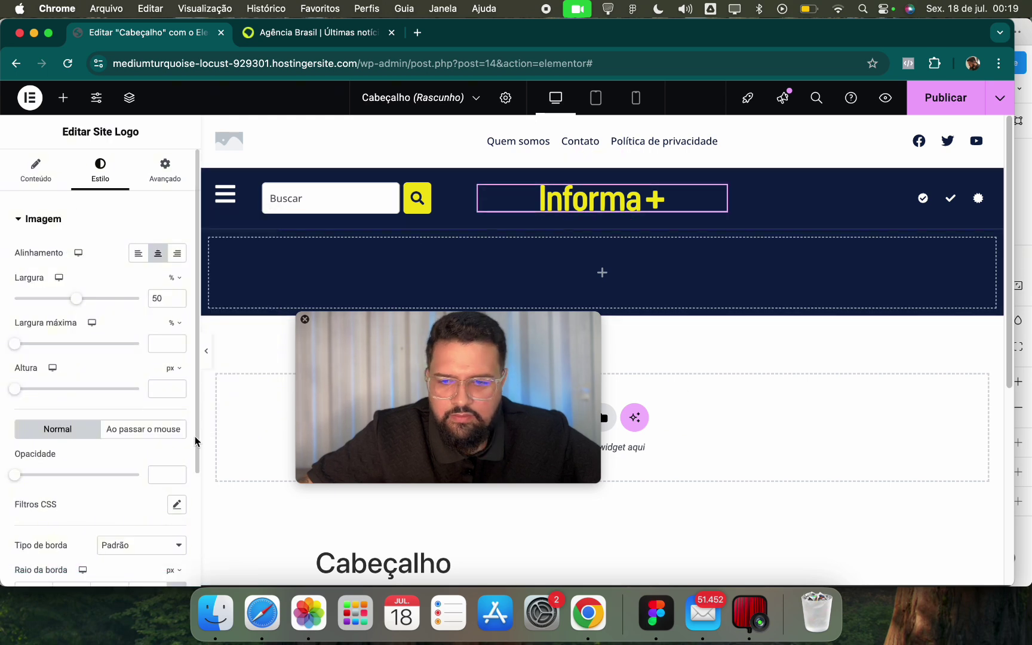
Lighten the new container's border color to a medium blue.
{"action": "mouse_move", "coordinate": [598, 232]}
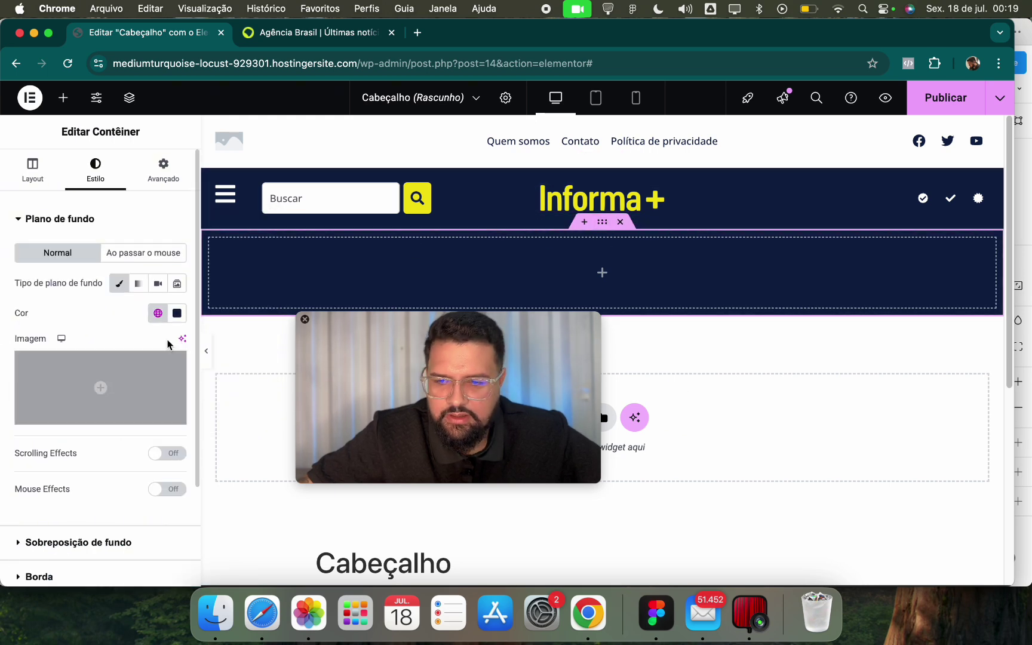
{"action": "left_click", "coordinate": [97, 574]}
{"action": "left_click", "coordinate": [176, 438]}
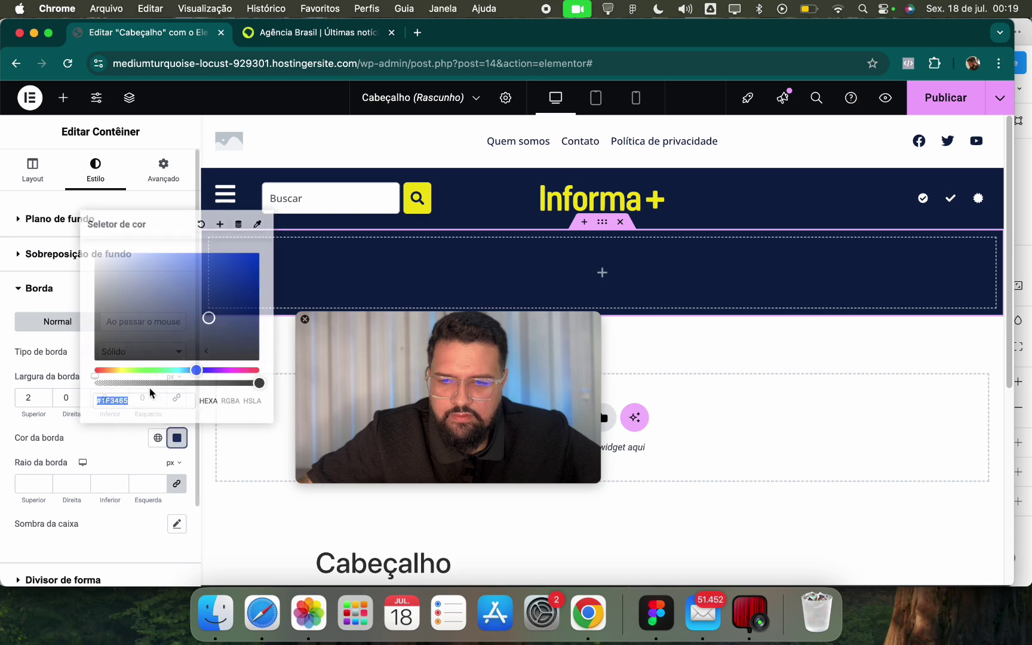
{"action": "left_click", "coordinate": [198, 307]}
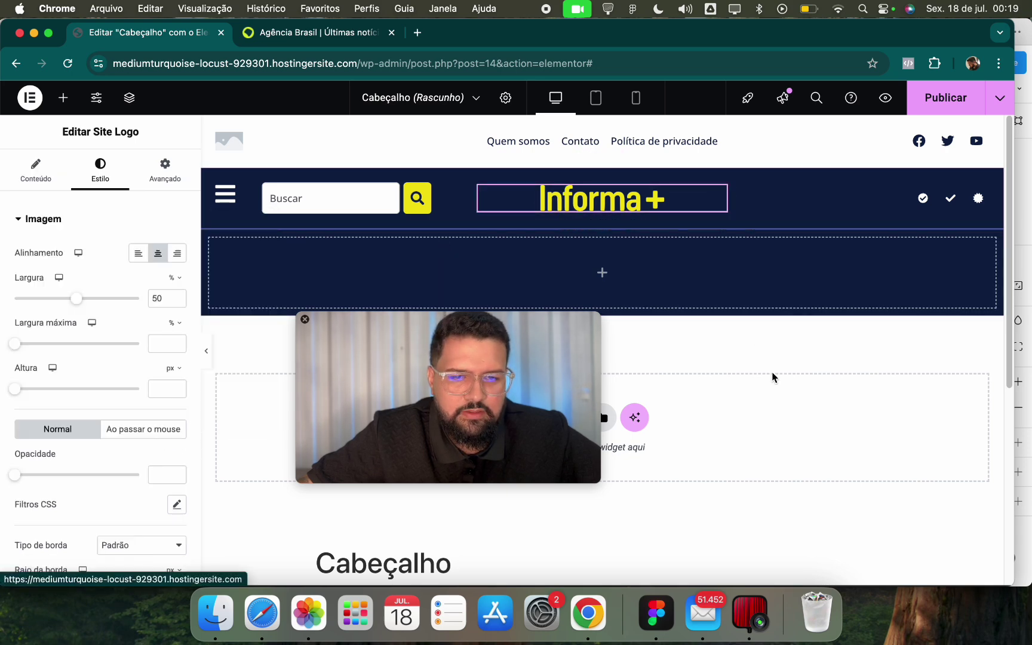
Check the Agência Brasil header and set the new container's top border to 1 px in a very light blue, about #D1DFFE.
{"action": "left_click", "coordinate": [306, 37]}
{"action": "left_click", "coordinate": [203, 35]}
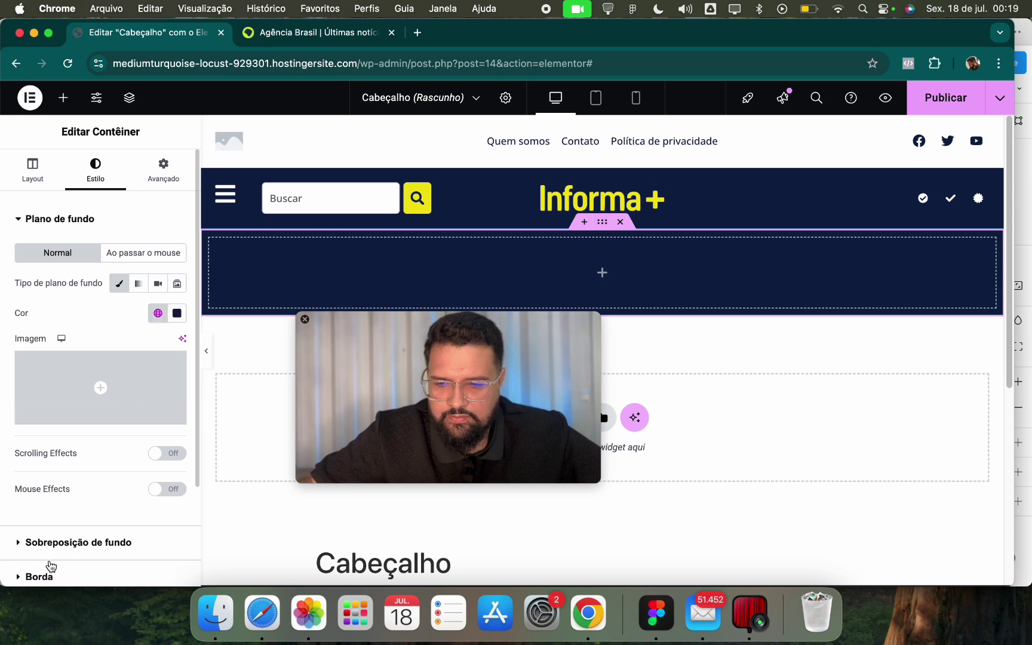
{"action": "left_click", "coordinate": [51, 568]}
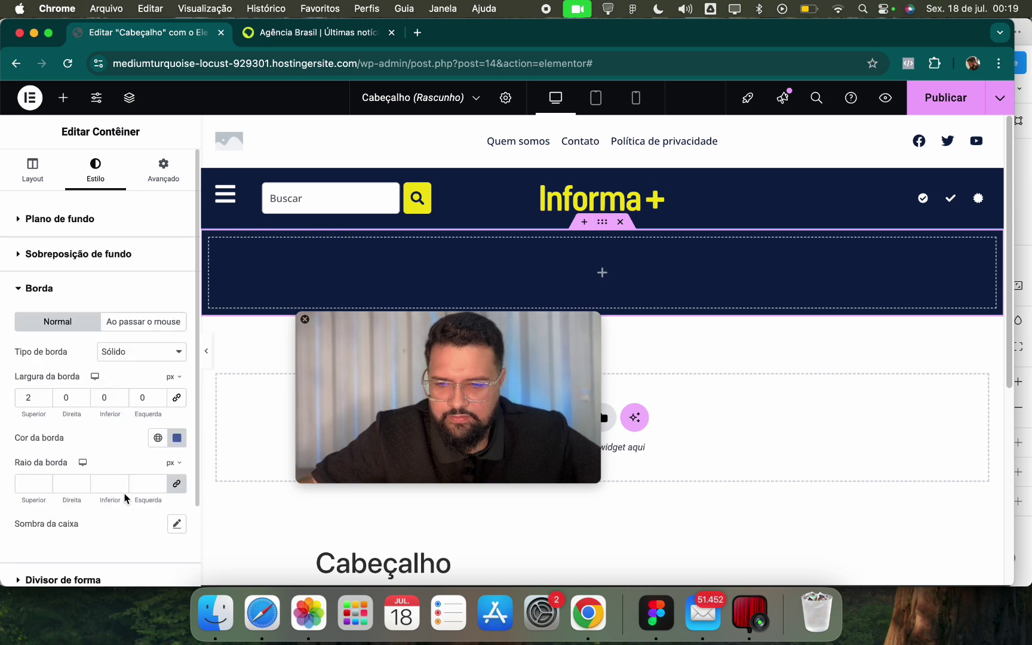
{"action": "left_click", "coordinate": [175, 437]}
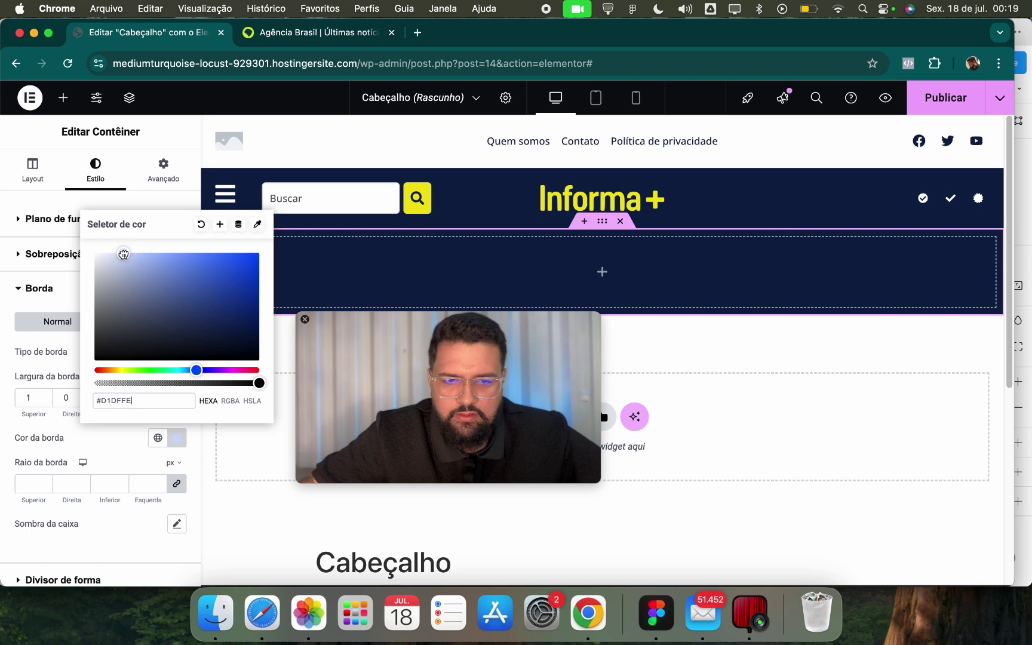
{"action": "left_click", "coordinate": [650, 197]}
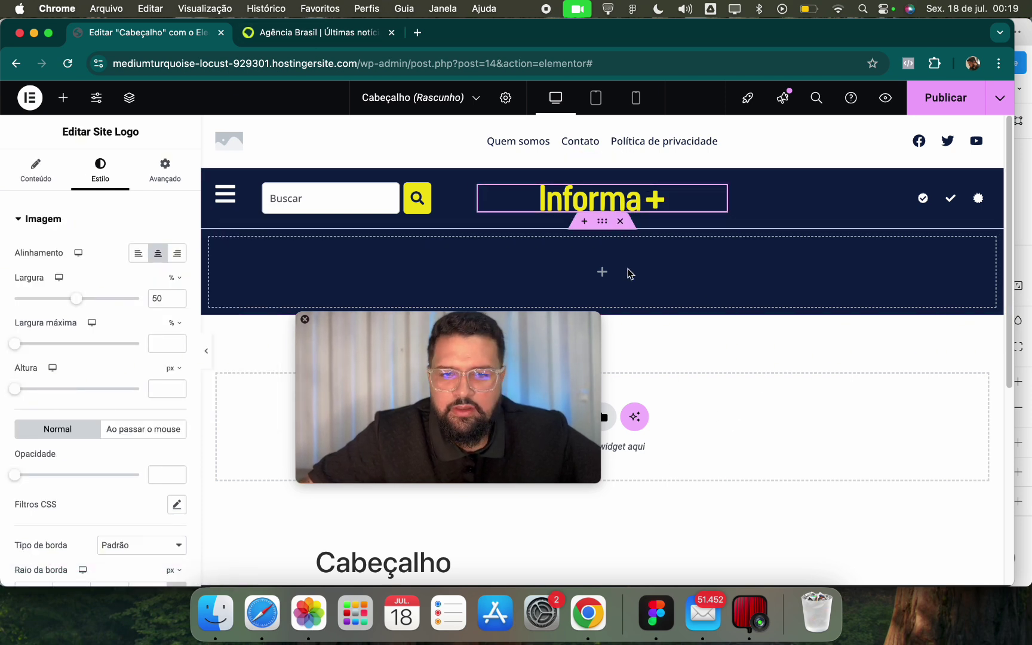
Check the Agência Brasil category bar and add a WordPress Menu widget to the empty container below the logo row.
{"action": "left_click", "coordinate": [287, 31]}
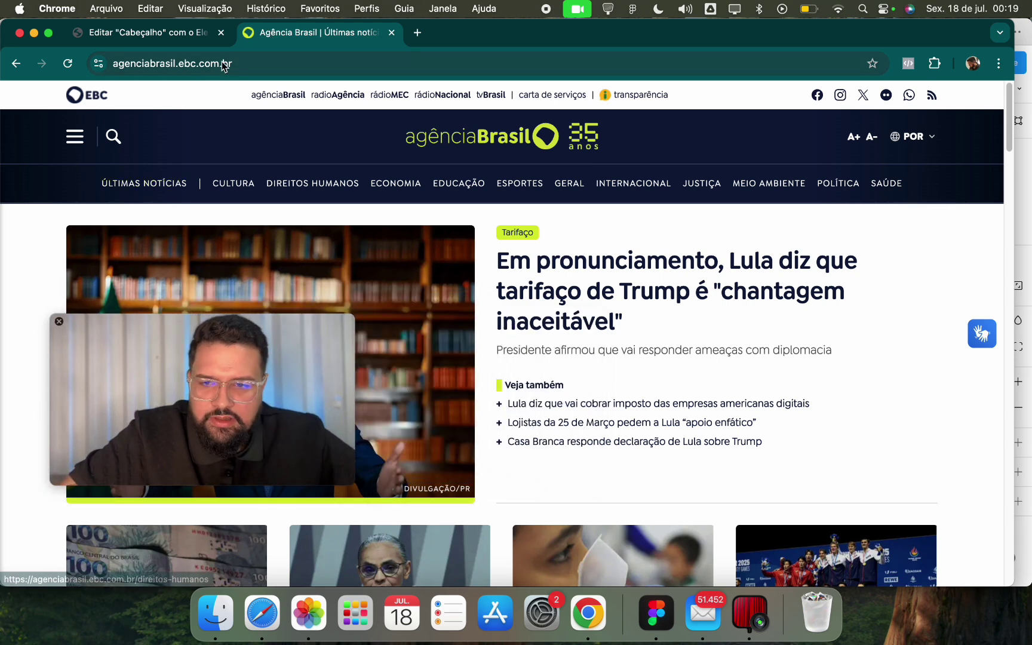
{"action": "scroll", "coordinate": [136, 64], "scroll_direction": "down", "scroll_amount": 5}
{"action": "left_click", "coordinate": [179, 33]}
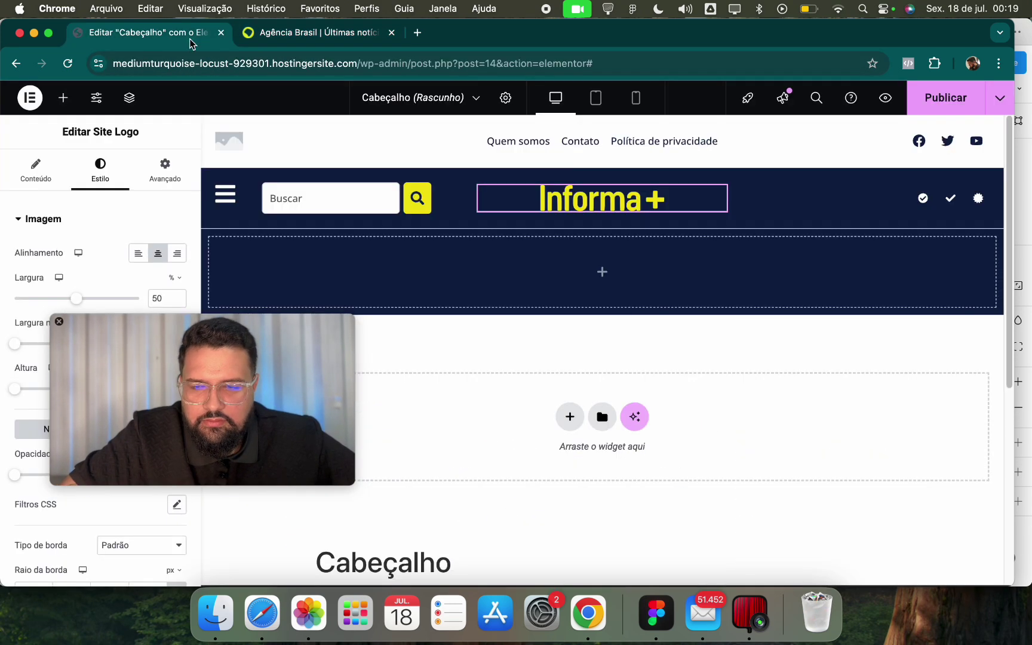
{"action": "left_click", "coordinate": [63, 99]}
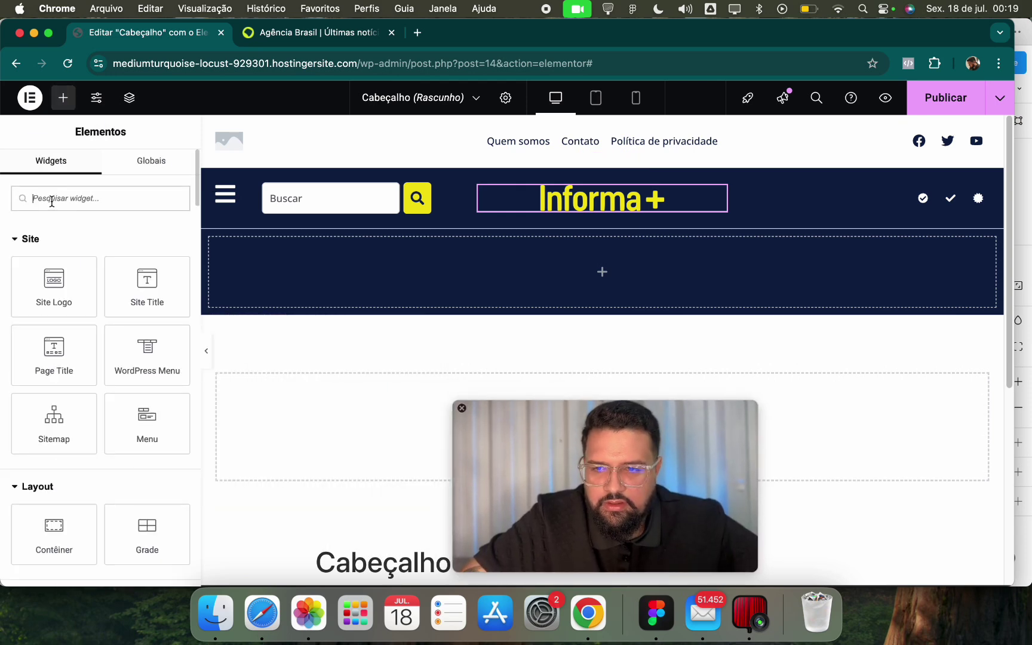
{"action": "type", "text": "men"}
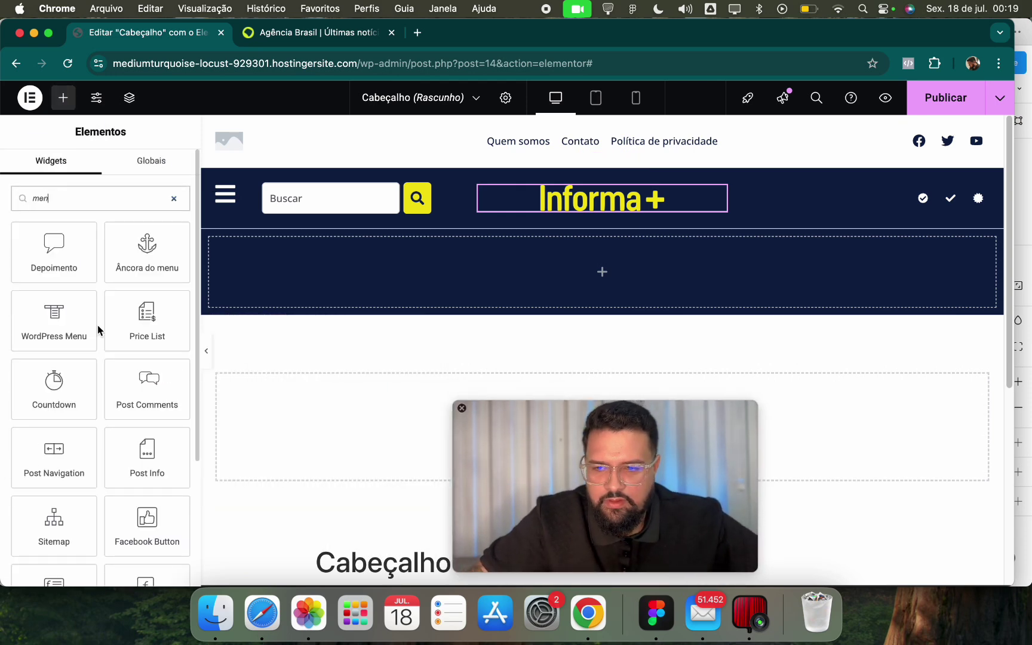
{"action": "left_click_drag", "start_coordinate": [92, 325], "coordinate": [574, 255]}
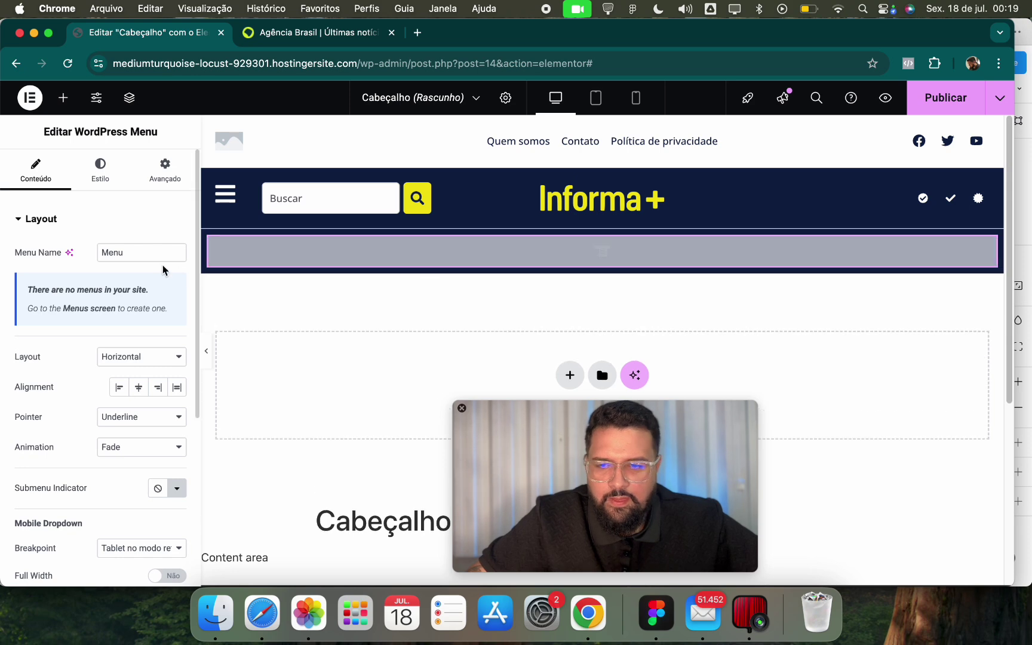
{"action": "left_click", "coordinate": [936, 98]}
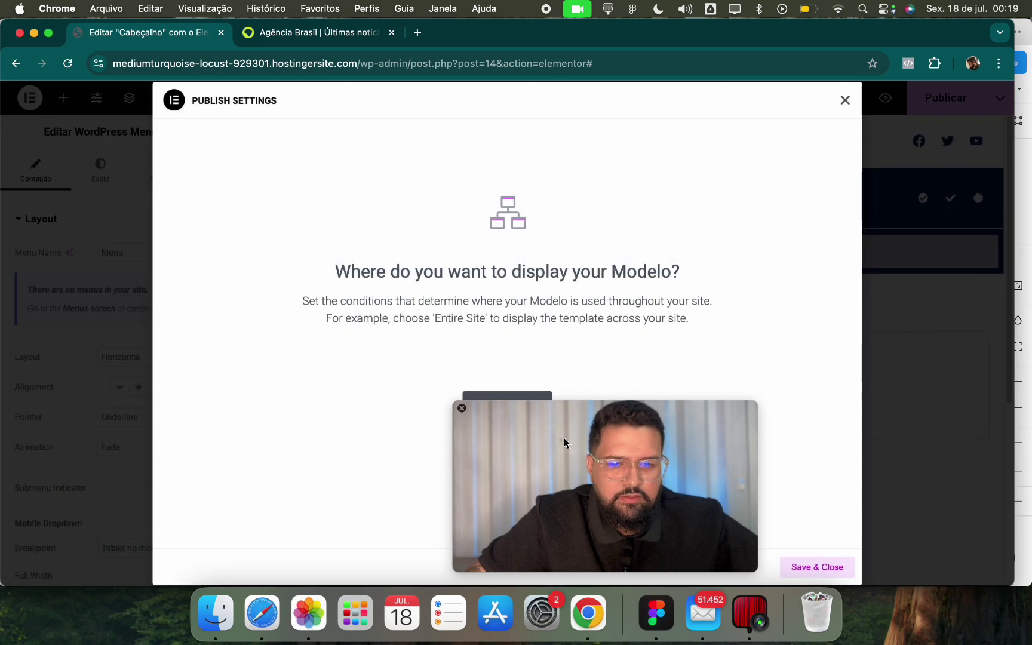
{"action": "left_click", "coordinate": [845, 100]}
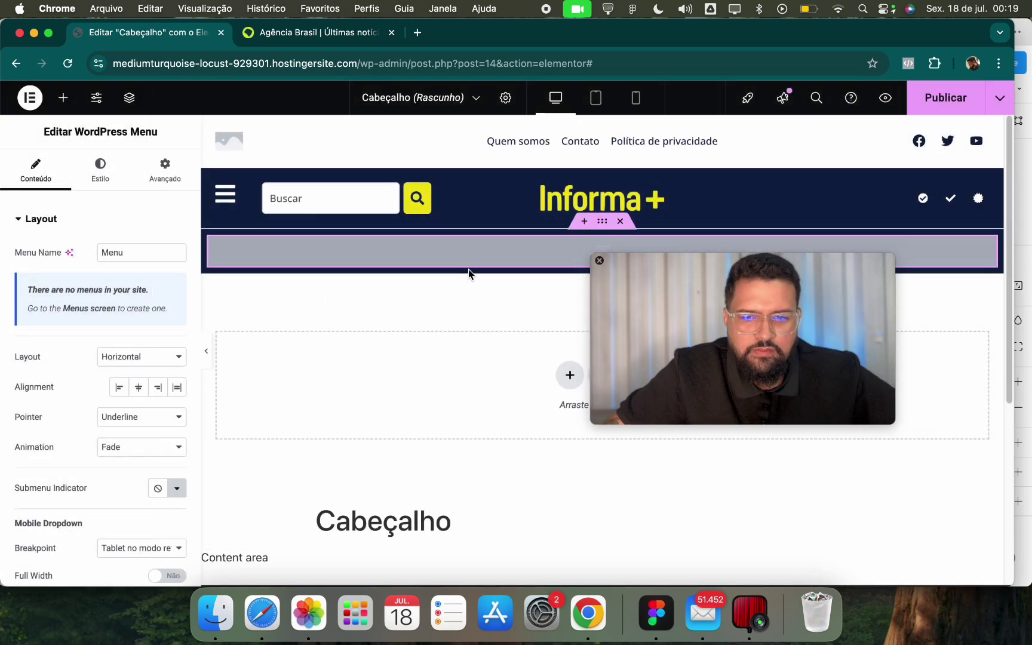
Duplicate the header editor's browser tab and open the site's post categories there, going through the /wp-admin/ address.
{"action": "right_click", "coordinate": [146, 34]}
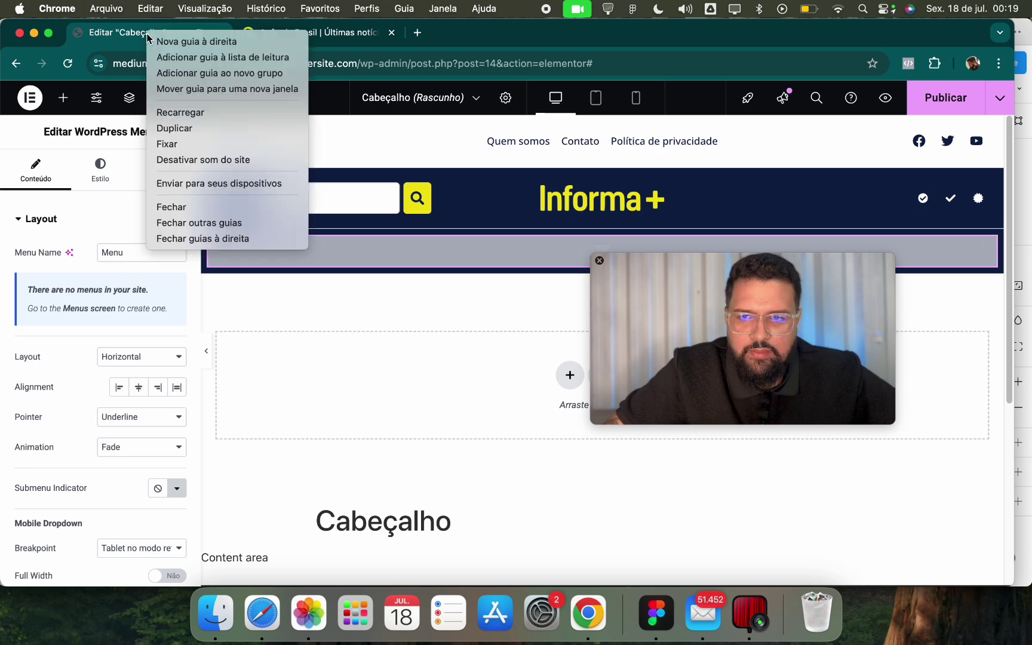
{"action": "left_click", "coordinate": [167, 127]}
{"action": "left_click_drag", "start_coordinate": [400, 64], "coordinate": [876, 70]}
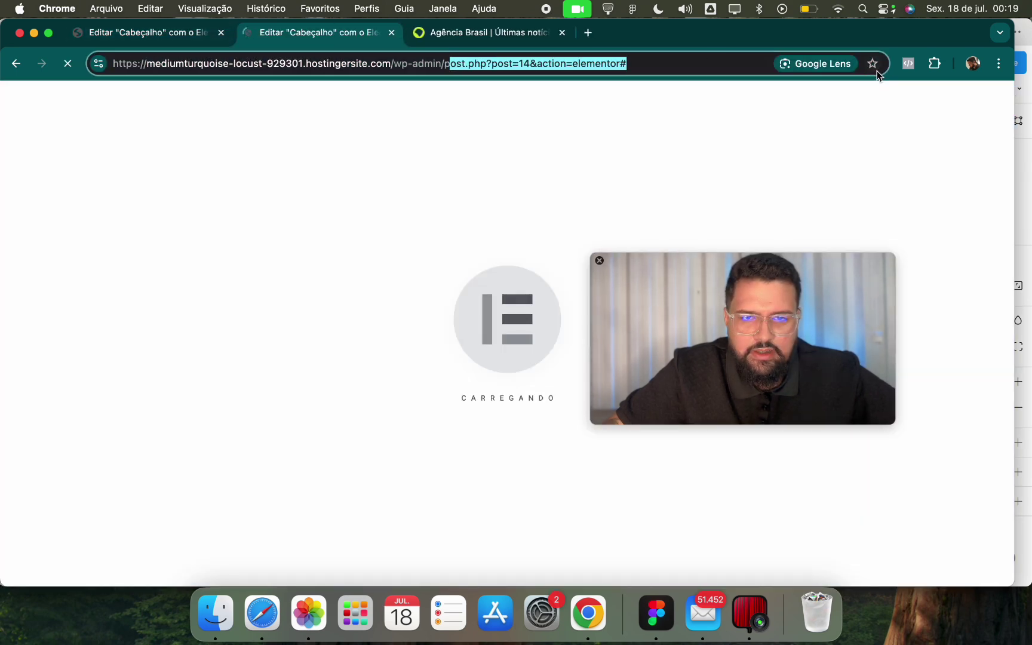
{"action": "key", "text": "BackSpace"}
{"action": "key", "text": "Return"}
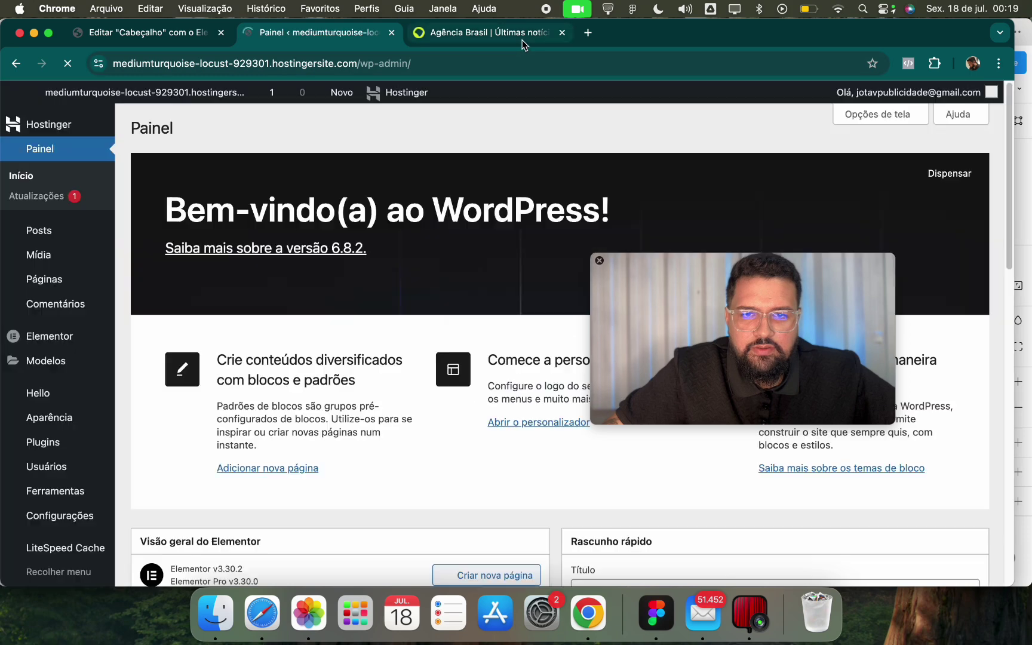
{"action": "left_click", "coordinate": [483, 32]}
{"action": "left_click", "coordinate": [311, 35]}
{"action": "mouse_move", "coordinate": [63, 226]}
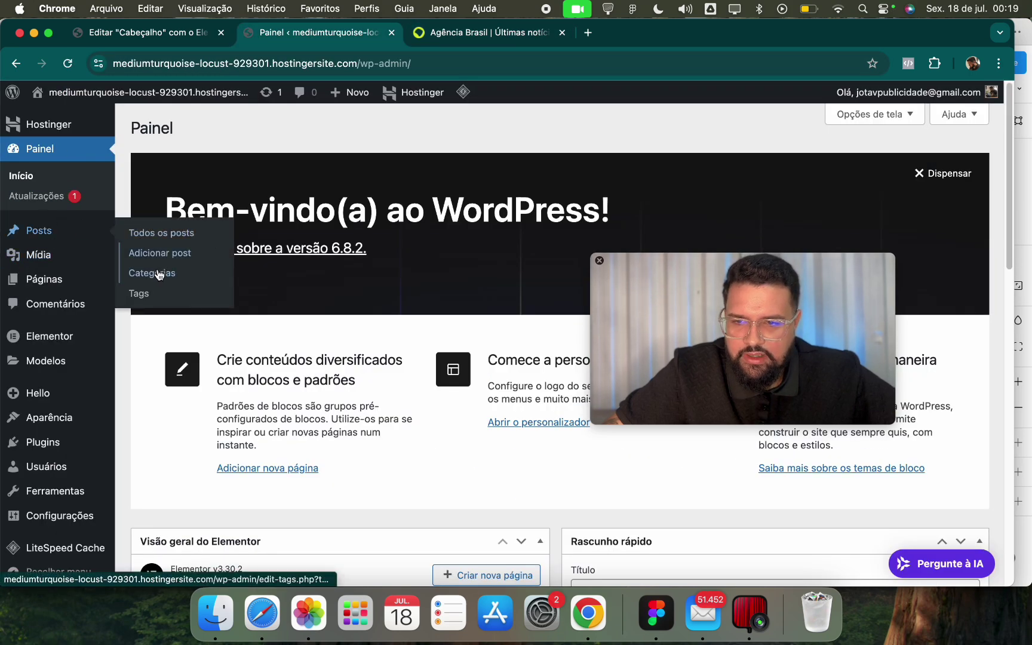
{"action": "left_click", "coordinate": [178, 275]}
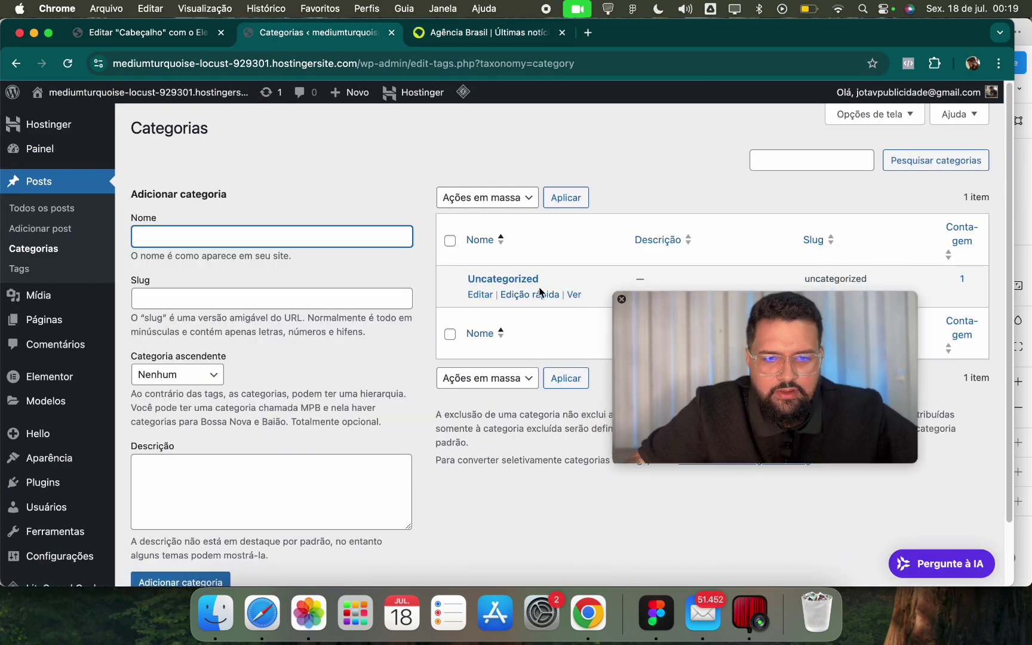
Rename the Uncategorized post category to "Últimas notícias" and set its slug to "ultimas".
{"action": "left_click", "coordinate": [526, 294]}
{"action": "type", "text": "ü"}
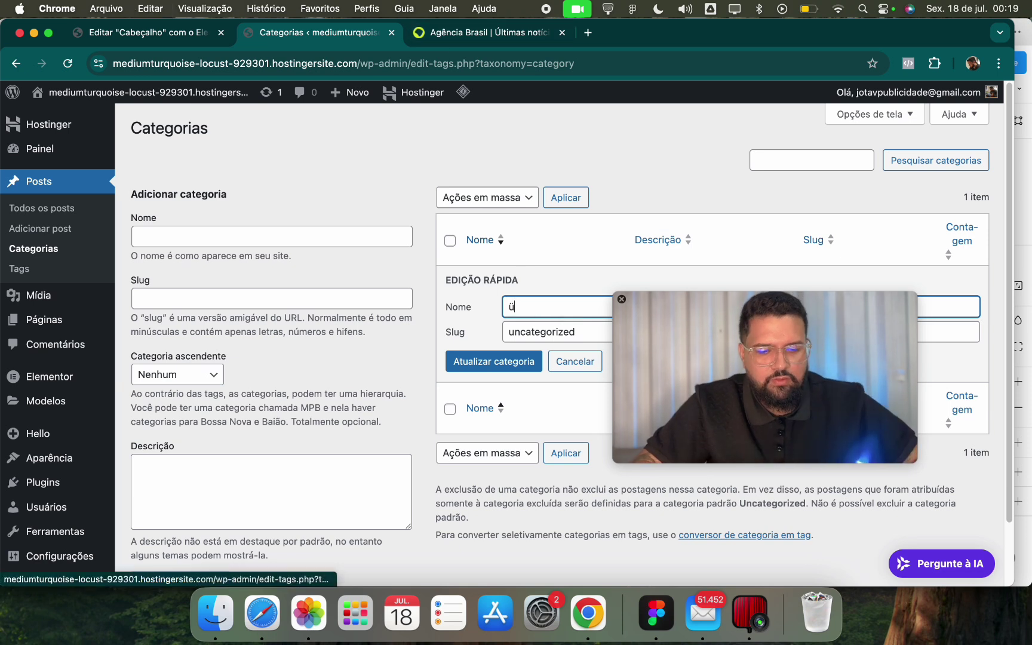
{"action": "key", "text": "BackSpace"}
{"action": "key", "text": "BackSpace"}
{"action": "key", "text": "BackSpace"}
{"action": "key", "text": "BackSpace"}
{"action": "type", "text": "Últimas"}
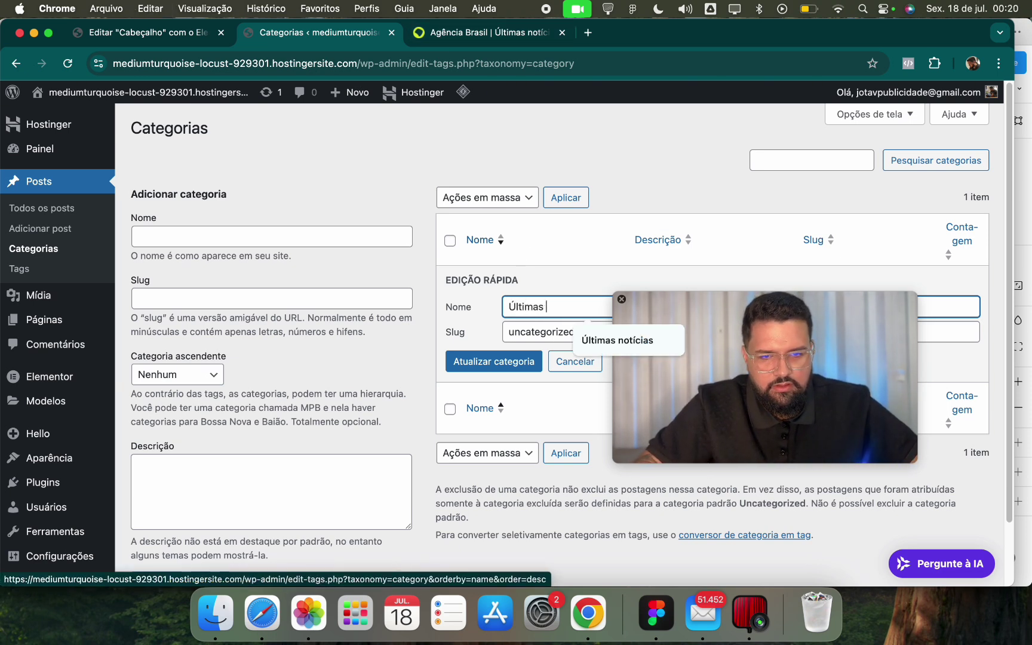
{"action": "key", "text": "Tab"}
{"action": "type", "text": "u"}
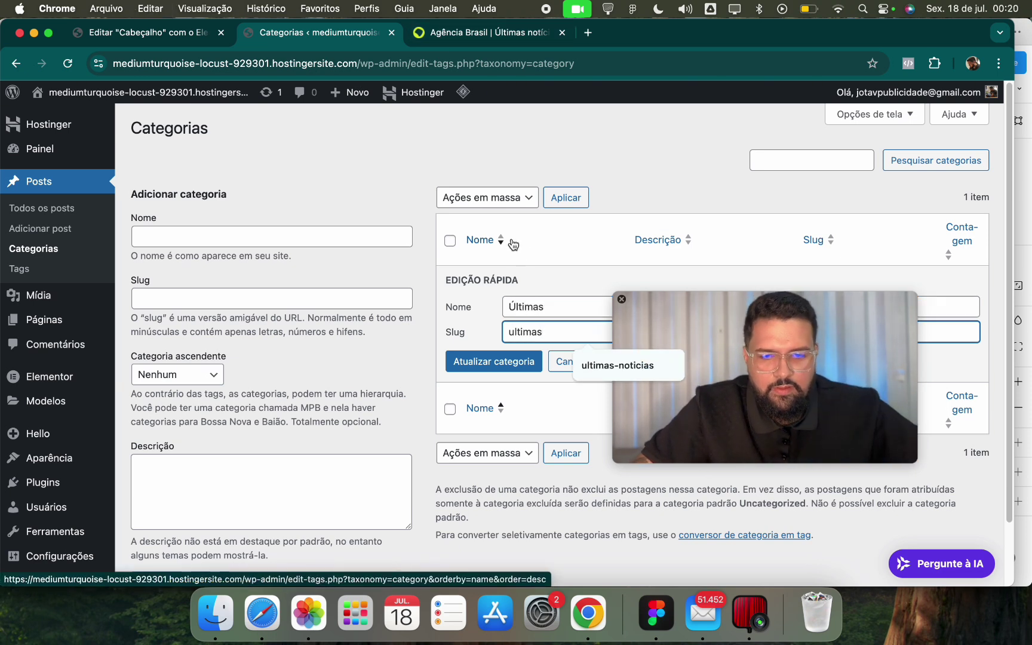
{"action": "left_click", "coordinate": [543, 308]}
{"action": "type", "text": "m"}
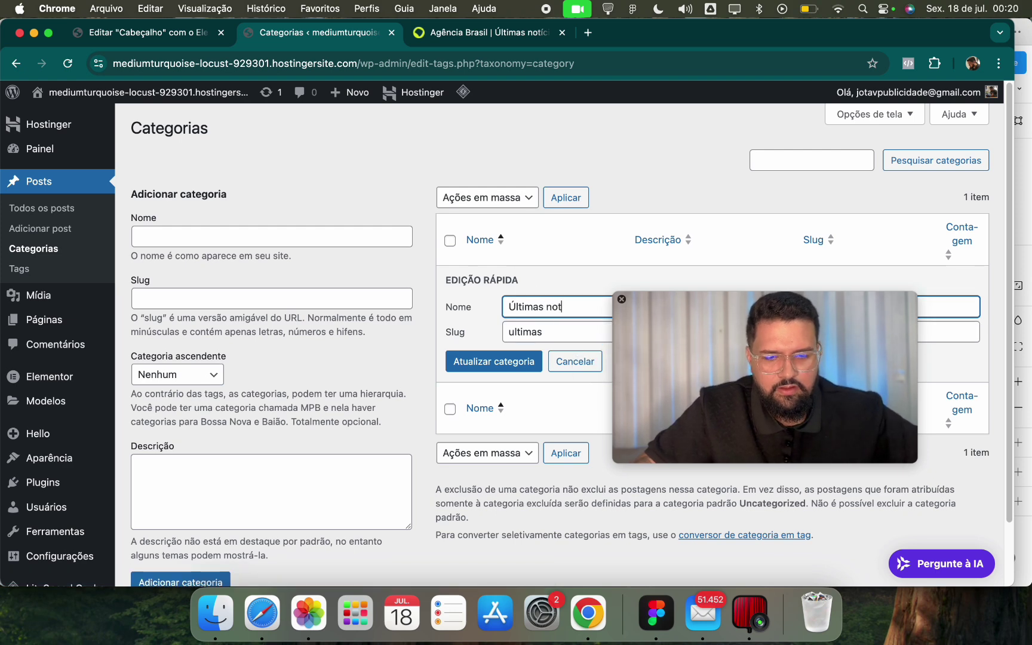
{"action": "left_click", "coordinate": [457, 361]}
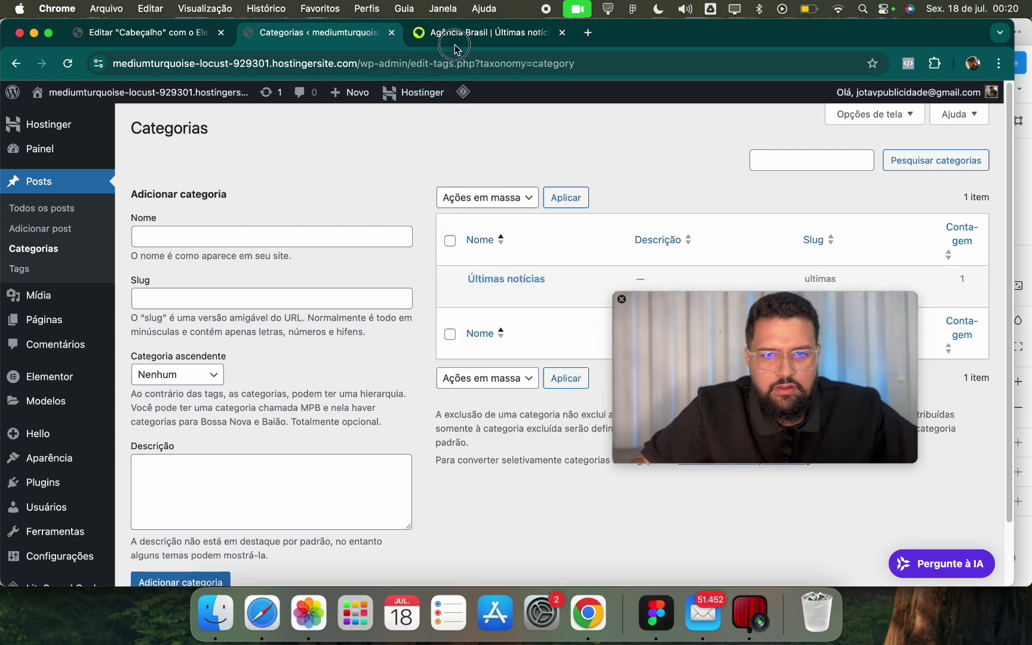
Check the category names on the Agência Brasil site and add a post category named "Cultura".
{"action": "left_click", "coordinate": [457, 36]}
{"action": "scroll", "coordinate": [358, 201], "scroll_direction": "down", "scroll_amount": 8}
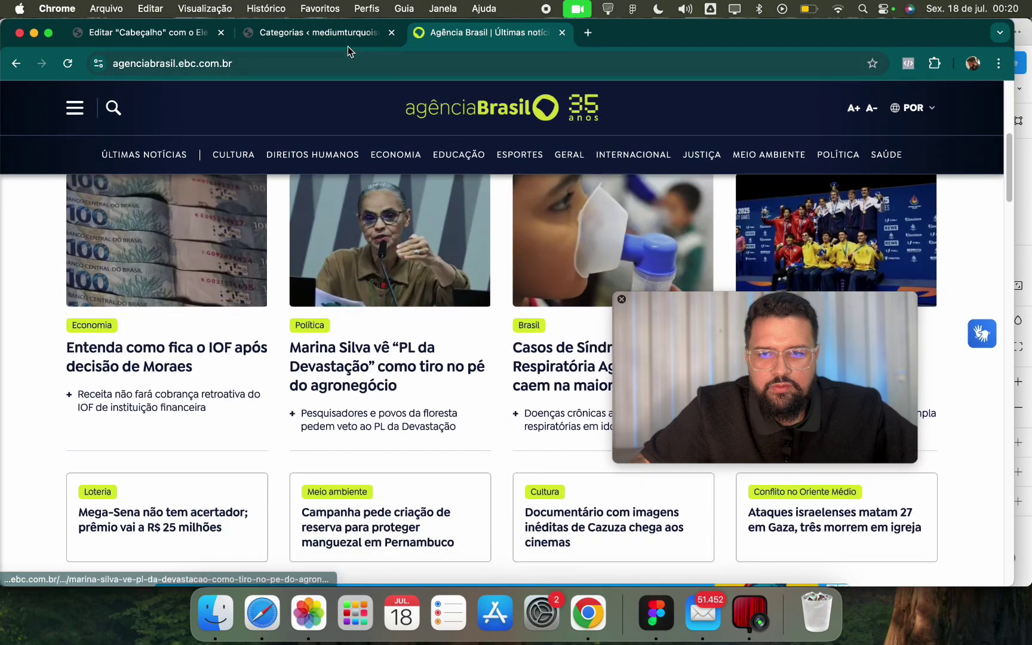
{"action": "left_click", "coordinate": [323, 32]}
{"action": "left_click", "coordinate": [205, 234]}
{"action": "type", "text": "Cultura"}
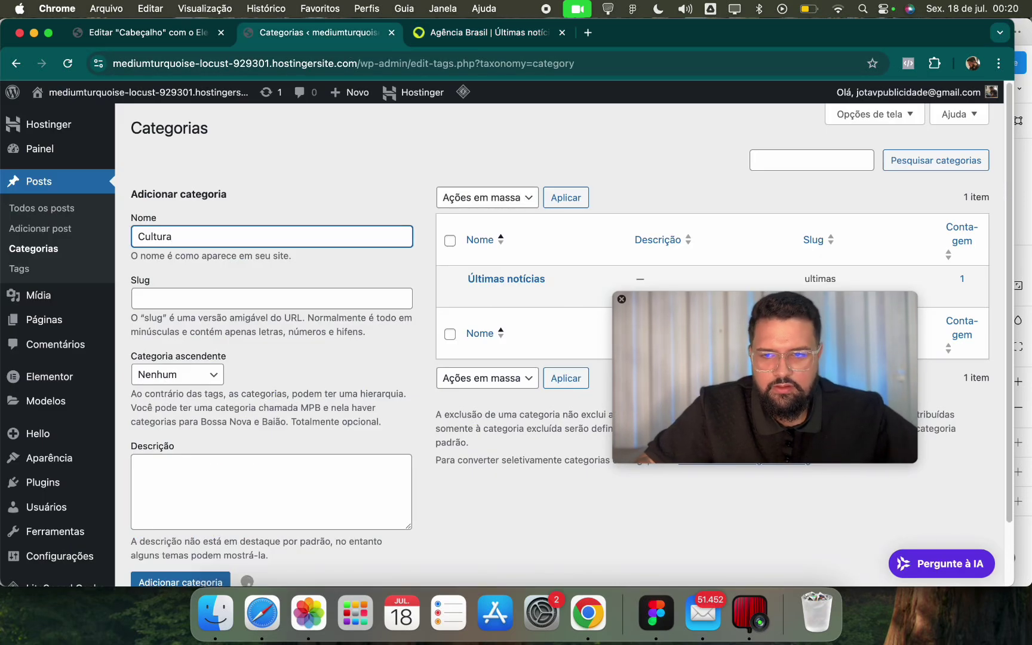
{"action": "key", "text": "Return"}
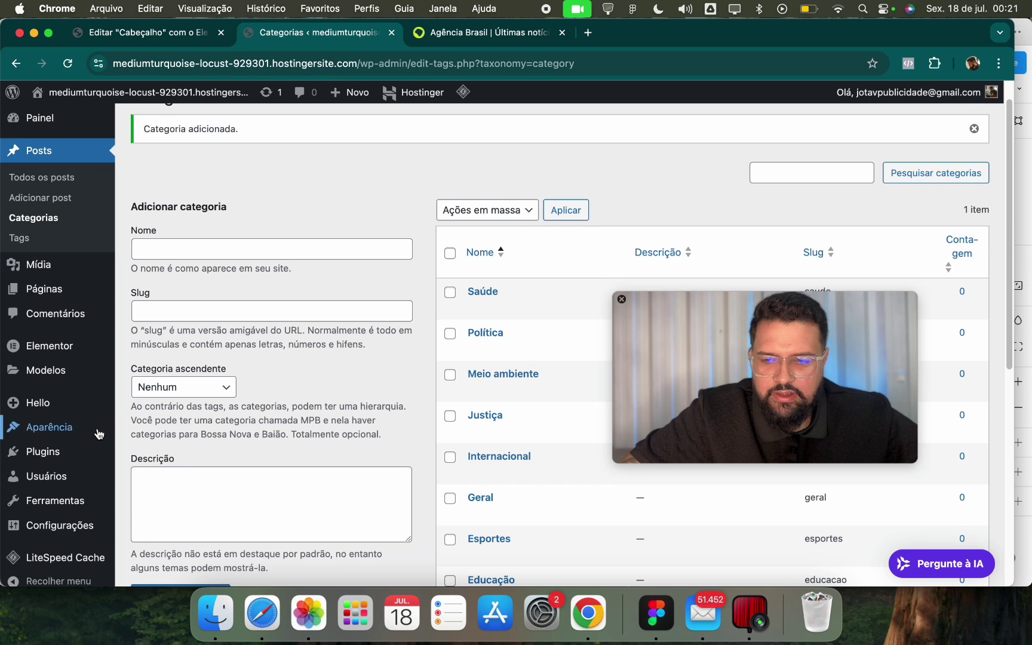
Create a WordPress navigation menu named "Menu superior".
{"action": "mouse_move", "coordinate": [99, 434]}
{"action": "left_click", "coordinate": [154, 491]}
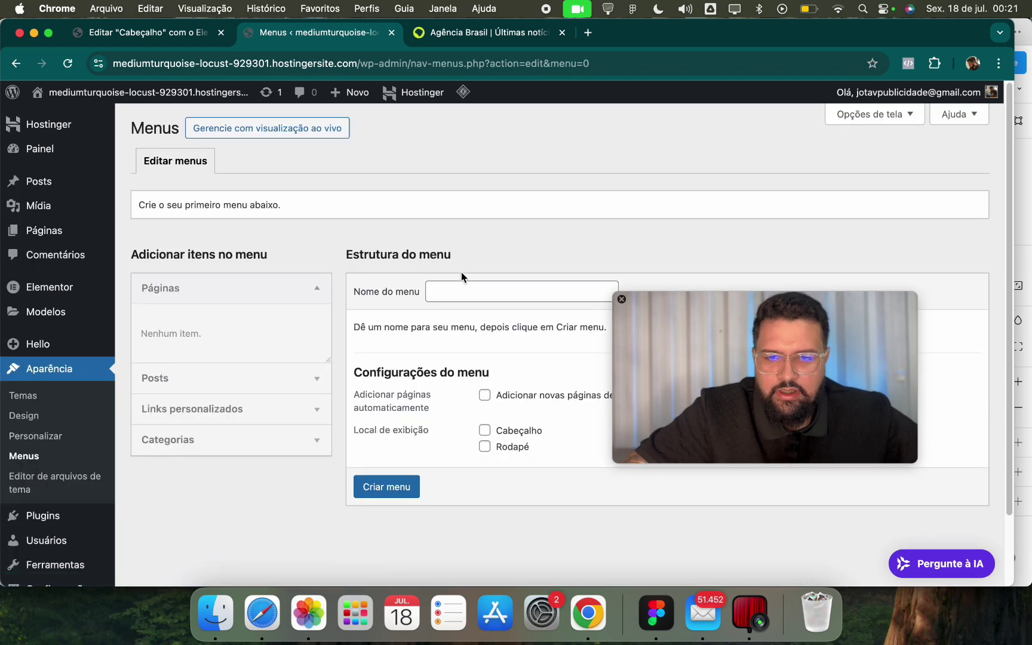
{"action": "left_click", "coordinate": [467, 294]}
{"action": "type", "text": "Menu superior"}
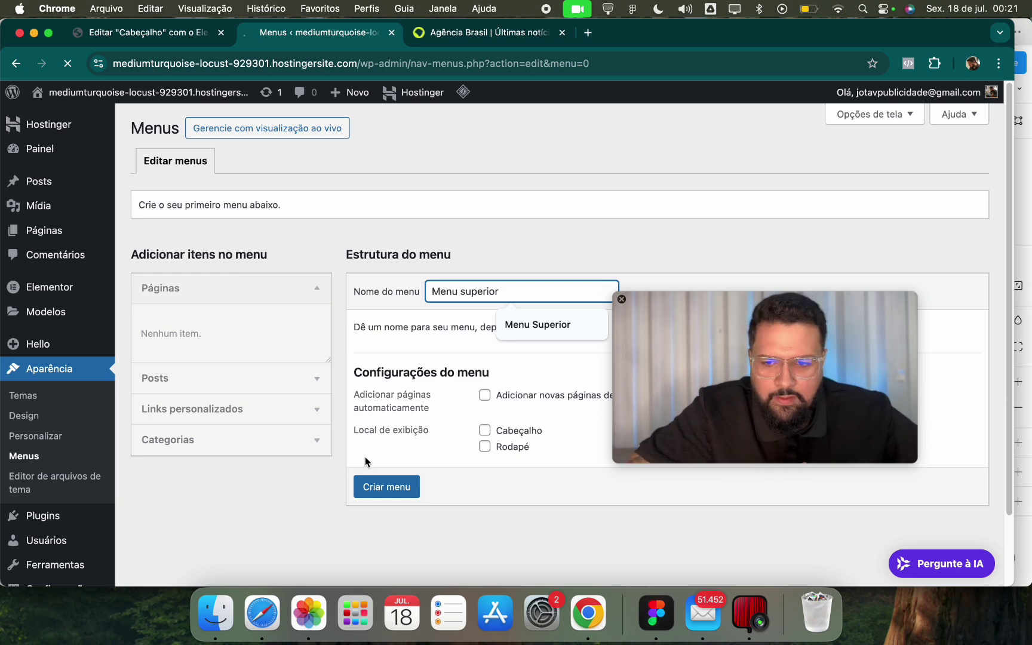
{"action": "left_click", "coordinate": [363, 485]}
Add all post categories to Menu superior and save the menu.
{"action": "scroll", "coordinate": [382, 436], "scroll_direction": "down", "scroll_amount": 3}
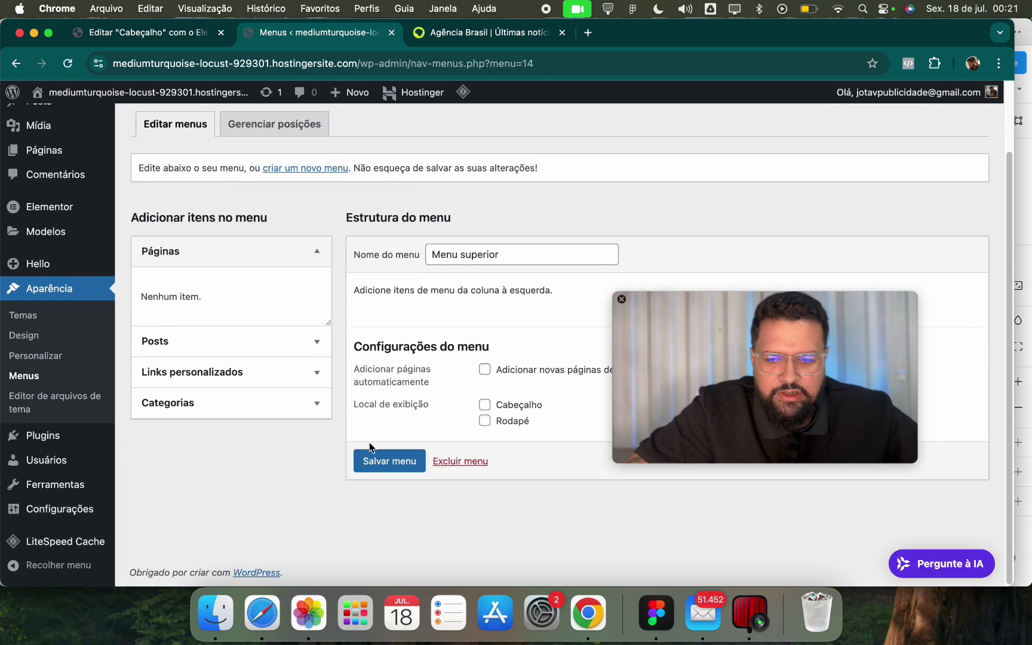
{"action": "left_click", "coordinate": [322, 411]}
{"action": "left_click", "coordinate": [233, 388]}
{"action": "scroll", "coordinate": [232, 397], "scroll_direction": "down", "scroll_amount": 3}
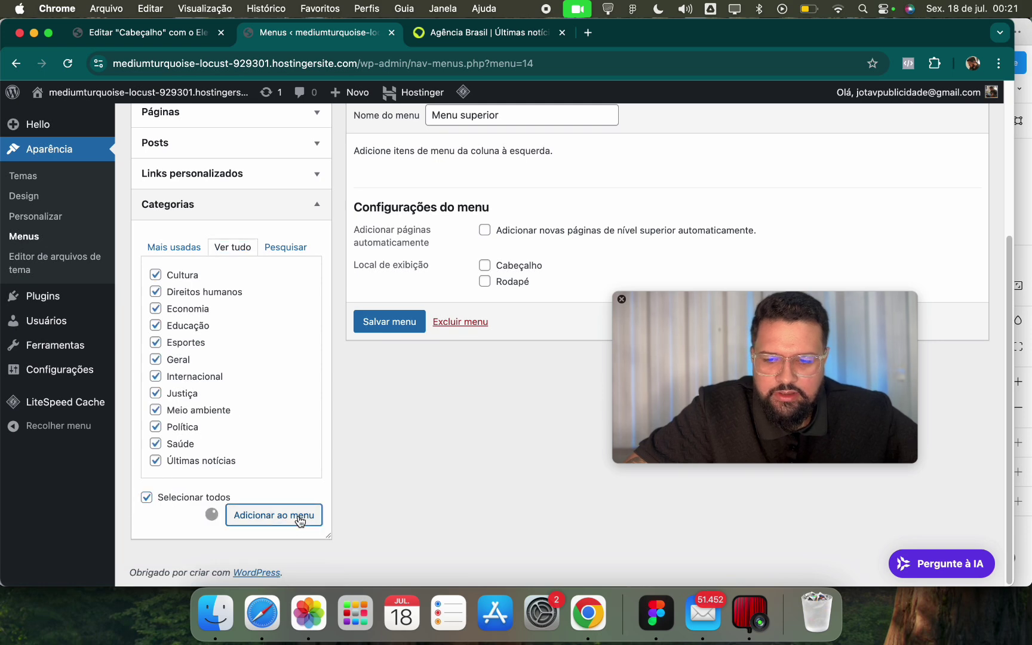
{"action": "scroll", "coordinate": [403, 506], "scroll_direction": "down", "scroll_amount": 3}
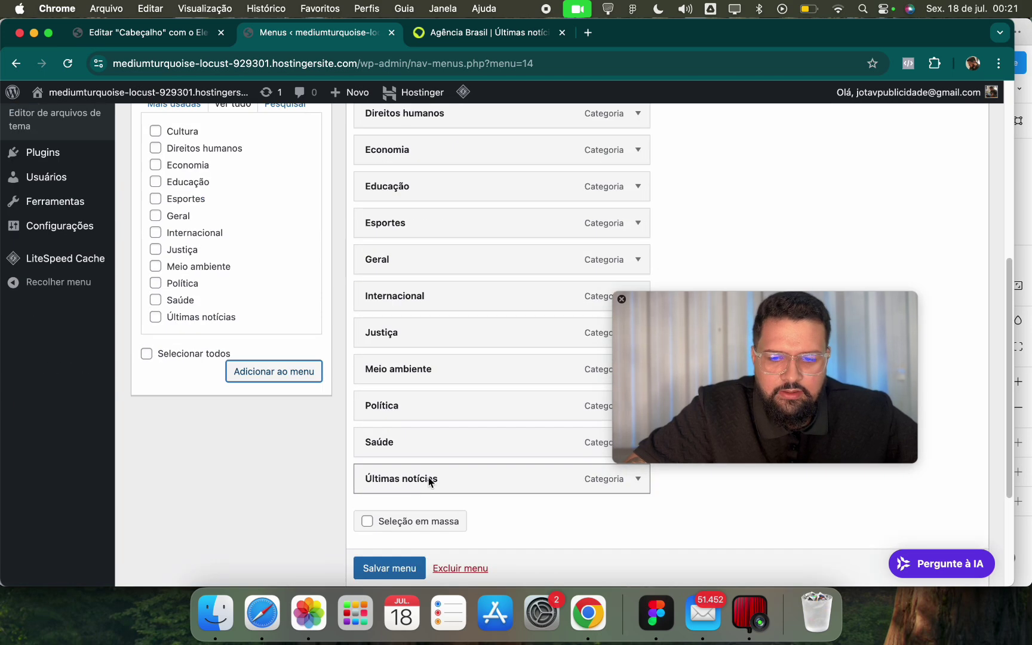
{"action": "left_click", "coordinate": [389, 567]}
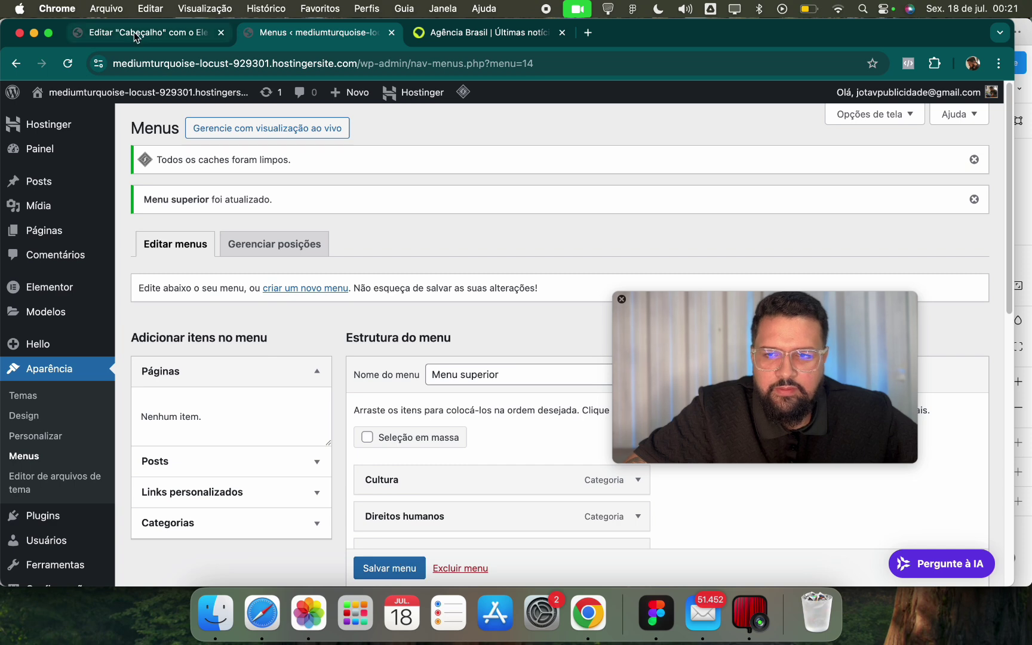
Return to the Cabeçalho template in Elementor, reload the editor and select the WordPress Menu widget below the logo row.
{"action": "left_click", "coordinate": [136, 37]}
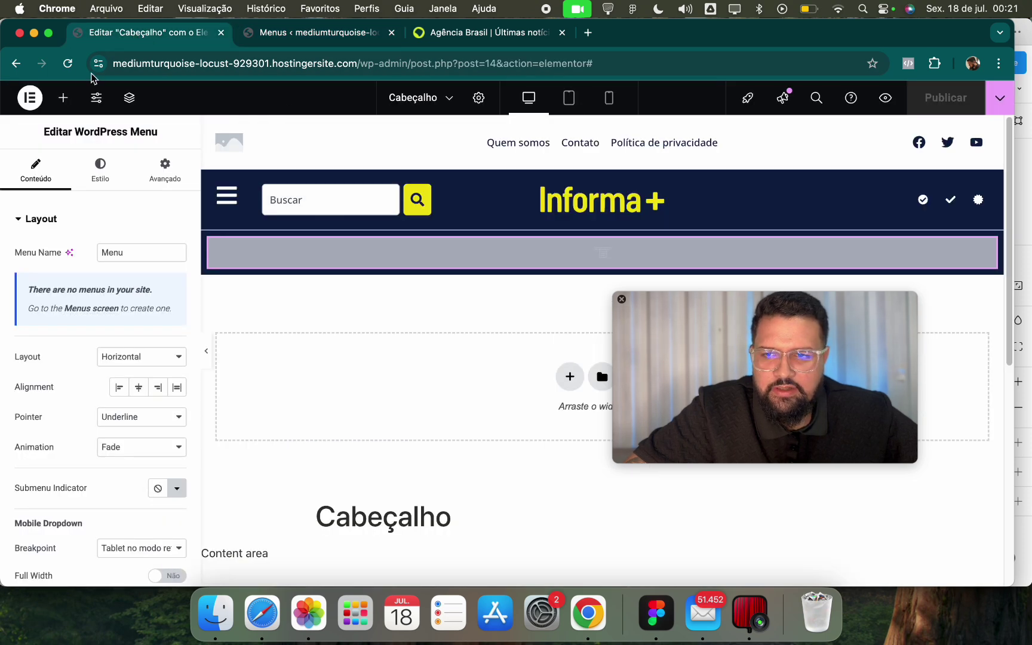
{"action": "left_click", "coordinate": [71, 65]}
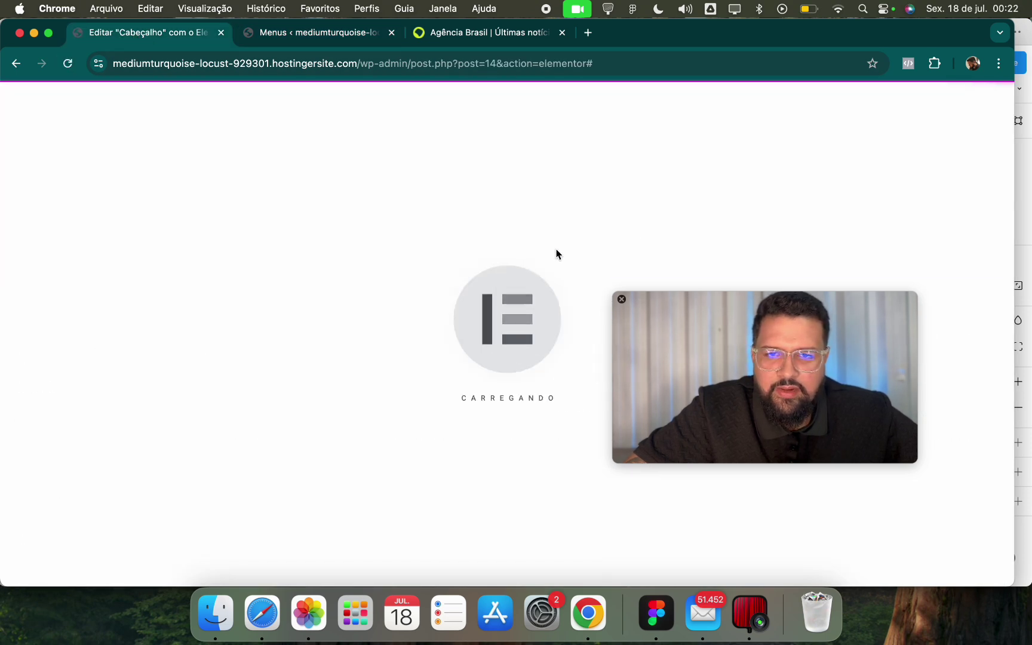
{"action": "left_click", "coordinate": [328, 269]}
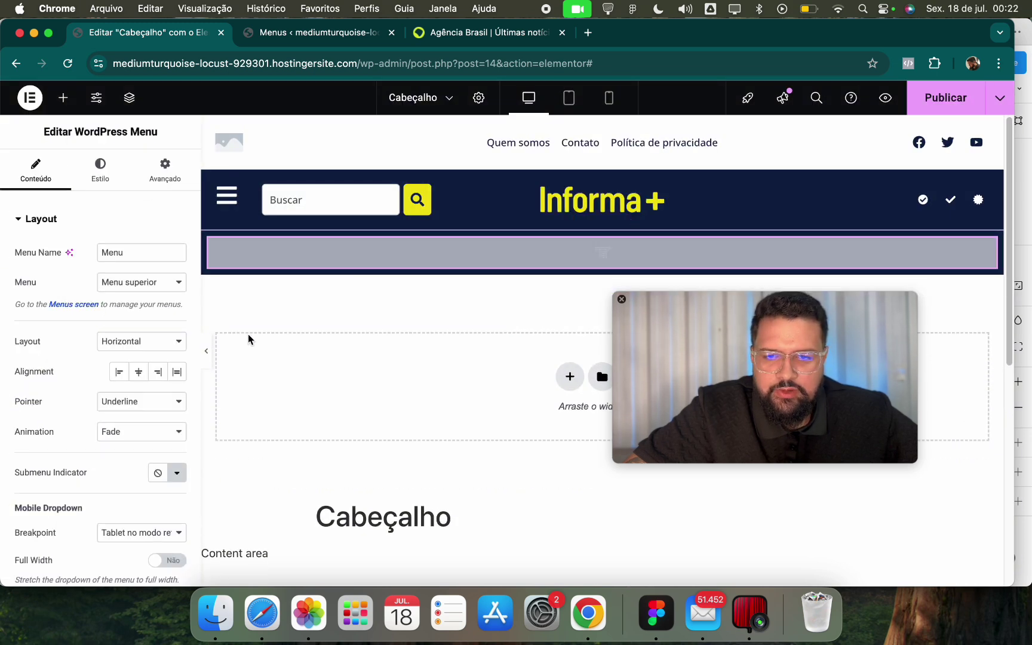
Check the lettering of Agência Brasil's category bar and open the text transformation options in the menu widget's main menu typography.
{"action": "left_click", "coordinate": [100, 173]}
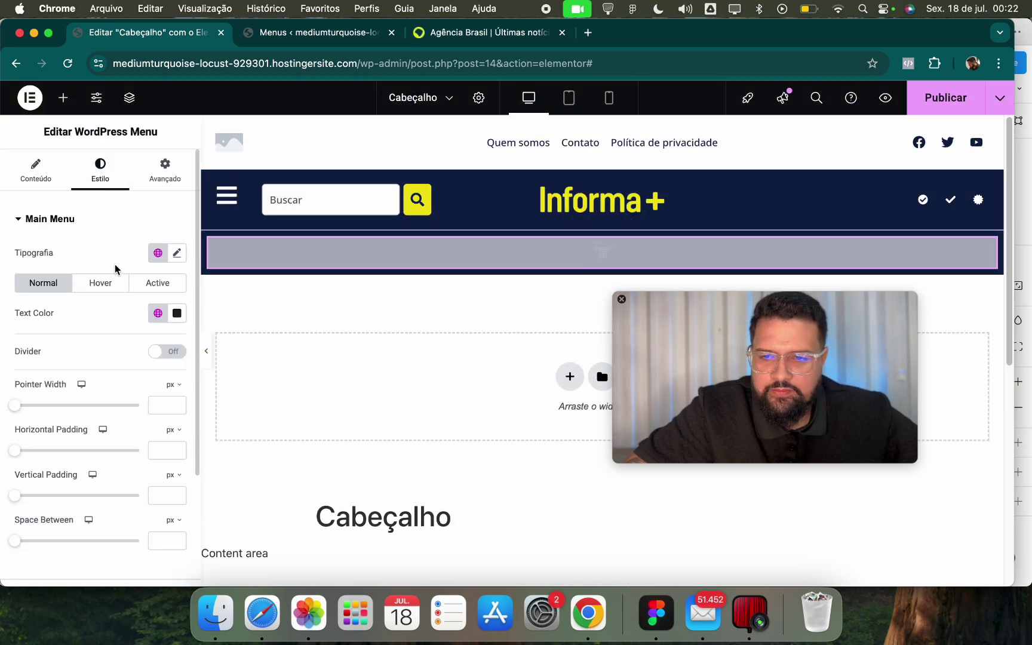
{"action": "left_click", "coordinate": [157, 253]}
{"action": "left_click", "coordinate": [79, 433]}
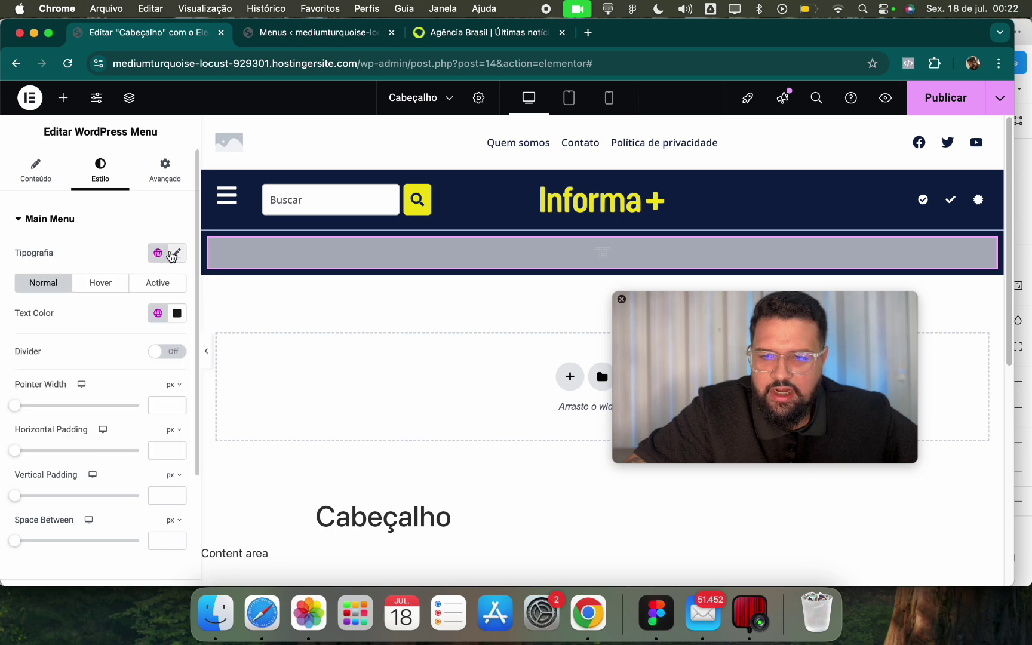
{"action": "left_click", "coordinate": [158, 254]}
{"action": "left_click", "coordinate": [491, 32]}
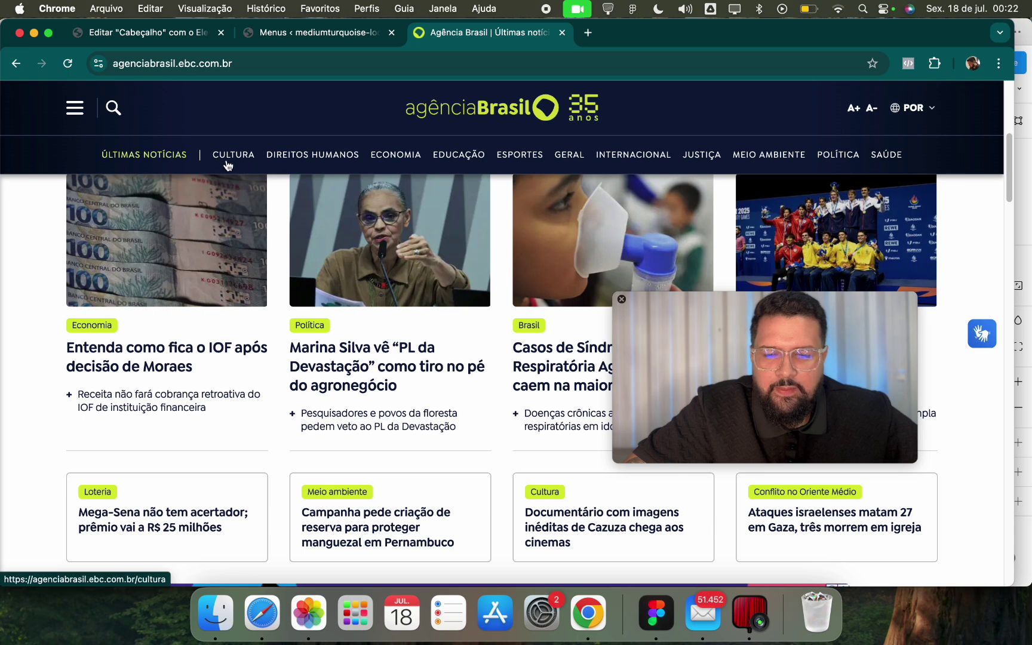
{"action": "left_click", "coordinate": [143, 34]}
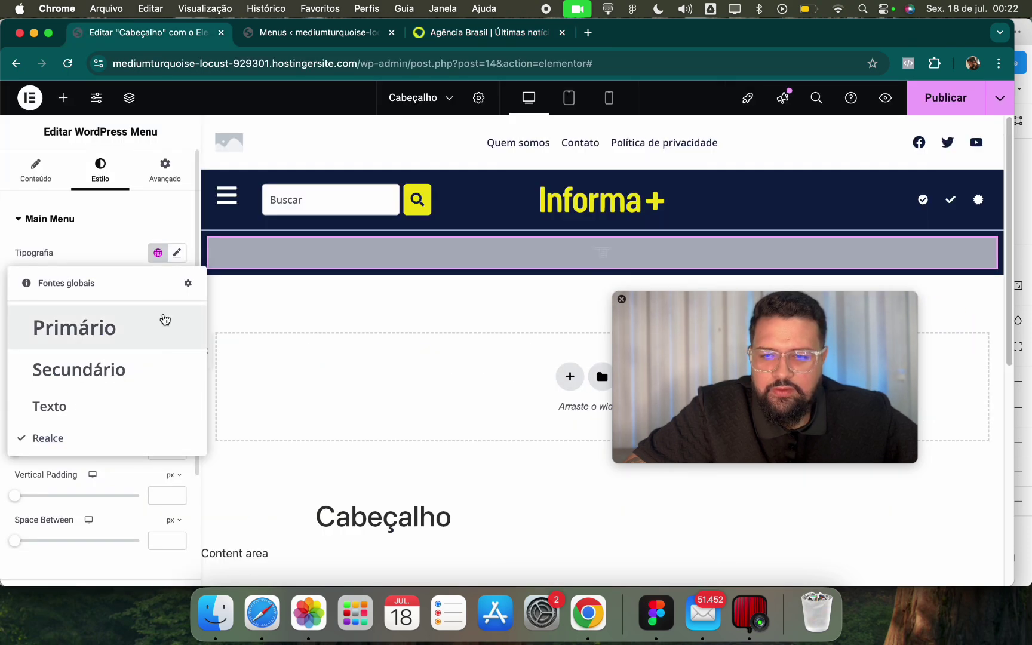
{"action": "left_click", "coordinate": [178, 254]}
{"action": "left_click", "coordinate": [125, 425]}
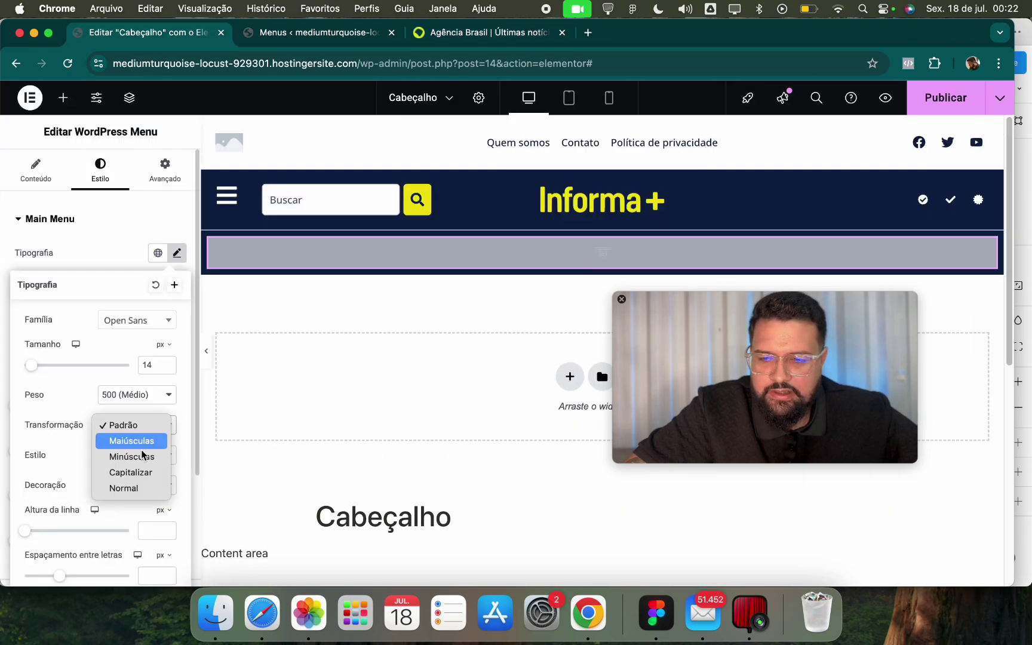
Set the menu typography's text transformation to Maiúsculas and check it against the Agência Brasil site's navigation menu.
{"action": "left_click", "coordinate": [141, 444]}
{"action": "left_click", "coordinate": [438, 35]}
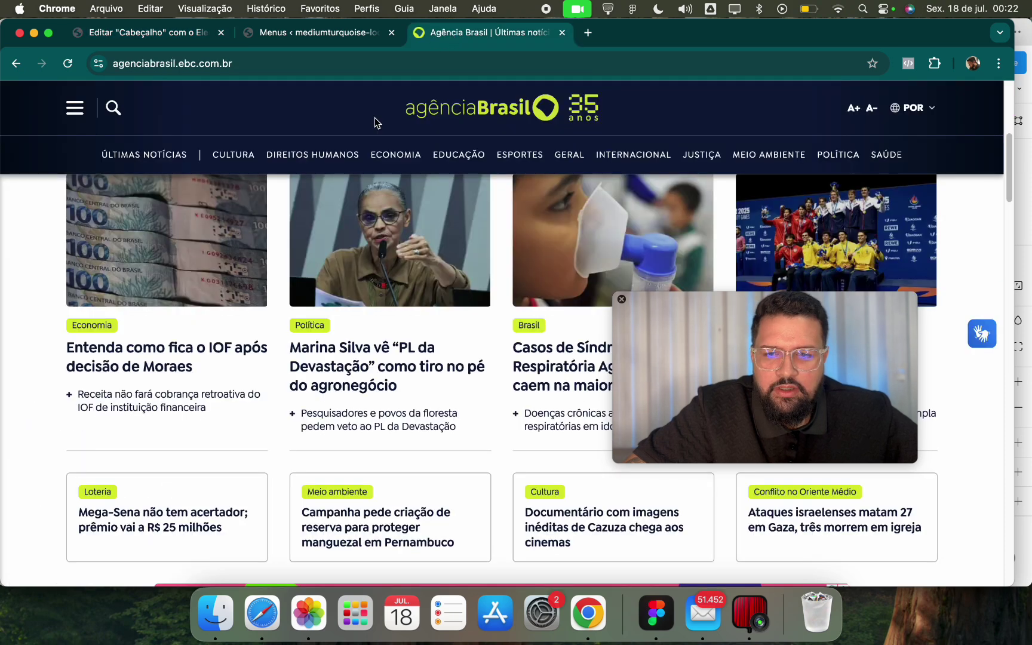
{"action": "left_click", "coordinate": [146, 32]}
{"action": "left_click", "coordinate": [118, 225]}
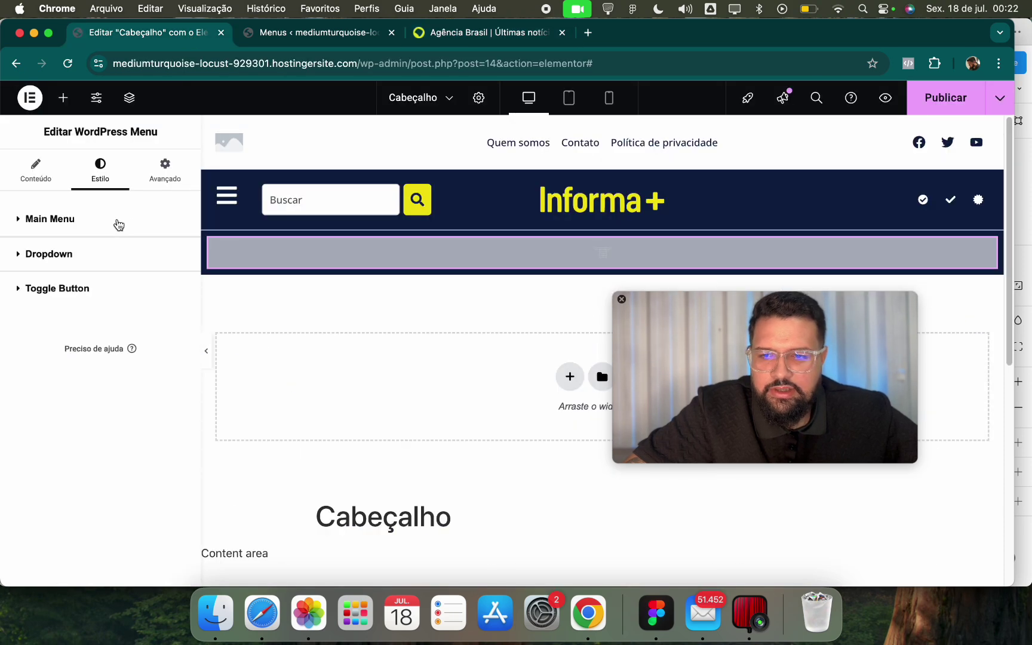
Set the main menu's normal text color to white, #FFFFFF.
{"action": "left_click", "coordinate": [111, 232]}
{"action": "left_click", "coordinate": [159, 315]}
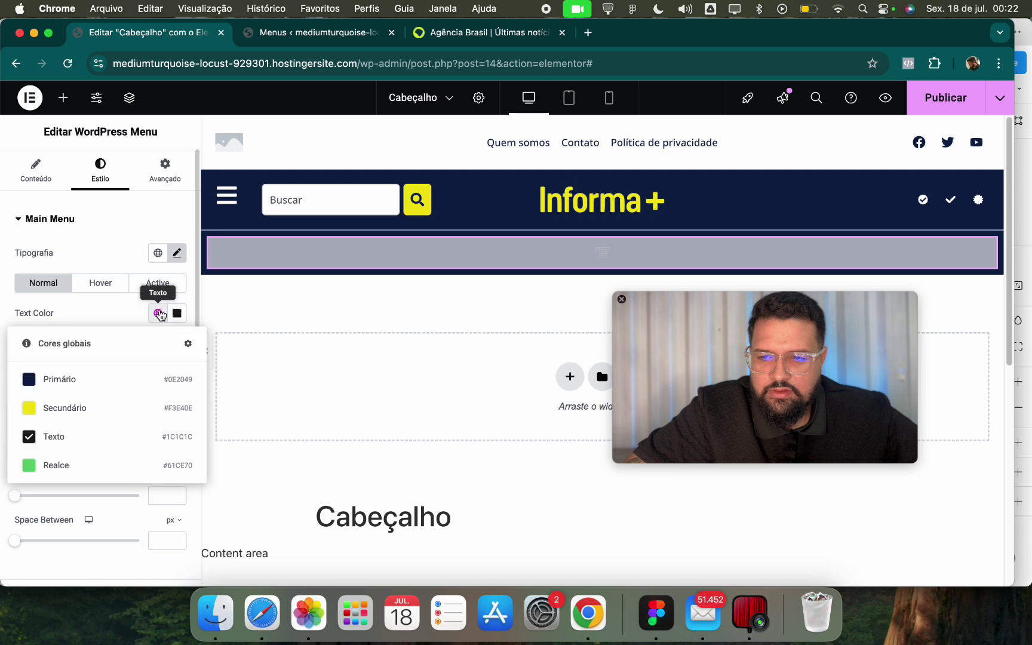
{"action": "left_click", "coordinate": [178, 315]}
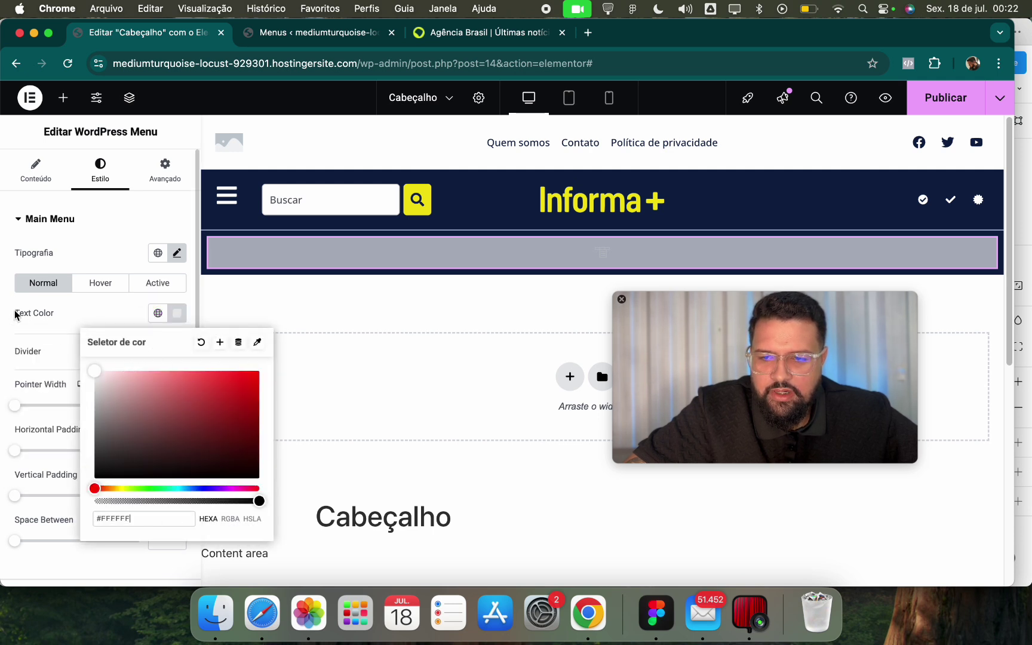
Set the main menu's hover text color and hover pointer color to the global Secundário yellow.
{"action": "left_click", "coordinate": [123, 285]}
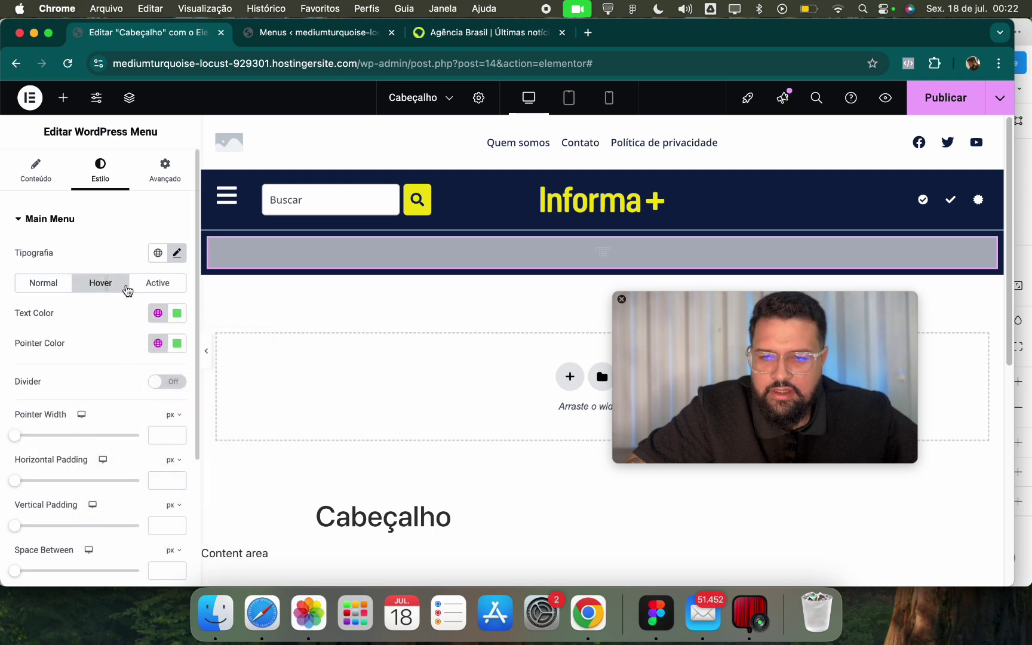
{"action": "left_click", "coordinate": [155, 316]}
{"action": "left_click", "coordinate": [104, 403]}
{"action": "left_click", "coordinate": [158, 343]}
{"action": "left_click", "coordinate": [143, 362]}
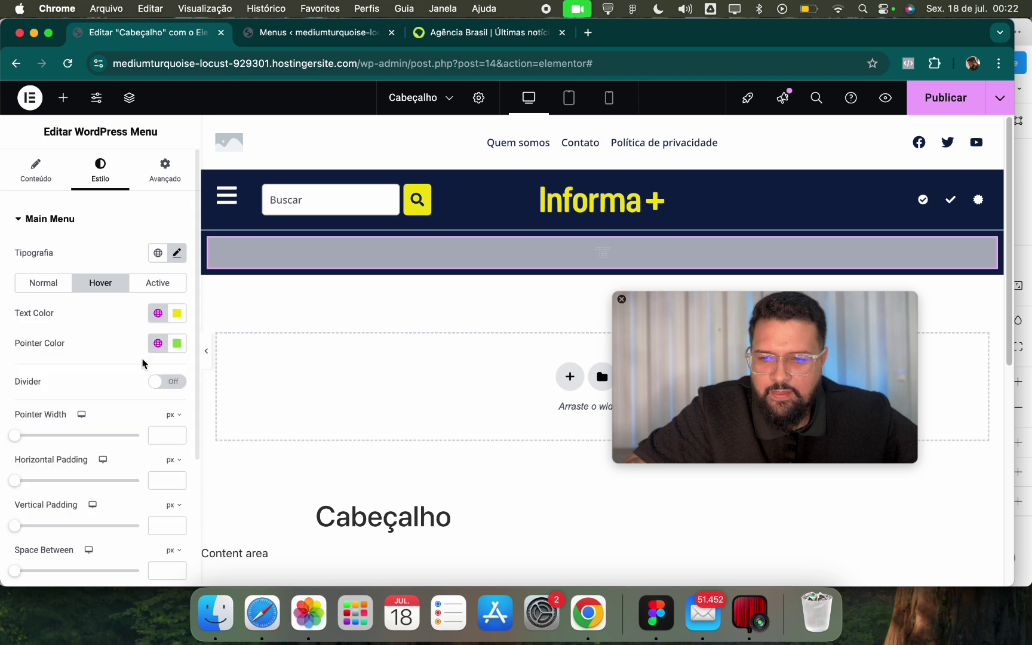
Apply the global Secundário color to the main menu's active text and active pointer, and return to the widget's content settings.
{"action": "left_click", "coordinate": [157, 283]}
{"action": "left_click", "coordinate": [157, 313]}
{"action": "left_click", "coordinate": [134, 399]}
{"action": "left_click", "coordinate": [157, 351]}
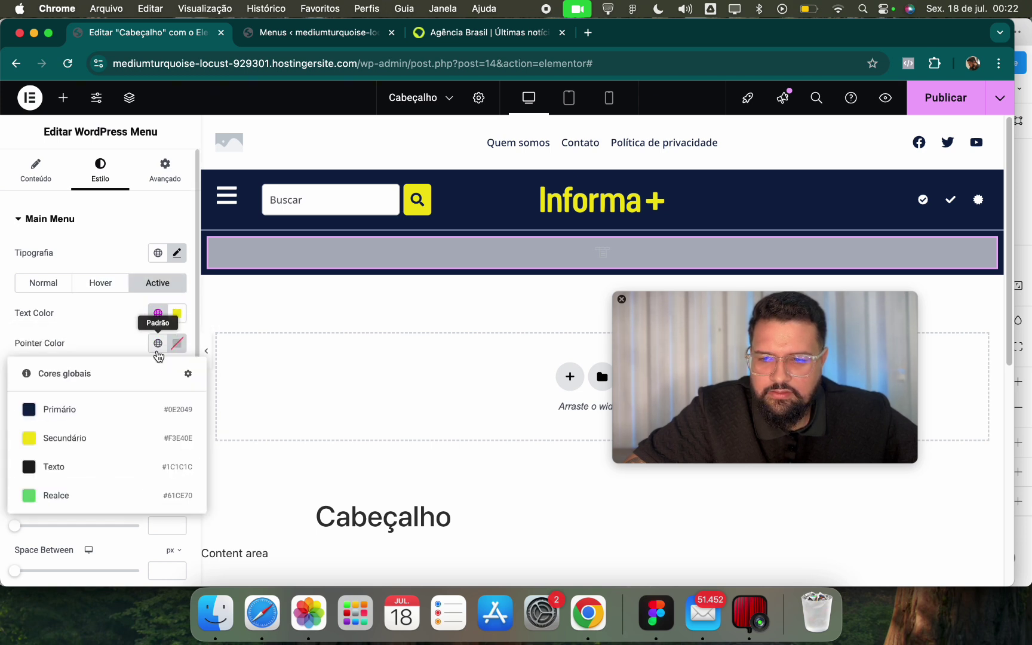
{"action": "left_click", "coordinate": [126, 434]}
{"action": "left_click", "coordinate": [36, 171]}
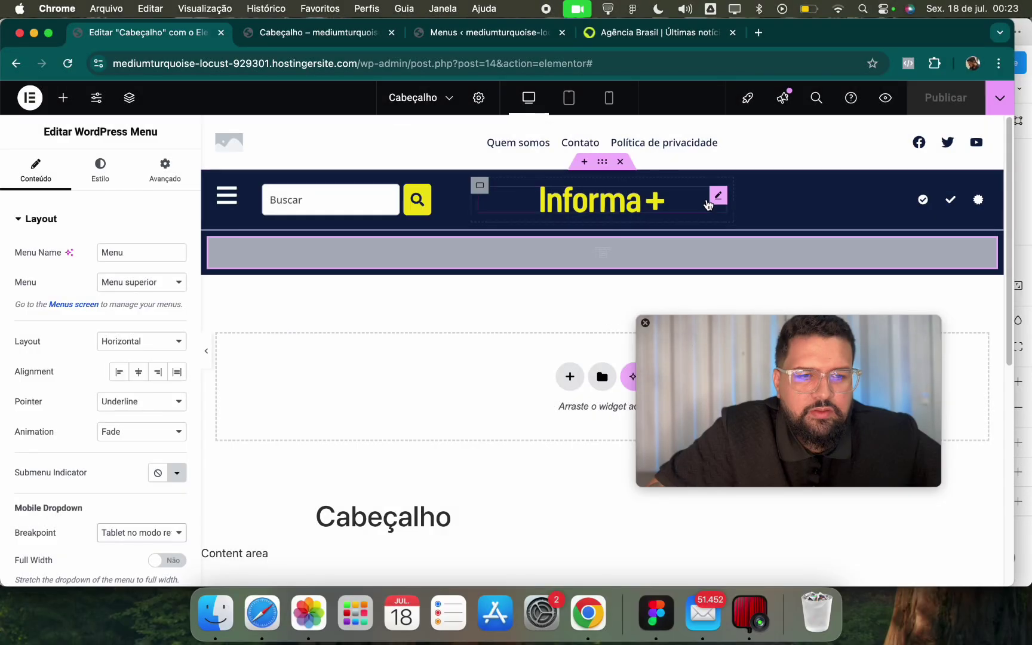
Make the header container with the search field and Informa+ logo sticky at the top through its motion effects.
{"action": "left_click", "coordinate": [572, 175]}
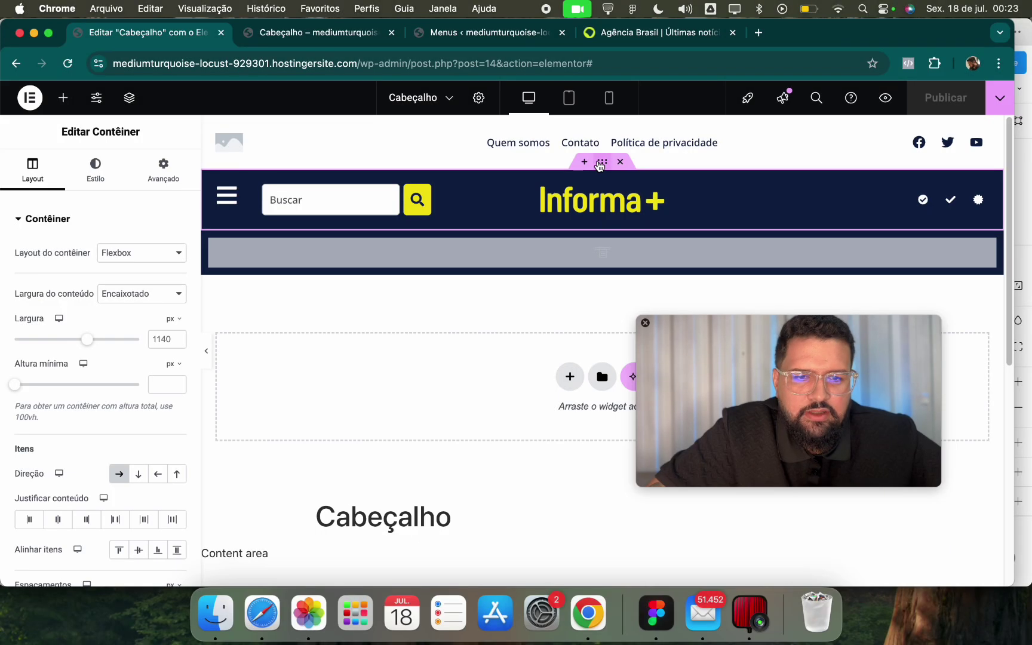
{"action": "left_click", "coordinate": [143, 189]}
{"action": "scroll", "coordinate": [126, 394], "scroll_direction": "down", "scroll_amount": 6}
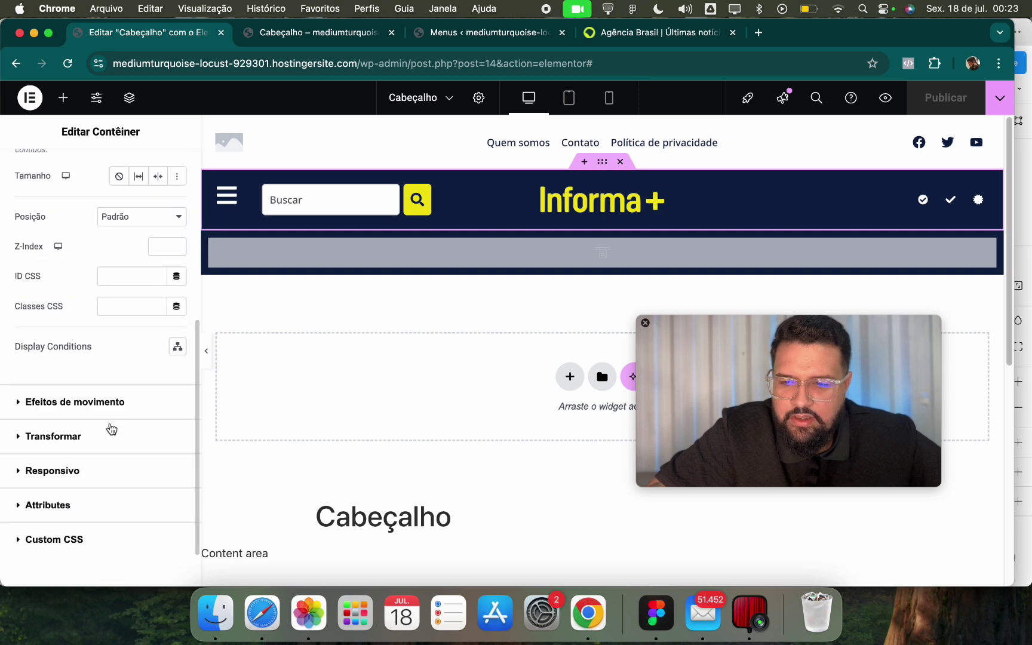
{"action": "left_click", "coordinate": [105, 404]}
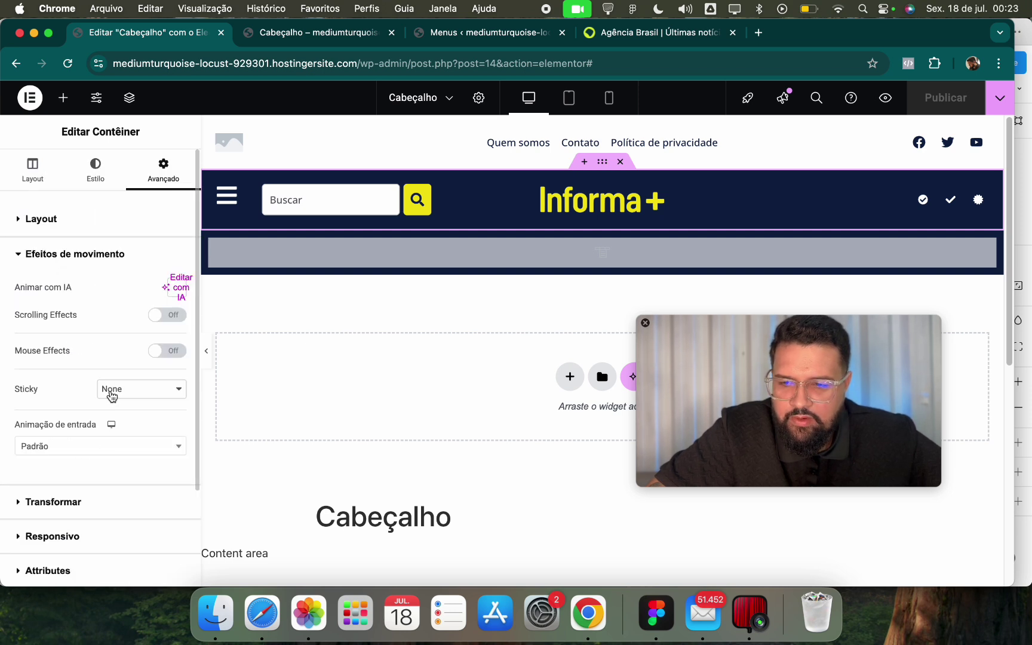
{"action": "left_click", "coordinate": [166, 398]}
{"action": "left_click", "coordinate": [120, 403]}
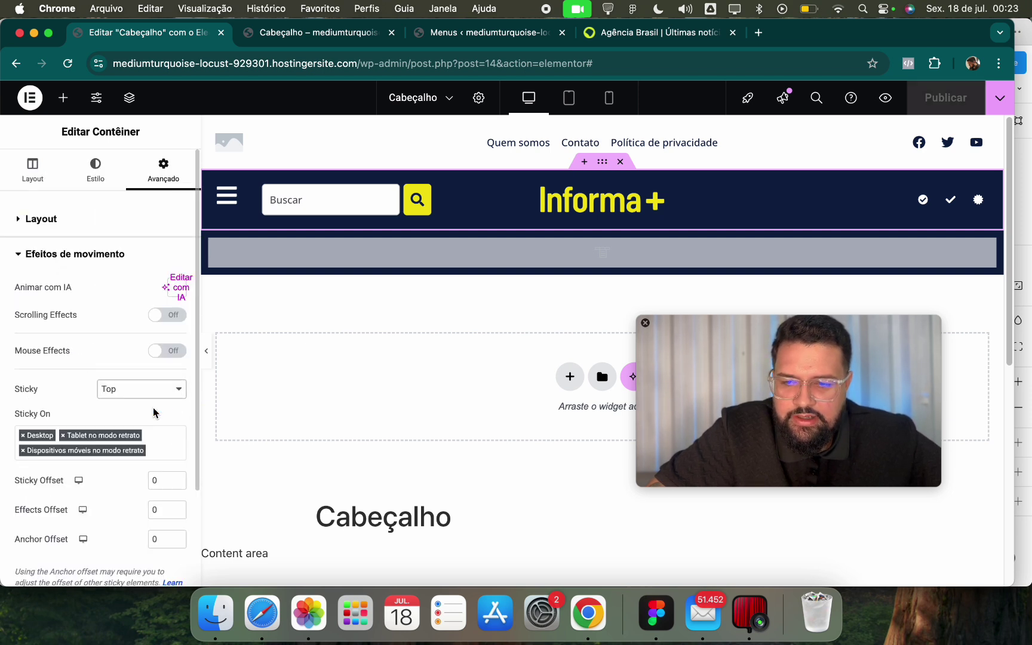
Examine the sticky options and how the logo bar behaves while the page preview scrolls.
{"action": "scroll", "coordinate": [476, 398], "scroll_direction": "down", "scroll_amount": 5}
{"action": "scroll", "coordinate": [475, 401], "scroll_direction": "up", "scroll_amount": 1}
{"action": "scroll", "coordinate": [475, 405], "scroll_direction": "down", "scroll_amount": 5}
{"action": "scroll", "coordinate": [467, 389], "scroll_direction": "up", "scroll_amount": 8}
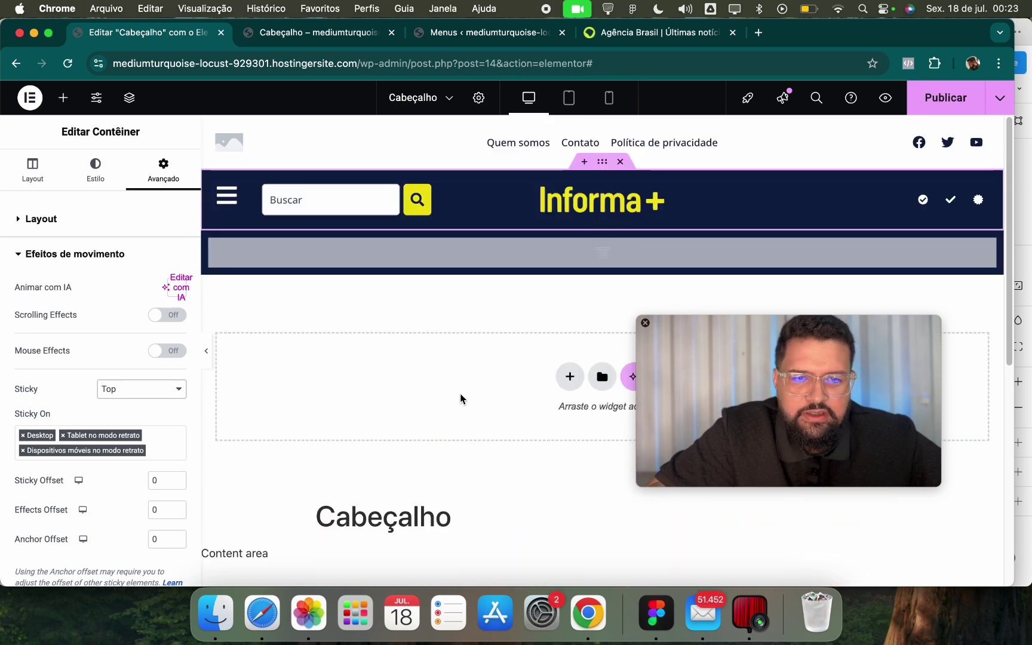
{"action": "scroll", "coordinate": [461, 399], "scroll_direction": "down", "scroll_amount": 8}
{"action": "scroll", "coordinate": [459, 365], "scroll_direction": "up", "scroll_amount": 8}
{"action": "scroll", "coordinate": [461, 358], "scroll_direction": "down", "scroll_amount": 8}
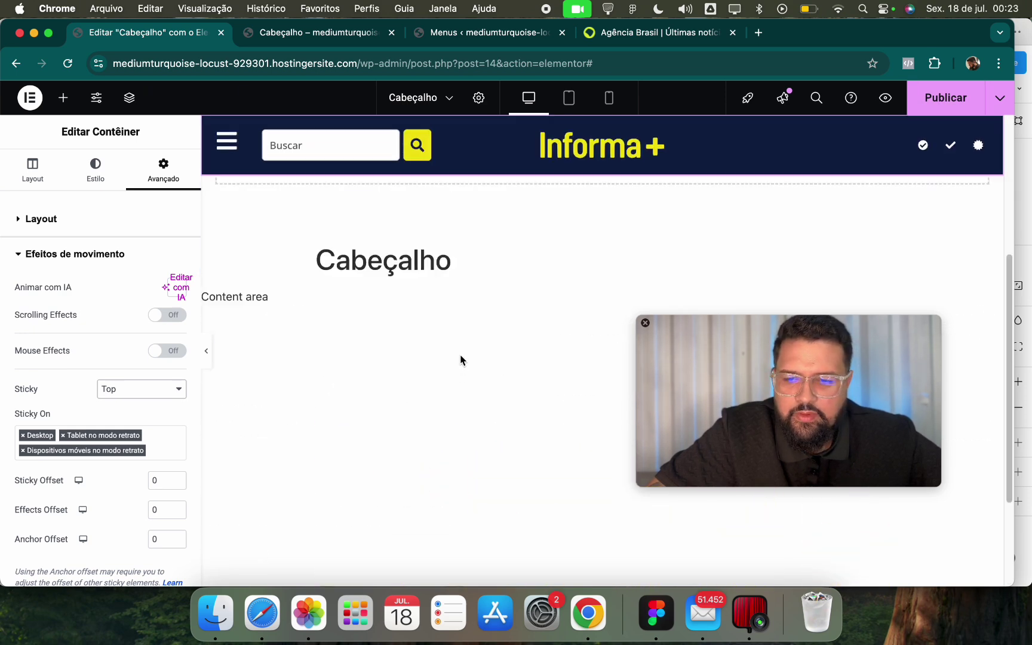
{"action": "scroll", "coordinate": [463, 357], "scroll_direction": "up", "scroll_amount": 8}
{"action": "scroll", "coordinate": [464, 360], "scroll_direction": "down", "scroll_amount": 8}
{"action": "scroll", "coordinate": [463, 359], "scroll_direction": "up", "scroll_amount": 8}
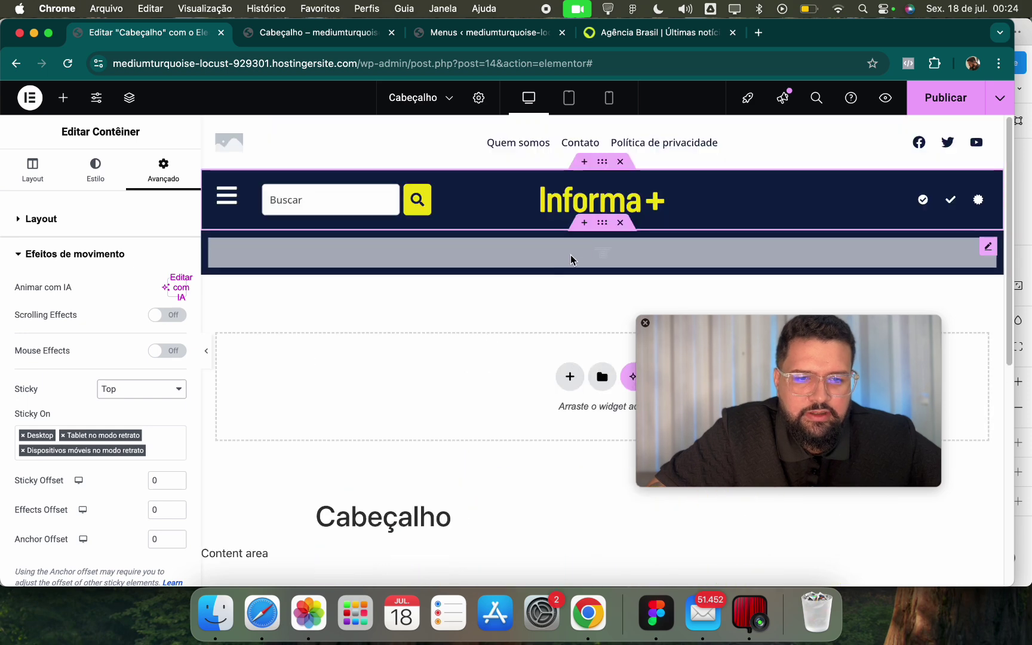
Make the menu container below the logo bar sticky at the top and test it by scrolling the preview.
{"action": "left_click", "coordinate": [571, 257]}
{"action": "left_click", "coordinate": [163, 169]}
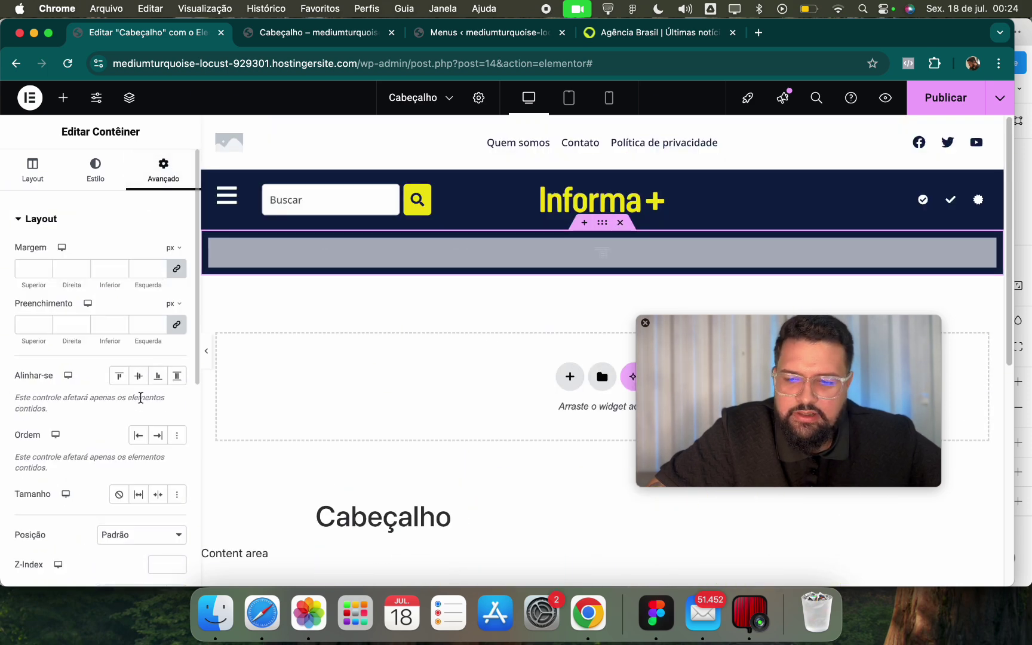
{"action": "scroll", "coordinate": [83, 430], "scroll_direction": "down", "scroll_amount": 6}
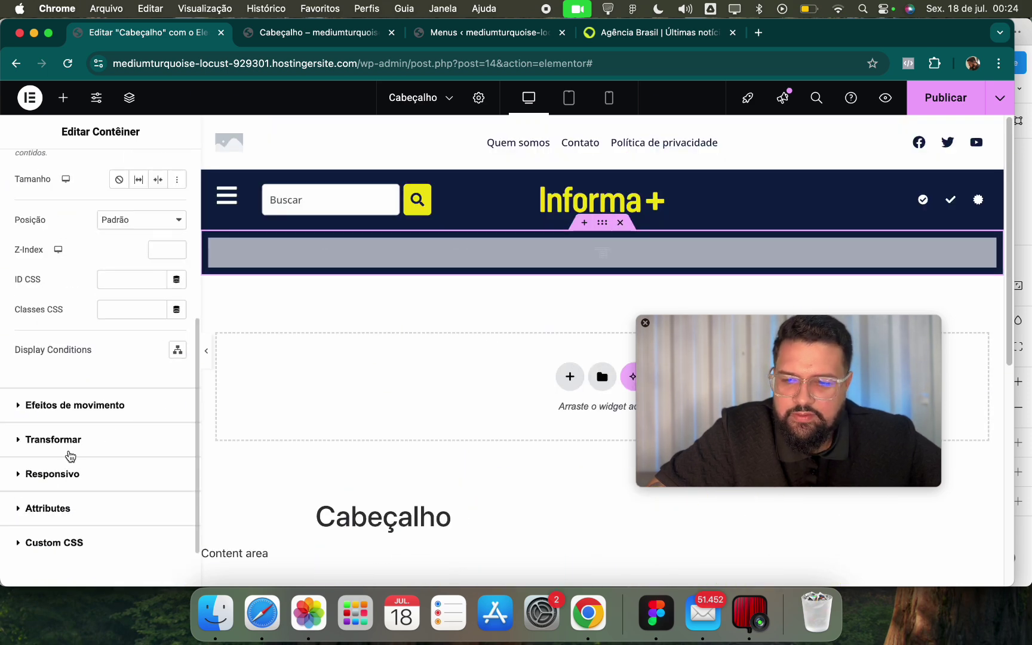
{"action": "left_click", "coordinate": [105, 407]}
{"action": "left_click", "coordinate": [152, 389]}
{"action": "left_click", "coordinate": [114, 404]}
{"action": "scroll", "coordinate": [508, 343], "scroll_direction": "down", "scroll_amount": 4}
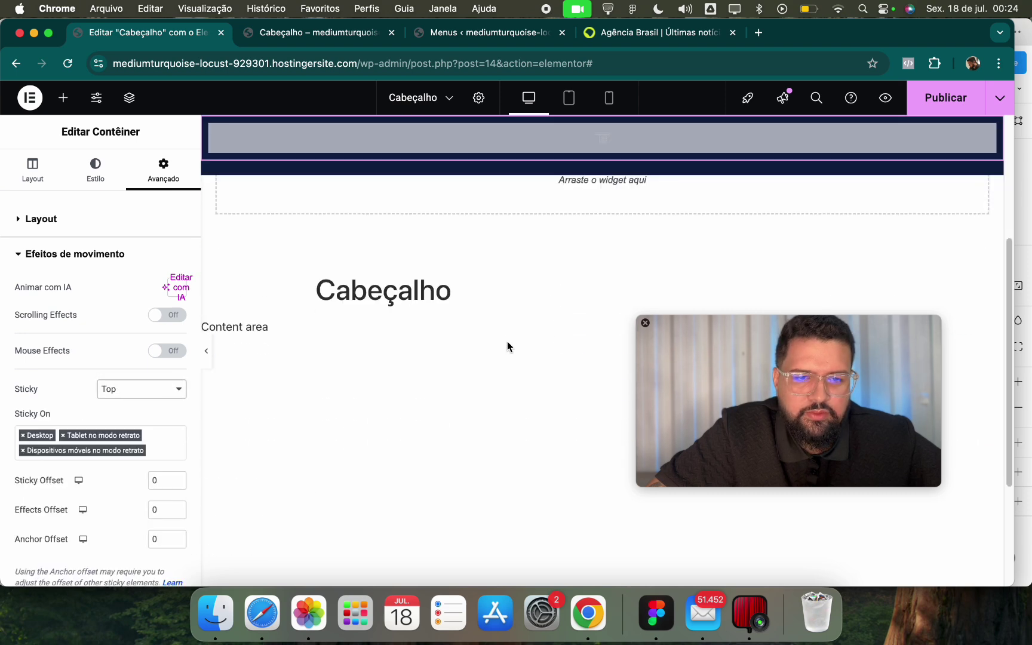
{"action": "scroll", "coordinate": [507, 346], "scroll_direction": "up", "scroll_amount": 4}
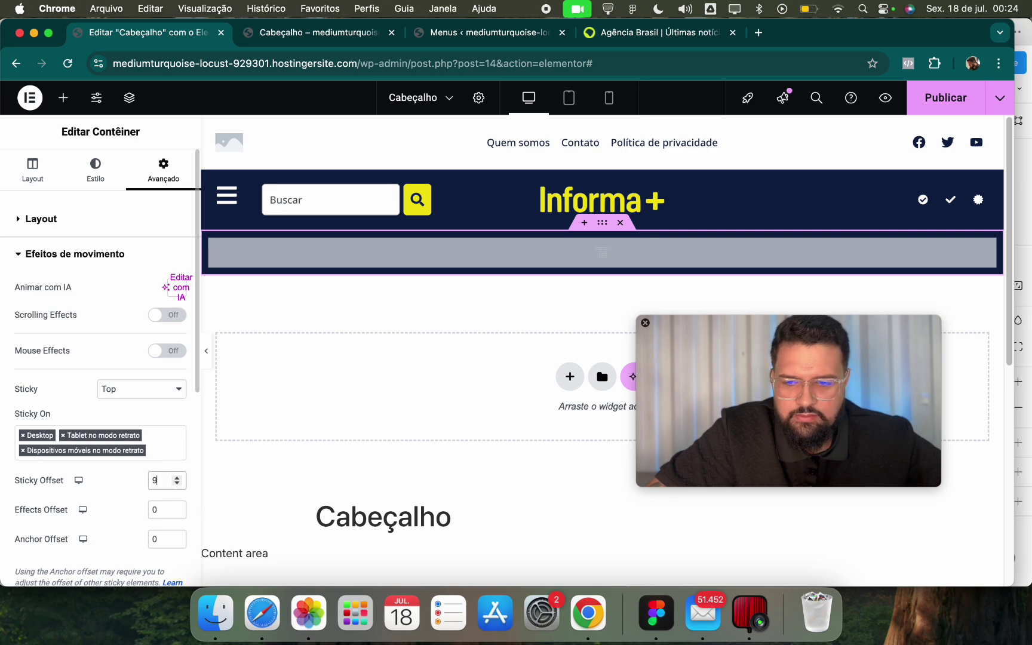
Set the menu container's Sticky Offset to 81 while checking its position beneath the sticky logo bar.
{"action": "key", "text": "Up"}
{"action": "scroll", "coordinate": [677, 239], "scroll_direction": "down", "scroll_amount": 3}
{"action": "scroll", "coordinate": [674, 247], "scroll_direction": "up", "scroll_amount": 3}
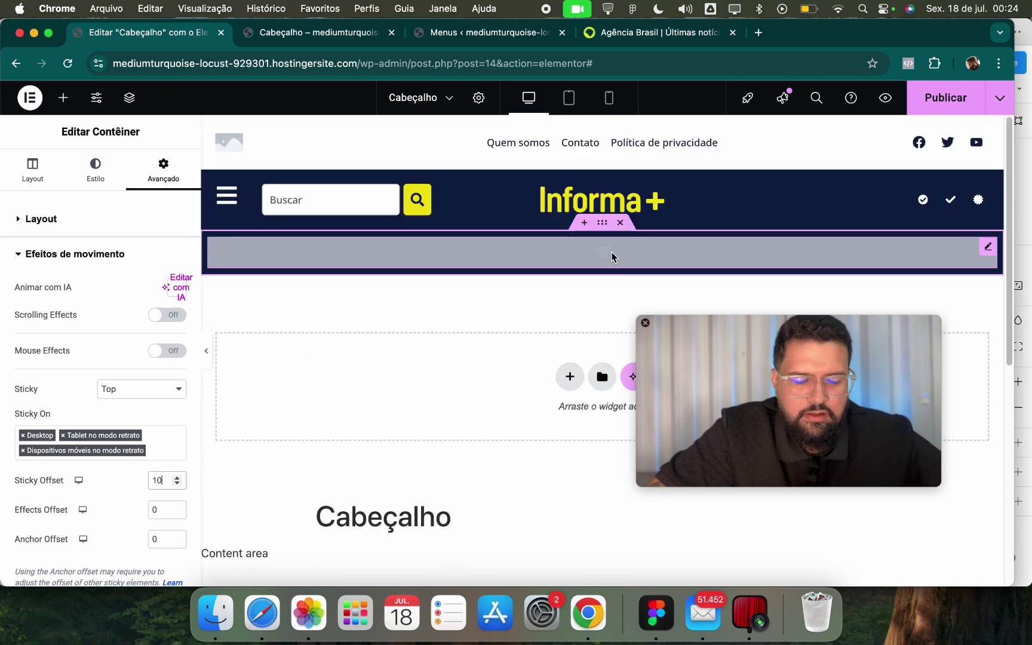
{"action": "scroll", "coordinate": [612, 253], "scroll_direction": "down", "scroll_amount": 5}
{"action": "key", "text": "Up"}
{"action": "key", "text": "Up"}
{"action": "key", "text": "Up"}
{"action": "key", "text": "Up"}
{"action": "key", "text": "Up"}
{"action": "key", "text": "Up"}
{"action": "key", "text": "Up"}
{"action": "key", "text": "Up"}
{"action": "key", "text": "Up"}
{"action": "key", "text": "Up"}
{"action": "key", "text": "Up"}
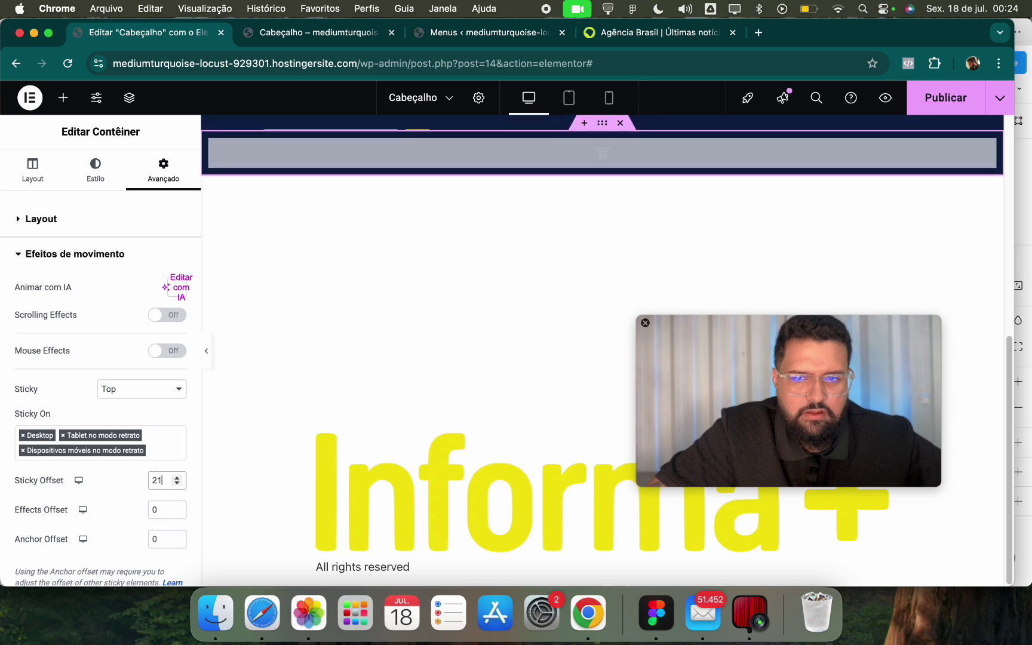
{"action": "key", "text": "Up"}
{"action": "key", "text": "Up"}
{"action": "key", "text": "Up"}
{"action": "key", "text": "Up"}
{"action": "key", "text": "Up"}
{"action": "key", "text": "Up"}
{"action": "key", "text": "Up"}
{"action": "key", "text": "Up"}
{"action": "key", "text": "Up"}
{"action": "key", "text": "Up"}
{"action": "key", "text": "Up"}
{"action": "key", "text": "Up"}
{"action": "key", "text": "Up"}
{"action": "key", "text": "Up"}
{"action": "key", "text": "Up"}
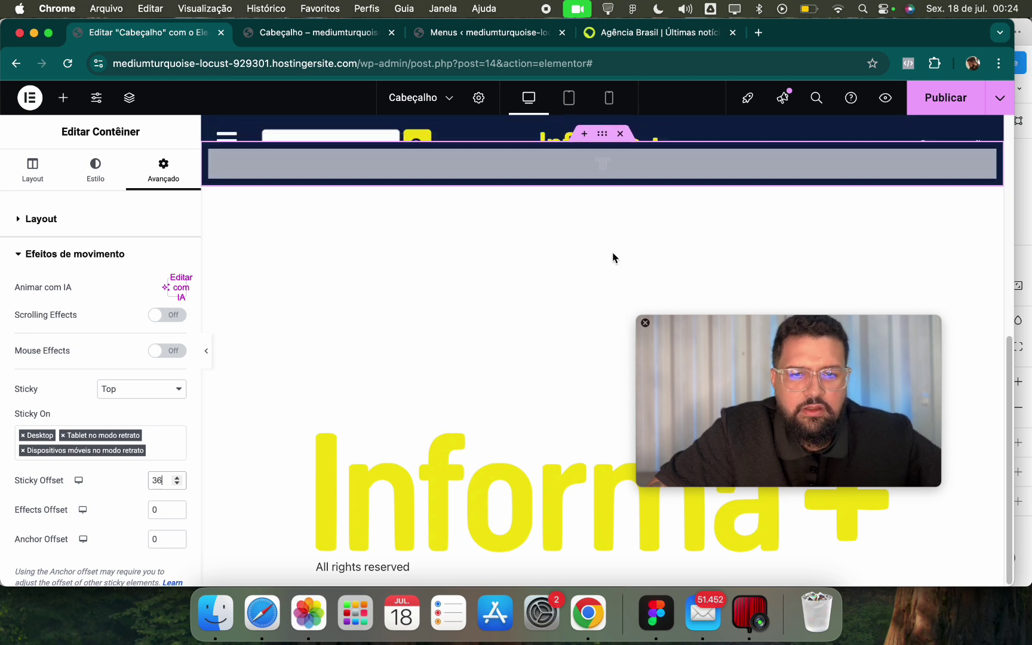
{"action": "scroll", "coordinate": [613, 258], "scroll_direction": "up", "scroll_amount": 5}
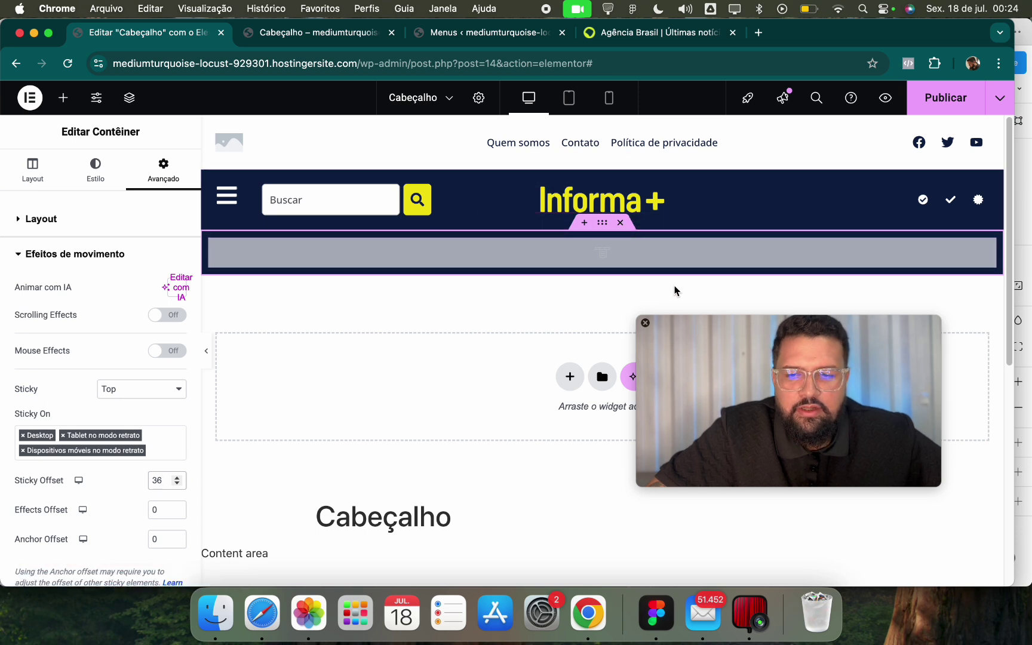
{"action": "scroll", "coordinate": [617, 272], "scroll_direction": "down", "scroll_amount": 4}
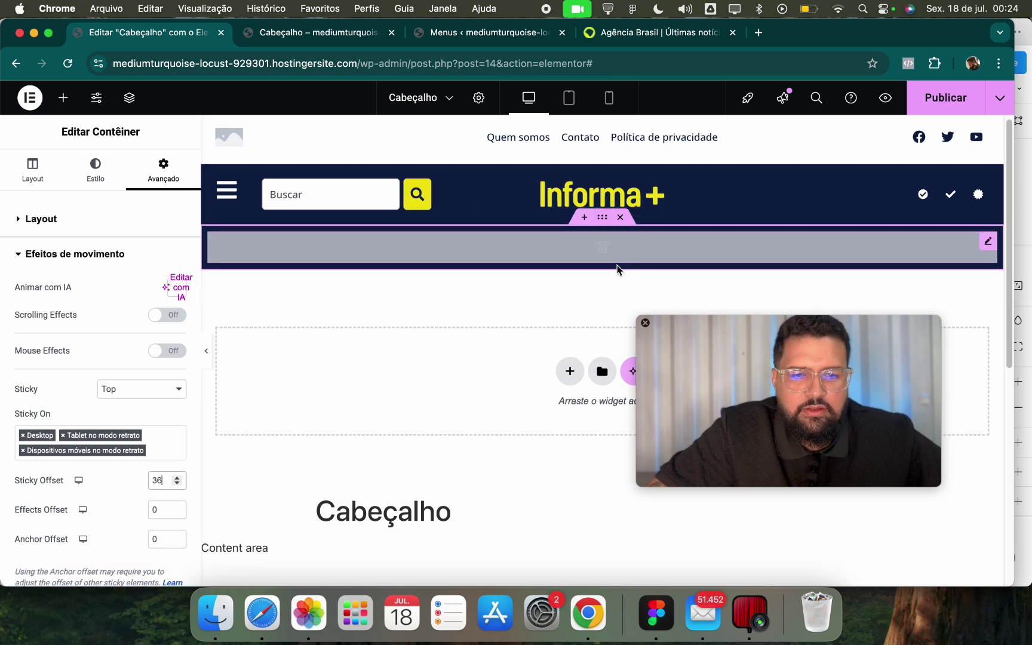
{"action": "scroll", "coordinate": [603, 256], "scroll_direction": "down", "scroll_amount": 1}
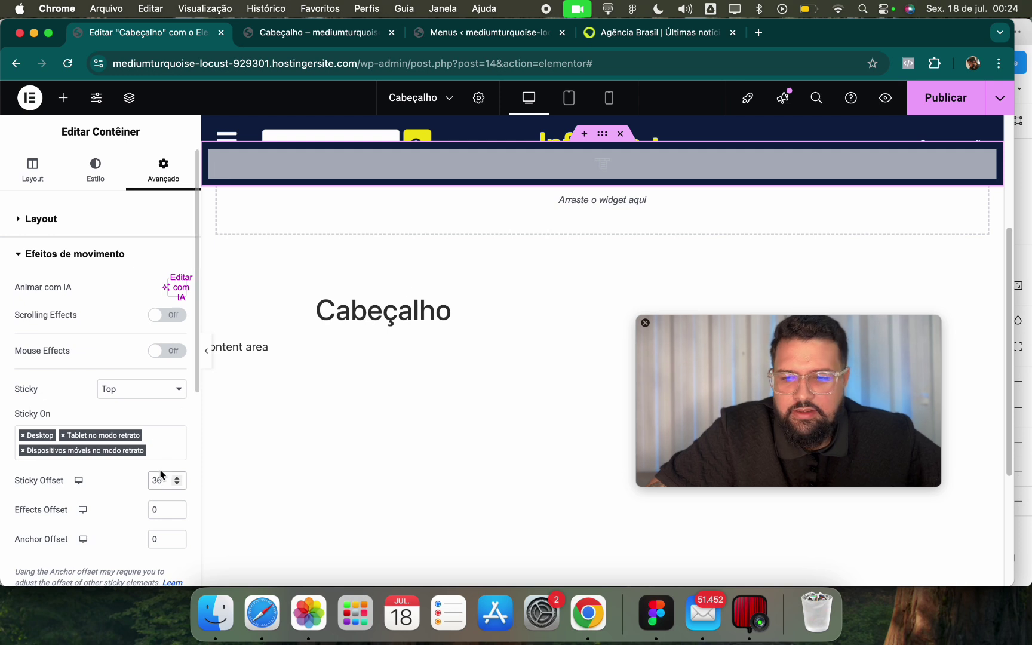
{"action": "key", "text": "Up"}
{"action": "key", "text": "Up"}
{"action": "key", "text": "Up"}
{"action": "key", "text": "Up"}
{"action": "key", "text": "Up"}
{"action": "key", "text": "Up"}
{"action": "key", "text": "Up"}
{"action": "key", "text": "Up"}
{"action": "key", "text": "Up"}
{"action": "key", "text": "Up"}
{"action": "key", "text": "Up"}
{"action": "key", "text": "Up"}
{"action": "key", "text": "Up"}
{"action": "key", "text": "Up"}
{"action": "key", "text": "Up"}
{"action": "key", "text": "Up"}
{"action": "key", "text": "Up"}
{"action": "key", "text": "Up"}
{"action": "key", "text": "Up"}
{"action": "key", "text": "Up"}
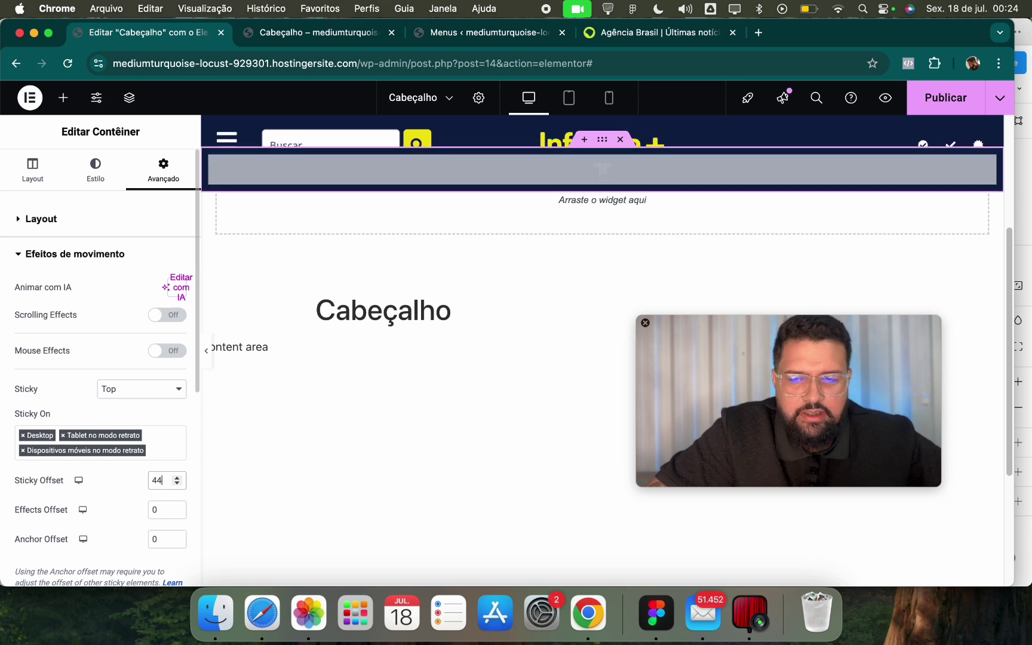
{"action": "key", "text": "Up"}
{"action": "key", "text": "Up"}
{"action": "key", "text": "Up"}
{"action": "key", "text": "Up"}
{"action": "key", "text": "Up"}
{"action": "key", "text": "Up"}
{"action": "key", "text": "Up"}
{"action": "key", "text": "Up"}
{"action": "key", "text": "Up"}
{"action": "key", "text": "Up"}
{"action": "key", "text": "Up"}
{"action": "key", "text": "Up"}
{"action": "key", "text": "Up"}
{"action": "key", "text": "Up"}
{"action": "key", "text": "Up"}
{"action": "key", "text": "Up"}
{"action": "key", "text": "Up"}
{"action": "key", "text": "Up"}
{"action": "key", "text": "Up"}
{"action": "key", "text": "Up"}
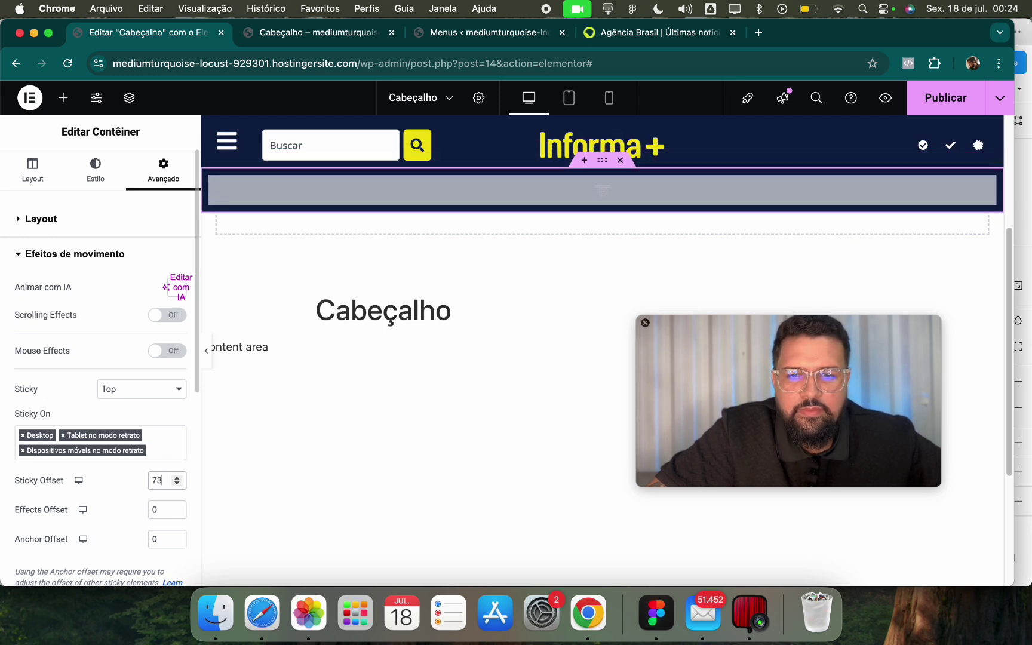
{"action": "key", "text": "Down"}
{"action": "key", "text": "Down"}
{"action": "key", "text": "Down"}
{"action": "key", "text": "Down"}
{"action": "key", "text": "Down"}
{"action": "key", "text": "Down"}
{"action": "key", "text": "Down"}
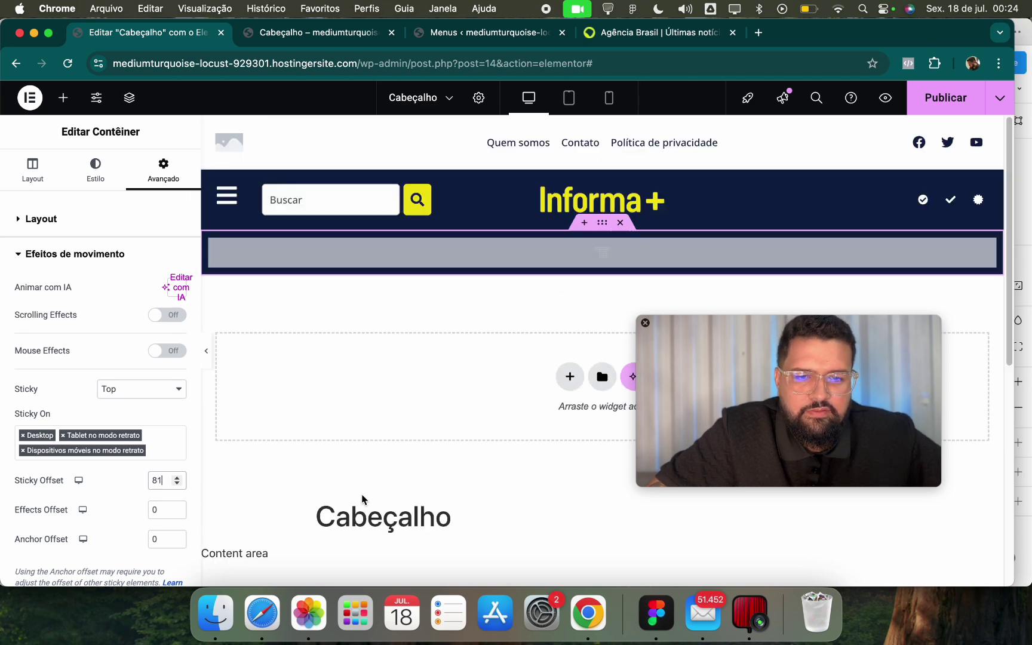
Publish the Cabeçalho template and check the sticky header's scrolling behavior on its preview page.
{"action": "left_click", "coordinate": [943, 98]}
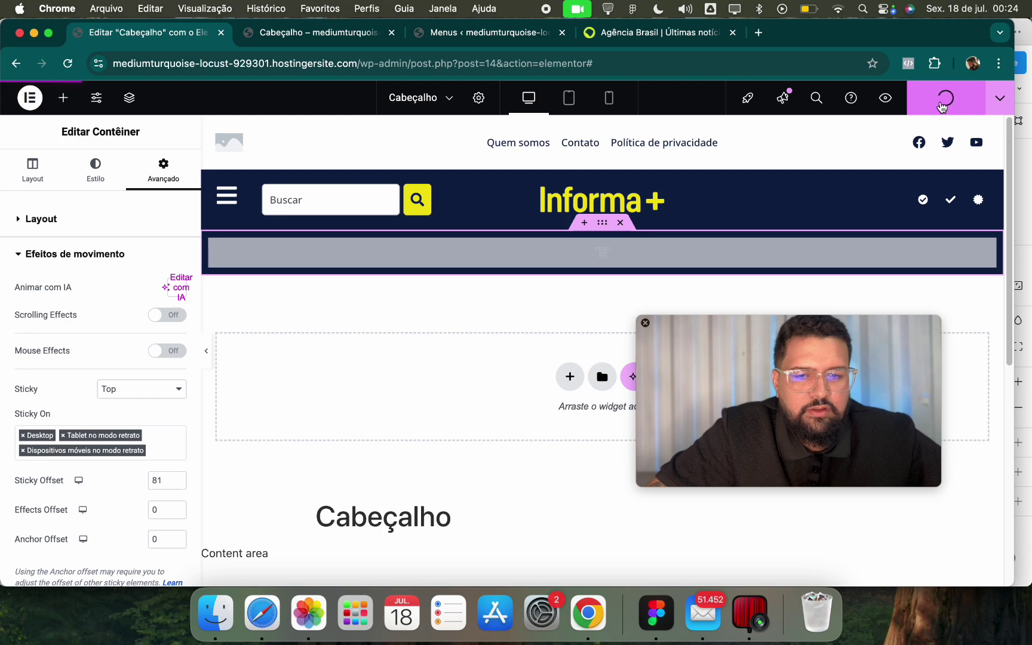
{"action": "left_click", "coordinate": [317, 32]}
{"action": "scroll", "coordinate": [364, 212], "scroll_direction": "down", "scroll_amount": 5}
{"action": "scroll", "coordinate": [373, 236], "scroll_direction": "up", "scroll_amount": 5}
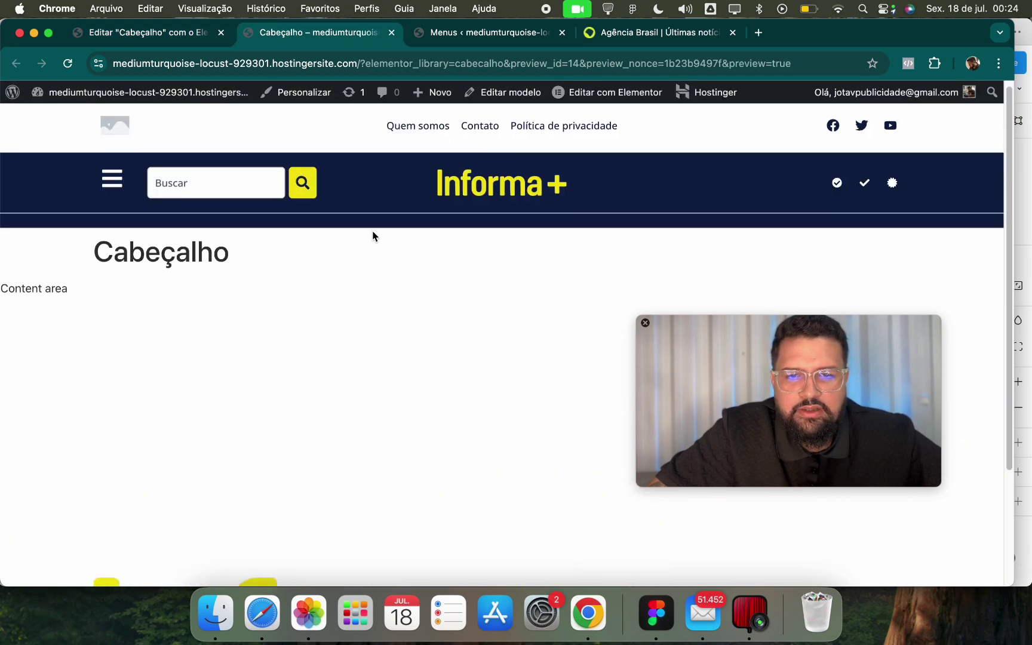
{"action": "scroll", "coordinate": [373, 236], "scroll_direction": "down", "scroll_amount": 5}
{"action": "scroll", "coordinate": [434, 156], "scroll_direction": "up", "scroll_amount": 5}
Examine how the Agência Brasil site's header and navigation bar behave while the page scrolls.
{"action": "left_click", "coordinate": [661, 35]}
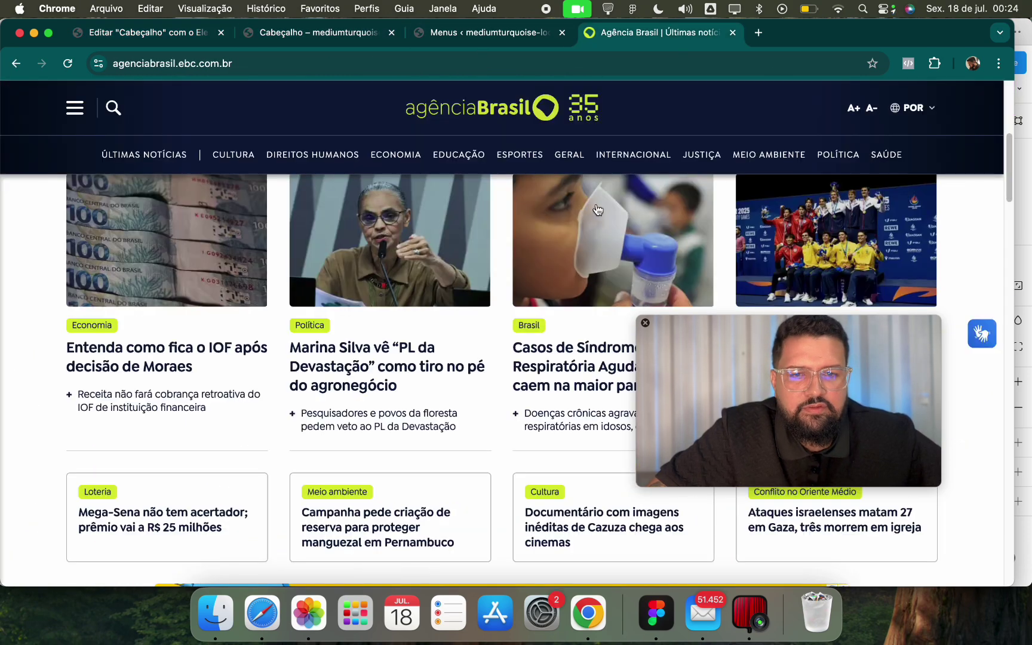
{"action": "scroll", "coordinate": [578, 227], "scroll_direction": "up", "scroll_amount": 5}
{"action": "scroll", "coordinate": [578, 229], "scroll_direction": "down", "scroll_amount": 10}
{"action": "scroll", "coordinate": [578, 229], "scroll_direction": "up", "scroll_amount": 10}
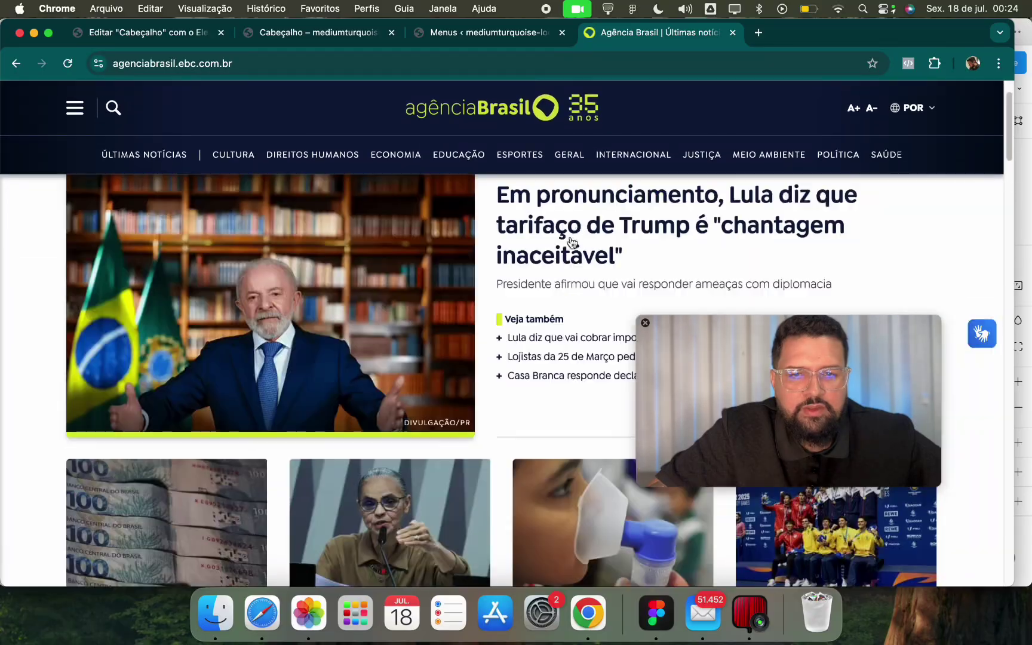
{"action": "scroll", "coordinate": [565, 242], "scroll_direction": "down", "scroll_amount": 4}
{"action": "scroll", "coordinate": [538, 242], "scroll_direction": "up", "scroll_amount": 5}
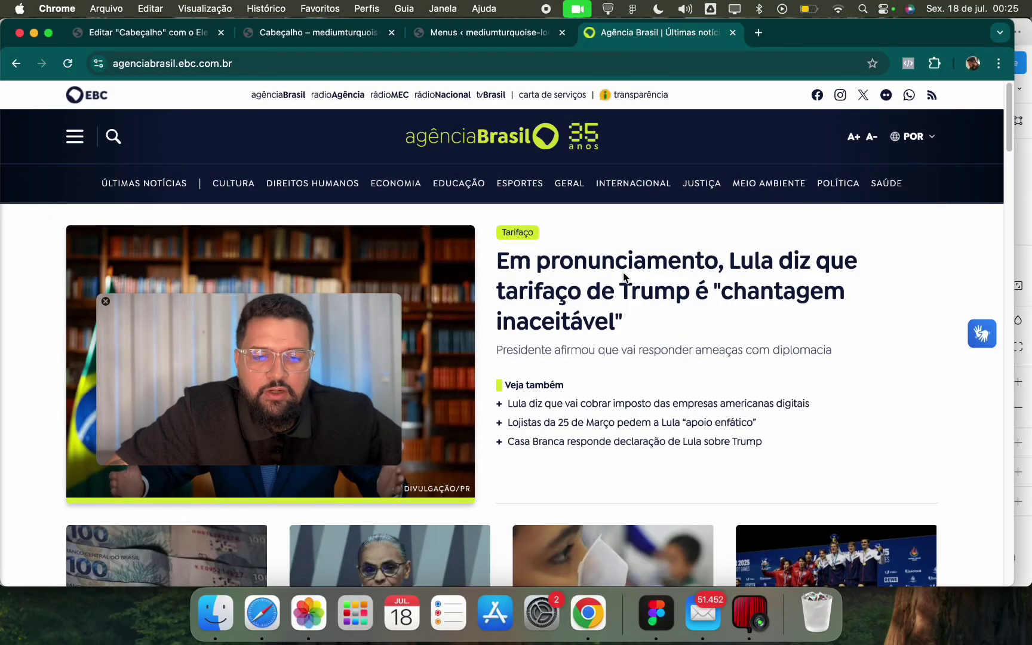
Open the saved templates list in the WordPress dashboard.
{"action": "left_click", "coordinate": [317, 32]}
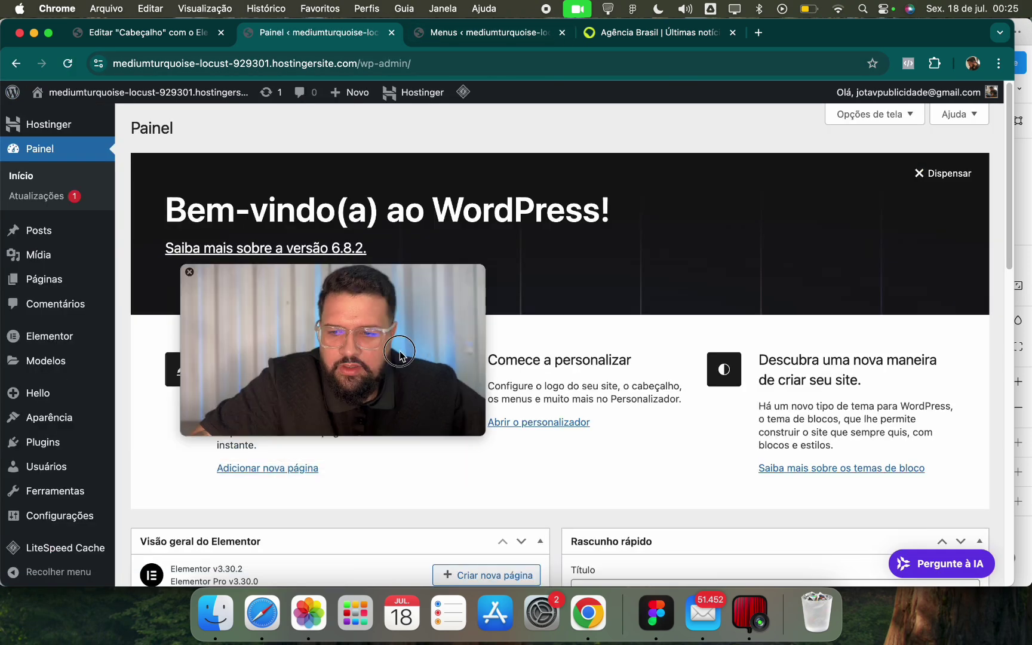
{"action": "left_click", "coordinate": [58, 365]}
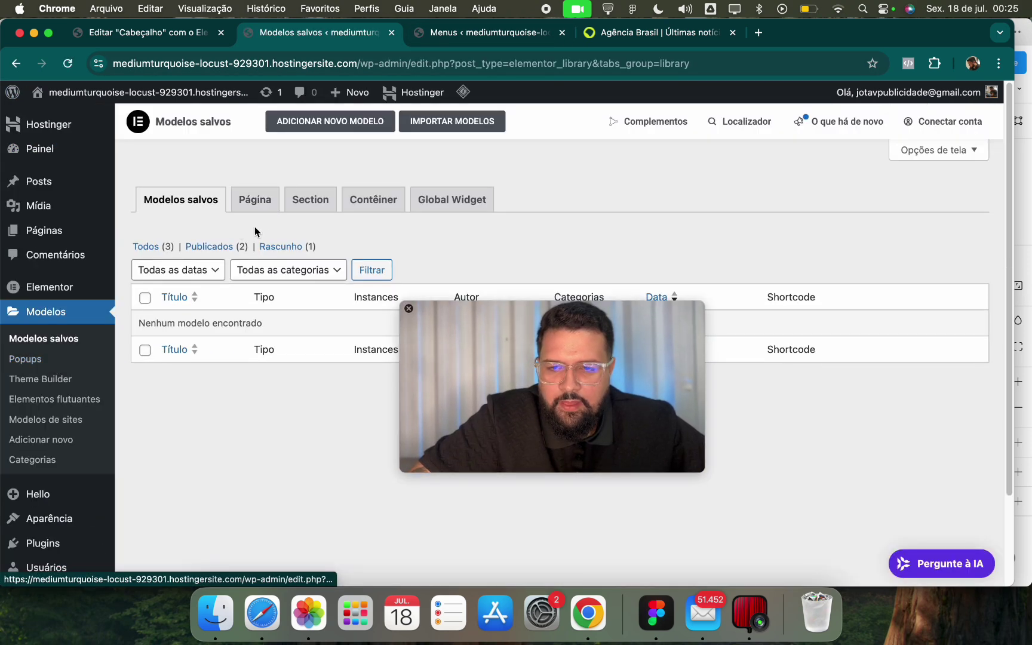
Start a new Elementor template of type Loop Item with Posts as its source type.
{"action": "left_click", "coordinate": [330, 121]}
{"action": "left_click", "coordinate": [574, 332]}
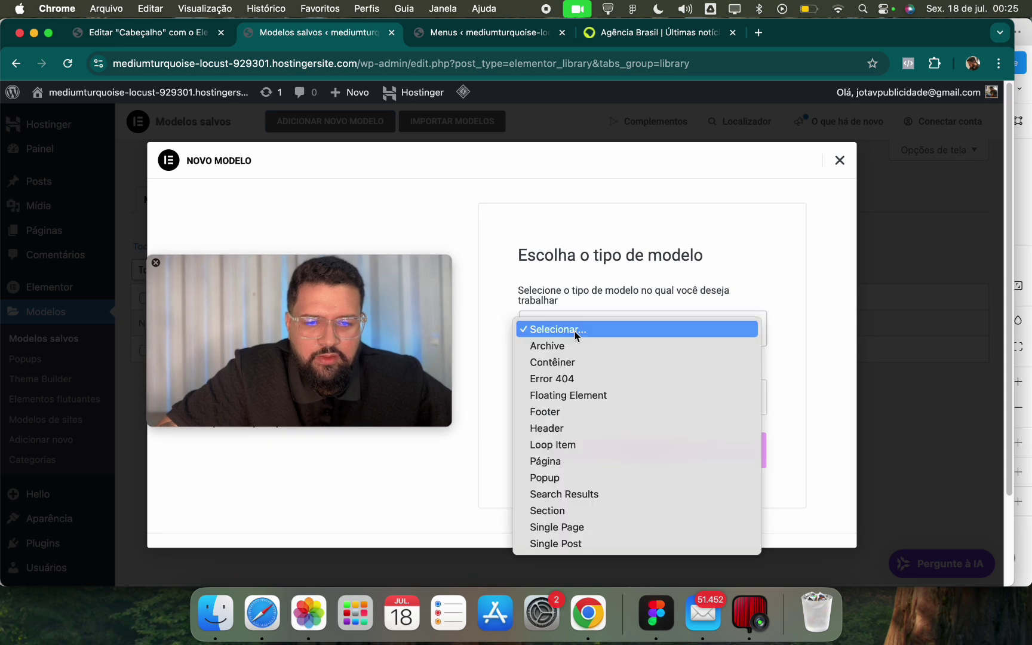
{"action": "left_click", "coordinate": [579, 452]}
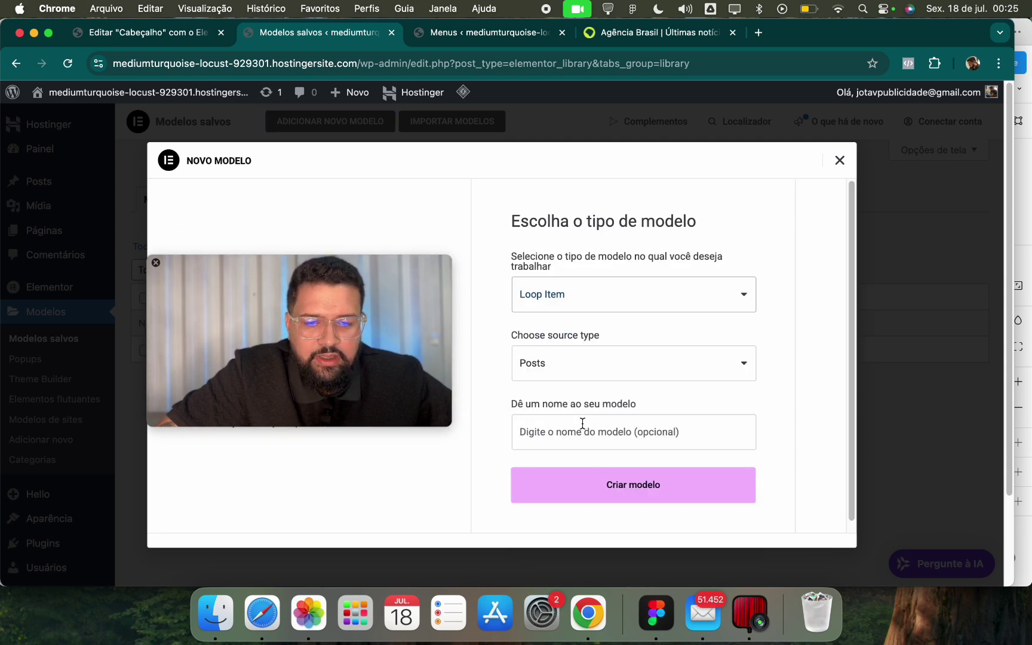
{"action": "left_click", "coordinate": [523, 363]}
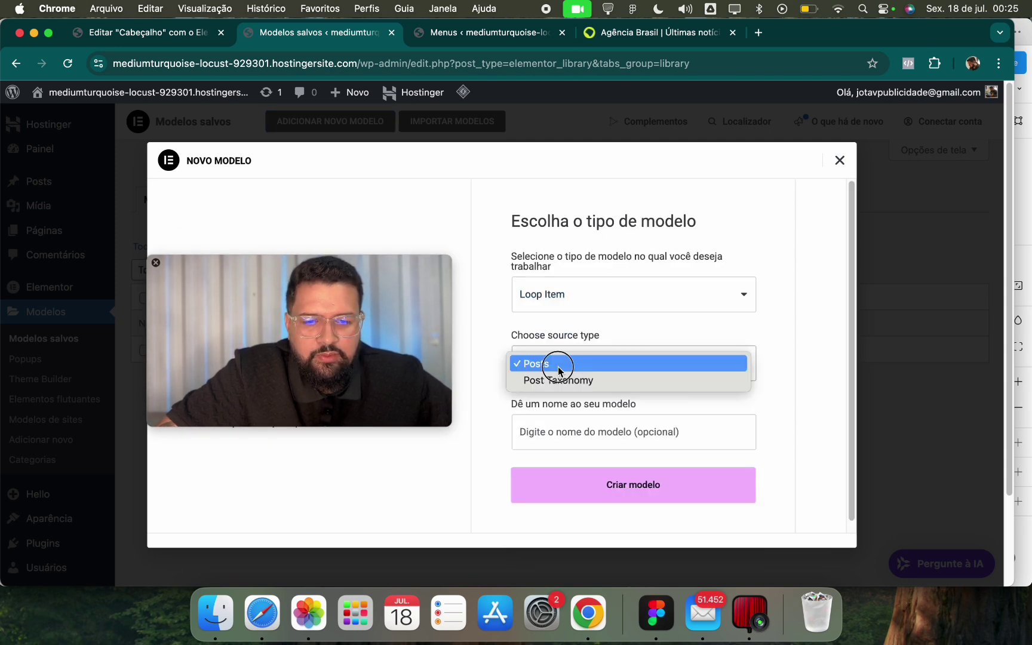
{"action": "left_click", "coordinate": [559, 368]}
Name the loop template "Notícia destaque" and create it.
{"action": "key", "text": "super+4"}
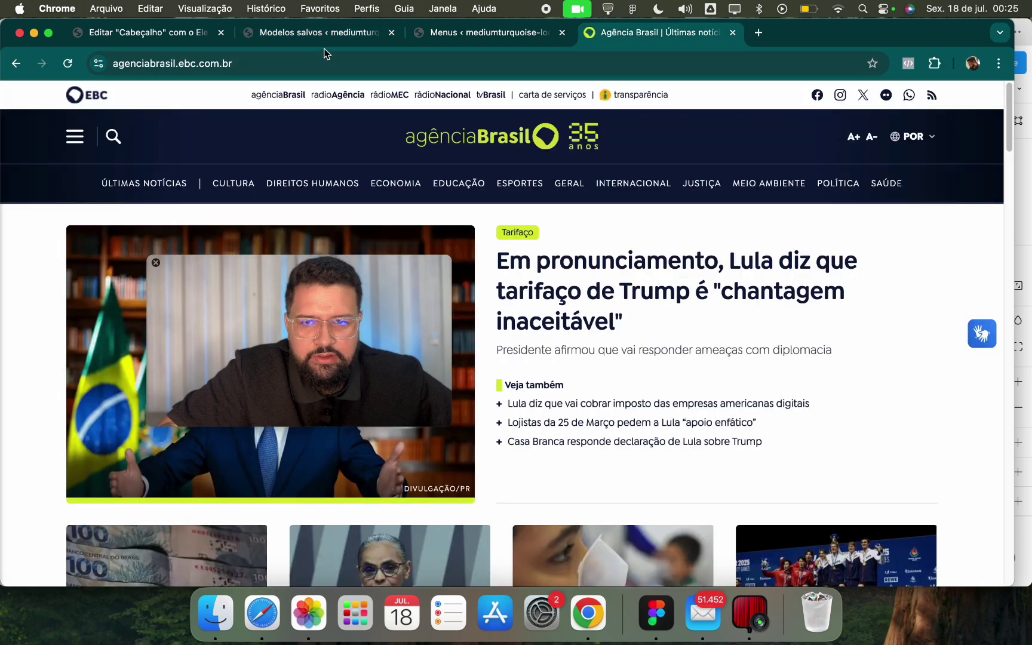
{"action": "key", "text": "super+2"}
{"action": "left_click", "coordinate": [603, 425]}
{"action": "type", "text": "Notíca"}
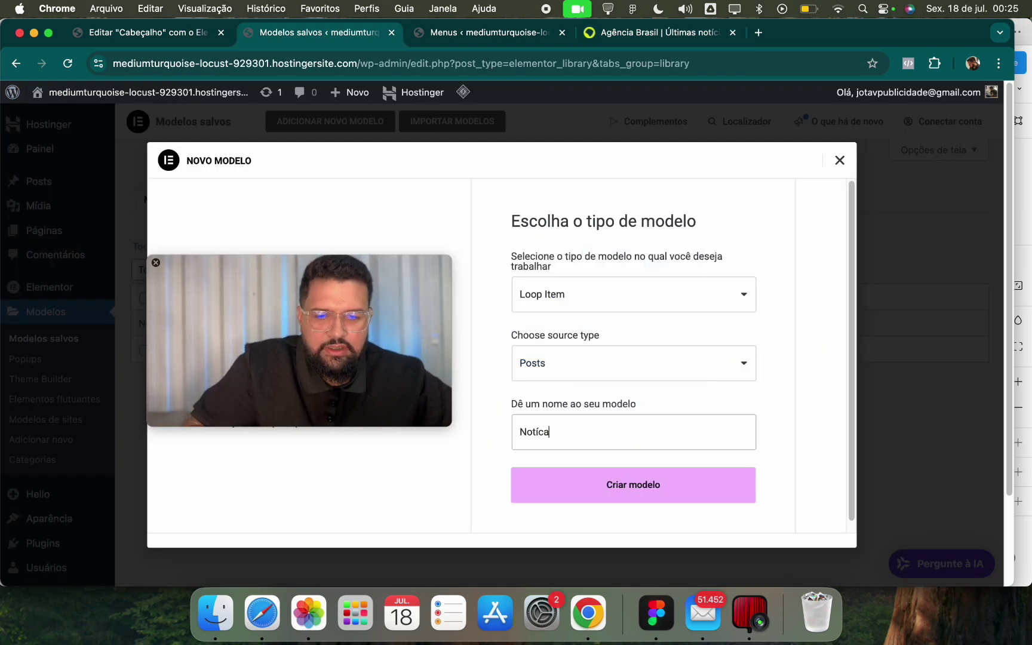
{"action": "key", "text": "BackSpace"}
{"action": "type", "text": "ia destaque"}
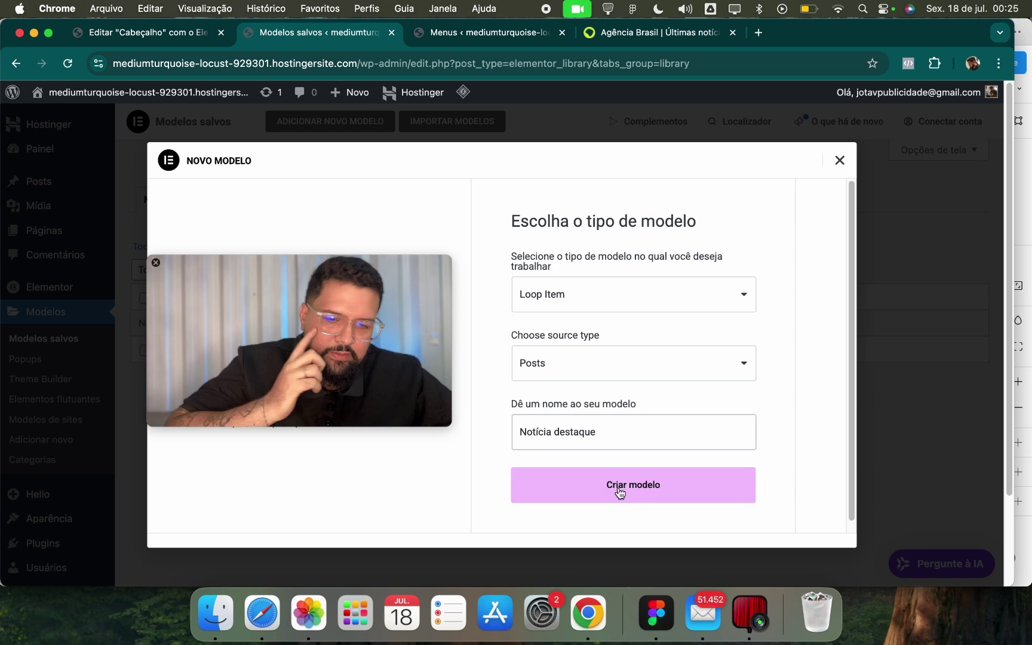
{"action": "left_click", "coordinate": [664, 484]}
Check the lead story's layout on the Agência Brasil site, and add a two-column Flexbox container to the Notícia destaque template.
{"action": "left_click", "coordinate": [679, 37]}
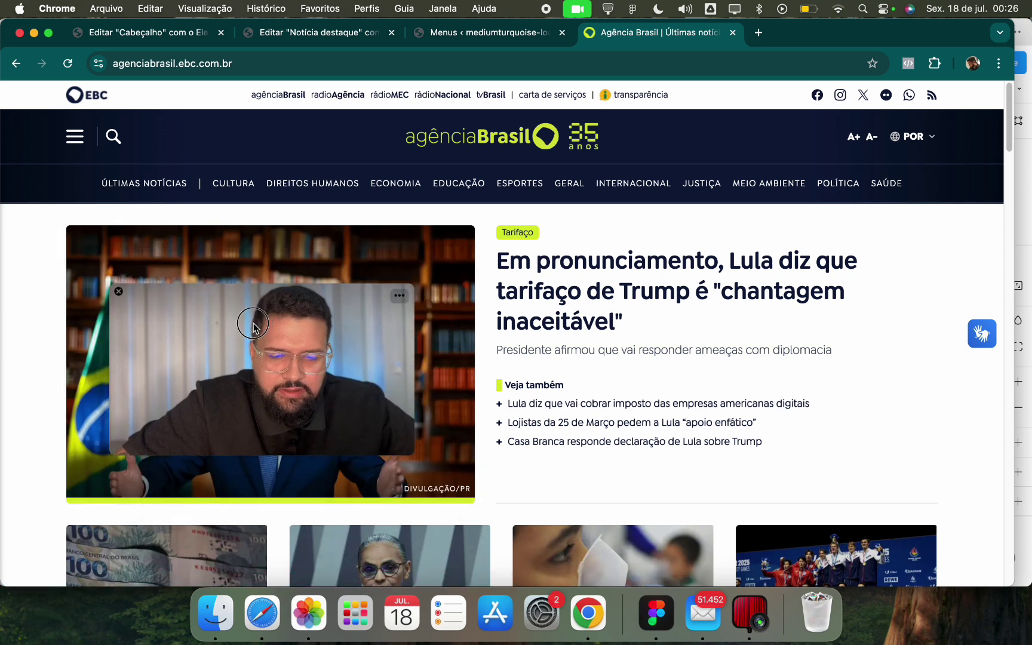
{"action": "left_click", "coordinate": [526, 230]}
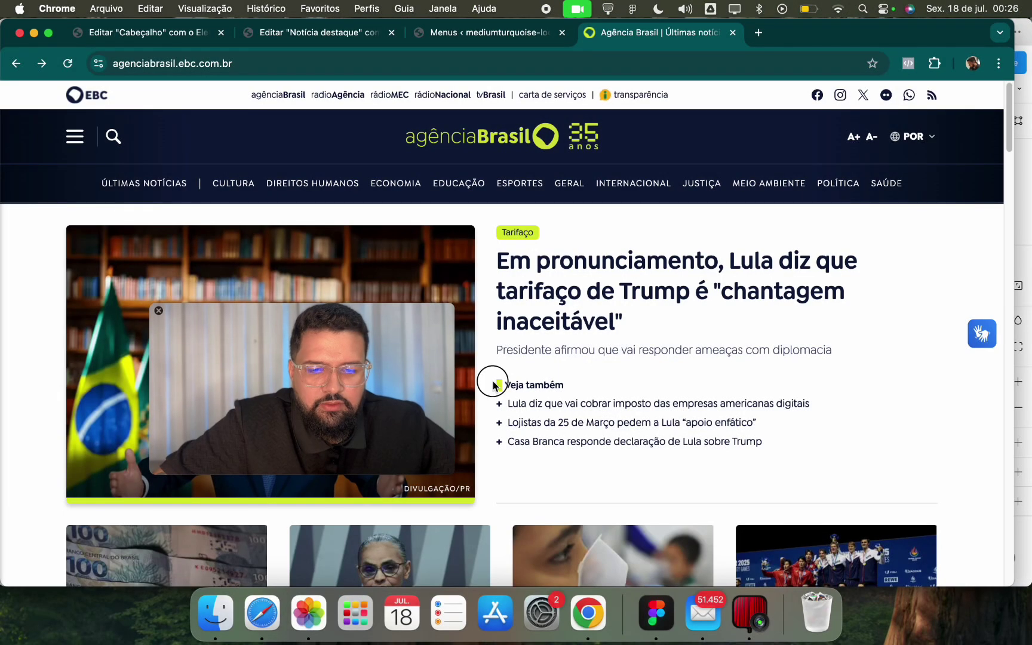
{"action": "left_click_drag", "start_coordinate": [493, 385], "coordinate": [590, 394]}
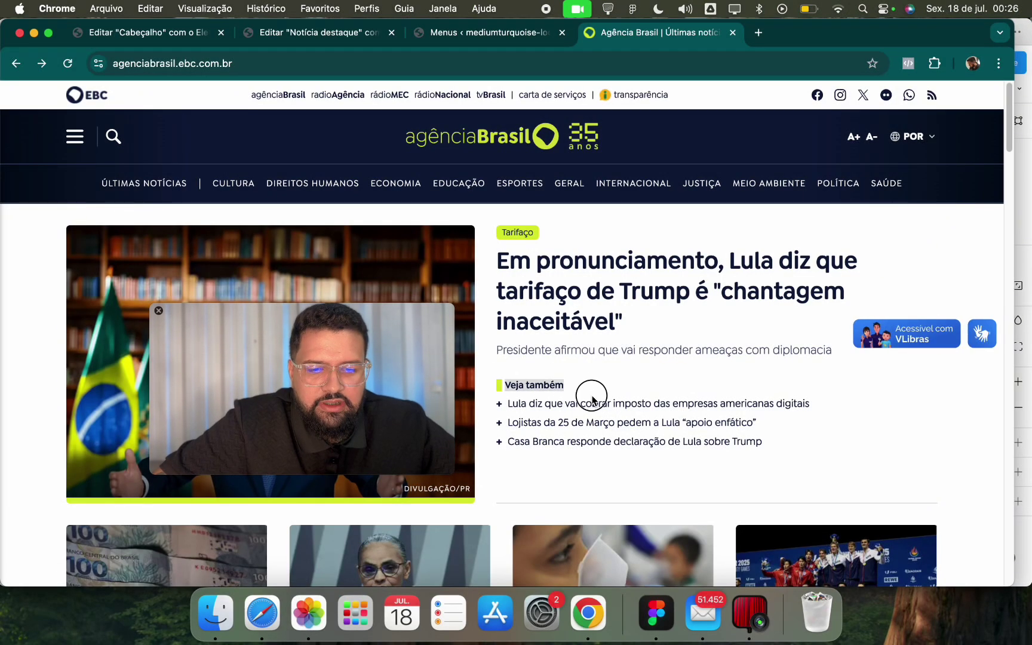
{"action": "left_click", "coordinate": [314, 34]}
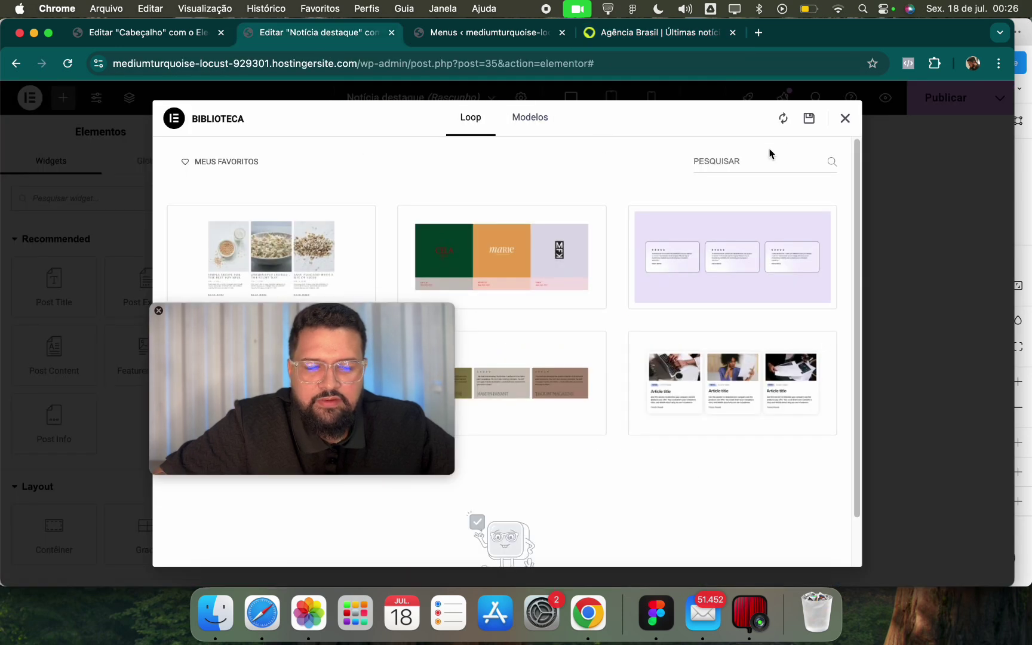
{"action": "left_click", "coordinate": [844, 117]}
{"action": "left_click", "coordinate": [575, 341]}
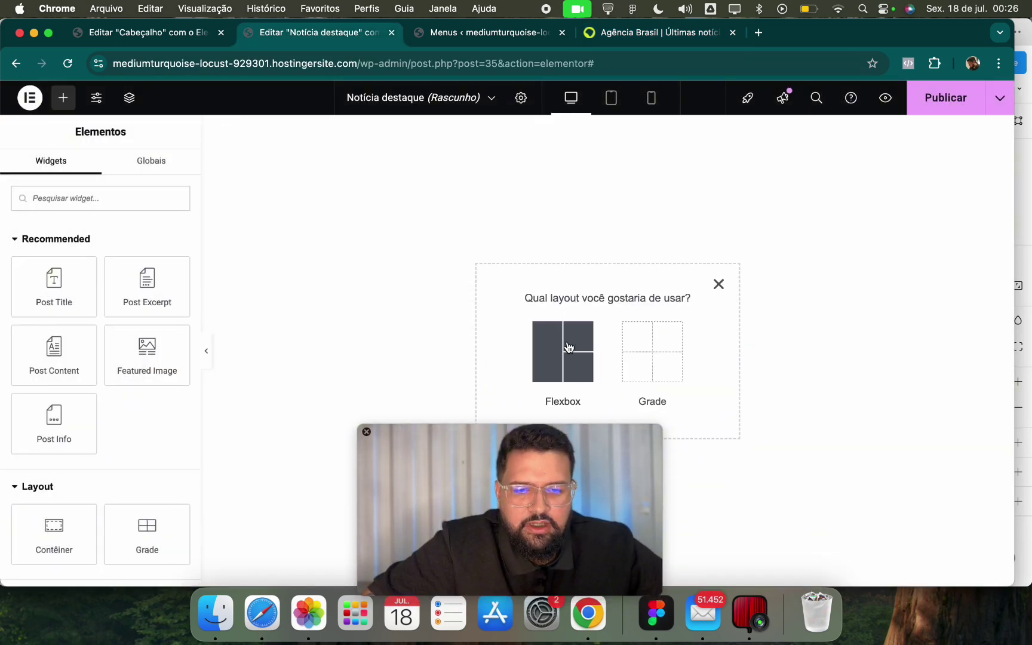
{"action": "left_click", "coordinate": [564, 350]}
{"action": "left_click", "coordinate": [680, 292]}
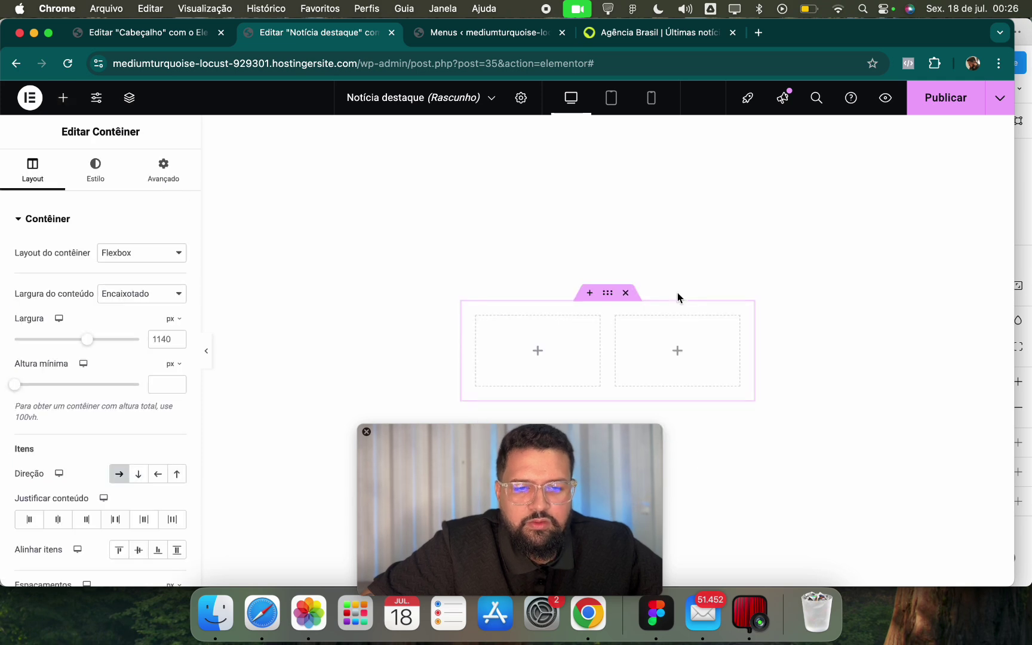
Place an Image widget in the first column and set its source to the Featured Image dynamic tag.
{"action": "left_click", "coordinate": [63, 98]}
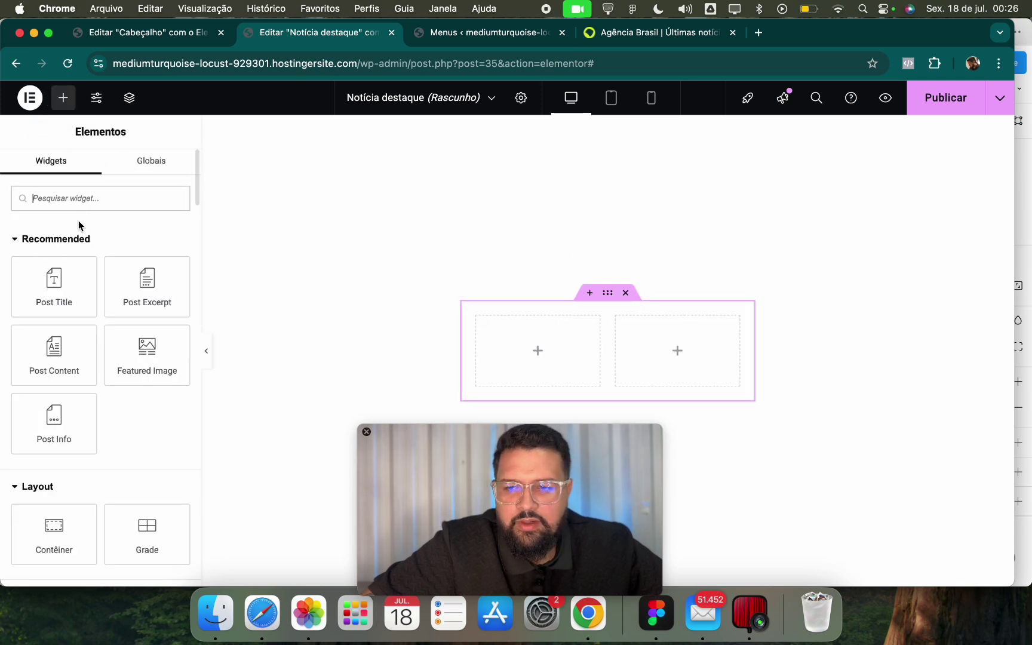
{"action": "scroll", "coordinate": [107, 457], "scroll_direction": "down", "scroll_amount": 5}
{"action": "left_click_drag", "start_coordinate": [150, 364], "coordinate": [546, 346]}
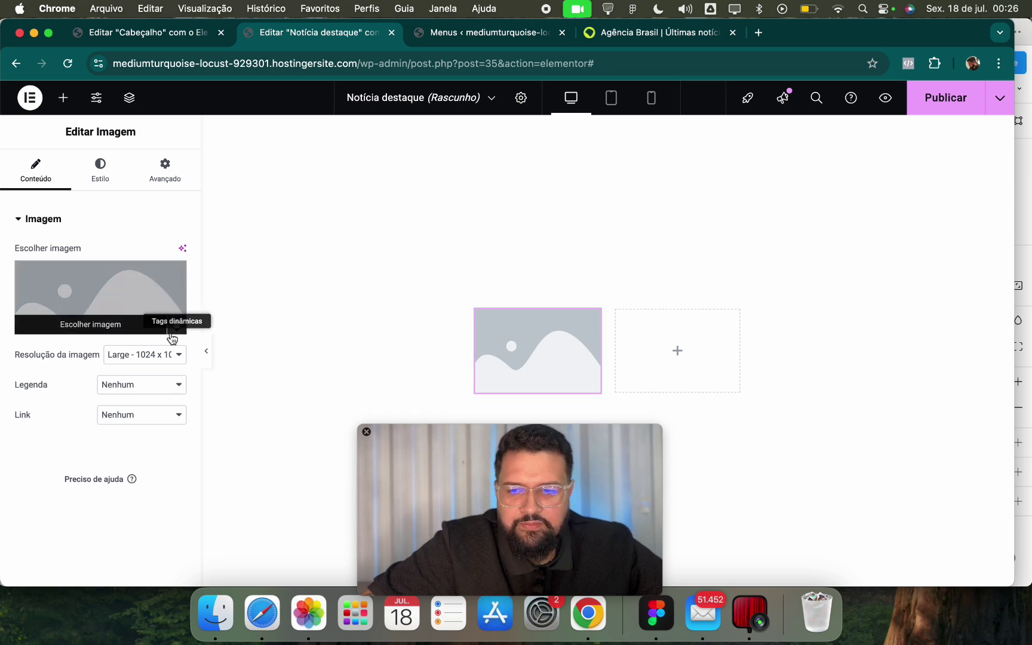
{"action": "left_click", "coordinate": [176, 325]}
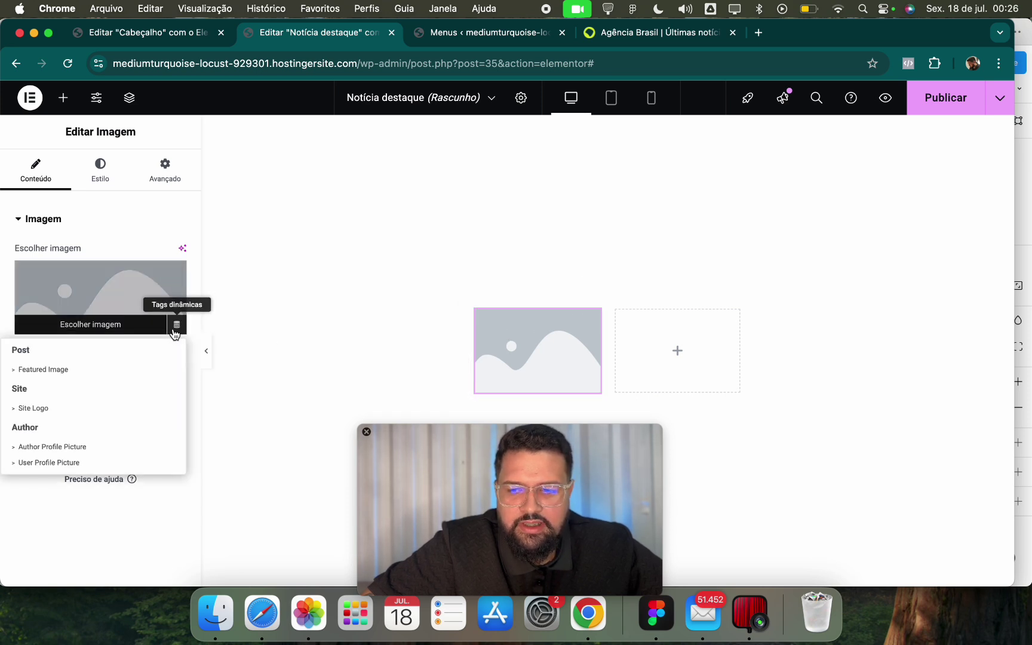
{"action": "left_click", "coordinate": [30, 371]}
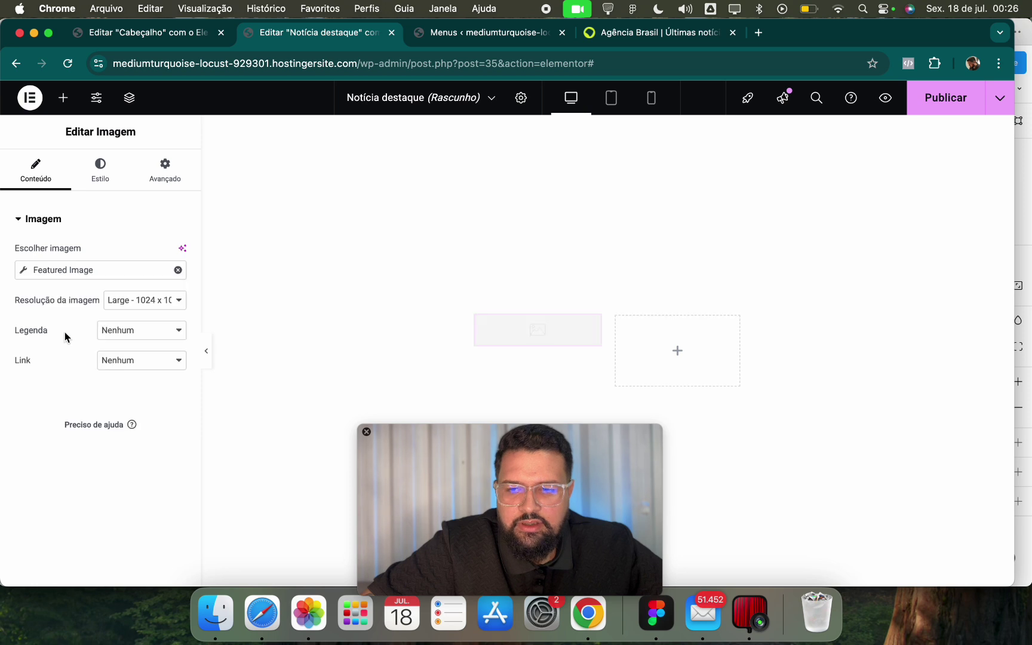
{"action": "left_click", "coordinate": [100, 270]}
{"action": "left_click", "coordinate": [100, 270]}
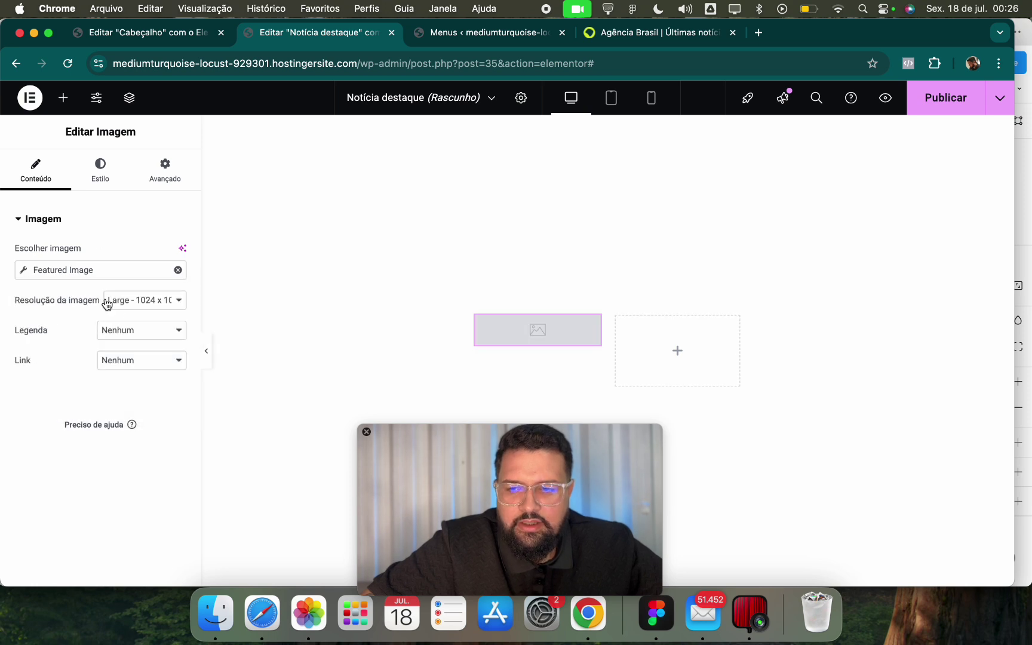
Give the featured image a custom URL link that uses the Post URL dynamic tag.
{"action": "left_click", "coordinate": [135, 362]}
{"action": "left_click", "coordinate": [151, 393]}
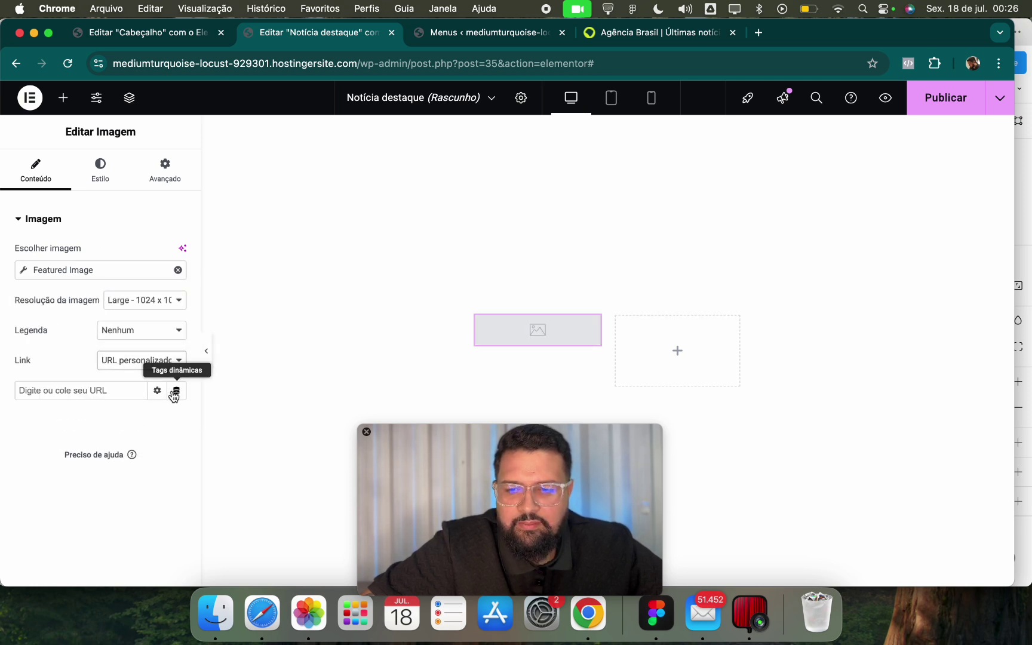
{"action": "left_click", "coordinate": [176, 391]}
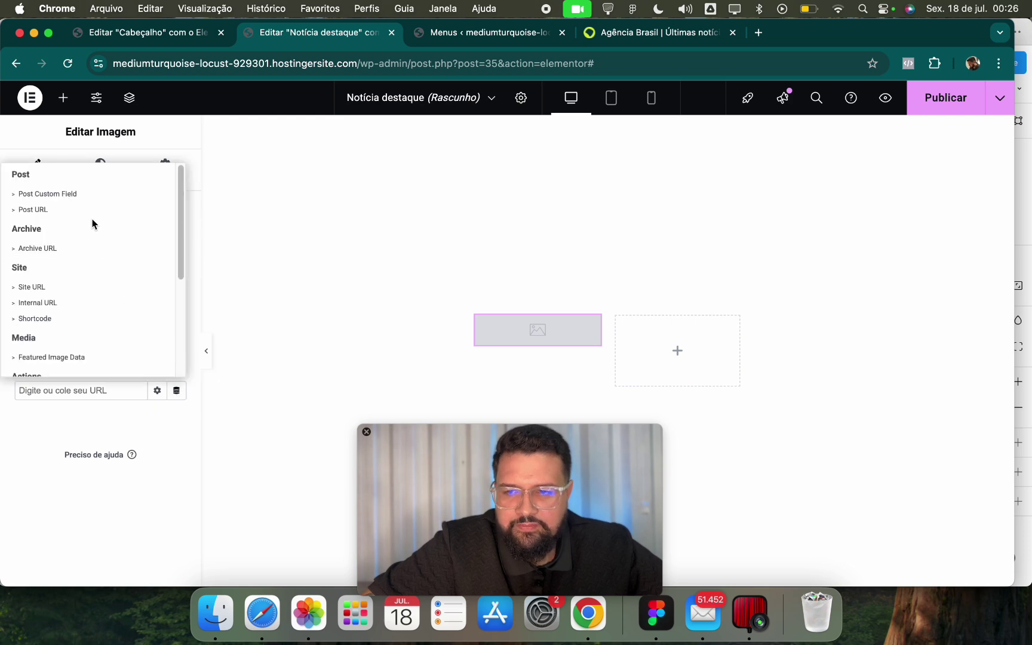
{"action": "left_click", "coordinate": [120, 209]}
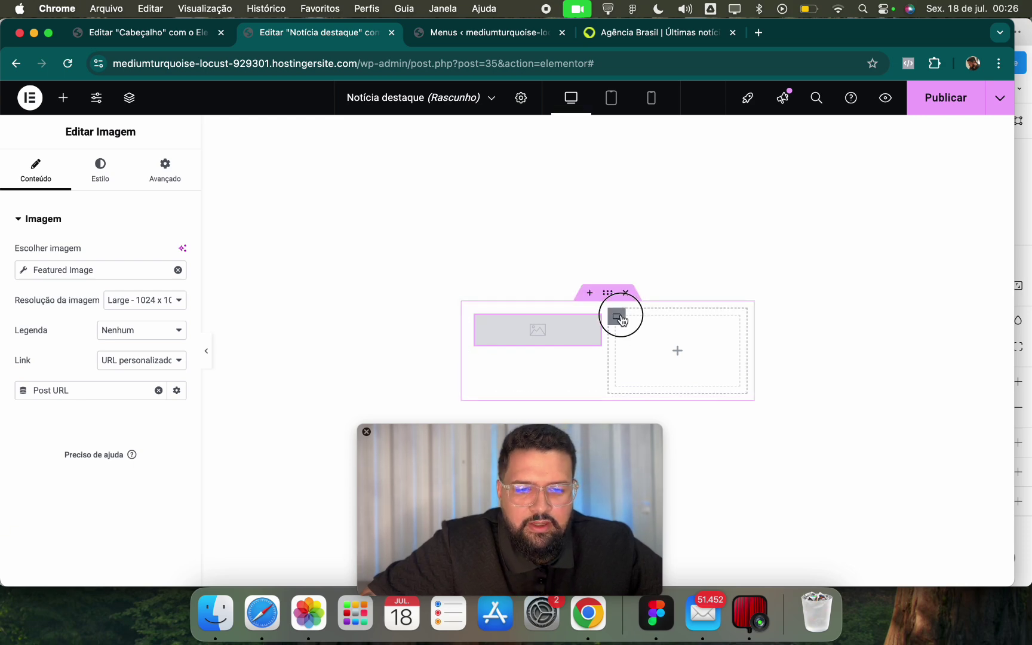
Add a Título widget to the second column and apply the Primário global typography to it.
{"action": "left_click", "coordinate": [620, 319]}
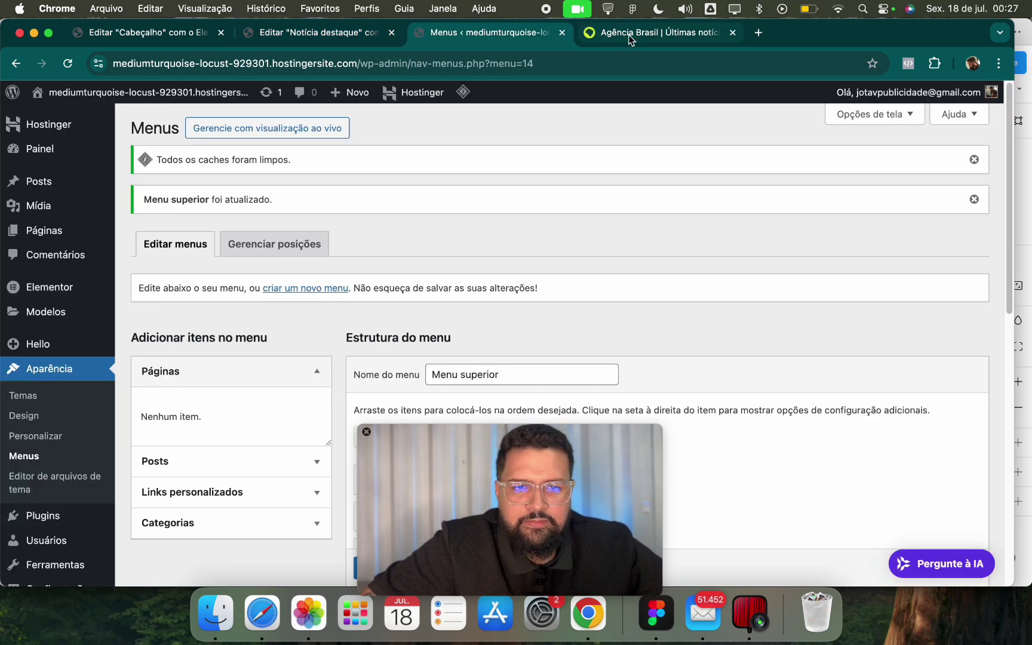
{"action": "left_click", "coordinate": [654, 33]}
{"action": "left_click", "coordinate": [319, 33]}
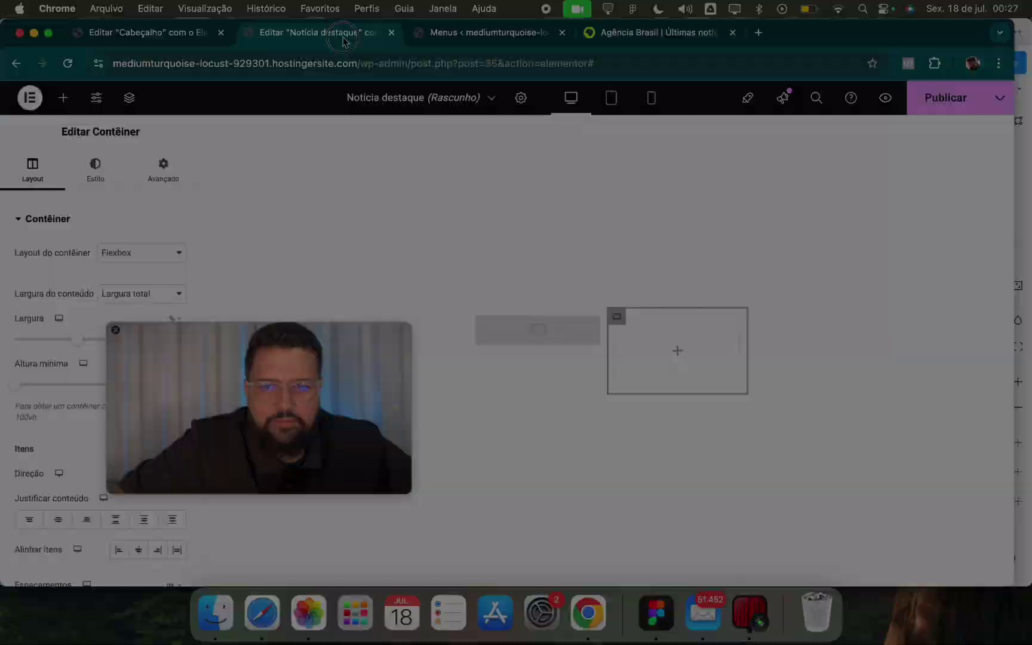
{"action": "left_click", "coordinate": [62, 97]}
{"action": "left_click_drag", "start_coordinate": [54, 448], "coordinate": [645, 346]}
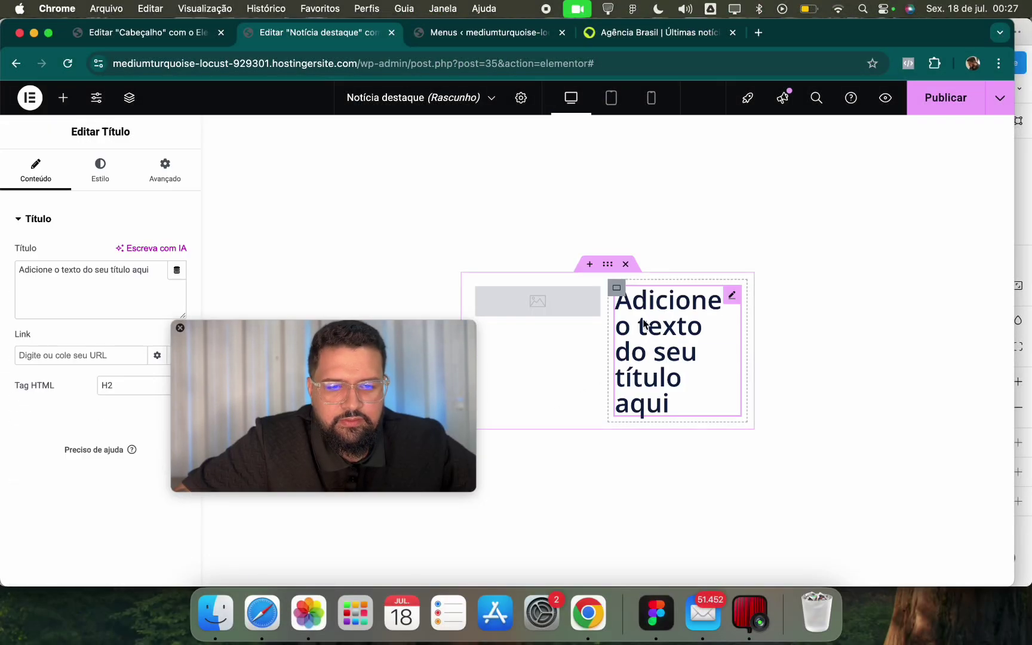
{"action": "left_click", "coordinate": [100, 171]}
{"action": "left_click", "coordinate": [156, 292]}
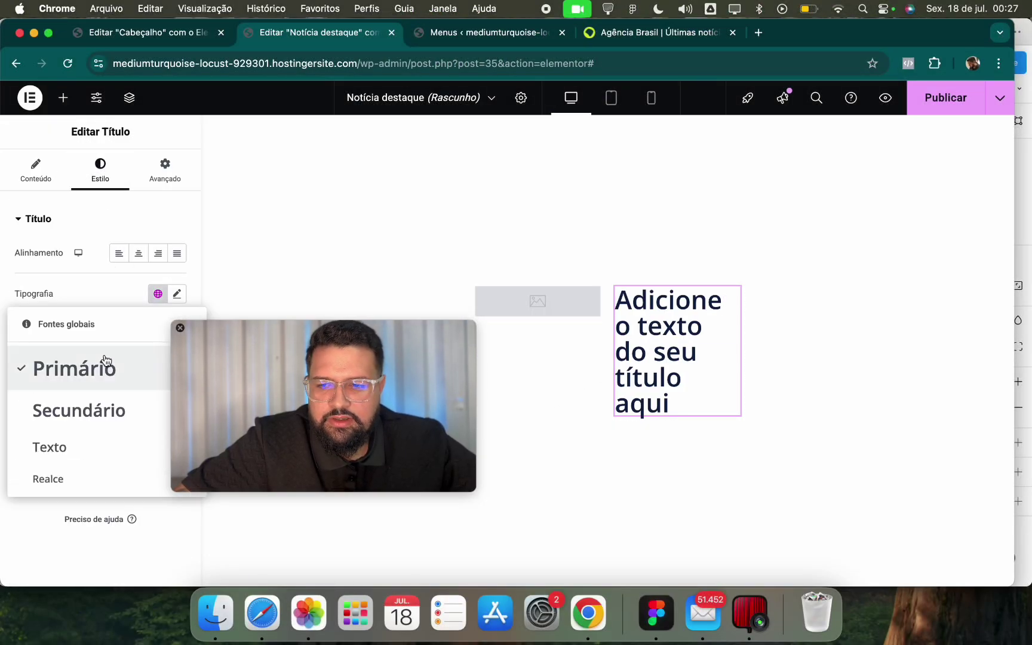
{"action": "left_click", "coordinate": [98, 367]}
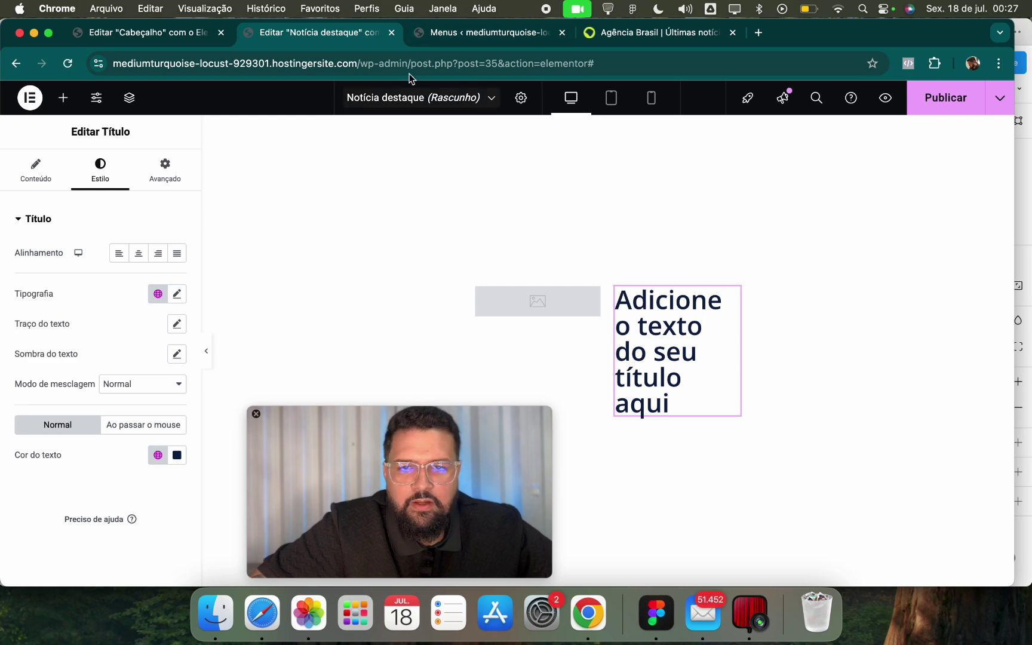
Review the Agência Brasil lead story again and place a text editor widget above the heading in the second column.
{"action": "left_click", "coordinate": [435, 41]}
{"action": "left_click", "coordinate": [595, 43]}
{"action": "left_click_drag", "start_coordinate": [451, 453], "coordinate": [298, 356]}
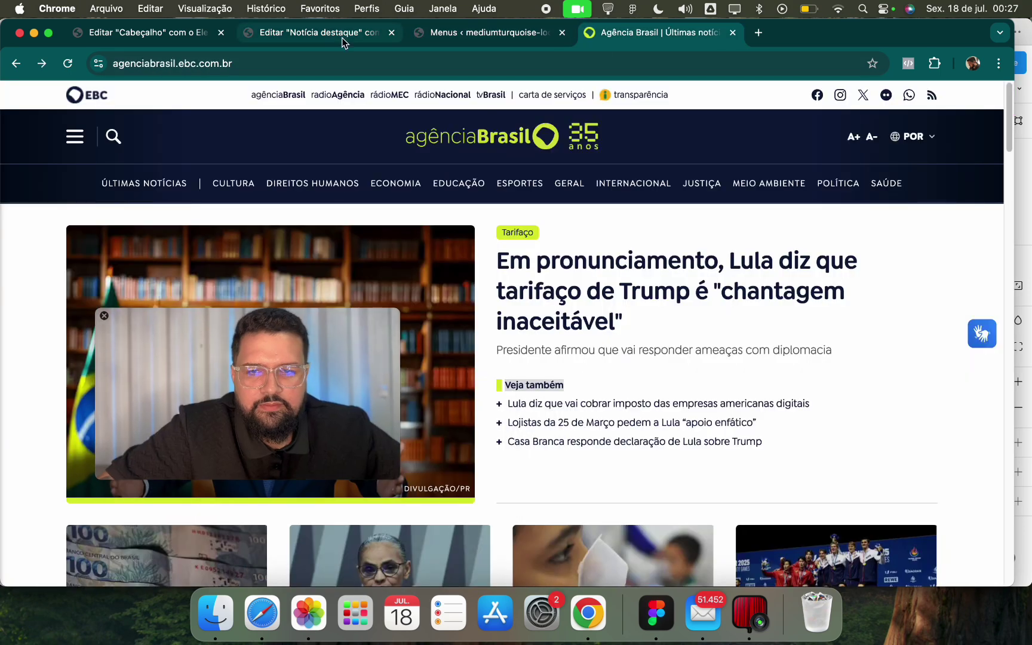
{"action": "key", "text": "super+2"}
{"action": "left_click_drag", "start_coordinate": [269, 317], "coordinate": [349, 317]}
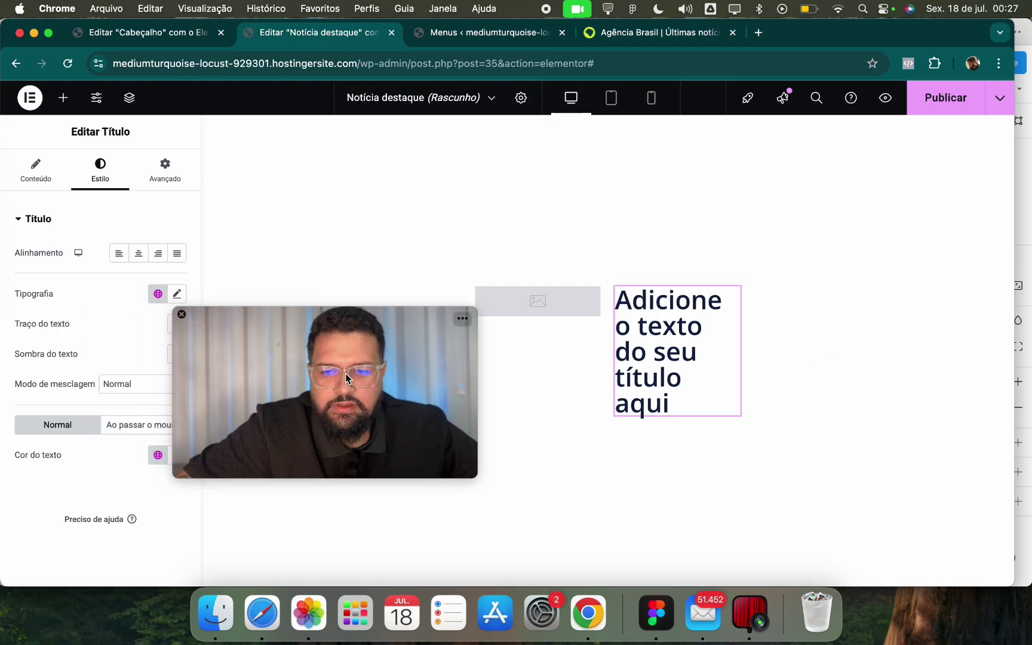
{"action": "left_click", "coordinate": [59, 105]}
{"action": "scroll", "coordinate": [67, 435], "scroll_direction": "down", "scroll_amount": 4}
{"action": "left_click_drag", "start_coordinate": [54, 514], "coordinate": [621, 292]}
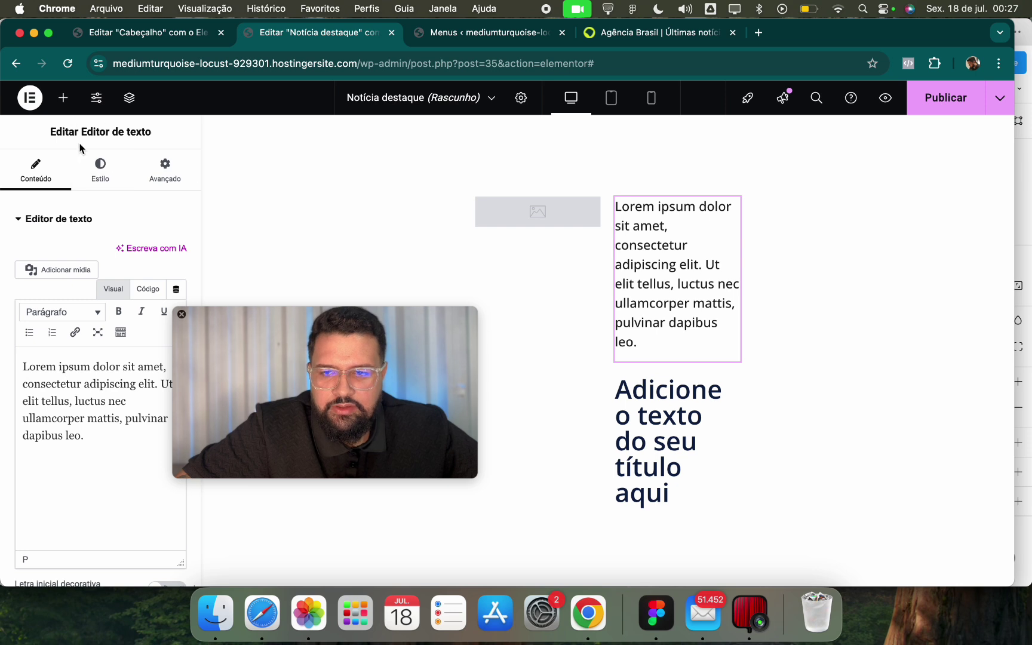
Fill the text editor with the Post Terms dynamic tag, using Categorias as the taxonomy.
{"action": "left_click", "coordinate": [176, 290]}
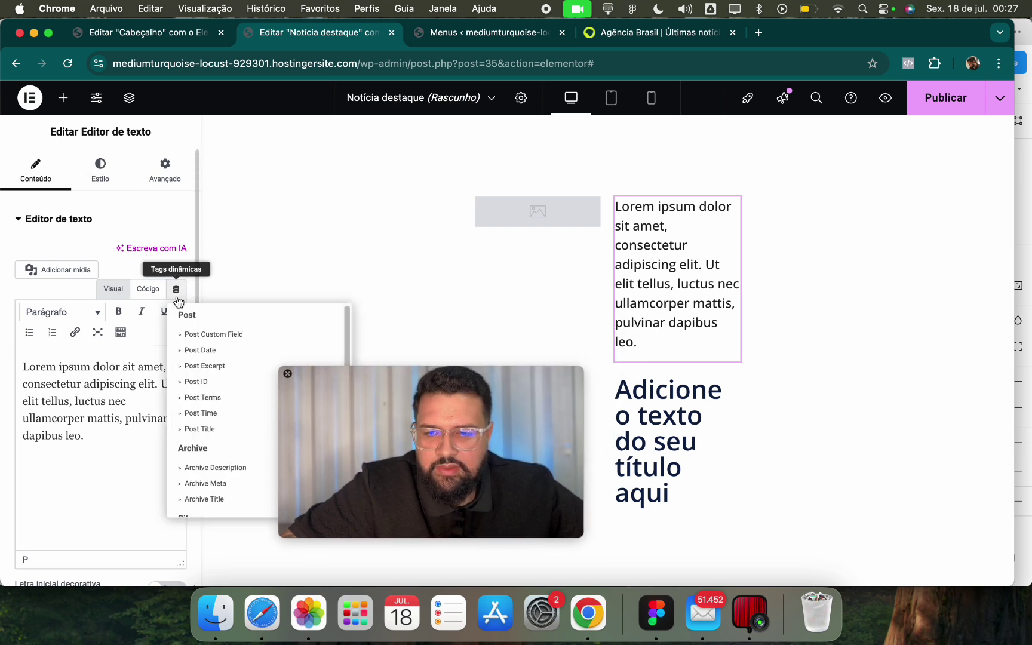
{"action": "left_click", "coordinate": [203, 398]}
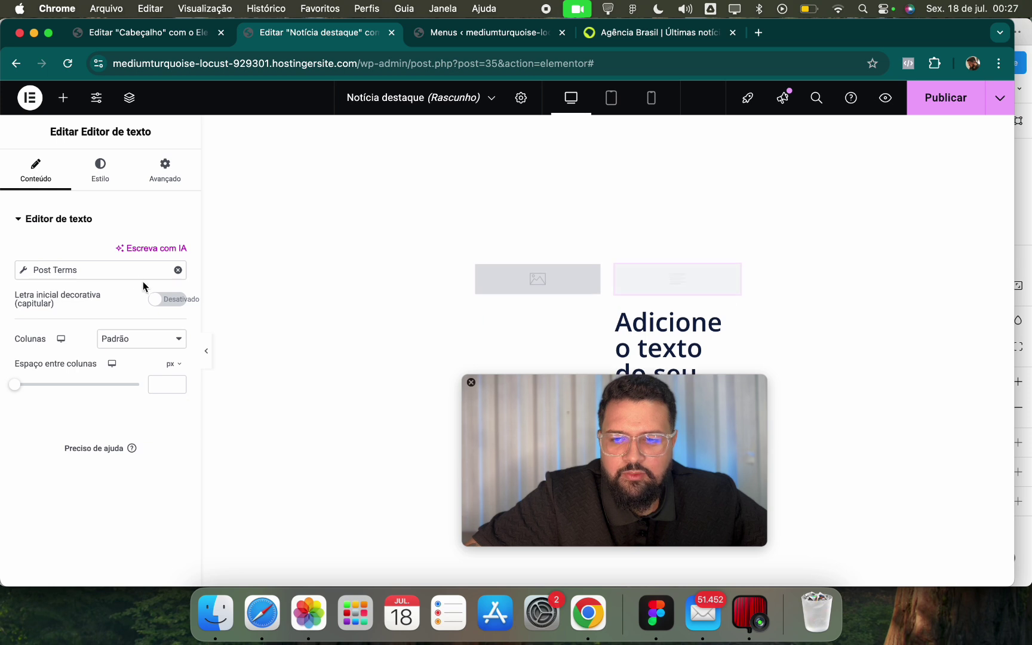
{"action": "left_click", "coordinate": [27, 276]}
{"action": "left_click", "coordinate": [137, 338]}
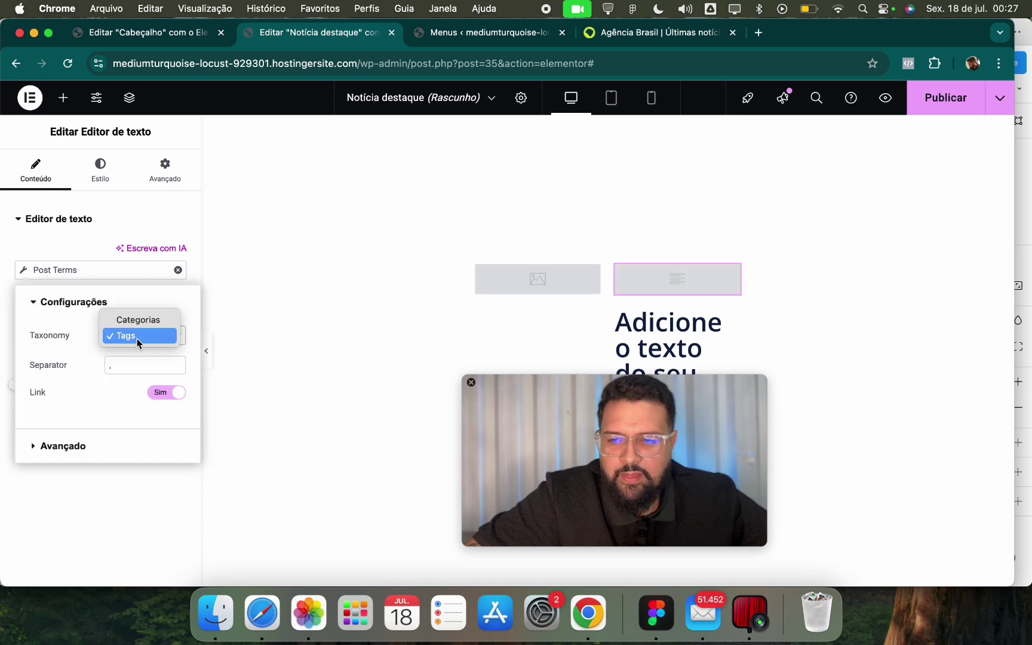
{"action": "left_click", "coordinate": [151, 322]}
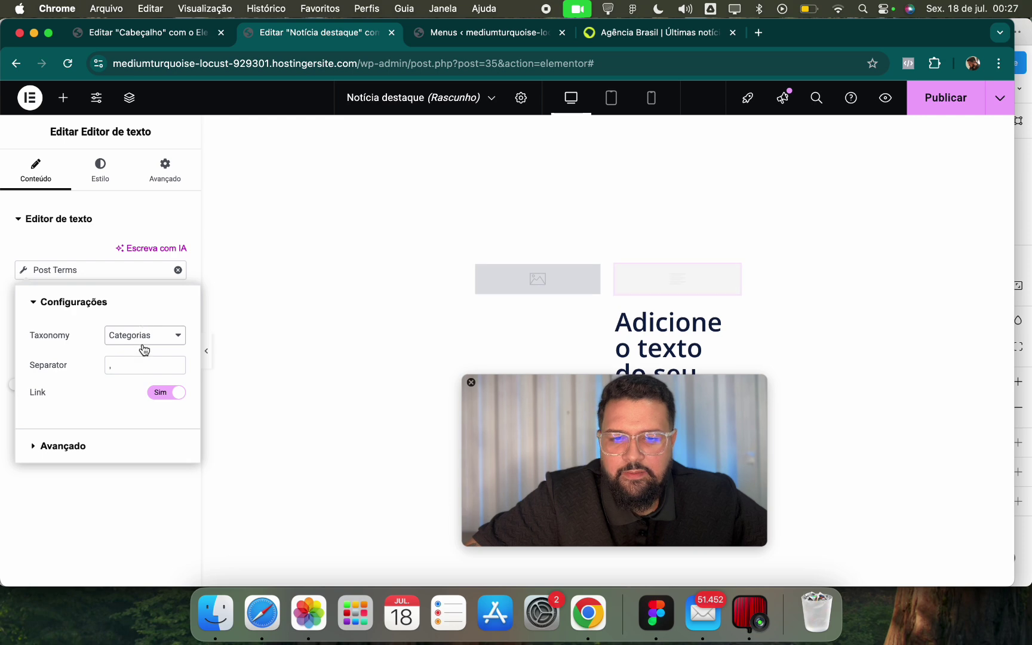
{"action": "left_click", "coordinate": [108, 270]}
Check the category label on the Agência Brasil lead story and give the category text a classic background in the Secundário global color.
{"action": "left_click", "coordinate": [95, 174]}
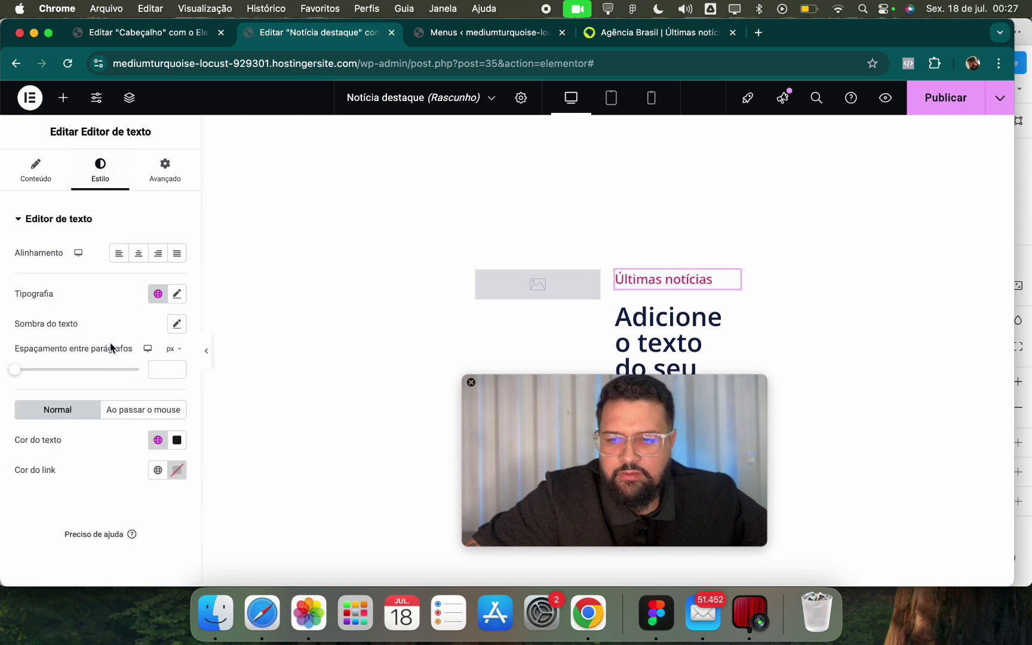
{"action": "left_click", "coordinate": [642, 33]}
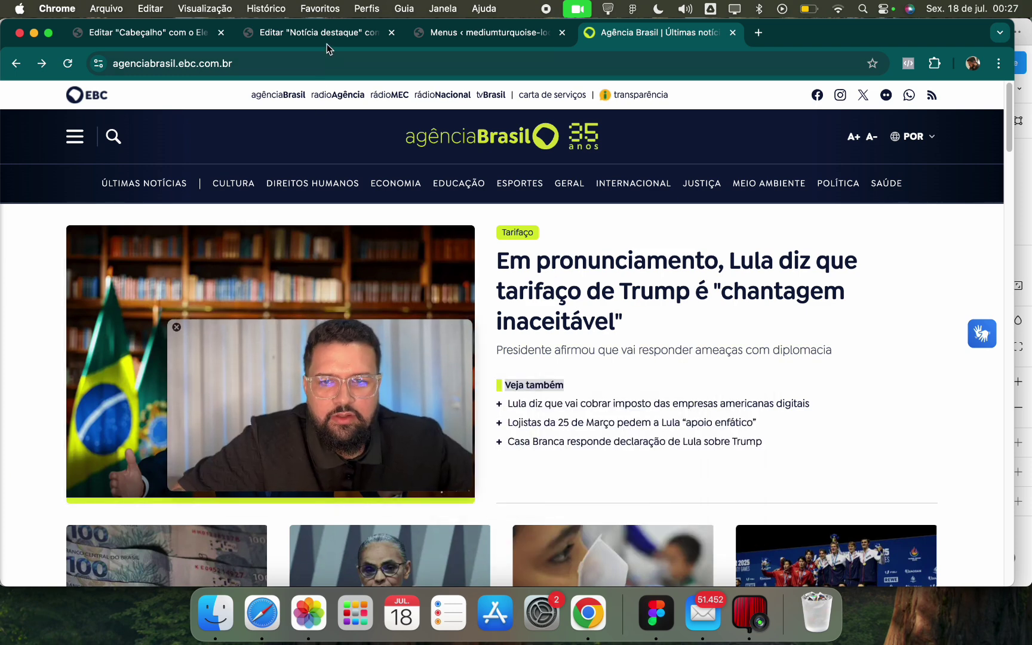
{"action": "left_click", "coordinate": [327, 35]}
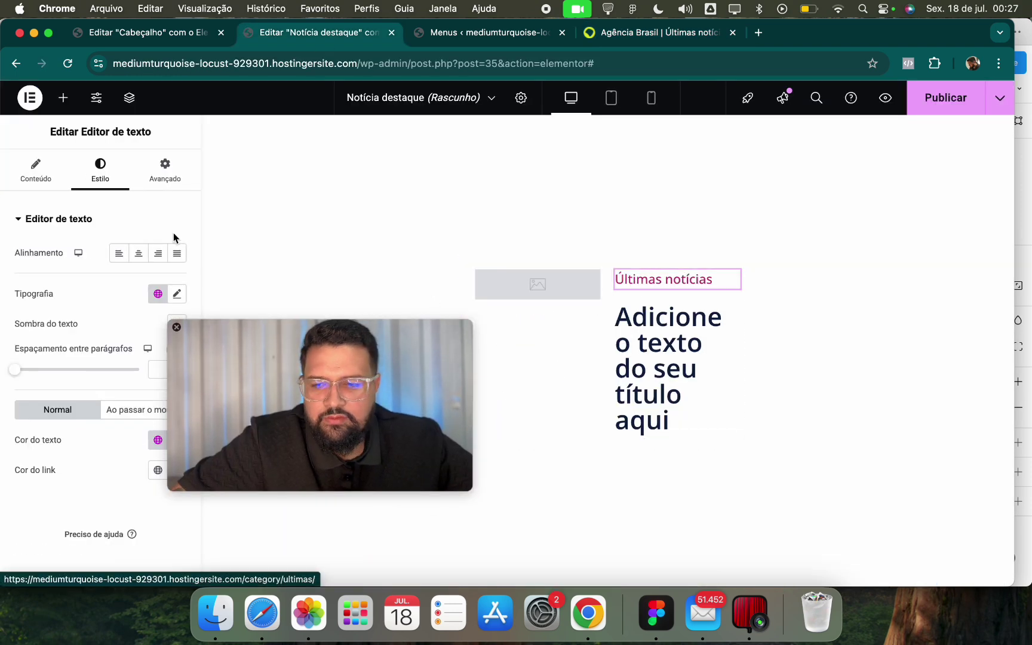
{"action": "left_click", "coordinate": [150, 177]}
{"action": "scroll", "coordinate": [69, 431], "scroll_direction": "down", "scroll_amount": 12}
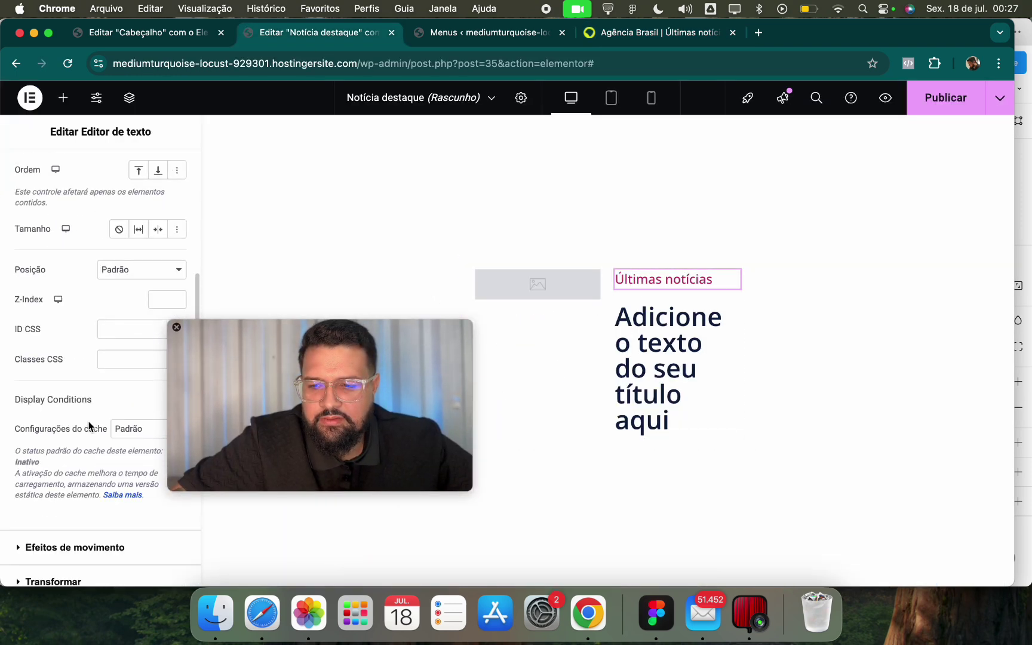
{"action": "left_click", "coordinate": [56, 328]}
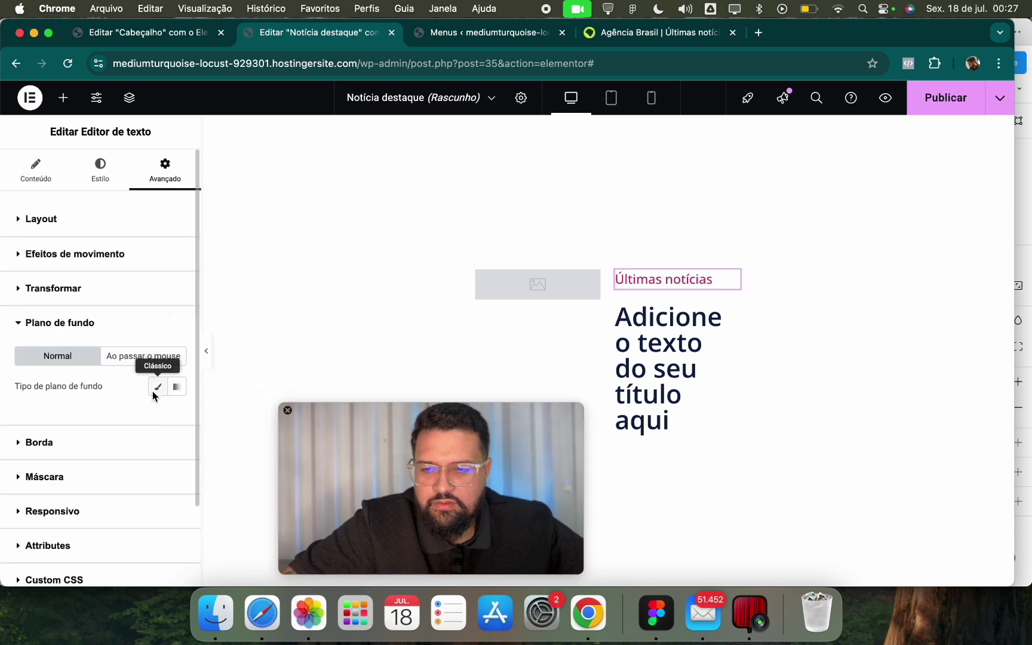
{"action": "left_click", "coordinate": [157, 387]}
{"action": "left_click", "coordinate": [158, 416]}
{"action": "left_click", "coordinate": [64, 510]}
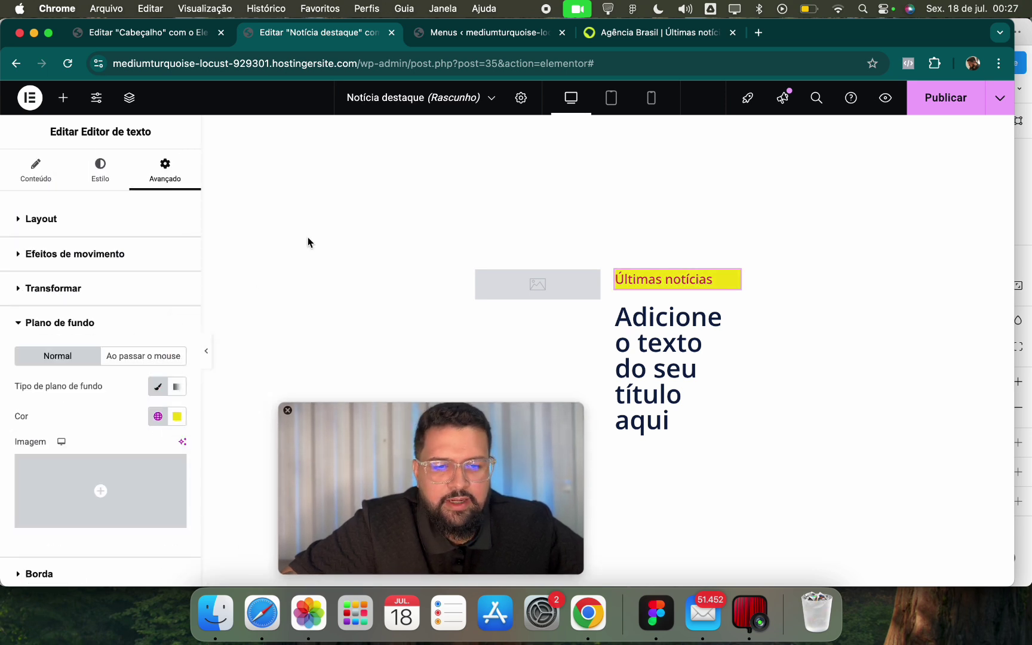
Round the category text's corners with a 5 px border radius on all sides.
{"action": "scroll", "coordinate": [118, 429], "scroll_direction": "down", "scroll_amount": 5}
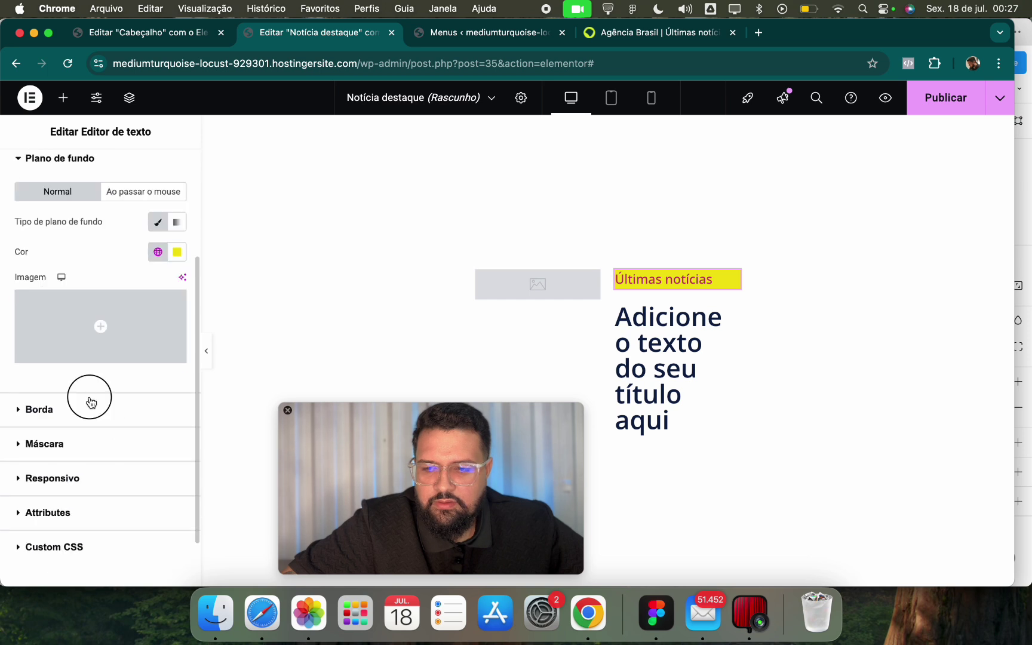
{"action": "left_click", "coordinate": [88, 403]}
{"action": "left_click", "coordinate": [143, 466]}
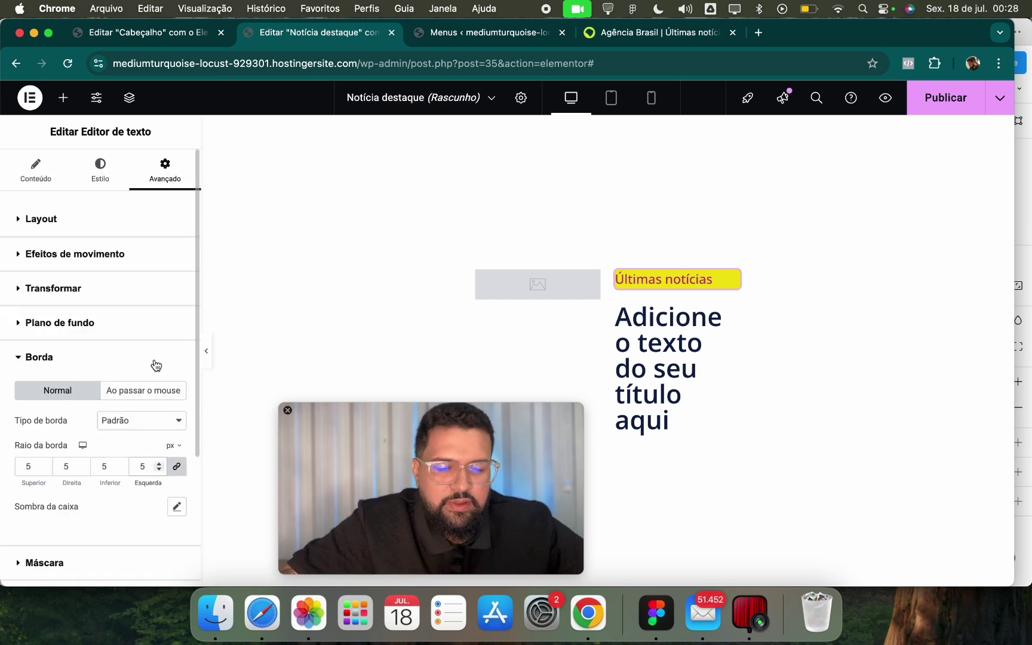
Center the category text and apply the Realce global typography to it.
{"action": "left_click", "coordinate": [99, 188]}
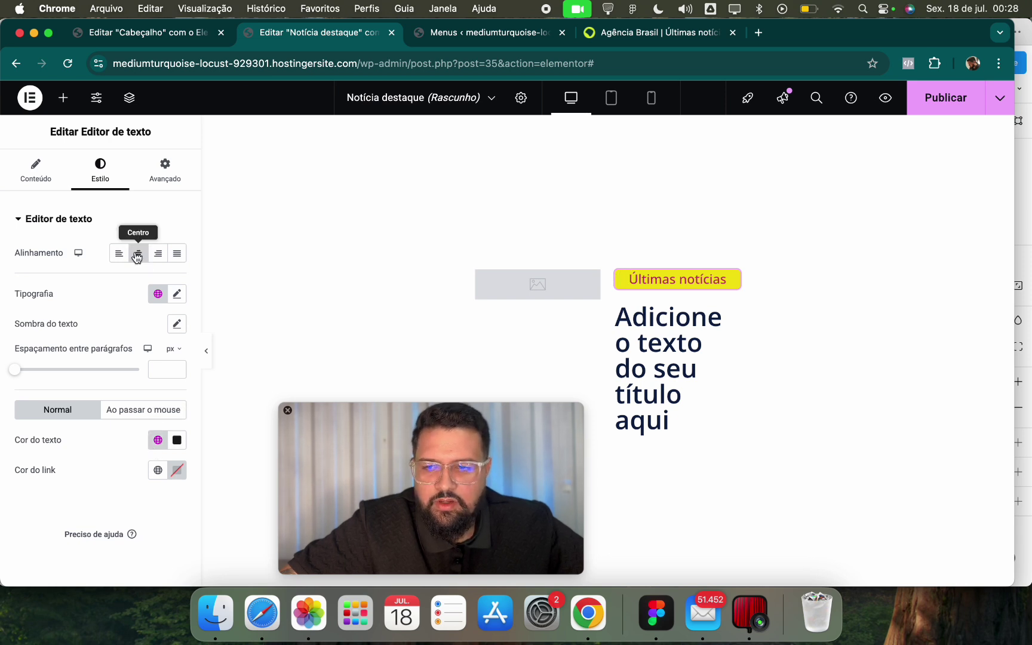
{"action": "left_click", "coordinate": [154, 295]}
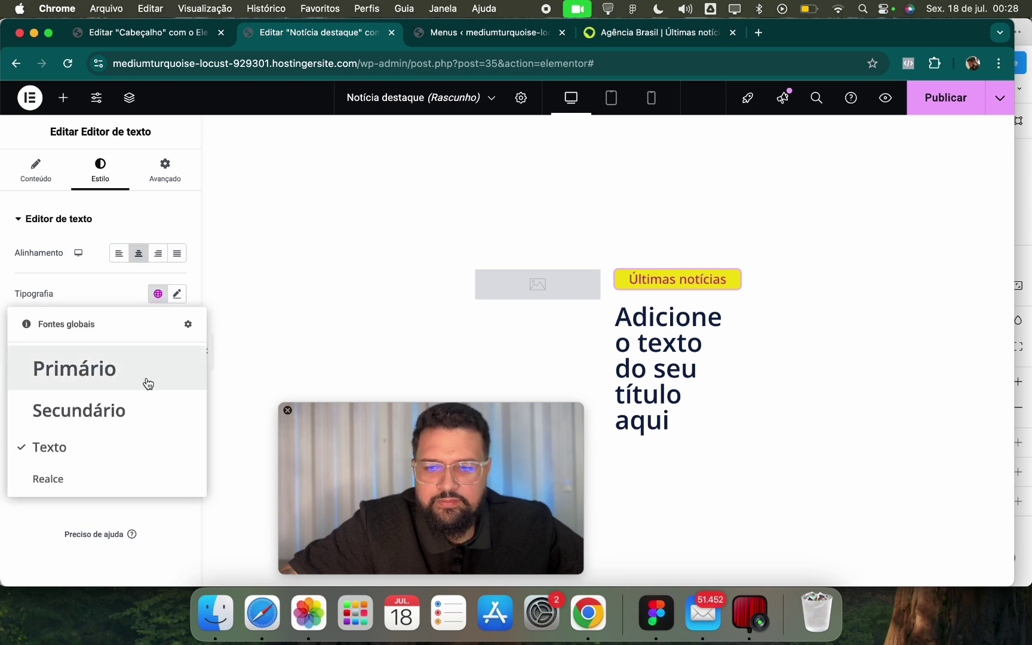
{"action": "left_click", "coordinate": [110, 475]}
Set the category text's text color and link color to the Primário global color.
{"action": "left_click", "coordinate": [164, 445]}
{"action": "left_click", "coordinate": [172, 325]}
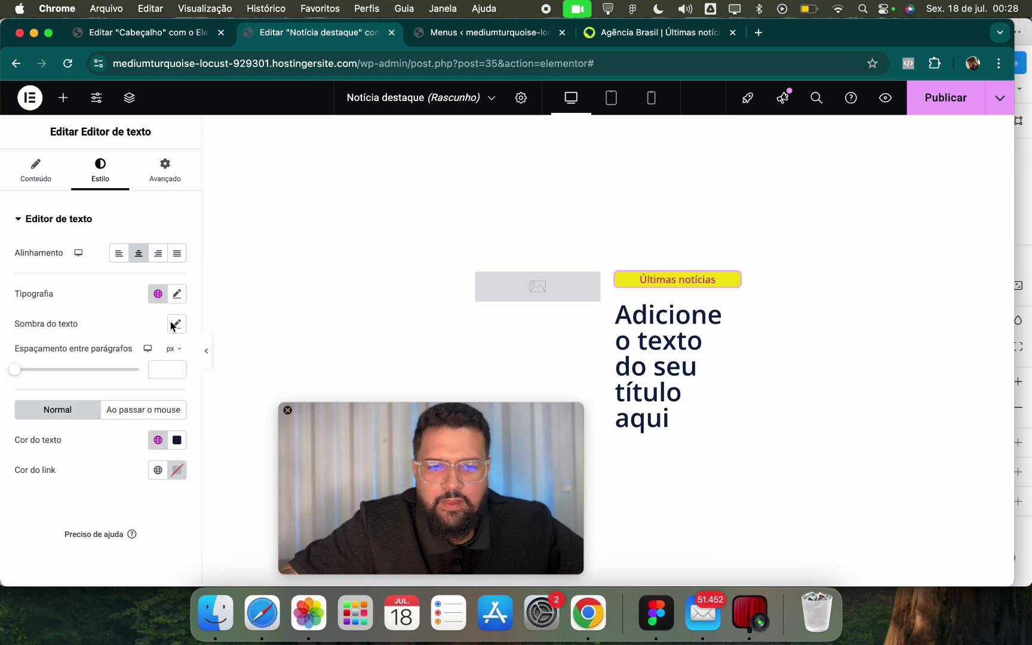
{"action": "left_click", "coordinate": [158, 473]}
{"action": "left_click", "coordinate": [194, 353]}
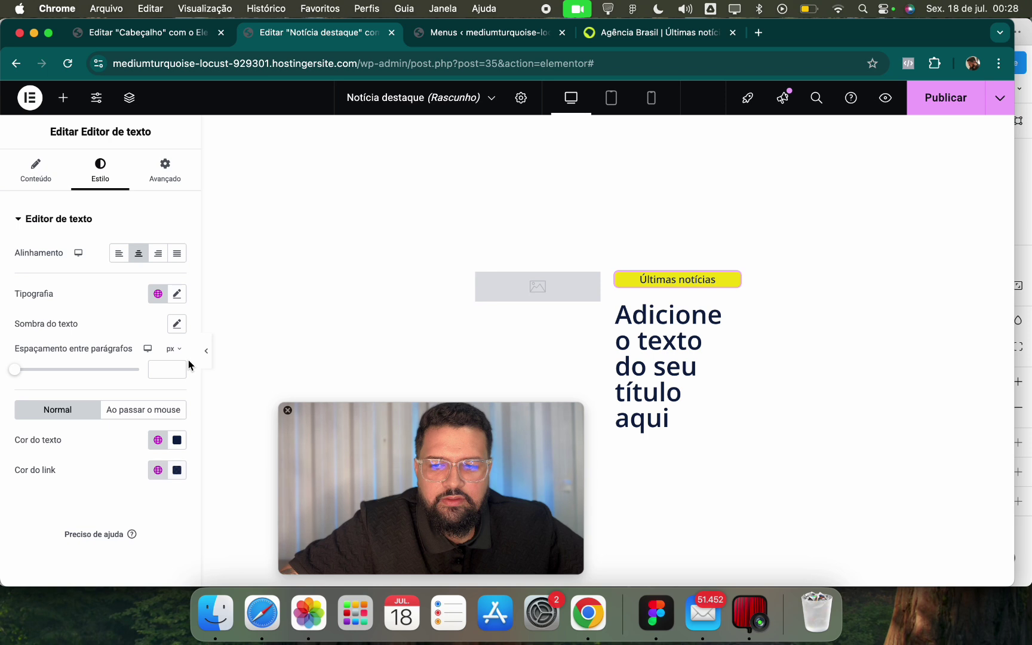
{"action": "left_click", "coordinate": [158, 472]}
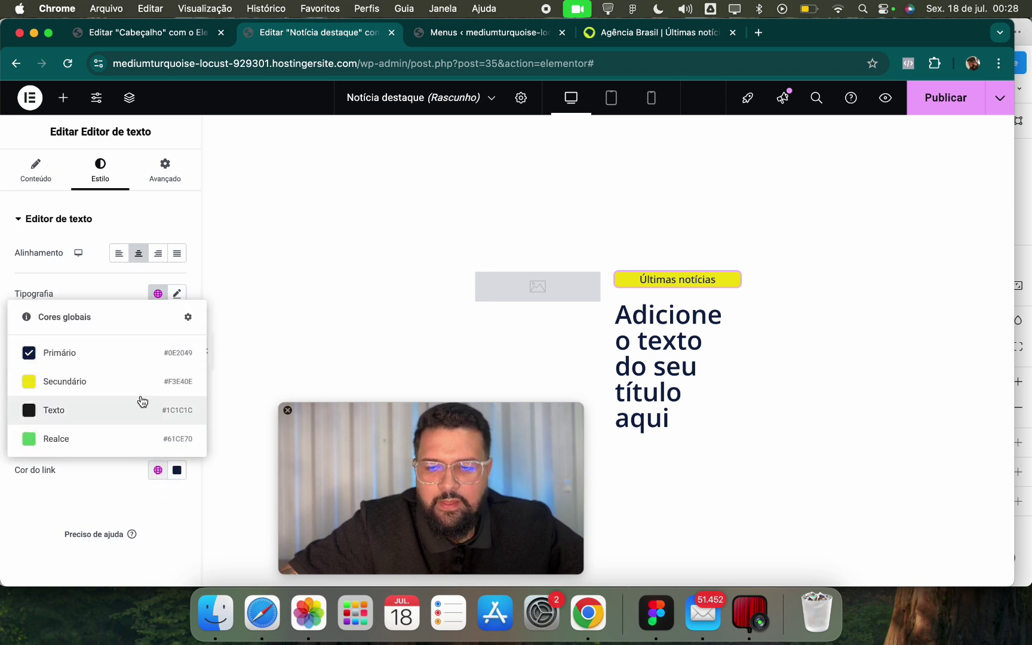
{"action": "left_click", "coordinate": [140, 407]}
Check the Agência Brasil lead story, copy the category text widget and paste it below the heading.
{"action": "left_click_drag", "start_coordinate": [698, 278], "coordinate": [728, 279]}
{"action": "left_click", "coordinate": [728, 278]}
{"action": "left_click", "coordinate": [627, 33]}
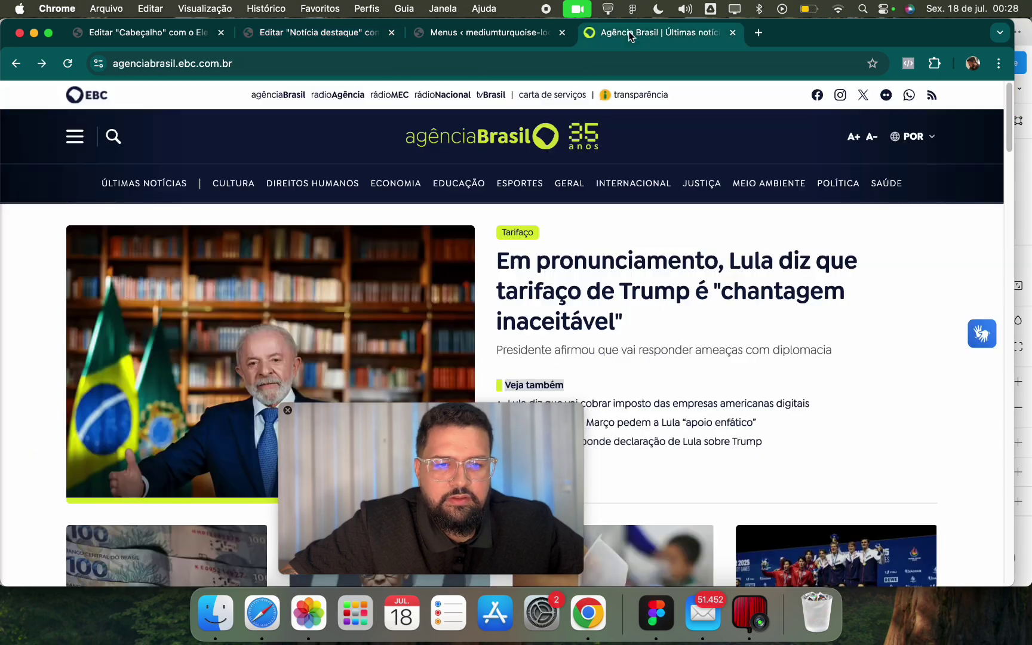
{"action": "left_click", "coordinate": [267, 33]}
{"action": "left_click", "coordinate": [787, 328]}
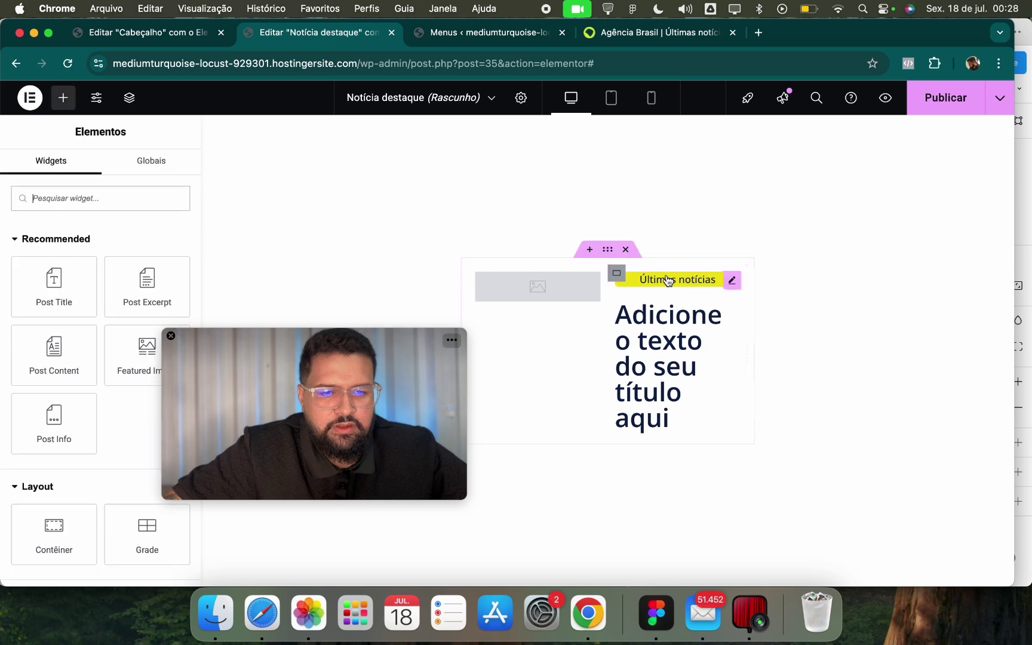
{"action": "right_click", "coordinate": [669, 280]}
{"action": "left_click", "coordinate": [698, 348]}
{"action": "right_click", "coordinate": [684, 411]}
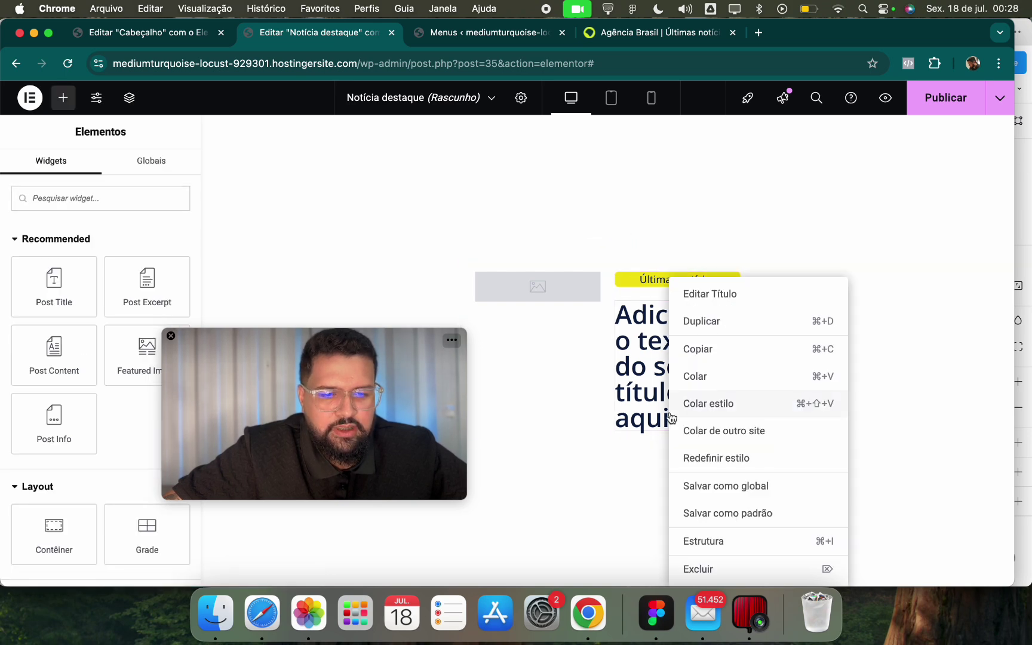
{"action": "left_click", "coordinate": [707, 375]}
Remove the Post Terms dynamic tag from the pasted text widget and replace its content with "Veja também".
{"action": "left_click", "coordinate": [645, 32]}
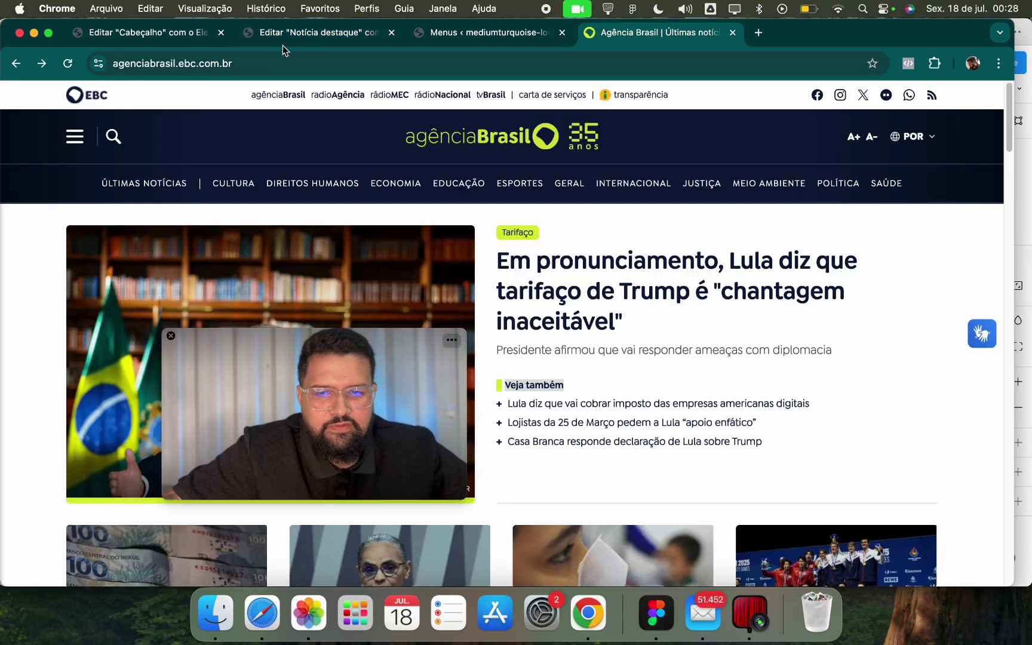
{"action": "left_click", "coordinate": [317, 32]}
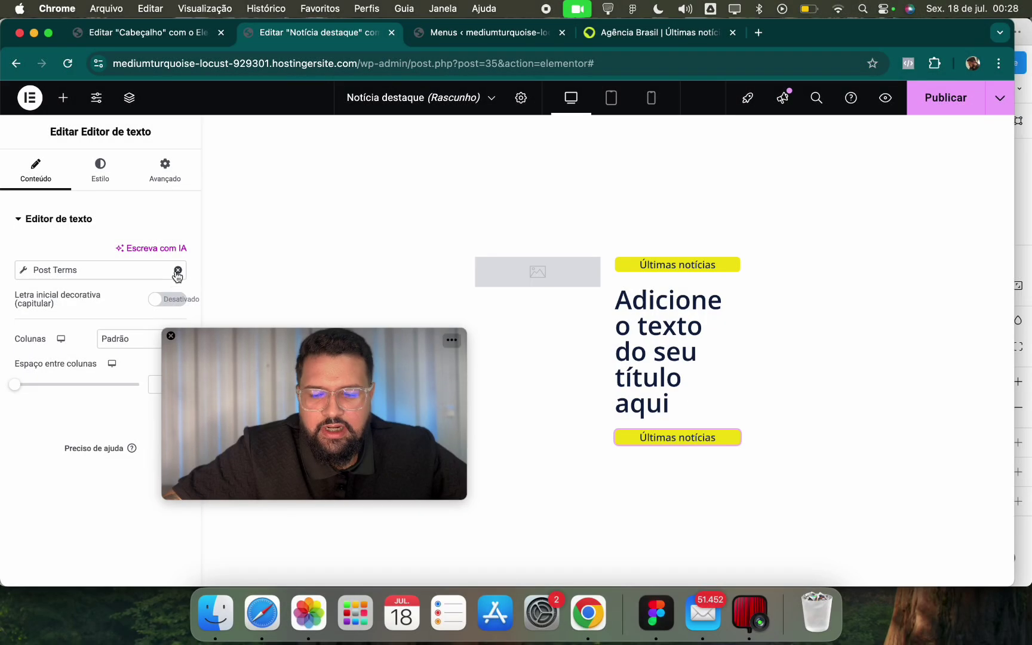
{"action": "left_click", "coordinate": [177, 271]}
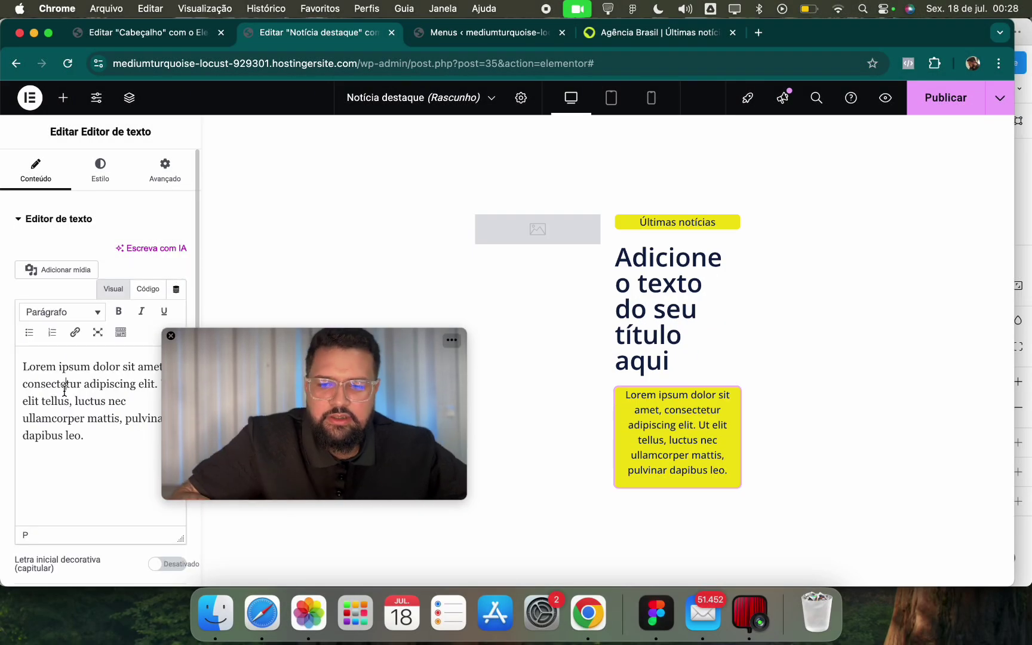
{"action": "key", "text": "super+a"}
{"action": "type", "text": "Veja também"}
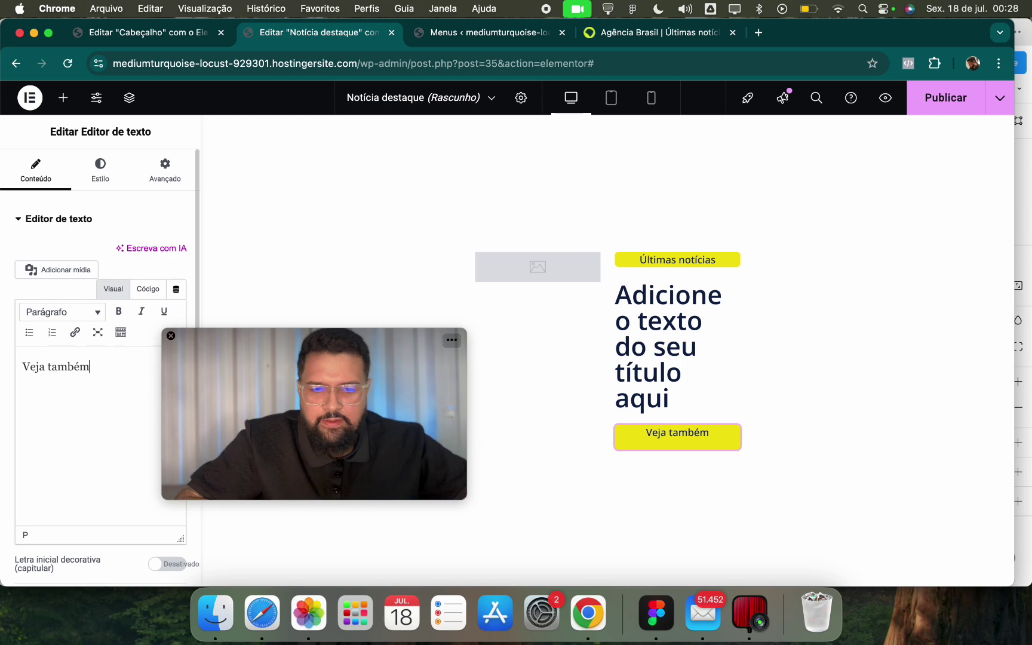
Remove the classic yellow background from the "Veja também" text widget.
{"action": "left_click", "coordinate": [157, 179]}
{"action": "scroll", "coordinate": [106, 499], "scroll_direction": "down", "scroll_amount": 5}
{"action": "scroll", "coordinate": [105, 484], "scroll_direction": "down", "scroll_amount": 5}
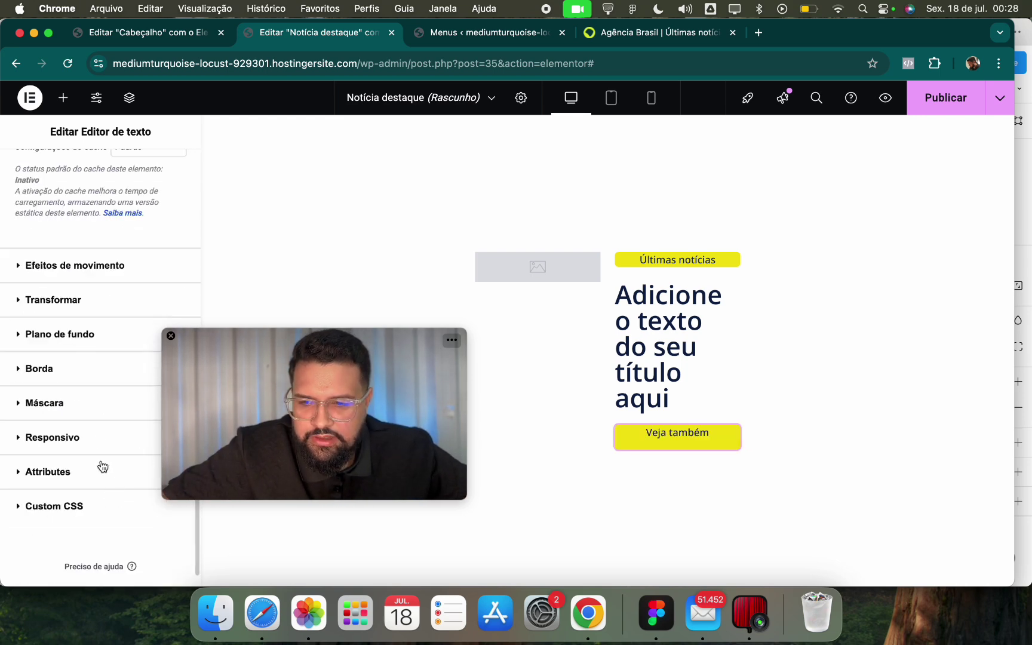
{"action": "left_click", "coordinate": [107, 345]}
{"action": "left_click", "coordinate": [178, 412]}
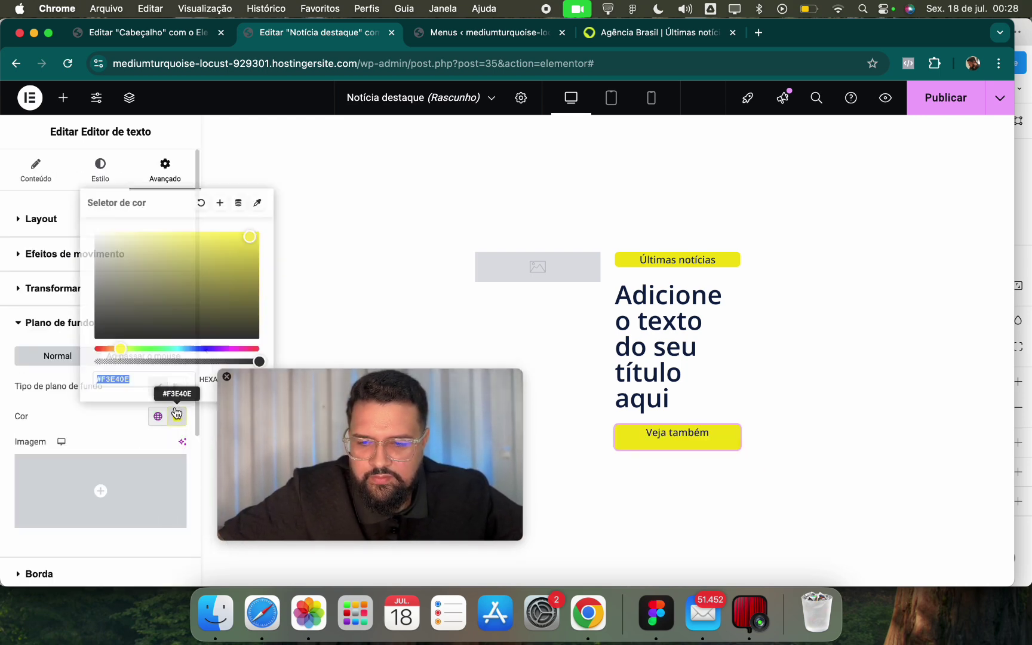
{"action": "left_click", "coordinate": [157, 406]}
{"action": "left_click", "coordinate": [163, 389]}
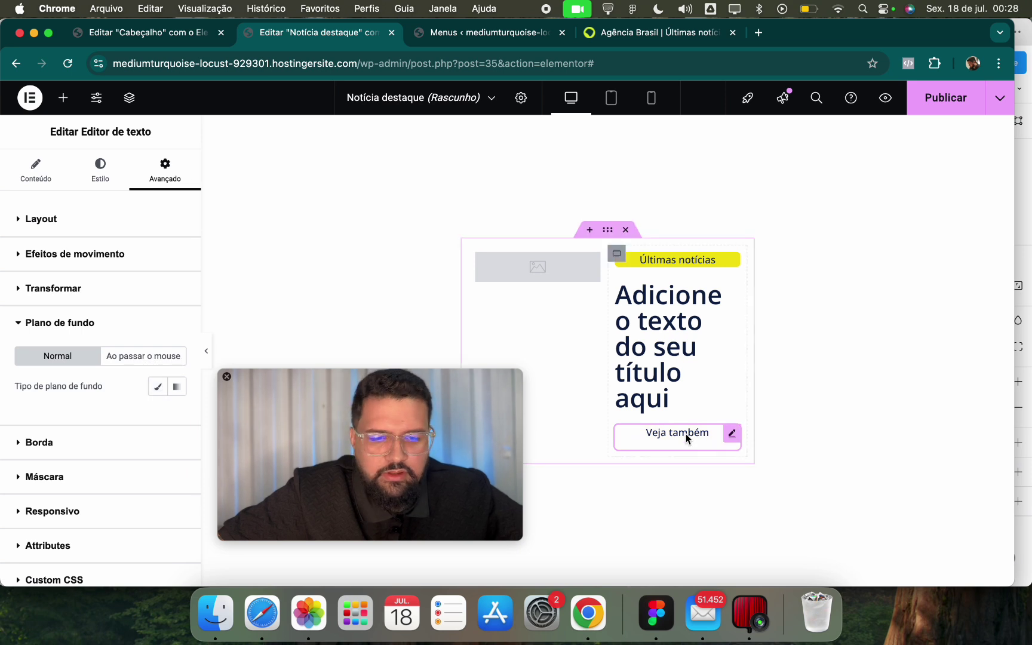
Clear the "Veja também" widget's border radius and give it a Sólido border, 6 px wide on the left side only.
{"action": "left_click", "coordinate": [127, 443]}
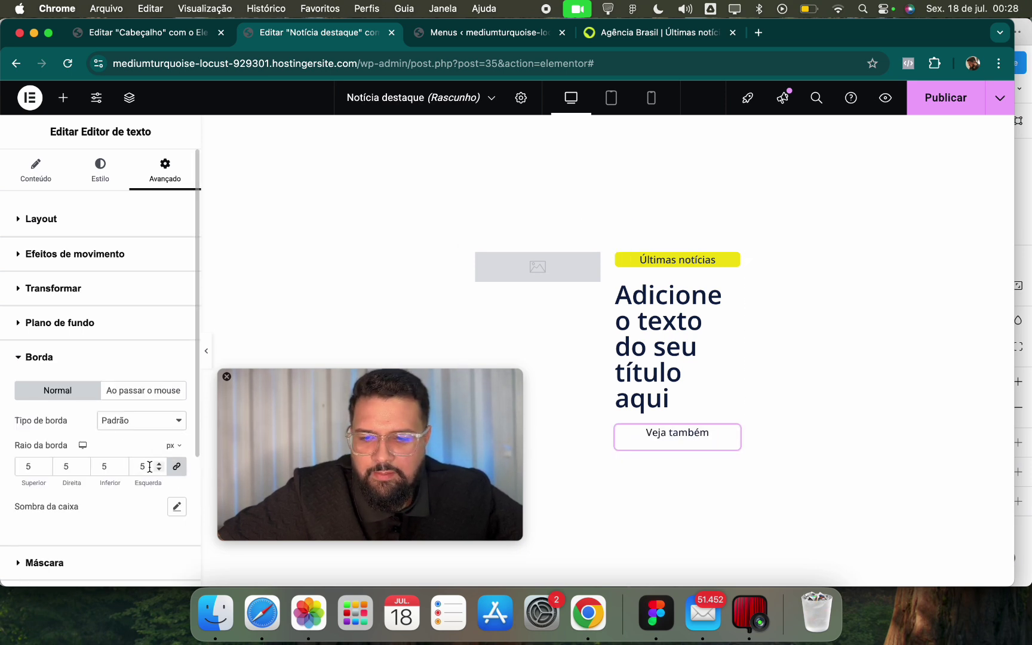
{"action": "left_click", "coordinate": [127, 421]}
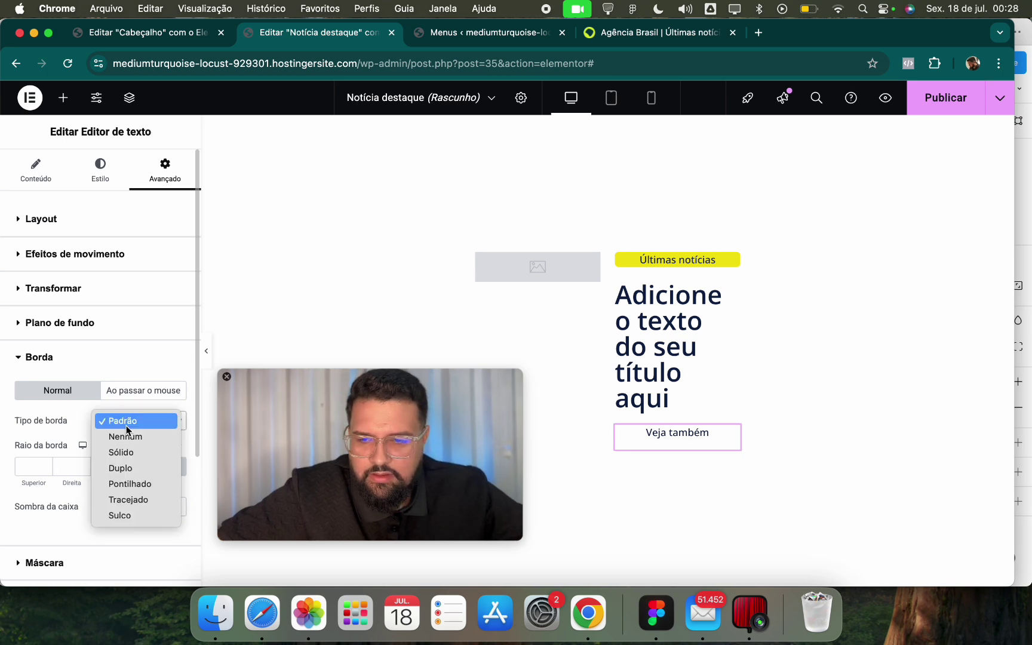
{"action": "left_click", "coordinate": [115, 452]}
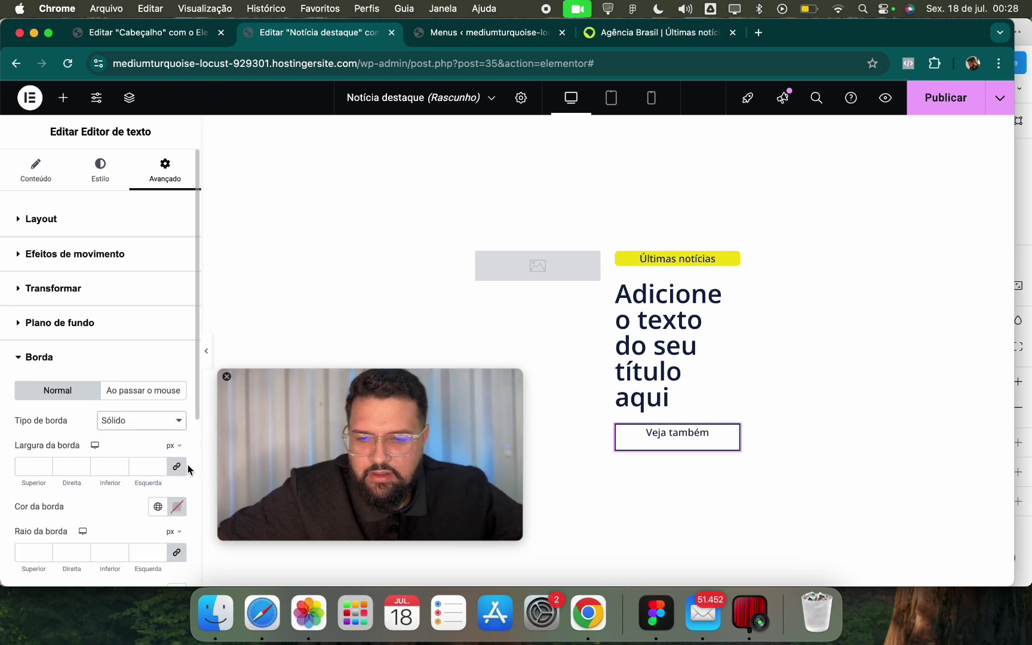
{"action": "left_click", "coordinate": [145, 466]}
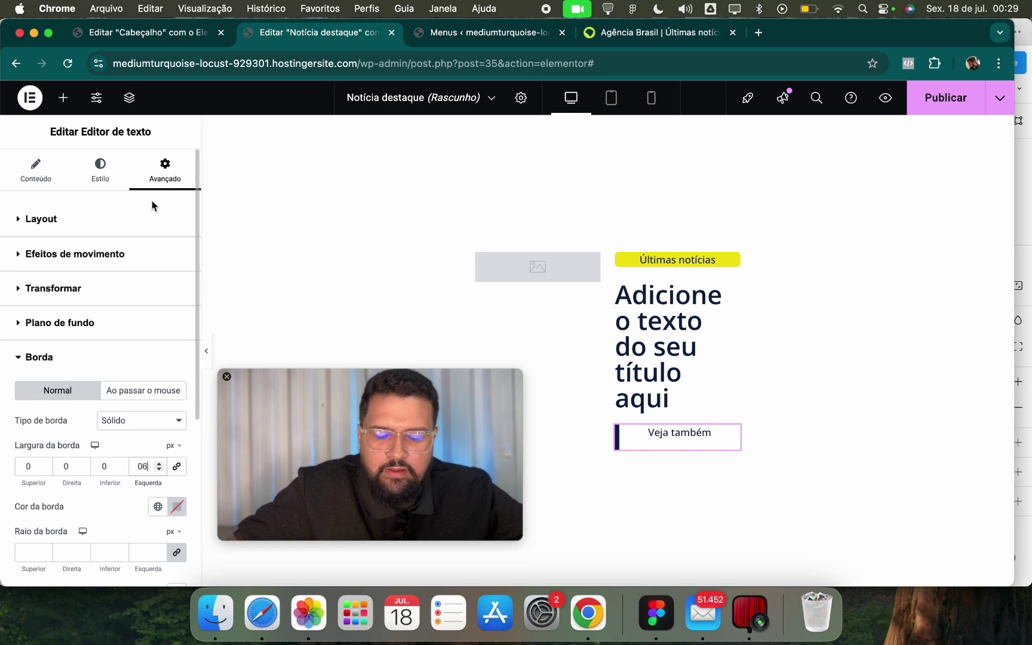
Left-align the "Veja também" text and set its paragraph spacing to 0.
{"action": "left_click", "coordinate": [101, 218]}
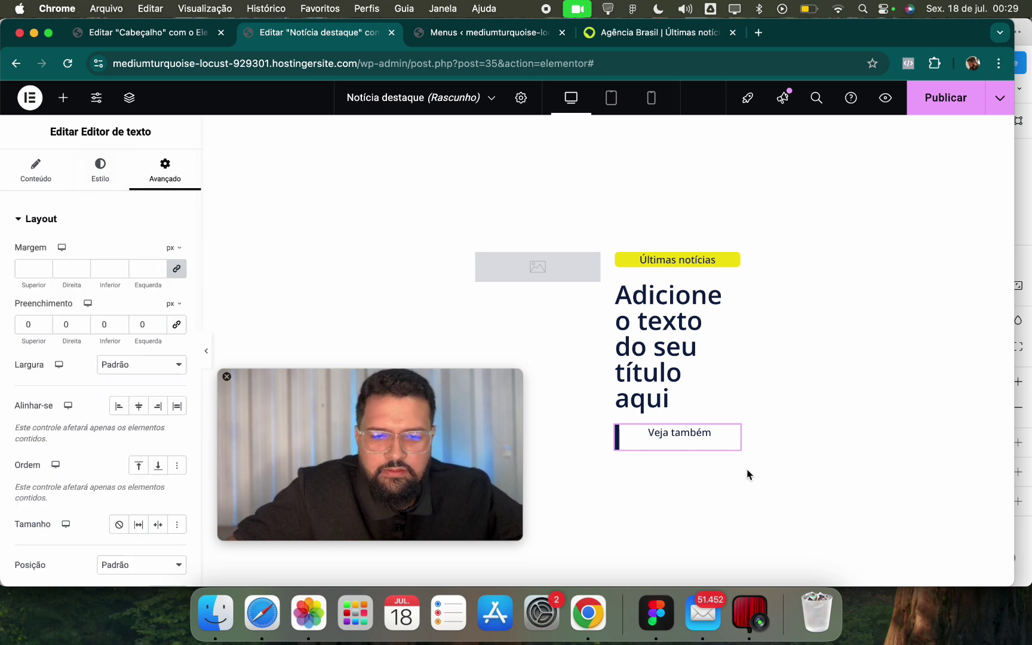
{"action": "left_click", "coordinate": [100, 181]}
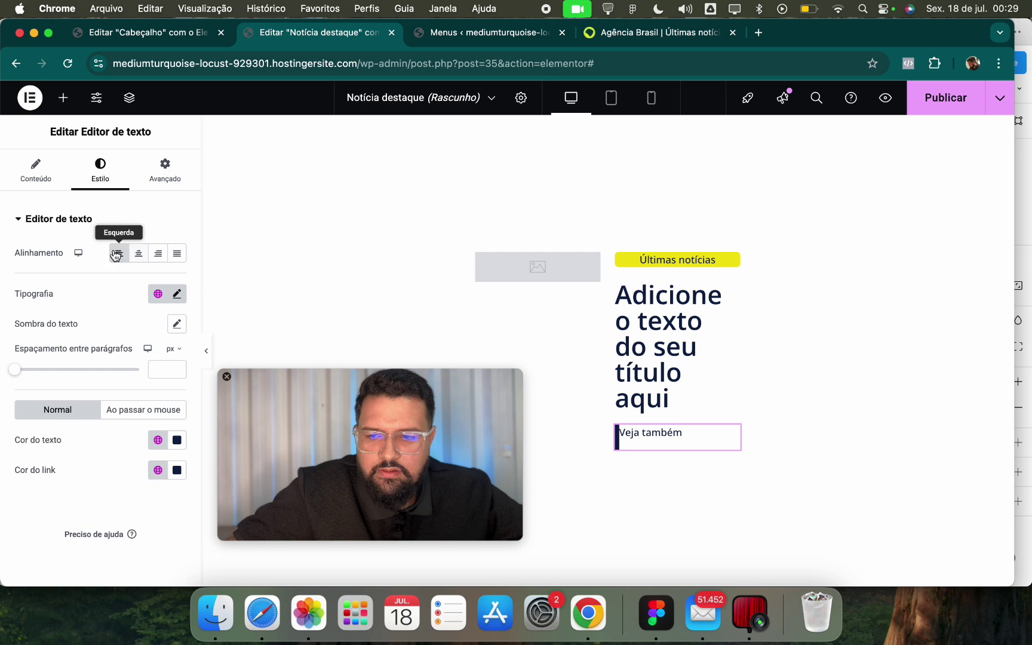
{"action": "left_click_drag", "start_coordinate": [19, 370], "coordinate": [3, 382]}
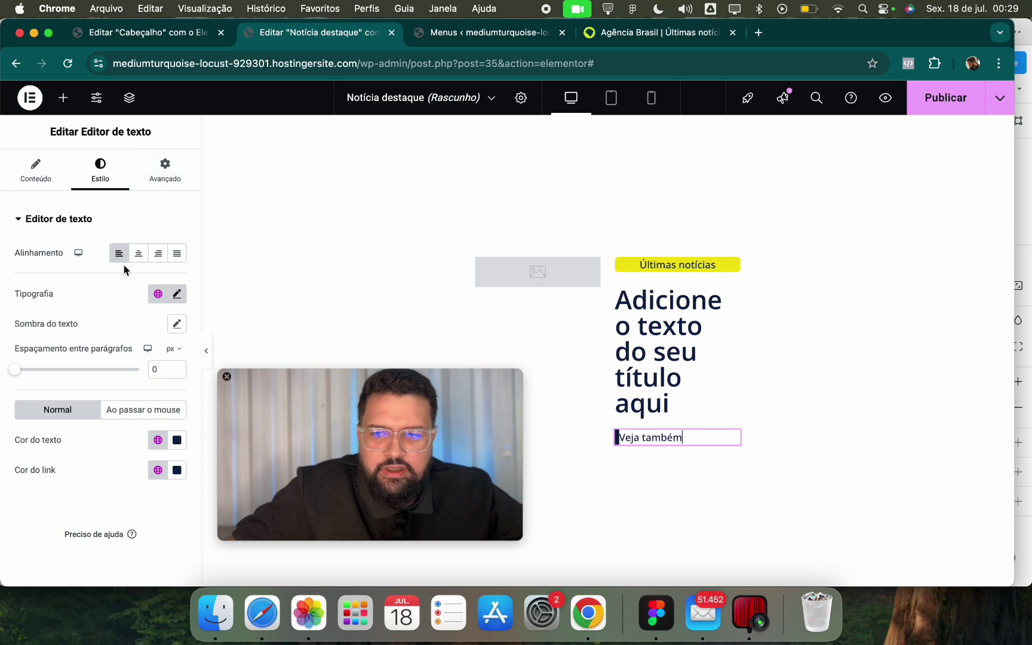
Set the "Veja também" widget's left padding to 5 px and compare it with the Agência Brasil version.
{"action": "left_click", "coordinate": [164, 169]}
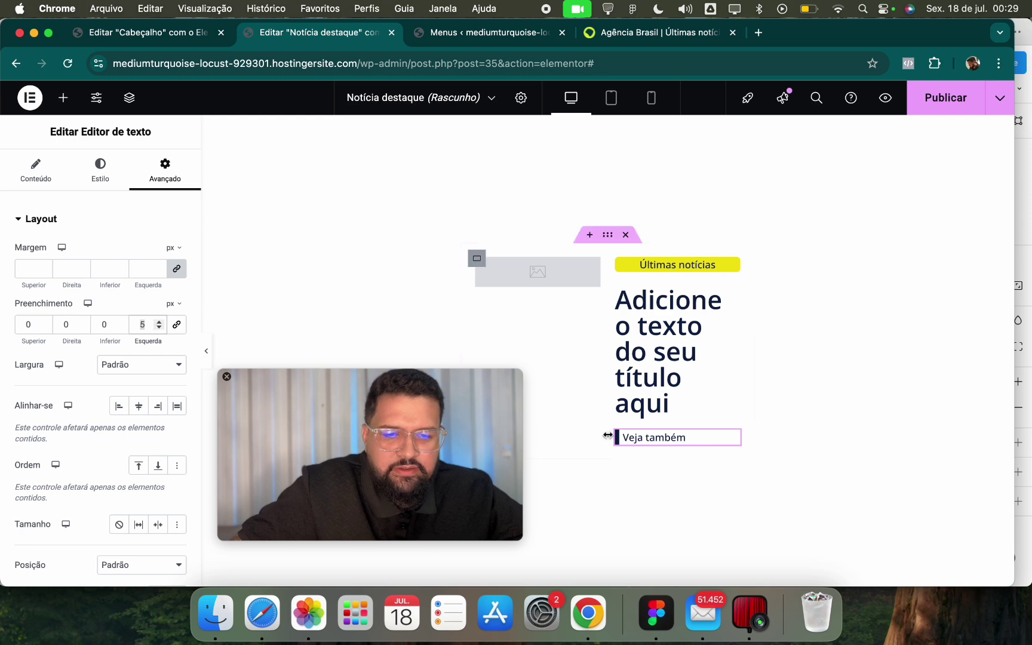
{"action": "left_click", "coordinate": [616, 31]}
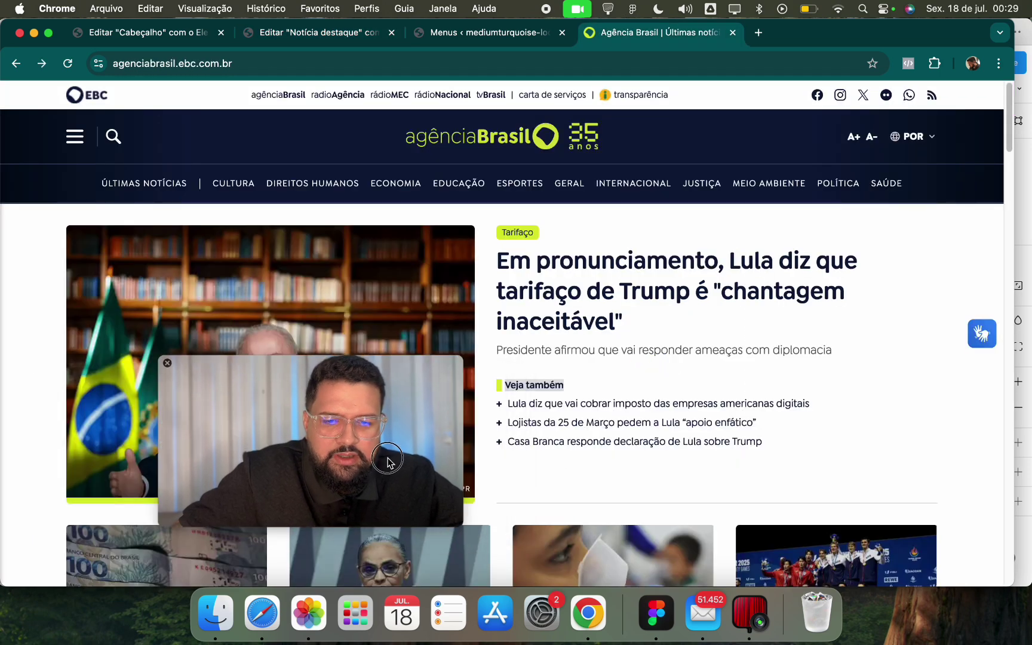
{"action": "left_click", "coordinate": [353, 33]}
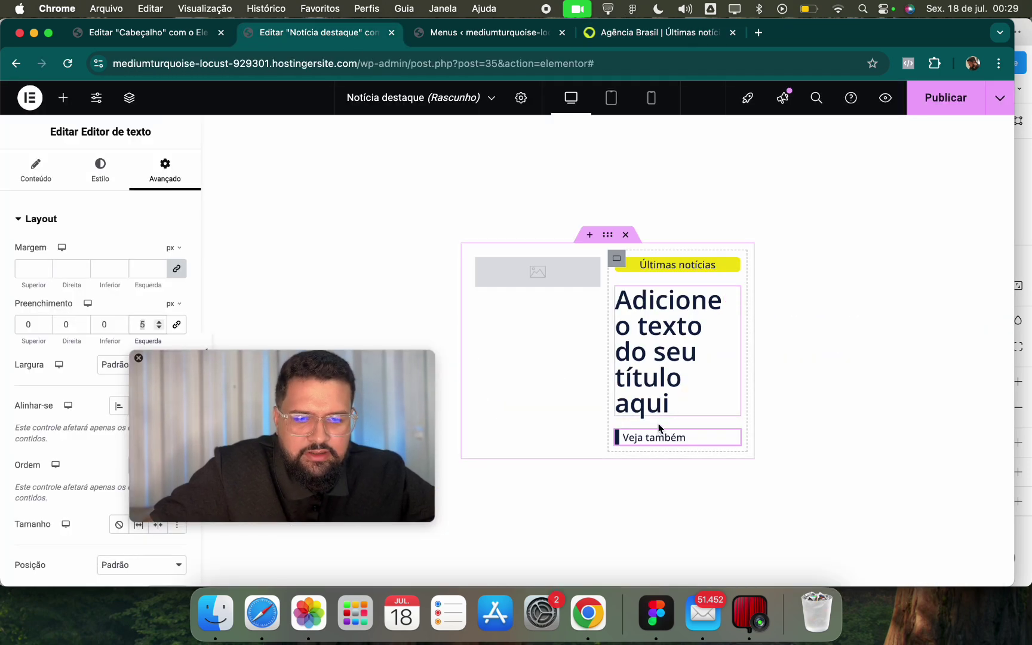
Set the left border width of the "Veja também" text widget to 10 px.
{"action": "scroll", "coordinate": [76, 499], "scroll_direction": "down", "scroll_amount": 8}
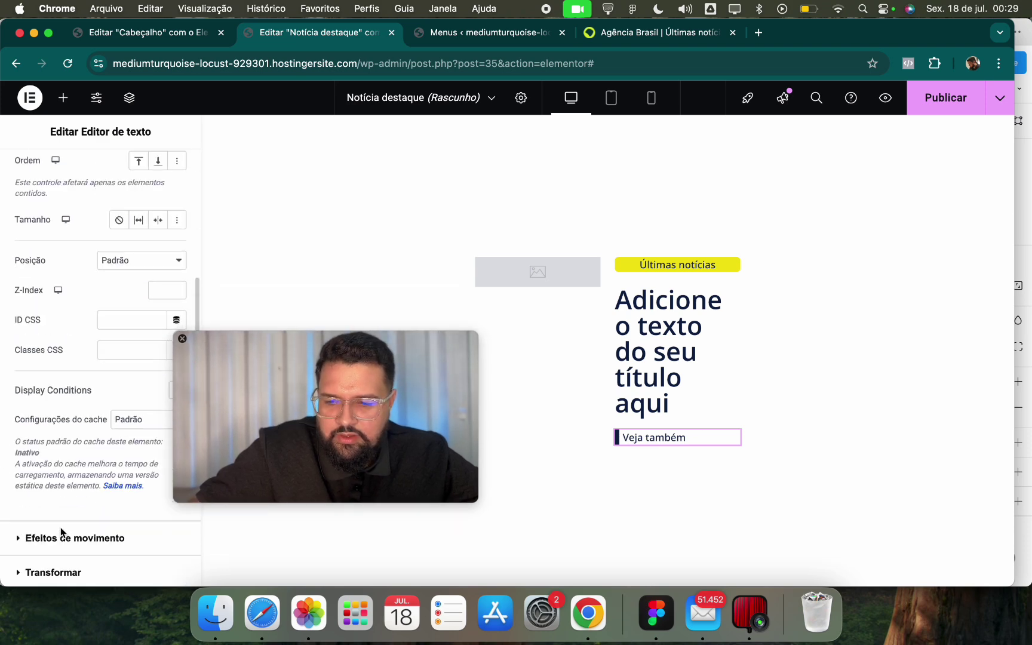
{"action": "left_click", "coordinate": [64, 501]}
{"action": "left_click", "coordinate": [129, 468]}
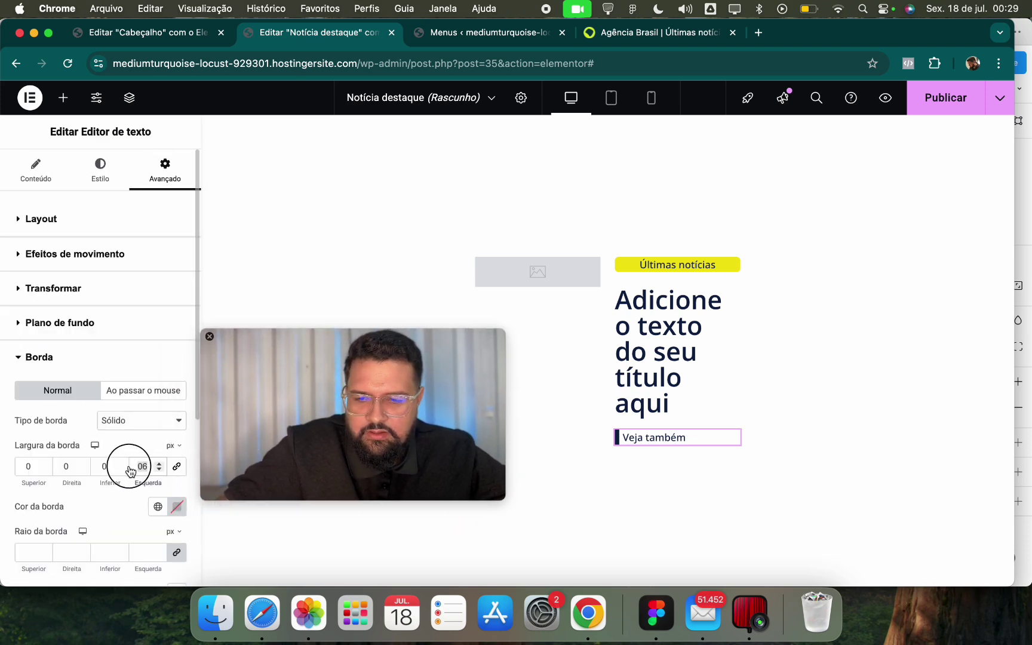
{"action": "left_click", "coordinate": [614, 53]}
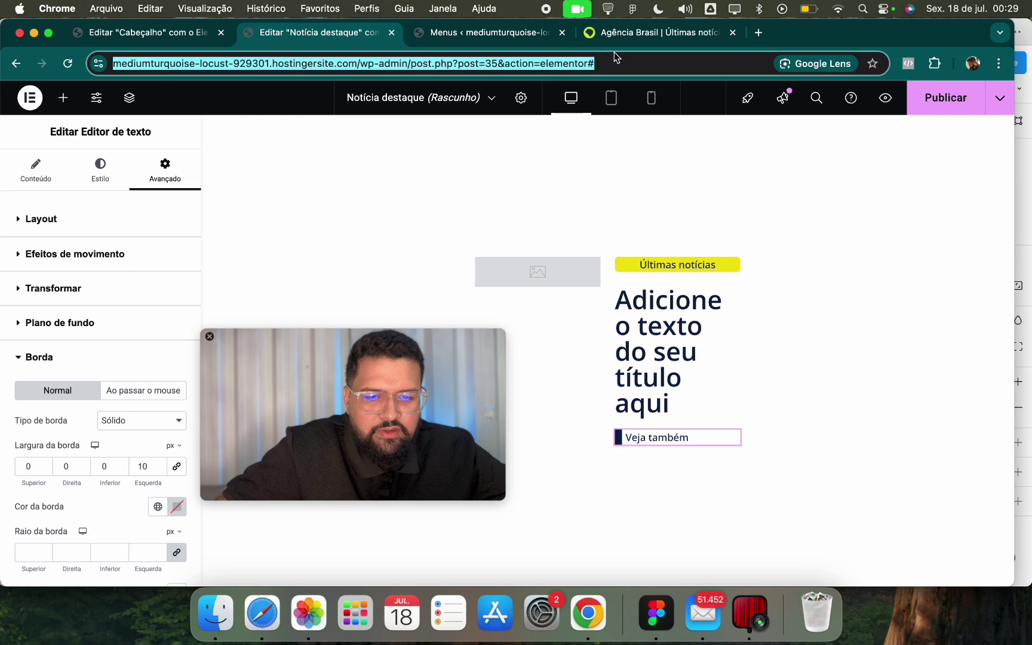
Apply the global yellow to the "Veja também" border and compare it with the Agência Brasil version.
{"action": "left_click", "coordinate": [691, 37]}
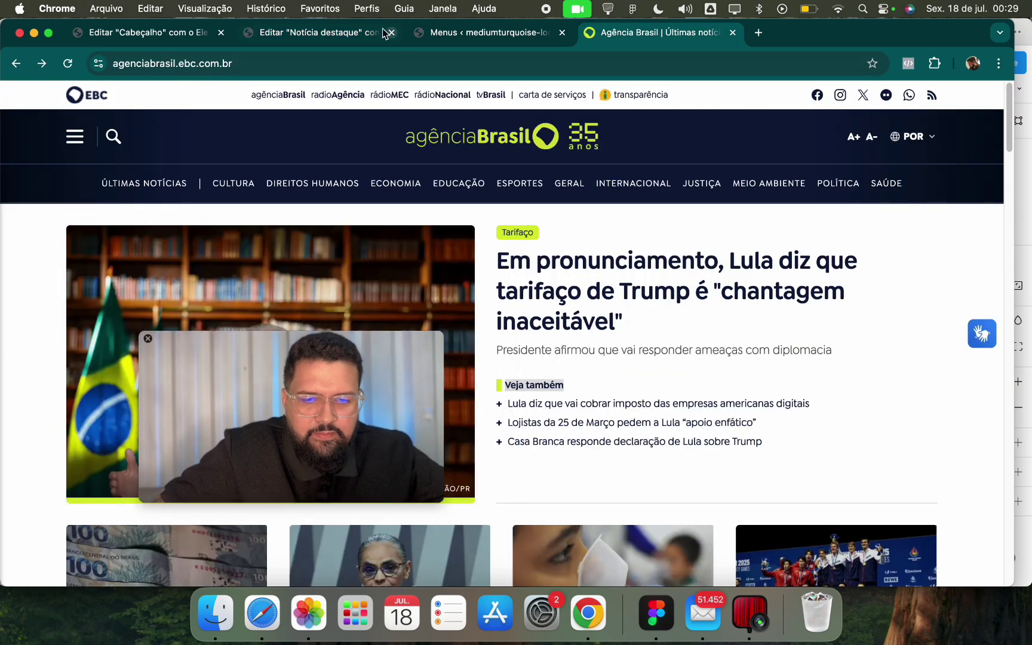
{"action": "left_click", "coordinate": [385, 32]}
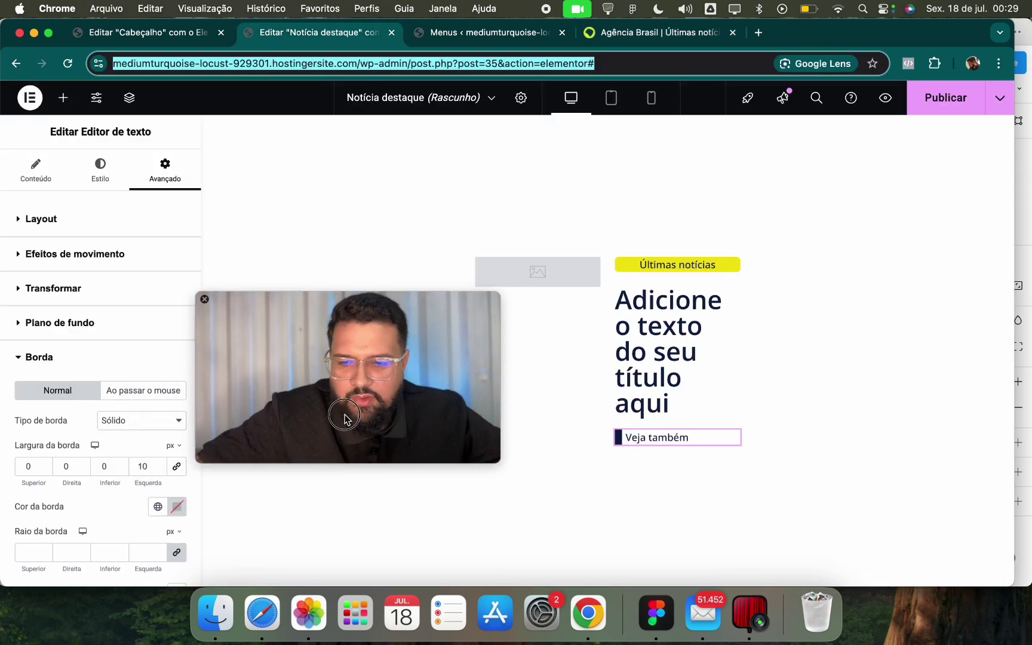
{"action": "left_click", "coordinate": [157, 506]}
{"action": "left_click", "coordinate": [59, 417]}
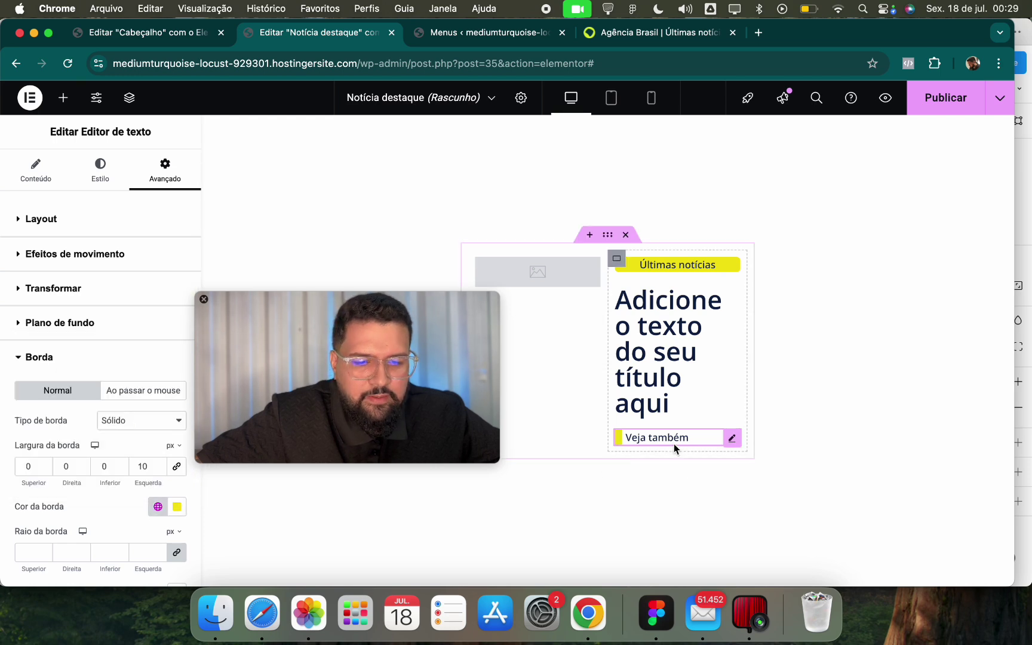
{"action": "left_click", "coordinate": [696, 36]}
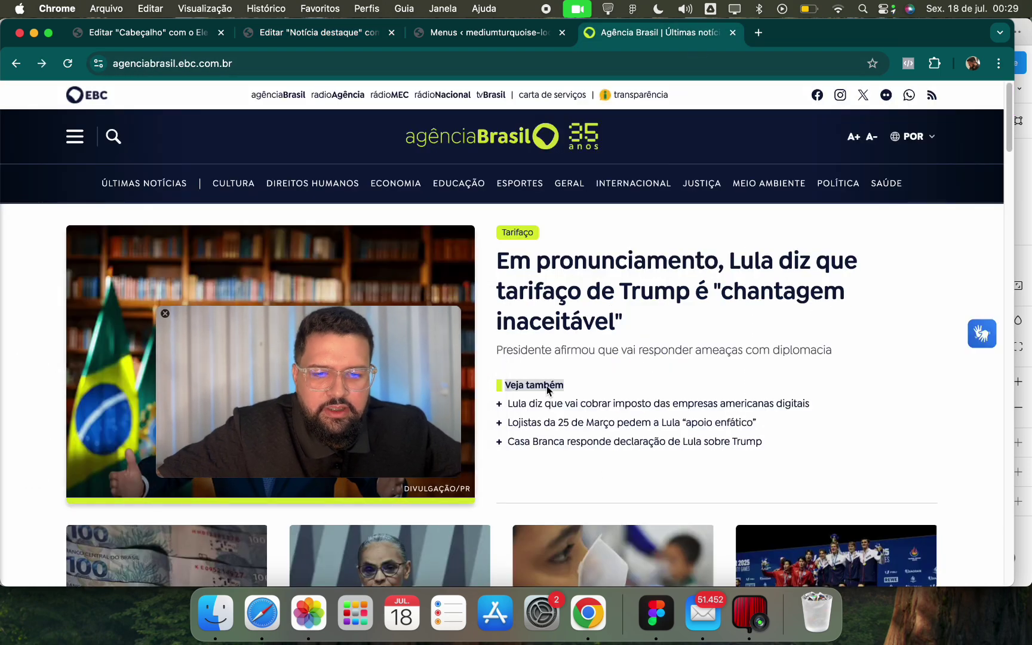
{"action": "left_click", "coordinate": [335, 35]}
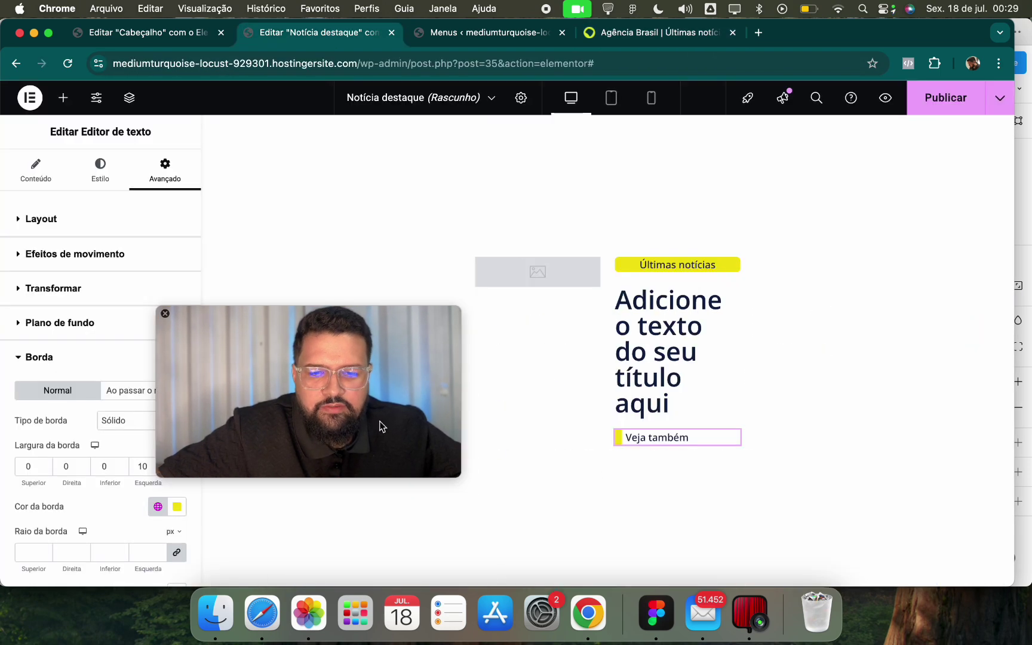
Override the global typography of the "Veja também" text and set its weight to 700 (Negrito).
{"action": "left_click", "coordinate": [92, 218]}
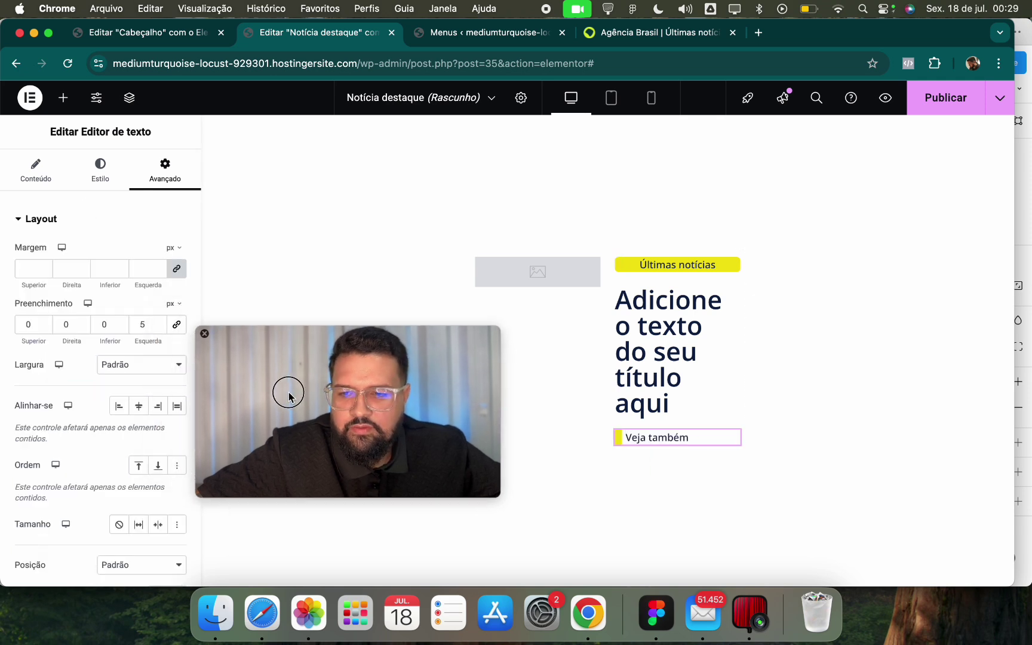
{"action": "left_click", "coordinate": [99, 170]}
{"action": "left_click", "coordinate": [177, 294]}
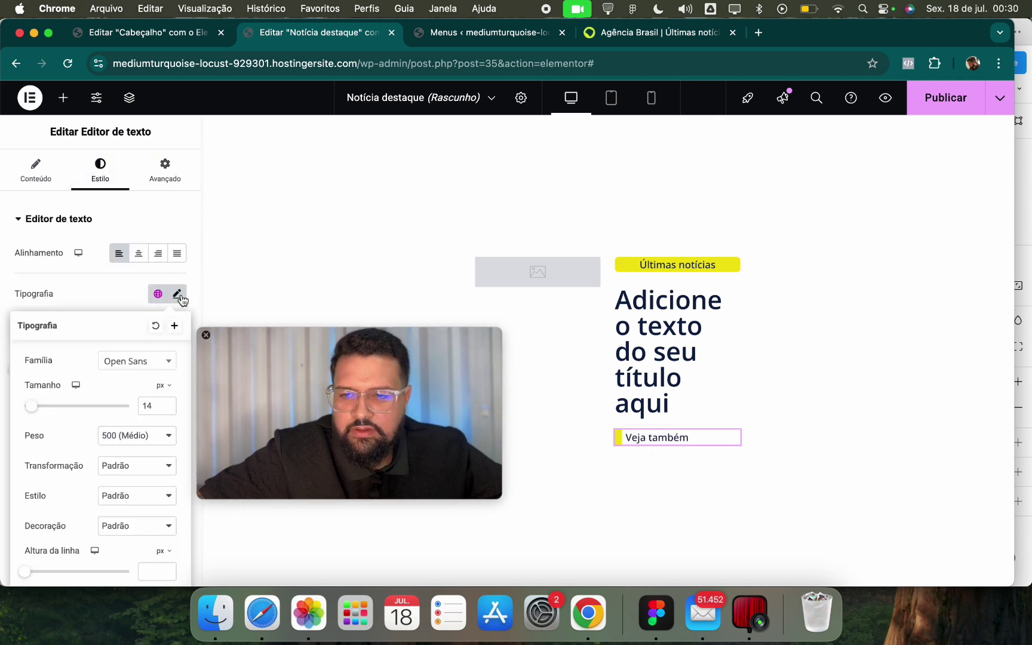
{"action": "left_click", "coordinate": [138, 445]}
{"action": "left_click", "coordinate": [154, 471]}
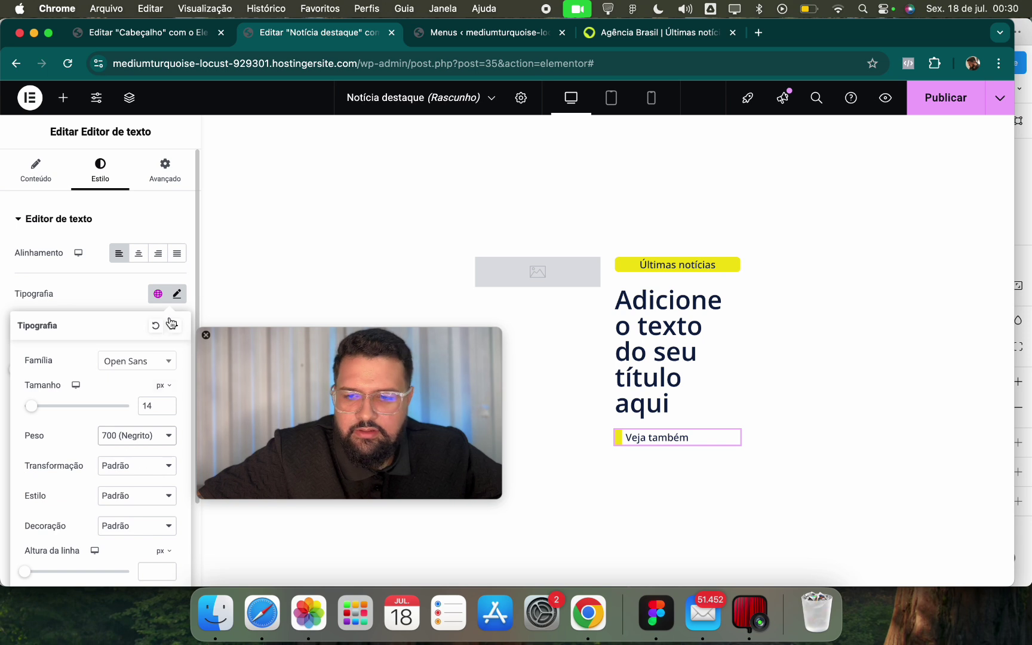
{"action": "left_click", "coordinate": [156, 329]}
{"action": "left_click", "coordinate": [172, 293]}
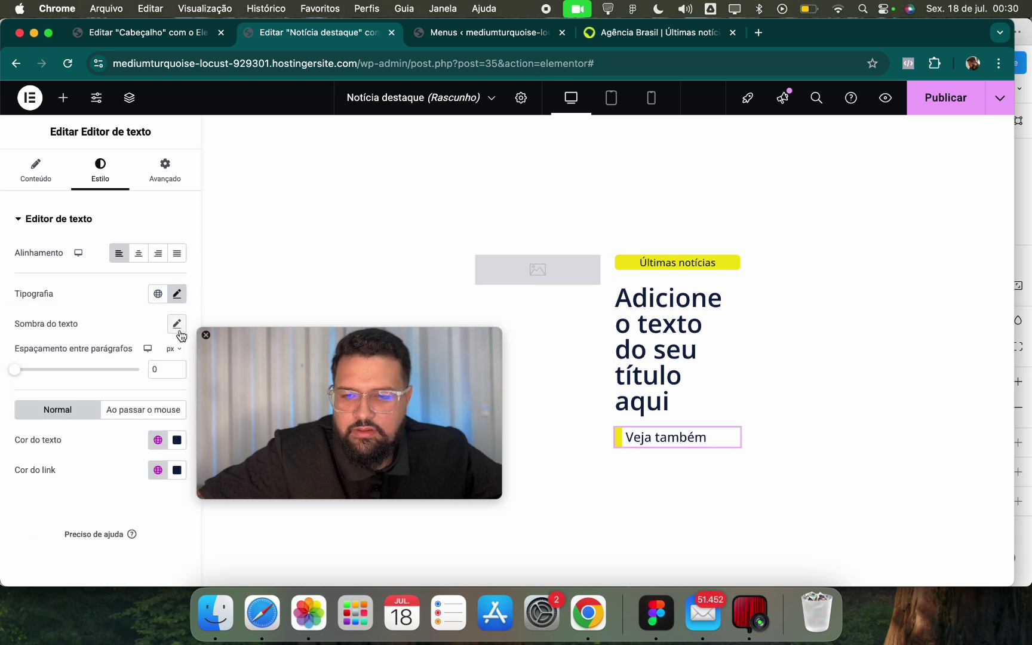
{"action": "left_click", "coordinate": [177, 324]}
{"action": "left_click", "coordinate": [177, 294]}
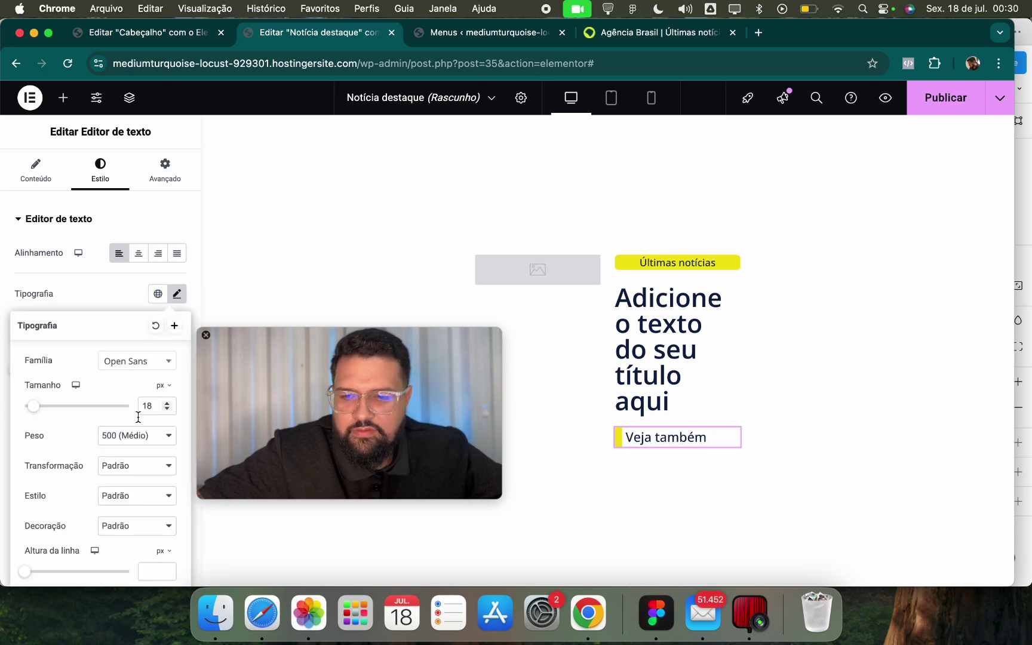
{"action": "left_click", "coordinate": [145, 447]}
{"action": "left_click", "coordinate": [143, 469]}
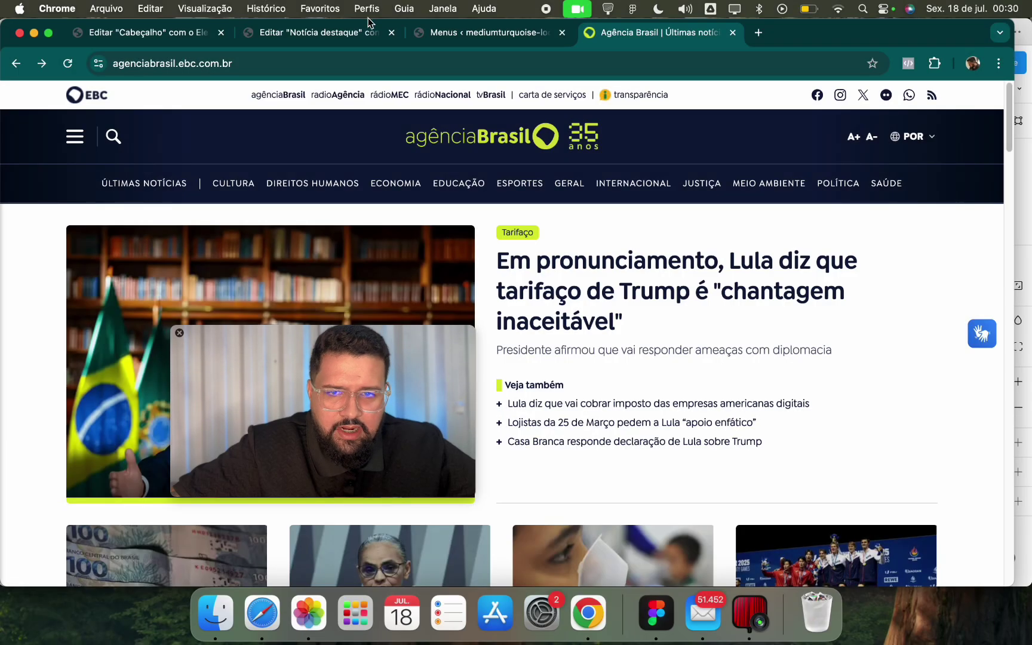
Search the widgets for "post" and place a Posts widget directly below the "Veja também" text.
{"action": "left_click", "coordinate": [368, 26]}
{"action": "left_click", "coordinate": [118, 190]}
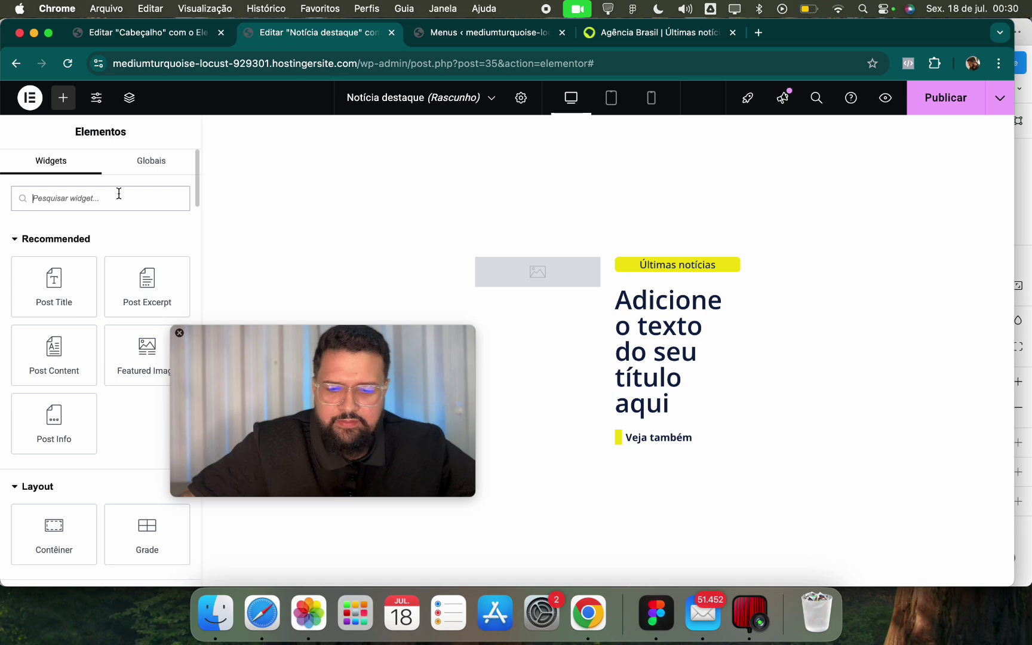
{"action": "type", "text": "post"}
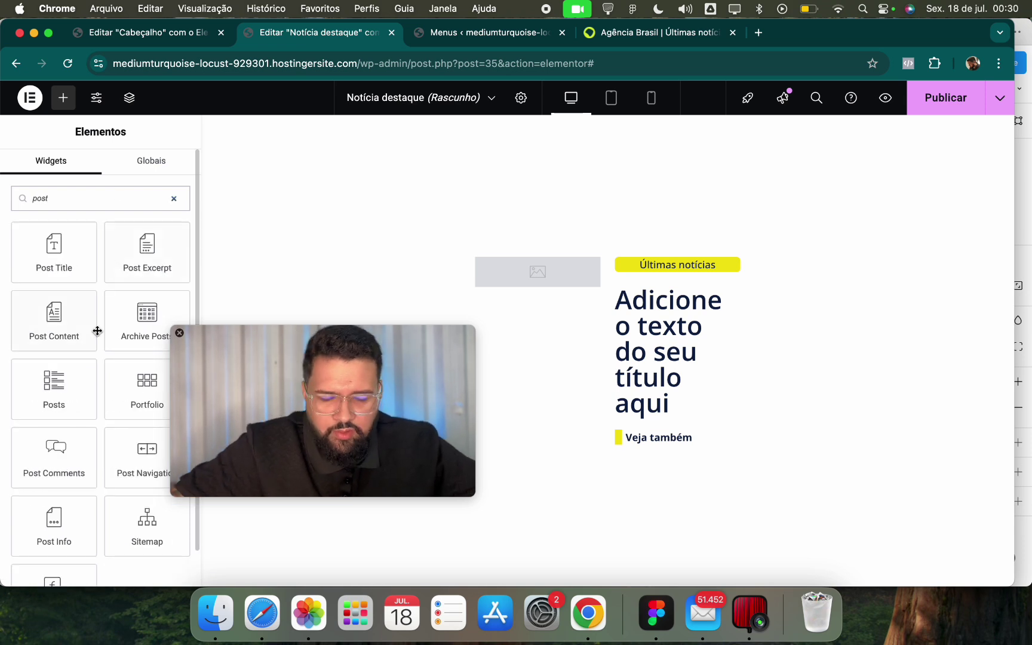
{"action": "left_click_drag", "start_coordinate": [54, 388], "coordinate": [665, 438]}
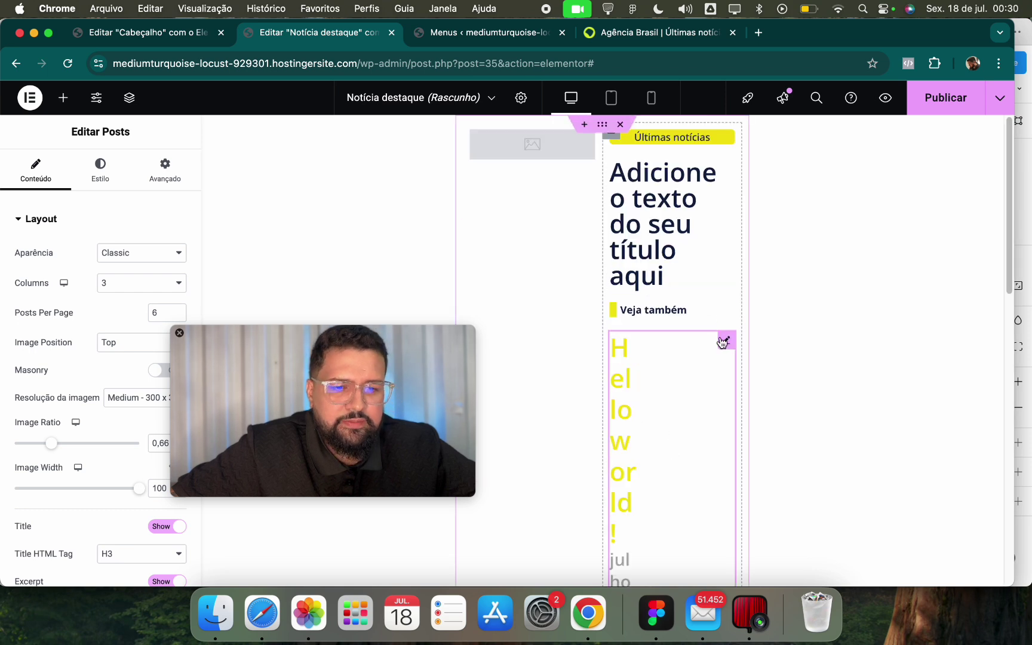
{"action": "left_click_drag", "start_coordinate": [374, 410], "coordinate": [518, 377]}
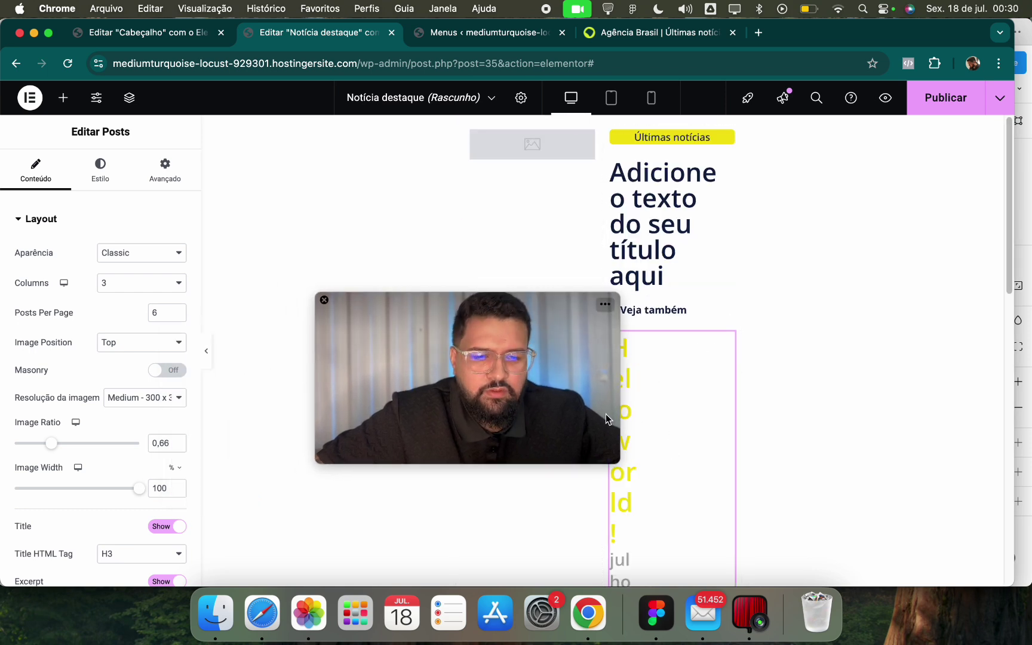
Review the Posts widget's content and hide its excerpt and Read More link.
{"action": "scroll", "coordinate": [177, 445], "scroll_direction": "down", "scroll_amount": 5}
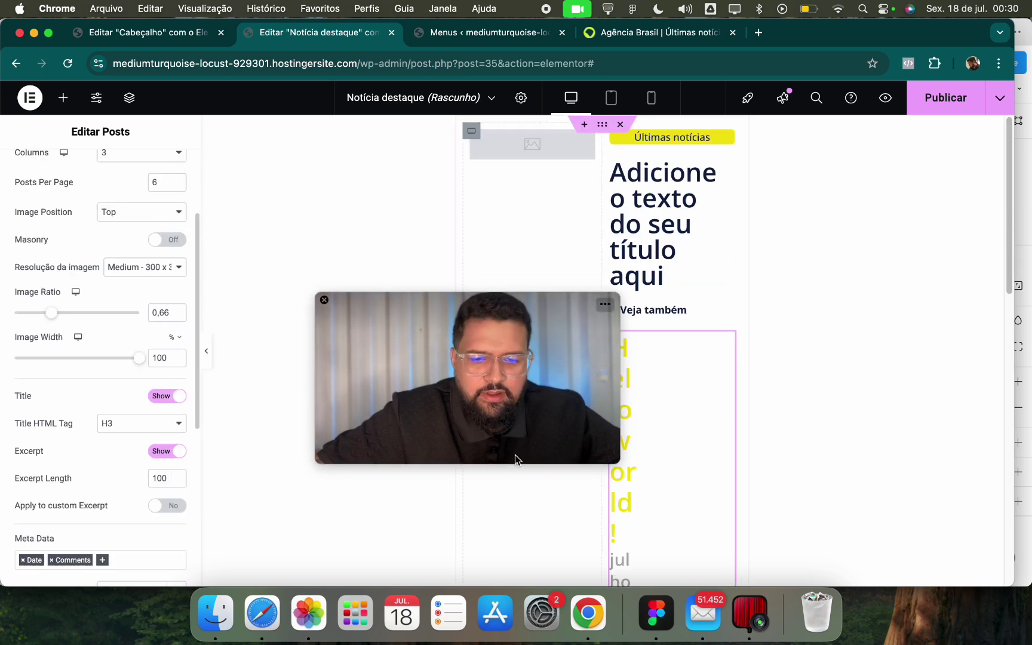
{"action": "left_click_drag", "start_coordinate": [516, 459], "coordinate": [358, 470]}
{"action": "scroll", "coordinate": [670, 462], "scroll_direction": "down", "scroll_amount": 6}
{"action": "scroll", "coordinate": [656, 394], "scroll_direction": "up", "scroll_amount": 6}
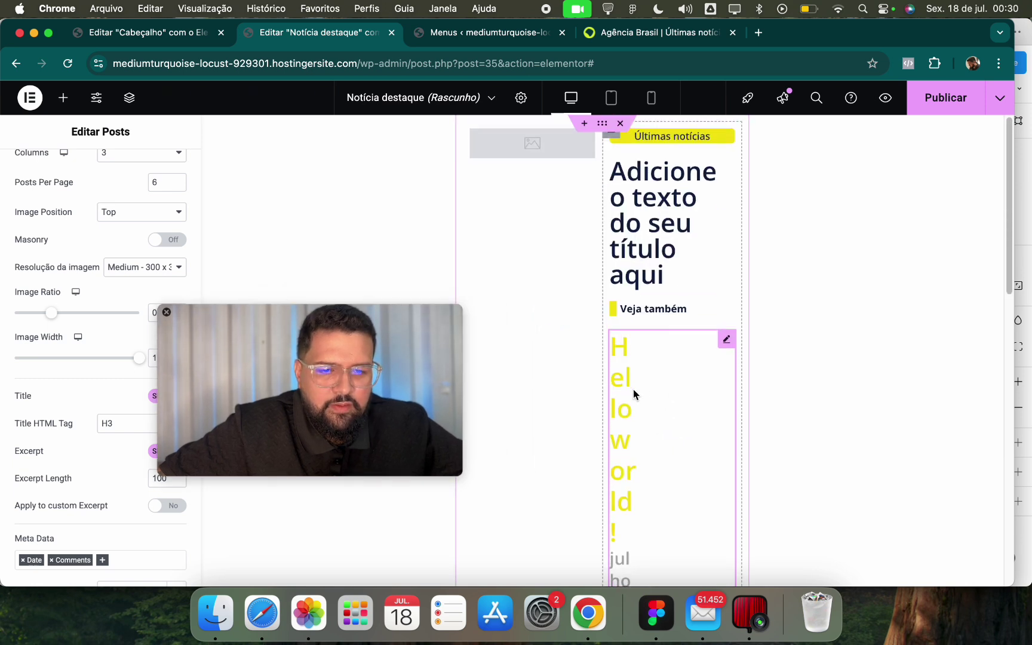
{"action": "scroll", "coordinate": [633, 389], "scroll_direction": "down", "scroll_amount": 7}
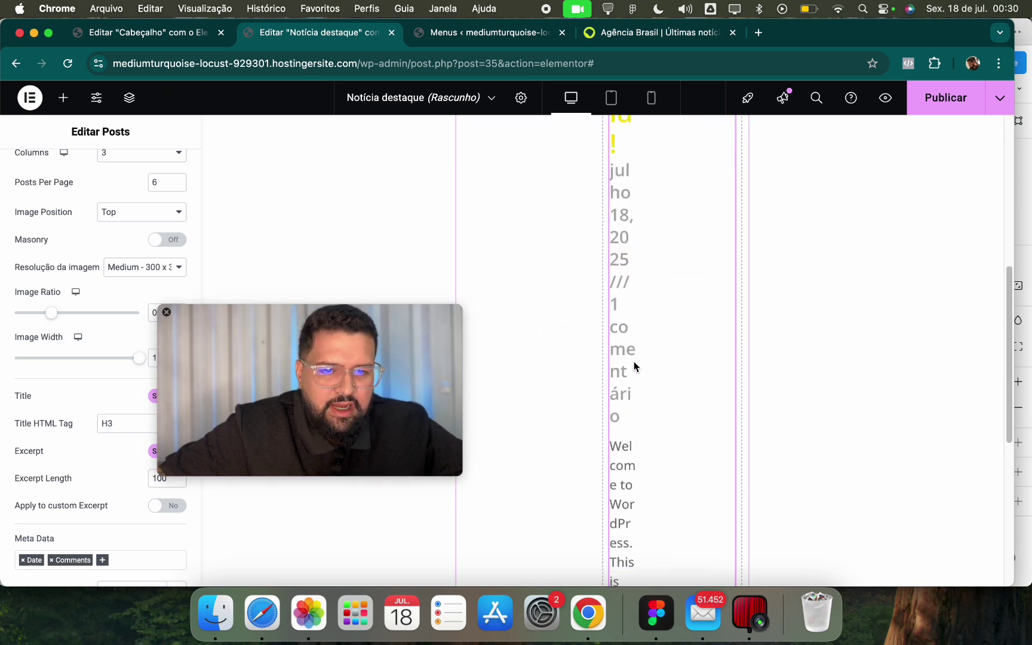
{"action": "scroll", "coordinate": [636, 370], "scroll_direction": "down", "scroll_amount": 6}
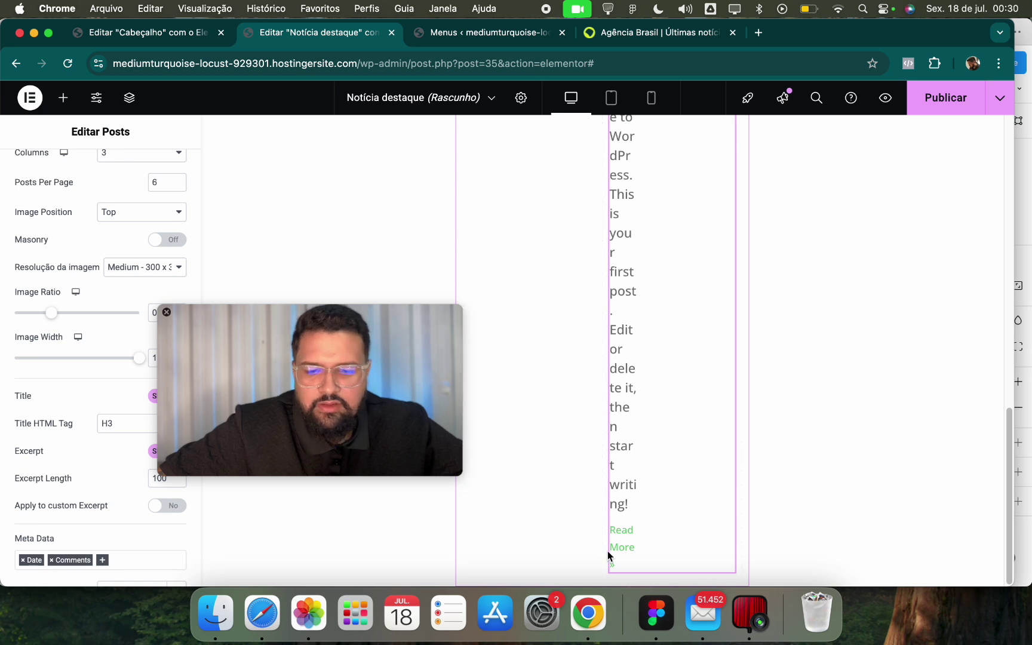
{"action": "left_click_drag", "start_coordinate": [417, 440], "coordinate": [505, 415]}
{"action": "scroll", "coordinate": [651, 334], "scroll_direction": "up", "scroll_amount": 10}
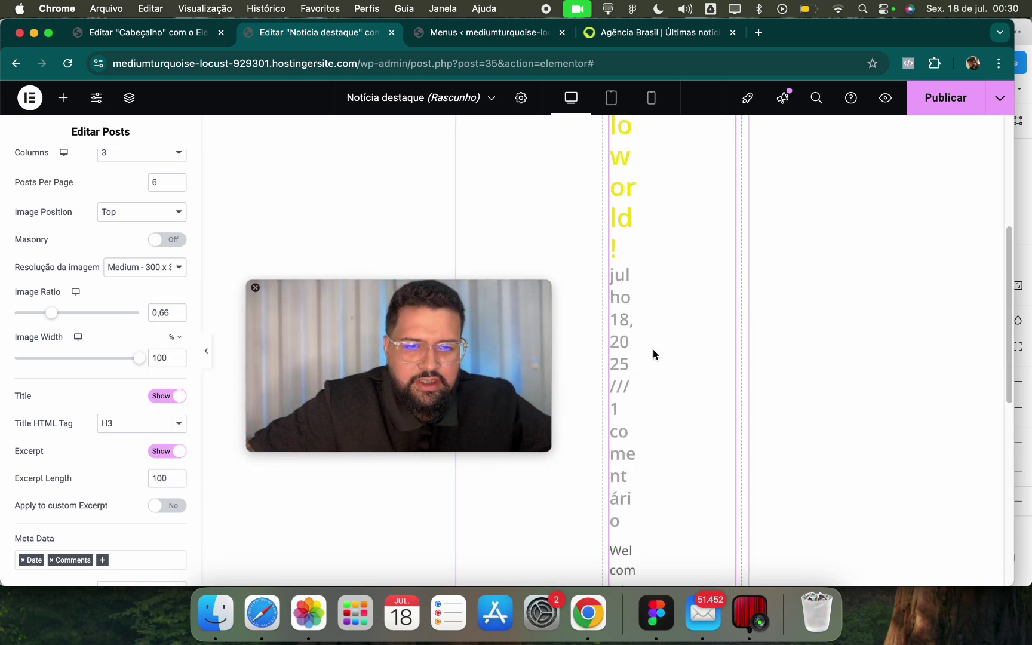
{"action": "left_click", "coordinate": [169, 452]}
{"action": "scroll", "coordinate": [137, 454], "scroll_direction": "down", "scroll_amount": 3}
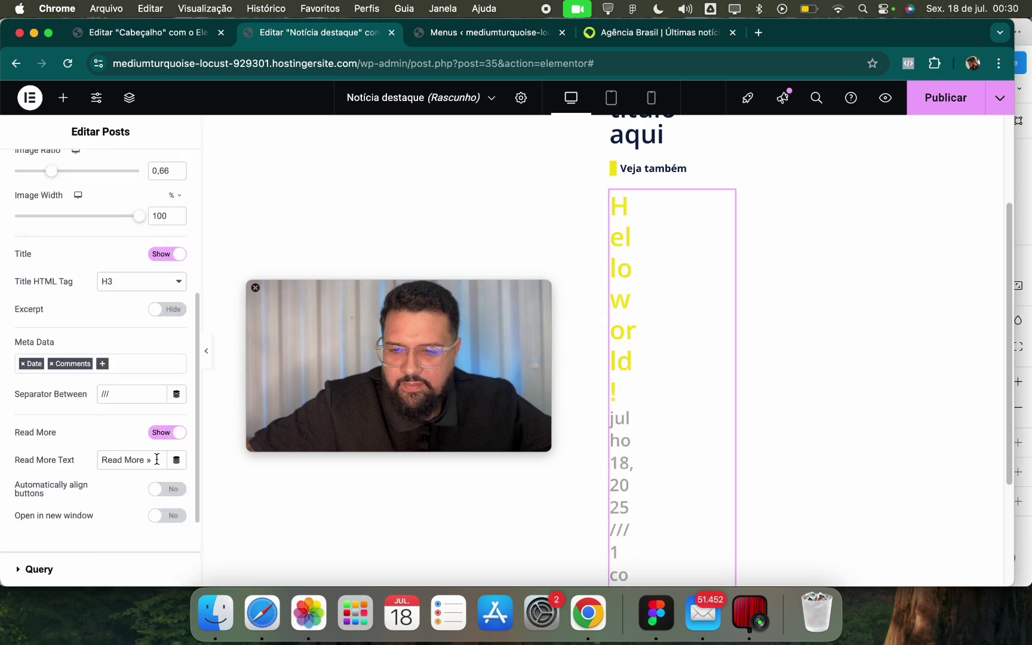
{"action": "left_click", "coordinate": [164, 430]}
Remove Date and Comments from the Posts widget's metadata.
{"action": "left_click", "coordinate": [138, 363]}
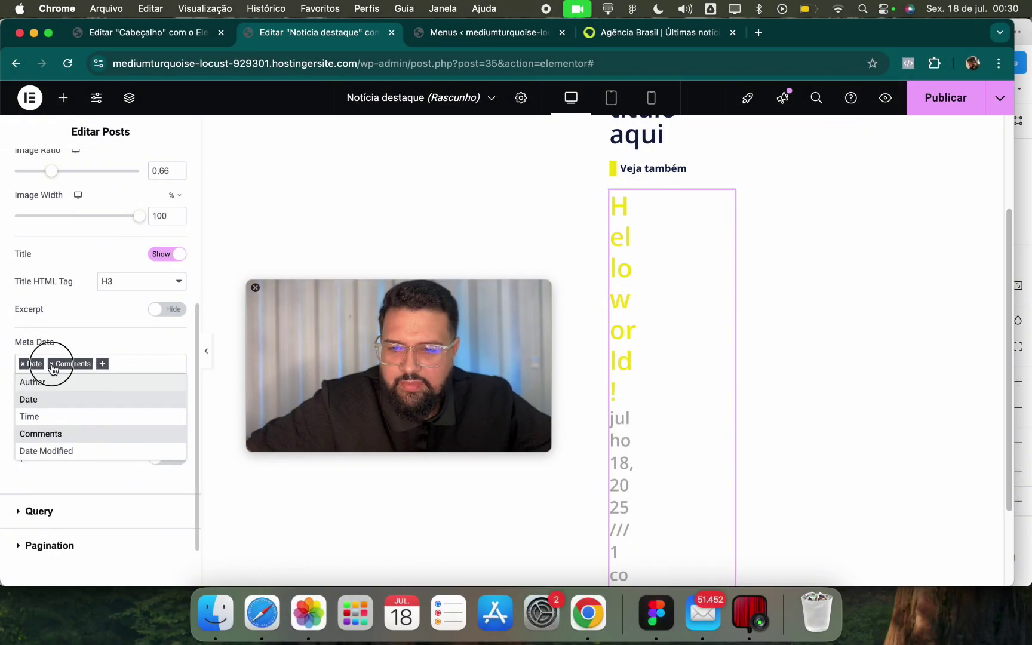
{"action": "left_click", "coordinate": [51, 364]}
{"action": "left_click", "coordinate": [23, 363]}
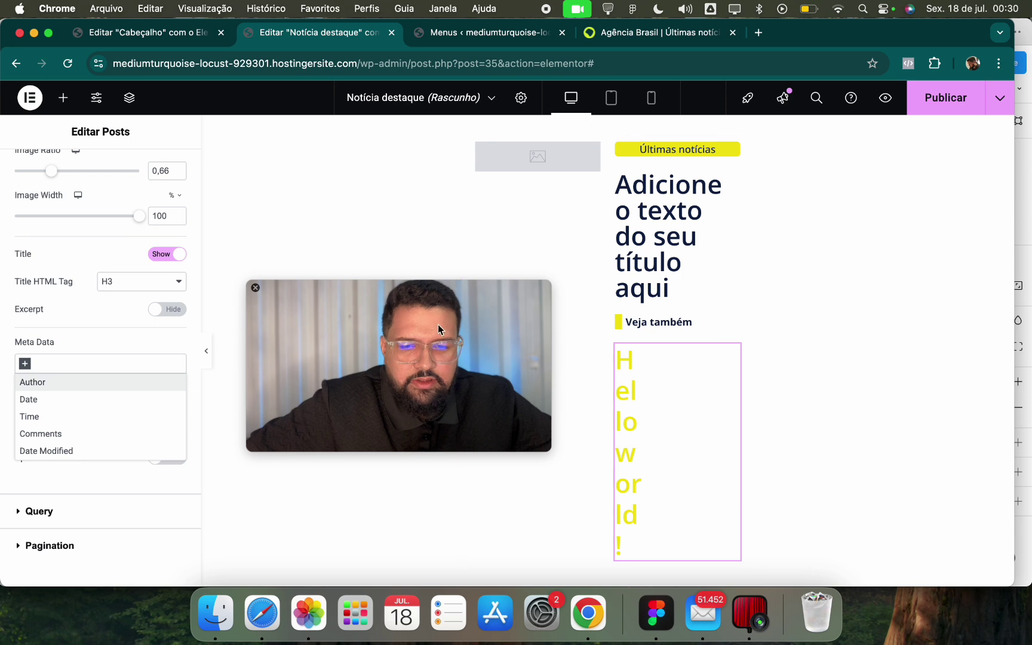
Apply a small global typography style to the Posts widget's title.
{"action": "scroll", "coordinate": [101, 230], "scroll_direction": "up", "scroll_amount": 5}
{"action": "scroll", "coordinate": [101, 184], "scroll_direction": "down", "scroll_amount": 5}
{"action": "scroll", "coordinate": [128, 258], "scroll_direction": "up", "scroll_amount": 5}
{"action": "left_click", "coordinate": [101, 174]}
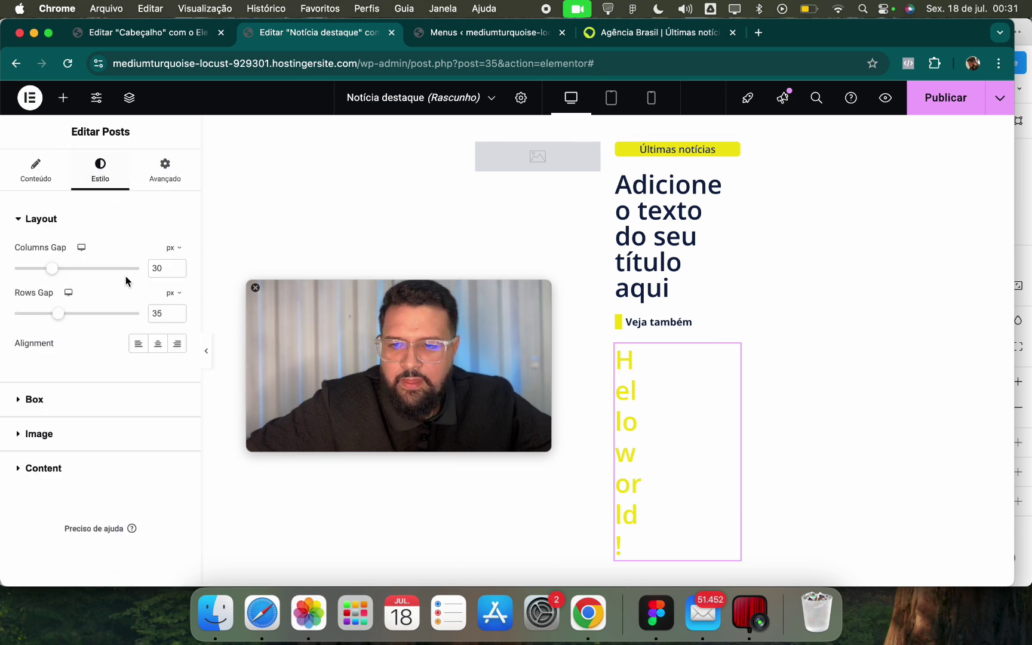
{"action": "left_click", "coordinate": [90, 468]}
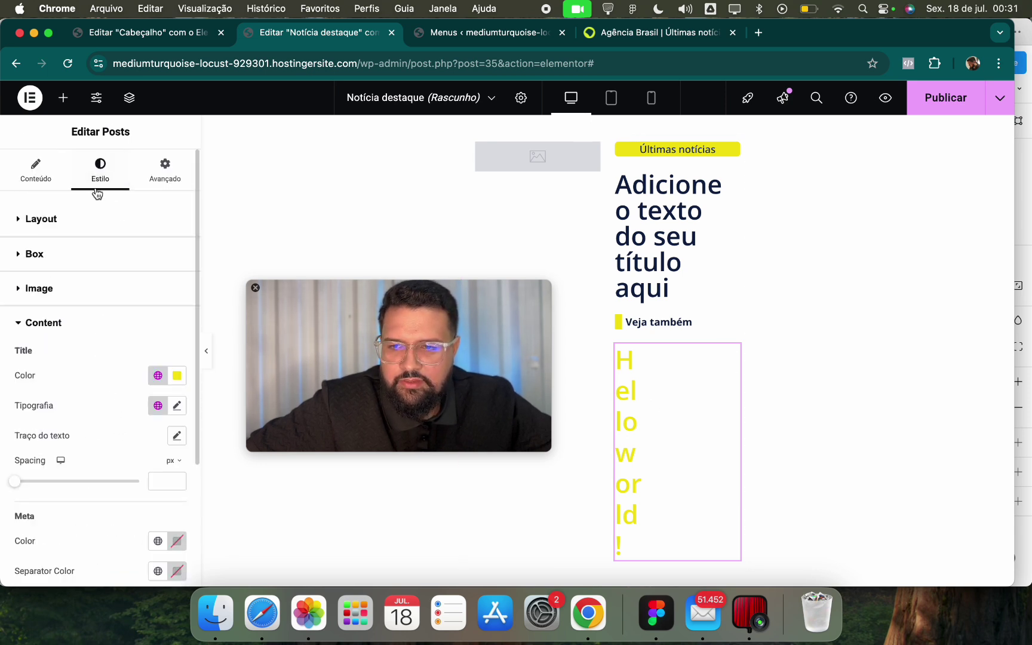
{"action": "scroll", "coordinate": [67, 345], "scroll_direction": "down", "scroll_amount": 1}
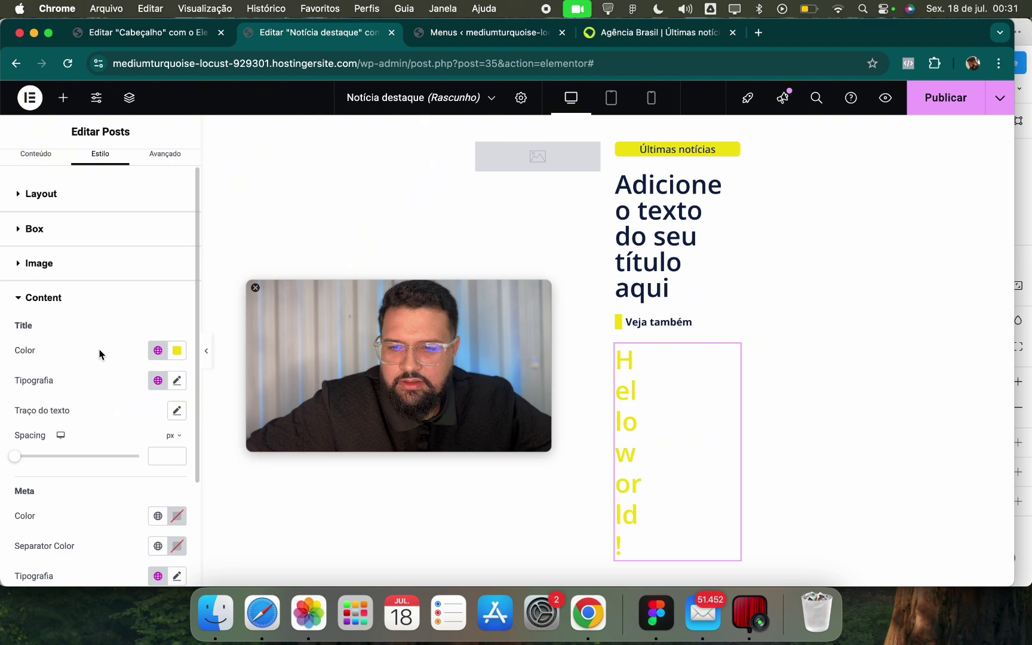
{"action": "left_click", "coordinate": [157, 380]}
{"action": "left_click", "coordinate": [109, 564]}
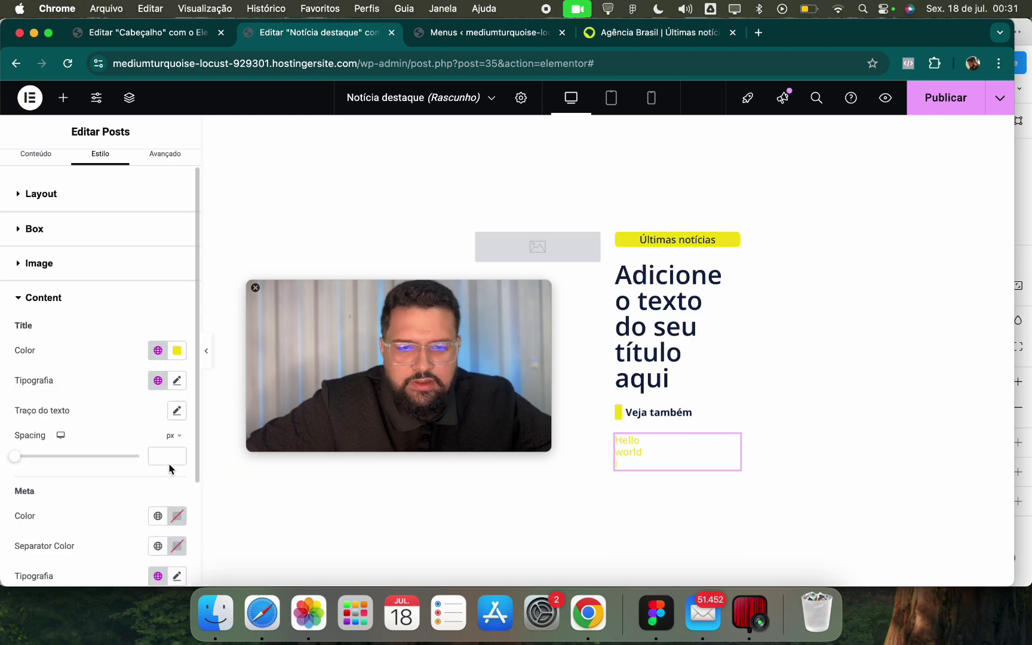
Check the Agência Brasil reference and set the Posts title color to the global dark navy.
{"action": "left_click", "coordinate": [526, 32]}
{"action": "left_click", "coordinate": [659, 32]}
{"action": "left_click", "coordinate": [287, 32]}
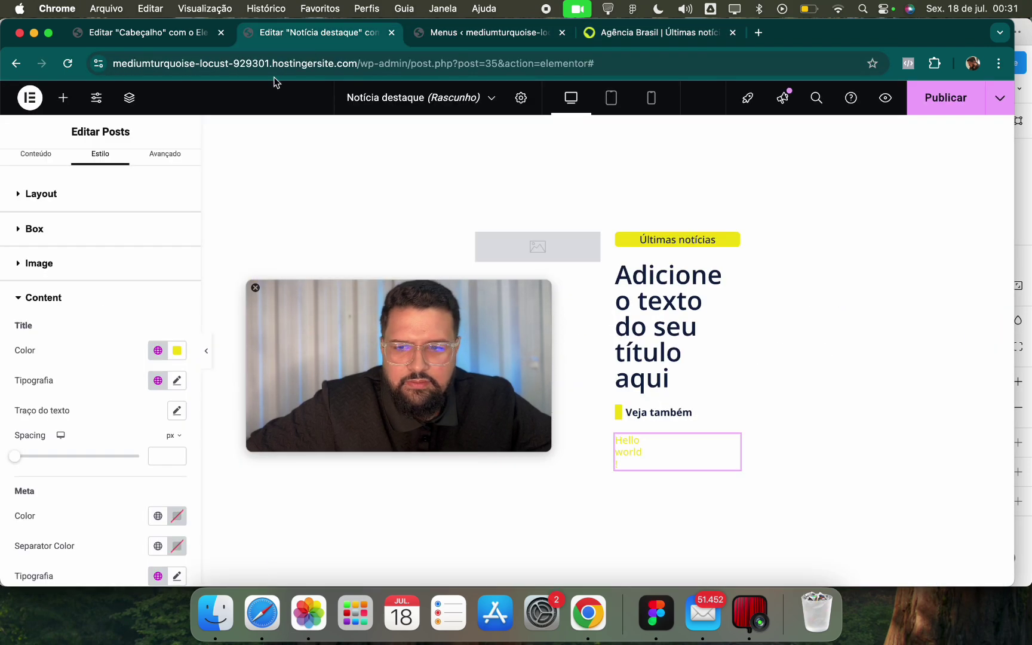
{"action": "left_click", "coordinate": [157, 351]}
{"action": "left_click", "coordinate": [118, 419]}
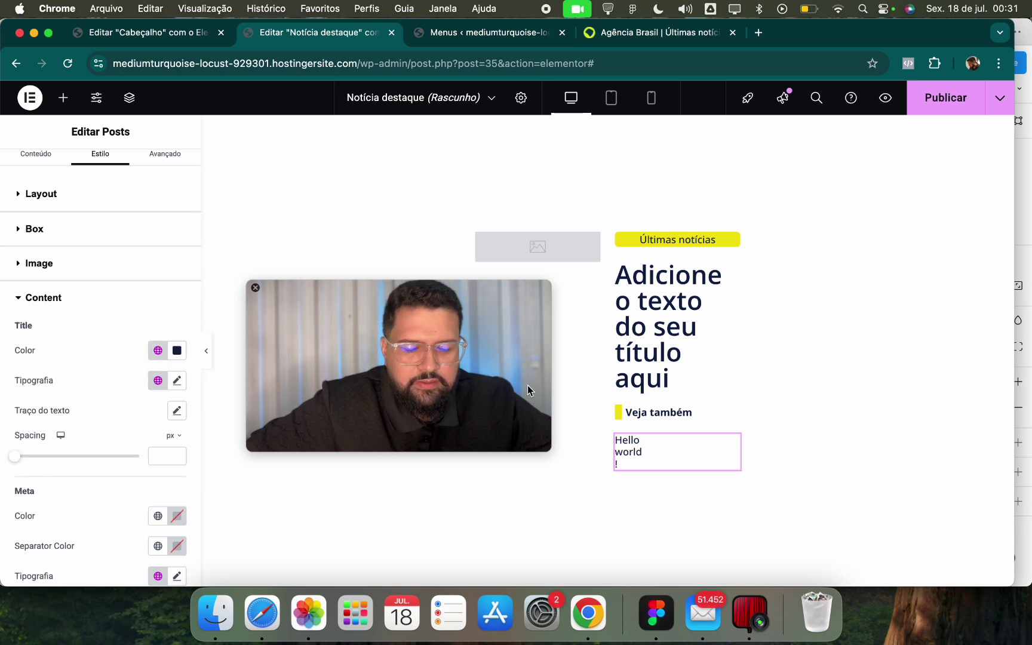
Leave the Posts title spacing empty and publish the "Notícia destaque" loop item.
{"action": "mouse_move", "coordinate": [14, 457]}
{"action": "left_mouse_down"}
{"action": "mouse_move", "coordinate": [85, 456]}
{"action": "mouse_move", "coordinate": [9, 457]}
{"action": "left_mouse_up"}
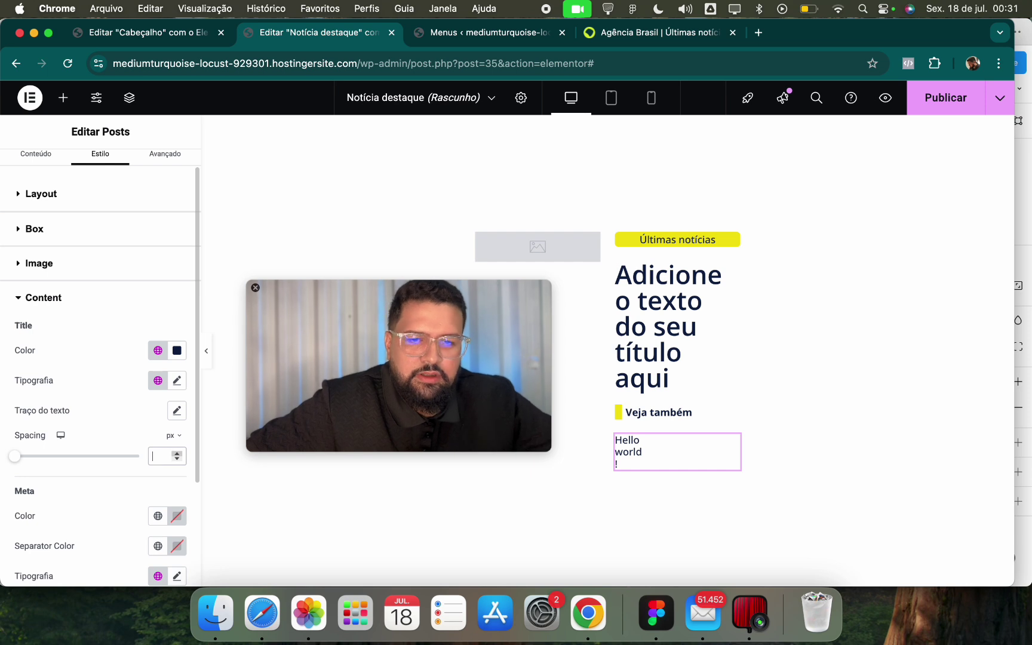
{"action": "left_click_drag", "start_coordinate": [449, 365], "coordinate": [433, 392]}
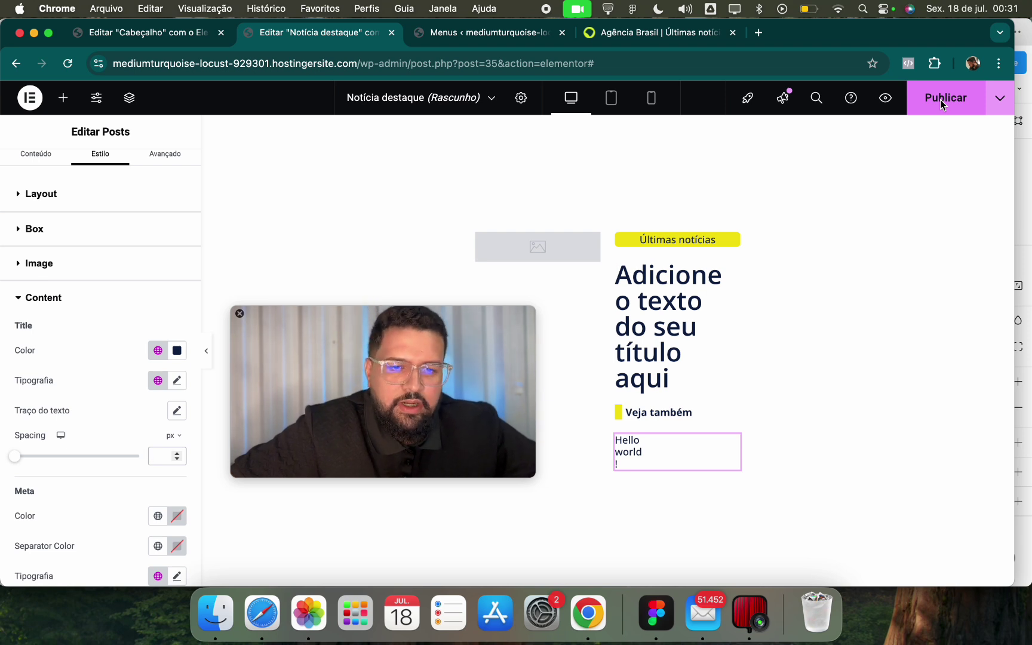
{"action": "left_click", "coordinate": [919, 112]}
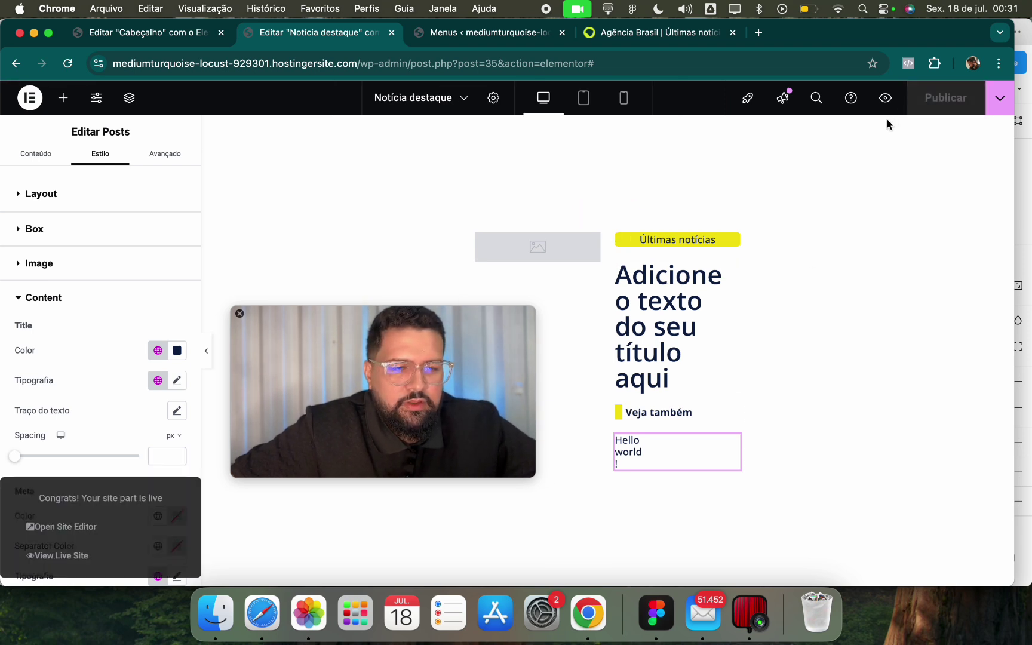
Bind the large placeholder heading under the category tag to the dynamic Post Title and link it to the Post URL.
{"action": "left_click", "coordinate": [699, 240]}
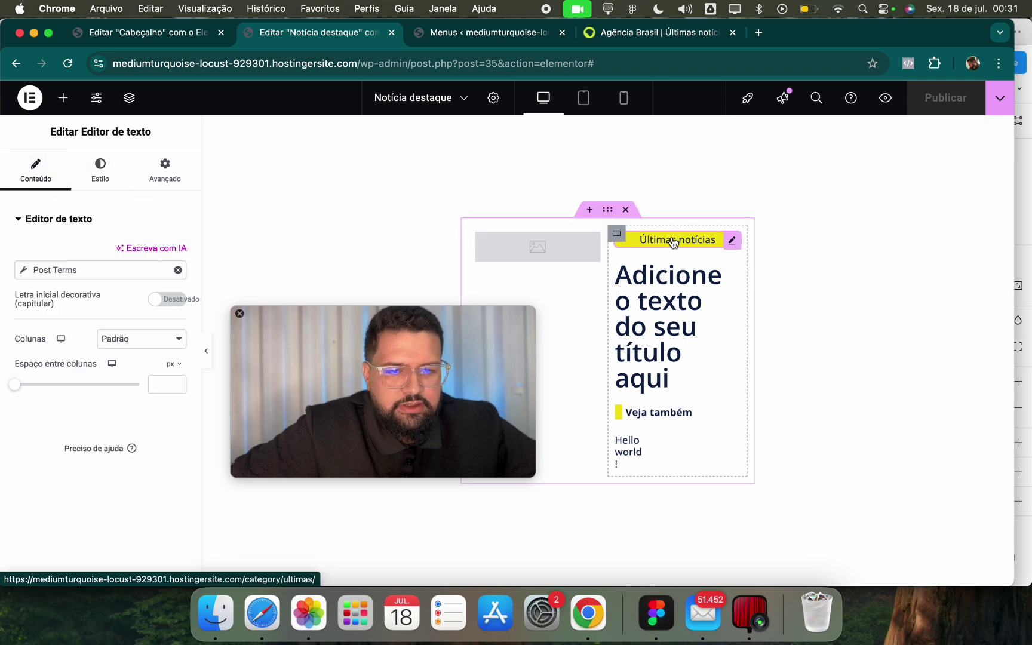
{"action": "left_click", "coordinate": [82, 270]}
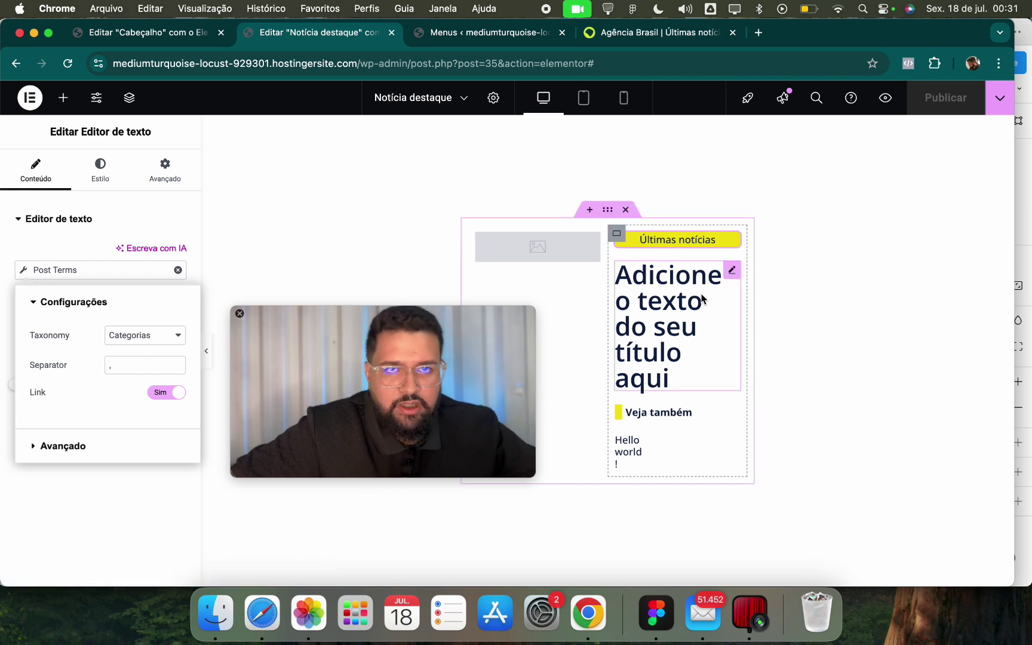
{"action": "left_click", "coordinate": [729, 274]}
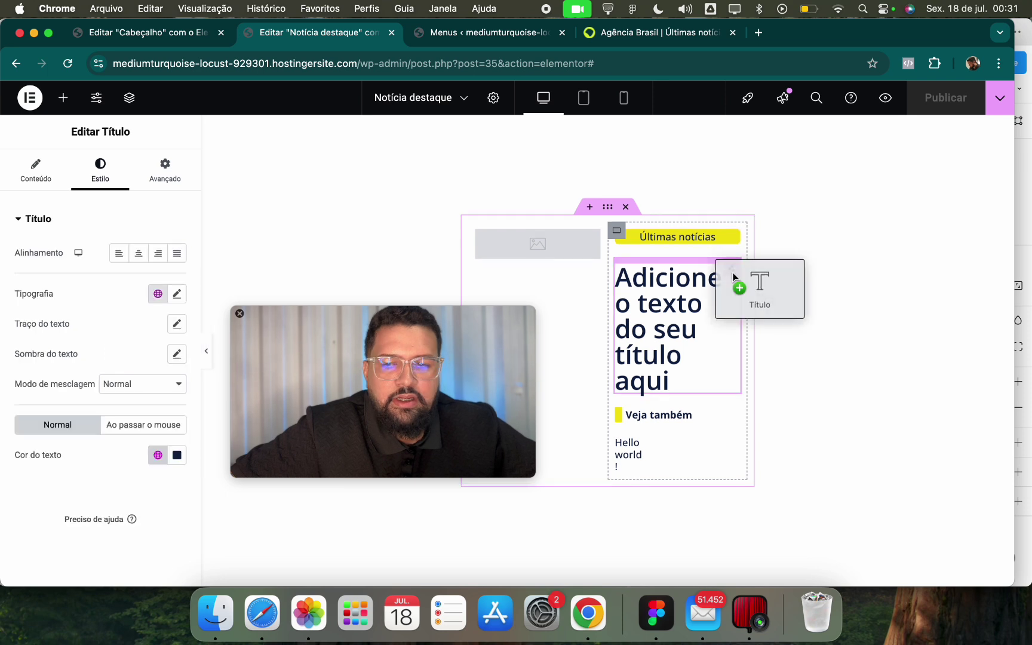
{"action": "left_click", "coordinate": [36, 170]}
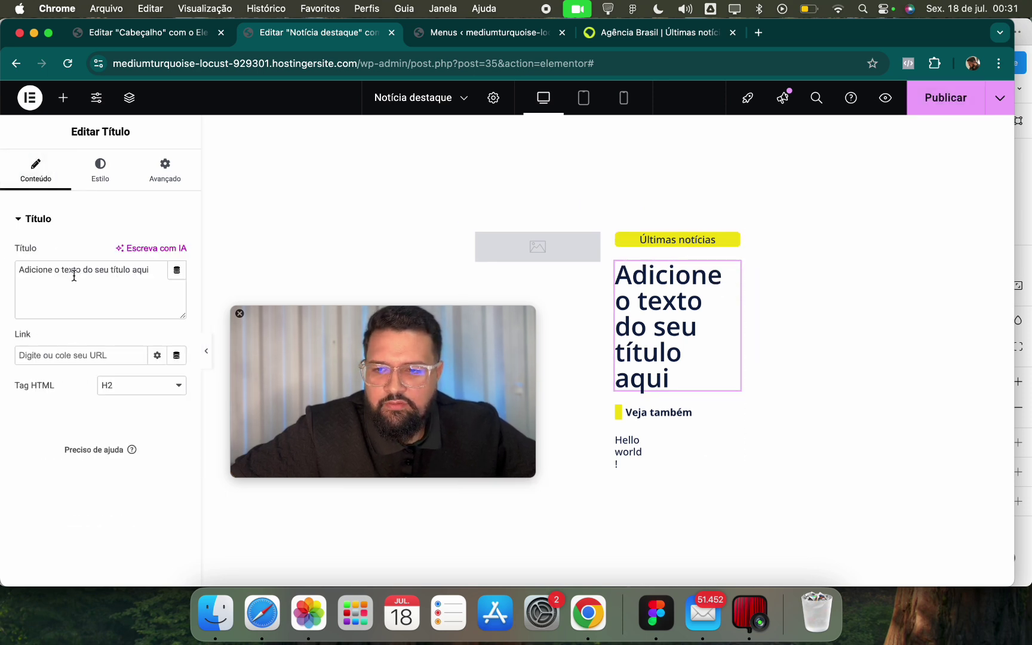
{"action": "left_click", "coordinate": [187, 268]}
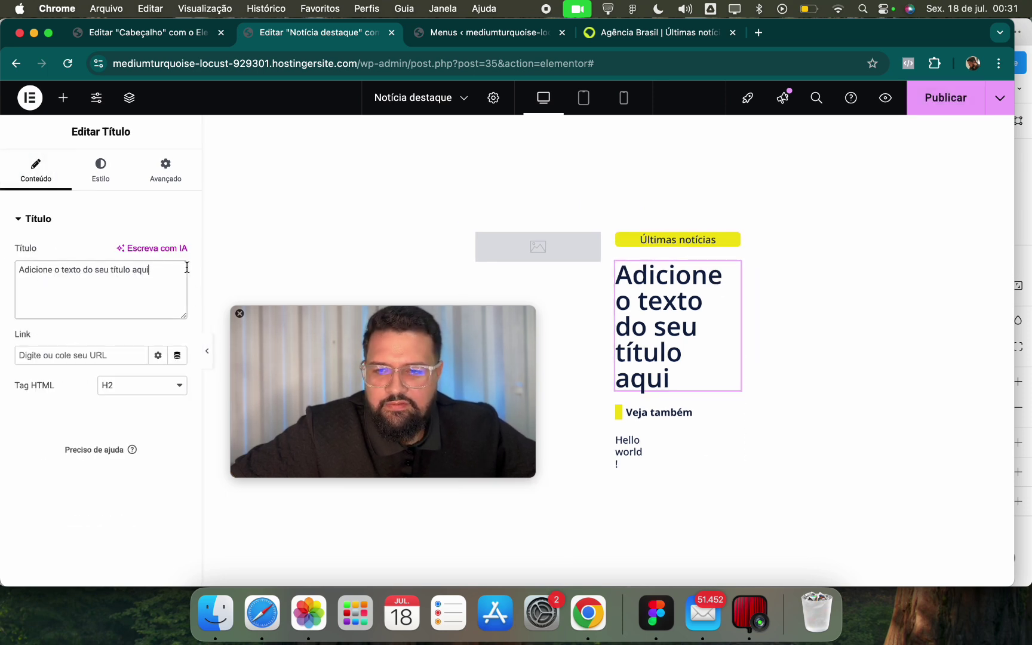
{"action": "left_click", "coordinate": [177, 269]}
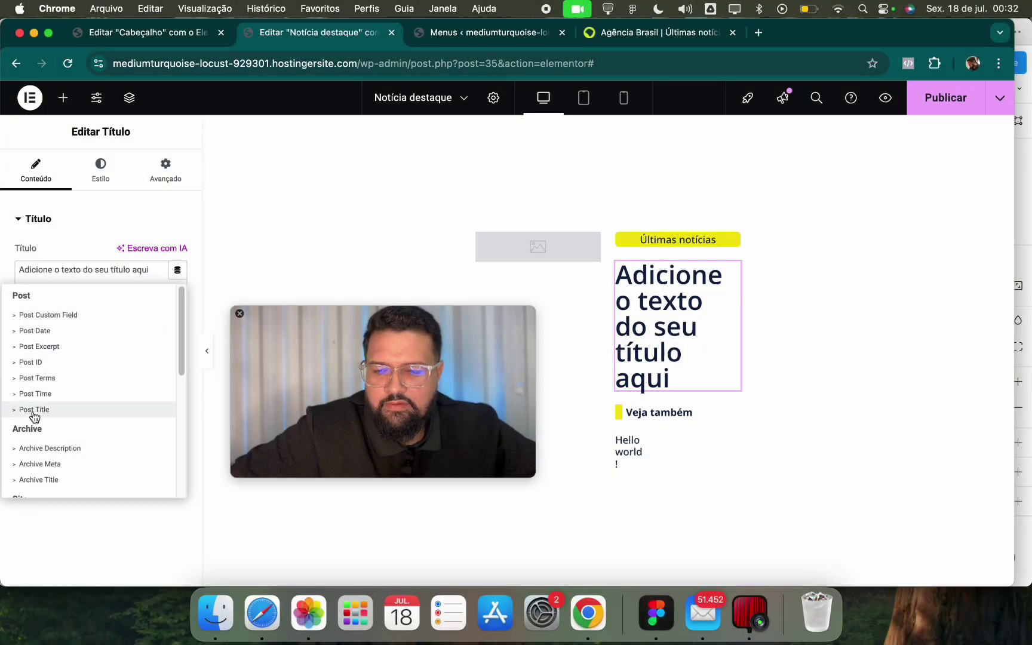
{"action": "left_click", "coordinate": [34, 410]}
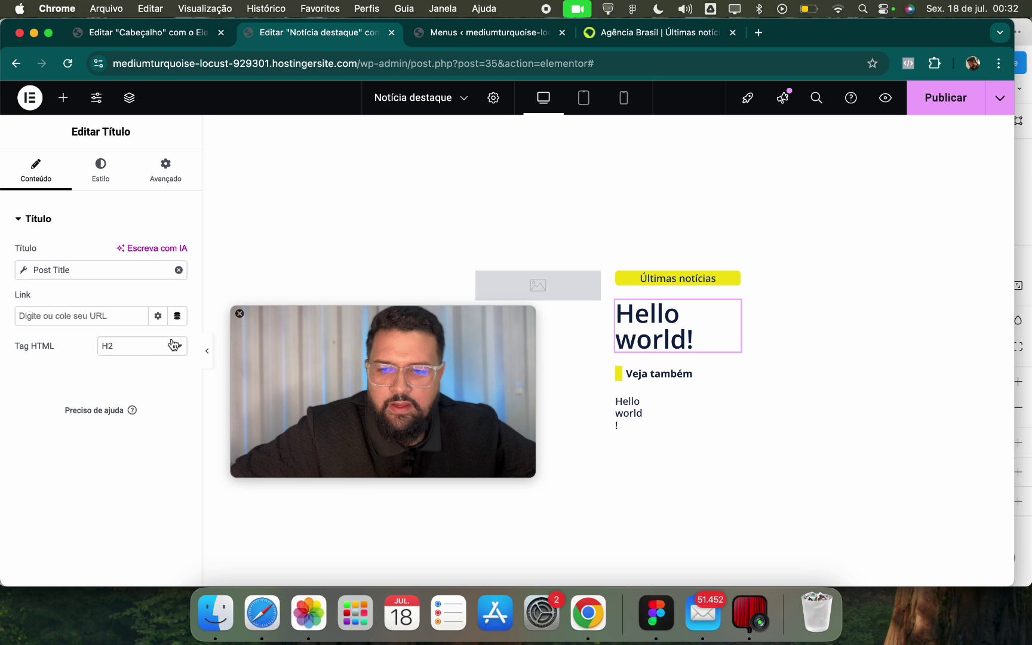
{"action": "left_click", "coordinate": [177, 316]}
{"action": "left_click", "coordinate": [106, 376]}
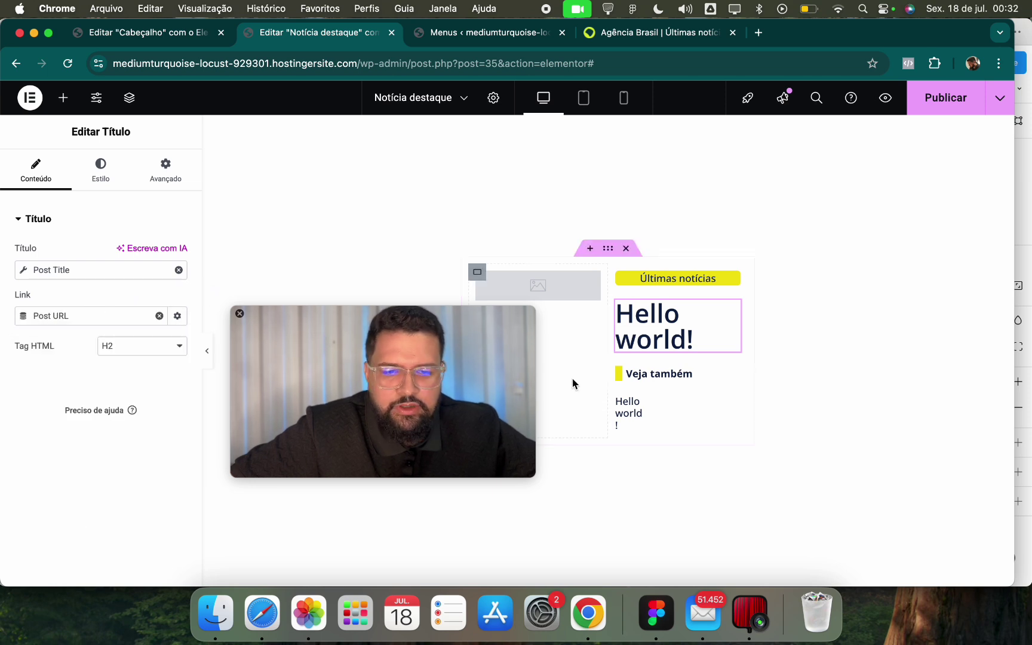
Set the image position of the Posts widget under "Veja também" to None, keeping the Classic appearance.
{"action": "left_click", "coordinate": [663, 408]}
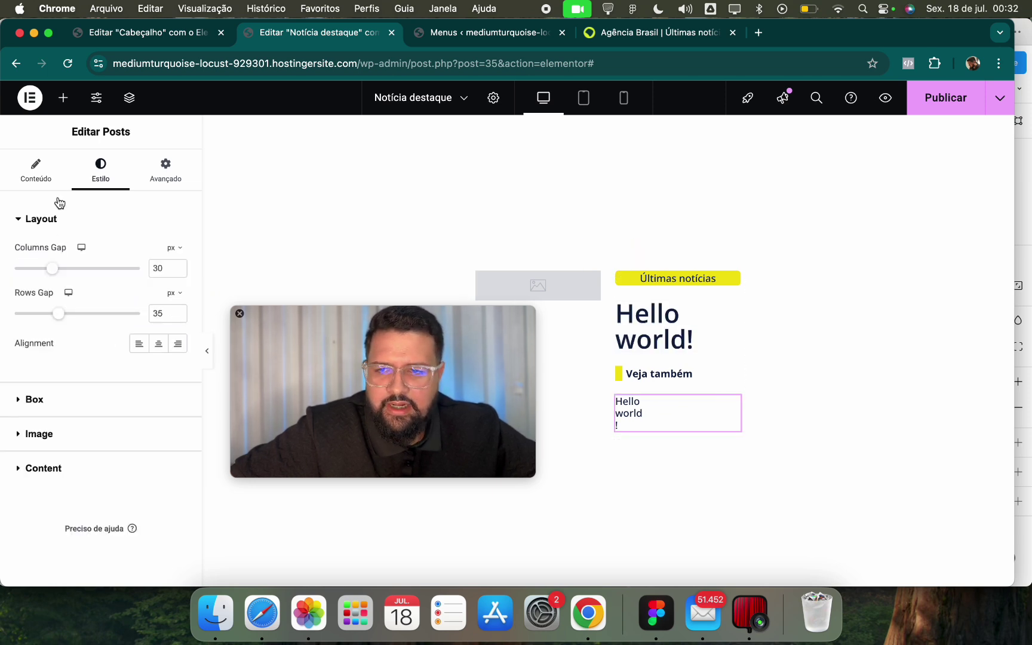
{"action": "left_click", "coordinate": [51, 179]}
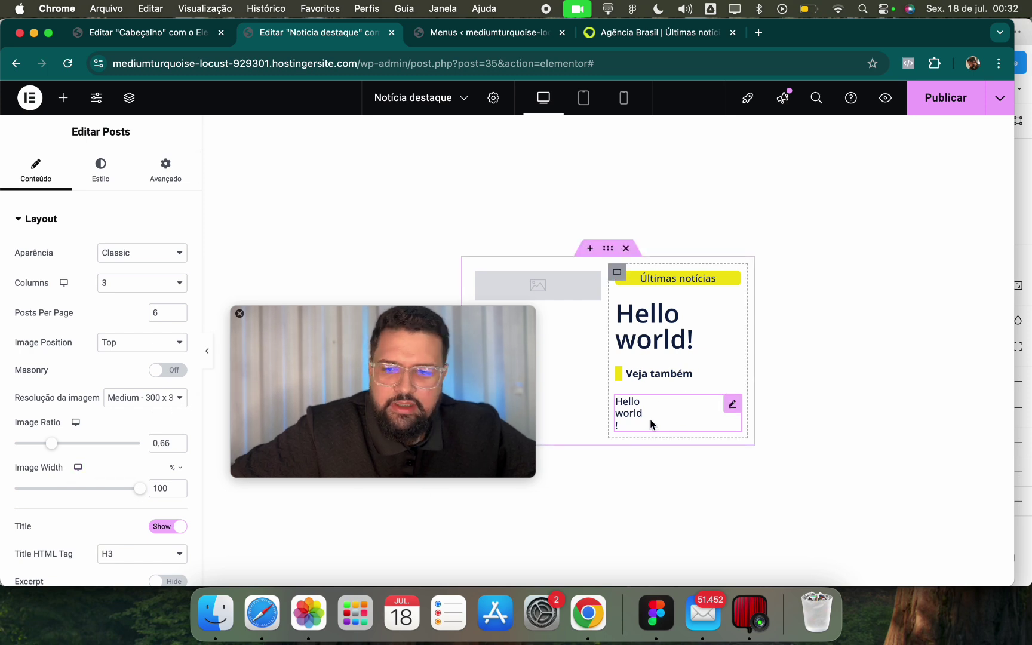
{"action": "left_click", "coordinate": [156, 344]}
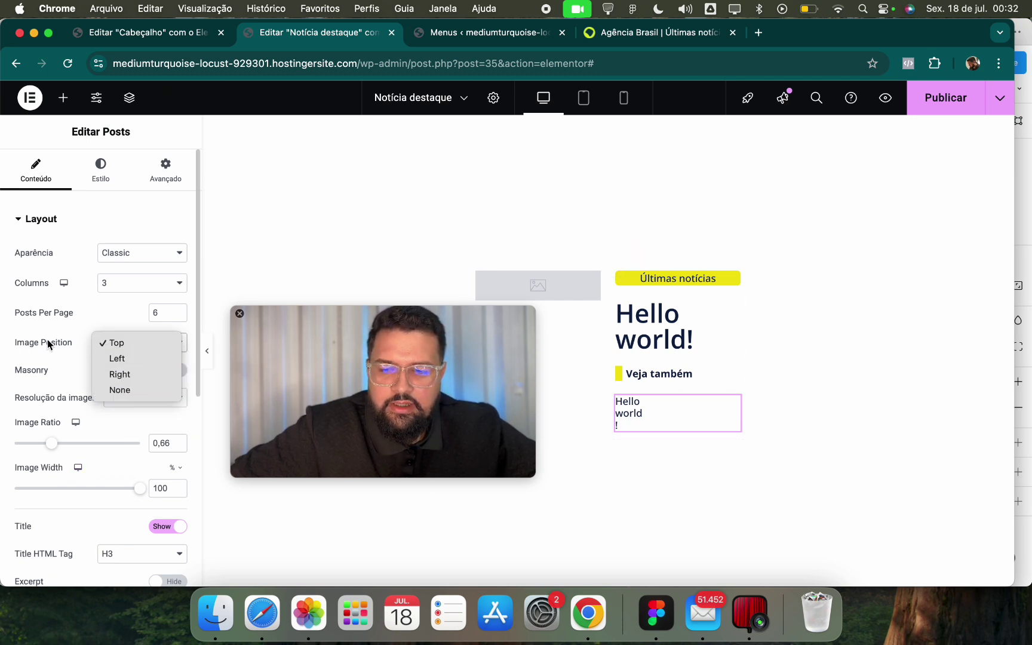
{"action": "left_click", "coordinate": [50, 344]}
{"action": "left_click", "coordinate": [139, 347]}
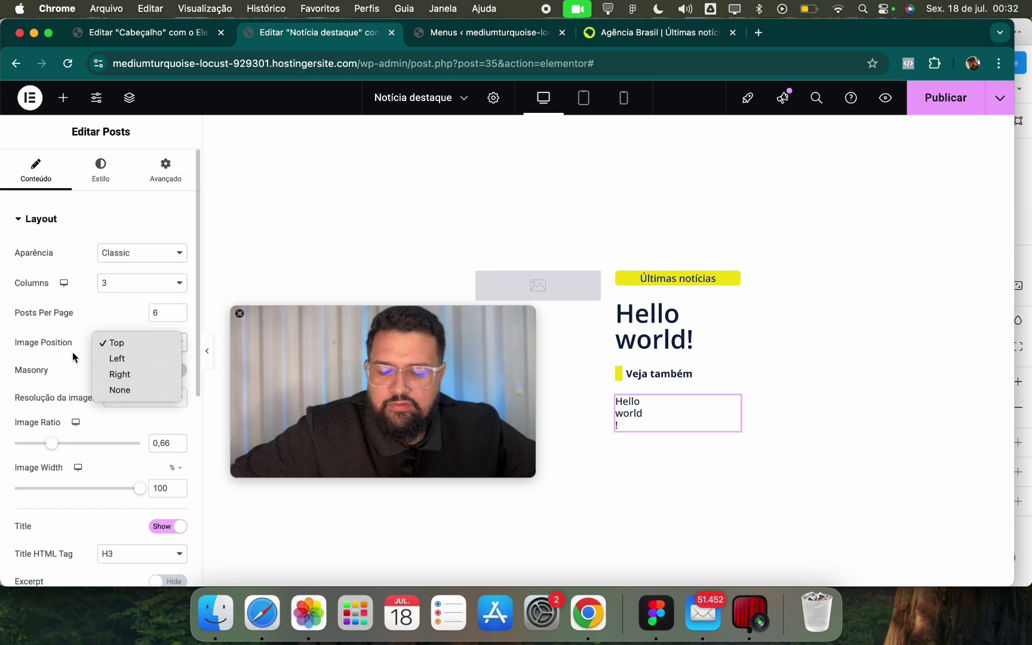
{"action": "left_click", "coordinate": [109, 391]}
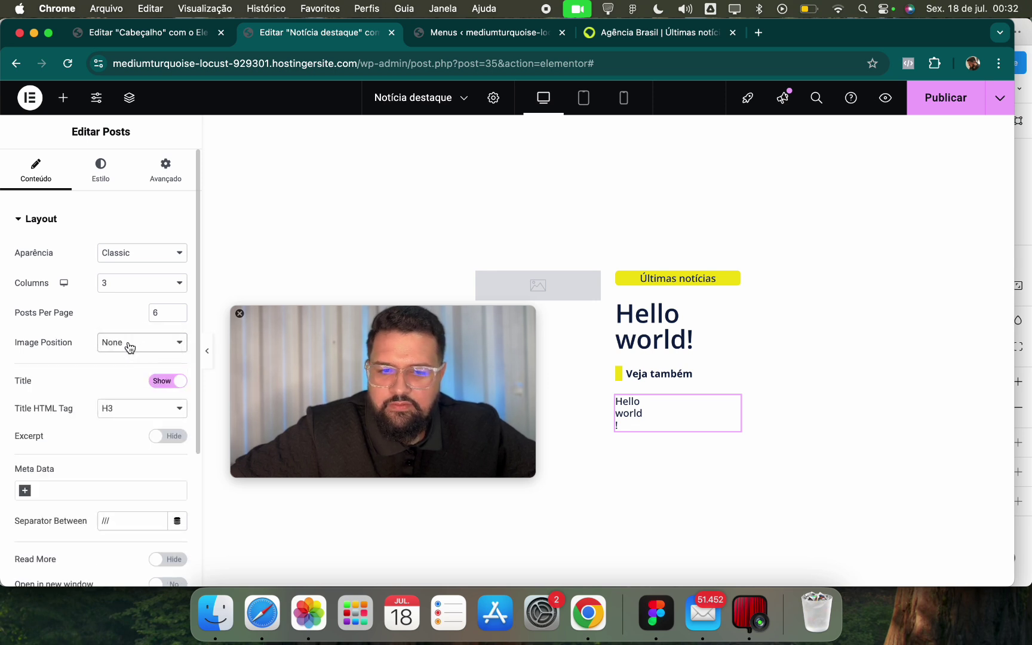
{"action": "left_click", "coordinate": [129, 347]}
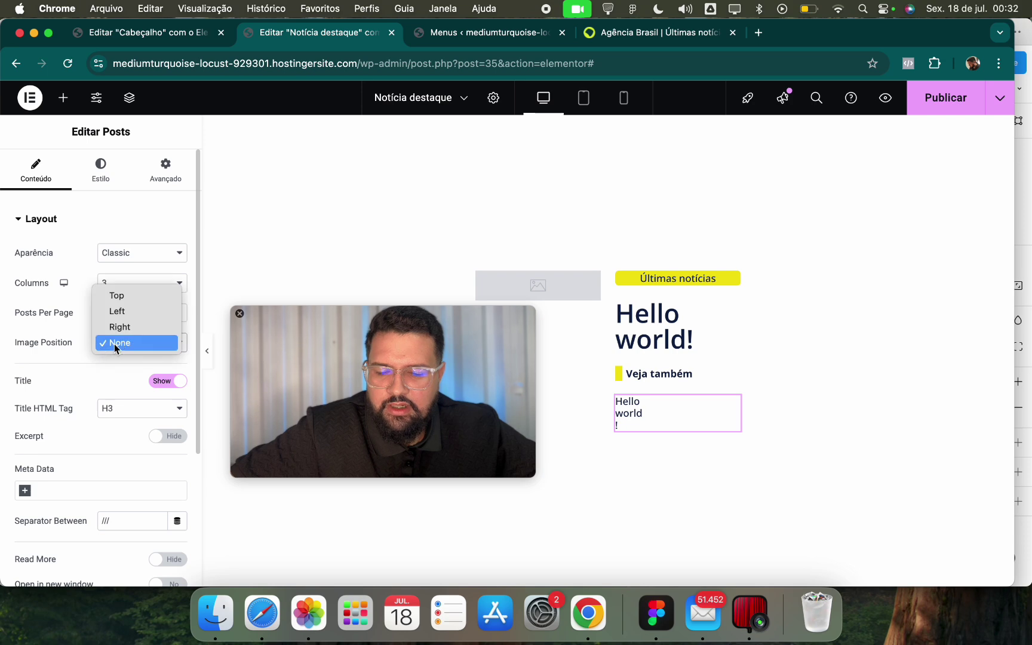
{"action": "left_click", "coordinate": [115, 344]}
{"action": "left_click", "coordinate": [132, 253]}
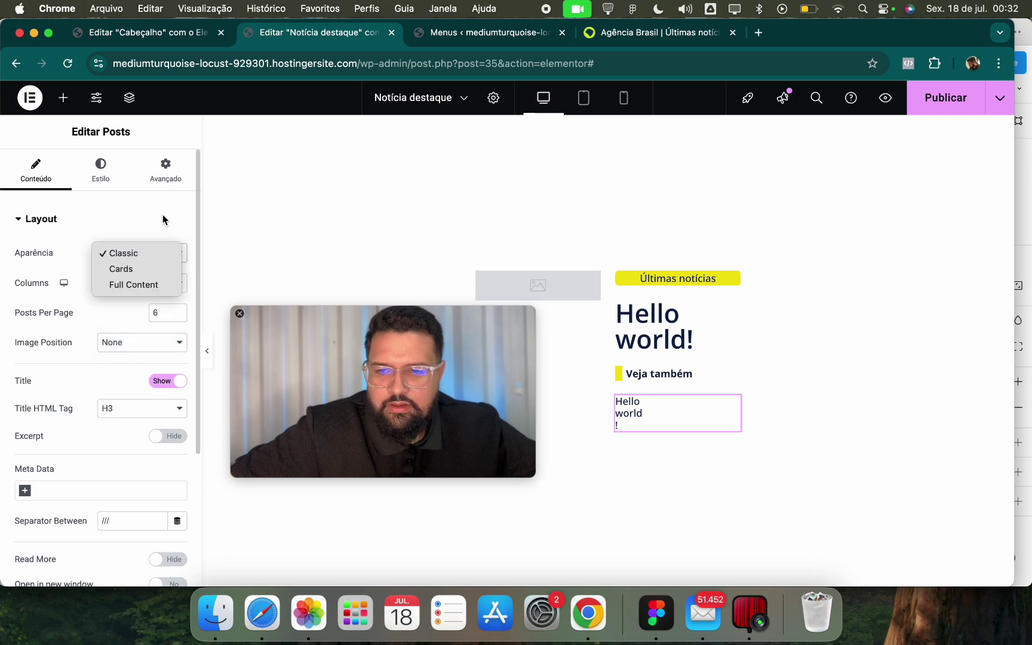
{"action": "left_click", "coordinate": [164, 219]}
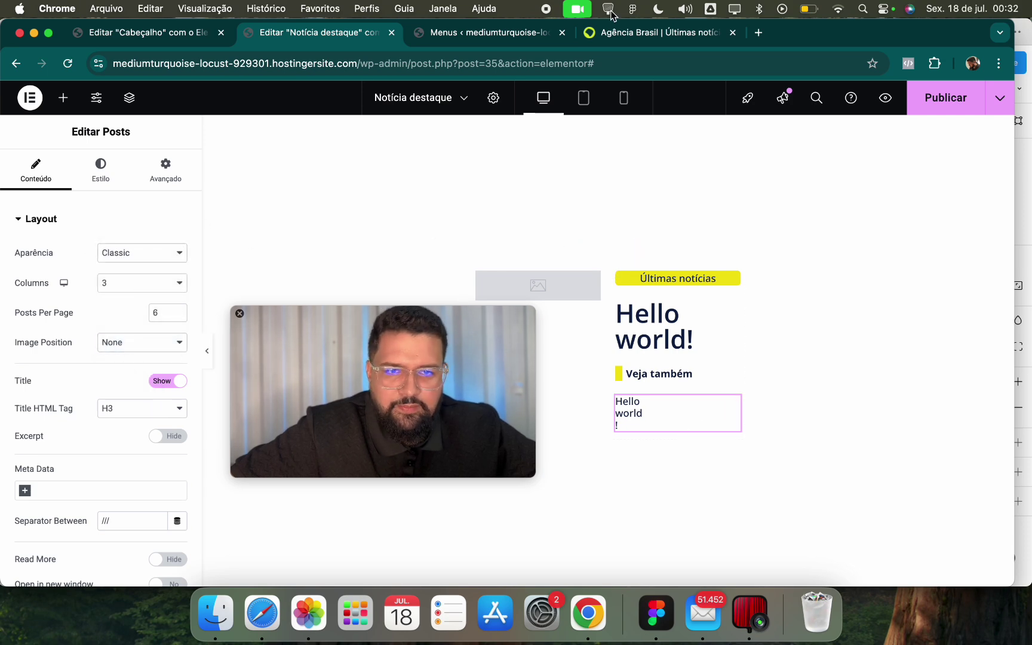
Following the Agência Brasil reference, set the Posts widget to 1 column and 3 posts per page, and publish the loop item.
{"action": "left_click", "coordinate": [621, 32]}
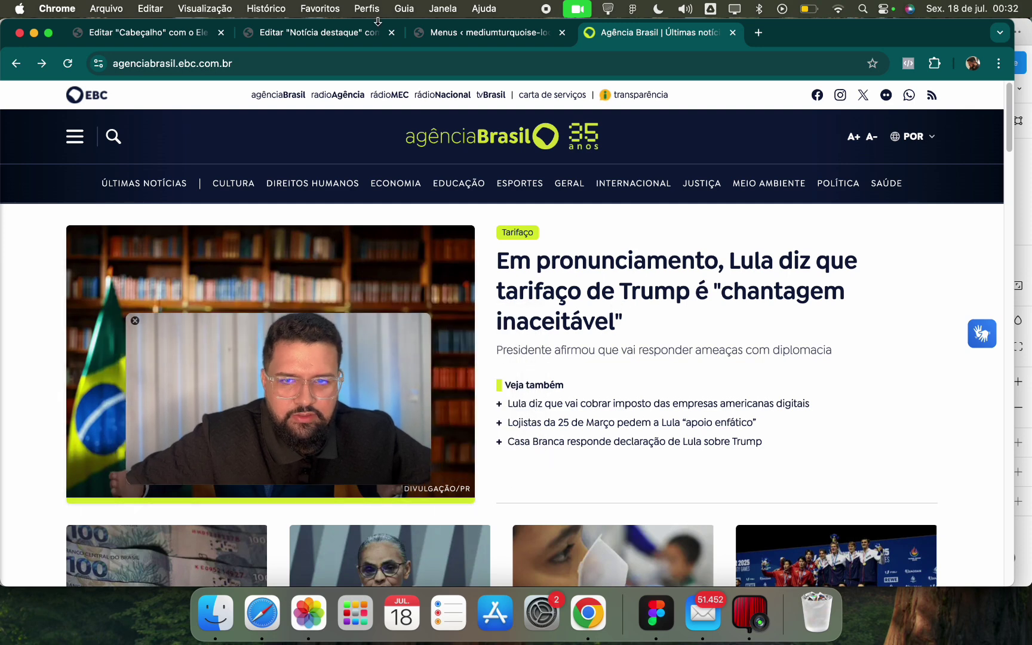
{"action": "key", "text": "super+2"}
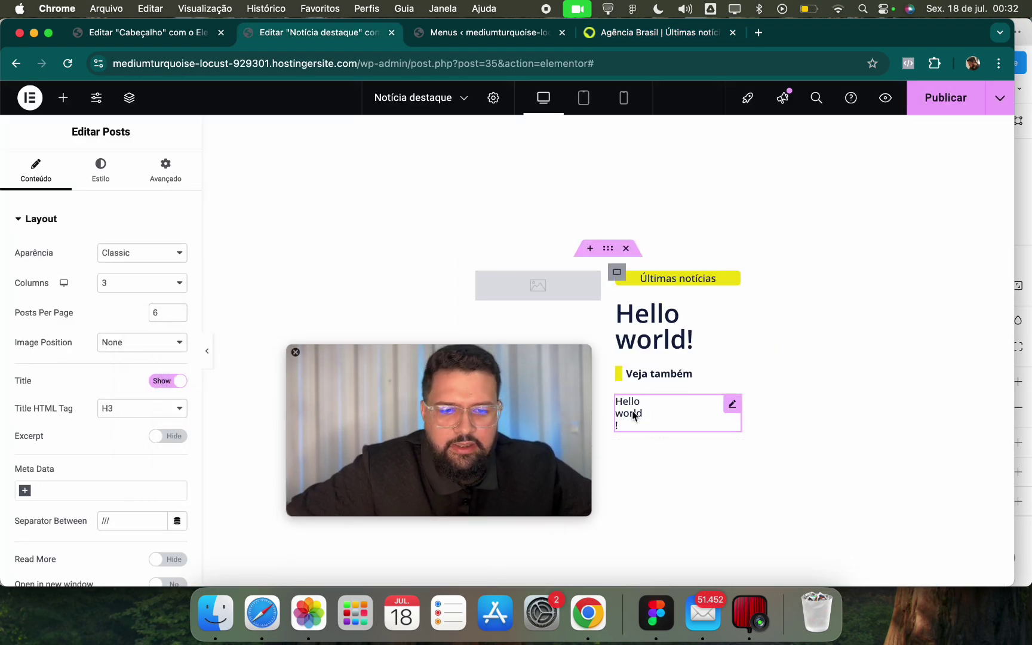
{"action": "left_click", "coordinate": [172, 285]}
{"action": "left_click", "coordinate": [139, 257]}
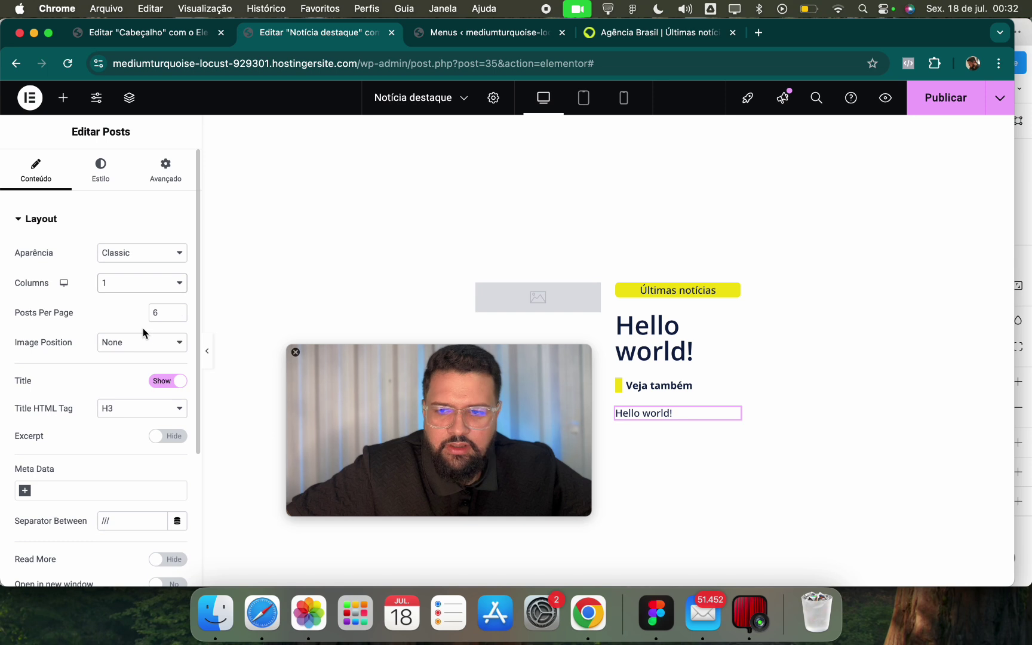
{"action": "type", "text": "3"}
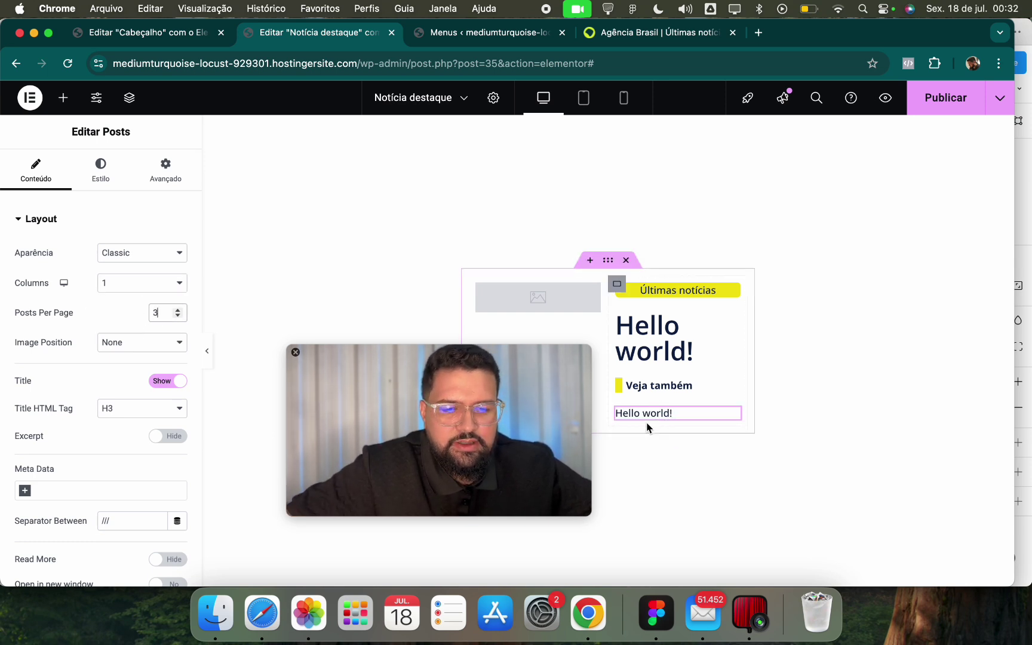
{"action": "left_click", "coordinate": [928, 102]}
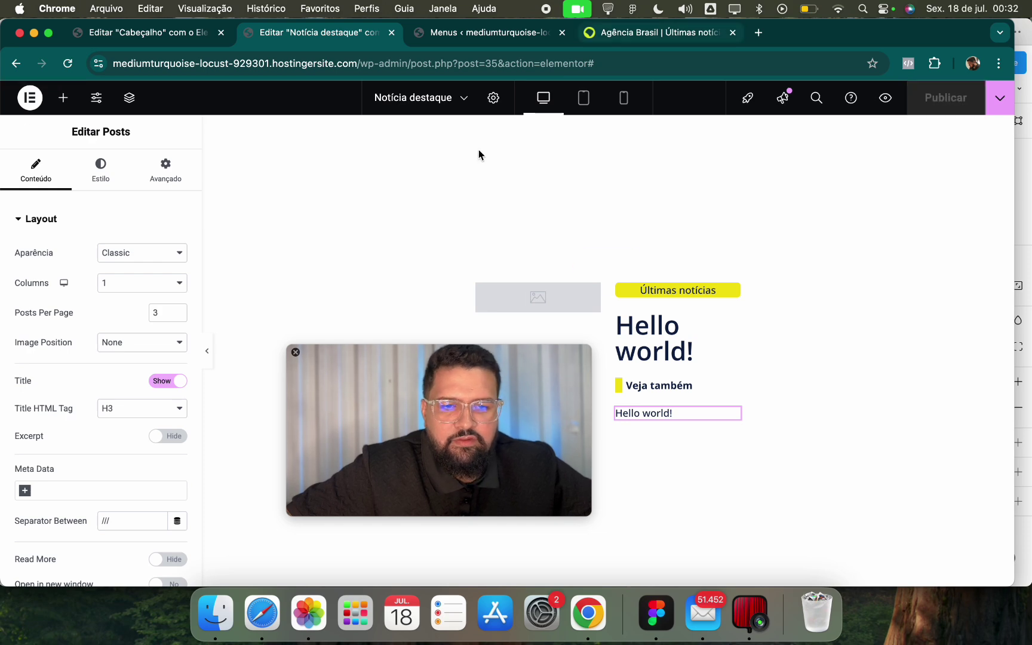
Exit the Elementor editor to WordPress and open the saved templates list.
{"action": "left_click", "coordinate": [30, 97]}
{"action": "left_click", "coordinate": [109, 242]}
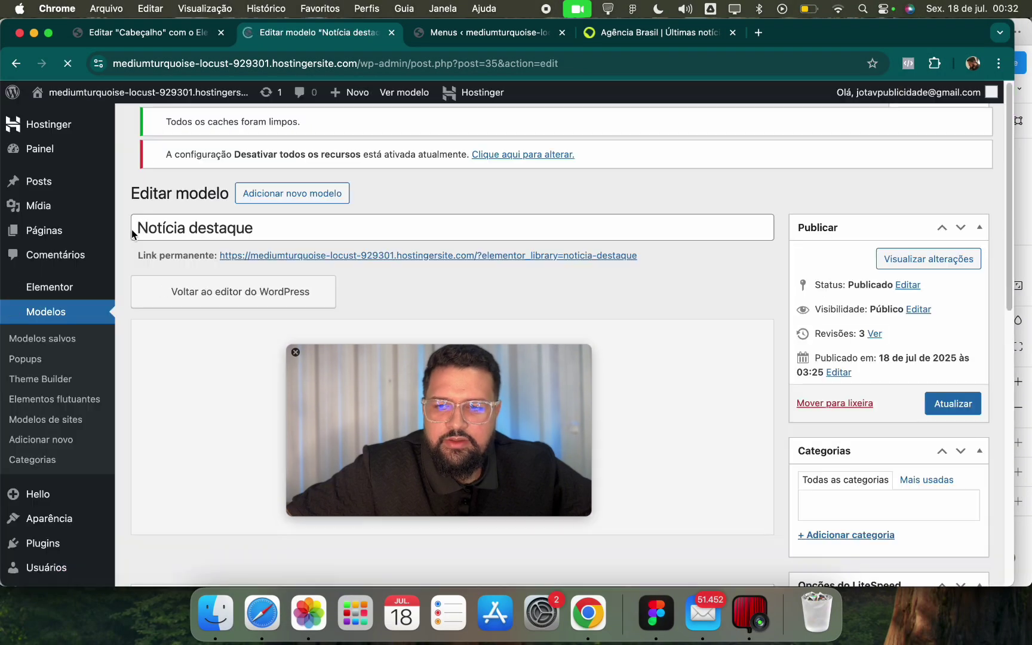
{"action": "left_click", "coordinate": [44, 313]}
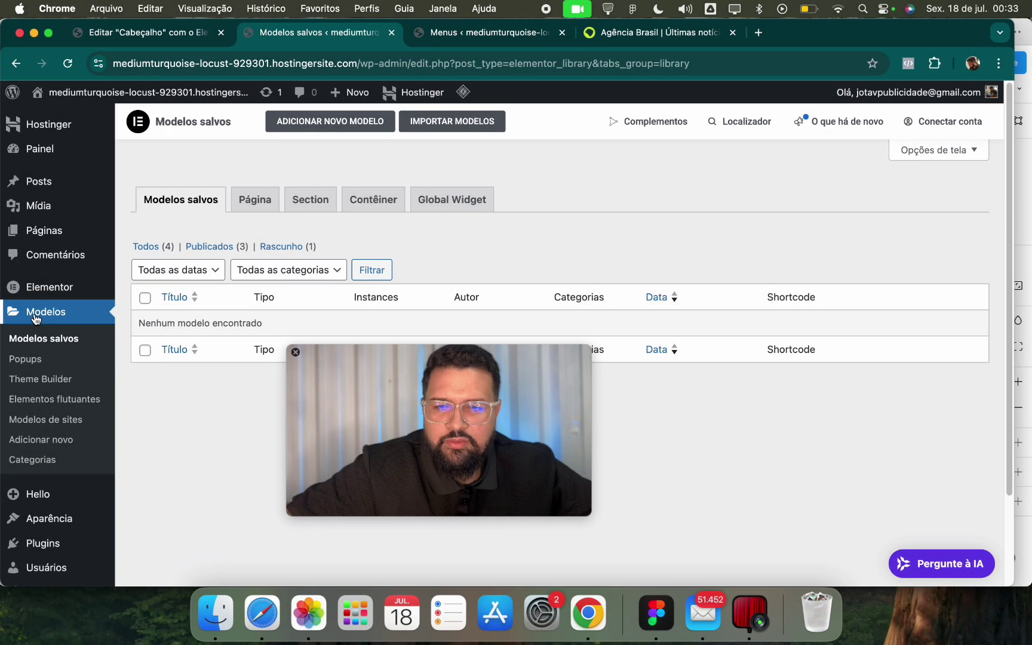
Create a new Loop Item template with Posts as its source, named "Notícia 1".
{"action": "left_click", "coordinate": [315, 126]}
{"action": "left_click", "coordinate": [585, 341]}
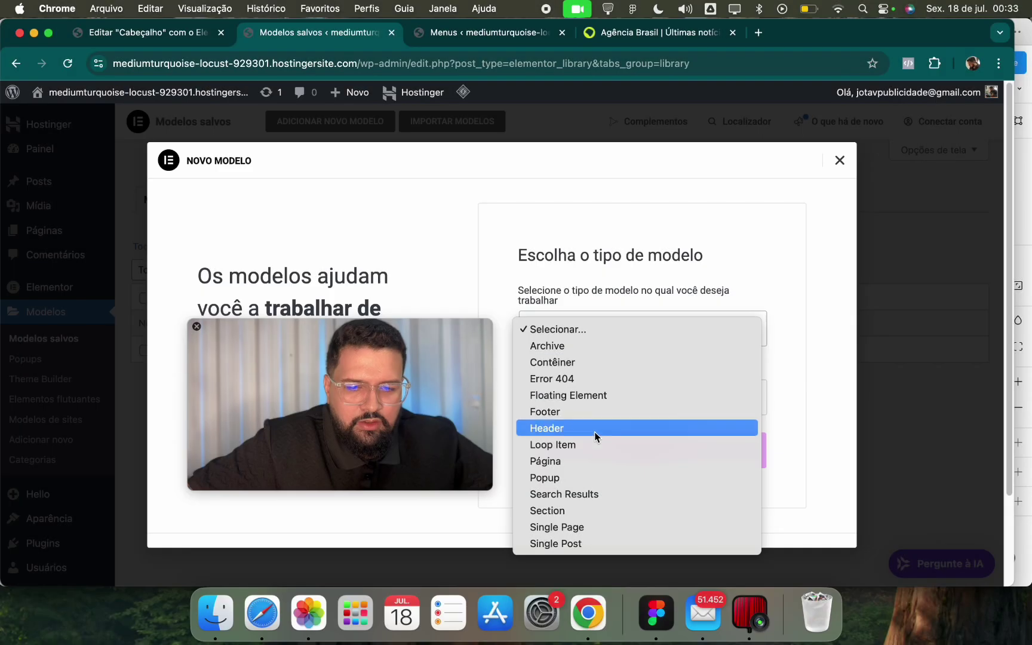
{"action": "left_click", "coordinate": [595, 444]}
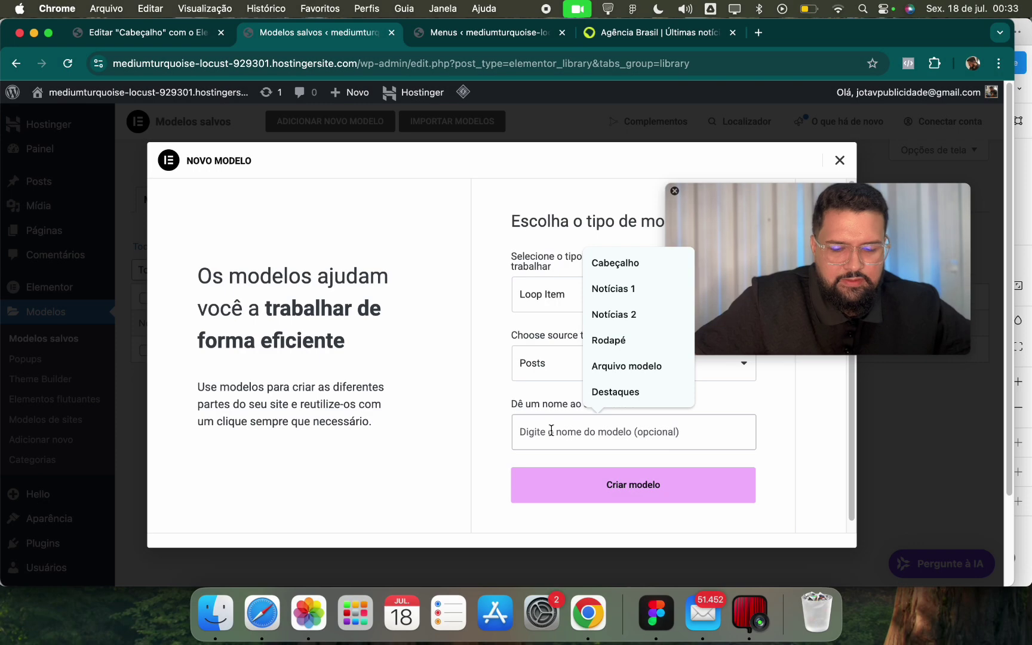
{"action": "type", "text": "Notícia "}
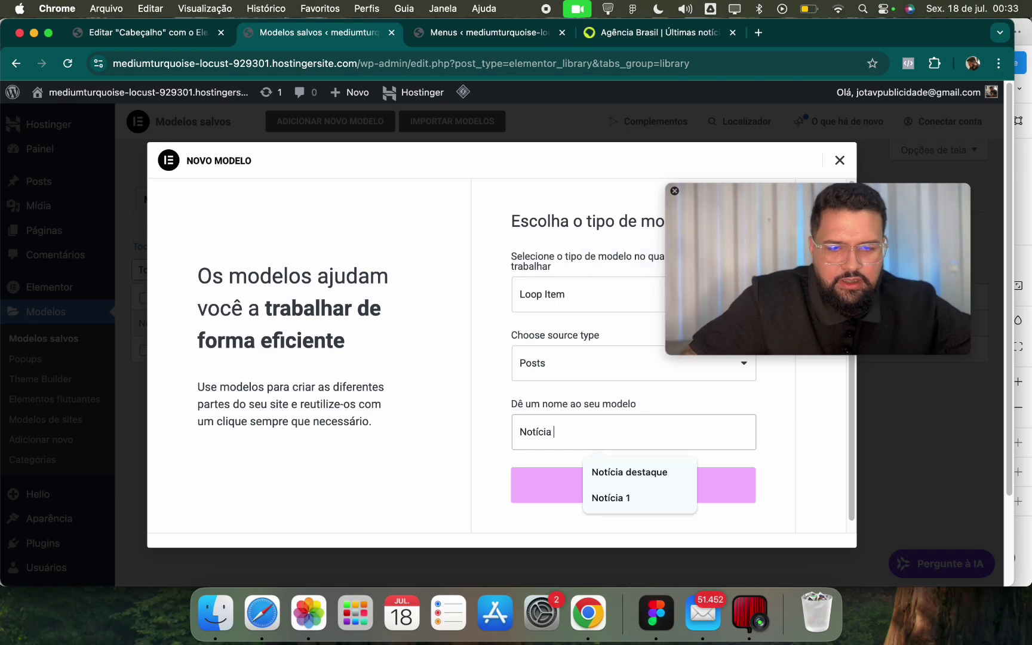
{"action": "type", "text": "1"}
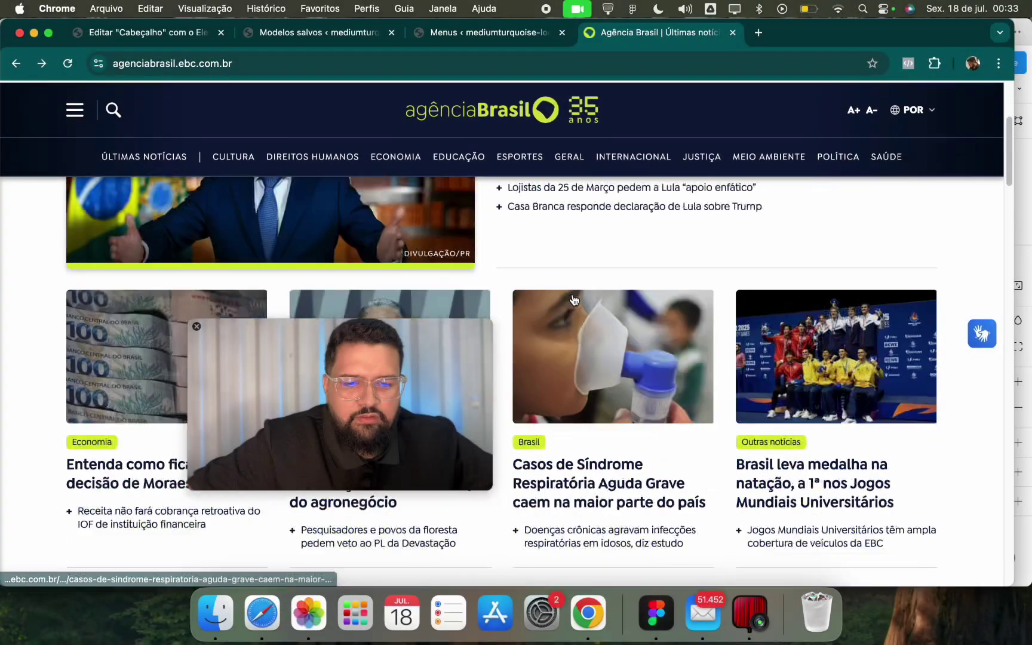
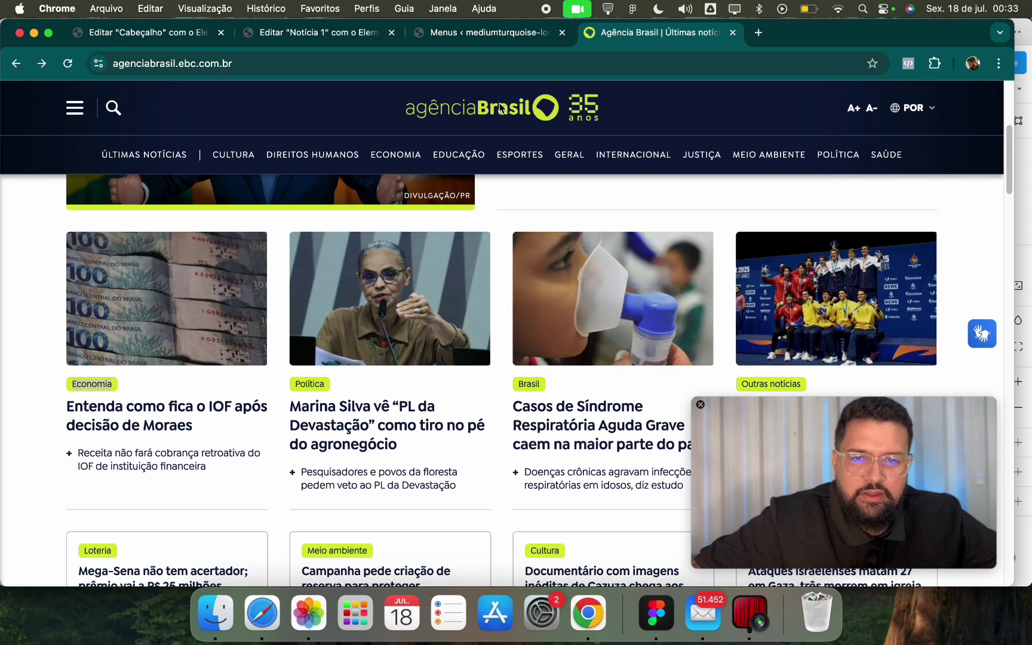
Close the template library and add a single vertical container to the "Notícia 1" template.
{"action": "left_click", "coordinate": [347, 37]}
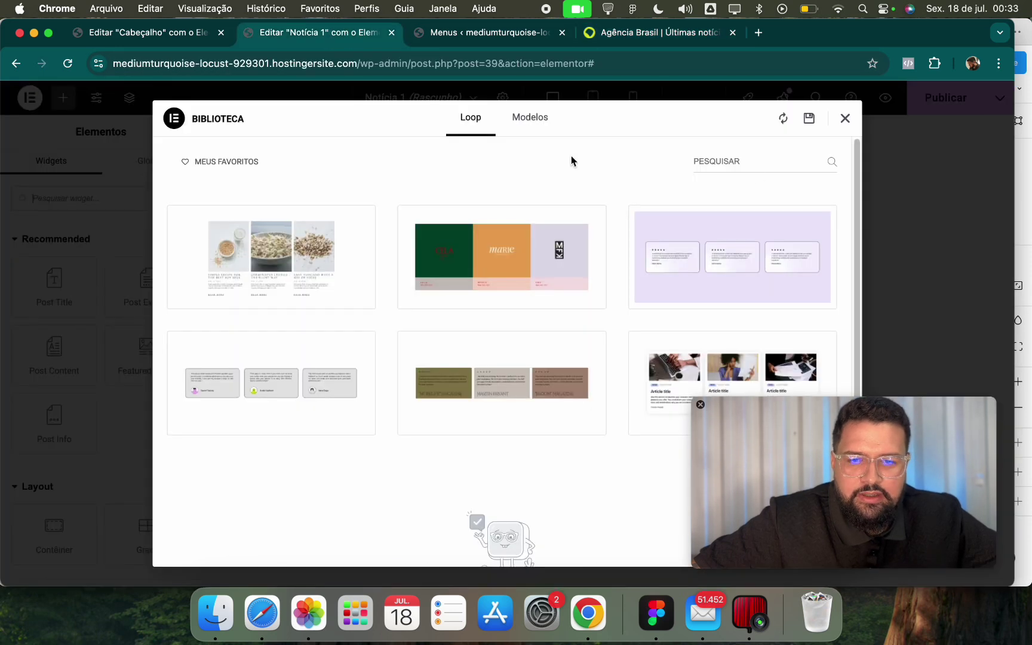
{"action": "left_click", "coordinate": [843, 120]}
{"action": "left_click", "coordinate": [618, 38]}
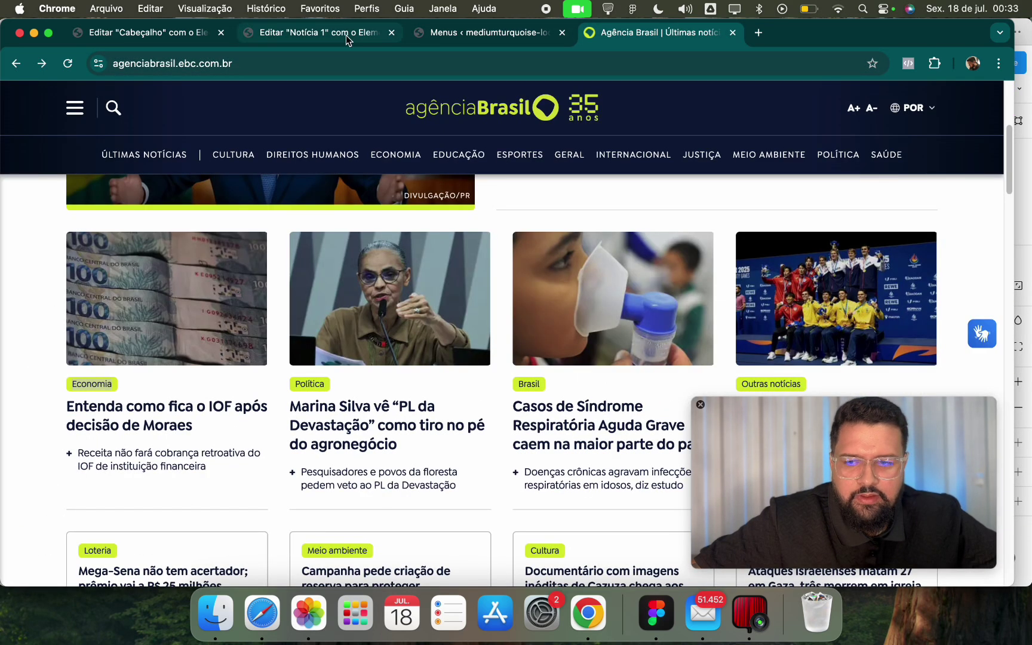
{"action": "left_click", "coordinate": [346, 36]}
{"action": "left_click", "coordinate": [568, 340]}
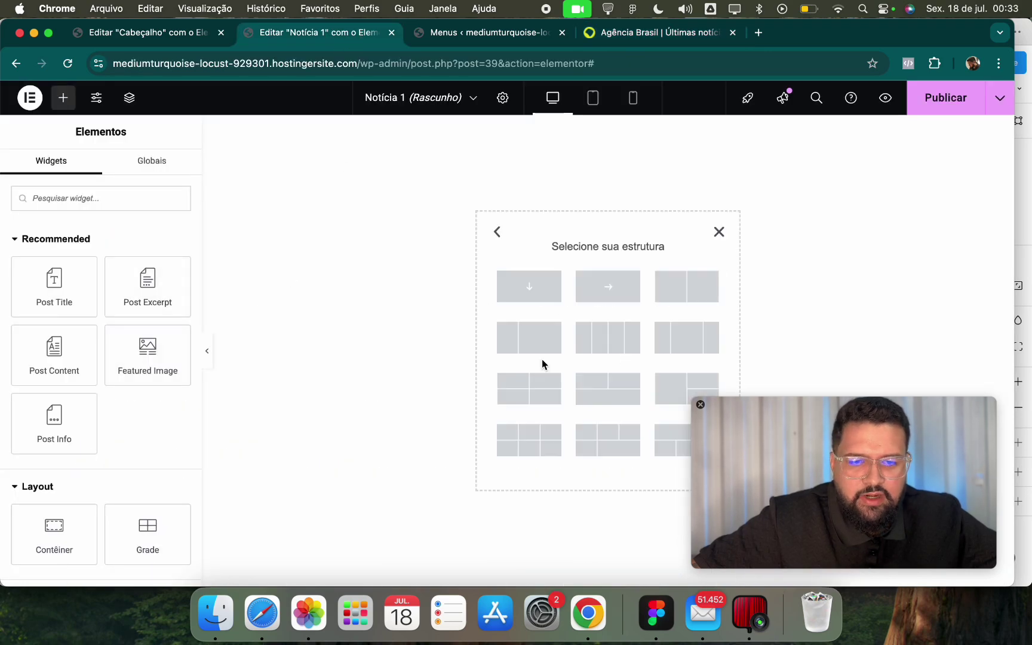
{"action": "left_click", "coordinate": [511, 295]}
After checking the Agência Brasil news cards, add an Image widget to the "Notícia 1" container.
{"action": "left_click", "coordinate": [651, 34]}
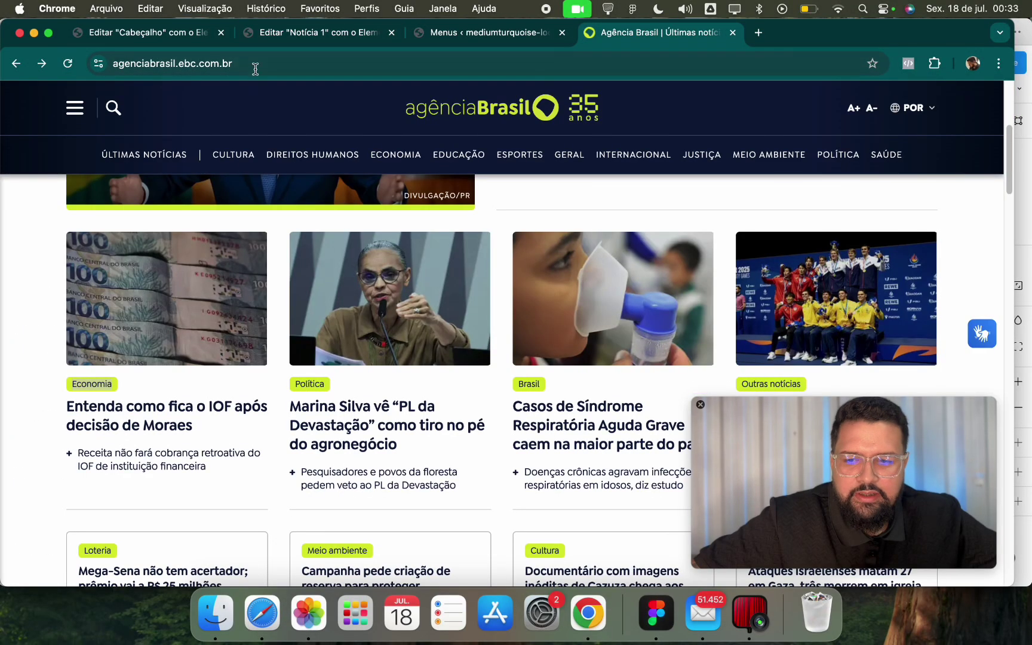
{"action": "left_click", "coordinate": [296, 37]}
{"action": "left_click", "coordinate": [64, 99]}
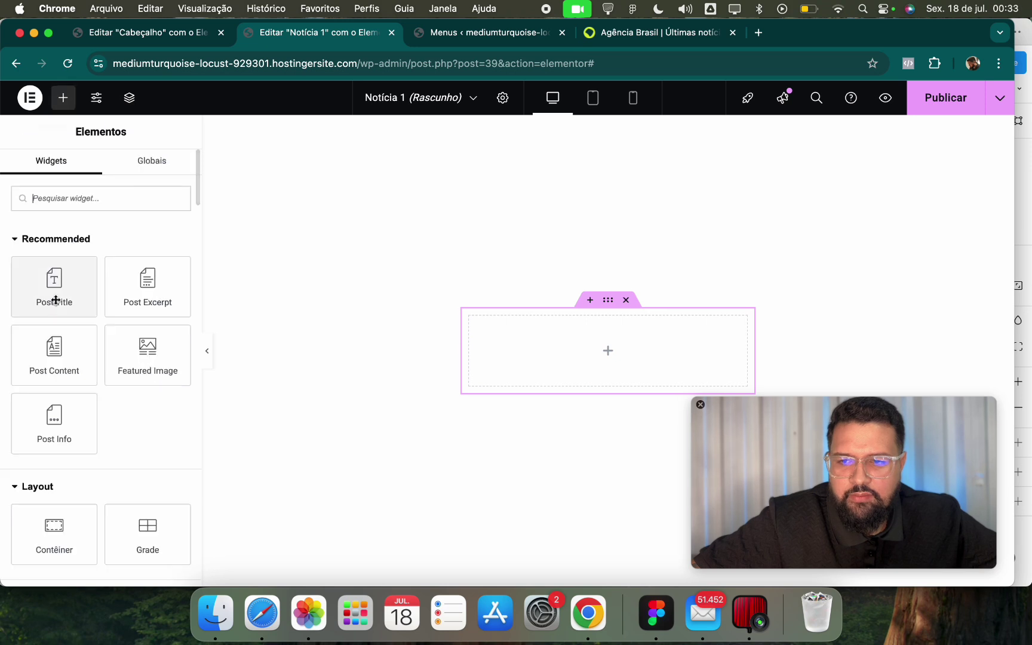
{"action": "scroll", "coordinate": [54, 523], "scroll_direction": "down", "scroll_amount": 3}
{"action": "left_click_drag", "start_coordinate": [146, 518], "coordinate": [564, 365]}
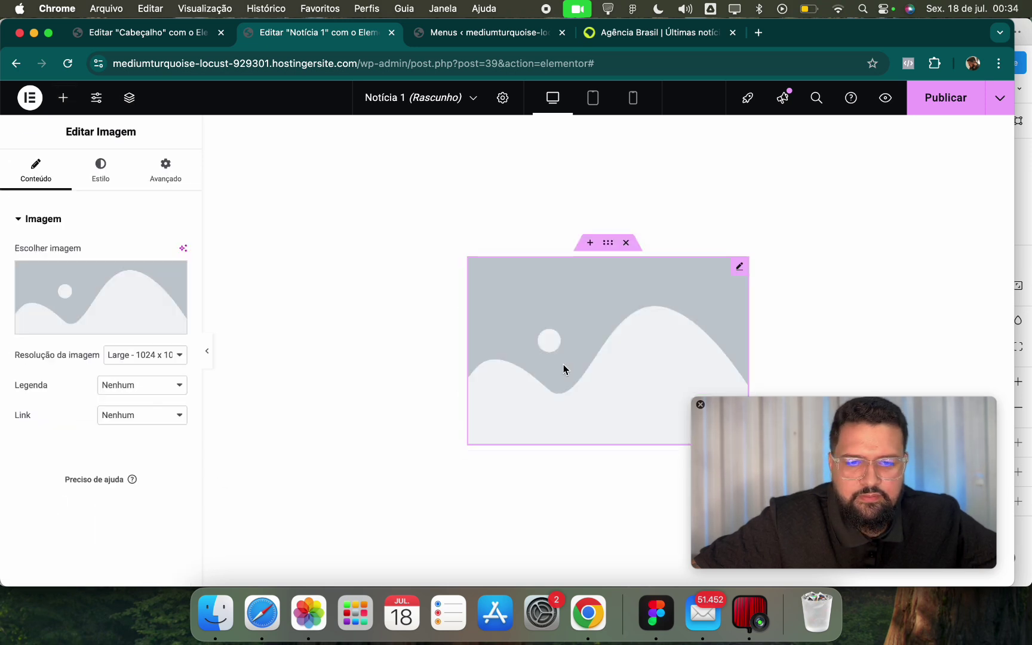
Bind the image to the post's Featured Image and link it to a custom URL using the dynamic Post URL.
{"action": "left_click", "coordinate": [177, 326]}
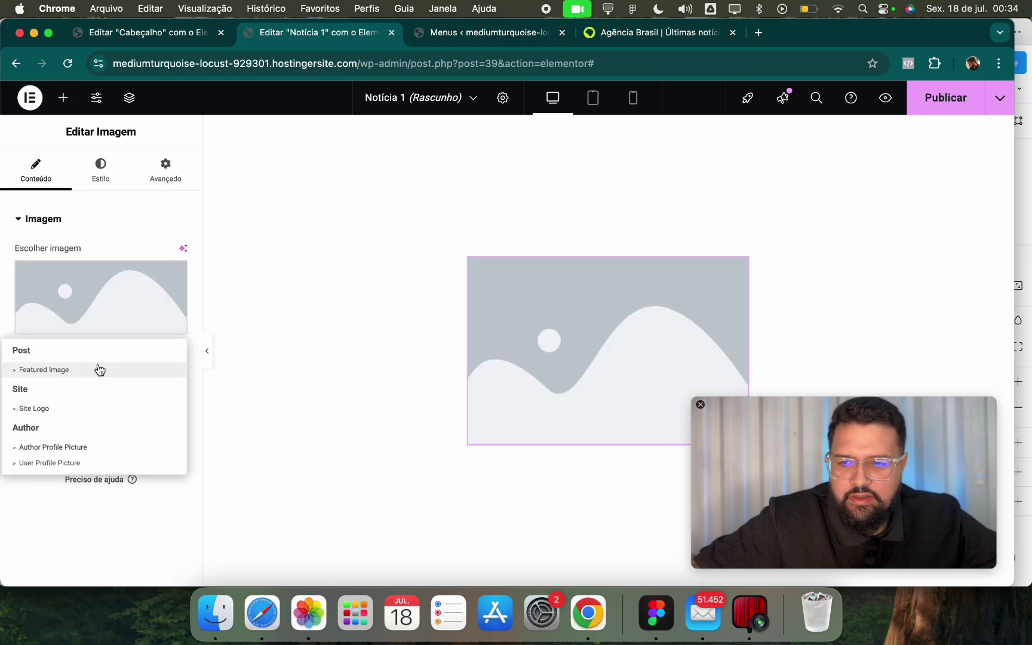
{"action": "left_click", "coordinate": [99, 368]}
{"action": "left_click", "coordinate": [141, 361]}
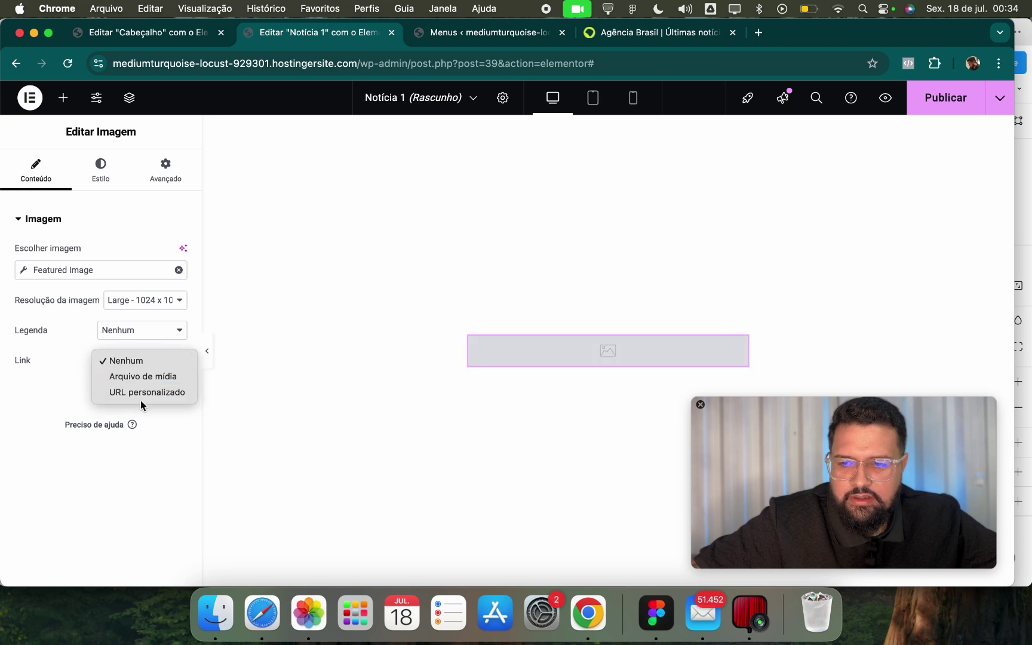
{"action": "left_click", "coordinate": [161, 390]}
{"action": "left_click", "coordinate": [180, 392]}
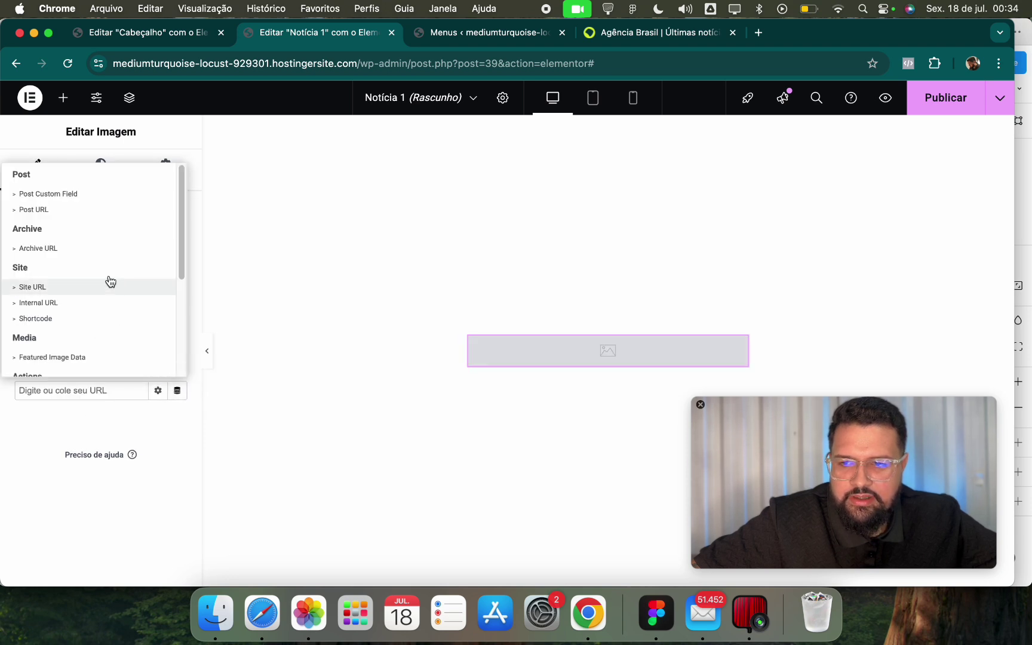
{"action": "left_click", "coordinate": [108, 213]}
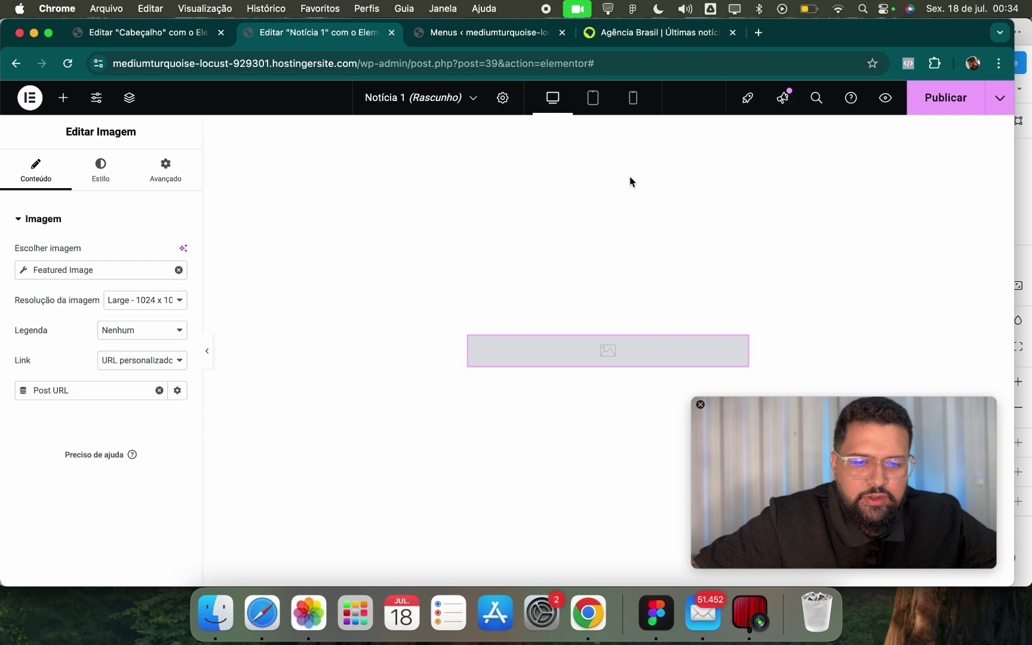
Duplicate the "Notícia 1" editor's browser tab and load the WordPress wp-admin dashboard in the copy.
{"action": "left_click", "coordinate": [639, 33]}
{"action": "left_click", "coordinate": [279, 37]}
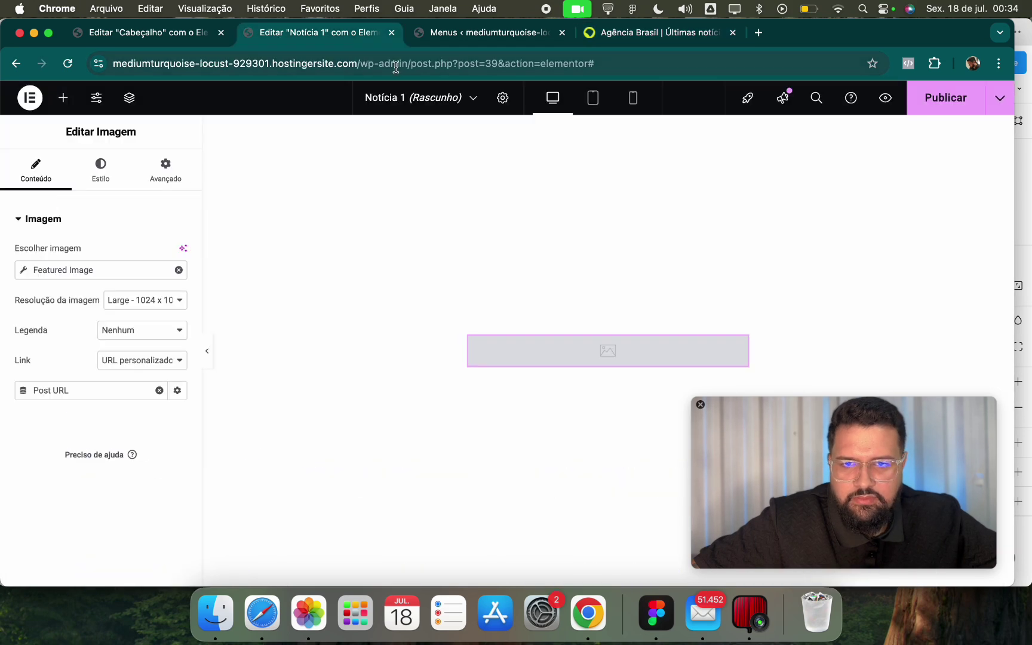
{"action": "right_click", "coordinate": [374, 37]}
{"action": "left_click", "coordinate": [373, 125]}
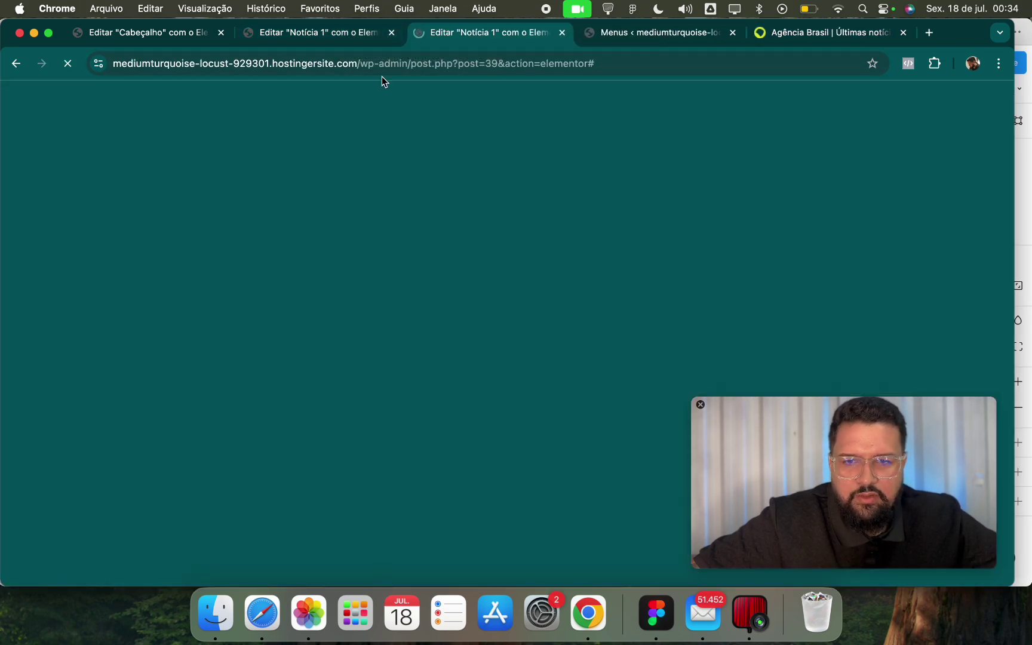
{"action": "left_click_drag", "start_coordinate": [414, 63], "coordinate": [594, 63]}
{"action": "key", "text": "BackSpace"}
{"action": "key", "text": "Return"}
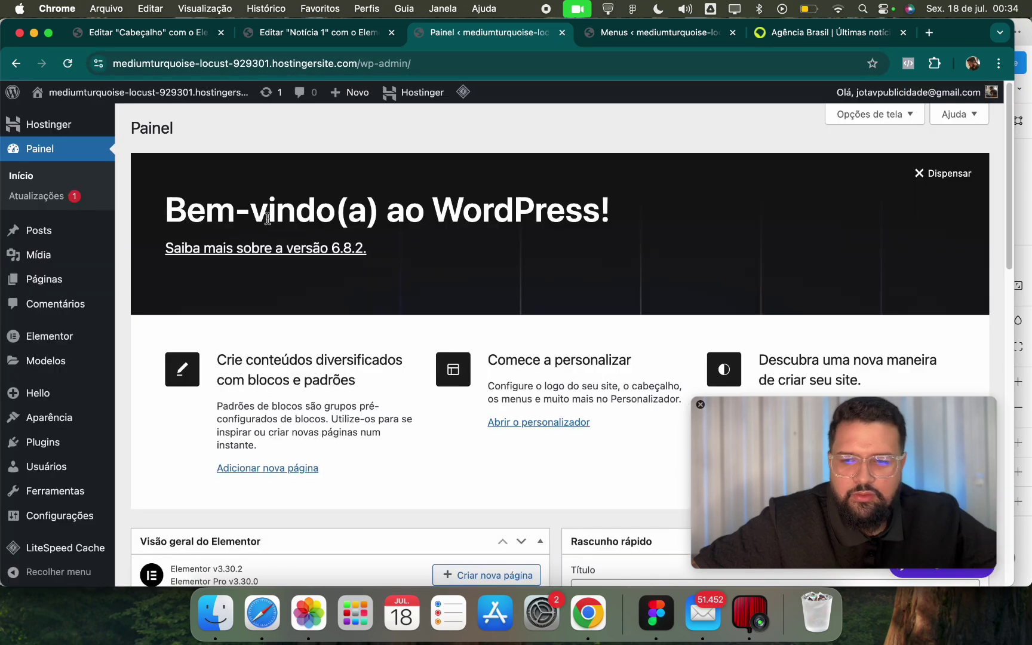
From the list of all saved templates, open "Notícia destaque" for editing in Elementor.
{"action": "left_click", "coordinate": [90, 374]}
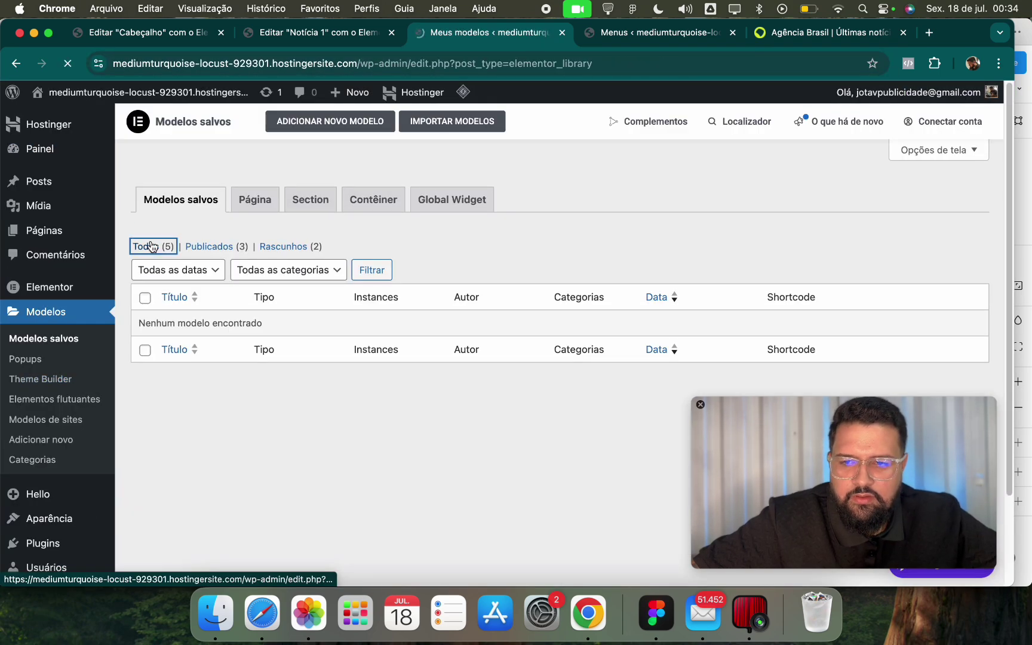
{"action": "scroll", "coordinate": [197, 442], "scroll_direction": "down", "scroll_amount": 3}
{"action": "left_click", "coordinate": [219, 452]}
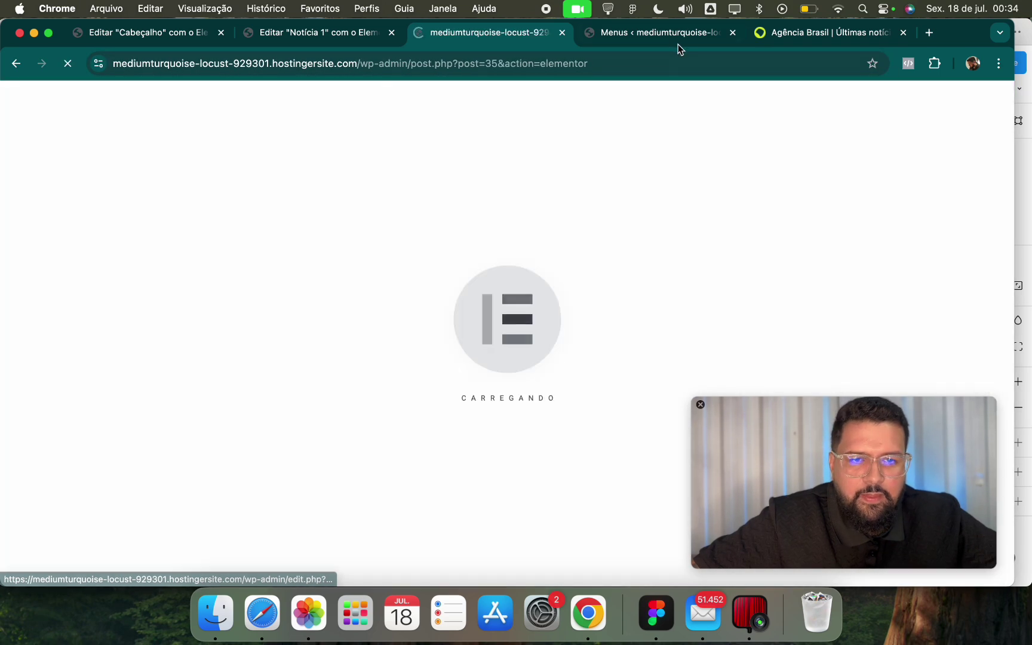
{"action": "left_click", "coordinate": [675, 36]}
{"action": "left_click", "coordinate": [487, 30]}
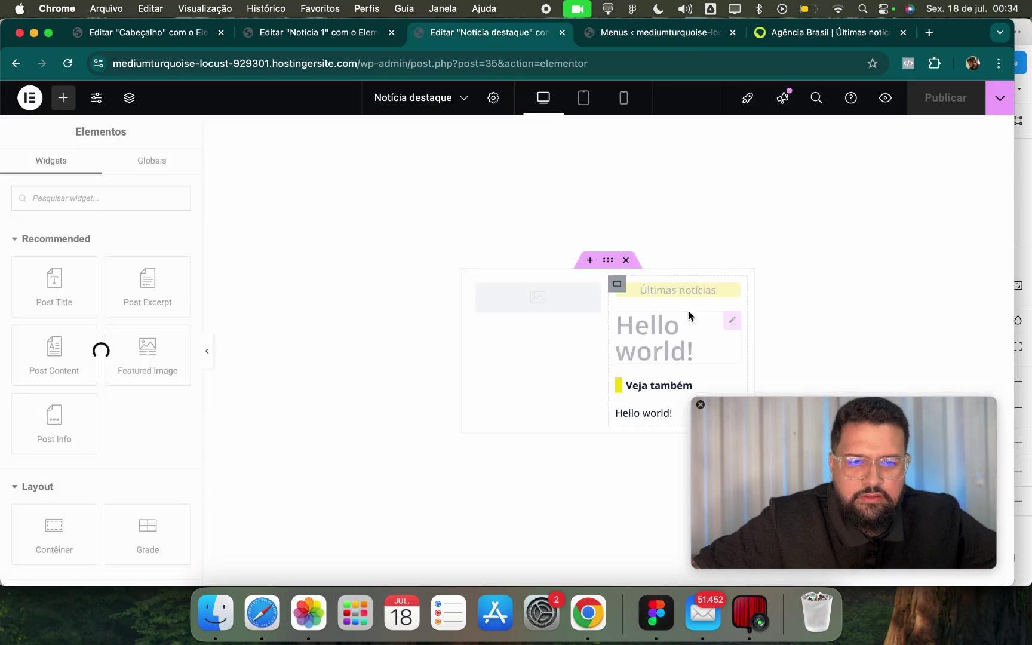
Copy the yellow Post Terms category label from "Notícia destaque" and paste it into the "Notícia 1" card.
{"action": "left_click", "coordinate": [685, 287]}
{"action": "right_click", "coordinate": [648, 290]}
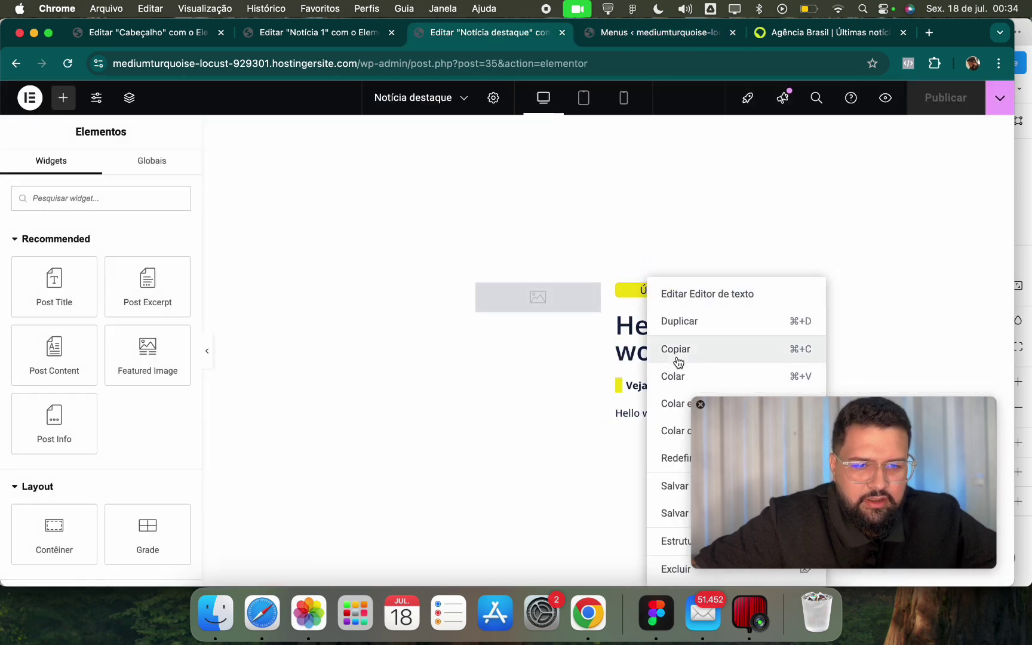
{"action": "left_click", "coordinate": [674, 351]}
{"action": "left_click", "coordinate": [325, 32]}
{"action": "right_click", "coordinate": [516, 352]}
{"action": "left_click", "coordinate": [537, 376]}
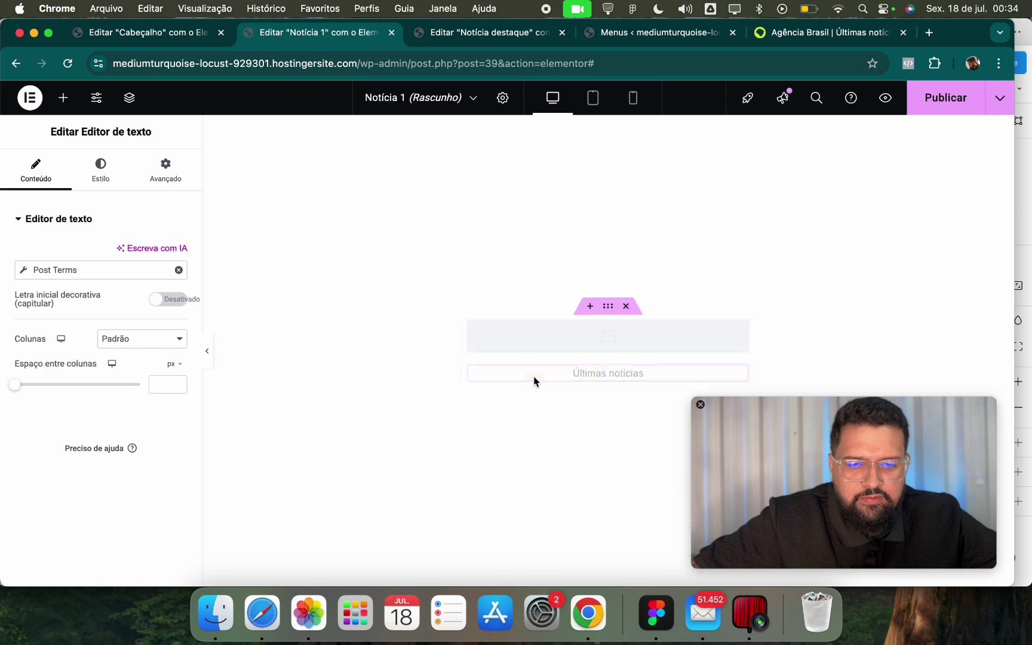
Following the reference cards, copy the Post Title heading from "Notícia destaque" and paste it into the "Notícia 1" card.
{"action": "left_click", "coordinate": [504, 34]}
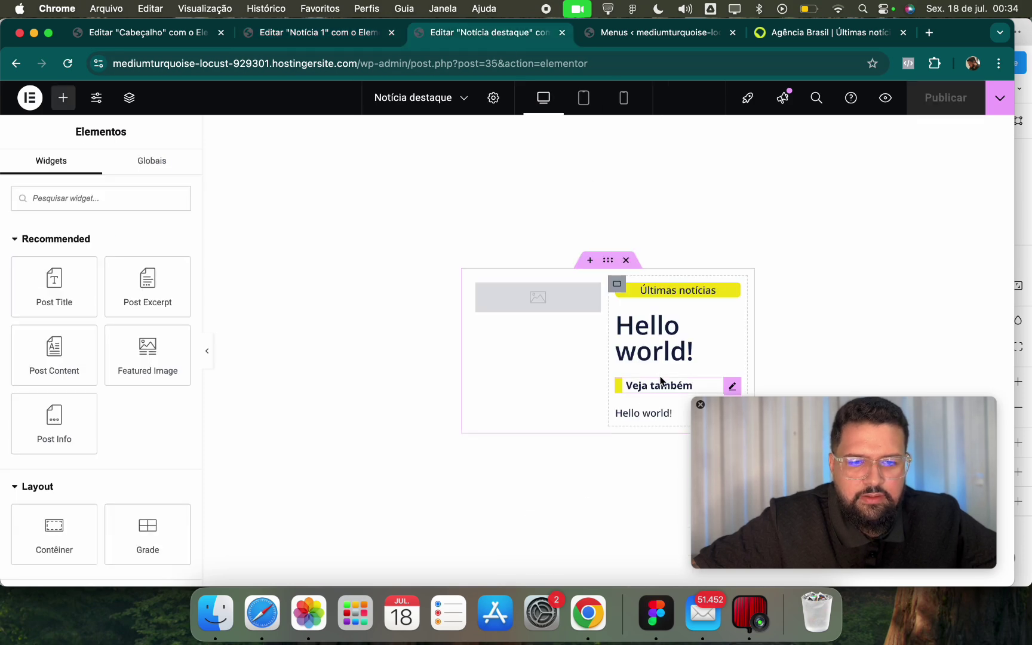
{"action": "left_click", "coordinate": [638, 34]}
{"action": "left_click", "coordinate": [755, 30]}
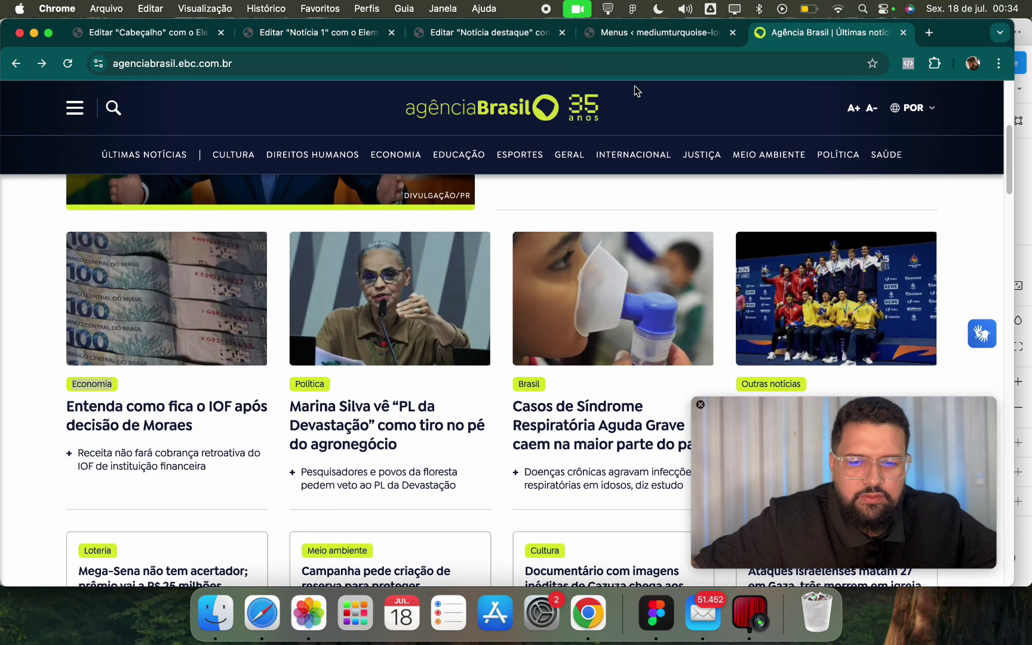
{"action": "left_click", "coordinate": [544, 37]}
{"action": "right_click", "coordinate": [669, 340]}
{"action": "left_click", "coordinate": [698, 348]}
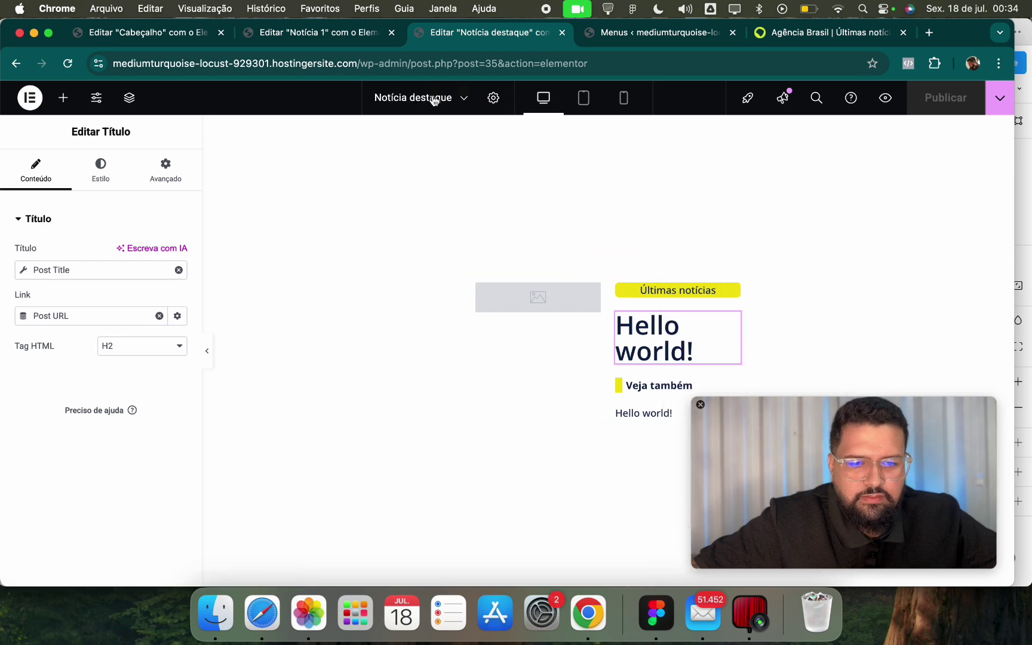
{"action": "left_click", "coordinate": [344, 36]}
{"action": "right_click", "coordinate": [559, 358]}
{"action": "left_click", "coordinate": [573, 374]}
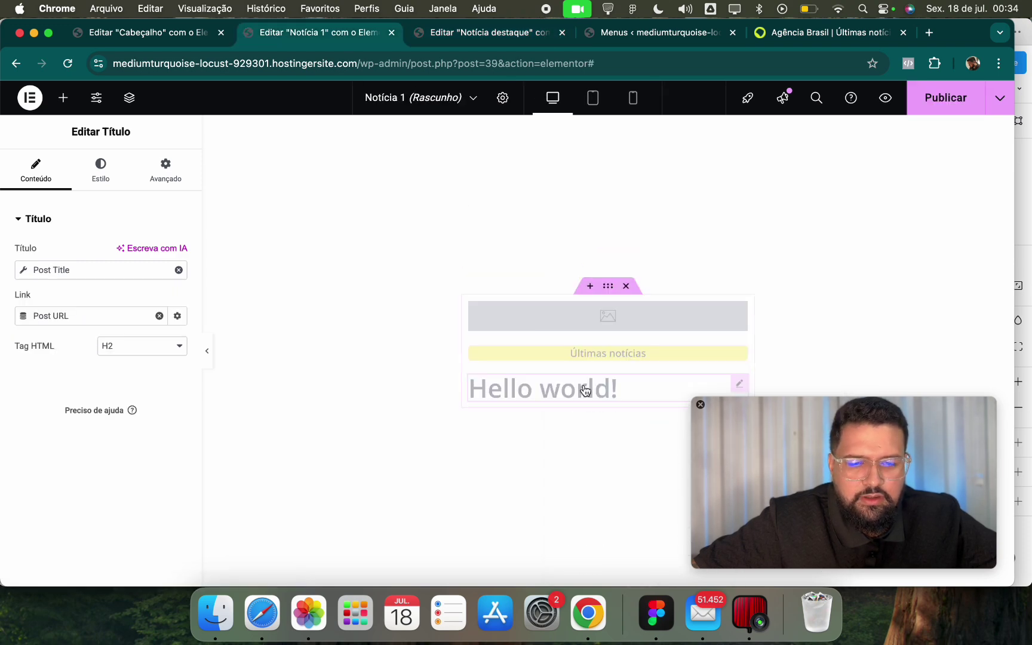
Bring the Posts widget from "Notícia destaque" into the "Notícia 1" card below the title, with 1 post per page.
{"action": "left_click", "coordinate": [642, 33]}
{"action": "left_click", "coordinate": [798, 35]}
{"action": "left_click", "coordinate": [478, 33]}
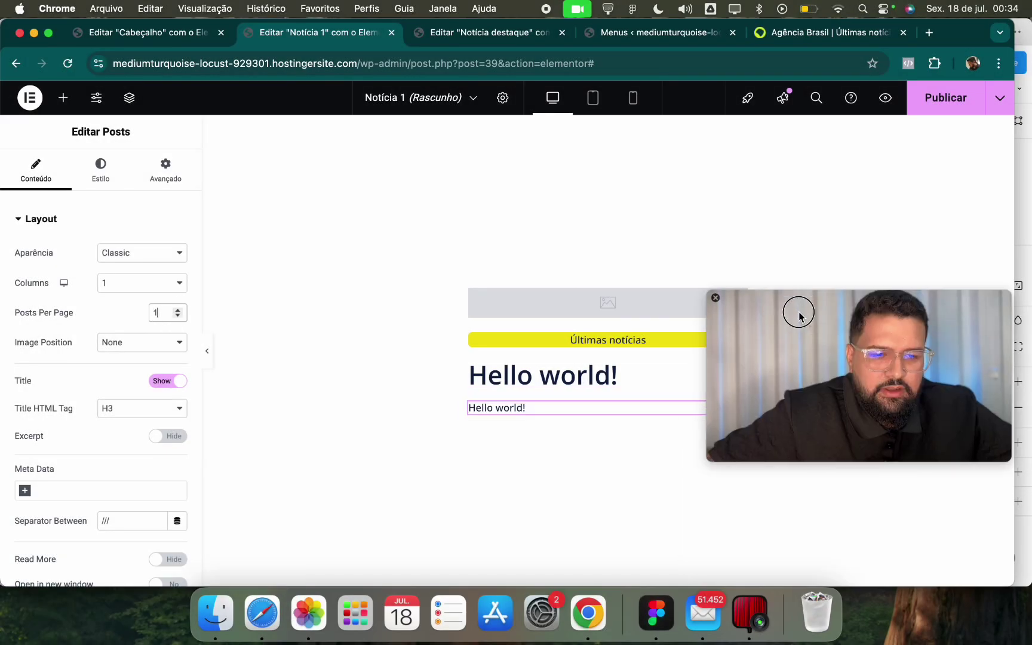
Switch the card's Post Title heading to the global typography Secundário.
{"action": "left_click", "coordinate": [655, 367]}
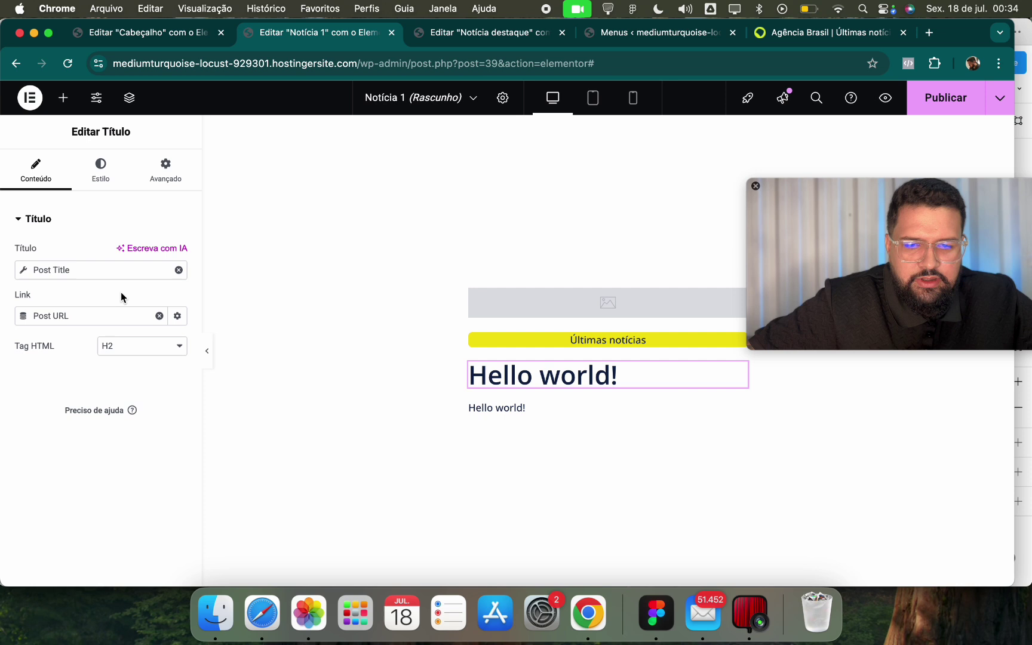
{"action": "left_click", "coordinate": [117, 188]}
{"action": "left_click", "coordinate": [151, 300]}
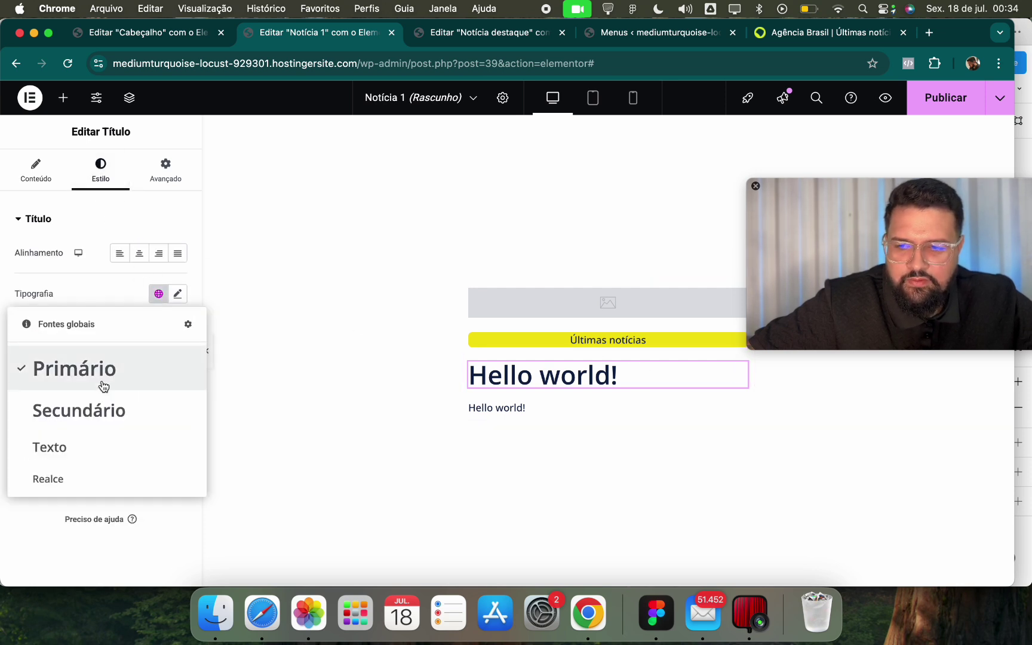
{"action": "left_click", "coordinate": [99, 411]}
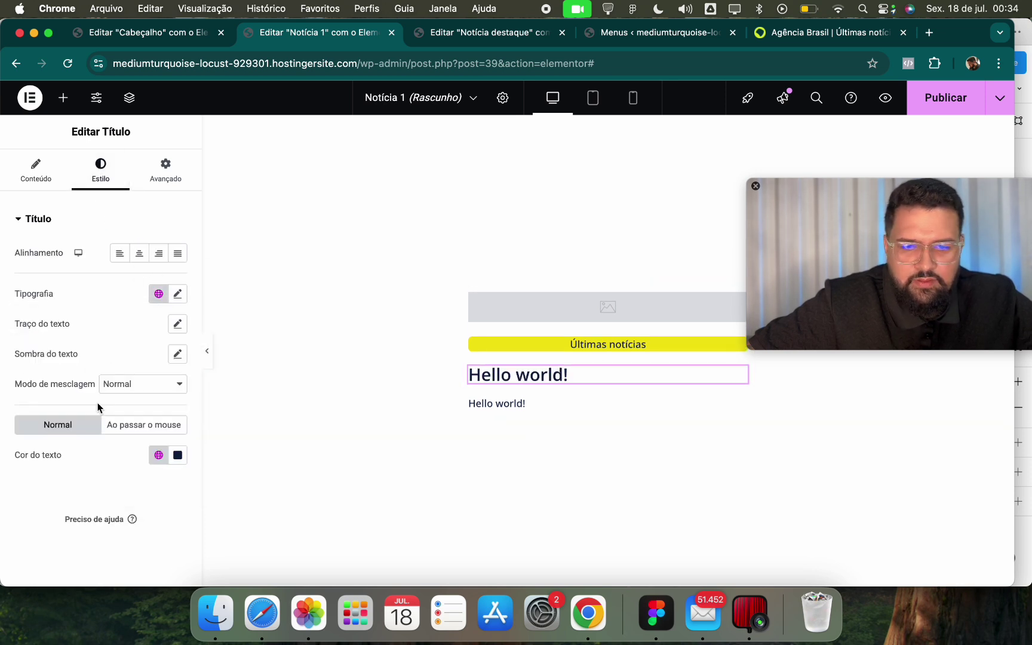
Review the global typography options for the title in the Posts widget's content style.
{"action": "left_click", "coordinate": [562, 405]}
{"action": "left_click", "coordinate": [103, 172]}
{"action": "left_click", "coordinate": [18, 429]}
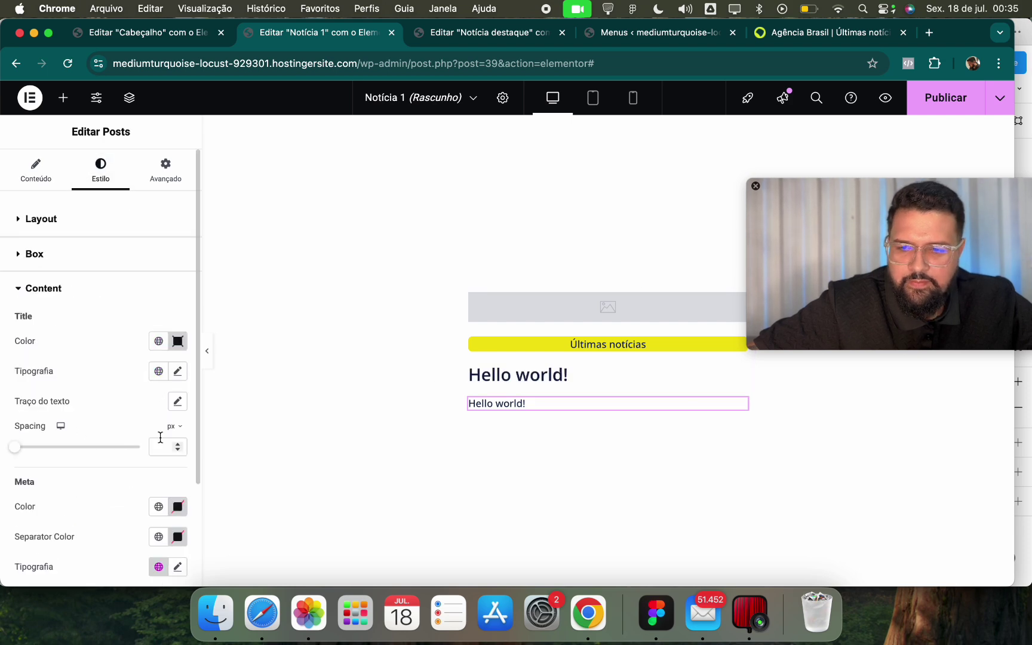
{"action": "left_click", "coordinate": [159, 370]}
{"action": "left_click", "coordinate": [403, 430]}
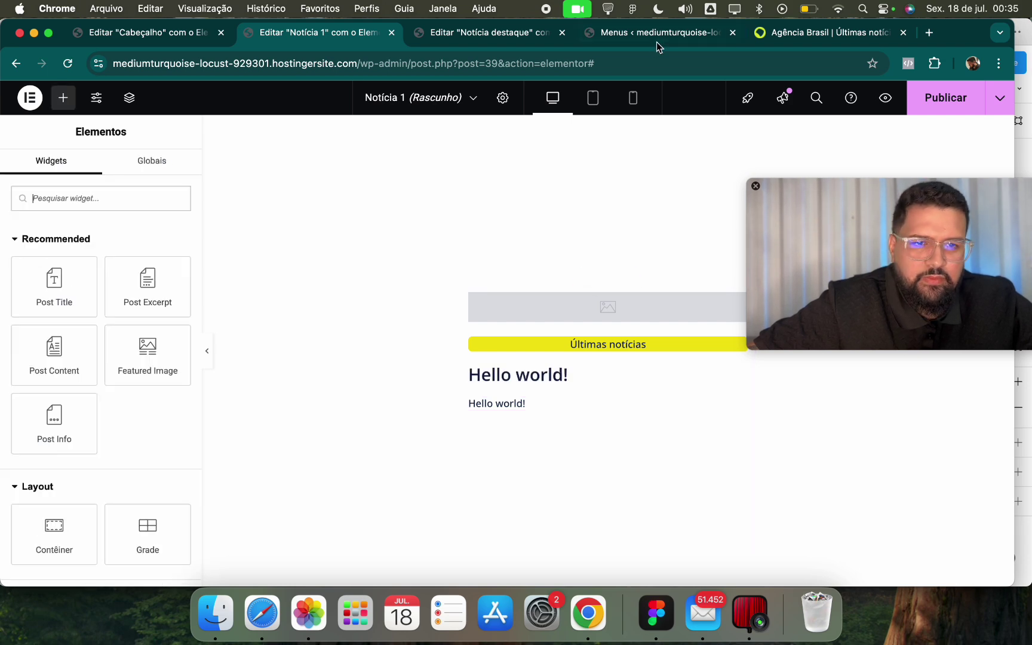
Give the yellow category label a custom width of 34%.
{"action": "left_click", "coordinate": [680, 346]}
{"action": "left_click", "coordinate": [147, 168]}
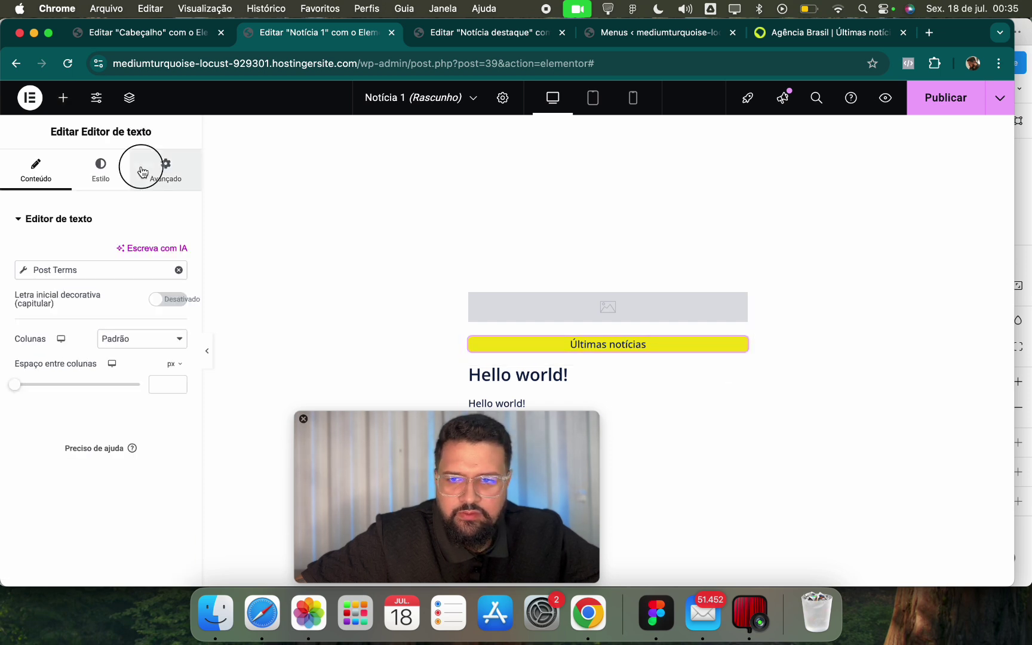
{"action": "left_click", "coordinate": [133, 372]}
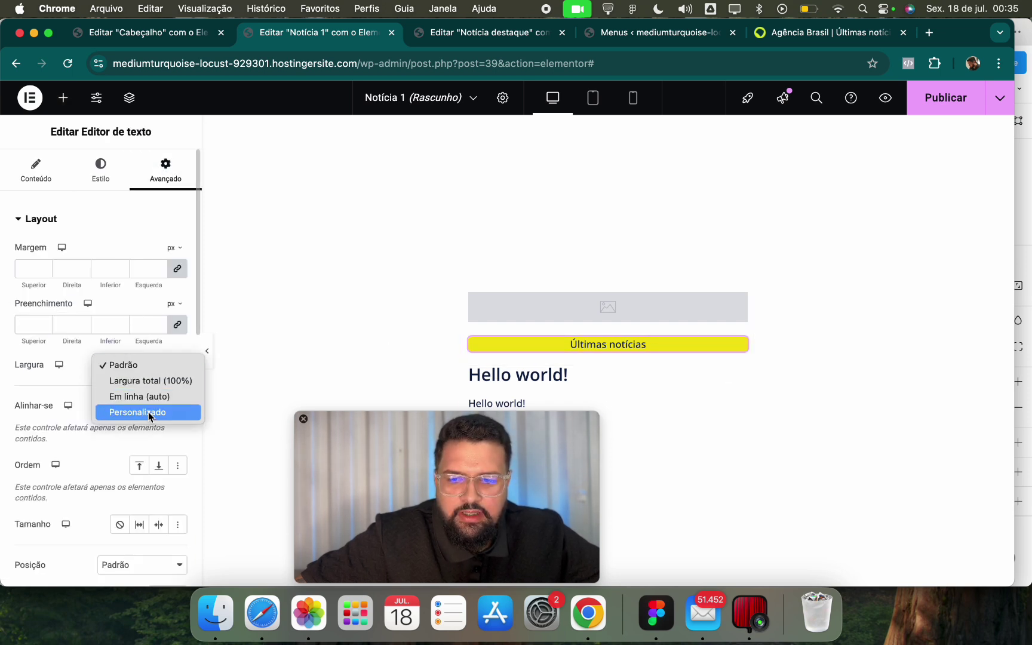
{"action": "left_click", "coordinate": [143, 412]}
{"action": "left_click_drag", "start_coordinate": [22, 413], "coordinate": [56, 412]}
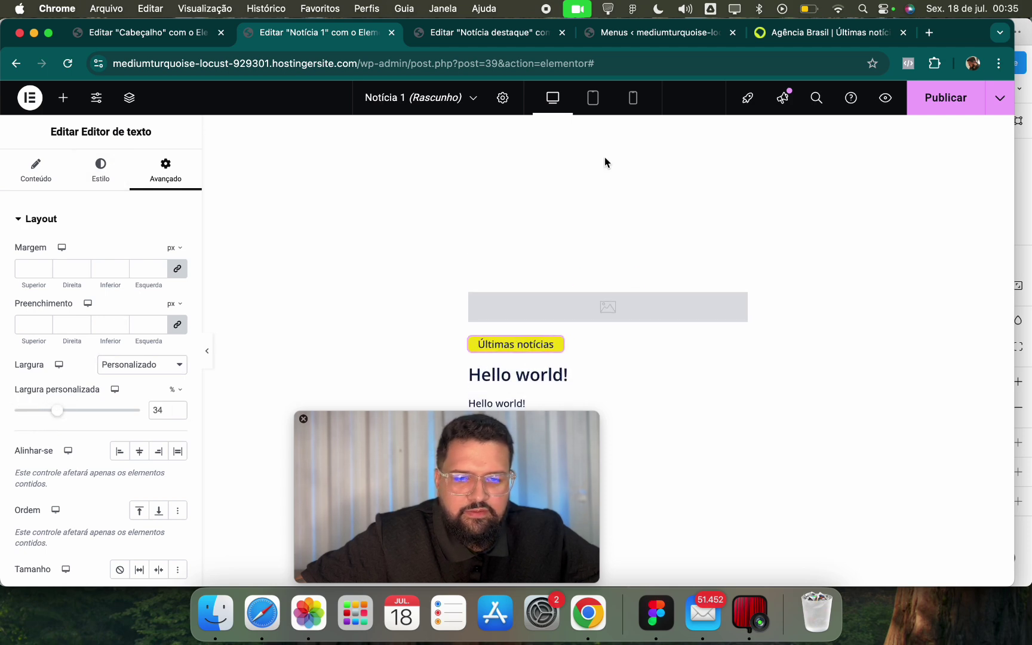
After checking the reference cards again, add a Divisor widget beneath the Posts widget in the "Notícia 1" card.
{"action": "left_click", "coordinate": [810, 22]}
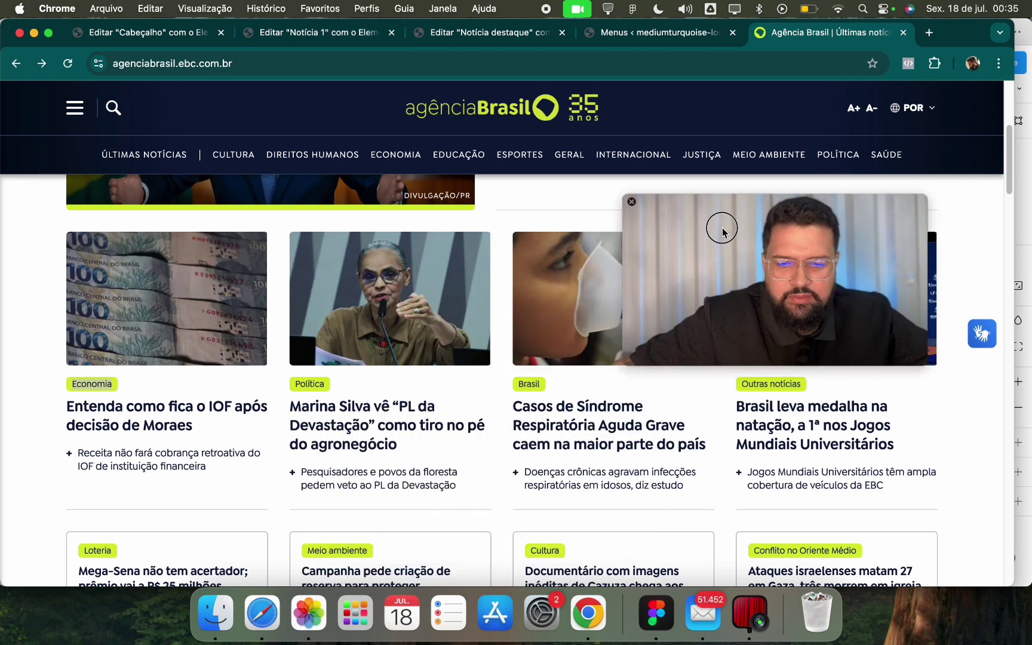
{"action": "left_click", "coordinate": [325, 43]}
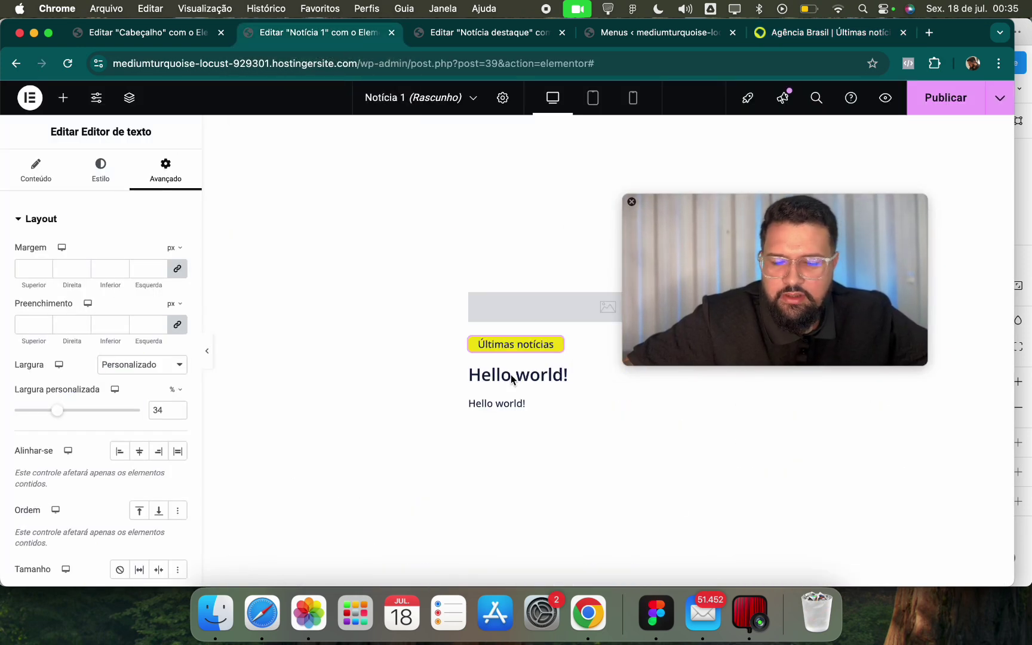
{"action": "left_click", "coordinate": [64, 98]}
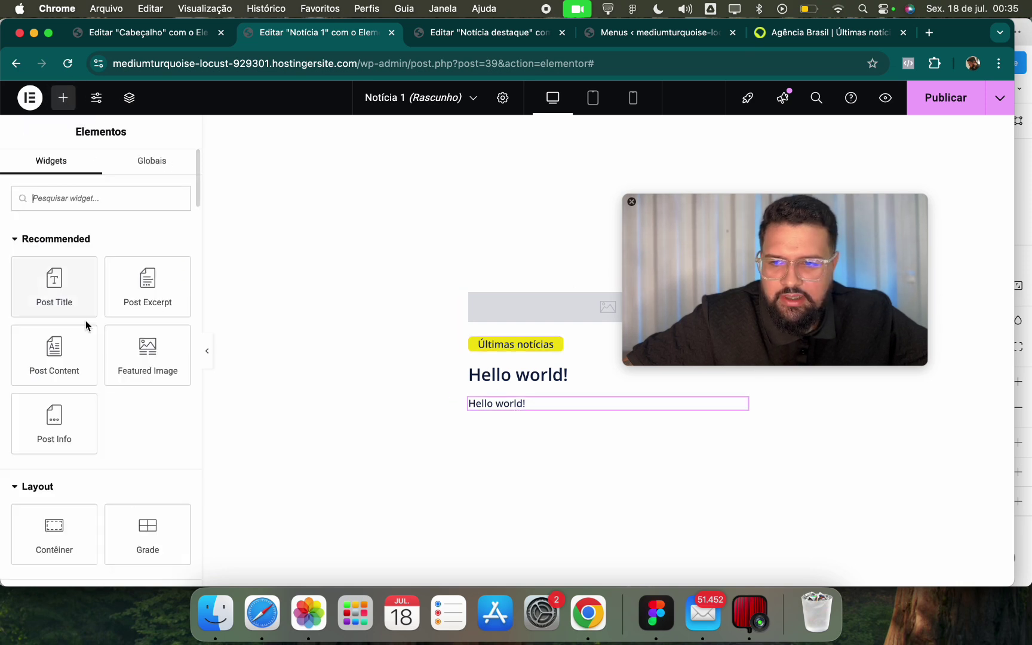
{"action": "type", "text": "divi"}
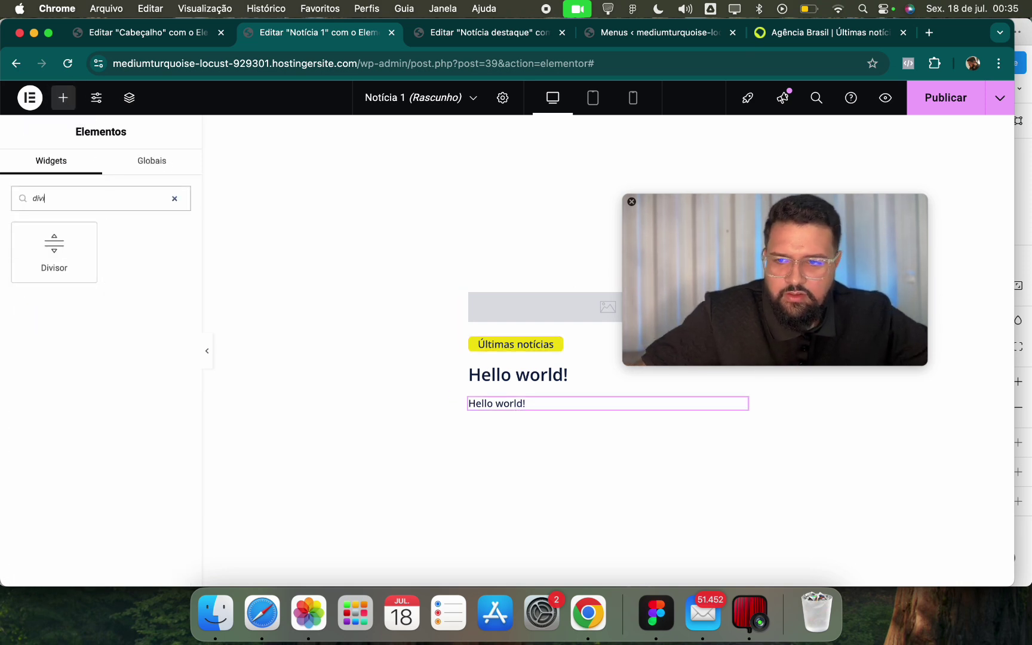
{"action": "left_click_drag", "start_coordinate": [76, 226], "coordinate": [611, 400]}
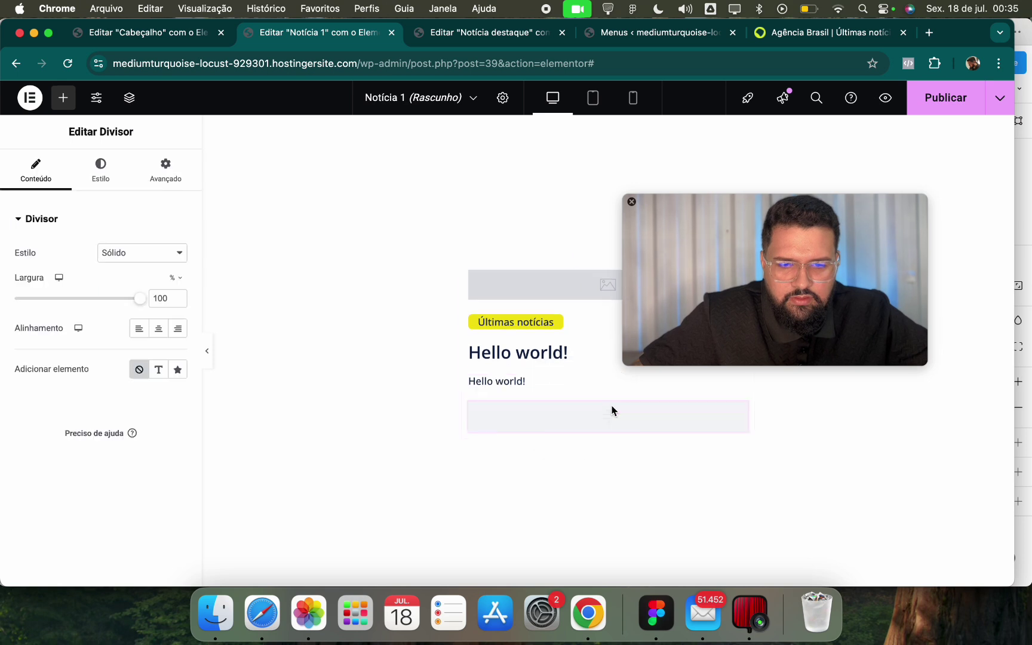
Lower the opacity of the divider's black line to a faint #0000002E.
{"action": "left_click", "coordinate": [108, 182]}
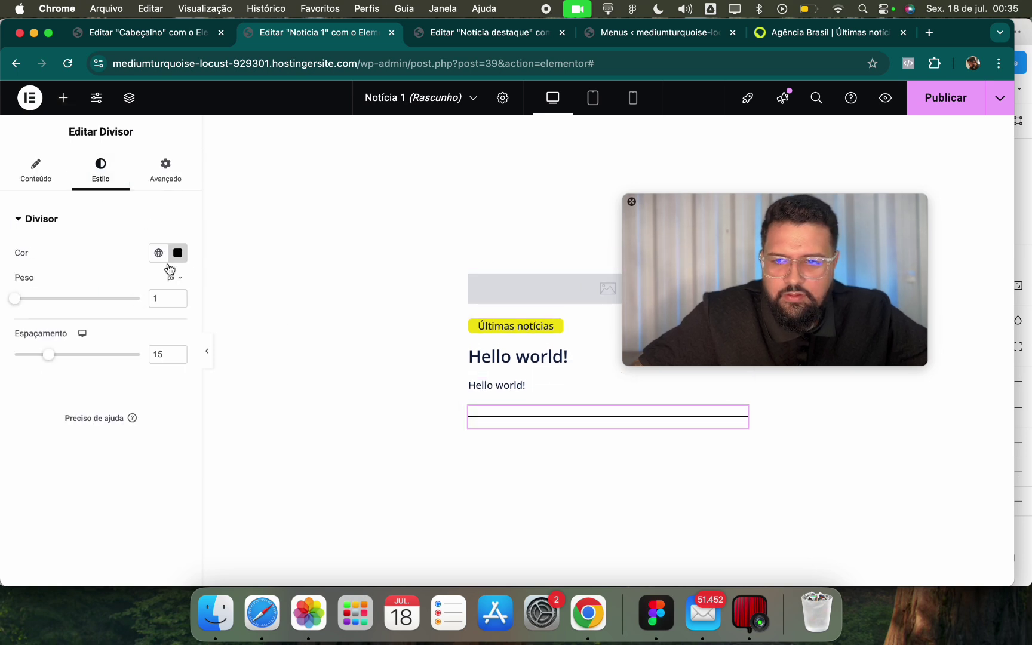
{"action": "left_click", "coordinate": [177, 252]}
{"action": "left_click_drag", "start_coordinate": [258, 440], "coordinate": [126, 440]}
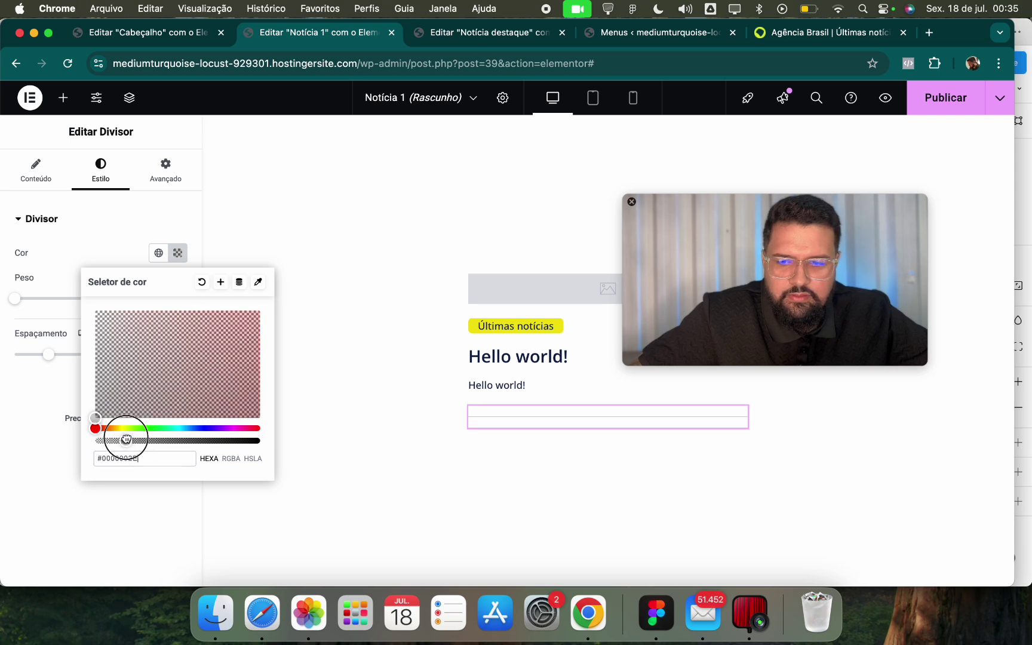
Compare the divider with the reference site's cards and publish the "Notícia 1" loop item.
{"action": "left_click", "coordinate": [662, 33]}
{"action": "left_click", "coordinate": [824, 32]}
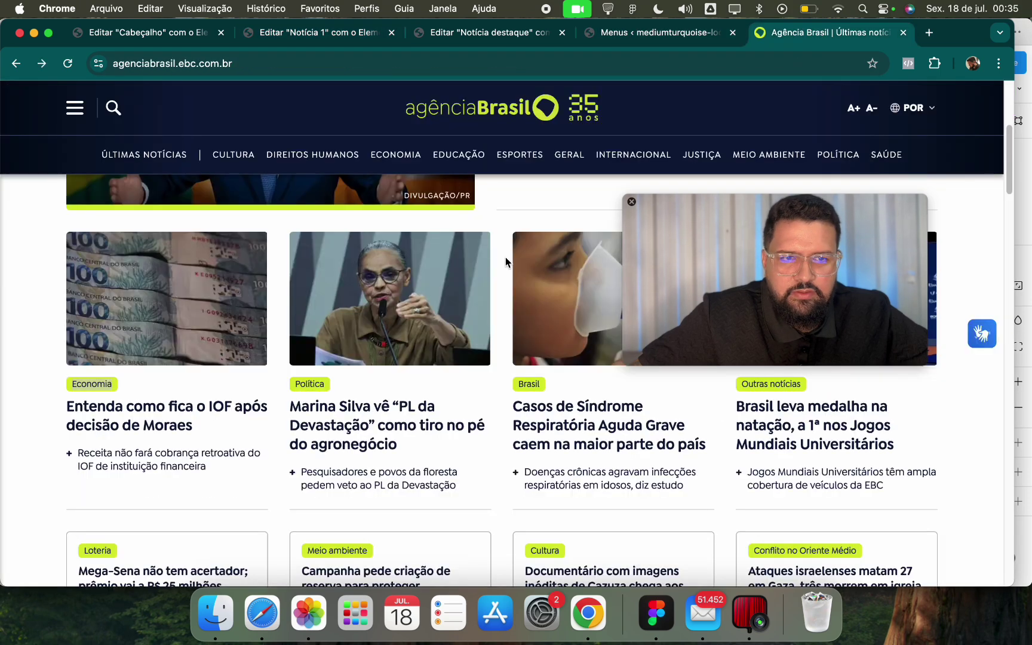
{"action": "left_click", "coordinate": [302, 33]}
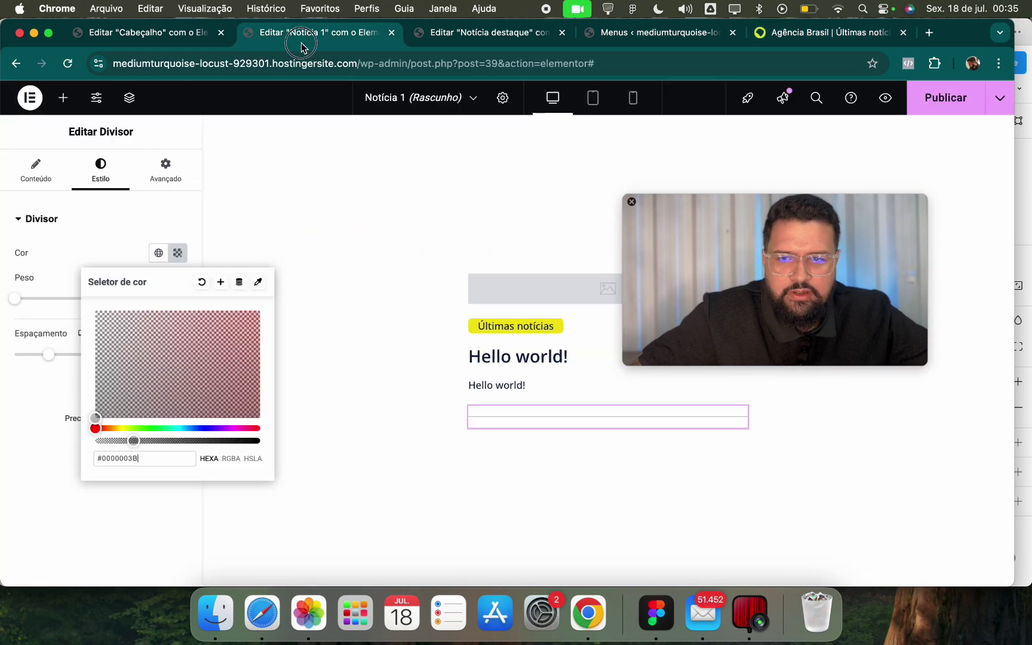
{"action": "left_click", "coordinate": [920, 100]}
Examine the compact bordered news cards below the image cards on the Agência Brasil reference page.
{"action": "left_click", "coordinate": [818, 33]}
{"action": "left_click", "coordinate": [838, 8]}
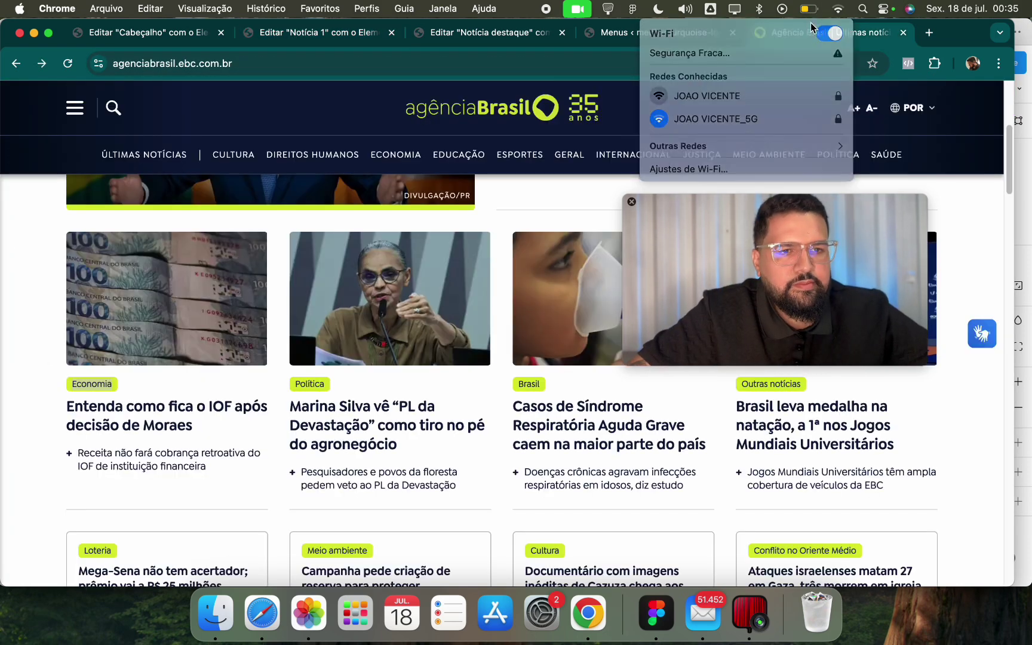
{"action": "left_click", "coordinate": [800, 67]}
{"action": "scroll", "coordinate": [468, 411], "scroll_direction": "down", "scroll_amount": 5}
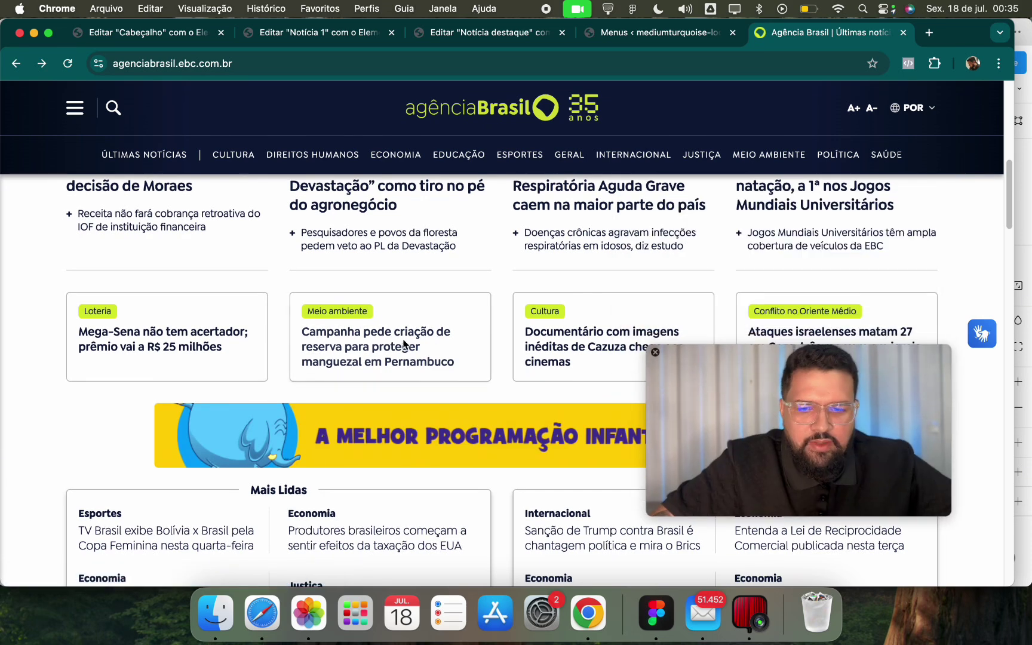
{"action": "scroll", "coordinate": [263, 311], "scroll_direction": "down", "scroll_amount": 1}
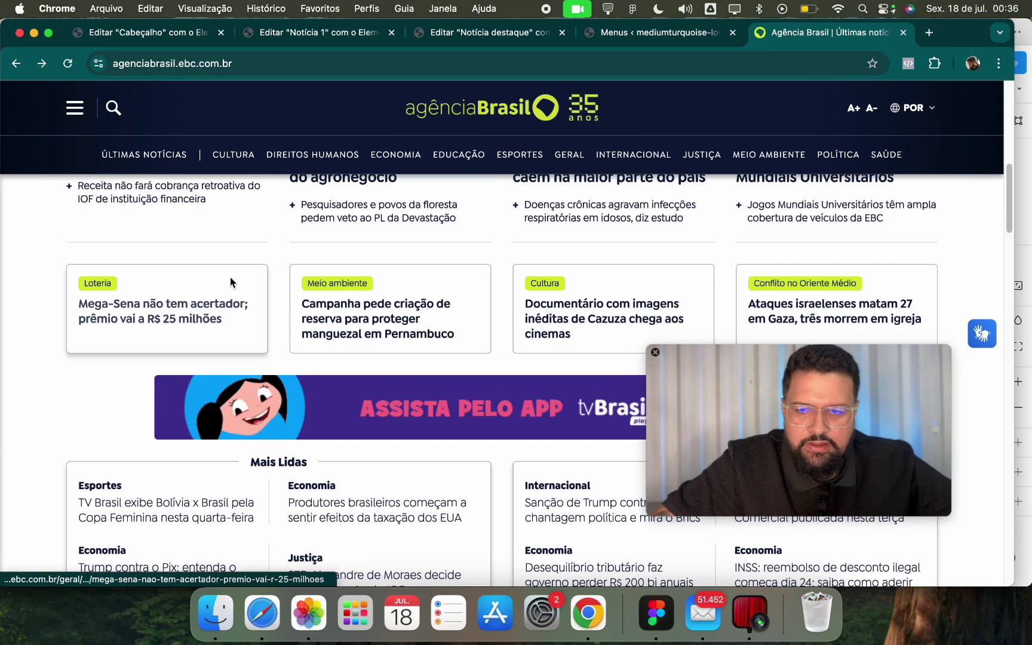
{"action": "scroll", "coordinate": [83, 304], "scroll_direction": "up", "scroll_amount": 3}
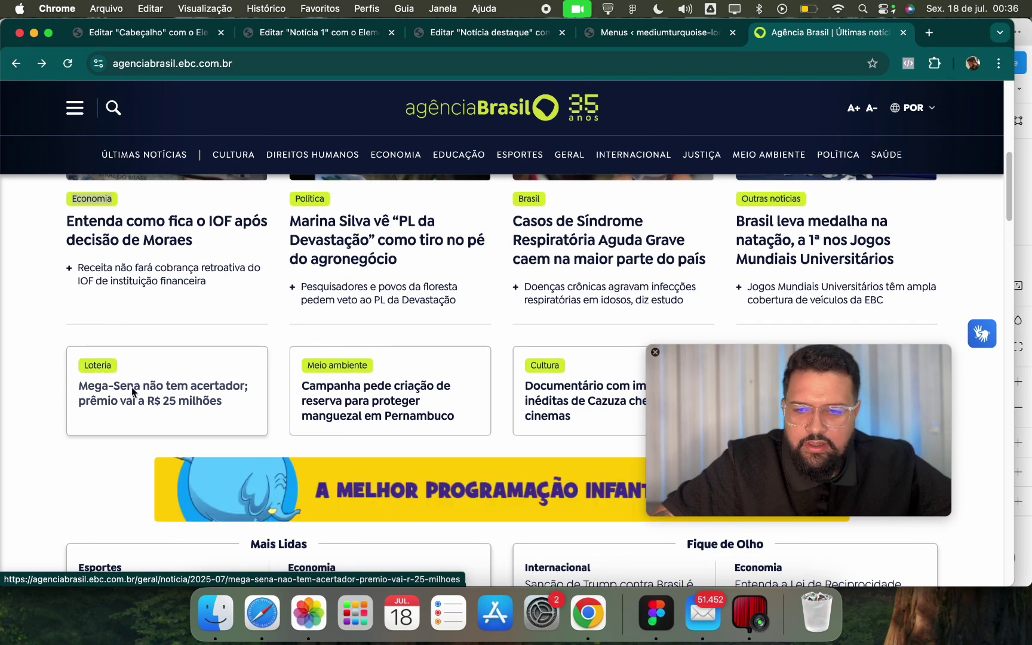
Leave the "Notícia 1" editor for the saved templates and create a new Loop Item template named "Notícia 2".
{"action": "left_click", "coordinate": [369, 36]}
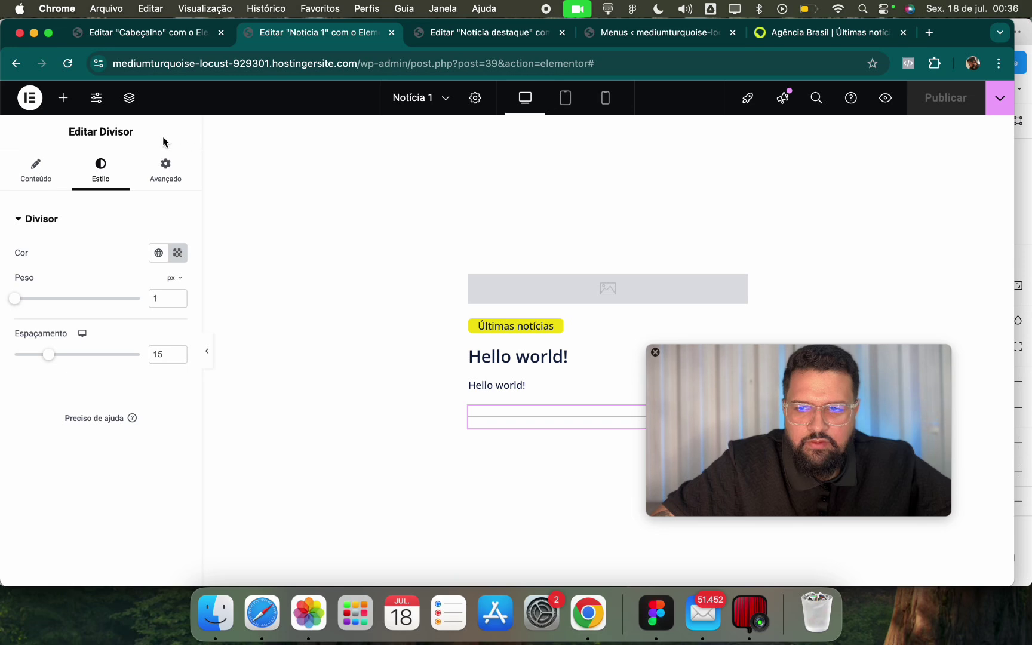
{"action": "left_click", "coordinate": [30, 97]}
{"action": "left_click", "coordinate": [76, 239]}
{"action": "left_click", "coordinate": [40, 322]}
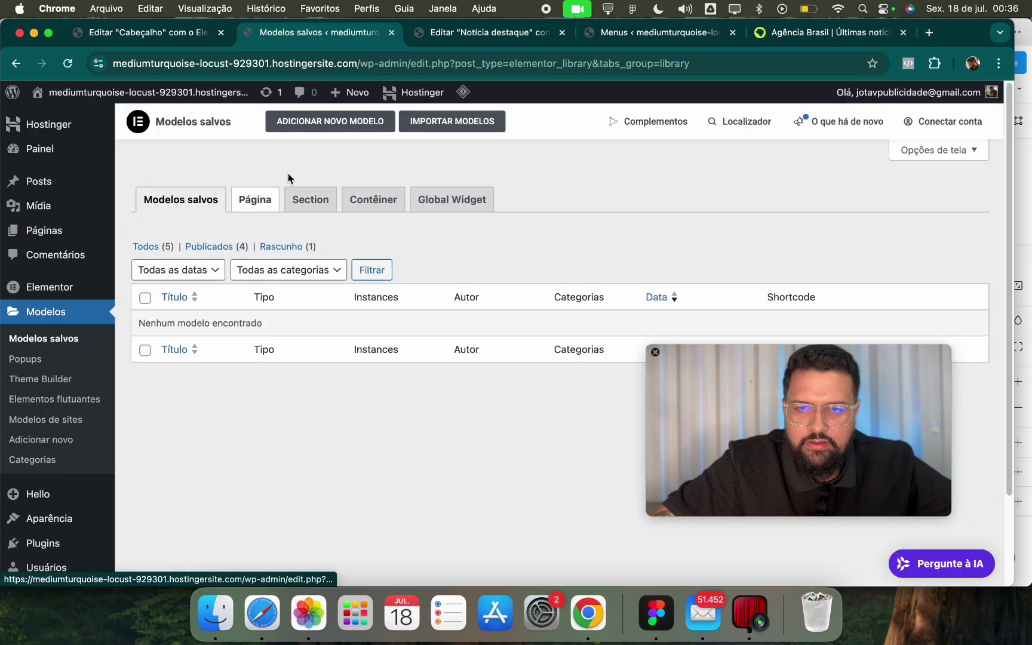
{"action": "left_click", "coordinate": [330, 121]}
{"action": "left_click", "coordinate": [553, 330]}
{"action": "left_click", "coordinate": [578, 443]}
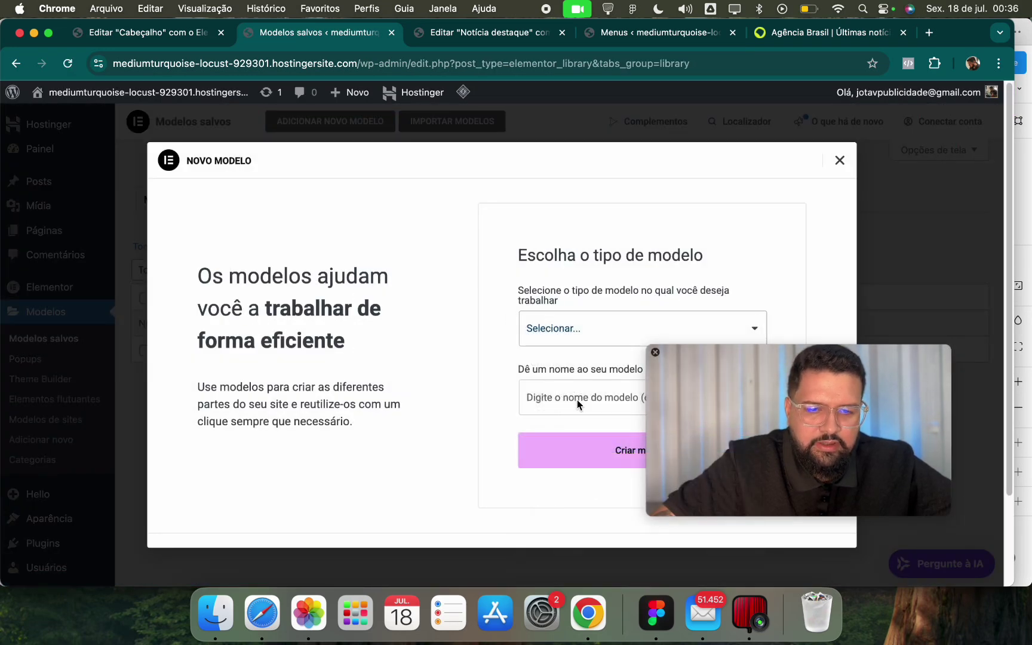
{"action": "left_click", "coordinate": [561, 431]}
{"action": "type", "text": "Notícia 2"}
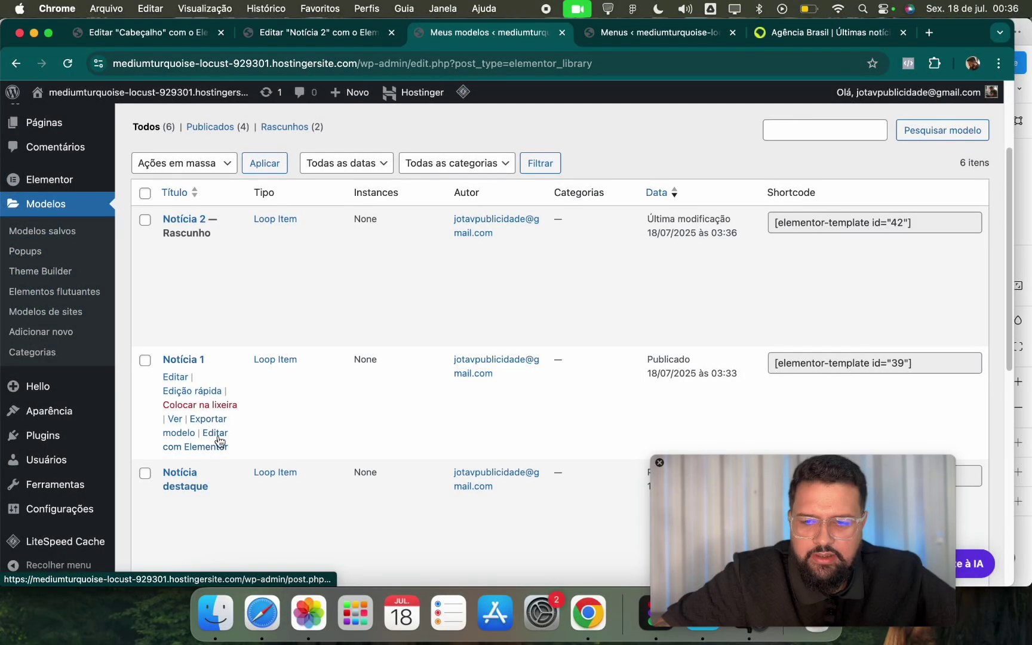
Open "Notícia 1" for editing and copy its category label and post title together into the empty "Notícia 2" template.
{"action": "left_click", "coordinate": [218, 440]}
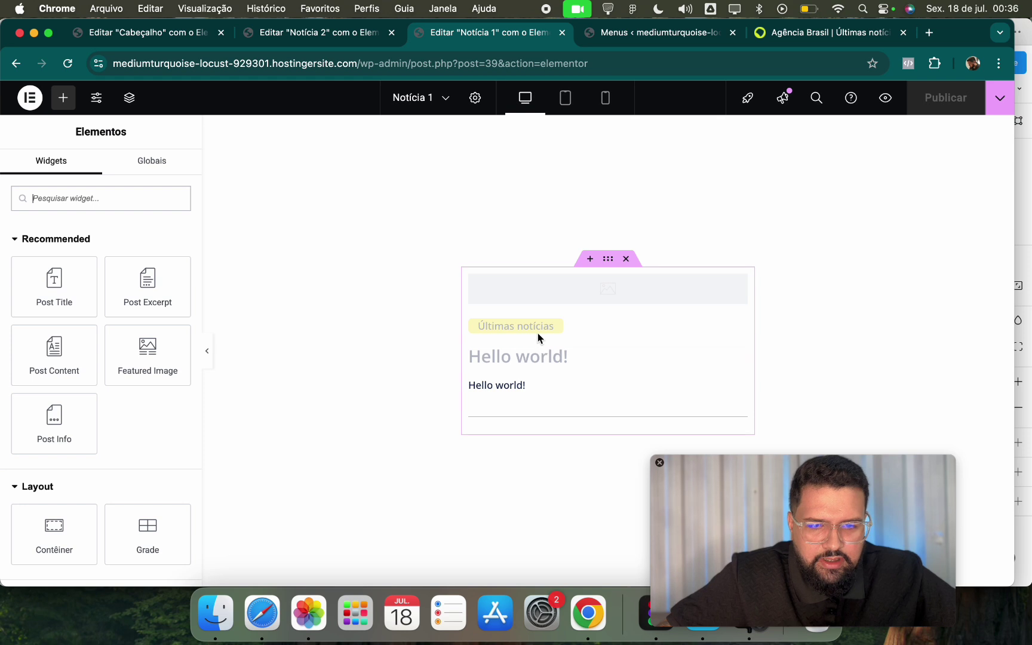
{"action": "left_click", "coordinate": [554, 326]}
{"action": "left_click", "coordinate": [548, 359], "text": "super"}
{"action": "right_click", "coordinate": [559, 358]}
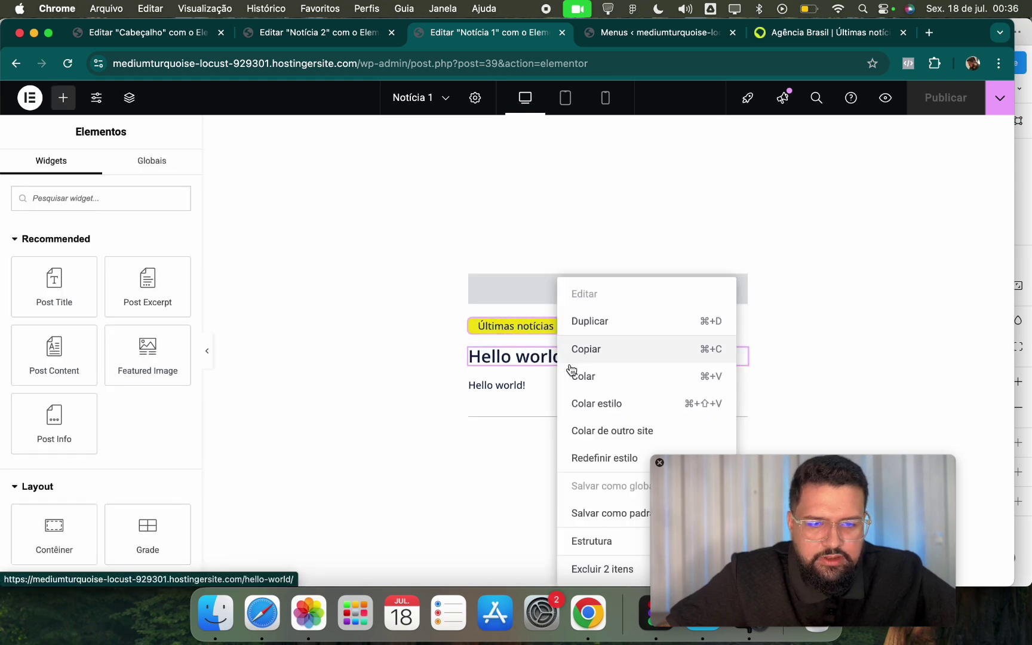
{"action": "left_click", "coordinate": [573, 358]}
{"action": "left_click", "coordinate": [311, 32]}
{"action": "right_click", "coordinate": [539, 347]}
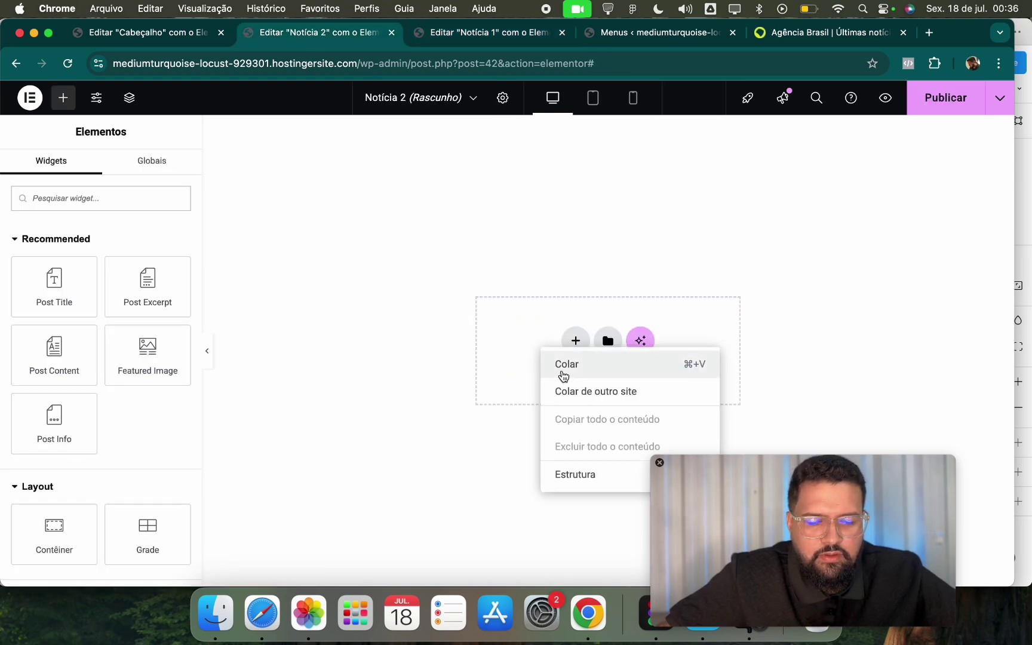
{"action": "left_click", "coordinate": [563, 372]}
Apply a smaller global typography preset to the post title in "Notícia 2".
{"action": "left_click", "coordinate": [525, 338]}
{"action": "left_click", "coordinate": [587, 373]}
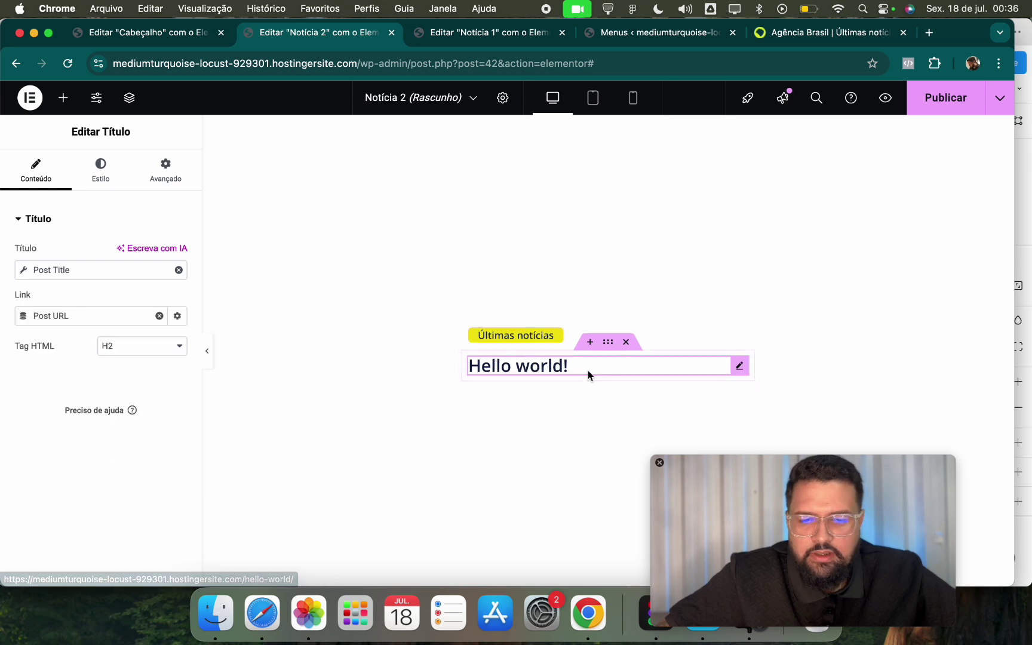
{"action": "left_click", "coordinate": [102, 174]}
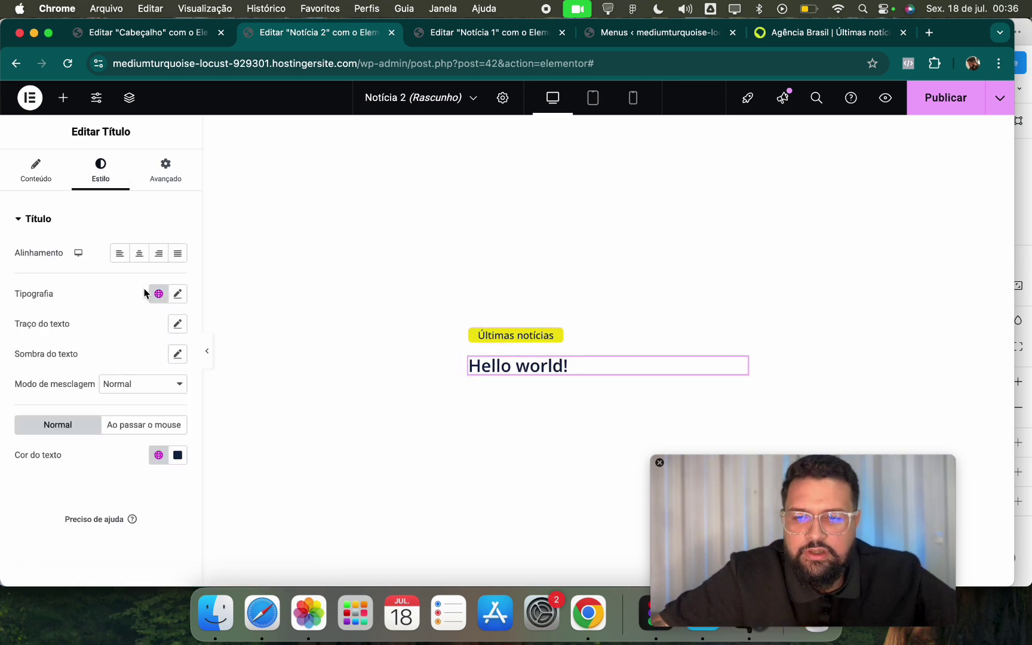
{"action": "left_click", "coordinate": [153, 294]}
{"action": "left_click", "coordinate": [96, 445]}
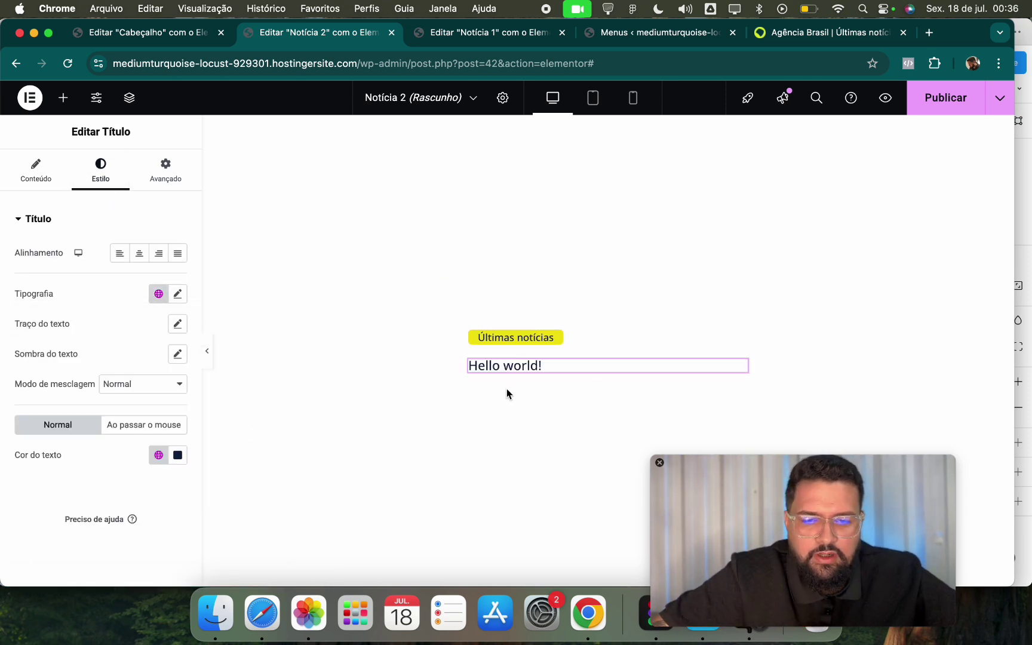
Compare the "Notícia 2" label and title with the compact bordered cards on the reference site.
{"action": "left_click", "coordinate": [651, 34]}
{"action": "left_click", "coordinate": [794, 33]}
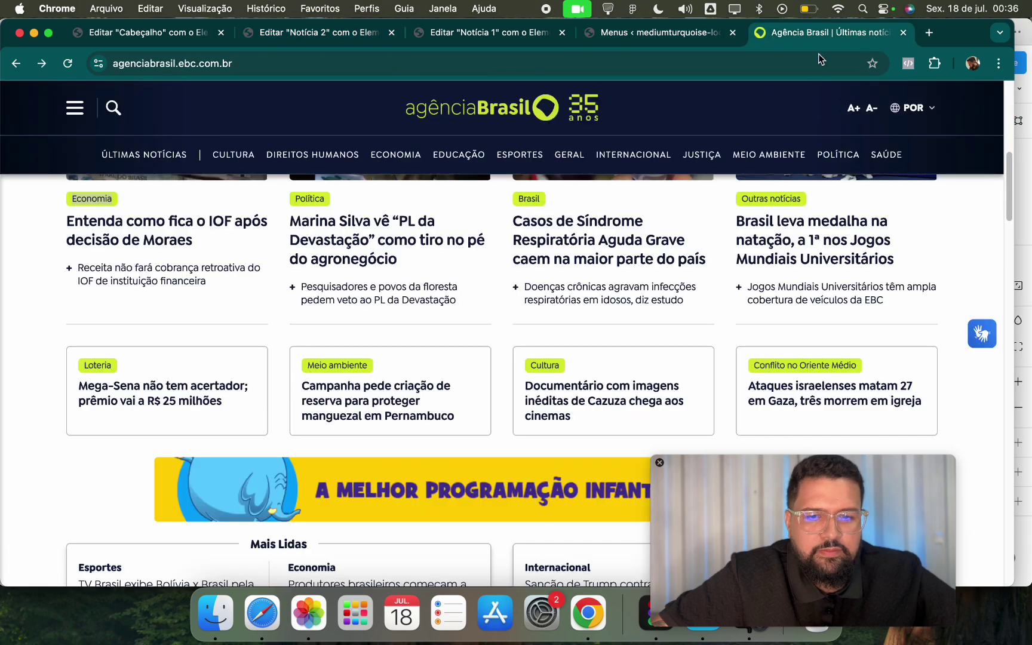
{"action": "left_click", "coordinate": [325, 34]}
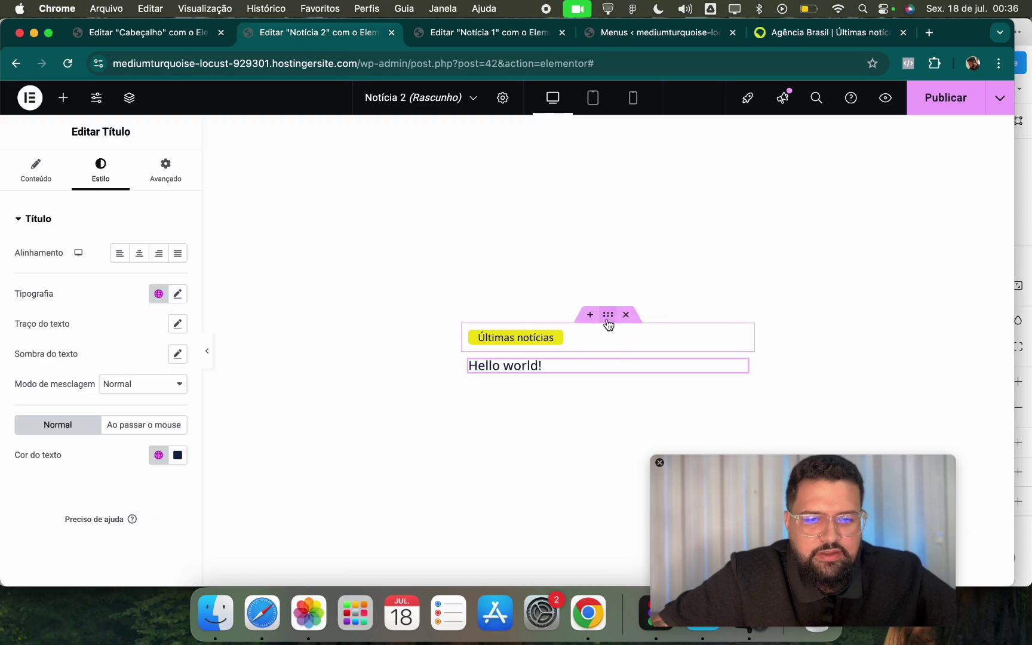
{"action": "left_click", "coordinate": [765, 323]}
{"action": "mouse_move", "coordinate": [739, 368]}
{"action": "left_mouse_down"}
{"action": "mouse_move", "coordinate": [624, 335]}
{"action": "mouse_move", "coordinate": [546, 339]}
{"action": "left_mouse_up"}
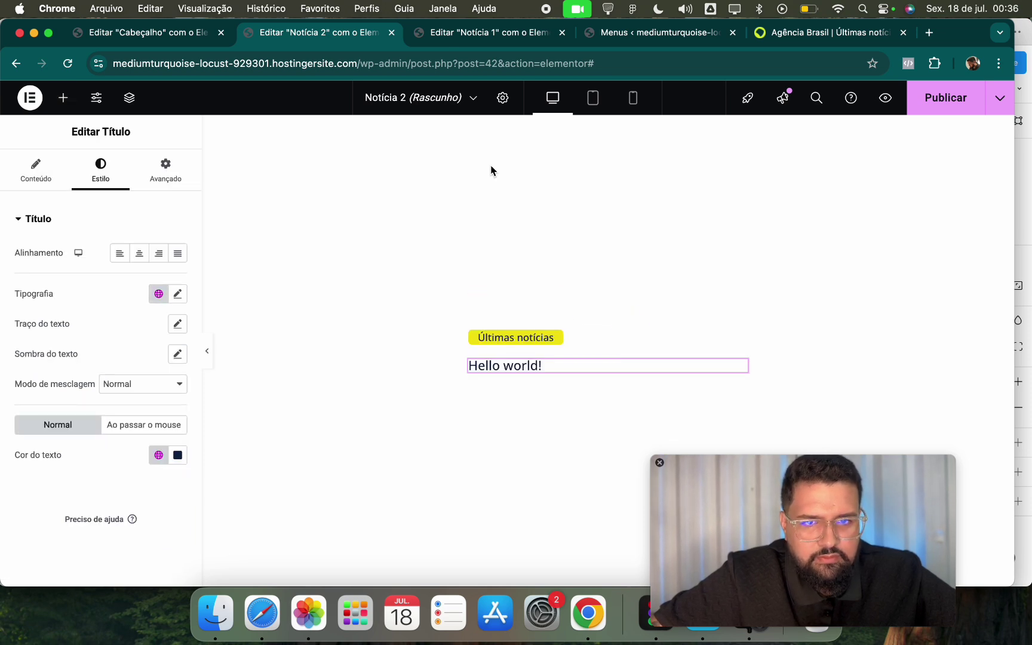
{"action": "key", "text": "ctrl+Tab"}
{"action": "left_click", "coordinate": [286, 23]}
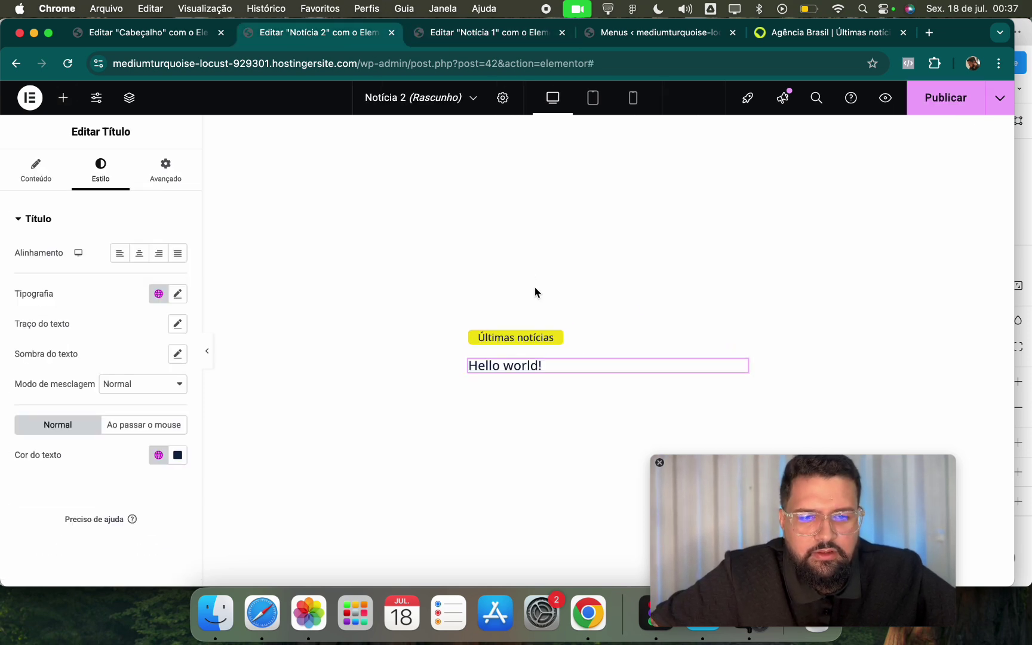
Set the "Notícia 2" container's padding to 20 px on all sides.
{"action": "left_click", "coordinate": [604, 318]}
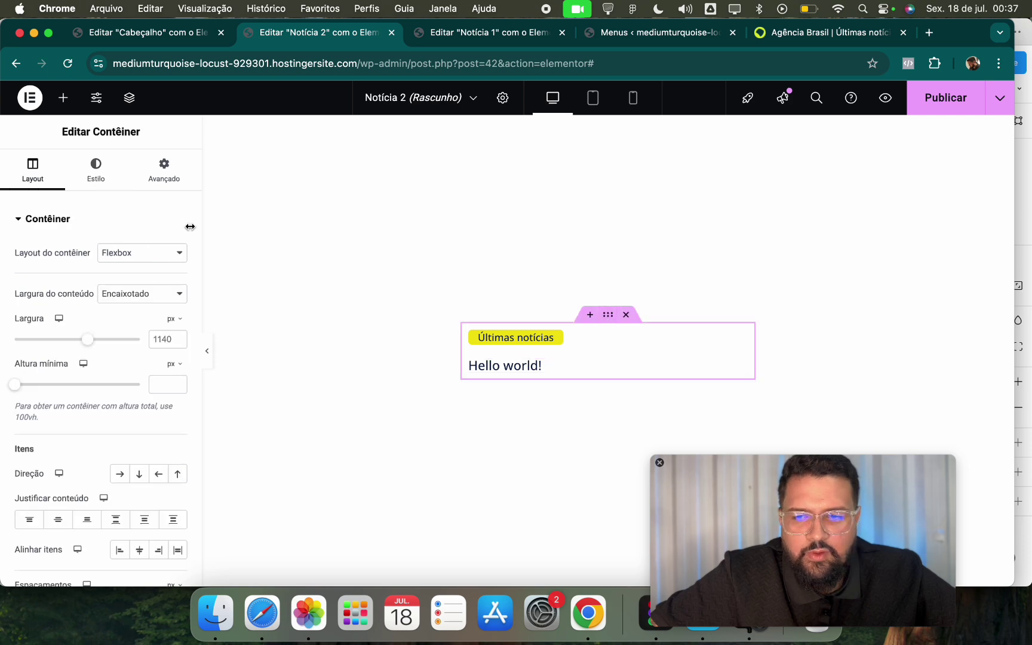
{"action": "left_click", "coordinate": [163, 170]}
{"action": "type", "text": "20"}
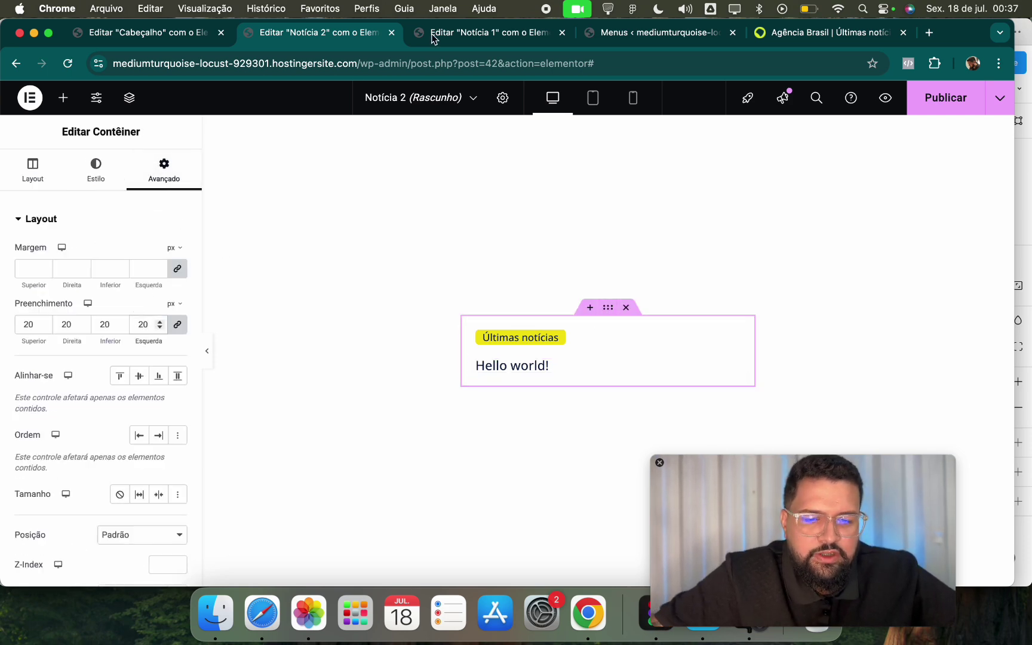
Give the "Notícia 2" container a solid 1 px border with a 5 px corner radius, matching the reference cards.
{"action": "left_click", "coordinate": [648, 35]}
{"action": "left_click", "coordinate": [819, 33]}
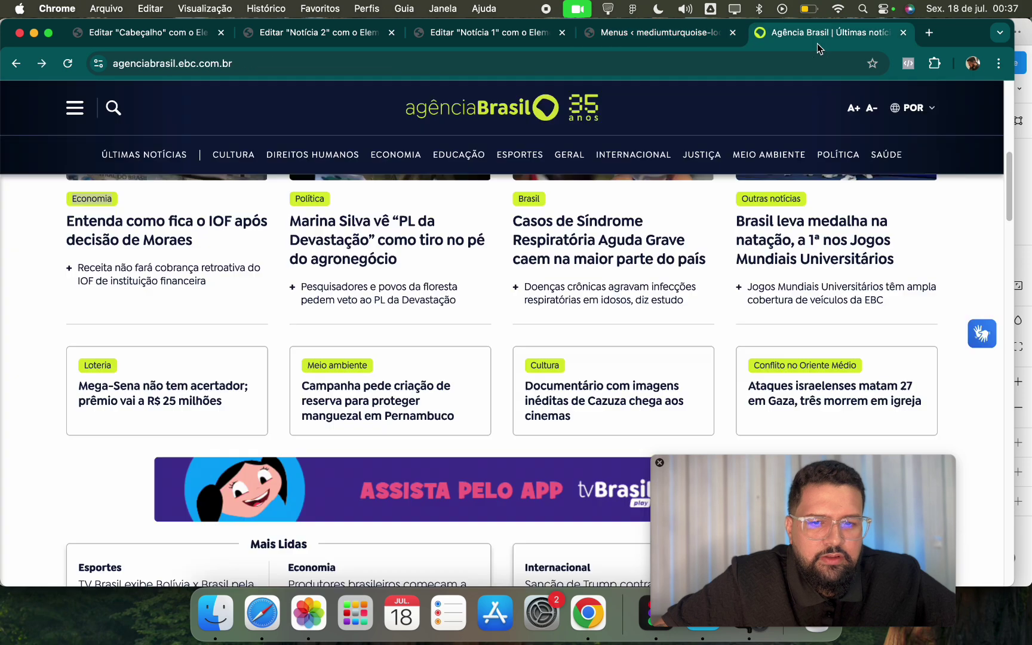
{"action": "left_click", "coordinate": [314, 34]}
{"action": "scroll", "coordinate": [96, 418], "scroll_direction": "down", "scroll_amount": 5}
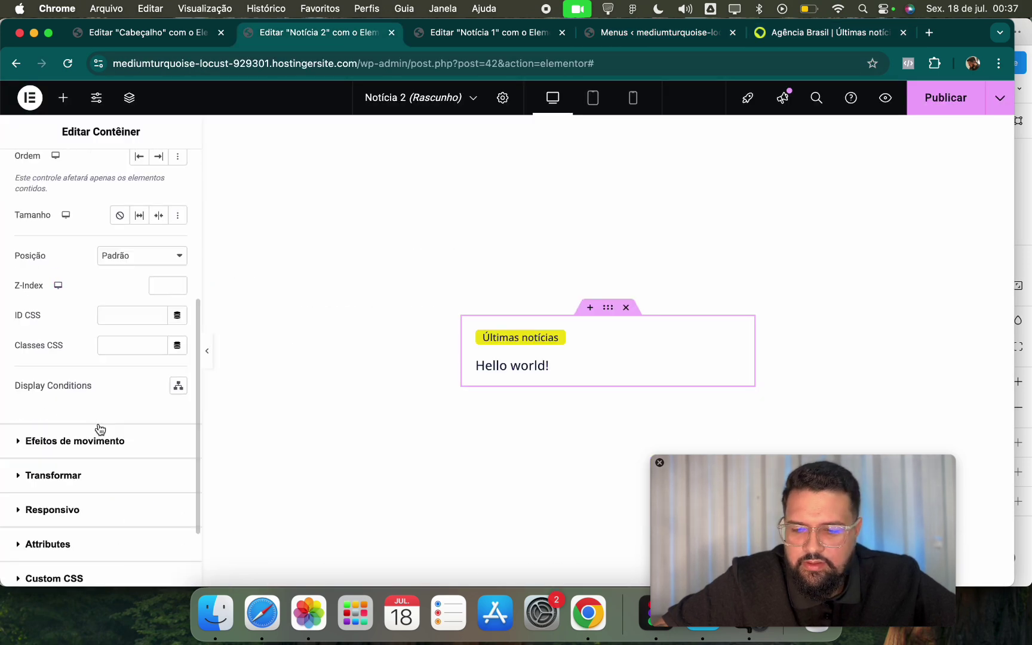
{"action": "scroll", "coordinate": [98, 441], "scroll_direction": "up", "scroll_amount": 5}
{"action": "left_click", "coordinate": [103, 178]}
{"action": "left_click", "coordinate": [113, 373]}
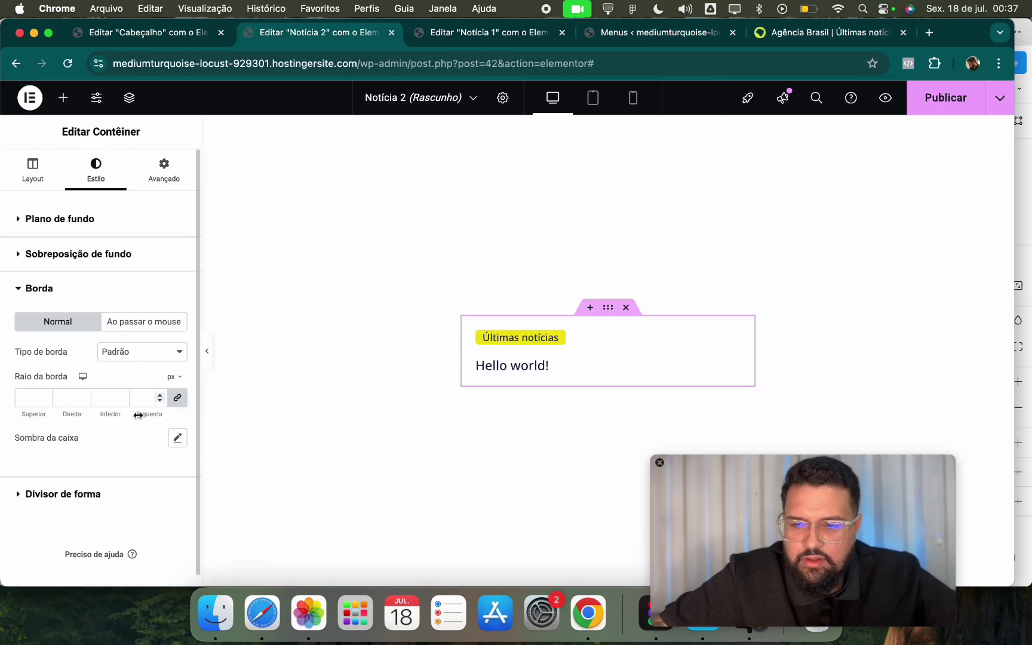
{"action": "left_click", "coordinate": [147, 359]}
{"action": "left_click", "coordinate": [151, 398]}
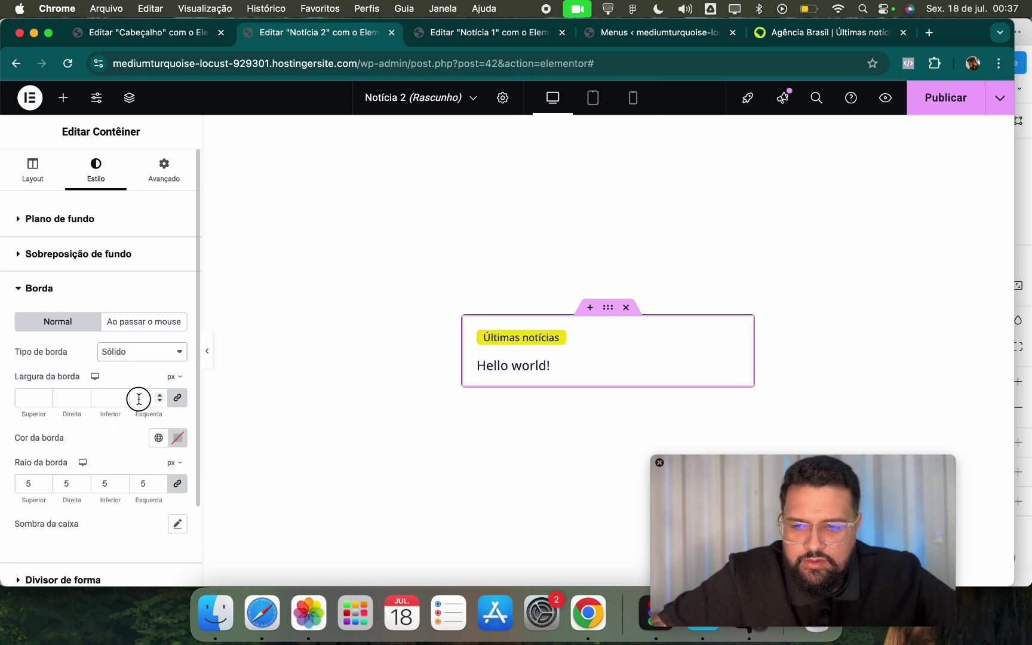
{"action": "type", "text": "1"}
Check the bordered "Notícia 2" card's label, border and spacing against the reference site's compact cards.
{"action": "left_click", "coordinate": [553, 347]}
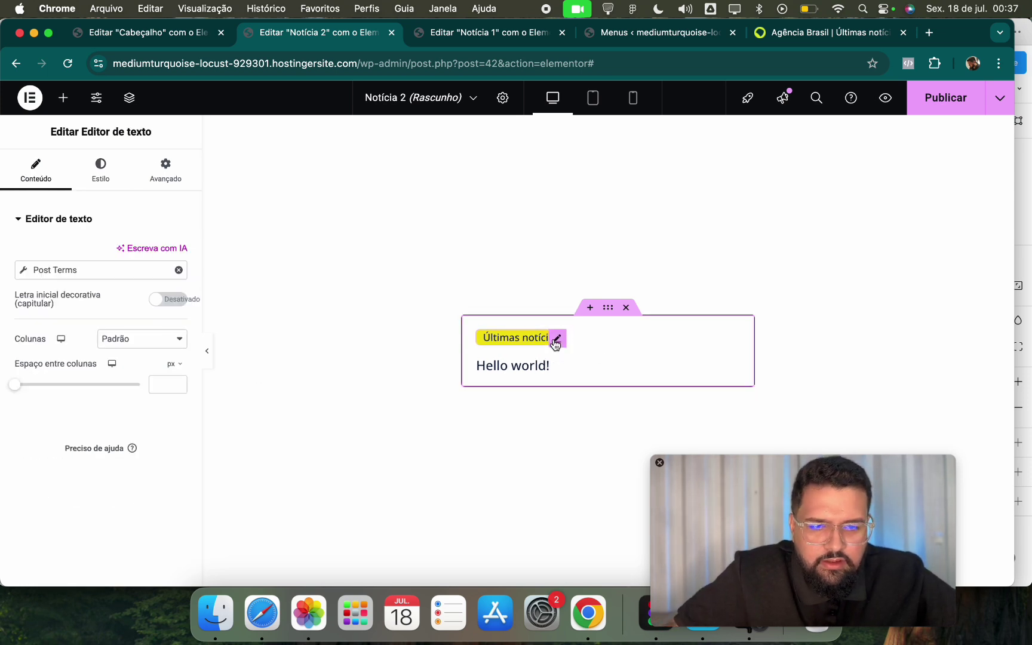
{"action": "left_click", "coordinate": [624, 35]}
{"action": "left_click", "coordinate": [819, 33]}
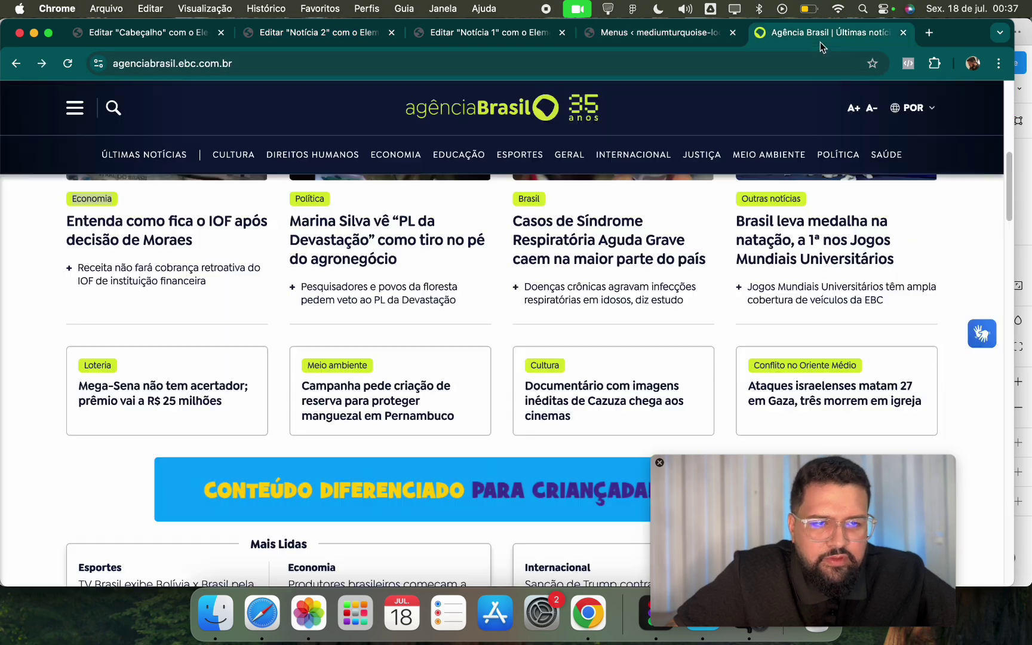
{"action": "left_click", "coordinate": [317, 33]}
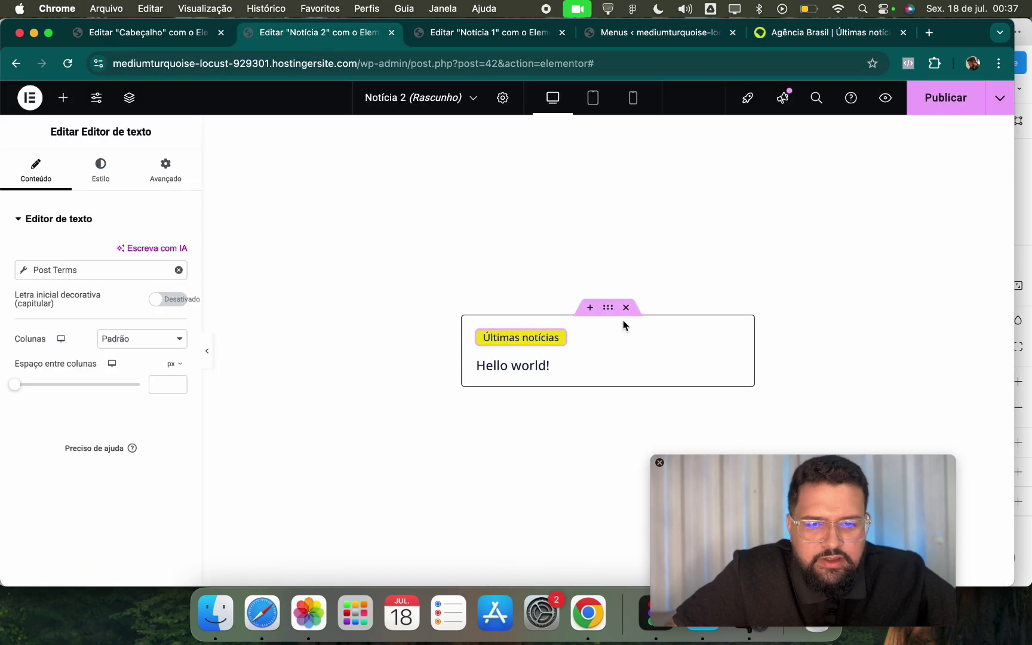
{"action": "left_click", "coordinate": [609, 309]}
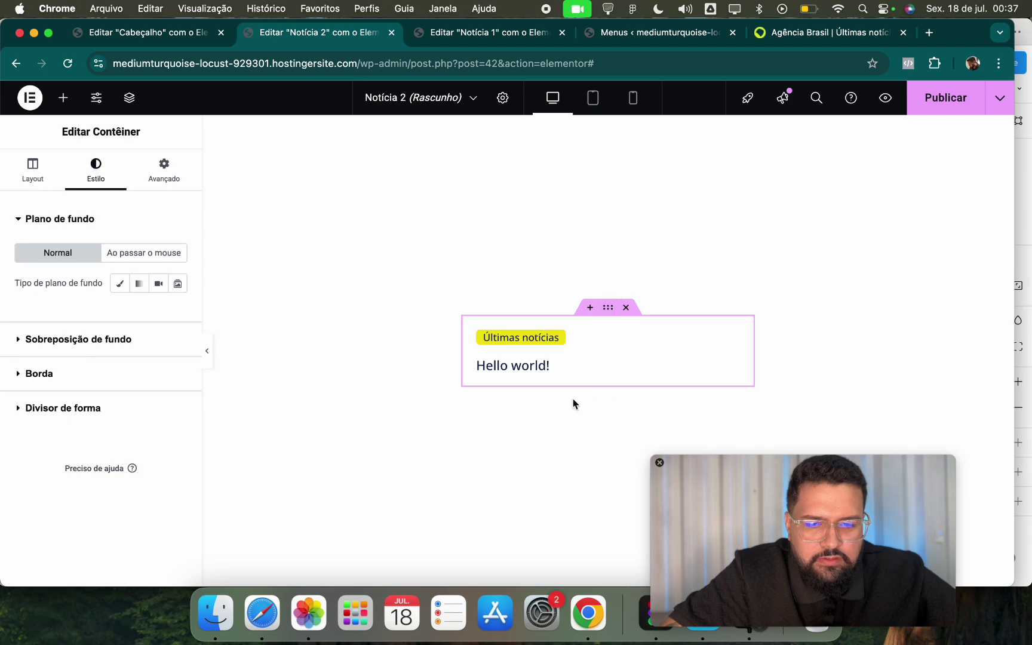
{"action": "left_click", "coordinate": [573, 398]}
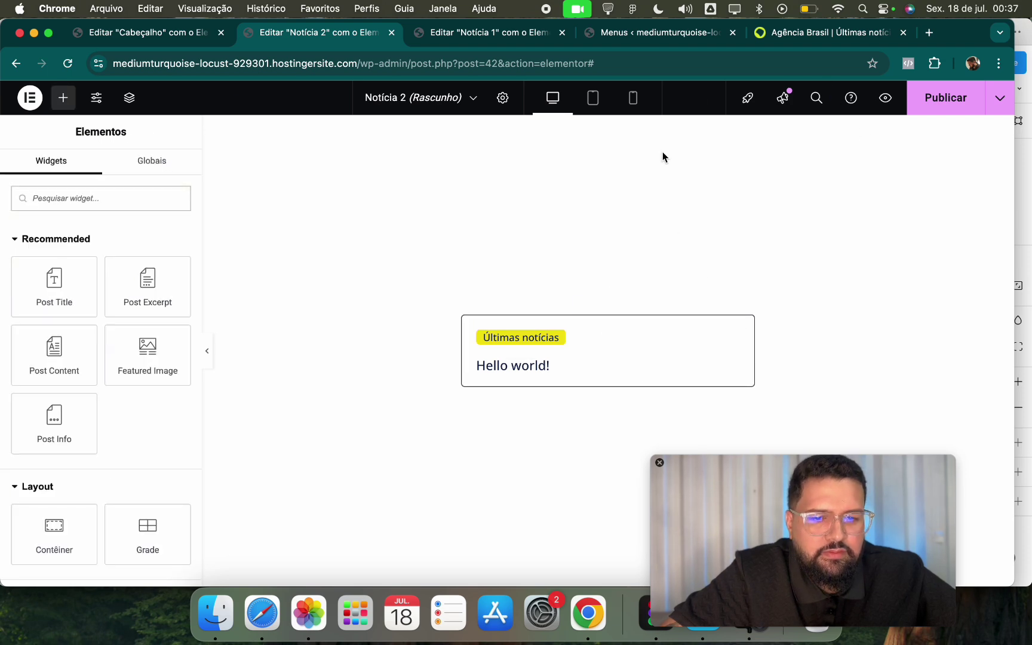
{"action": "left_click", "coordinate": [789, 34]}
{"action": "left_click", "coordinate": [320, 32]}
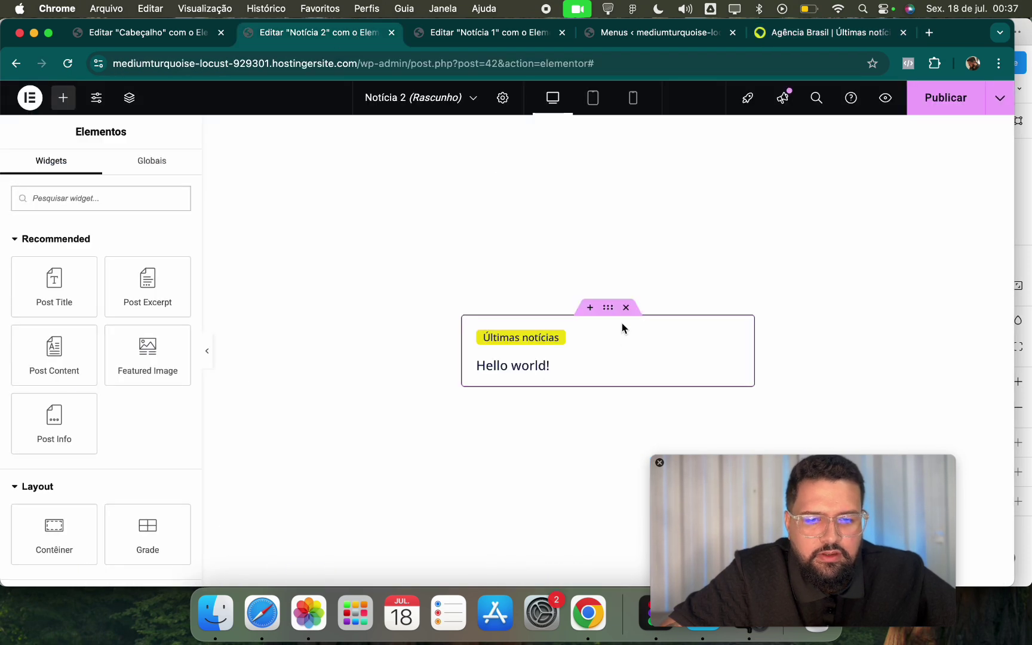
Set the column and row gaps between the "Notícia 2" container's items to 10 px.
{"action": "left_click", "coordinate": [608, 309]}
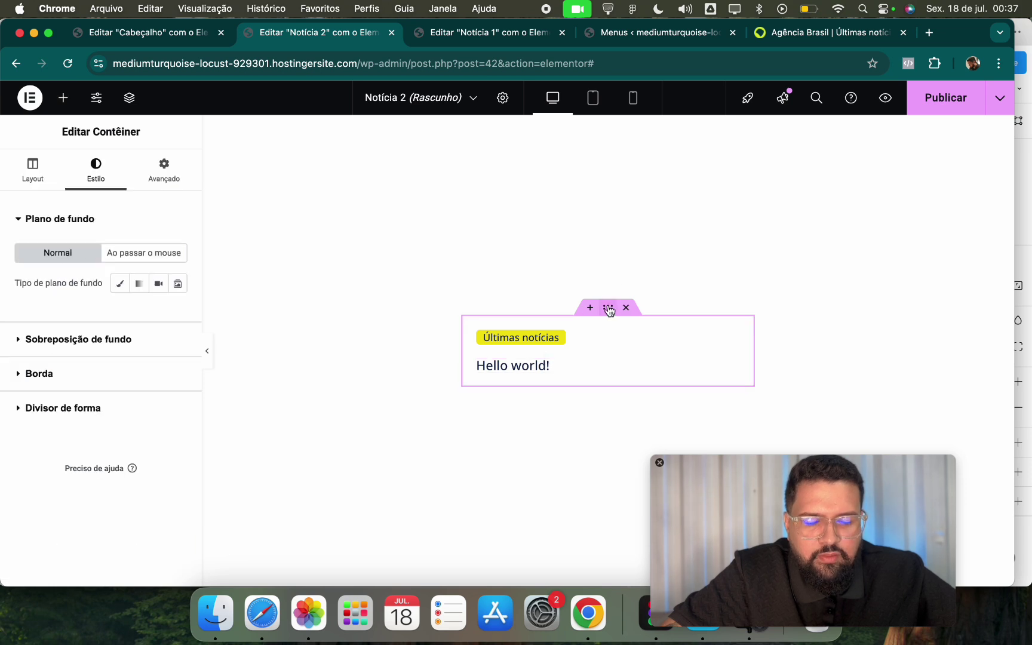
{"action": "left_click", "coordinate": [32, 170]}
{"action": "scroll", "coordinate": [108, 440], "scroll_direction": "down", "scroll_amount": 5}
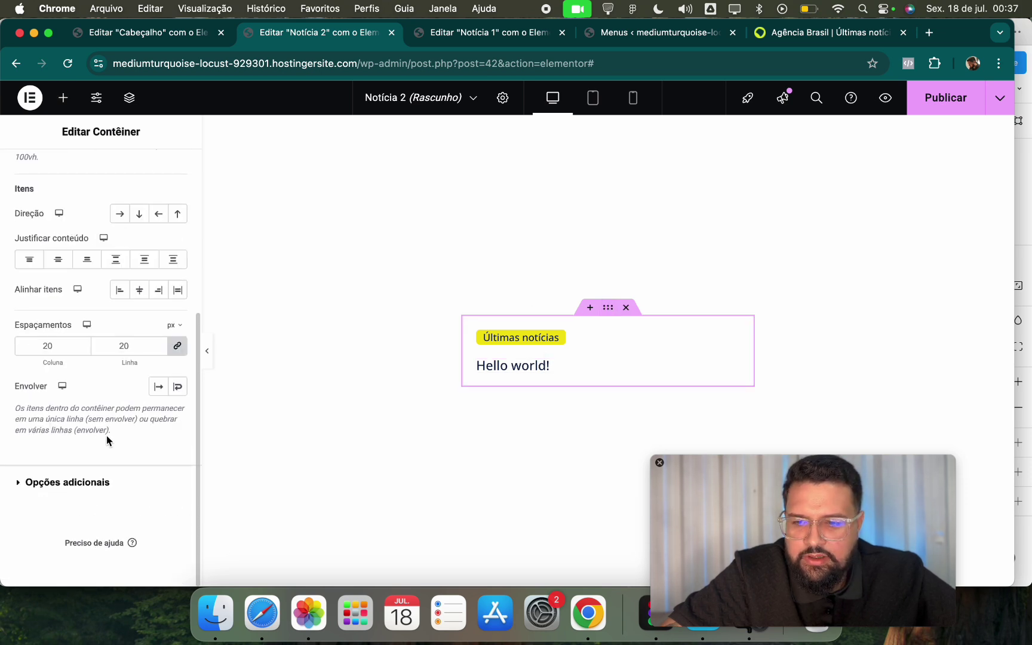
{"action": "double_click", "coordinate": [123, 345]}
{"action": "type", "text": "10"}
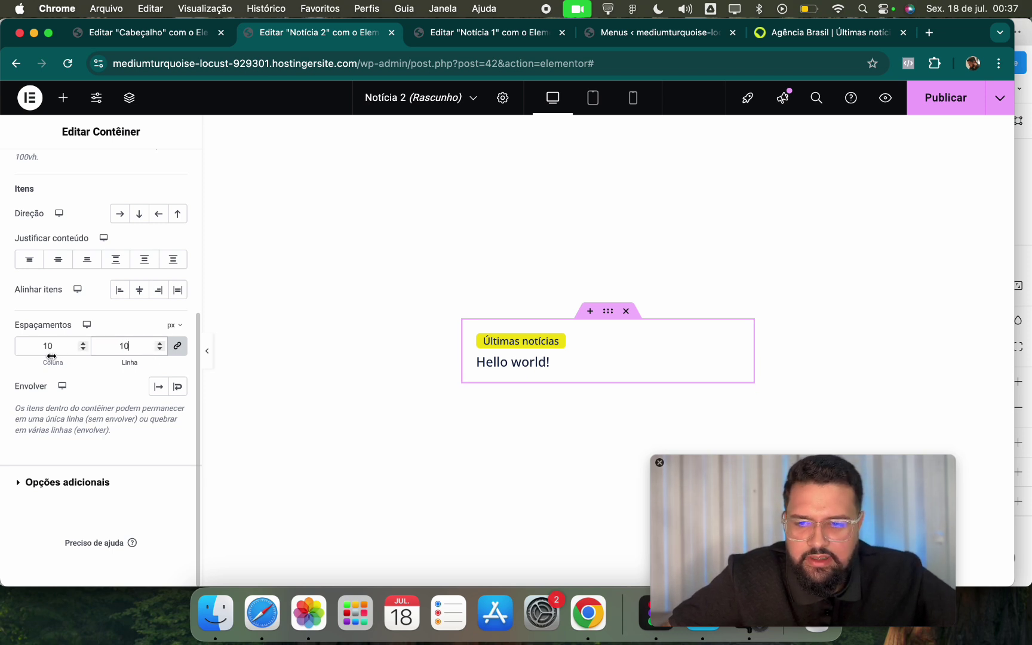
Set the "Notícia 1" container's column and row gaps to 10 px and publish the loop item.
{"action": "left_click", "coordinate": [477, 38]}
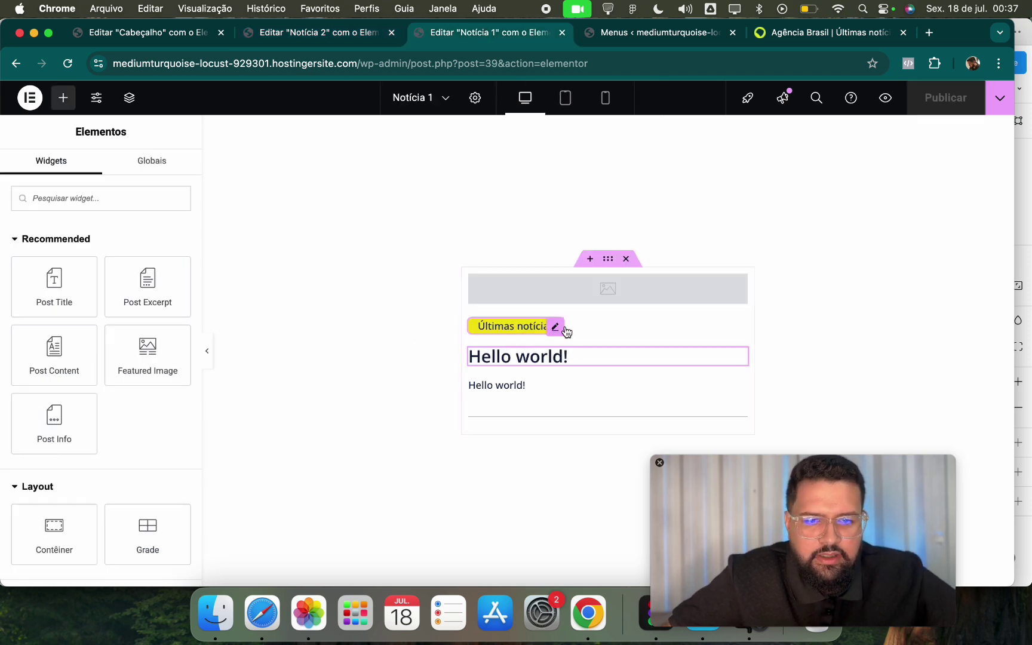
{"action": "left_click", "coordinate": [615, 260]}
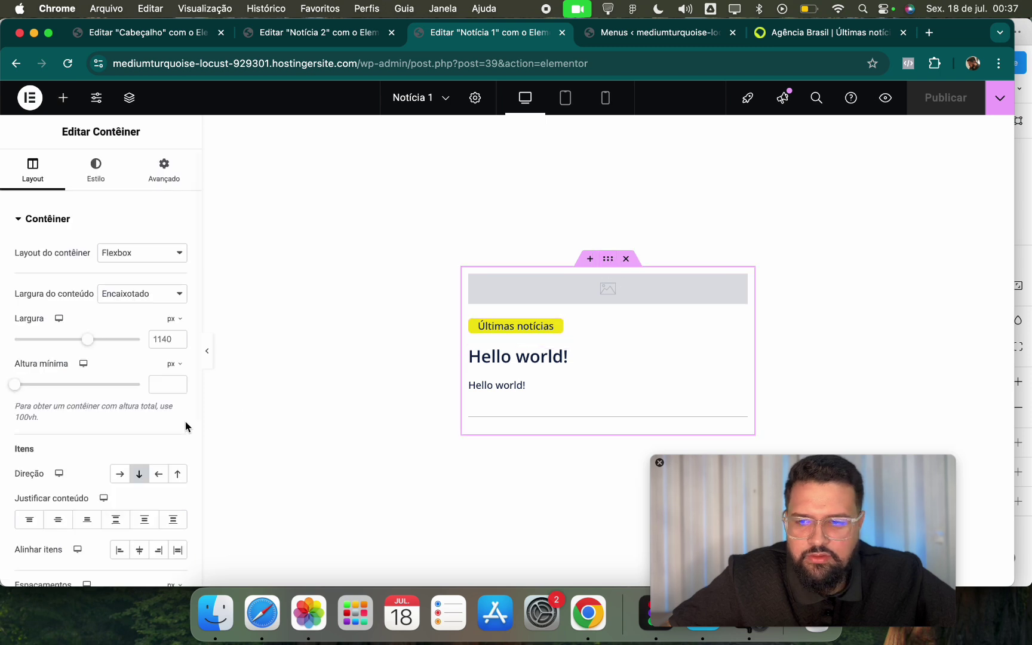
{"action": "scroll", "coordinate": [179, 424], "scroll_direction": "down", "scroll_amount": 5}
{"action": "double_click", "coordinate": [128, 481]}
{"action": "type", "text": "10"}
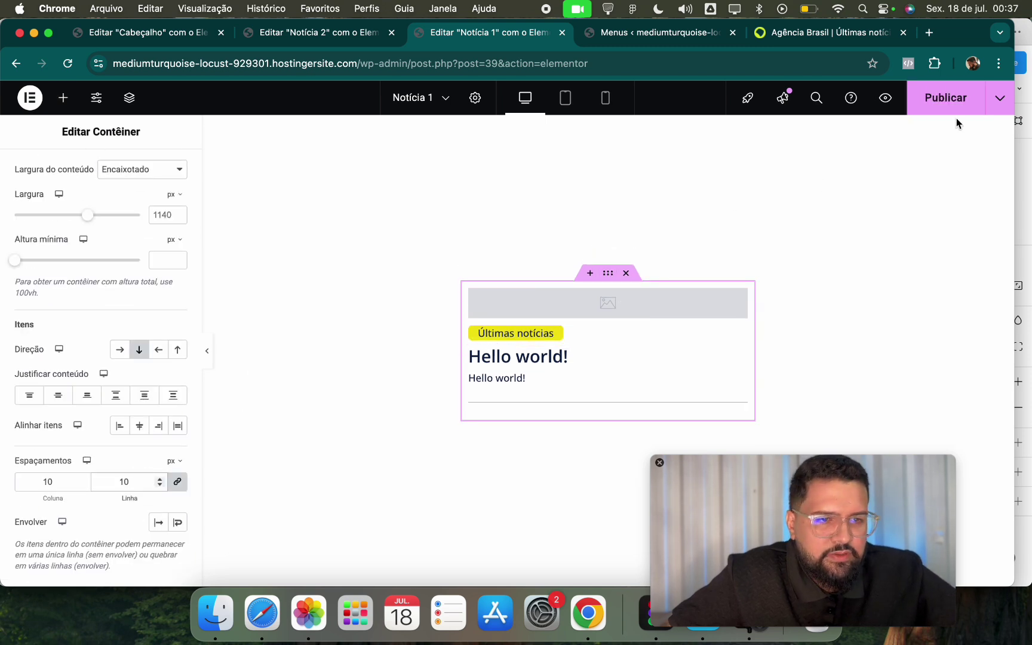
{"action": "left_click", "coordinate": [955, 112]}
Exit to the WordPress template library and open the "Notícia destaque" loop item in Elementor.
{"action": "left_click", "coordinate": [30, 97]}
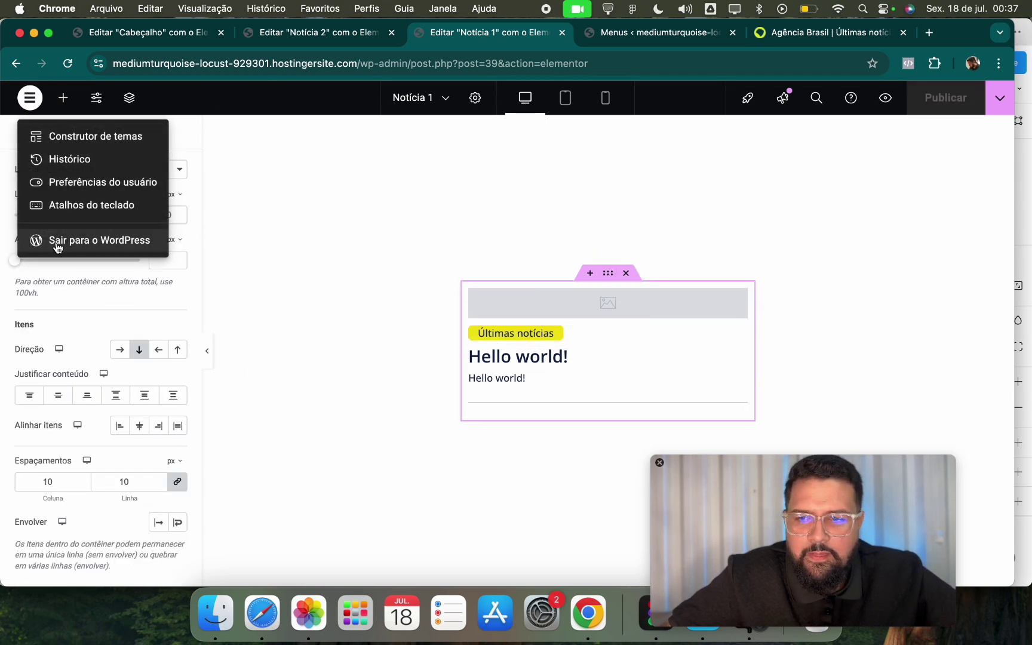
{"action": "left_click", "coordinate": [27, 240]}
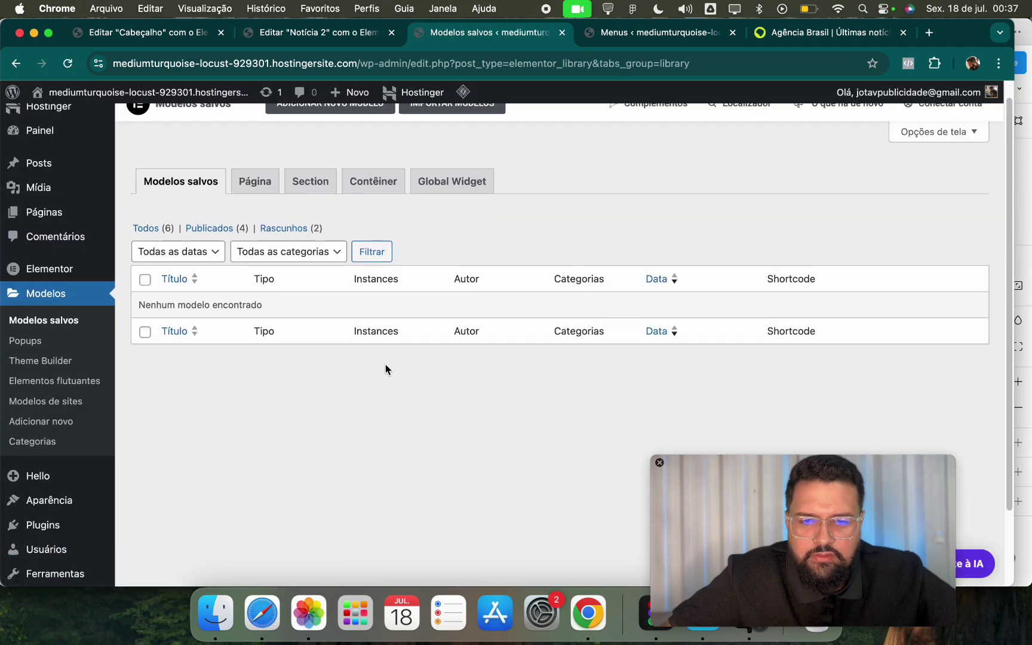
{"action": "scroll", "coordinate": [383, 359], "scroll_direction": "down", "scroll_amount": 3}
{"action": "left_click", "coordinate": [143, 141]}
{"action": "scroll", "coordinate": [240, 422], "scroll_direction": "down", "scroll_amount": 5}
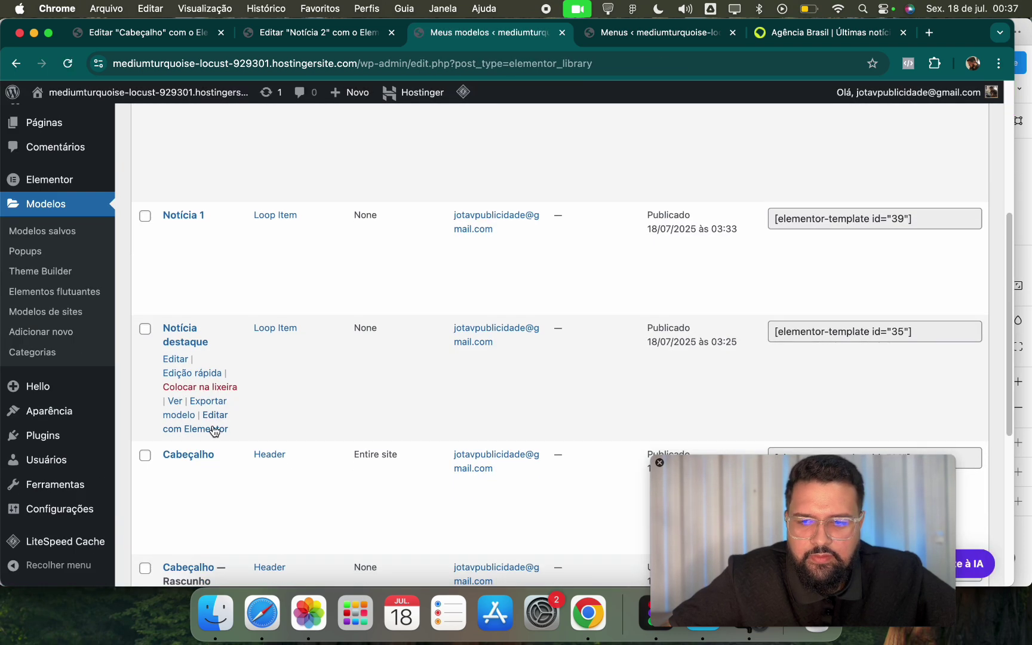
{"action": "left_click", "coordinate": [212, 428]}
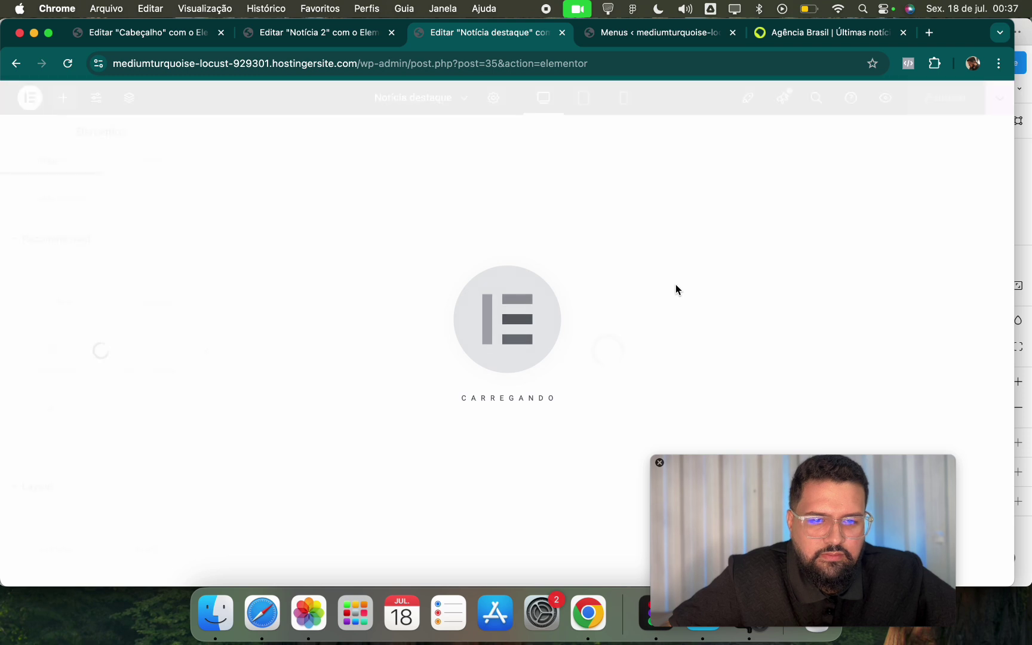
Set the column and row gaps of the "Notícia destaque" text container to 10 px.
{"action": "left_click", "coordinate": [617, 285]}
{"action": "scroll", "coordinate": [172, 439], "scroll_direction": "down", "scroll_amount": 3}
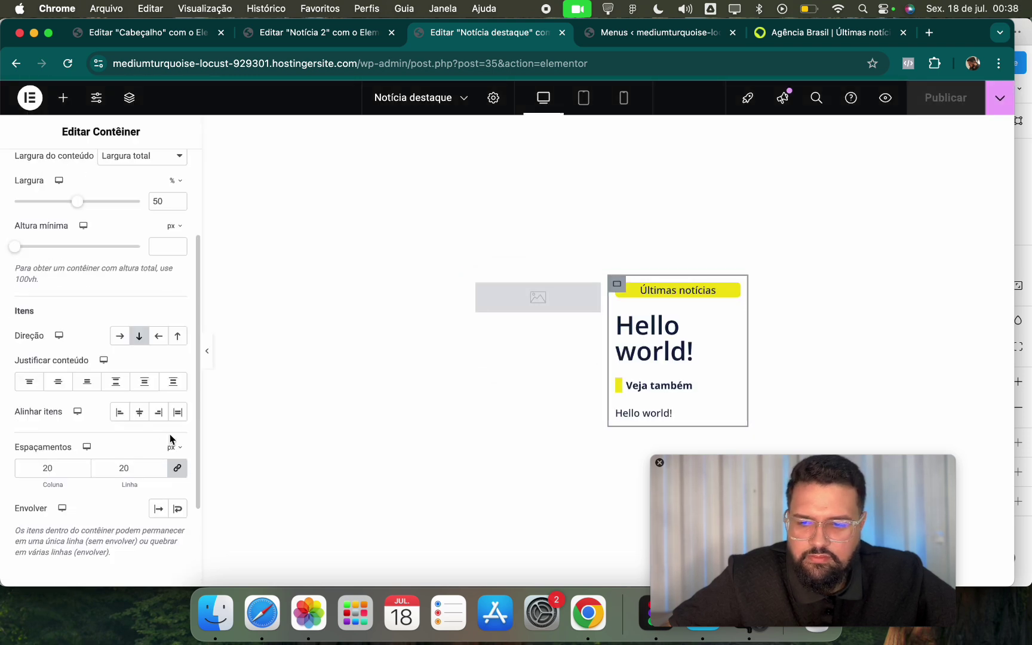
{"action": "double_click", "coordinate": [137, 469]}
{"action": "type", "text": "10"}
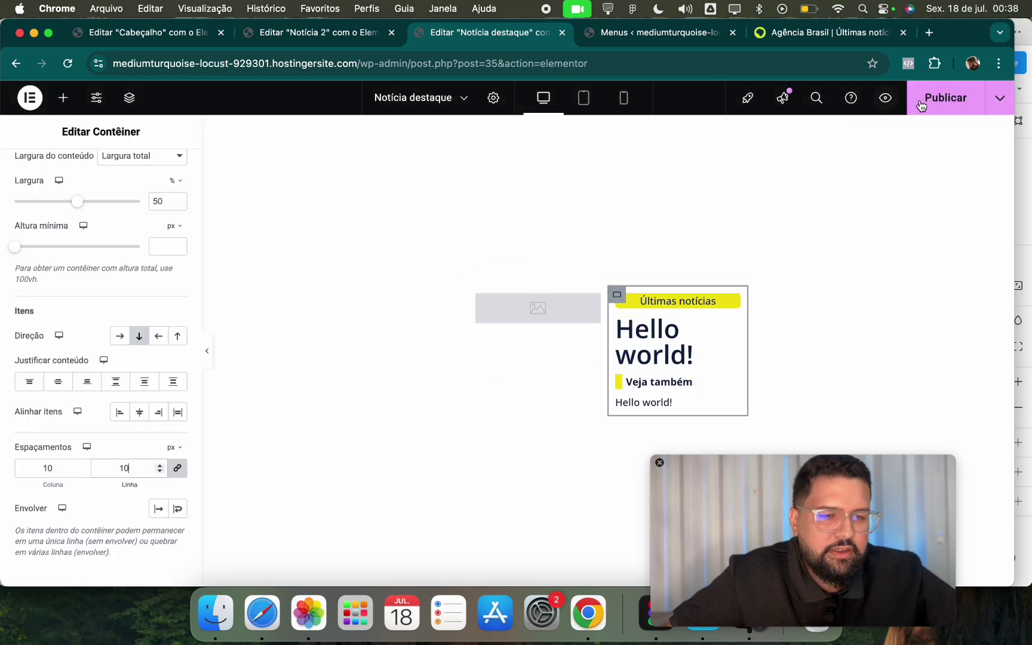
Publish both the "Notícia destaque" and "Notícia 2" loop items.
{"action": "left_click", "coordinate": [921, 104]}
{"action": "left_click", "coordinate": [321, 35]}
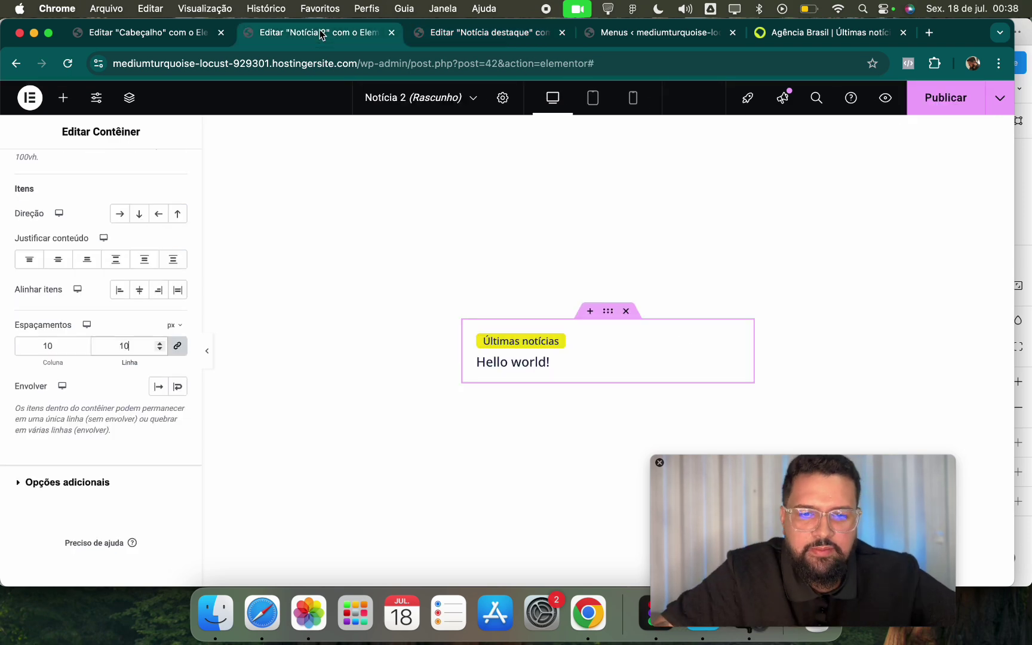
{"action": "left_click", "coordinate": [941, 98]}
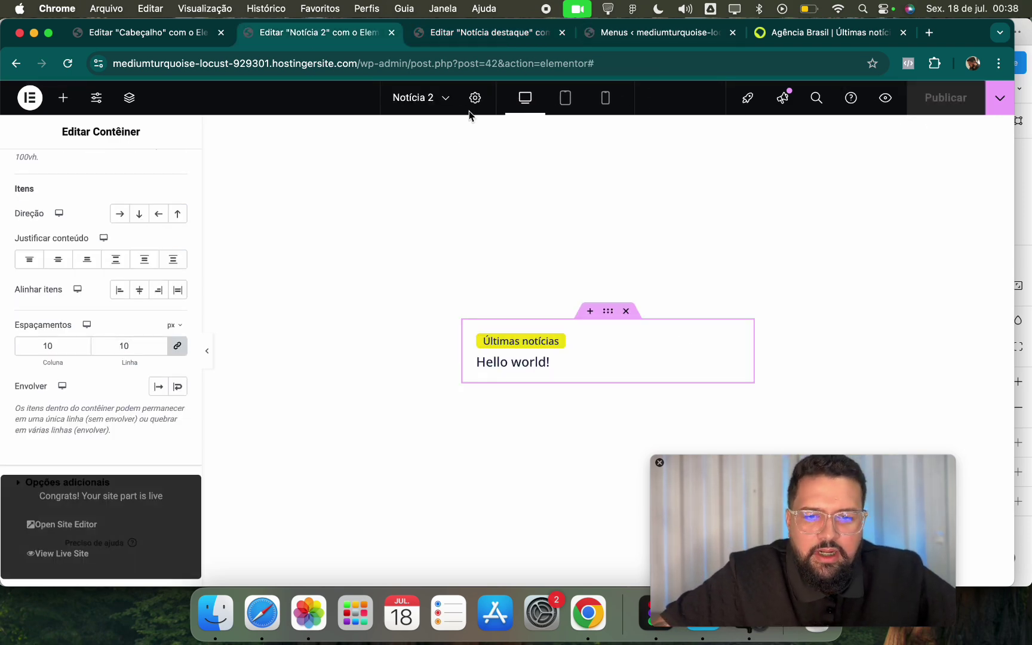
Examine the reference site's "Mais Lidas", "Fique de Olho", "Foto Agência" and news list sections for the home page layout.
{"action": "left_click", "coordinate": [794, 32]}
{"action": "scroll", "coordinate": [166, 311], "scroll_direction": "down", "scroll_amount": 5}
{"action": "scroll", "coordinate": [166, 311], "scroll_direction": "up", "scroll_amount": 2}
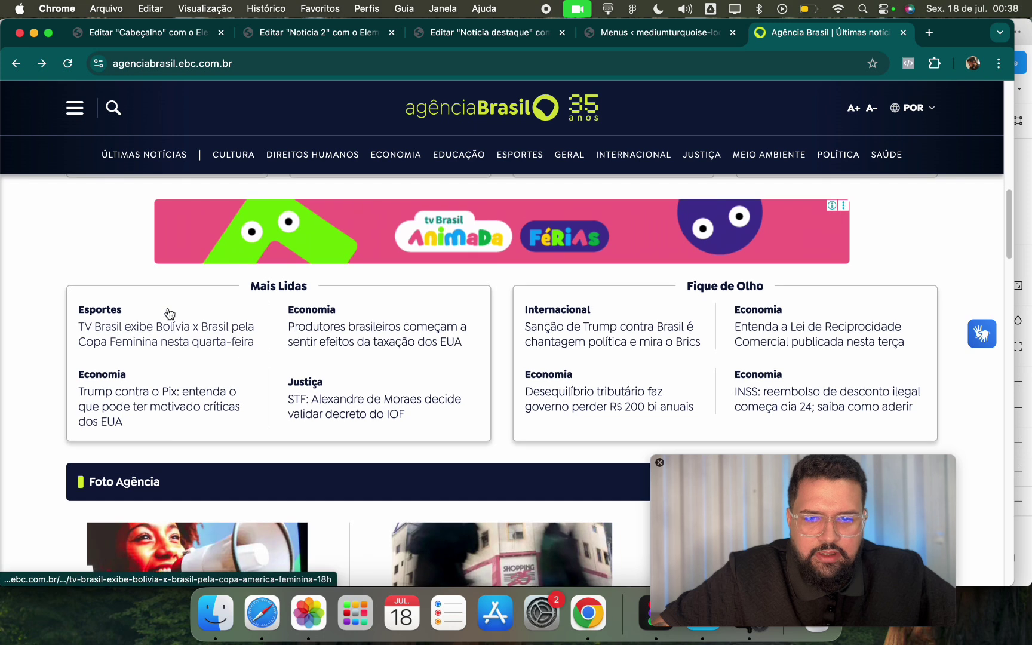
{"action": "scroll", "coordinate": [90, 257], "scroll_direction": "down", "scroll_amount": 1}
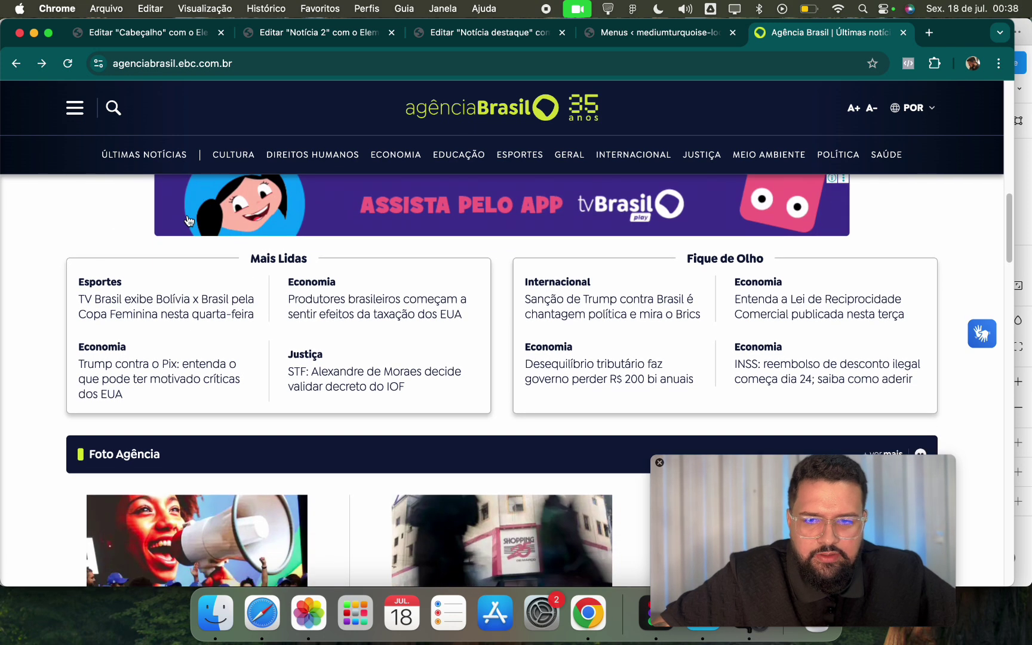
{"action": "scroll", "coordinate": [539, 329], "scroll_direction": "down", "scroll_amount": 1}
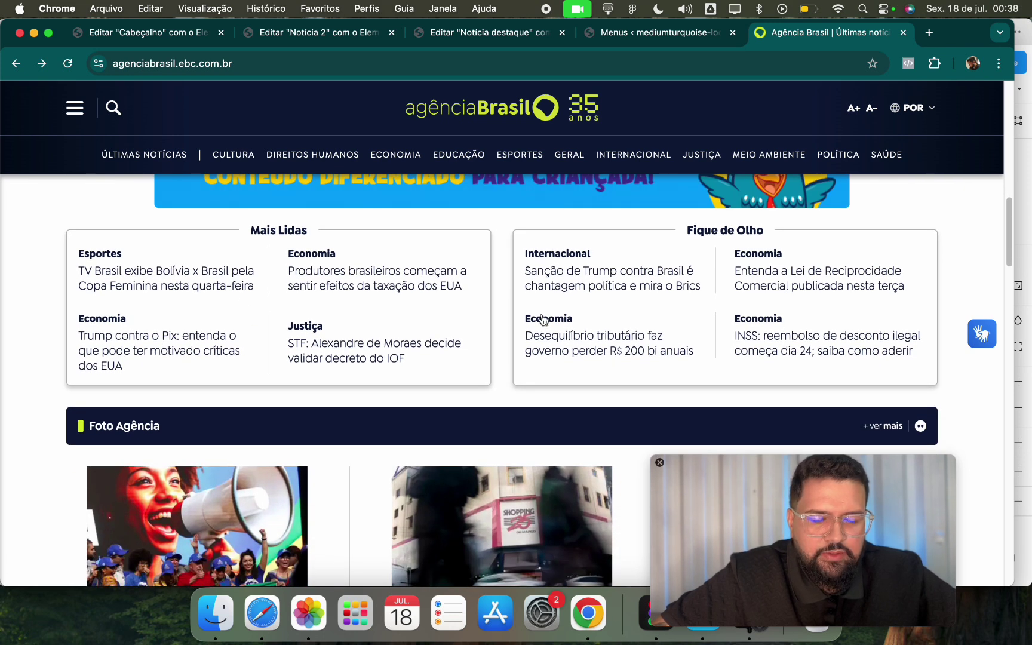
{"action": "scroll", "coordinate": [138, 341], "scroll_direction": "down", "scroll_amount": 15}
{"action": "scroll", "coordinate": [119, 330], "scroll_direction": "up", "scroll_amount": 12}
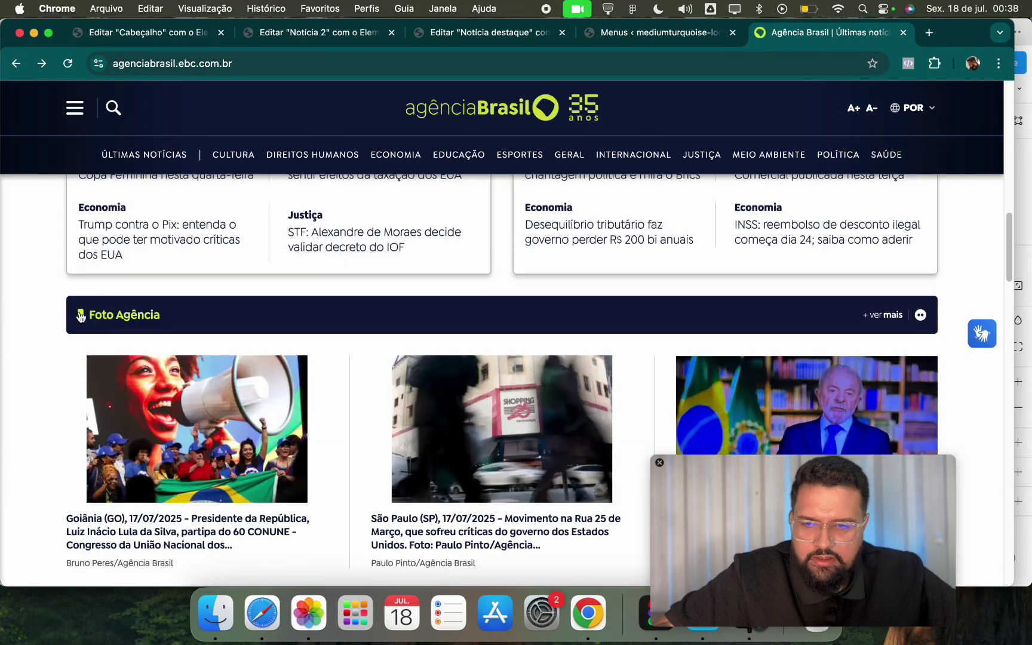
{"action": "scroll", "coordinate": [471, 324], "scroll_direction": "down", "scroll_amount": 20}
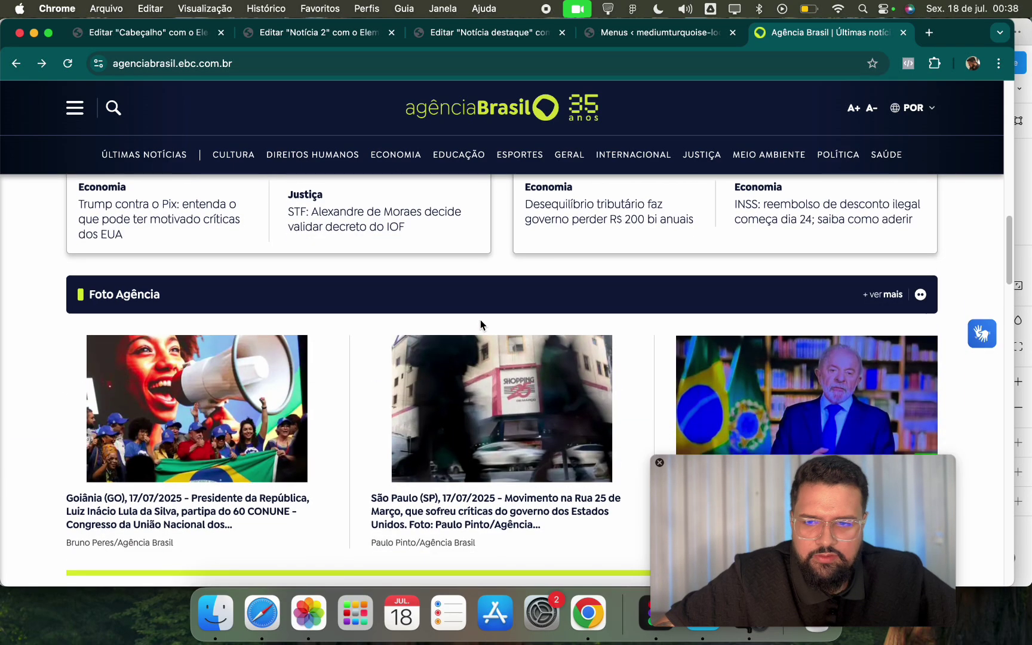
{"action": "scroll", "coordinate": [306, 364], "scroll_direction": "down", "scroll_amount": 15}
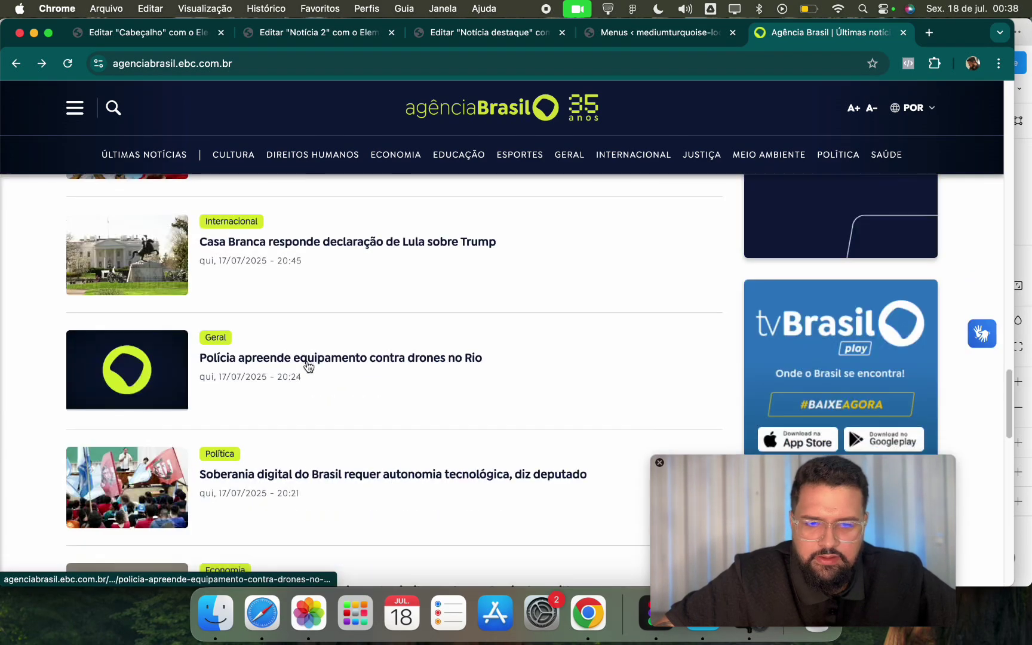
{"action": "scroll", "coordinate": [311, 428], "scroll_direction": "up", "scroll_amount": 20}
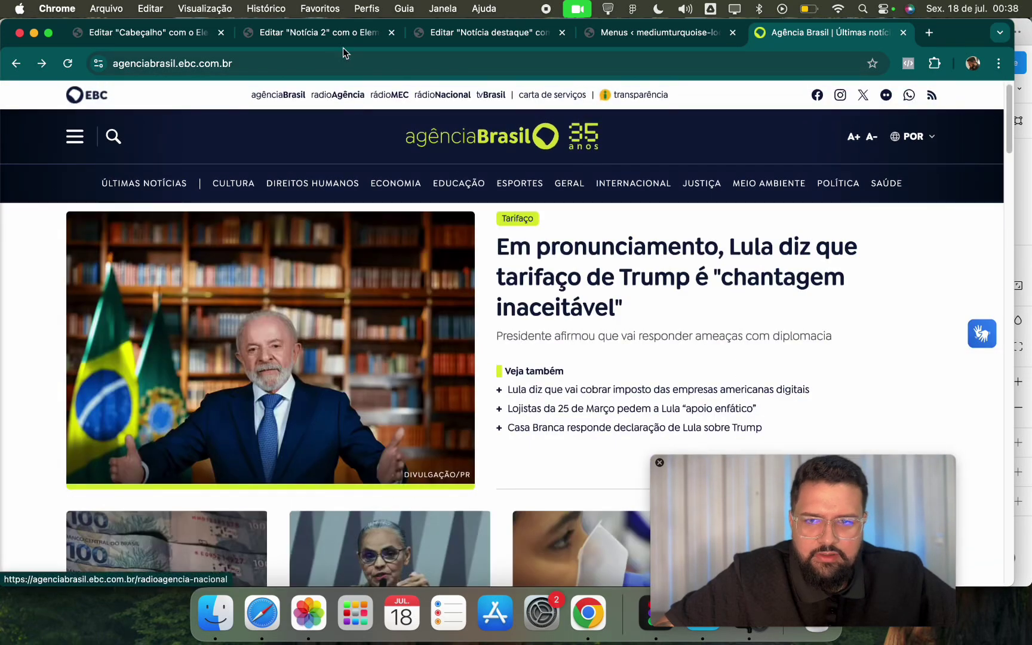
Exit to WordPress and add a new page titled "Página inicial".
{"action": "left_click", "coordinate": [345, 34]}
{"action": "left_click", "coordinate": [30, 97]}
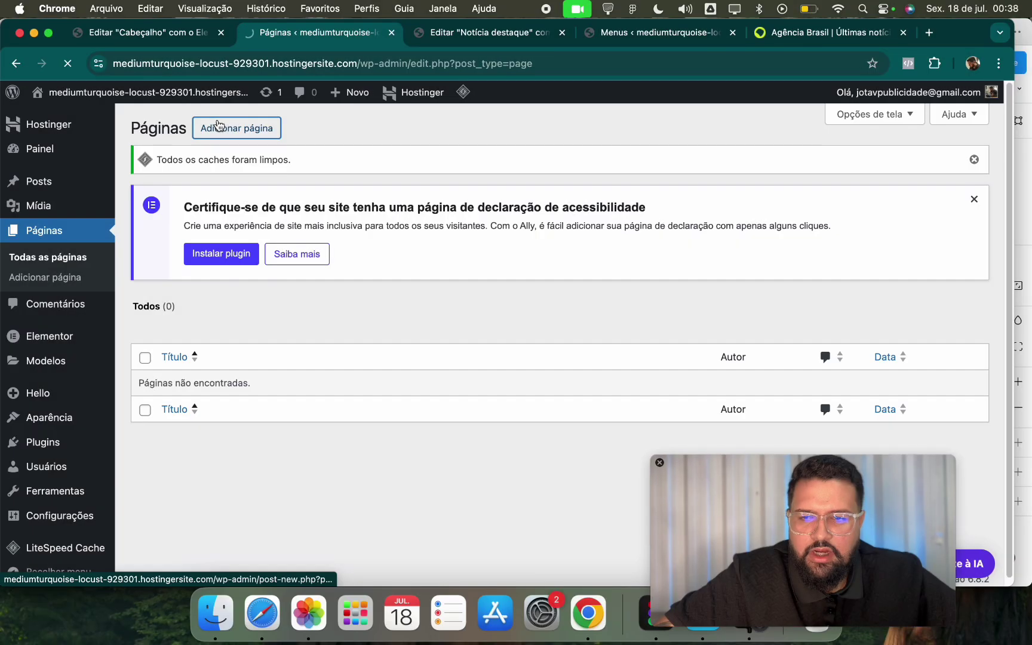
{"action": "left_click", "coordinate": [231, 127]}
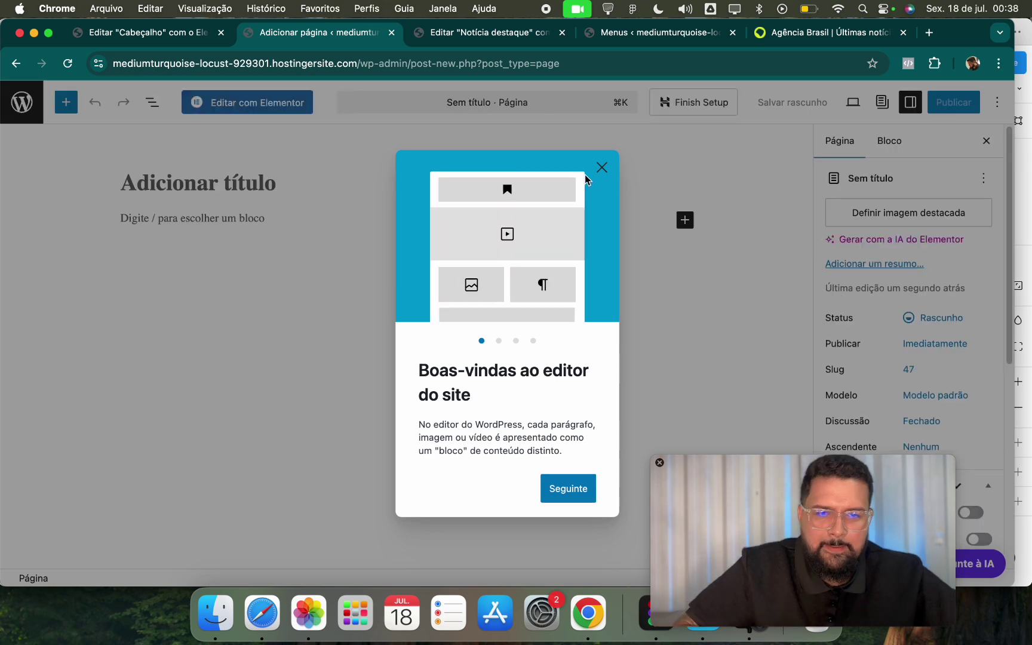
{"action": "left_click", "coordinate": [267, 237]}
{"action": "type", "text": "P:"}
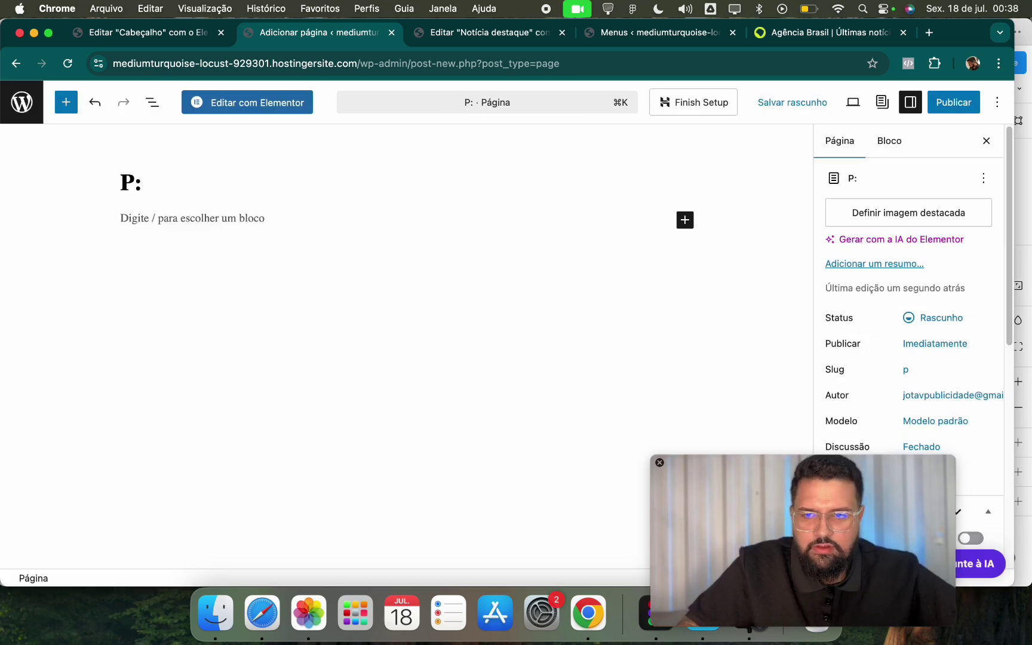
{"action": "type", "text": "ágina inicil"}
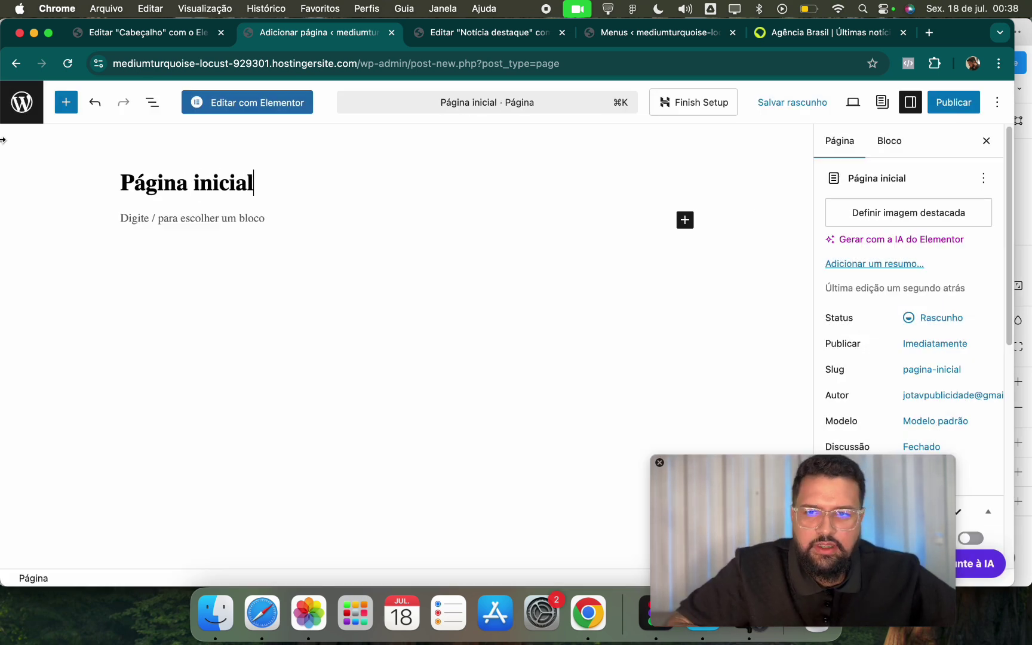
Open the "Página inicial" page in Elementor and set its page layout to "Elementor largura total".
{"action": "left_click", "coordinate": [247, 102]}
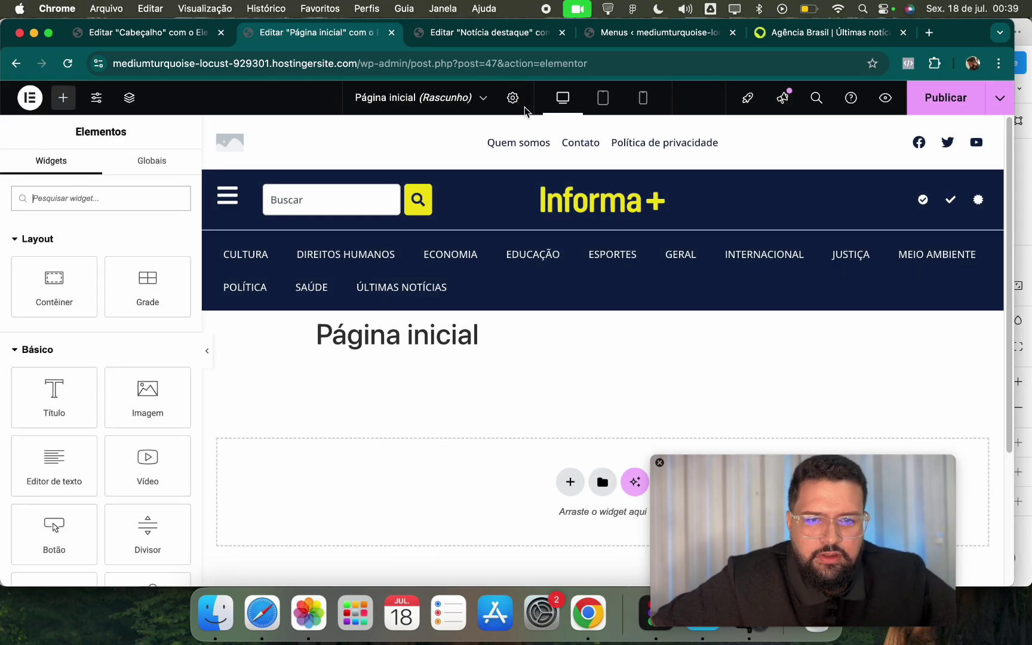
{"action": "left_click", "coordinate": [513, 97]}
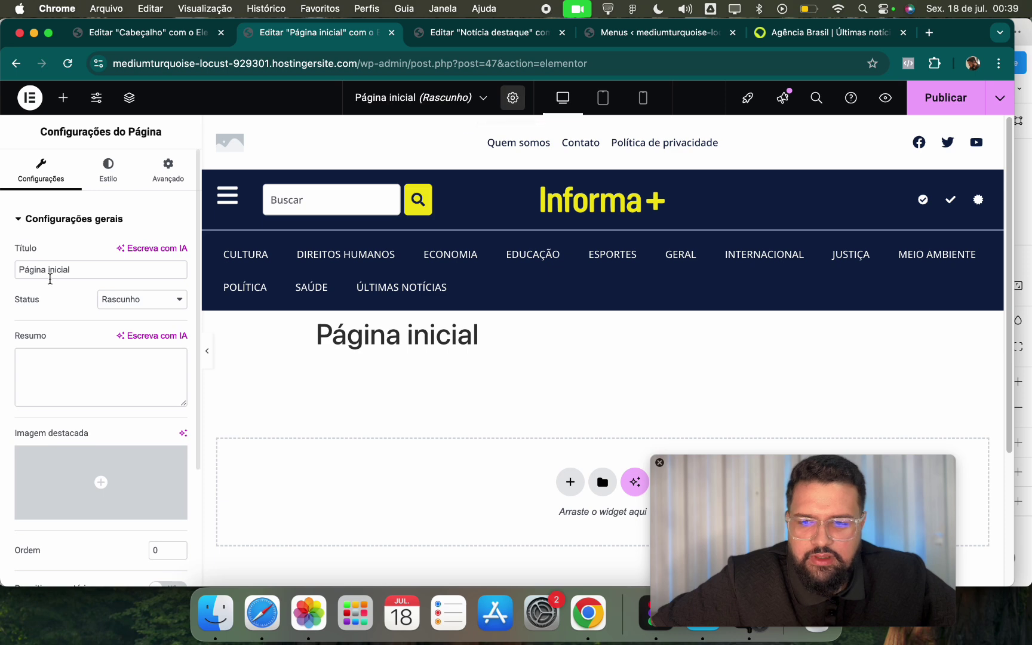
{"action": "scroll", "coordinate": [58, 531], "scroll_direction": "down", "scroll_amount": 3}
{"action": "left_click", "coordinate": [149, 529]}
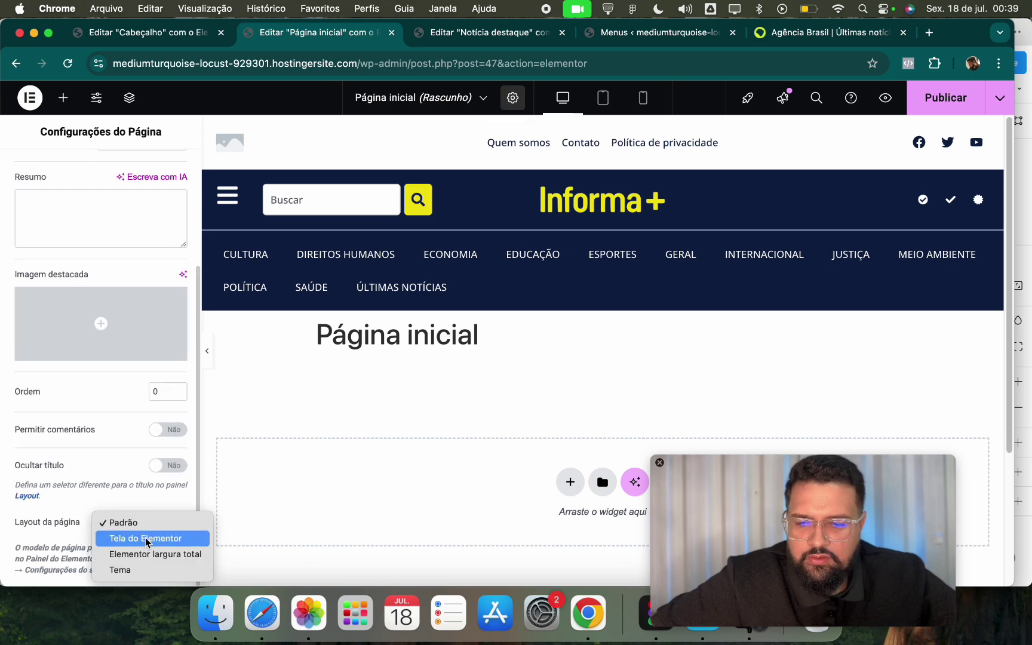
{"action": "left_click", "coordinate": [143, 555]}
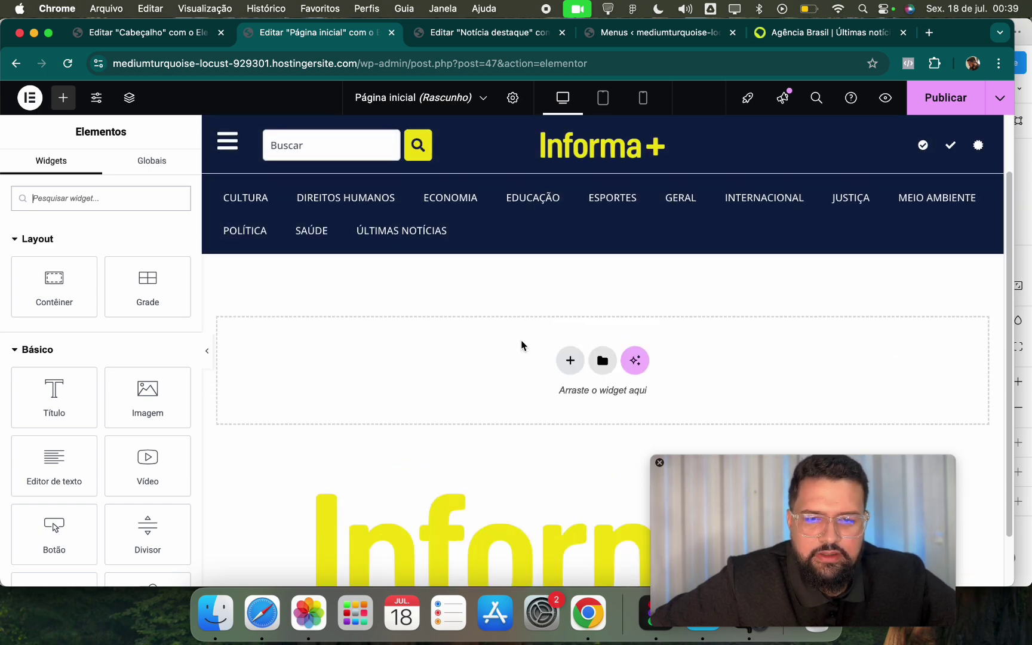
Add a single vertical container below the page header and move the reference site's browser tab ahead of the Menus tab.
{"action": "left_click", "coordinate": [570, 430]}
{"action": "left_click", "coordinate": [558, 469]}
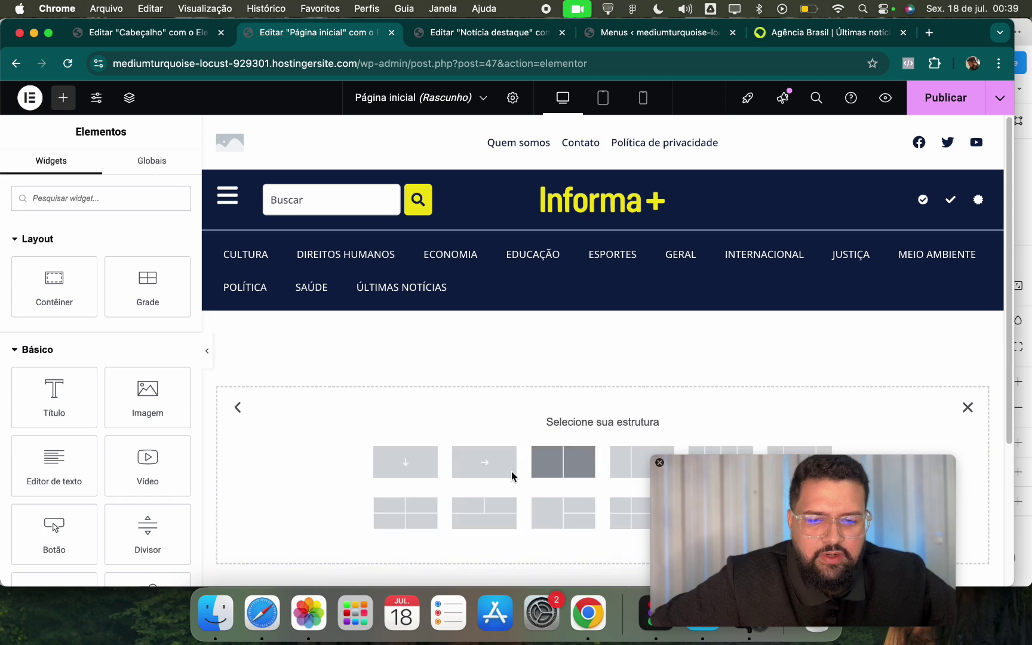
{"action": "left_click", "coordinate": [405, 462]}
{"action": "left_click_drag", "start_coordinate": [777, 33], "coordinate": [597, 35]}
{"action": "left_click", "coordinate": [325, 34]}
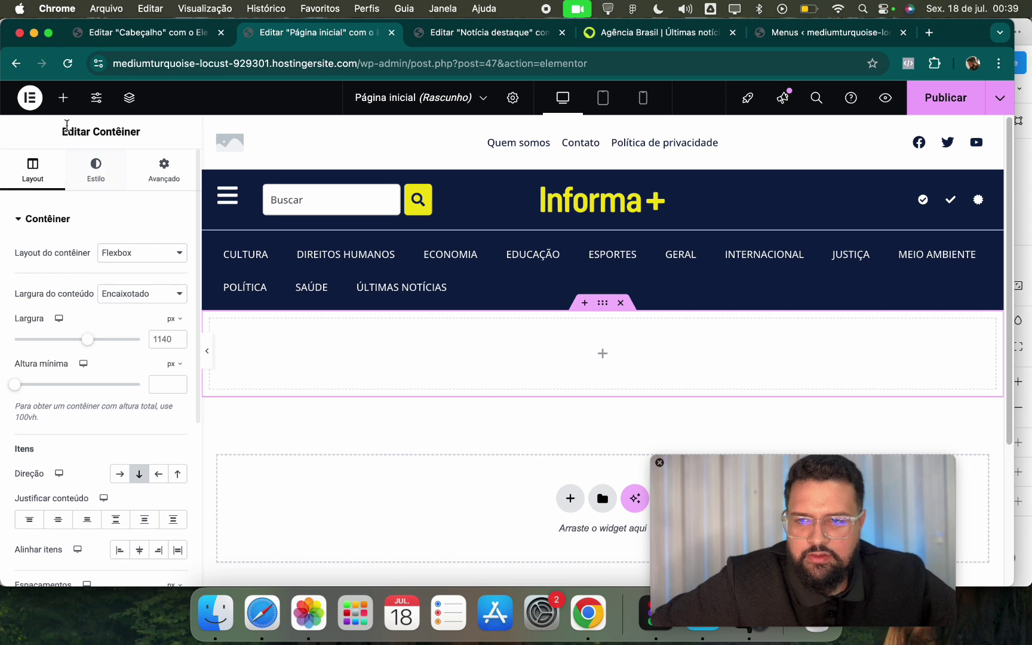
Insert a Loop Grid widget into the new container and assign it the "Notícia destaque" template.
{"action": "left_click", "coordinate": [63, 99]}
{"action": "left_click", "coordinate": [79, 200]}
{"action": "type", "text": "loop"}
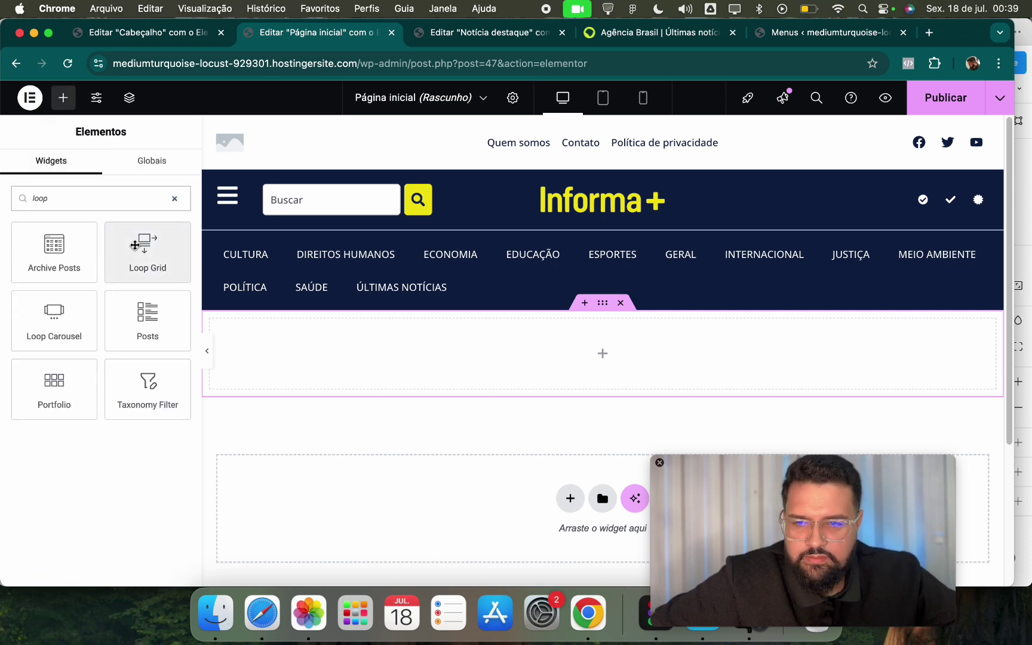
{"action": "left_click_drag", "start_coordinate": [143, 245], "coordinate": [631, 367]}
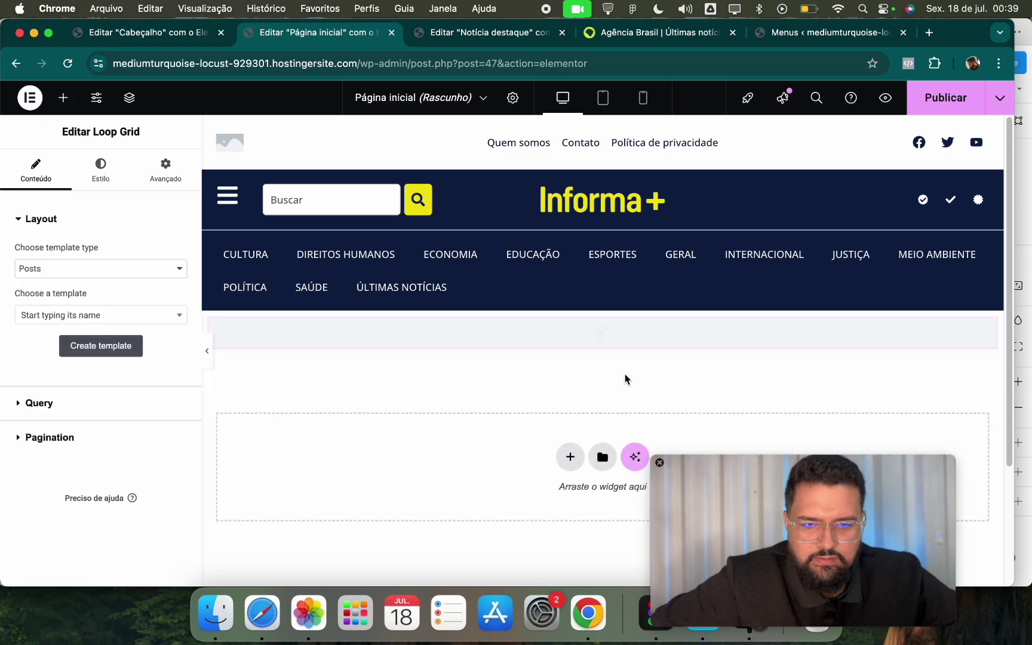
{"action": "left_click", "coordinate": [65, 316]}
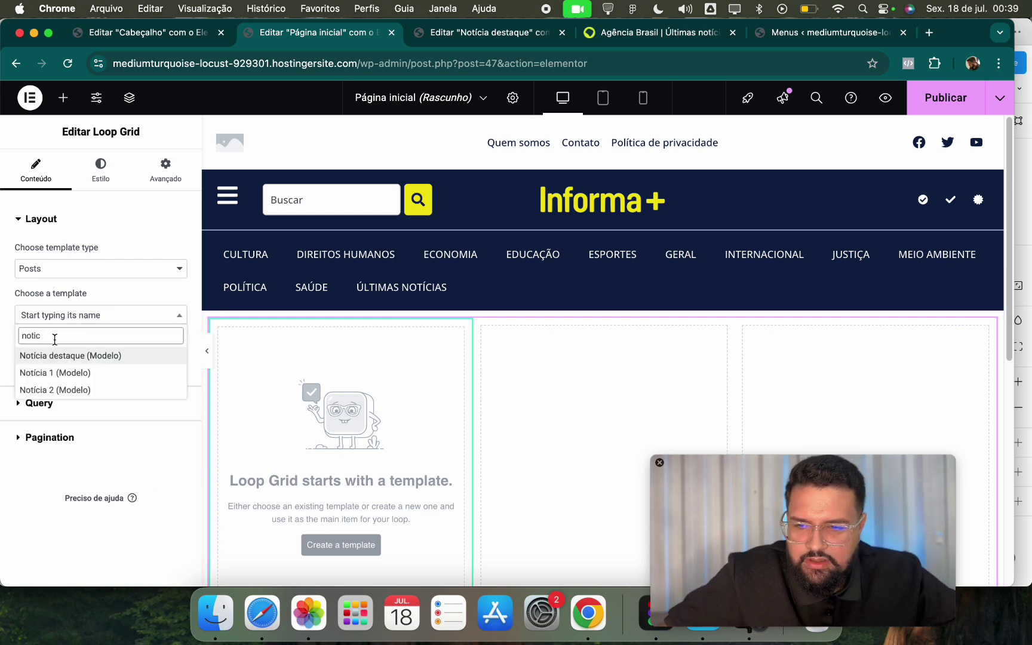
{"action": "left_click", "coordinate": [92, 358]}
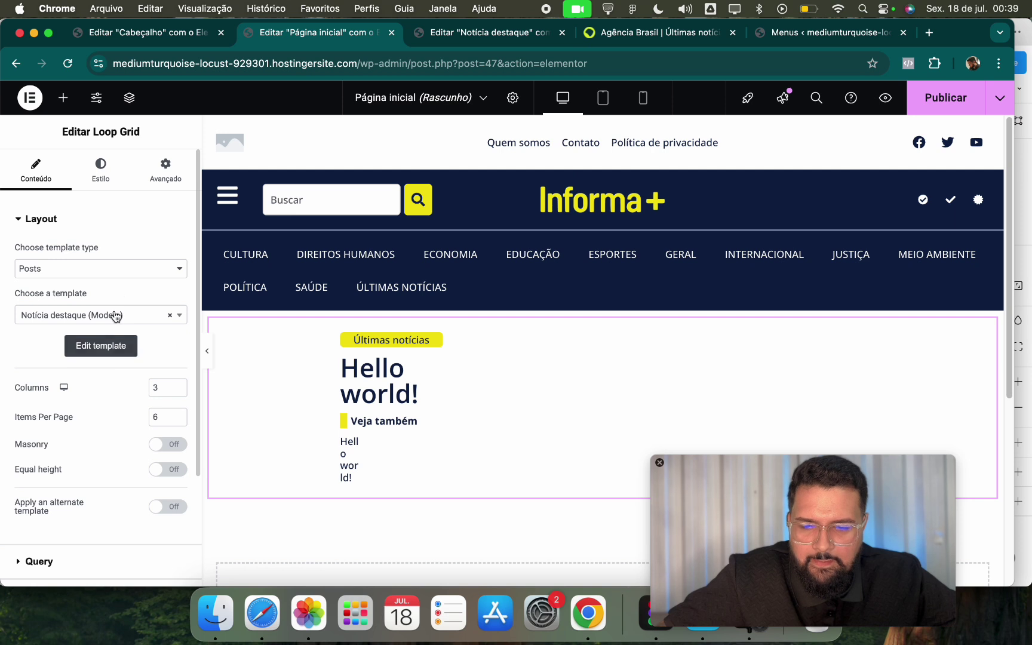
Set the Loop Grid to 1 column and 1 item per page.
{"action": "left_click", "coordinate": [99, 275]}
{"action": "left_click", "coordinate": [51, 402]}
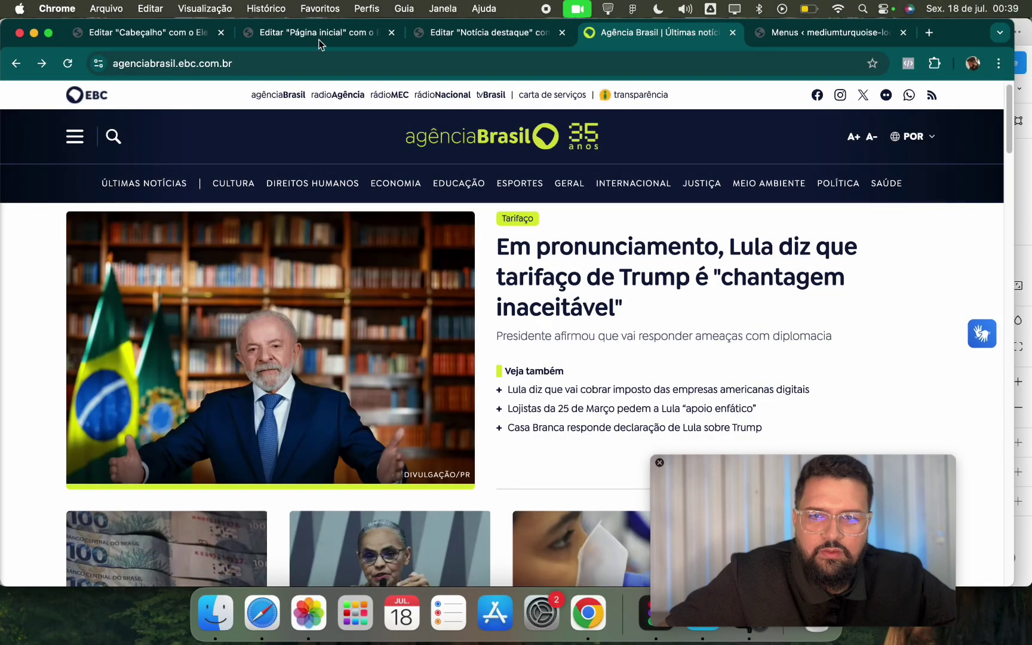
{"action": "left_click", "coordinate": [321, 45]}
{"action": "key", "text": "BackSpace"}
{"action": "type", "text": "1"}
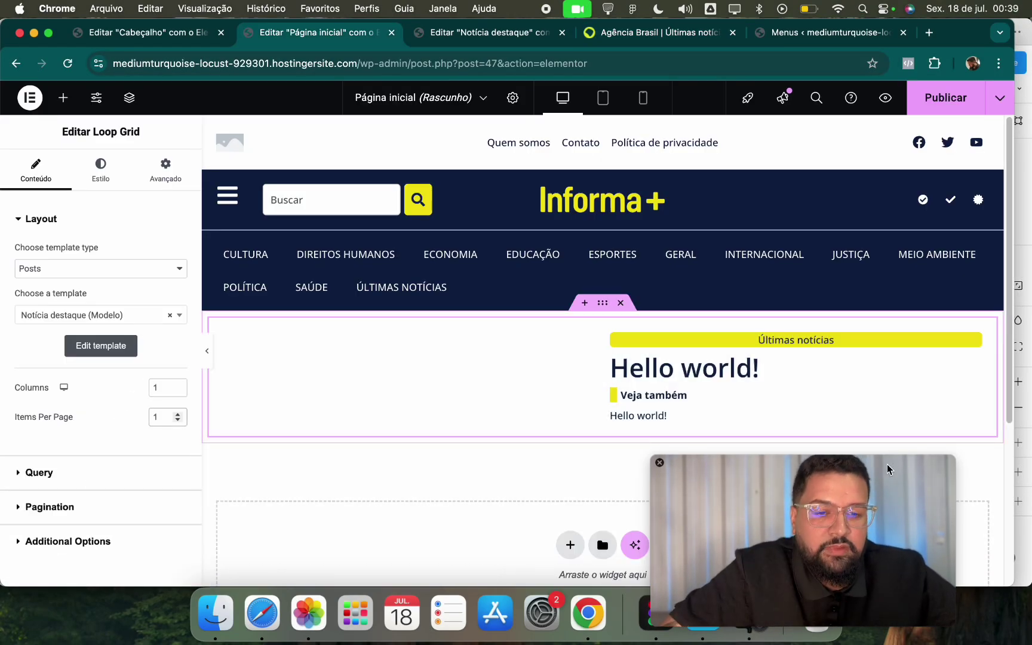
{"action": "scroll", "coordinate": [776, 337], "scroll_direction": "down", "scroll_amount": 2}
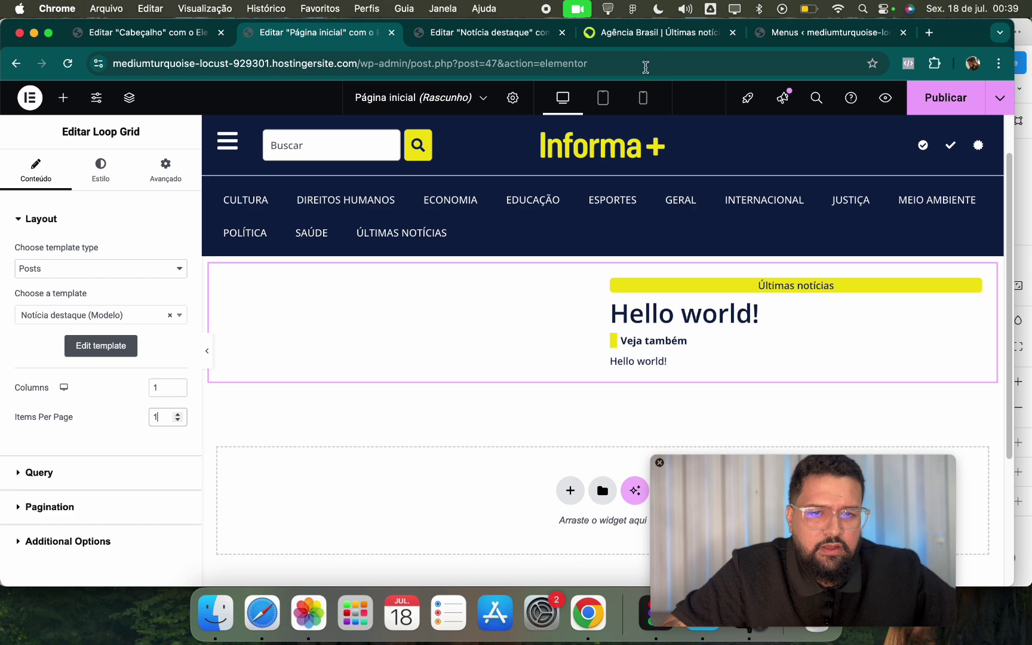
Check the reference site's front-page layout and add a container with four equal columns below the featured-news Loop Grid.
{"action": "left_click", "coordinate": [657, 32]}
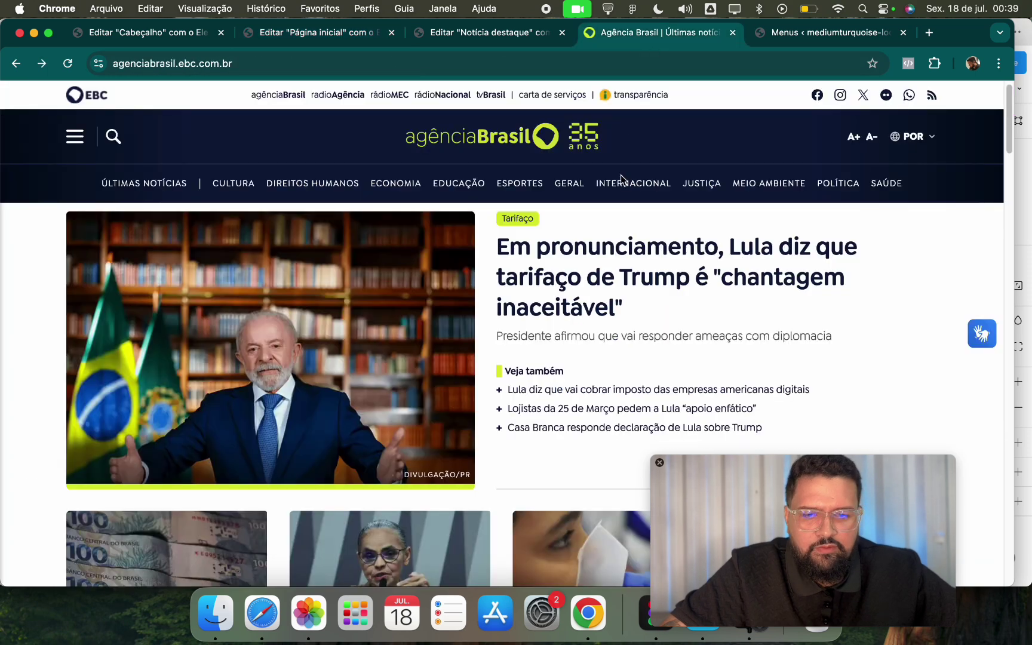
{"action": "scroll", "coordinate": [538, 239], "scroll_direction": "down", "scroll_amount": 5}
{"action": "left_click", "coordinate": [330, 34]}
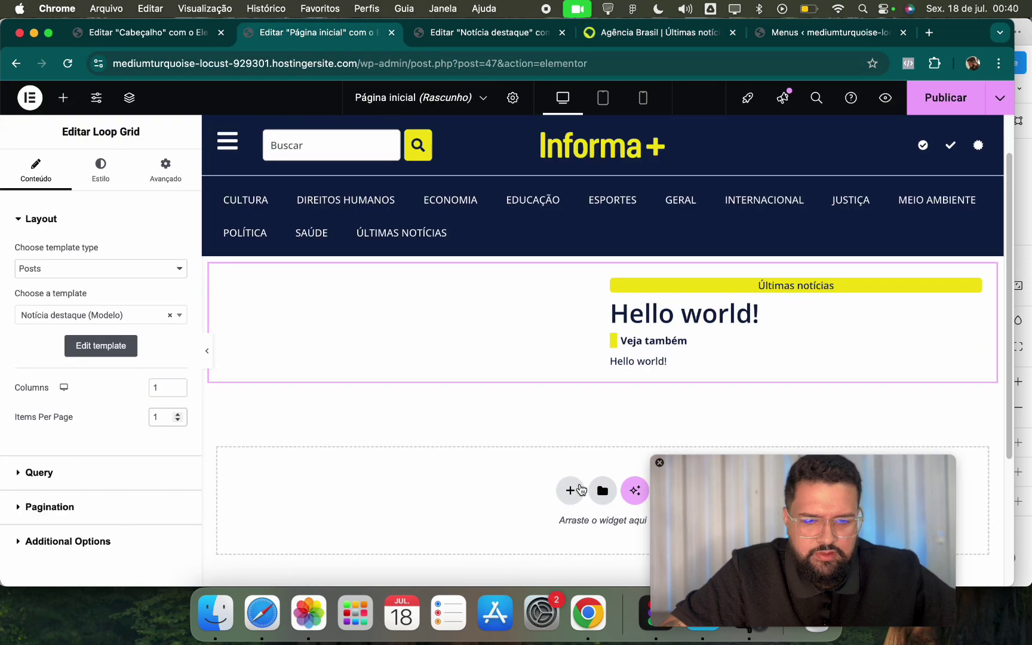
{"action": "left_click", "coordinate": [571, 490]}
{"action": "left_click", "coordinate": [561, 529]}
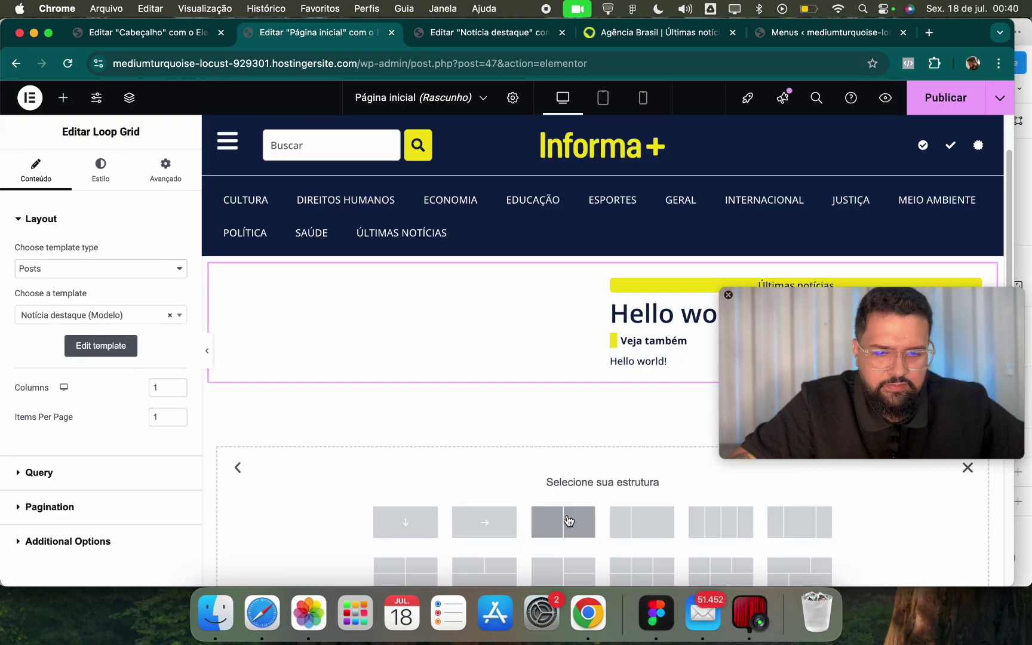
{"action": "left_click", "coordinate": [730, 409]}
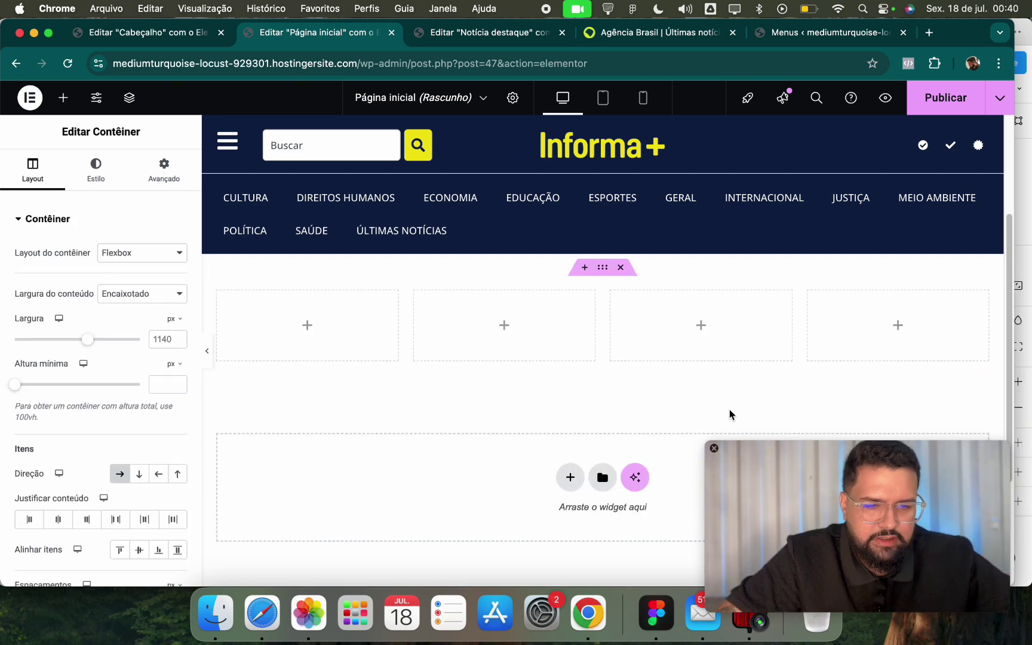
Copy the featured-news Loop Grid and paste it into the first column of the four-column container.
{"action": "left_click", "coordinate": [62, 97]}
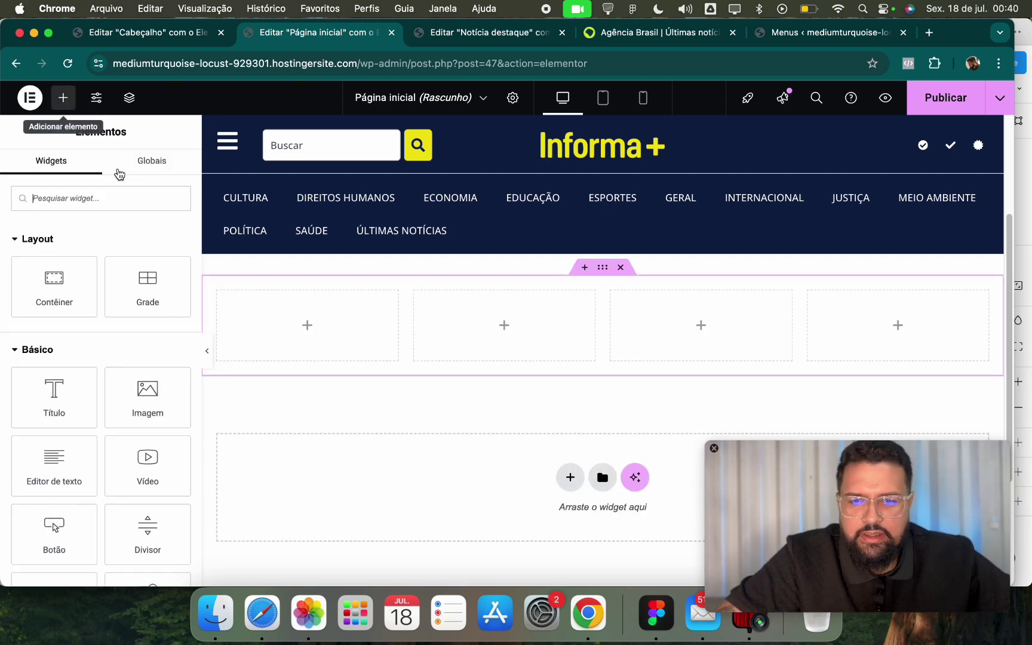
{"action": "scroll", "coordinate": [460, 355], "scroll_direction": "up", "scroll_amount": 5}
{"action": "right_click", "coordinate": [741, 380]}
{"action": "left_click", "coordinate": [774, 360]}
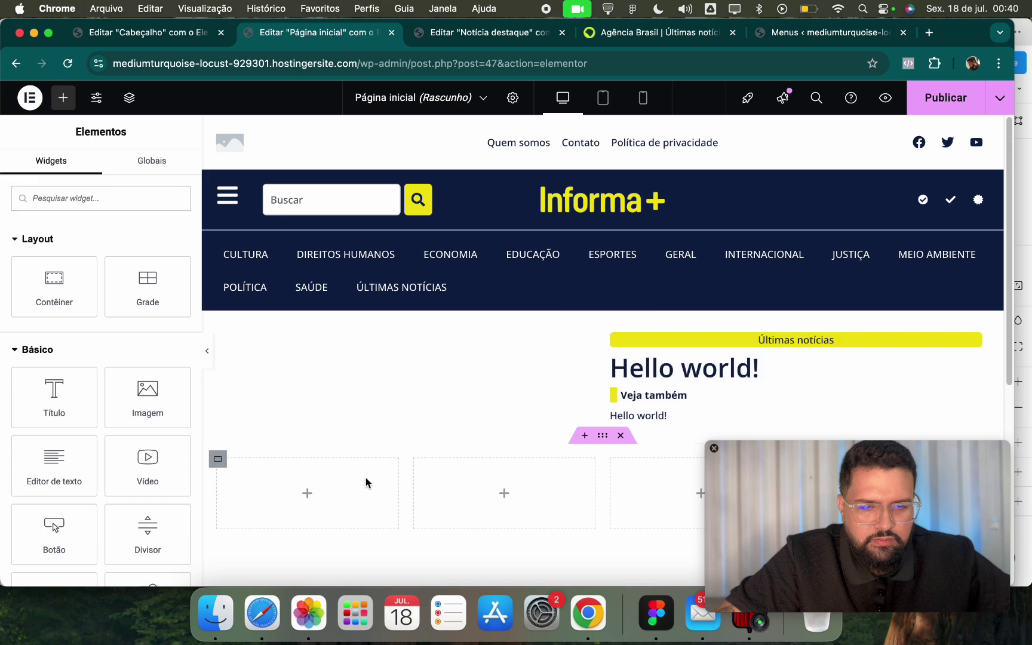
{"action": "right_click", "coordinate": [366, 483]}
{"action": "left_click", "coordinate": [398, 346]}
{"action": "right_click", "coordinate": [493, 488]}
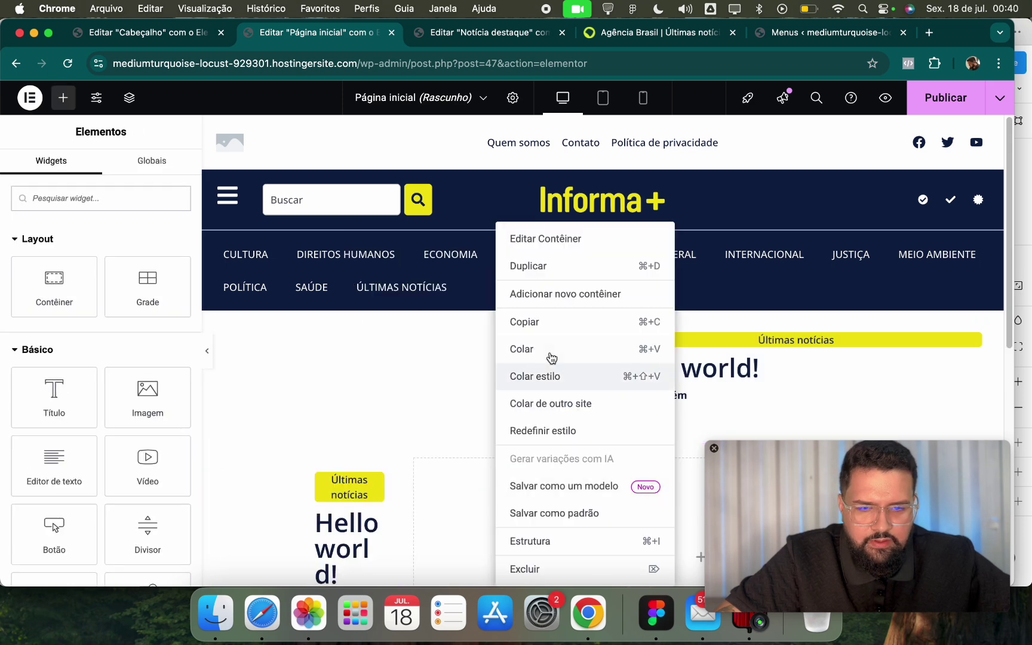
{"action": "left_click", "coordinate": [551, 357]}
{"action": "right_click", "coordinate": [698, 358]}
{"action": "right_click", "coordinate": [551, 394]}
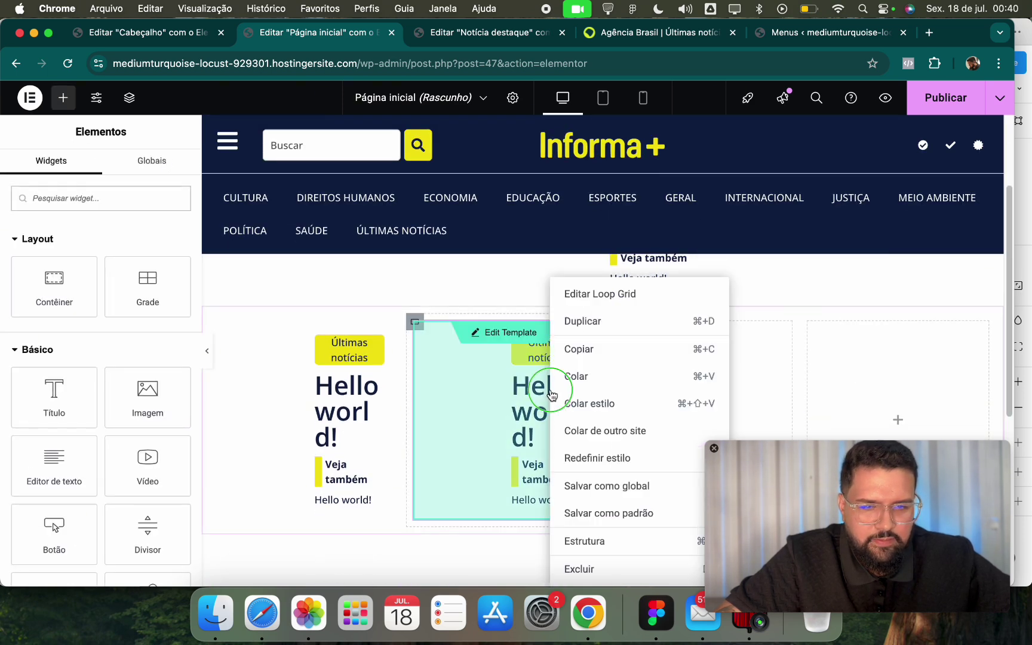
{"action": "left_click", "coordinate": [576, 567]}
Assign the "Notícia 1" template to the Loop Grid in the first column.
{"action": "right_click", "coordinate": [338, 418]}
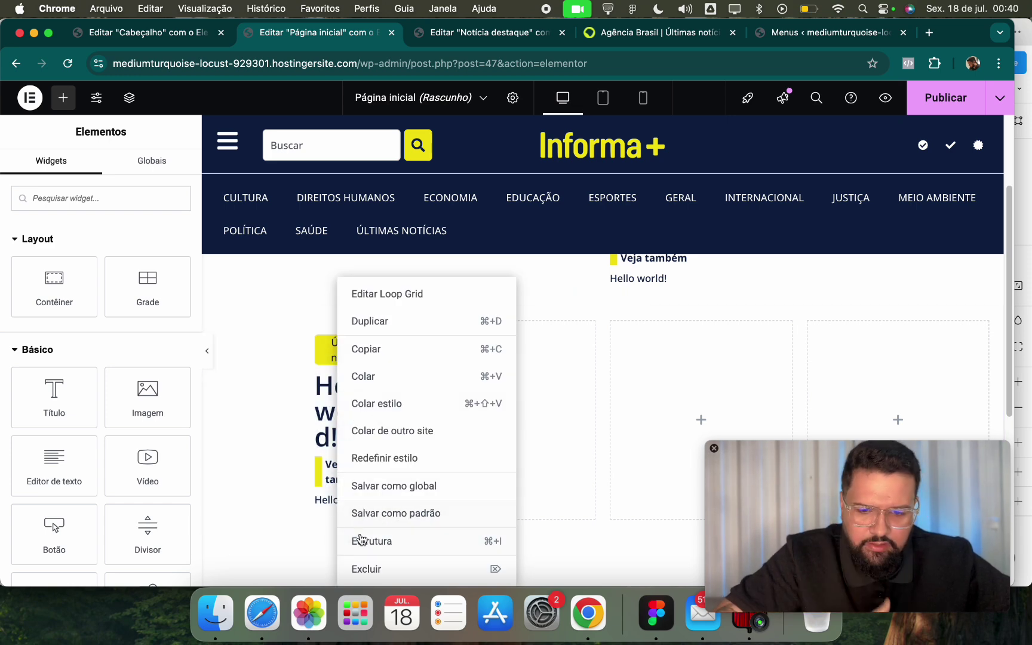
{"action": "left_click", "coordinate": [610, 374]}
{"action": "scroll", "coordinate": [569, 364], "scroll_direction": "up", "scroll_amount": 2}
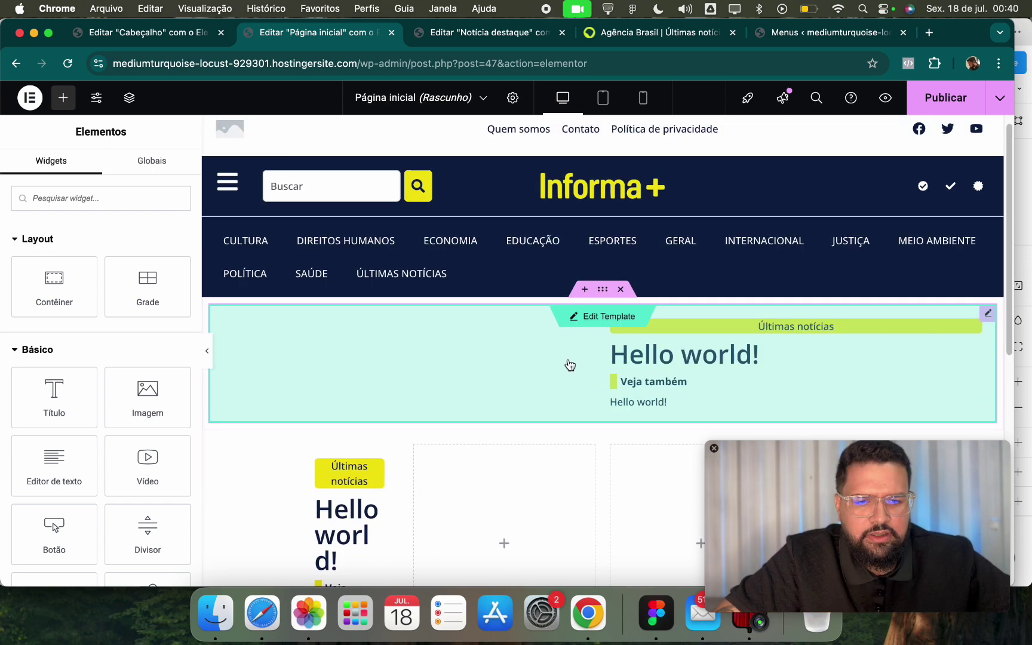
{"action": "scroll", "coordinate": [416, 364], "scroll_direction": "down", "scroll_amount": 1}
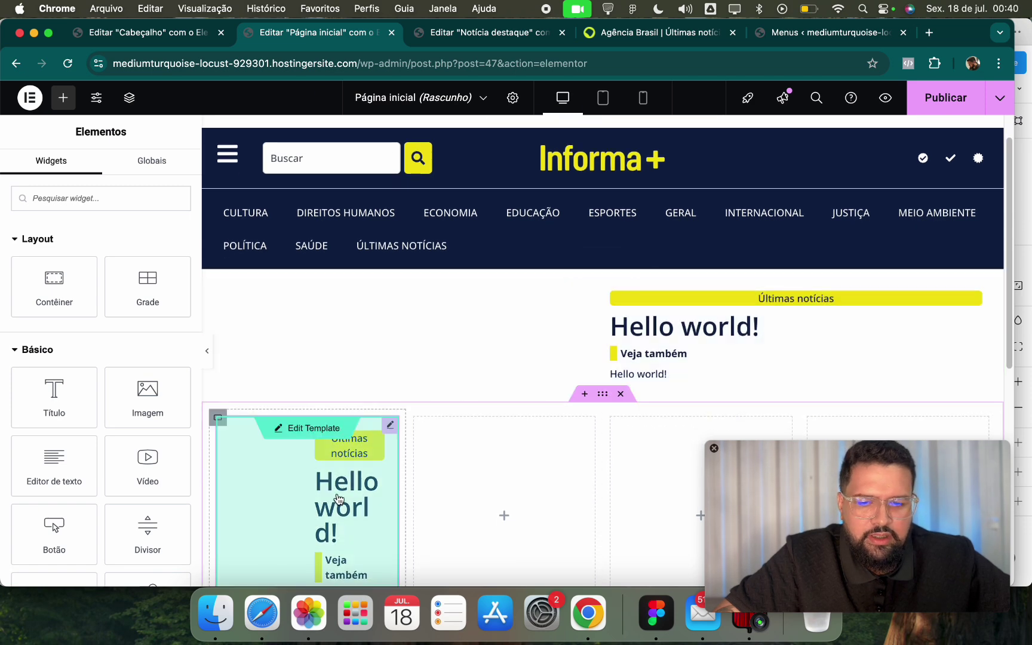
{"action": "right_click", "coordinate": [323, 465]}
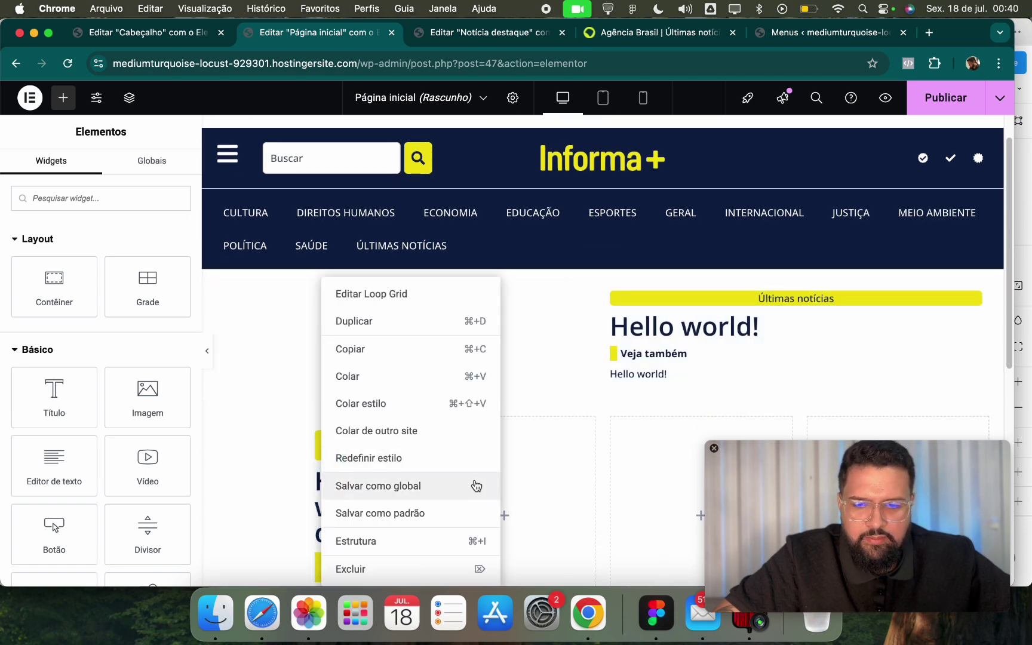
{"action": "key", "text": "Escape"}
{"action": "right_click", "coordinate": [360, 458]}
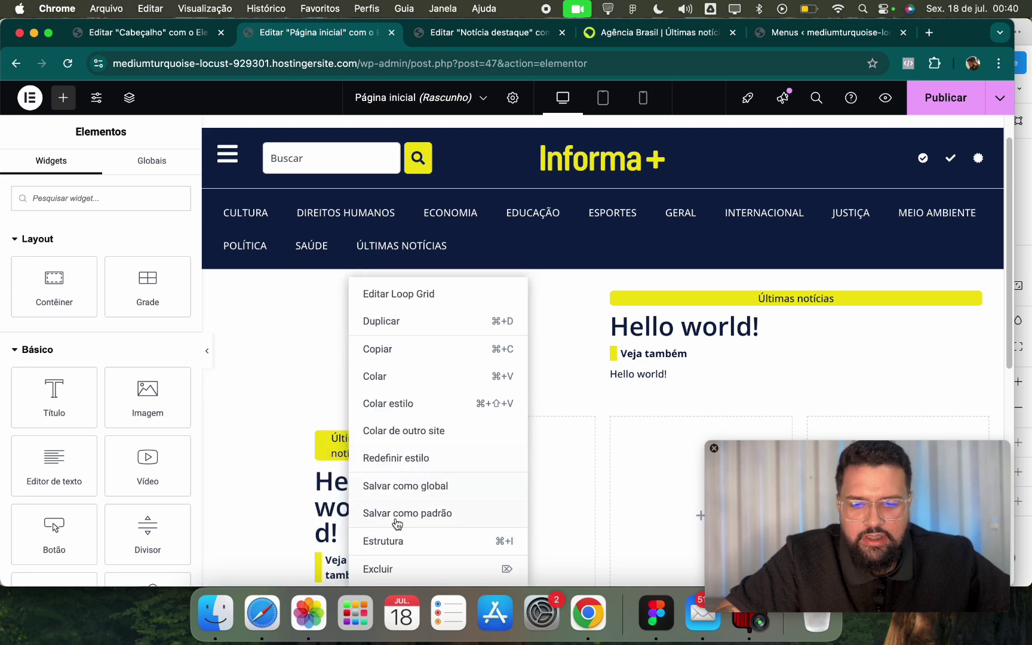
{"action": "left_click", "coordinate": [394, 541]}
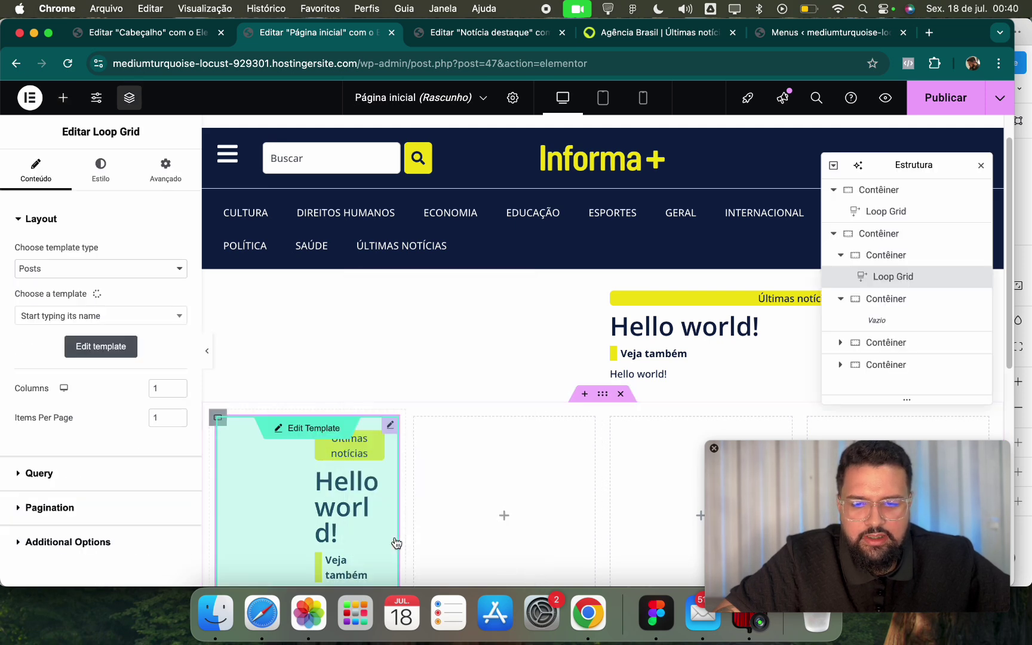
{"action": "left_click", "coordinate": [107, 346]}
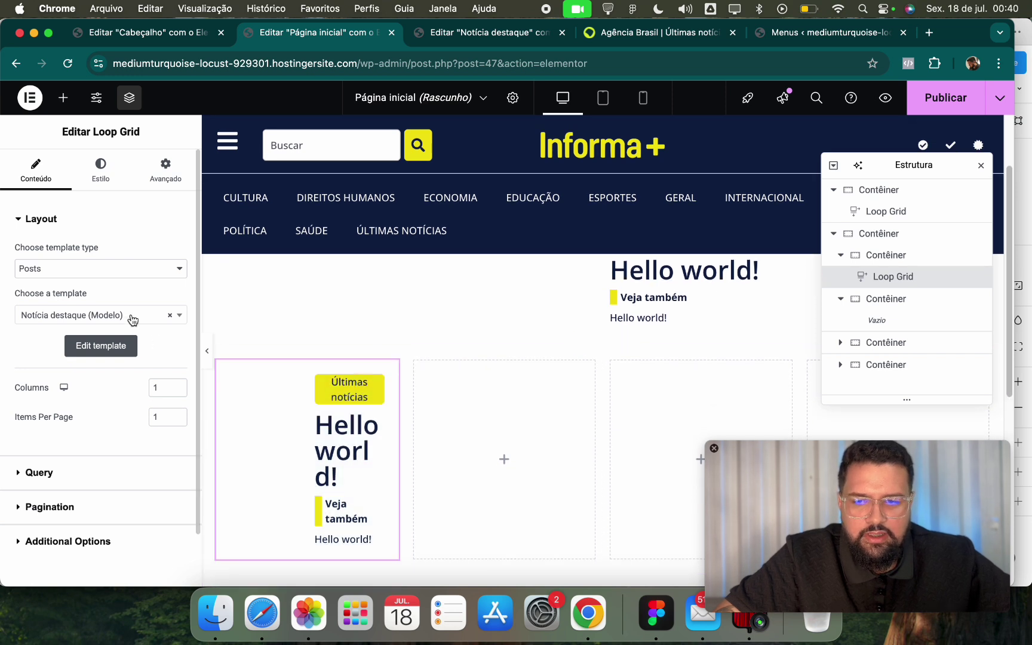
{"action": "left_click", "coordinate": [132, 316]}
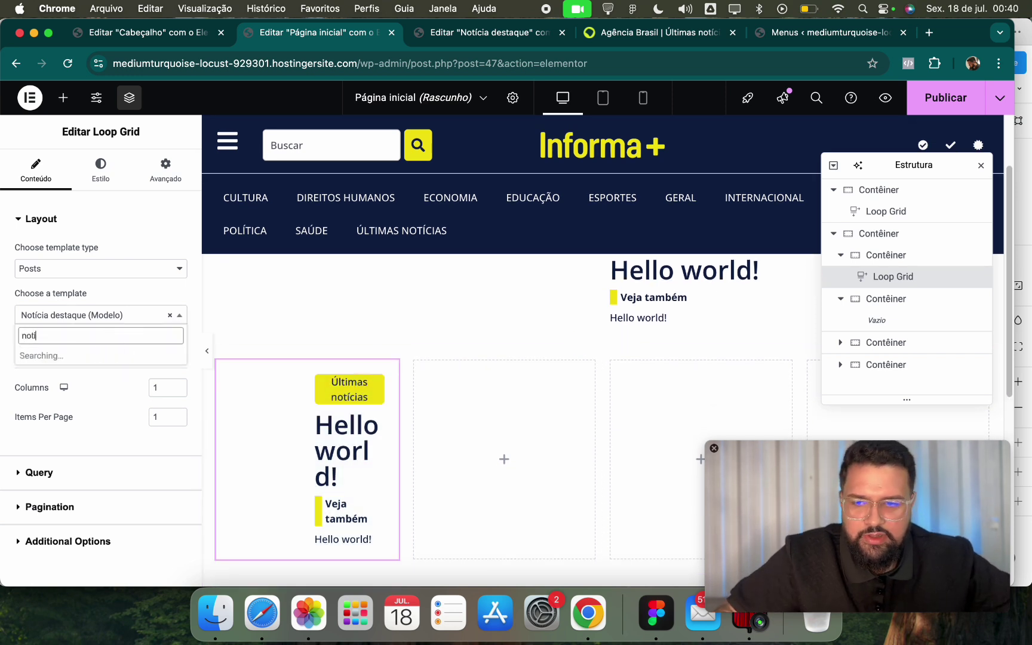
Copy the first column's "Notícia 1" Loop Grid into the other three columns of the row.
{"action": "right_click", "coordinate": [336, 412]}
{"action": "left_click", "coordinate": [394, 350]}
{"action": "right_click", "coordinate": [469, 411]}
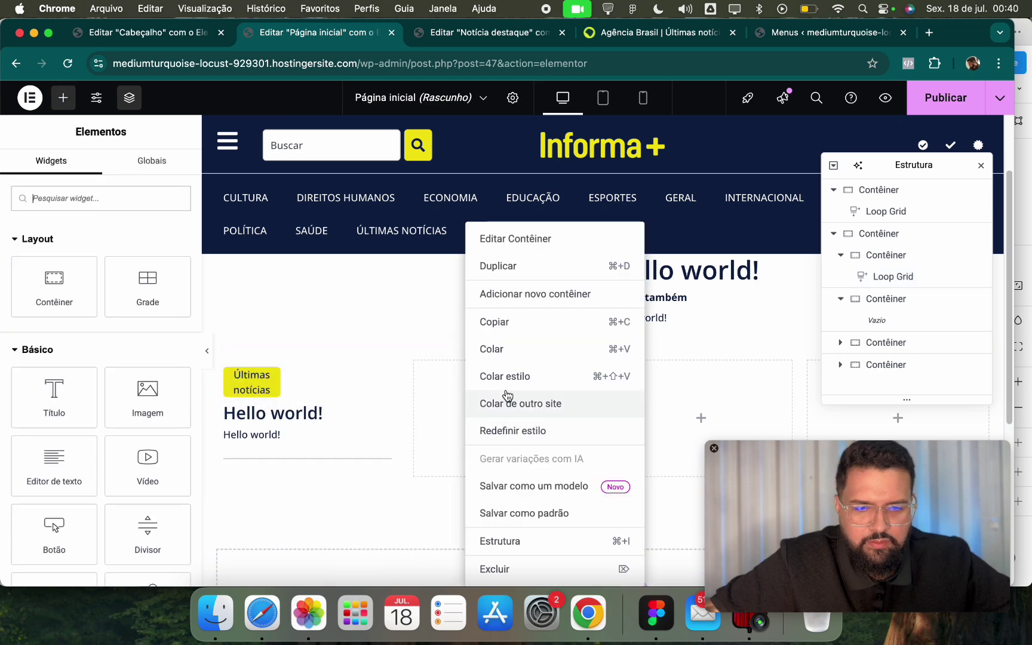
{"action": "left_click", "coordinate": [517, 358]}
{"action": "right_click", "coordinate": [668, 411]}
{"action": "left_click", "coordinate": [707, 350]}
Duplicate the four-column news container and assign the "Notícia 2" template to the first Loop Grid of the copy.
{"action": "left_click", "coordinate": [603, 320]}
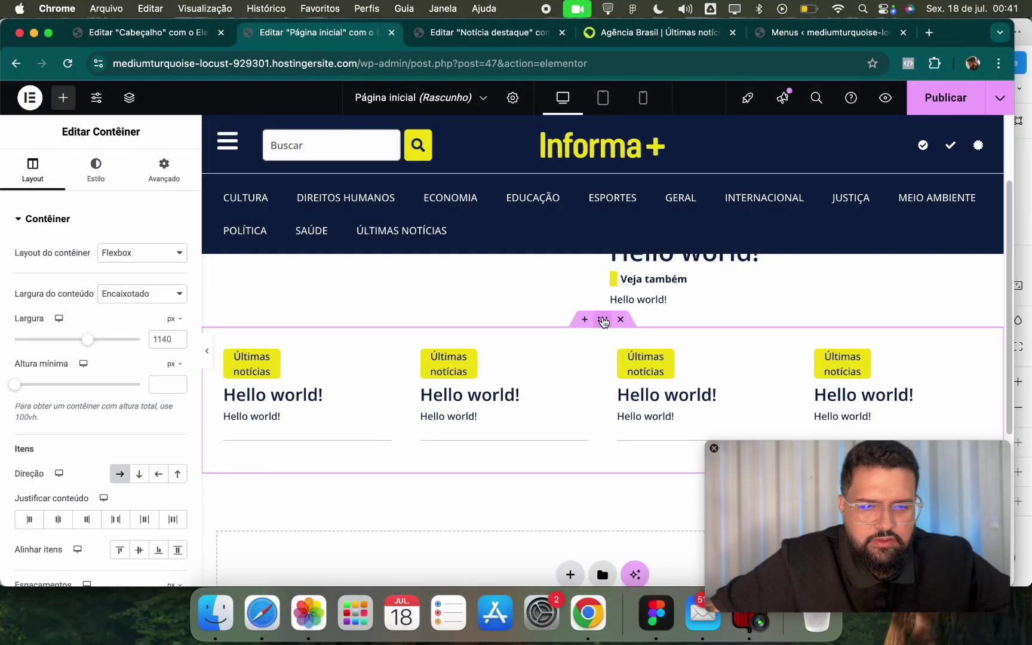
{"action": "right_click", "coordinate": [603, 321]}
{"action": "left_click", "coordinate": [644, 265]}
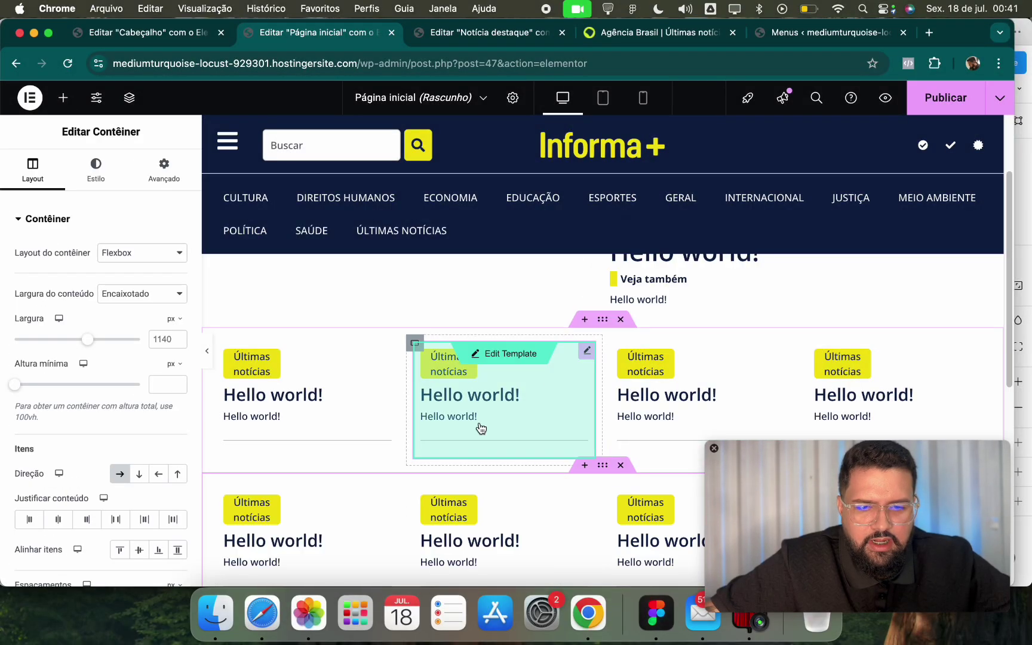
{"action": "scroll", "coordinate": [481, 428], "scroll_direction": "down", "scroll_amount": 2}
{"action": "right_click", "coordinate": [305, 434]}
{"action": "left_click", "coordinate": [362, 536]}
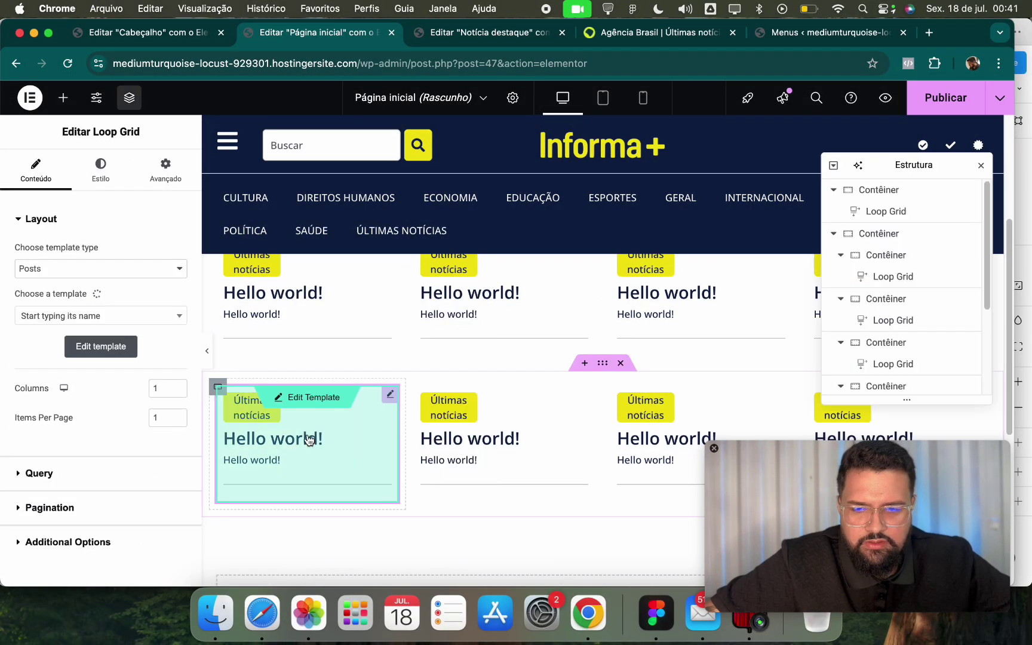
{"action": "left_click", "coordinate": [88, 320]}
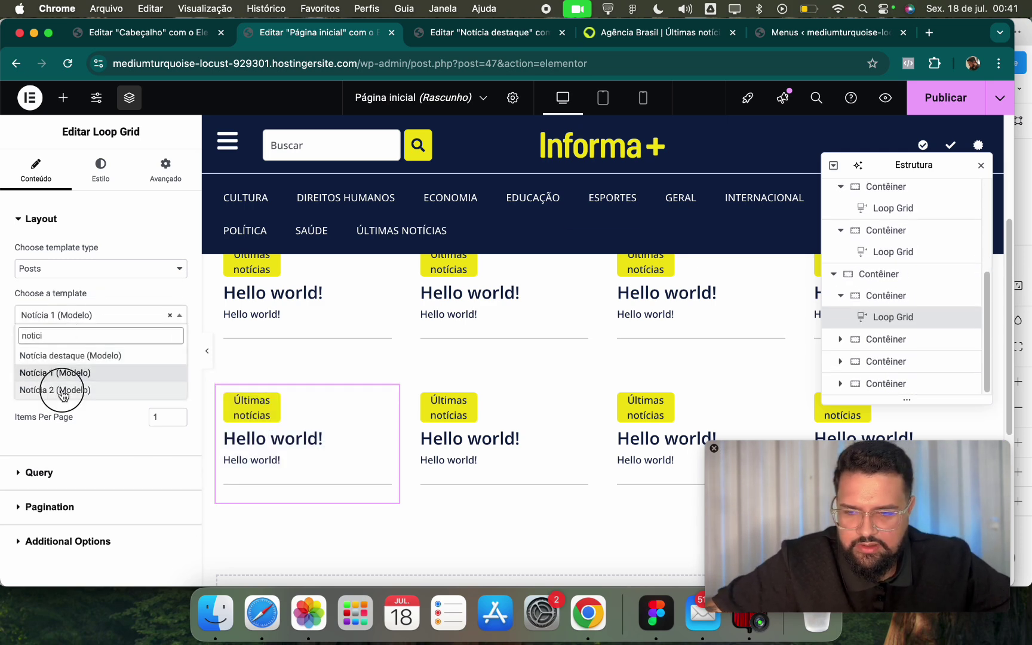
{"action": "left_click", "coordinate": [46, 387]}
Delete the Loop Grids from the second, third and fourth columns of the duplicated row.
{"action": "right_click", "coordinate": [502, 445]}
{"action": "left_click", "coordinate": [530, 568]}
{"action": "right_click", "coordinate": [652, 444]}
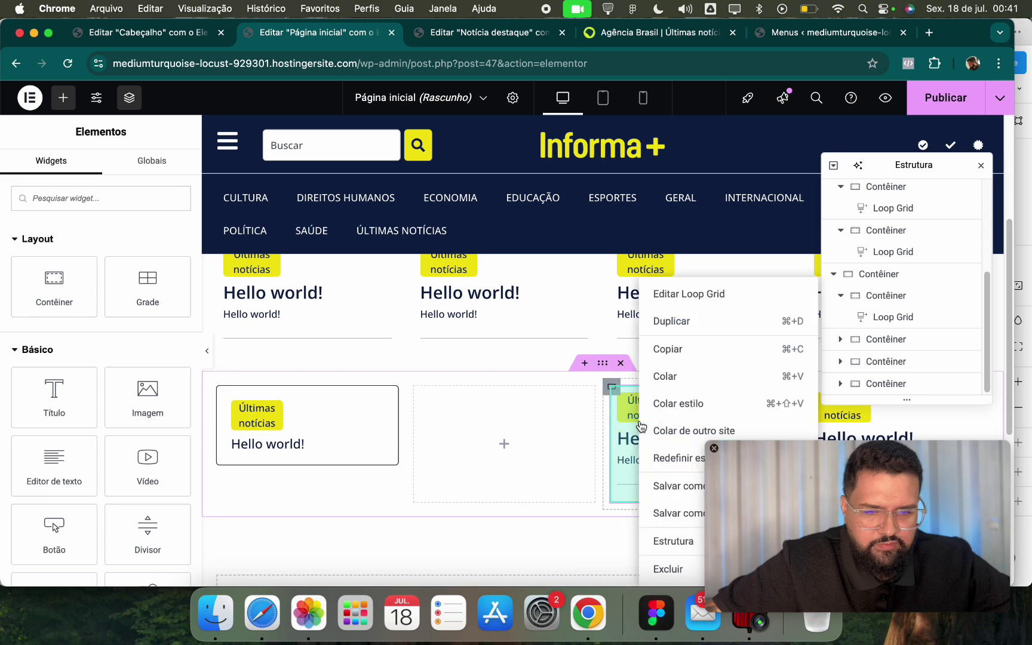
{"action": "left_click", "coordinate": [663, 566]}
{"action": "right_click", "coordinate": [842, 442]}
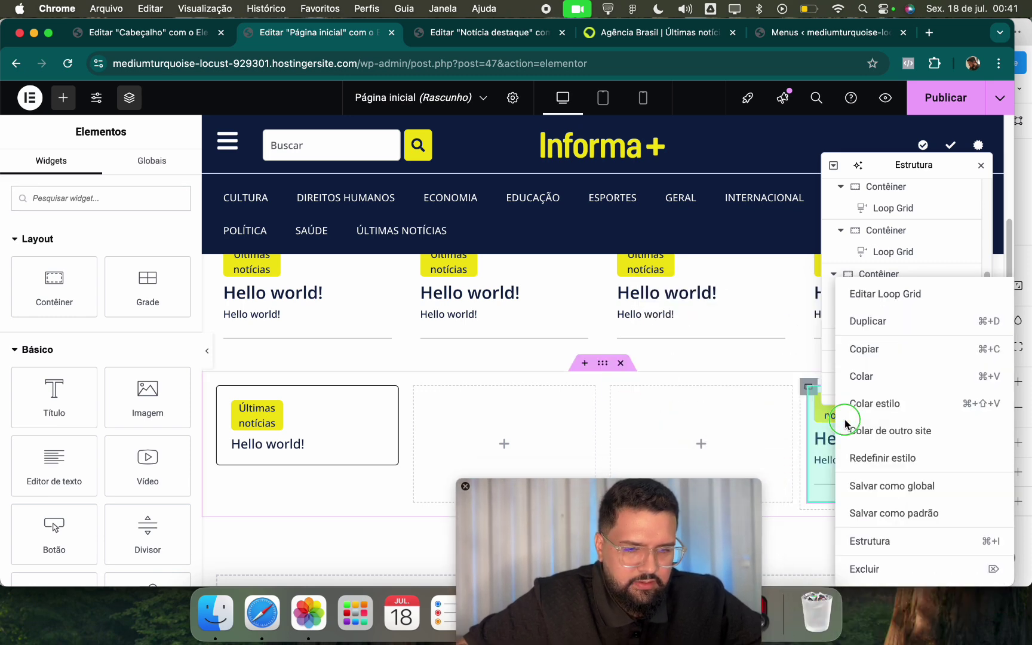
{"action": "left_click", "coordinate": [894, 560]}
{"action": "left_click_drag", "start_coordinate": [597, 532], "coordinate": [291, 186]}
Copy the "Notícia 2" Loop Grid into the three empty columns of the second row and publish the home page.
{"action": "right_click", "coordinate": [280, 430]}
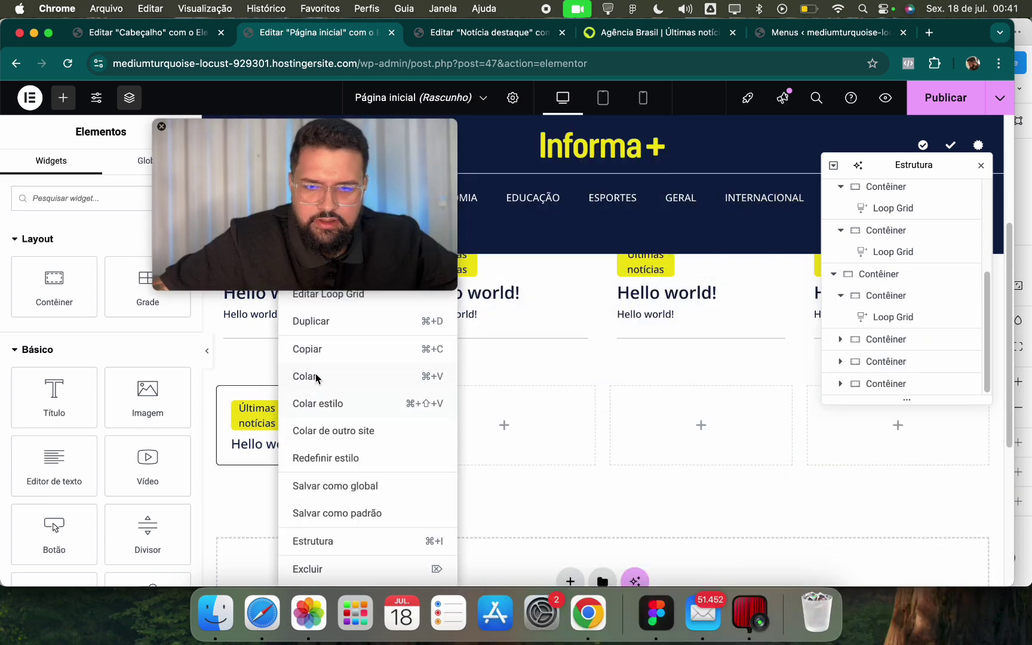
{"action": "left_click", "coordinate": [322, 349]}
{"action": "right_click", "coordinate": [471, 438]}
{"action": "left_click", "coordinate": [552, 357]}
{"action": "right_click", "coordinate": [696, 427]}
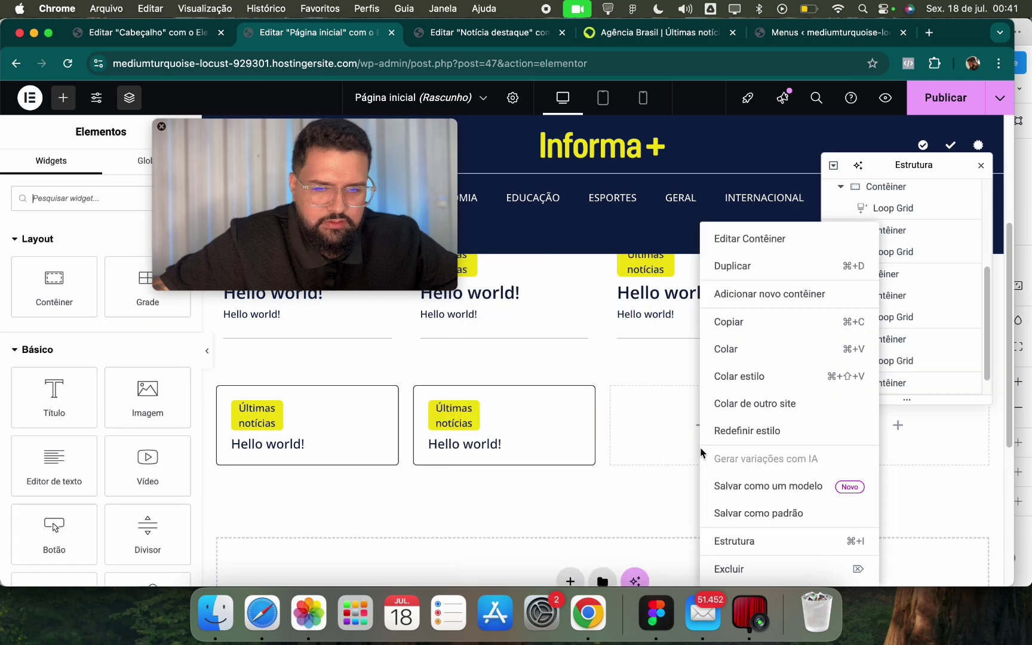
{"action": "left_click", "coordinate": [732, 350]}
{"action": "right_click", "coordinate": [854, 426]}
{"action": "left_click", "coordinate": [850, 349]}
{"action": "scroll", "coordinate": [474, 350], "scroll_direction": "up", "scroll_amount": 5}
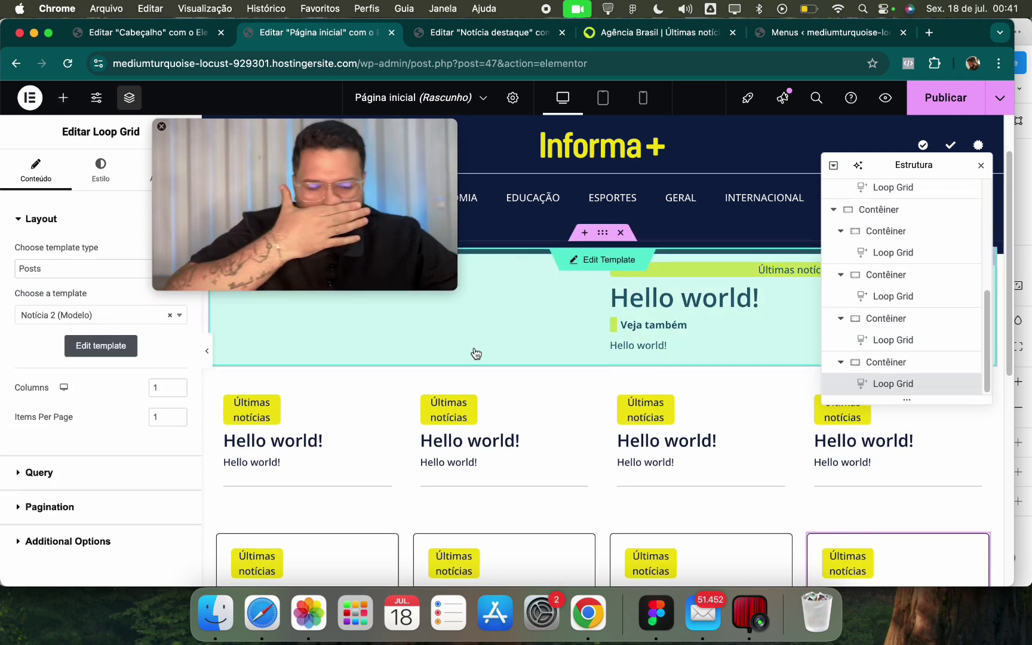
{"action": "left_click", "coordinate": [944, 98]}
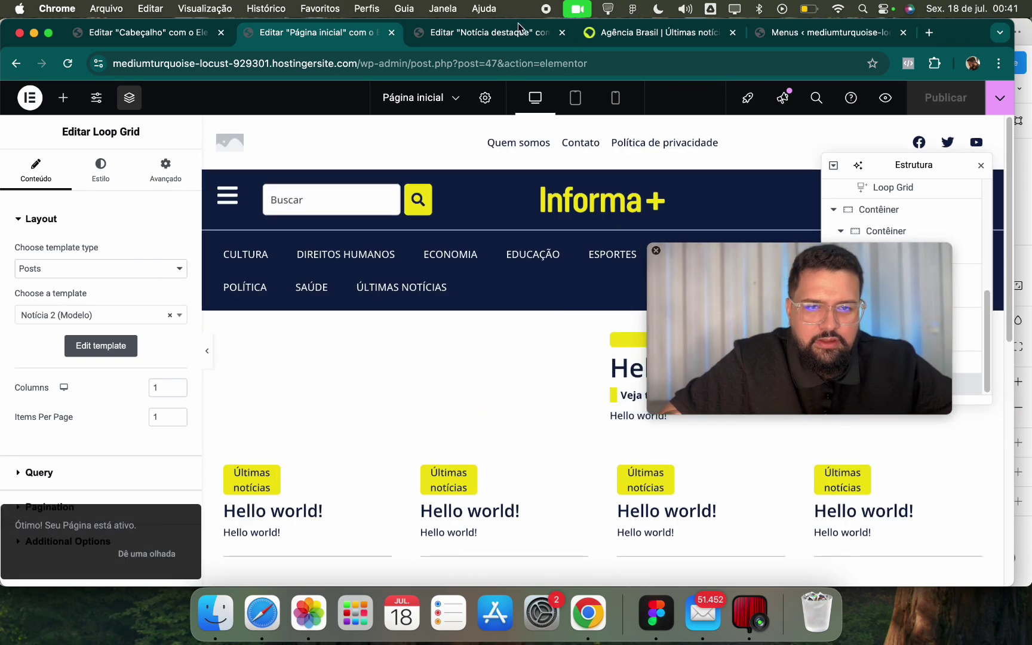
Replace the "Notícia destaque" editor with the WordPress dashboard by shortening its address to wp-admin.
{"action": "left_click", "coordinate": [503, 34]}
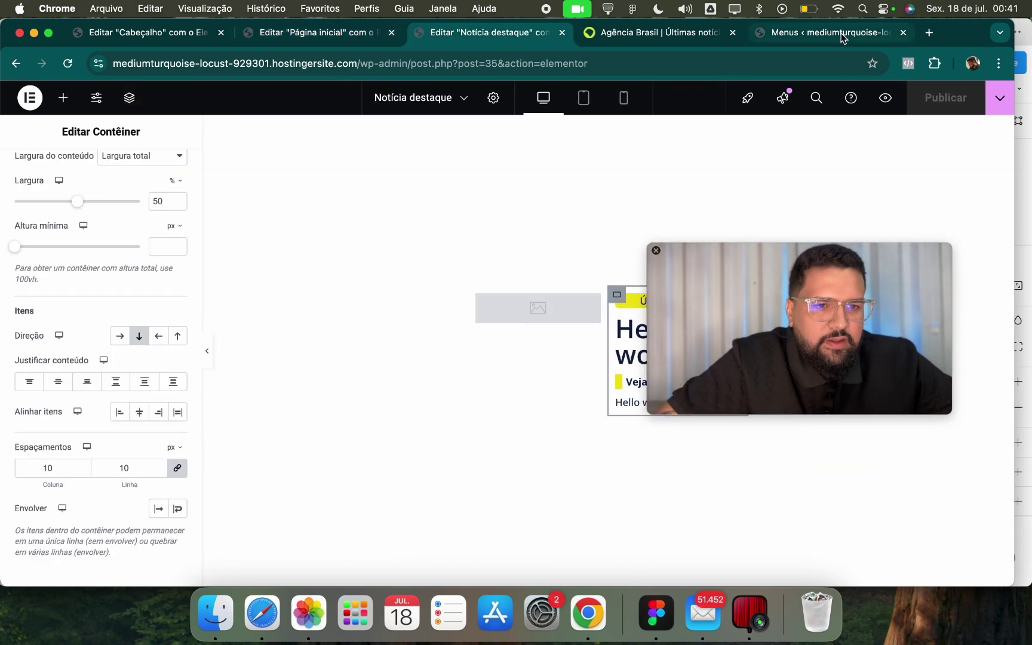
{"action": "left_click_drag", "start_coordinate": [359, 66], "coordinate": [588, 64]}
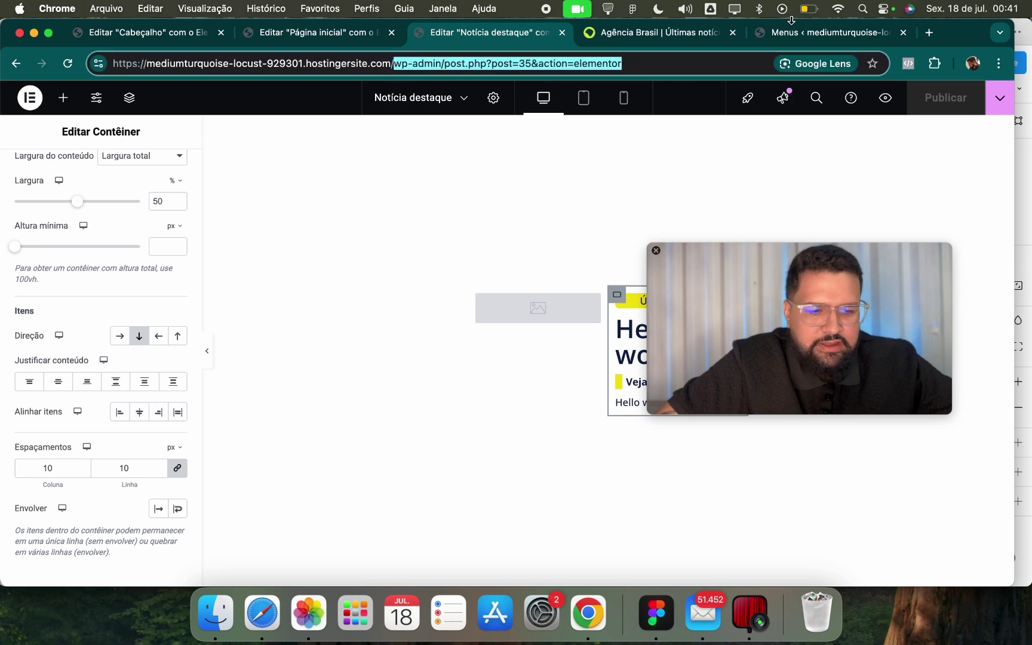
{"action": "key", "text": "BackSpace"}
{"action": "key", "text": "Return"}
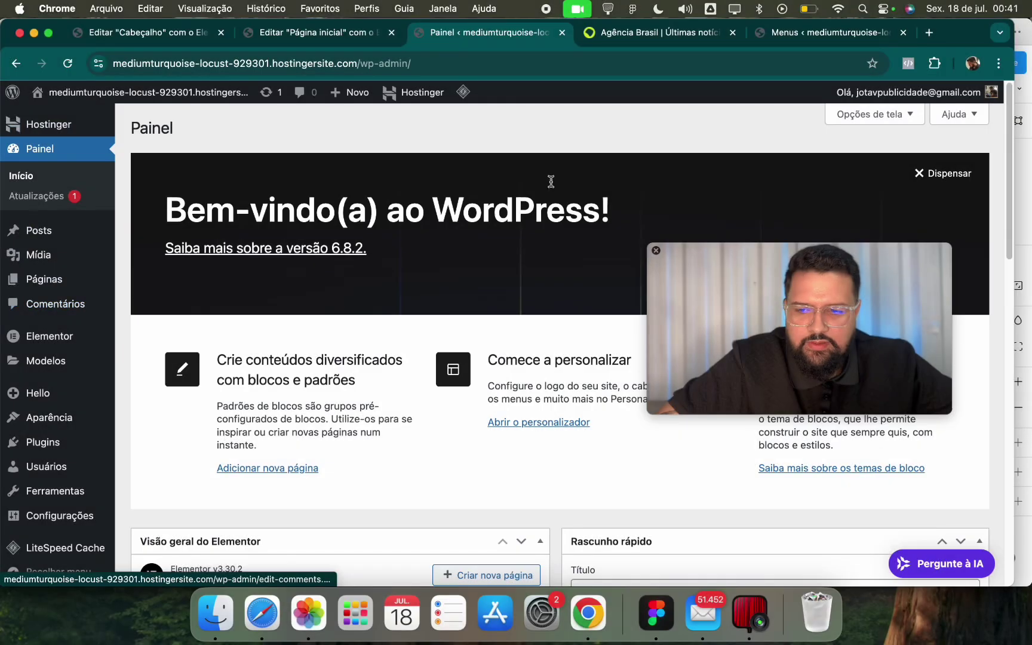
Open Agência Brasil's Feeds page in a separate browser tab and bring up the WordPress page for adding plugins.
{"action": "left_click", "coordinate": [657, 35]}
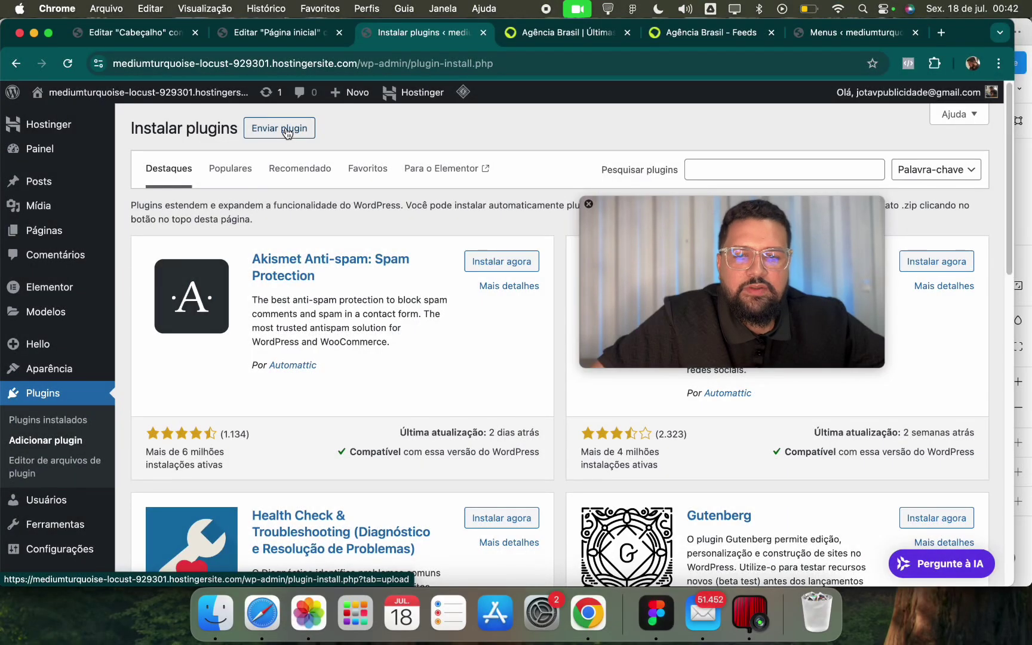
{"action": "left_click", "coordinate": [513, 34]}
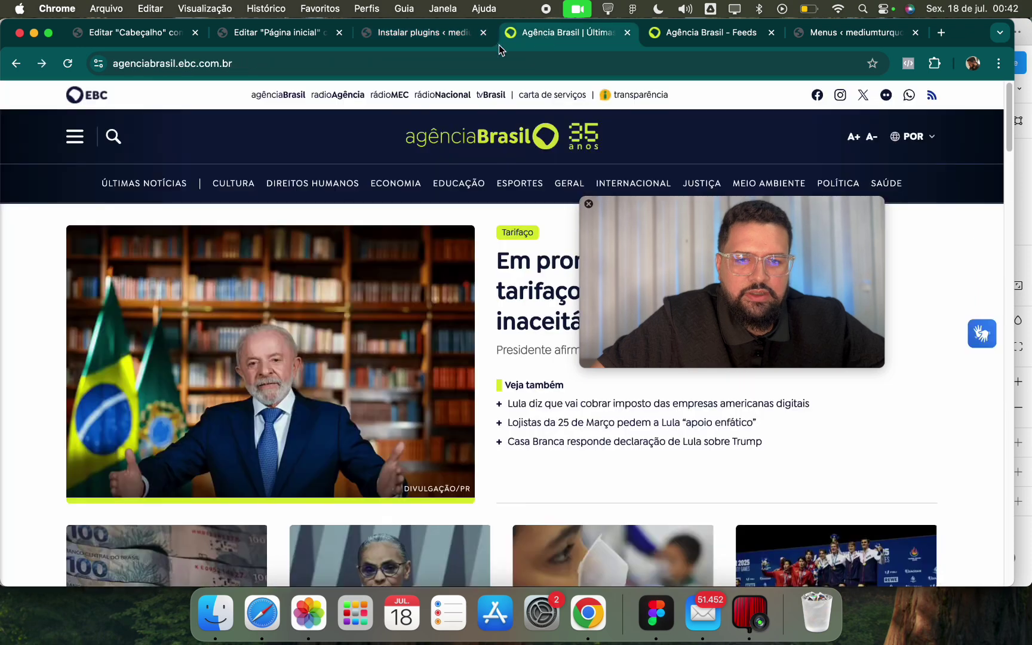
{"action": "left_click", "coordinate": [441, 34]}
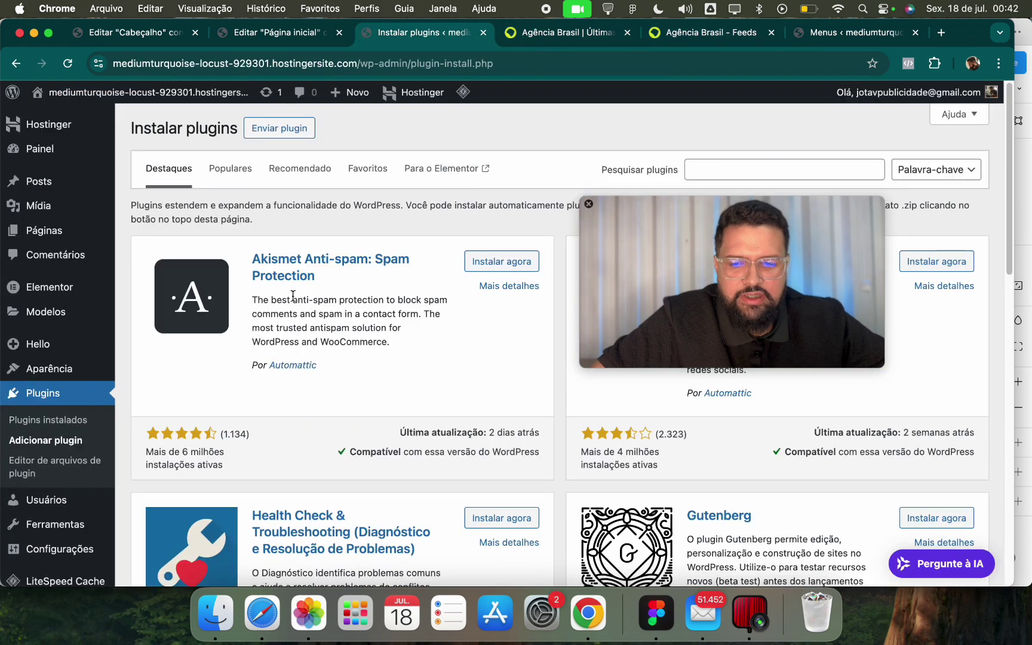
Start a plugin upload and bring up the file chooser for its zip archive.
{"action": "left_click", "coordinate": [292, 129]}
{"action": "left_click", "coordinate": [461, 258]}
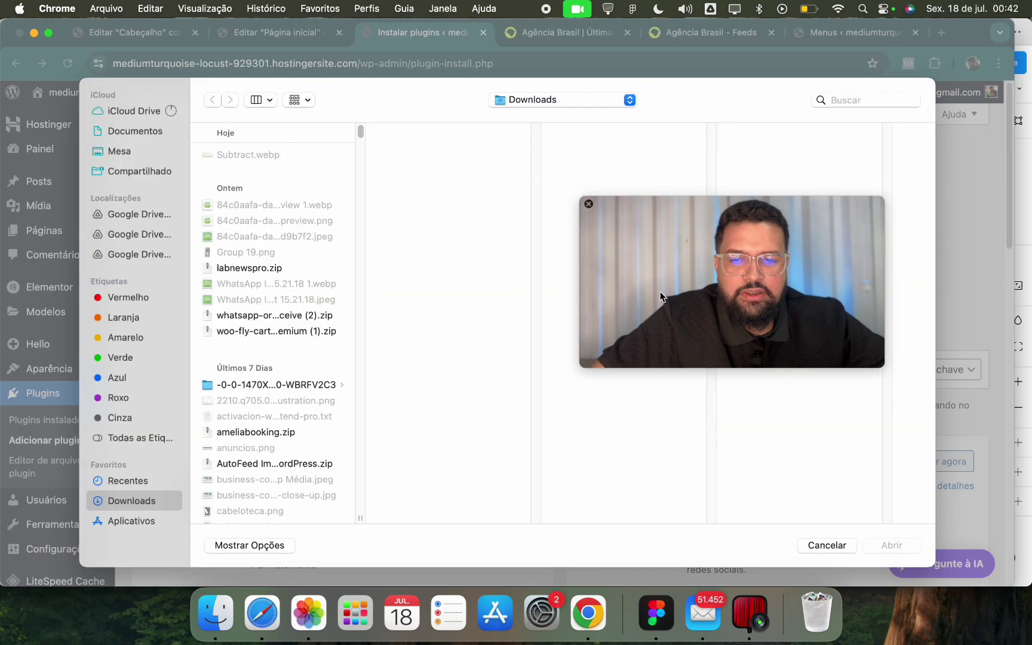
{"action": "left_click", "coordinate": [146, 233]}
{"action": "left_click", "coordinate": [151, 216]}
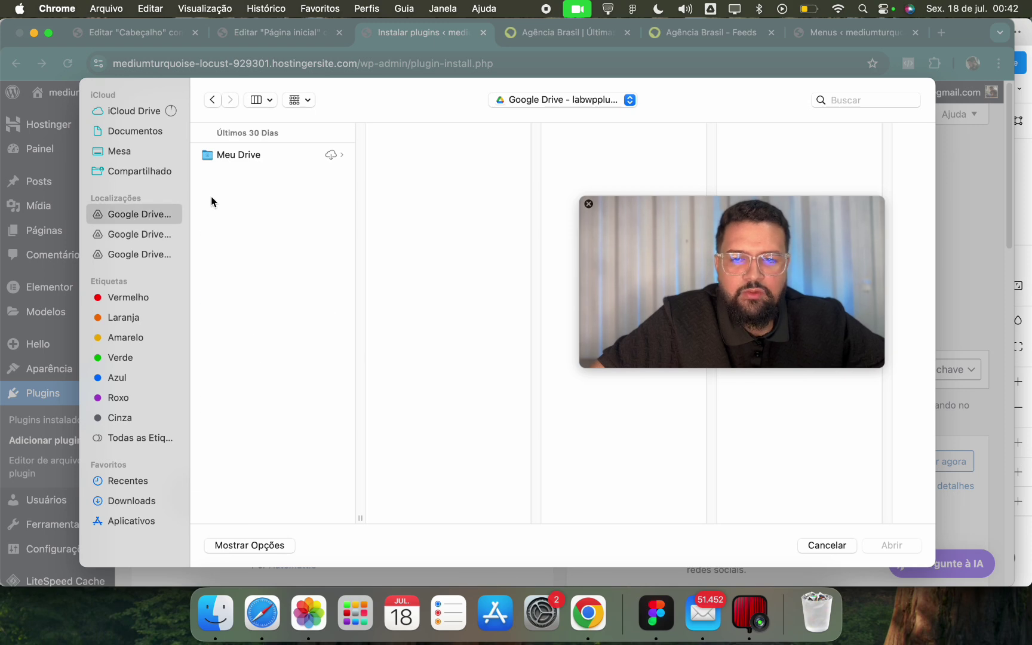
{"action": "left_click", "coordinate": [251, 156]}
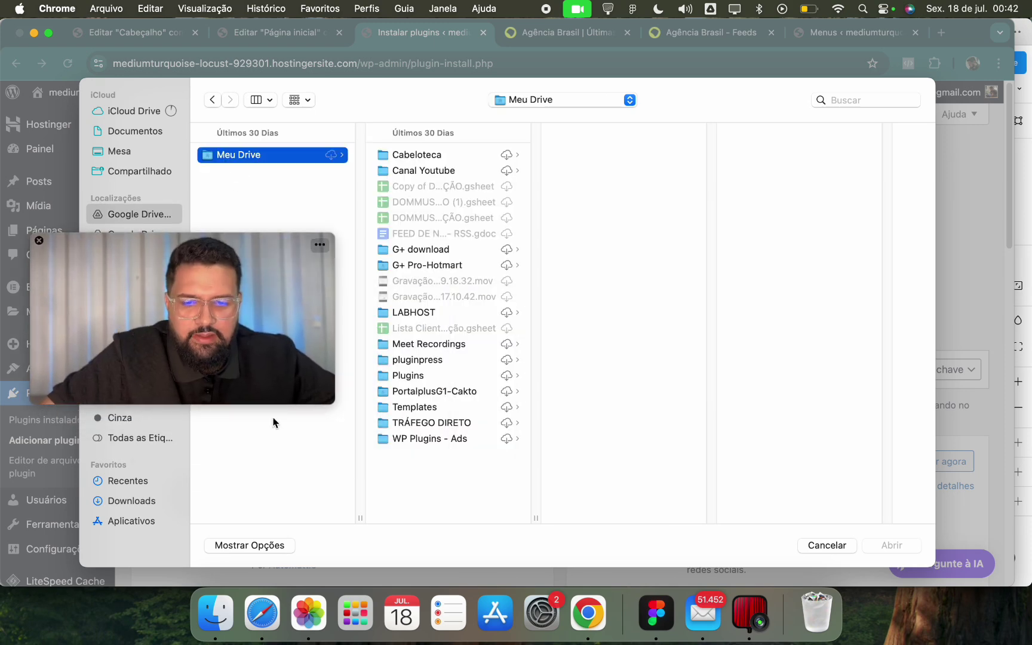
{"action": "left_click", "coordinate": [409, 375]}
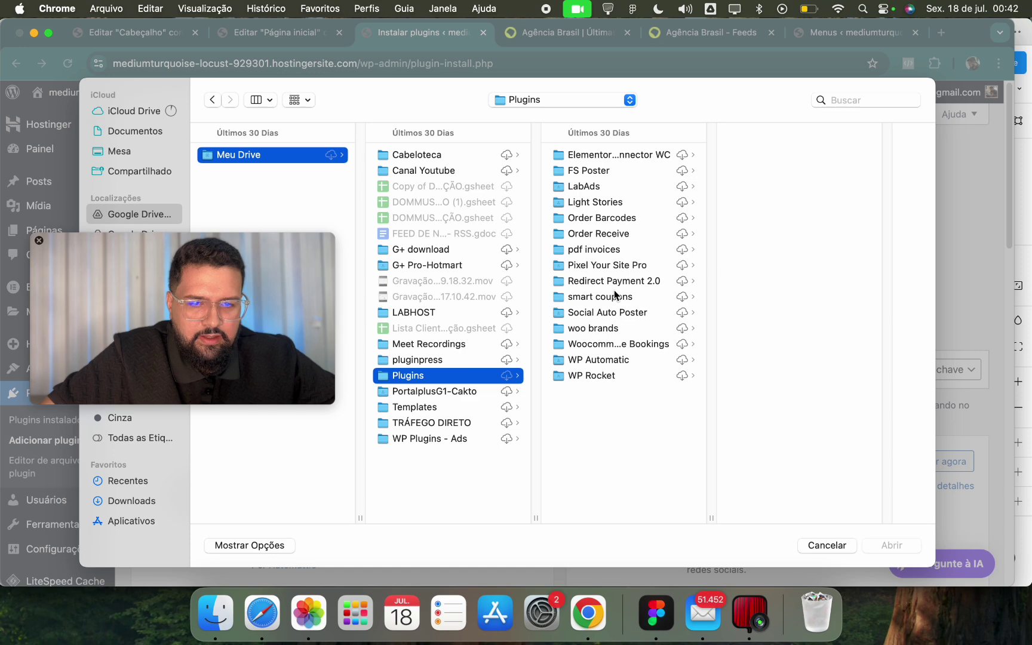
{"action": "left_click", "coordinate": [629, 358]}
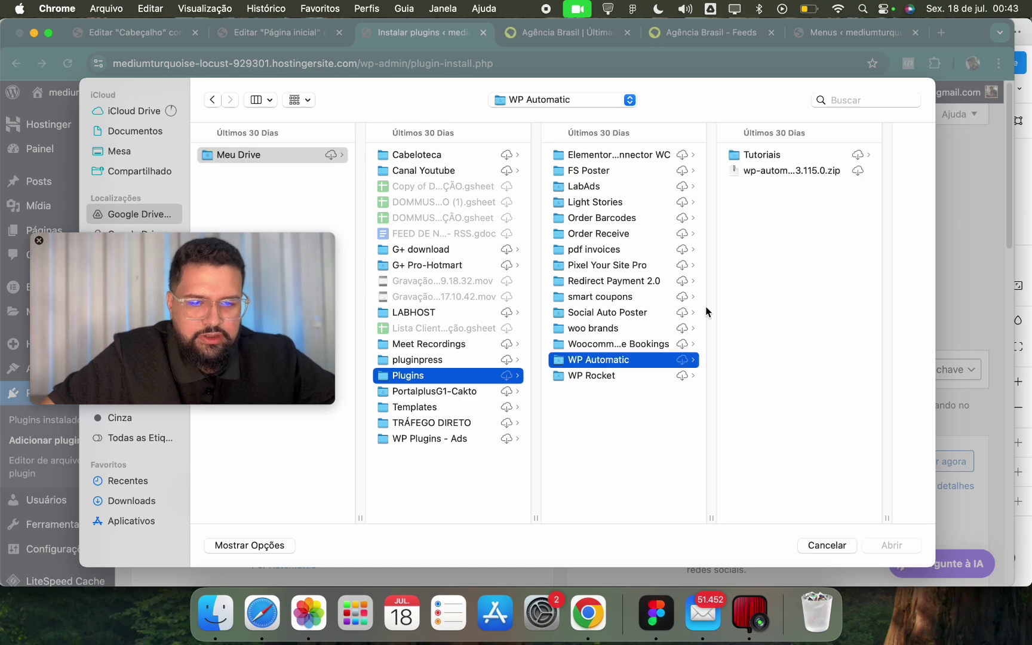
{"action": "left_click", "coordinate": [776, 171]}
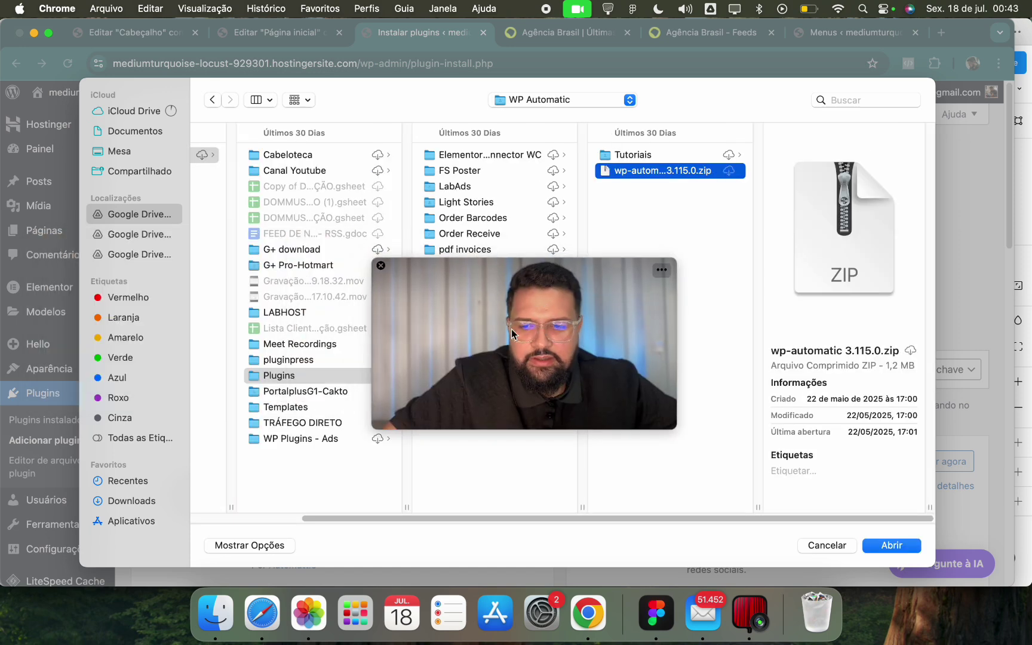
Select wp-automatic 3.109.0.zip from the Downloads folder and install it as a plugin.
{"action": "left_click", "coordinate": [159, 506]}
{"action": "scroll", "coordinate": [274, 338], "scroll_direction": "down", "scroll_amount": 10}
{"action": "scroll", "coordinate": [273, 351], "scroll_direction": "down", "scroll_amount": 10}
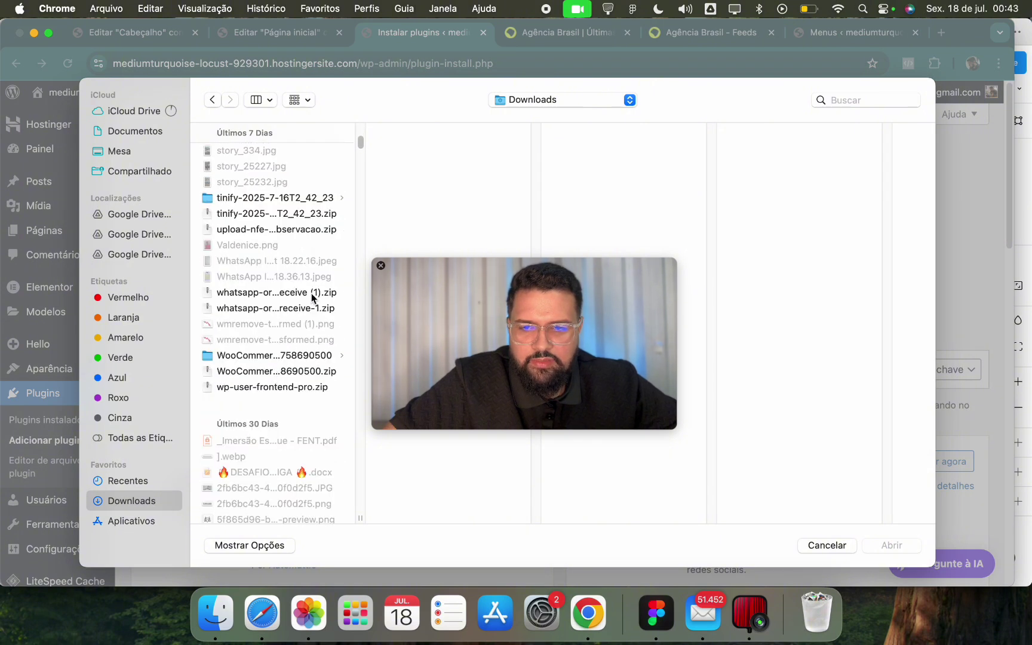
{"action": "scroll", "coordinate": [311, 297], "scroll_direction": "down", "scroll_amount": 10}
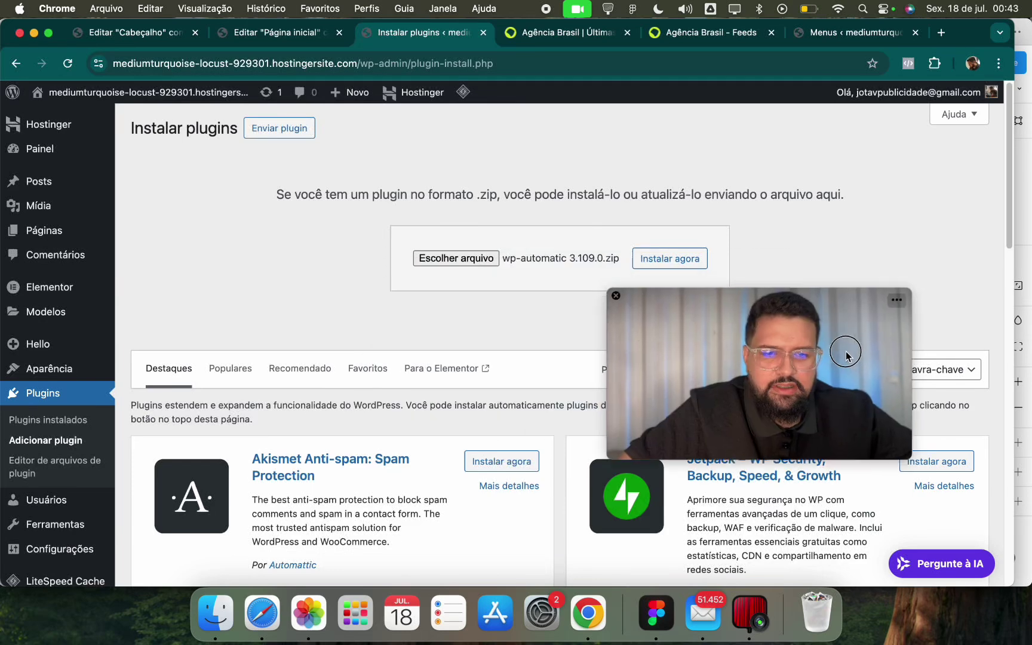
{"action": "left_click", "coordinate": [684, 254]}
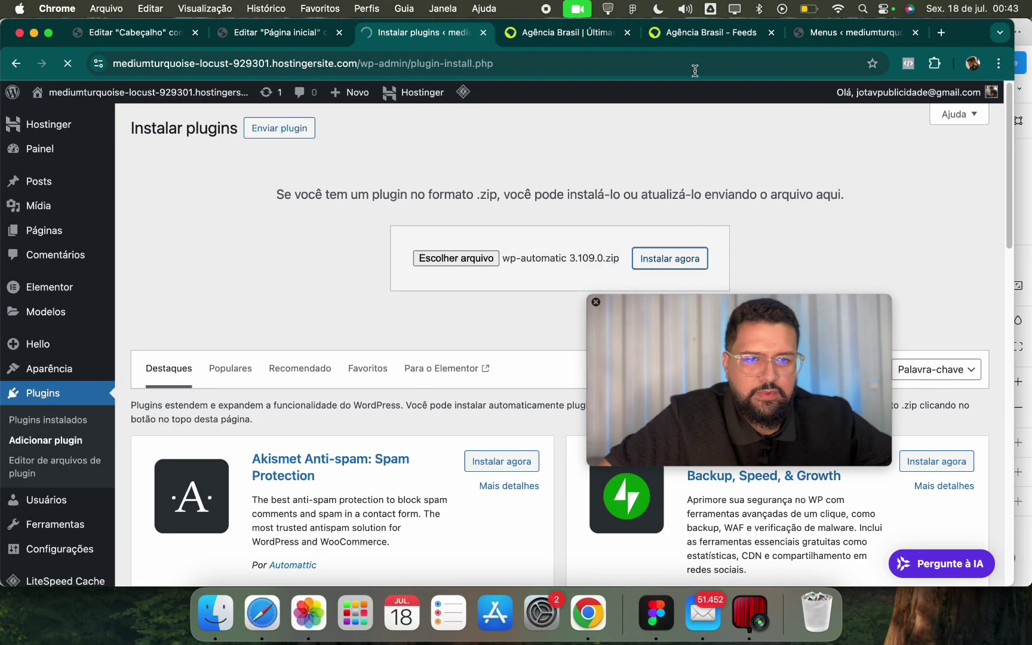
Copy the link of the Últimas Notícias feed from Agência Brasil's Feeds page and activate the uploaded plugin.
{"action": "left_click", "coordinate": [705, 42]}
{"action": "right_click", "coordinate": [364, 434]}
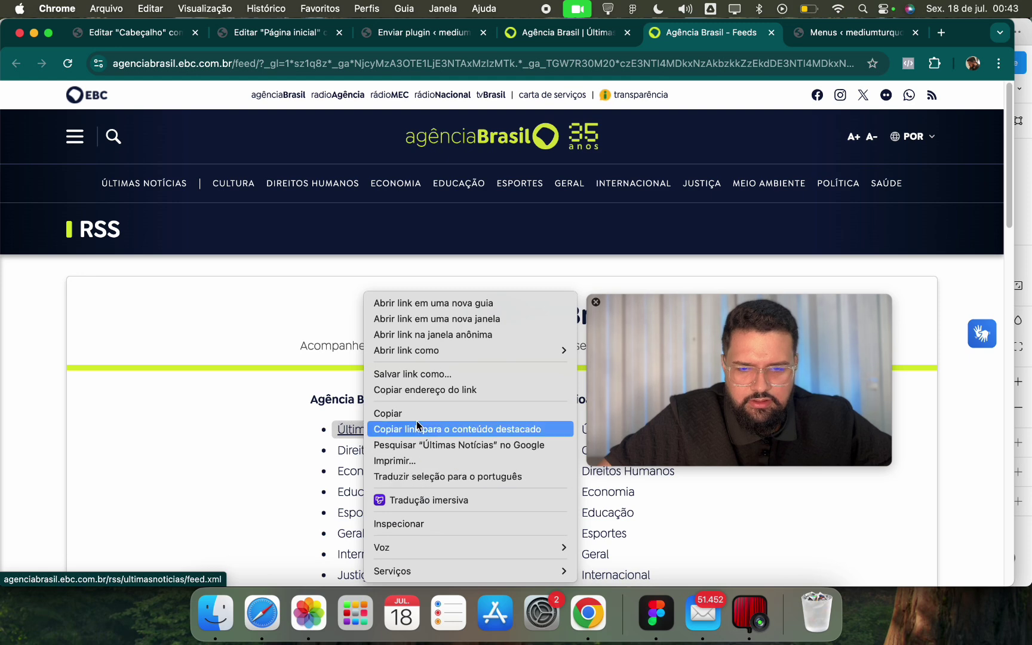
{"action": "left_click", "coordinate": [424, 389]}
{"action": "left_click", "coordinate": [424, 33]}
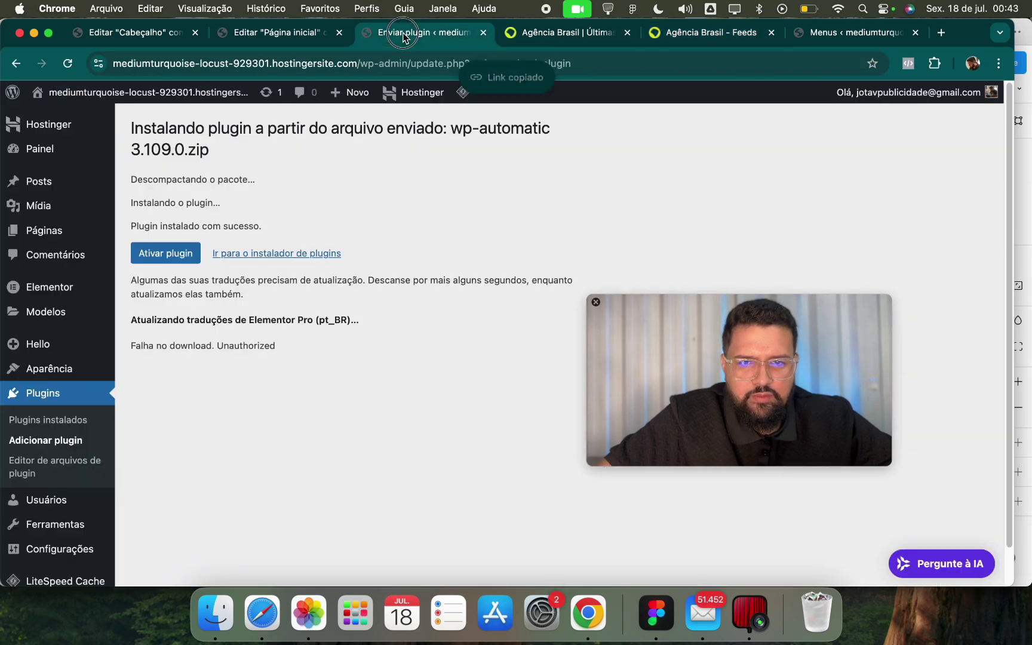
{"action": "left_click", "coordinate": [142, 260]}
Copy the address of Agência Brasil's Últimas Notícias feed once more and return to the WordPress plugins page.
{"action": "left_click", "coordinate": [711, 33]}
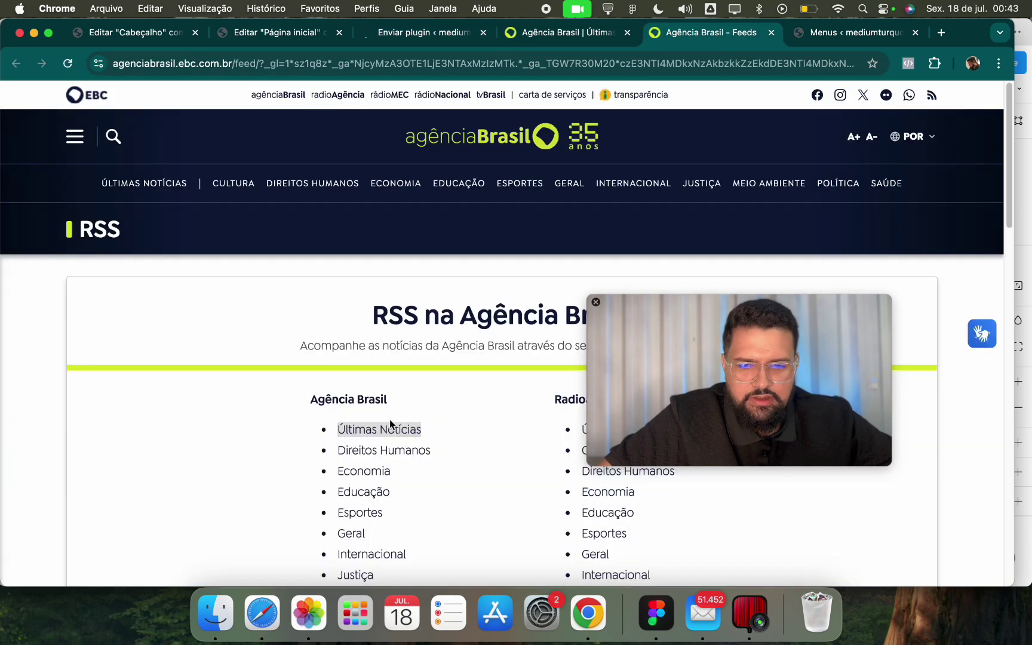
{"action": "right_click", "coordinate": [390, 425]}
{"action": "left_click", "coordinate": [444, 390]}
{"action": "left_click", "coordinate": [423, 32]}
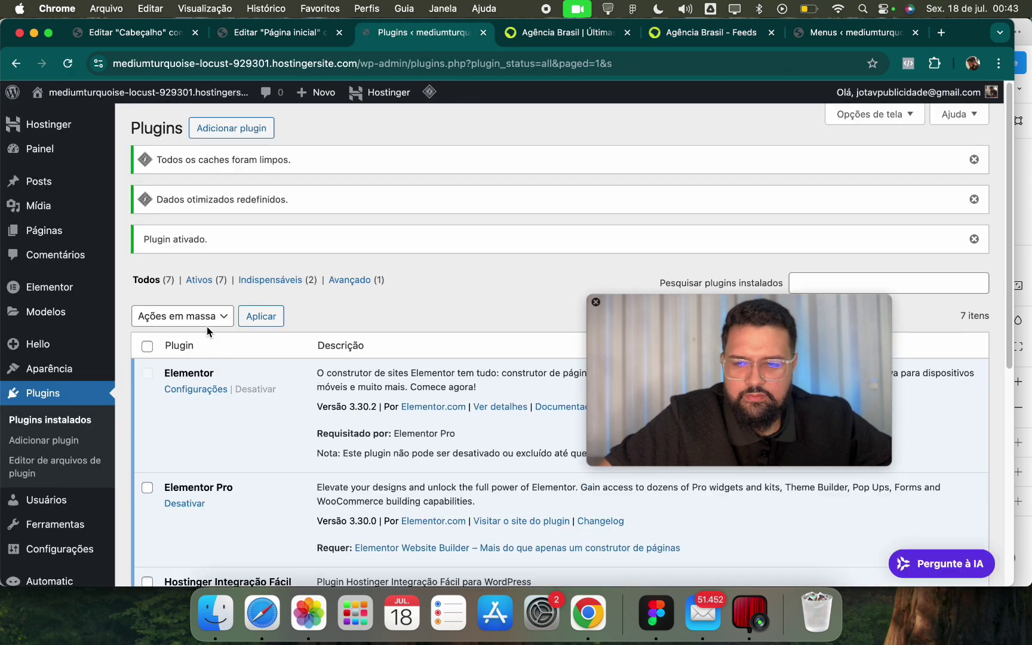
Create a new campaign in the Automatic plugin and title it "Ag Brasil - Últimas".
{"action": "scroll", "coordinate": [358, 335], "scroll_direction": "down", "scroll_amount": 5}
{"action": "left_click", "coordinate": [50, 516]}
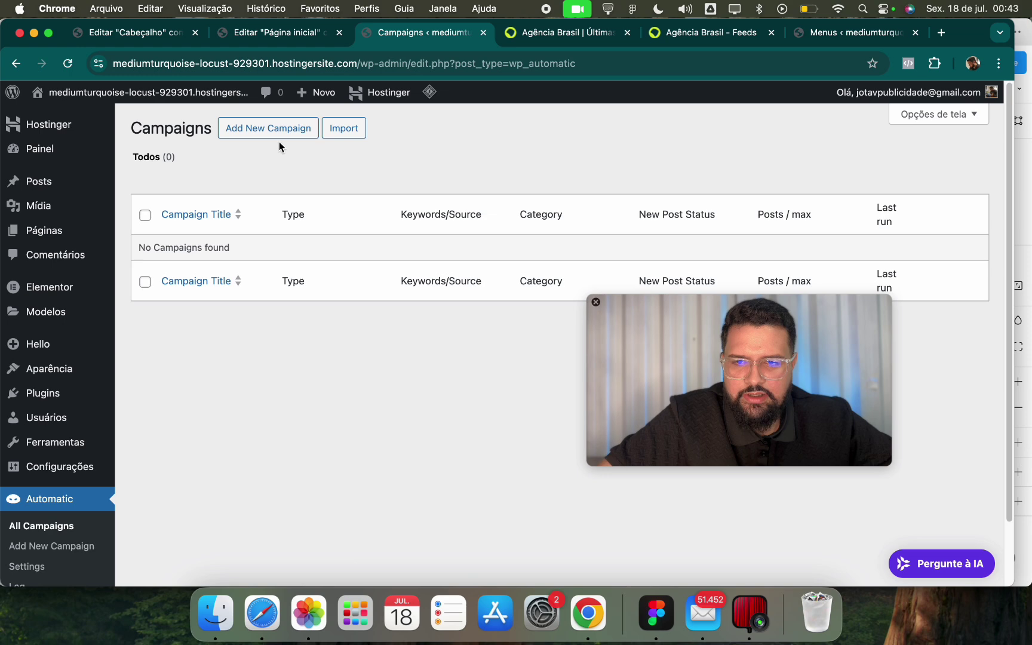
{"action": "left_click", "coordinate": [279, 129]}
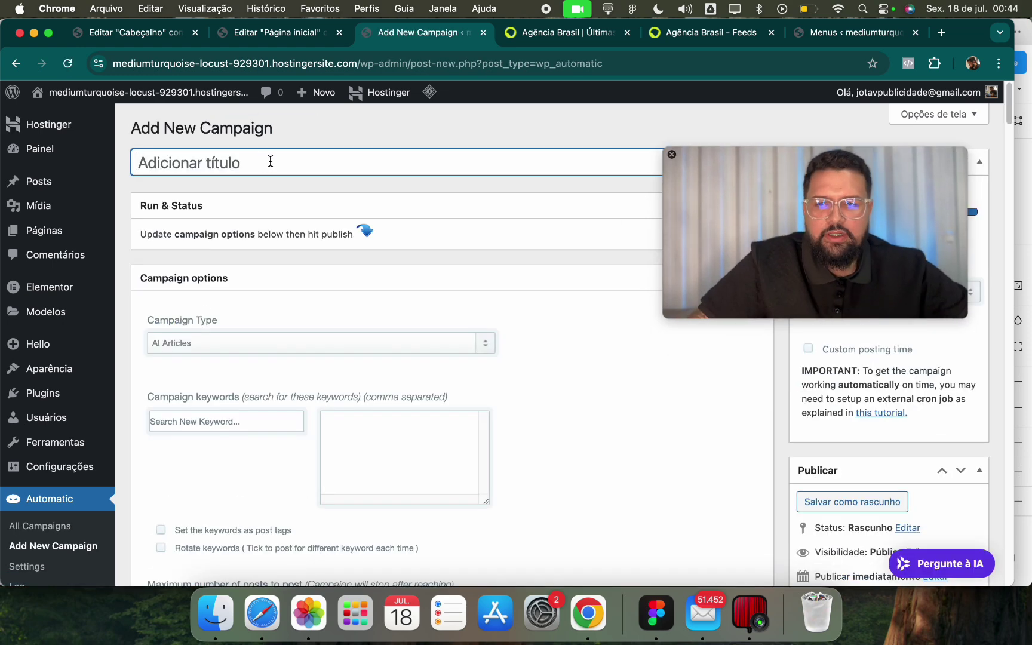
{"action": "type", "text": "Ag Brasil -"}
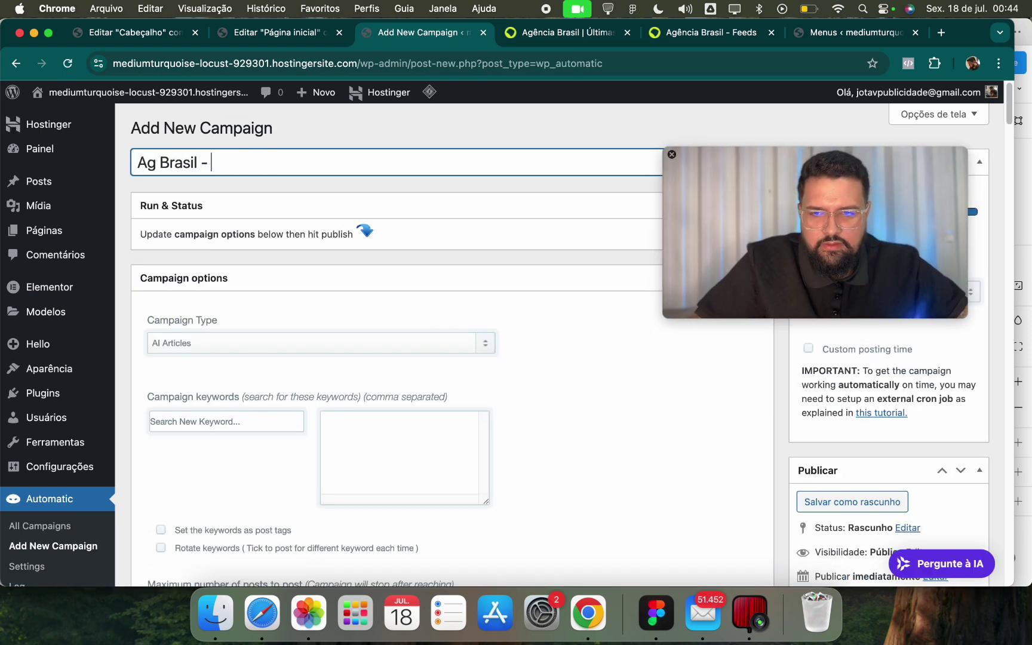
{"action": "type", "text": " Últimas"}
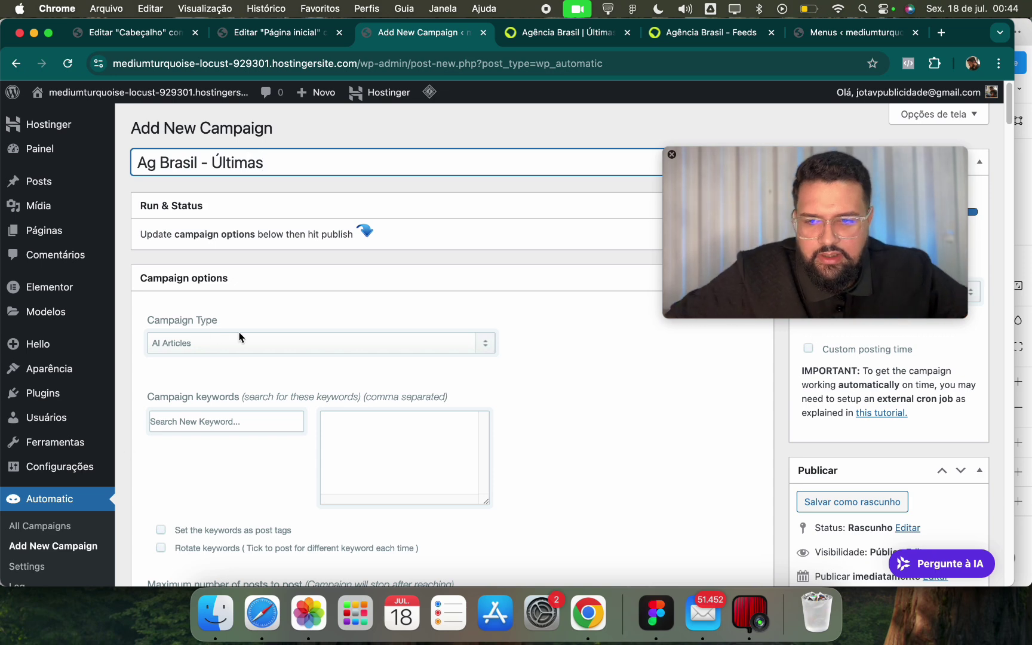
{"action": "left_click", "coordinate": [238, 343]}
{"action": "left_click", "coordinate": [215, 359]}
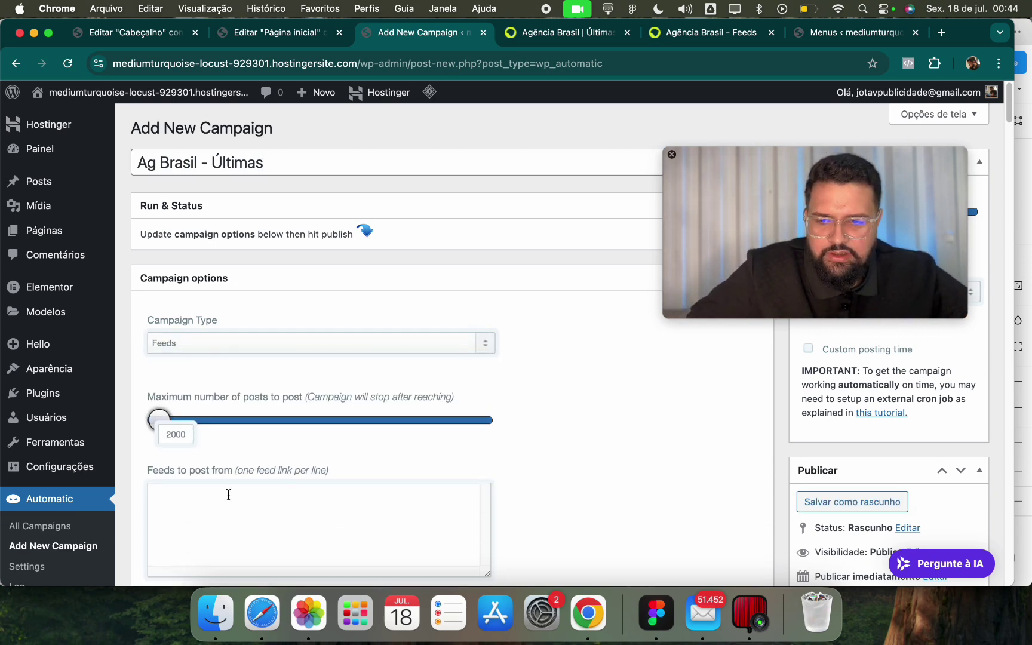
{"action": "left_click", "coordinate": [228, 492]}
{"action": "type", "text": "http://agenciabrasil.ebc.com.br/rss/ultimasnoticias/feed.xml"}
{"action": "scroll", "coordinate": [401, 495], "scroll_direction": "down", "scroll_amount": 5}
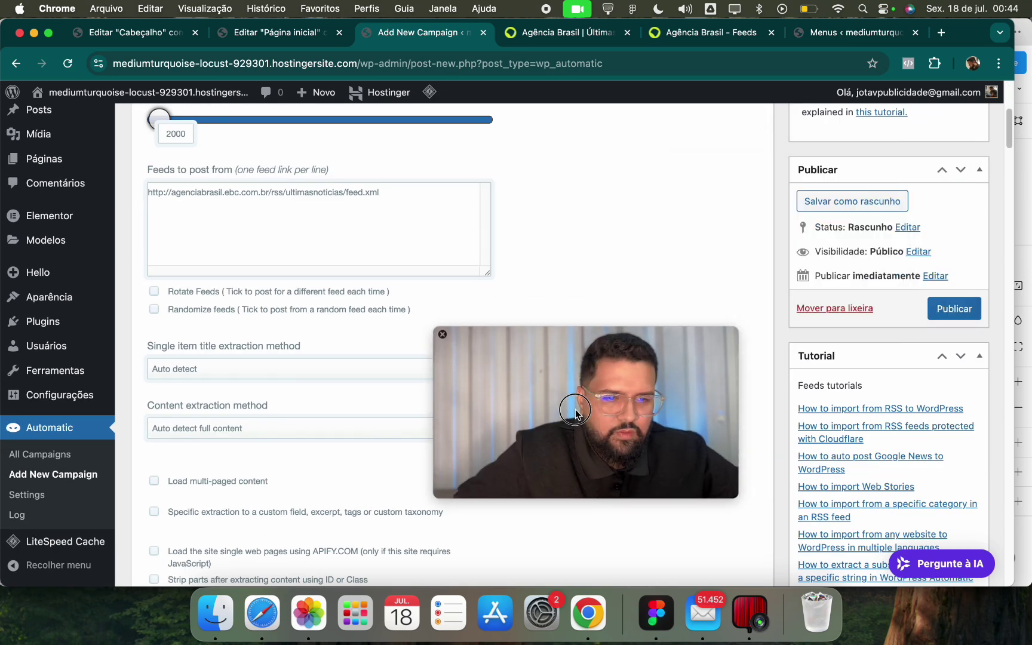
Set the campaign's update frequency to a new post every 4 hours.
{"action": "scroll", "coordinate": [688, 284], "scroll_direction": "up", "scroll_amount": 5}
{"action": "left_click", "coordinate": [860, 292]}
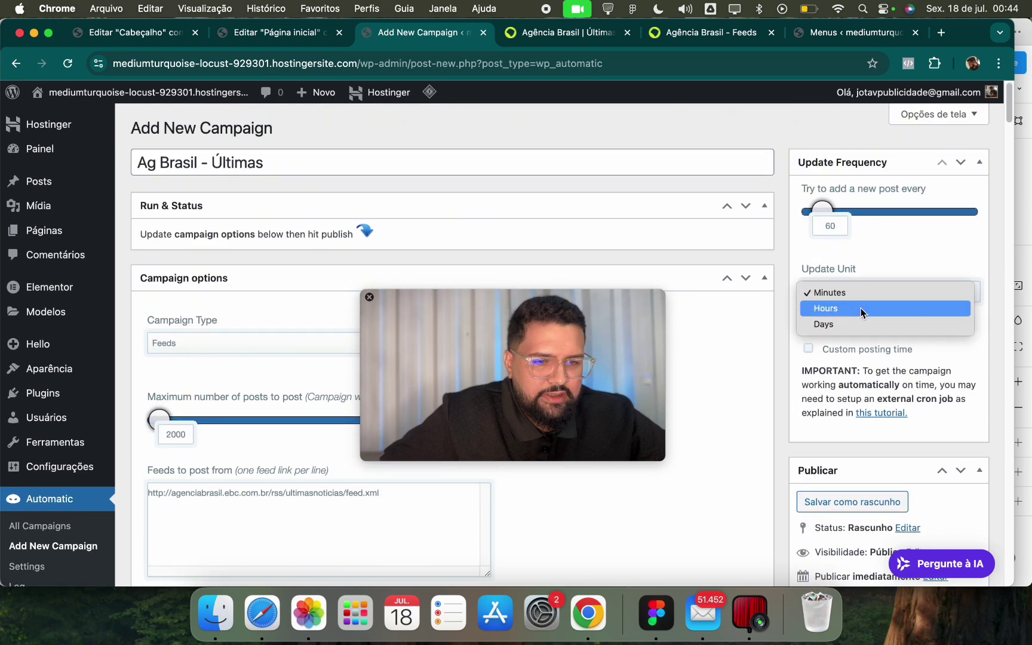
{"action": "left_click", "coordinate": [833, 306]}
{"action": "double_click", "coordinate": [838, 231]}
{"action": "type", "text": "4"}
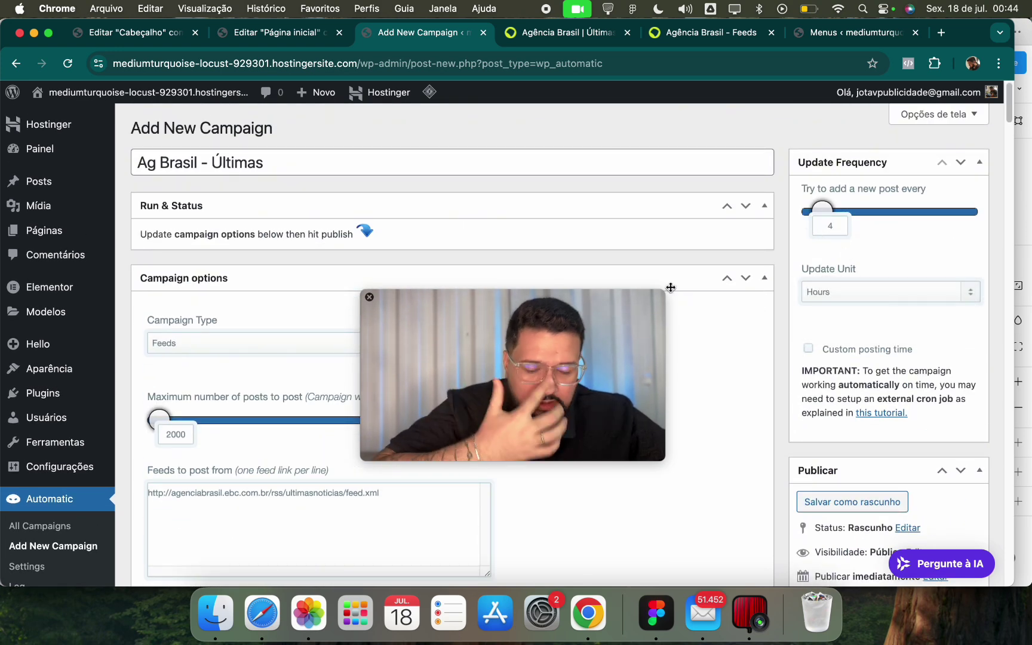
Remove both ad tags from the post text template and turn its source line into "Fonte:" followed by "Ag. Brasil" linked to [source_link].
{"action": "scroll", "coordinate": [457, 378], "scroll_direction": "down", "scroll_amount": 10}
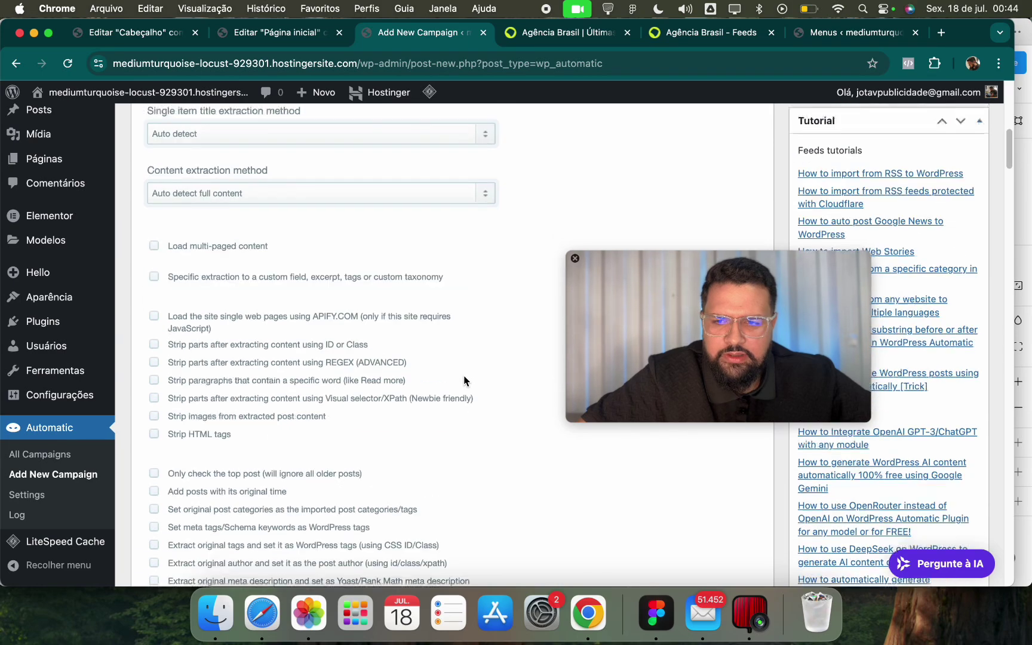
{"action": "scroll", "coordinate": [462, 382], "scroll_direction": "down", "scroll_amount": 12}
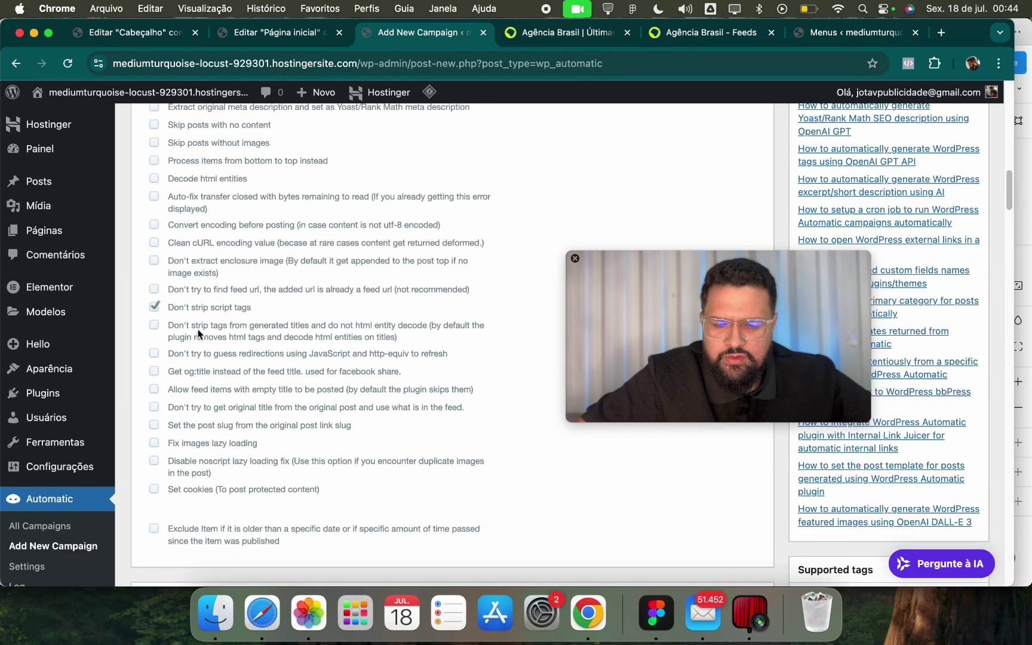
{"action": "scroll", "coordinate": [371, 354], "scroll_direction": "down", "scroll_amount": 2}
{"action": "scroll", "coordinate": [242, 313], "scroll_direction": "up", "scroll_amount": 10}
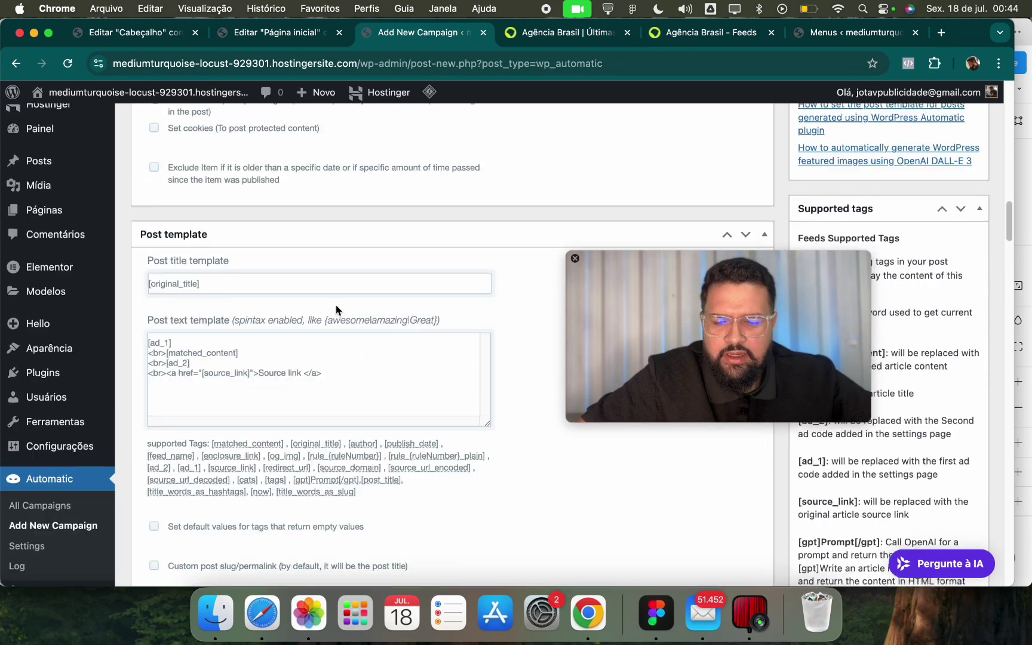
{"action": "scroll", "coordinate": [540, 354], "scroll_direction": "down", "scroll_amount": 10}
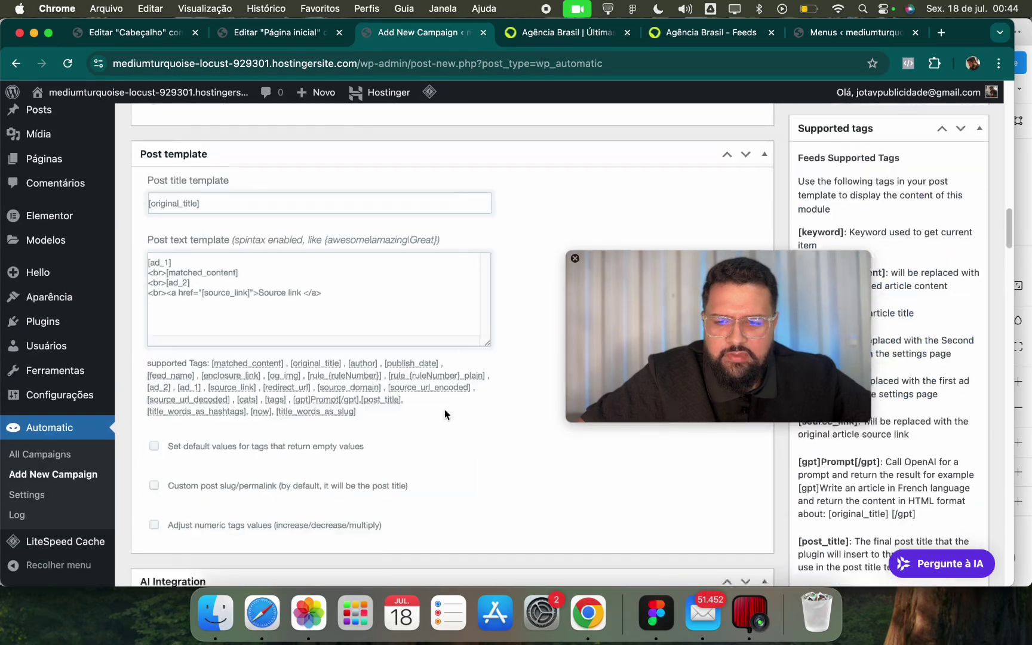
{"action": "key", "text": "BackSpace"}
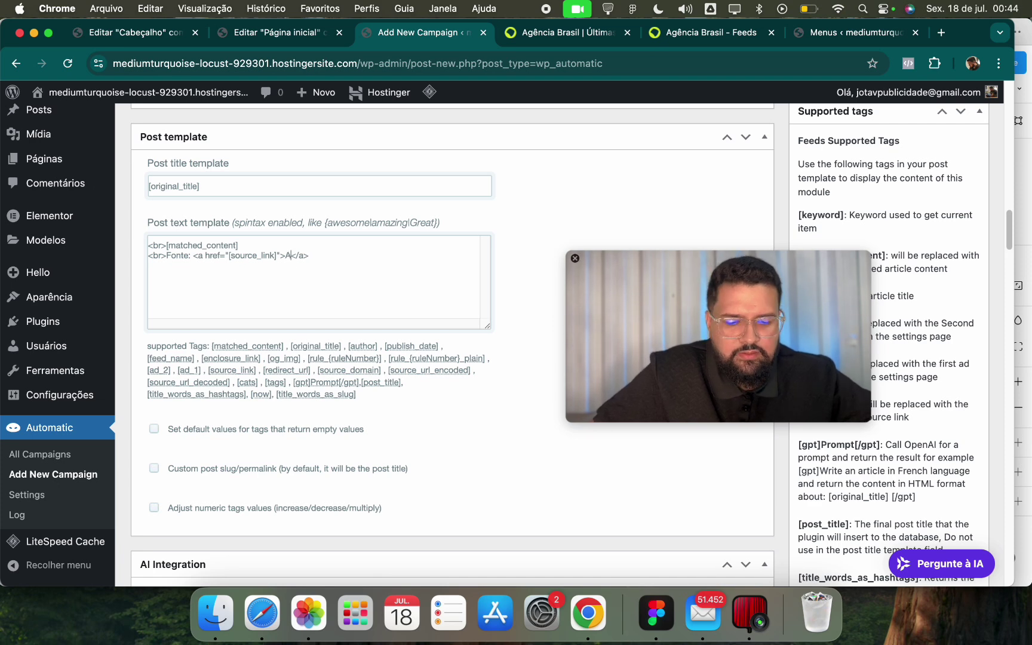
{"action": "type", "text": "g. Brasil"}
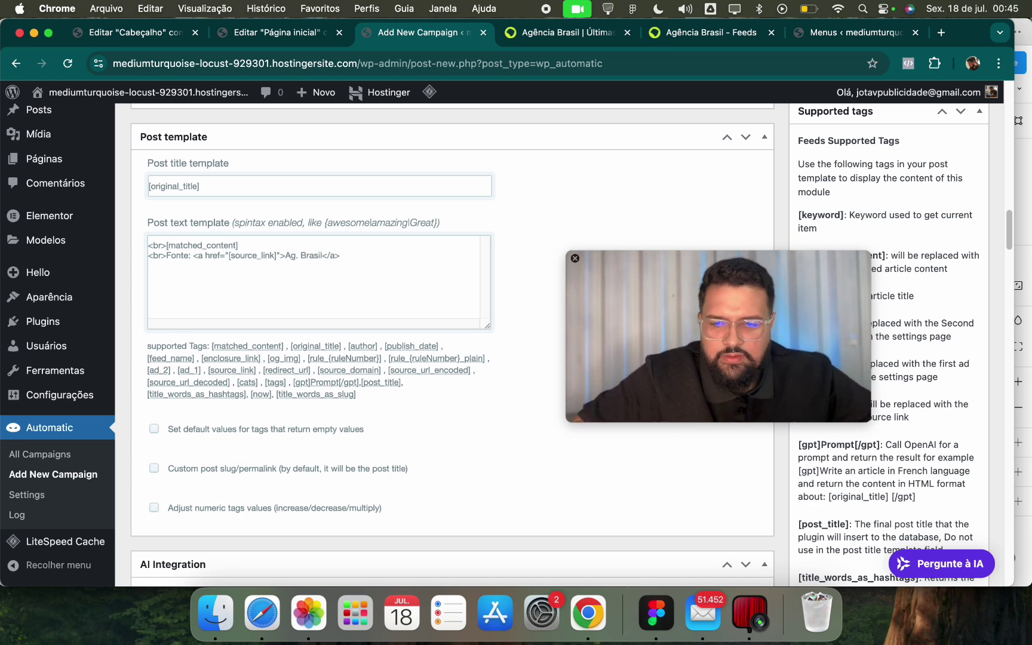
Assign the campaign's imported posts to the Últimas notícias category.
{"action": "scroll", "coordinate": [339, 310], "scroll_direction": "down", "scroll_amount": 15}
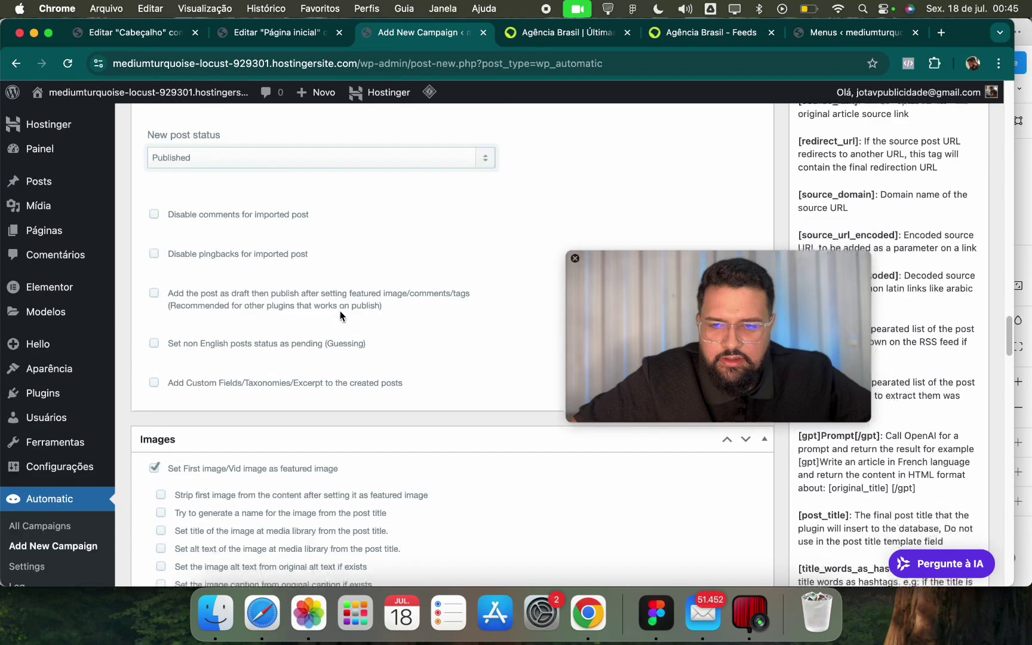
{"action": "scroll", "coordinate": [340, 311], "scroll_direction": "down", "scroll_amount": 15}
{"action": "scroll", "coordinate": [323, 301], "scroll_direction": "down", "scroll_amount": 2}
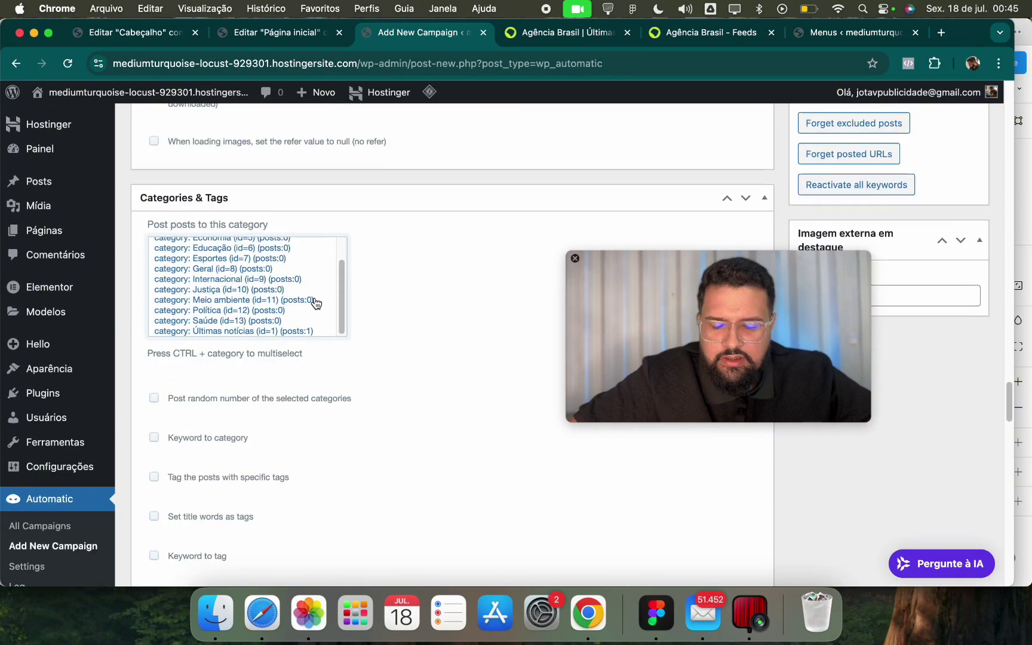
{"action": "scroll", "coordinate": [316, 303], "scroll_direction": "down", "scroll_amount": 1}
{"action": "left_click", "coordinate": [316, 303]}
Review the campaign's image, category, post filter, rewriting and content modification options.
{"action": "scroll", "coordinate": [397, 350], "scroll_direction": "up", "scroll_amount": 12}
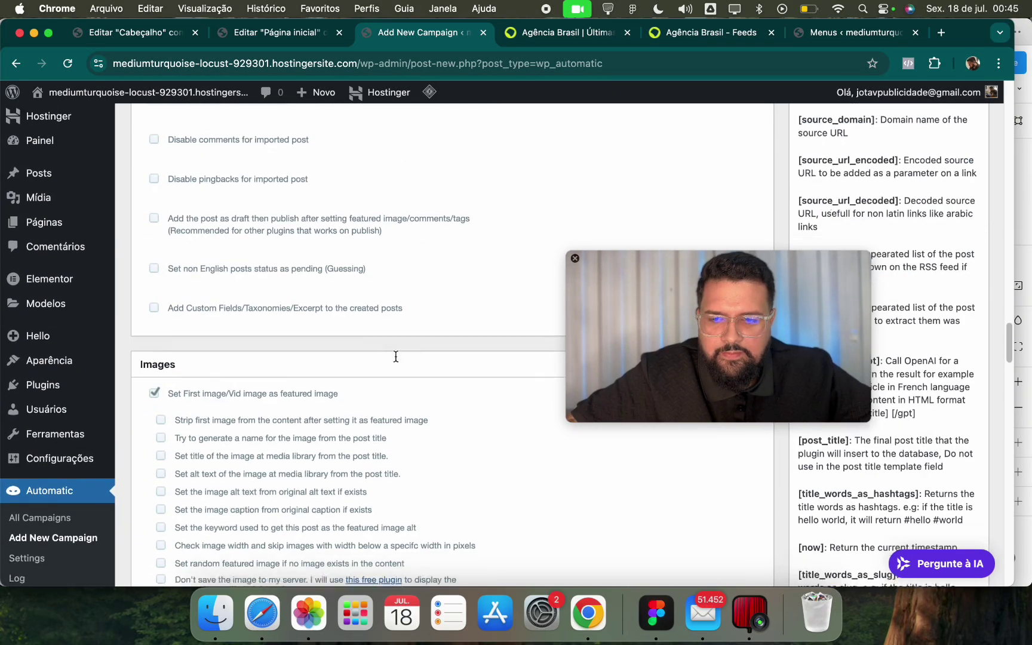
{"action": "scroll", "coordinate": [396, 357], "scroll_direction": "down", "scroll_amount": 12}
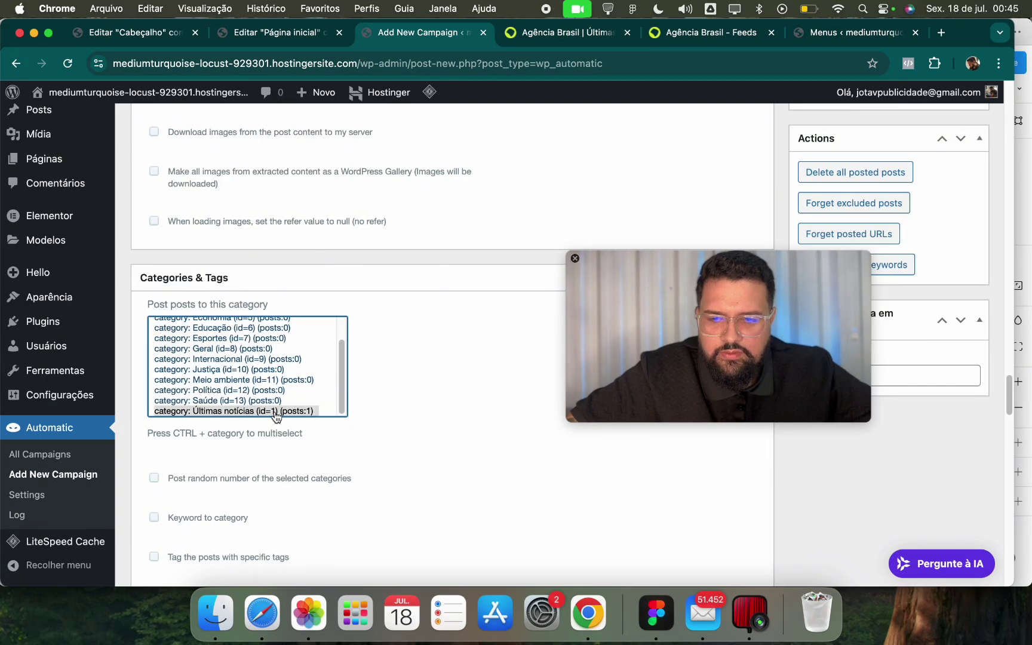
{"action": "scroll", "coordinate": [322, 388], "scroll_direction": "up", "scroll_amount": 12}
{"action": "scroll", "coordinate": [347, 418], "scroll_direction": "down", "scroll_amount": 4}
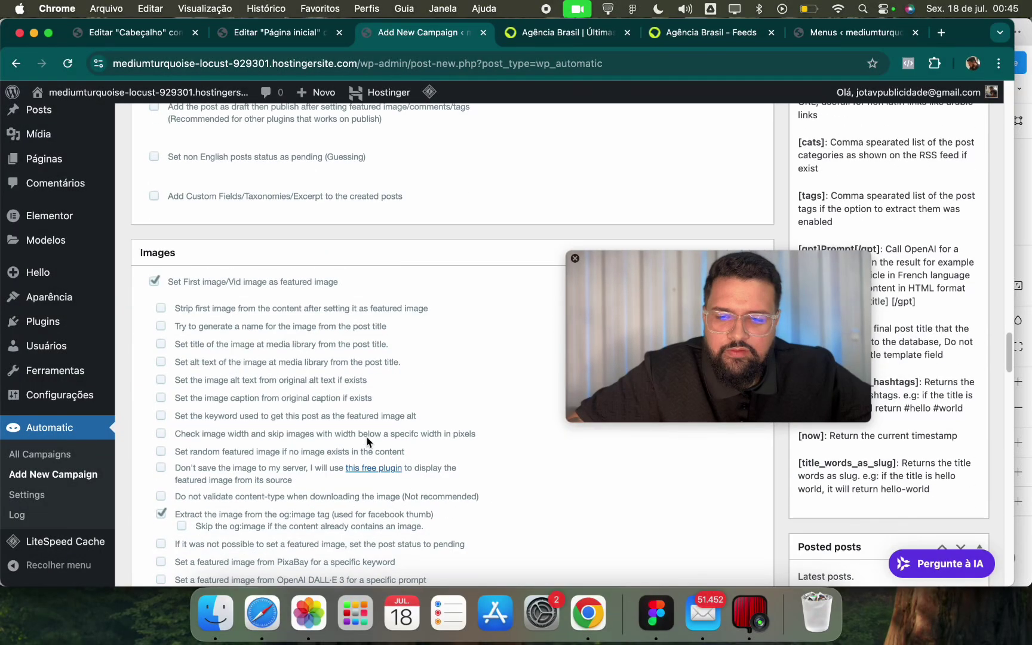
{"action": "scroll", "coordinate": [366, 442], "scroll_direction": "down", "scroll_amount": 20}
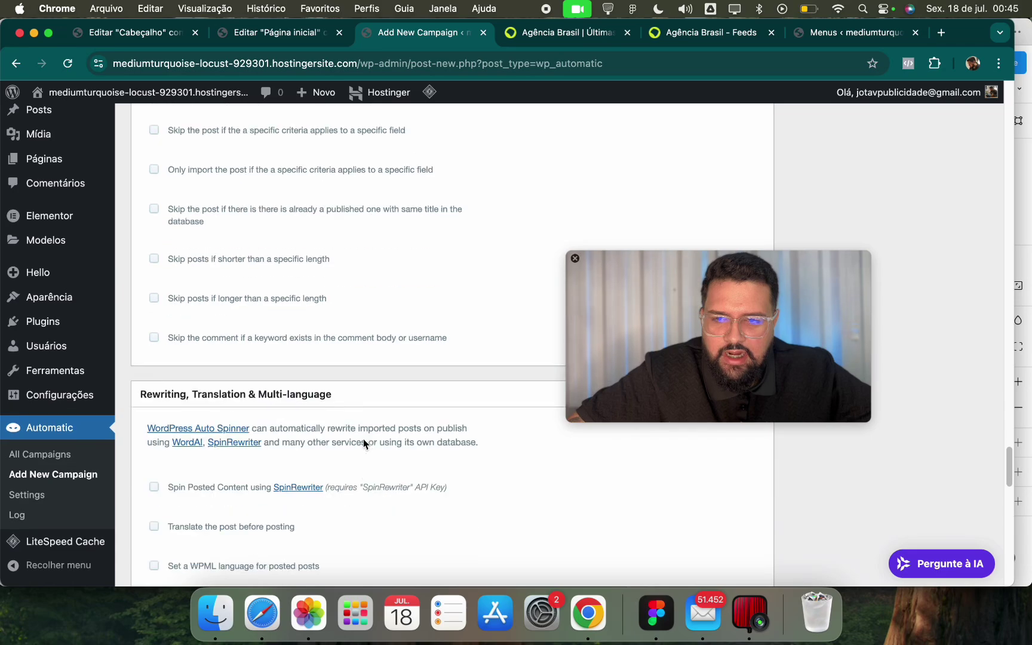
{"action": "scroll", "coordinate": [363, 438], "scroll_direction": "down", "scroll_amount": 15}
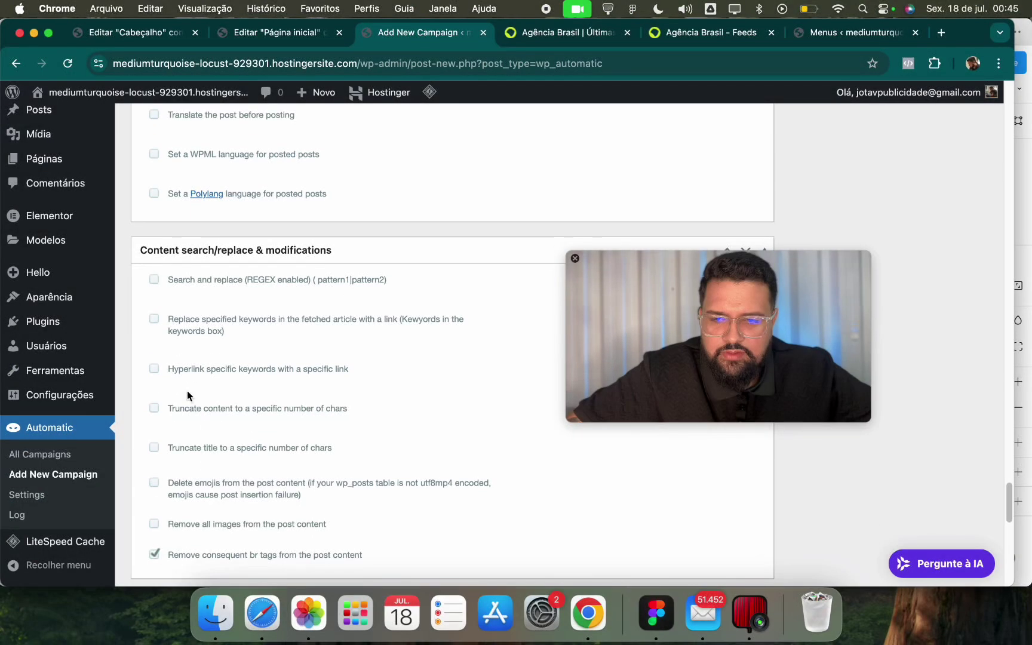
{"action": "scroll", "coordinate": [465, 386], "scroll_direction": "down", "scroll_amount": 8}
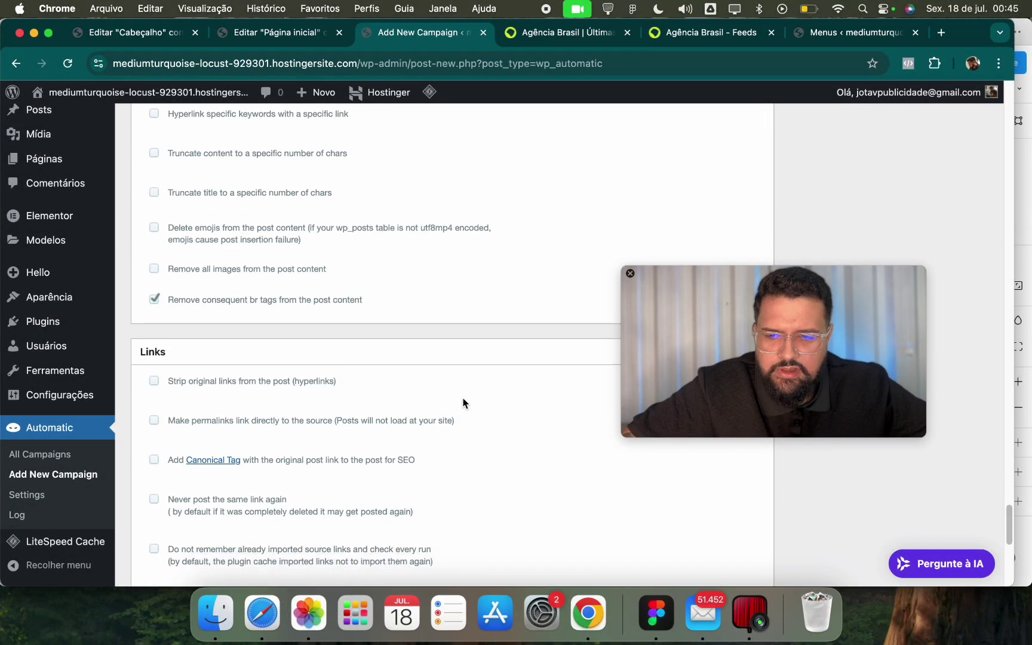
Translate the campaign page into Portuguese and enable removal of the original hyperlinks from imported posts.
{"action": "scroll", "coordinate": [466, 382], "scroll_direction": "down", "scroll_amount": 3}
{"action": "scroll", "coordinate": [514, 311], "scroll_direction": "up", "scroll_amount": 2}
{"action": "right_click", "coordinate": [546, 273]}
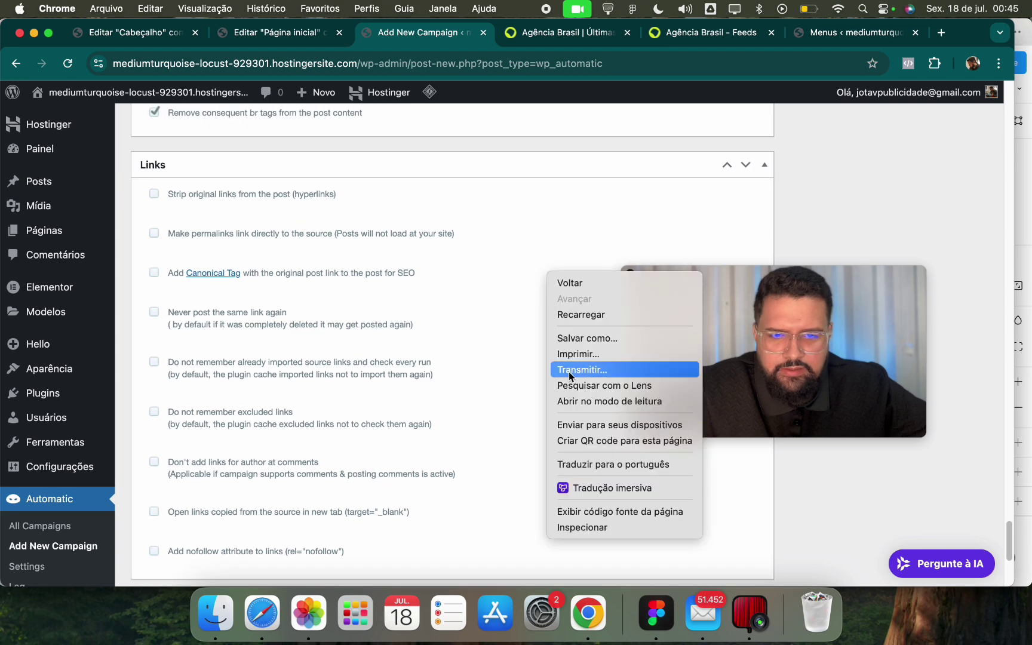
{"action": "left_click", "coordinate": [598, 464]}
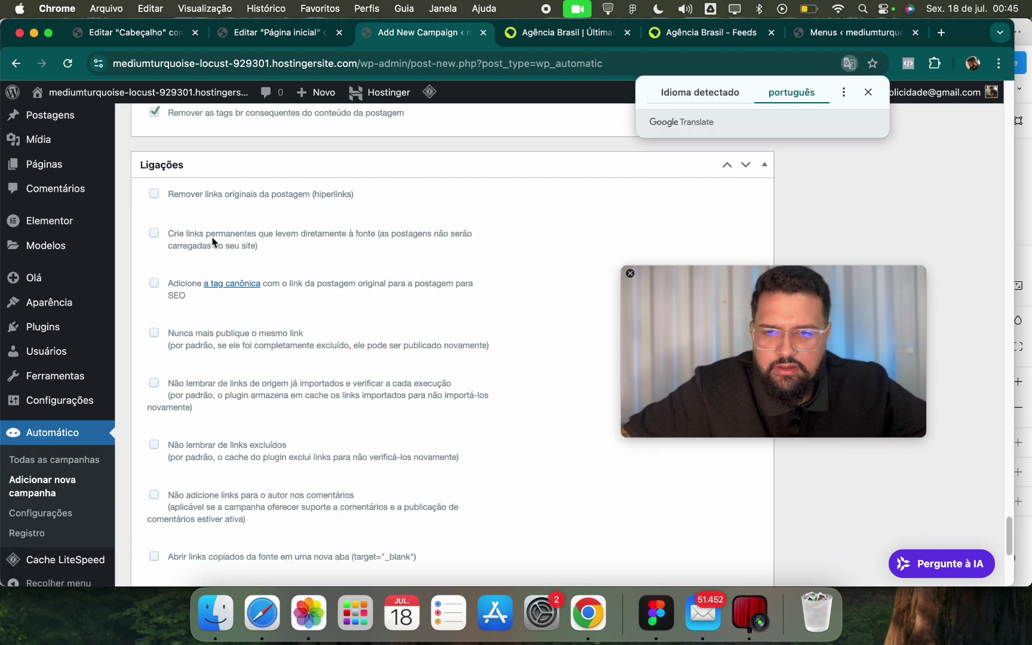
{"action": "left_click", "coordinate": [153, 195]}
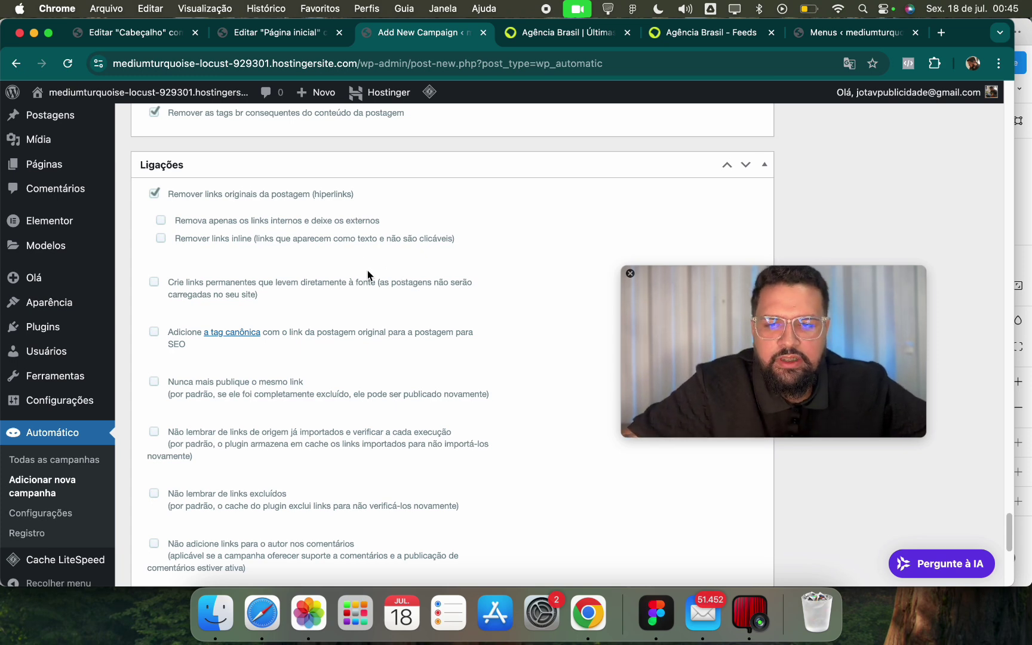
Enable removing the first image from the post content after it is set as the featured image.
{"action": "scroll", "coordinate": [576, 355], "scroll_direction": "down", "scroll_amount": 5}
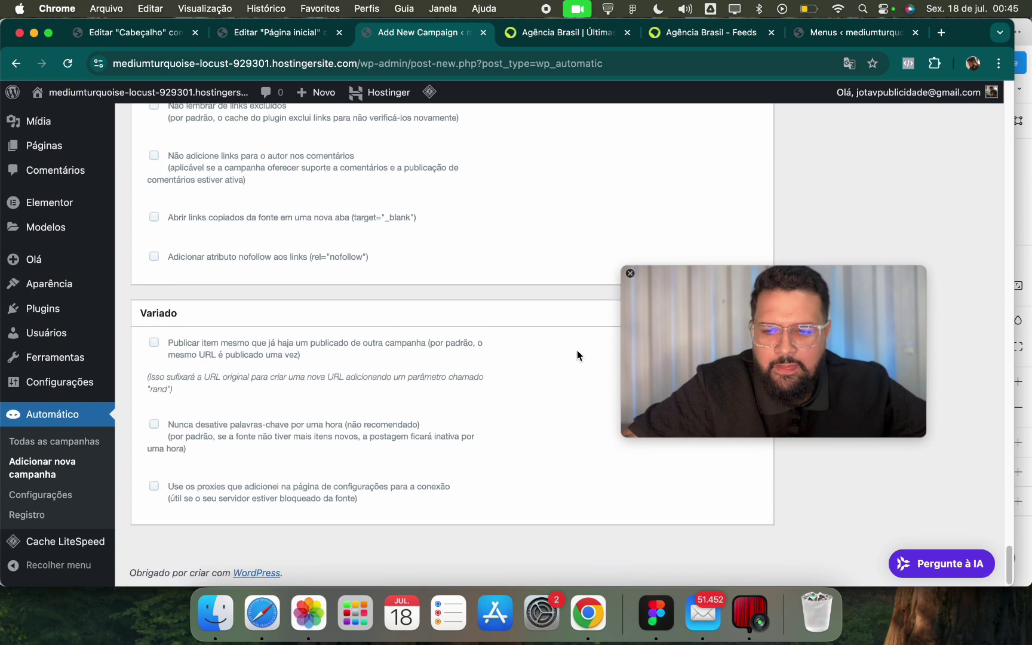
{"action": "scroll", "coordinate": [574, 355], "scroll_direction": "up", "scroll_amount": 15}
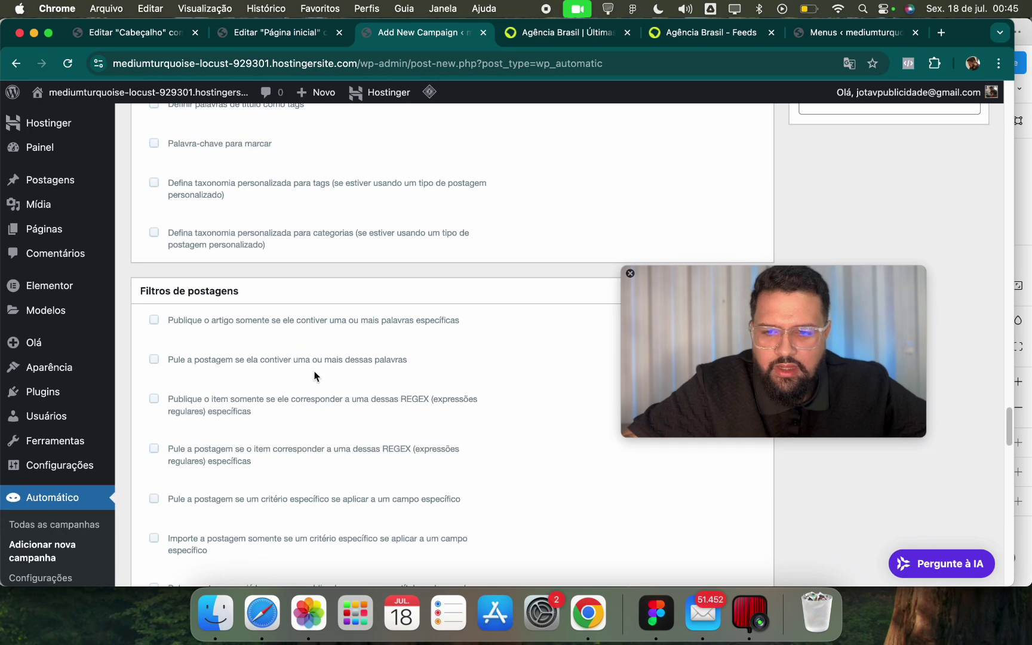
{"action": "scroll", "coordinate": [264, 376], "scroll_direction": "up", "scroll_amount": 10}
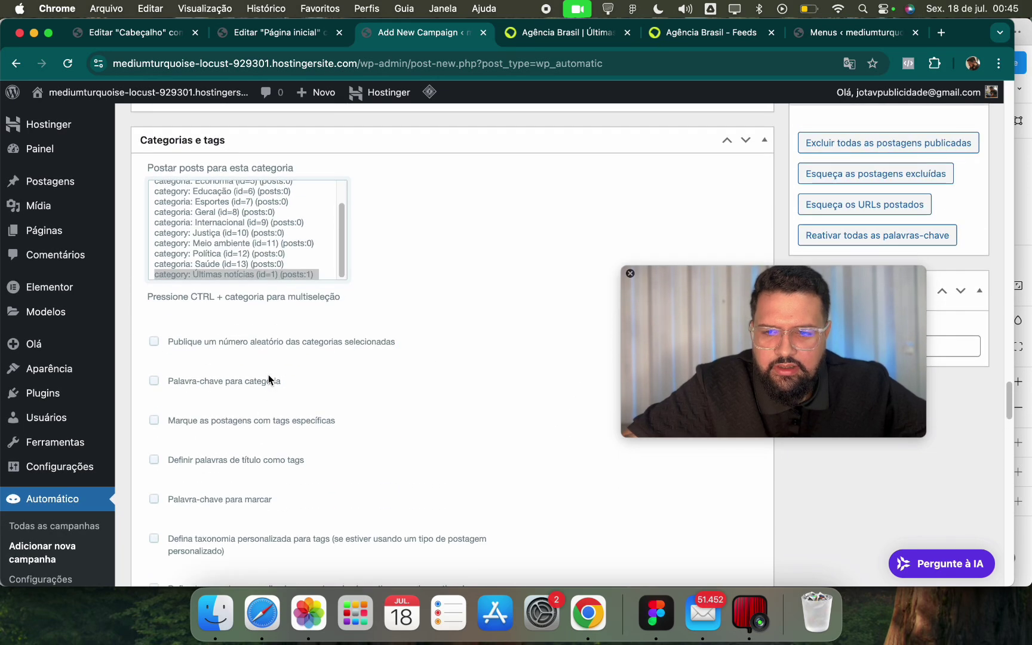
{"action": "scroll", "coordinate": [380, 384], "scroll_direction": "up", "scroll_amount": 10}
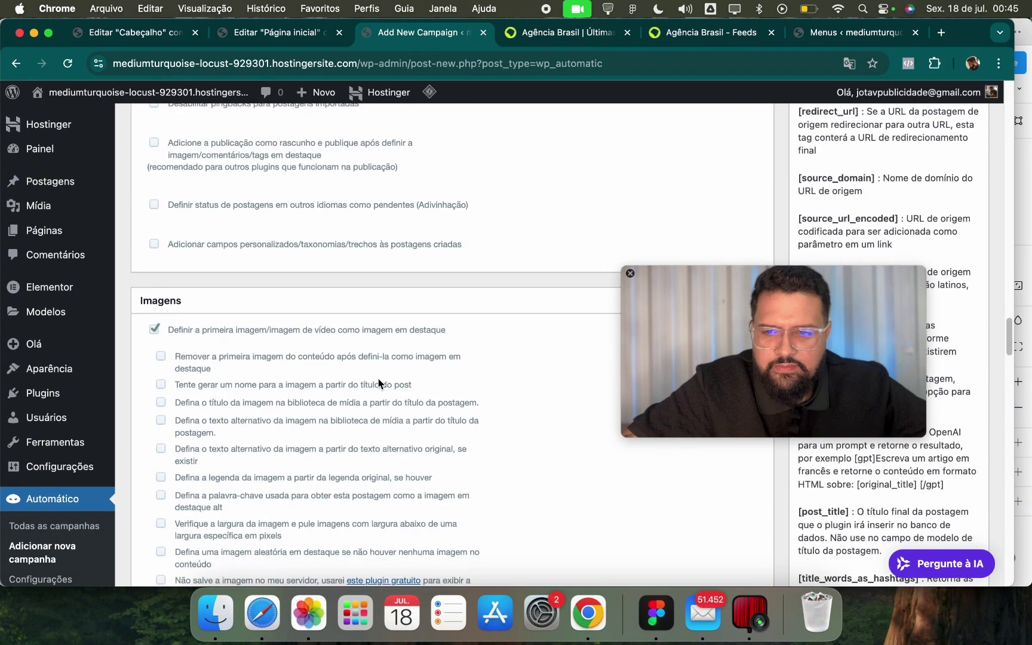
{"action": "scroll", "coordinate": [179, 358], "scroll_direction": "down", "scroll_amount": 5}
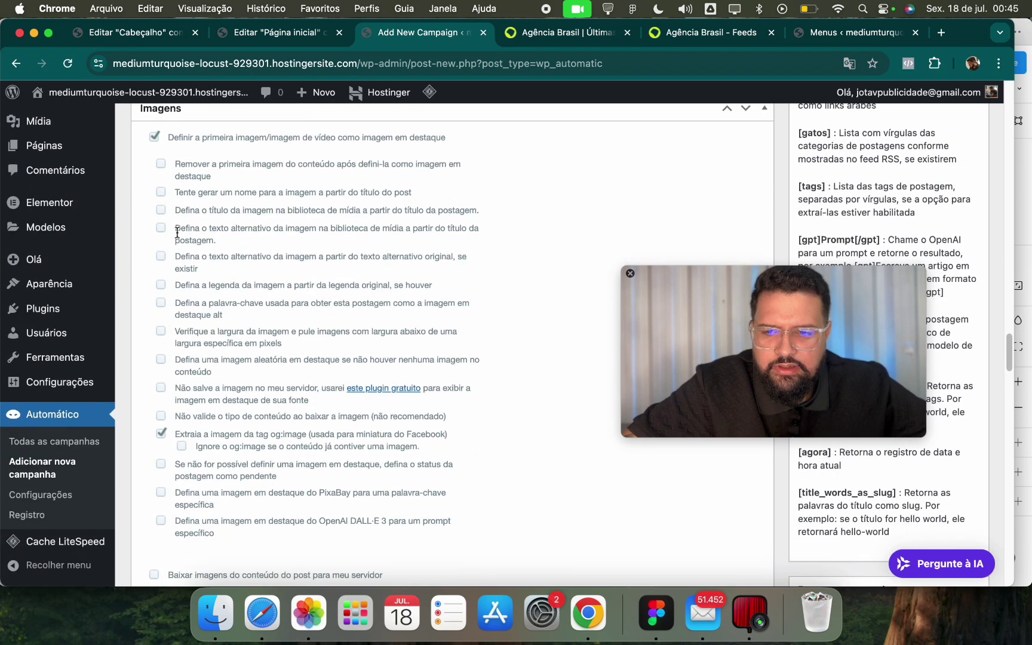
{"action": "left_click", "coordinate": [162, 163]}
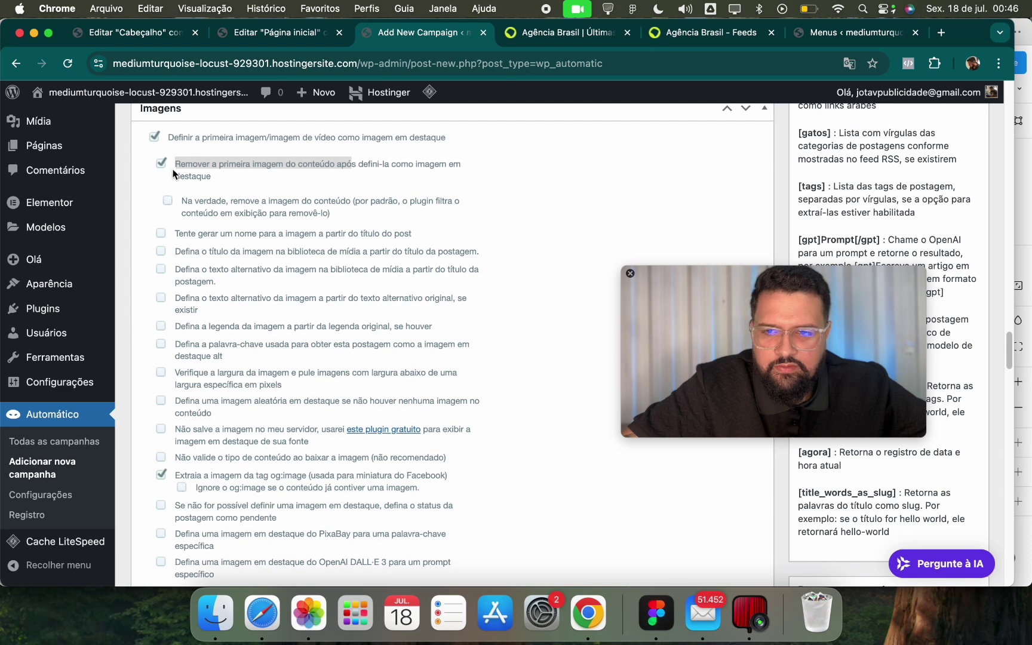
Enable filling the image title and alt text from the post title, and the alt text and caption from the originals, in the campaign's Imagens options.
{"action": "scroll", "coordinate": [251, 227], "scroll_direction": "down", "scroll_amount": 1}
{"action": "scroll", "coordinate": [389, 286], "scroll_direction": "down", "scroll_amount": 1}
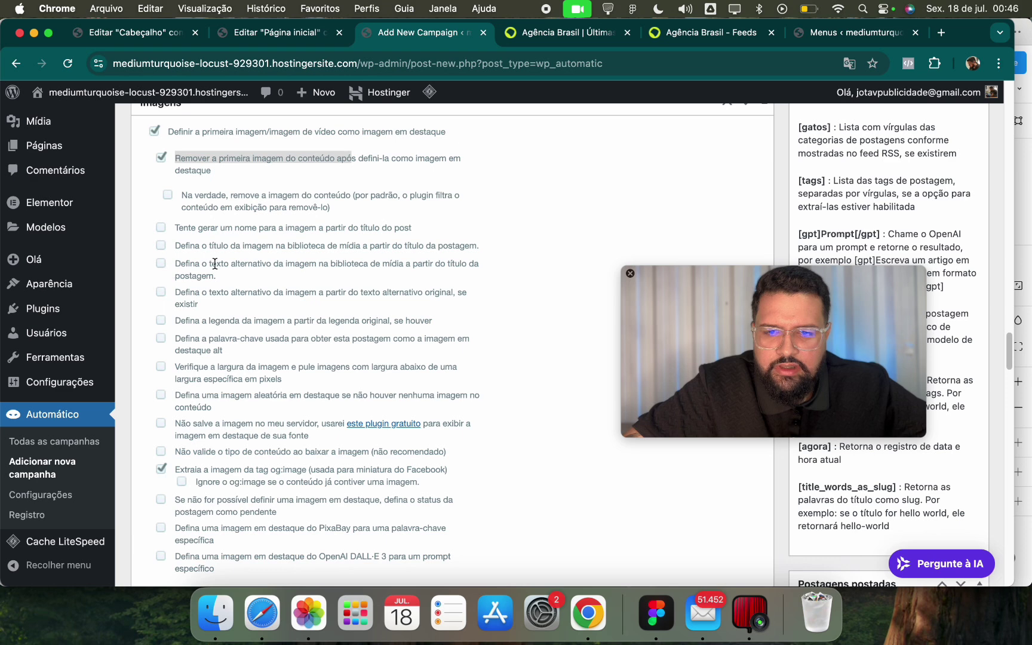
{"action": "left_click", "coordinate": [161, 292]}
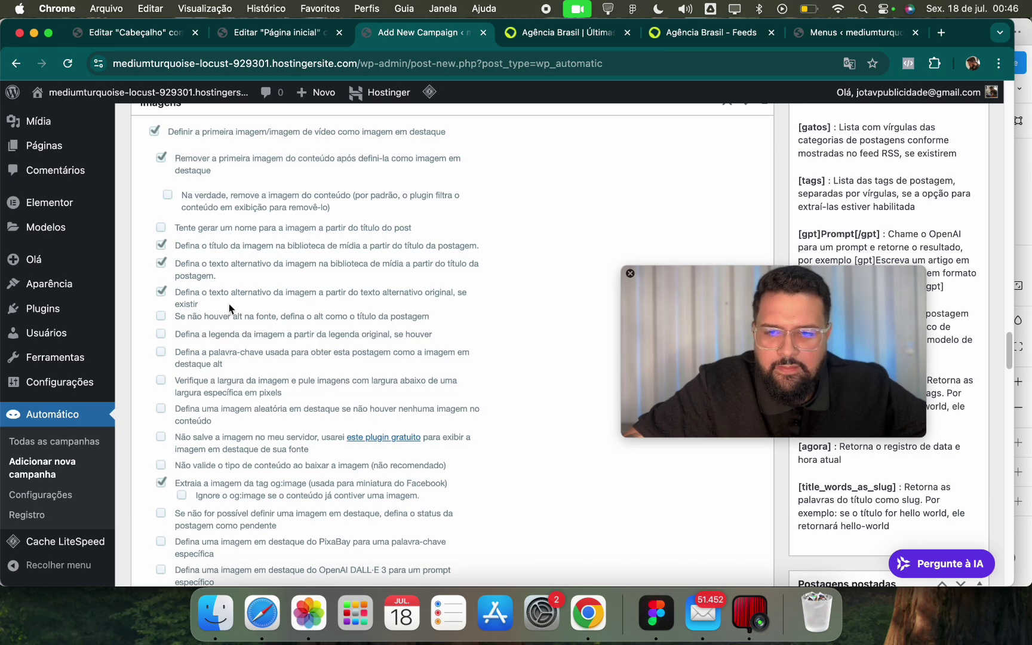
{"action": "scroll", "coordinate": [242, 330], "scroll_direction": "down", "scroll_amount": 3}
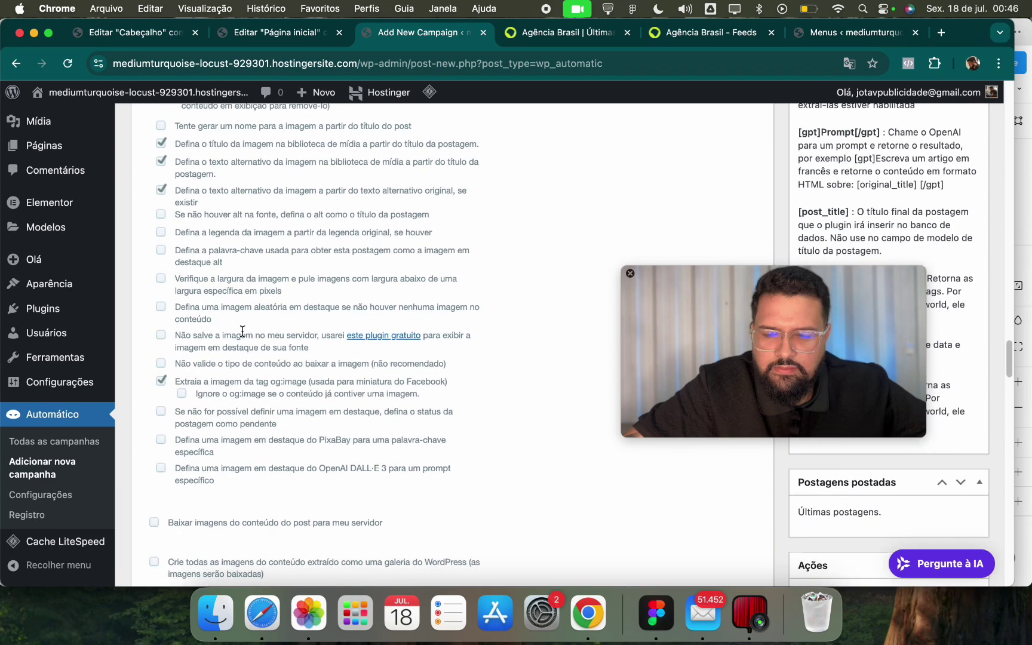
{"action": "scroll", "coordinate": [261, 376], "scroll_direction": "up", "scroll_amount": 2}
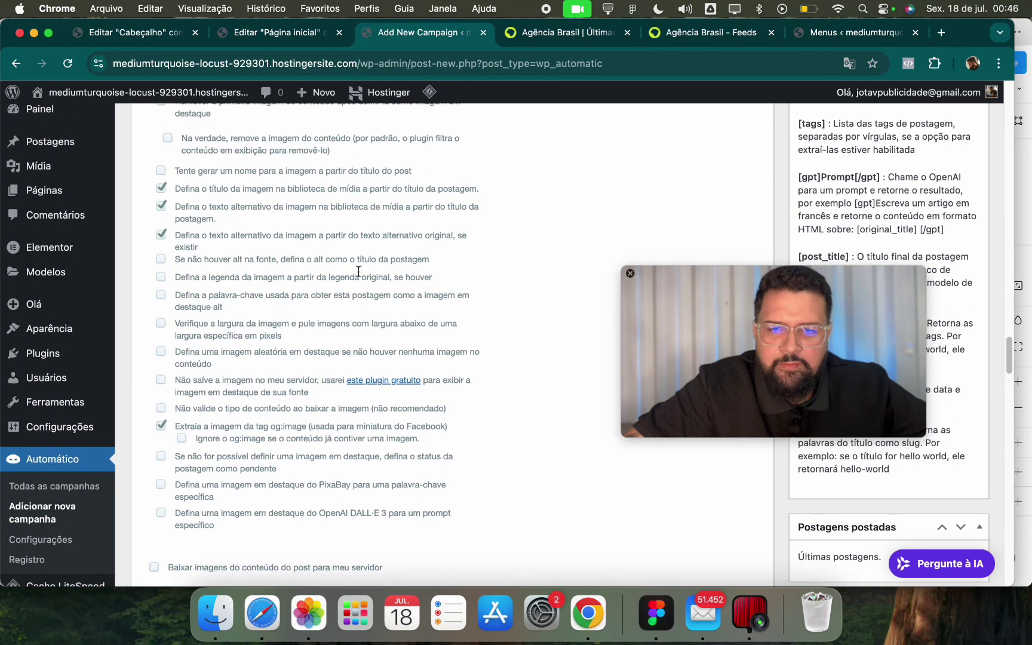
{"action": "left_click", "coordinate": [164, 281]}
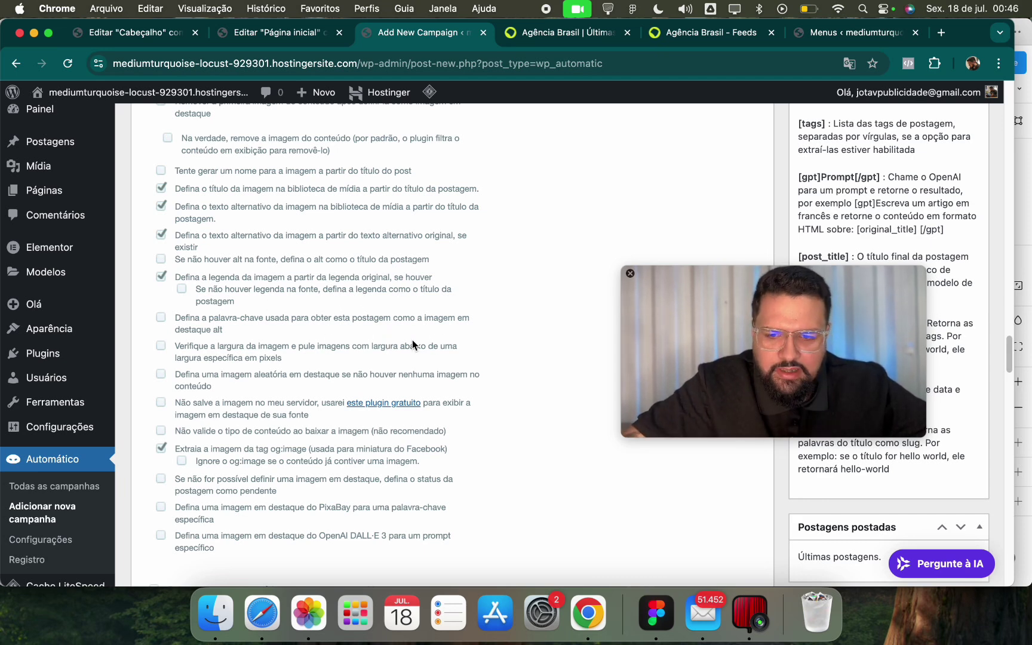
{"action": "left_click_drag", "start_coordinate": [685, 332], "coordinate": [652, 417]}
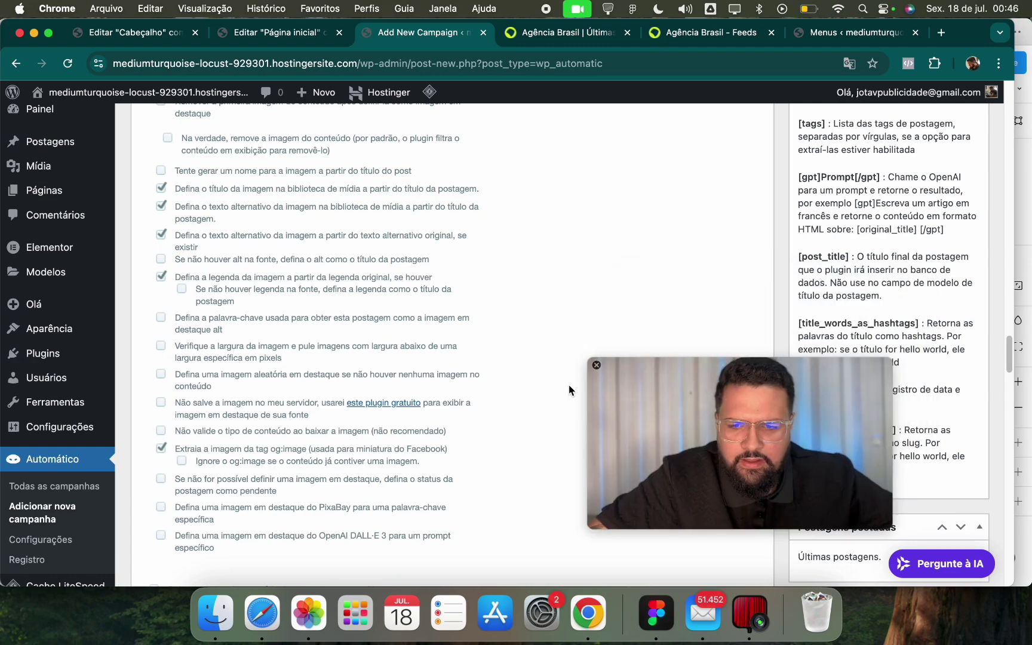
Publish the "Ag Brasil - Últimas" campaign and run it to import posts from the feed.
{"action": "scroll", "coordinate": [579, 378], "scroll_direction": "up", "scroll_amount": 20}
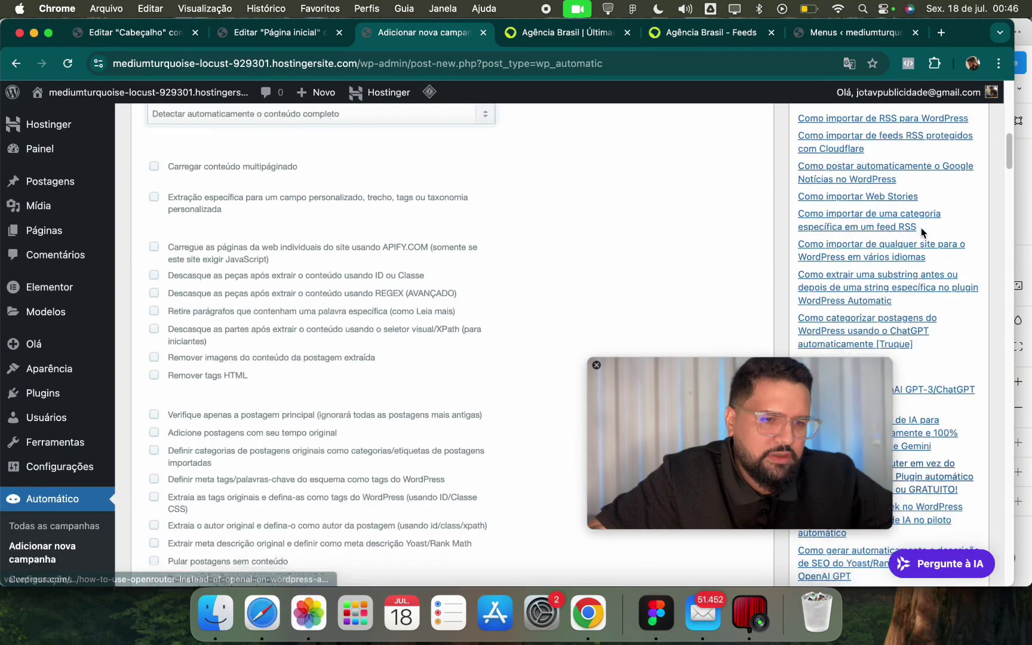
{"action": "scroll", "coordinate": [936, 237], "scroll_direction": "up", "scroll_amount": 2}
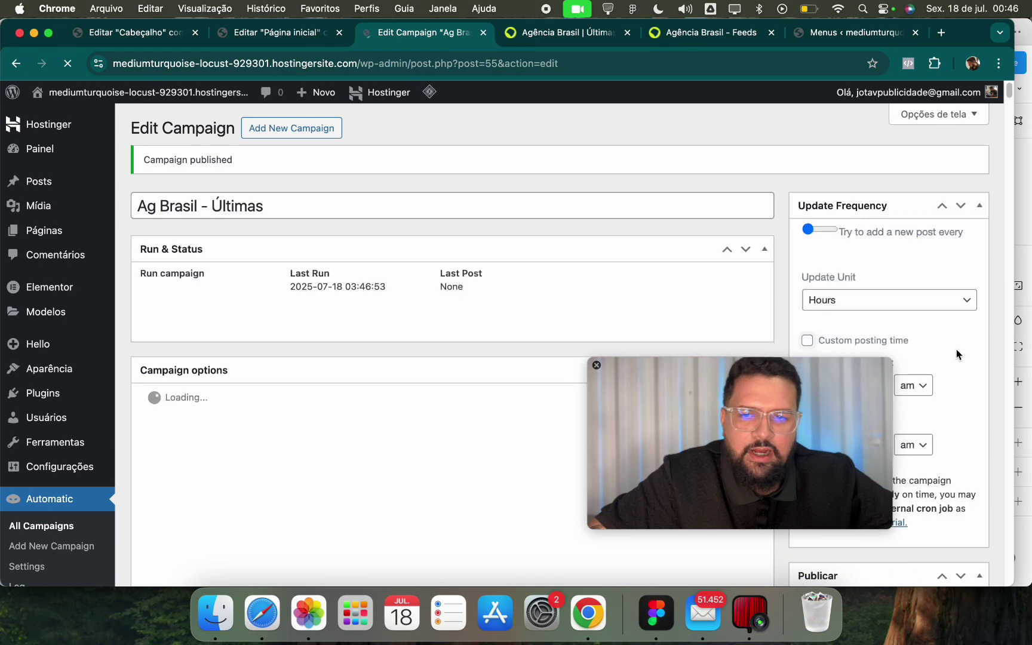
{"action": "left_click", "coordinate": [153, 295]}
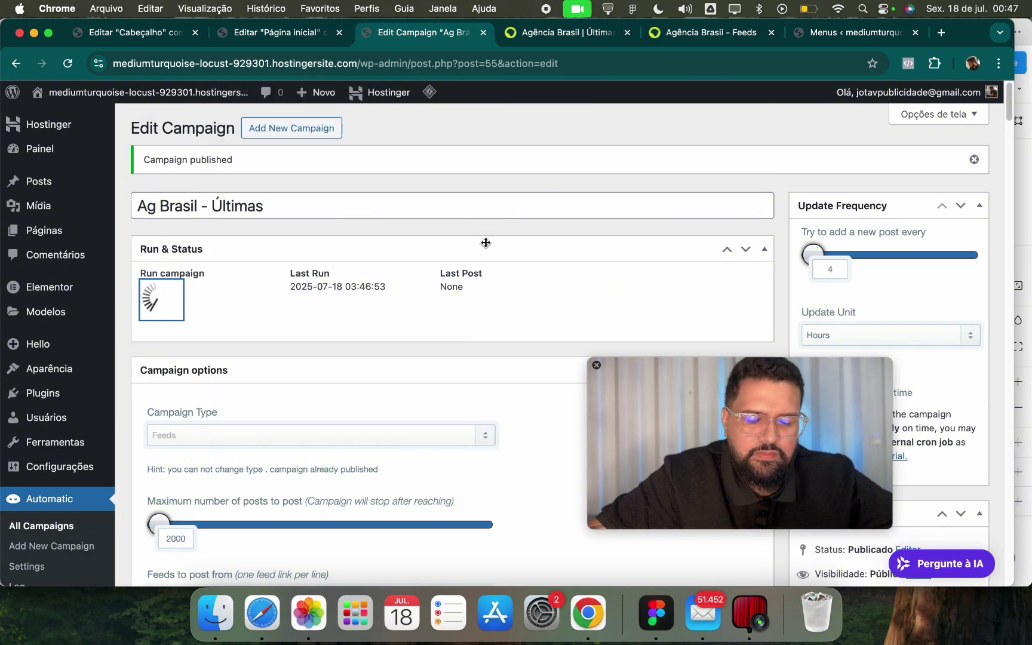
Open a preview of the Página inicial page from its Elementor editor.
{"action": "left_click", "coordinate": [296, 37]}
{"action": "left_click", "coordinate": [886, 98]}
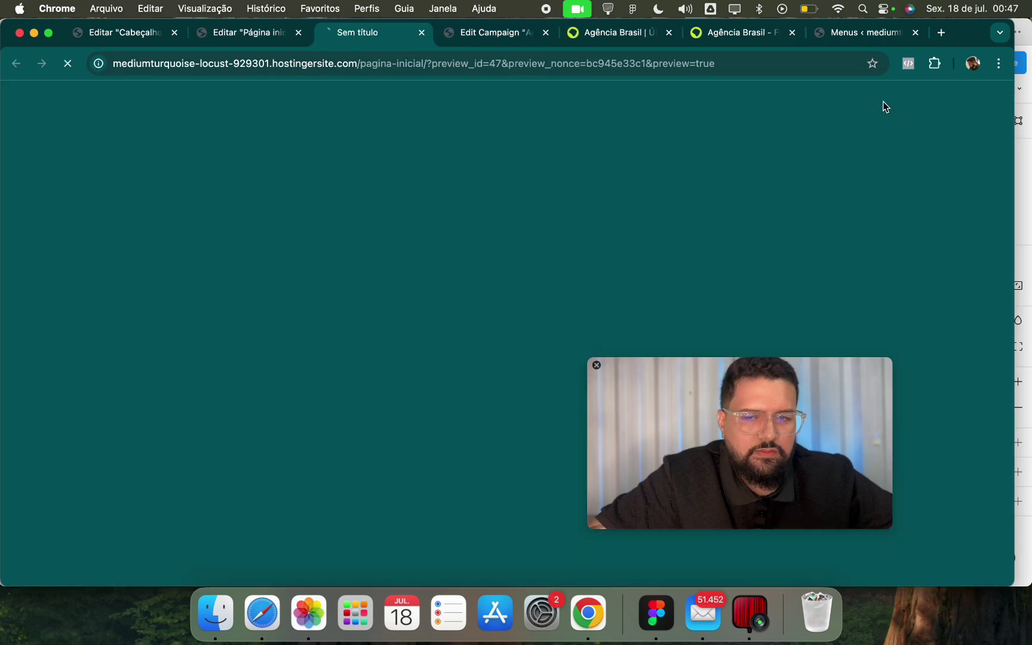
{"action": "left_click_drag", "start_coordinate": [429, 65], "coordinate": [822, 69]}
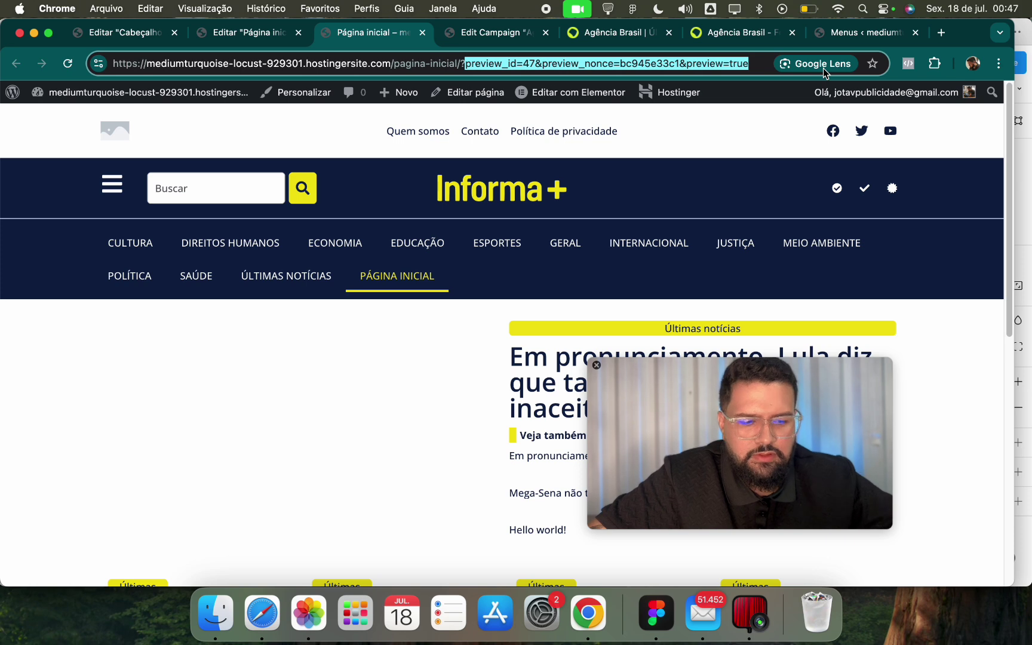
{"action": "key", "text": "BackSpace"}
{"action": "key", "text": "shift+Return"}
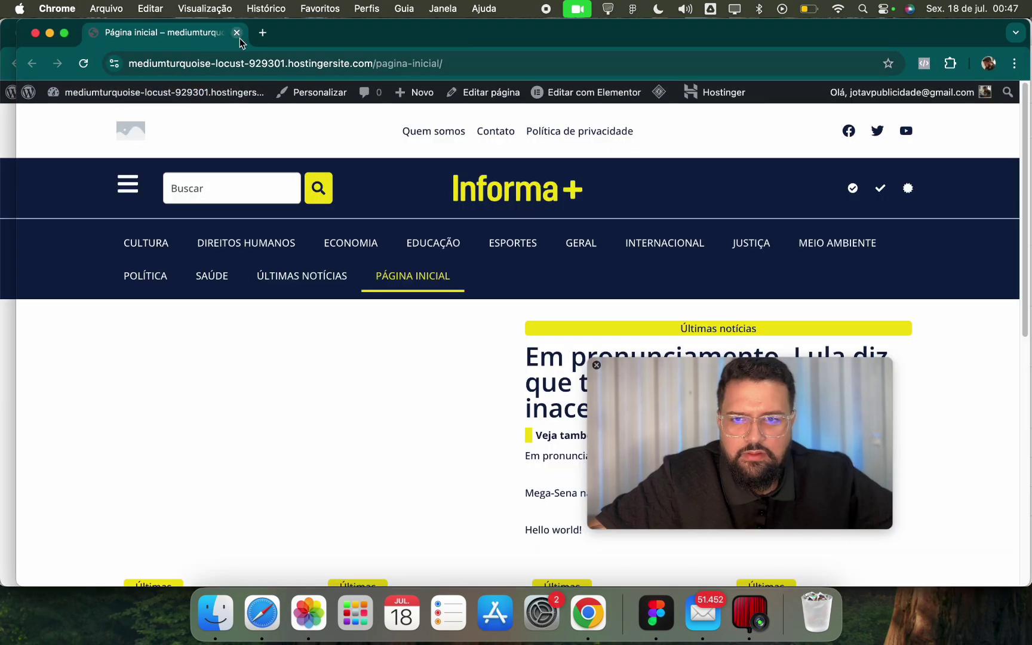
{"action": "left_click", "coordinate": [237, 33]}
{"action": "key", "text": "ctrl+Tab"}
{"action": "key", "text": "ctrl+shift+Tab"}
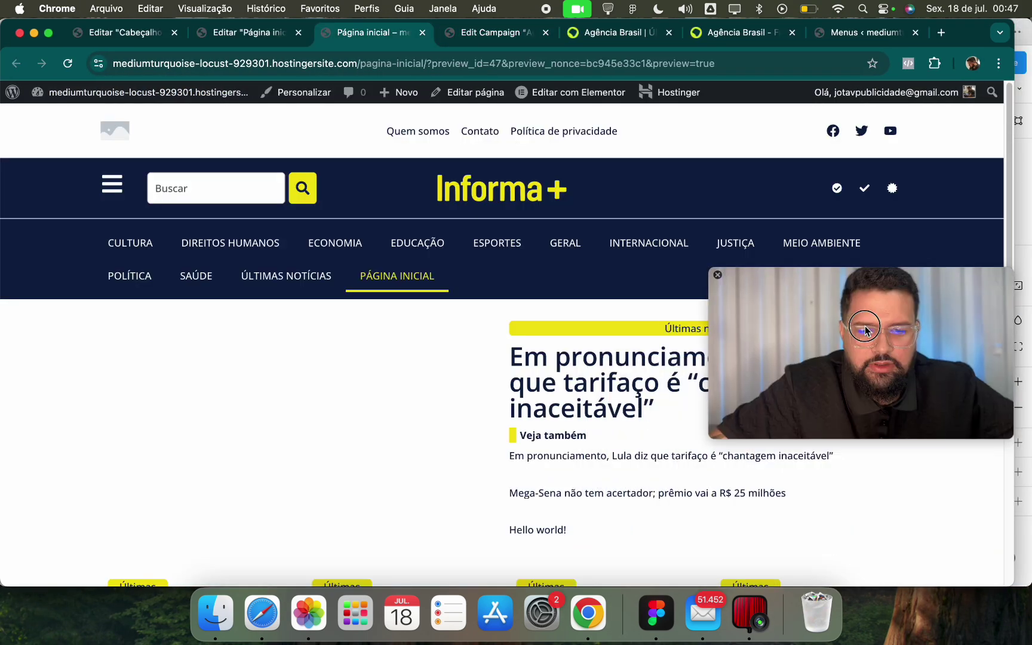
Check the campaign run and view the imported Mega-Sena post, returning to the campaign editing page.
{"action": "left_click", "coordinate": [517, 40]}
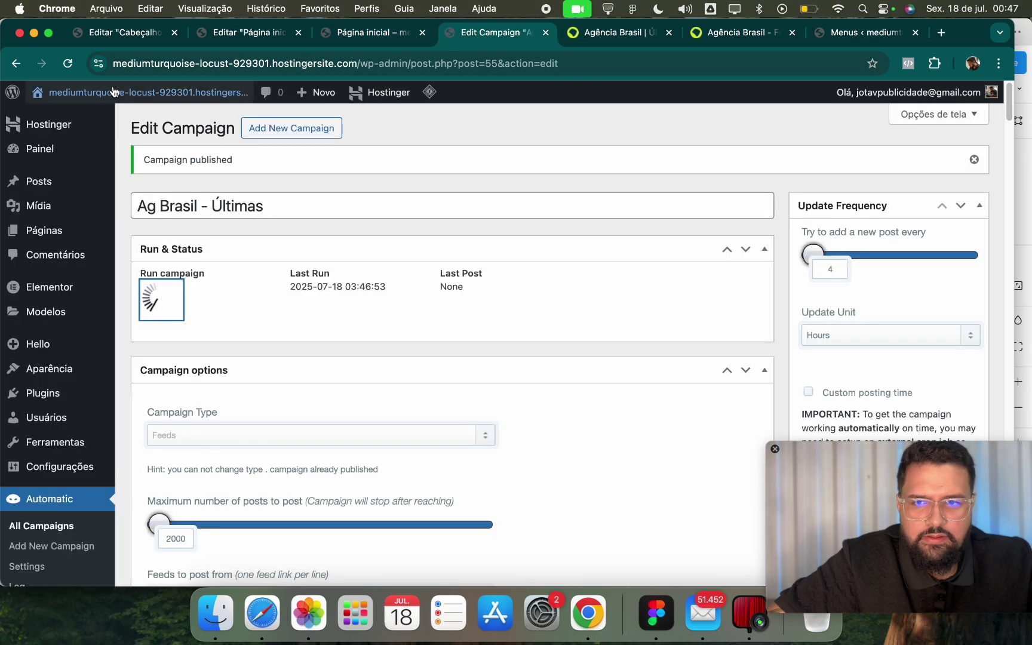
{"action": "left_click", "coordinate": [362, 34]}
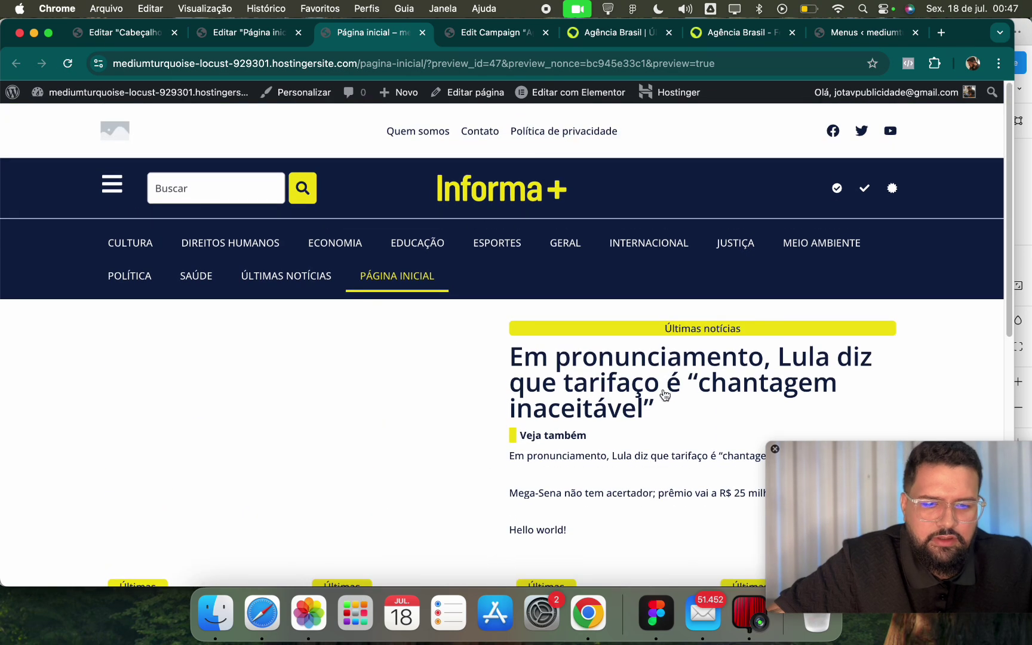
{"action": "left_click", "coordinate": [517, 39]}
{"action": "left_click", "coordinate": [471, 433]}
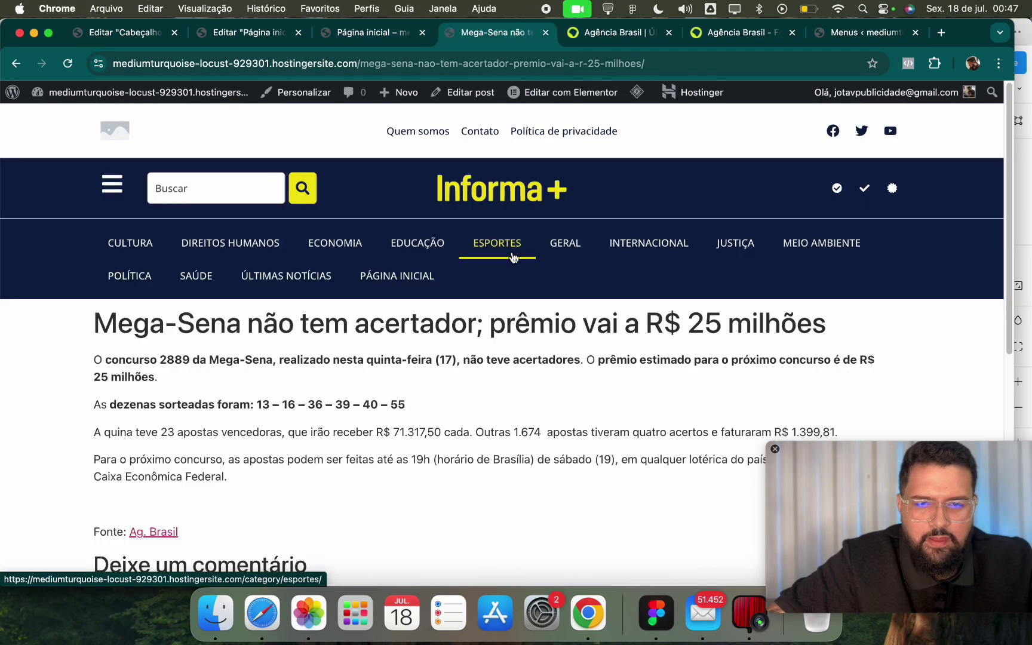
{"action": "left_click", "coordinate": [13, 63]}
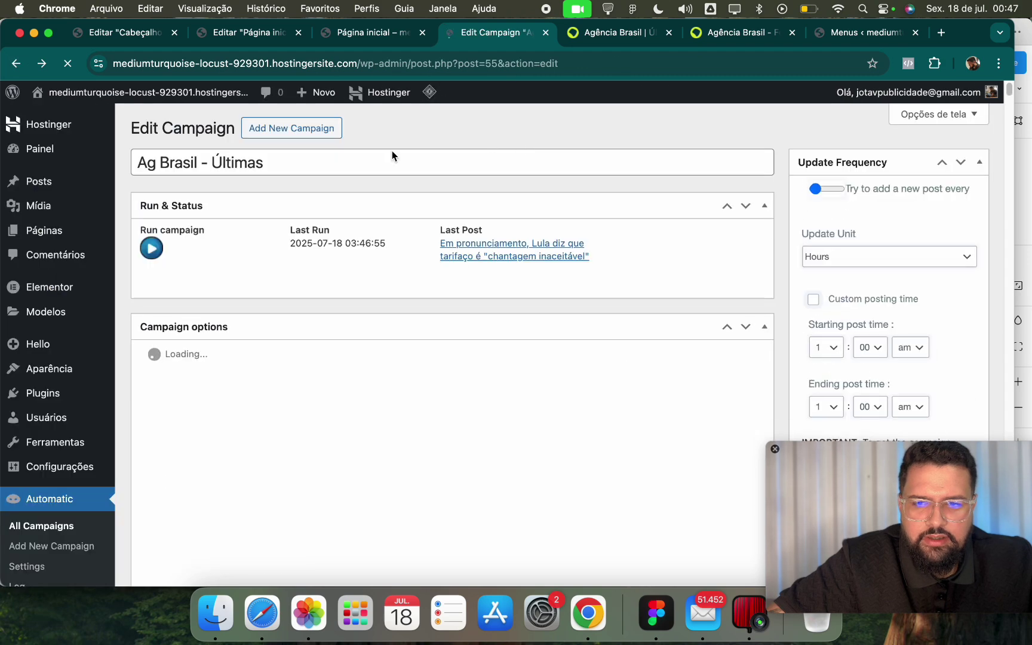
Reload the Página inicial preview and compare its featured news and post cards with the Agência Brasil home page.
{"action": "left_click", "coordinate": [392, 34]}
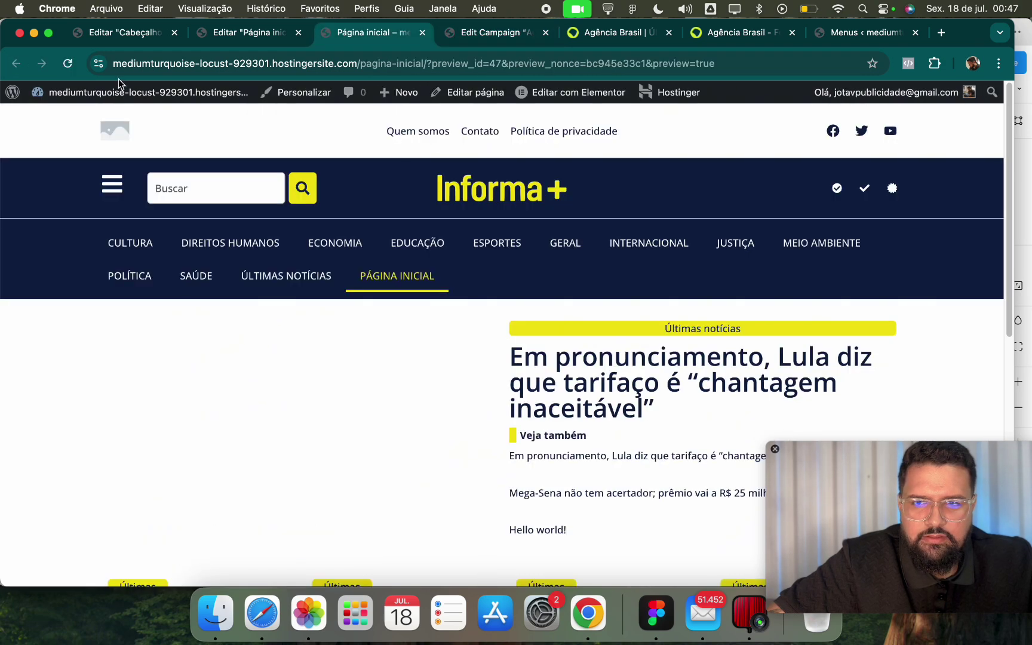
{"action": "left_click", "coordinate": [68, 64]}
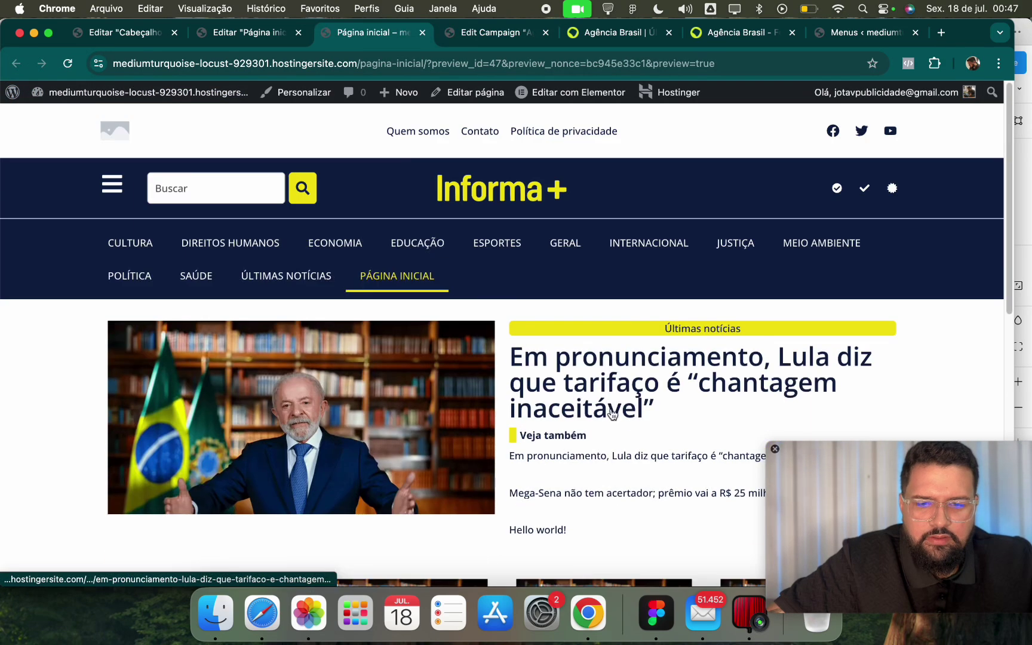
{"action": "left_click", "coordinate": [609, 34]}
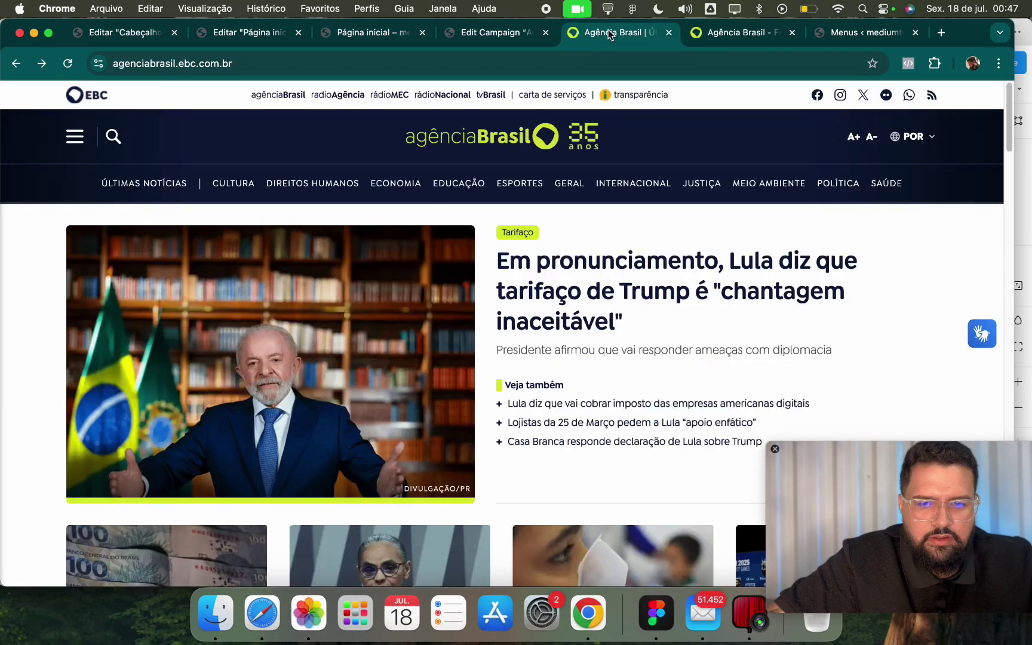
{"action": "left_click", "coordinate": [344, 35]}
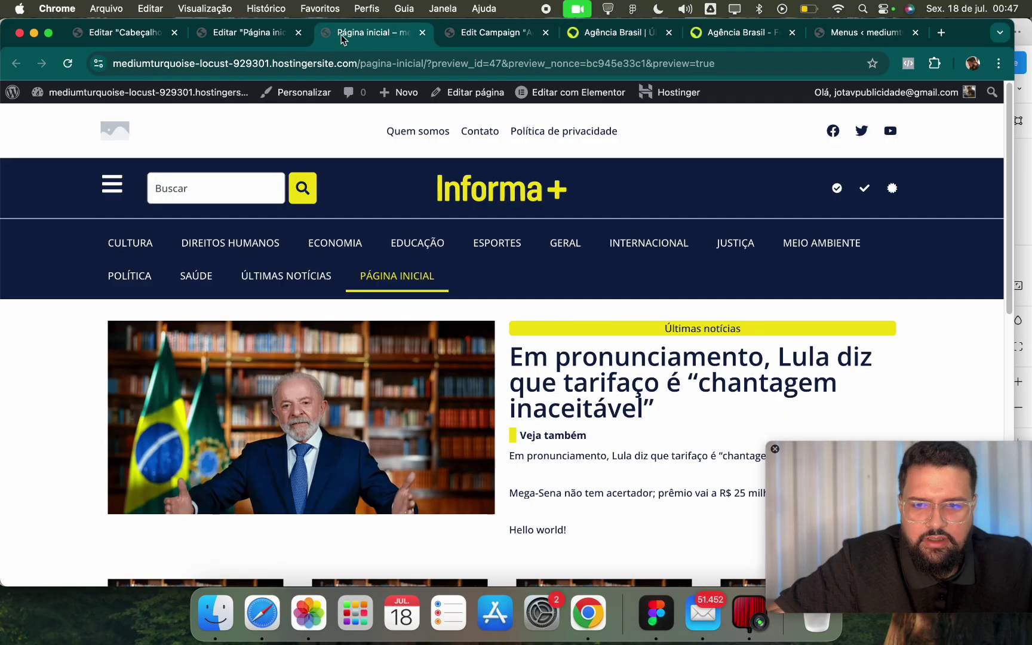
{"action": "left_click", "coordinate": [259, 36]}
{"action": "left_click", "coordinate": [403, 36]}
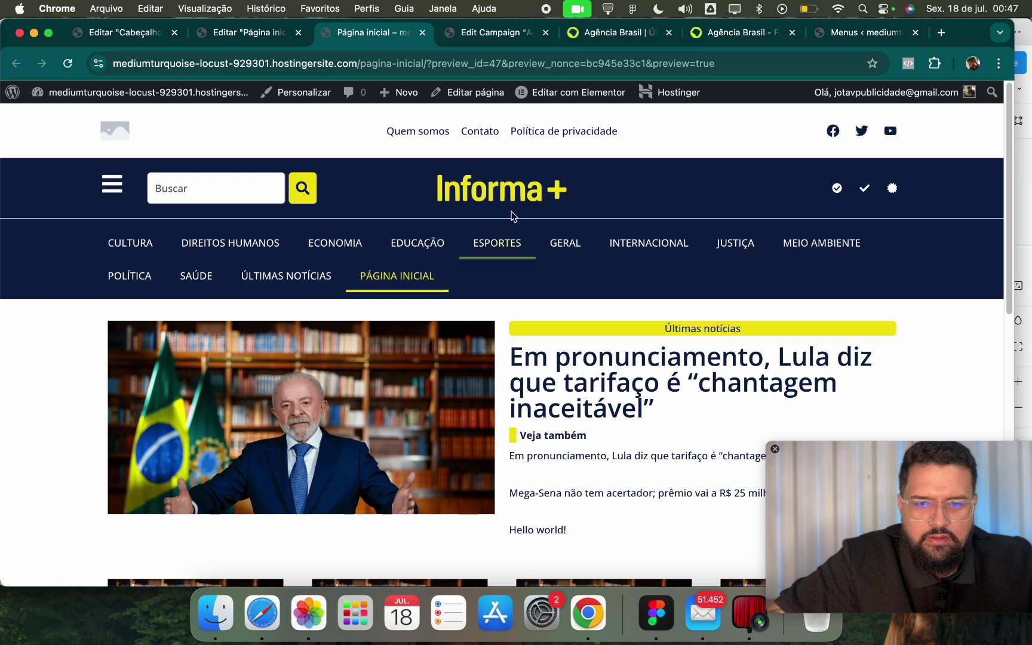
{"action": "scroll", "coordinate": [447, 296], "scroll_direction": "down", "scroll_amount": 4}
{"action": "scroll", "coordinate": [538, 359], "scroll_direction": "up", "scroll_amount": 4}
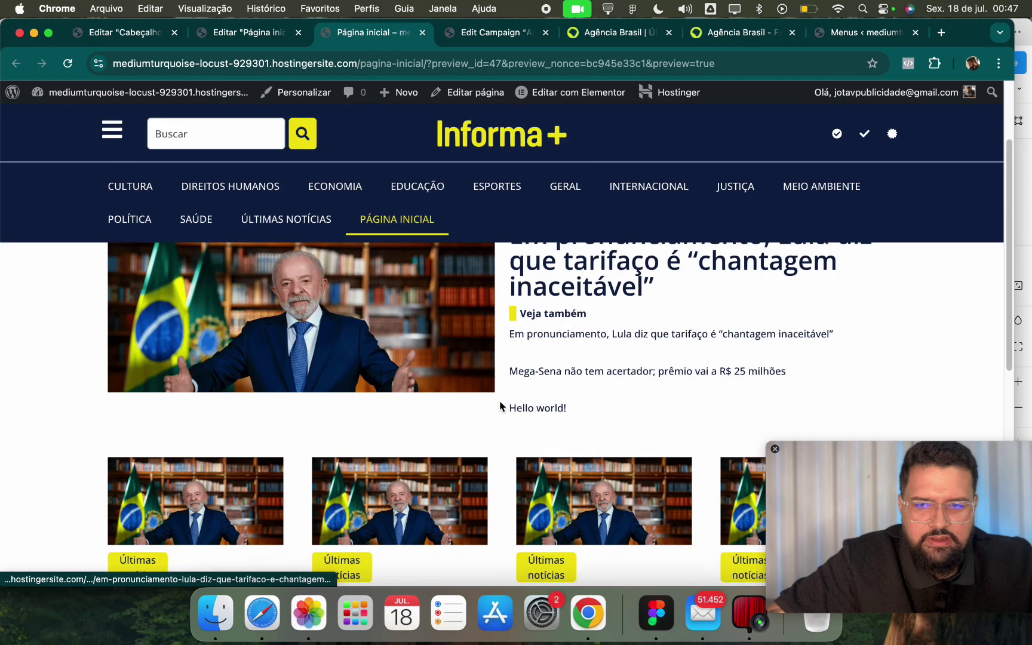
Return to the Página inicial editor, close the Estrutura window and open the featured news template for editing.
{"action": "key", "text": "ctrl+shift+Tab"}
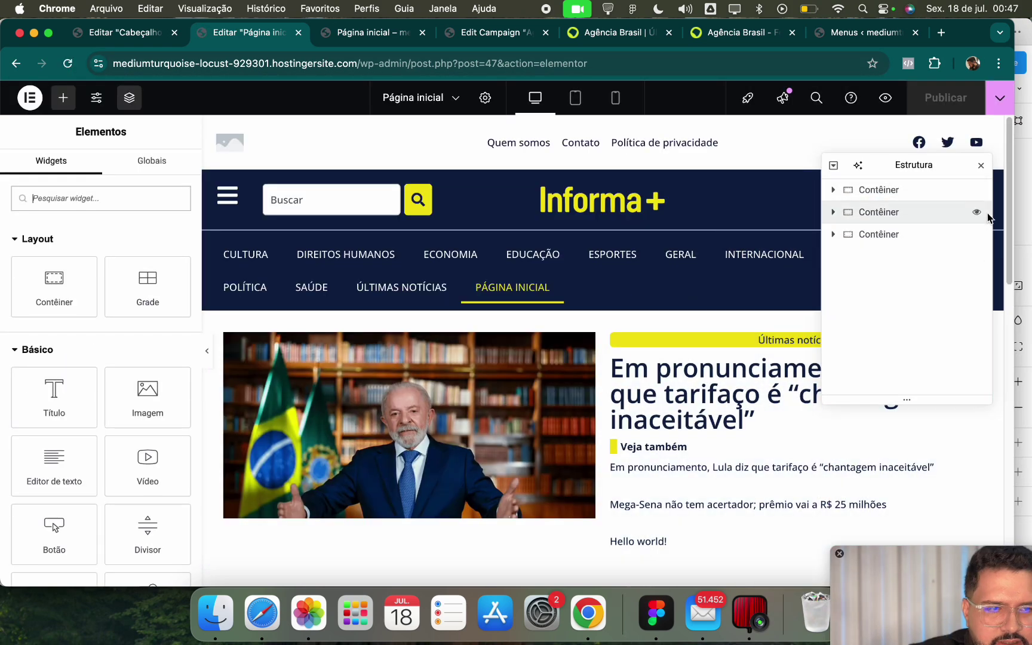
{"action": "left_click", "coordinate": [981, 165]}
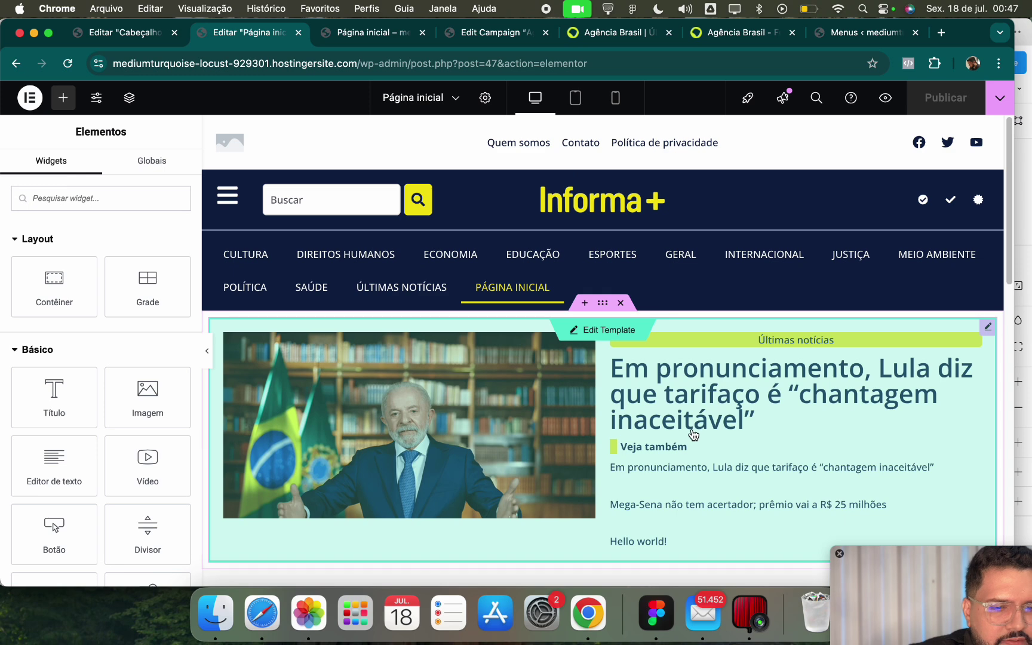
{"action": "scroll", "coordinate": [533, 331], "scroll_direction": "down", "scroll_amount": 5}
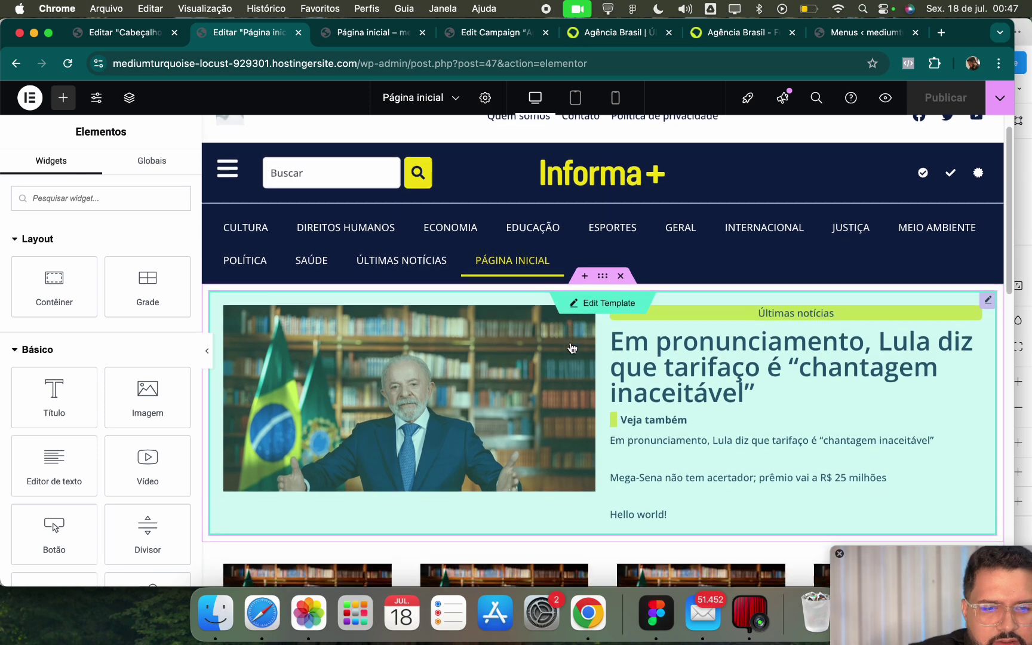
{"action": "scroll", "coordinate": [574, 348], "scroll_direction": "up", "scroll_amount": 5}
{"action": "left_click", "coordinate": [605, 337]}
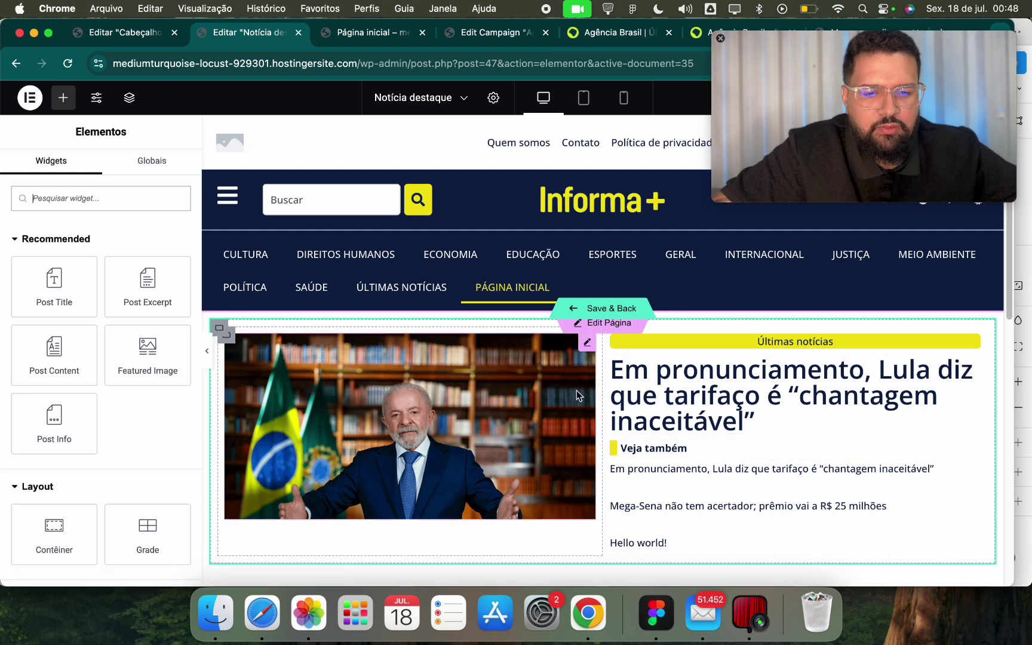
Reduce the rows gap of the "Veja também" posts list to 12 px and compare the spacing with the Agência Brasil page.
{"action": "left_click", "coordinate": [701, 473]}
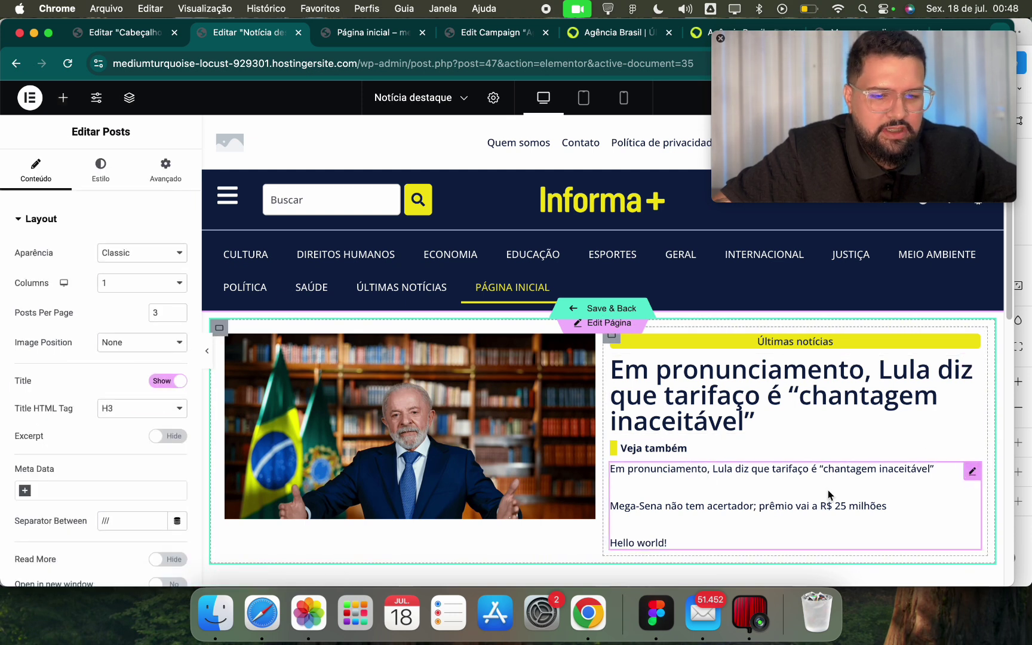
{"action": "left_click", "coordinate": [102, 171]}
{"action": "left_click_drag", "start_coordinate": [50, 316], "coordinate": [24, 315]}
{"action": "left_click", "coordinate": [614, 34]}
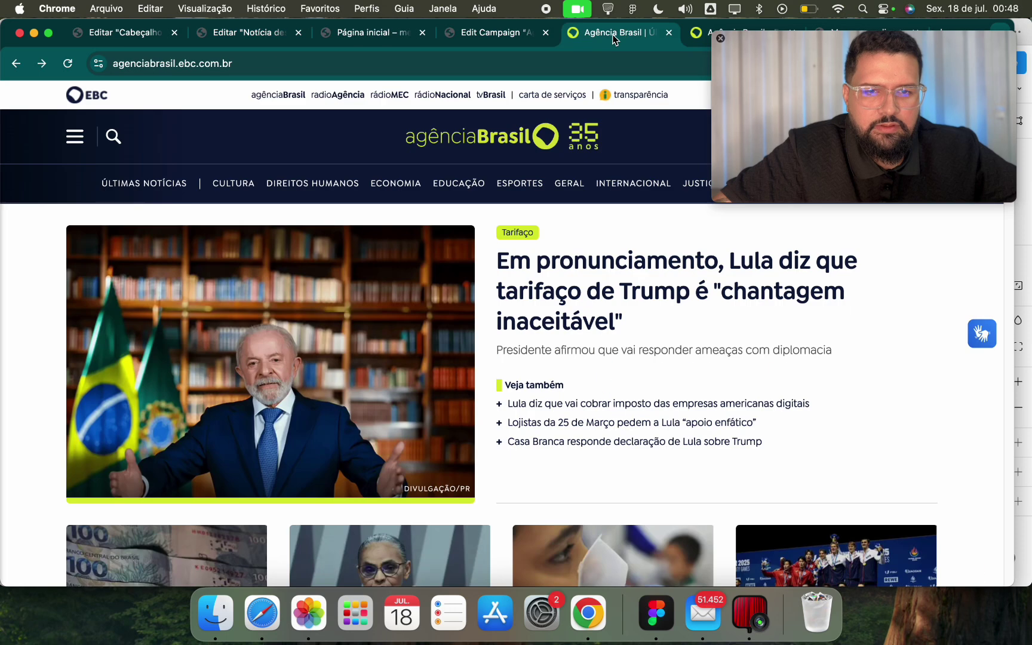
{"action": "left_click", "coordinate": [284, 35]}
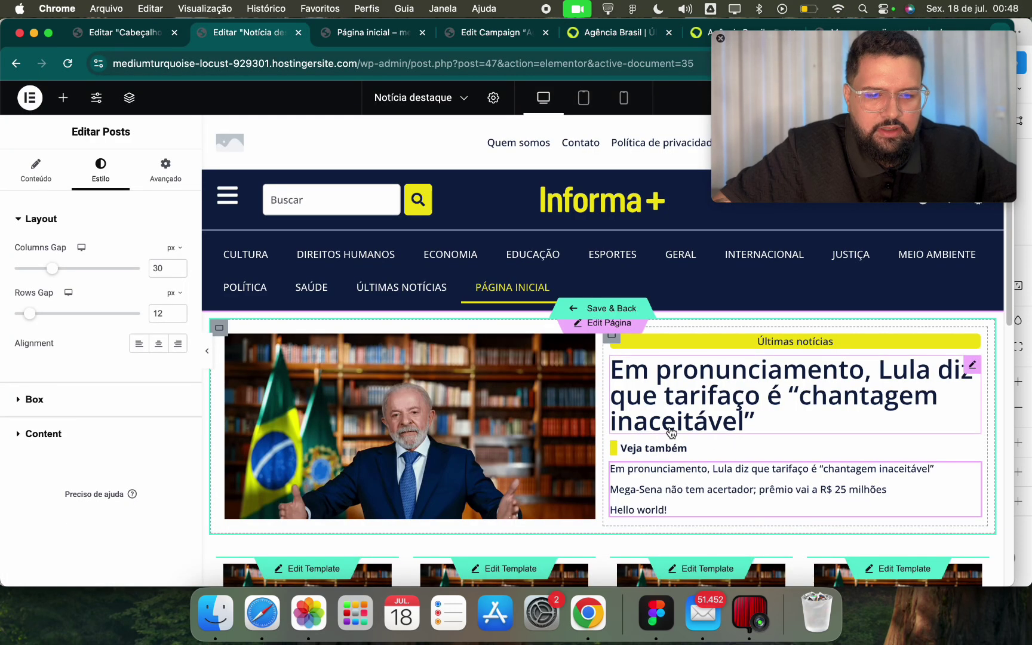
Insert an Espaçador widget between the featured headline and the "Veja também" label and set its space to 23 px.
{"action": "key", "text": "super+5"}
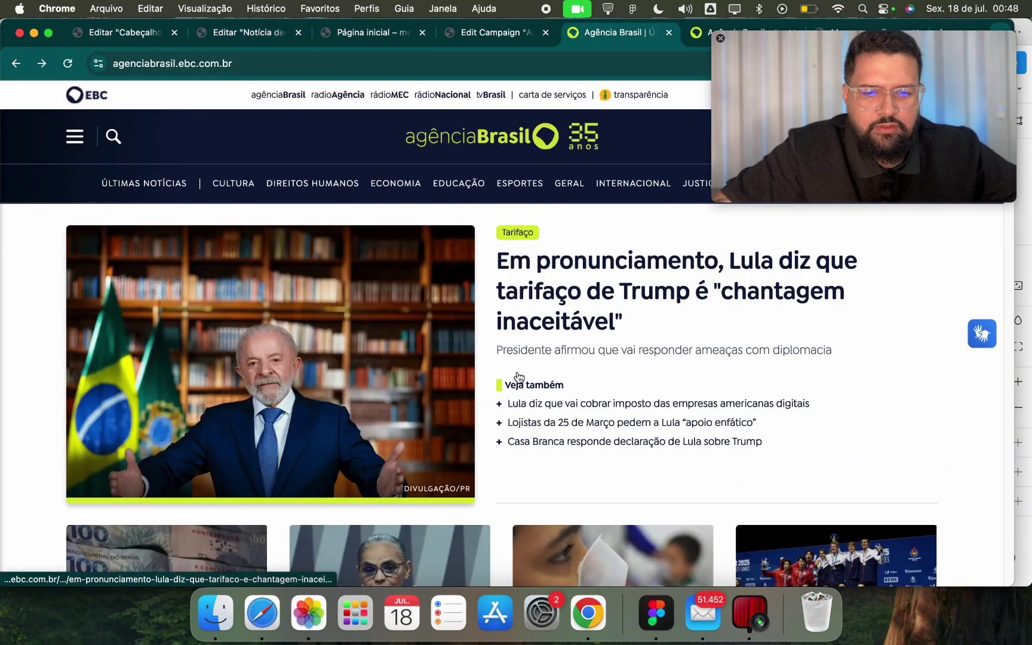
{"action": "key", "text": "super+2"}
{"action": "left_click", "coordinate": [63, 106]}
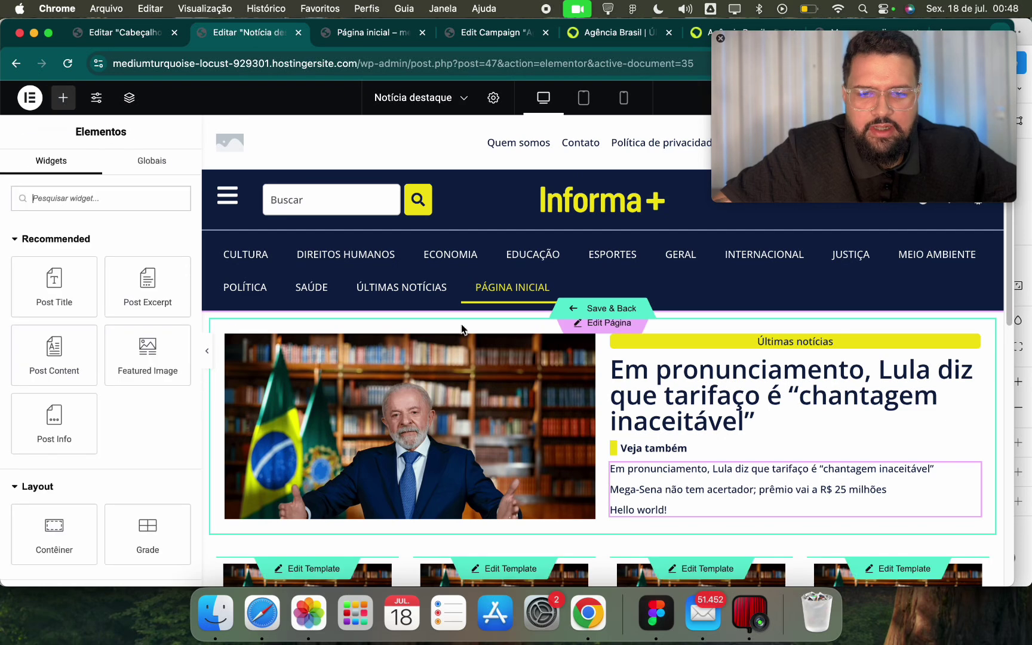
{"action": "type", "text": "espa"}
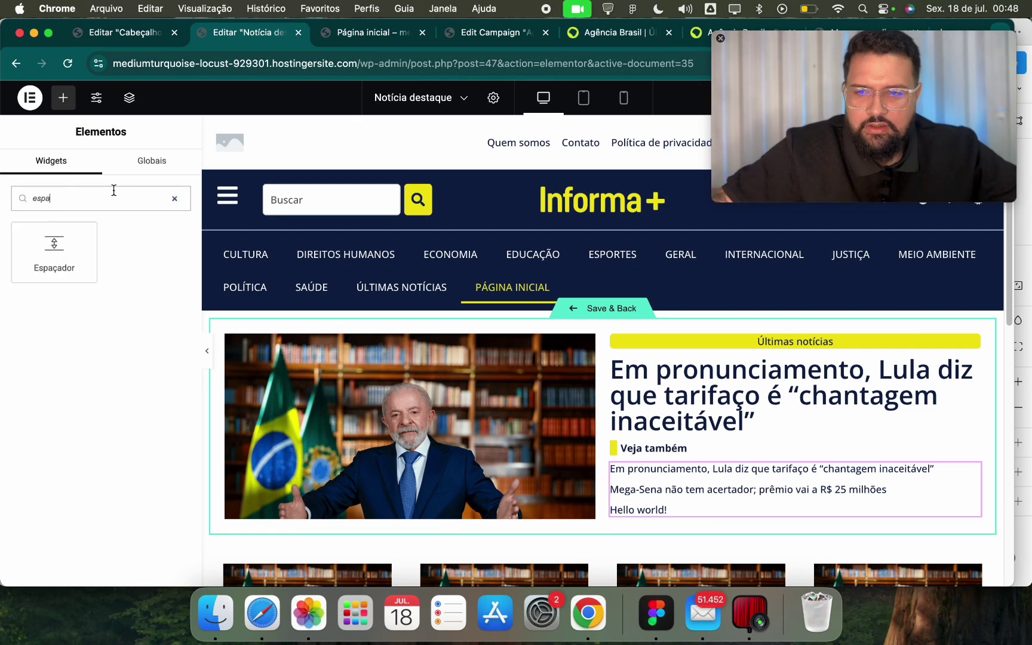
{"action": "left_click_drag", "start_coordinate": [54, 244], "coordinate": [684, 441]}
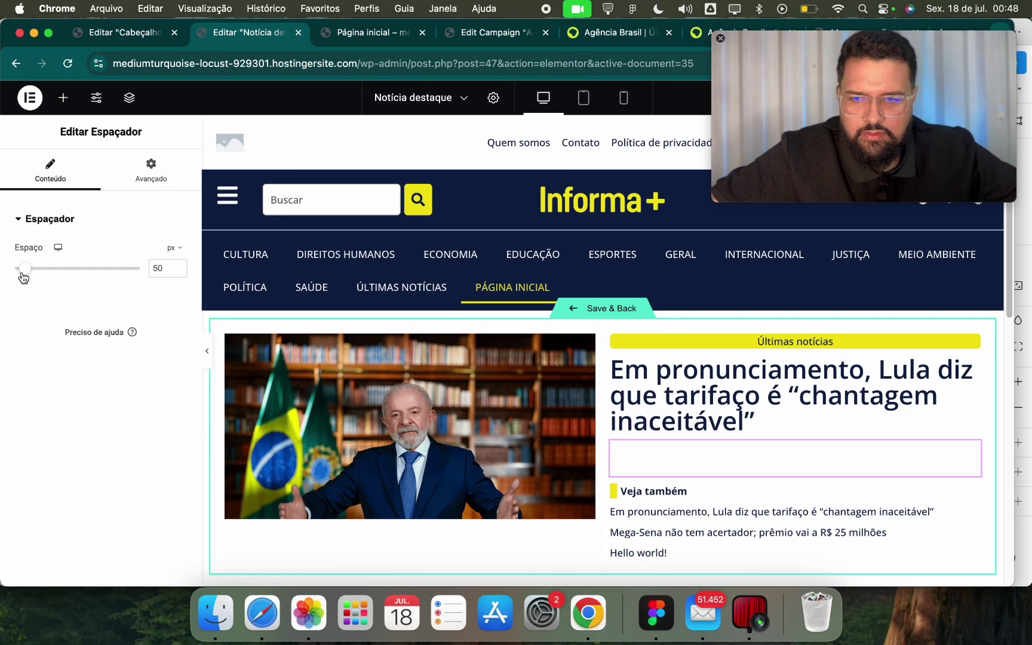
{"action": "mouse_move", "coordinate": [21, 274]}
{"action": "left_mouse_down"}
{"action": "mouse_move", "coordinate": [33, 267]}
{"action": "mouse_move", "coordinate": [19, 273]}
{"action": "left_mouse_up"}
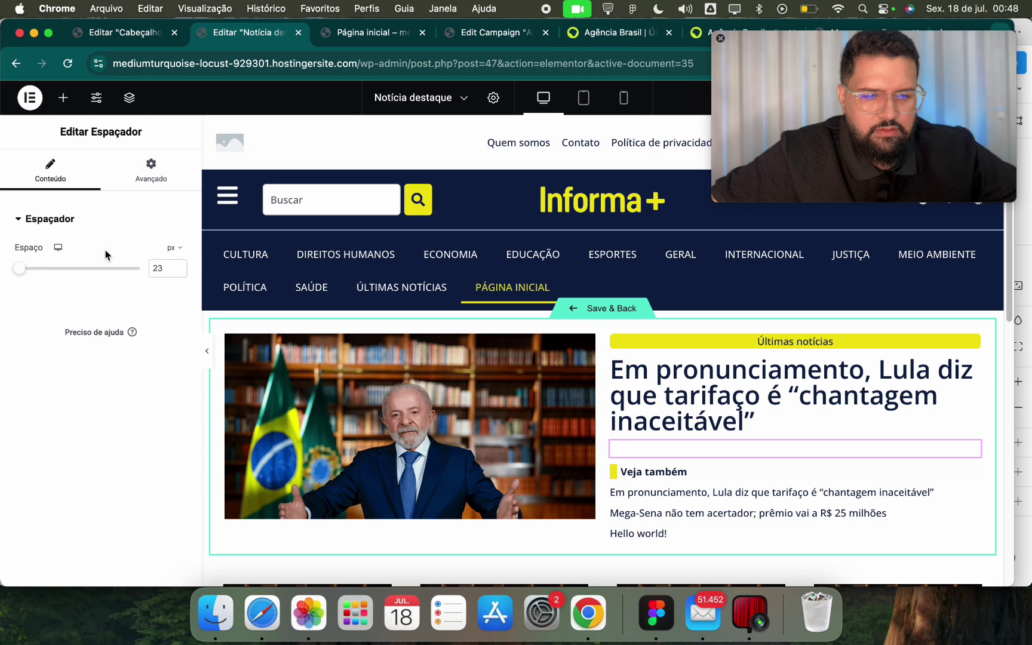
Give the category label above the featured headline a custom width of 25%.
{"action": "left_click", "coordinate": [748, 338]}
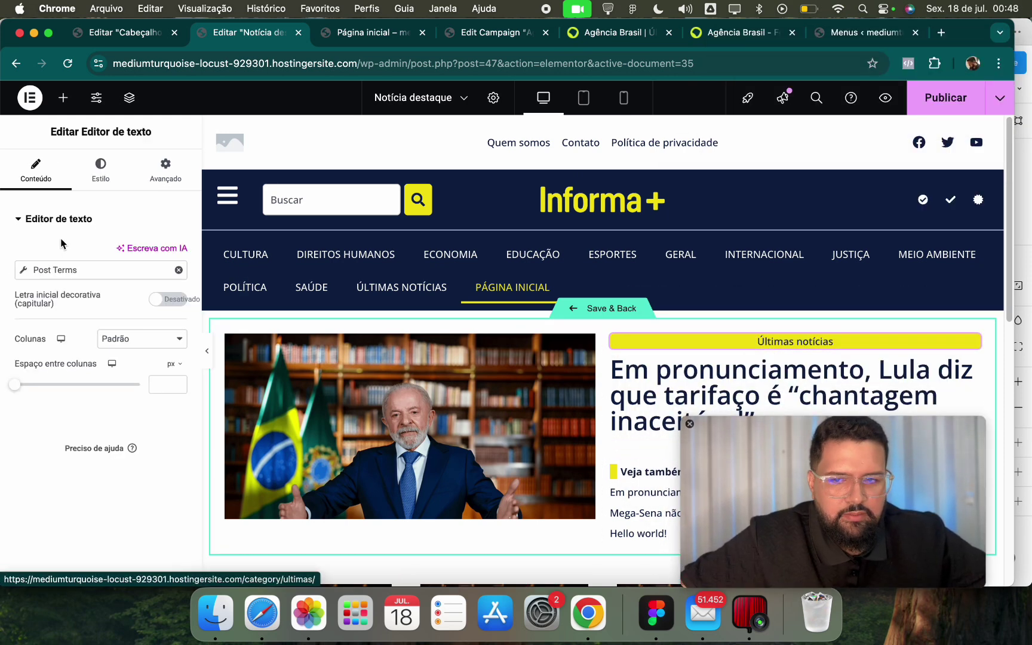
{"action": "left_click", "coordinate": [165, 169]}
{"action": "left_click", "coordinate": [142, 365]}
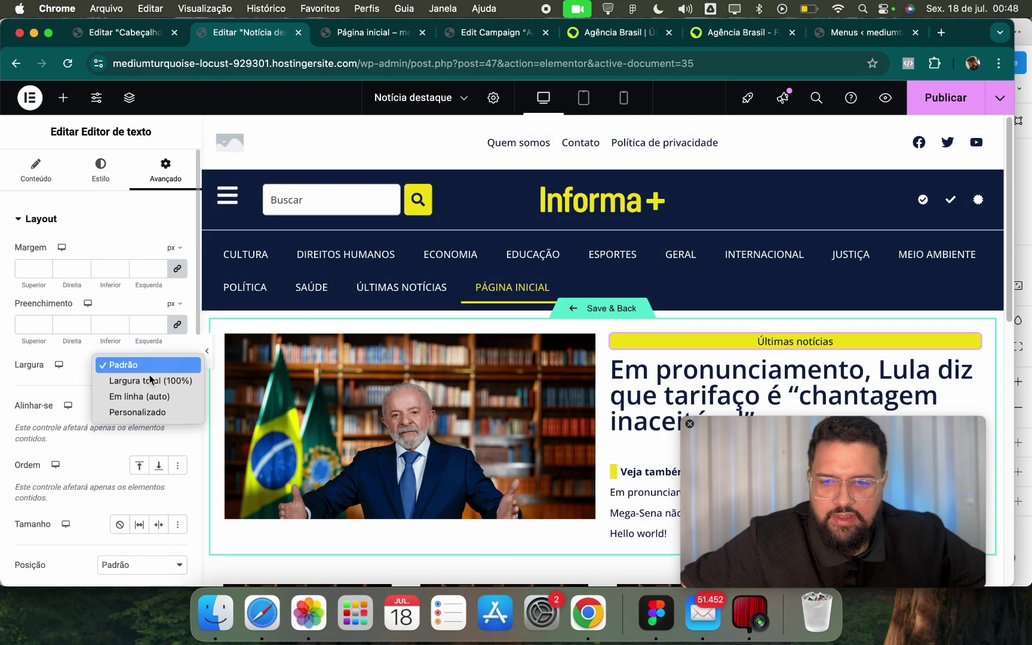
{"action": "left_click", "coordinate": [138, 412]}
{"action": "left_click_drag", "start_coordinate": [18, 410], "coordinate": [58, 411]}
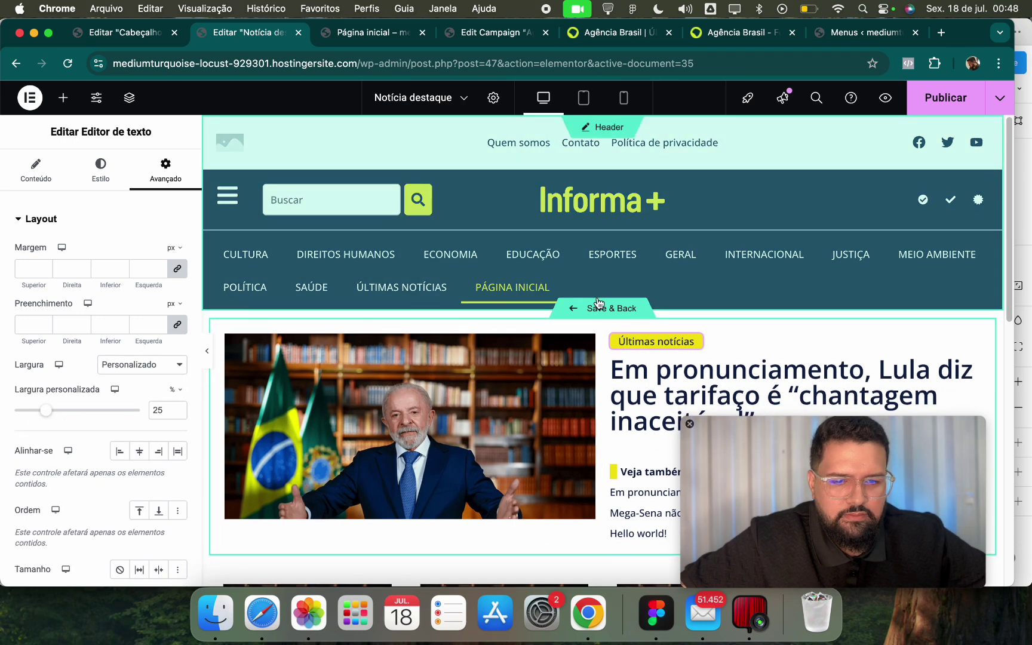
Check the Agência Brasil featured block and add a Divisor widget below the "Veja também" posts list.
{"action": "left_click", "coordinate": [605, 35]}
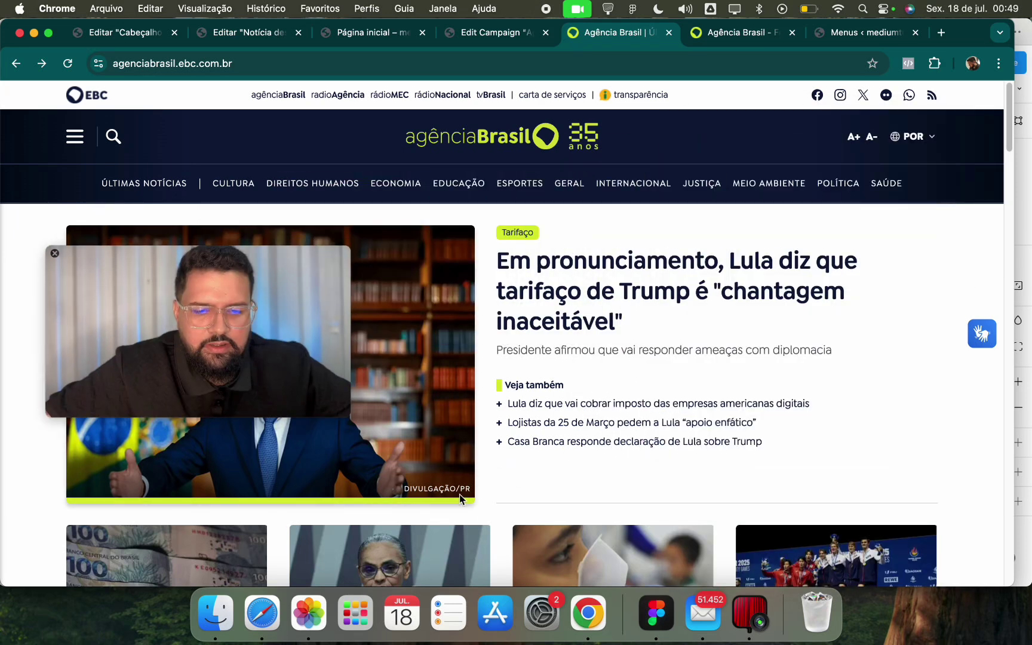
{"action": "left_click", "coordinate": [249, 32]}
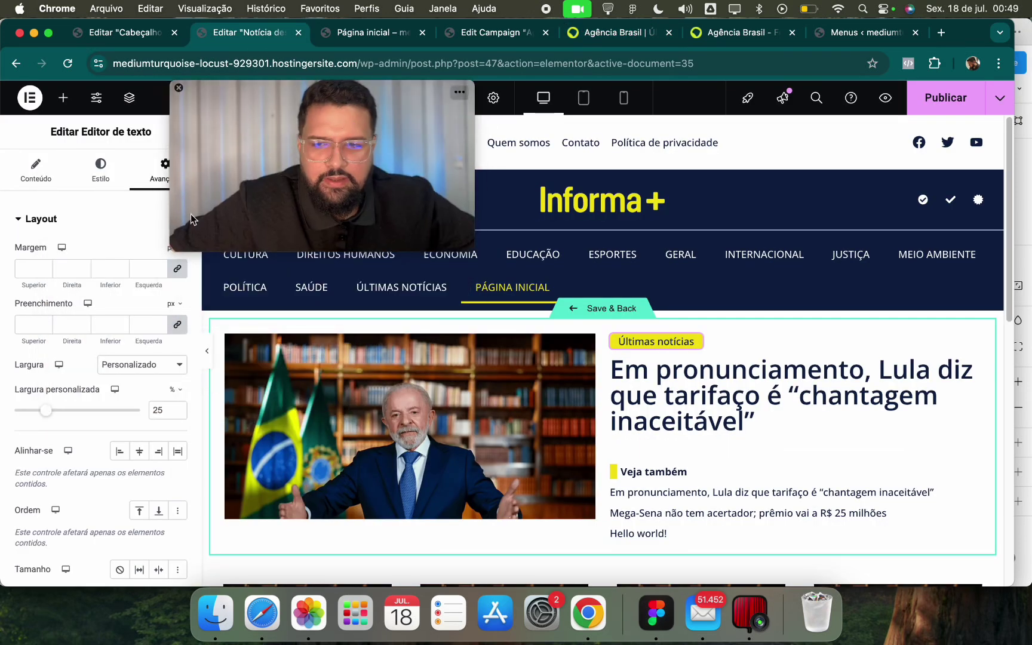
{"action": "left_click", "coordinate": [64, 98]}
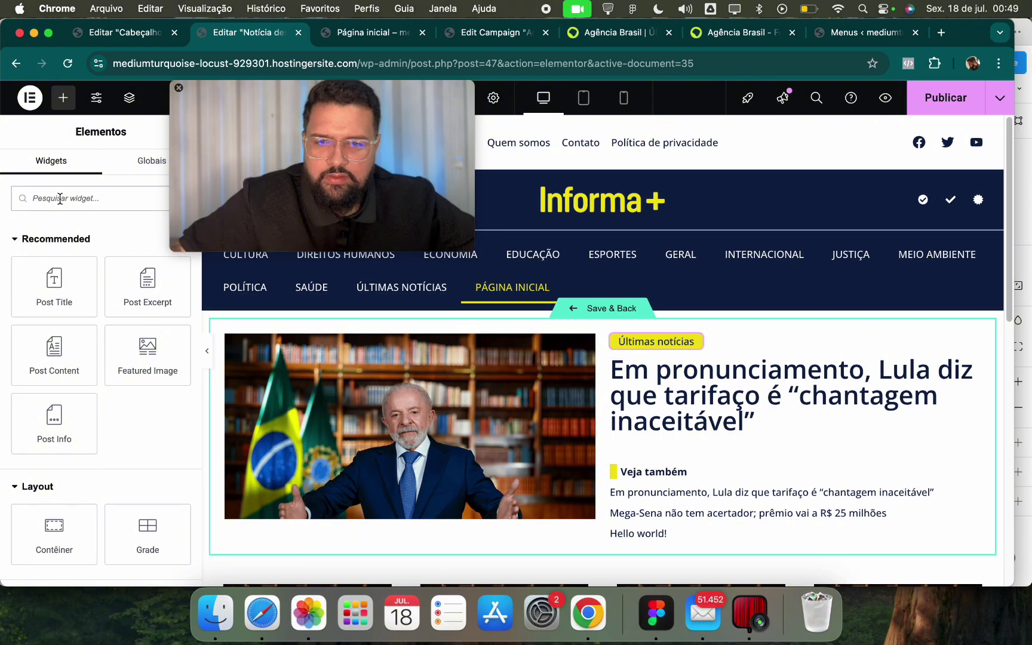
{"action": "type", "text": "div"}
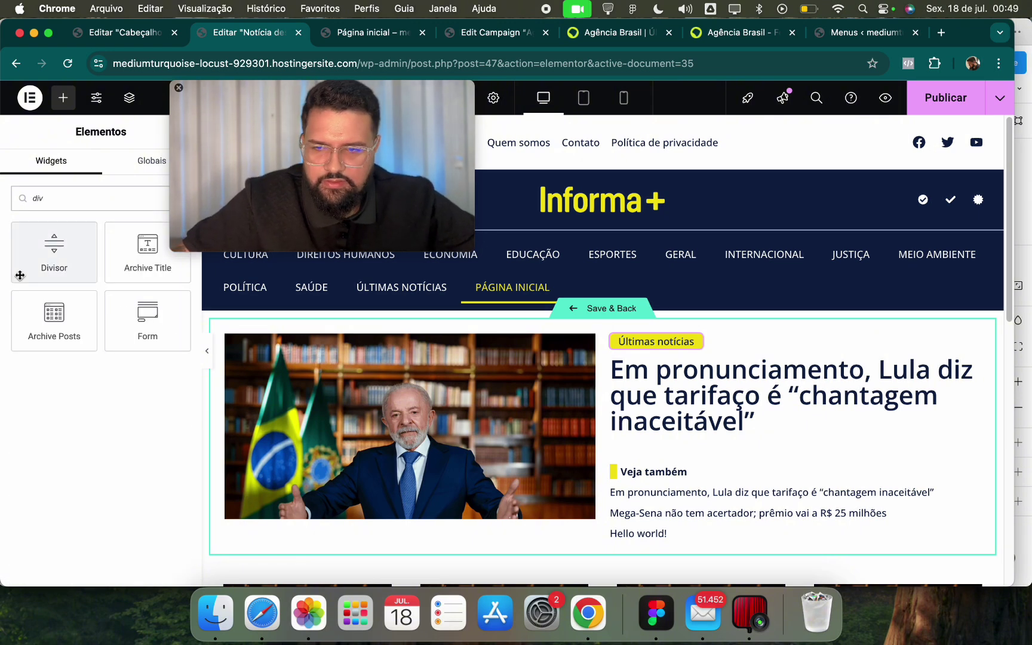
{"action": "left_click_drag", "start_coordinate": [54, 251], "coordinate": [754, 529]}
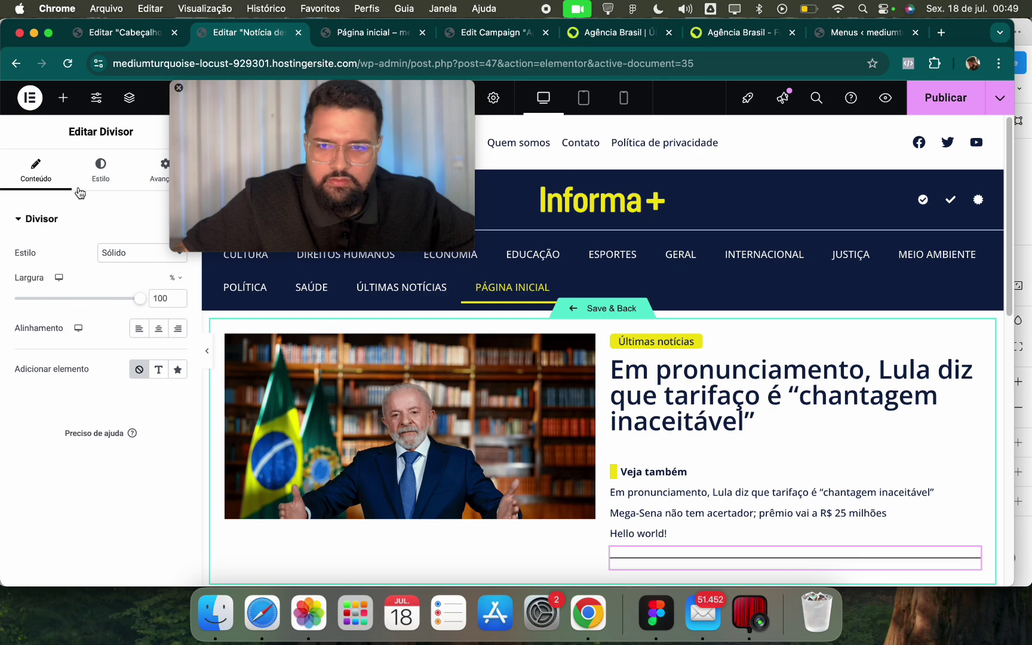
Make the divider's colour a semi-transparent black, #0000003B, and publish the template.
{"action": "left_click", "coordinate": [99, 157]}
{"action": "left_click", "coordinate": [177, 259]}
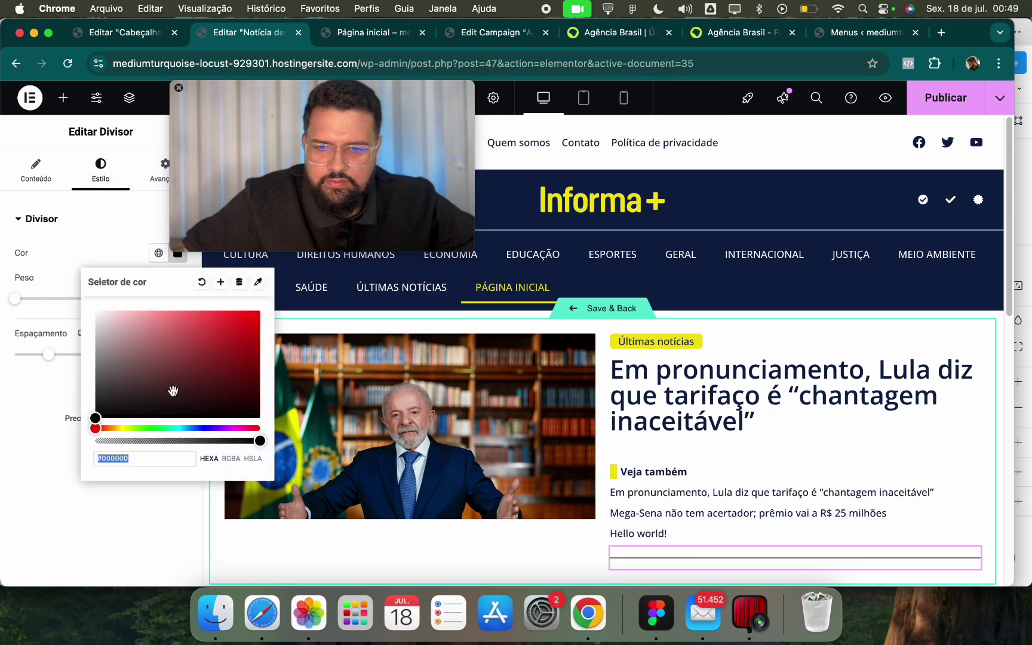
{"action": "left_click_drag", "start_coordinate": [258, 442], "coordinate": [134, 439]}
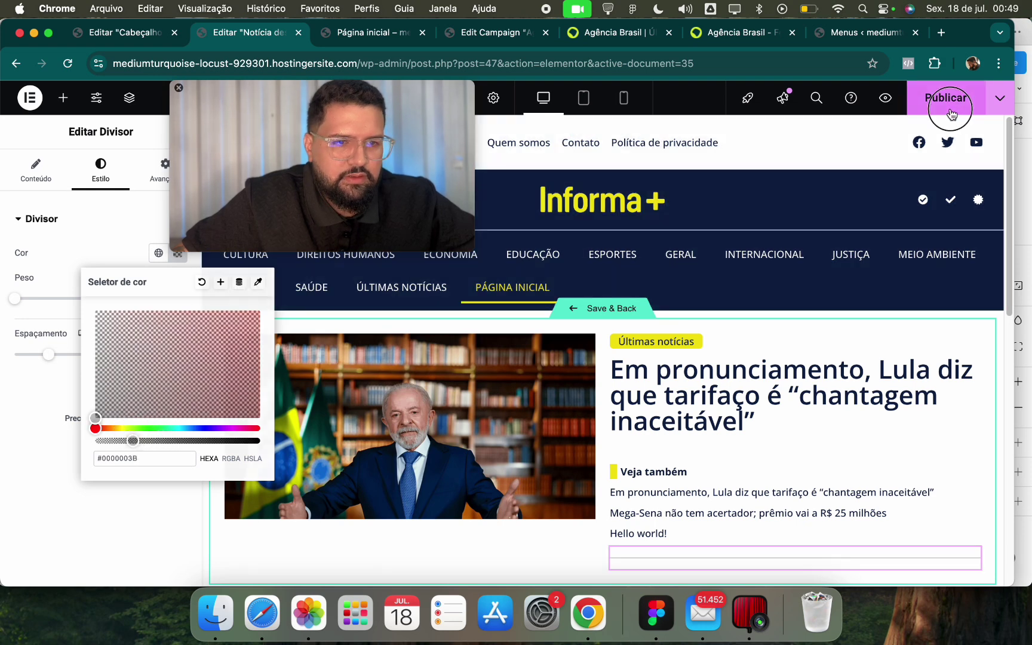
{"action": "left_click", "coordinate": [944, 98]}
{"action": "left_click_drag", "start_coordinate": [386, 149], "coordinate": [951, 254]}
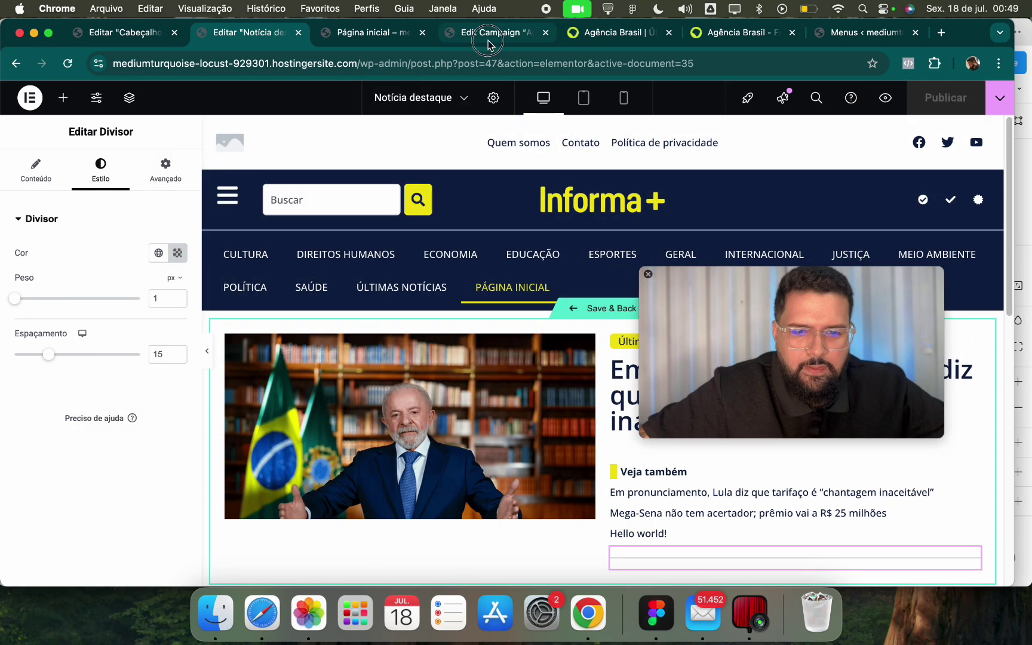
Close the featured news template's editor and reopen Página inicial in Elementor from its preview page.
{"action": "left_click", "coordinate": [488, 40]}
{"action": "left_click", "coordinate": [621, 36]}
{"action": "left_click", "coordinate": [298, 32]}
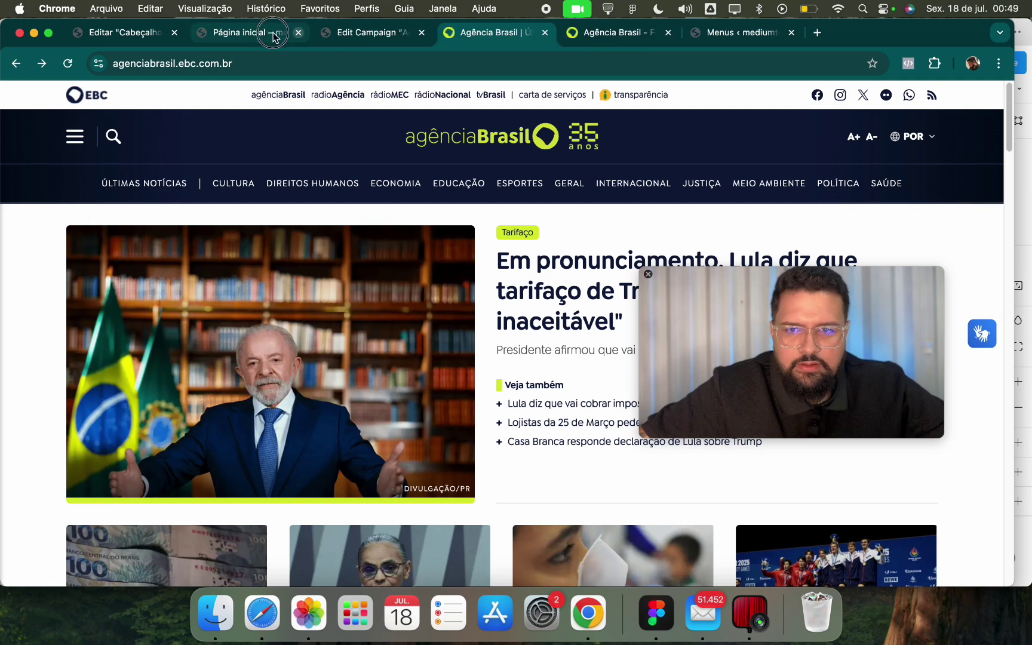
{"action": "left_click", "coordinate": [273, 35]}
{"action": "mouse_move", "coordinate": [550, 97]}
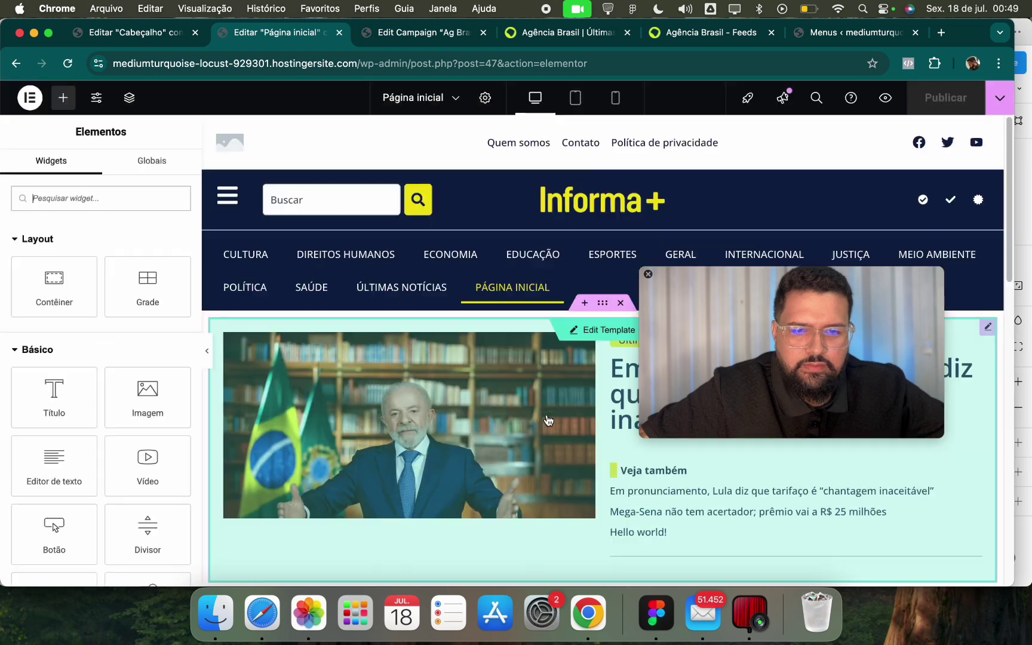
Open the featured news template for editing and give the featured image a 5 px border radius on all corners.
{"action": "left_click_drag", "start_coordinate": [677, 330], "coordinate": [847, 177]}
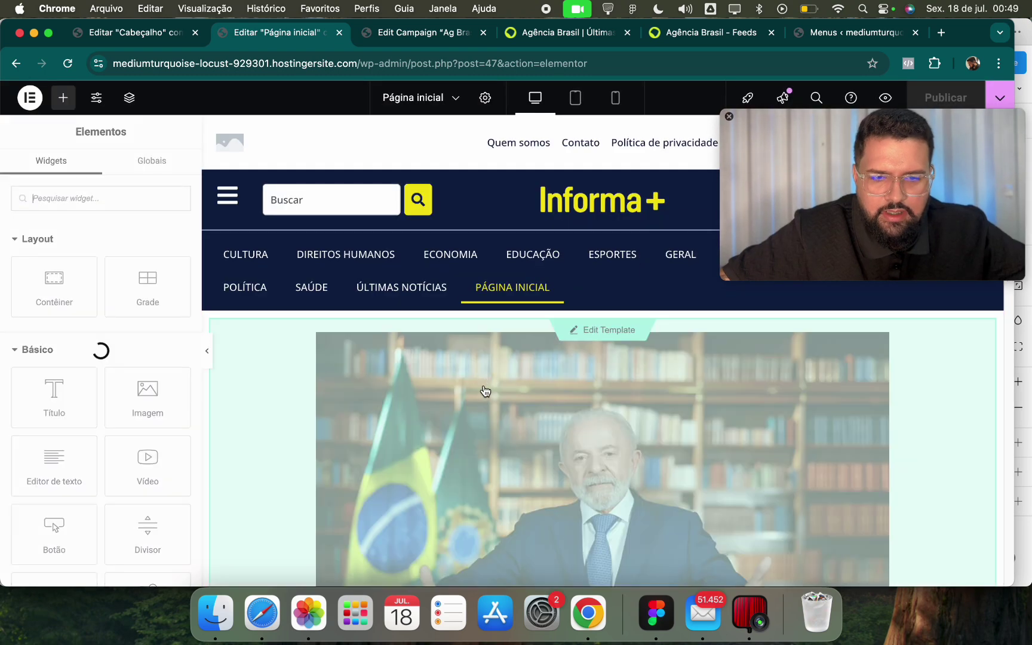
{"action": "left_click", "coordinate": [661, 341]}
{"action": "left_click", "coordinate": [438, 411]}
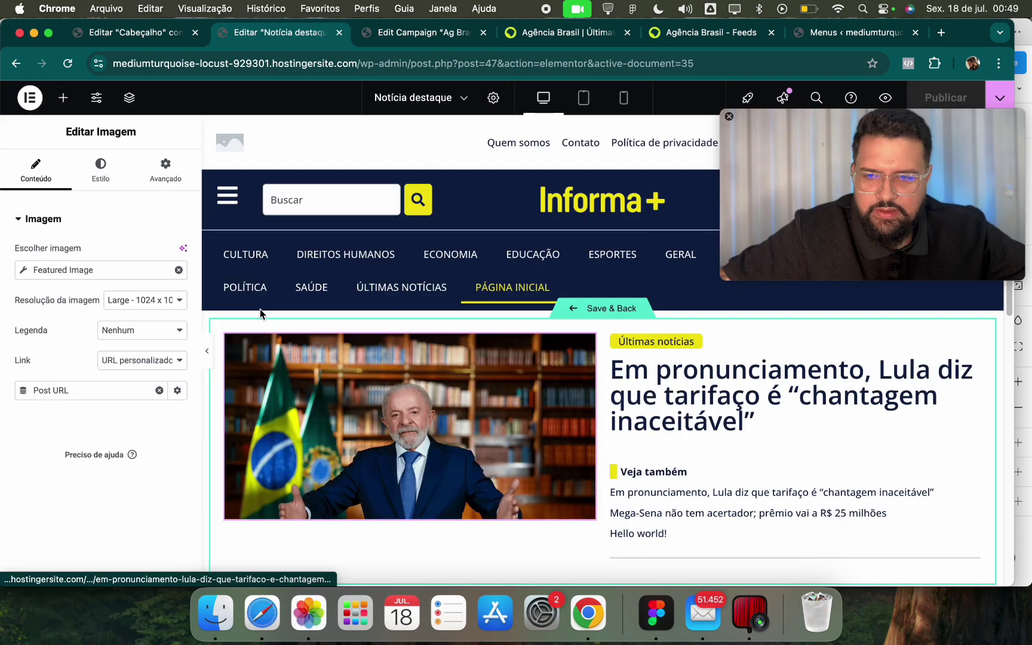
{"action": "left_click", "coordinate": [100, 170]}
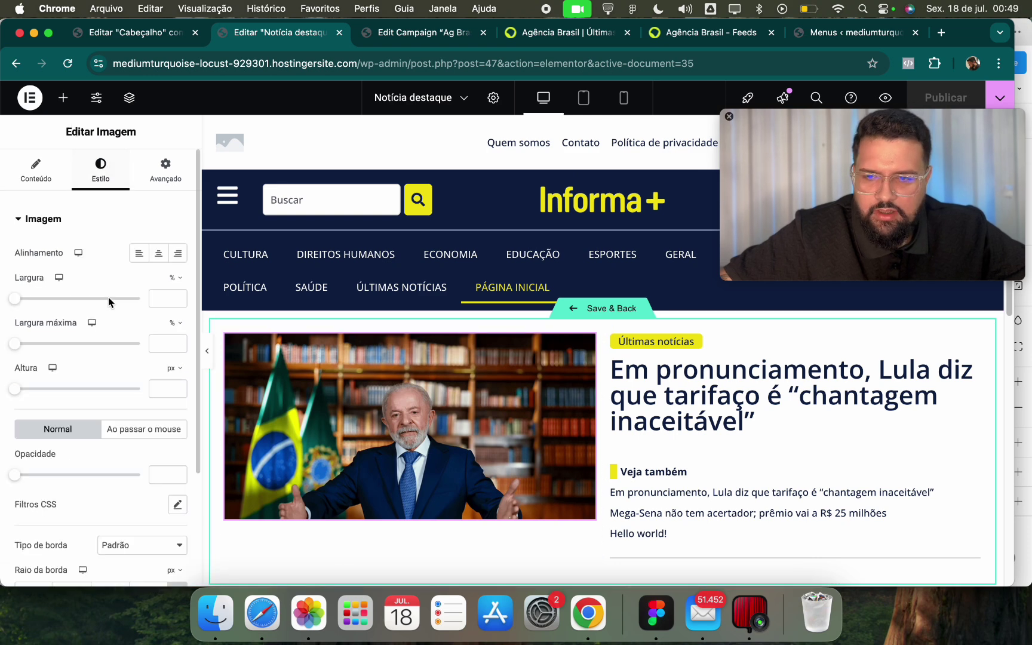
{"action": "scroll", "coordinate": [118, 396], "scroll_direction": "down", "scroll_amount": 3}
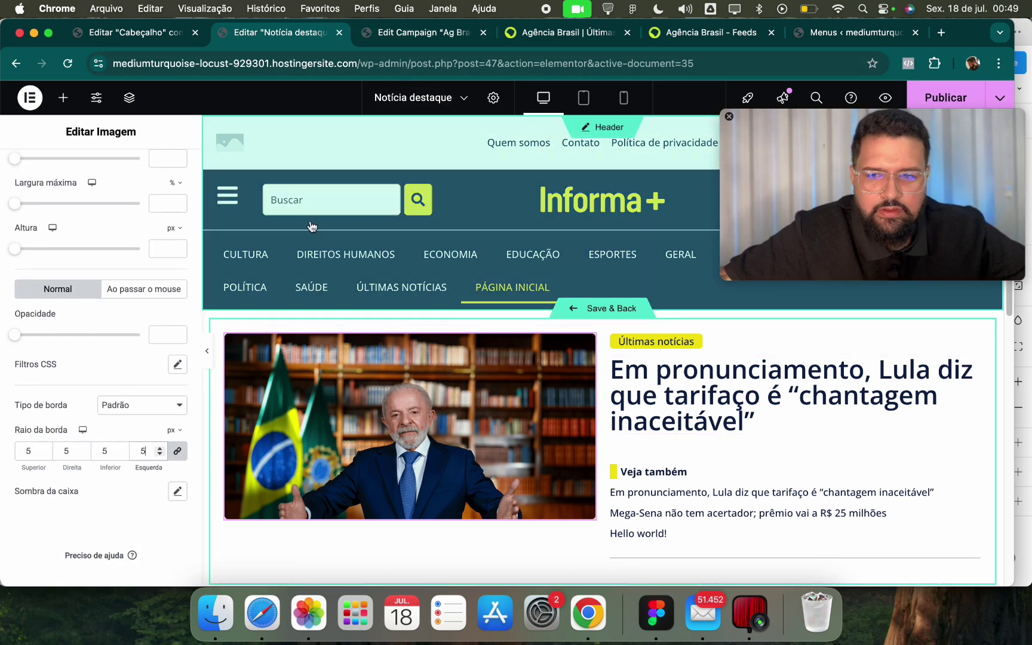
{"action": "scroll", "coordinate": [77, 282], "scroll_direction": "up", "scroll_amount": 3}
Compare the featured image with the Agência Brasil page and apply a custom image resolution of 1080 x 1080.
{"action": "left_click", "coordinate": [35, 174]}
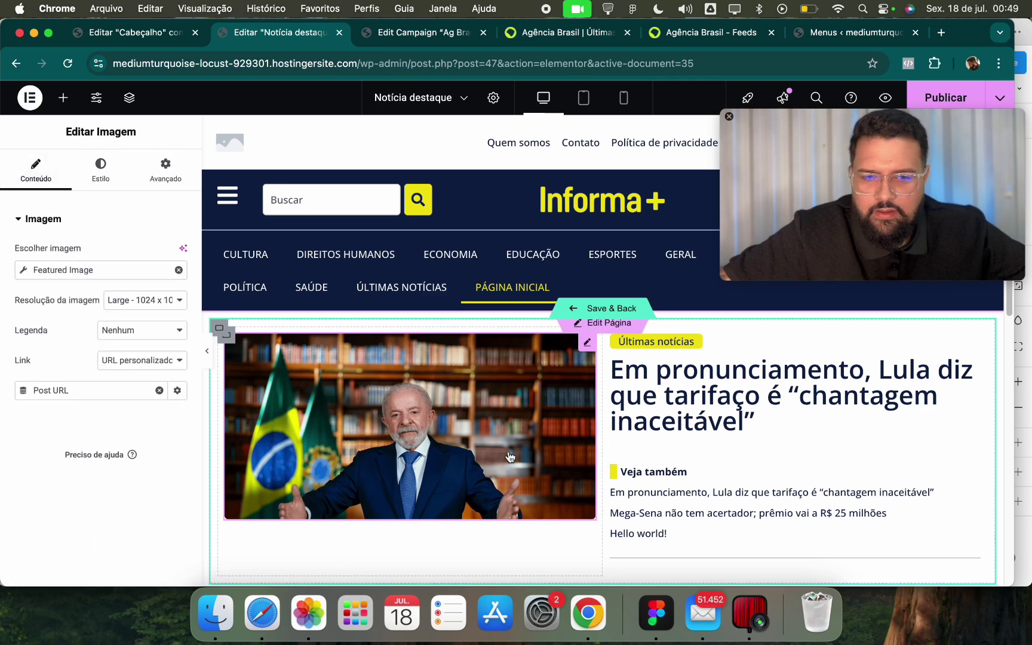
{"action": "left_click", "coordinate": [533, 33]}
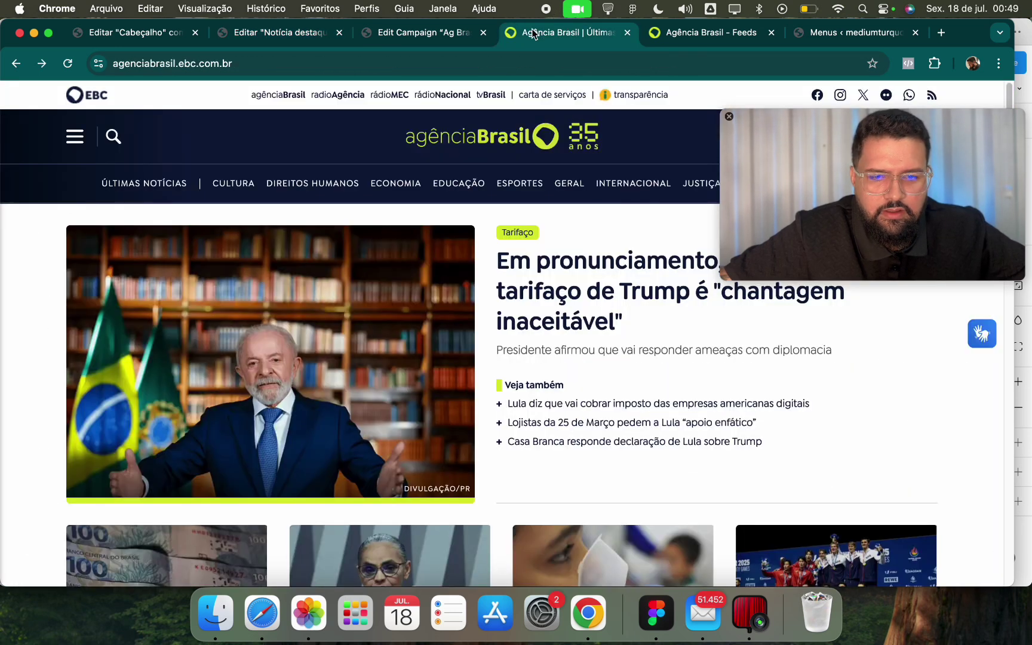
{"action": "left_click", "coordinate": [167, 27]}
{"action": "left_click", "coordinate": [257, 32]}
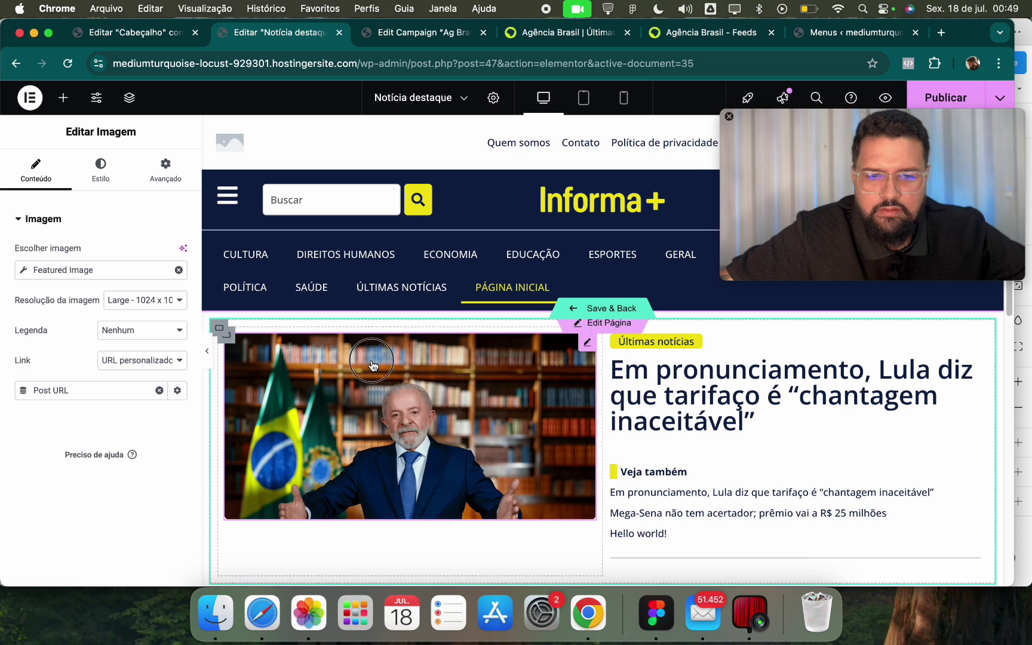
{"action": "left_click", "coordinate": [145, 299]}
{"action": "left_click", "coordinate": [137, 361]}
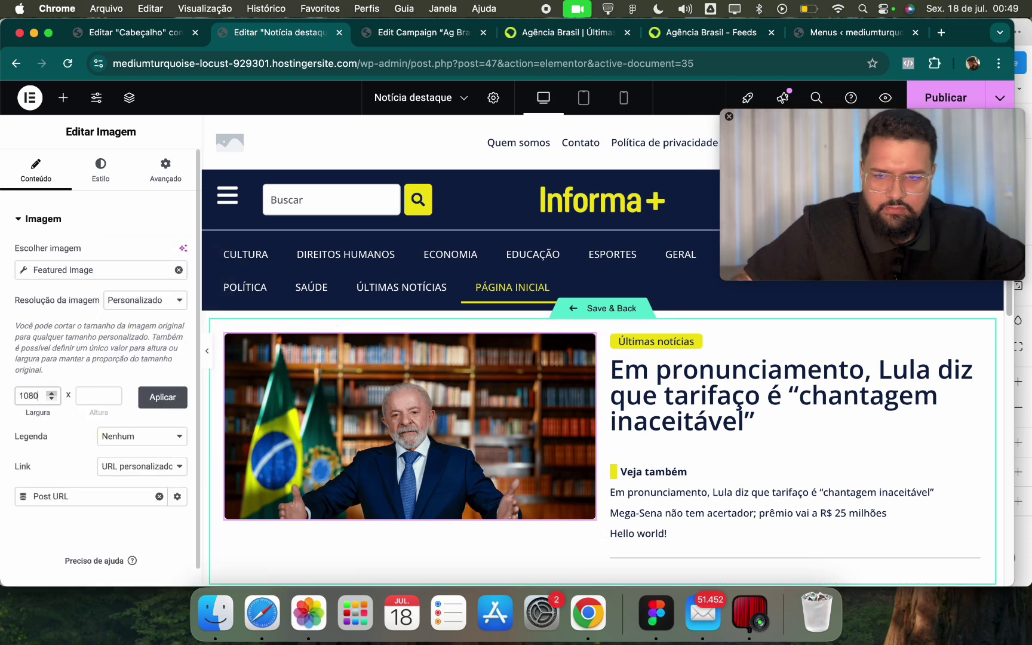
{"action": "left_click", "coordinate": [182, 405]}
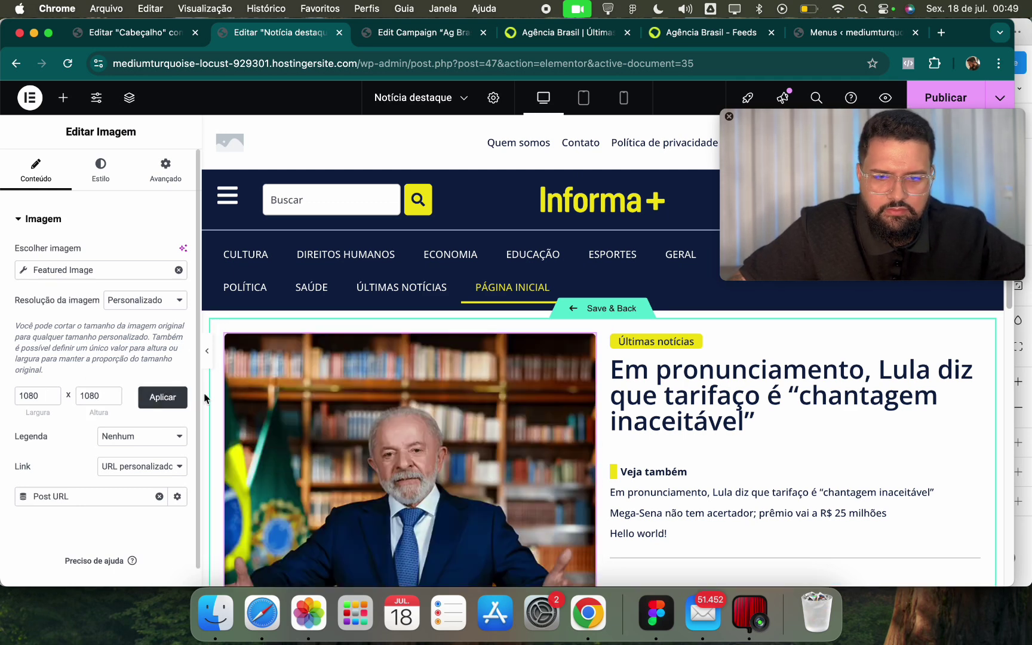
Compare the image proportions with the Agência Brasil page again and apply a custom image height of 900.
{"action": "scroll", "coordinate": [377, 260], "scroll_direction": "down", "scroll_amount": 1}
{"action": "left_click", "coordinate": [145, 300]}
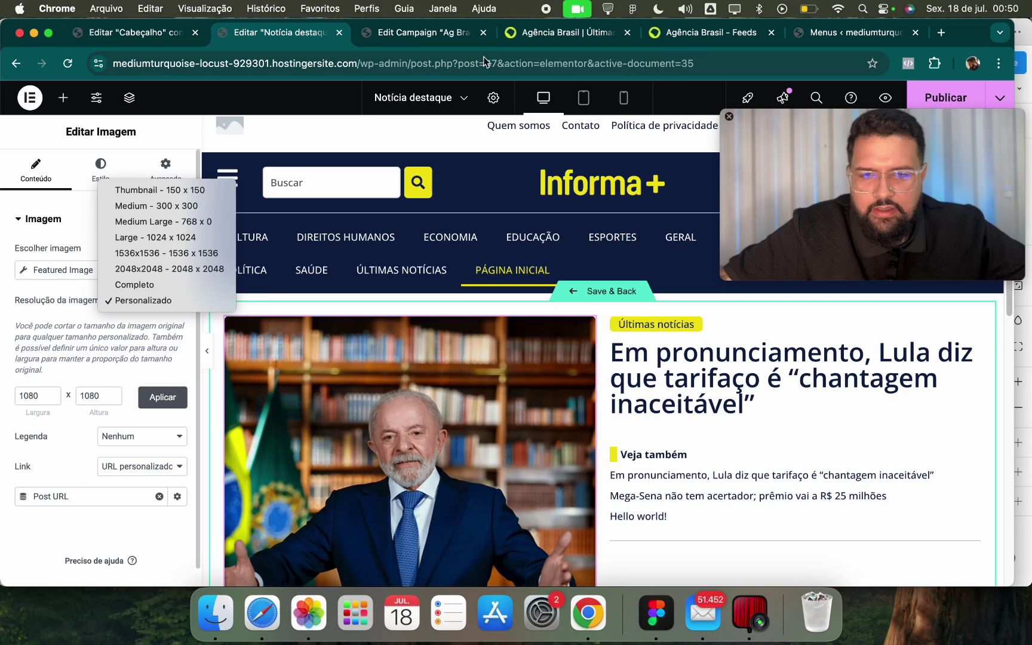
{"action": "key", "text": "Escape"}
{"action": "key", "text": "super+4"}
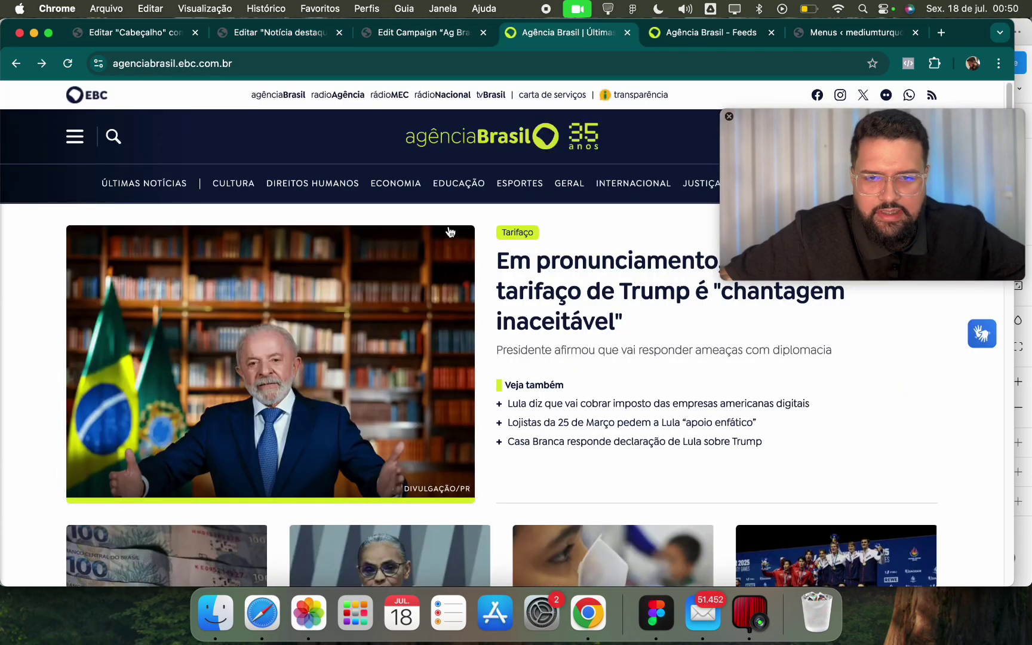
{"action": "left_click_drag", "start_coordinate": [795, 209], "coordinate": [363, 330]}
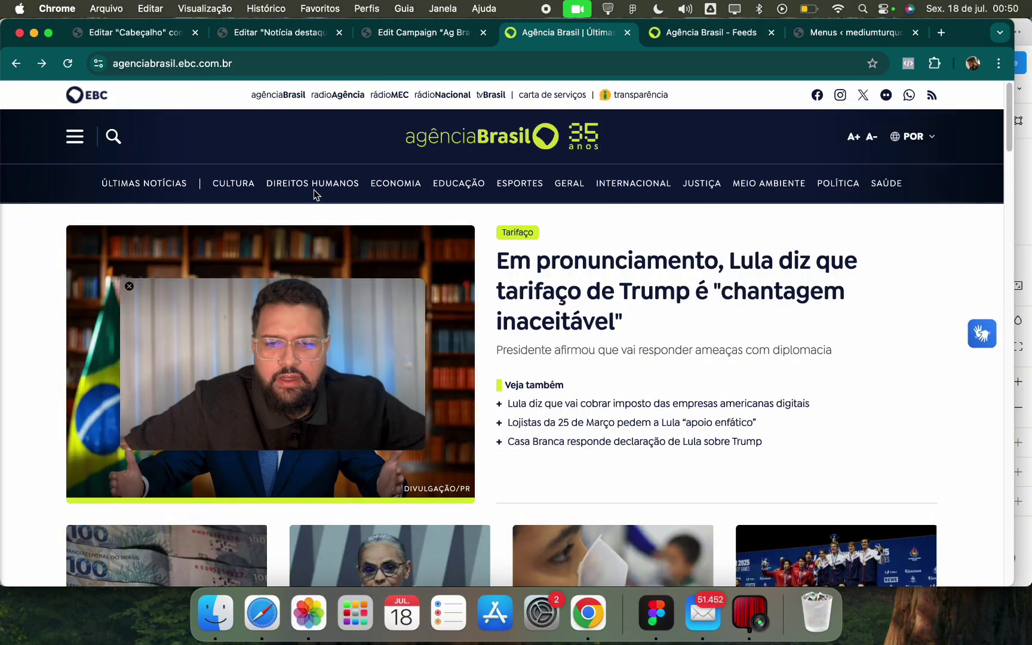
{"action": "key", "text": "super+2"}
{"action": "left_click_drag", "start_coordinate": [225, 355], "coordinate": [732, 272]}
{"action": "scroll", "coordinate": [541, 387], "scroll_direction": "down", "scroll_amount": 3}
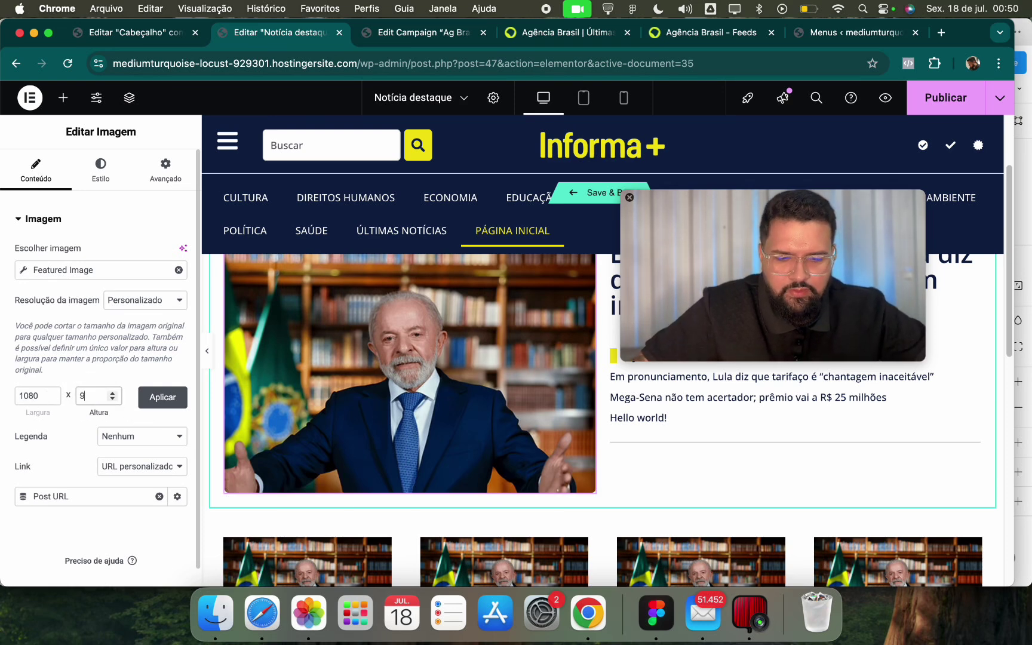
{"action": "type", "text": "00"}
{"action": "left_click", "coordinate": [162, 397]}
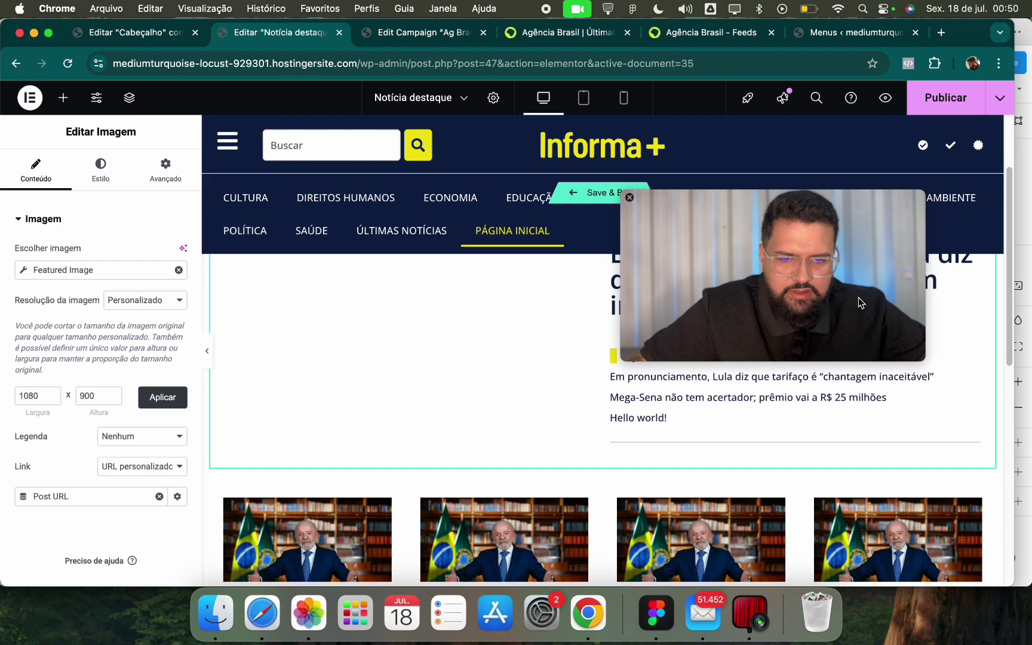
Publish the featured news template and return to the Página inicial editor.
{"action": "left_click_drag", "start_coordinate": [860, 299], "coordinate": [946, 439]}
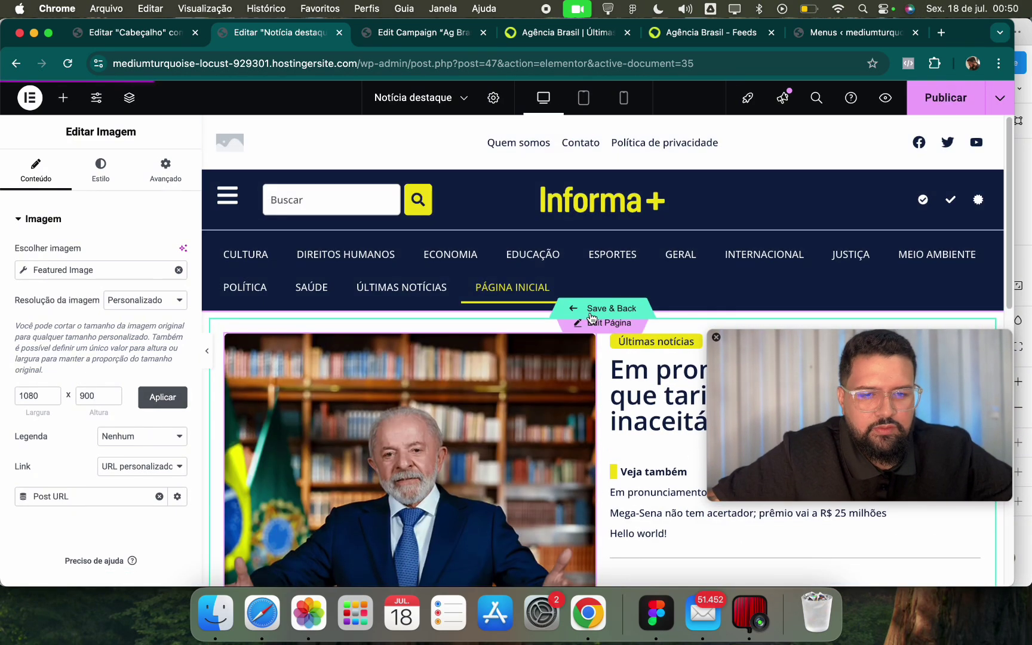
{"action": "left_click", "coordinate": [962, 98]}
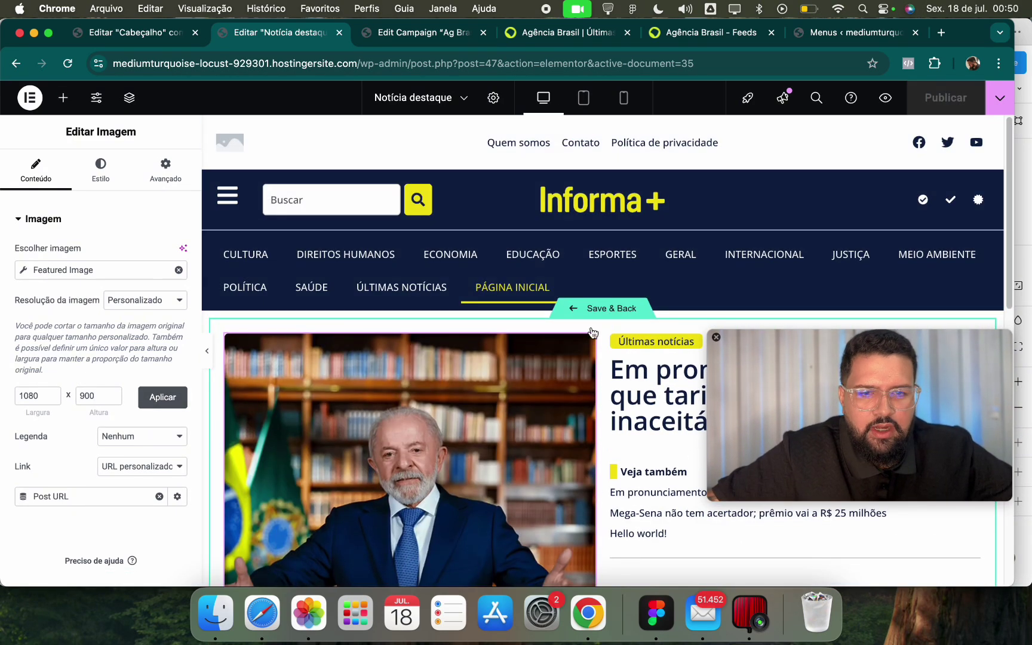
{"action": "left_click", "coordinate": [613, 311]}
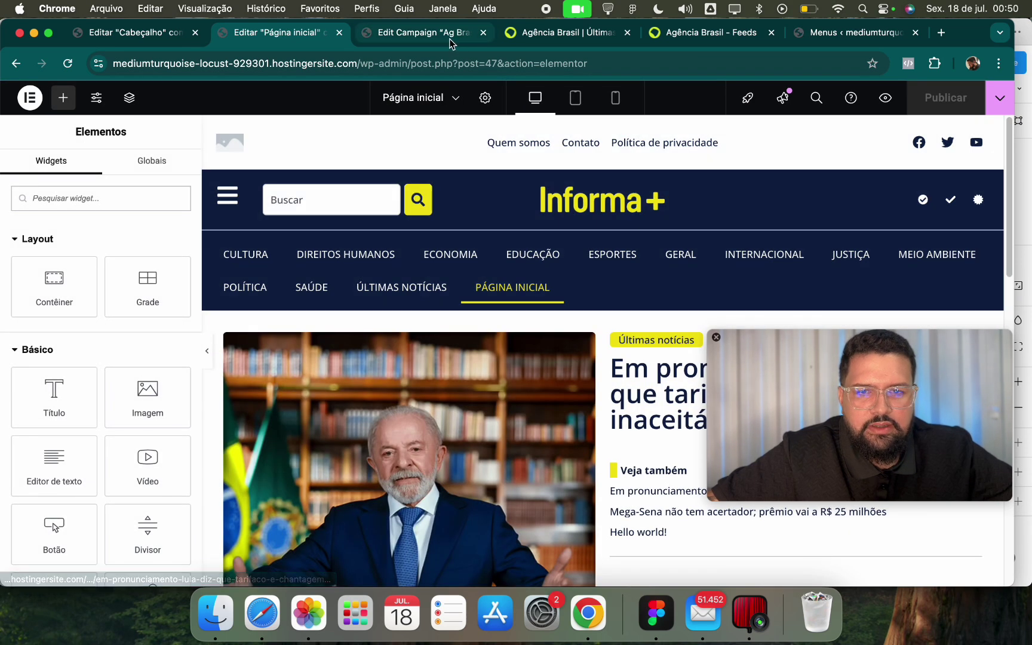
Preview the Página inicial and check the featured image's size against the headline, posts list and cards around it.
{"action": "left_click", "coordinate": [451, 36]}
{"action": "key", "text": "ctrl+shift+Tab"}
{"action": "left_click", "coordinate": [885, 97]}
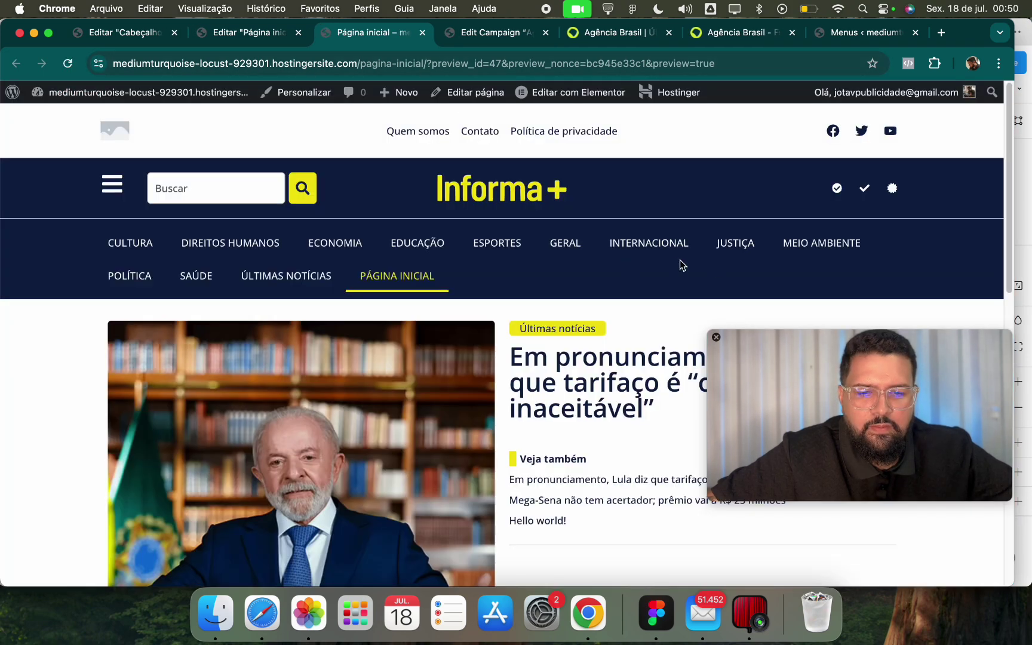
{"action": "scroll", "coordinate": [674, 274], "scroll_direction": "down", "scroll_amount": 3}
{"action": "scroll", "coordinate": [665, 288], "scroll_direction": "up", "scroll_amount": 3}
{"action": "scroll", "coordinate": [633, 203], "scroll_direction": "down", "scroll_amount": 1}
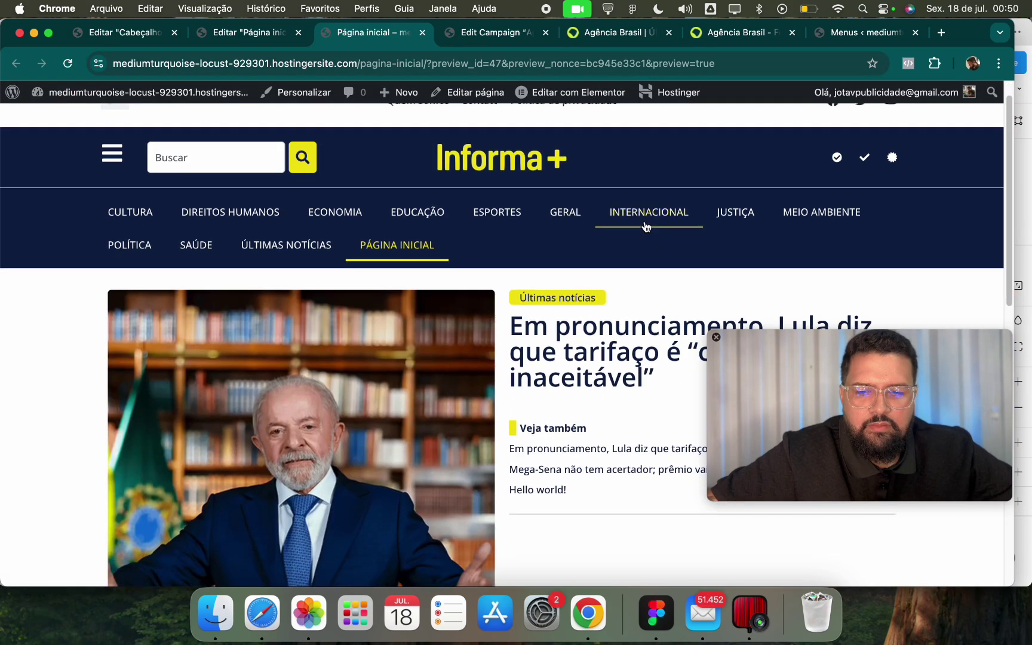
{"action": "scroll", "coordinate": [656, 271], "scroll_direction": "down", "scroll_amount": 3}
{"action": "scroll", "coordinate": [368, 396], "scroll_direction": "up", "scroll_amount": 1}
{"action": "scroll", "coordinate": [518, 477], "scroll_direction": "up", "scroll_amount": 2}
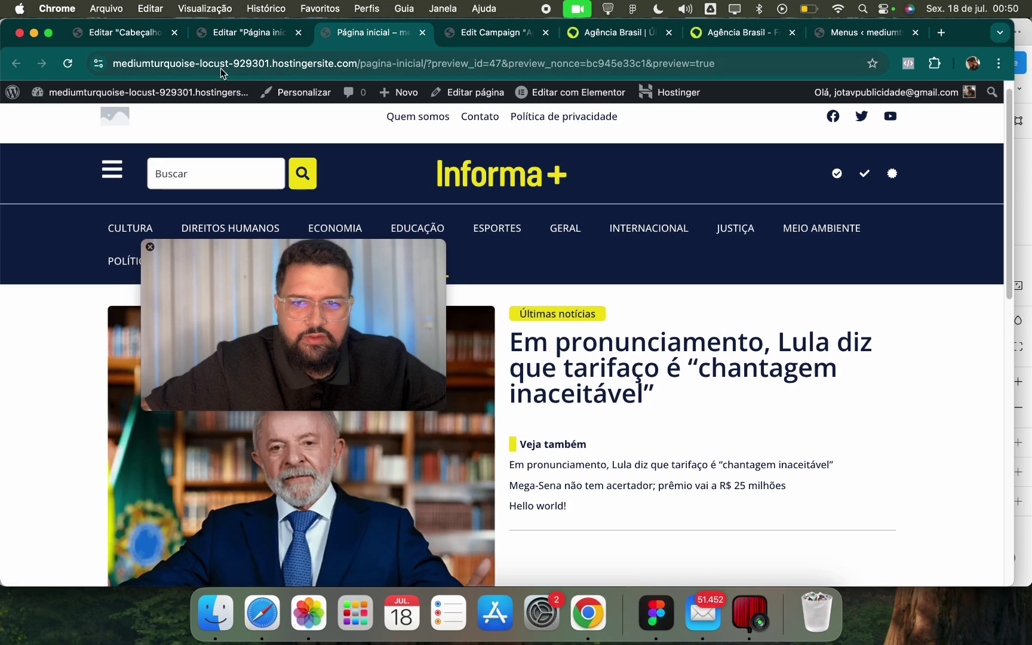
Switch to the "Ag Brasil - Últimas" campaign and run it to import another post.
{"action": "left_click", "coordinate": [281, 41]}
{"action": "left_click", "coordinate": [490, 32]}
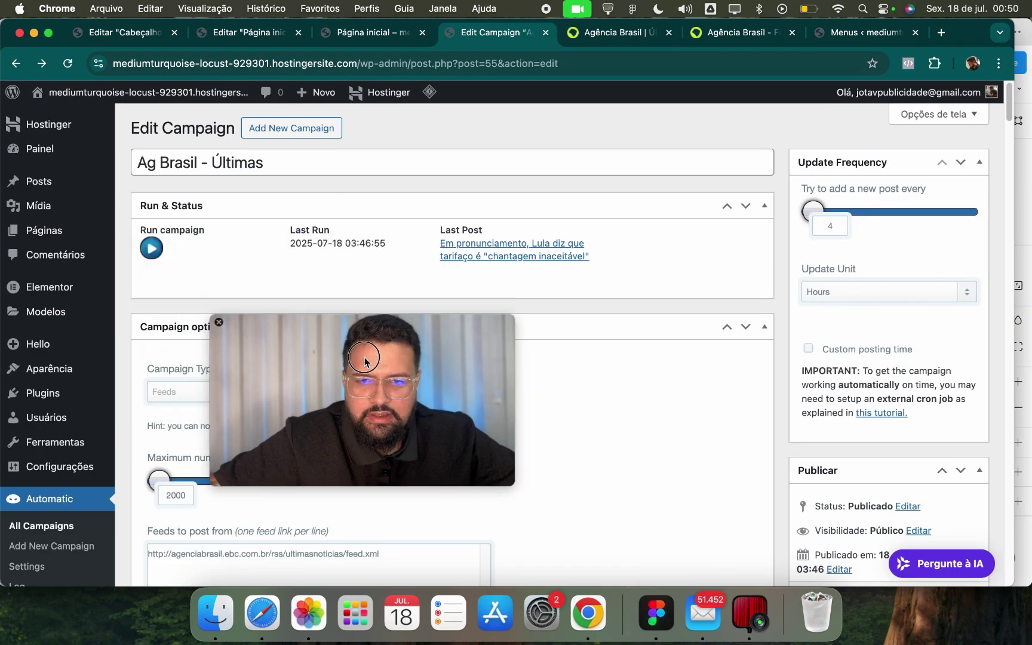
{"action": "left_click", "coordinate": [152, 248]}
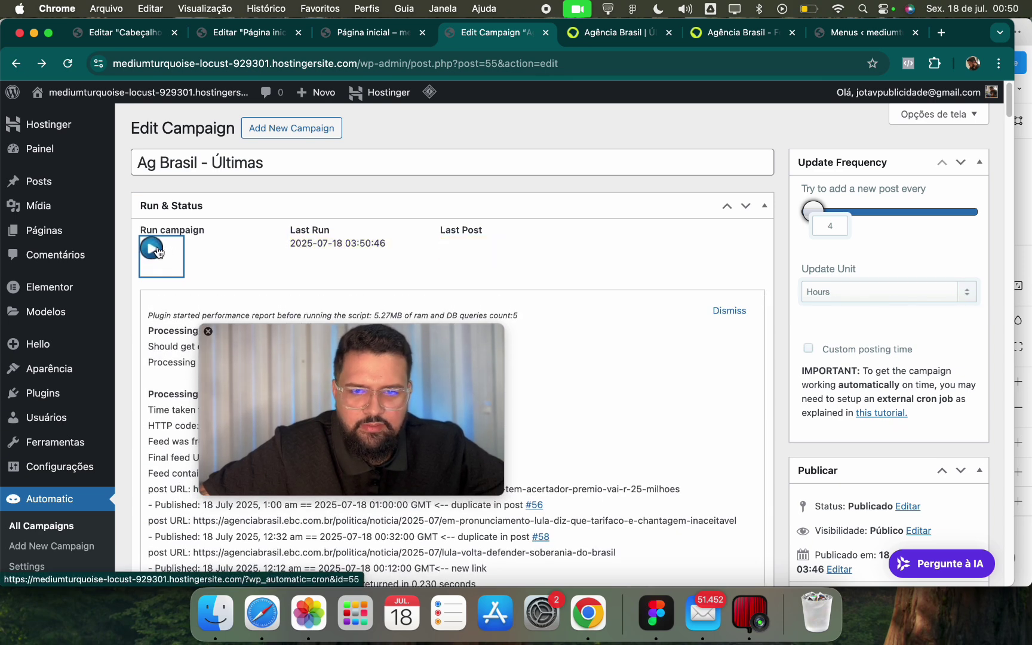
Run the "Ag Brasil - Últimas" campaign four more times to import additional posts.
{"action": "left_click", "coordinate": [159, 251]}
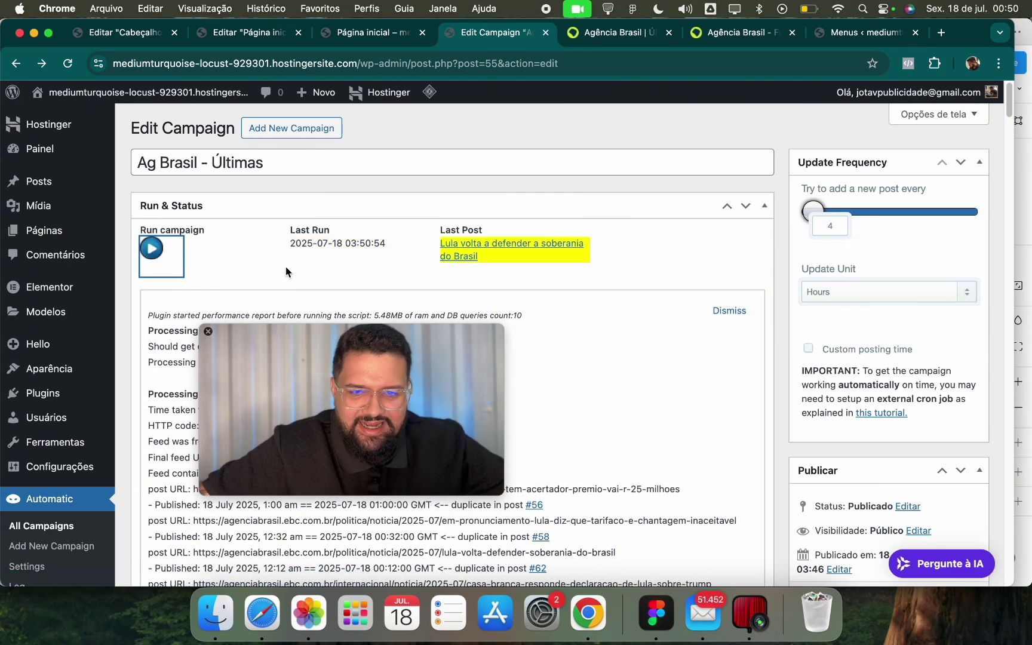
{"action": "left_click", "coordinate": [150, 255]}
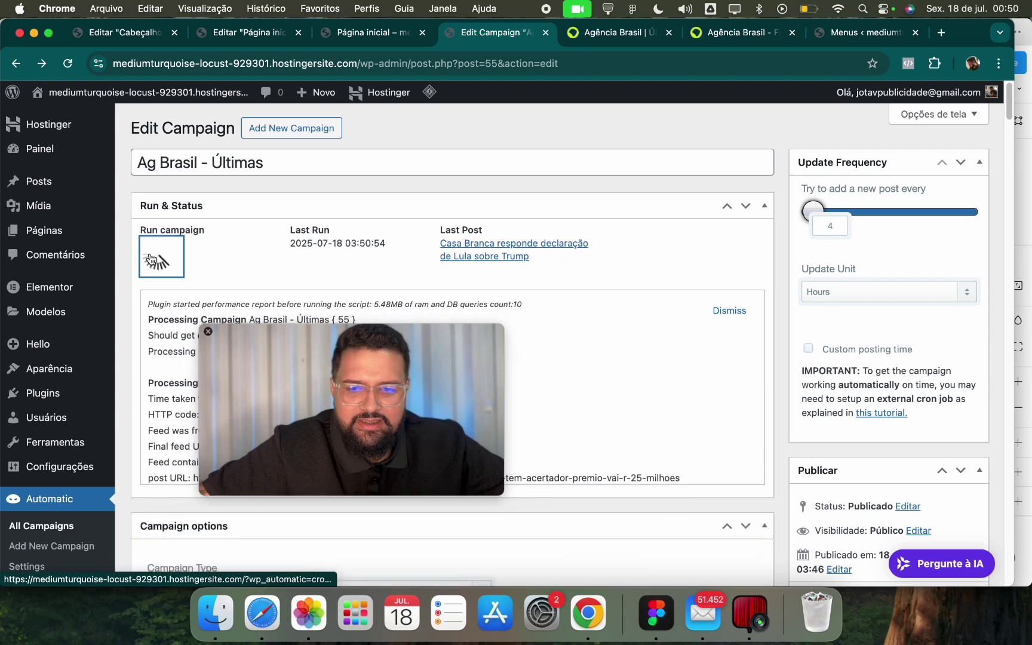
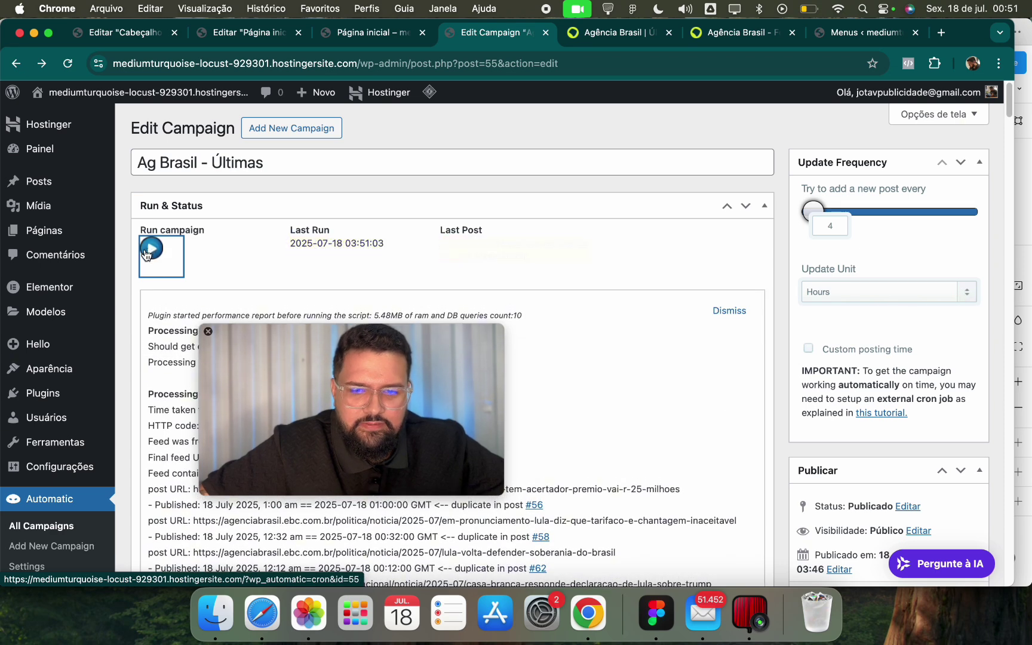
{"action": "left_click", "coordinate": [149, 250]}
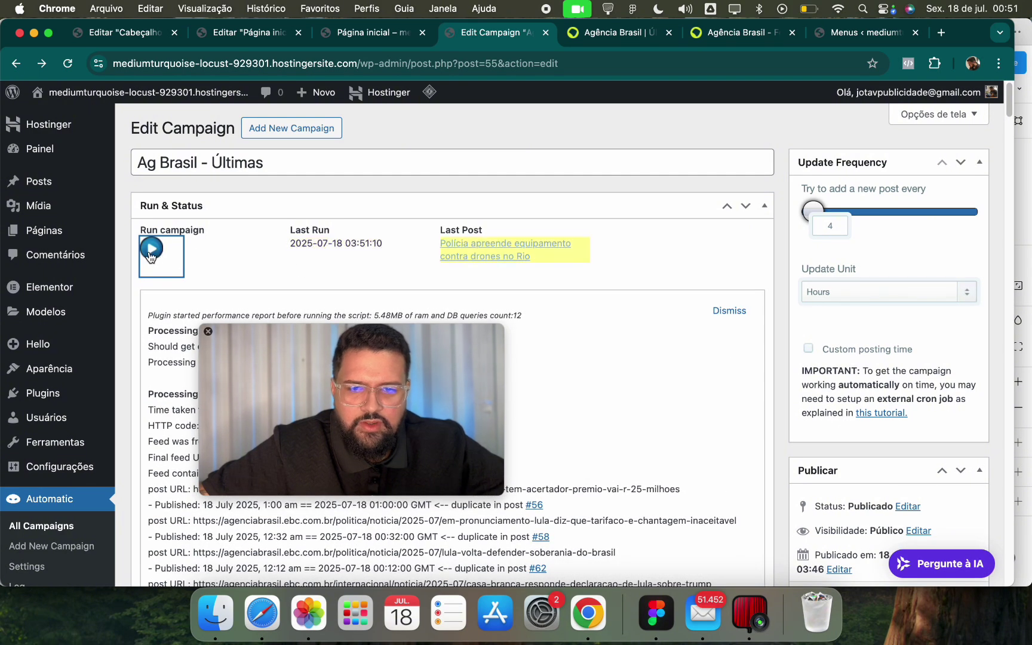
{"action": "left_click", "coordinate": [151, 251]}
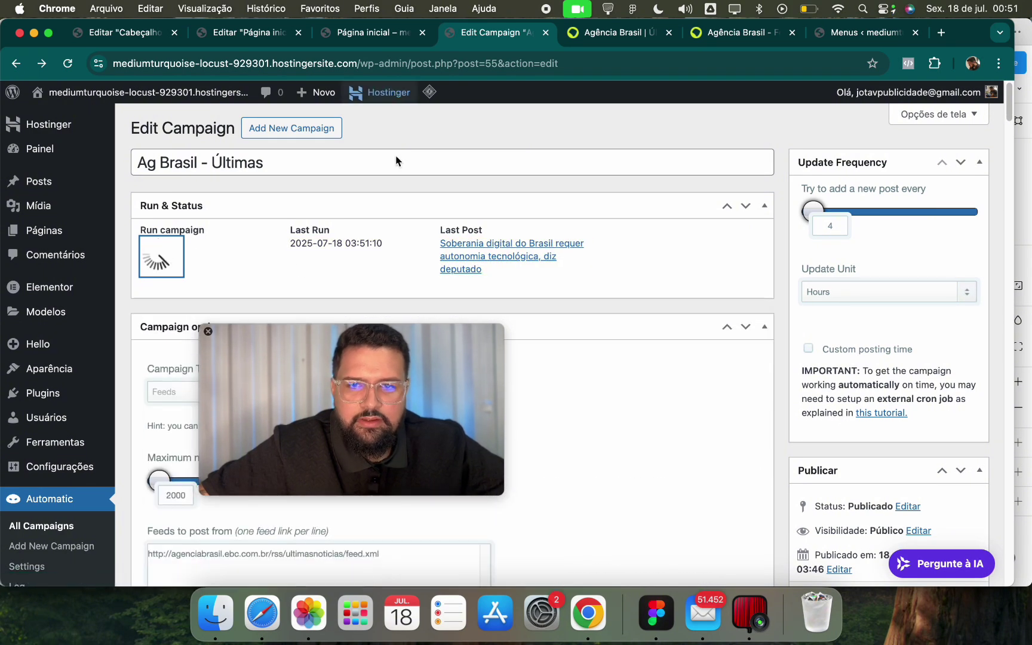
{"action": "left_click_drag", "start_coordinate": [396, 361], "coordinate": [581, 260]}
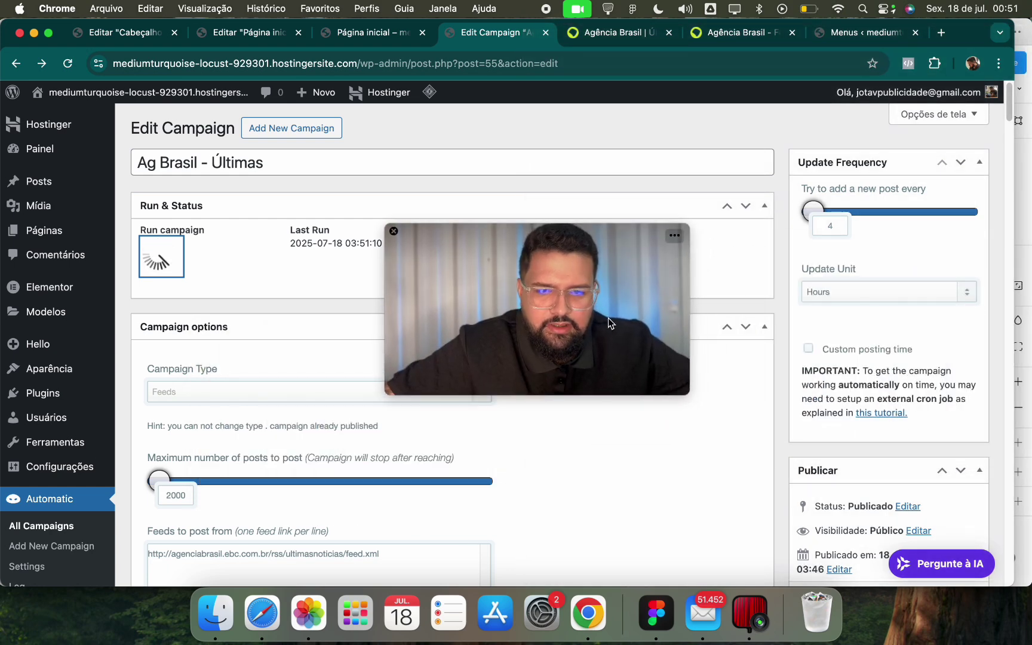
{"action": "left_click_drag", "start_coordinate": [610, 300], "coordinate": [522, 342]}
Reload the Página inicial preview and check the featured news, Veja também list and navigation menu against the Agência Brasil page.
{"action": "left_click", "coordinate": [362, 33]}
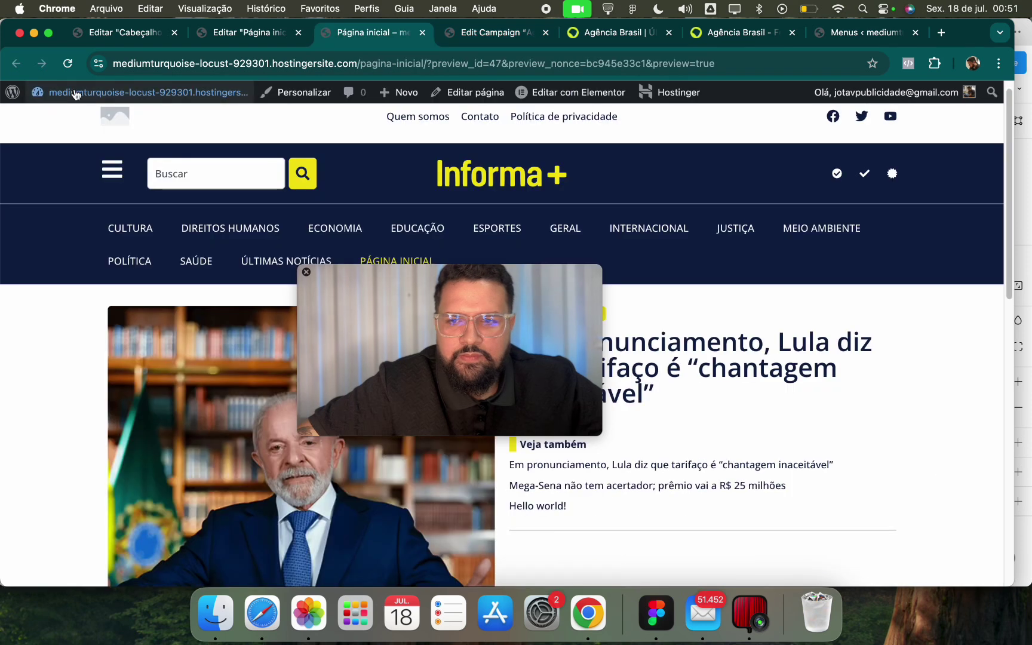
{"action": "left_click_drag", "start_coordinate": [408, 317], "coordinate": [833, 477]}
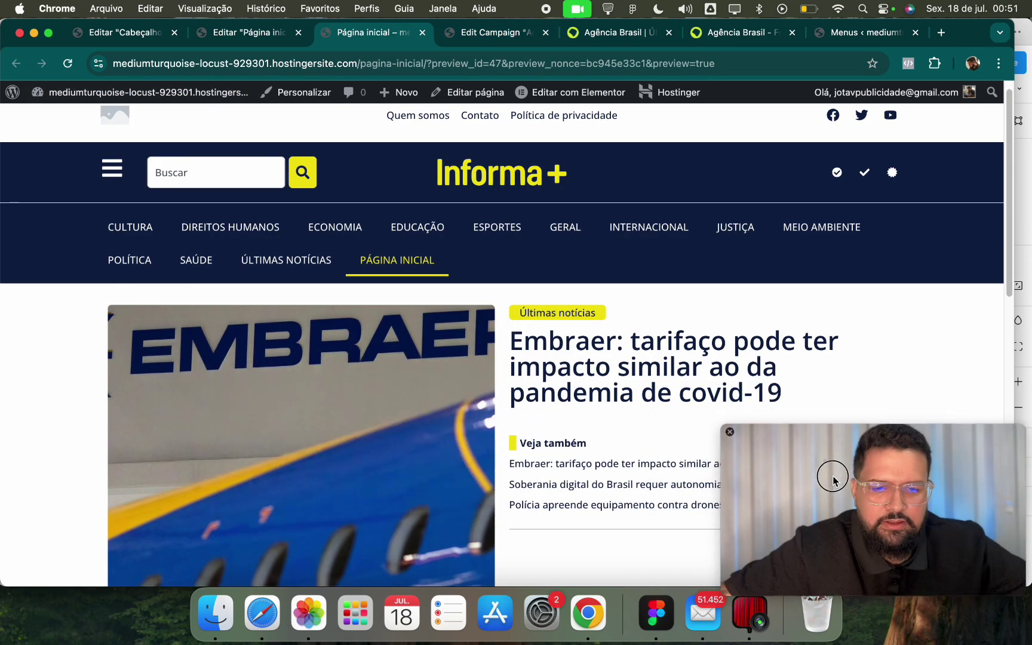
{"action": "scroll", "coordinate": [521, 396], "scroll_direction": "down", "scroll_amount": 3}
{"action": "scroll", "coordinate": [544, 393], "scroll_direction": "up", "scroll_amount": 3}
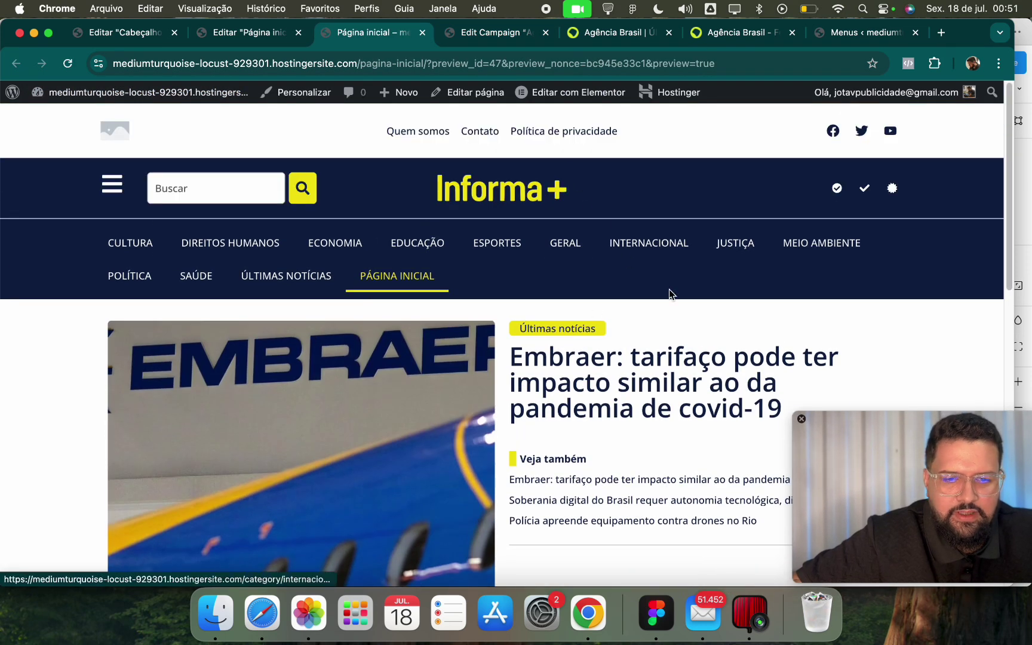
{"action": "scroll", "coordinate": [669, 292], "scroll_direction": "down", "scroll_amount": 2}
{"action": "scroll", "coordinate": [645, 256], "scroll_direction": "up", "scroll_amount": 2}
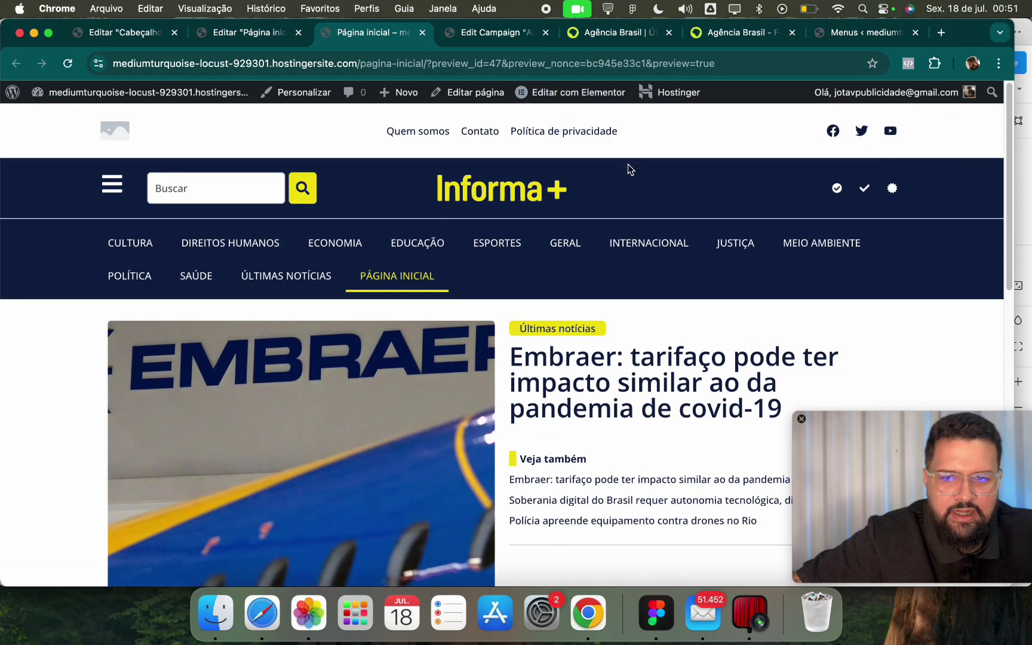
{"action": "scroll", "coordinate": [603, 215], "scroll_direction": "down", "scroll_amount": 1}
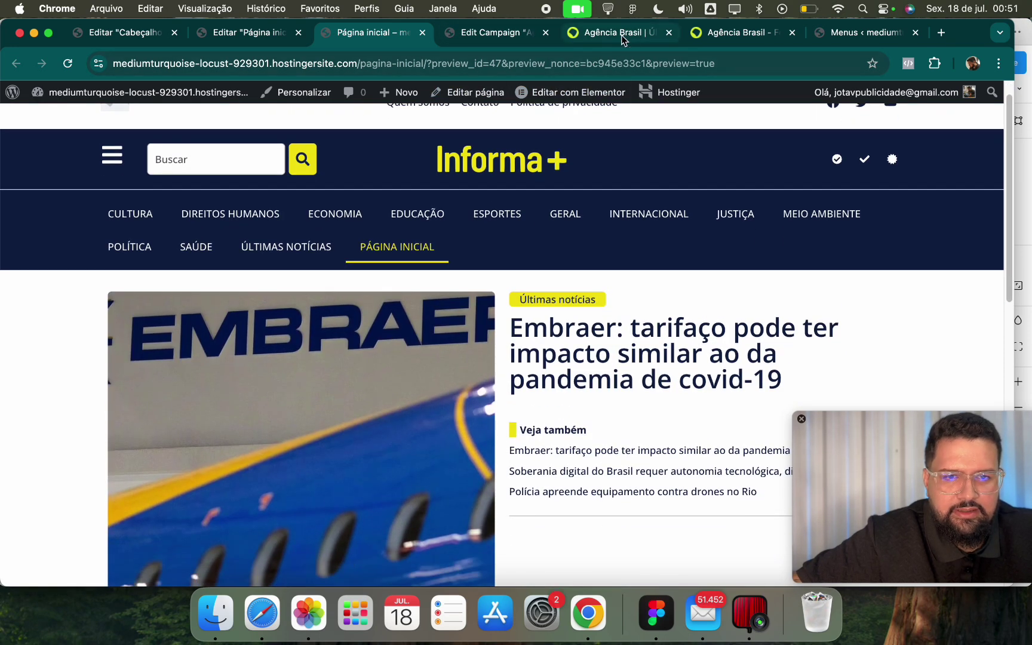
{"action": "left_click", "coordinate": [622, 32]}
{"action": "left_click", "coordinate": [359, 32]}
{"action": "scroll", "coordinate": [505, 145], "scroll_direction": "up", "scroll_amount": 1}
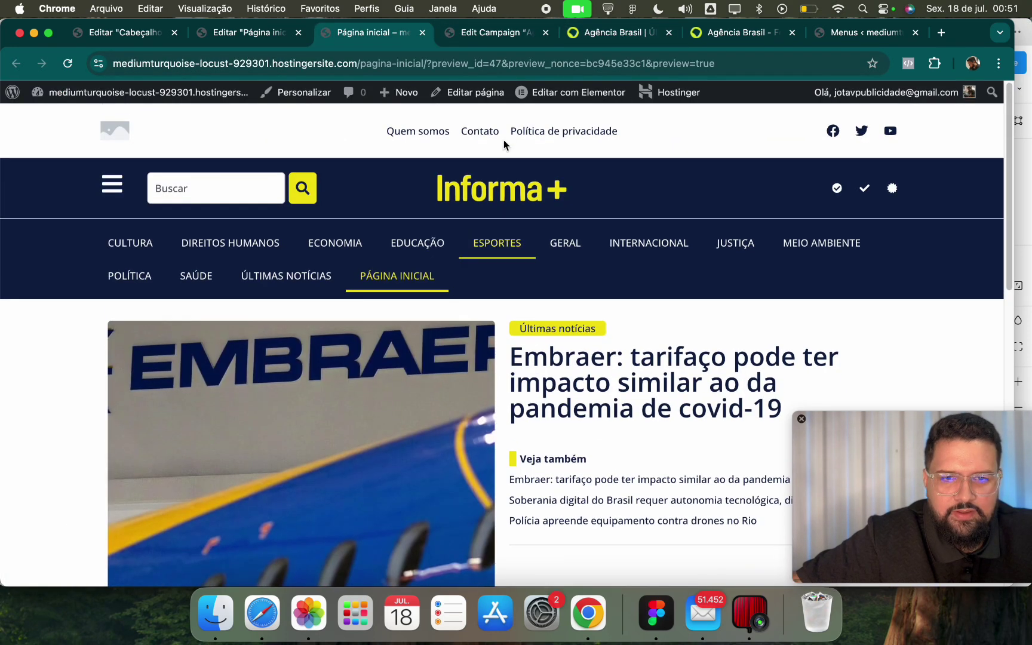
Reload the Página inicial editor, open its header for editing and compare the navigation menu with Agência Brasil's.
{"action": "left_click", "coordinate": [270, 33]}
{"action": "left_click", "coordinate": [601, 149]}
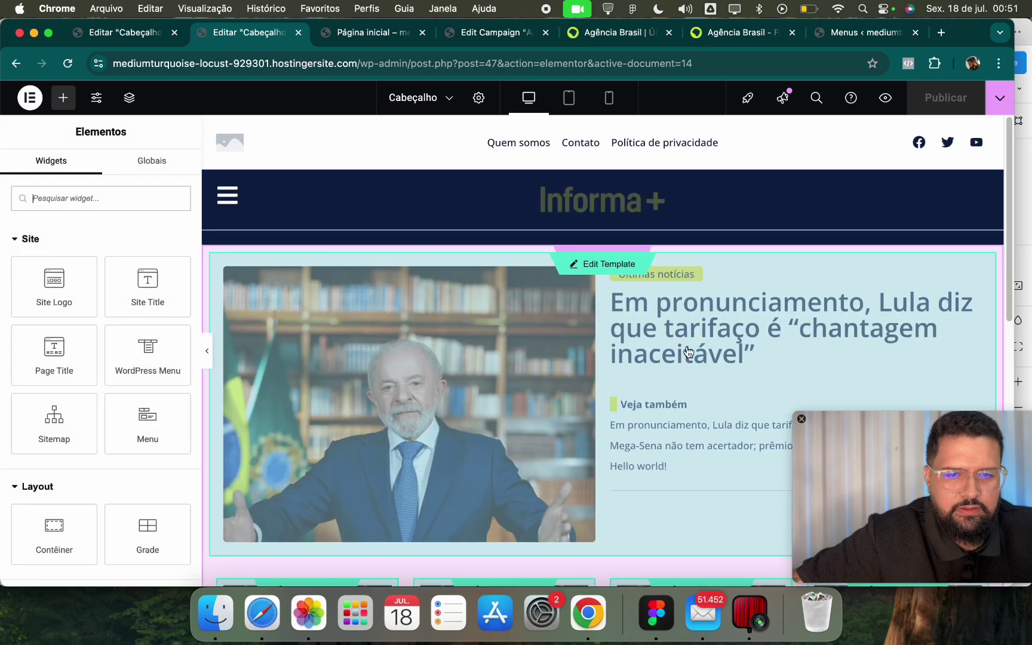
{"action": "left_click", "coordinate": [693, 271]}
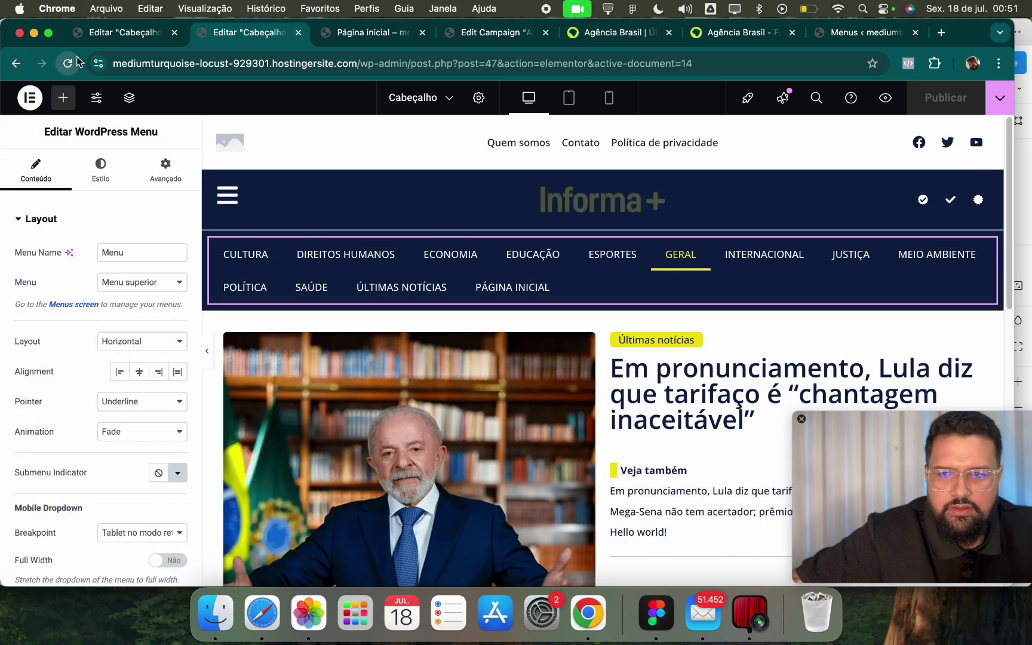
{"action": "left_click", "coordinate": [629, 33]}
{"action": "left_click", "coordinate": [263, 35]}
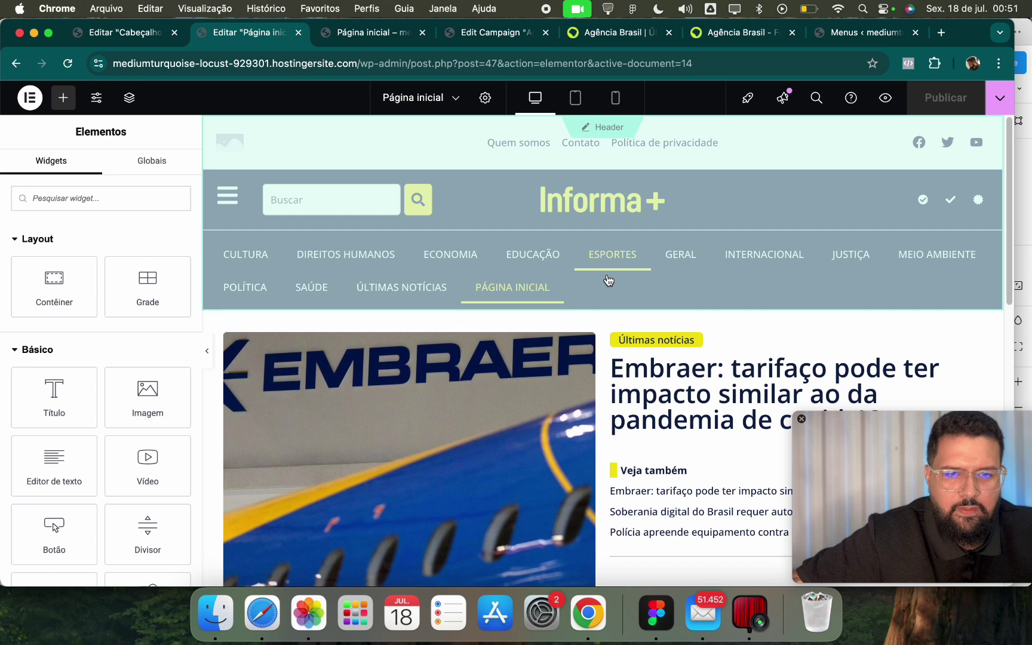
{"action": "left_click", "coordinate": [620, 35]}
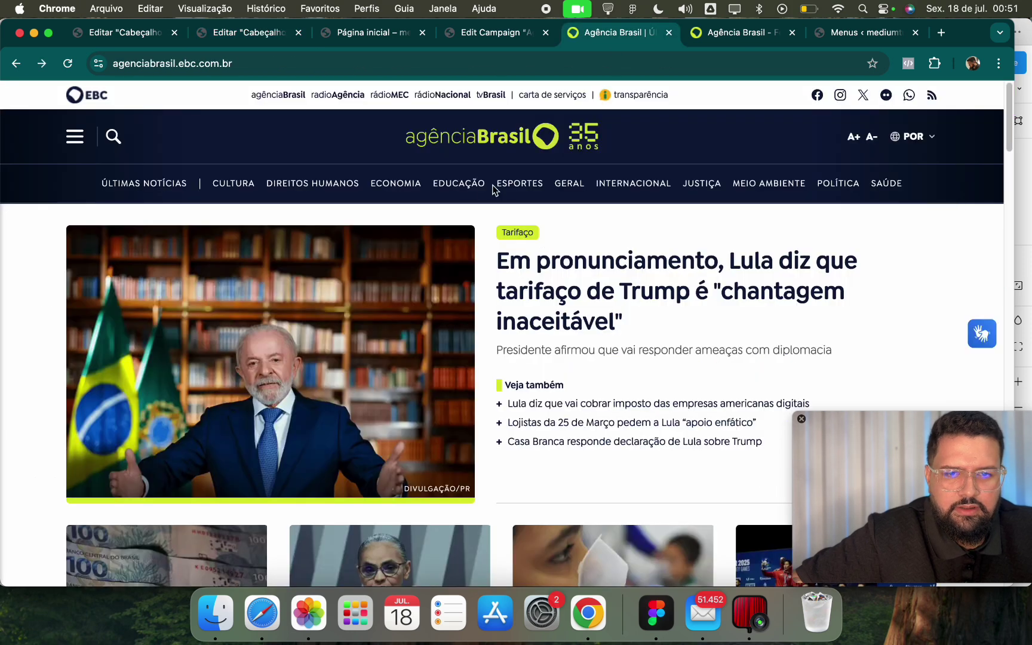
{"action": "left_click", "coordinate": [248, 32]}
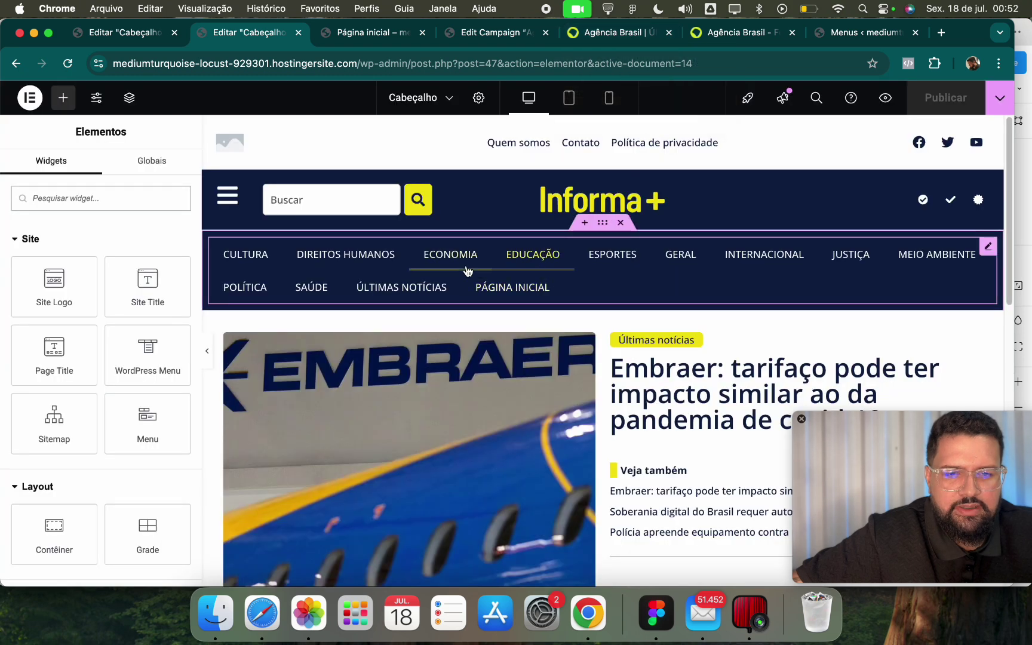
Try the Realce global font on the header's category navigation menu.
{"action": "left_click", "coordinate": [649, 277]}
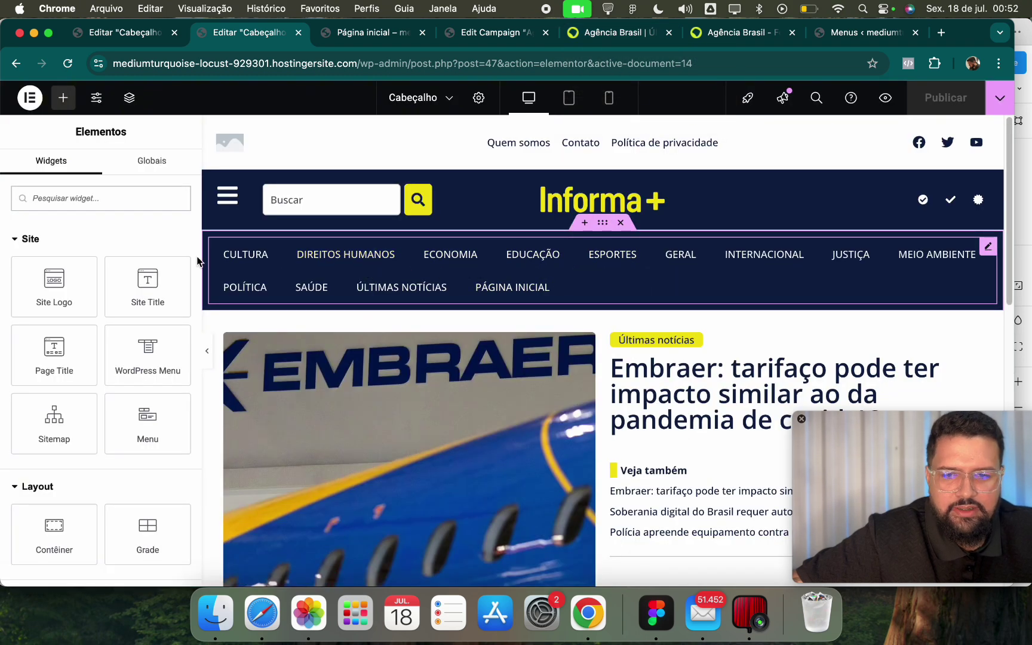
{"action": "left_click", "coordinate": [100, 172]}
{"action": "left_click", "coordinate": [158, 253]}
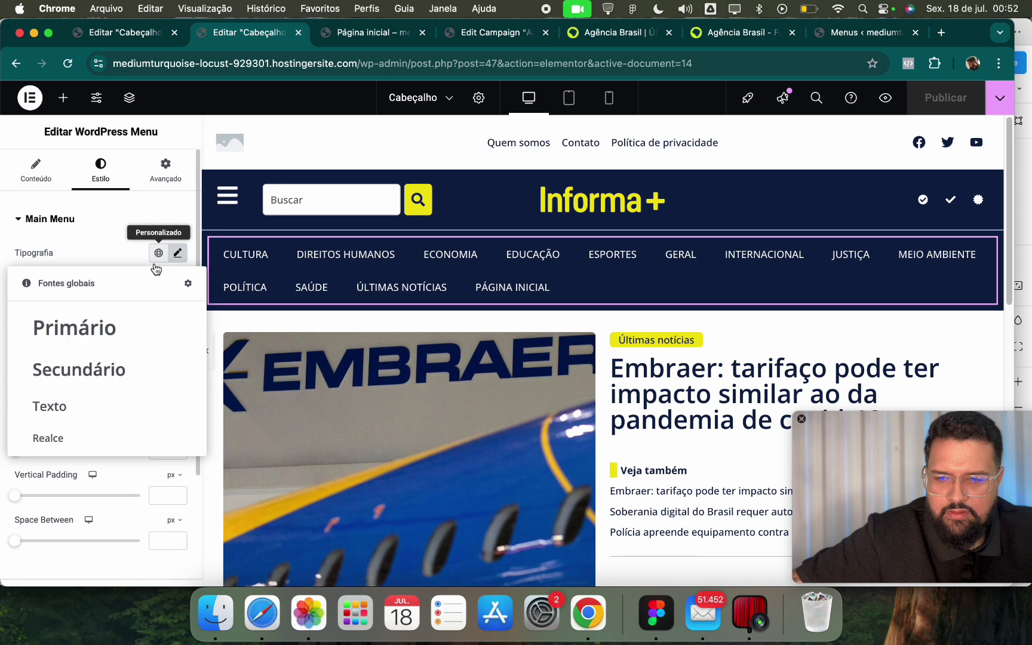
{"action": "left_click", "coordinate": [106, 436]}
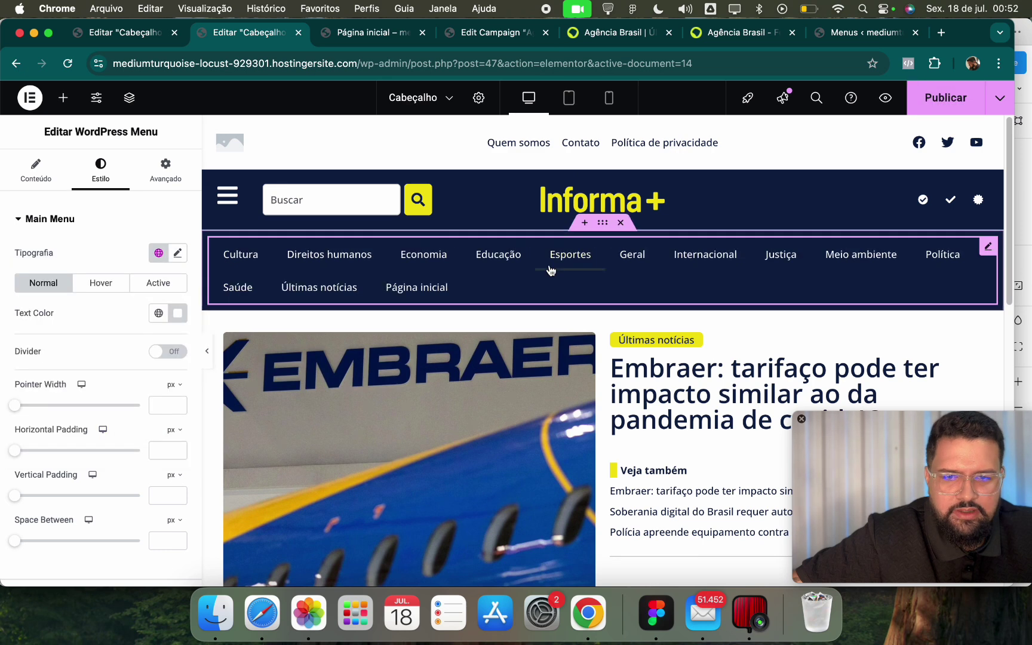
Give the navigation menu custom typography with weight 500 (Médio) and the Maiúsculas transformation, and publish the header.
{"action": "left_click", "coordinate": [175, 253]}
{"action": "left_click", "coordinate": [144, 394]}
{"action": "left_click", "coordinate": [145, 397]}
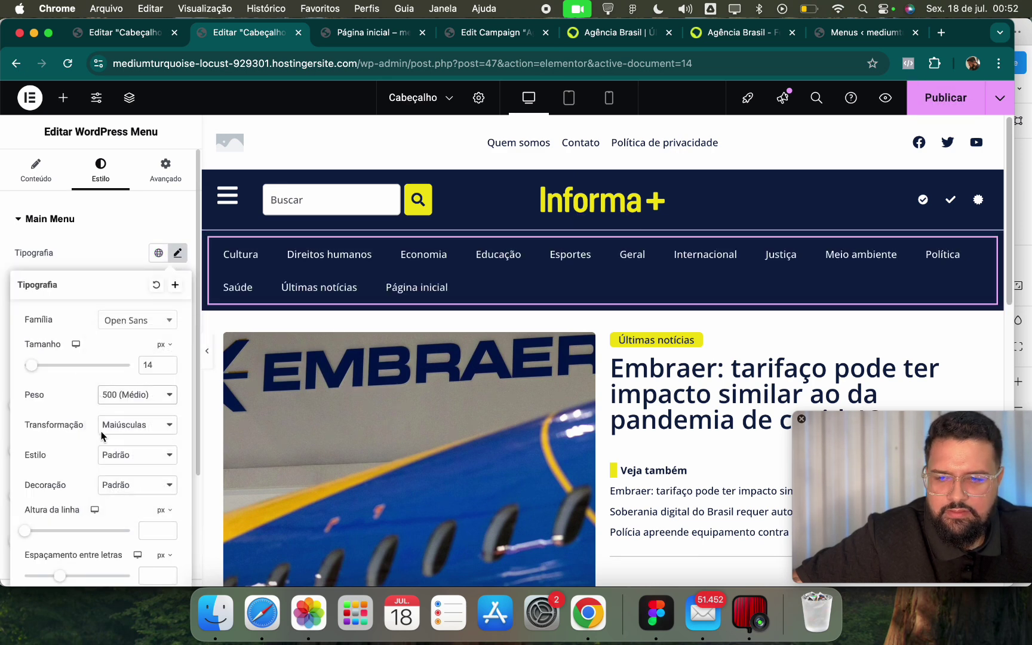
{"action": "left_click", "coordinate": [123, 430]}
{"action": "left_click", "coordinate": [119, 443]}
{"action": "left_click", "coordinate": [132, 425]}
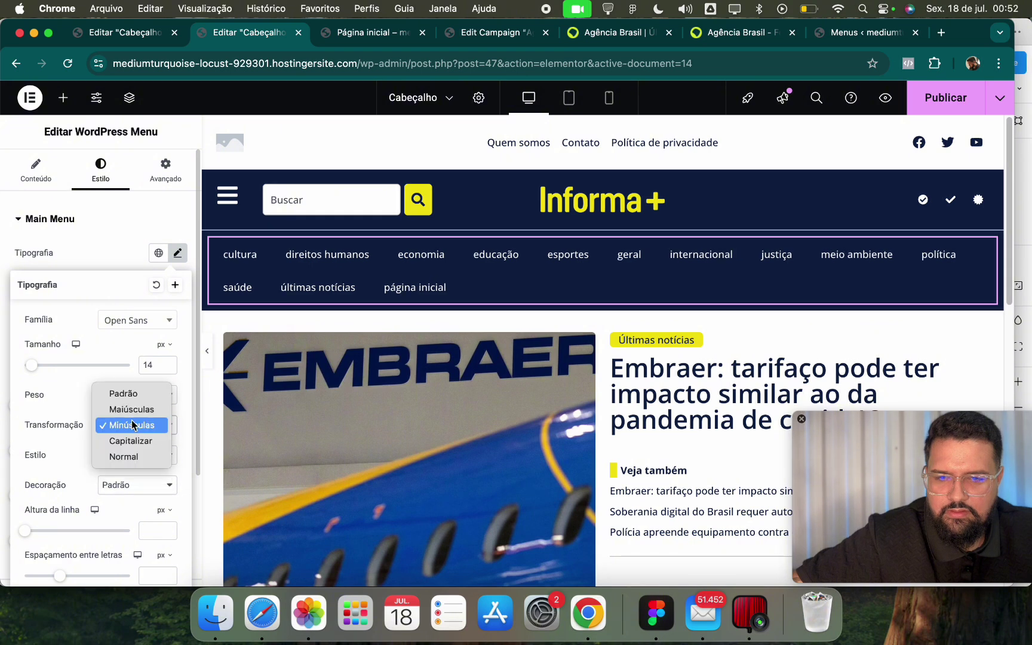
{"action": "left_click", "coordinate": [137, 411]}
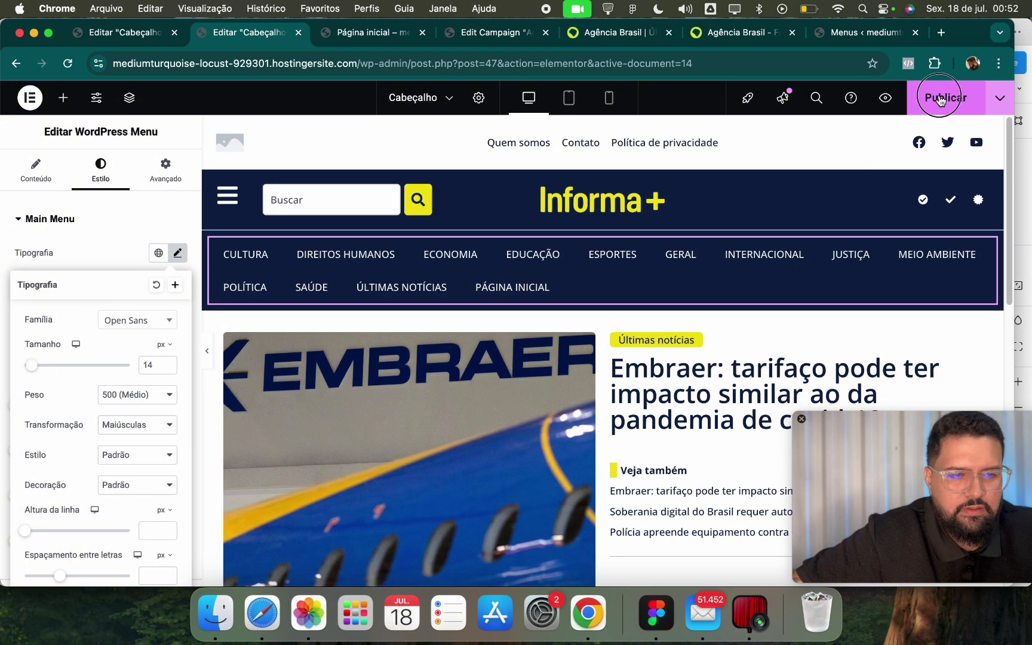
{"action": "left_click", "coordinate": [940, 99]}
Set the navigation menu's font size to 12 px and its horizontal padding to 9 px.
{"action": "left_click", "coordinate": [177, 255]}
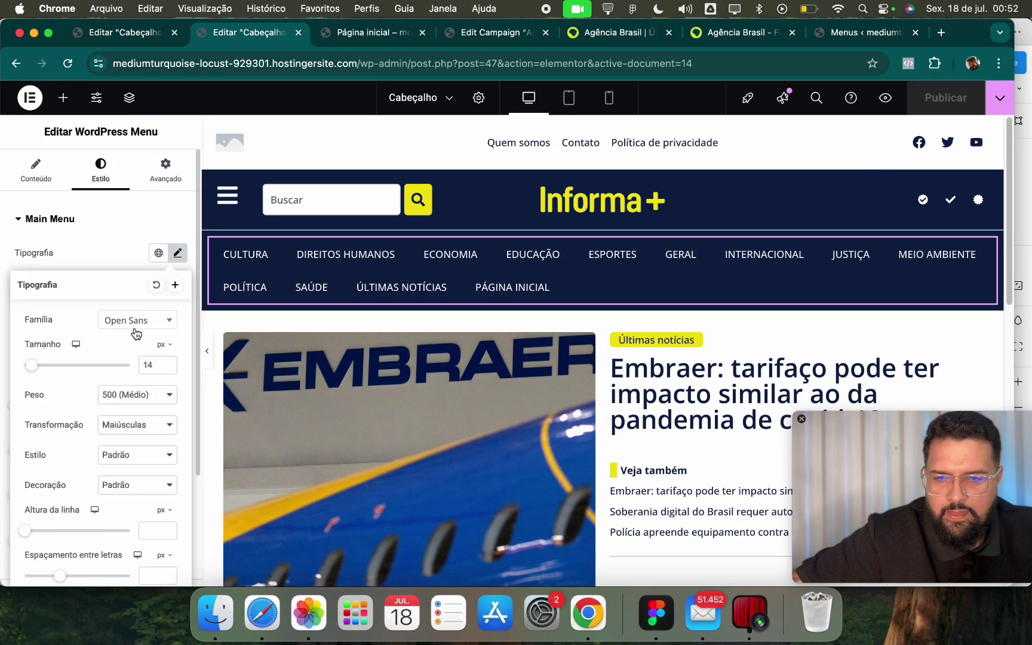
{"action": "double_click", "coordinate": [147, 366]}
{"action": "type", "text": "2"}
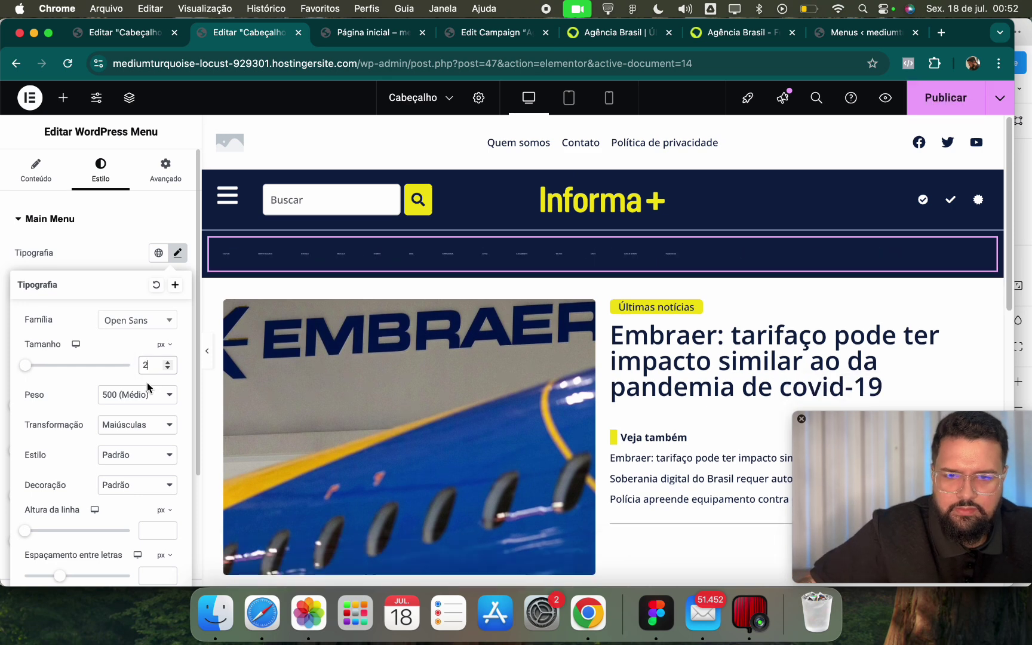
{"action": "left_click", "coordinate": [142, 363]}
{"action": "type", "text": "1"}
{"action": "left_click", "coordinate": [100, 261]}
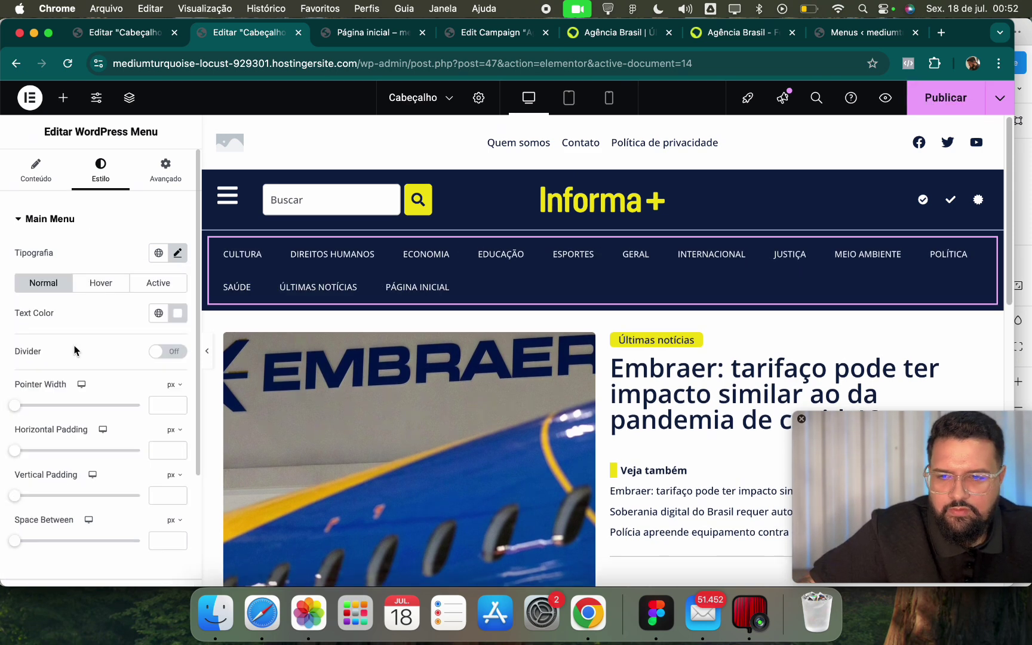
{"action": "left_click_drag", "start_coordinate": [19, 451], "coordinate": [41, 458]}
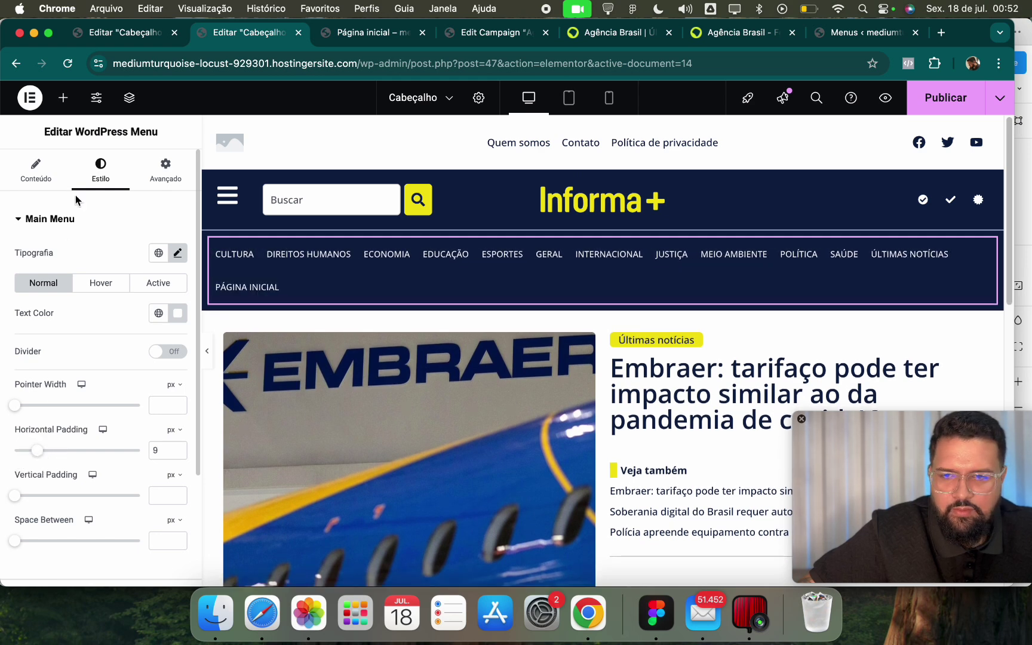
Center the navigation menu's alignment and save the header.
{"action": "left_click", "coordinate": [42, 170]}
{"action": "left_click", "coordinate": [142, 373]}
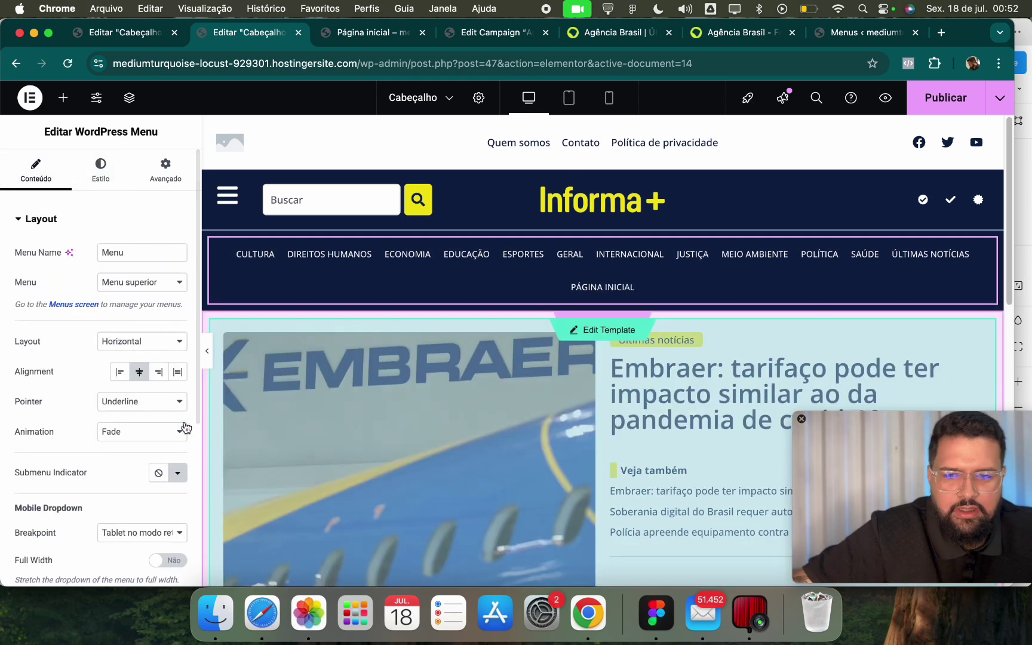
{"action": "key", "text": "super+s"}
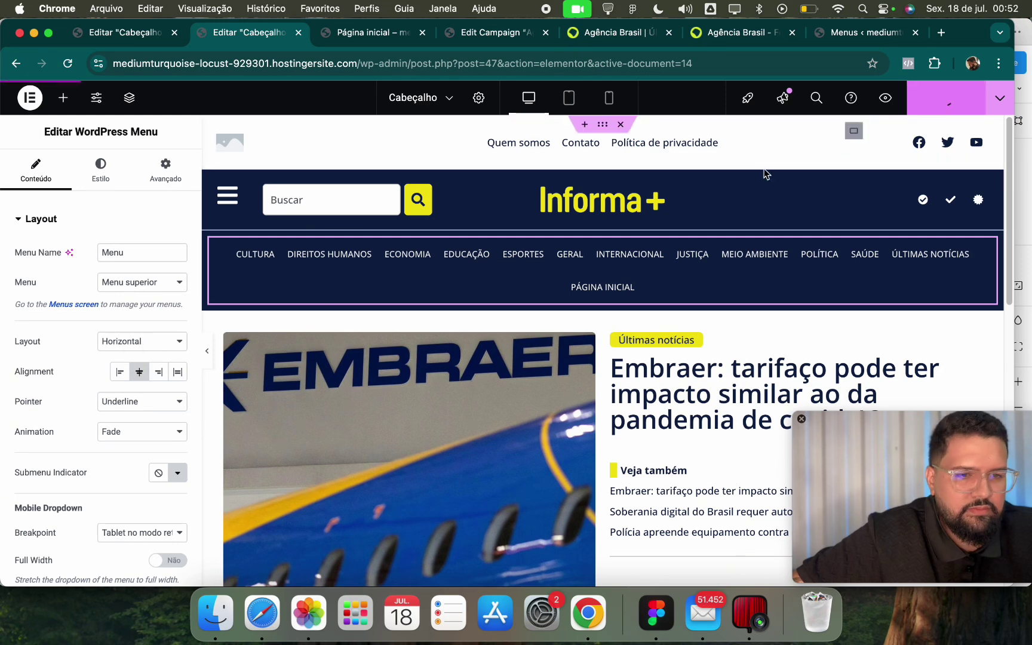
Open the site's Menus management in the WordPress dashboard and remove the Página inicial item from Menu superior.
{"action": "key", "text": "ctrl+Tab"}
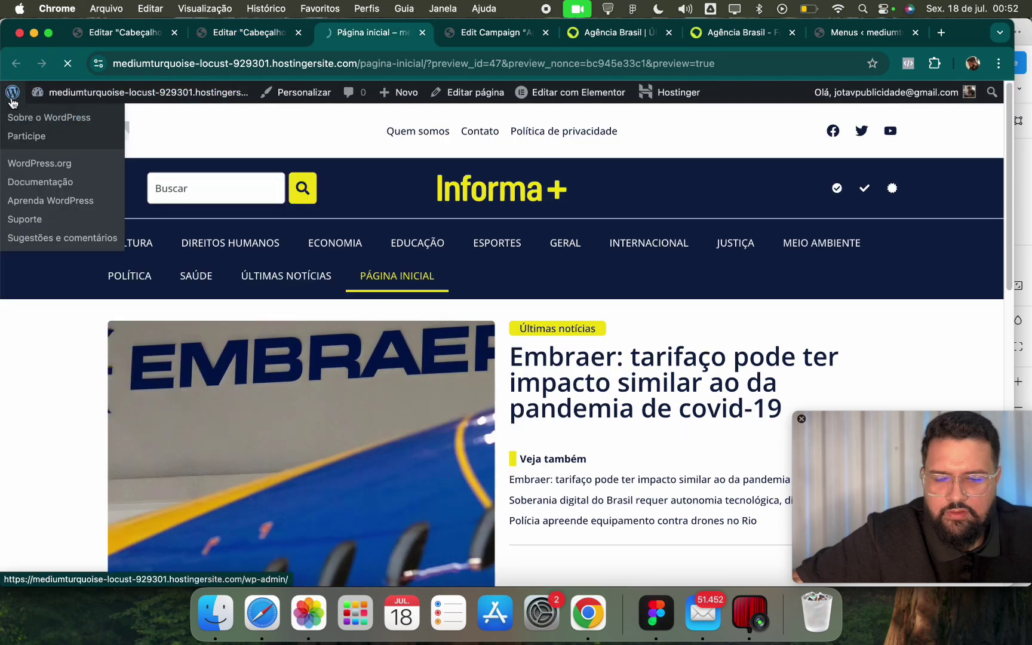
{"action": "left_click", "coordinate": [37, 92]}
{"action": "mouse_move", "coordinate": [66, 420]}
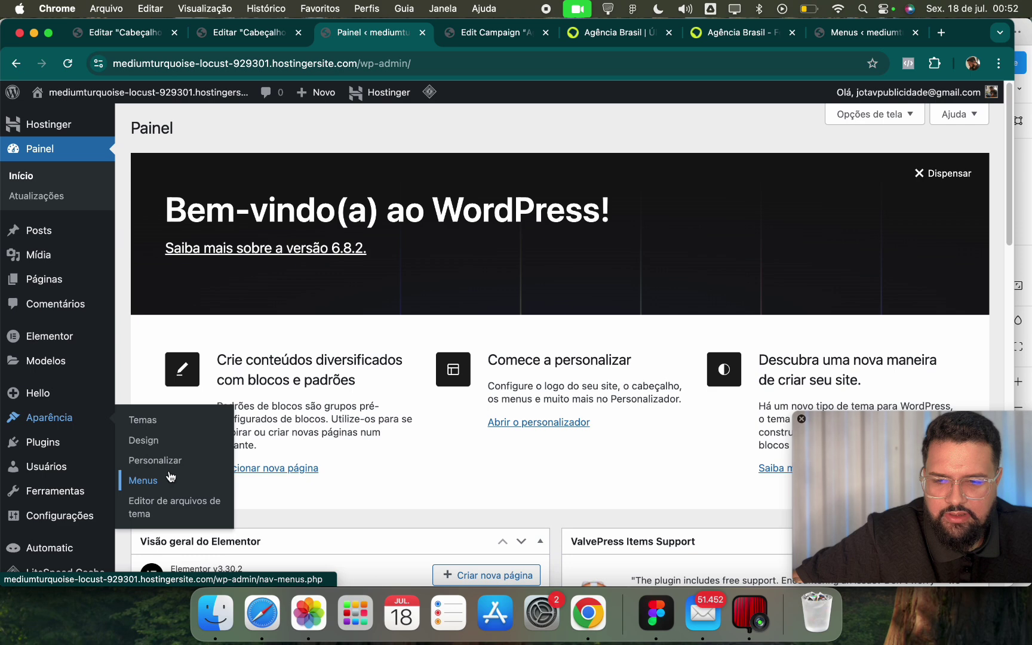
{"action": "left_click", "coordinate": [143, 481]}
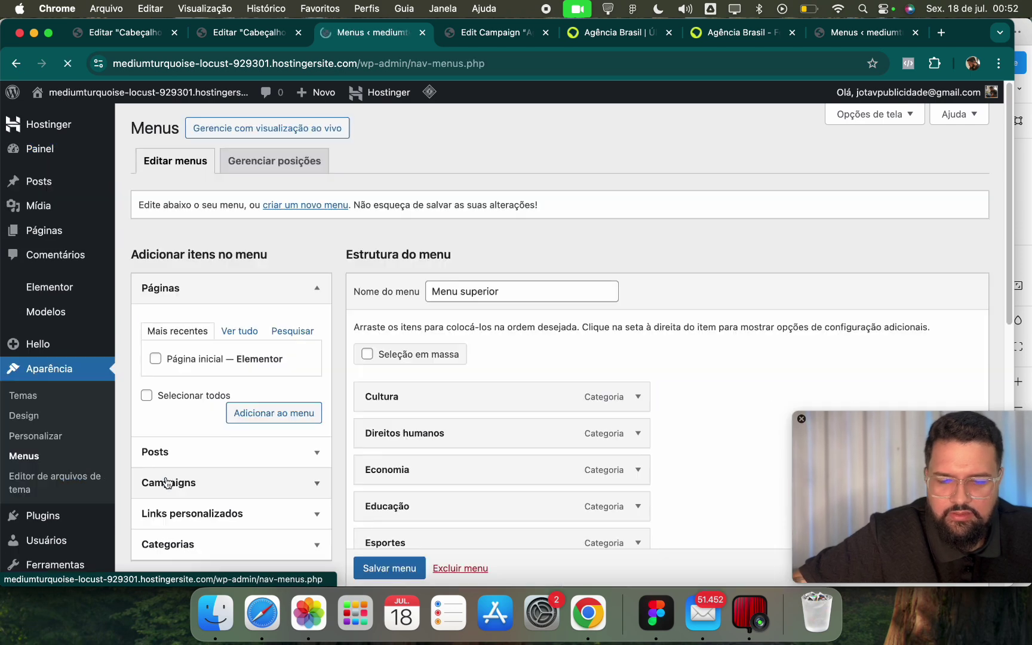
{"action": "scroll", "coordinate": [565, 394], "scroll_direction": "down", "scroll_amount": 10}
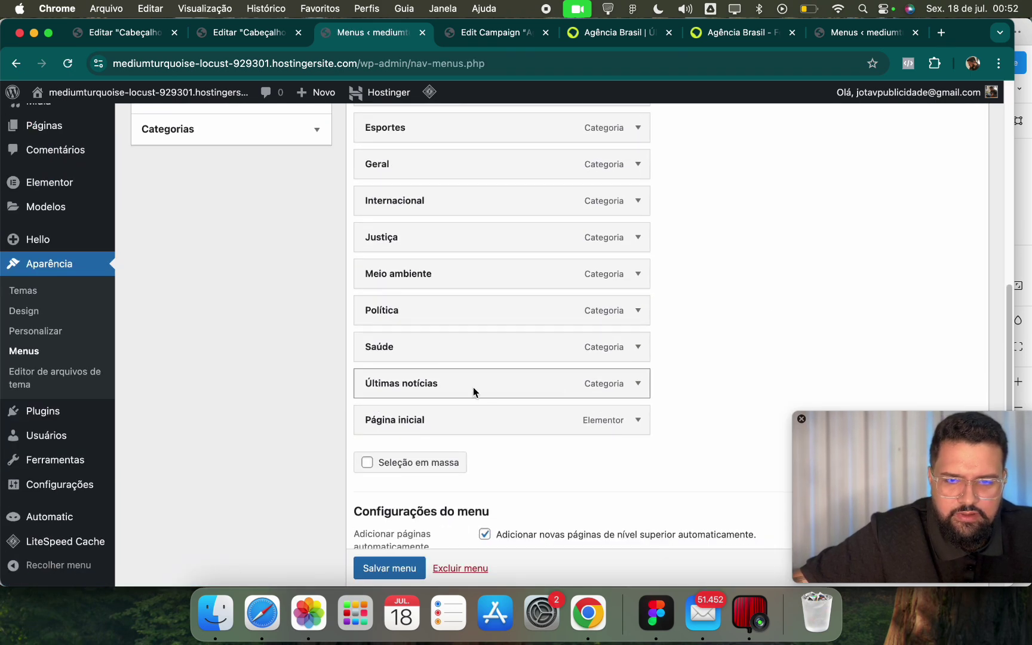
{"action": "left_click", "coordinate": [637, 420]}
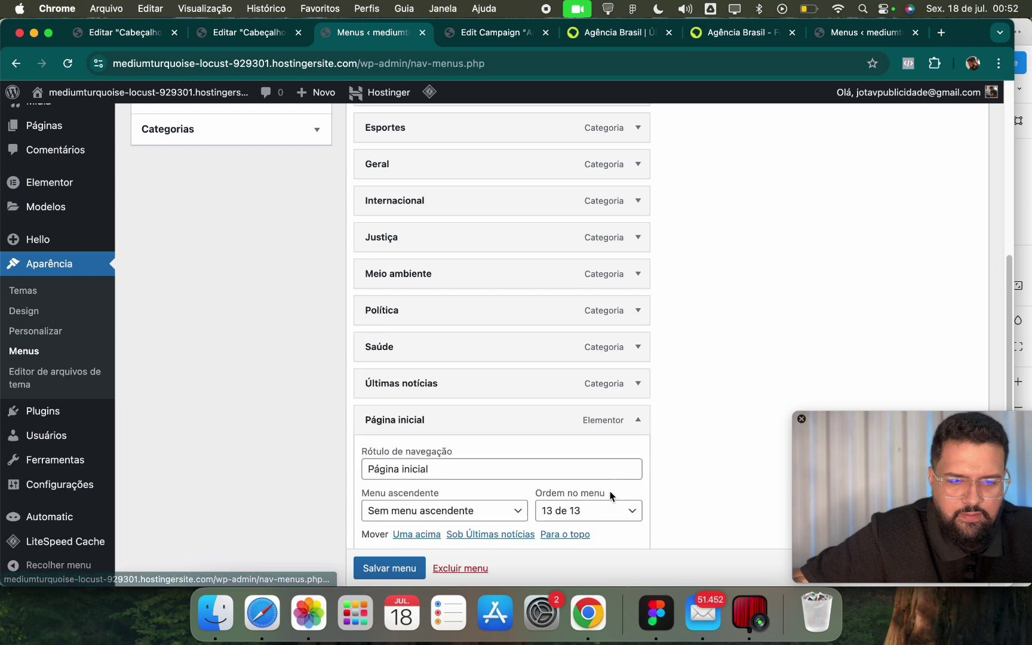
{"action": "scroll", "coordinate": [421, 468], "scroll_direction": "down", "scroll_amount": 3}
{"action": "left_click", "coordinate": [381, 457]}
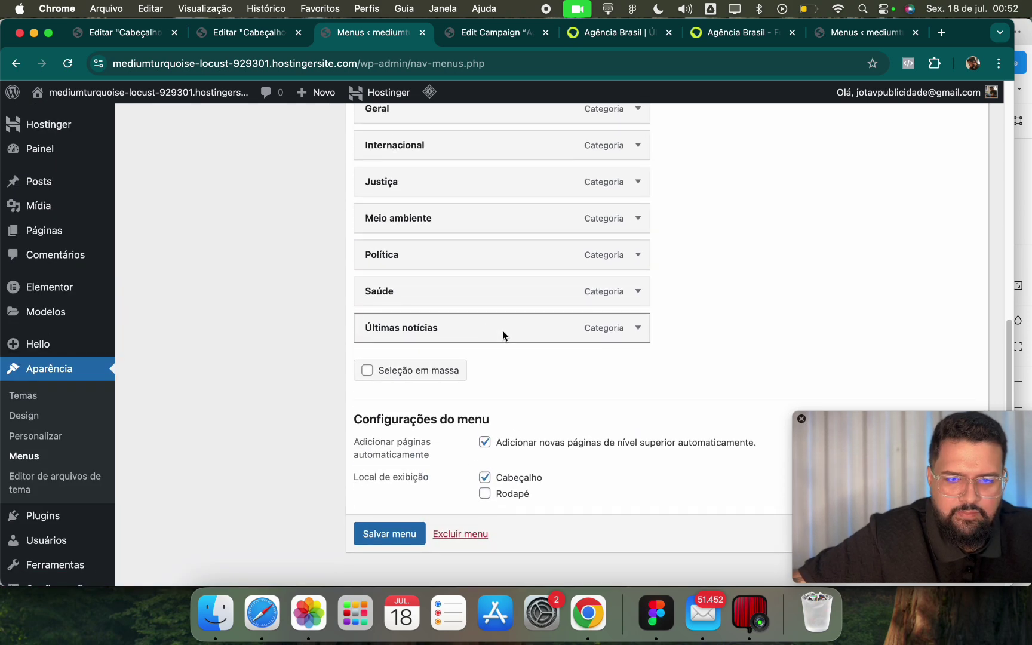
Move the Últimas notícias item to the first position of Menu superior, above Cultura.
{"action": "scroll", "coordinate": [538, 299], "scroll_direction": "up", "scroll_amount": 3}
{"action": "scroll", "coordinate": [496, 150], "scroll_direction": "up", "scroll_amount": 5}
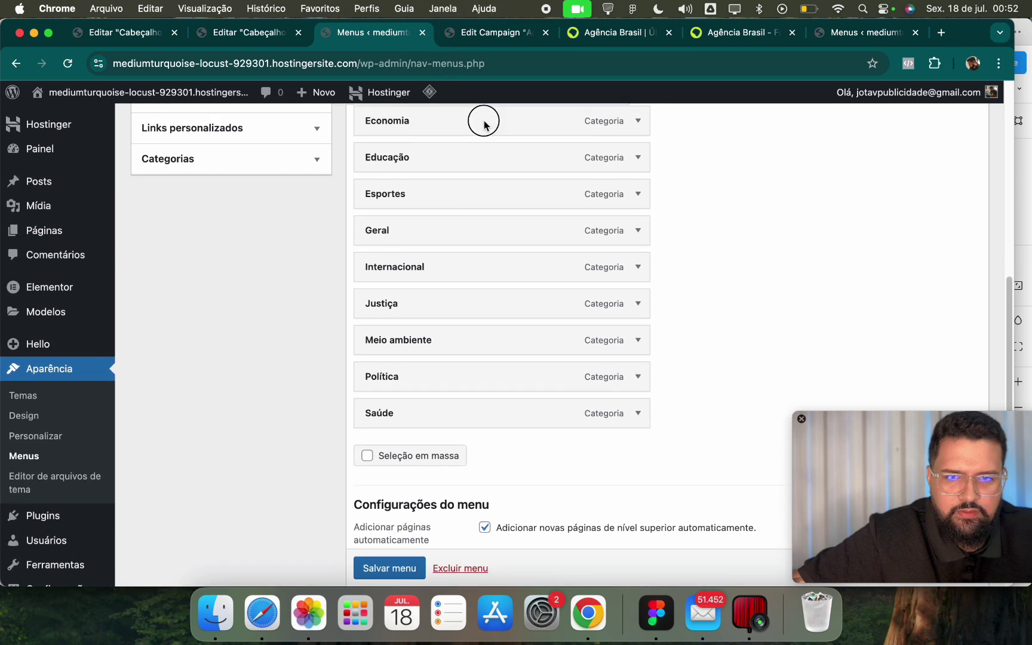
{"action": "left_click_drag", "start_coordinate": [397, 301], "coordinate": [385, 195]}
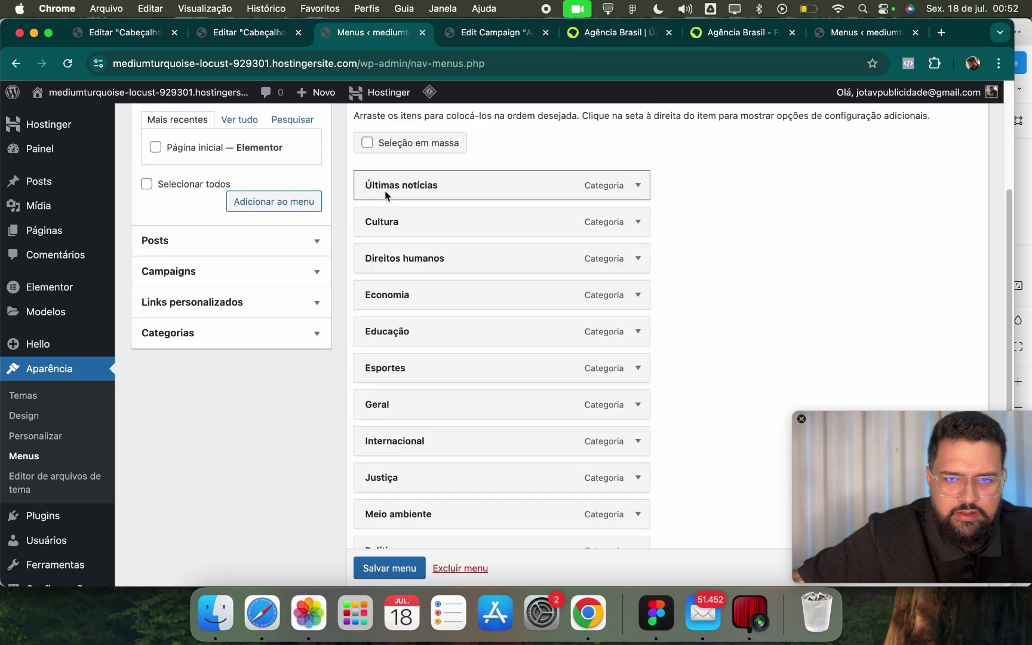
Change the Últimas notícias item's navigation label to "Últimas notícias |", matching the separator on Agência Brasil, and save the menu.
{"action": "left_click", "coordinate": [646, 191]}
{"action": "left_click", "coordinate": [615, 32]}
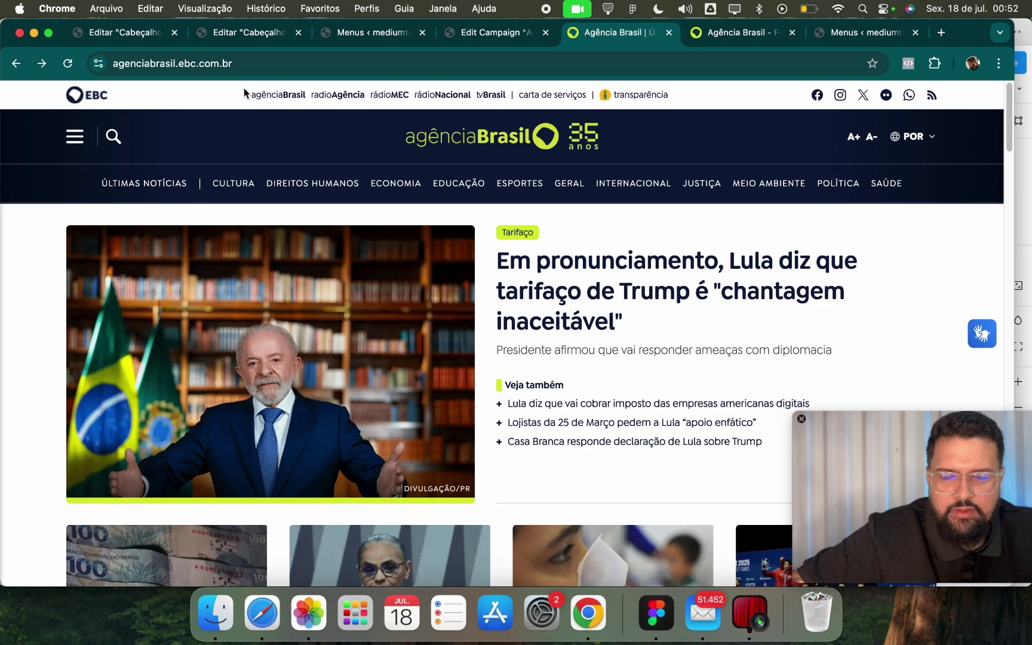
{"action": "left_click", "coordinate": [245, 32]}
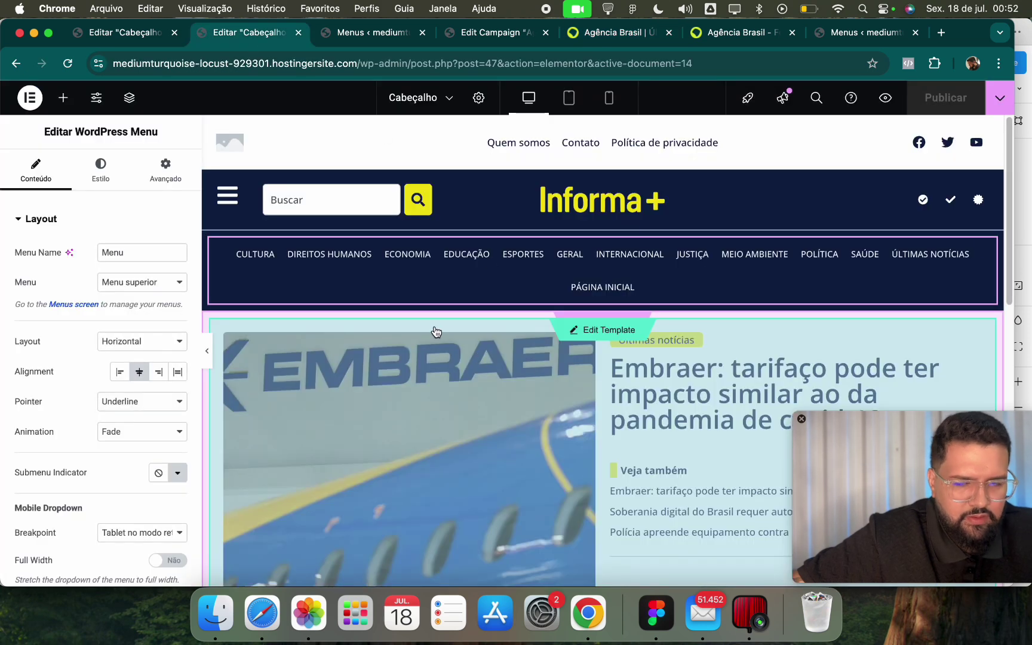
{"action": "left_click", "coordinate": [400, 35]}
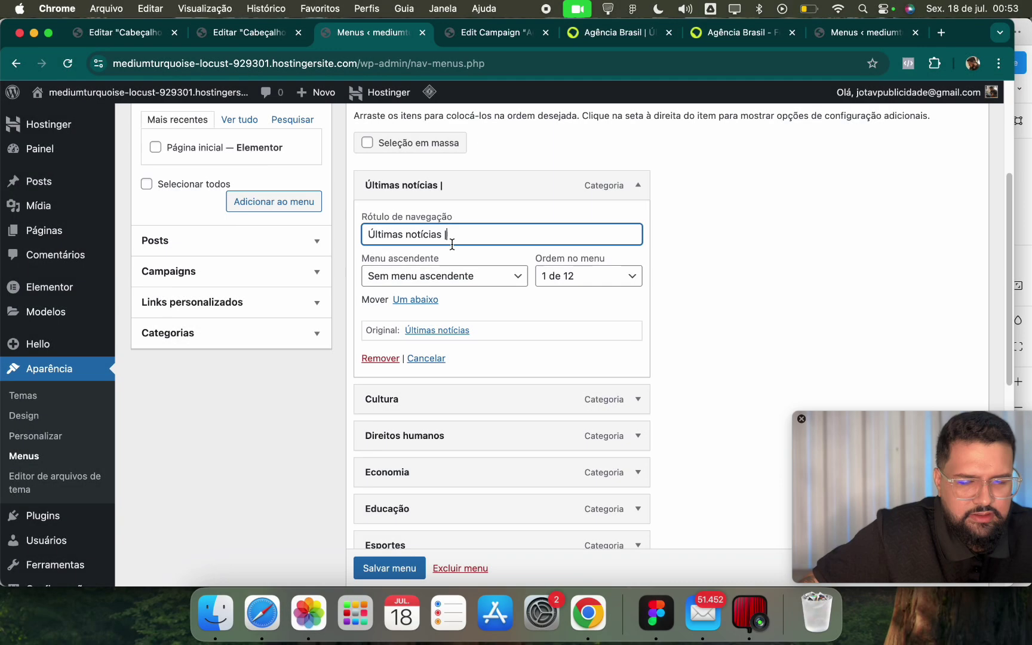
{"action": "left_click", "coordinate": [391, 568]}
{"action": "scroll", "coordinate": [404, 513], "scroll_direction": "down", "scroll_amount": 1}
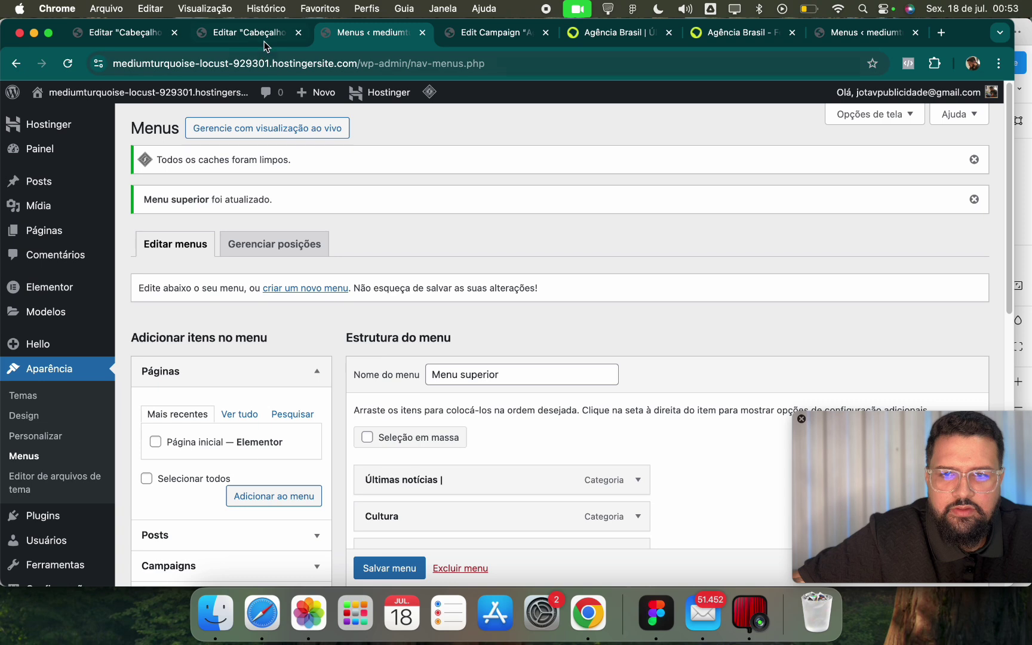
Check the reordered navigation menu on the site's front page and in the home page preview.
{"action": "left_click", "coordinate": [136, 96]}
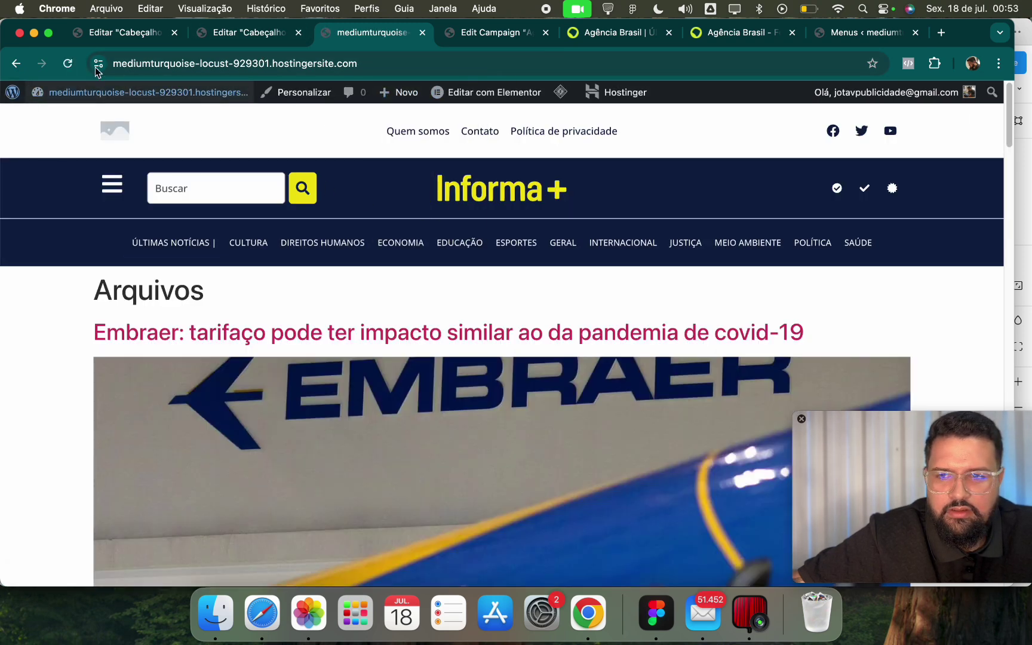
{"action": "left_click", "coordinate": [263, 34]}
{"action": "left_click", "coordinate": [885, 99]}
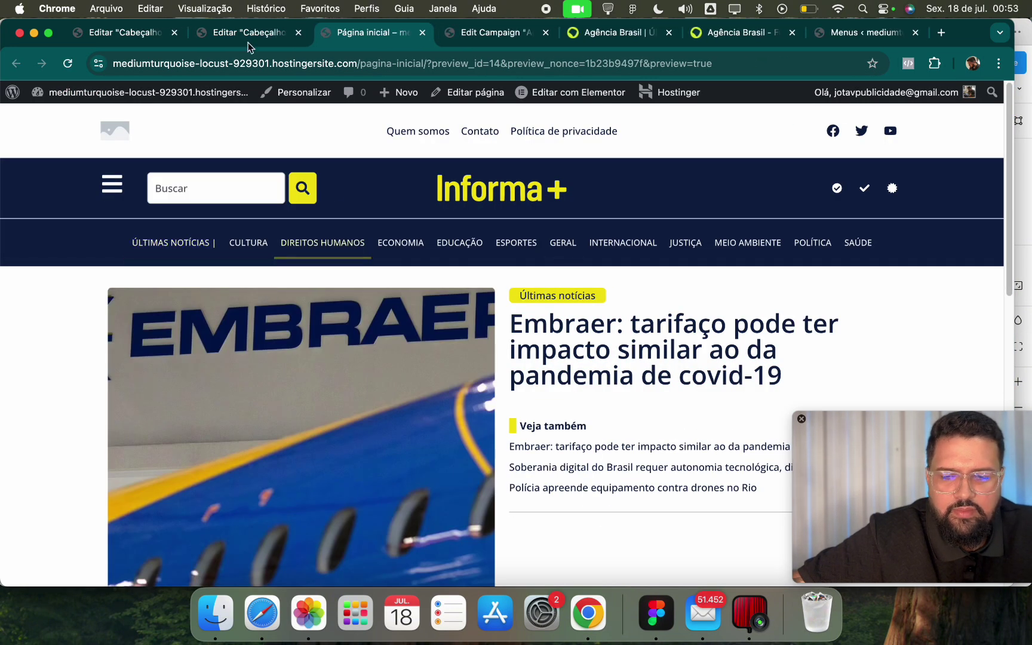
Return to Menus management, adjust the navigation label of the "Últimas notícias |" item and save Menu superior again.
{"action": "left_click", "coordinate": [13, 95]}
{"action": "mouse_move", "coordinate": [36, 424]}
{"action": "left_click", "coordinate": [160, 482]}
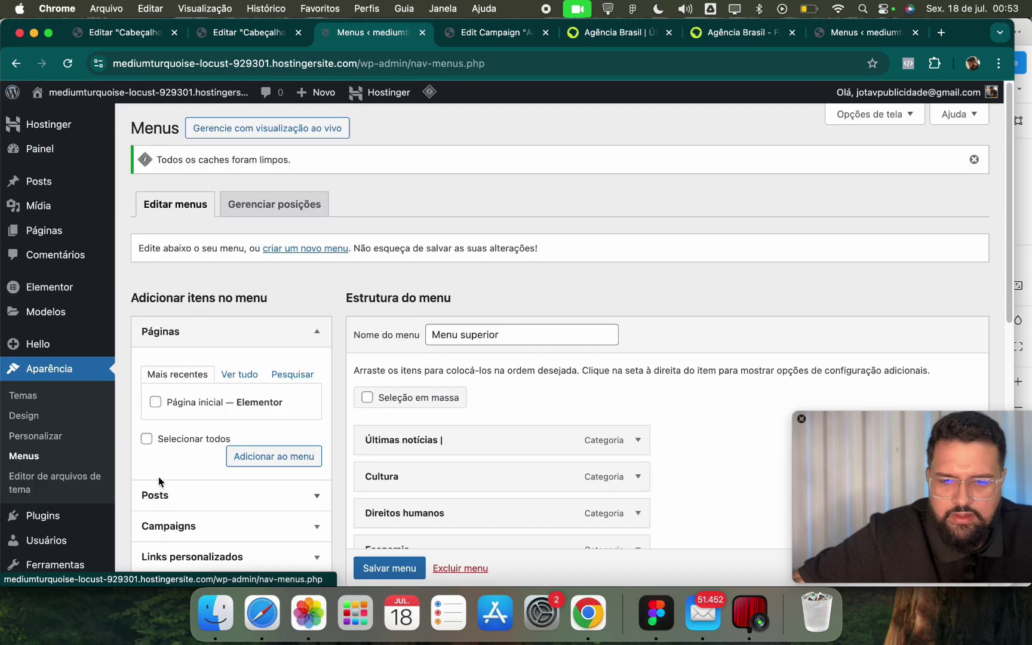
{"action": "left_click", "coordinate": [632, 444]}
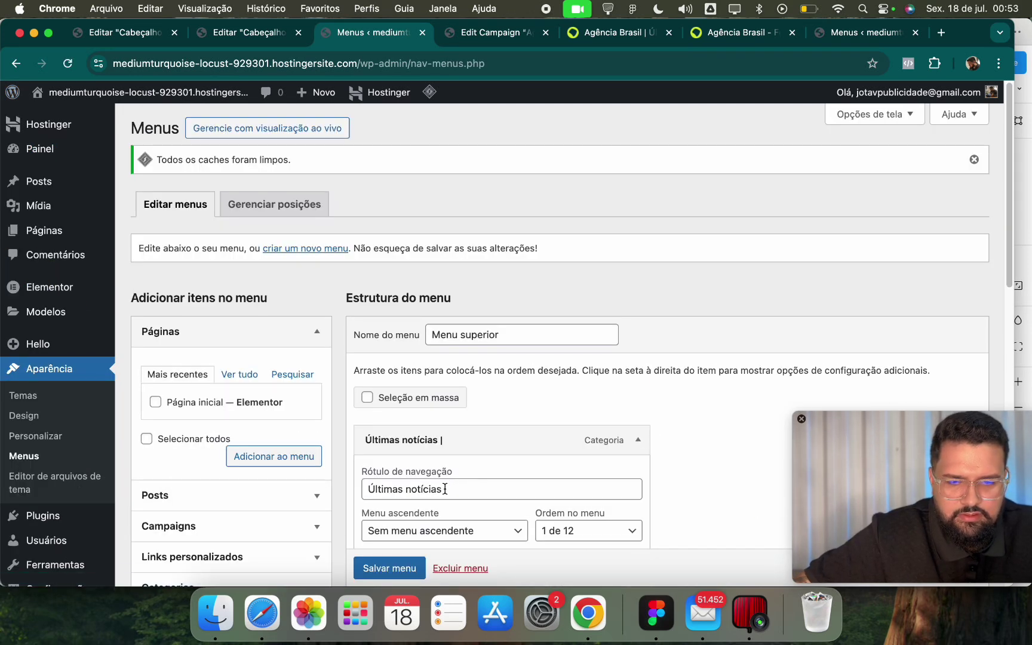
{"action": "scroll", "coordinate": [395, 564], "scroll_direction": "down", "scroll_amount": 2}
{"action": "left_click", "coordinate": [390, 568]}
Open the site's front page in a separate tab, check its menu, and preview the home page again.
{"action": "right_click", "coordinate": [89, 85]}
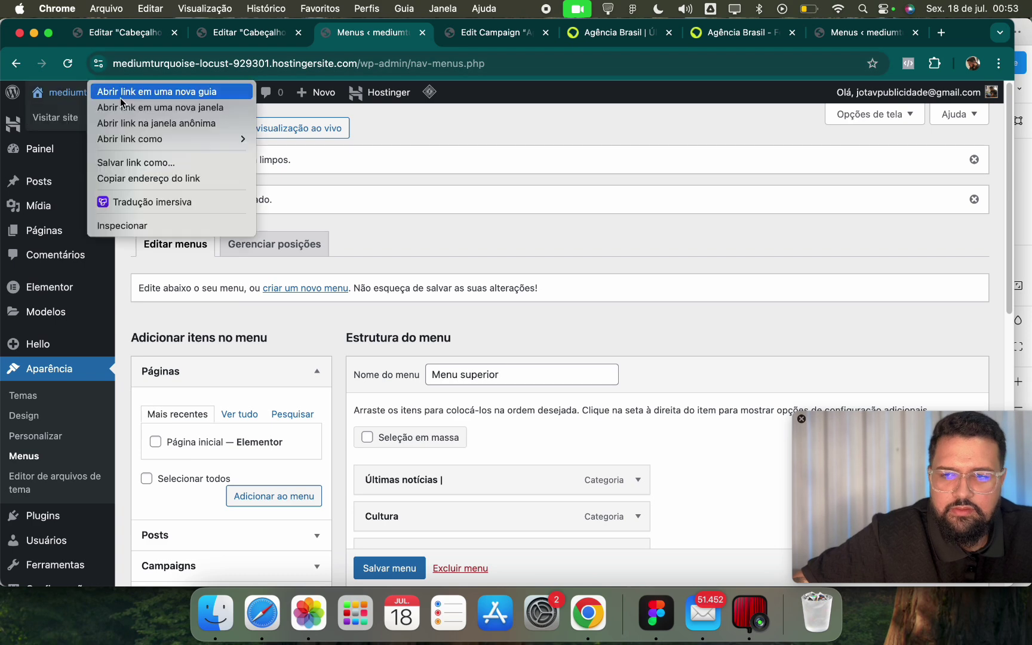
{"action": "left_click", "coordinate": [147, 91]}
{"action": "left_click", "coordinate": [418, 35]}
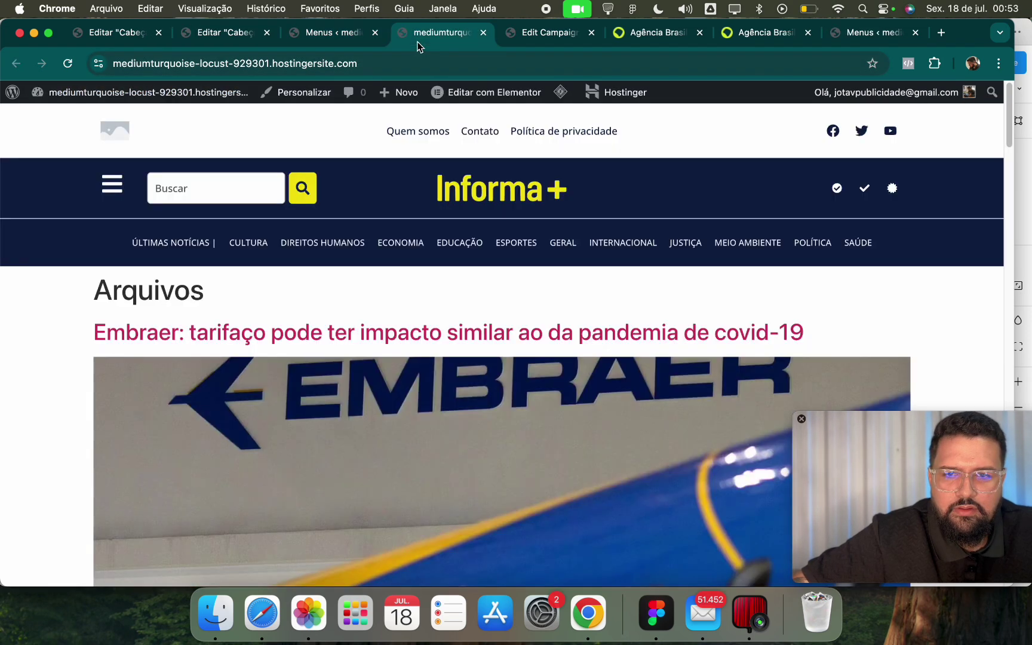
{"action": "left_click", "coordinate": [485, 36]}
{"action": "left_click", "coordinate": [221, 32]}
{"action": "left_click", "coordinate": [906, 102]}
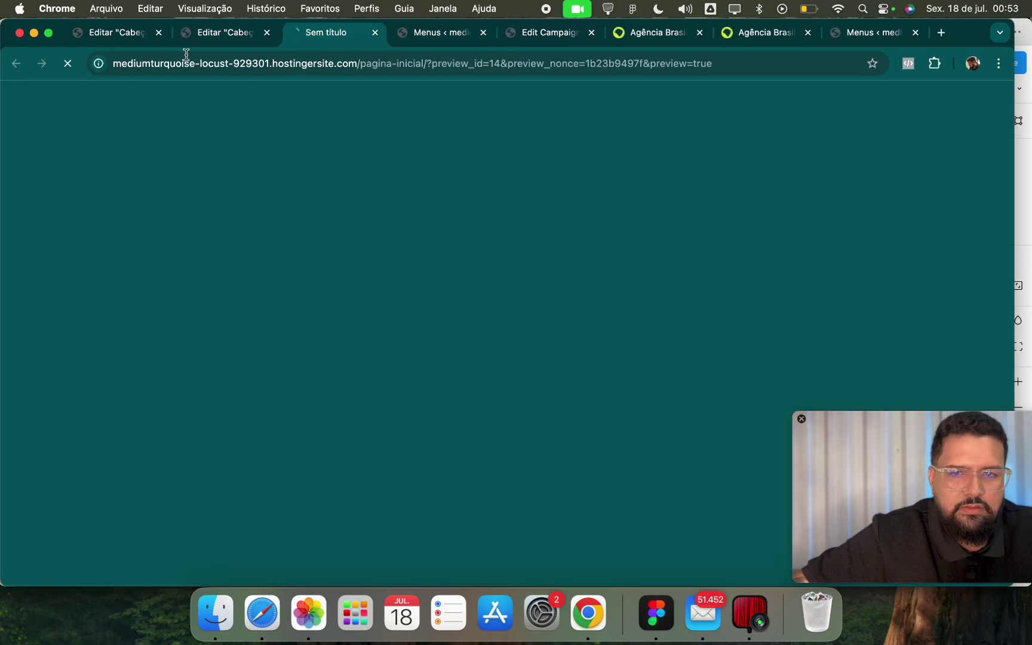
Close the redundant header editor and Menus tabs and review the home page preview down to the news cards.
{"action": "left_click", "coordinate": [157, 34]}
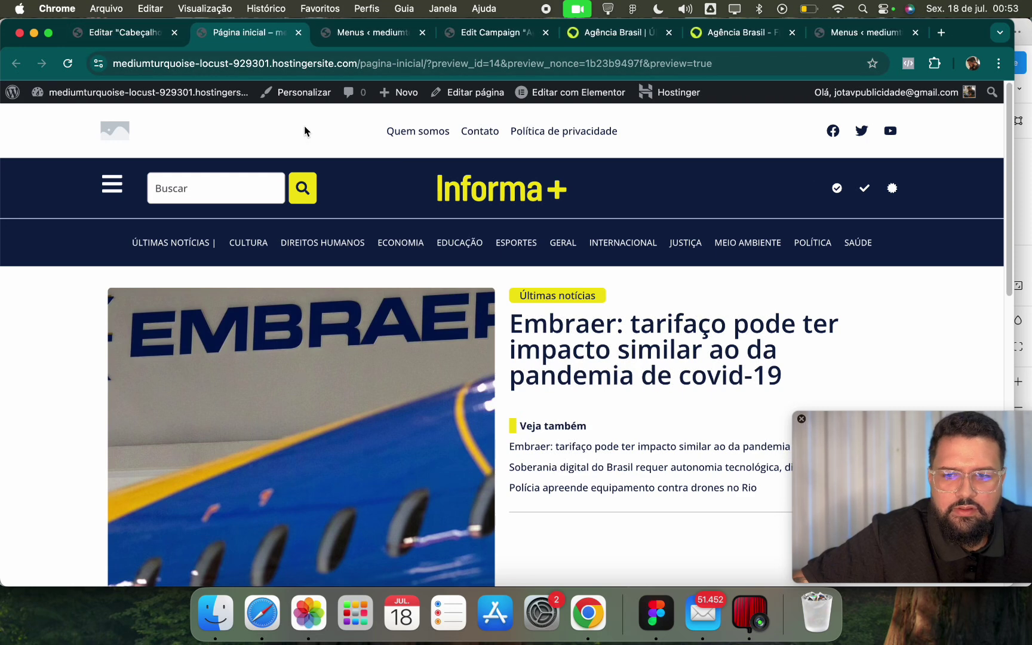
{"action": "left_click", "coordinate": [371, 34]}
{"action": "left_click", "coordinate": [422, 32]}
{"action": "left_click", "coordinate": [232, 36]}
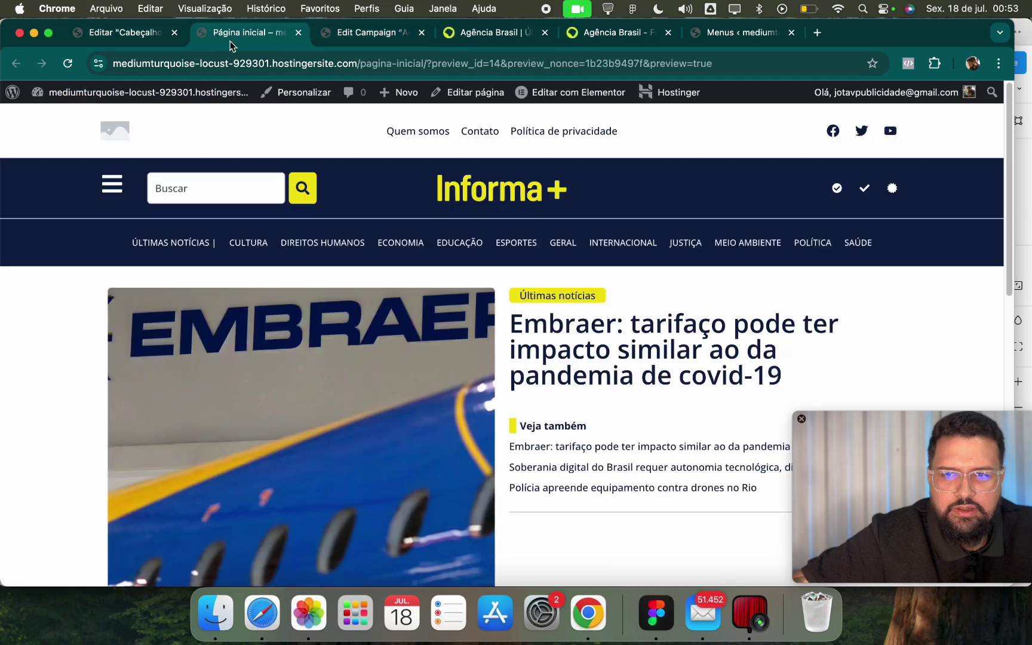
{"action": "scroll", "coordinate": [436, 257], "scroll_direction": "down", "scroll_amount": 1}
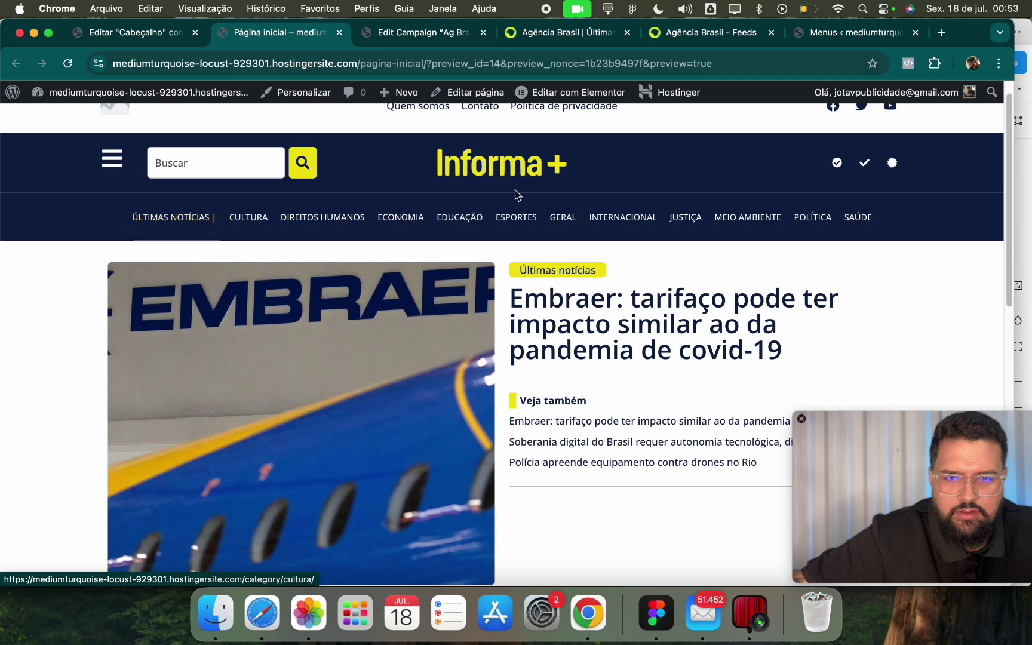
{"action": "scroll", "coordinate": [532, 358], "scroll_direction": "down", "scroll_amount": 5}
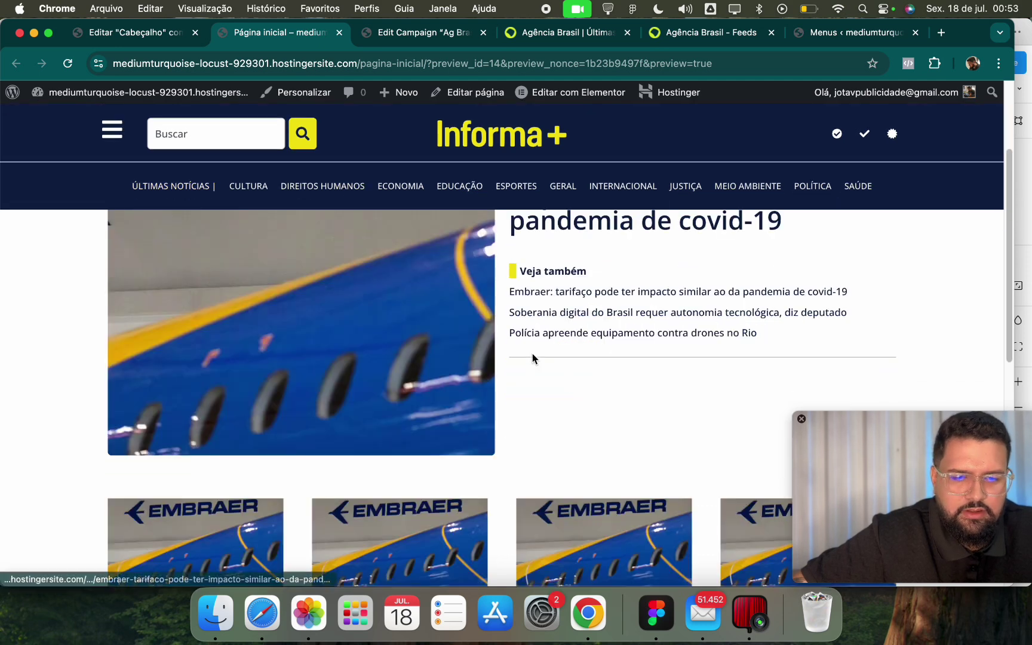
{"action": "scroll", "coordinate": [574, 392], "scroll_direction": "down", "scroll_amount": 2}
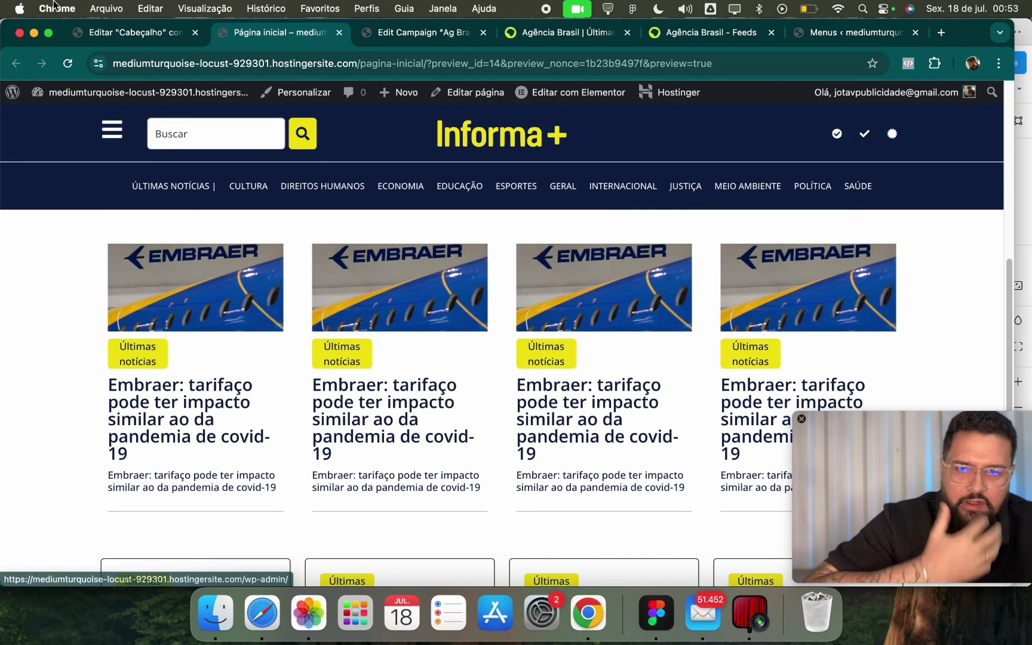
Switch the editor from the header to the Página inicial page and bring its row of four news cards into view.
{"action": "left_click", "coordinate": [134, 32]}
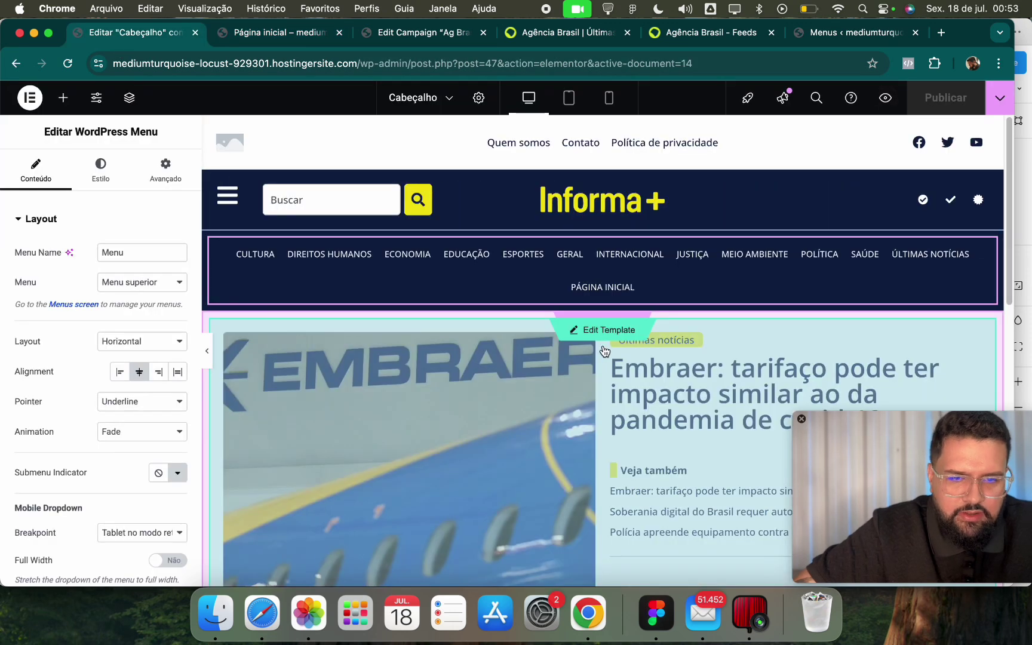
{"action": "left_click", "coordinate": [606, 338]}
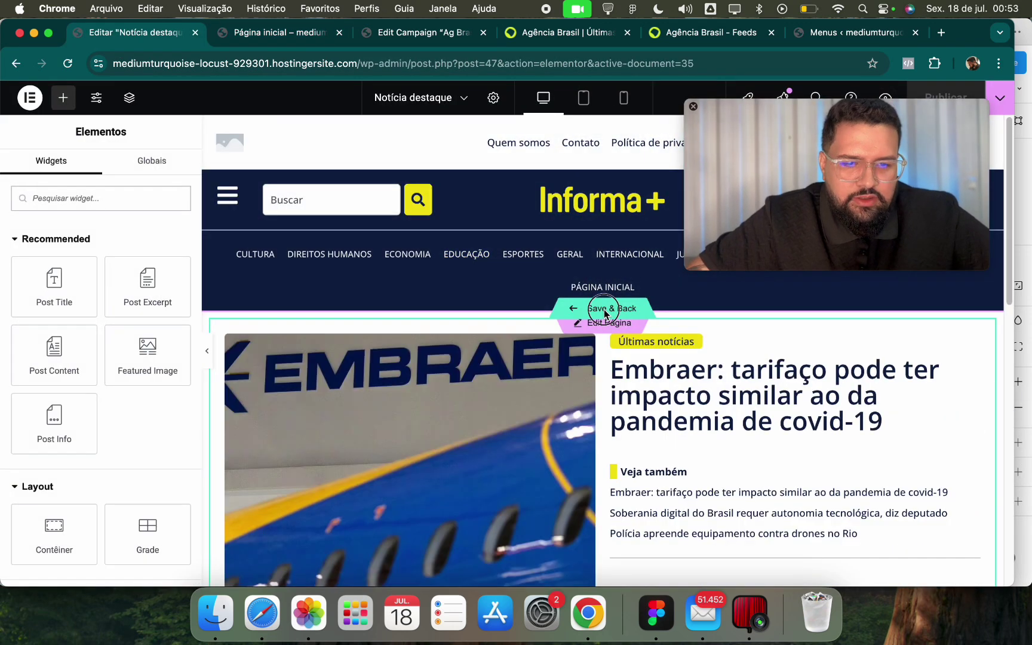
{"action": "left_click", "coordinate": [597, 311]}
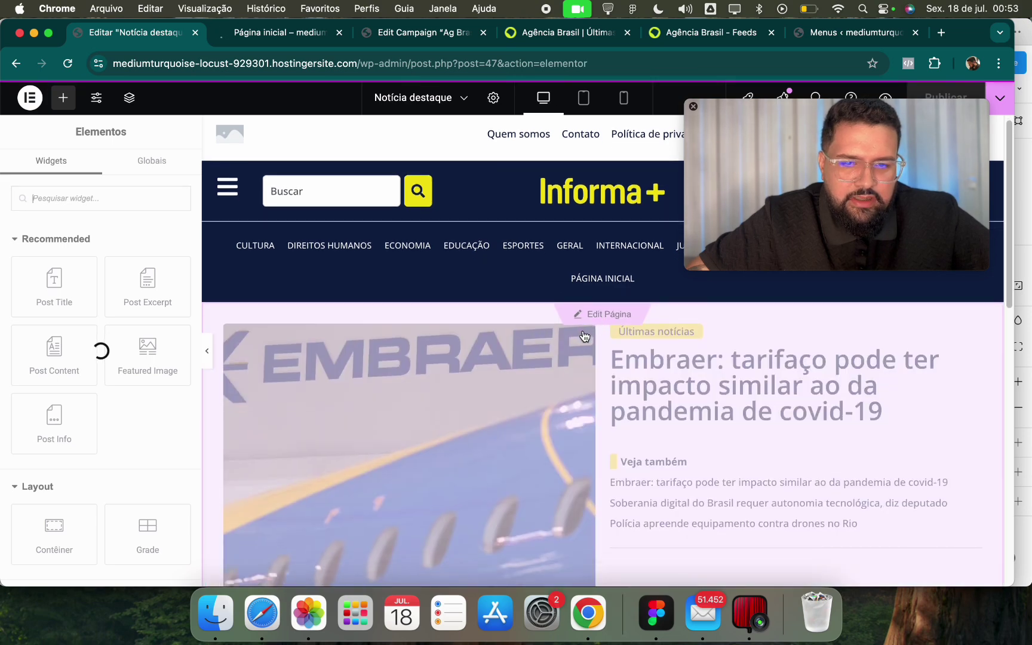
{"action": "scroll", "coordinate": [292, 356], "scroll_direction": "down", "scroll_amount": 10}
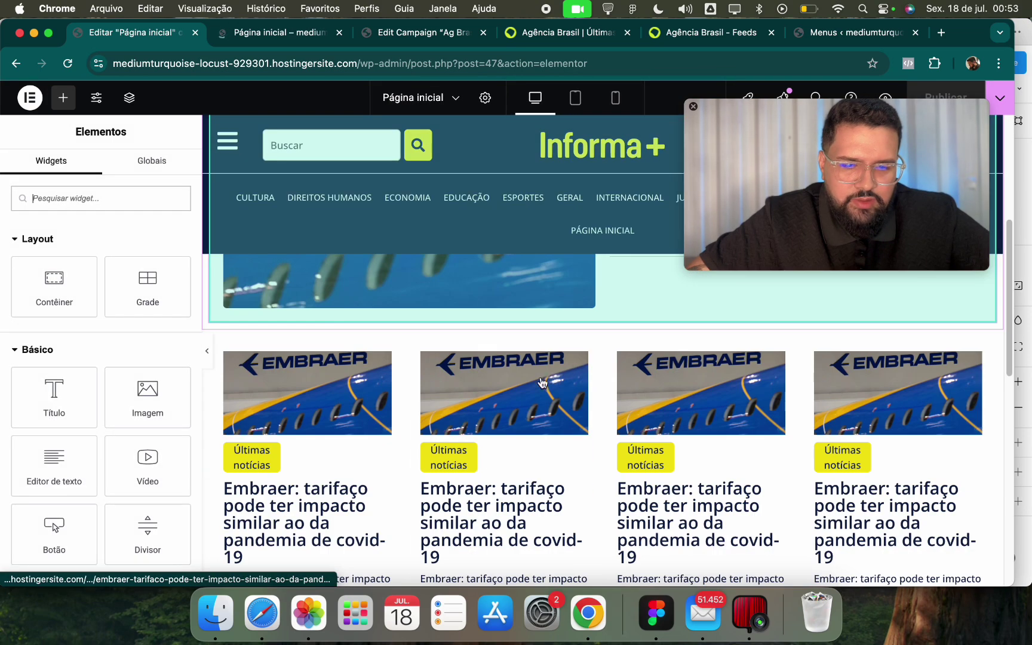
{"action": "scroll", "coordinate": [293, 356], "scroll_direction": "down", "scroll_amount": 1}
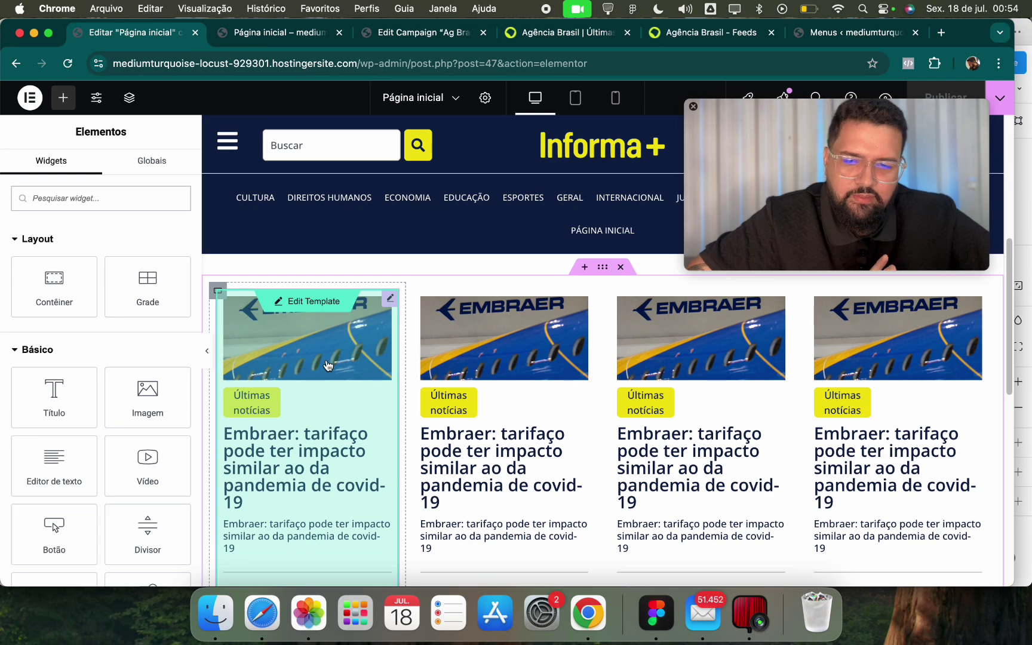
Compare the four-card news row with Agência Brasil's home page and the site's own preview.
{"action": "right_click", "coordinate": [327, 364]}
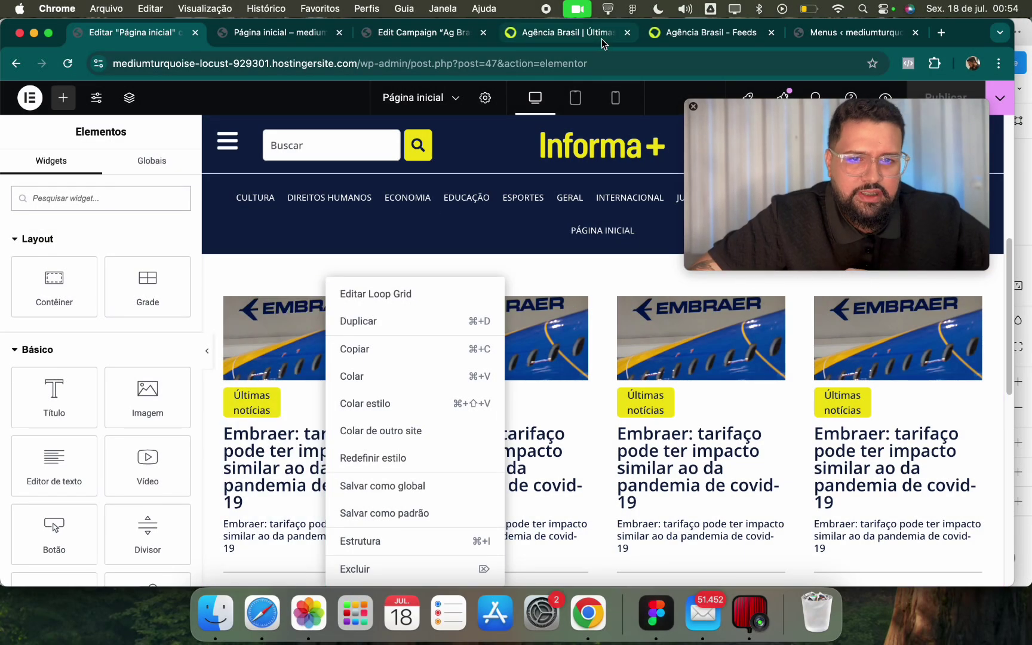
{"action": "left_click", "coordinate": [603, 41]}
{"action": "scroll", "coordinate": [231, 331], "scroll_direction": "down", "scroll_amount": 10}
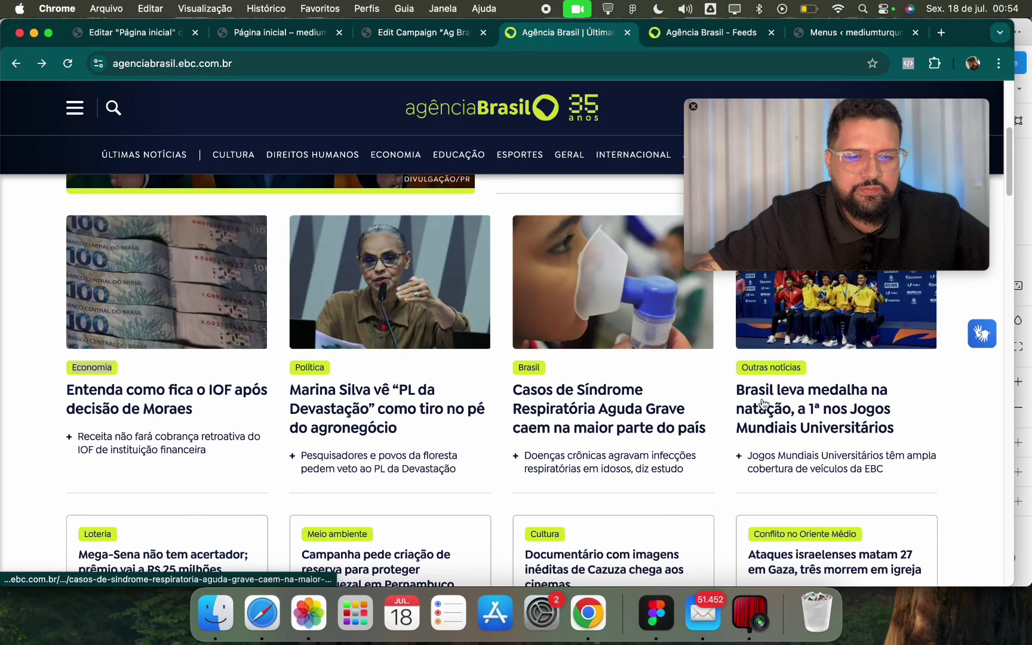
{"action": "left_click", "coordinate": [325, 33]}
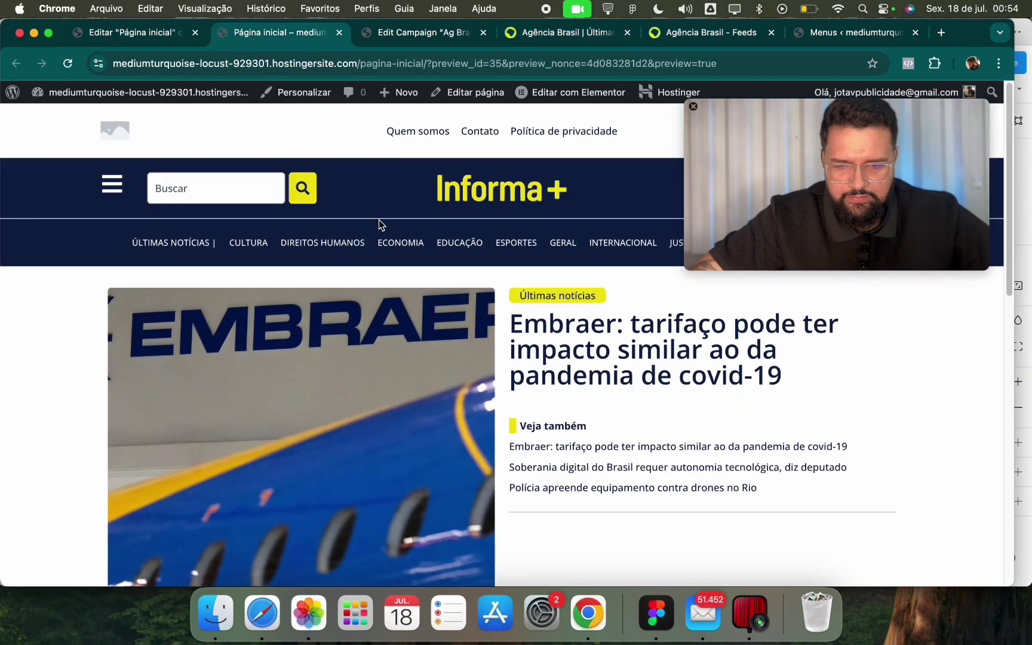
{"action": "left_click", "coordinate": [404, 33]}
{"action": "left_click", "coordinate": [281, 36]}
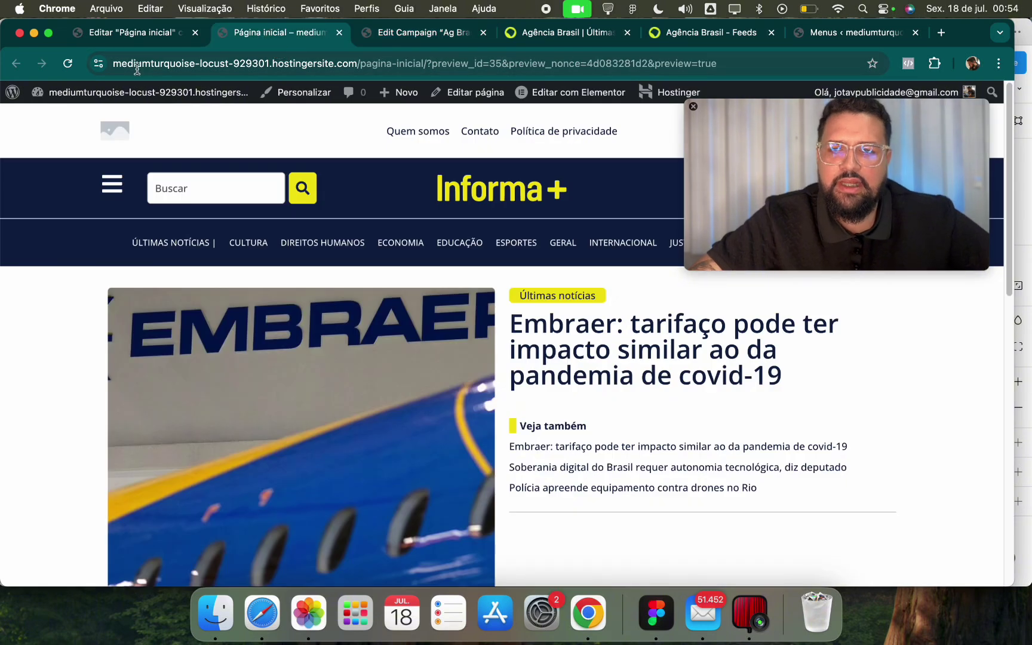
Select the first news card's Loop Grid and set its query's exclusion offset to 1.
{"action": "left_click", "coordinate": [143, 33]}
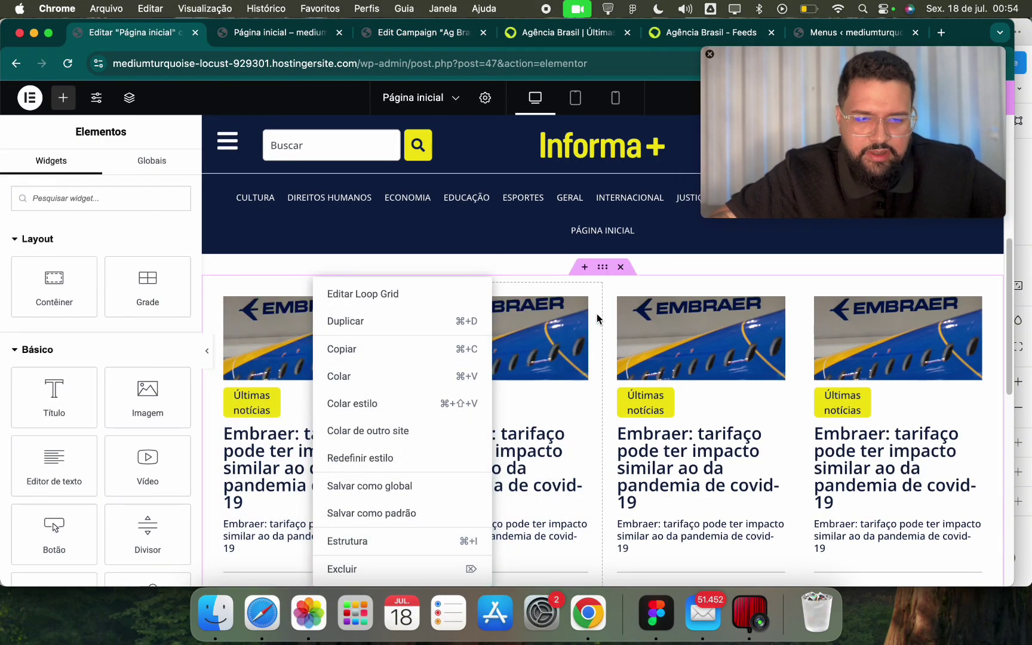
{"action": "left_click", "coordinate": [380, 541]}
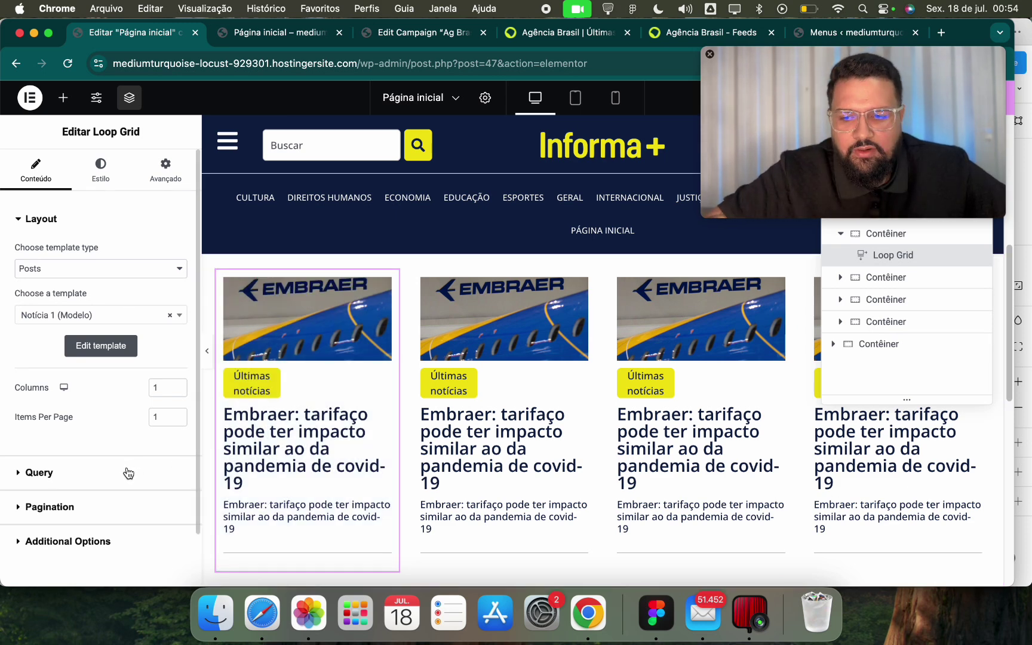
{"action": "left_click", "coordinate": [86, 475]}
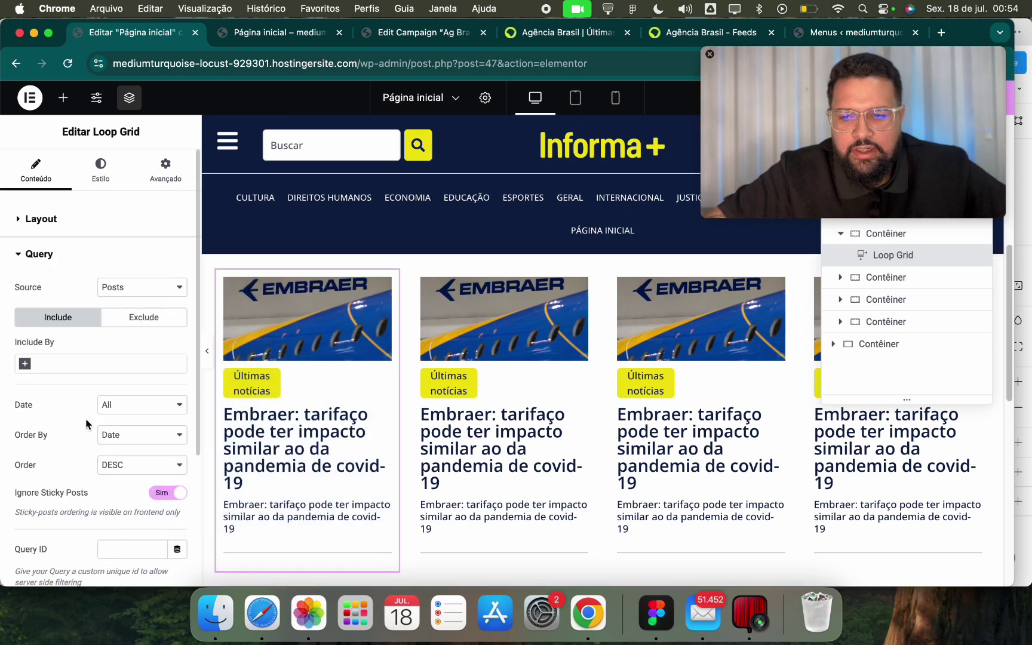
{"action": "left_click", "coordinate": [126, 323]}
{"action": "left_click", "coordinate": [137, 292]}
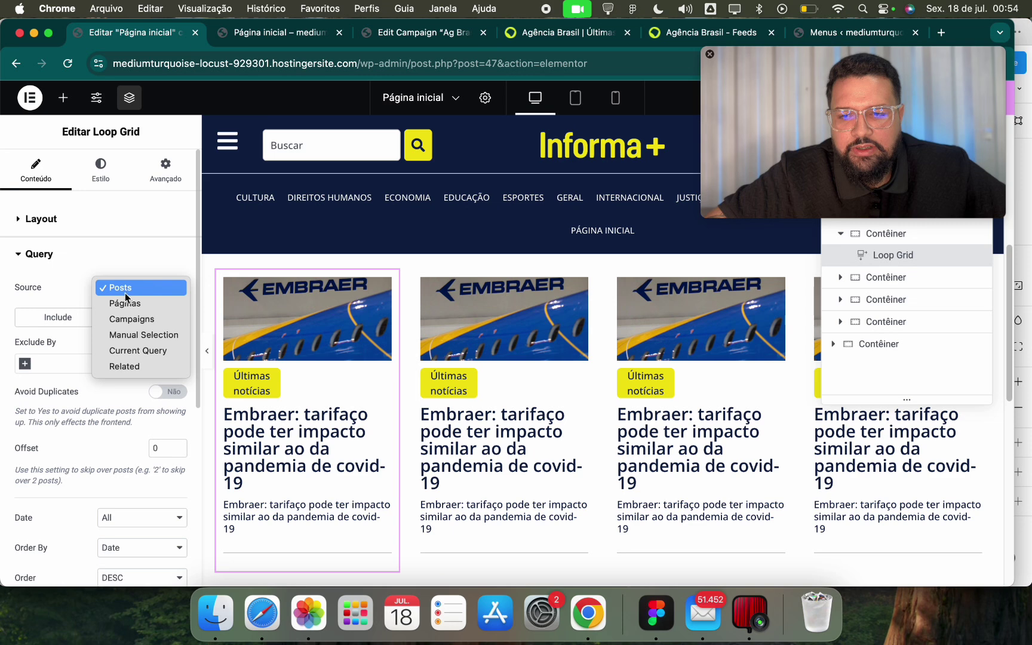
{"action": "left_click", "coordinate": [80, 279]}
{"action": "left_click", "coordinate": [144, 326]}
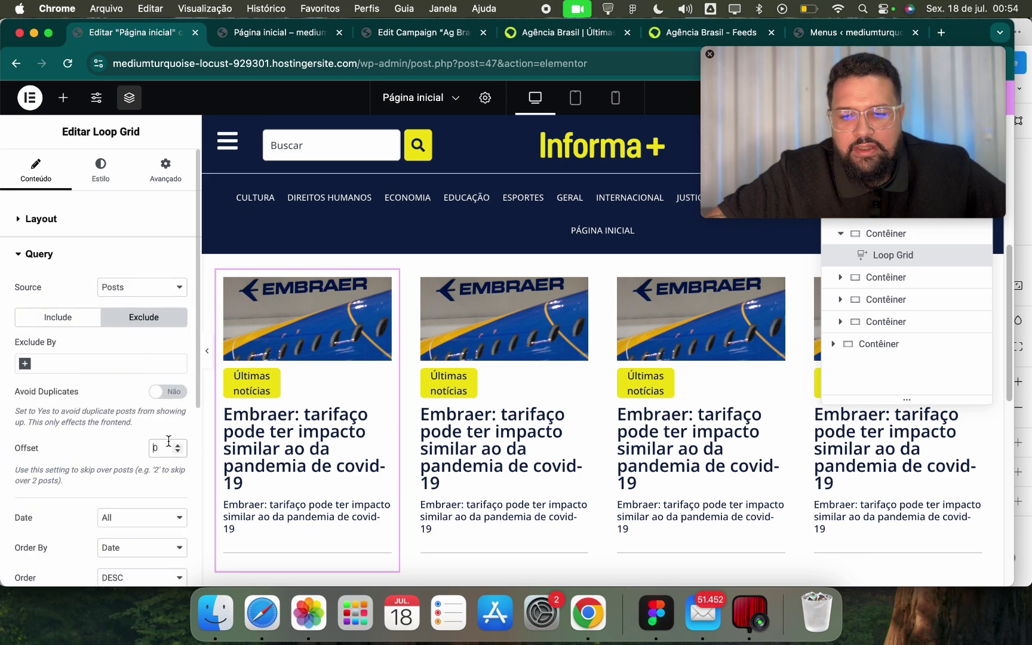
{"action": "key", "text": "BackSpace"}
{"action": "type", "text": "1"}
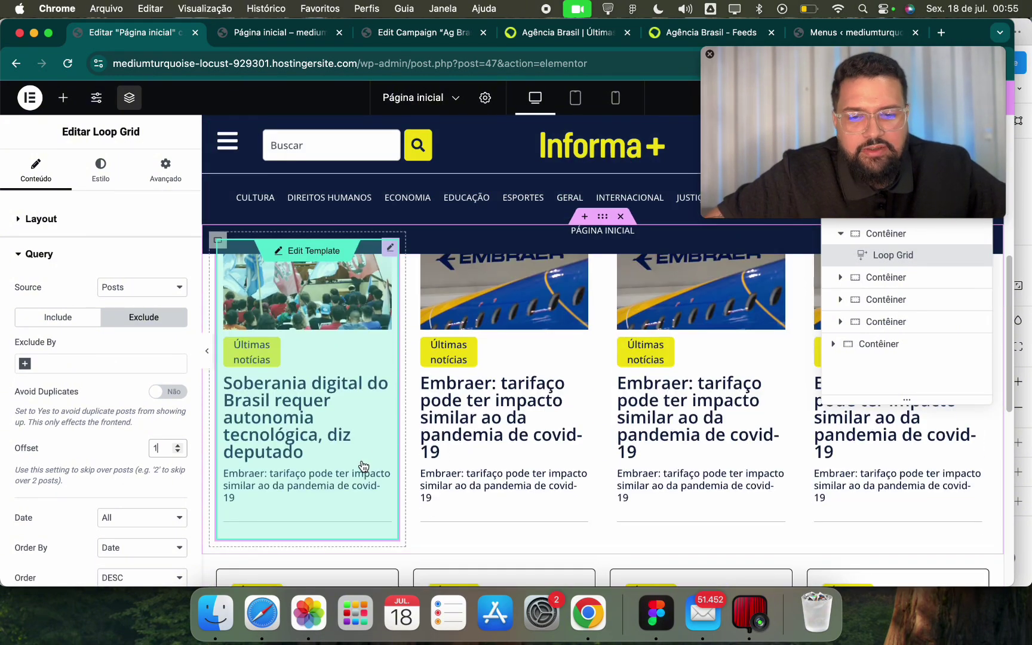
Set the second news card's Loop Grid query to include posts by term, using the Política category shown on Agência Brasil.
{"action": "right_click", "coordinate": [516, 355]}
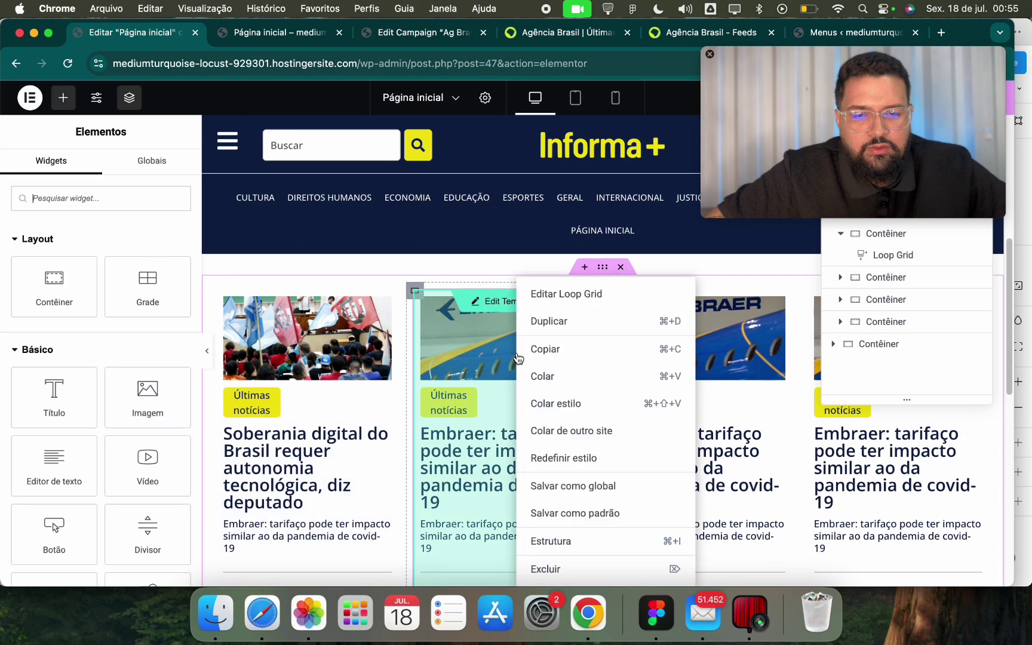
{"action": "left_click", "coordinate": [556, 540]}
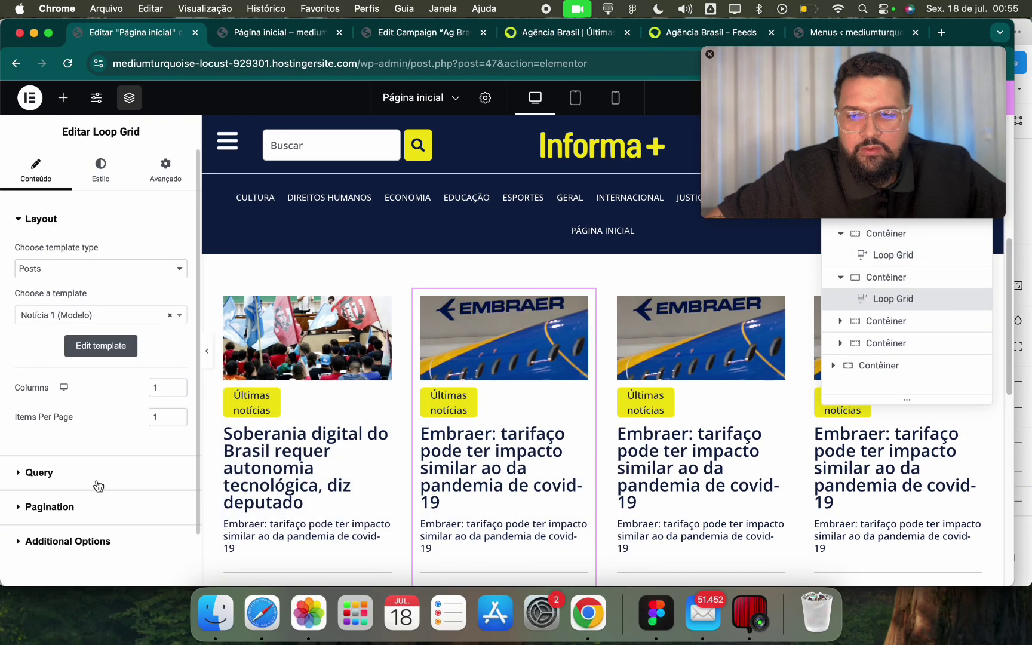
{"action": "left_click", "coordinate": [99, 472]}
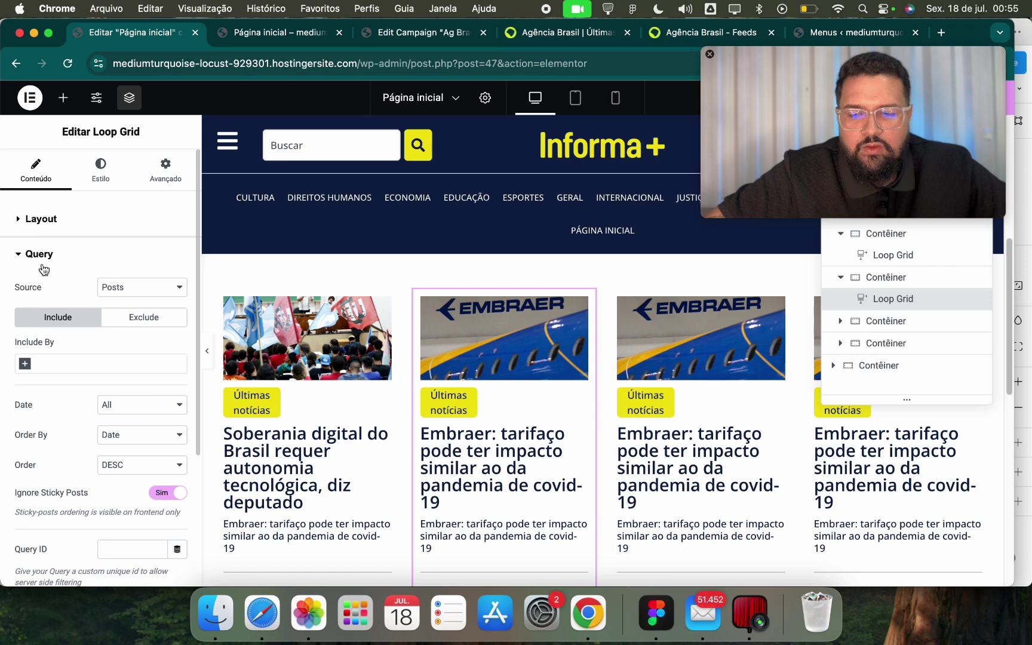
{"action": "left_click", "coordinate": [24, 364]}
{"action": "left_click", "coordinate": [45, 383]}
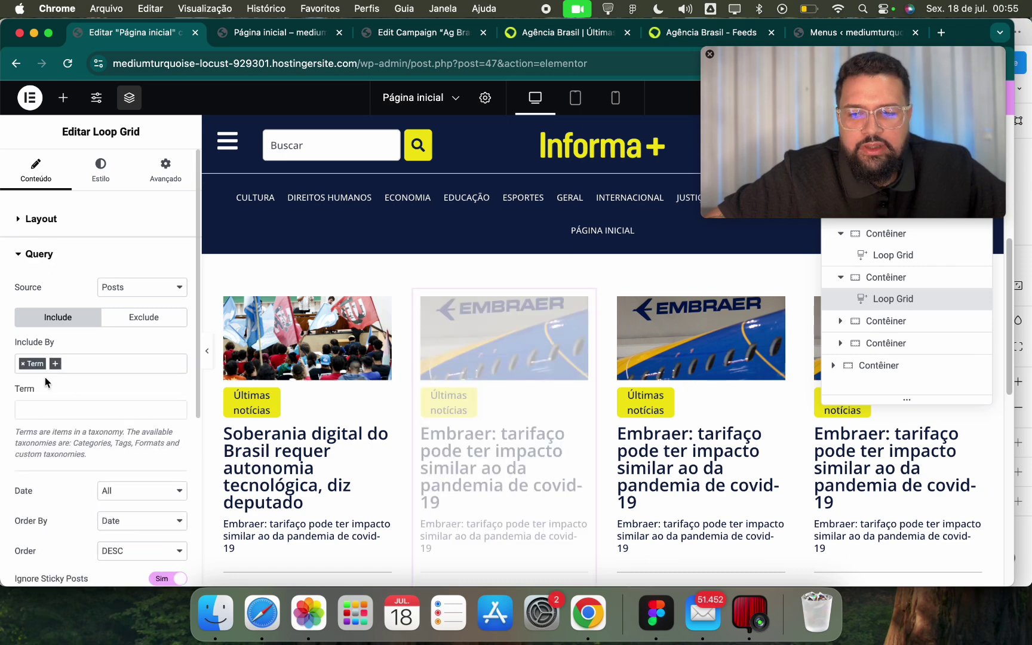
{"action": "left_click", "coordinate": [79, 410]}
{"action": "left_click", "coordinate": [564, 30]}
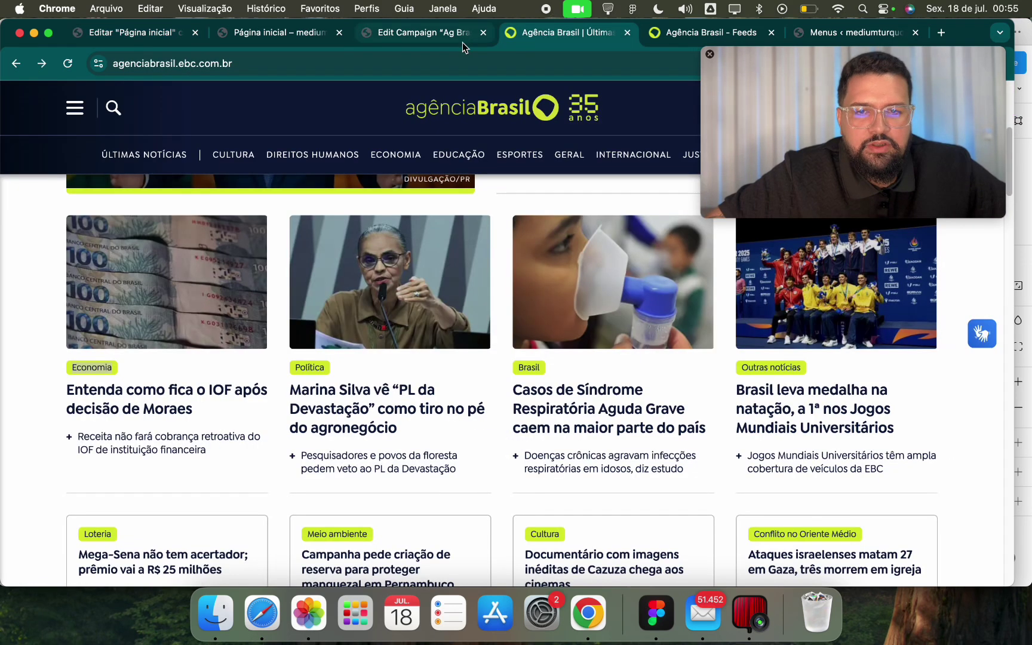
{"action": "left_click", "coordinate": [154, 38]}
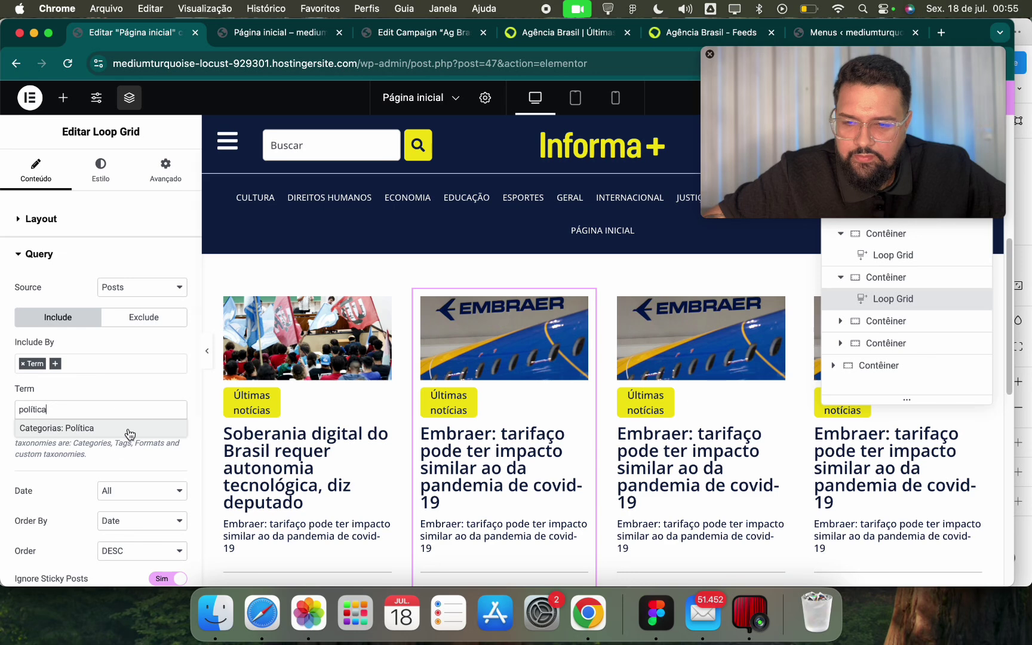
{"action": "left_click", "coordinate": [127, 429]}
Set the third news card's Loop Grid query to include posts by term, using the Economia category.
{"action": "right_click", "coordinate": [642, 279]}
{"action": "left_click", "coordinate": [504, 479]}
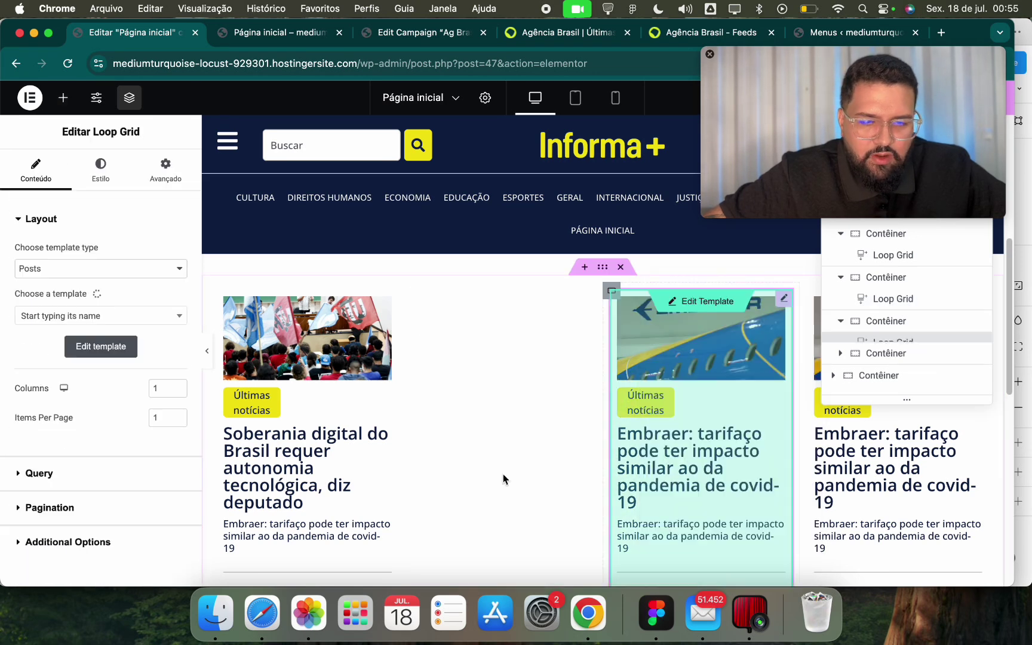
{"action": "left_click", "coordinate": [81, 469]}
{"action": "left_click", "coordinate": [84, 363]}
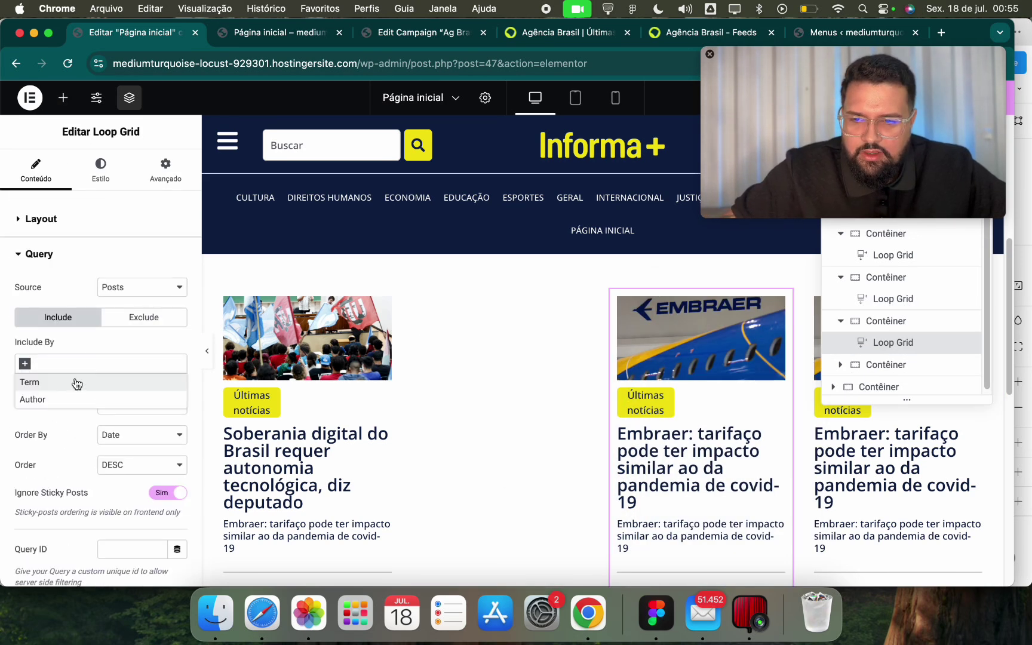
{"action": "left_click", "coordinate": [43, 382]}
{"action": "left_click", "coordinate": [49, 408]}
{"action": "type", "text": "E"}
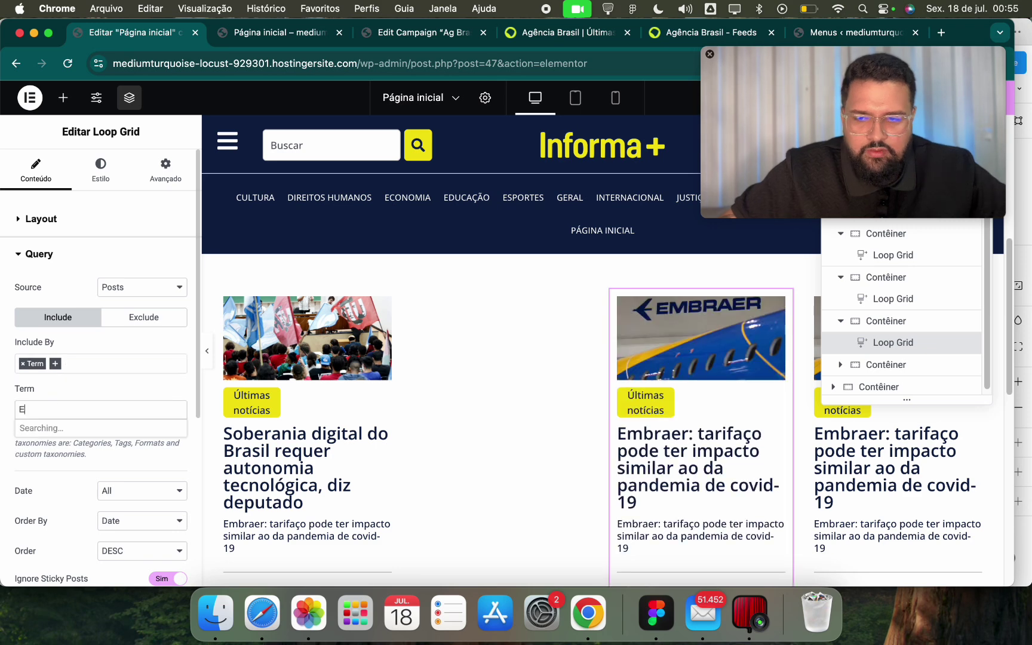
{"action": "type", "text": "cono"}
{"action": "key", "text": "Return"}
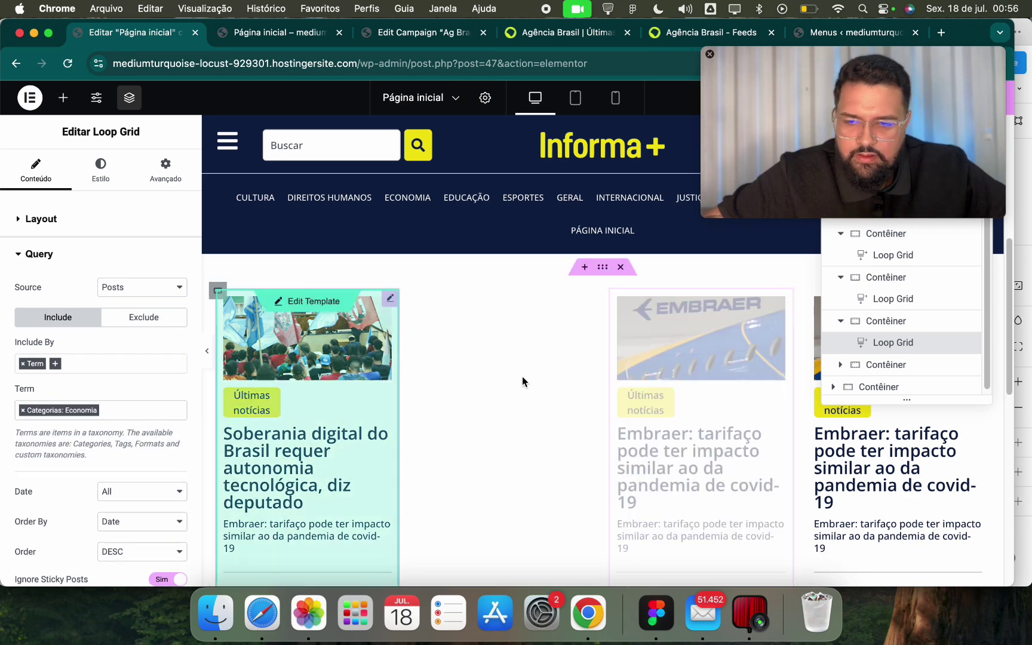
Check Agência Brasil's card categories, and filter the fourth news card's Loop Grid query by the Educação category term.
{"action": "left_click", "coordinate": [554, 35]}
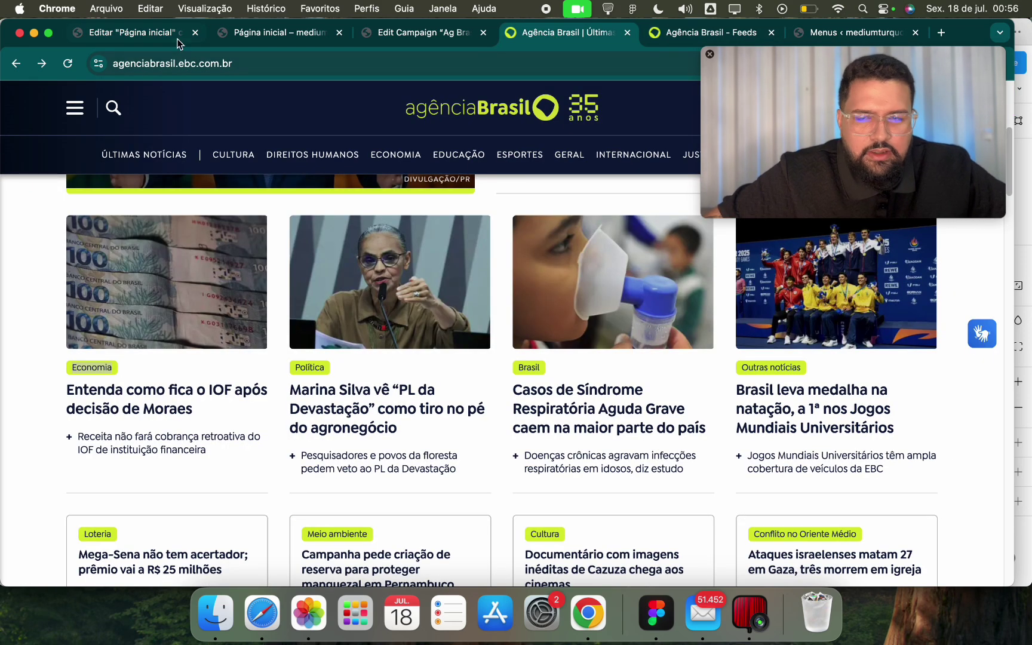
{"action": "left_click", "coordinate": [272, 36]}
{"action": "left_click", "coordinate": [389, 35]}
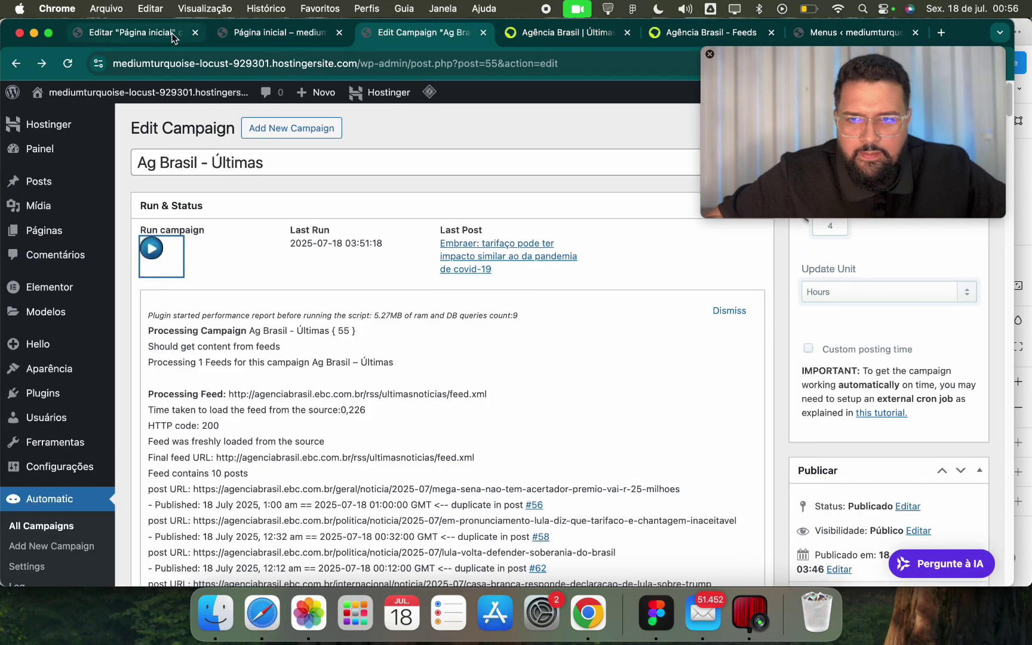
{"action": "left_click", "coordinate": [131, 33]}
{"action": "left_click", "coordinate": [875, 453]}
{"action": "right_click", "coordinate": [874, 454]}
{"action": "left_click", "coordinate": [890, 293]}
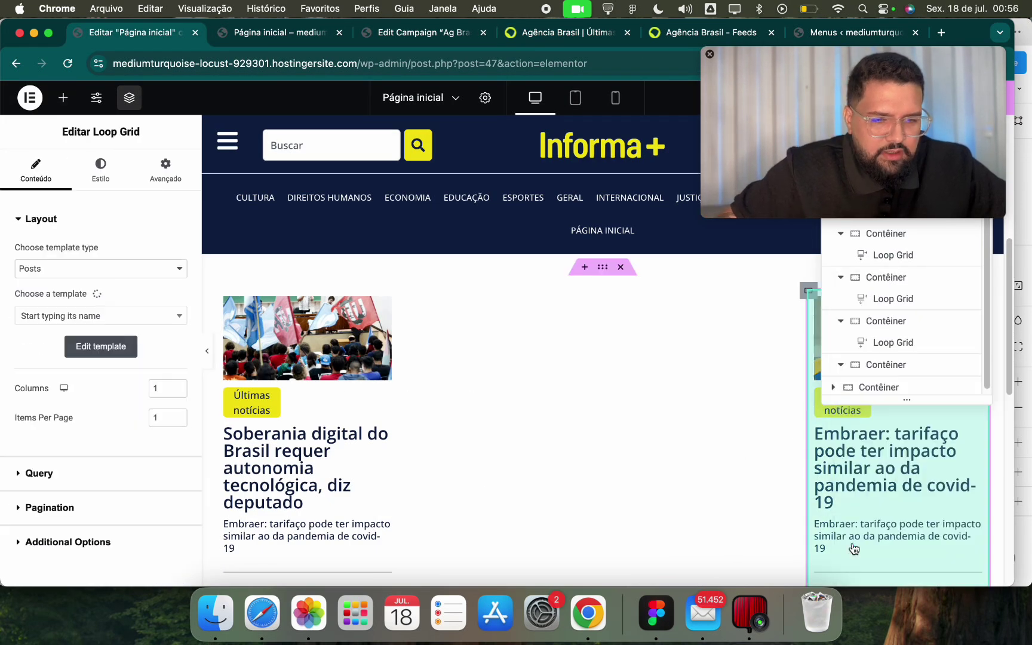
{"action": "left_click", "coordinate": [291, 440]}
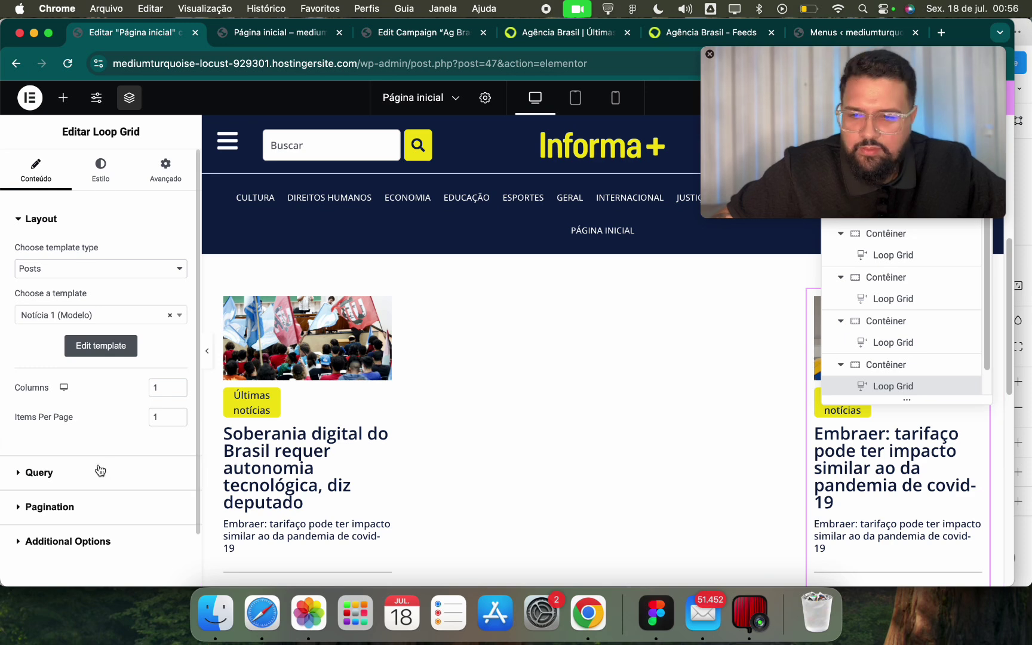
{"action": "left_click", "coordinate": [96, 472]}
{"action": "left_click", "coordinate": [60, 363]}
{"action": "left_click", "coordinate": [54, 383]}
{"action": "left_click", "coordinate": [50, 405]}
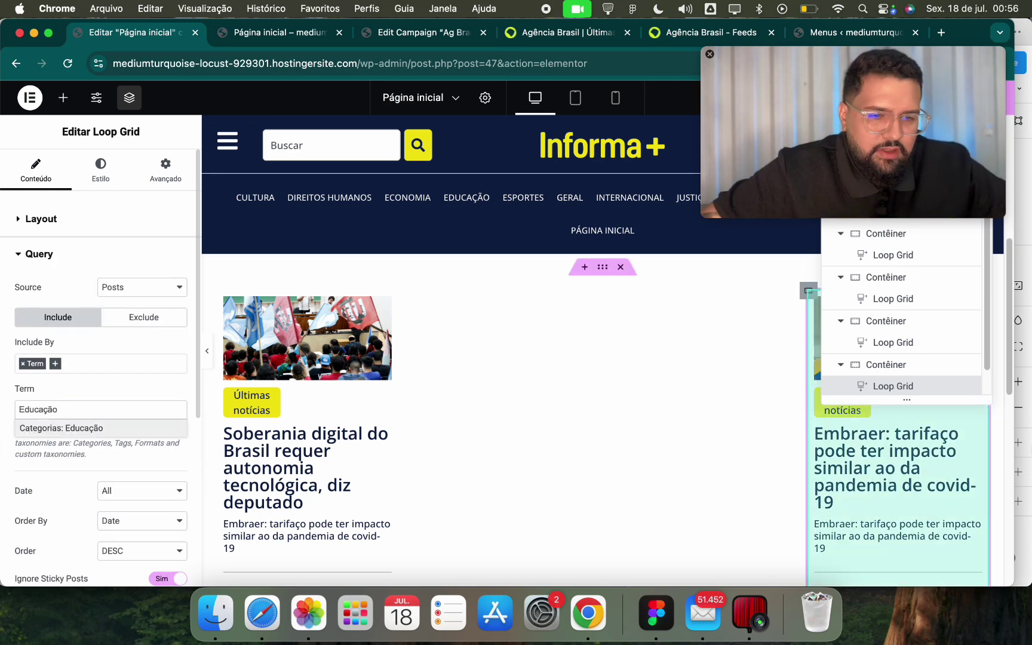
{"action": "left_click", "coordinate": [113, 429]}
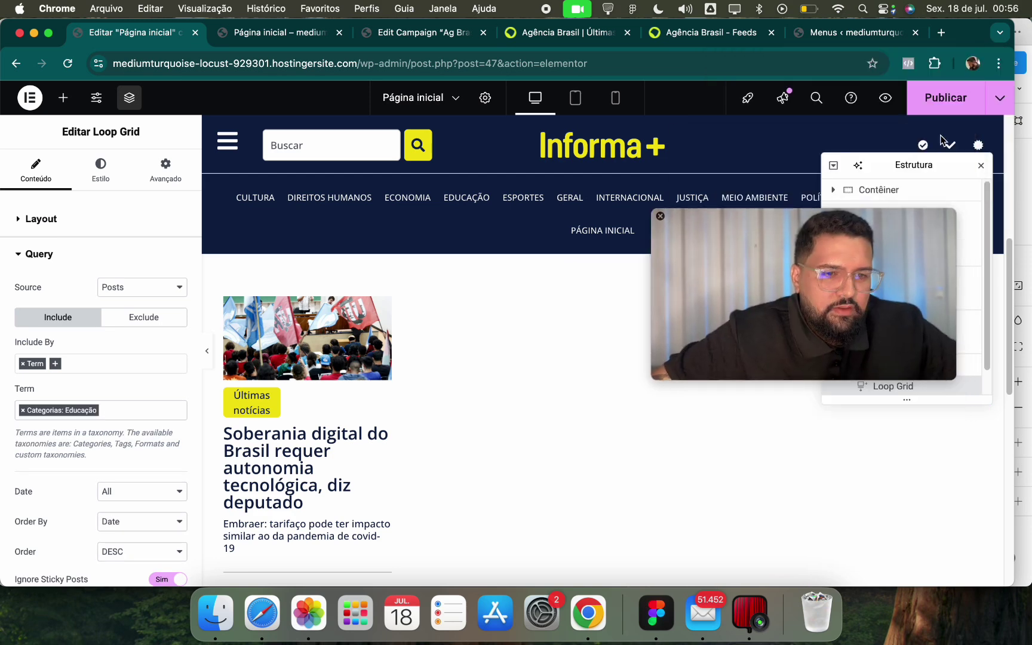
Reopen the empty second card's Loop Grid and check the category filter in its query.
{"action": "right_click", "coordinate": [500, 392]}
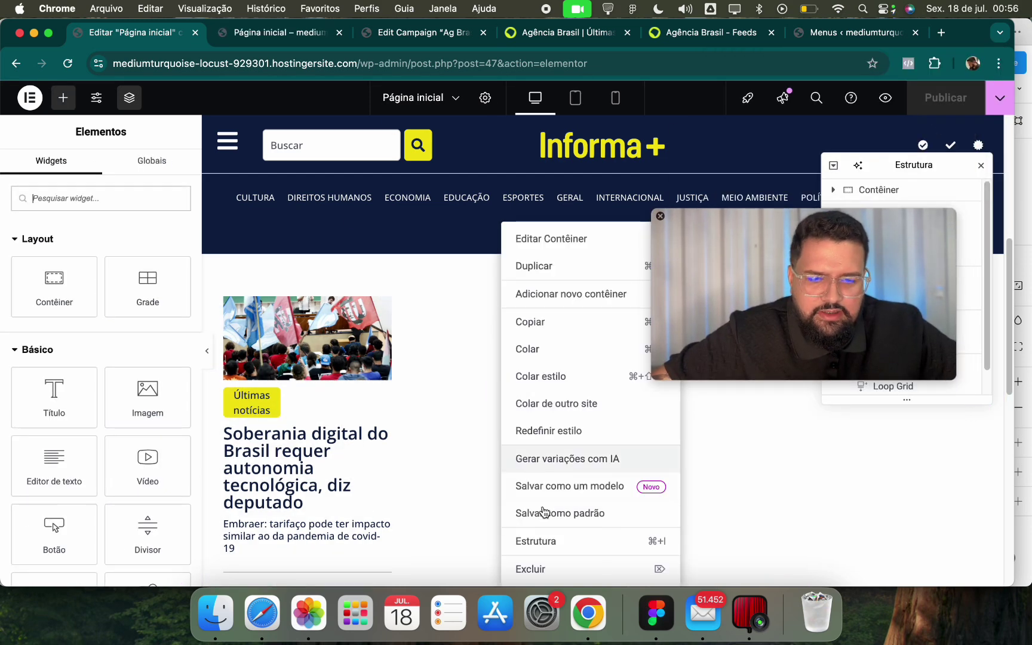
{"action": "left_click", "coordinate": [544, 535]}
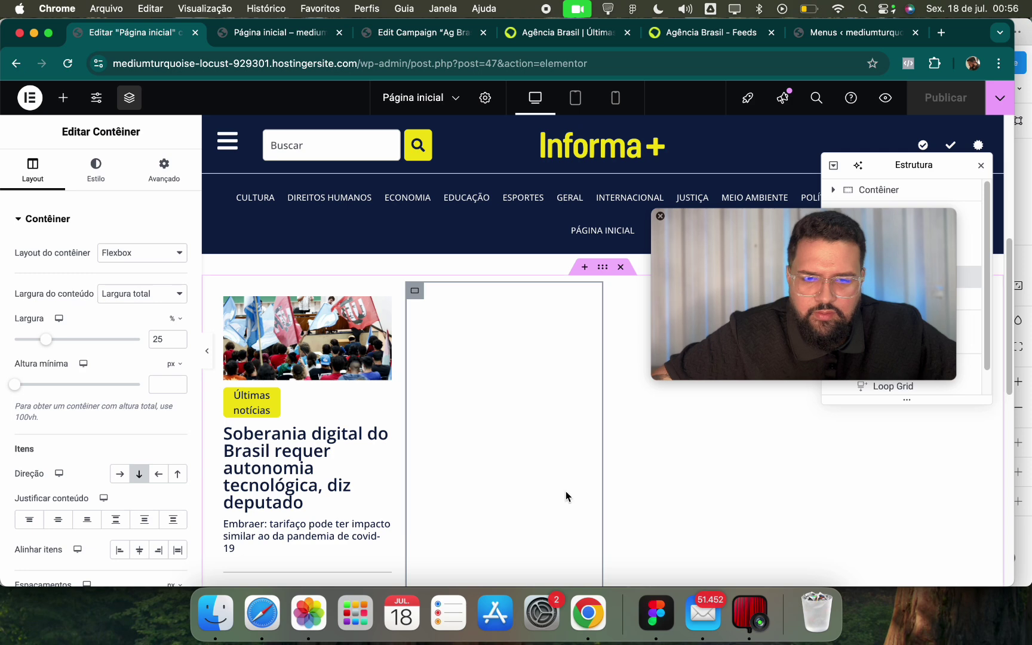
{"action": "right_click", "coordinate": [503, 345]}
{"action": "left_click", "coordinate": [561, 540]}
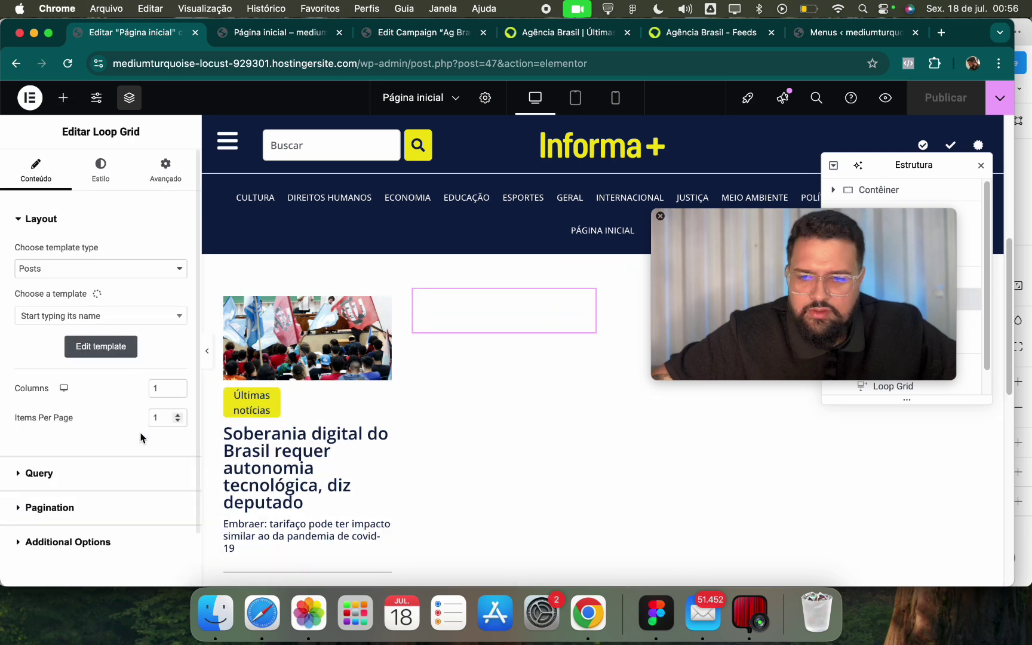
{"action": "left_click", "coordinate": [101, 473]}
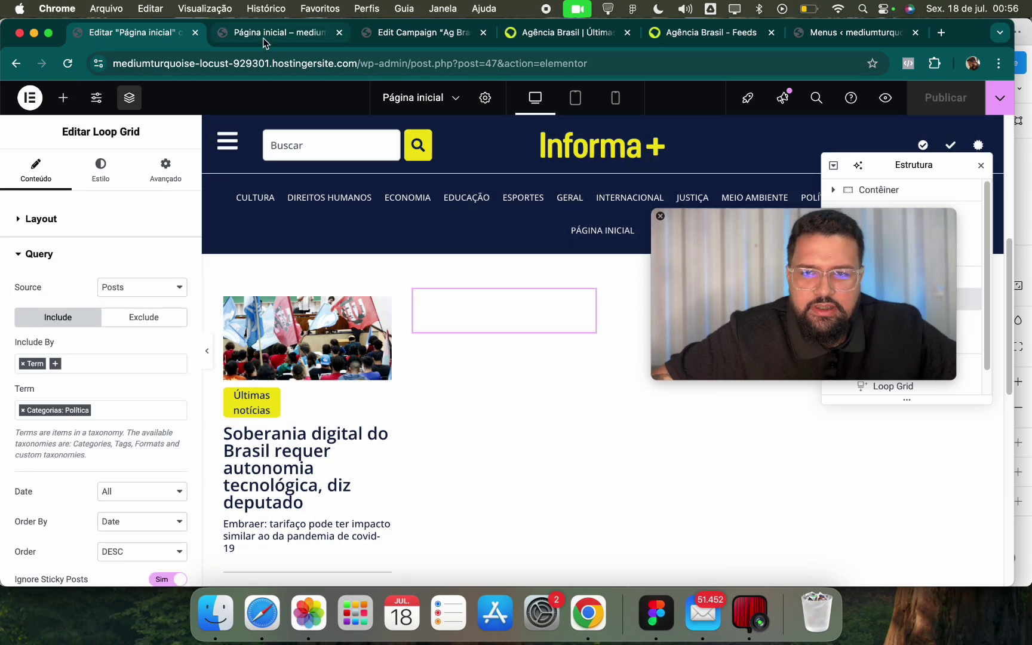
Open the Automatic plugin's campaign list and duplicate the Ag Brasil – Últimas campaign as "Ag Brasil – Política".
{"action": "left_click", "coordinate": [324, 43]}
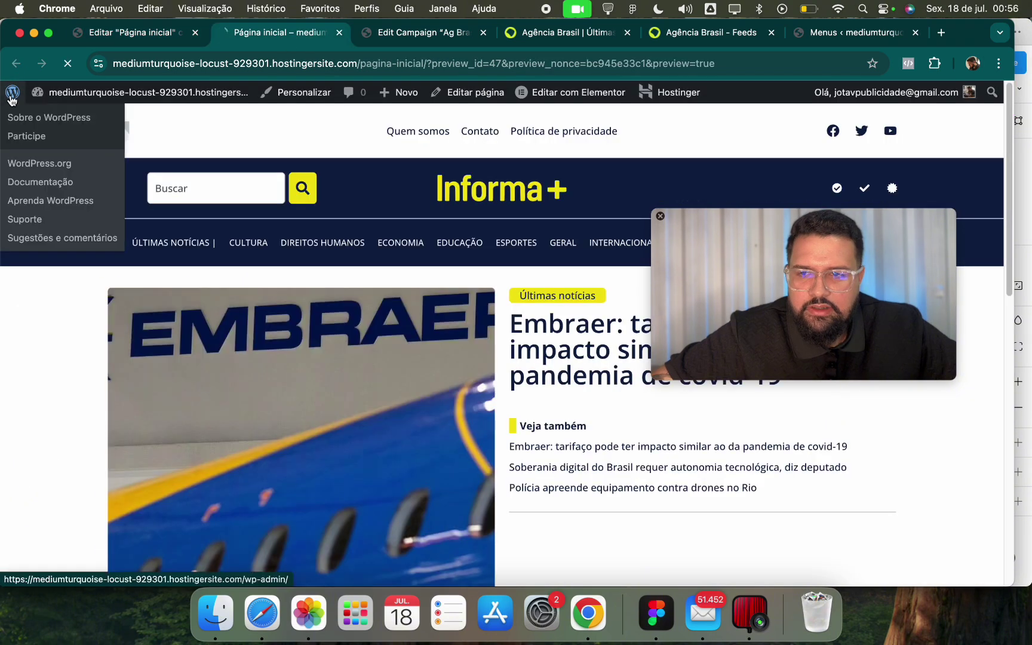
{"action": "left_click", "coordinate": [36, 92]}
{"action": "left_click", "coordinate": [71, 546]}
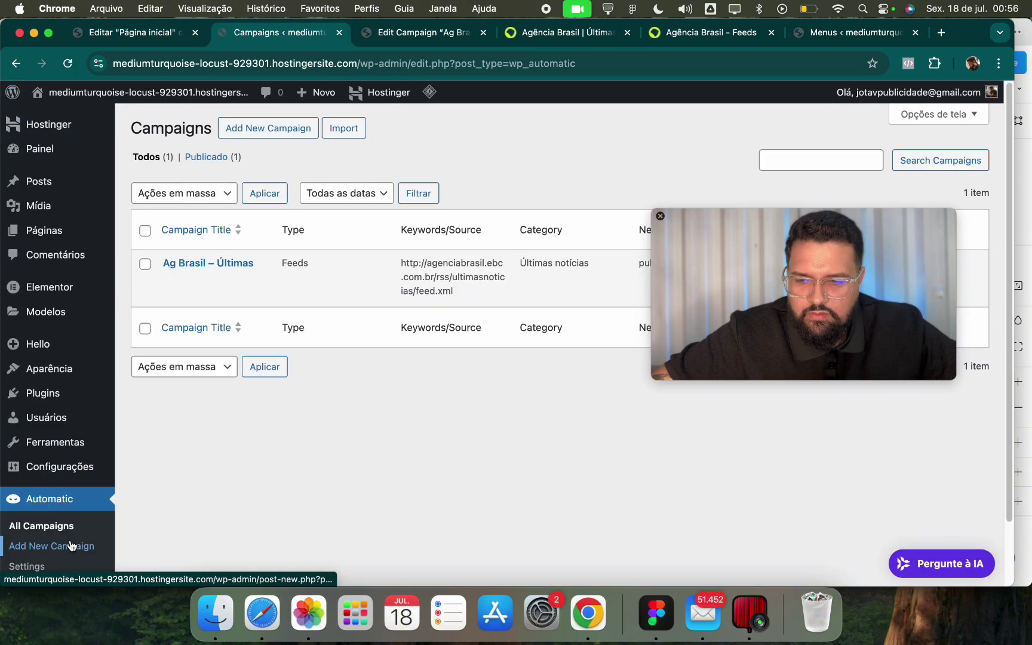
{"action": "left_click", "coordinate": [230, 280]}
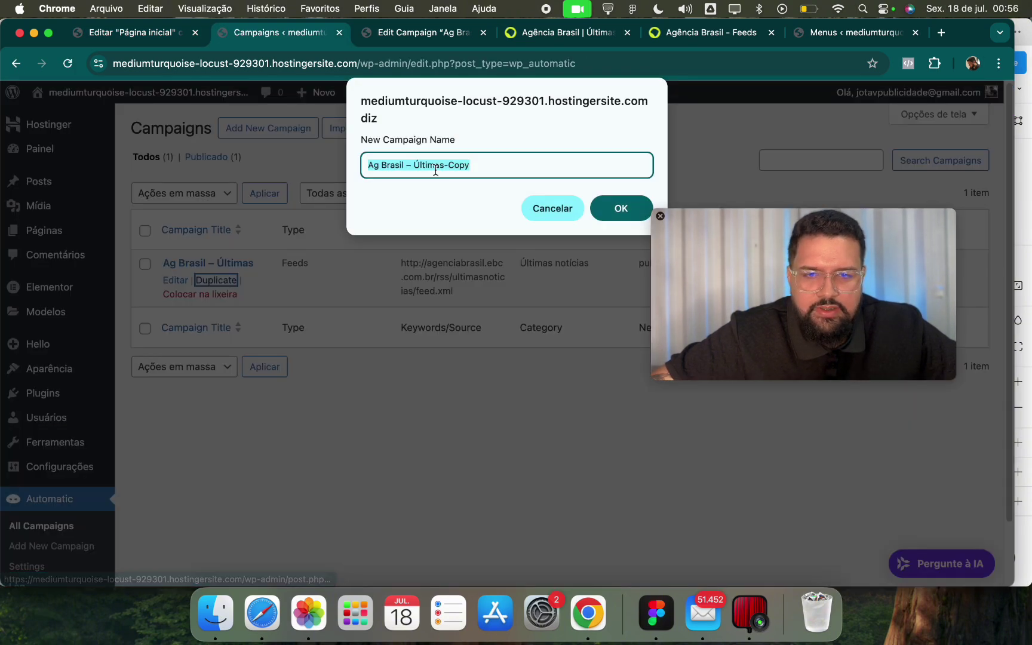
{"action": "left_click_drag", "start_coordinate": [413, 165], "coordinate": [591, 166]}
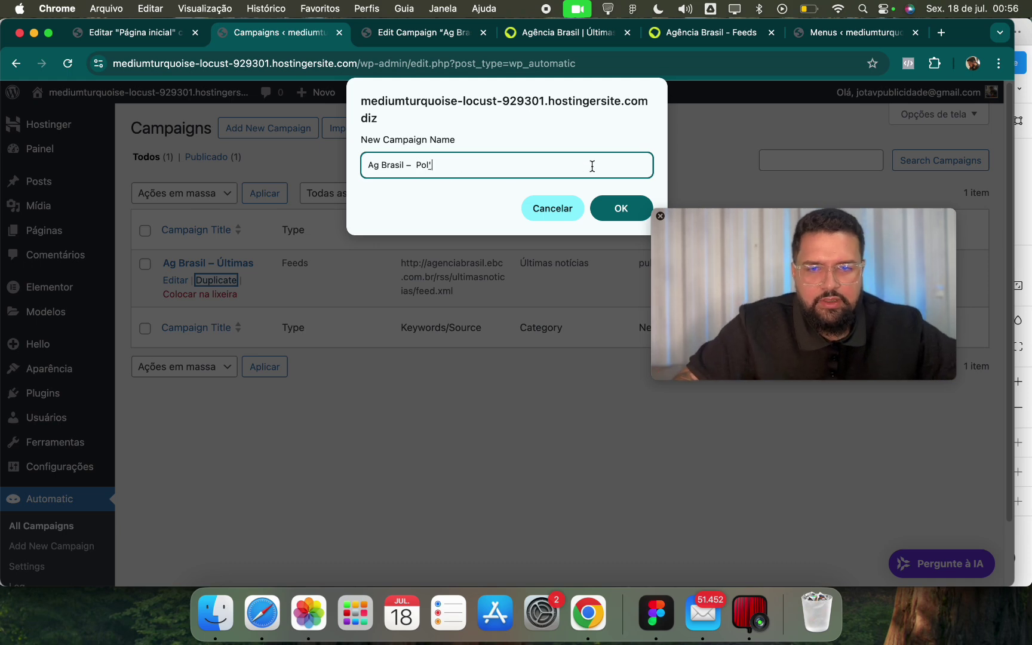
{"action": "left_click", "coordinate": [606, 210]}
{"action": "left_click", "coordinate": [627, 185]}
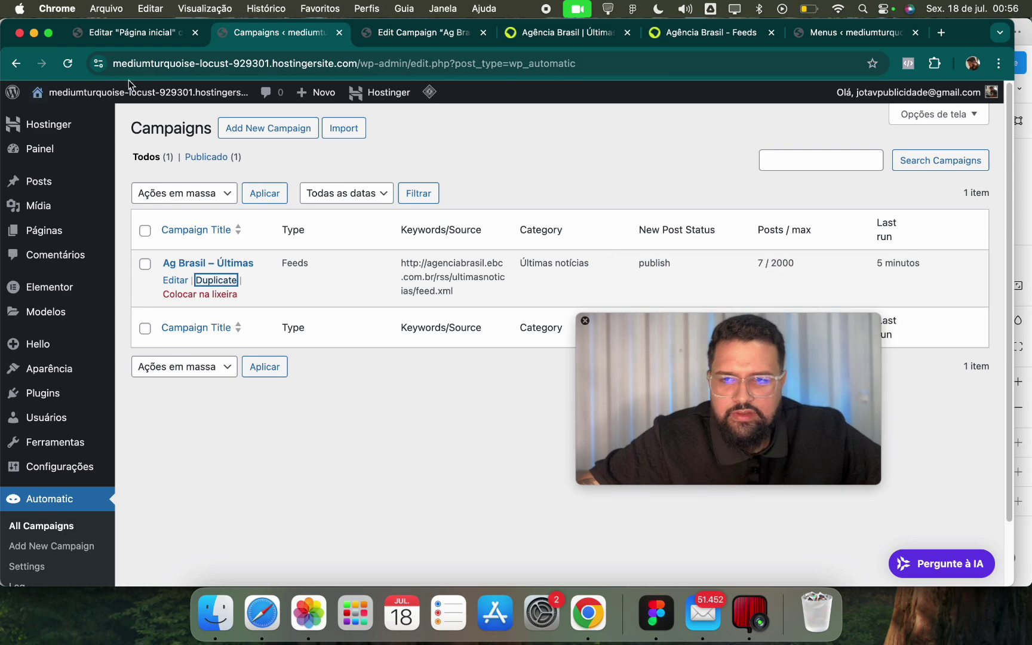
Open the duplicated Política campaign for editing and copy the Política feed link from Agência Brasil's RSS page.
{"action": "left_click", "coordinate": [77, 65]}
{"action": "left_click", "coordinate": [175, 294]}
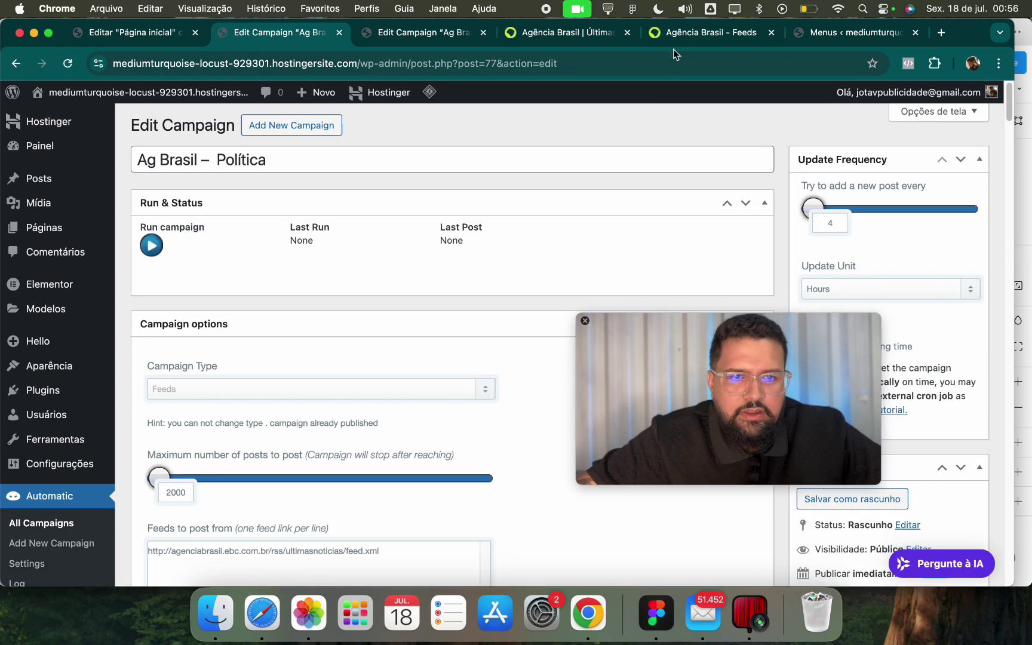
{"action": "left_click", "coordinate": [708, 32]}
{"action": "scroll", "coordinate": [431, 387], "scroll_direction": "down", "scroll_amount": 5}
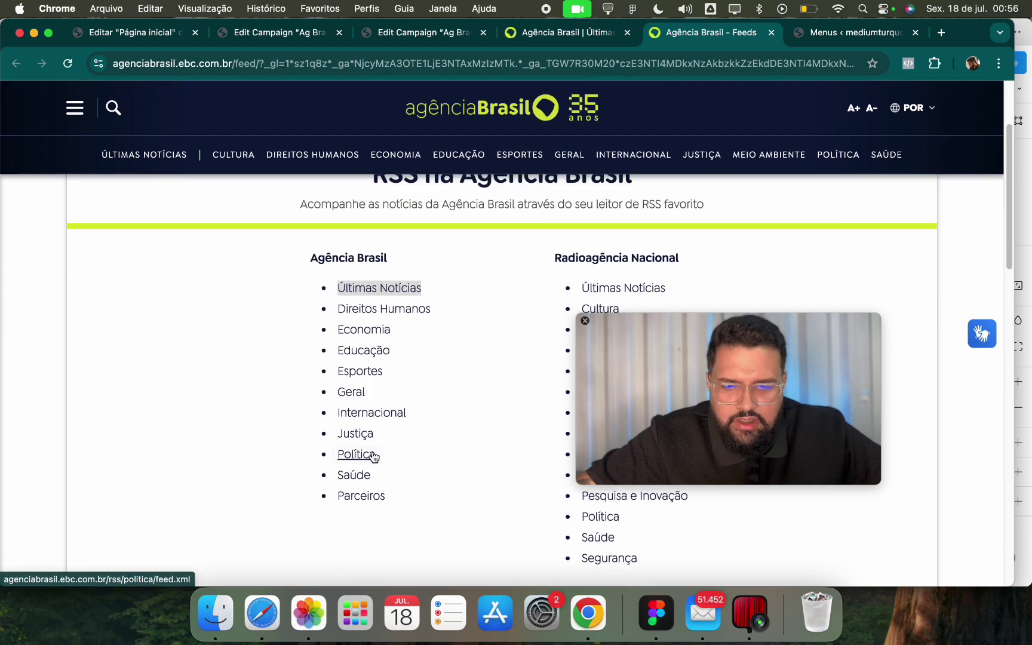
{"action": "right_click", "coordinate": [374, 455]}
{"action": "left_click", "coordinate": [433, 391]}
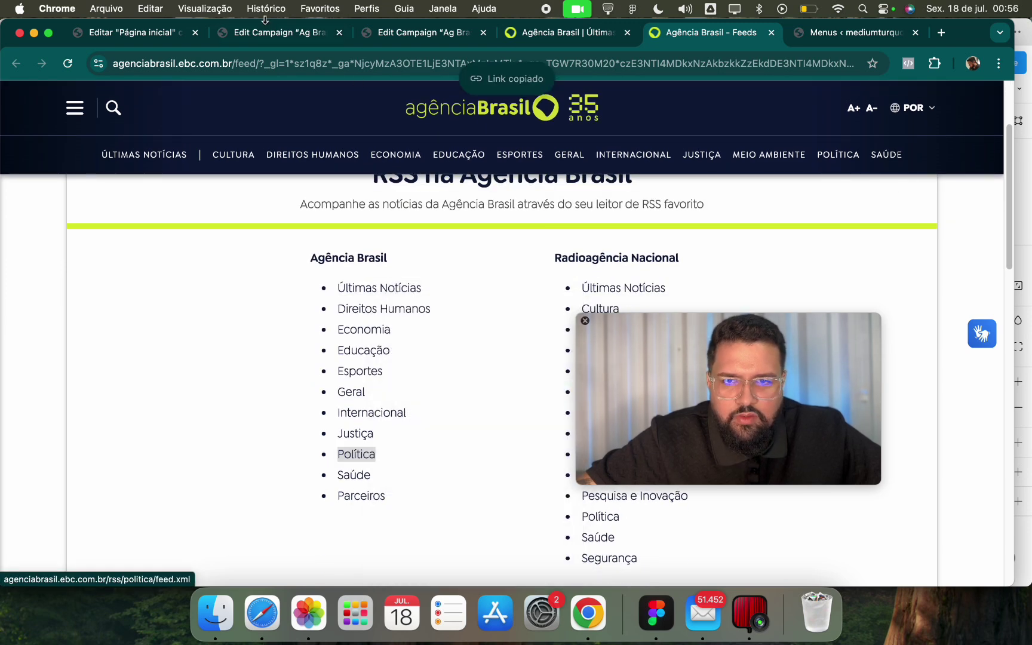
{"action": "left_click", "coordinate": [267, 32]}
{"action": "scroll", "coordinate": [314, 397], "scroll_direction": "down", "scroll_amount": 5}
{"action": "triple_click", "coordinate": [357, 239]}
{"action": "type", "text": "http://agenciabrasil.ebc.com.br/rss/politica/feed.xml"}
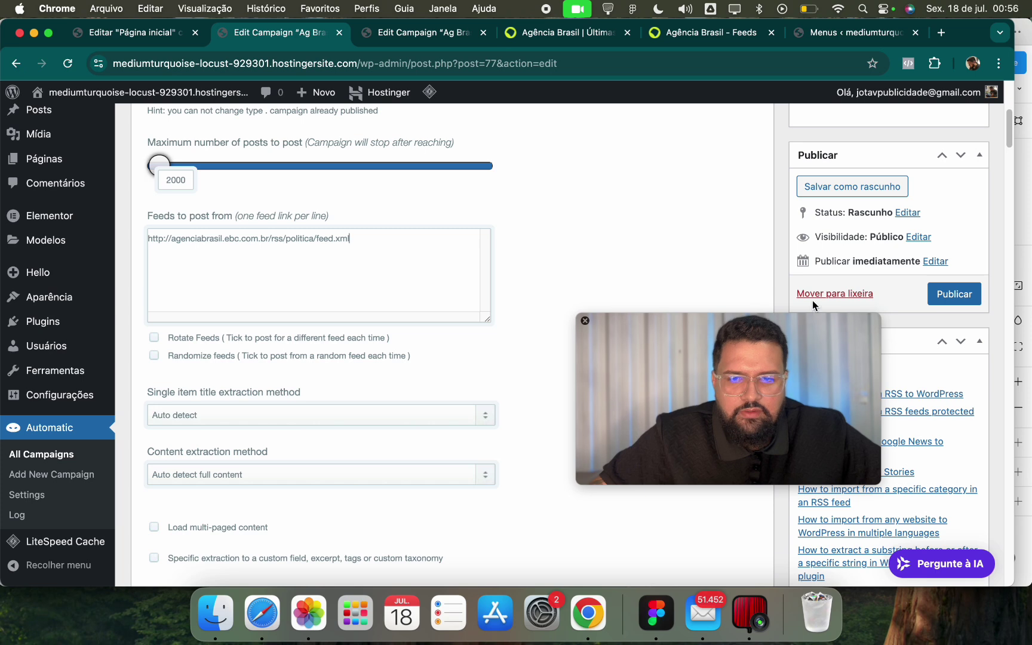
Publish the Ag Brasil – Política campaign and run it to import posts.
{"action": "left_click", "coordinate": [941, 304]}
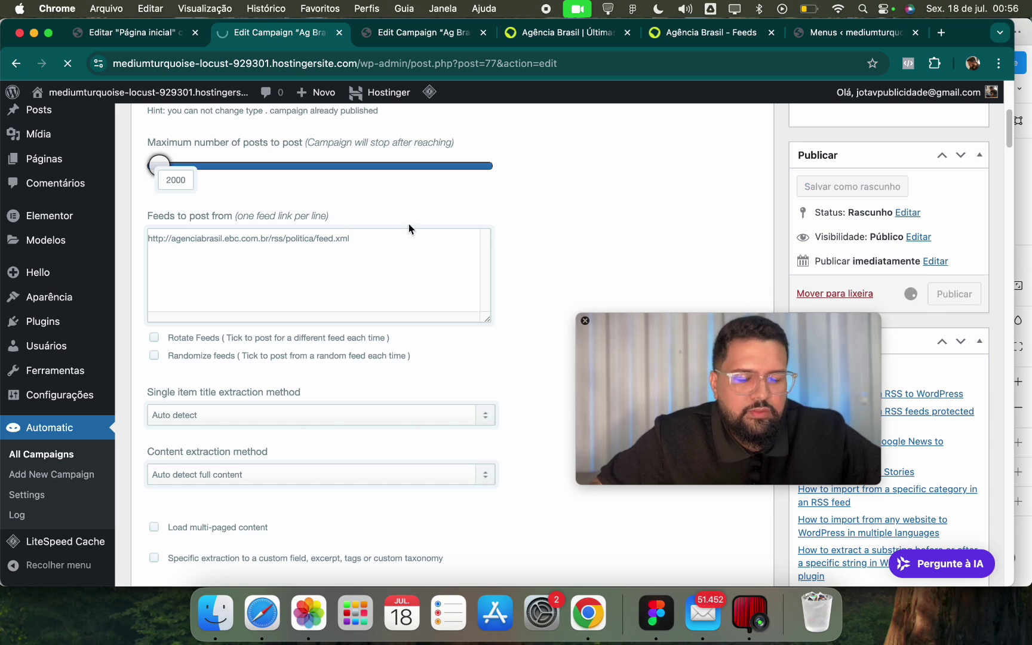
{"action": "left_click", "coordinate": [154, 293]}
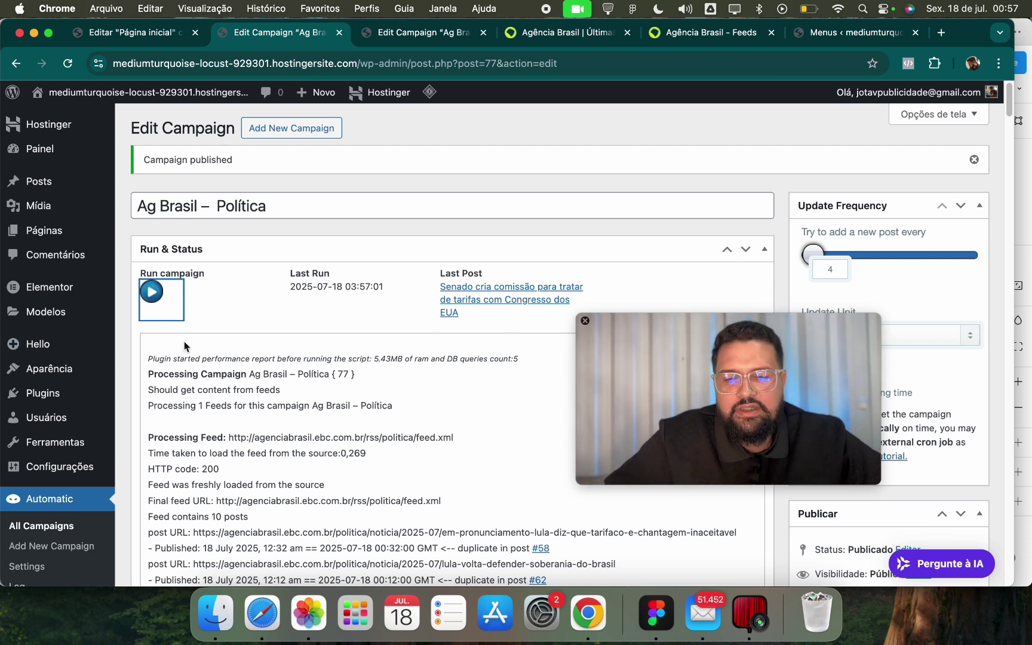
{"action": "left_click_drag", "start_coordinate": [633, 396], "coordinate": [426, 437]}
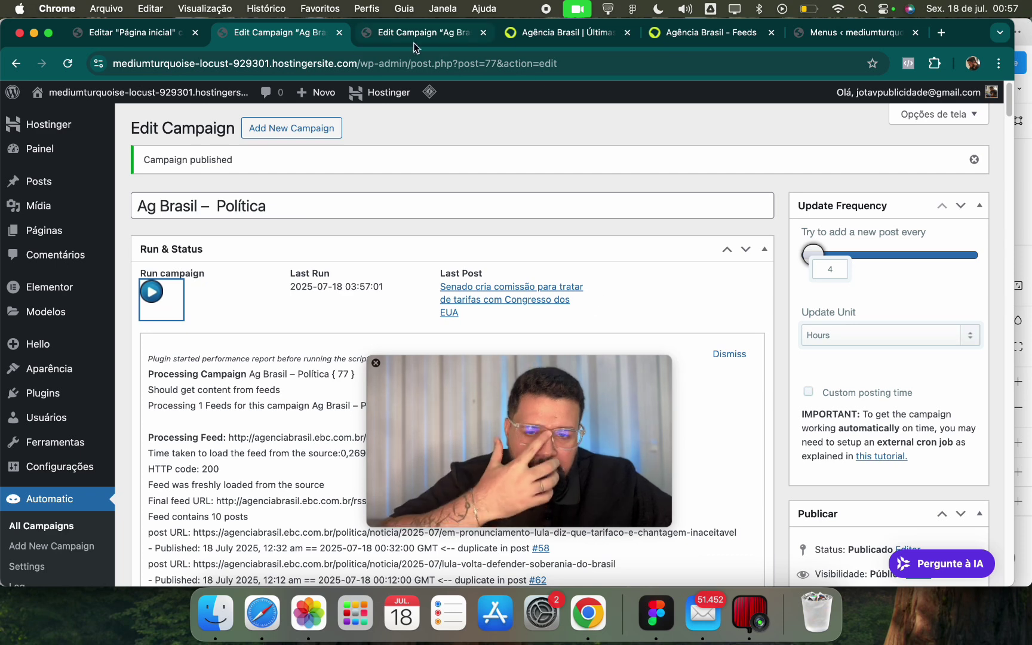
Check the query's category term of the third Loop Grid on the home page.
{"action": "left_click", "coordinate": [140, 32]}
{"action": "right_click", "coordinate": [753, 306]}
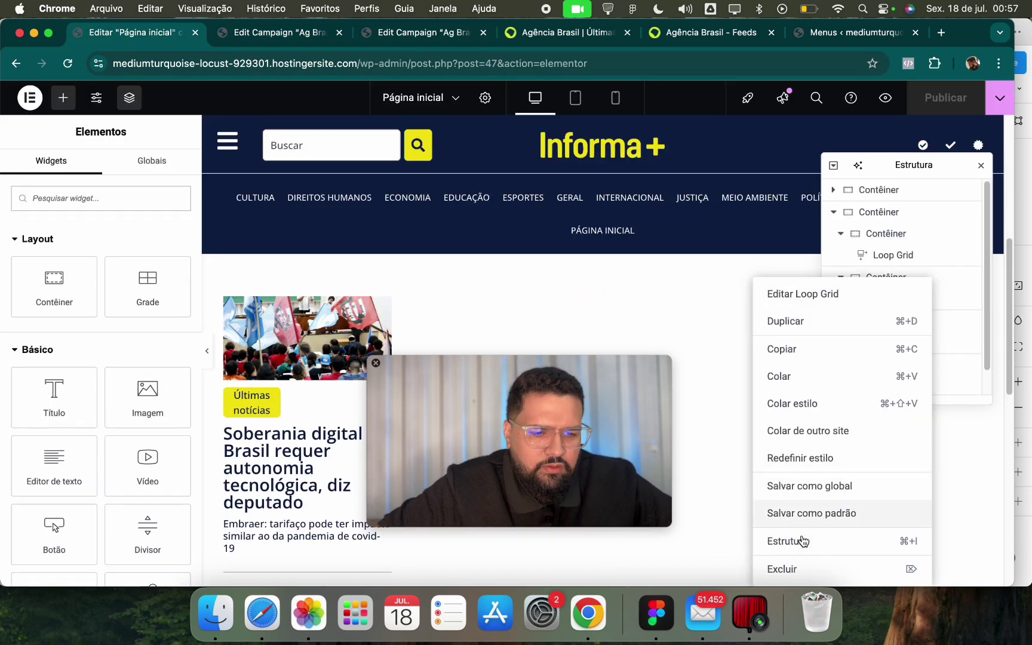
{"action": "left_click", "coordinate": [802, 541]}
{"action": "left_click", "coordinate": [36, 472]}
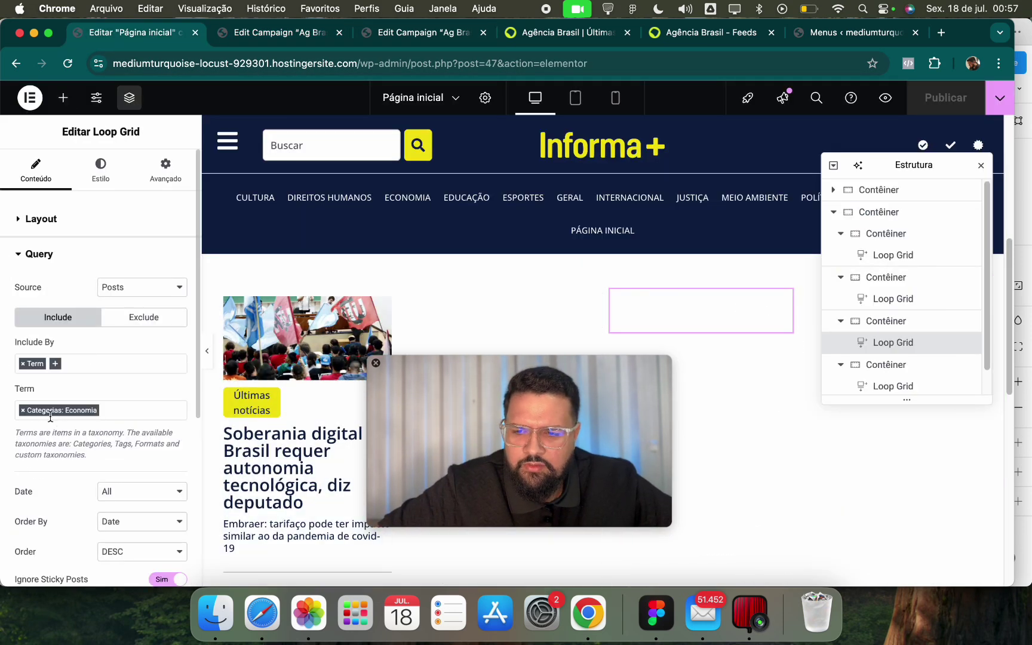
Copy the Economia feed link from the Agência Brasil list on the agency's RSS page.
{"action": "left_click", "coordinate": [564, 32]}
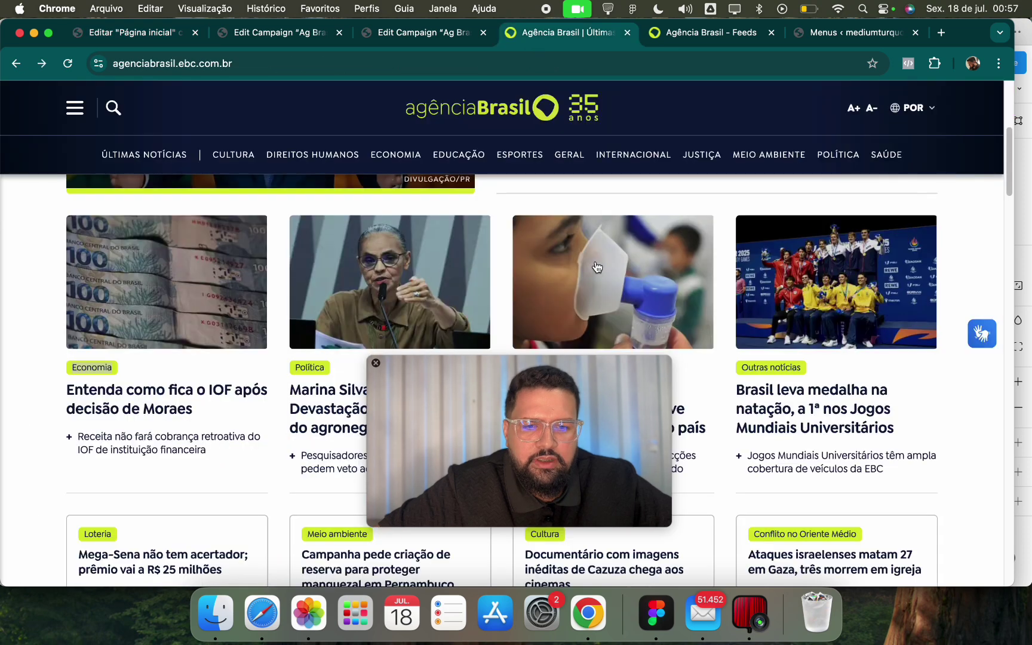
{"action": "left_click", "coordinate": [717, 33]}
{"action": "left_click_drag", "start_coordinate": [549, 382], "coordinate": [855, 354]}
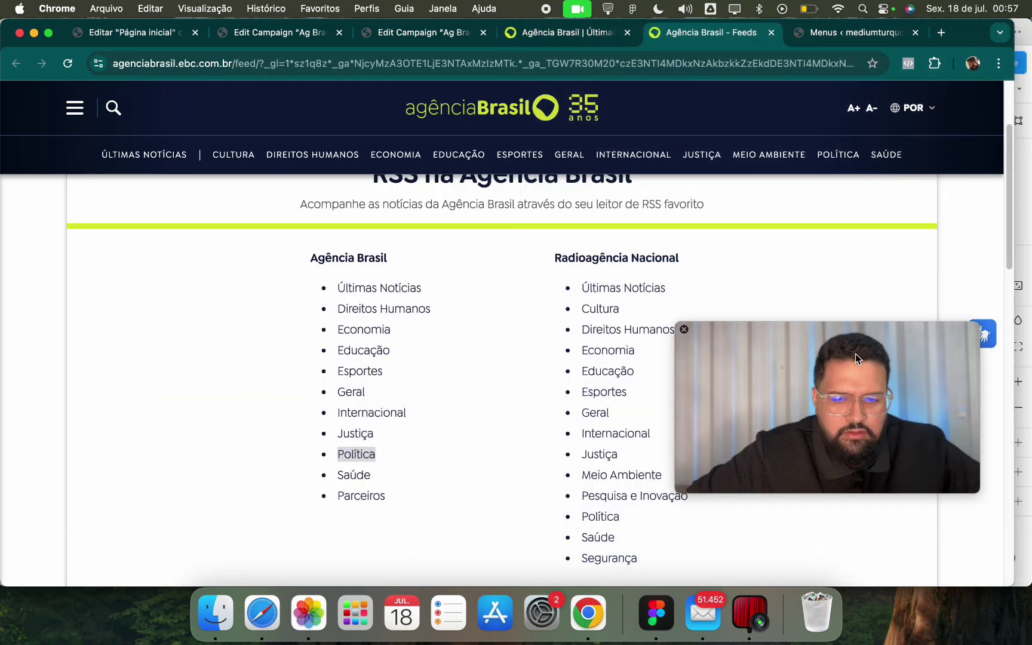
{"action": "right_click", "coordinate": [364, 350]}
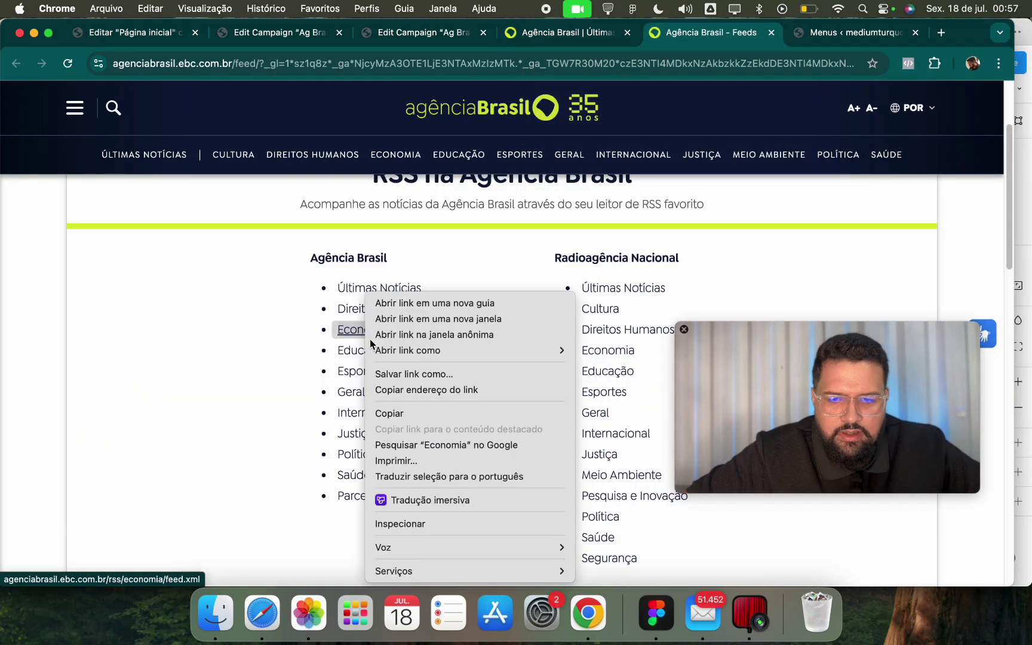
{"action": "left_click", "coordinate": [430, 391]}
Return to the Automatic plugin's campaign list and duplicate the Ag Brasil – Política campaign as "Ag Brasil – Economia".
{"action": "left_click", "coordinate": [281, 32]}
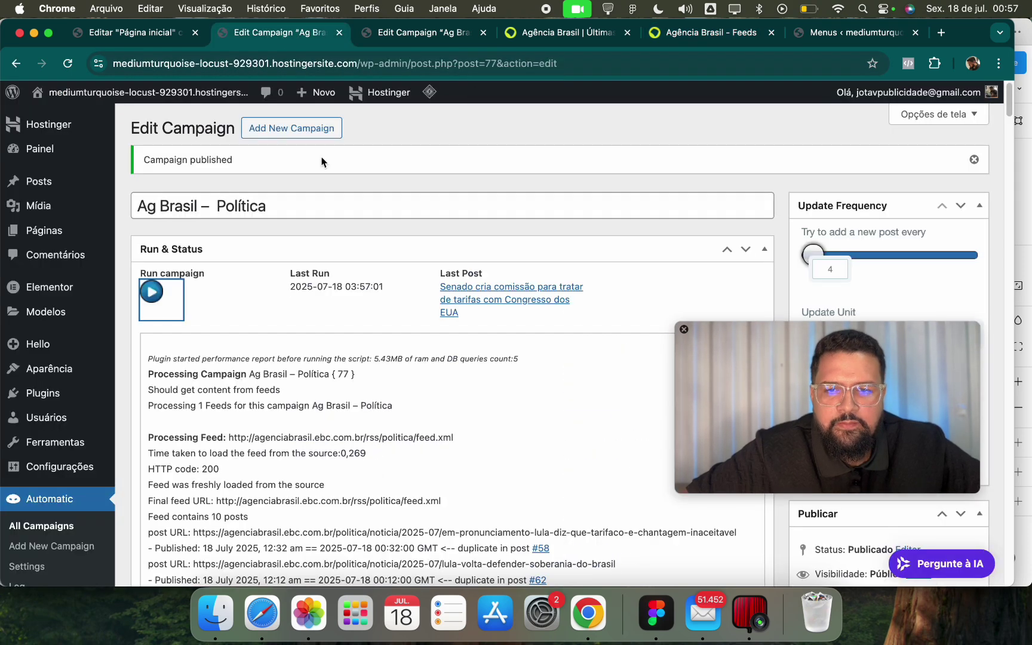
{"action": "left_click", "coordinate": [58, 520]}
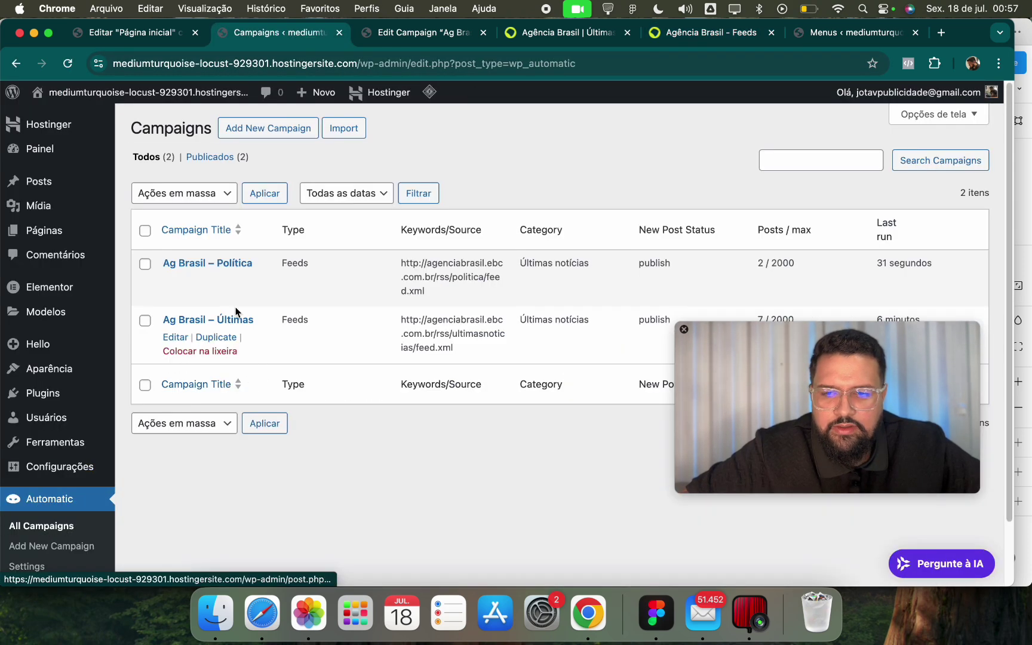
{"action": "left_click", "coordinate": [215, 280]}
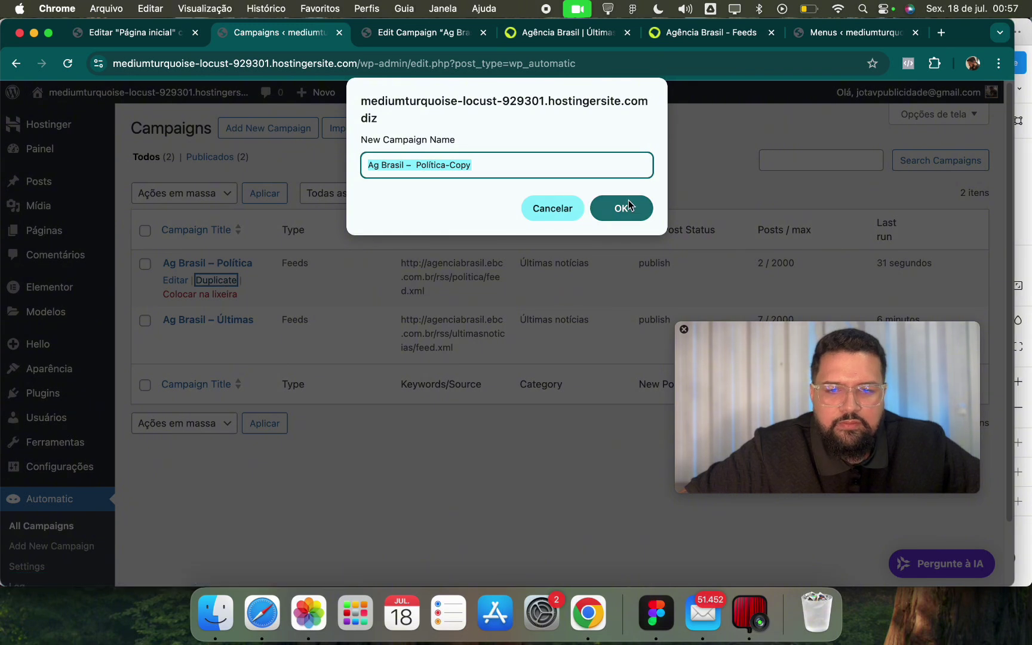
{"action": "left_click", "coordinate": [417, 166]}
{"action": "mouse_move", "coordinate": [417, 166]}
{"action": "left_mouse_down"}
{"action": "mouse_move", "coordinate": [484, 166]}
{"action": "mouse_move", "coordinate": [417, 166]}
{"action": "left_mouse_up"}
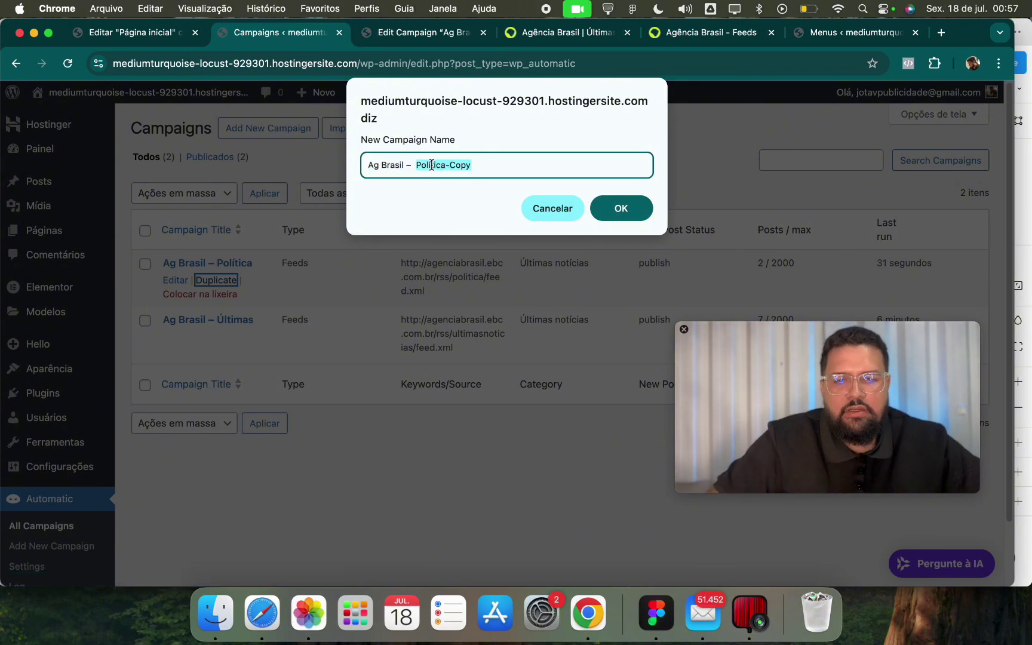
{"action": "type", "text": "Economia"}
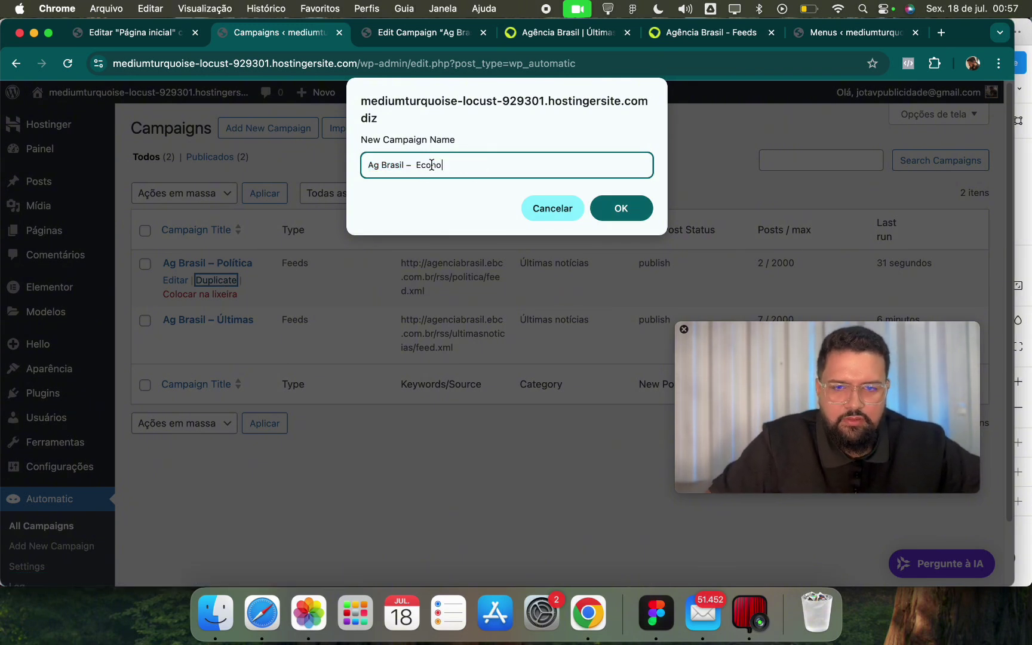
{"action": "key", "text": "Return"}
{"action": "left_click", "coordinate": [627, 185]}
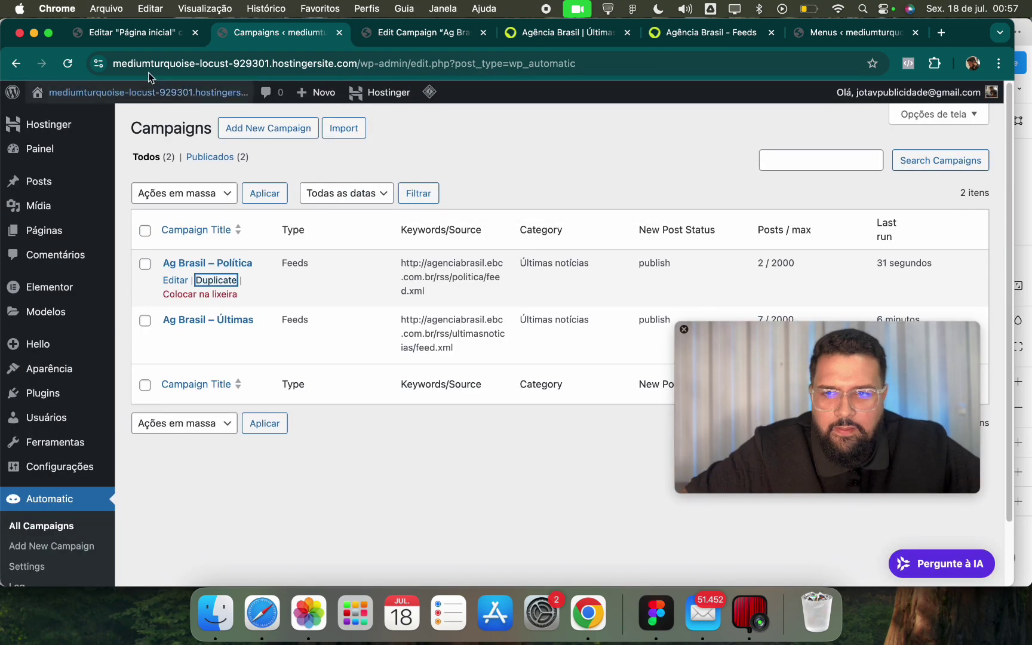
{"action": "left_click", "coordinate": [176, 295]}
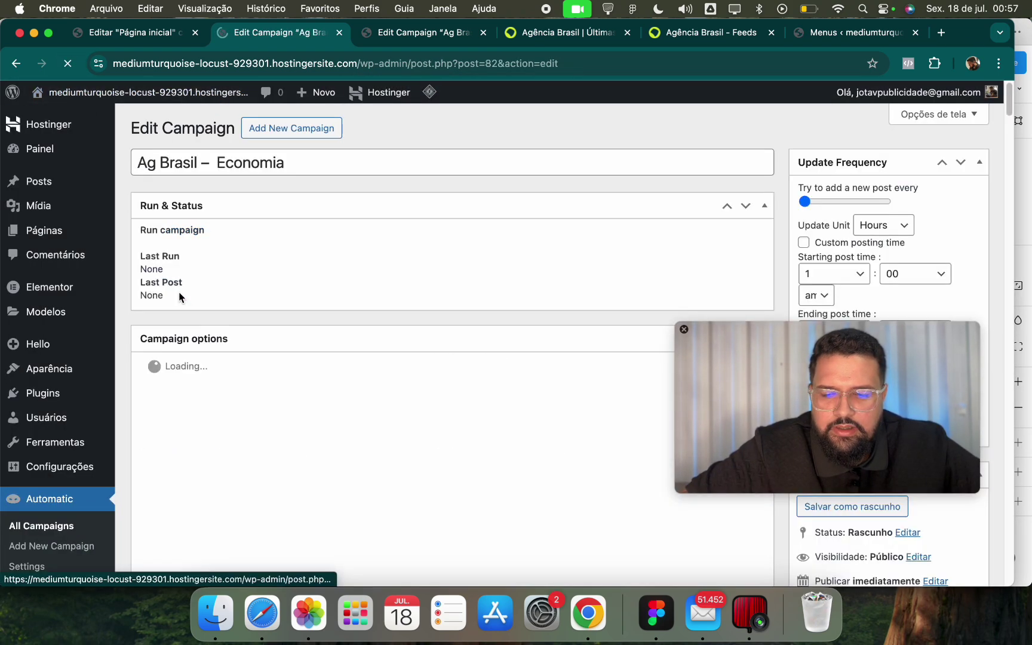
{"action": "scroll", "coordinate": [271, 363], "scroll_direction": "down", "scroll_amount": 10}
{"action": "key", "text": "super+a"}
{"action": "key", "text": "super+v"}
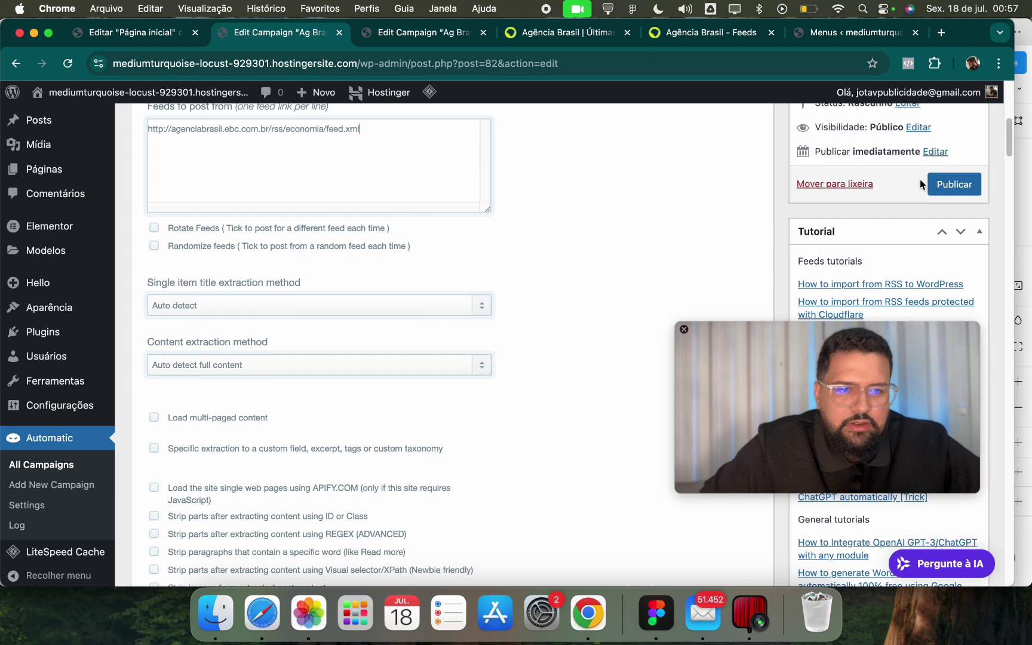
{"action": "left_click", "coordinate": [151, 291]}
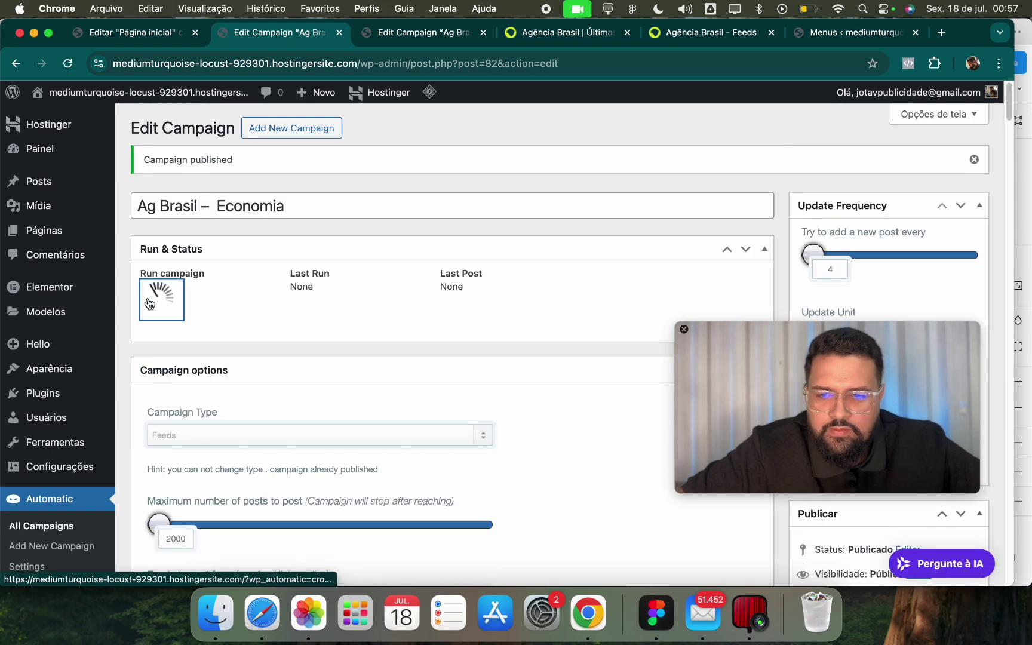
Copy the Educação feed link from the Agência Brasil list on the agency's RSS page.
{"action": "left_click", "coordinate": [133, 33]}
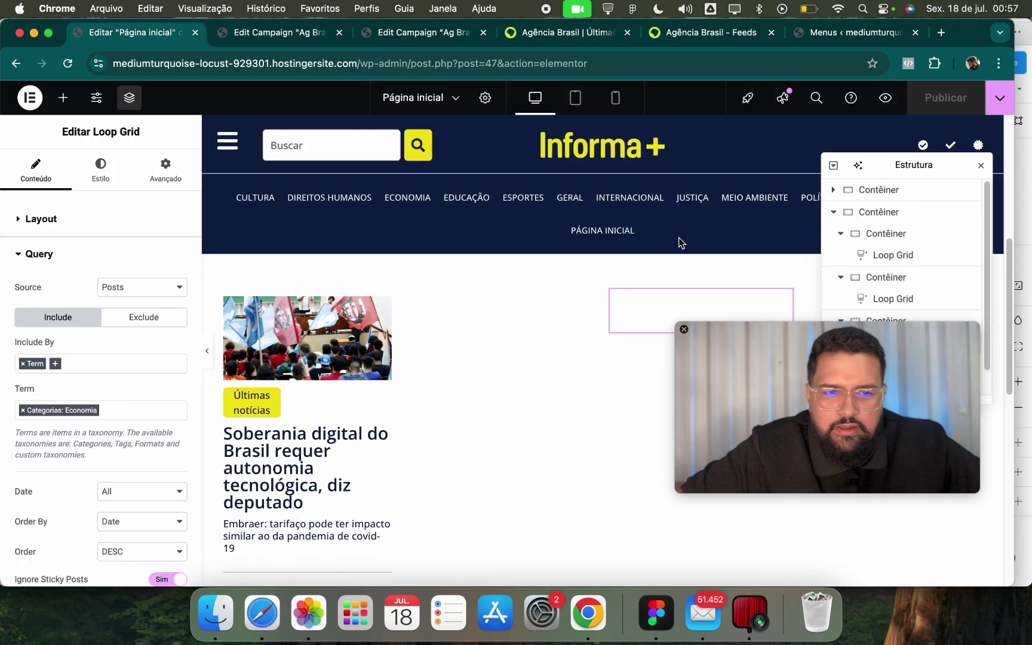
{"action": "left_click", "coordinate": [541, 34]}
{"action": "left_click", "coordinate": [693, 33]}
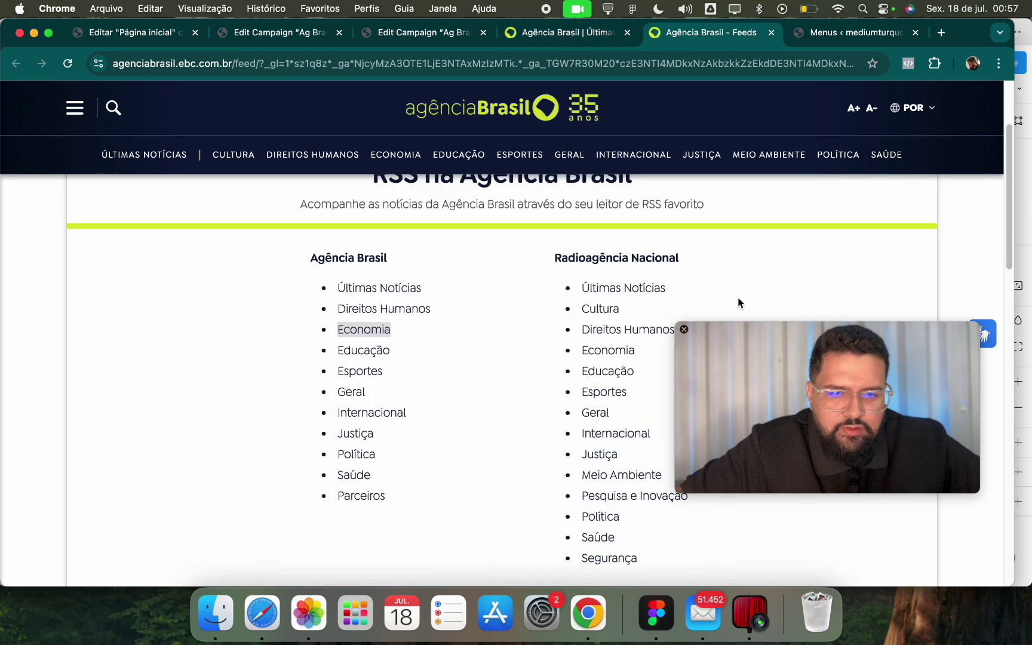
{"action": "right_click", "coordinate": [349, 350]}
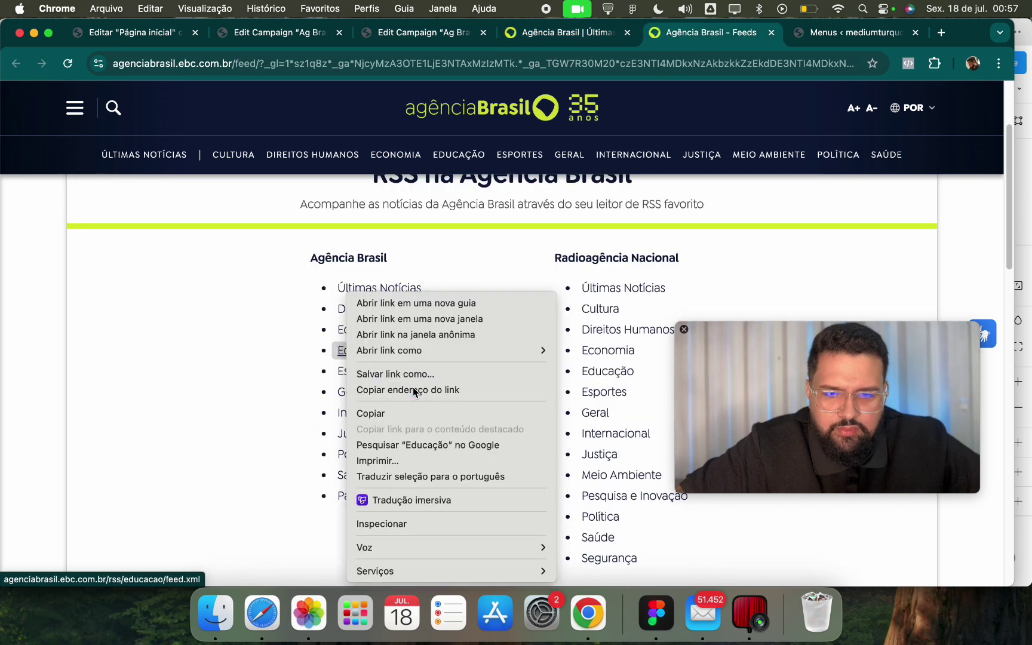
{"action": "left_click", "coordinate": [417, 392]}
Return to the Automatic plugin's campaign list and duplicate the Ag Brasil – Economia campaign as "Ag Brasil – Educação".
{"action": "left_click", "coordinate": [280, 33]}
{"action": "left_click", "coordinate": [43, 525]}
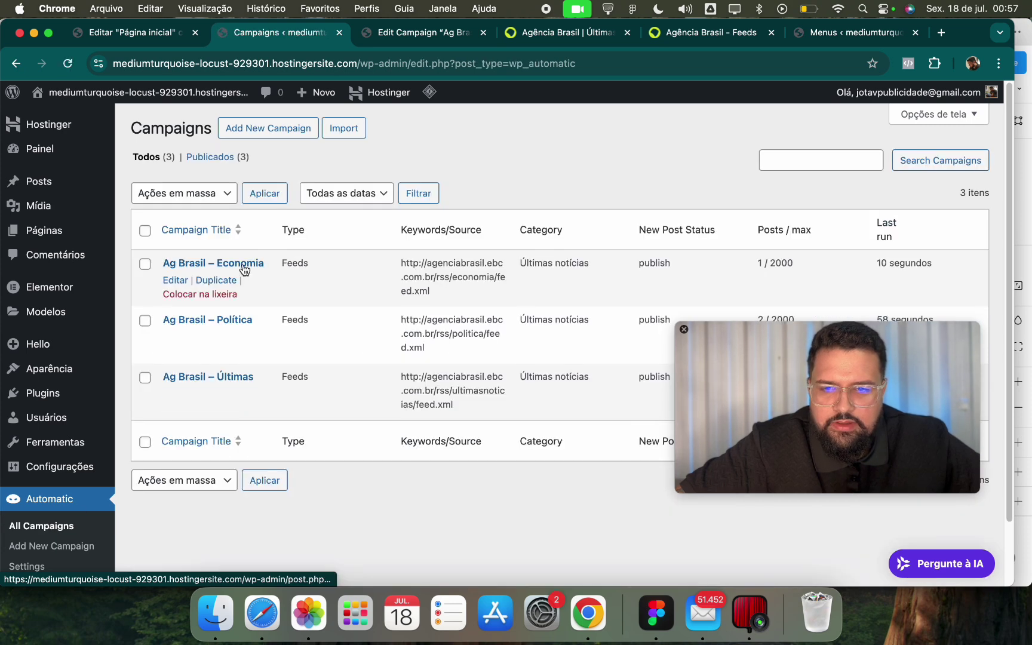
{"action": "left_click", "coordinate": [218, 281]}
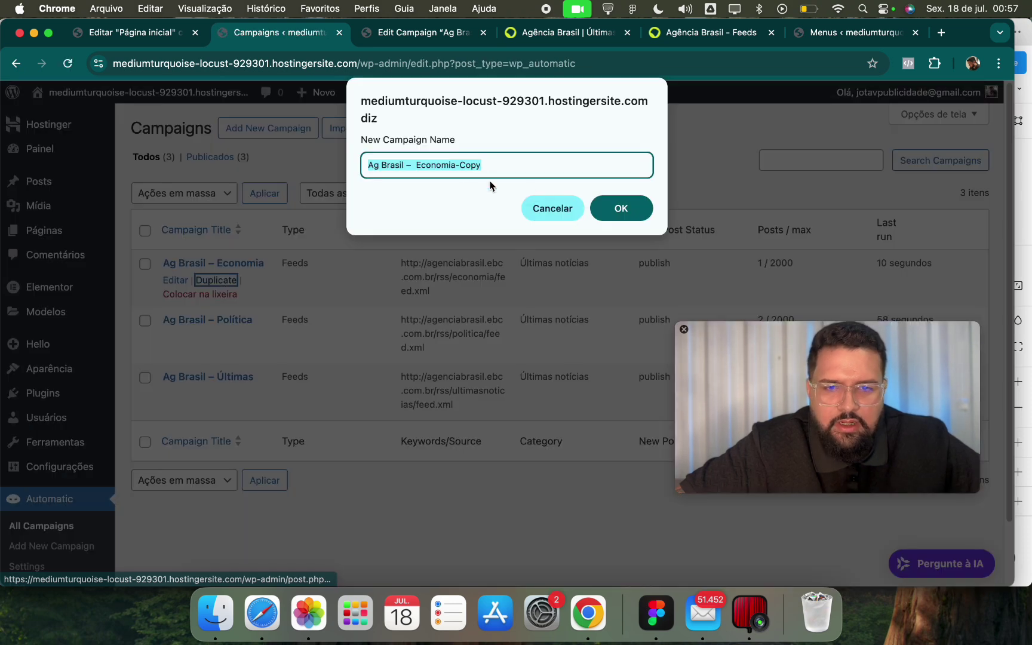
{"action": "left_click", "coordinate": [442, 165]}
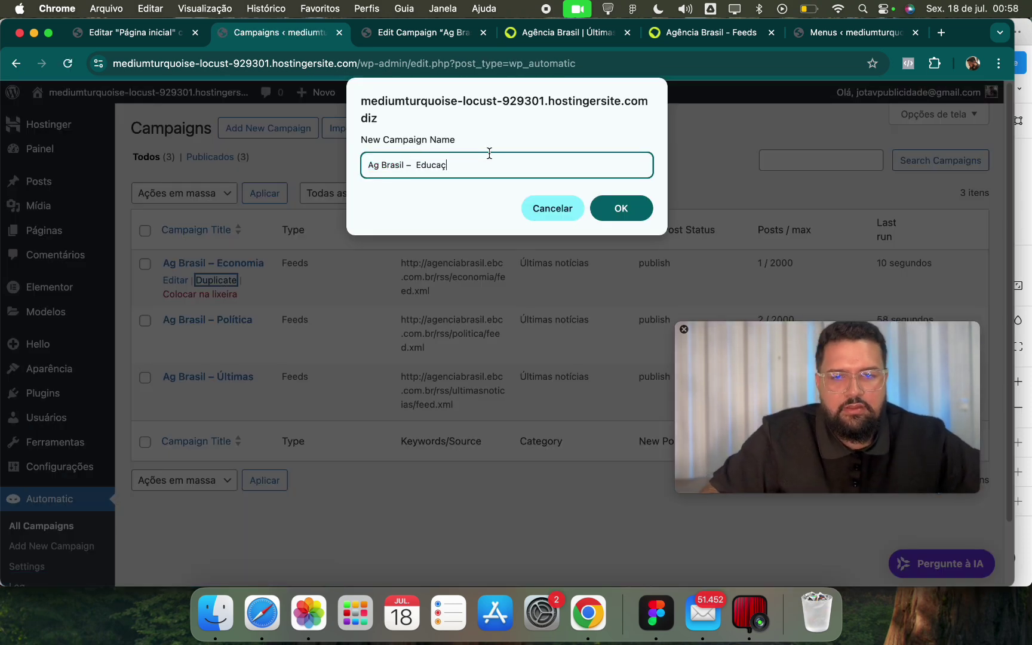
{"action": "left_click", "coordinate": [596, 203]}
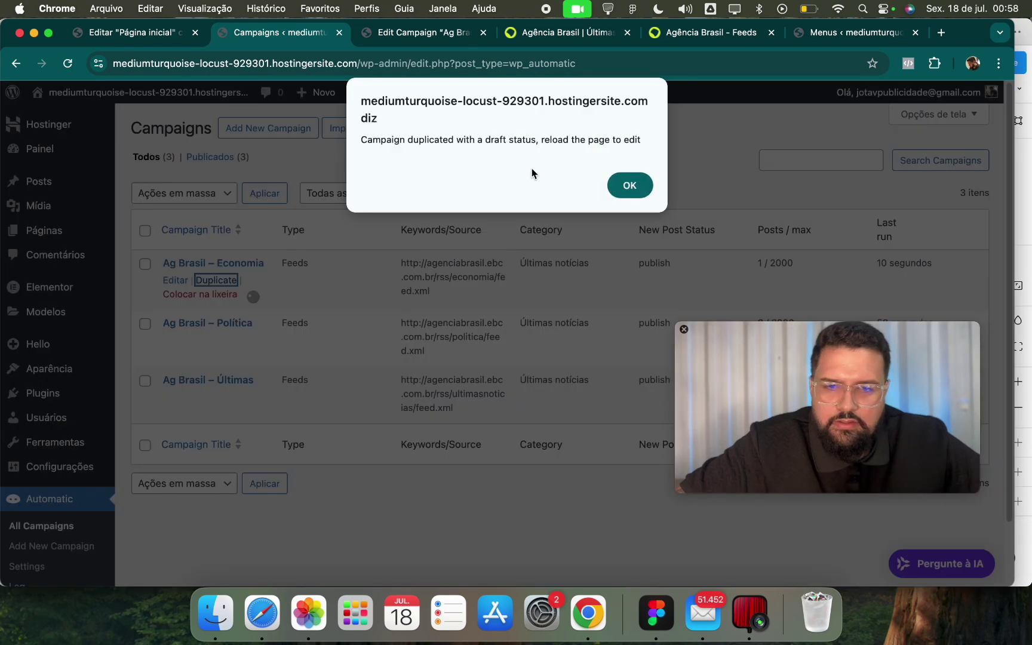
{"action": "key", "text": "Return"}
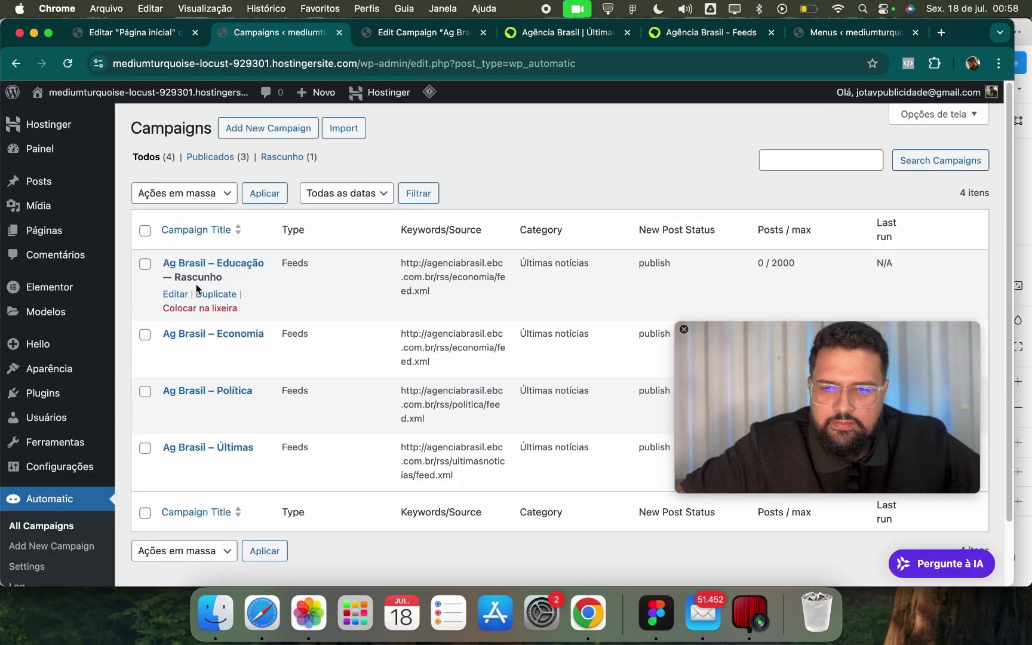
{"action": "left_click", "coordinate": [173, 292]}
{"action": "scroll", "coordinate": [386, 345], "scroll_direction": "down", "scroll_amount": 10}
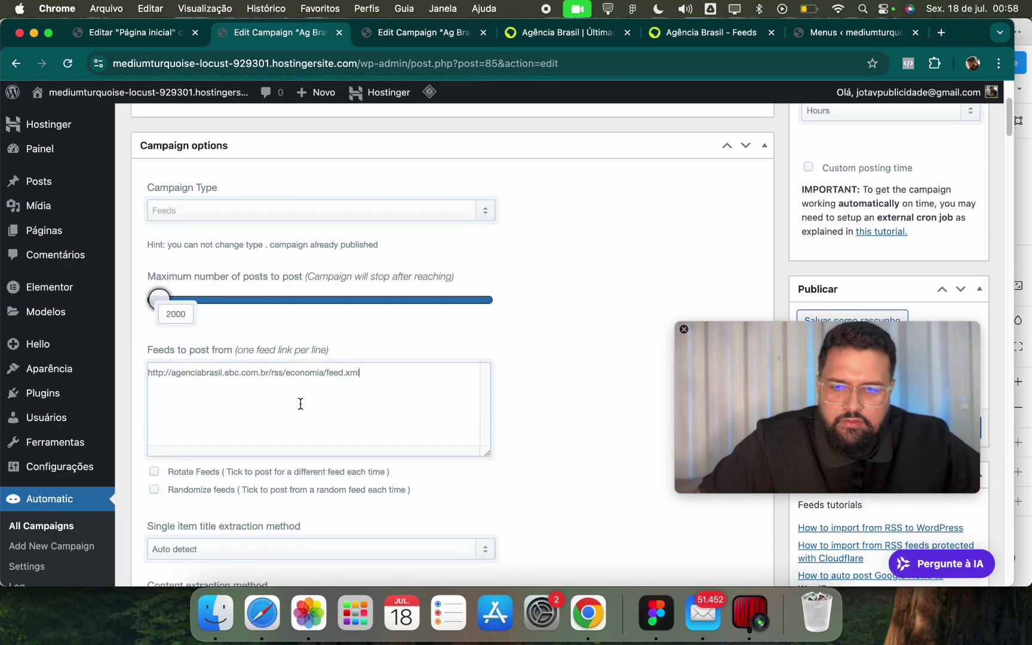
{"action": "left_click", "coordinate": [954, 428]}
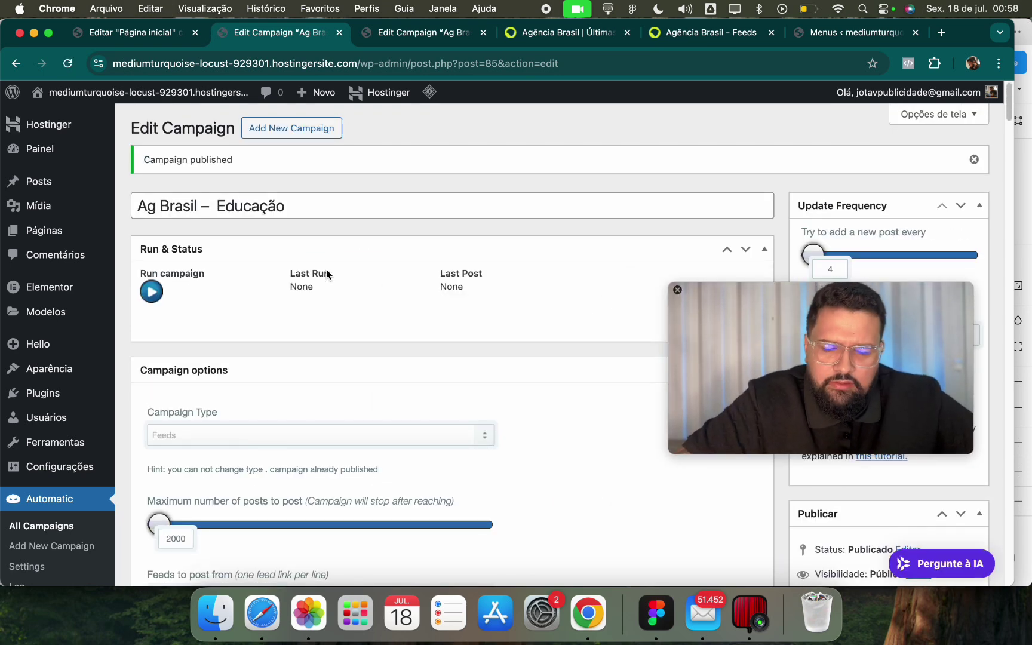
Review the Ag Brasil – Educação campaign's feed and post template, and run the campaign to import posts.
{"action": "scroll", "coordinate": [239, 322], "scroll_direction": "down", "scroll_amount": 3}
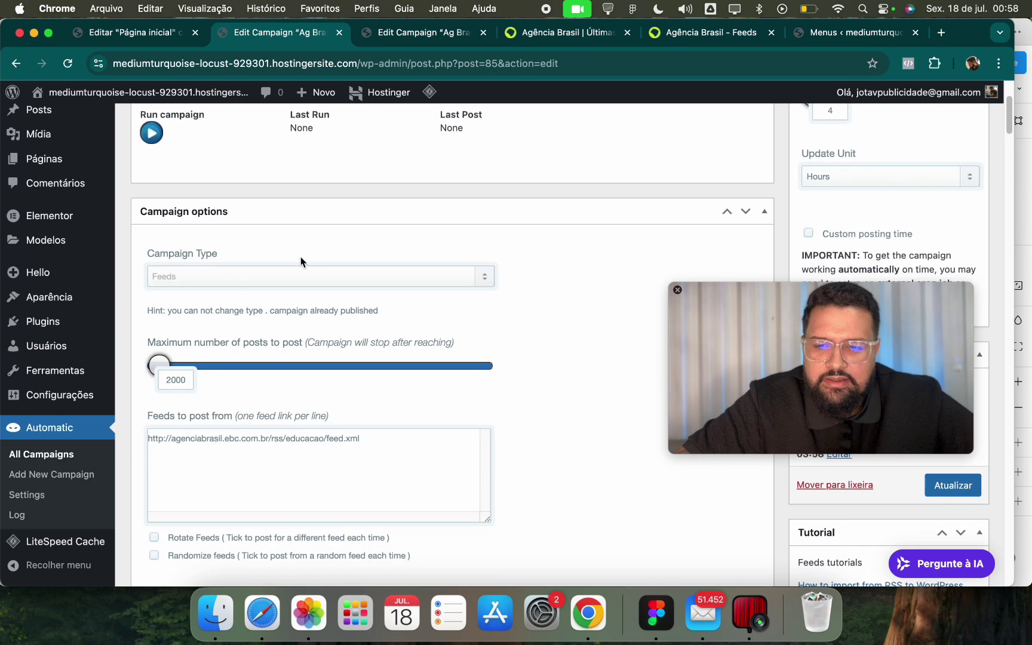
{"action": "scroll", "coordinate": [228, 233], "scroll_direction": "up", "scroll_amount": 3}
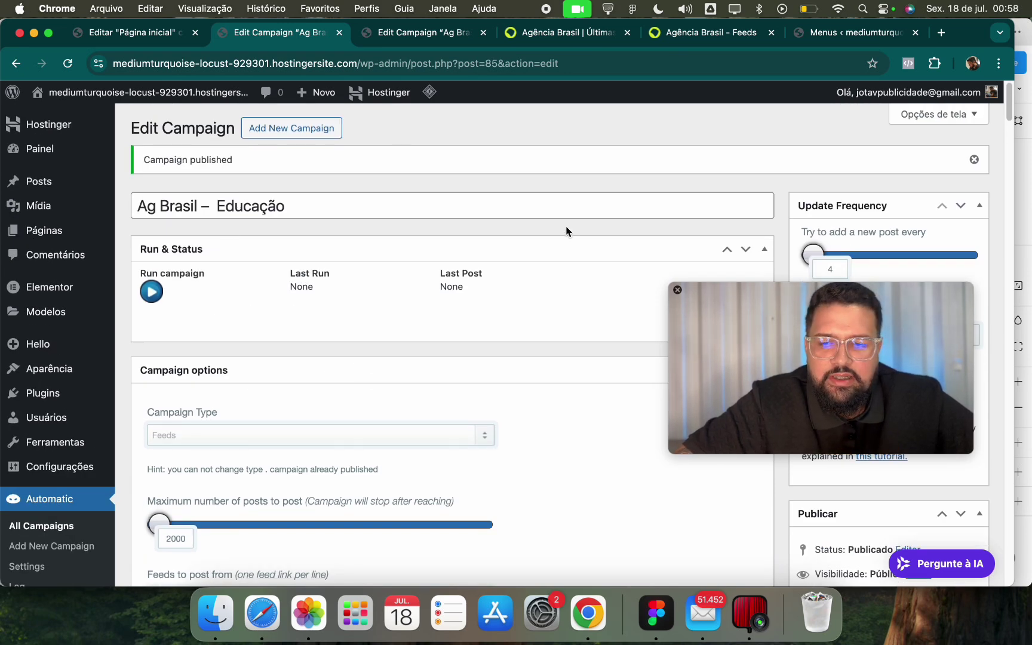
{"action": "scroll", "coordinate": [531, 269], "scroll_direction": "down", "scroll_amount": 3}
{"action": "scroll", "coordinate": [450, 289], "scroll_direction": "up", "scroll_amount": 2}
{"action": "scroll", "coordinate": [547, 402], "scroll_direction": "down", "scroll_amount": 15}
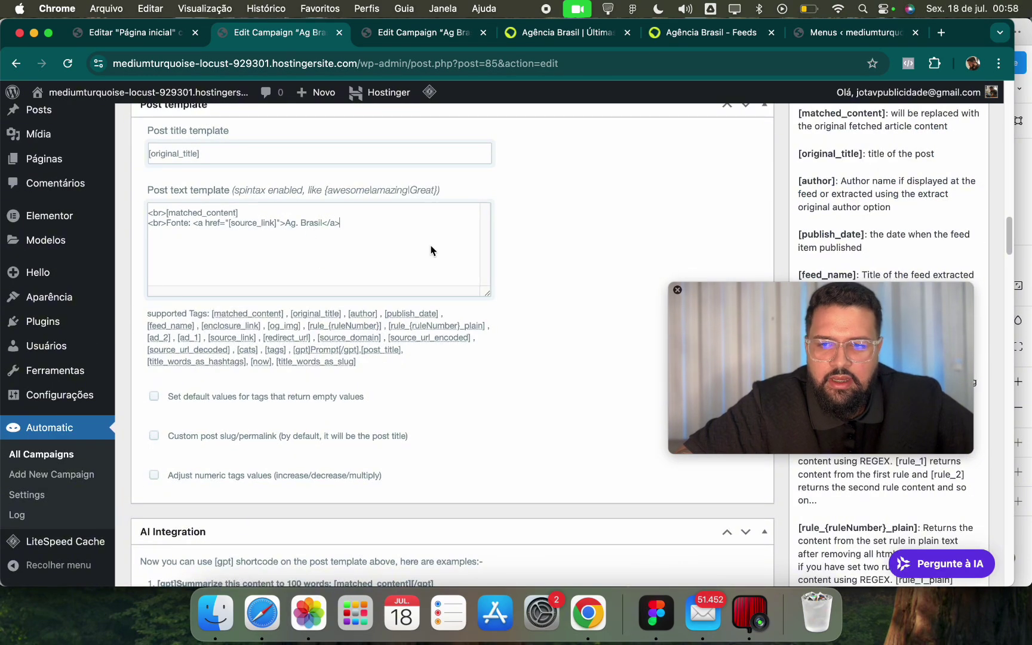
{"action": "scroll", "coordinate": [336, 179], "scroll_direction": "up", "scroll_amount": 15}
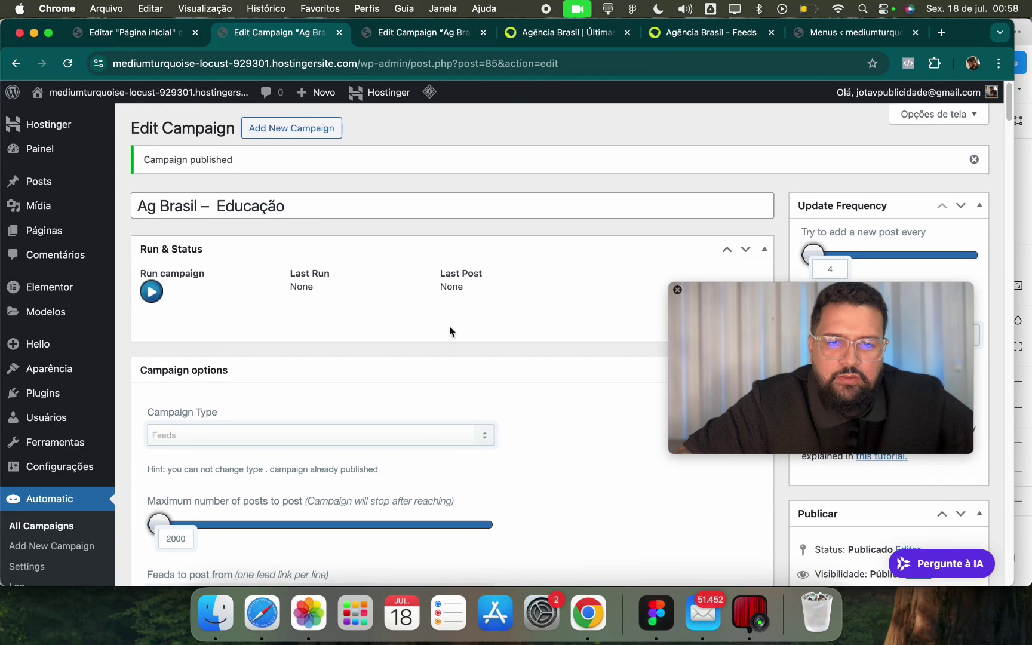
{"action": "left_click", "coordinate": [154, 299]}
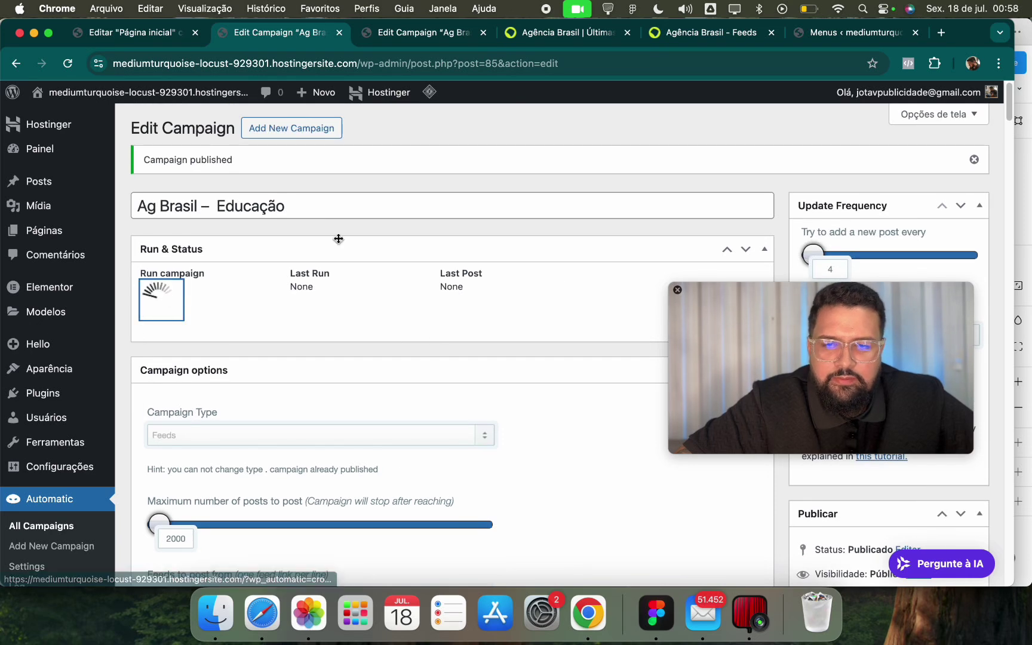
Preview the home page on the site and purge all of its LiteSpeed caches.
{"action": "left_click", "coordinate": [168, 44]}
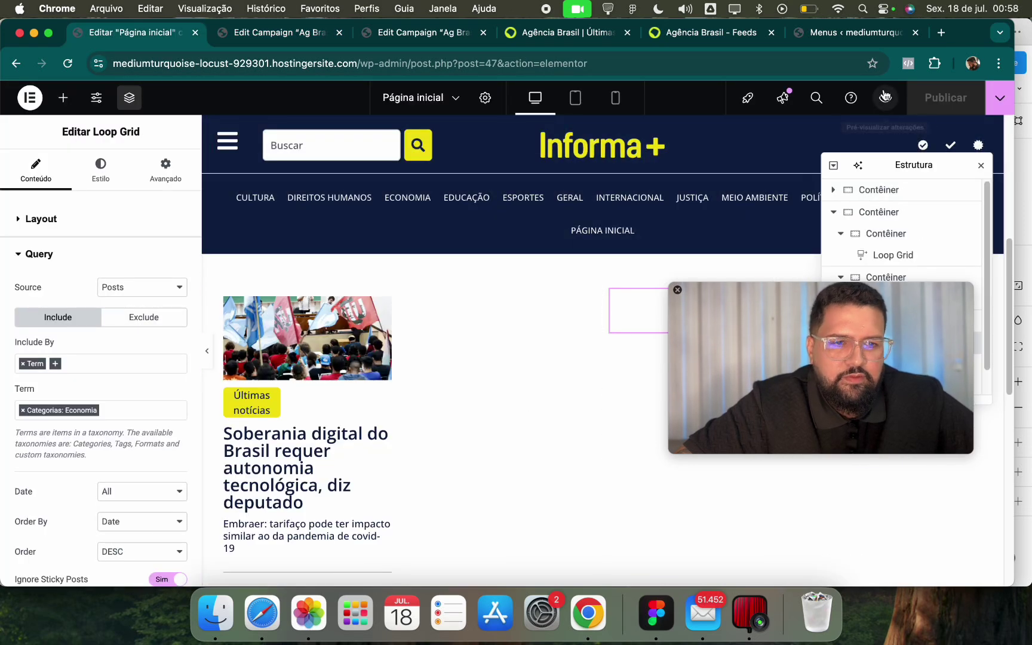
{"action": "left_click", "coordinate": [885, 97]}
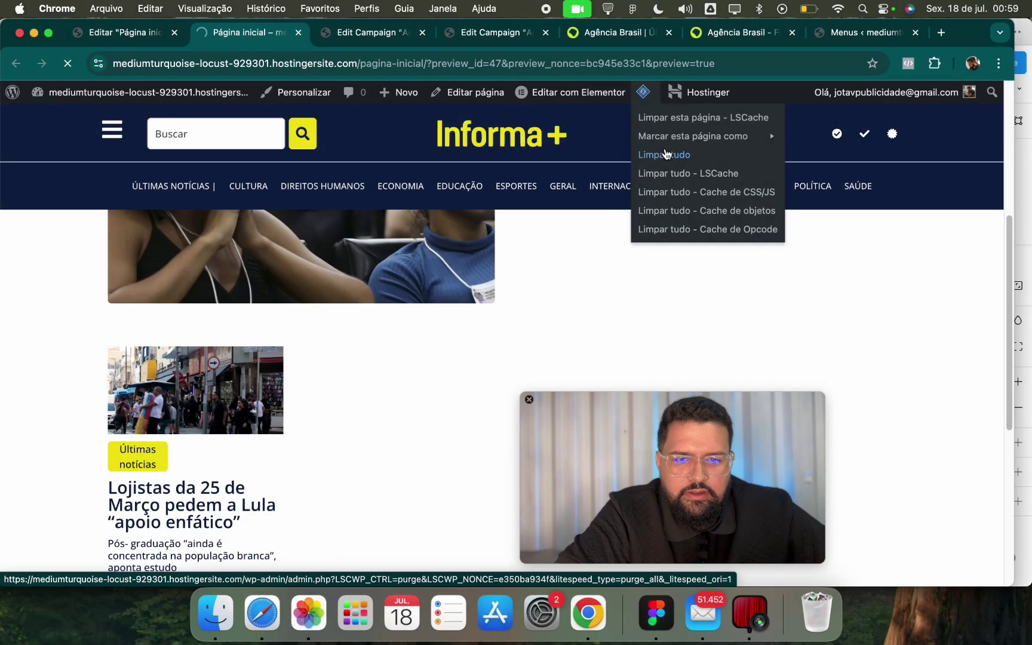
{"action": "left_click", "coordinate": [666, 154]}
{"action": "scroll", "coordinate": [537, 306], "scroll_direction": "down", "scroll_amount": 5}
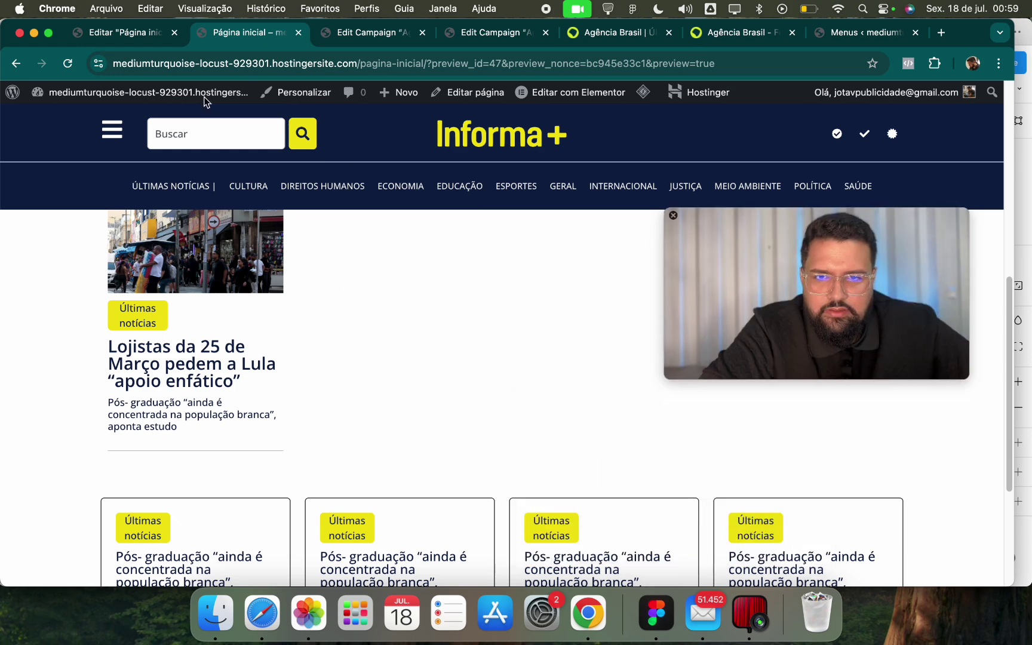
Open the posts list and quick-edit the "Pós- graduação" post so its only category is Educação.
{"action": "left_click", "coordinate": [90, 92]}
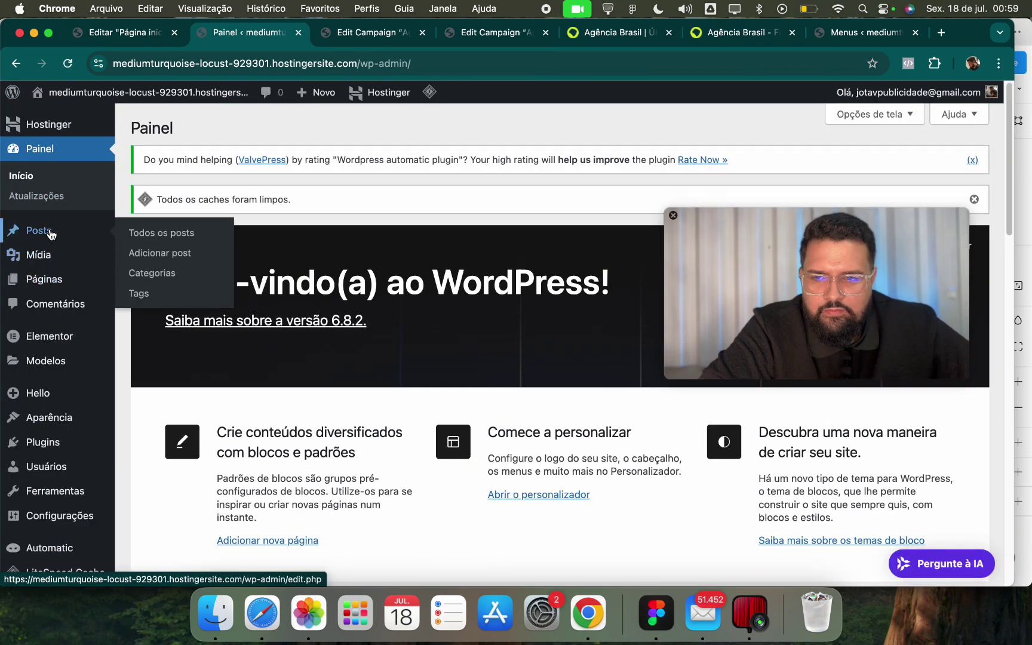
{"action": "left_click", "coordinate": [51, 232]}
{"action": "scroll", "coordinate": [580, 288], "scroll_direction": "down", "scroll_amount": 2}
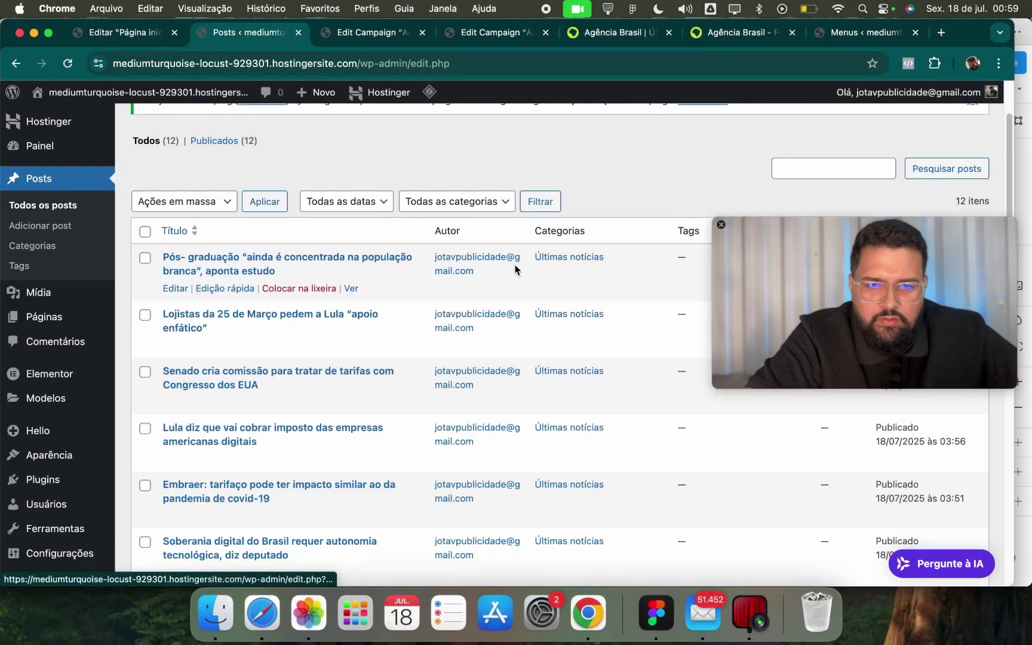
{"action": "left_click", "coordinate": [213, 293]}
{"action": "left_click_drag", "start_coordinate": [927, 302], "coordinate": [630, 195]}
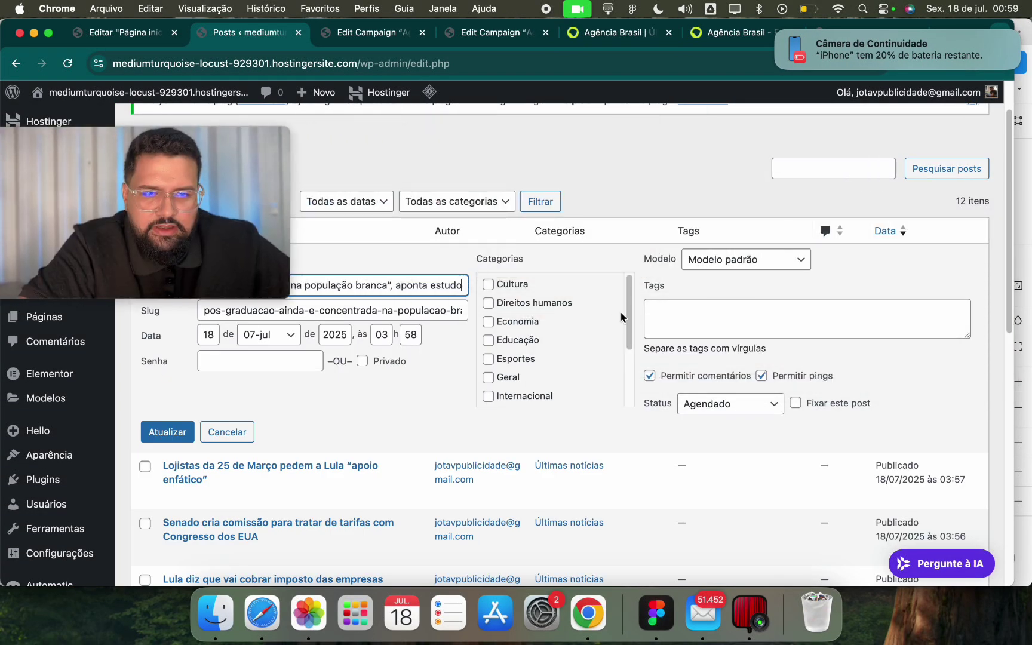
{"action": "left_click_drag", "start_coordinate": [630, 329], "coordinate": [630, 372]}
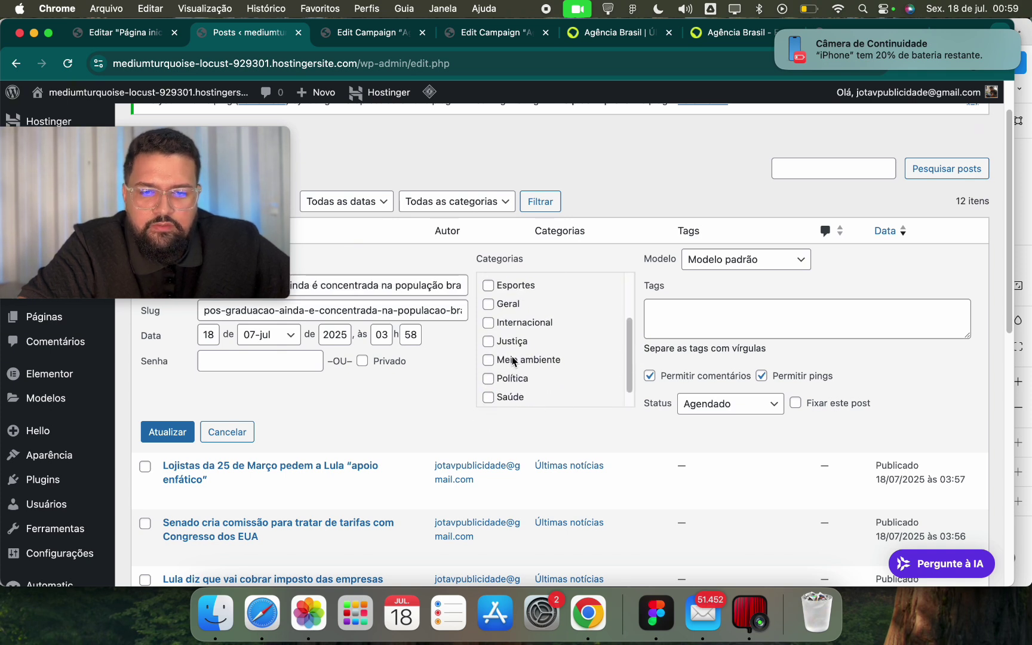
{"action": "scroll", "coordinate": [490, 308], "scroll_direction": "up", "scroll_amount": 1}
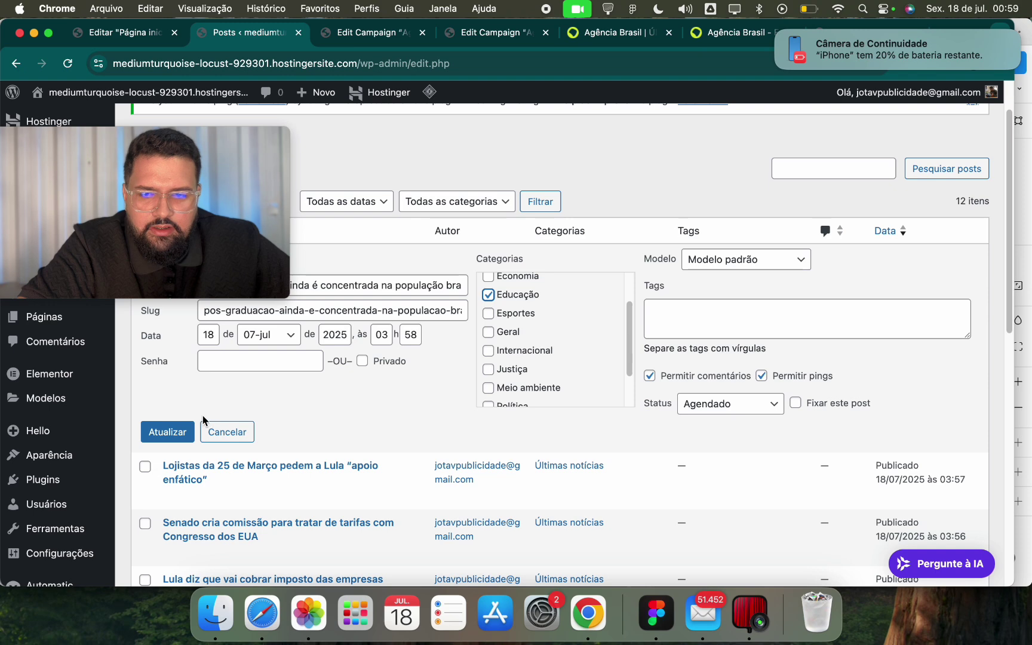
{"action": "left_click_drag", "start_coordinate": [229, 258], "coordinate": [903, 208]}
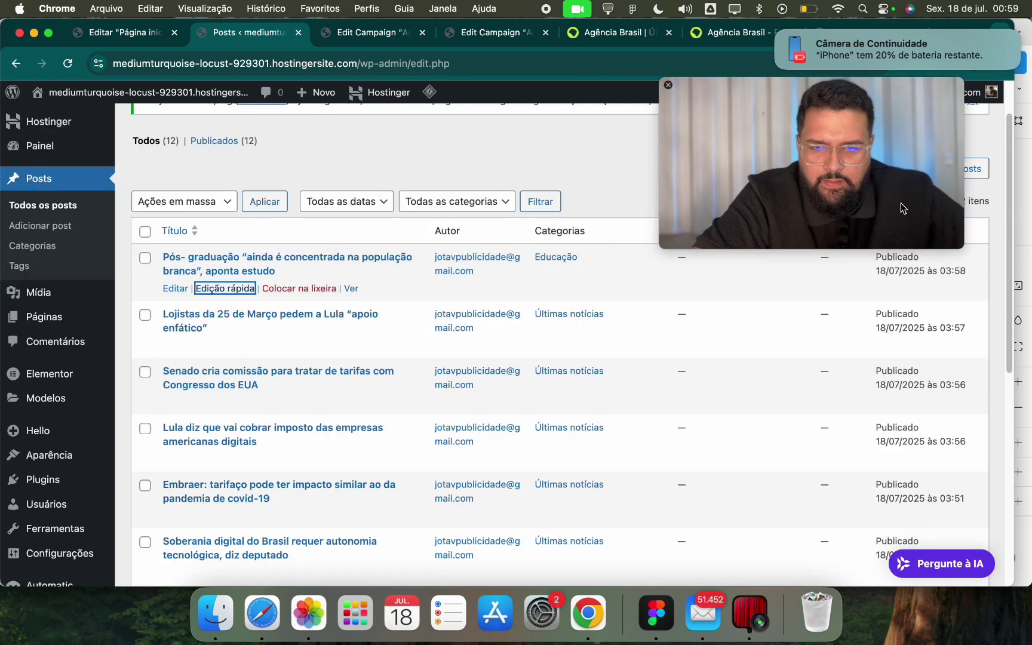
Quick-edit the "Lojistas da 25 de Março" post to only Economia and the "Senado cria comissão" post to only Política.
{"action": "left_click", "coordinate": [232, 345]}
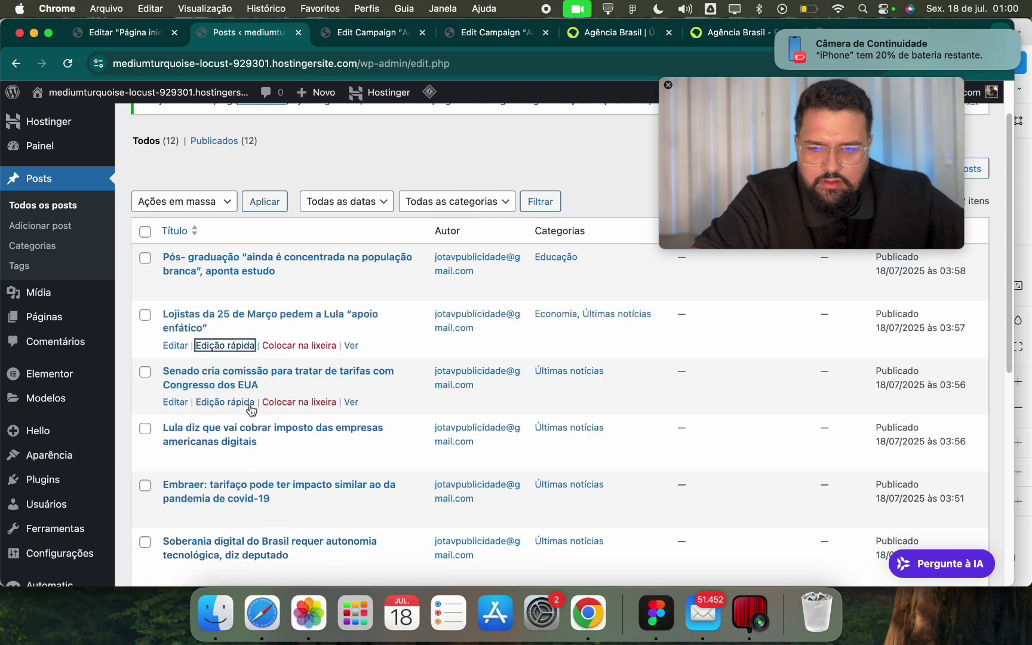
{"action": "left_click", "coordinate": [251, 406]}
{"action": "scroll", "coordinate": [489, 478], "scroll_direction": "down", "scroll_amount": 3}
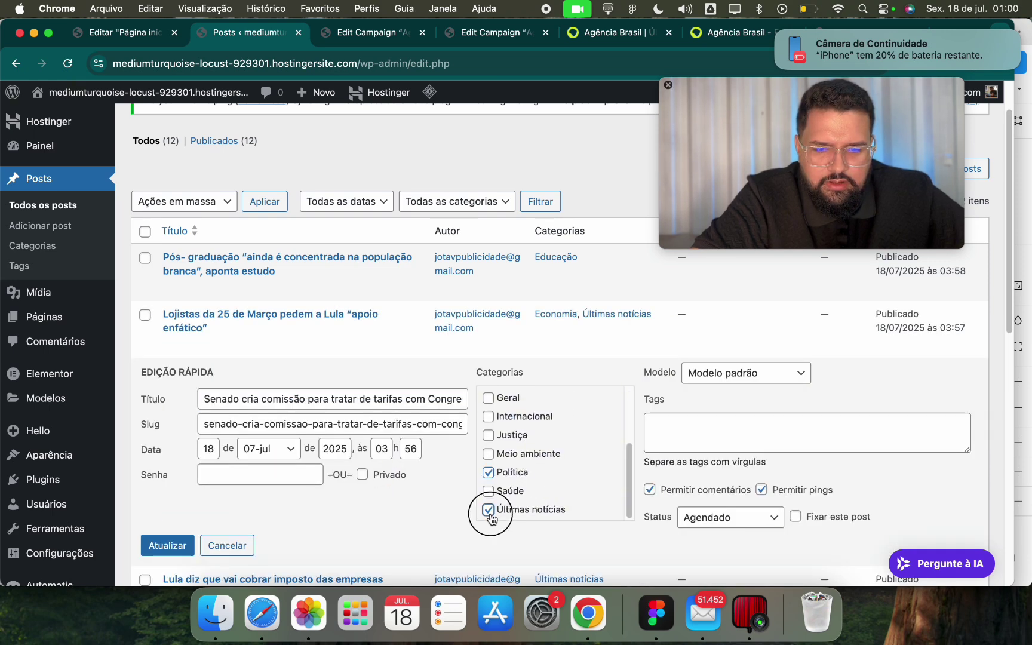
{"action": "left_click", "coordinate": [168, 545]}
{"action": "left_click", "coordinate": [238, 345]}
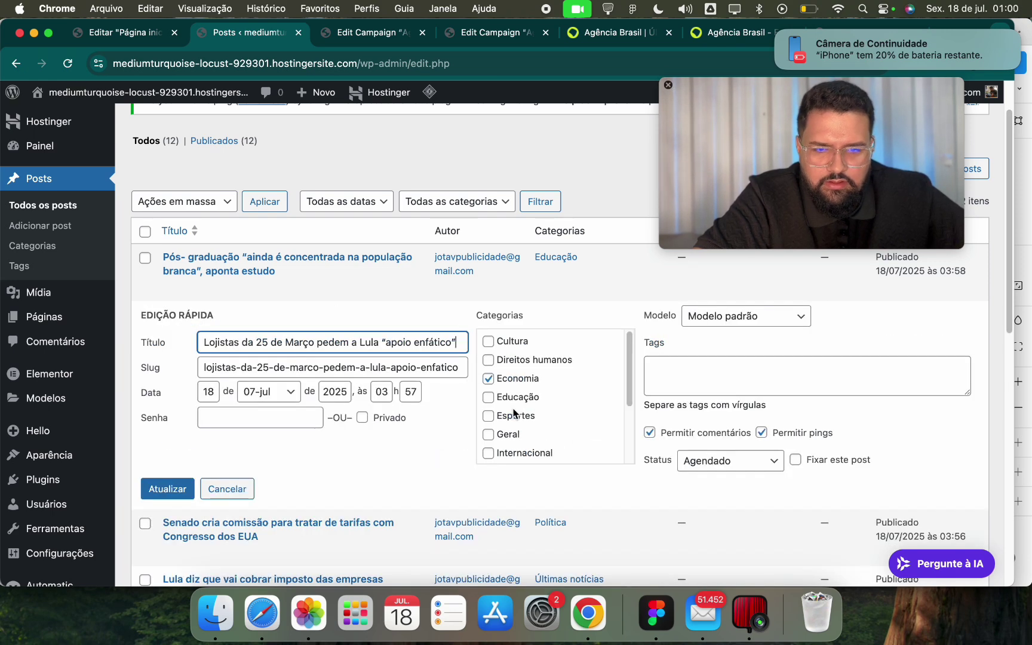
{"action": "left_click", "coordinate": [180, 492]}
Open the Ag Brasil – Educação campaign from the Automatic plugin and set its post category to Educação.
{"action": "scroll", "coordinate": [97, 472], "scroll_direction": "down", "scroll_amount": 7}
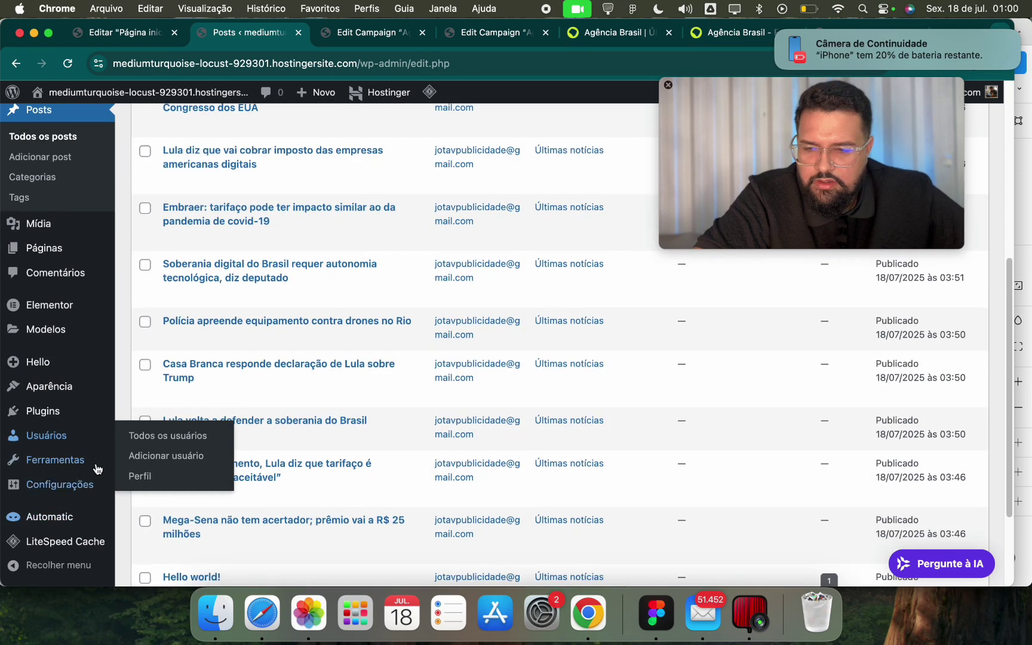
{"action": "scroll", "coordinate": [58, 546], "scroll_direction": "down", "scroll_amount": 5}
{"action": "left_click", "coordinate": [66, 518]}
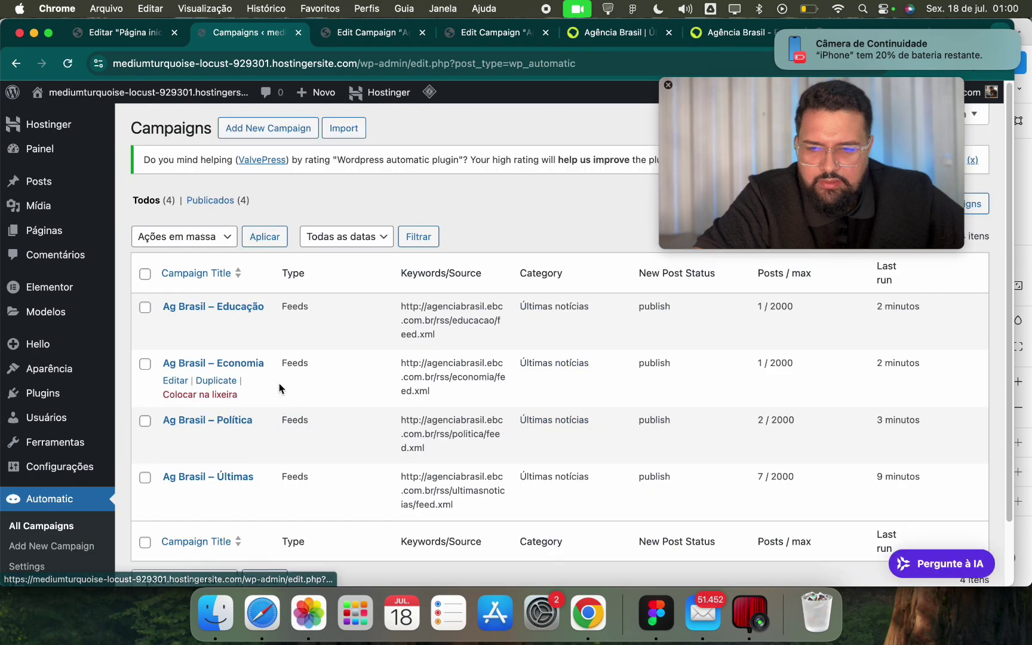
{"action": "left_click", "coordinate": [175, 324]}
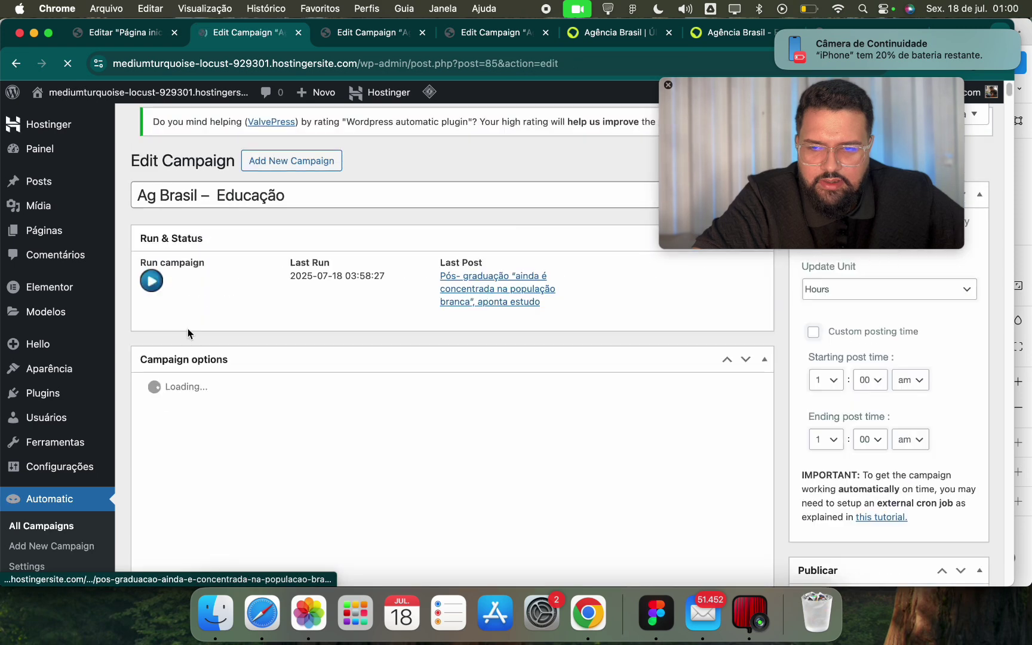
{"action": "scroll", "coordinate": [302, 424], "scroll_direction": "down", "scroll_amount": 10}
{"action": "scroll", "coordinate": [311, 424], "scroll_direction": "up", "scroll_amount": 15}
{"action": "scroll", "coordinate": [306, 298], "scroll_direction": "down", "scroll_amount": 5}
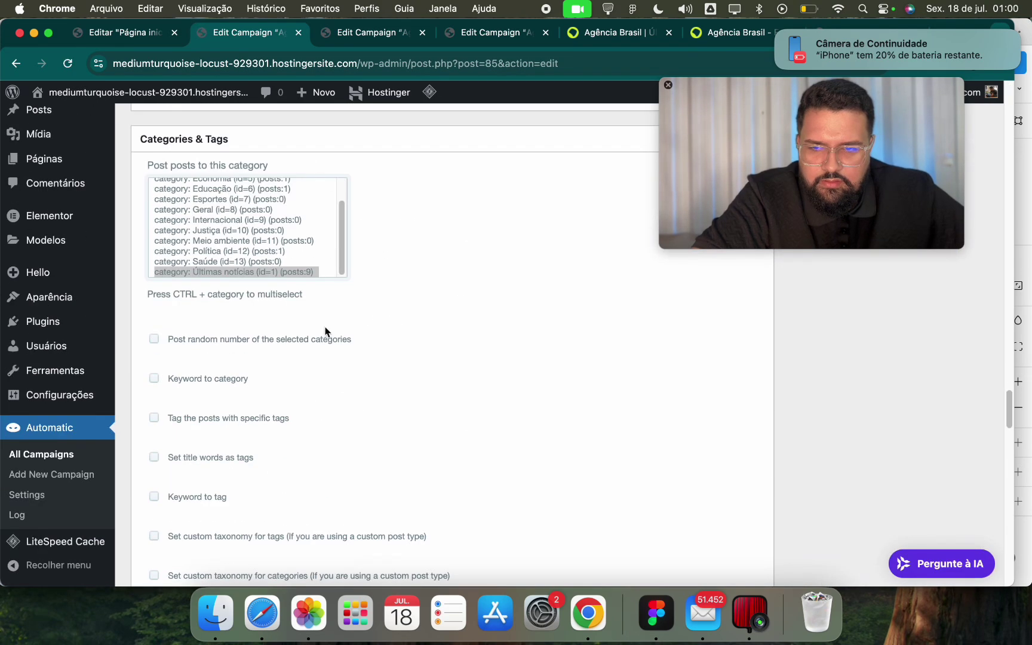
{"action": "scroll", "coordinate": [299, 236], "scroll_direction": "up", "scroll_amount": 3}
{"action": "left_click", "coordinate": [275, 215]}
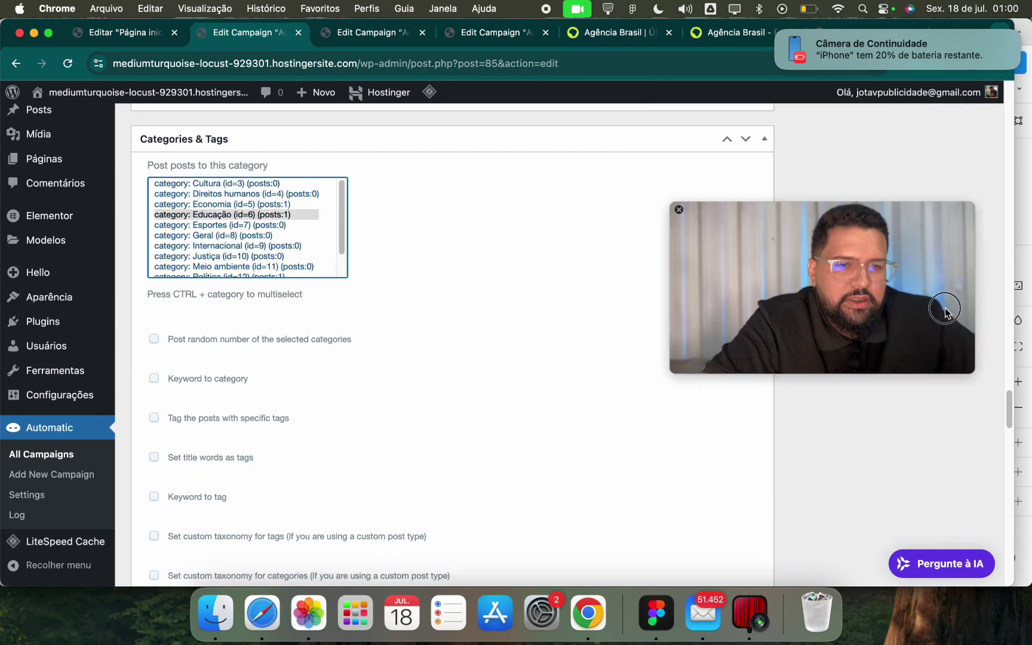
{"action": "left_click", "coordinate": [281, 217]}
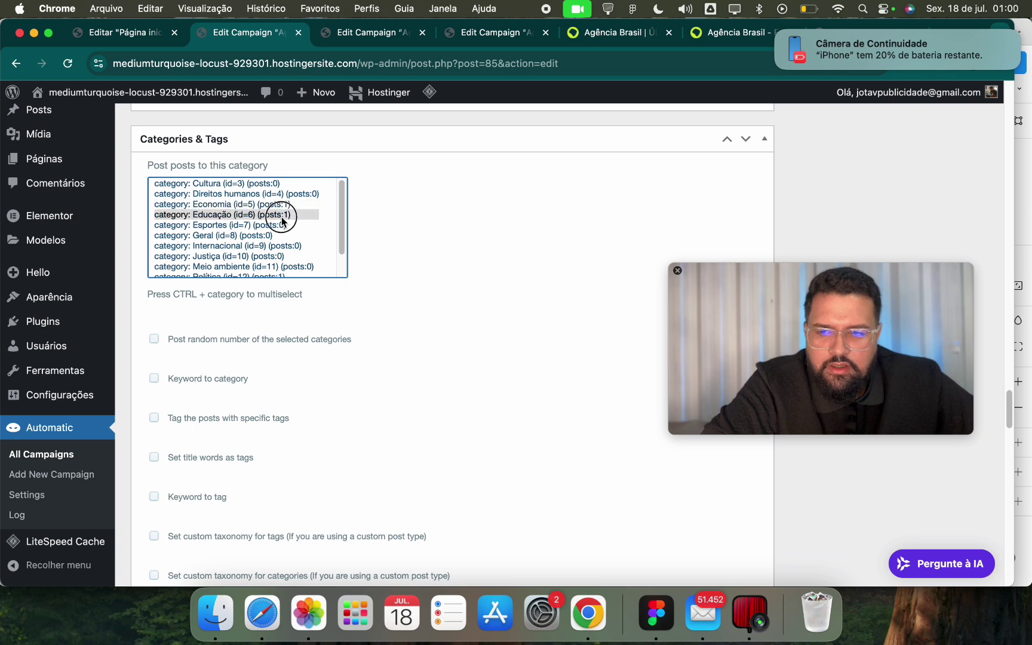
{"action": "left_click", "coordinate": [37, 454]}
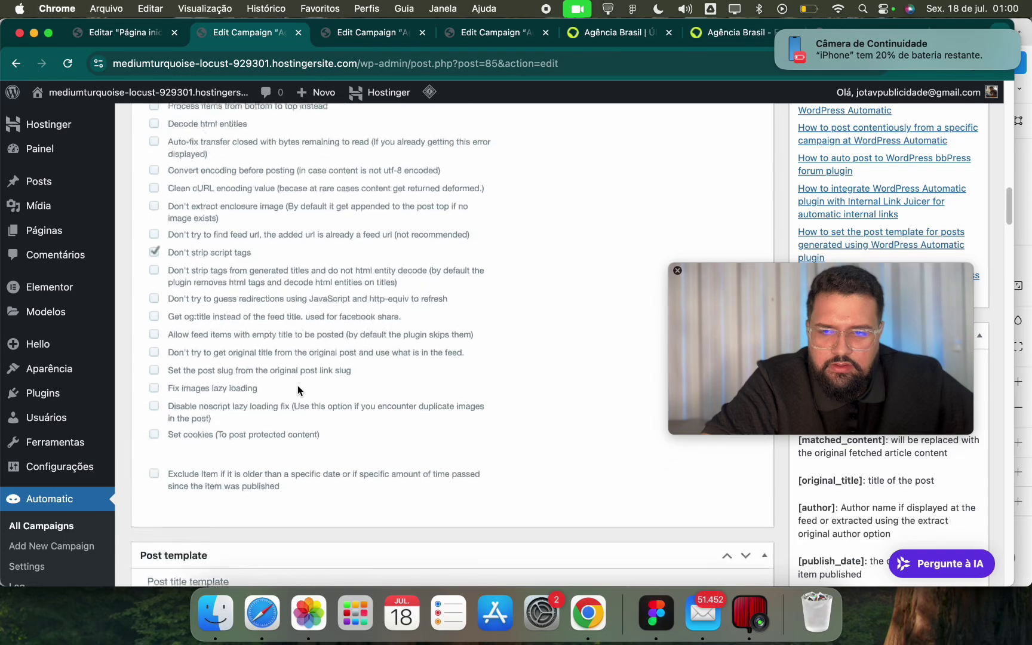
{"action": "scroll", "coordinate": [299, 388], "scroll_direction": "down", "scroll_amount": 20}
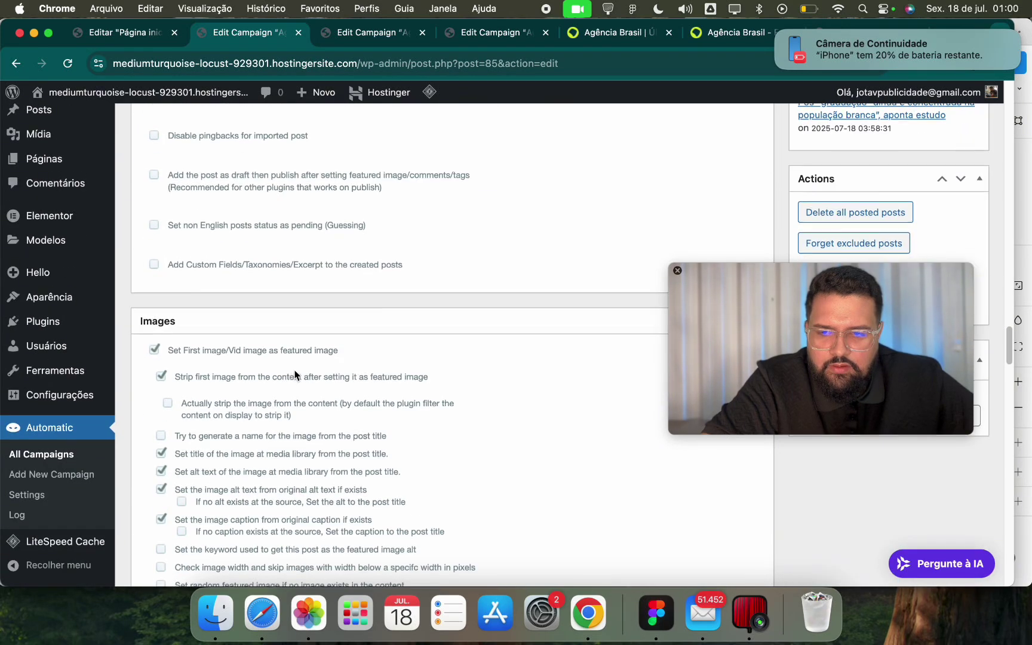
{"action": "scroll", "coordinate": [295, 369], "scroll_direction": "up", "scroll_amount": 2}
{"action": "scroll", "coordinate": [254, 379], "scroll_direction": "down", "scroll_amount": 2}
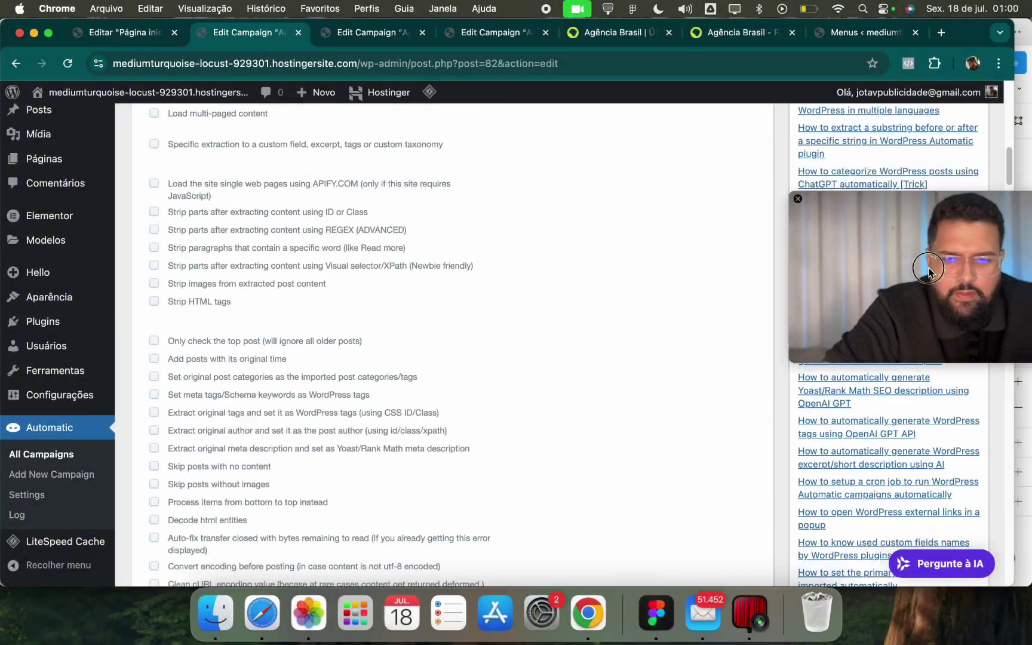
Set the Ag Brasil – Economia campaign's post category to Economia and update the campaign.
{"action": "scroll", "coordinate": [374, 429], "scroll_direction": "down", "scroll_amount": 10}
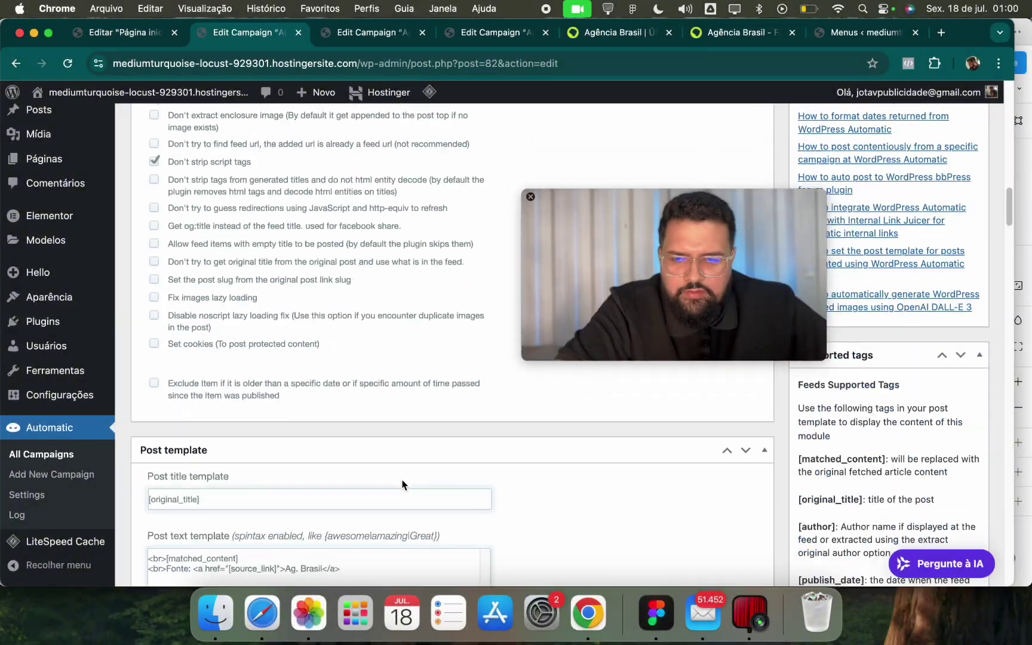
{"action": "scroll", "coordinate": [374, 429], "scroll_direction": "down", "scroll_amount": 5}
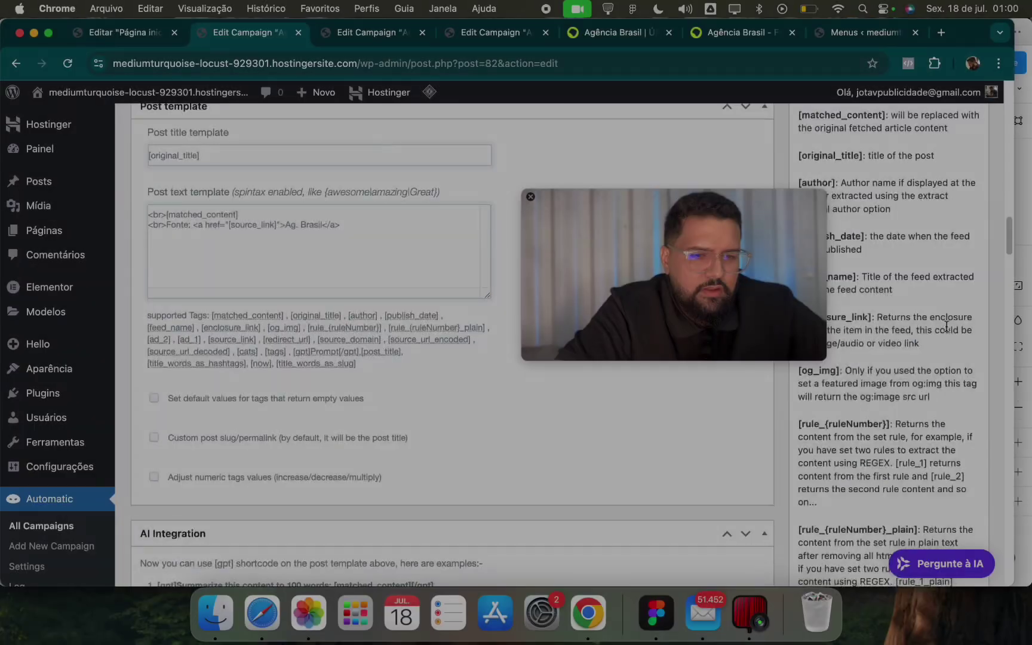
{"action": "scroll", "coordinate": [943, 328], "scroll_direction": "up", "scroll_amount": 15}
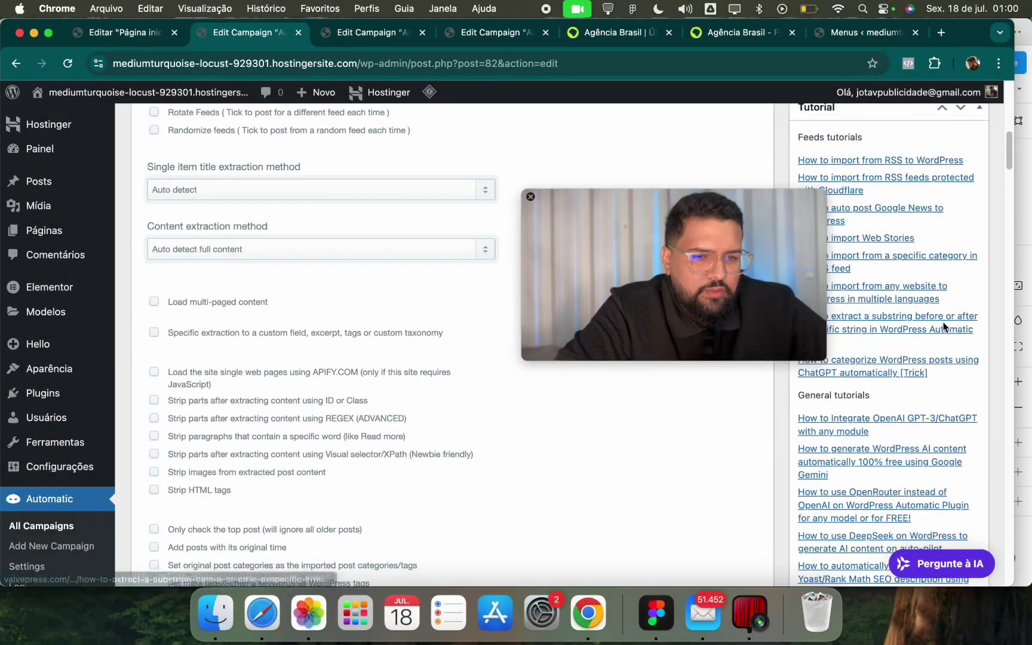
{"action": "scroll", "coordinate": [957, 342], "scroll_direction": "down", "scroll_amount": 3}
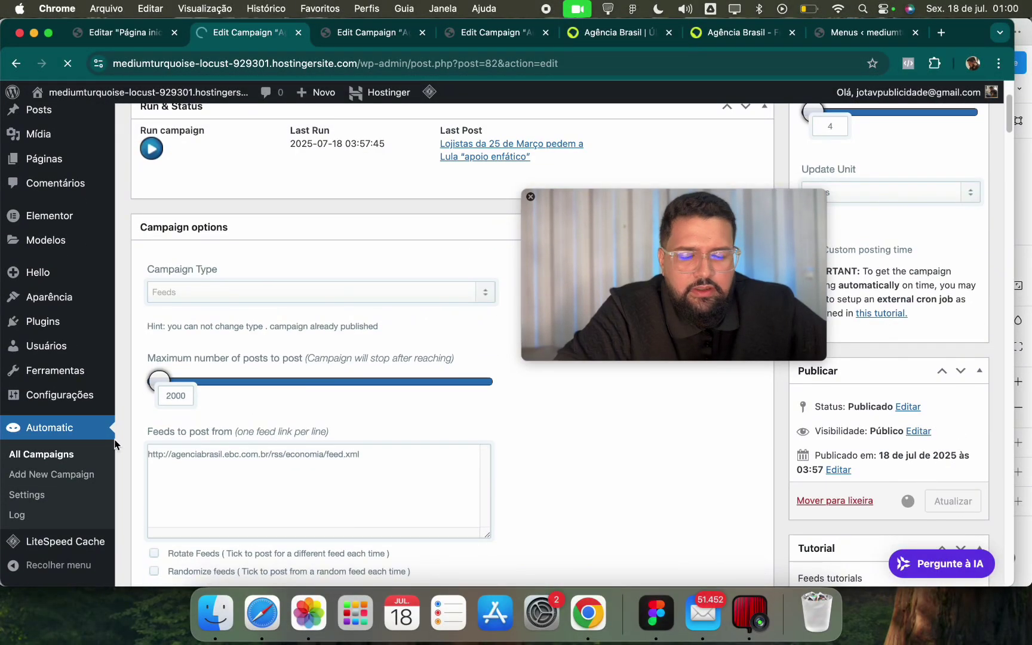
Open the Ag Brasil – Política campaign, set its post category to Política, and update the campaign.
{"action": "left_click", "coordinate": [62, 526]}
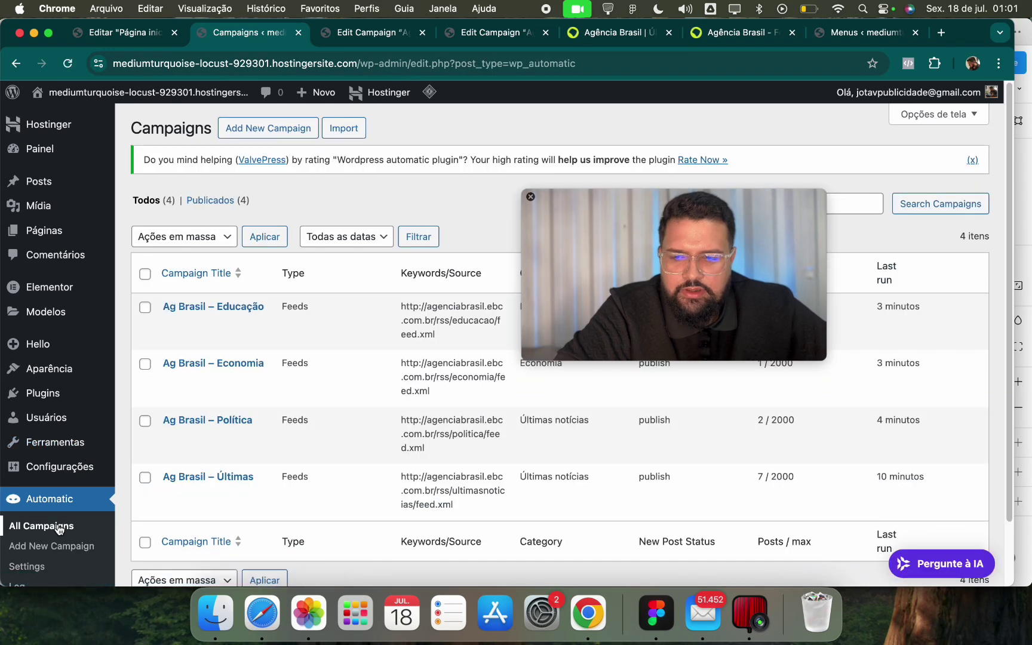
{"action": "left_click", "coordinate": [175, 437]}
{"action": "scroll", "coordinate": [293, 416], "scroll_direction": "down", "scroll_amount": 10}
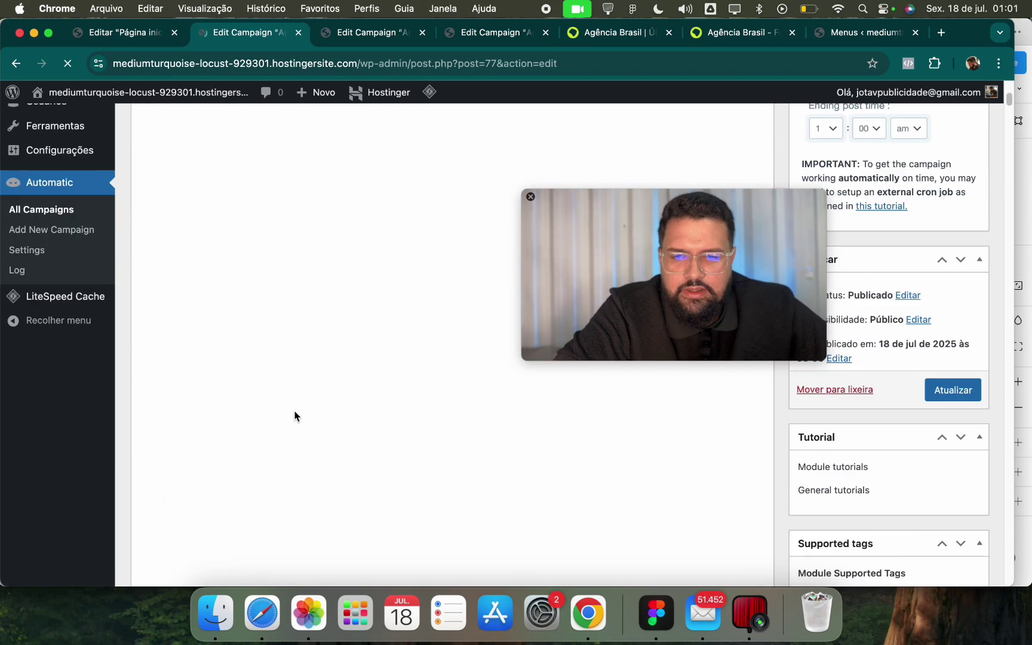
{"action": "scroll", "coordinate": [339, 448], "scroll_direction": "down", "scroll_amount": 15}
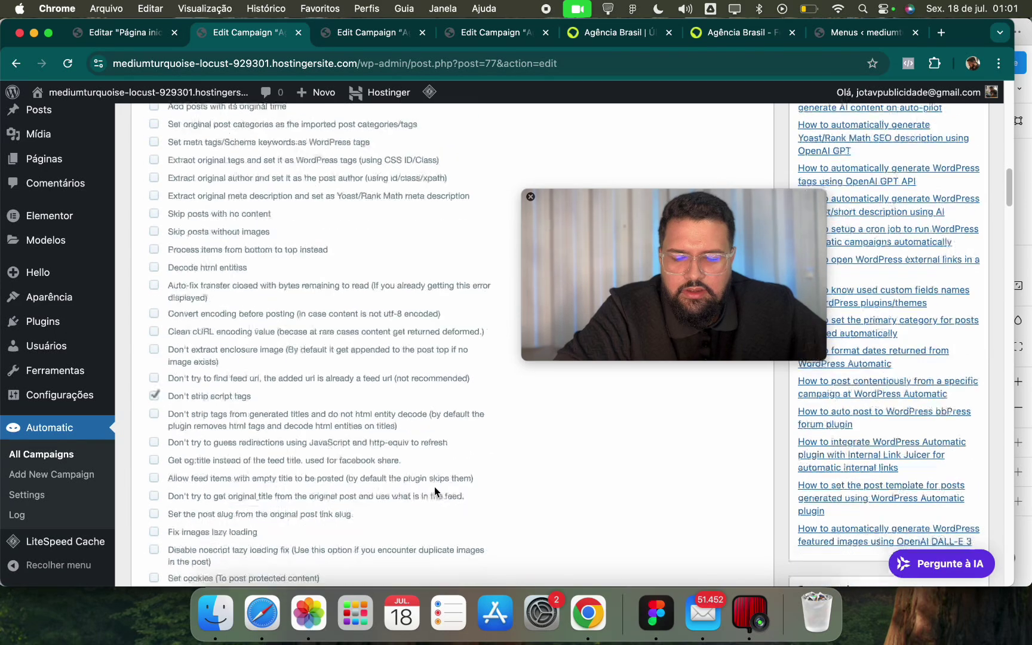
{"action": "scroll", "coordinate": [224, 397], "scroll_direction": "up", "scroll_amount": 8}
{"action": "scroll", "coordinate": [224, 397], "scroll_direction": "down", "scroll_amount": 20}
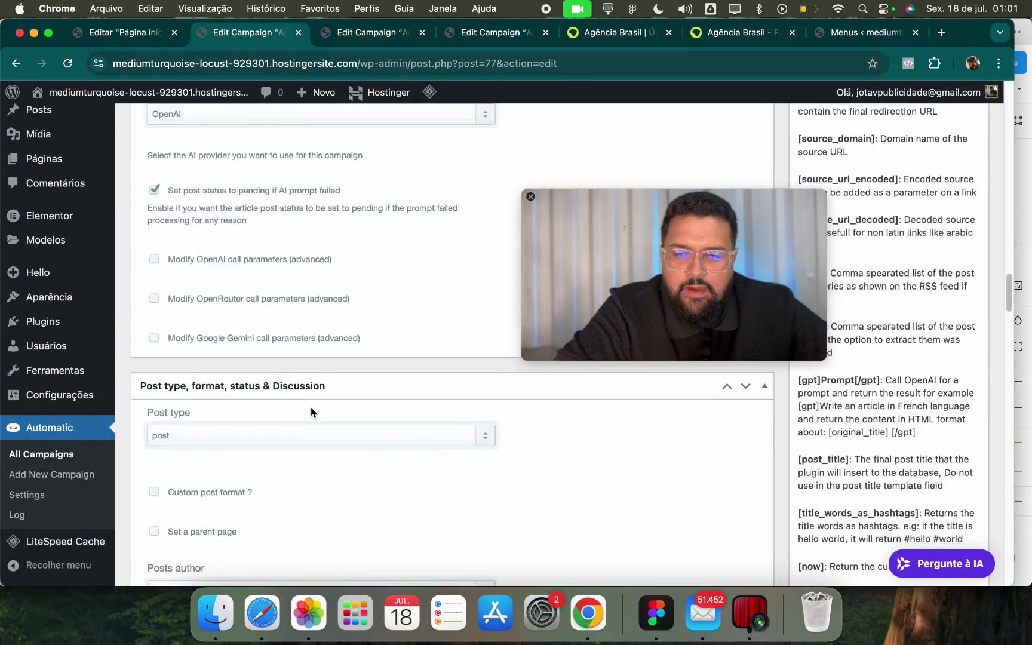
{"action": "scroll", "coordinate": [294, 403], "scroll_direction": "down", "scroll_amount": 5}
{"action": "scroll", "coordinate": [305, 304], "scroll_direction": "up", "scroll_amount": 5}
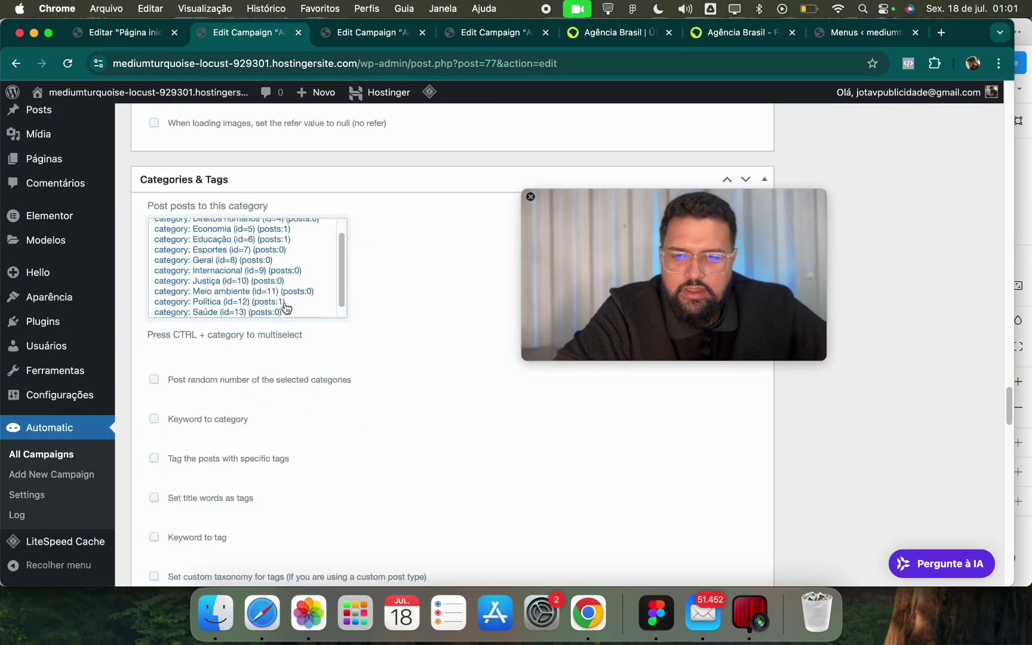
{"action": "scroll", "coordinate": [241, 290], "scroll_direction": "down", "scroll_amount": 2}
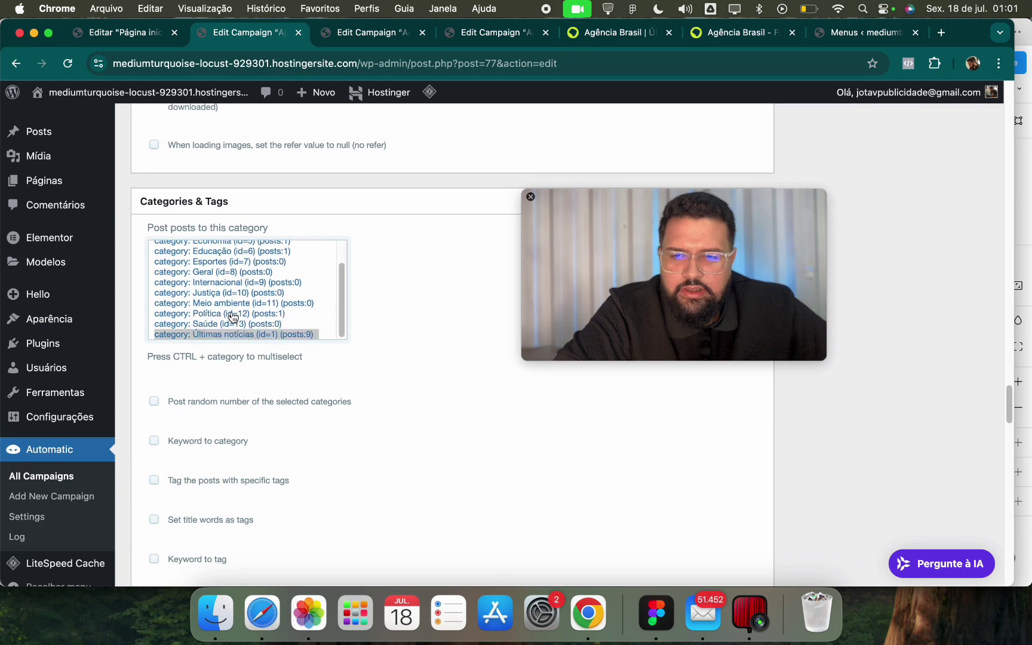
{"action": "left_click", "coordinate": [240, 303]}
{"action": "left_click", "coordinate": [242, 313]}
{"action": "scroll", "coordinate": [903, 280], "scroll_direction": "up", "scroll_amount": 4}
{"action": "scroll", "coordinate": [913, 310], "scroll_direction": "up", "scroll_amount": 15}
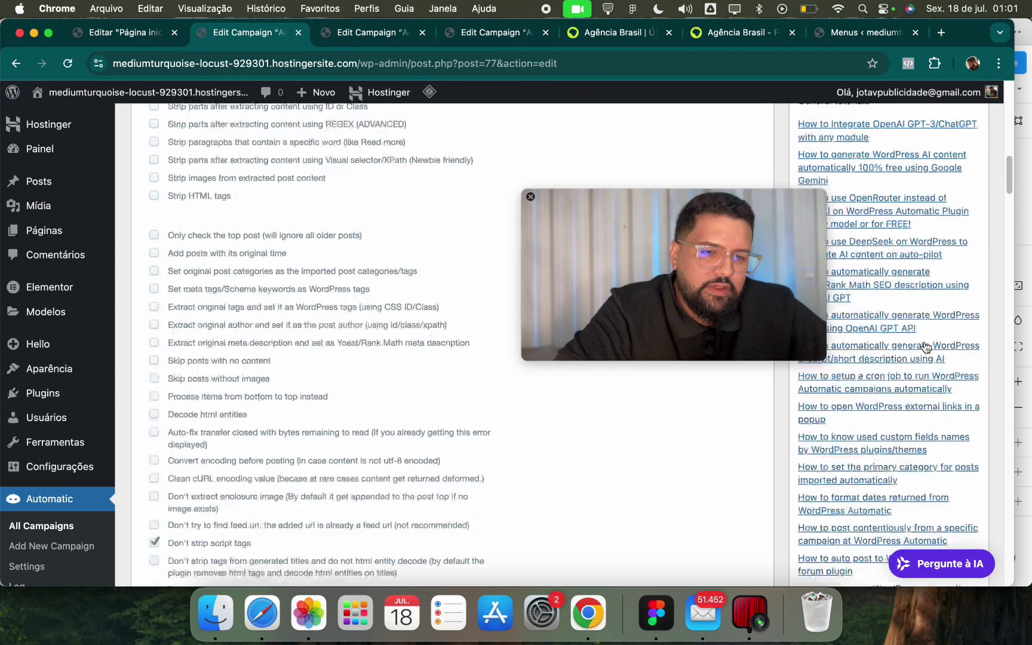
{"action": "scroll", "coordinate": [953, 442], "scroll_direction": "down", "scroll_amount": 2}
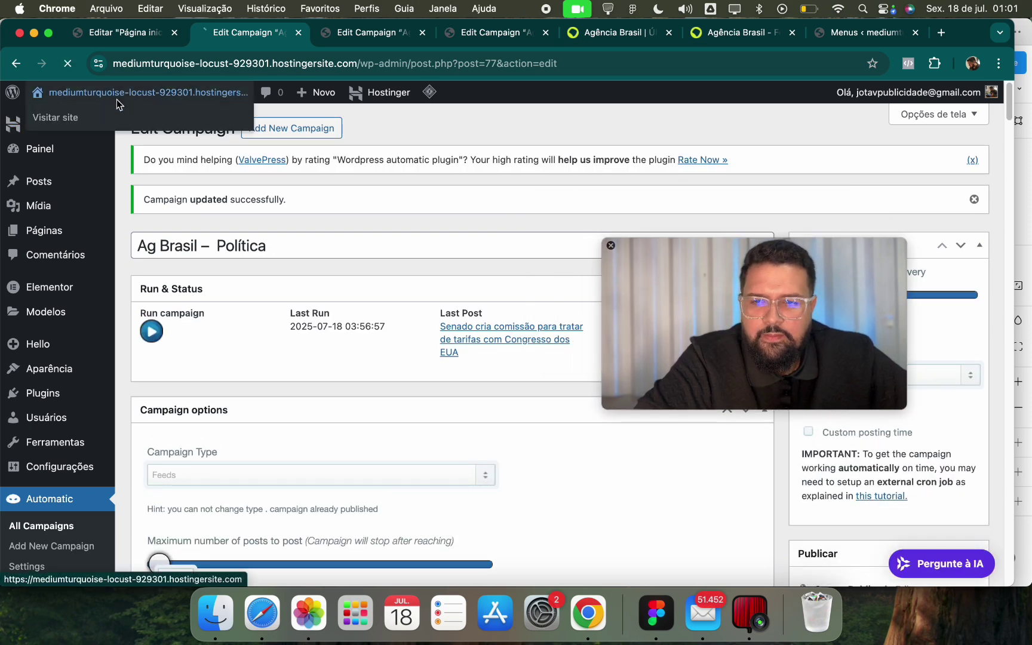
Visit the site and preview the home page again from the page editor to check the category labels on the cards.
{"action": "left_click", "coordinate": [115, 106]}
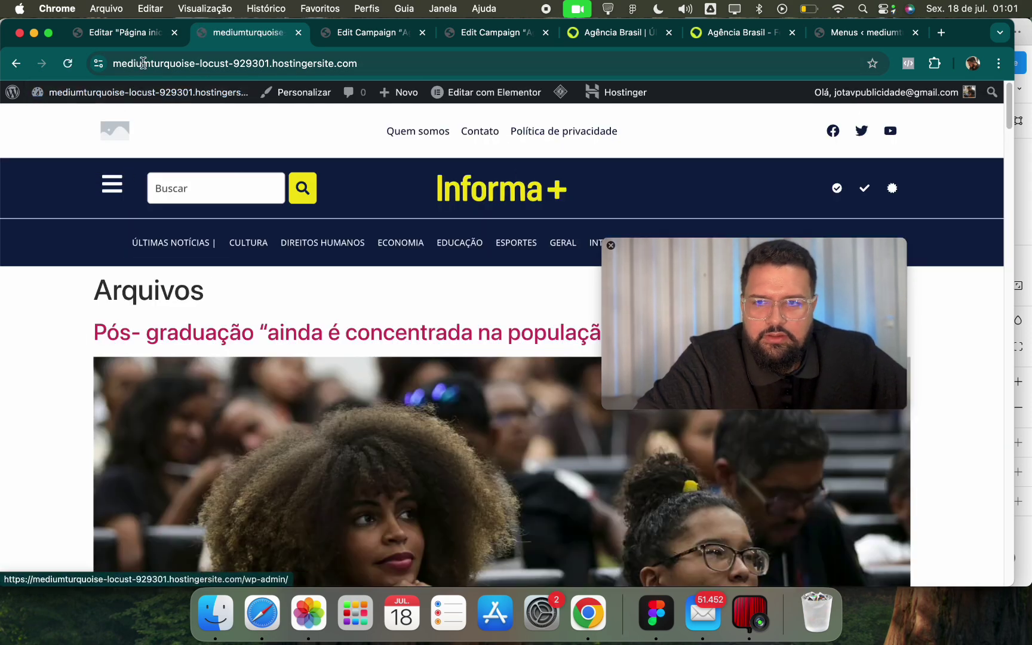
{"action": "left_click", "coordinate": [125, 33]}
{"action": "left_click", "coordinate": [298, 32]}
{"action": "left_click", "coordinate": [886, 97]}
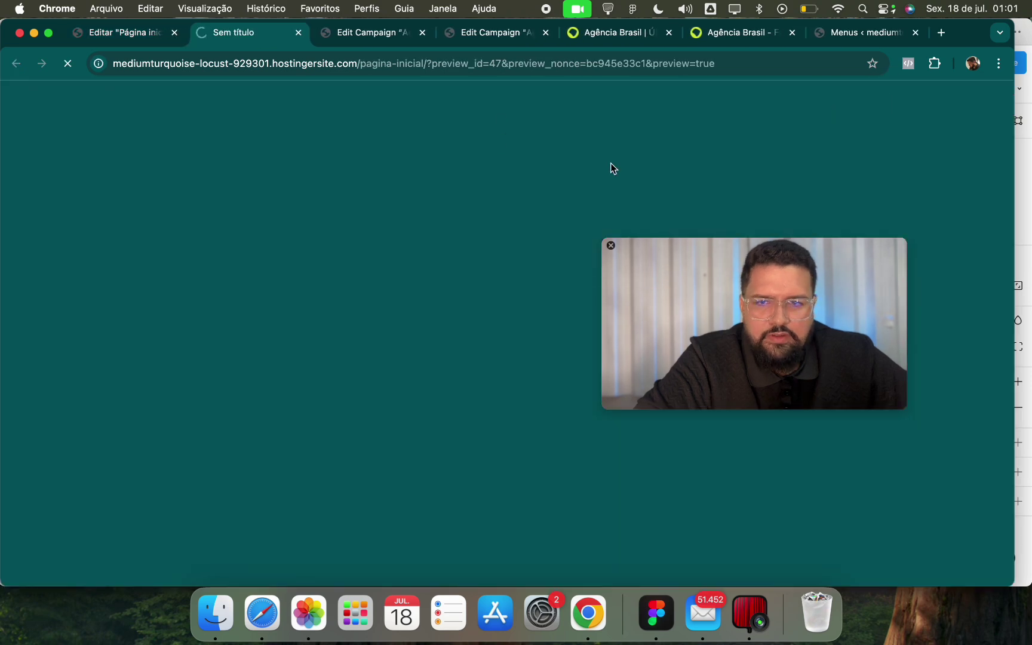
{"action": "scroll", "coordinate": [483, 279], "scroll_direction": "down", "scroll_amount": 5}
{"action": "left_click_drag", "start_coordinate": [859, 320], "coordinate": [836, 597]}
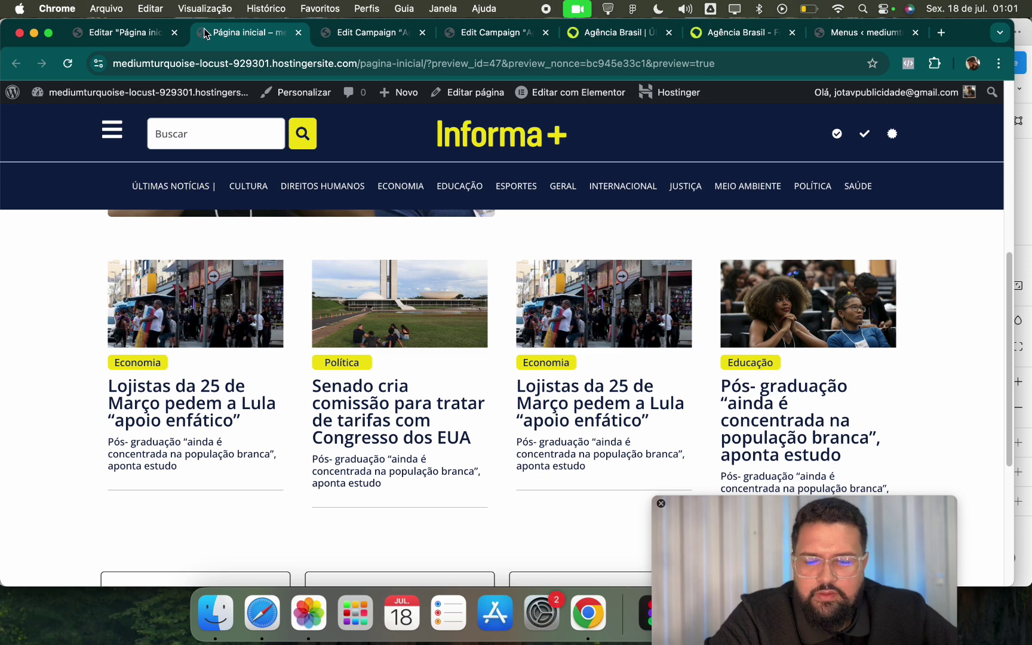
Limit the first card's Loop Grid query to the Últimas notícias category term and publish the home page.
{"action": "left_click", "coordinate": [133, 37]}
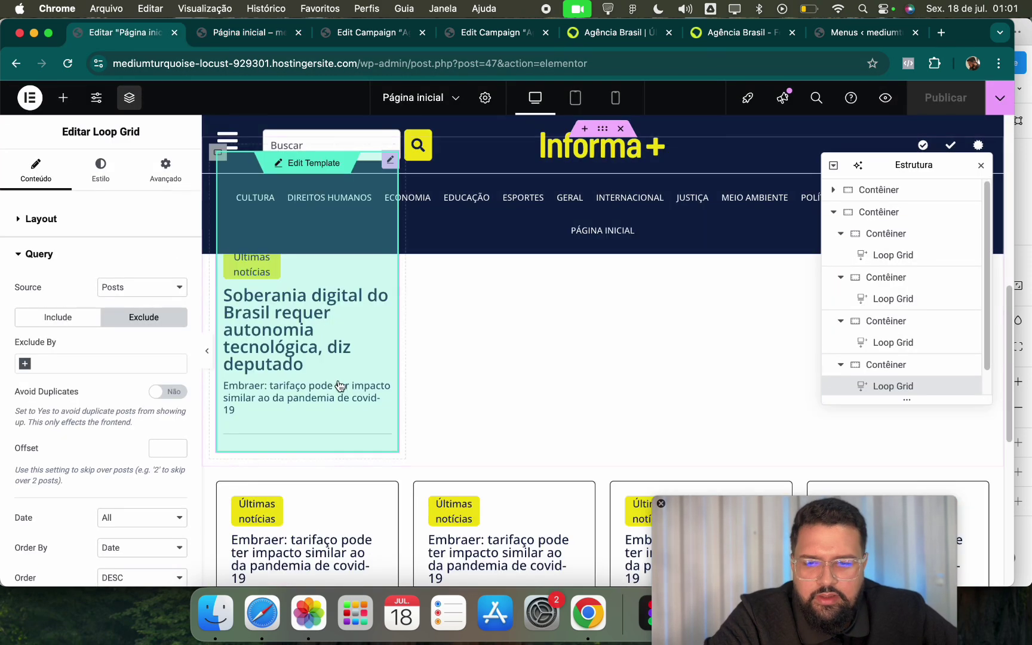
{"action": "right_click", "coordinate": [320, 341]}
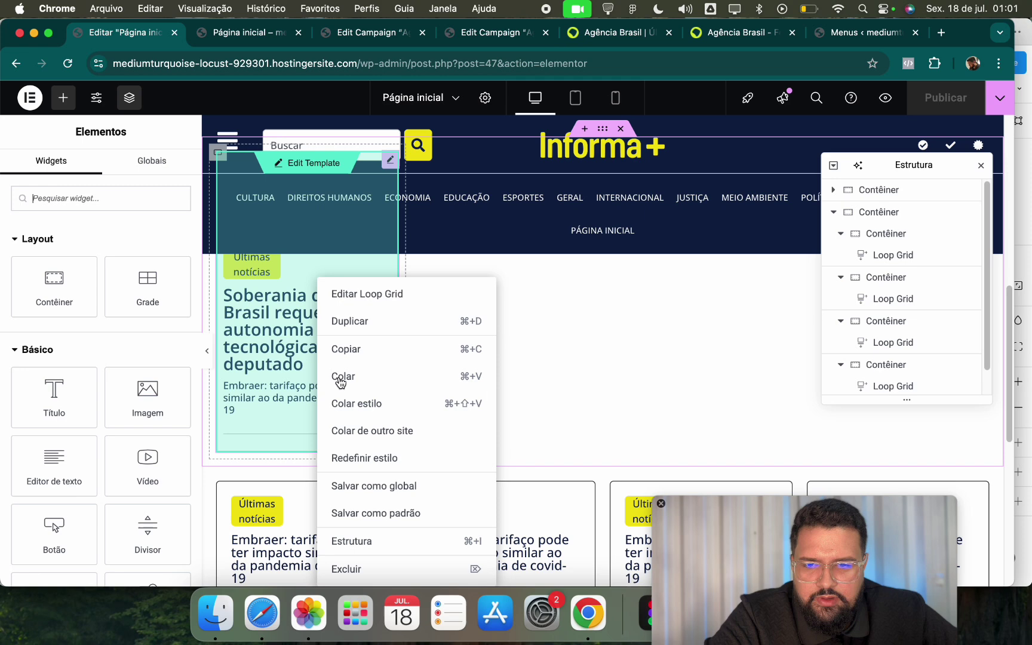
{"action": "left_click", "coordinate": [369, 539]}
{"action": "left_click", "coordinate": [39, 472]}
{"action": "left_click", "coordinate": [25, 365]}
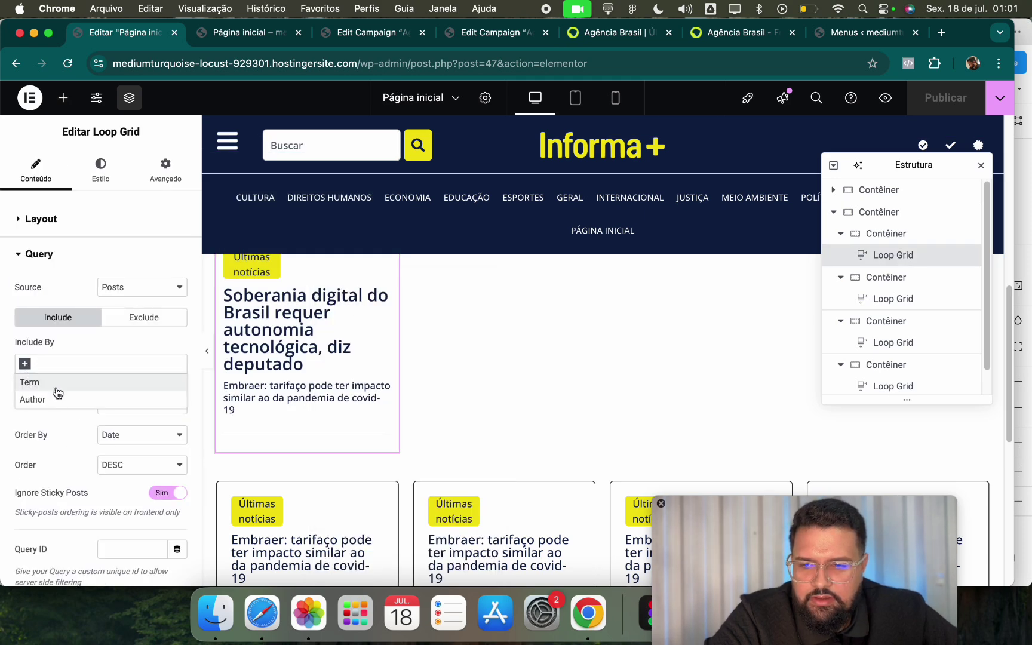
{"action": "left_click", "coordinate": [57, 384]}
{"action": "left_click", "coordinate": [72, 411]}
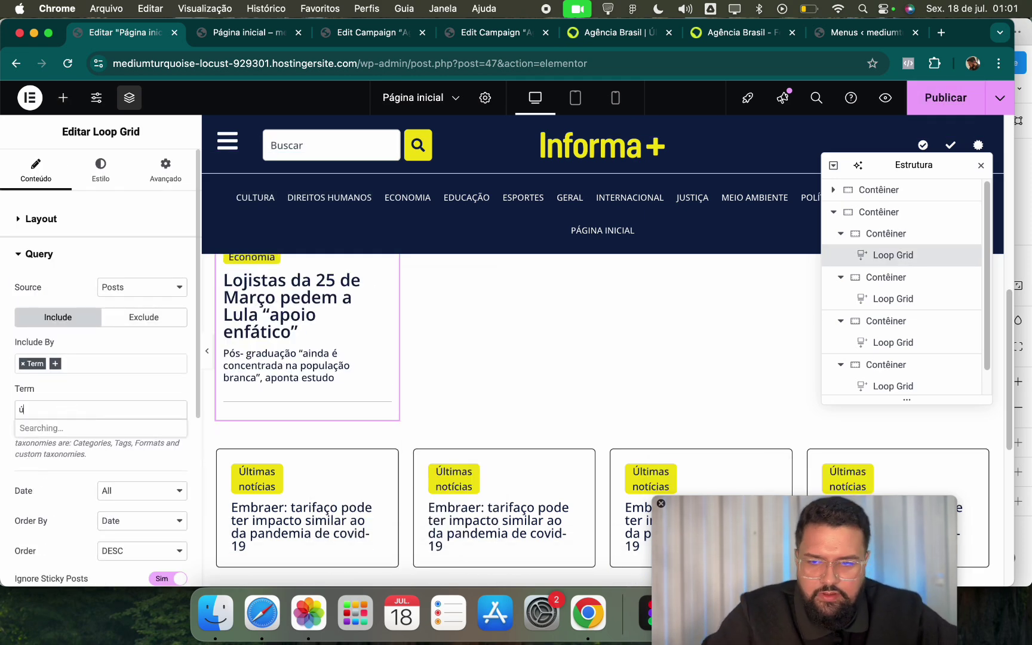
{"action": "type", "text": "últimas"}
{"action": "left_click", "coordinate": [60, 428]}
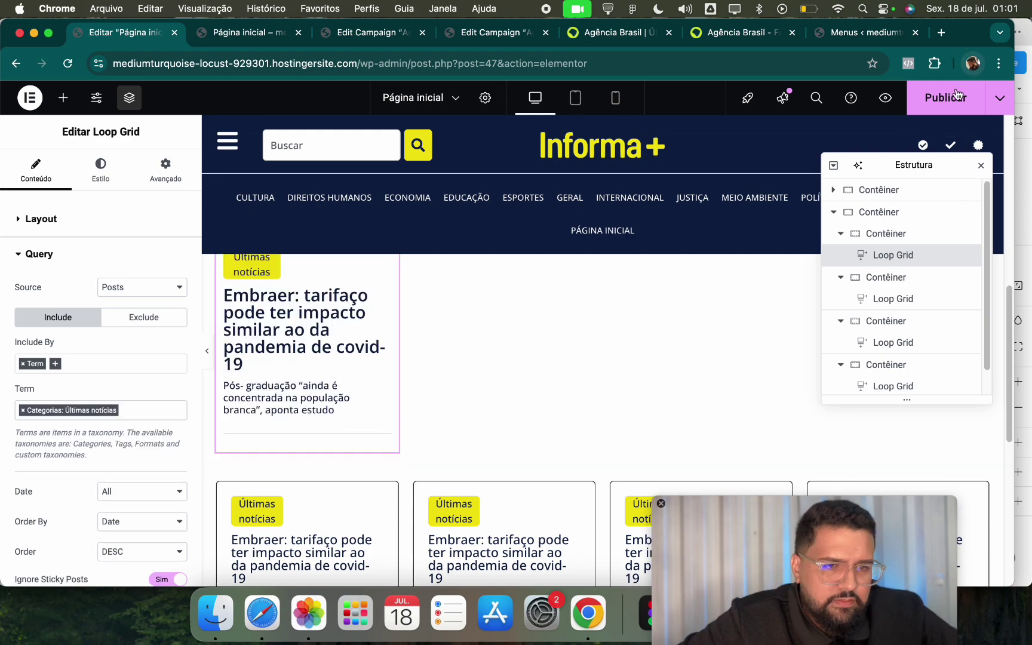
Preview the home page to check which category each of the four cards shows.
{"action": "left_click", "coordinate": [251, 32]}
{"action": "scroll", "coordinate": [225, 179], "scroll_direction": "up", "scroll_amount": 5}
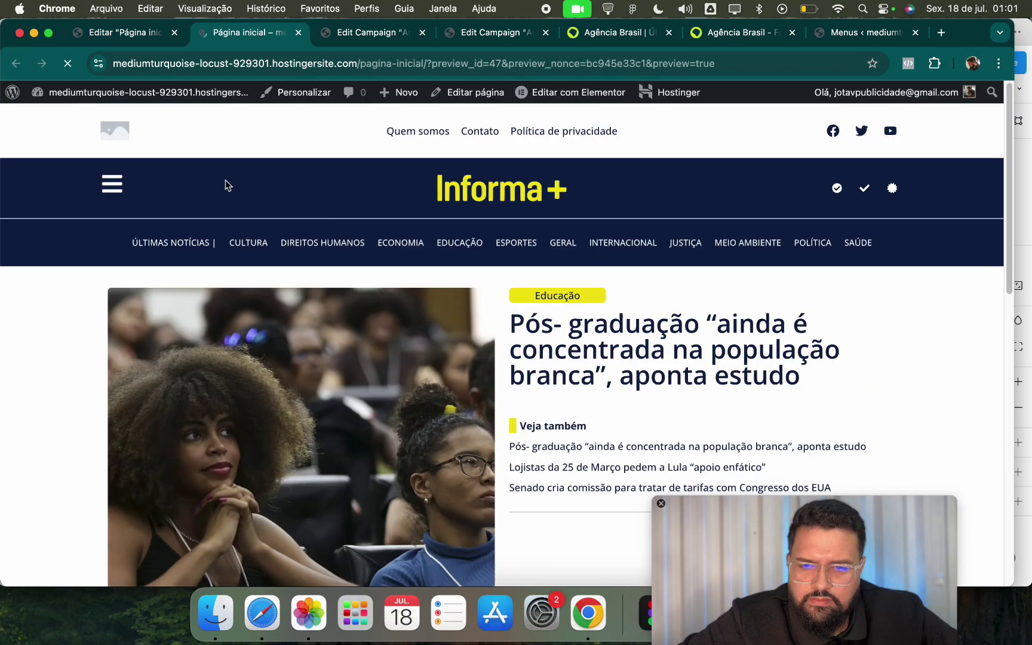
{"action": "scroll", "coordinate": [341, 377], "scroll_direction": "down", "scroll_amount": 5}
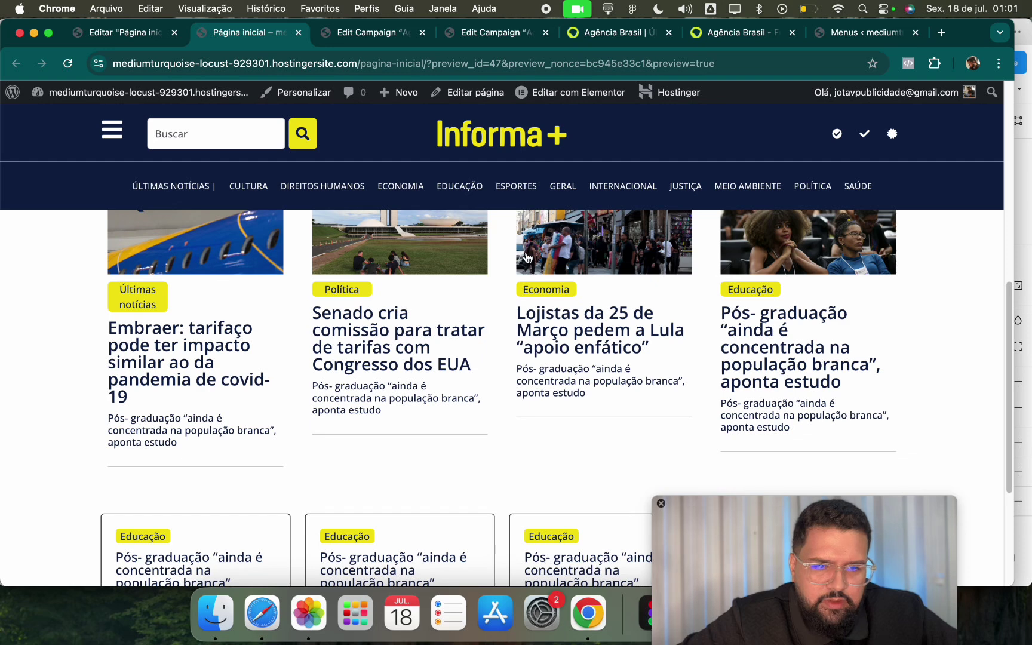
{"action": "scroll", "coordinate": [852, 315], "scroll_direction": "up", "scroll_amount": 1}
Compare the home page cards with the Agência Brasil site and the open Ag Brasil campaigns.
{"action": "left_click", "coordinate": [604, 34]}
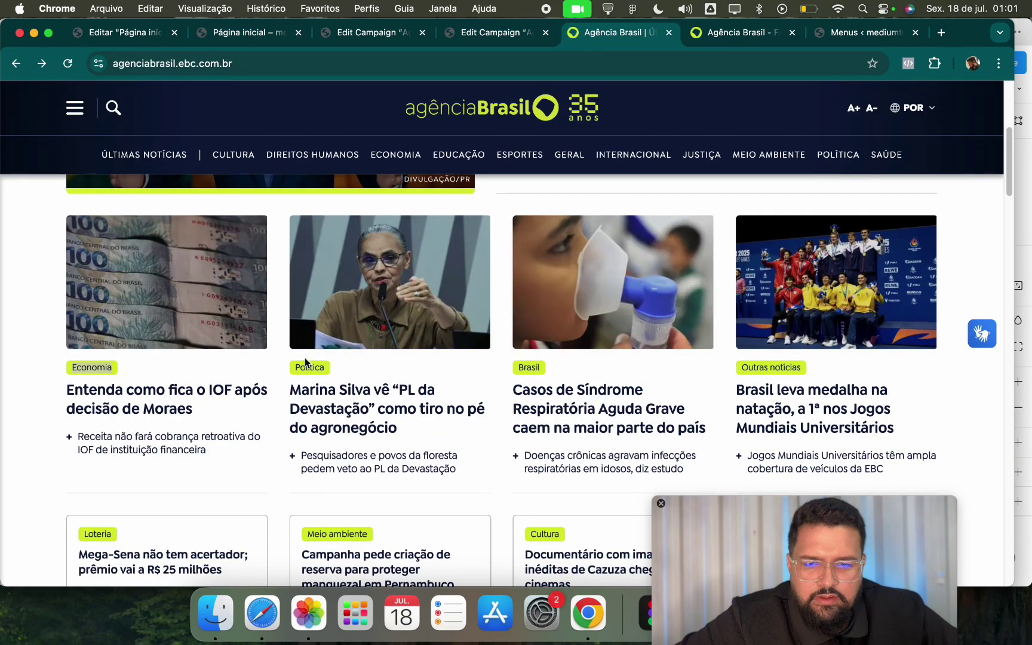
{"action": "left_click", "coordinate": [278, 36]}
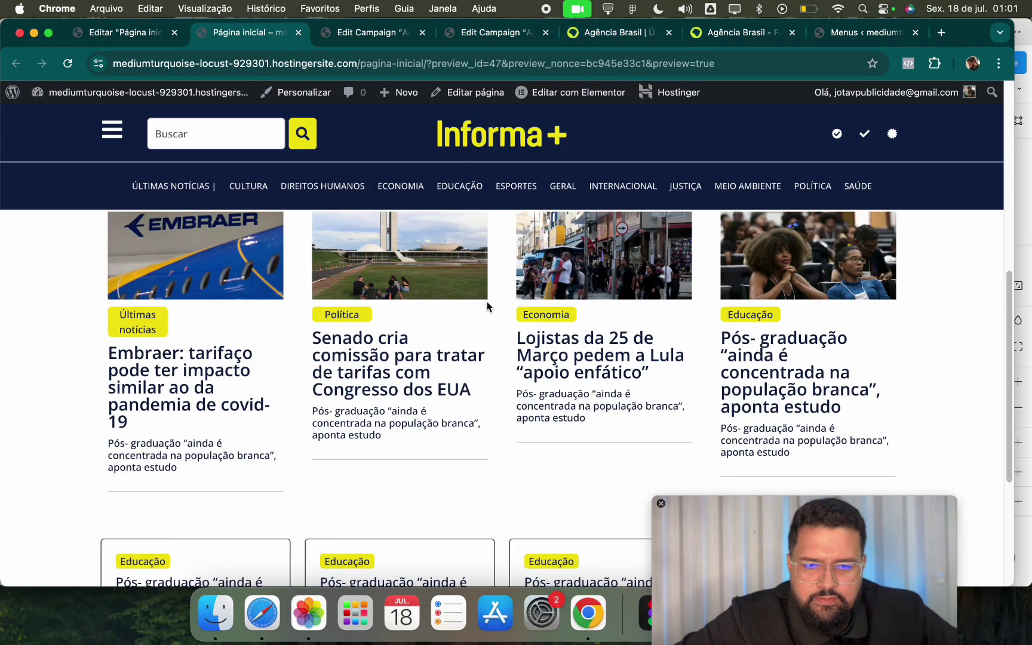
{"action": "left_click", "coordinate": [361, 32]}
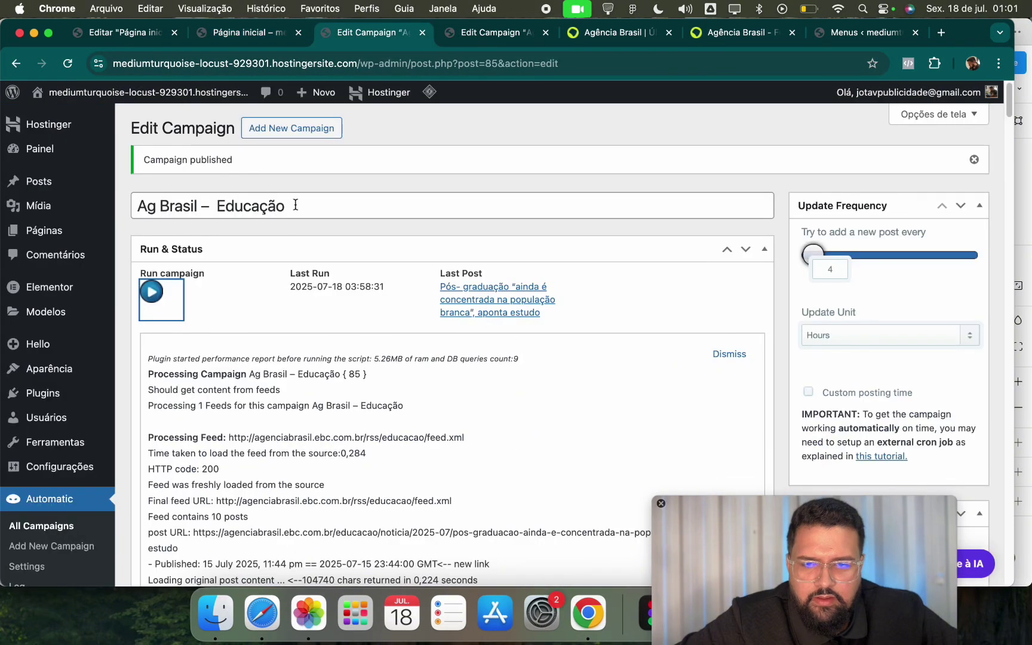
{"action": "left_click", "coordinate": [485, 33]}
{"action": "left_click", "coordinate": [262, 32]}
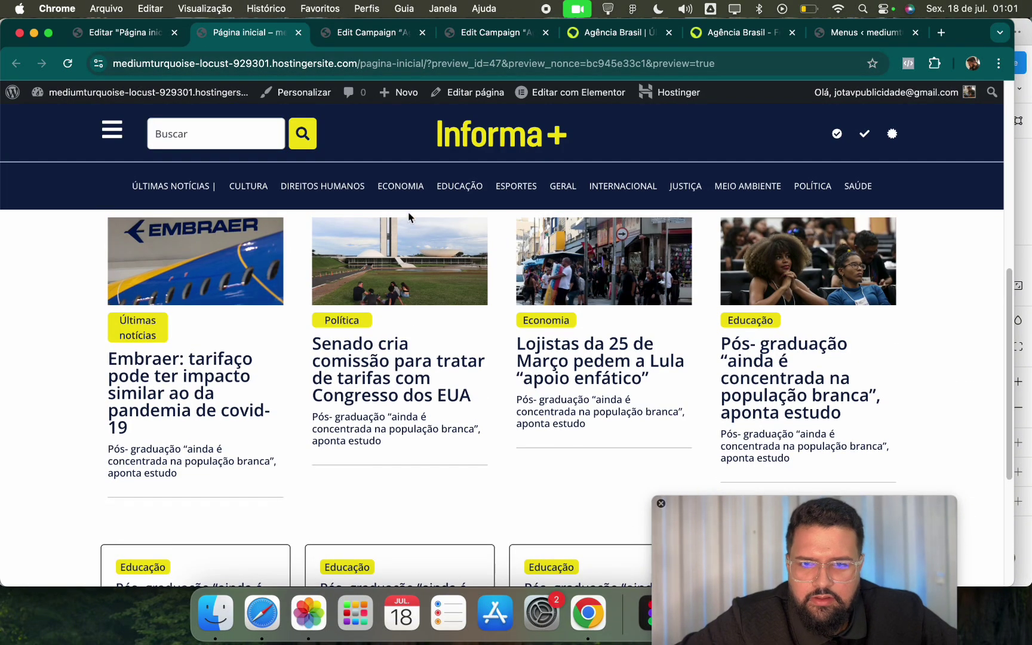
{"action": "scroll", "coordinate": [790, 396], "scroll_direction": "up", "scroll_amount": 2}
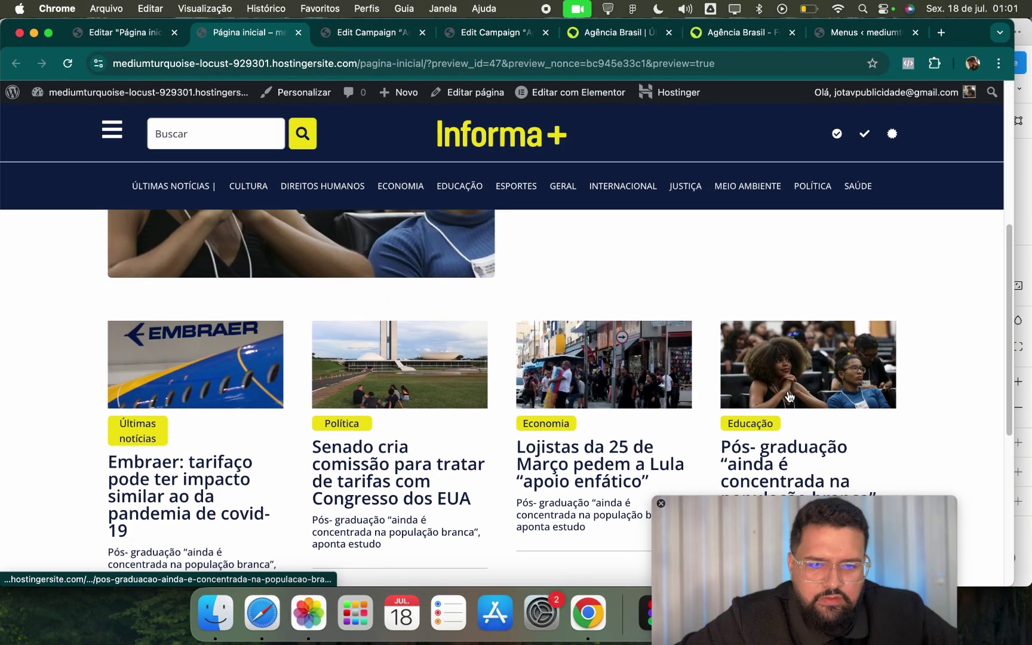
{"action": "left_click", "coordinate": [376, 33]}
{"action": "left_click", "coordinate": [251, 33]}
Edit the Notícia 1 card template, set the category label's custom width to 51%, and publish it.
{"action": "left_click", "coordinate": [126, 33]}
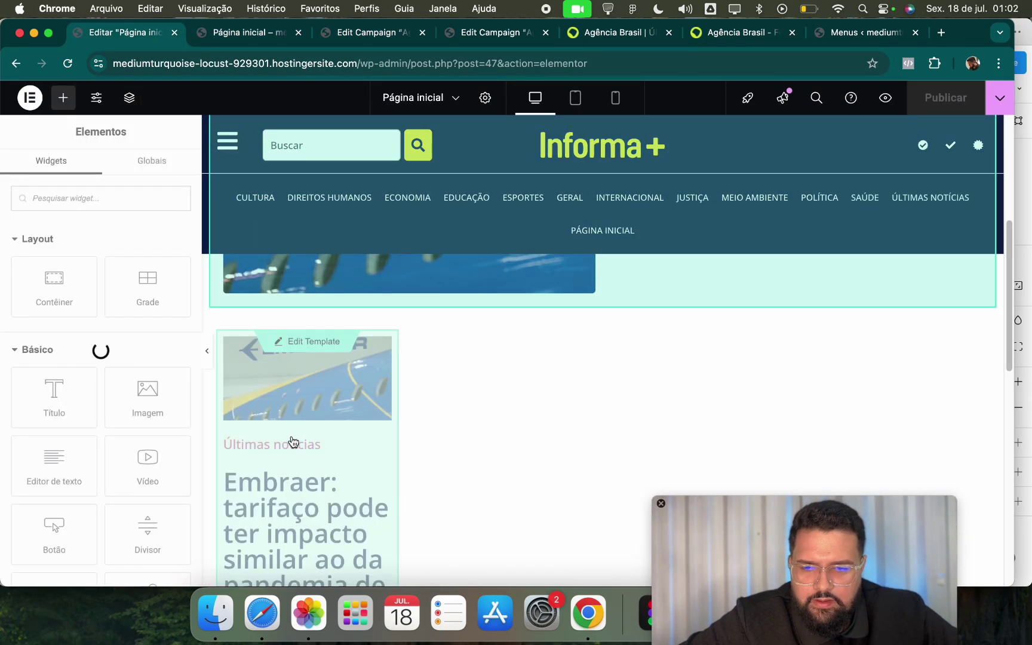
{"action": "left_click", "coordinate": [283, 447]}
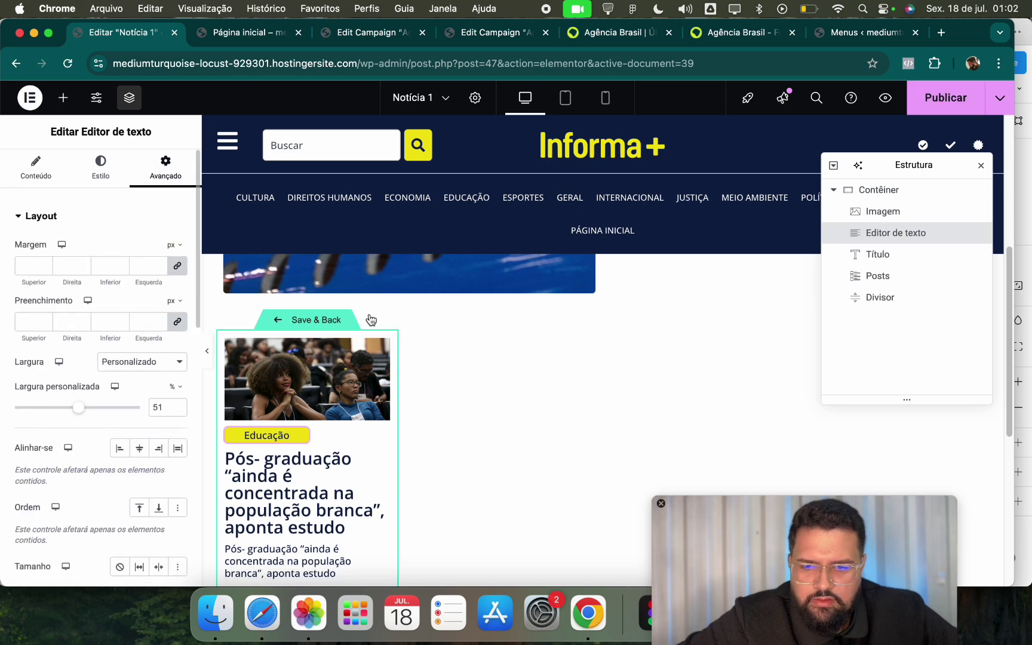
{"action": "left_click", "coordinate": [929, 97]}
Preview the home page to check the category labels on the cards against the Ag Brasil – Últimas campaign and Agência Brasil.
{"action": "left_click", "coordinate": [270, 32]}
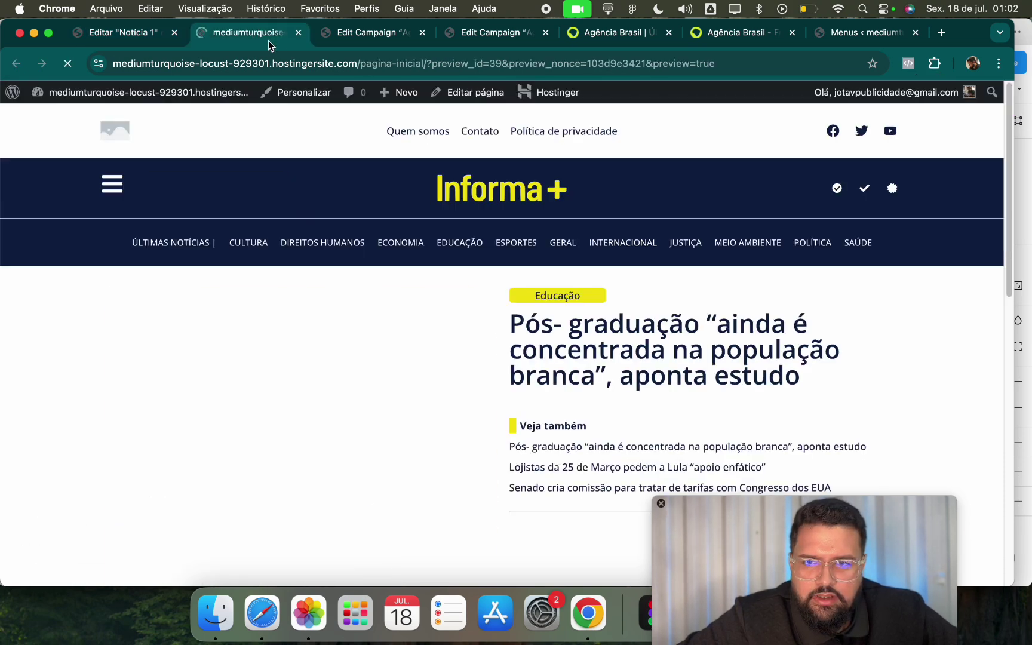
{"action": "scroll", "coordinate": [440, 285], "scroll_direction": "down", "scroll_amount": 5}
{"action": "scroll", "coordinate": [509, 308], "scroll_direction": "down", "scroll_amount": 2}
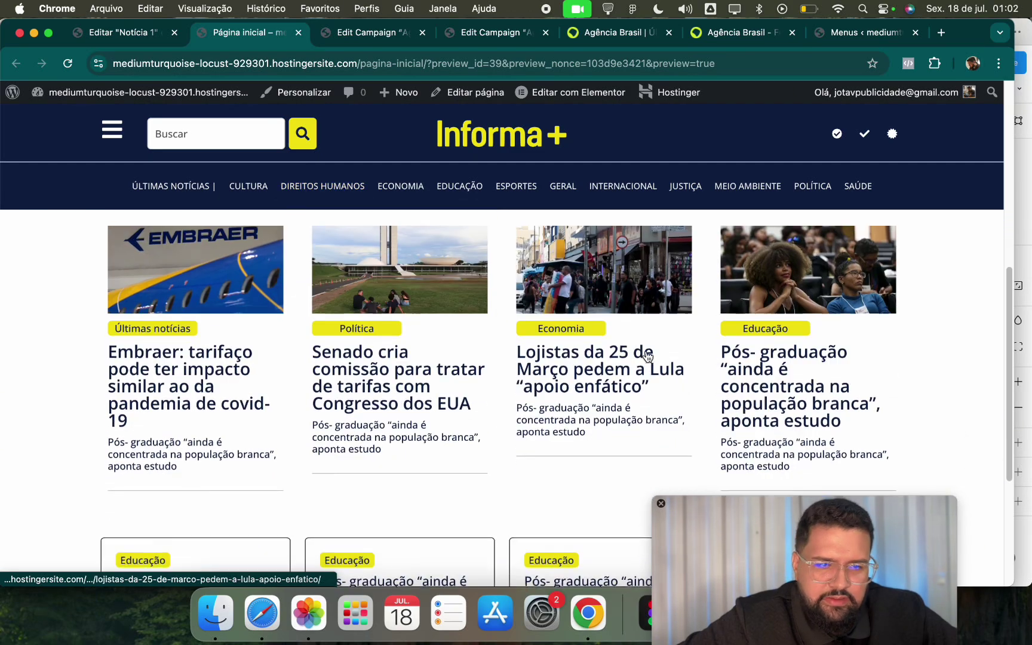
{"action": "scroll", "coordinate": [650, 360], "scroll_direction": "up", "scroll_amount": 8}
{"action": "scroll", "coordinate": [650, 360], "scroll_direction": "down", "scroll_amount": 5}
{"action": "scroll", "coordinate": [633, 365], "scroll_direction": "up", "scroll_amount": 5}
{"action": "scroll", "coordinate": [611, 369], "scroll_direction": "down", "scroll_amount": 4}
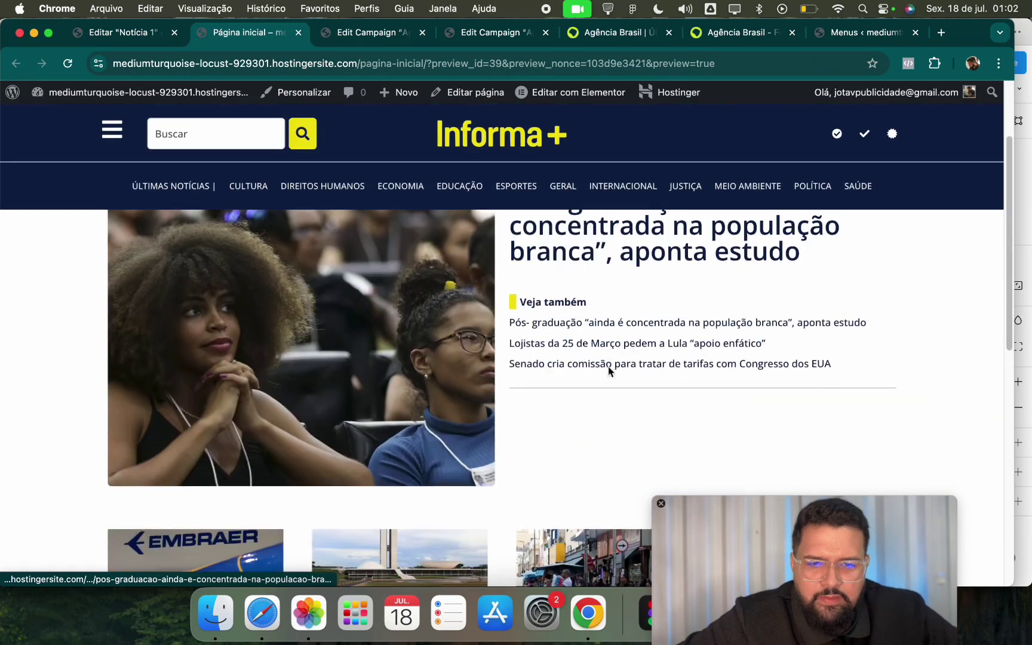
{"action": "scroll", "coordinate": [605, 366], "scroll_direction": "down", "scroll_amount": 3}
{"action": "scroll", "coordinate": [437, 374], "scroll_direction": "up", "scroll_amount": 4}
{"action": "scroll", "coordinate": [538, 376], "scroll_direction": "down", "scroll_amount": 2}
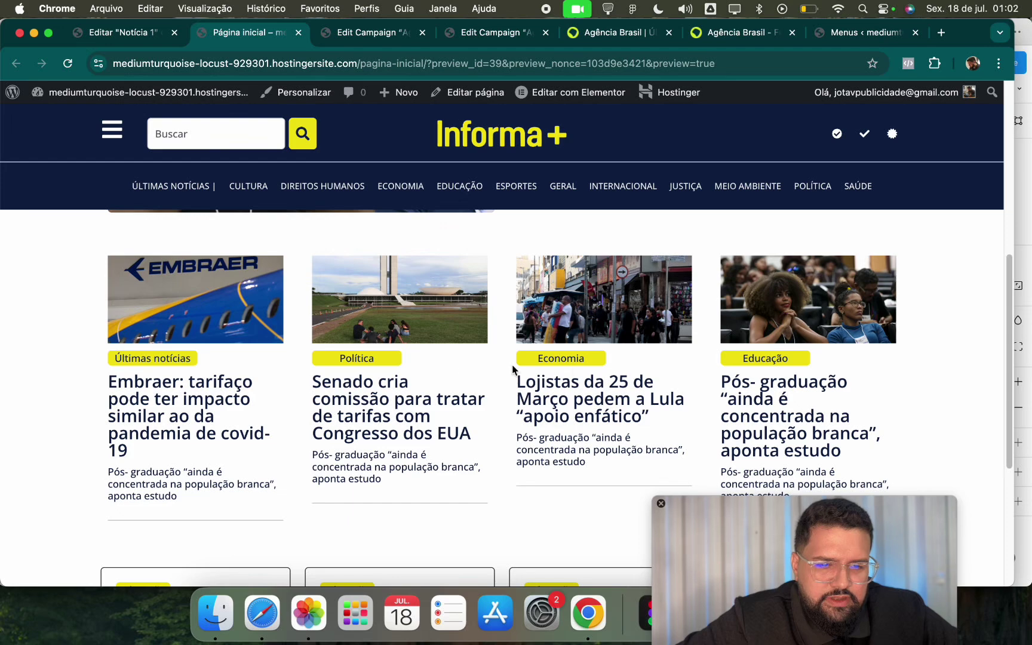
{"action": "left_click", "coordinate": [485, 34]}
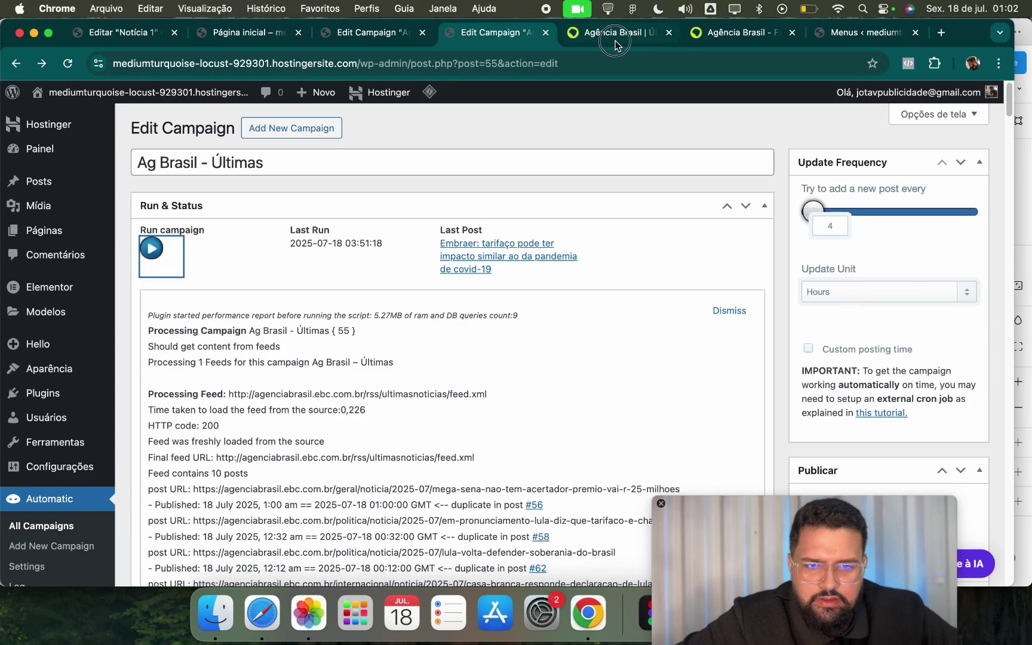
{"action": "left_click", "coordinate": [616, 35]}
{"action": "left_click", "coordinate": [239, 34]}
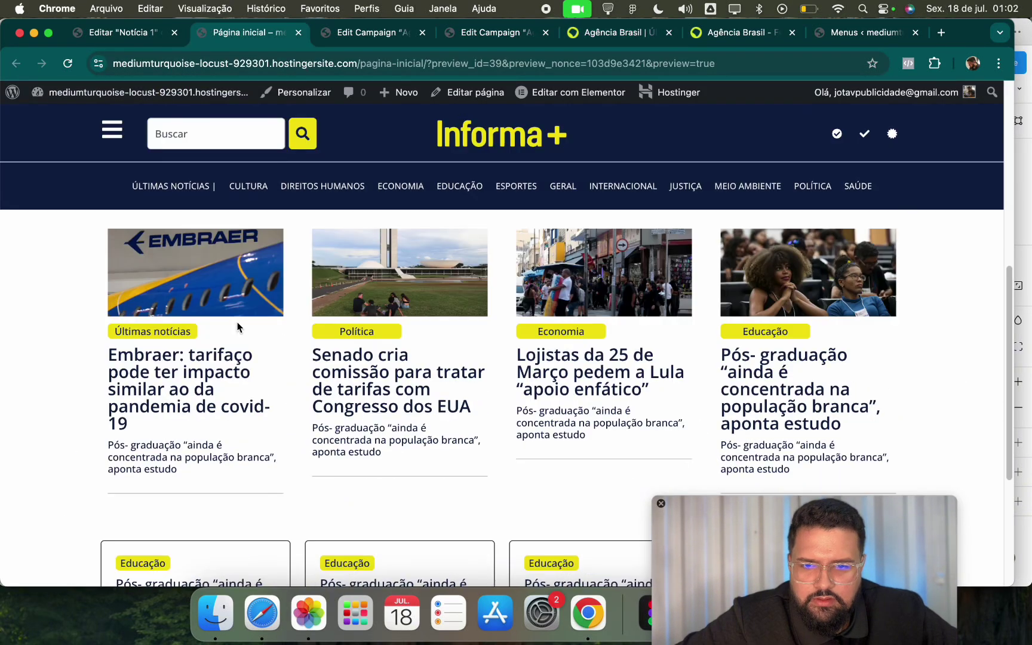
Round the corners of the featured image in the Notícia 1 template with a border radius.
{"action": "left_click", "coordinate": [131, 34]}
{"action": "left_click", "coordinate": [289, 376]}
{"action": "left_click", "coordinate": [100, 170]}
{"action": "scroll", "coordinate": [142, 475], "scroll_direction": "down", "scroll_amount": 4}
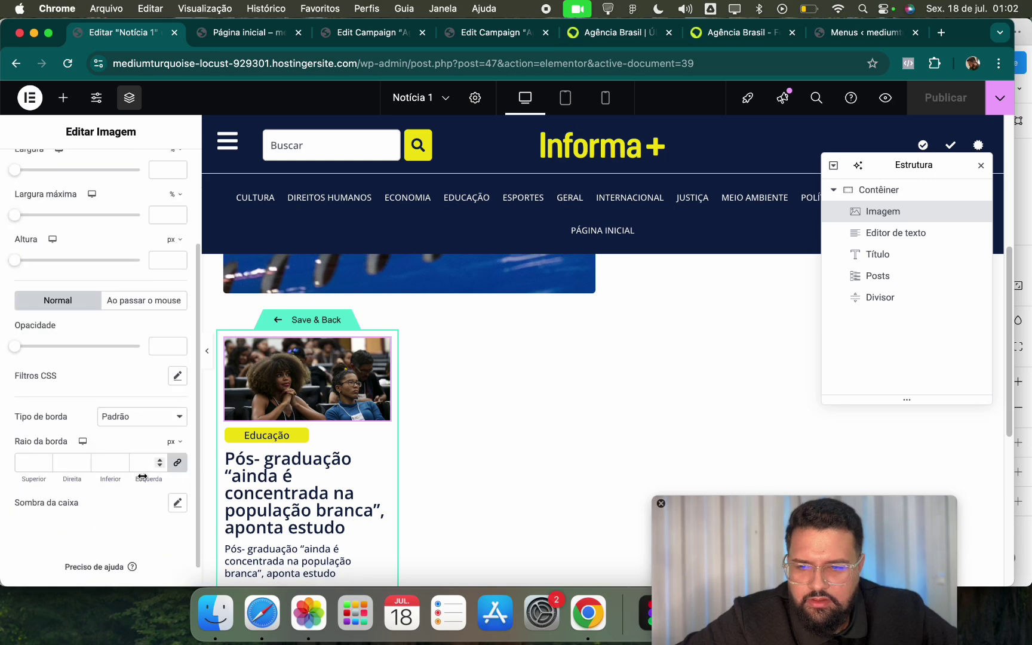
{"action": "left_click", "coordinate": [178, 462]}
{"action": "left_click", "coordinate": [380, 347]}
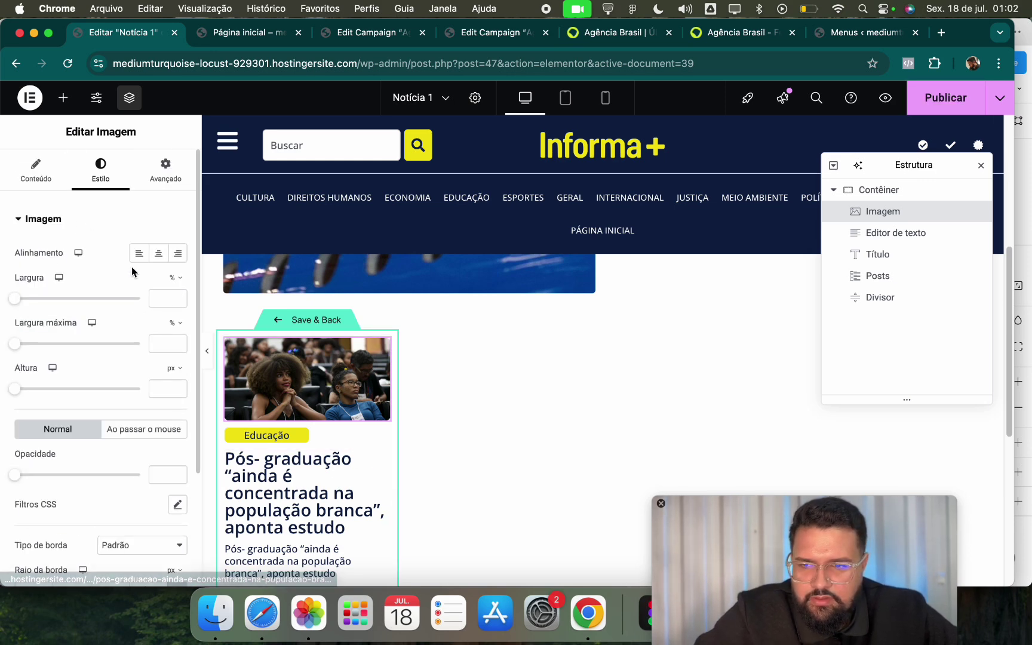
Set the template's featured image to a custom resolution of 1920 x 1080 and save the template.
{"action": "left_click", "coordinate": [36, 170]}
{"action": "left_click", "coordinate": [138, 301]}
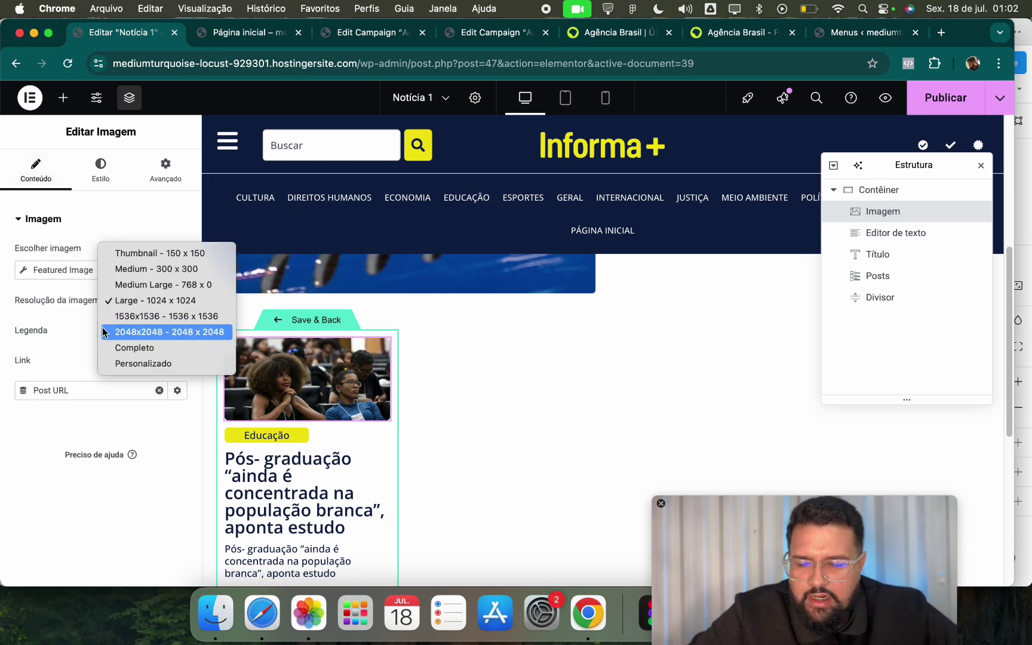
{"action": "left_click", "coordinate": [128, 362]}
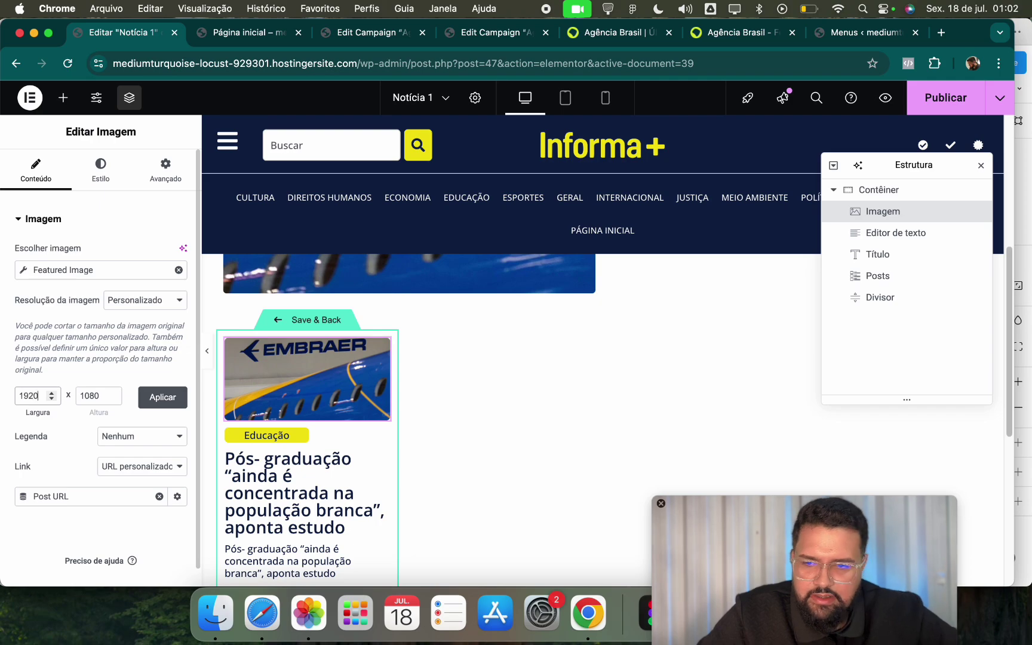
{"action": "left_click", "coordinate": [165, 406]}
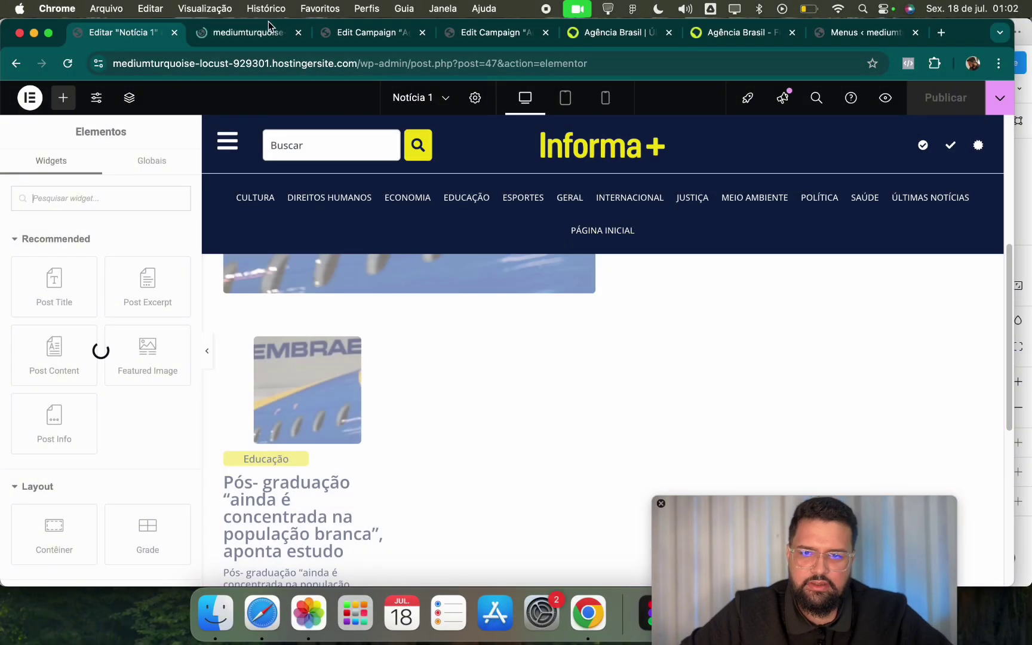
Preview the home page to check the card images and the lower row of bordered cards.
{"action": "left_click", "coordinate": [266, 33]}
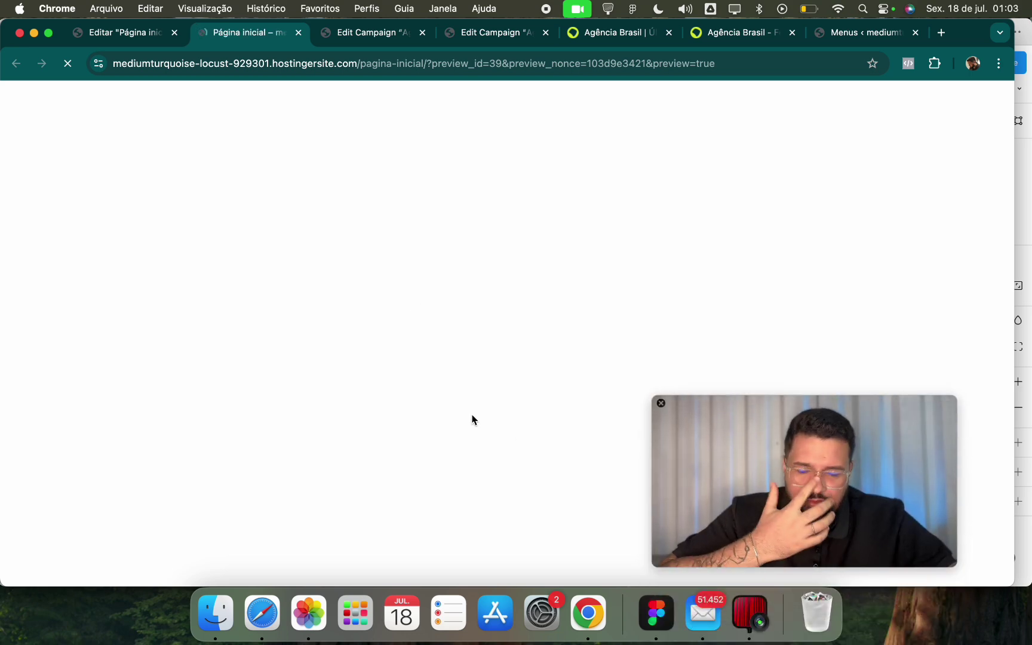
{"action": "scroll", "coordinate": [341, 311], "scroll_direction": "down", "scroll_amount": 10}
{"action": "scroll", "coordinate": [345, 387], "scroll_direction": "up", "scroll_amount": 2}
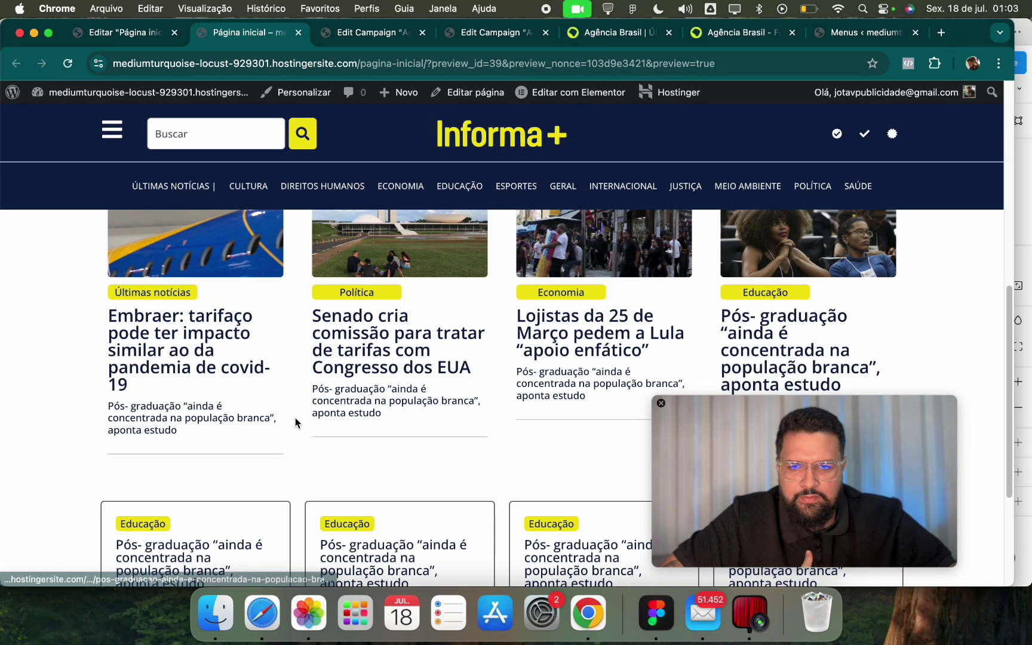
{"action": "scroll", "coordinate": [352, 343], "scroll_direction": "up", "scroll_amount": 6}
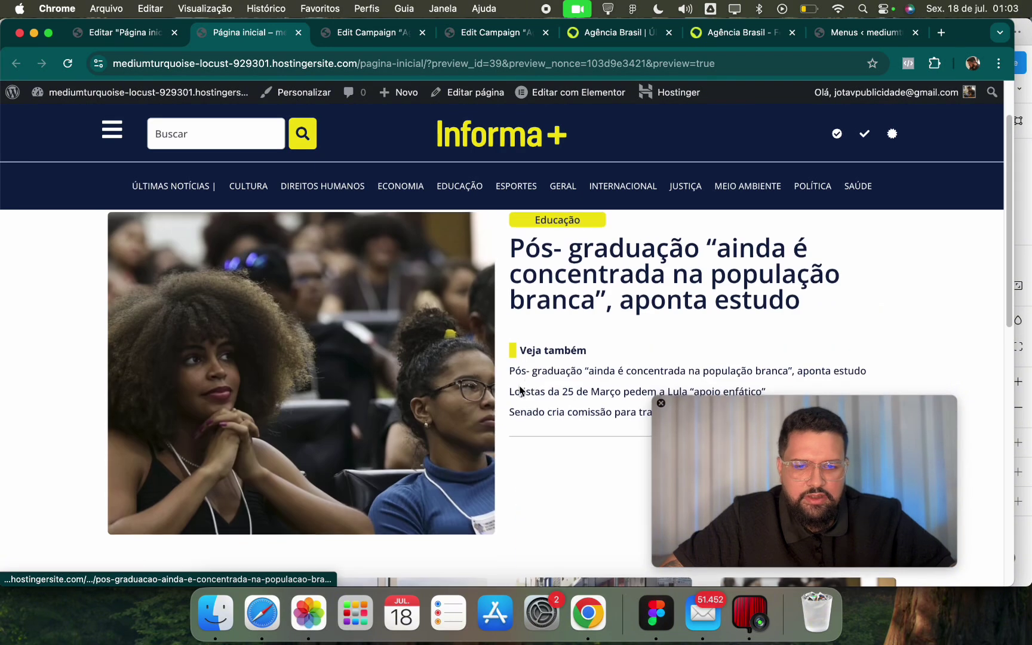
{"action": "scroll", "coordinate": [515, 402], "scroll_direction": "down", "scroll_amount": 3}
{"action": "scroll", "coordinate": [516, 403], "scroll_direction": "down", "scroll_amount": 3}
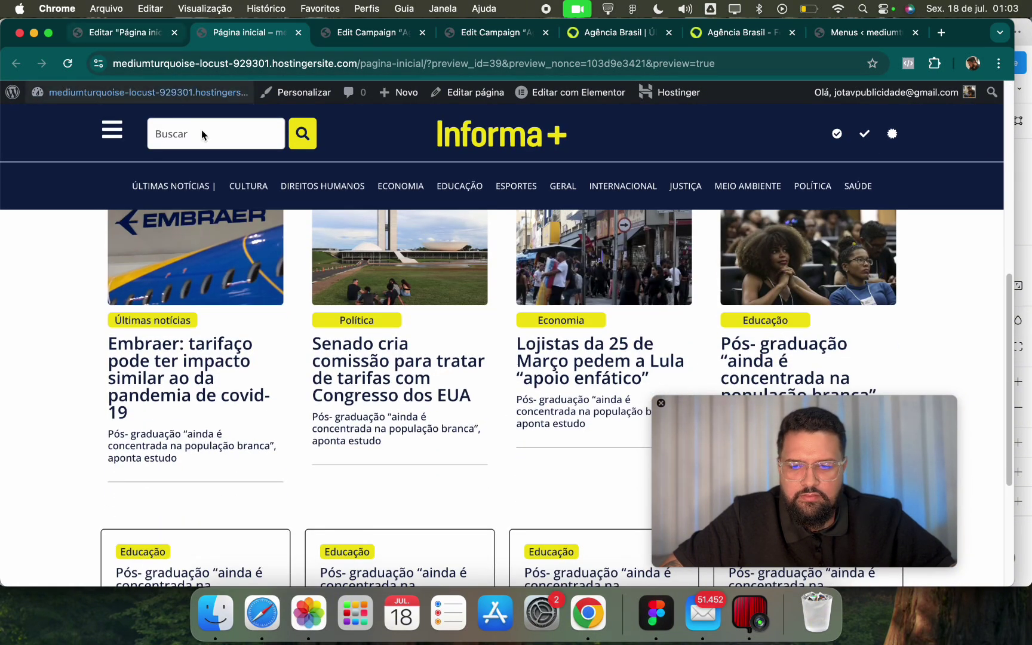
{"action": "scroll", "coordinate": [293, 329], "scroll_direction": "down", "scroll_amount": 4}
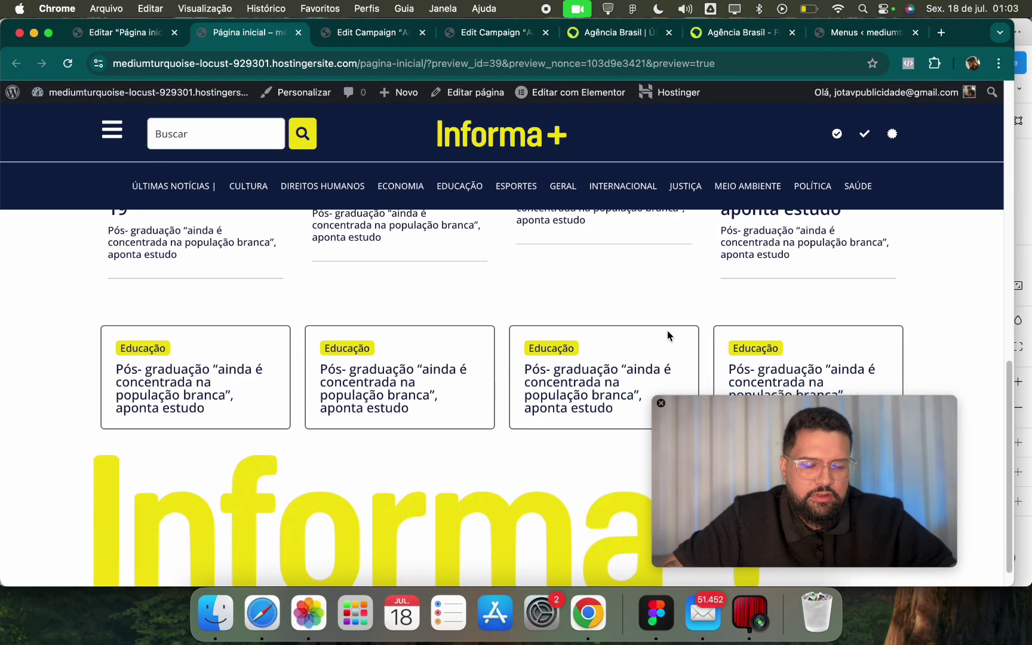
Open the settings of the first bordered card's Loop Grid and locate it in the page structure.
{"action": "left_click", "coordinate": [159, 40]}
{"action": "scroll", "coordinate": [514, 358], "scroll_direction": "down", "scroll_amount": 3}
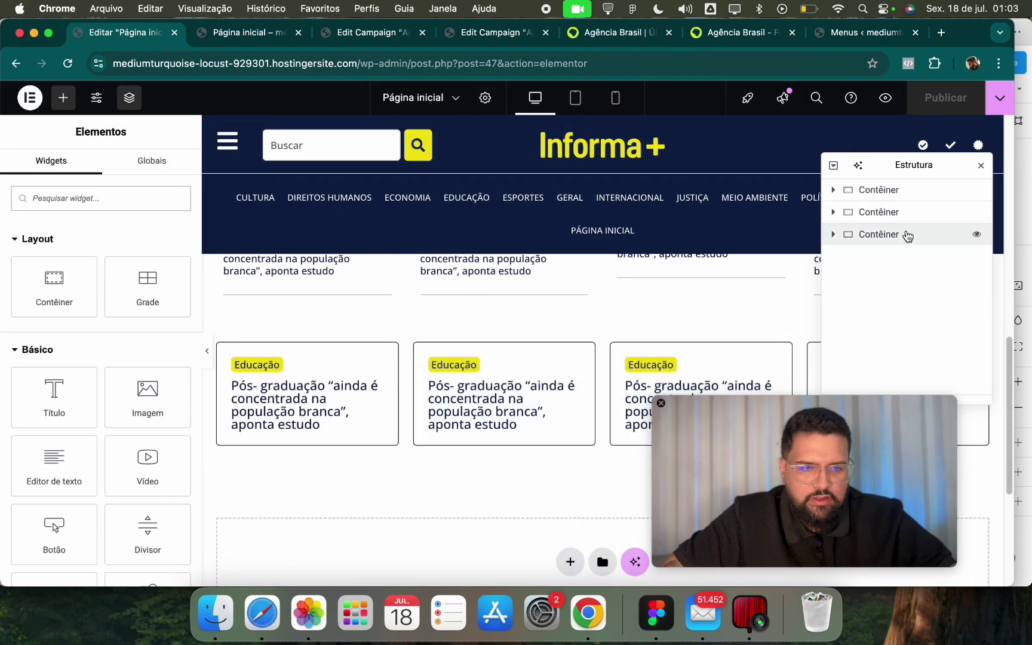
{"action": "left_click", "coordinate": [310, 420]}
{"action": "right_click", "coordinate": [310, 419]}
{"action": "left_click", "coordinate": [353, 537]}
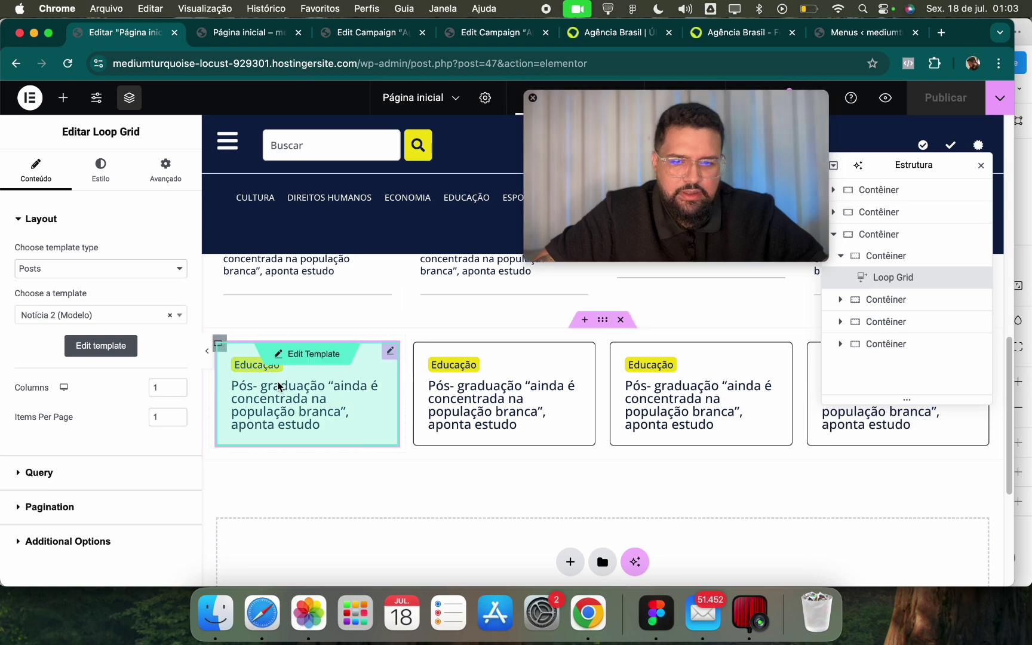
{"action": "right_click", "coordinate": [322, 410]}
{"action": "left_click", "coordinate": [369, 541]}
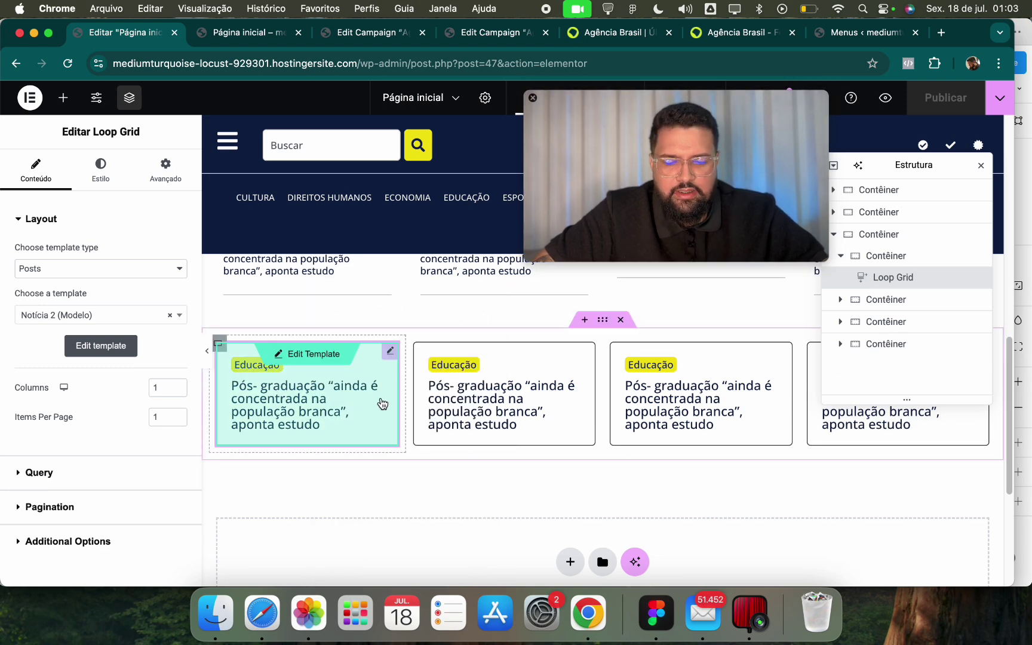
Add an empty section area above the row of bordered cards.
{"action": "right_click", "coordinate": [383, 404]}
{"action": "left_click", "coordinate": [392, 516]}
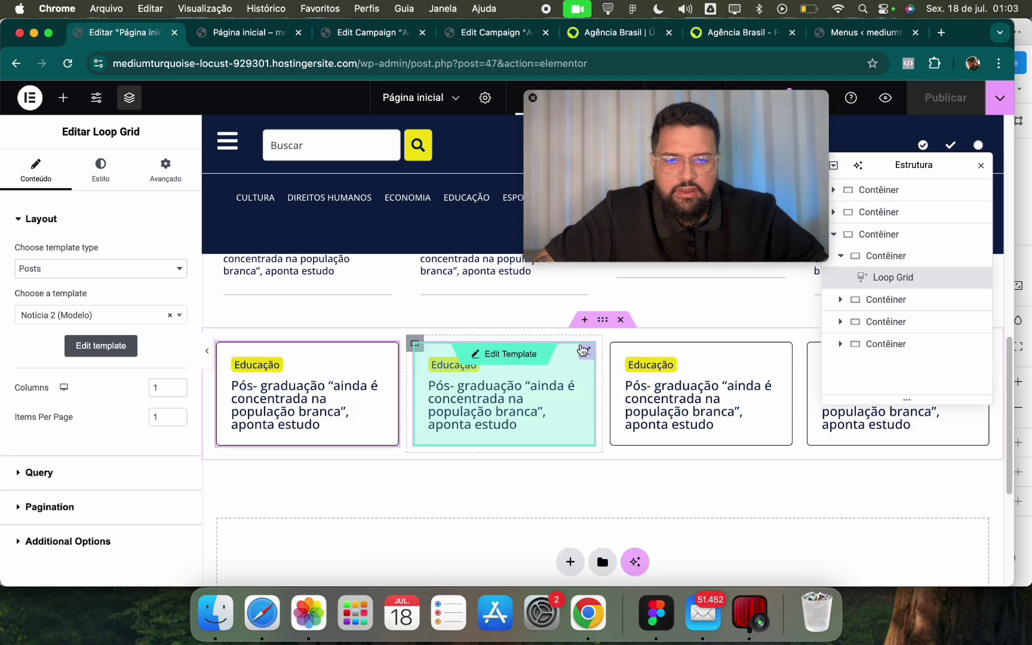
{"action": "left_click", "coordinate": [584, 319]}
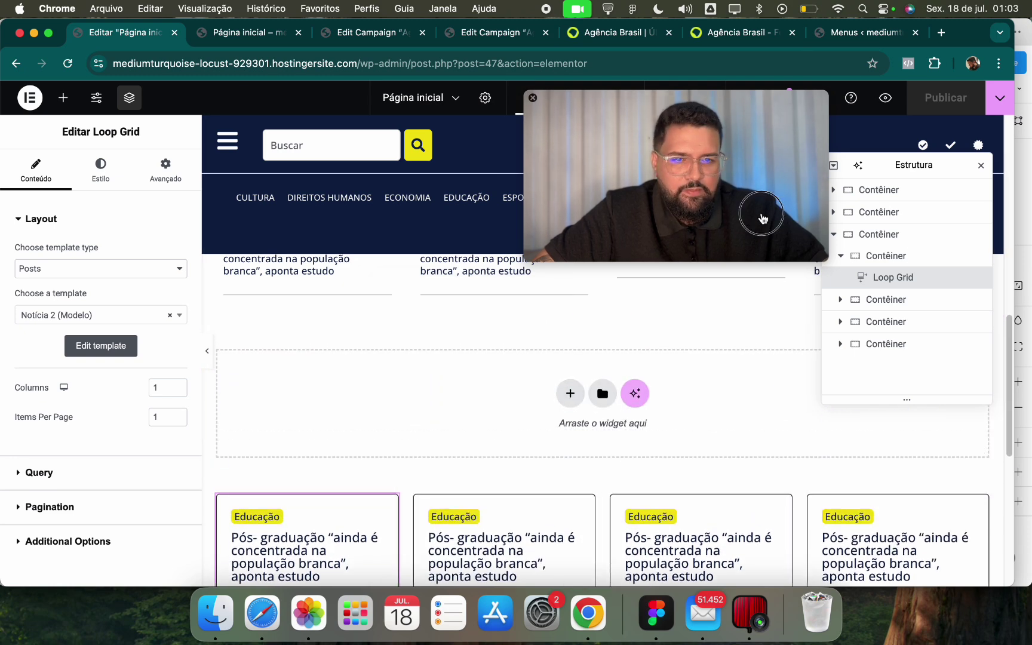
Look over the home page sections from the main featured story down to the row of bordered cards.
{"action": "left_click_drag", "start_coordinate": [763, 218], "coordinate": [890, 178]}
{"action": "scroll", "coordinate": [366, 504], "scroll_direction": "up", "scroll_amount": 5}
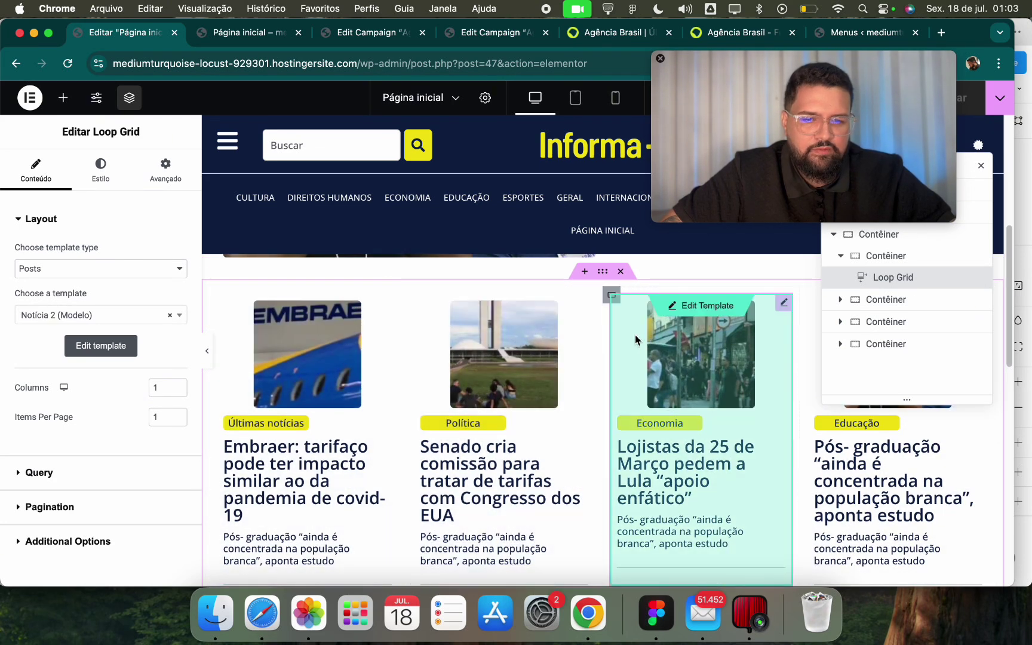
{"action": "scroll", "coordinate": [747, 382], "scroll_direction": "down", "scroll_amount": 2}
{"action": "scroll", "coordinate": [239, 406], "scroll_direction": "up", "scroll_amount": 8}
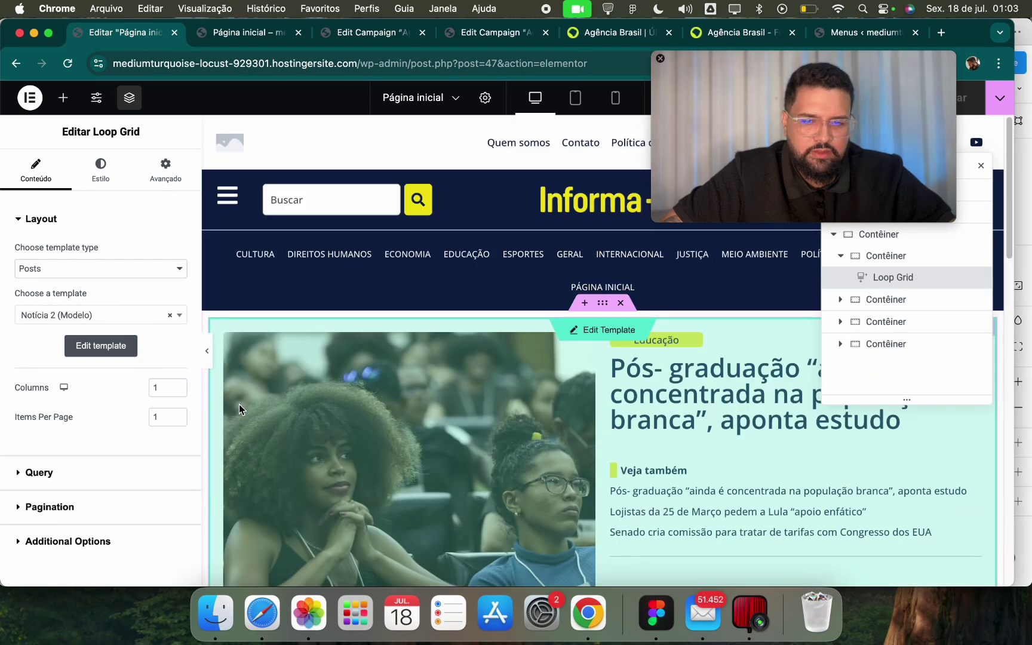
{"action": "scroll", "coordinate": [358, 430], "scroll_direction": "down", "scroll_amount": 7}
{"action": "scroll", "coordinate": [369, 441], "scroll_direction": "down", "scroll_amount": 5}
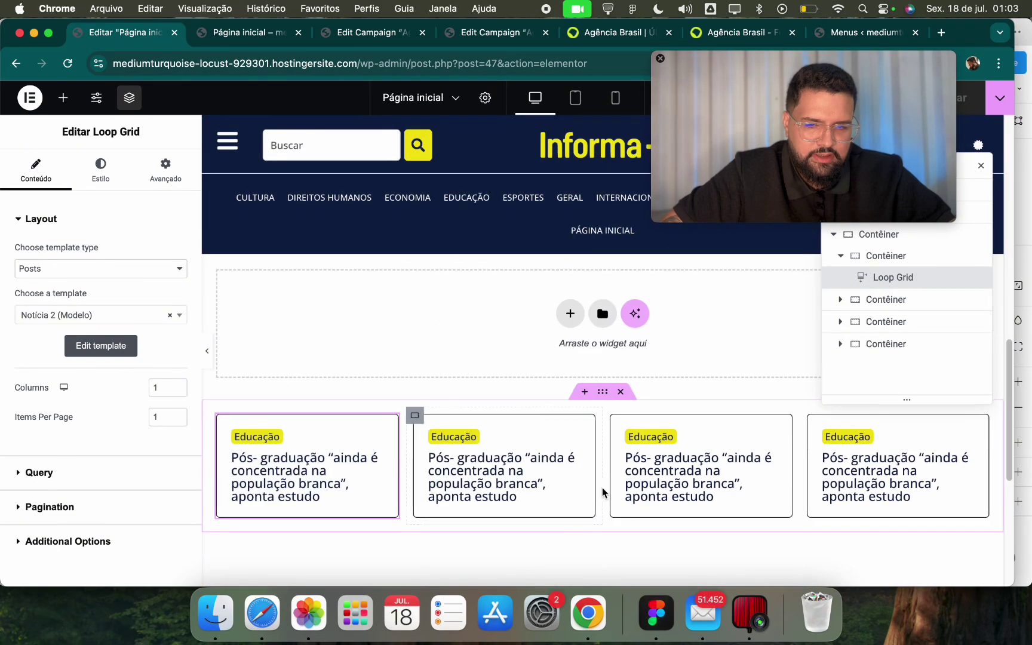
{"action": "scroll", "coordinate": [569, 467], "scroll_direction": "up", "scroll_amount": 2}
{"action": "scroll", "coordinate": [545, 479], "scroll_direction": "down", "scroll_amount": 2}
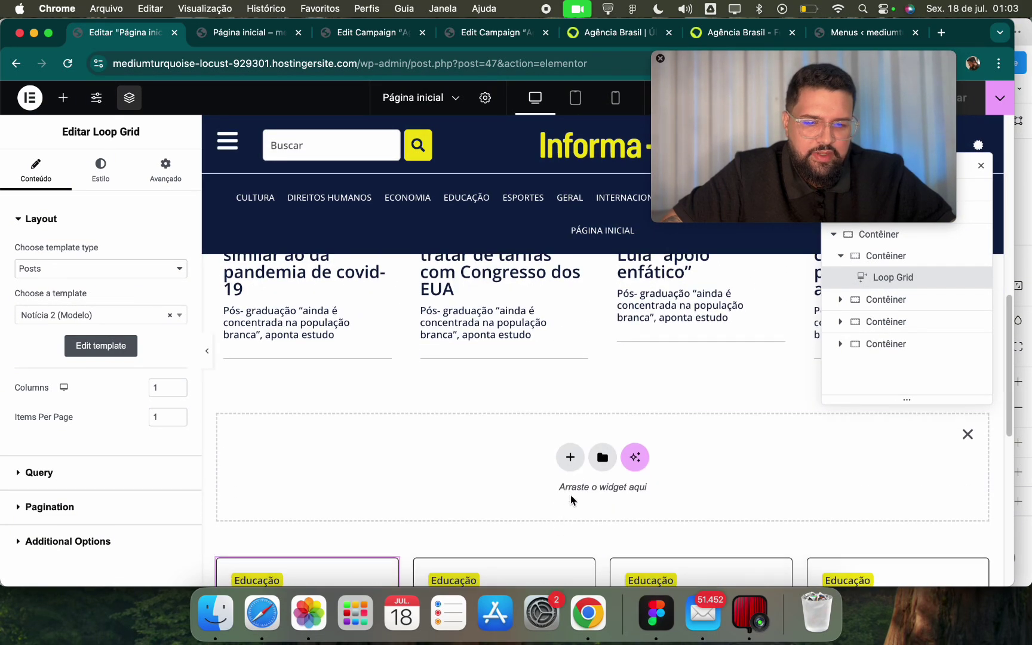
Create a single Flexbox container above the bordered cards and place a Loop Grid widget in it.
{"action": "left_click", "coordinate": [571, 458]}
{"action": "left_click", "coordinate": [570, 474]}
{"action": "left_click", "coordinate": [434, 495]}
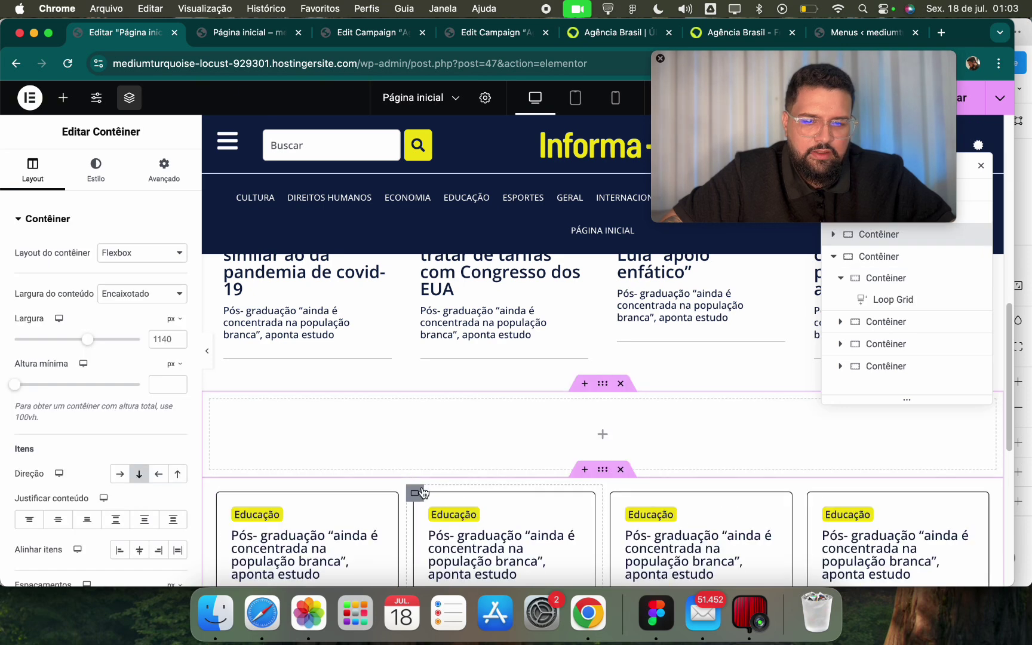
{"action": "left_click", "coordinate": [62, 97]}
{"action": "scroll", "coordinate": [72, 274], "scroll_direction": "down", "scroll_amount": 1}
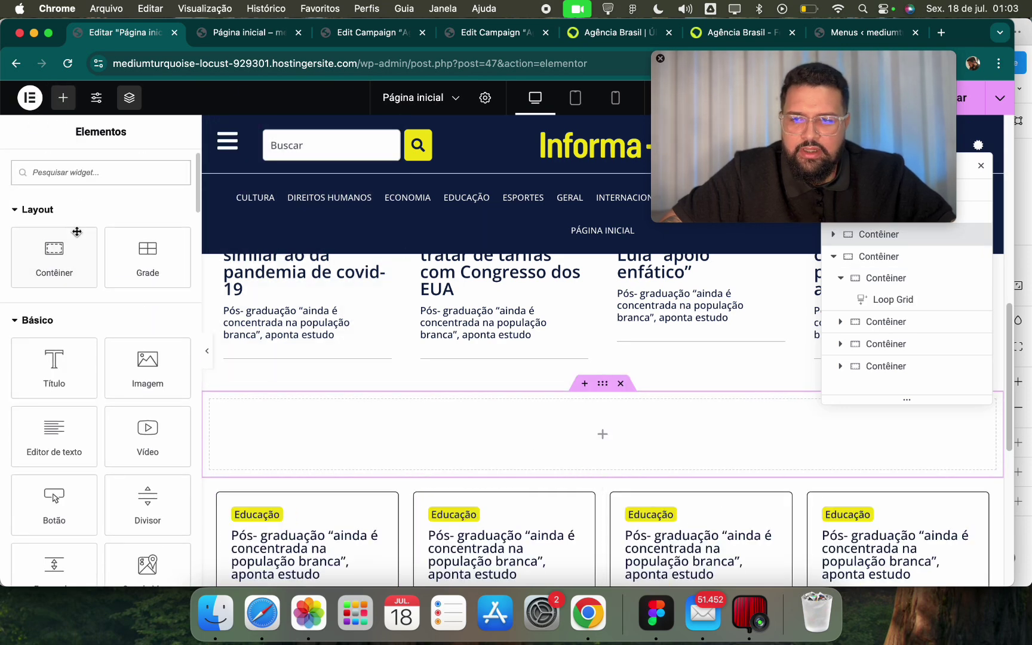
{"action": "scroll", "coordinate": [84, 215], "scroll_direction": "up", "scroll_amount": 1}
{"action": "type", "text": "lo"}
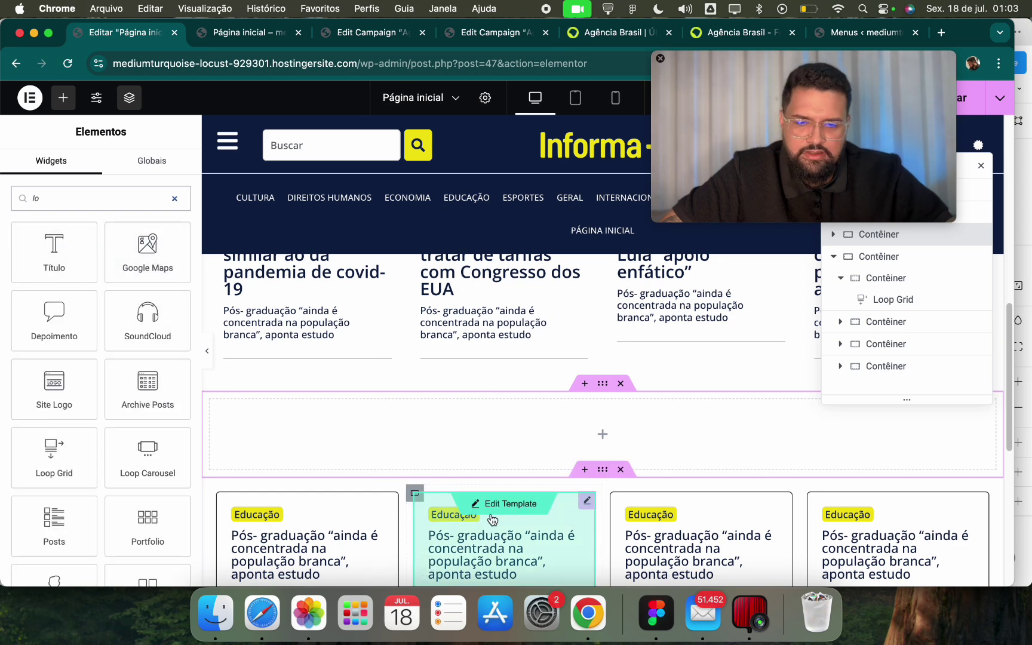
{"action": "type", "text": "op"}
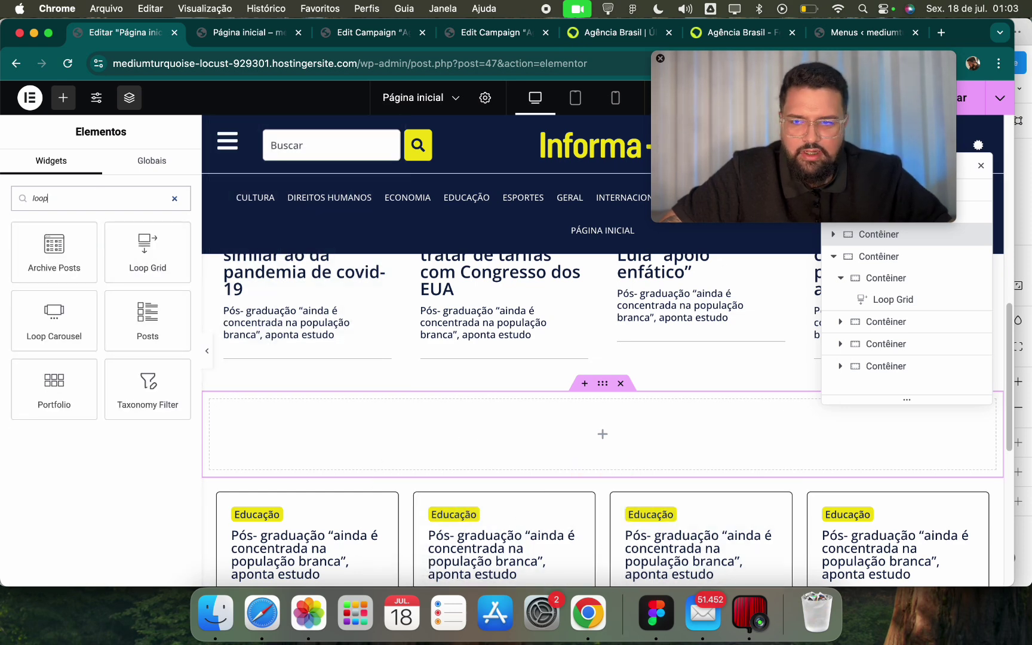
{"action": "left_click_drag", "start_coordinate": [191, 259], "coordinate": [449, 426]}
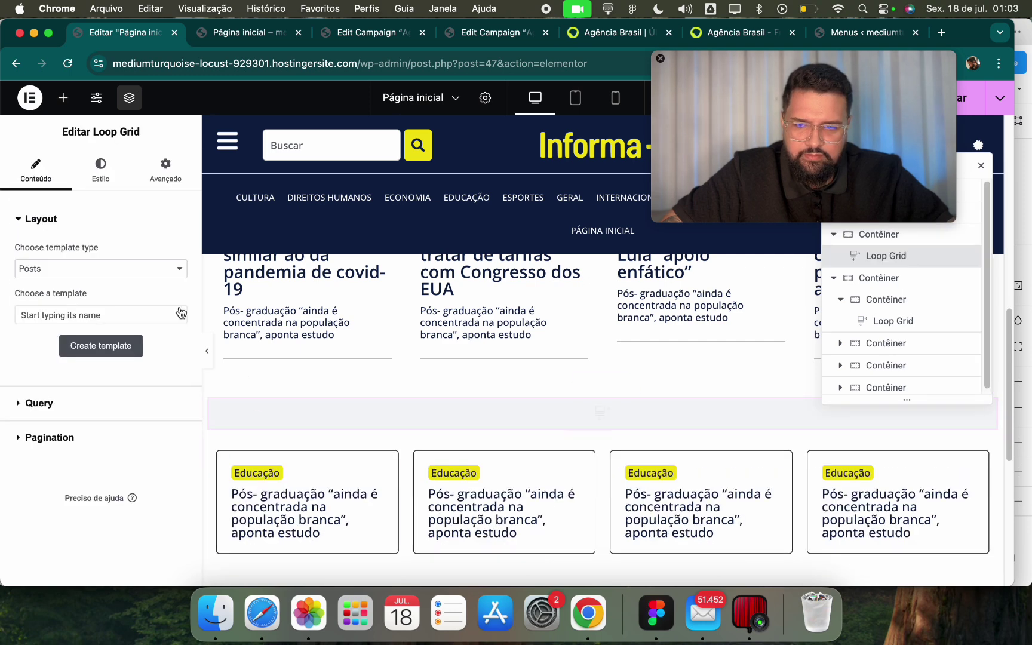
Assign the template Notícia 2 (Modelo) to the new Loop Grid and set it to 4 columns and 4 items per page.
{"action": "left_click", "coordinate": [134, 315]}
{"action": "type", "text": "notic"}
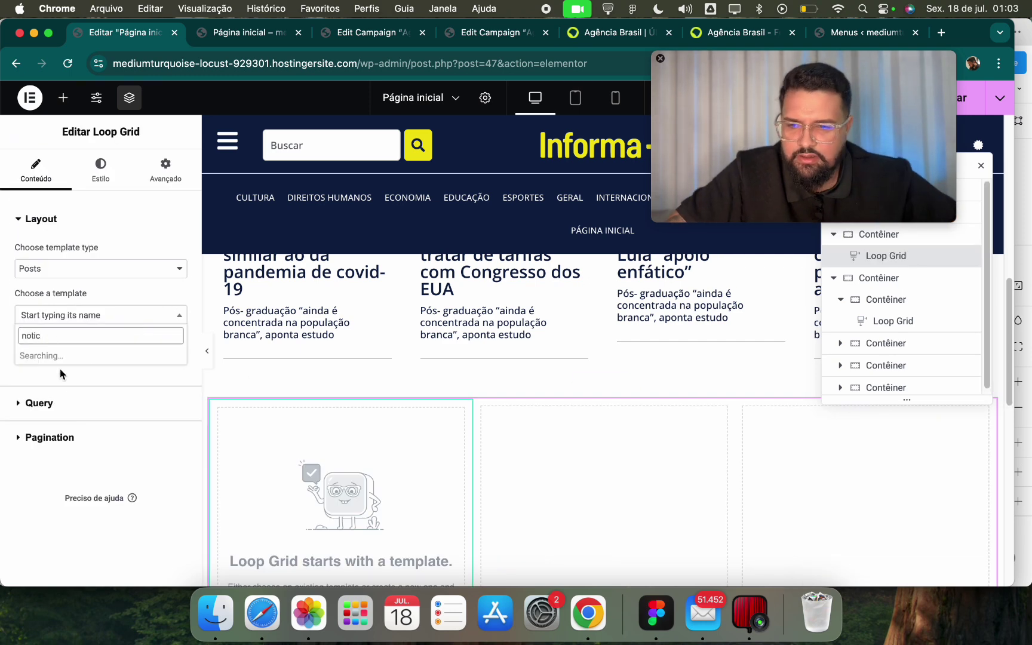
{"action": "left_click", "coordinate": [75, 391]}
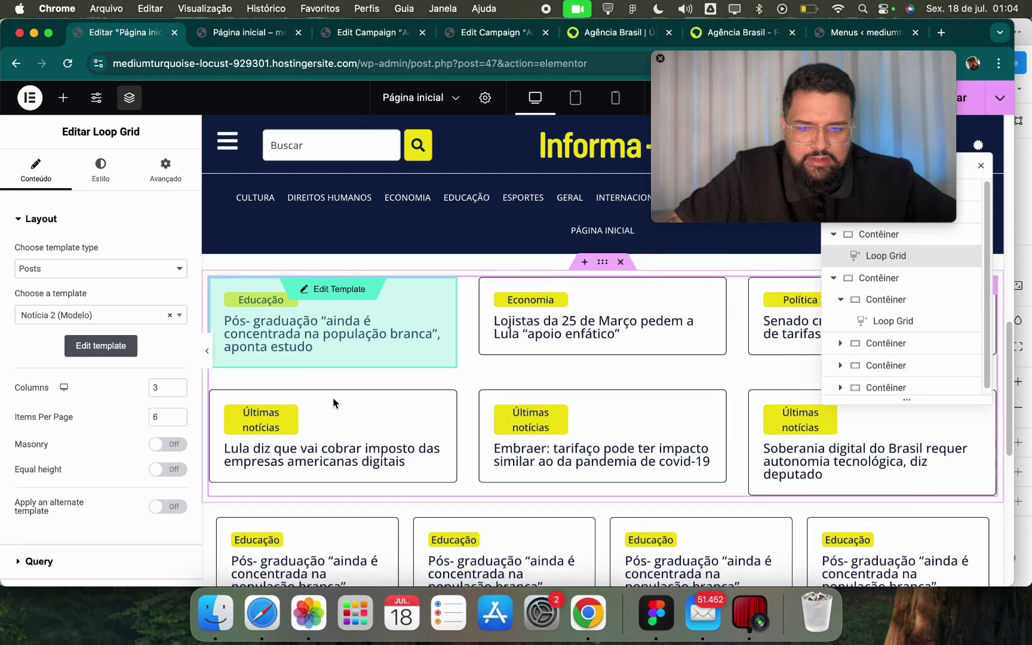
{"action": "scroll", "coordinate": [334, 412], "scroll_direction": "up", "scroll_amount": 2}
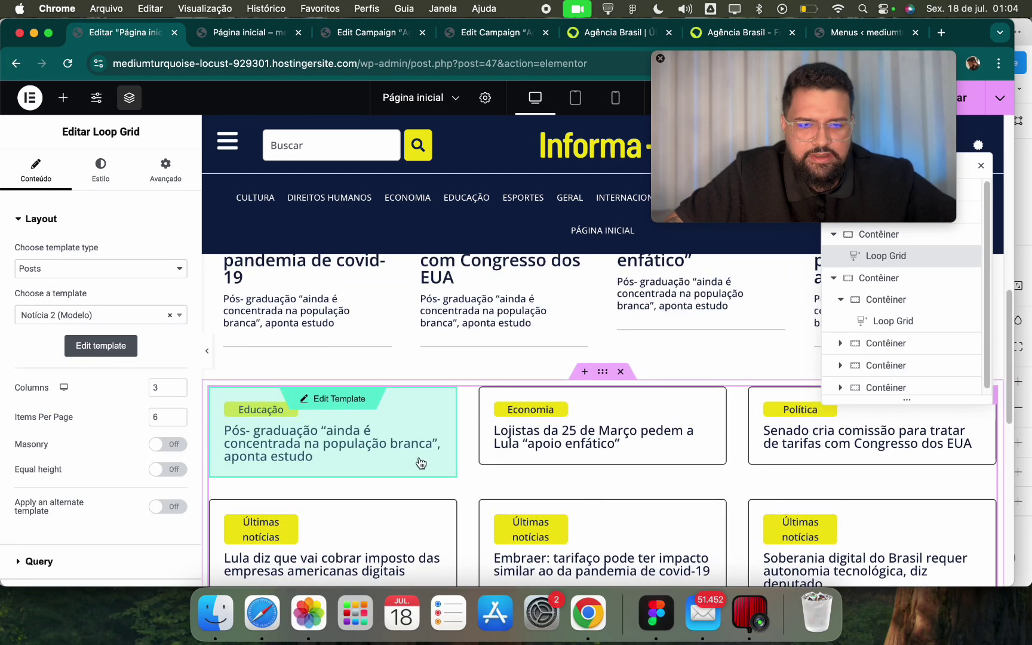
{"action": "key", "text": "Up"}
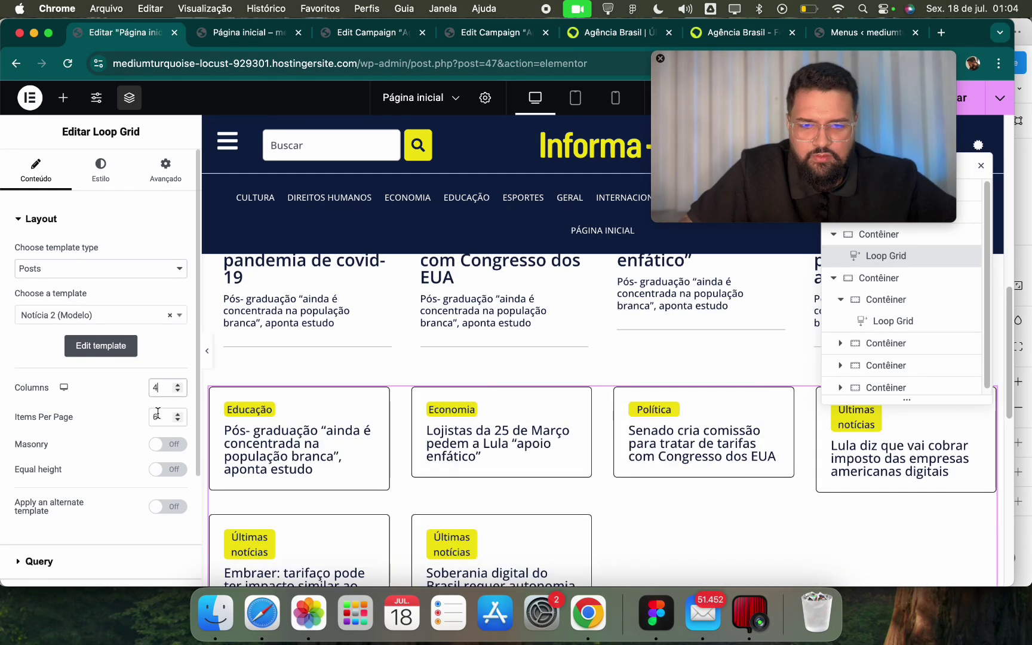
{"action": "key", "text": "Down"}
{"action": "key", "text": "Down"}
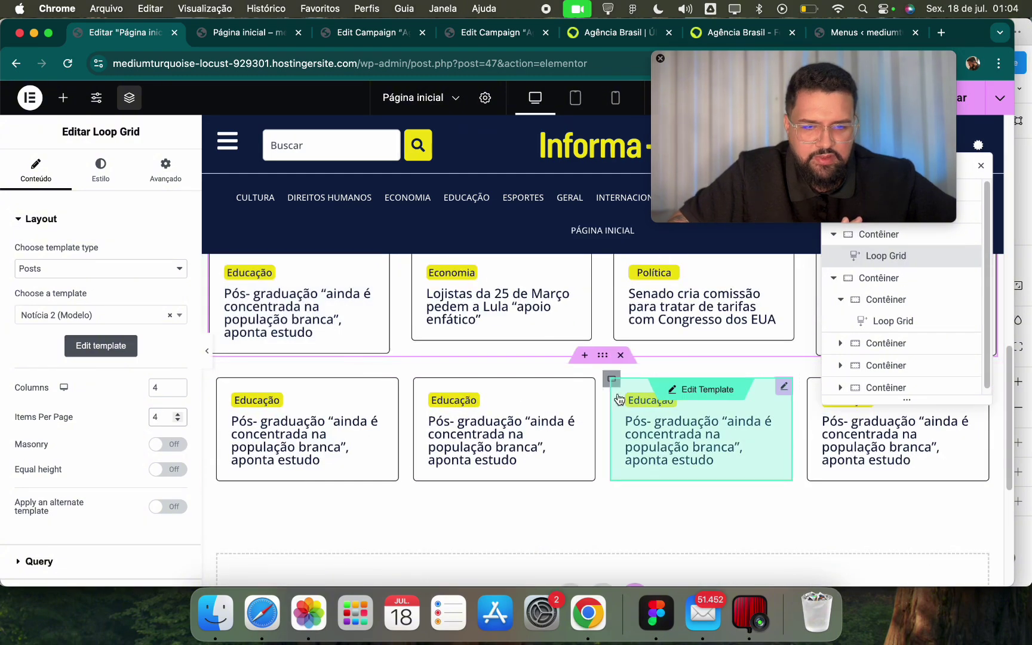
Delete the original row of four bordered cards and open the new Loop Grid's Query settings.
{"action": "scroll", "coordinate": [639, 473], "scroll_direction": "down", "scroll_amount": 3}
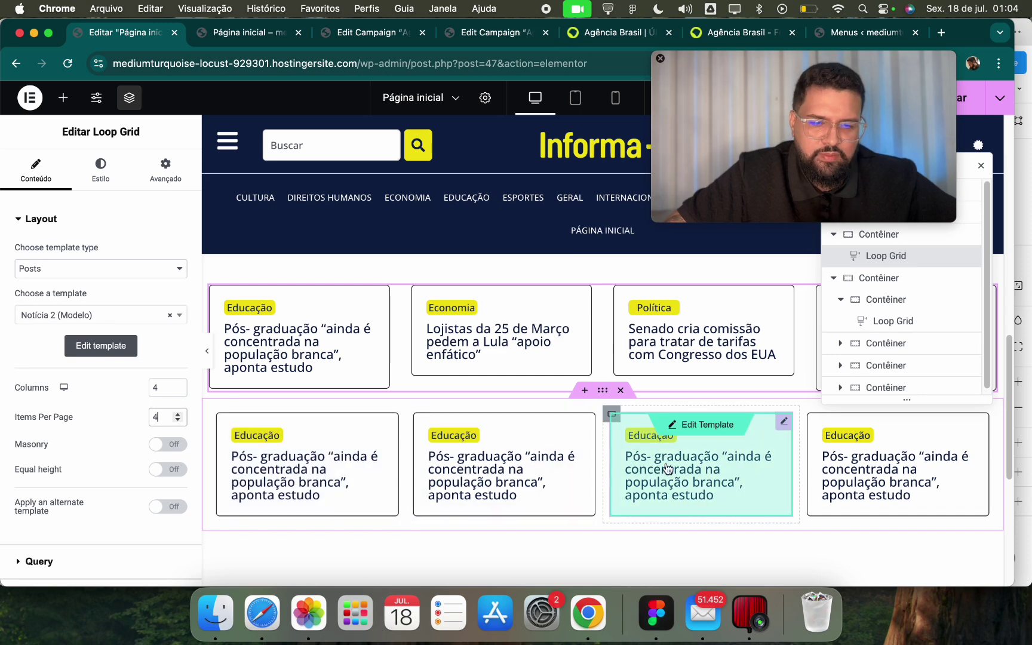
{"action": "left_click", "coordinate": [621, 392]}
{"action": "scroll", "coordinate": [695, 457], "scroll_direction": "up", "scroll_amount": 2}
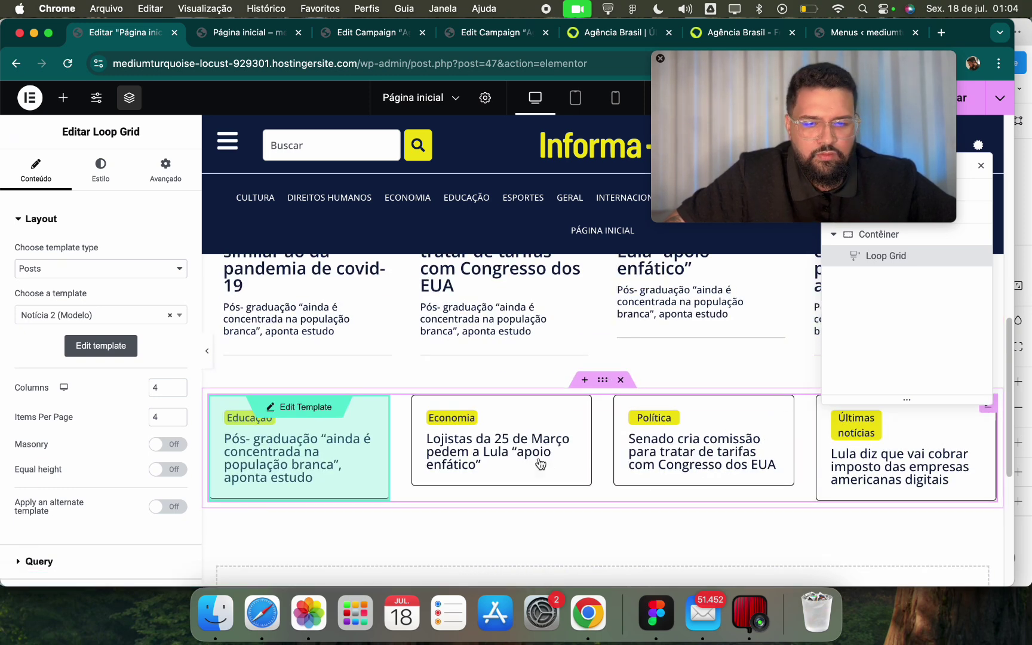
{"action": "left_click", "coordinate": [74, 562]}
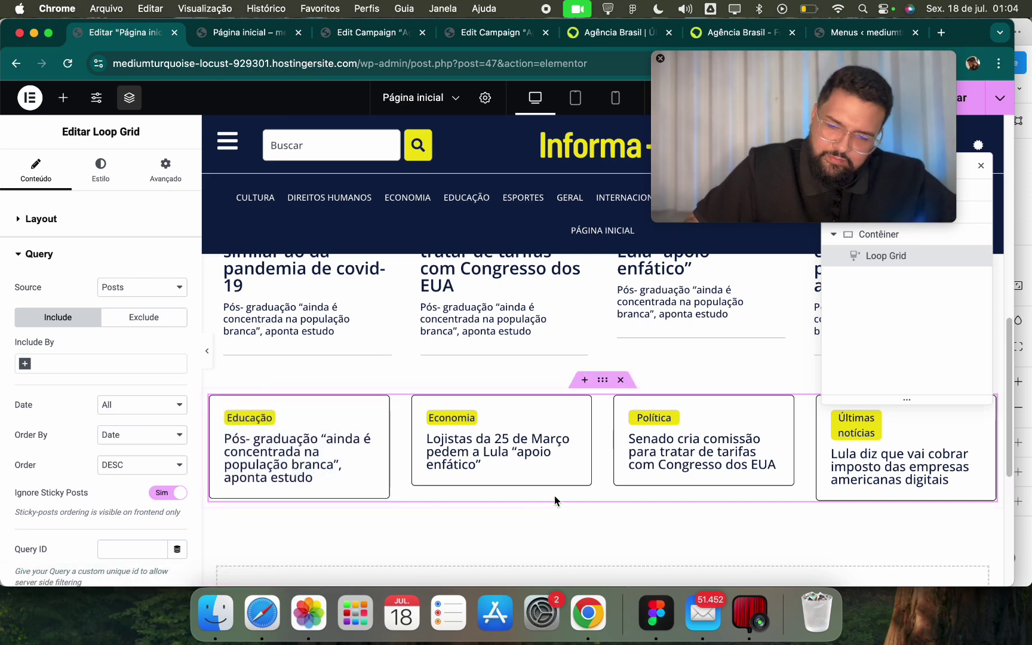
Undo the deletion of the original bordered card row and delete the new Loop Grid's container instead.
{"action": "key", "text": "super+z"}
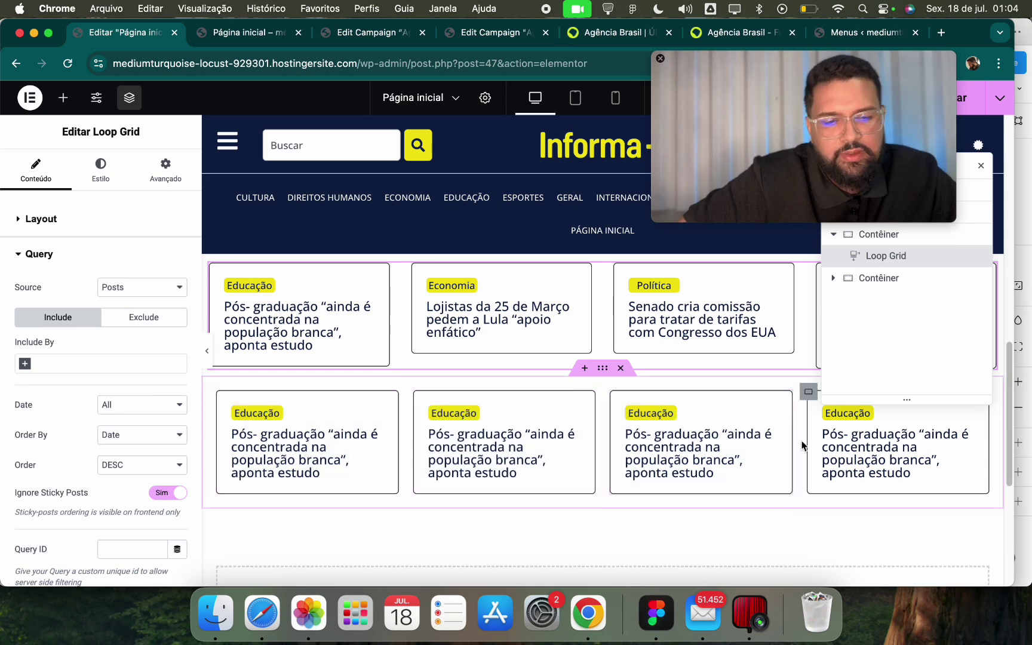
{"action": "scroll", "coordinate": [623, 323], "scroll_direction": "up", "scroll_amount": 1}
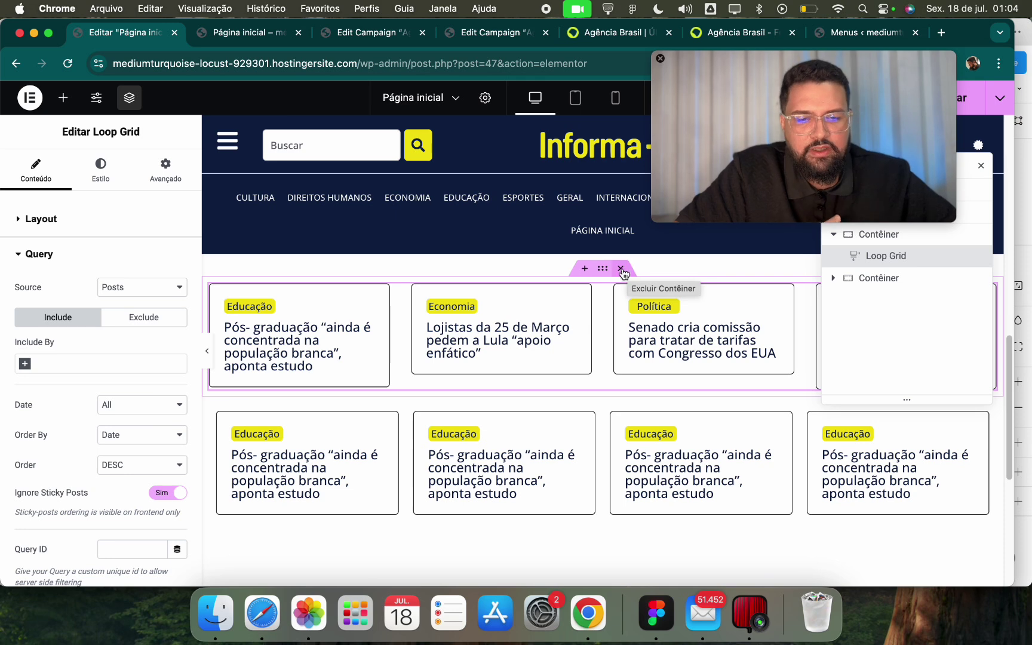
{"action": "left_click", "coordinate": [621, 269]}
Open the Query settings of the first bordered card's Loop Grid and check the categories of the image cards above.
{"action": "right_click", "coordinate": [310, 280]}
{"action": "left_click", "coordinate": [360, 536]}
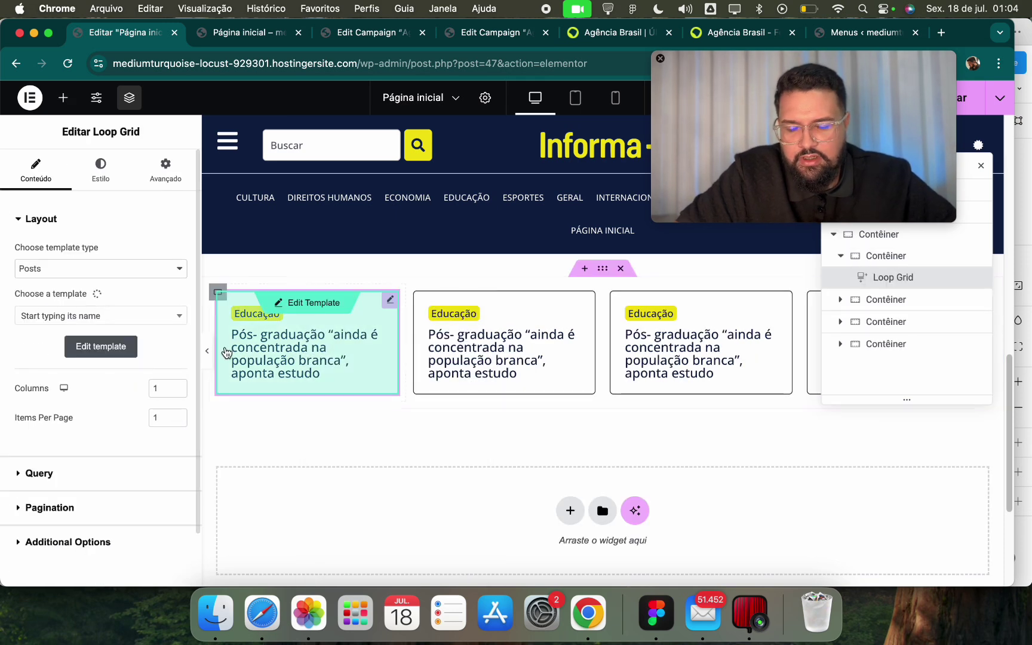
{"action": "left_click", "coordinate": [51, 476]}
{"action": "scroll", "coordinate": [478, 411], "scroll_direction": "up", "scroll_amount": 3}
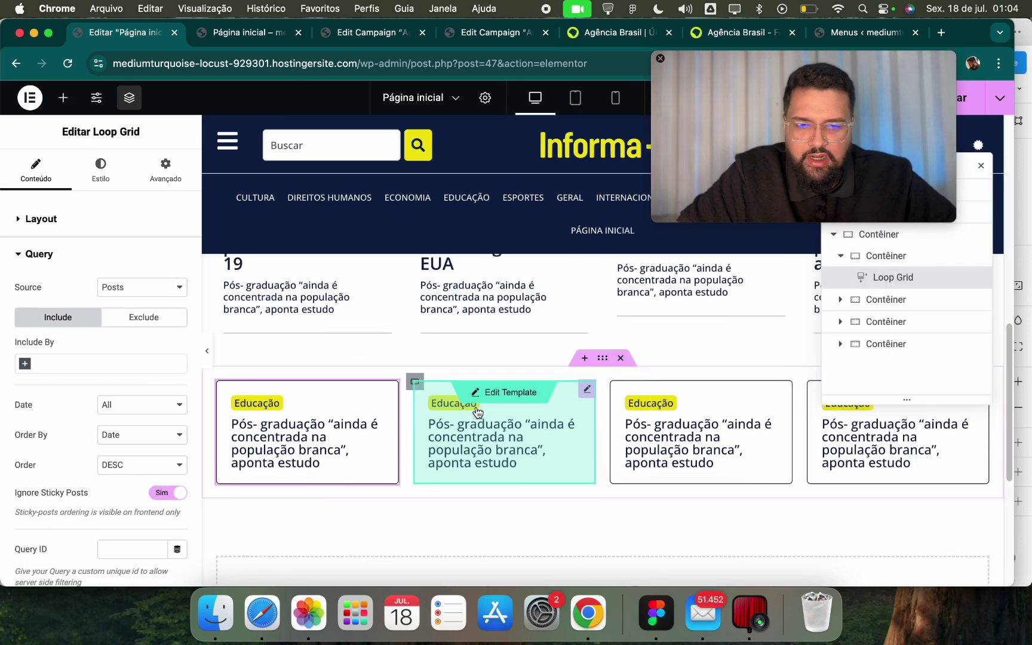
{"action": "scroll", "coordinate": [478, 412], "scroll_direction": "up", "scroll_amount": 6}
{"action": "left_click", "coordinate": [980, 165]}
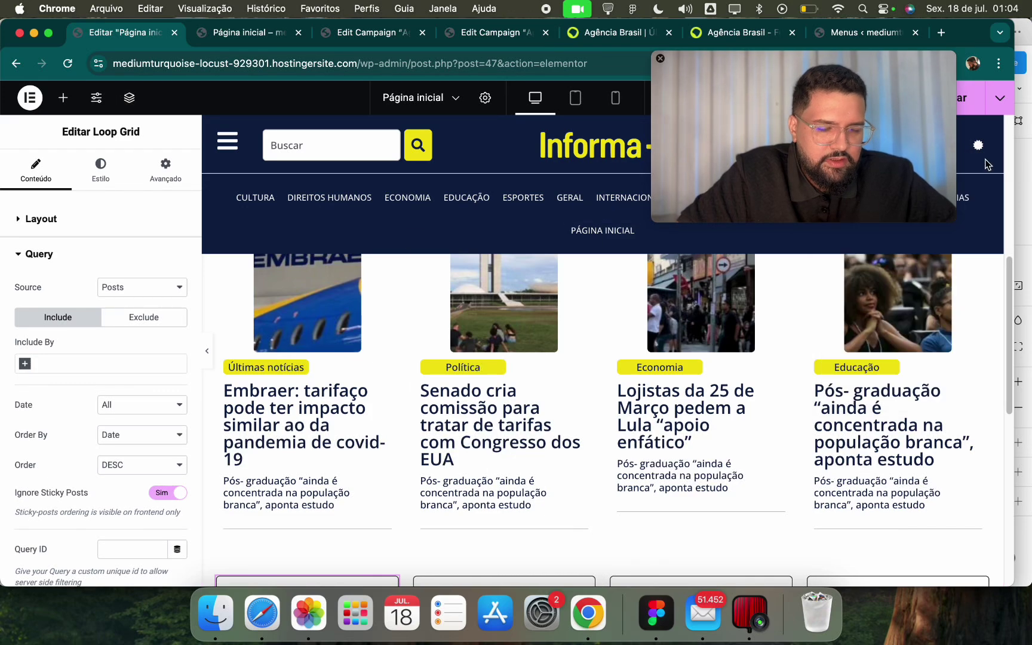
{"action": "scroll", "coordinate": [597, 358], "scroll_direction": "down", "scroll_amount": 3}
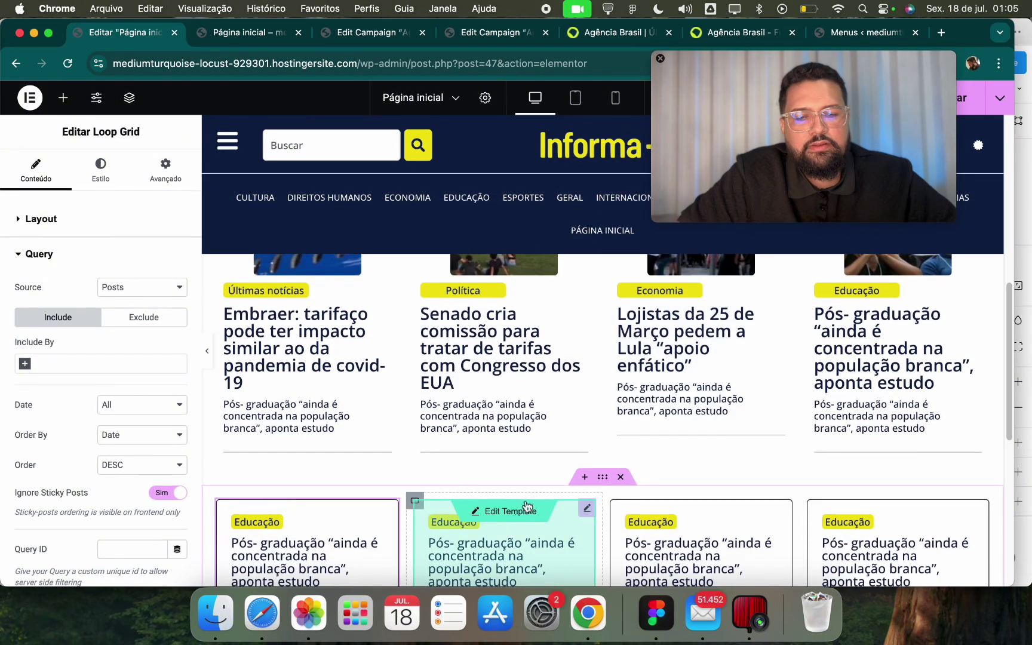
Filter the second bordered card's Loop Grid query by term to include only the category Economia.
{"action": "right_click", "coordinate": [530, 529]}
{"action": "left_click", "coordinate": [553, 540]}
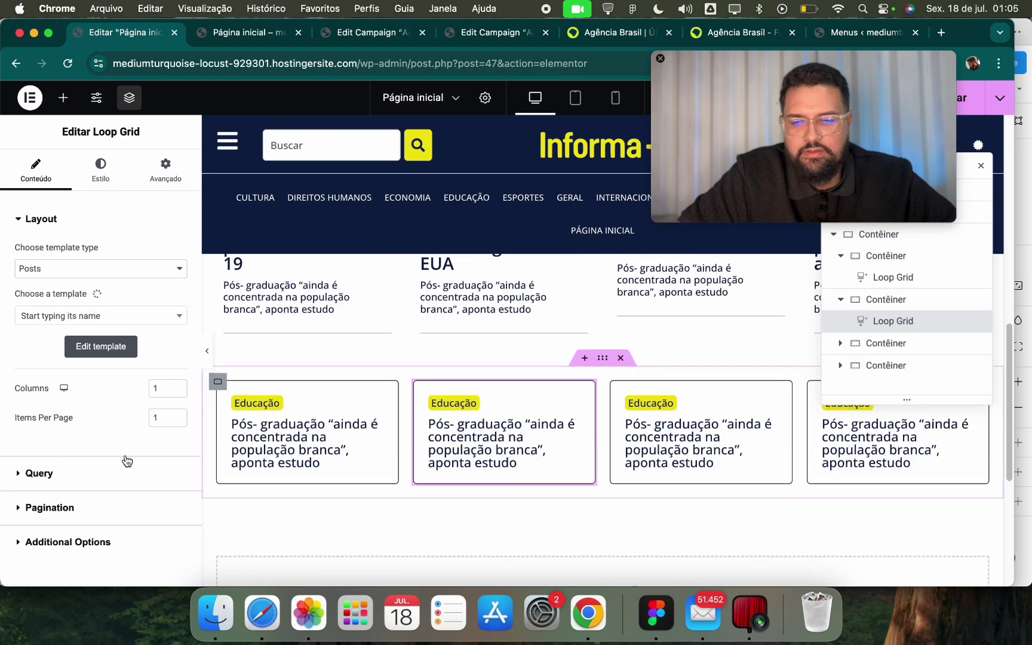
{"action": "left_click", "coordinate": [71, 468]}
{"action": "left_click", "coordinate": [64, 382]}
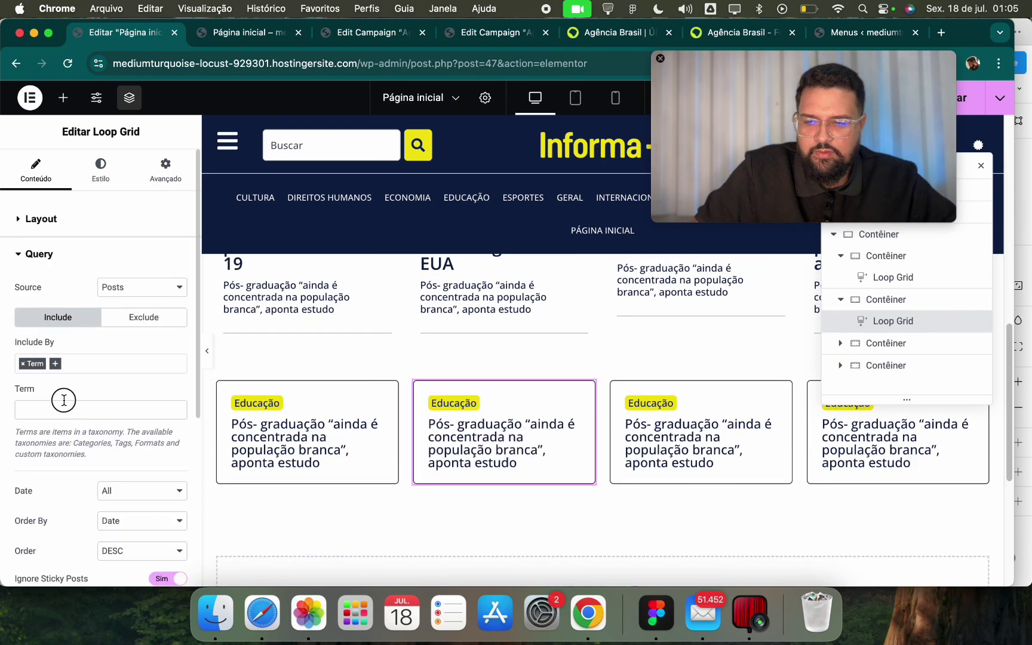
{"action": "left_click", "coordinate": [75, 428]}
Filter the third bordered card's Loop Grid query by term to include only the category Política.
{"action": "right_click", "coordinate": [729, 430]}
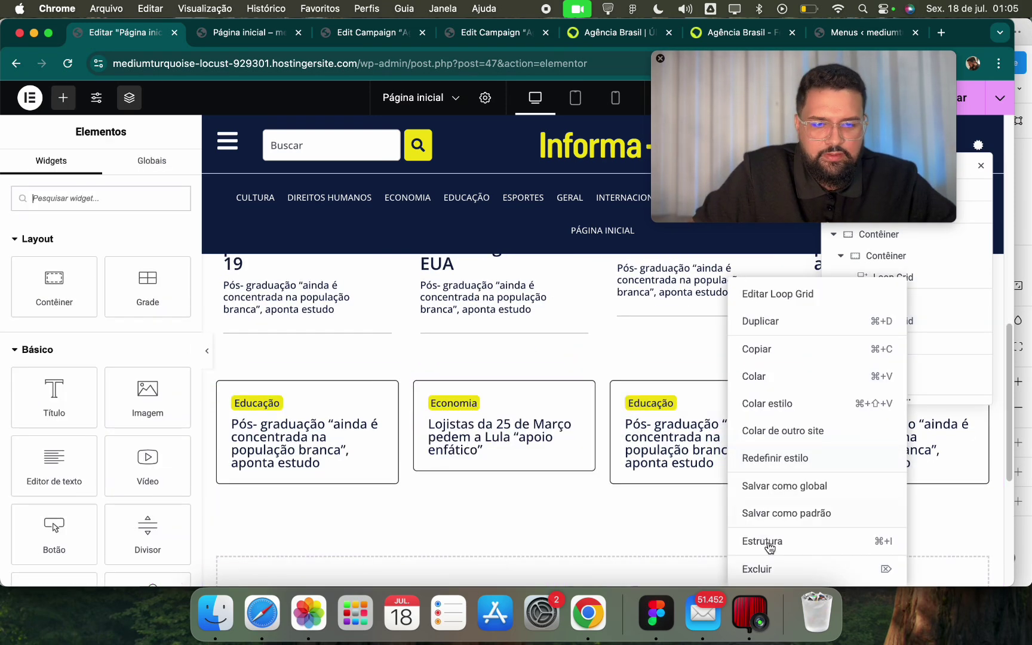
{"action": "left_click", "coordinate": [769, 539]}
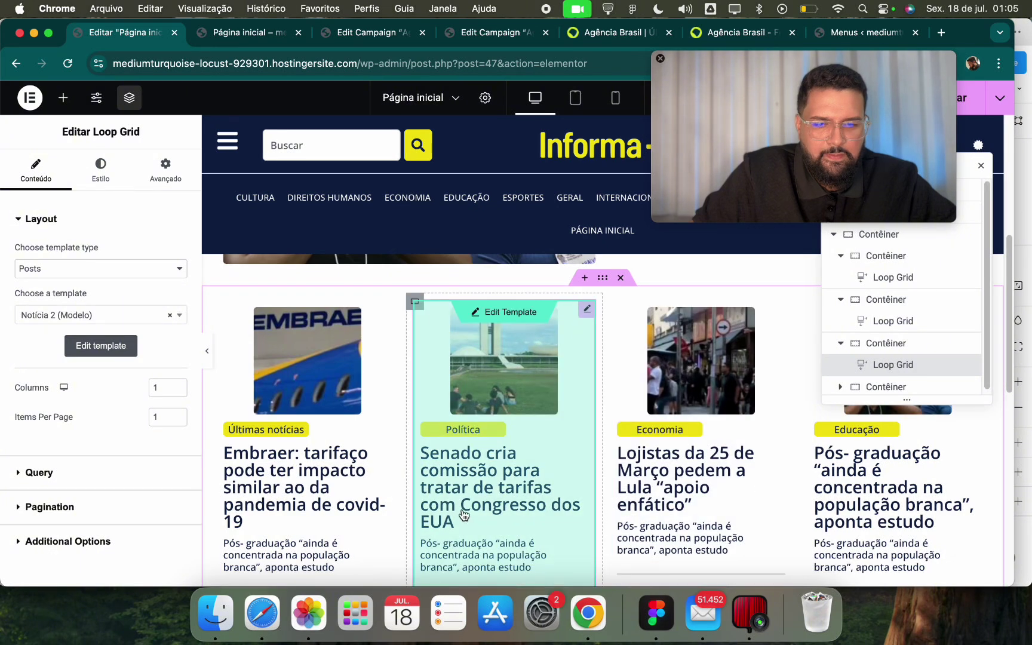
{"action": "scroll", "coordinate": [391, 509], "scroll_direction": "down", "scroll_amount": 1}
{"action": "scroll", "coordinate": [31, 445], "scroll_direction": "down", "scroll_amount": 2}
{"action": "left_click", "coordinate": [77, 412]}
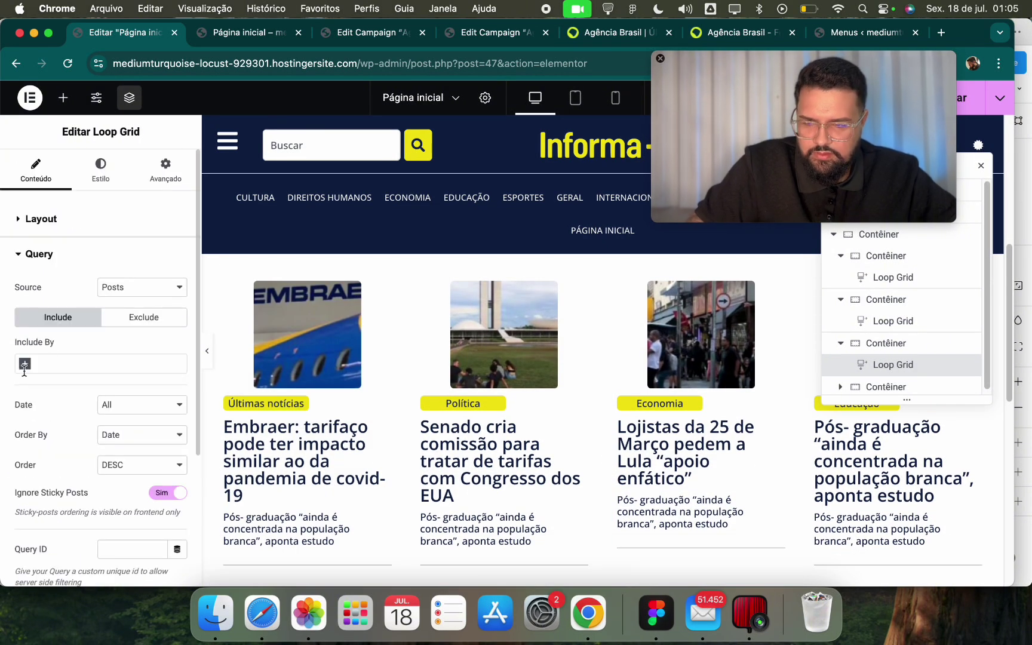
{"action": "left_click", "coordinate": [42, 363]}
{"action": "left_click", "coordinate": [49, 383]}
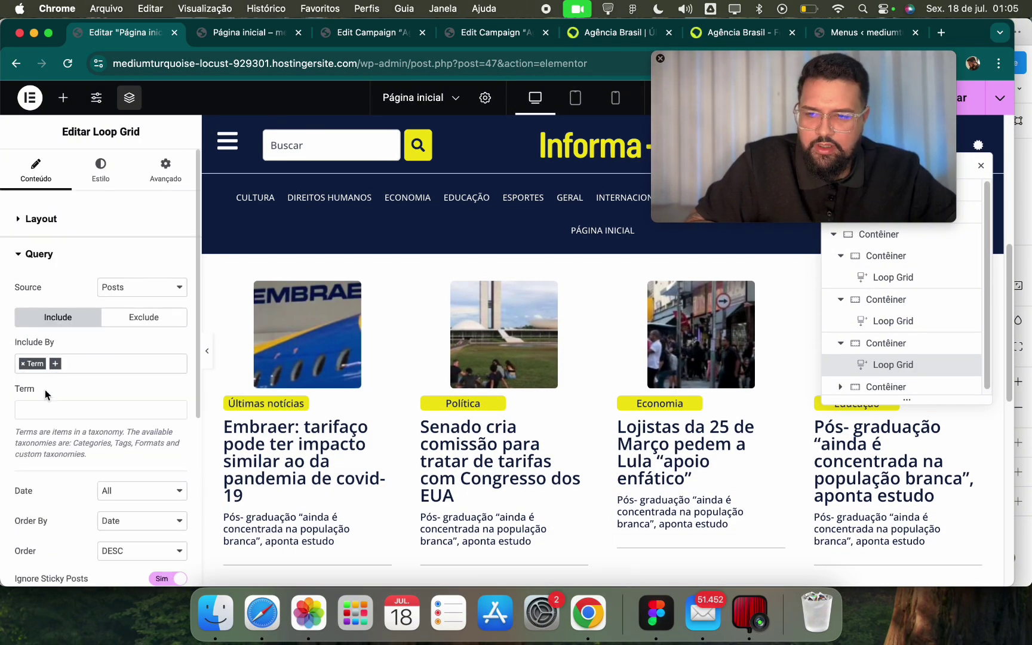
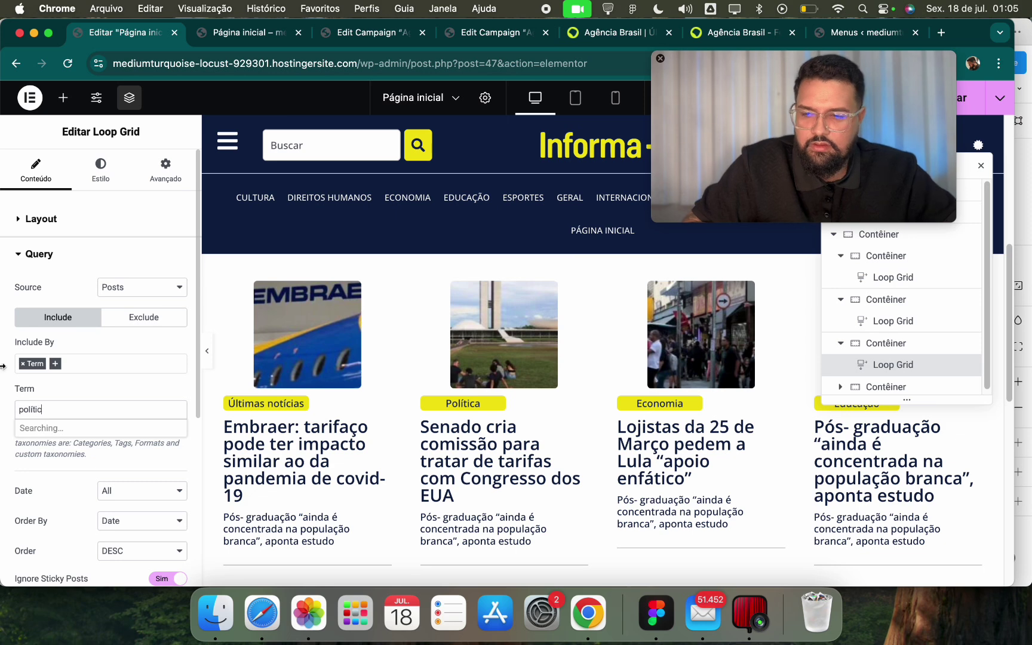
{"action": "left_click", "coordinate": [80, 428]}
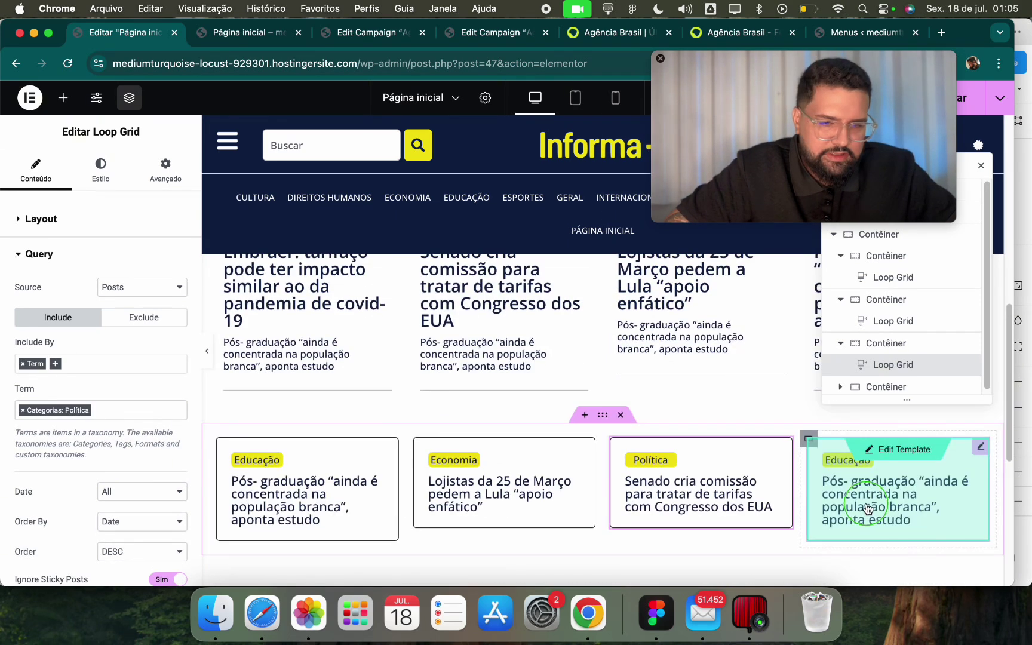
Filter the fourth bordered card's Loop Grid query by term to include only the category Últimas notícias.
{"action": "right_click", "coordinate": [868, 509]}
{"action": "left_click", "coordinate": [860, 293]}
{"action": "left_click", "coordinate": [37, 470]}
{"action": "scroll", "coordinate": [55, 469], "scroll_direction": "down", "scroll_amount": 3}
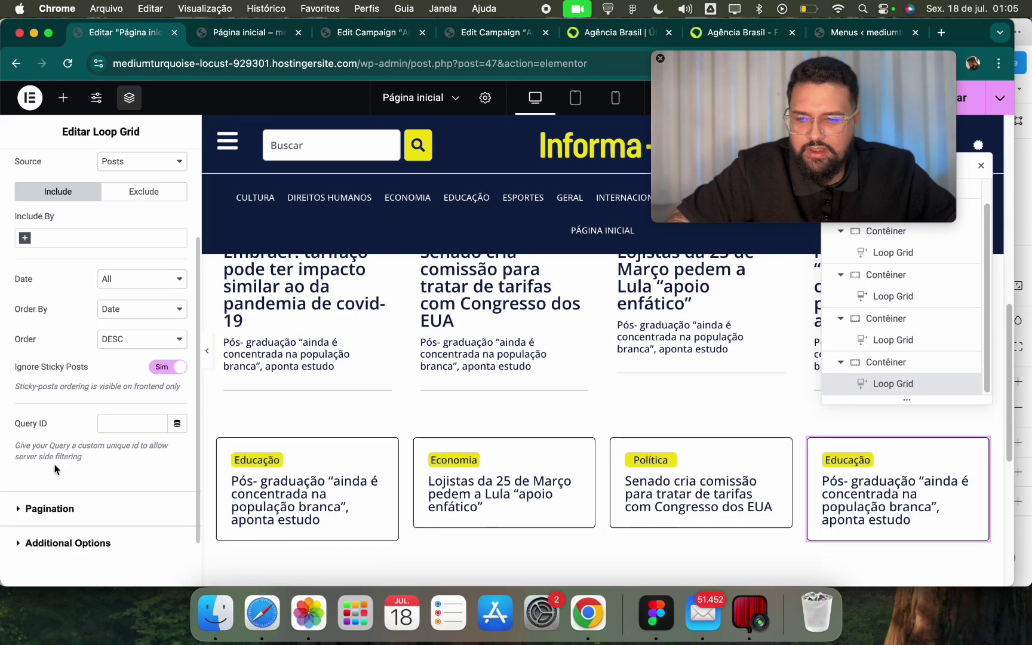
{"action": "scroll", "coordinate": [58, 316], "scroll_direction": "up", "scroll_amount": 3}
{"action": "left_click", "coordinate": [54, 353]}
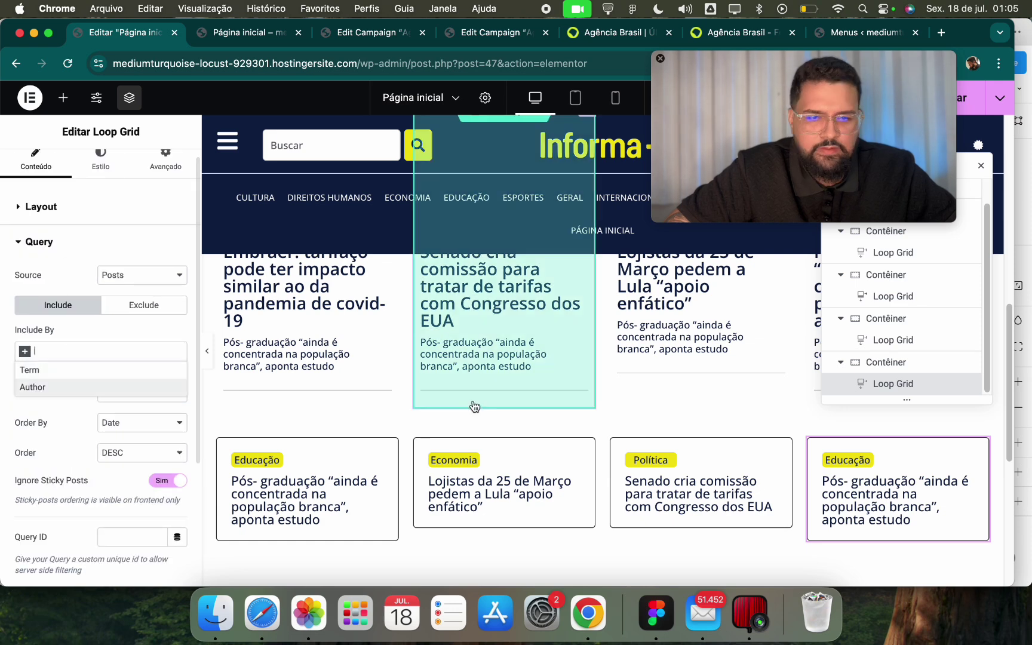
{"action": "left_click", "coordinate": [69, 370]}
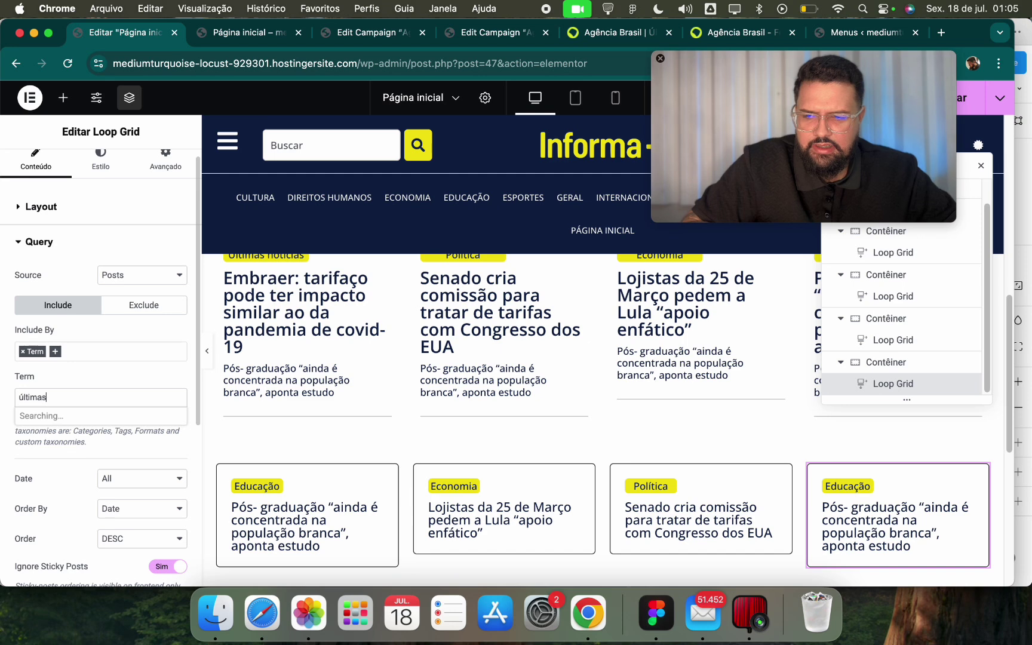
{"action": "left_click", "coordinate": [24, 416]}
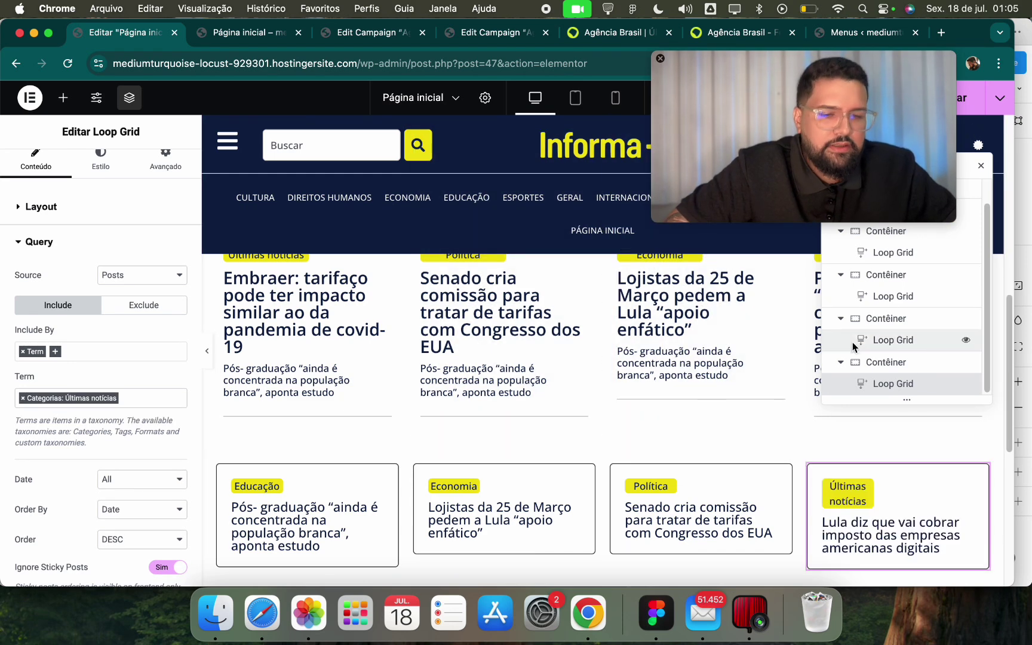
Publish the home page with the category-filtered bordered cards.
{"action": "scroll", "coordinate": [767, 483], "scroll_direction": "down", "scroll_amount": 5}
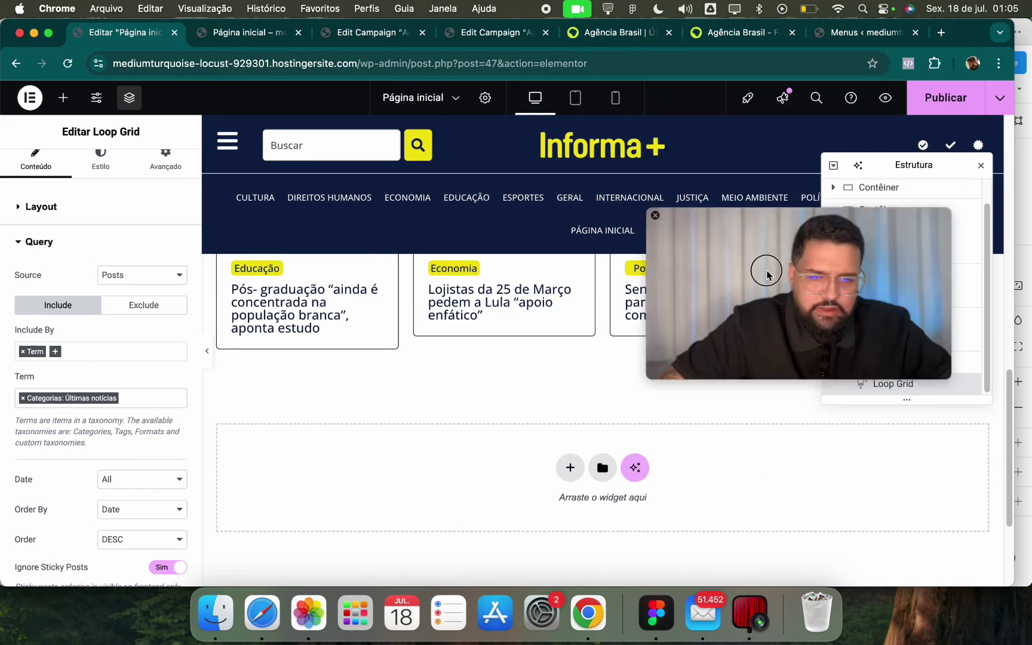
{"action": "left_click", "coordinate": [930, 97]}
{"action": "scroll", "coordinate": [502, 299], "scroll_direction": "up", "scroll_amount": 5}
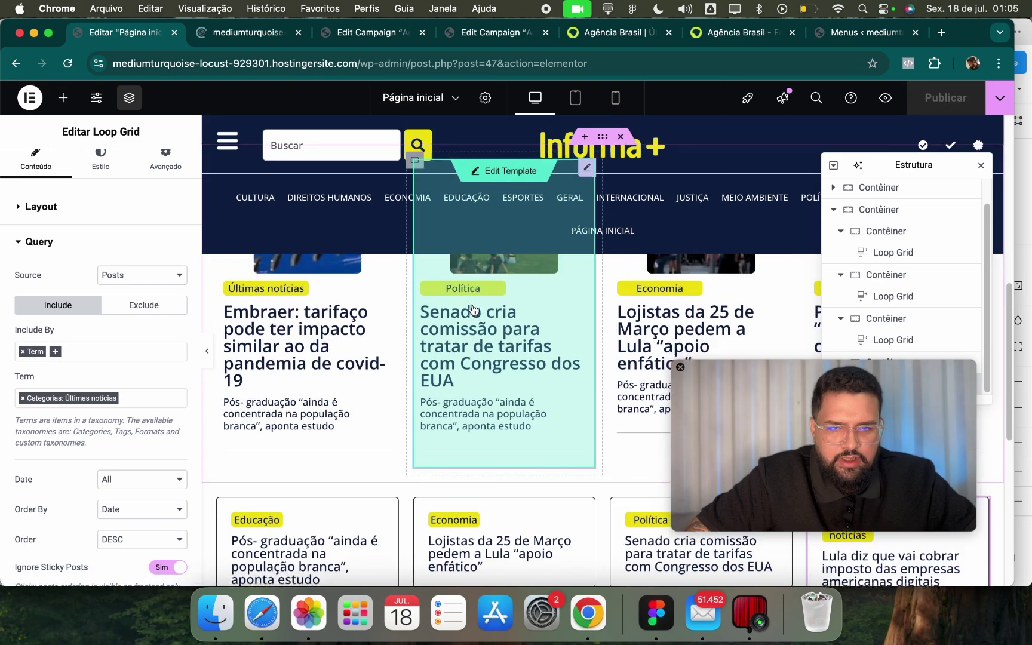
Examine the sections below the bordered cards on the Agência Brasil home page, especially the layout of the dark Internacional block.
{"action": "left_click", "coordinate": [615, 32]}
{"action": "scroll", "coordinate": [466, 283], "scroll_direction": "down", "scroll_amount": 10}
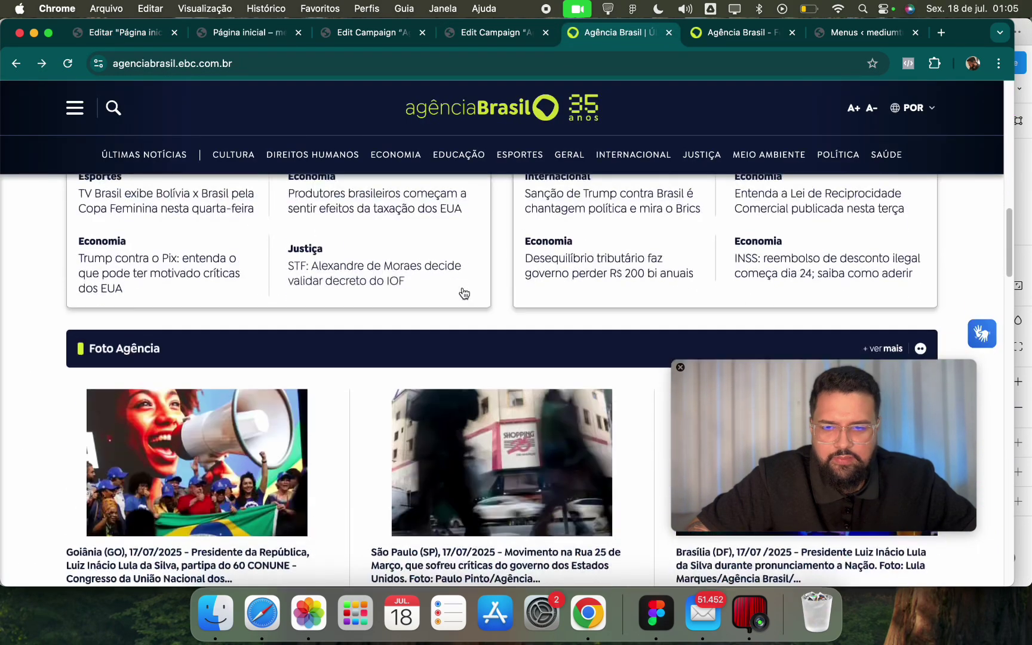
{"action": "scroll", "coordinate": [436, 310], "scroll_direction": "up", "scroll_amount": 6}
{"action": "scroll", "coordinate": [436, 310], "scroll_direction": "up", "scroll_amount": 5}
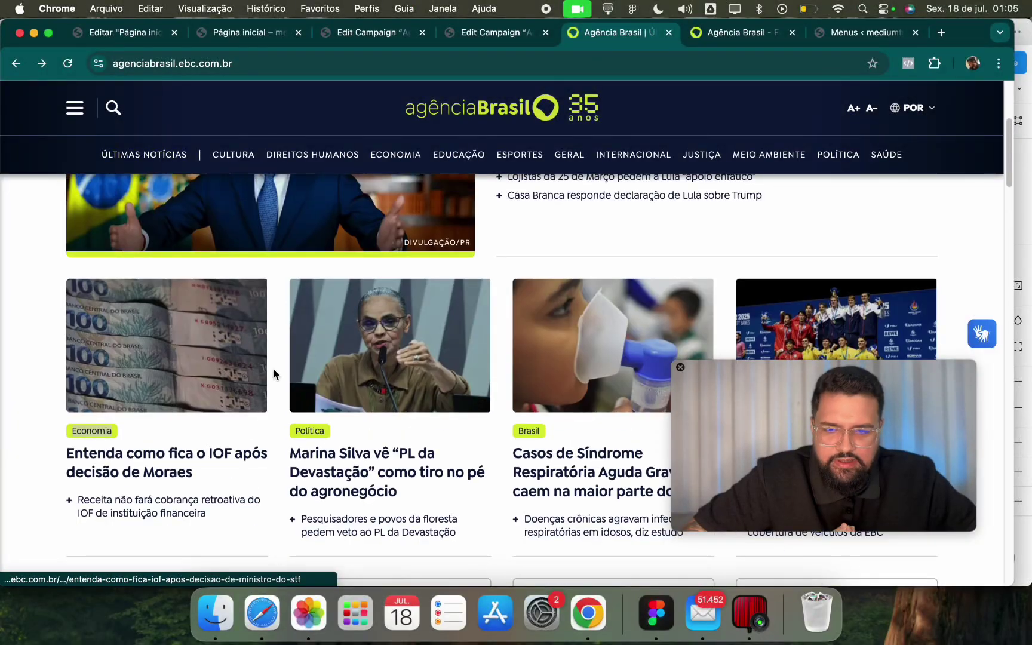
{"action": "scroll", "coordinate": [274, 375], "scroll_direction": "down", "scroll_amount": 4}
{"action": "scroll", "coordinate": [358, 358], "scroll_direction": "up", "scroll_amount": 2}
{"action": "scroll", "coordinate": [439, 343], "scroll_direction": "up", "scroll_amount": 3}
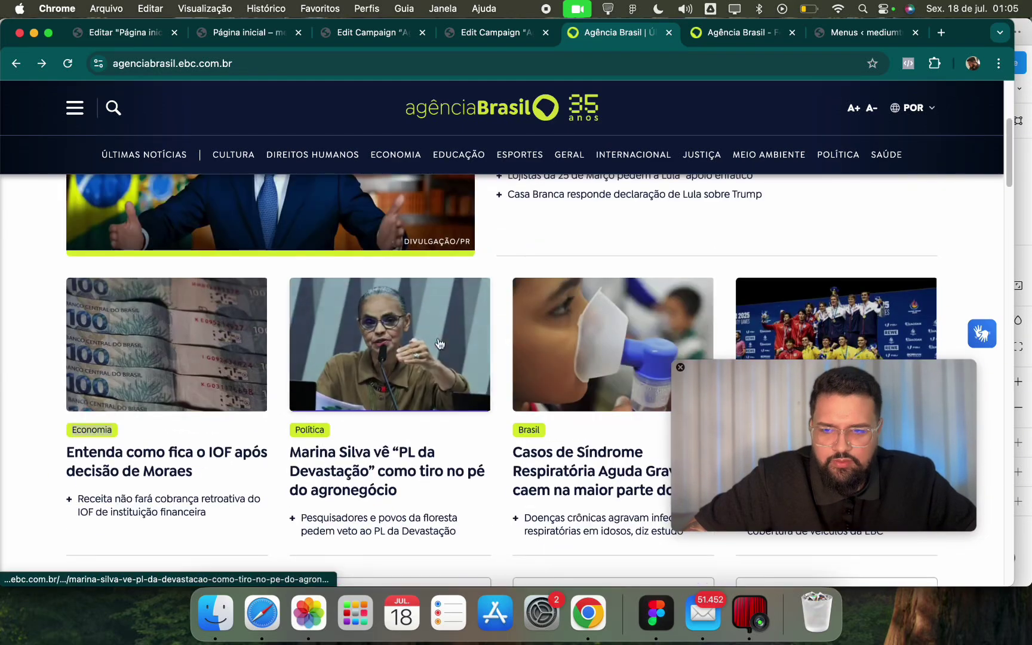
{"action": "scroll", "coordinate": [438, 343], "scroll_direction": "down", "scroll_amount": 11}
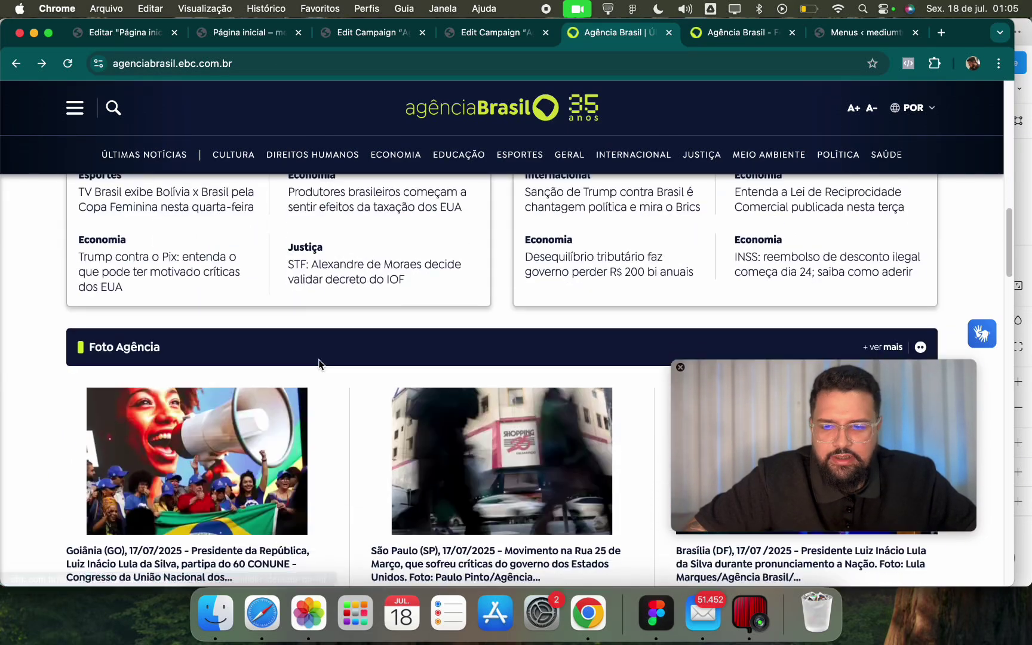
{"action": "scroll", "coordinate": [319, 363], "scroll_direction": "down", "scroll_amount": 12}
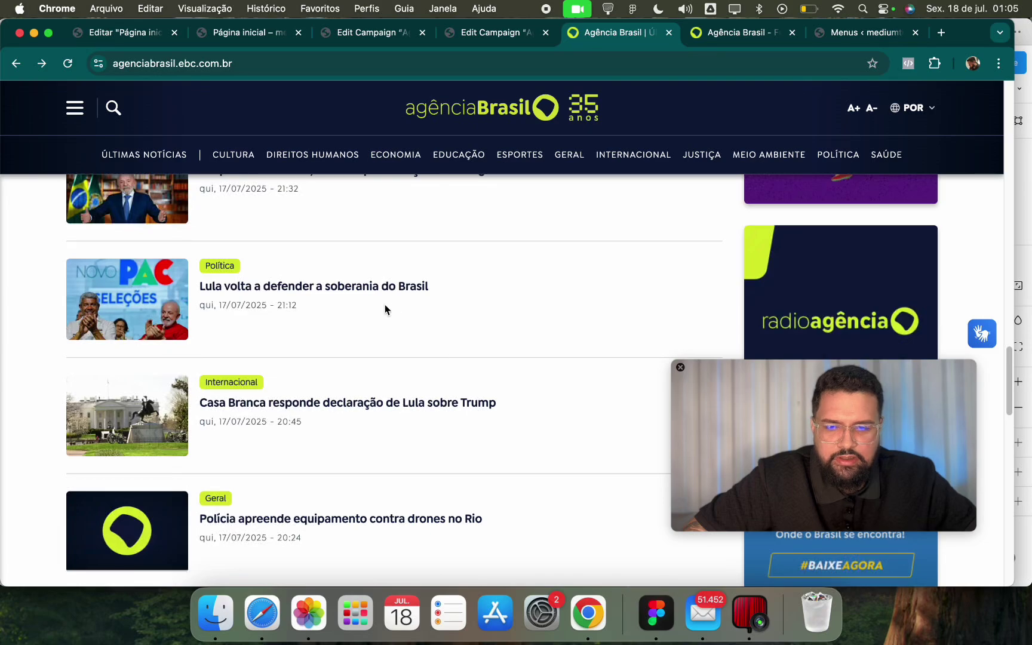
{"action": "scroll", "coordinate": [386, 309], "scroll_direction": "down", "scroll_amount": 8}
{"action": "scroll", "coordinate": [523, 326], "scroll_direction": "up", "scroll_amount": 15}
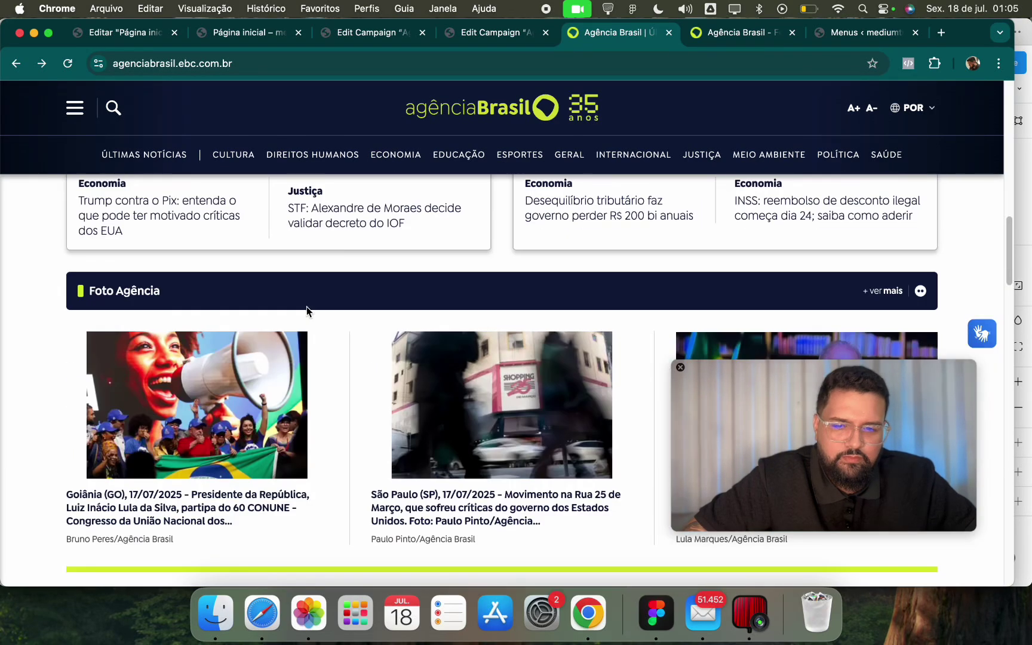
{"action": "scroll", "coordinate": [306, 310], "scroll_direction": "down", "scroll_amount": 10}
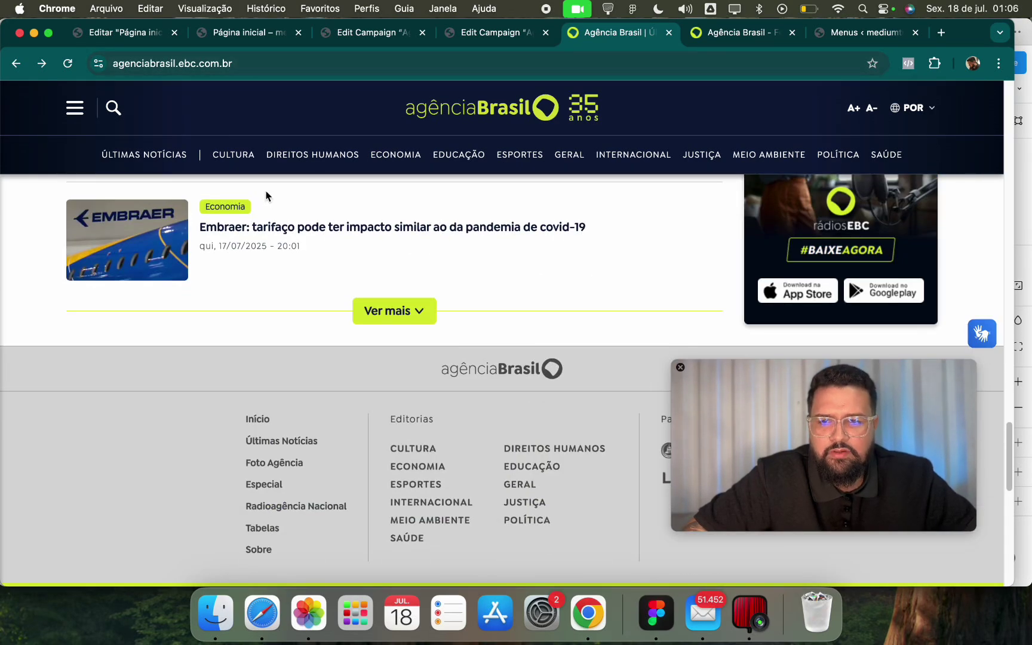
{"action": "scroll", "coordinate": [263, 238], "scroll_direction": "up", "scroll_amount": 15}
{"action": "scroll", "coordinate": [256, 281], "scroll_direction": "down", "scroll_amount": 6}
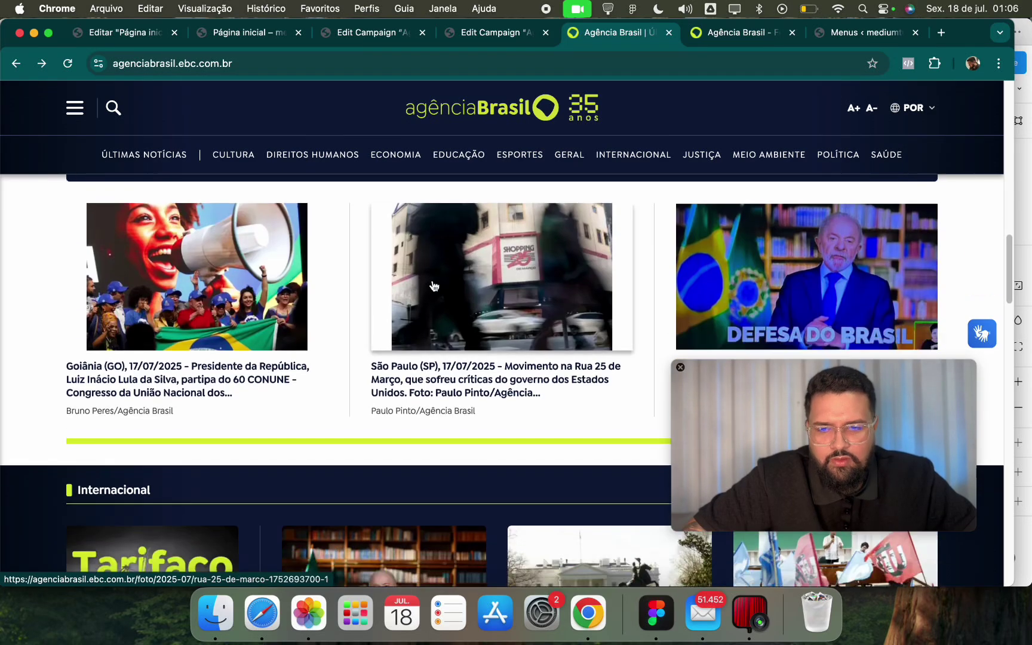
{"action": "scroll", "coordinate": [433, 286], "scroll_direction": "down", "scroll_amount": 1}
{"action": "scroll", "coordinate": [484, 364], "scroll_direction": "up", "scroll_amount": 5}
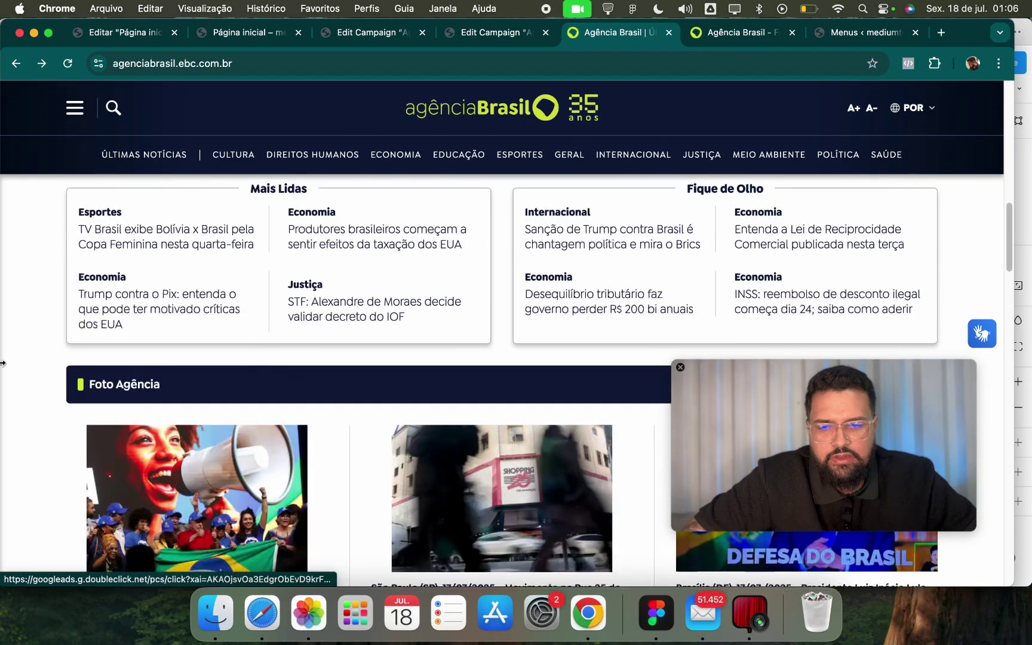
{"action": "scroll", "coordinate": [179, 358], "scroll_direction": "down", "scroll_amount": 8}
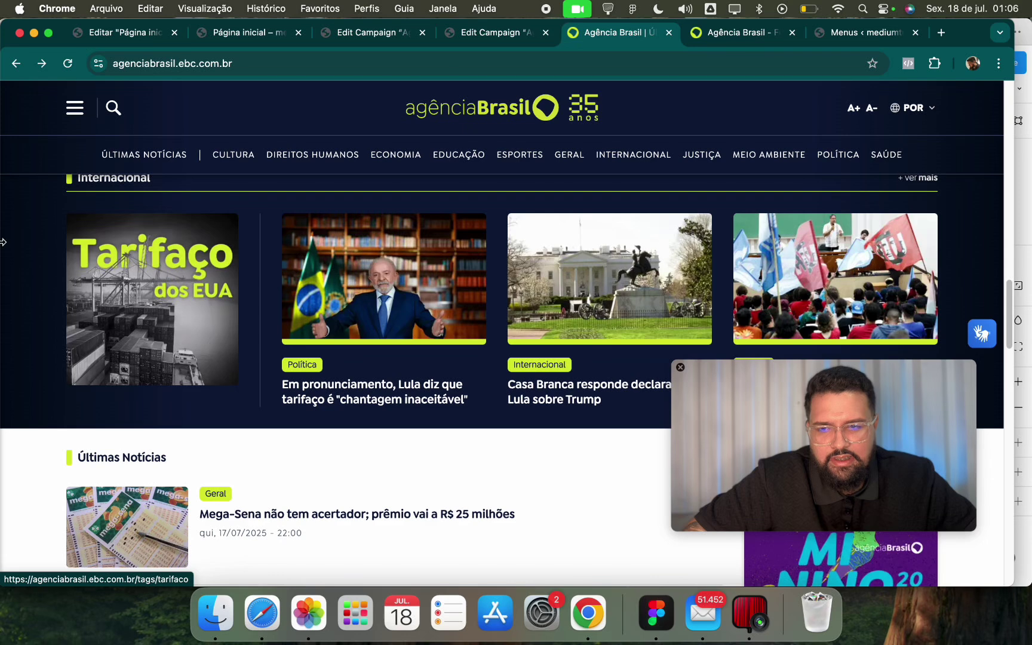
{"action": "scroll", "coordinate": [145, 269], "scroll_direction": "up", "scroll_amount": 2}
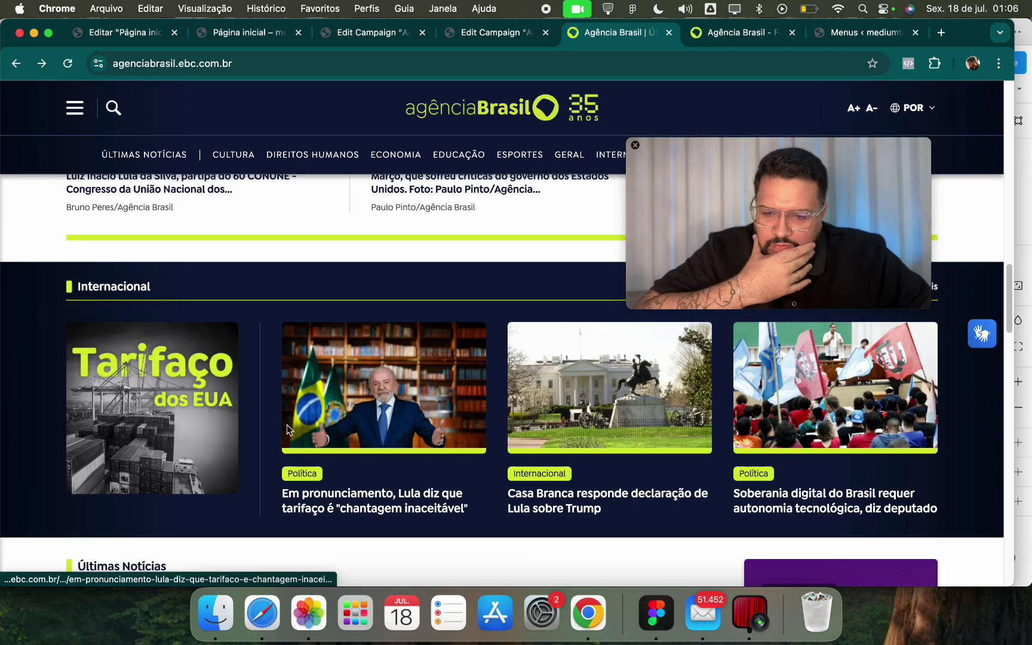
Add an empty single container below the row of bordered cards on the home page.
{"action": "left_click", "coordinate": [136, 39]}
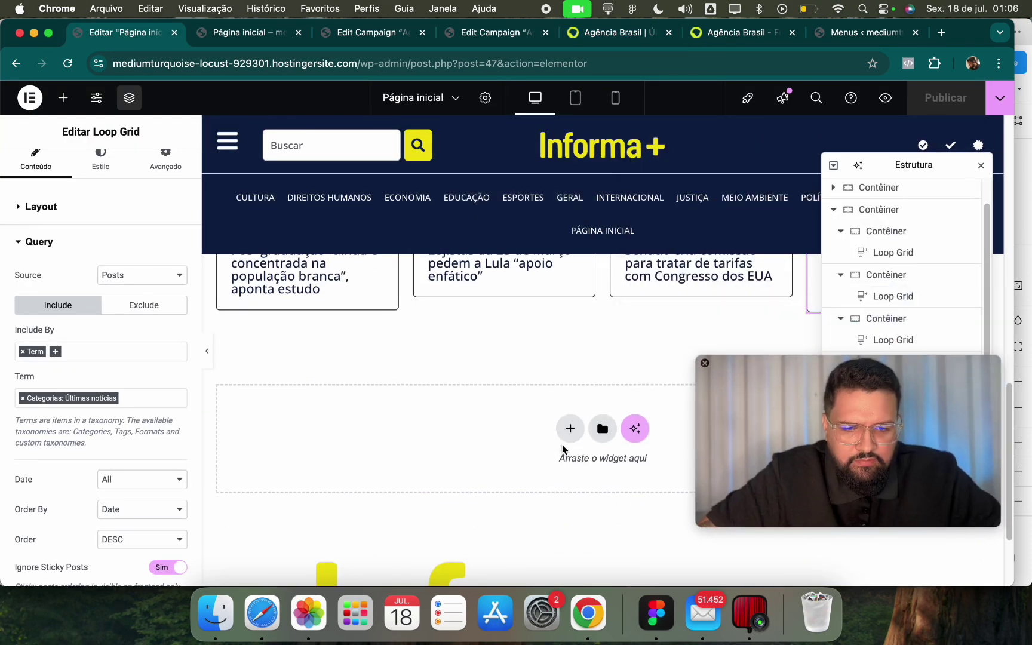
{"action": "left_click", "coordinate": [571, 428]}
{"action": "left_click", "coordinate": [555, 468]}
{"action": "left_click", "coordinate": [242, 32]}
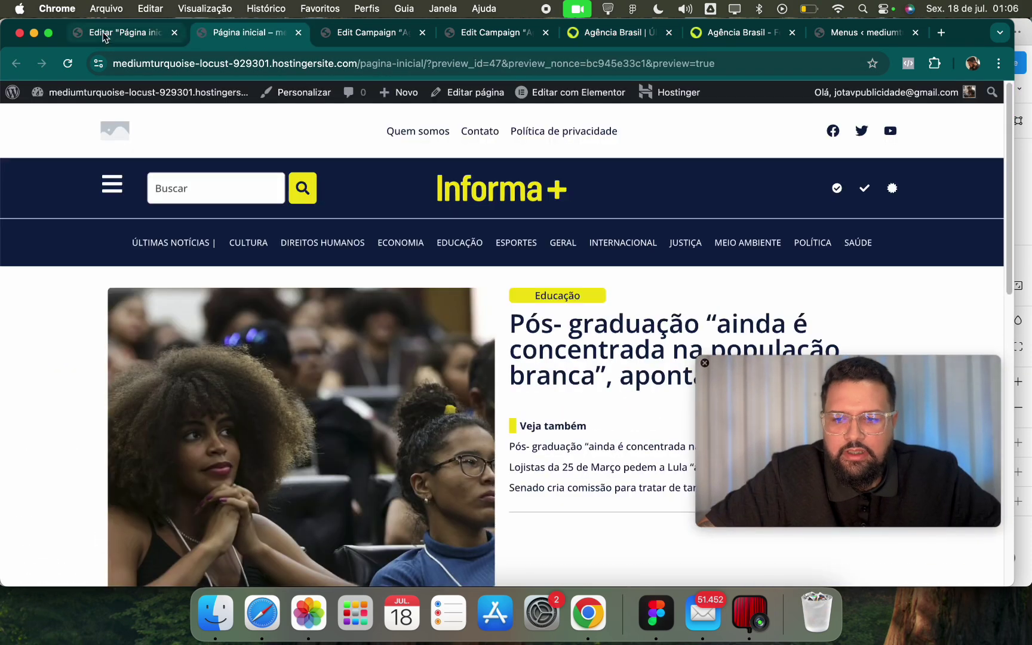
{"action": "left_click", "coordinate": [104, 35]}
Give the new container a solid background in the global Primário colour.
{"action": "left_click", "coordinate": [96, 169]}
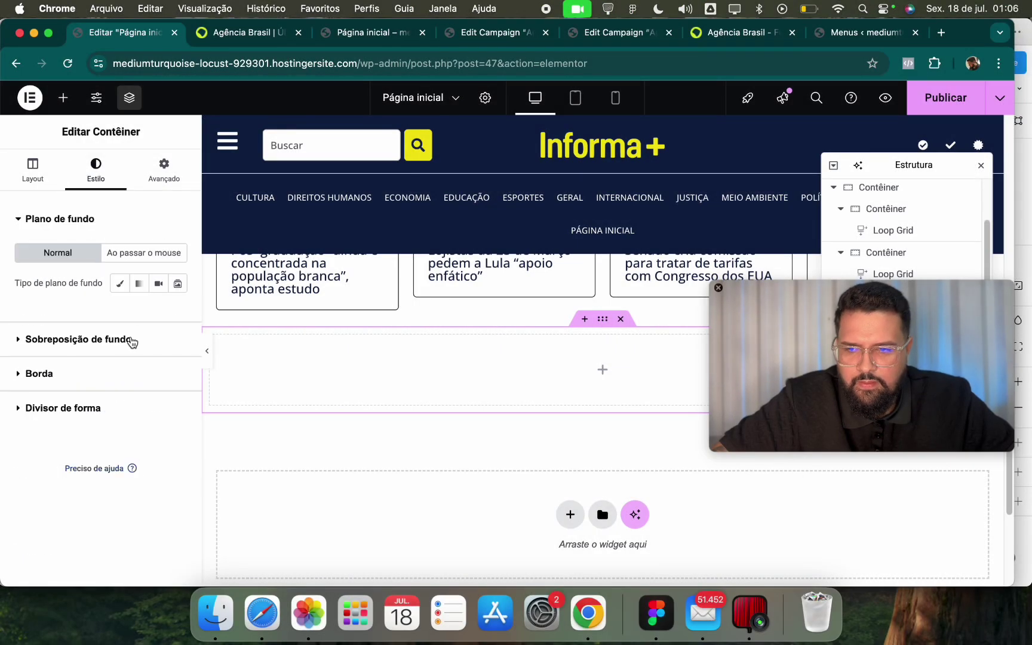
{"action": "left_click", "coordinate": [120, 283]}
{"action": "left_click", "coordinate": [158, 313]}
{"action": "left_click", "coordinate": [138, 381]}
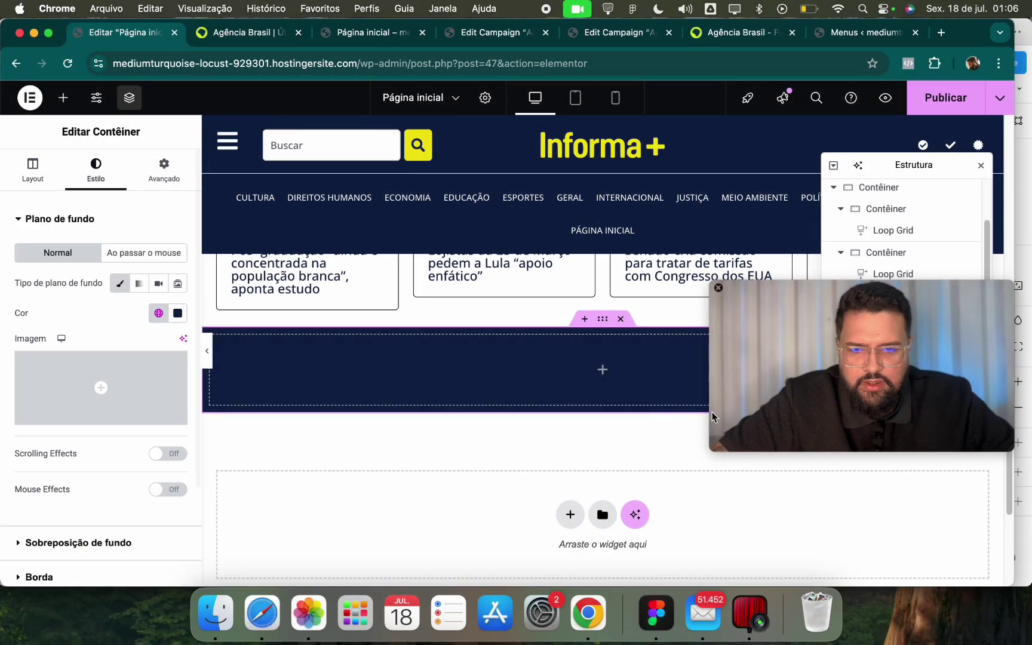
{"action": "left_click_drag", "start_coordinate": [712, 417], "coordinate": [626, 549]}
Compare the new dark container with the Internacional section on the Agência Brasil home page.
{"action": "scroll", "coordinate": [530, 368], "scroll_direction": "up", "scroll_amount": 5}
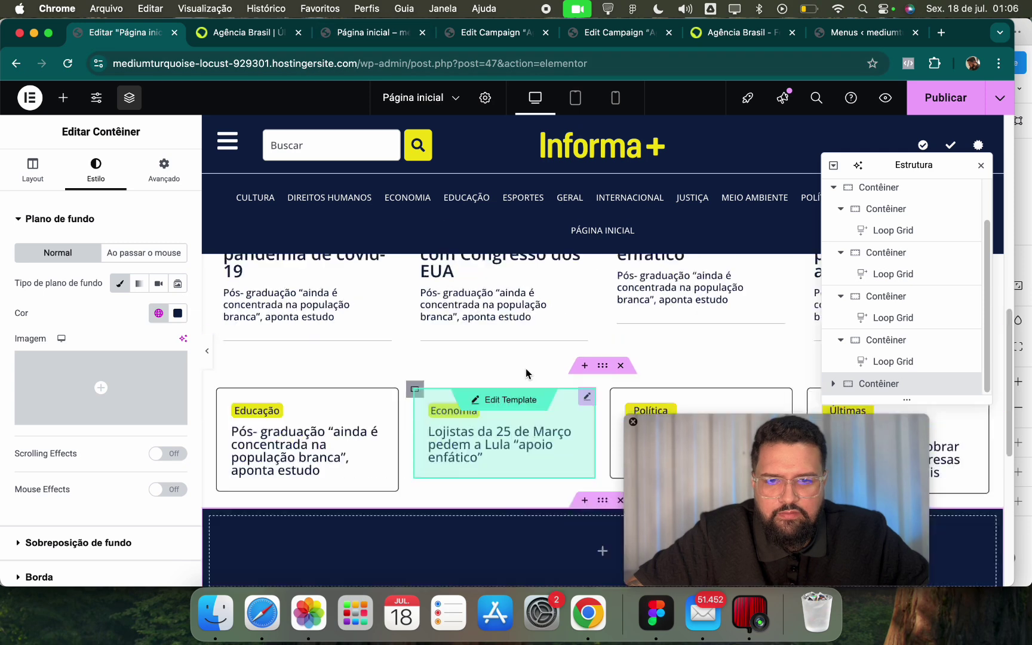
{"action": "left_click", "coordinate": [363, 33]}
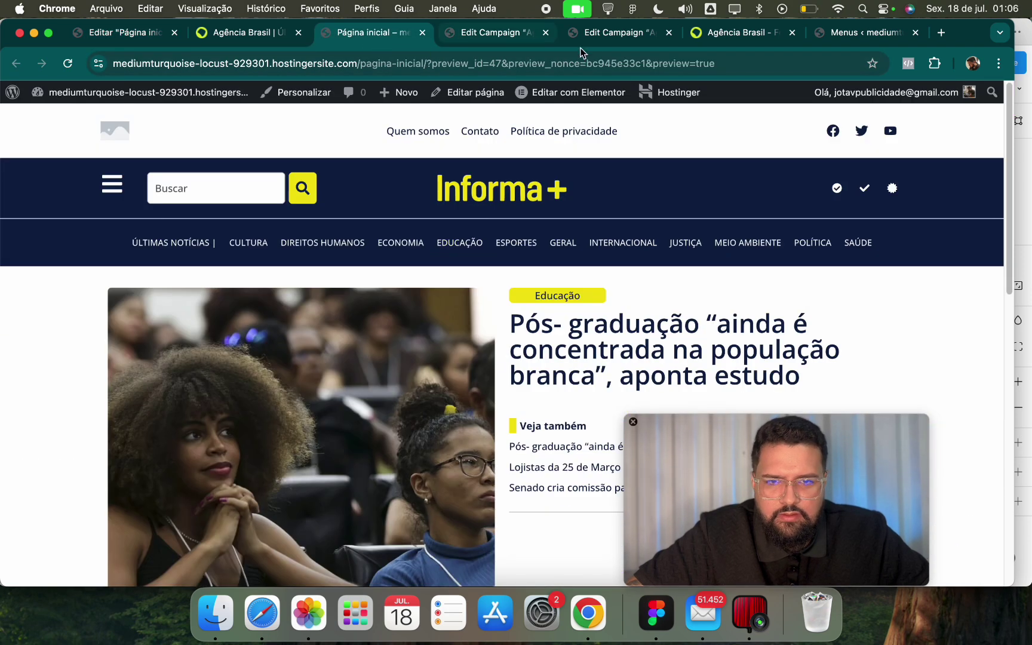
{"action": "left_click", "coordinate": [740, 32]}
{"action": "left_click", "coordinate": [504, 35]}
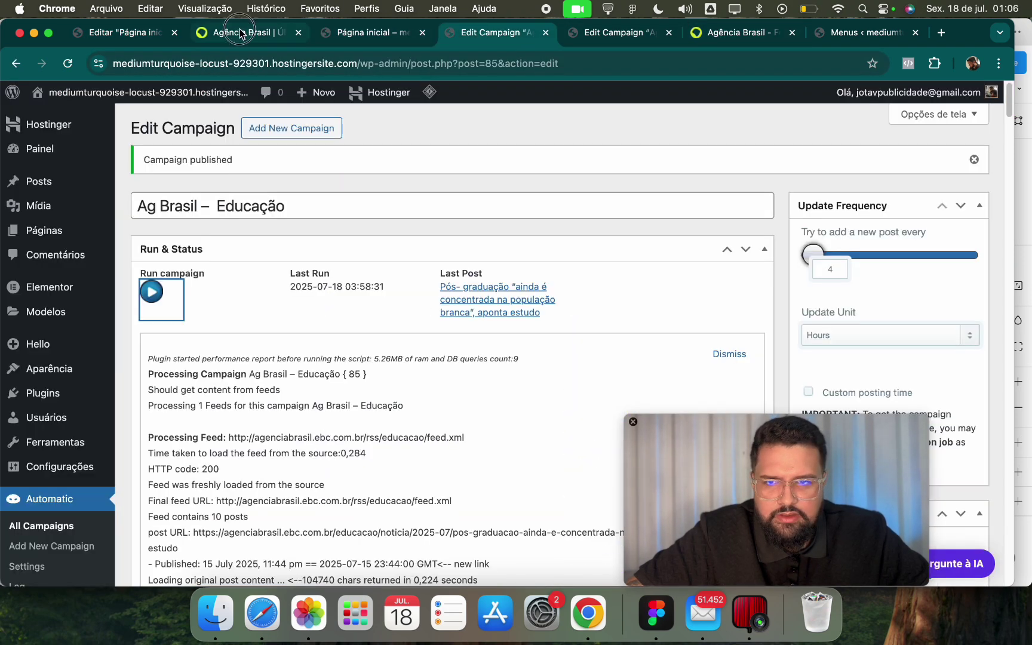
{"action": "left_click", "coordinate": [245, 33]}
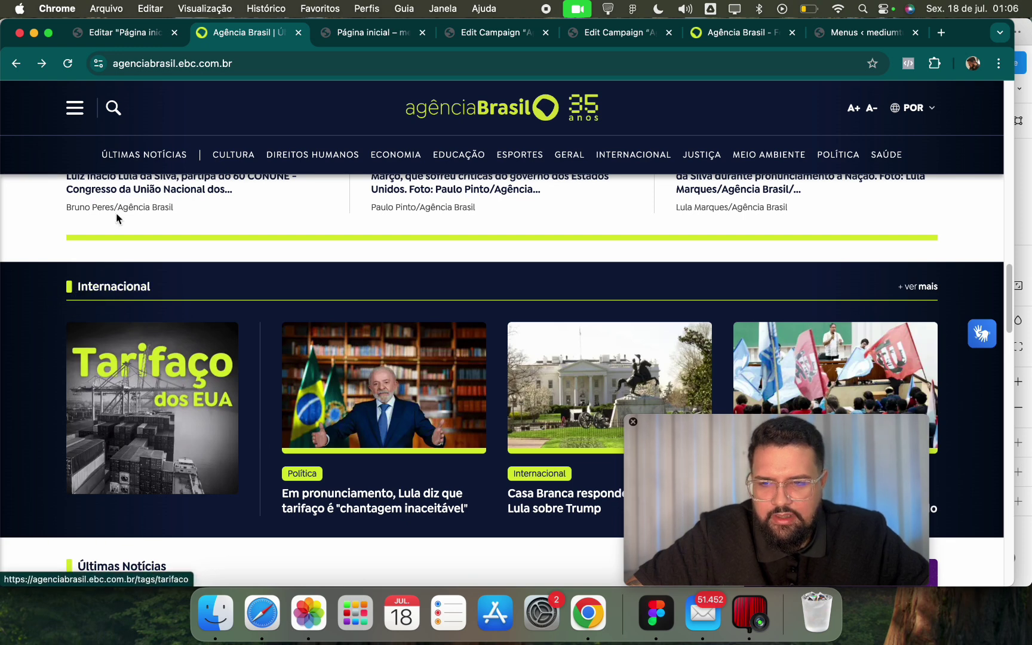
Copy the "Veja também" text widget from the featured news template, Notícia destaque, and return to editing the home page.
{"action": "left_click", "coordinate": [129, 33]}
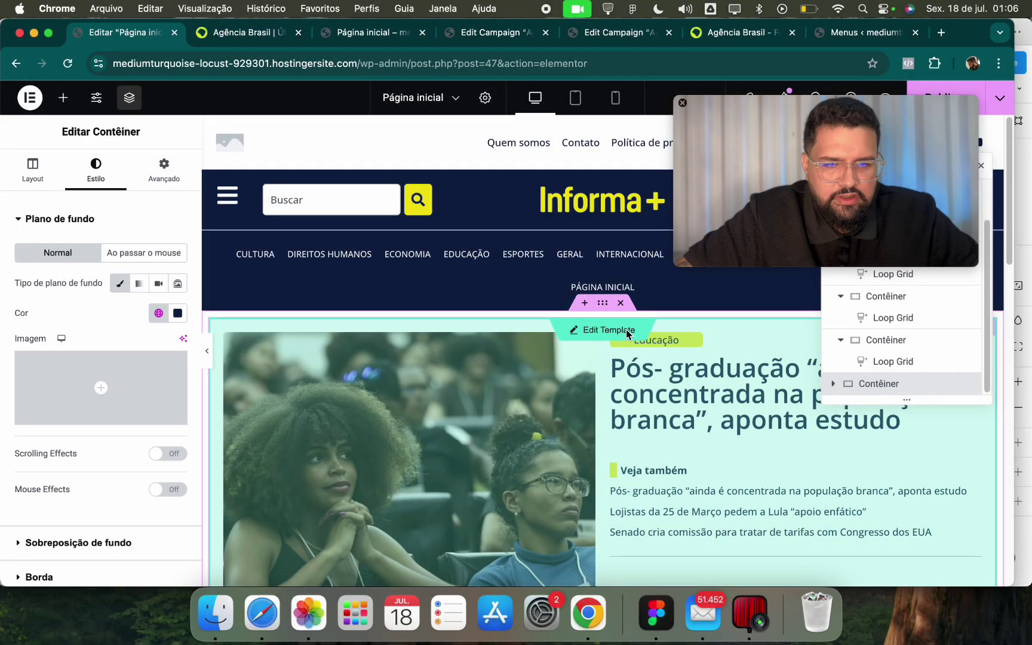
{"action": "left_click", "coordinate": [626, 331]}
{"action": "left_click", "coordinate": [601, 371]}
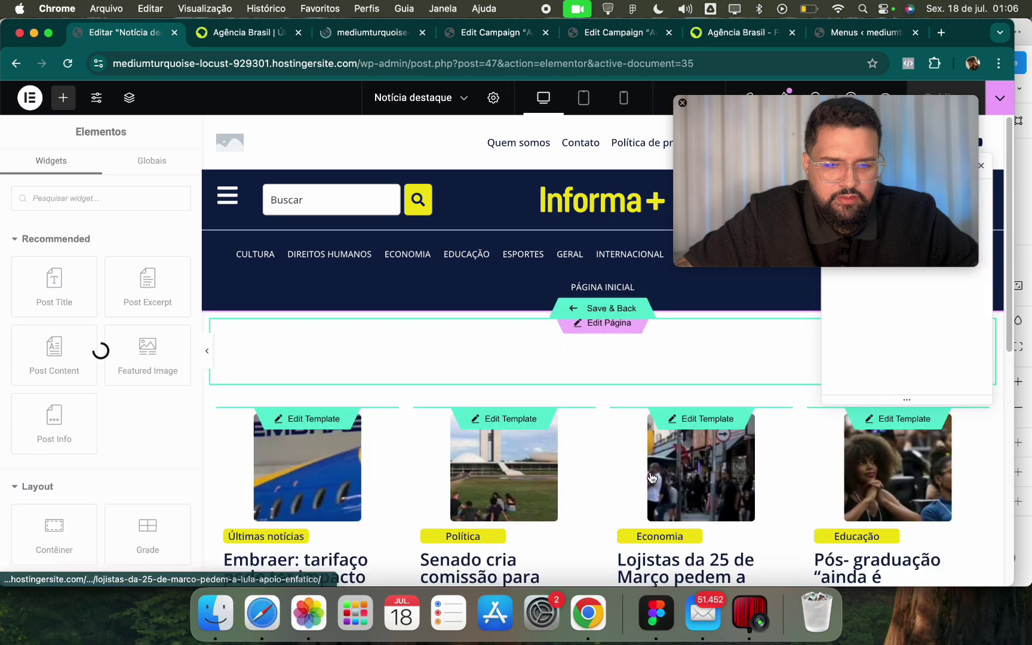
{"action": "right_click", "coordinate": [650, 478]}
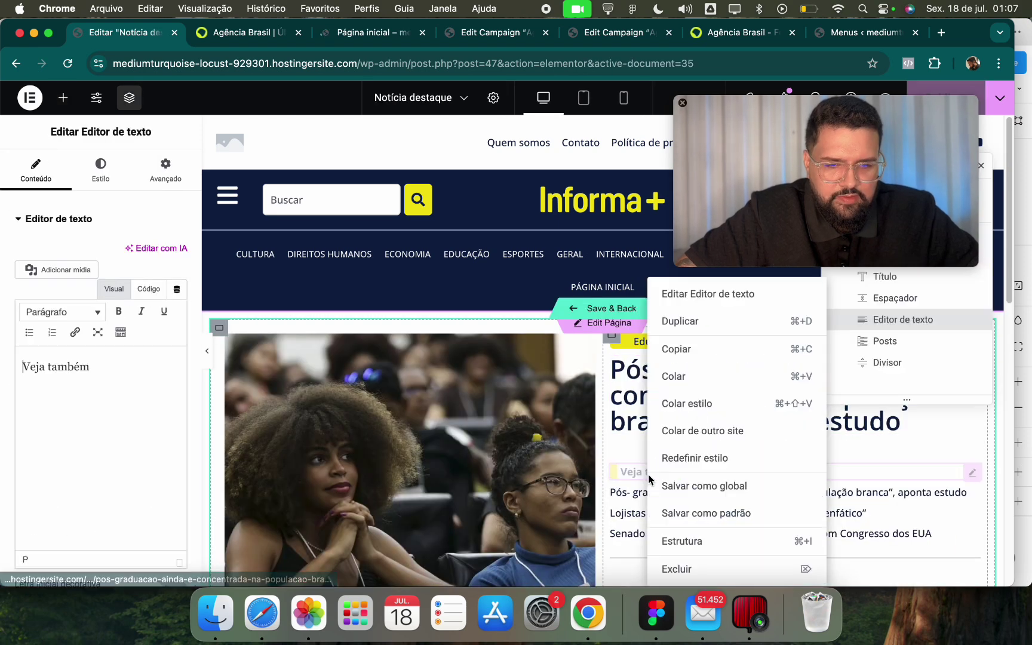
{"action": "left_click", "coordinate": [686, 352]}
{"action": "left_click", "coordinate": [592, 307]}
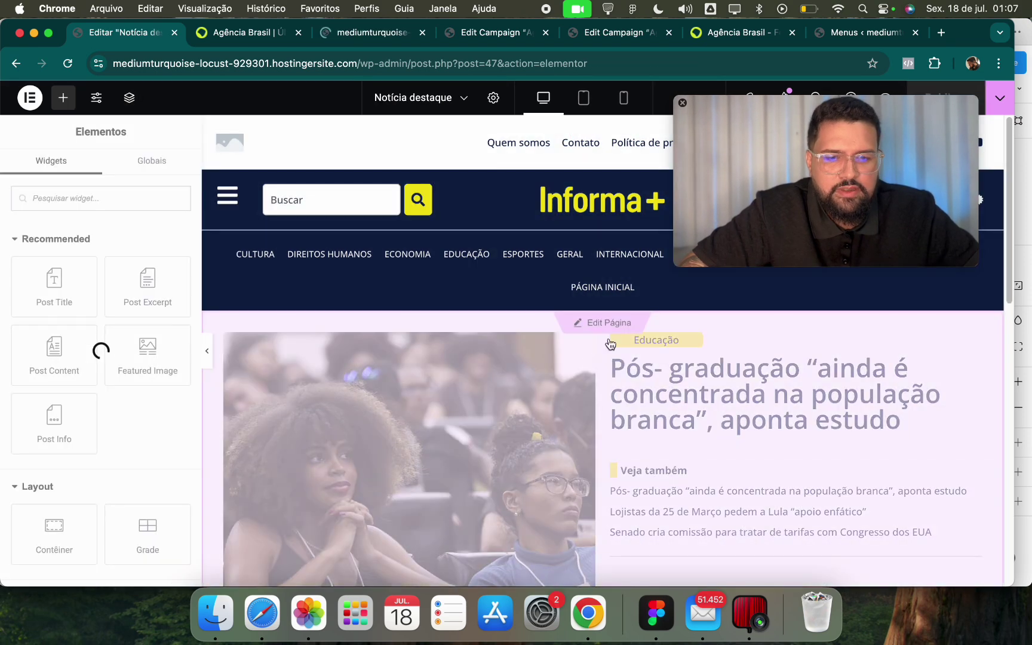
Paste the copied "Veja também" text widget into the dark container below the bordered cards.
{"action": "scroll", "coordinate": [589, 397], "scroll_direction": "down", "scroll_amount": 10}
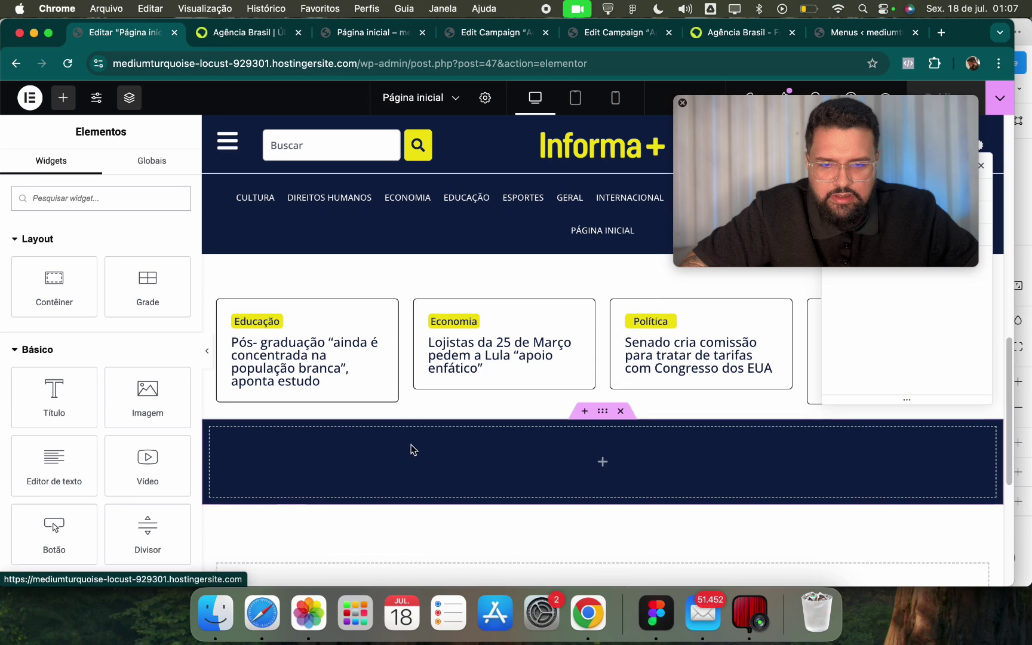
{"action": "right_click", "coordinate": [411, 449]}
{"action": "left_click", "coordinate": [472, 350]}
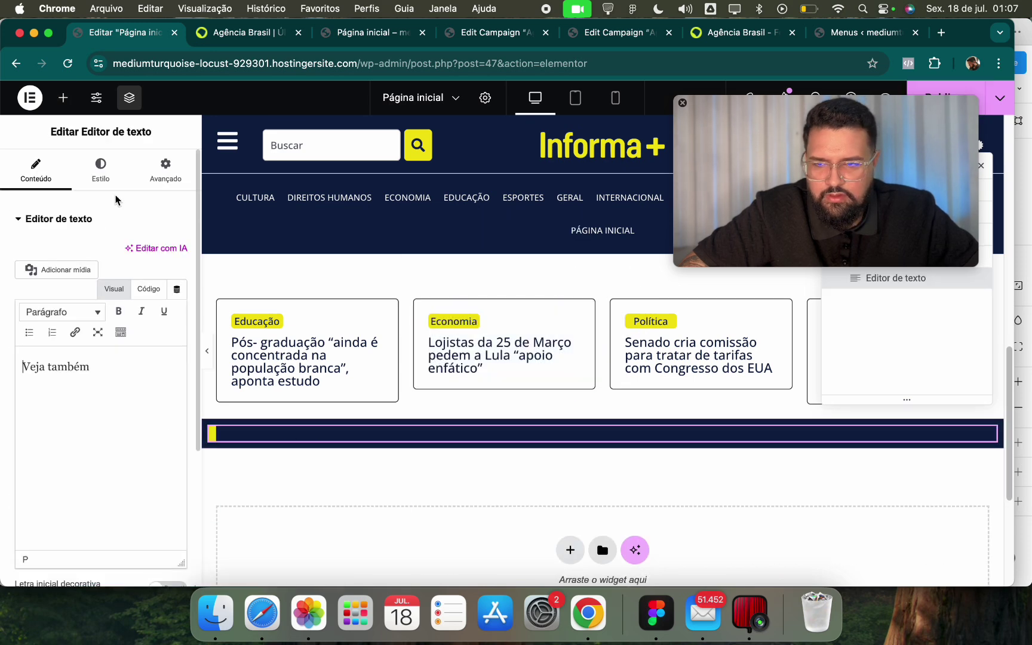
Set the pasted heading's text colour to #FFFFFF and its normal link colour to white.
{"action": "left_click", "coordinate": [100, 170]}
{"action": "left_click", "coordinate": [159, 440]}
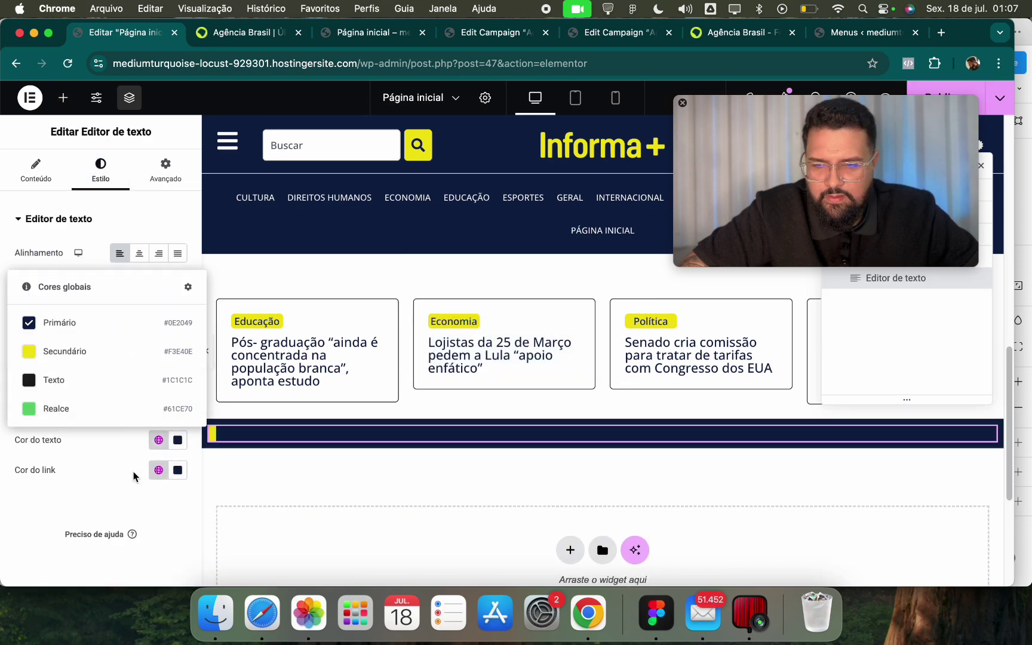
{"action": "left_click", "coordinate": [177, 470]}
{"action": "left_click", "coordinate": [67, 504]}
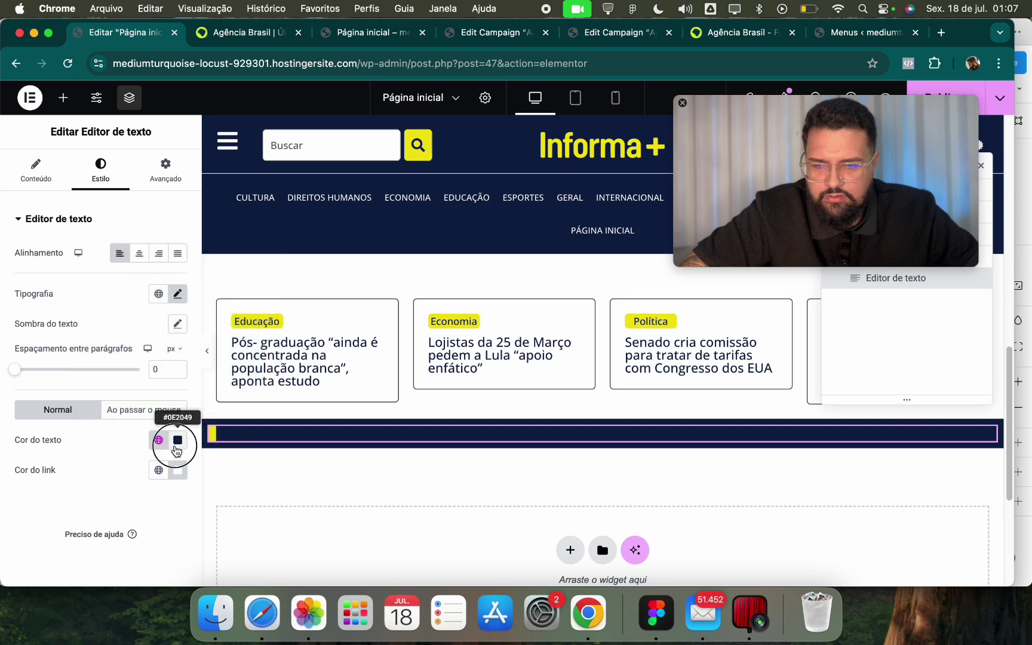
{"action": "left_click", "coordinate": [177, 440]}
{"action": "type", "text": "#FFFFFF"}
{"action": "left_click", "coordinate": [96, 451]}
Set the heading's link colour on mouse-over to the global Secundário colour.
{"action": "left_click", "coordinate": [144, 421]}
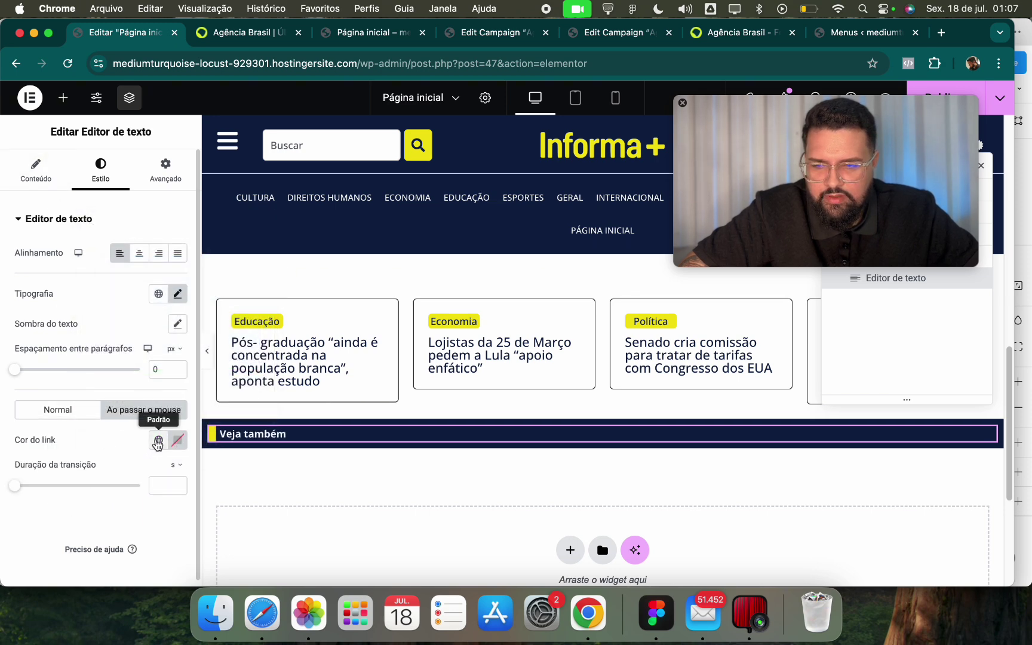
{"action": "left_click", "coordinate": [158, 440]}
{"action": "left_click", "coordinate": [60, 404]}
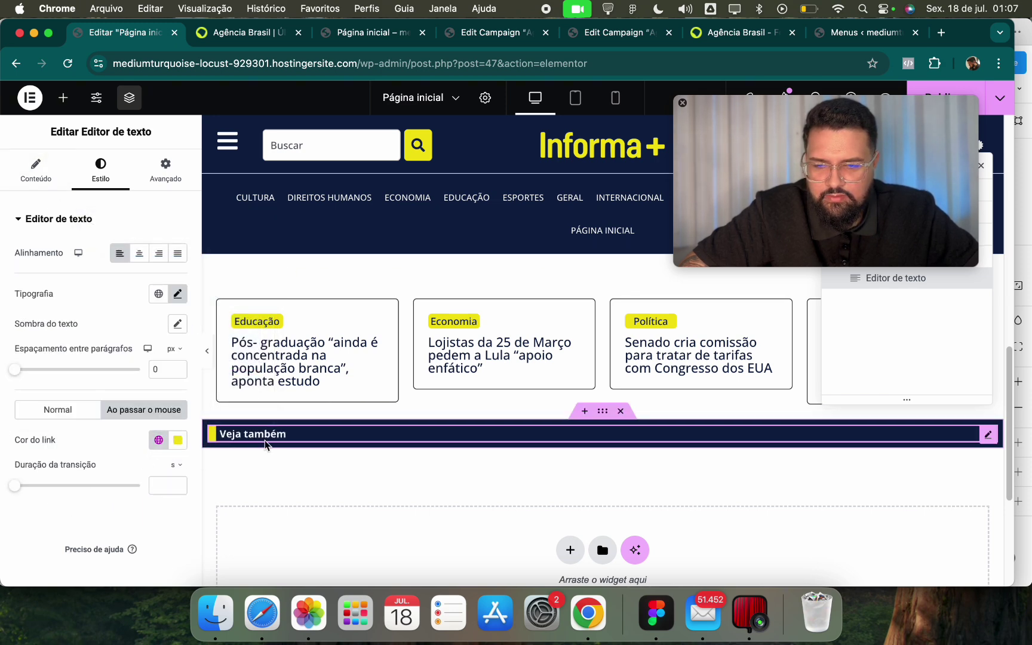
Replace the heading text "Veja também" in the dark container with "EDUCAÇÃO".
{"action": "left_click", "coordinate": [258, 435]}
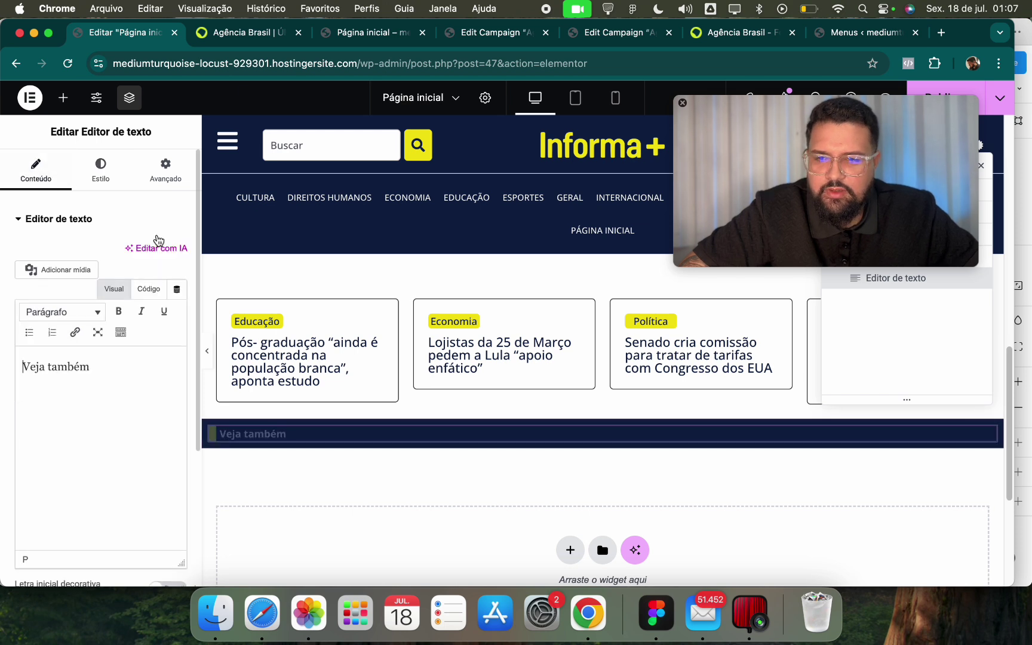
{"action": "left_click_drag", "start_coordinate": [90, 370], "coordinate": [1, 351]}
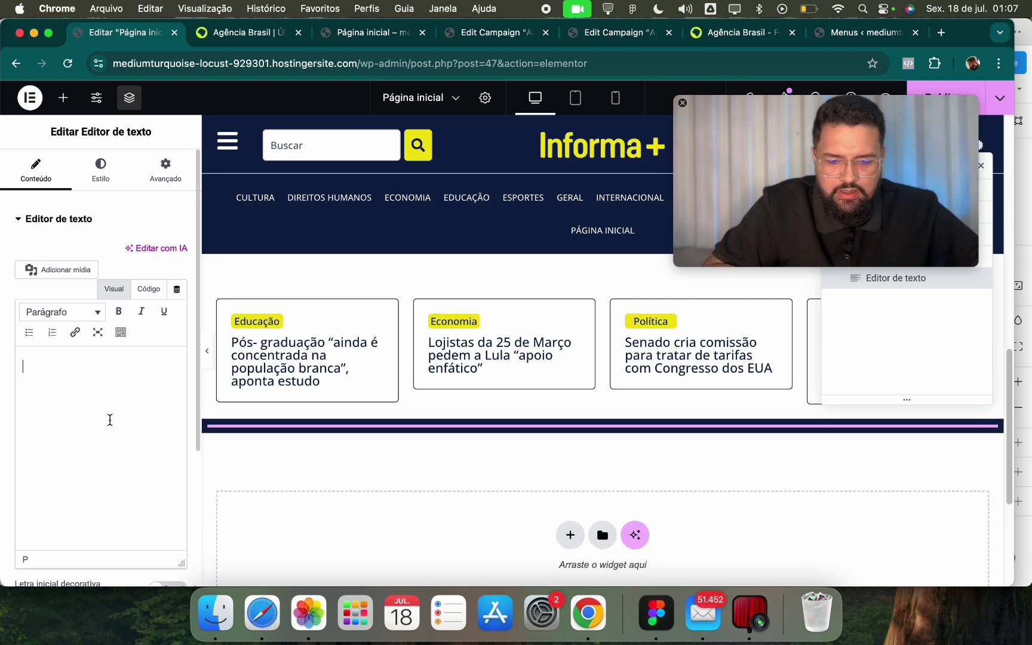
{"action": "type", "text": "EDUCAÇÃO"}
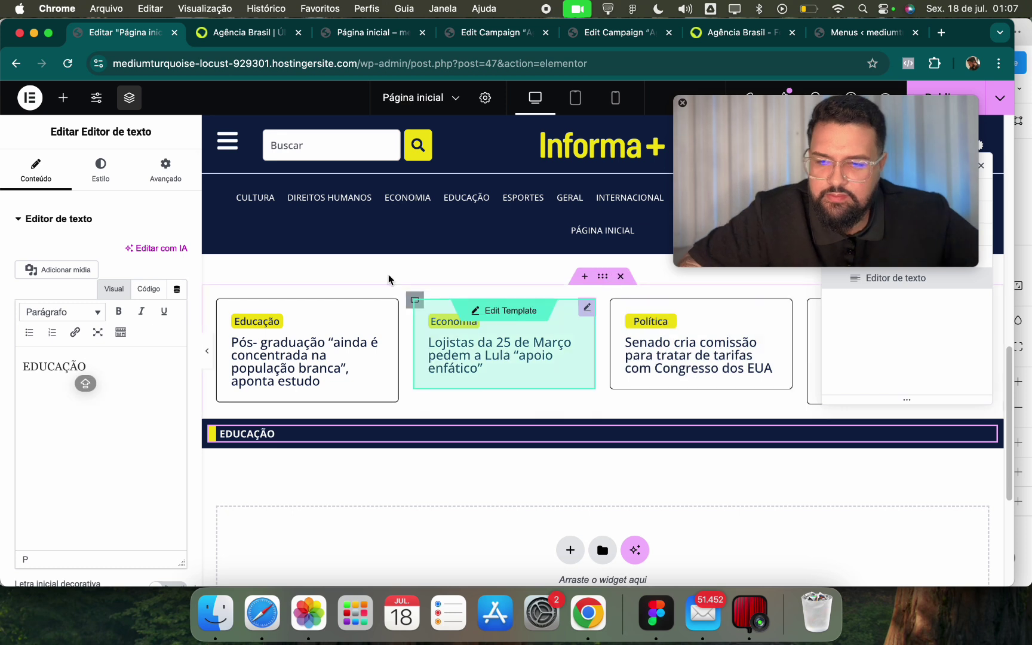
{"action": "scroll", "coordinate": [178, 341], "scroll_direction": "down", "scroll_amount": 1}
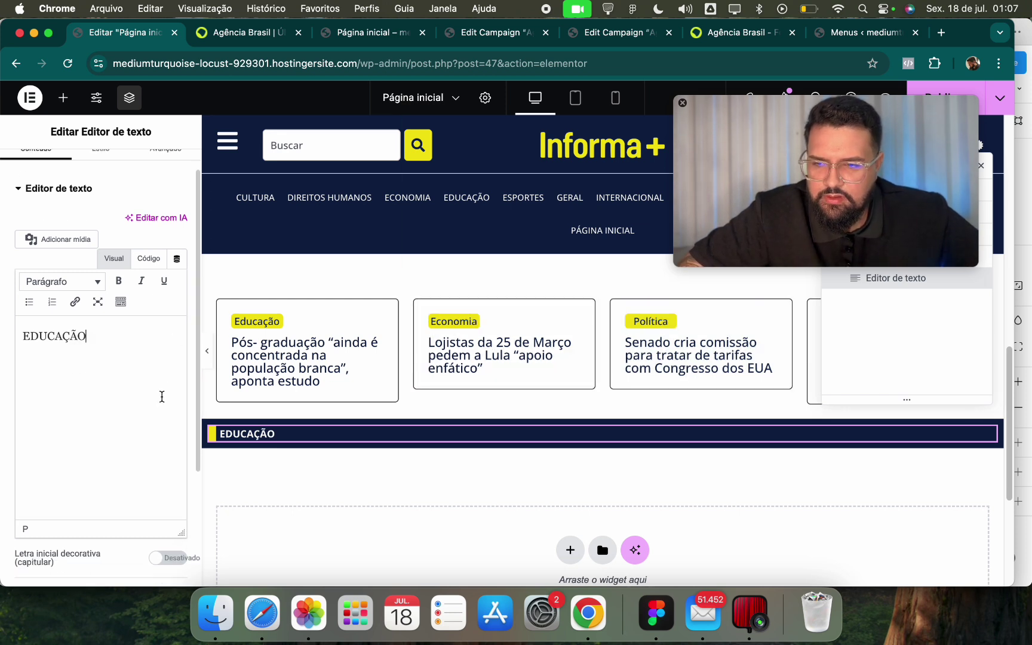
Link the "EDUCAÇÃO" heading text to mediumturquoise-locust-929301.hostingersite.com/categoria/educacao.
{"action": "left_click", "coordinate": [75, 303]}
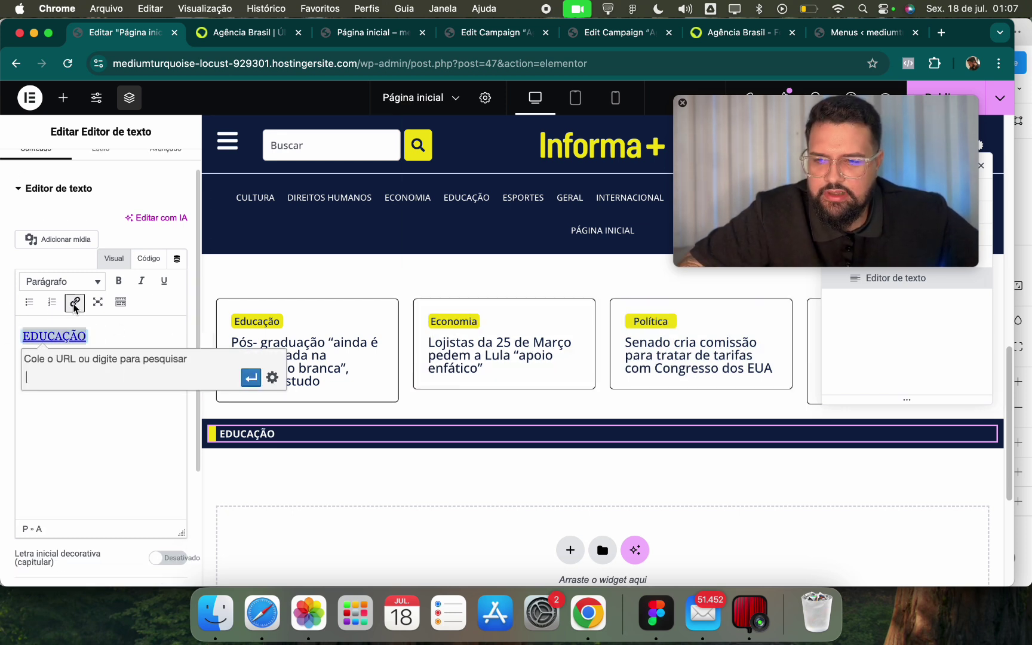
{"action": "left_click", "coordinate": [355, 63]}
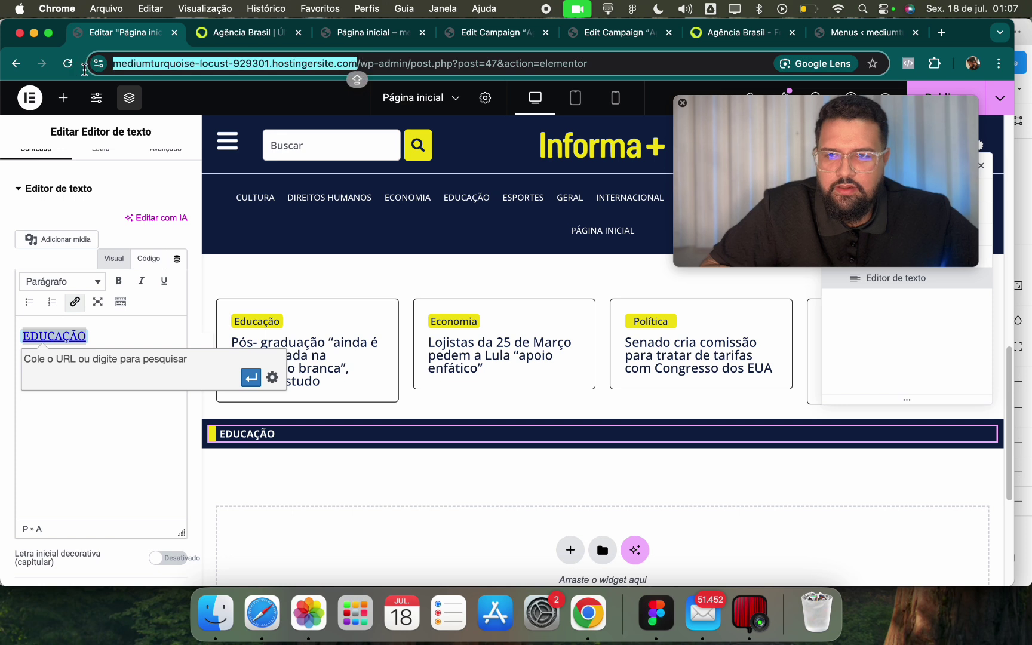
{"action": "left_click", "coordinate": [99, 375]}
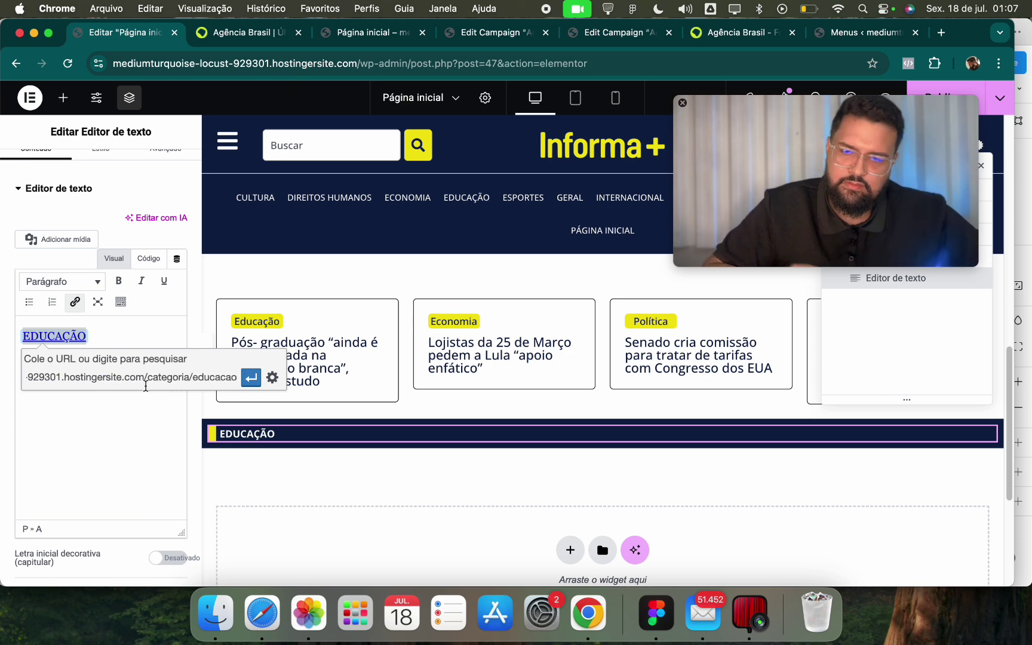
{"action": "left_click", "coordinate": [250, 378]}
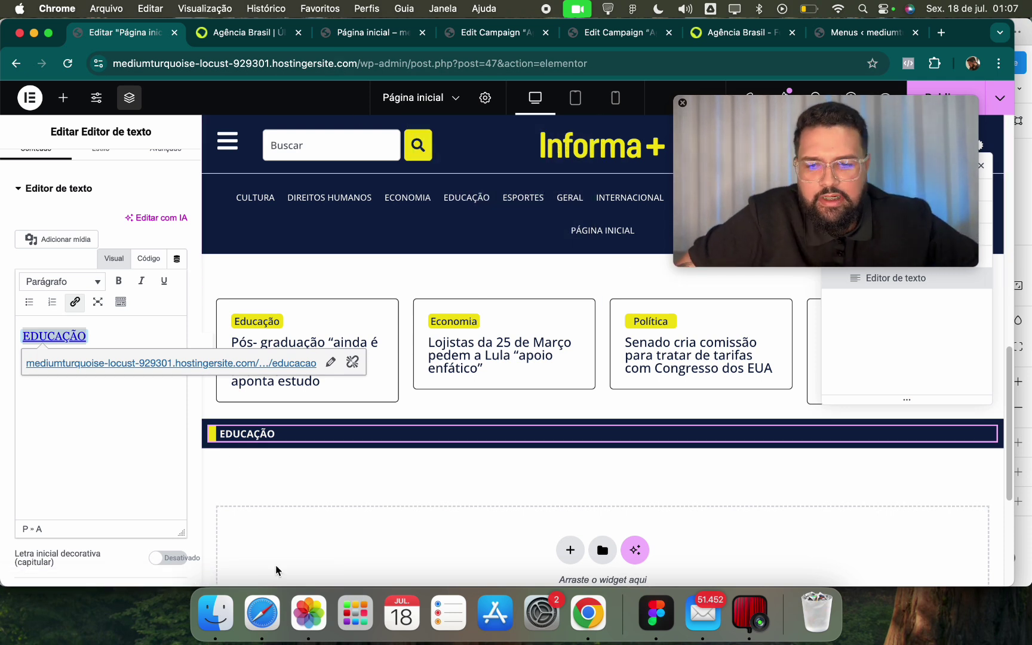
Open the widget library and browse the available elements for the dark Educação section.
{"action": "scroll", "coordinate": [74, 176], "scroll_direction": "up", "scroll_amount": 2}
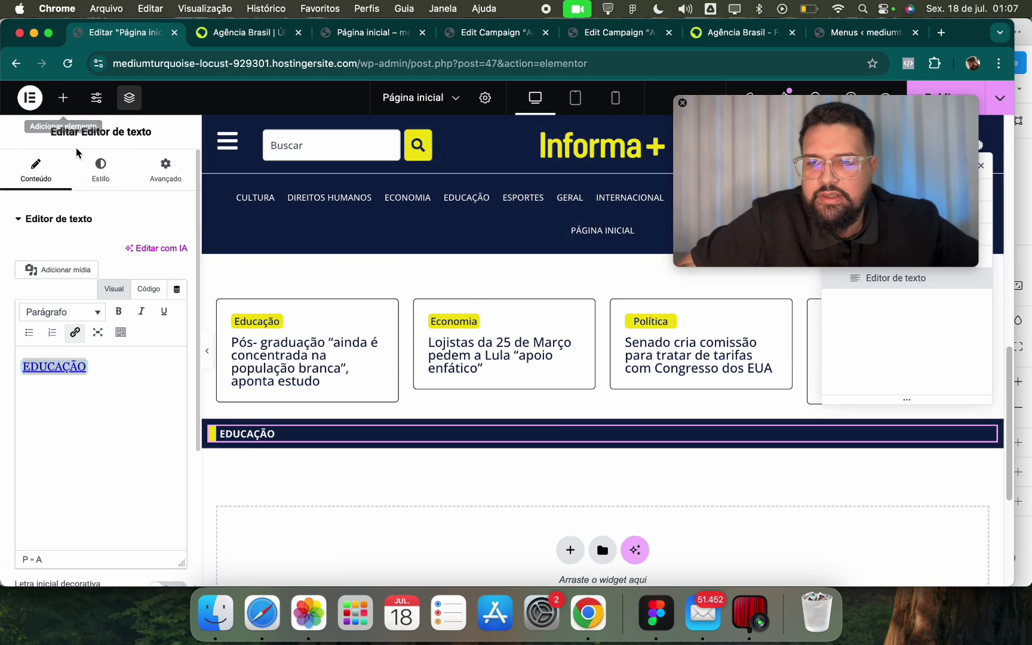
{"action": "left_click", "coordinate": [63, 97]}
{"action": "scroll", "coordinate": [77, 352], "scroll_direction": "down", "scroll_amount": 3}
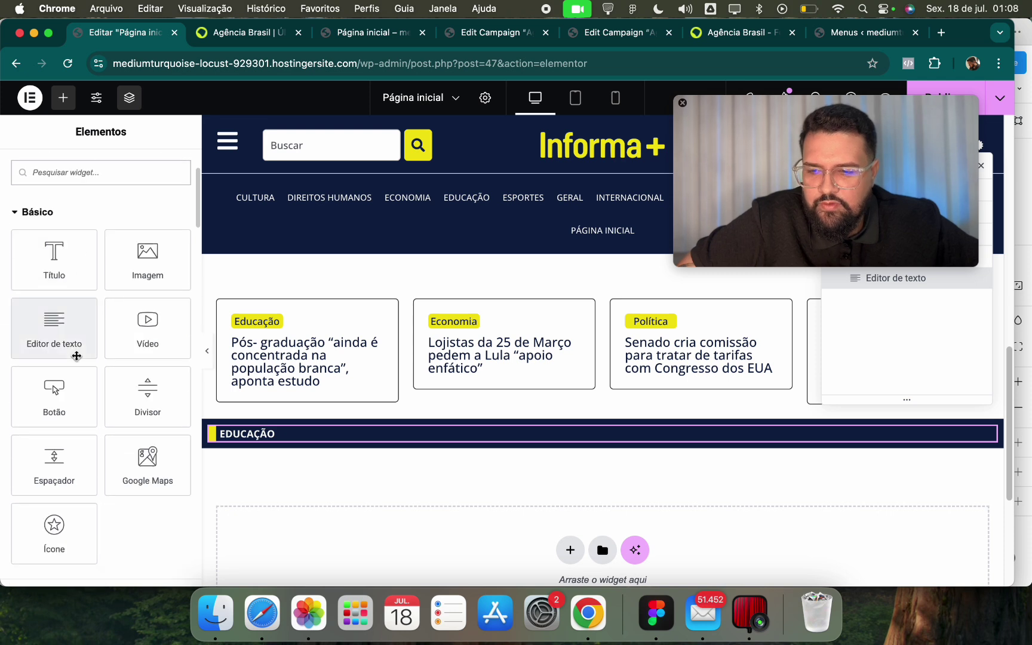
{"action": "scroll", "coordinate": [76, 355], "scroll_direction": "up", "scroll_amount": 3}
{"action": "scroll", "coordinate": [69, 418], "scroll_direction": "down", "scroll_amount": 3}
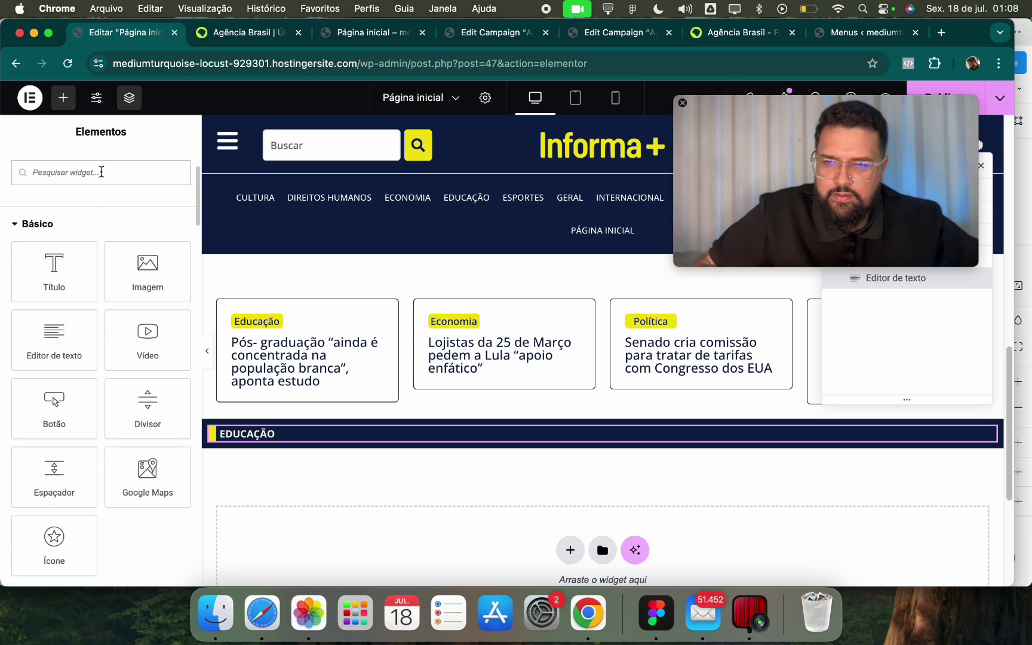
Find the Divisor widget and place it below the EDUCAÇÃO title inside the dark blue container.
{"action": "left_click", "coordinate": [101, 172]}
{"action": "type", "text": "dv"}
{"action": "key", "text": "BackSpace"}
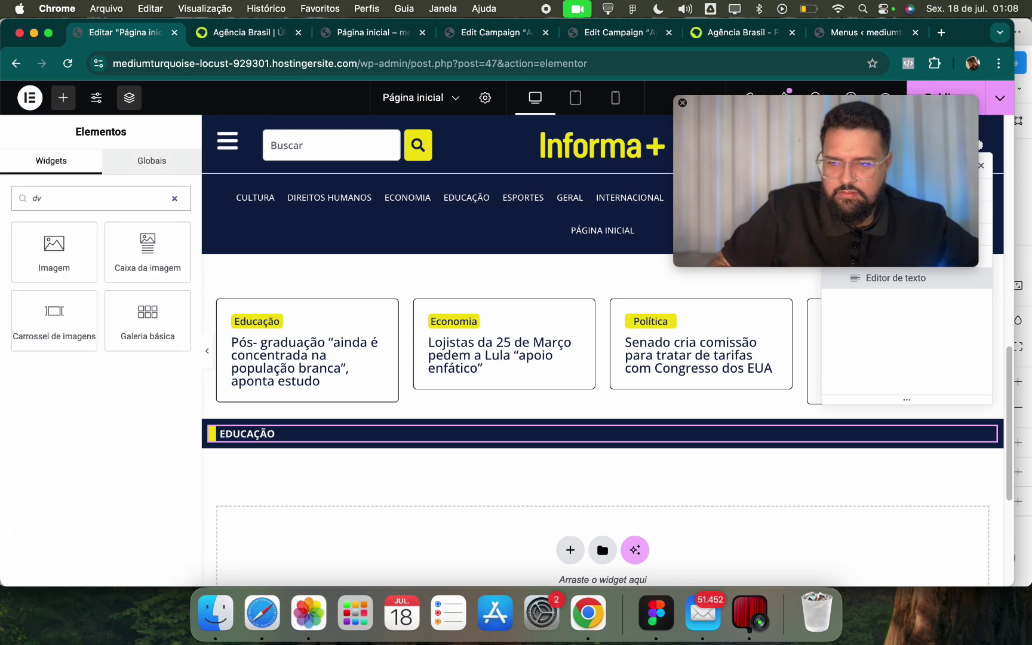
{"action": "type", "text": "ivis"}
{"action": "left_click_drag", "start_coordinate": [83, 254], "coordinate": [292, 445]}
Style the divider with the yellow global colour and a weight of 2 px, checking the Agência Brasil site for reference.
{"action": "left_click", "coordinate": [83, 169]}
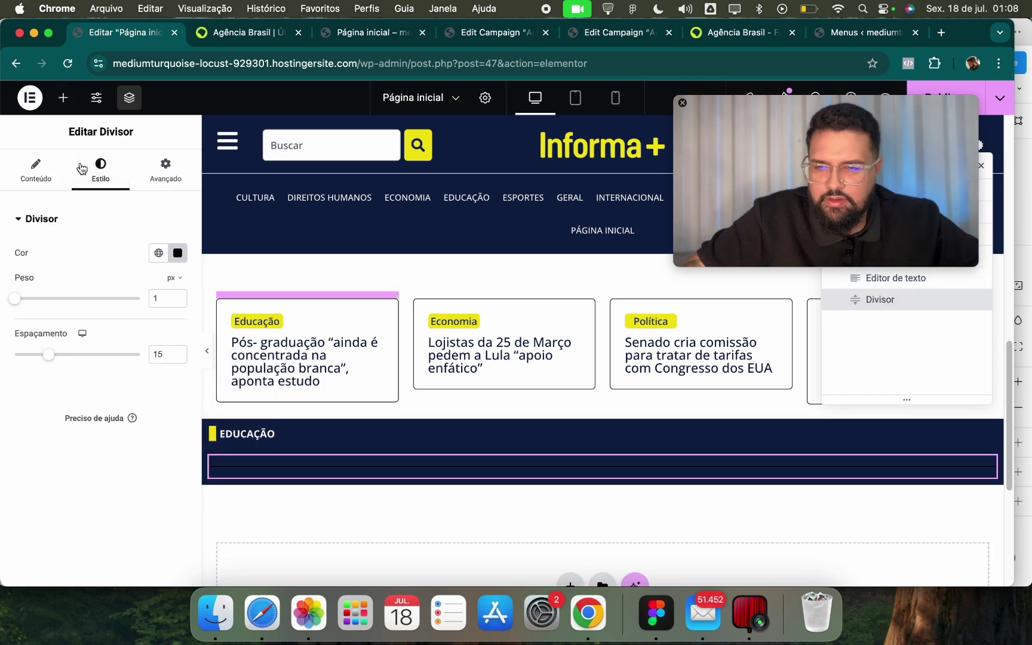
{"action": "left_click", "coordinate": [159, 253]}
{"action": "left_click", "coordinate": [119, 342]}
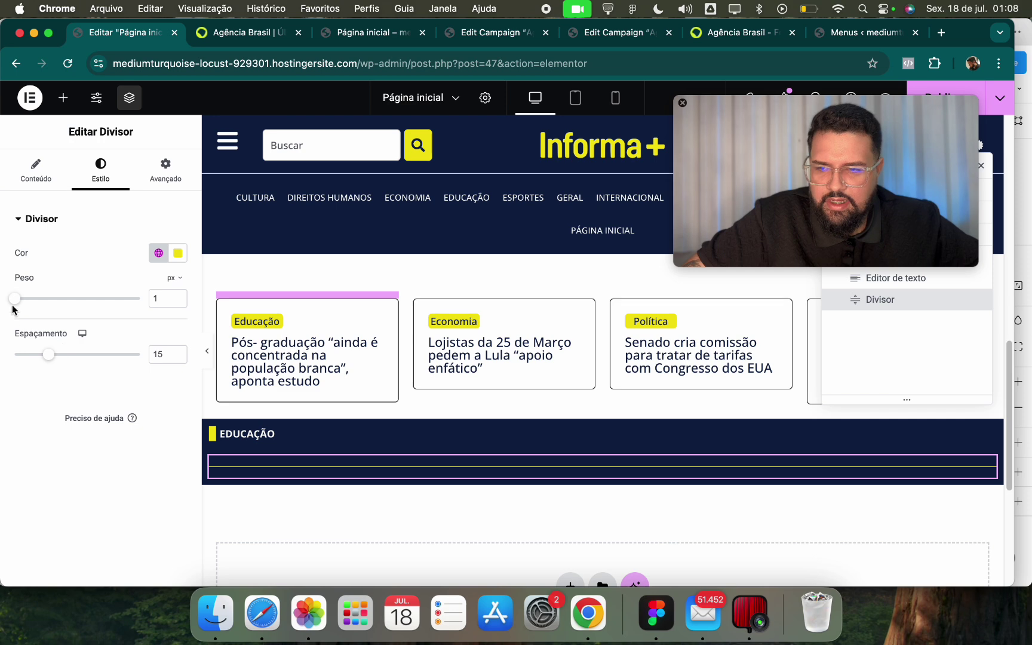
{"action": "left_click_drag", "start_coordinate": [14, 303], "coordinate": [25, 300]}
{"action": "left_click", "coordinate": [245, 27]}
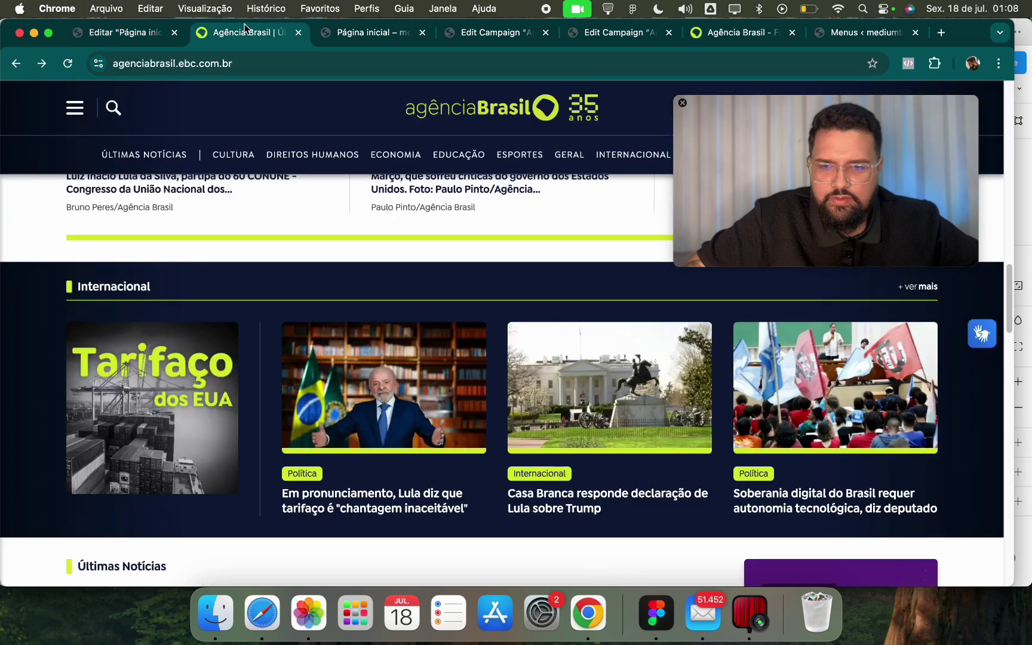
{"action": "left_click", "coordinate": [117, 35]}
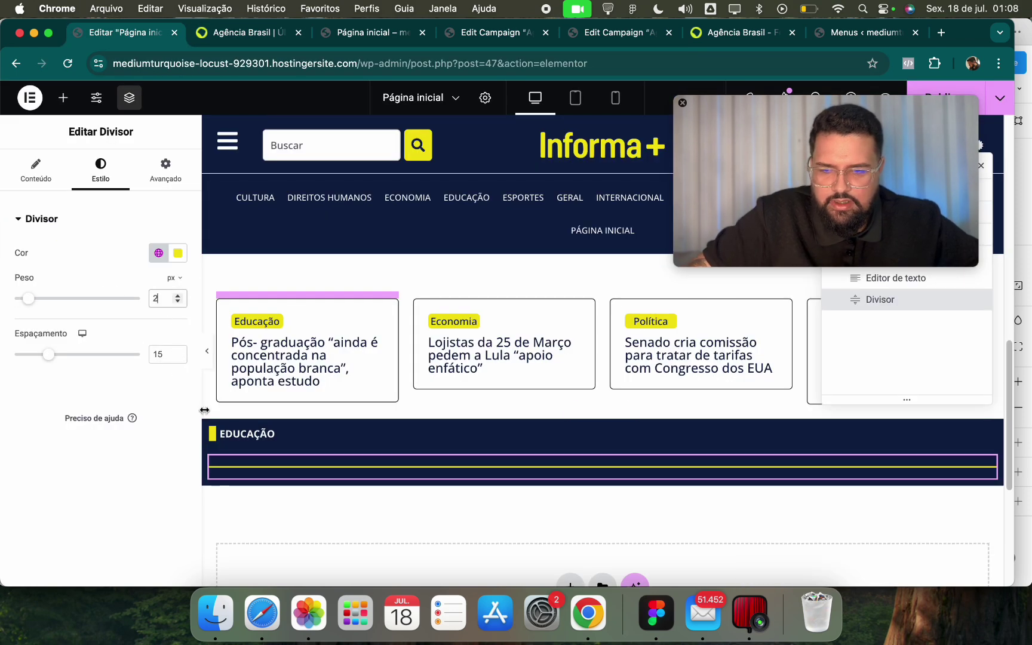
Set the column and row gaps of the container holding the EDUCAÇÃO title and divider to 0.
{"action": "left_click", "coordinate": [608, 430]}
{"action": "scroll", "coordinate": [97, 447], "scroll_direction": "down", "scroll_amount": 1}
{"action": "scroll", "coordinate": [97, 447], "scroll_direction": "up", "scroll_amount": 1}
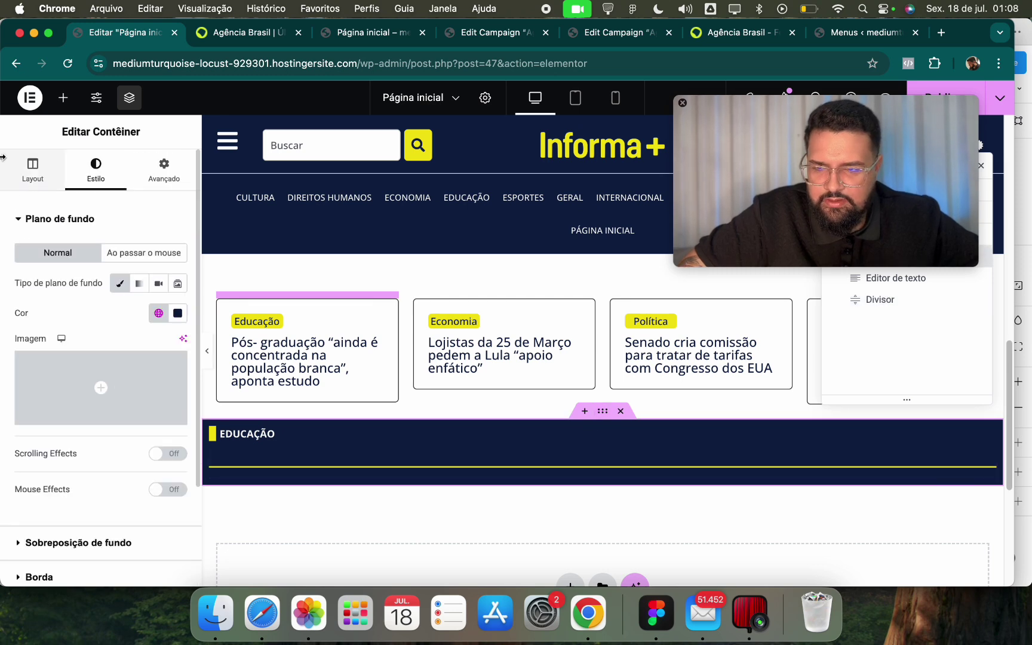
{"action": "left_click", "coordinate": [27, 170]}
{"action": "scroll", "coordinate": [85, 426], "scroll_direction": "down", "scroll_amount": 2}
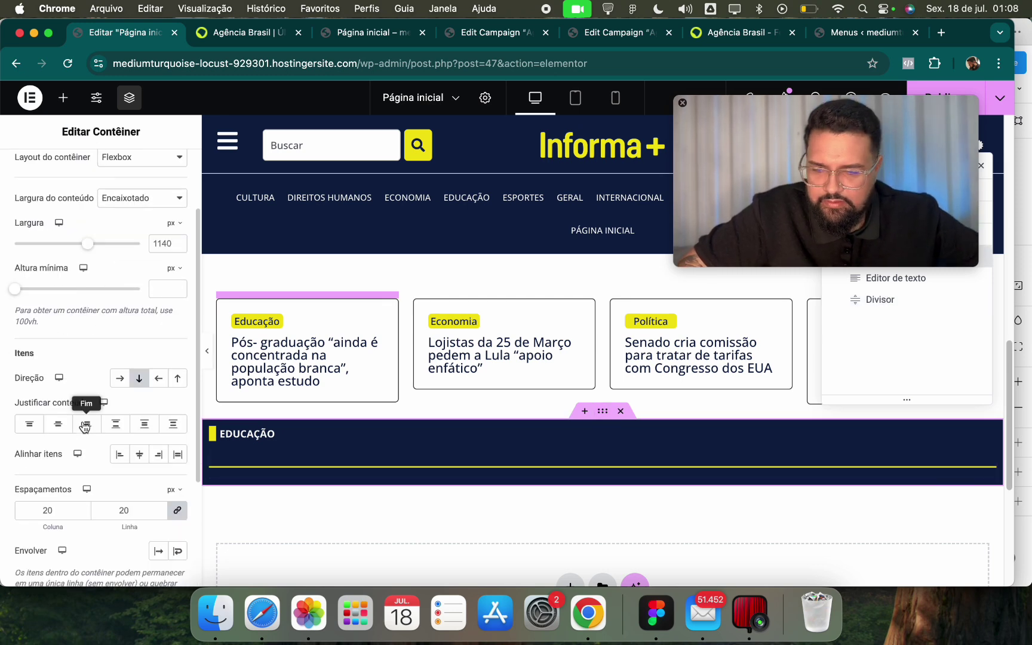
{"action": "left_click", "coordinate": [139, 509]}
{"action": "type", "text": "0"}
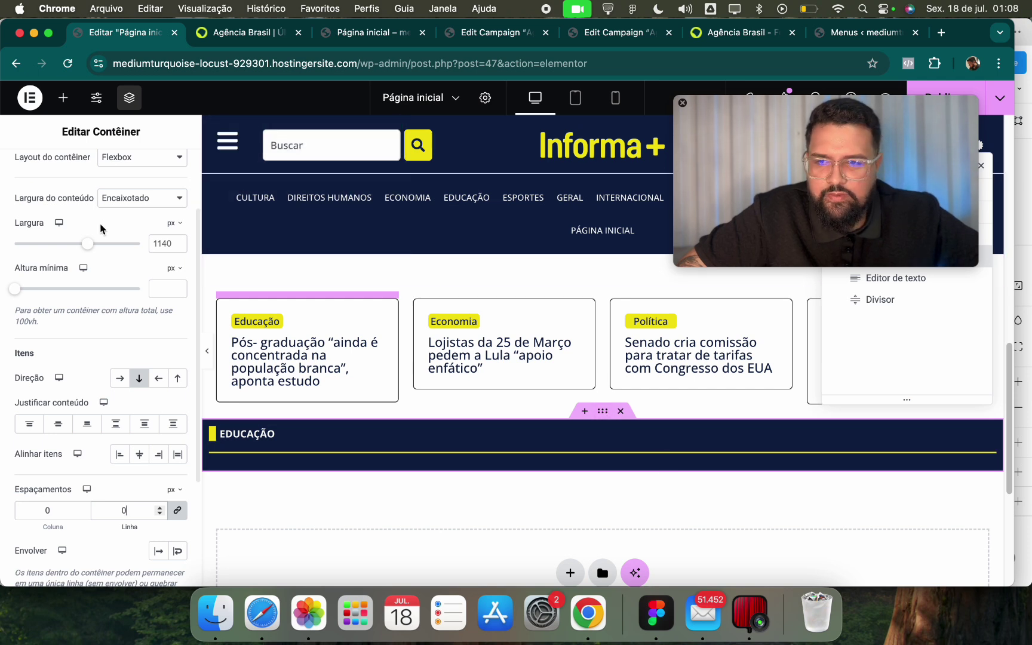
Set the EDUCAÇÃO container's top and bottom padding to 20 px.
{"action": "scroll", "coordinate": [101, 298], "scroll_direction": "up", "scroll_amount": 3}
{"action": "left_click", "coordinate": [164, 170]}
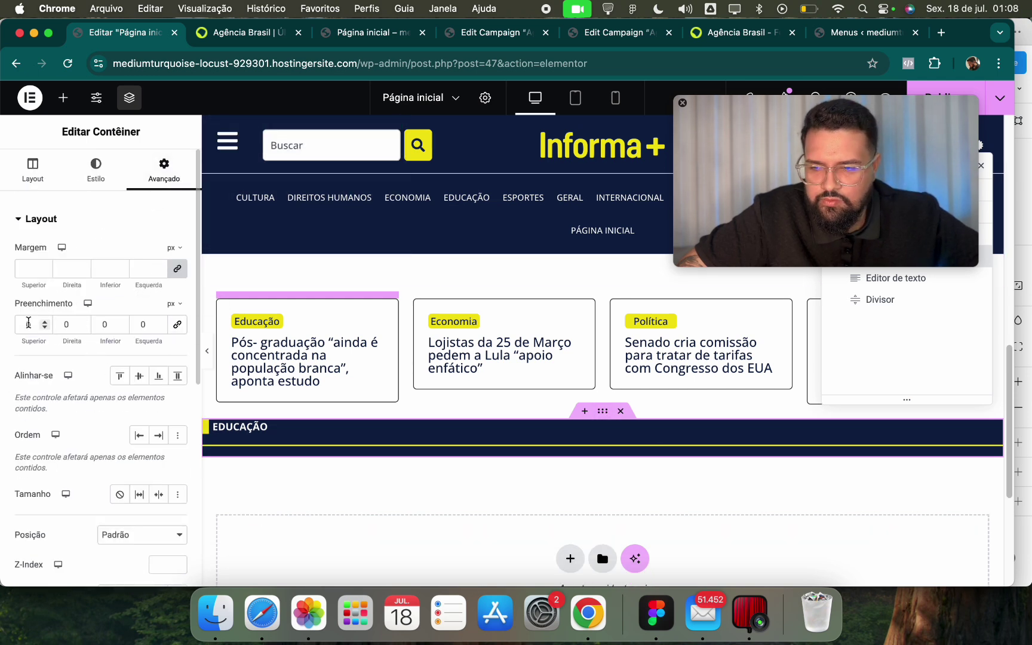
{"action": "type", "text": "2"}
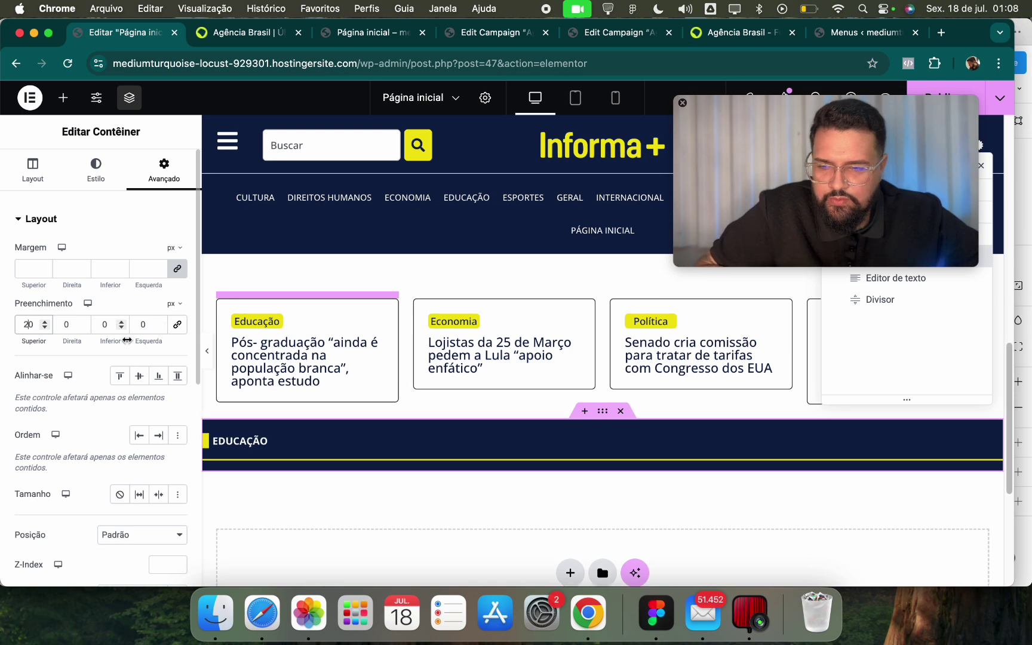
{"action": "left_click", "coordinate": [100, 324]}
{"action": "type", "text": "2"}
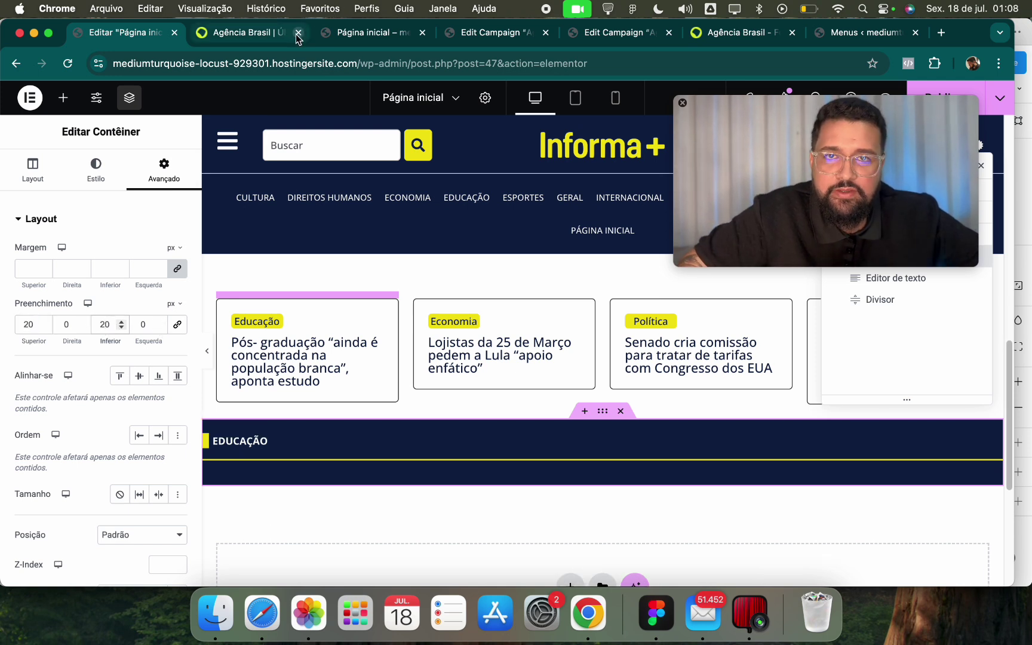
Set the divider's spacing to 5 and compare it with the Internacional section on the Agência Brasil site.
{"action": "left_click", "coordinate": [446, 462]}
{"action": "left_click", "coordinate": [82, 190]}
{"action": "left_click_drag", "start_coordinate": [55, 360], "coordinate": [18, 374]}
{"action": "left_click", "coordinate": [246, 34]}
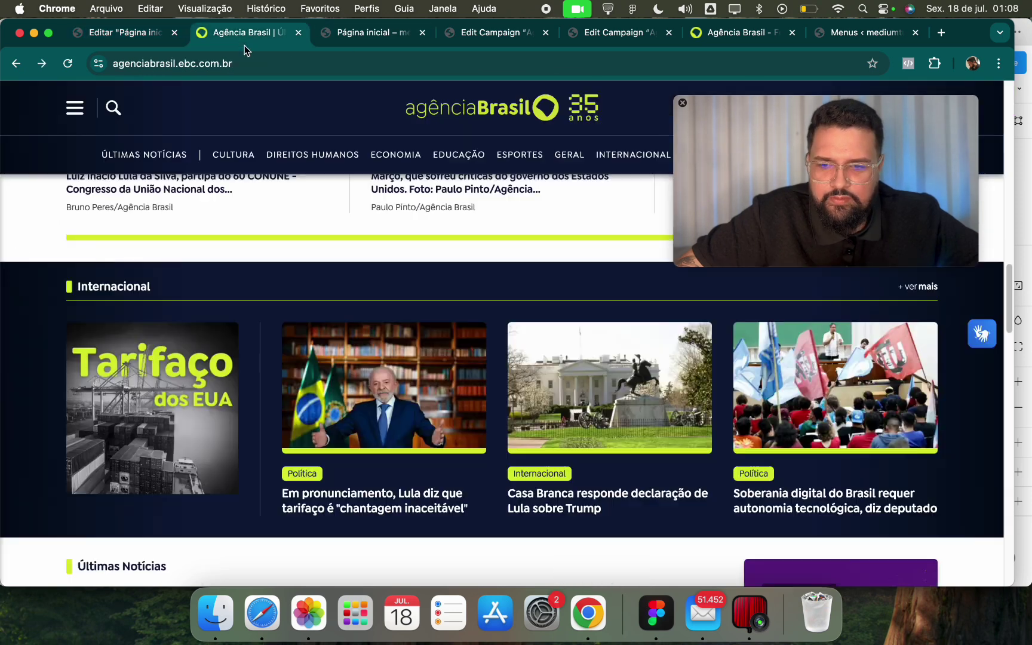
{"action": "left_click", "coordinate": [126, 33]}
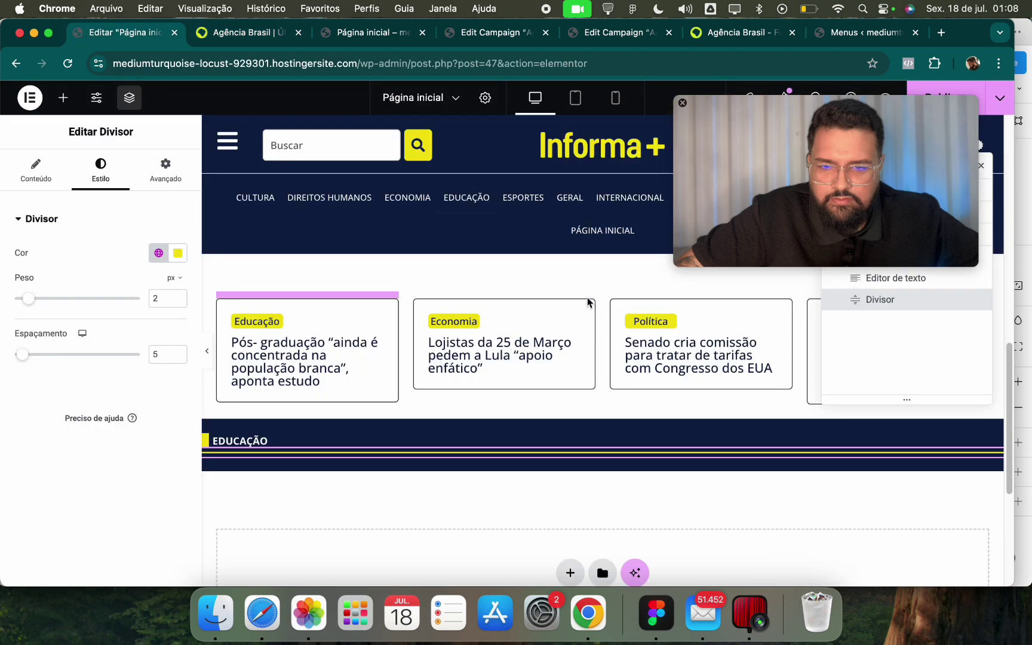
Increase the divider's spacing slightly and compare it again with the Agência Brasil section header.
{"action": "left_click", "coordinate": [602, 411]}
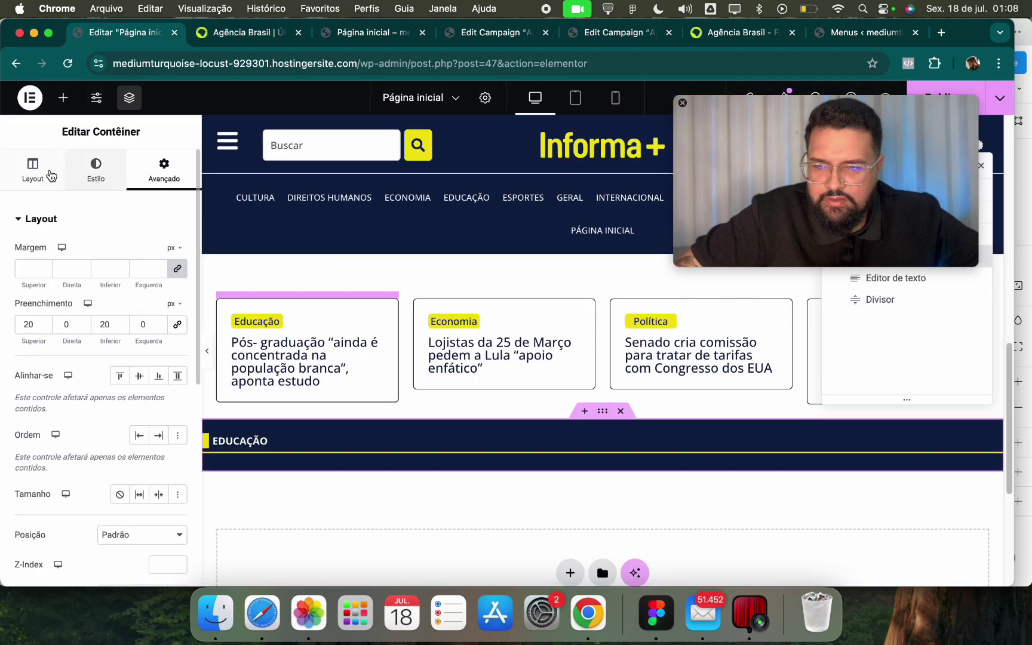
{"action": "left_click", "coordinate": [385, 445]}
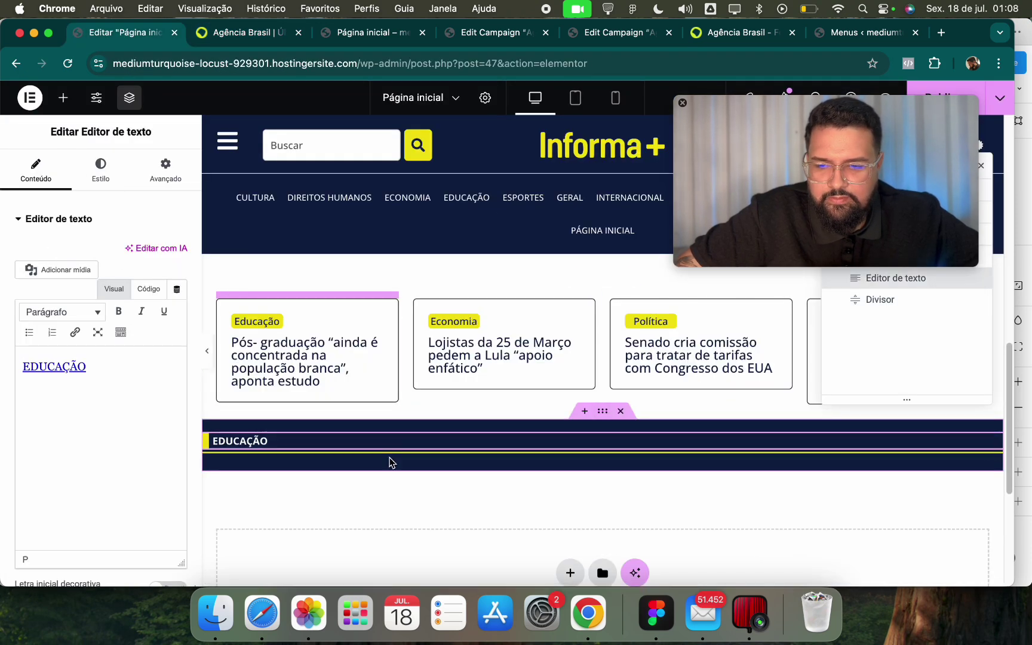
{"action": "left_click", "coordinate": [394, 454]}
{"action": "left_click_drag", "start_coordinate": [29, 358], "coordinate": [42, 365]}
{"action": "left_click", "coordinate": [245, 34]}
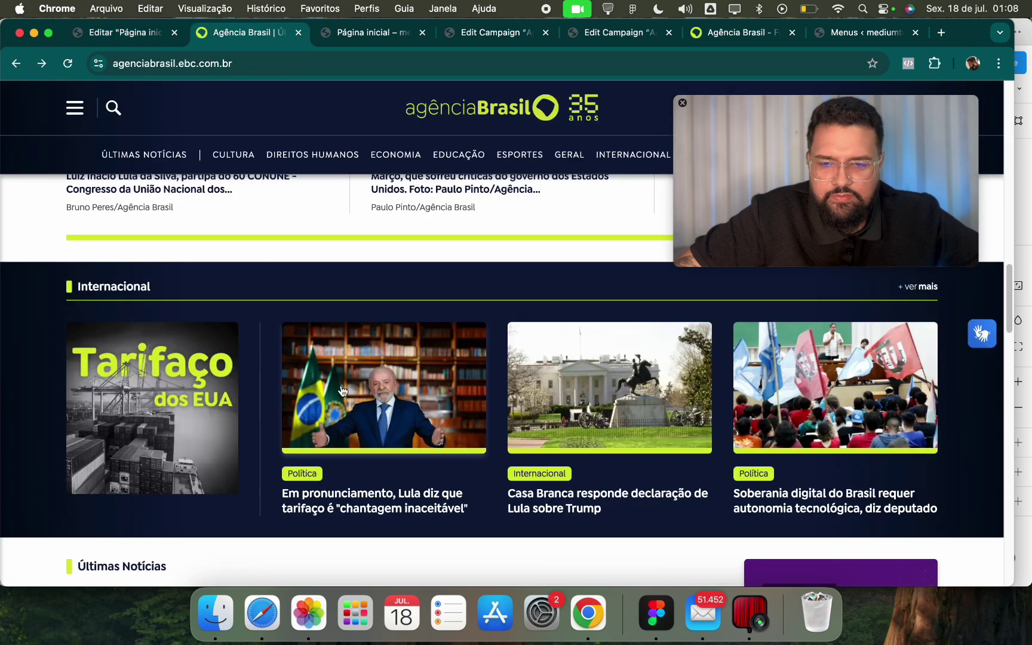
{"action": "left_click", "coordinate": [132, 37]}
Search the widgets for "loop" and add a Loop Grid below the divider in the EDUCAÇÃO container.
{"action": "left_click", "coordinate": [64, 101]}
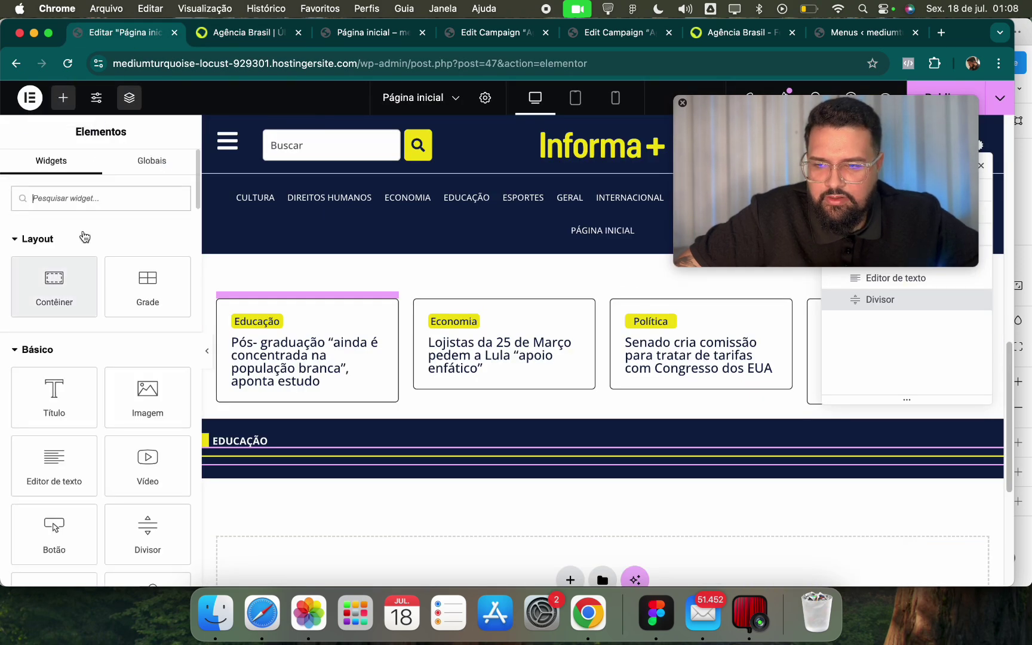
{"action": "type", "text": "loop"}
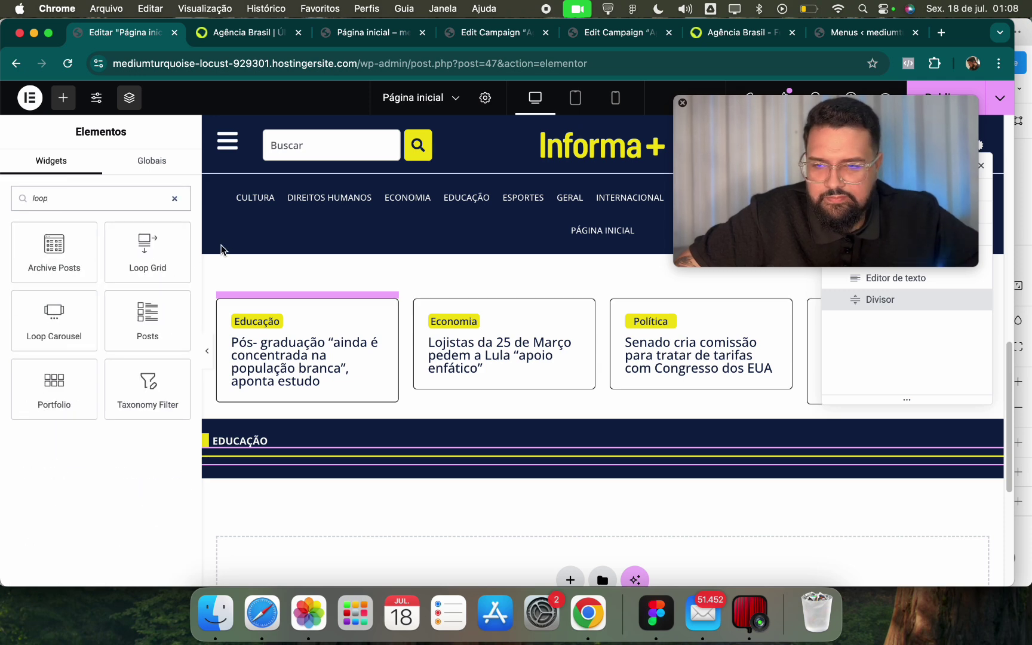
{"action": "left_click_drag", "start_coordinate": [147, 251], "coordinate": [290, 477]}
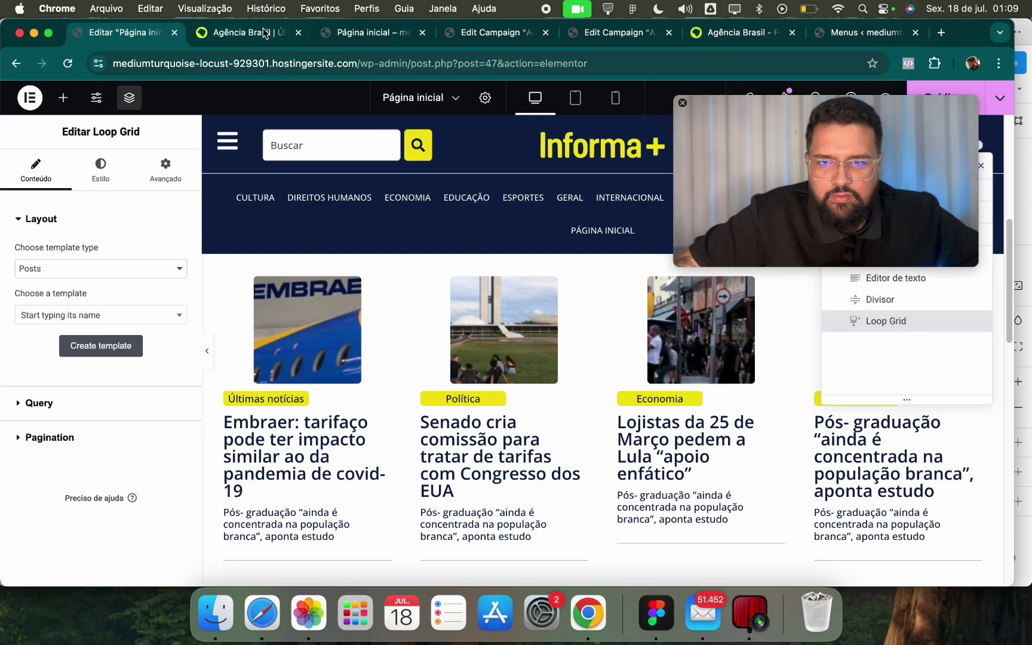
Examine the news card layouts on the Agência Brasil home page, including the cards in the Internacional section.
{"action": "left_click", "coordinate": [266, 33]}
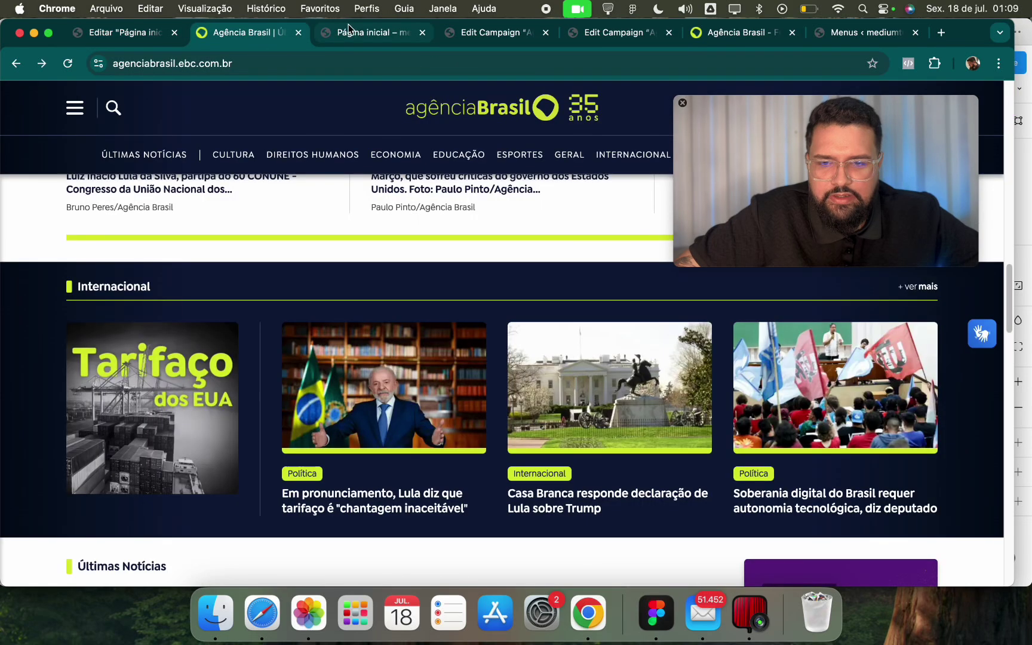
{"action": "scroll", "coordinate": [421, 498], "scroll_direction": "up", "scroll_amount": 15}
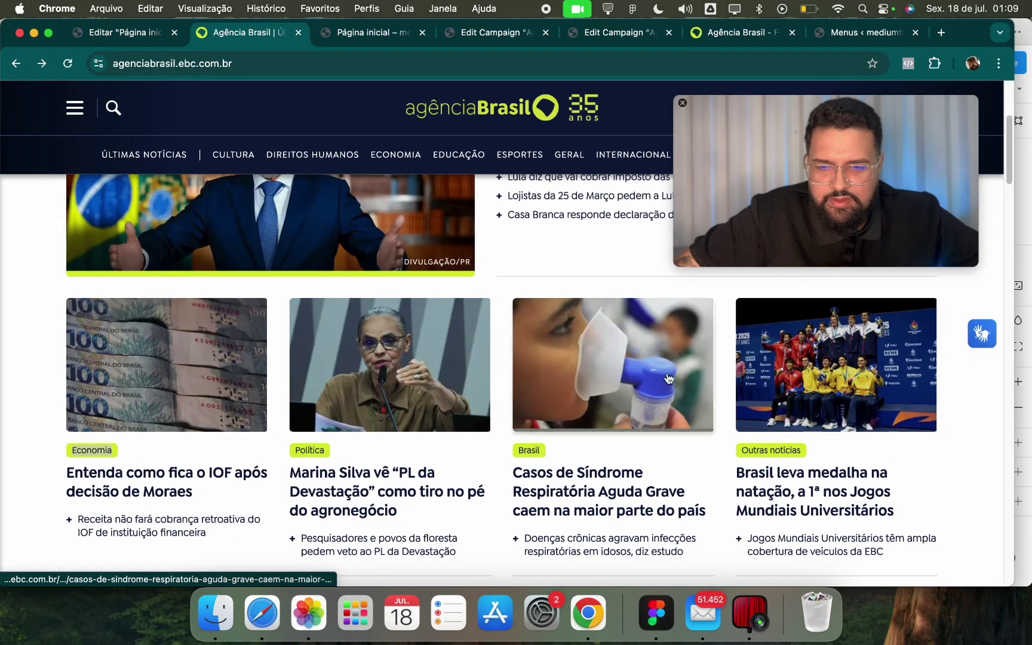
{"action": "scroll", "coordinate": [18, 418], "scroll_direction": "down", "scroll_amount": 5}
{"action": "scroll", "coordinate": [27, 321], "scroll_direction": "up", "scroll_amount": 2}
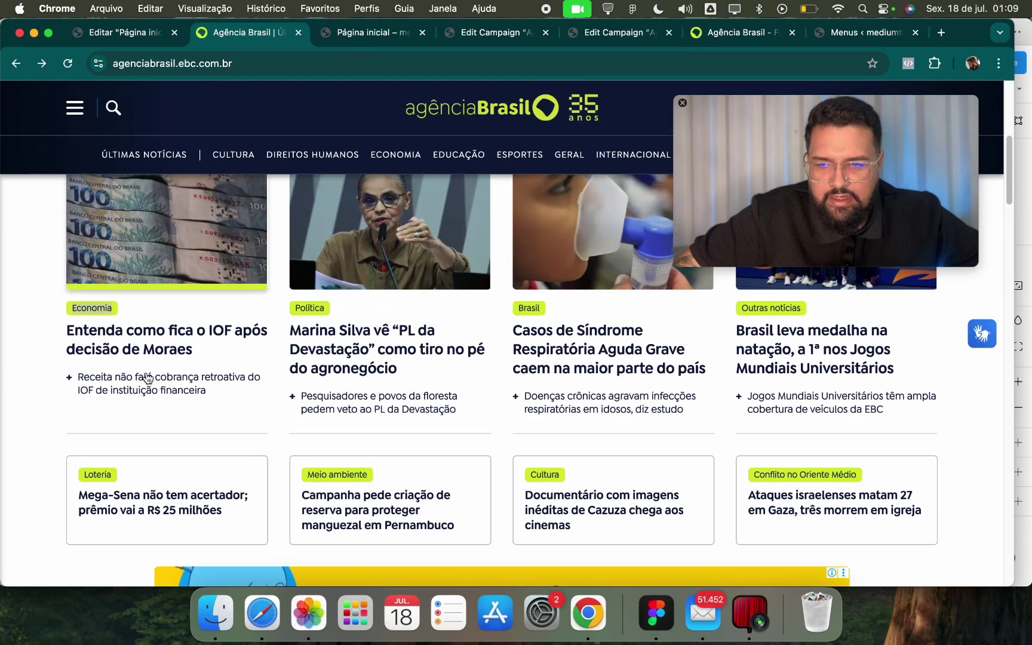
{"action": "scroll", "coordinate": [200, 387], "scroll_direction": "down", "scroll_amount": 15}
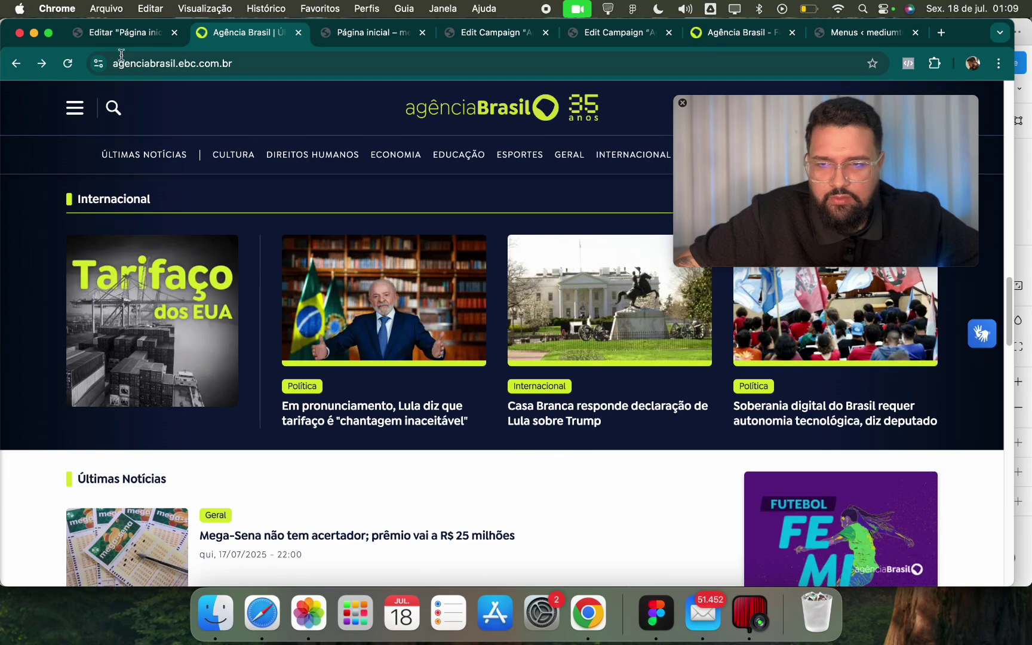
{"action": "left_click", "coordinate": [123, 33]}
List all saved templates in WordPress, open the Notícia 1 loop item in Elementor and duplicate its browser tab.
{"action": "left_click", "coordinate": [362, 40]}
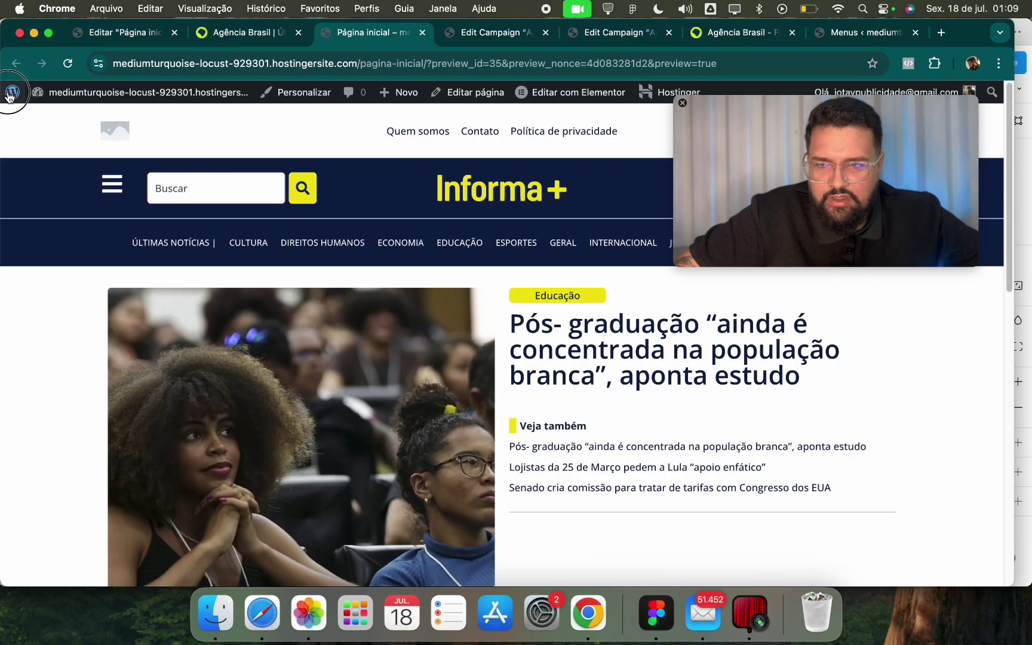
{"action": "left_click", "coordinate": [56, 114]}
{"action": "mouse_move", "coordinate": [61, 365]}
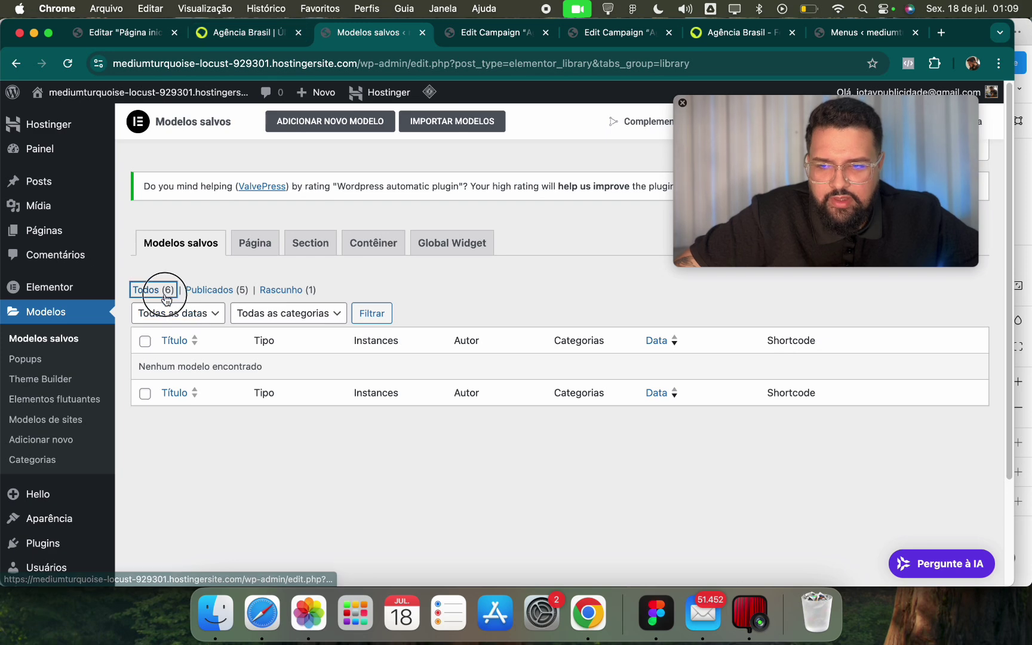
{"action": "left_click", "coordinate": [149, 289]}
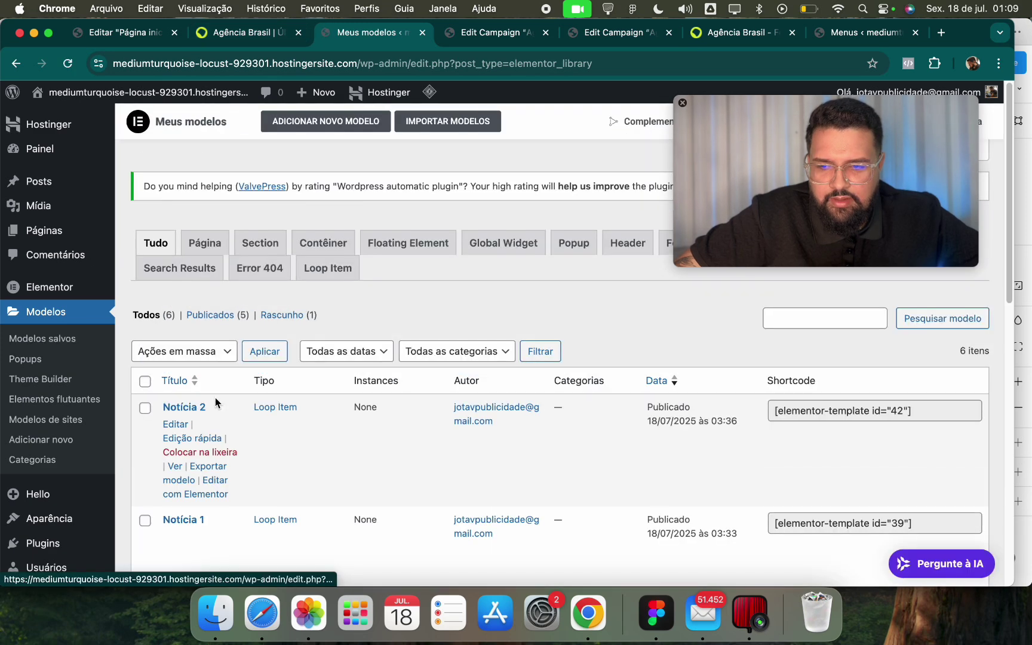
{"action": "scroll", "coordinate": [215, 454], "scroll_direction": "down", "scroll_amount": 3}
{"action": "right_click", "coordinate": [386, 33]}
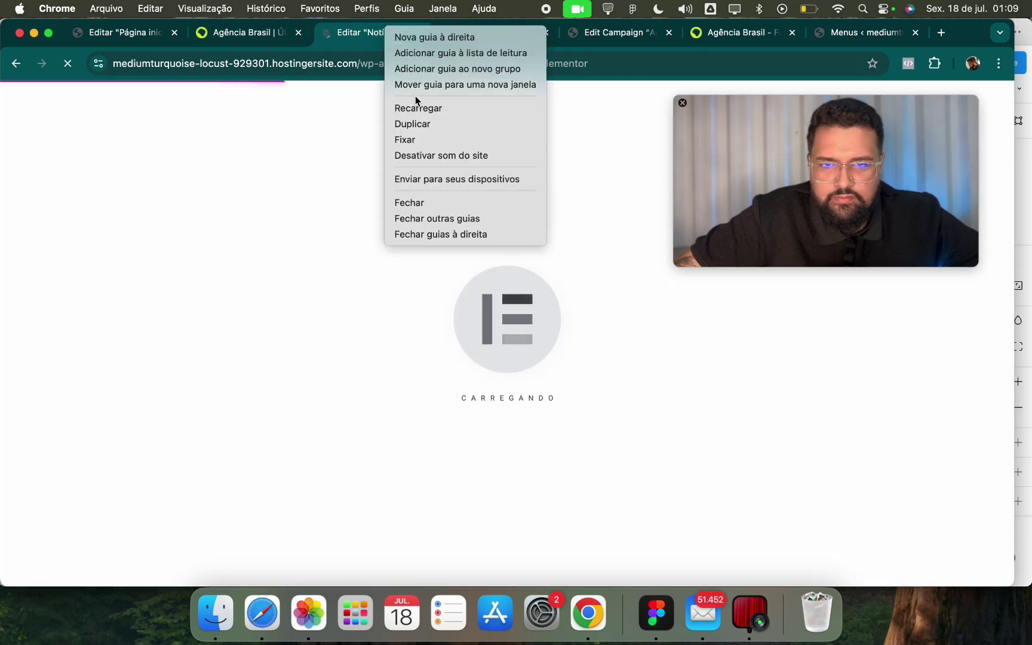
{"action": "left_click", "coordinate": [423, 125]}
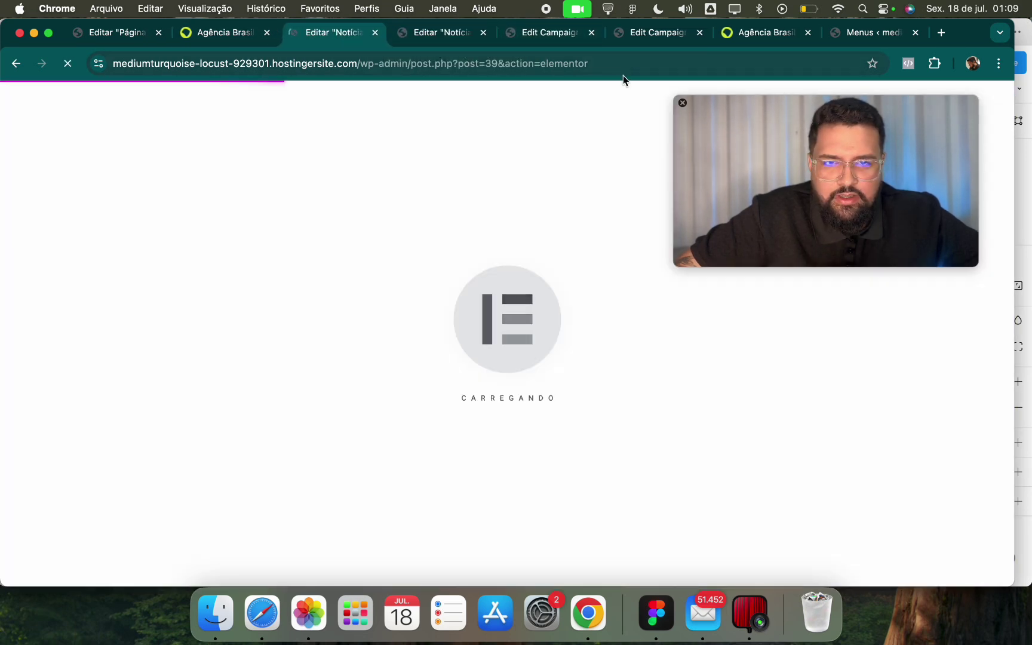
Exit to the saved templates in WordPress and create a Loop Item template with source Posts, named "Notícias 3".
{"action": "left_click", "coordinate": [30, 97]}
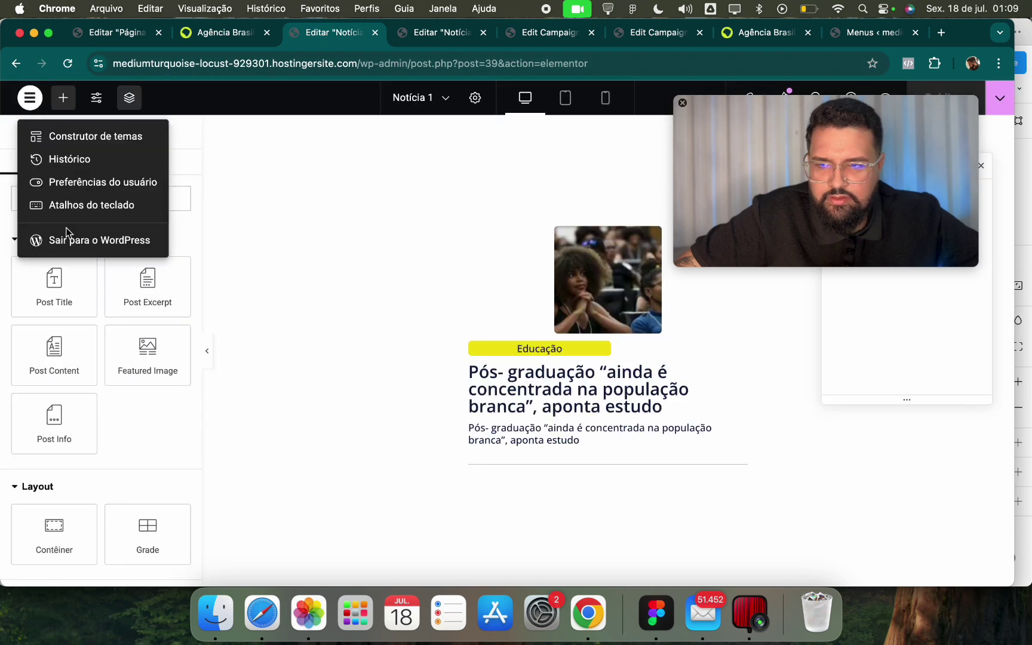
{"action": "left_click", "coordinate": [72, 239]}
{"action": "left_click", "coordinate": [70, 339]}
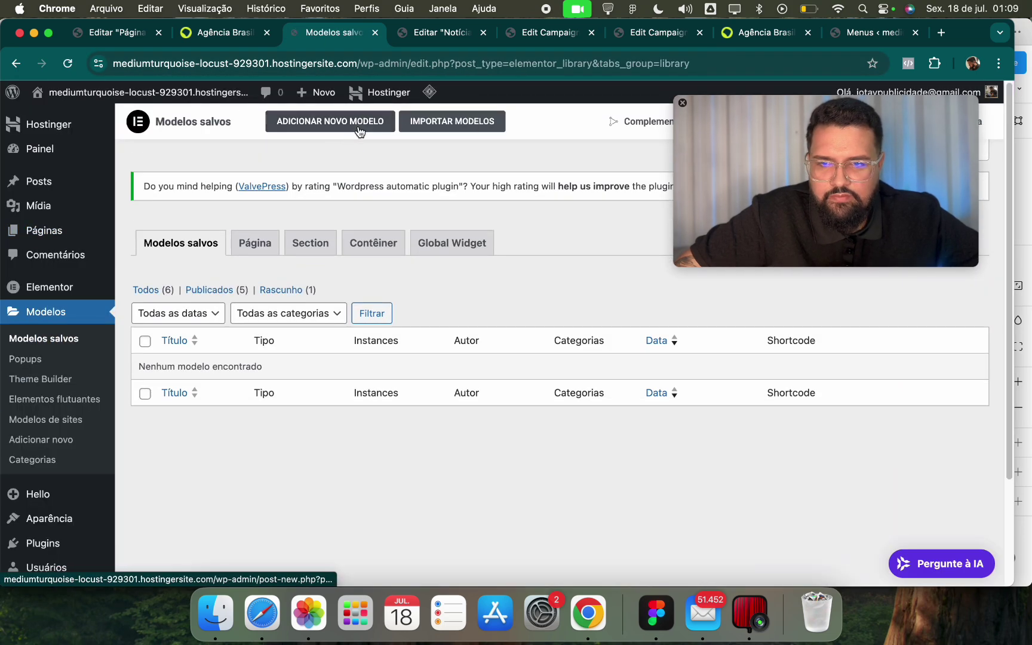
{"action": "left_click", "coordinate": [350, 122]}
{"action": "left_click", "coordinate": [561, 330]}
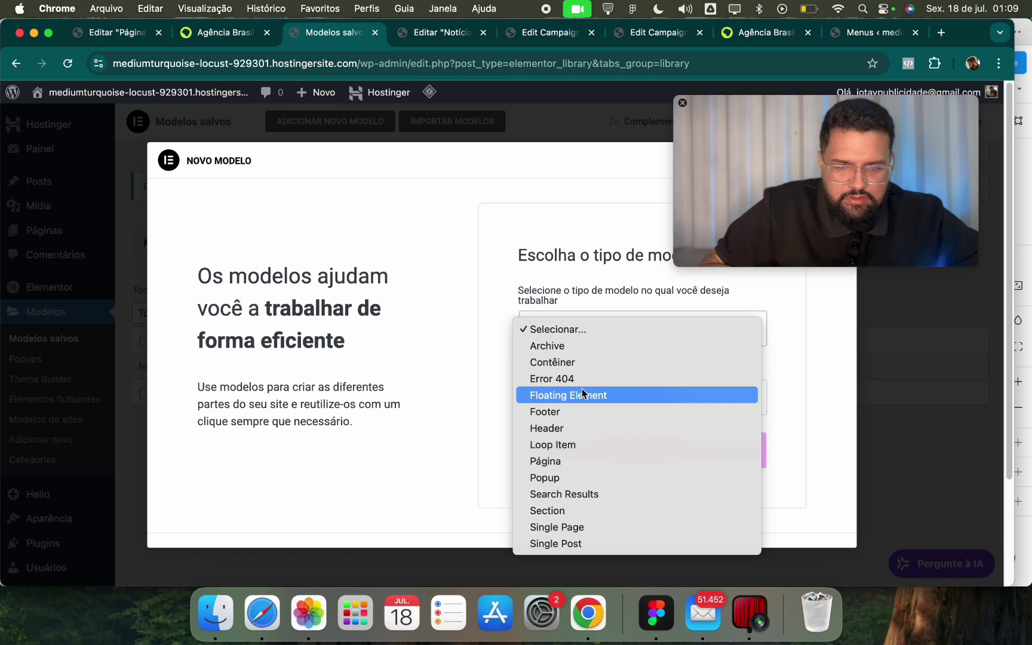
{"action": "left_click", "coordinate": [584, 448]}
{"action": "left_click", "coordinate": [577, 418]}
{"action": "type", "text": "Not"}
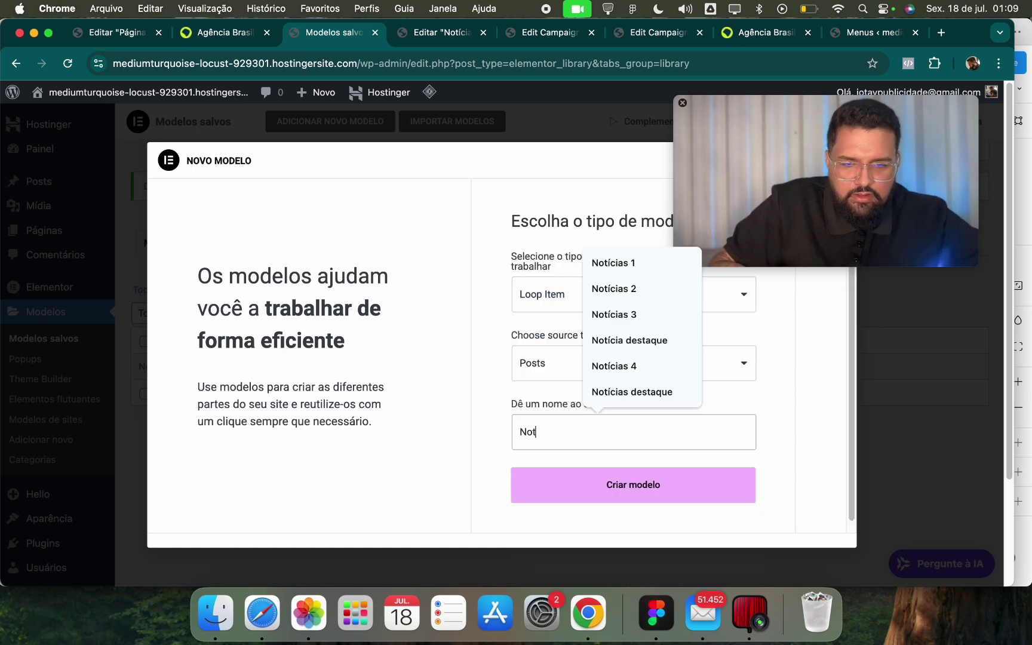
{"action": "type", "text": "ícias 3"}
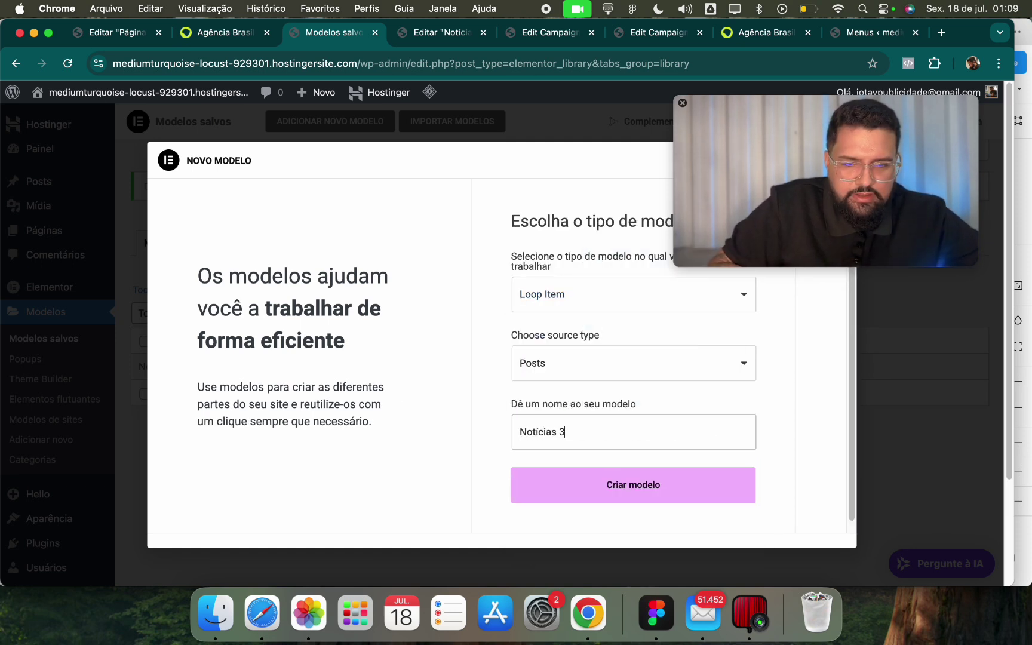
{"action": "left_click", "coordinate": [695, 484]}
Copy the main container of the Notícia 1 template in the duplicated tab.
{"action": "left_click", "coordinate": [453, 35]}
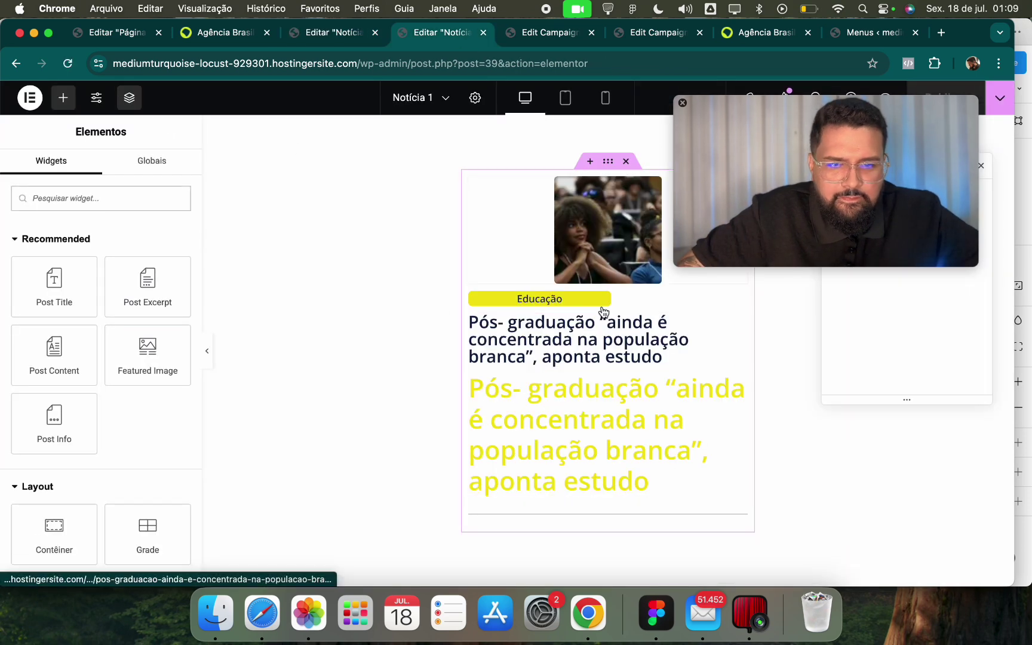
{"action": "right_click", "coordinate": [609, 162]}
{"action": "left_click", "coordinate": [639, 259]}
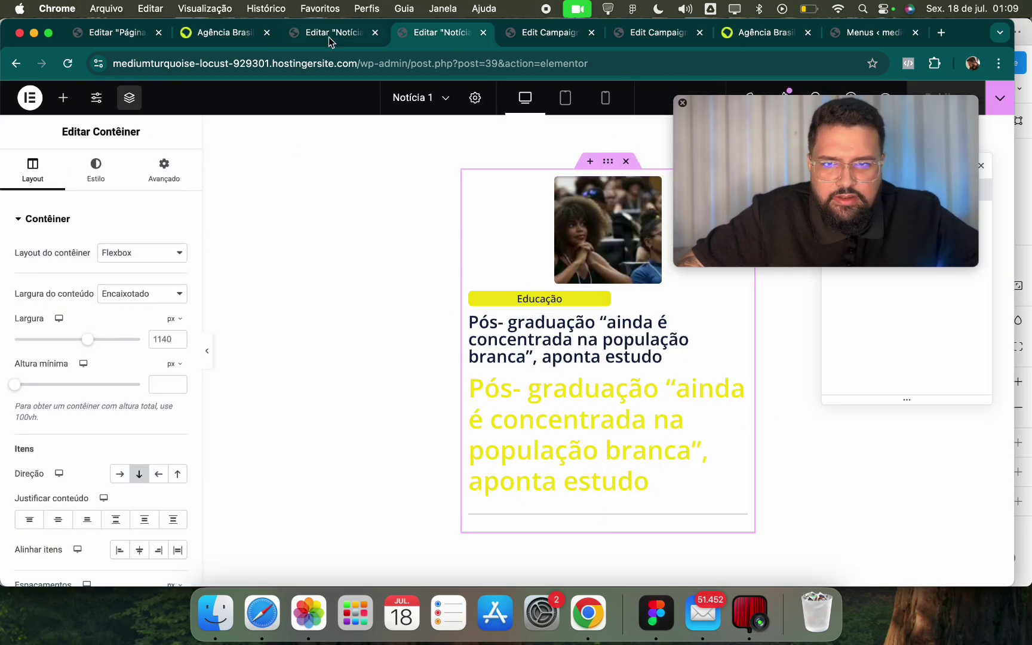
Dismiss the template library in the Notícias 3 loop item and paste the container copied from Notícia 1.
{"action": "left_click", "coordinate": [332, 32]}
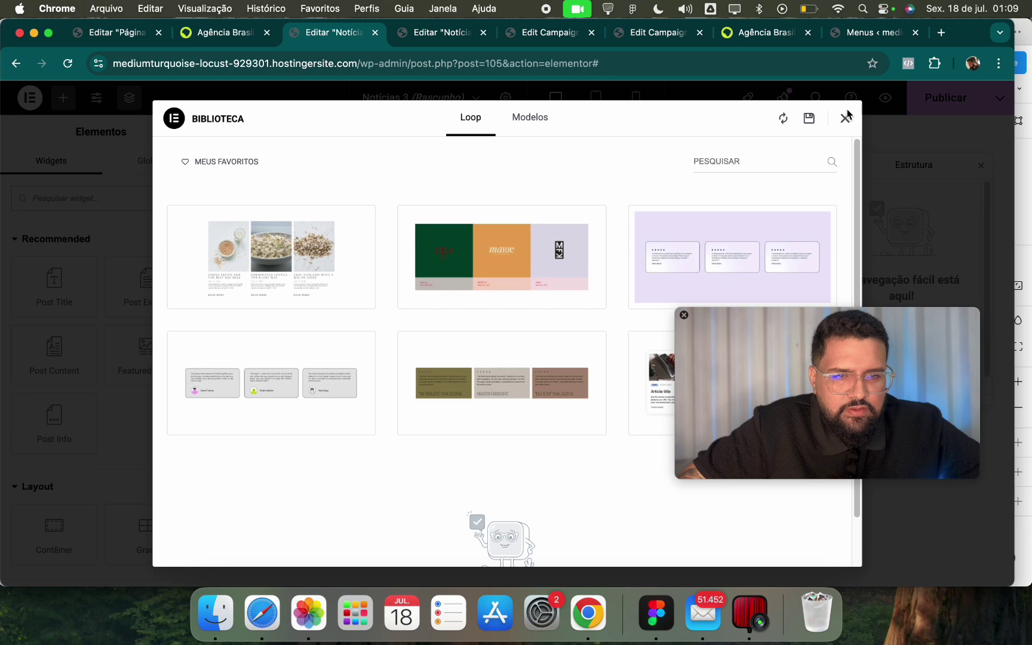
{"action": "left_click", "coordinate": [846, 117]}
{"action": "right_click", "coordinate": [502, 304]}
{"action": "left_click", "coordinate": [517, 328]}
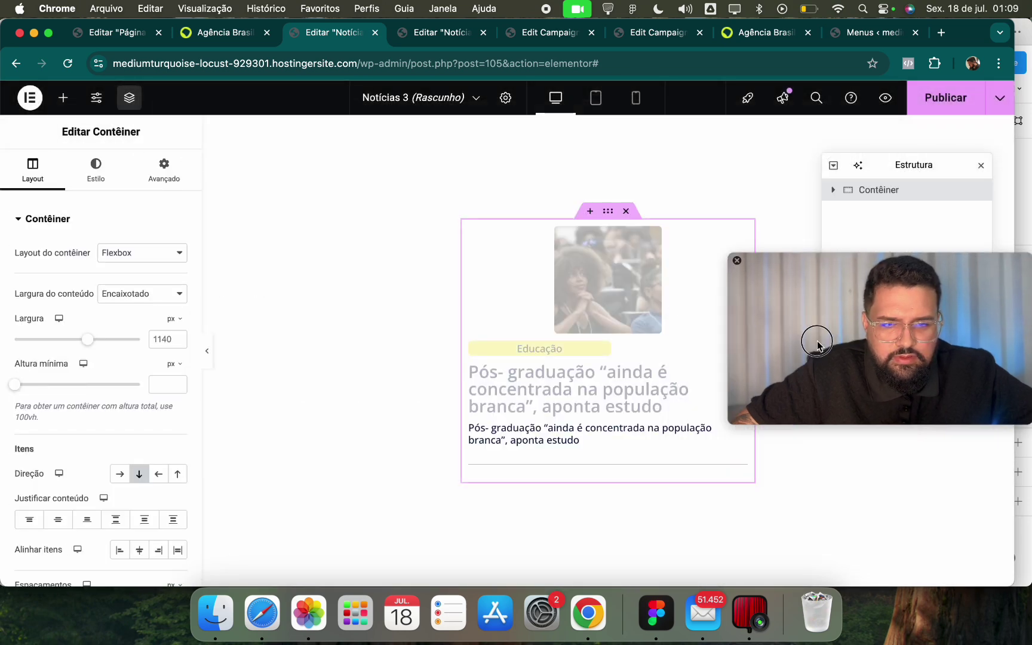
Delete the excerpt text and the divider below the title in the Notícias 3 template.
{"action": "left_click", "coordinate": [561, 436]}
{"action": "right_click", "coordinate": [571, 445]}
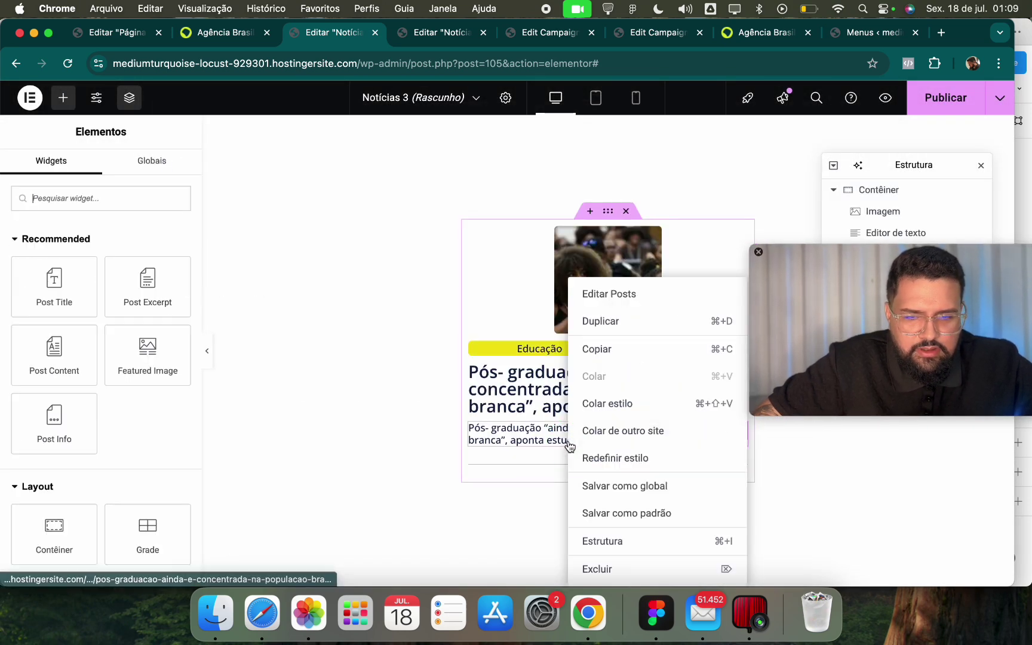
{"action": "left_click", "coordinate": [597, 565]}
{"action": "left_click", "coordinate": [562, 451]}
{"action": "right_click", "coordinate": [563, 450]}
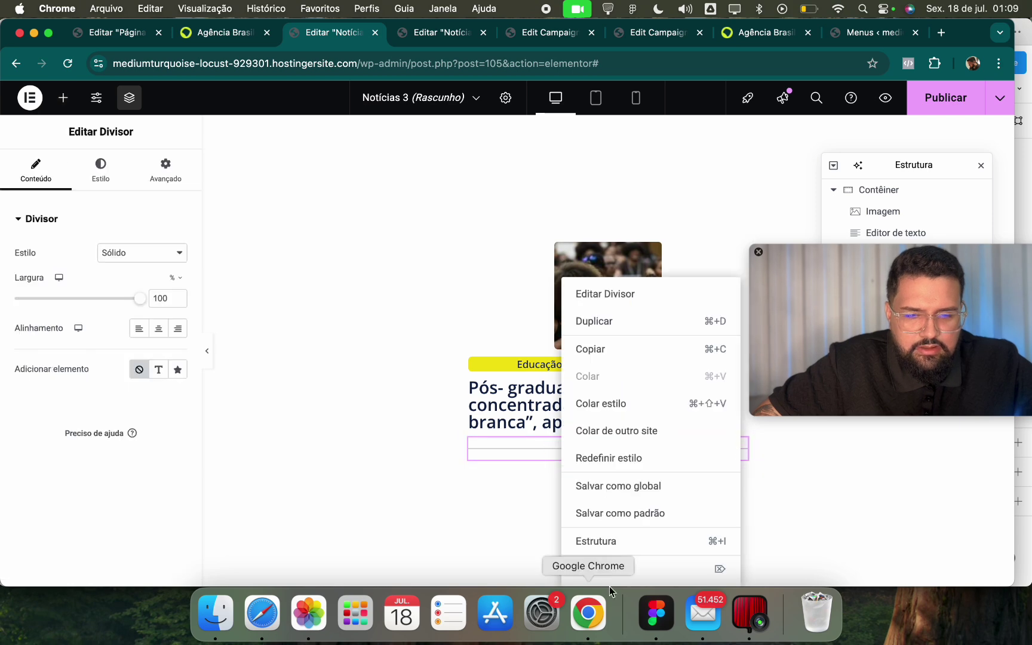
{"action": "left_click", "coordinate": [588, 567]}
{"action": "left_click", "coordinate": [594, 356]}
Replace the duplicated Notícia 1 page with the site's home page preview, and check the Internacional cards on Agência Brasil.
{"action": "left_click", "coordinate": [458, 40]}
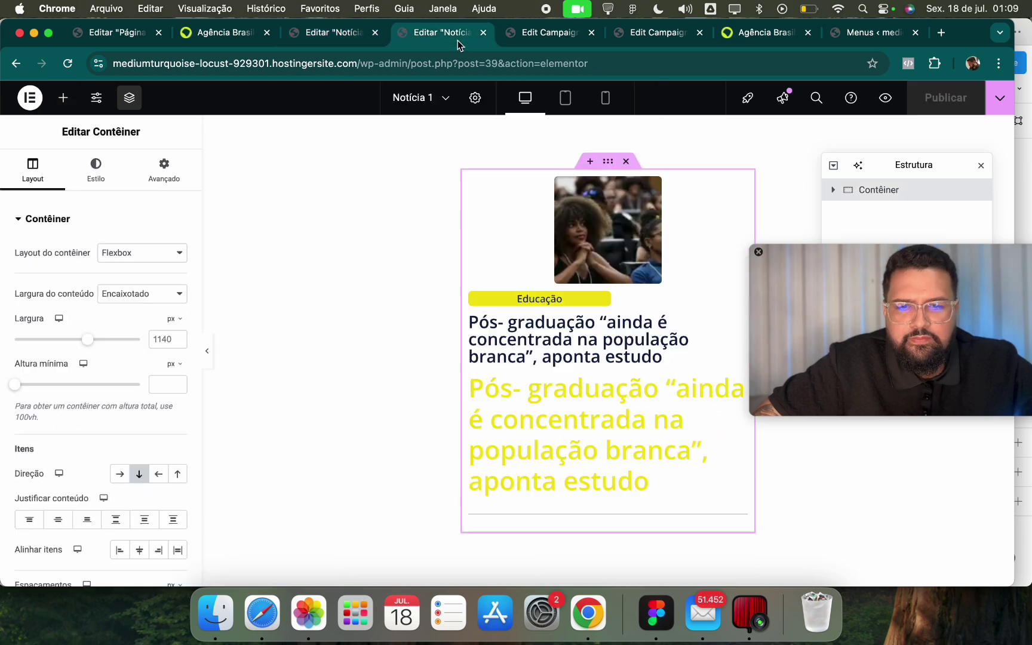
{"action": "left_click", "coordinate": [537, 41]}
{"action": "left_click", "coordinate": [410, 33]}
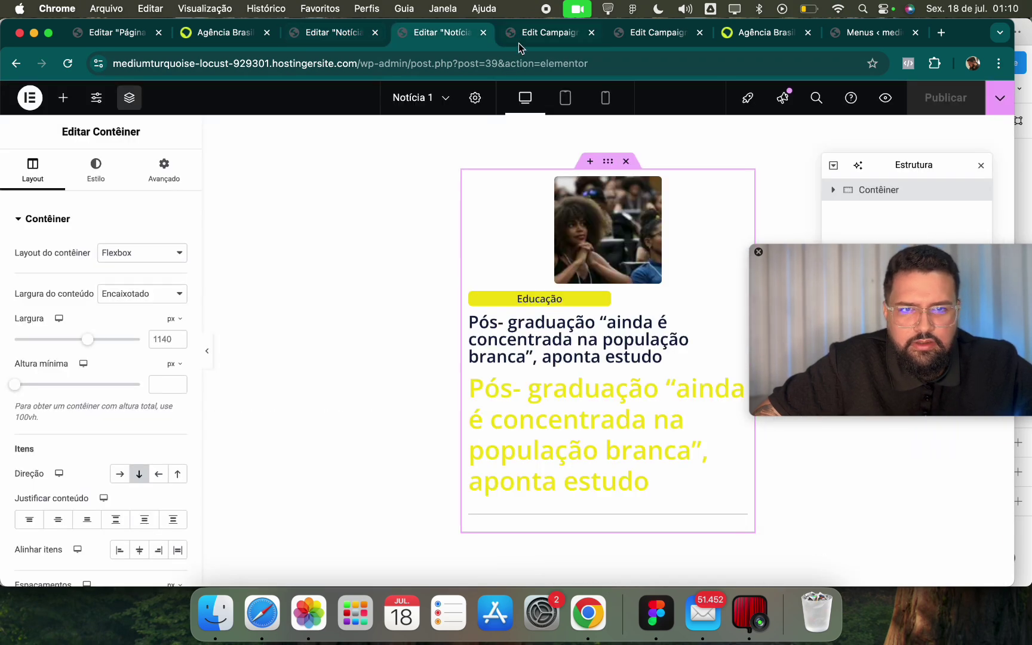
{"action": "left_click", "coordinate": [266, 42]}
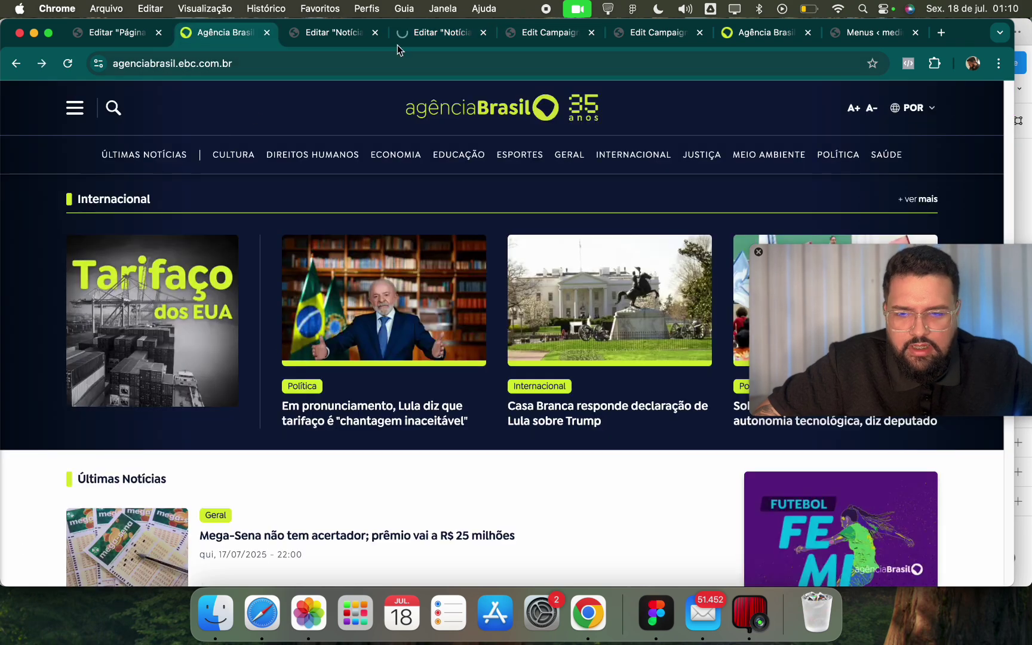
{"action": "left_click", "coordinate": [428, 37]}
{"action": "left_click", "coordinate": [540, 33]}
{"action": "left_click", "coordinate": [335, 33]}
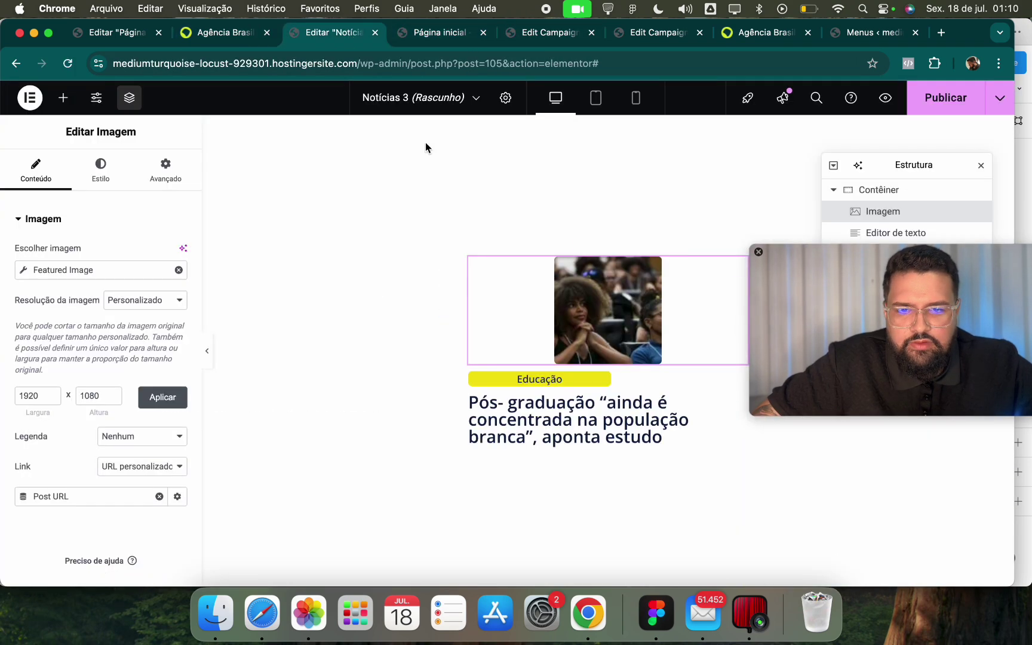
Give the Notícias 3 title the global Texto typography and the text colour #FFFFFF, and publish the template.
{"action": "left_click", "coordinate": [560, 409]}
{"action": "left_click", "coordinate": [100, 167]}
{"action": "left_click", "coordinate": [158, 294]}
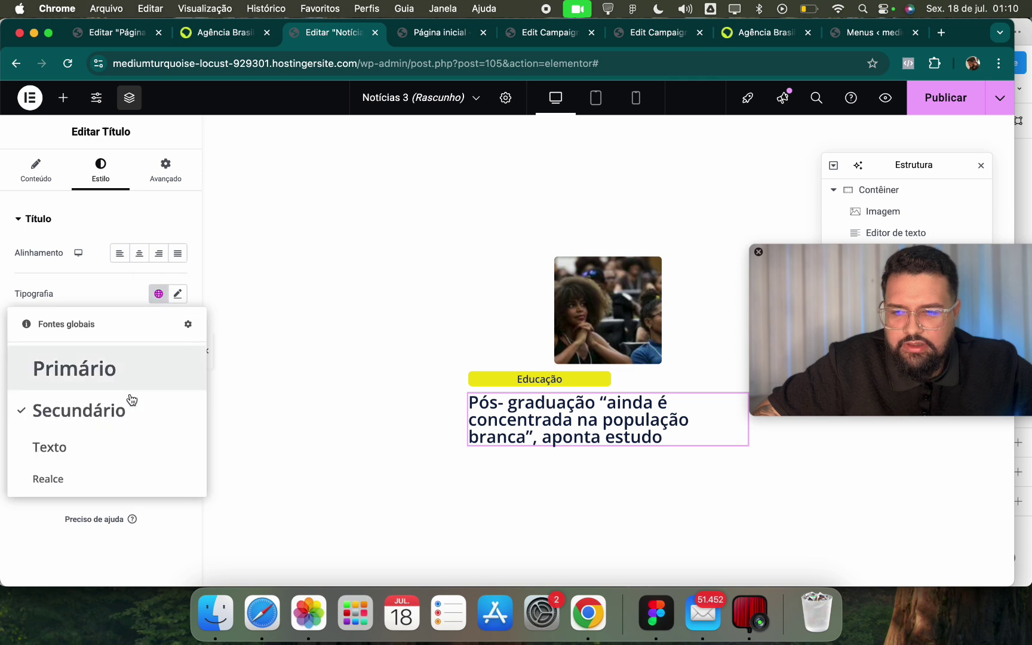
{"action": "left_click", "coordinate": [165, 454]}
{"action": "left_click", "coordinate": [157, 456]}
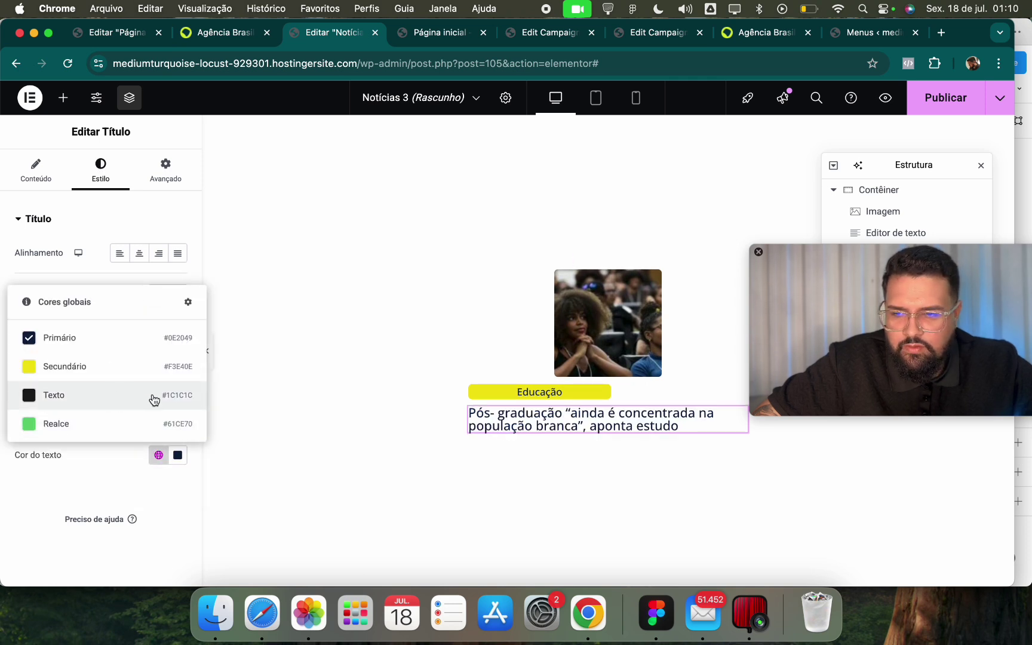
{"action": "left_click", "coordinate": [177, 456]}
{"action": "type", "text": "#FFFFFF"}
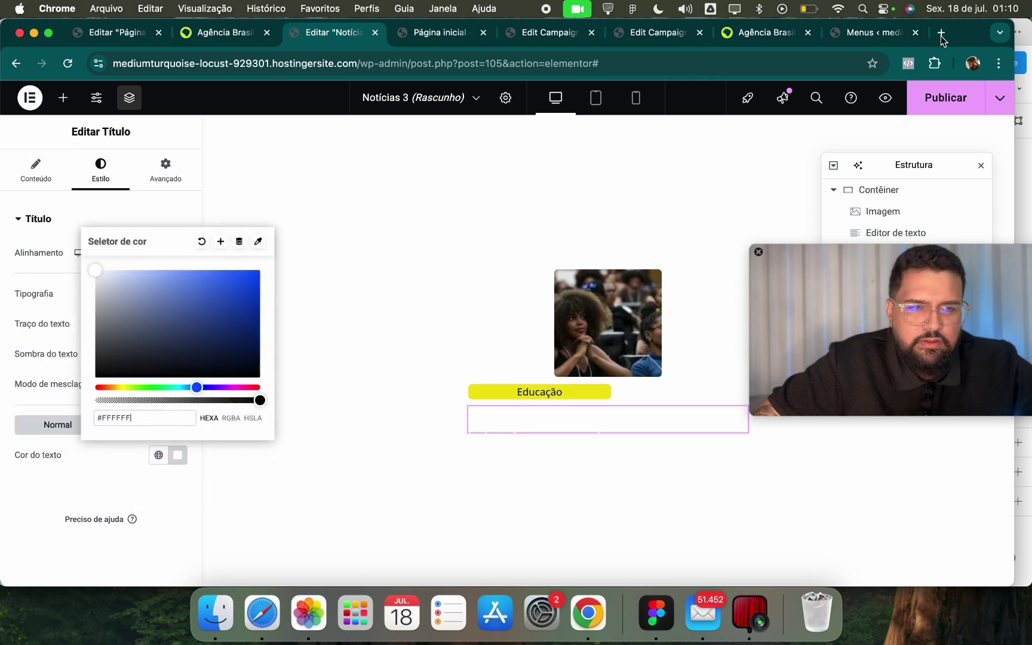
{"action": "left_click", "coordinate": [945, 97]}
{"action": "left_click", "coordinate": [24, 187]}
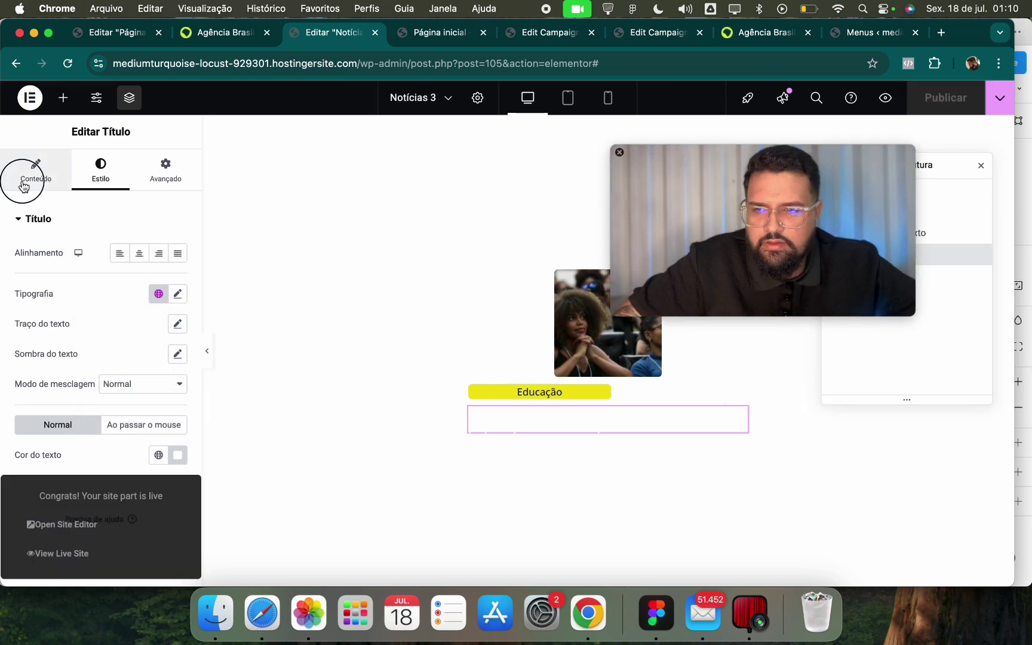
Assign the Notícias 3 template to the loop grid in the EDUCAÇÃO section of the home page.
{"action": "left_click", "coordinate": [117, 32]}
{"action": "scroll", "coordinate": [434, 465], "scroll_direction": "down", "scroll_amount": 3}
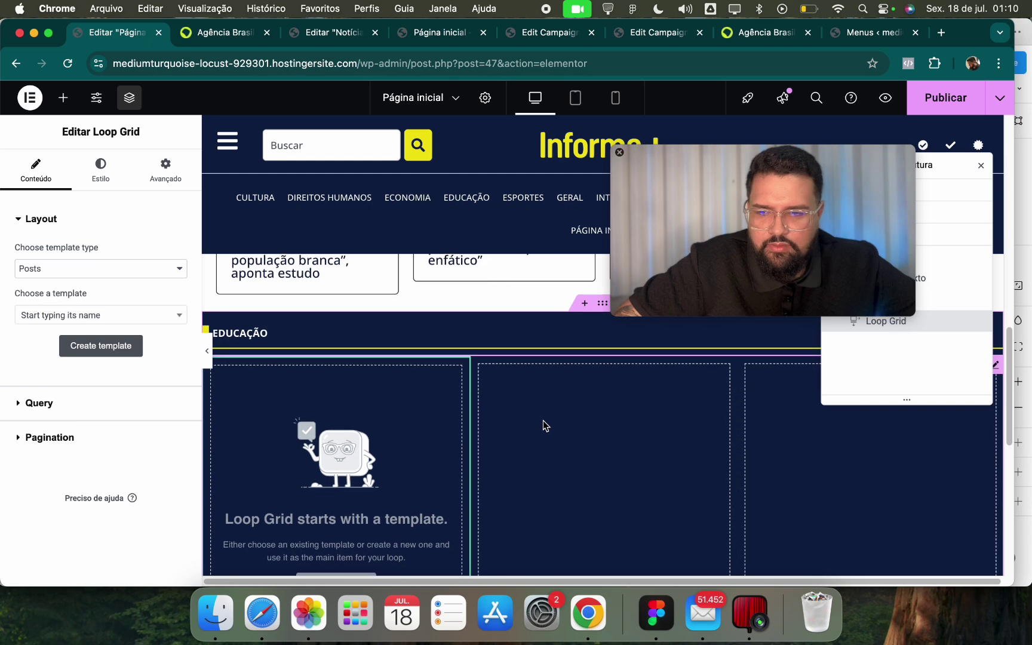
{"action": "left_click", "coordinate": [111, 319]}
{"action": "type", "text": "n"}
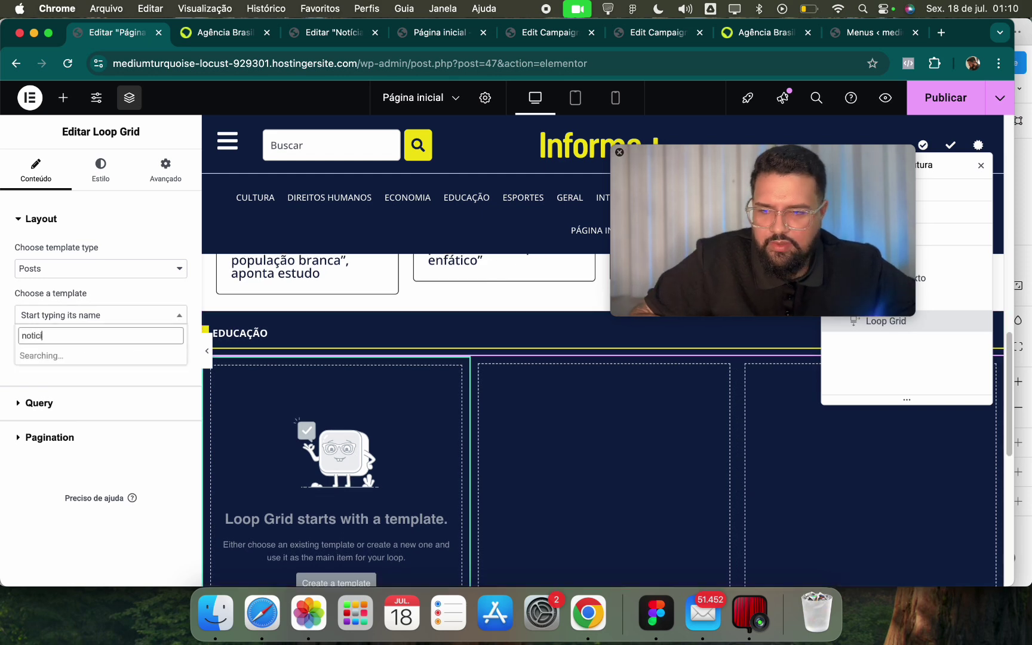
{"action": "type", "text": "oticia"}
{"action": "left_click", "coordinate": [115, 408]}
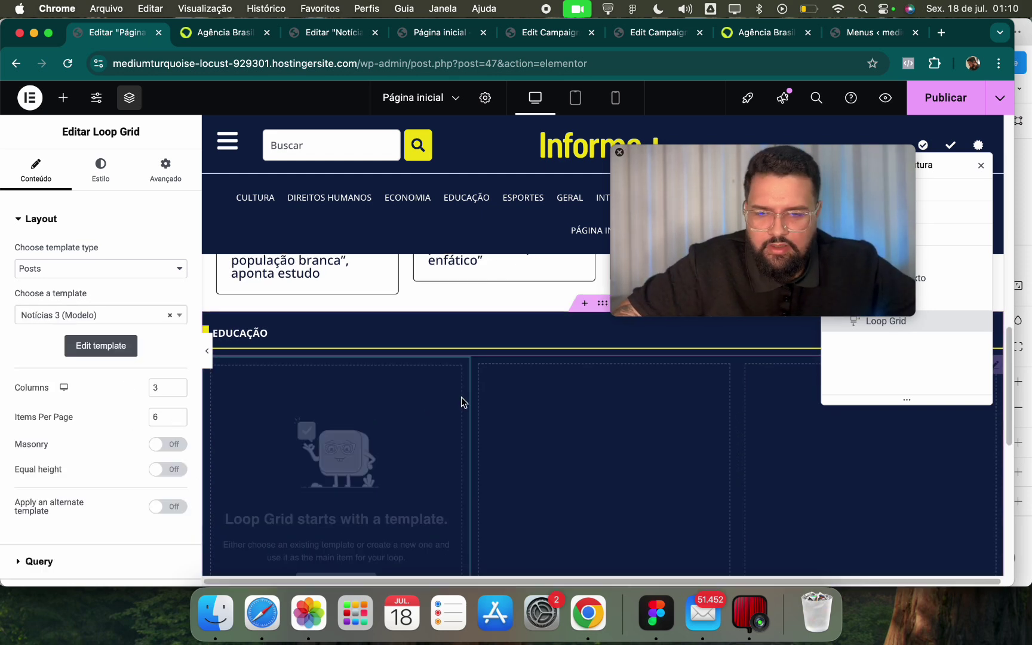
{"action": "left_click", "coordinate": [180, 314]}
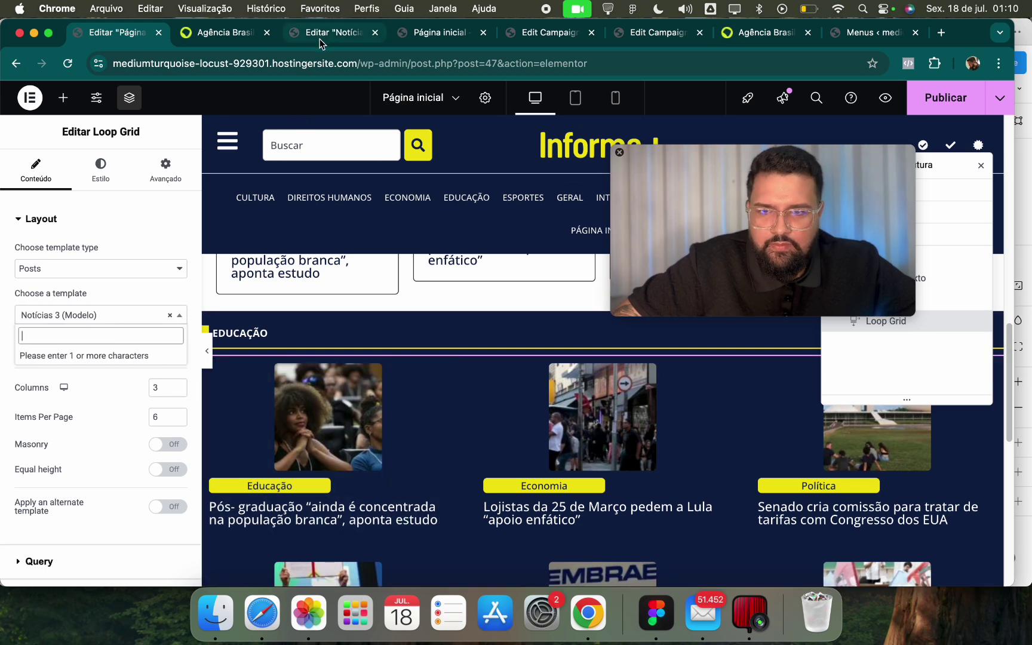
Check the Internacional card row on Agência Brasil and set the EDUCAÇÃO loop grid to 4 columns.
{"action": "left_click", "coordinate": [225, 33]}
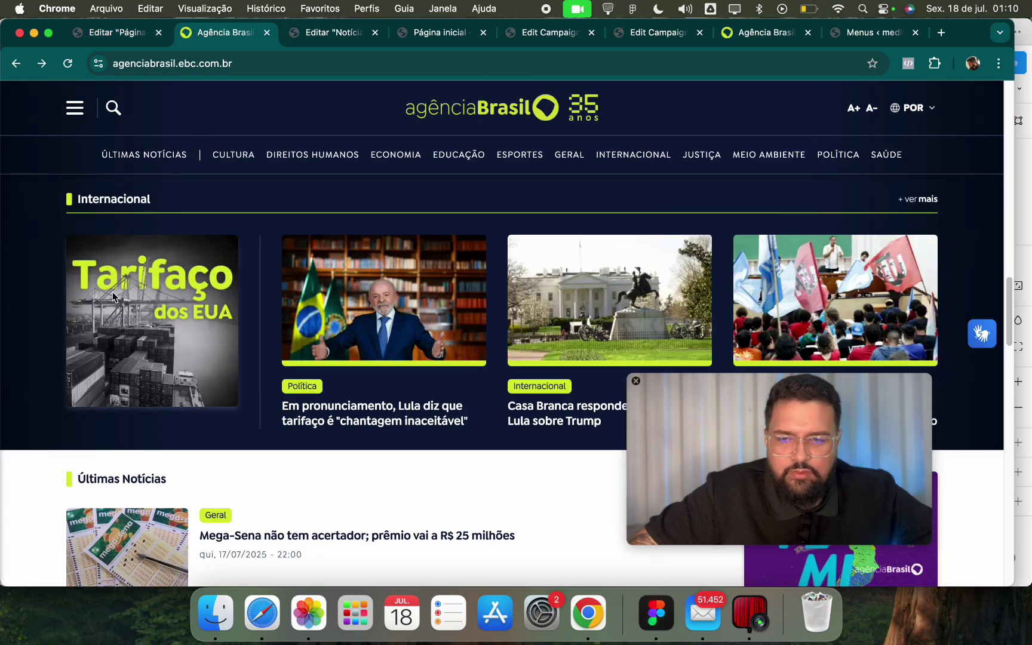
{"action": "left_click", "coordinate": [116, 33]}
{"action": "left_click", "coordinate": [160, 389]}
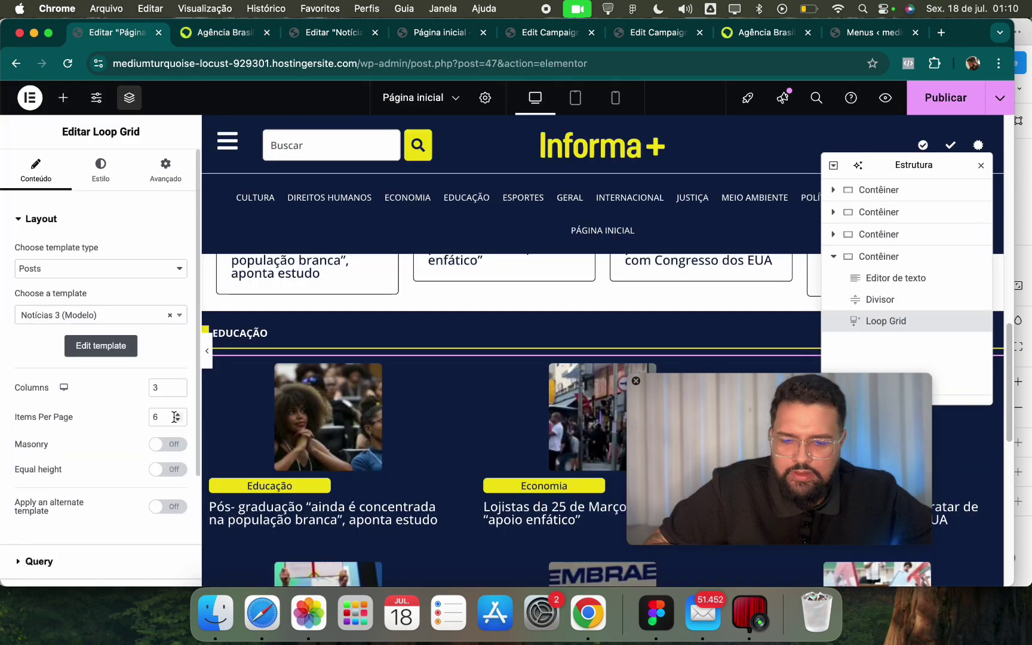
{"action": "double_click", "coordinate": [166, 387]}
{"action": "type", "text": "4"}
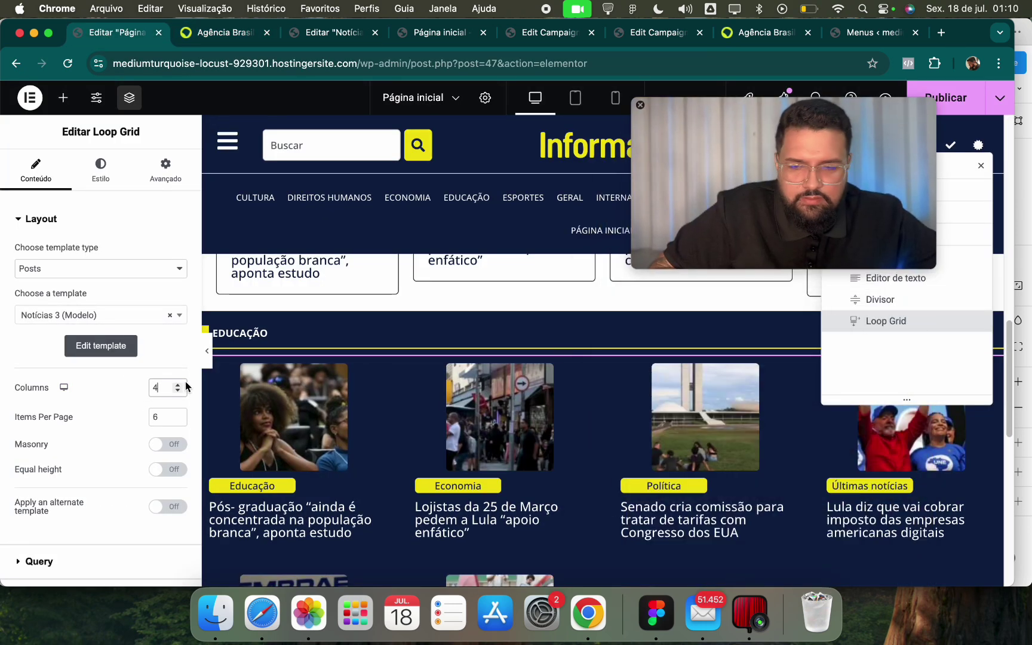
Try 8 items per page in the EDUCAÇÃO loop grid.
{"action": "scroll", "coordinate": [403, 426], "scroll_direction": "down", "scroll_amount": 3}
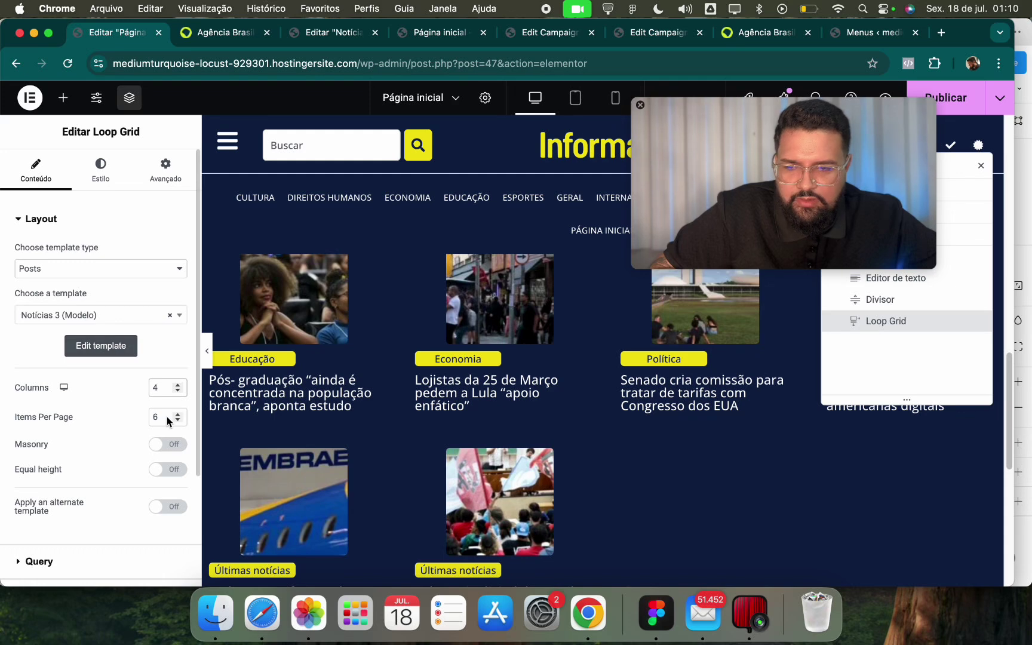
{"action": "type", "text": "8"}
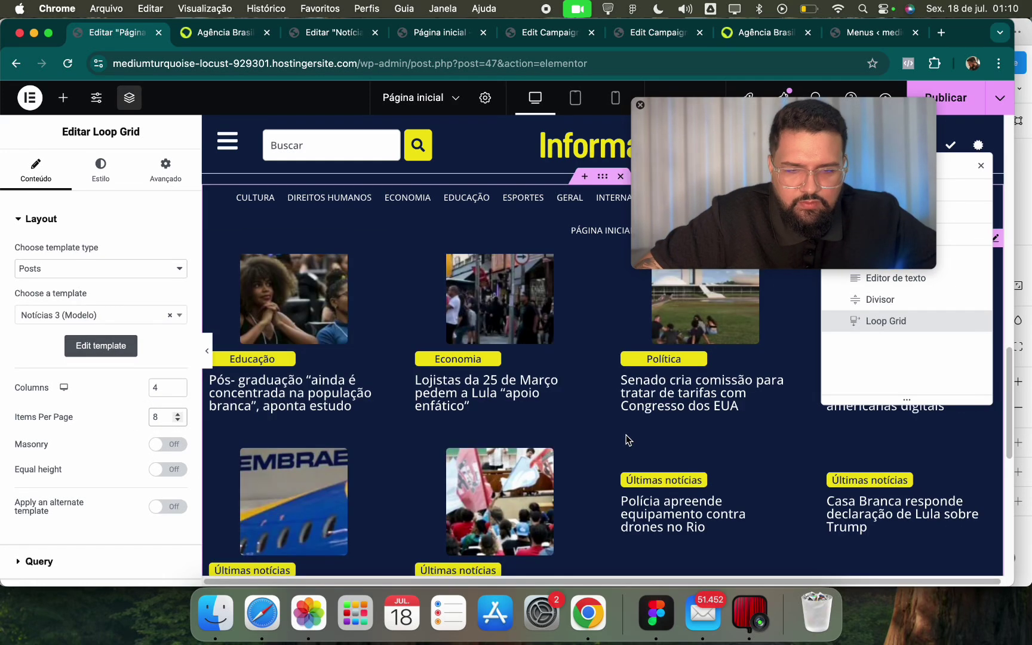
{"action": "scroll", "coordinate": [621, 442], "scroll_direction": "up", "scroll_amount": 3}
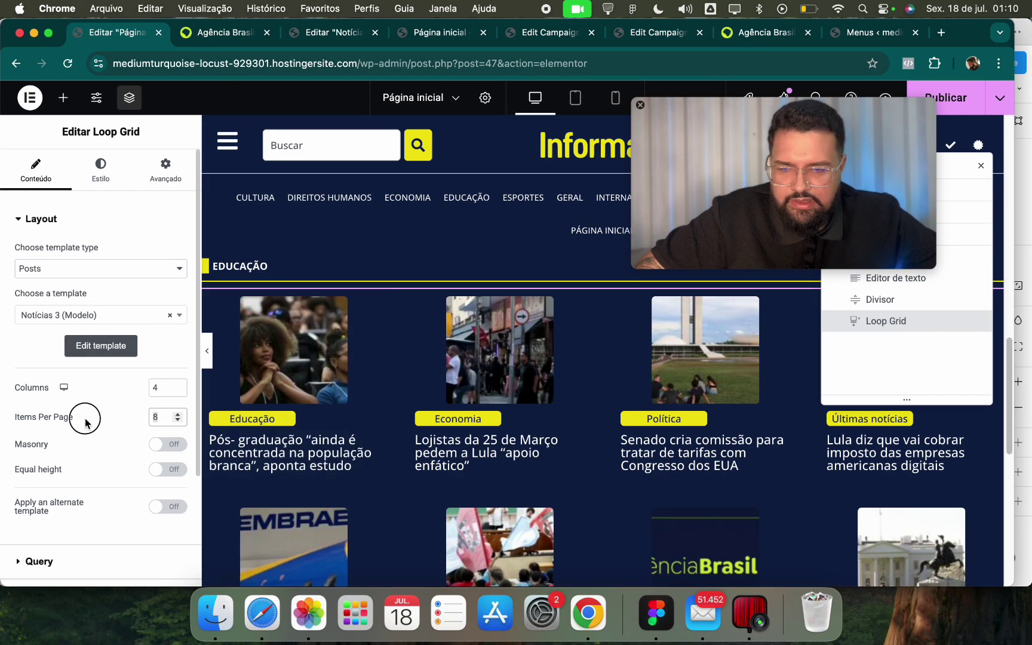
Limit the EDUCAÇÃO loop grid to 4 items per page and review the section.
{"action": "type", "text": "4"}
{"action": "left_click_drag", "start_coordinate": [734, 241], "coordinate": [763, 564]}
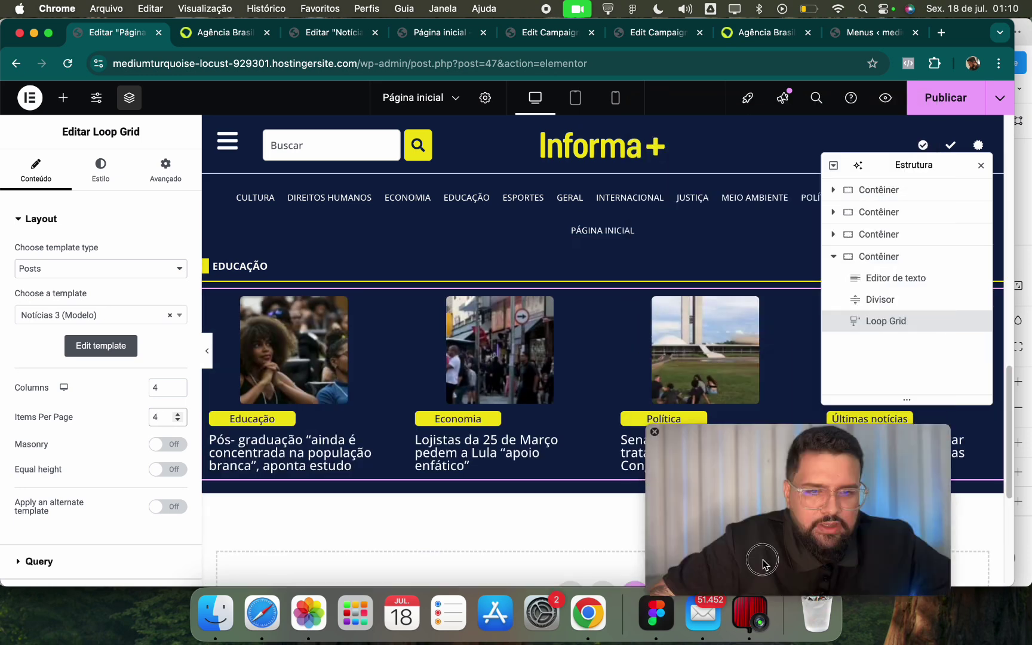
{"action": "scroll", "coordinate": [604, 346], "scroll_direction": "up", "scroll_amount": 4}
{"action": "scroll", "coordinate": [597, 358], "scroll_direction": "down", "scroll_amount": 2}
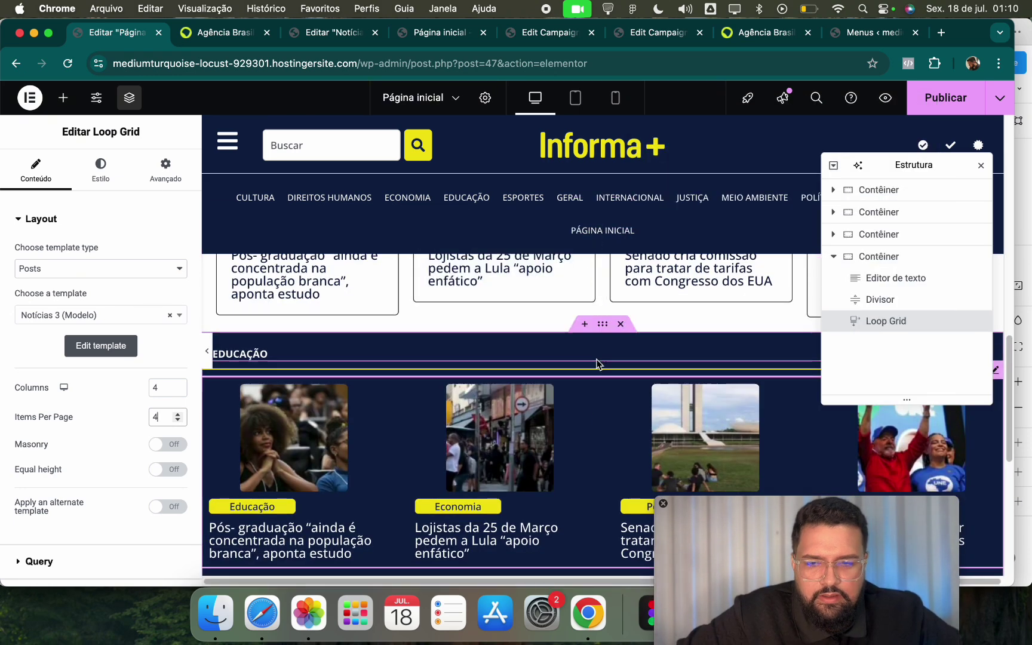
Check the EDUCAÇÃO container's padding settings against the Agência Brasil layout, and publish the home page.
{"action": "left_click", "coordinate": [602, 323]}
{"action": "left_click", "coordinate": [222, 33]}
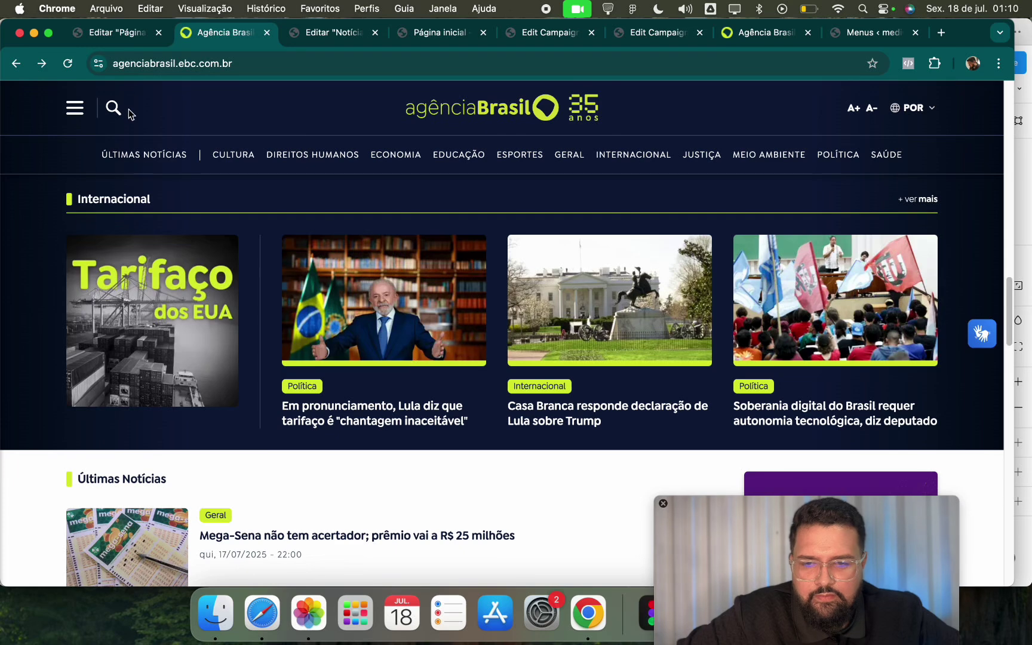
{"action": "key", "text": "ctrl+shift+Tab"}
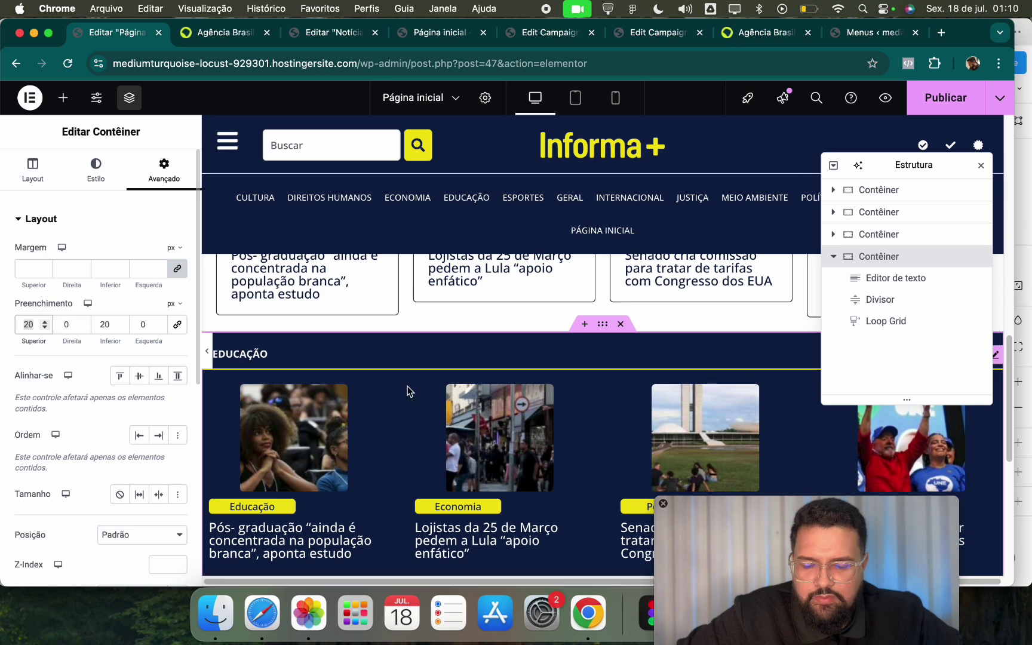
{"action": "scroll", "coordinate": [484, 425], "scroll_direction": "down", "scroll_amount": 3}
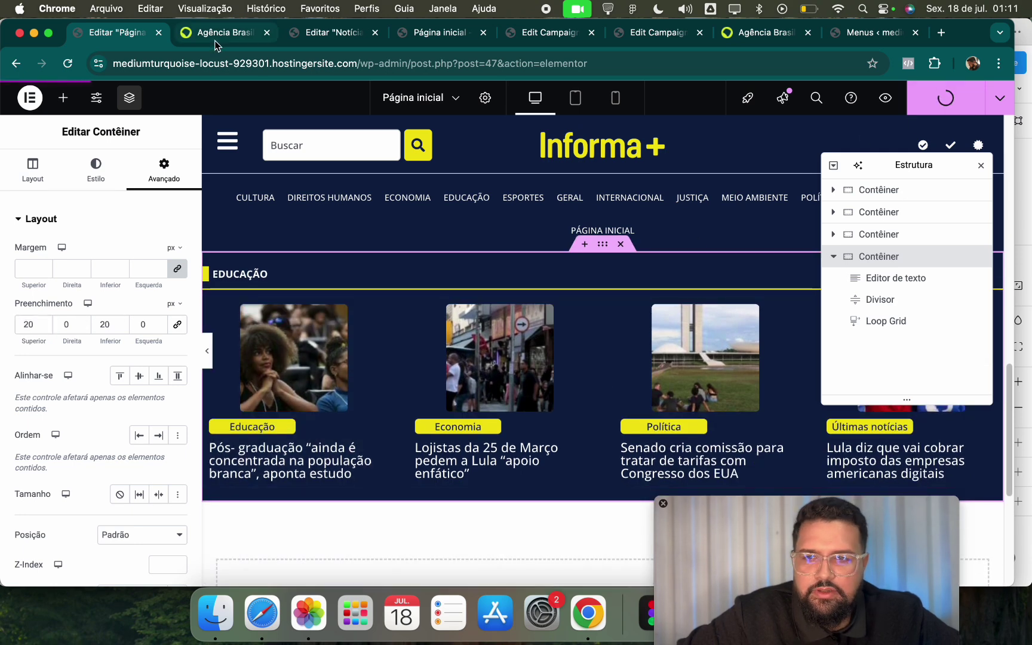
Move the home page preview beside the editor and compare its EDUCAÇÃO section with Agência Brasil's Internacional section.
{"action": "left_click_drag", "start_coordinate": [440, 32], "coordinate": [222, 32]}
{"action": "scroll", "coordinate": [438, 334], "scroll_direction": "down", "scroll_amount": 10}
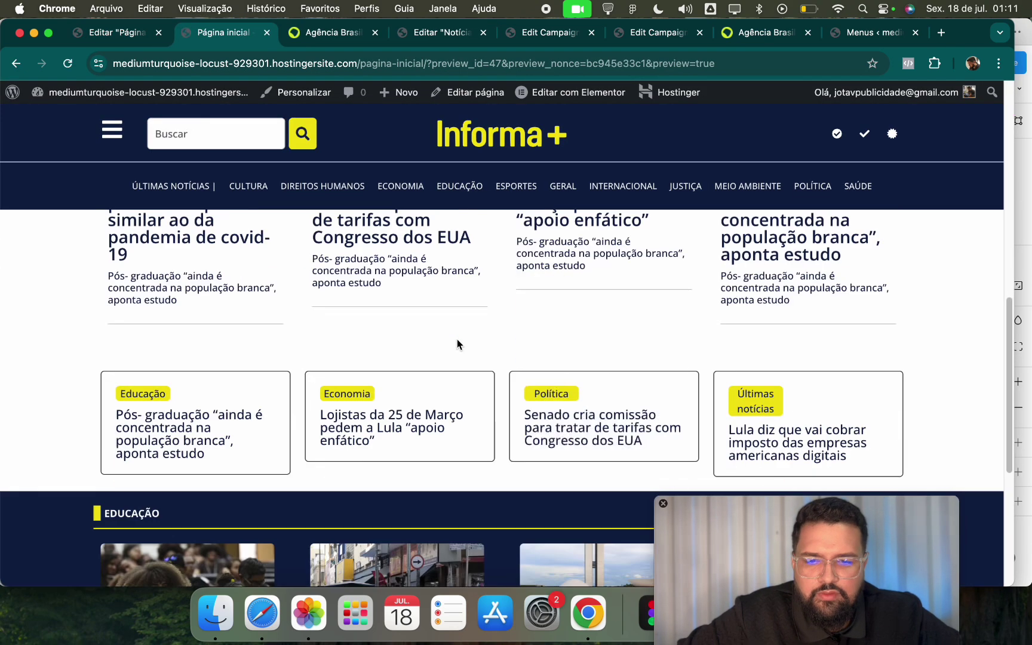
{"action": "scroll", "coordinate": [484, 357], "scroll_direction": "up", "scroll_amount": 2}
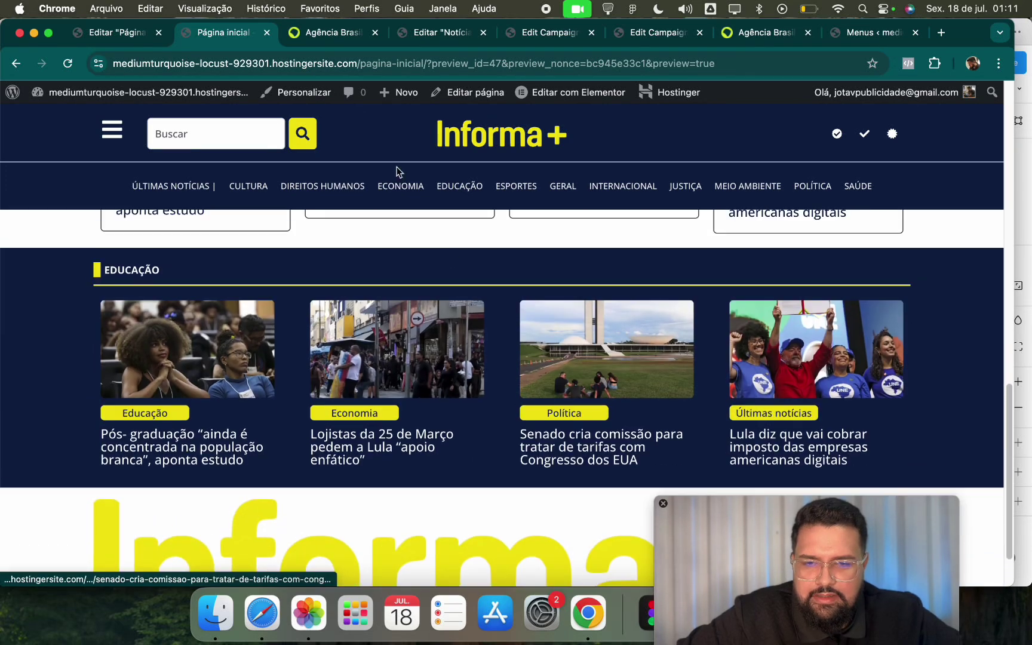
{"action": "left_click", "coordinate": [334, 33]}
{"action": "scroll", "coordinate": [320, 247], "scroll_direction": "down", "scroll_amount": 5}
{"action": "scroll", "coordinate": [323, 251], "scroll_direction": "up", "scroll_amount": 5}
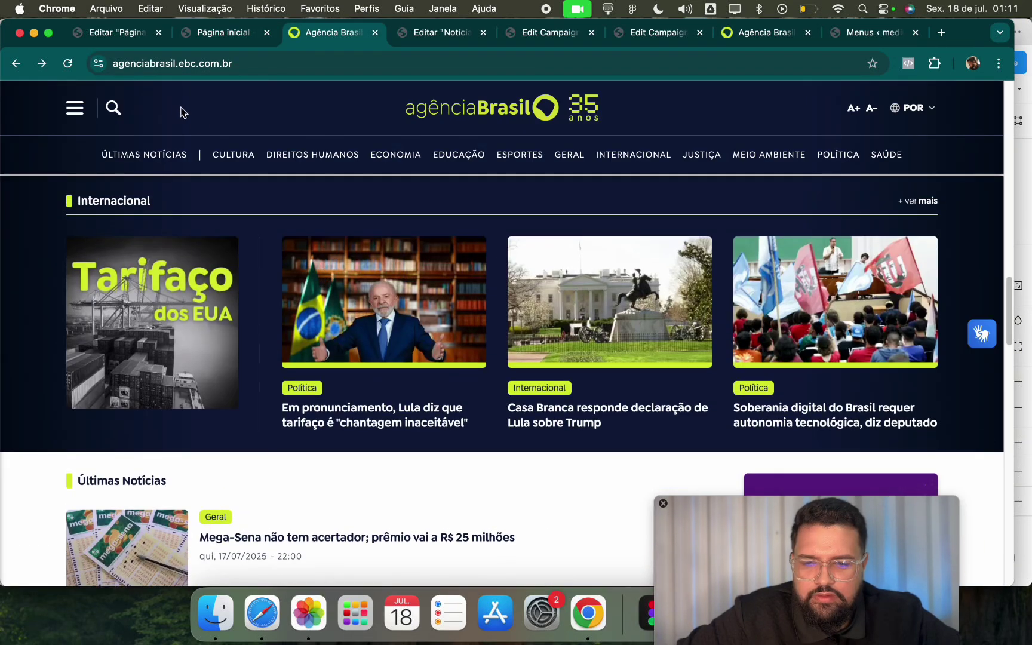
{"action": "left_click", "coordinate": [223, 34]}
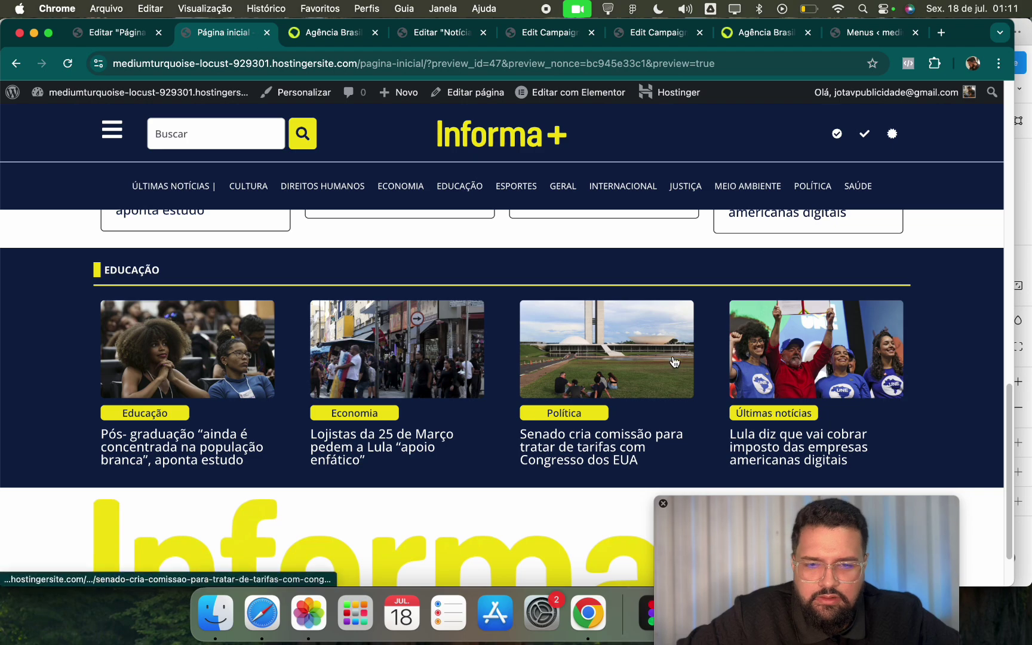
{"action": "scroll", "coordinate": [361, 280], "scroll_direction": "up", "scroll_amount": 2}
{"action": "scroll", "coordinate": [364, 310], "scroll_direction": "down", "scroll_amount": 2}
{"action": "scroll", "coordinate": [367, 339], "scroll_direction": "up", "scroll_amount": 3}
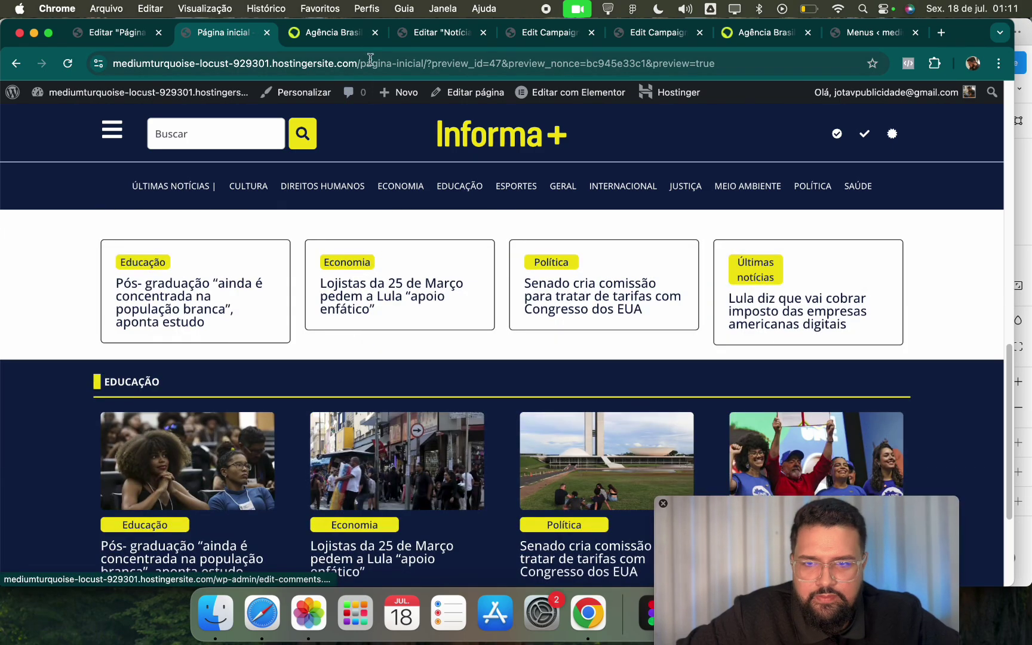
Examine the Últimas Notícias list and the banners beside it on the Agência Brasil home page.
{"action": "left_click", "coordinate": [359, 32]}
{"action": "scroll", "coordinate": [418, 251], "scroll_direction": "down", "scroll_amount": 10}
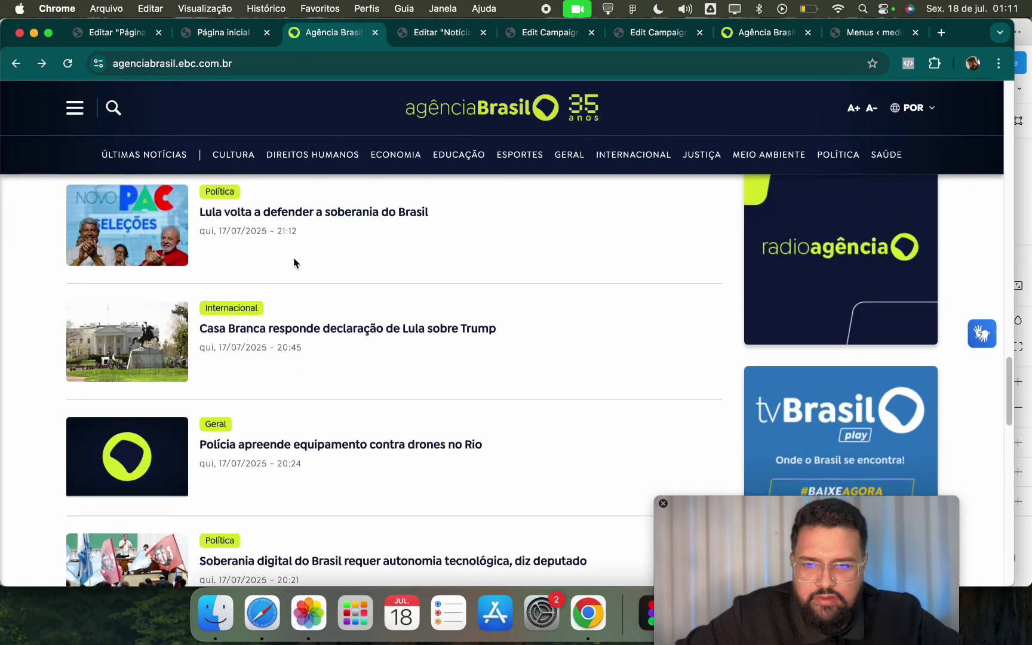
{"action": "scroll", "coordinate": [294, 263], "scroll_direction": "up", "scroll_amount": 2}
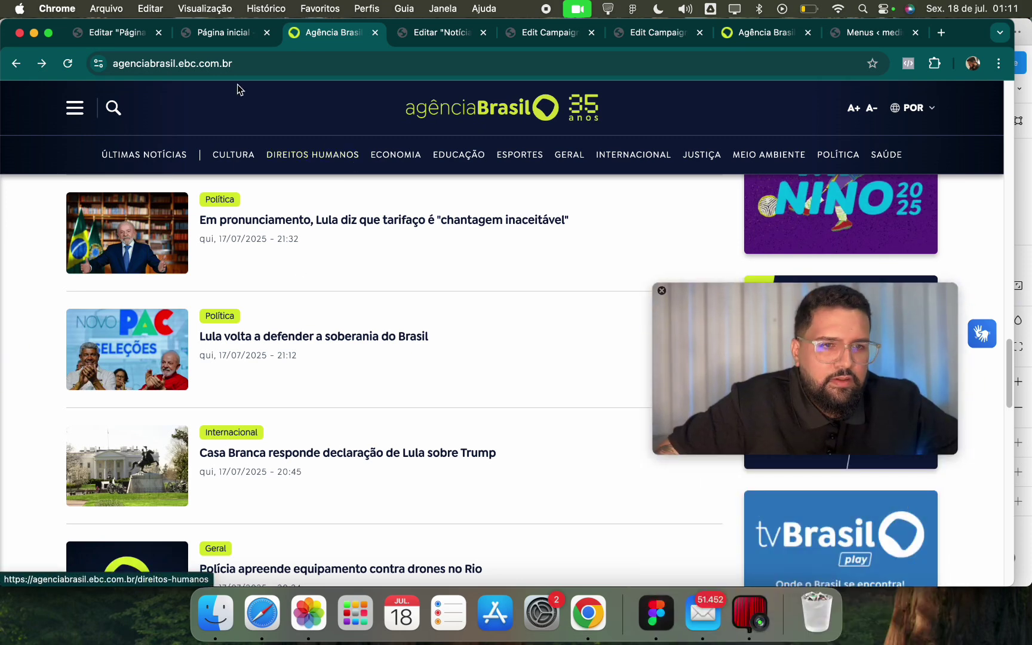
{"action": "scroll", "coordinate": [325, 325], "scroll_direction": "up", "scroll_amount": 4}
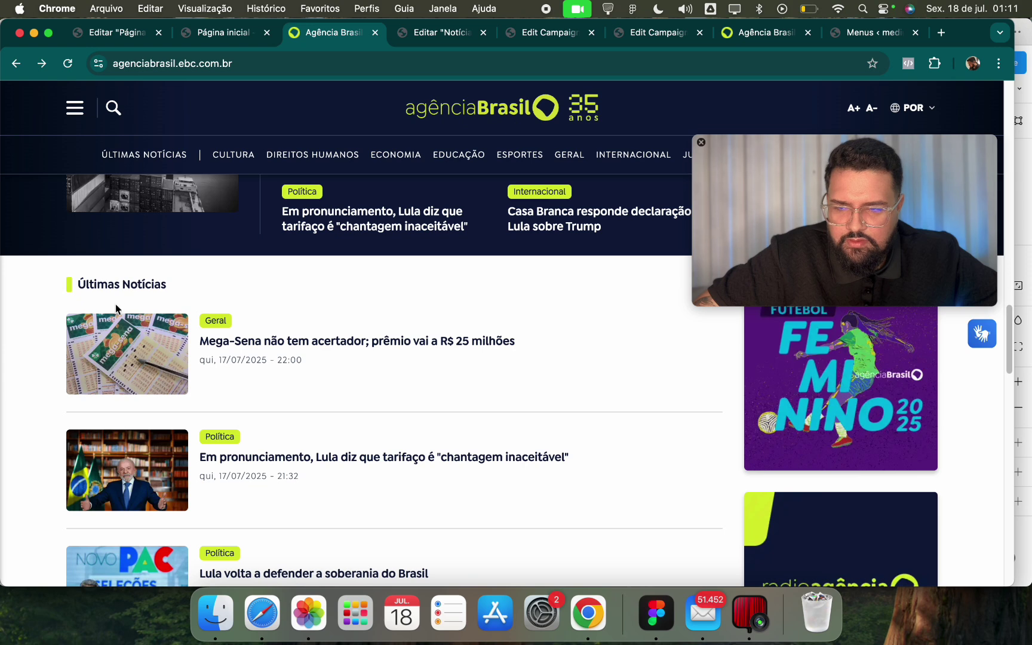
Open the list of saved Elementor templates from the site's WordPress dashboard.
{"action": "left_click", "coordinate": [206, 34]}
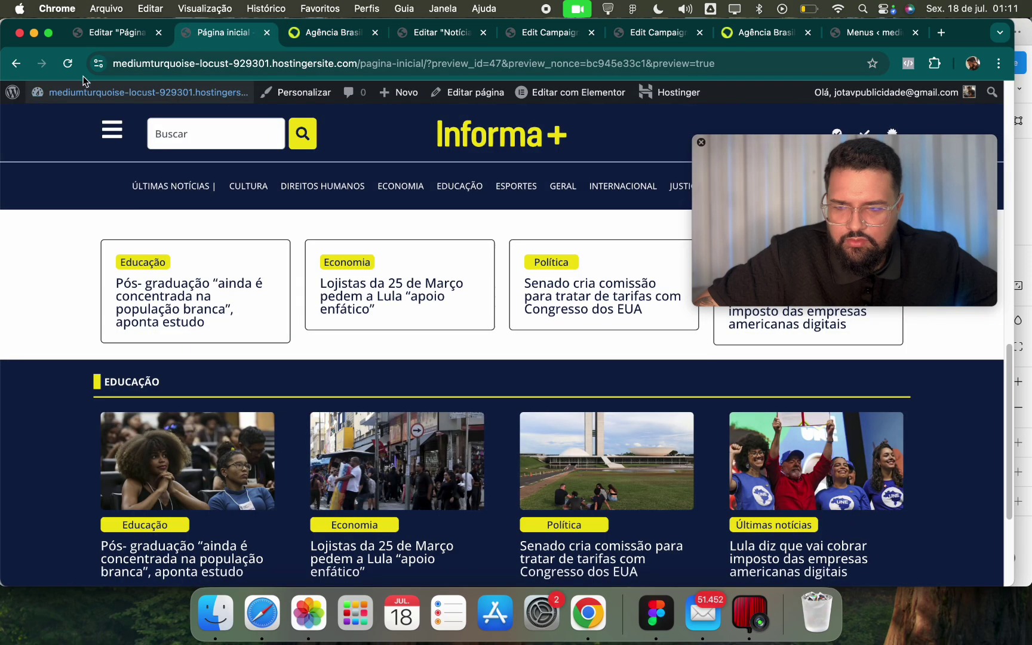
{"action": "left_click", "coordinate": [12, 95]}
{"action": "left_click", "coordinate": [310, 34]}
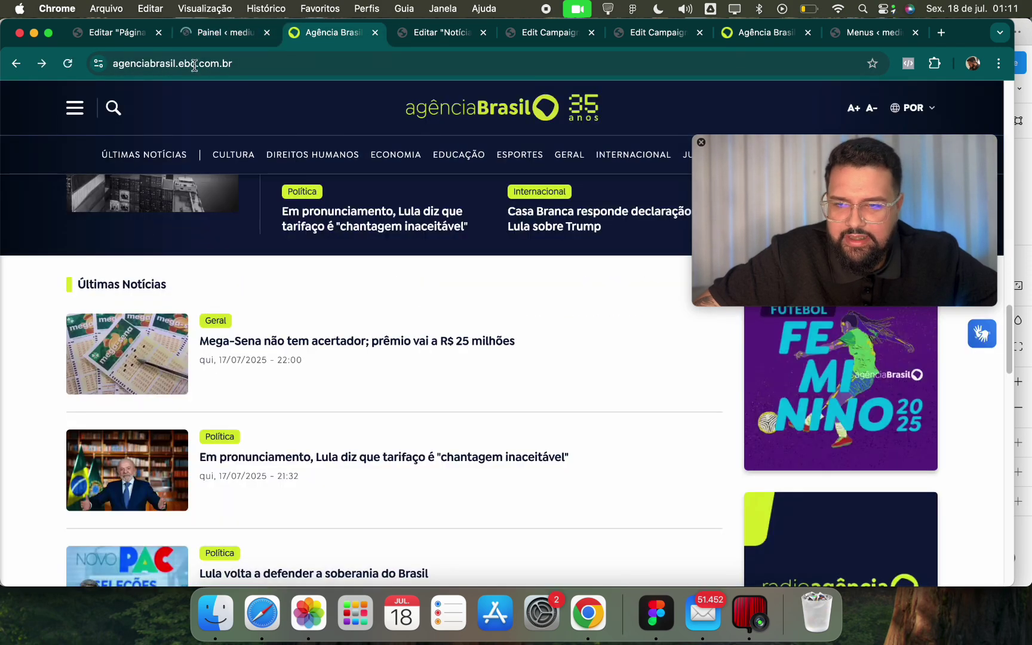
{"action": "left_click", "coordinate": [225, 33]}
{"action": "left_click", "coordinate": [351, 38]}
{"action": "left_click", "coordinate": [237, 37]}
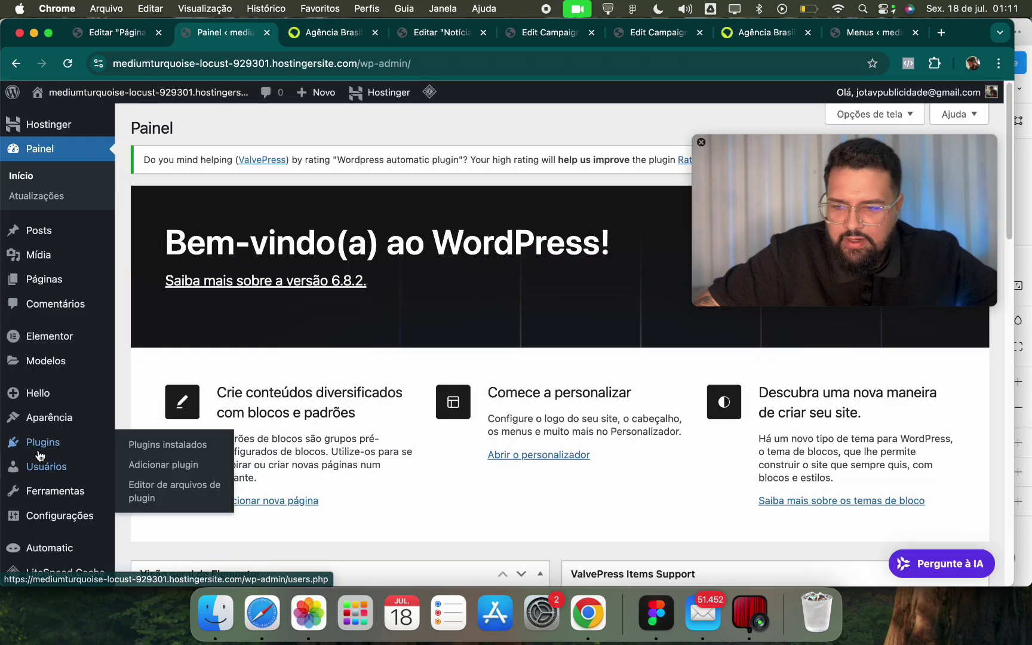
{"action": "left_click", "coordinate": [54, 361]}
Check the image, category, title and date layout of the Últimas Notícias items on Agência Brasil.
{"action": "left_click", "coordinate": [344, 35]}
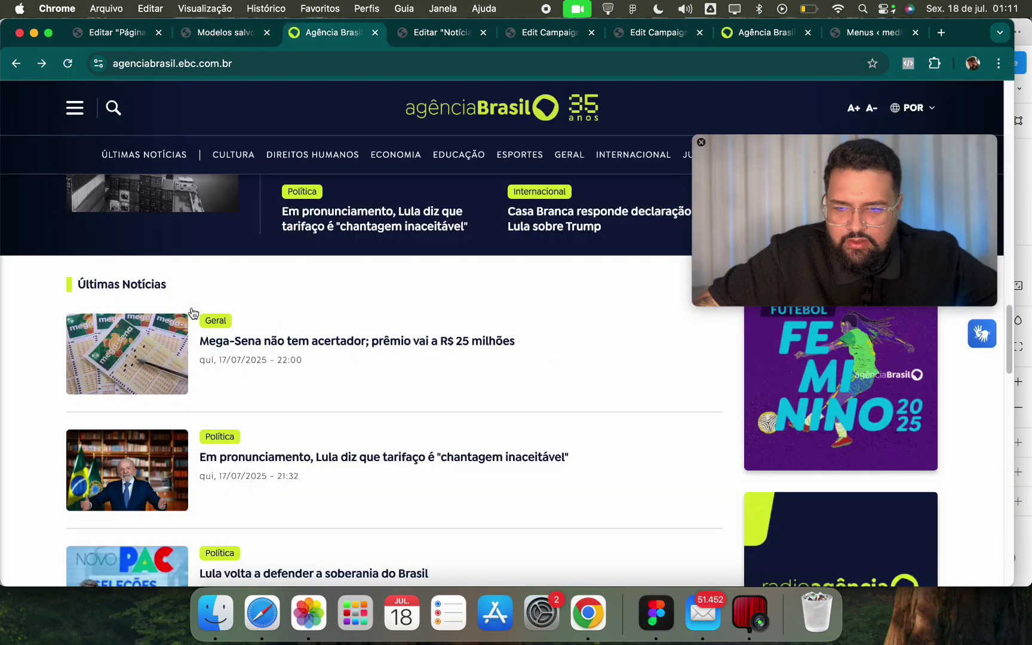
{"action": "left_click_drag", "start_coordinate": [221, 379], "coordinate": [287, 370]}
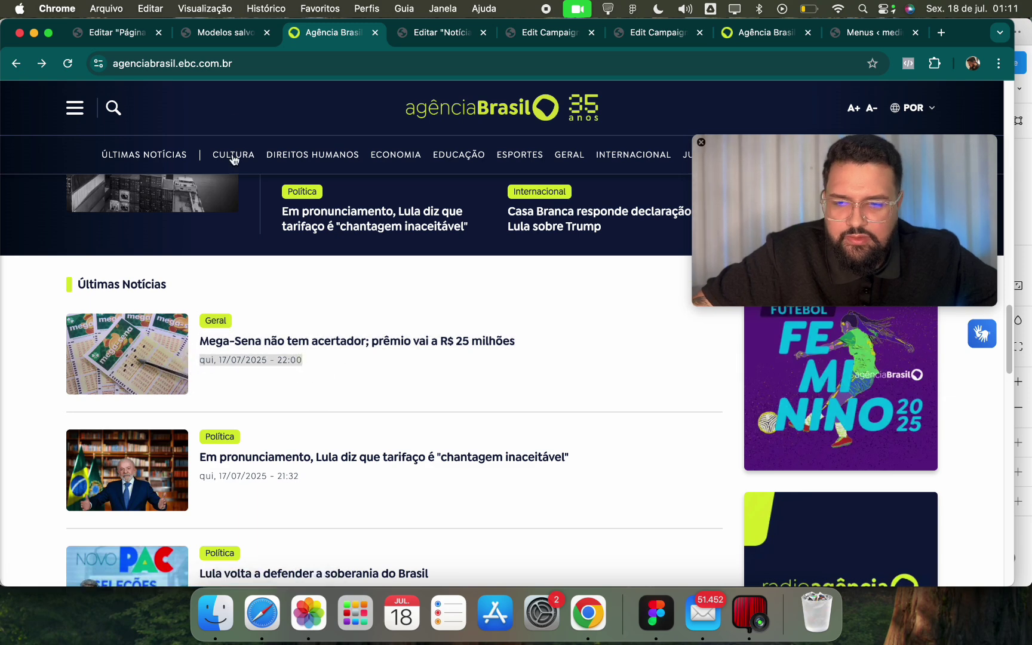
{"action": "left_click", "coordinate": [227, 35]}
Start a new Elementor template of type Loop Item.
{"action": "left_click", "coordinate": [172, 290]}
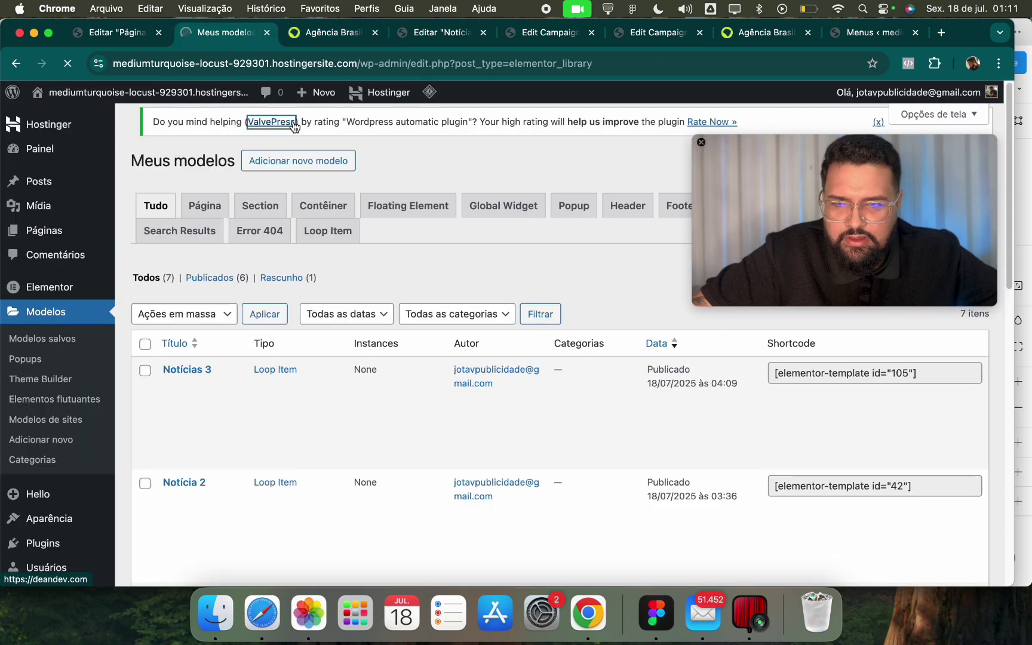
{"action": "left_click", "coordinate": [311, 122]}
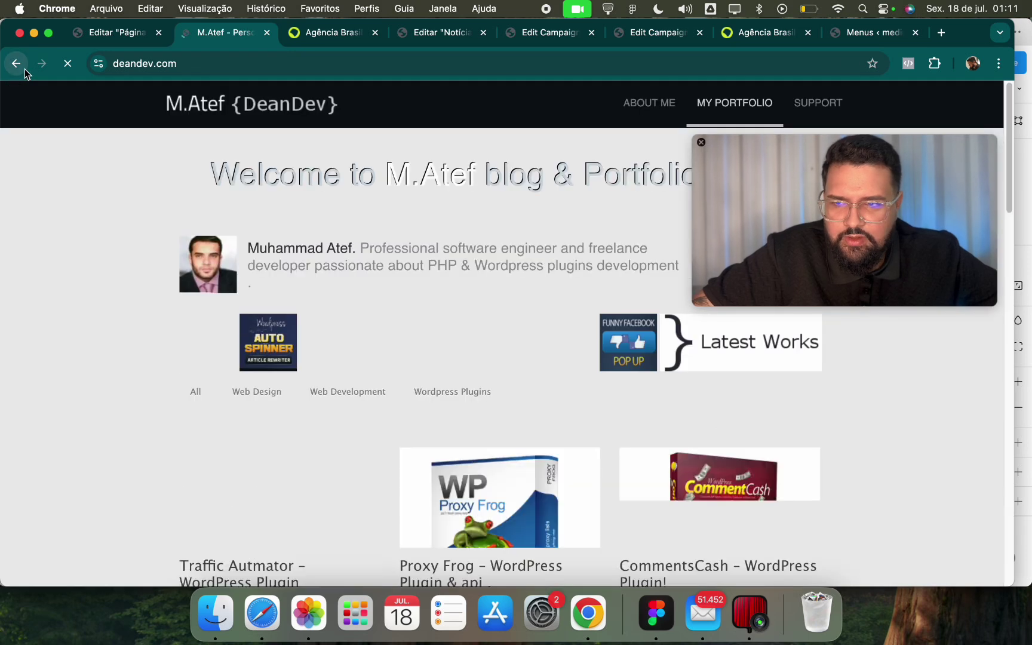
{"action": "left_click", "coordinate": [22, 66]}
{"action": "left_click", "coordinate": [325, 122]}
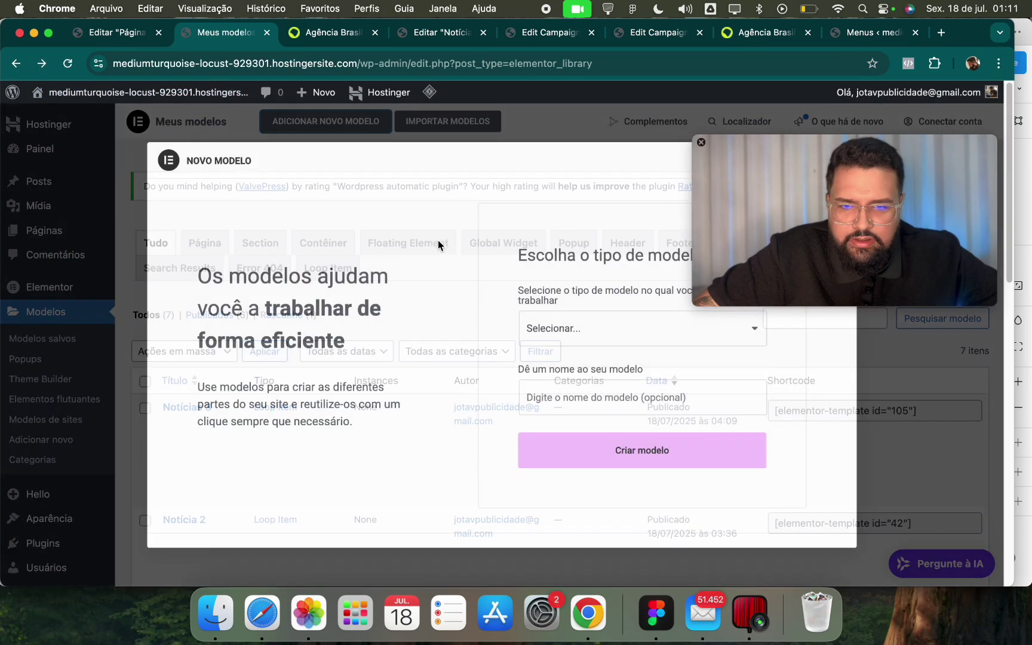
{"action": "left_click", "coordinate": [546, 327]}
{"action": "left_click", "coordinate": [553, 445]}
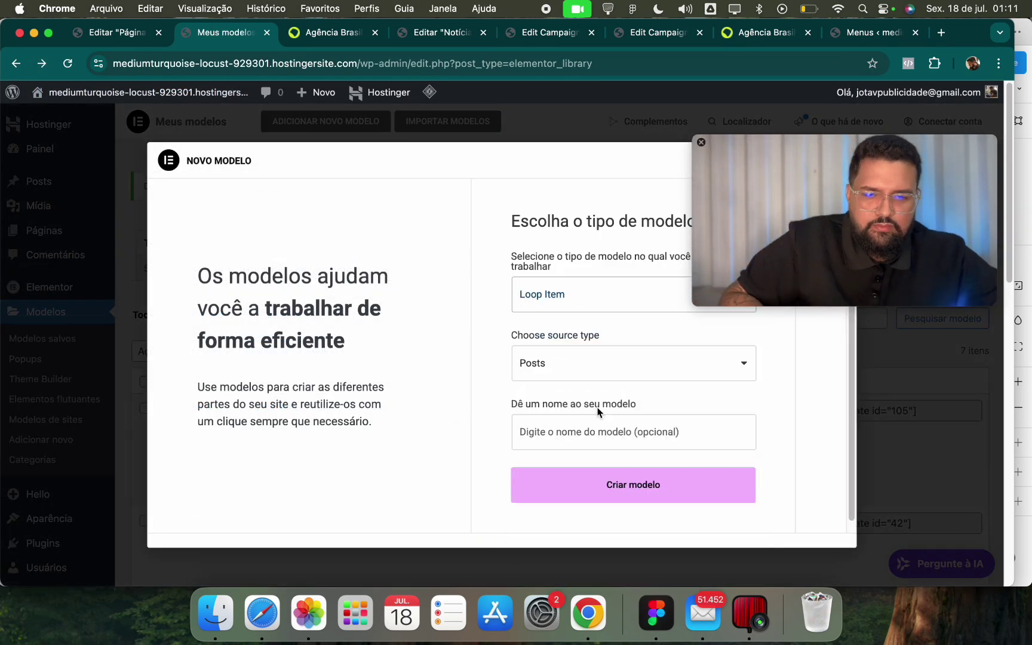
Name the loop item template Notícias 4, keep Posts as its source, and create it.
{"action": "left_click", "coordinate": [597, 431]}
{"action": "left_click", "coordinate": [613, 314]}
{"action": "left_click", "coordinate": [561, 431]}
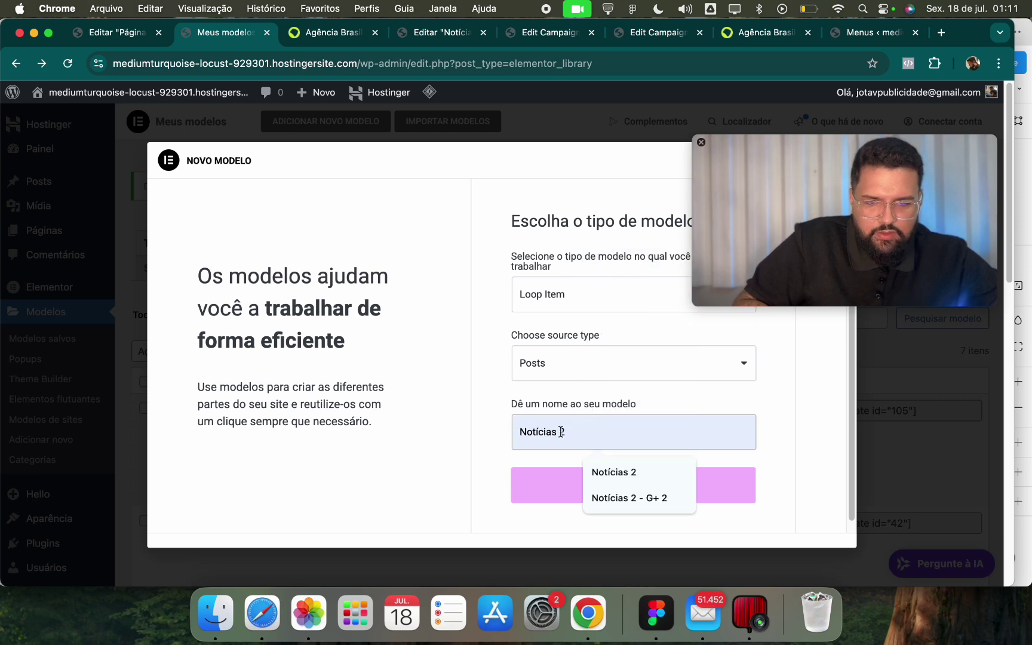
{"action": "key", "text": "BackSpace"}
{"action": "type", "text": "3"}
{"action": "key", "text": "BackSpace"}
{"action": "type", "text": "4"}
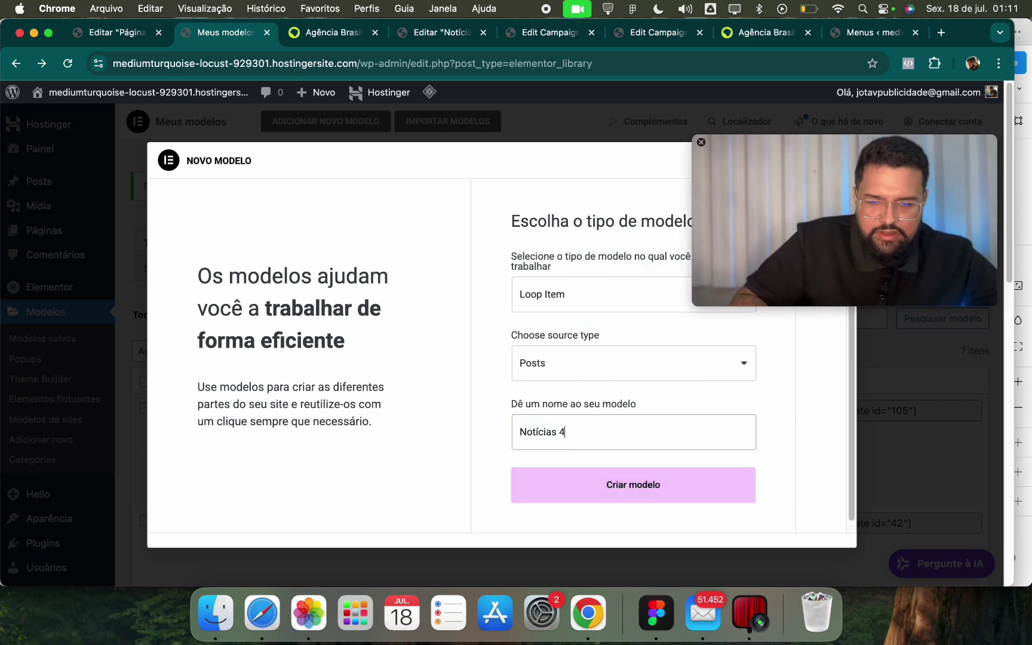
{"action": "left_click", "coordinate": [604, 491]}
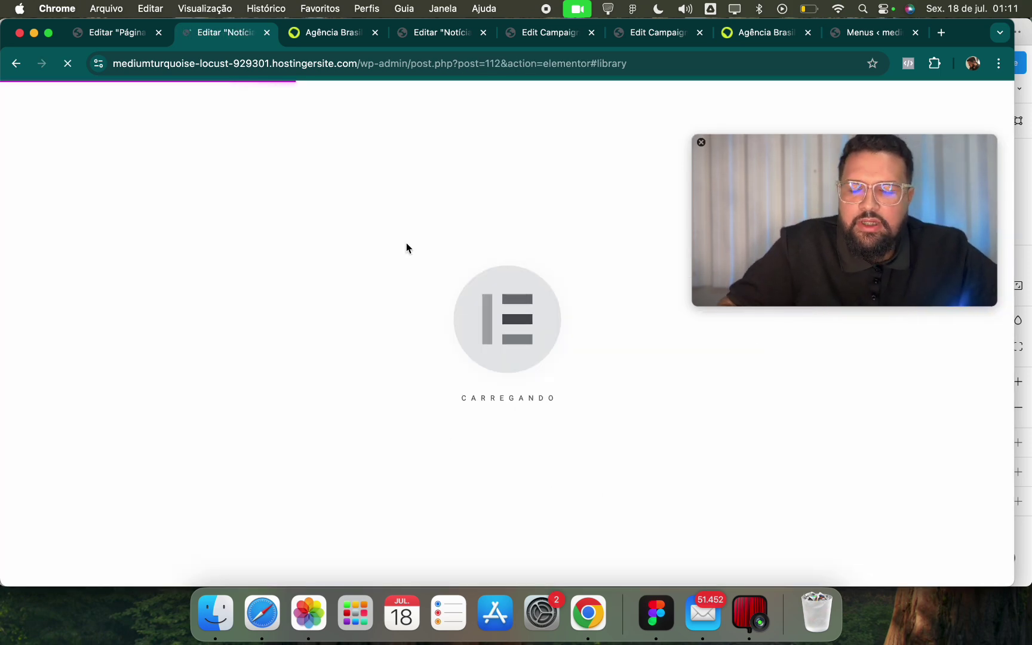
Dismiss the template library and add a flexbox container with two side-by-side columns to Notícias 4.
{"action": "left_click", "coordinate": [321, 33]}
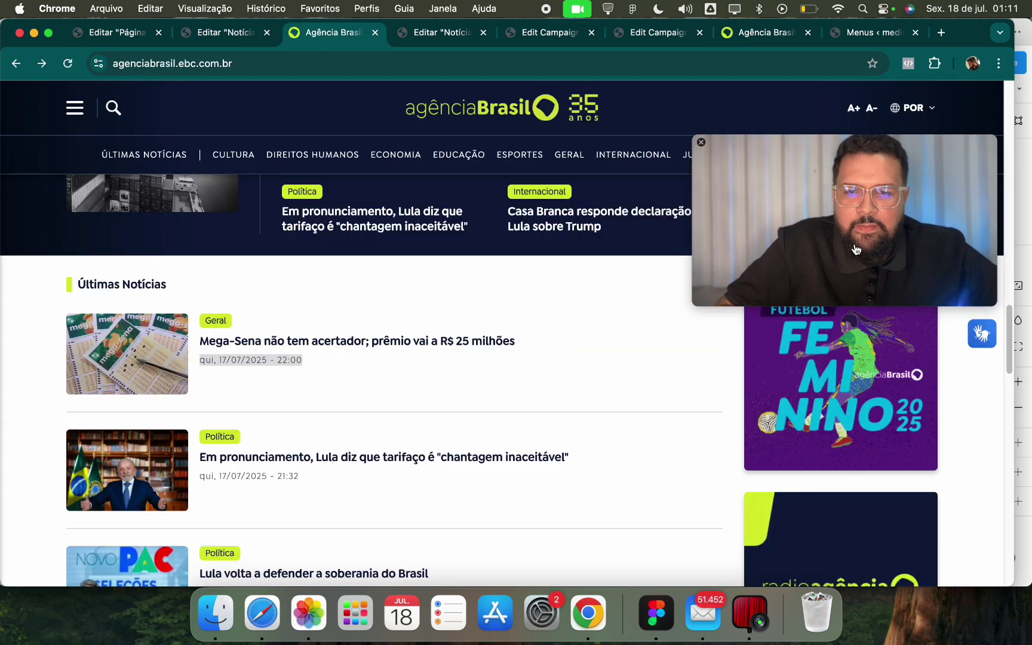
{"action": "left_click", "coordinate": [224, 33]}
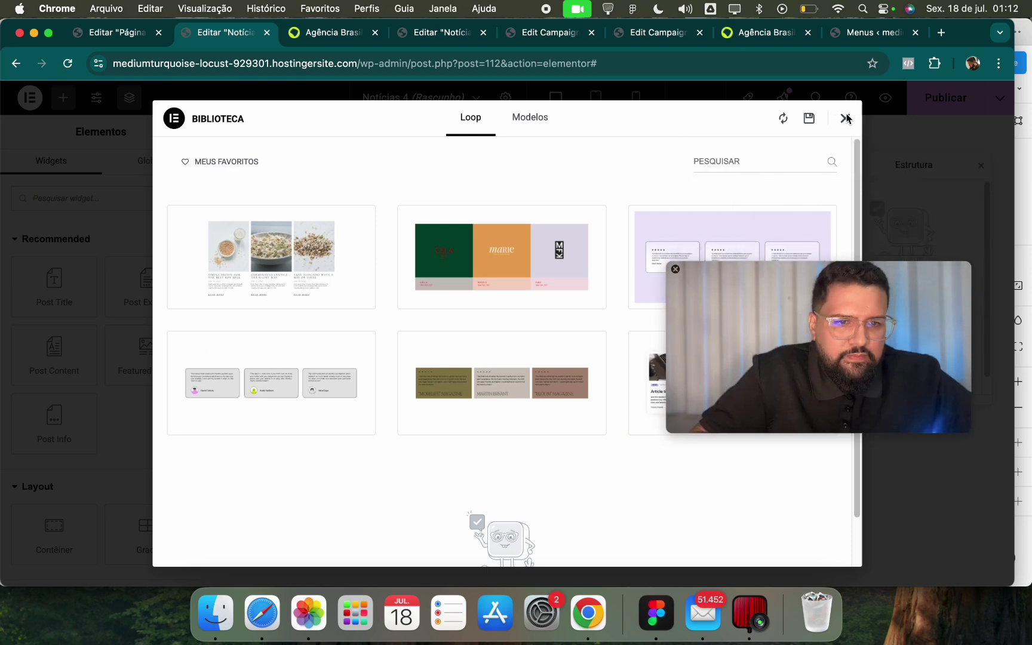
{"action": "left_click", "coordinate": [846, 118]}
{"action": "left_click", "coordinate": [321, 33]}
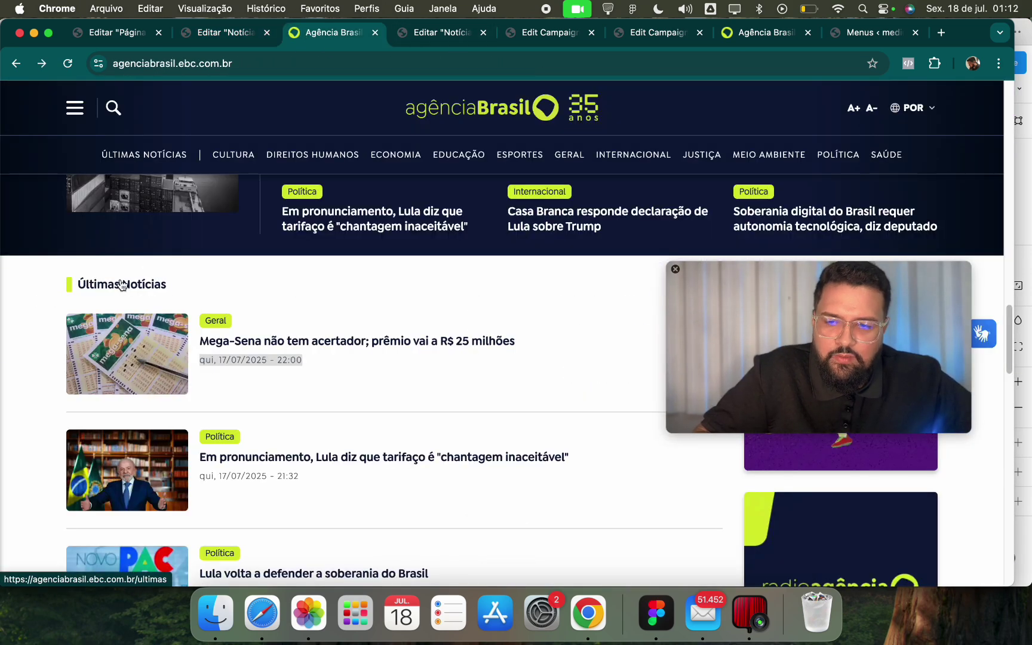
{"action": "left_click", "coordinate": [225, 34]}
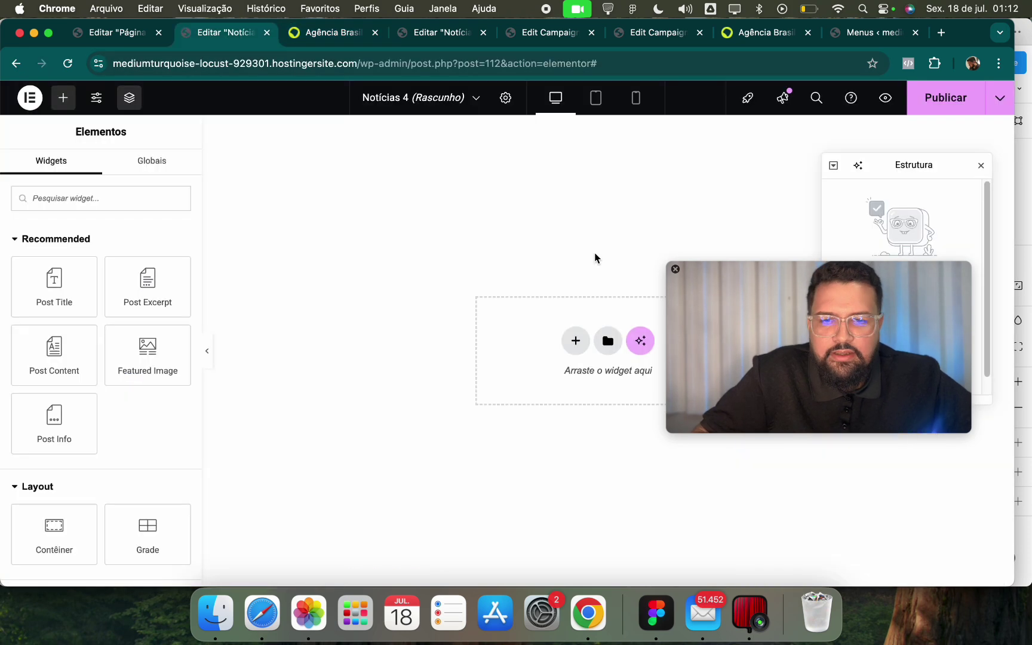
{"action": "left_click", "coordinate": [576, 344]}
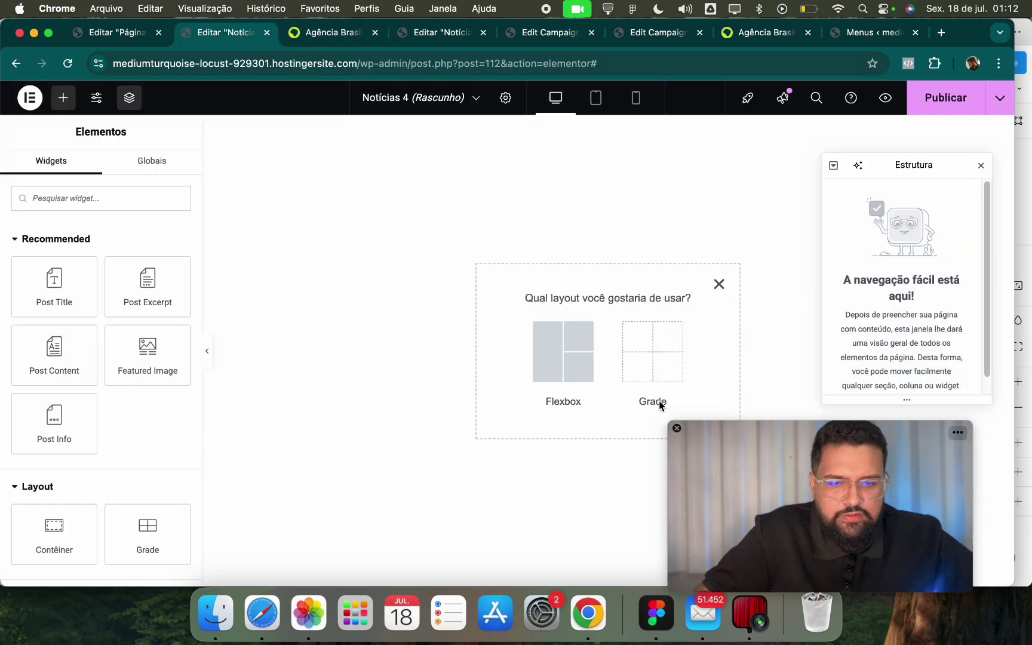
{"action": "left_click", "coordinate": [563, 352]}
{"action": "left_click", "coordinate": [687, 286]}
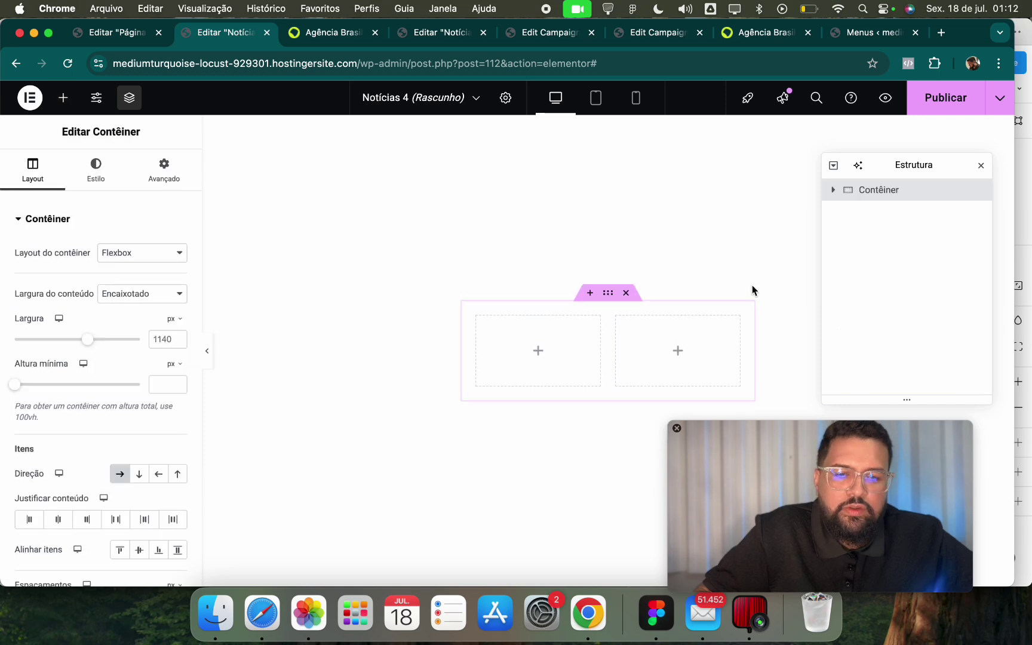
Copy the featured image widget from the Notícias 3 template into the first column of Notícias 4.
{"action": "left_click", "coordinate": [143, 31]}
{"action": "left_click", "coordinate": [451, 35]}
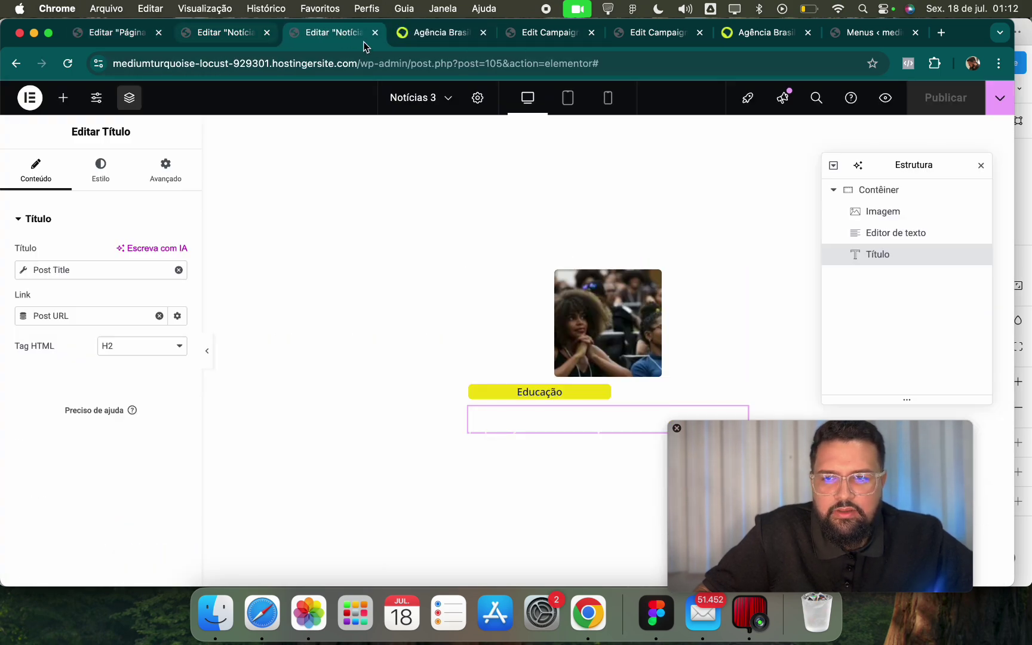
{"action": "right_click", "coordinate": [602, 281]}
{"action": "left_click", "coordinate": [635, 348]}
{"action": "left_click", "coordinate": [242, 37]}
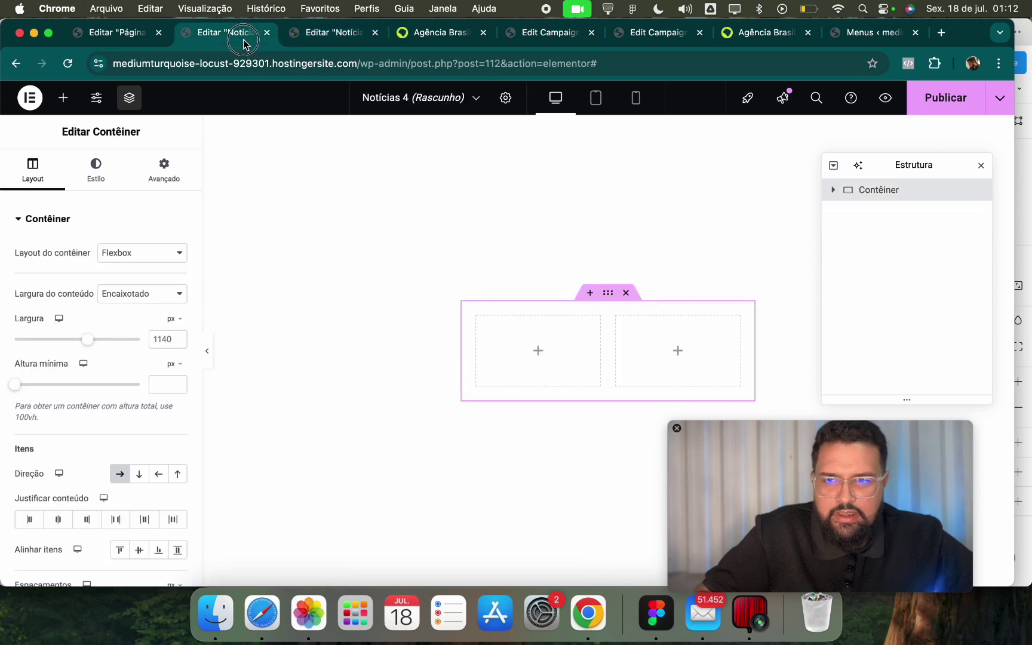
{"action": "right_click", "coordinate": [517, 376]}
{"action": "left_click", "coordinate": [553, 353]}
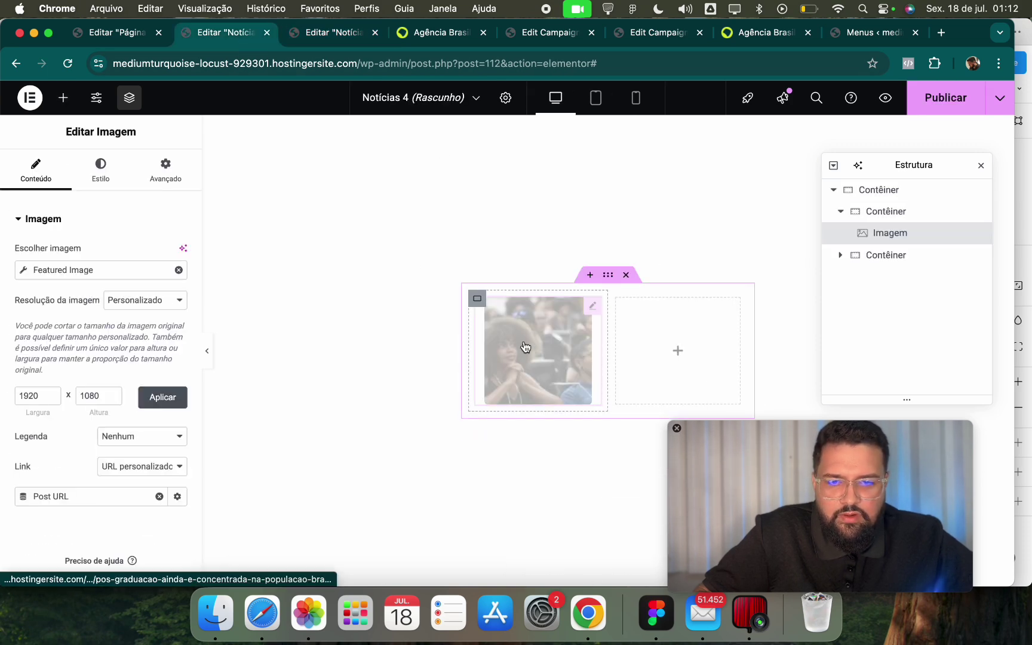
Set the featured image's custom resolution to 1080 x 900 and apply it.
{"action": "left_click", "coordinate": [440, 32]}
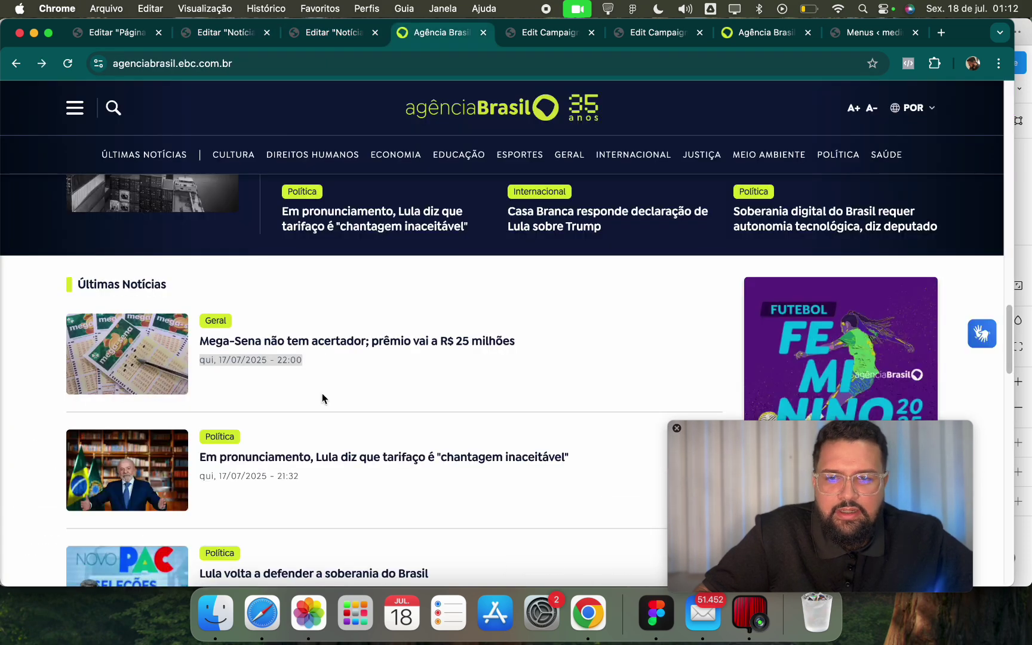
{"action": "left_click", "coordinate": [242, 35]}
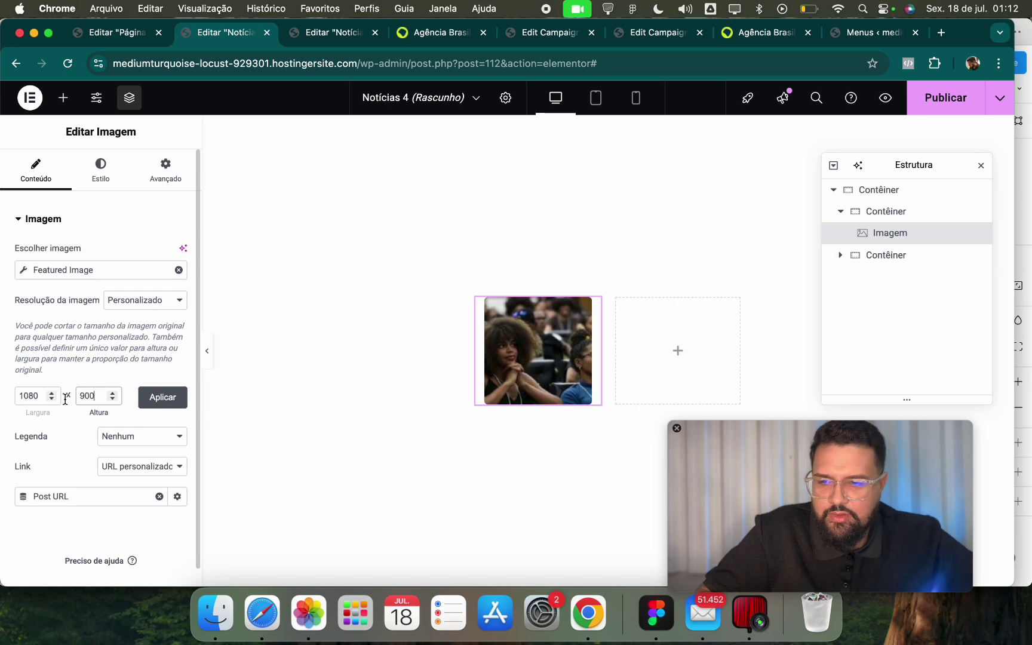
{"action": "left_click", "coordinate": [166, 406]}
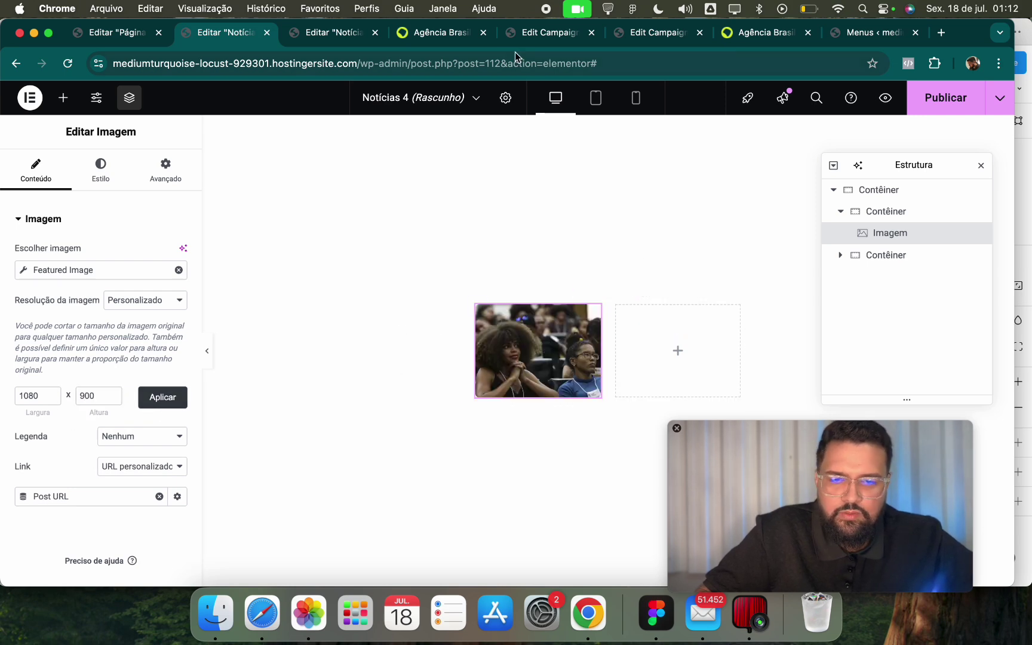
Copy the post title widget from the Notícias 3 template into the second column of Notícias 4.
{"action": "left_click", "coordinate": [438, 36]}
{"action": "left_click", "coordinate": [334, 32]}
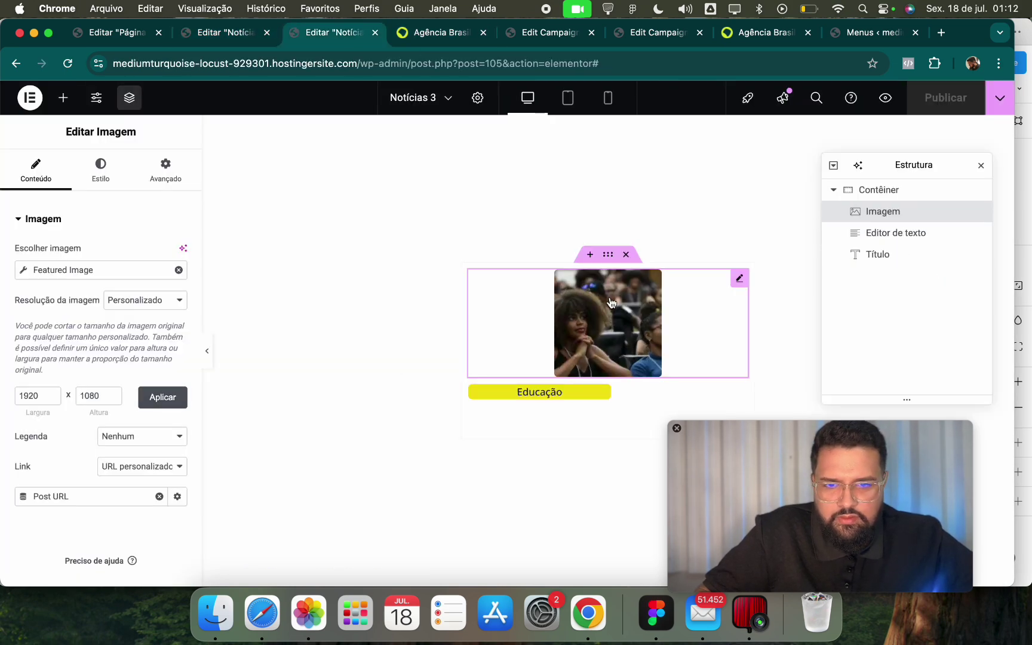
{"action": "right_click", "coordinate": [558, 430]}
{"action": "left_click", "coordinate": [594, 346]}
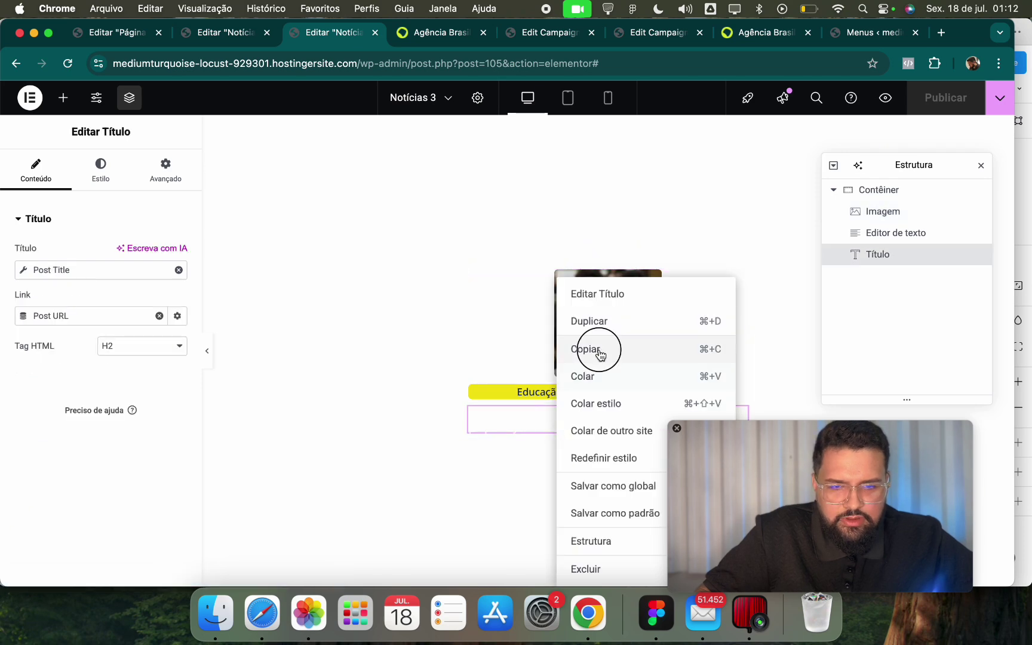
{"action": "left_click", "coordinate": [215, 33]}
{"action": "right_click", "coordinate": [681, 362]}
{"action": "left_click", "coordinate": [720, 347]}
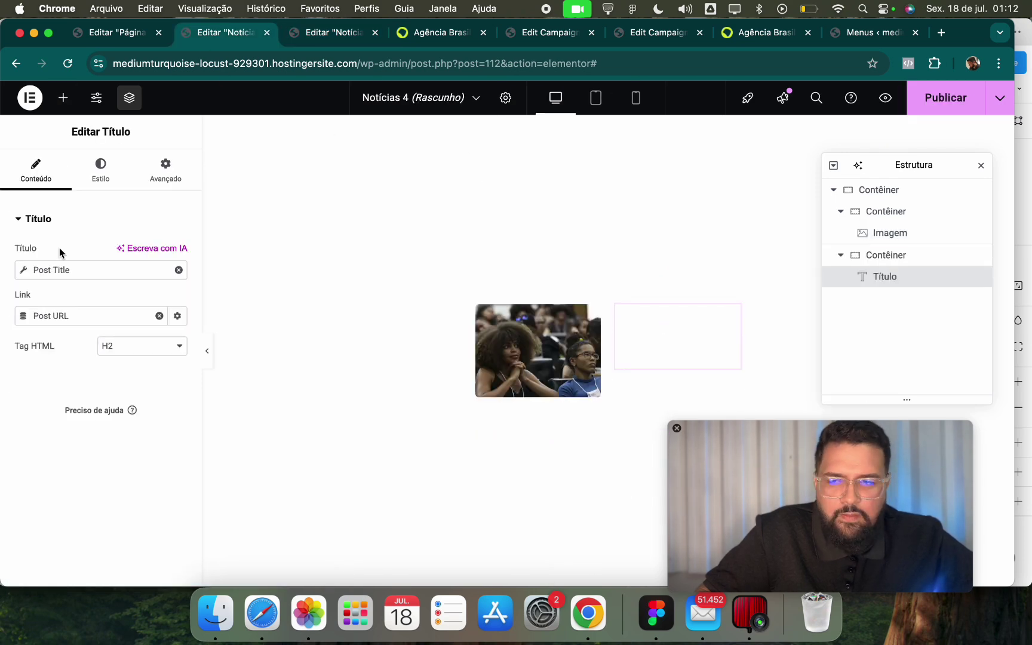
Set the post title's text color to the global Primário color.
{"action": "left_click", "coordinate": [100, 170]}
{"action": "left_click", "coordinate": [158, 454]}
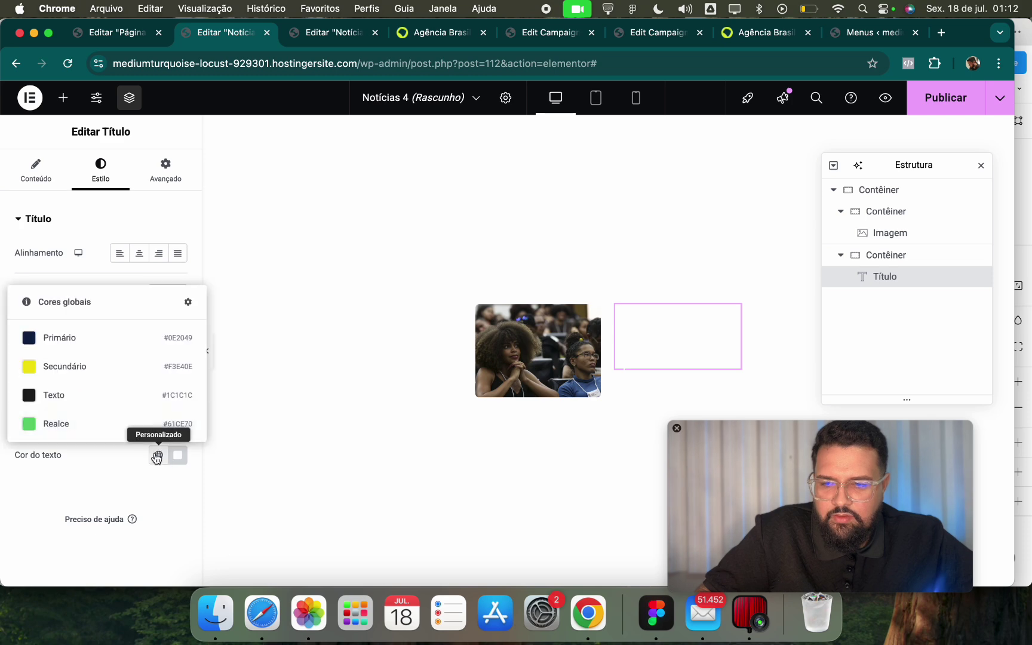
{"action": "left_click", "coordinate": [99, 341]}
Copy the category label from Notícias 3 into the second column of Notícias 4 and place it above the title.
{"action": "left_click", "coordinate": [438, 33]}
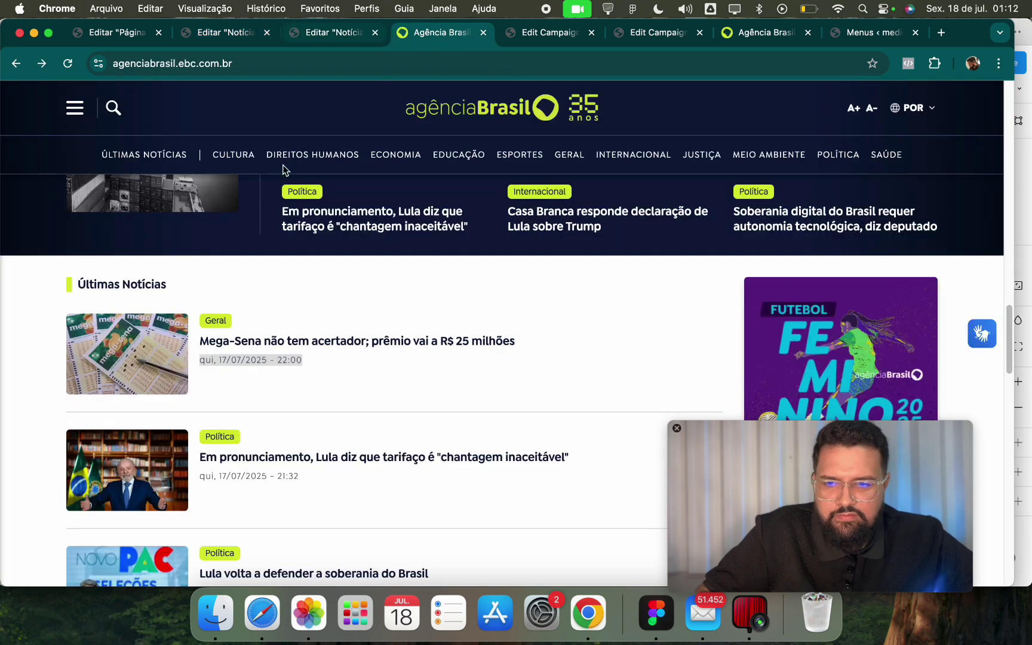
{"action": "left_click", "coordinate": [334, 34]}
{"action": "left_click", "coordinate": [519, 389]}
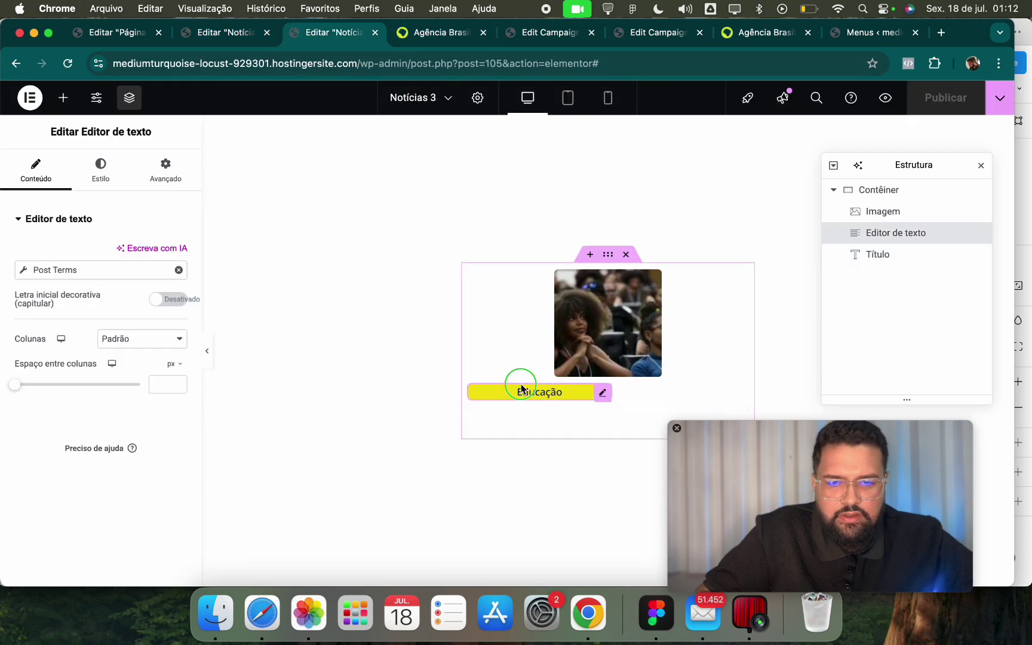
{"action": "right_click", "coordinate": [519, 389]}
{"action": "left_click", "coordinate": [552, 345]}
{"action": "left_click", "coordinate": [225, 33]}
{"action": "right_click", "coordinate": [642, 288]}
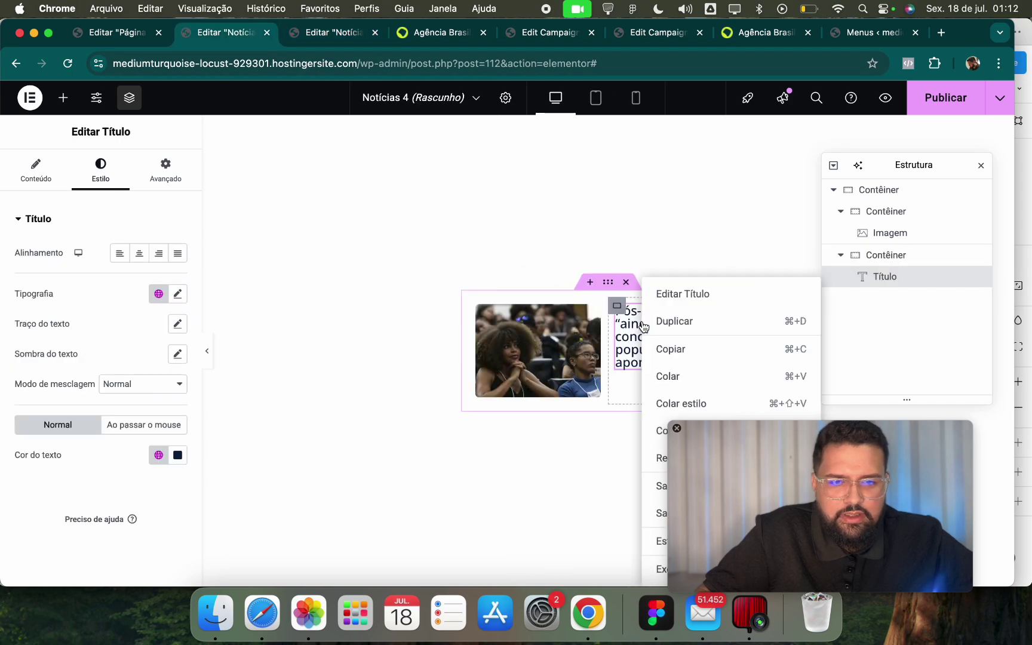
{"action": "left_click", "coordinate": [815, 368]}
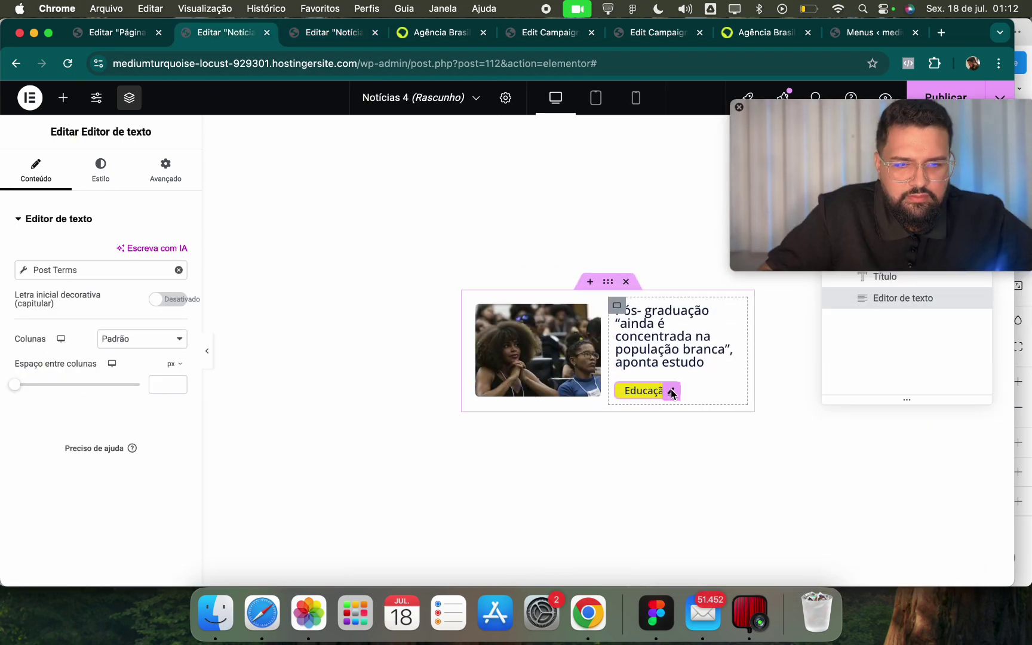
{"action": "left_click_drag", "start_coordinate": [663, 392], "coordinate": [664, 332]}
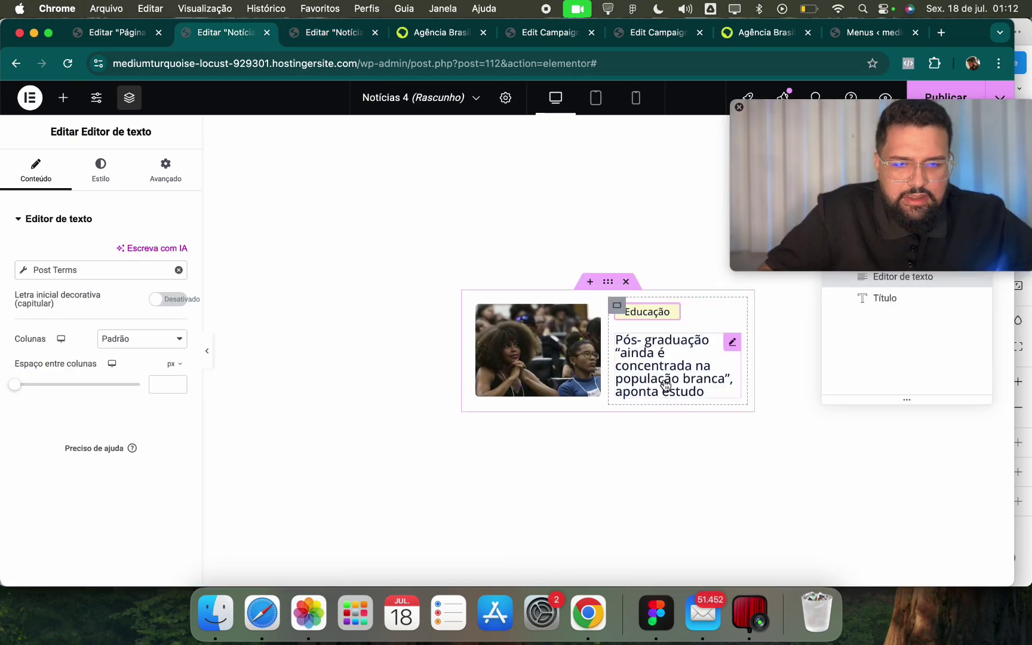
Add a Post Info widget below the post title in the second column of Notícias 4.
{"action": "left_click", "coordinate": [63, 99]}
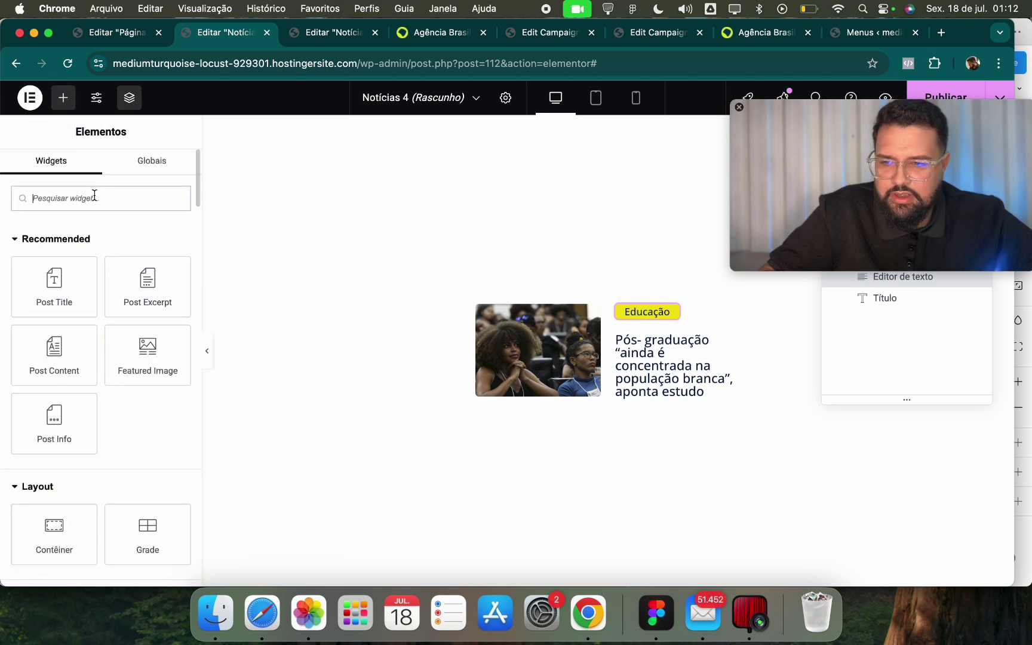
{"action": "type", "text": "date"}
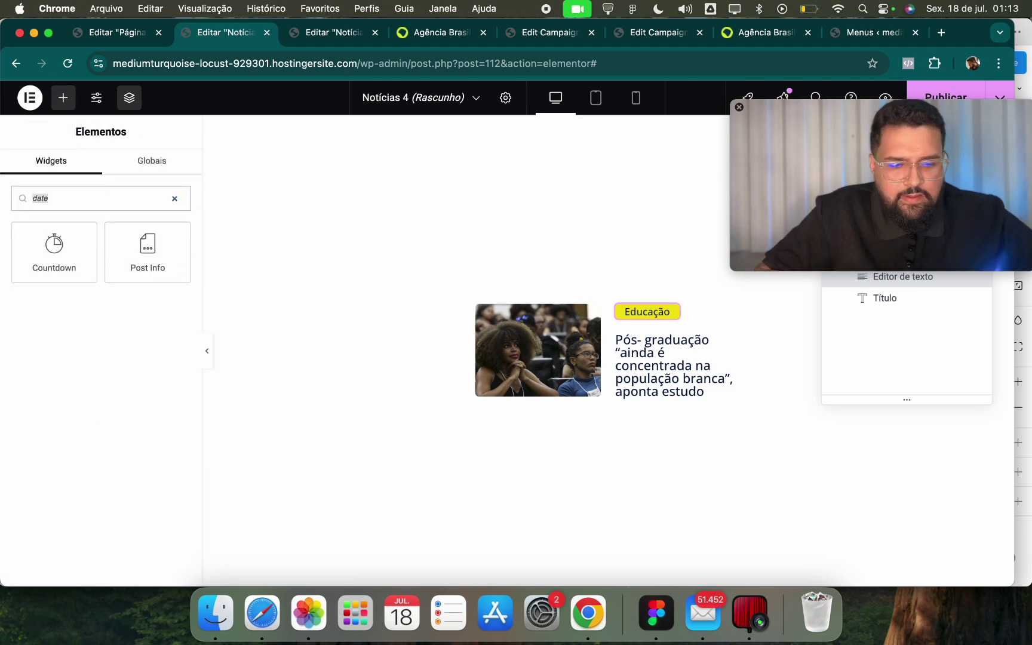
{"action": "left_click_drag", "start_coordinate": [168, 264], "coordinate": [686, 417]}
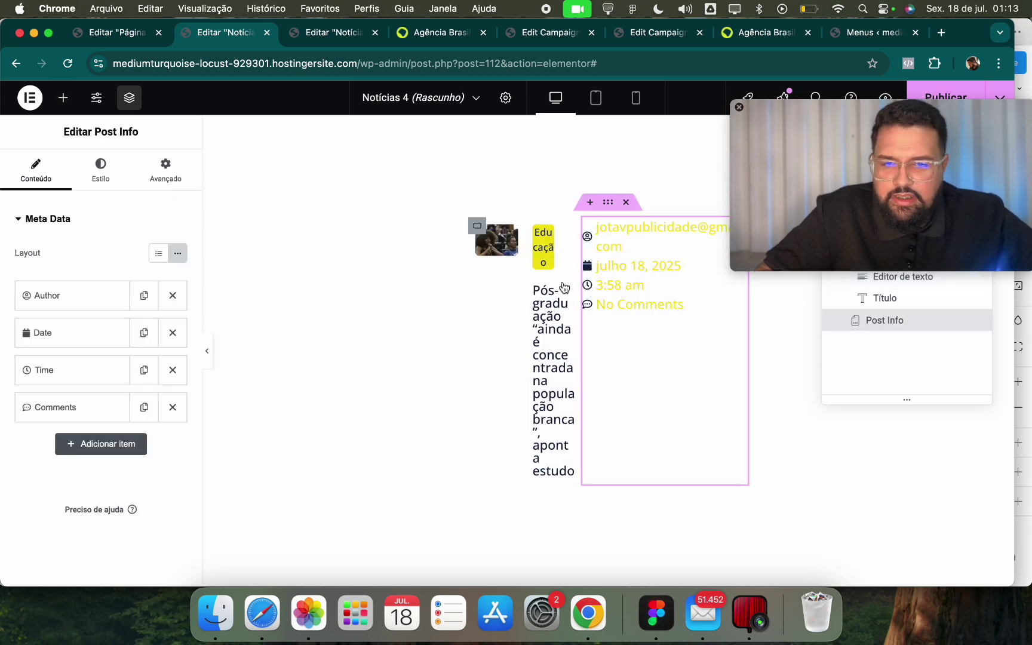
{"action": "left_click_drag", "start_coordinate": [591, 238], "coordinate": [556, 424]}
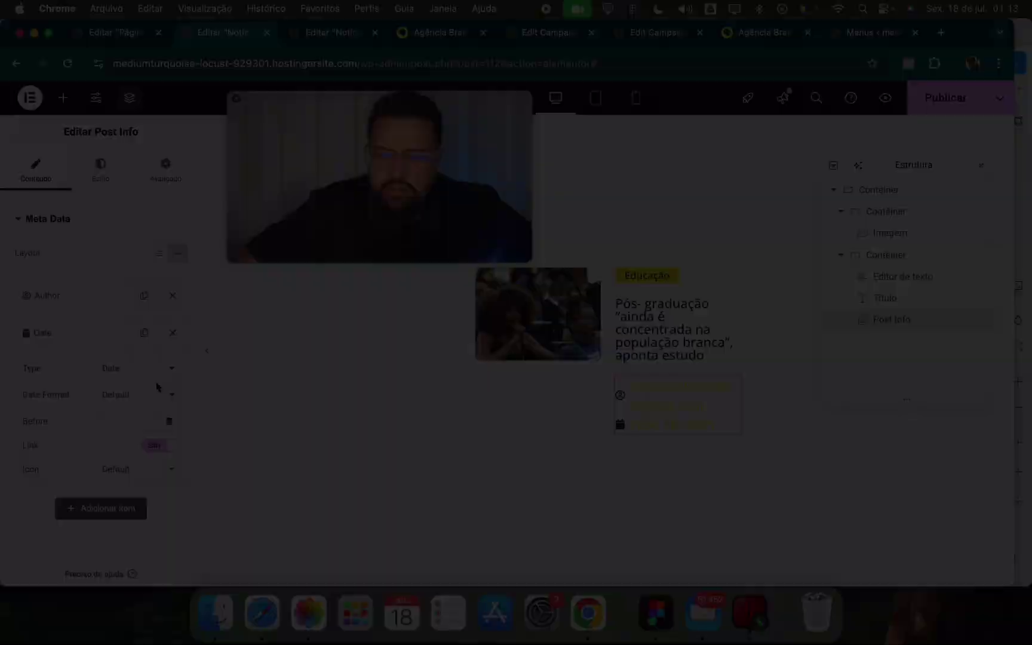
Set the Post Info date item's format to March 6, 2018 (F j, Y) and turn off its link, keeping the default icon.
{"action": "left_click", "coordinate": [144, 399]}
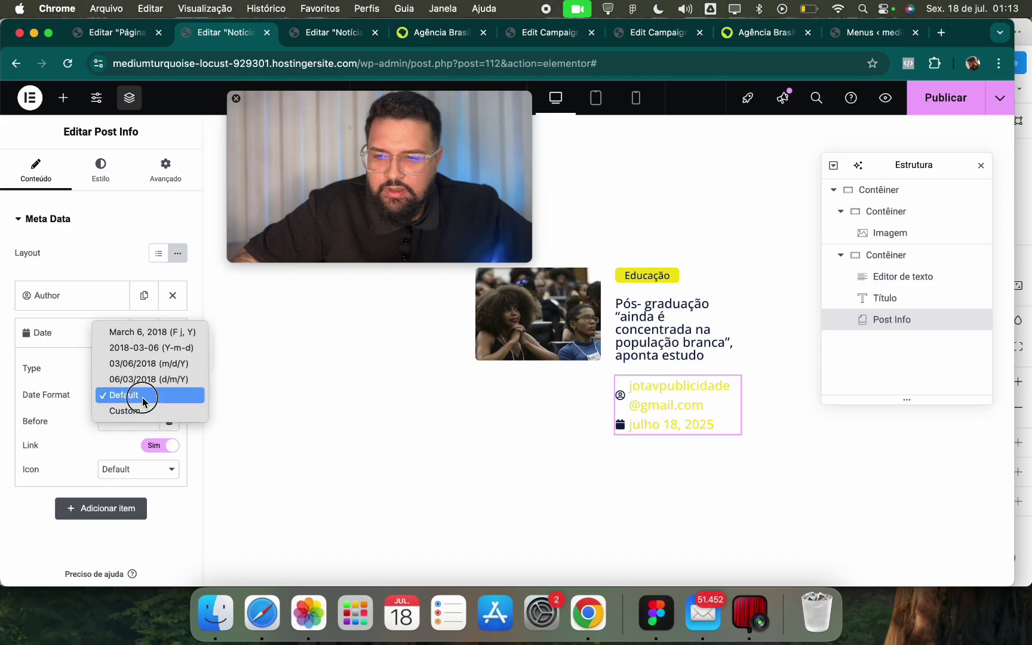
{"action": "left_click", "coordinate": [62, 423]}
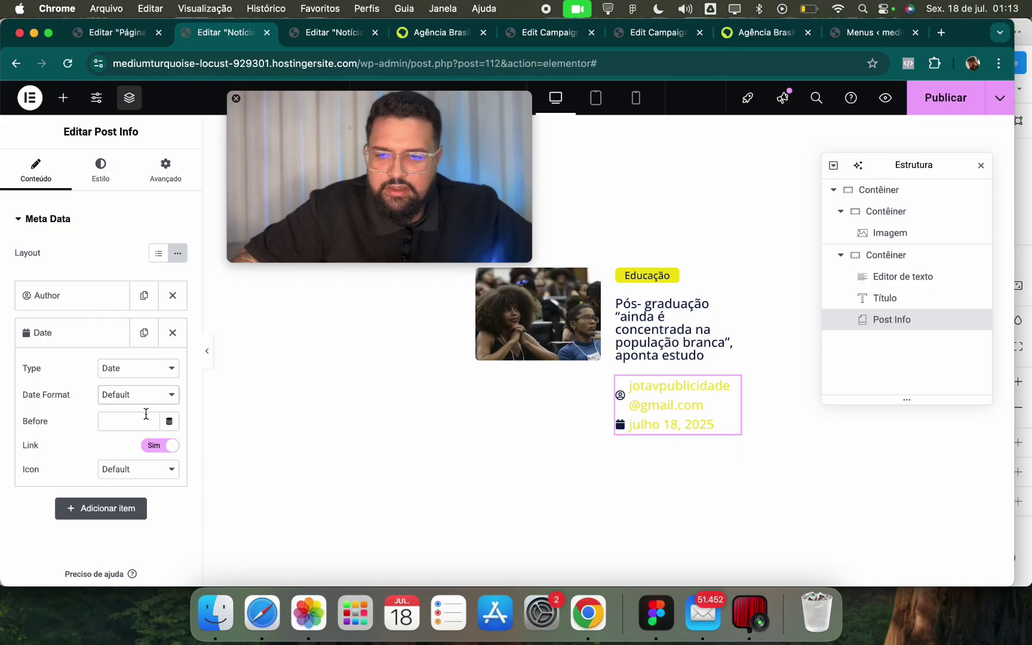
{"action": "left_click", "coordinate": [148, 395]}
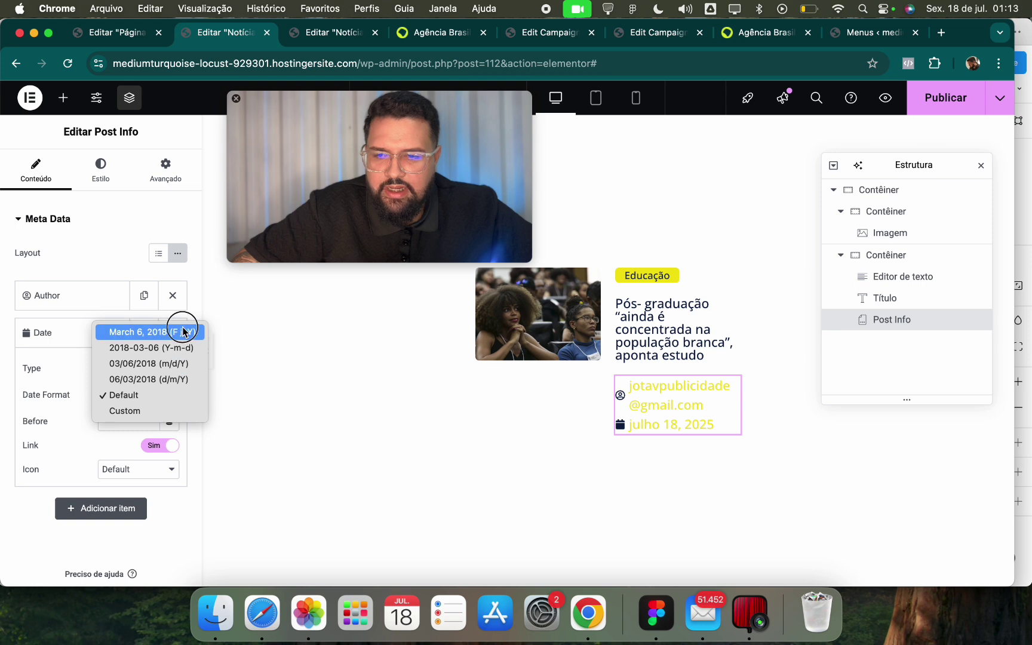
{"action": "left_click", "coordinate": [184, 332]}
{"action": "left_click", "coordinate": [162, 394]}
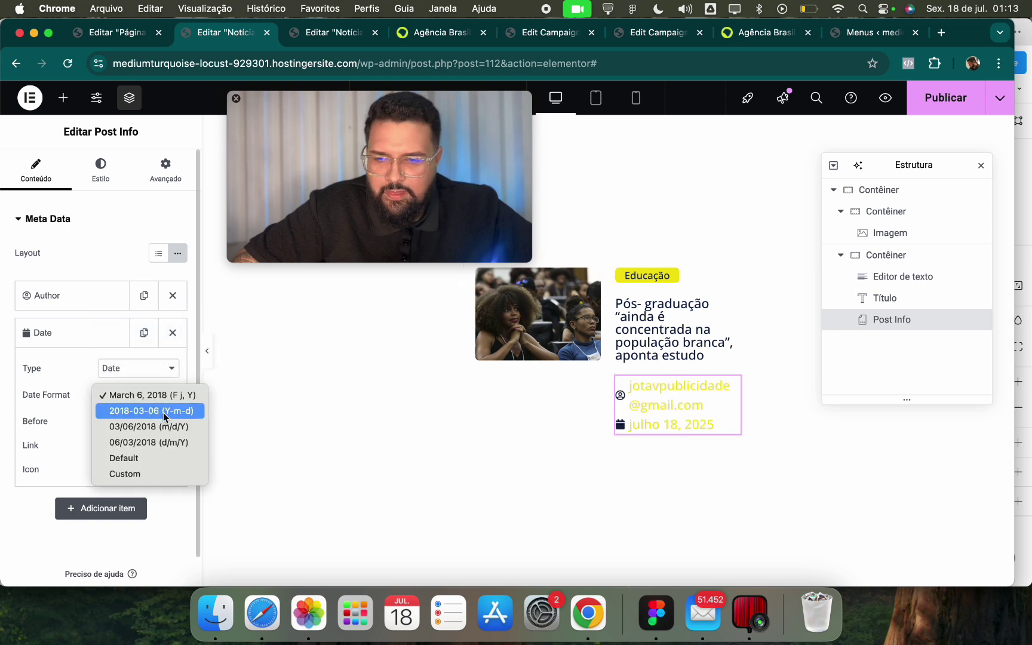
{"action": "left_click", "coordinate": [454, 406]}
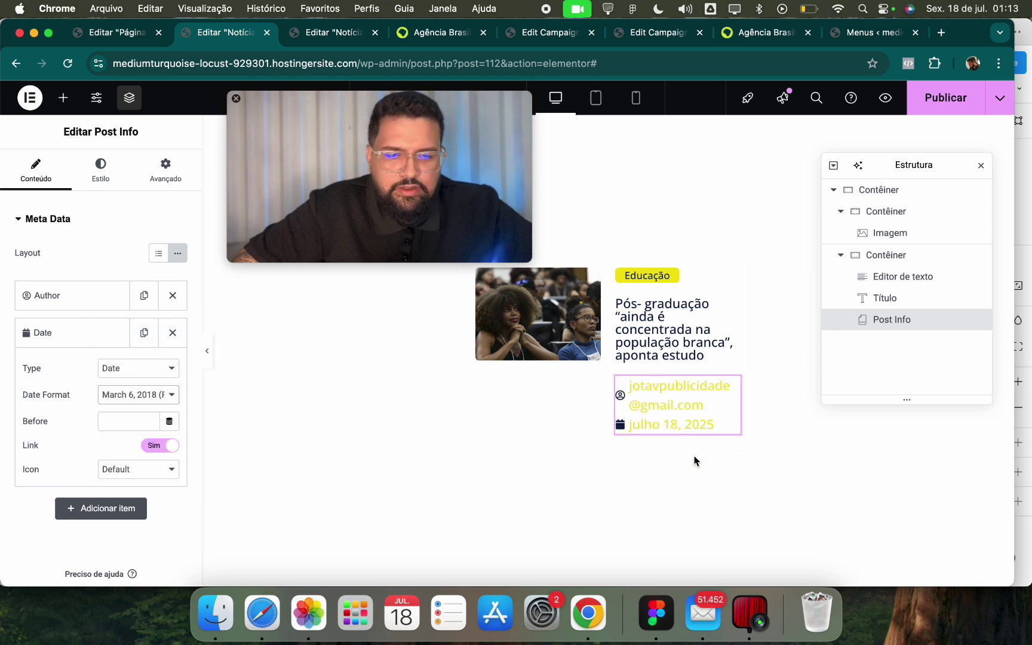
{"action": "left_click", "coordinate": [165, 447]}
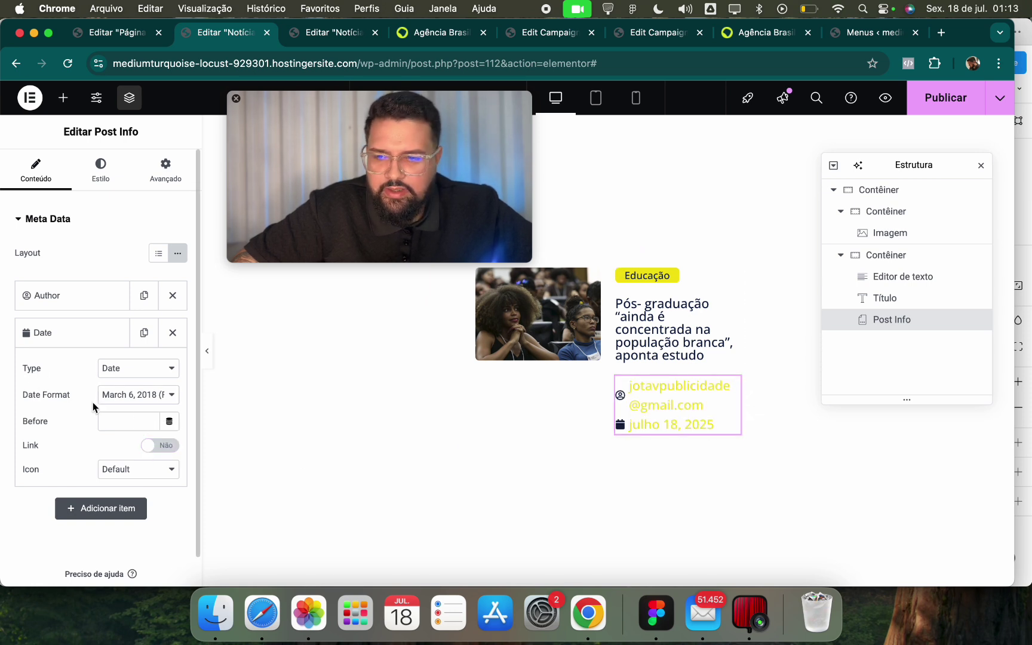
{"action": "left_click", "coordinate": [127, 471]}
{"action": "left_click", "coordinate": [68, 449]}
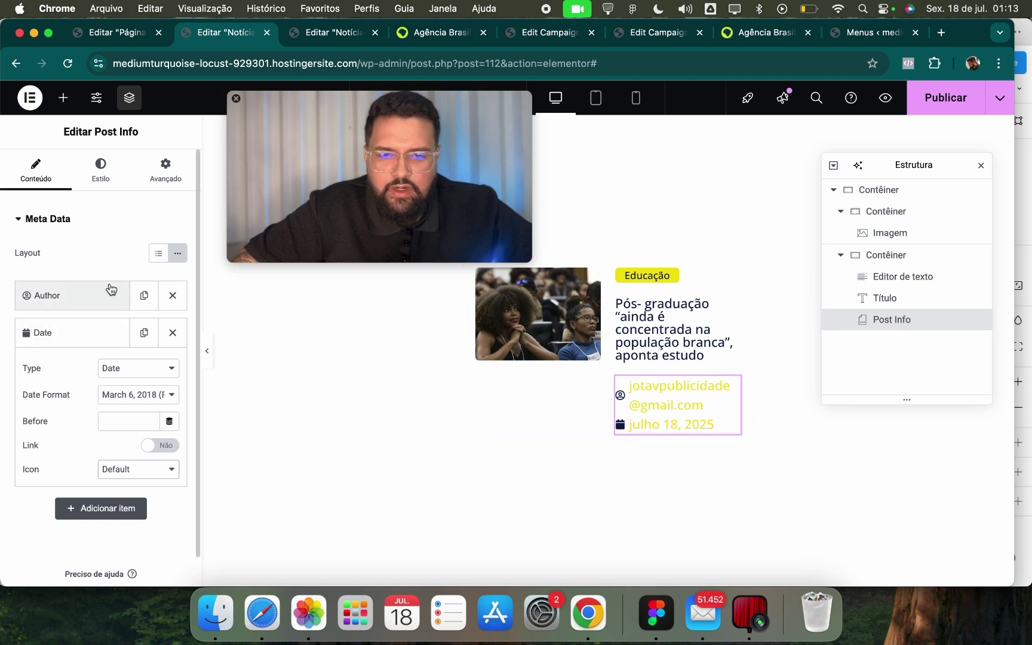
Set the Post Info icon color to the global Secundário color.
{"action": "left_click", "coordinate": [100, 171]}
{"action": "left_click", "coordinate": [112, 399]}
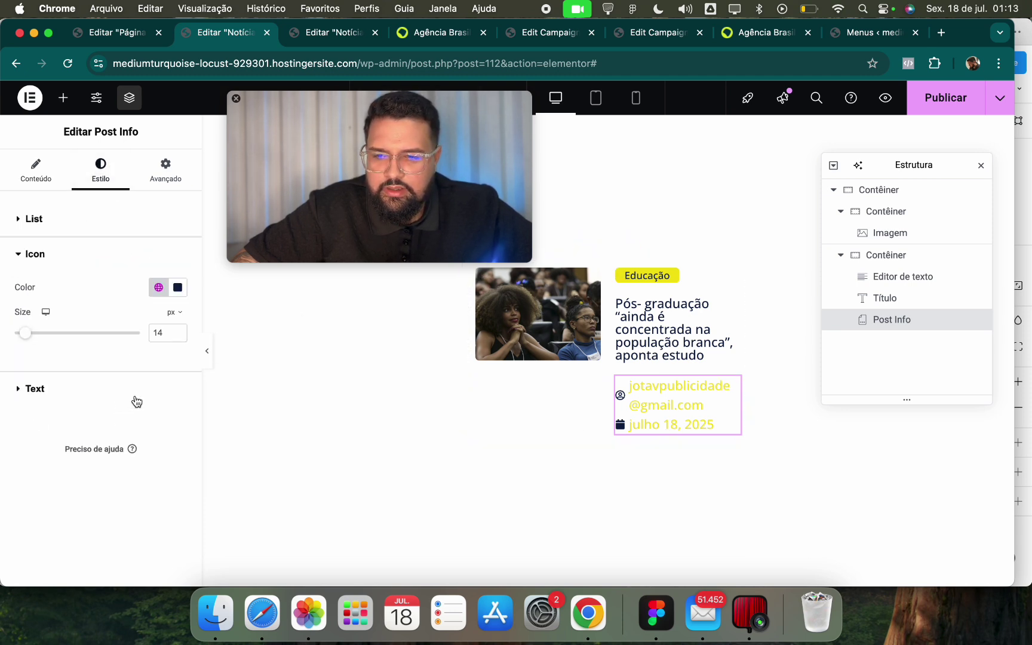
{"action": "left_click", "coordinate": [158, 287]}
{"action": "left_click", "coordinate": [126, 384]}
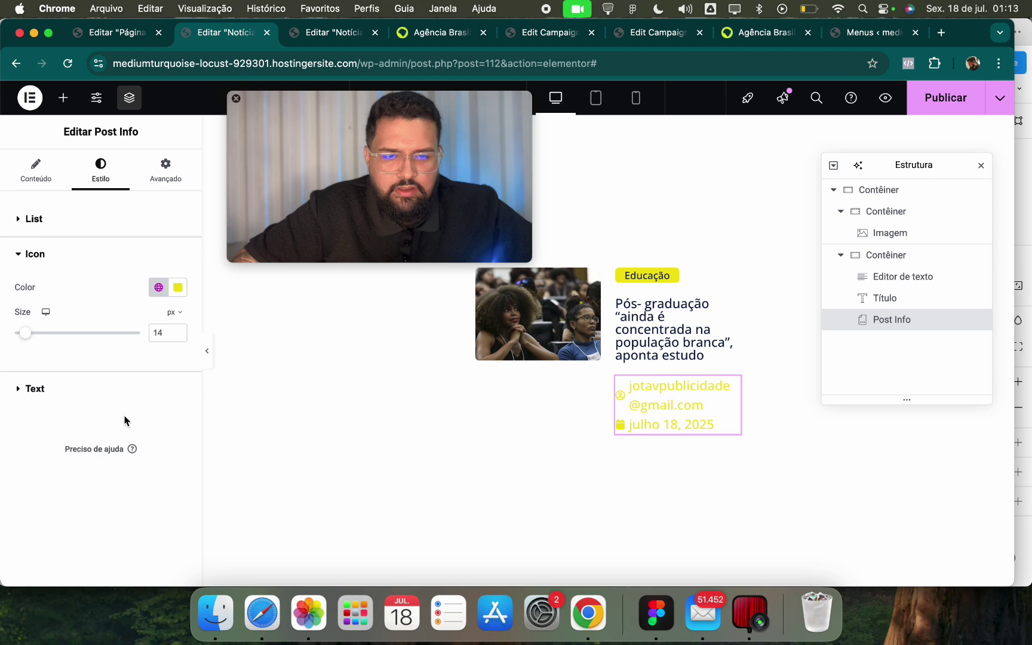
Set the Post Info text color to the global Texto color.
{"action": "left_click", "coordinate": [104, 391]}
{"action": "left_click", "coordinate": [161, 367]}
{"action": "left_click", "coordinate": [181, 431]}
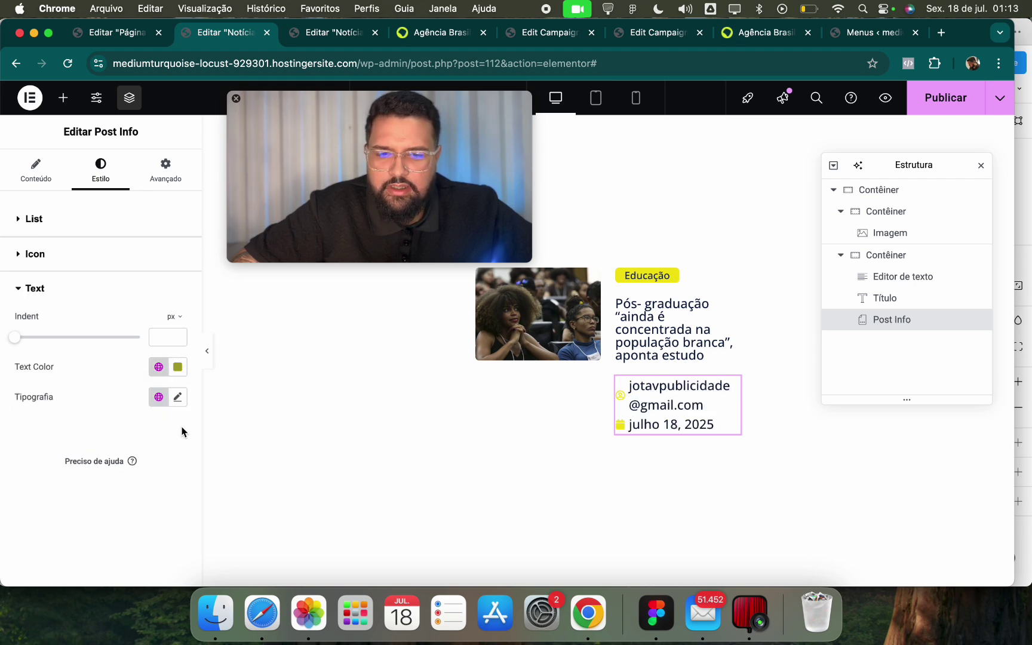
{"action": "left_click", "coordinate": [167, 370]}
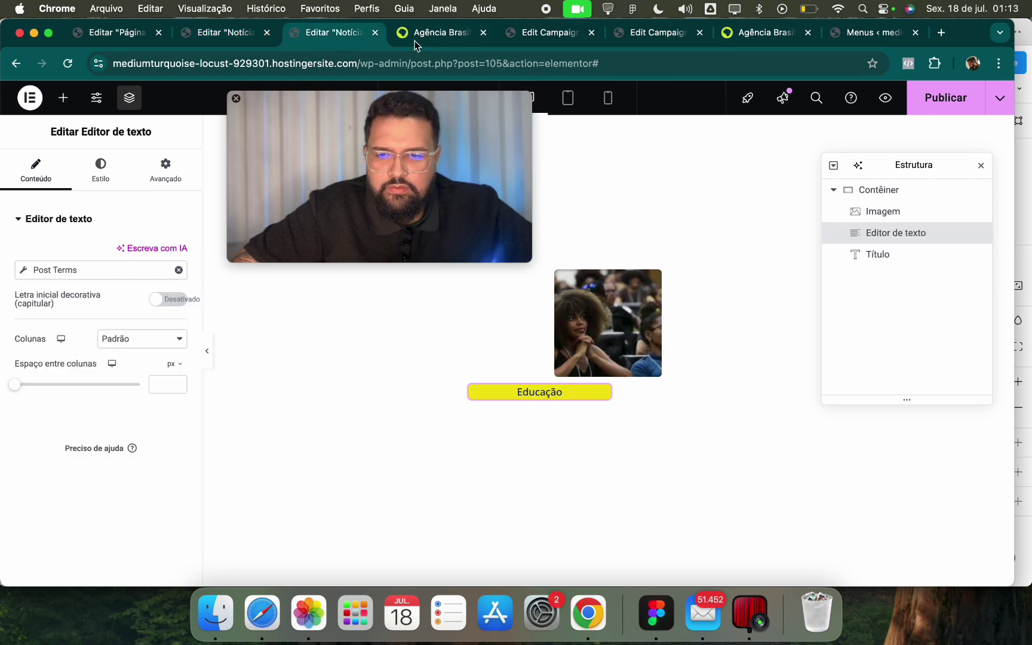
{"action": "left_click", "coordinate": [414, 37]}
{"action": "left_click", "coordinate": [270, 37]}
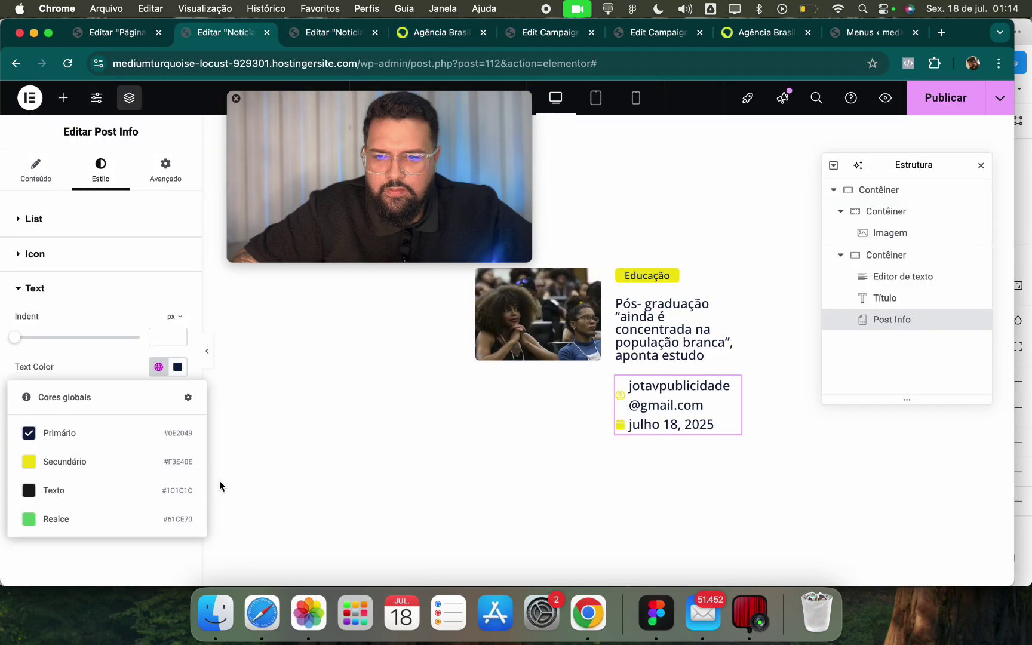
{"action": "left_click", "coordinate": [180, 368]}
{"action": "left_click", "coordinate": [158, 367]}
{"action": "left_click", "coordinate": [69, 490]}
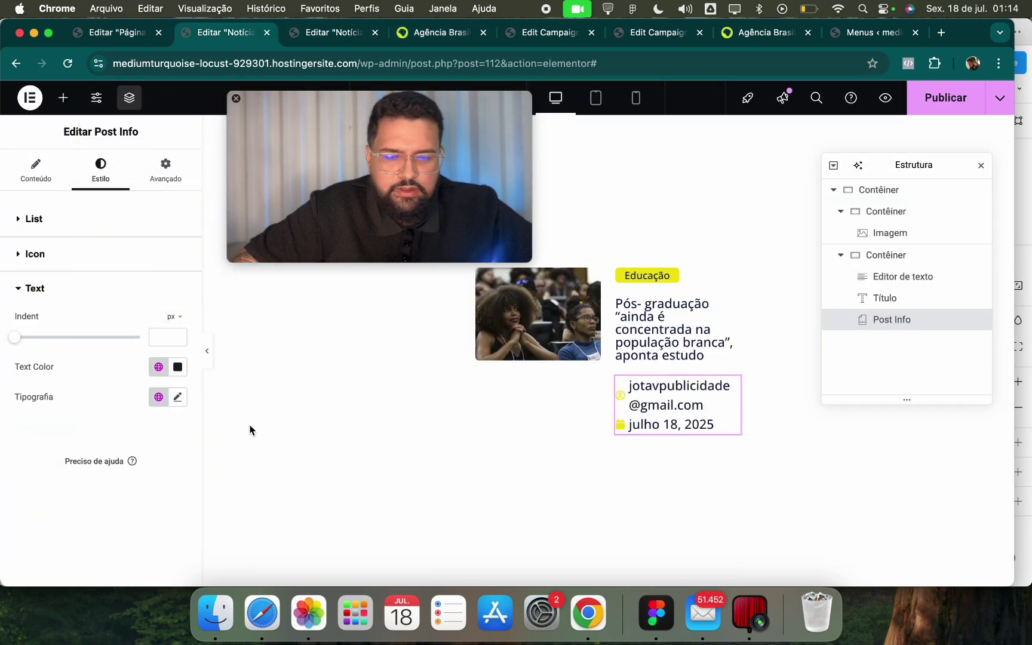
Apply a global typography to the Post Info text, reduce its size to 12 px, and publish the template.
{"action": "left_click", "coordinate": [164, 407]}
{"action": "left_click", "coordinate": [141, 371]}
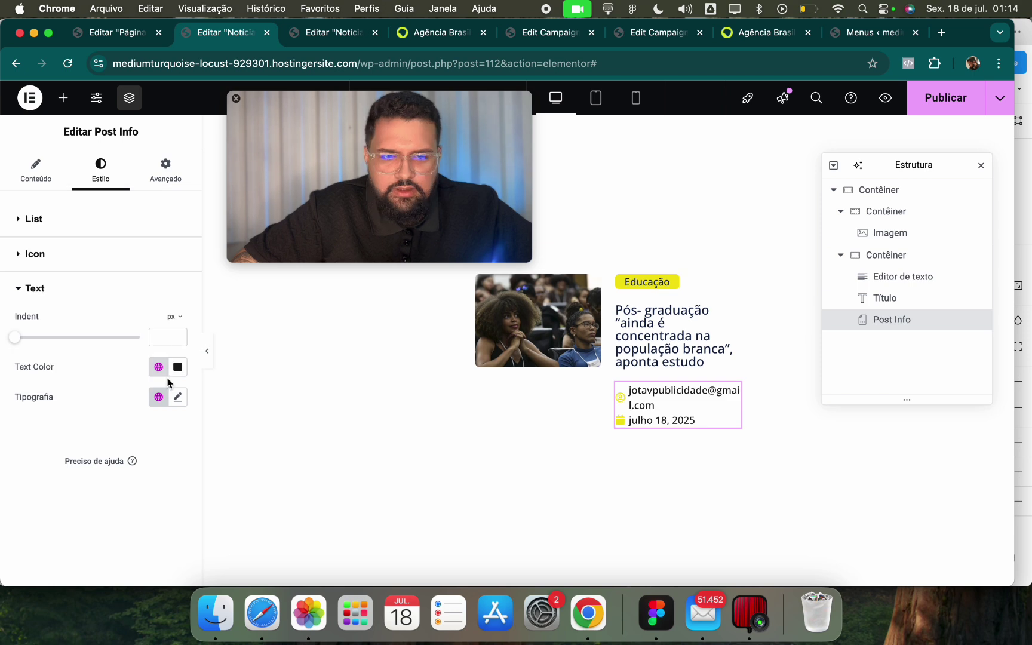
{"action": "left_click", "coordinate": [179, 395]}
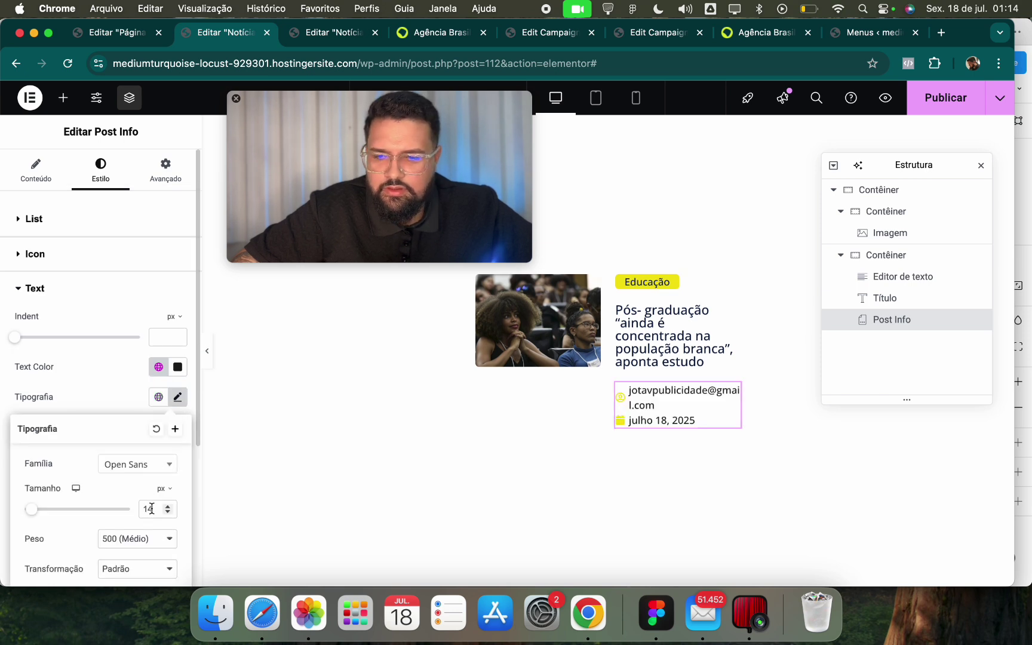
{"action": "key", "text": "BackSpace"}
{"action": "type", "text": "2"}
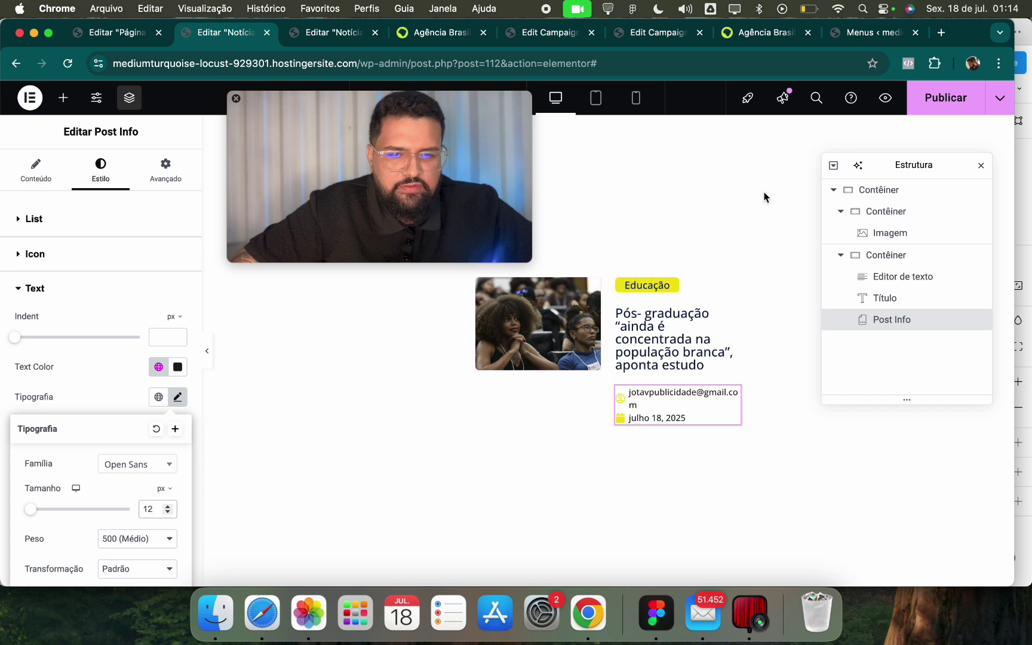
{"action": "left_click", "coordinate": [941, 98]}
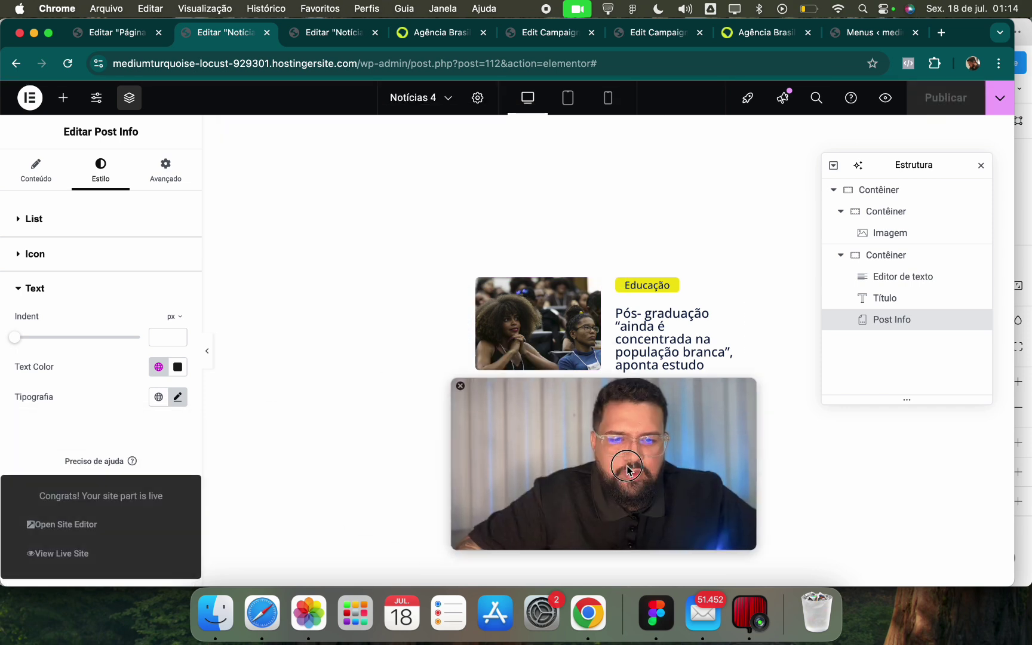
Set the column and row gaps of the container holding the label, title and post info to 10 px.
{"action": "left_click", "coordinate": [617, 279]}
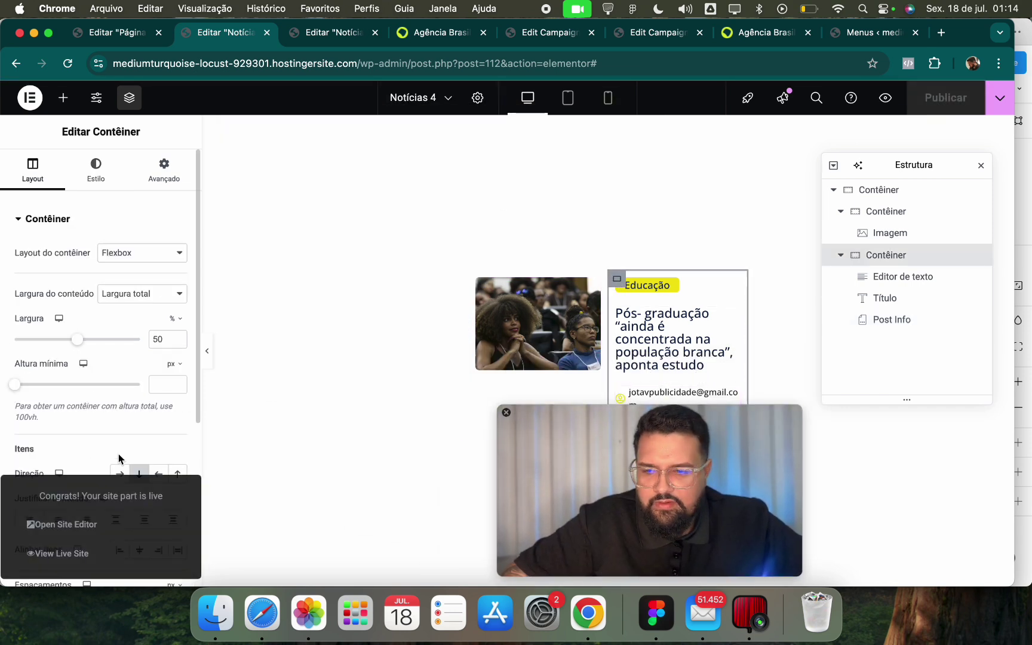
{"action": "left_click_drag", "start_coordinate": [575, 517], "coordinate": [245, 227]}
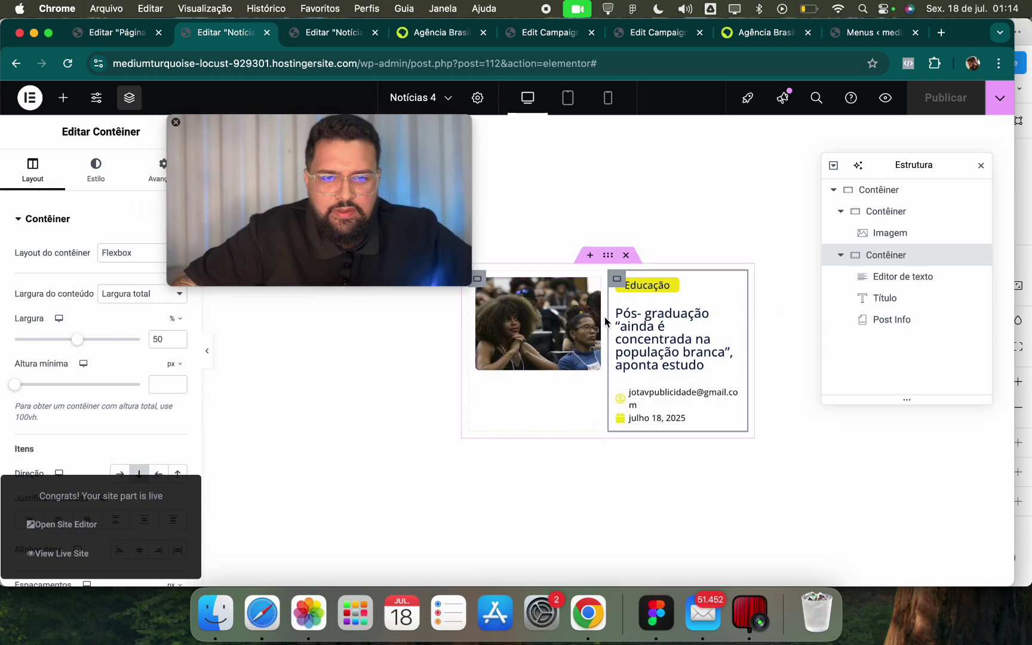
{"action": "scroll", "coordinate": [125, 447], "scroll_direction": "down", "scroll_amount": 5}
{"action": "type", "text": "10"}
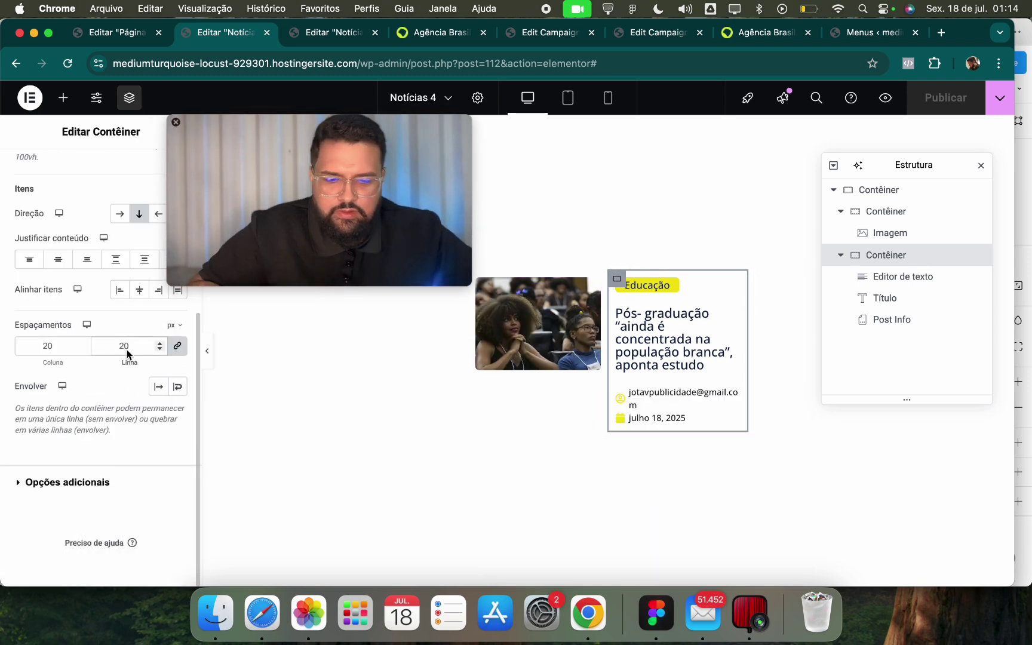
{"action": "left_click_drag", "start_coordinate": [320, 147], "coordinate": [340, 294]}
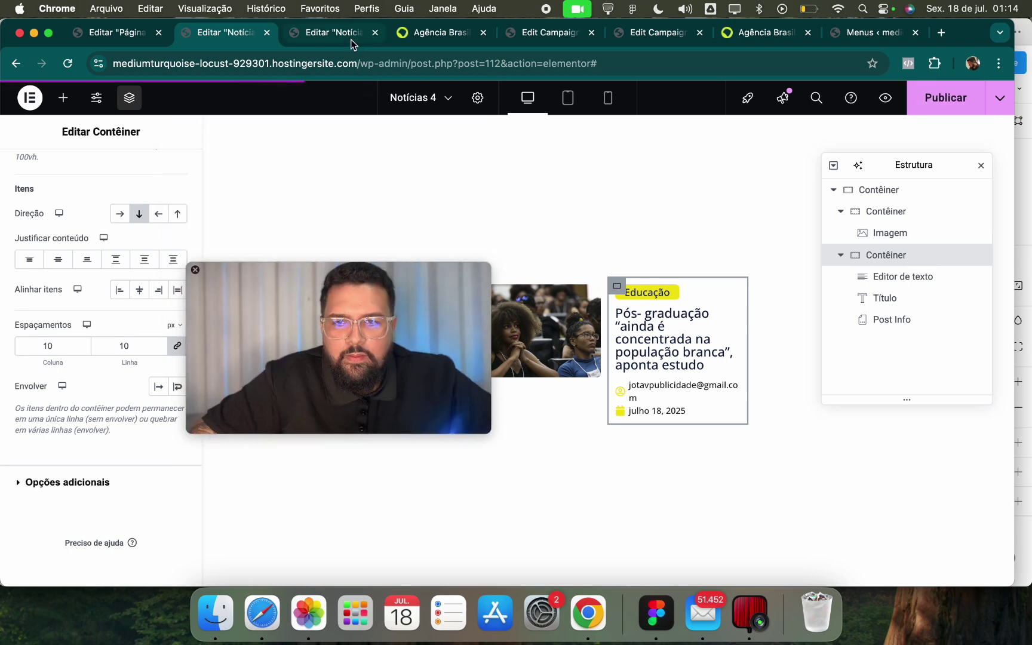
Close the duplicate campaign page and return to the Página inicial page in the Elementor editor.
{"action": "key", "text": "ctrl+Tab"}
{"action": "left_click", "coordinate": [442, 32]}
{"action": "left_click", "coordinate": [555, 33]}
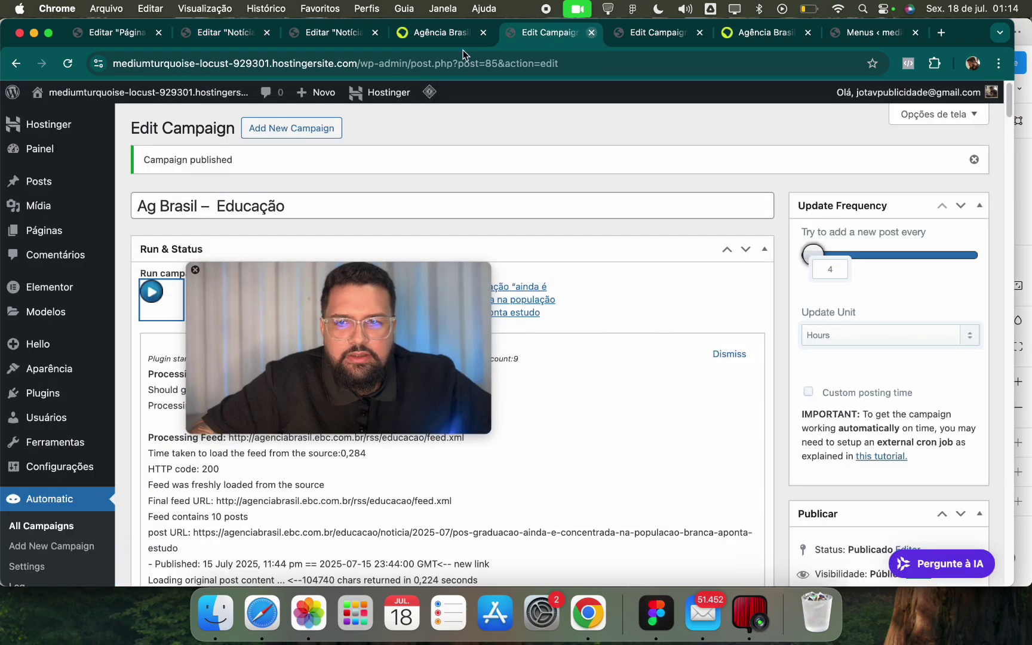
{"action": "key", "text": "ctrl+Tab"}
{"action": "key", "text": "ctrl+Tab"}
{"action": "key", "text": "ctrl+Tab"}
{"action": "key", "text": "ctrl+Tab"}
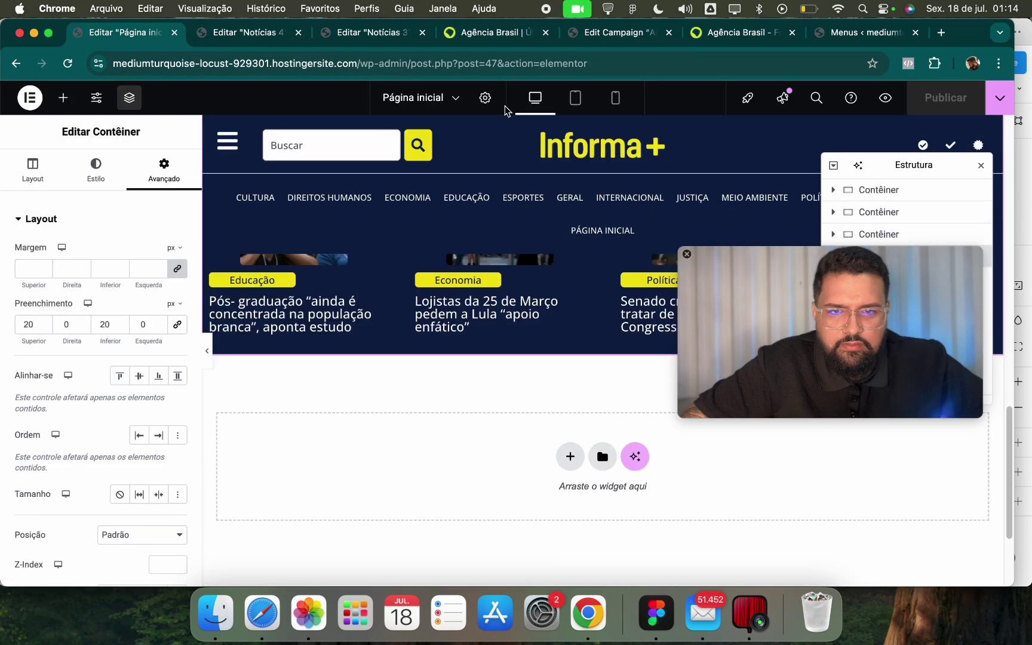
{"action": "left_click", "coordinate": [571, 457]}
{"action": "left_click", "coordinate": [557, 496]}
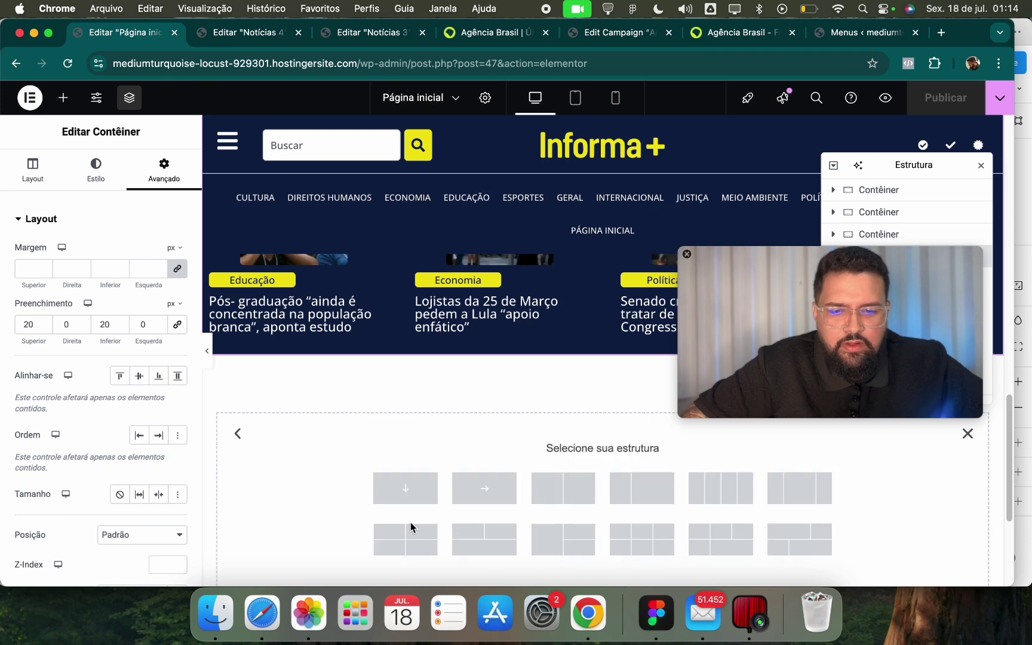
{"action": "left_click", "coordinate": [406, 488]}
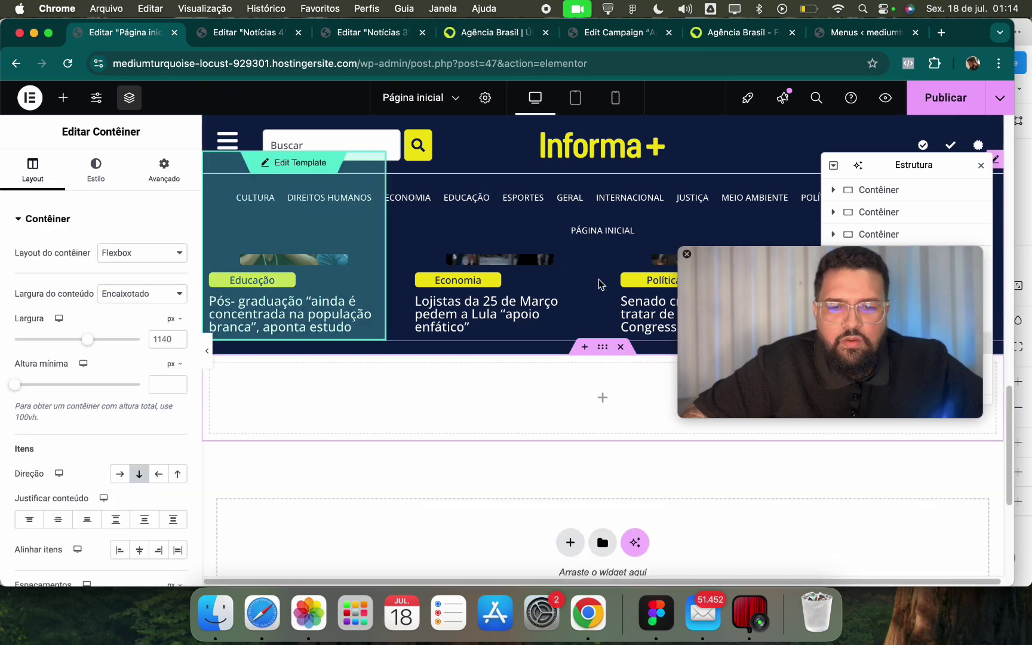
Add a flexbox container with two equal columns below the dark news section.
{"action": "left_click", "coordinate": [569, 466]}
{"action": "left_click", "coordinate": [570, 460]}
{"action": "left_click", "coordinate": [559, 498]}
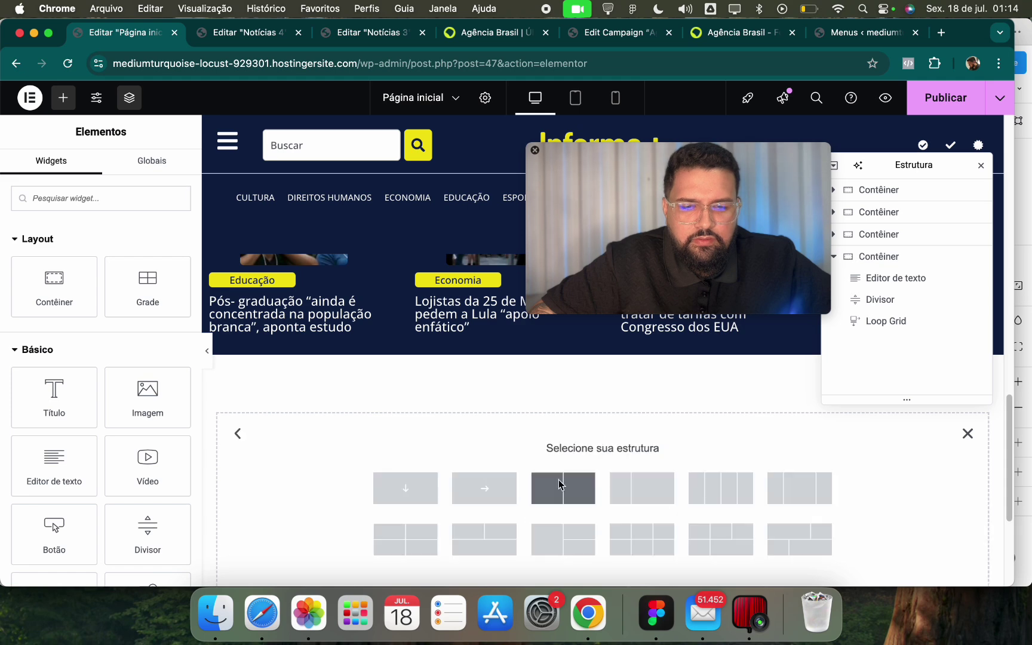
{"action": "left_click", "coordinate": [552, 506]}
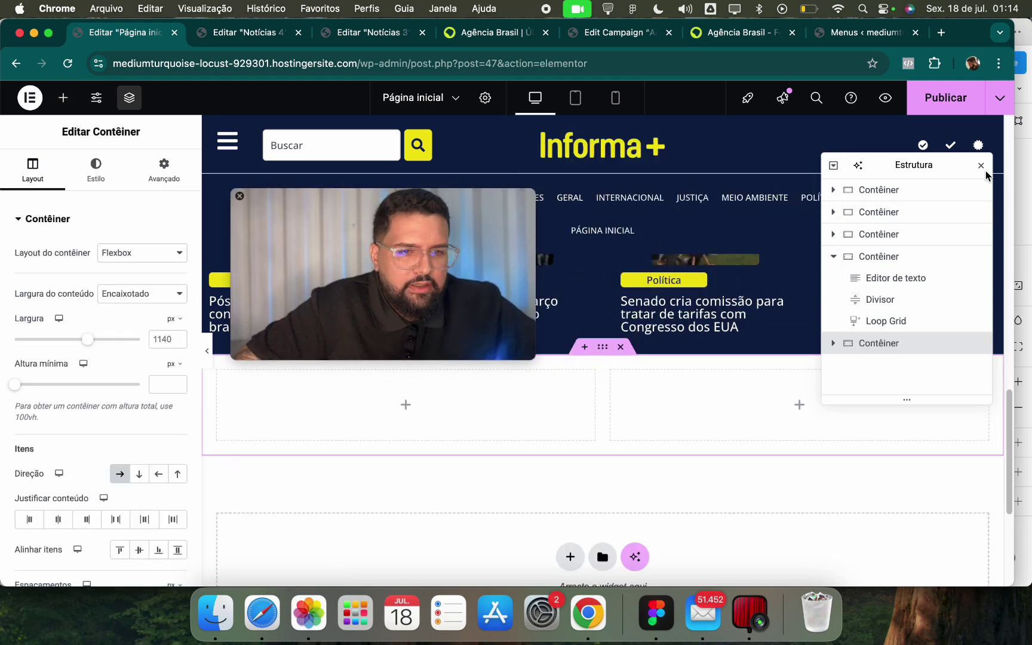
Hide the page structure and widen the new container's first column to about two thirds of the section.
{"action": "left_click", "coordinate": [981, 165]}
{"action": "left_click", "coordinate": [611, 371]}
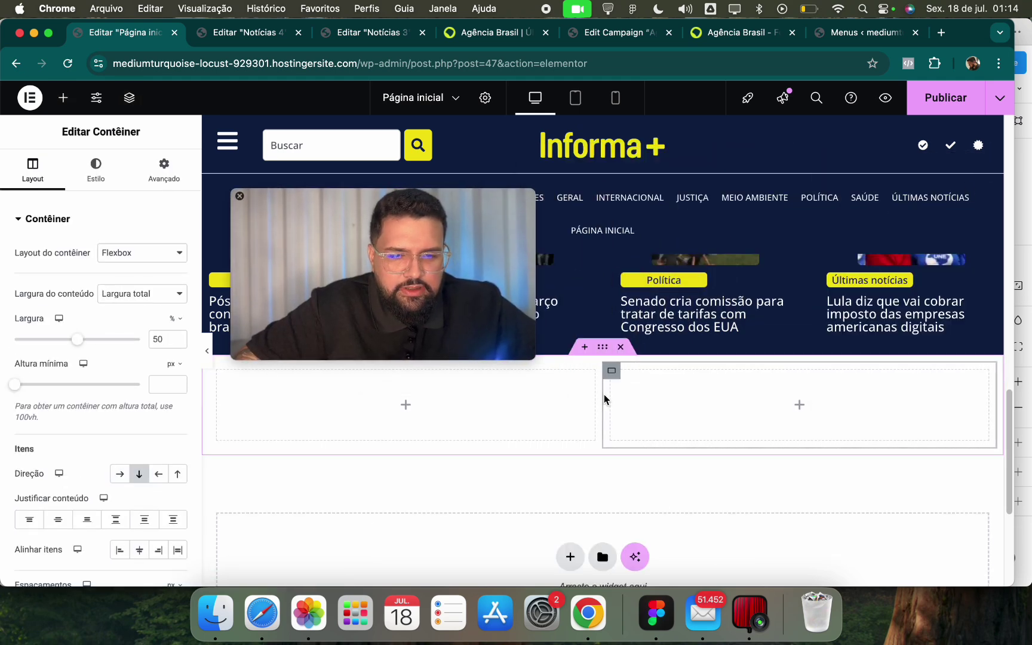
{"action": "left_click_drag", "start_coordinate": [606, 397], "coordinate": [744, 399]}
{"action": "left_click_drag", "start_coordinate": [418, 260], "coordinate": [740, 190]}
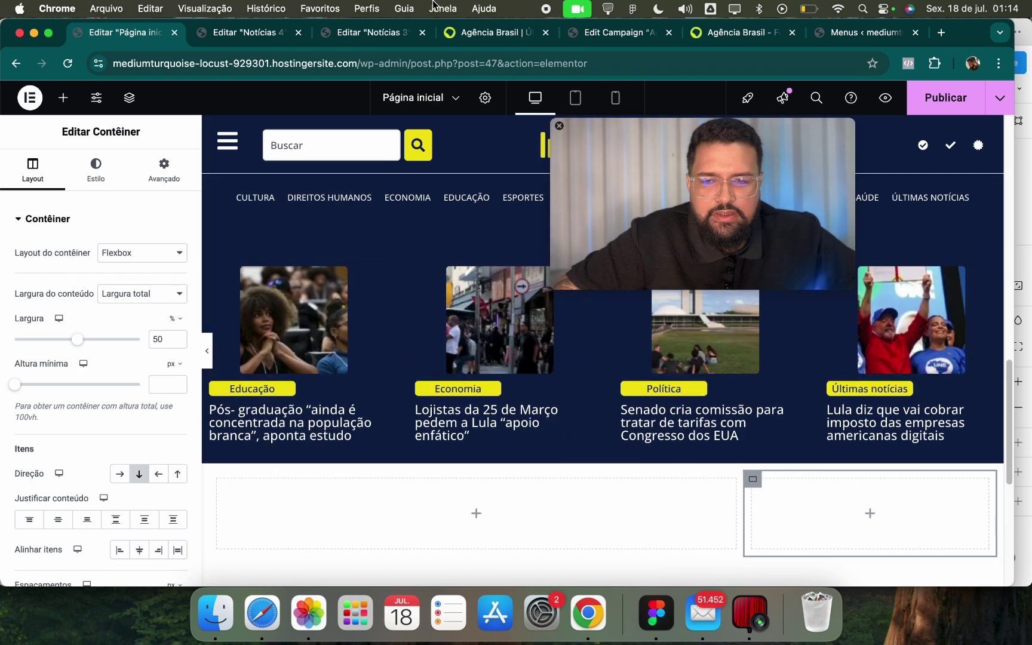
Copy the EDUCAÇÃO heading from the dark news section and paste it into the wide column of the new container.
{"action": "right_click", "coordinate": [248, 266]}
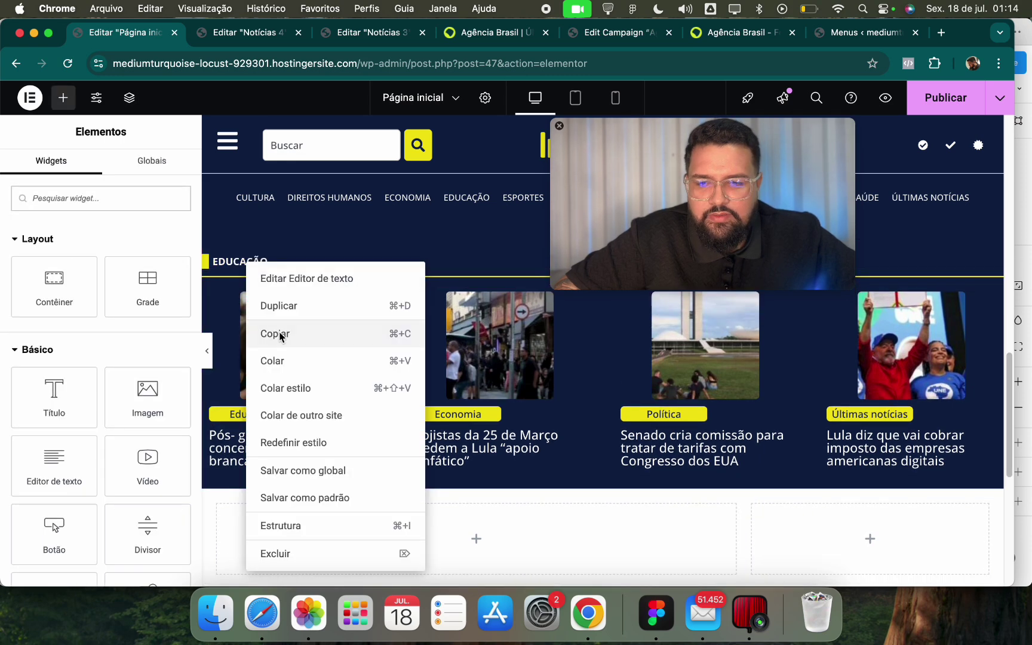
{"action": "left_click", "coordinate": [277, 334]}
{"action": "scroll", "coordinate": [369, 390], "scroll_direction": "down", "scroll_amount": 3}
{"action": "right_click", "coordinate": [369, 391]}
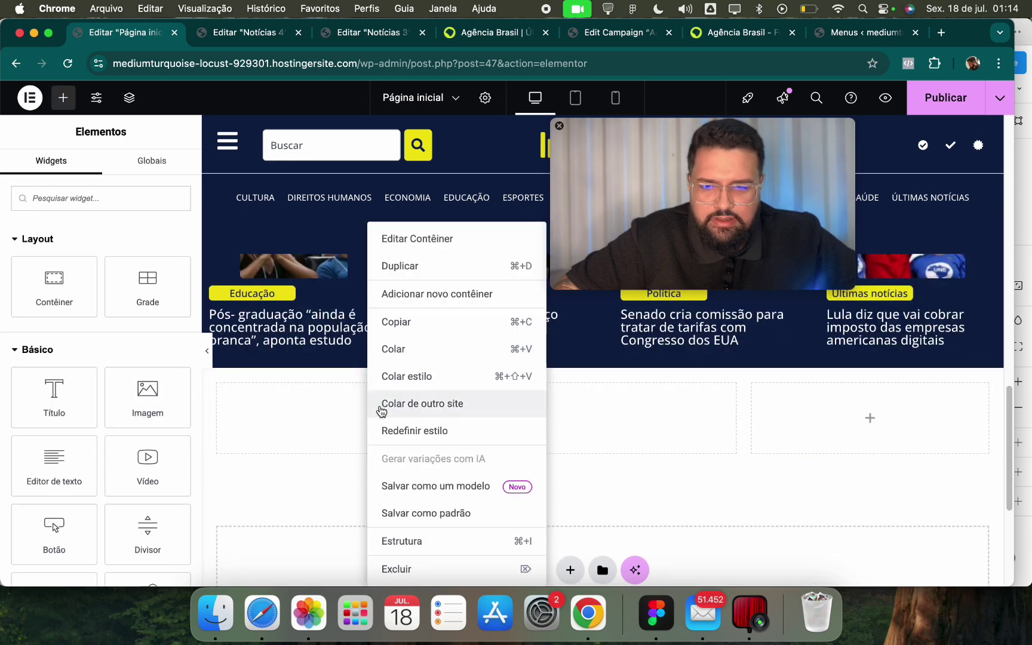
{"action": "left_click", "coordinate": [394, 348]}
Set the pasted EDUCAÇÃO heading's text and link colours to the global colour Primário.
{"action": "left_click", "coordinate": [95, 186]}
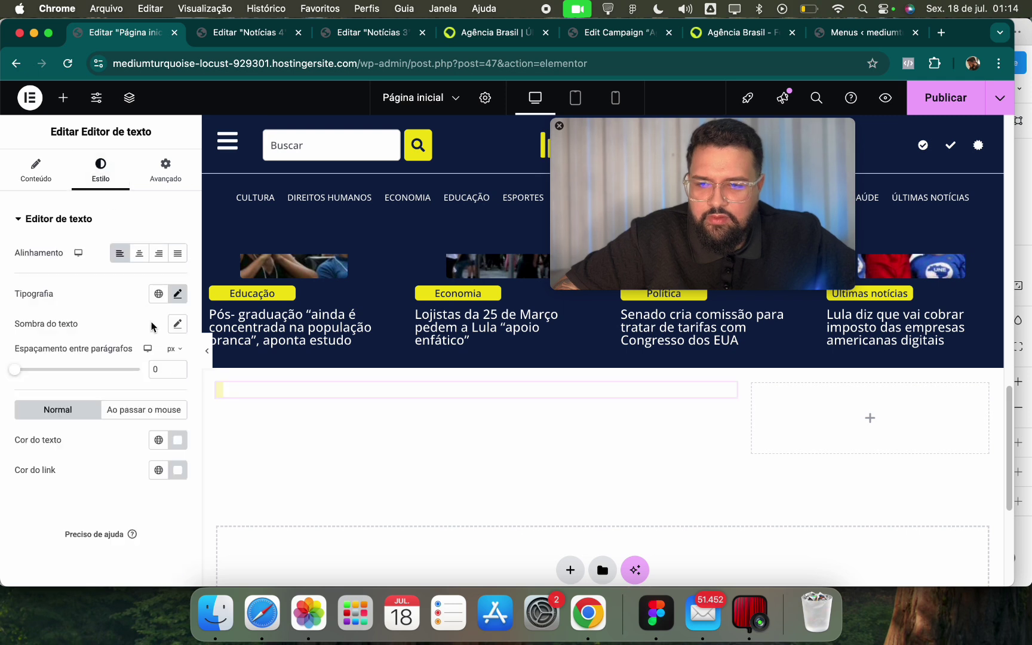
{"action": "left_click", "coordinate": [160, 442]}
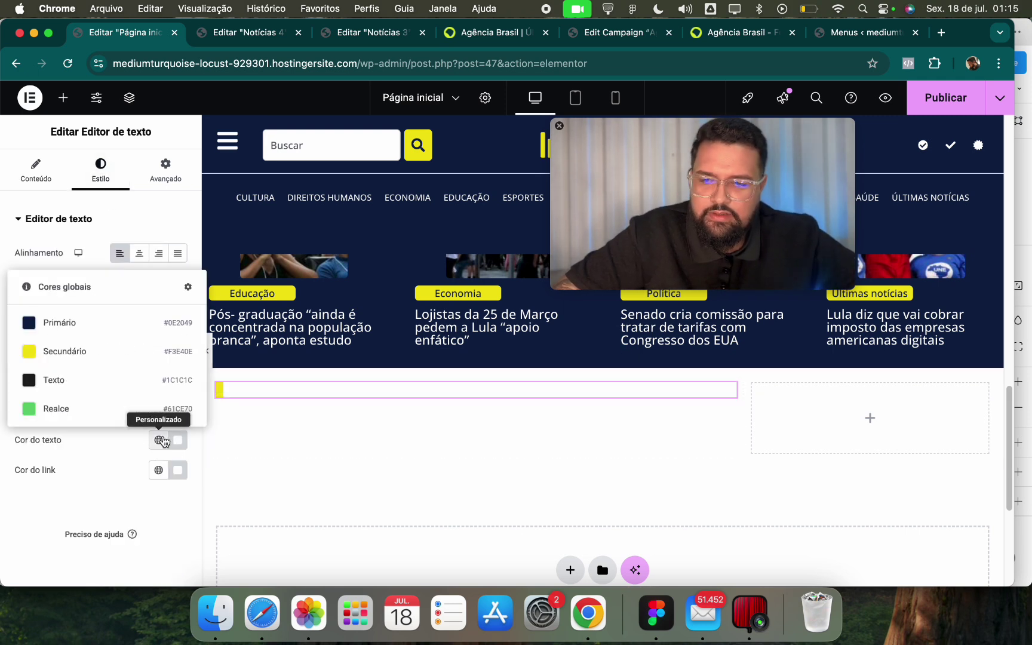
{"action": "left_click", "coordinate": [159, 447]}
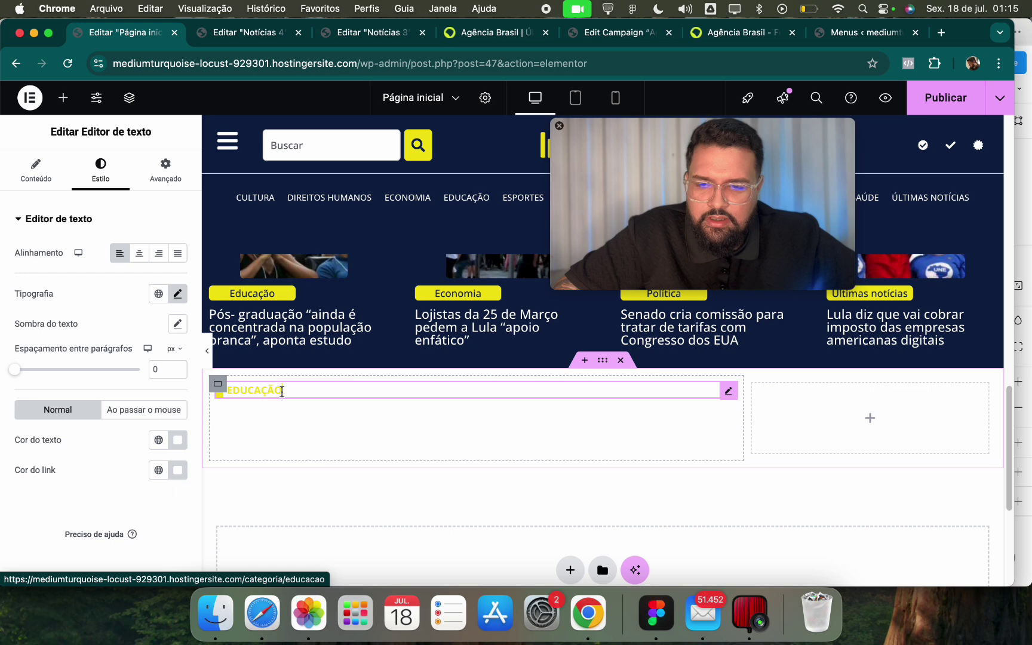
{"action": "left_click", "coordinate": [160, 442]}
{"action": "left_click", "coordinate": [143, 380]}
{"action": "left_click", "coordinate": [155, 467]}
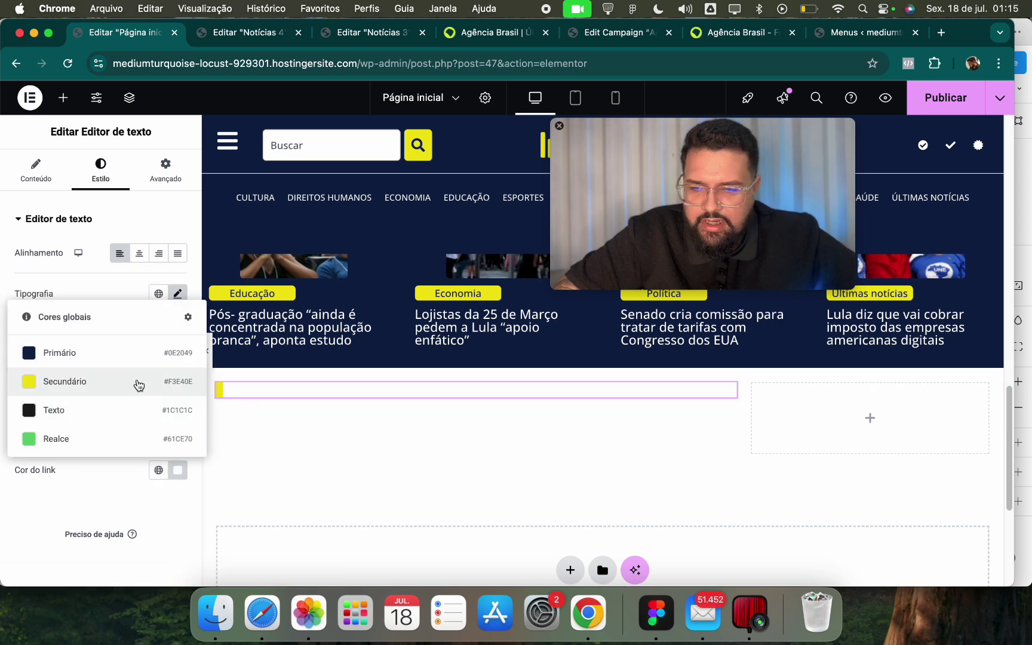
{"action": "left_click", "coordinate": [138, 407]}
{"action": "left_click", "coordinate": [280, 35]}
{"action": "left_click", "coordinate": [495, 37]}
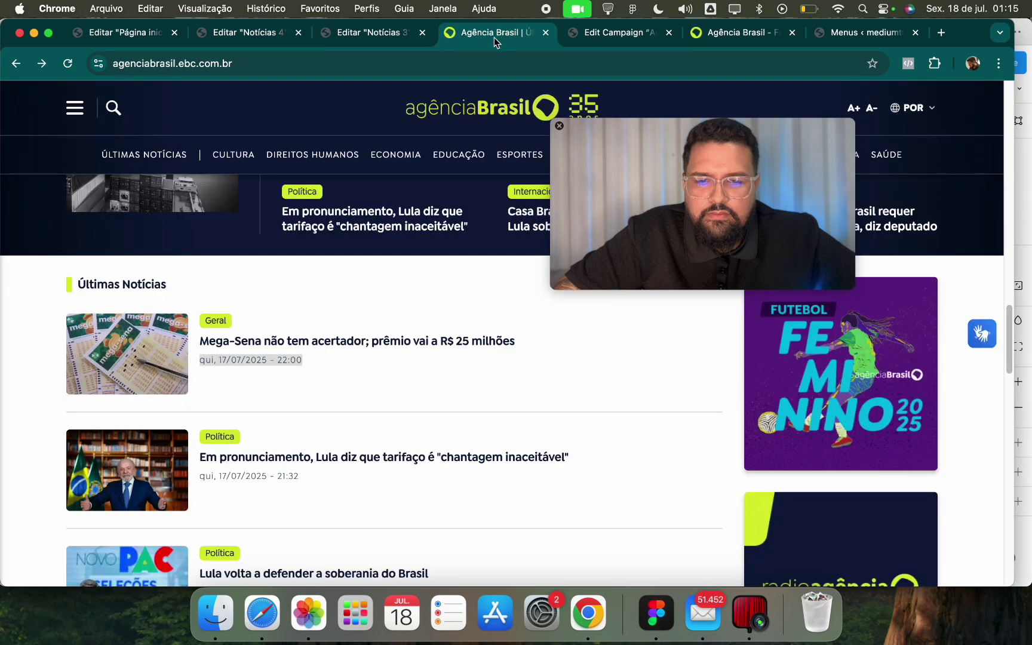
{"action": "left_click", "coordinate": [111, 37]}
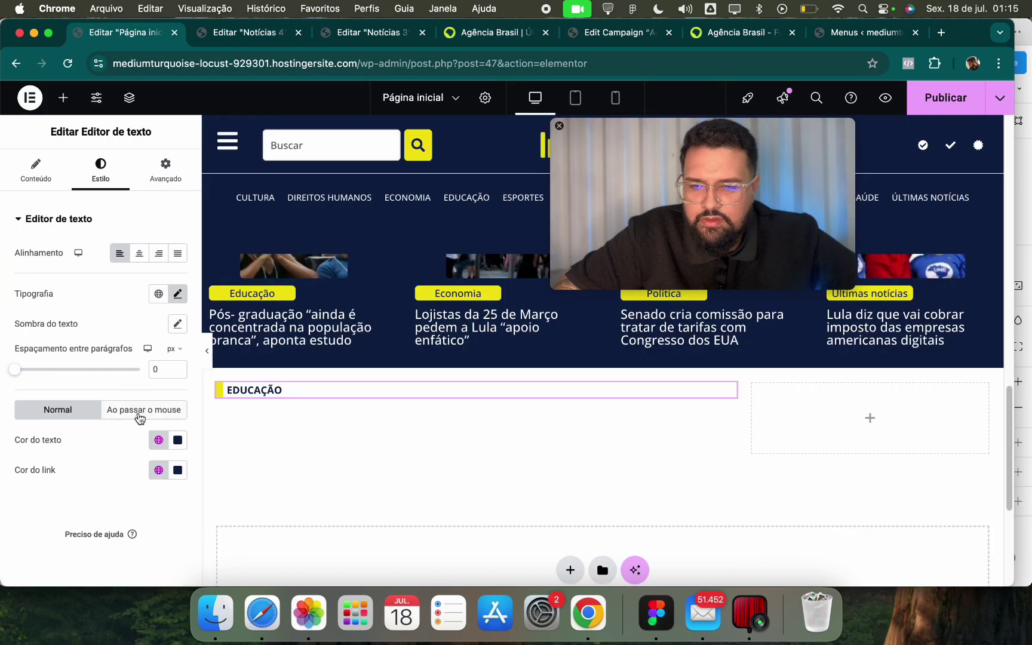
Set the EDUCAÇÃO heading's hover link colour to the global colour Primário.
{"action": "left_click", "coordinate": [138, 412]}
{"action": "left_click", "coordinate": [158, 440]}
{"action": "left_click", "coordinate": [92, 424]}
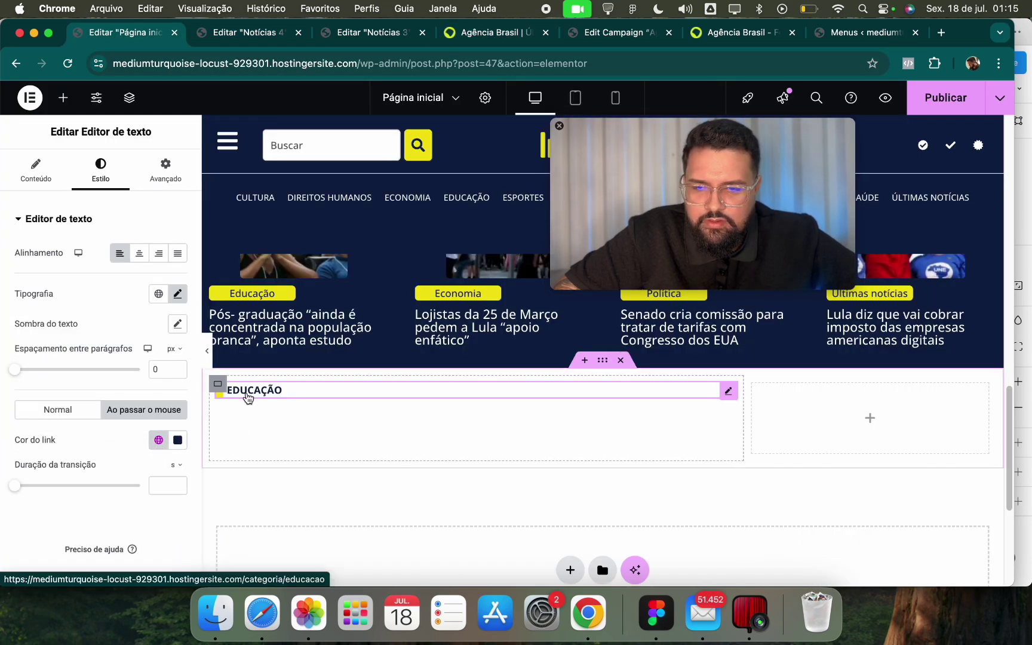
Add a Loop Grid of posts below the EDUCAÇÃO heading, using the Notícias 4 template in 1 column.
{"action": "left_click", "coordinate": [63, 97]}
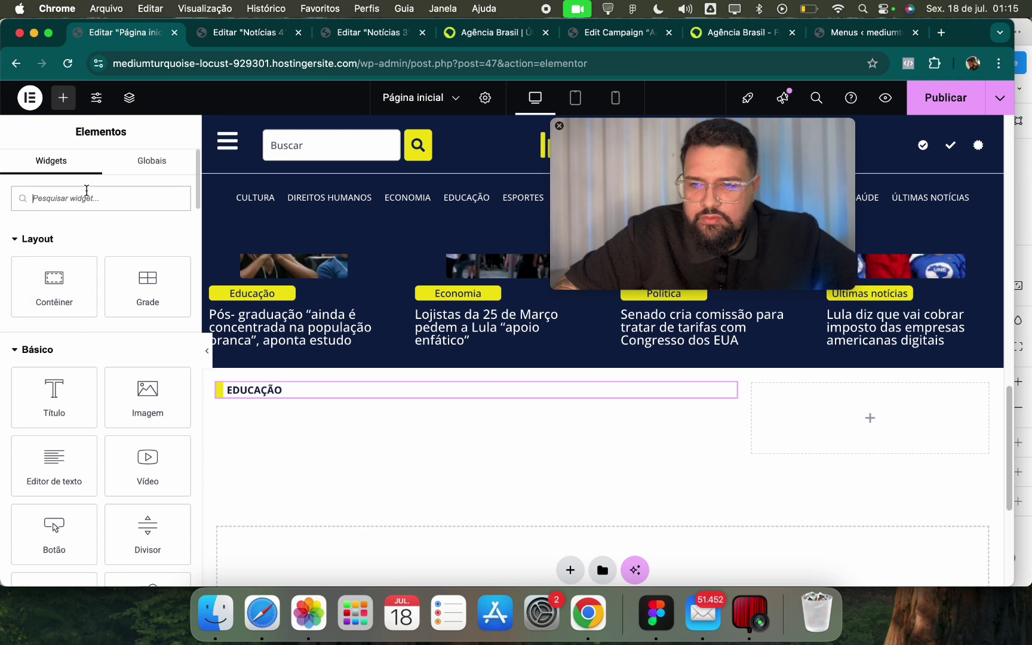
{"action": "type", "text": "loo"}
{"action": "left_click_drag", "start_coordinate": [78, 331], "coordinate": [336, 406]}
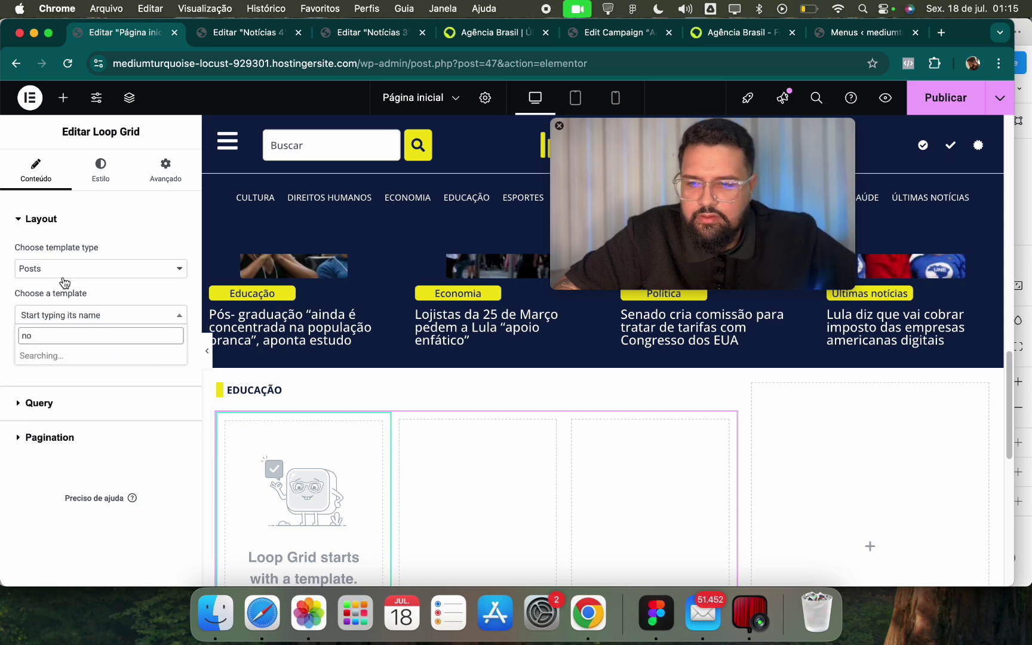
{"action": "left_click", "coordinate": [54, 438]}
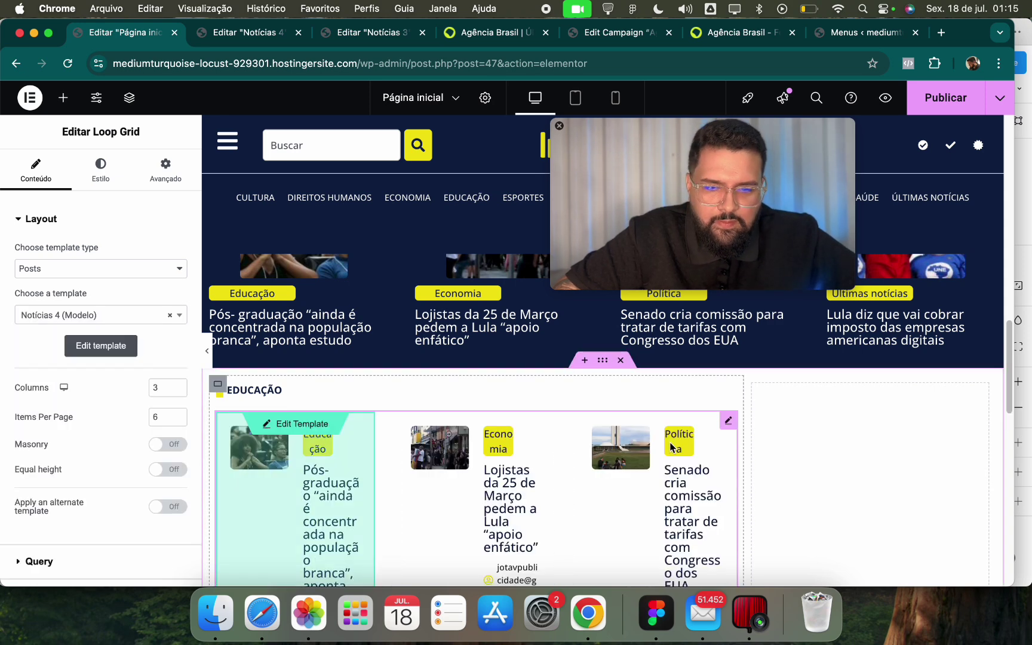
{"action": "key", "text": "Down"}
{"action": "key", "text": "Down"}
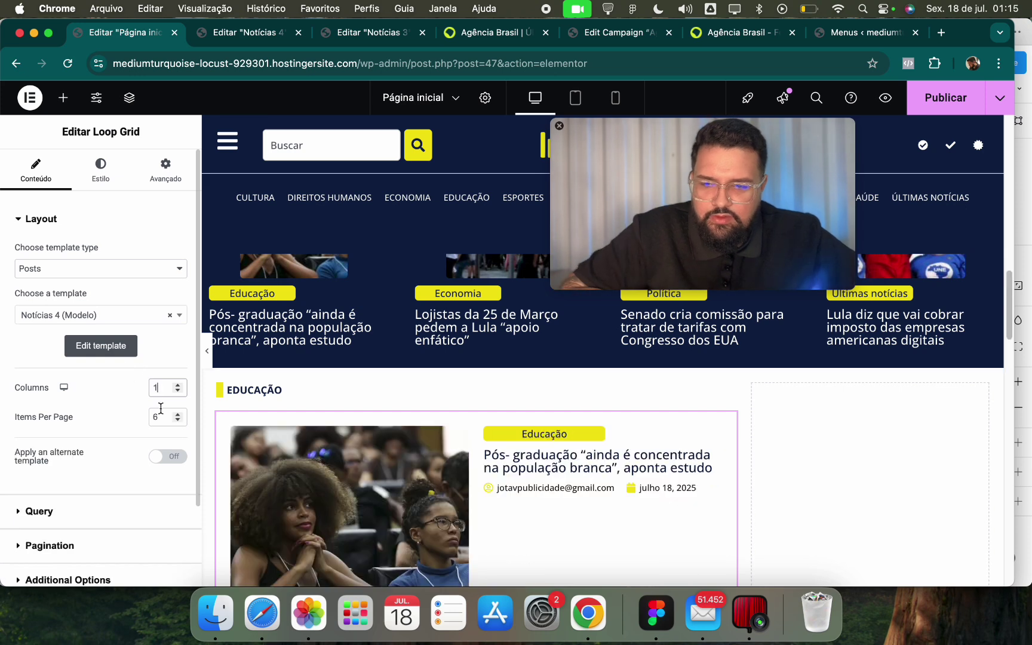
Compare the Agência Brasil Últimas Notícias list with the new loop grid on Página inicial.
{"action": "left_click", "coordinate": [371, 32]}
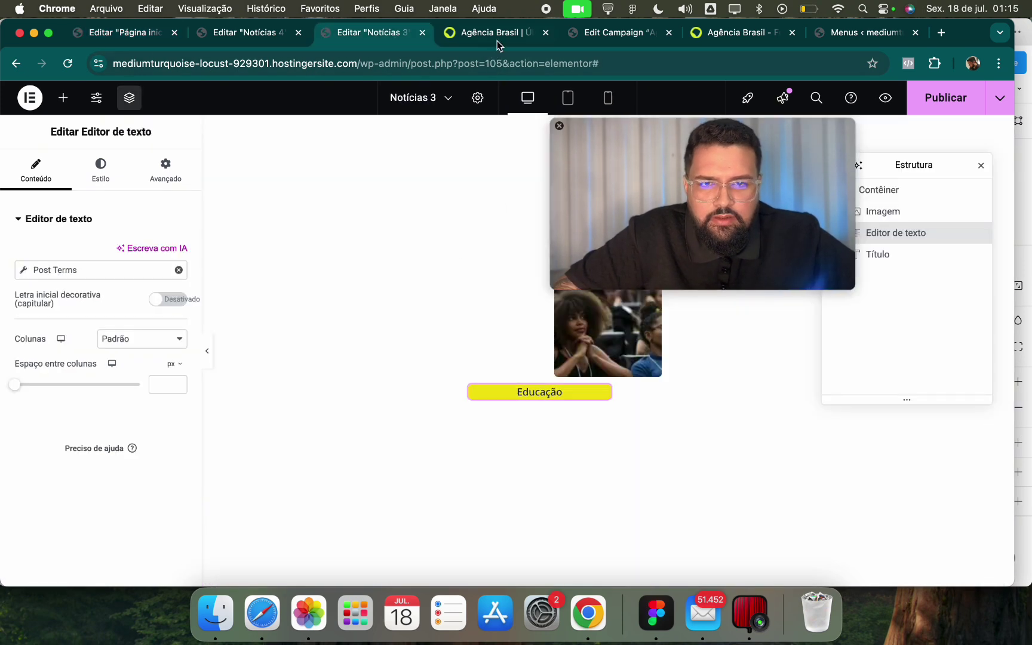
{"action": "left_click", "coordinate": [497, 37]}
{"action": "scroll", "coordinate": [177, 412], "scroll_direction": "down", "scroll_amount": 6}
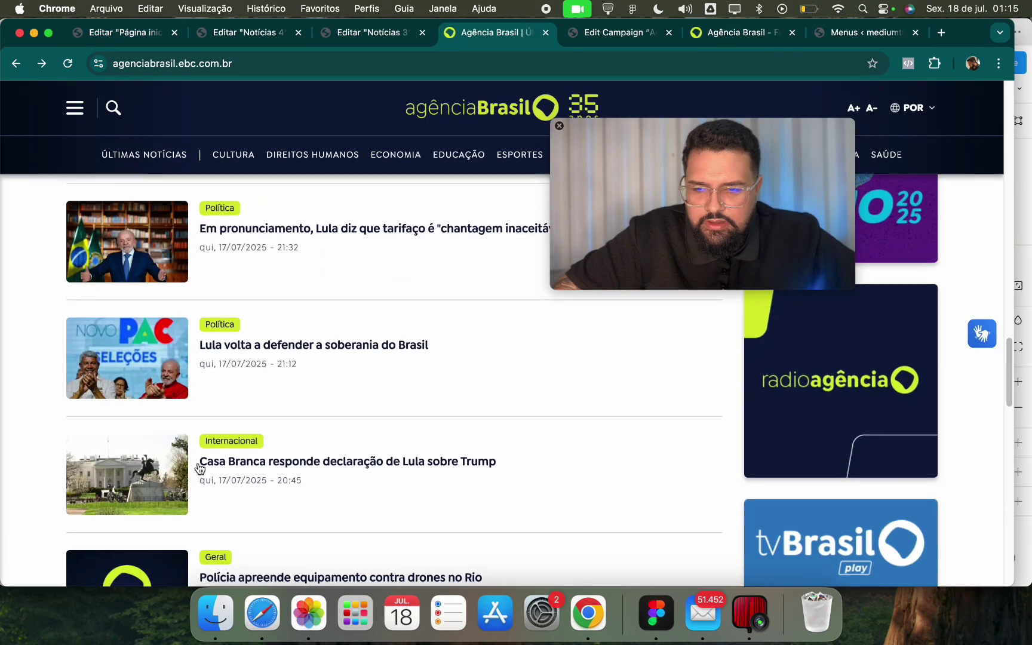
{"action": "scroll", "coordinate": [363, 512], "scroll_direction": "down", "scroll_amount": 3}
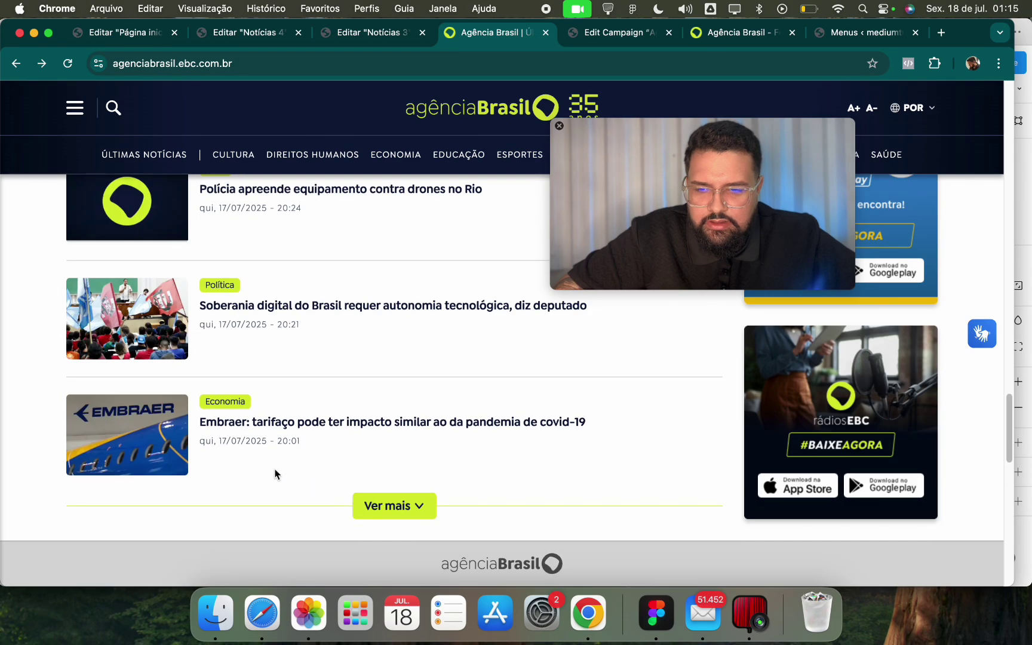
{"action": "left_click", "coordinate": [137, 33]}
{"action": "scroll", "coordinate": [702, 495], "scroll_direction": "down", "scroll_amount": 5}
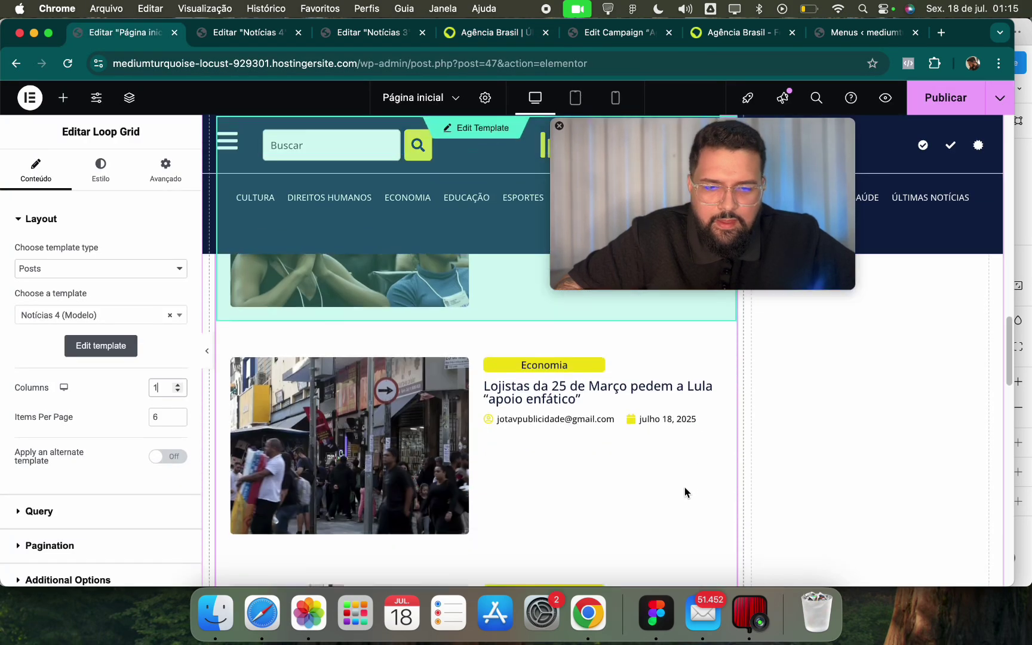
{"action": "scroll", "coordinate": [629, 442], "scroll_direction": "down", "scroll_amount": 2}
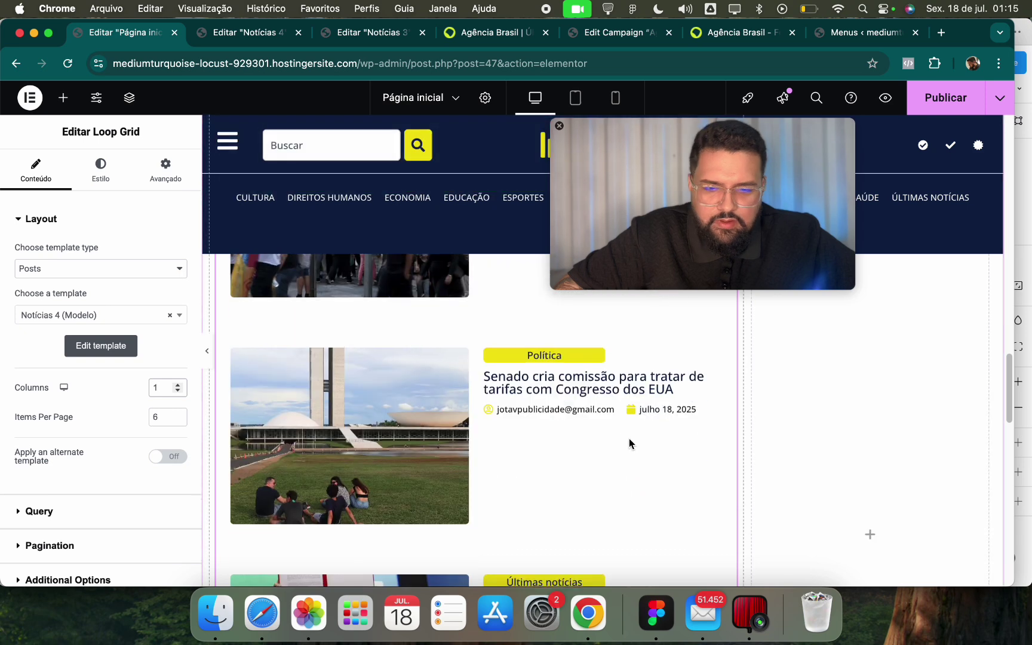
{"action": "scroll", "coordinate": [514, 418], "scroll_direction": "up", "scroll_amount": 8}
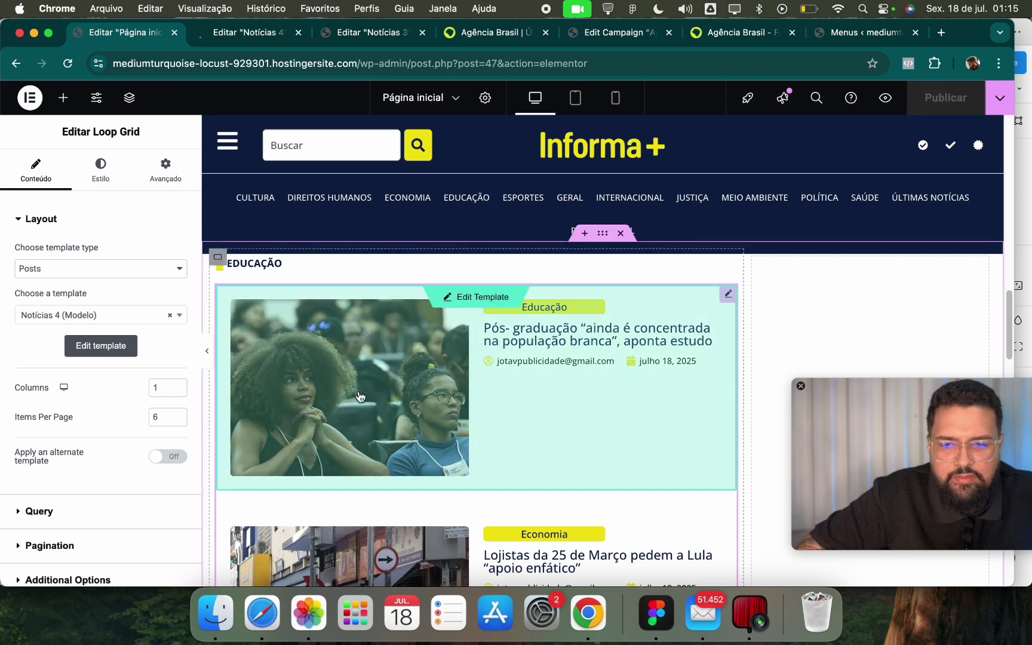
{"action": "left_click", "coordinate": [492, 33]}
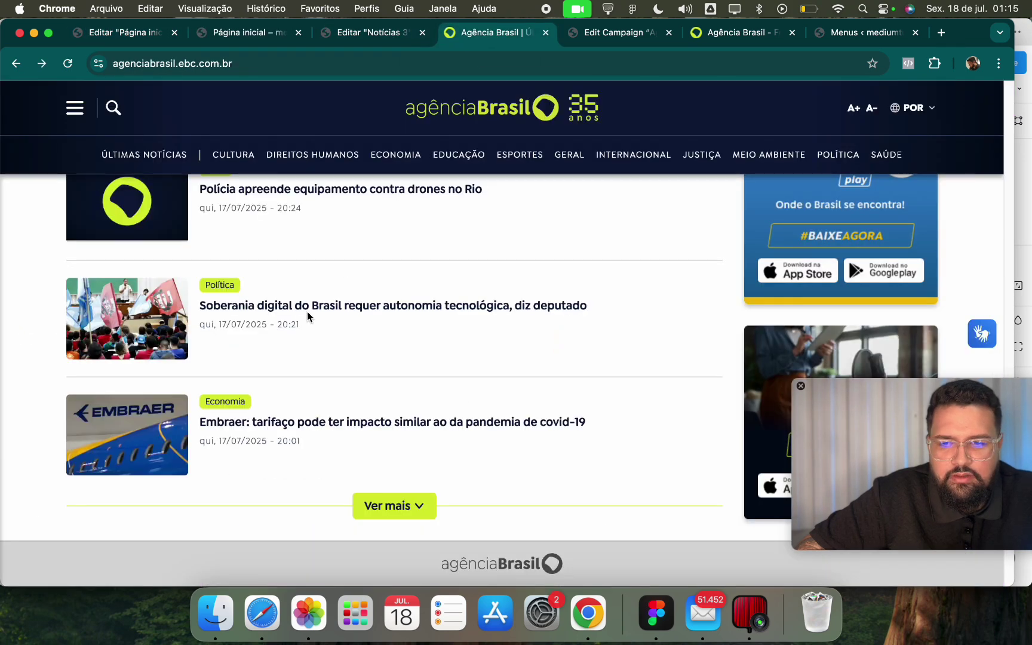
{"action": "left_click", "coordinate": [266, 35]}
{"action": "left_click", "coordinate": [362, 34]}
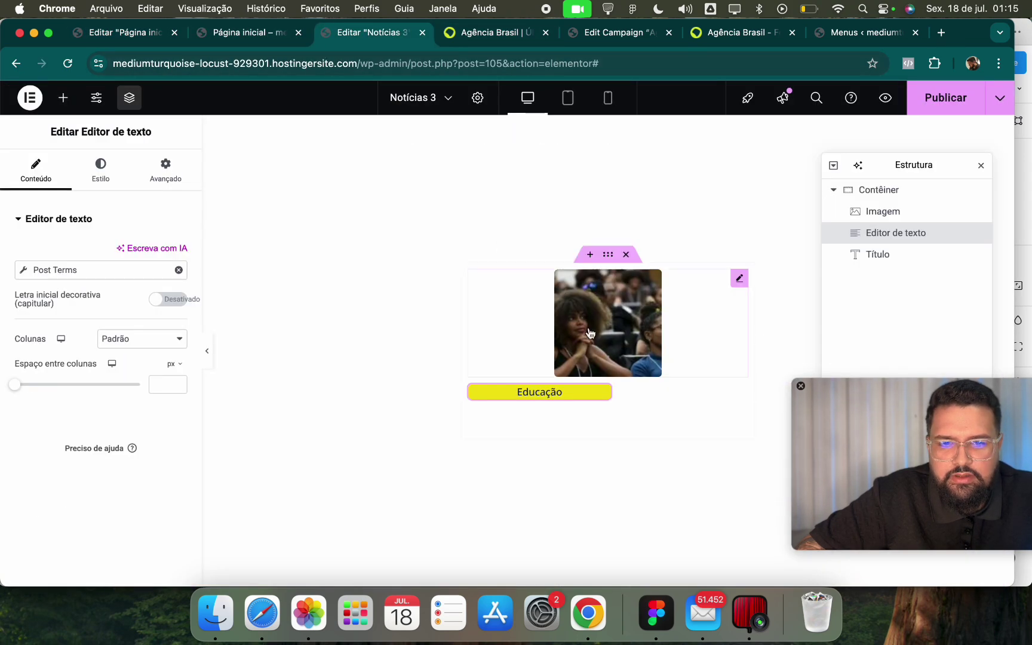
{"action": "left_click", "coordinate": [257, 33]}
{"action": "left_click", "coordinate": [132, 39]}
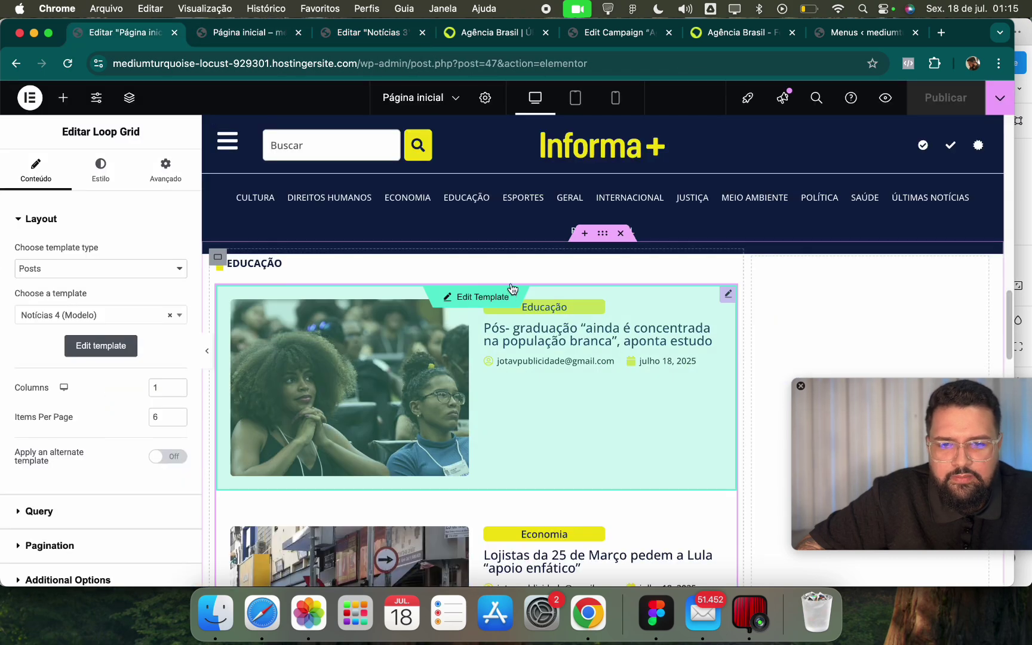
Set the image container's width to 30% in the Notícias 4 template and check the published result in the page preview.
{"action": "left_click", "coordinate": [480, 298]}
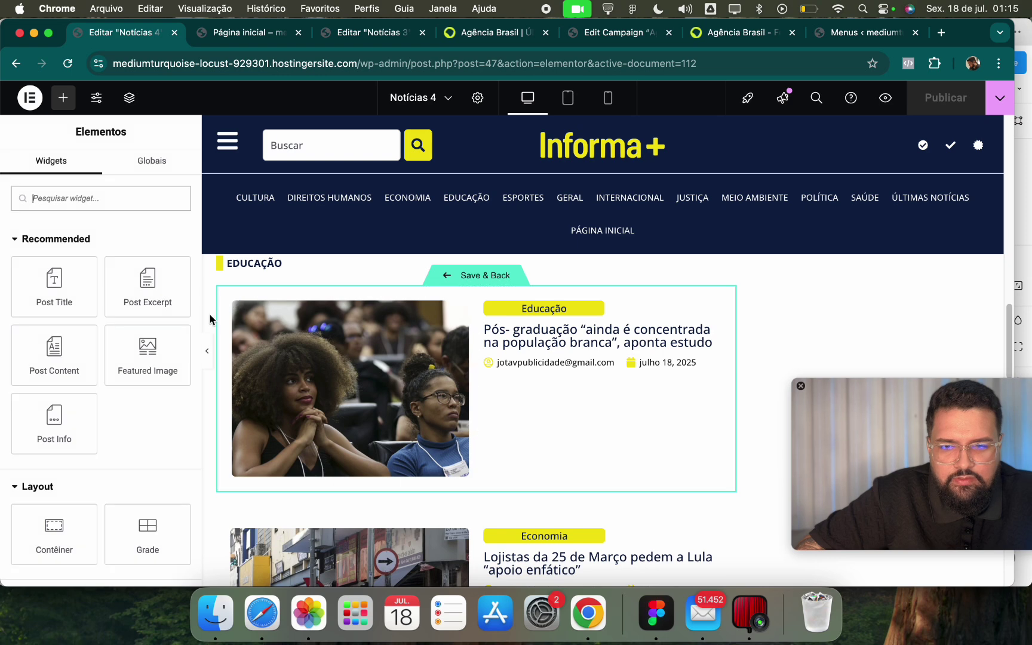
{"action": "left_click", "coordinate": [238, 307]}
{"action": "left_click_drag", "start_coordinate": [475, 328], "coordinate": [350, 336]}
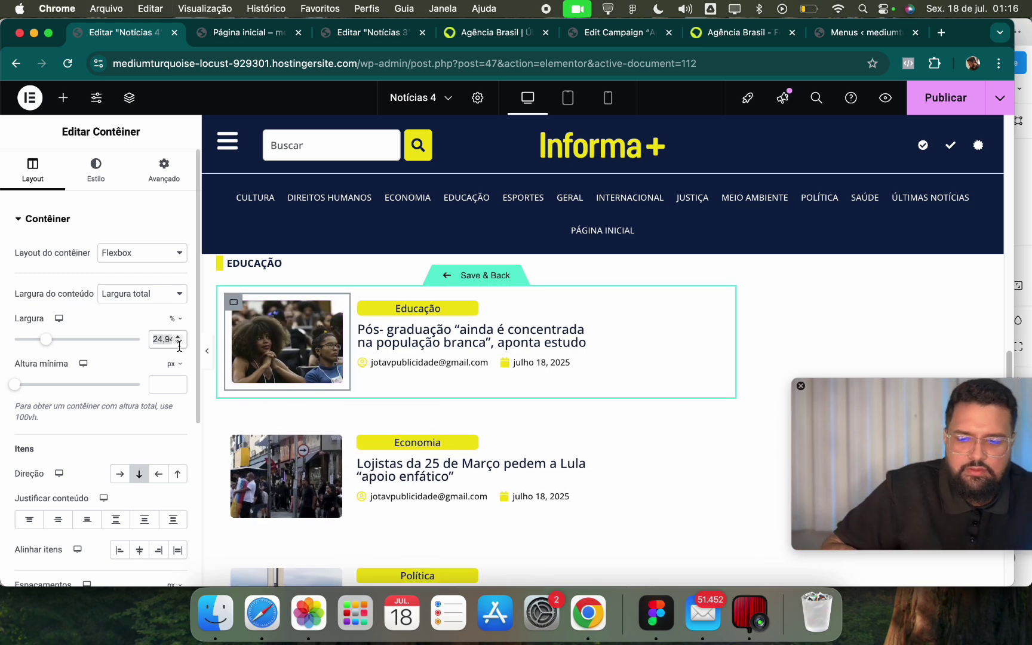
{"action": "type", "text": "30"}
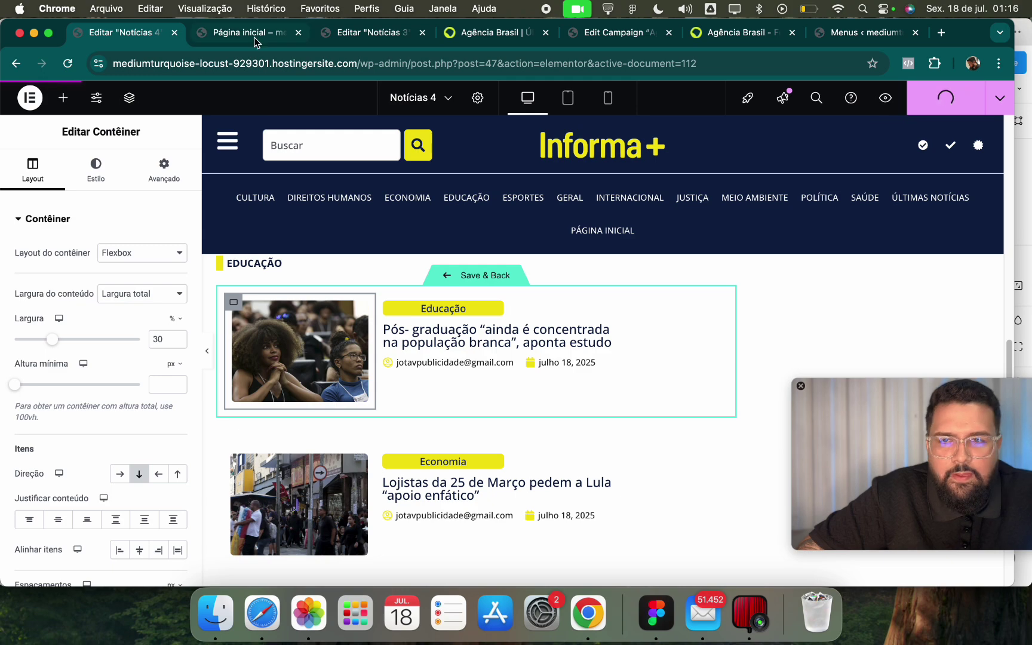
{"action": "left_click", "coordinate": [256, 41]}
{"action": "scroll", "coordinate": [283, 138], "scroll_direction": "down", "scroll_amount": 5}
{"action": "scroll", "coordinate": [352, 263], "scroll_direction": "down", "scroll_amount": 8}
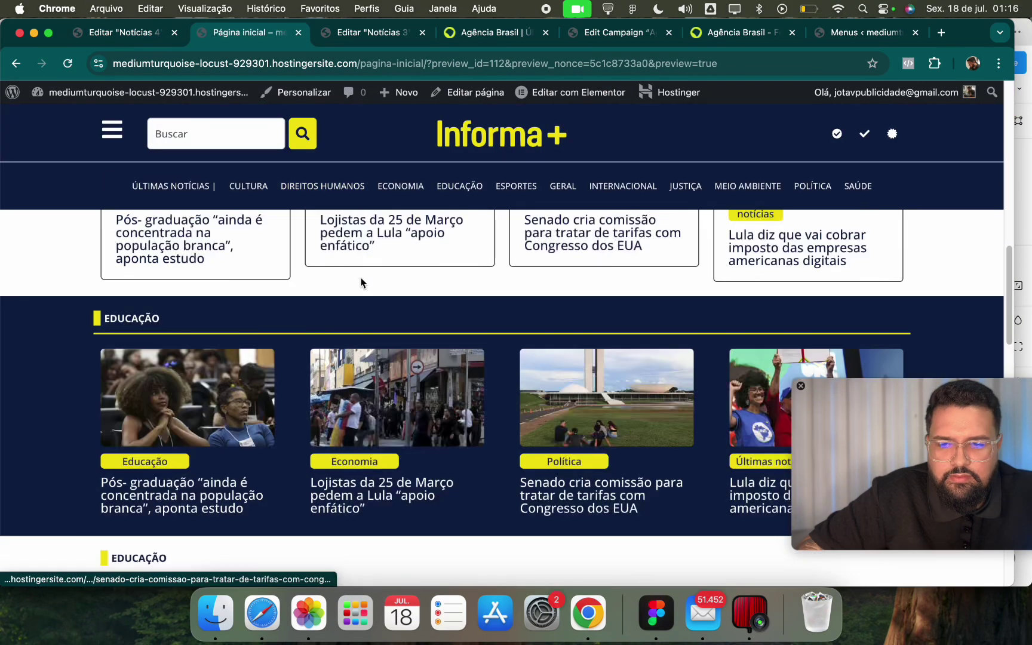
{"action": "scroll", "coordinate": [364, 286], "scroll_direction": "down", "scroll_amount": 10}
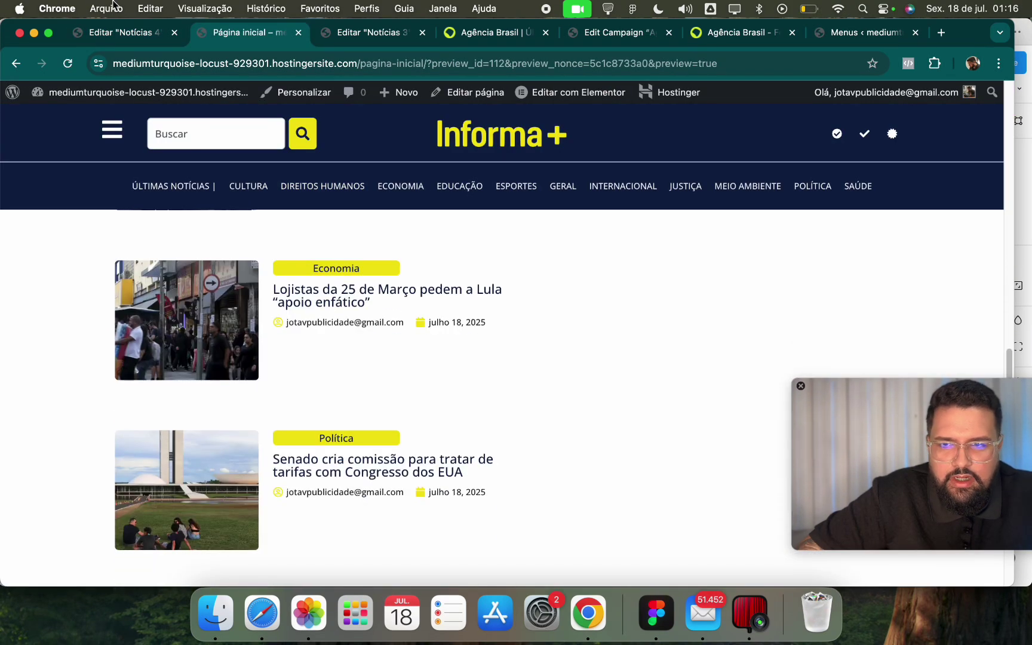
{"action": "left_click", "coordinate": [119, 33]}
Reset the style of the container holding the label, title and post info, and check the news list in the preview.
{"action": "right_click", "coordinate": [387, 305]}
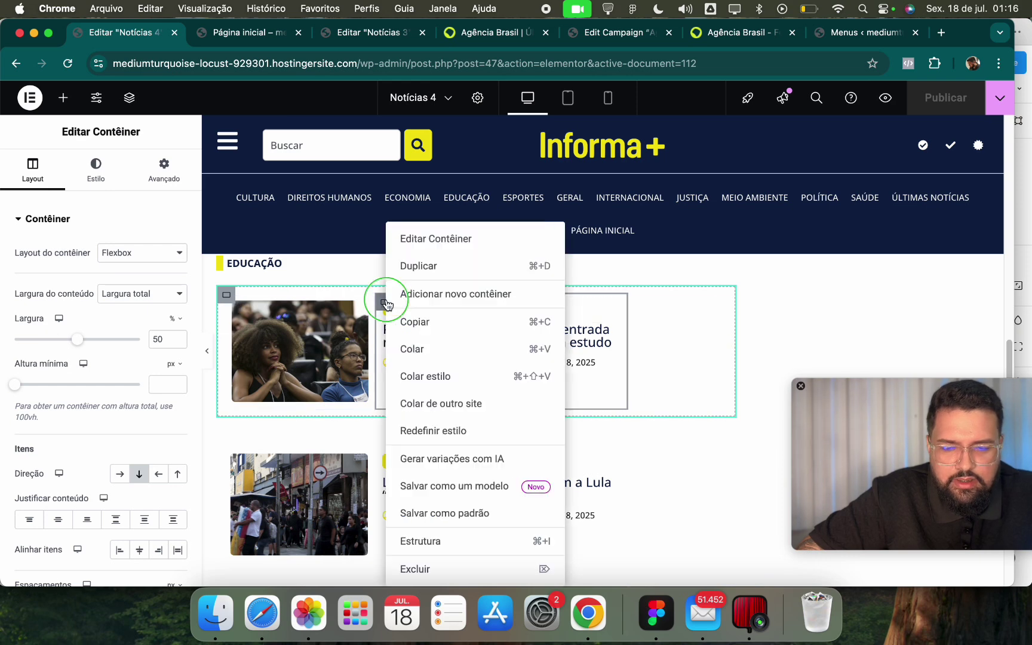
{"action": "left_click", "coordinate": [431, 430]}
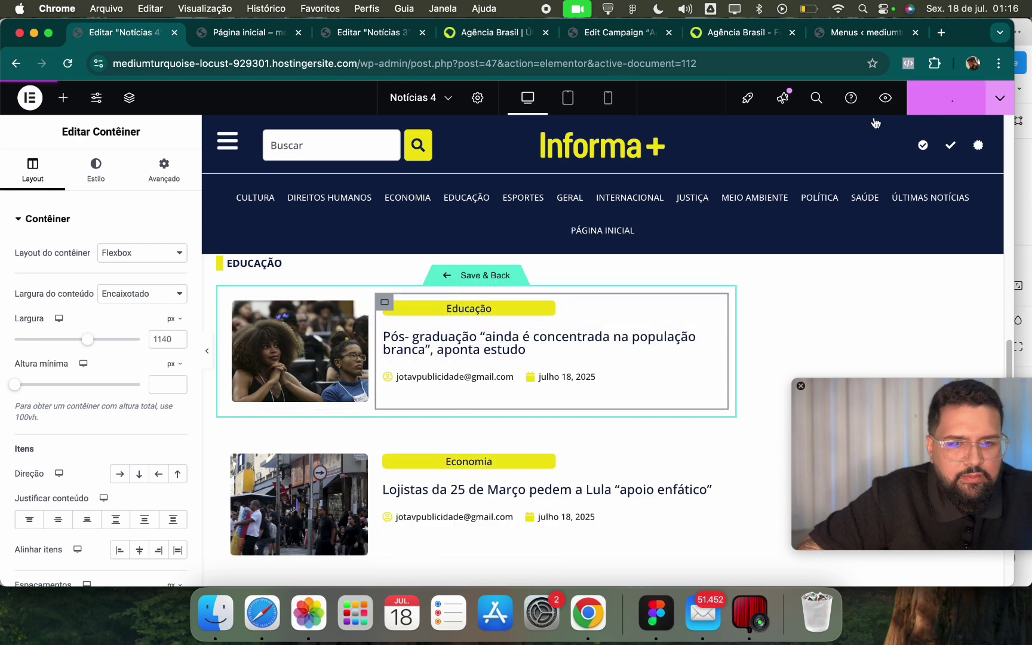
{"action": "left_click", "coordinate": [239, 39]}
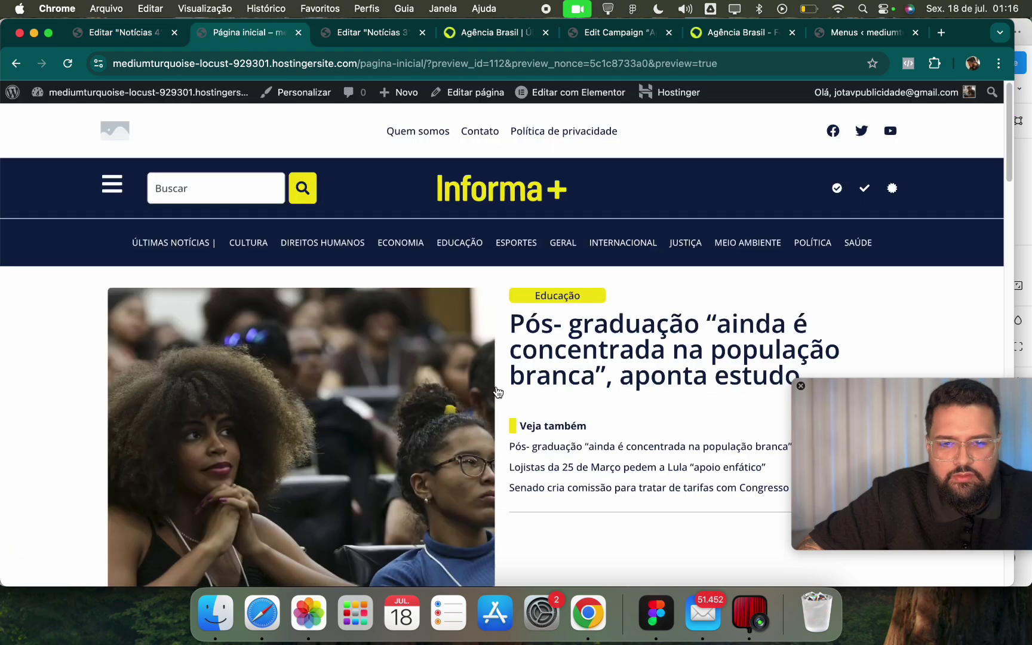
{"action": "scroll", "coordinate": [498, 394], "scroll_direction": "down", "scroll_amount": 10}
{"action": "scroll", "coordinate": [545, 420], "scroll_direction": "up", "scroll_amount": 1}
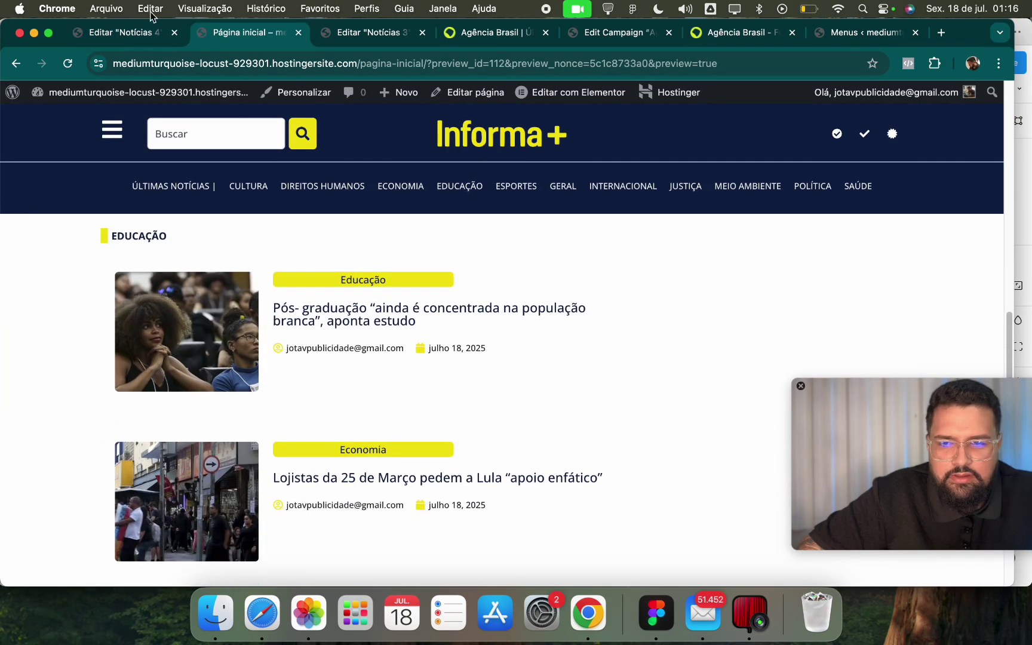
Examine the divider lines between news items in the Agência Brasil list and return to the Notícias 4 template.
{"action": "left_click", "coordinate": [140, 35]}
{"action": "left_click", "coordinate": [448, 37]}
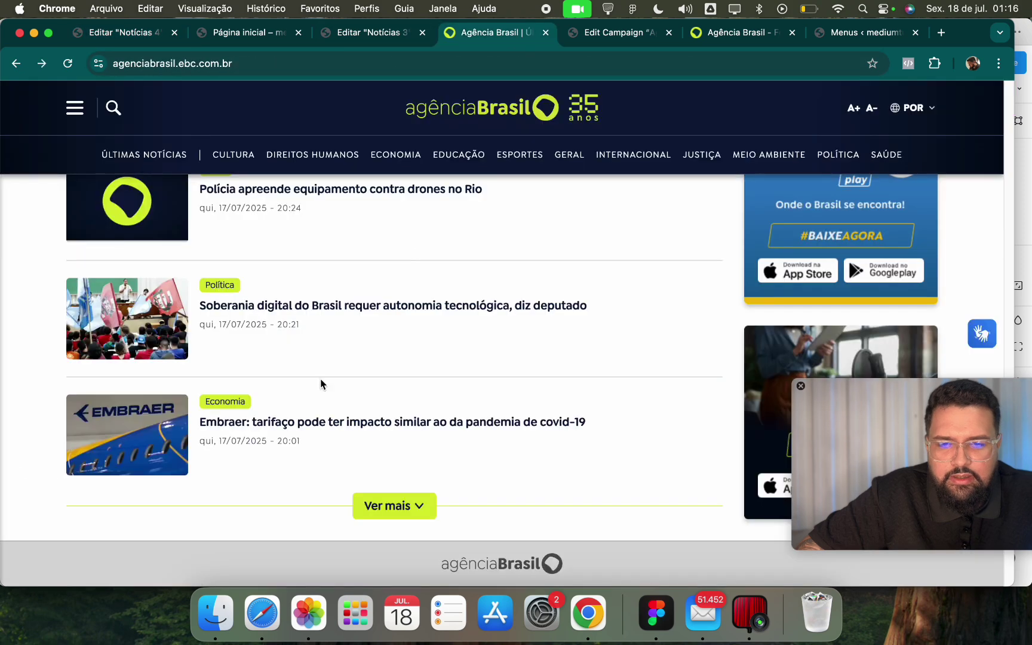
{"action": "left_click", "coordinate": [125, 32]}
{"action": "left_click", "coordinate": [510, 35]}
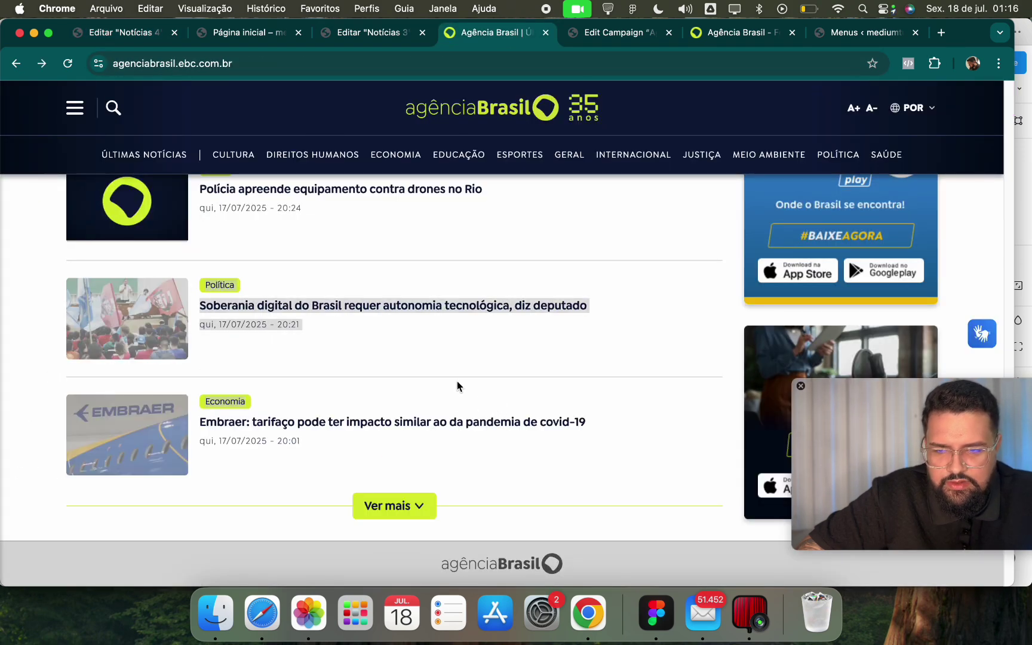
{"action": "left_click", "coordinate": [142, 34]}
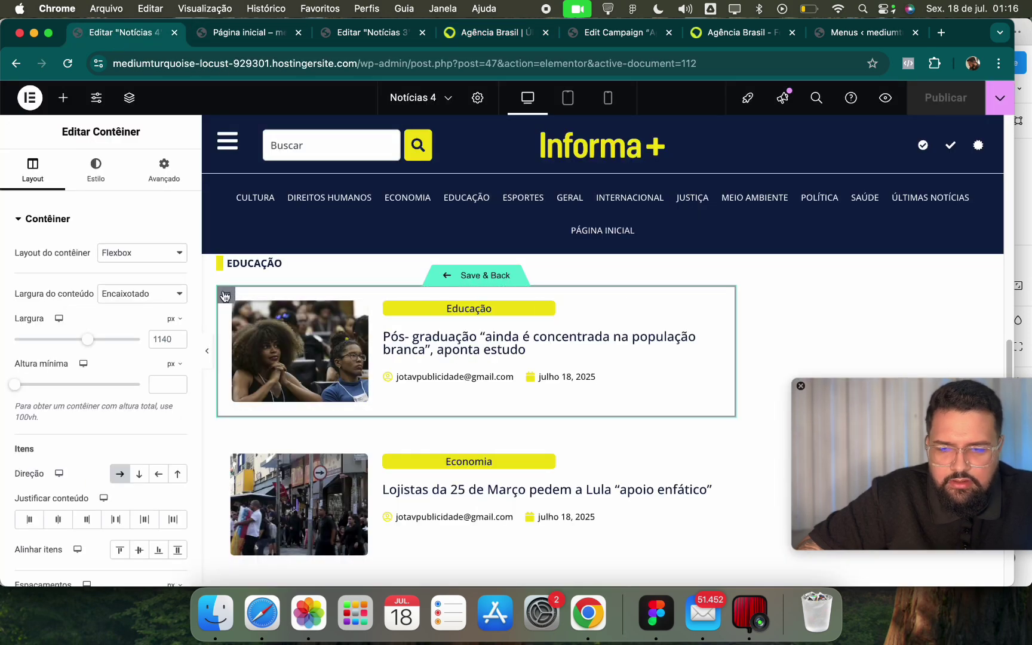
Give the outer container of the Notícias 4 template a solid border 1 px wide on its bottom edge only.
{"action": "left_click_drag", "start_coordinate": [225, 298], "coordinate": [225, 301]}
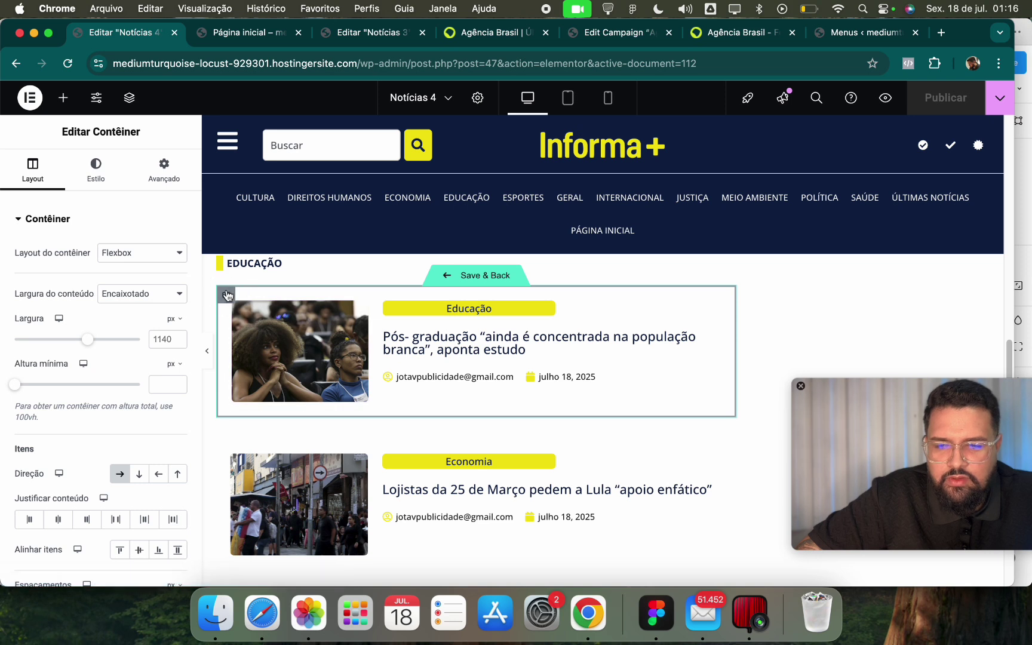
{"action": "left_click", "coordinate": [94, 169]}
{"action": "left_click", "coordinate": [104, 373]}
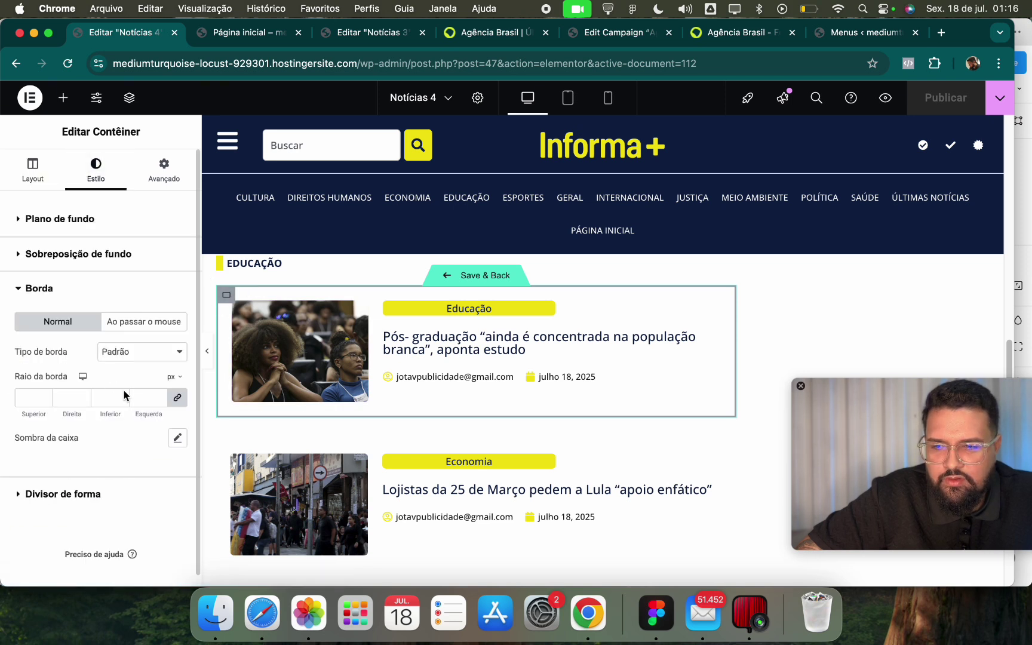
{"action": "left_click", "coordinate": [177, 398]}
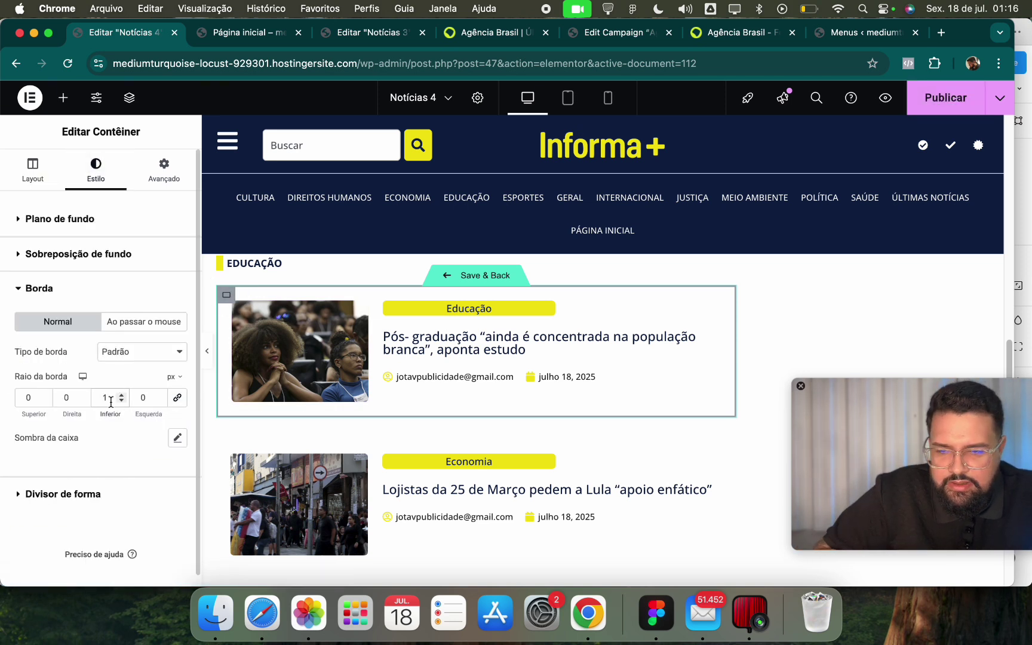
{"action": "left_click", "coordinate": [128, 352]}
{"action": "left_click", "coordinate": [127, 380]}
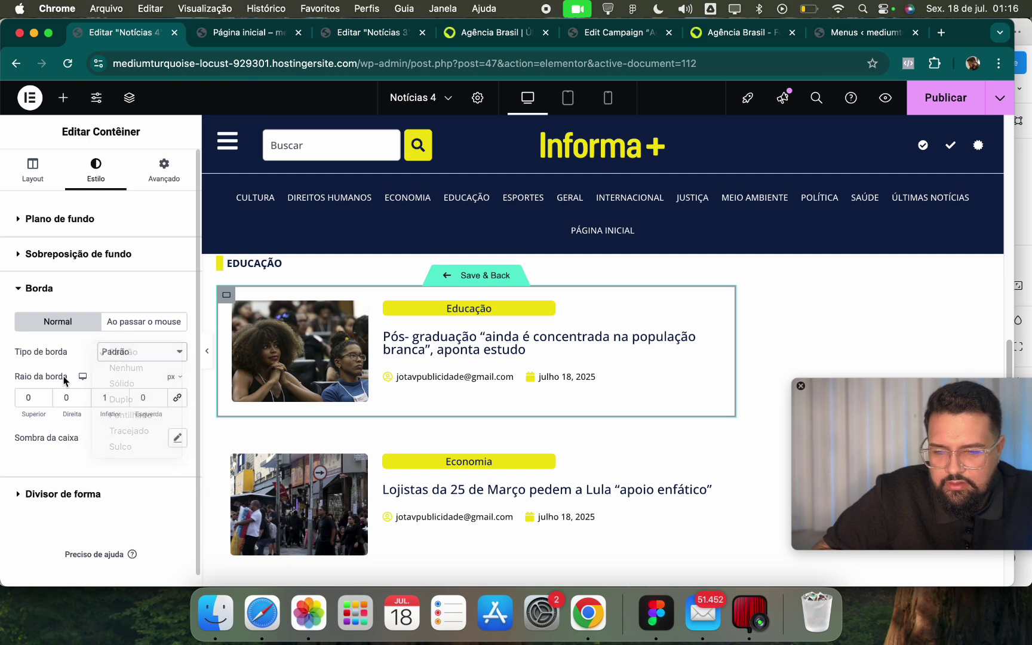
{"action": "left_click", "coordinate": [130, 355]}
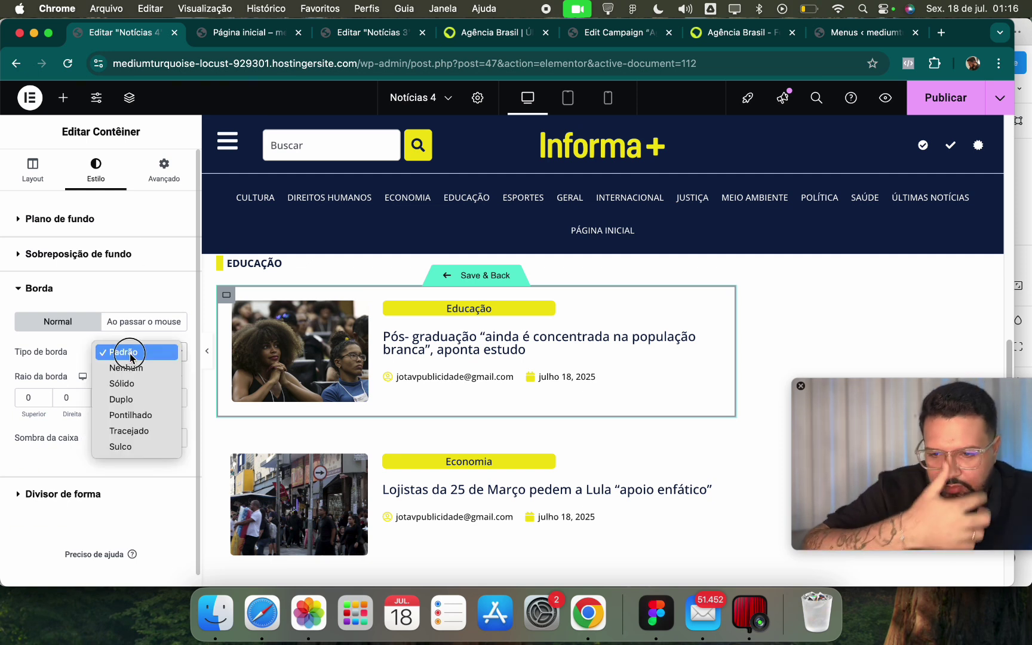
{"action": "left_click", "coordinate": [123, 383]}
{"action": "left_click", "coordinate": [178, 398]}
{"action": "left_click_drag", "start_coordinate": [113, 398], "coordinate": [96, 397]}
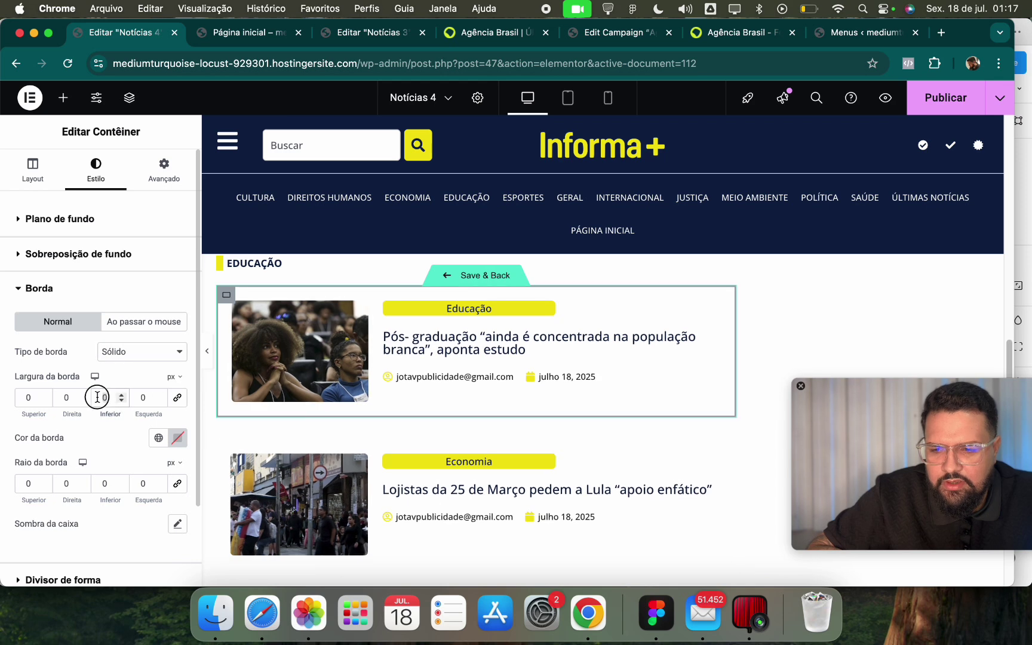
{"action": "type", "text": "1"}
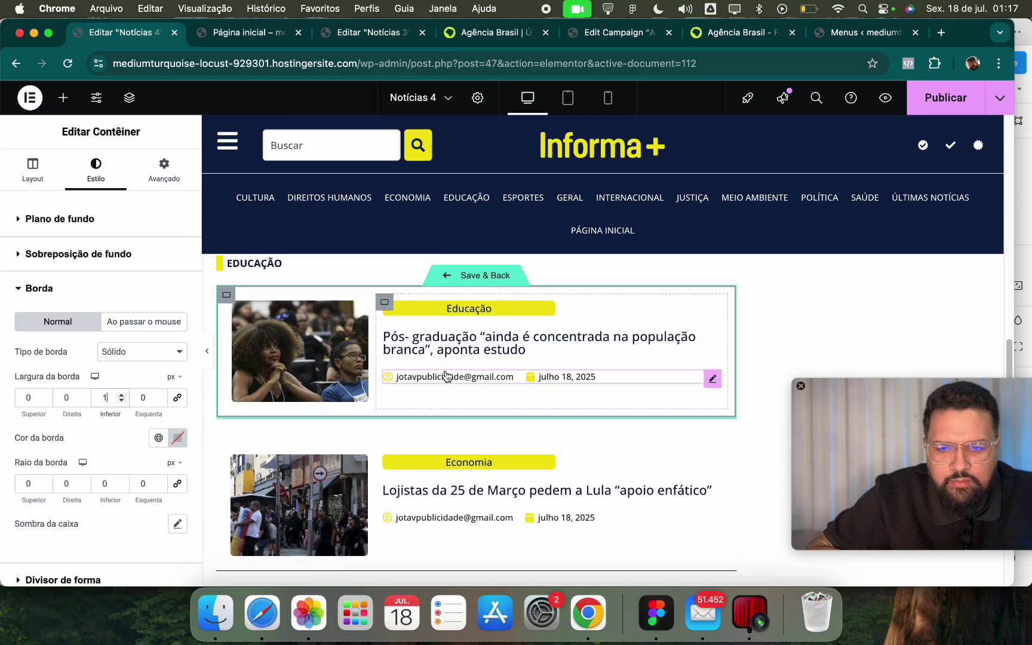
Set the container's border colour to the translucent #0201012E and publish the Notícias 4 template.
{"action": "left_click", "coordinate": [179, 439]}
{"action": "left_click_drag", "start_coordinate": [222, 383], "coordinate": [126, 394]}
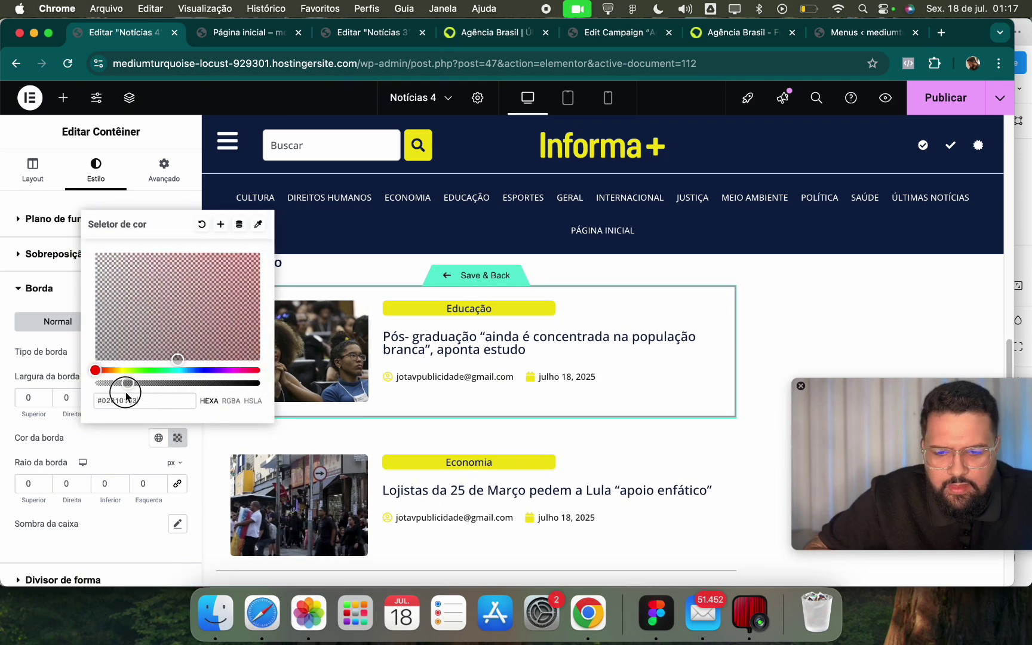
{"action": "scroll", "coordinate": [509, 503], "scroll_direction": "down", "scroll_amount": 3}
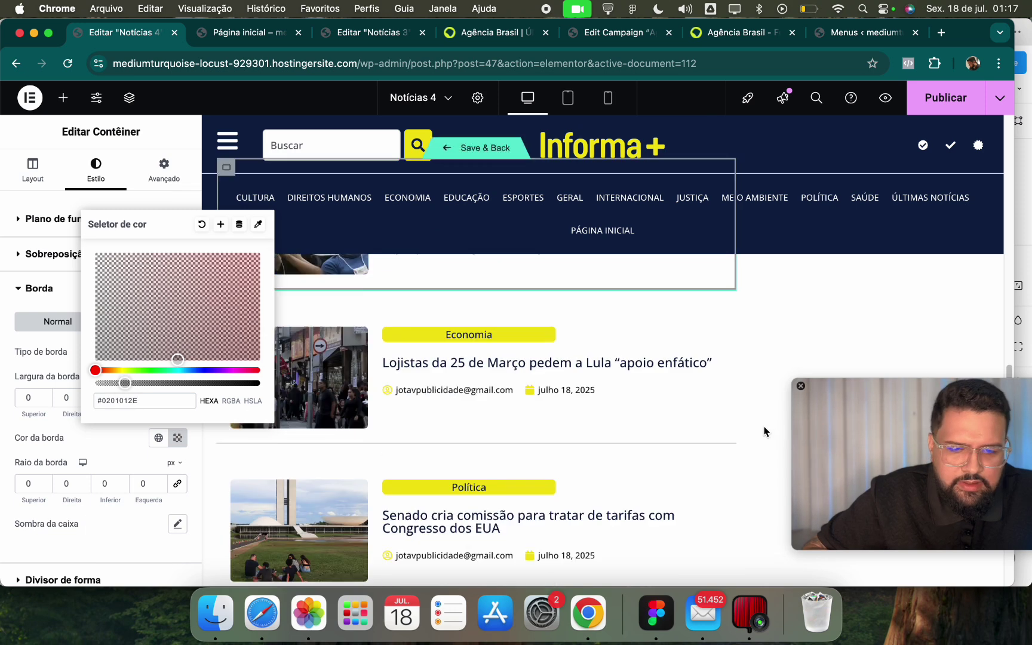
{"action": "left_click", "coordinate": [943, 99]}
{"action": "scroll", "coordinate": [415, 359], "scroll_direction": "up", "scroll_amount": 5}
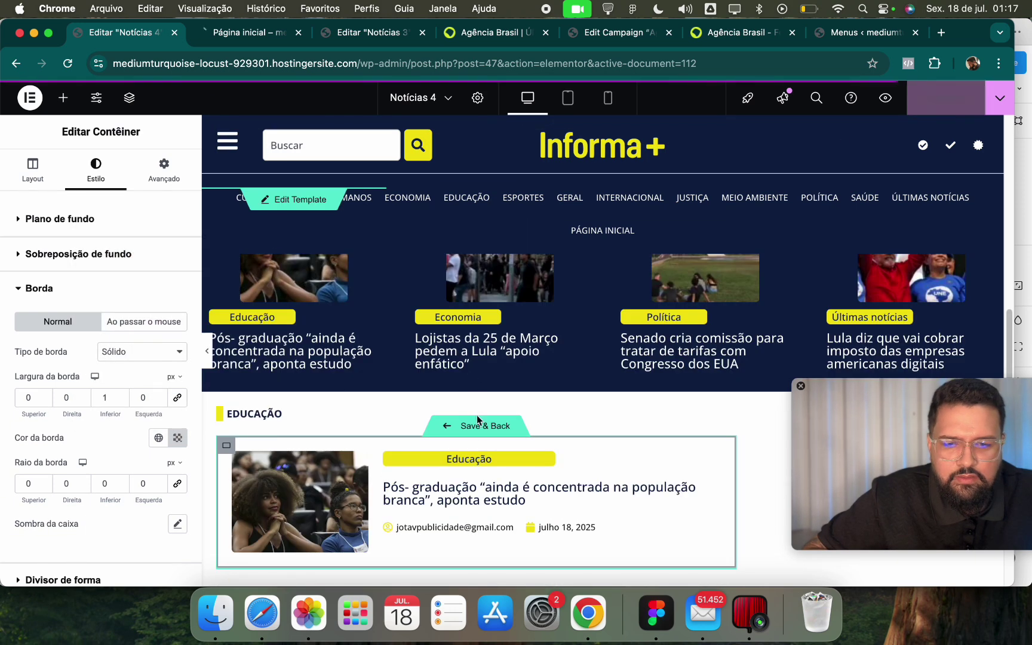
Check the divider lines between the EDUCAÇÃO news items in the Página inicial preview.
{"action": "left_click", "coordinate": [257, 35]}
{"action": "scroll", "coordinate": [488, 329], "scroll_direction": "down", "scroll_amount": 9}
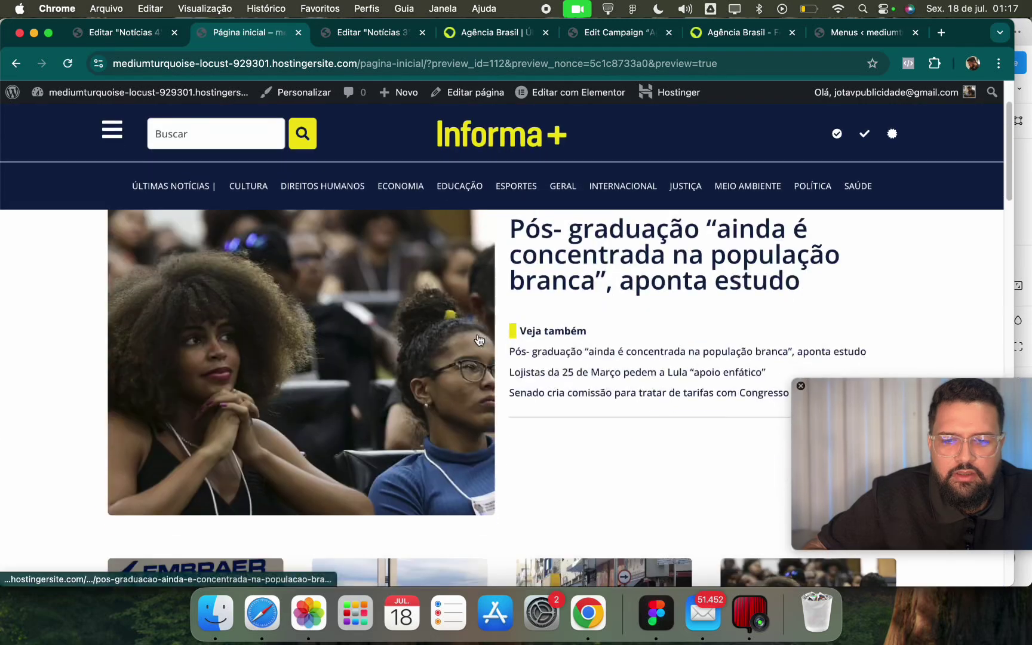
{"action": "scroll", "coordinate": [484, 350], "scroll_direction": "down", "scroll_amount": 10}
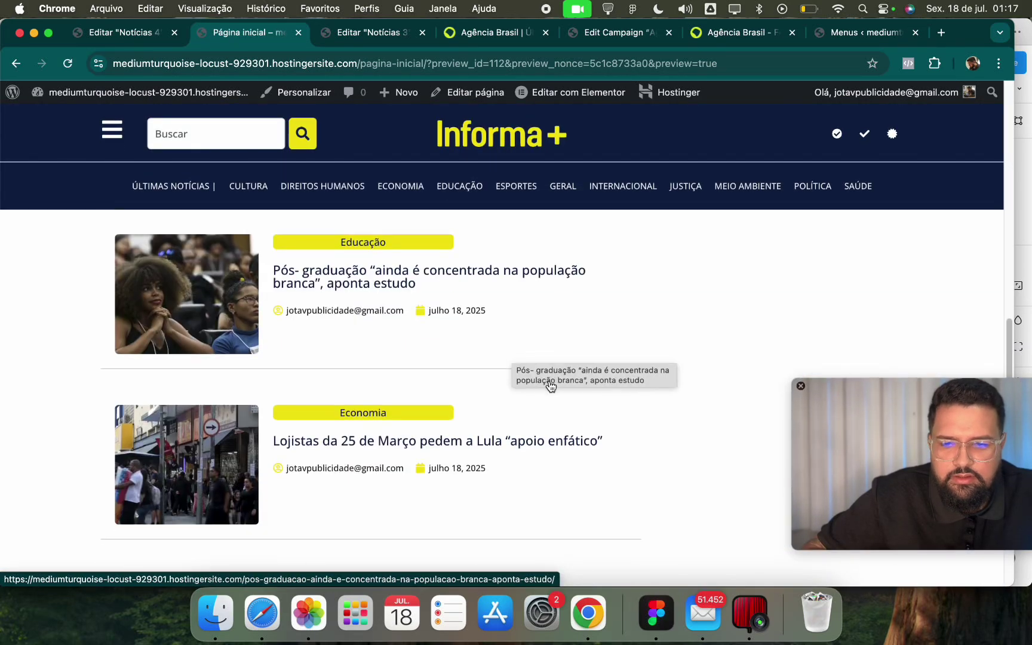
{"action": "scroll", "coordinate": [302, 421], "scroll_direction": "down", "scroll_amount": 4}
{"action": "scroll", "coordinate": [387, 405], "scroll_direction": "up", "scroll_amount": 4}
{"action": "left_click_drag", "start_coordinate": [944, 460], "coordinate": [802, 289]}
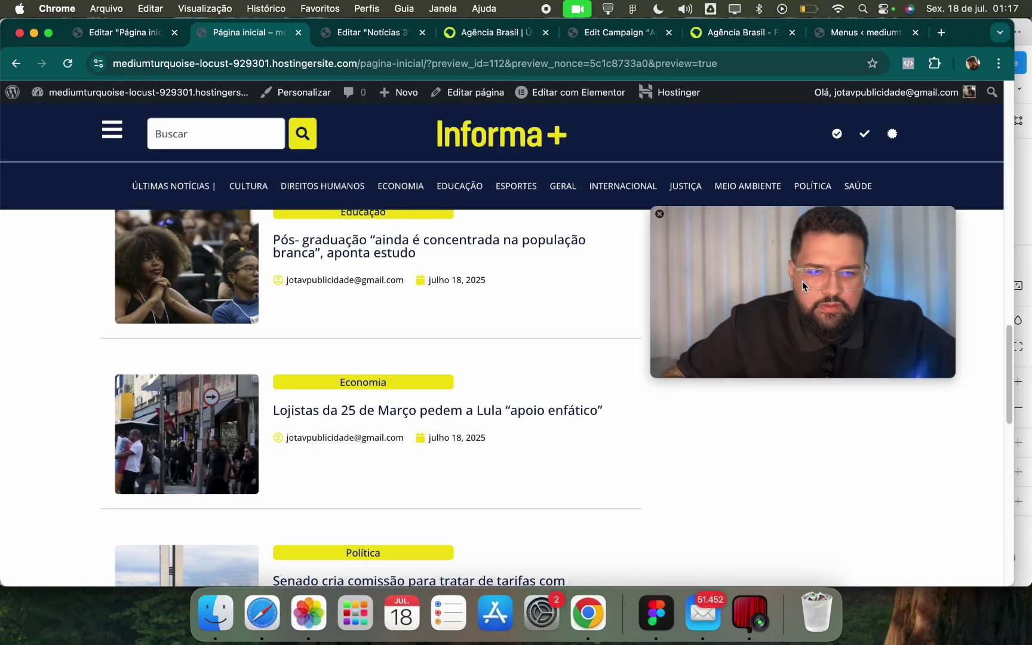
Reopen the Notícias 4 template from the EDUCAÇÃO loop grid for editing and select its Post Info widget.
{"action": "left_click", "coordinate": [130, 34]}
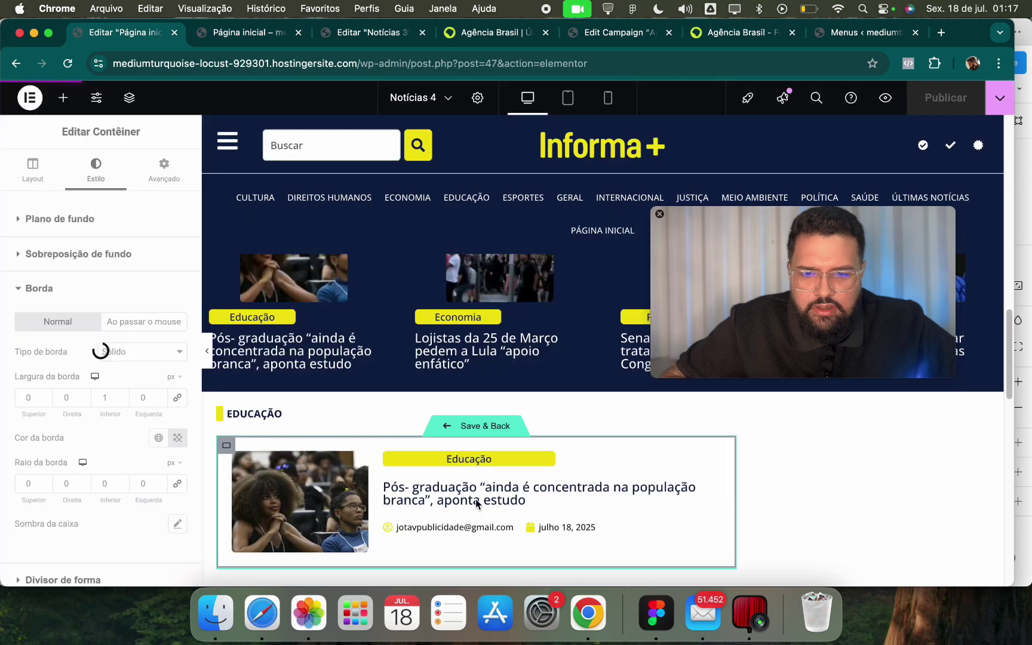
{"action": "scroll", "coordinate": [454, 396], "scroll_direction": "down", "scroll_amount": 5}
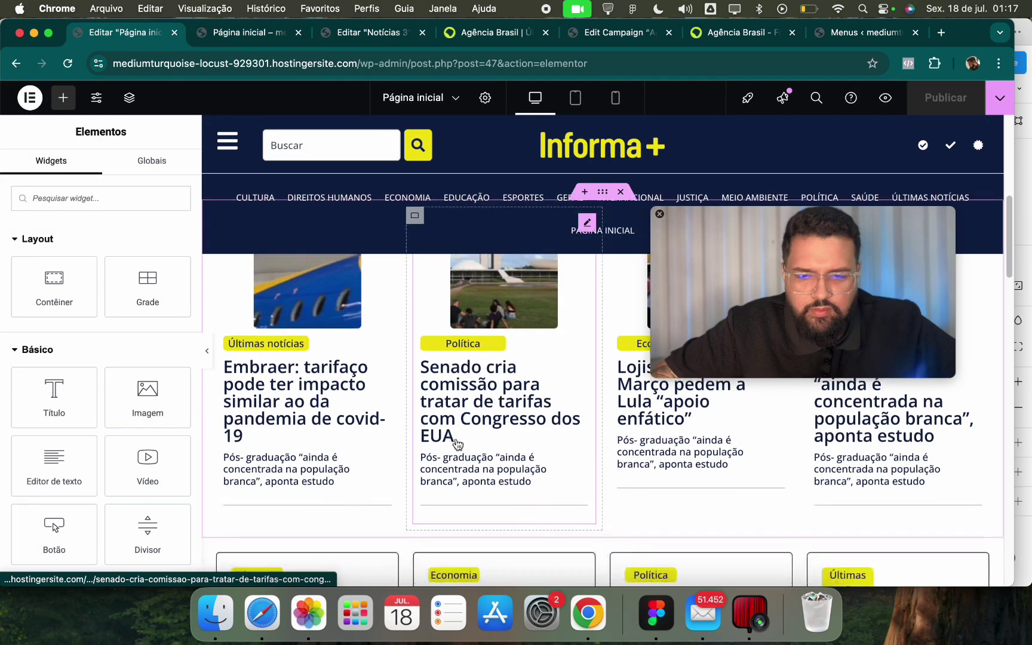
{"action": "left_click", "coordinate": [408, 430]}
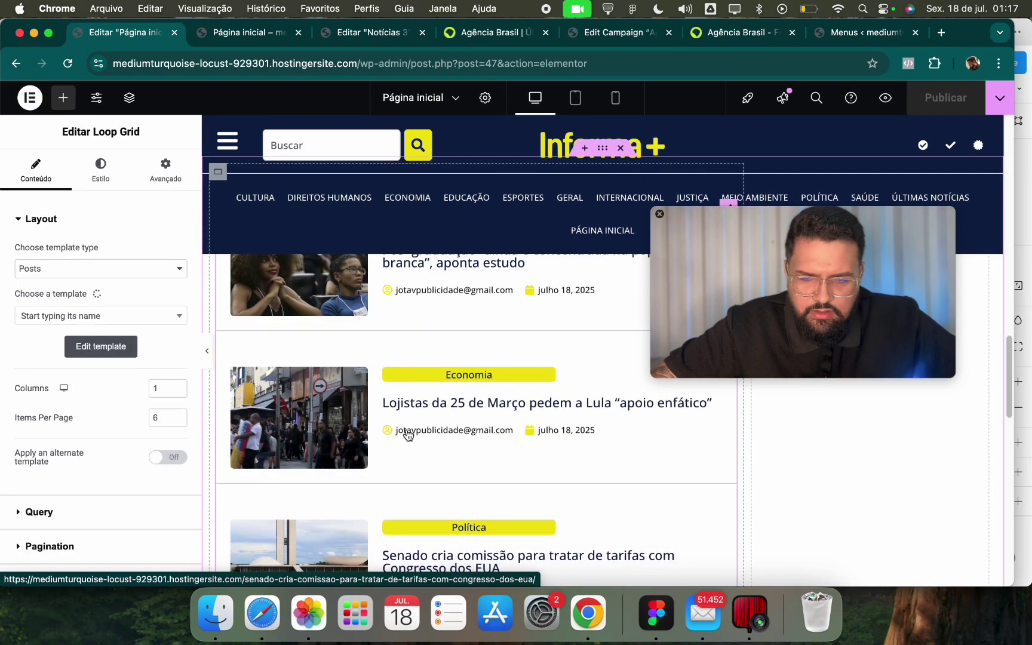
{"action": "scroll", "coordinate": [412, 376], "scroll_direction": "up", "scroll_amount": 2}
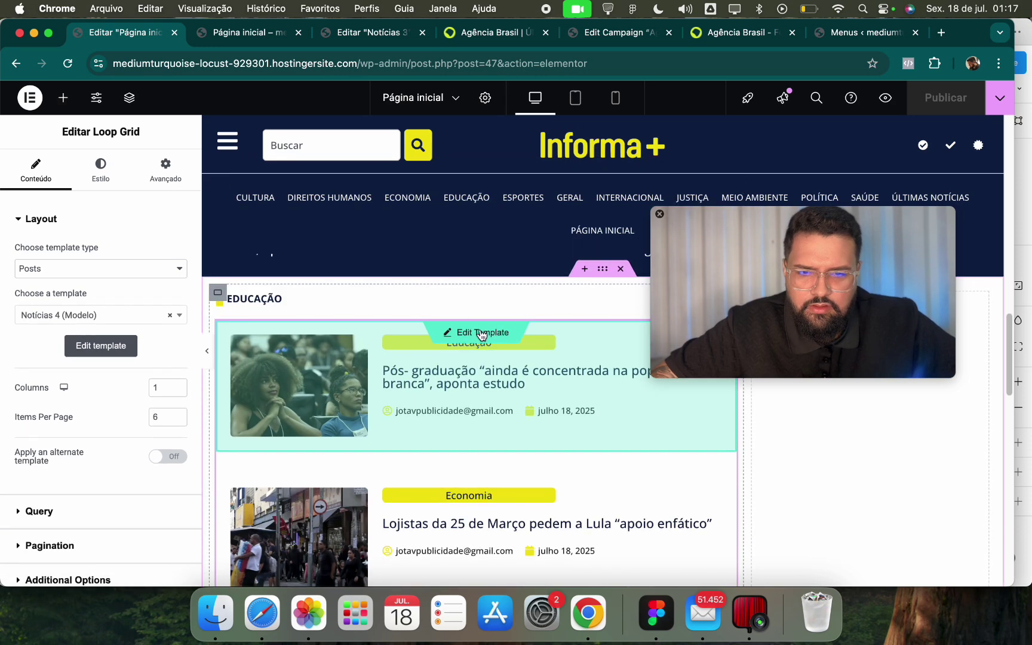
{"action": "left_click", "coordinate": [481, 332]}
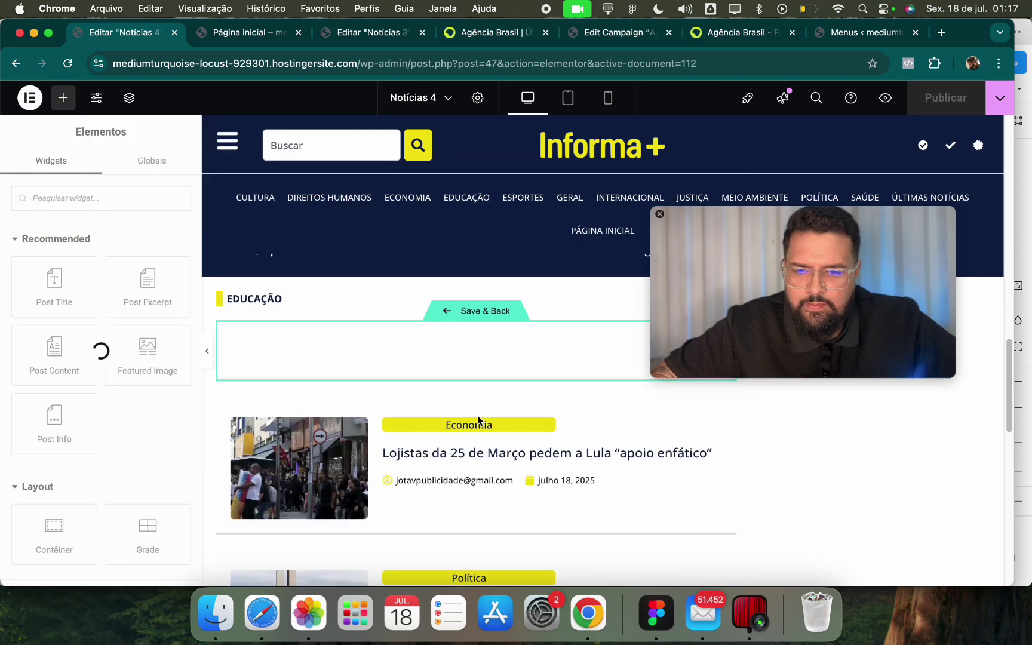
{"action": "left_click", "coordinate": [476, 412]}
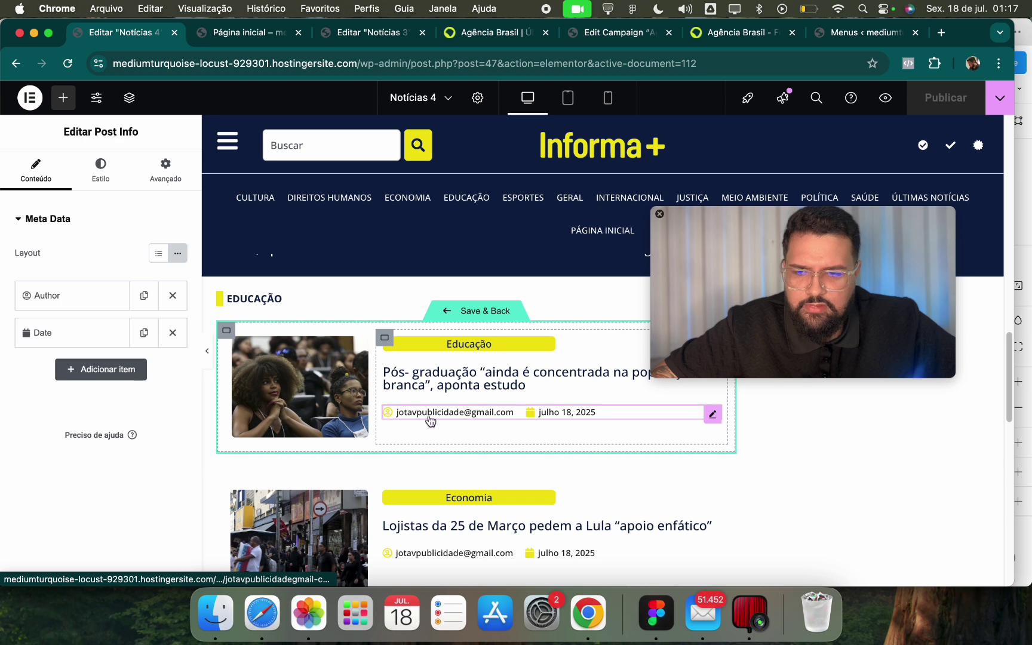
Try turning off the link of the Author item in Post Info, restore it and publish the template.
{"action": "left_click", "coordinate": [90, 332]}
{"action": "left_click", "coordinate": [93, 291]}
{"action": "left_click", "coordinate": [117, 331]}
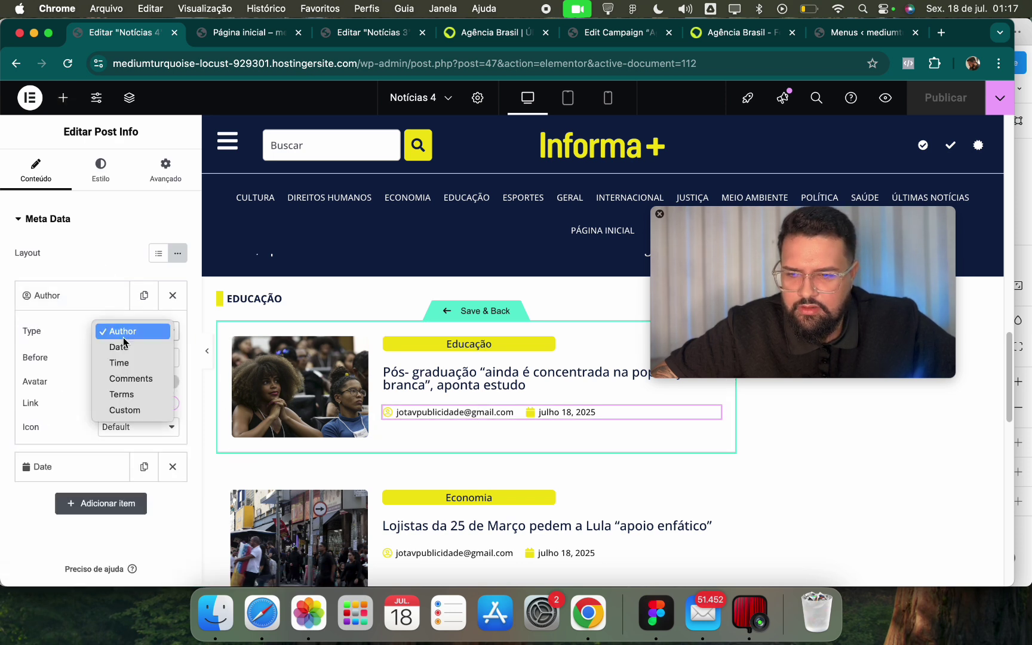
{"action": "left_click", "coordinate": [83, 375]}
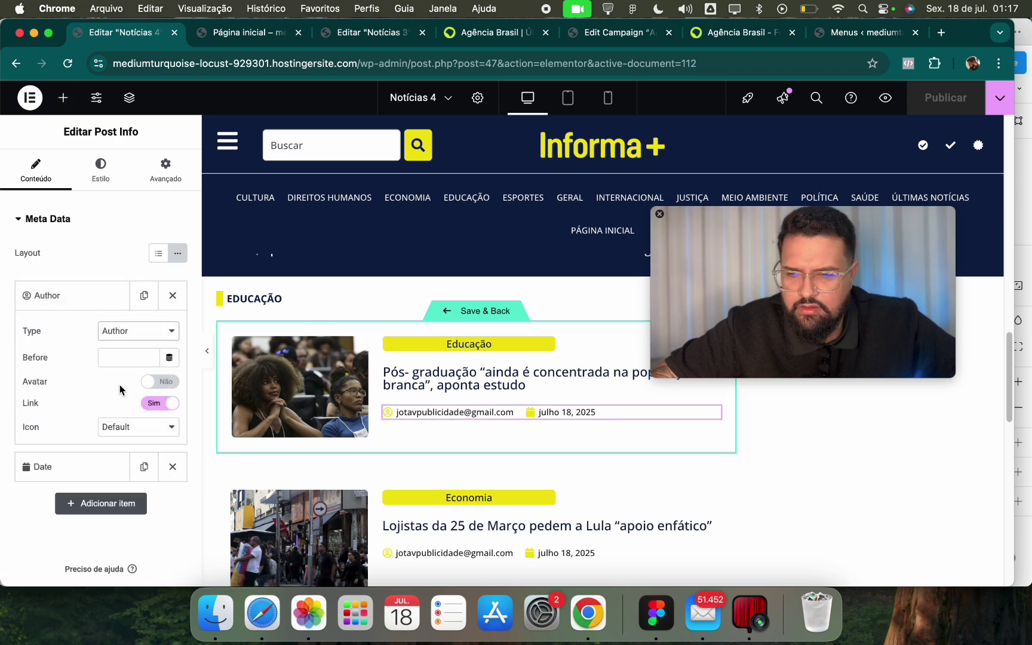
{"action": "left_click", "coordinate": [159, 404]}
{"action": "left_click", "coordinate": [159, 404]}
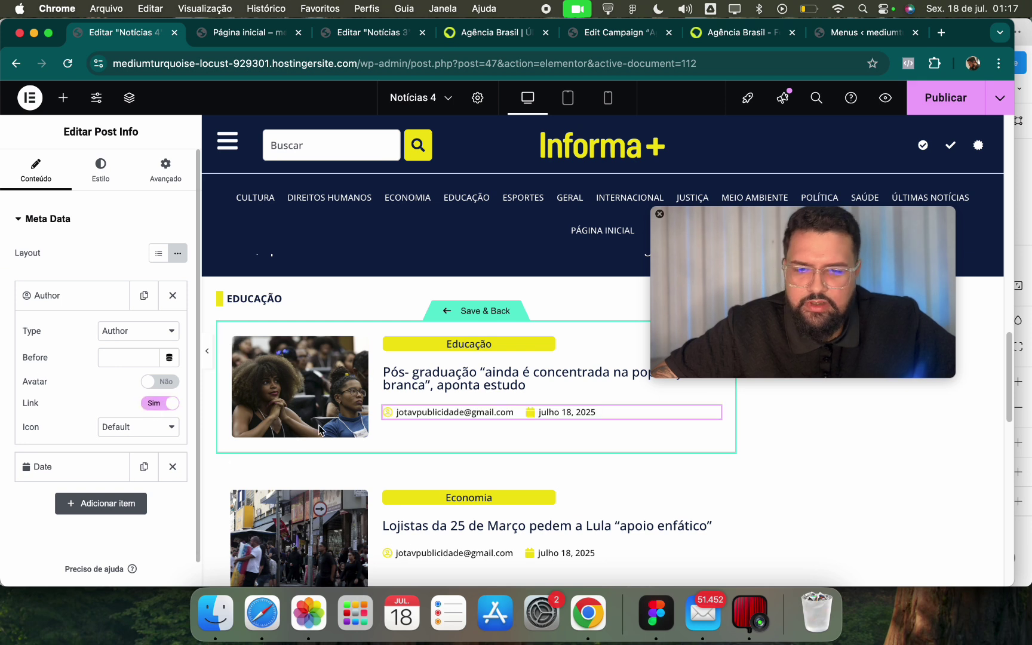
{"action": "left_click", "coordinate": [178, 409]}
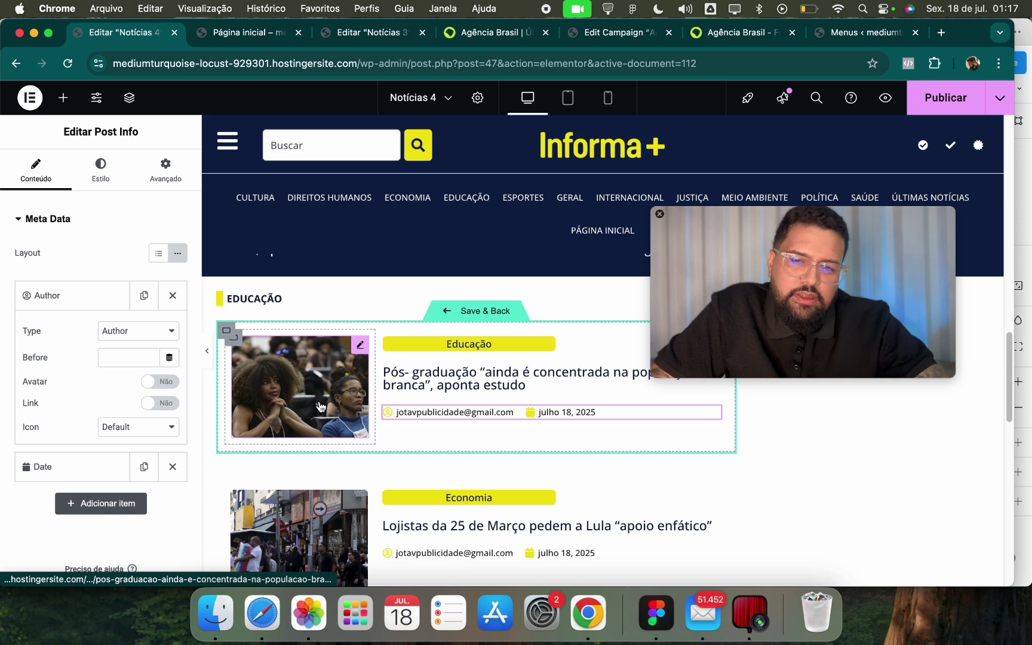
{"action": "left_click", "coordinate": [159, 404]}
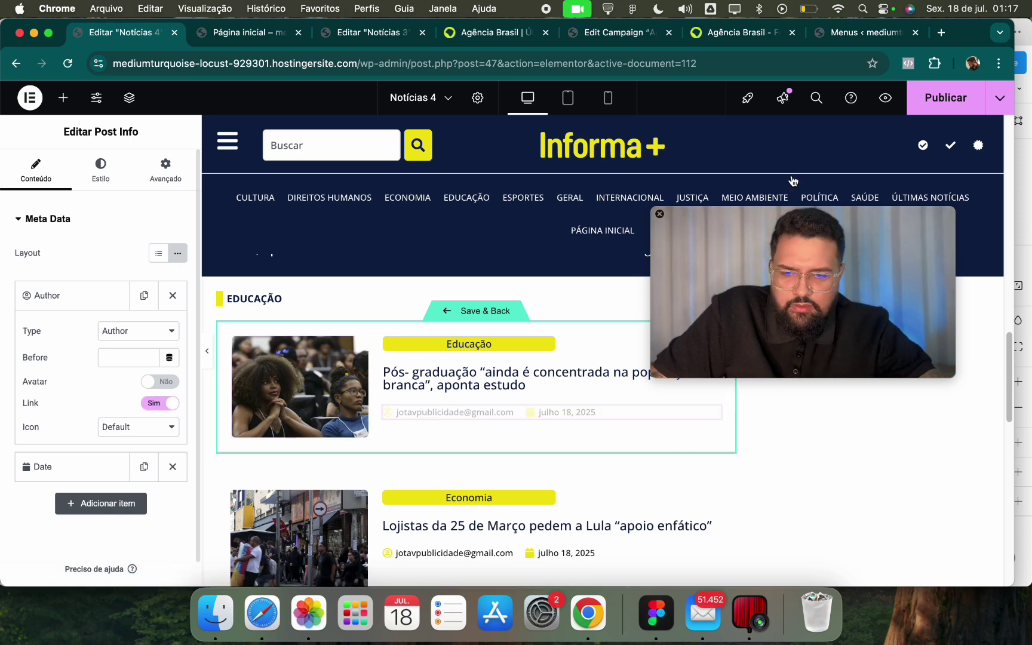
{"action": "left_click", "coordinate": [945, 98]}
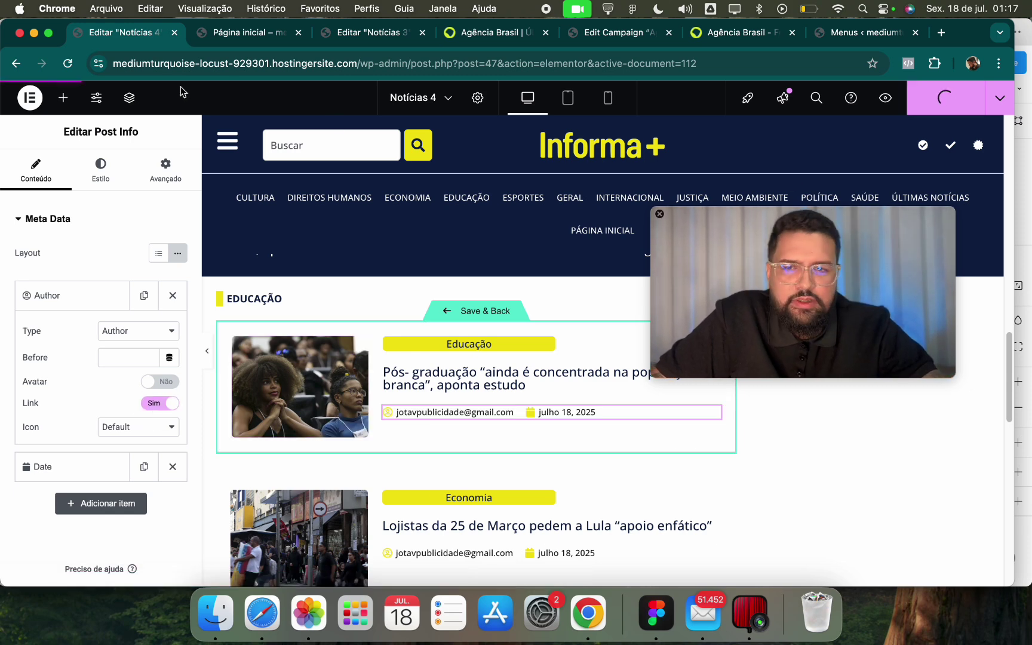
Open the administrator's user profile in the WordPress dashboard and check the options for the public display name.
{"action": "left_click", "coordinate": [248, 32]}
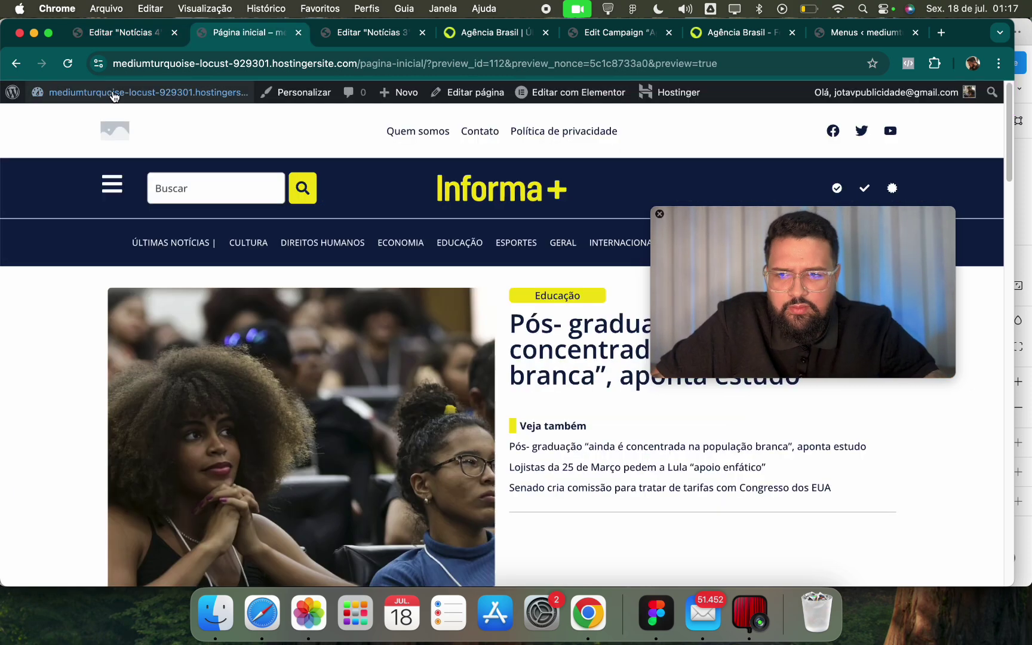
{"action": "left_click", "coordinate": [18, 93]}
{"action": "left_click", "coordinate": [75, 465]}
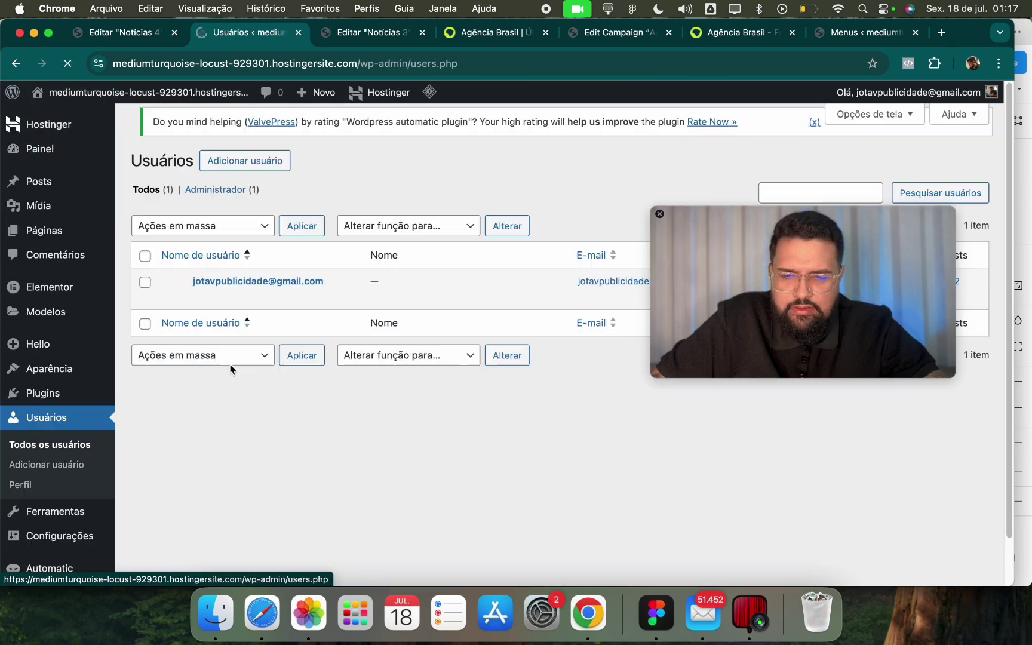
{"action": "left_click", "coordinate": [171, 308]}
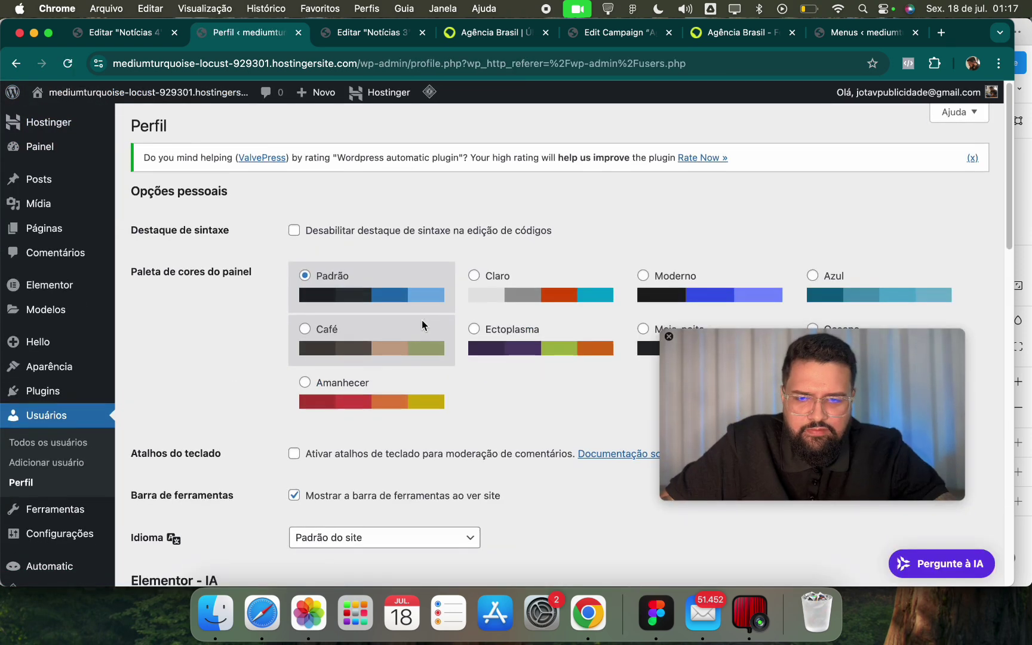
{"action": "scroll", "coordinate": [421, 320], "scroll_direction": "down", "scroll_amount": 10}
{"action": "left_click", "coordinate": [394, 366]}
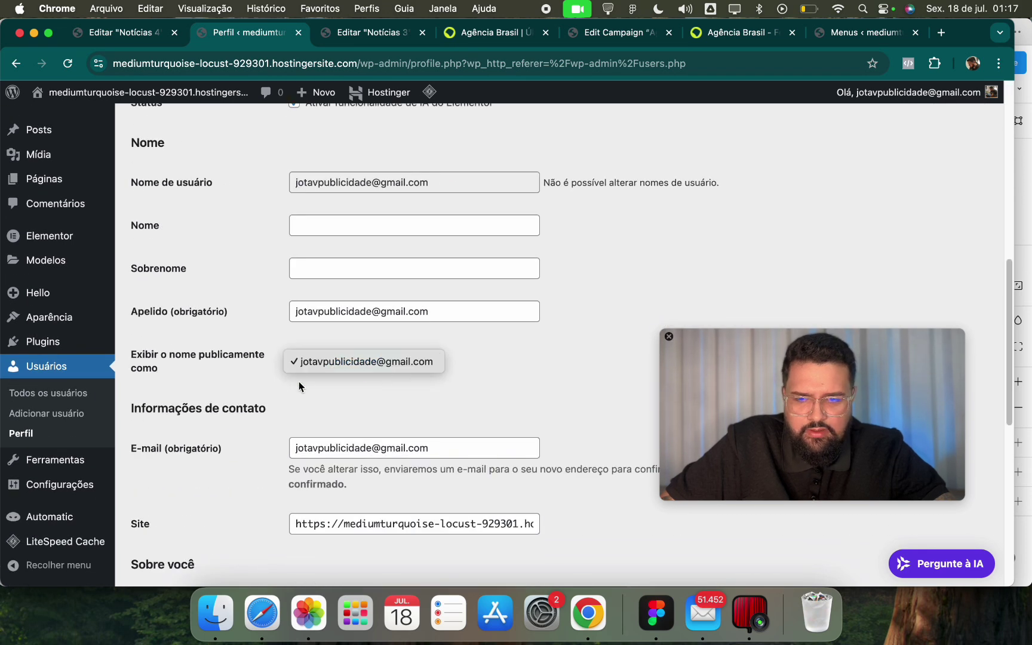
{"action": "left_click", "coordinate": [368, 359]}
Enter the administrator's first name and surname in the profile and choose the first name as the public display name.
{"action": "left_click", "coordinate": [385, 225]}
{"action": "type", "text": "J"}
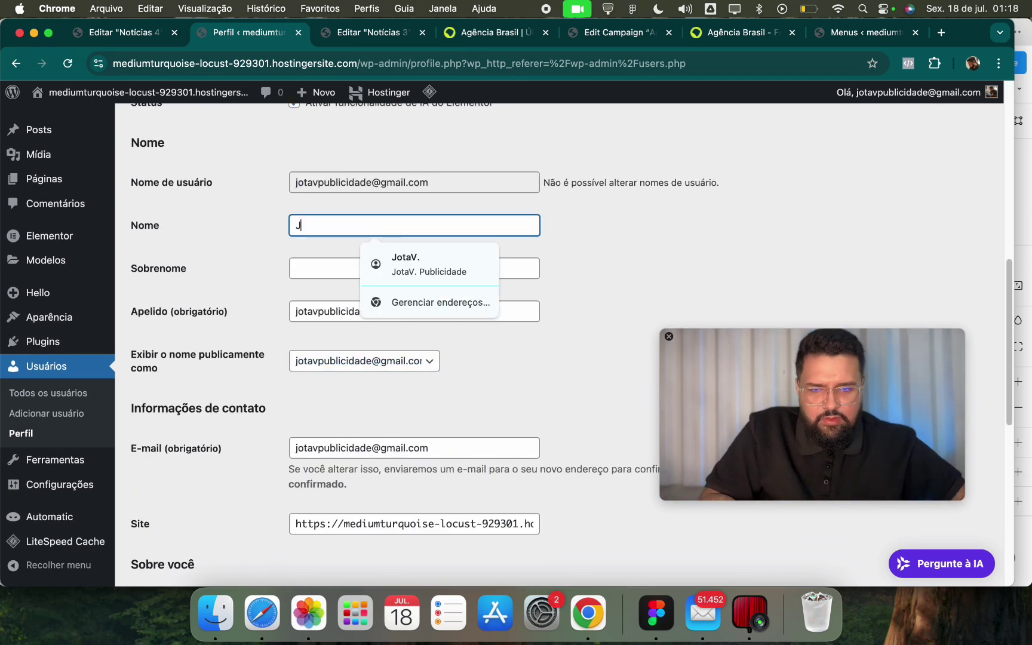
{"action": "type", "text": "oão Vitor"}
{"action": "key", "text": "Tab"}
{"action": "type", "text": "Carvalho"}
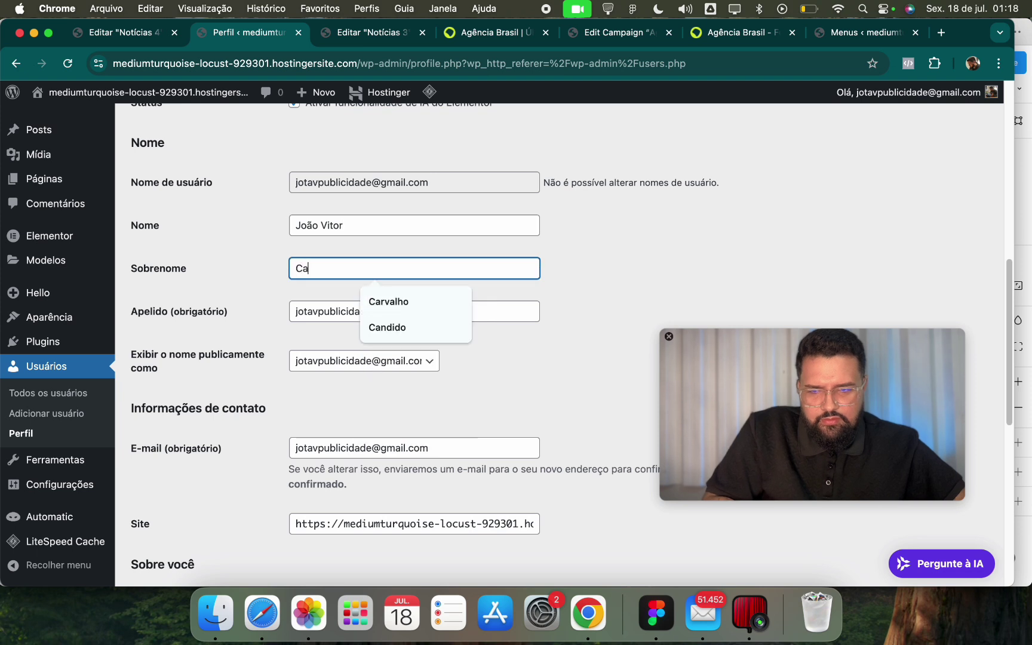
{"action": "left_click", "coordinate": [341, 358]}
{"action": "left_click", "coordinate": [444, 413]}
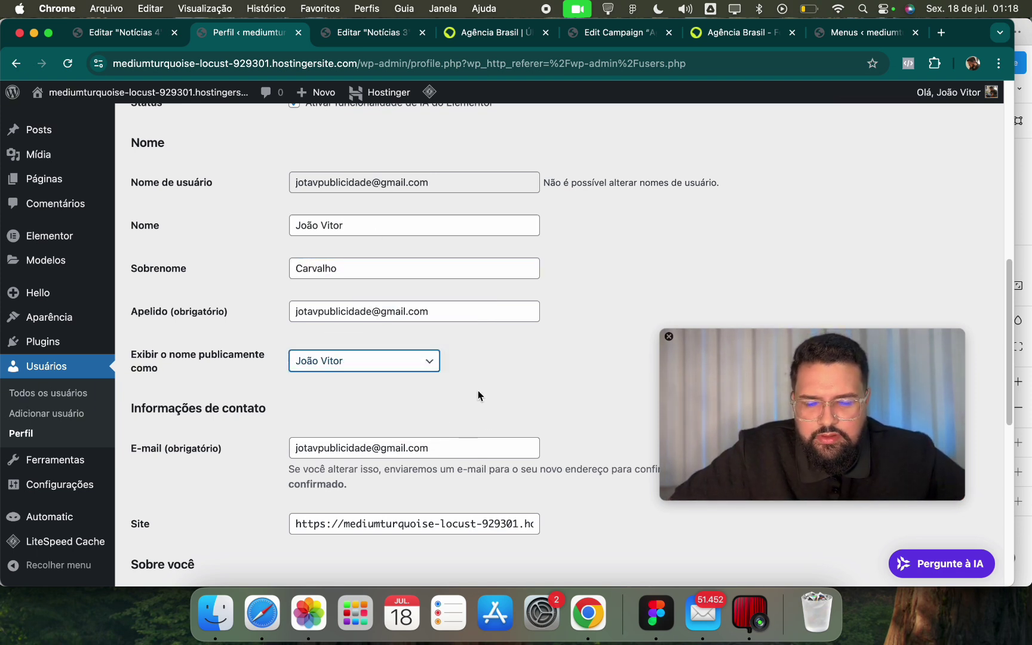
Save the updated user profile and open the home page preview from the Elementor editor.
{"action": "scroll", "coordinate": [429, 389], "scroll_direction": "down", "scroll_amount": 8}
{"action": "left_click", "coordinate": [199, 527]}
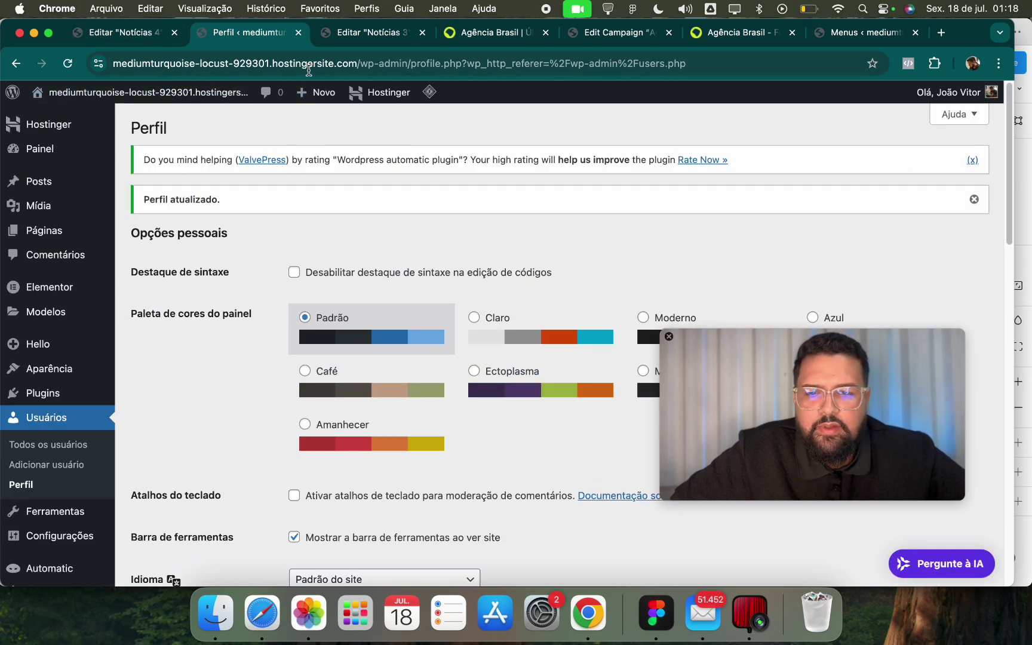
{"action": "left_click", "coordinate": [120, 33]}
{"action": "left_click", "coordinate": [882, 99]}
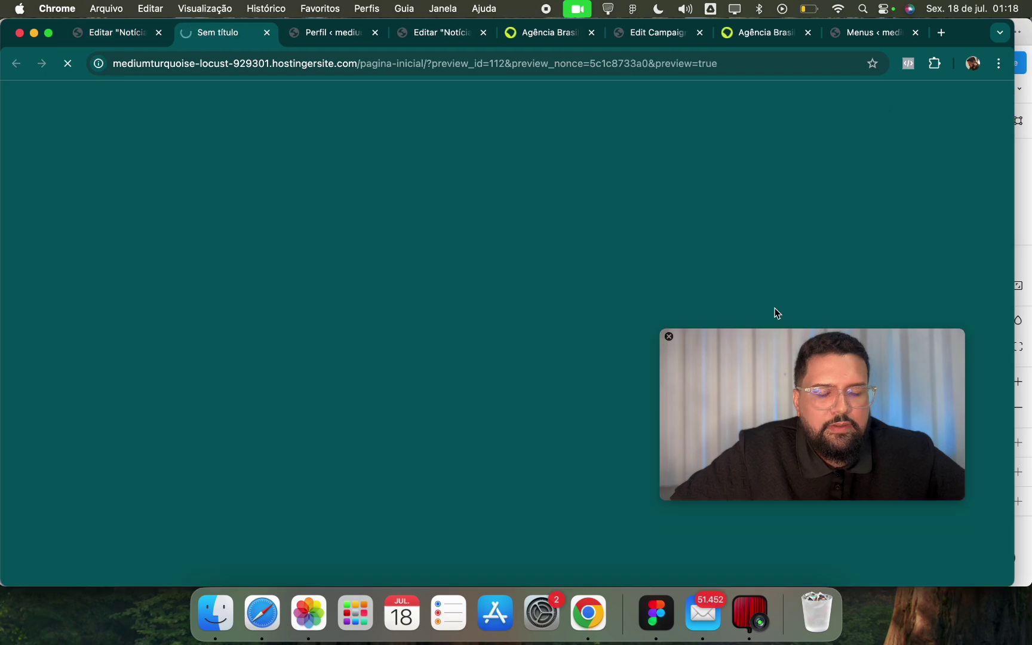
Examine the author name and category labels in the preview's EDUCAÇÃO list against the Agência Brasil reference page.
{"action": "scroll", "coordinate": [466, 394], "scroll_direction": "down", "scroll_amount": 10}
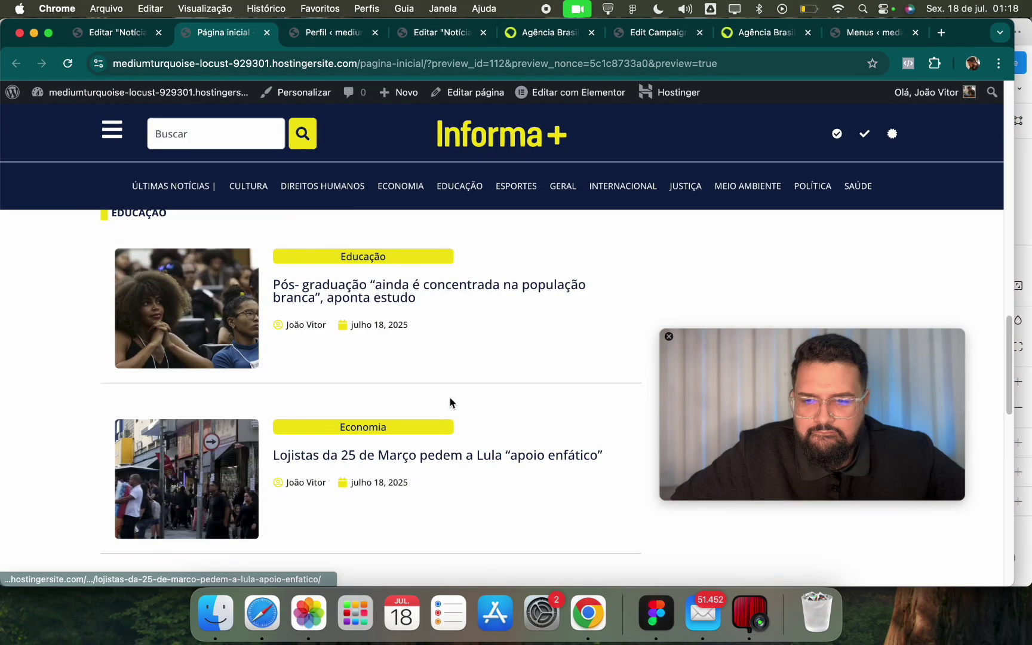
{"action": "scroll", "coordinate": [606, 407], "scroll_direction": "up", "scroll_amount": 1}
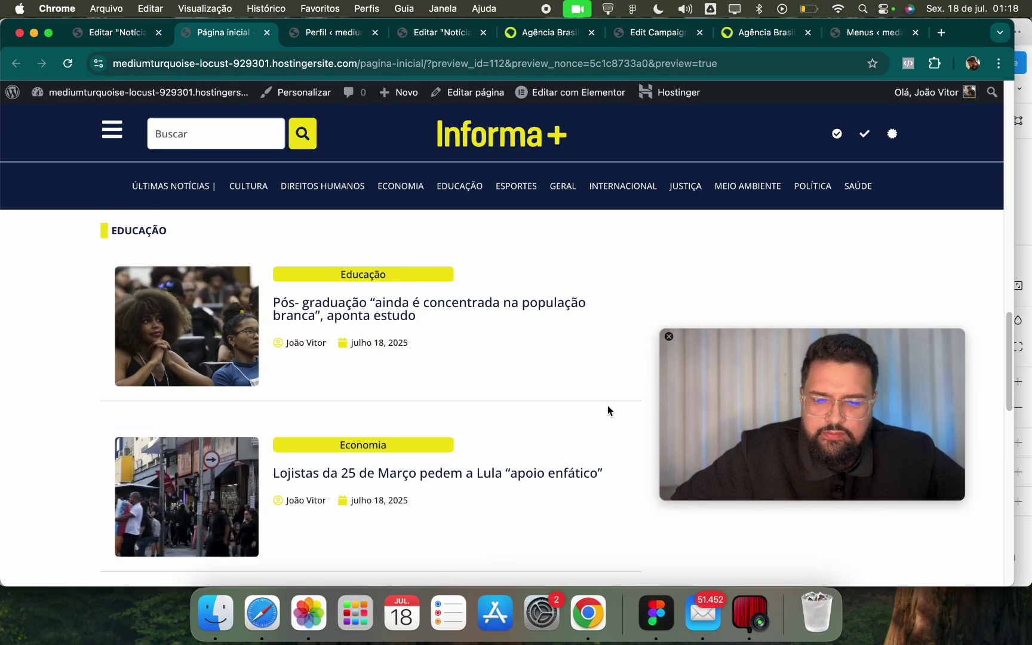
{"action": "scroll", "coordinate": [607, 411], "scroll_direction": "up", "scroll_amount": 4}
{"action": "scroll", "coordinate": [578, 390], "scroll_direction": "down", "scroll_amount": 2}
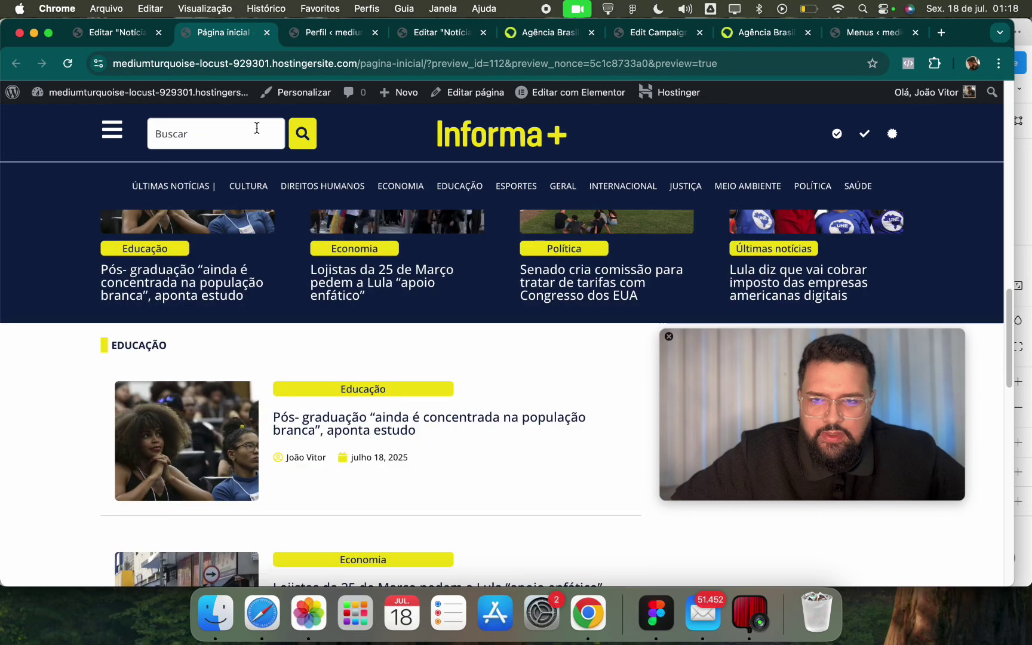
{"action": "left_click", "coordinate": [328, 33]}
{"action": "left_click", "coordinate": [522, 34]}
{"action": "left_click", "coordinate": [225, 40]}
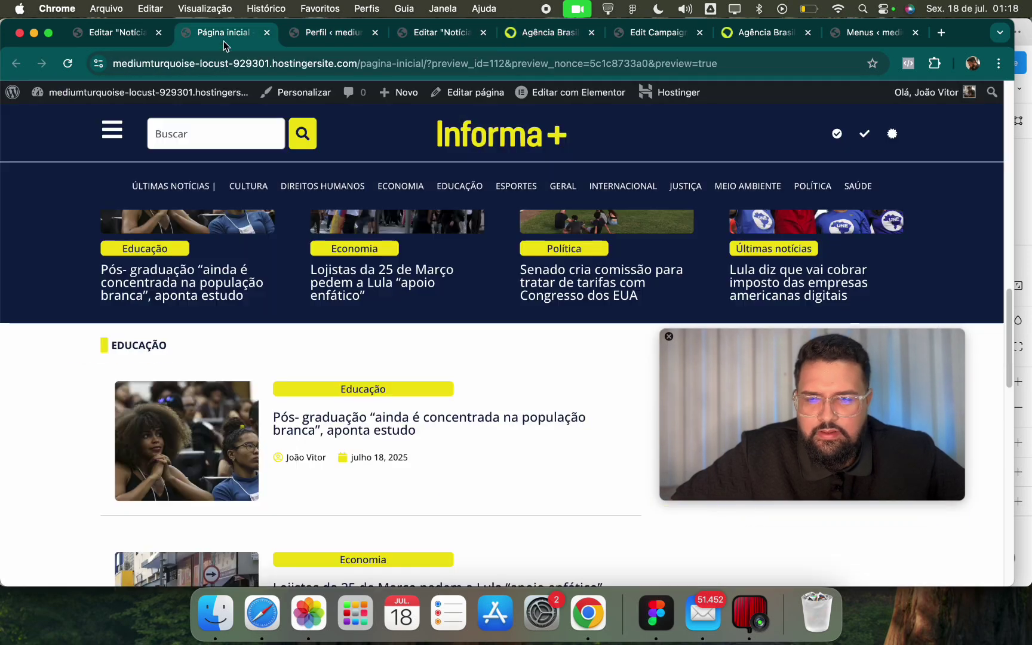
Set the category label in the Notícias 4 template to a 20% custom width with left-aligned text.
{"action": "left_click", "coordinate": [115, 32]}
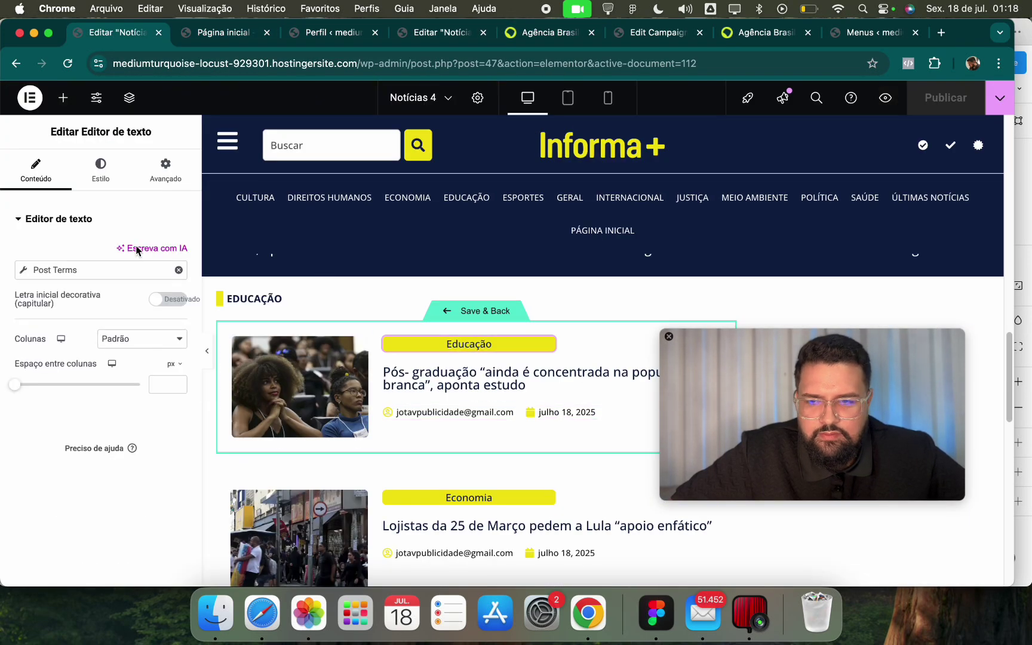
{"action": "left_click_drag", "start_coordinate": [78, 410], "coordinate": [41, 419]}
{"action": "left_click", "coordinate": [100, 169]}
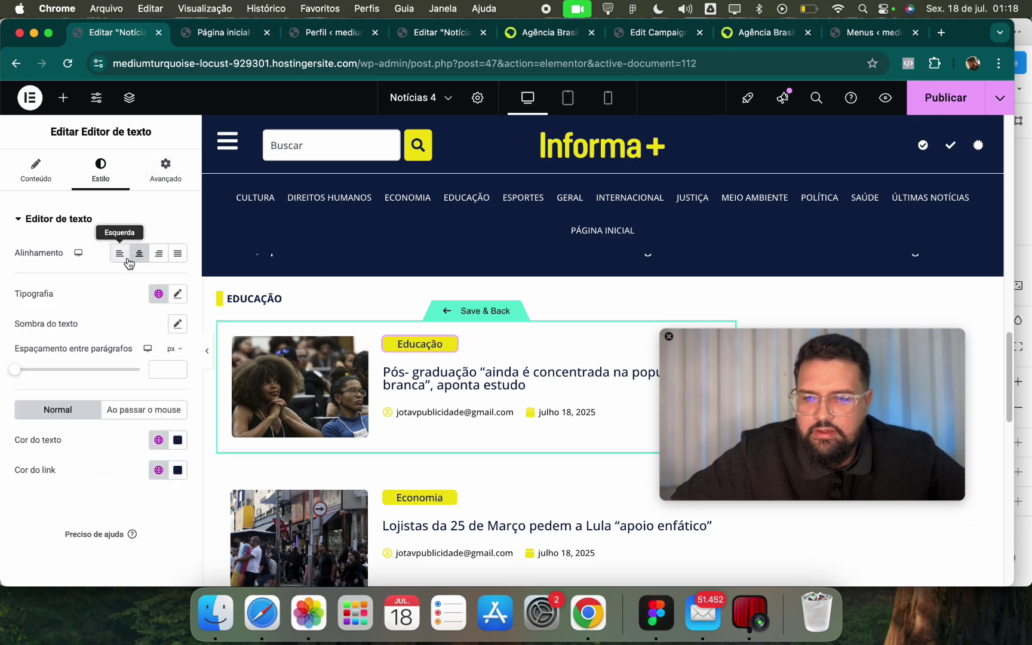
{"action": "left_click", "coordinate": [126, 257]}
{"action": "left_click", "coordinate": [162, 175]}
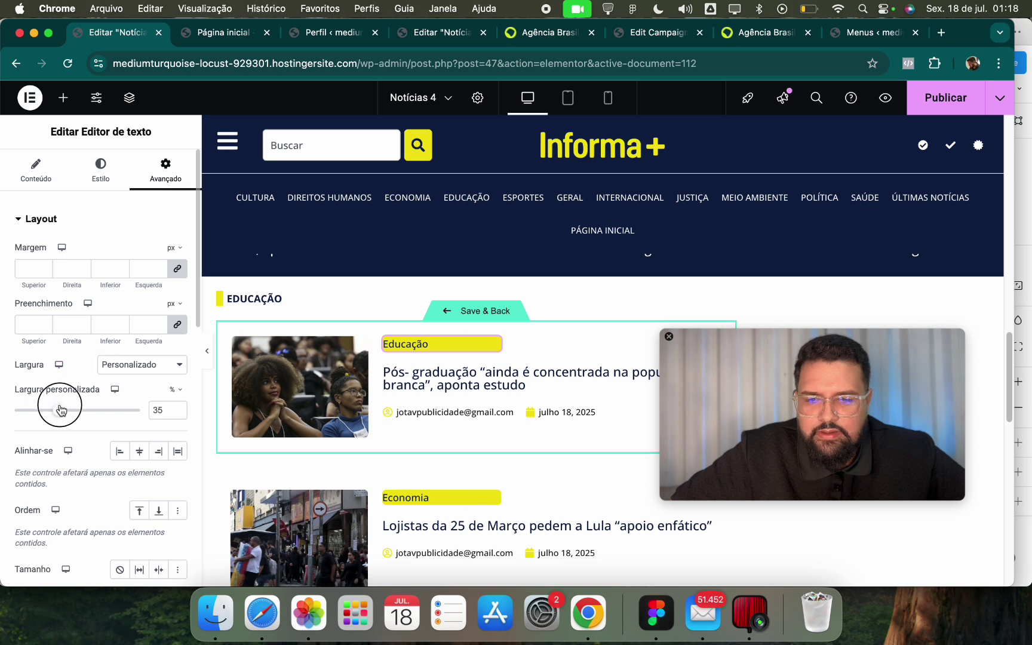
{"action": "left_click_drag", "start_coordinate": [60, 408], "coordinate": [42, 415]}
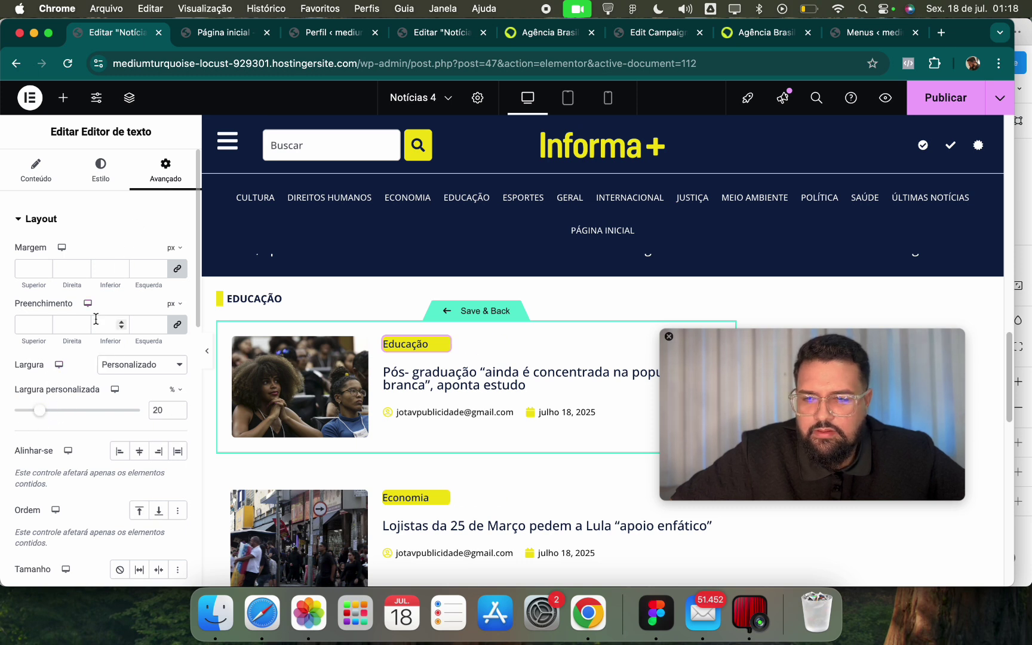
Give the category label 5 px of padding on its left side only, publish the template and check the preview.
{"action": "left_click", "coordinate": [141, 328]}
{"action": "type", "text": "5"}
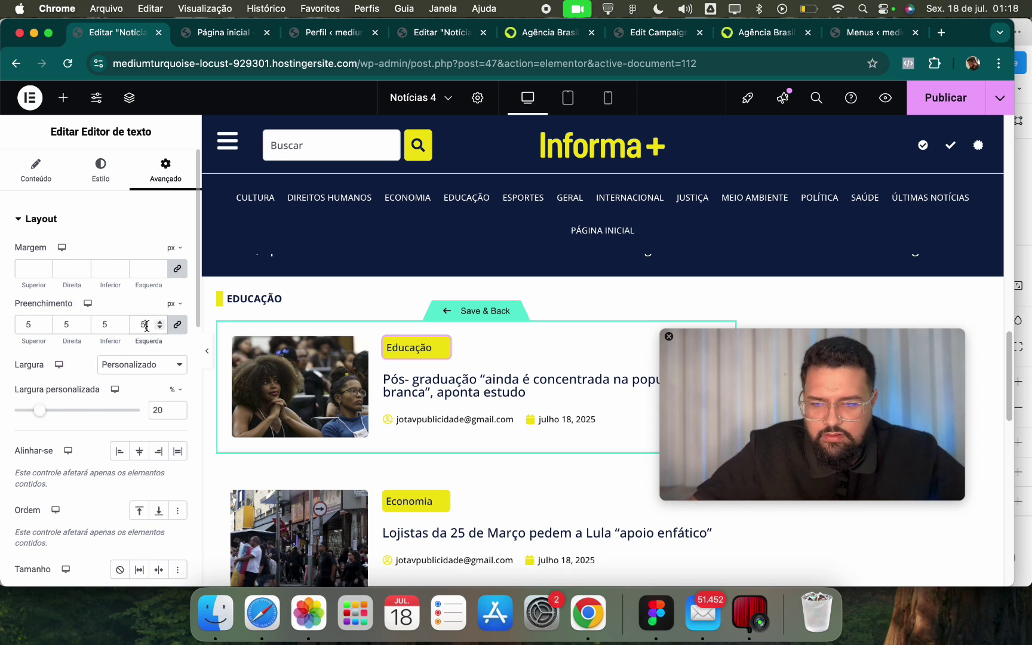
{"action": "key", "text": "BackSpace"}
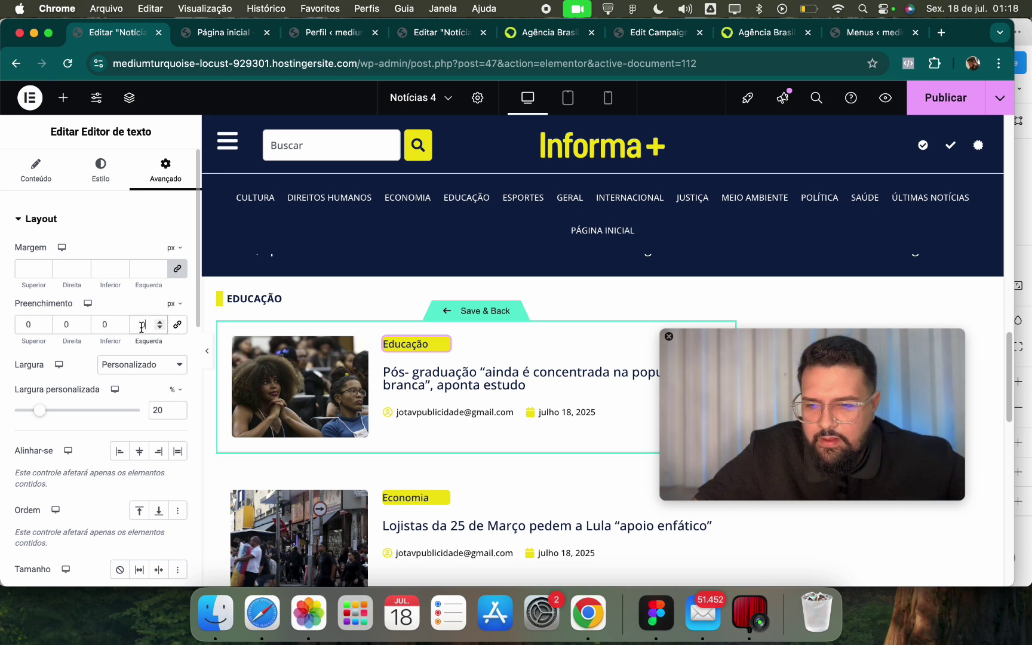
{"action": "left_click", "coordinate": [932, 106]}
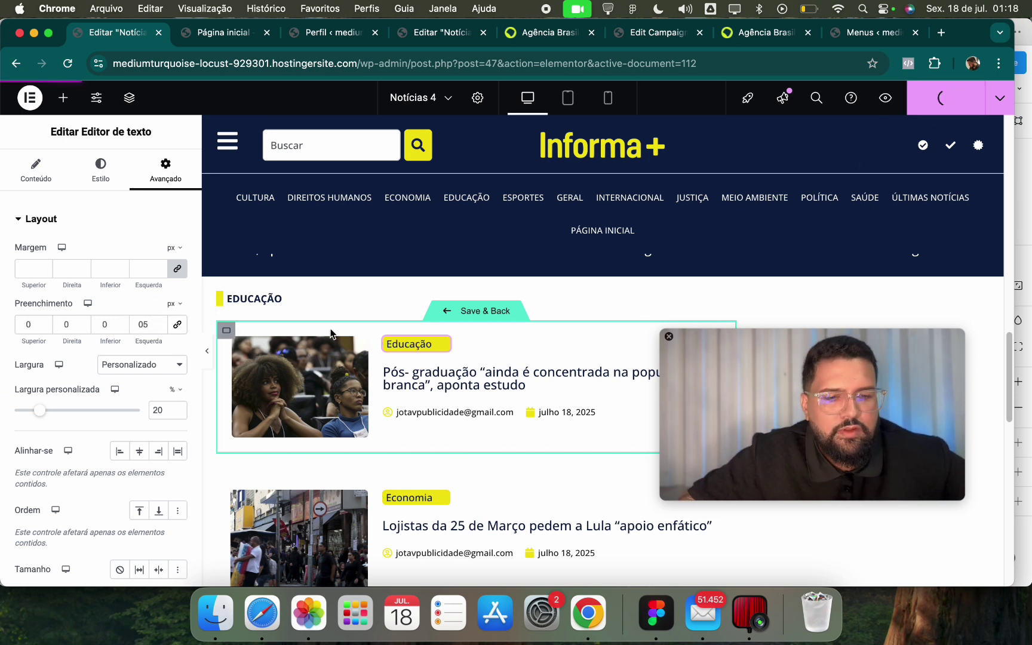
{"action": "left_click", "coordinate": [243, 40]}
{"action": "scroll", "coordinate": [496, 286], "scroll_direction": "down", "scroll_amount": 10}
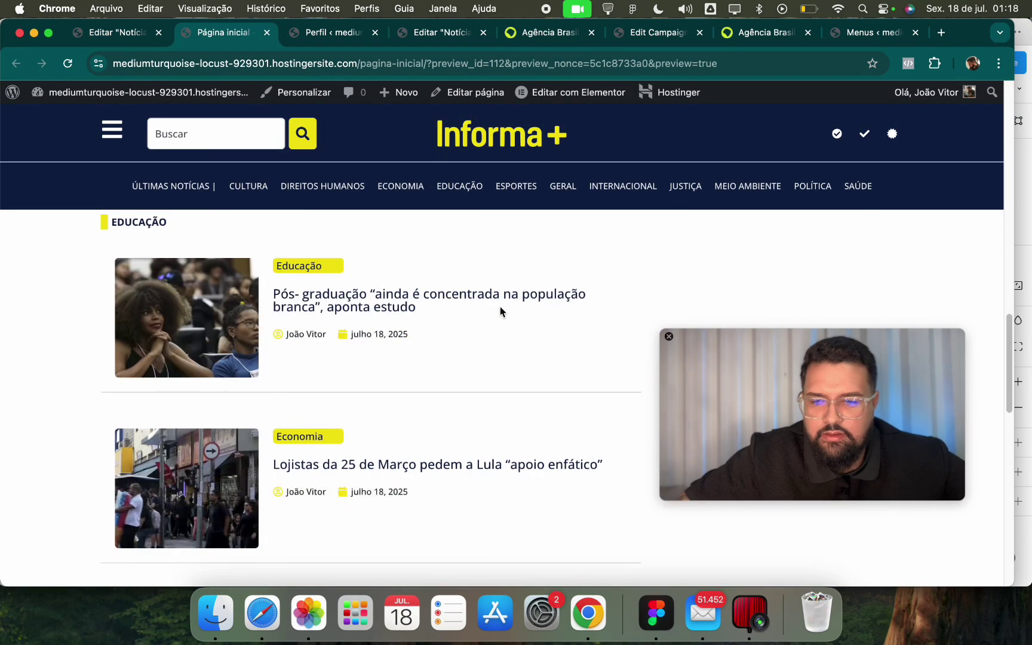
Centre the category label's text, publish the template and compare the preview with the Agência Brasil page.
{"action": "left_click", "coordinate": [114, 32]}
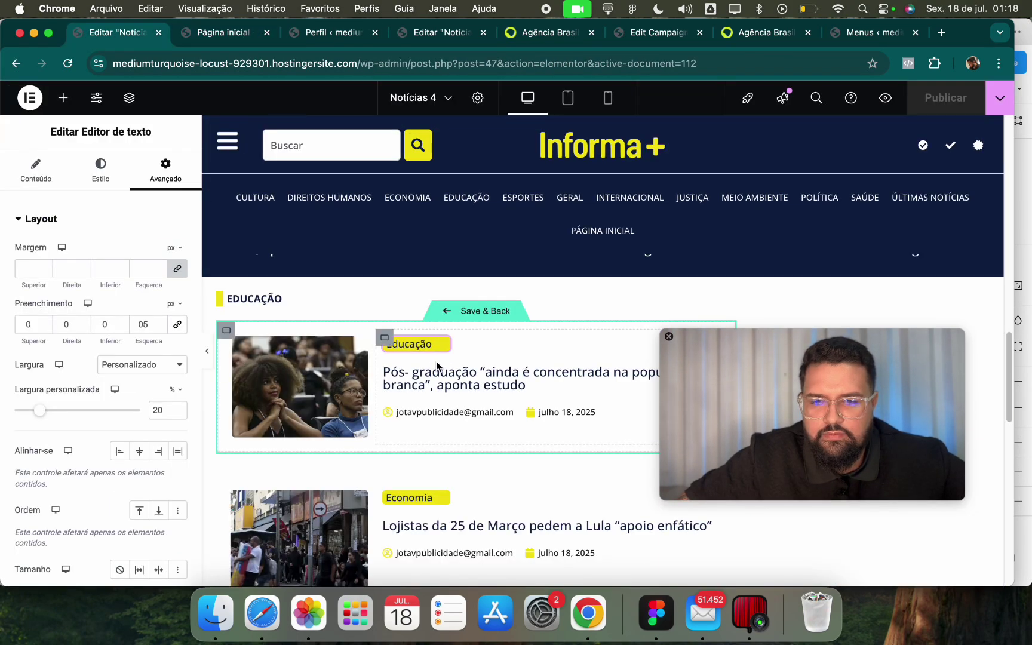
{"action": "left_click", "coordinate": [98, 169]}
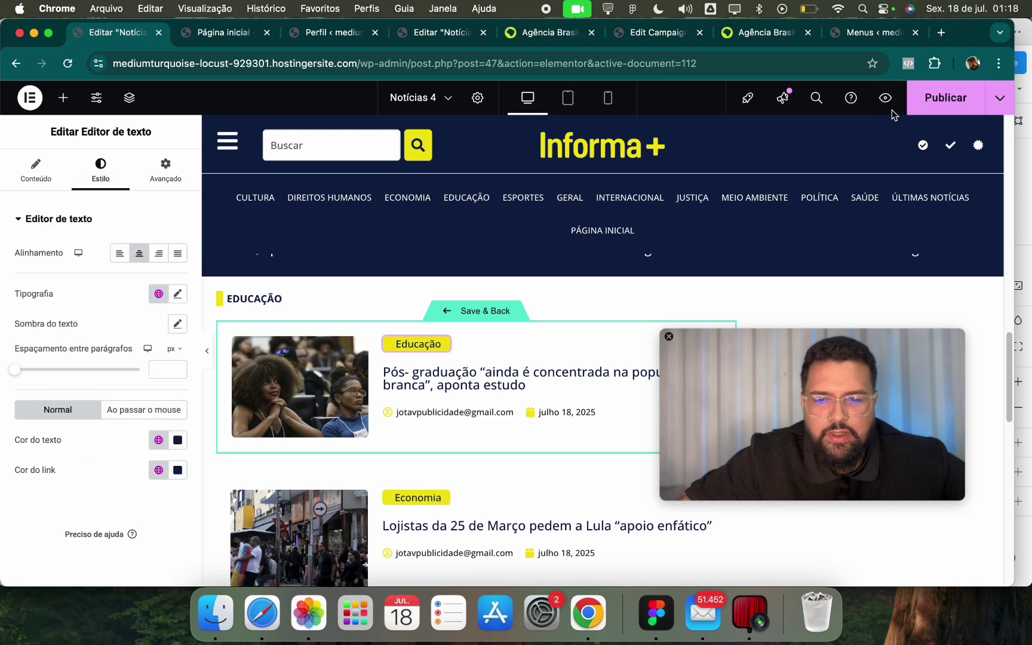
{"action": "left_click", "coordinate": [255, 39]}
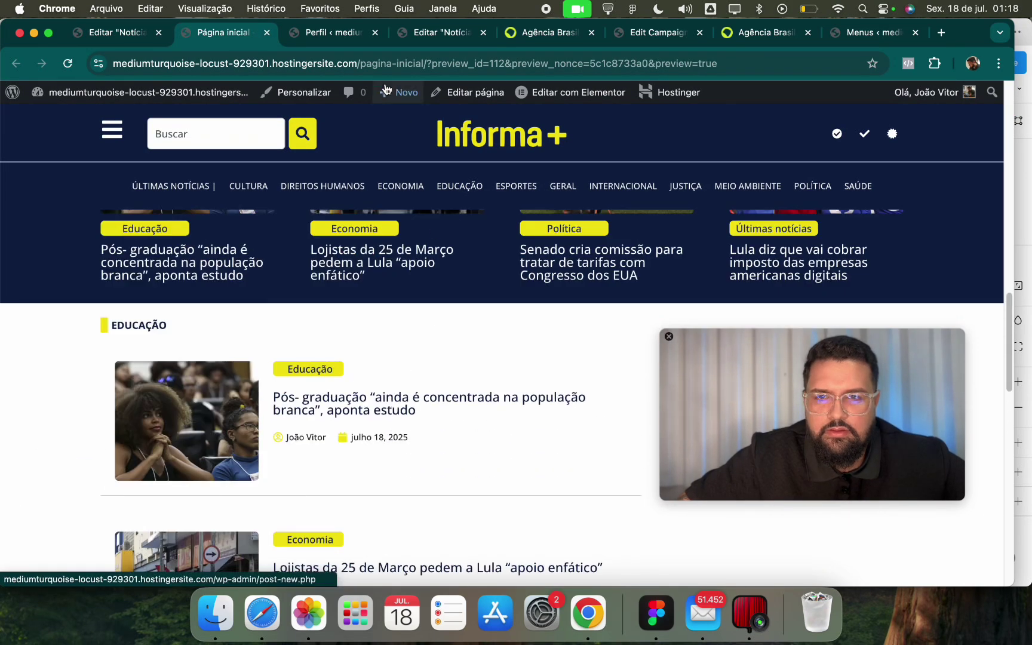
{"action": "key", "text": "super+5"}
{"action": "left_click", "coordinate": [221, 32]}
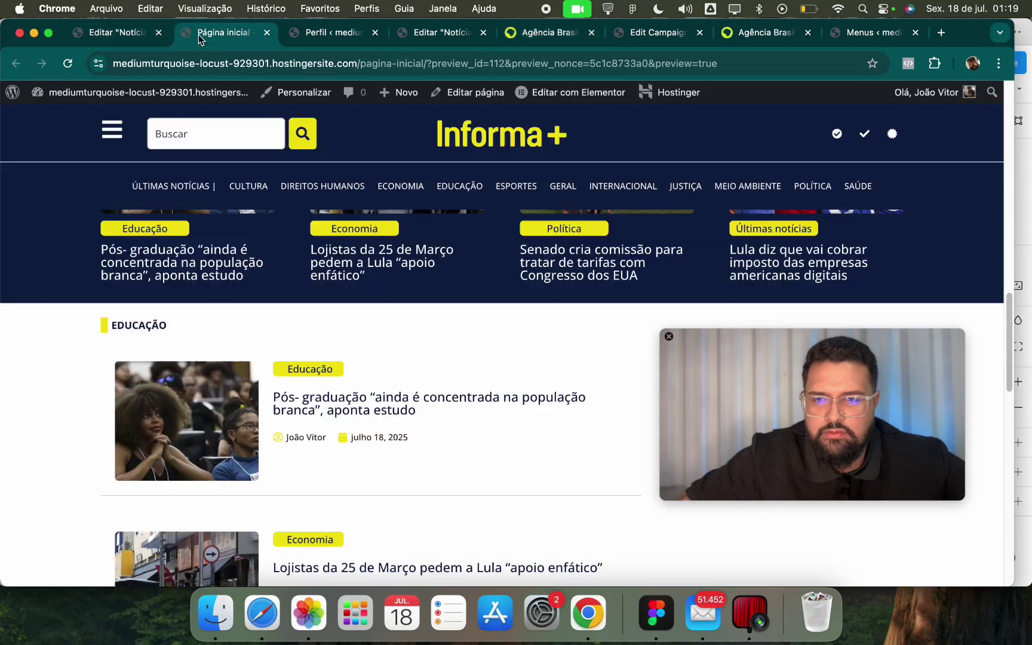
Save and leave the Notícias 4 template, returning to the white EDUCAÇÃO section of the home page.
{"action": "left_click", "coordinate": [117, 32]}
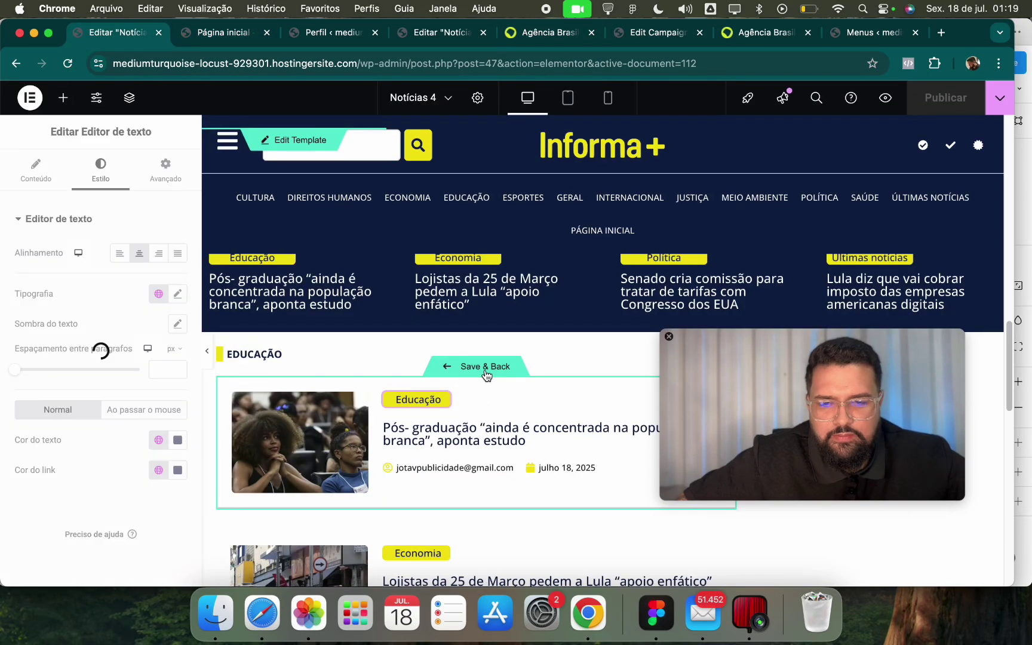
{"action": "left_click", "coordinate": [483, 367]}
{"action": "scroll", "coordinate": [493, 418], "scroll_direction": "down", "scroll_amount": 5}
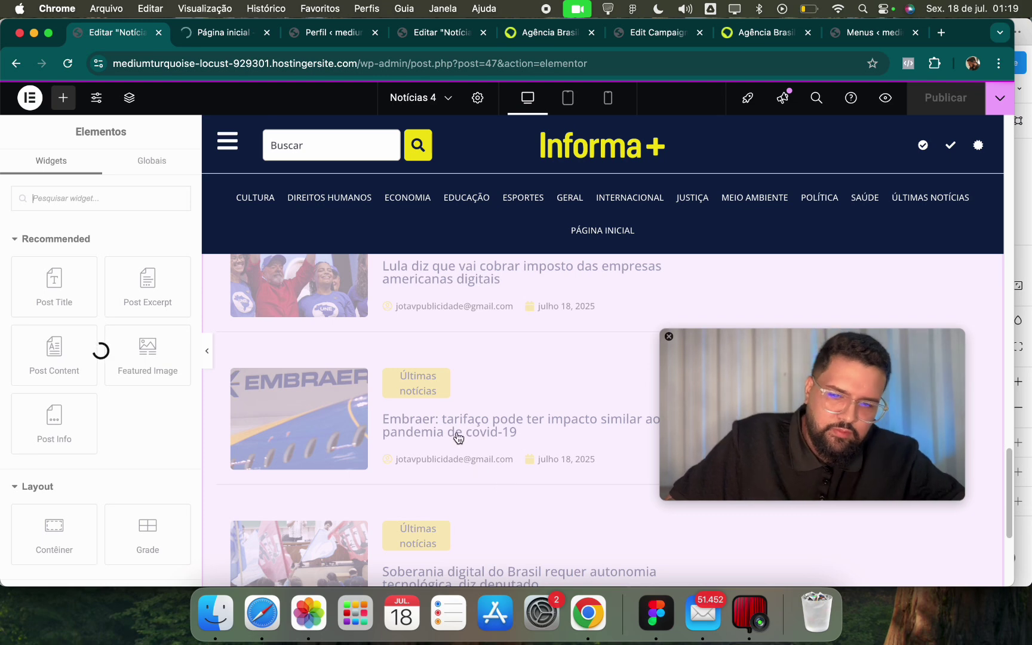
{"action": "left_click_drag", "start_coordinate": [690, 424], "coordinate": [802, 231]}
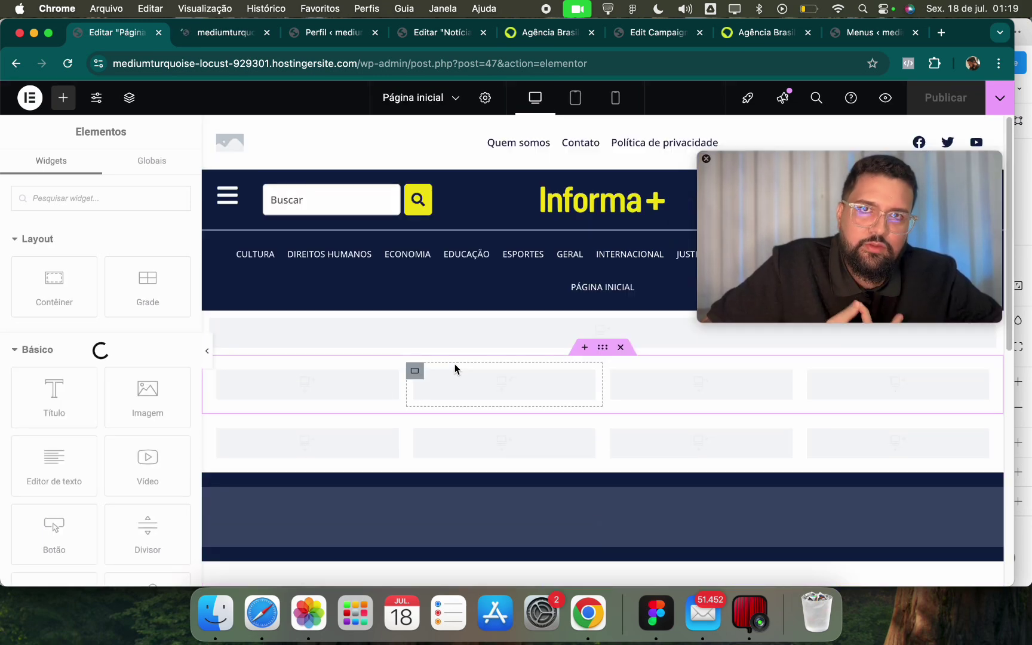
{"action": "scroll", "coordinate": [386, 344], "scroll_direction": "down", "scroll_amount": 10}
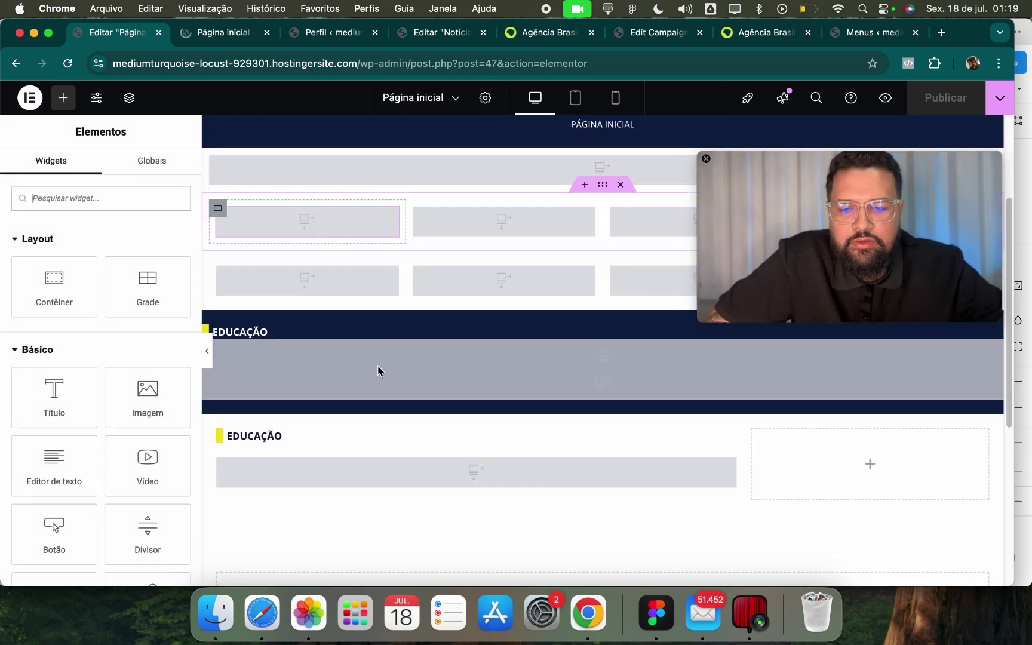
{"action": "scroll", "coordinate": [372, 390], "scroll_direction": "up", "scroll_amount": 3}
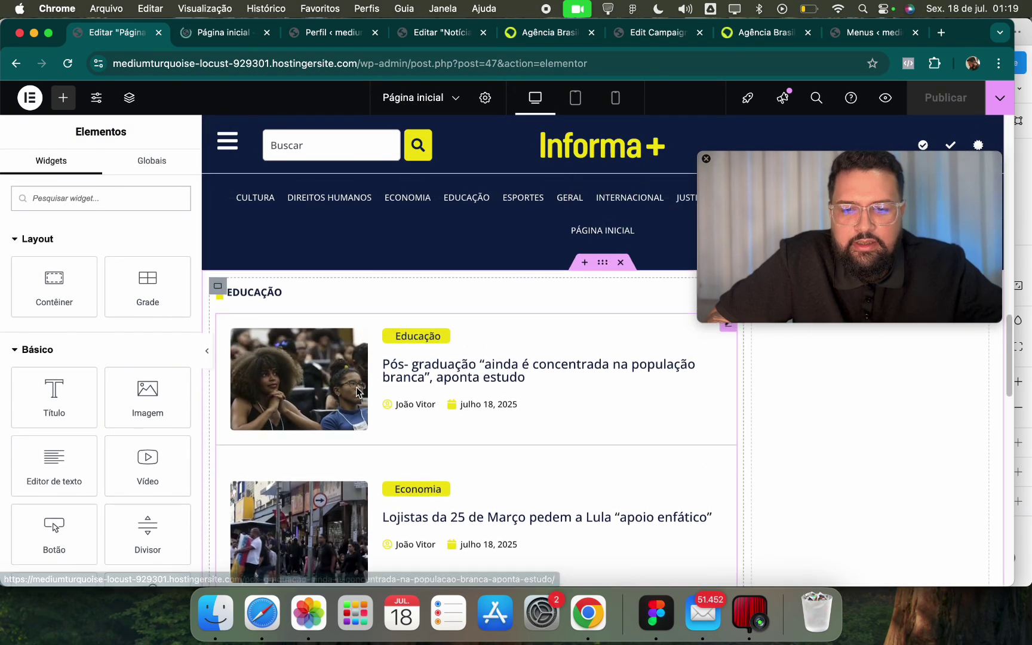
Change the EDUCAÇÃO heading above the single-column news list to ECONOMIA.
{"action": "left_click", "coordinate": [270, 322]}
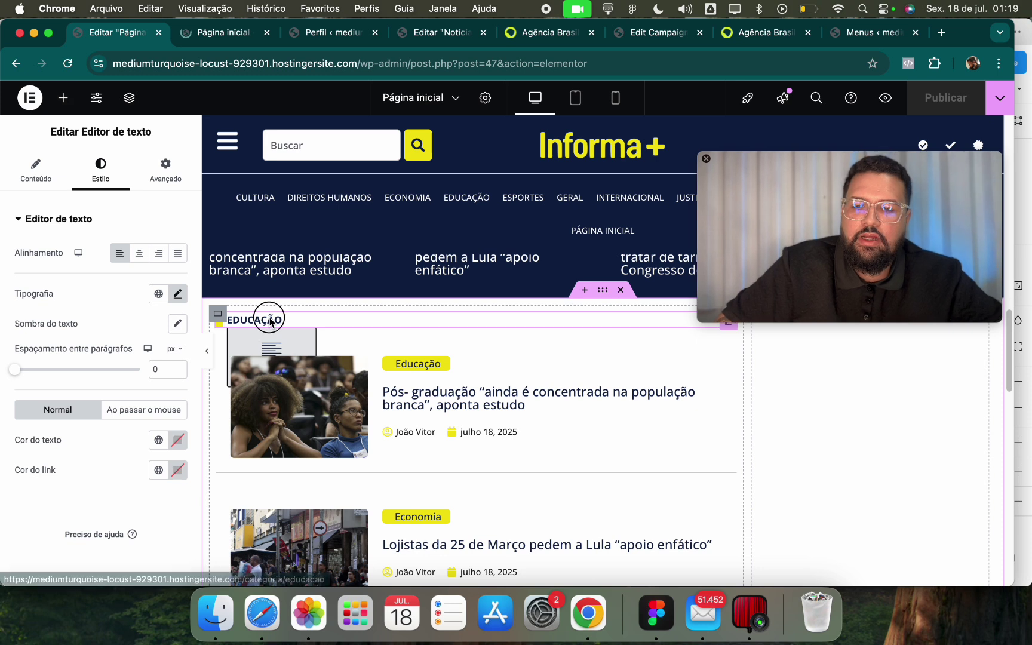
{"action": "left_click", "coordinate": [27, 188]}
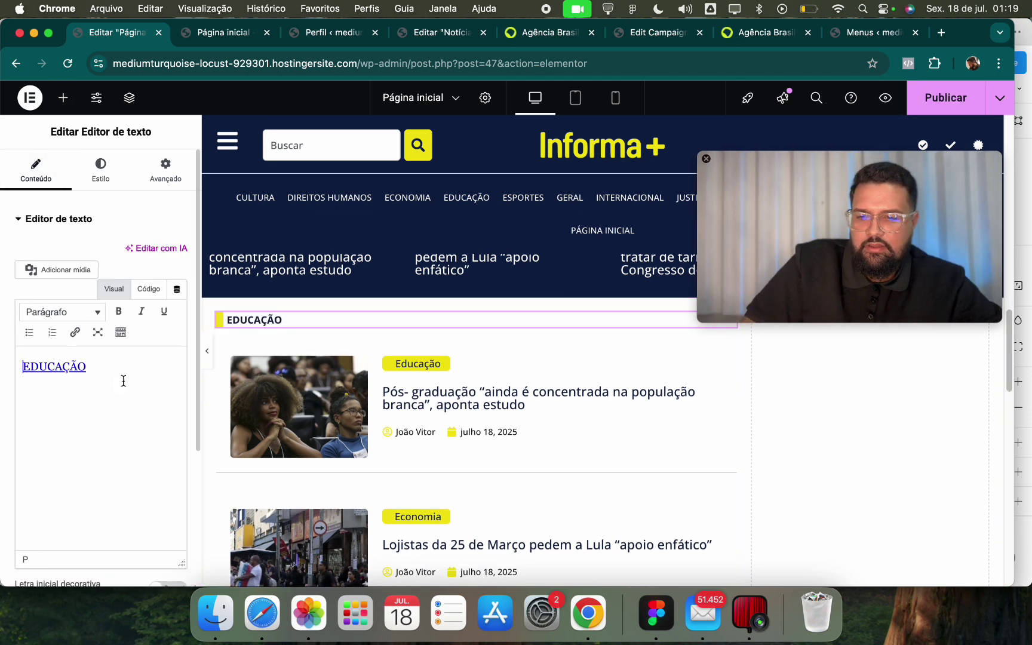
{"action": "triple_click", "coordinate": [122, 380]}
{"action": "type", "text": "ECONOMIA"}
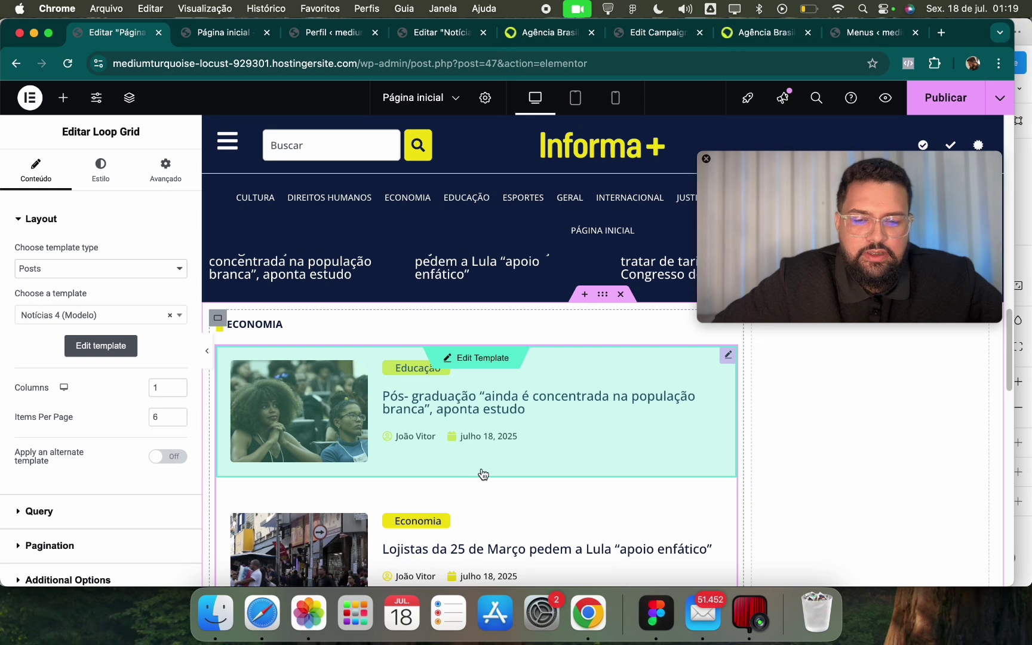
Filter the loop grid below the ECONOMIA heading to include only posts with the term Categorias: Economia.
{"action": "scroll", "coordinate": [519, 442], "scroll_direction": "down", "scroll_amount": 1}
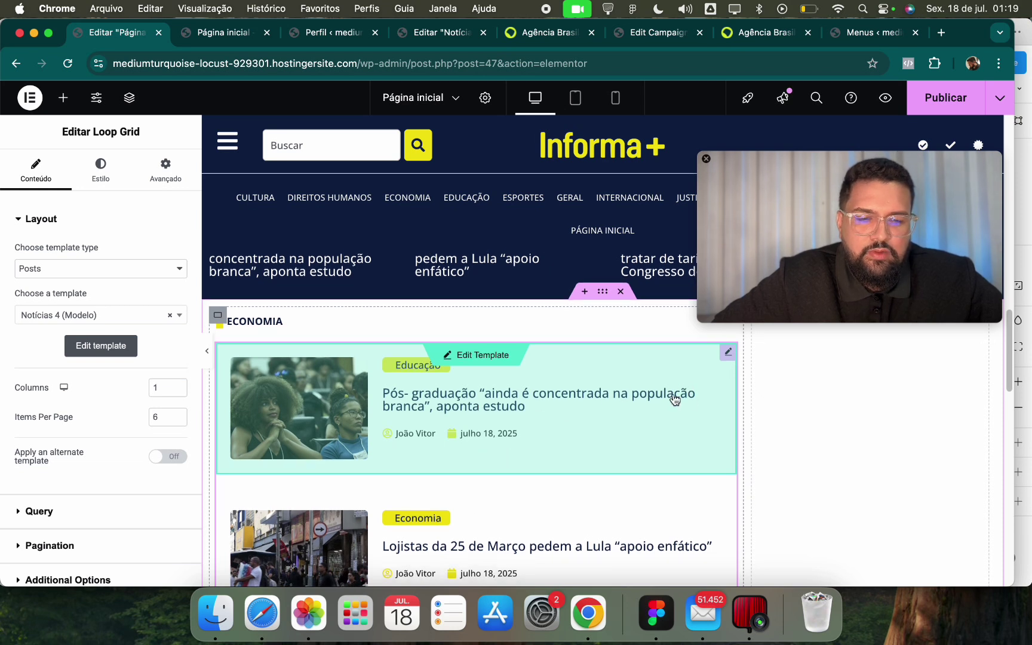
{"action": "left_click_drag", "start_coordinate": [857, 278], "coordinate": [877, 229]}
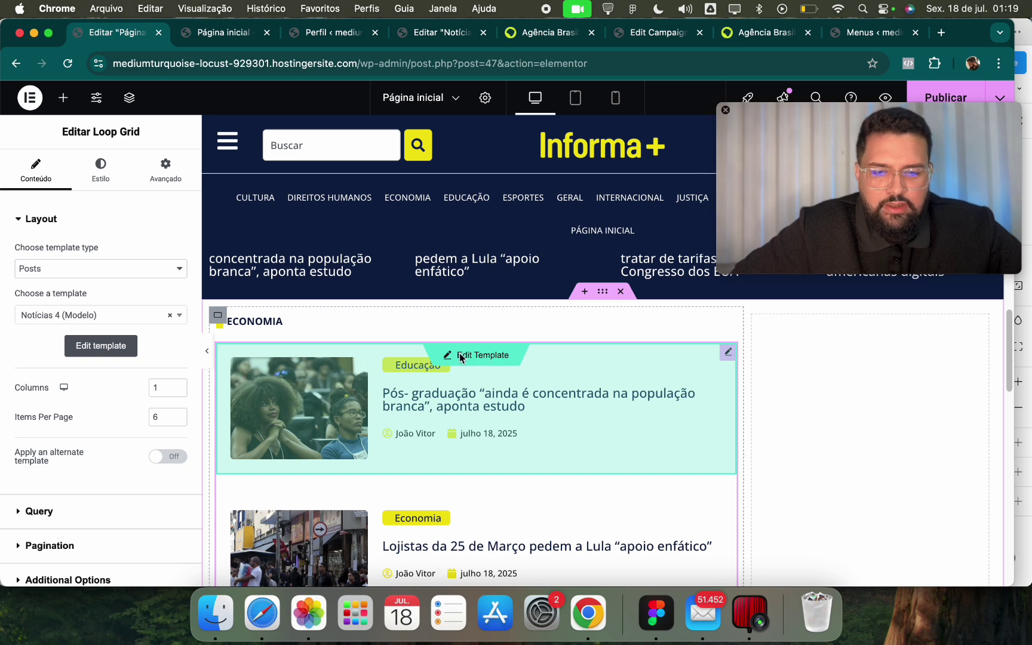
{"action": "scroll", "coordinate": [534, 482], "scroll_direction": "down", "scroll_amount": 3}
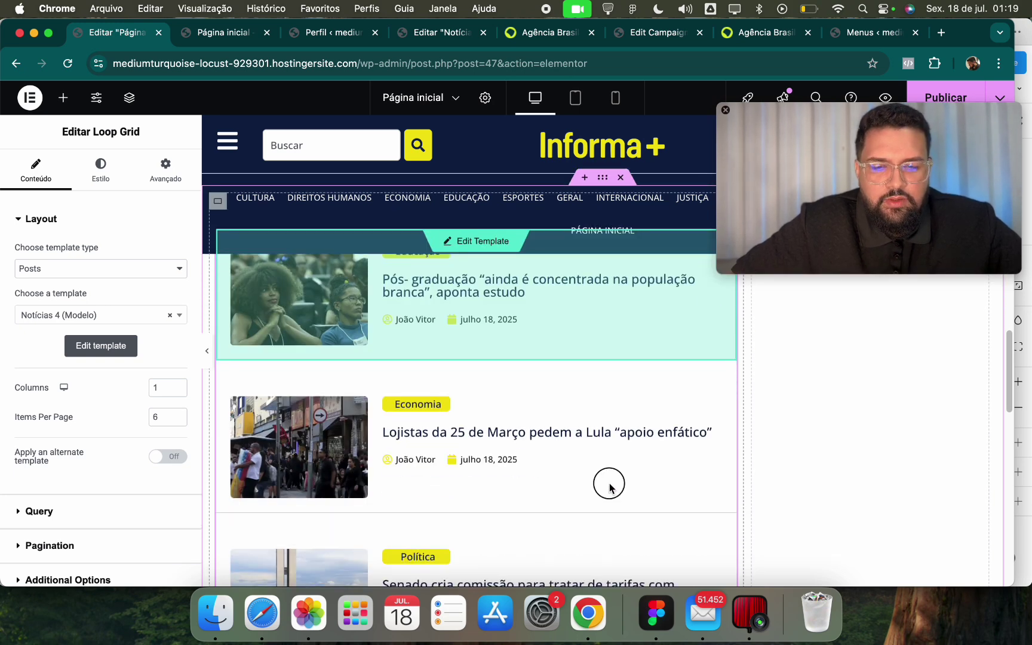
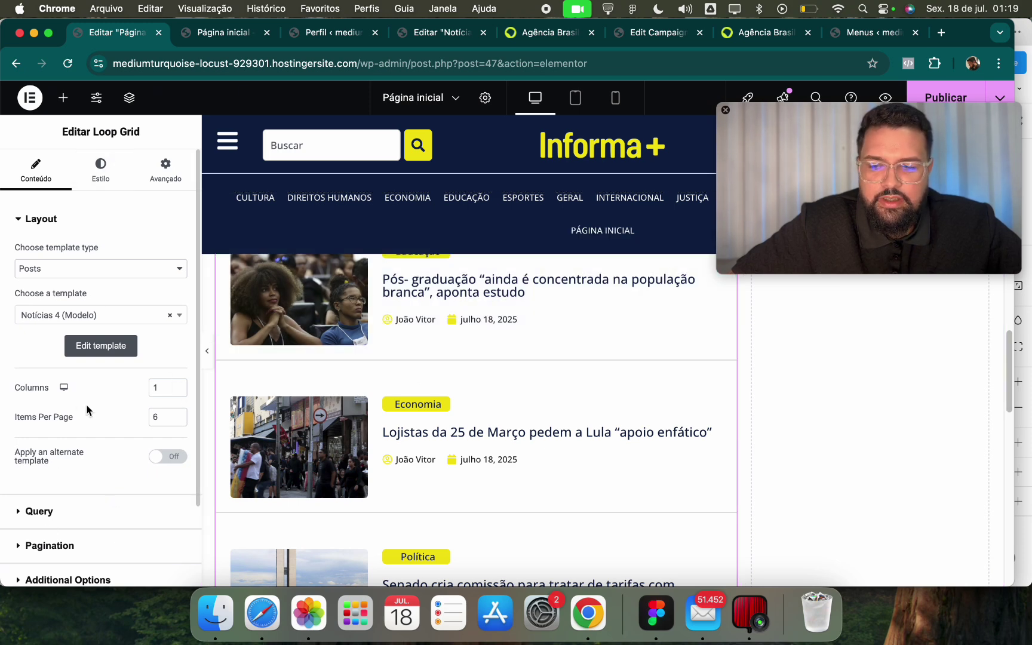
{"action": "left_click", "coordinate": [38, 511]}
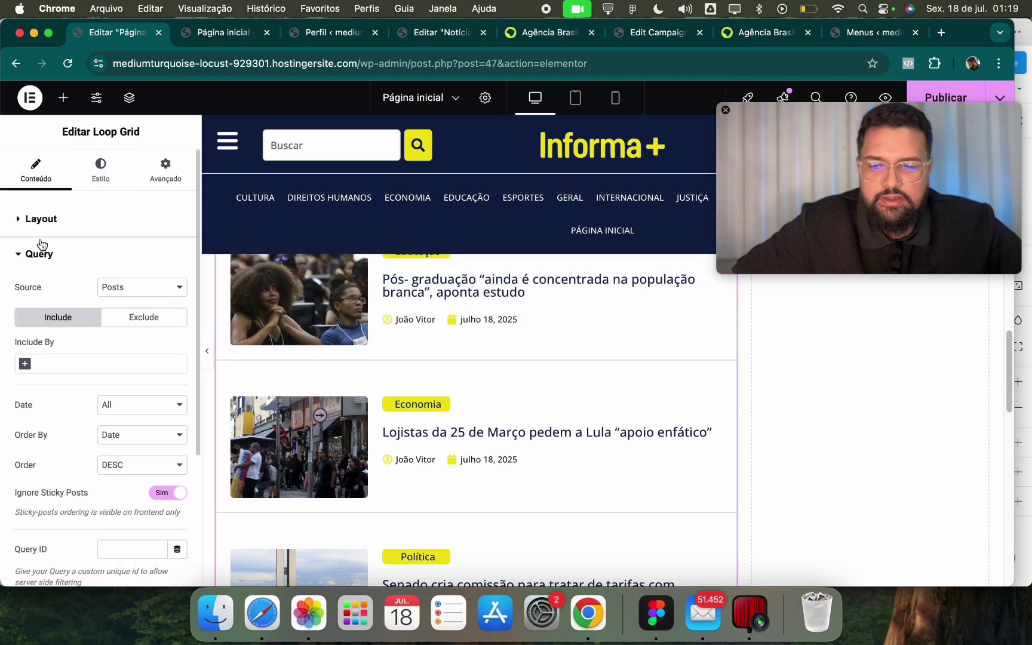
{"action": "left_click", "coordinate": [40, 219]}
{"action": "left_click", "coordinate": [60, 511]}
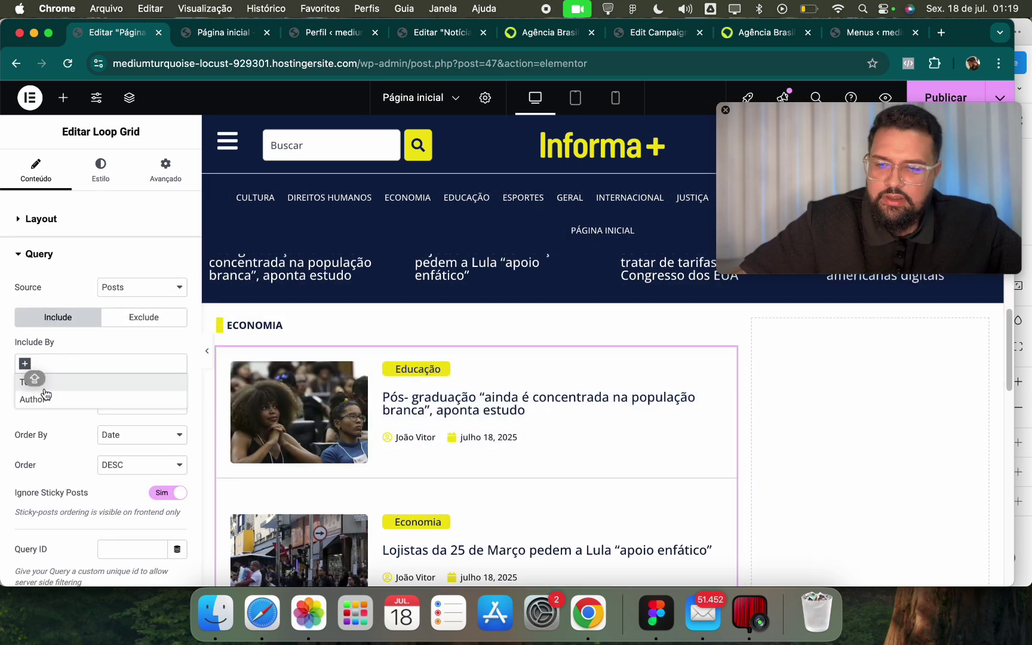
{"action": "left_click", "coordinate": [42, 385]}
{"action": "left_click", "coordinate": [60, 408]}
{"action": "type", "text": "EC"}
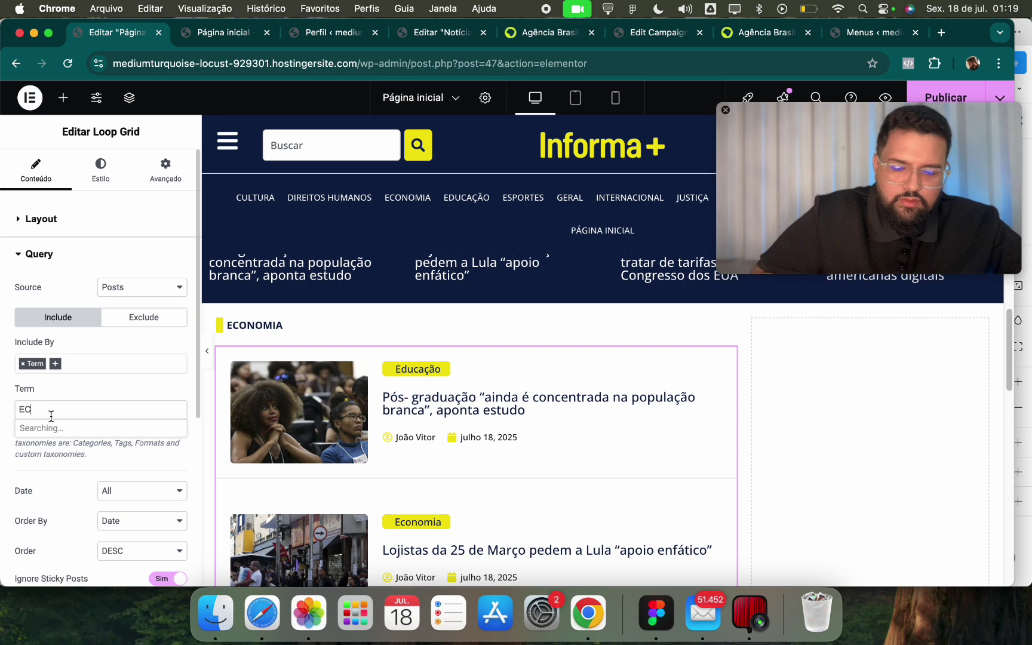
{"action": "type", "text": "O"}
{"action": "left_click", "coordinate": [48, 428]}
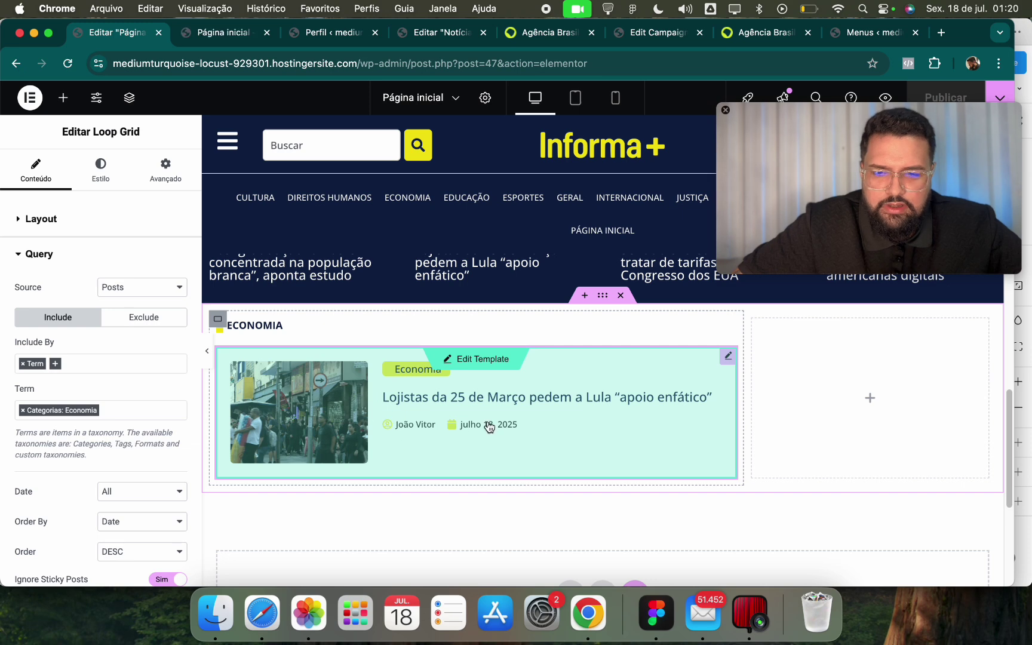
Set the ECONOMIA loop grid's pagination to Load on Click with the button text "veja mais".
{"action": "scroll", "coordinate": [156, 456], "scroll_direction": "down", "scroll_amount": 5}
{"action": "left_click", "coordinate": [107, 445]}
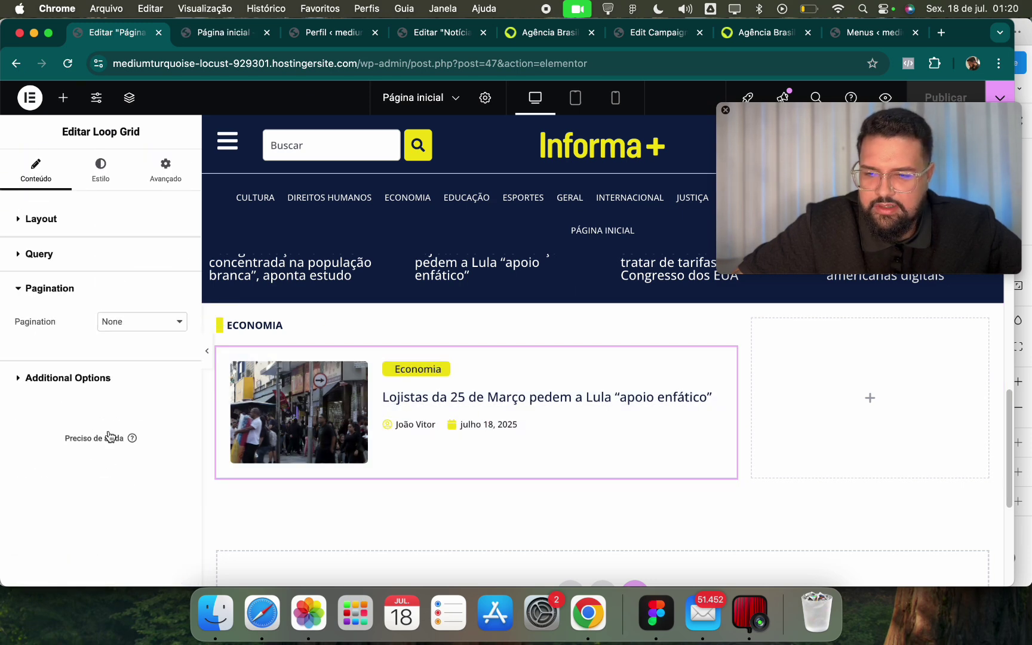
{"action": "left_click", "coordinate": [119, 329]}
{"action": "left_click", "coordinate": [537, 37]}
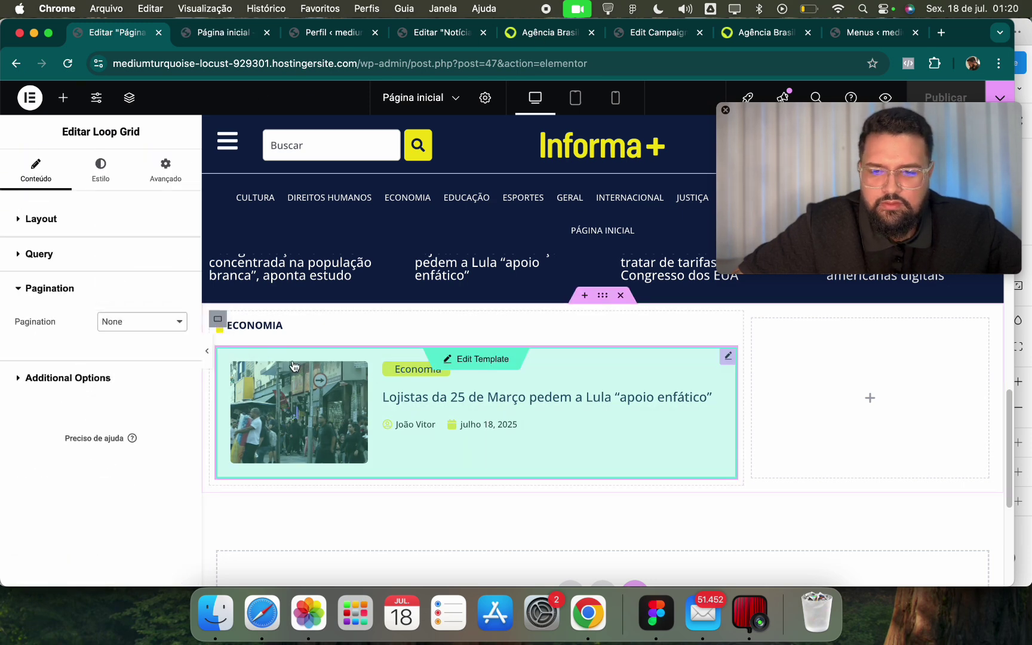
{"action": "left_click", "coordinate": [155, 323]}
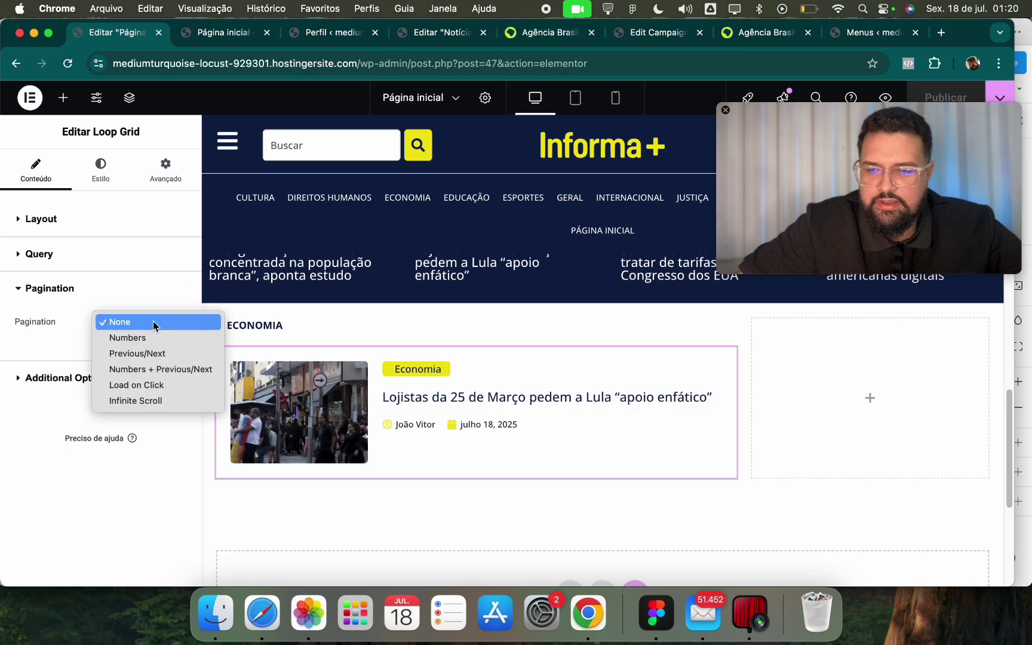
{"action": "left_click", "coordinate": [139, 385]}
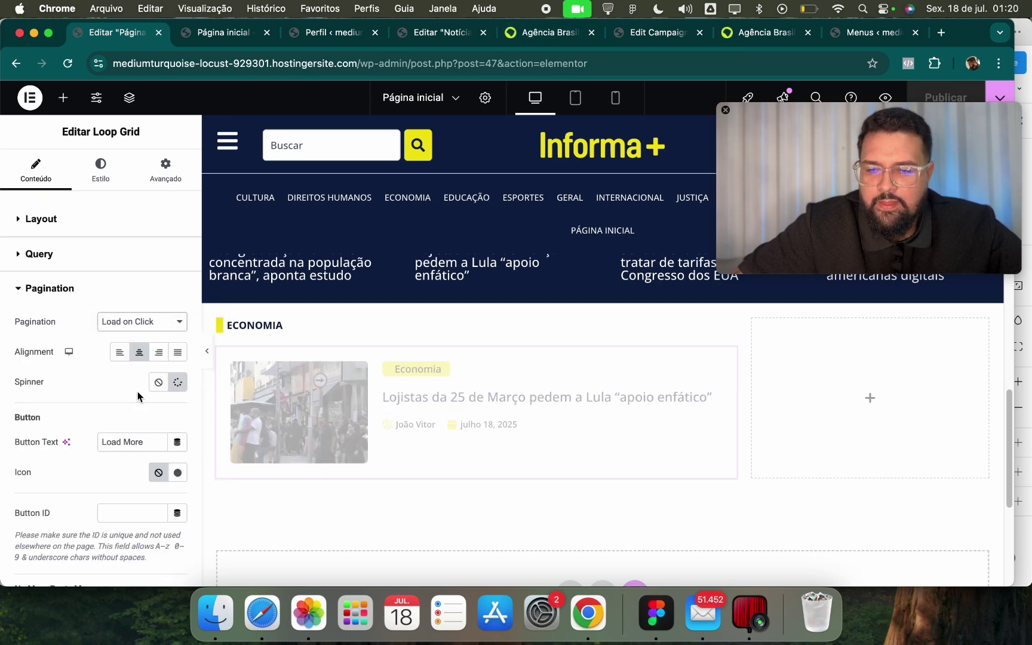
{"action": "left_click", "coordinate": [144, 327]}
{"action": "left_click", "coordinate": [98, 385]}
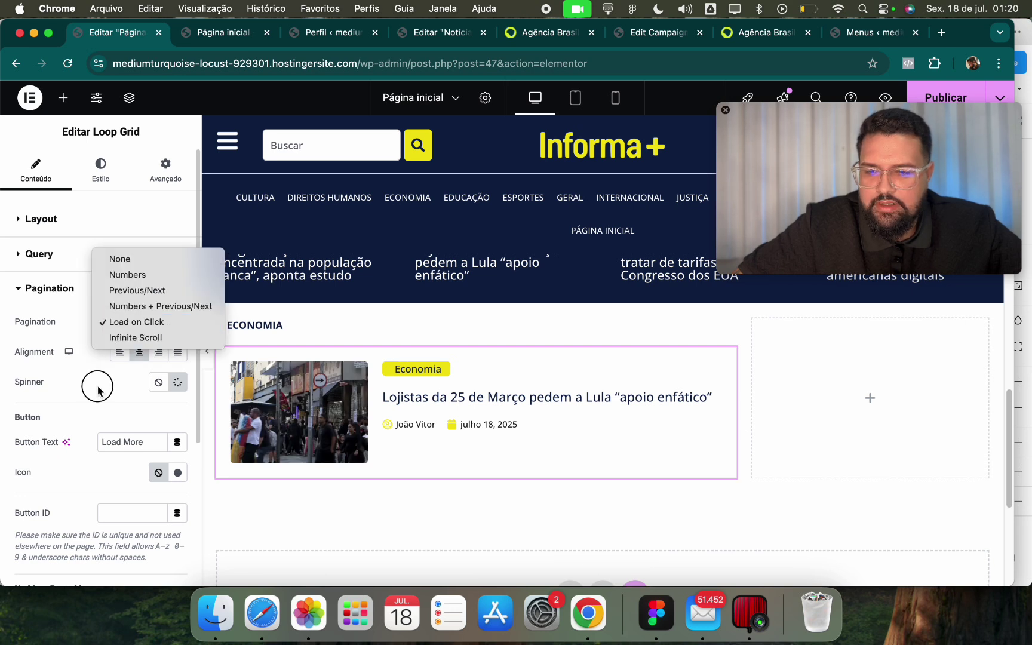
{"action": "left_click", "coordinate": [149, 444]}
{"action": "type", "text": "veja mais"}
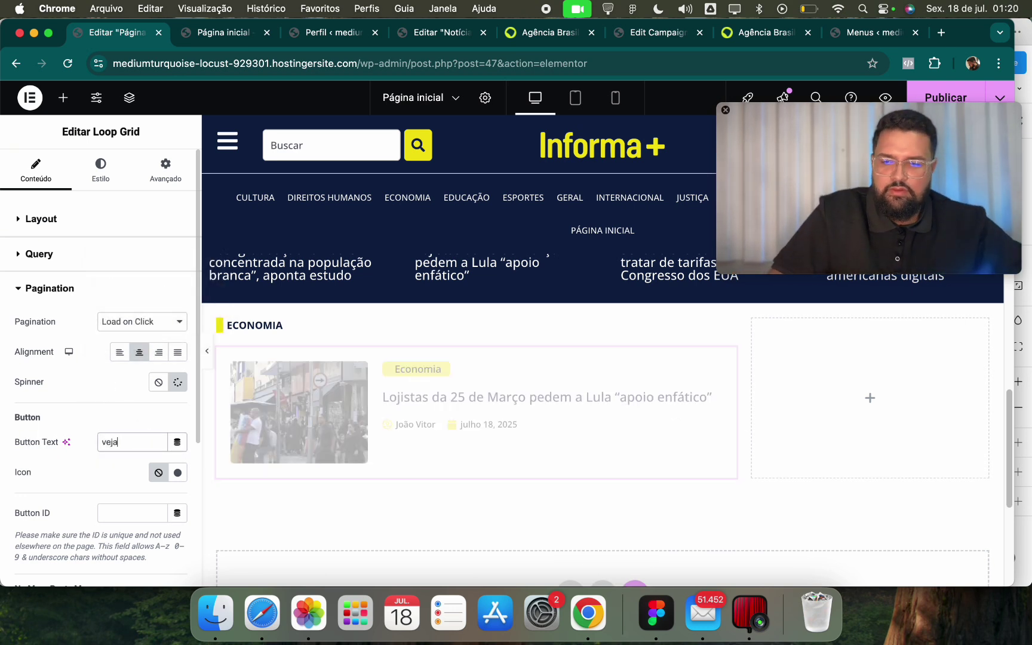
Give the pagination button the global Primário background colour and white text.
{"action": "left_click", "coordinate": [100, 161]}
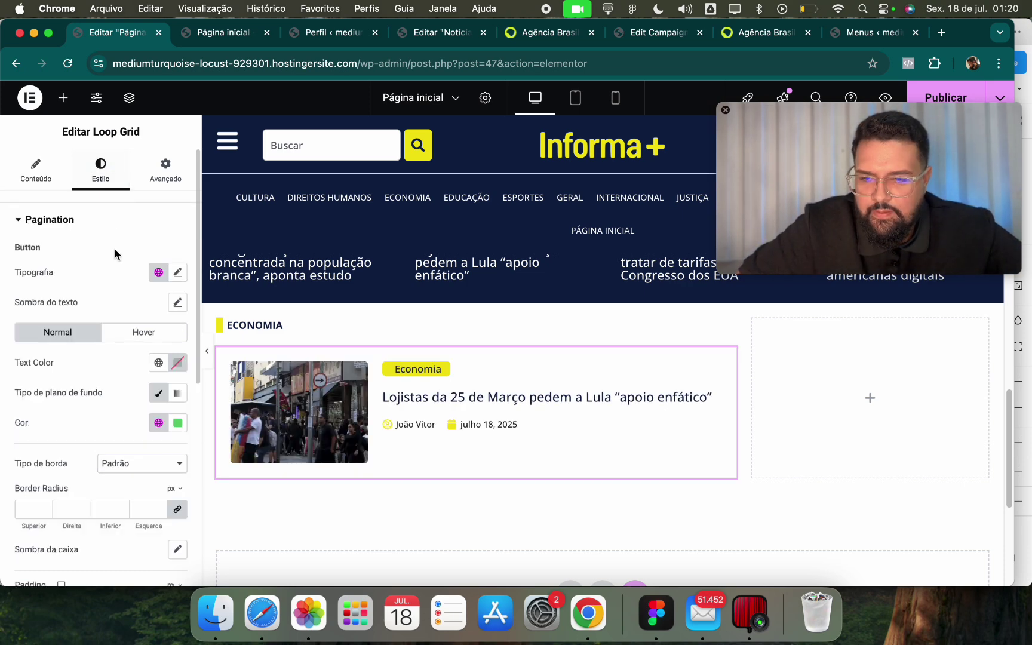
{"action": "left_click", "coordinate": [157, 426]}
{"action": "left_click", "coordinate": [137, 308]}
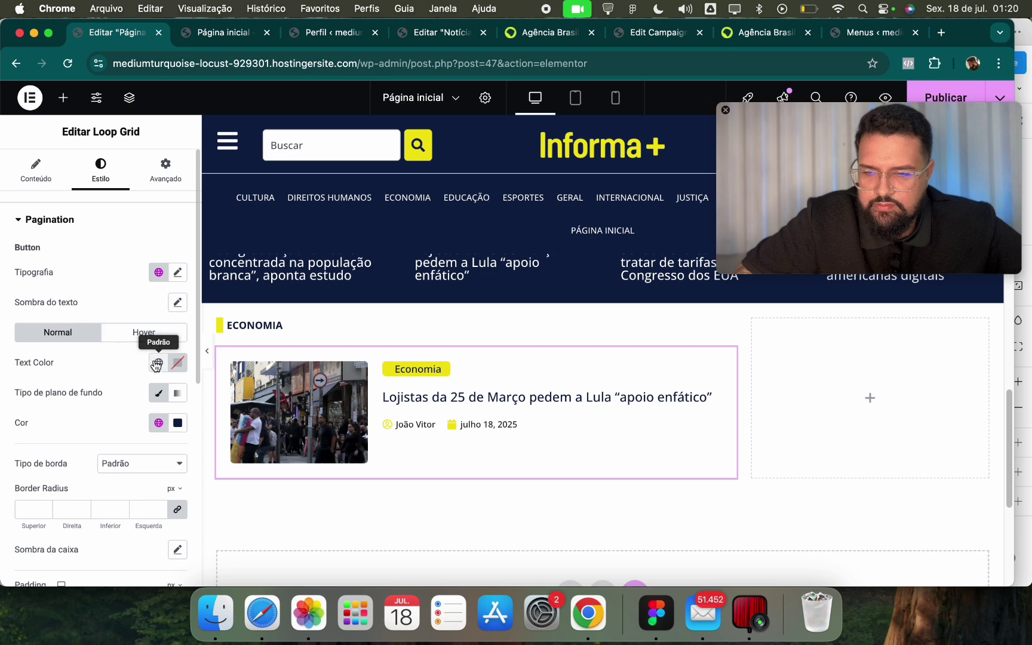
{"action": "left_click", "coordinate": [157, 364]}
{"action": "left_click", "coordinate": [179, 362]}
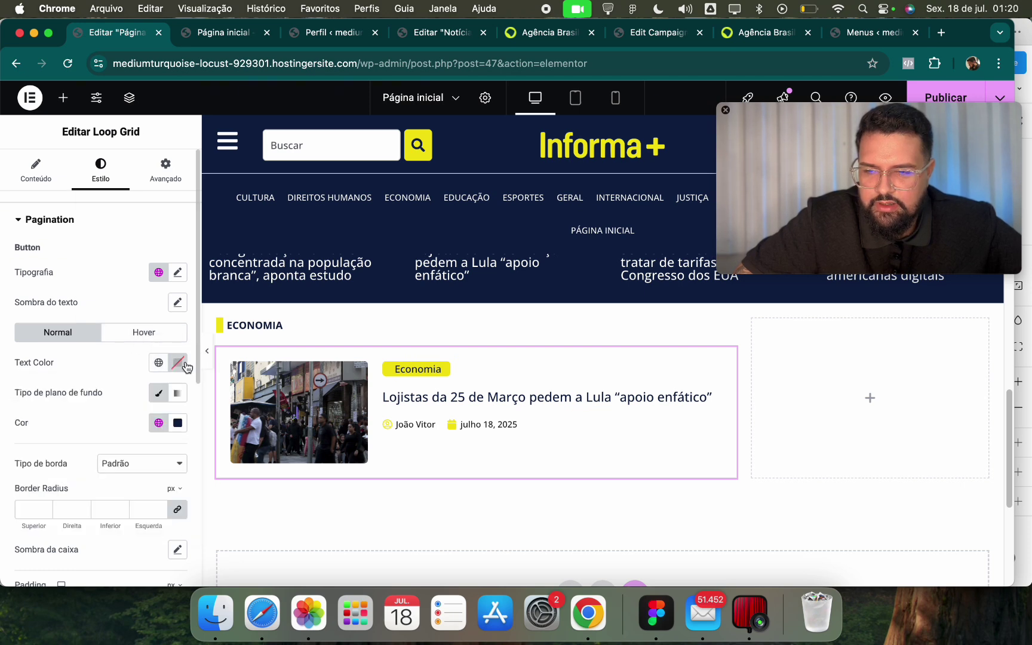
{"action": "left_click", "coordinate": [180, 362]}
{"action": "left_click", "coordinate": [36, 292]}
Set the pagination button's text transformation to Maiúsculas and publish the page.
{"action": "left_click", "coordinate": [177, 272]}
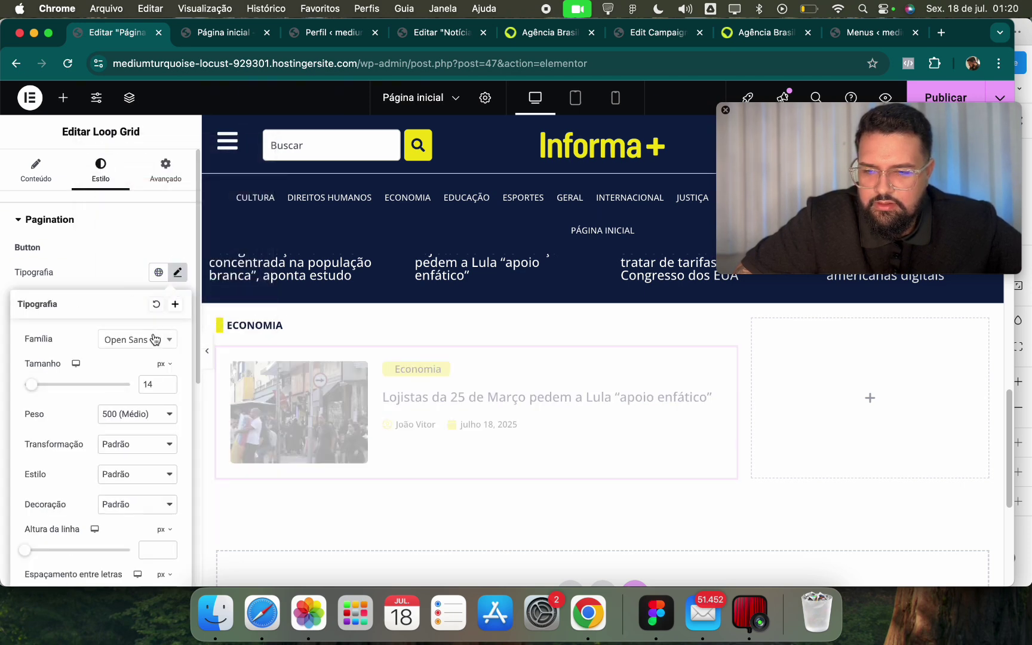
{"action": "left_click", "coordinate": [143, 448]}
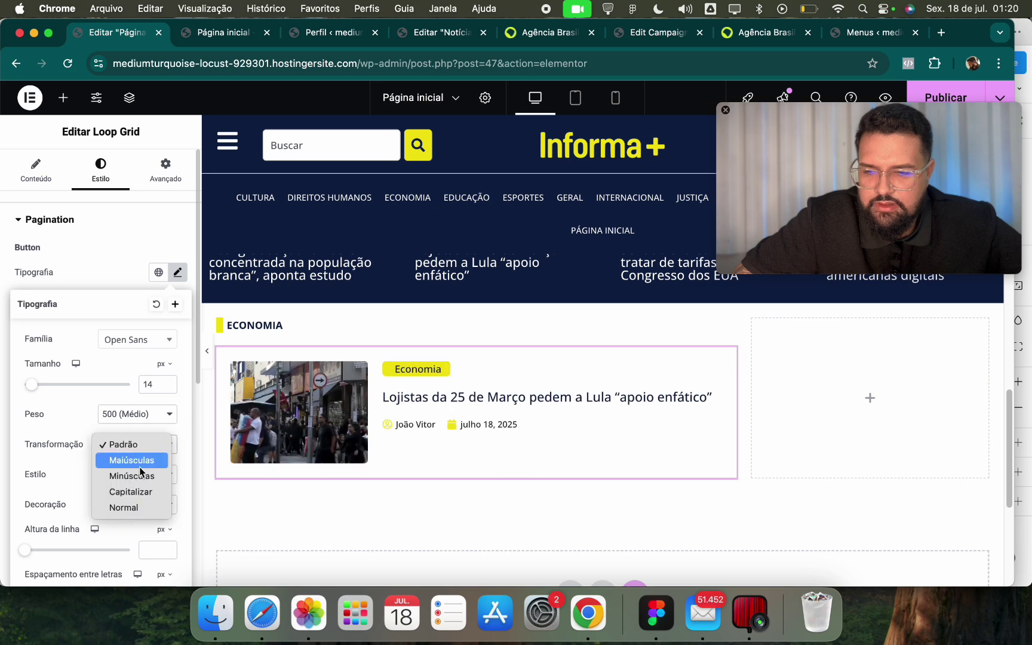
{"action": "left_click", "coordinate": [143, 460]}
{"action": "left_click", "coordinate": [98, 297]}
{"action": "scroll", "coordinate": [80, 488], "scroll_direction": "down", "scroll_amount": 5}
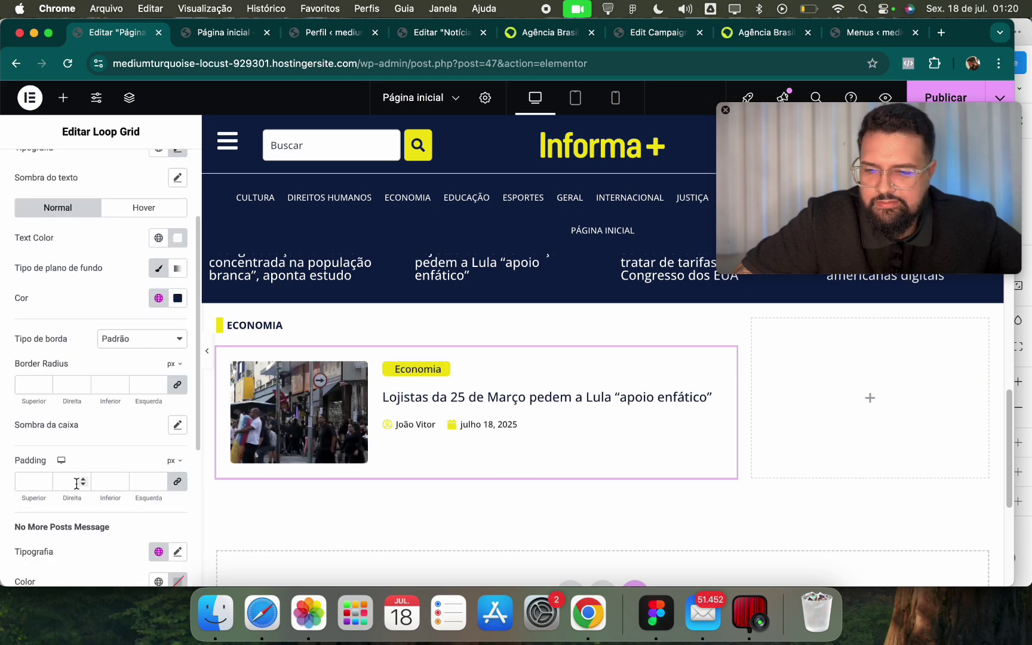
{"action": "scroll", "coordinate": [81, 488], "scroll_direction": "up", "scroll_amount": 5}
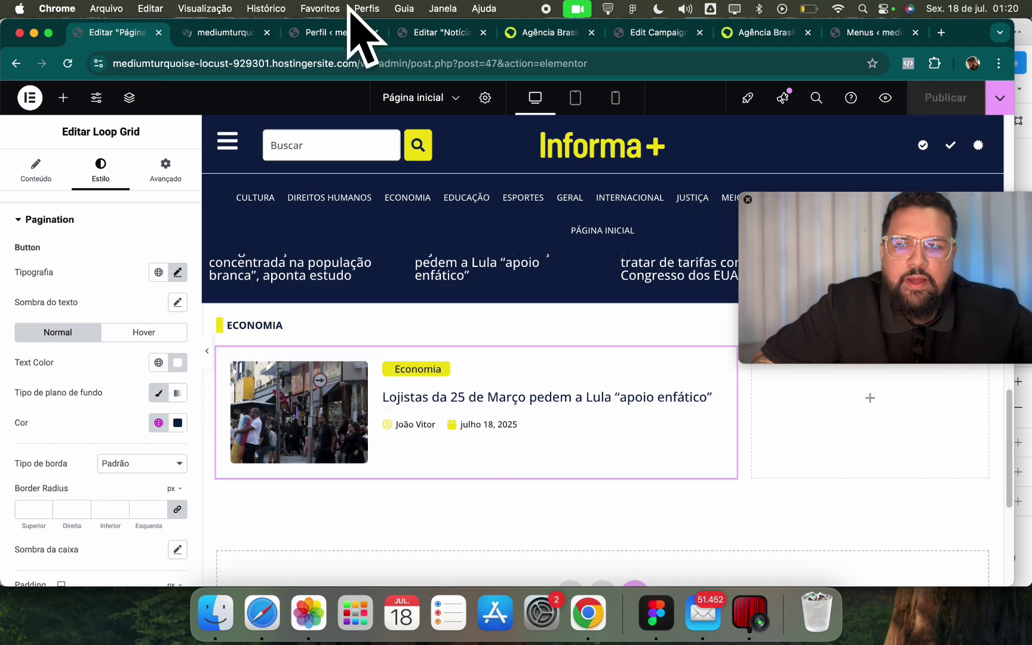
Check the ECONOMIA section and its pagination in the home page preview.
{"action": "left_click", "coordinate": [212, 37]}
{"action": "scroll", "coordinate": [235, 307], "scroll_direction": "down", "scroll_amount": 10}
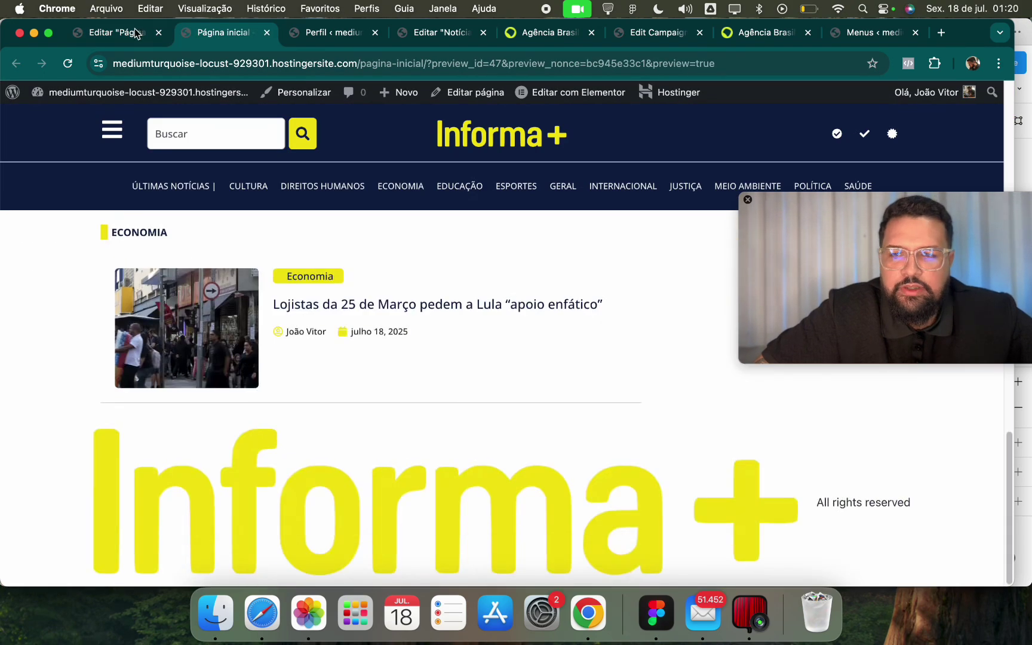
{"action": "key", "text": "super+1"}
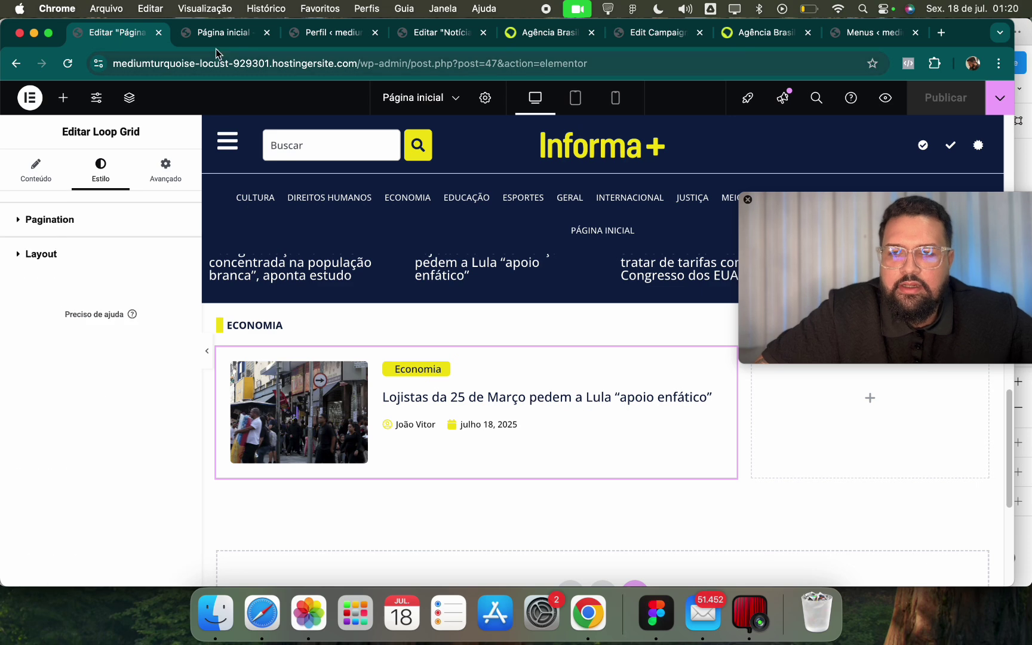
{"action": "left_click", "coordinate": [222, 32]}
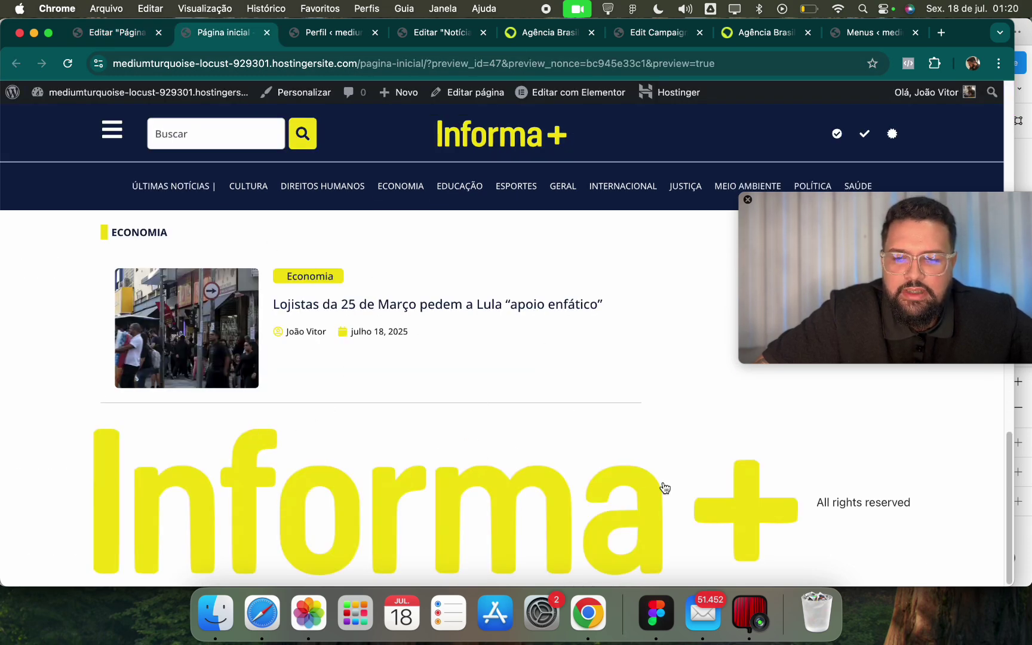
{"action": "scroll", "coordinate": [289, 258], "scroll_direction": "up", "scroll_amount": 8}
{"action": "scroll", "coordinate": [350, 319], "scroll_direction": "down", "scroll_amount": 8}
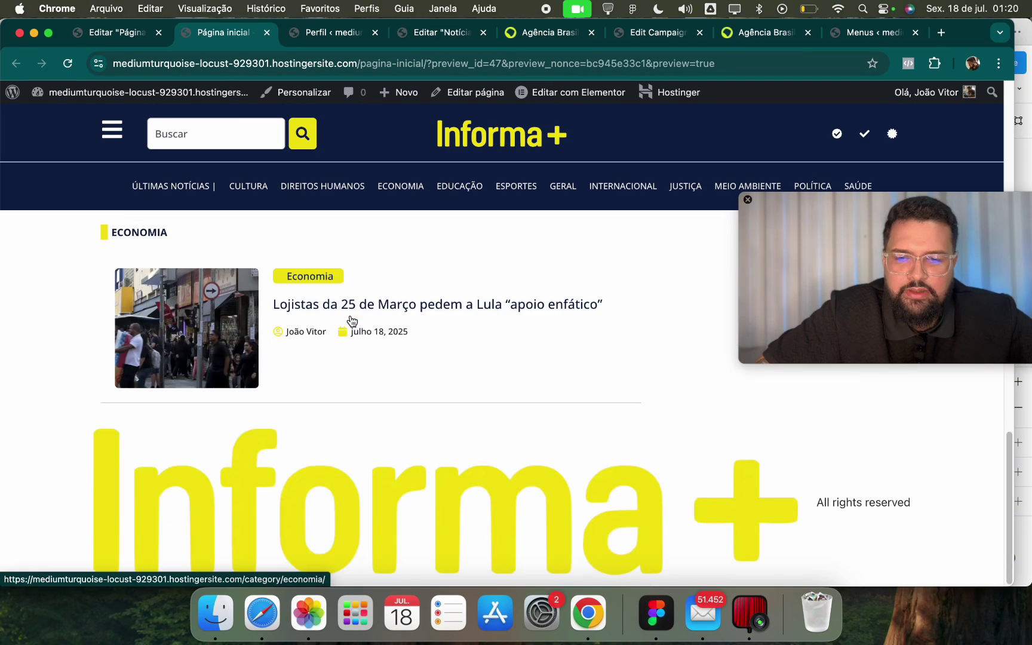
{"action": "scroll", "coordinate": [350, 319], "scroll_direction": "up", "scroll_amount": 19}
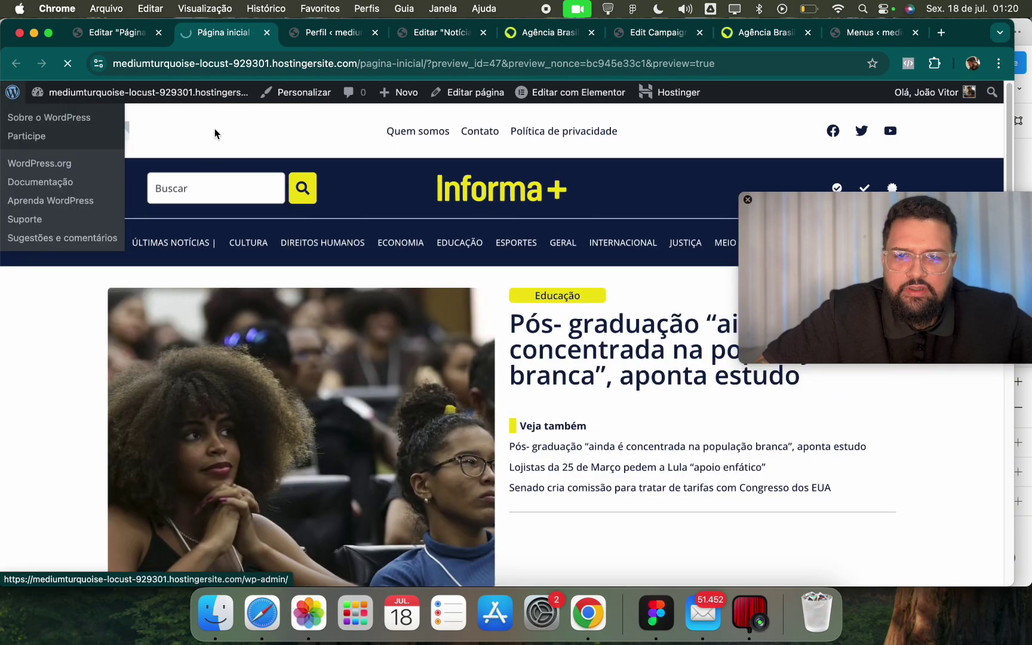
Open the saved templates list in the WordPress admin and look over the Agência Brasil page's footer.
{"action": "left_click", "coordinate": [143, 92]}
{"action": "scroll", "coordinate": [104, 412], "scroll_direction": "down", "scroll_amount": 3}
{"action": "left_click", "coordinate": [46, 330]}
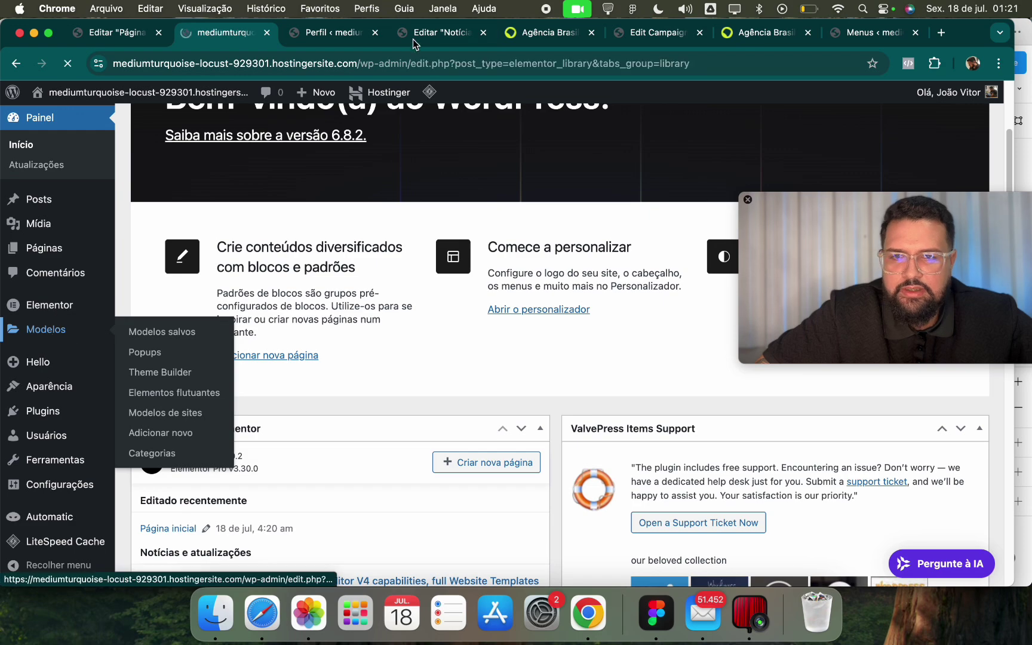
{"action": "left_click", "coordinate": [541, 34]}
{"action": "scroll", "coordinate": [406, 412], "scroll_direction": "down", "scroll_amount": 10}
{"action": "scroll", "coordinate": [329, 247], "scroll_direction": "up", "scroll_amount": 5}
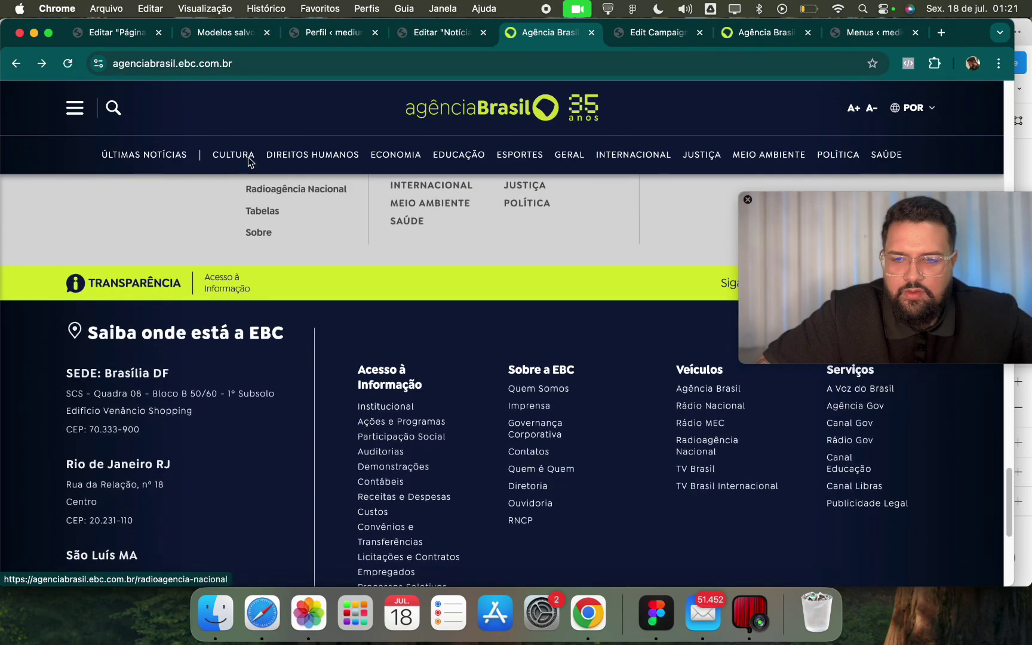
Create a new Footer template named Rodapé from the saved templates page.
{"action": "left_click", "coordinate": [224, 32]}
{"action": "left_click", "coordinate": [331, 121]}
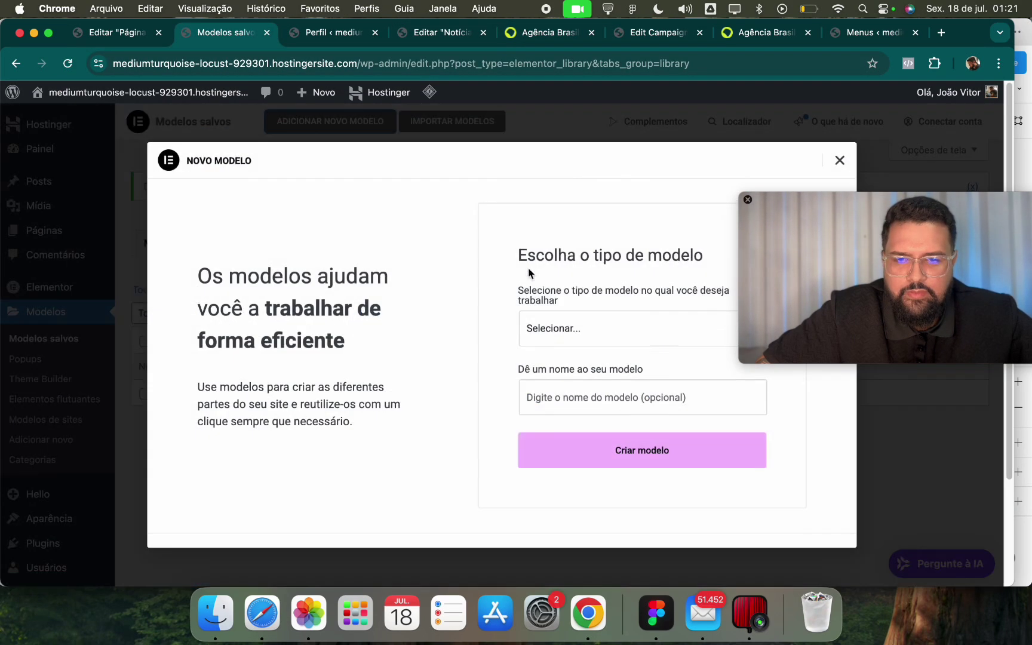
{"action": "left_click", "coordinate": [573, 325]}
{"action": "left_click", "coordinate": [554, 141]}
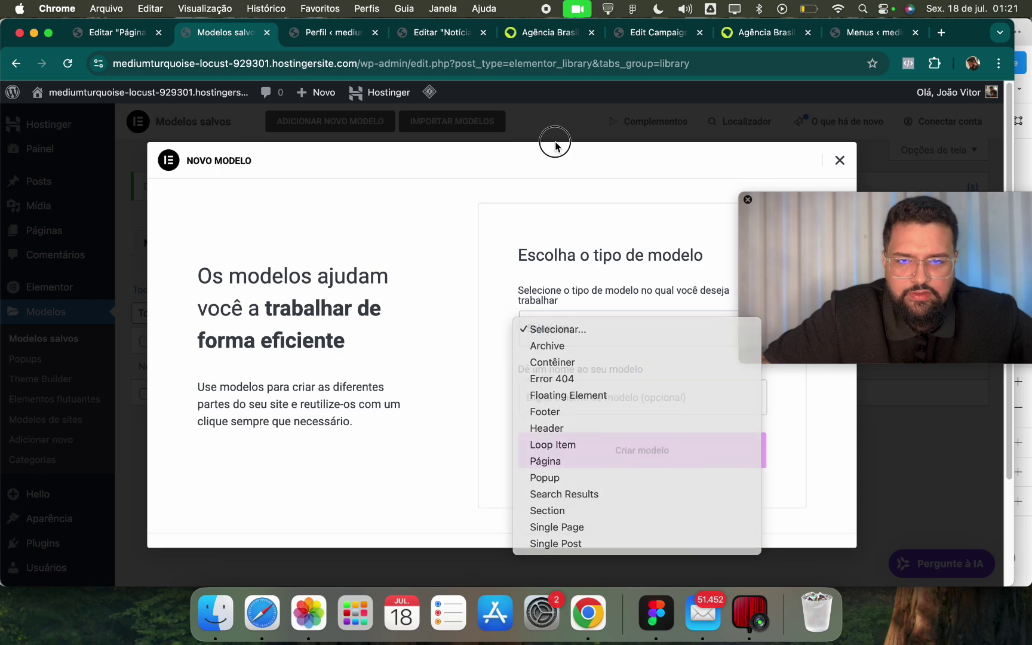
{"action": "left_click", "coordinate": [554, 141]}
{"action": "left_click", "coordinate": [365, 120]}
{"action": "left_click", "coordinate": [570, 323]}
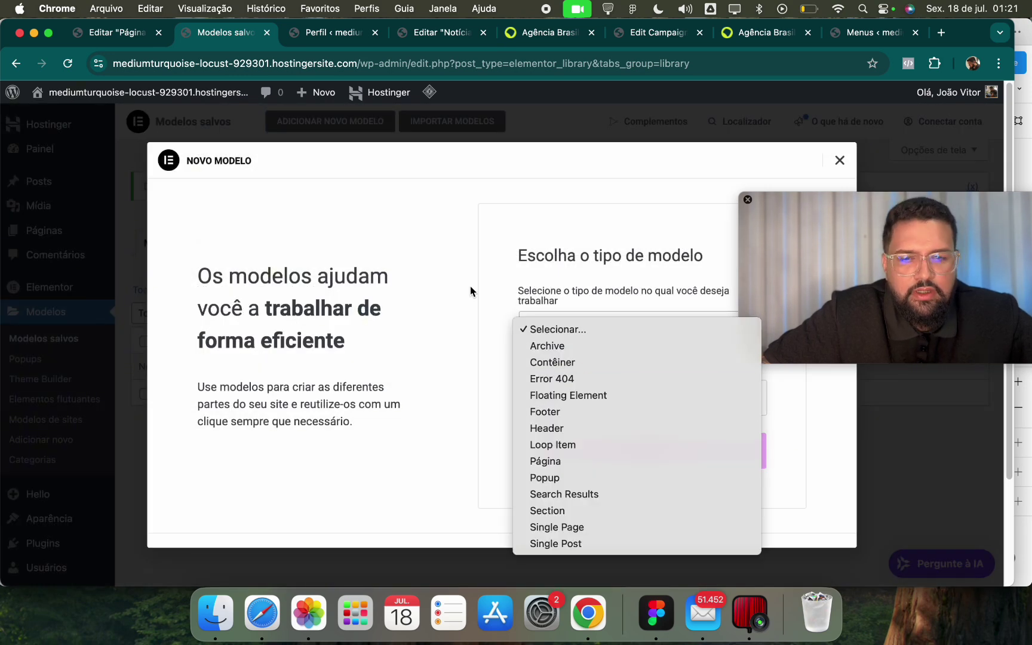
{"action": "left_click", "coordinate": [573, 412]}
{"action": "left_click", "coordinate": [568, 406]}
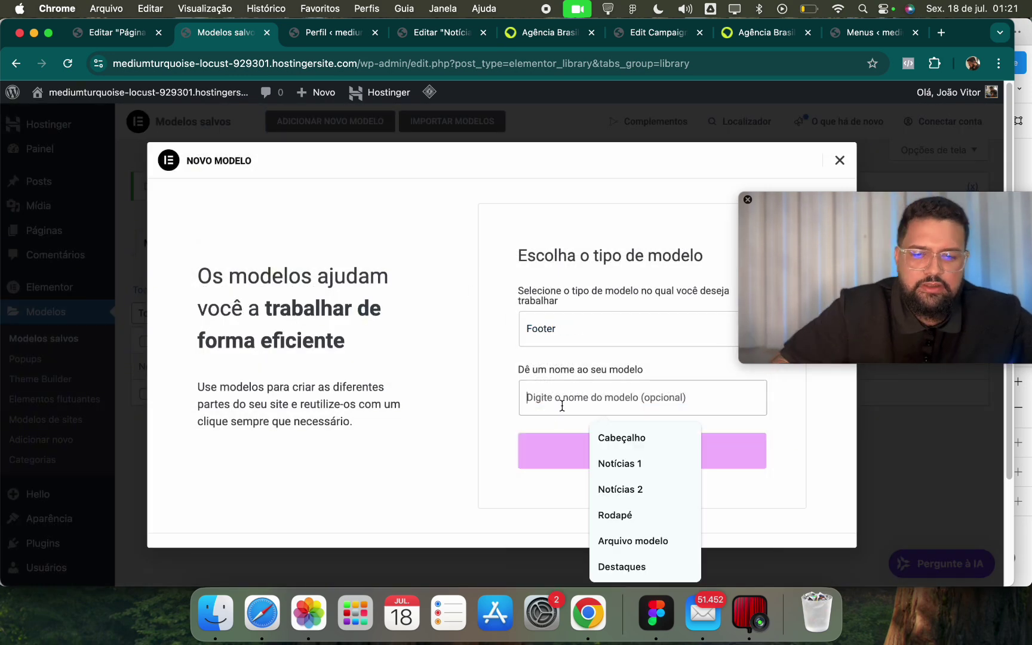
{"action": "type", "text": "Rodapé"}
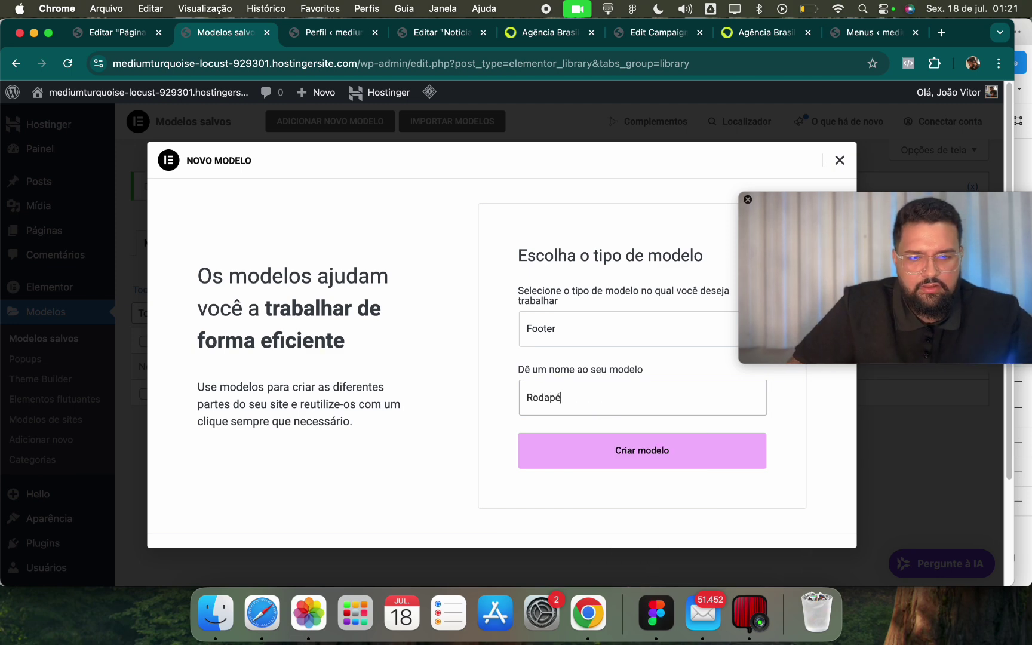
{"action": "left_click", "coordinate": [610, 465]}
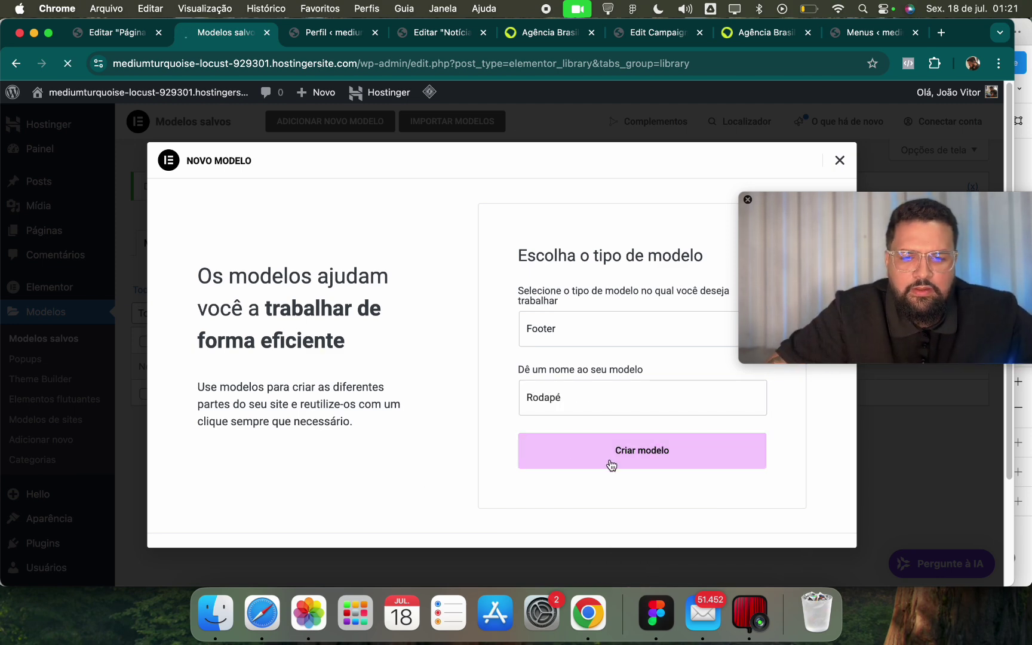
Place the Agência Brasil tab beside the Rodapé editor and examine the structure of the site's footer bands.
{"action": "left_click", "coordinate": [375, 36]}
{"action": "left_click_drag", "start_coordinate": [537, 32], "coordinate": [334, 33]}
{"action": "scroll", "coordinate": [373, 360], "scroll_direction": "up", "scroll_amount": 2}
{"action": "scroll", "coordinate": [374, 360], "scroll_direction": "down", "scroll_amount": 3}
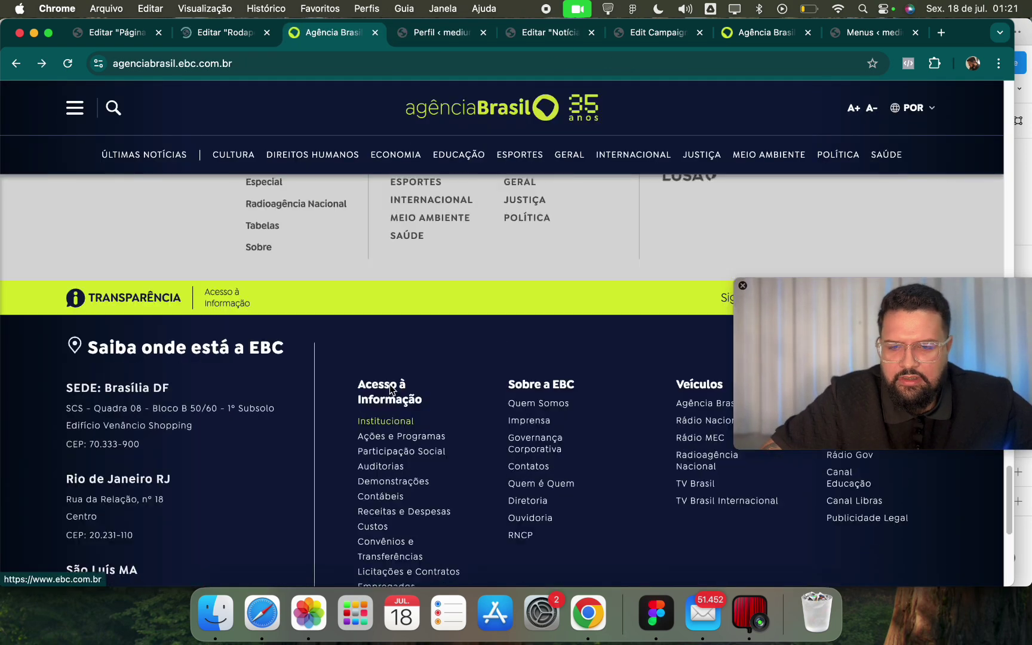
{"action": "scroll", "coordinate": [210, 359], "scroll_direction": "up", "scroll_amount": 2}
{"action": "scroll", "coordinate": [210, 358], "scroll_direction": "up", "scroll_amount": 1}
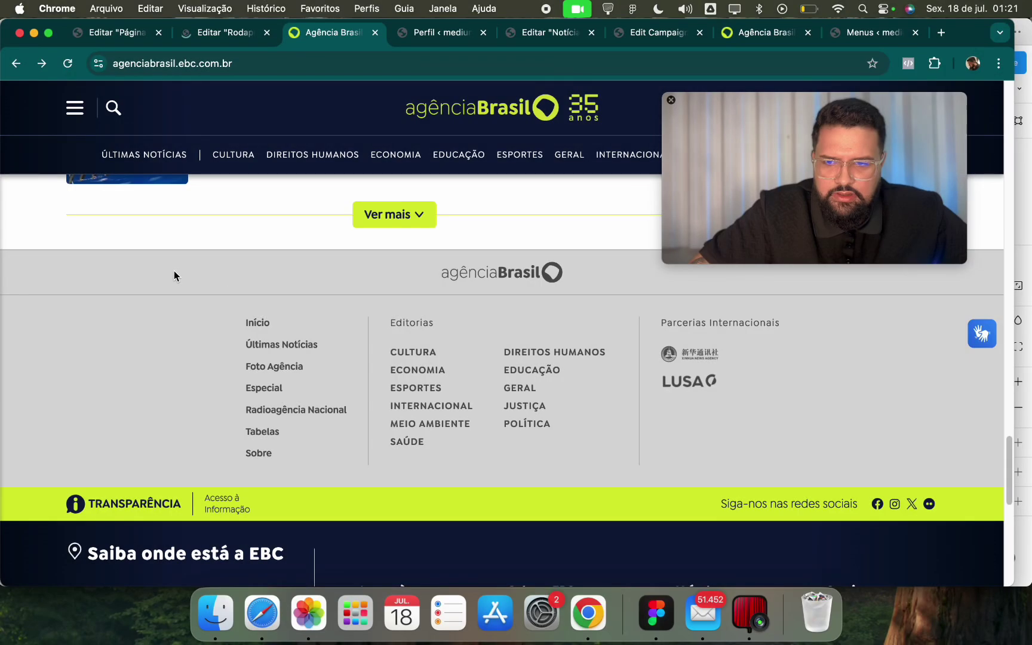
{"action": "scroll", "coordinate": [136, 414], "scroll_direction": "down", "scroll_amount": 4}
{"action": "scroll", "coordinate": [605, 298], "scroll_direction": "up", "scroll_amount": 6}
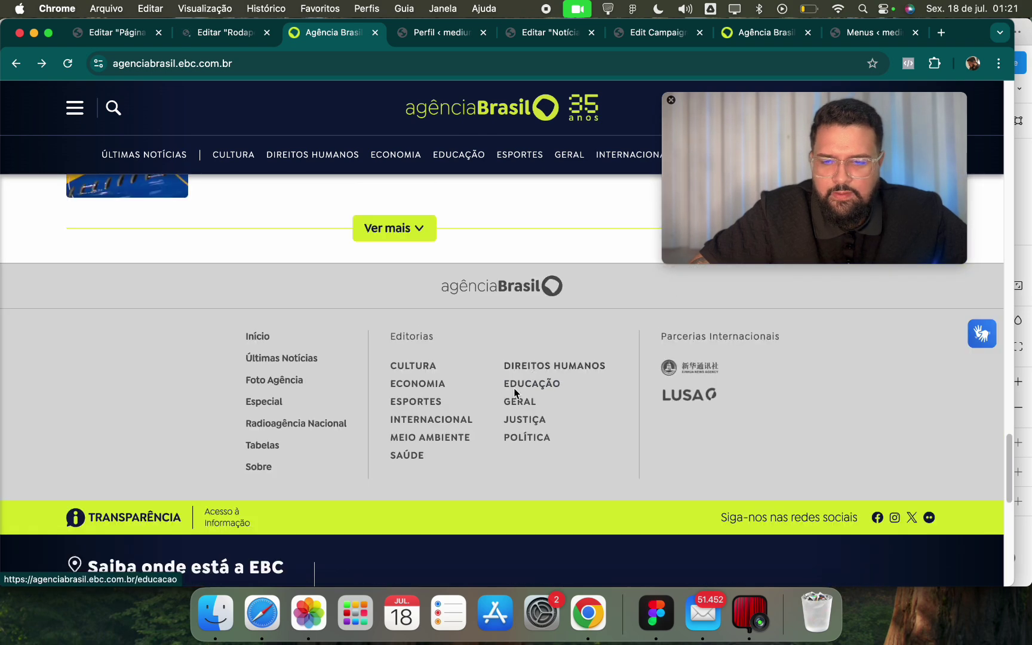
{"action": "scroll", "coordinate": [488, 408], "scroll_direction": "down", "scroll_amount": 3}
{"action": "scroll", "coordinate": [473, 421], "scroll_direction": "up", "scroll_amount": 1}
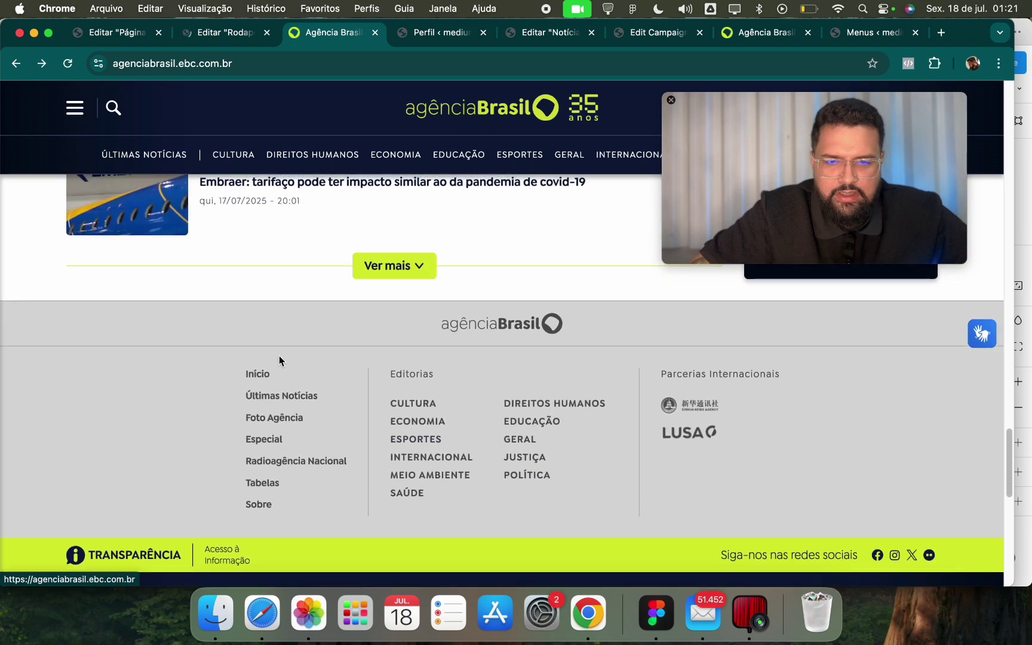
Give the empty container in the Rodapé template a classic background in the global Secundário colour.
{"action": "key", "text": "ctrl+shift+Tab"}
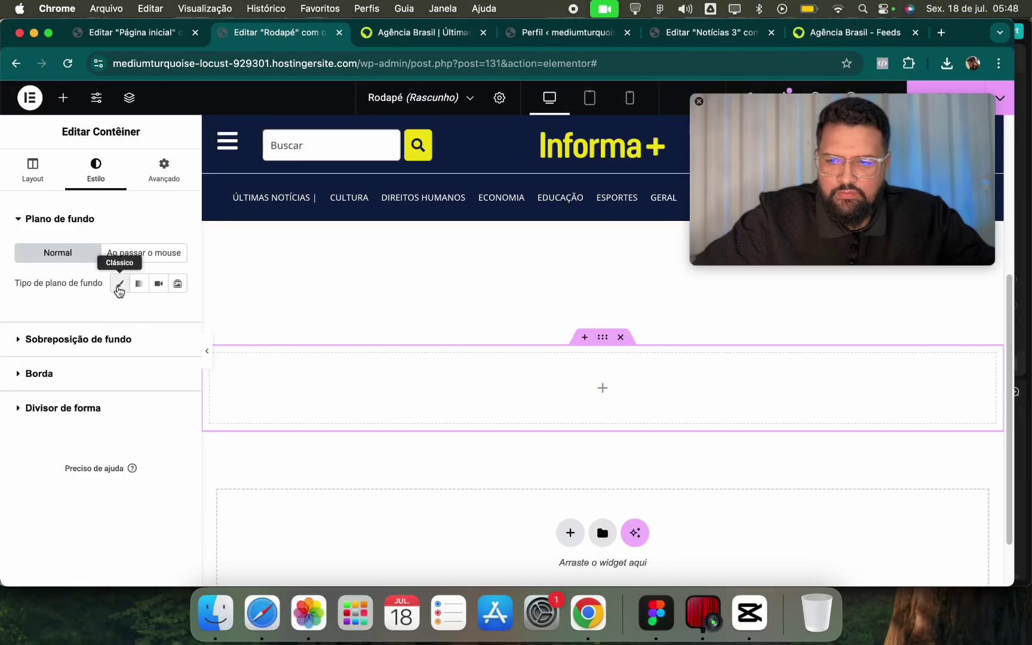
{"action": "left_click", "coordinate": [118, 285]}
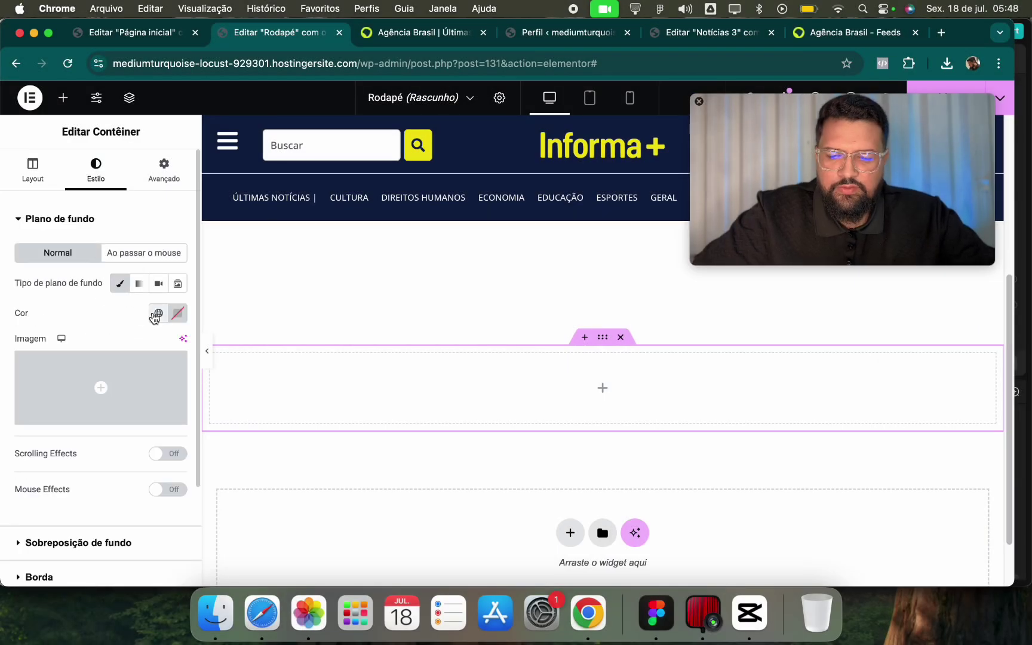
{"action": "left_click", "coordinate": [154, 315]}
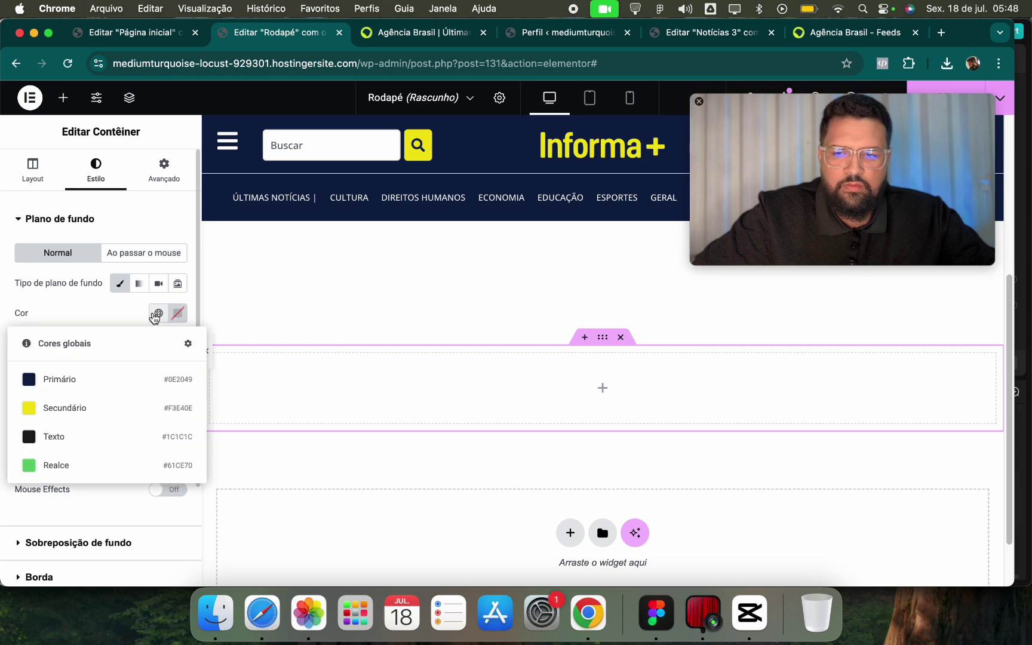
{"action": "left_click", "coordinate": [105, 405]}
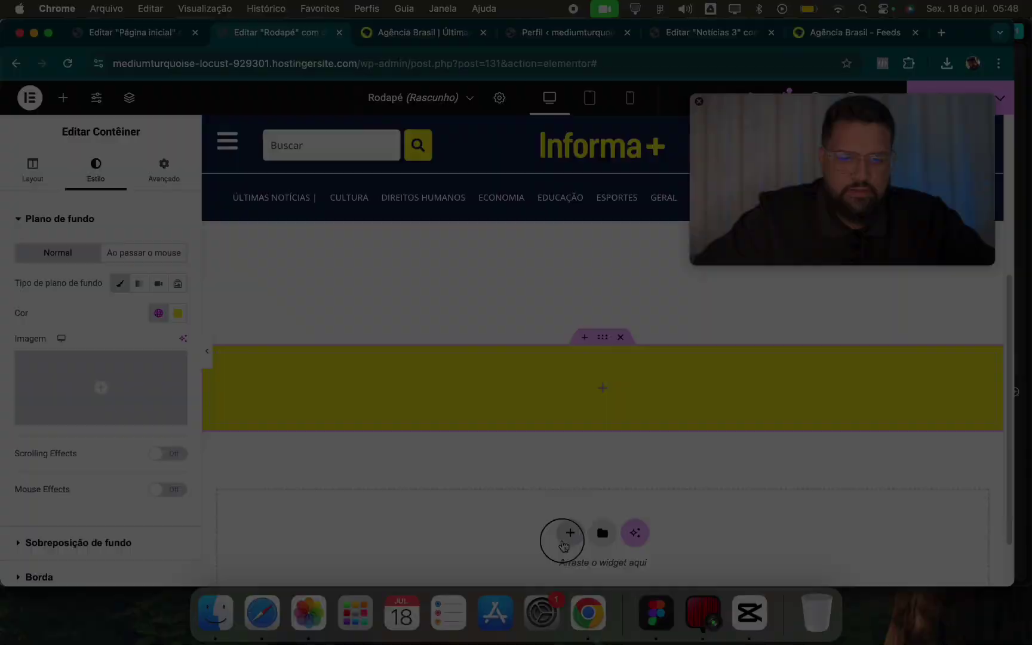
{"action": "left_click", "coordinate": [570, 532]}
{"action": "left_click", "coordinate": [553, 473]}
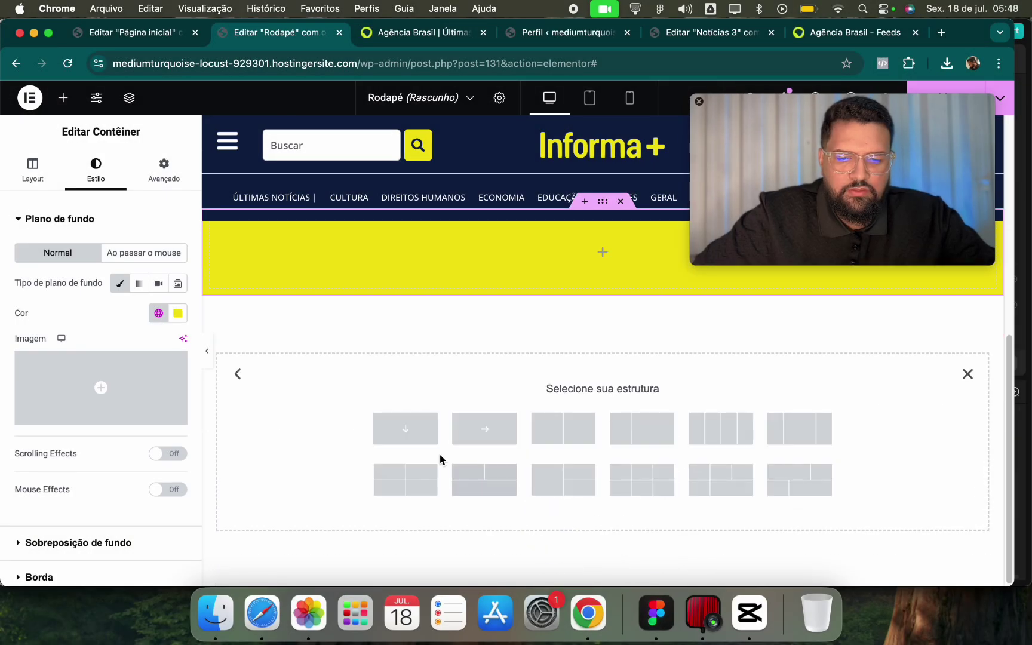
{"action": "left_click", "coordinate": [412, 430]}
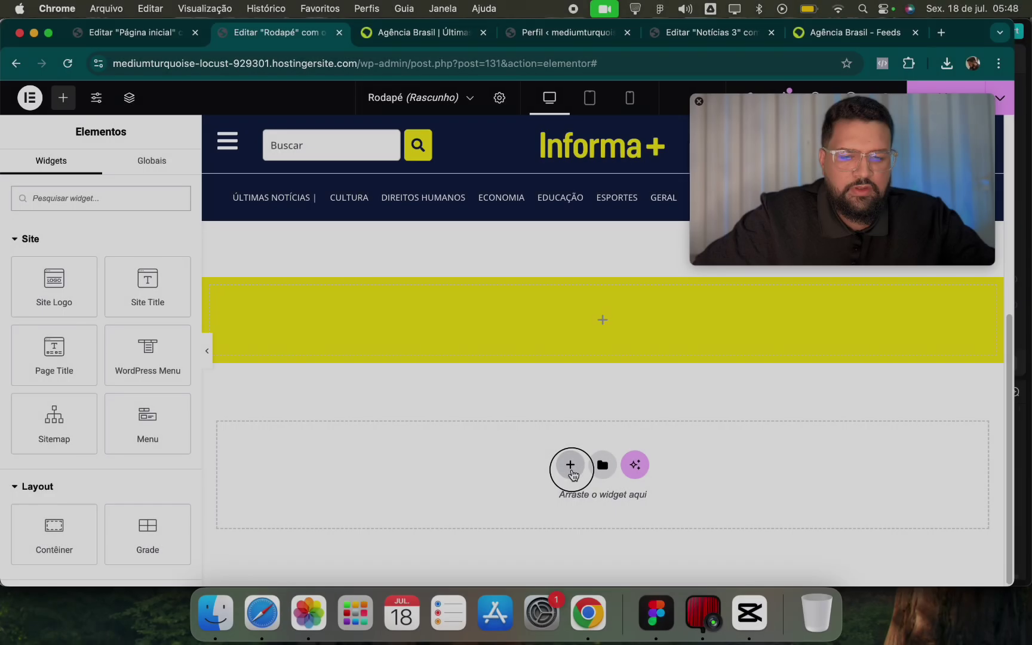
Add a flexbox container with four equal columns below the yellow band in the Rodapé template.
{"action": "left_click", "coordinate": [569, 468]}
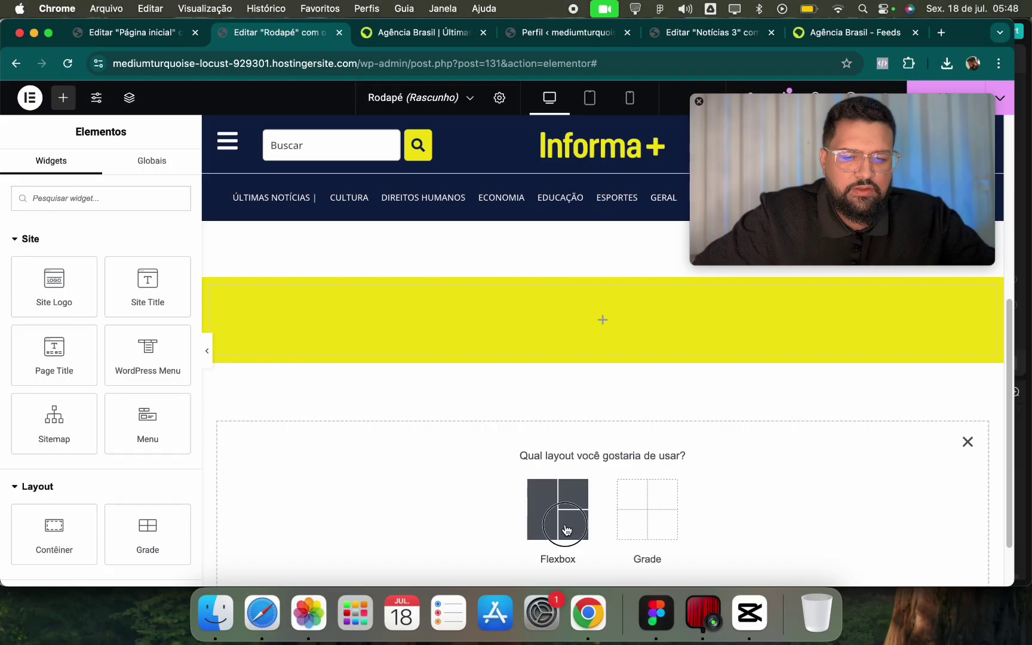
{"action": "left_click", "coordinate": [560, 502]}
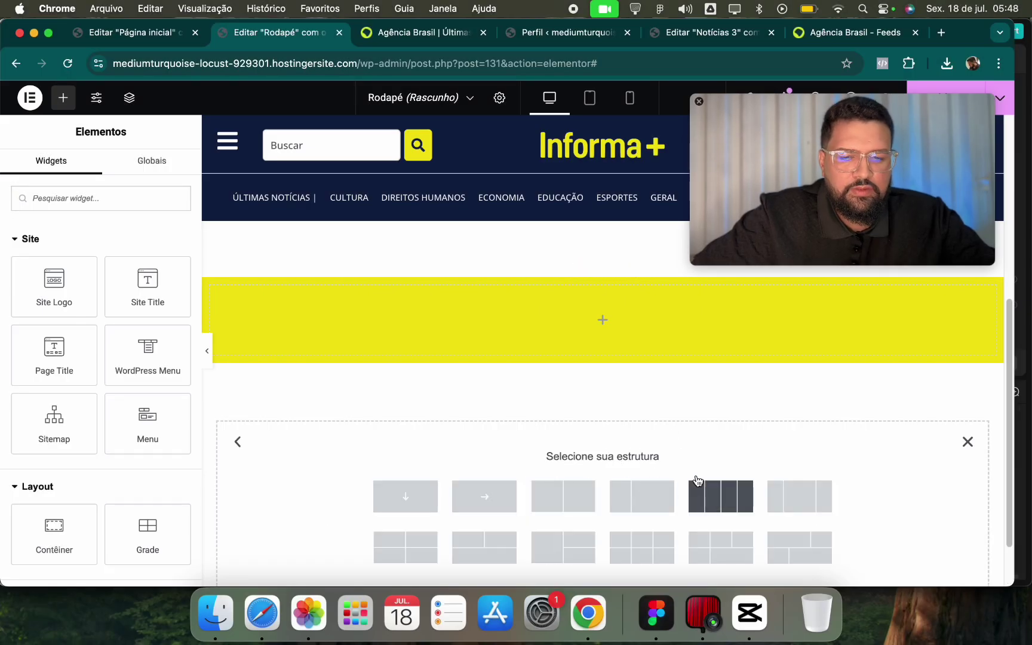
{"action": "left_click", "coordinate": [721, 496]}
Check the Agência Brasil page's footer and give the four-column container a background in the dark navy global colour.
{"action": "left_click", "coordinate": [827, 38]}
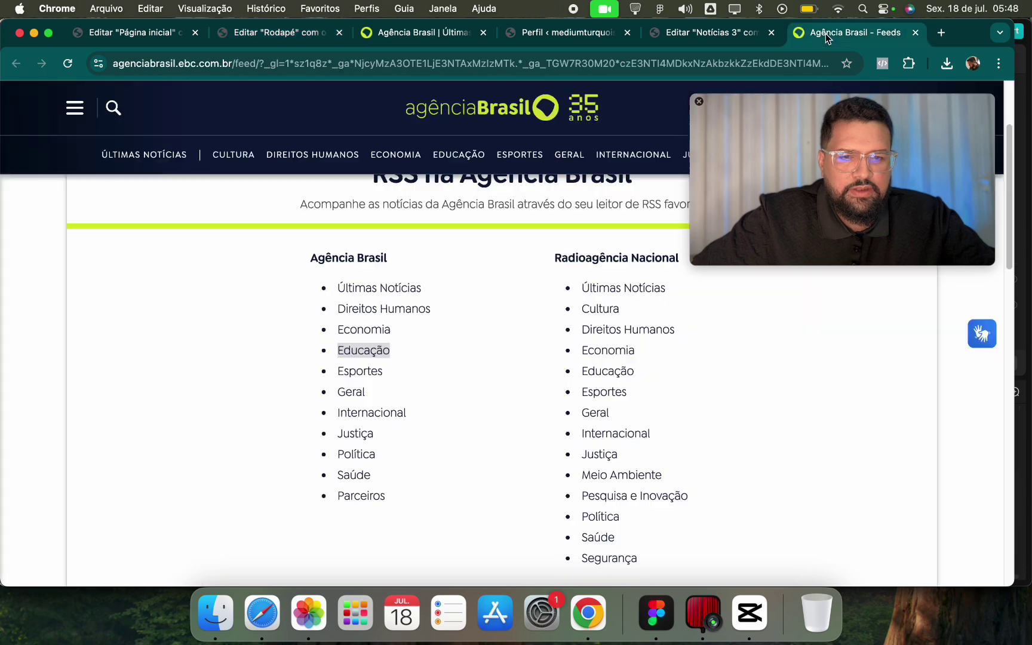
{"action": "key", "text": "ctrl+shift+Tab"}
{"action": "key", "text": "ctrl+shift+Tab"}
{"action": "key", "text": "ctrl+shift+Tab"}
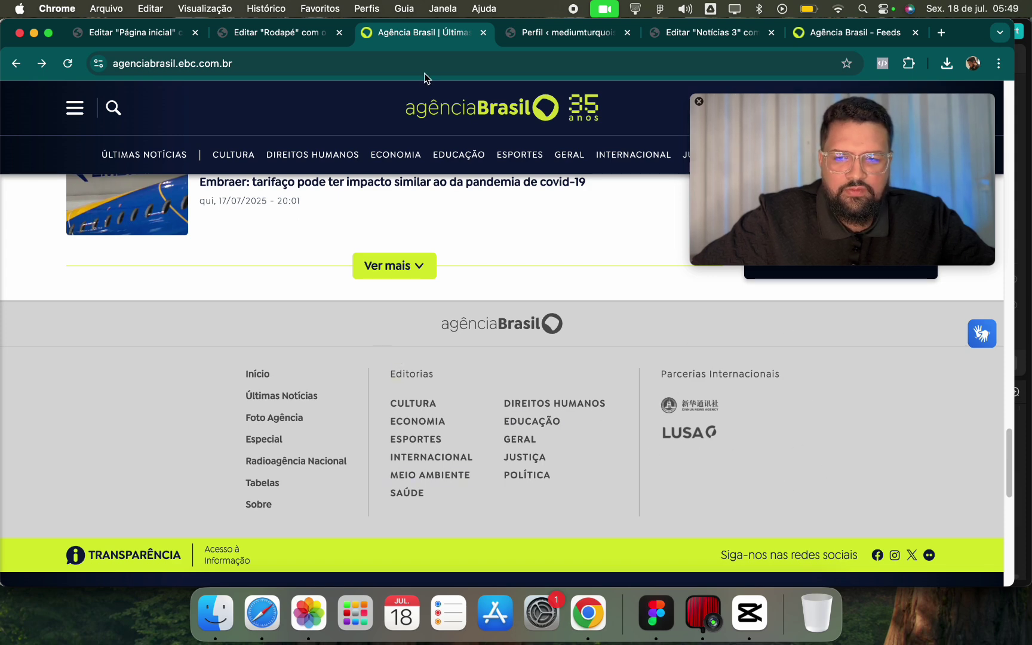
{"action": "left_click", "coordinate": [301, 36]}
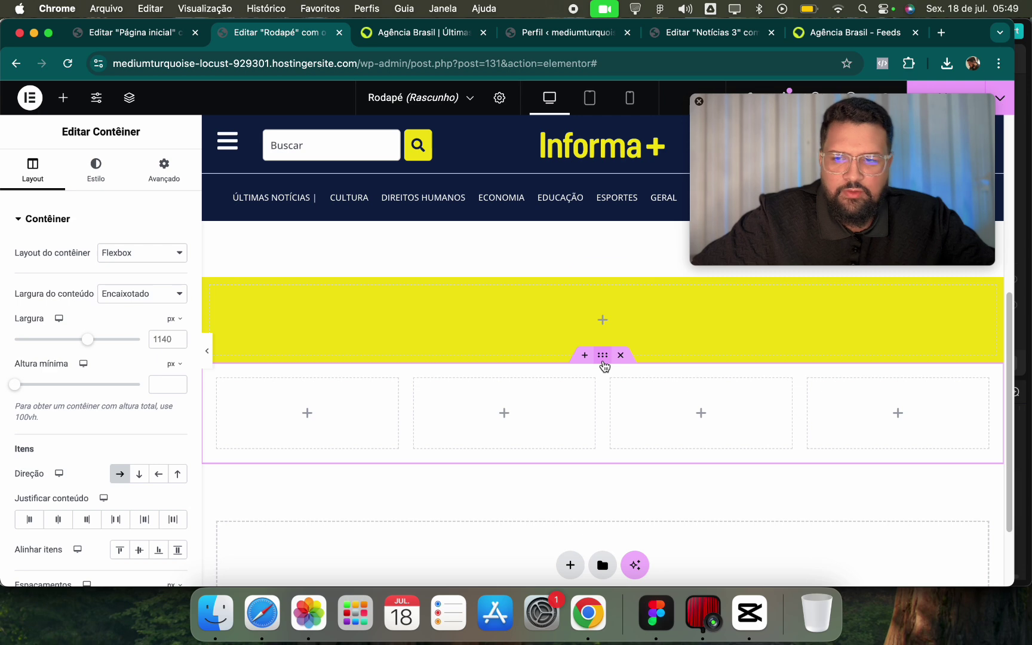
{"action": "left_click", "coordinate": [95, 171]}
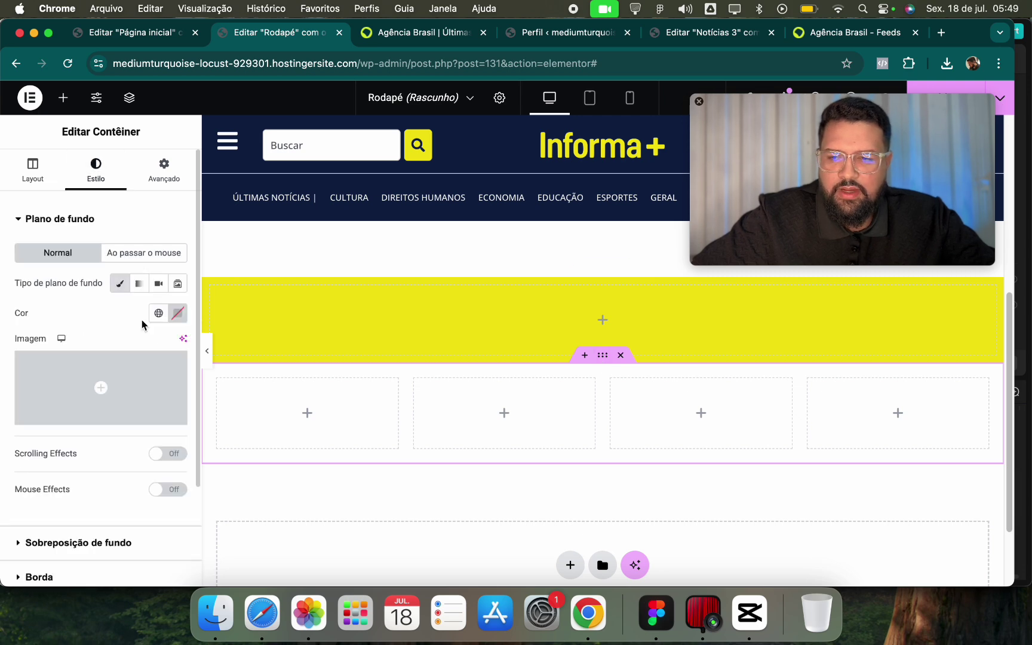
{"action": "left_click", "coordinate": [158, 313]}
{"action": "left_click", "coordinate": [113, 380]}
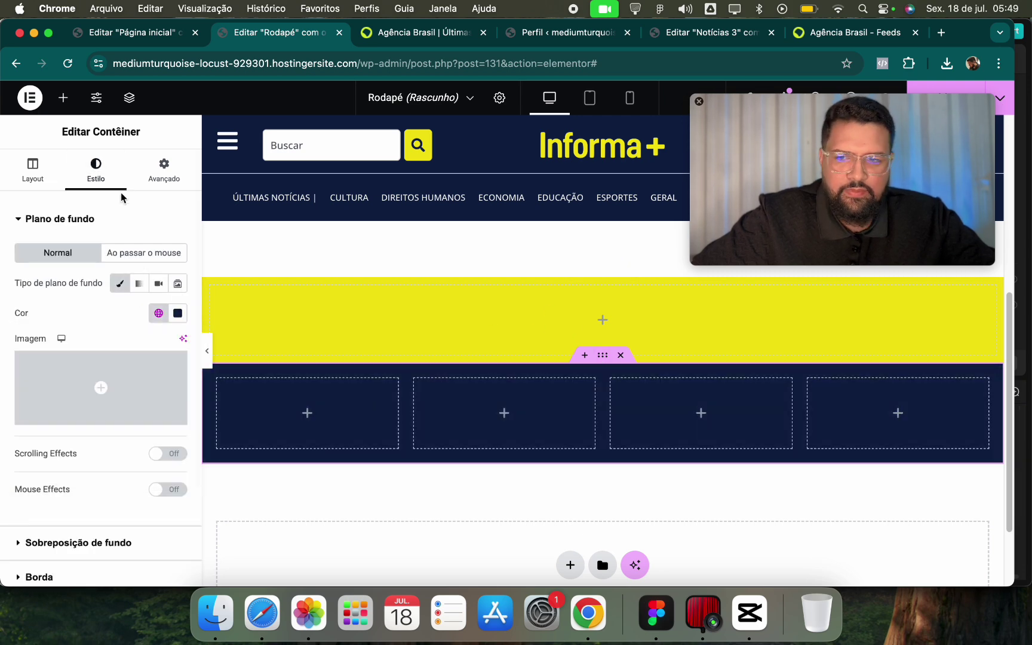
Find the Imagem widget and place it inside the yellow container.
{"action": "left_click", "coordinate": [63, 97]}
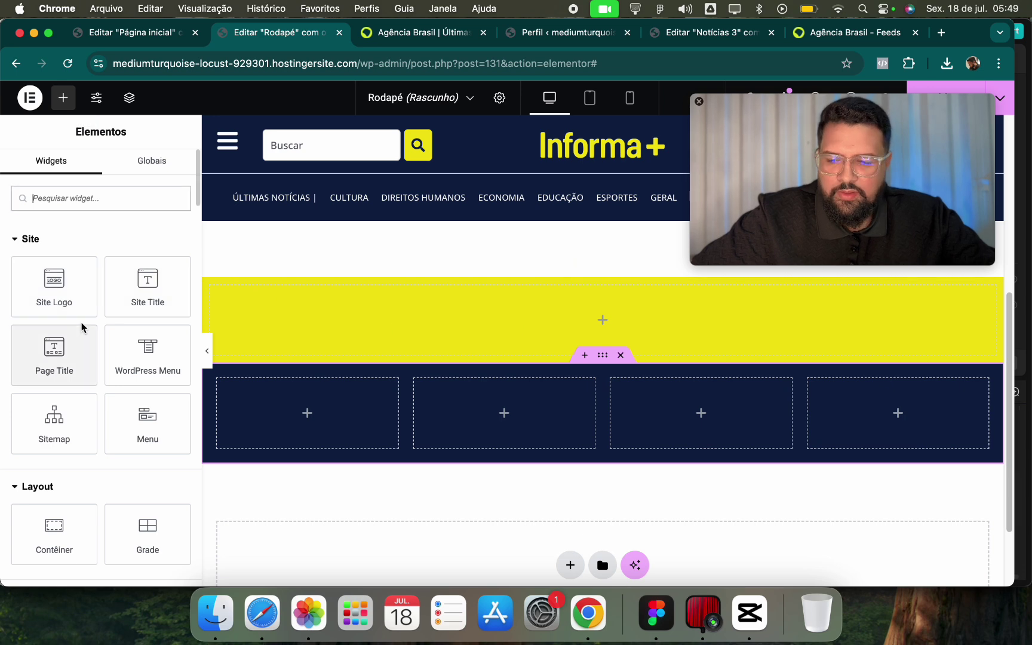
{"action": "left_click", "coordinate": [113, 197]}
{"action": "type", "text": "ima"}
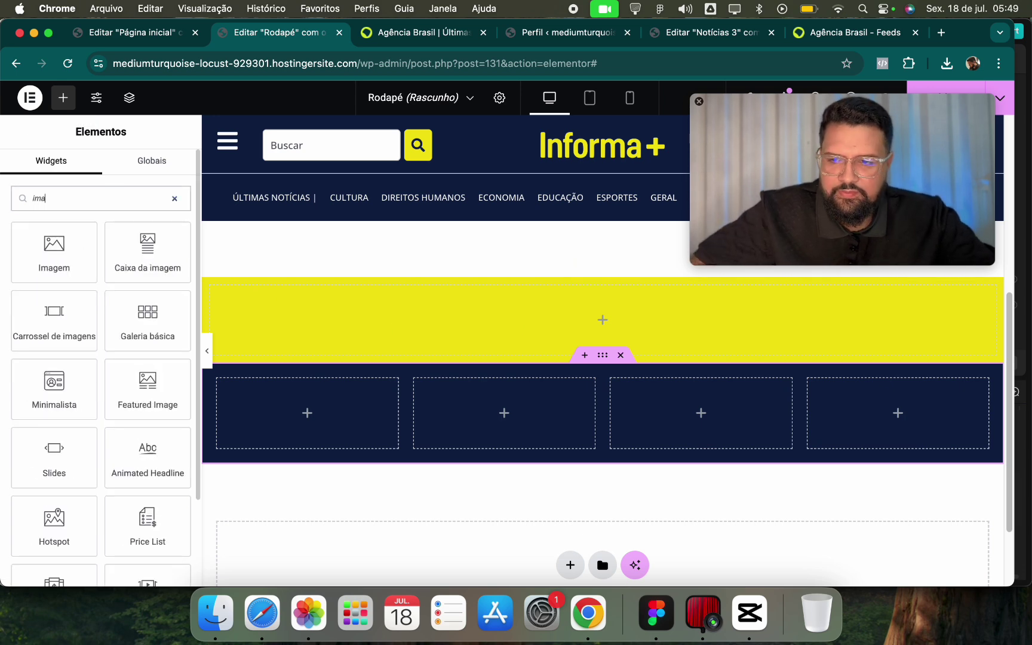
{"action": "left_click_drag", "start_coordinate": [48, 279], "coordinate": [709, 323]}
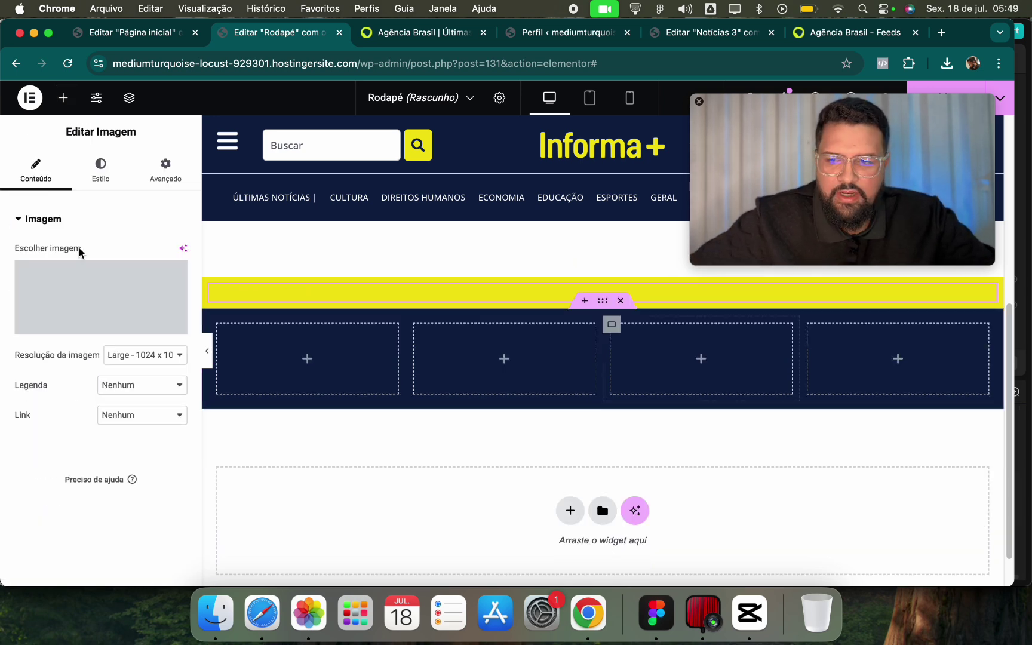
Upload Subtract2.webp from the Downloads folder and insert it as the yellow band's image.
{"action": "left_click", "coordinate": [90, 325]}
{"action": "left_click", "coordinate": [199, 157]}
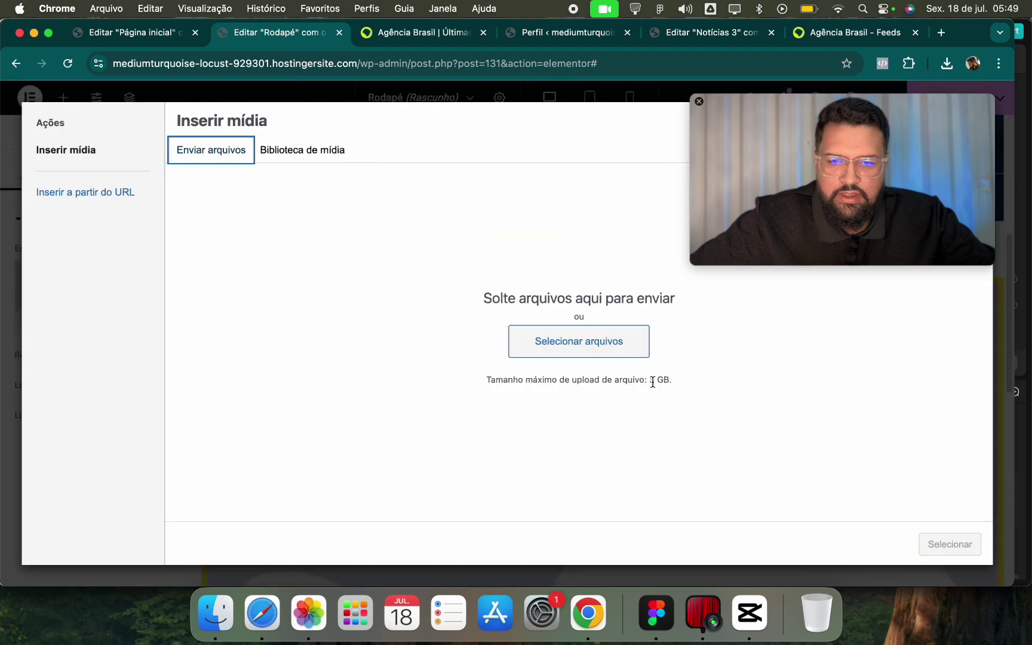
{"action": "left_click", "coordinate": [630, 355]}
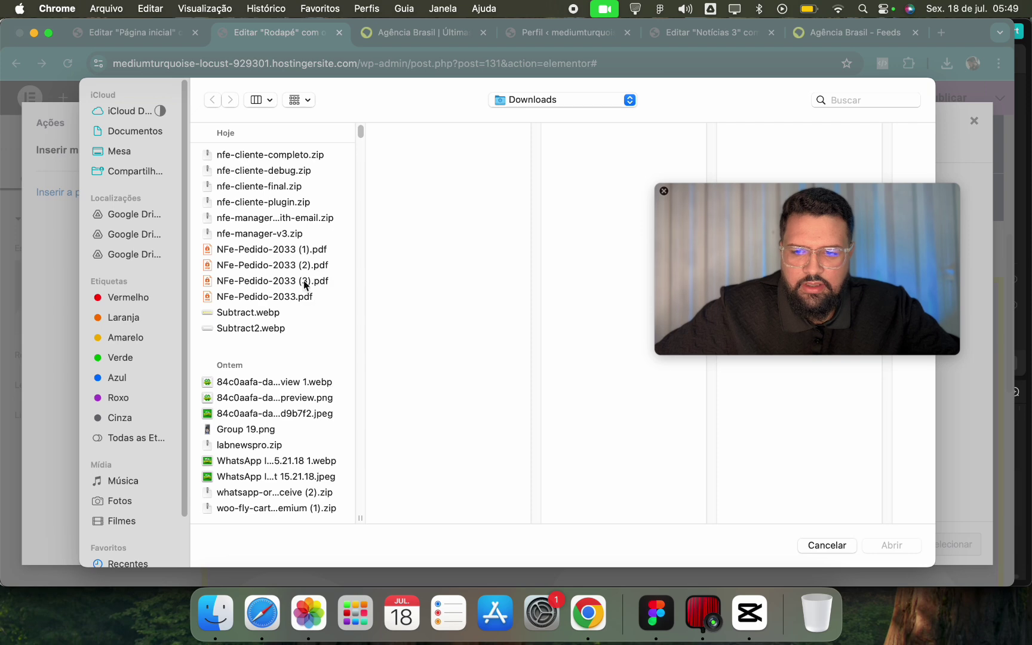
{"action": "left_click", "coordinate": [290, 312]}
{"action": "left_click", "coordinate": [280, 327]}
{"action": "left_click", "coordinate": [891, 545]}
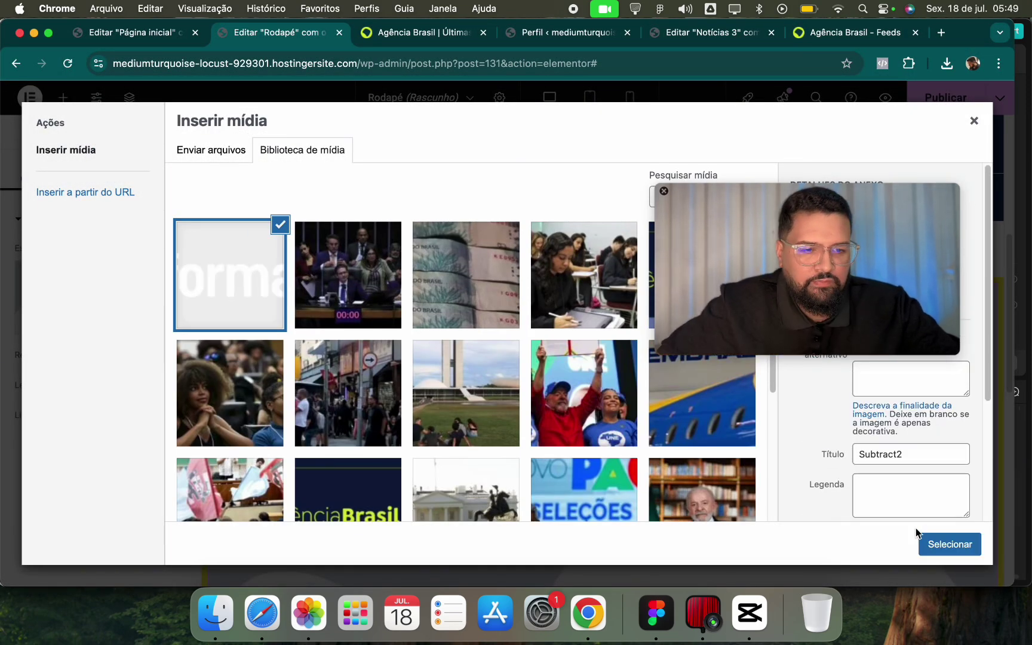
{"action": "left_click", "coordinate": [946, 544]}
Set the logo image's width to 16% and compare it with the Agência Brasil footer.
{"action": "left_click", "coordinate": [111, 180]}
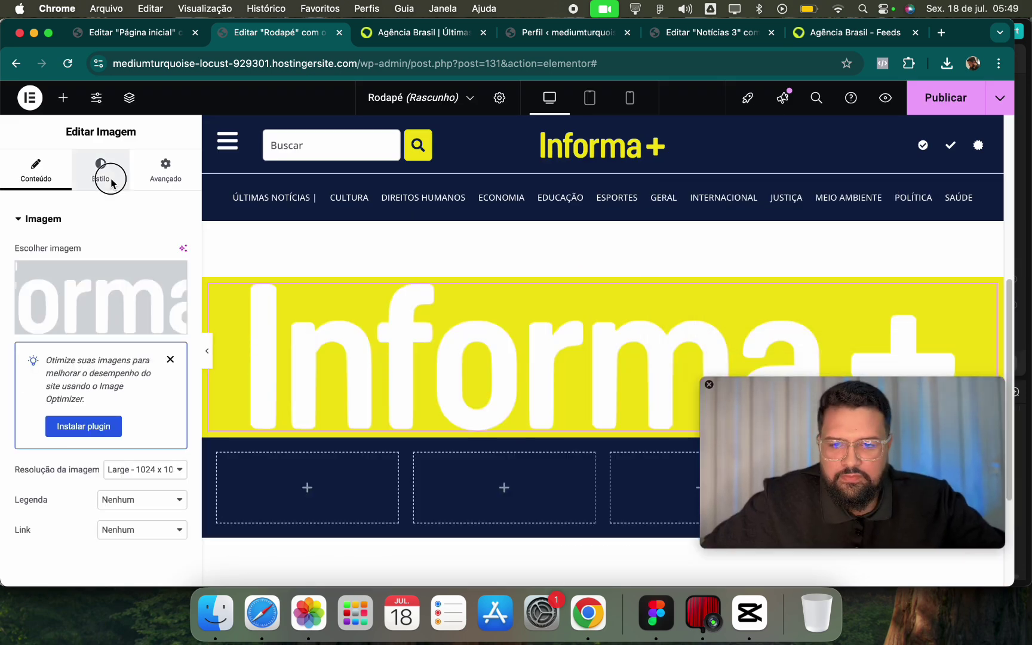
{"action": "mouse_move", "coordinate": [45, 302]}
{"action": "left_mouse_down"}
{"action": "mouse_move", "coordinate": [30, 299]}
{"action": "mouse_move", "coordinate": [37, 305]}
{"action": "left_mouse_up"}
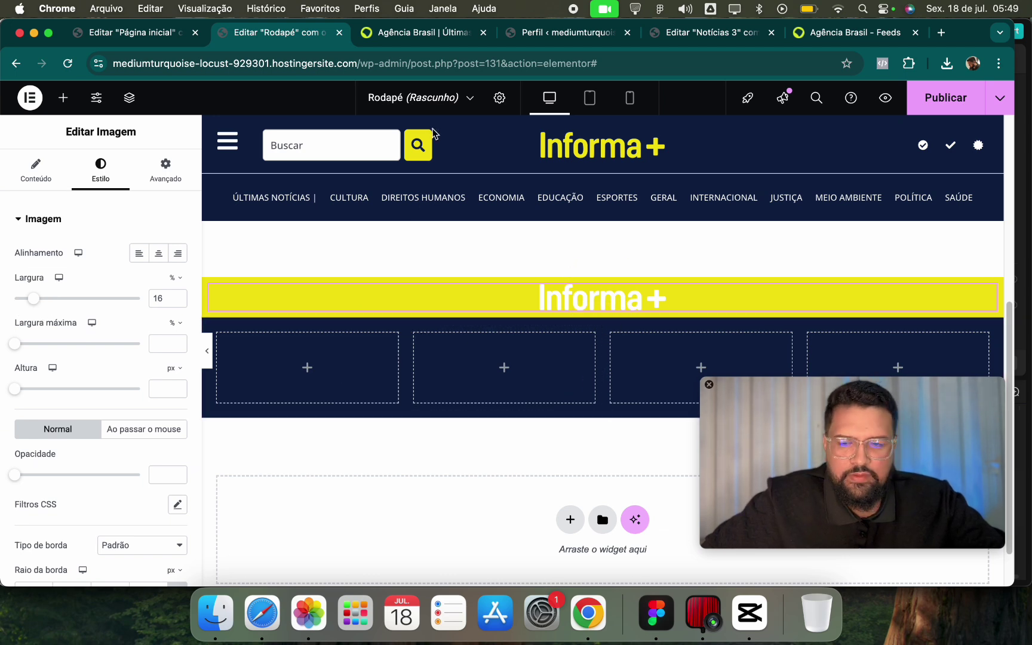
{"action": "left_click", "coordinate": [420, 36]}
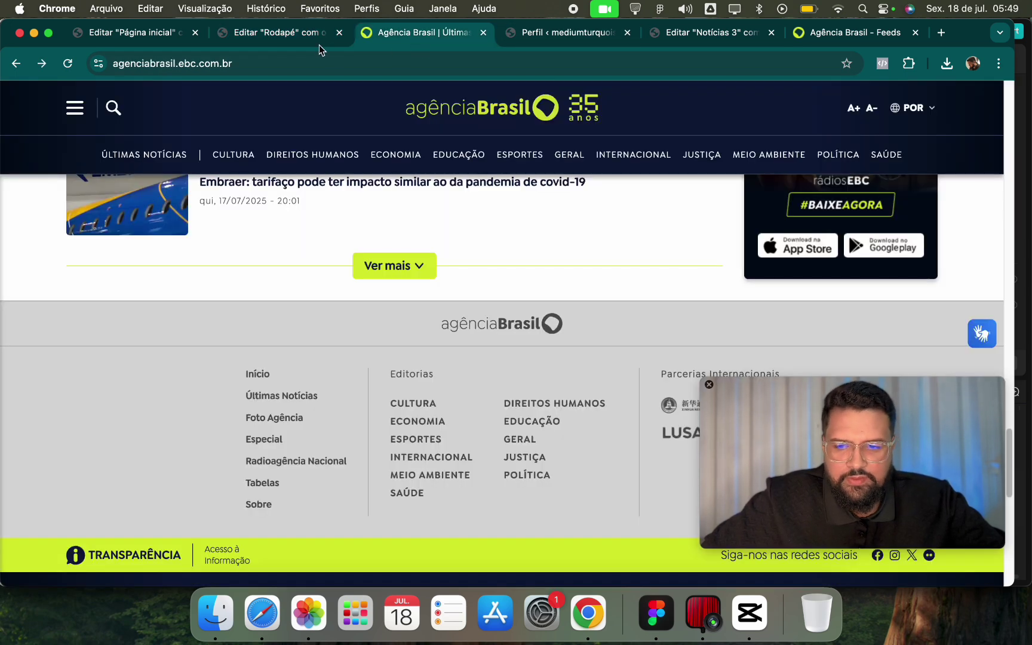
{"action": "left_click", "coordinate": [269, 38]}
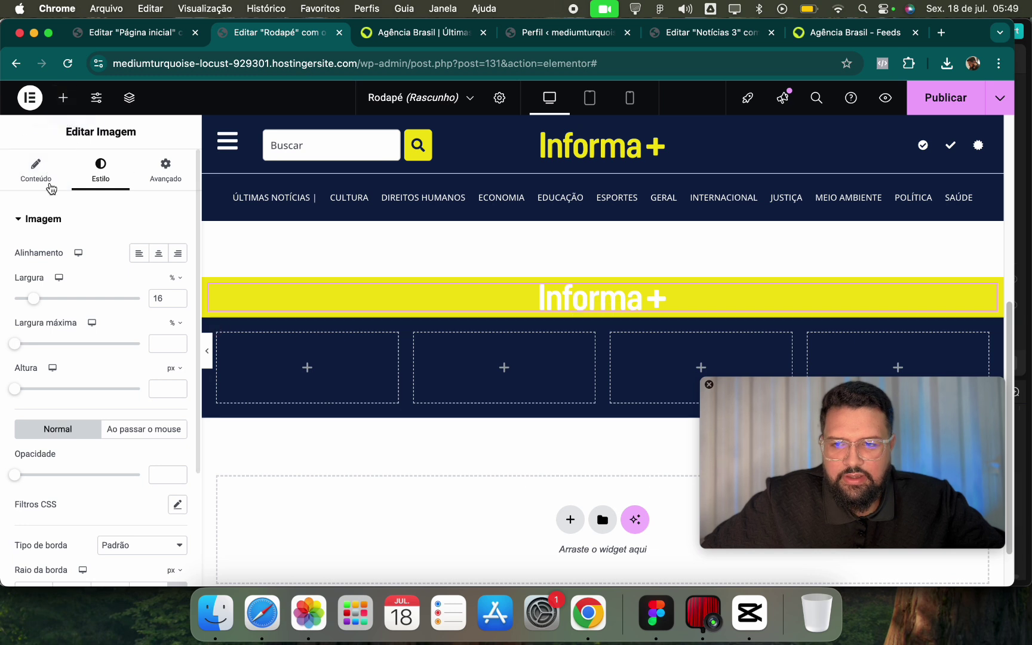
Place a WordPress Menu widget in the first footer column and check which menus it offers, keeping Menu superior.
{"action": "left_click", "coordinate": [62, 97]}
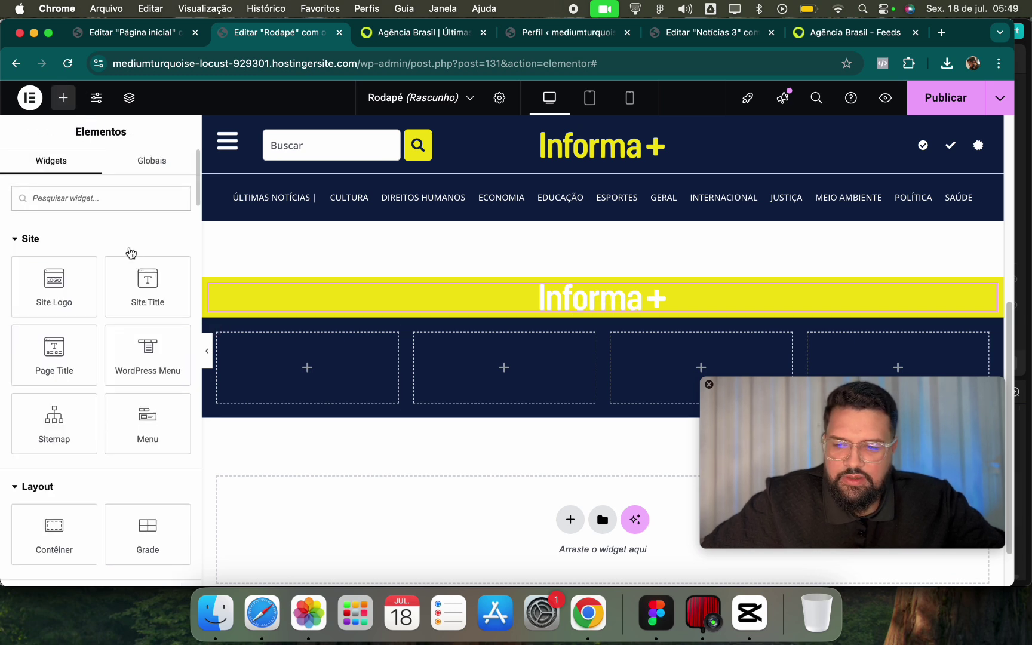
{"action": "left_click", "coordinate": [108, 200]}
{"action": "type", "text": "men"}
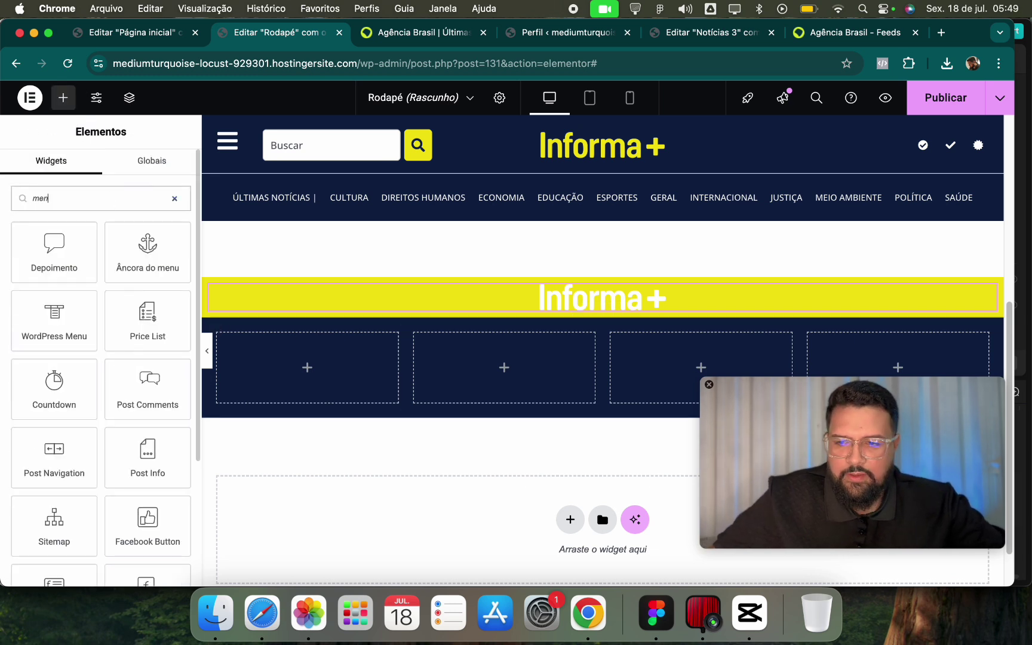
{"action": "left_click_drag", "start_coordinate": [88, 328], "coordinate": [320, 358]}
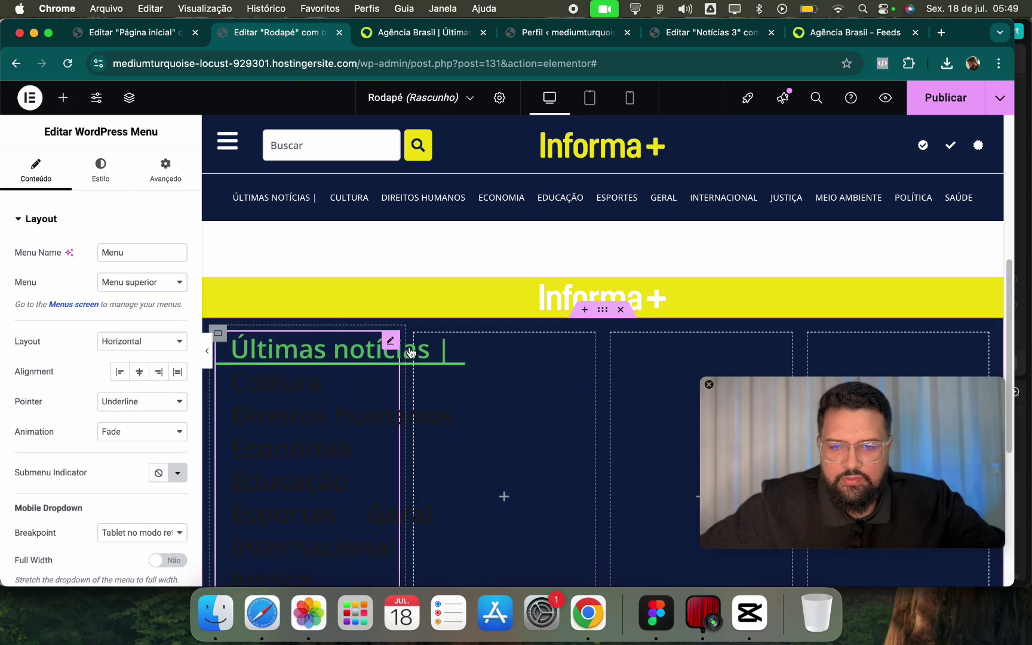
{"action": "left_click", "coordinate": [132, 289]}
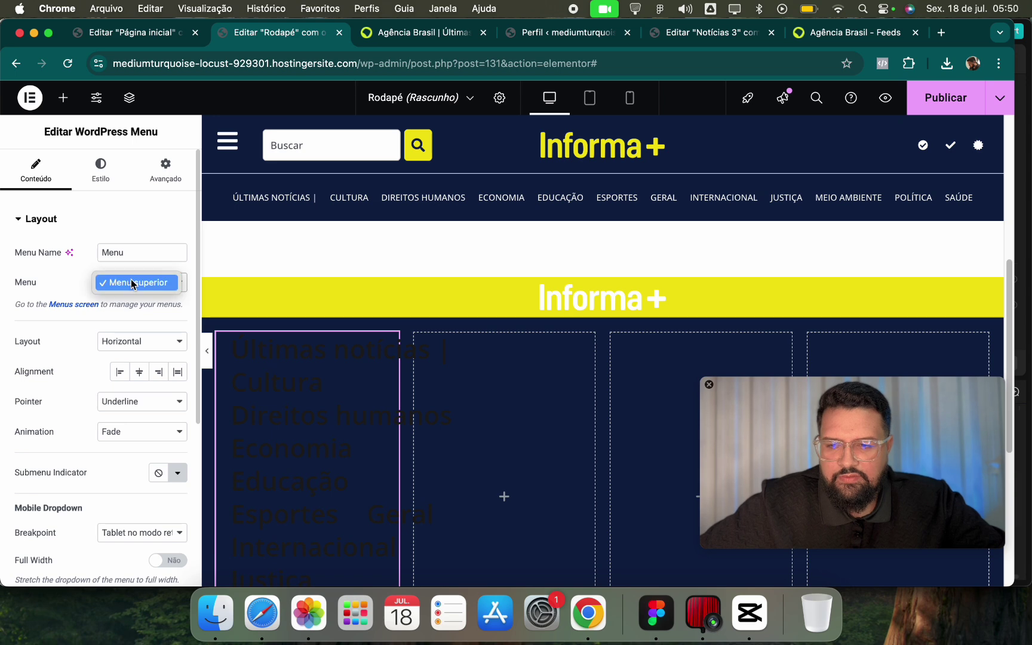
{"action": "left_click", "coordinate": [132, 282]}
Duplicate the Rodapé editor's browser tab and use the copy to open the Menus page of the WordPress admin.
{"action": "right_click", "coordinate": [306, 40]}
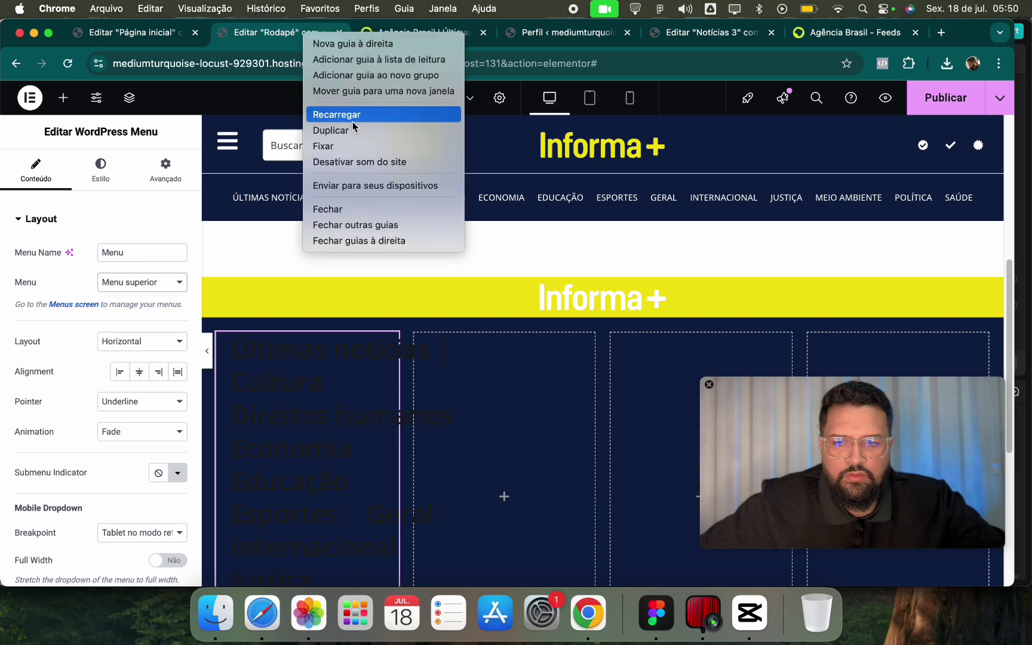
{"action": "left_click", "coordinate": [356, 132]}
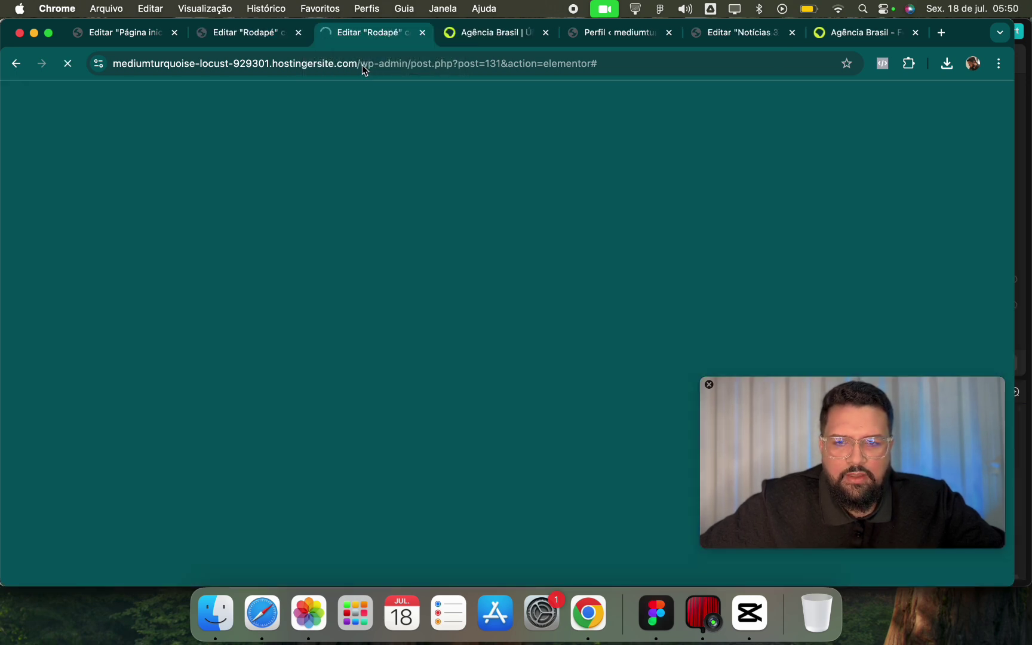
{"action": "left_click_drag", "start_coordinate": [362, 65], "coordinate": [597, 63]}
{"action": "key", "text": "BackSpace"}
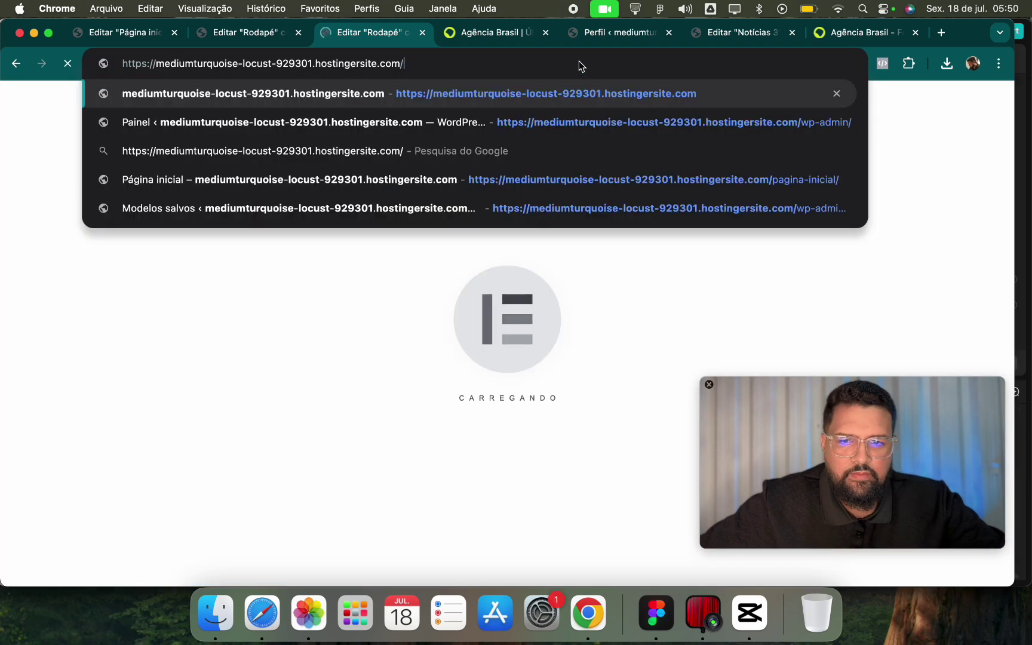
{"action": "type", "text": "wp-adk"}
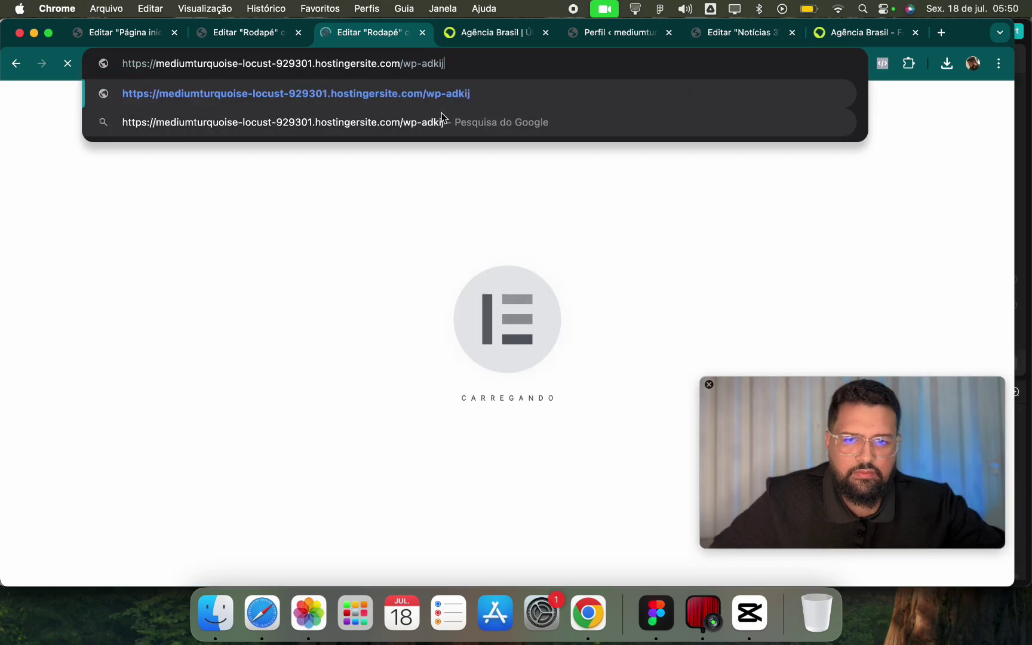
{"action": "key", "text": "BackSpace"}
{"action": "type", "text": "mi"}
{"action": "key", "text": "Return"}
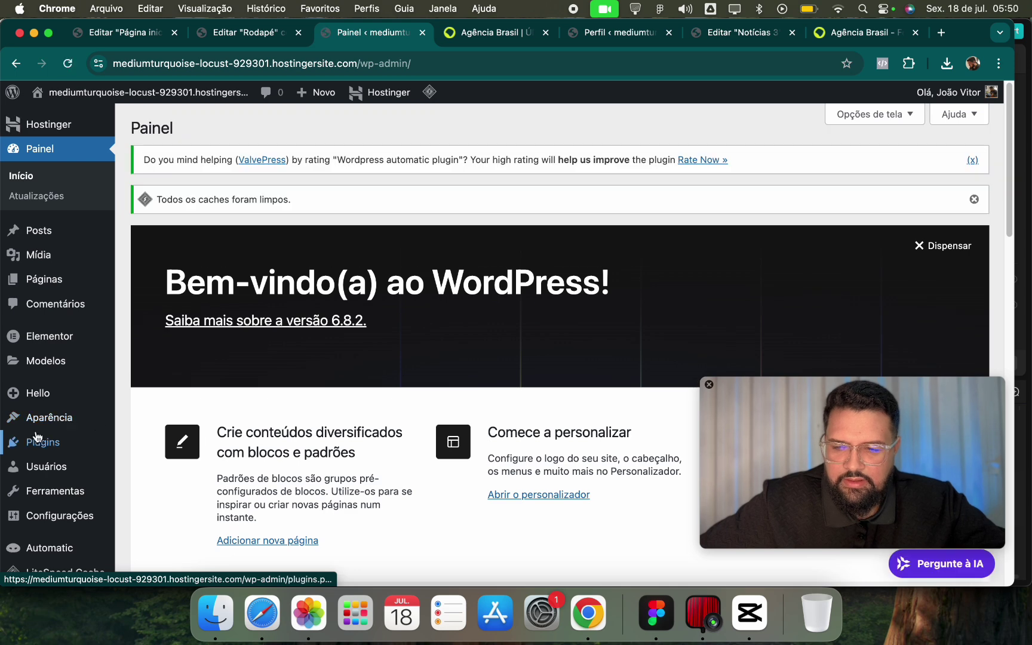
{"action": "mouse_move", "coordinate": [36, 433]}
{"action": "left_click", "coordinate": [145, 483]}
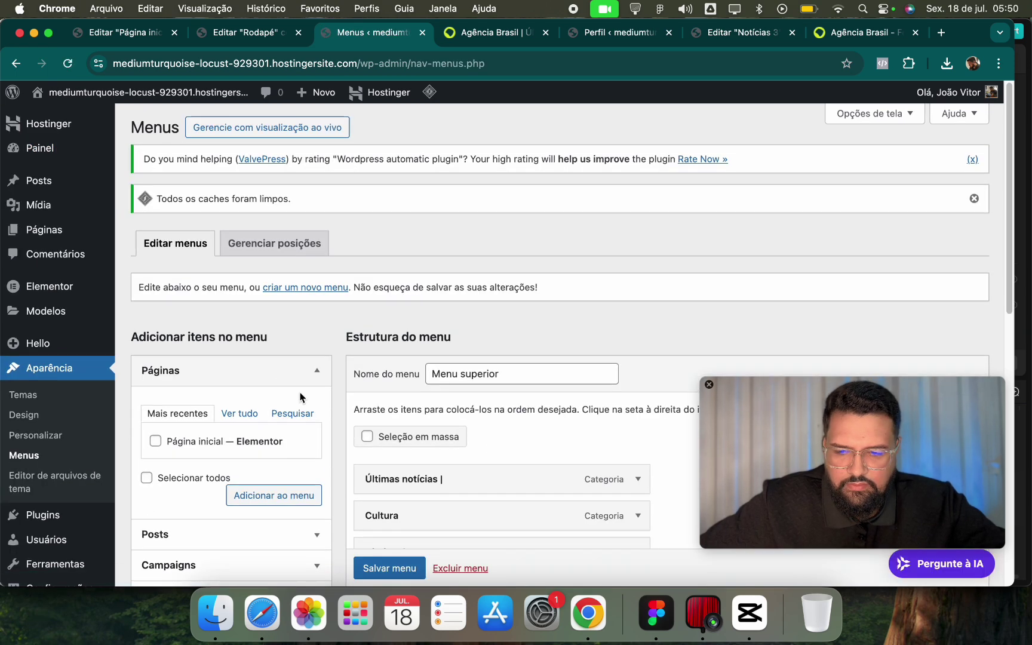
Create a new menu named Menu rodapé with new top-level pages set to be added automatically.
{"action": "scroll", "coordinate": [310, 398], "scroll_direction": "down", "scroll_amount": 3}
{"action": "scroll", "coordinate": [315, 203], "scroll_direction": "up", "scroll_amount": 3}
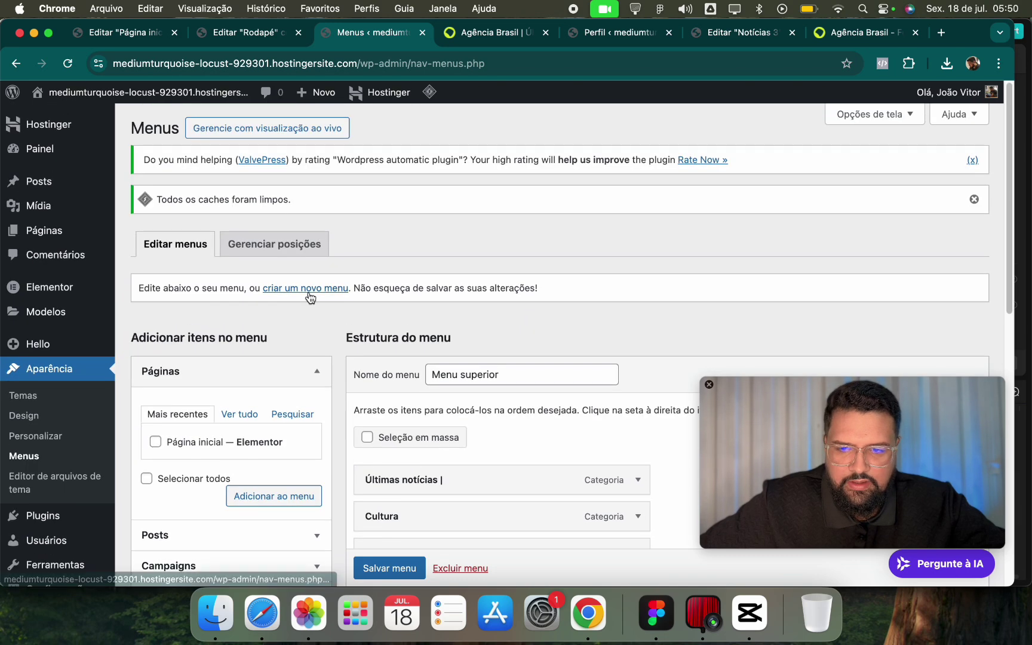
{"action": "left_click", "coordinate": [307, 289]}
{"action": "left_click", "coordinate": [442, 326]}
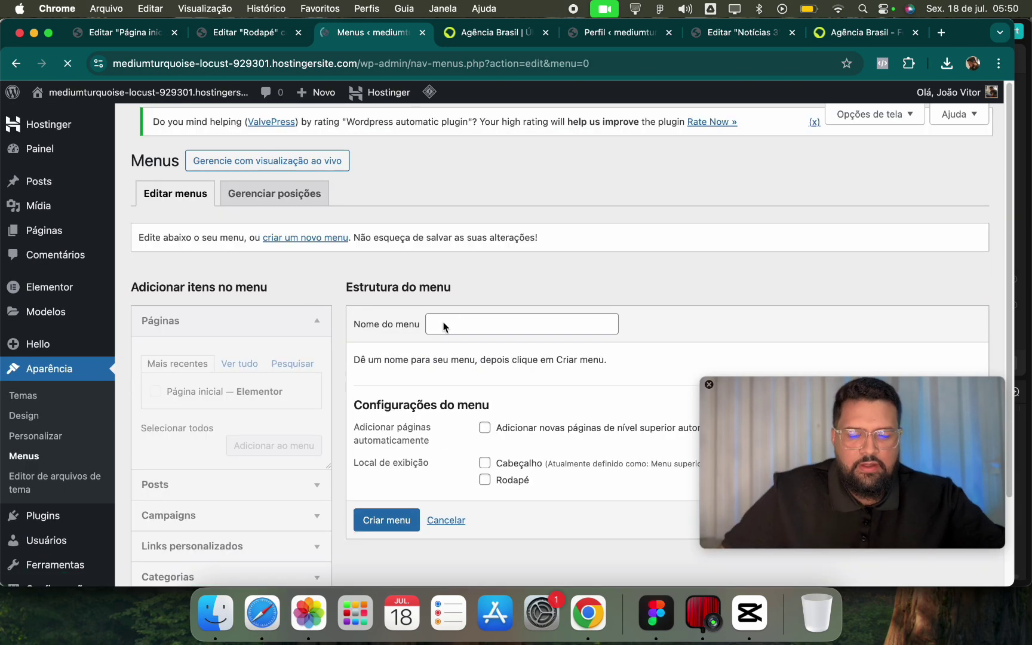
{"action": "type", "text": "Menu"}
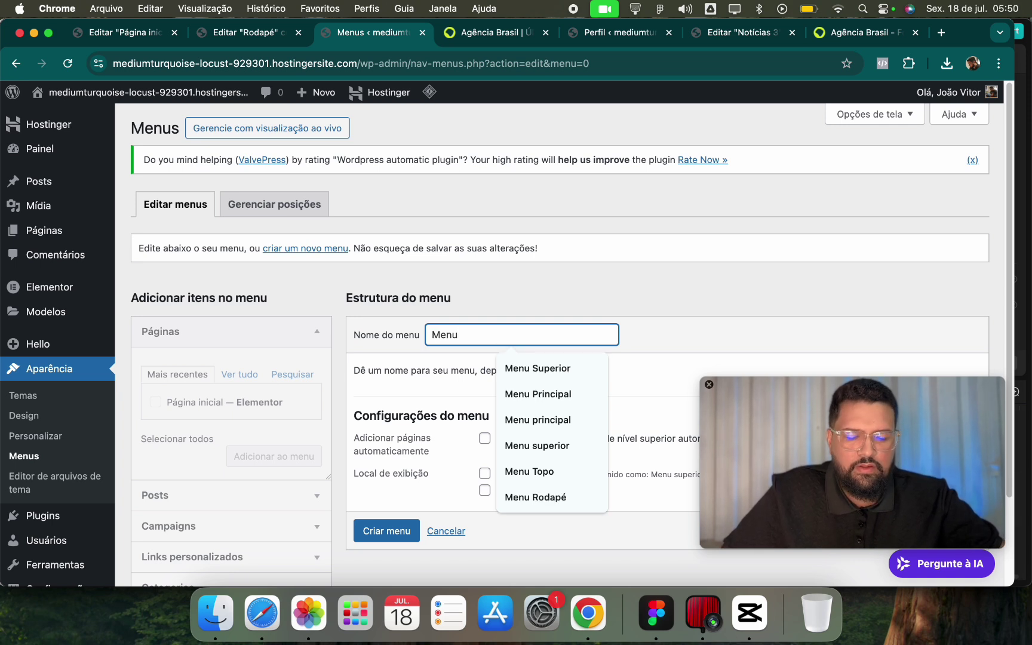
{"action": "type", "text": " rodapé"}
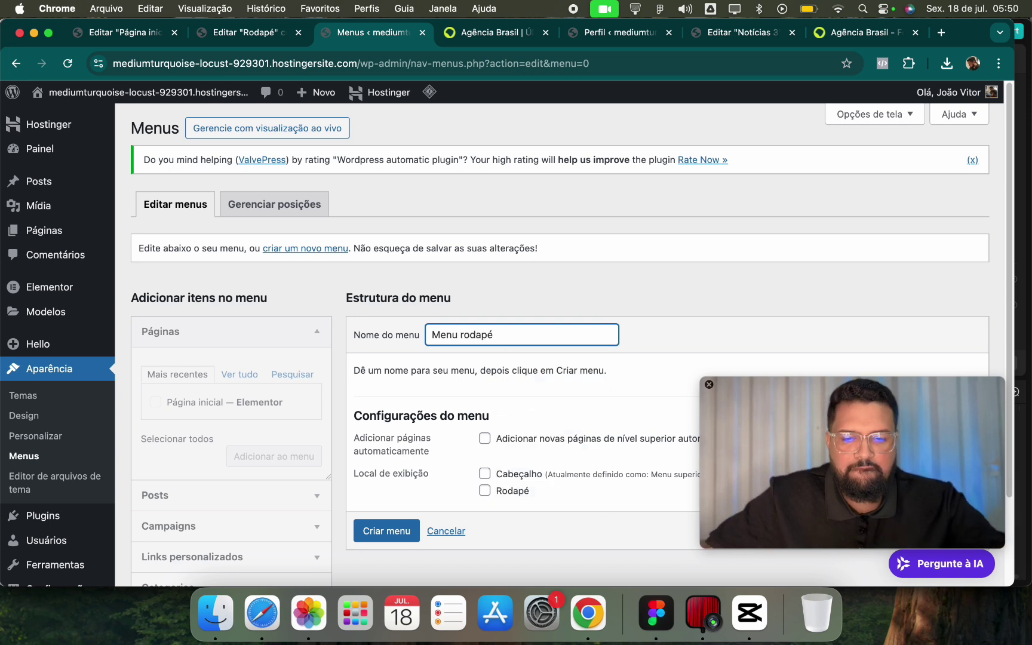
{"action": "scroll", "coordinate": [555, 358], "scroll_direction": "down", "scroll_amount": 3}
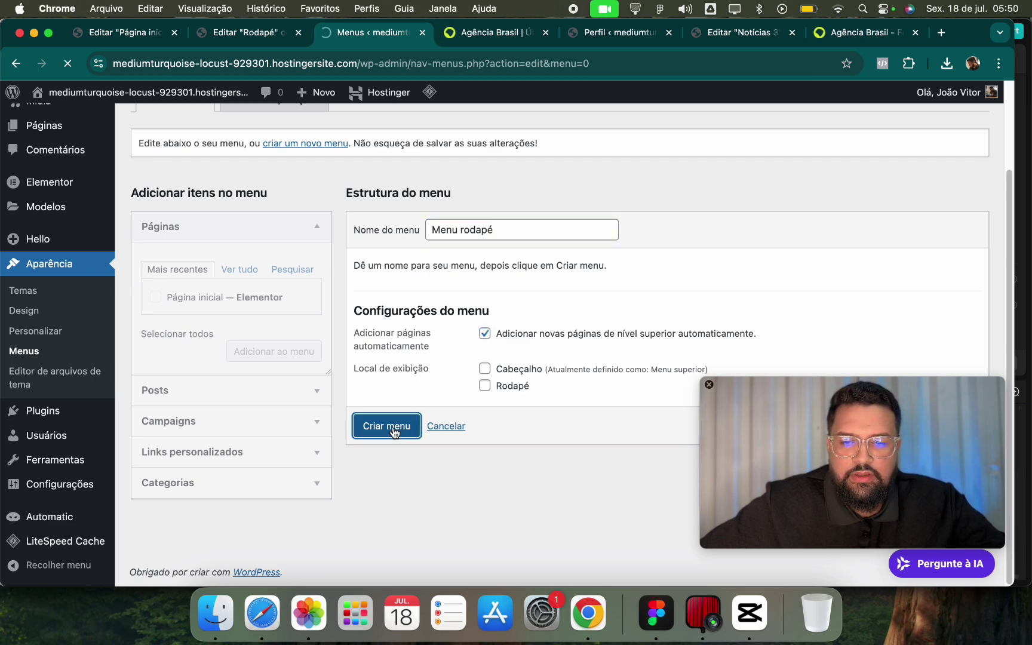
{"action": "scroll", "coordinate": [291, 477], "scroll_direction": "down", "scroll_amount": 4}
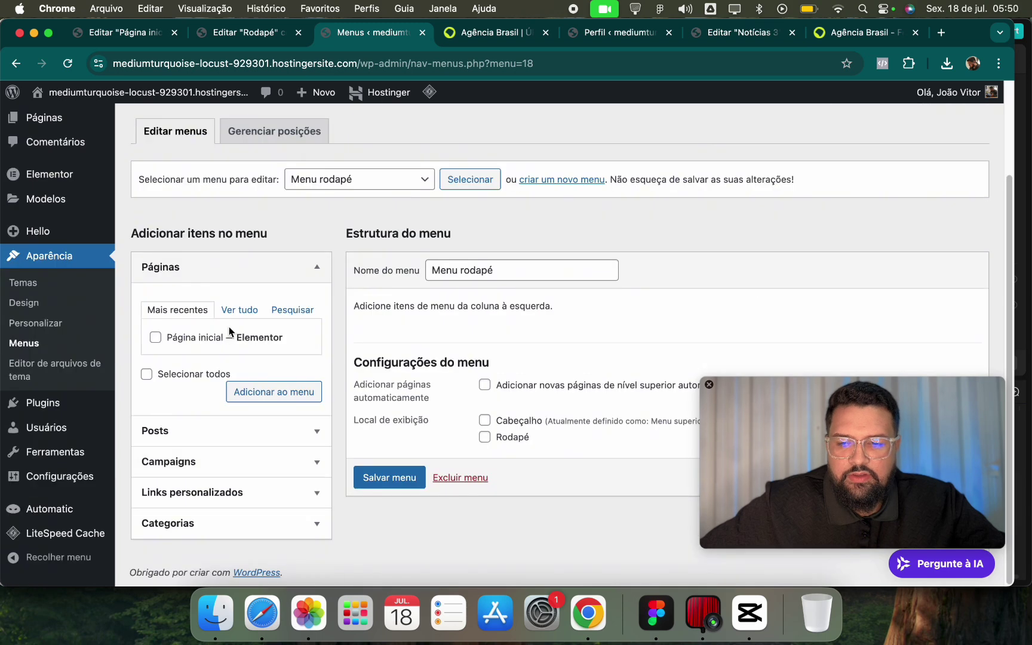
Add the Página inicial page to Menu rodapé and save the menu.
{"action": "left_click", "coordinate": [239, 309]}
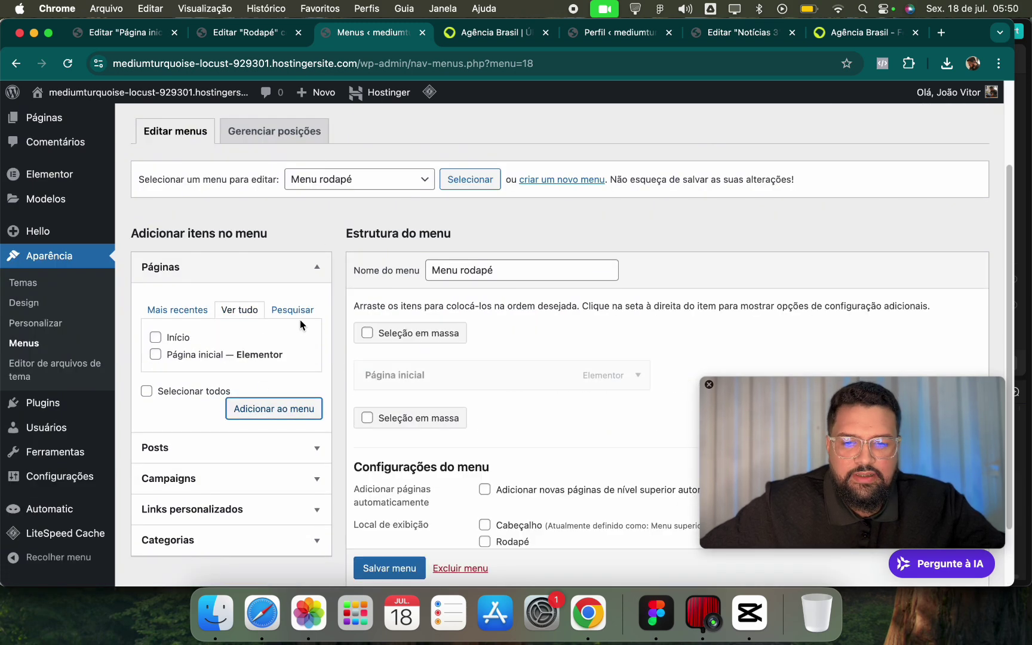
{"action": "left_click", "coordinate": [383, 566]}
{"action": "scroll", "coordinate": [383, 564], "scroll_direction": "down", "scroll_amount": 2}
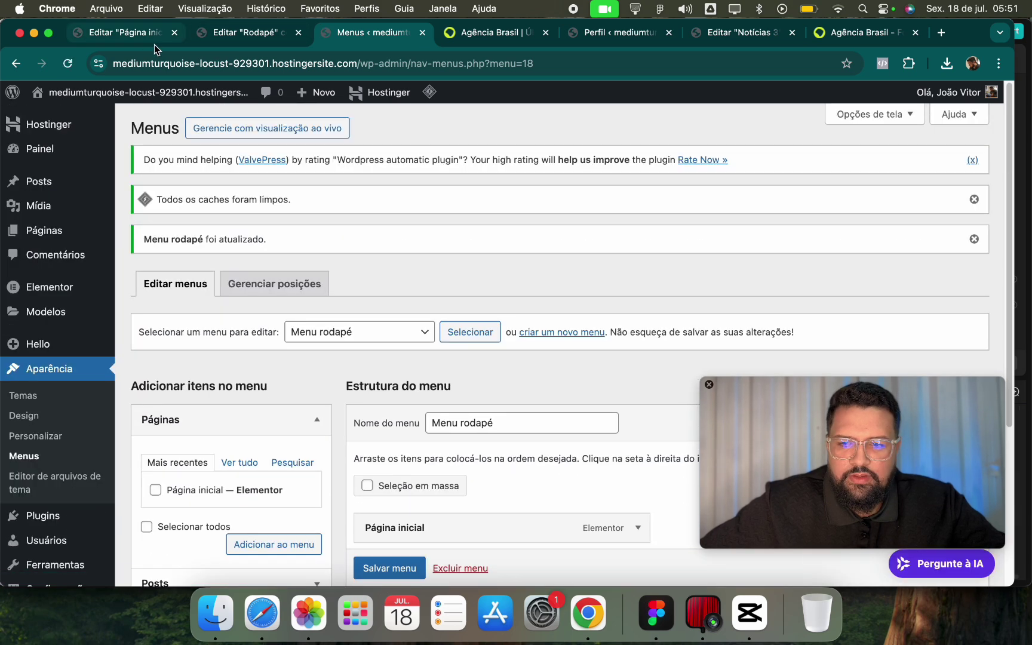
Return to the Rodapé template editor, reload it, and check which menus the WordPress Menu widget offers.
{"action": "left_click", "coordinate": [154, 44]}
{"action": "left_click", "coordinate": [250, 34]}
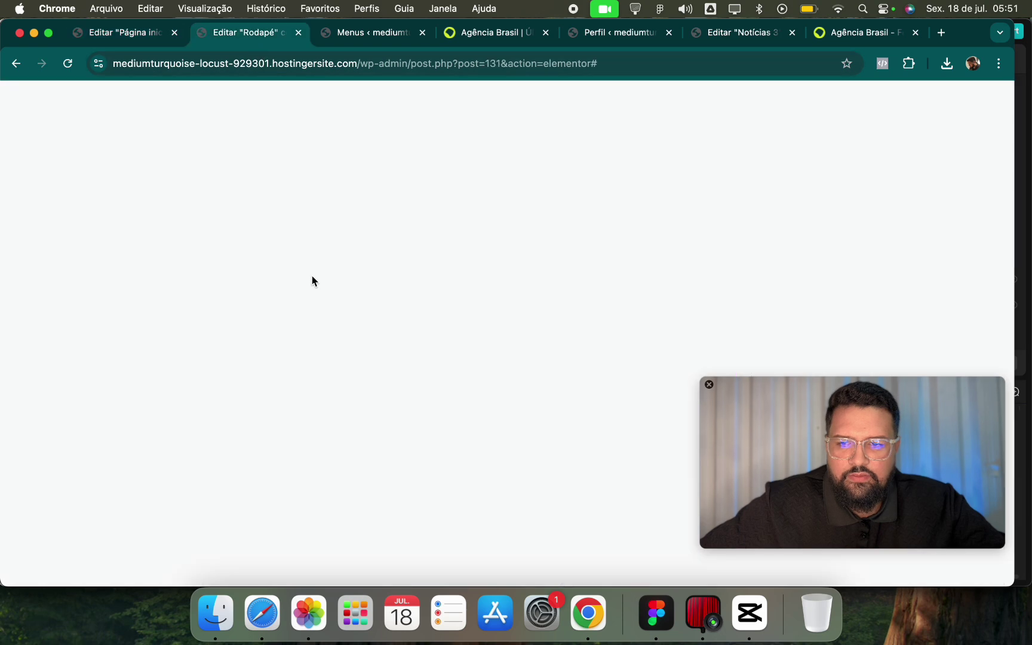
{"action": "left_click", "coordinate": [138, 283]}
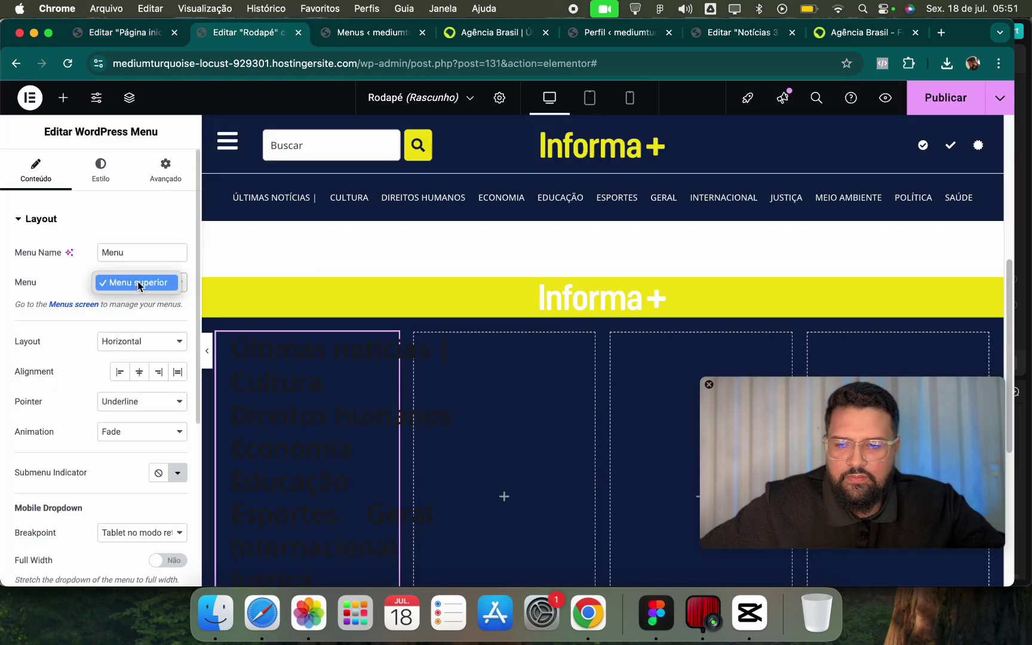
{"action": "left_click", "coordinate": [139, 284]}
Publish the Rodapé template with an Include display condition for the Entire site.
{"action": "left_click", "coordinate": [935, 105]}
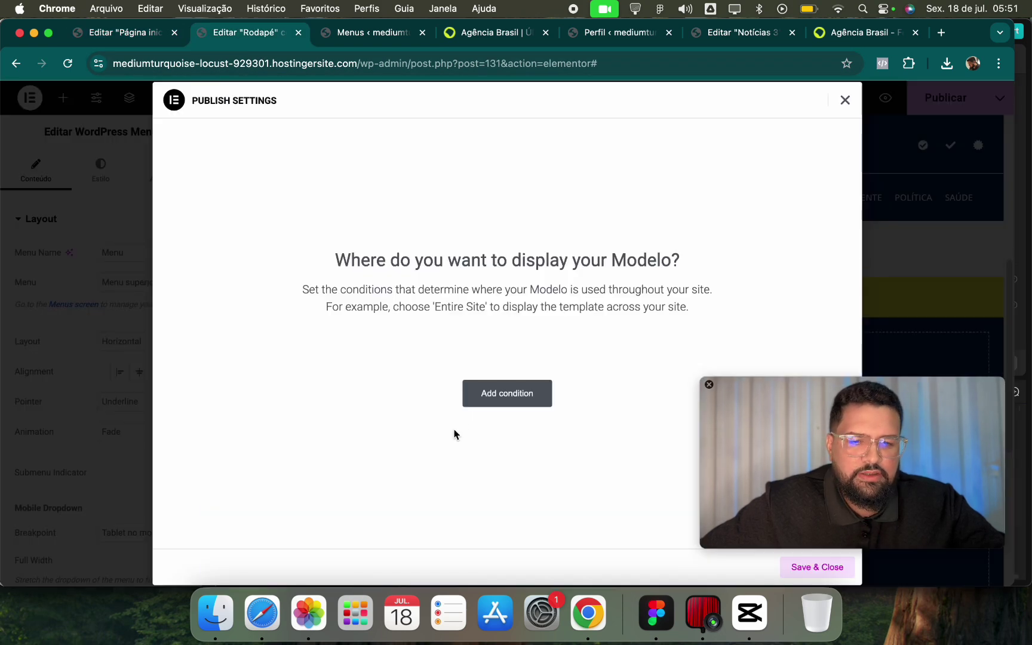
{"action": "left_click", "coordinate": [478, 397]}
{"action": "left_click_drag", "start_coordinate": [913, 420], "coordinate": [892, 379]}
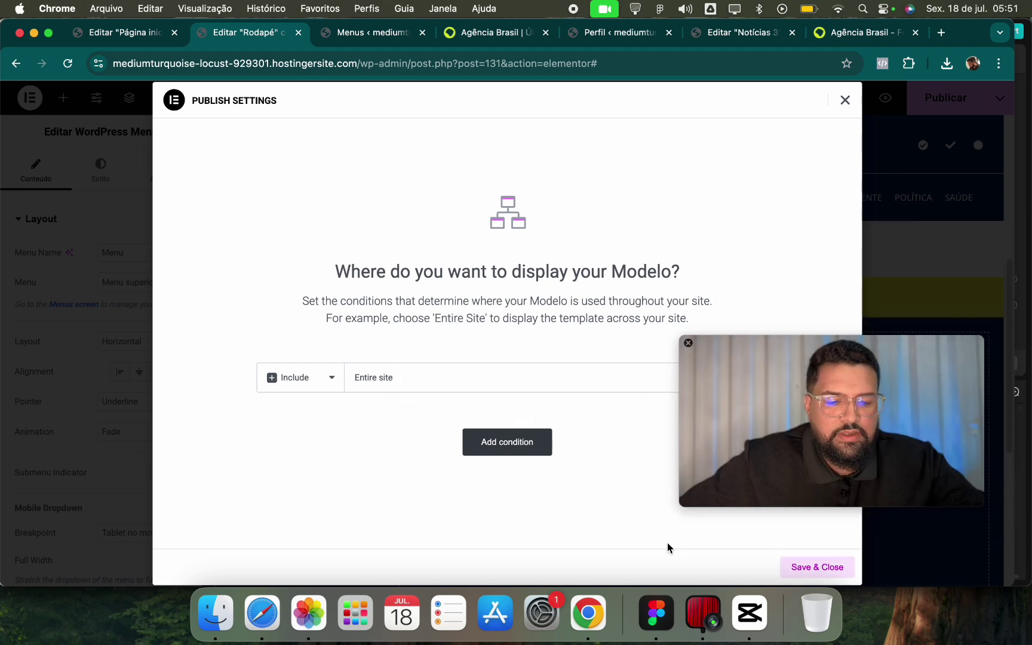
{"action": "left_click_drag", "start_coordinate": [774, 389], "coordinate": [742, 154]}
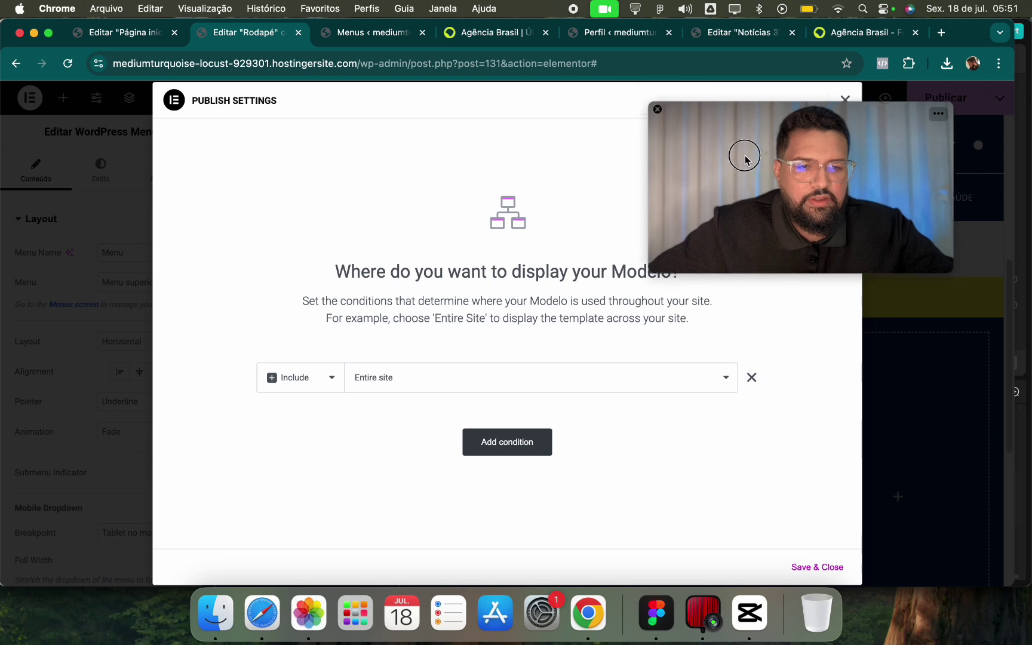
{"action": "left_click", "coordinate": [817, 567]}
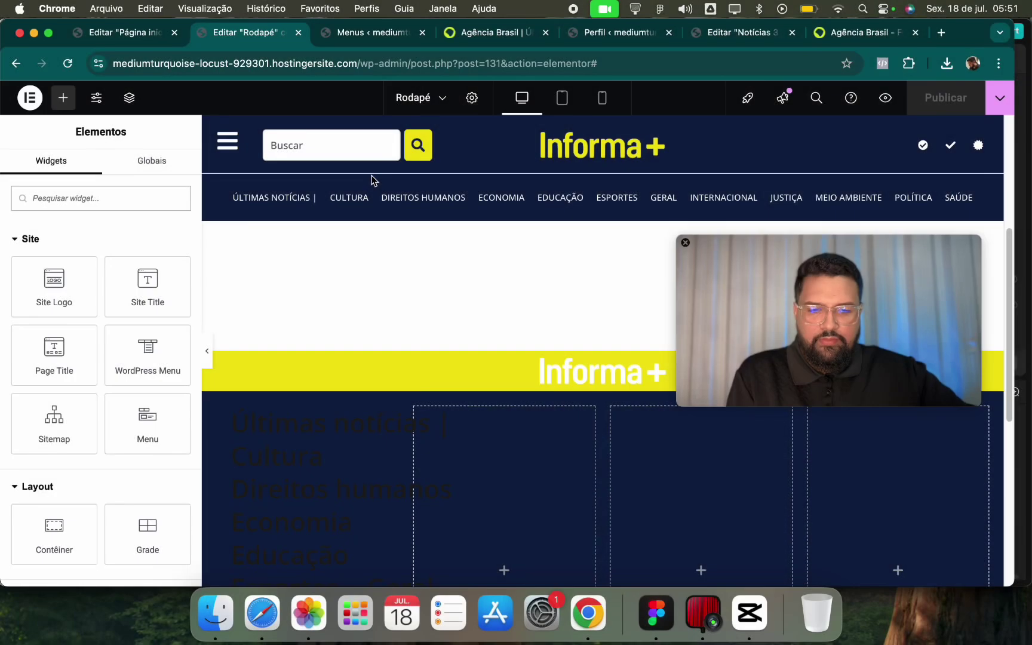
Assign Menu rodapé to the WordPress Menu widget in the first footer column.
{"action": "left_click", "coordinate": [293, 523]}
{"action": "left_click", "coordinate": [122, 281]}
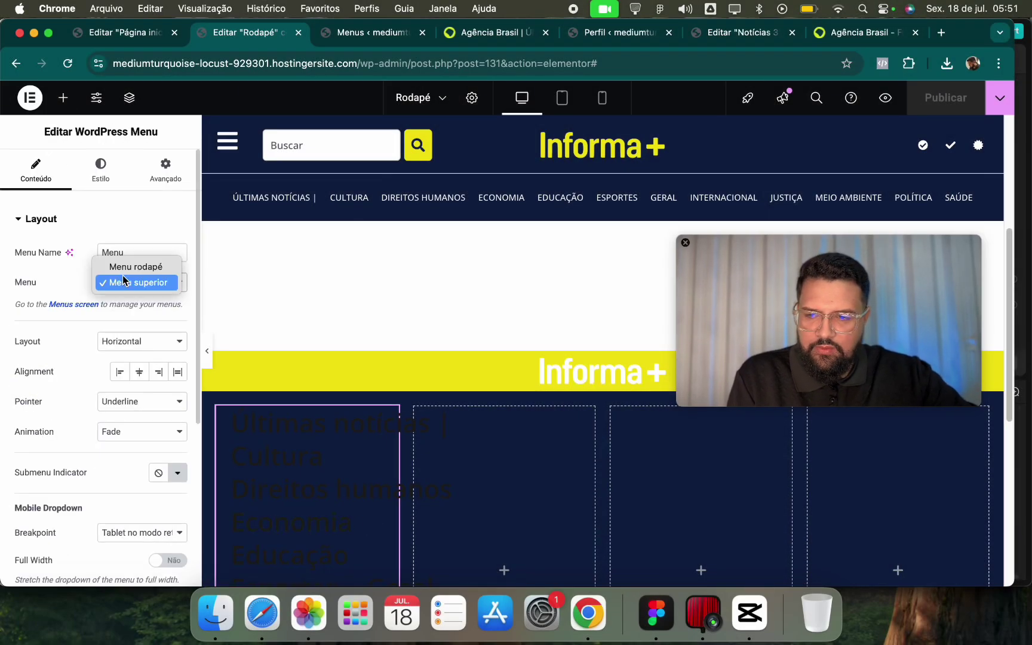
{"action": "left_click", "coordinate": [132, 267]}
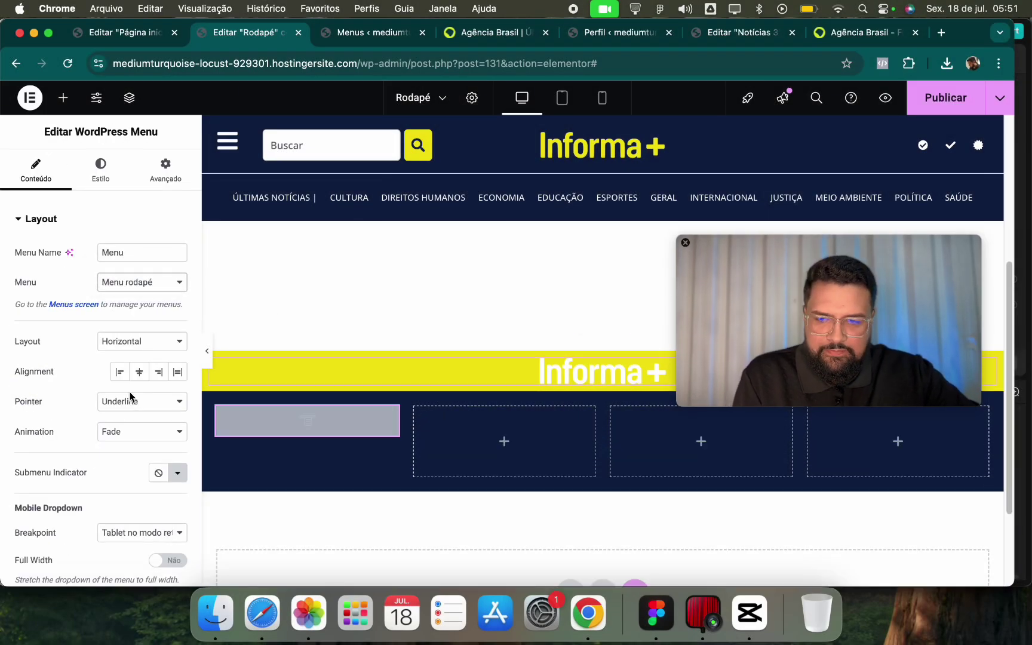
Change the footer menu's normal and hover text colours and its hover pointer colour to white.
{"action": "left_click", "coordinate": [100, 182]}
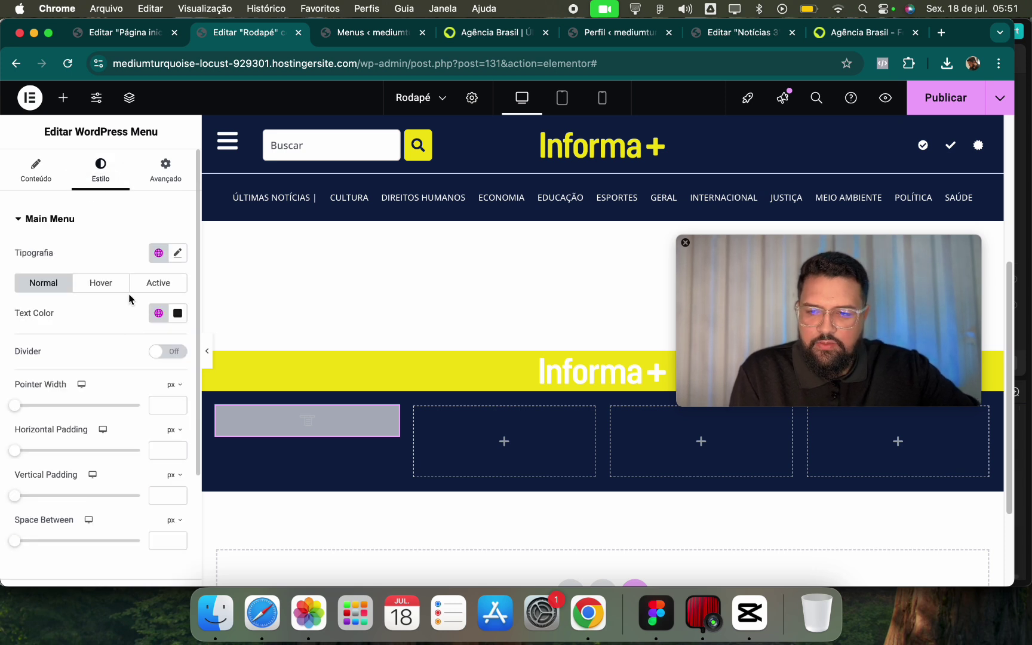
{"action": "left_click", "coordinate": [154, 315]}
{"action": "left_click", "coordinate": [178, 312]}
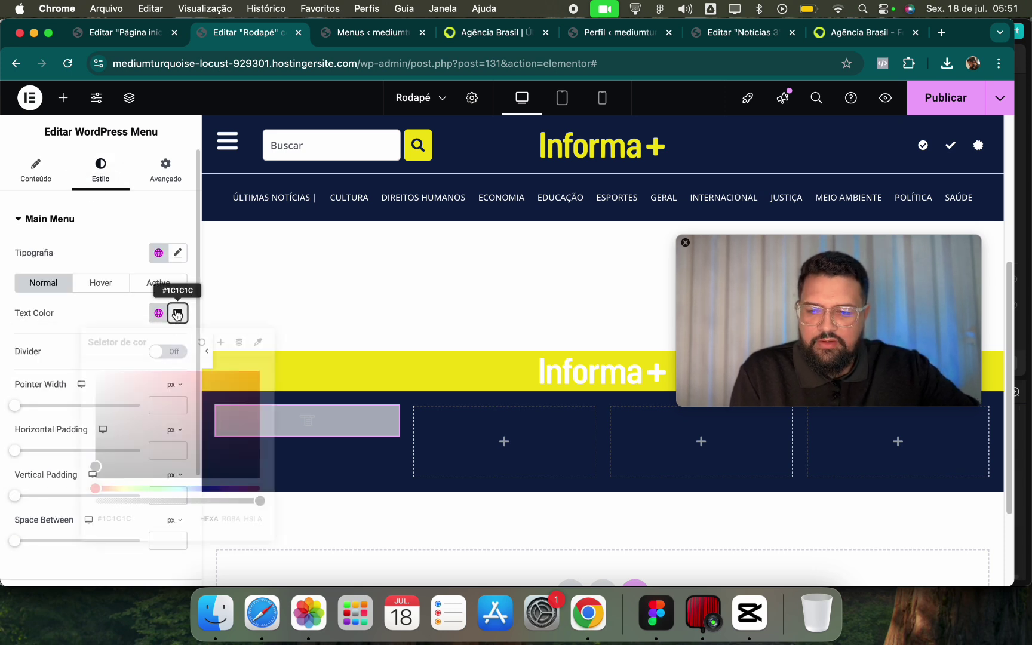
{"action": "left_click", "coordinate": [100, 283]}
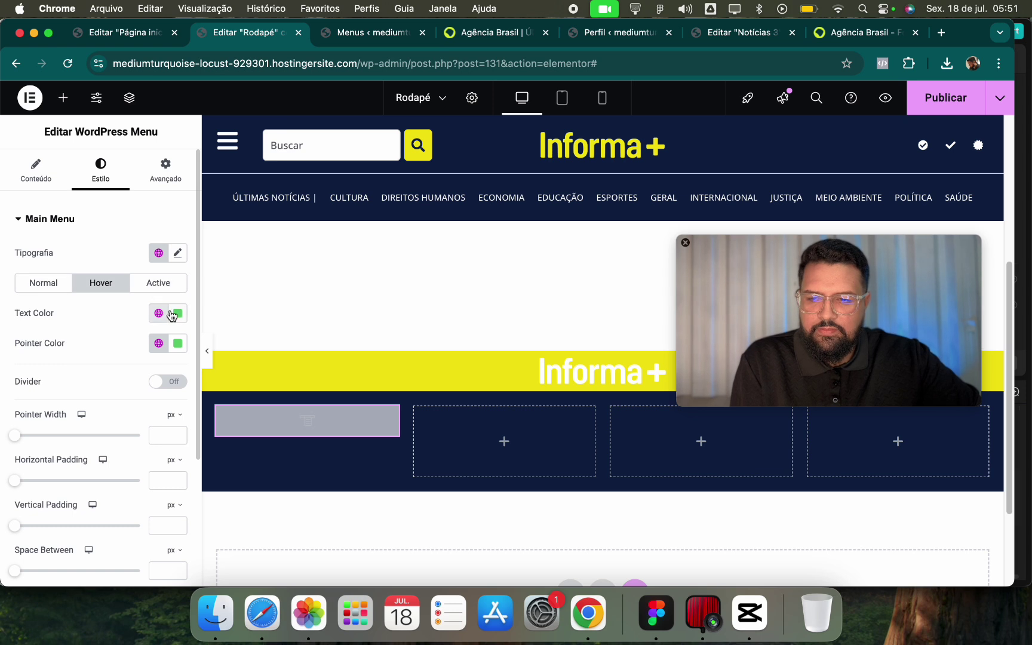
{"action": "left_click", "coordinate": [176, 314]}
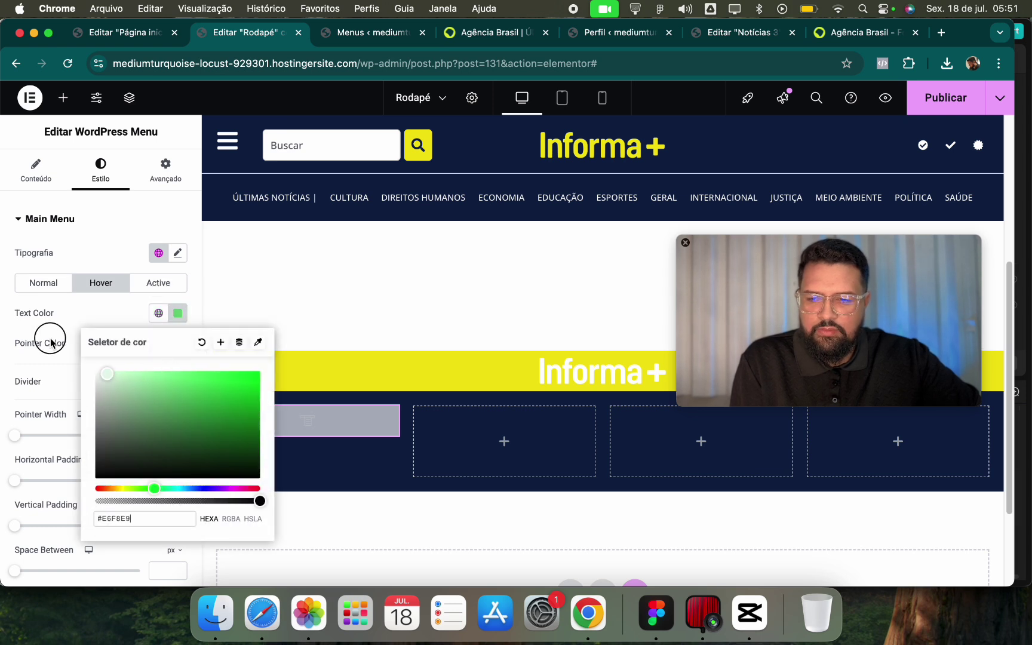
{"action": "left_click", "coordinate": [143, 311]}
{"action": "left_click", "coordinate": [177, 343]}
Set the footer menu's active-state text colour and pointer colour to white.
{"action": "left_click", "coordinate": [159, 282]}
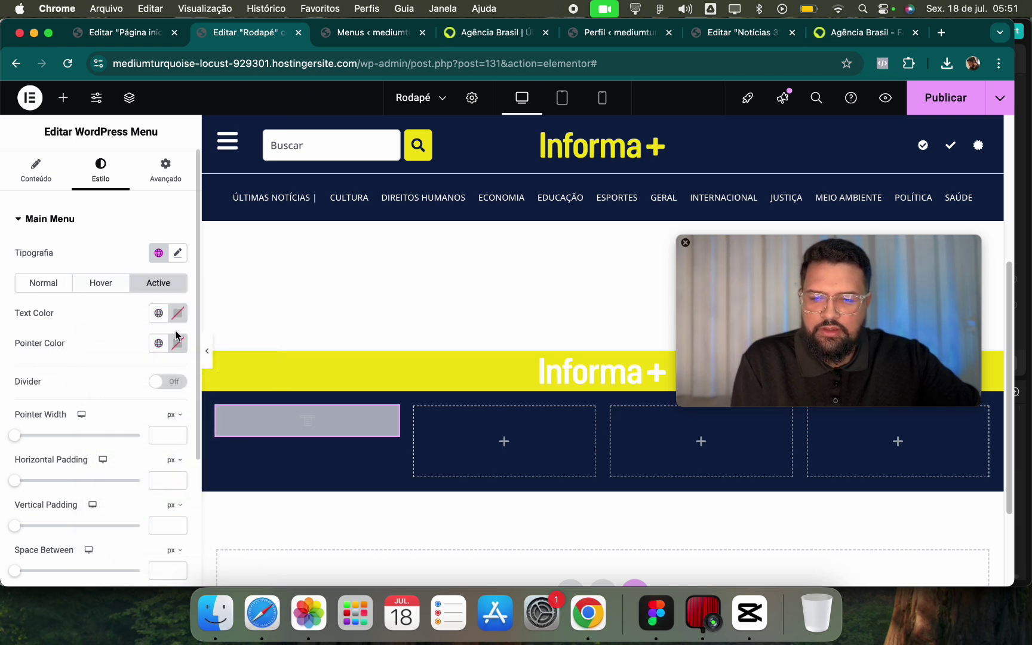
{"action": "left_click", "coordinate": [177, 313]}
{"action": "left_click", "coordinate": [101, 323]}
{"action": "left_click", "coordinate": [177, 343]}
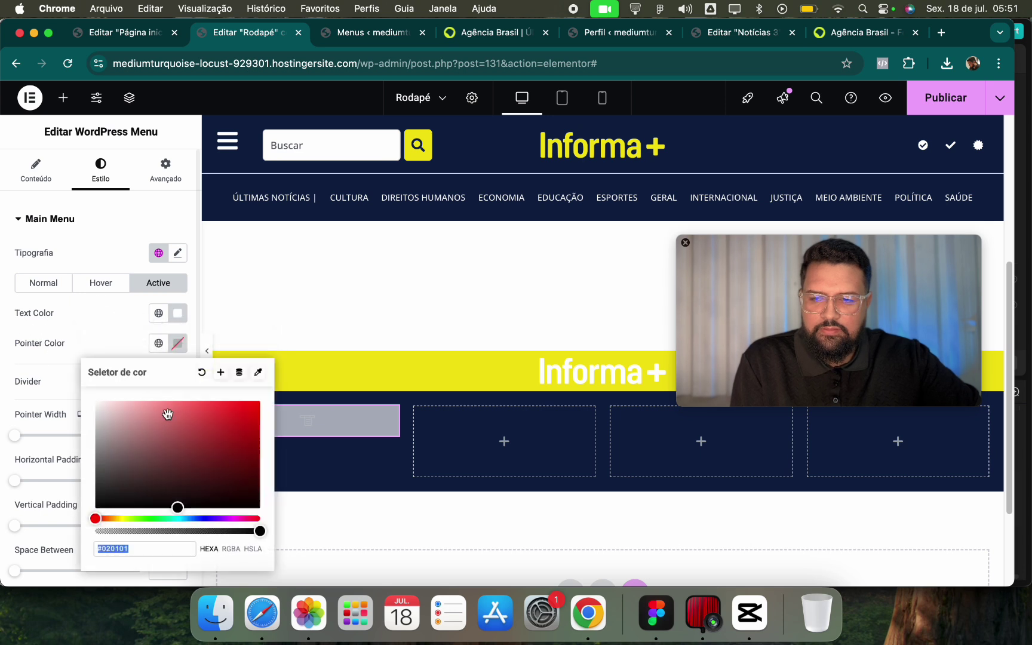
{"action": "left_click", "coordinate": [157, 255]}
{"action": "left_click", "coordinate": [102, 440]}
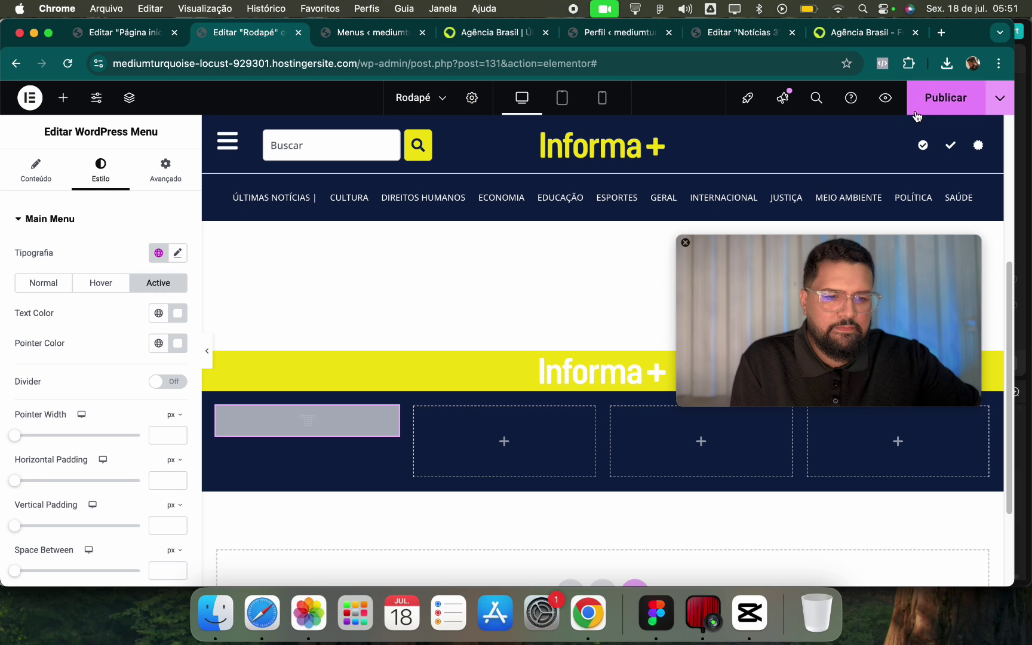
Review the footer menu widget's style and layout settings and publish the Rodapé template's changes.
{"action": "scroll", "coordinate": [101, 424], "scroll_direction": "down", "scroll_amount": 6}
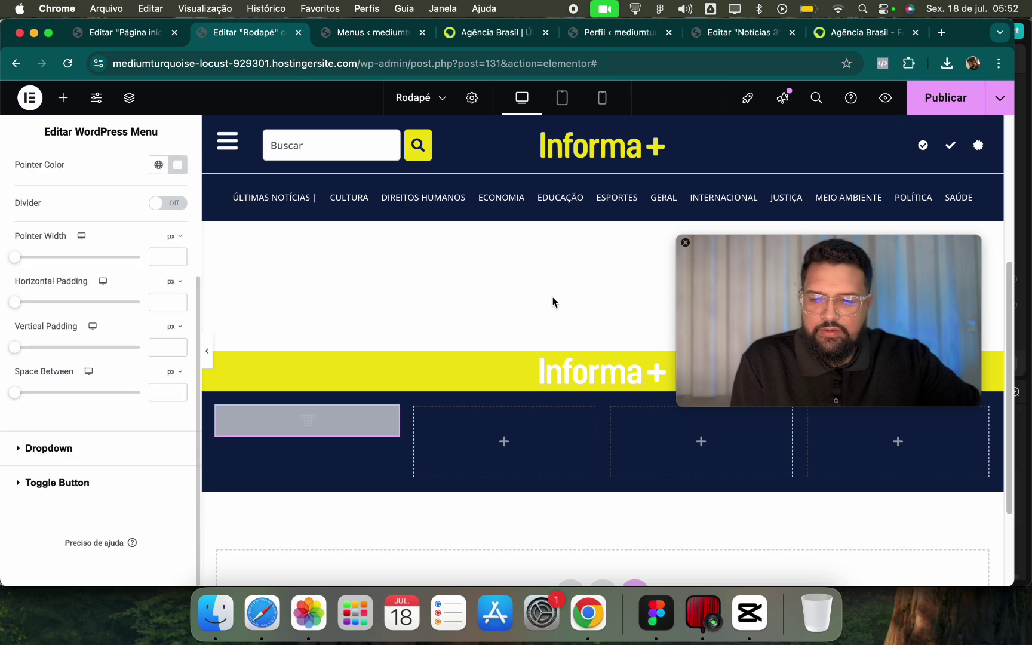
{"action": "scroll", "coordinate": [68, 292], "scroll_direction": "up", "scroll_amount": 2}
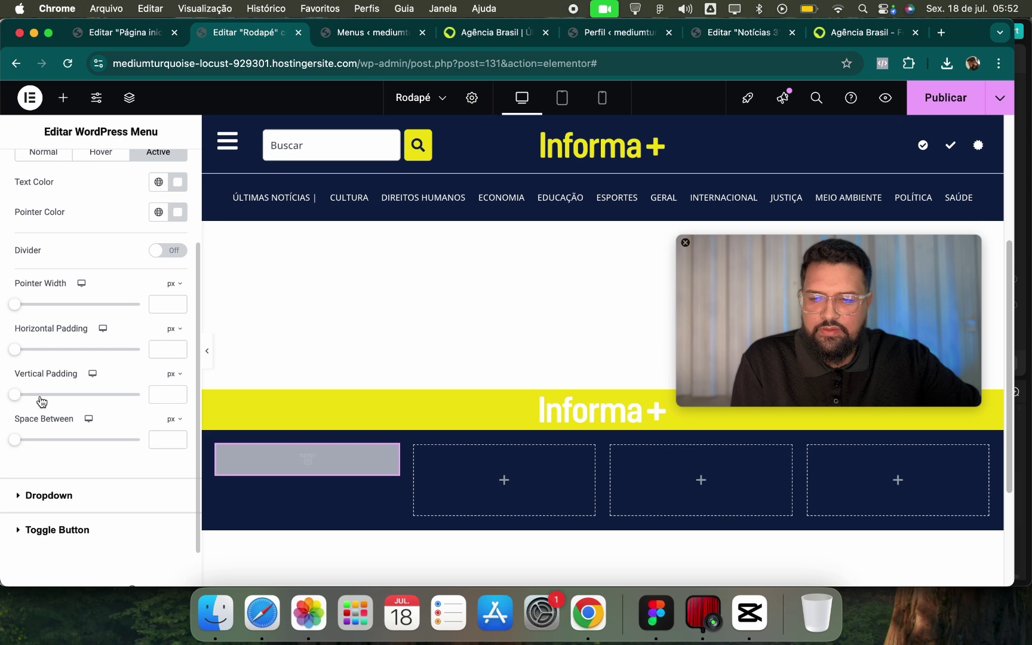
{"action": "scroll", "coordinate": [72, 396], "scroll_direction": "up", "scroll_amount": 1}
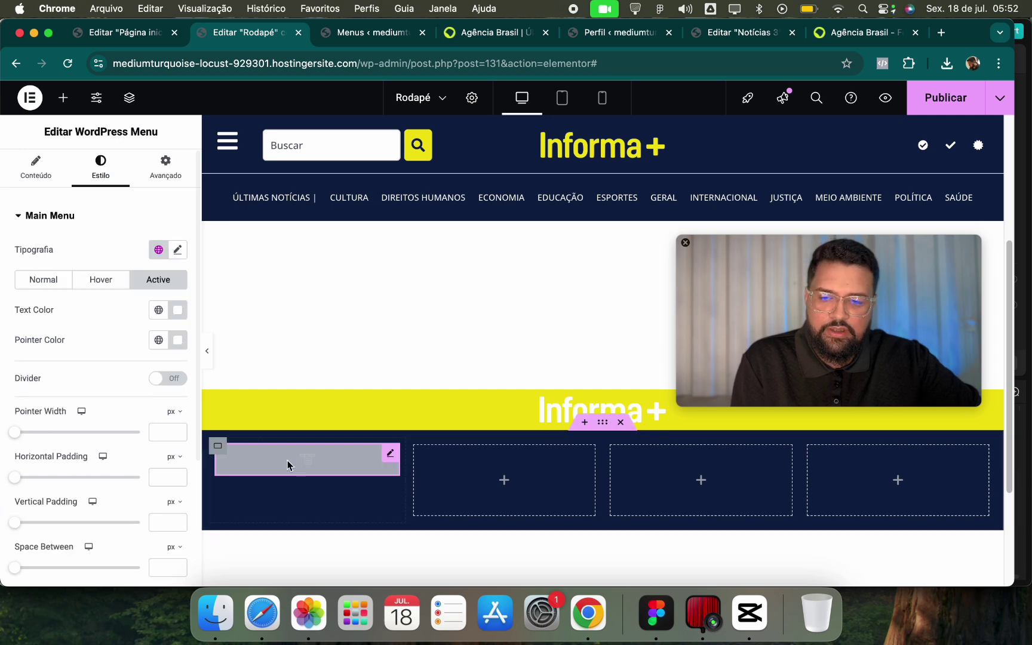
{"action": "left_click", "coordinate": [35, 171]}
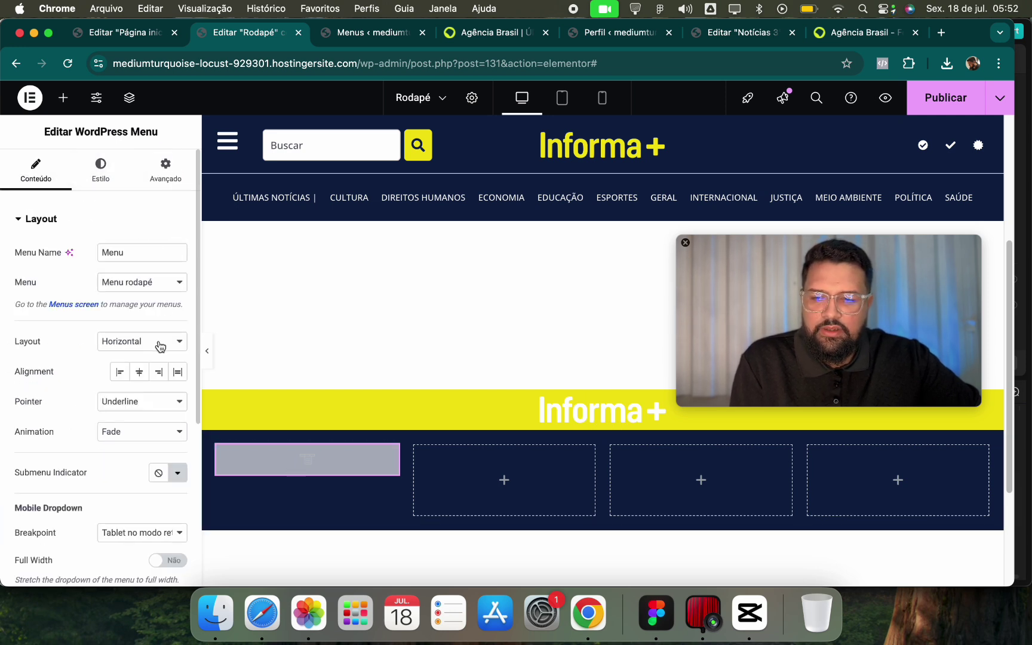
{"action": "scroll", "coordinate": [143, 388], "scroll_direction": "down", "scroll_amount": 4}
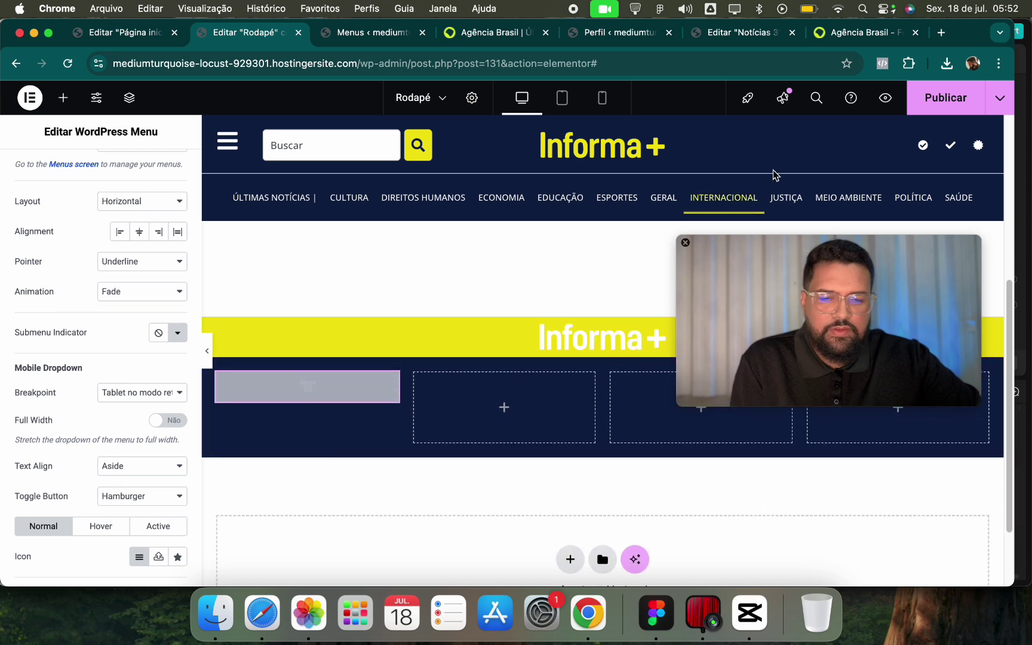
{"action": "left_click", "coordinate": [939, 98]}
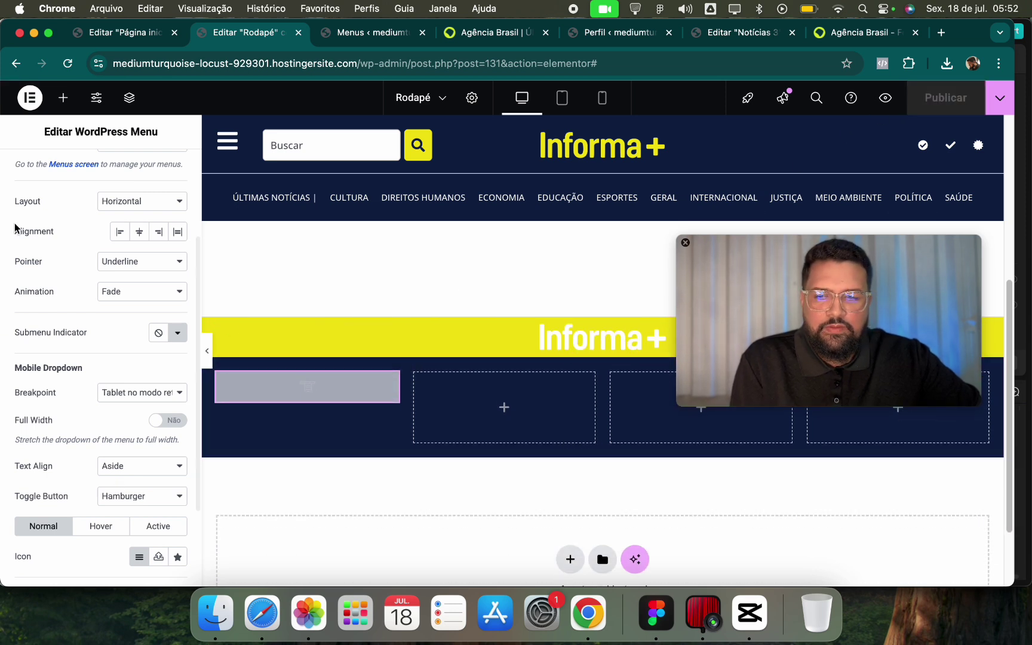
{"action": "scroll", "coordinate": [64, 152], "scroll_direction": "up", "scroll_amount": 3}
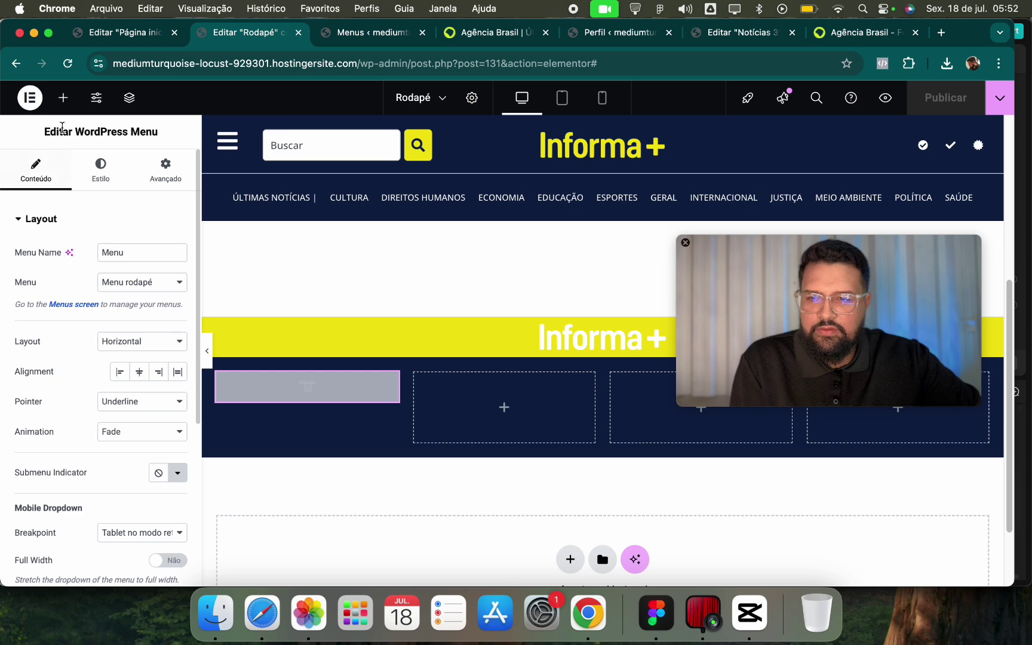
{"action": "right_click", "coordinate": [320, 391]}
{"action": "left_click", "coordinate": [489, 400]}
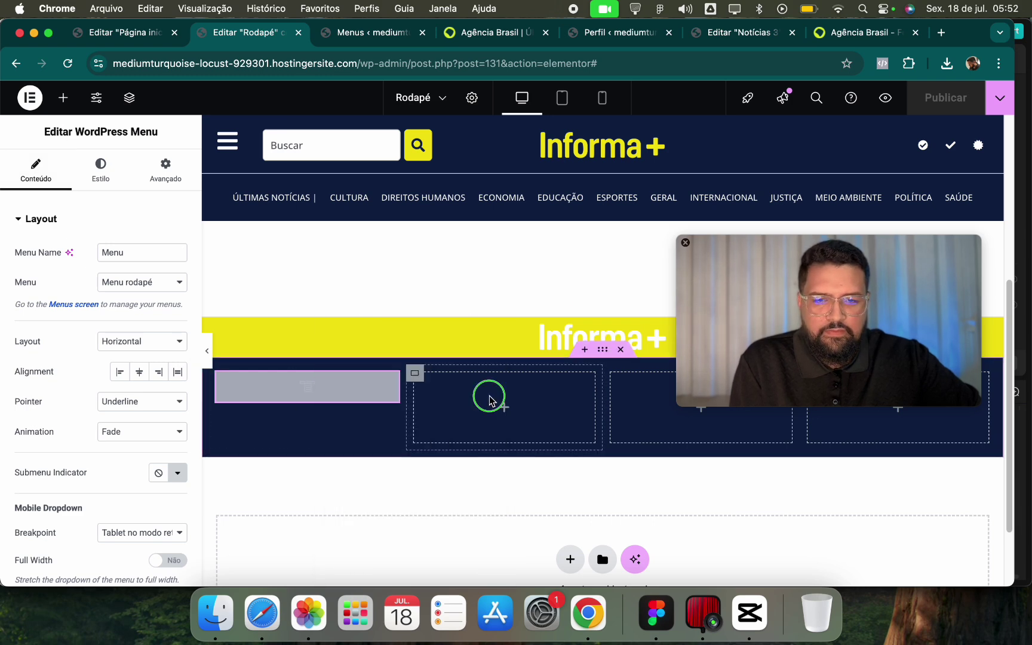
{"action": "right_click", "coordinate": [488, 400]}
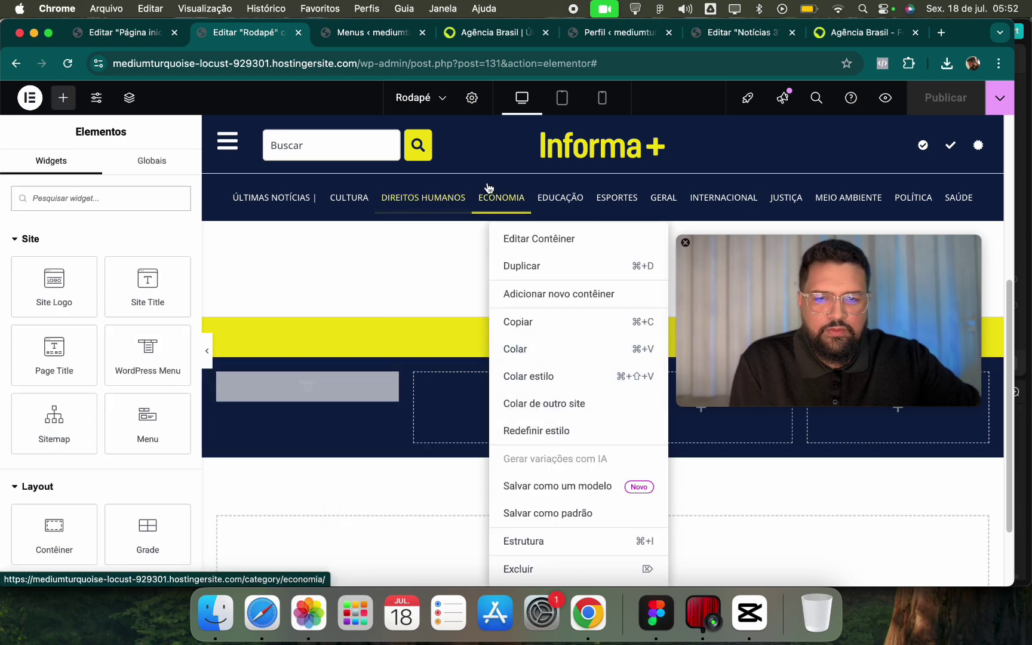
{"action": "left_click", "coordinate": [515, 196]}
Switch to editing the Cabeçalho header template and copy its category WordPress Menu widget.
{"action": "scroll", "coordinate": [517, 196], "scroll_direction": "up", "scroll_amount": 5}
{"action": "left_click", "coordinate": [606, 147]}
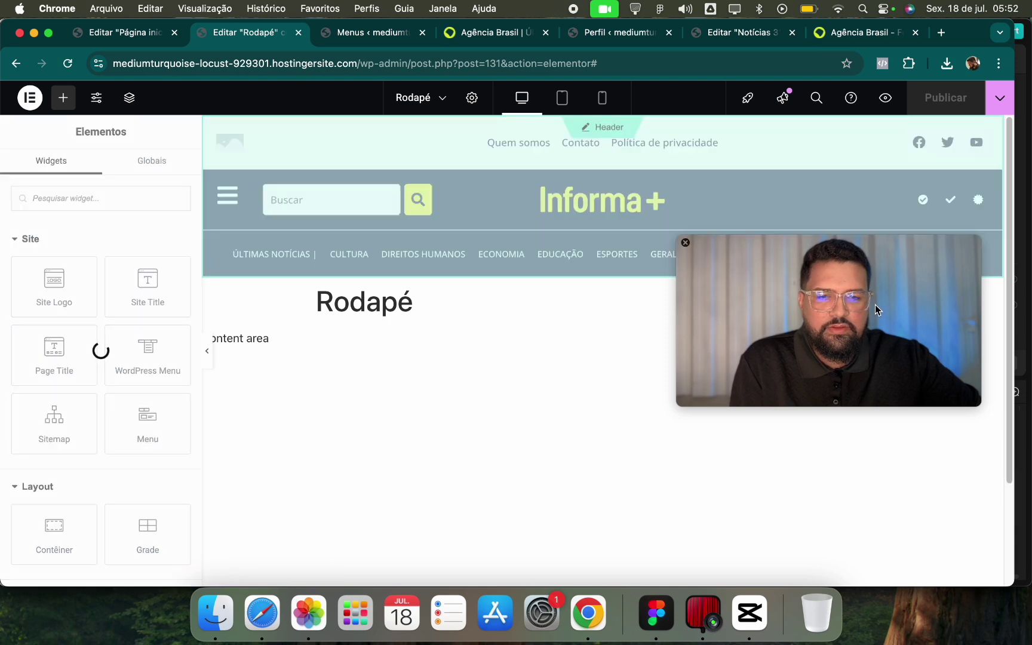
{"action": "left_click_drag", "start_coordinate": [742, 288], "coordinate": [737, 352]}
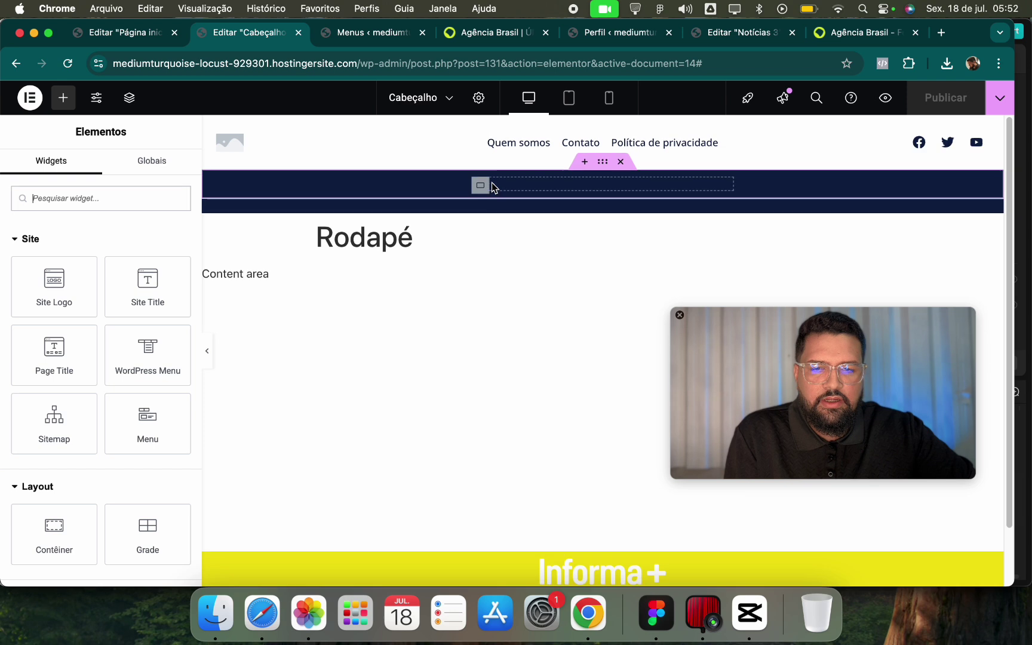
{"action": "right_click", "coordinate": [500, 258]}
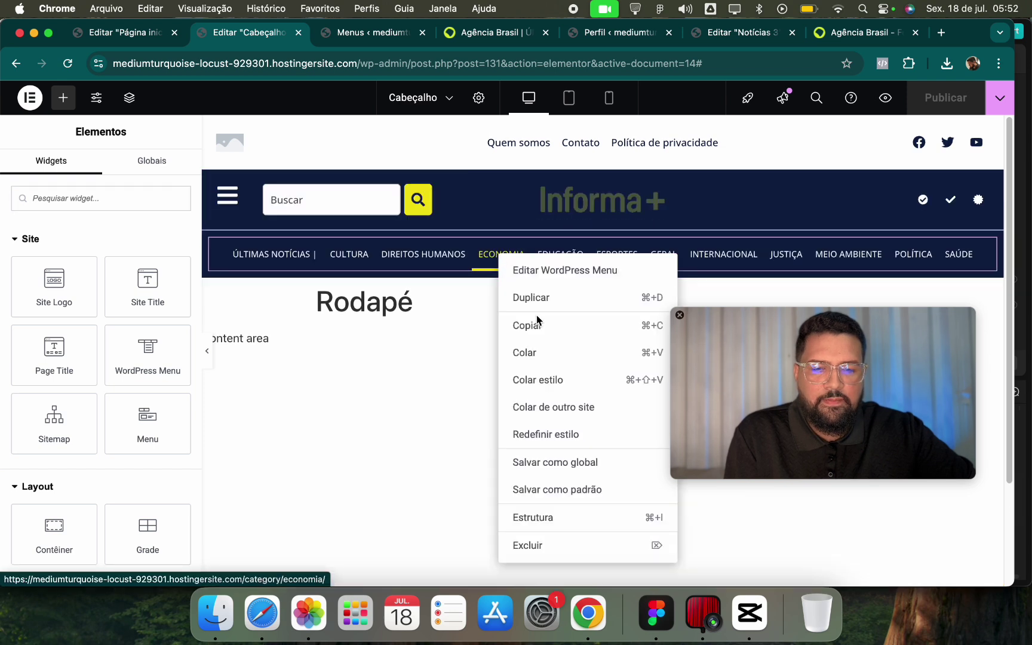
{"action": "left_click", "coordinate": [541, 333]}
{"action": "right_click", "coordinate": [574, 256]}
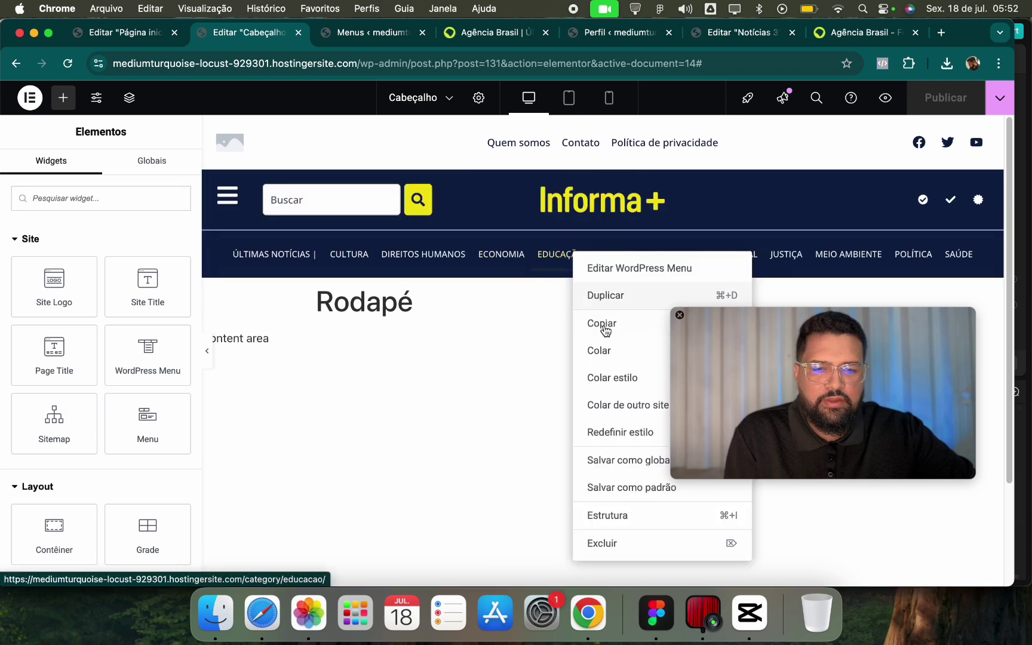
{"action": "left_click", "coordinate": [604, 328]}
Switch back to editing the Rodapé template and paste the copied menu into the second footer column.
{"action": "scroll", "coordinate": [576, 403], "scroll_direction": "down", "scroll_amount": 5}
{"action": "left_click", "coordinate": [572, 544]}
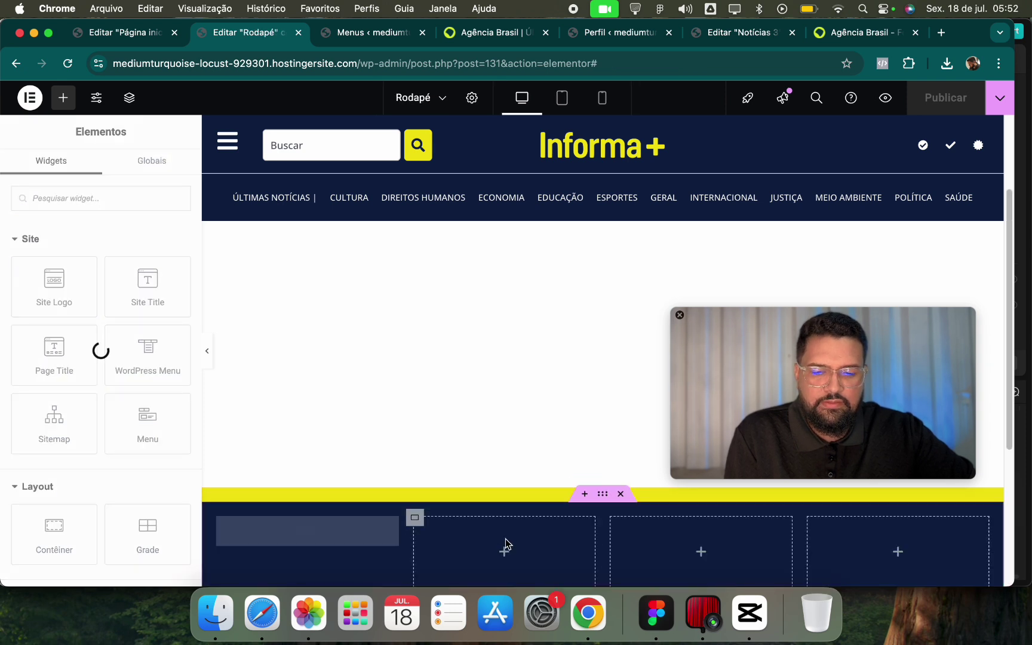
{"action": "right_click", "coordinate": [476, 539]}
{"action": "left_click", "coordinate": [460, 349]}
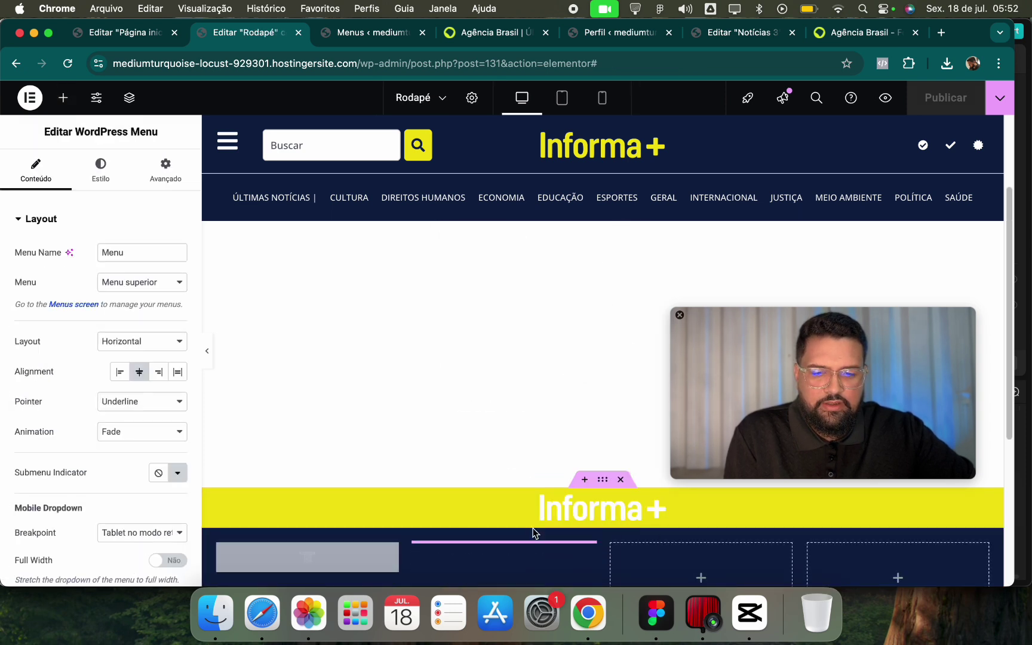
{"action": "scroll", "coordinate": [635, 514], "scroll_direction": "down", "scroll_amount": 5}
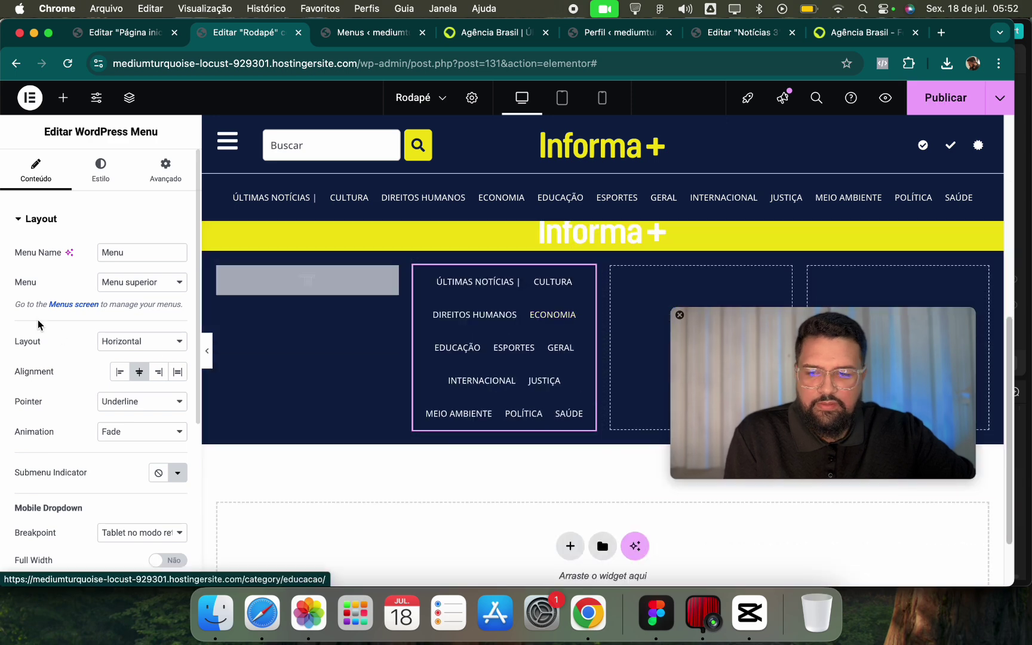
Align the second-column footer menu's items to the start and set its vertical padding to 7 px.
{"action": "left_click", "coordinate": [120, 372]}
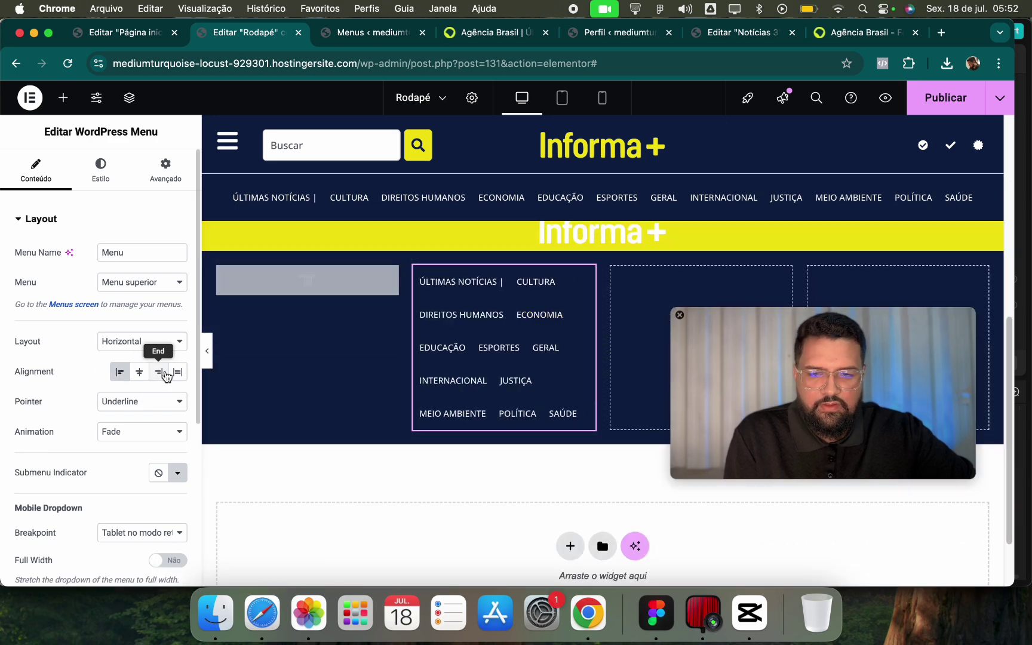
{"action": "left_click", "coordinate": [99, 172]}
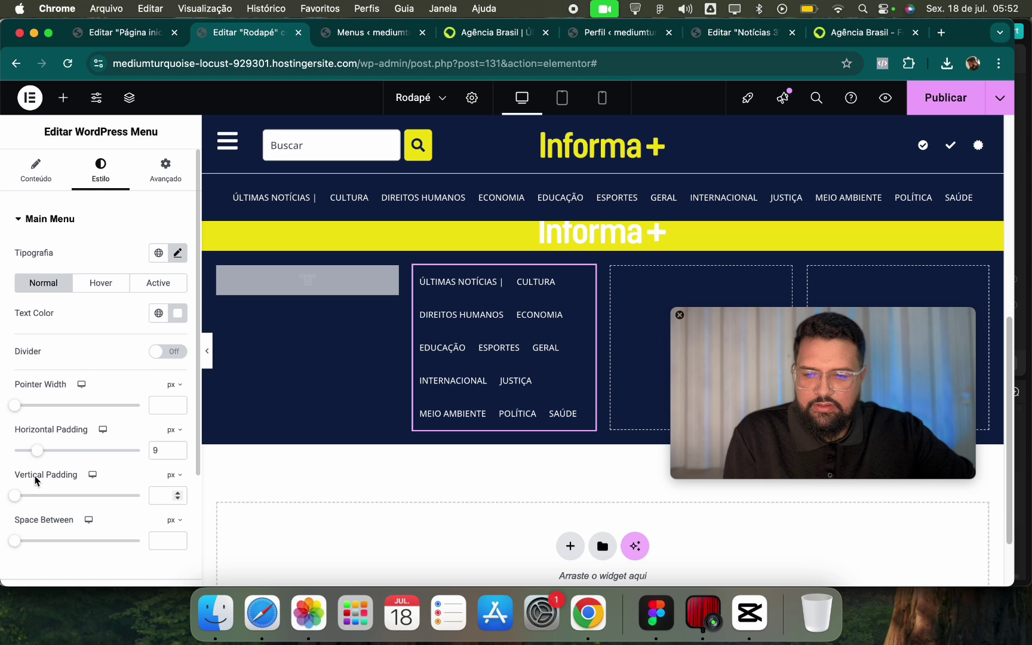
{"action": "left_click_drag", "start_coordinate": [23, 501], "coordinate": [32, 500]}
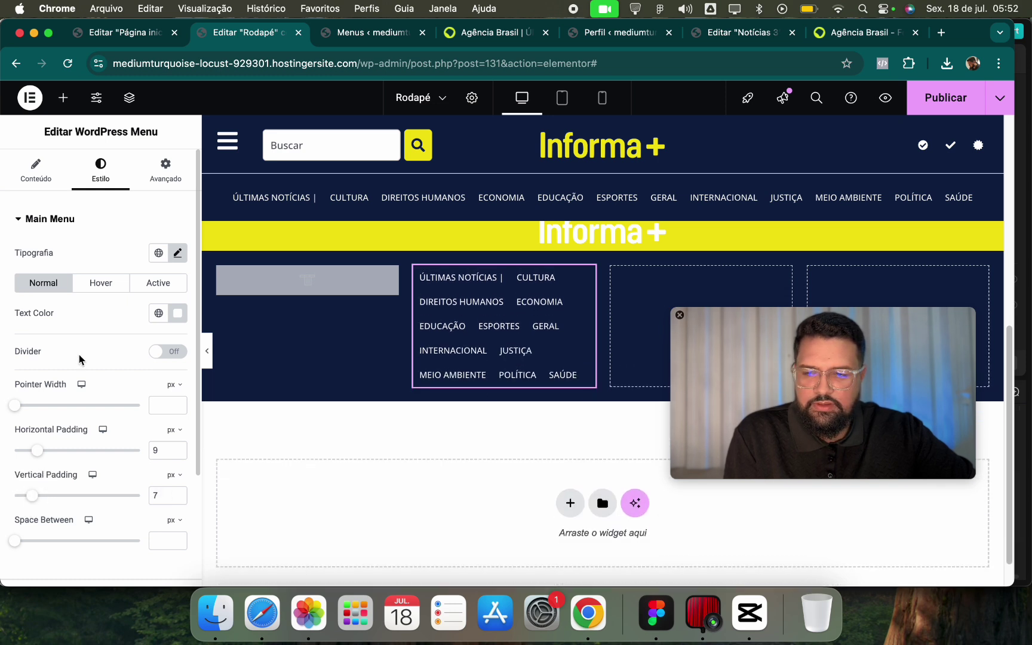
Set the second-column footer menu's text transformation to Padrão and its pointer to None.
{"action": "left_click", "coordinate": [167, 254]}
{"action": "left_click", "coordinate": [141, 425]}
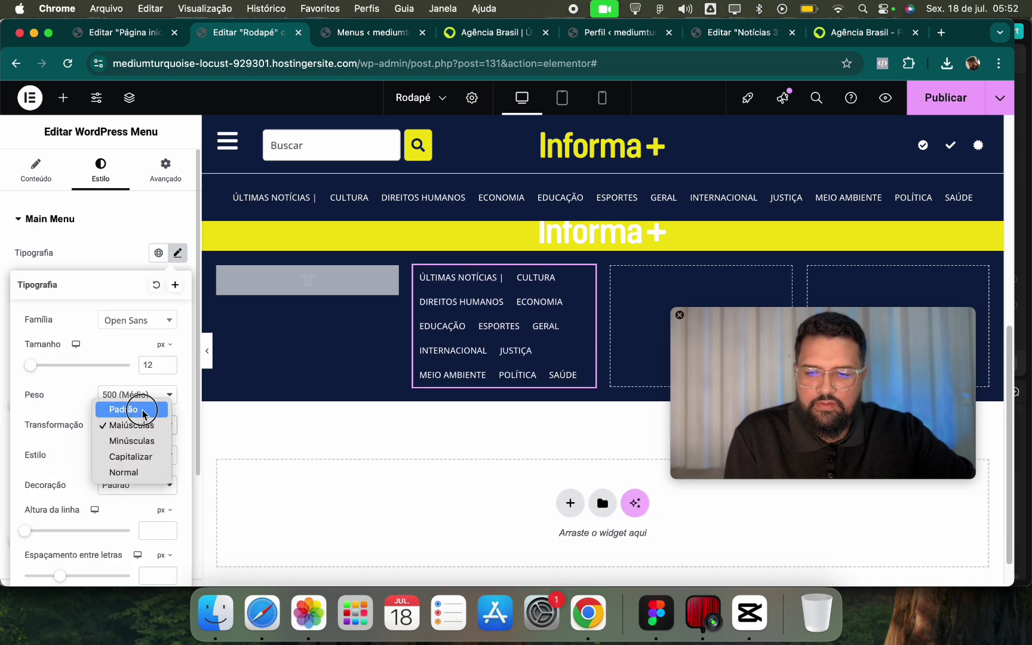
{"action": "left_click", "coordinate": [132, 409]}
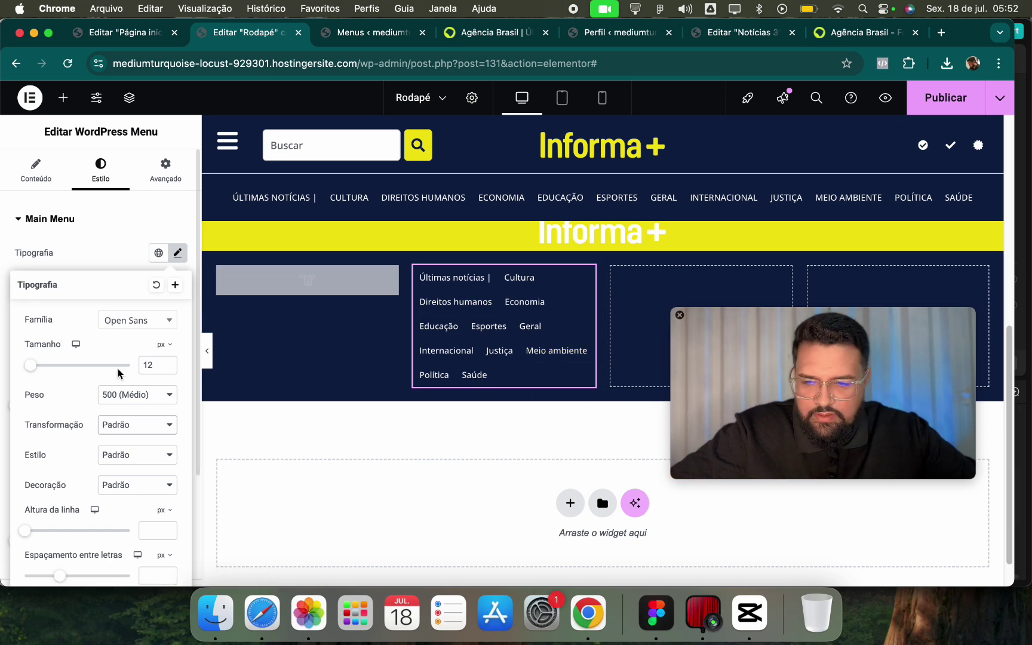
{"action": "left_click", "coordinate": [43, 175]}
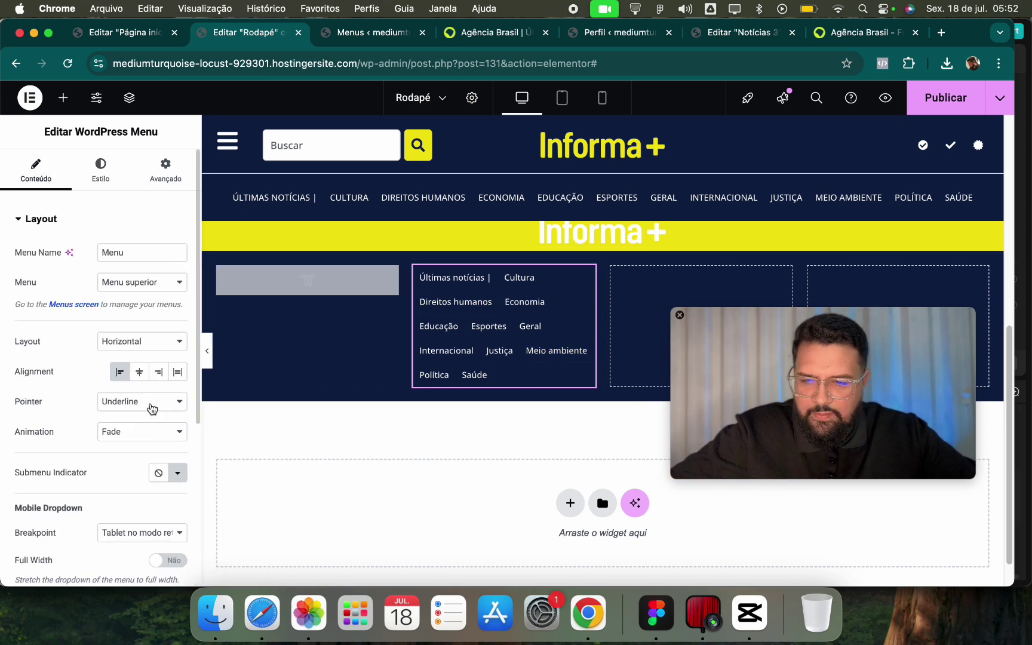
{"action": "left_click", "coordinate": [153, 408]}
{"action": "left_click", "coordinate": [152, 393]}
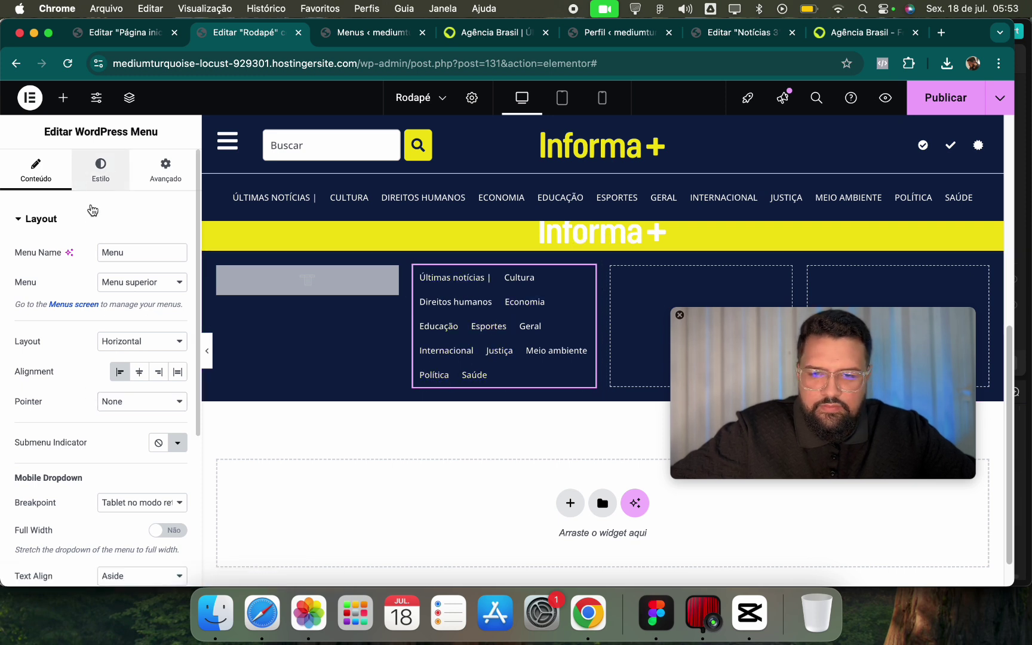
Reduce the vertical padding of the second-column footer menu's items to 6 px.
{"action": "left_click", "coordinate": [101, 167]}
{"action": "scroll", "coordinate": [66, 412], "scroll_direction": "down", "scroll_amount": 3}
{"action": "left_click_drag", "start_coordinate": [32, 354], "coordinate": [31, 353]}
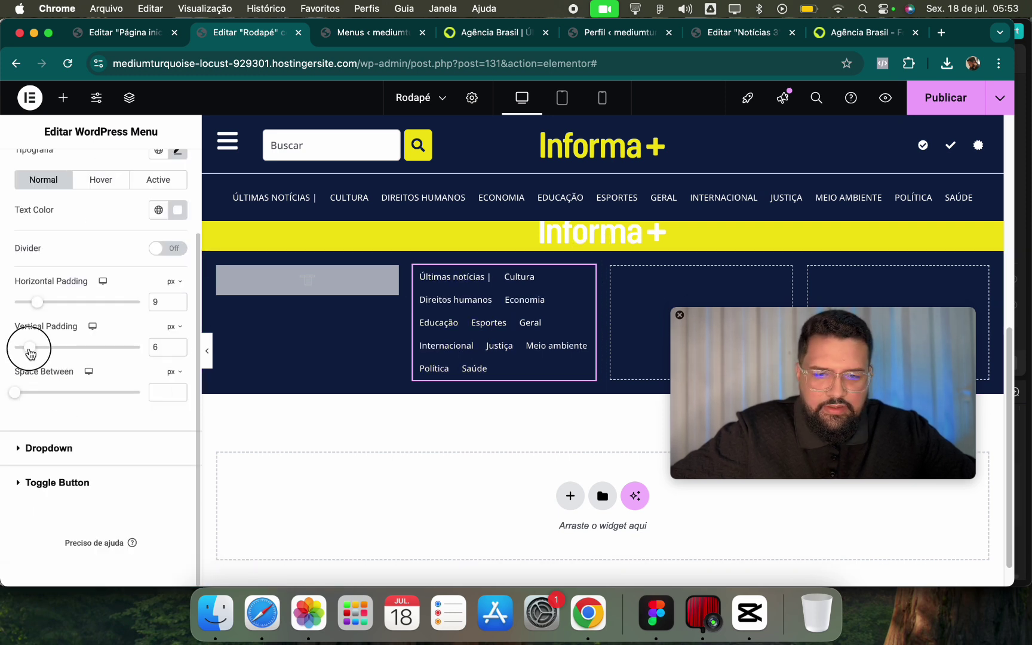
{"action": "scroll", "coordinate": [83, 264], "scroll_direction": "up", "scroll_amount": 3}
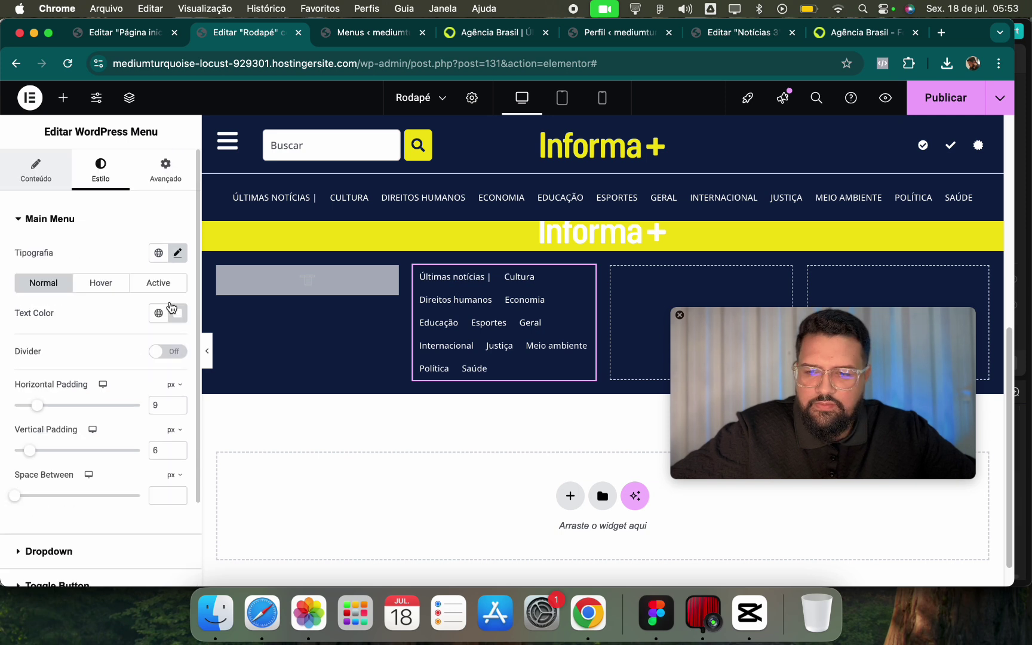
Try the Stretch alignment on the footer's category menu and return it to start alignment.
{"action": "left_click", "coordinate": [181, 253]}
{"action": "left_click", "coordinate": [183, 378]}
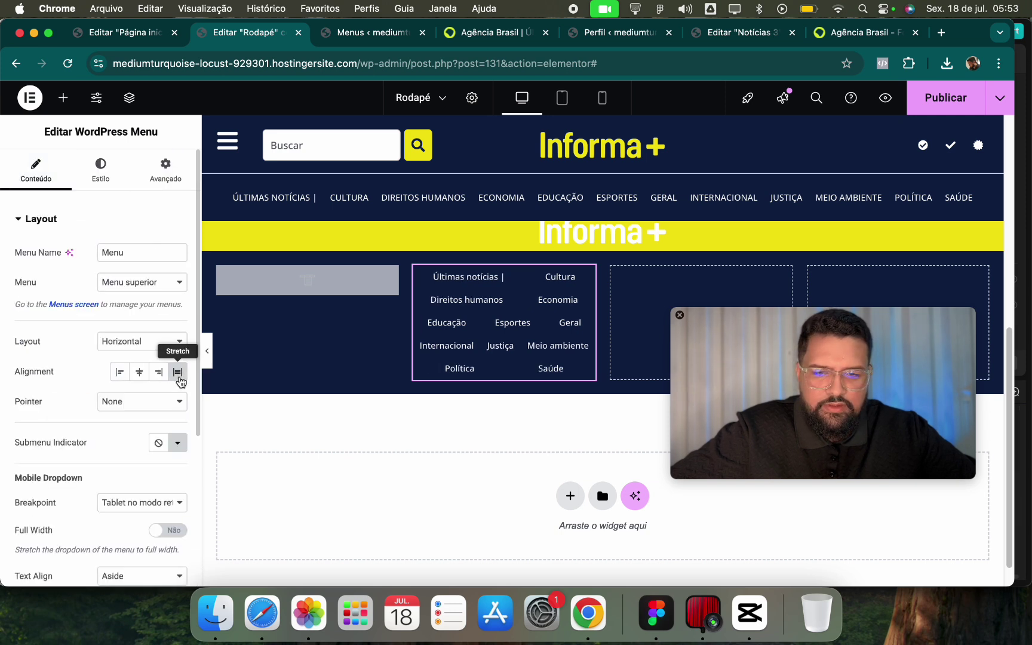
{"action": "left_click", "coordinate": [118, 377]}
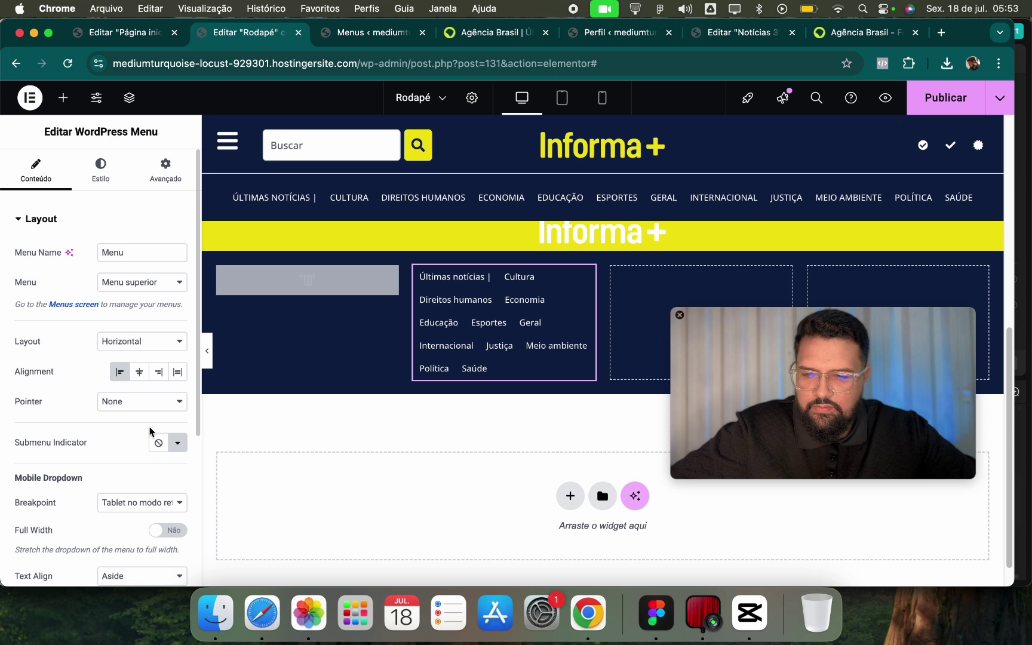
{"action": "left_click", "coordinate": [141, 402]}
{"action": "left_click", "coordinate": [65, 379]}
{"action": "scroll", "coordinate": [116, 446], "scroll_direction": "down", "scroll_amount": 4}
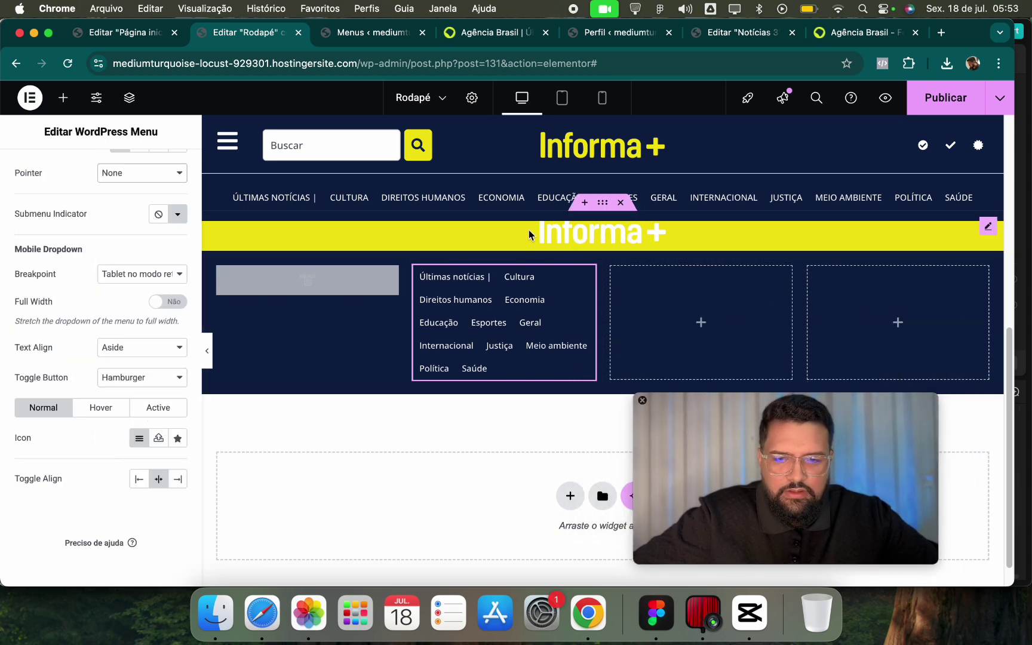
{"action": "scroll", "coordinate": [85, 170], "scroll_direction": "up", "scroll_amount": 4}
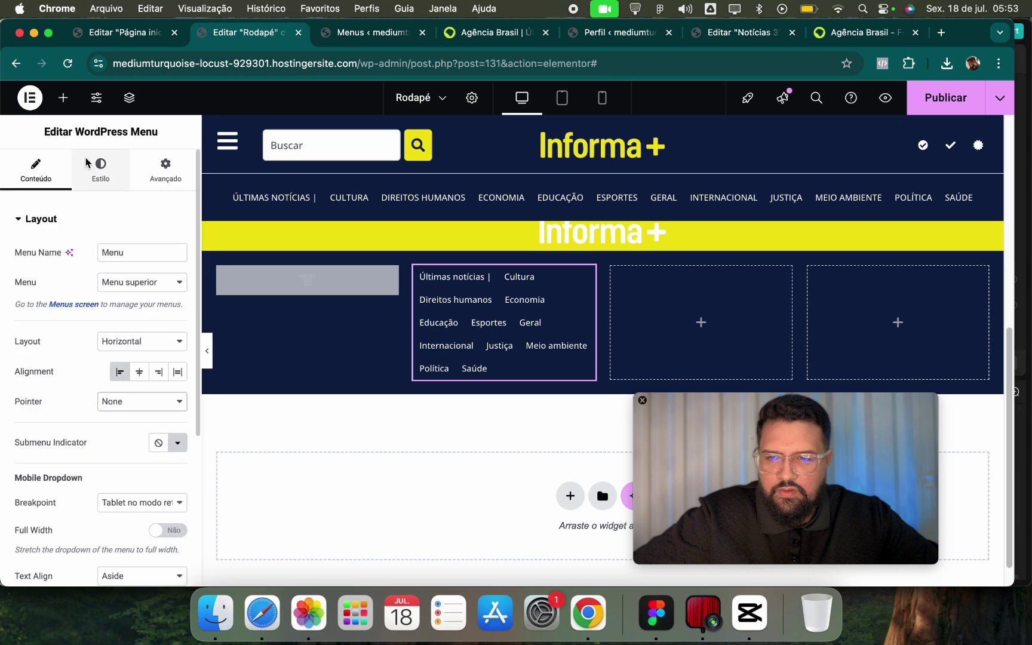
Add a heading widget above the category menu in the second footer column with the text "Editoriais".
{"action": "left_click", "coordinate": [62, 97]}
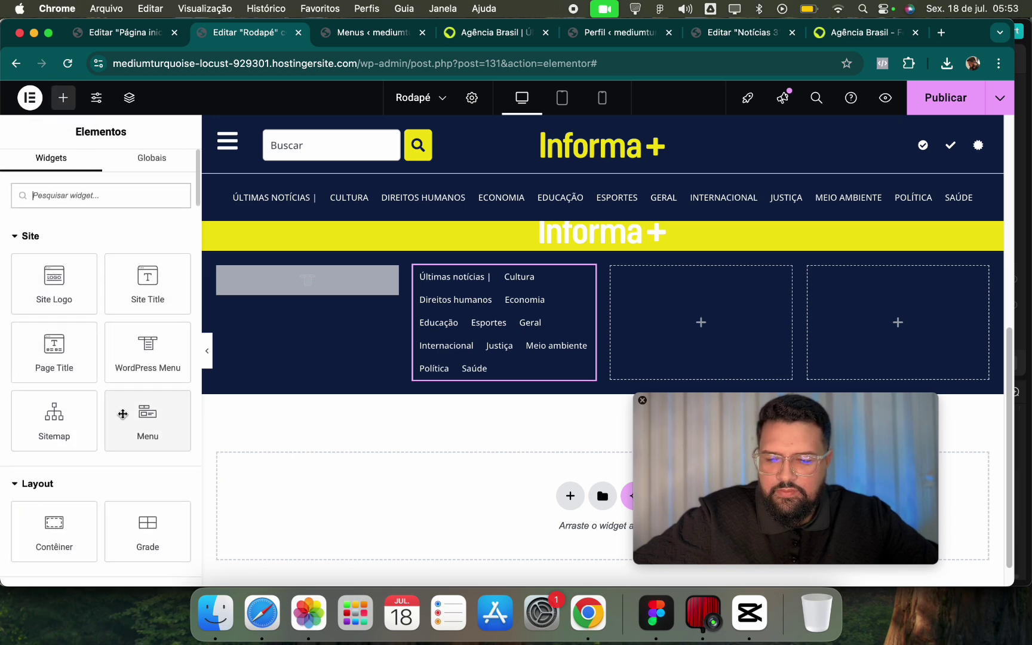
{"action": "scroll", "coordinate": [115, 408], "scroll_direction": "down", "scroll_amount": 3}
{"action": "left_click_drag", "start_coordinate": [62, 555], "coordinate": [517, 313]}
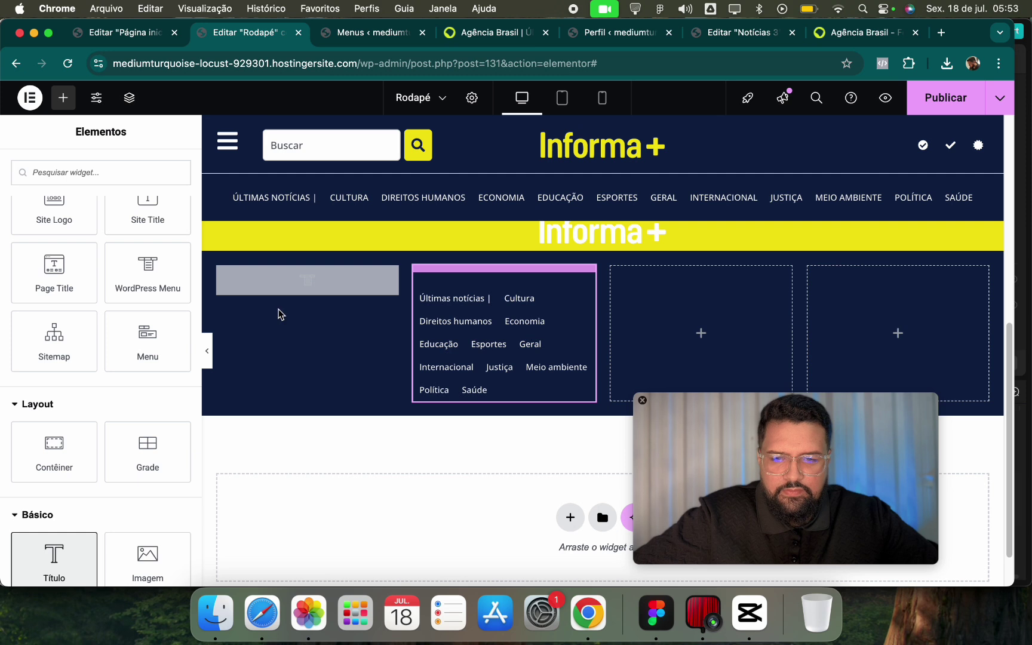
{"action": "type", "text": "Editoriais"}
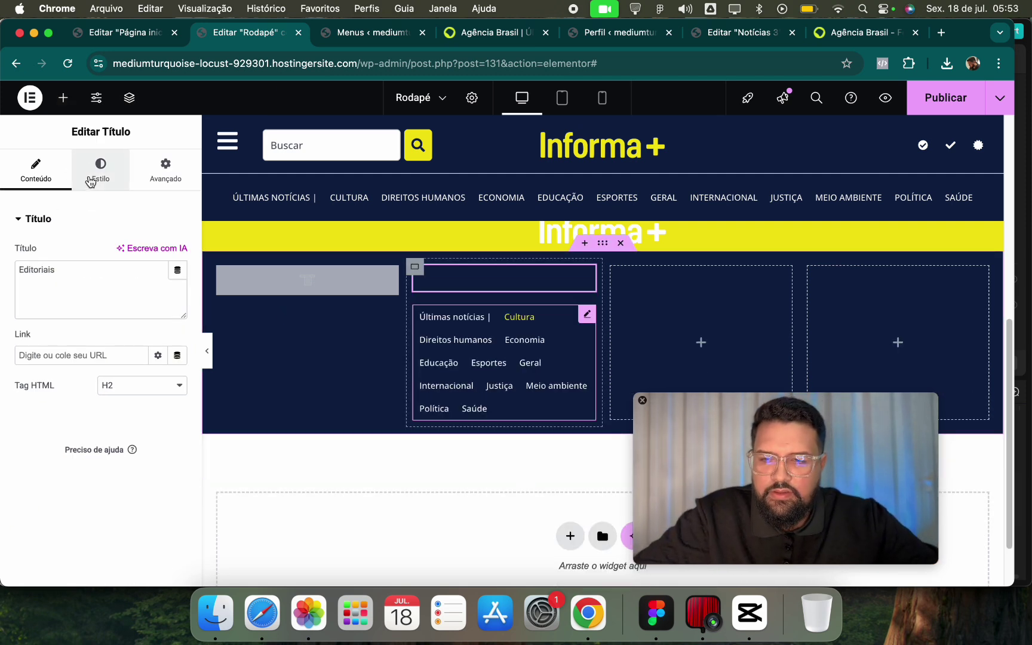
Apply the global font Realce to the Editoriais heading and set its text transformation to Maiúsculas.
{"action": "left_click", "coordinate": [94, 174]}
{"action": "left_click", "coordinate": [158, 294]}
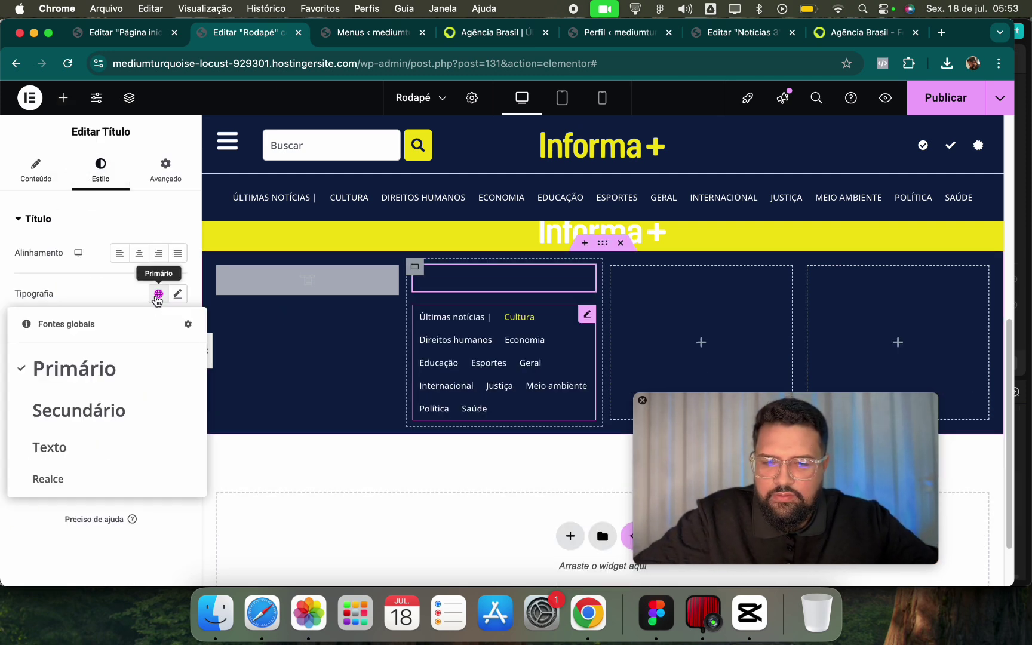
{"action": "left_click", "coordinate": [99, 477]}
{"action": "left_click", "coordinate": [177, 294]}
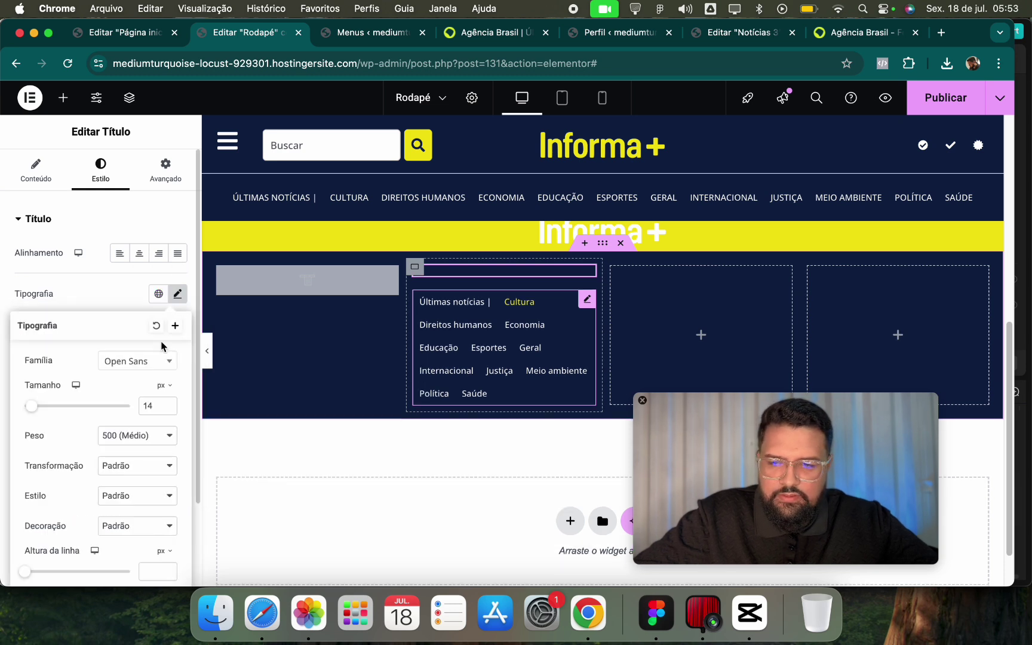
{"action": "left_click", "coordinate": [140, 475]}
{"action": "left_click", "coordinate": [119, 258]}
{"action": "left_click", "coordinate": [133, 297]}
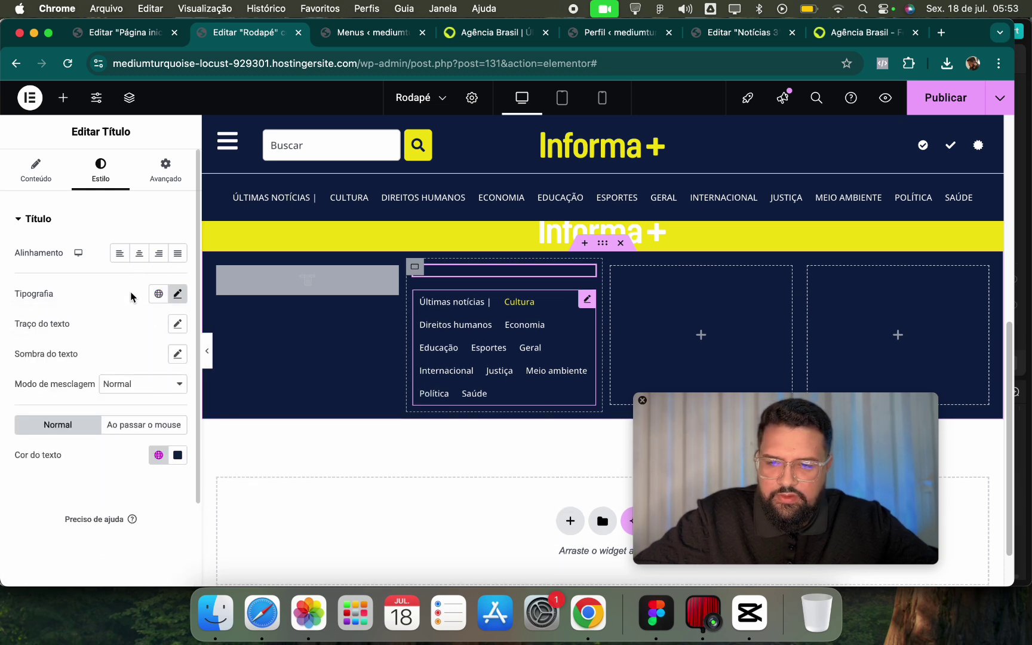
Set the Editoriais heading's text colour to #FFFFFF.
{"action": "left_click", "coordinate": [157, 455]}
{"action": "left_click", "coordinate": [177, 455]}
{"action": "type", "text": "#FFFFFF"}
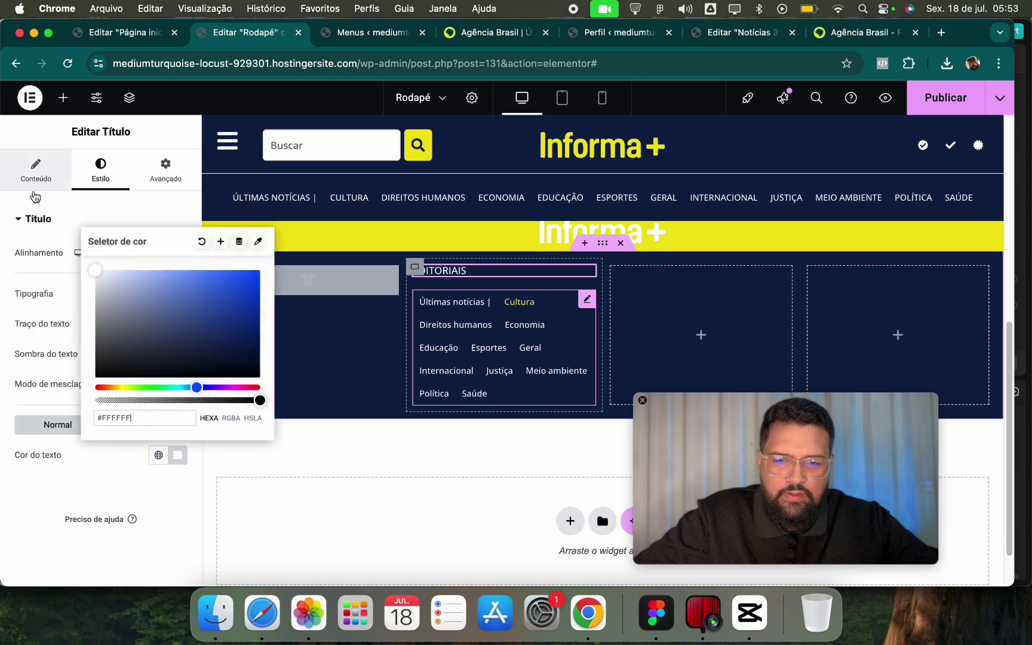
Copy the Editoriais heading and give its text a bold weight.
{"action": "left_click", "coordinate": [549, 270]}
{"action": "right_click", "coordinate": [550, 273]}
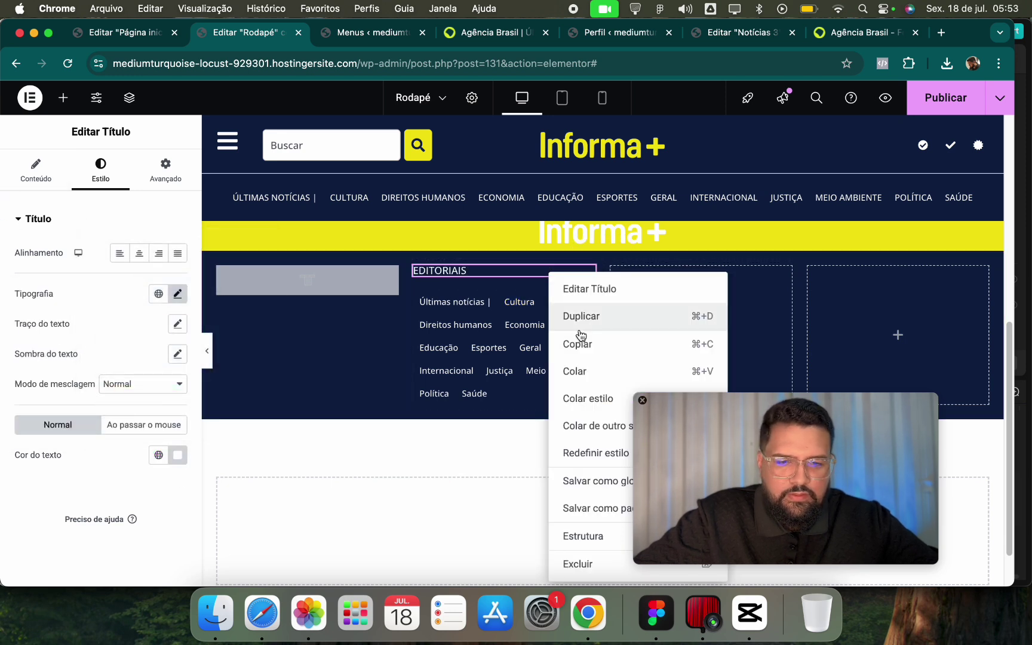
{"action": "left_click", "coordinate": [597, 340]}
{"action": "left_click", "coordinate": [177, 295]}
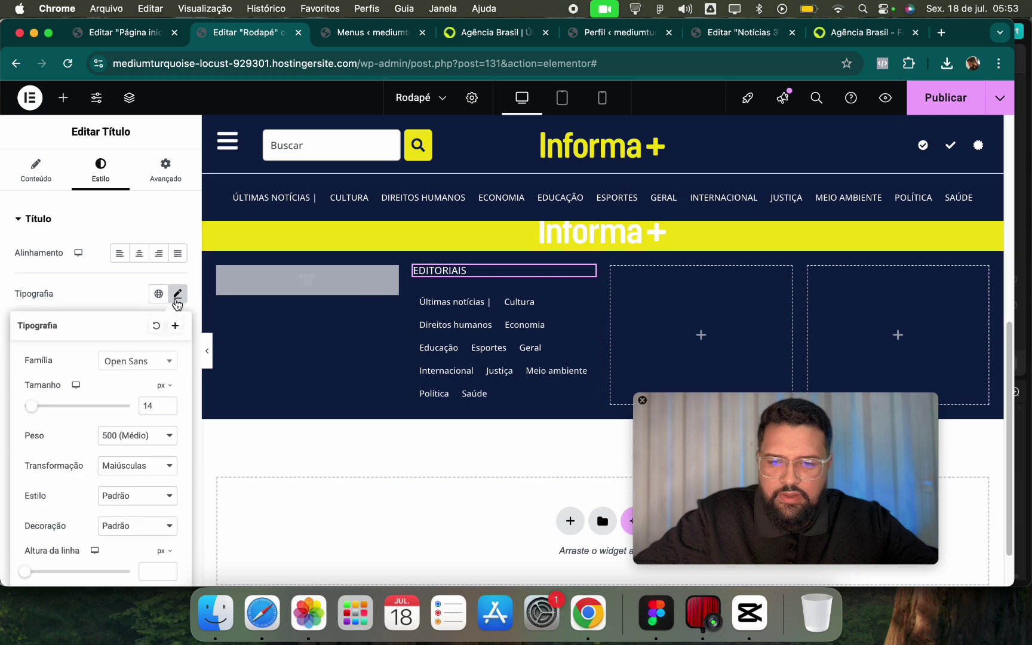
{"action": "left_click", "coordinate": [143, 441]}
{"action": "left_click", "coordinate": [136, 464]}
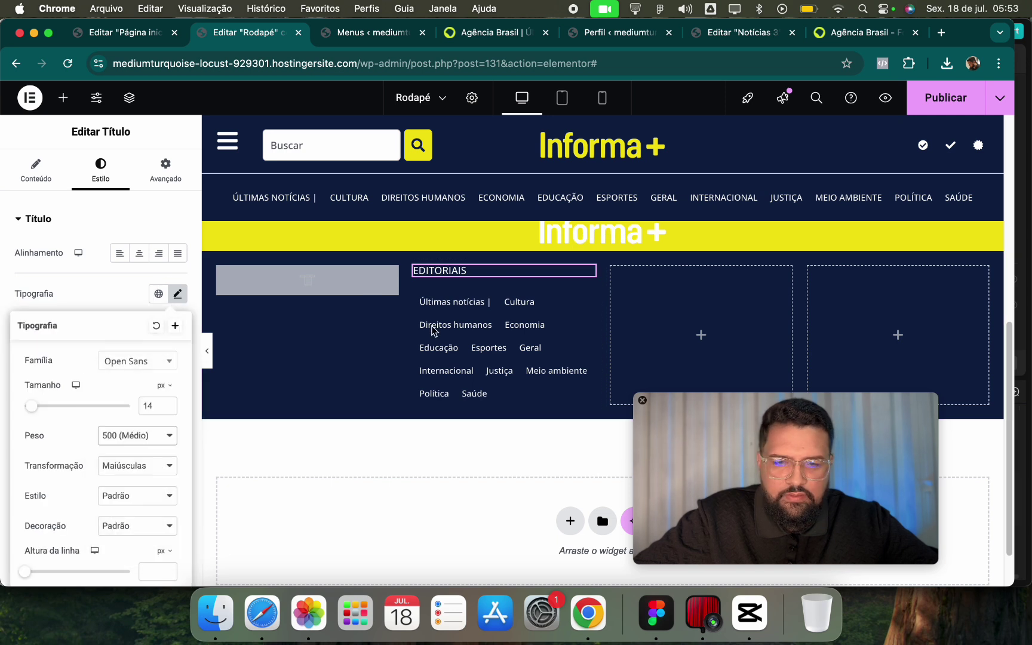
Set the horizontal padding of the category menu under Editoriais to 5 px.
{"action": "left_click", "coordinate": [588, 301]}
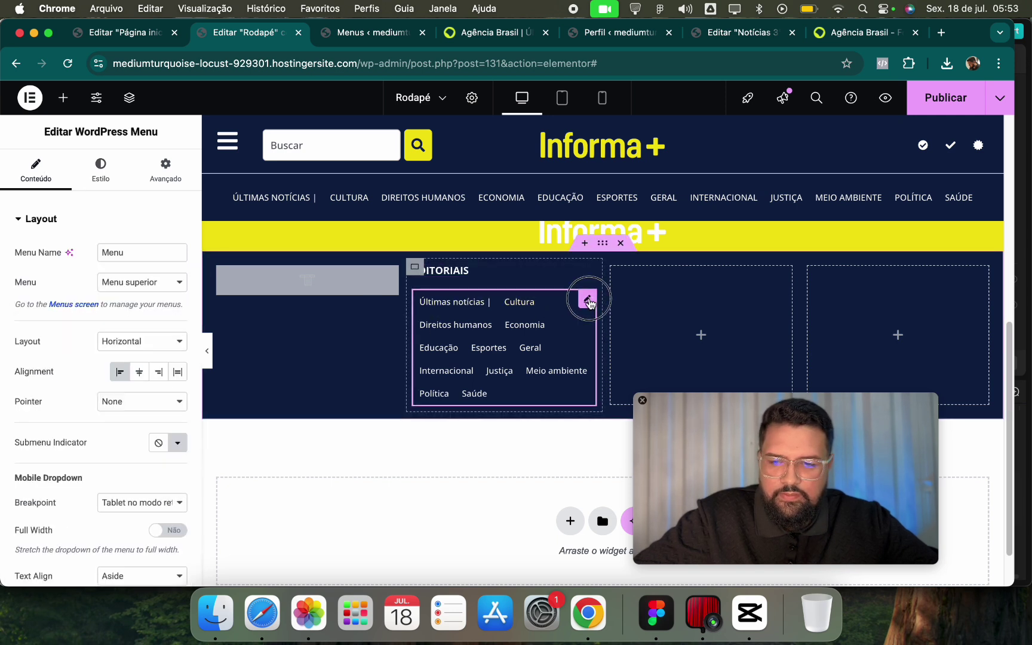
{"action": "left_click", "coordinate": [166, 167]}
{"action": "left_click", "coordinate": [55, 166]}
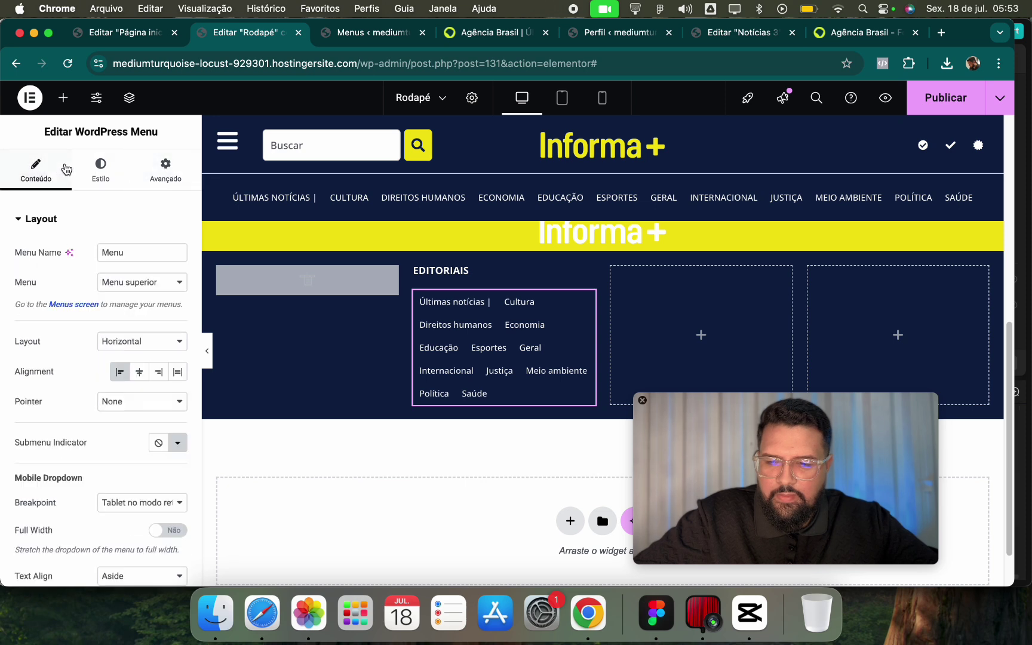
{"action": "left_click", "coordinate": [77, 169]}
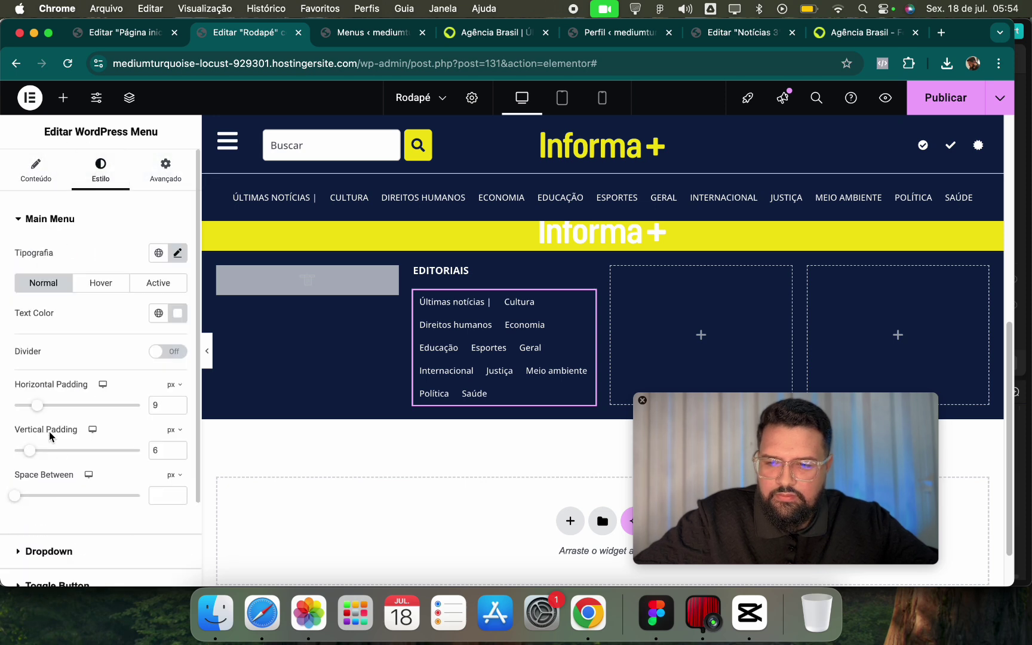
{"action": "mouse_move", "coordinate": [11, 412]}
{"action": "left_mouse_down"}
{"action": "mouse_move", "coordinate": [3, 414]}
{"action": "mouse_move", "coordinate": [27, 408]}
{"action": "left_mouse_up"}
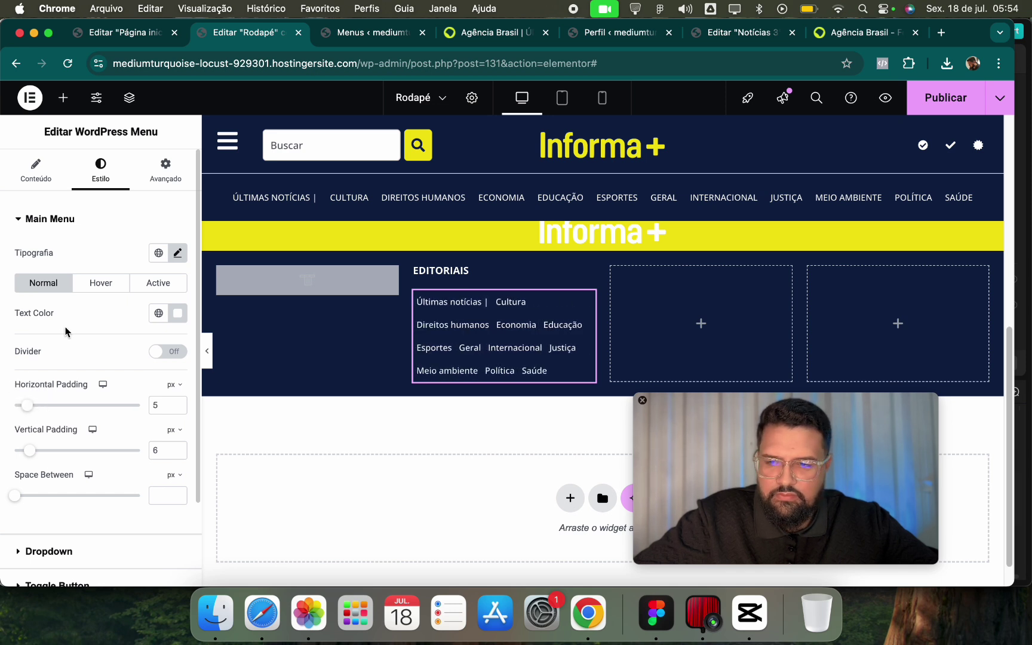
Try a solid #FFFFFF divider between the footer category menu items, then clear its colour and turn it off.
{"action": "left_click", "coordinate": [159, 354]}
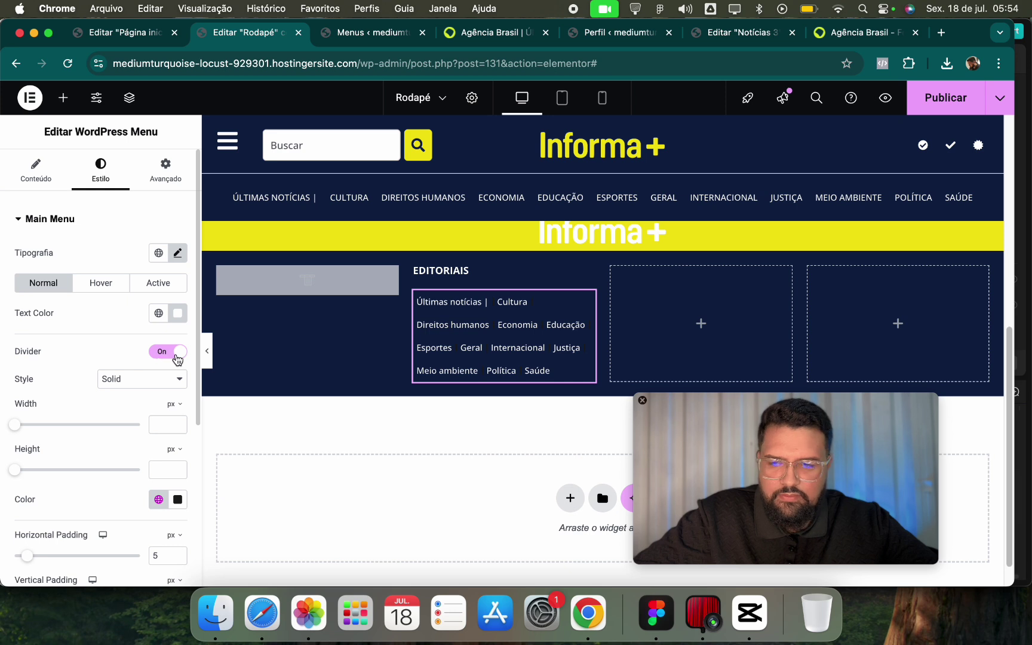
{"action": "left_click", "coordinate": [177, 499]}
{"action": "left_click_drag", "start_coordinate": [161, 414], "coordinate": [57, 282]}
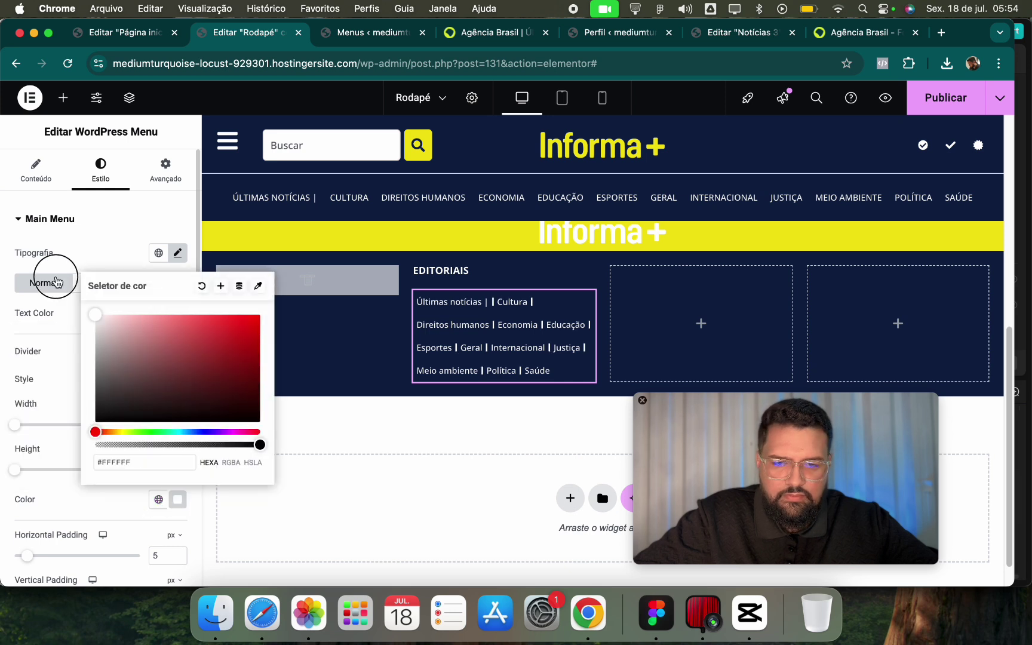
{"action": "left_click", "coordinate": [101, 418]}
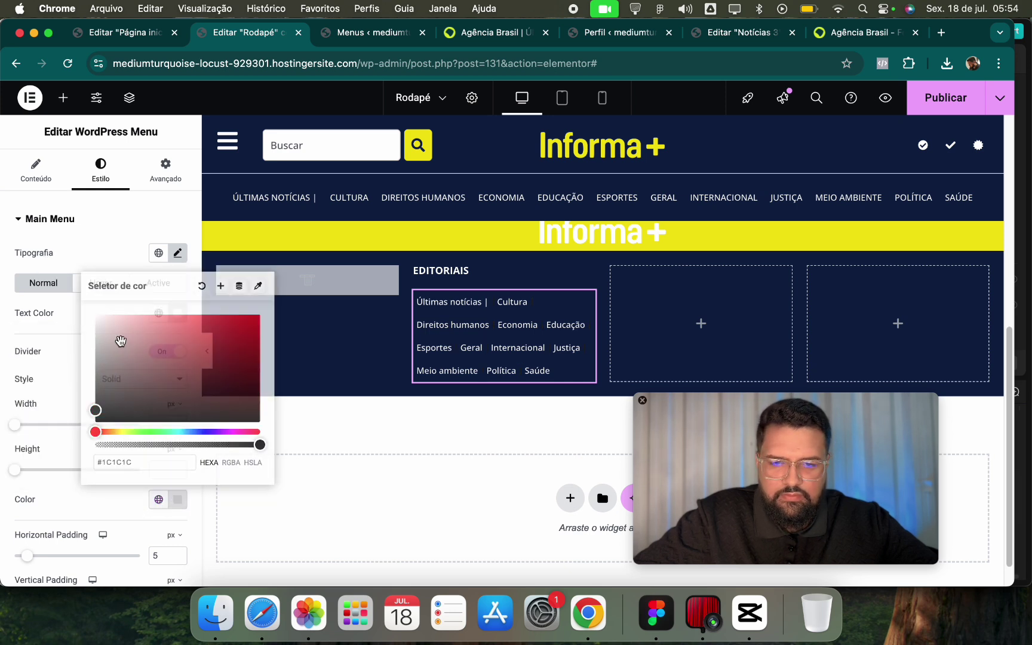
{"action": "left_click", "coordinate": [472, 339]}
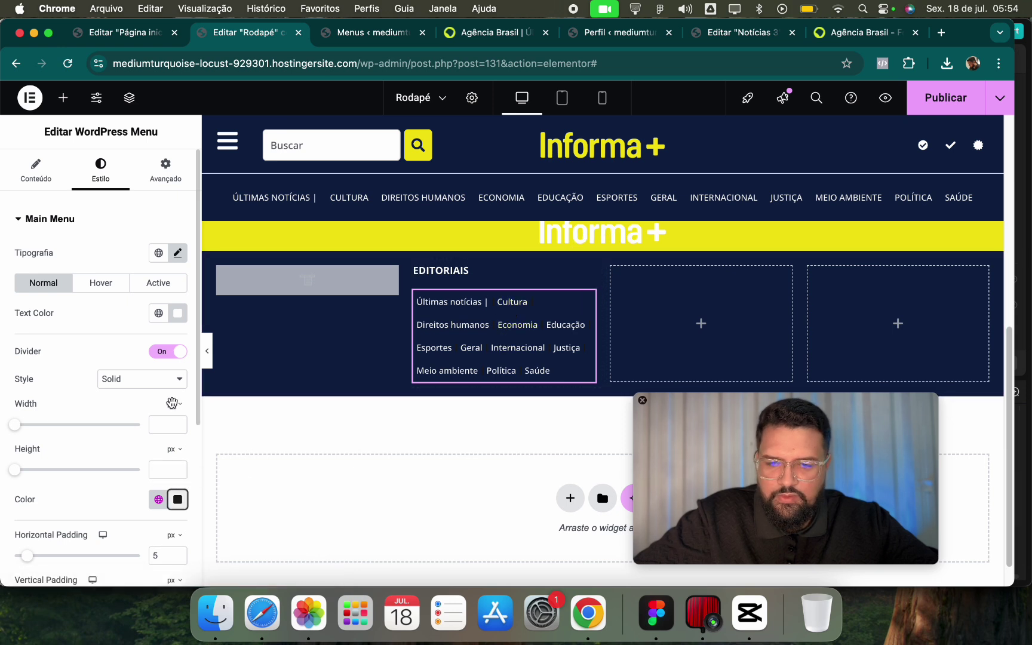
{"action": "key", "text": "super+z"}
{"action": "left_click", "coordinate": [46, 295]}
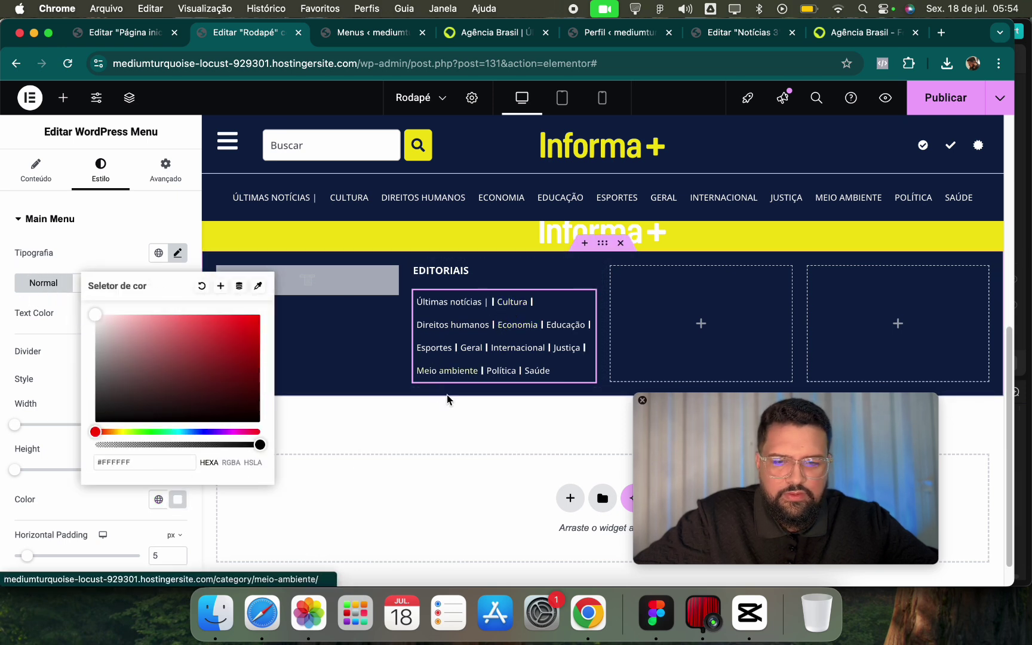
{"action": "left_click", "coordinate": [55, 375]}
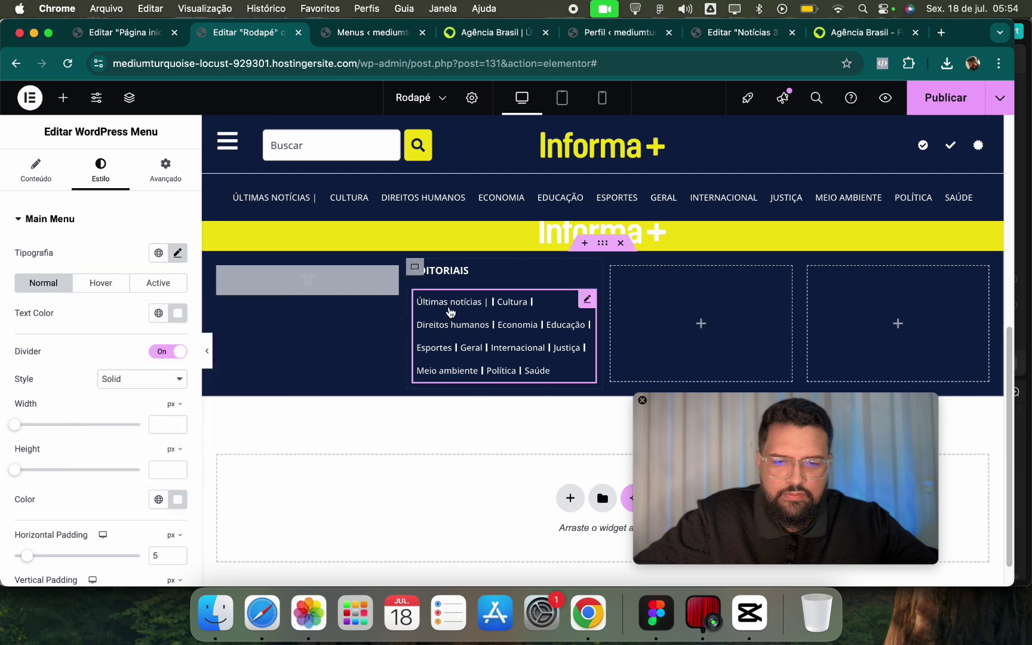
{"action": "left_click", "coordinate": [178, 500]}
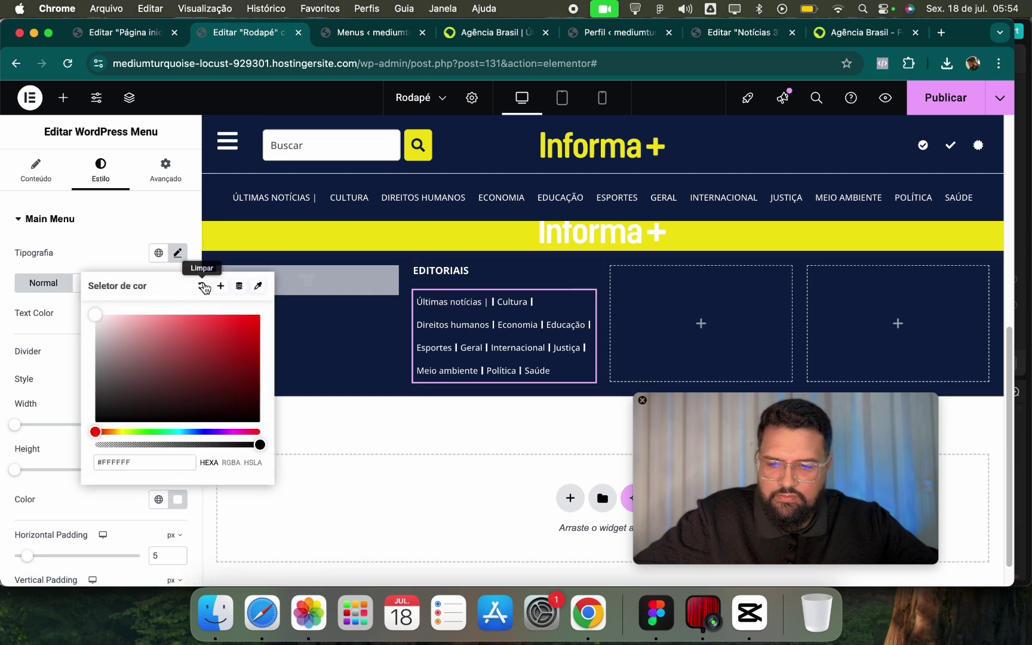
{"action": "left_click", "coordinate": [204, 288]}
{"action": "left_click", "coordinate": [168, 351]}
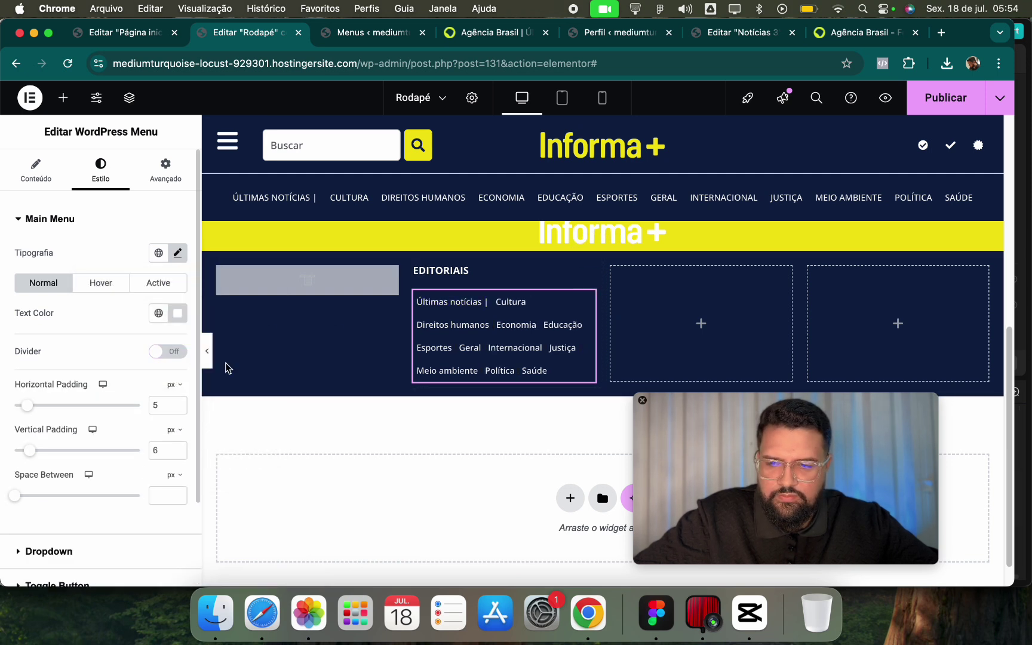
Try a Double style divider in #FFFFFF between the footer category menu items and switch it off.
{"action": "left_click", "coordinate": [168, 351]}
{"action": "left_click", "coordinate": [164, 378]}
{"action": "left_click", "coordinate": [156, 395]}
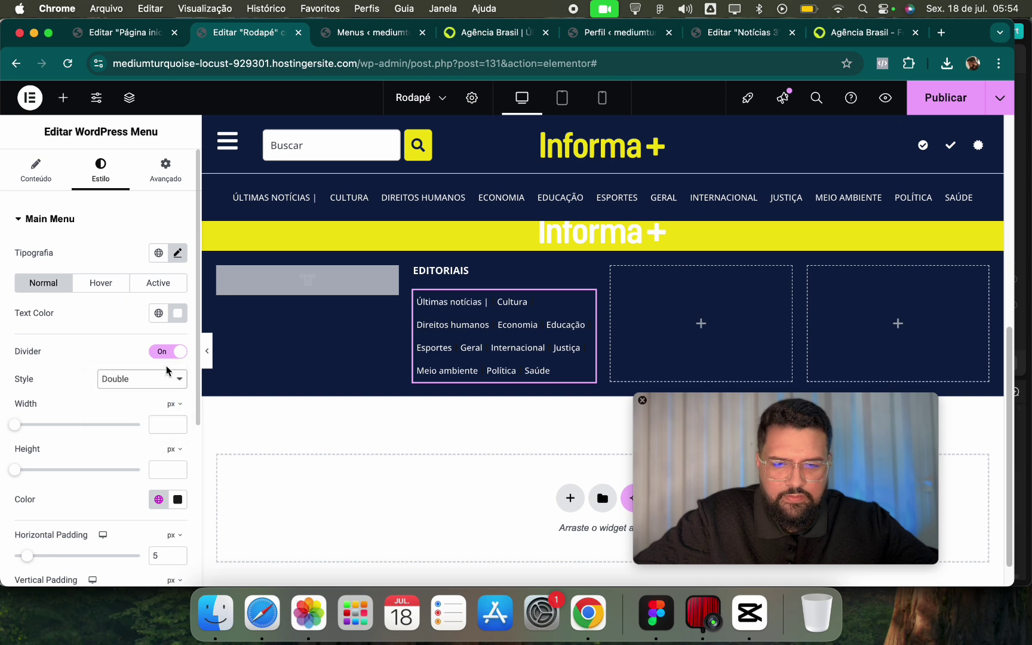
{"action": "left_click", "coordinate": [178, 500]}
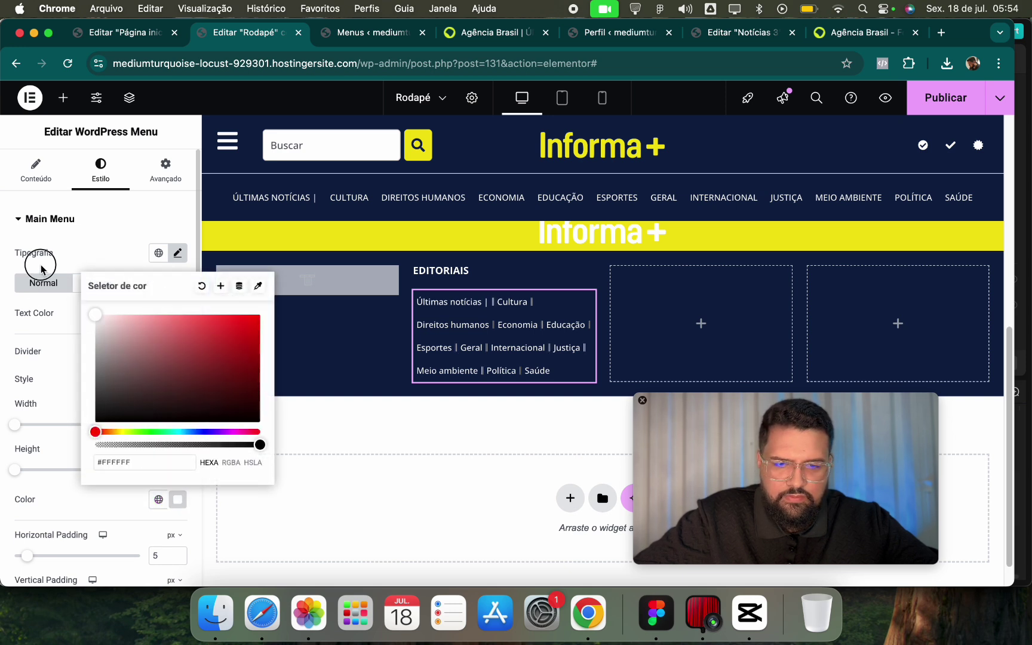
{"action": "left_click", "coordinate": [48, 333]}
{"action": "left_click", "coordinate": [168, 352]}
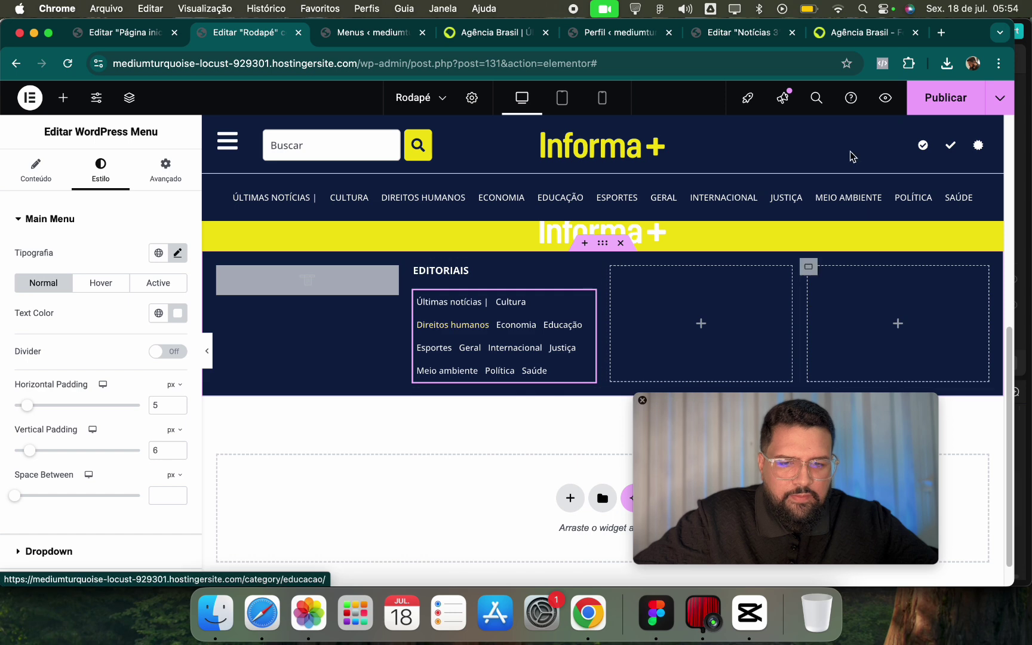
Publish the footer template and check the column layout of the Agência Brasil site's footer for reference.
{"action": "left_click", "coordinate": [941, 106]}
{"action": "left_click", "coordinate": [480, 34]}
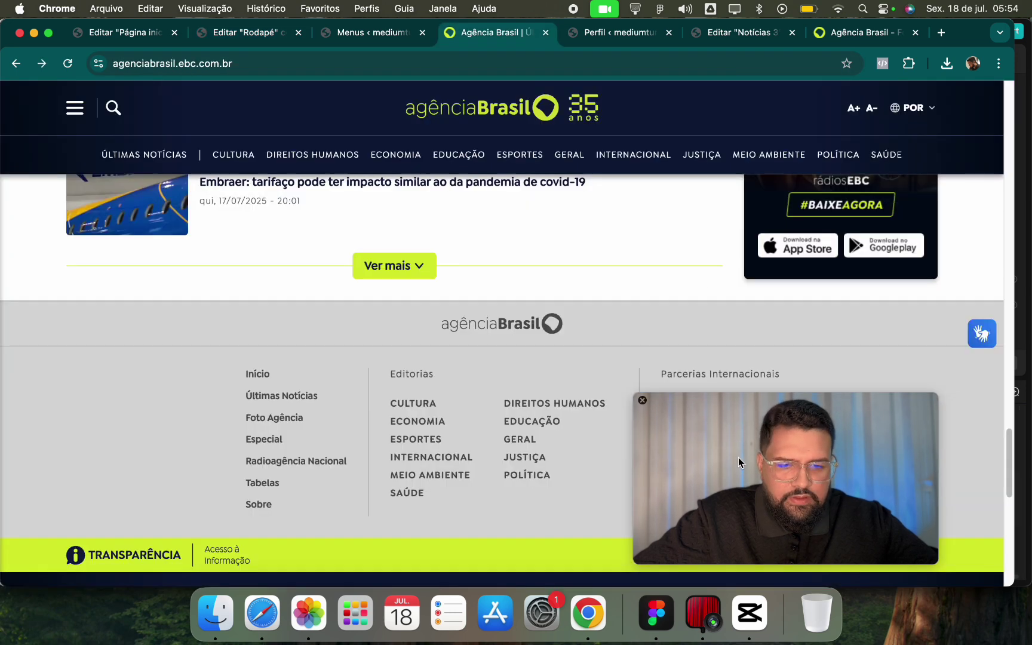
{"action": "left_click_drag", "start_coordinate": [996, 388], "coordinate": [753, 470]}
{"action": "left_click", "coordinate": [233, 34]}
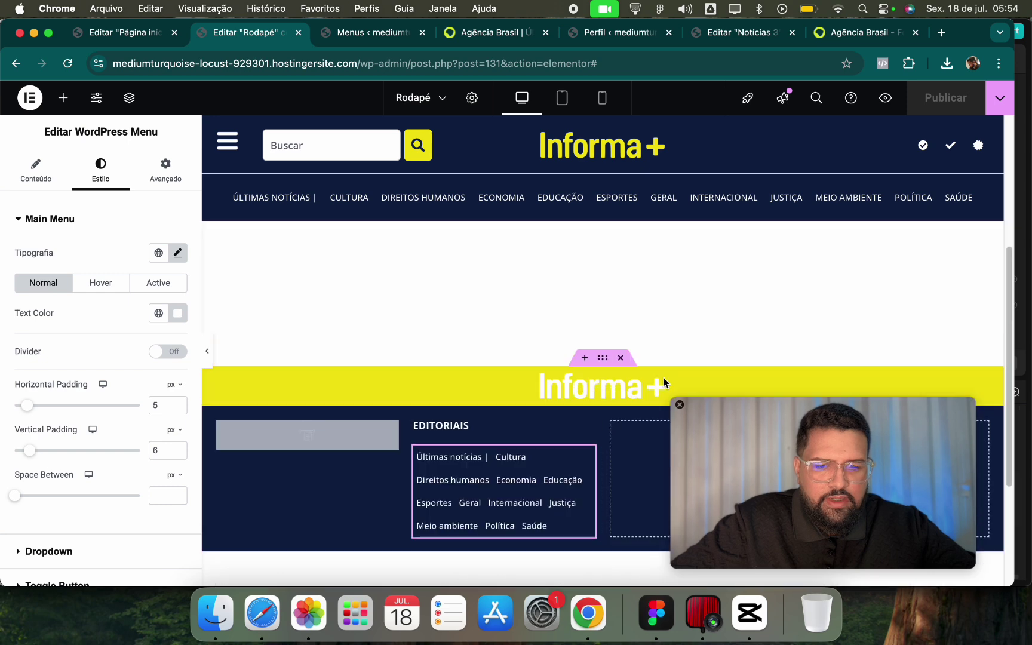
Add a Lista de ícones widget to the empty third column of the footer, beside Editoriais.
{"action": "scroll", "coordinate": [657, 370], "scroll_direction": "down", "scroll_amount": 5}
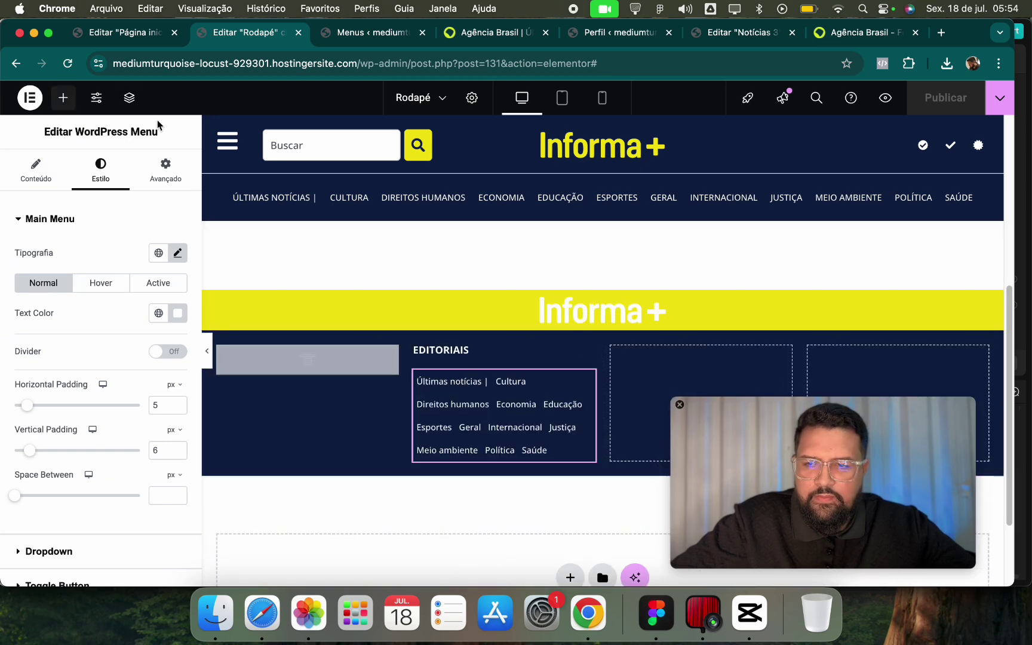
{"action": "scroll", "coordinate": [525, 287], "scroll_direction": "down", "scroll_amount": 3}
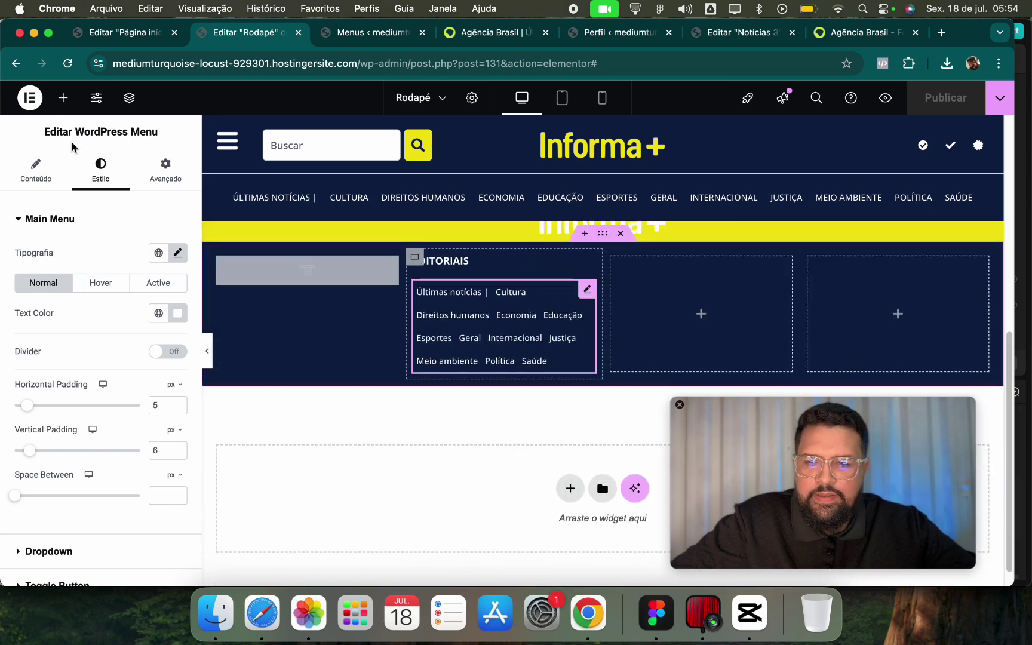
{"action": "left_click", "coordinate": [63, 99]}
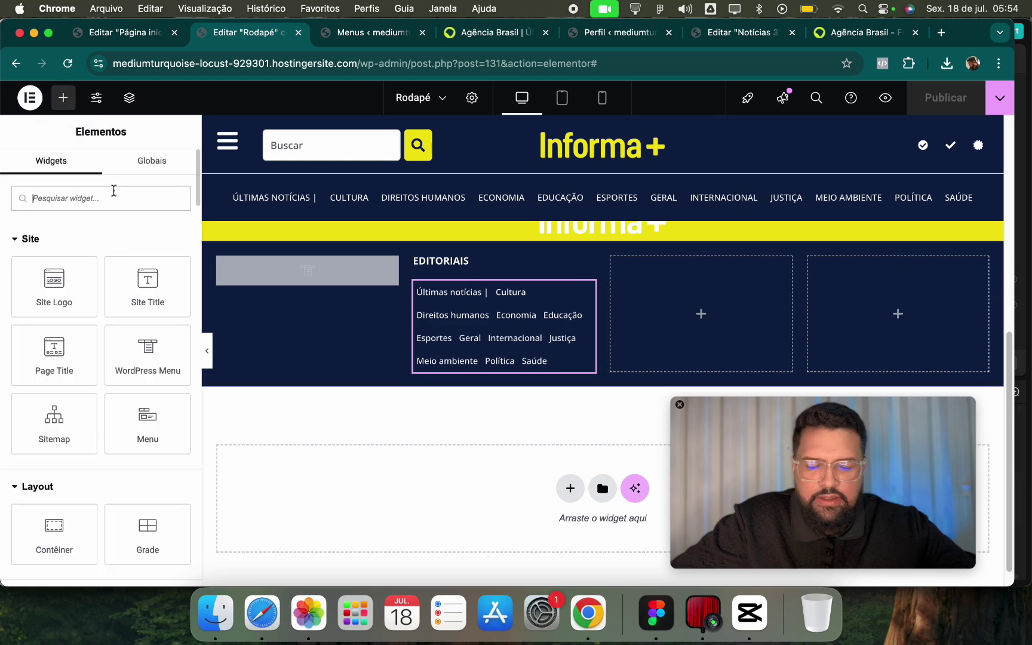
{"action": "type", "text": "li"}
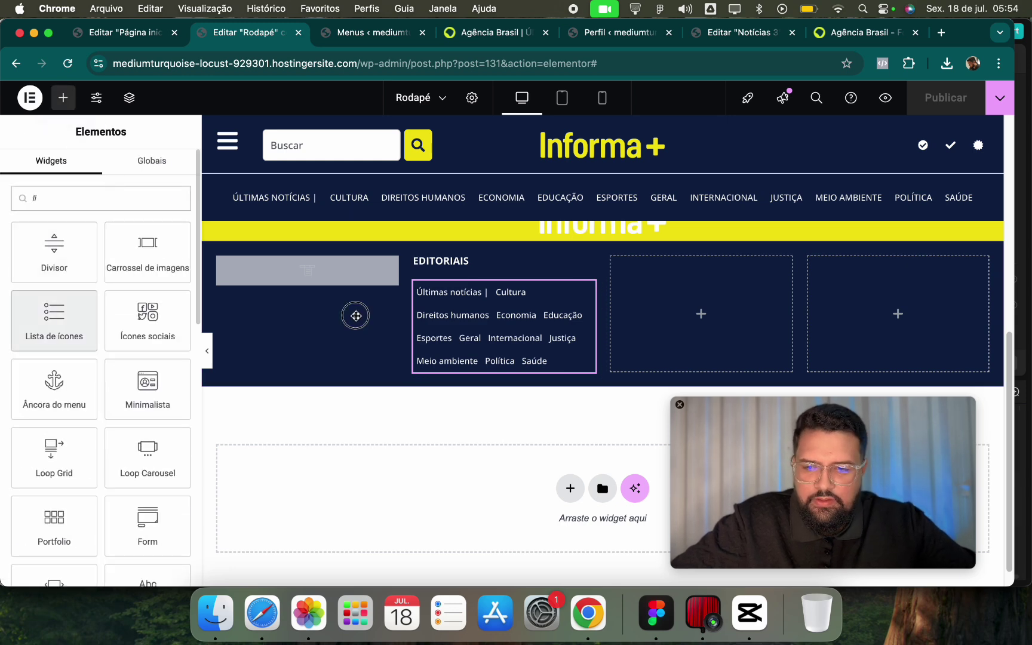
{"action": "left_click_drag", "start_coordinate": [356, 316], "coordinate": [759, 304]}
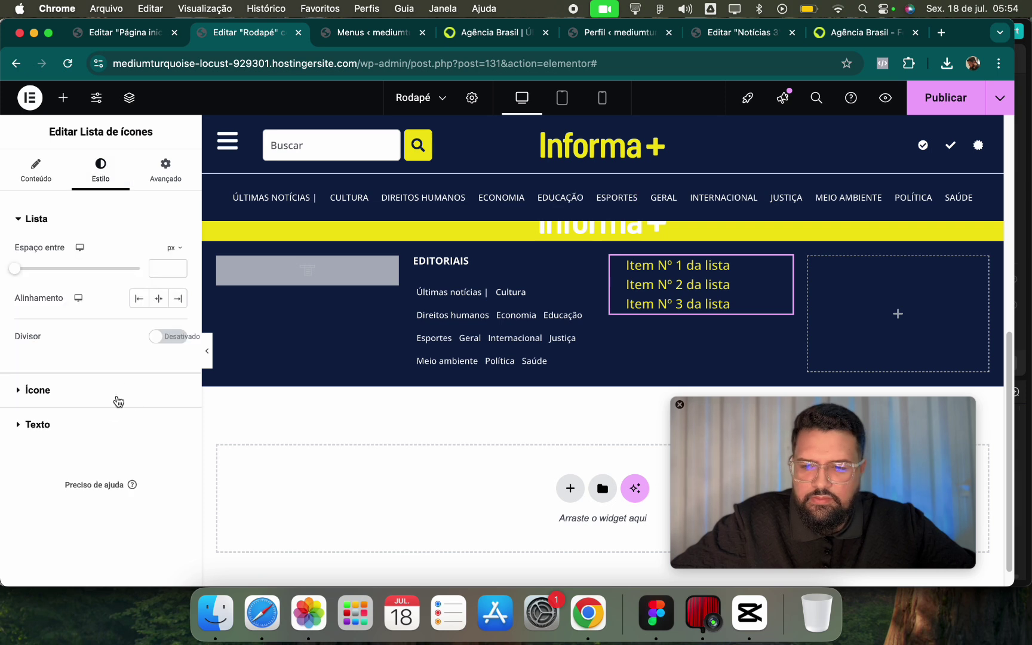
Set the icon list's icon colour to the global Secundário yellow.
{"action": "left_click", "coordinate": [117, 400]}
{"action": "left_click", "coordinate": [158, 317]}
{"action": "left_click", "coordinate": [110, 408]}
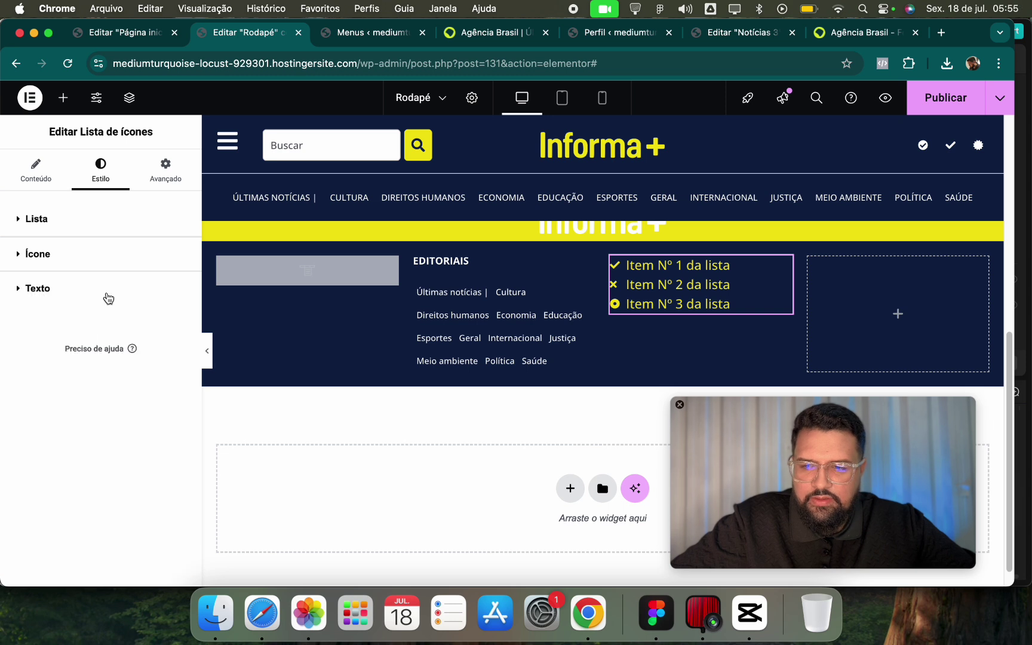
Set the icon list's text colour to white and its typography to the global Realce font.
{"action": "left_click", "coordinate": [108, 293]}
{"action": "left_click", "coordinate": [170, 413]}
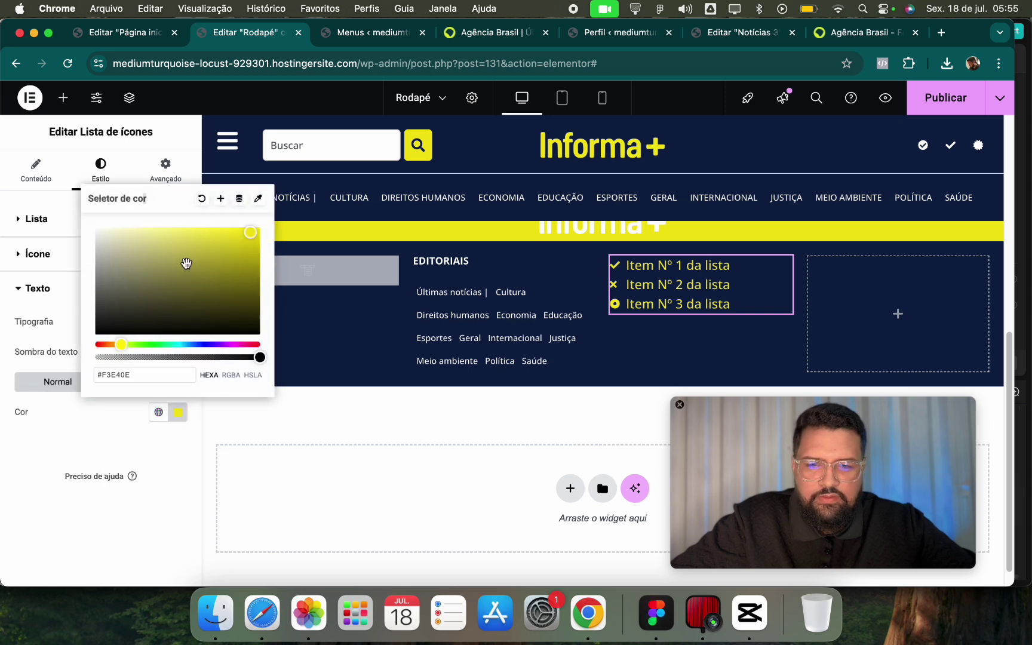
{"action": "left_click", "coordinate": [134, 325]}
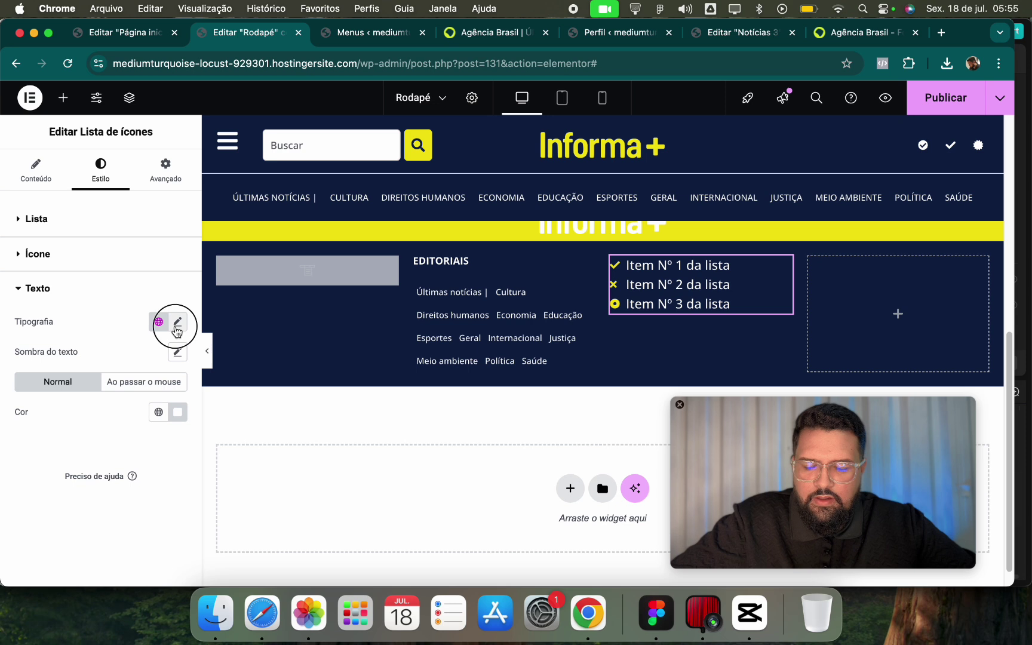
{"action": "left_click", "coordinate": [177, 326]}
{"action": "left_click", "coordinate": [158, 322]}
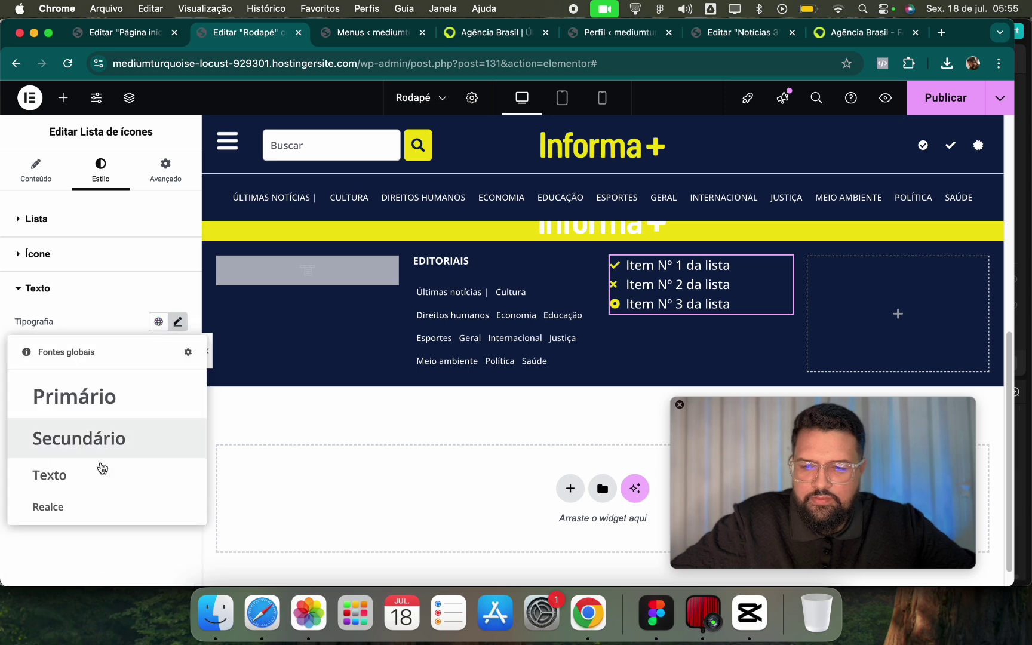
{"action": "left_click", "coordinate": [84, 506]}
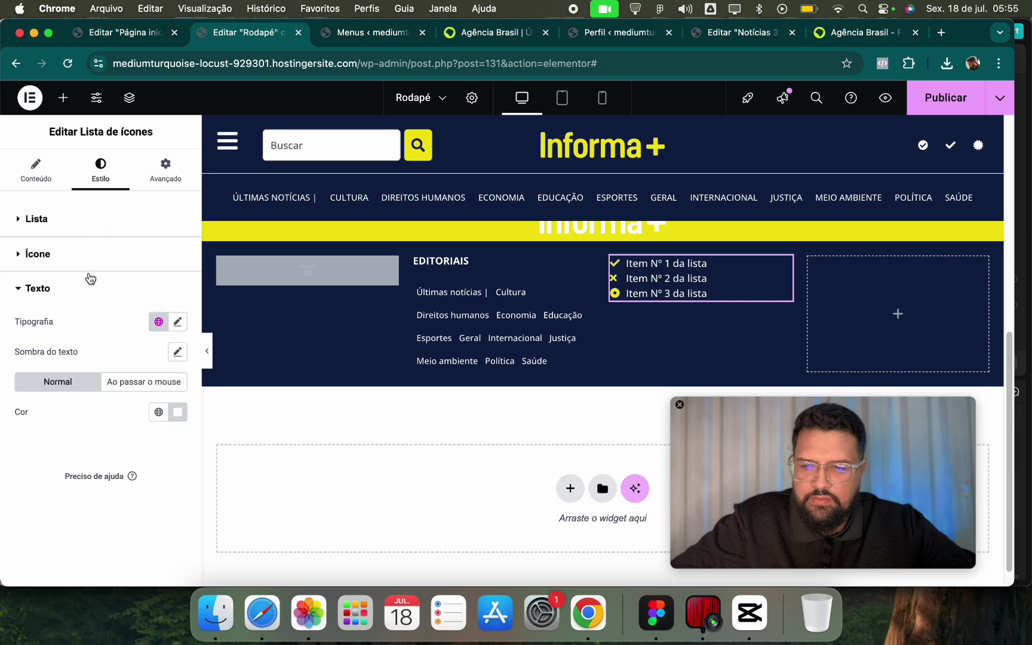
Set the icon list text's hover colour to the global Secundário #F3E40E.
{"action": "left_click", "coordinate": [122, 382]}
{"action": "left_click", "coordinate": [178, 412]}
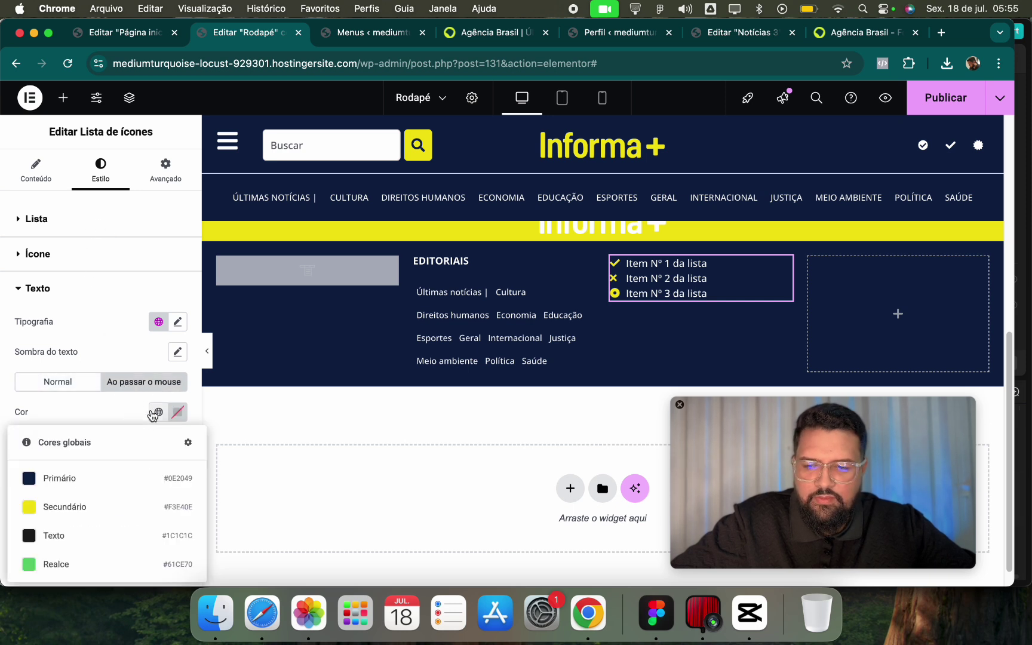
{"action": "left_click", "coordinate": [78, 506]}
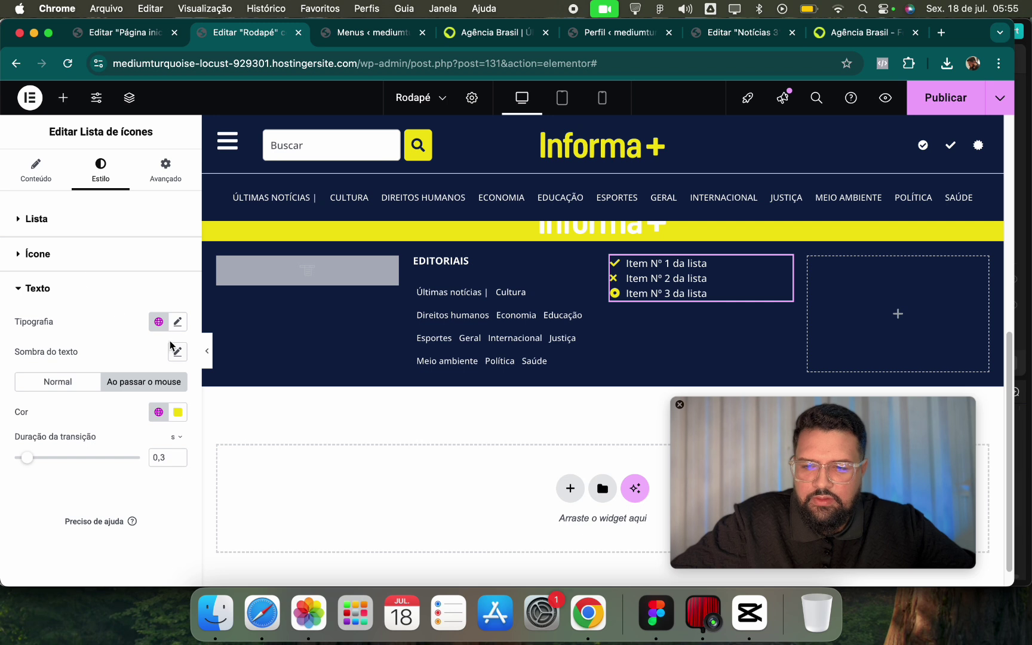
Set the icon list text to 12 px with a line height of 25 px.
{"action": "left_click", "coordinate": [177, 322]}
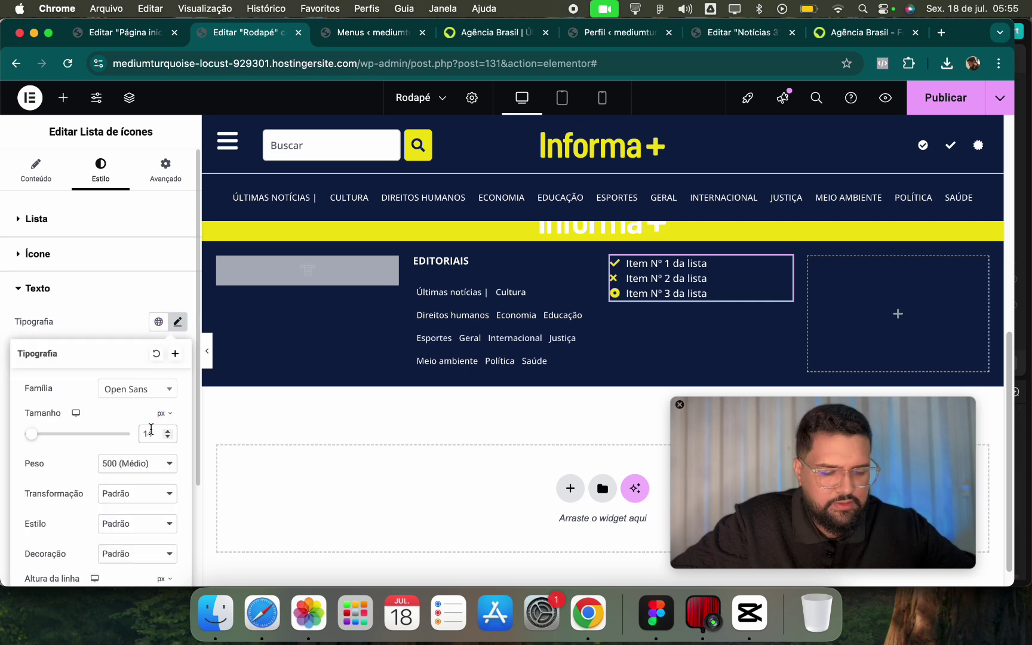
{"action": "double_click", "coordinate": [150, 433]}
{"action": "type", "text": "12"}
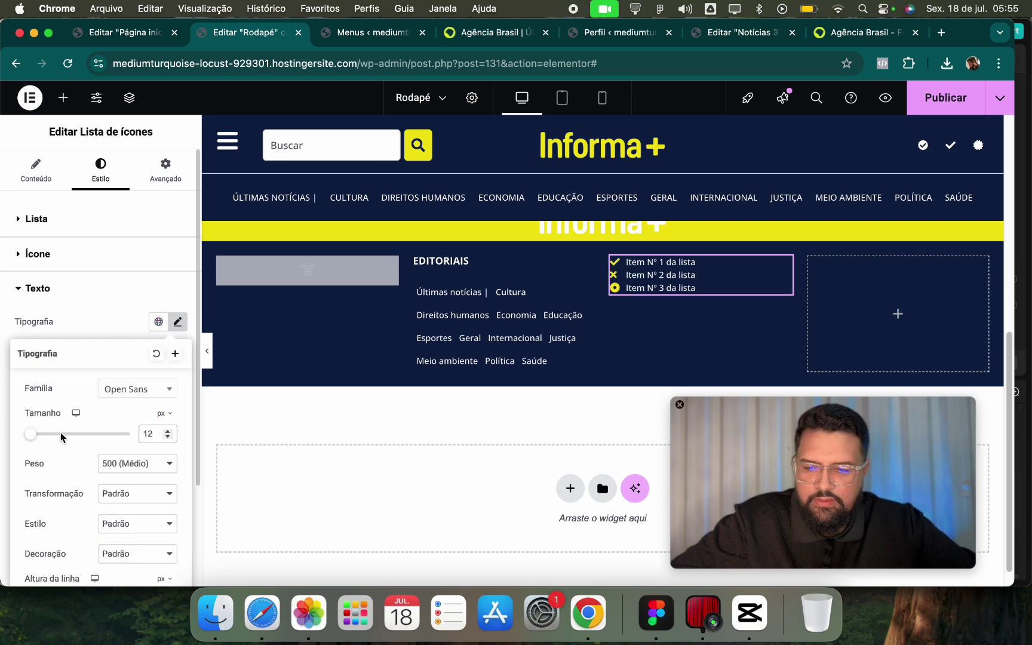
{"action": "scroll", "coordinate": [54, 478], "scroll_direction": "down", "scroll_amount": 3}
{"action": "mouse_move", "coordinate": [32, 475]}
{"action": "left_mouse_down"}
{"action": "mouse_move", "coordinate": [62, 470]}
{"action": "mouse_move", "coordinate": [52, 476]}
{"action": "left_mouse_up"}
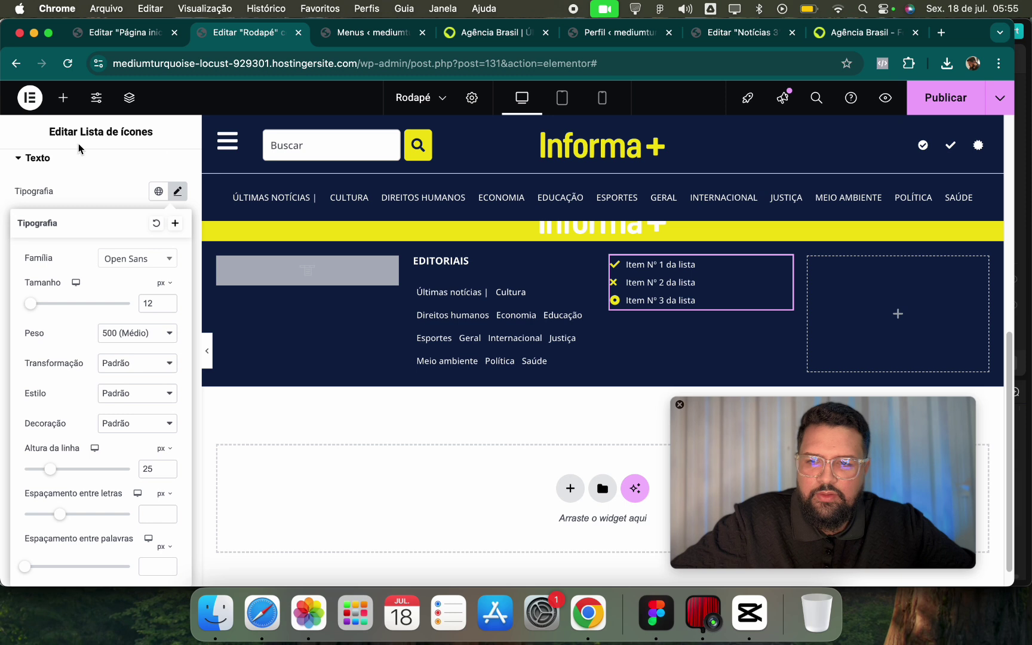
{"action": "left_click", "coordinate": [67, 159]}
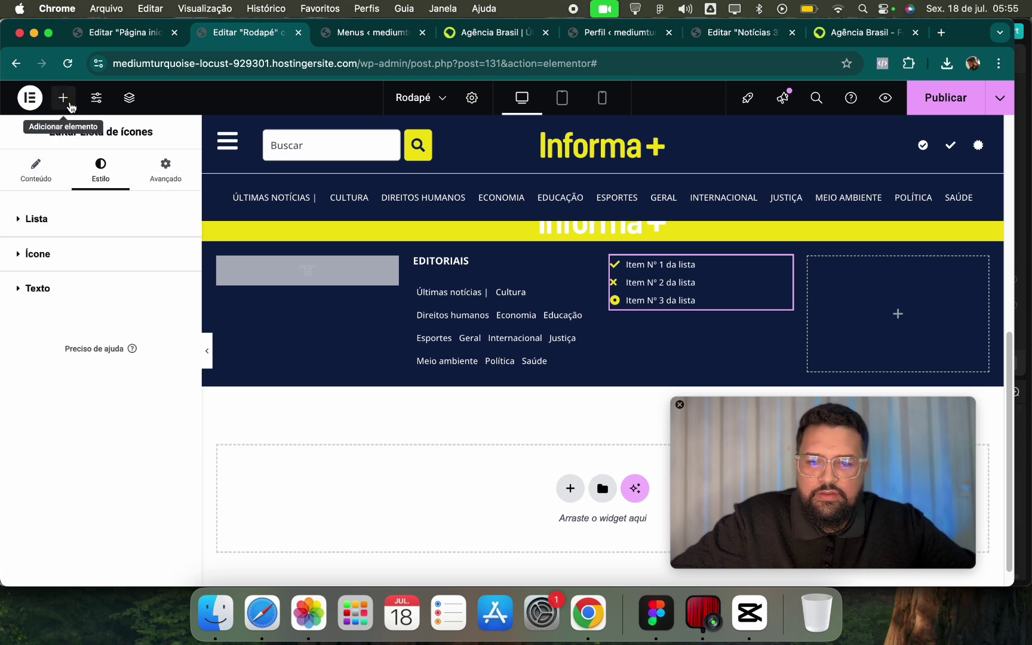
Add an Ícone widget to the empty fourth column of the footer.
{"action": "left_click", "coordinate": [63, 99]}
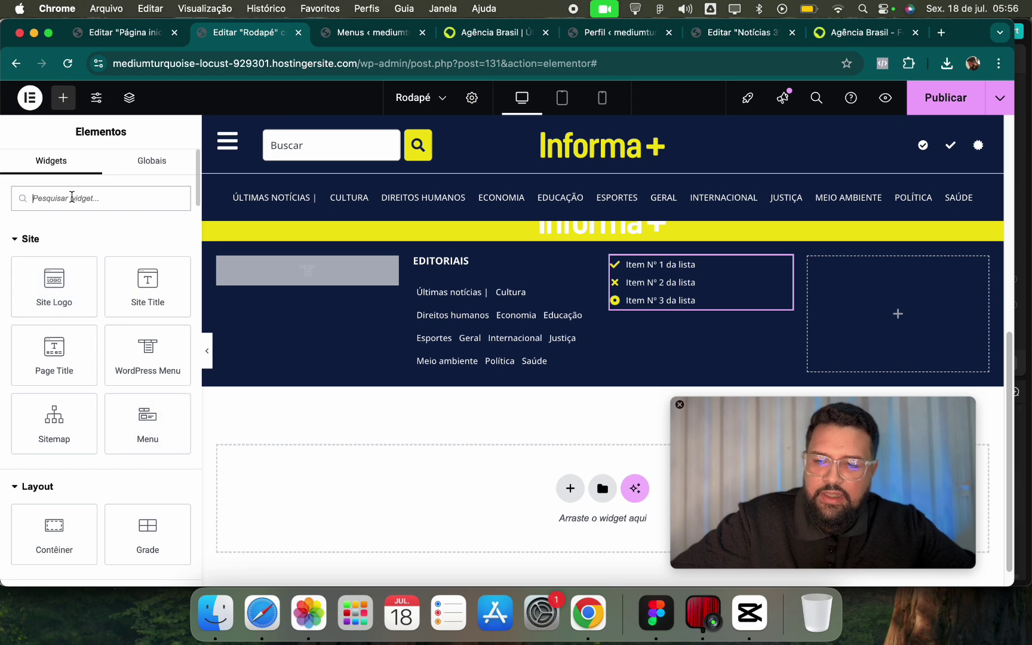
{"action": "scroll", "coordinate": [119, 239], "scroll_direction": "down", "scroll_amount": 7}
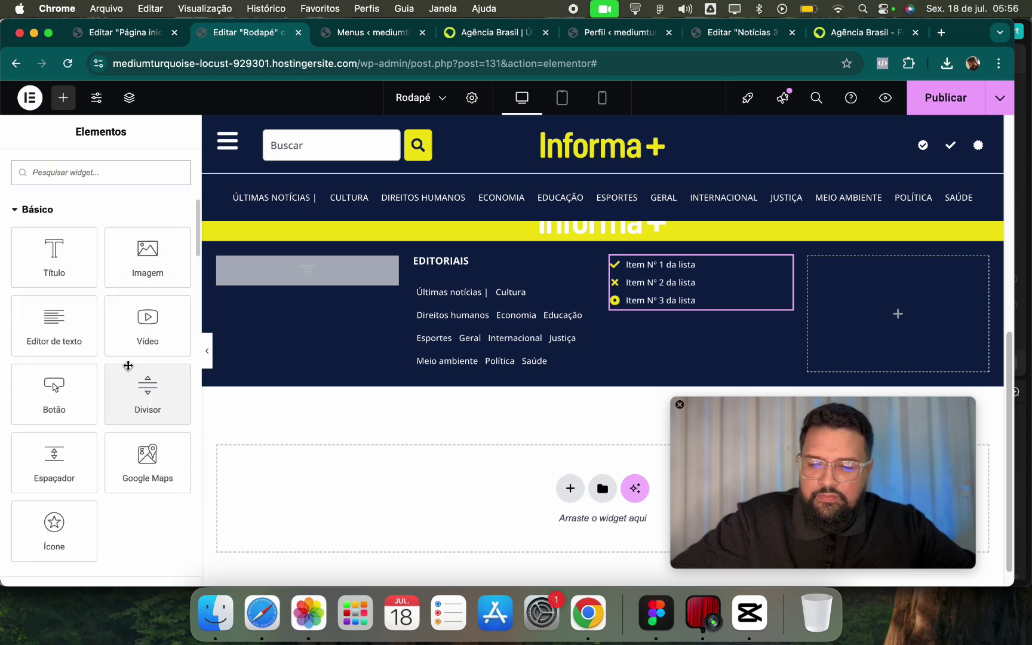
{"action": "scroll", "coordinate": [128, 366], "scroll_direction": "up", "scroll_amount": 8}
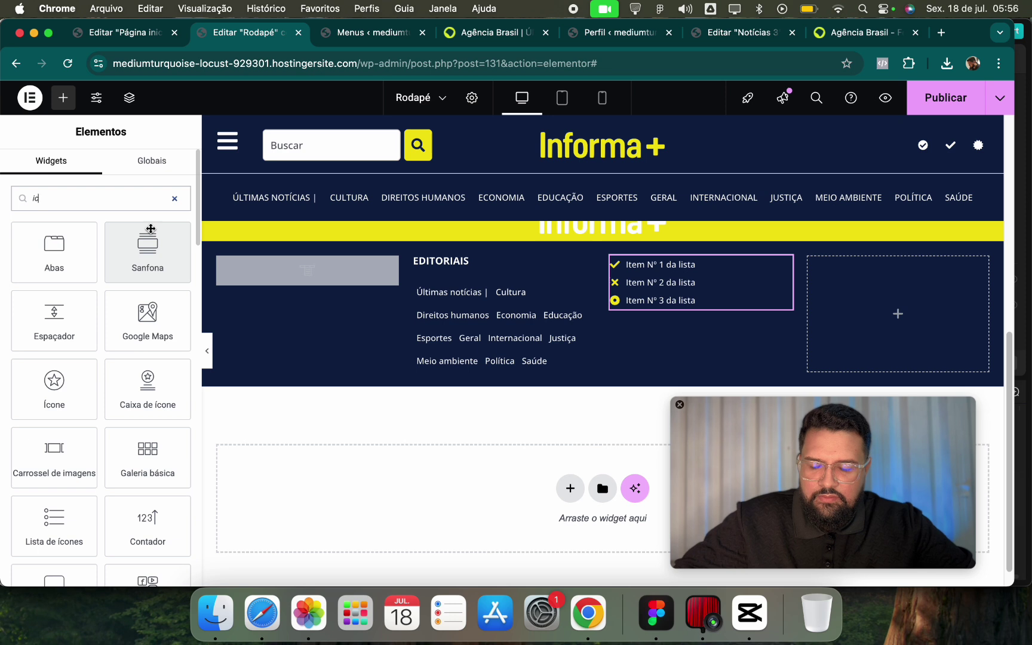
{"action": "left_click_drag", "start_coordinate": [54, 385], "coordinate": [935, 300]}
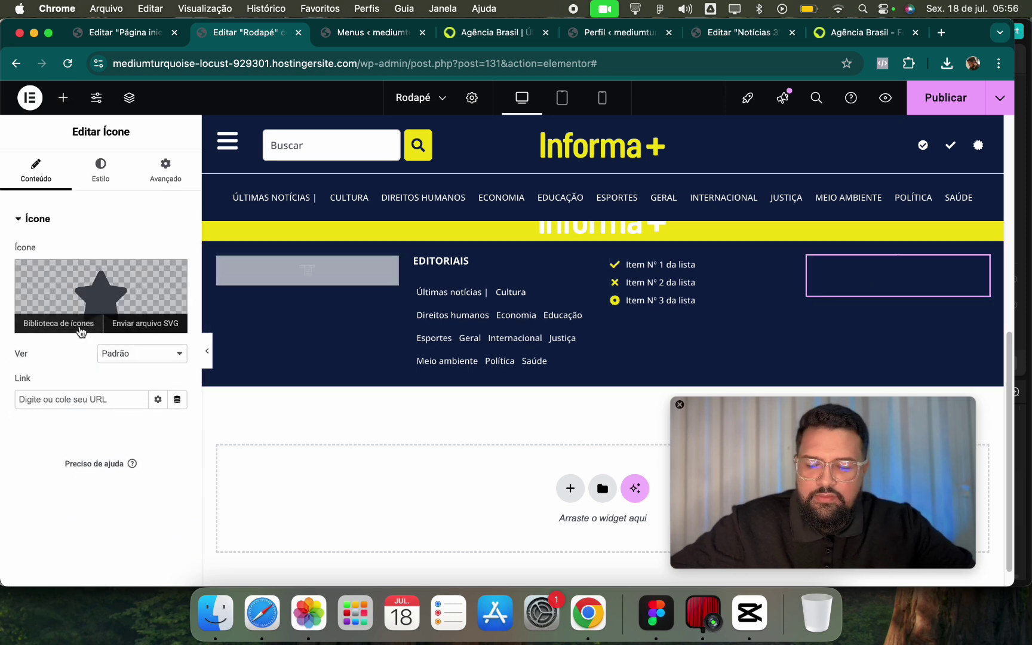
Replace the default star in the fourth column with the outlined WhatsApp icon from the icon library.
{"action": "left_click", "coordinate": [62, 325]}
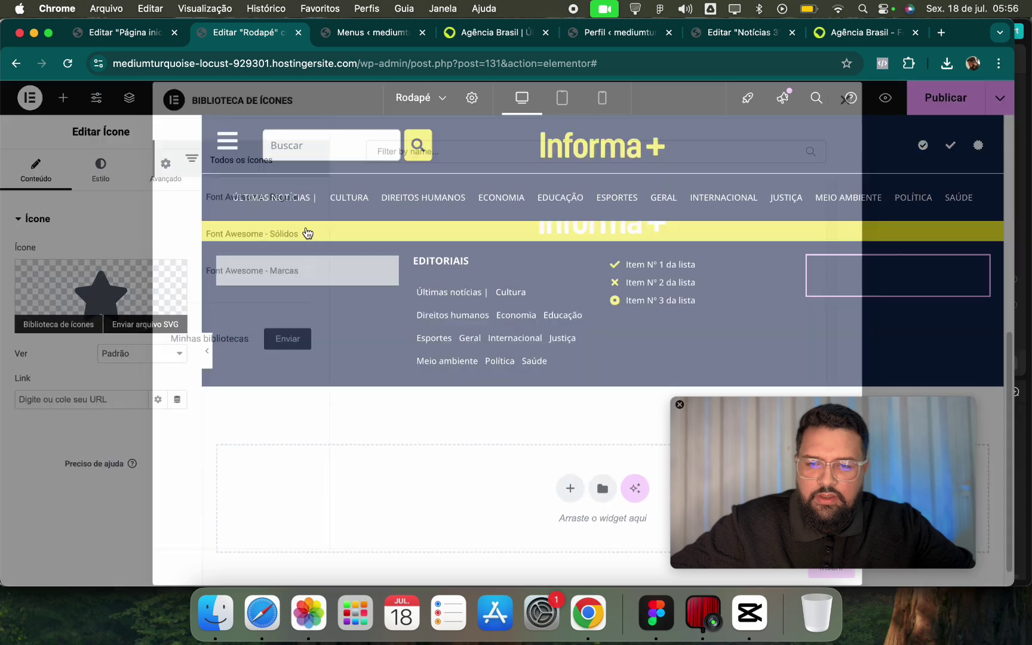
{"action": "left_click", "coordinate": [412, 155]}
{"action": "type", "text": "what"}
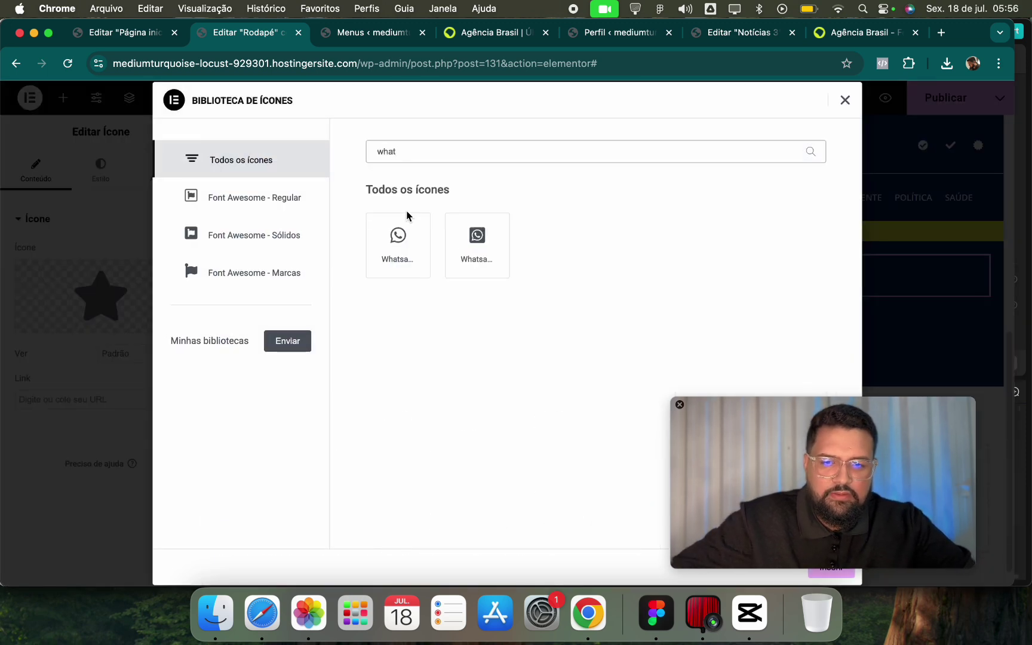
{"action": "left_click", "coordinate": [398, 241]}
{"action": "left_click", "coordinate": [831, 568]}
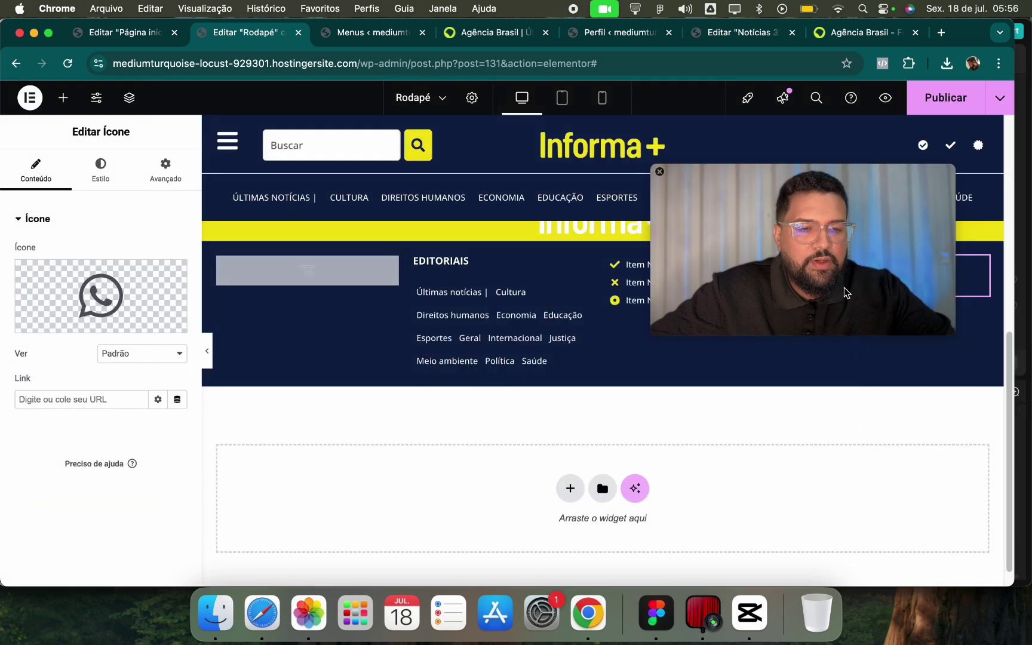
Give the WhatsApp icon the Empilhado view, with the global Realce #61CE70 as primary colour and white as secondary colour.
{"action": "left_click", "coordinate": [116, 353]}
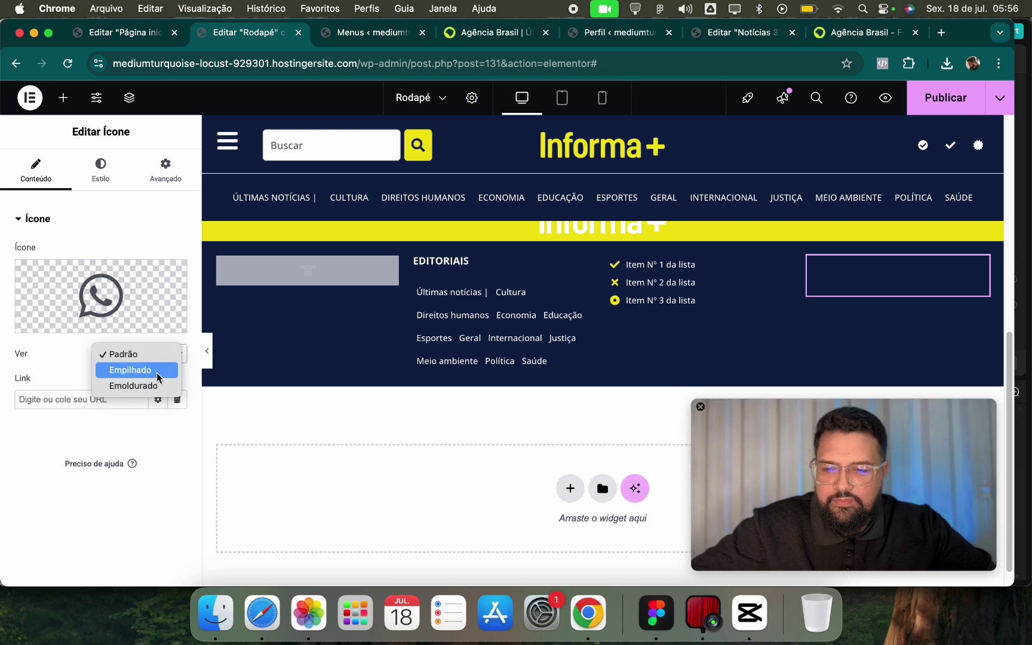
{"action": "left_click", "coordinate": [157, 372]}
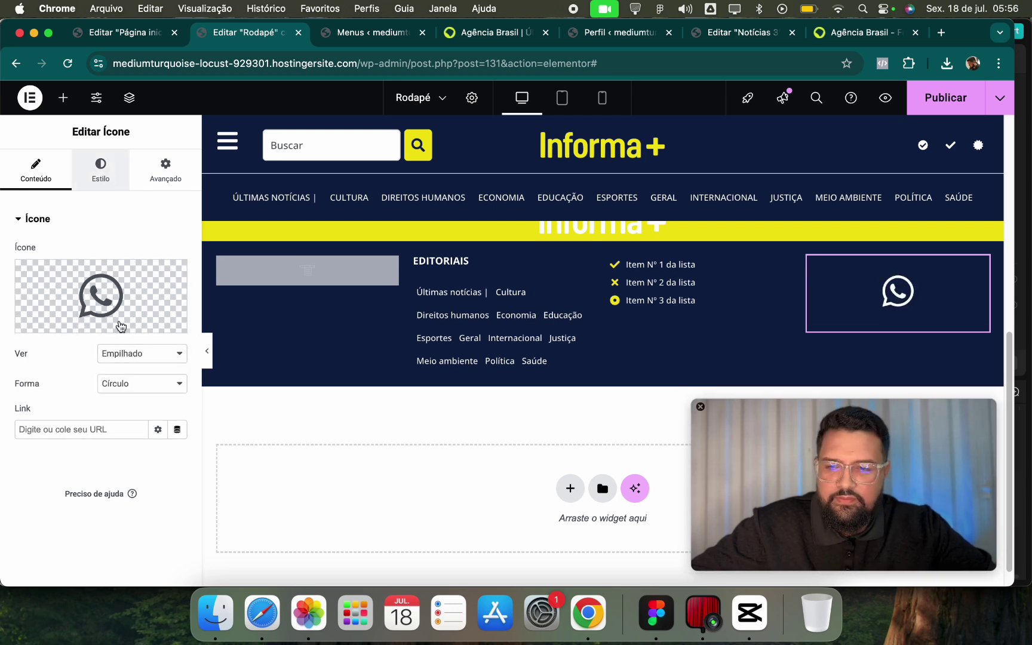
{"action": "left_click", "coordinate": [100, 170]}
{"action": "left_click", "coordinate": [158, 313]}
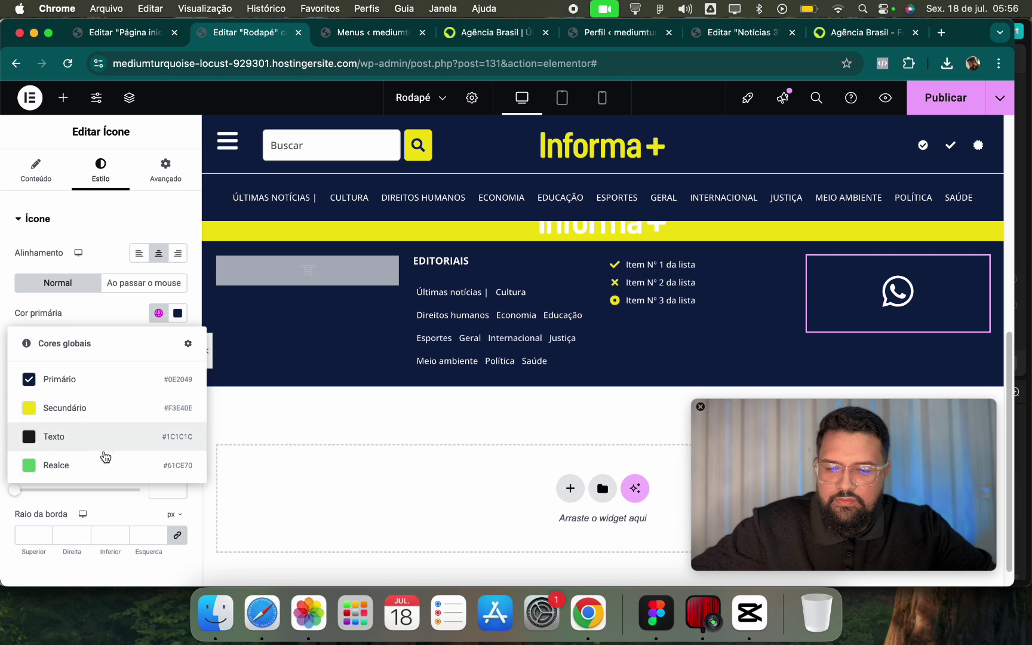
{"action": "left_click", "coordinate": [104, 465]}
{"action": "left_click", "coordinate": [158, 343]}
{"action": "left_click", "coordinate": [176, 344]}
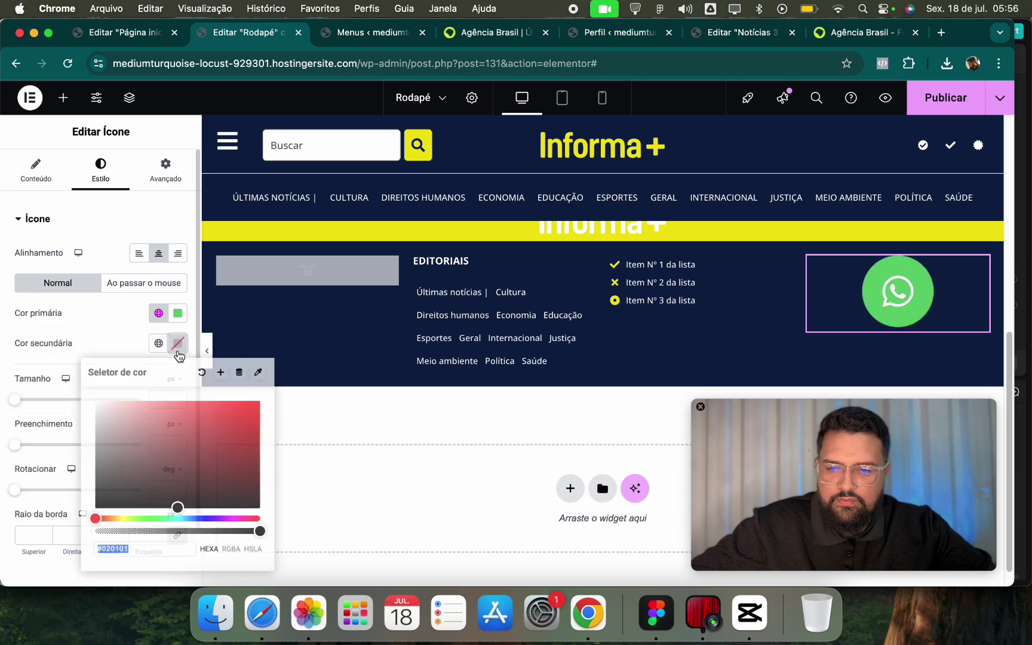
{"action": "left_click", "coordinate": [8, 407]}
Set the WhatsApp icon's size to 30 px and align it to the right of its column.
{"action": "left_click_drag", "start_coordinate": [20, 400], "coordinate": [29, 404]}
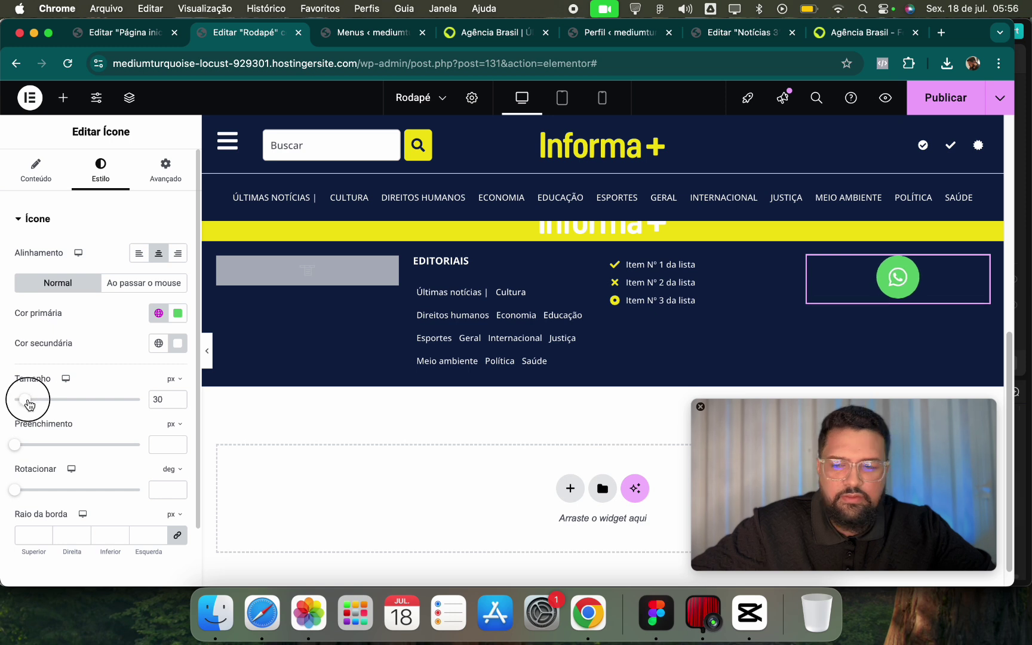
{"action": "left_click", "coordinate": [179, 267]}
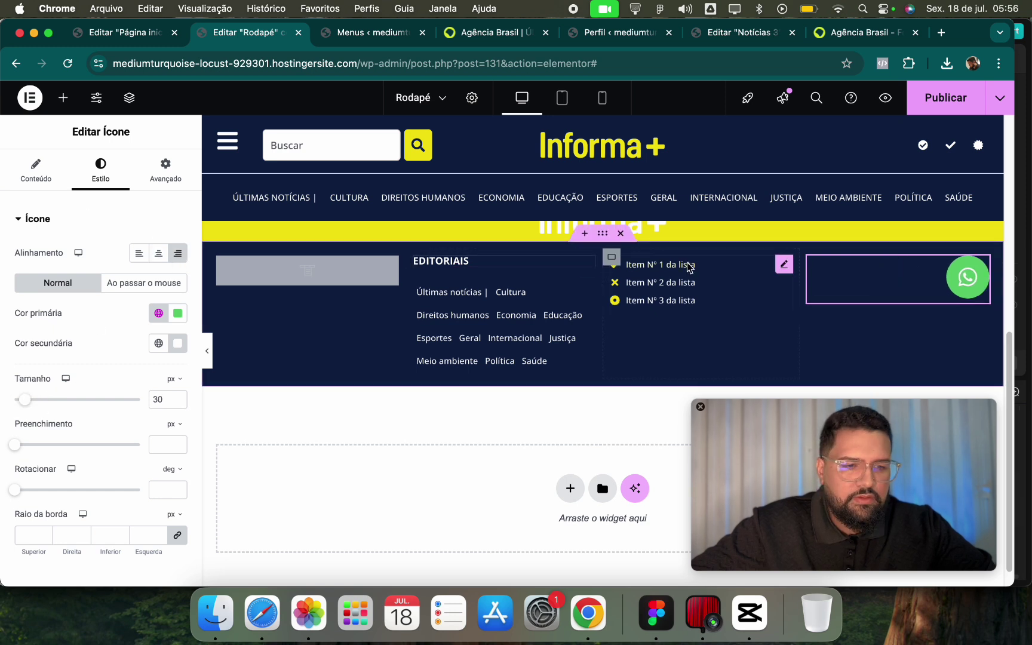
Right-align the icon list, the items of the Editoriais container and the category menu inside it.
{"action": "left_click", "coordinate": [736, 262]}
{"action": "left_click", "coordinate": [187, 299]}
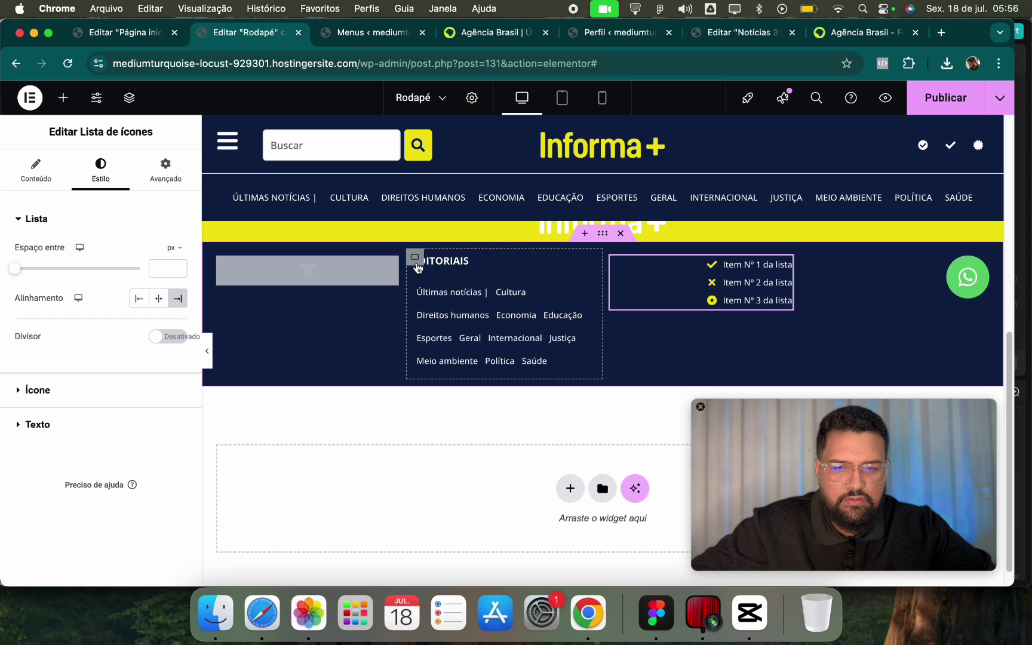
{"action": "left_click", "coordinate": [415, 260]}
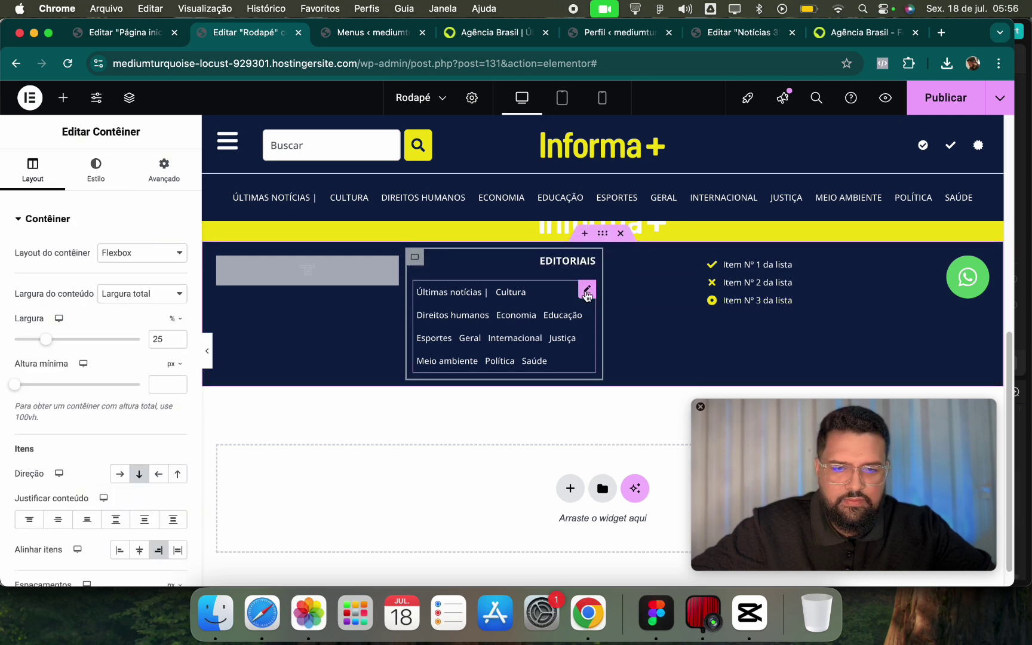
{"action": "left_click", "coordinate": [44, 176]}
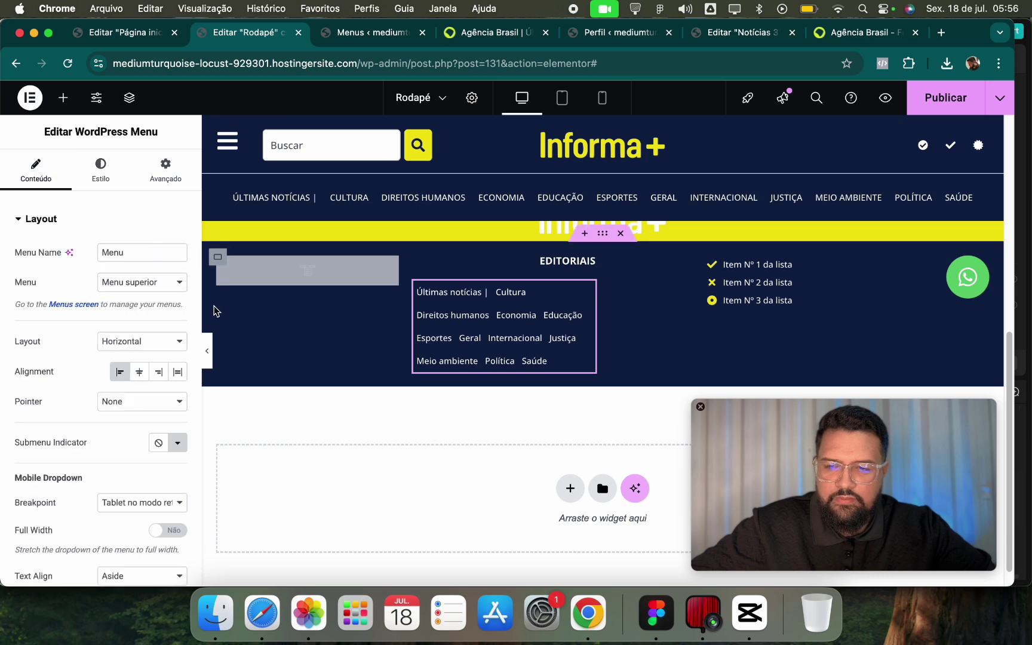
{"action": "left_click", "coordinate": [158, 371]}
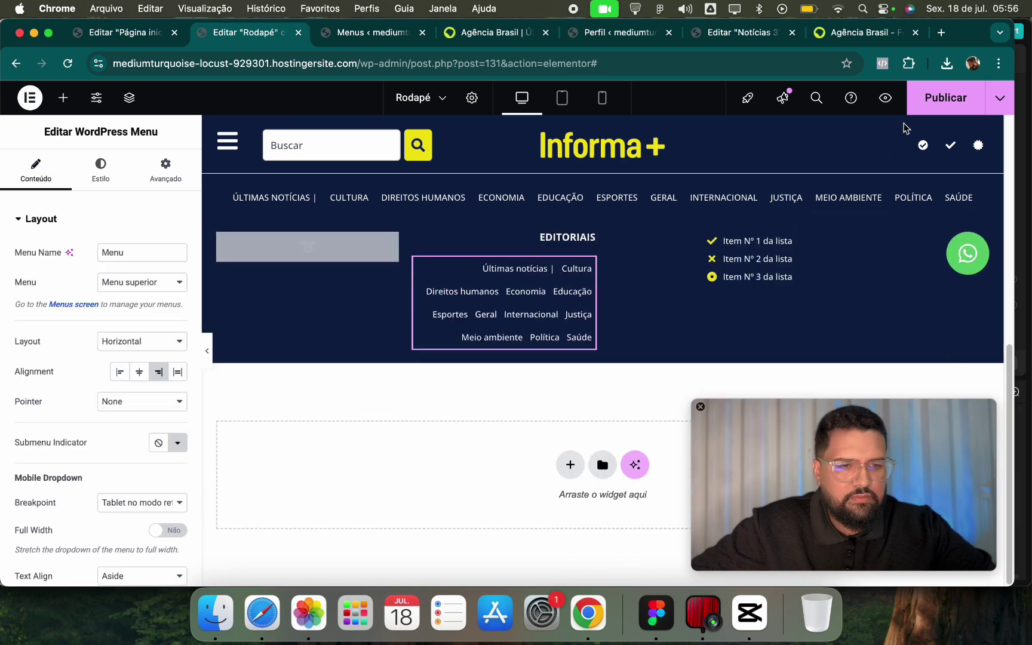
Publish the footer template and open its preview.
{"action": "left_click", "coordinate": [946, 97]}
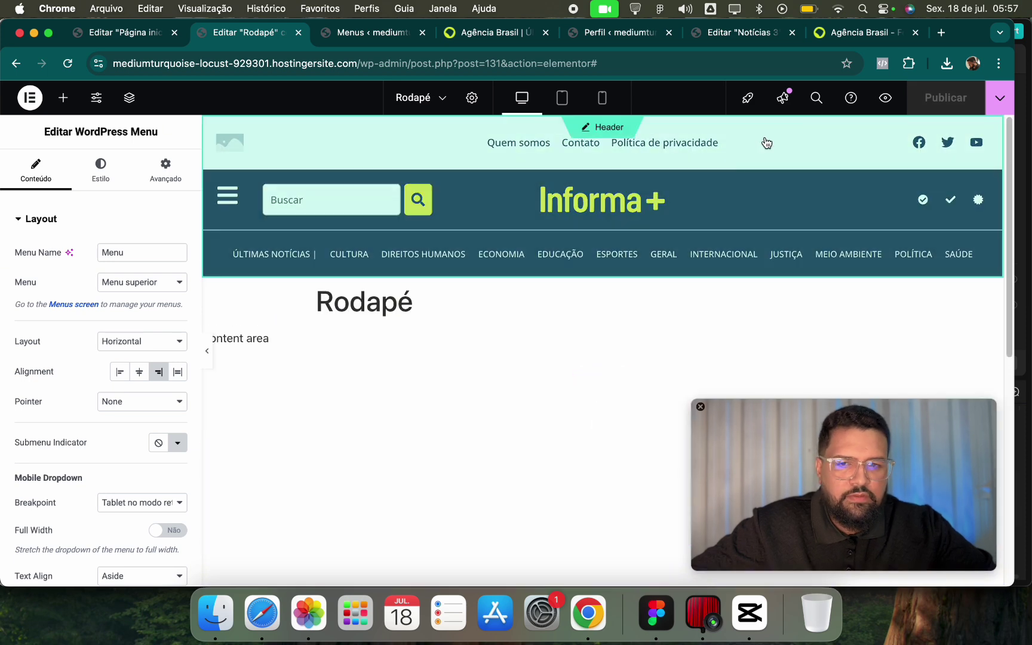
{"action": "left_click", "coordinate": [886, 97]}
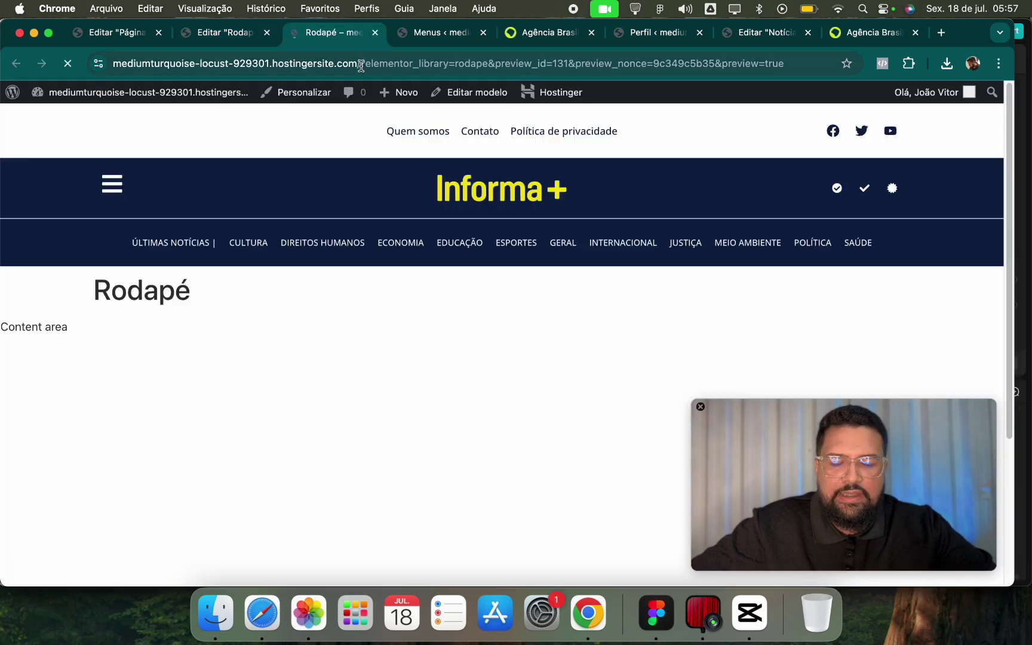
Close the Rodapé editor and open the live Página inicial from the WordPress list of pages.
{"action": "left_click", "coordinate": [42, 92]}
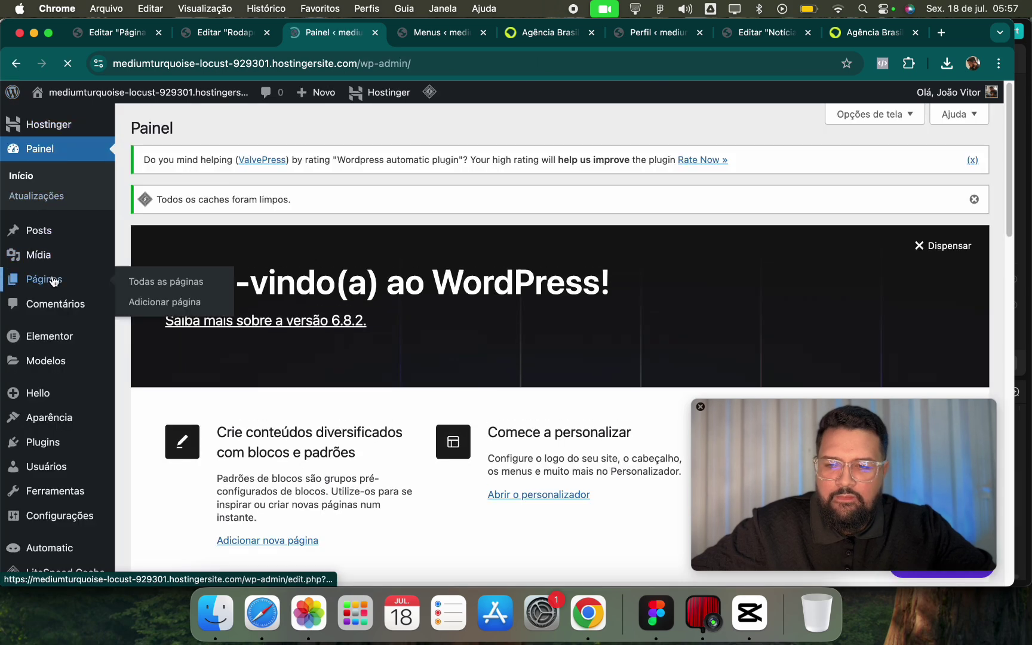
{"action": "left_click", "coordinate": [52, 281]}
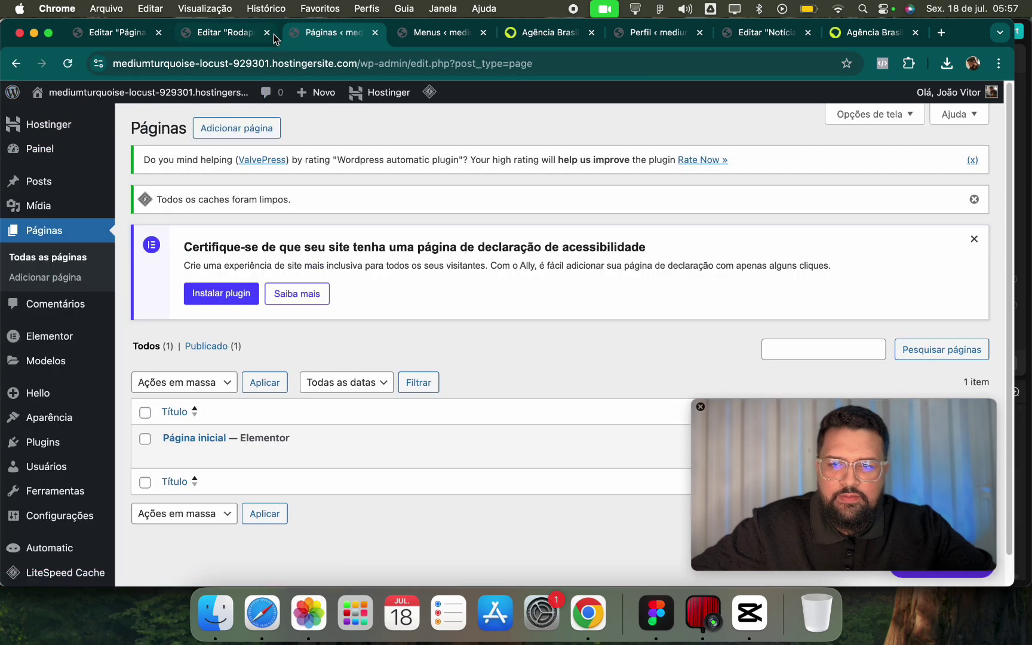
{"action": "left_click", "coordinate": [267, 32]}
{"action": "left_click", "coordinate": [351, 455]}
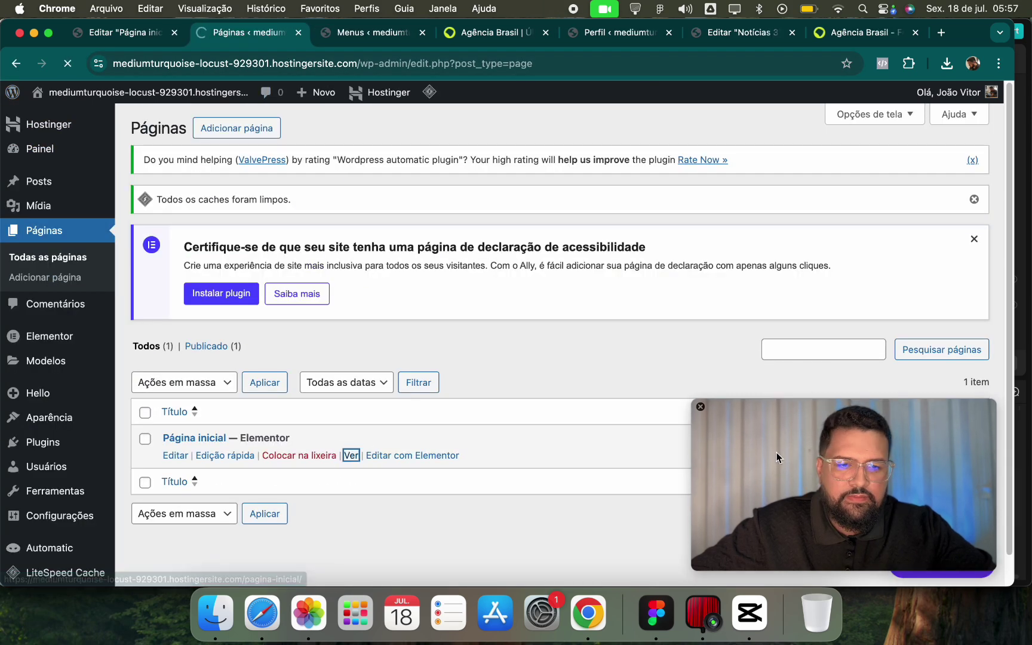
{"action": "left_click_drag", "start_coordinate": [776, 452], "coordinate": [774, 169]}
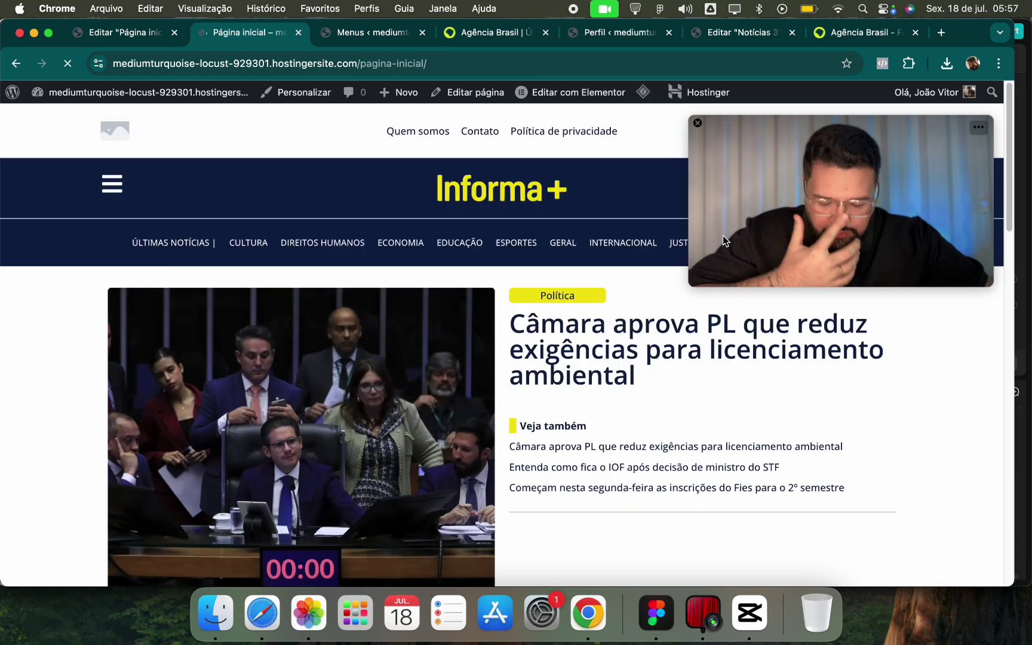
{"action": "left_click_drag", "start_coordinate": [803, 289], "coordinate": [817, 440]}
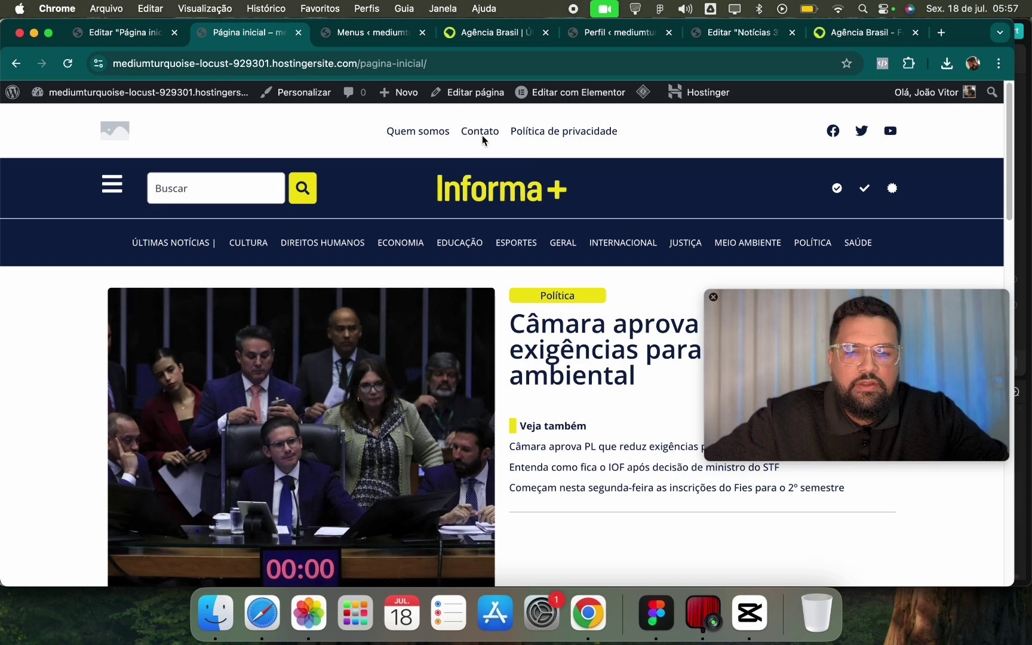
Compare the header and top news sections of the Agência Brasil home page with those of the Informa+ home page.
{"action": "left_click", "coordinate": [485, 33]}
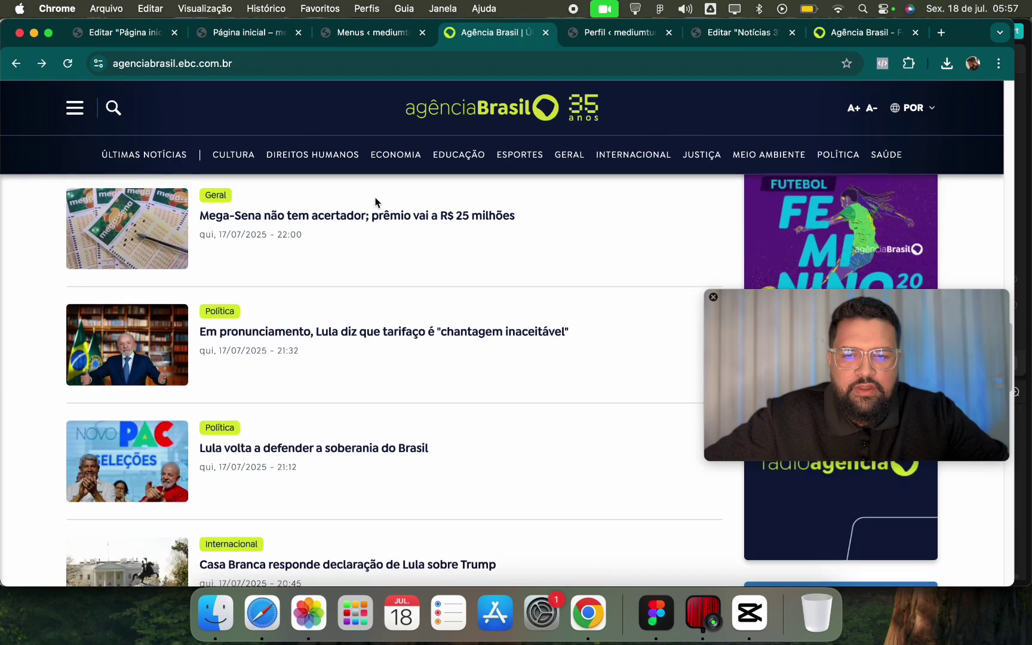
{"action": "scroll", "coordinate": [376, 203], "scroll_direction": "up", "scroll_amount": 10}
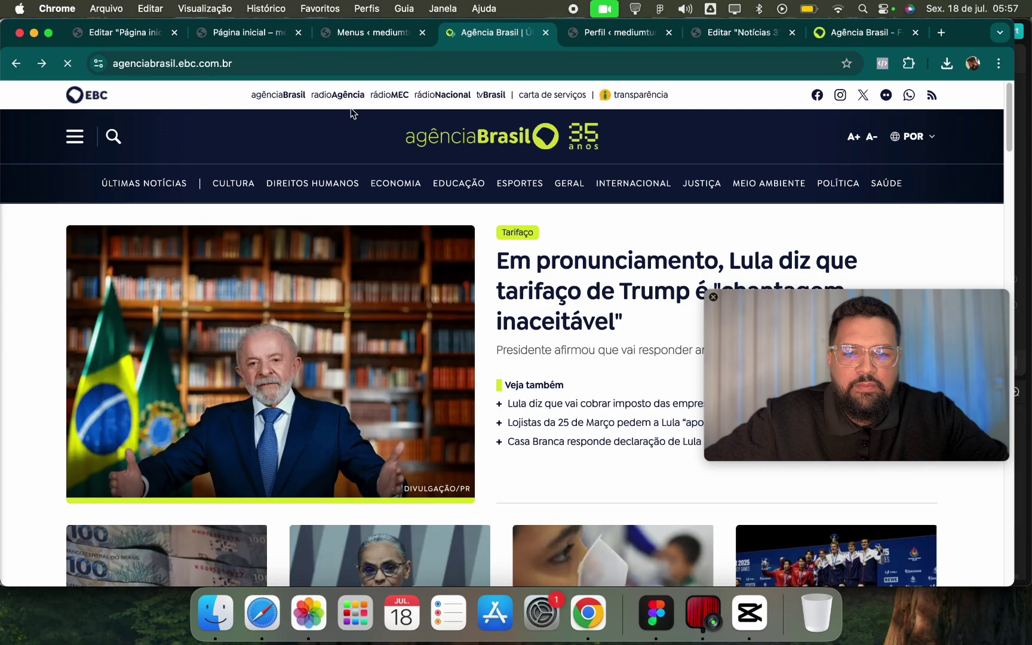
{"action": "left_click", "coordinate": [374, 34]}
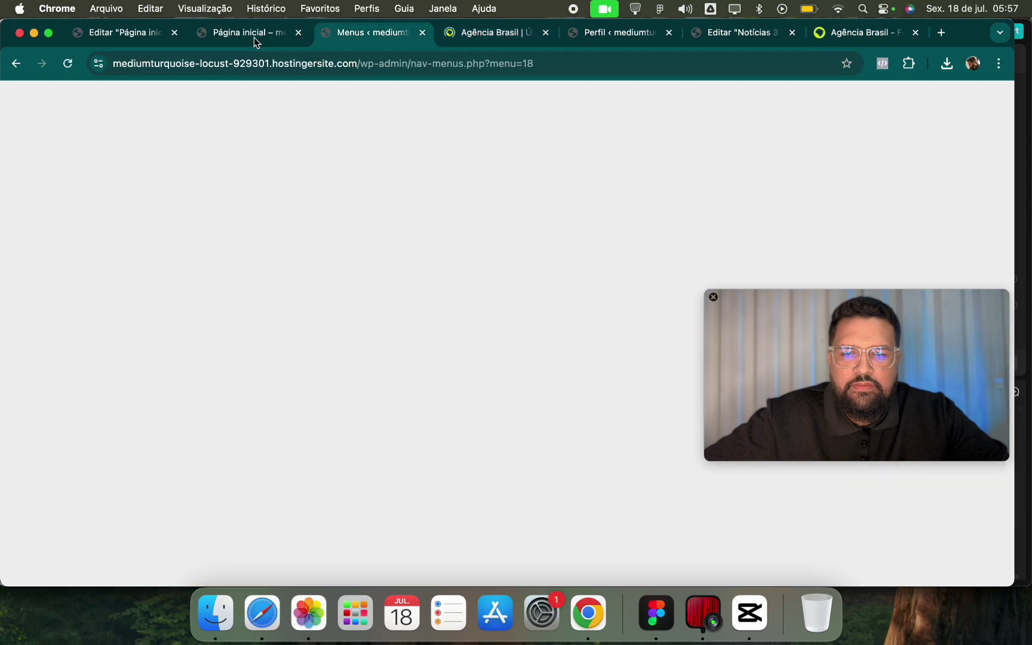
{"action": "left_click", "coordinate": [251, 35]}
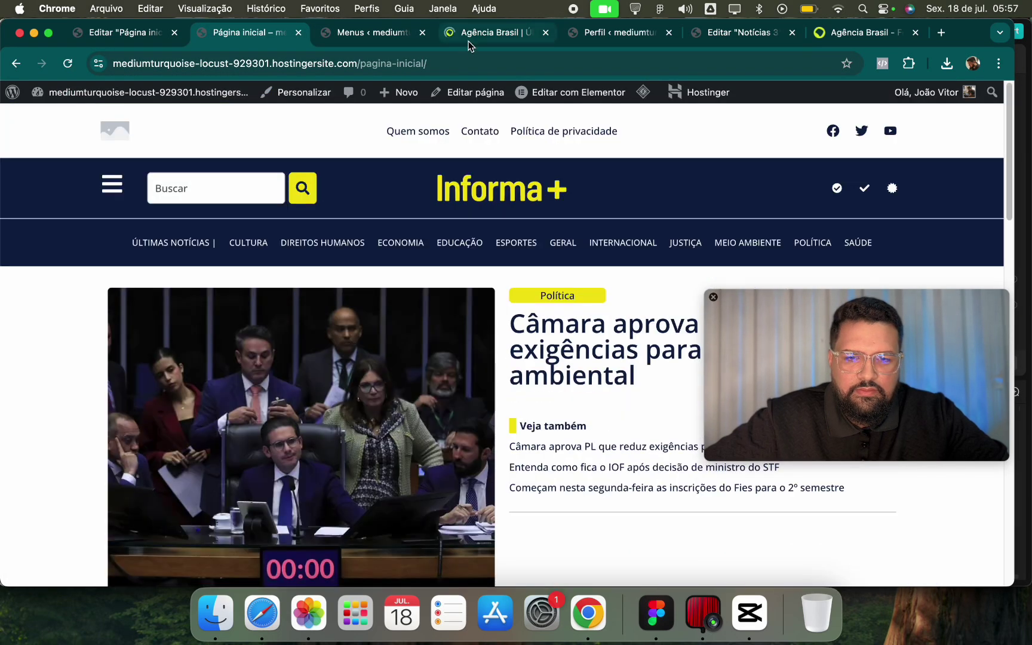
{"action": "left_click", "coordinate": [496, 33]}
{"action": "scroll", "coordinate": [313, 209], "scroll_direction": "down", "scroll_amount": 5}
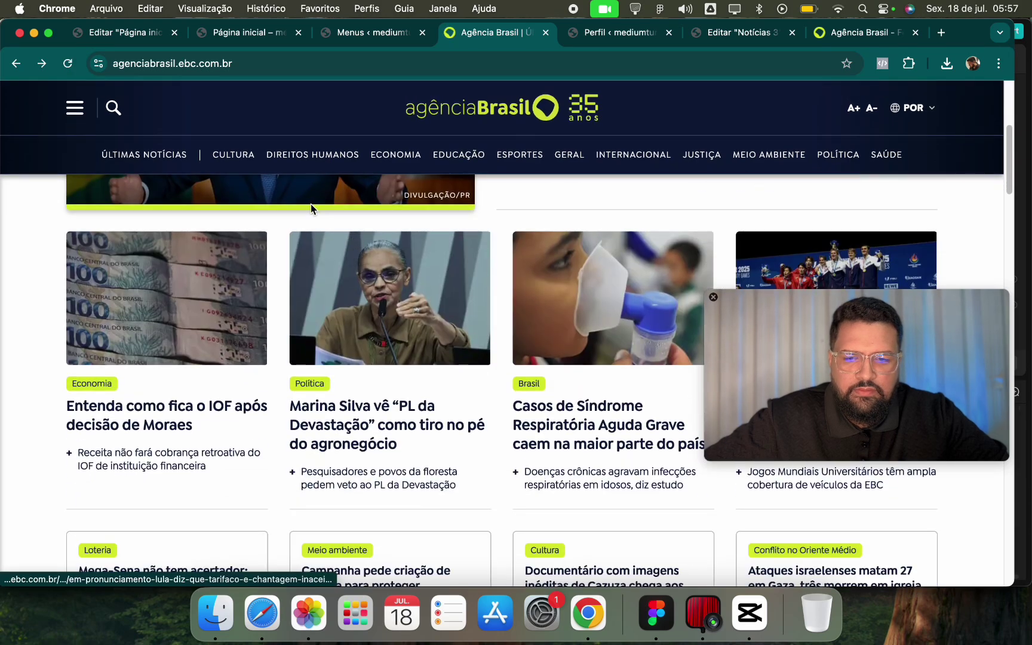
{"action": "scroll", "coordinate": [317, 231], "scroll_direction": "up", "scroll_amount": 5}
Review the live Informa+ home page from the header through the Educação and Economia sections to the footer.
{"action": "key", "text": "super+2"}
{"action": "scroll", "coordinate": [475, 316], "scroll_direction": "down", "scroll_amount": 5}
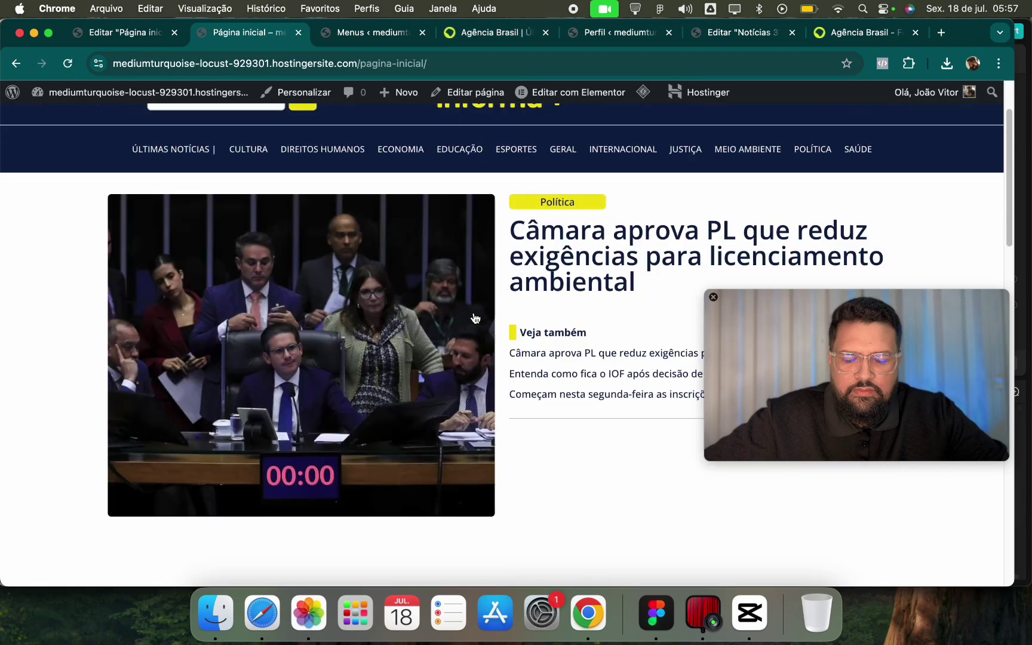
{"action": "scroll", "coordinate": [477, 319], "scroll_direction": "down", "scroll_amount": 5}
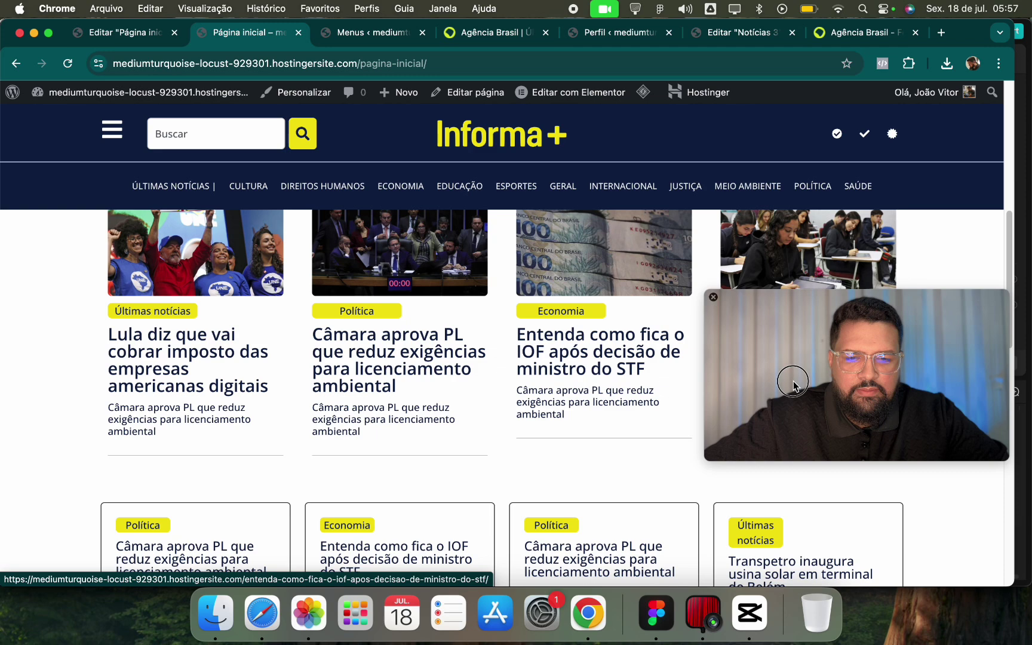
{"action": "scroll", "coordinate": [669, 358], "scroll_direction": "down", "scroll_amount": 7}
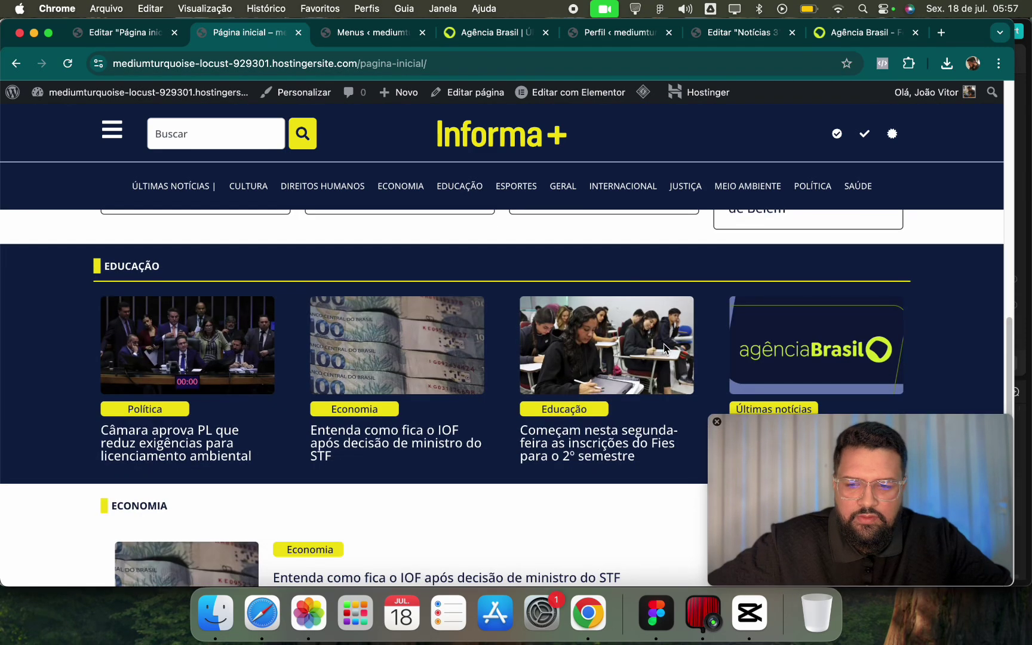
{"action": "scroll", "coordinate": [663, 343], "scroll_direction": "down", "scroll_amount": 7}
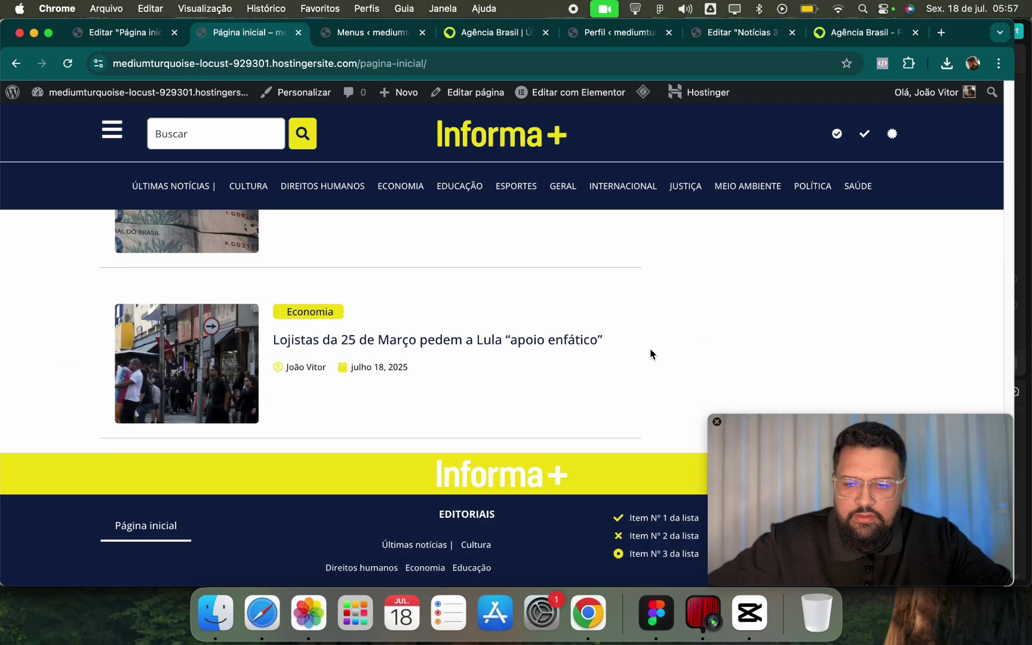
{"action": "scroll", "coordinate": [649, 354], "scroll_direction": "up", "scroll_amount": 6}
{"action": "scroll", "coordinate": [597, 361], "scroll_direction": "up", "scroll_amount": 4}
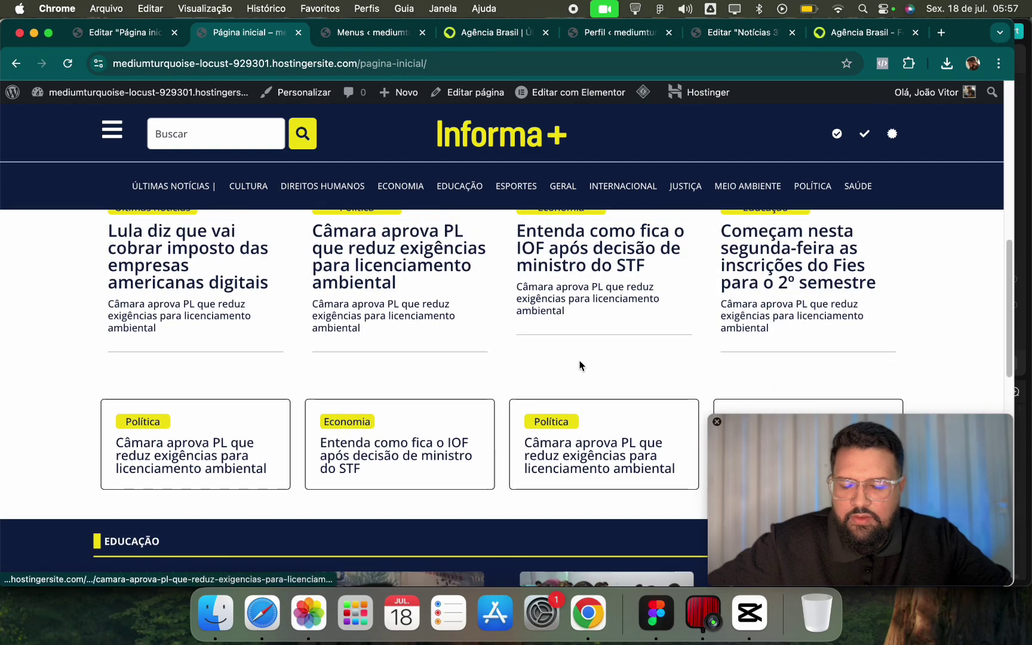
{"action": "scroll", "coordinate": [571, 363], "scroll_direction": "up", "scroll_amount": 9}
{"action": "scroll", "coordinate": [460, 361], "scroll_direction": "down", "scroll_amount": 5}
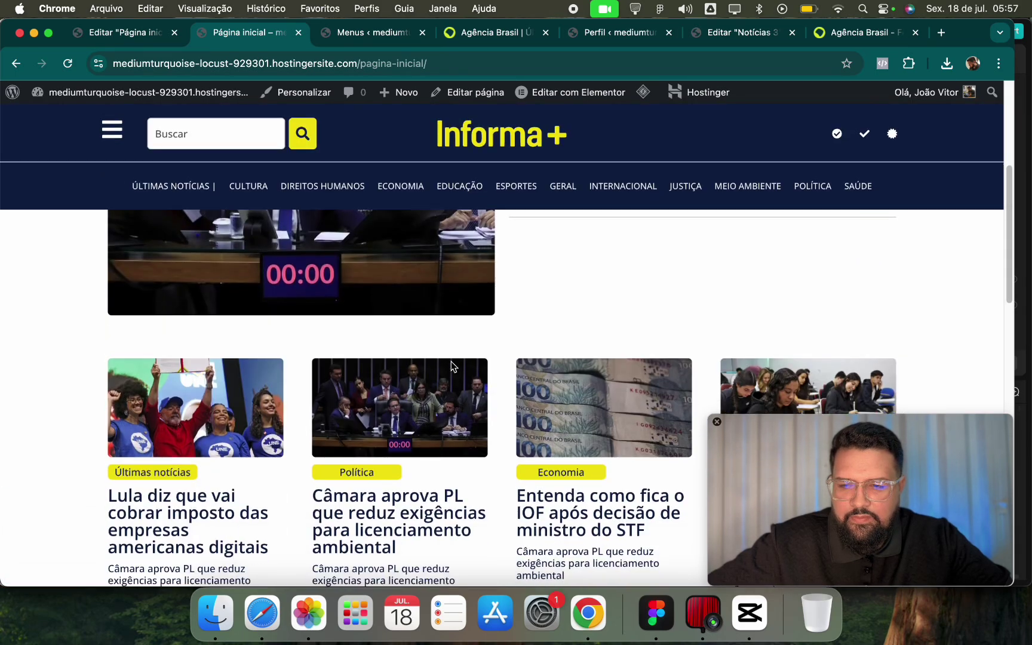
{"action": "scroll", "coordinate": [449, 363], "scroll_direction": "down", "scroll_amount": 6}
{"action": "scroll", "coordinate": [335, 373], "scroll_direction": "up", "scroll_amount": 2}
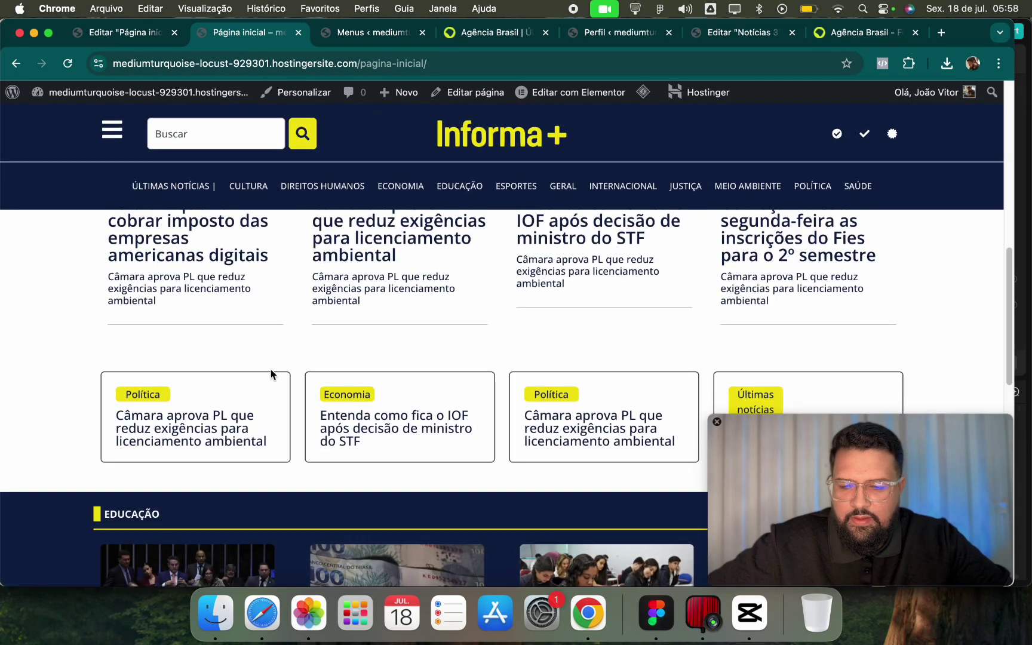
{"action": "scroll", "coordinate": [285, 363], "scroll_direction": "down", "scroll_amount": 10}
{"action": "scroll", "coordinate": [441, 364], "scroll_direction": "up", "scroll_amount": 4}
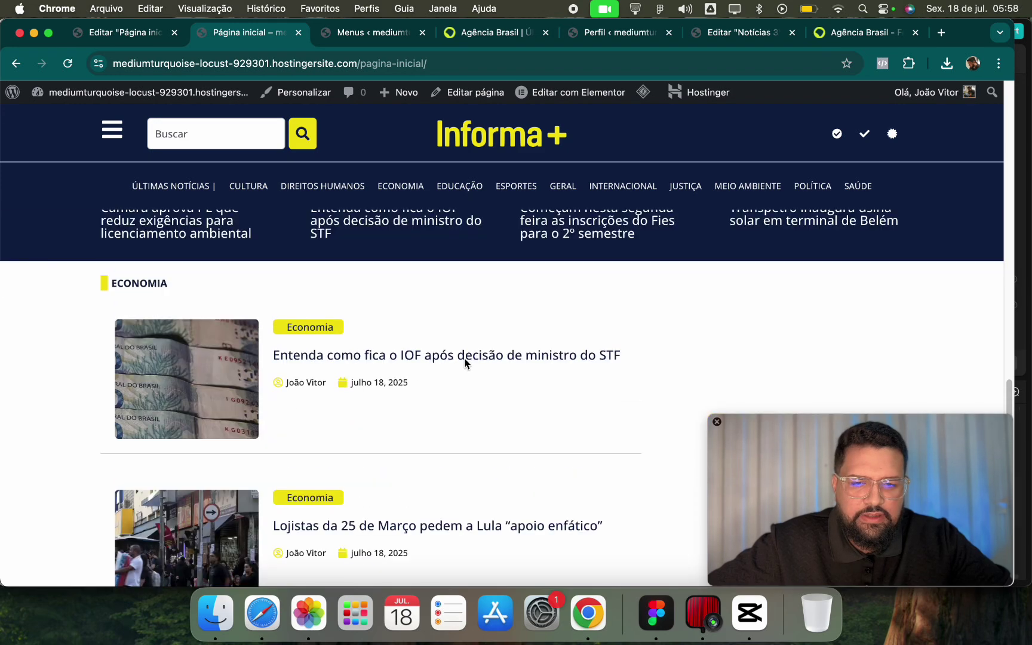
{"action": "scroll", "coordinate": [465, 362], "scroll_direction": "up", "scroll_amount": 15}
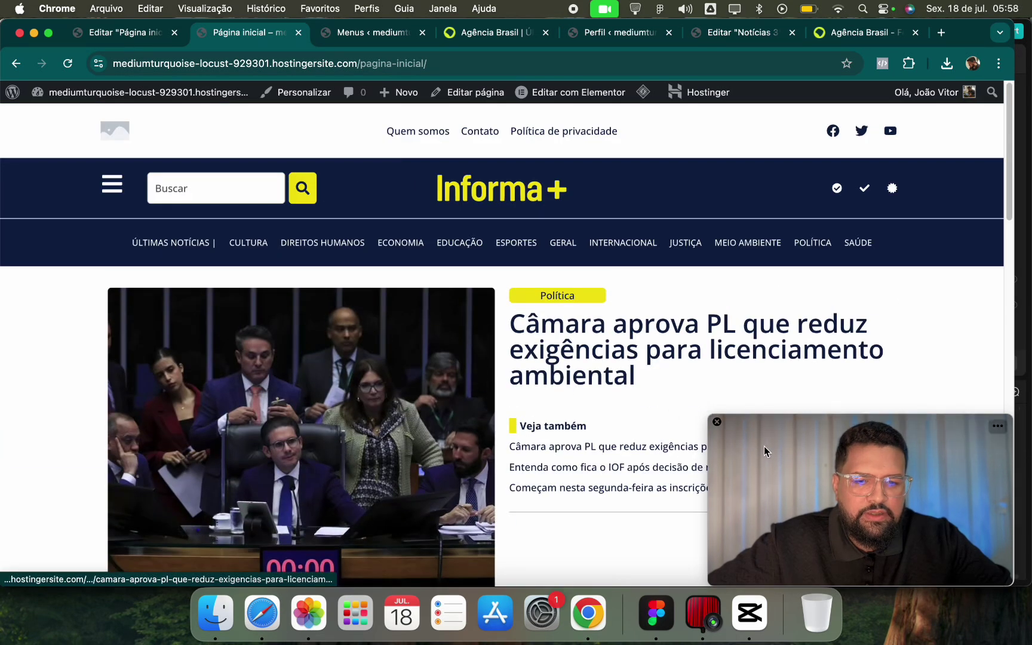
Check which Elementor templates the home page uses, and look over its sections down to the Economia news list.
{"action": "left_click_drag", "start_coordinate": [763, 452], "coordinate": [756, 178]}
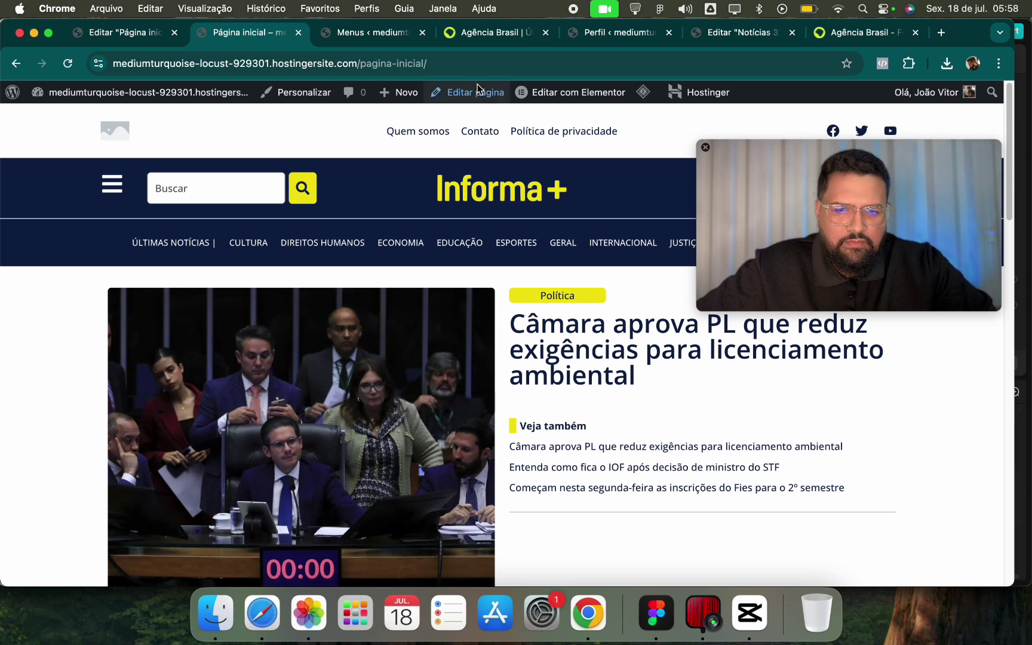
{"action": "mouse_move", "coordinate": [559, 97]}
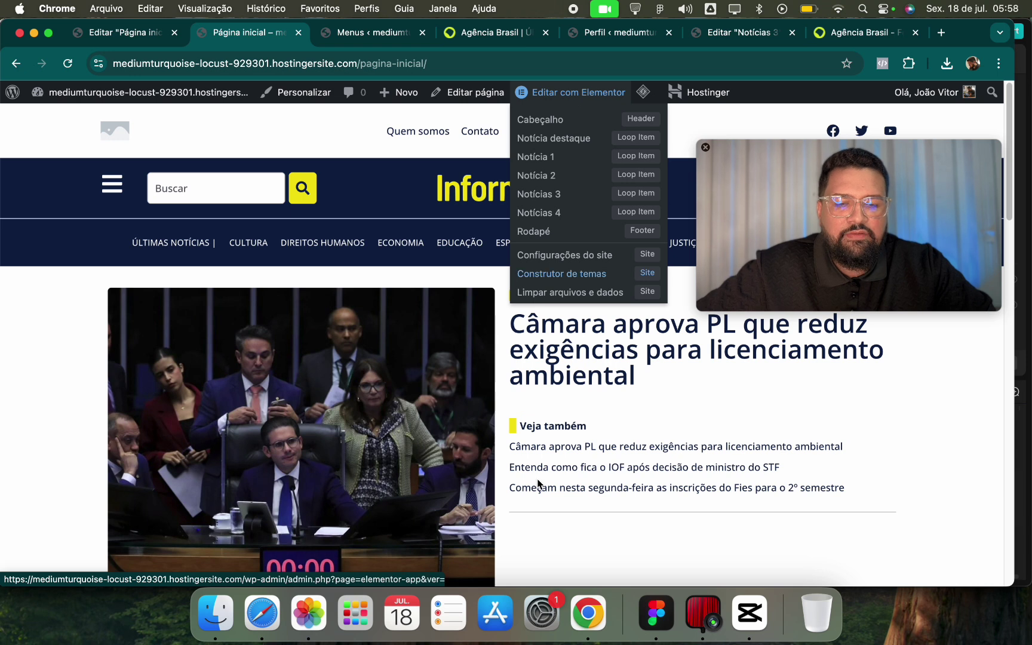
{"action": "left_click_drag", "start_coordinate": [736, 243], "coordinate": [734, 218]}
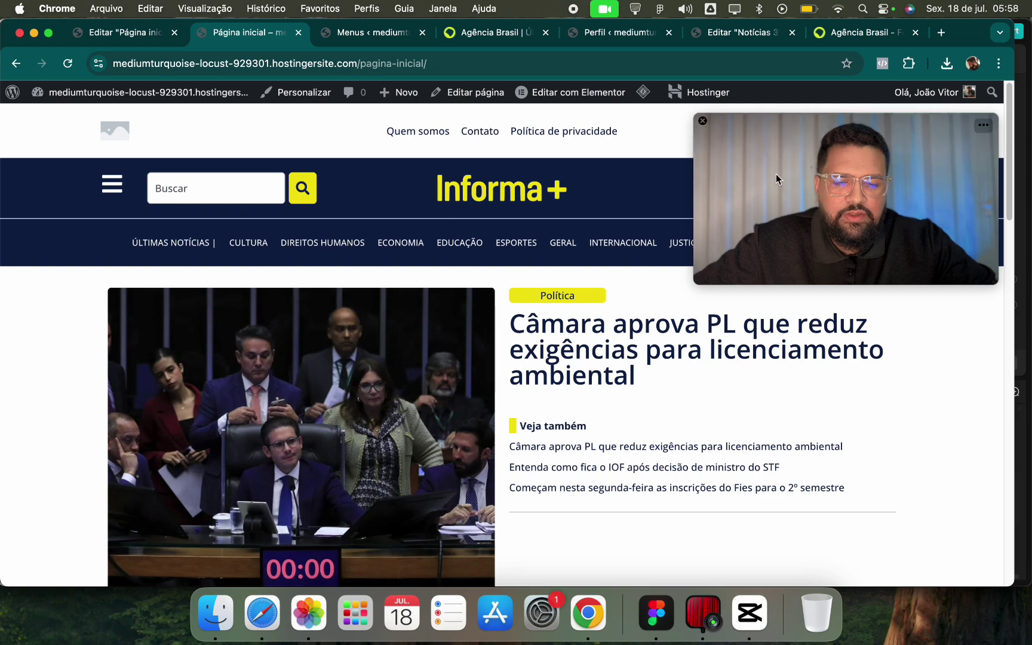
{"action": "left_click_drag", "start_coordinate": [776, 175], "coordinate": [786, 198]}
{"action": "scroll", "coordinate": [576, 291], "scroll_direction": "down", "scroll_amount": 5}
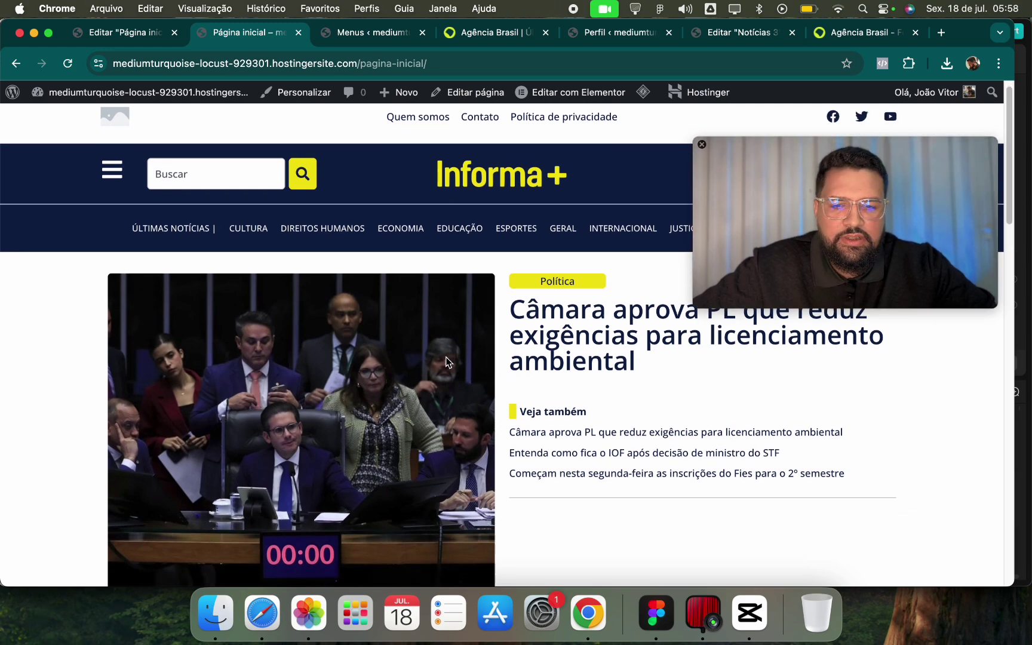
{"action": "scroll", "coordinate": [623, 395], "scroll_direction": "up", "scroll_amount": 5}
{"action": "scroll", "coordinate": [623, 395], "scroll_direction": "down", "scroll_amount": 10}
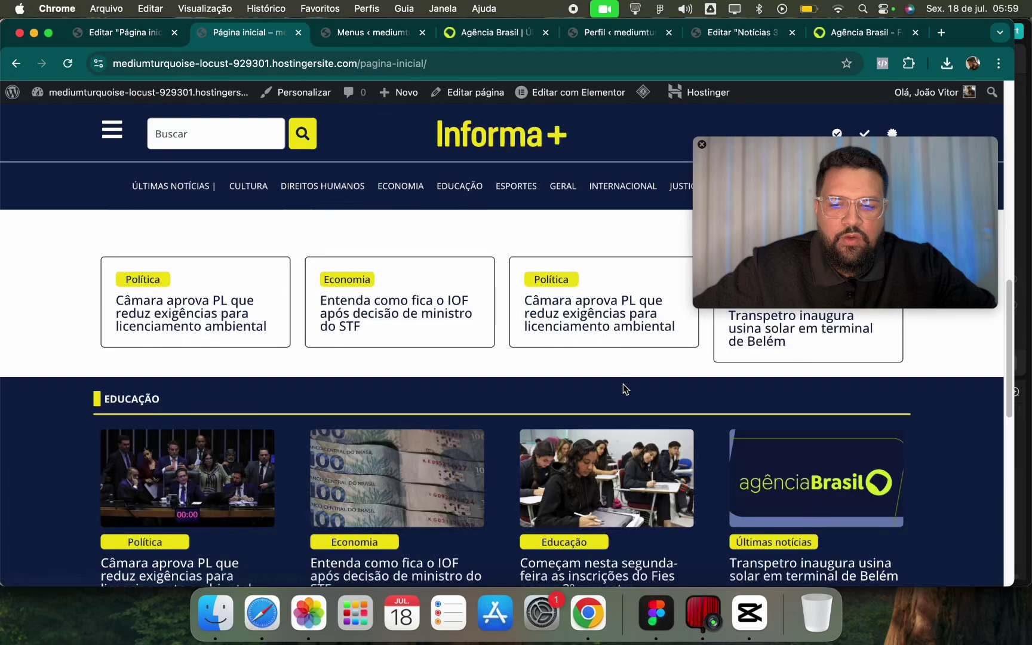
{"action": "scroll", "coordinate": [460, 357], "scroll_direction": "down", "scroll_amount": 5}
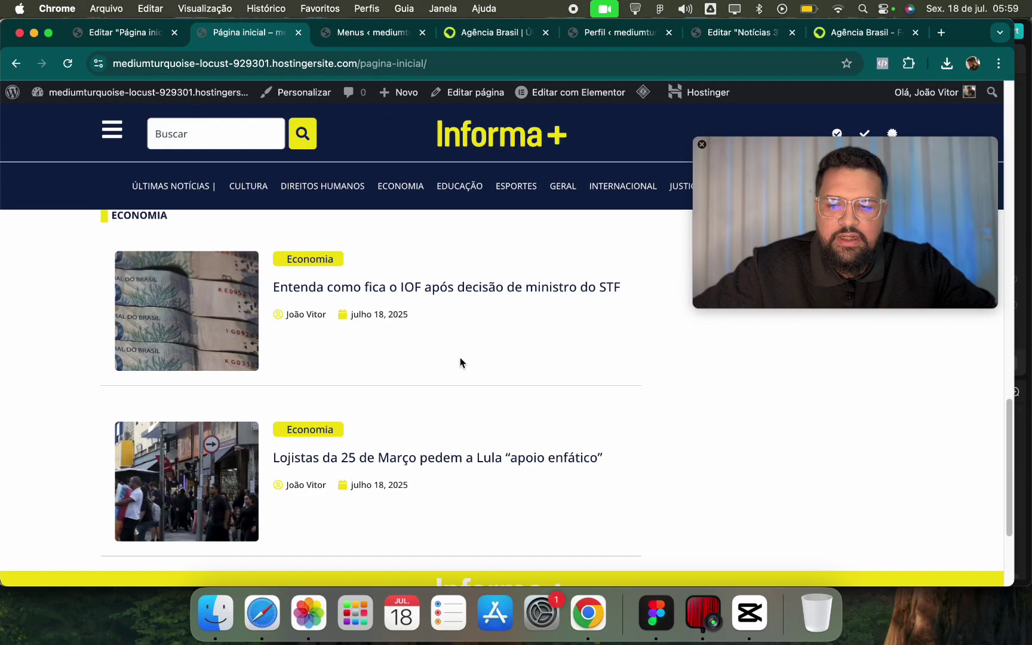
{"action": "scroll", "coordinate": [464, 362], "scroll_direction": "up", "scroll_amount": 10}
{"action": "scroll", "coordinate": [464, 362], "scroll_direction": "up", "scroll_amount": 15}
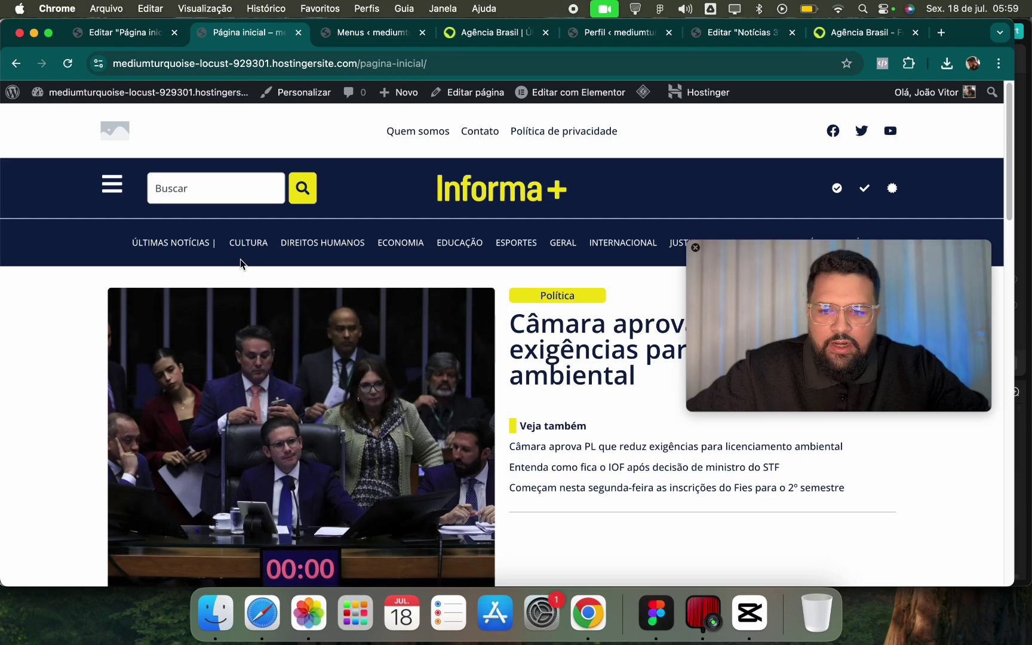
Open the Cabeçalho template from the home page editor and set its top container's minimum height to 0 px.
{"action": "key", "text": "ctrl+shift+Tab"}
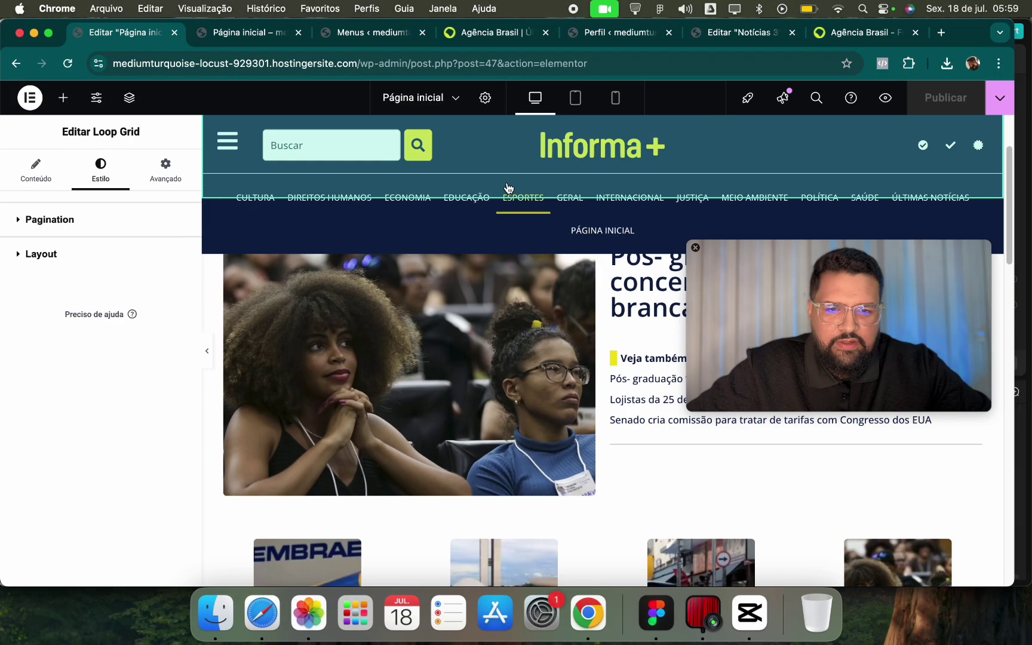
{"action": "left_click", "coordinate": [557, 134]}
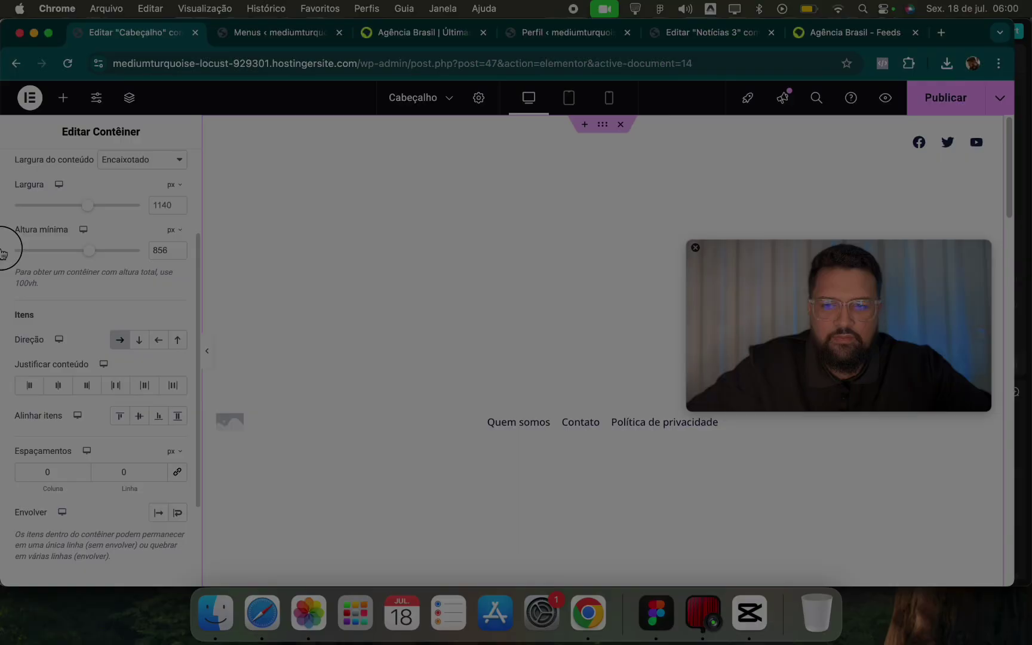
{"action": "mouse_move", "coordinate": [12, 247]}
{"action": "left_mouse_down"}
{"action": "mouse_move", "coordinate": [32, 238]}
{"action": "mouse_move", "coordinate": [9, 242]}
{"action": "left_mouse_up"}
{"action": "scroll", "coordinate": [129, 220], "scroll_direction": "up", "scroll_amount": 3}
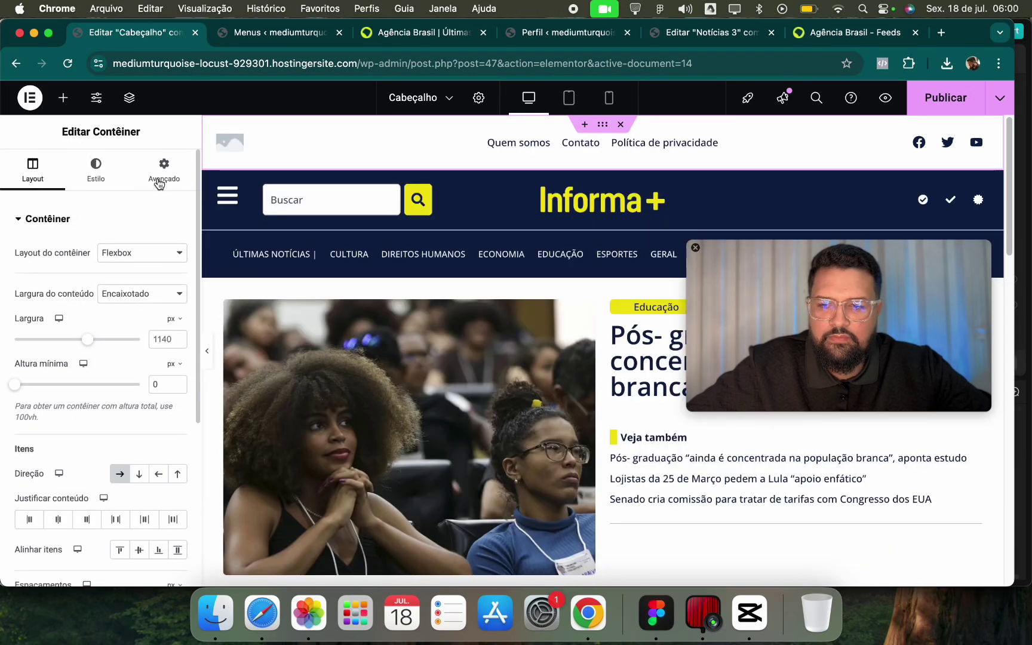
Unlink the top container's margins, set the upper and lower ones to -10 px and the sides to 0, and publish the header.
{"action": "left_click", "coordinate": [163, 170]}
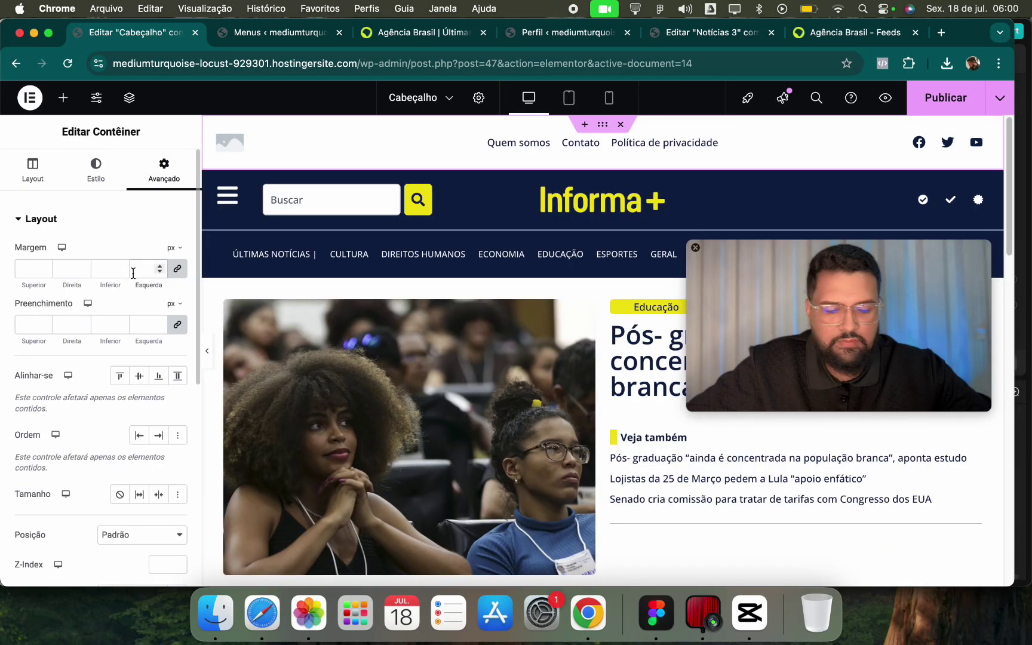
{"action": "left_click", "coordinate": [146, 269]}
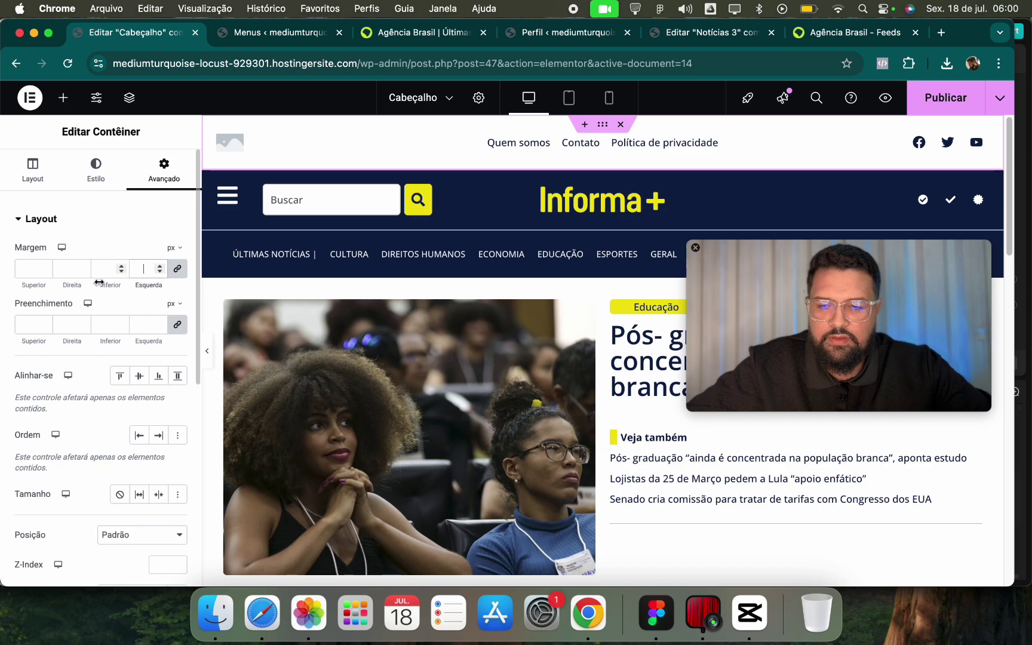
{"action": "left_click", "coordinate": [177, 270]}
{"action": "left_click", "coordinate": [28, 270]}
{"action": "type", "text": "-10"}
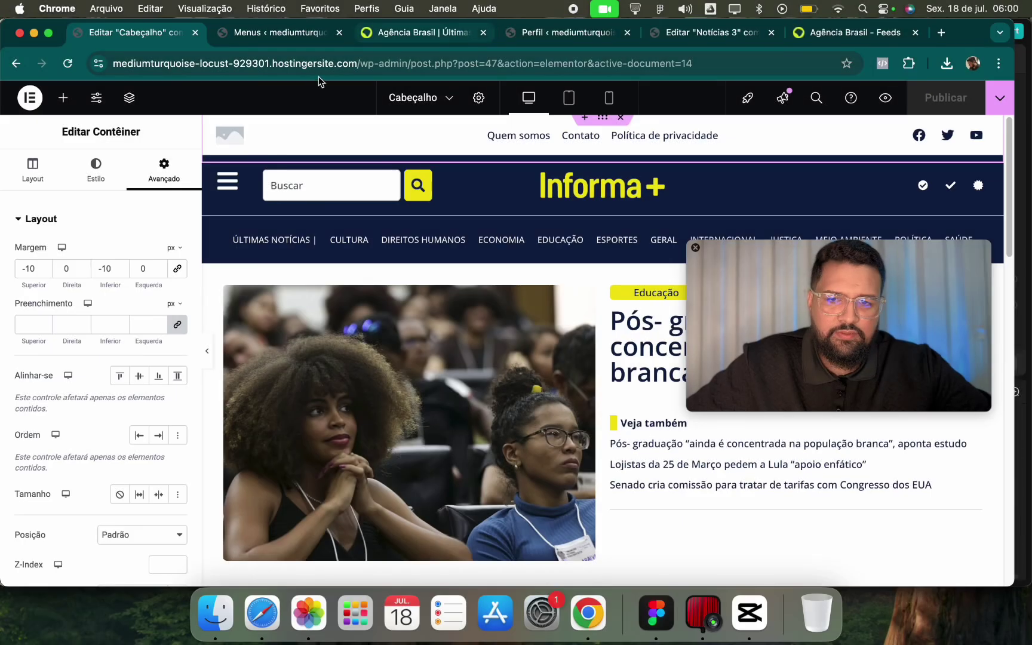
Preview the home page with the updated header and examine it all the way down to the footer.
{"action": "left_click", "coordinate": [887, 97]}
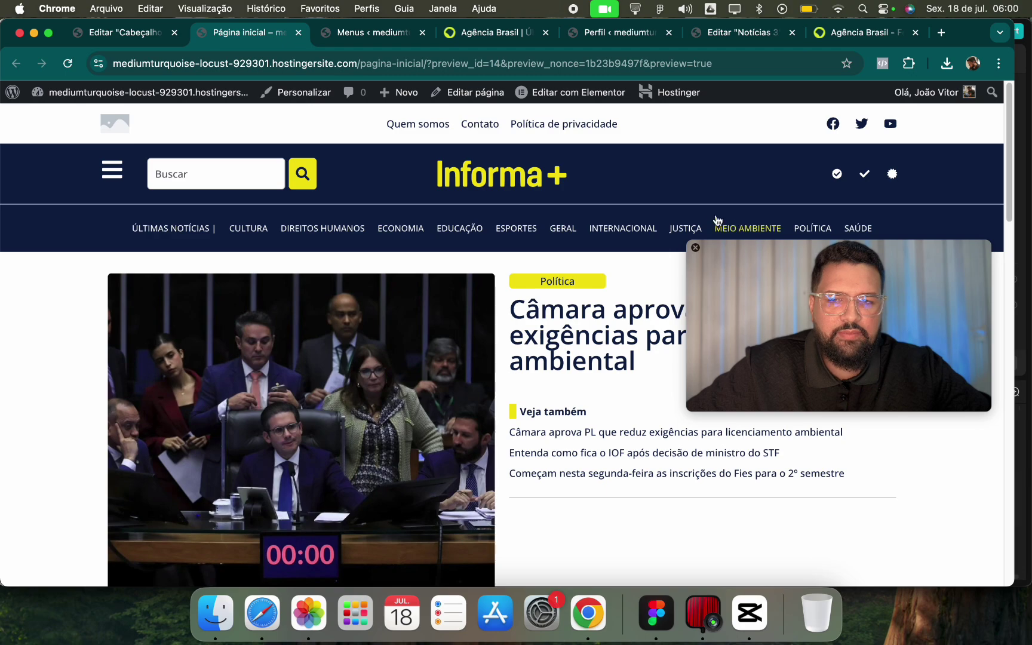
{"action": "scroll", "coordinate": [711, 164], "scroll_direction": "down", "scroll_amount": 2}
{"action": "scroll", "coordinate": [715, 160], "scroll_direction": "up", "scroll_amount": 2}
{"action": "scroll", "coordinate": [715, 160], "scroll_direction": "down", "scroll_amount": 7}
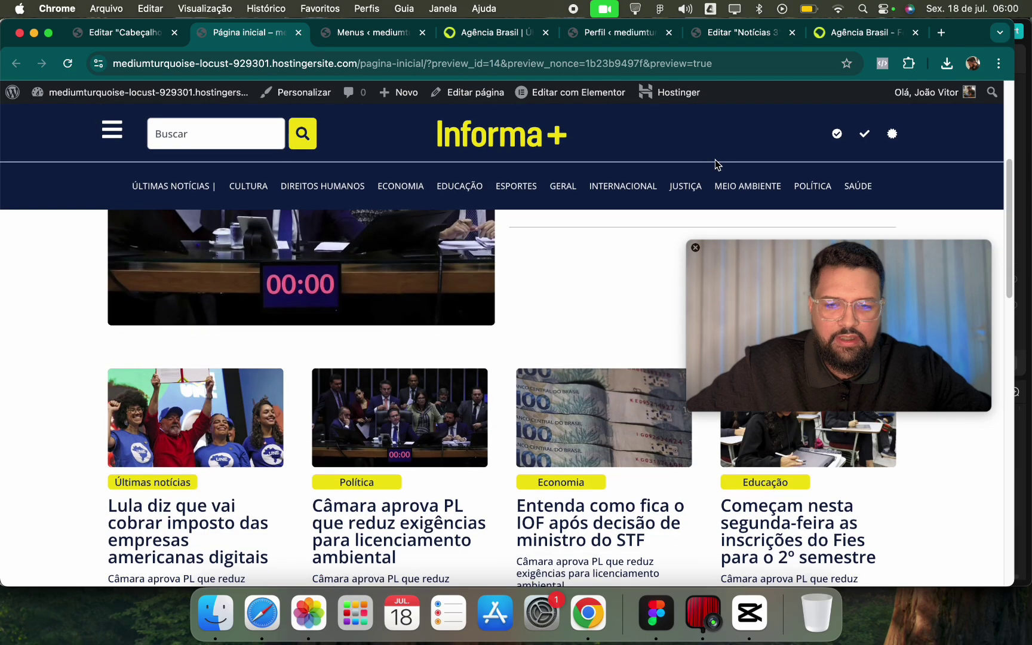
{"action": "scroll", "coordinate": [475, 287], "scroll_direction": "down", "scroll_amount": 10}
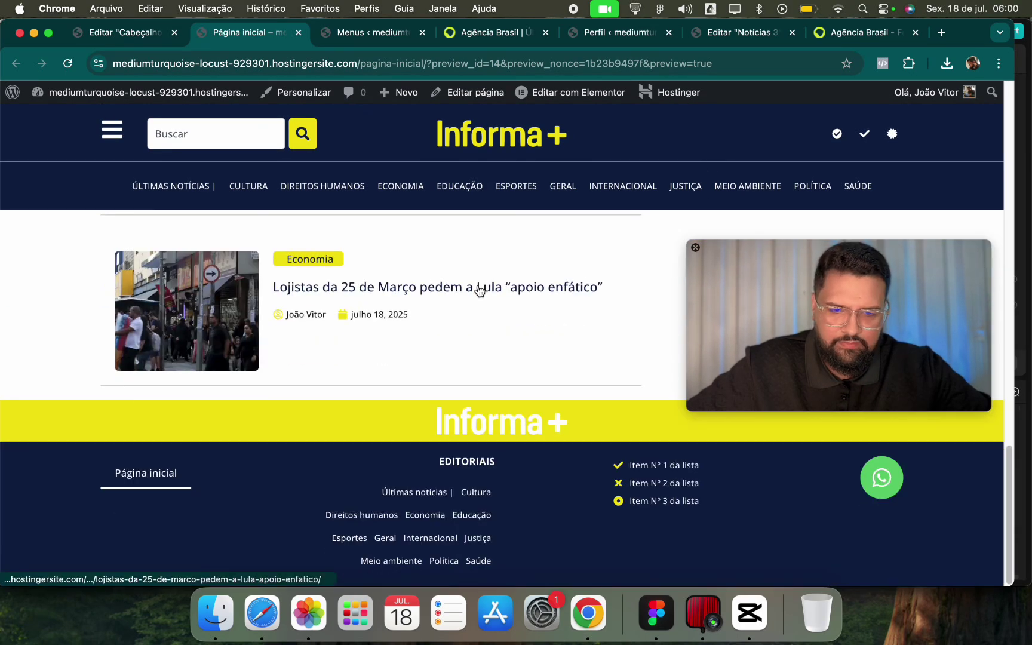
Set the header menu icon list's spacing to 0, align it to the start, centre it vertically in its container, and publish the header.
{"action": "scroll", "coordinate": [464, 311], "scroll_direction": "up", "scroll_amount": 15}
{"action": "scroll", "coordinate": [464, 311], "scroll_direction": "up", "scroll_amount": 2}
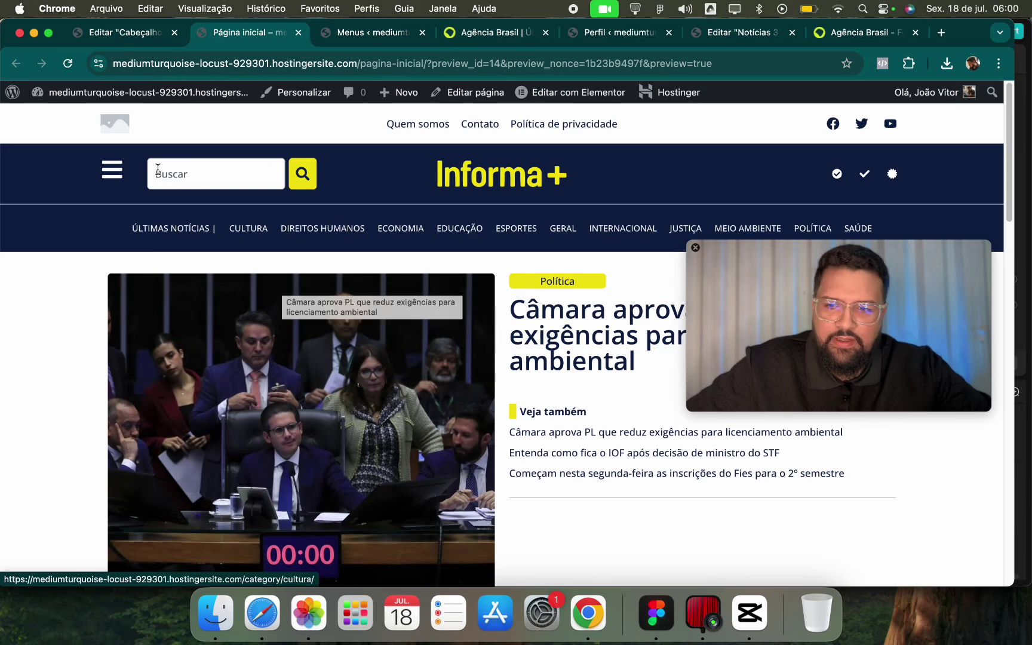
{"action": "left_click", "coordinate": [125, 32]}
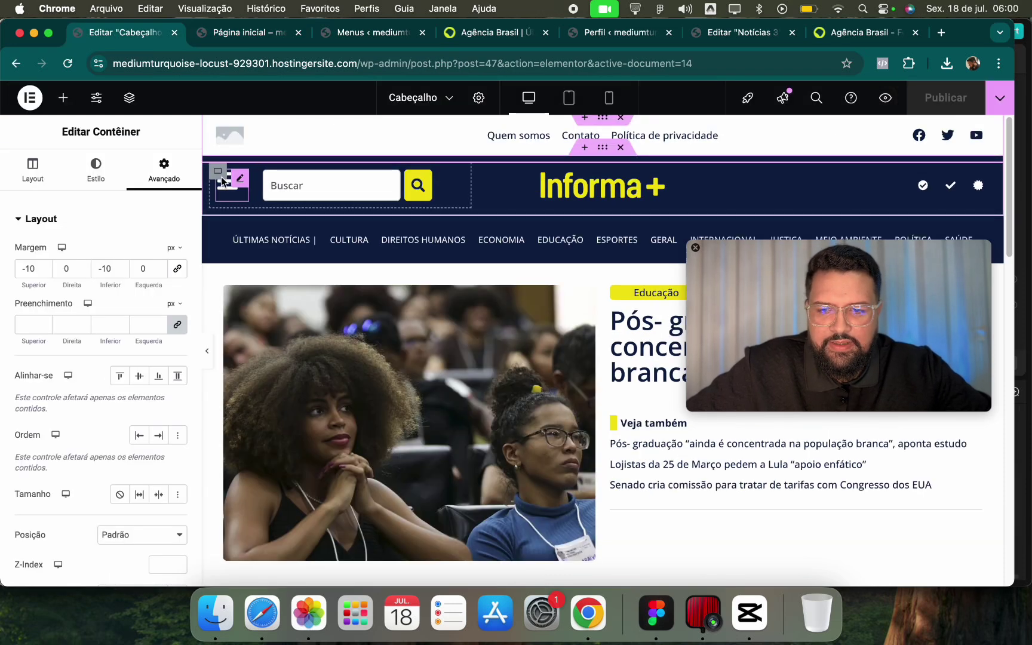
{"action": "left_click", "coordinate": [239, 183]}
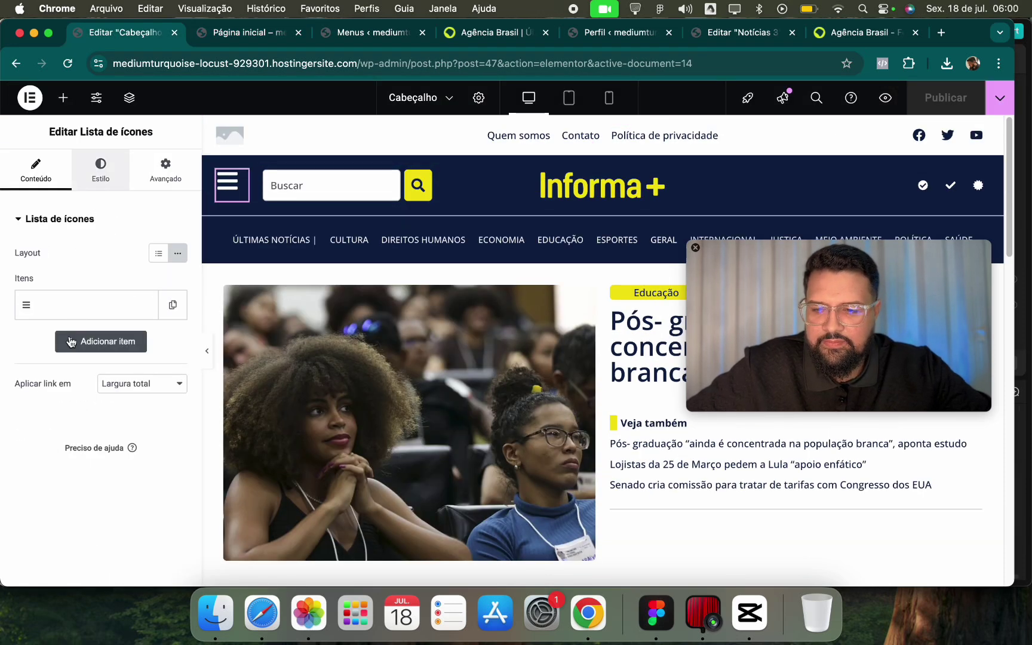
{"action": "left_click", "coordinate": [100, 170]}
{"action": "left_click_drag", "start_coordinate": [19, 271], "coordinate": [22, 269]}
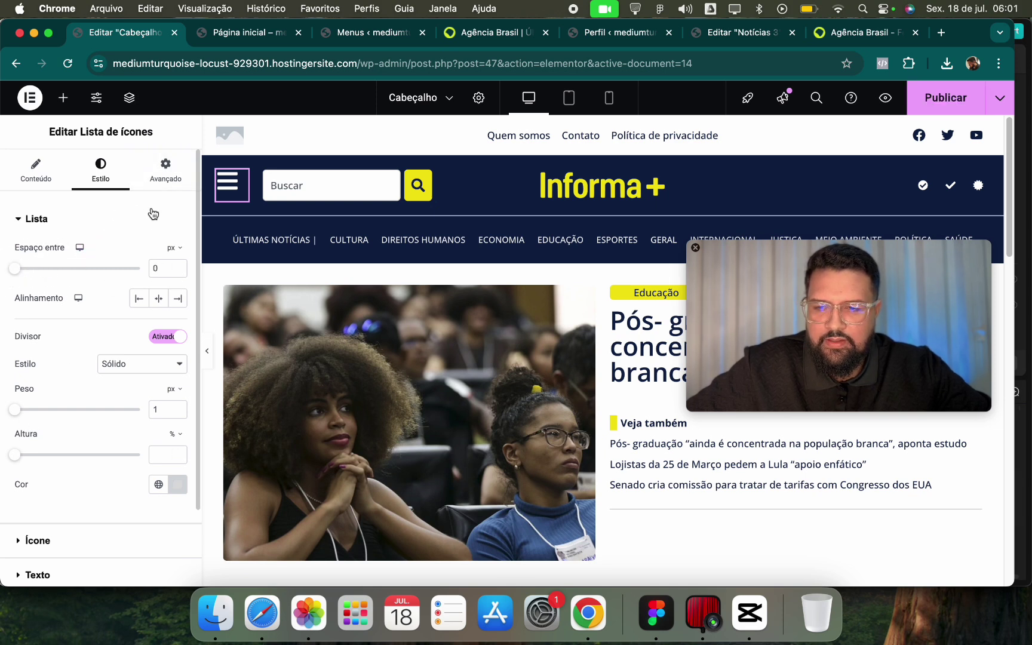
{"action": "left_click", "coordinate": [138, 303]}
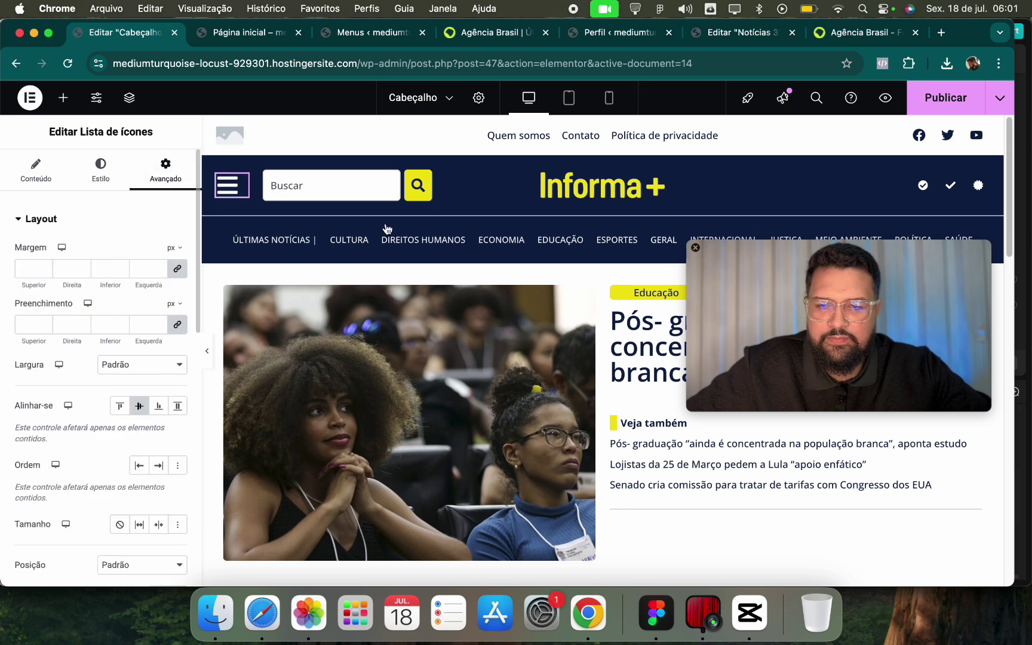
{"action": "left_click", "coordinate": [916, 85]}
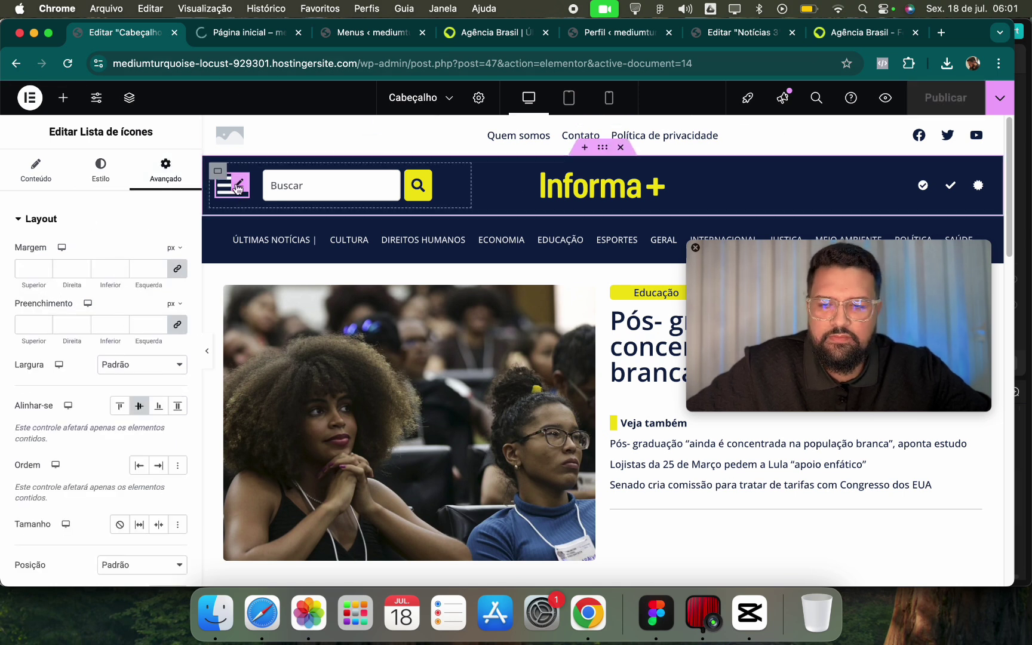
Give the header menu icon the global Secundário colour for its hover state and publish the header.
{"action": "left_click", "coordinate": [103, 178]}
{"action": "scroll", "coordinate": [123, 373], "scroll_direction": "down", "scroll_amount": 3}
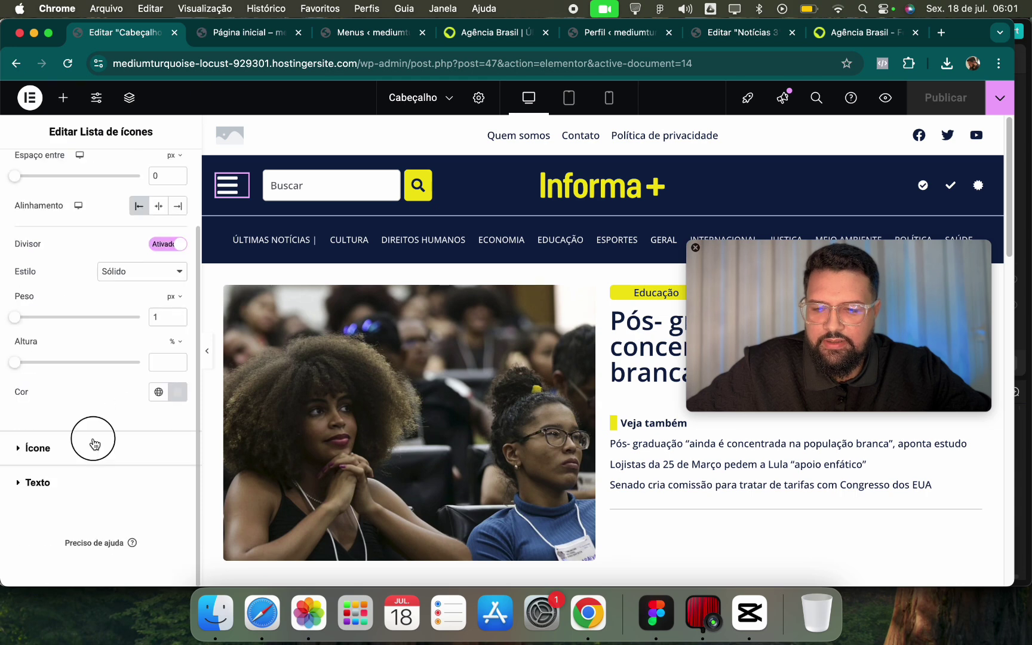
{"action": "left_click", "coordinate": [139, 448]}
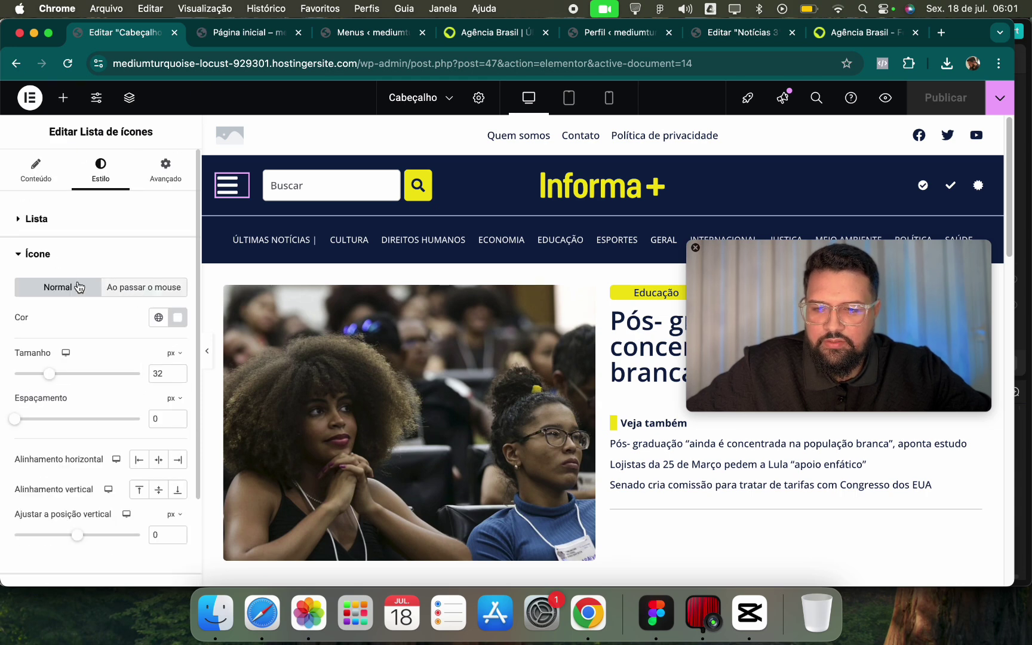
{"action": "left_click", "coordinate": [122, 289]}
{"action": "left_click", "coordinate": [158, 317]}
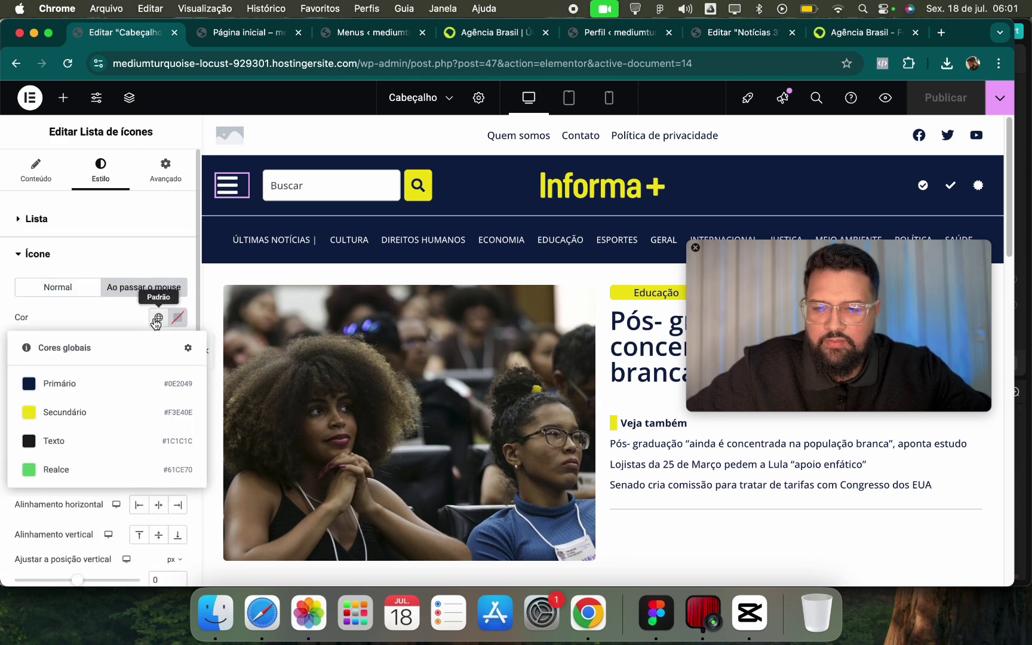
{"action": "left_click", "coordinate": [102, 414]}
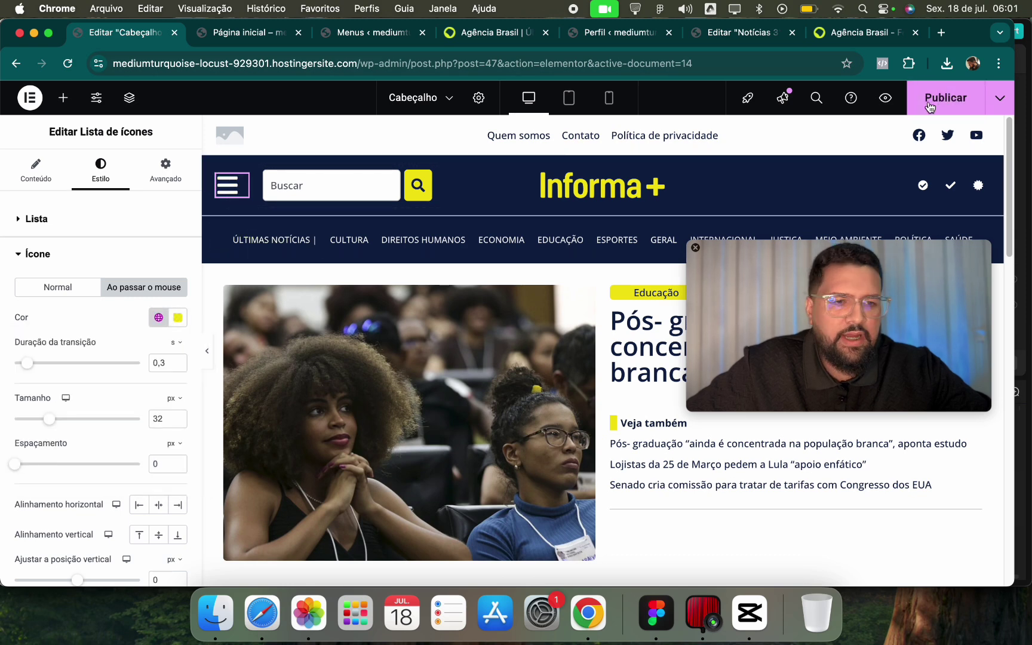
{"action": "key", "text": "super+s"}
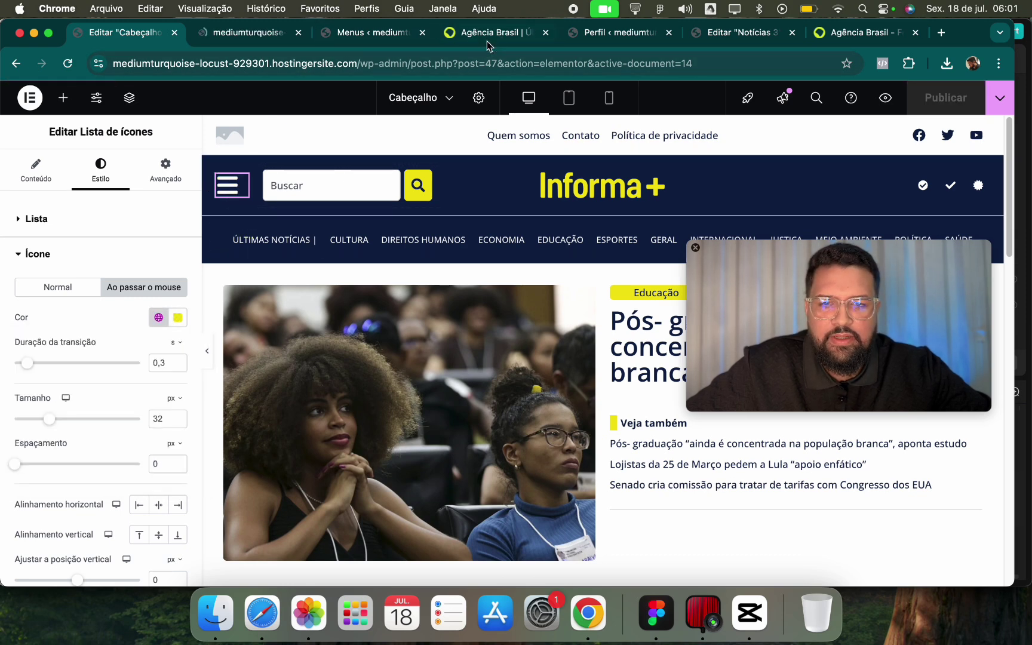
Compare the Agência Brasil header's menu icon with the header in the home page preview.
{"action": "key", "text": "super+4"}
{"action": "scroll", "coordinate": [121, 210], "scroll_direction": "up", "scroll_amount": 3}
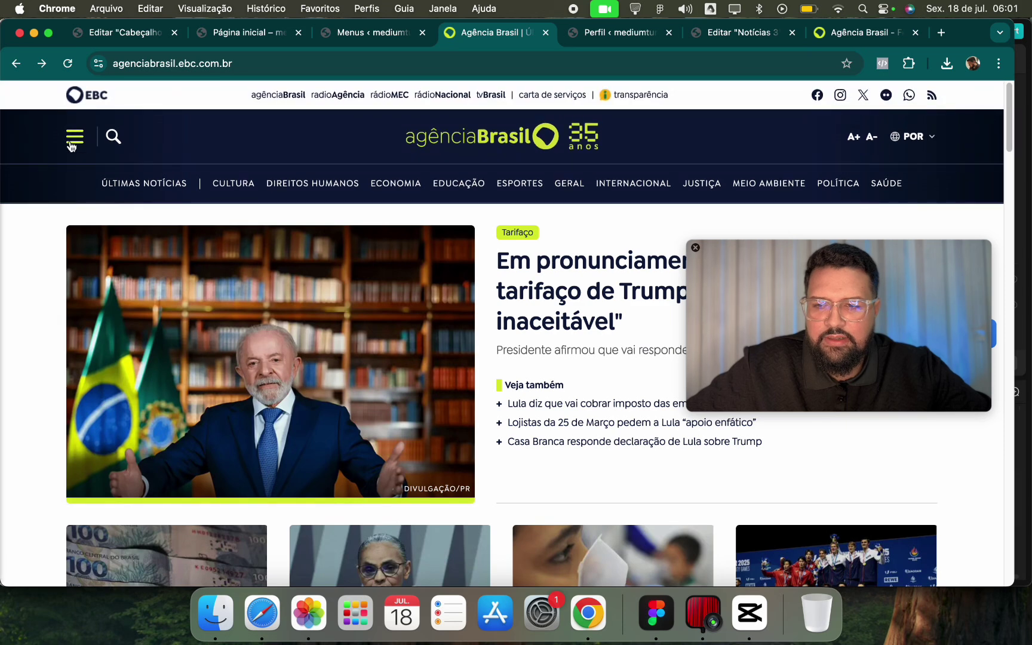
{"action": "left_click", "coordinate": [276, 38]}
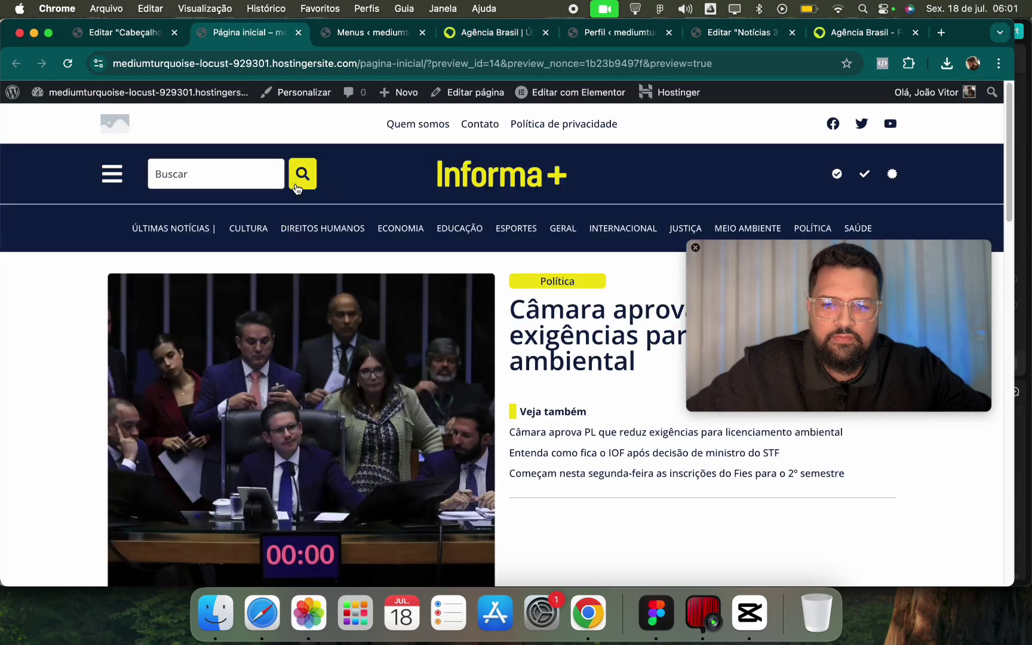
{"action": "left_click", "coordinate": [132, 38]}
{"action": "scroll", "coordinate": [412, 478], "scroll_direction": "down", "scroll_amount": 10}
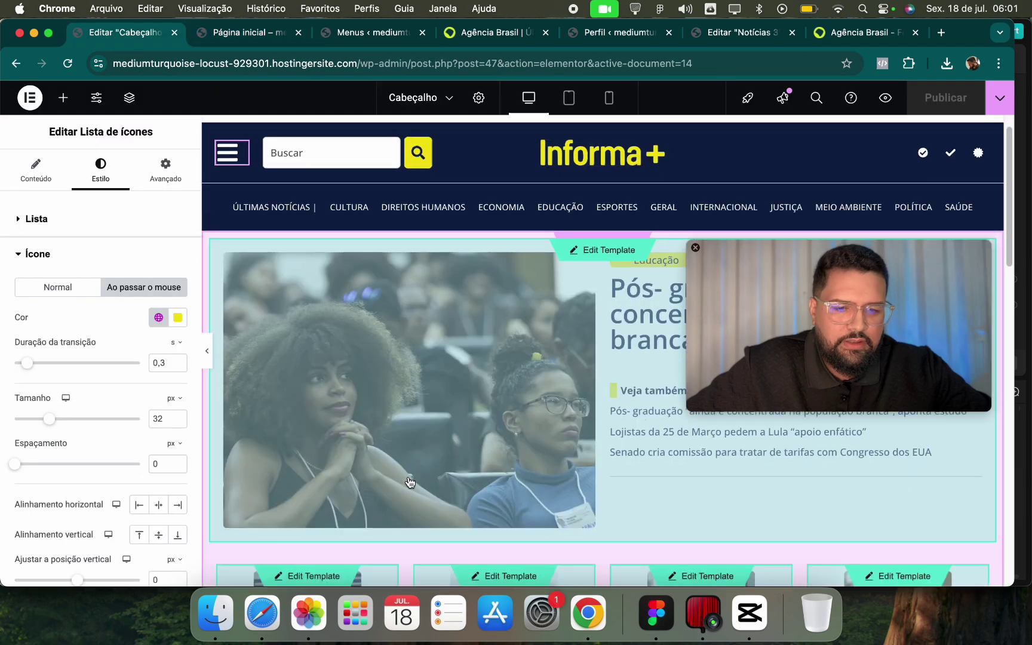
{"action": "scroll", "coordinate": [414, 478], "scroll_direction": "up", "scroll_amount": 10}
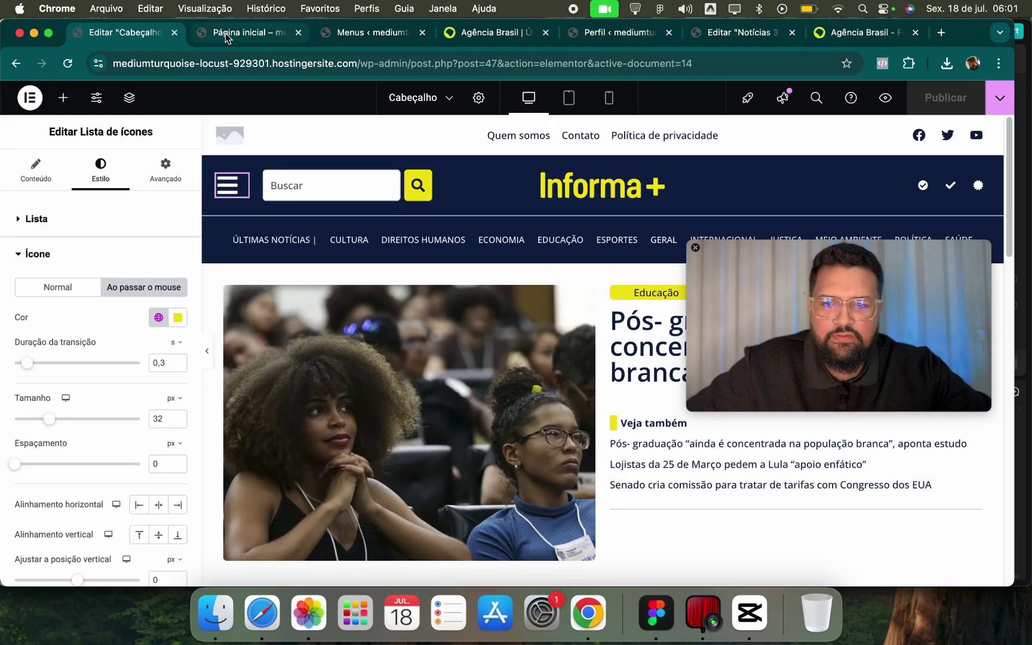
Open the featured licensing-bill article from the home page preview and examine the default post layout down to the comment form and footer.
{"action": "left_click", "coordinate": [251, 32]}
{"action": "left_click", "coordinate": [12, 94]}
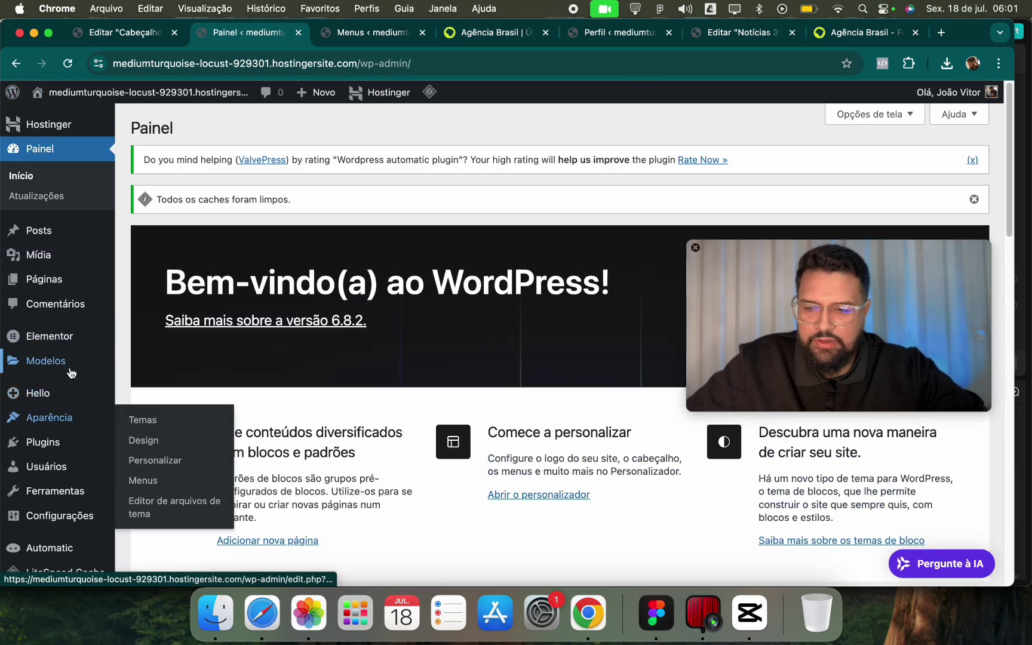
{"action": "left_click", "coordinate": [60, 90]}
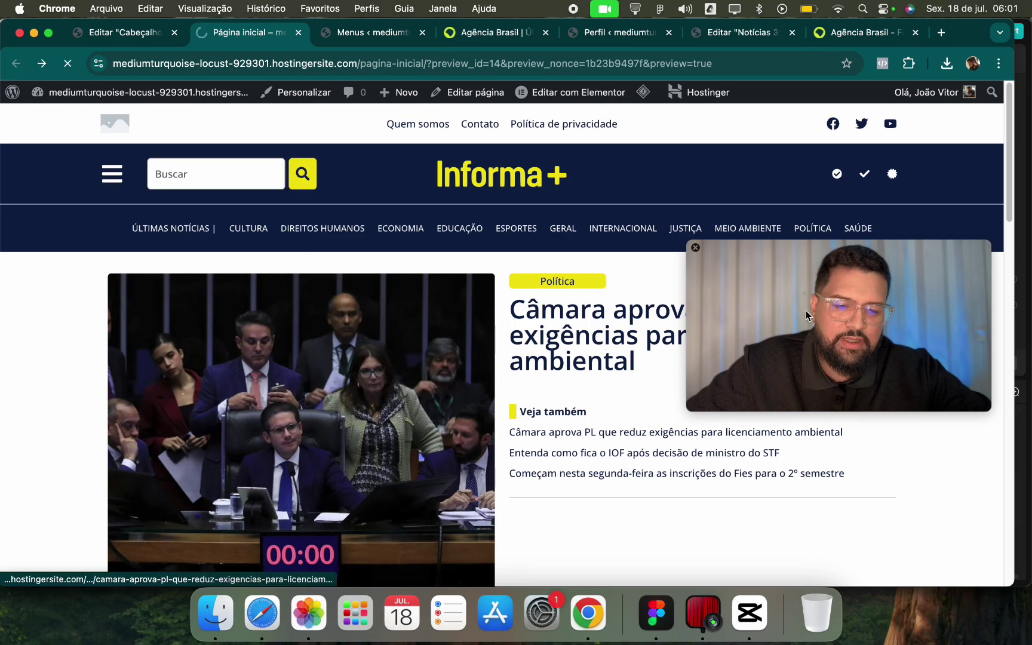
{"action": "left_click", "coordinate": [546, 327]}
{"action": "scroll", "coordinate": [190, 327], "scroll_direction": "down", "scroll_amount": 15}
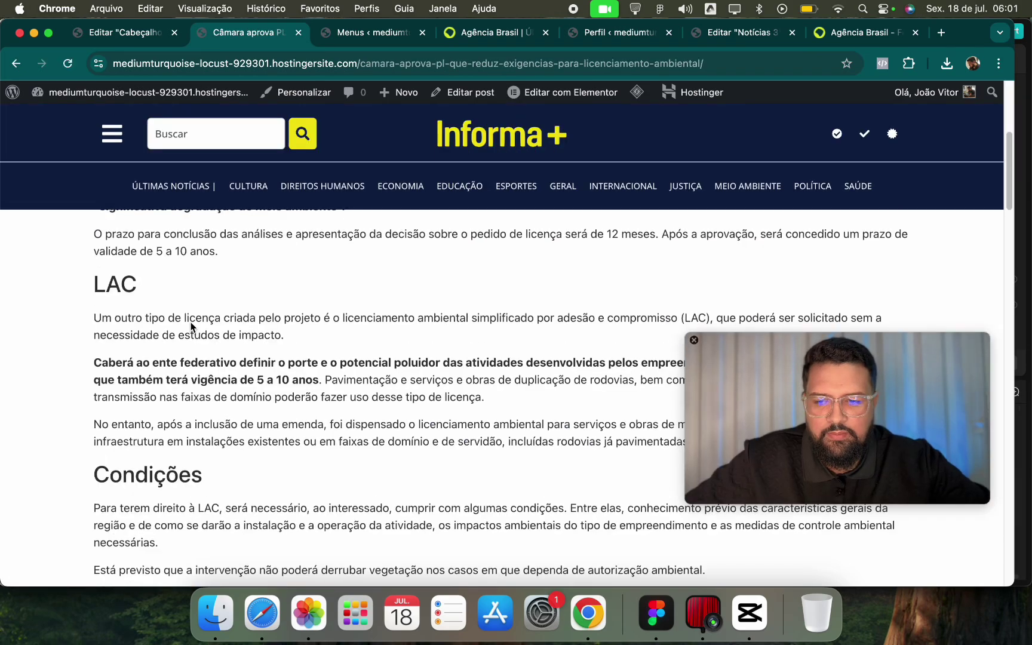
{"action": "scroll", "coordinate": [190, 331], "scroll_direction": "up", "scroll_amount": 5}
{"action": "scroll", "coordinate": [189, 335], "scroll_direction": "down", "scroll_amount": 8}
{"action": "scroll", "coordinate": [190, 335], "scroll_direction": "down", "scroll_amount": 10}
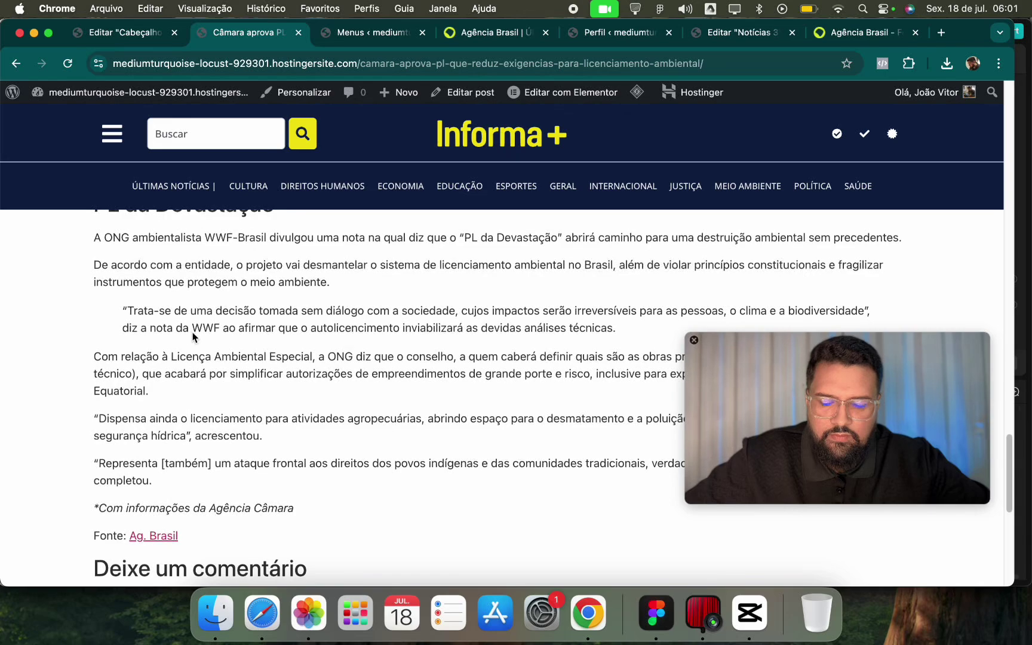
{"action": "scroll", "coordinate": [190, 346], "scroll_direction": "up", "scroll_amount": 4}
{"action": "scroll", "coordinate": [173, 358], "scroll_direction": "down", "scroll_amount": 3}
{"action": "scroll", "coordinate": [172, 358], "scroll_direction": "down", "scroll_amount": 7}
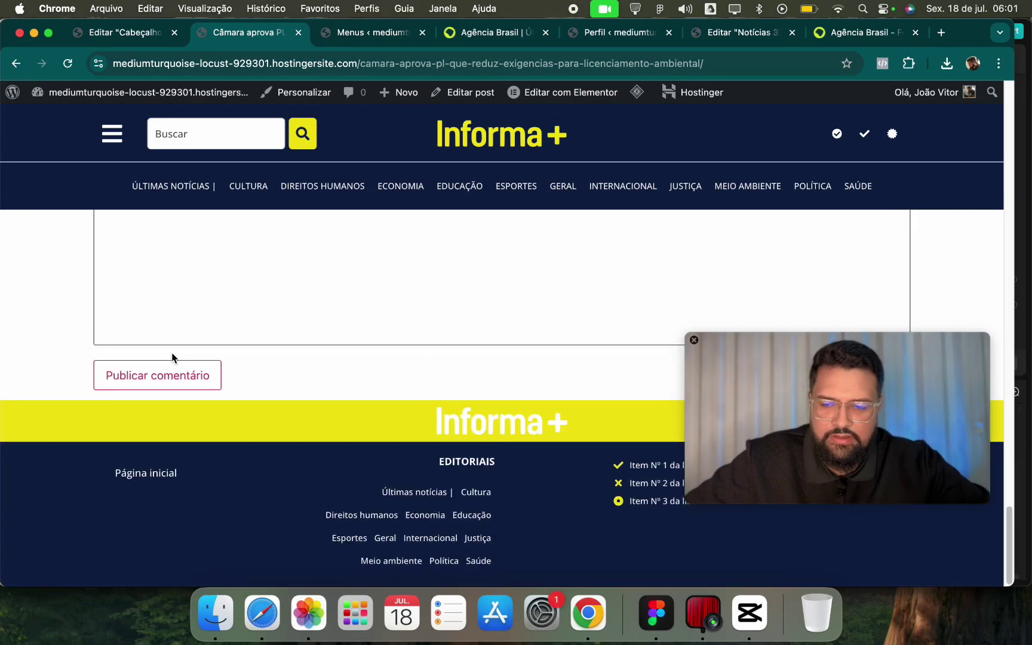
{"action": "scroll", "coordinate": [173, 358], "scroll_direction": "up", "scroll_amount": 15}
{"action": "scroll", "coordinate": [316, 366], "scroll_direction": "up", "scroll_amount": 15}
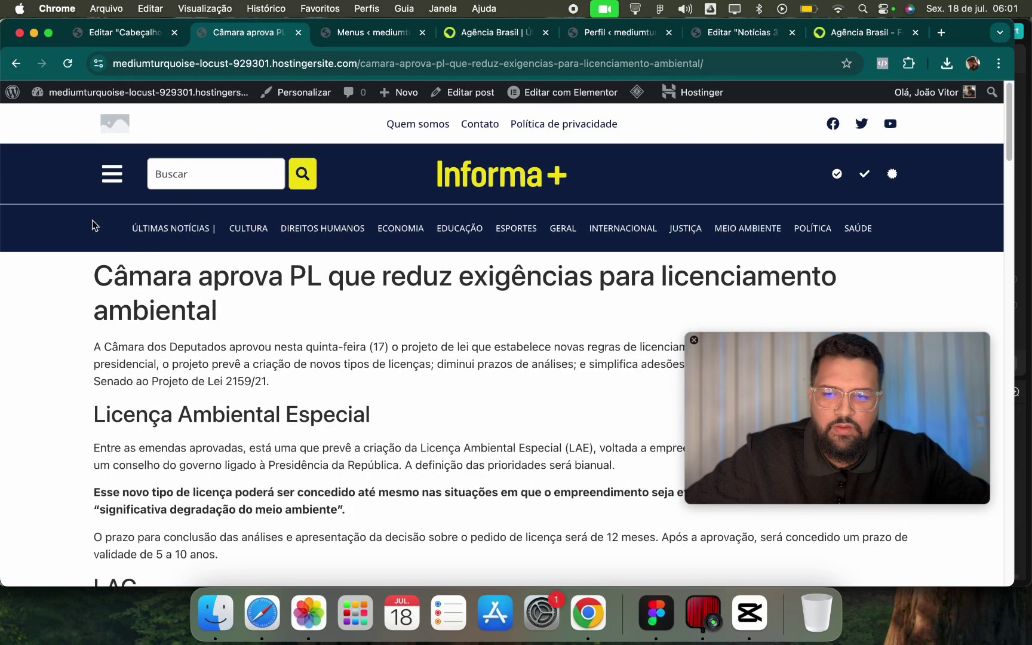
Examine how Agência Brasil lays out its article pages, opening the lead story and the article about the IOF decision.
{"action": "left_click", "coordinate": [18, 95]}
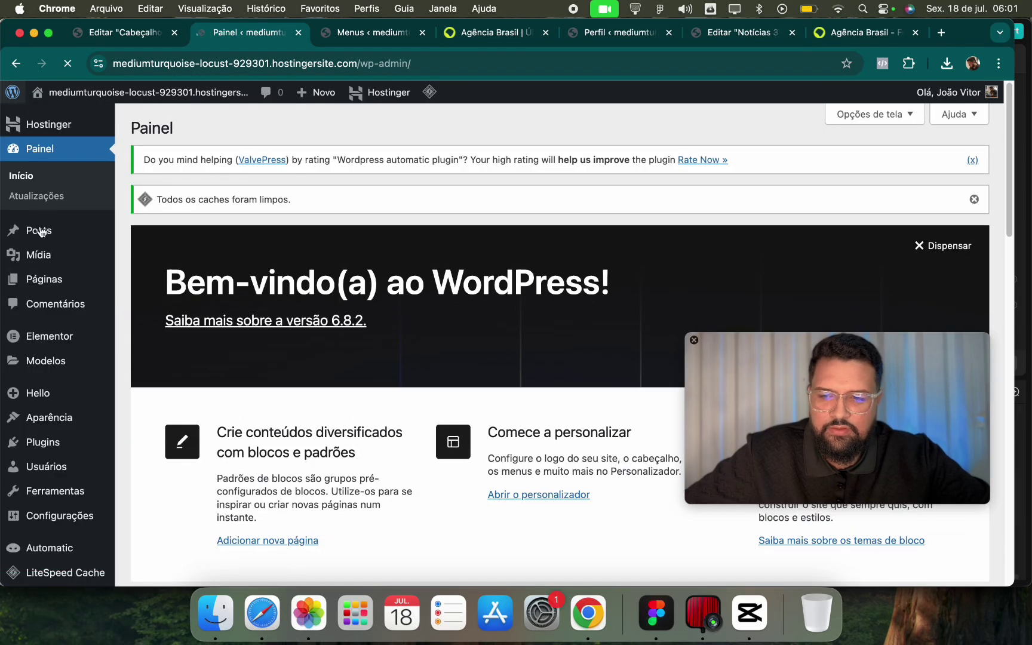
{"action": "left_click", "coordinate": [481, 32]}
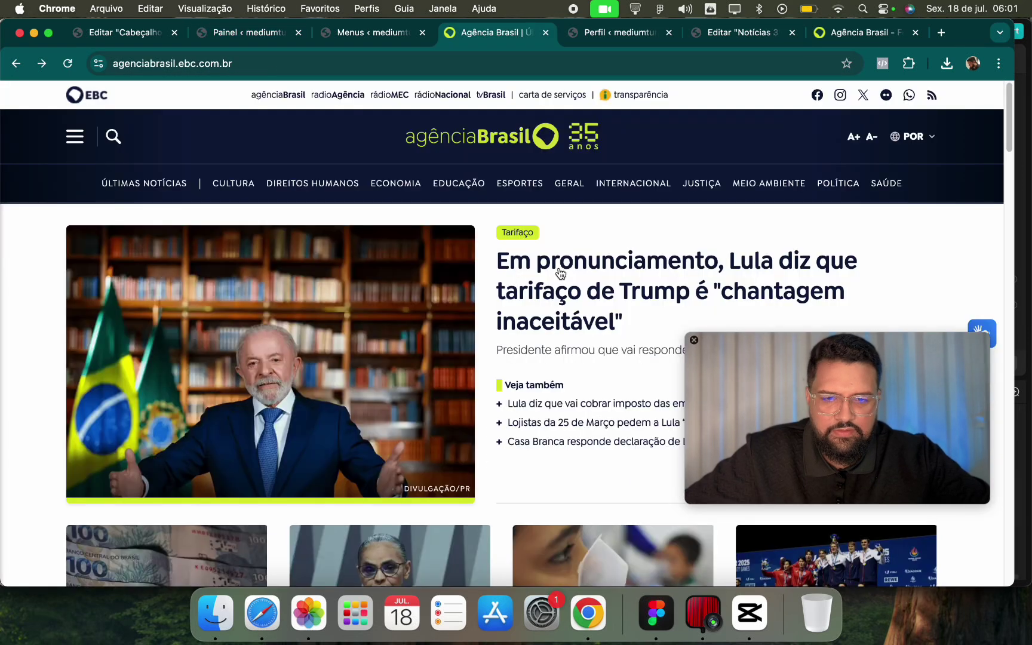
{"action": "left_click", "coordinate": [269, 310]}
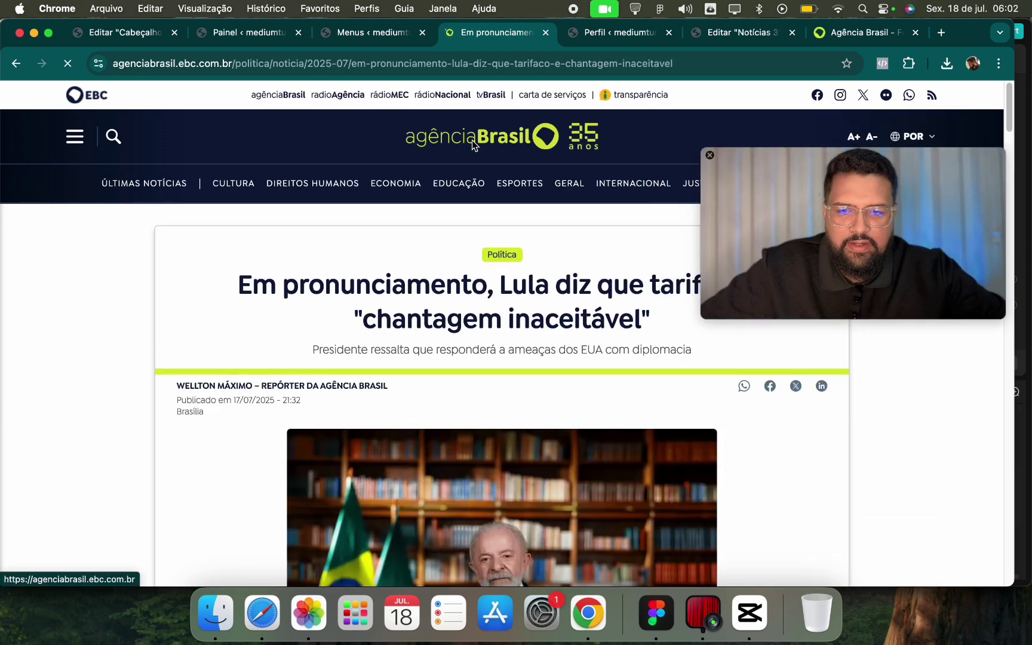
{"action": "left_click", "coordinate": [472, 140]}
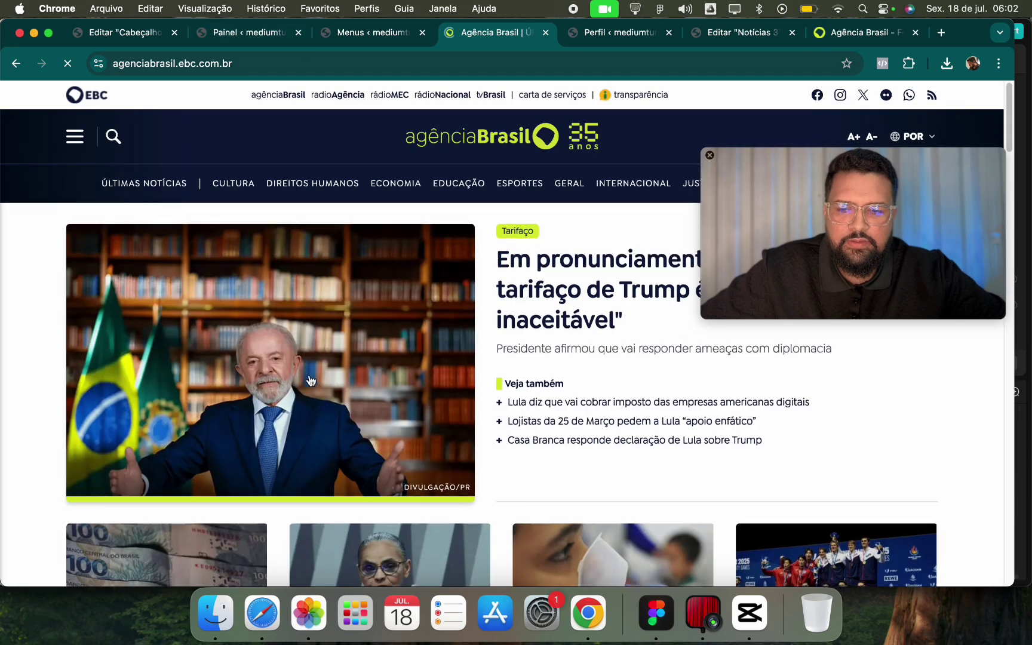
{"action": "scroll", "coordinate": [230, 317], "scroll_direction": "down", "scroll_amount": 5}
{"action": "left_click", "coordinate": [230, 317]}
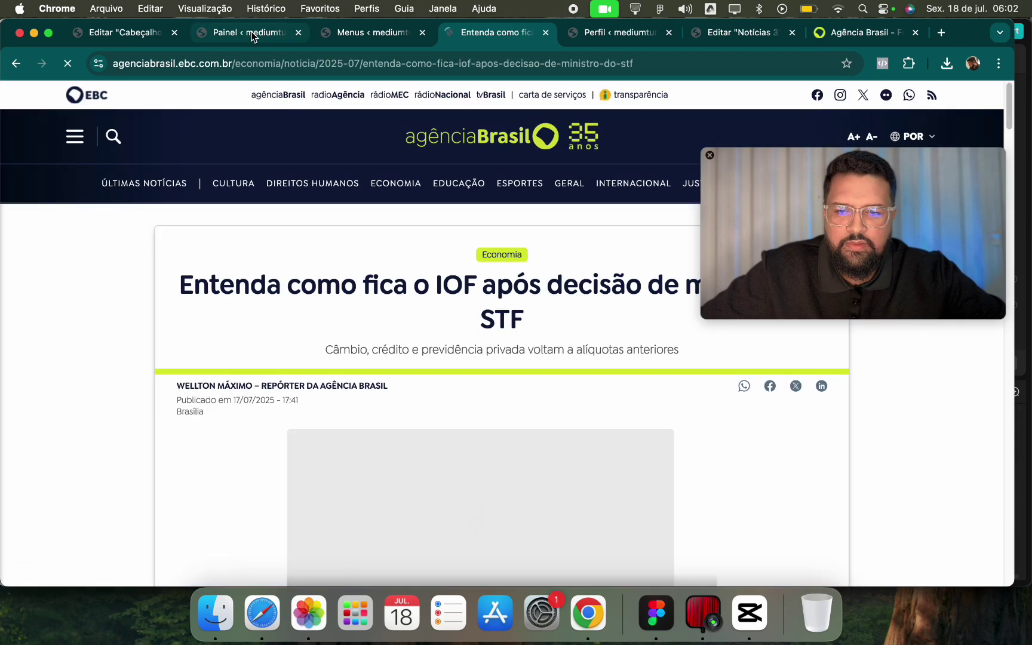
Close the Cabeçalho editor and create a new Single Post template named "Página de post".
{"action": "left_click", "coordinate": [254, 34]}
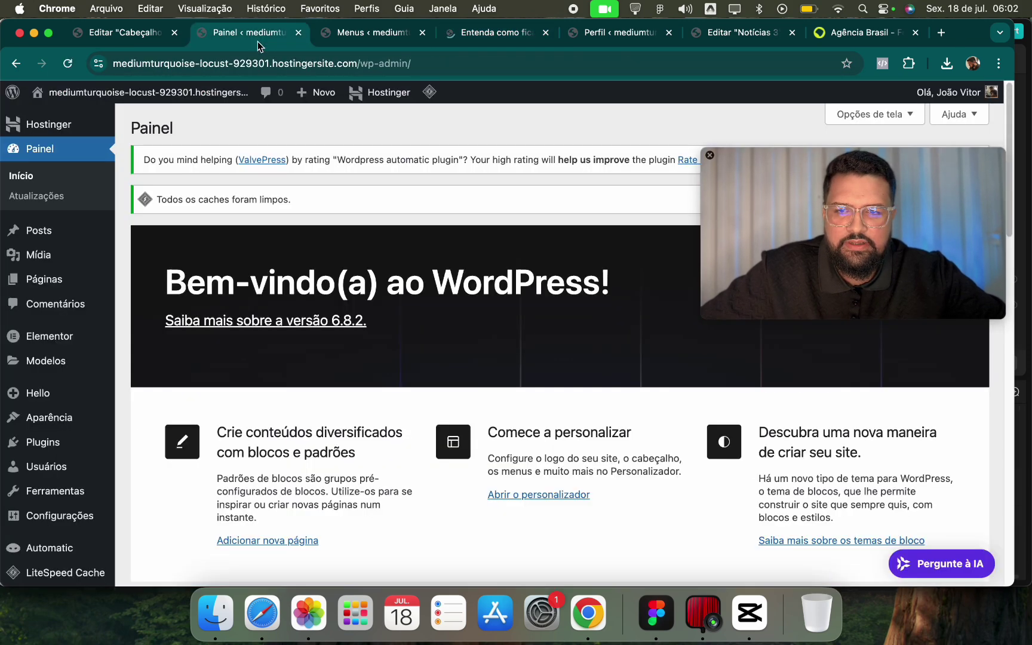
{"action": "left_click", "coordinate": [127, 37]}
{"action": "left_click", "coordinate": [177, 34]}
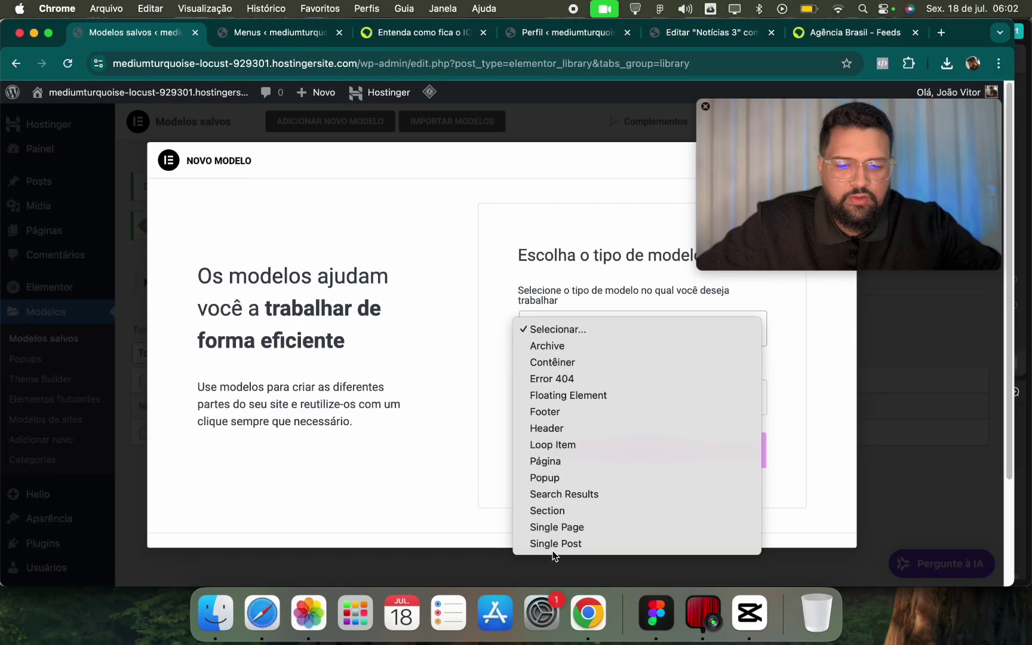
{"action": "left_click", "coordinate": [546, 544]}
{"action": "left_click", "coordinate": [599, 404]}
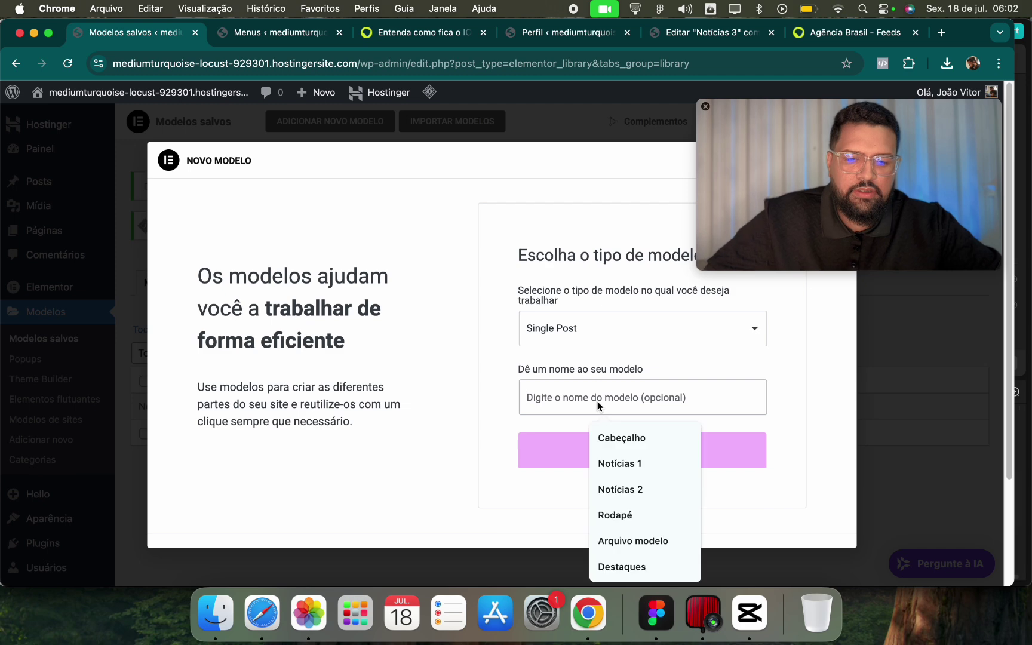
{"action": "type", "text": "Página de post"}
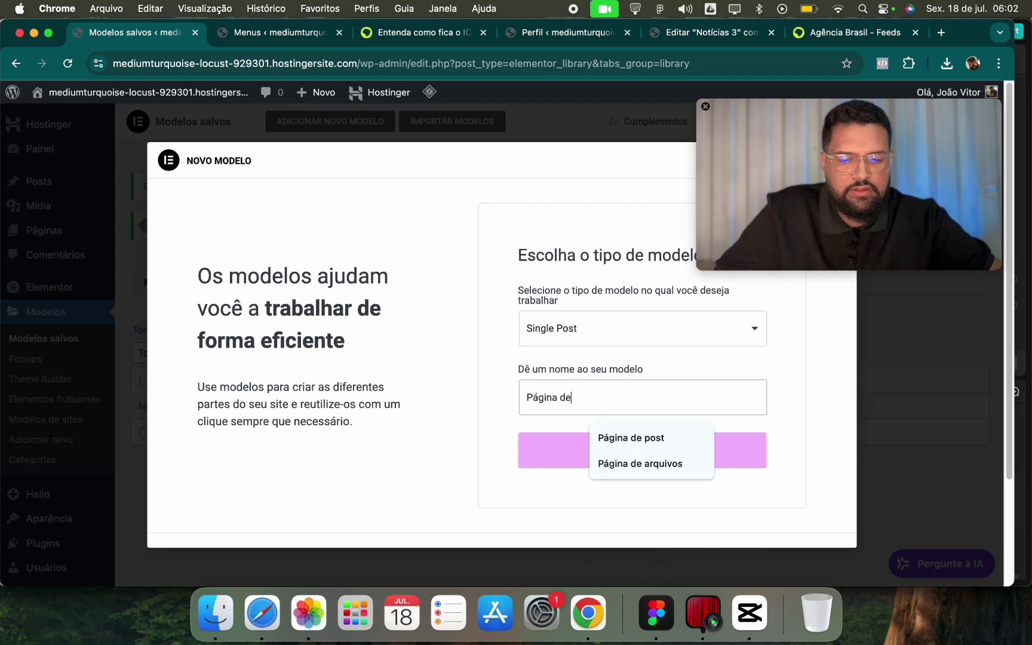
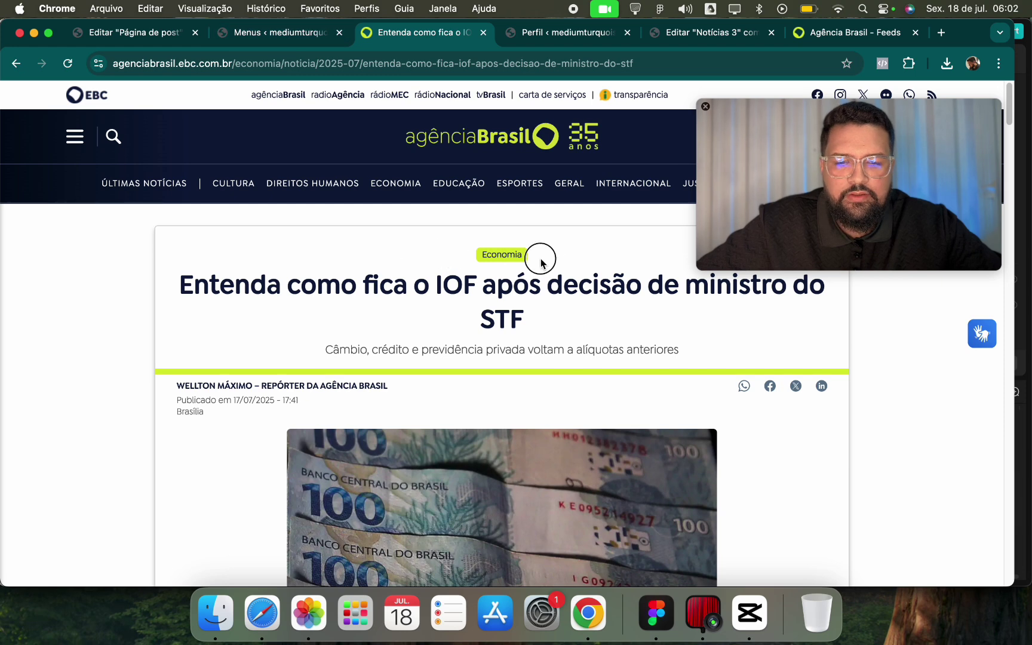
List all saved Elementor templates and open the "Notícia 1" loop item in the Elementor editor.
{"action": "left_click", "coordinate": [300, 39]}
{"action": "mouse_move", "coordinate": [67, 414]}
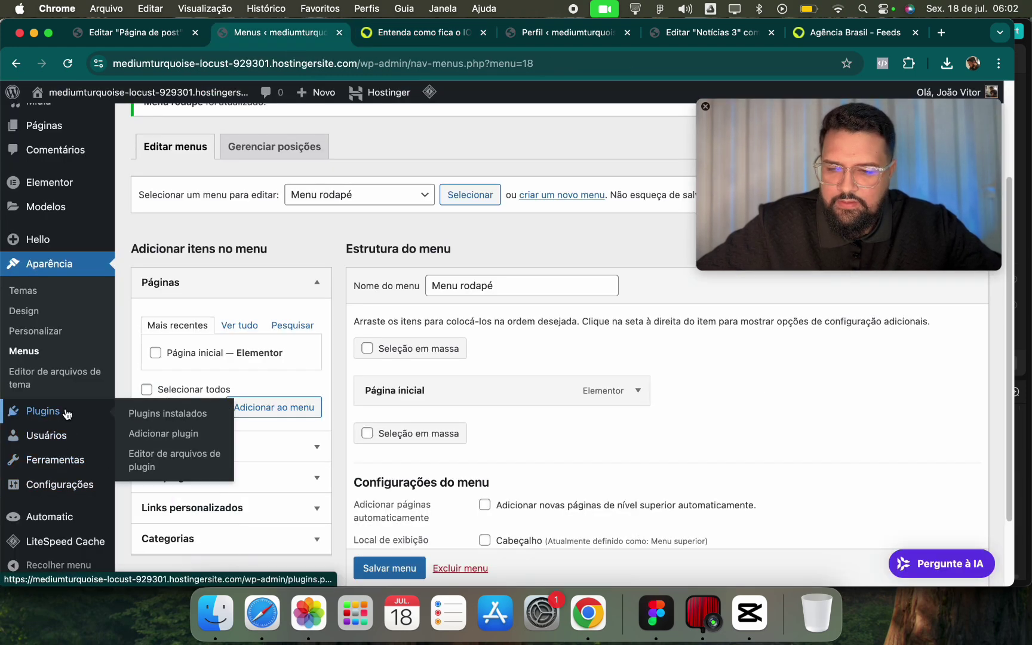
{"action": "mouse_move", "coordinate": [56, 209]}
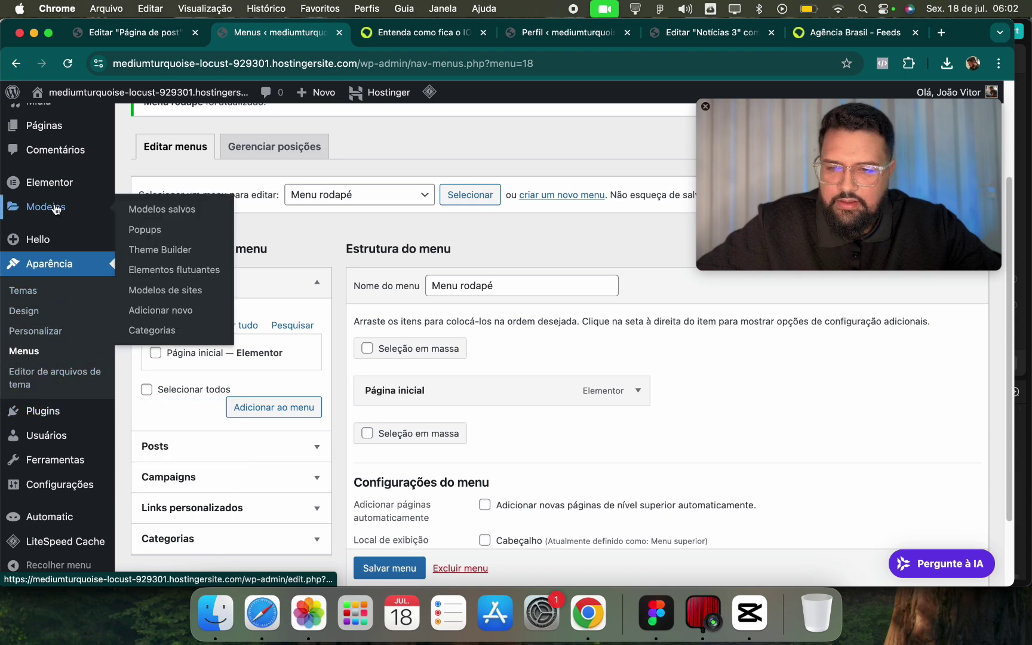
{"action": "left_click", "coordinate": [150, 216]}
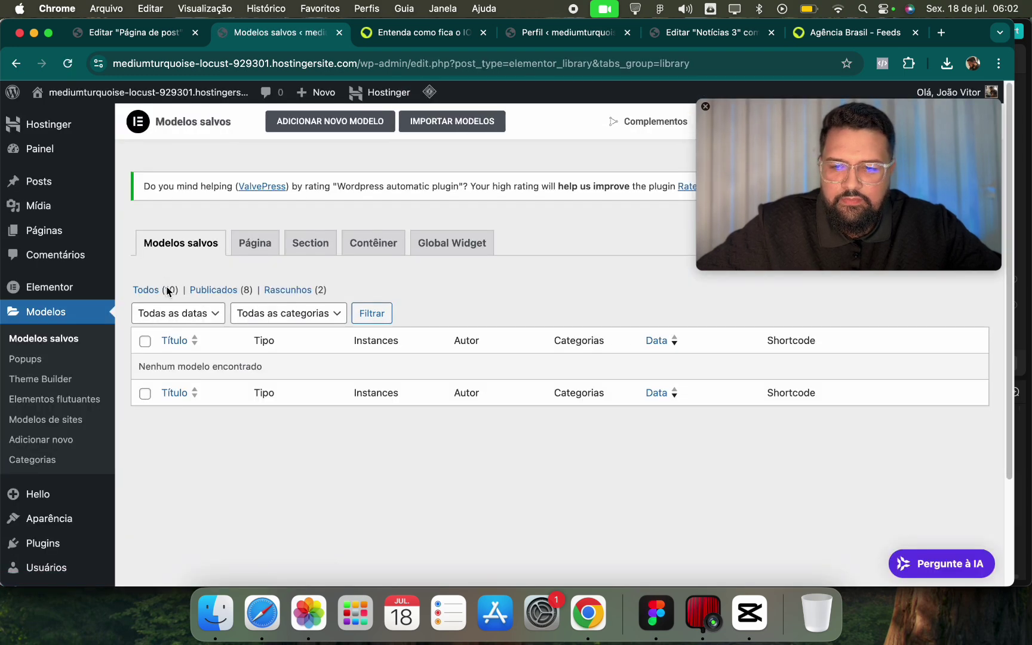
{"action": "left_click", "coordinate": [167, 290]}
{"action": "scroll", "coordinate": [221, 514], "scroll_direction": "down", "scroll_amount": 10}
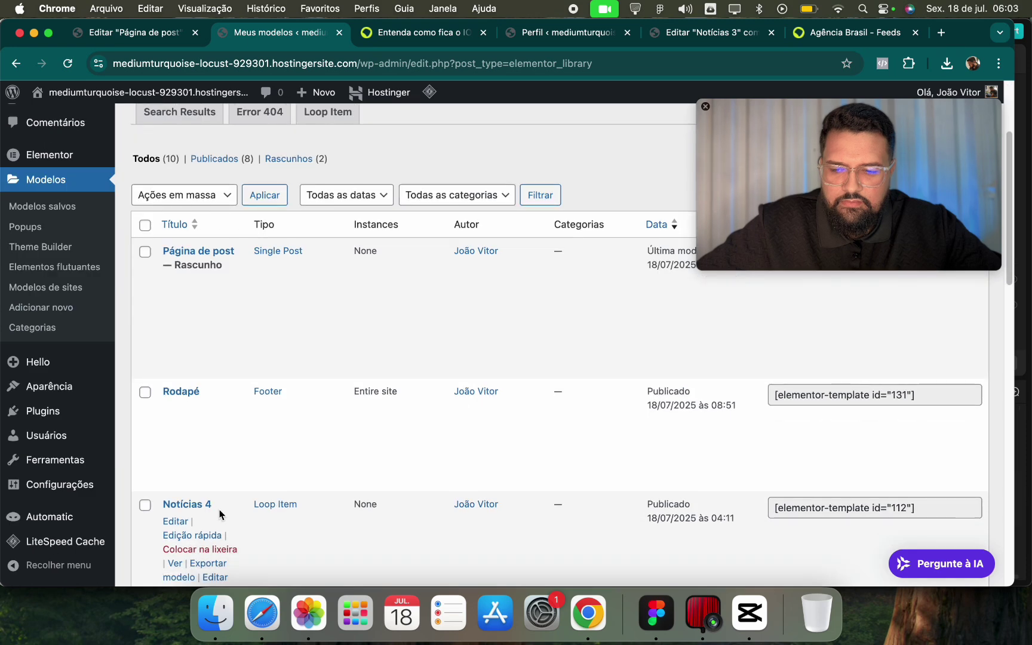
{"action": "scroll", "coordinate": [209, 502], "scroll_direction": "down", "scroll_amount": 2}
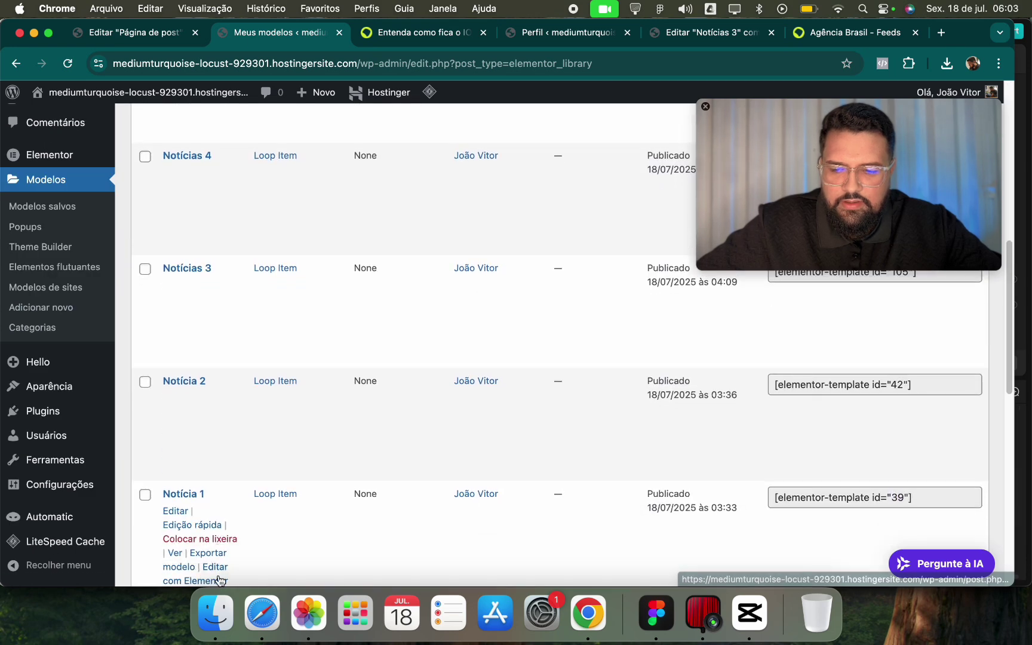
{"action": "left_click", "coordinate": [218, 565]}
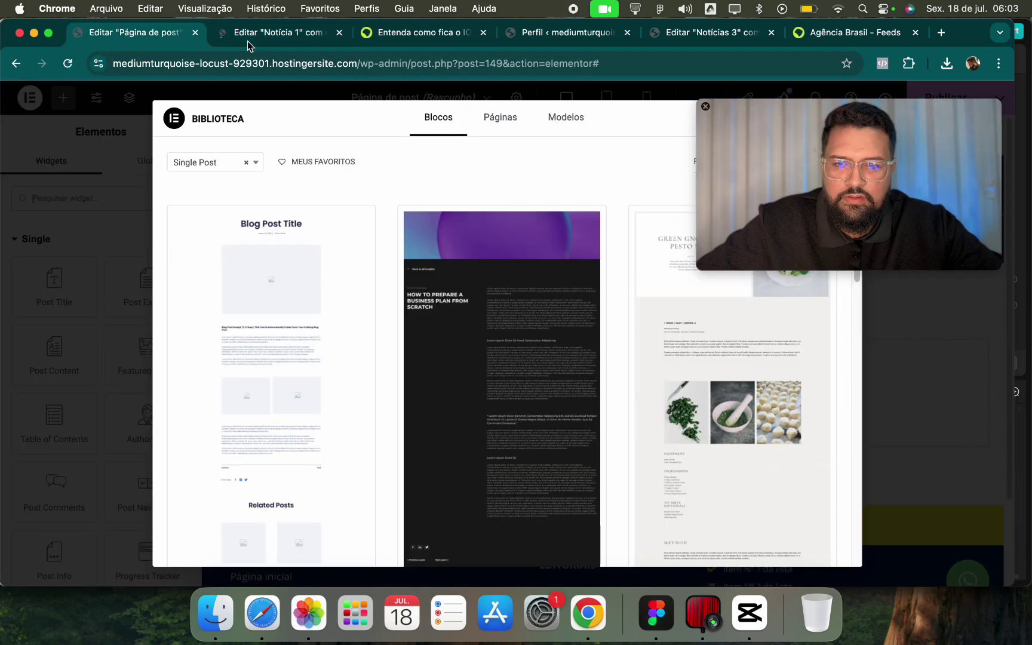
Close the block library in the "Página de post" template and add a single-column vertical container.
{"action": "left_click", "coordinate": [843, 118]}
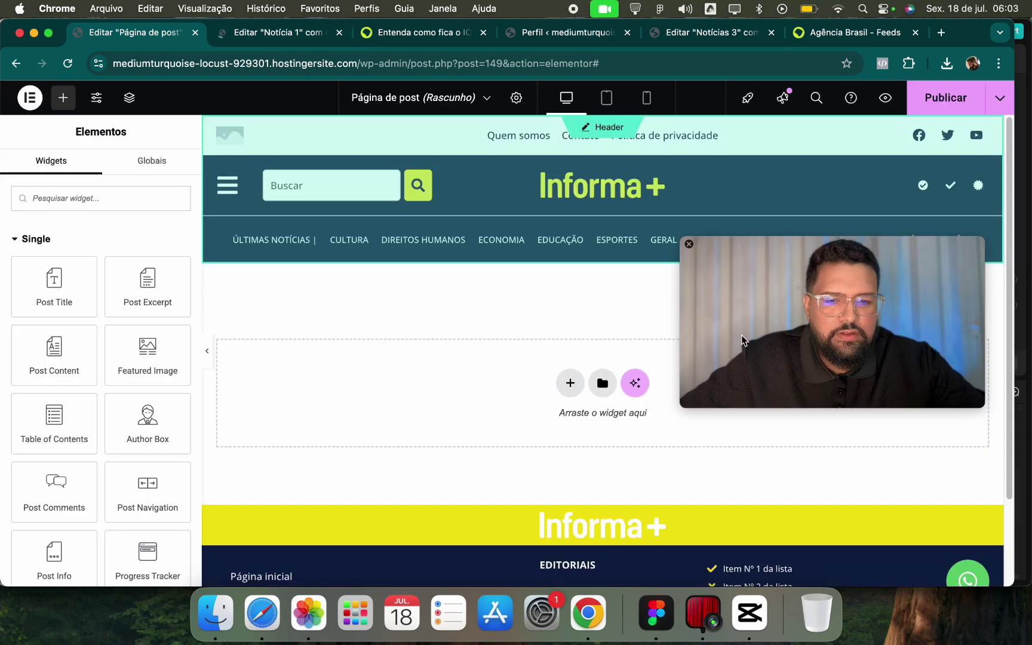
{"action": "left_click", "coordinate": [516, 97]}
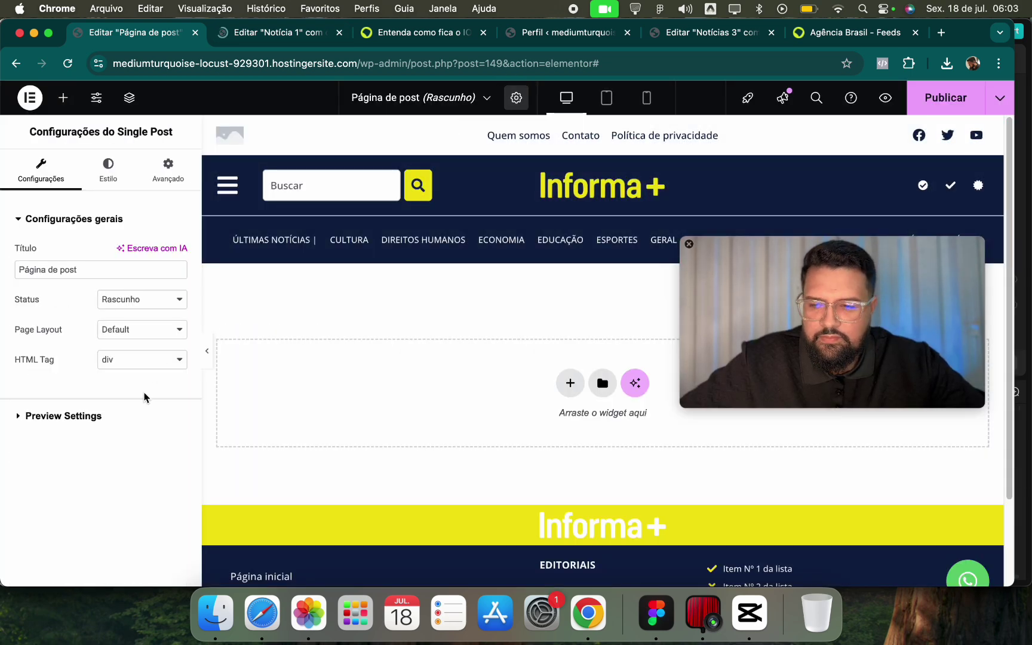
{"action": "left_click", "coordinate": [254, 35]}
{"action": "left_click", "coordinate": [174, 32]}
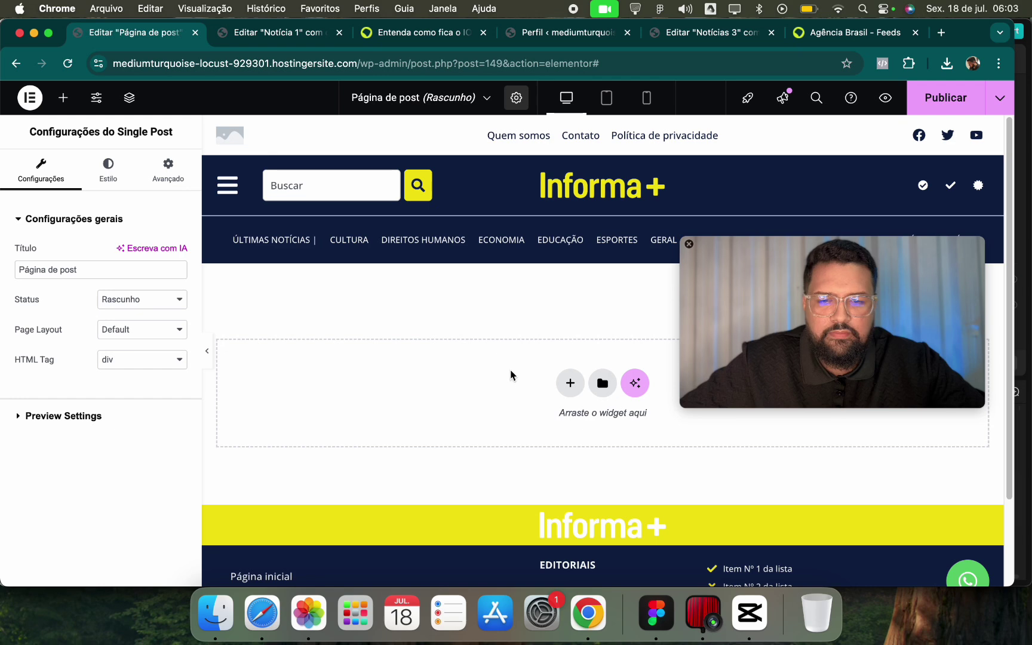
{"action": "left_click", "coordinate": [570, 385]}
{"action": "left_click", "coordinate": [556, 425]}
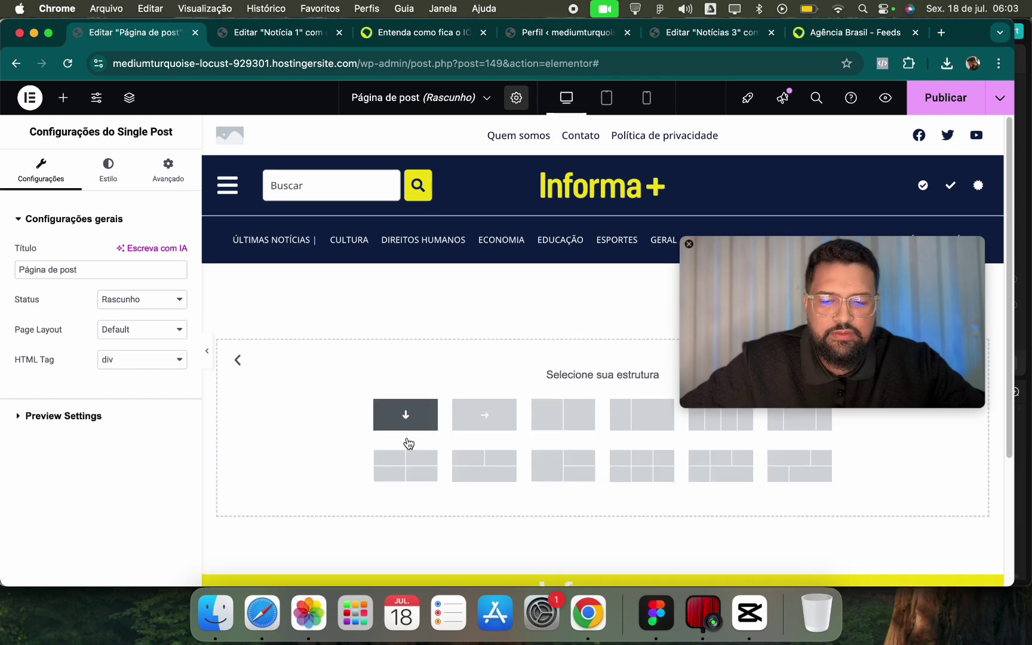
{"action": "left_click", "coordinate": [406, 421]}
Copy the yellow Post Terms category label from "Notícia 1" and paste it into the empty container of "Página de post".
{"action": "left_click", "coordinate": [296, 38]}
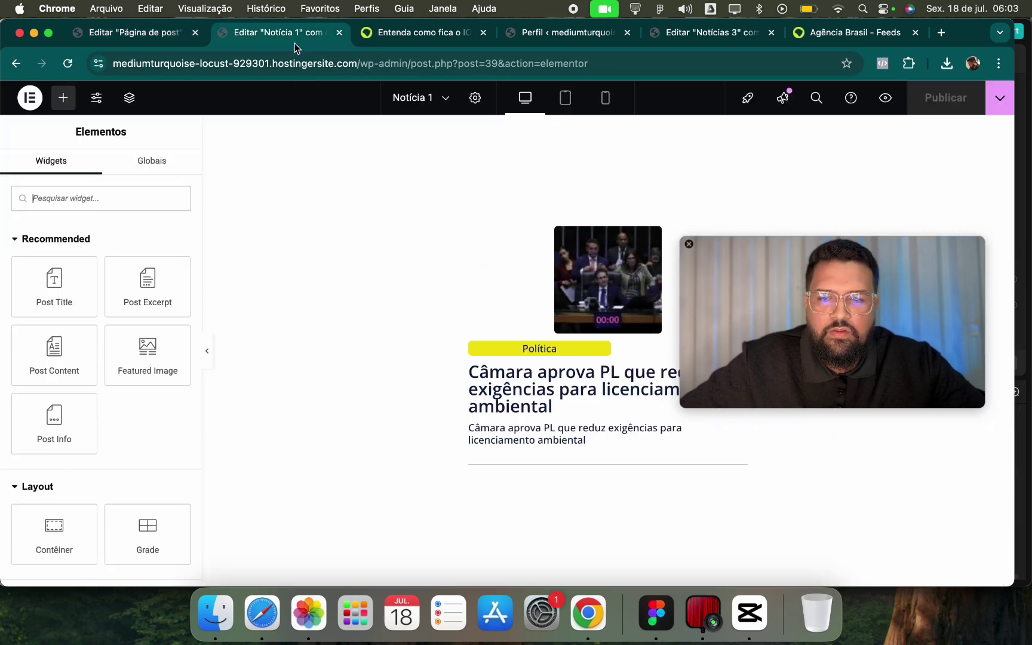
{"action": "left_click", "coordinate": [538, 33]}
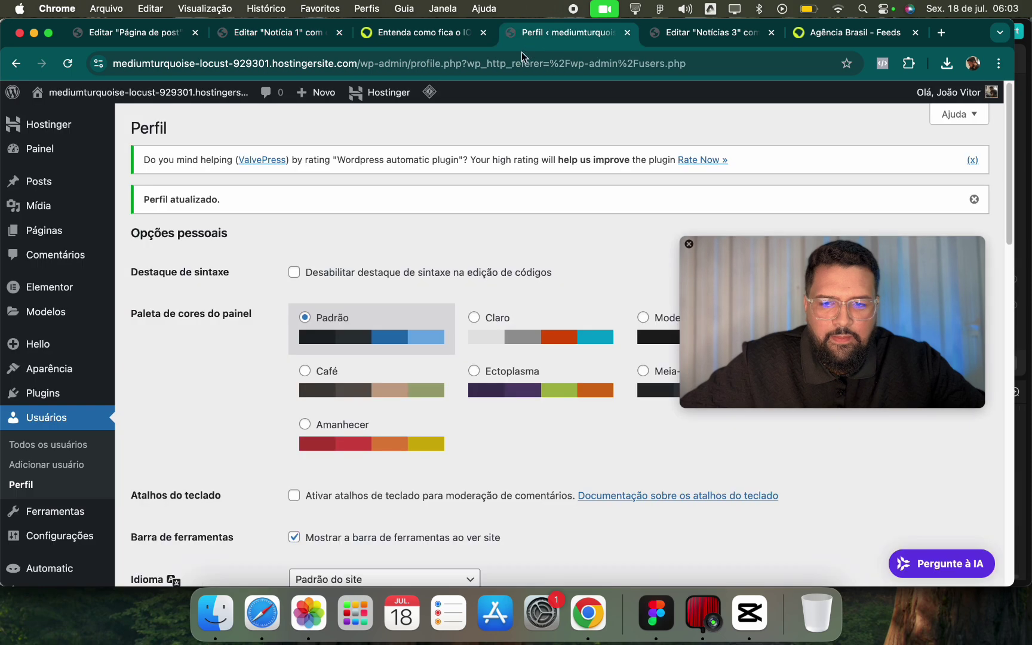
{"action": "left_click", "coordinate": [448, 38]}
{"action": "left_click", "coordinate": [152, 33]}
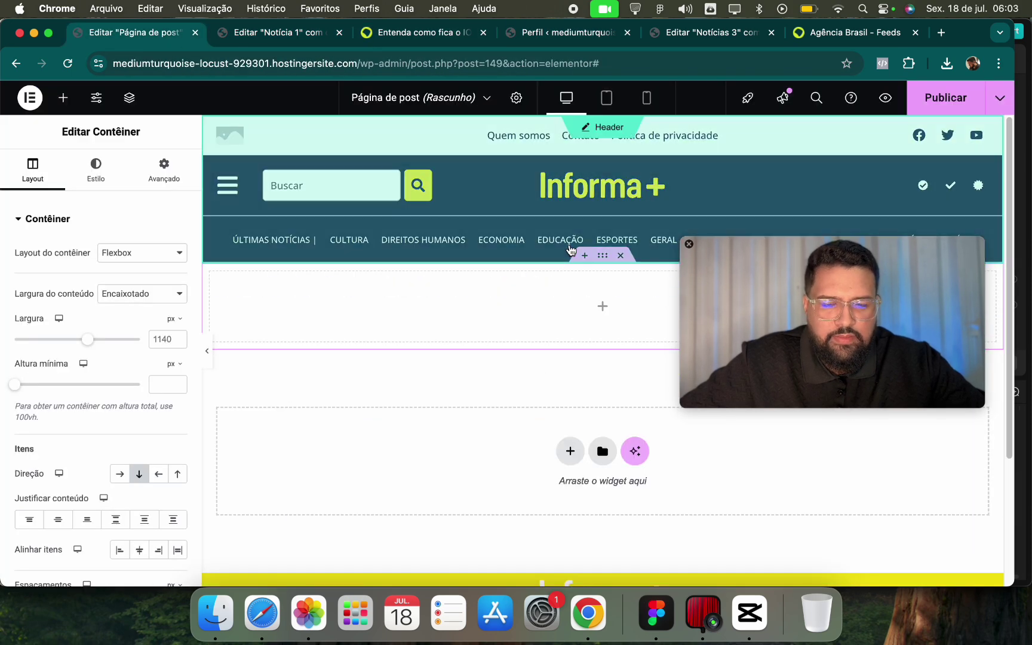
{"action": "left_click", "coordinate": [280, 33]}
{"action": "right_click", "coordinate": [525, 433]}
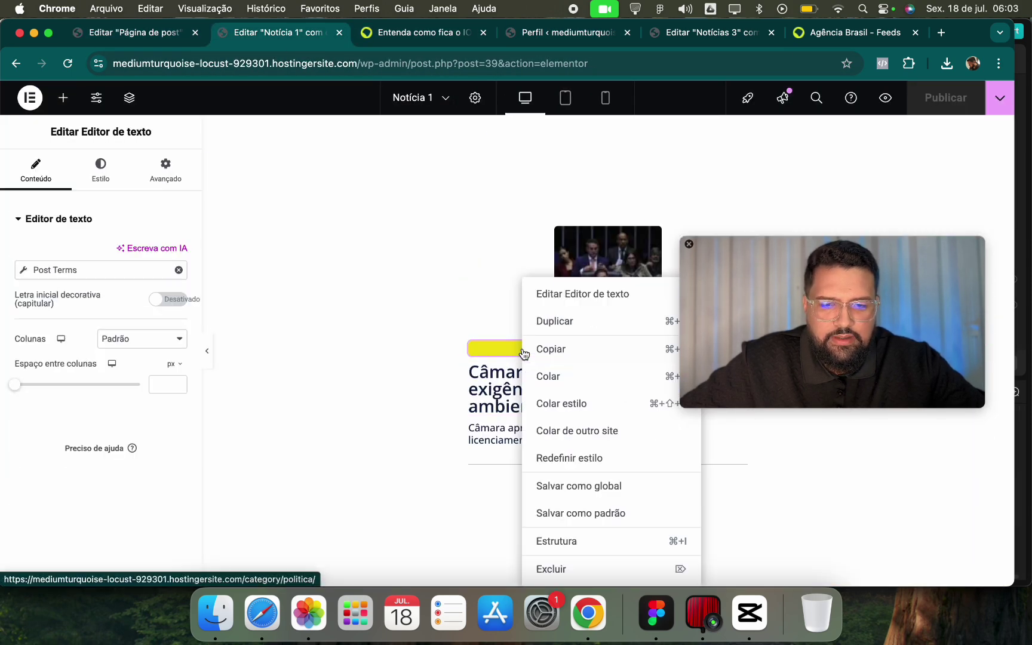
{"action": "key", "text": "ctrl+shift+Tab"}
{"action": "right_click", "coordinate": [608, 306]}
{"action": "left_click", "coordinate": [626, 338]}
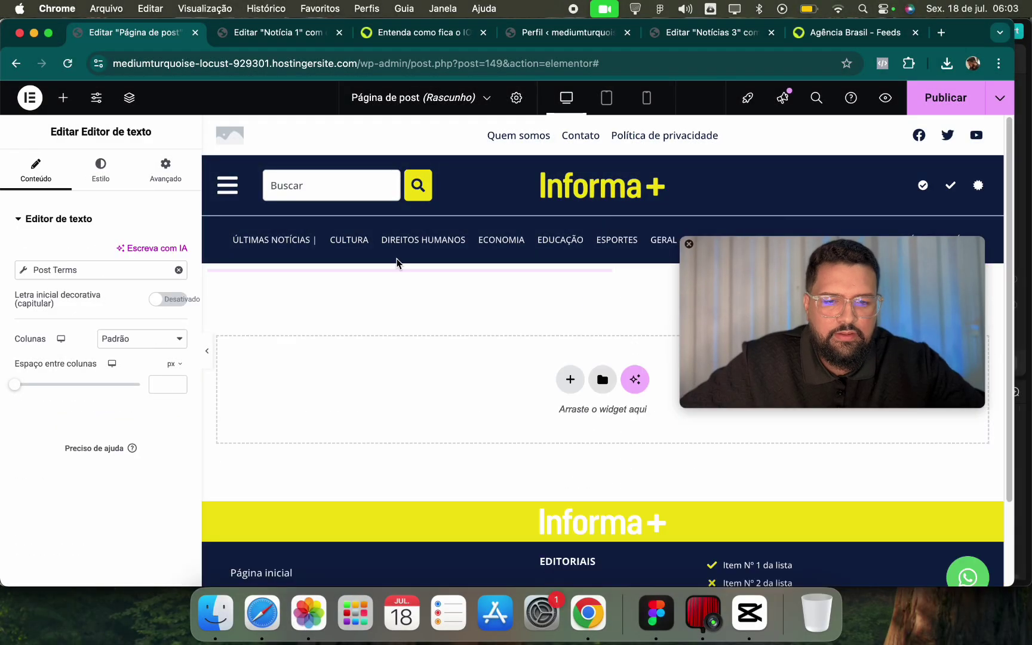
Copy the Post Title heading from "Notícia 1" and paste it below the category label in "Página de post".
{"action": "key", "text": "ctrl+Tab"}
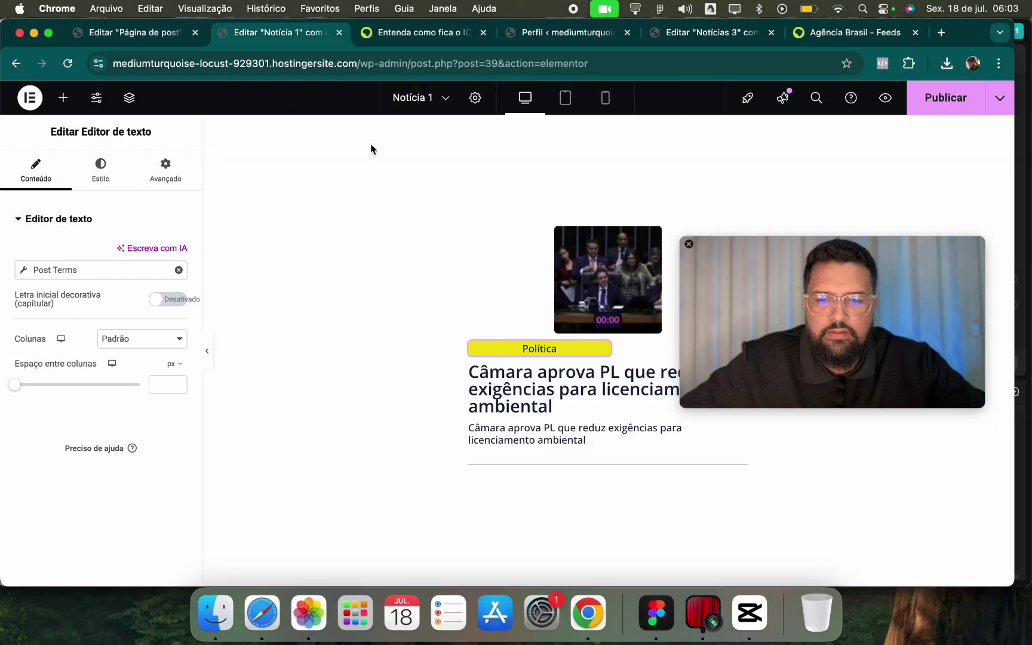
{"action": "right_click", "coordinate": [555, 388]}
{"action": "left_click", "coordinate": [578, 351]}
{"action": "key", "text": "ctrl+shift+Tab"}
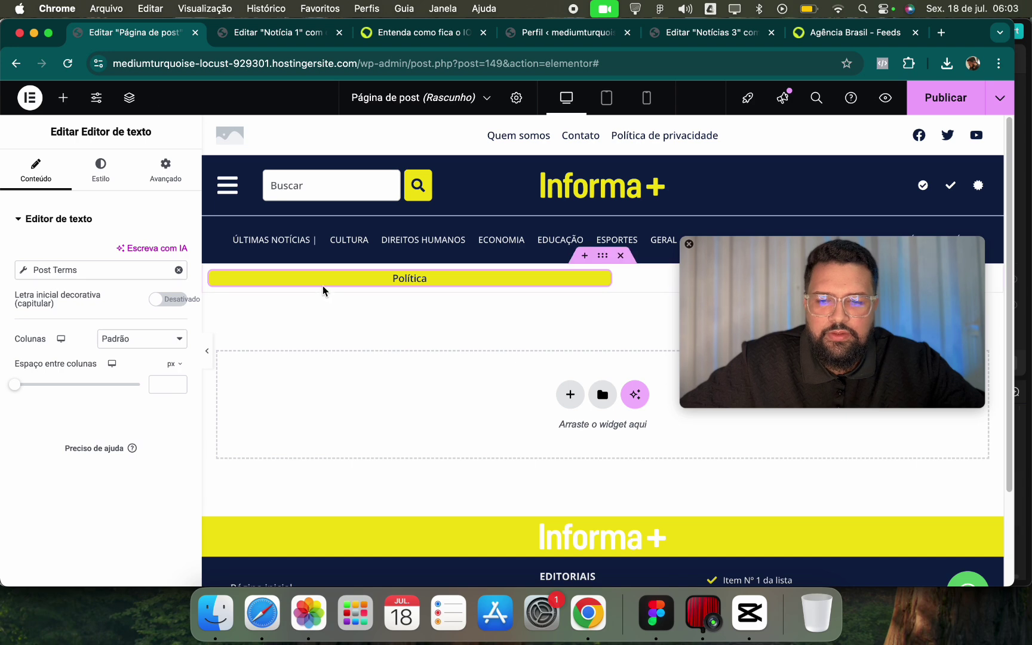
{"action": "right_click", "coordinate": [322, 291]}
{"action": "left_click", "coordinate": [496, 375]}
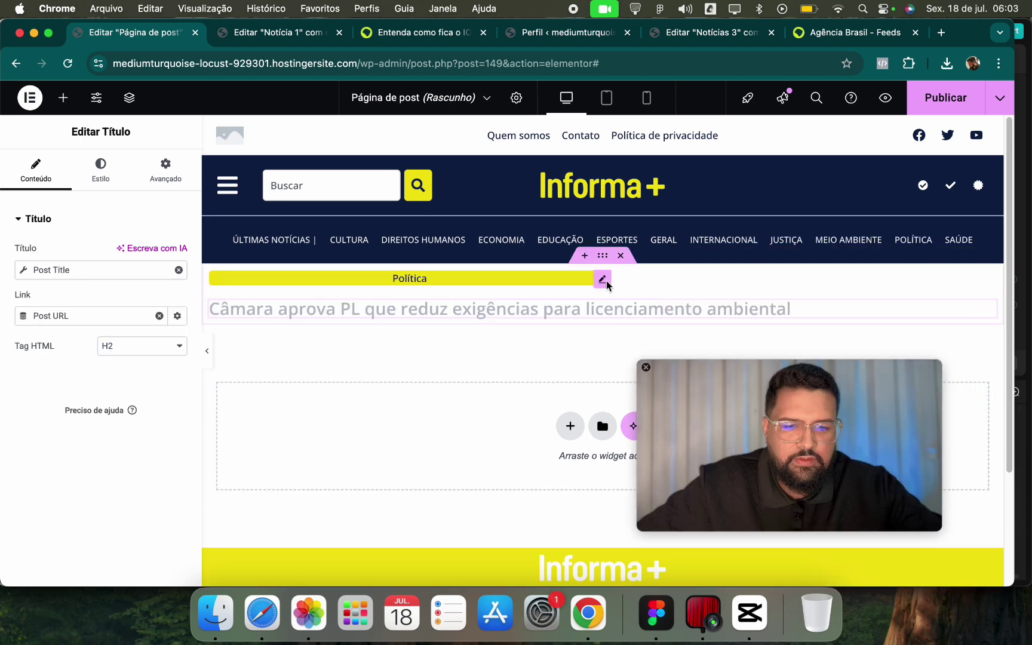
Centre the container's content by setting both its justification and item alignment to centre.
{"action": "left_click", "coordinate": [603, 255]}
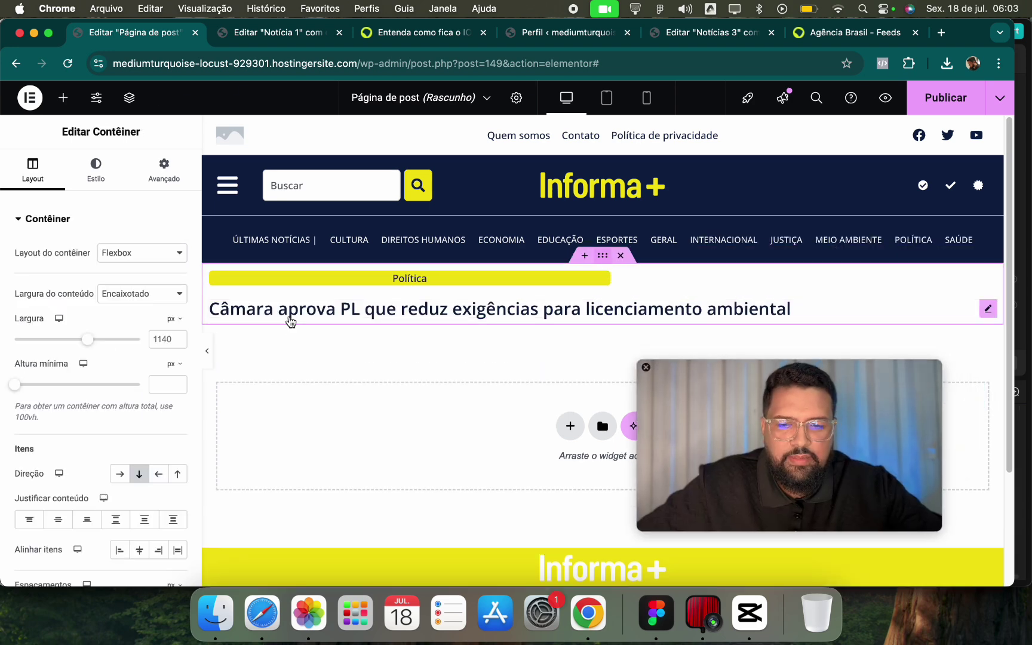
{"action": "left_click", "coordinate": [66, 525]}
{"action": "left_click", "coordinate": [147, 556]}
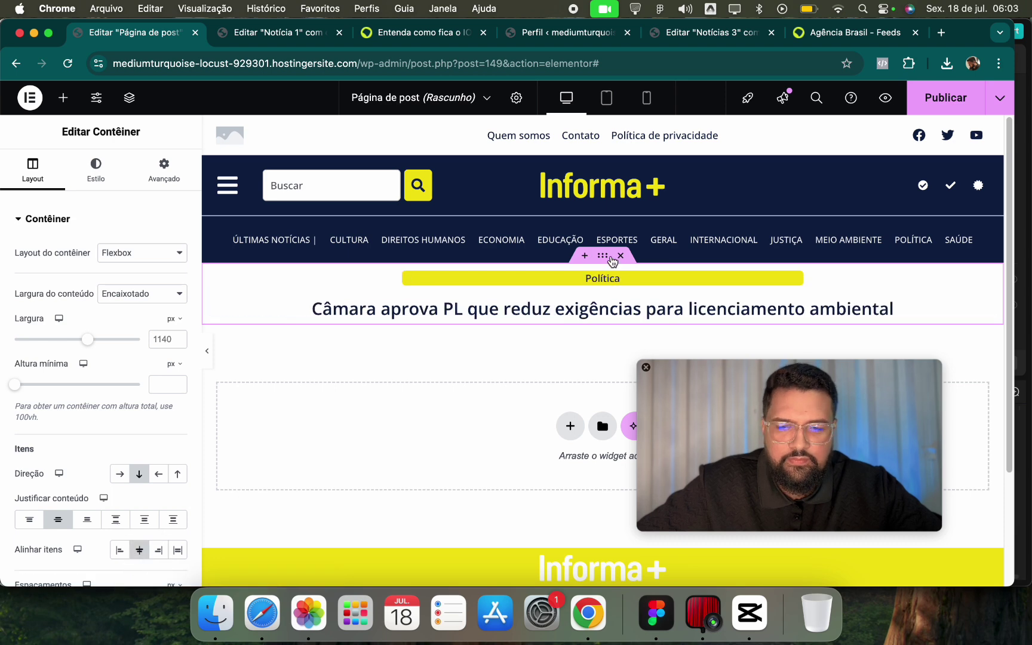
Reduce the category label's custom width to 12%.
{"action": "left_click", "coordinate": [601, 279]}
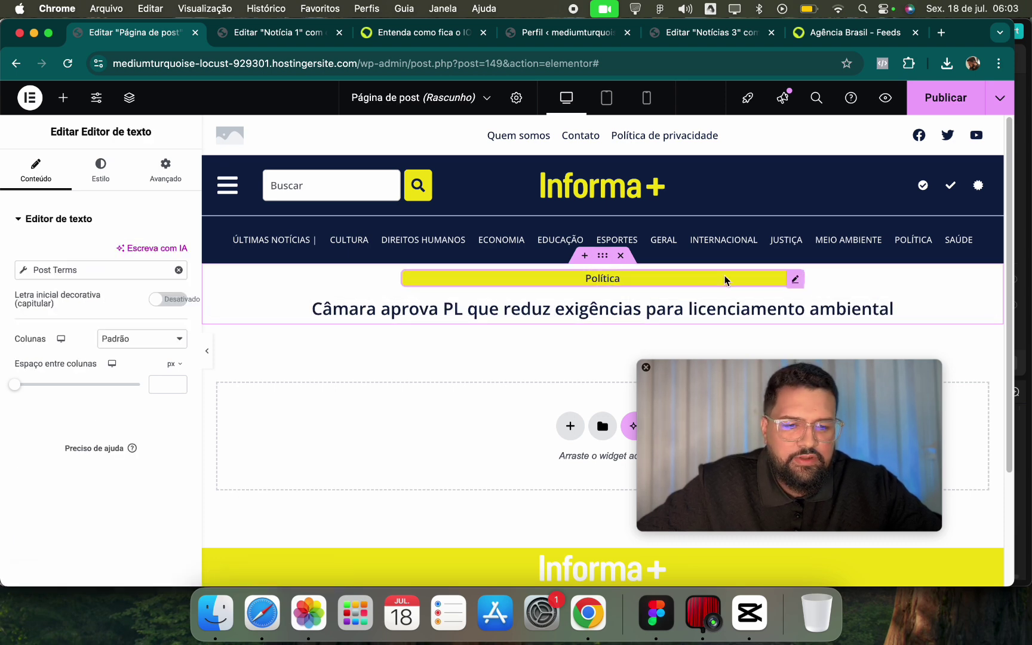
{"action": "left_click", "coordinate": [165, 170]}
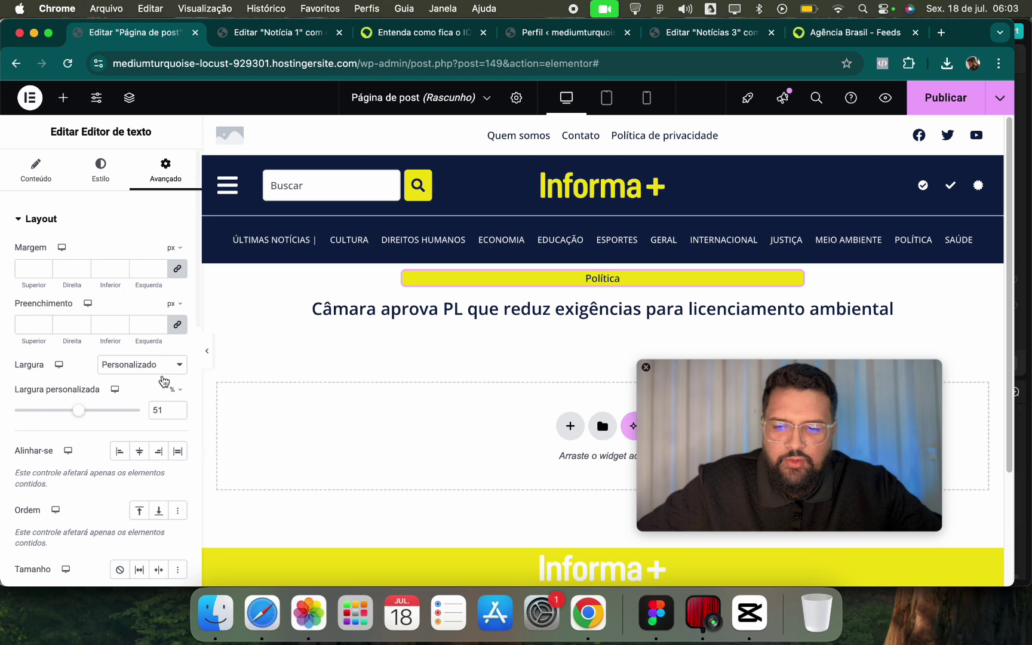
{"action": "left_click_drag", "start_coordinate": [75, 415], "coordinate": [29, 417]}
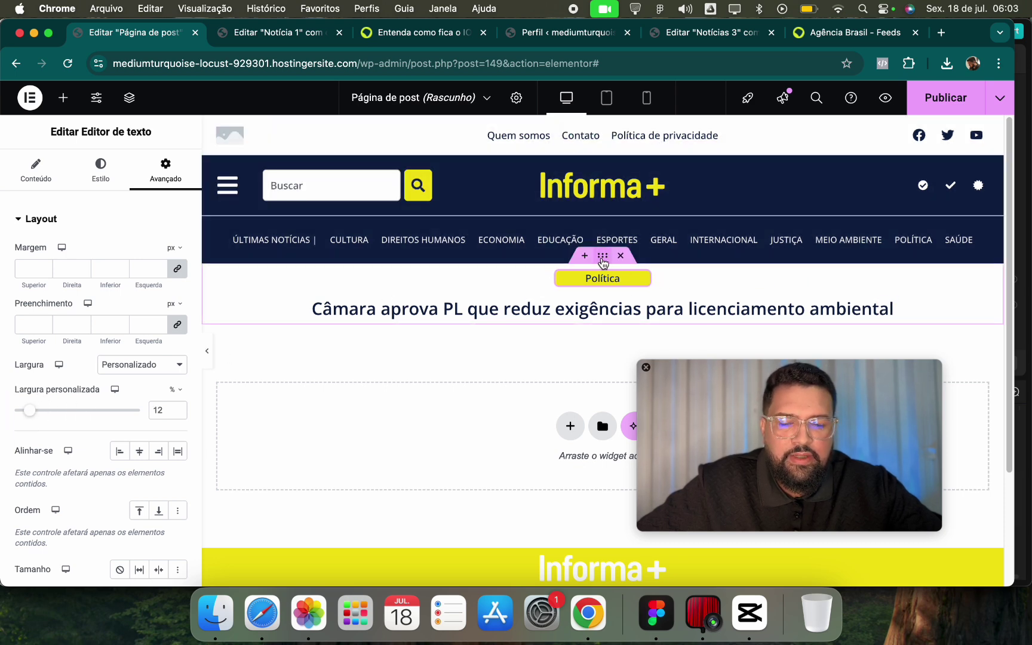
Unlink the container's padding values and set 40 px for upper and lower padding and 0 px for both sides.
{"action": "left_click", "coordinate": [603, 255]}
{"action": "left_click", "coordinate": [164, 170]}
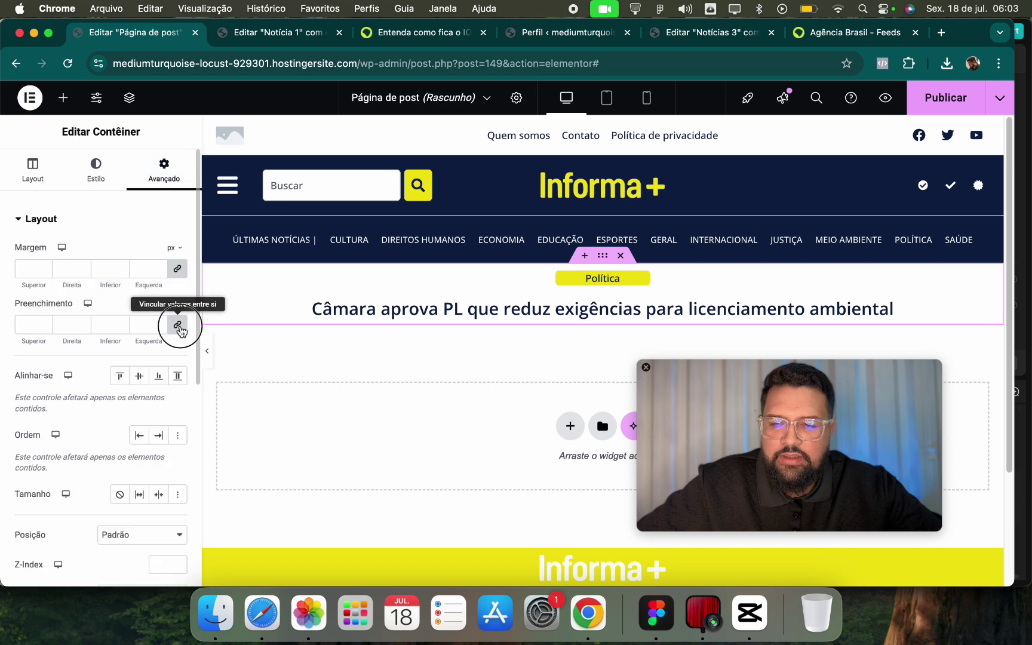
{"action": "left_click", "coordinate": [27, 324]}
{"action": "type", "text": "0"}
{"action": "left_click", "coordinate": [24, 325]}
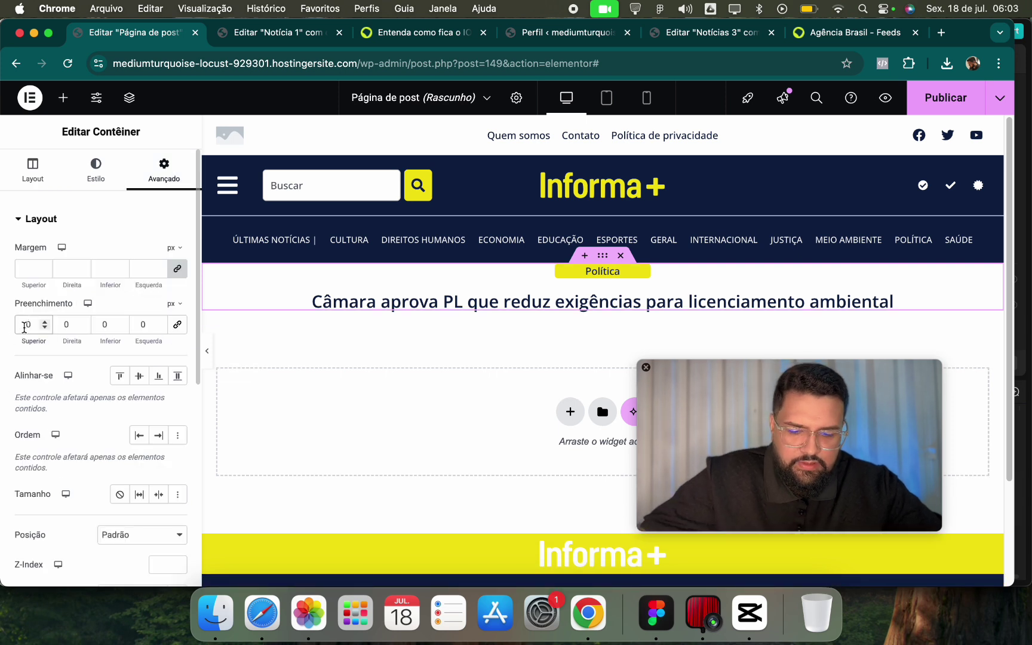
{"action": "type", "text": "4"}
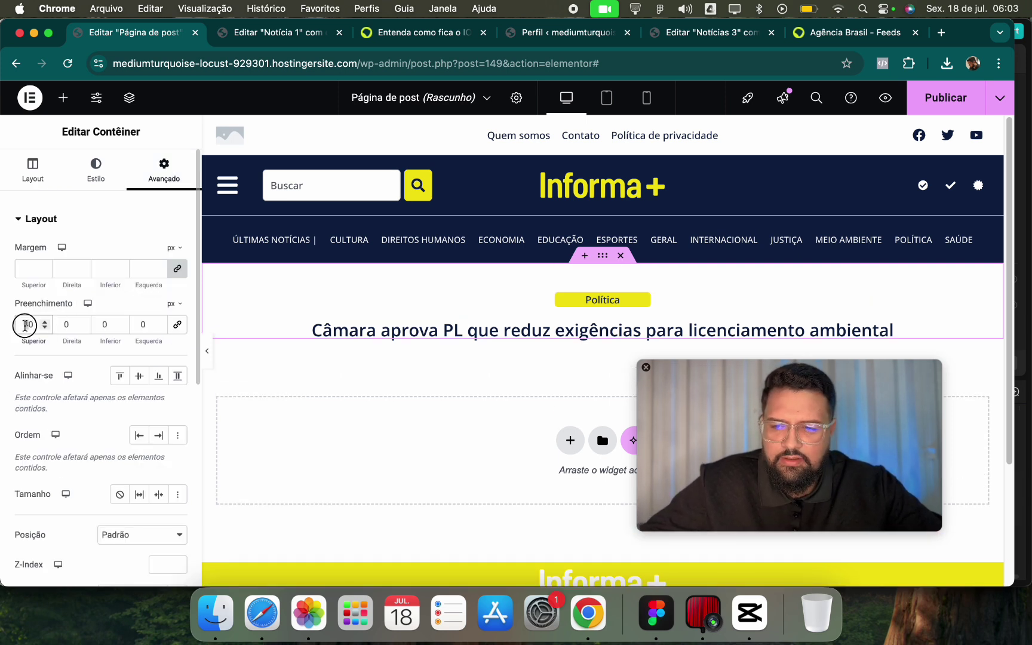
{"action": "left_click", "coordinate": [394, 33]}
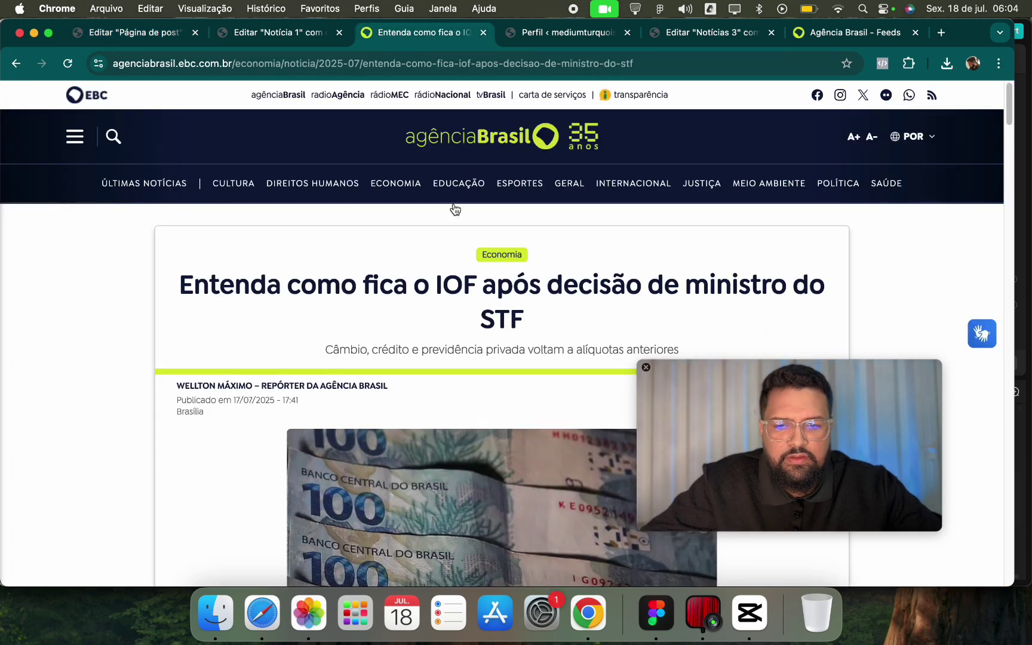
{"action": "left_click", "coordinate": [119, 33]}
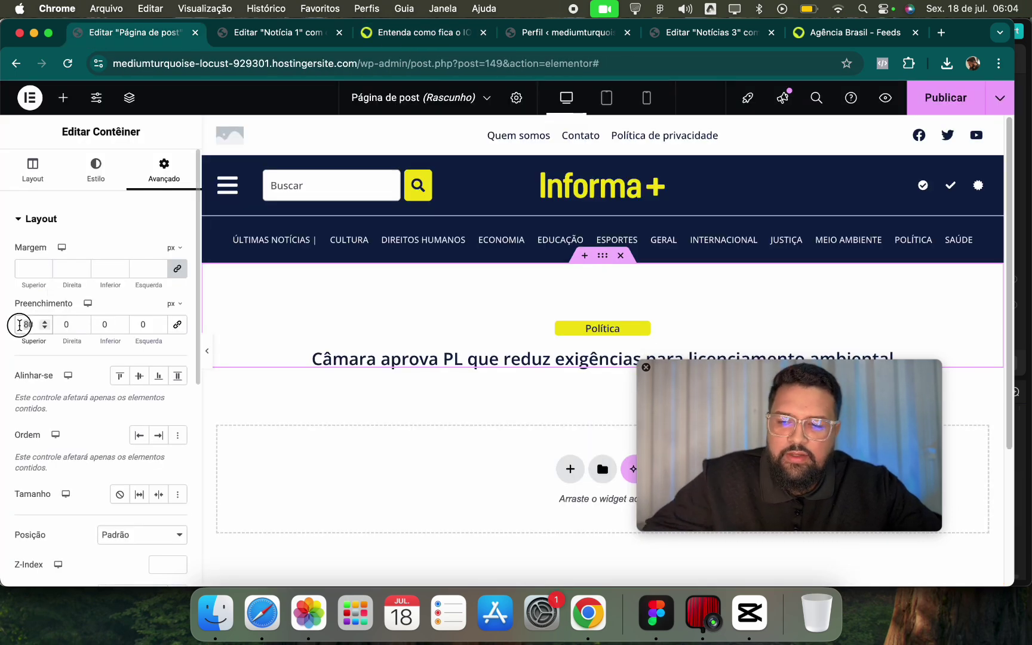
{"action": "double_click", "coordinate": [24, 325]}
{"action": "type", "text": "80"}
{"action": "double_click", "coordinate": [24, 324]}
{"action": "type", "text": "40"}
{"action": "left_click", "coordinate": [100, 324]}
{"action": "type", "text": "4"}
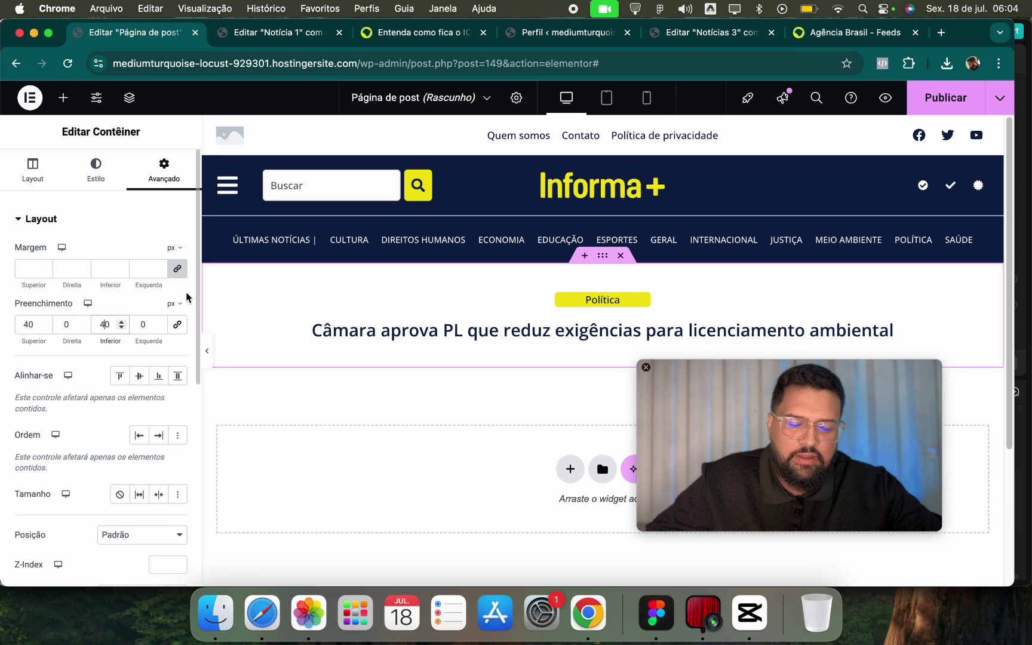
Apply a larger global typography preset to the post title and centre its text, comparing it with the Agência Brasil article.
{"action": "left_click", "coordinate": [411, 35]}
{"action": "left_click", "coordinate": [131, 33]}
{"action": "left_click_drag", "start_coordinate": [740, 364], "coordinate": [728, 436]}
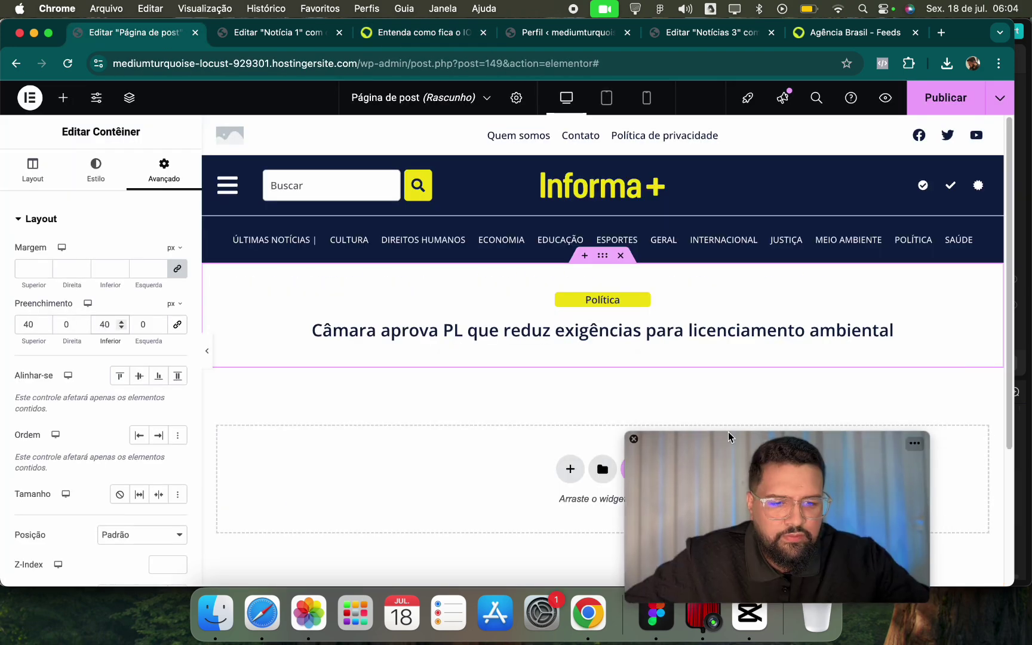
{"action": "left_click", "coordinate": [765, 334]}
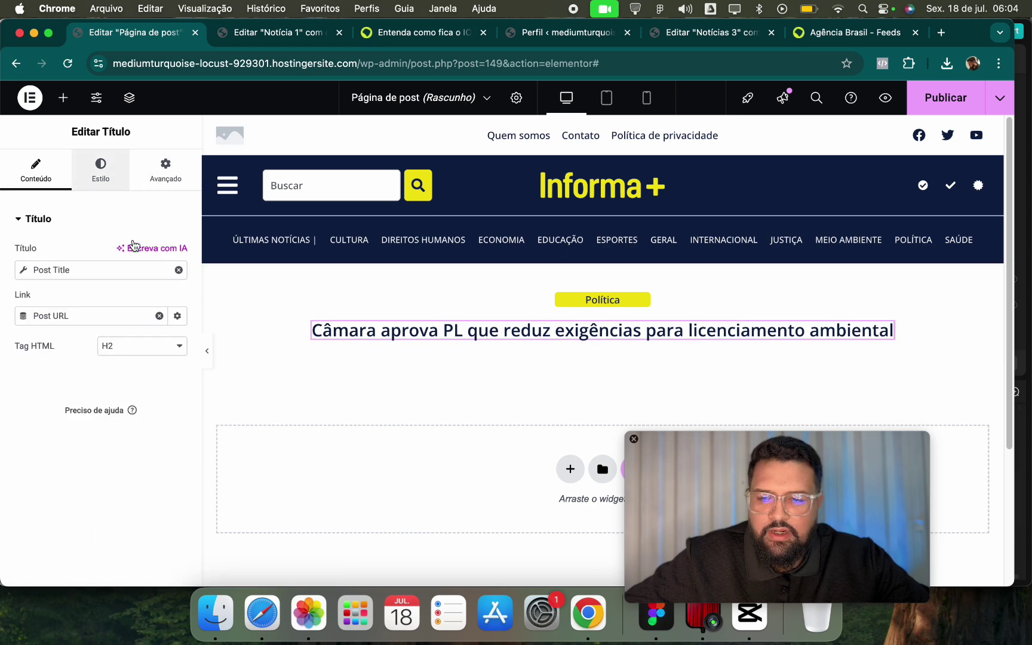
{"action": "left_click", "coordinate": [100, 170]}
{"action": "left_click", "coordinate": [158, 293]}
{"action": "left_click", "coordinate": [121, 369]}
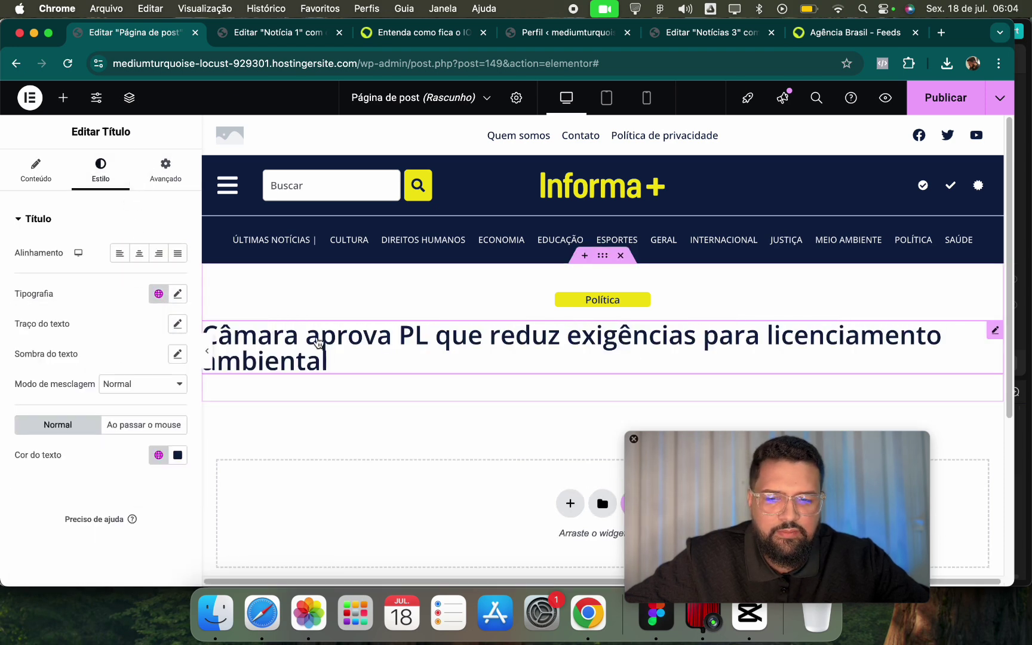
{"action": "left_click", "coordinate": [140, 255]}
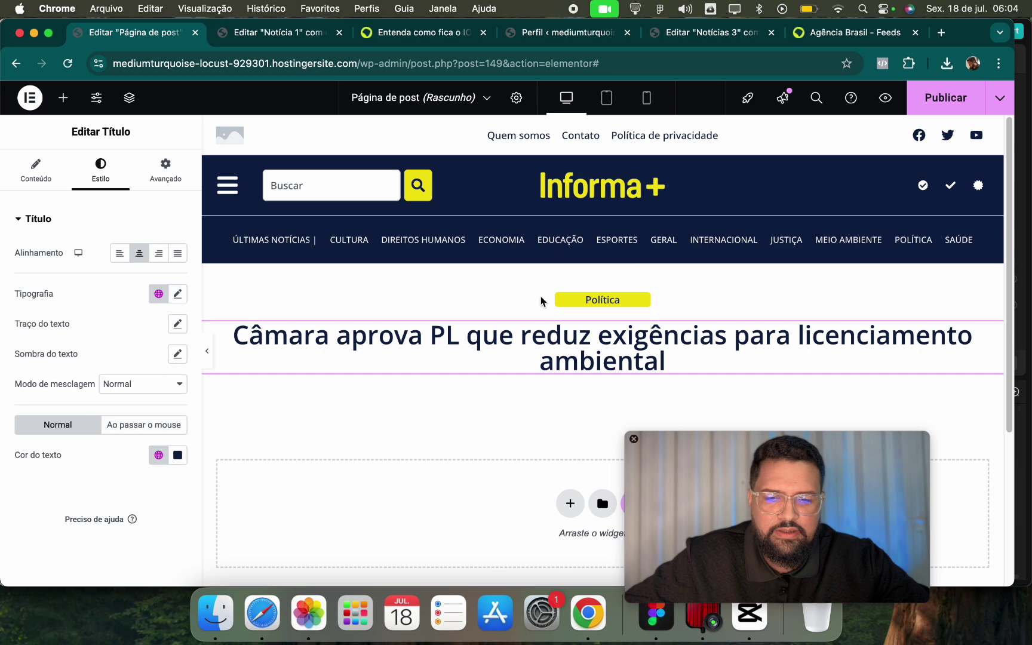
{"action": "left_click", "coordinate": [418, 33]}
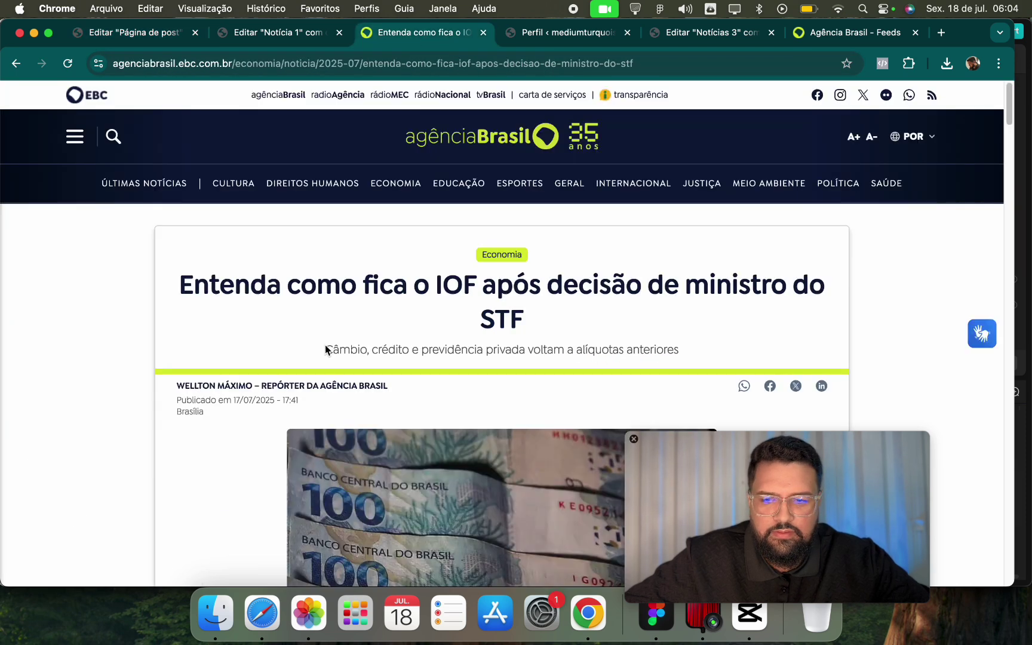
{"action": "left_click", "coordinate": [134, 32]}
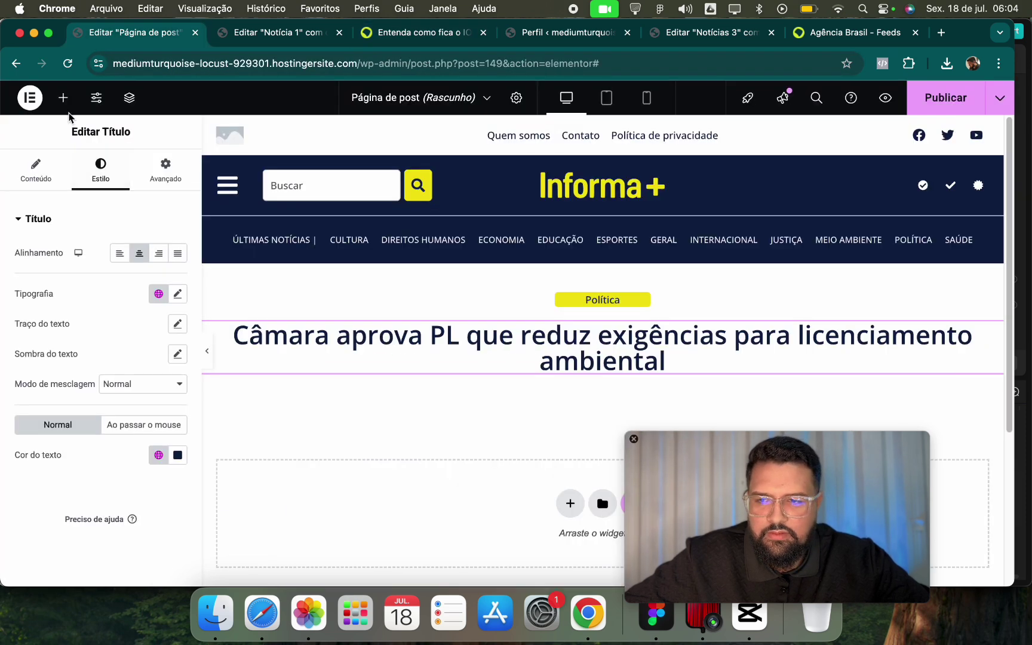
Find the Divisor widget with the search "divi" and place it below the post title in the title container.
{"action": "left_click", "coordinate": [259, 43]}
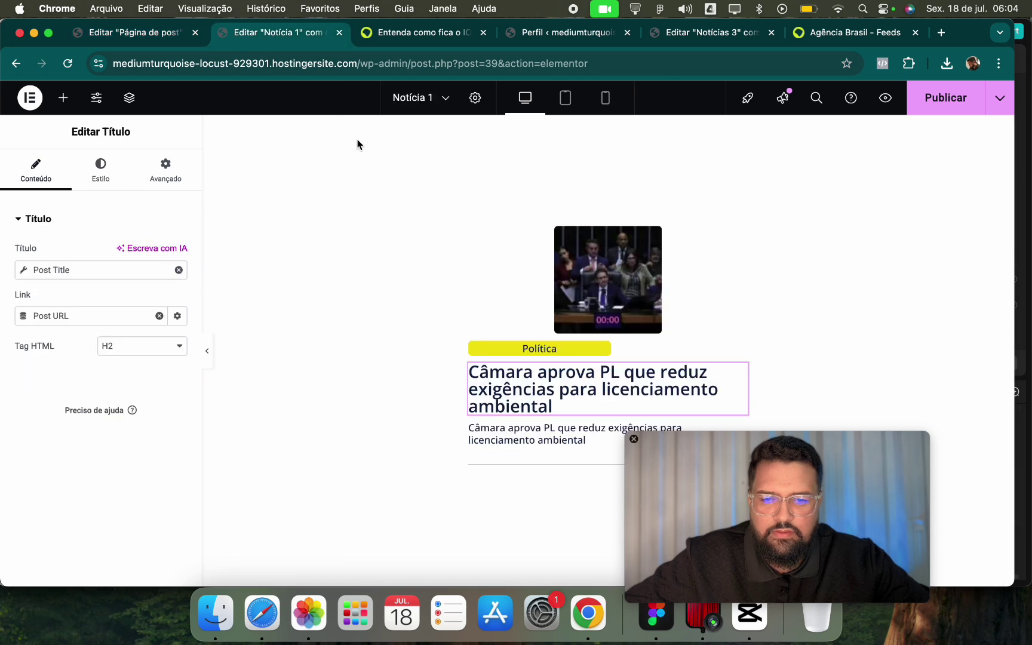
{"action": "left_click", "coordinate": [403, 43]}
{"action": "left_click", "coordinate": [120, 32]}
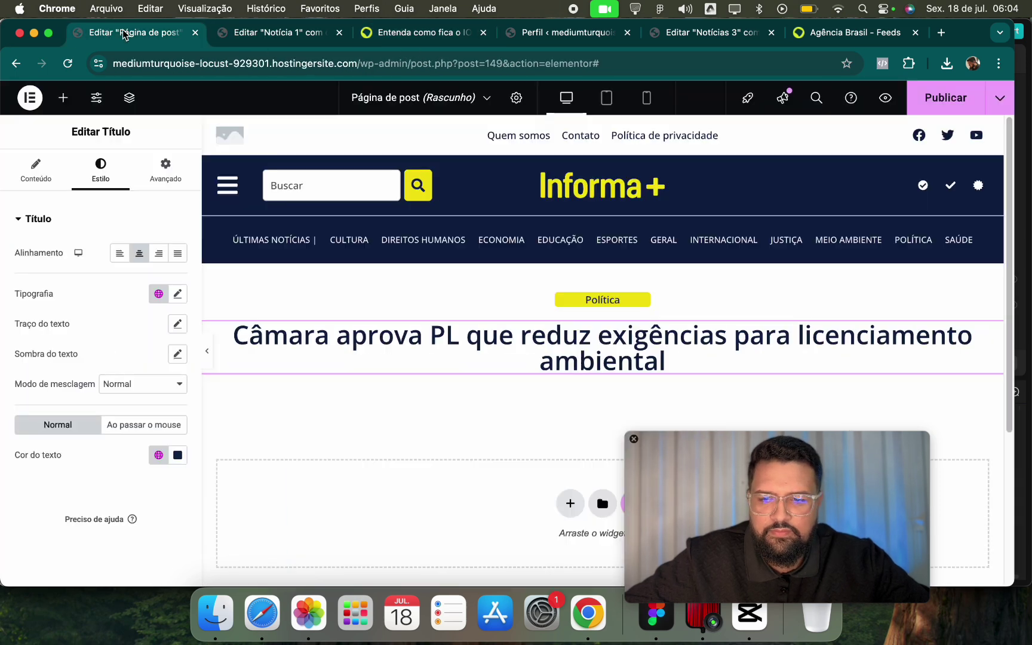
{"action": "left_click", "coordinate": [63, 97]}
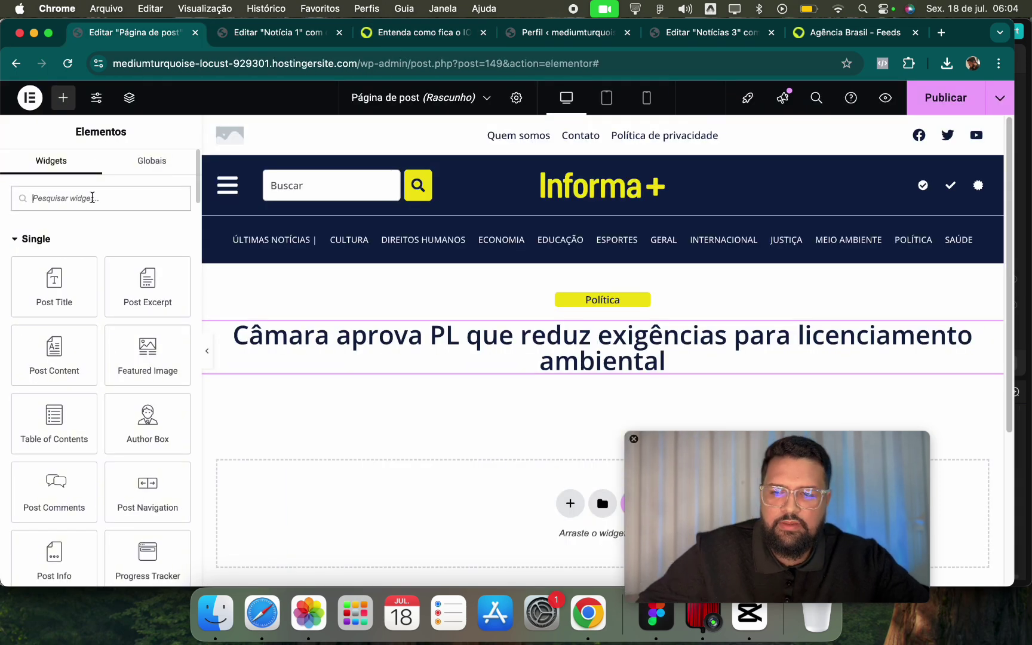
{"action": "type", "text": "divi"}
{"action": "left_click_drag", "start_coordinate": [46, 268], "coordinate": [606, 370]}
Style the divider with a weight of 6 px and the global colour Secundário, checking the Agência Brasil article for reference.
{"action": "left_click", "coordinate": [101, 164]}
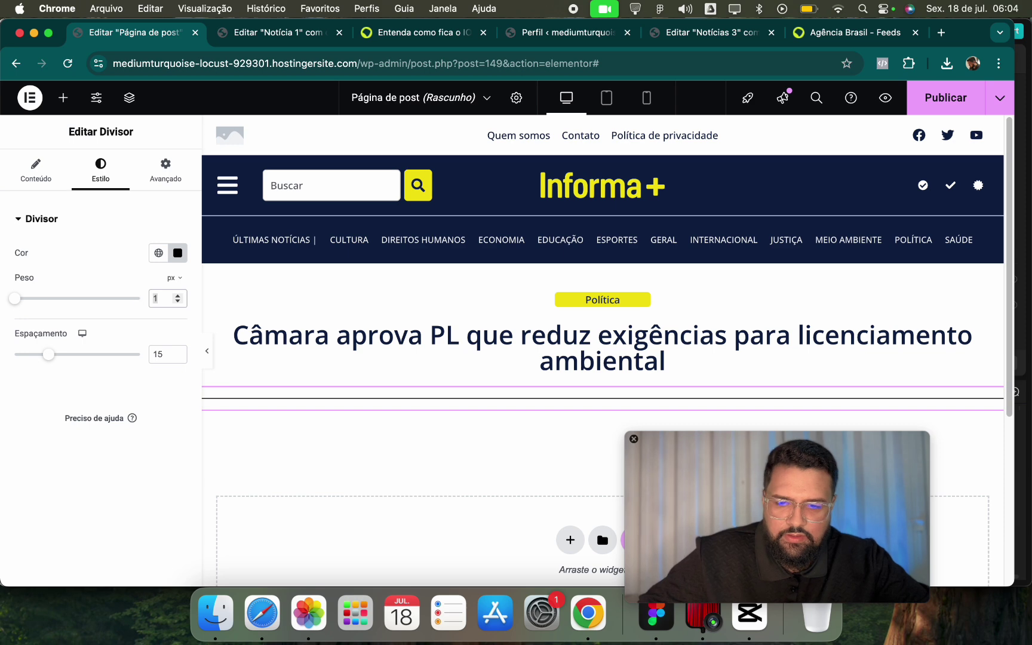
{"action": "key", "text": "BackSpace"}
{"action": "type", "text": "4"}
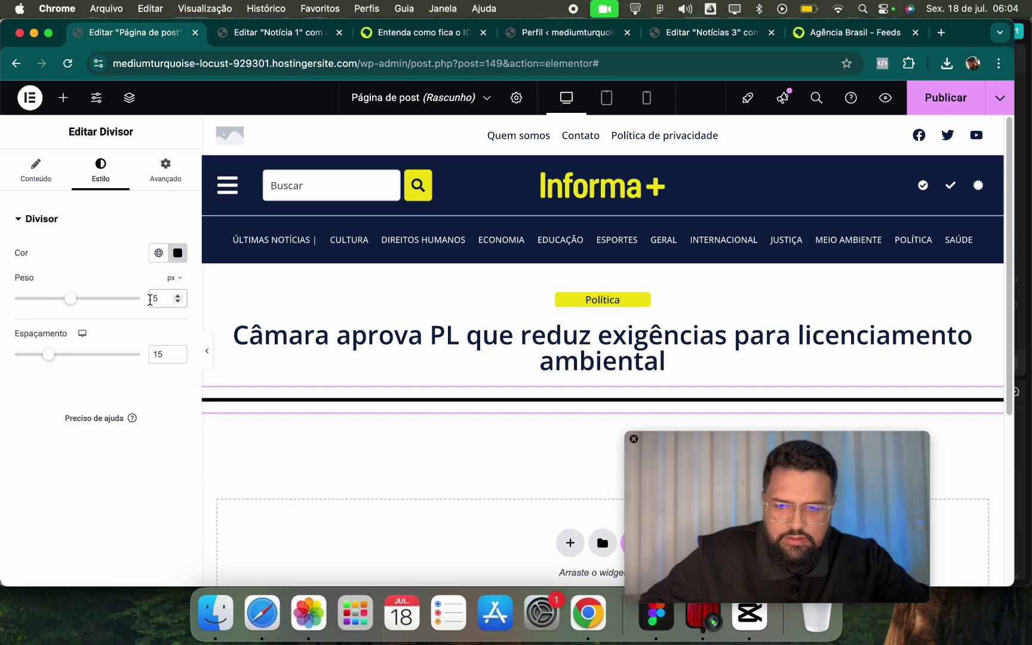
{"action": "left_click", "coordinate": [410, 34]}
{"action": "left_click", "coordinate": [128, 35]}
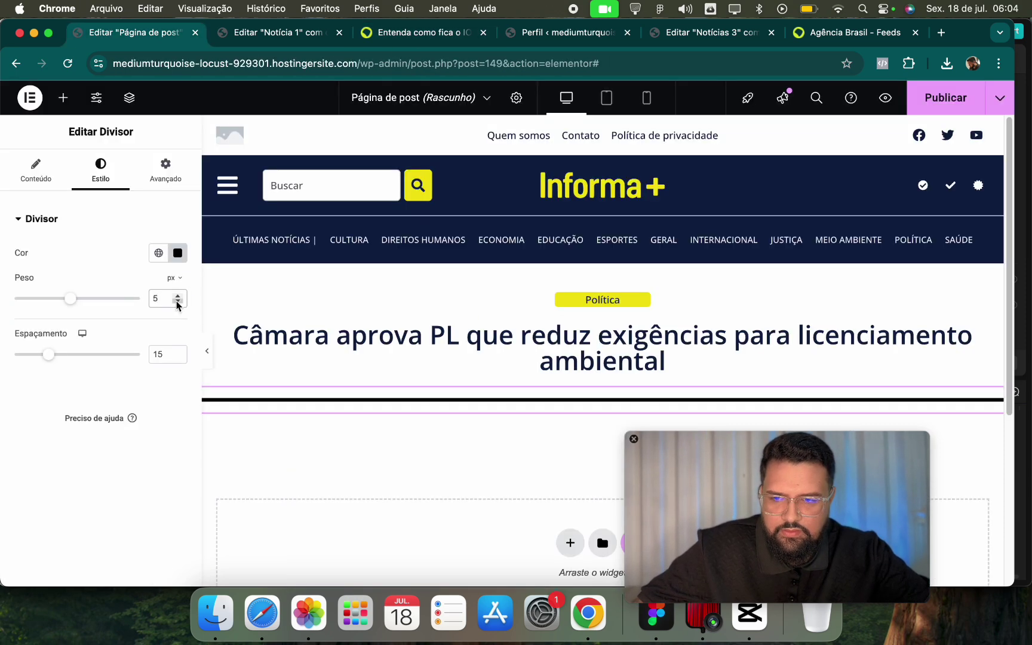
{"action": "key", "text": "Up"}
{"action": "left_click", "coordinate": [159, 253]}
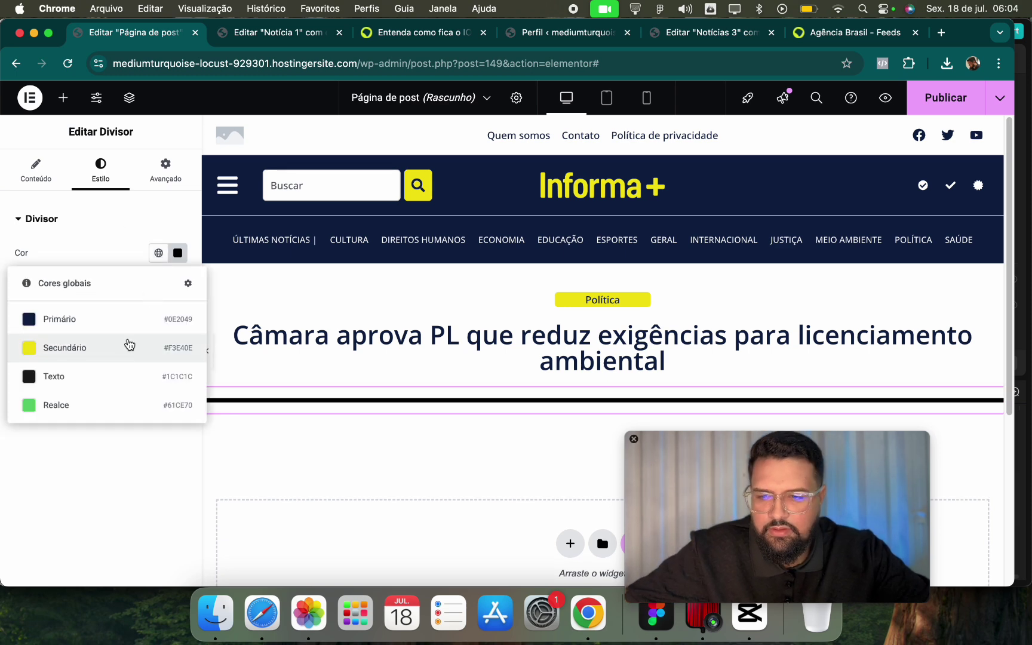
{"action": "left_click", "coordinate": [126, 346]}
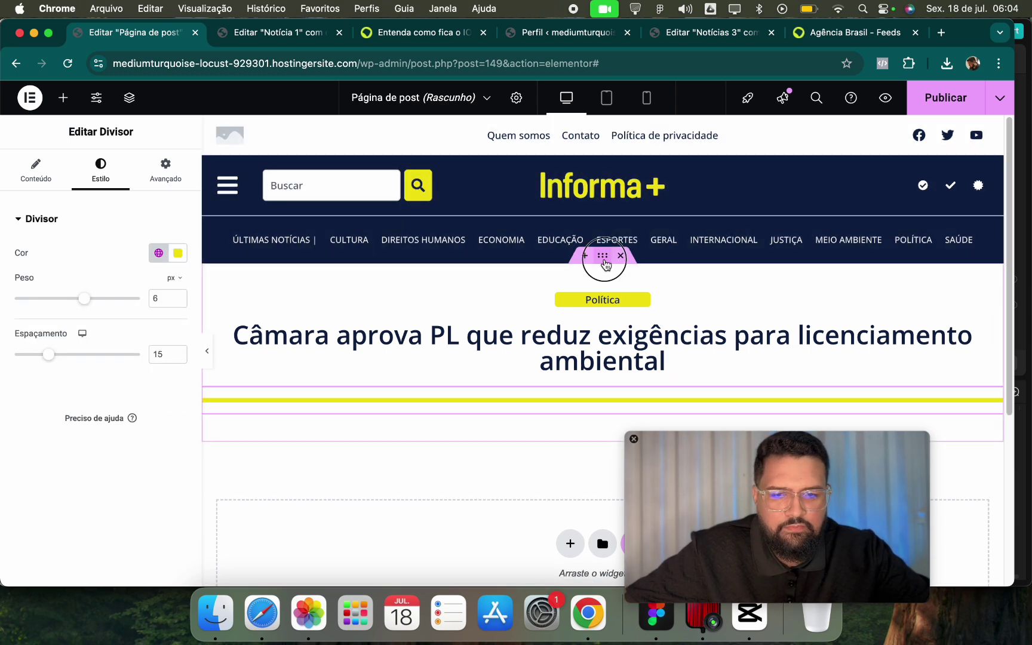
Set the title container's right and left padding to 80 px each.
{"action": "left_click", "coordinate": [603, 257]}
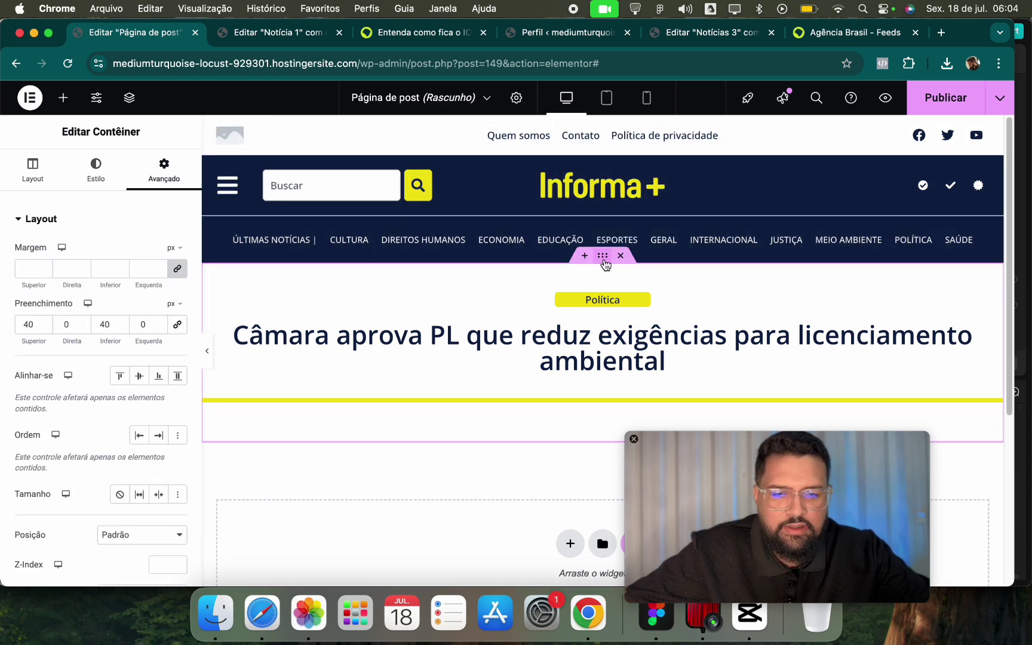
{"action": "left_click", "coordinate": [66, 324]}
{"action": "type", "text": "50"}
{"action": "left_click", "coordinate": [134, 323]}
{"action": "type", "text": "5"}
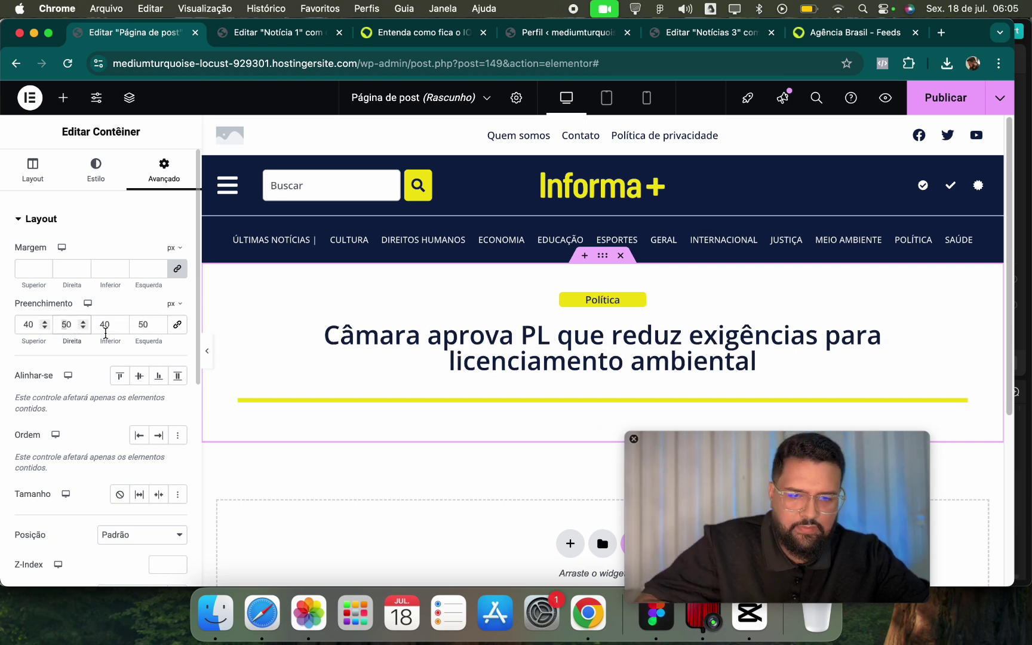
{"action": "key", "text": "BackSpace"}
{"action": "type", "text": "8"}
{"action": "left_click", "coordinate": [138, 325]}
{"action": "key", "text": "BackSpace"}
{"action": "type", "text": "8"}
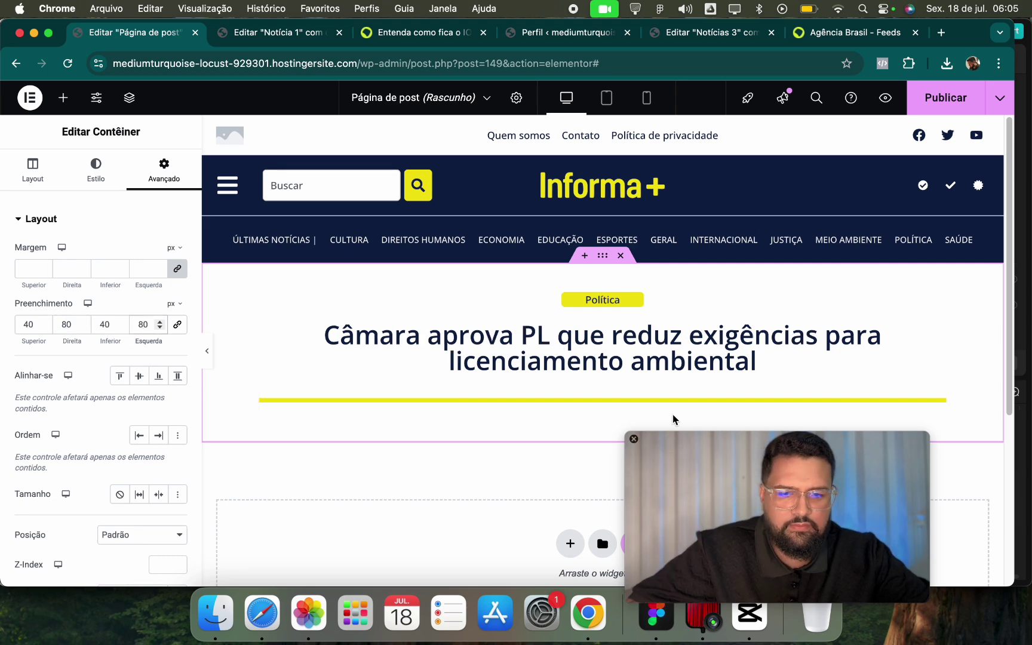
Check the byline and share icons in the Agência Brasil article, and close the Notícia 1 editor without saving its changes.
{"action": "left_click", "coordinate": [440, 45]}
{"action": "scroll", "coordinate": [442, 392], "scroll_direction": "down", "scroll_amount": 4}
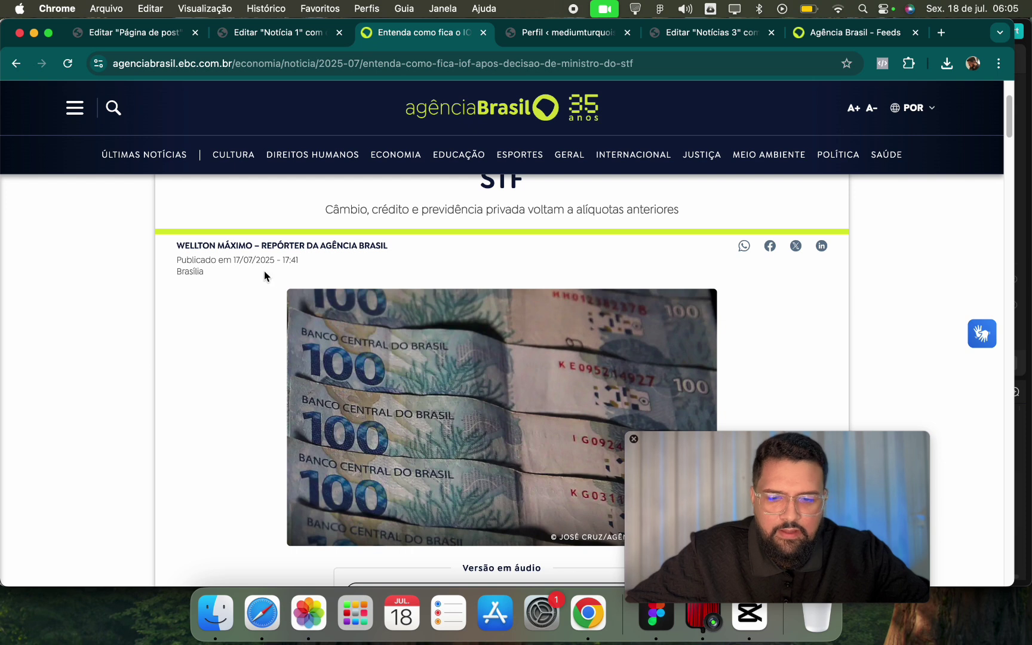
{"action": "left_click_drag", "start_coordinate": [198, 244], "coordinate": [471, 272]}
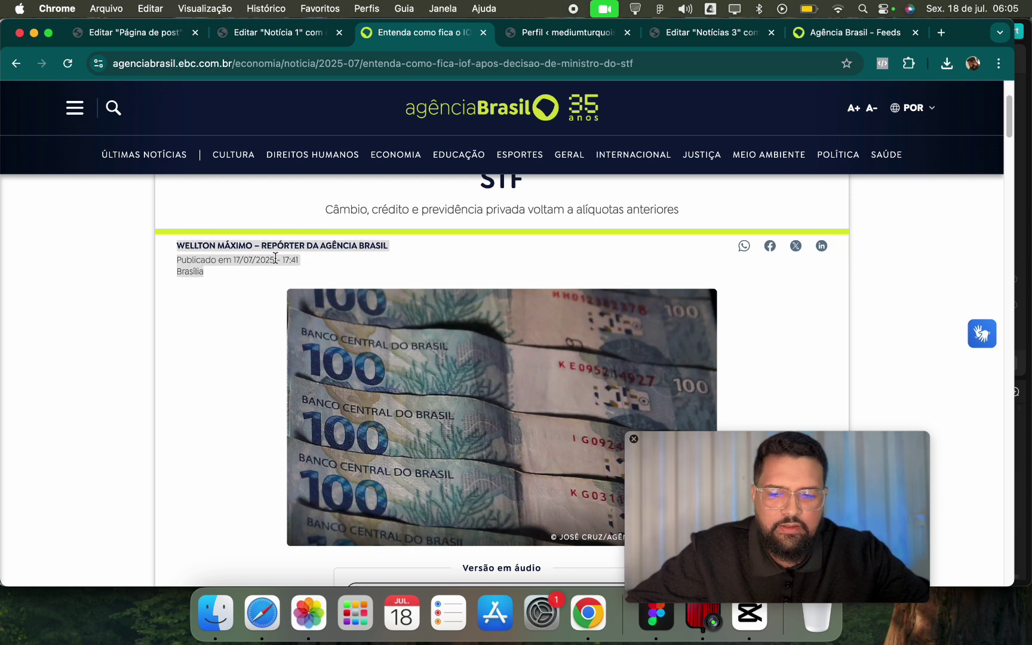
{"action": "left_click_drag", "start_coordinate": [173, 250], "coordinate": [183, 253]}
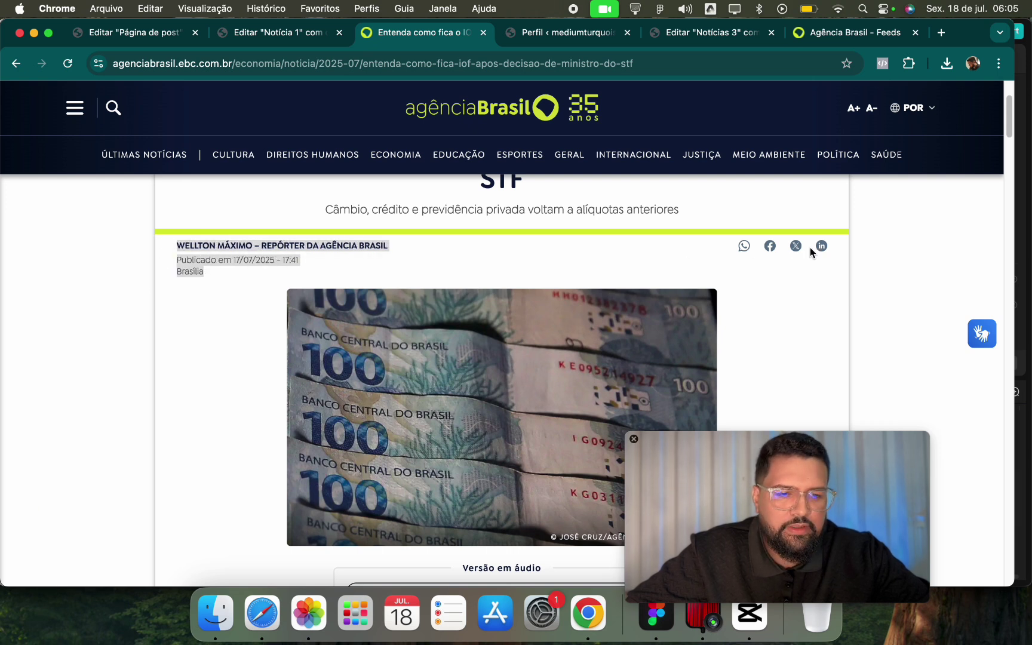
{"action": "left_click", "coordinate": [266, 41]}
{"action": "left_click", "coordinate": [157, 40]}
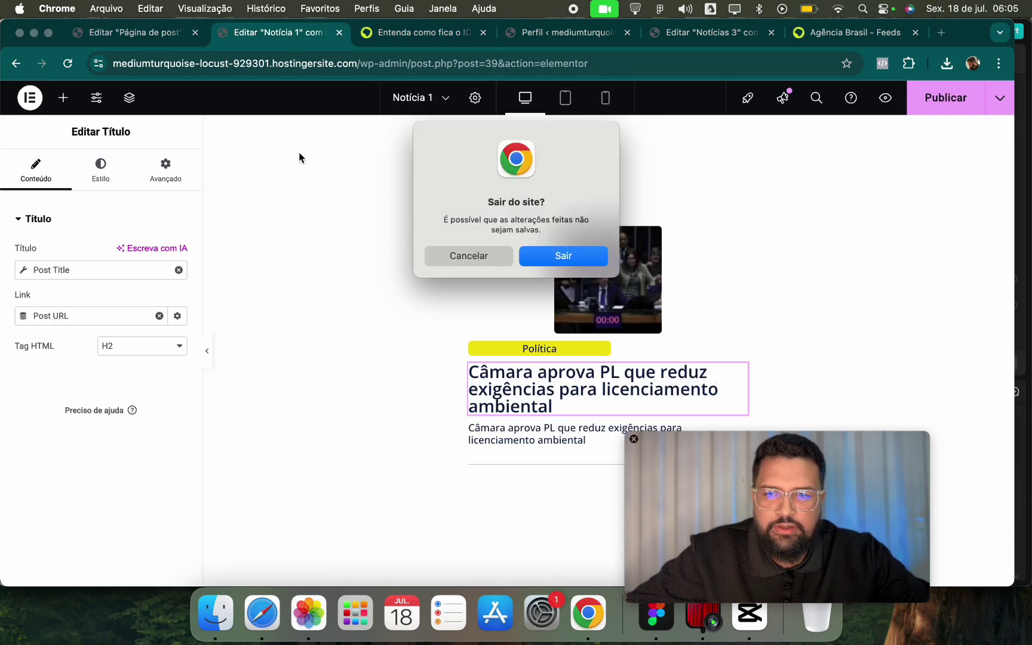
{"action": "left_click", "coordinate": [556, 256]}
{"action": "left_click", "coordinate": [178, 42]}
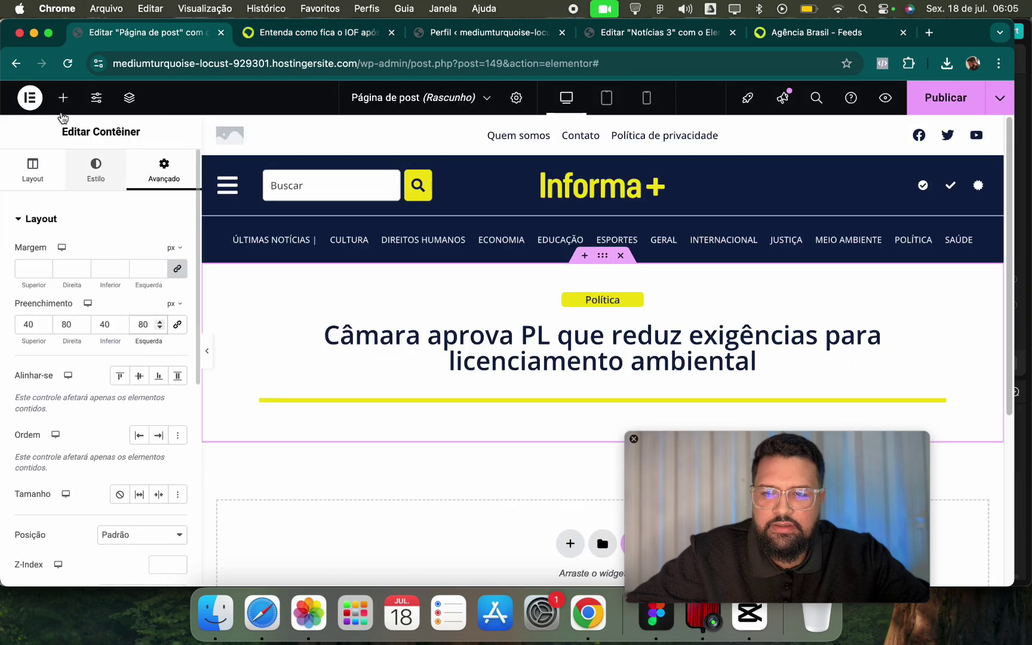
Add a new container with two equal columns below the title container.
{"action": "left_click", "coordinate": [63, 99]}
{"action": "left_click_drag", "start_coordinate": [708, 490], "coordinate": [871, 455]}
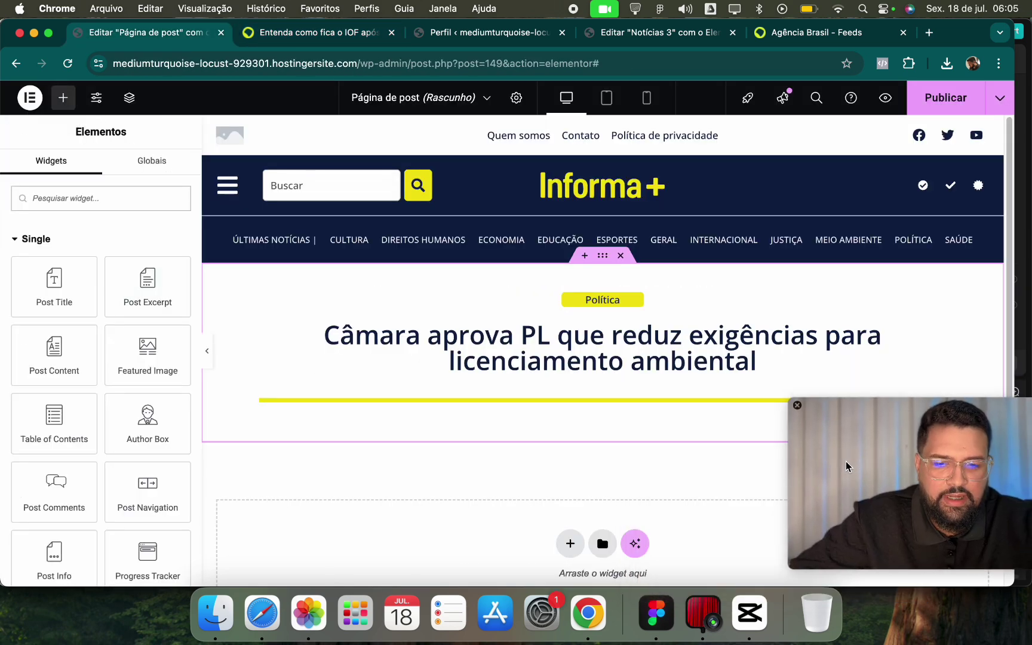
{"action": "left_click", "coordinate": [570, 543]}
{"action": "left_click", "coordinate": [555, 567]}
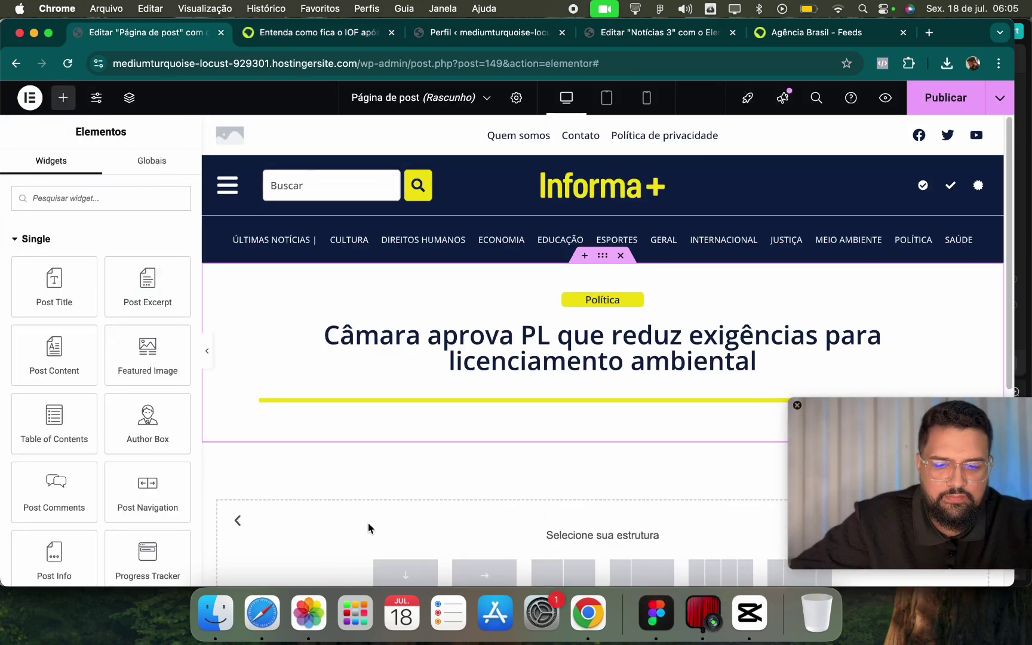
{"action": "scroll", "coordinate": [457, 553], "scroll_direction": "down", "scroll_amount": 4}
{"action": "left_click", "coordinate": [563, 464]}
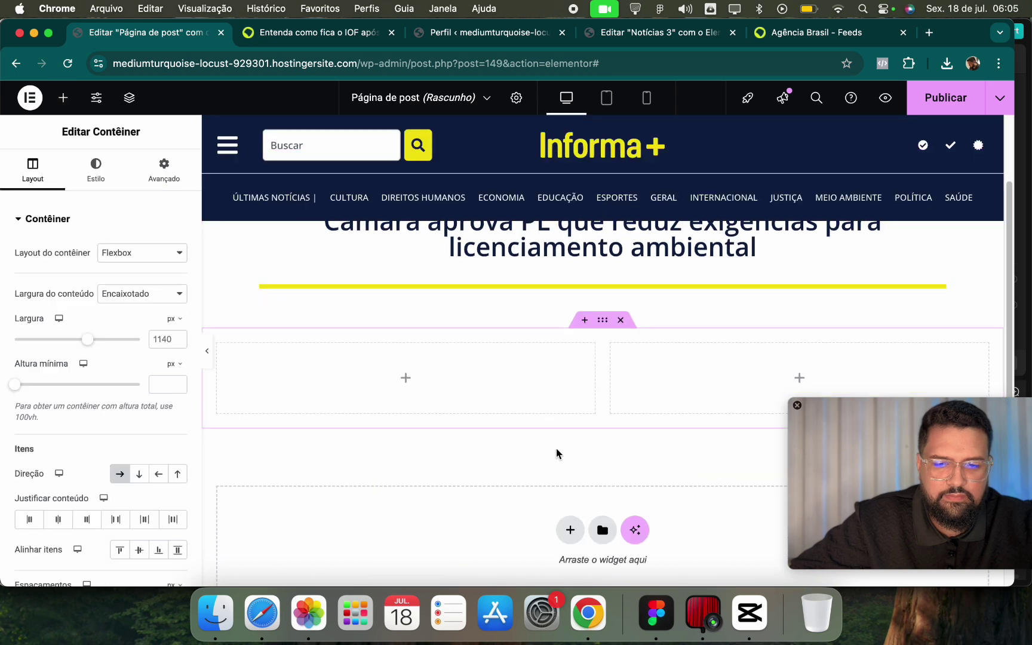
Copy the two-column container and paste it inside the title container, below the divider.
{"action": "left_click_drag", "start_coordinate": [603, 320], "coordinate": [606, 268]}
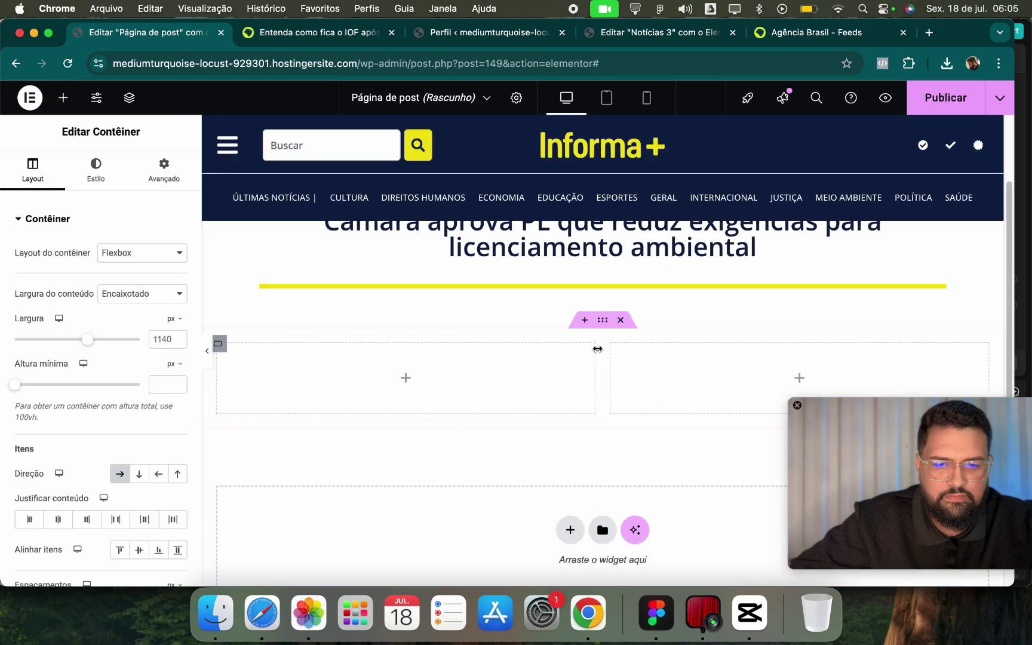
{"action": "right_click", "coordinate": [222, 354]}
{"action": "left_click", "coordinate": [278, 539]}
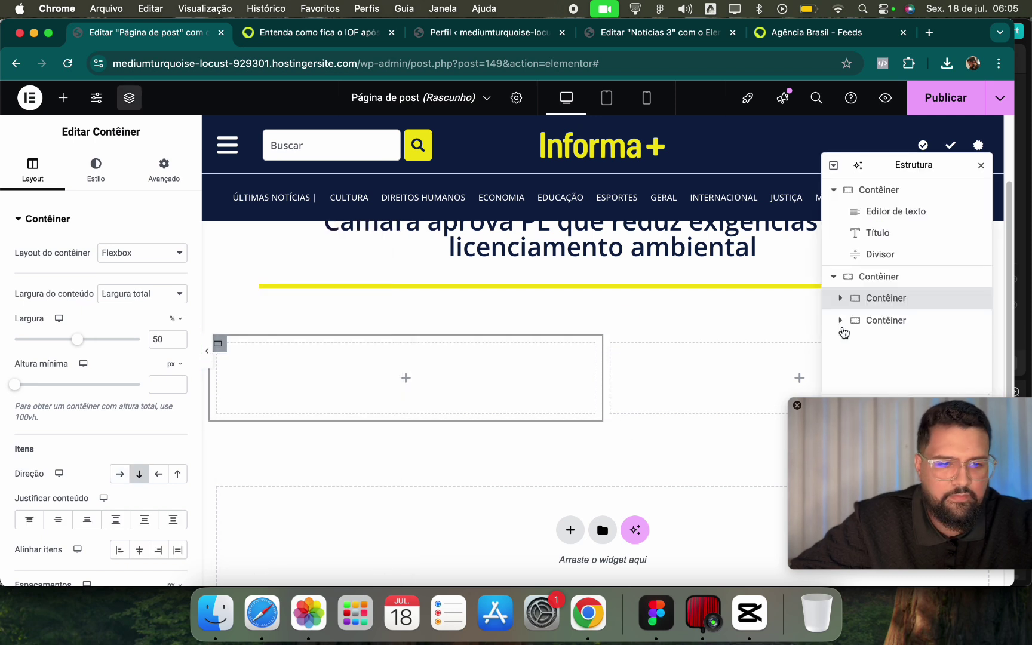
{"action": "left_click", "coordinate": [876, 278]}
{"action": "right_click", "coordinate": [875, 278]}
{"action": "left_click", "coordinate": [882, 321]}
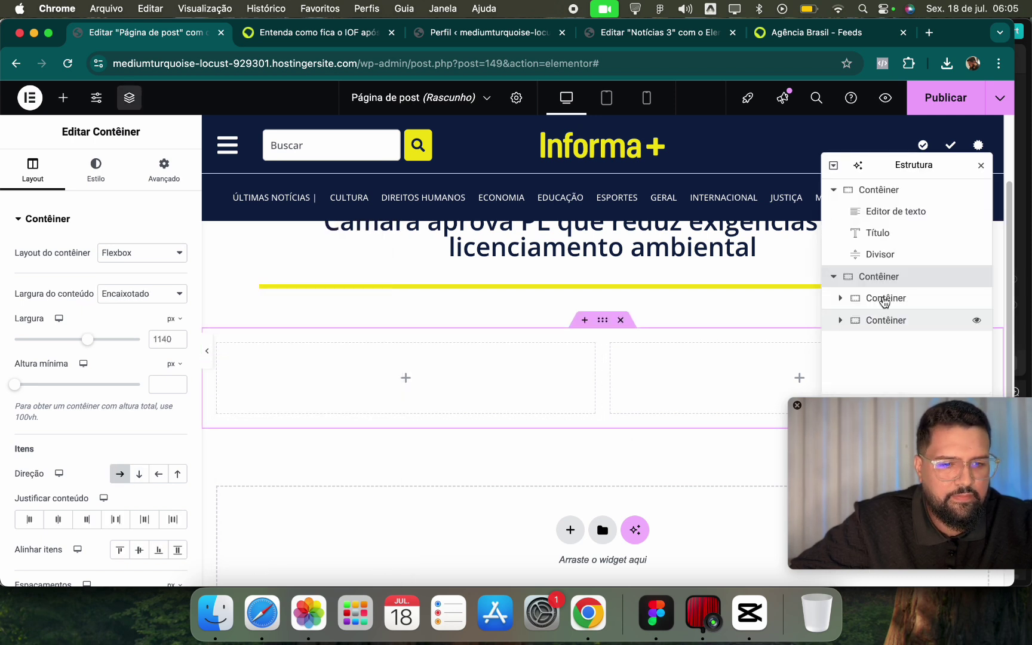
{"action": "right_click", "coordinate": [889, 190]}
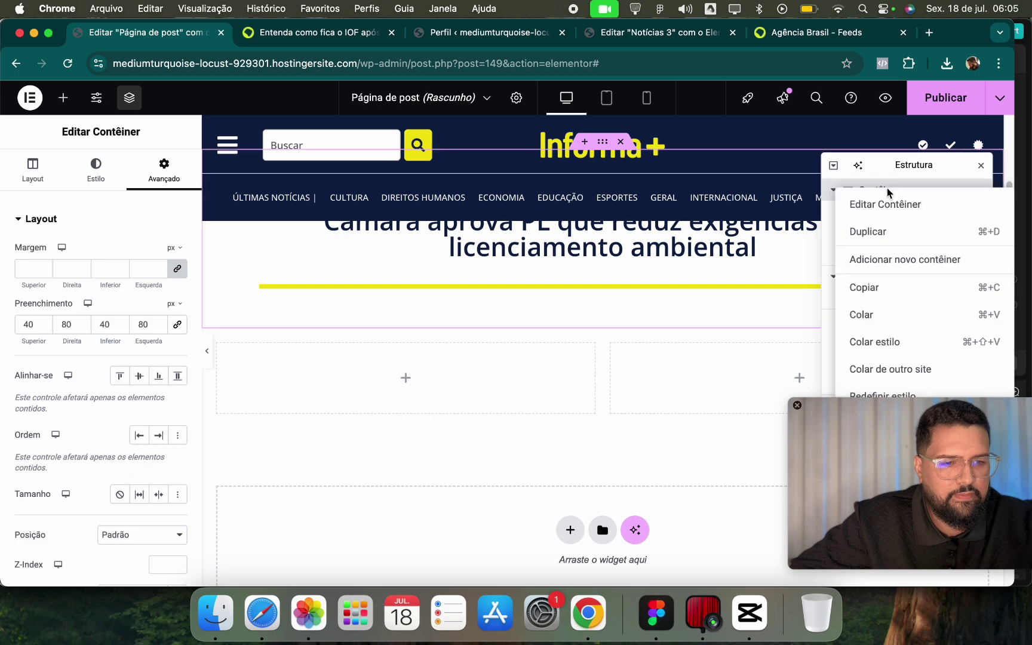
{"action": "left_click", "coordinate": [880, 323]}
Delete the original two-column container outside the title container and close the page structure view.
{"action": "left_click", "coordinate": [896, 301]}
{"action": "right_click", "coordinate": [896, 302]}
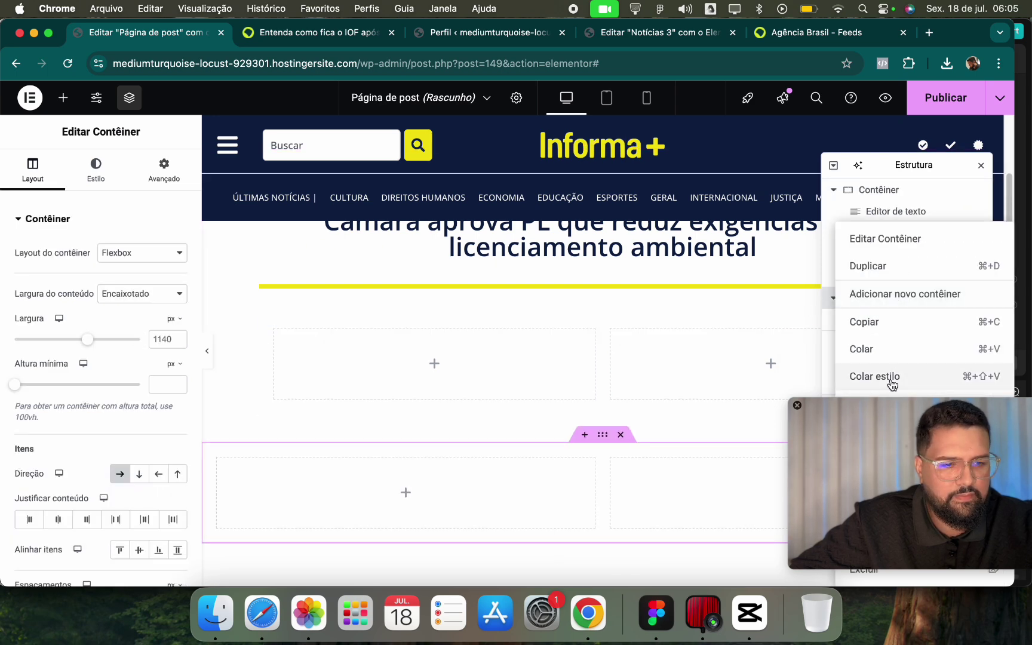
{"action": "left_click", "coordinate": [878, 566]}
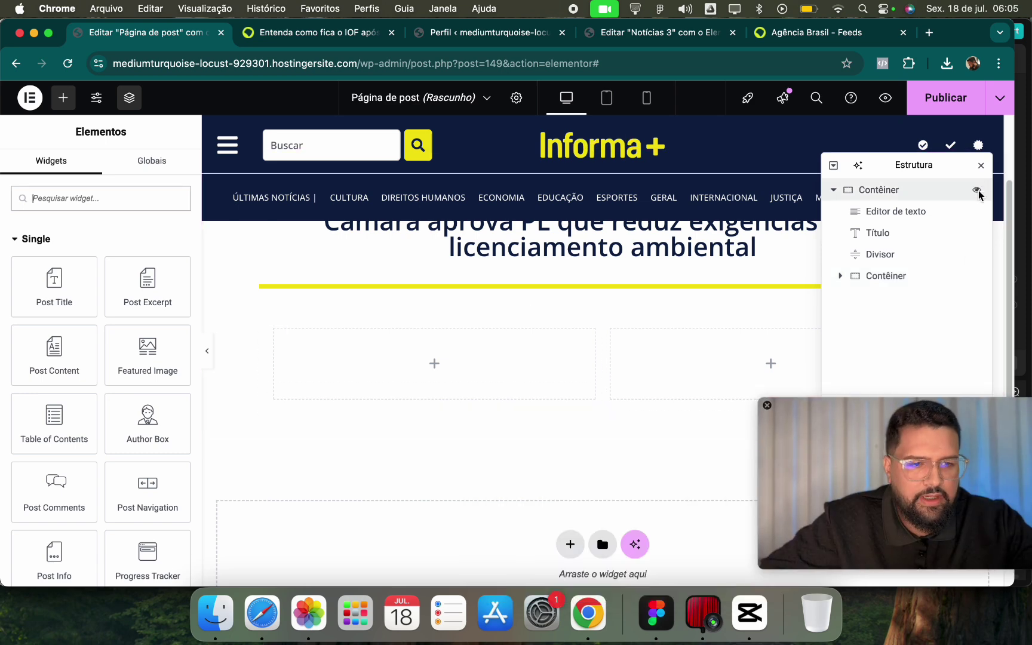
{"action": "left_click", "coordinate": [981, 165]}
Set the title container's column and row gaps between items to 10 px.
{"action": "scroll", "coordinate": [334, 335], "scroll_direction": "up", "scroll_amount": 3}
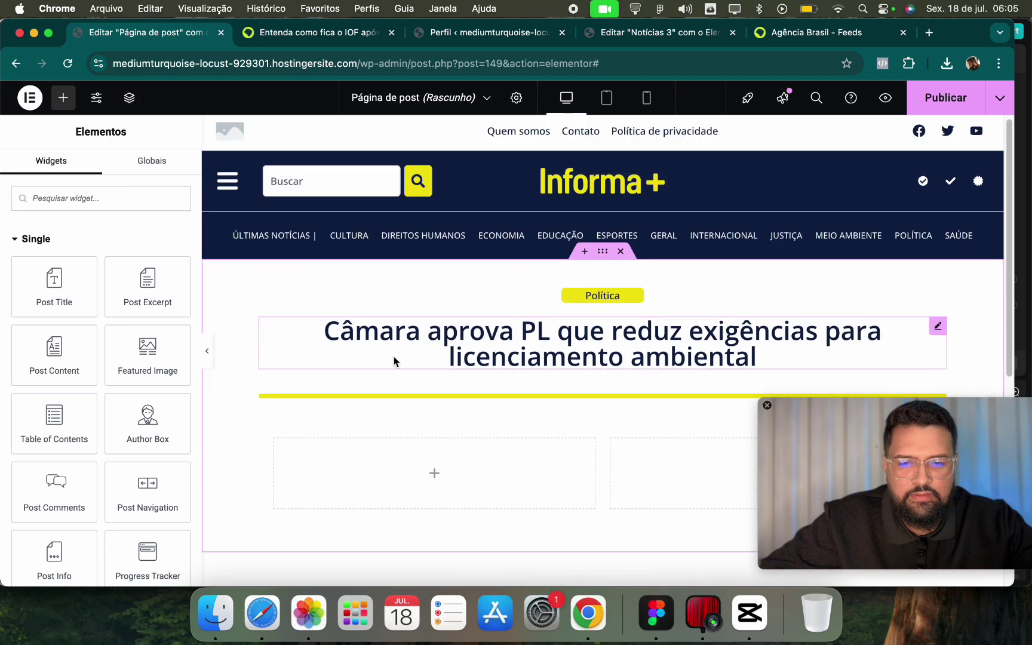
{"action": "left_click", "coordinate": [603, 252]}
{"action": "scroll", "coordinate": [67, 502], "scroll_direction": "down", "scroll_amount": 5}
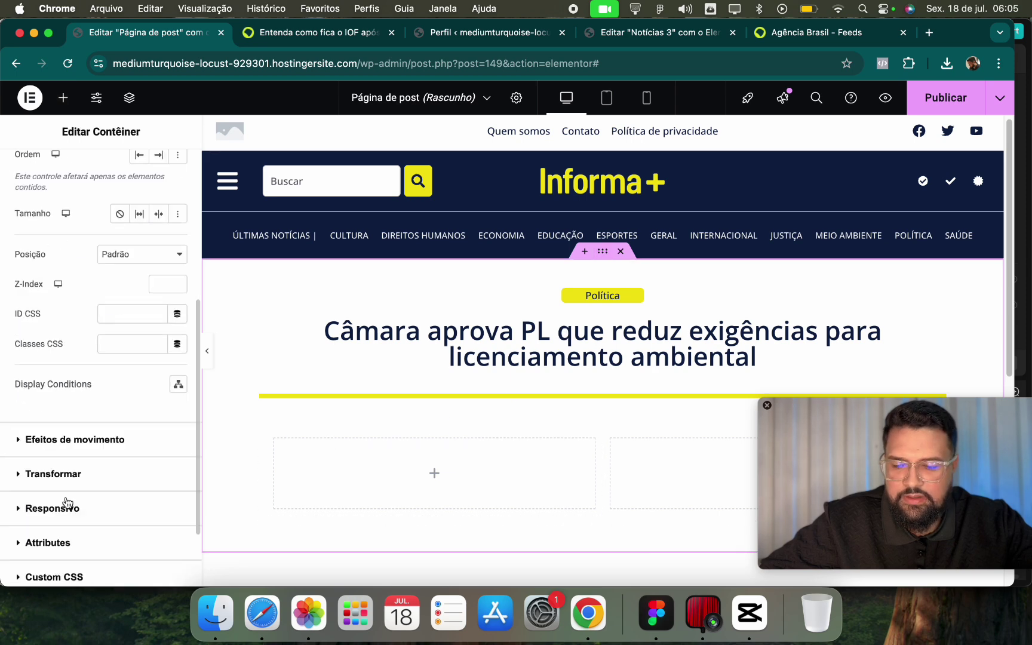
{"action": "scroll", "coordinate": [72, 459], "scroll_direction": "up", "scroll_amount": 5}
{"action": "left_click", "coordinate": [24, 169]}
{"action": "scroll", "coordinate": [79, 437], "scroll_direction": "down", "scroll_amount": 2}
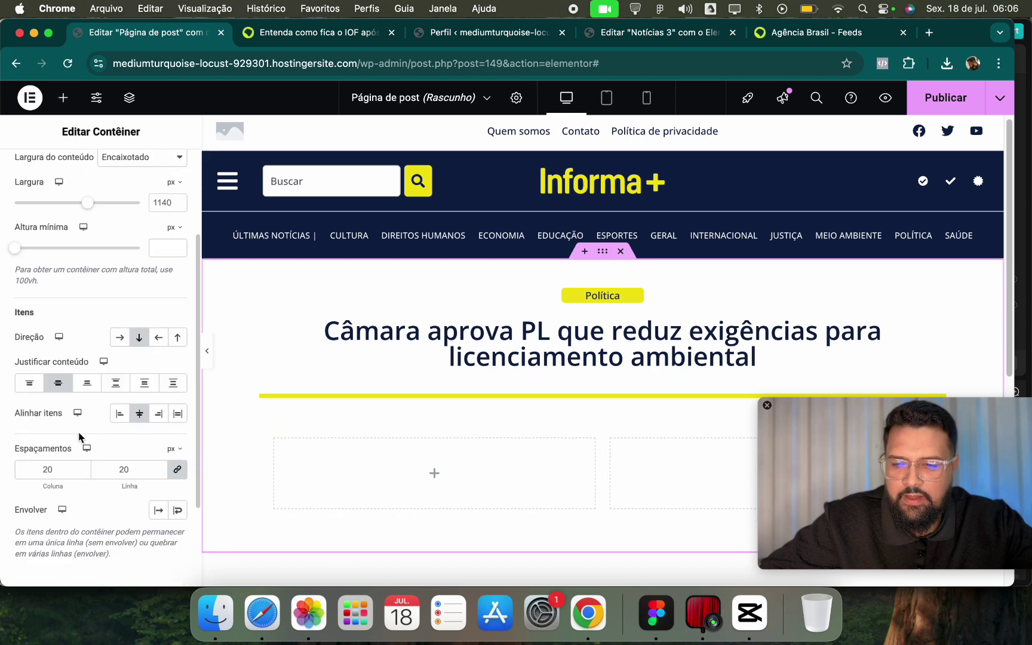
{"action": "double_click", "coordinate": [123, 469]}
{"action": "type", "text": "1"}
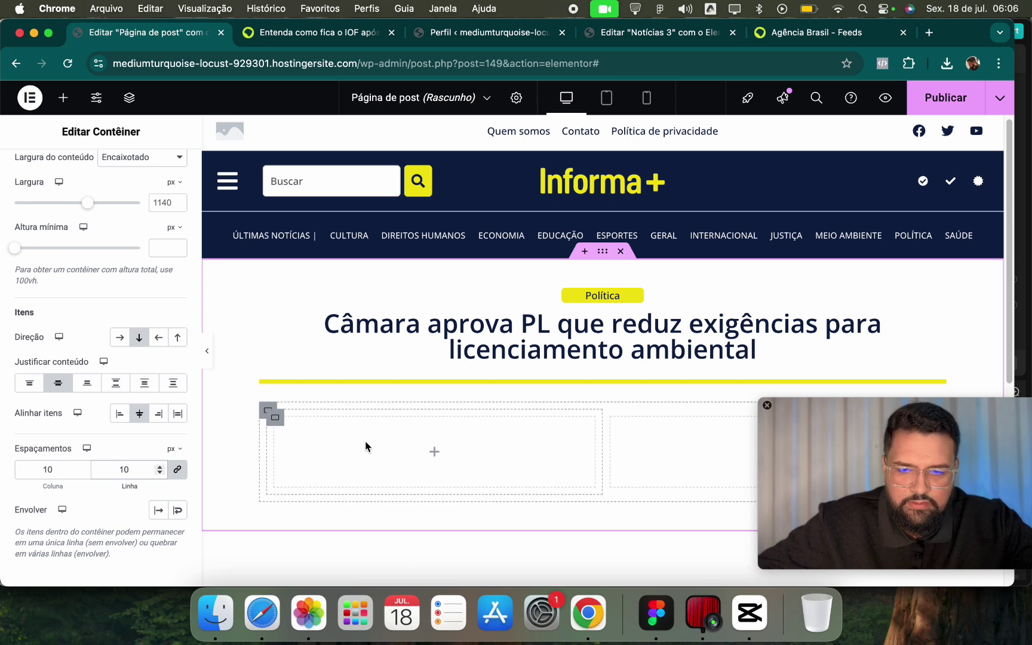
Check the article's byline block for reference and add a Post Info widget to the left column below the divider.
{"action": "left_click", "coordinate": [373, 32]}
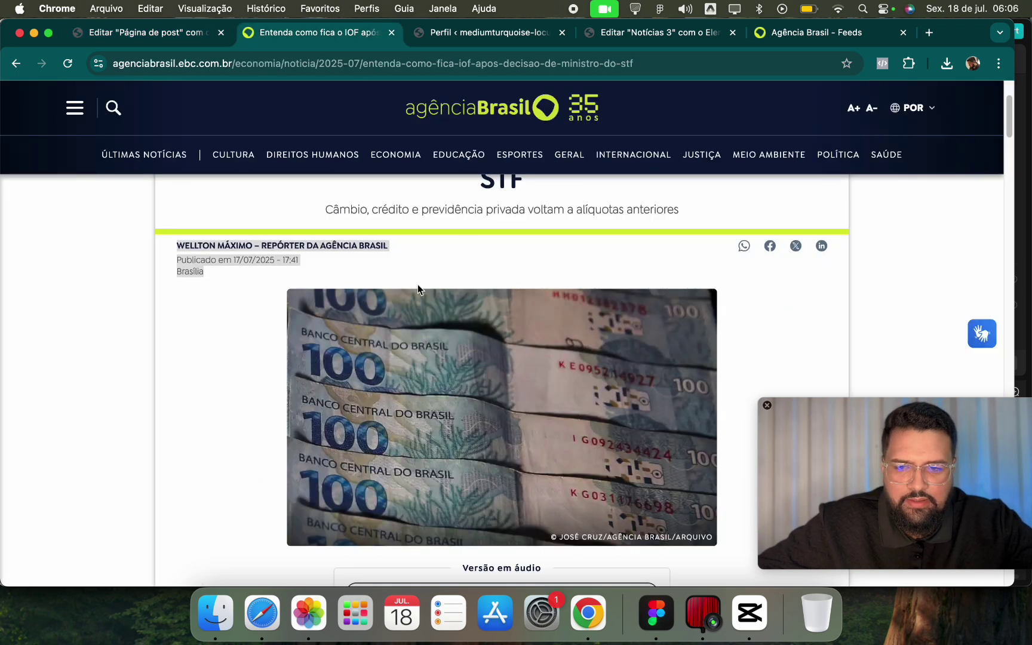
{"action": "left_click_drag", "start_coordinate": [177, 243], "coordinate": [347, 267]}
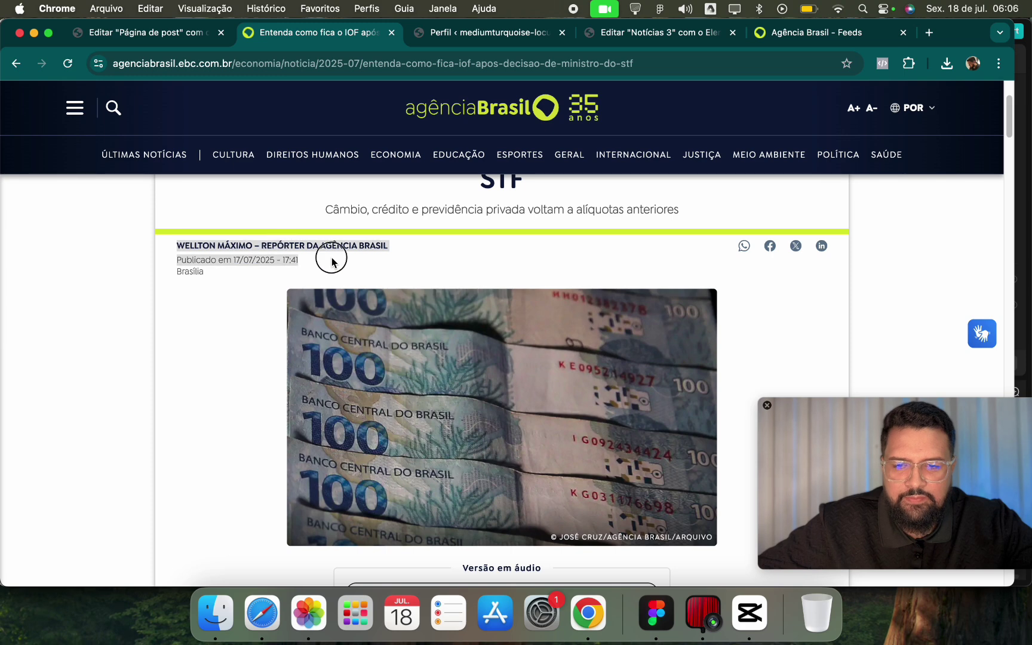
{"action": "left_click", "coordinate": [143, 33]}
{"action": "left_click", "coordinate": [63, 97]}
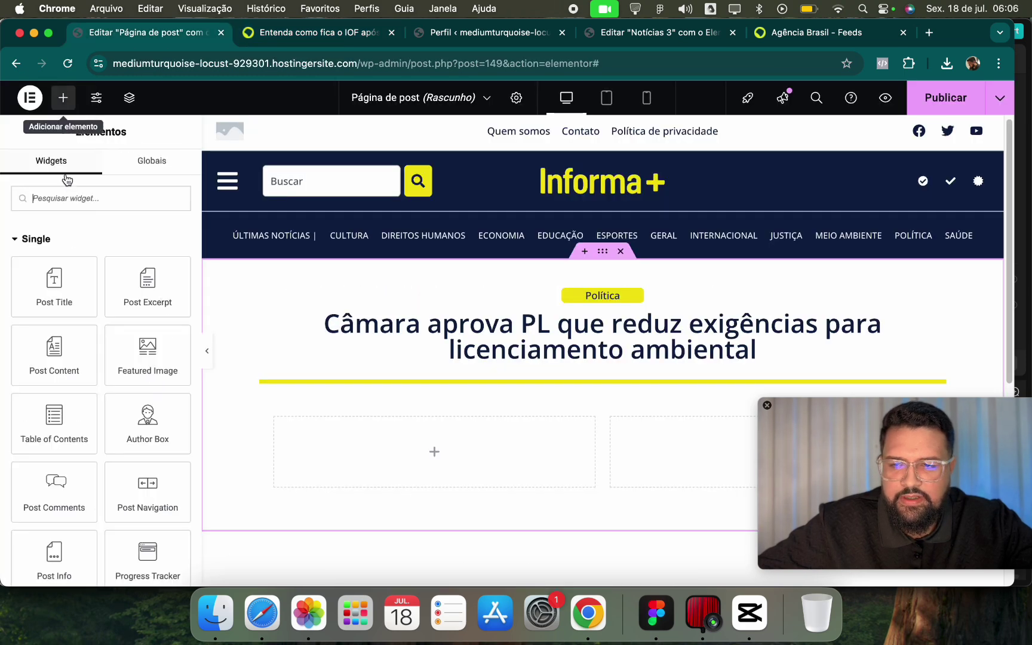
{"action": "type", "text": "post"}
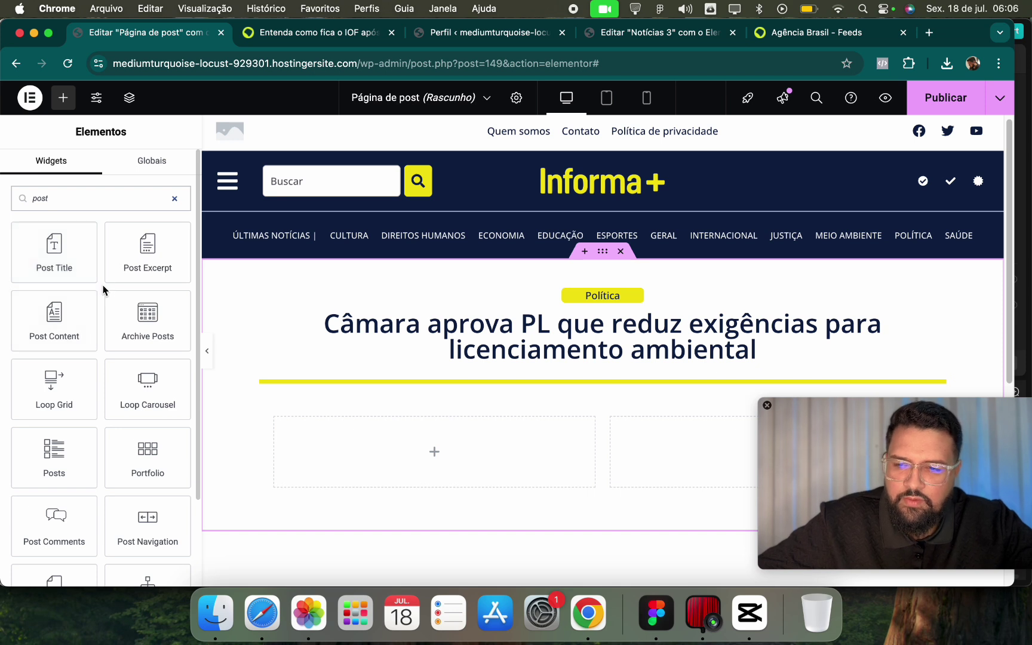
{"action": "type", "text": " inf"}
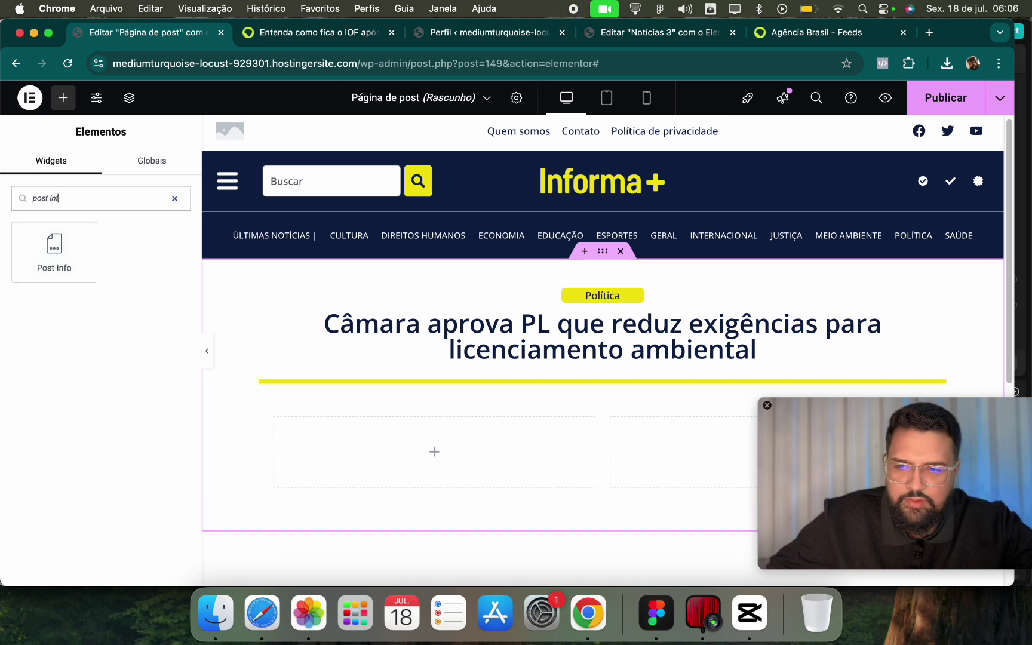
{"action": "left_click_drag", "start_coordinate": [54, 251], "coordinate": [388, 442]}
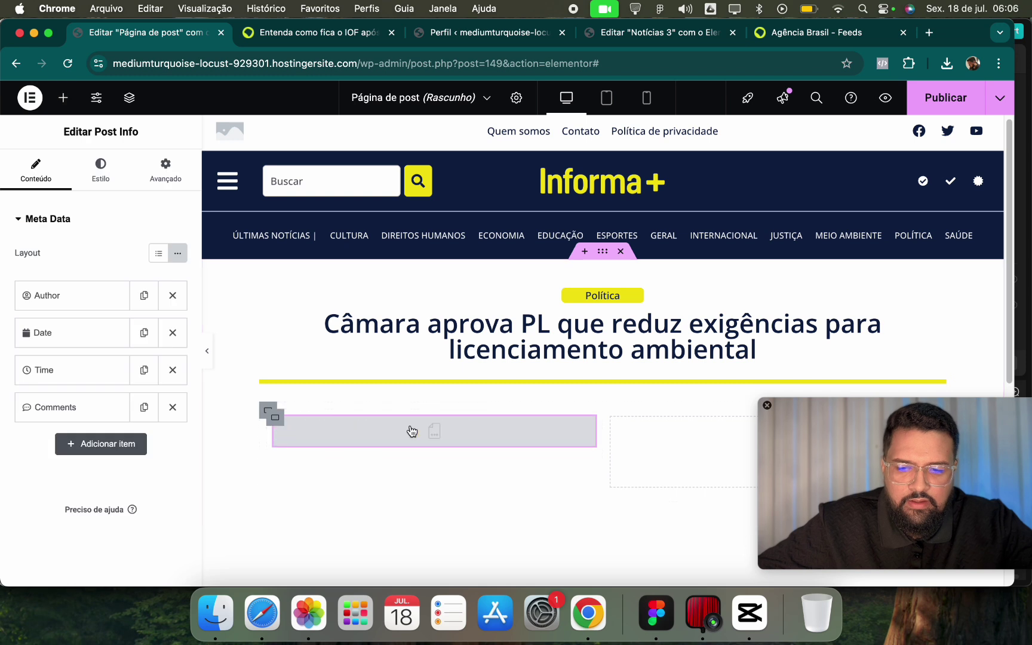
Switch the Post Info widget to the stacked list layout and set its icon color to the global Secundário color.
{"action": "left_click", "coordinate": [157, 252]}
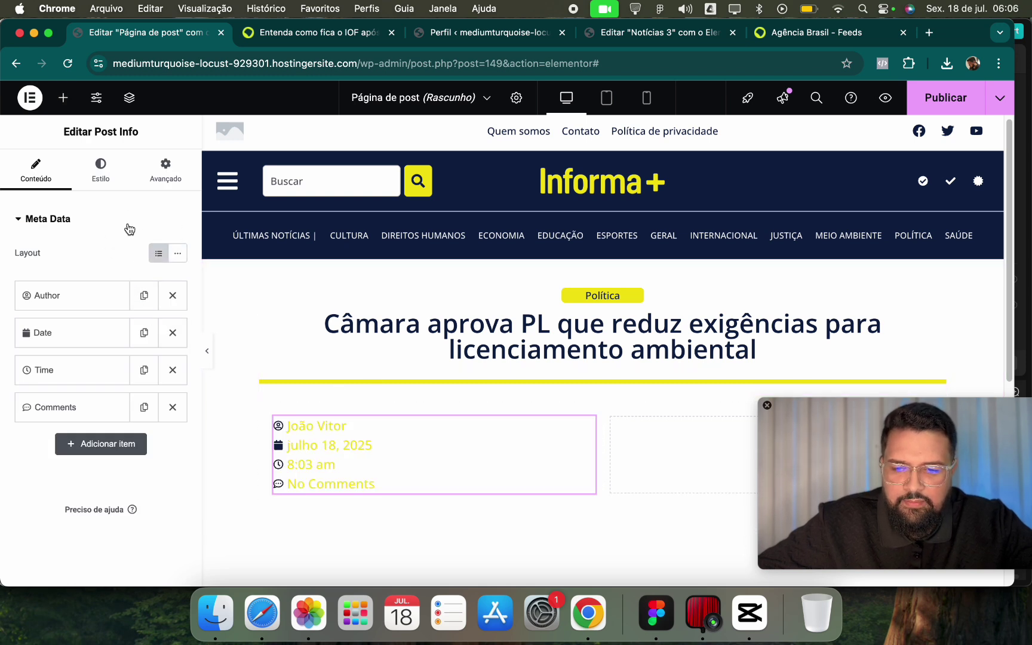
{"action": "left_click", "coordinate": [96, 180]}
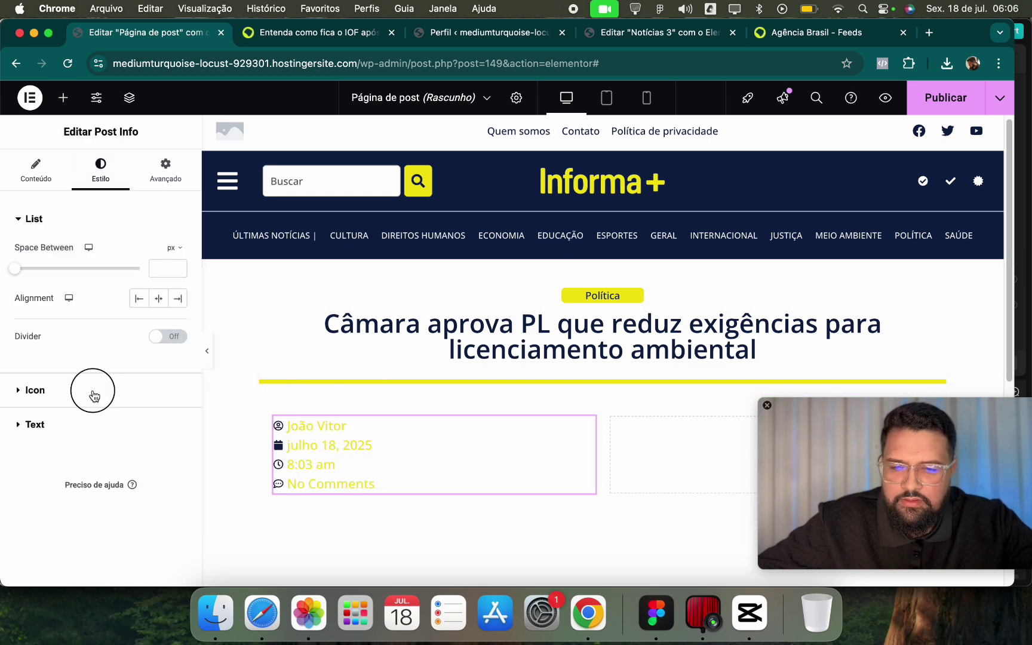
{"action": "left_click", "coordinate": [93, 395]}
{"action": "left_click", "coordinate": [158, 287]}
{"action": "left_click", "coordinate": [108, 356]}
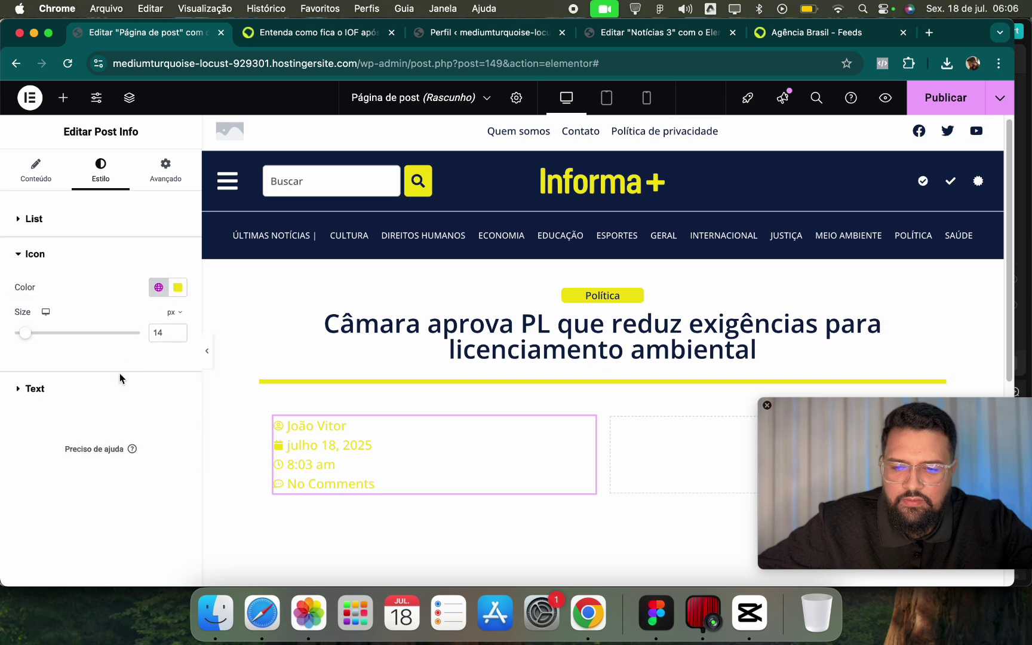
Give the Post Info text the global Primário color and the global Realce typography.
{"action": "left_click", "coordinate": [105, 395]}
{"action": "left_click", "coordinate": [154, 374]}
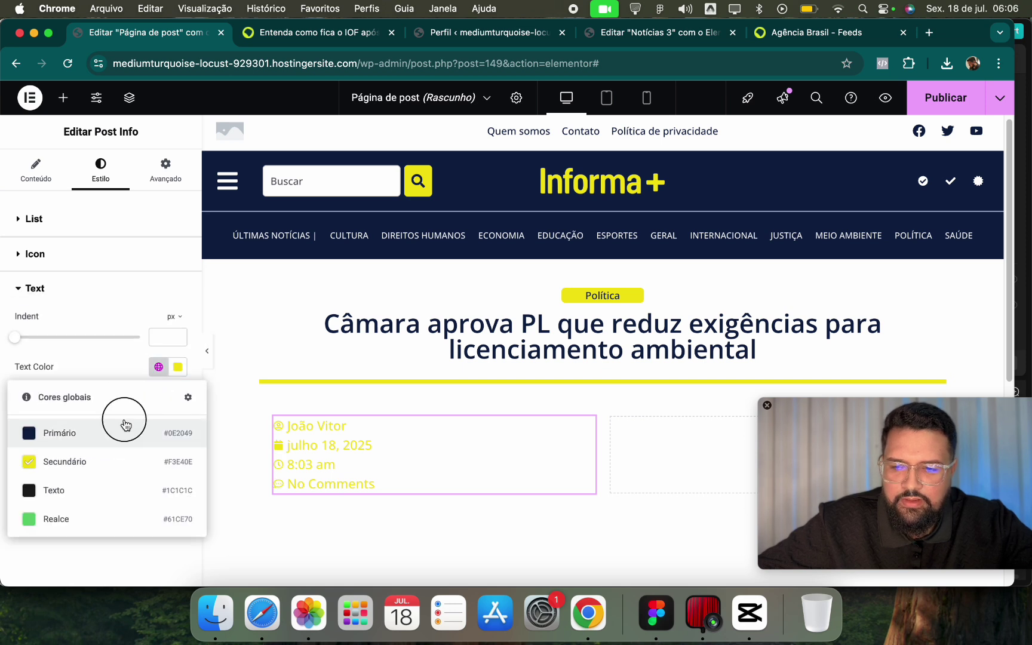
{"action": "left_click", "coordinate": [123, 425]}
{"action": "left_click", "coordinate": [166, 400]}
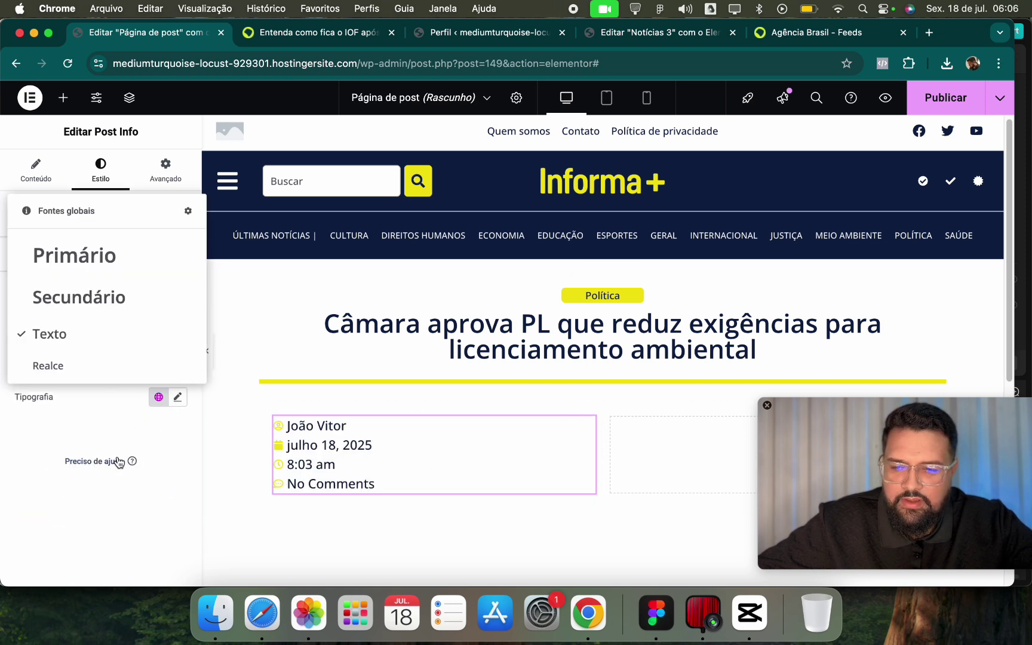
{"action": "left_click", "coordinate": [115, 371]}
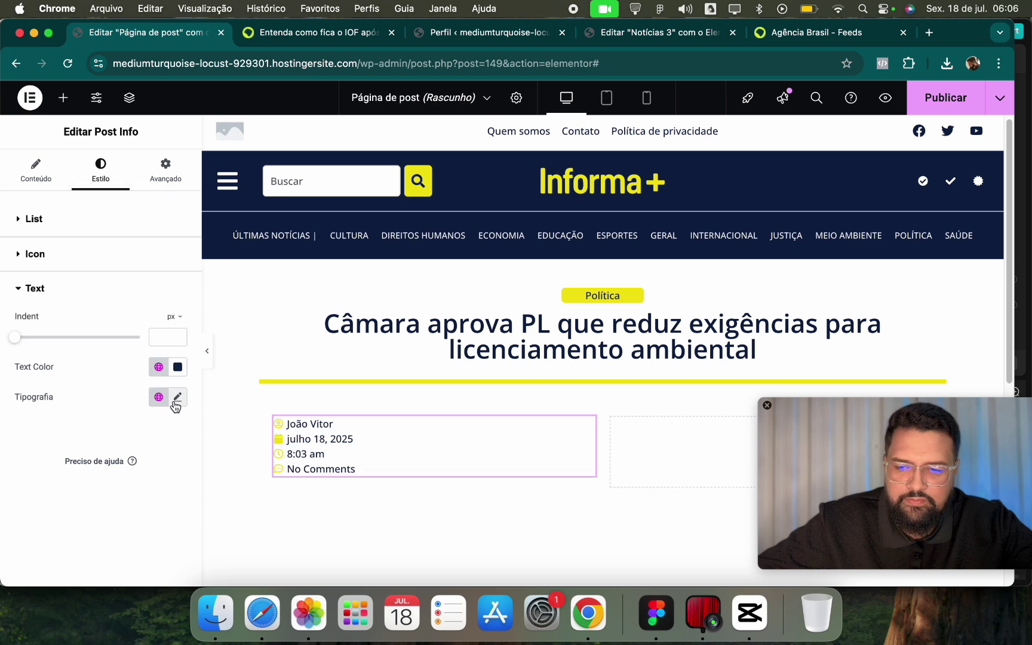
Set the Post Info text's font size to 12 px and its line height to 22 px.
{"action": "left_click", "coordinate": [177, 397]}
{"action": "scroll", "coordinate": [154, 526], "scroll_direction": "down", "scroll_amount": 3}
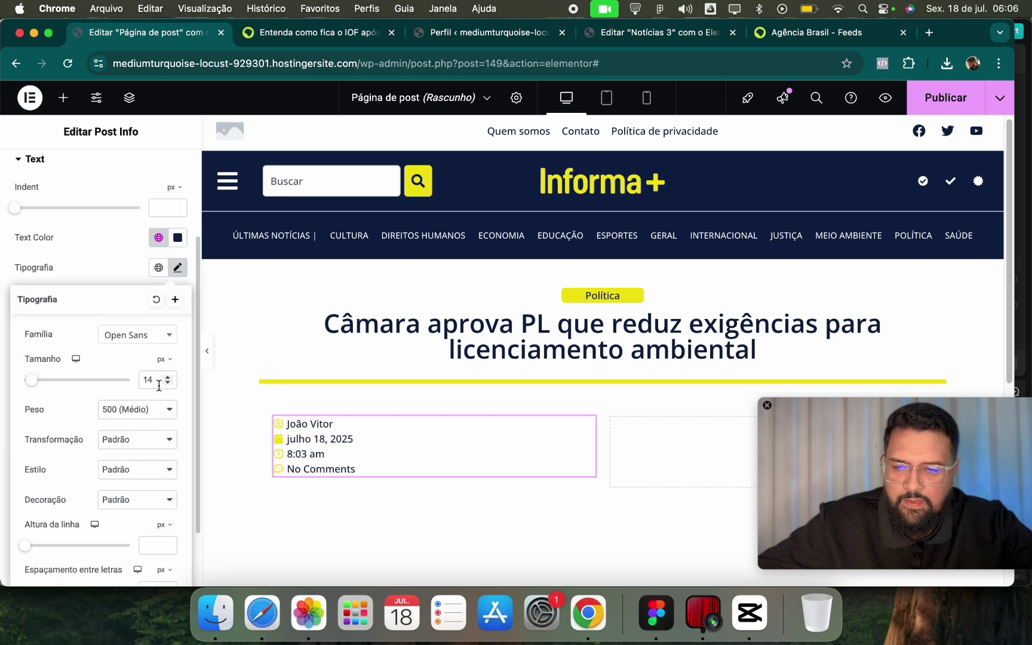
{"action": "key", "text": "BackSpace"}
{"action": "type", "text": "2"}
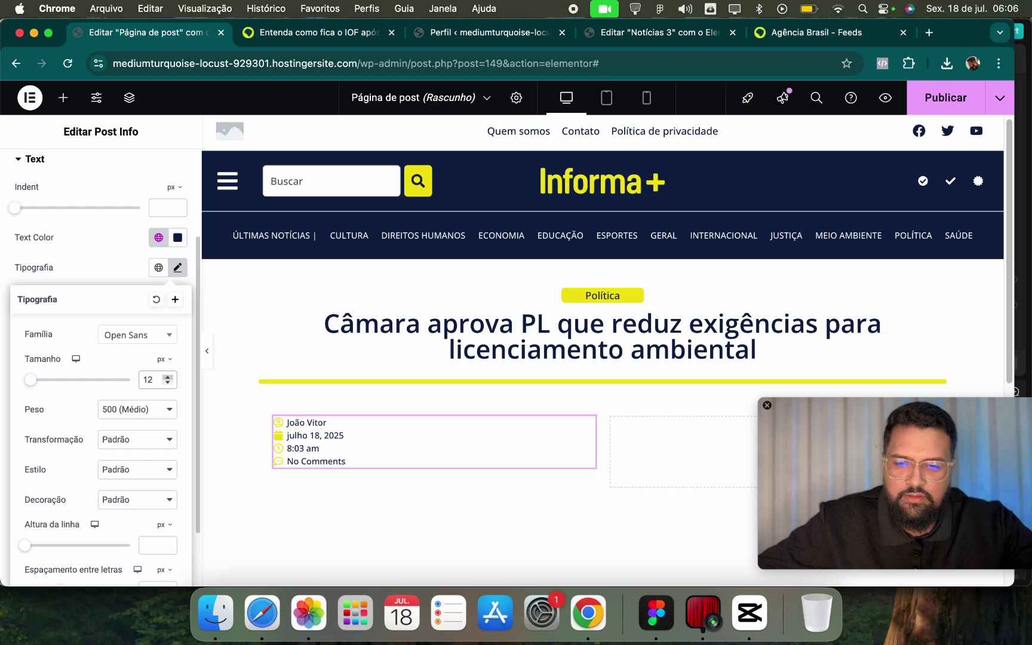
{"action": "left_click_drag", "start_coordinate": [28, 549], "coordinate": [49, 548]}
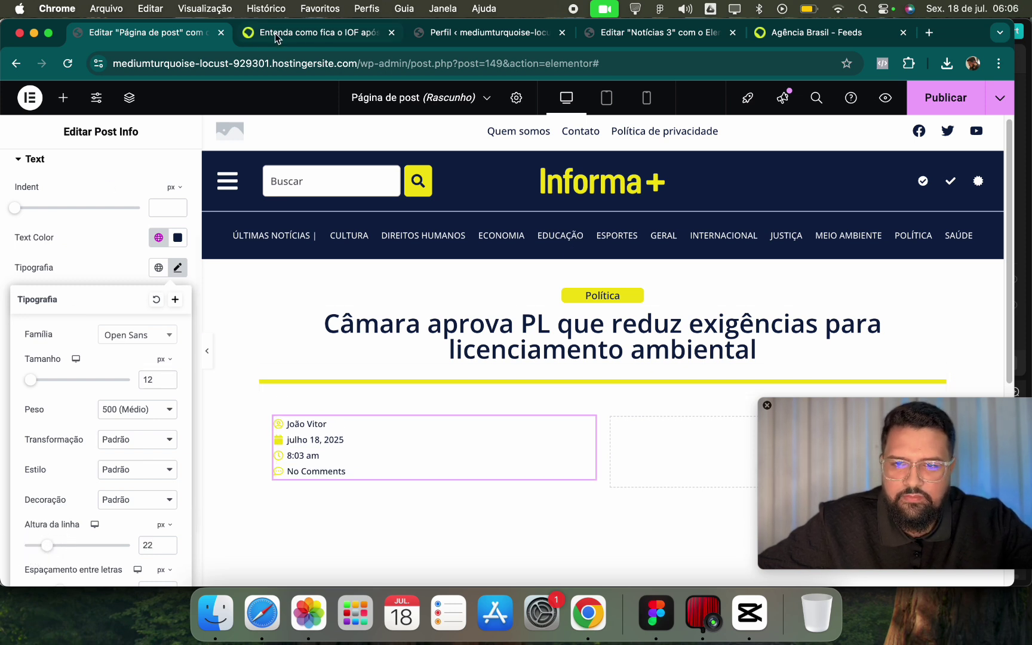
Remove the Date and Comments items from the Post Info widget and switch its layout to inline.
{"action": "left_click", "coordinate": [35, 159]}
{"action": "left_click", "coordinate": [37, 169]}
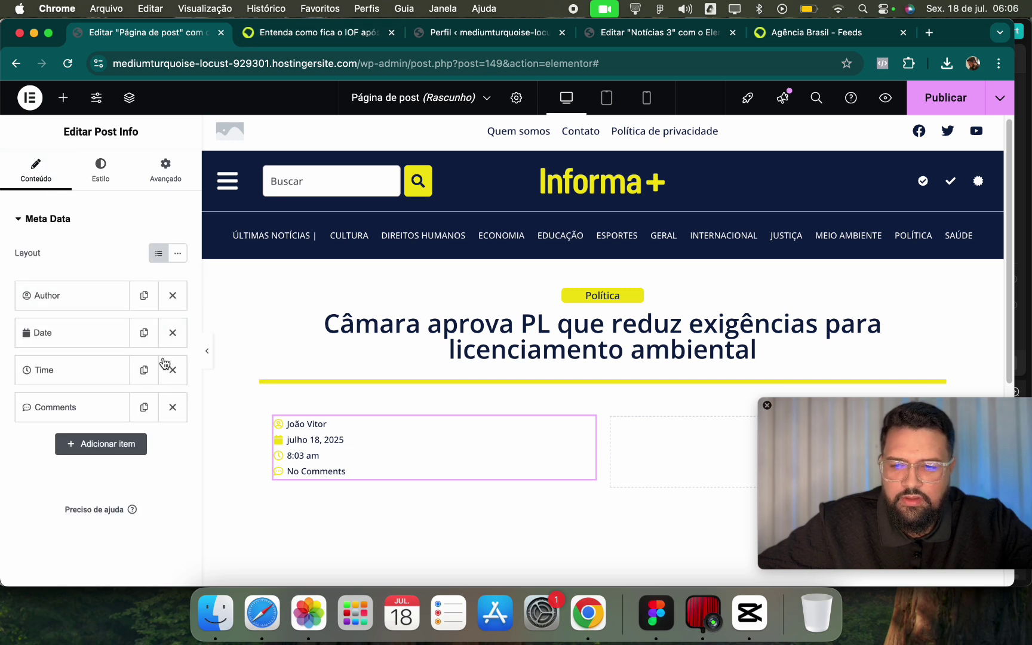
{"action": "left_click", "coordinate": [172, 332]}
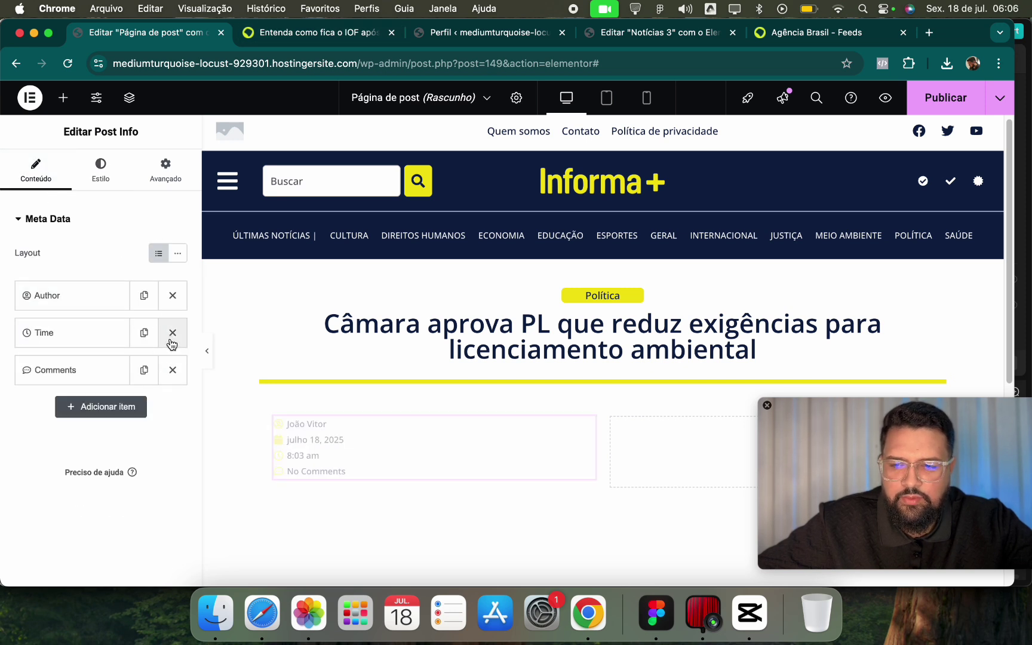
{"action": "left_click", "coordinate": [171, 372]}
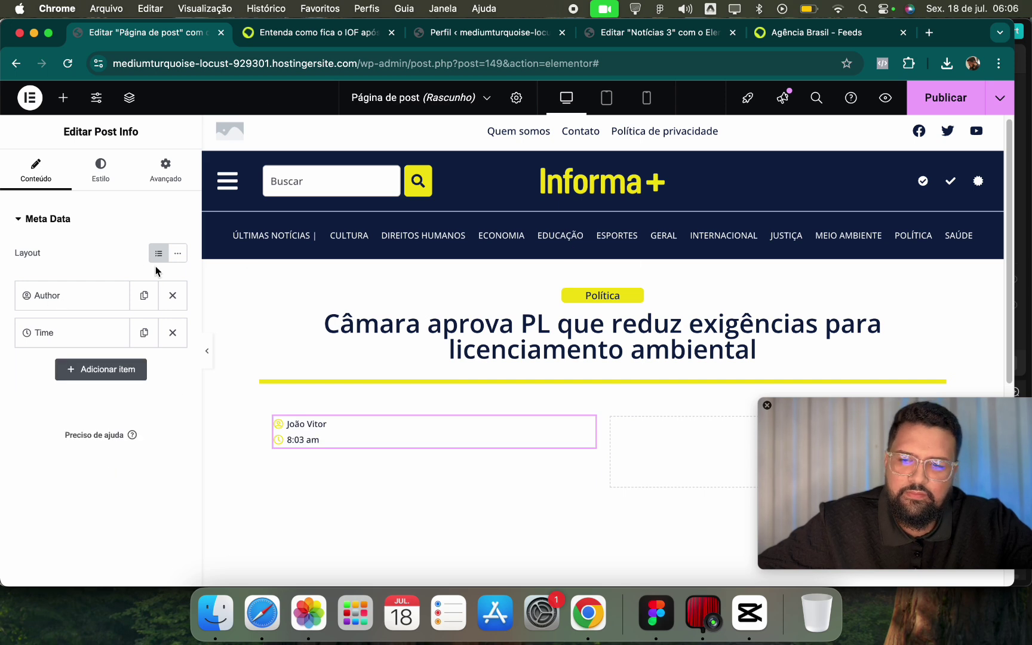
{"action": "left_click", "coordinate": [178, 253]}
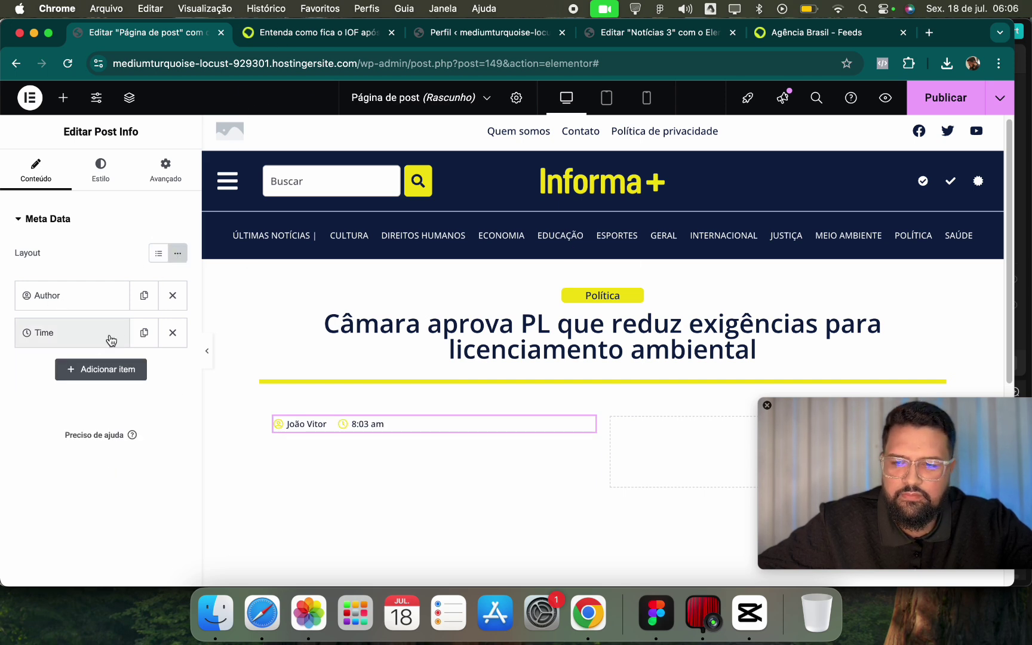
Duplicate the Time item in the Post Info widget and change the copy's type to Date.
{"action": "left_click", "coordinate": [144, 333]}
{"action": "left_click", "coordinate": [108, 378]}
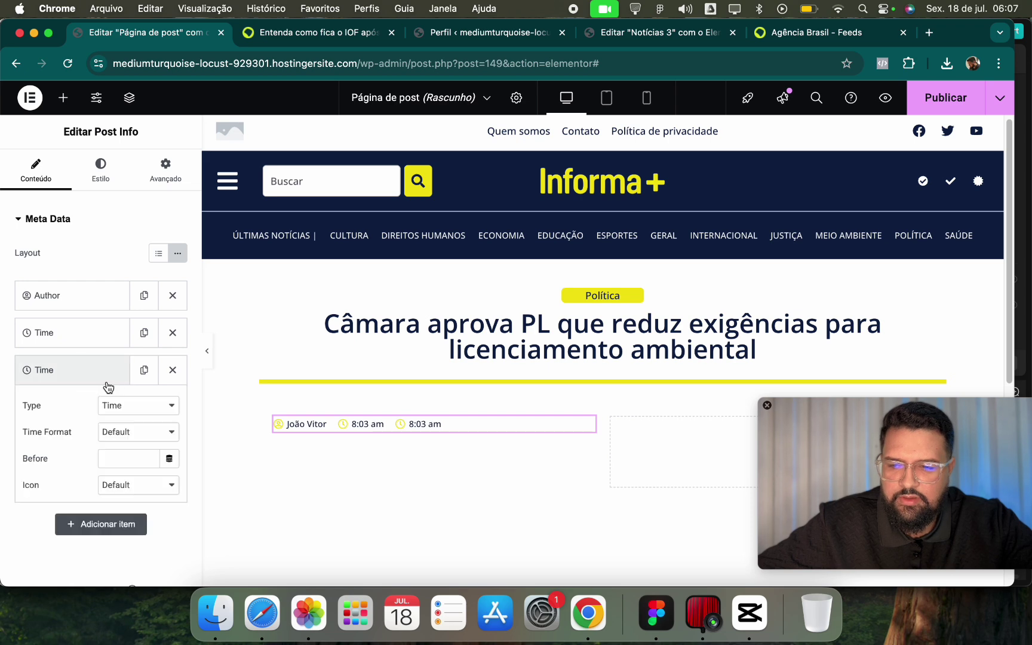
{"action": "left_click", "coordinate": [112, 405]}
{"action": "left_click", "coordinate": [131, 388]}
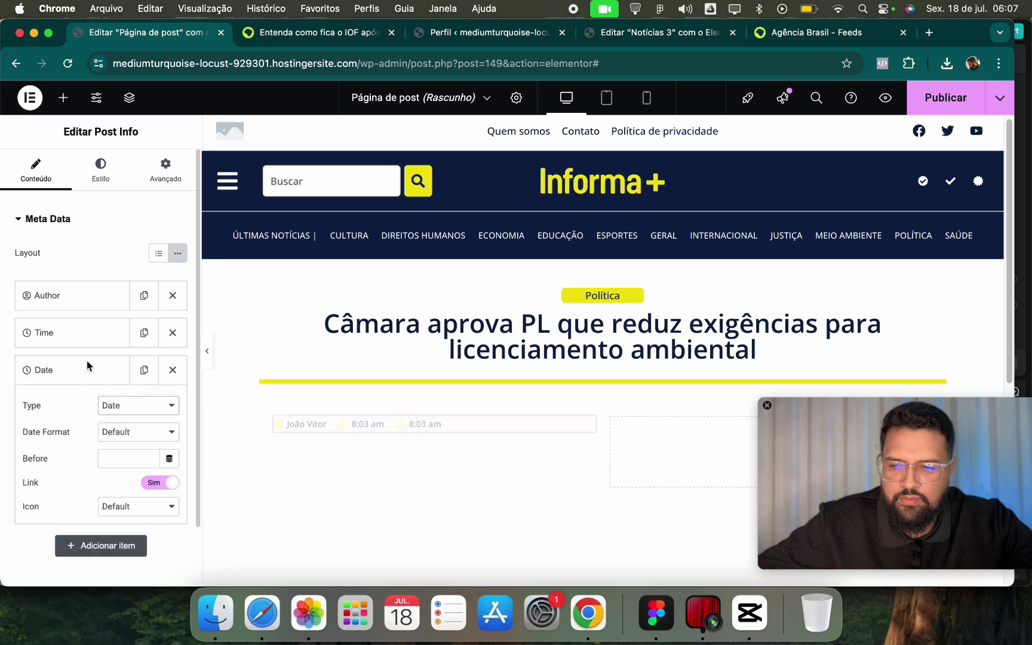
{"action": "left_click", "coordinate": [87, 376]}
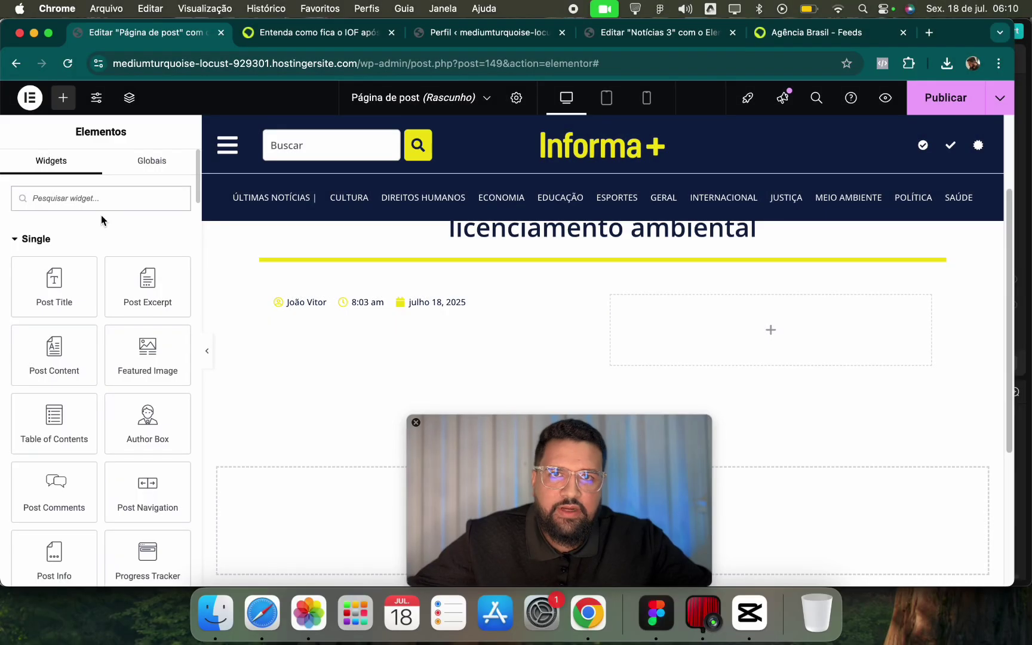
Find the Share Buttons widget and add it to the empty column beside the post info.
{"action": "left_click", "coordinate": [105, 202]}
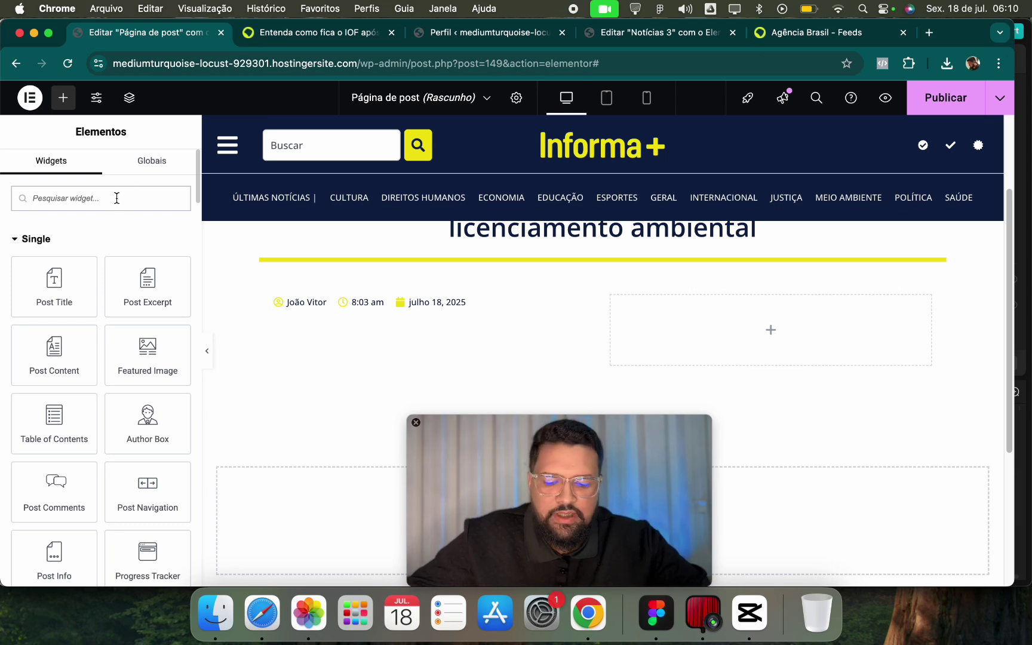
{"action": "type", "text": "sha"}
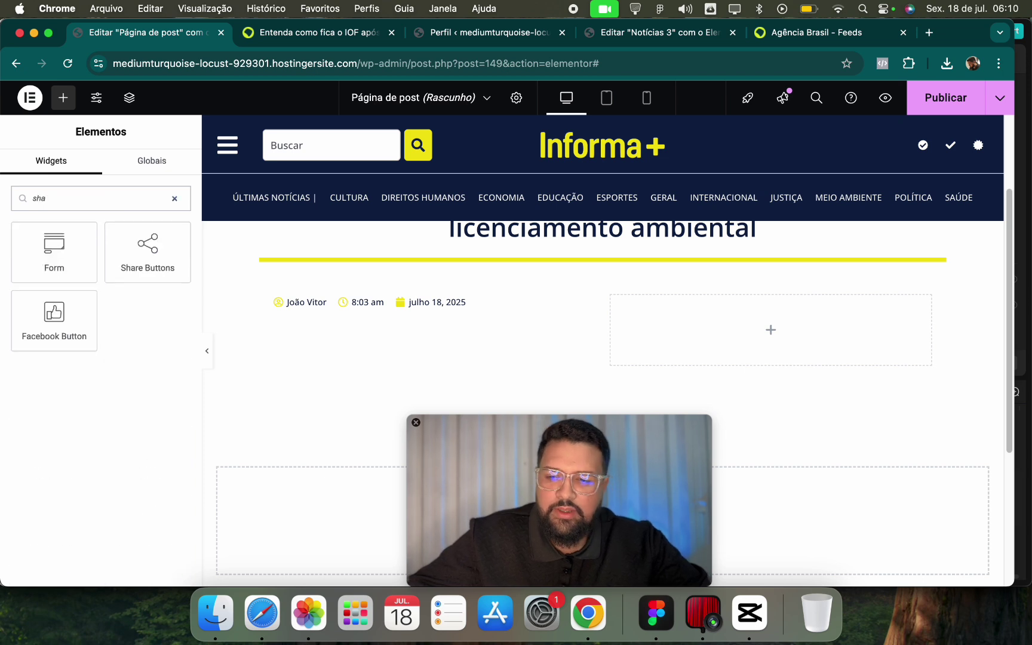
{"action": "left_click_drag", "start_coordinate": [157, 276], "coordinate": [729, 322]}
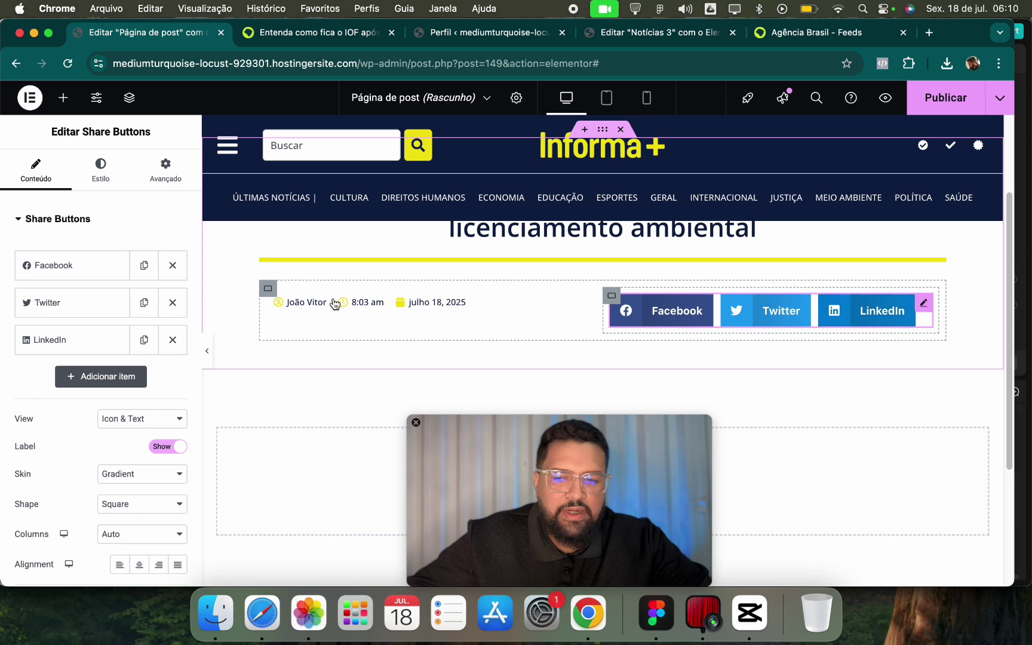
Change the share buttons' Twitter item to the X network and the LinkedIn item to WhatsApp.
{"action": "left_click", "coordinate": [81, 302]}
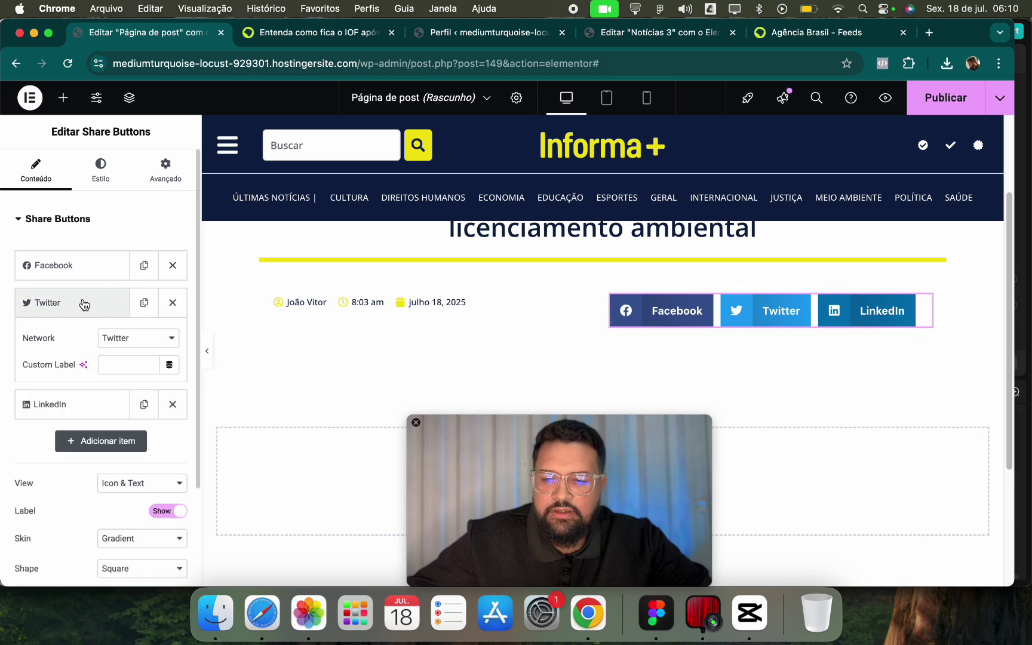
{"action": "left_click", "coordinate": [117, 345]}
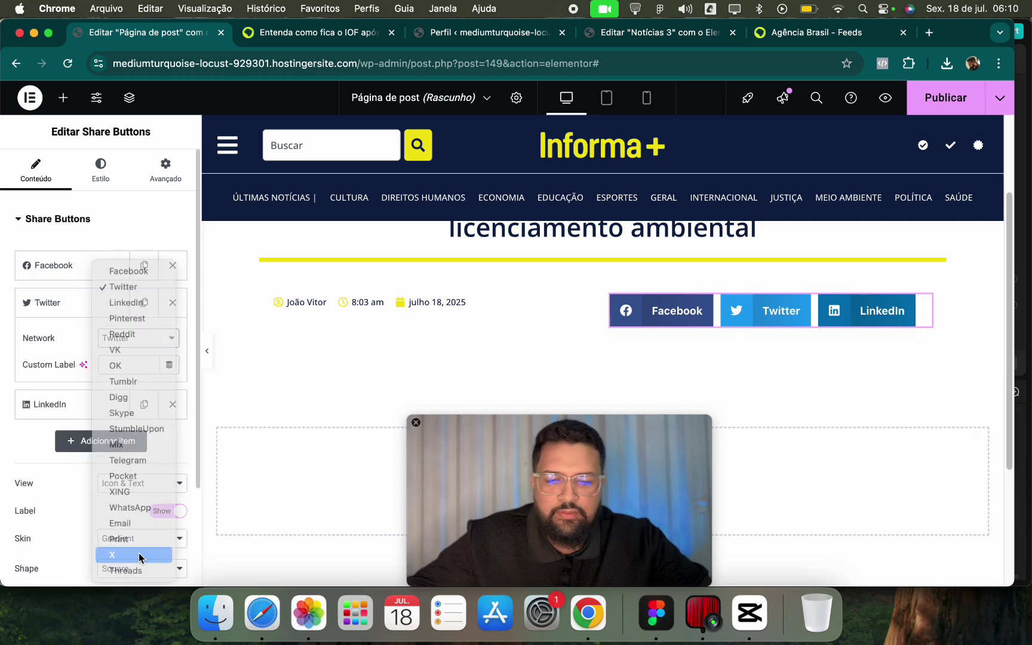
{"action": "left_click", "coordinate": [138, 554]}
{"action": "left_click", "coordinate": [90, 404]}
{"action": "left_click", "coordinate": [119, 376]}
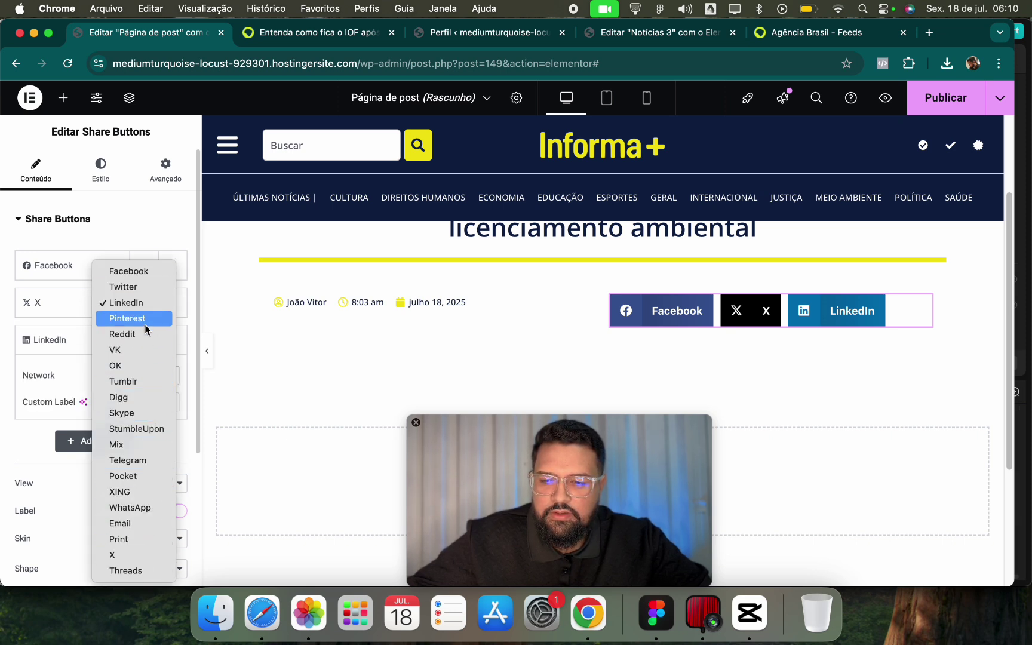
{"action": "left_click", "coordinate": [149, 513]}
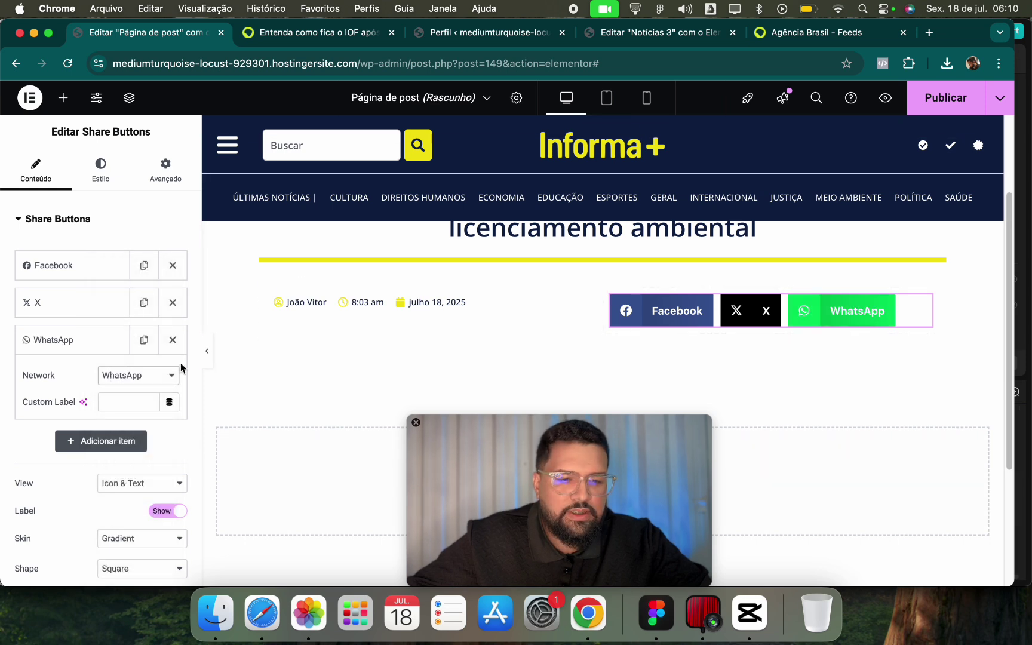
{"action": "left_click", "coordinate": [102, 303]}
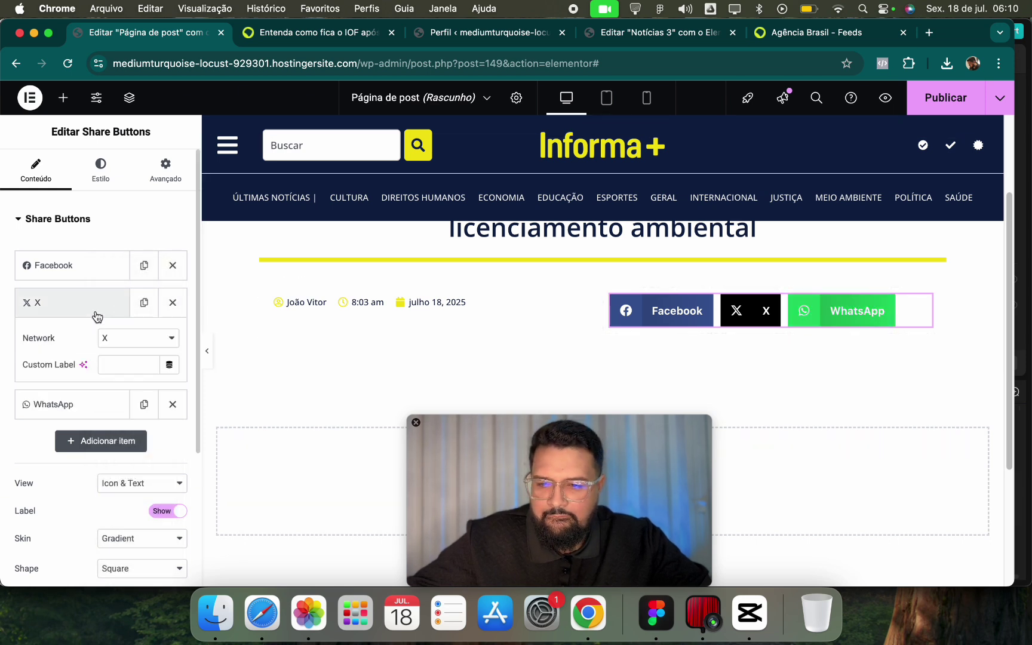
Set the share buttons' view to Icon only and align them to the right of their column.
{"action": "left_click", "coordinate": [119, 483]}
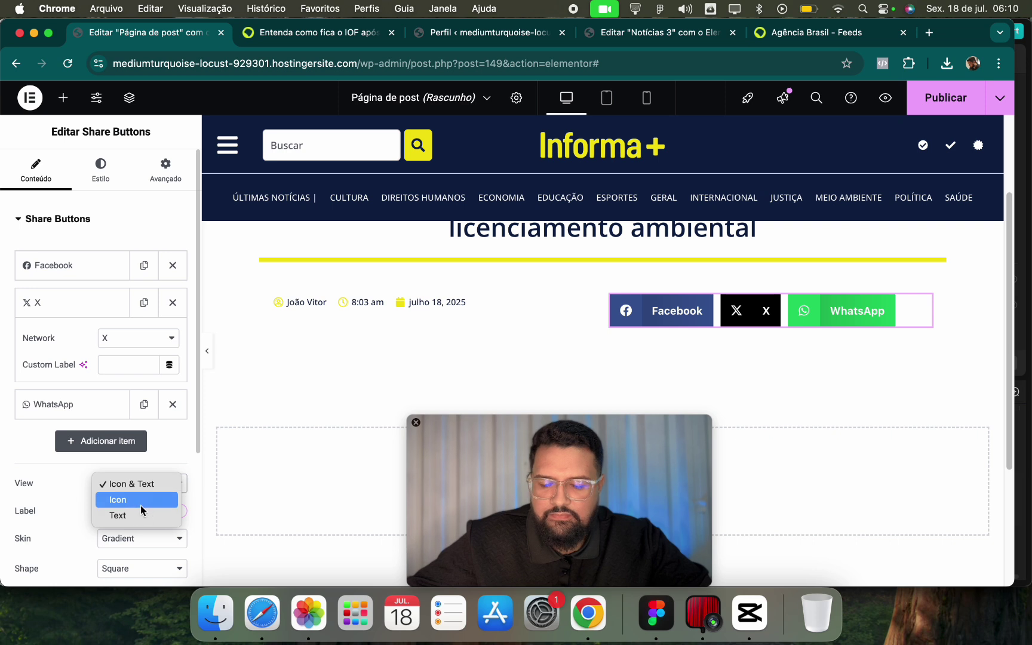
{"action": "left_click", "coordinate": [114, 497]}
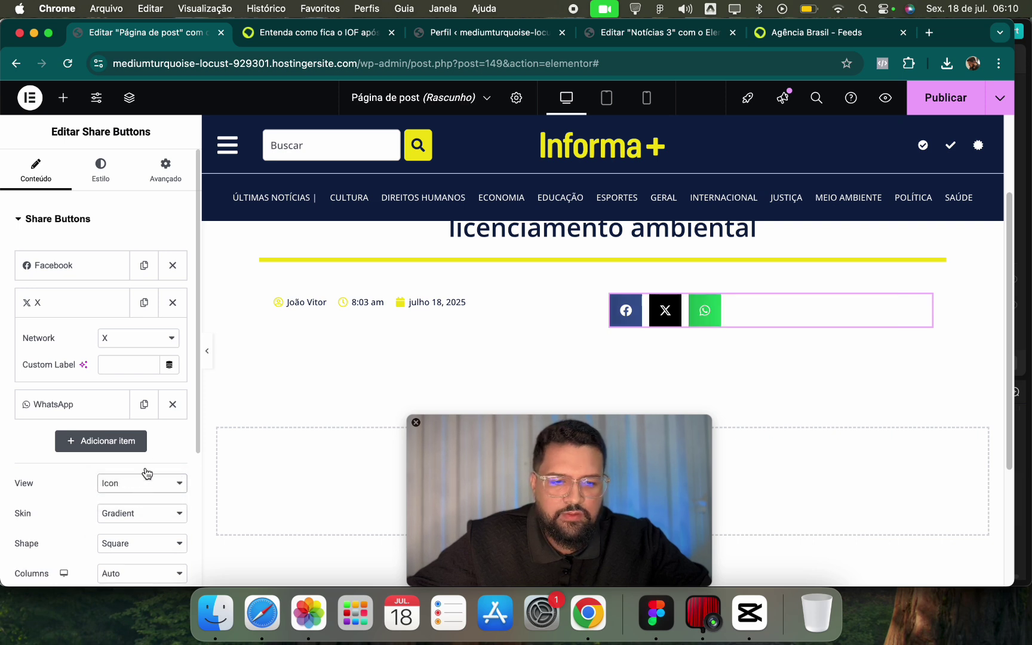
{"action": "left_click", "coordinate": [99, 169]}
{"action": "left_click", "coordinate": [36, 169]}
{"action": "scroll", "coordinate": [101, 359], "scroll_direction": "down", "scroll_amount": 3}
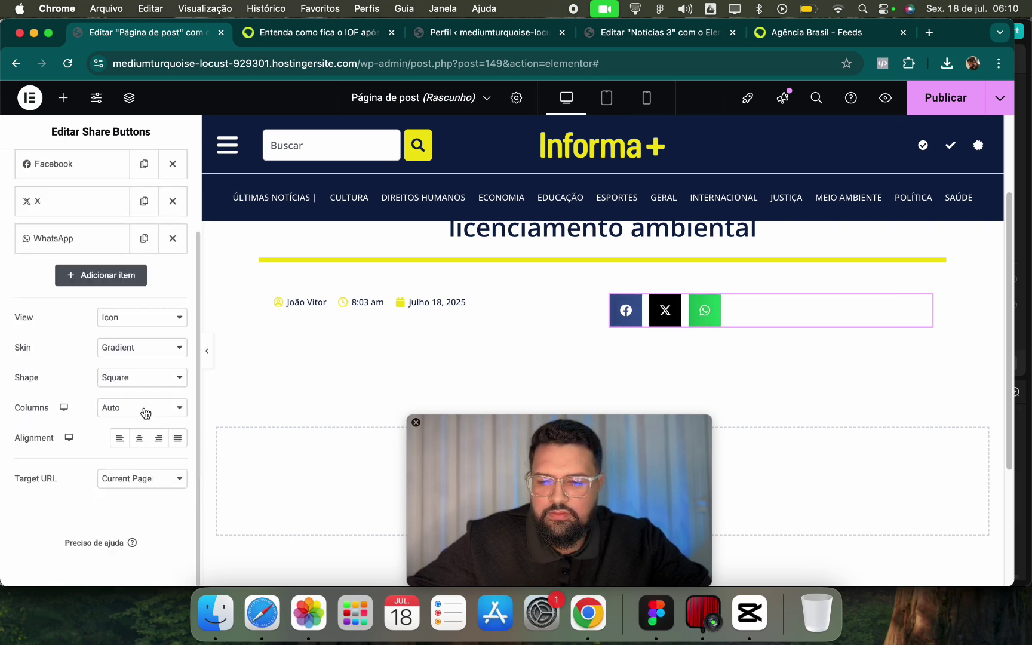
{"action": "left_click", "coordinate": [158, 438]}
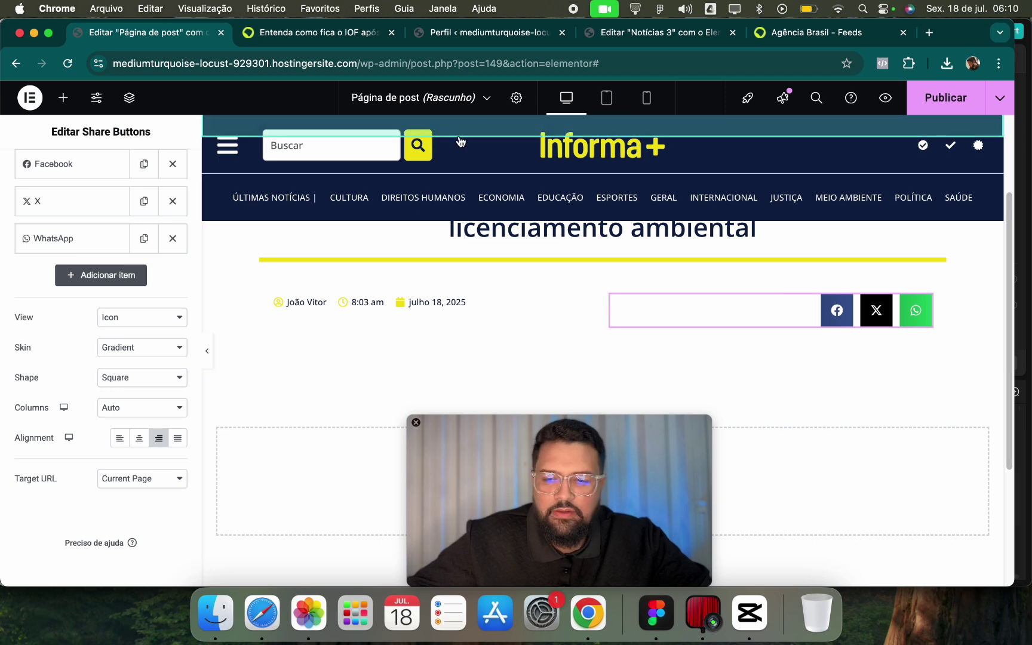
Try the Minimal and Framed skins on the share buttons and return to the Gradient skin.
{"action": "scroll", "coordinate": [155, 340], "scroll_direction": "up", "scroll_amount": 1}
{"action": "left_click", "coordinate": [136, 349]}
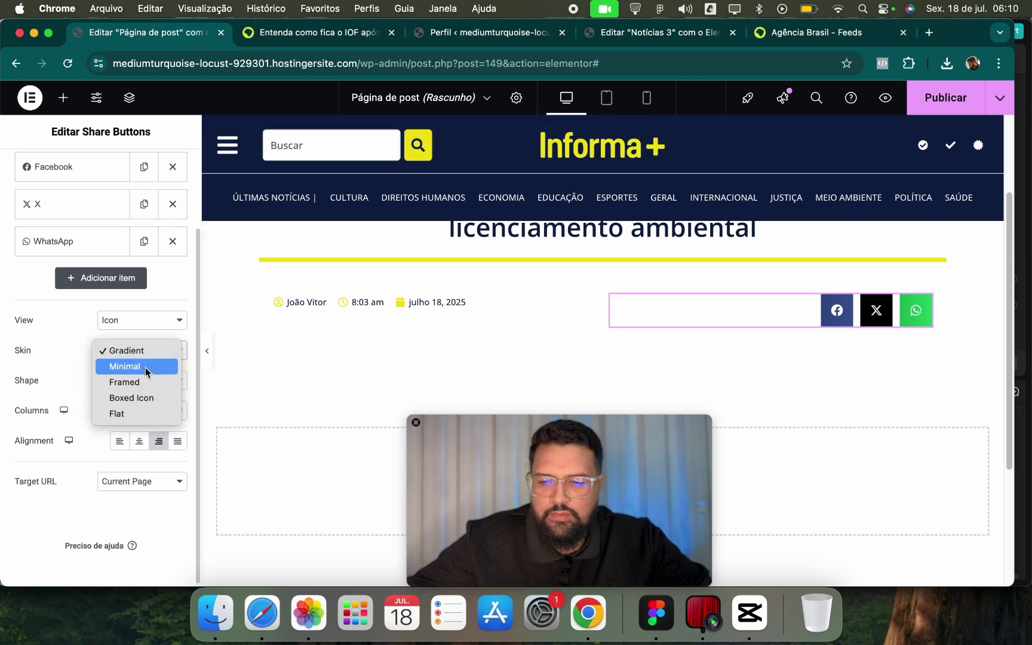
{"action": "left_click", "coordinate": [145, 366]}
{"action": "left_click", "coordinate": [149, 353]}
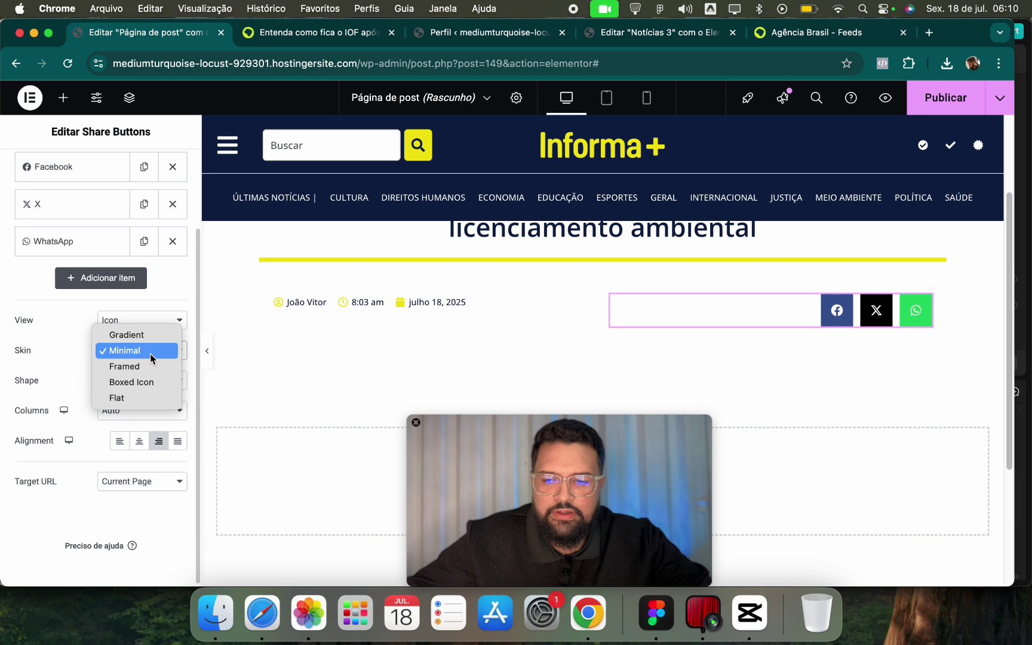
{"action": "left_click", "coordinate": [150, 339]}
{"action": "left_click", "coordinate": [150, 361]}
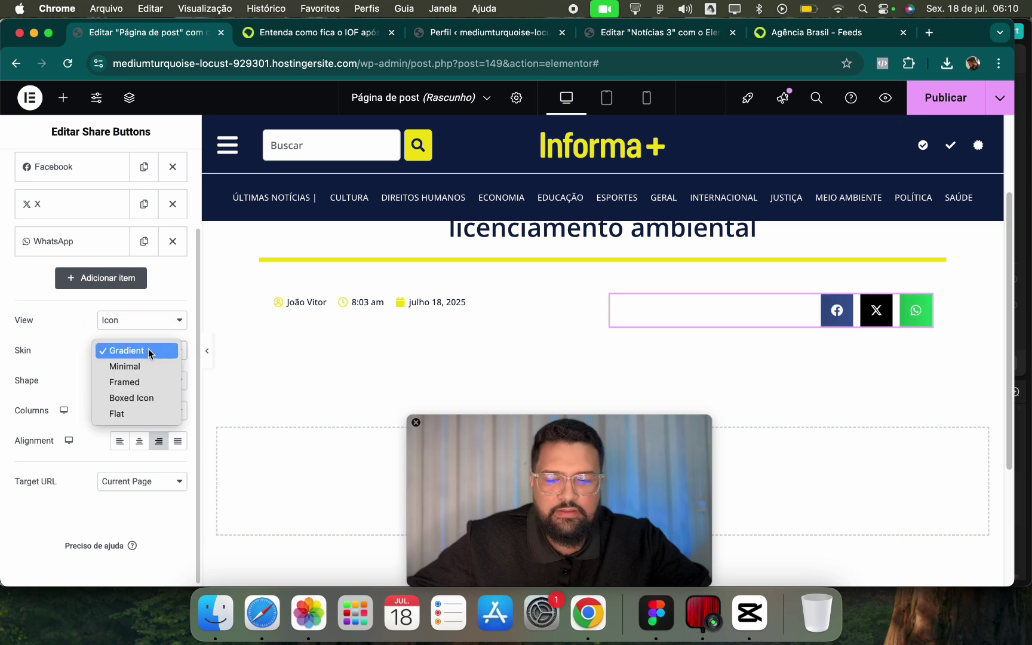
{"action": "left_click", "coordinate": [131, 382]}
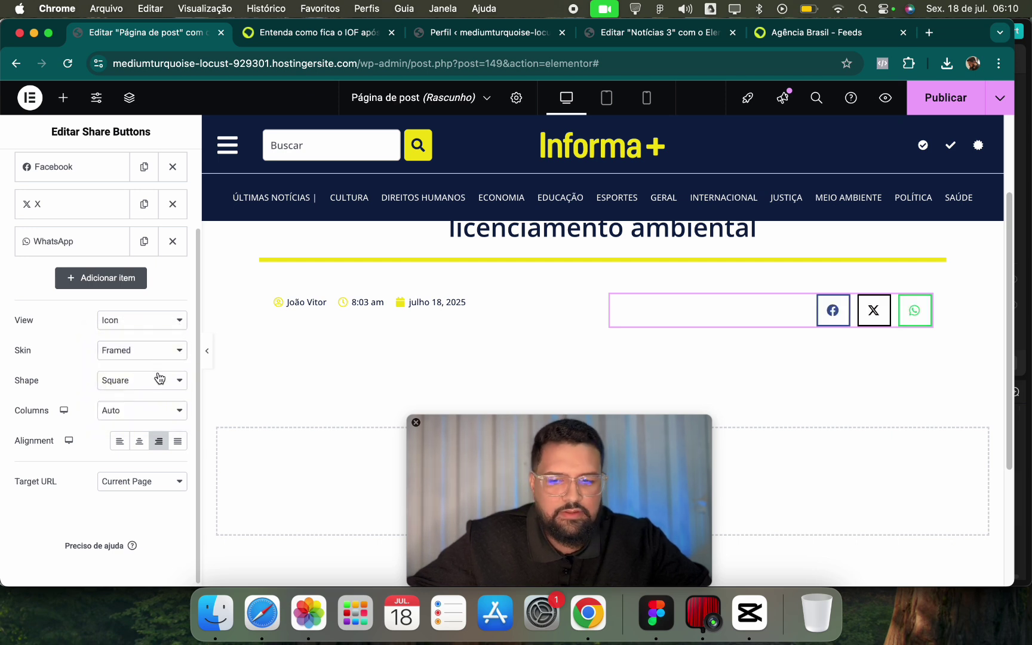
{"action": "left_click", "coordinate": [158, 358]}
{"action": "left_click", "coordinate": [124, 335]}
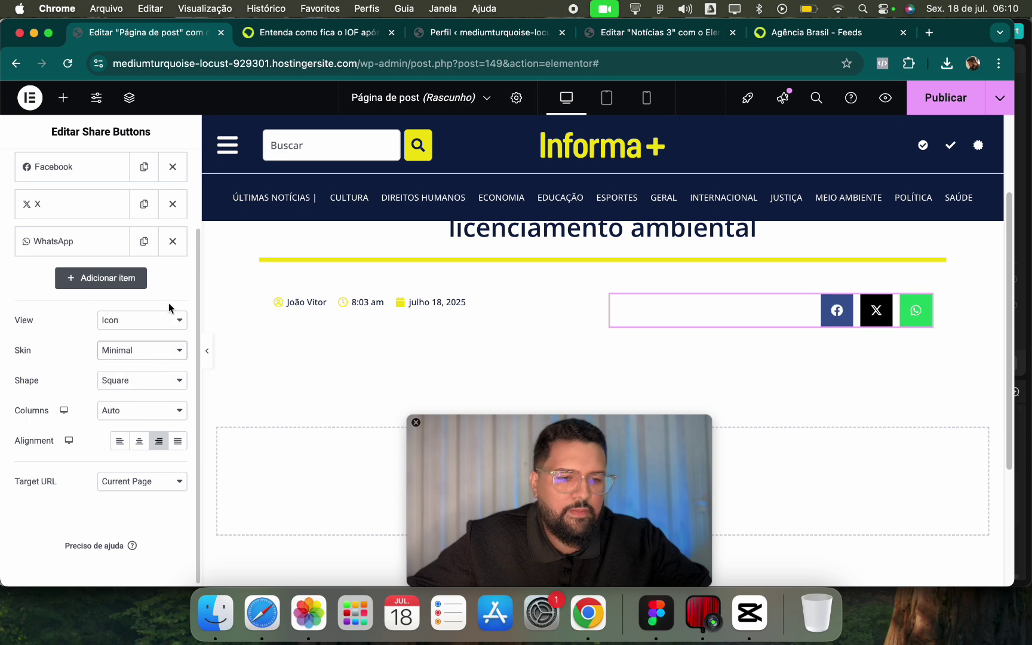
{"action": "left_click", "coordinate": [175, 344]}
{"action": "left_click", "coordinate": [166, 346]}
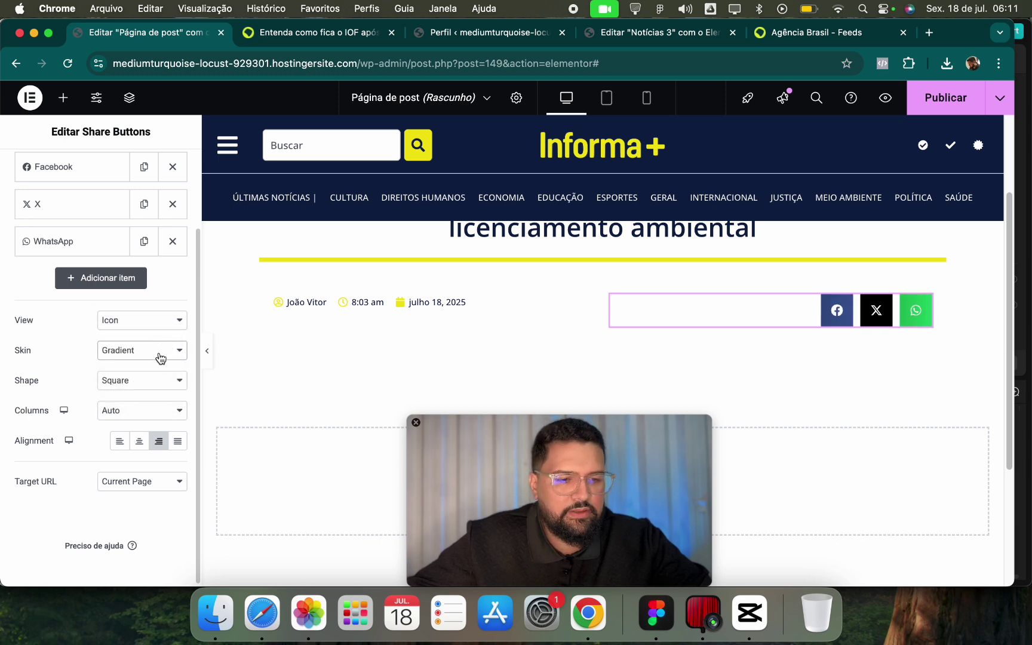
Set the share buttons' columns gap to 8 px, rows gap to 12 px and button height to 4.3 em.
{"action": "scroll", "coordinate": [133, 356], "scroll_direction": "up", "scroll_amount": 3}
{"action": "left_click", "coordinate": [101, 172]}
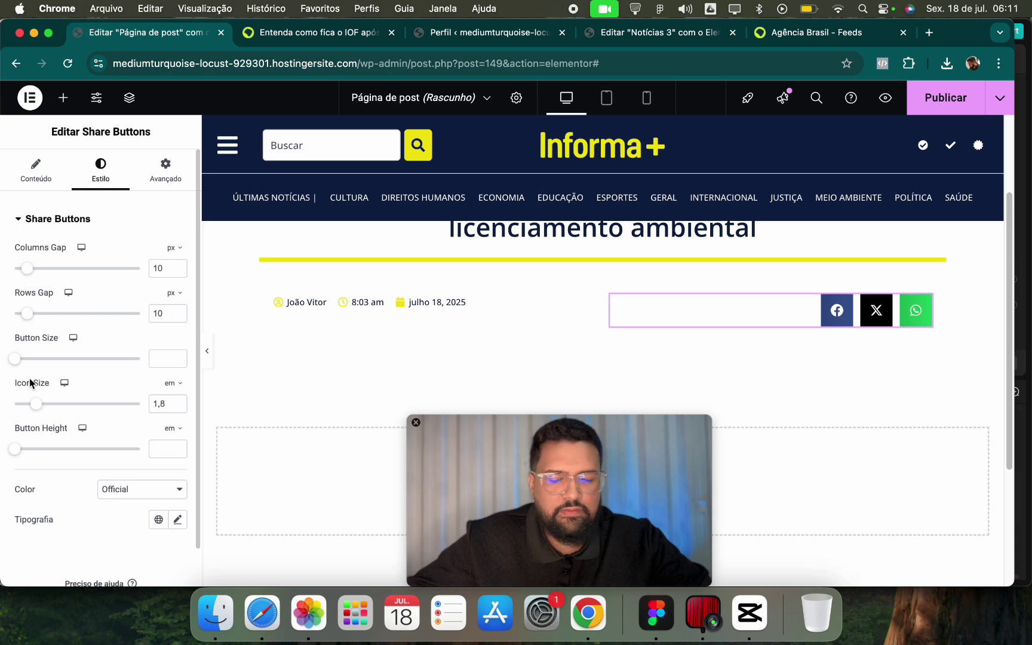
{"action": "left_click_drag", "start_coordinate": [31, 272], "coordinate": [25, 275]}
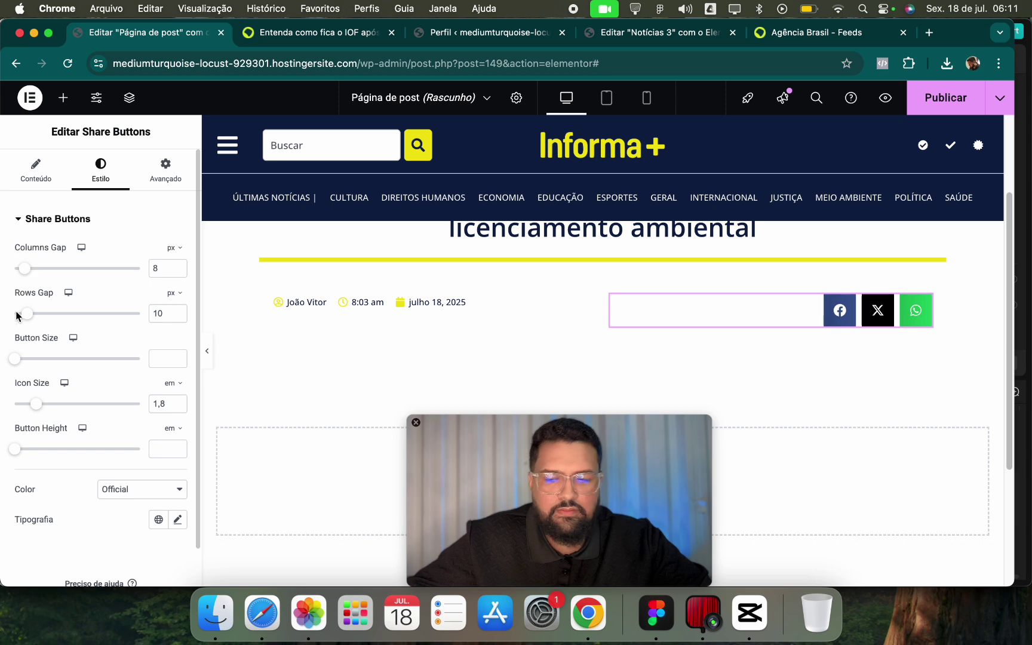
{"action": "left_click_drag", "start_coordinate": [15, 448], "coordinate": [68, 451]}
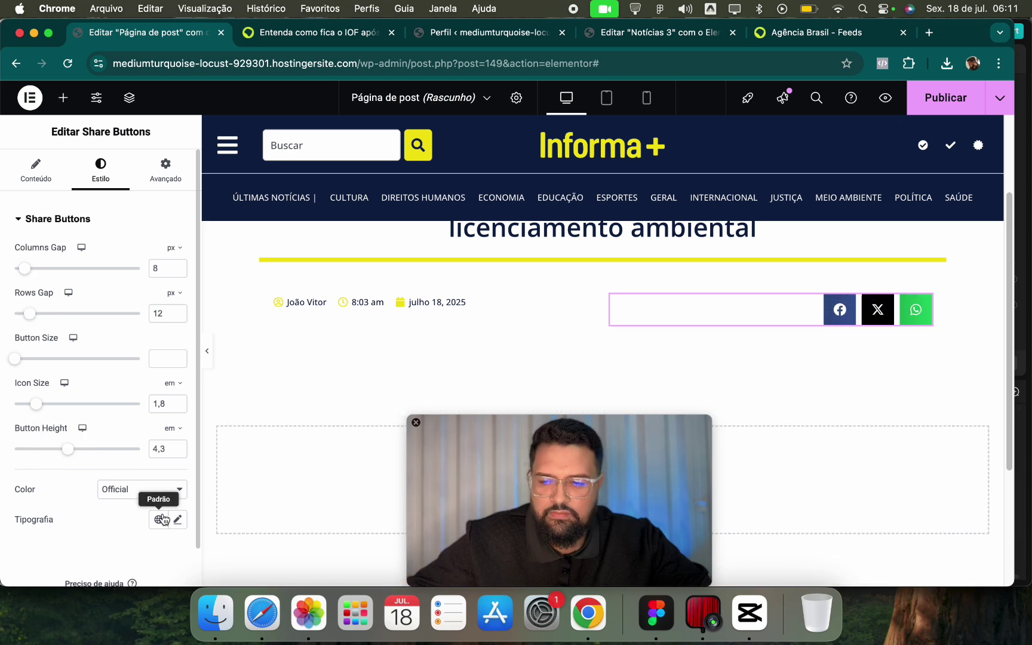
Try the Custom color on the share buttons and return to the Official colors.
{"action": "left_click", "coordinate": [161, 490]}
{"action": "left_click", "coordinate": [150, 512]}
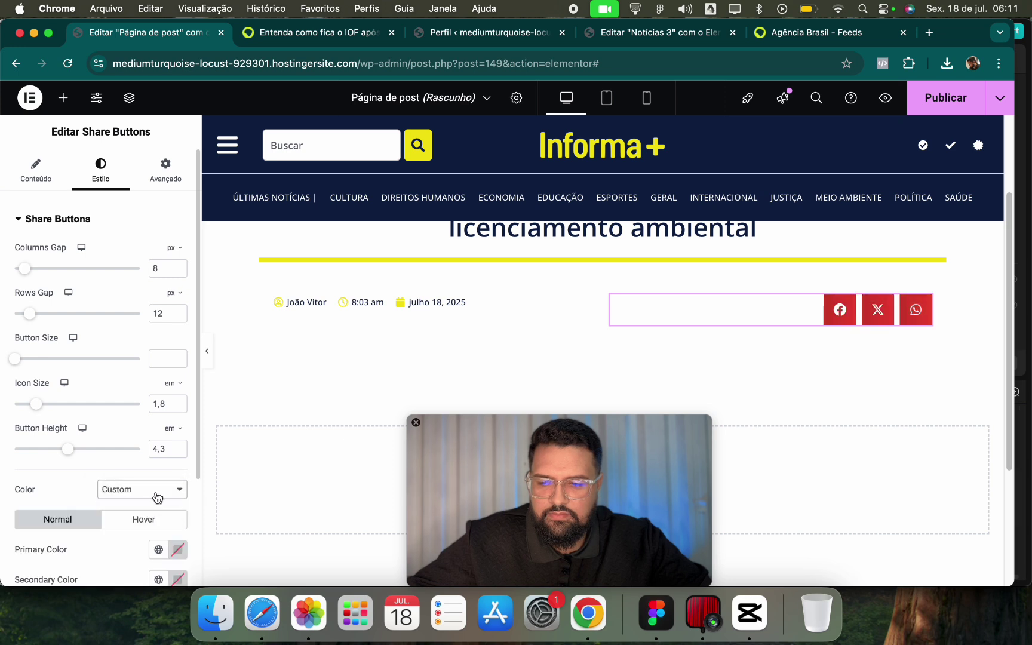
{"action": "left_click", "coordinate": [154, 491]}
{"action": "left_click", "coordinate": [141, 473]}
{"action": "scroll", "coordinate": [138, 472], "scroll_direction": "down", "scroll_amount": 1}
{"action": "left_click", "coordinate": [142, 448]}
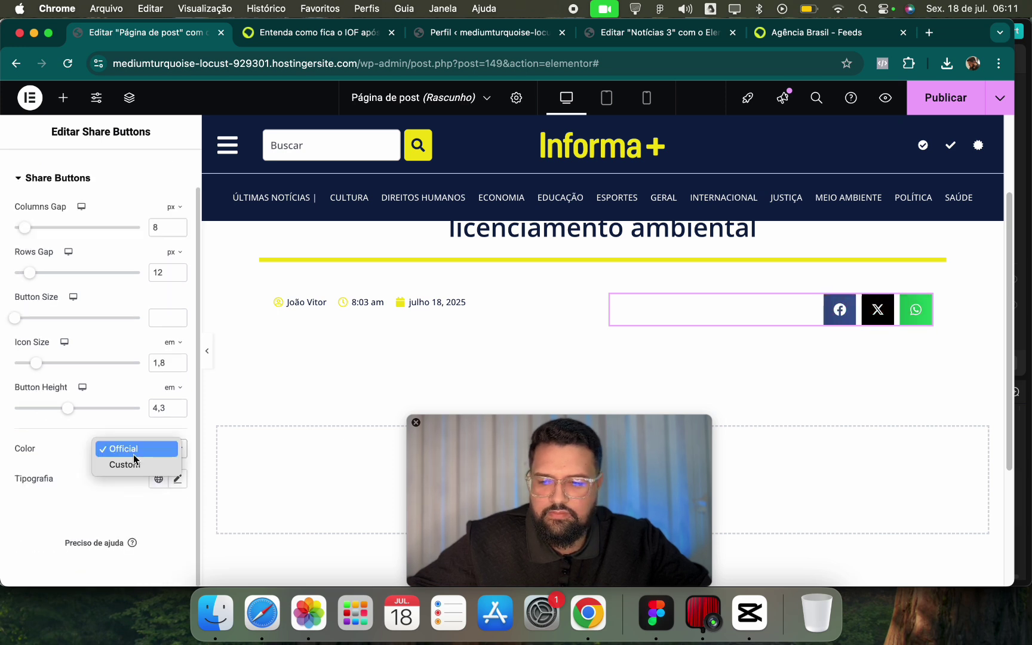
{"action": "left_click", "coordinate": [123, 449]}
Change the share buttons' shape to Rounded.
{"action": "scroll", "coordinate": [54, 179], "scroll_direction": "up", "scroll_amount": 1}
{"action": "left_click", "coordinate": [49, 165]}
{"action": "scroll", "coordinate": [95, 331], "scroll_direction": "down", "scroll_amount": 3}
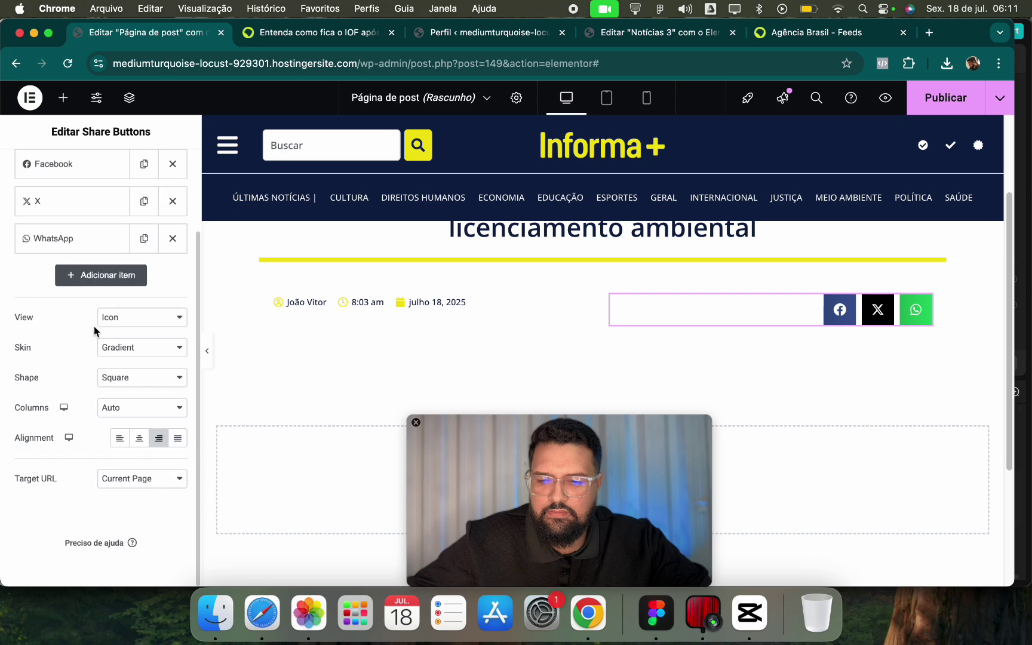
{"action": "left_click", "coordinate": [156, 383]}
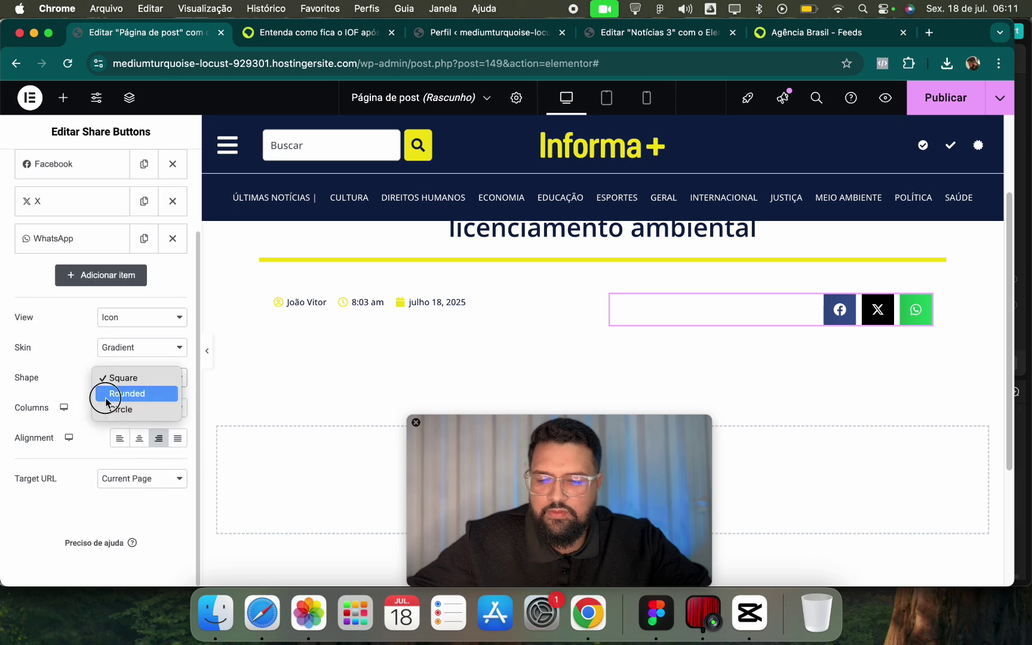
{"action": "left_click", "coordinate": [102, 394]}
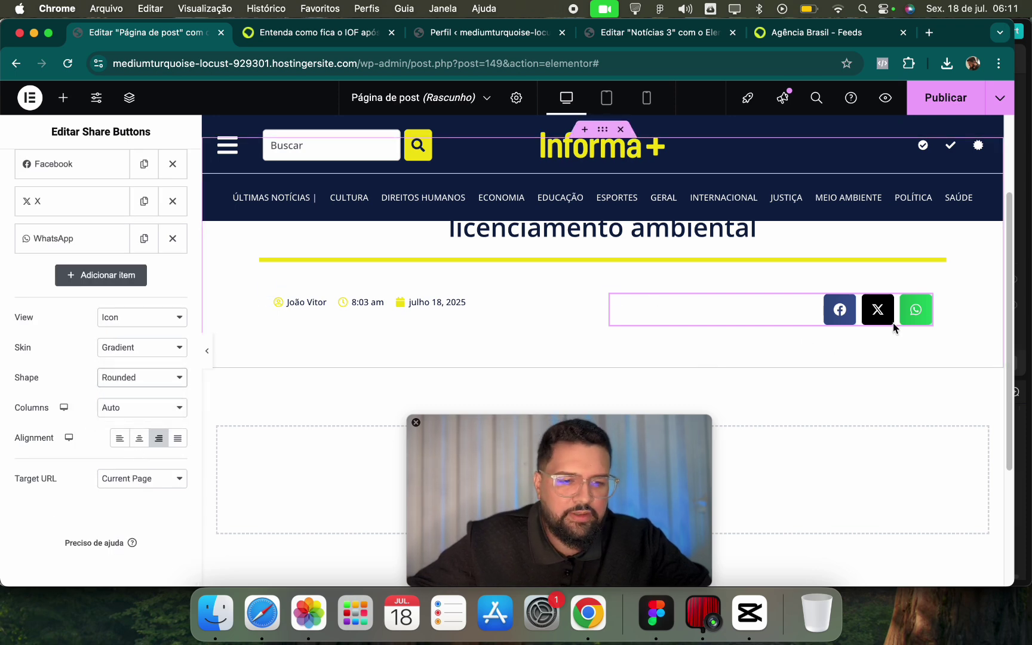
{"action": "scroll", "coordinate": [932, 299], "scroll_direction": "up", "scroll_amount": 1}
{"action": "left_click", "coordinate": [943, 99]}
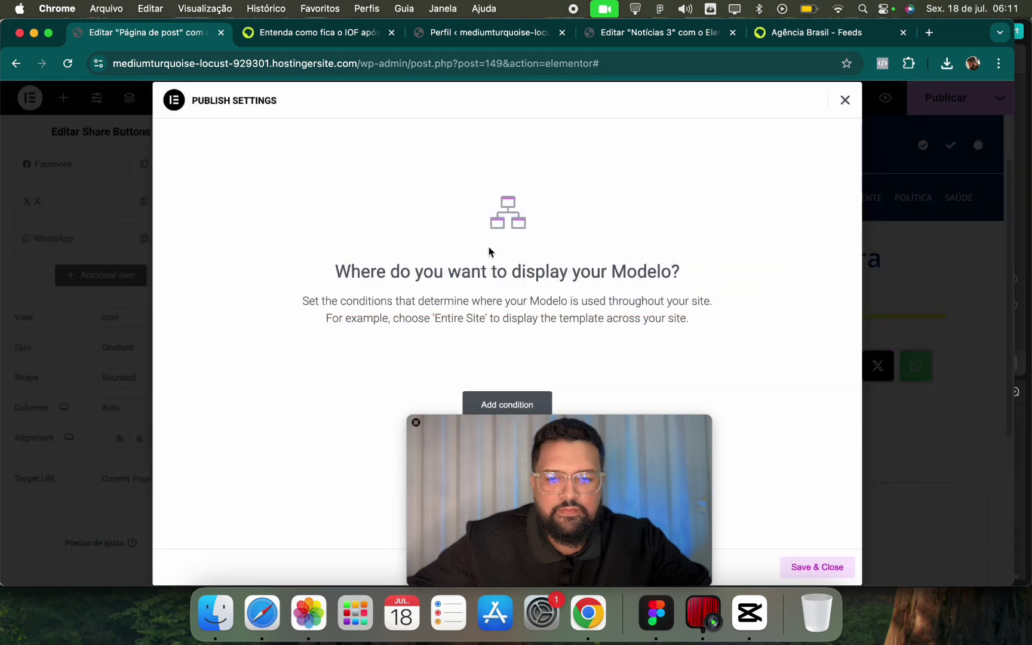
{"action": "left_click", "coordinate": [845, 99]}
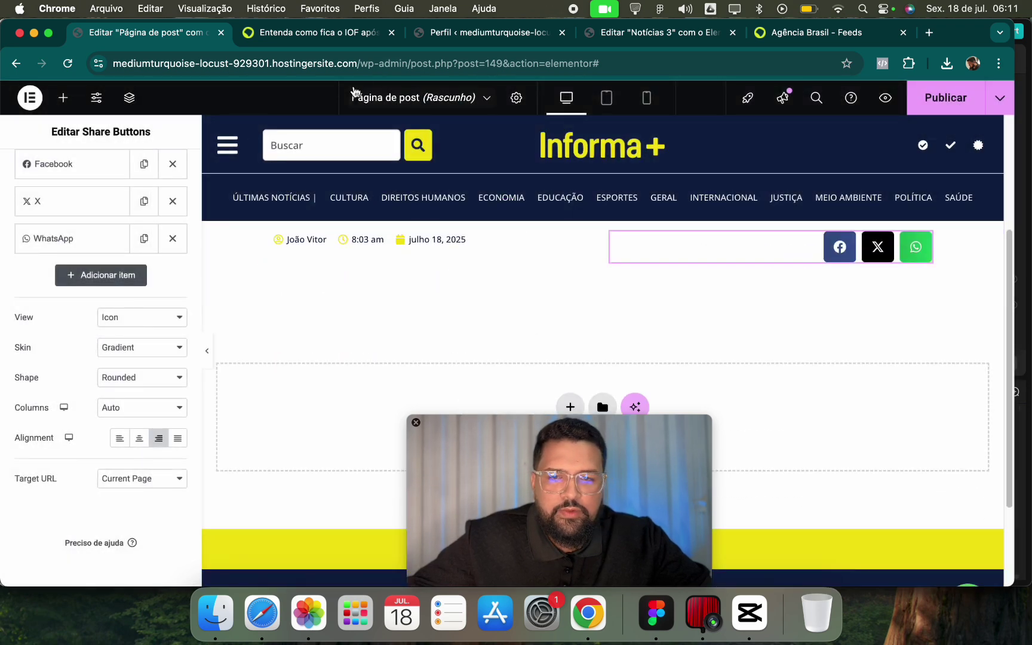
Check how the reference Agência Brasil article lays out its main image below the post details.
{"action": "left_click", "coordinate": [375, 36]}
{"action": "scroll", "coordinate": [370, 363], "scroll_direction": "down", "scroll_amount": 3}
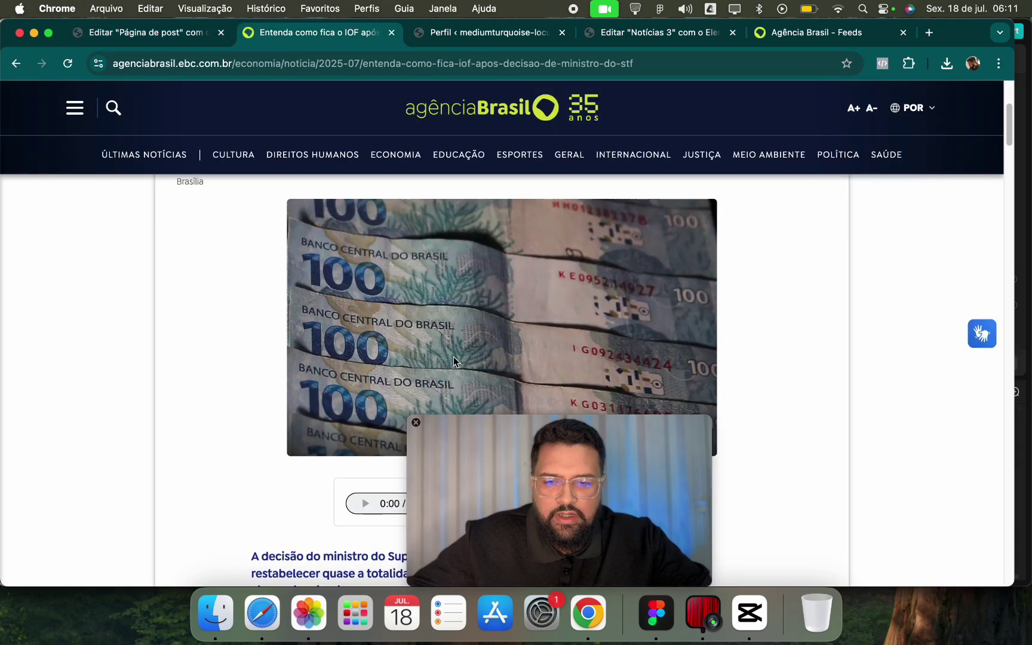
{"action": "left_click", "coordinate": [155, 34]}
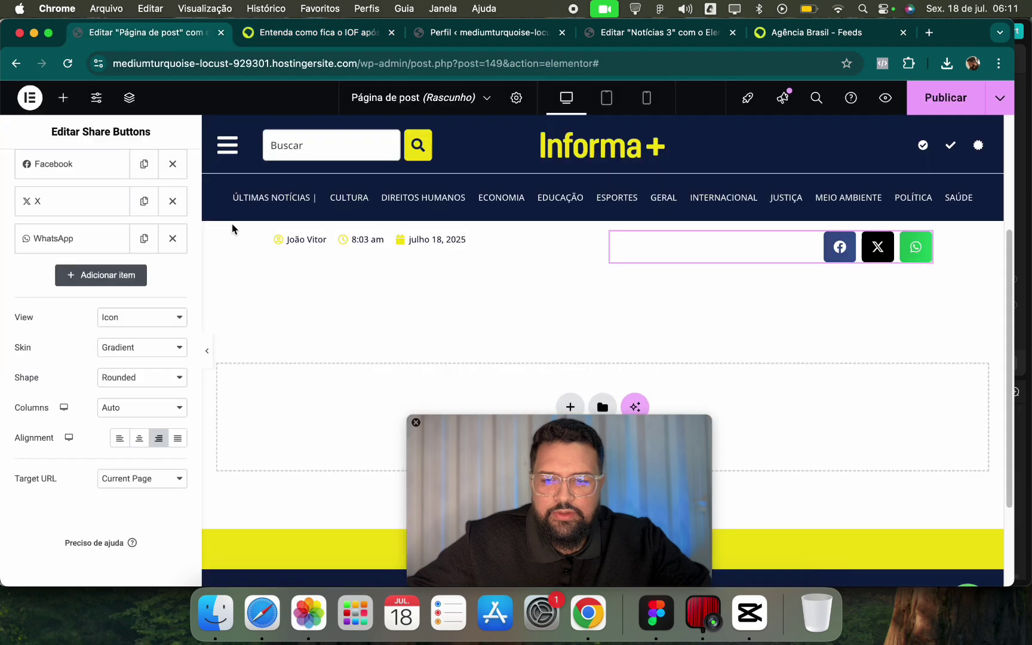
Find the Image widget, add it below the post info row and set its width to 65%.
{"action": "left_click", "coordinate": [63, 97]}
{"action": "scroll", "coordinate": [74, 383], "scroll_direction": "down", "scroll_amount": 3}
{"action": "left_click", "coordinate": [126, 170]}
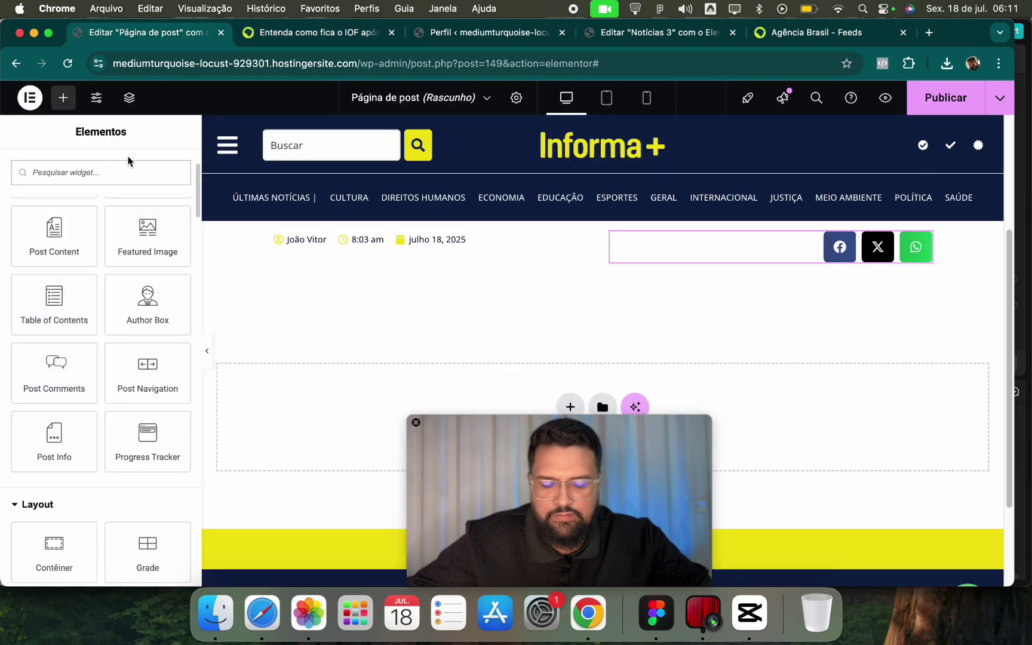
{"action": "type", "text": "ima"}
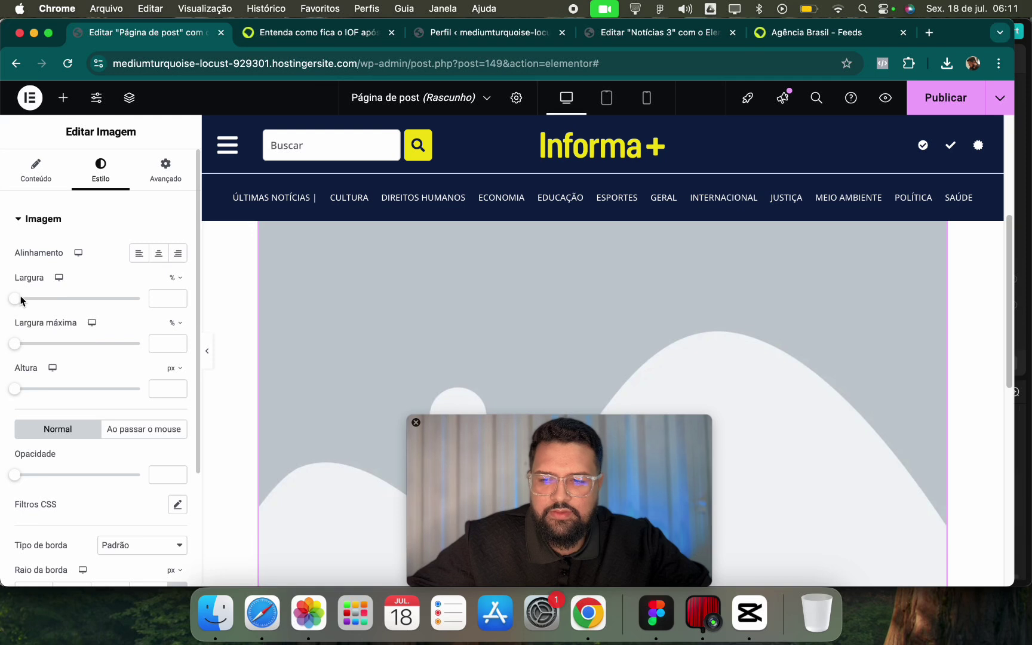
{"action": "left_click_drag", "start_coordinate": [27, 305], "coordinate": [95, 298]}
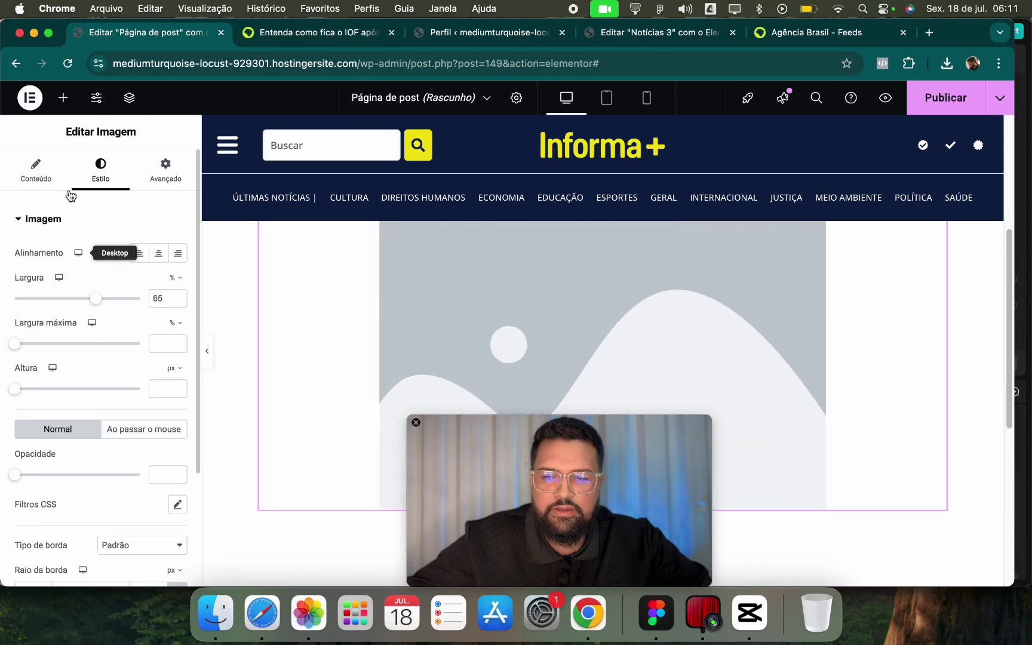
Set the image resolution to Personalizado with a size of 1080 x 900.
{"action": "left_click", "coordinate": [35, 170]}
{"action": "left_click", "coordinate": [143, 355]}
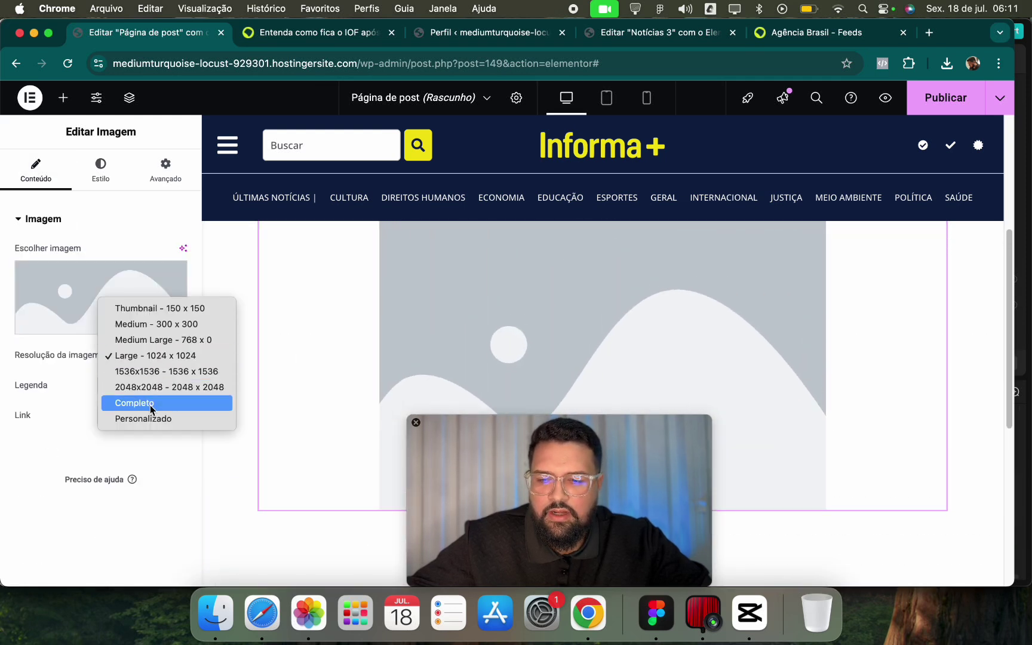
{"action": "left_click", "coordinate": [351, 27]}
{"action": "left_click", "coordinate": [160, 32]}
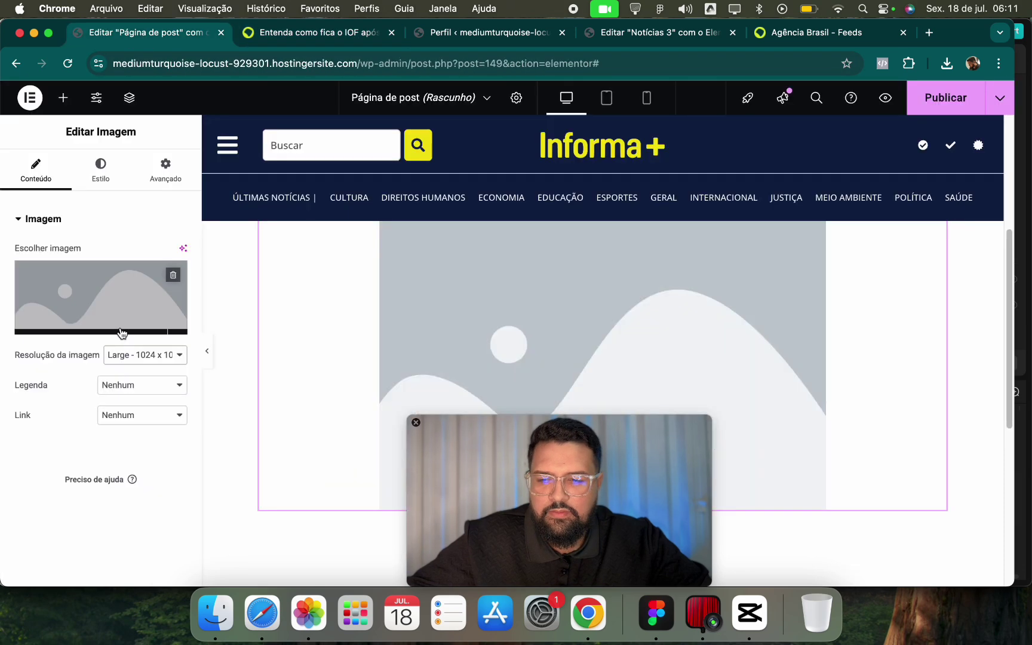
{"action": "left_click", "coordinate": [134, 358]}
{"action": "left_click", "coordinate": [140, 418]}
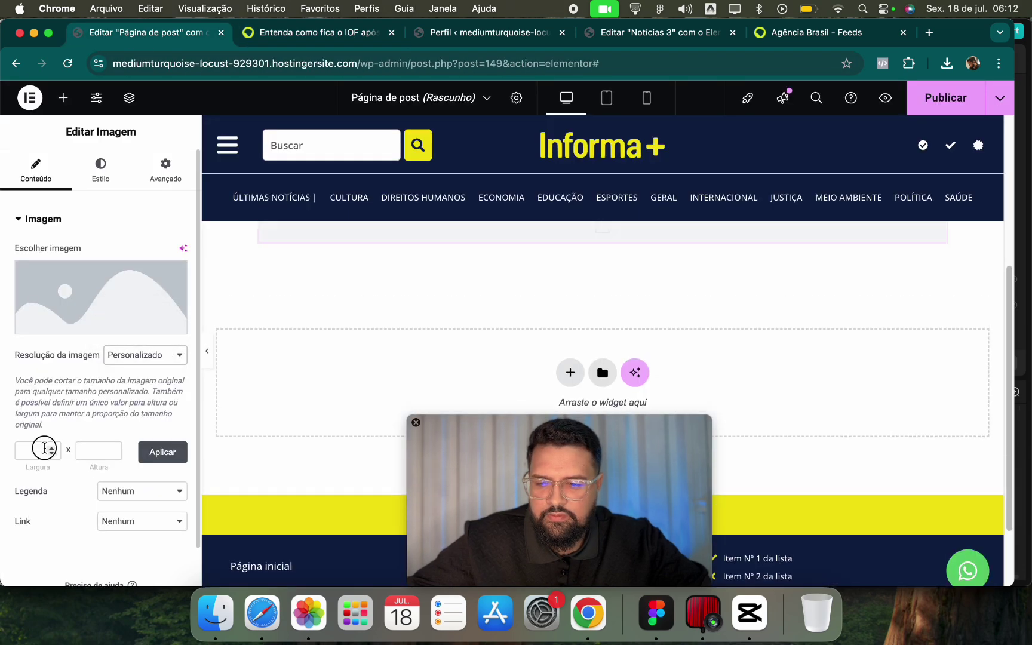
{"action": "left_click", "coordinate": [43, 449]}
{"action": "type", "text": "1080"}
{"action": "key", "text": "Tab"}
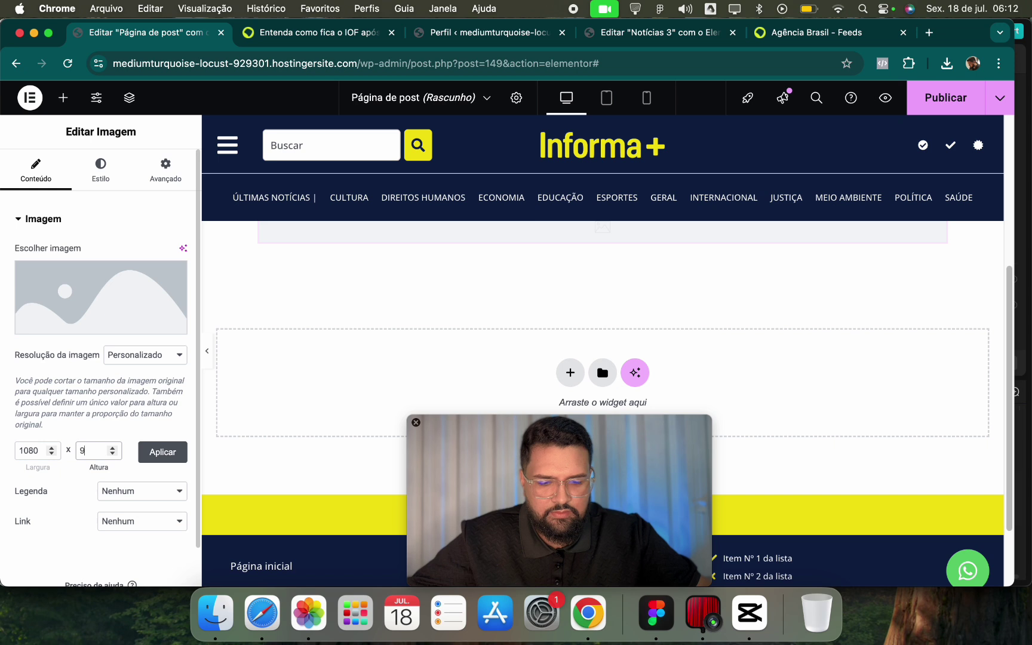
{"action": "type", "text": "900"}
Link the image source to the post's Featured Image through a dynamic tag.
{"action": "scroll", "coordinate": [655, 347], "scroll_direction": "up", "scroll_amount": 3}
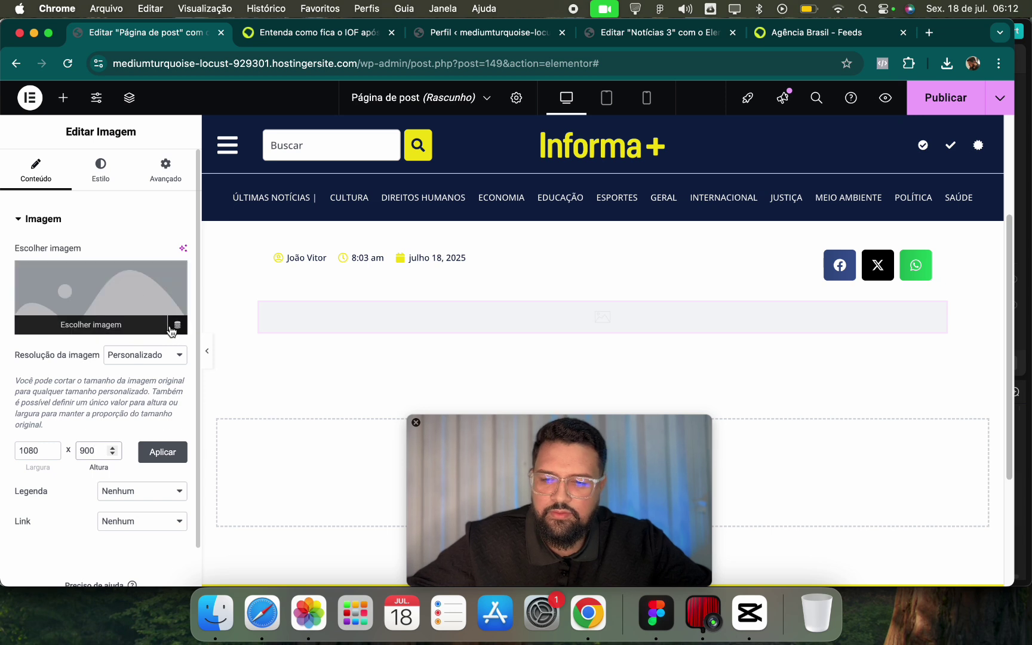
{"action": "left_click", "coordinate": [178, 328]}
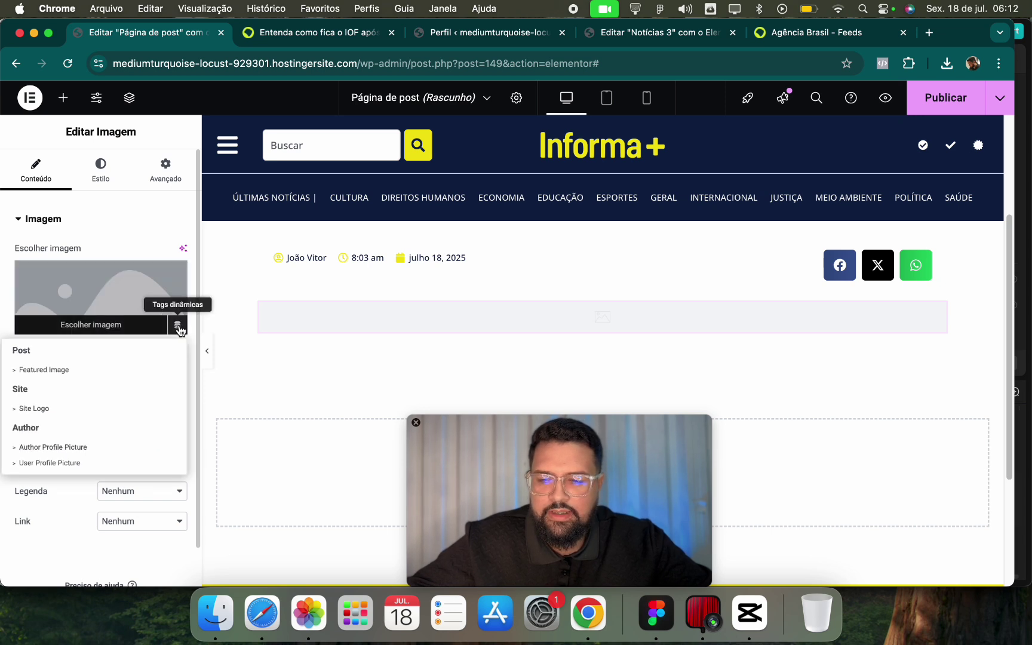
{"action": "left_click", "coordinate": [39, 370]}
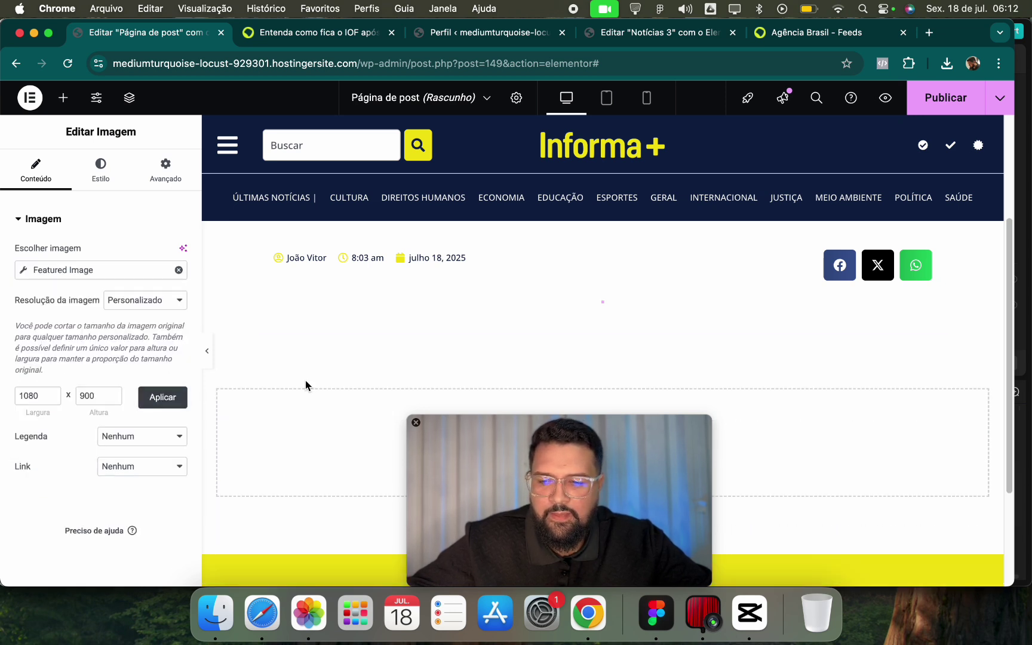
{"action": "left_click_drag", "start_coordinate": [574, 480], "coordinate": [872, 199]}
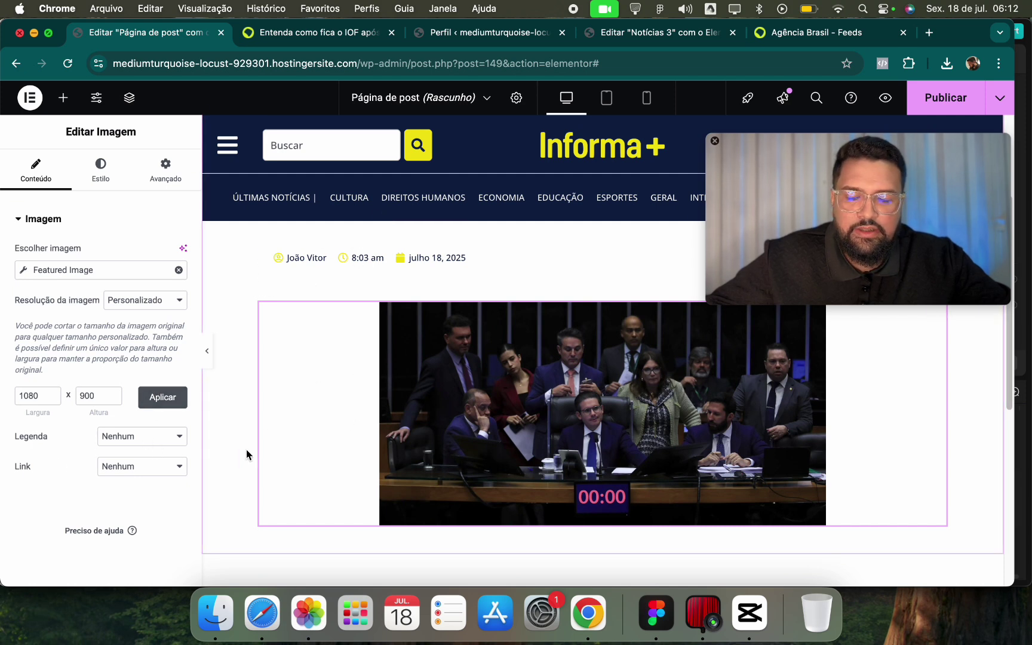
Set the image's caption to the attachment caption (Legenda do anexo), briefly trying the custom caption option.
{"action": "left_click", "coordinate": [105, 440]}
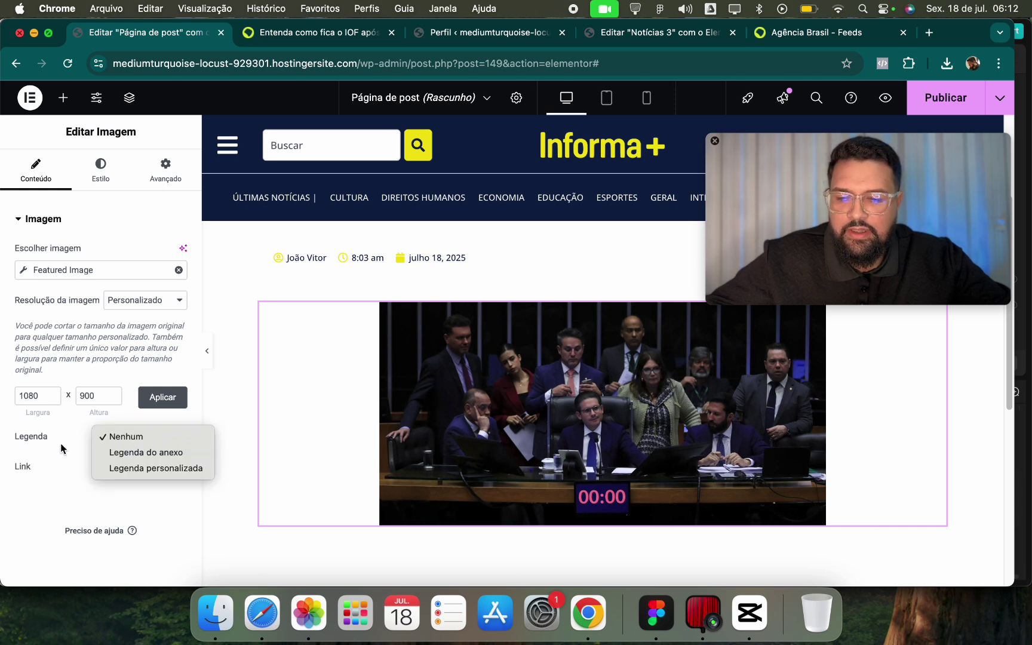
{"action": "left_click", "coordinate": [62, 448]}
{"action": "left_click", "coordinate": [101, 440]}
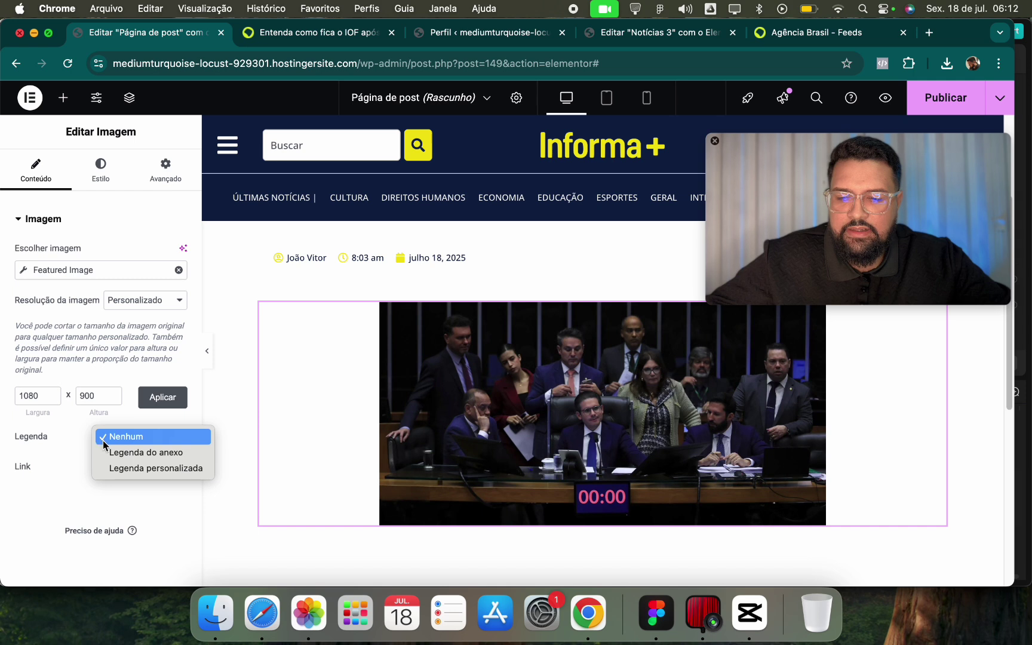
{"action": "left_click", "coordinate": [119, 453]}
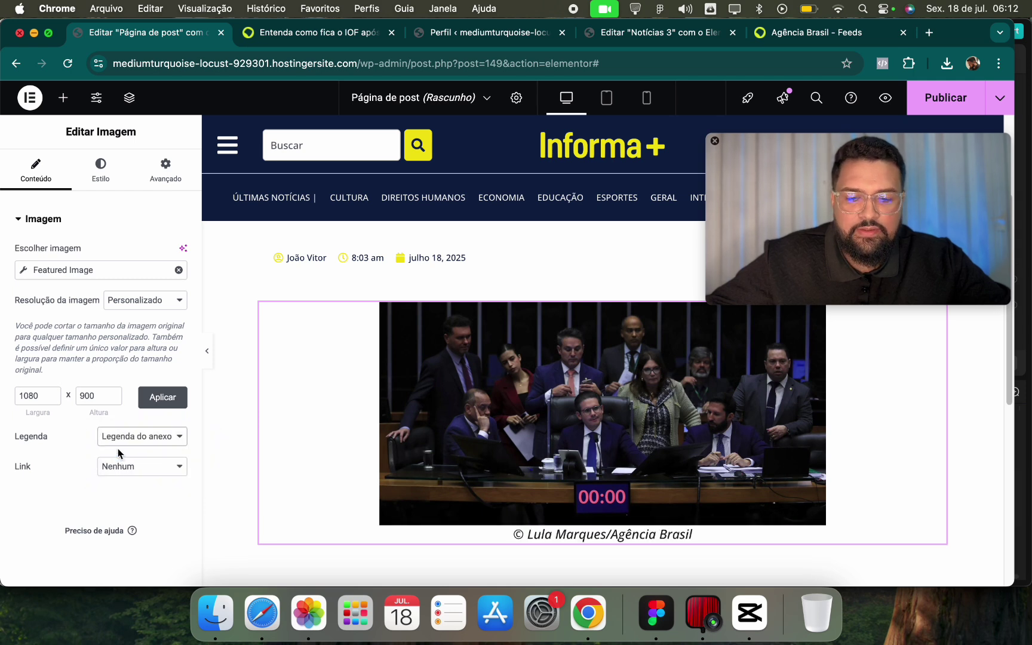
{"action": "left_click", "coordinate": [135, 441]}
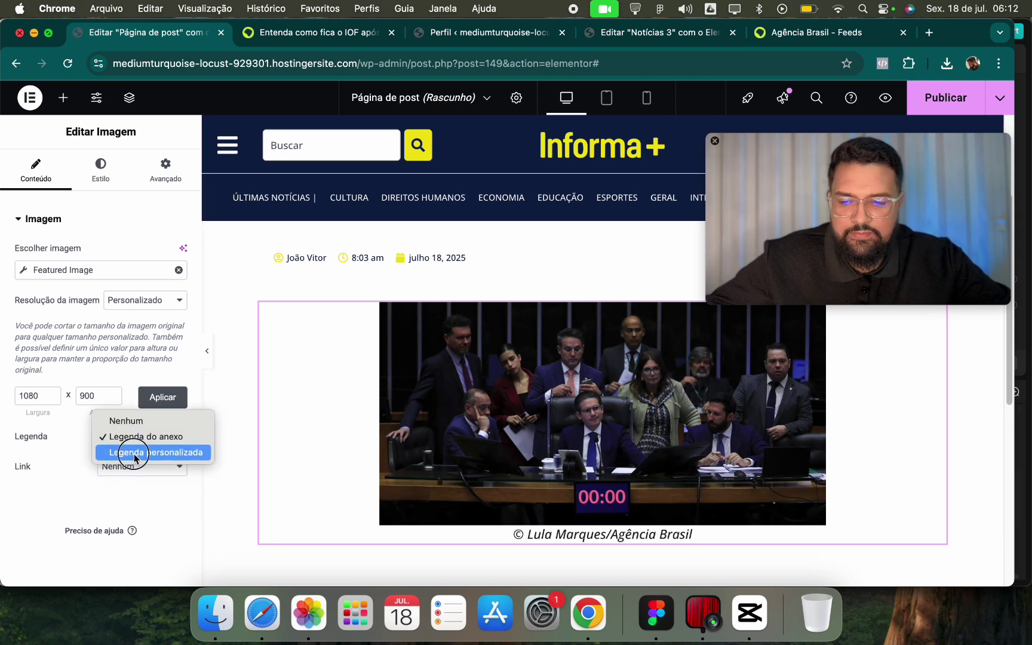
{"action": "left_click", "coordinate": [120, 452]}
{"action": "left_click", "coordinate": [142, 443]}
{"action": "left_click", "coordinate": [145, 420]}
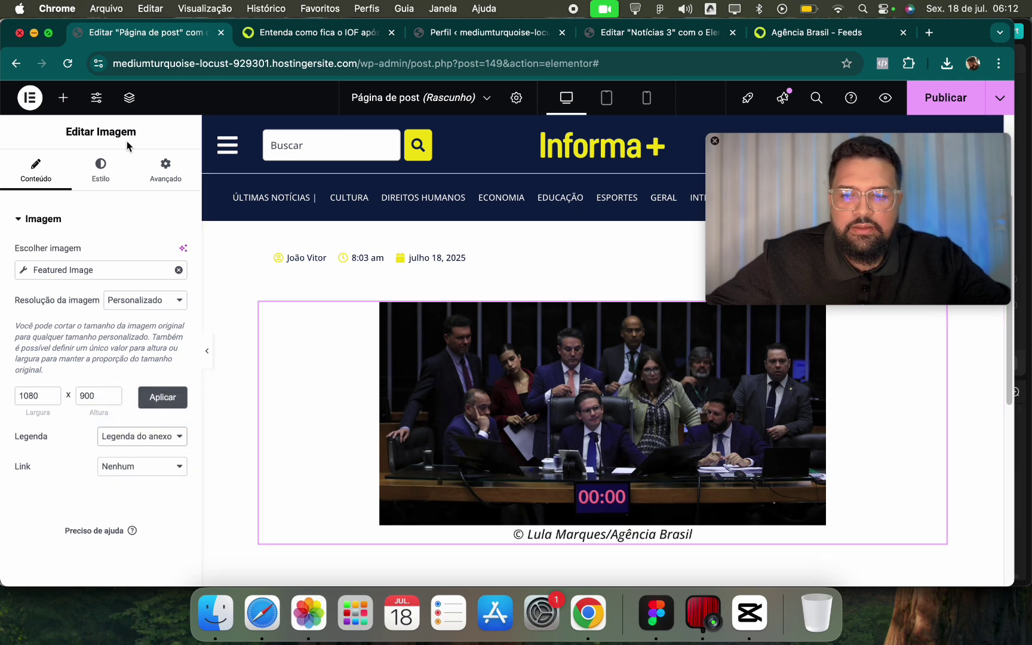
Round the image's corners with a 5 px border radius on all sides.
{"action": "left_click", "coordinate": [101, 170]}
{"action": "scroll", "coordinate": [132, 388], "scroll_direction": "down", "scroll_amount": 1}
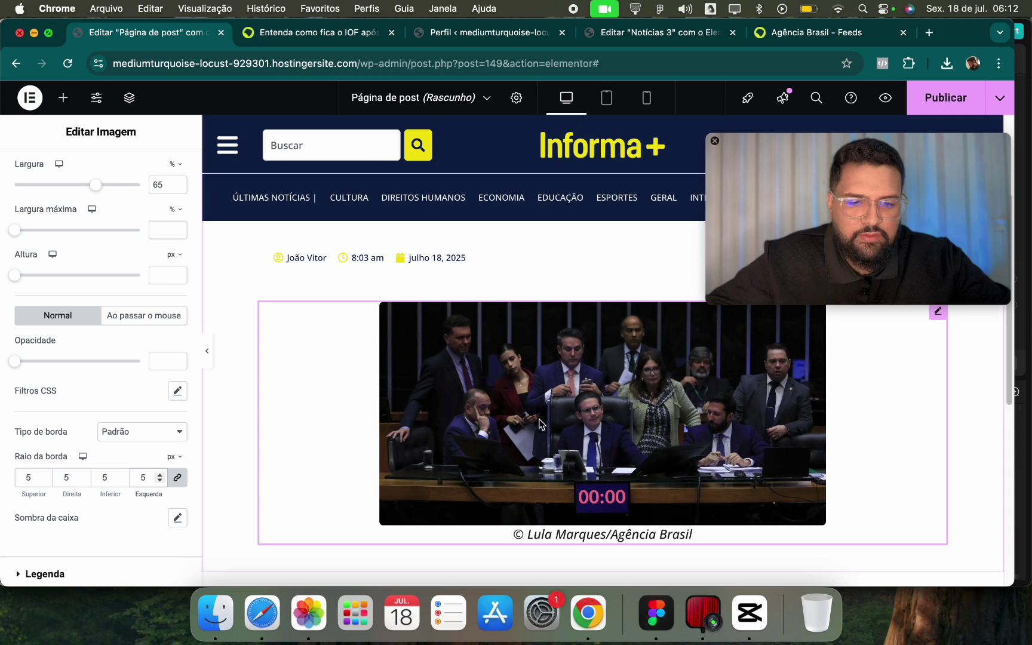
{"action": "scroll", "coordinate": [128, 395], "scroll_direction": "up", "scroll_amount": 1}
{"action": "scroll", "coordinate": [95, 449], "scroll_direction": "down", "scroll_amount": 2}
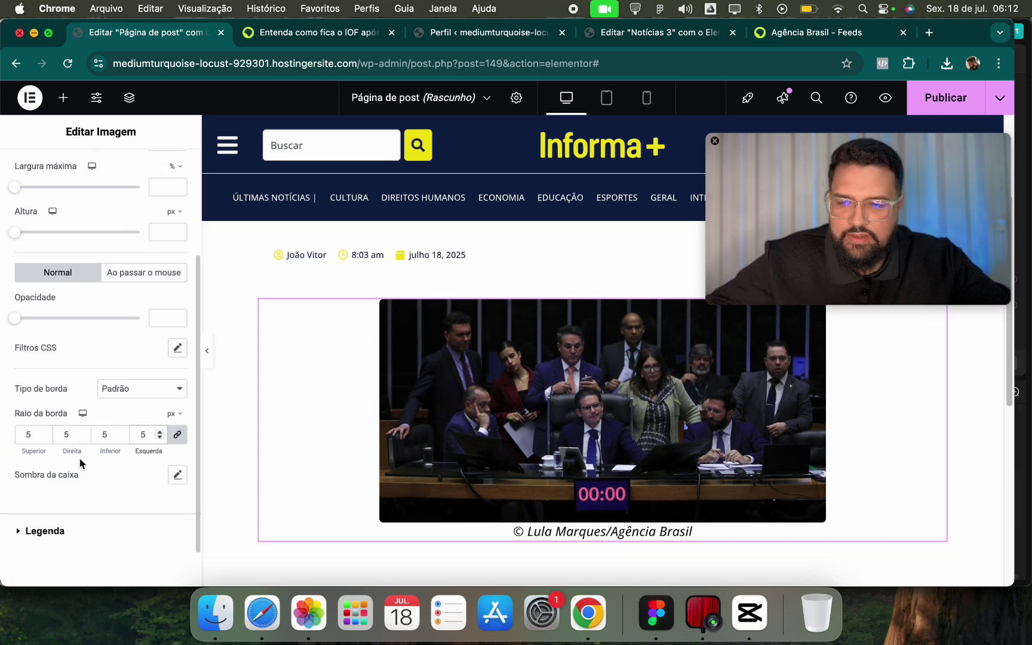
Apply a smaller global typography preset to the image caption.
{"action": "scroll", "coordinate": [129, 512], "scroll_direction": "up", "scroll_amount": 1}
{"action": "scroll", "coordinate": [113, 501], "scroll_direction": "down", "scroll_amount": 3}
{"action": "left_click", "coordinate": [98, 483]}
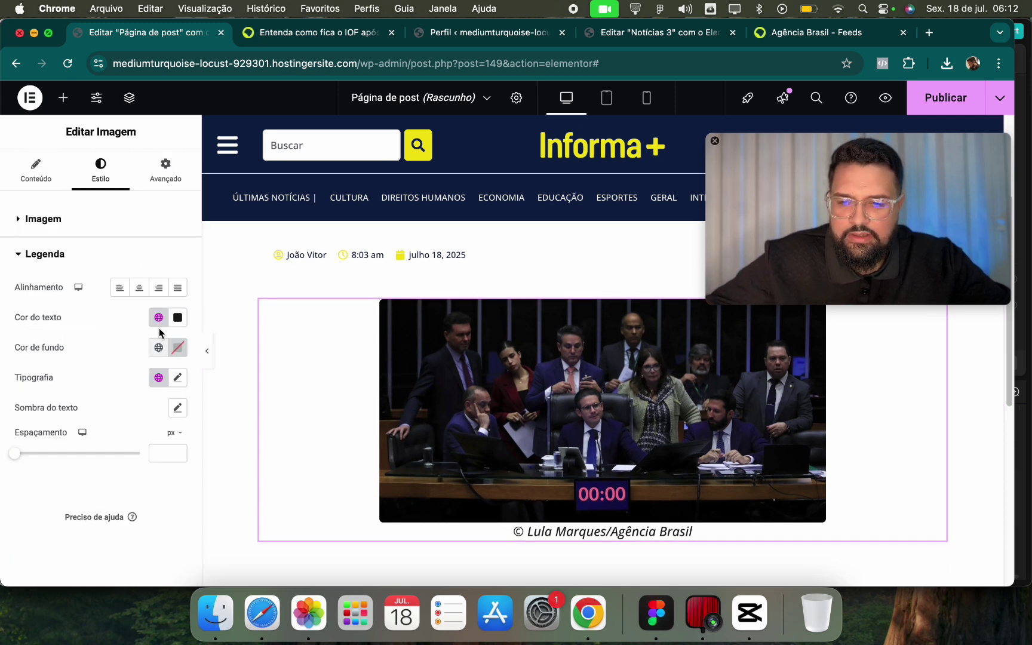
{"action": "left_click", "coordinate": [158, 377]}
{"action": "left_click", "coordinate": [83, 563]}
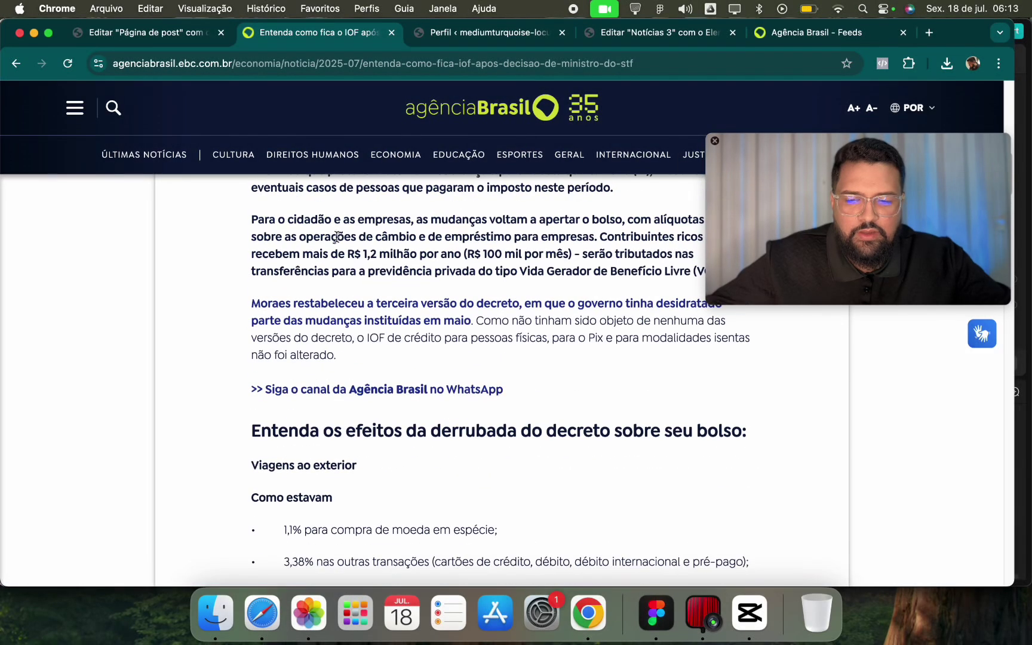
Return to the post template, add a Post Content widget below the featured image and review the article text.
{"action": "left_click", "coordinate": [151, 32]}
{"action": "left_click", "coordinate": [64, 99]}
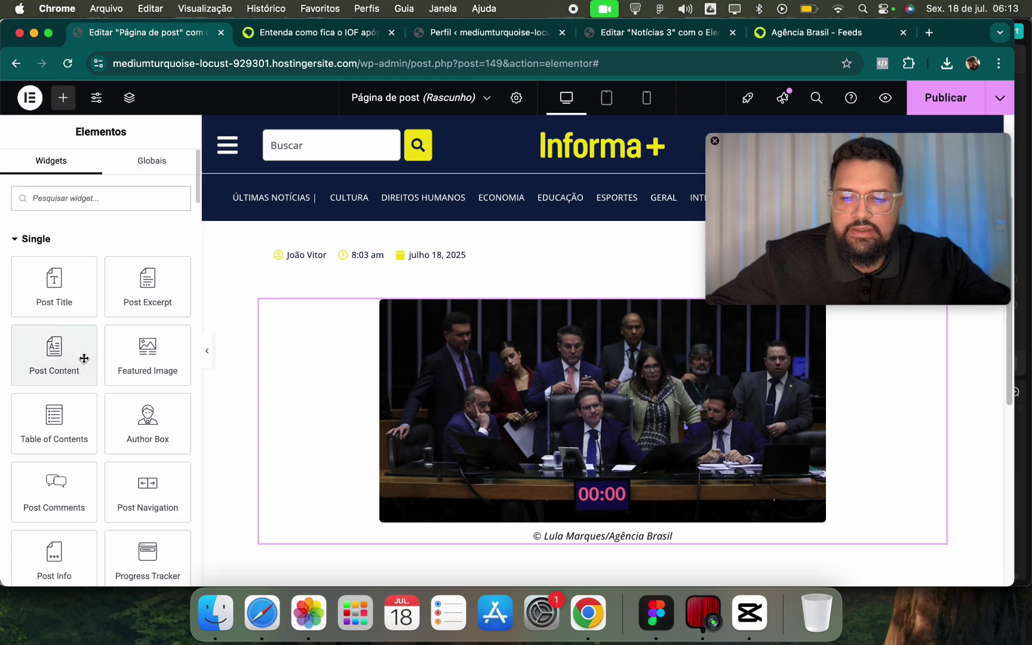
{"action": "scroll", "coordinate": [303, 393], "scroll_direction": "down", "scroll_amount": 1}
{"action": "left_click_drag", "start_coordinate": [35, 364], "coordinate": [460, 481]}
{"action": "scroll", "coordinate": [460, 480], "scroll_direction": "down", "scroll_amount": 5}
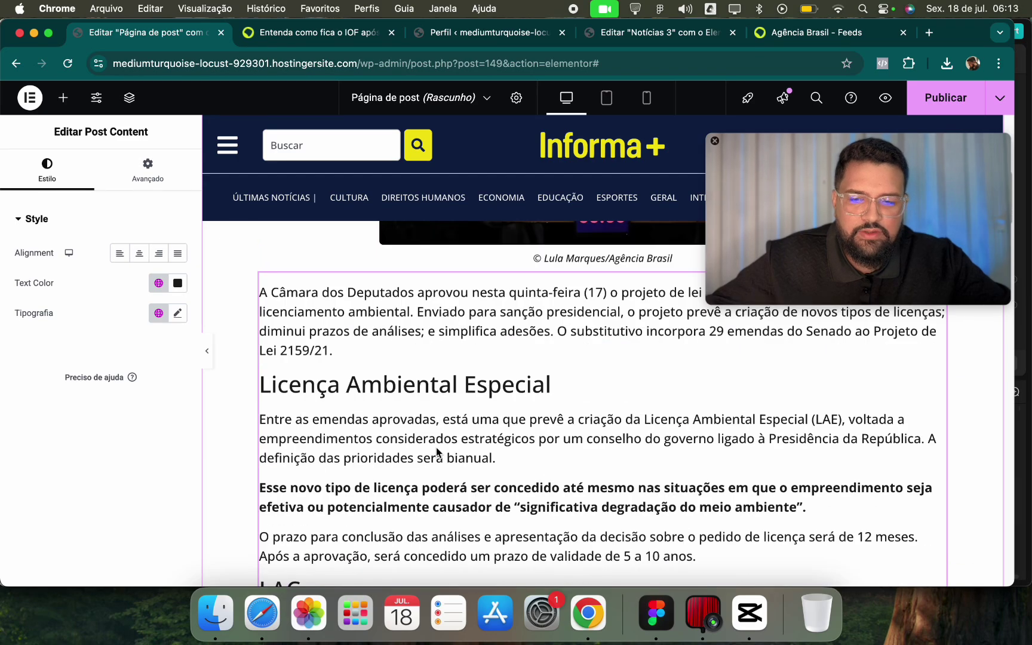
{"action": "scroll", "coordinate": [486, 475], "scroll_direction": "up", "scroll_amount": 4}
{"action": "scroll", "coordinate": [490, 472], "scroll_direction": "down", "scroll_amount": 15}
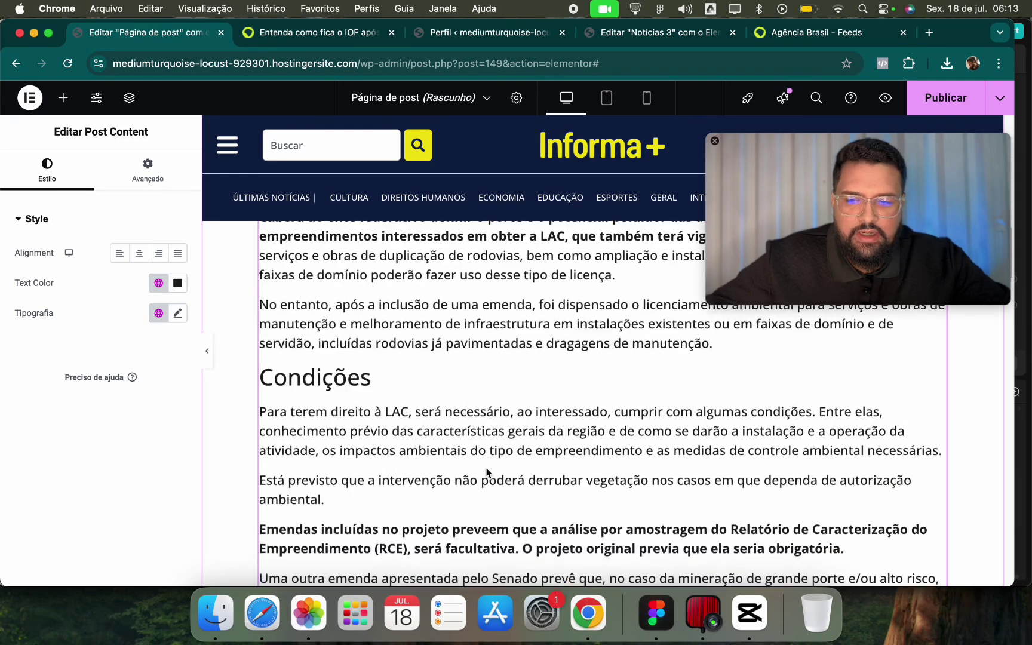
Try the global navy #0E2049 as the post content's text color, and switch the text back to the global black.
{"action": "left_click", "coordinate": [158, 283]}
{"action": "left_click", "coordinate": [60, 360]}
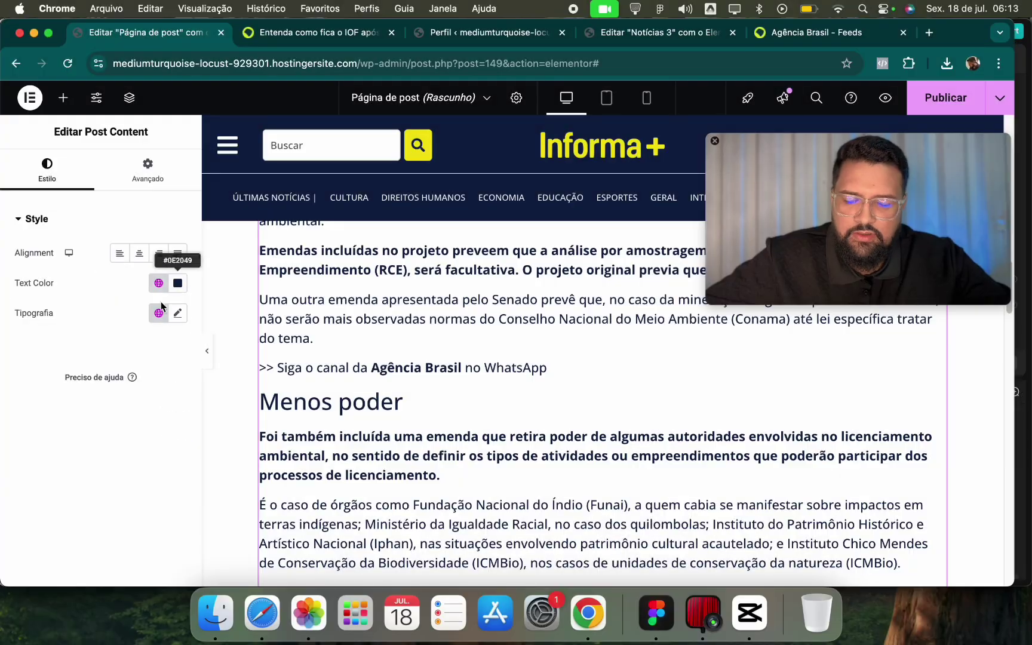
{"action": "left_click", "coordinate": [159, 284]}
{"action": "left_click", "coordinate": [95, 406]}
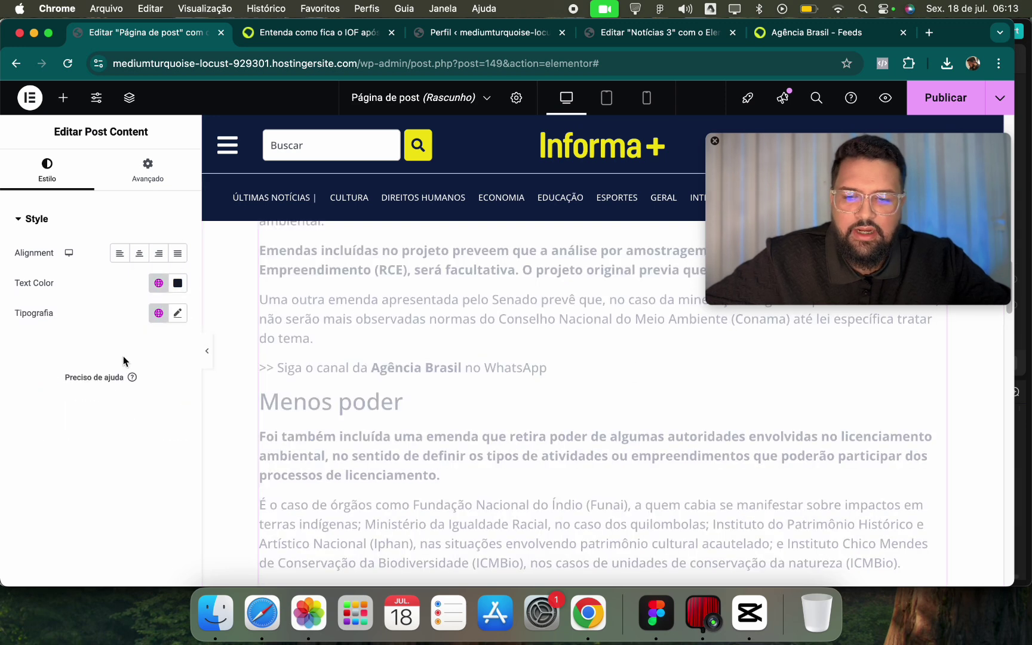
Apply the global Texto typography preset to the post content.
{"action": "left_click", "coordinate": [156, 322]}
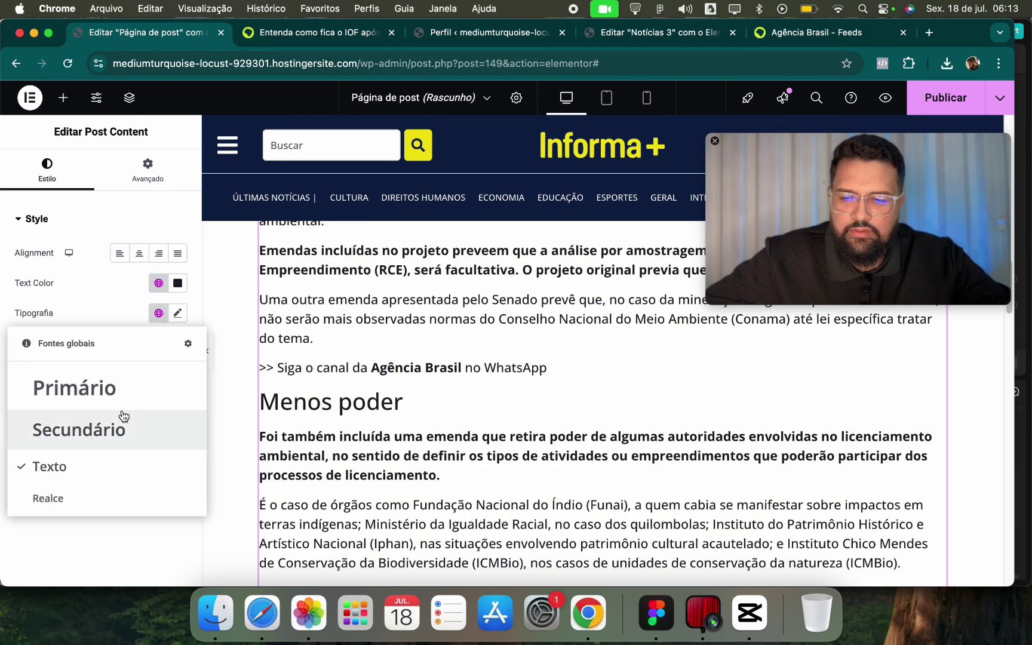
{"action": "left_click", "coordinate": [159, 313]}
{"action": "left_click", "coordinate": [159, 313]}
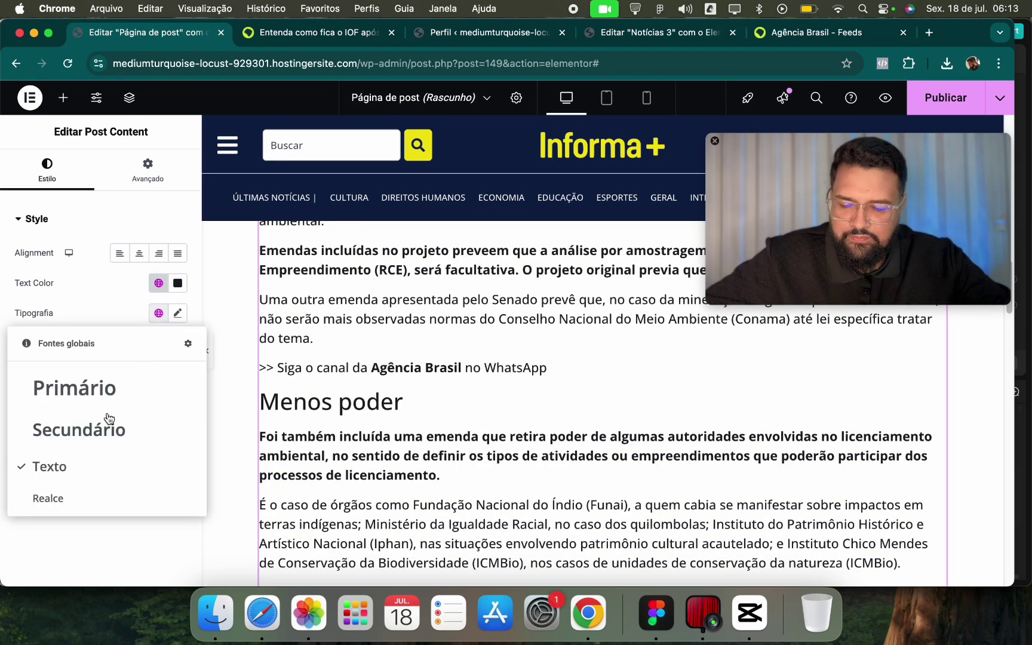
{"action": "left_click", "coordinate": [108, 467]}
Check the article text, and publish the template with an Include condition for All singular.
{"action": "scroll", "coordinate": [486, 412], "scroll_direction": "down", "scroll_amount": 10}
{"action": "scroll", "coordinate": [487, 412], "scroll_direction": "down", "scroll_amount": 15}
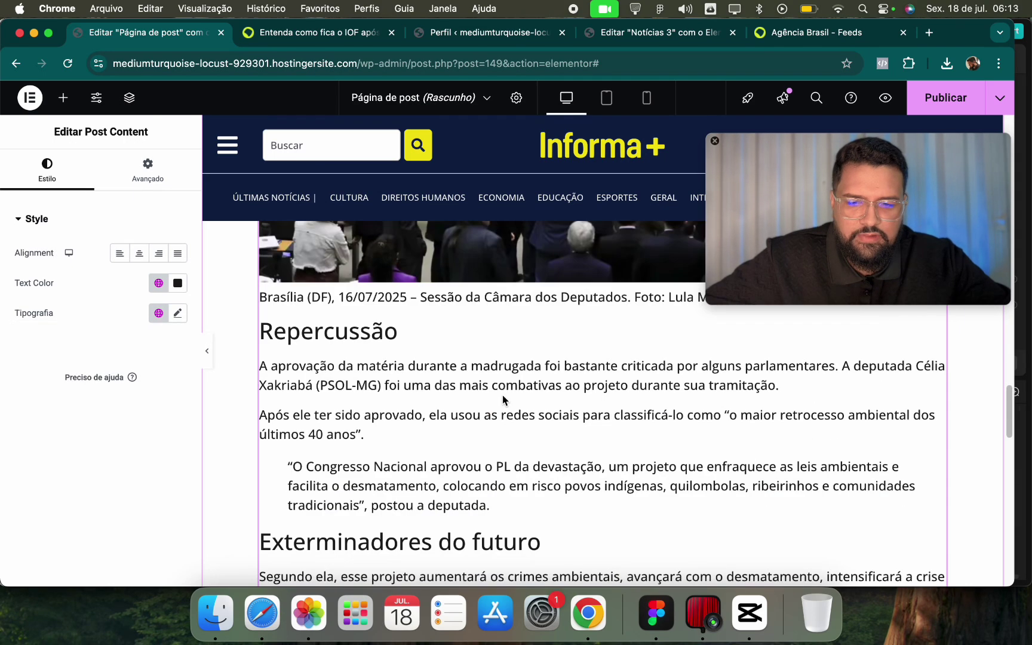
{"action": "scroll", "coordinate": [495, 402], "scroll_direction": "up", "scroll_amount": 5}
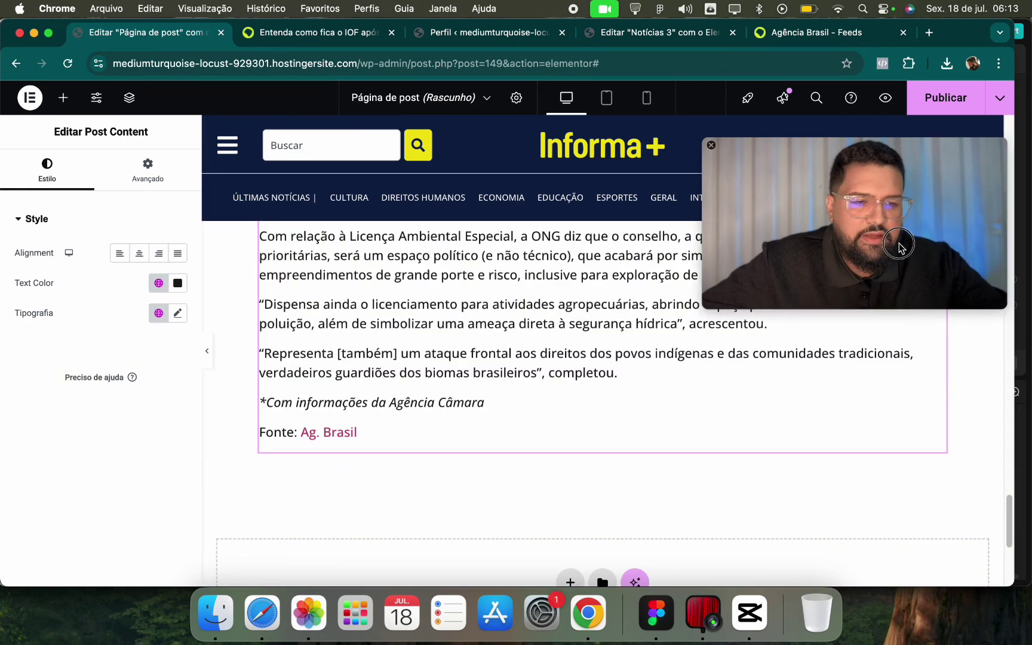
{"action": "scroll", "coordinate": [635, 419], "scroll_direction": "up", "scroll_amount": 15}
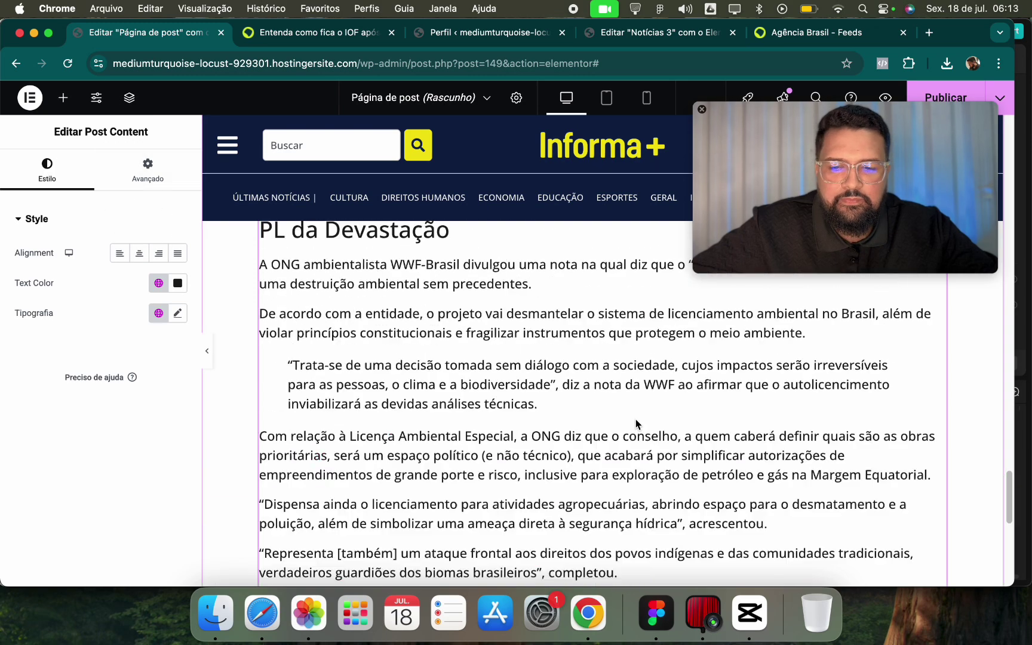
{"action": "scroll", "coordinate": [633, 449], "scroll_direction": "down", "scroll_amount": 6}
{"action": "scroll", "coordinate": [633, 449], "scroll_direction": "up", "scroll_amount": 15}
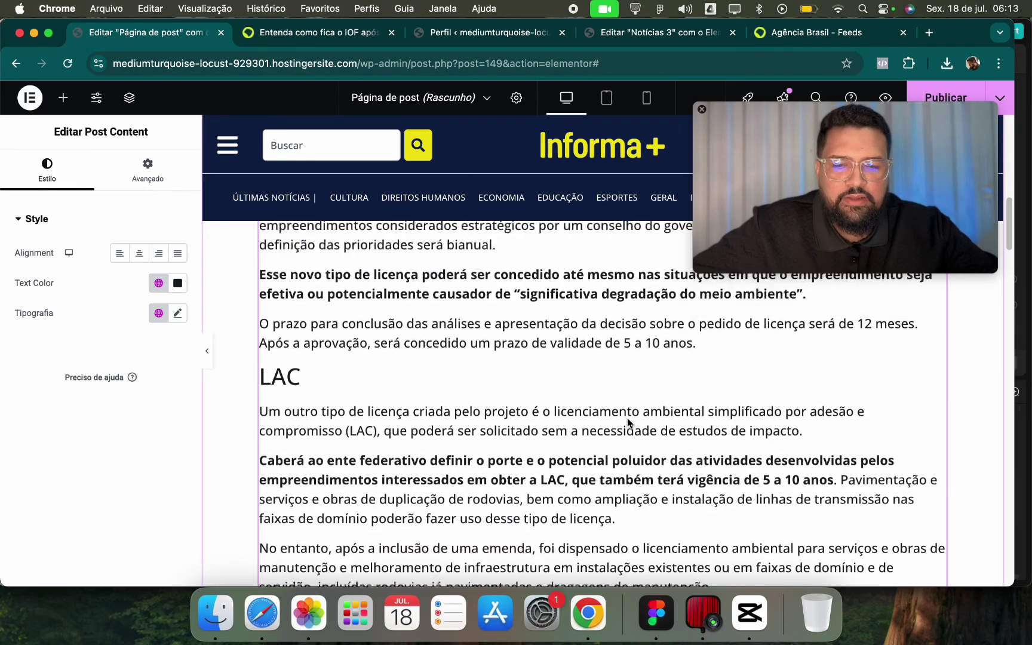
{"action": "left_click", "coordinate": [945, 98]}
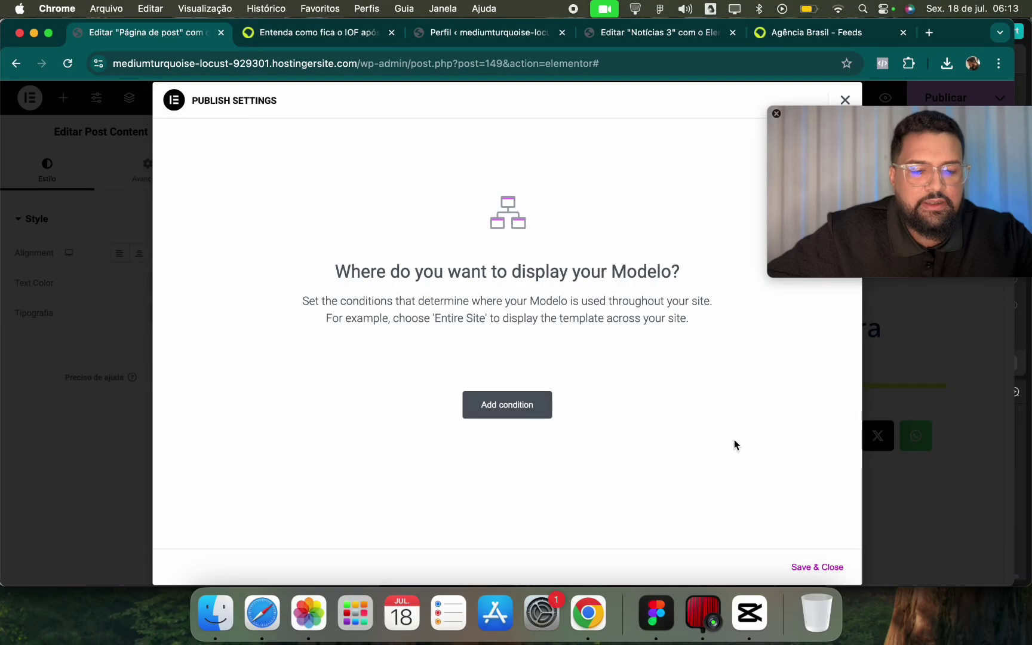
{"action": "left_click", "coordinate": [518, 415]}
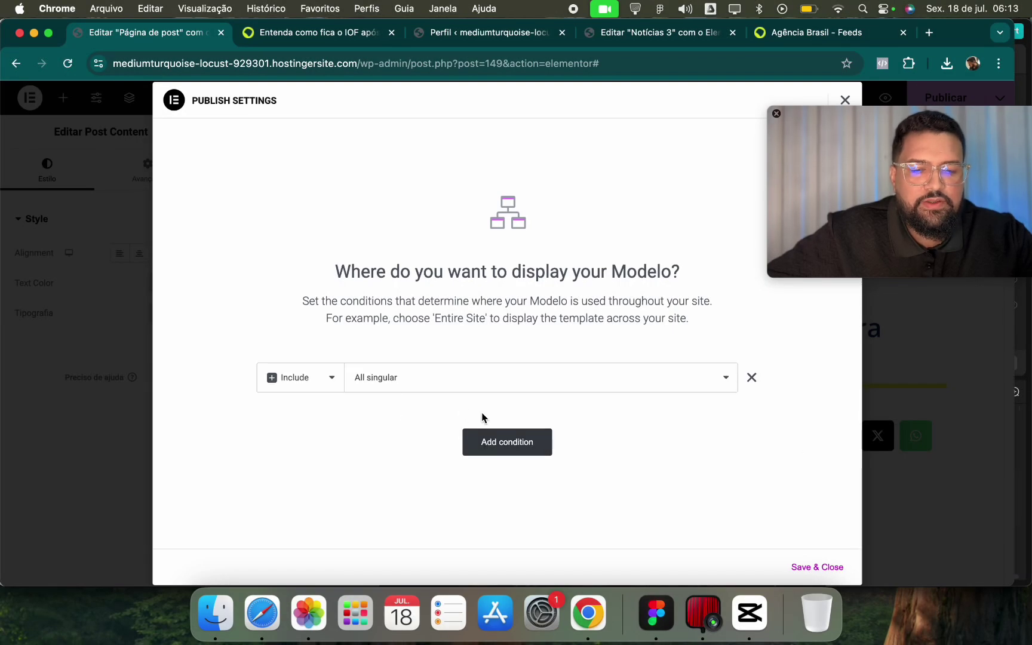
{"action": "left_click", "coordinate": [798, 567]}
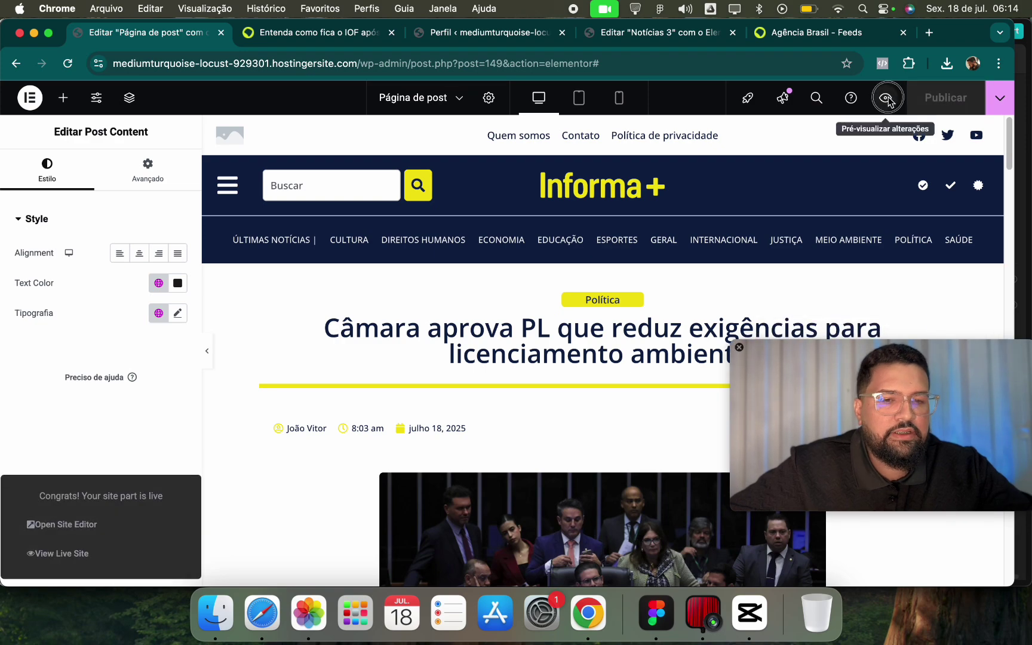
Preview the post template and examine the header, title, post info, featured image and article text.
{"action": "left_click", "coordinate": [886, 99]}
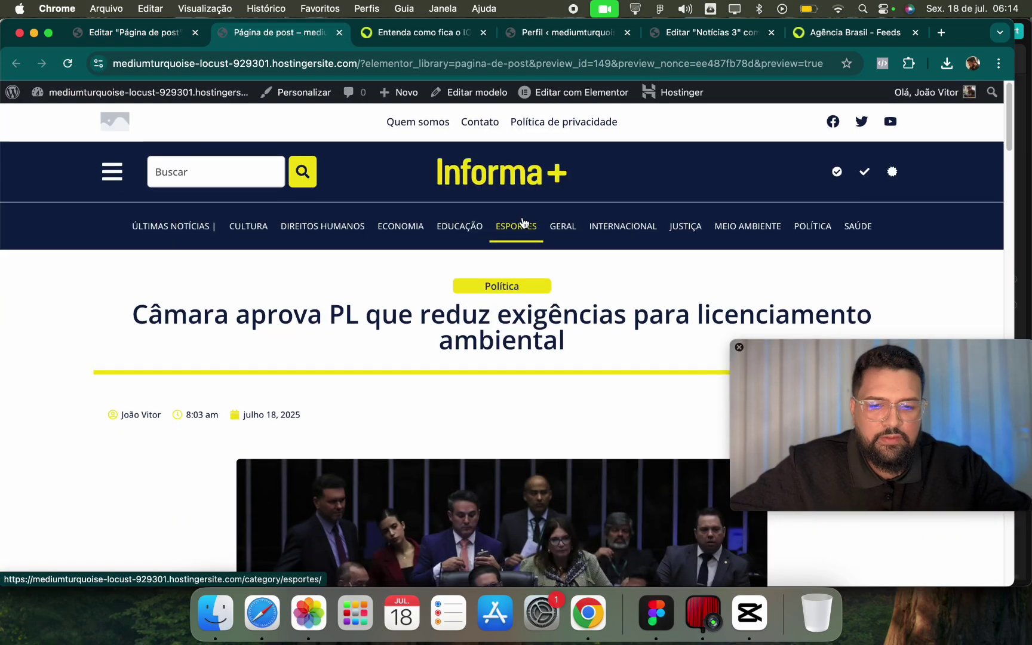
{"action": "scroll", "coordinate": [627, 263], "scroll_direction": "down", "scroll_amount": 2}
{"action": "scroll", "coordinate": [625, 263], "scroll_direction": "up", "scroll_amount": 2}
{"action": "scroll", "coordinate": [625, 279], "scroll_direction": "down", "scroll_amount": 5}
{"action": "scroll", "coordinate": [636, 295], "scroll_direction": "up", "scroll_amount": 4}
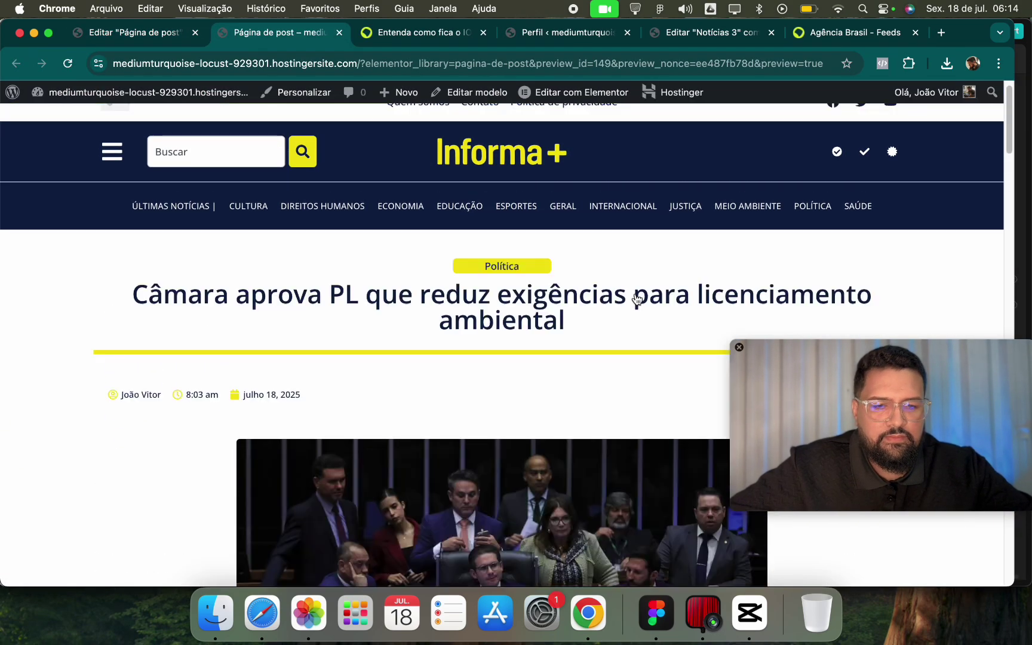
{"action": "scroll", "coordinate": [633, 294], "scroll_direction": "down", "scroll_amount": 5}
{"action": "scroll", "coordinate": [602, 294], "scroll_direction": "down", "scroll_amount": 5}
{"action": "scroll", "coordinate": [602, 294], "scroll_direction": "up", "scroll_amount": 2}
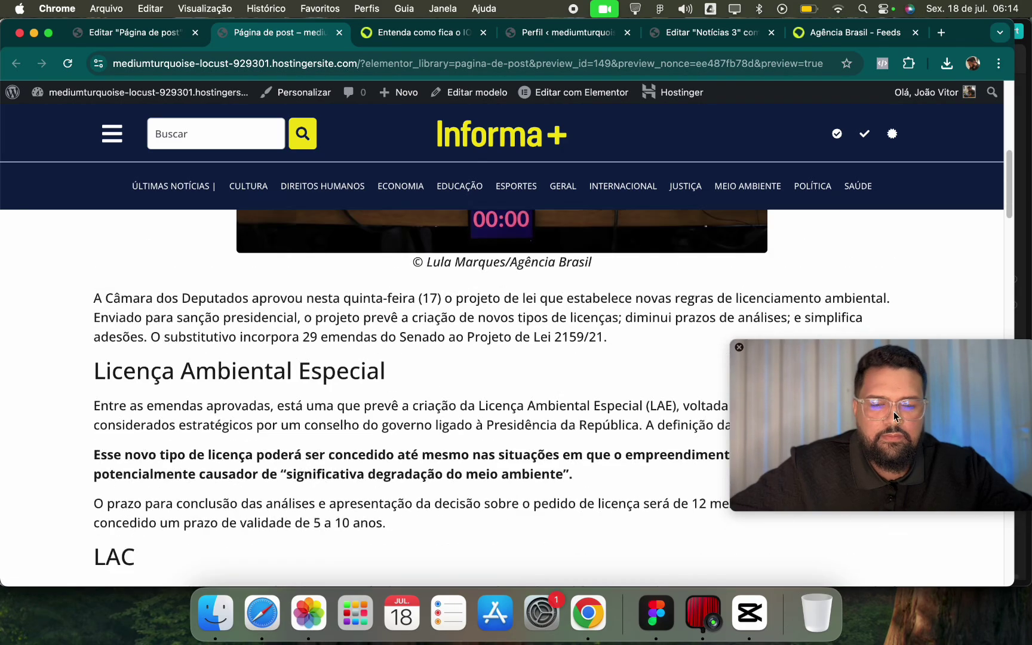
{"action": "scroll", "coordinate": [213, 394], "scroll_direction": "up", "scroll_amount": 3}
{"action": "scroll", "coordinate": [213, 394], "scroll_direction": "up", "scroll_amount": 5}
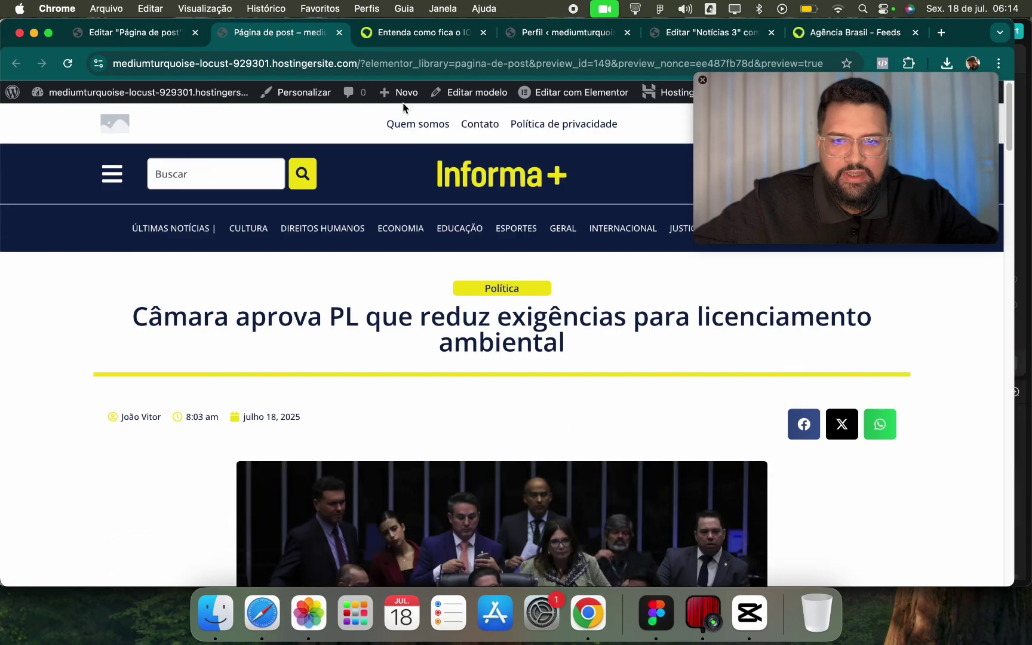
Compare the previewed post's content width and side margins with the Agência Brasil article.
{"action": "left_click", "coordinate": [410, 34]}
{"action": "scroll", "coordinate": [266, 239], "scroll_direction": "up", "scroll_amount": 10}
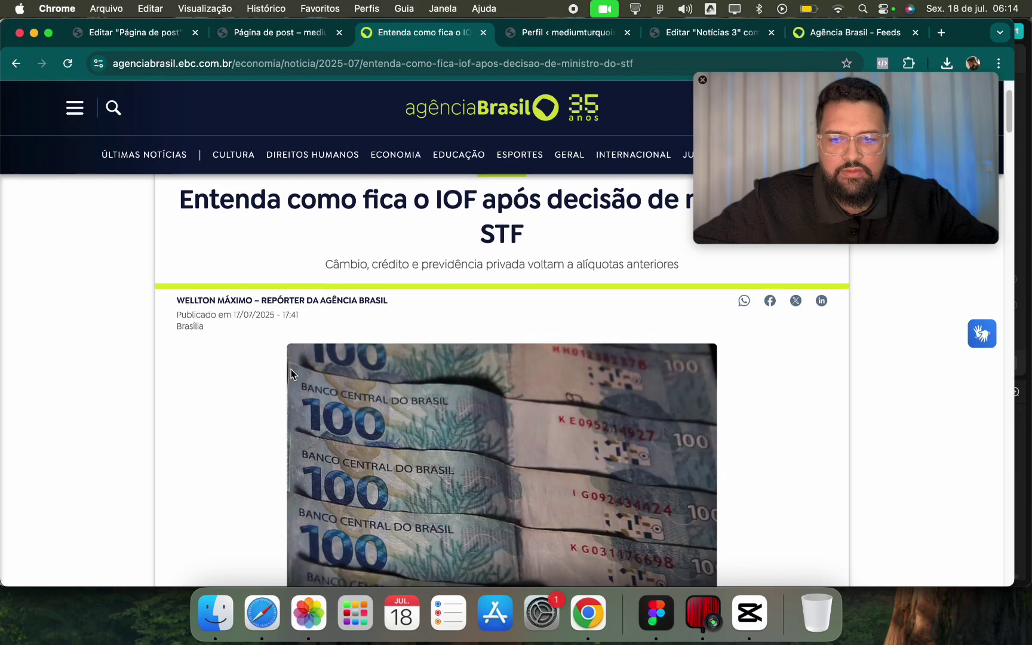
{"action": "scroll", "coordinate": [267, 239], "scroll_direction": "down", "scroll_amount": 4}
{"action": "left_click", "coordinate": [267, 37]}
{"action": "scroll", "coordinate": [349, 344], "scroll_direction": "down", "scroll_amount": 3}
{"action": "scroll", "coordinate": [349, 379], "scroll_direction": "up", "scroll_amount": 3}
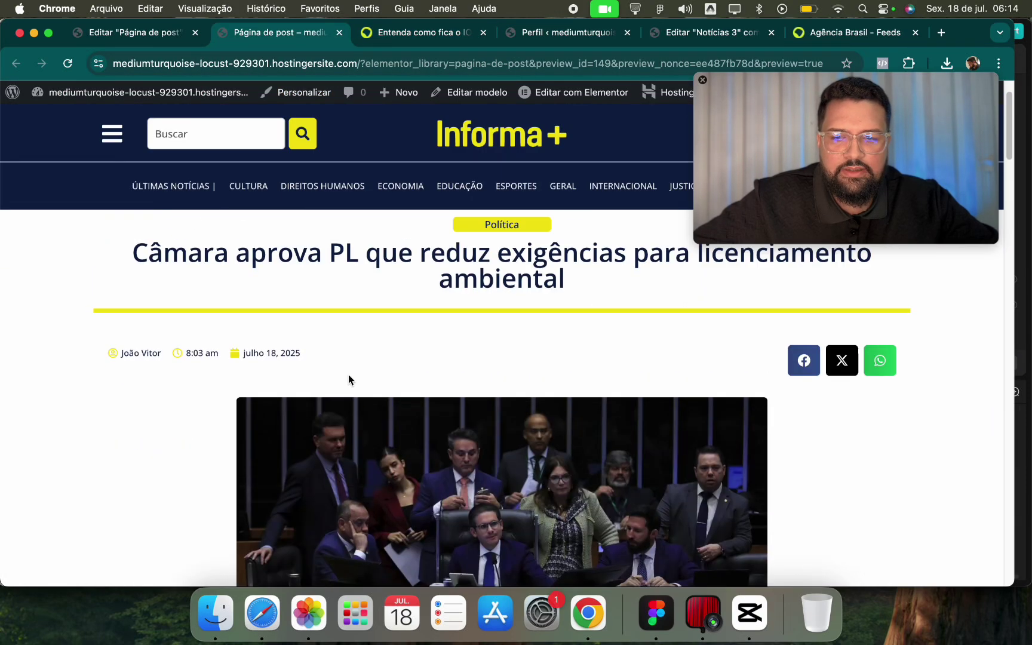
Set the post container's right and left padding to 100 px in the template and publish the change.
{"action": "left_click", "coordinate": [126, 34]}
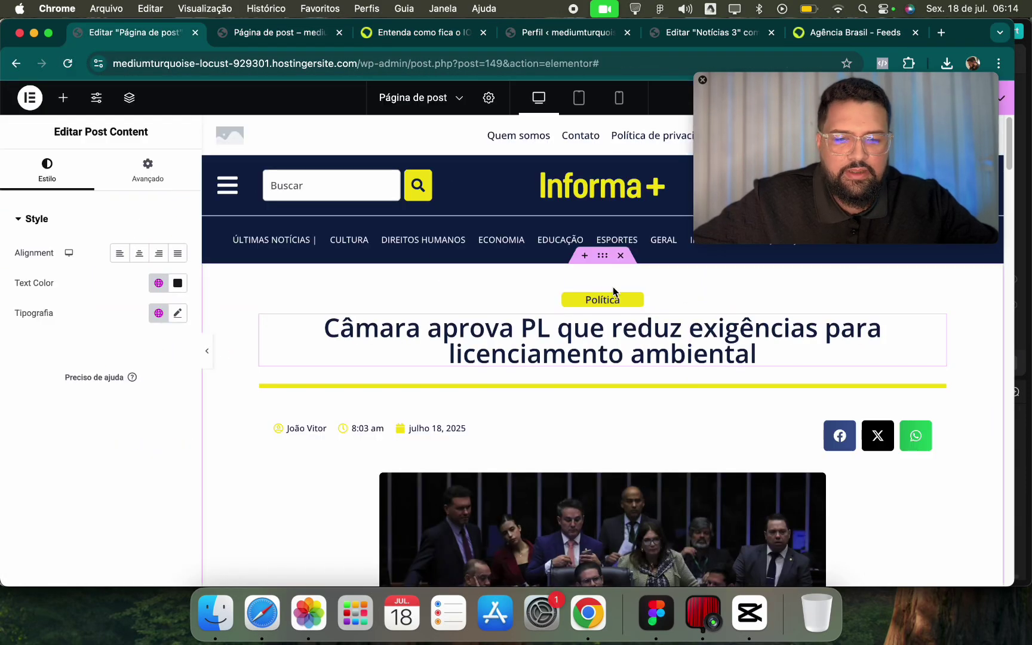
{"action": "left_click", "coordinate": [164, 170]}
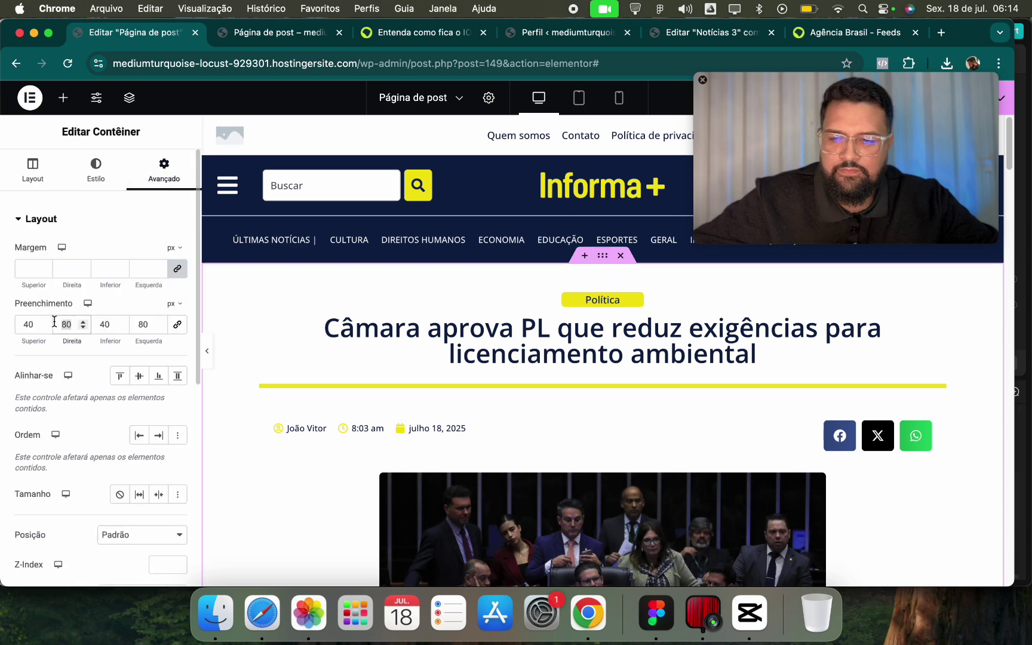
{"action": "type", "text": "100"}
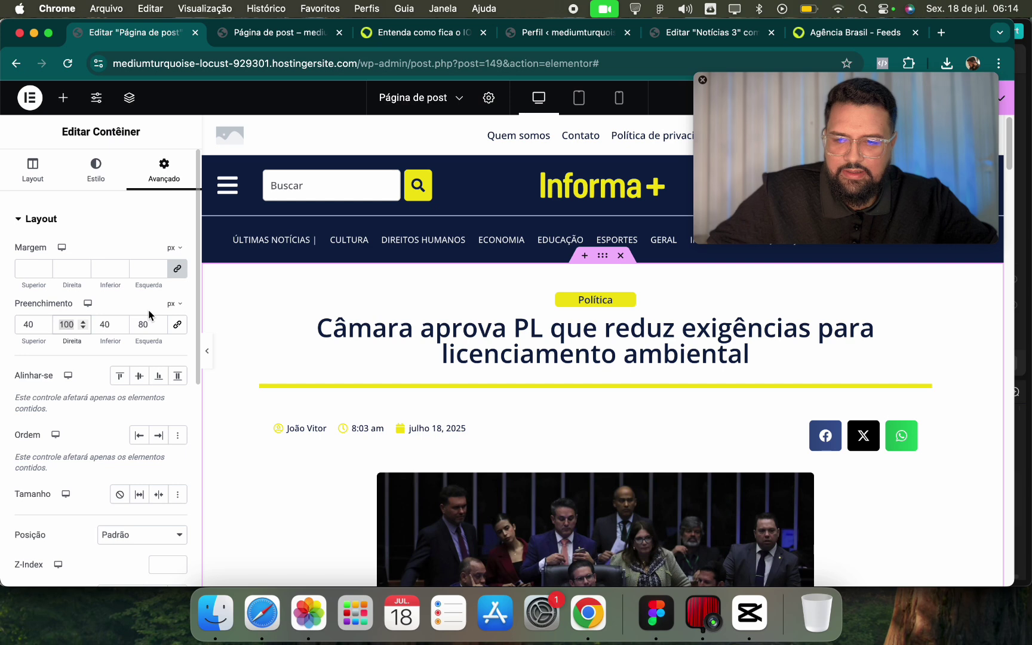
{"action": "type", "text": "100"}
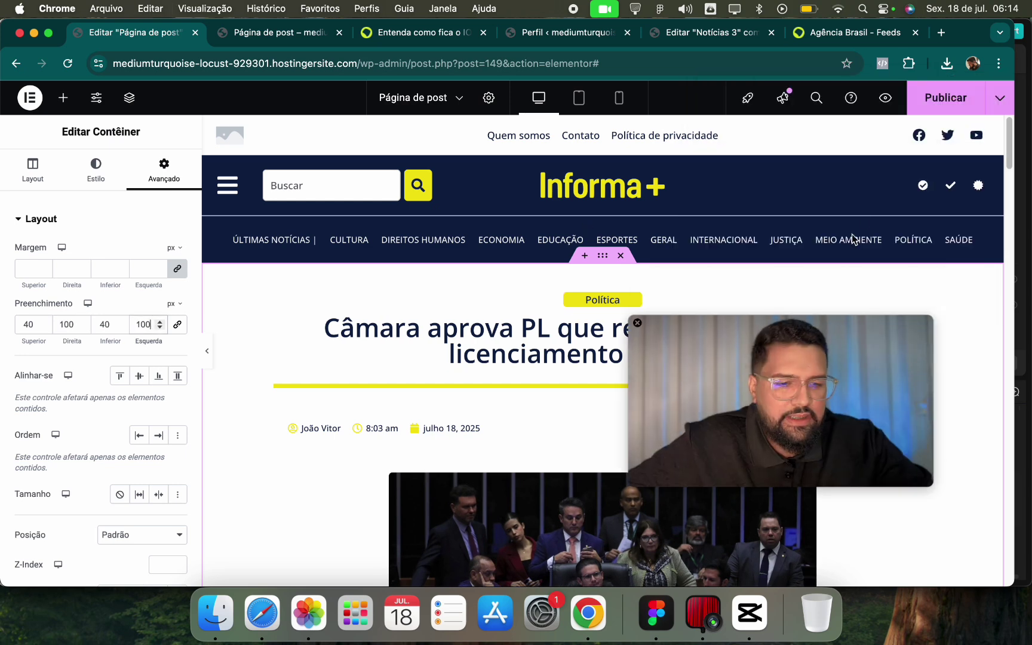
{"action": "left_click", "coordinate": [917, 112]}
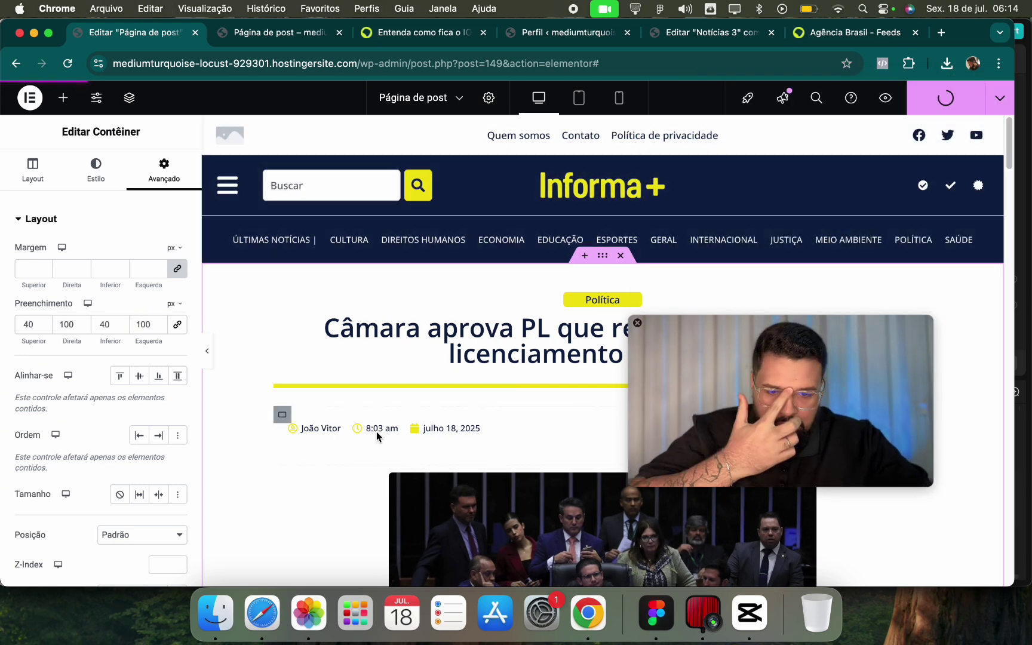
Apply the global Realce typography preset to the Post Info text showing author, time and date, and publish the template.
{"action": "left_click", "coordinate": [373, 427]}
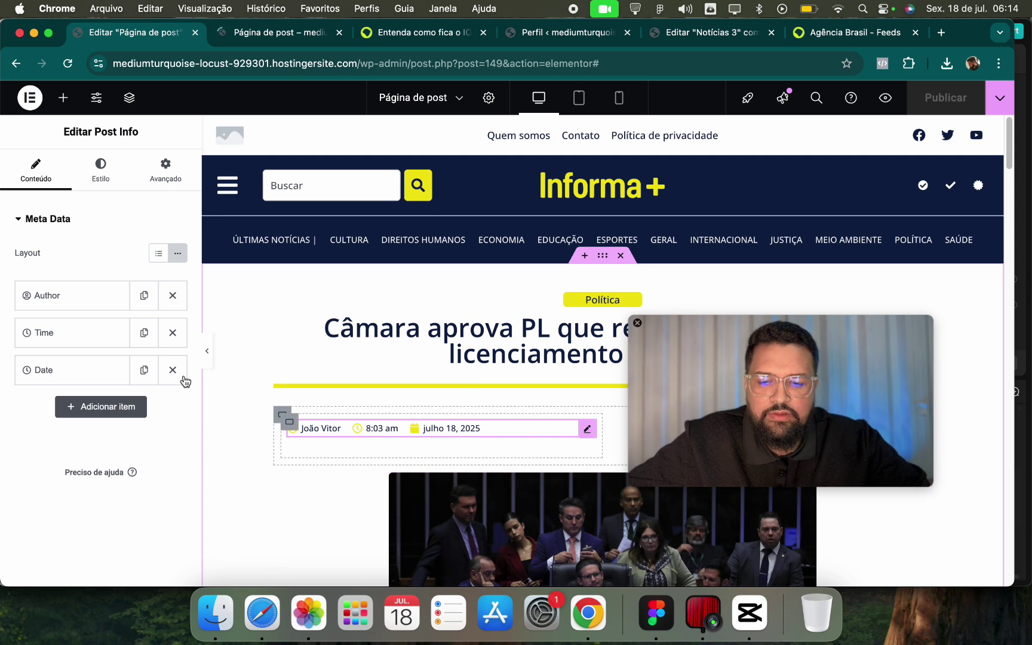
{"action": "left_click", "coordinate": [95, 173]}
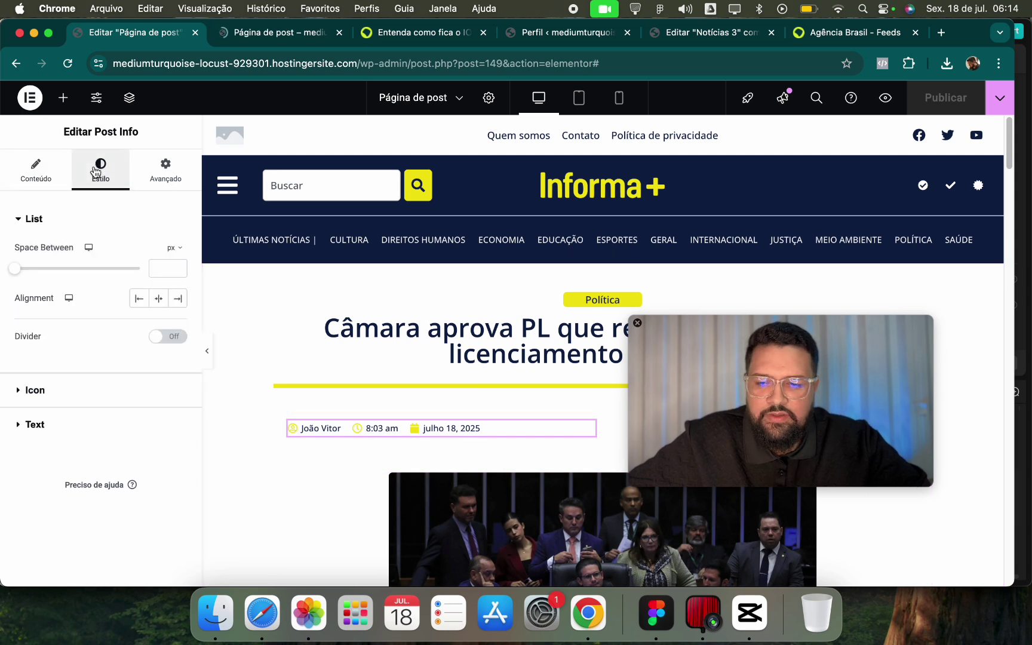
{"action": "left_click", "coordinate": [72, 430]}
{"action": "left_click", "coordinate": [155, 399]}
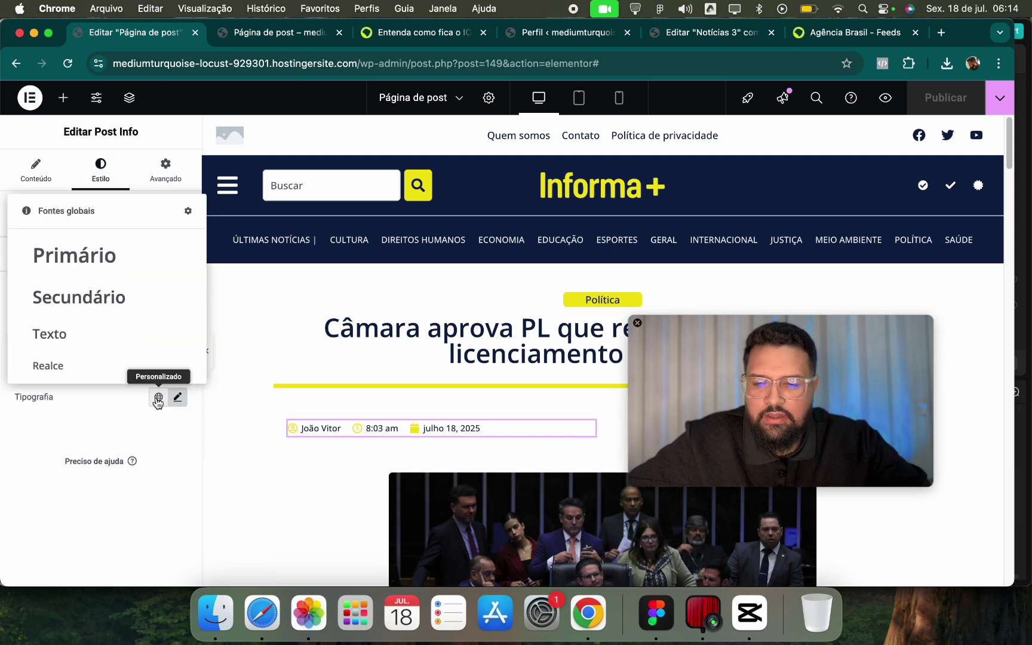
{"action": "left_click", "coordinate": [133, 364]}
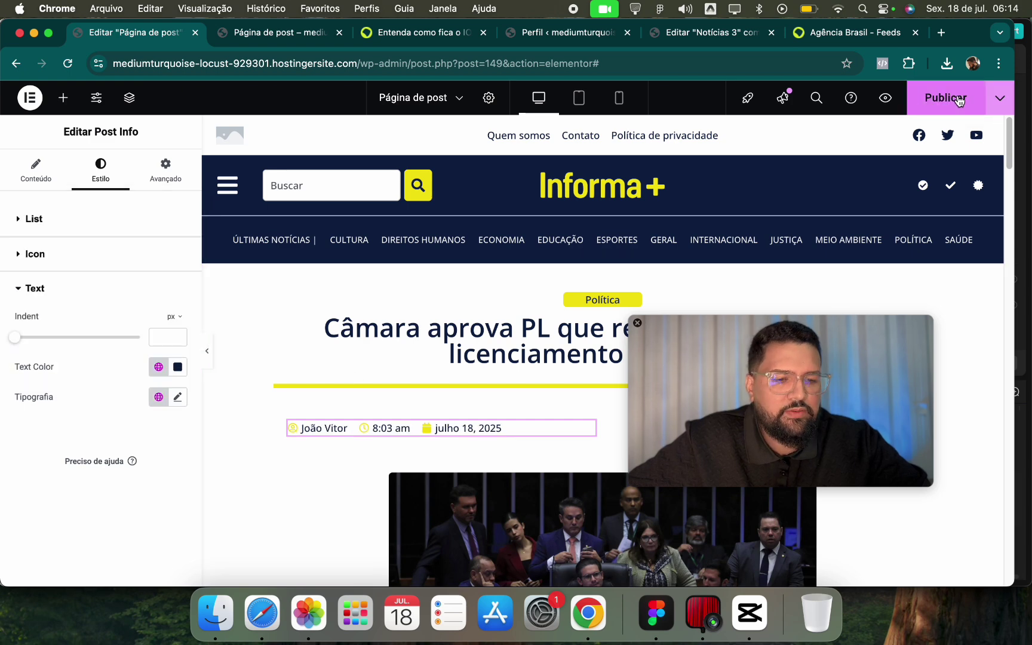
Check the updated post preview from the post info down through the article images.
{"action": "left_click", "coordinate": [304, 36]}
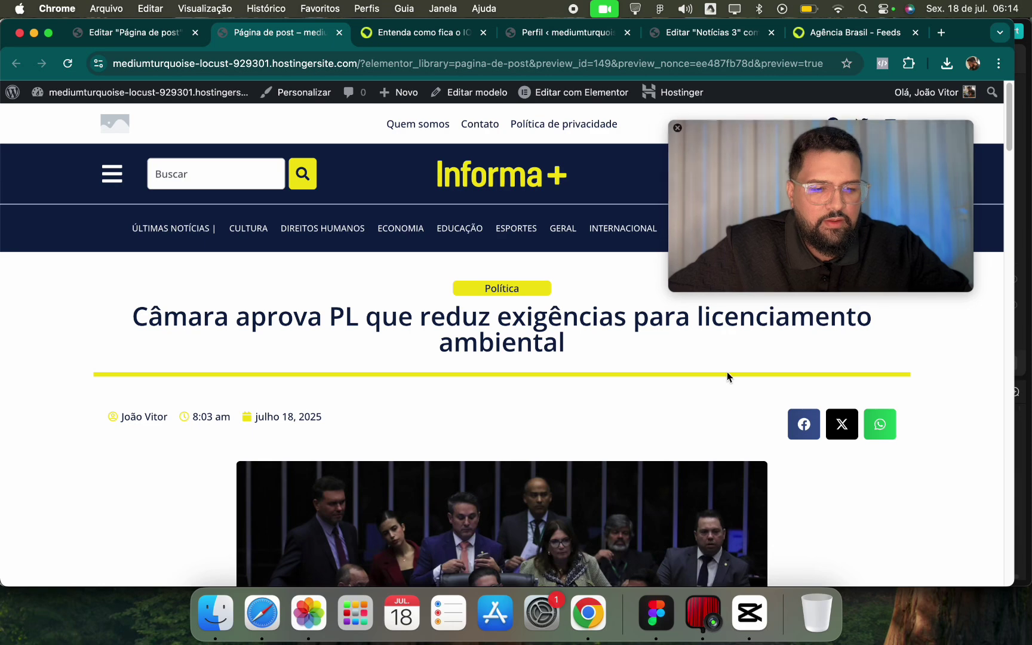
{"action": "scroll", "coordinate": [602, 422], "scroll_direction": "down", "scroll_amount": 10}
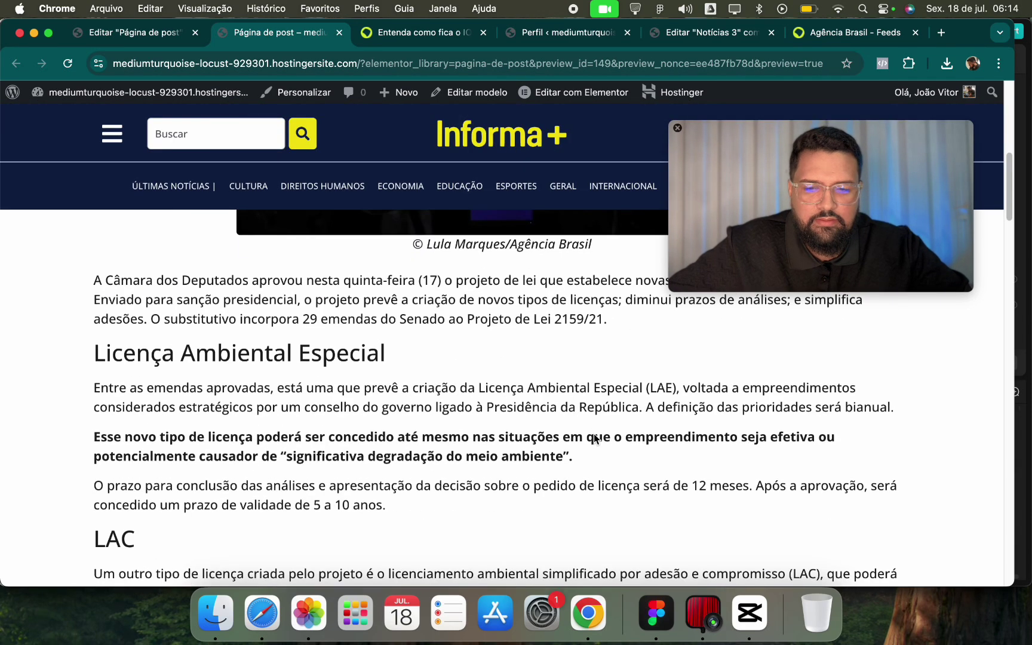
{"action": "scroll", "coordinate": [595, 439], "scroll_direction": "down", "scroll_amount": 15}
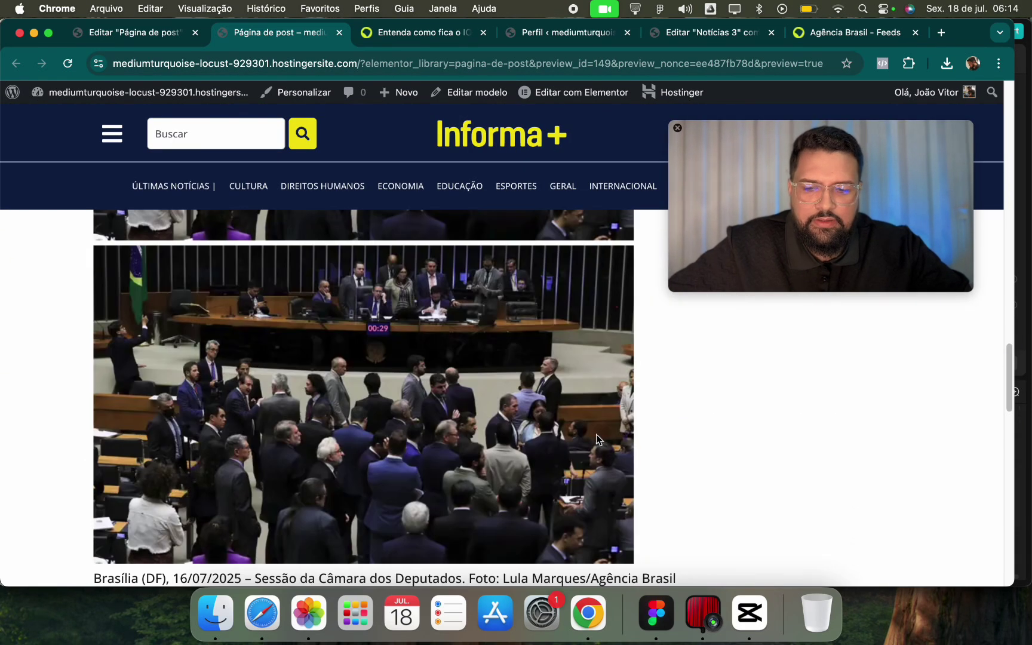
Examine how the Agência Brasil article page ends, including related stories, tags, share icons, Destaques EBC and Mais notícias.
{"action": "key", "text": "ctrl+Tab"}
{"action": "scroll", "coordinate": [426, 316], "scroll_direction": "down", "scroll_amount": 15}
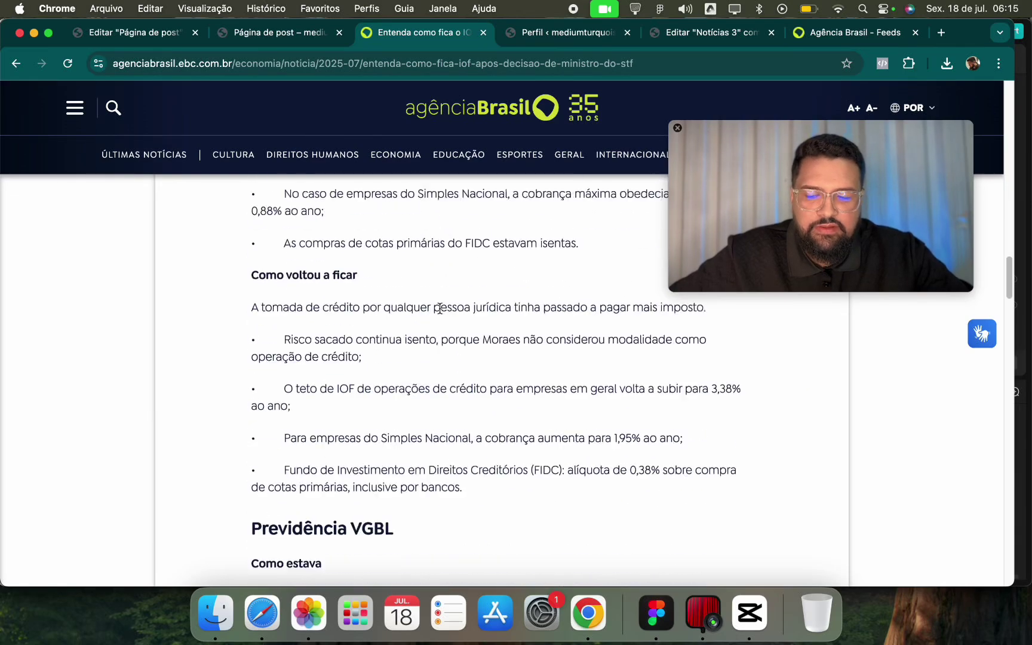
{"action": "scroll", "coordinate": [438, 308], "scroll_direction": "down", "scroll_amount": 20}
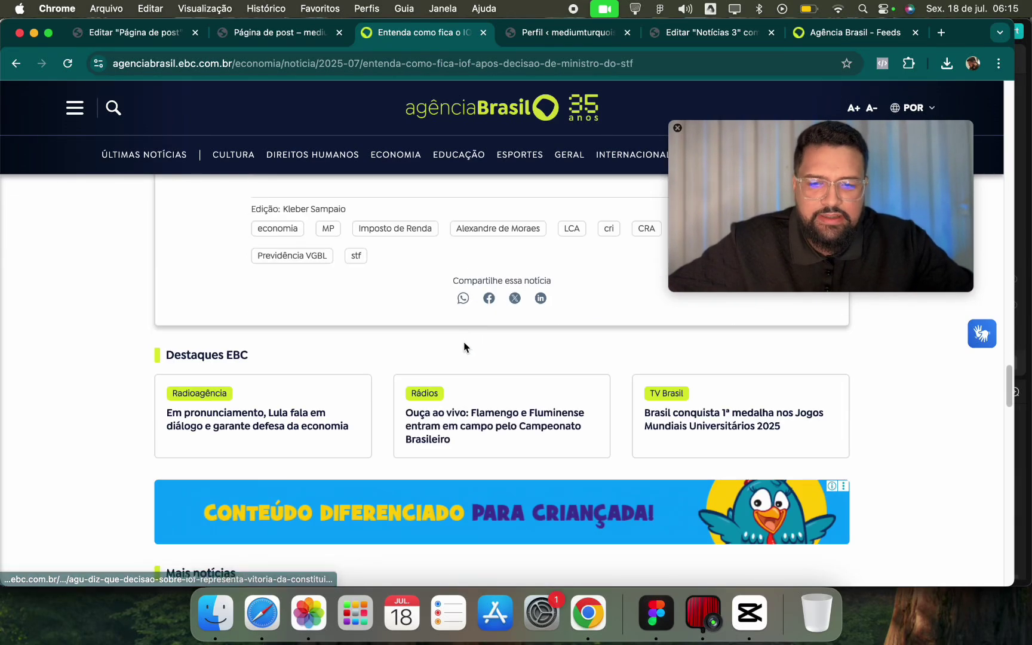
{"action": "scroll", "coordinate": [464, 347], "scroll_direction": "up", "scroll_amount": 9}
{"action": "scroll", "coordinate": [459, 418], "scroll_direction": "down", "scroll_amount": 4}
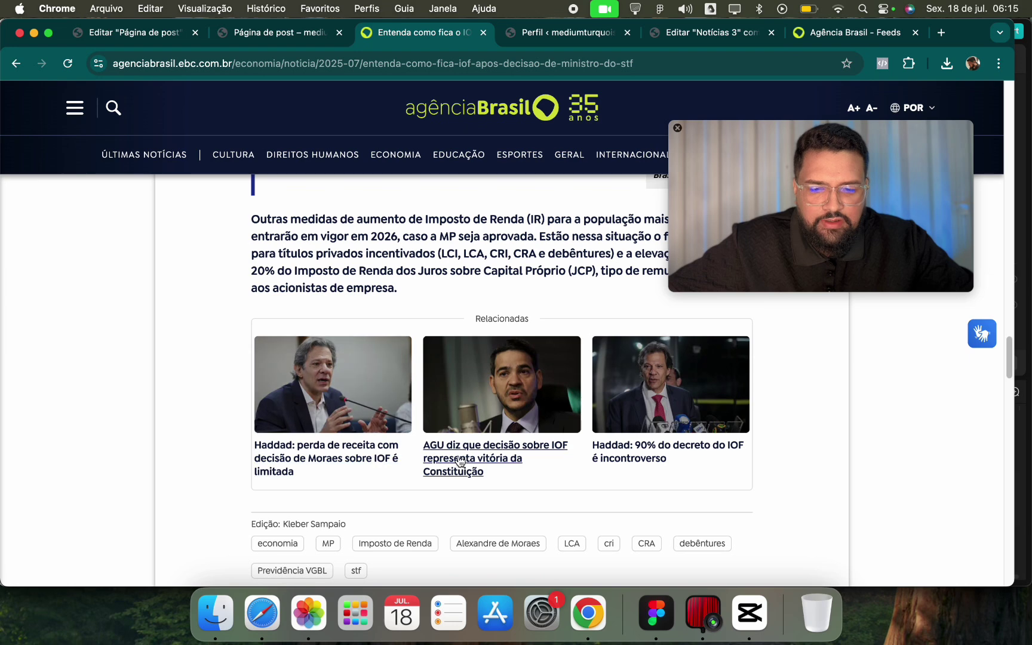
{"action": "scroll", "coordinate": [327, 364], "scroll_direction": "down", "scroll_amount": 6}
{"action": "scroll", "coordinate": [696, 383], "scroll_direction": "up", "scroll_amount": 2}
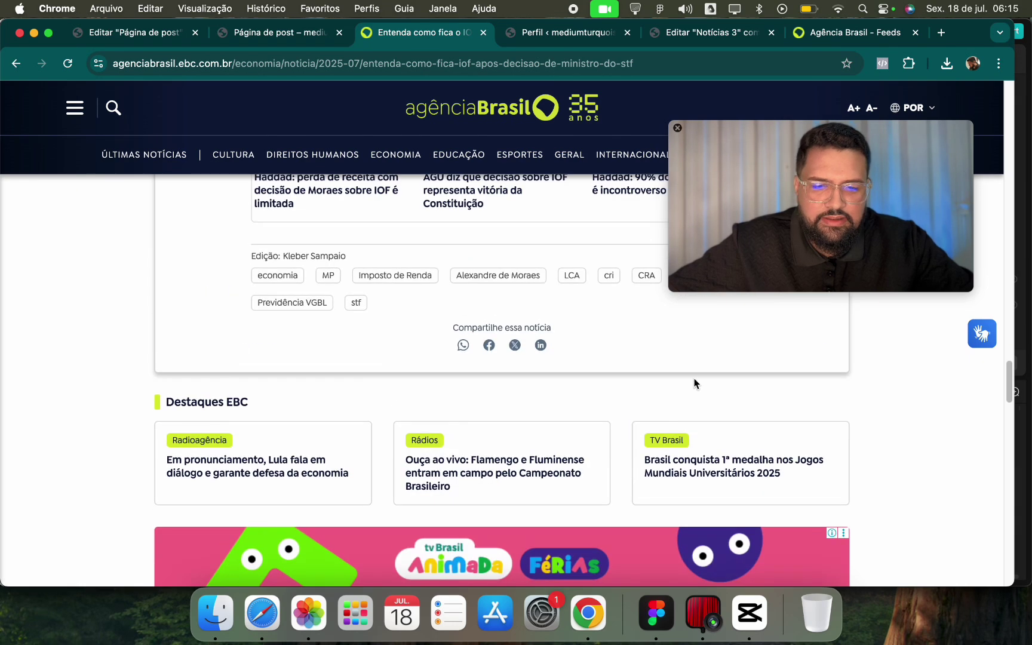
{"action": "scroll", "coordinate": [696, 382], "scroll_direction": "up", "scroll_amount": 1}
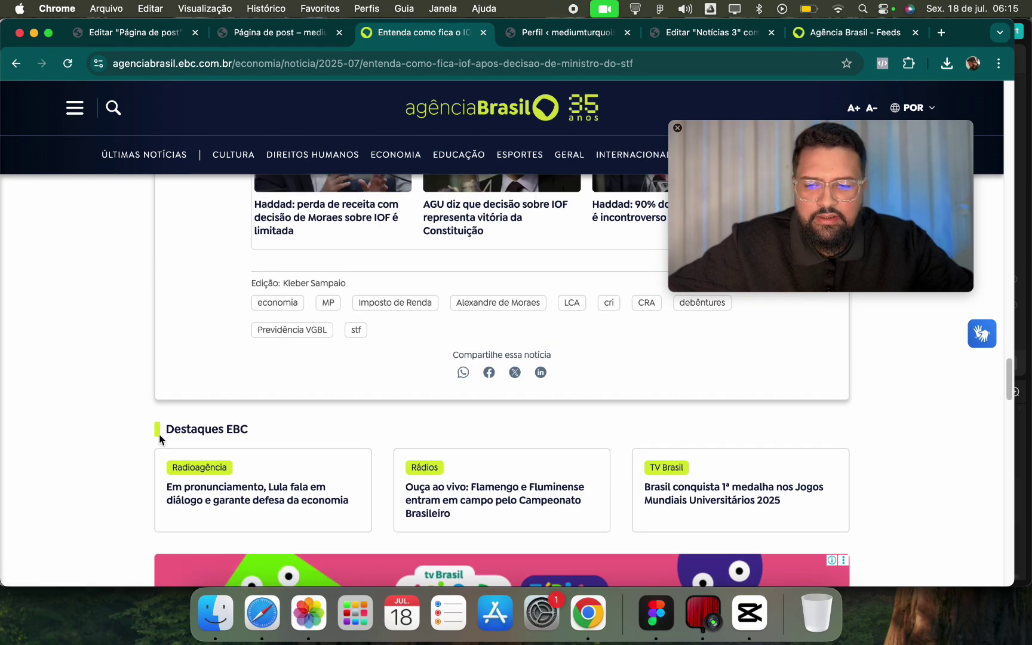
{"action": "left_click_drag", "start_coordinate": [159, 439], "coordinate": [233, 432]}
{"action": "scroll", "coordinate": [537, 466], "scroll_direction": "down", "scroll_amount": 10}
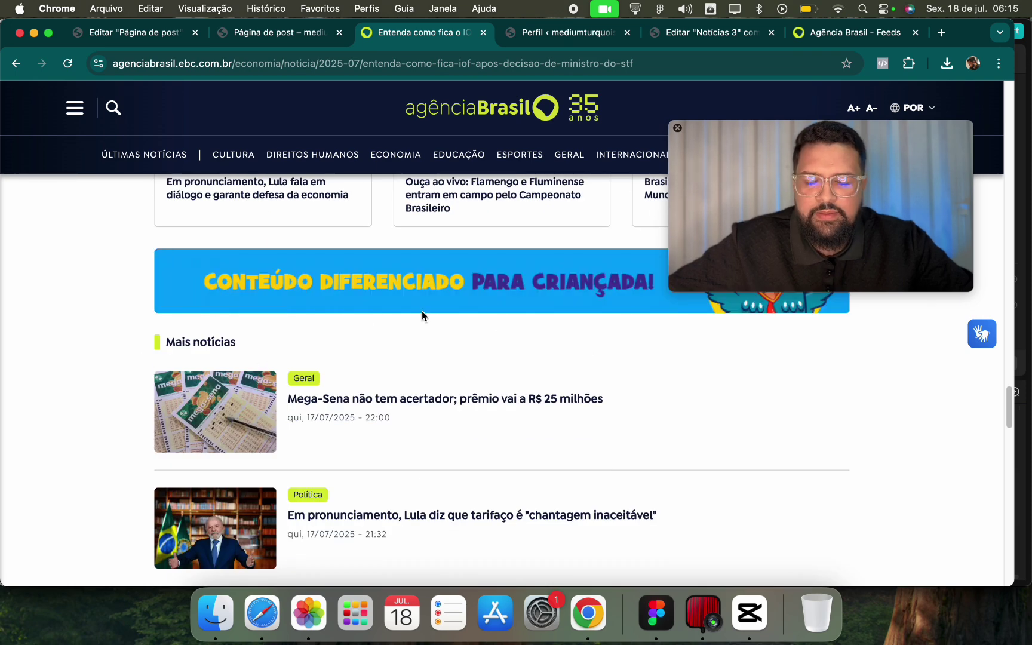
Examine the Destaques EBC and Mais notícias sections on the Agência Brasil article page.
{"action": "scroll", "coordinate": [421, 314], "scroll_direction": "up", "scroll_amount": 8}
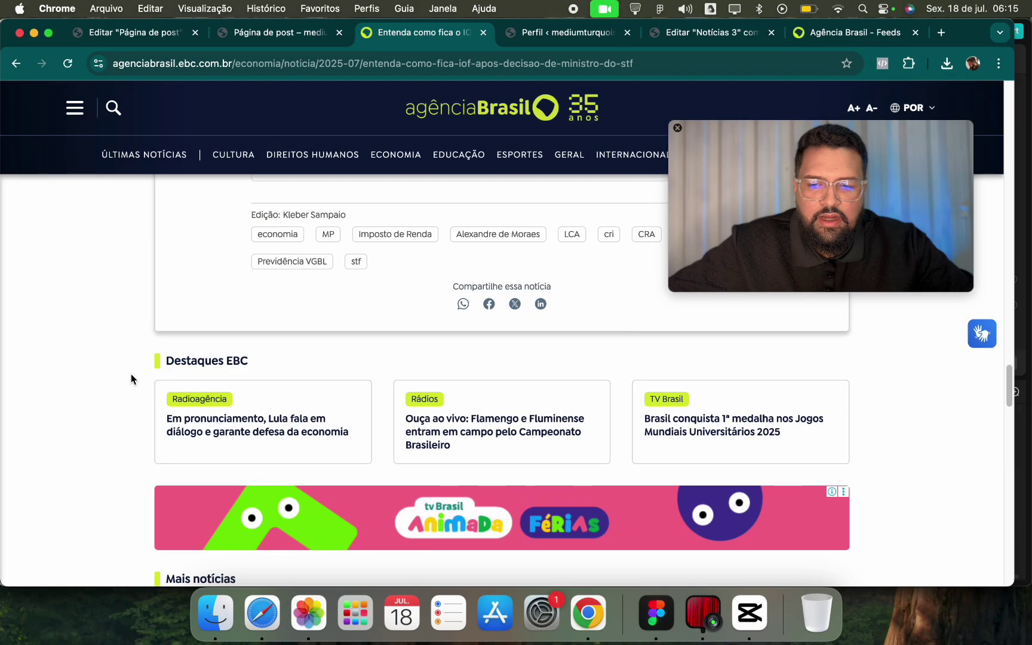
{"action": "left_click_drag", "start_coordinate": [338, 374], "coordinate": [571, 445]}
{"action": "scroll", "coordinate": [329, 477], "scroll_direction": "down", "scroll_amount": 5}
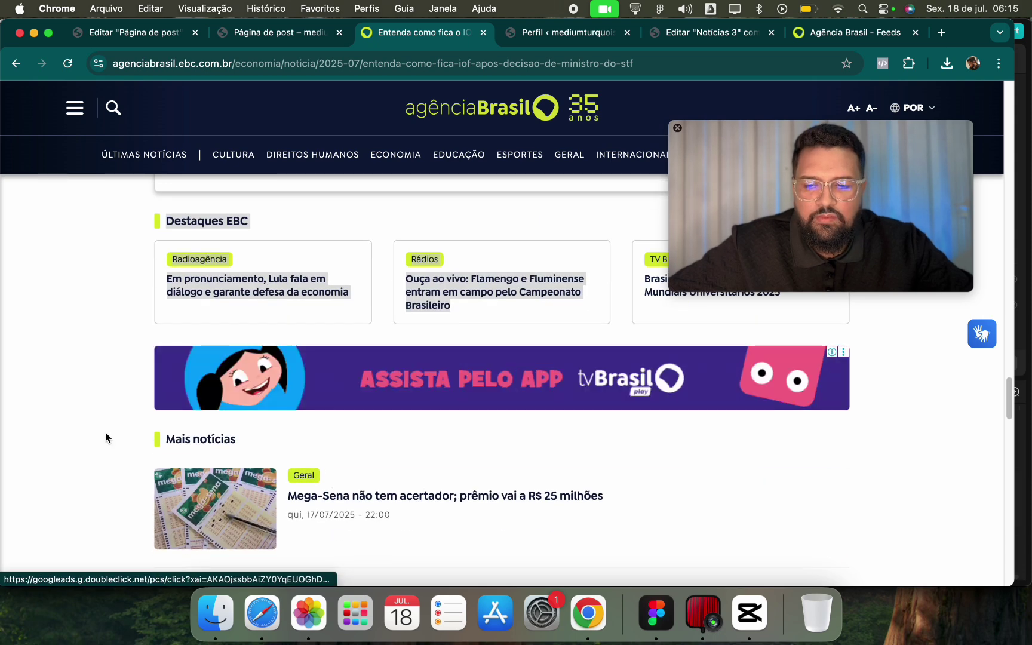
{"action": "left_click", "coordinate": [254, 445]}
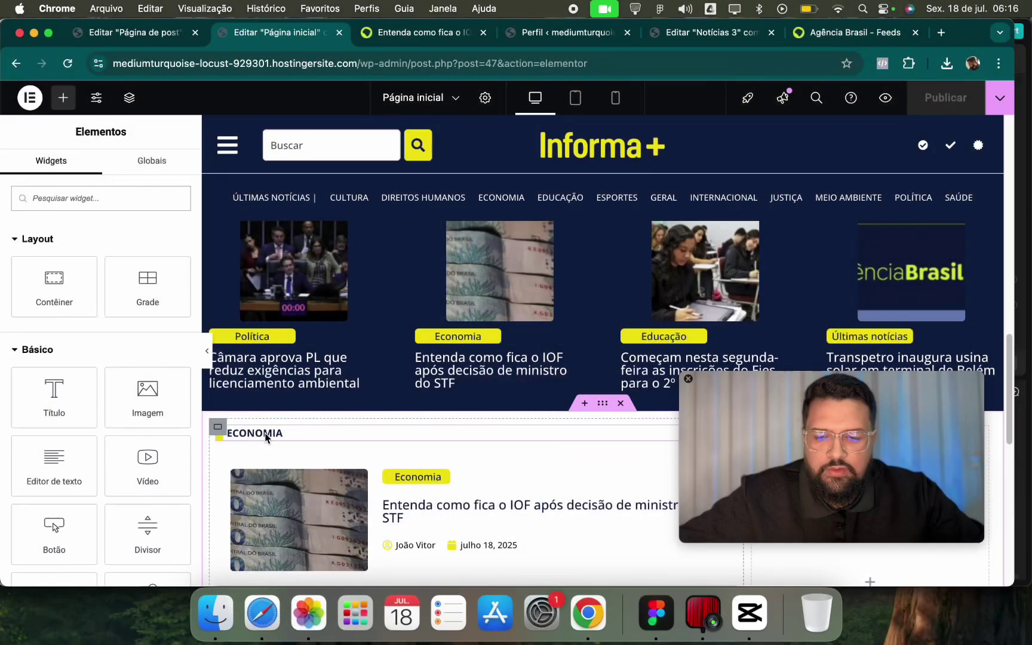
Copy the ECONOMIA section heading from the home page and return to the post template editor.
{"action": "right_click", "coordinate": [267, 438]}
{"action": "left_click", "coordinate": [306, 356]}
{"action": "key", "text": "ctrl+shift+Tab"}
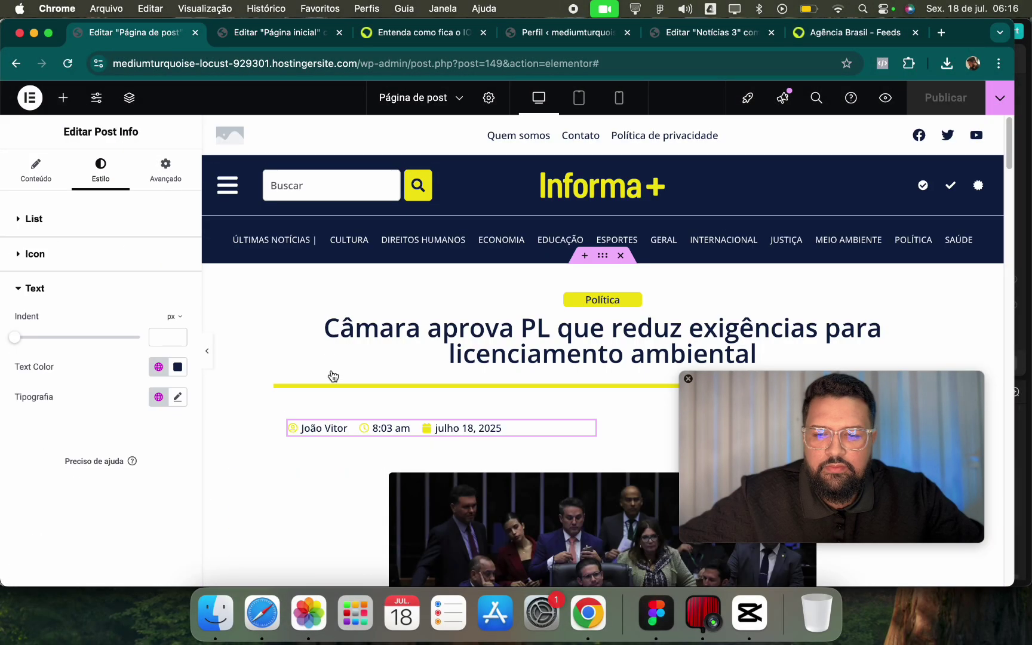
Review the post template from the article title down to the empty area after the source line.
{"action": "scroll", "coordinate": [332, 418], "scroll_direction": "down", "scroll_amount": 15}
{"action": "scroll", "coordinate": [347, 441], "scroll_direction": "down", "scroll_amount": 20}
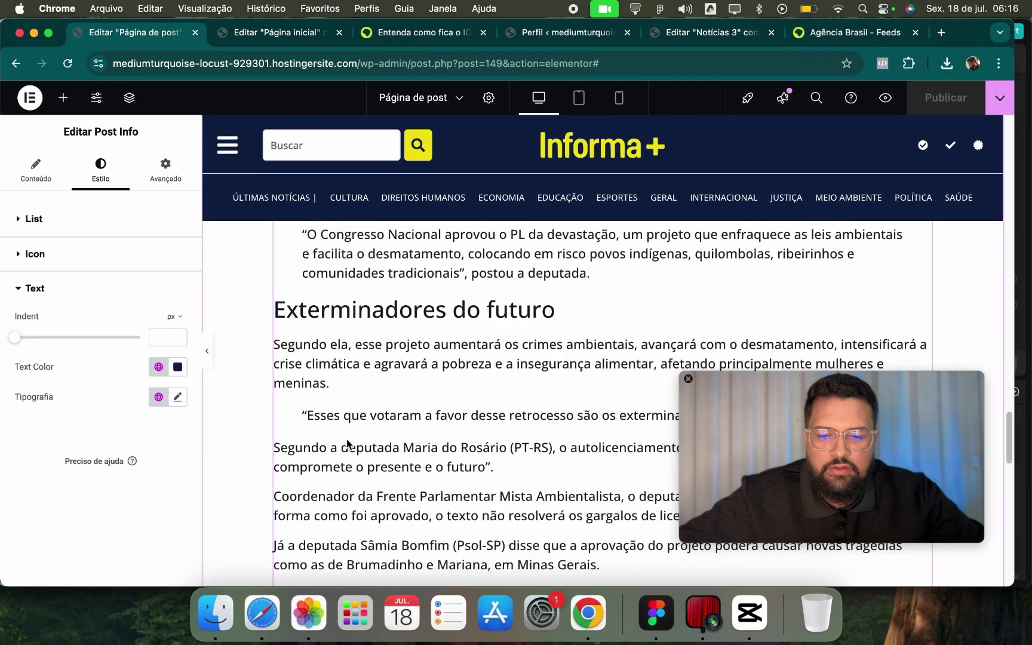
{"action": "scroll", "coordinate": [337, 344], "scroll_direction": "up", "scroll_amount": 3}
{"action": "right_click", "coordinate": [370, 258]}
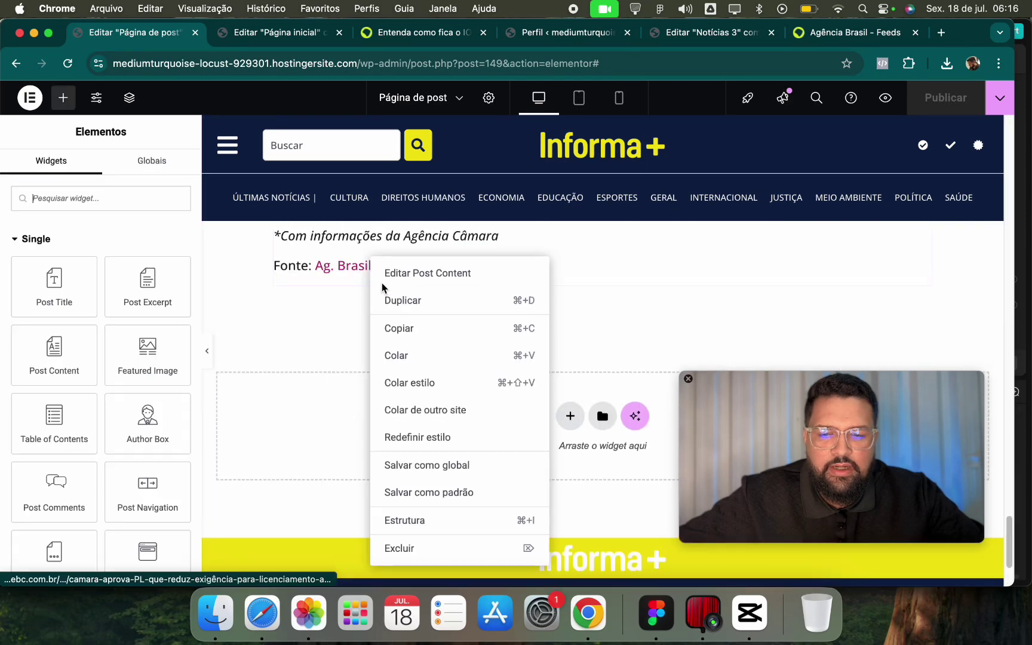
{"action": "left_click", "coordinate": [318, 363]}
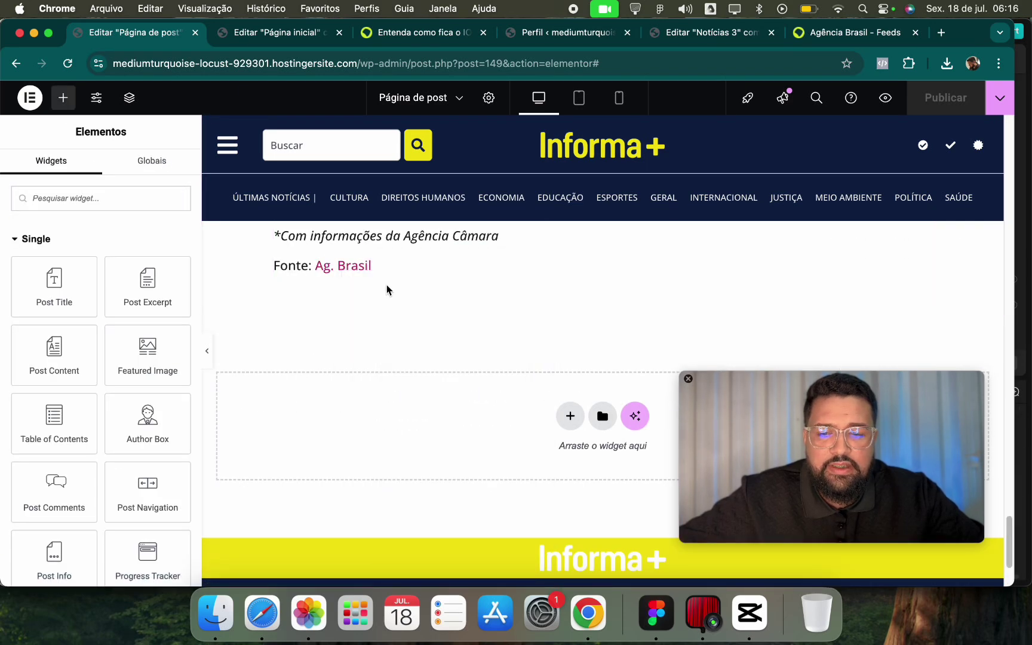
{"action": "scroll", "coordinate": [387, 299], "scroll_direction": "up", "scroll_amount": 10}
{"action": "scroll", "coordinate": [387, 313], "scroll_direction": "up", "scroll_amount": 15}
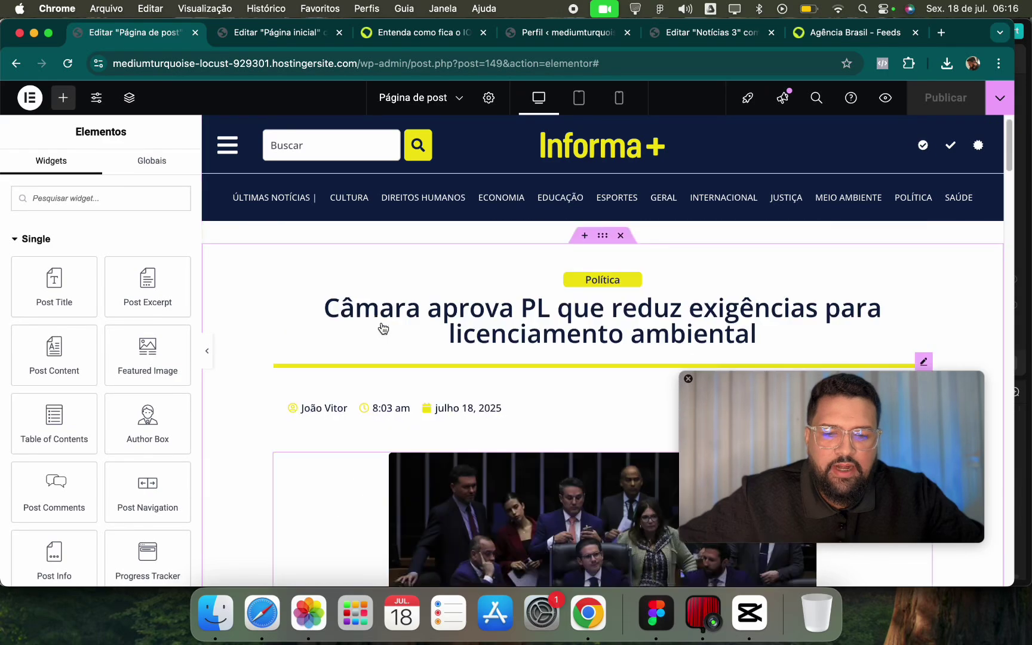
{"action": "scroll", "coordinate": [438, 376], "scroll_direction": "down", "scroll_amount": 12}
{"action": "scroll", "coordinate": [435, 387], "scroll_direction": "down", "scroll_amount": 20}
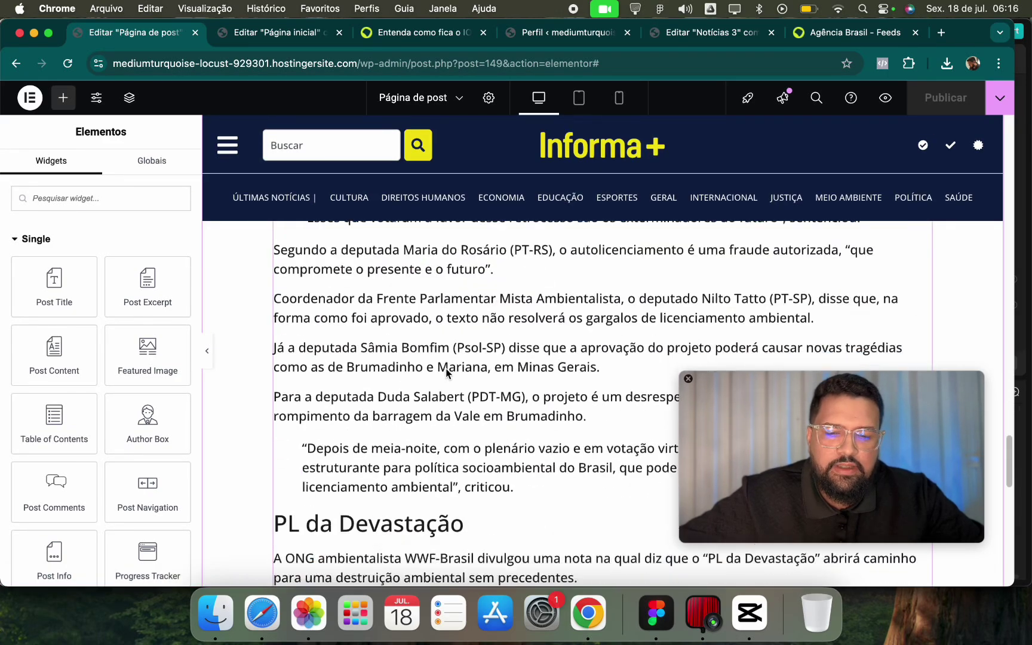
{"action": "scroll", "coordinate": [349, 292], "scroll_direction": "up", "scroll_amount": 15}
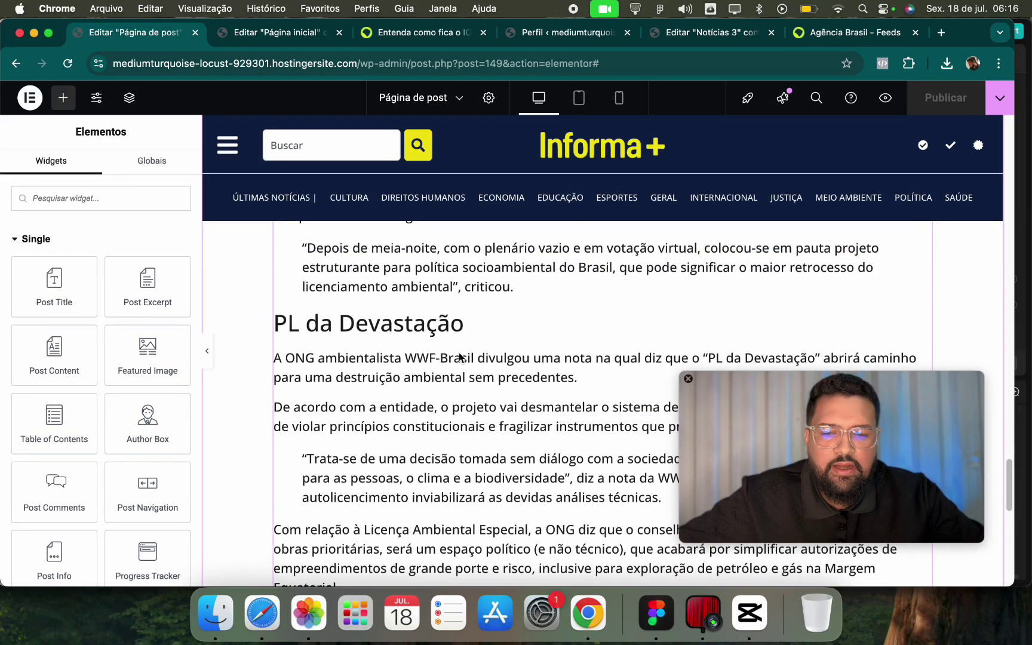
{"action": "scroll", "coordinate": [456, 357], "scroll_direction": "down", "scroll_amount": 20}
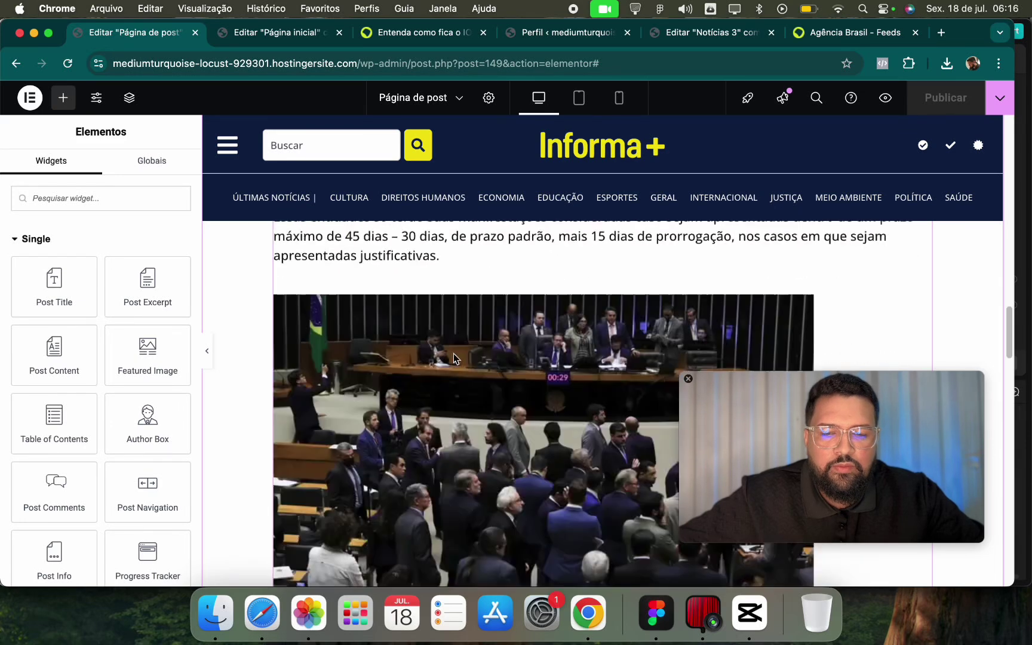
Add a single-column Flexbox container below the post content and paste the copied ECONOMIA heading into it.
{"action": "left_click", "coordinate": [570, 280]}
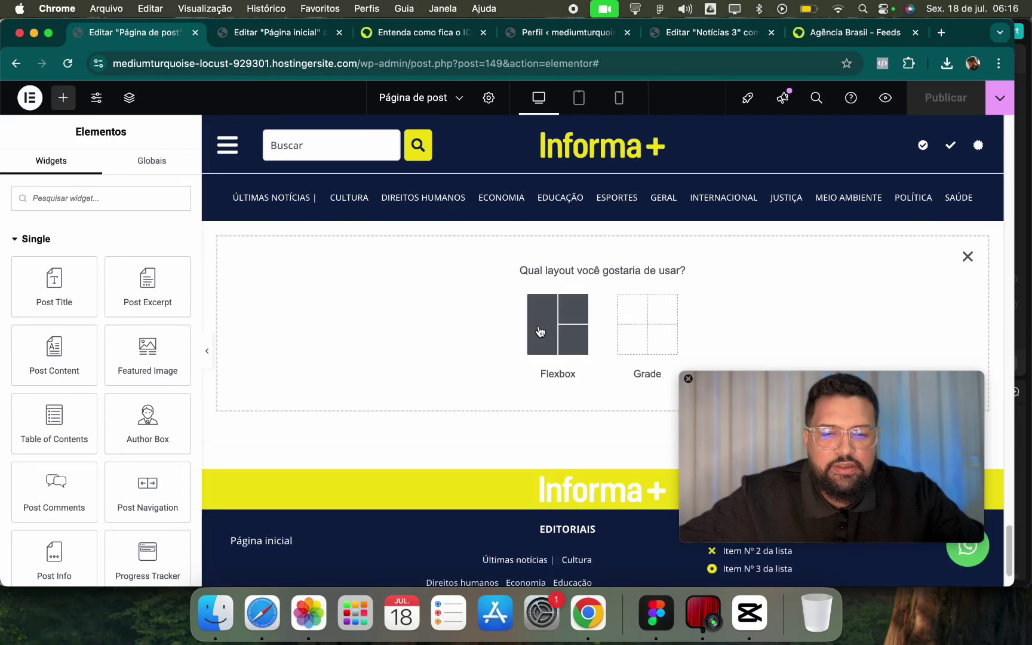
{"action": "left_click", "coordinate": [541, 331]}
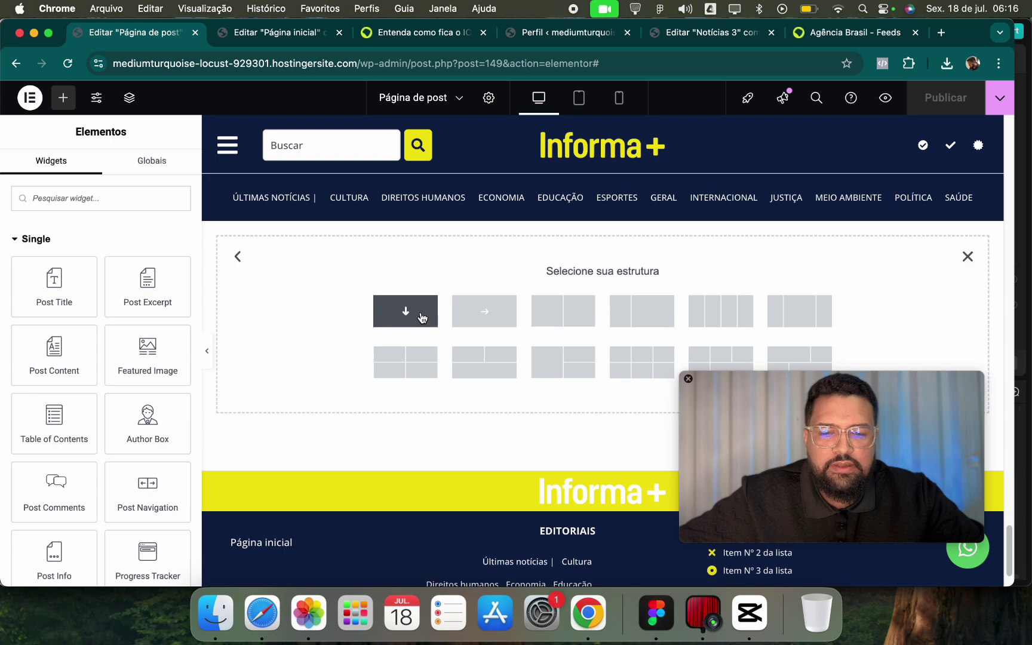
{"action": "left_click", "coordinate": [422, 318]}
{"action": "right_click", "coordinate": [412, 311]}
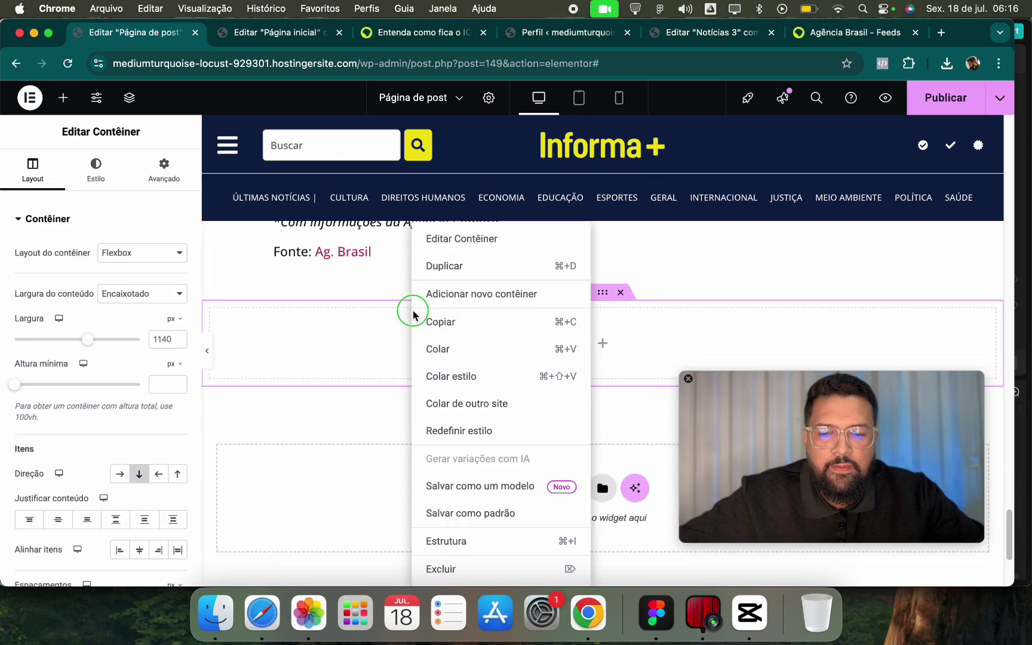
{"action": "left_click", "coordinate": [452, 350]}
Copy the main post container and apply its style to the new container holding the ECONOMIA heading.
{"action": "scroll", "coordinate": [364, 353], "scroll_direction": "up", "scroll_amount": 10}
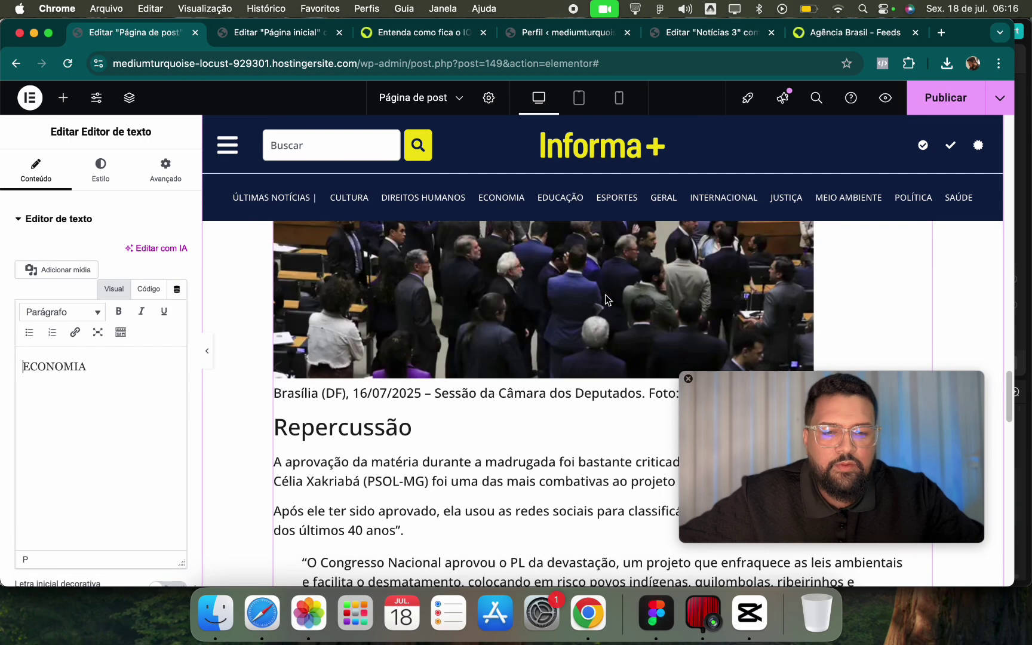
{"action": "scroll", "coordinate": [606, 299], "scroll_direction": "up", "scroll_amount": 15}
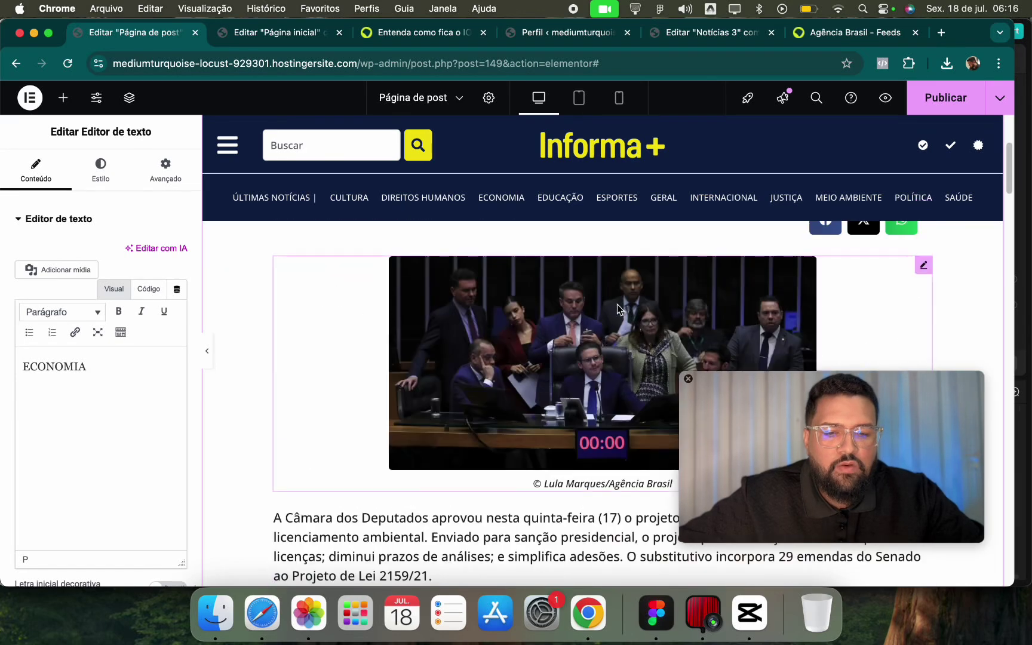
{"action": "scroll", "coordinate": [617, 304], "scroll_direction": "up", "scroll_amount": 5}
{"action": "right_click", "coordinate": [604, 265]}
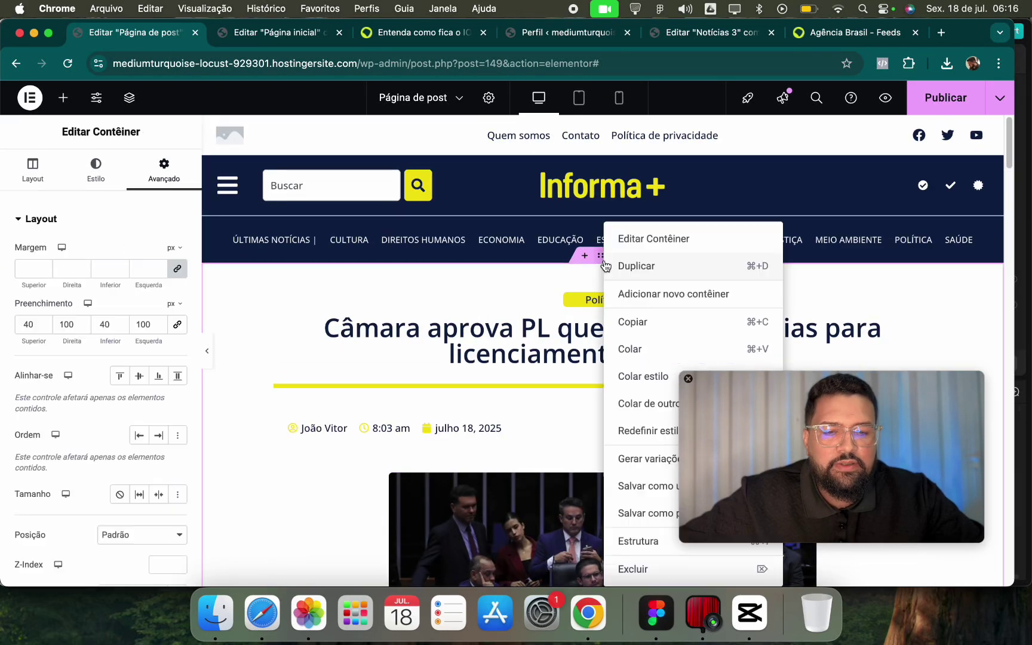
{"action": "left_click", "coordinate": [629, 321]}
{"action": "scroll", "coordinate": [633, 310], "scroll_direction": "down", "scroll_amount": 20}
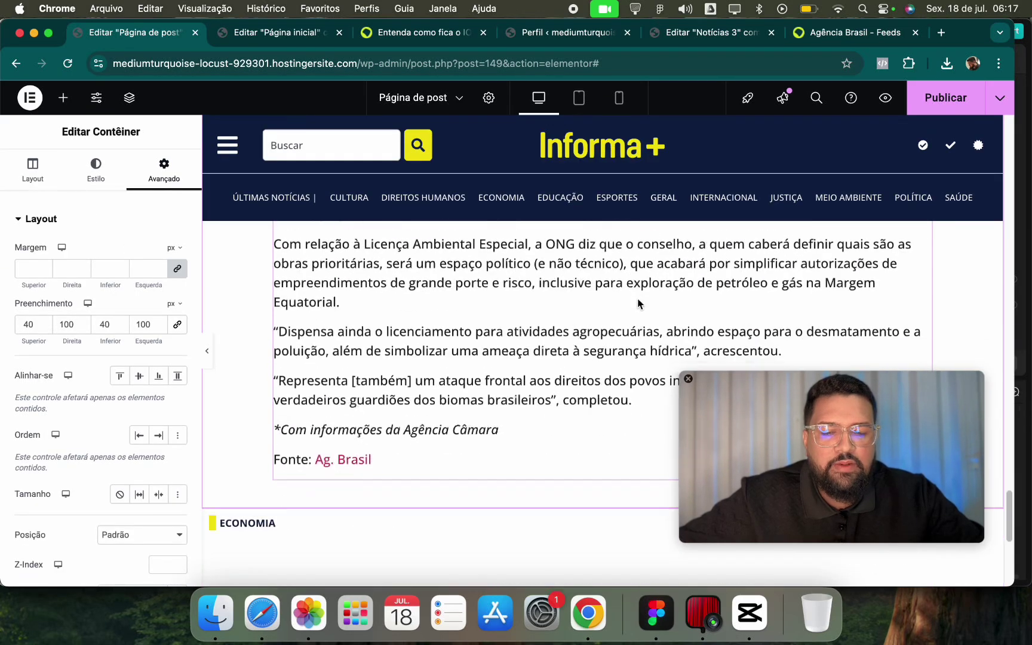
{"action": "scroll", "coordinate": [645, 268], "scroll_direction": "down", "scroll_amount": 5}
{"action": "scroll", "coordinate": [610, 299], "scroll_direction": "up", "scroll_amount": 2}
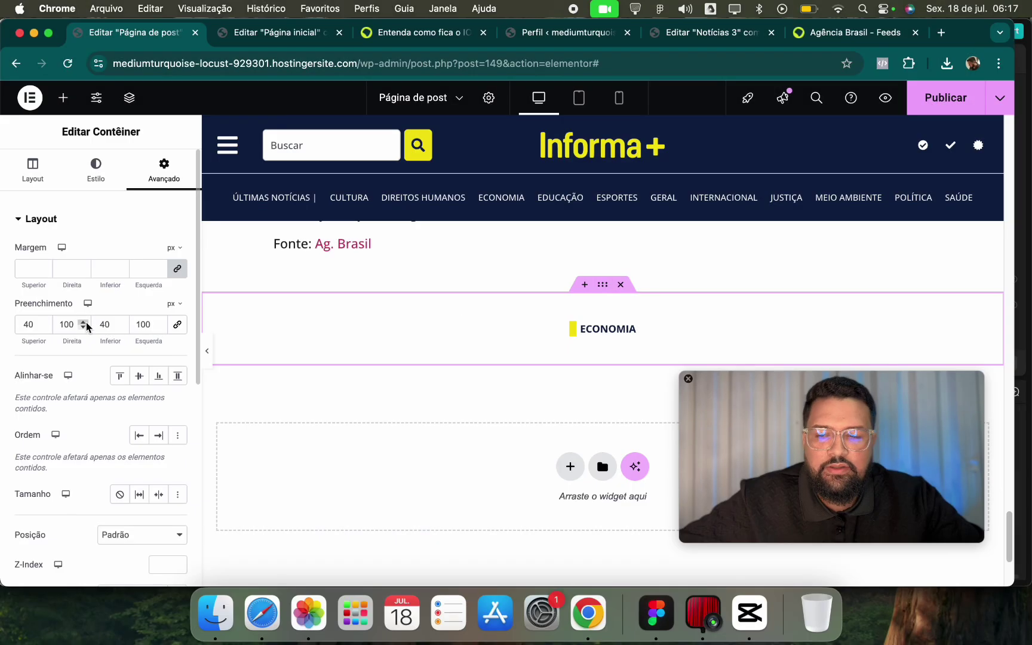
Set the heading container's top and bottom padding to 0 px and align its items to the start.
{"action": "type", "text": "0"}
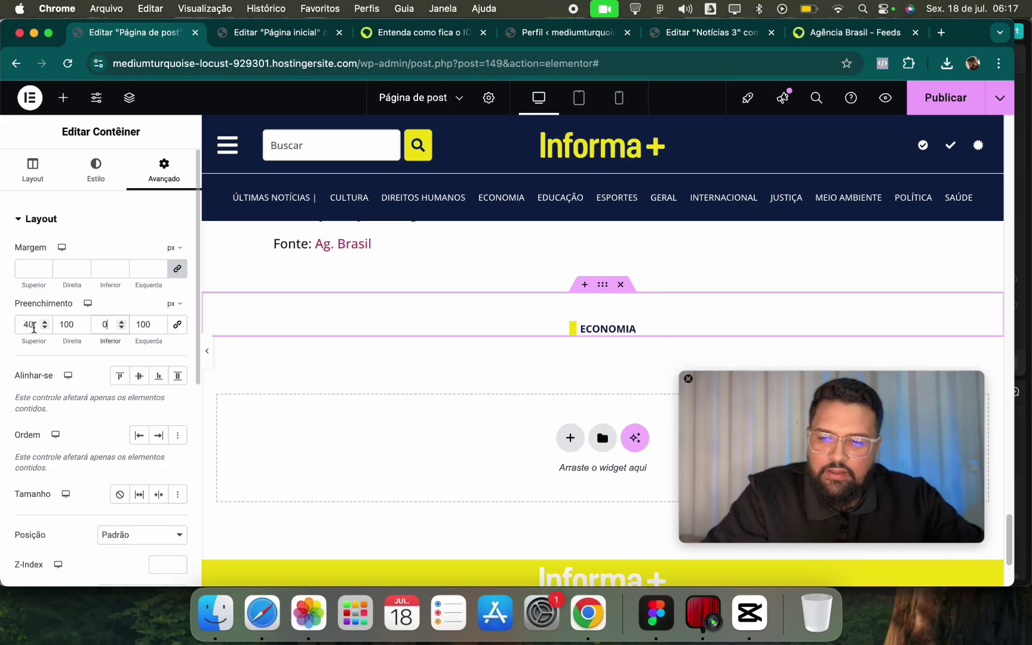
{"action": "type", "text": "0"}
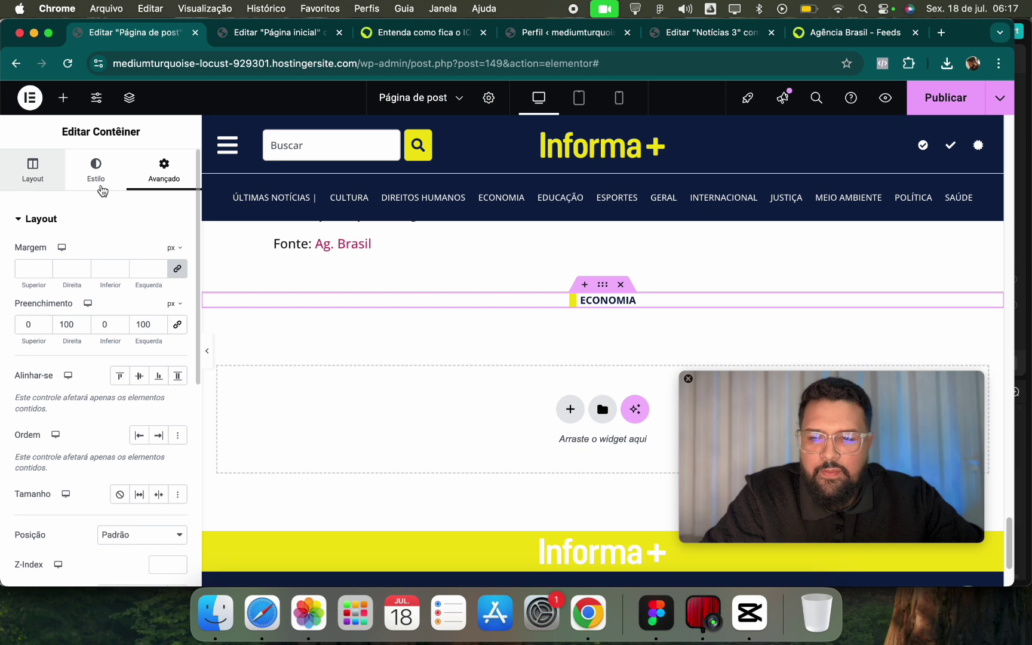
{"action": "left_click", "coordinate": [549, 311]}
{"action": "left_click", "coordinate": [122, 551]}
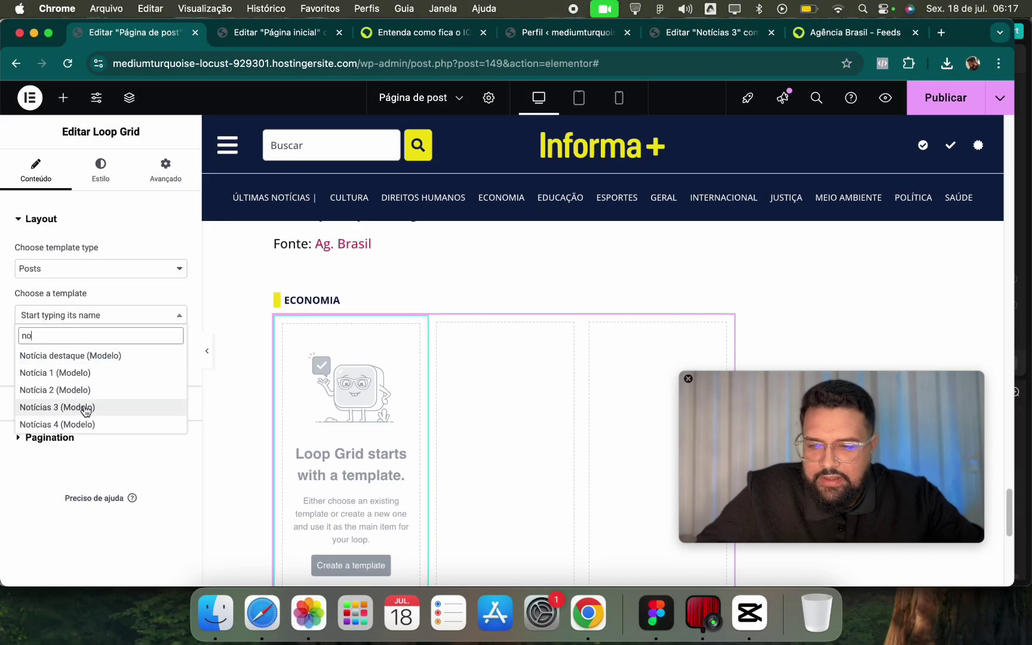
Add a Loop Grid below the ECONOMIA heading with the Notícia 2 (Modelo) template, and compare it with the reference article.
{"action": "left_click", "coordinate": [91, 393]}
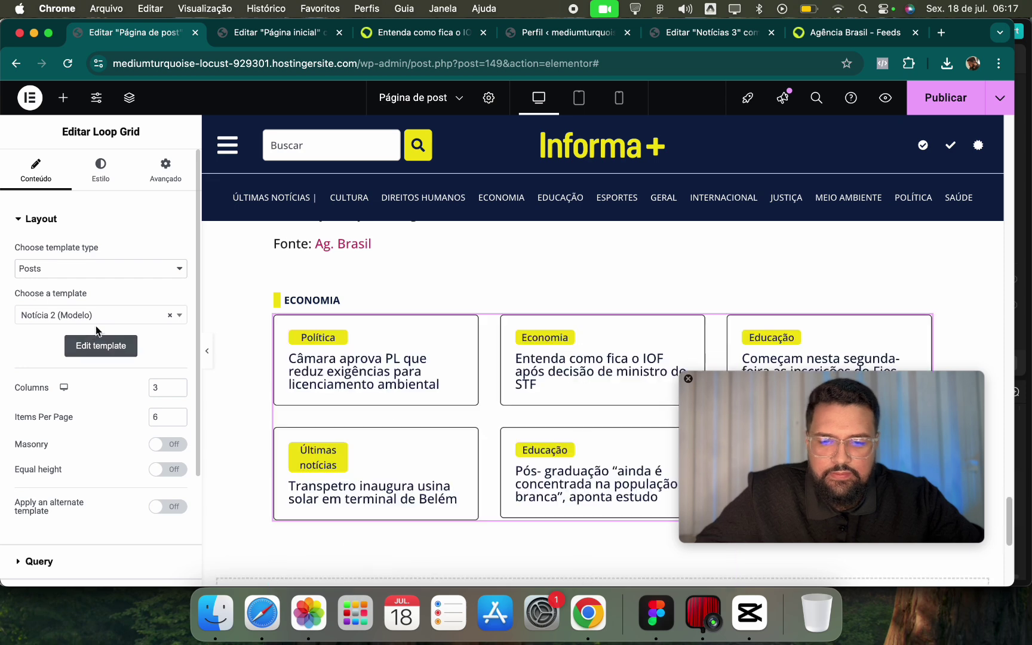
{"action": "left_click", "coordinate": [390, 30]}
{"action": "left_click", "coordinate": [129, 32]}
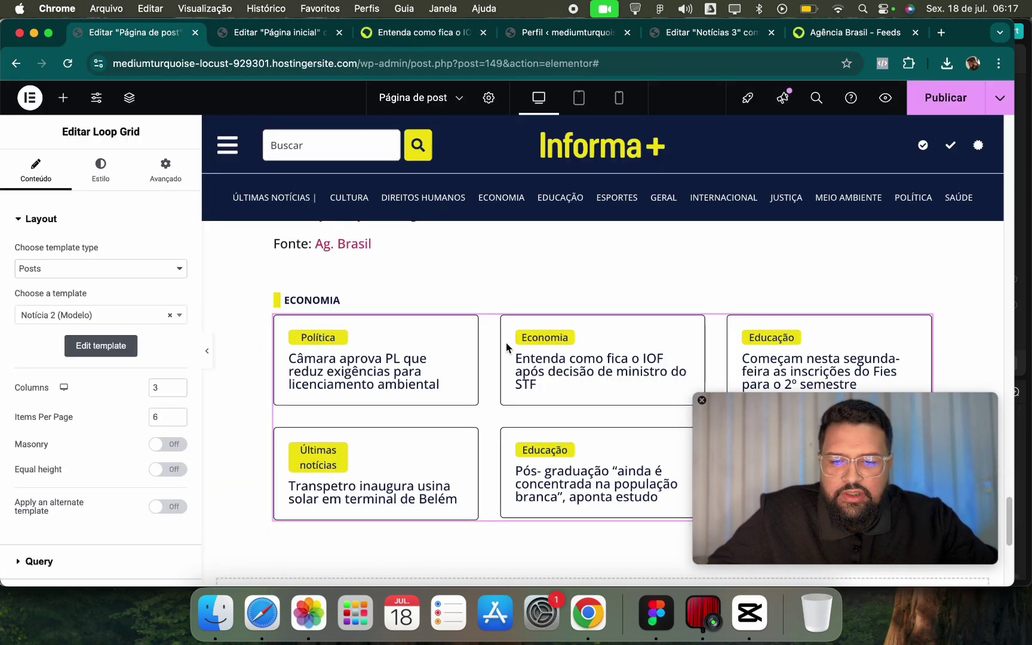
{"action": "left_click_drag", "start_coordinate": [867, 508], "coordinate": [870, 228]}
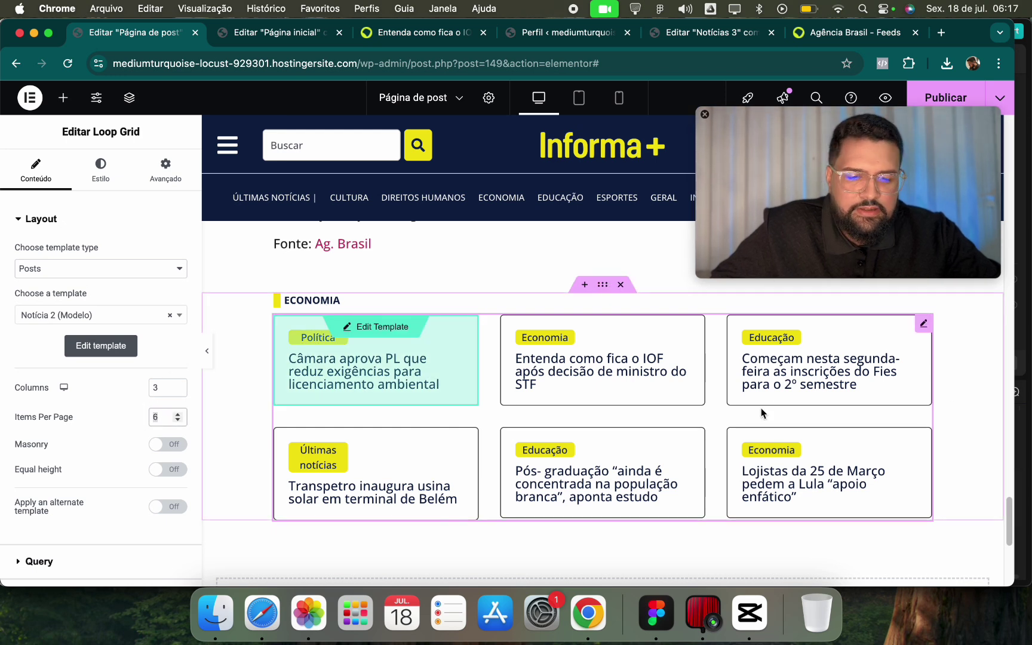
Exclude the current post from the Loop Grid's query.
{"action": "scroll", "coordinate": [90, 406], "scroll_direction": "down", "scroll_amount": 4}
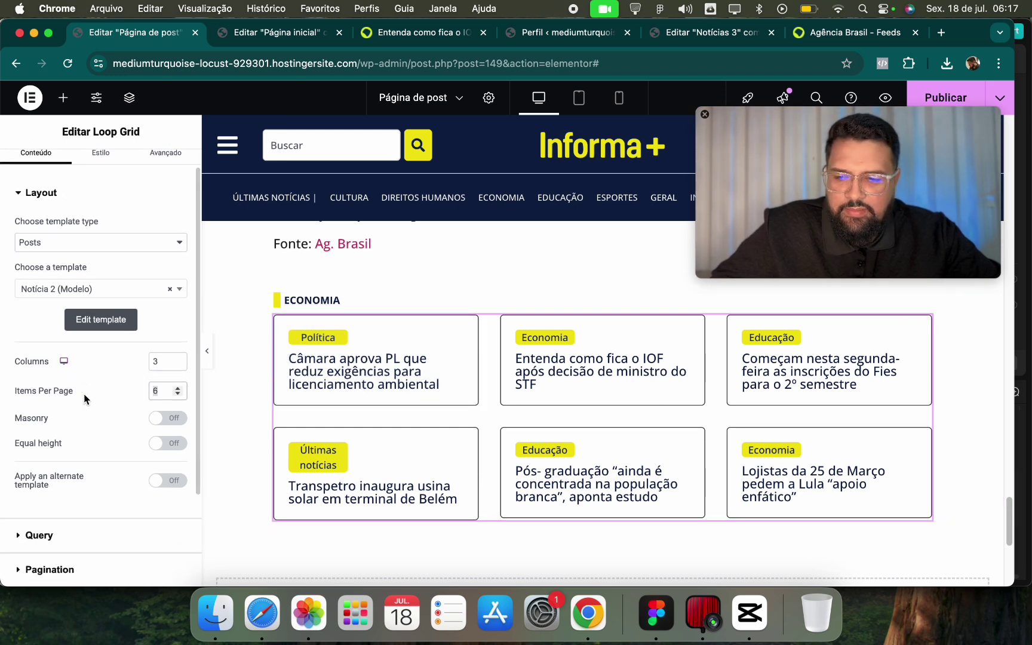
{"action": "scroll", "coordinate": [508, 401], "scroll_direction": "up", "scroll_amount": 15}
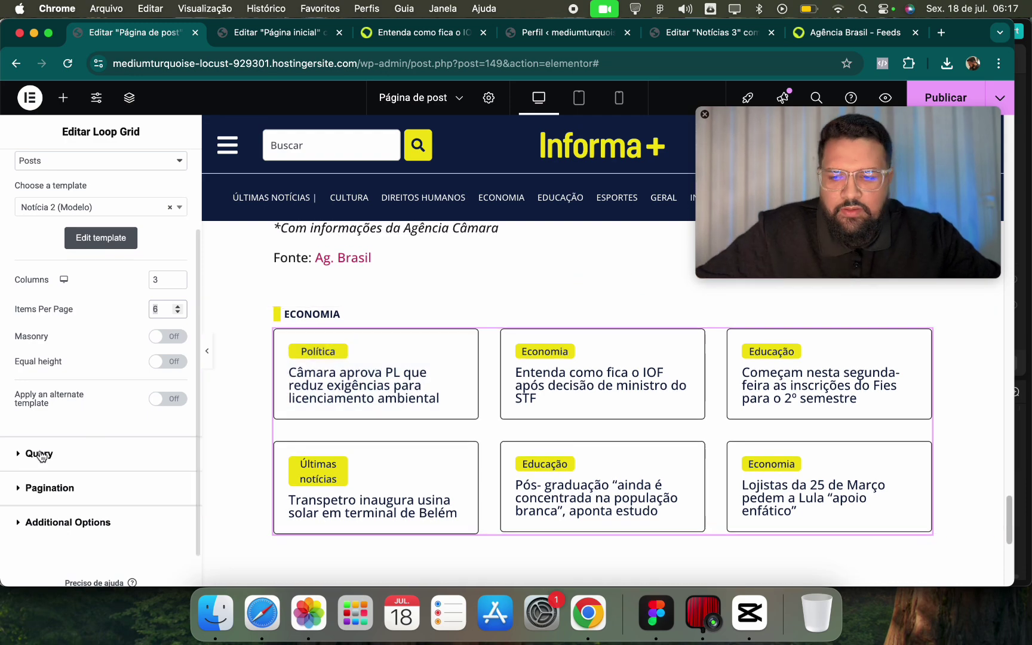
{"action": "scroll", "coordinate": [507, 413], "scroll_direction": "up", "scroll_amount": 10}
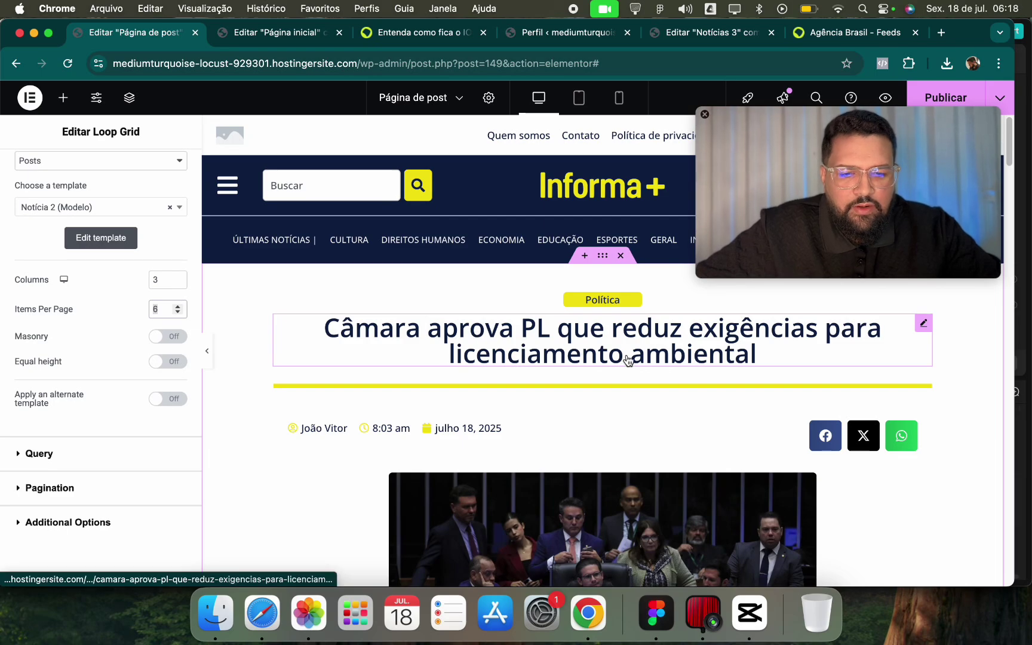
{"action": "scroll", "coordinate": [499, 366], "scroll_direction": "down", "scroll_amount": 20}
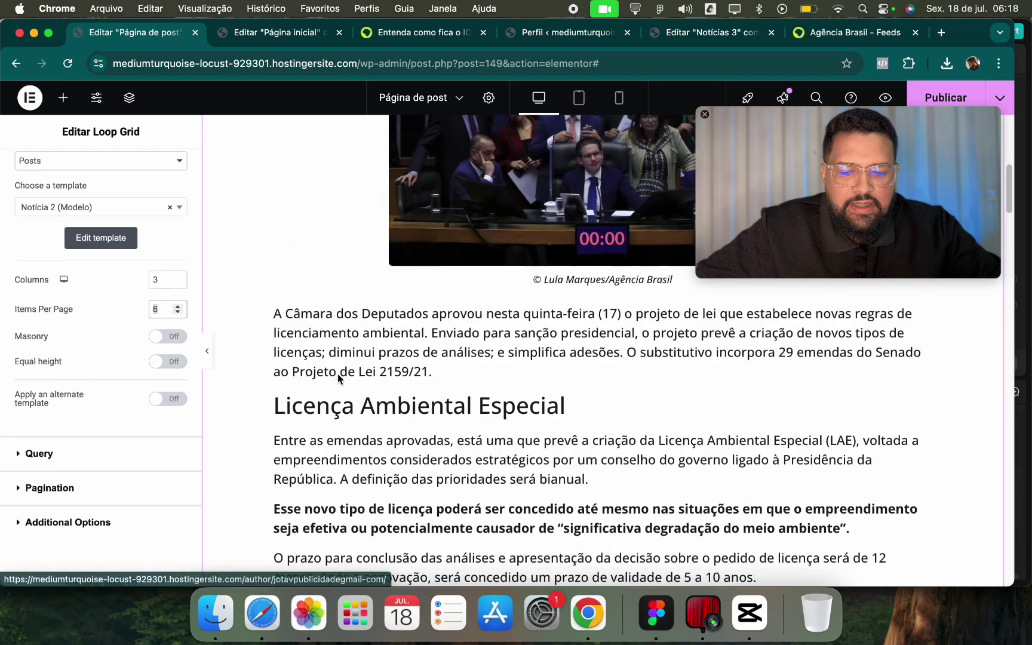
{"action": "scroll", "coordinate": [394, 386], "scroll_direction": "down", "scroll_amount": 10}
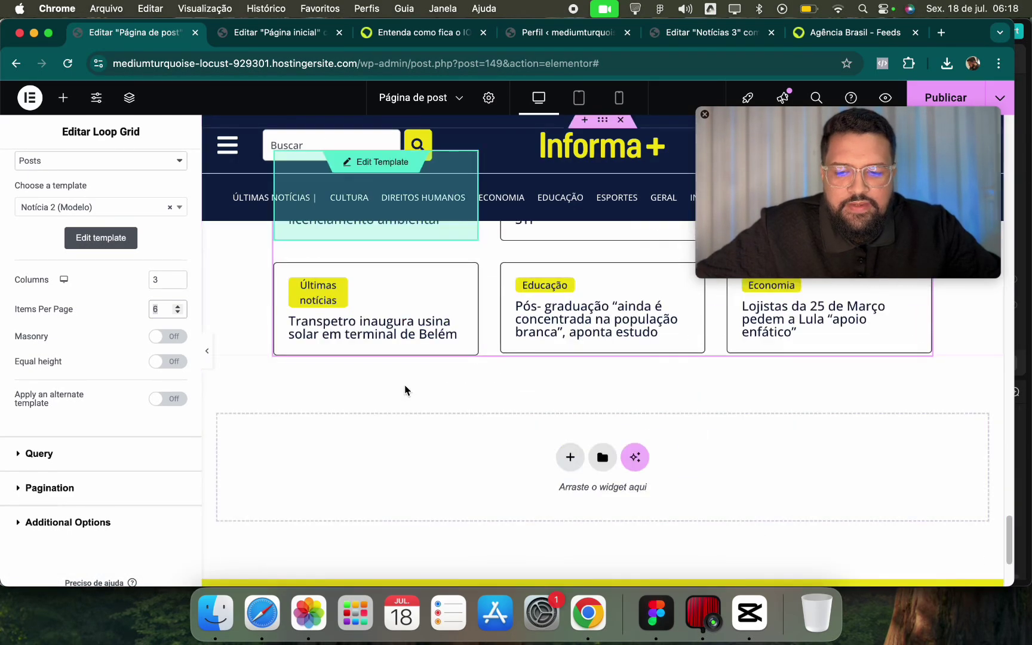
{"action": "scroll", "coordinate": [652, 357], "scroll_direction": "up", "scroll_amount": 3}
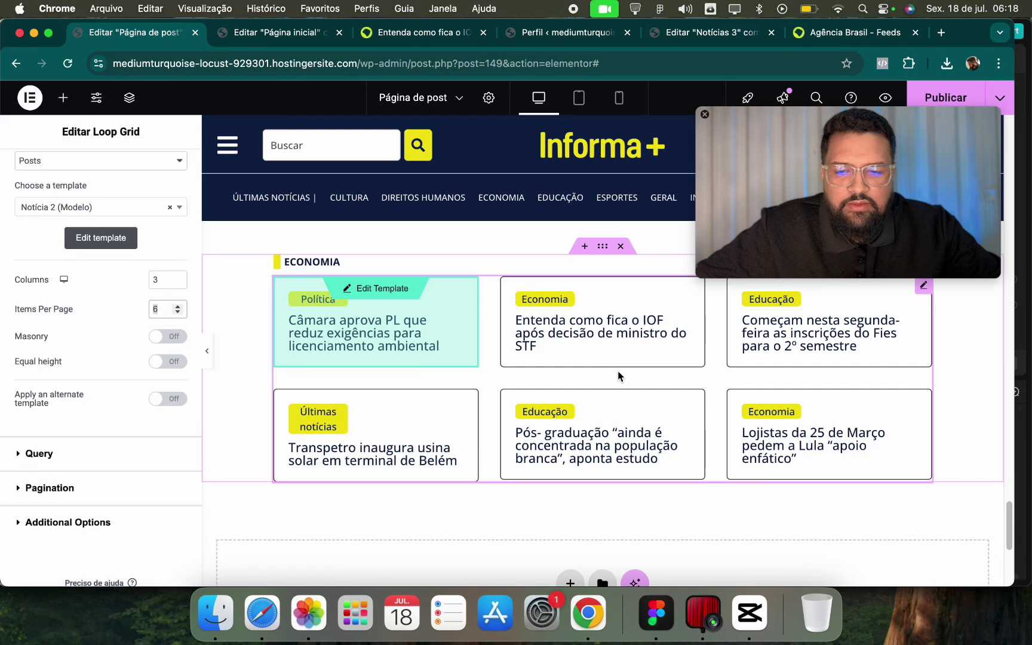
{"action": "left_click", "coordinate": [84, 443]}
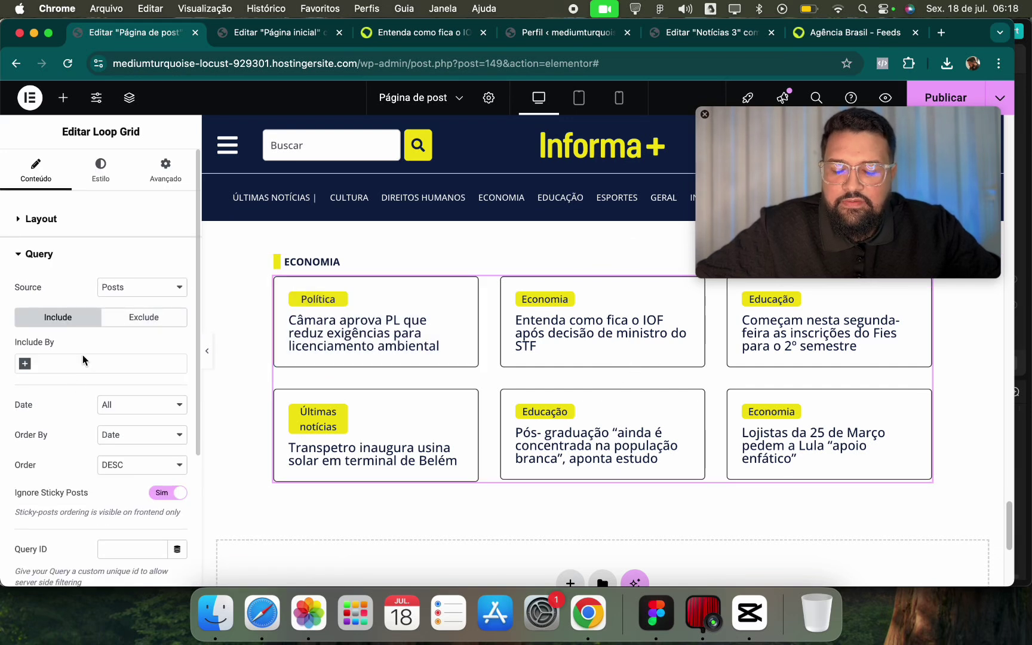
{"action": "left_click", "coordinate": [127, 325]}
{"action": "left_click", "coordinate": [44, 366]}
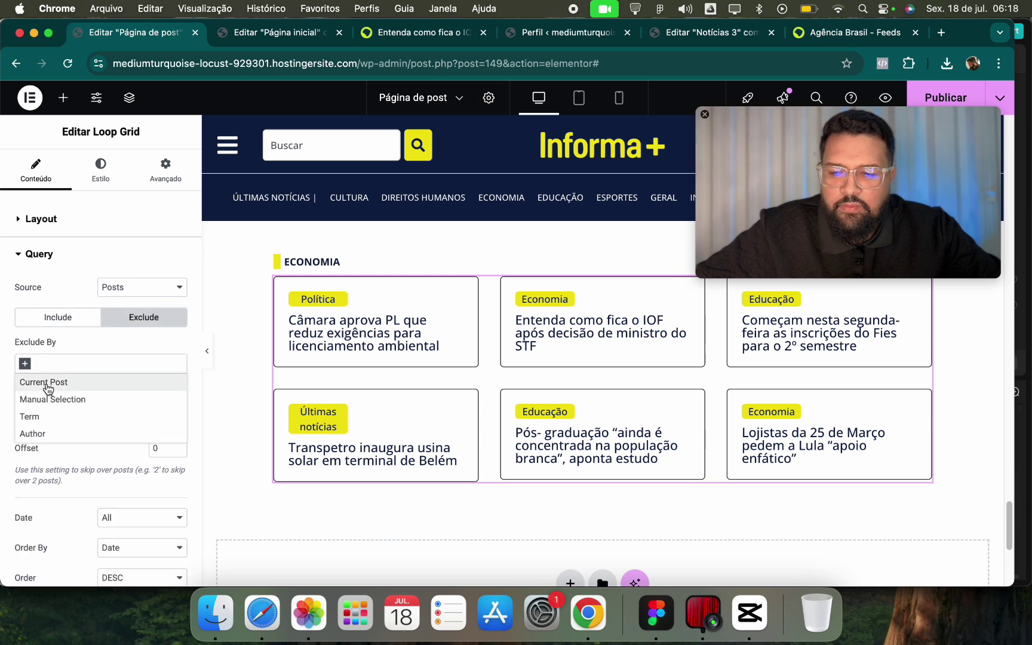
{"action": "left_click", "coordinate": [45, 382]}
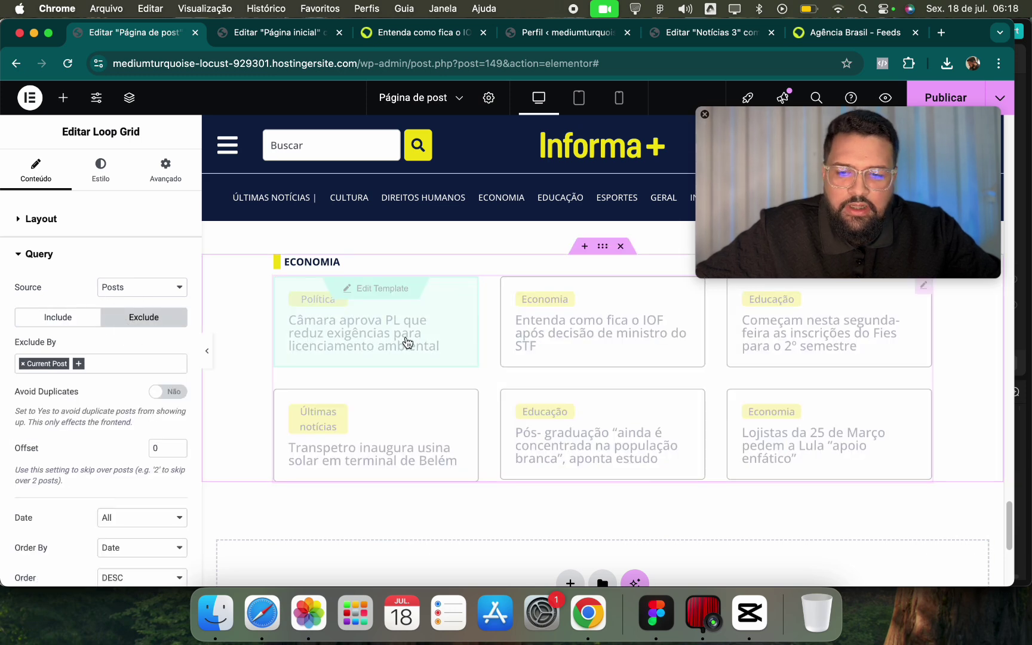
Replace the ECONOMIA heading text with "Relacionadas" and review the exclusion settings in the Loop Grid's query.
{"action": "left_click", "coordinate": [296, 266]}
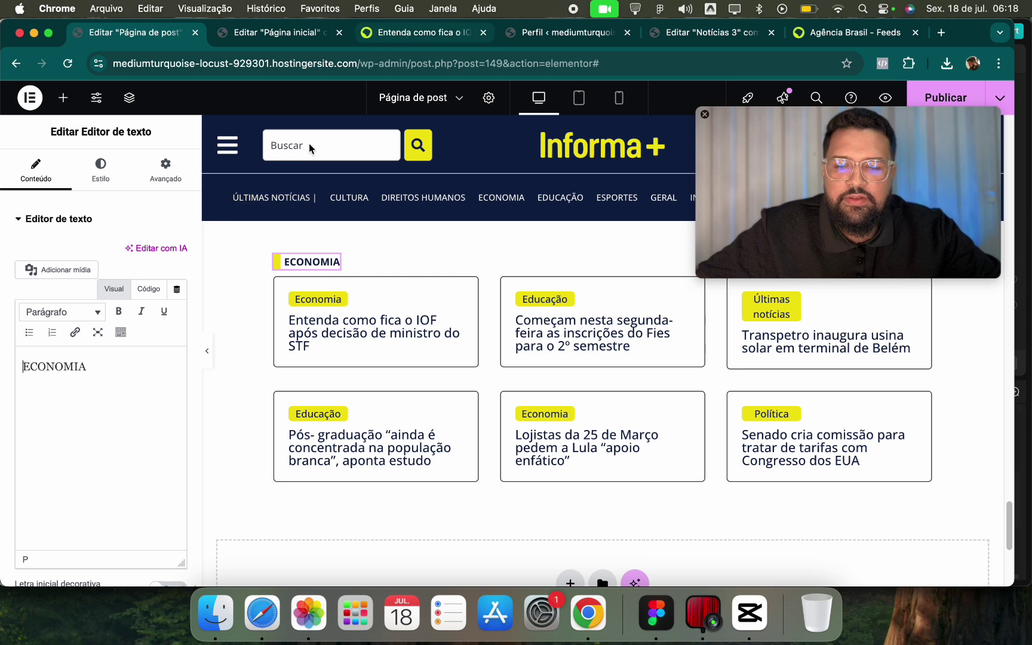
{"action": "double_click", "coordinate": [29, 365]}
{"action": "type", "text": "D"}
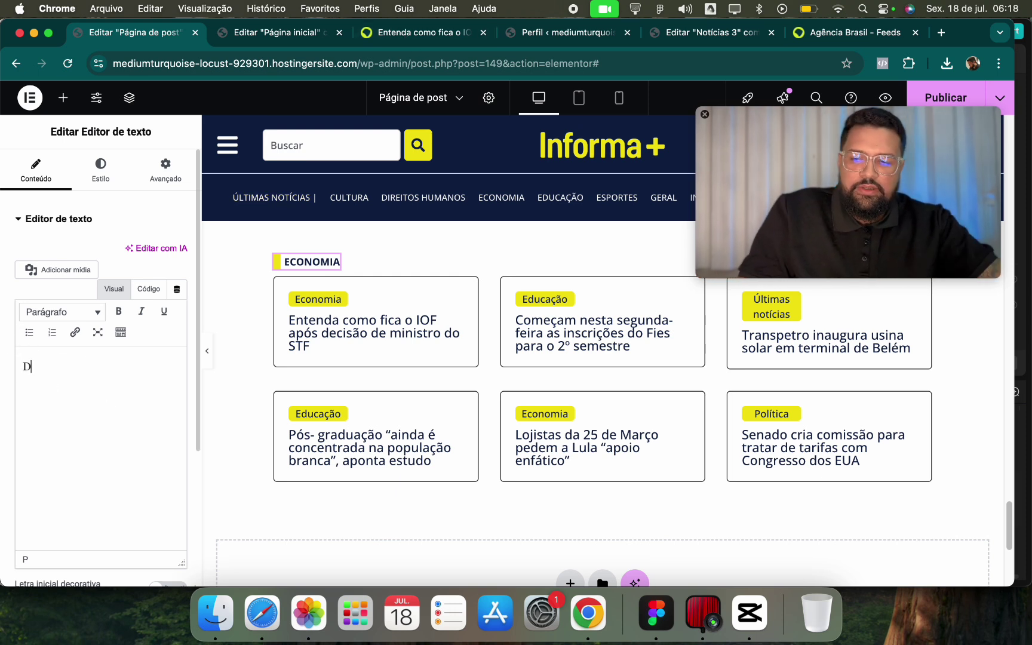
{"action": "type", "text": "est"}
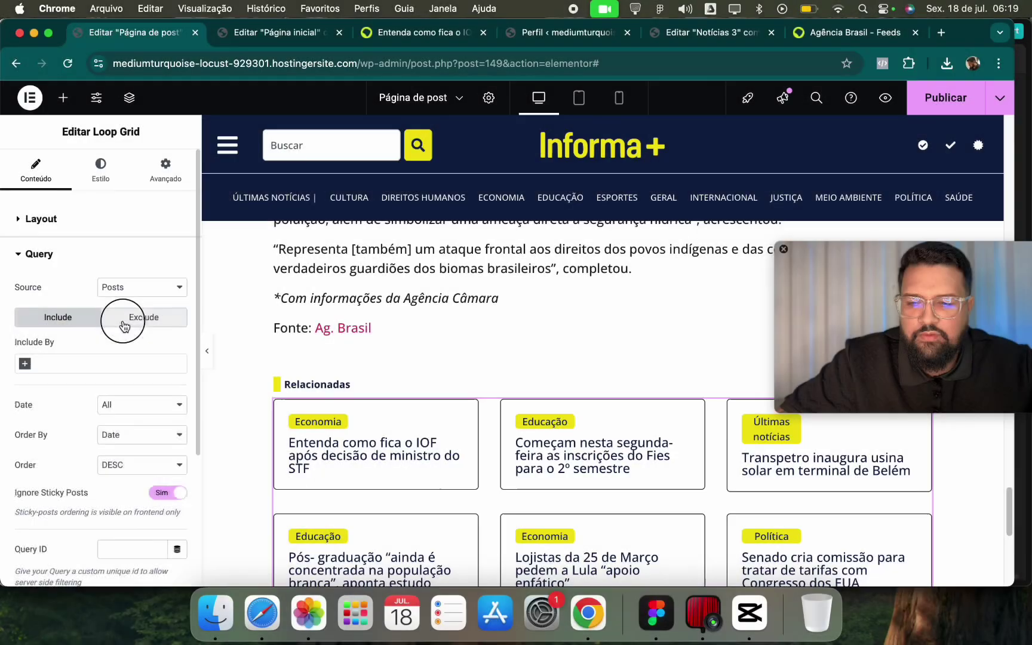
{"action": "left_click", "coordinate": [122, 317]}
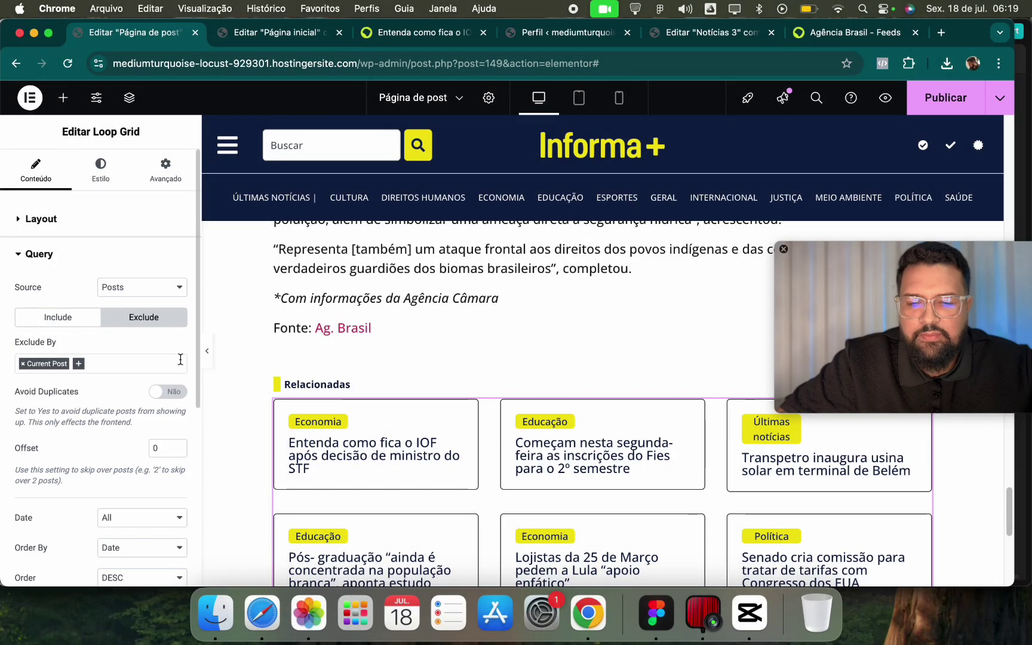
Check the "Mais notícias" section in the reference article, and duplicate the whole Relacionadas container in the post template.
{"action": "left_click", "coordinate": [417, 30]}
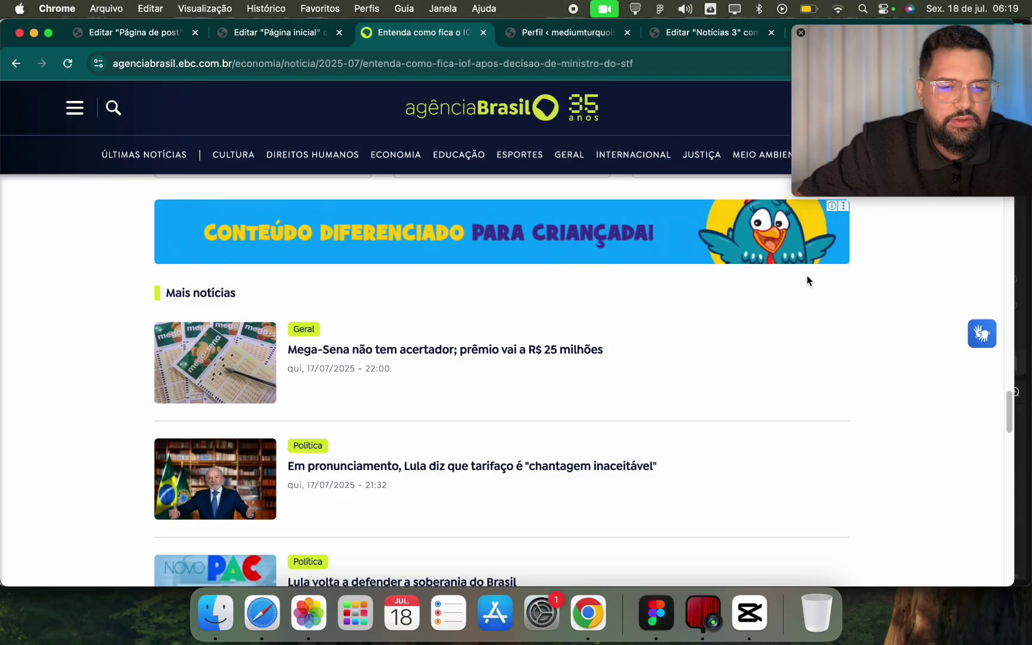
{"action": "left_click", "coordinate": [154, 34]}
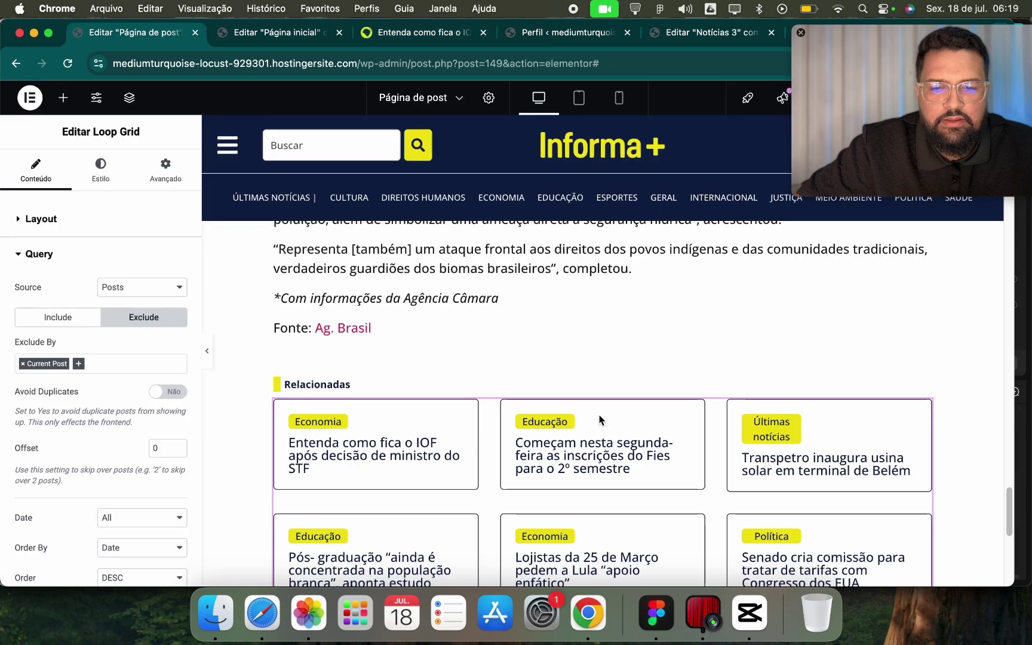
{"action": "scroll", "coordinate": [580, 421], "scroll_direction": "down", "scroll_amount": 5}
{"action": "scroll", "coordinate": [578, 357], "scroll_direction": "up", "scroll_amount": 6}
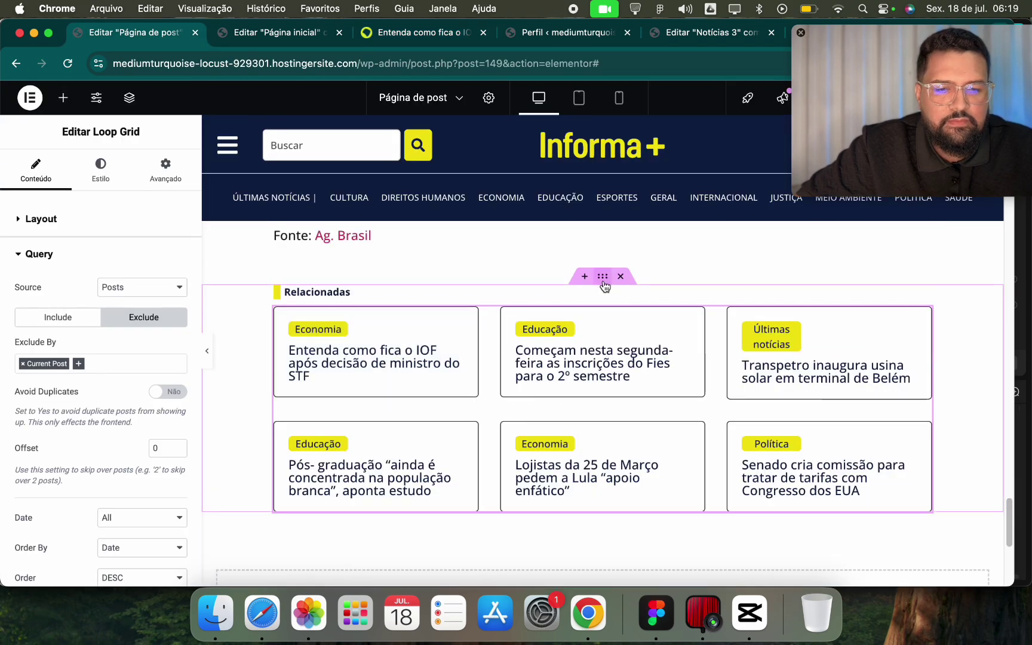
{"action": "right_click", "coordinate": [603, 280]}
{"action": "left_click", "coordinate": [638, 265]}
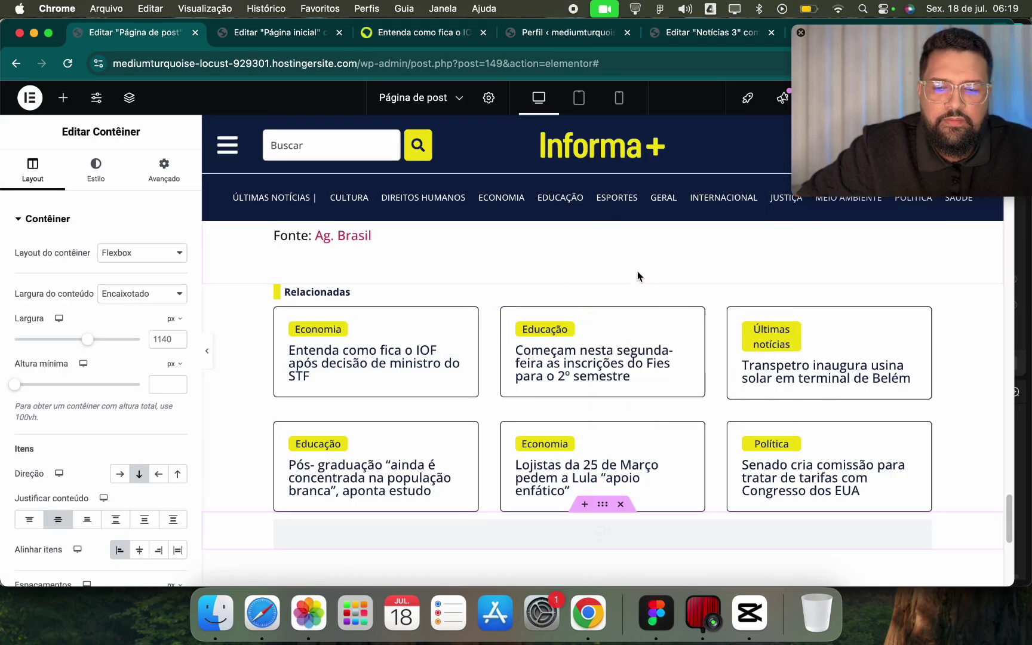
Set the top padding of the lower Relacionadas container to 40 px.
{"action": "scroll", "coordinate": [657, 382], "scroll_direction": "down", "scroll_amount": 3}
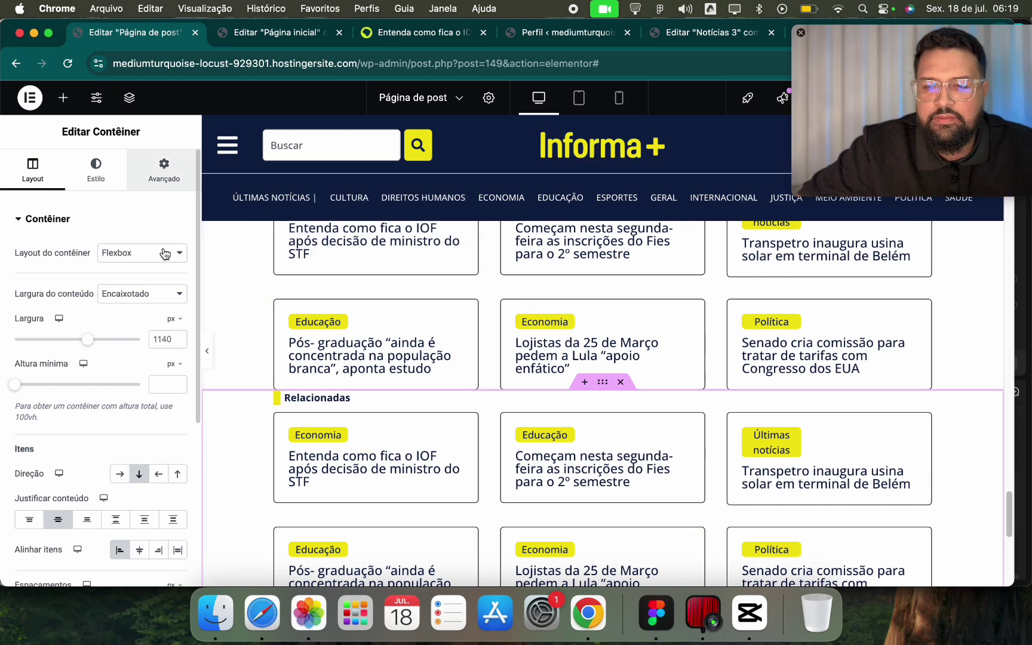
{"action": "left_click", "coordinate": [164, 169]}
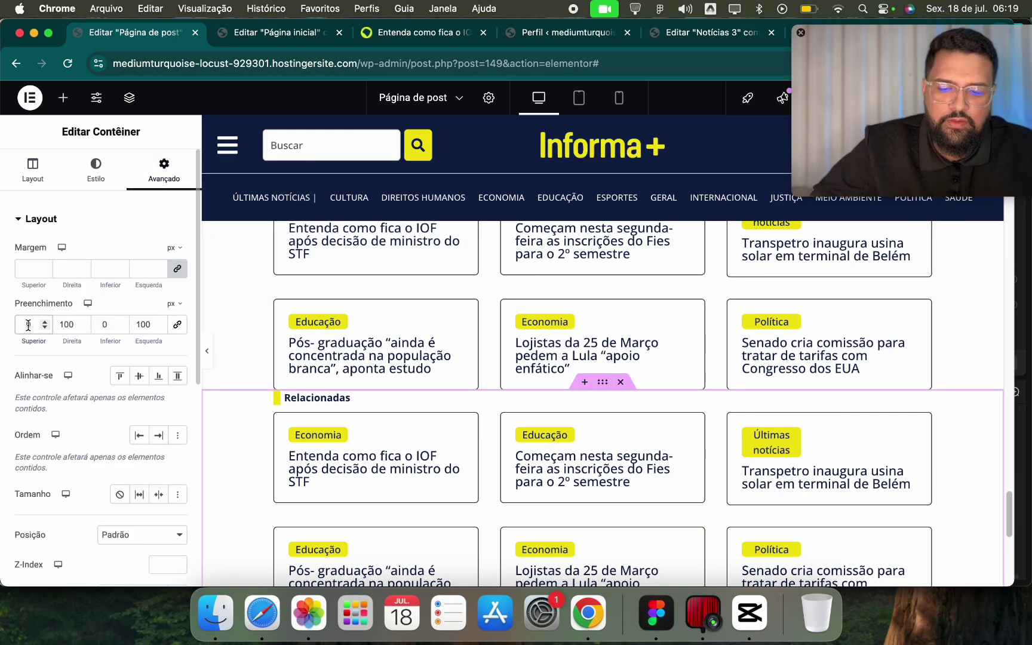
{"action": "type", "text": "40"}
Change the heading above the upper news grid to "Destaques Informa+".
{"action": "left_click", "coordinate": [314, 427]}
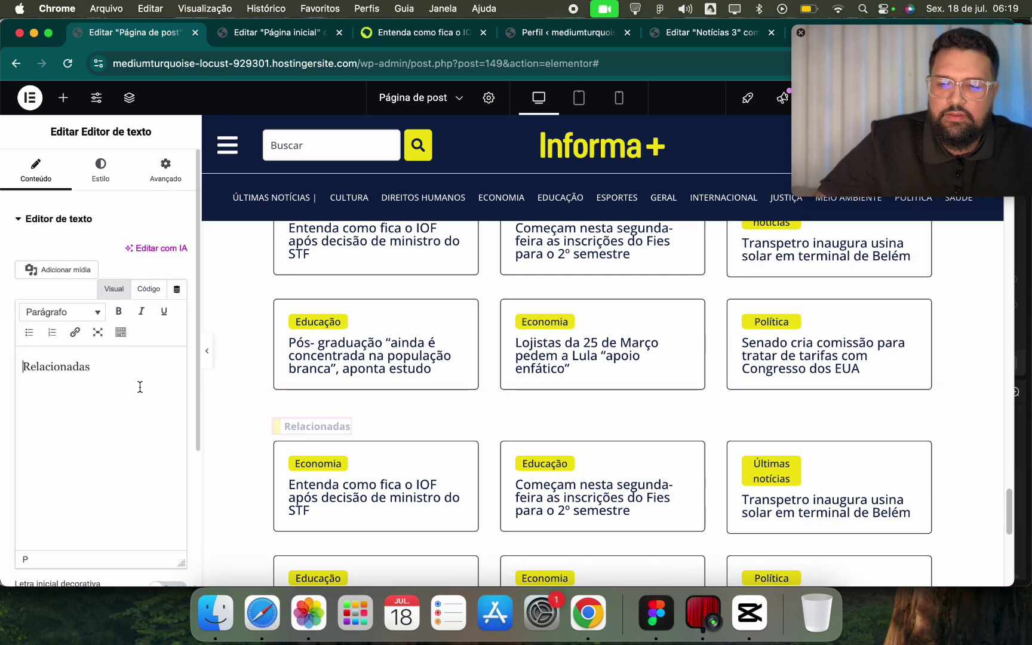
{"action": "scroll", "coordinate": [293, 323], "scroll_direction": "up", "scroll_amount": 2}
{"action": "left_click", "coordinate": [315, 273]}
{"action": "left_click", "coordinate": [135, 366]}
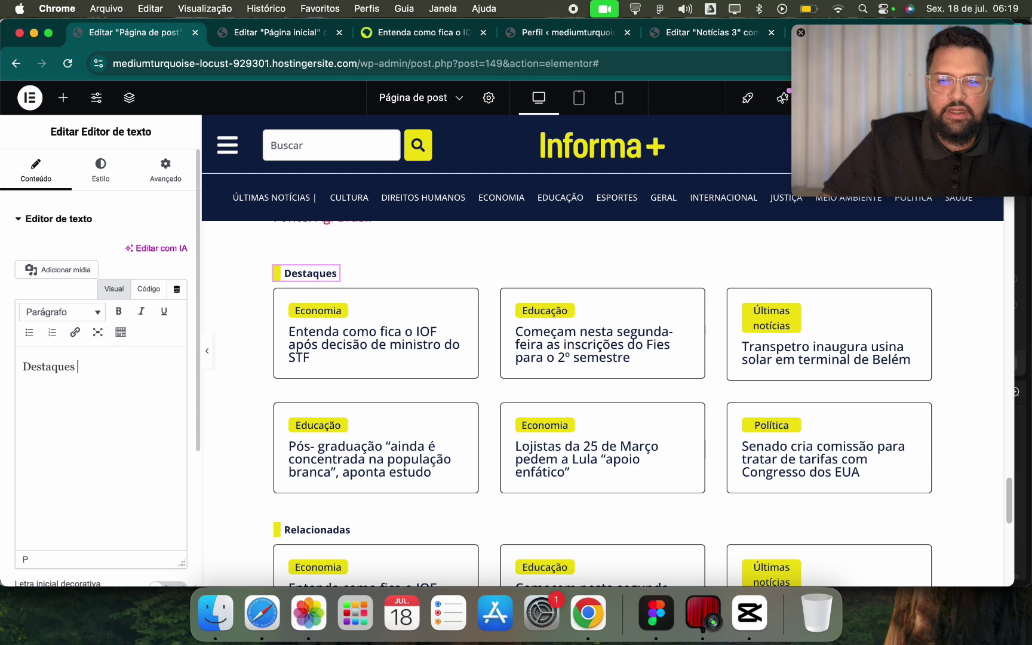
Switch the Relacionadas loop grid to the Notícias 4 (Modelo) template and set it to 1 column.
{"action": "left_click", "coordinate": [345, 530]}
{"action": "scroll", "coordinate": [710, 394], "scroll_direction": "down", "scroll_amount": 3}
{"action": "left_click", "coordinate": [759, 334]}
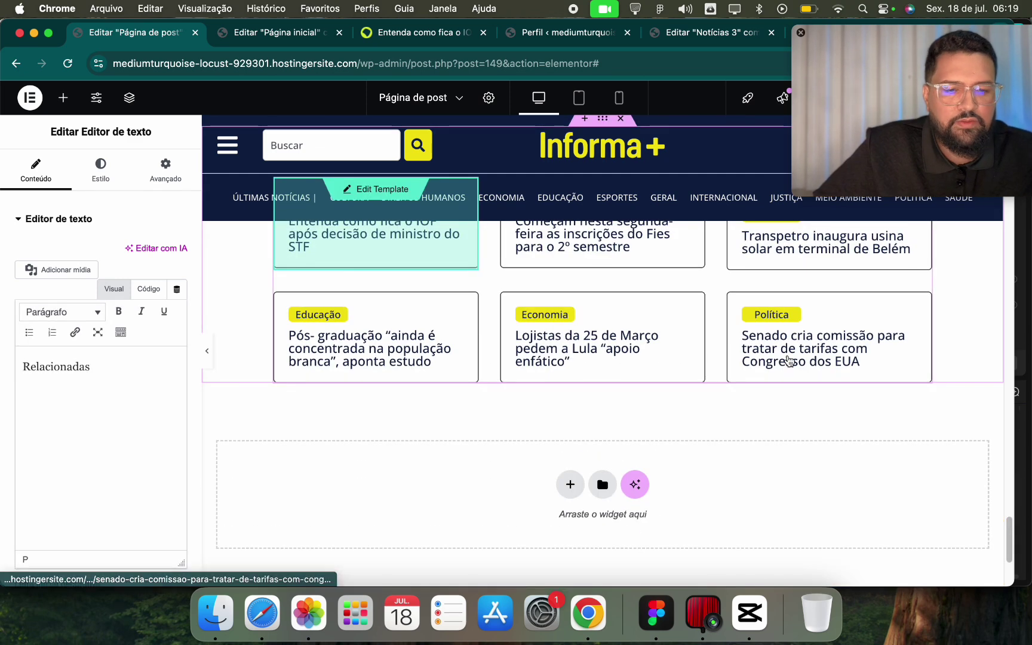
{"action": "left_click", "coordinate": [60, 315]}
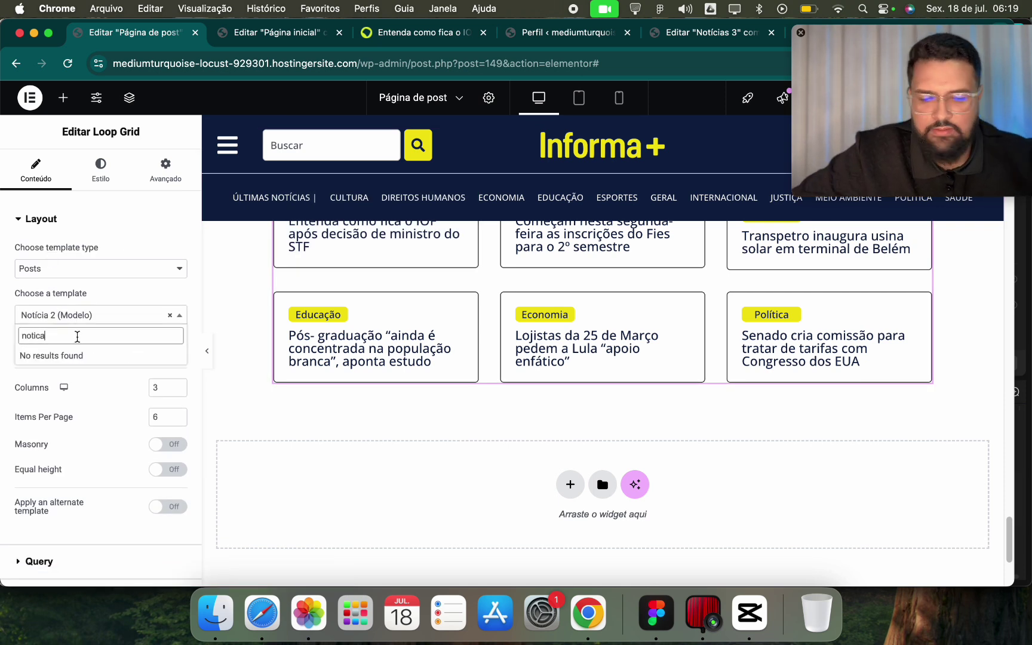
{"action": "type", "text": "notic"}
{"action": "left_click", "coordinate": [87, 428]}
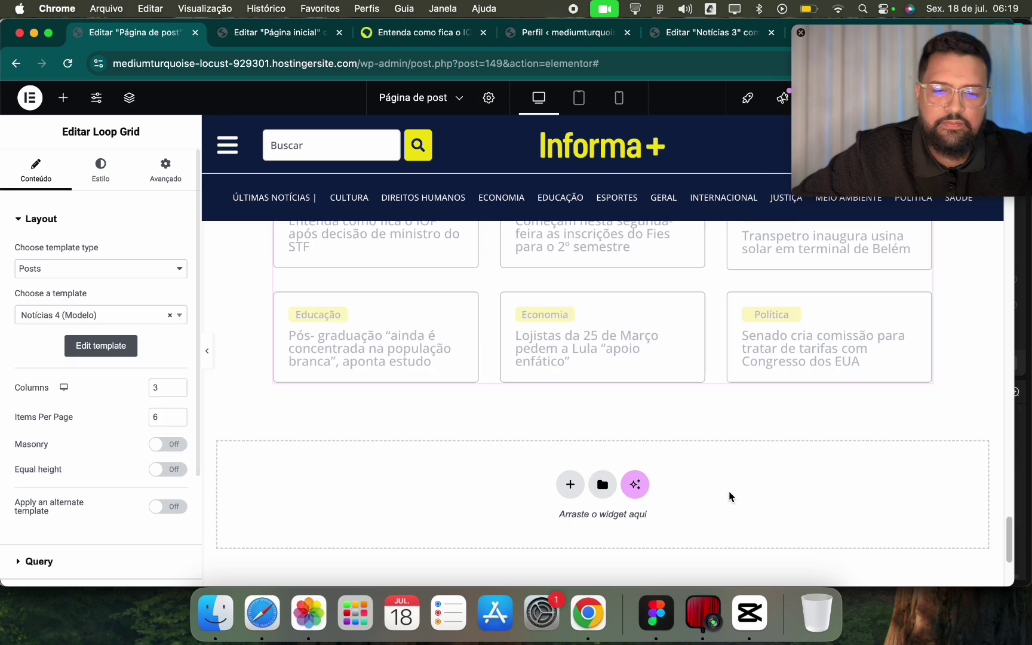
{"action": "left_click", "coordinate": [141, 387]}
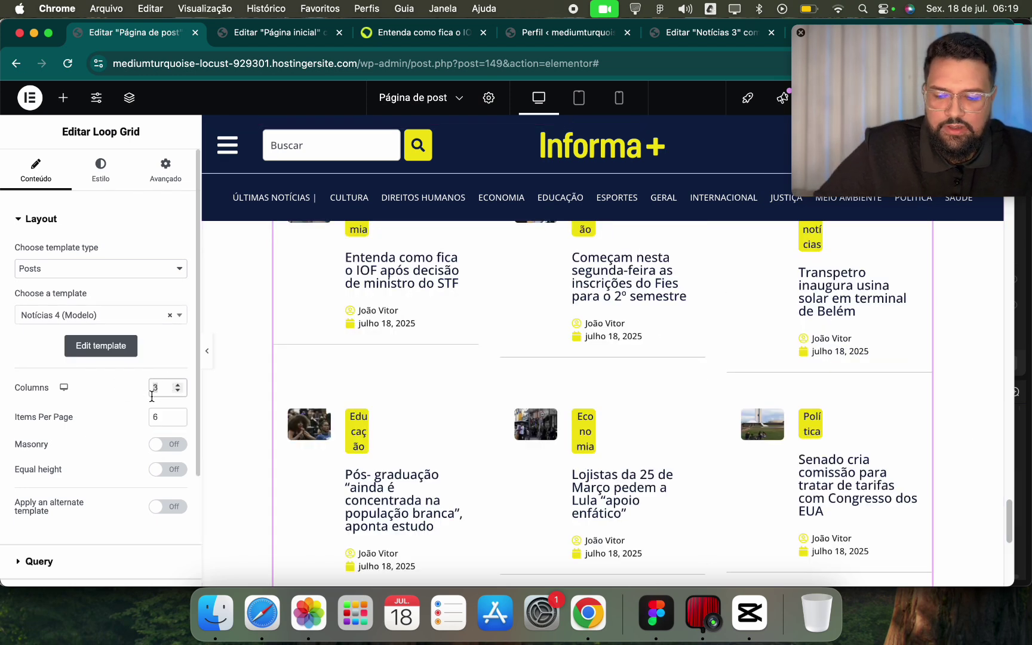
{"action": "type", "text": "1"}
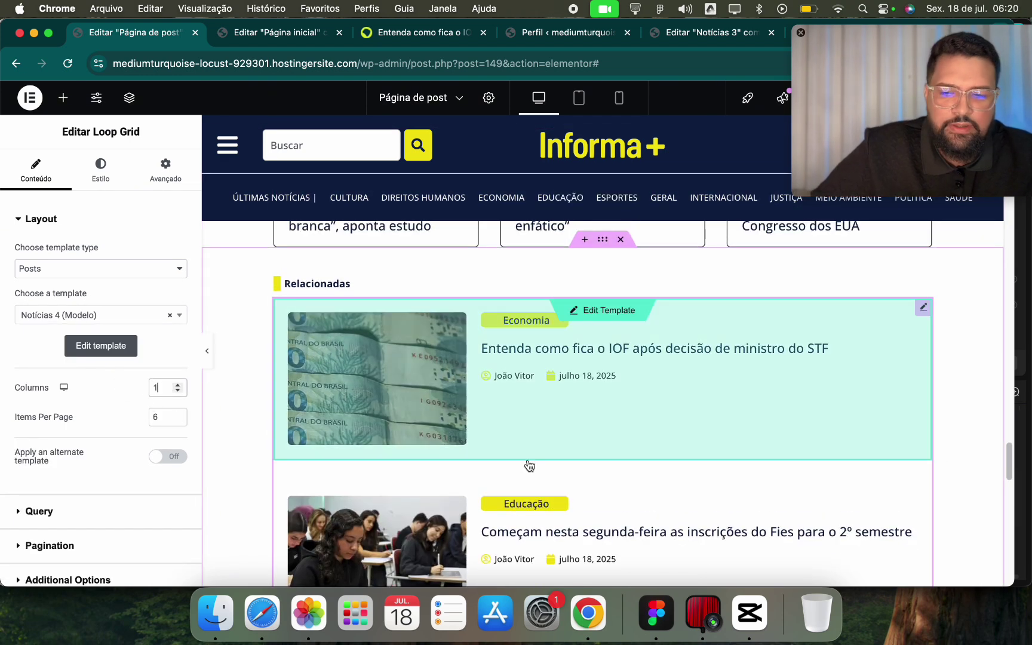
Check the Relacionadas grid's pagination settings and review the layout of the Destaques Informa+ and Relacionadas sections.
{"action": "scroll", "coordinate": [845, 433], "scroll_direction": "down", "scroll_amount": 5}
{"action": "scroll", "coordinate": [839, 416], "scroll_direction": "up", "scroll_amount": 1}
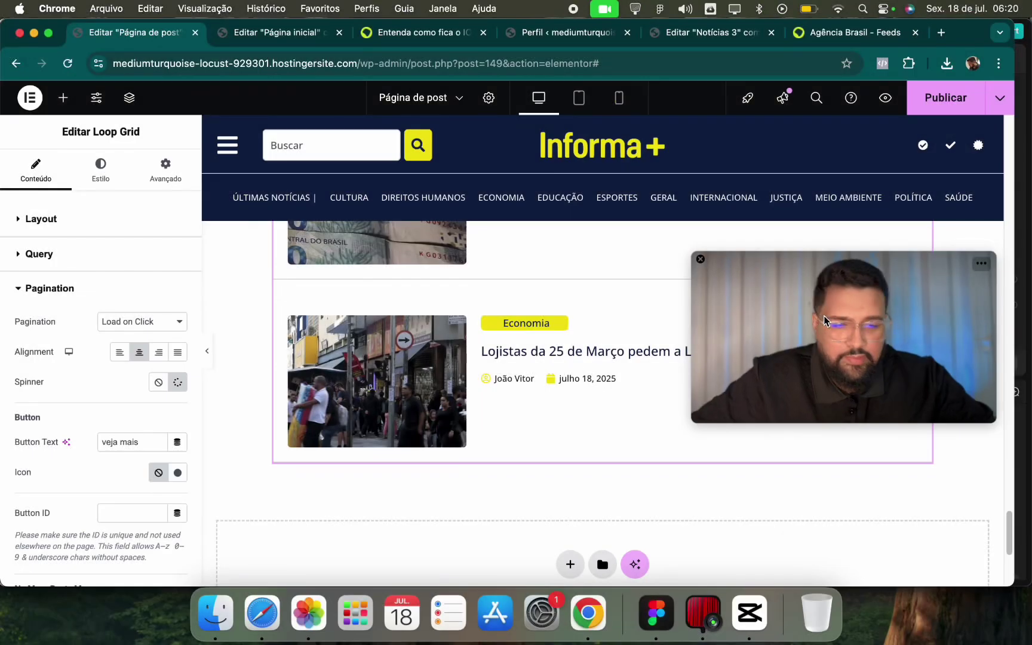
{"action": "scroll", "coordinate": [541, 393], "scroll_direction": "up", "scroll_amount": 5}
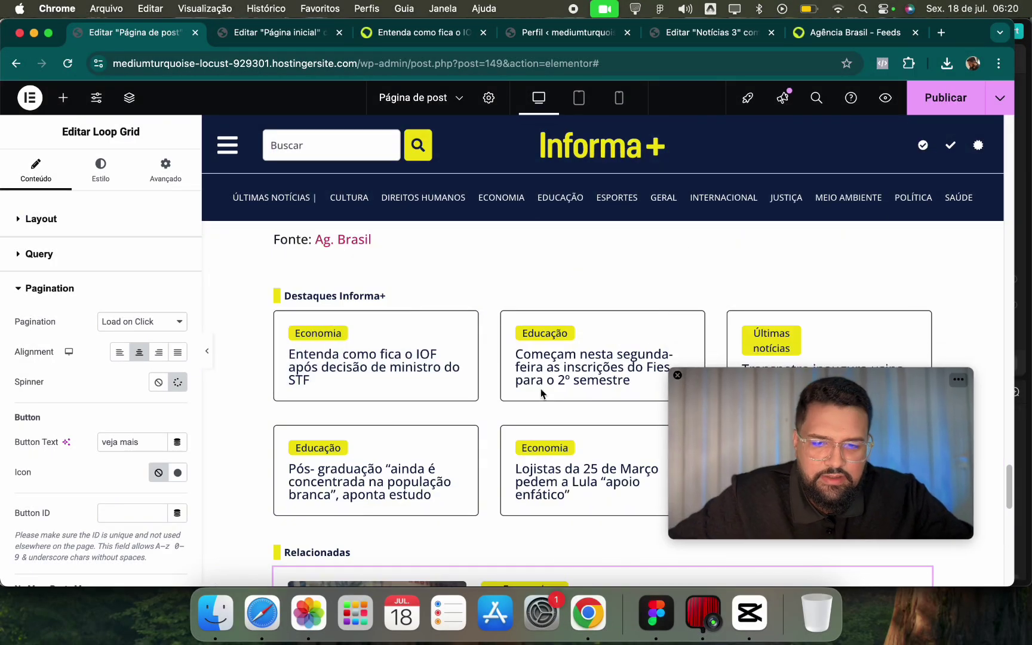
{"action": "scroll", "coordinate": [541, 393], "scroll_direction": "down", "scroll_amount": 3}
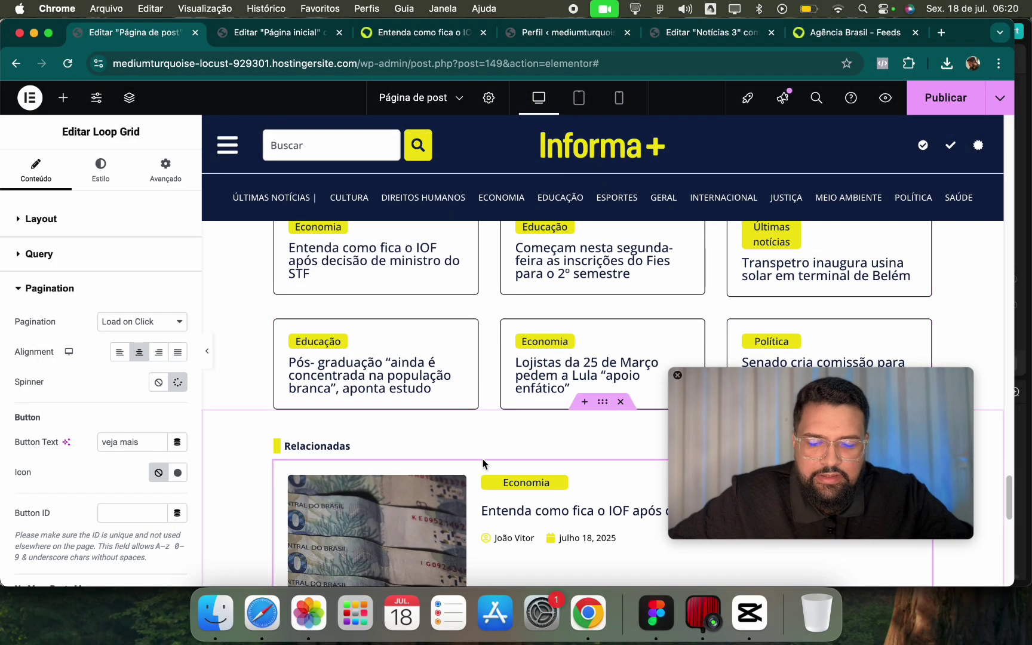
{"action": "scroll", "coordinate": [610, 287], "scroll_direction": "down", "scroll_amount": 3}
{"action": "scroll", "coordinate": [567, 394], "scroll_direction": "up", "scroll_amount": 5}
{"action": "scroll", "coordinate": [523, 285], "scroll_direction": "down", "scroll_amount": 3}
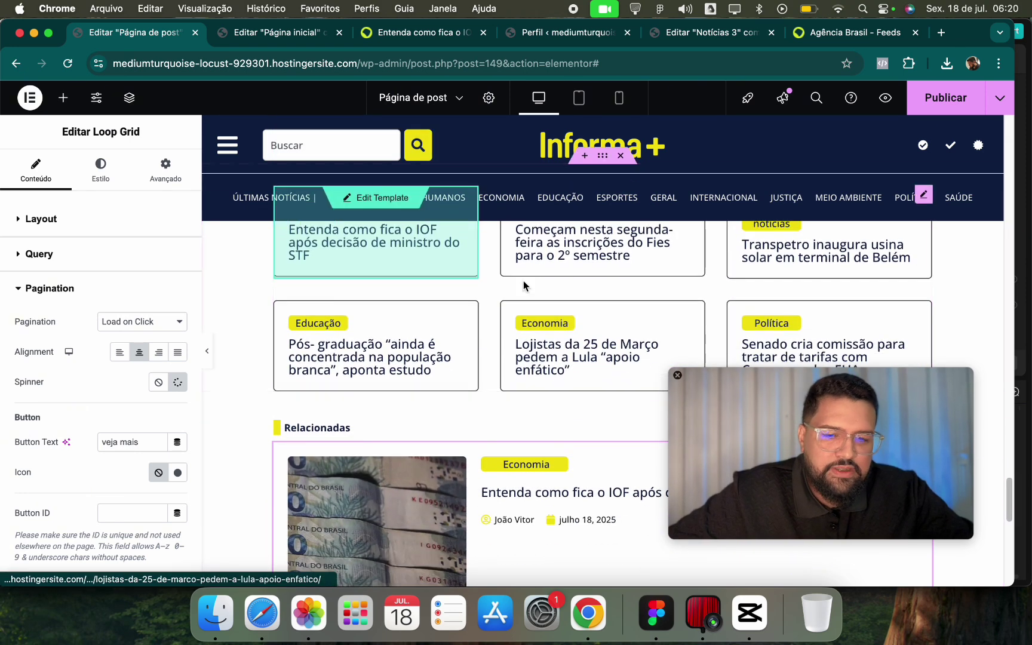
{"action": "scroll", "coordinate": [524, 288], "scroll_direction": "up", "scroll_amount": 5}
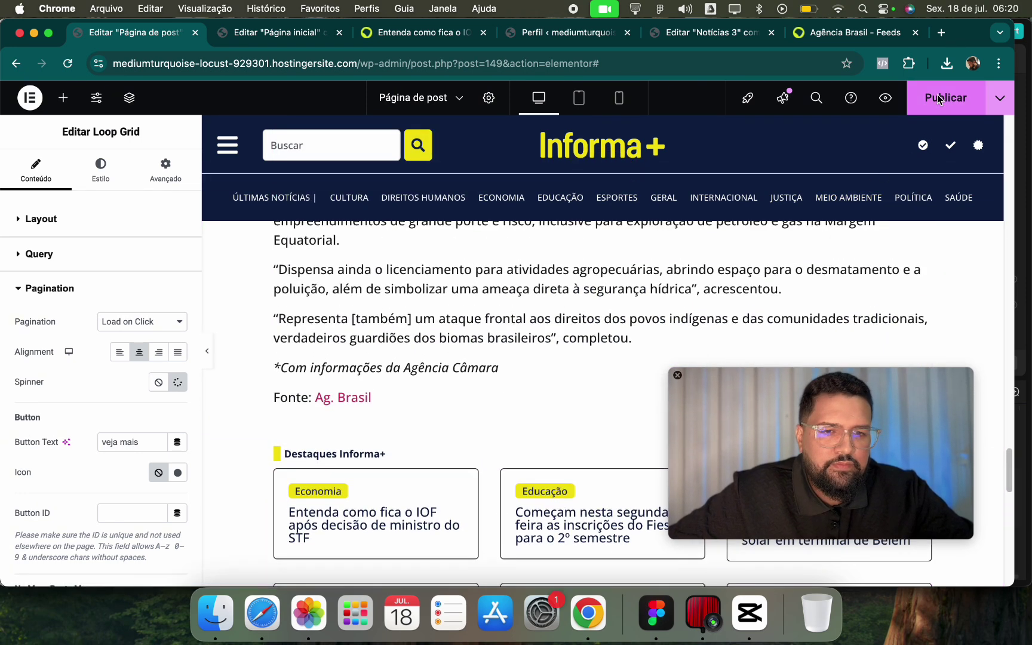
Publish the Página inicial without leaving its editor and open its preview.
{"action": "key", "text": "super+q"}
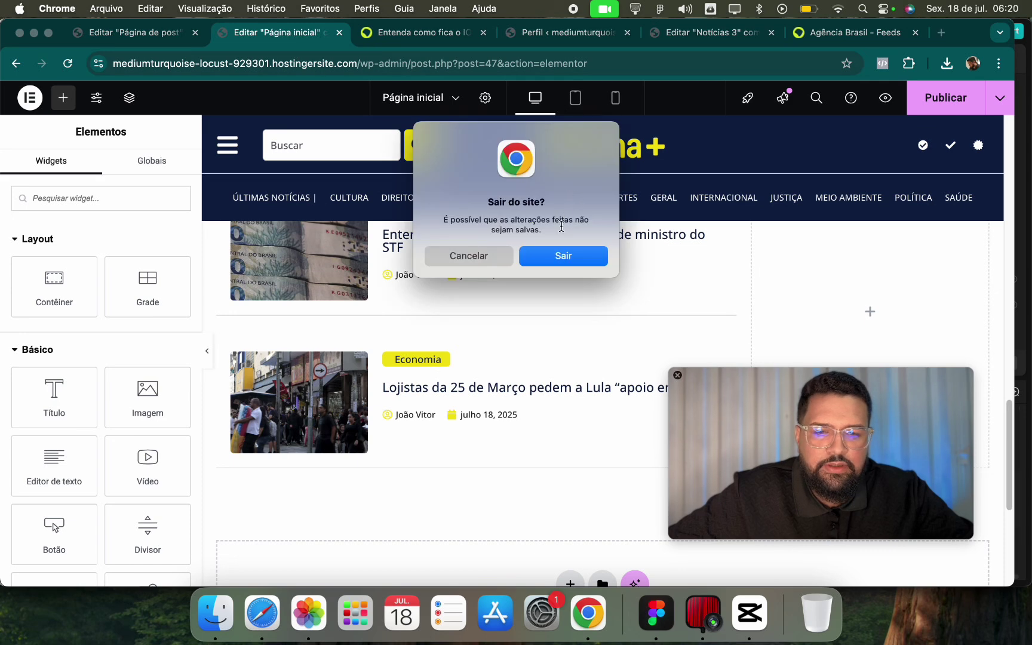
{"action": "left_click", "coordinate": [486, 256]}
{"action": "left_click", "coordinate": [944, 101]}
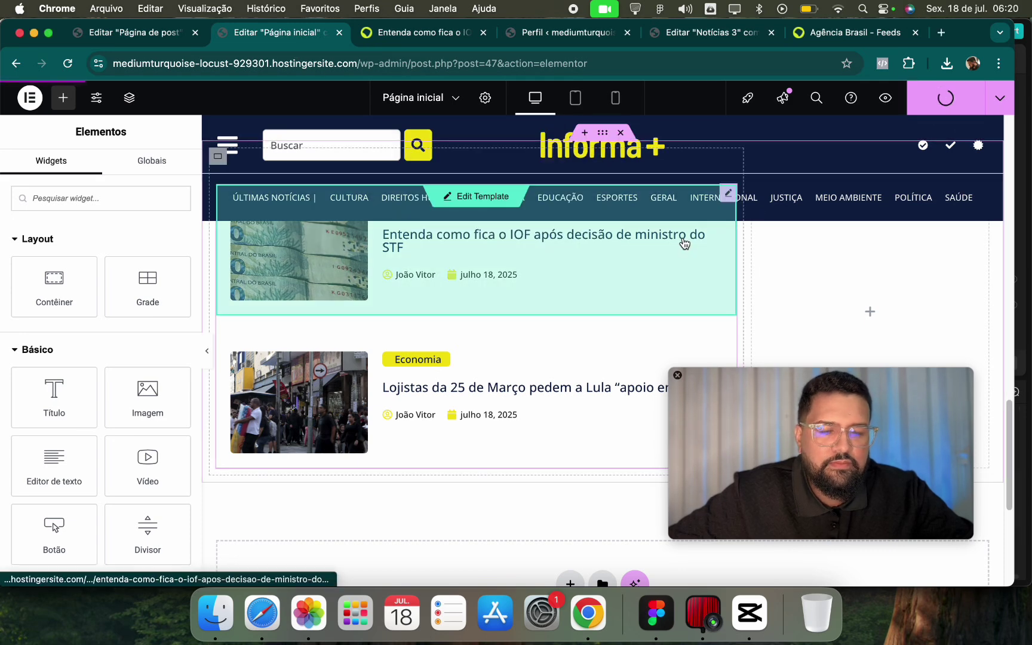
{"action": "left_click", "coordinate": [885, 97]}
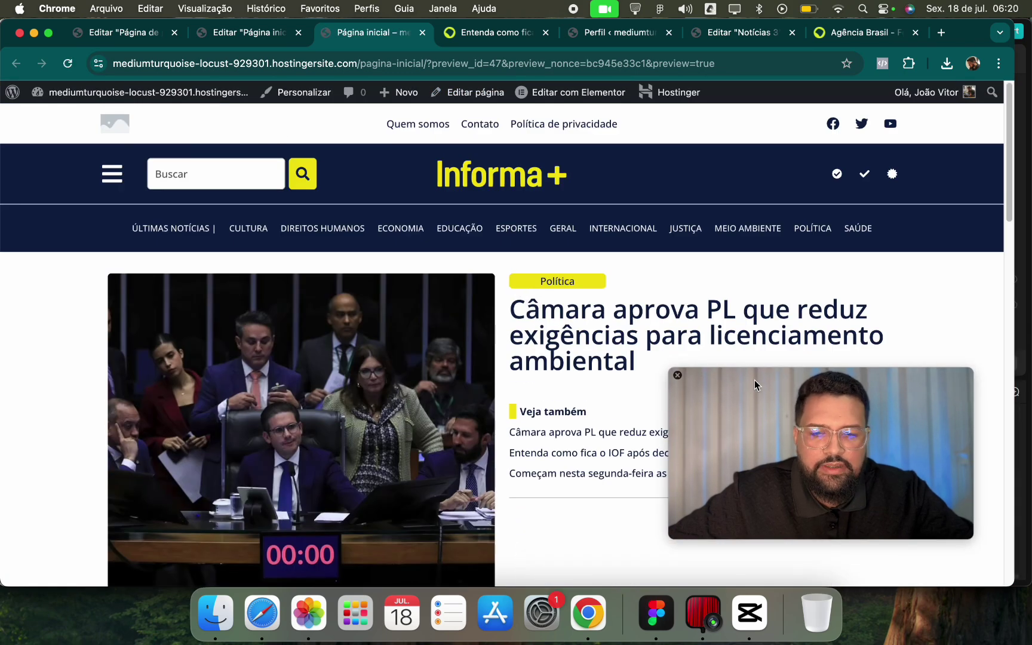
{"action": "left_click_drag", "start_coordinate": [781, 427], "coordinate": [830, 433]}
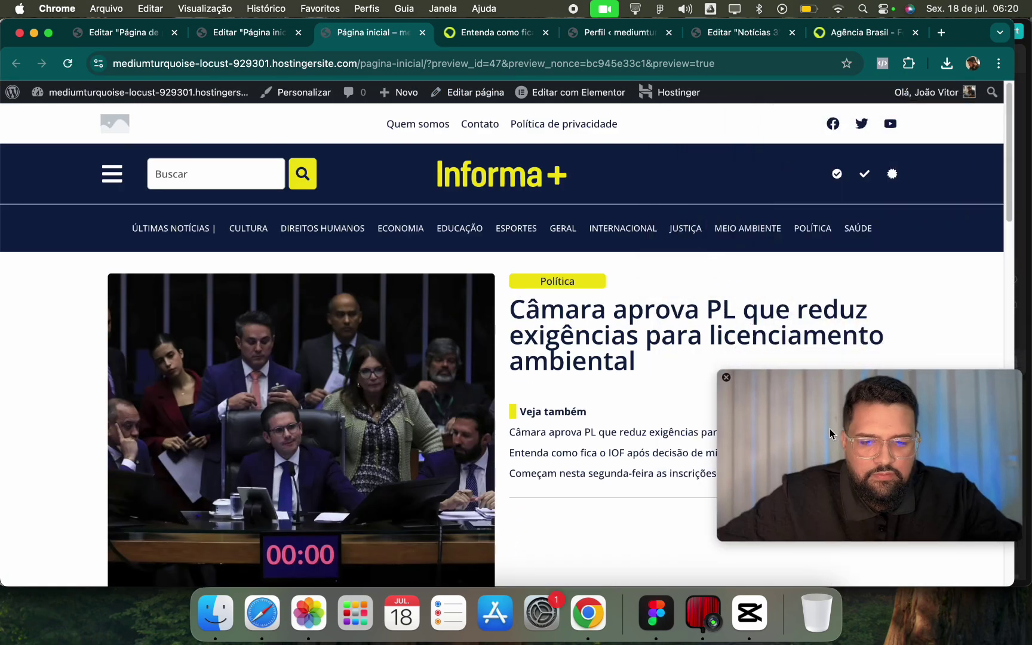
Open the article "Câmara aprova PL que reduz exigências para licenciamento ambiental" and purge all site caches.
{"action": "left_click", "coordinate": [535, 324]}
{"action": "mouse_move", "coordinate": [635, 98]}
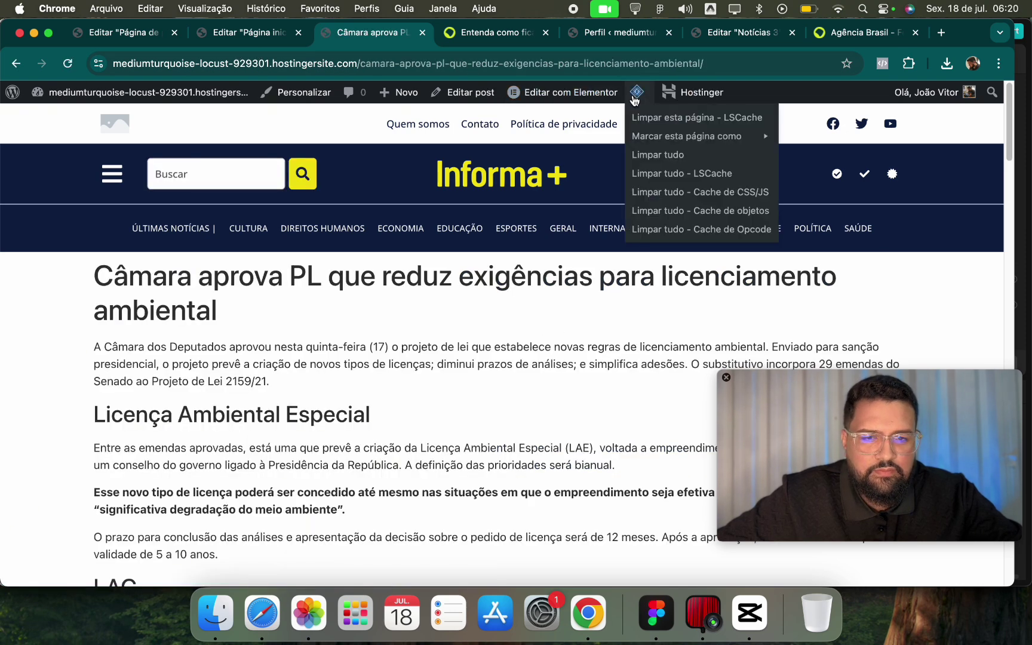
{"action": "left_click", "coordinate": [648, 156]}
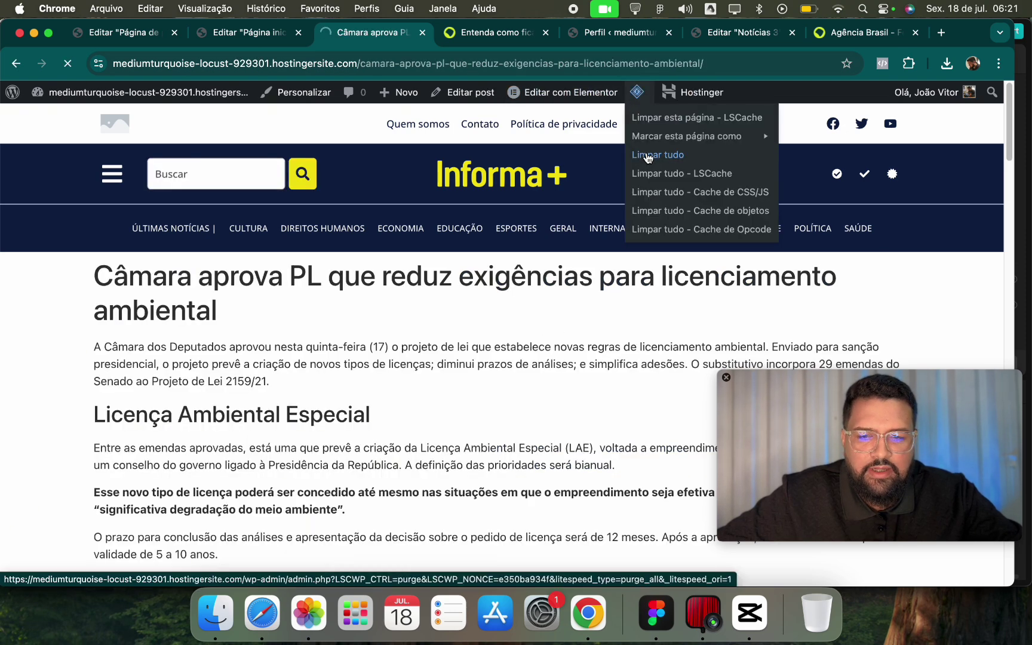
{"action": "left_click_drag", "start_coordinate": [820, 374], "coordinate": [801, 120]}
Review the live article from title to footer, including Destaques Informa+ and Relacionadas, and open the site's home page.
{"action": "scroll", "coordinate": [586, 281], "scroll_direction": "down", "scroll_amount": 3}
{"action": "scroll", "coordinate": [543, 311], "scroll_direction": "up", "scroll_amount": 3}
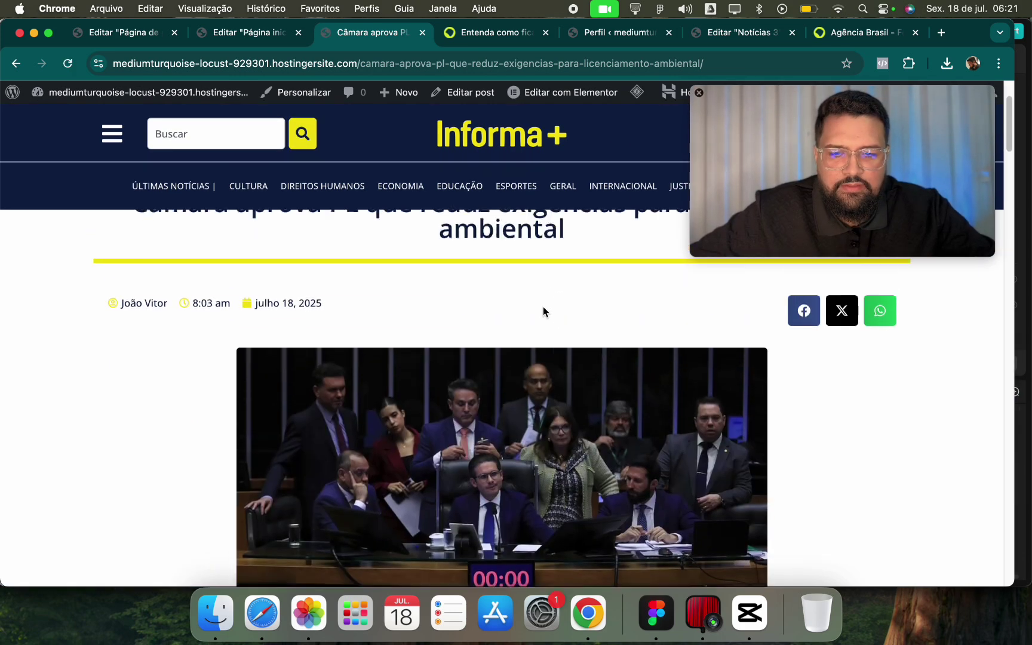
{"action": "scroll", "coordinate": [406, 260], "scroll_direction": "down", "scroll_amount": 7}
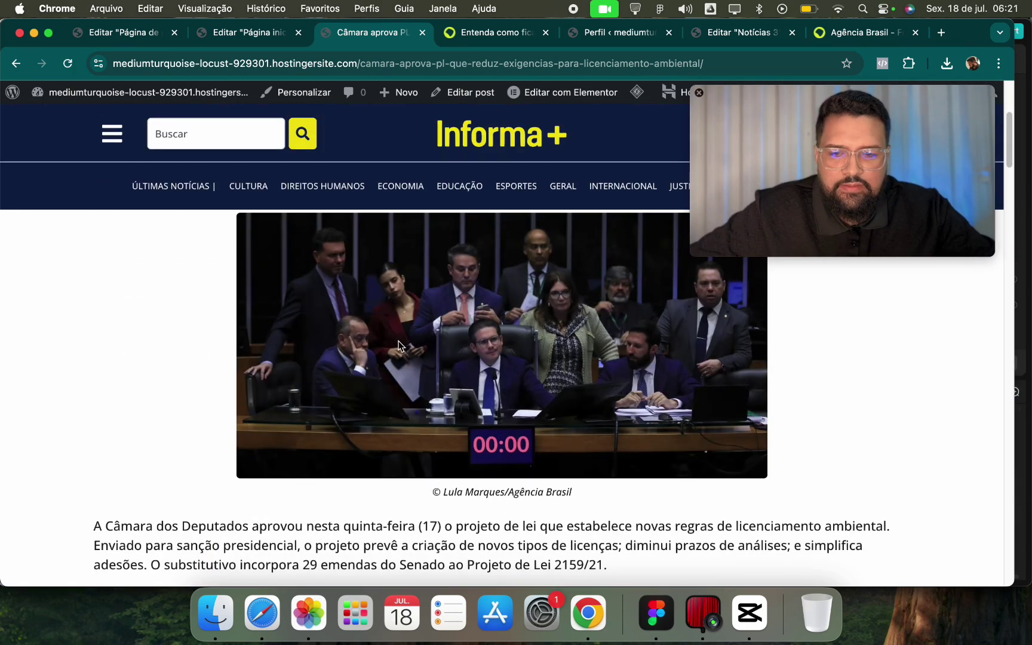
{"action": "scroll", "coordinate": [430, 355], "scroll_direction": "down", "scroll_amount": 20}
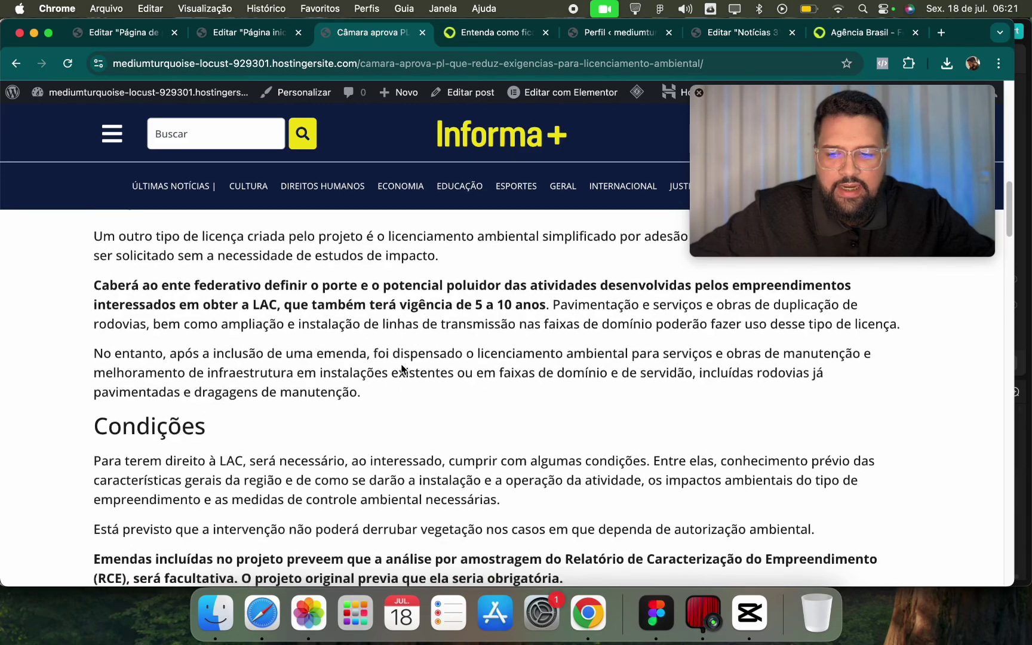
{"action": "scroll", "coordinate": [403, 378], "scroll_direction": "down", "scroll_amount": 10}
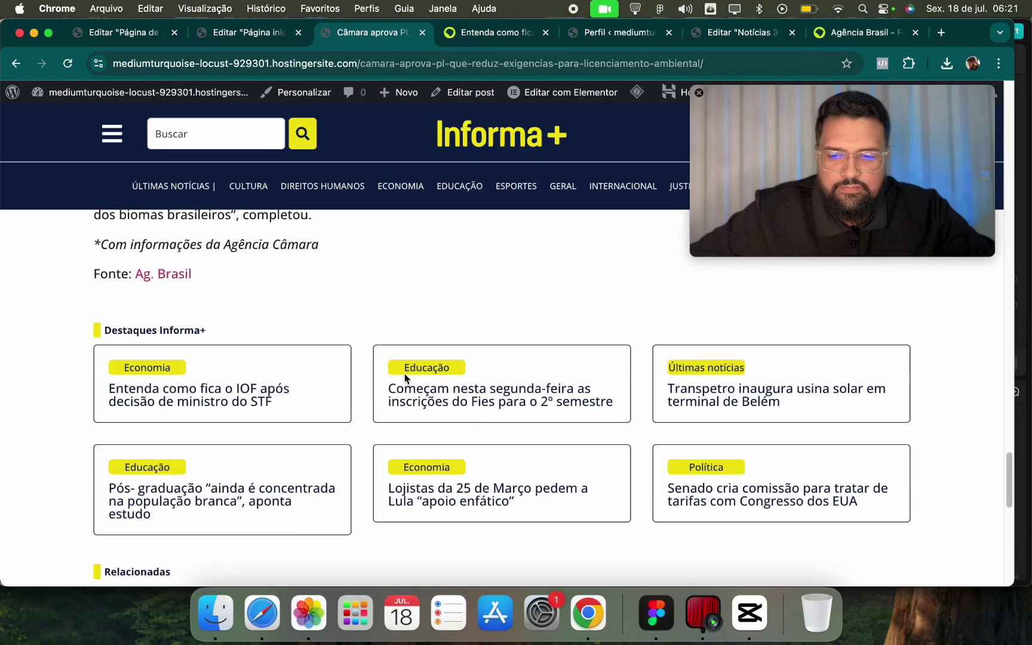
{"action": "scroll", "coordinate": [382, 371], "scroll_direction": "down", "scroll_amount": 3}
{"action": "scroll", "coordinate": [382, 370], "scroll_direction": "up", "scroll_amount": 3}
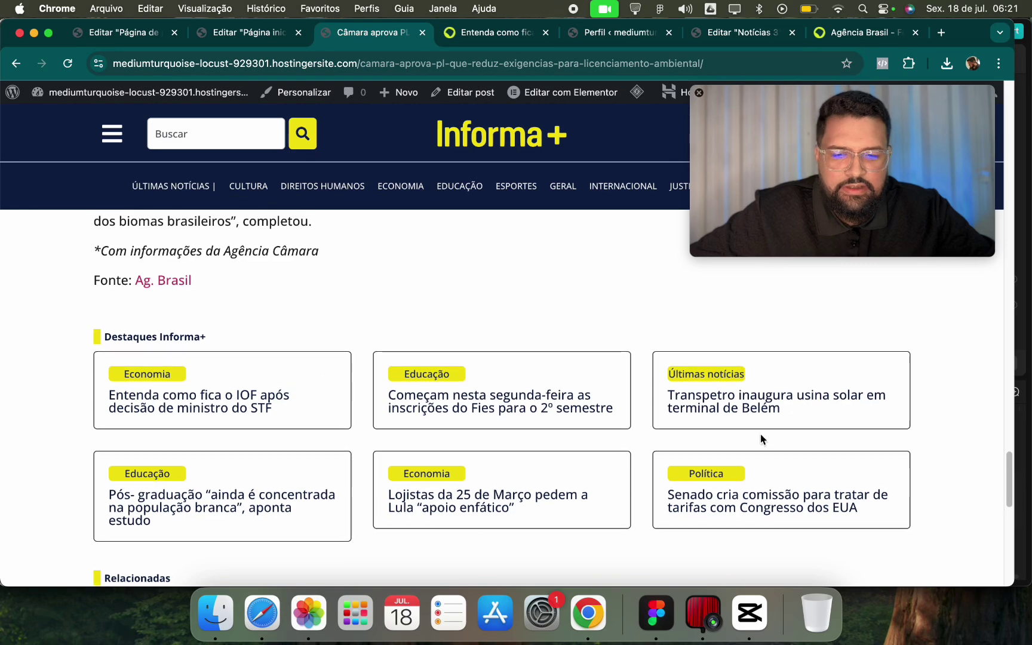
{"action": "scroll", "coordinate": [105, 366], "scroll_direction": "down", "scroll_amount": 10}
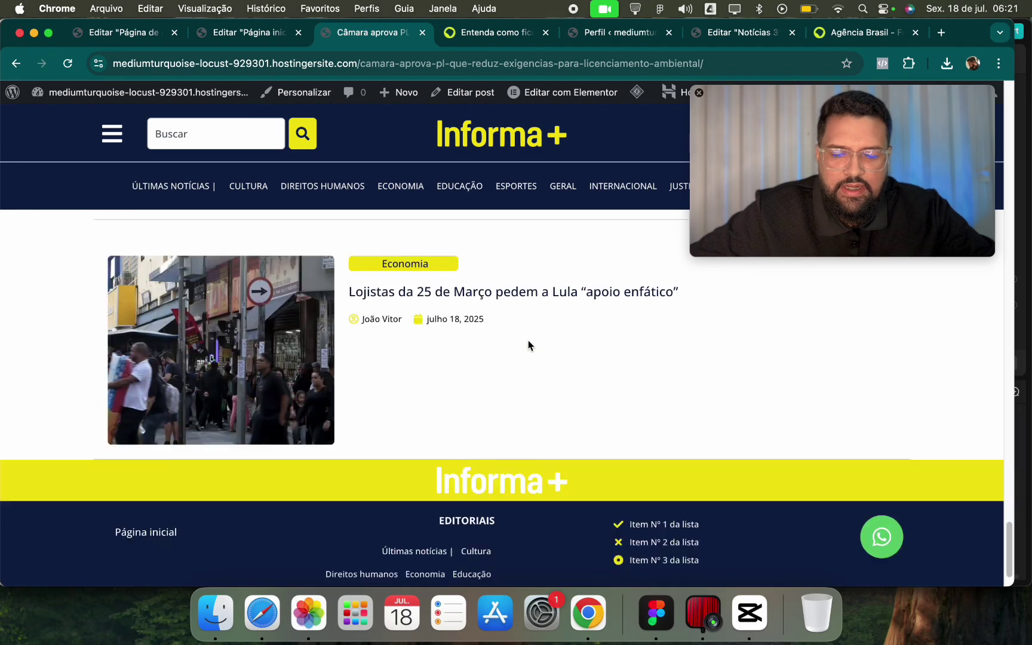
{"action": "scroll", "coordinate": [529, 346], "scroll_direction": "up", "scroll_amount": 5}
{"action": "scroll", "coordinate": [528, 352], "scroll_direction": "down", "scroll_amount": 6}
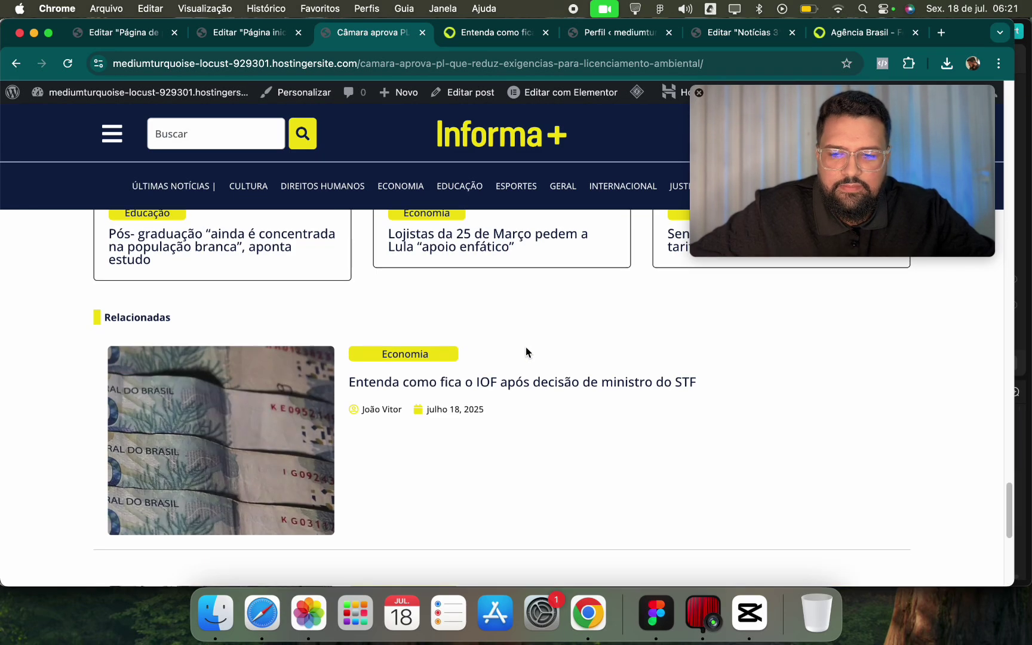
{"action": "scroll", "coordinate": [530, 353], "scroll_direction": "up", "scroll_amount": 4}
{"action": "scroll", "coordinate": [529, 353], "scroll_direction": "down", "scroll_amount": 4}
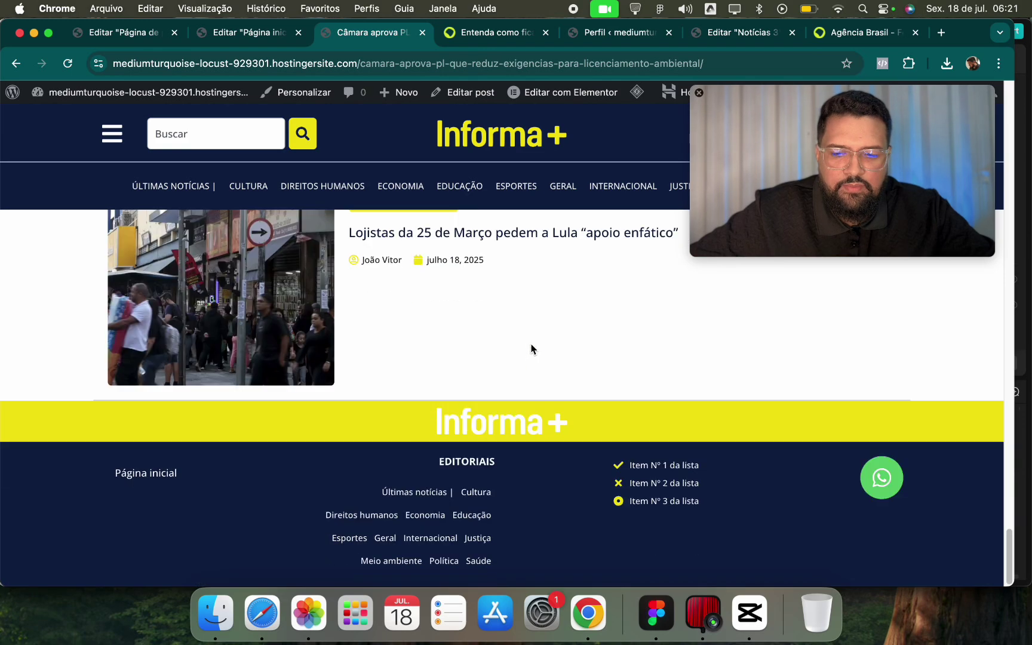
{"action": "scroll", "coordinate": [532, 343], "scroll_direction": "up", "scroll_amount": 20}
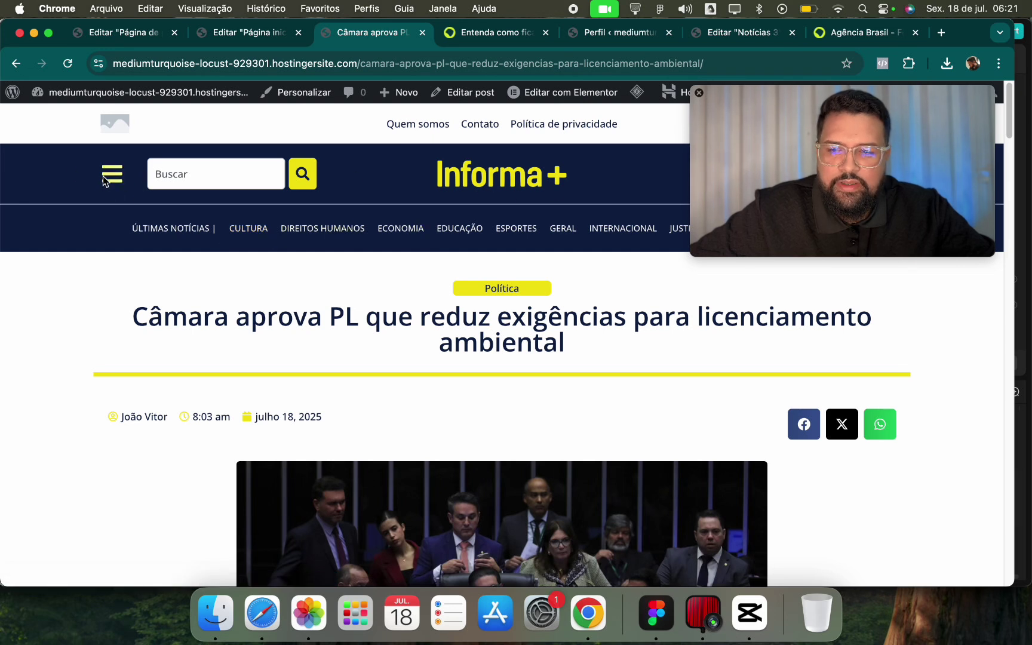
{"action": "left_click", "coordinate": [449, 174]}
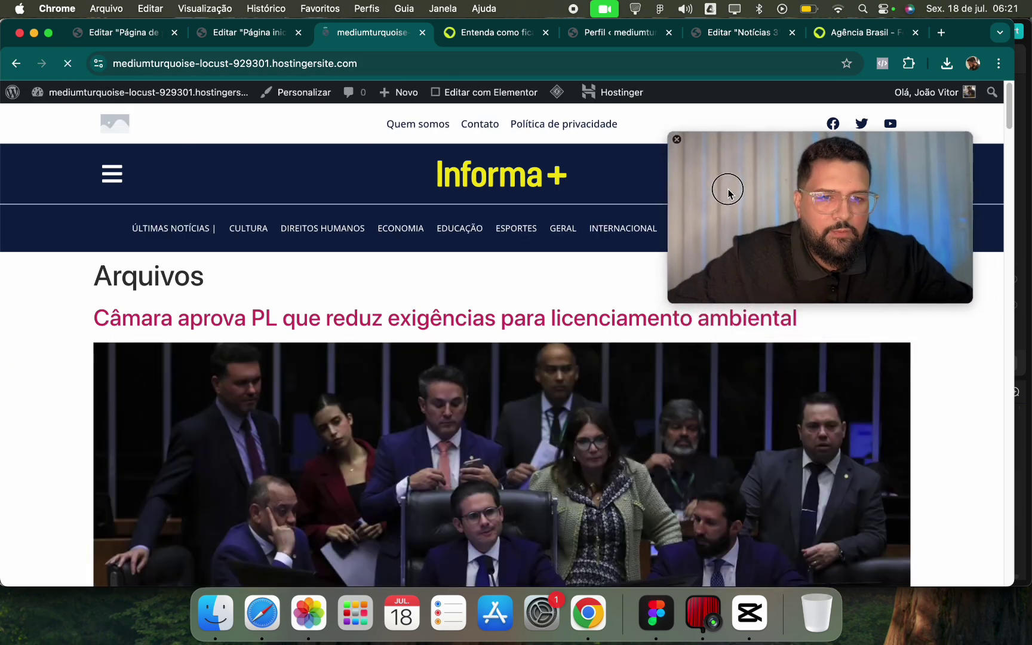
In the WordPress reading settings, make the homepage a static page using Página inicial and save the changes.
{"action": "mouse_move", "coordinate": [12, 94]}
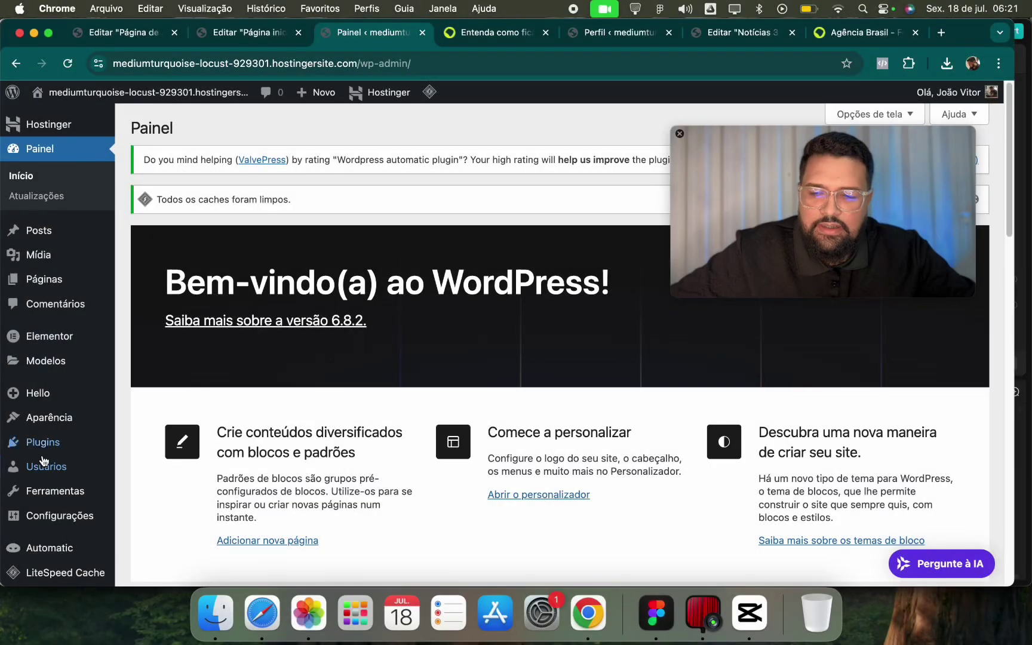
{"action": "scroll", "coordinate": [89, 442], "scroll_direction": "down", "scroll_amount": 3}
{"action": "left_click", "coordinate": [78, 488]}
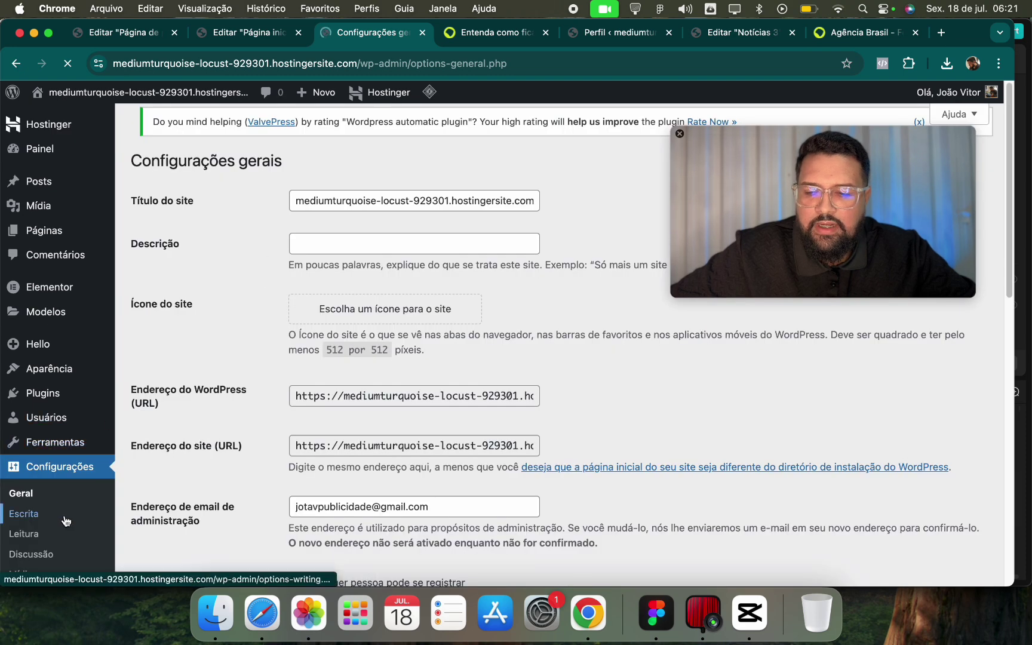
{"action": "left_click", "coordinate": [66, 514]}
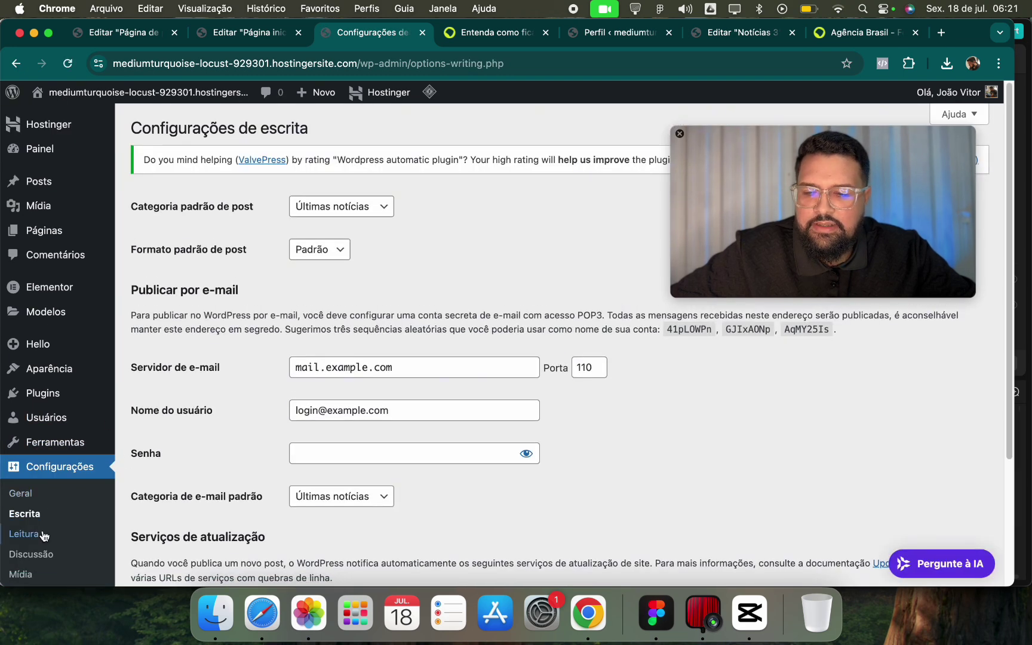
{"action": "left_click", "coordinate": [24, 533]}
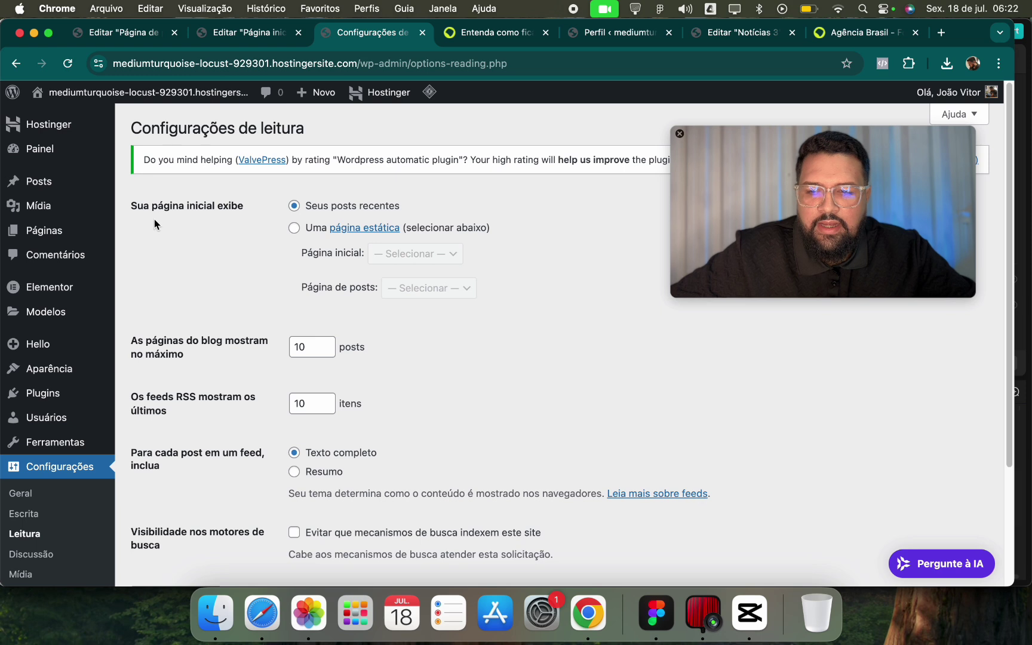
{"action": "left_click", "coordinate": [295, 228]}
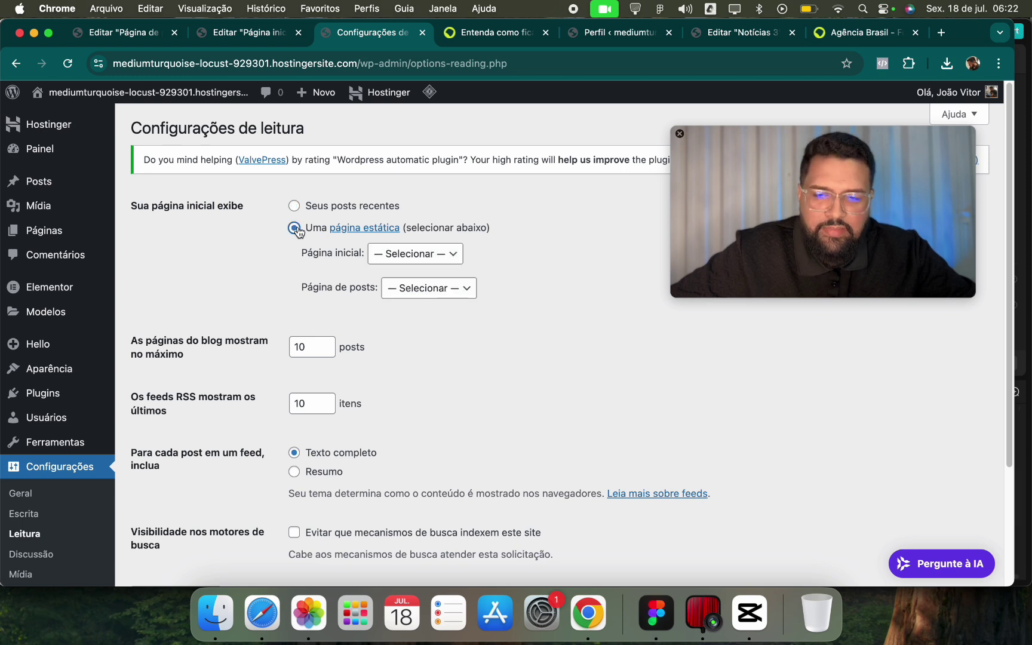
{"action": "left_click", "coordinate": [380, 254]}
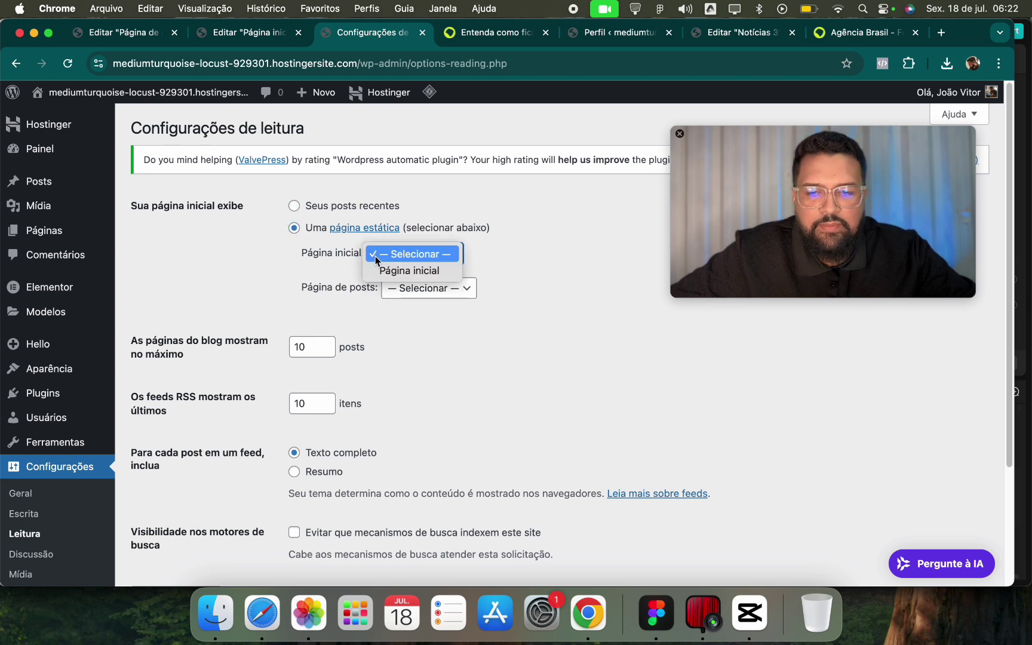
{"action": "left_click", "coordinate": [403, 272]}
{"action": "scroll", "coordinate": [166, 503], "scroll_direction": "down", "scroll_amount": 3}
{"action": "left_click", "coordinate": [177, 444]}
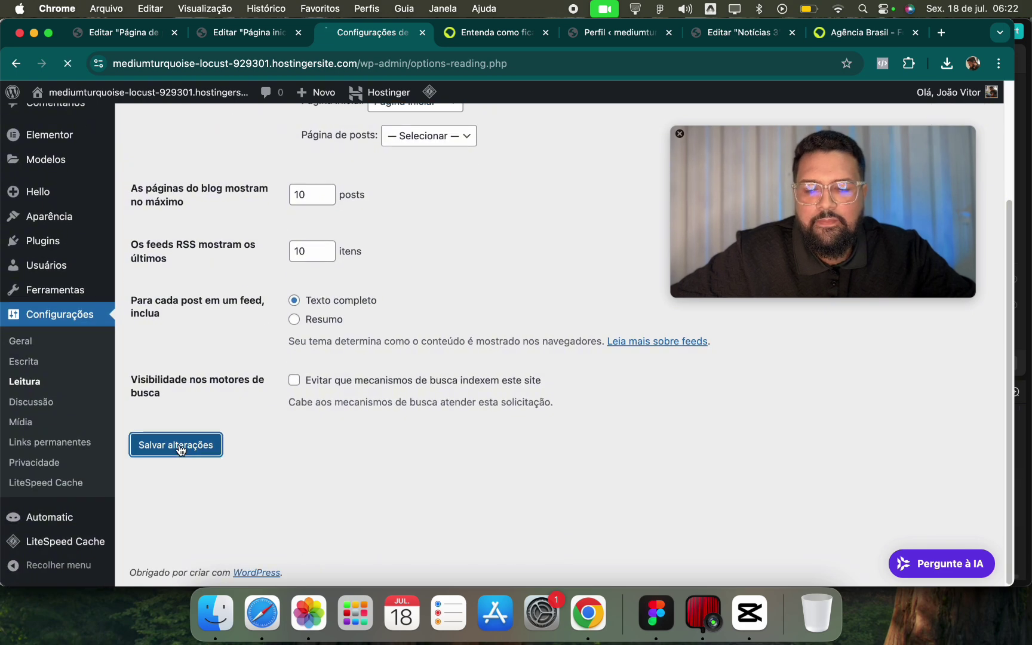
Purge all site caches and open the live home page to review its news layout.
{"action": "mouse_move", "coordinate": [524, 92]}
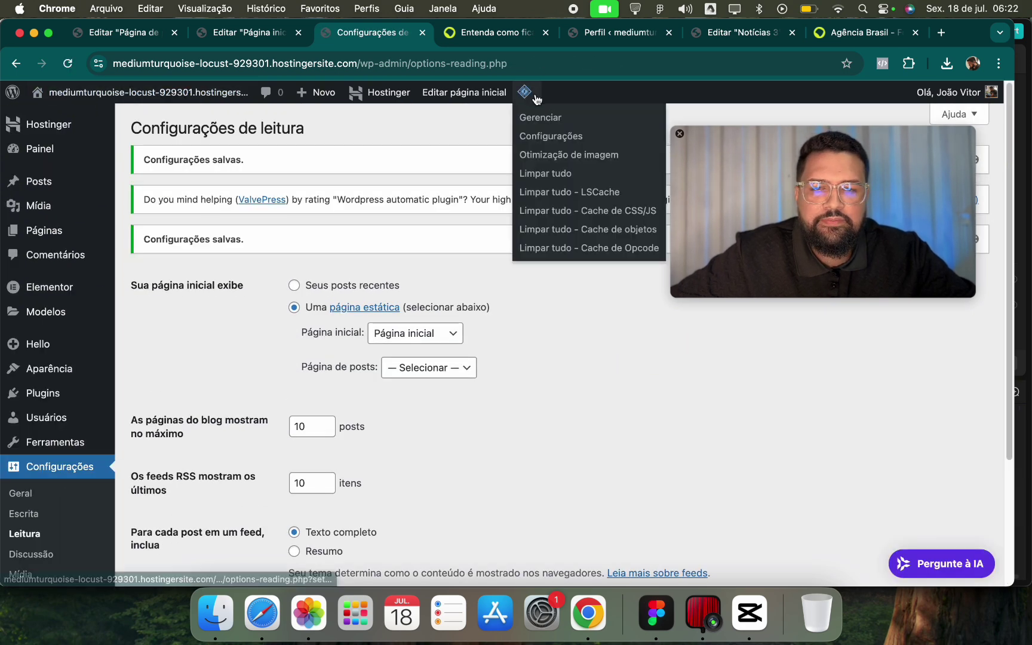
{"action": "left_click", "coordinate": [544, 174]}
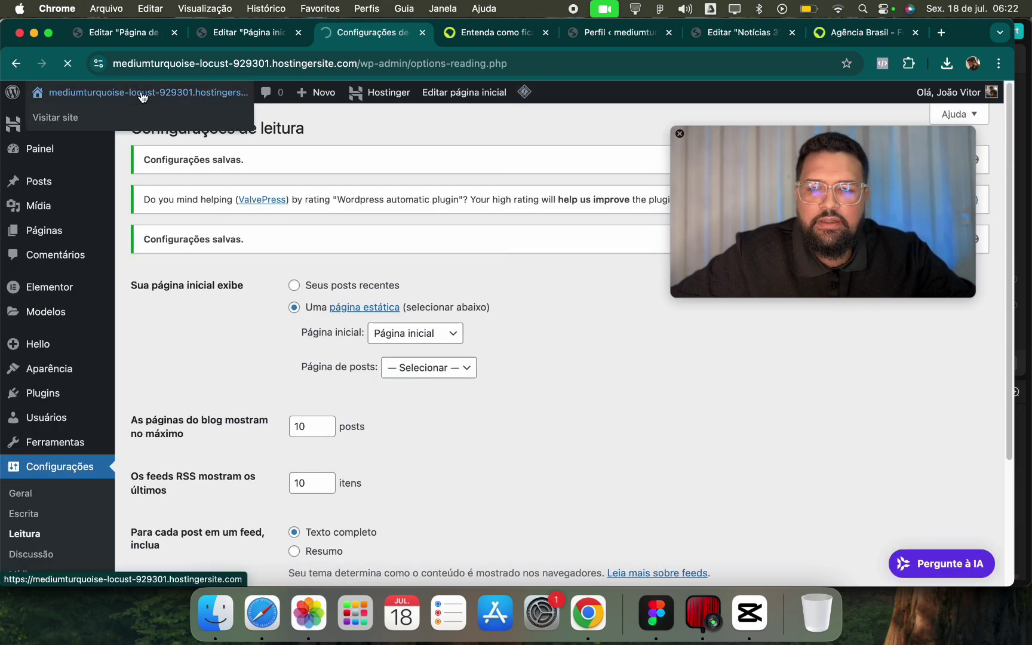
{"action": "left_click", "coordinate": [144, 95]}
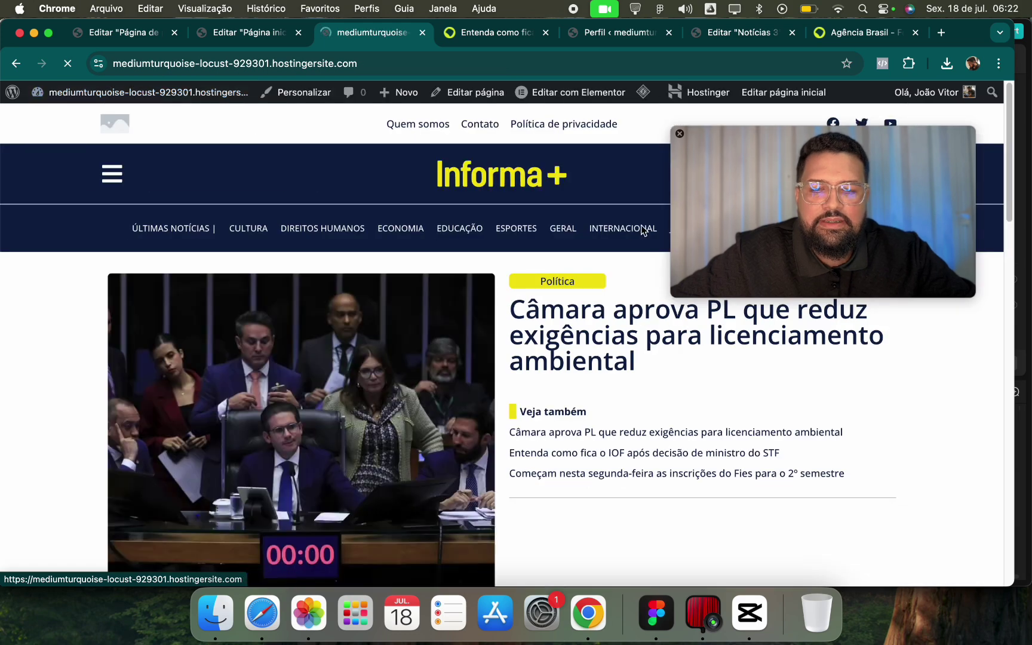
{"action": "scroll", "coordinate": [603, 321], "scroll_direction": "down", "scroll_amount": 15}
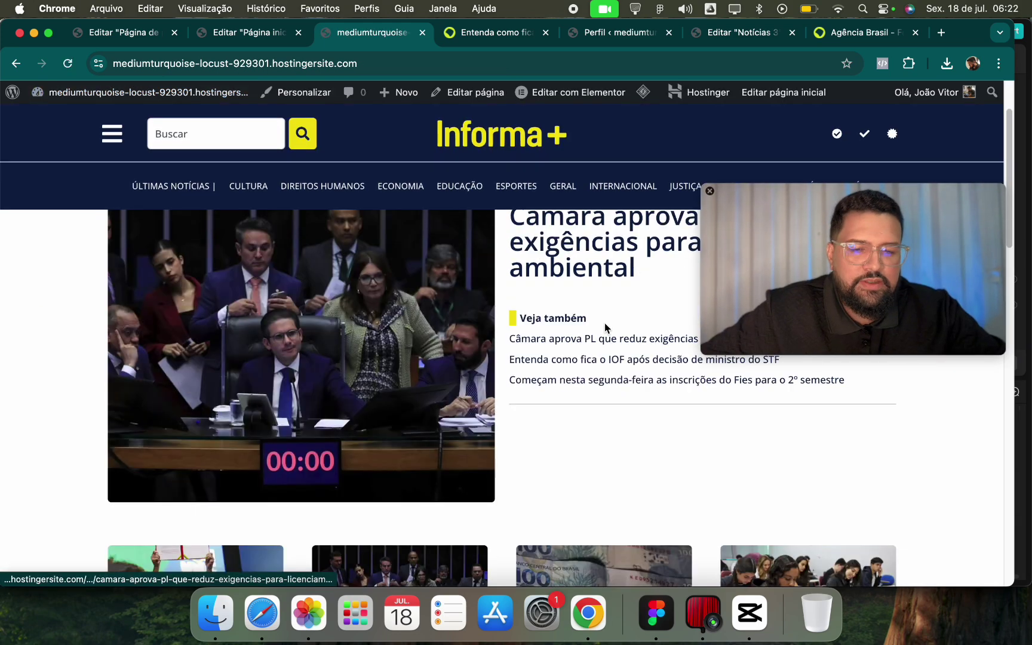
{"action": "scroll", "coordinate": [599, 339], "scroll_direction": "up", "scroll_amount": 5}
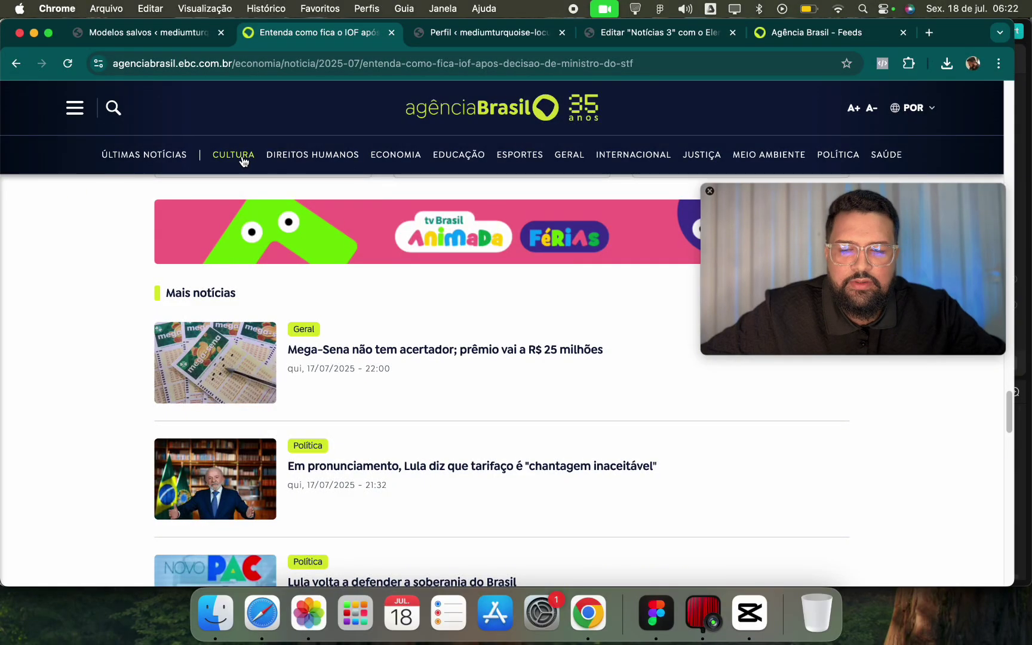
Open the Cultura category page on the Agência Brasil reference site and view its top stories.
{"action": "left_click", "coordinate": [242, 157]}
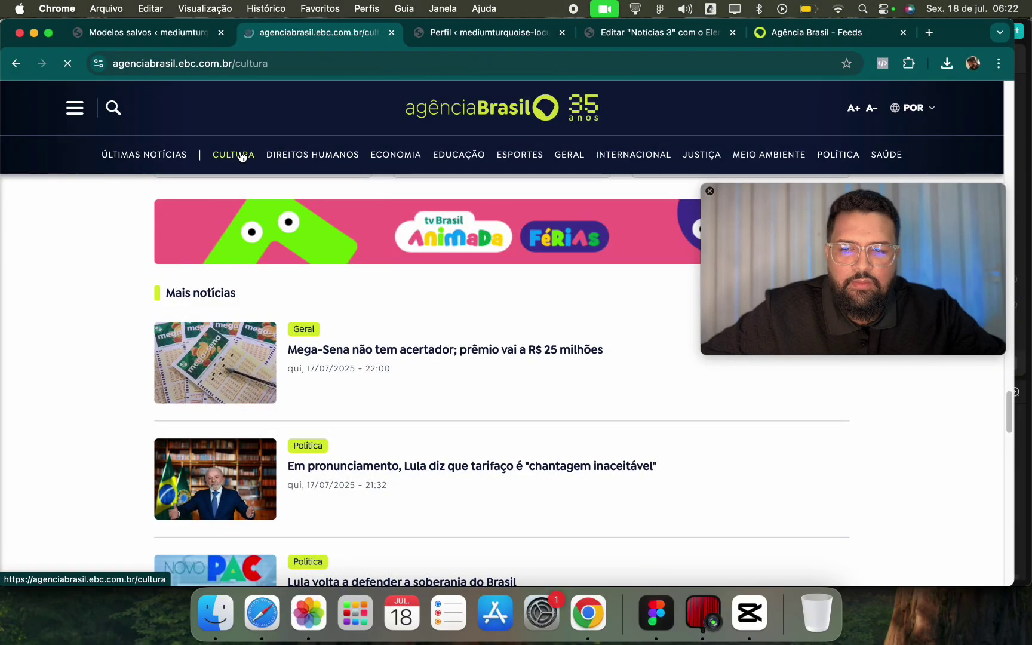
{"action": "scroll", "coordinate": [813, 286], "scroll_direction": "down", "scroll_amount": 3}
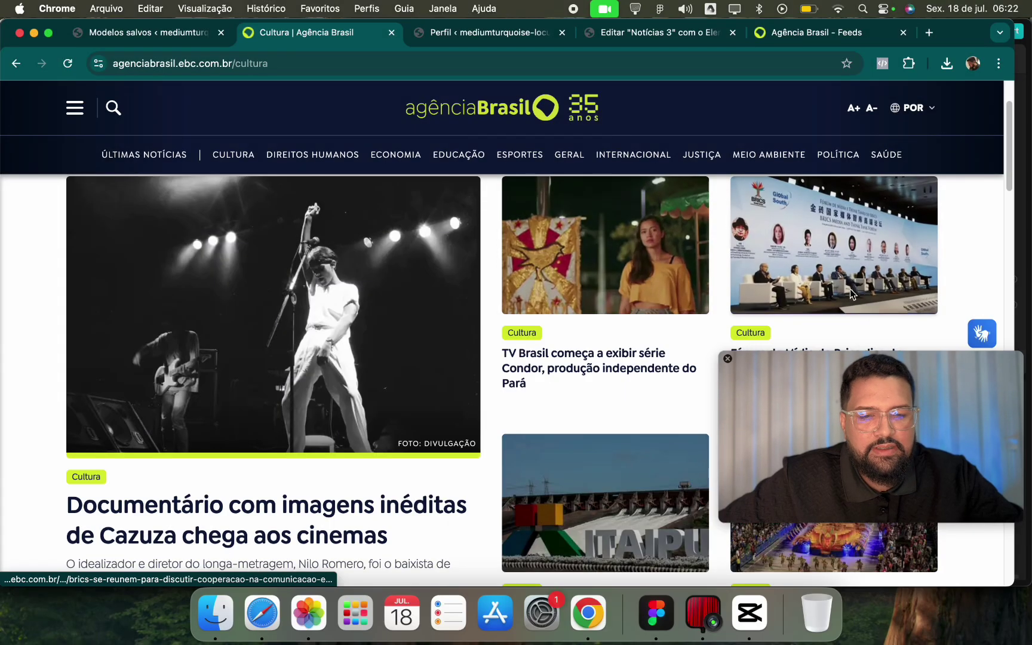
{"action": "left_click_drag", "start_coordinate": [803, 408], "coordinate": [773, 197]}
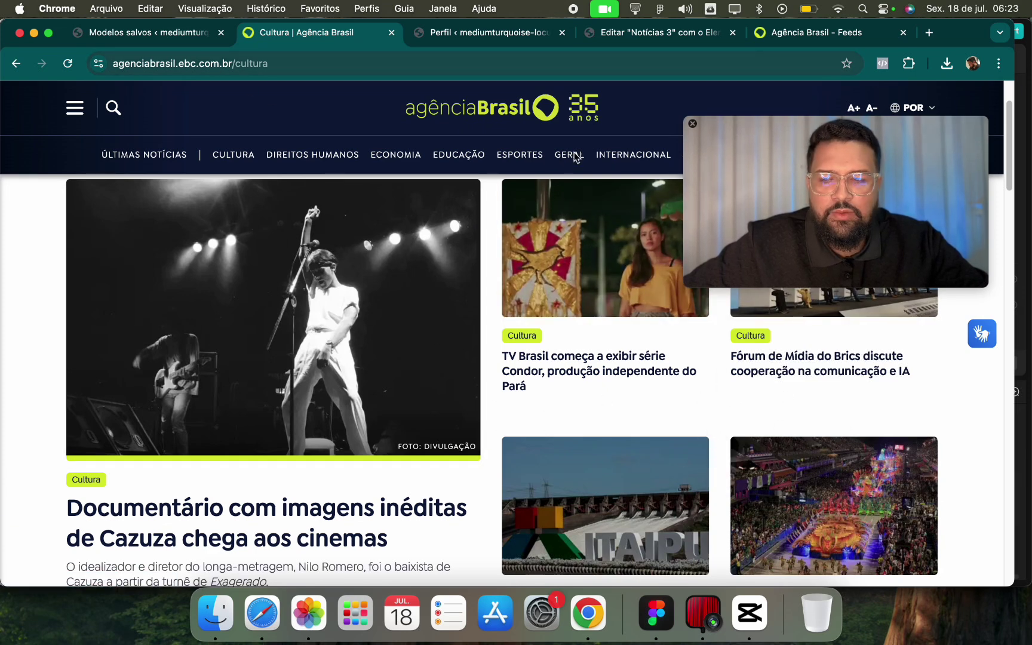
Create a new Elementor template of type Archive named "Arquivo de modelo" from the saved templates page.
{"action": "left_click", "coordinate": [160, 36]}
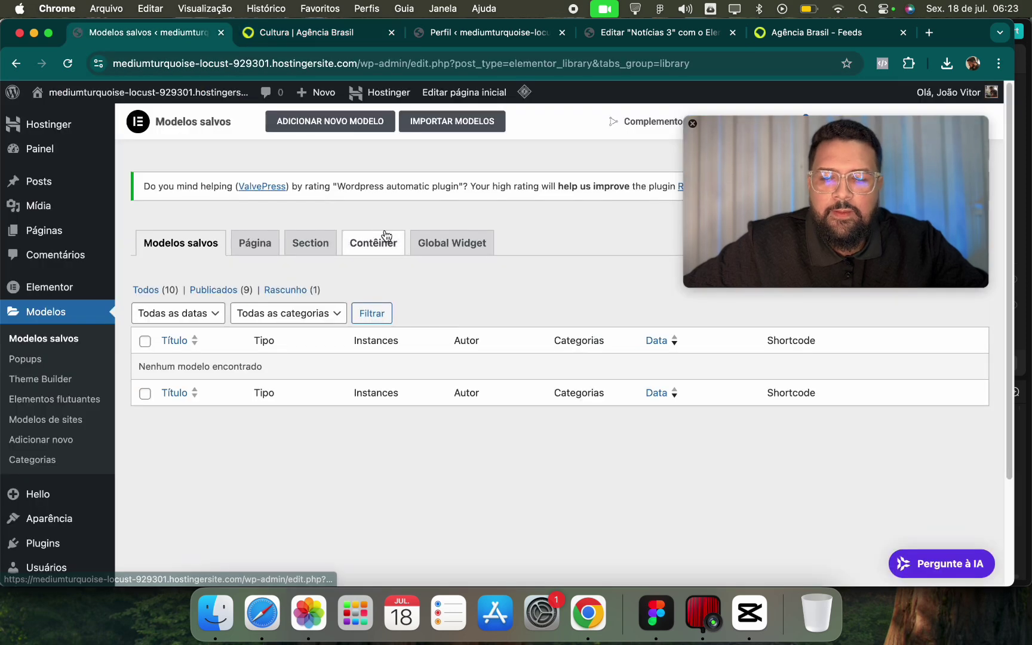
{"action": "left_click", "coordinate": [332, 126]}
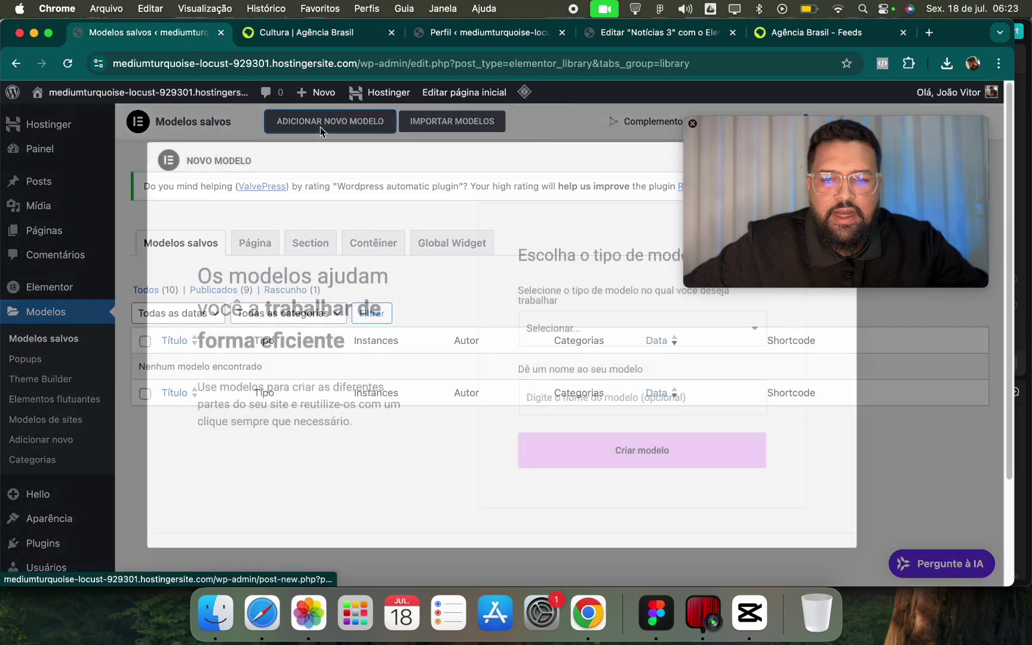
{"action": "left_click", "coordinate": [548, 334]}
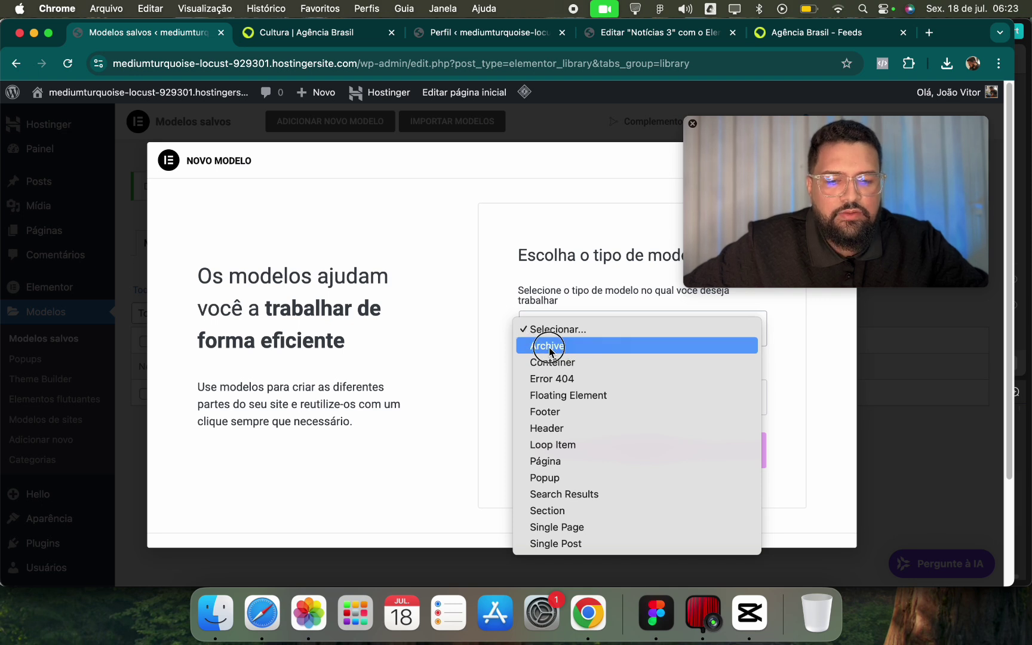
{"action": "left_click", "coordinate": [549, 349]}
{"action": "left_click", "coordinate": [561, 394]}
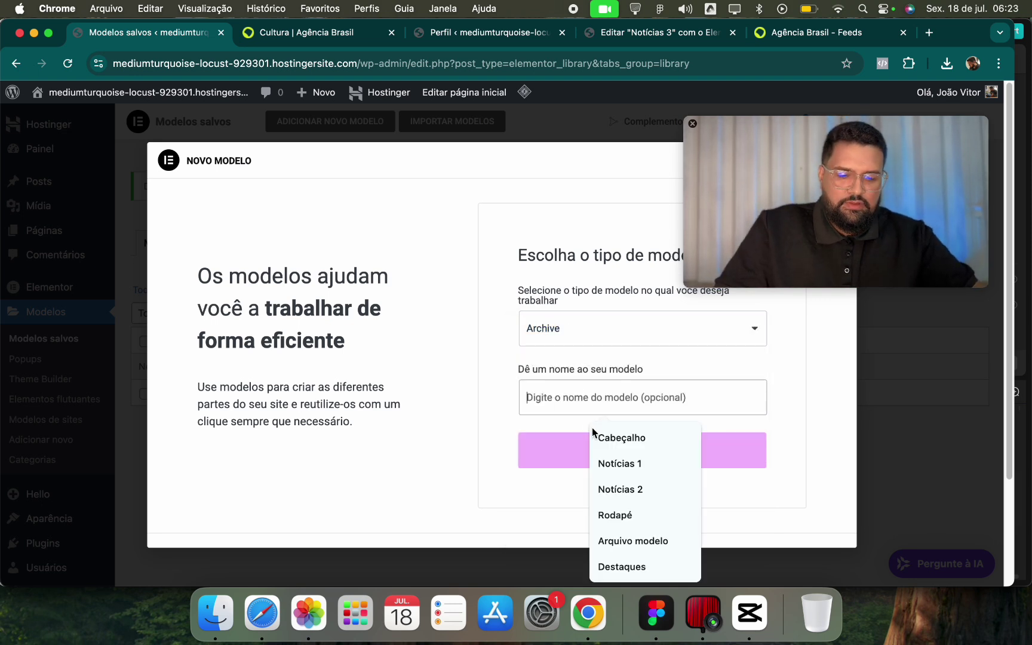
{"action": "type", "text": "Arquivo"}
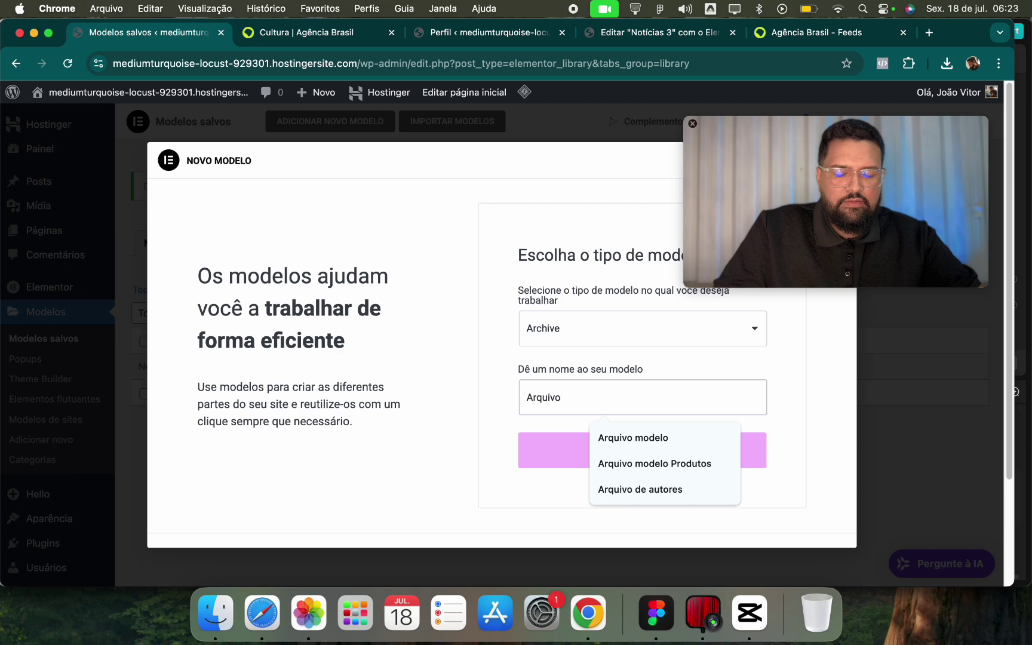
{"action": "type", "text": " de mod"}
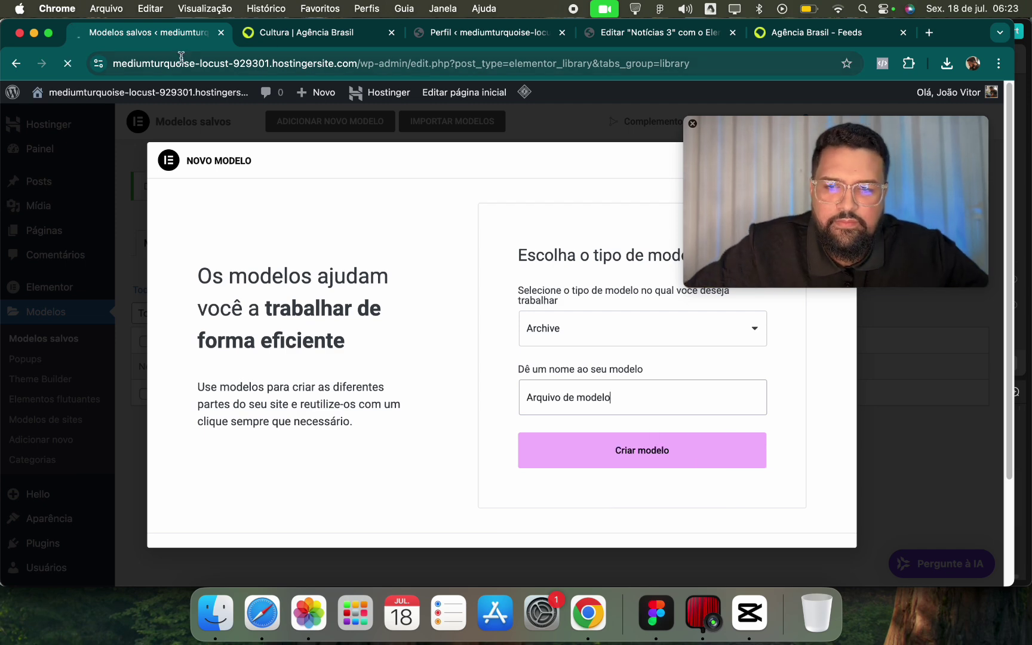
{"action": "type", "text": "elo"}
Examine the layout of Agência Brasil's Cultura page, from the category title through the featured stories to Mais notícias.
{"action": "left_click", "coordinate": [337, 33]}
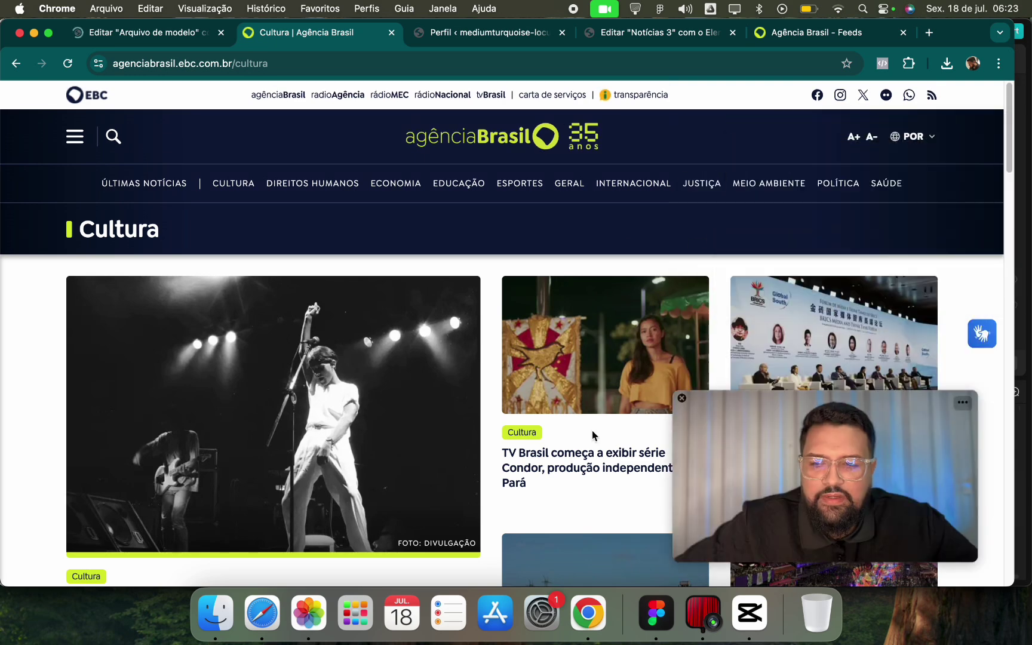
{"action": "scroll", "coordinate": [385, 406], "scroll_direction": "down", "scroll_amount": 3}
{"action": "scroll", "coordinate": [385, 406], "scroll_direction": "up", "scroll_amount": 3}
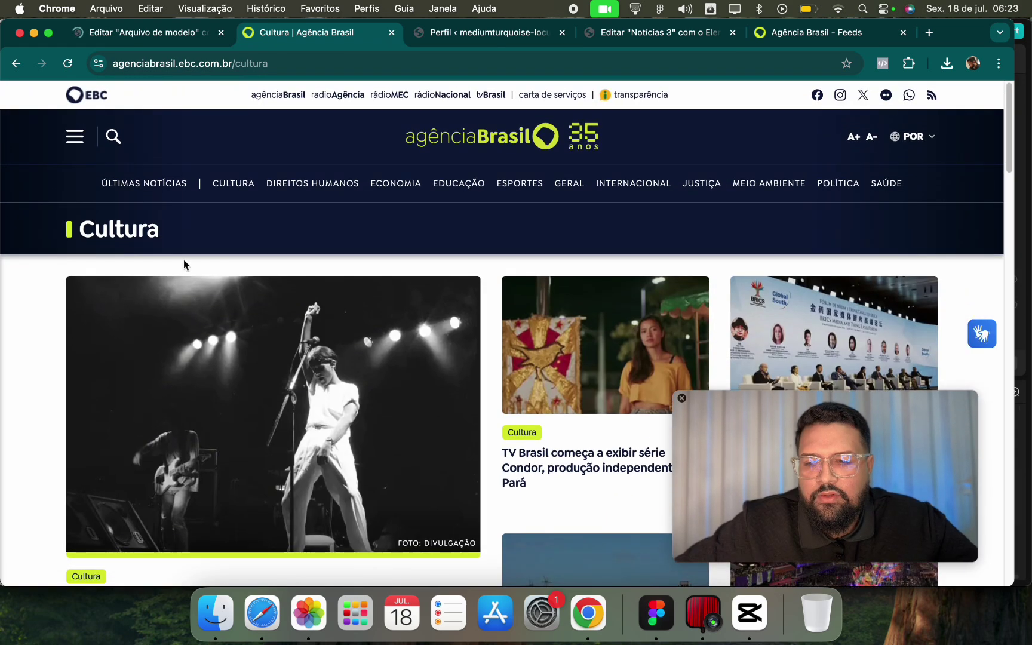
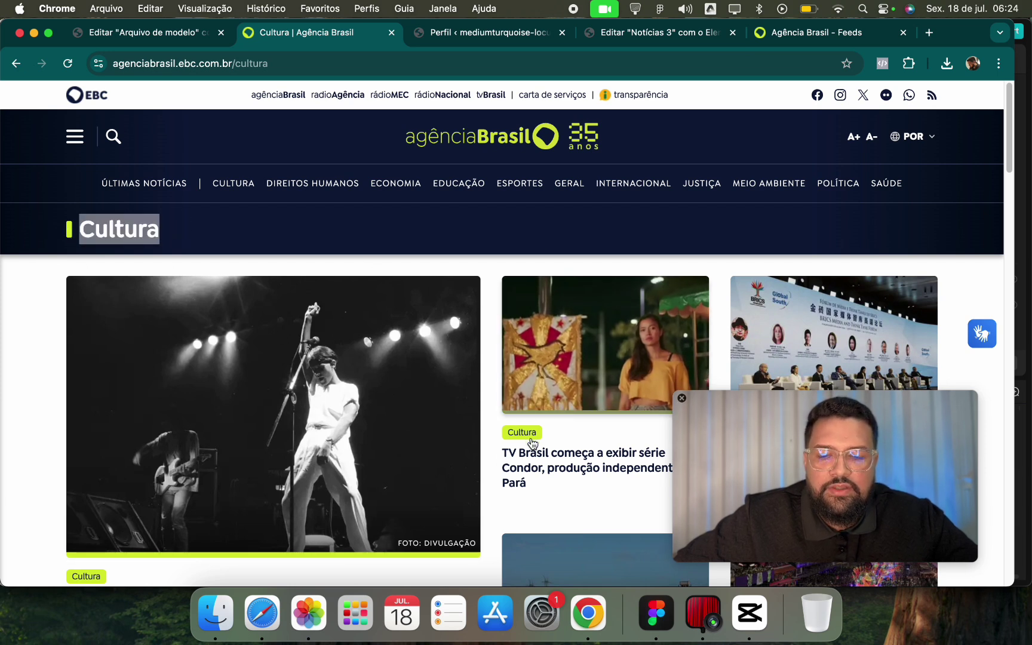
{"action": "scroll", "coordinate": [191, 449], "scroll_direction": "down", "scroll_amount": 3}
{"action": "scroll", "coordinate": [454, 453], "scroll_direction": "down", "scroll_amount": 4}
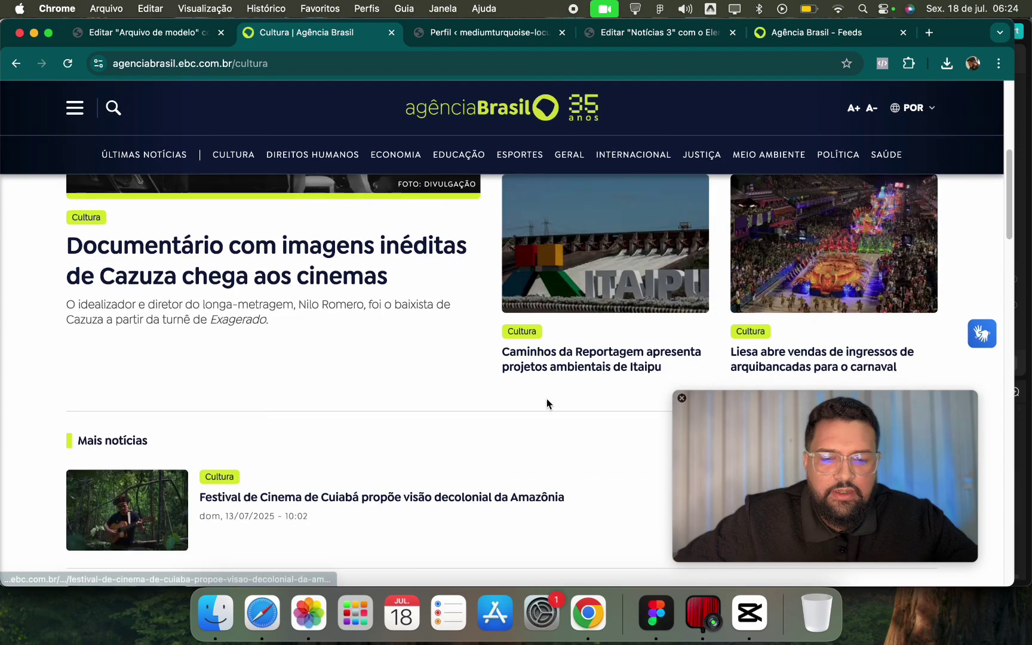
{"action": "scroll", "coordinate": [239, 245], "scroll_direction": "up", "scroll_amount": 6}
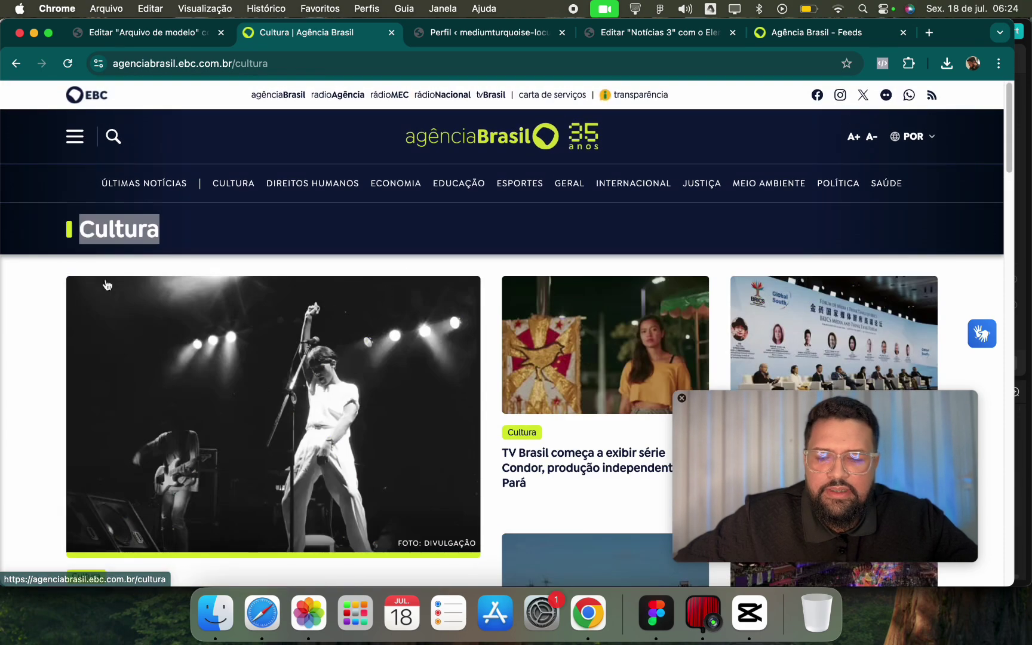
Open Agência Brasil's home page, check the category labels on its news cards, and go back to the Cultura page.
{"action": "left_click", "coordinate": [529, 154]}
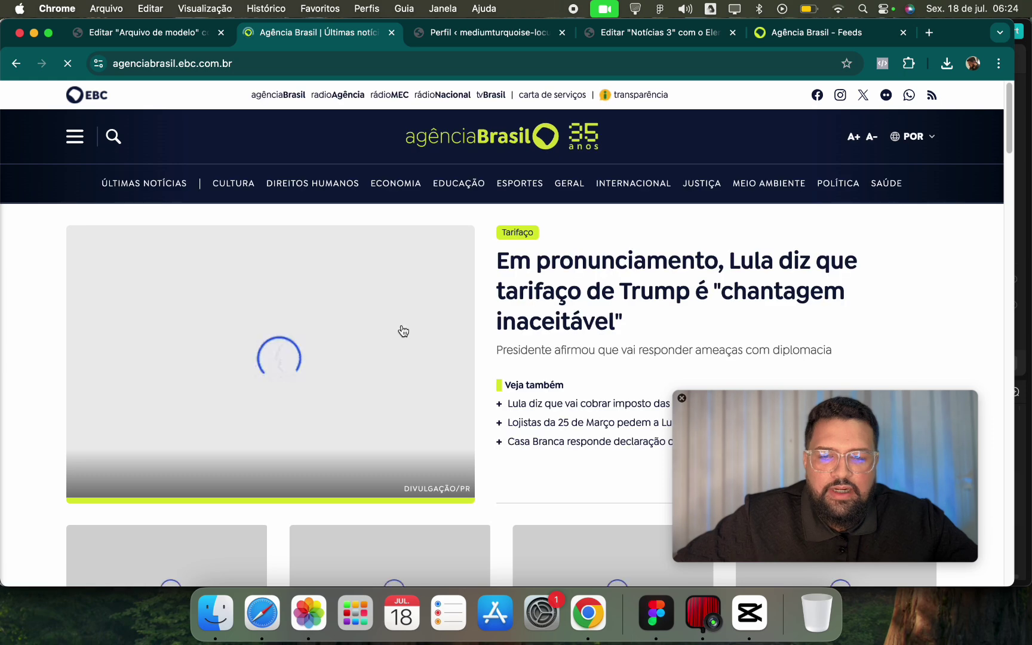
{"action": "scroll", "coordinate": [501, 267], "scroll_direction": "down", "scroll_amount": 5}
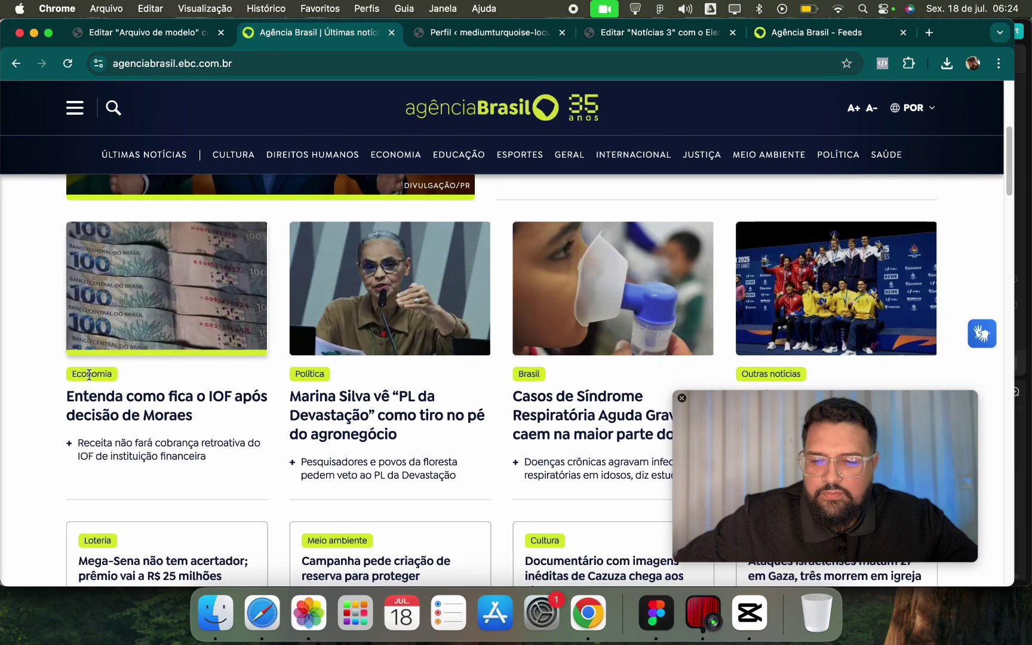
{"action": "left_click", "coordinate": [310, 375]}
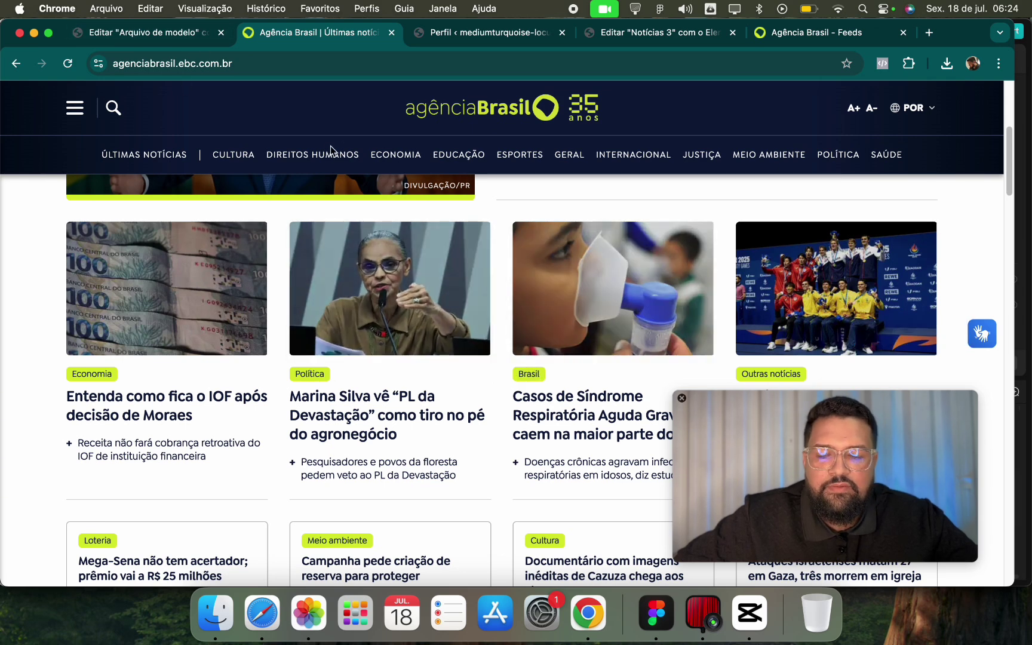
{"action": "left_click", "coordinate": [233, 157]}
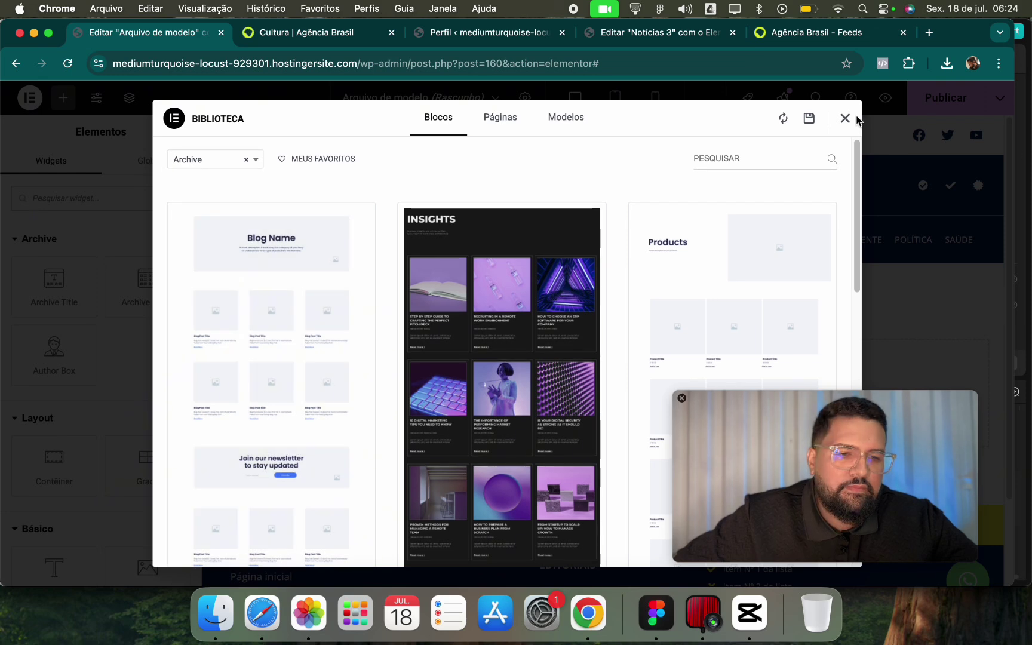
Dismiss the block library in the Arquivo de modelo editor, recheck the reference Cultura page's layout, and return to the blank template.
{"action": "left_click", "coordinate": [844, 119]}
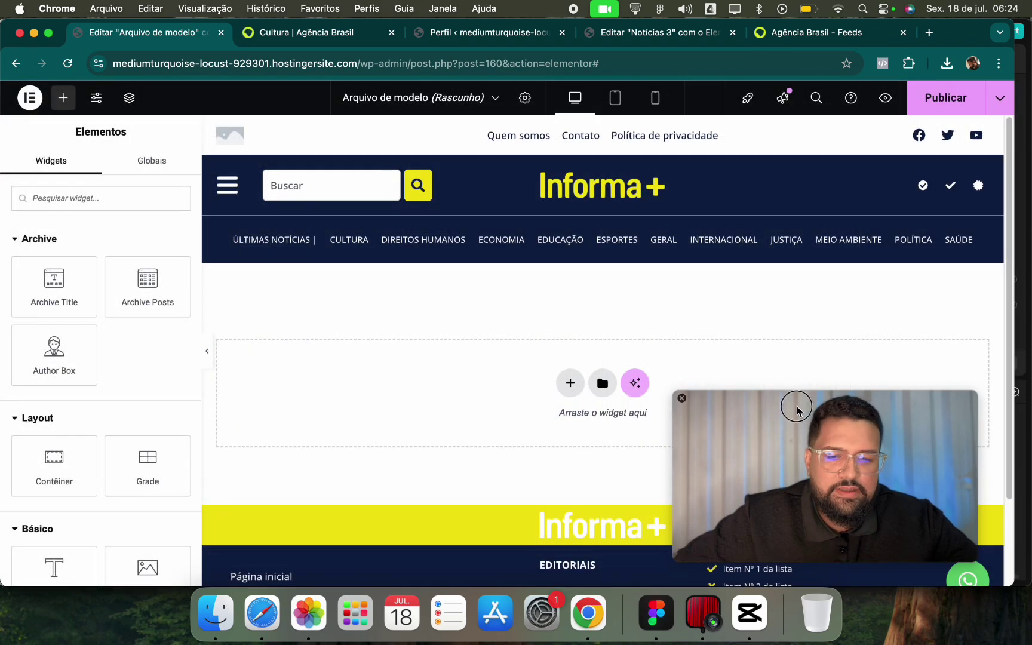
{"action": "left_click_drag", "start_coordinate": [795, 404], "coordinate": [818, 445]}
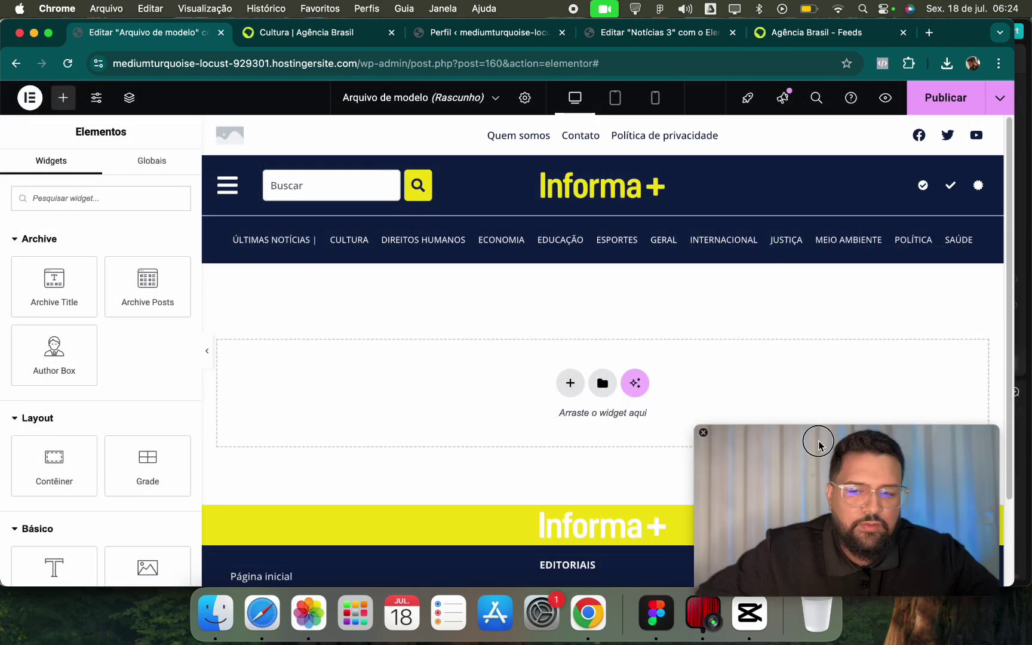
{"action": "left_click", "coordinate": [304, 32]}
{"action": "scroll", "coordinate": [502, 330], "scroll_direction": "down", "scroll_amount": 5}
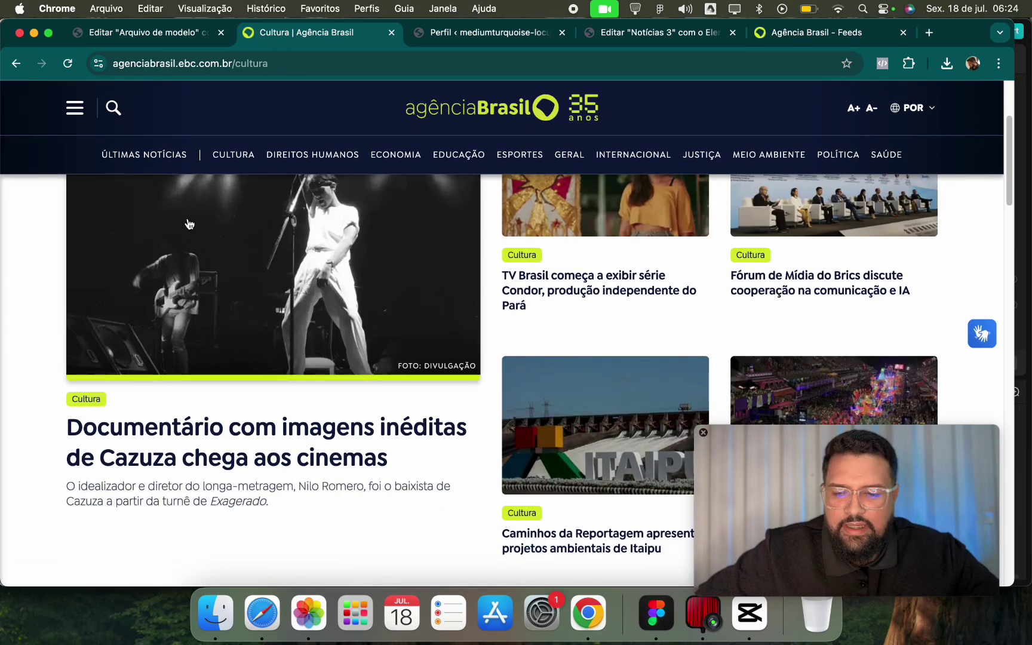
{"action": "scroll", "coordinate": [261, 121], "scroll_direction": "up", "scroll_amount": 1}
{"action": "scroll", "coordinate": [285, 93], "scroll_direction": "up", "scroll_amount": 3}
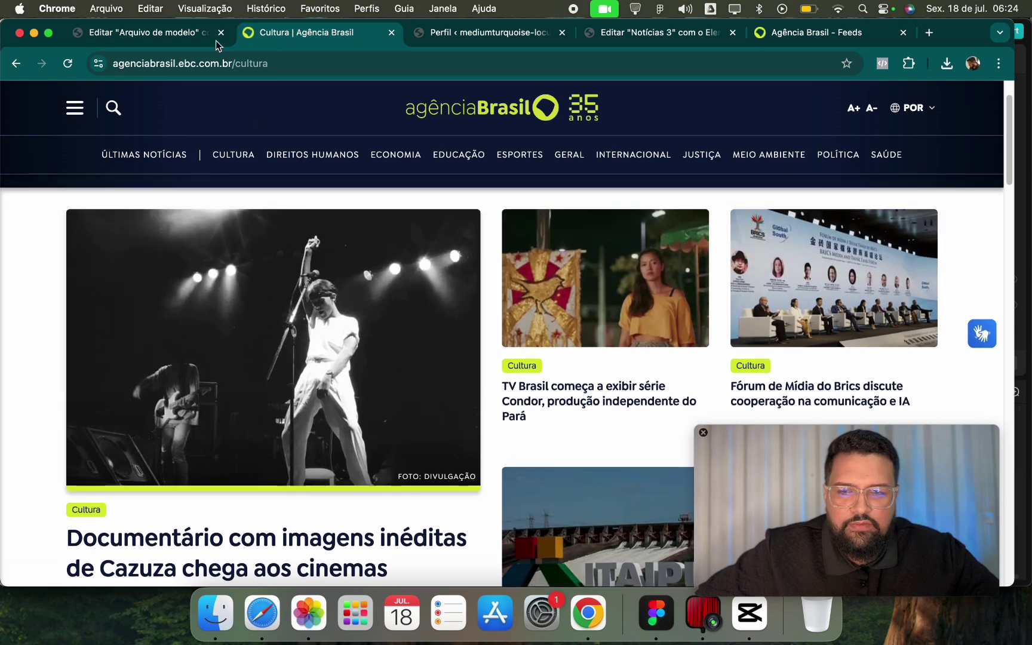
{"action": "scroll", "coordinate": [264, 184], "scroll_direction": "down", "scroll_amount": 1}
{"action": "left_click", "coordinate": [188, 35]}
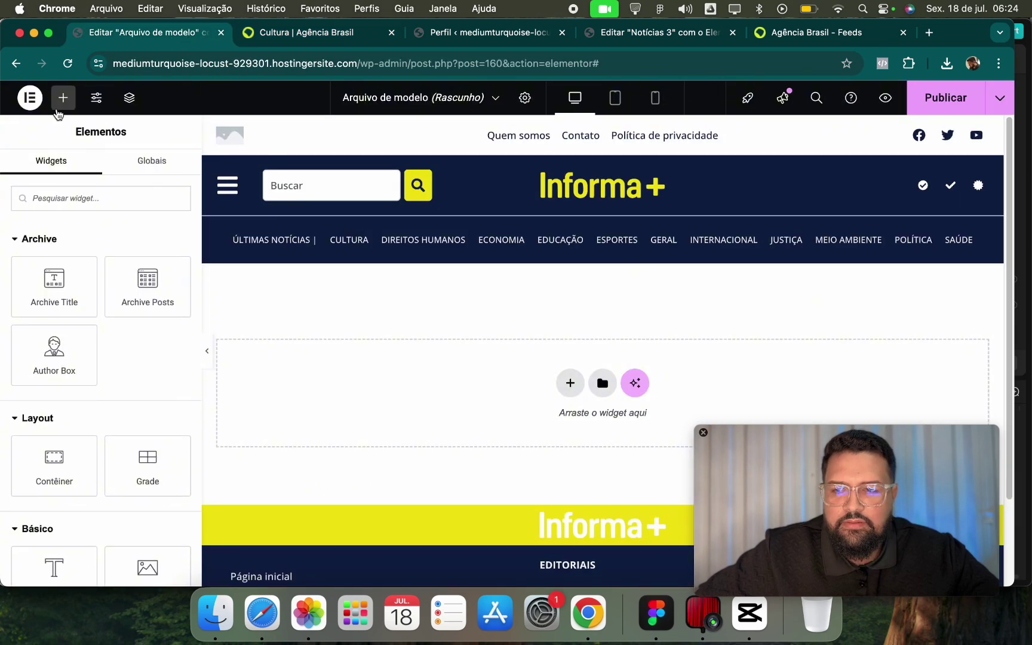
Open the Informa+ site in a duplicate browser tab and go to its WordPress dashboard.
{"action": "right_click", "coordinate": [140, 43]}
{"action": "left_click", "coordinate": [171, 133]}
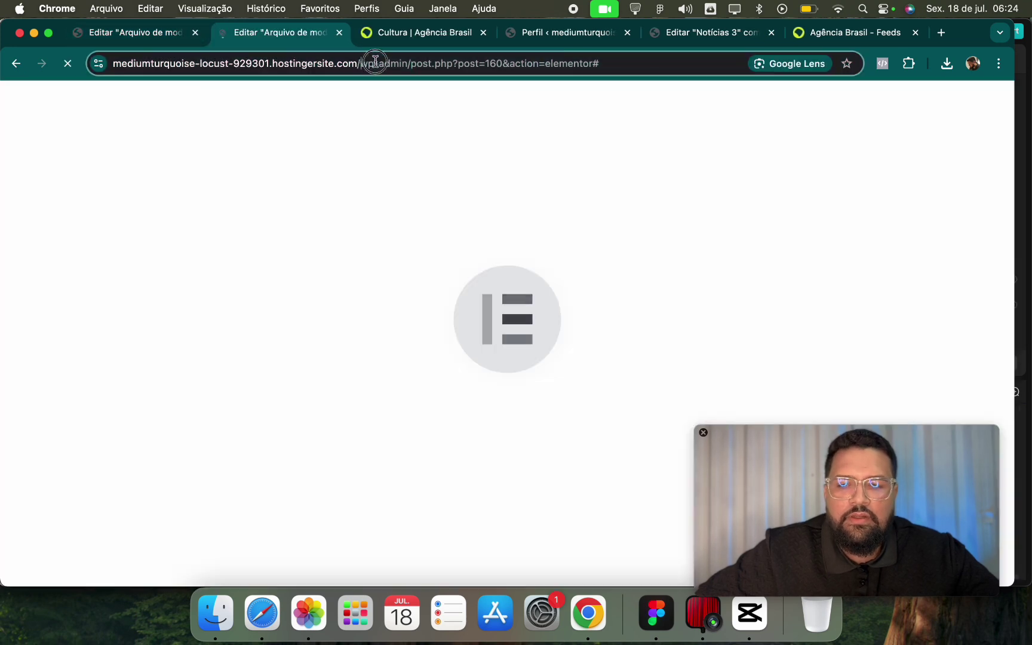
{"action": "left_click_drag", "start_coordinate": [394, 63], "coordinate": [688, 43]}
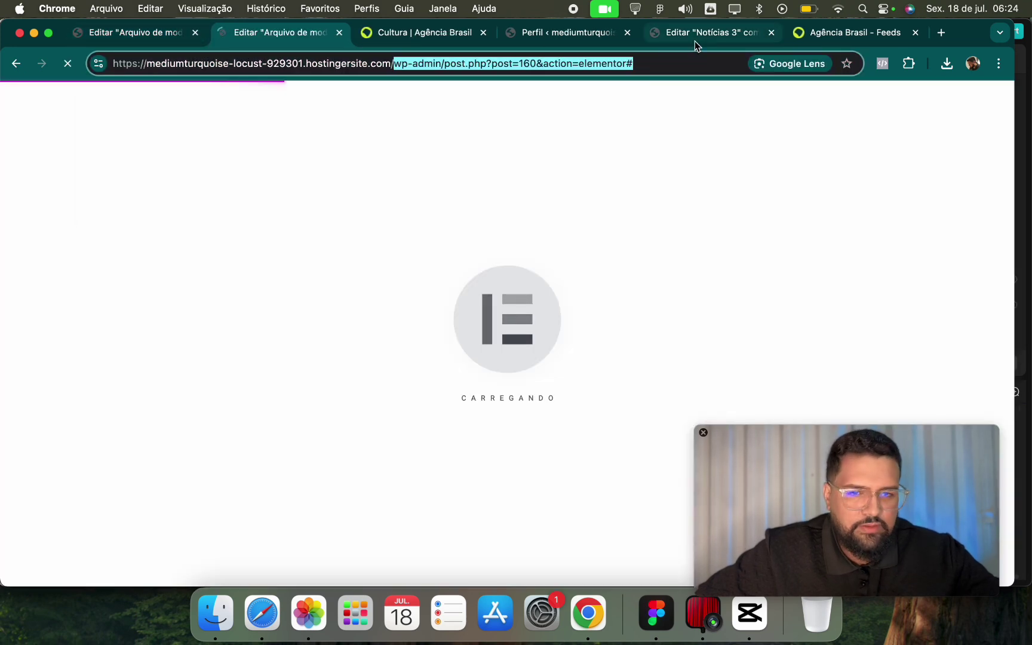
{"action": "key", "text": "BackSpace"}
{"action": "key", "text": "Return"}
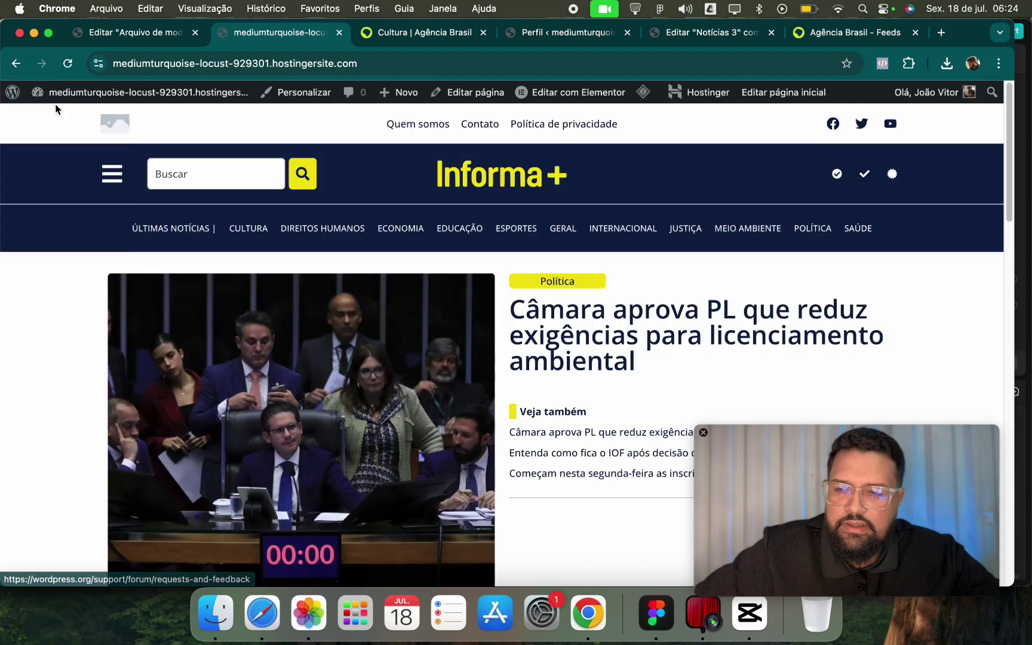
{"action": "mouse_move", "coordinate": [16, 88]}
{"action": "left_click", "coordinate": [26, 115]}
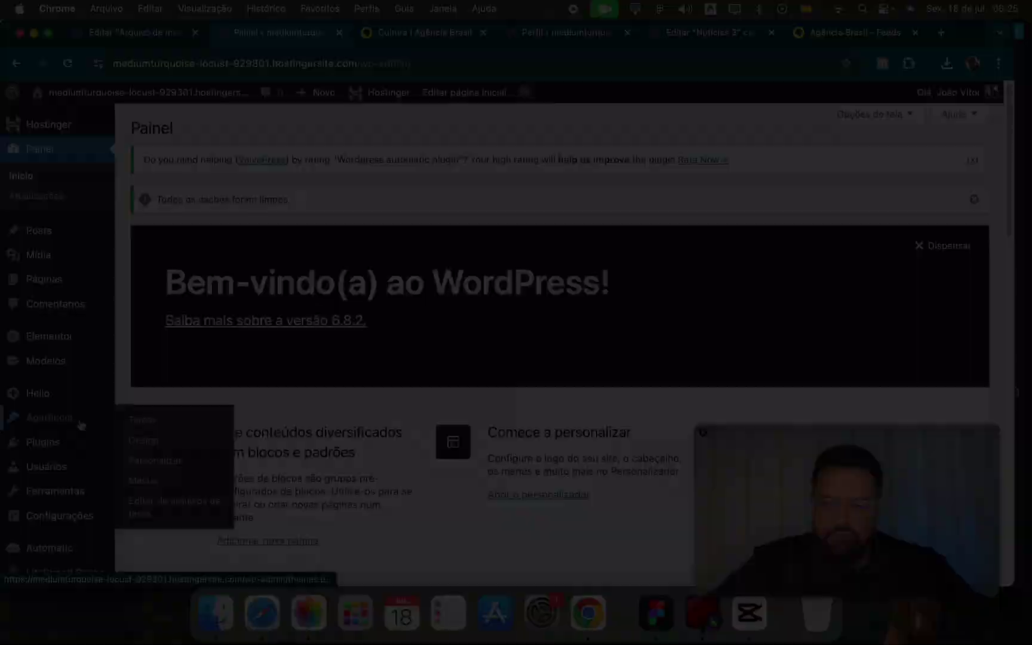
List all saved Elementor templates and open the Notícia 1 loop item for editing with Elementor.
{"action": "mouse_move", "coordinate": [50, 344]}
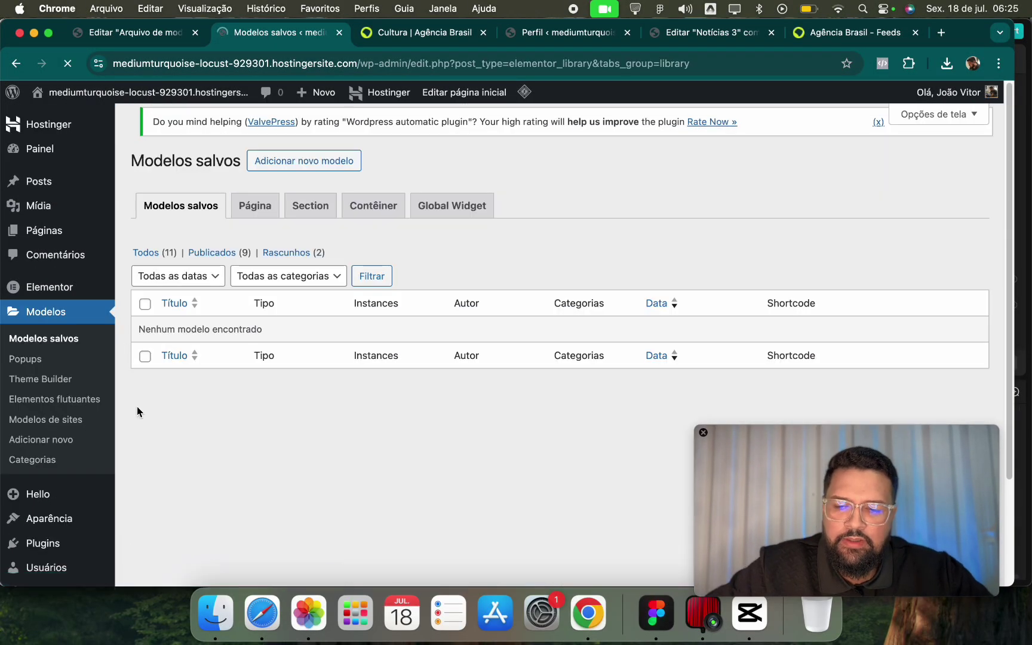
{"action": "left_click", "coordinate": [168, 291]}
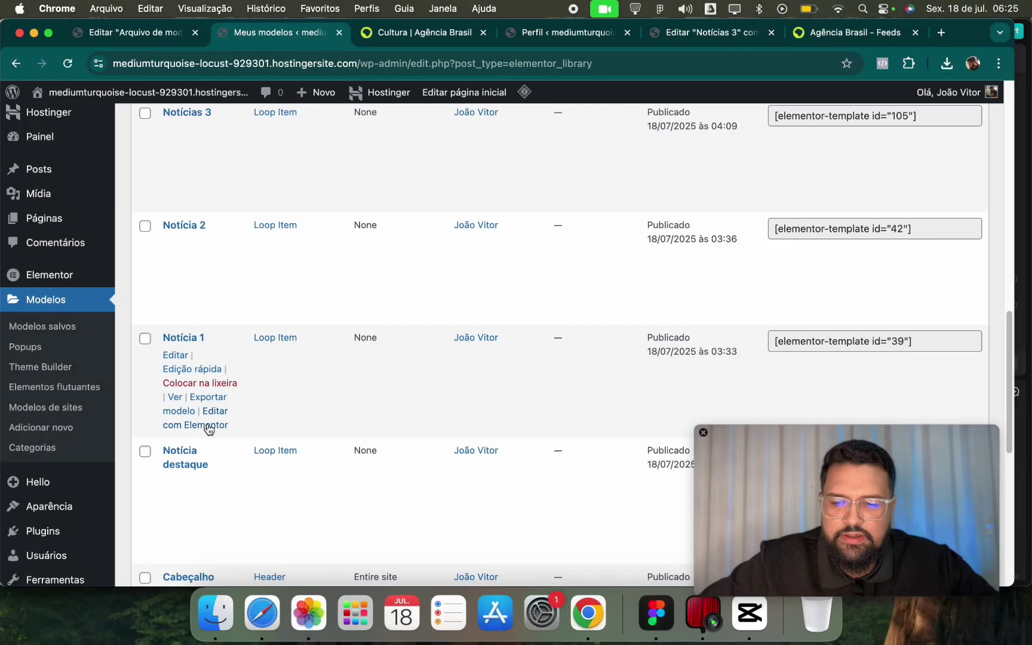
{"action": "left_click", "coordinate": [209, 428]}
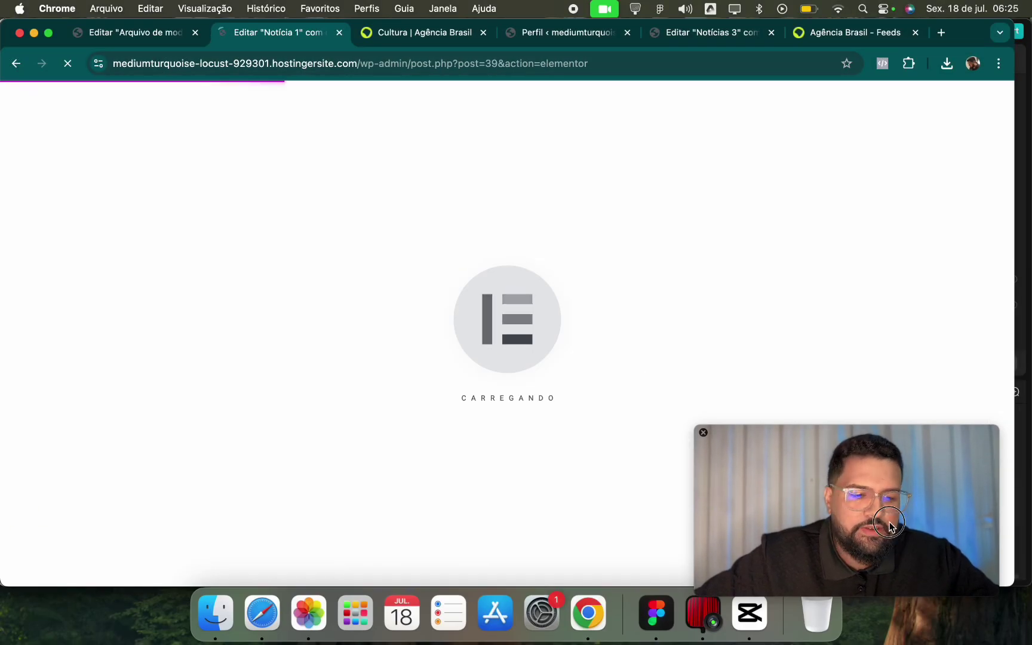
{"action": "left_click_drag", "start_coordinate": [889, 525], "coordinate": [869, 451]}
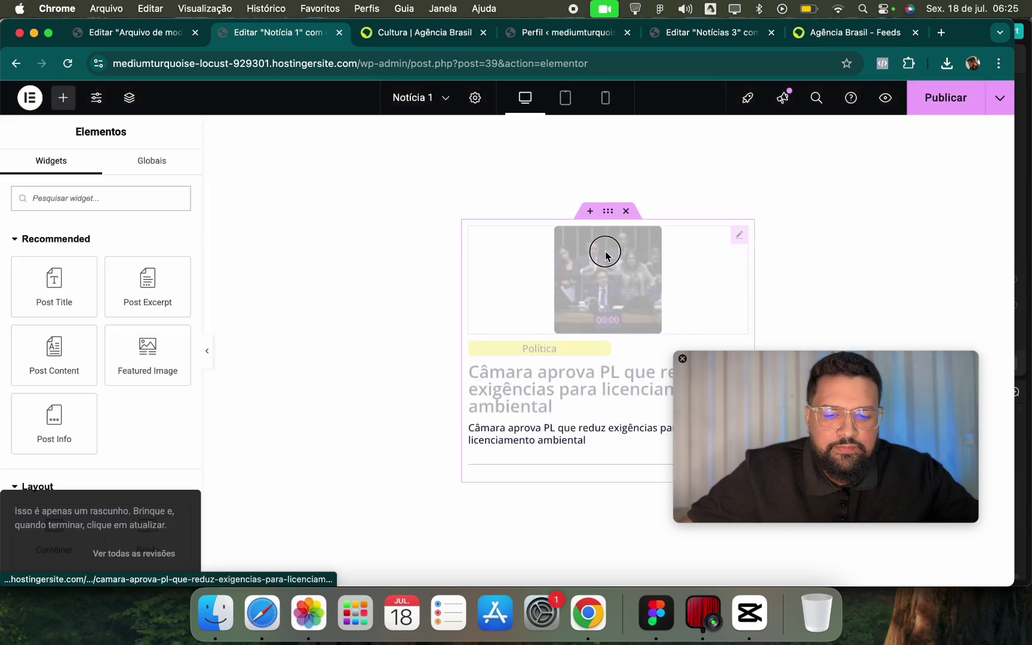
Select the featured image, category label and post title together in Notícia 1 and copy them.
{"action": "left_click", "coordinate": [606, 250]}
{"action": "left_click_drag", "start_coordinate": [804, 407], "coordinate": [816, 516]}
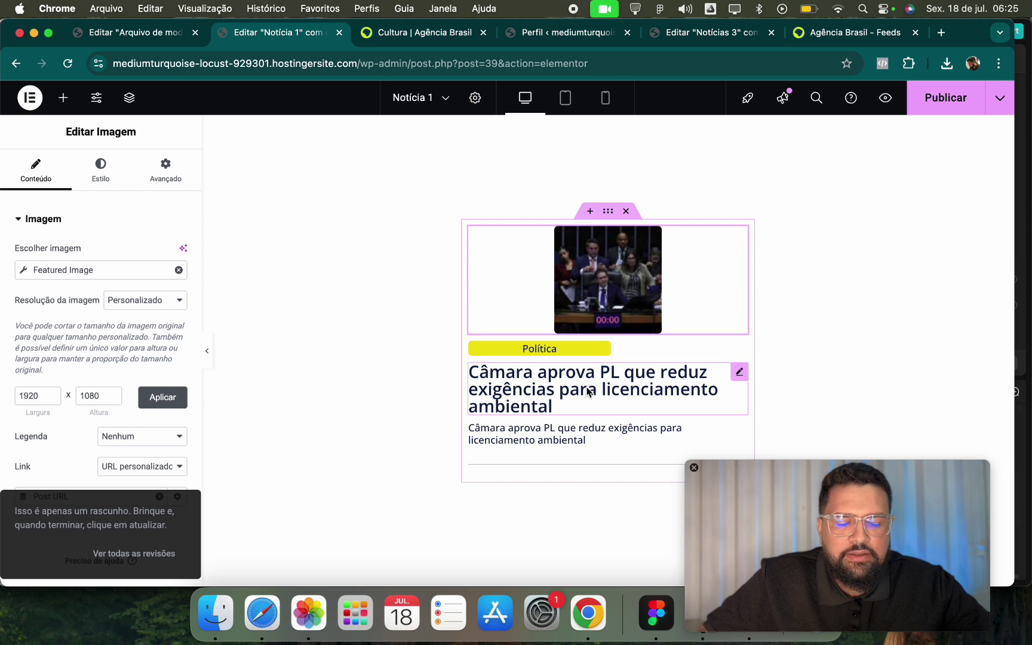
{"action": "left_click", "coordinate": [563, 354], "text": "super"}
{"action": "left_click", "coordinate": [564, 388], "text": "super"}
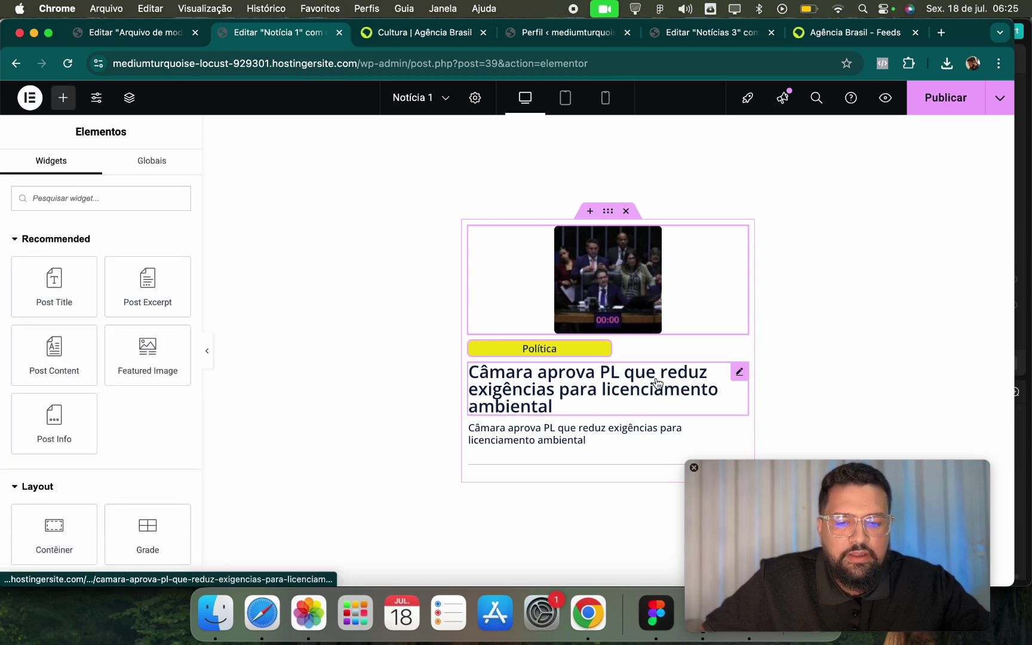
{"action": "right_click", "coordinate": [708, 383]}
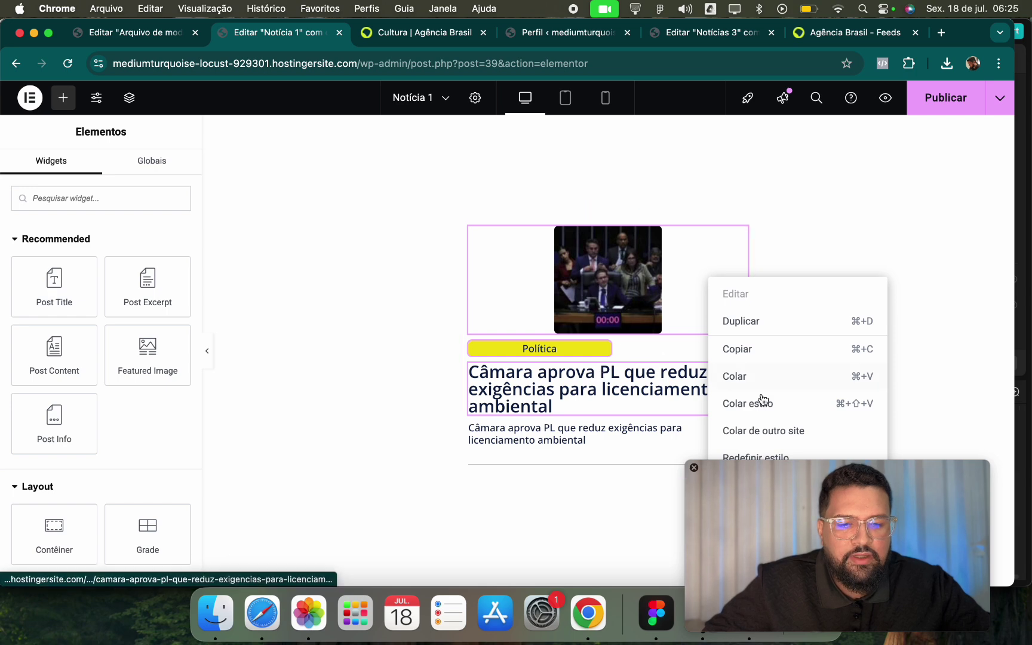
{"action": "left_click", "coordinate": [762, 349]}
Duplicate the Notícia 1 browser tab and load the site's wp-admin dashboard in the copy.
{"action": "left_click", "coordinate": [132, 37]}
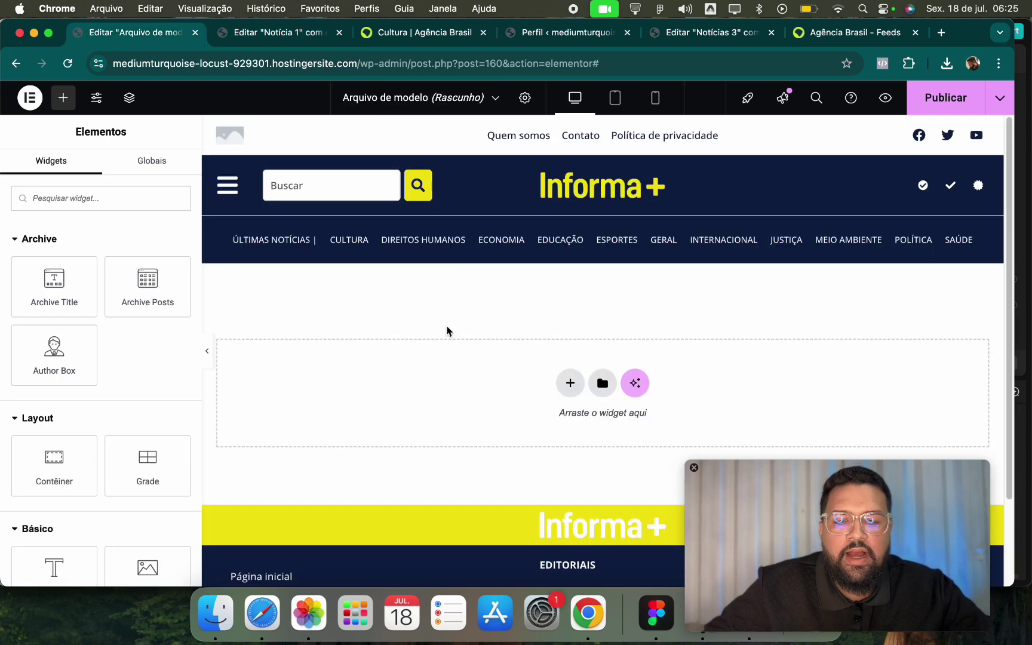
{"action": "left_click", "coordinate": [299, 33]}
{"action": "right_click", "coordinate": [301, 35]}
{"action": "left_click", "coordinate": [336, 129]}
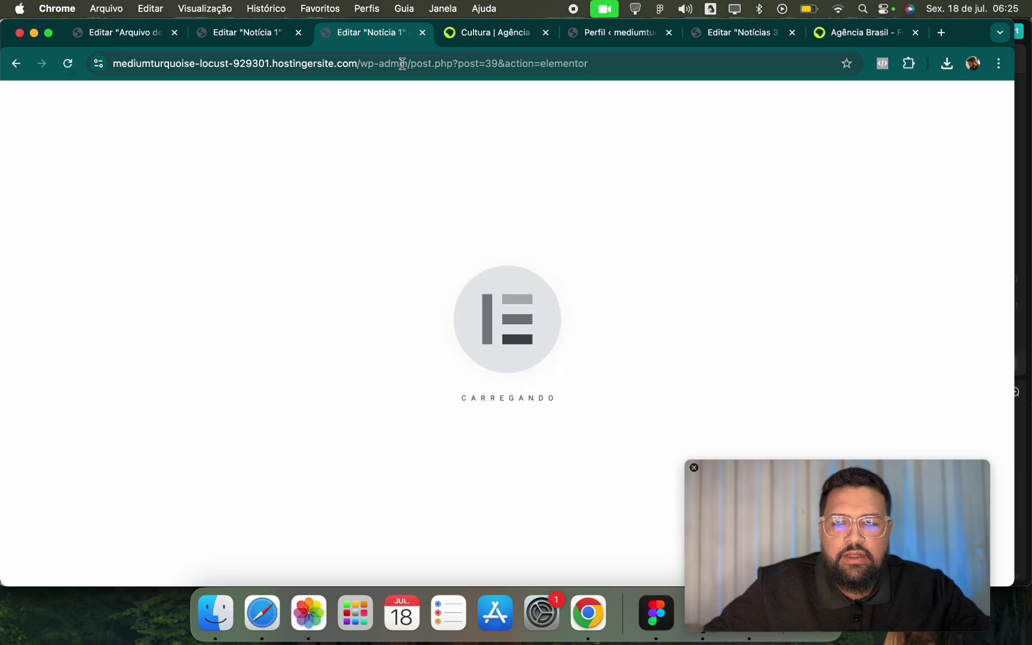
{"action": "left_click_drag", "start_coordinate": [402, 63], "coordinate": [645, 70]}
{"action": "key", "text": "BackSpace"}
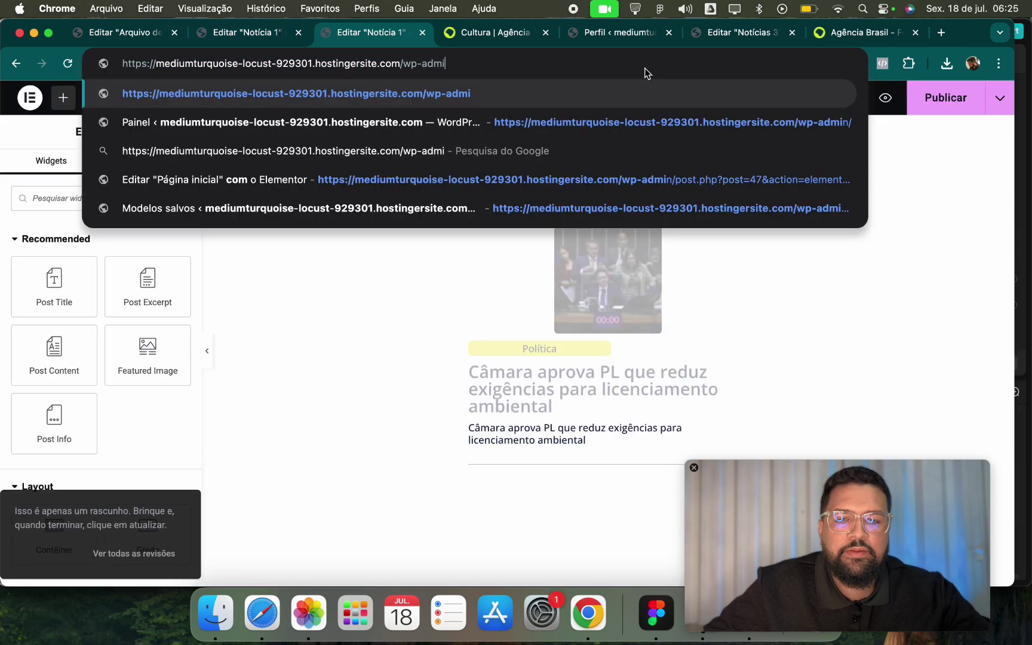
{"action": "type", "text": "n"}
{"action": "key", "text": "Return"}
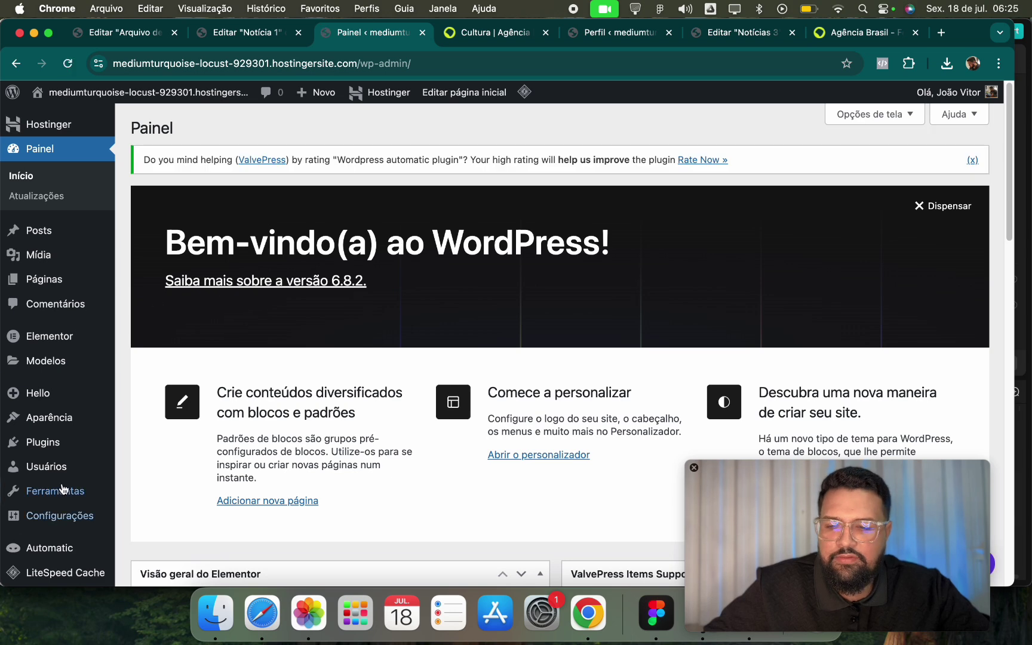
Create a new Loop Item template with Posts as its source, named "Notícias 5".
{"action": "mouse_move", "coordinate": [78, 401]}
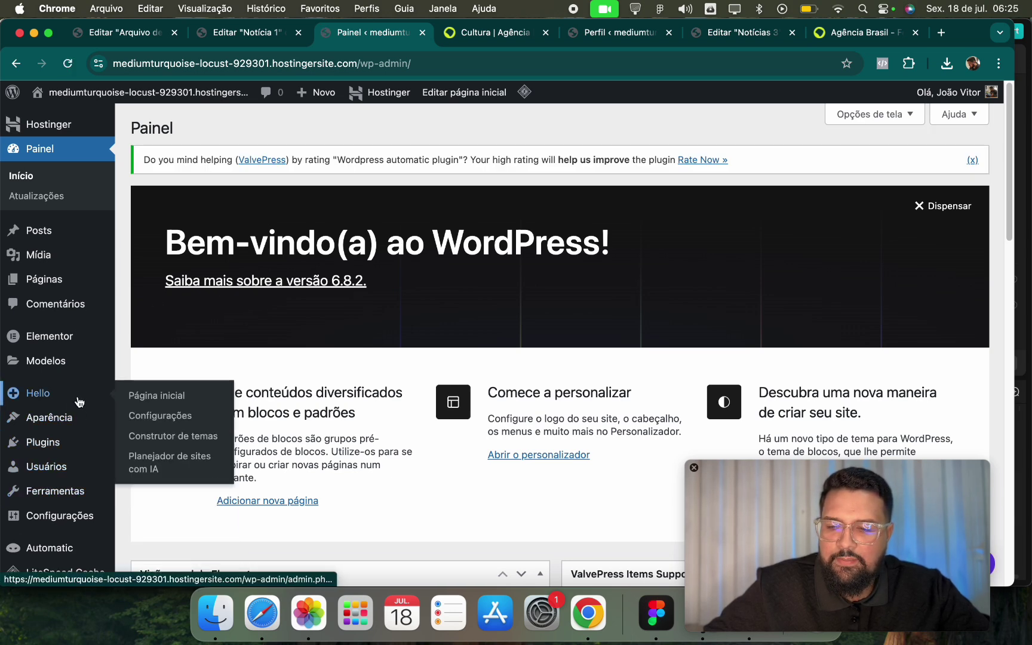
{"action": "left_click", "coordinate": [67, 369]}
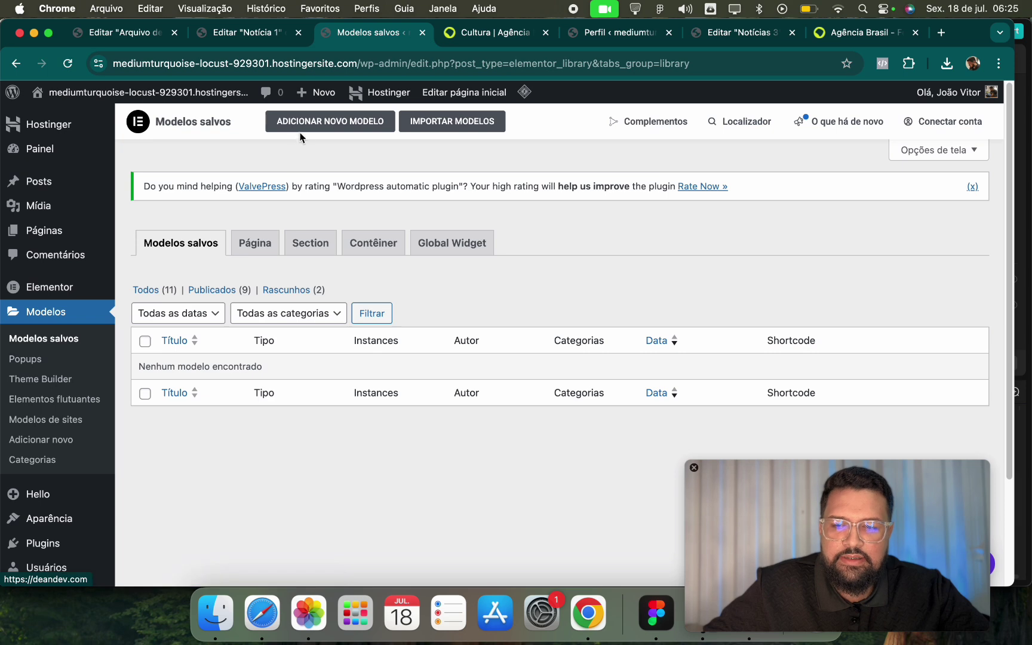
{"action": "left_click", "coordinate": [301, 123]}
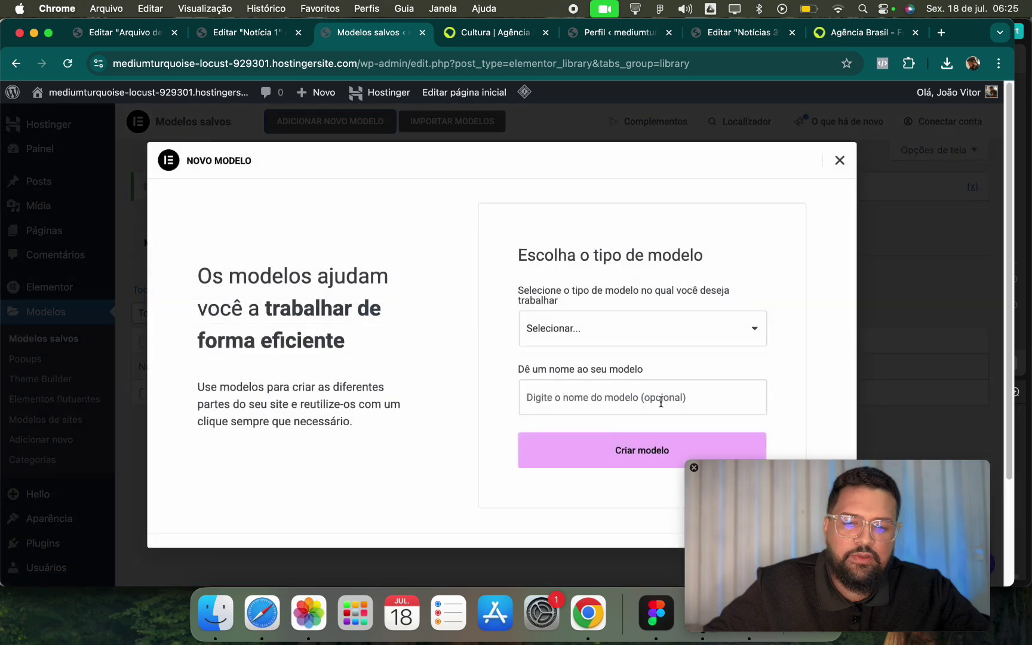
{"action": "left_click", "coordinate": [648, 330]}
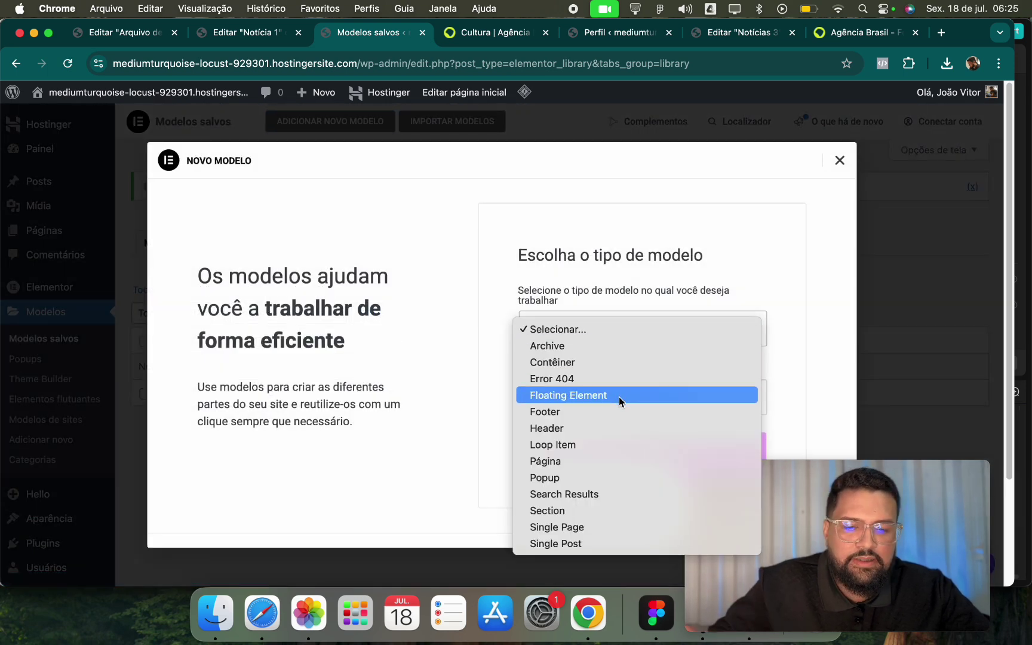
{"action": "left_click", "coordinate": [605, 448]}
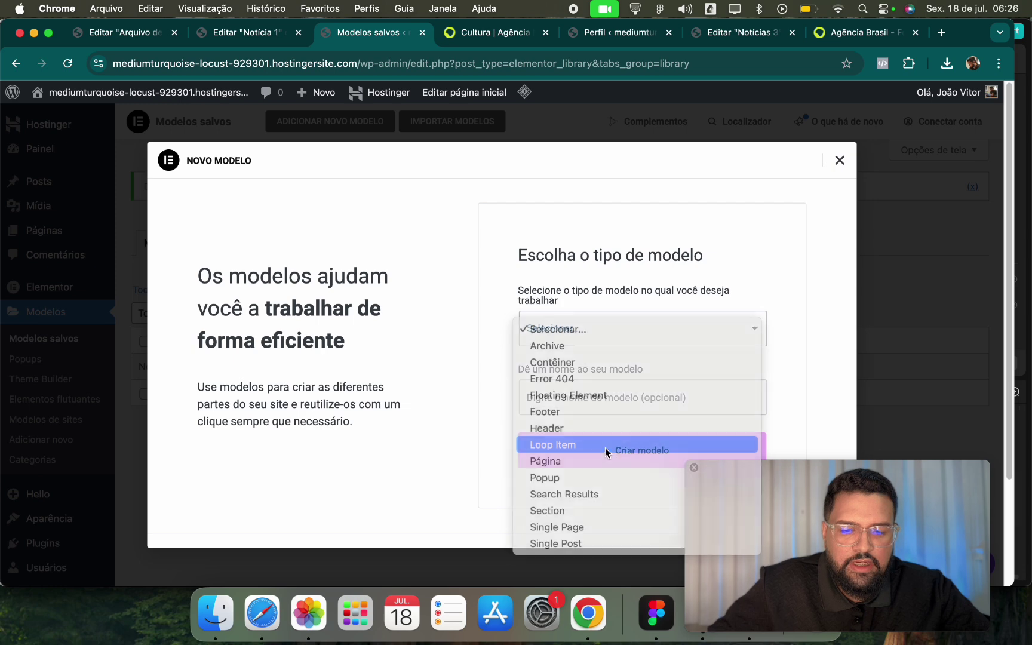
{"action": "left_click", "coordinate": [567, 442]}
{"action": "left_click", "coordinate": [615, 313]}
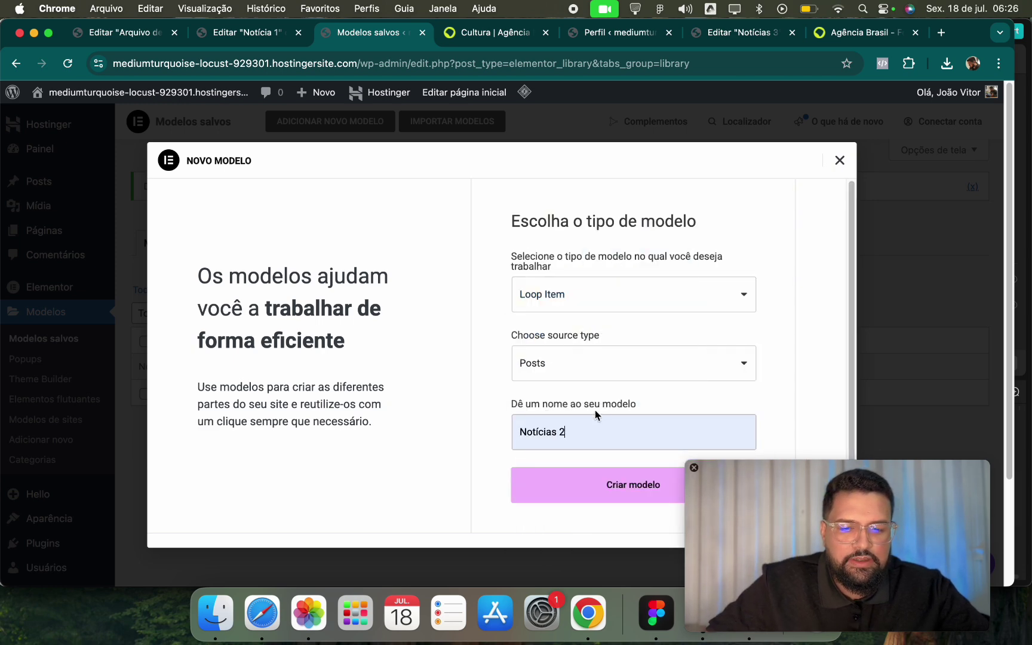
Place the copied image, category label and title in Notícias 5, publish it, and recheck the reference Cultura page's news cards.
{"action": "left_click", "coordinate": [521, 339]}
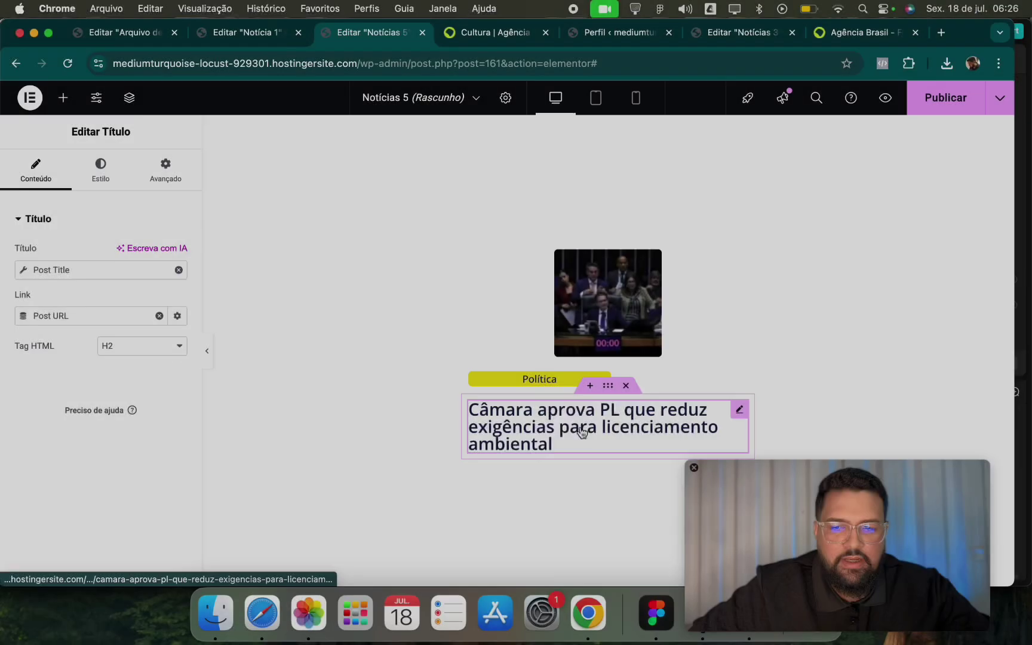
{"action": "left_click", "coordinate": [101, 169]}
{"action": "left_click", "coordinate": [157, 295]}
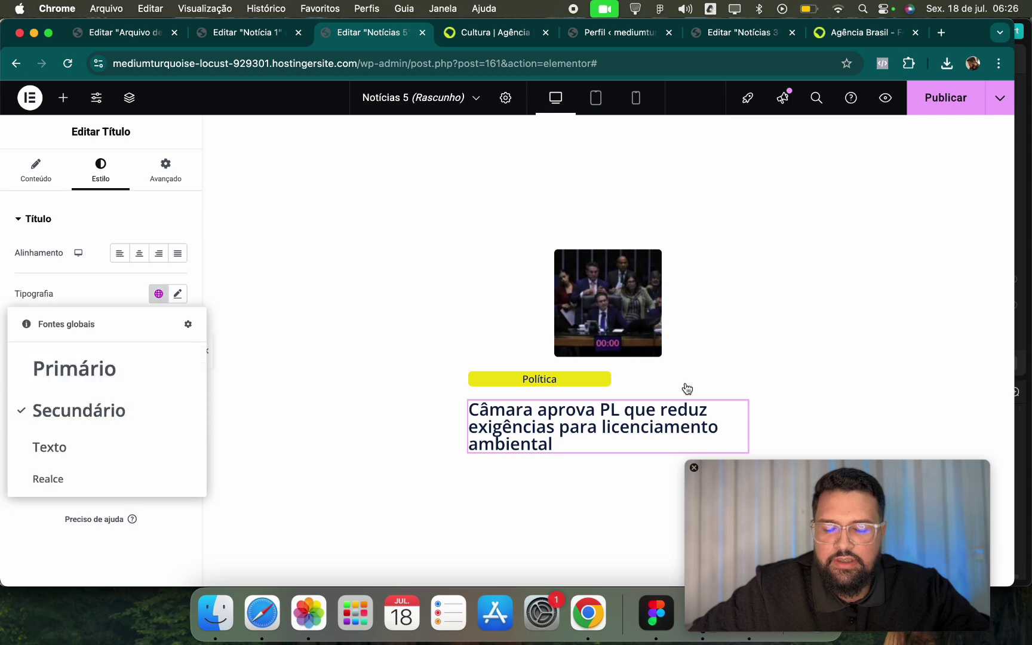
{"action": "left_click", "coordinate": [936, 126]}
{"action": "left_click", "coordinate": [465, 34]}
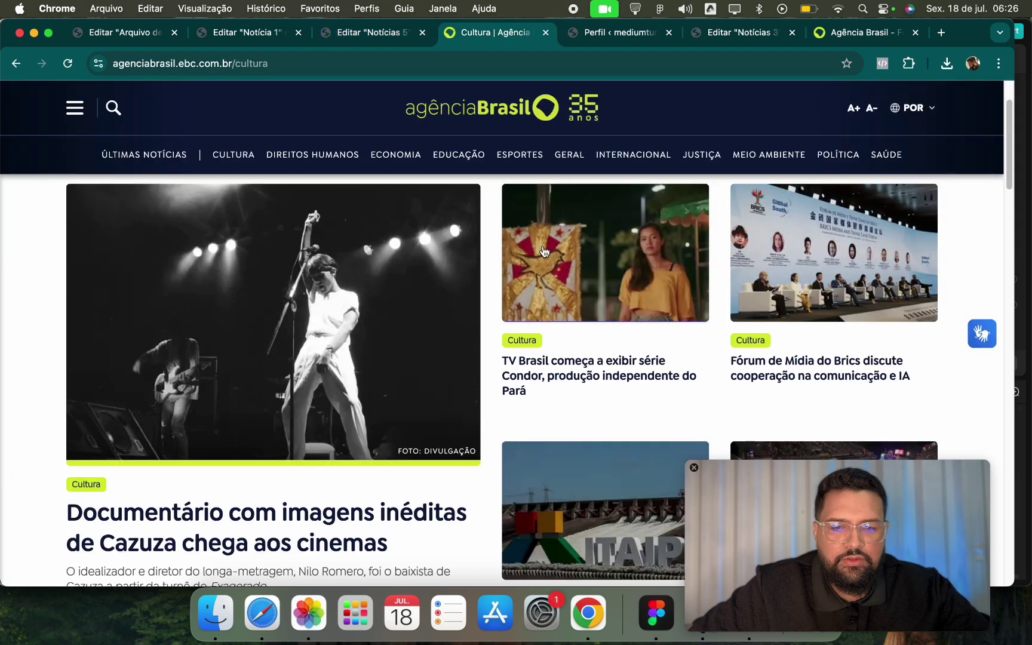
{"action": "left_click", "coordinate": [370, 32]}
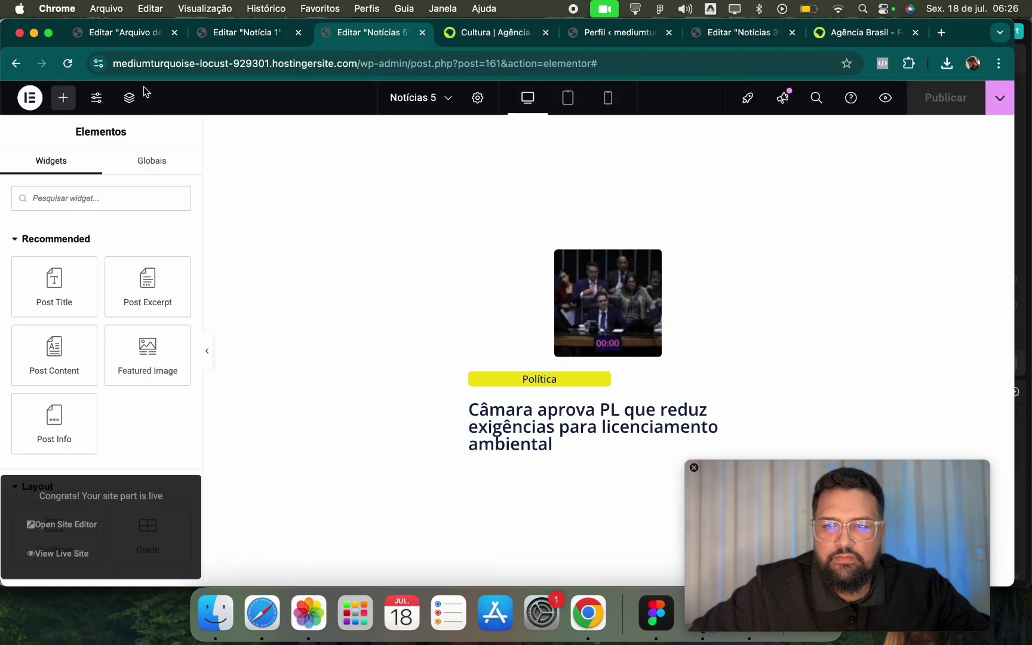
Add a two-column Flexbox container to Arquivo de modelo, with 40 px top padding and 0 px on the other sides.
{"action": "left_click", "coordinate": [127, 32]}
{"action": "left_click", "coordinate": [568, 384]}
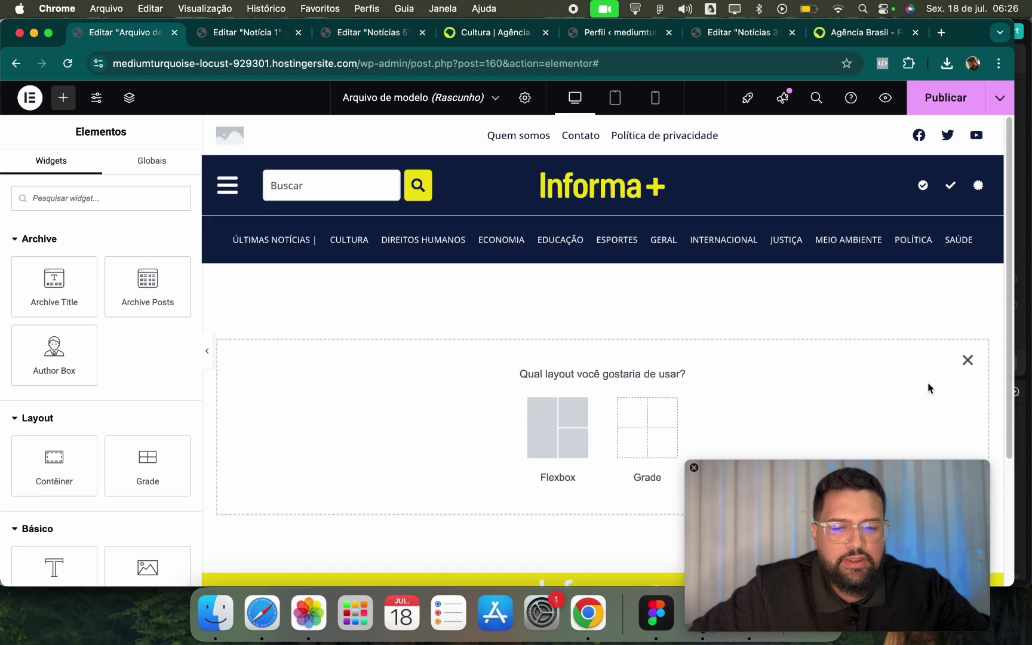
{"action": "left_click", "coordinate": [968, 360]}
{"action": "left_click", "coordinate": [556, 393]}
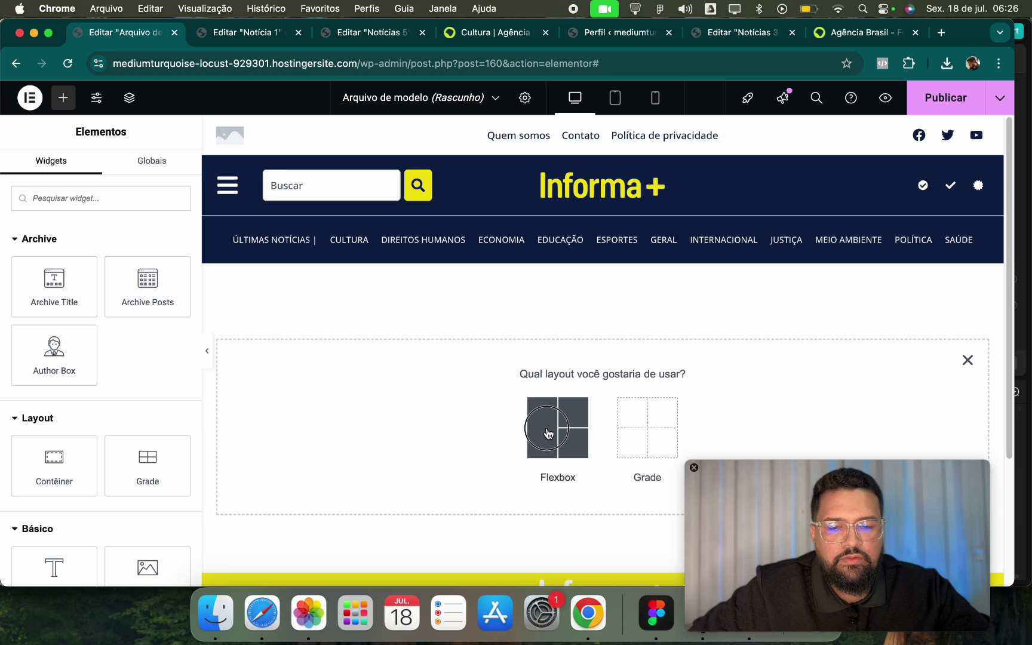
{"action": "left_click", "coordinate": [548, 432]}
{"action": "left_click", "coordinate": [567, 415]}
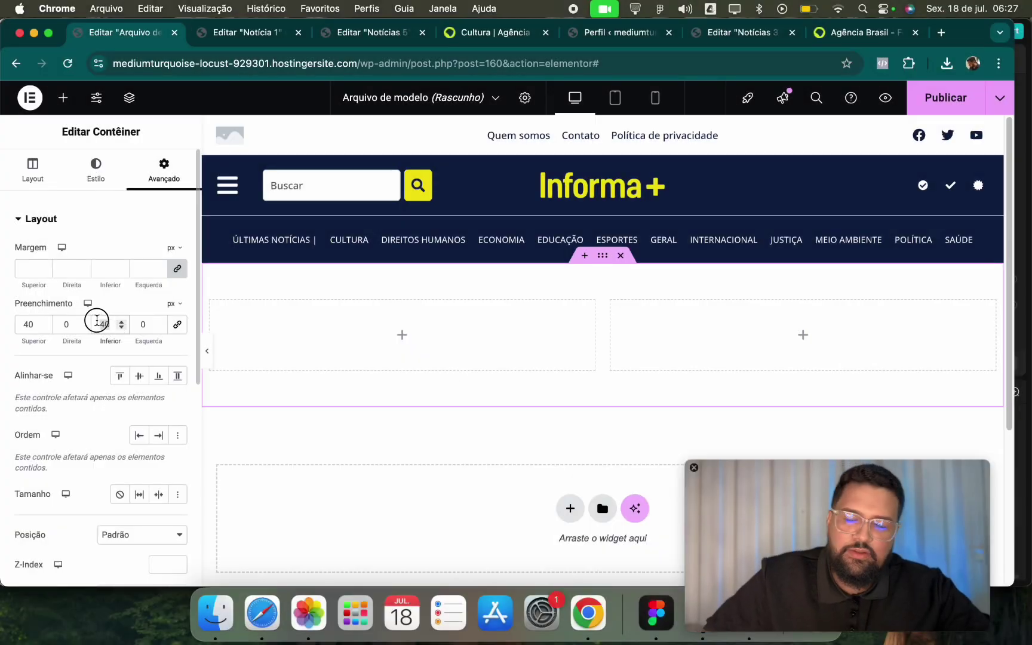
{"action": "type", "text": "0"}
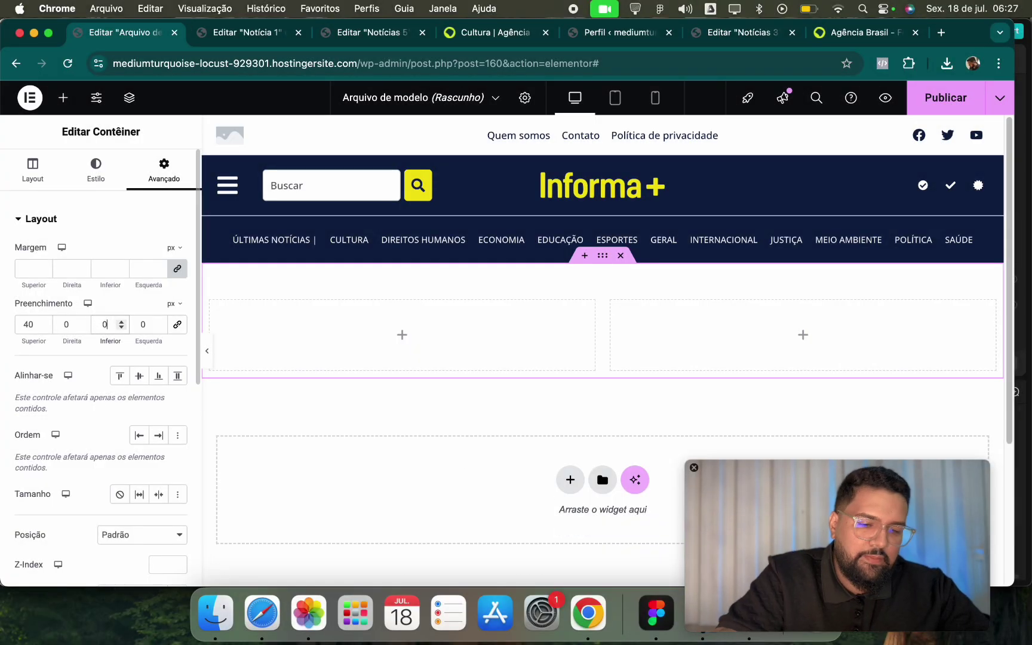
Add a Loop Carousel to the container's right column and assign it the Notícias 5 template.
{"action": "left_click", "coordinate": [84, 216]}
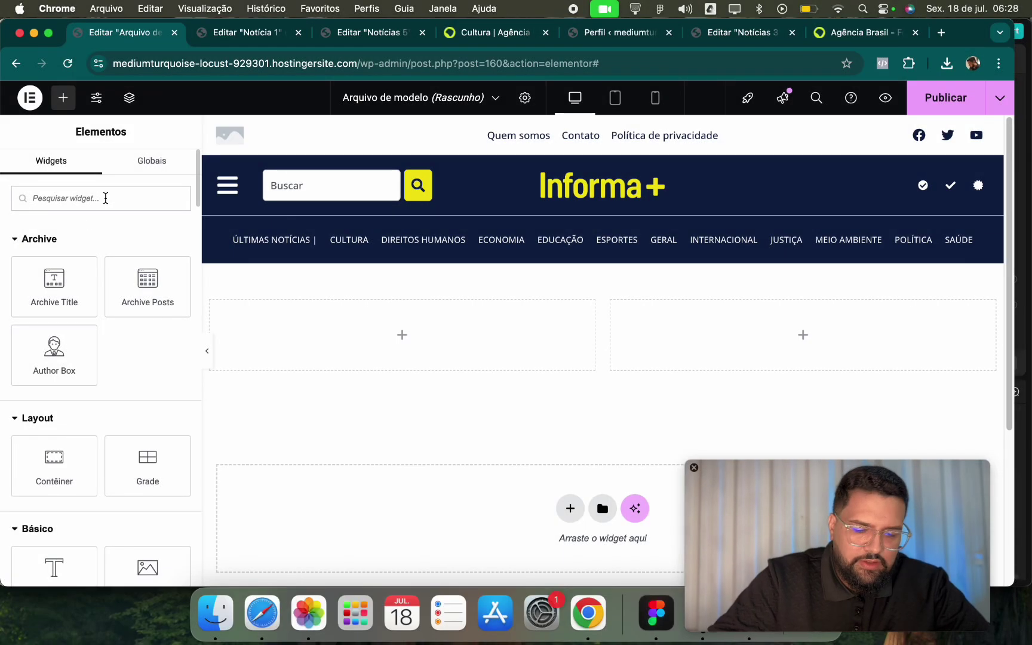
{"action": "type", "text": "loo"}
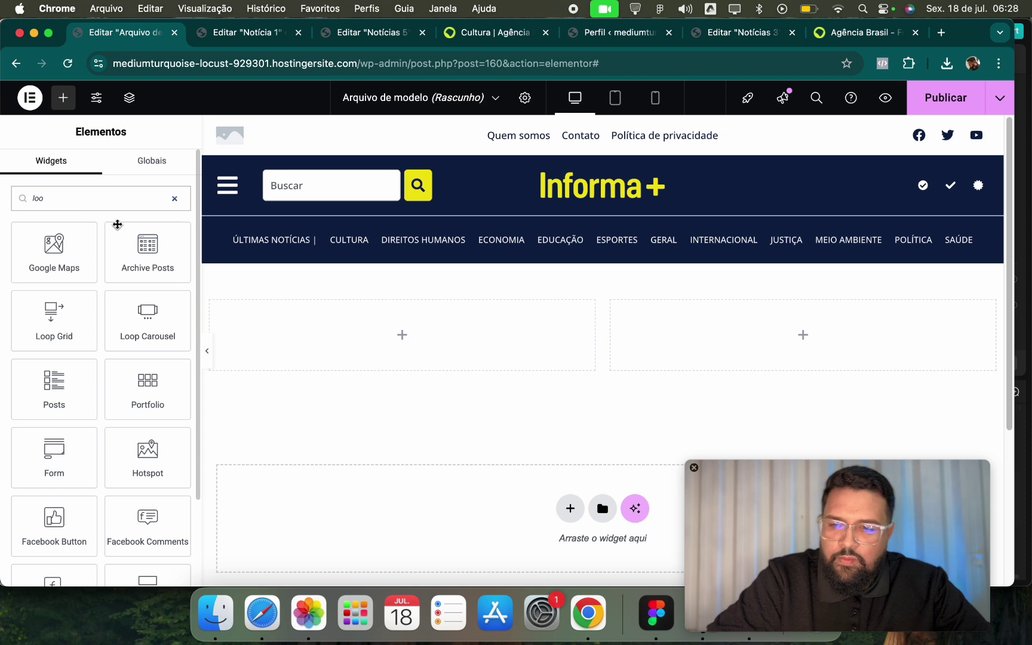
{"action": "type", "text": "p"}
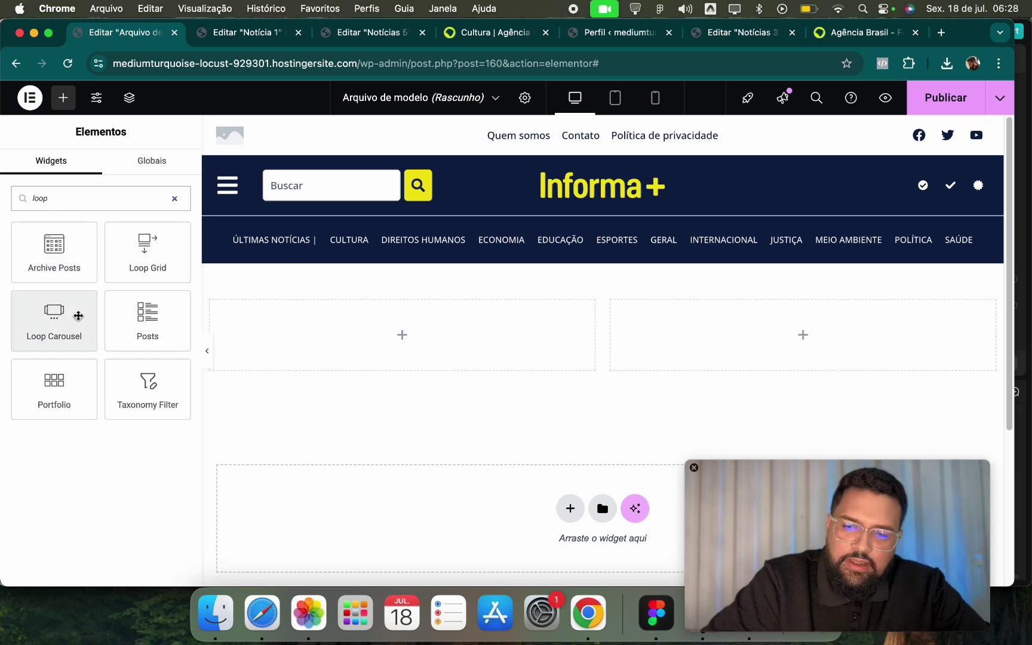
{"action": "left_click_drag", "start_coordinate": [78, 315], "coordinate": [712, 318]}
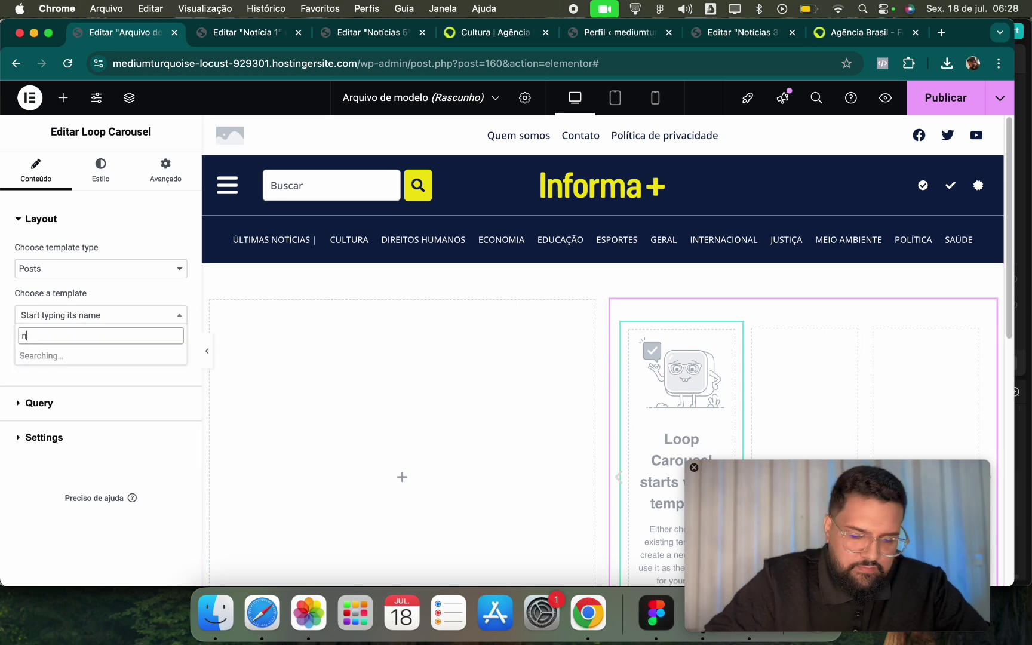
{"action": "type", "text": "t"}
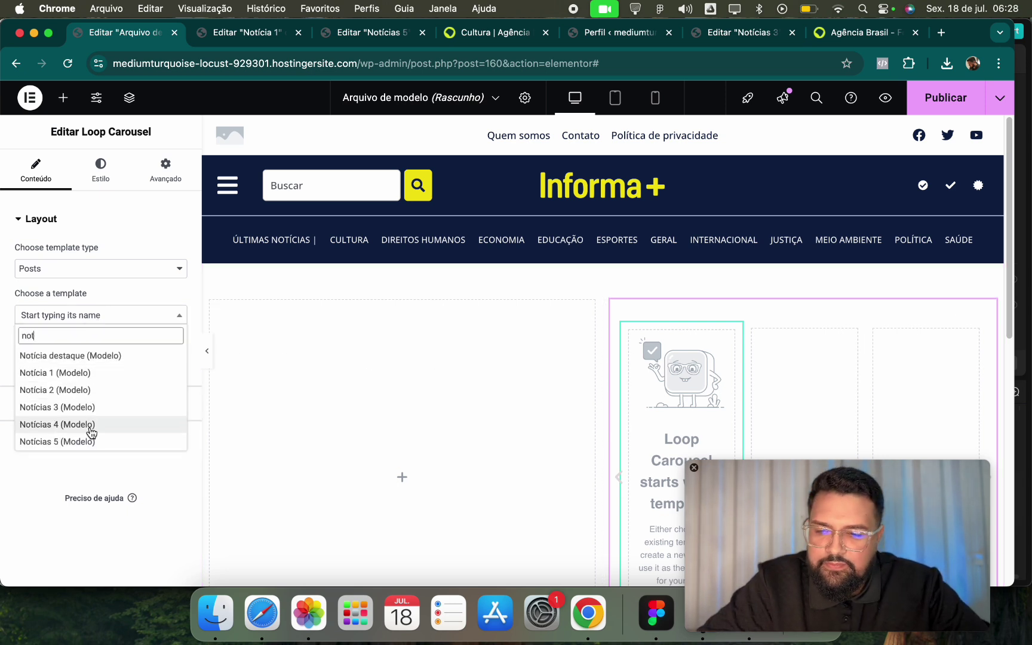
{"action": "left_click", "coordinate": [89, 440]}
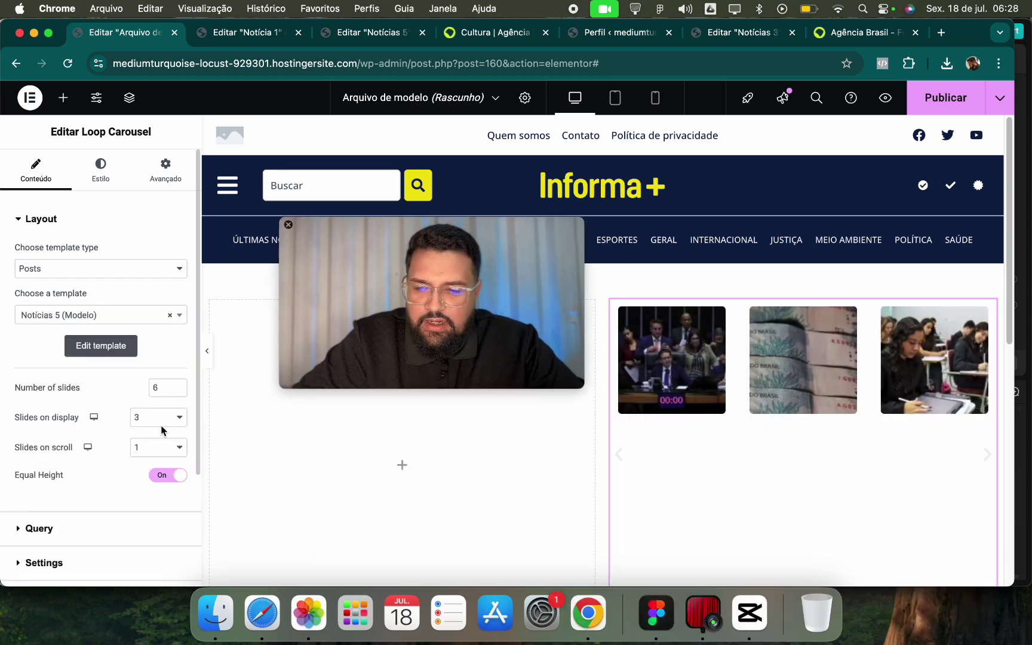
Show two slides at once in the Loop Carousel and set its query source to Current Query.
{"action": "left_click", "coordinate": [161, 425]}
{"action": "left_click", "coordinate": [158, 405]}
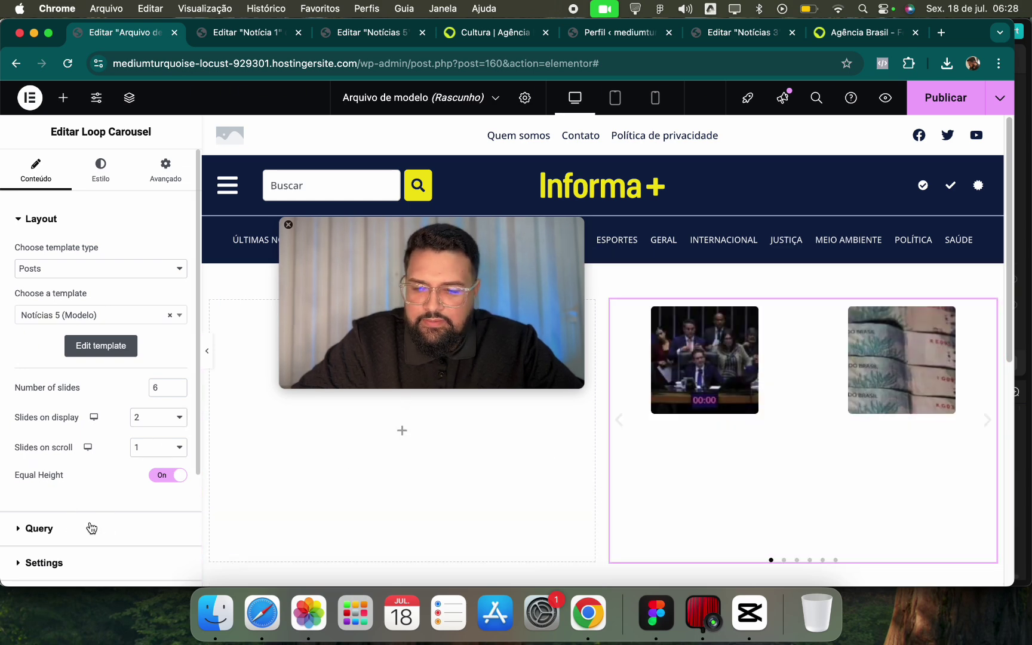
{"action": "left_click", "coordinate": [87, 528]}
{"action": "left_click", "coordinate": [131, 293]}
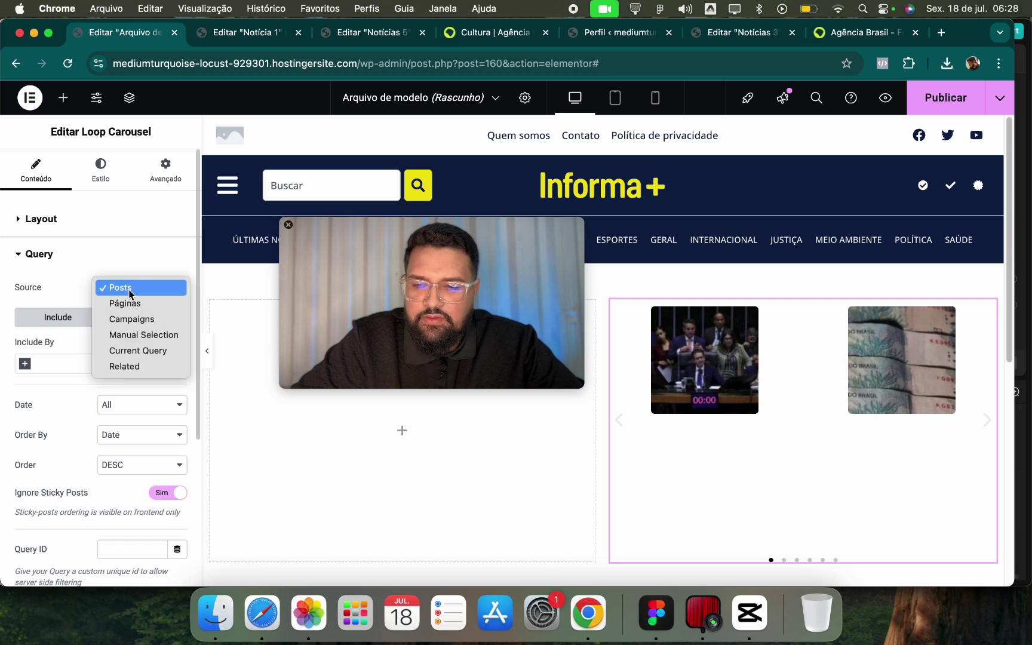
{"action": "left_click", "coordinate": [125, 353]}
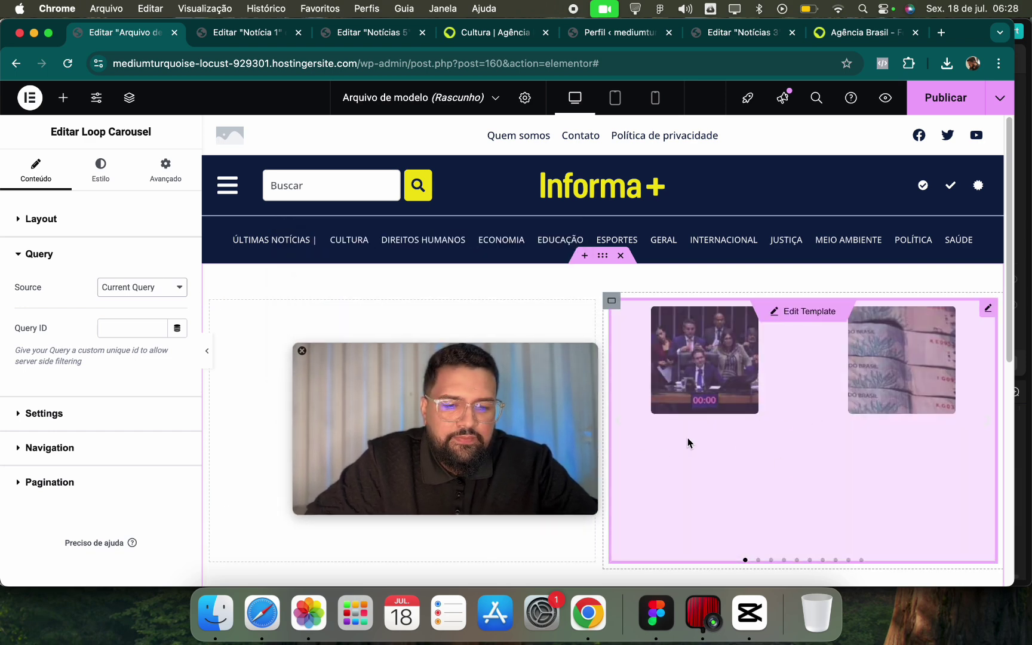
{"action": "left_click", "coordinate": [342, 33]}
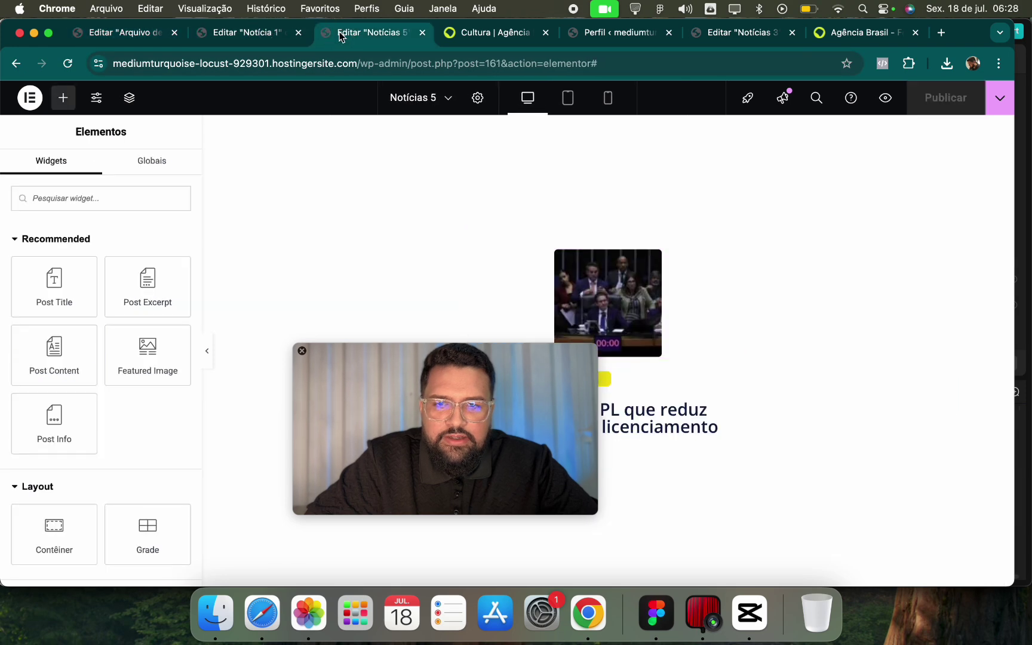
{"action": "left_click", "coordinate": [122, 32]}
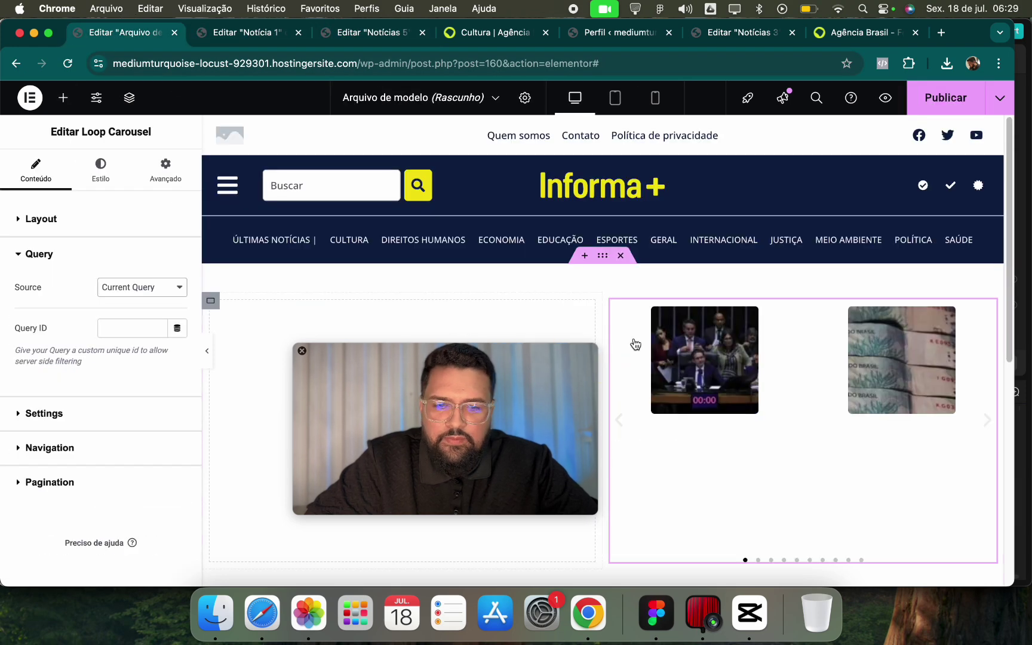
Try Fraction and Progress pagination on the Loop Carousel and set its pagination to None.
{"action": "left_click", "coordinate": [43, 414]}
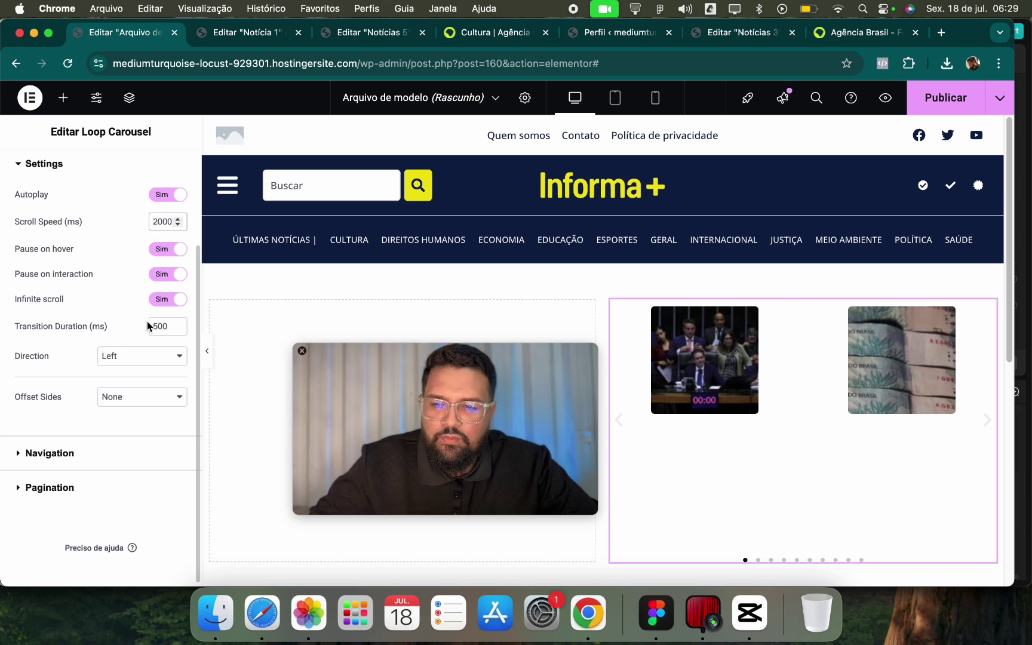
{"action": "left_click", "coordinate": [74, 454]}
{"action": "scroll", "coordinate": [108, 454], "scroll_direction": "down", "scroll_amount": 3}
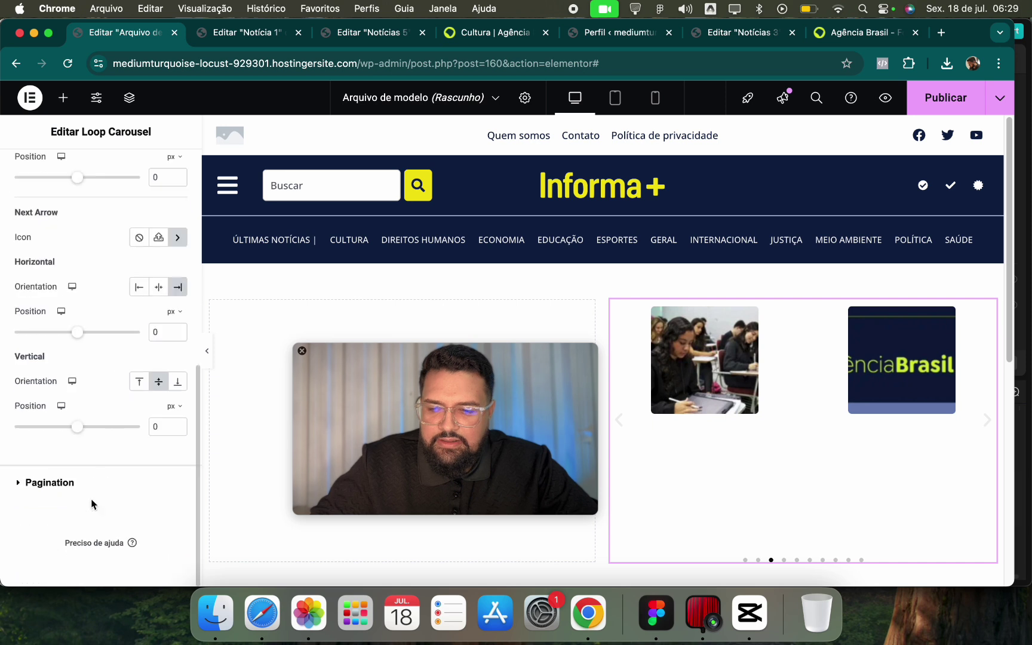
{"action": "left_click", "coordinate": [92, 485]}
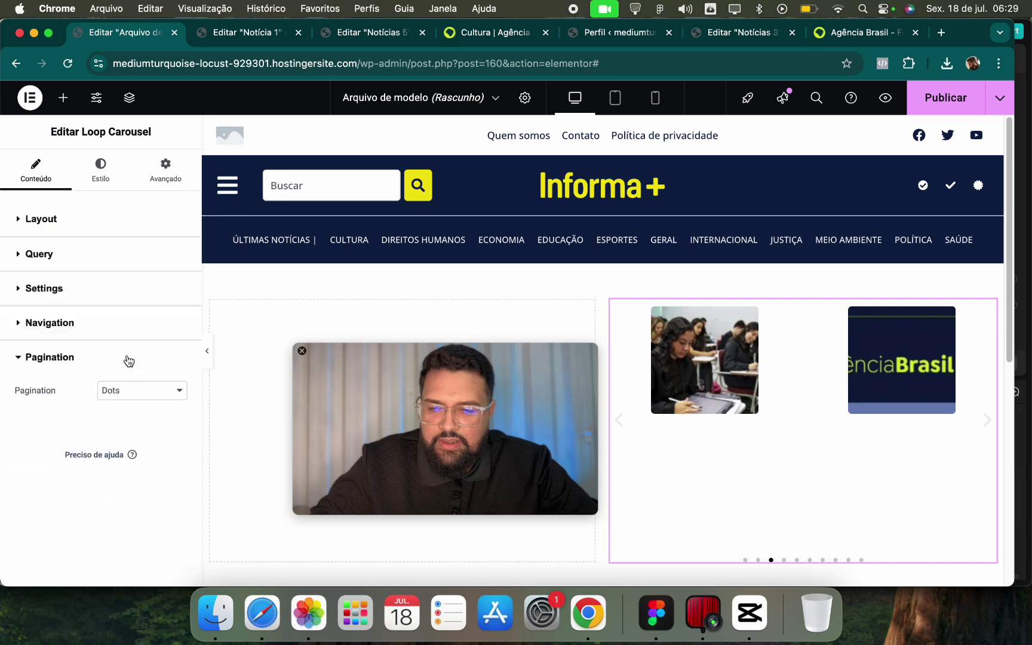
{"action": "left_click", "coordinate": [154, 401]}
{"action": "left_click", "coordinate": [154, 406]}
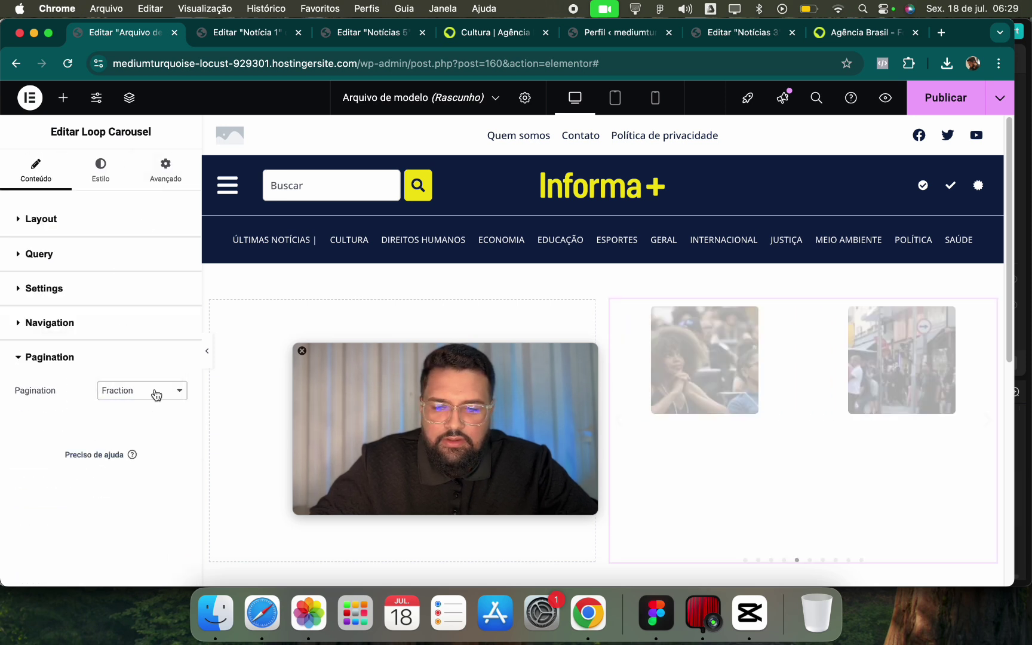
{"action": "left_click", "coordinate": [152, 390]}
{"action": "left_click", "coordinate": [146, 406]}
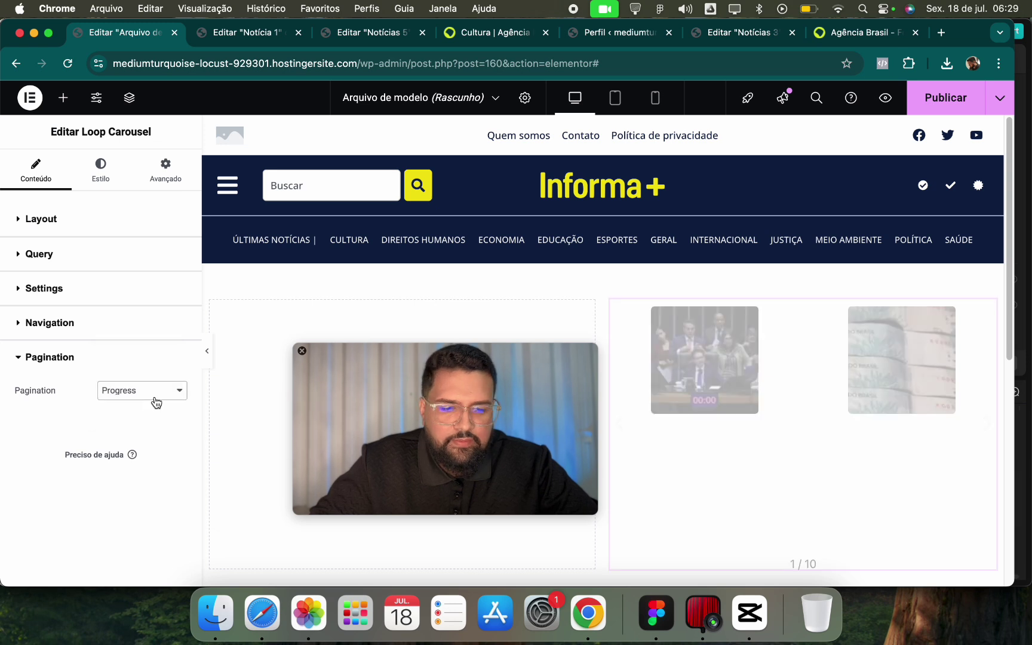
{"action": "left_click", "coordinate": [154, 396]}
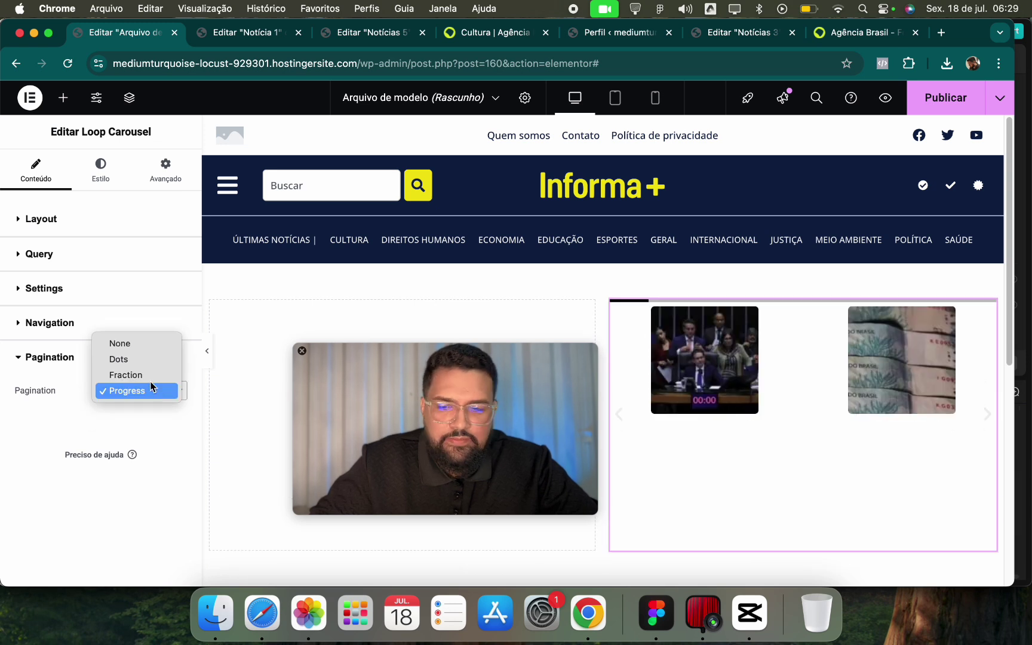
{"action": "left_click", "coordinate": [154, 346]}
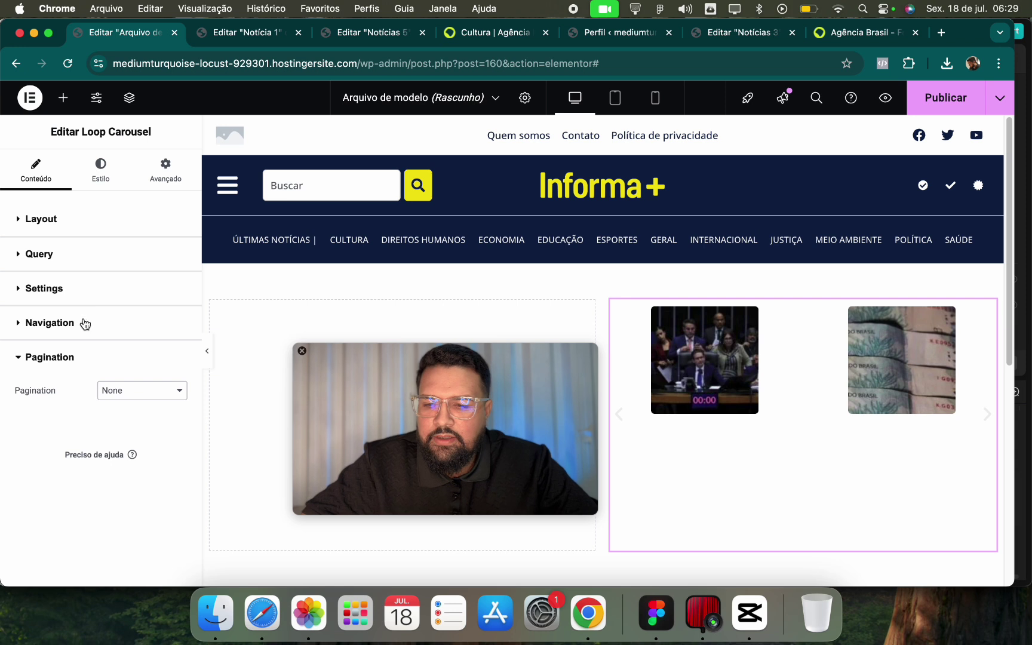
Colour the Loop Carousel's navigation arrows with the global Secundário colour.
{"action": "left_click", "coordinate": [85, 323]}
{"action": "left_click", "coordinate": [91, 285]}
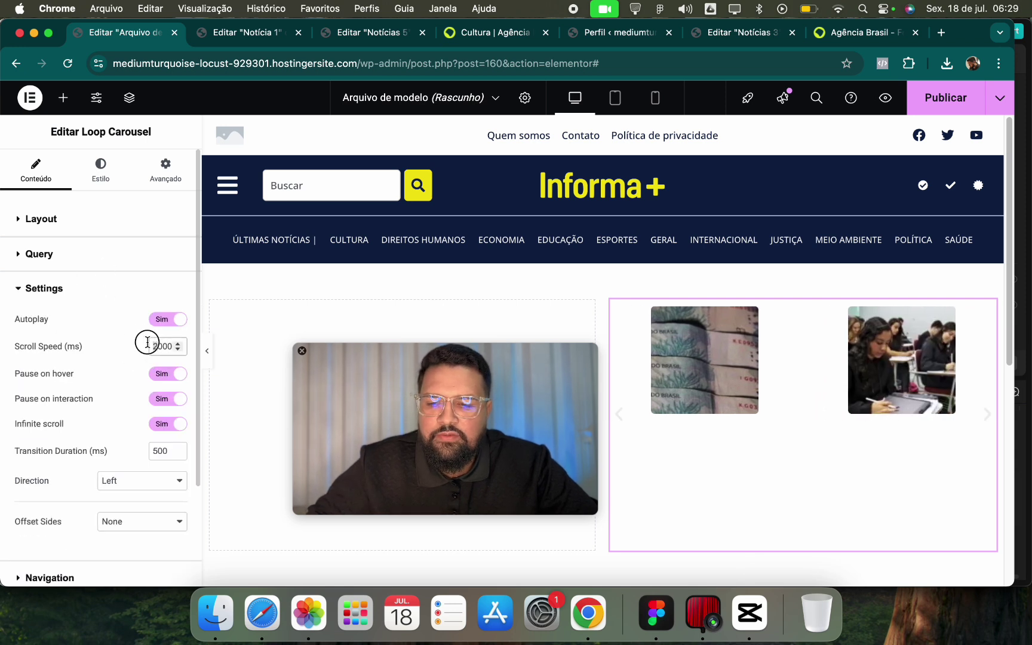
{"action": "left_click", "coordinate": [102, 179]}
{"action": "left_click", "coordinate": [111, 328]}
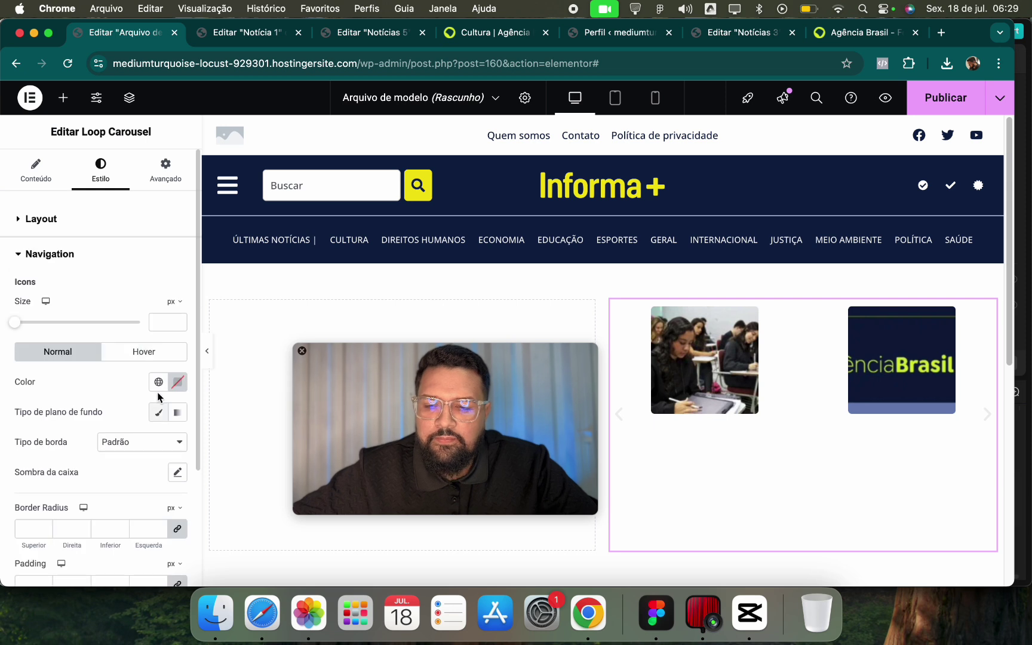
{"action": "left_click", "coordinate": [159, 384]}
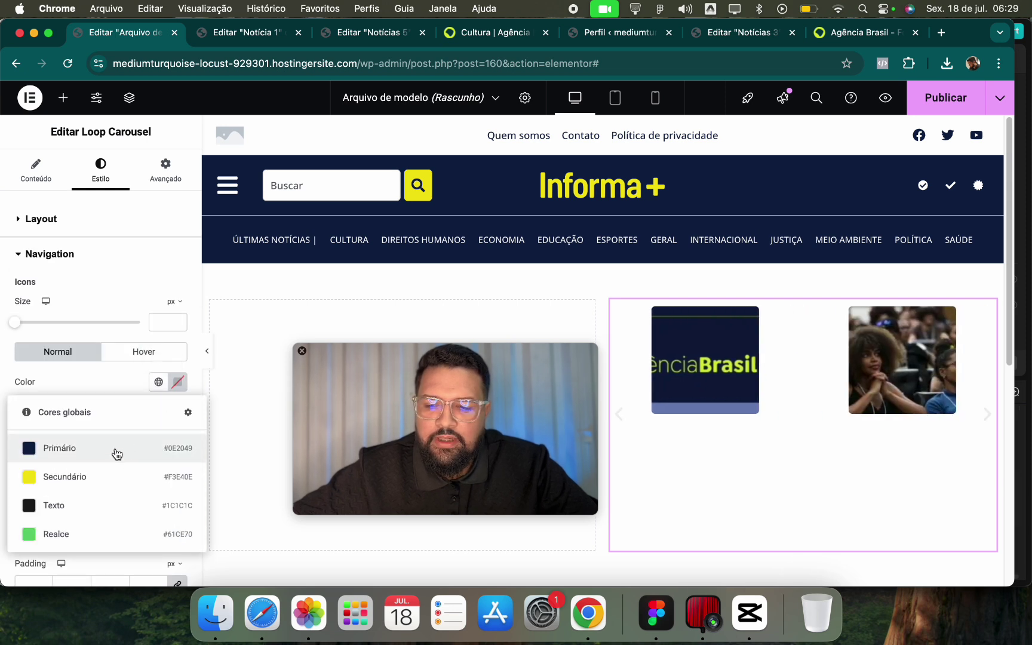
{"action": "left_click", "coordinate": [116, 474]}
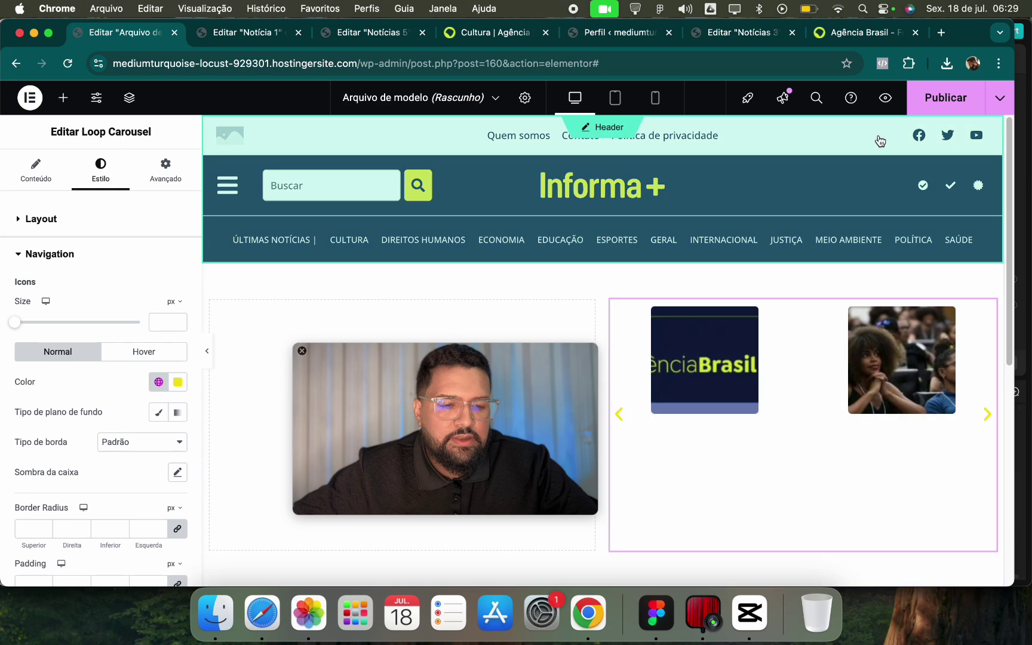
Publish Arquivo de modelo with a display condition that includes All archives.
{"action": "left_click", "coordinate": [929, 108]}
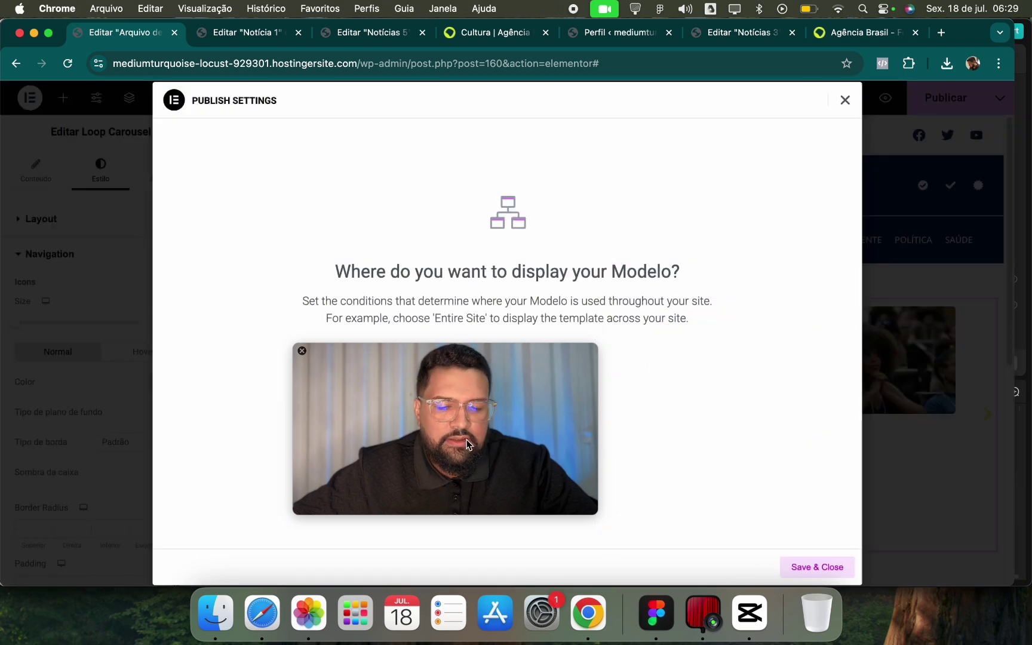
{"action": "left_click", "coordinate": [501, 411]}
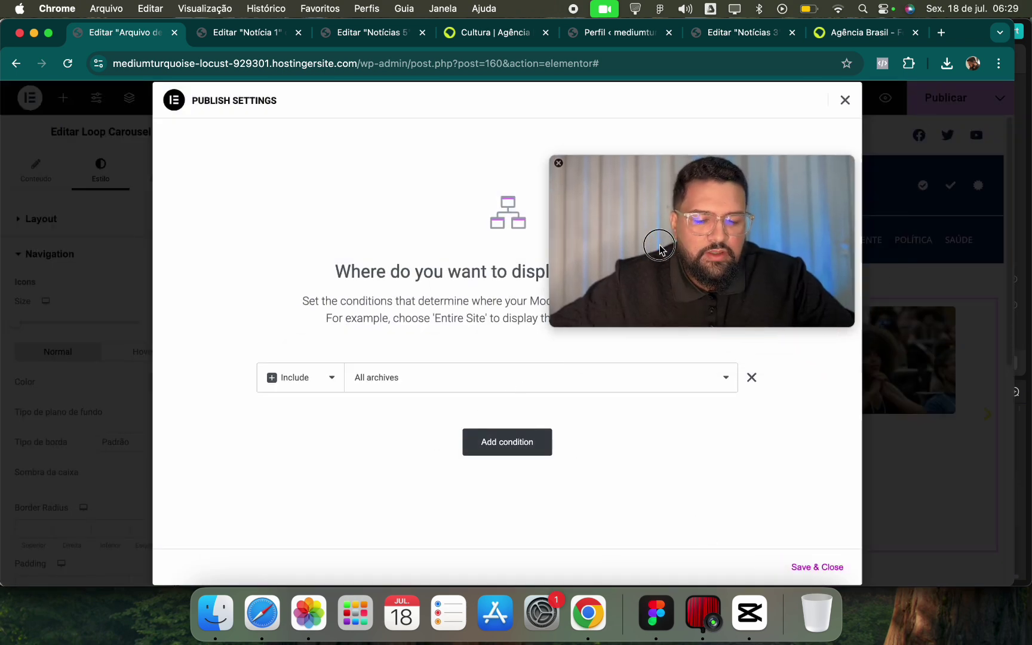
{"action": "left_click_drag", "start_coordinate": [659, 248], "coordinate": [588, 213]}
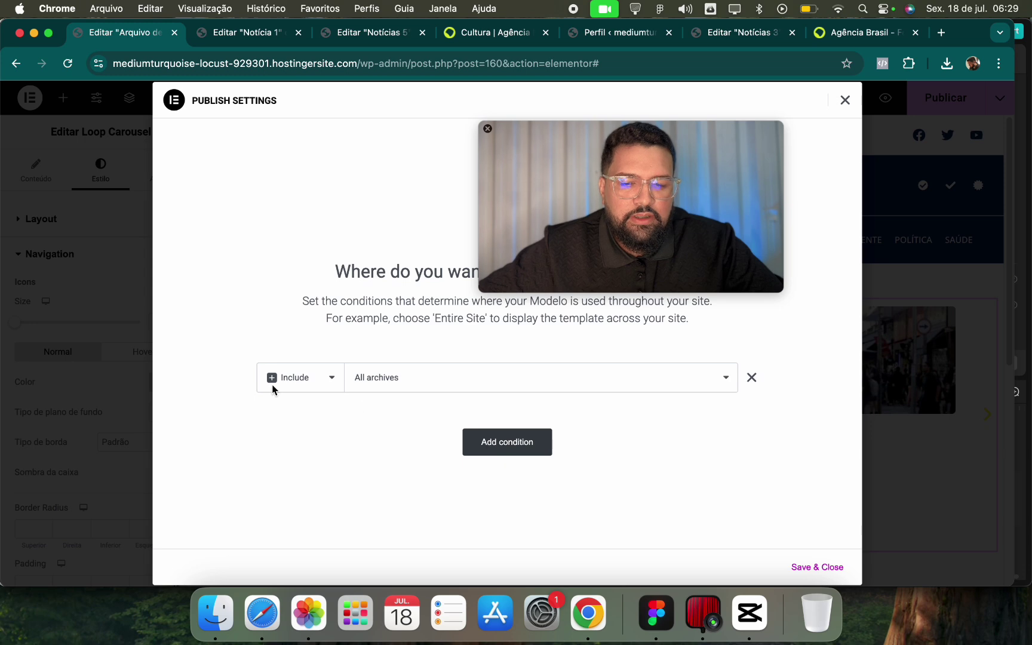
{"action": "left_click", "coordinate": [813, 566]}
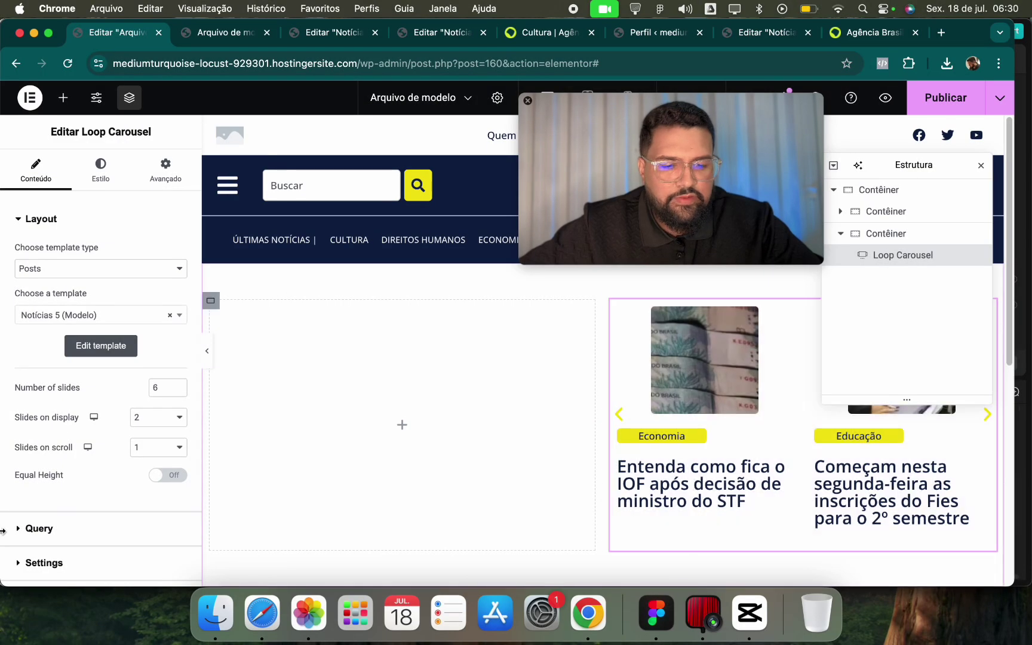
Compare the Loop Carousel with Equal Height on and off and view the archive template's preview.
{"action": "left_click", "coordinate": [167, 476]}
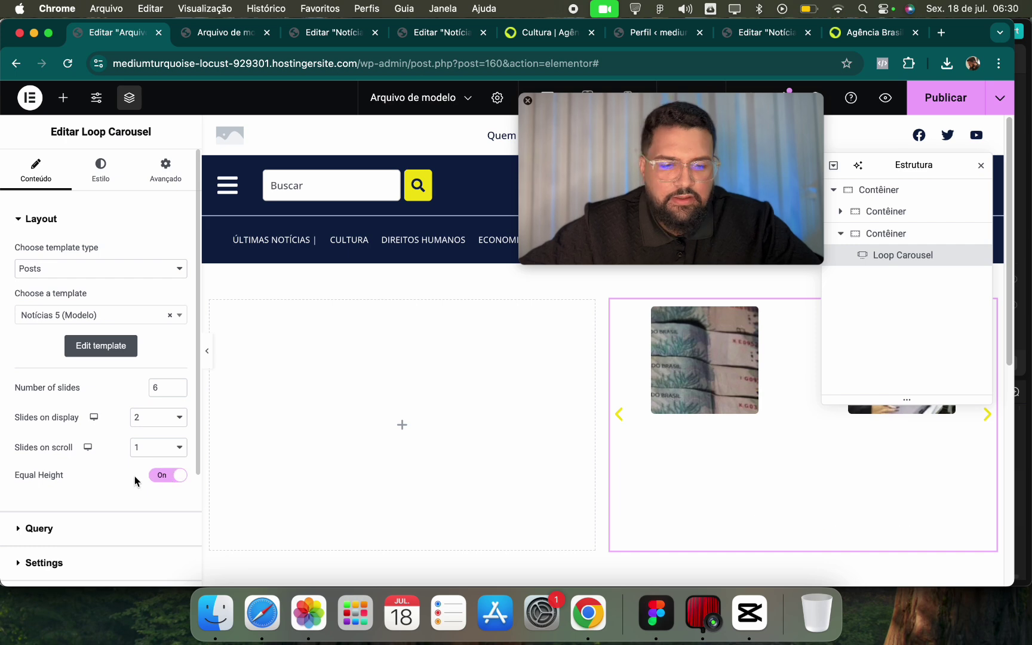
{"action": "left_click", "coordinate": [179, 481]}
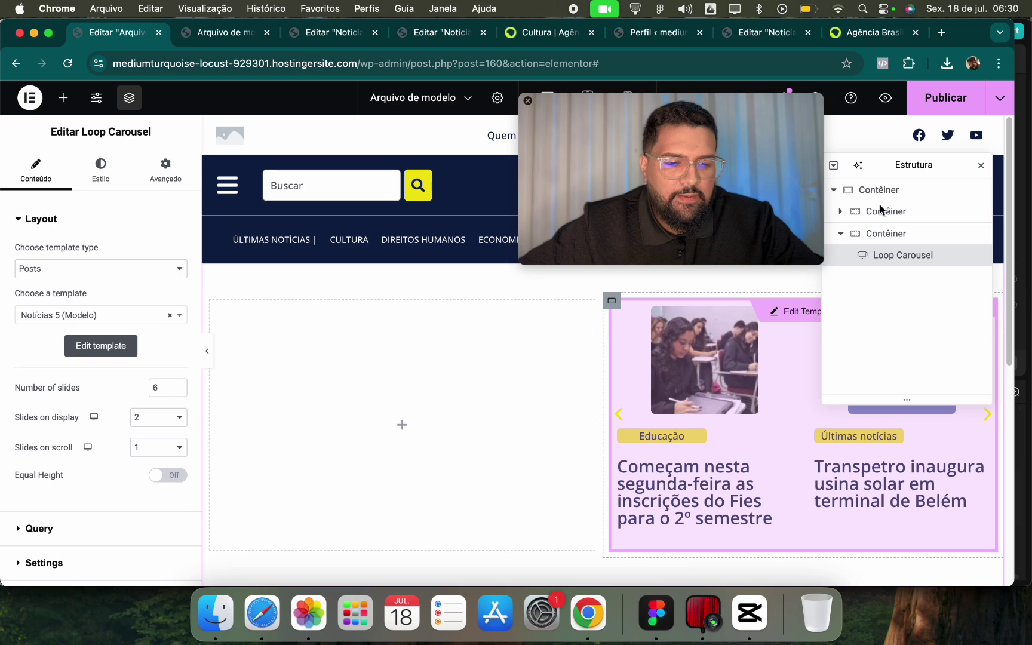
{"action": "left_click_drag", "start_coordinate": [693, 239], "coordinate": [939, 549]}
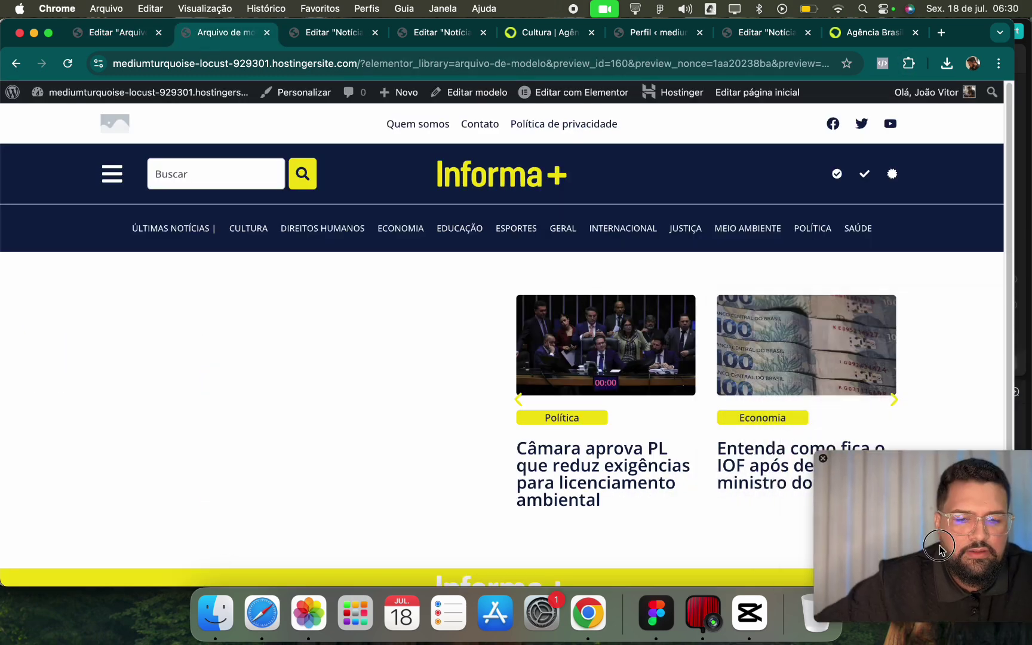
{"action": "left_click", "coordinate": [137, 33]}
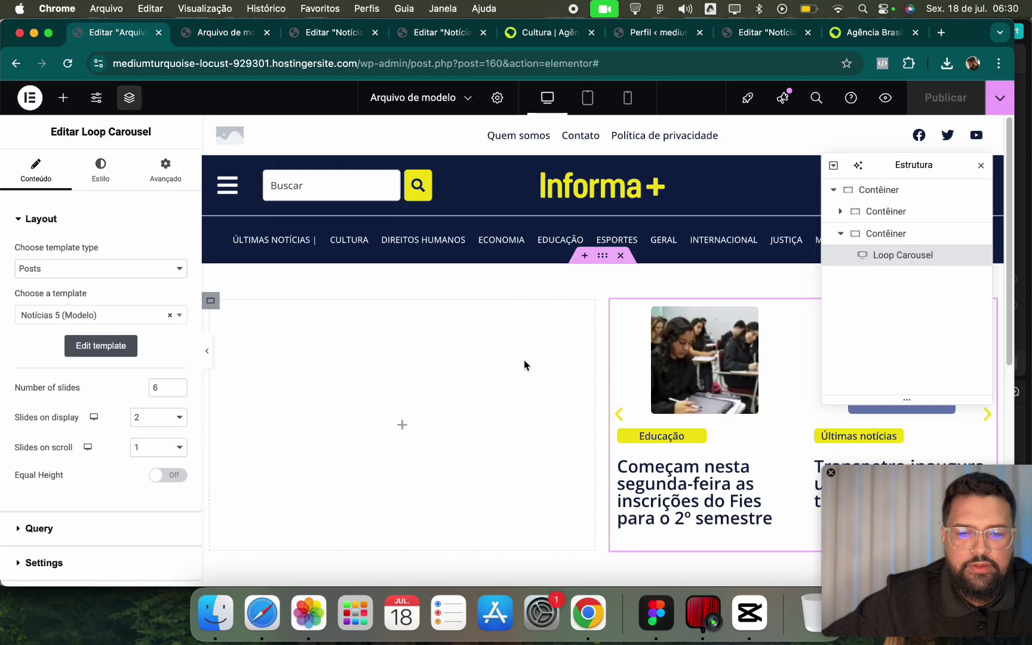
Set the position of the Loop Carousel's navigation arrows to Outside.
{"action": "right_click", "coordinate": [741, 459]}
{"action": "left_click", "coordinate": [776, 541]}
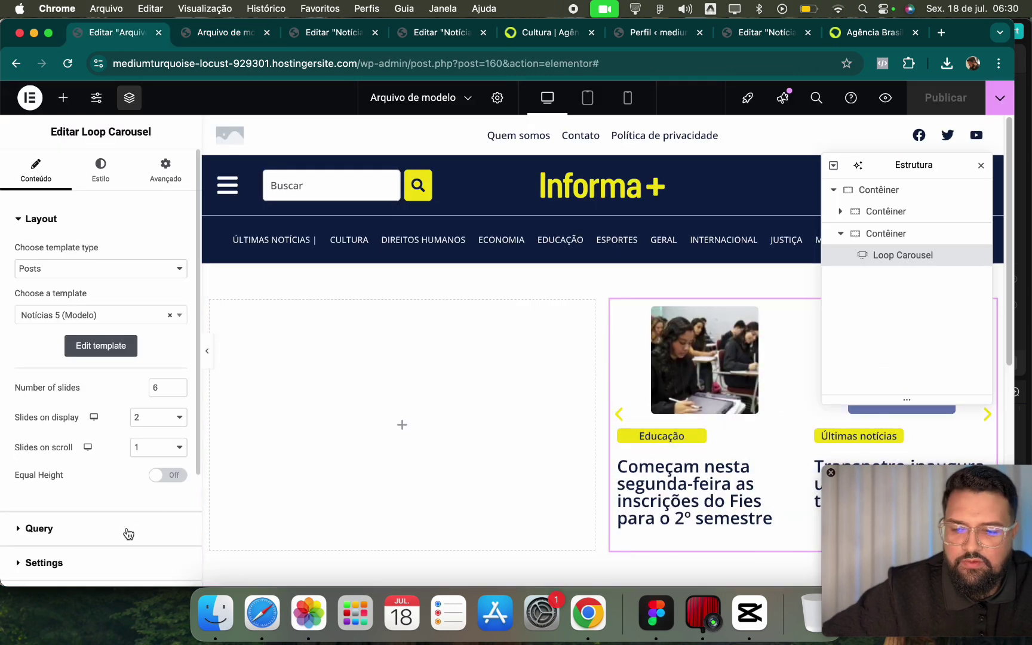
{"action": "scroll", "coordinate": [120, 538], "scroll_direction": "down", "scroll_amount": 4}
{"action": "left_click", "coordinate": [86, 463]}
{"action": "scroll", "coordinate": [80, 295], "scroll_direction": "up", "scroll_amount": 5}
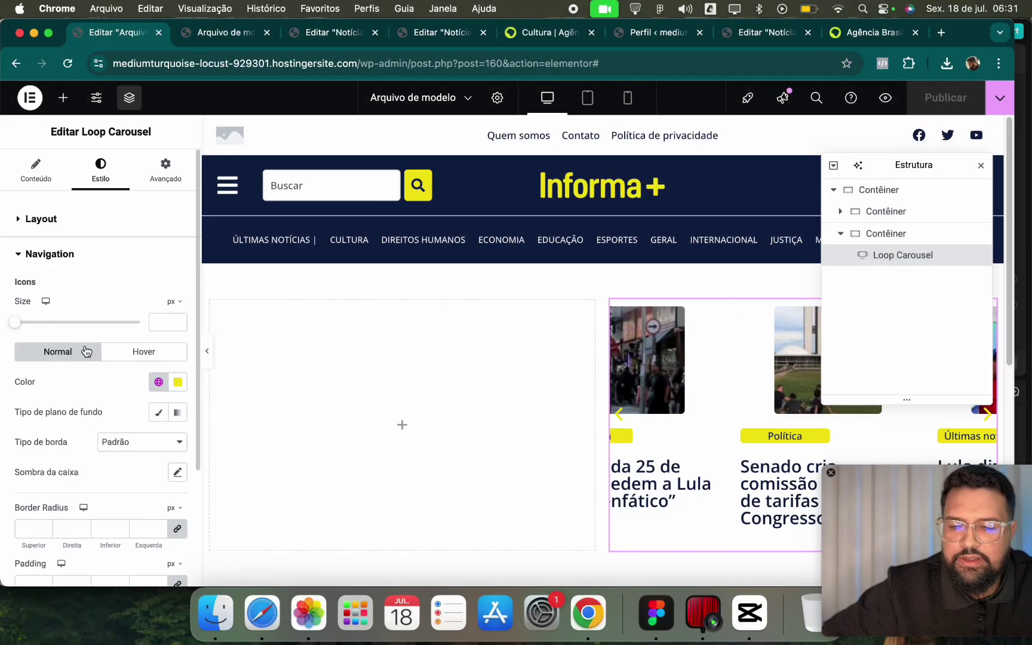
{"action": "scroll", "coordinate": [21, 513], "scroll_direction": "down", "scroll_amount": 5}
{"action": "left_click", "coordinate": [123, 479]}
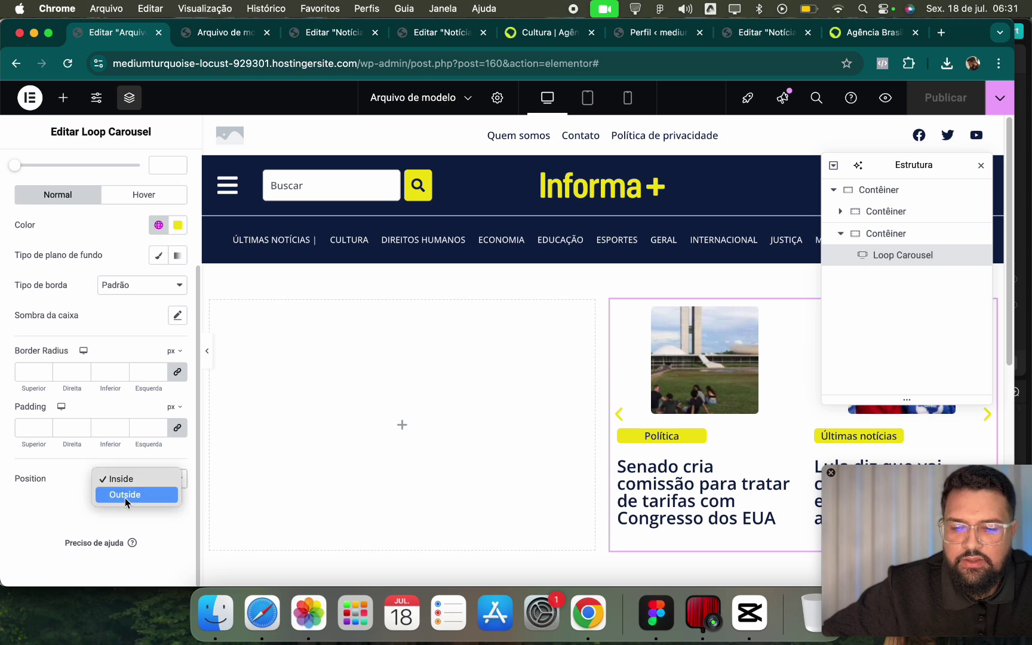
{"action": "left_click", "coordinate": [127, 498]}
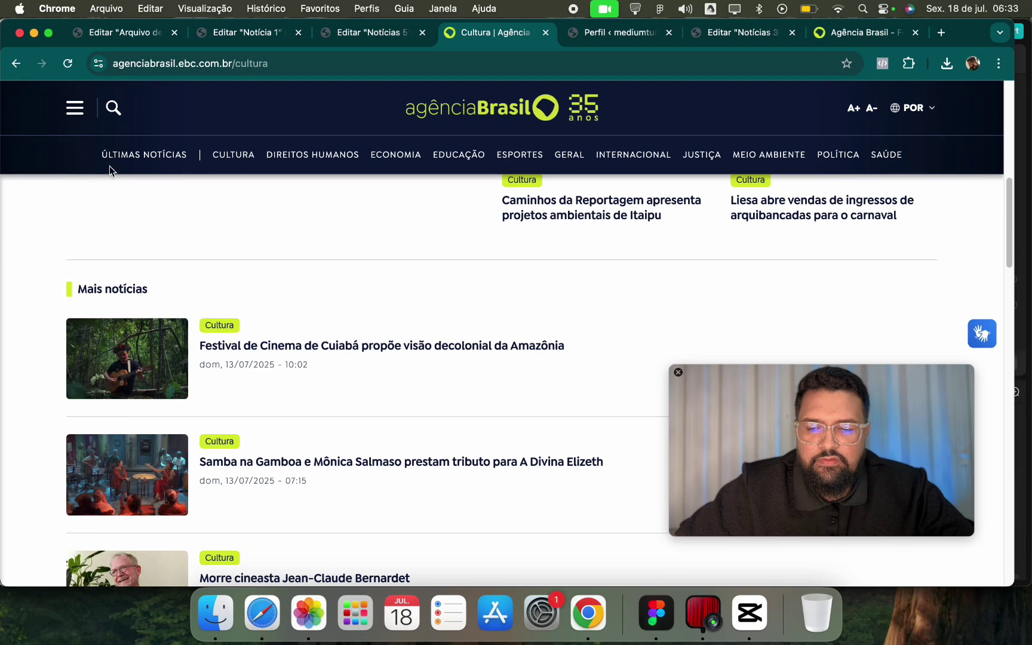
Return to Arquivo de modelo and add a single-column Flexbox container below the carousel section.
{"action": "left_click", "coordinate": [135, 42]}
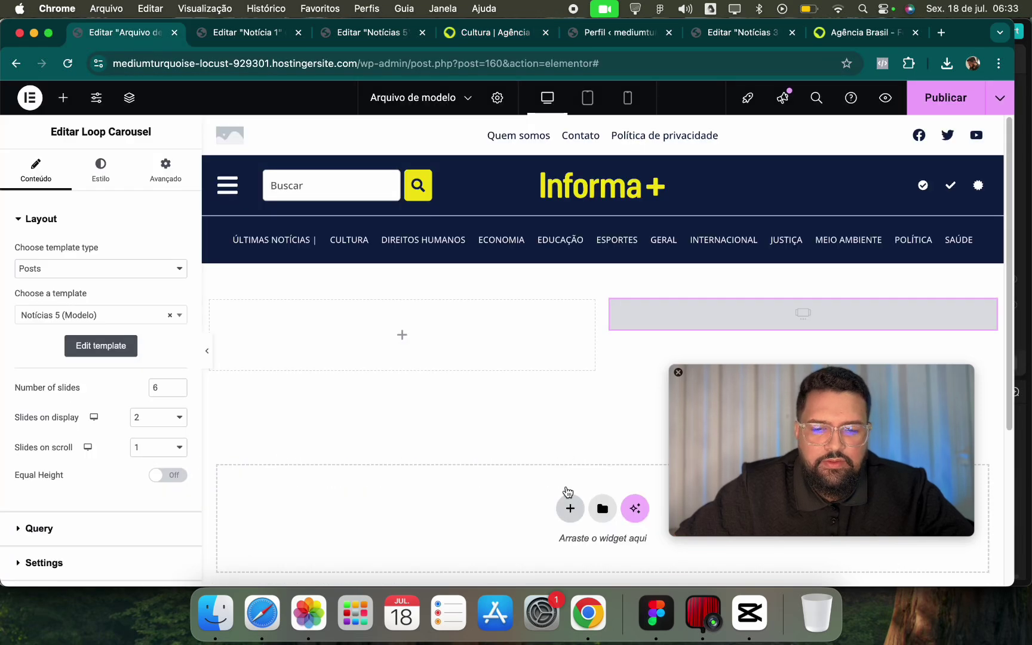
{"action": "left_click", "coordinate": [556, 549]}
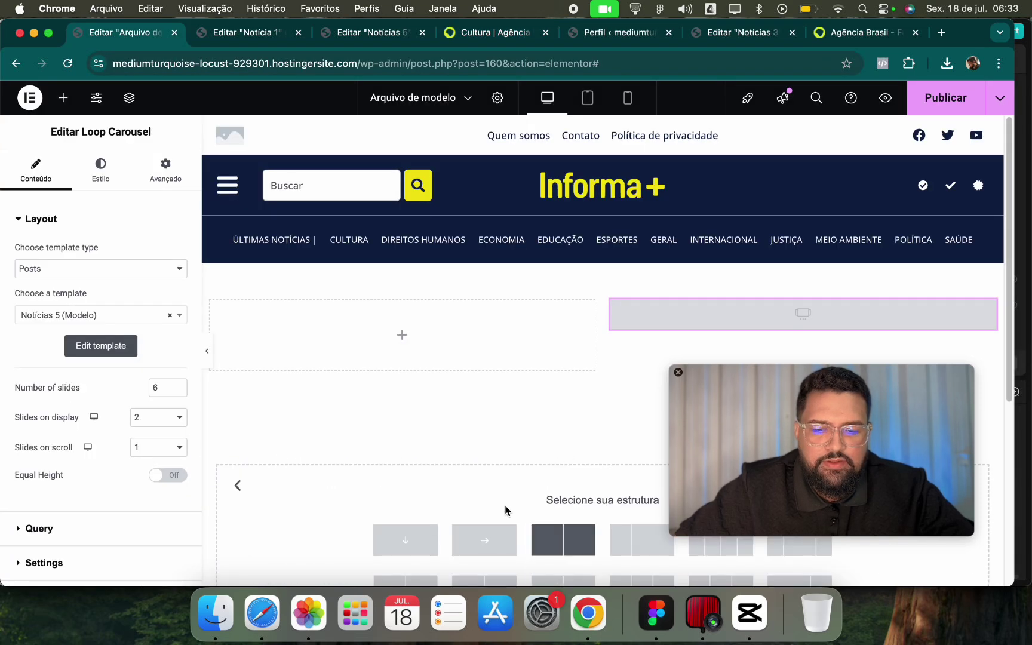
{"action": "left_click", "coordinate": [391, 543]}
{"action": "left_click_drag", "start_coordinate": [836, 459], "coordinate": [835, 221]}
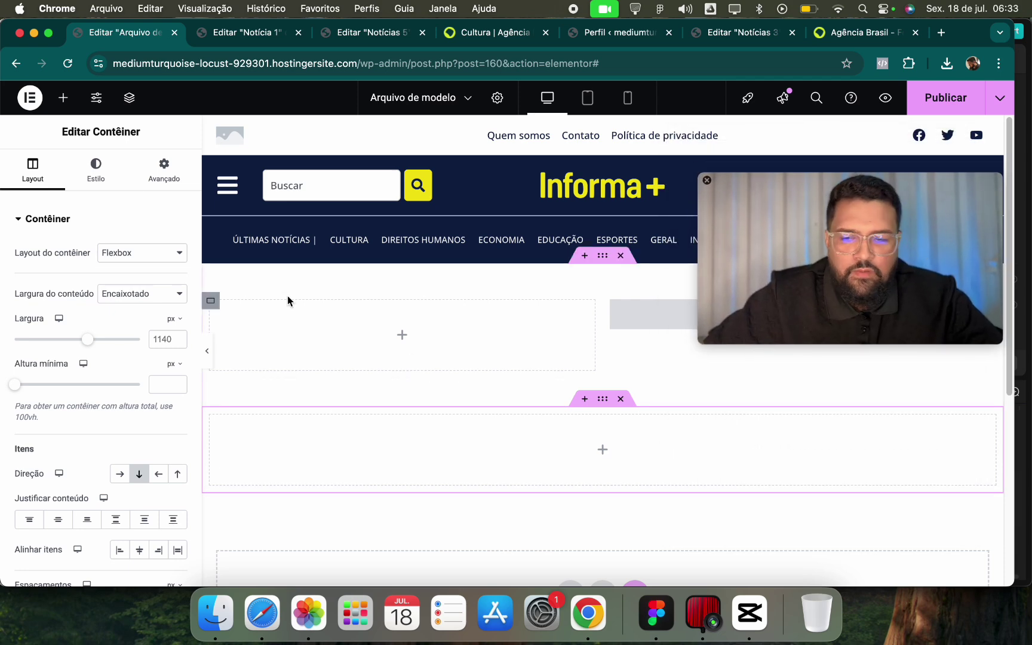
Add a Loop Grid to the new container and assign it the news template with image, category, title, author and date.
{"action": "left_click", "coordinate": [63, 98]}
{"action": "type", "text": "loop"}
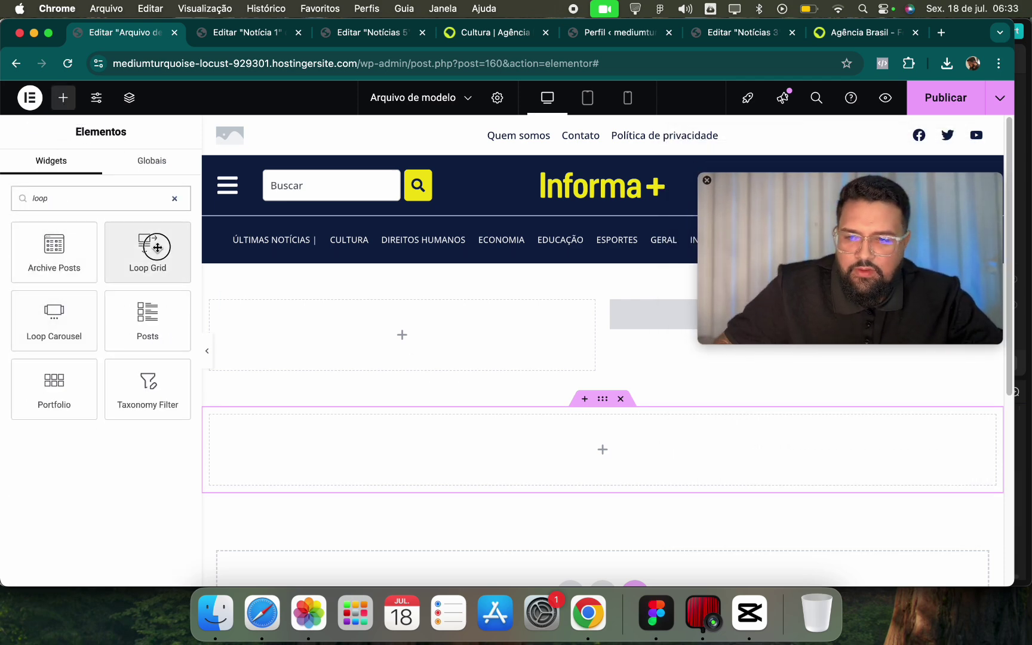
{"action": "left_click_drag", "start_coordinate": [158, 253], "coordinate": [606, 434]}
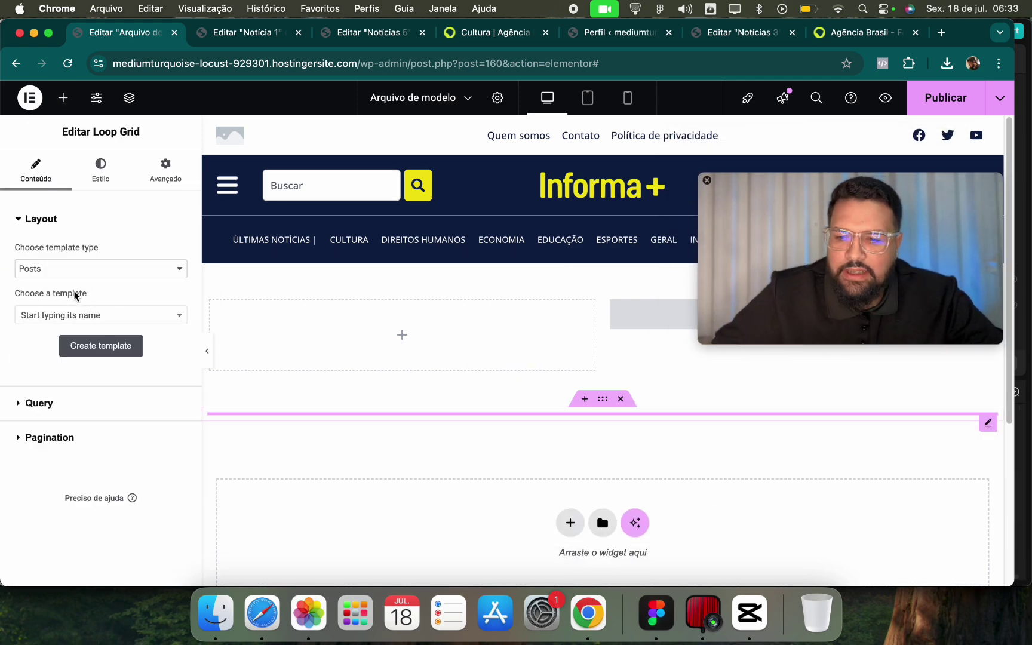
{"action": "left_click", "coordinate": [69, 316]}
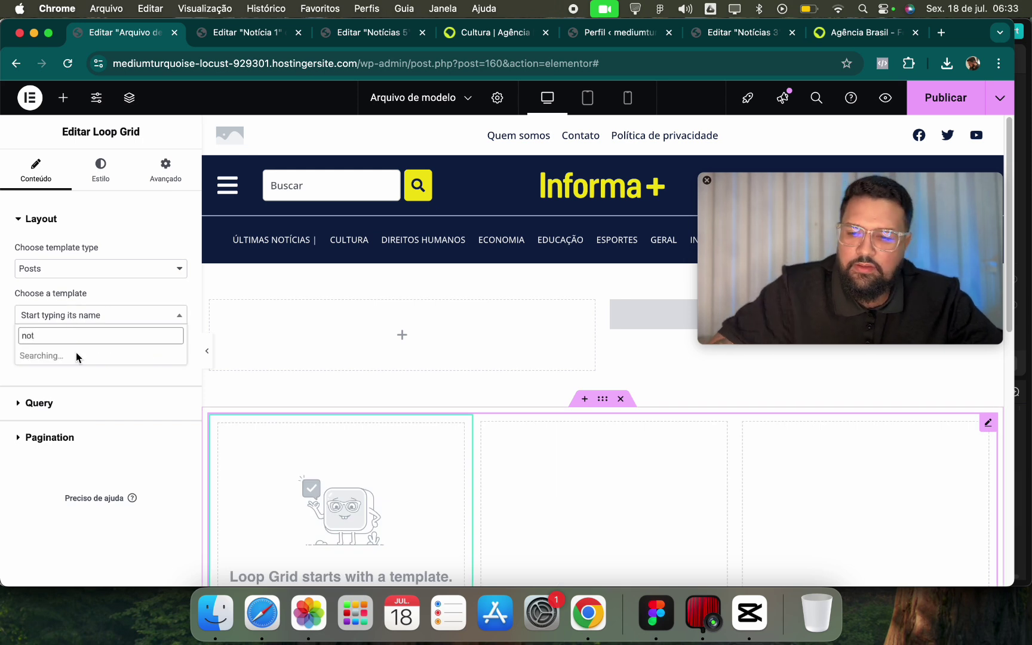
{"action": "left_click", "coordinate": [78, 421]}
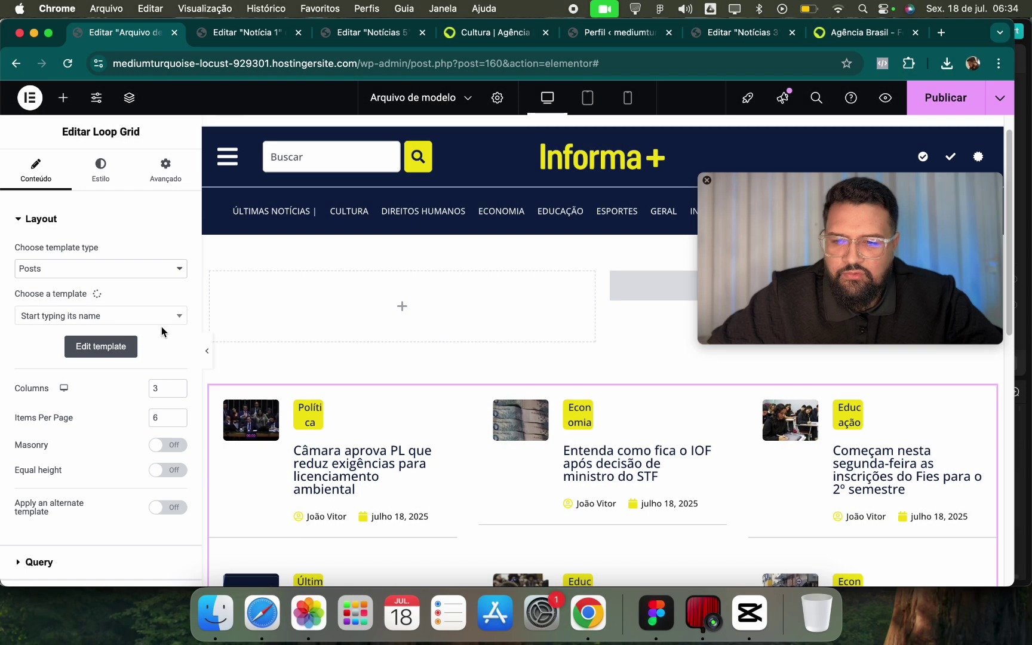
Set the Loop Grid to display its news items in 1 column.
{"action": "type", "text": "1"}
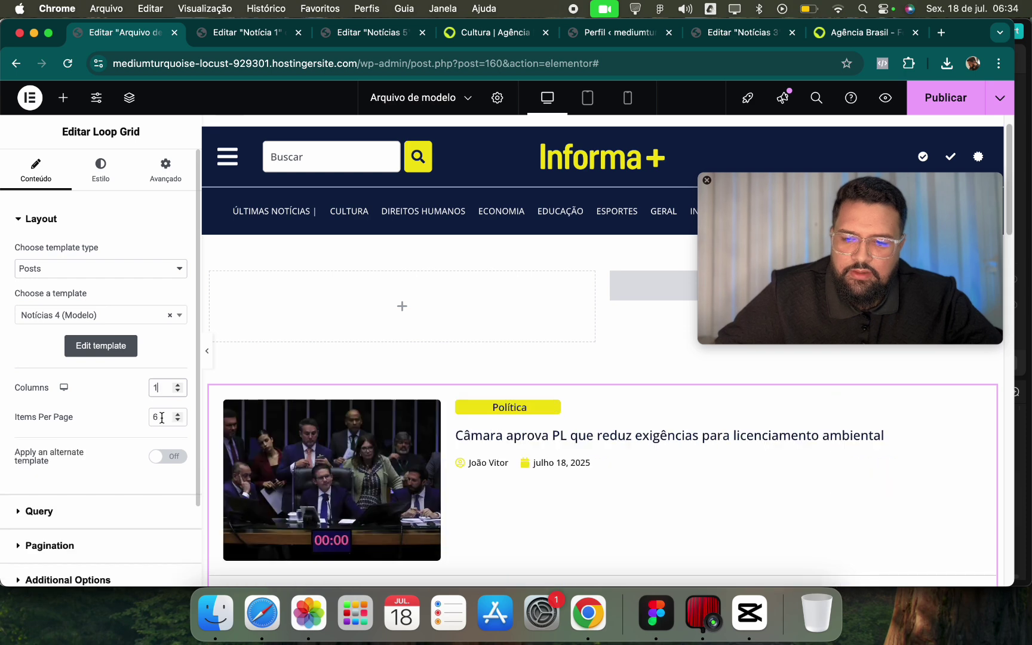
{"action": "scroll", "coordinate": [346, 470], "scroll_direction": "down", "scroll_amount": 5}
{"action": "scroll", "coordinate": [89, 493], "scroll_direction": "down", "scroll_amount": 3}
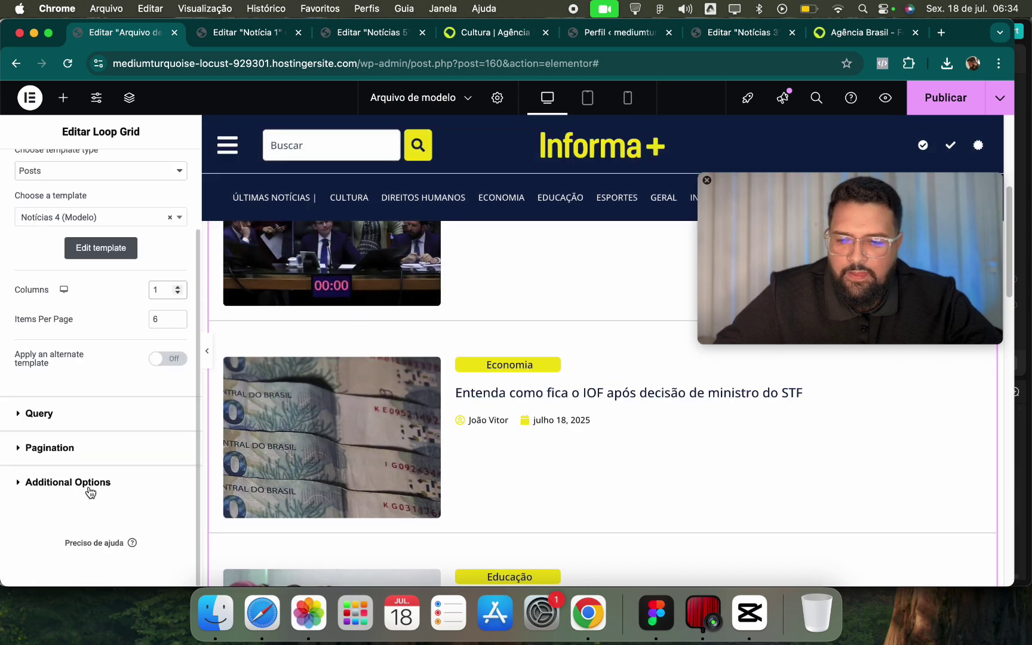
Set the Loop Grid's pagination to Load on Click with the button text VEJA MAIS.
{"action": "left_click", "coordinate": [103, 449]}
{"action": "left_click", "coordinate": [122, 325]}
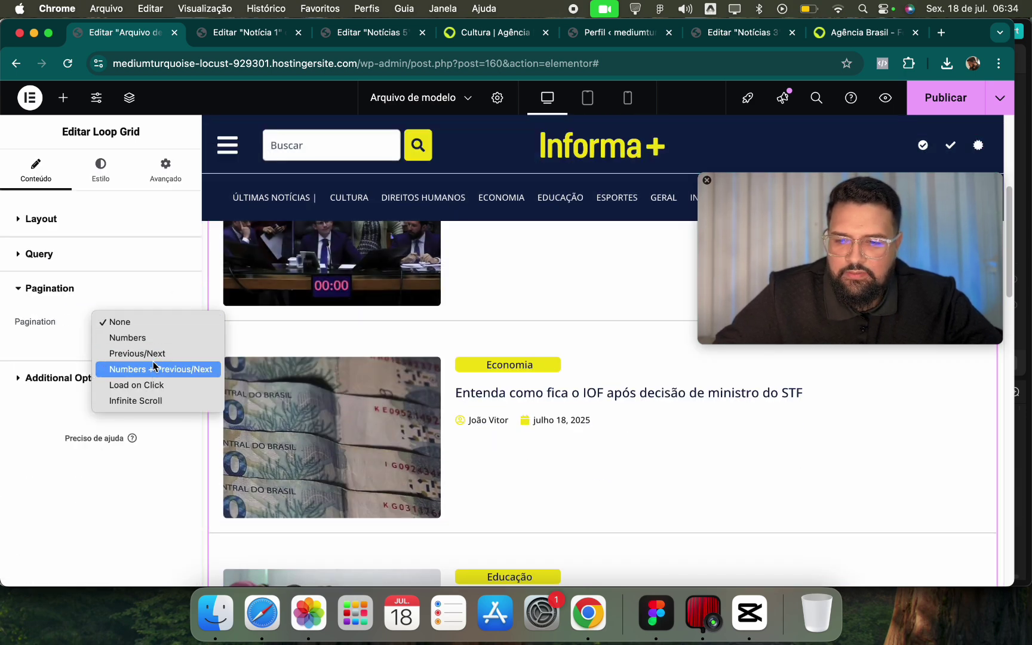
{"action": "key", "text": "Escape"}
{"action": "scroll", "coordinate": [151, 396], "scroll_direction": "down", "scroll_amount": 3}
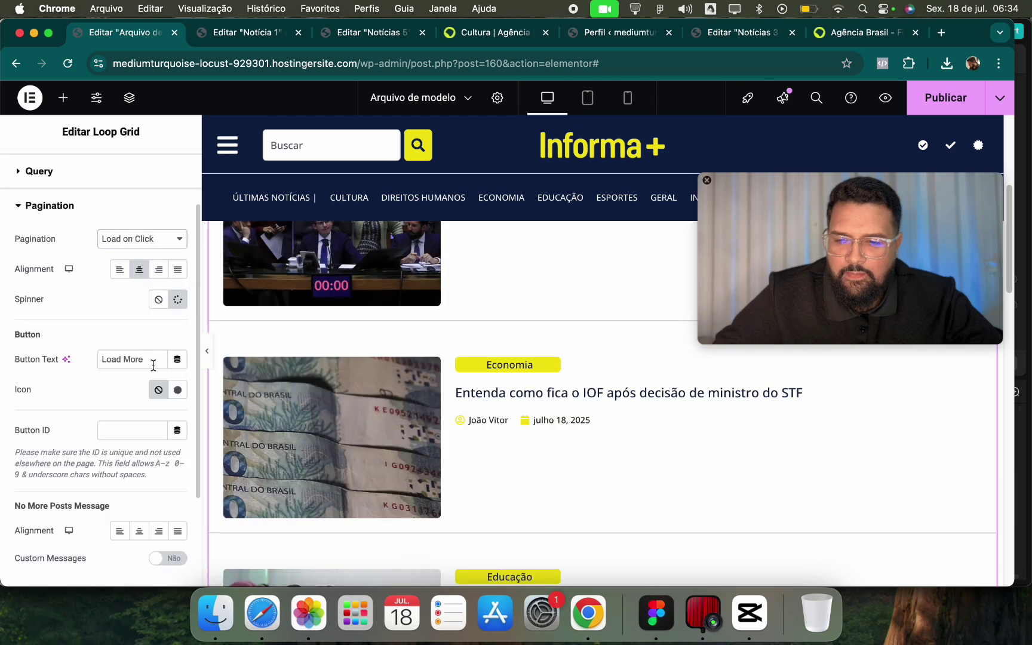
{"action": "type", "text": "V"}
{"action": "type", "text": "MAIS"}
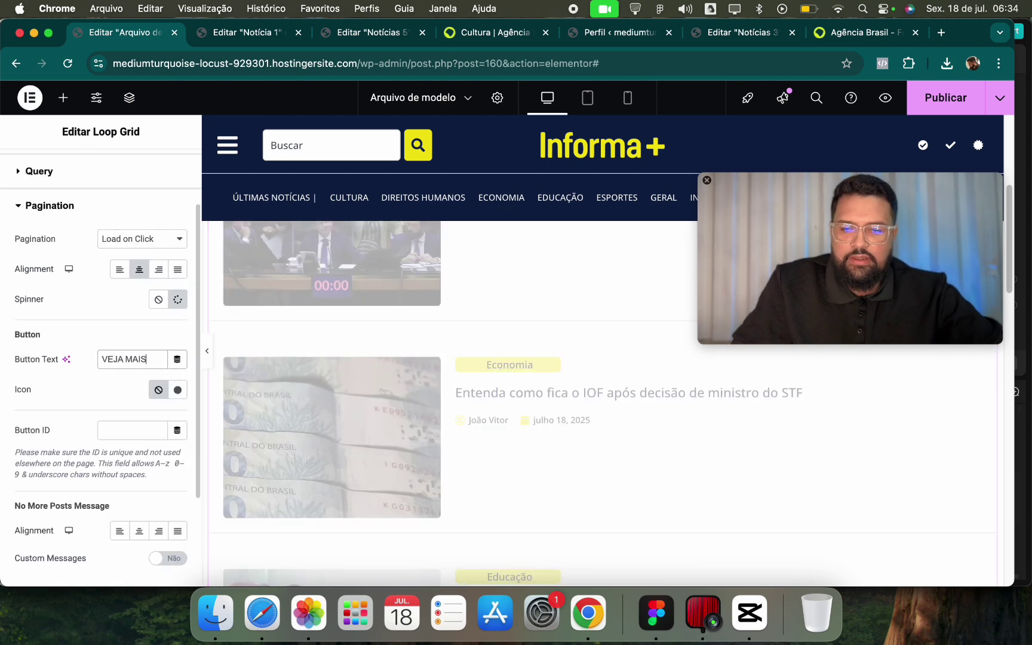
Apply the global Primário color as the background of the Loop Grid's VEJA MAIS pagination button.
{"action": "scroll", "coordinate": [34, 310], "scroll_direction": "up", "scroll_amount": 3}
{"action": "left_click", "coordinate": [101, 170]}
{"action": "scroll", "coordinate": [130, 298], "scroll_direction": "down", "scroll_amount": 1}
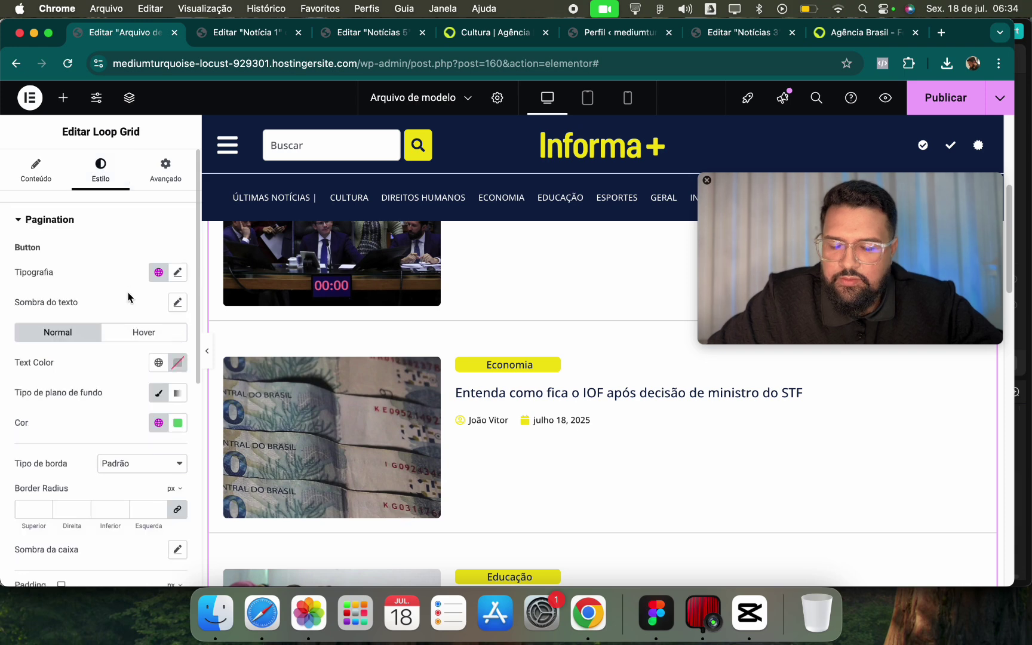
{"action": "left_click", "coordinate": [158, 423]}
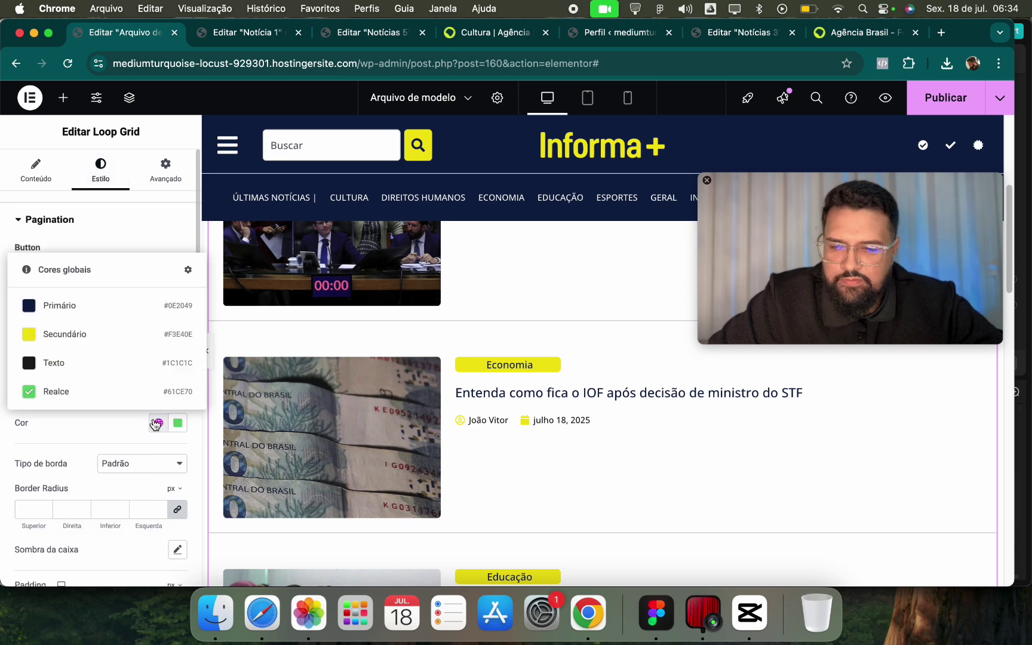
{"action": "left_click", "coordinate": [64, 315]}
Set the VEJA MAIS button's text color to #FFFFFF and publish the archive template.
{"action": "left_click", "coordinate": [159, 363]}
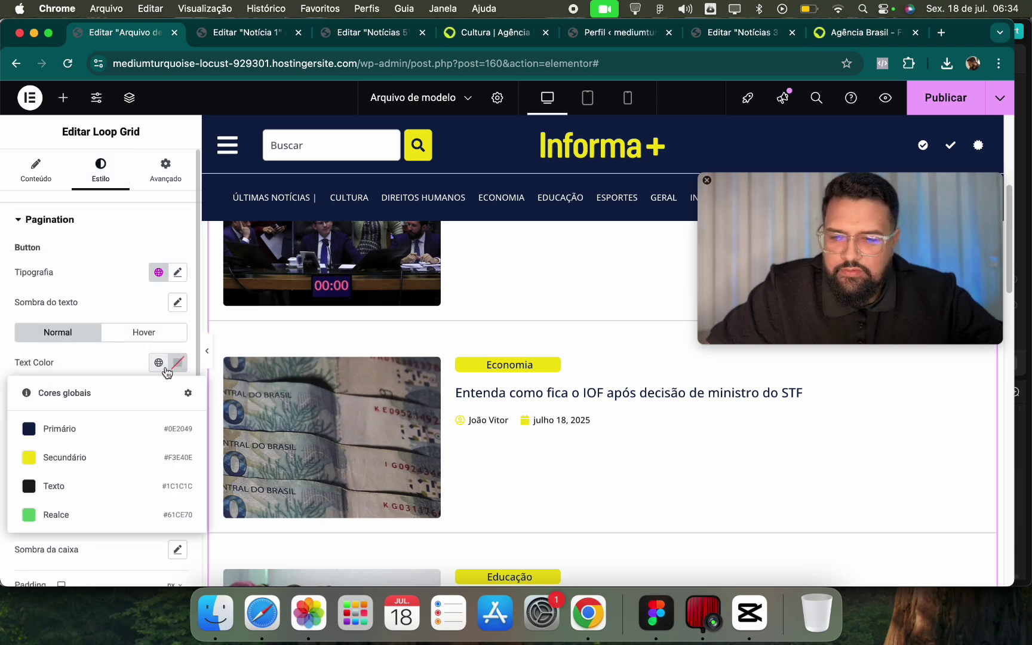
{"action": "left_click", "coordinate": [183, 358]}
{"action": "type", "text": "#FFFFFF"}
{"action": "left_click", "coordinate": [66, 127]}
{"action": "left_click", "coordinate": [158, 272]}
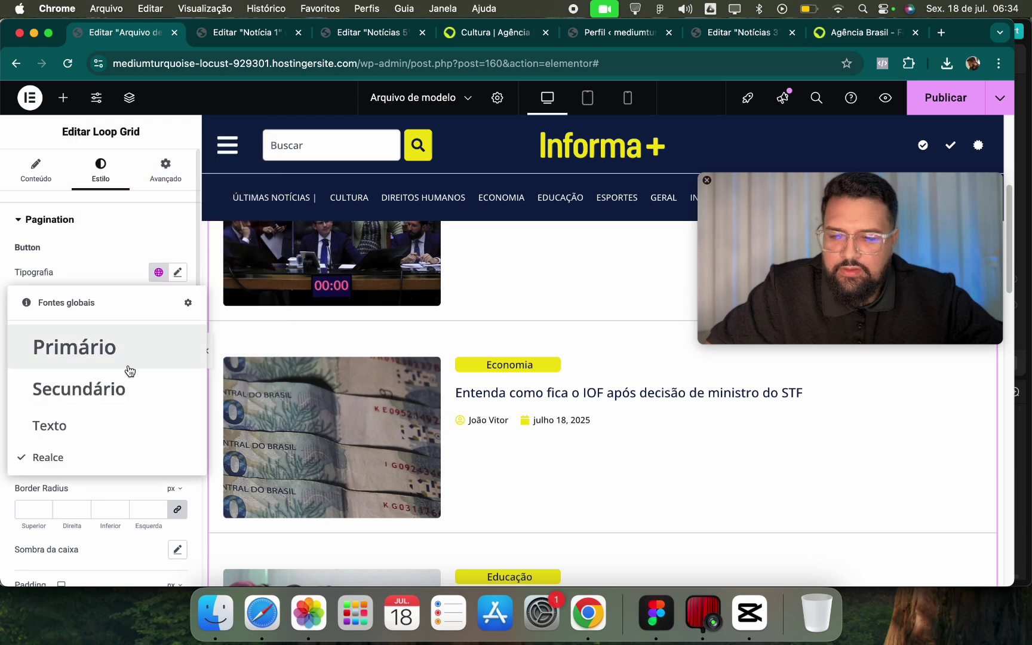
{"action": "left_click", "coordinate": [966, 115]}
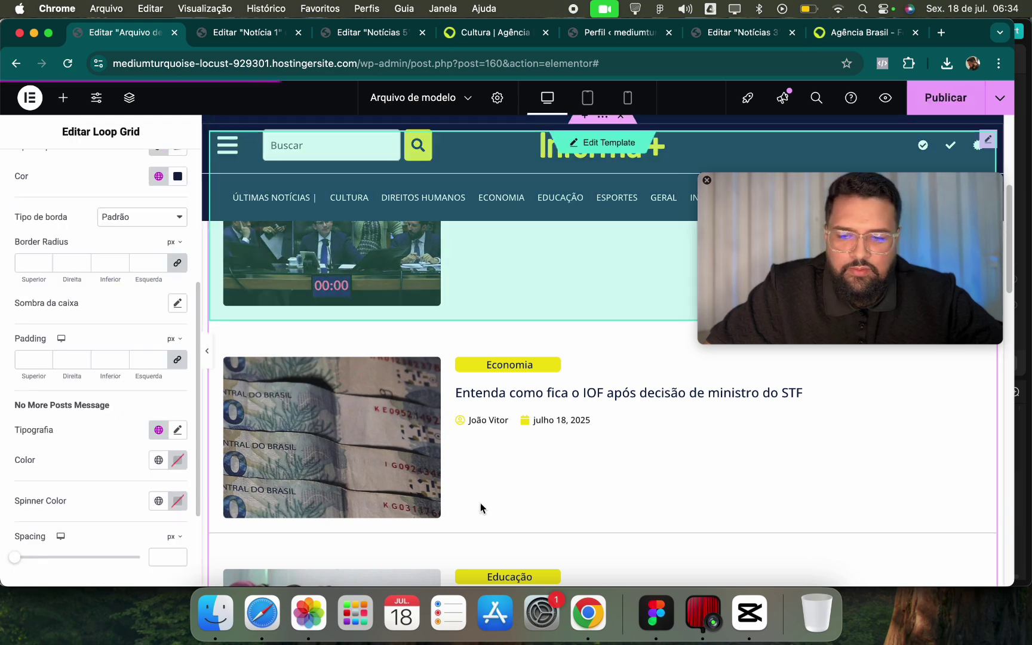
Examine the single-column news list and the VEJA MAIS button beneath it.
{"action": "scroll", "coordinate": [549, 488], "scroll_direction": "down", "scroll_amount": 10}
{"action": "scroll", "coordinate": [636, 483], "scroll_direction": "up", "scroll_amount": 2}
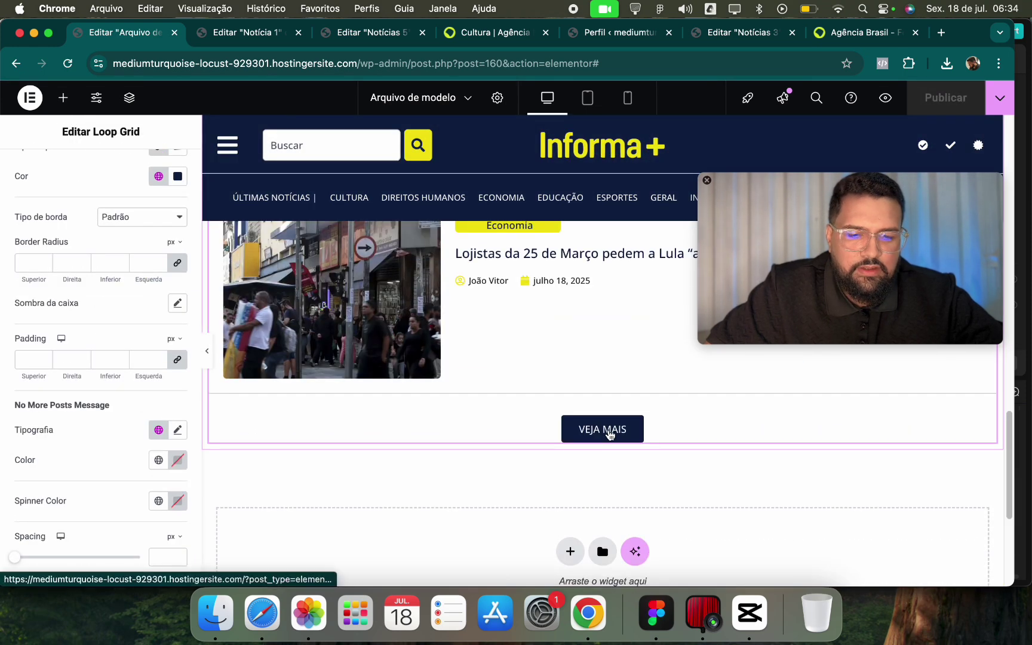
{"action": "scroll", "coordinate": [556, 456], "scroll_direction": "up", "scroll_amount": 5}
{"action": "scroll", "coordinate": [554, 512], "scroll_direction": "down", "scroll_amount": 5}
{"action": "scroll", "coordinate": [554, 512], "scroll_direction": "up", "scroll_amount": 10}
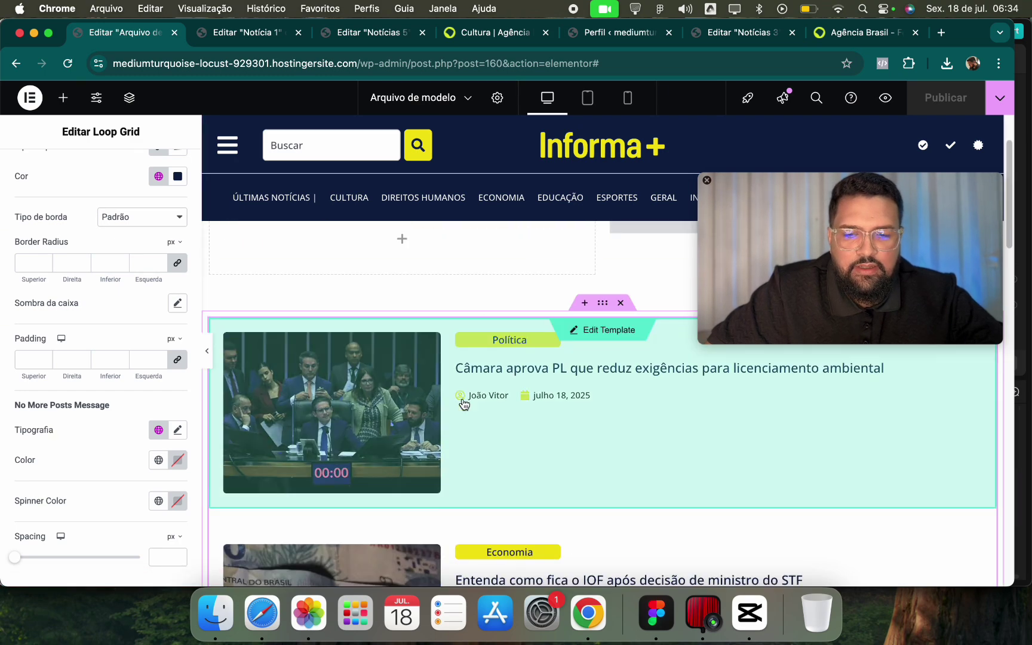
{"action": "scroll", "coordinate": [555, 472], "scroll_direction": "down", "scroll_amount": 10}
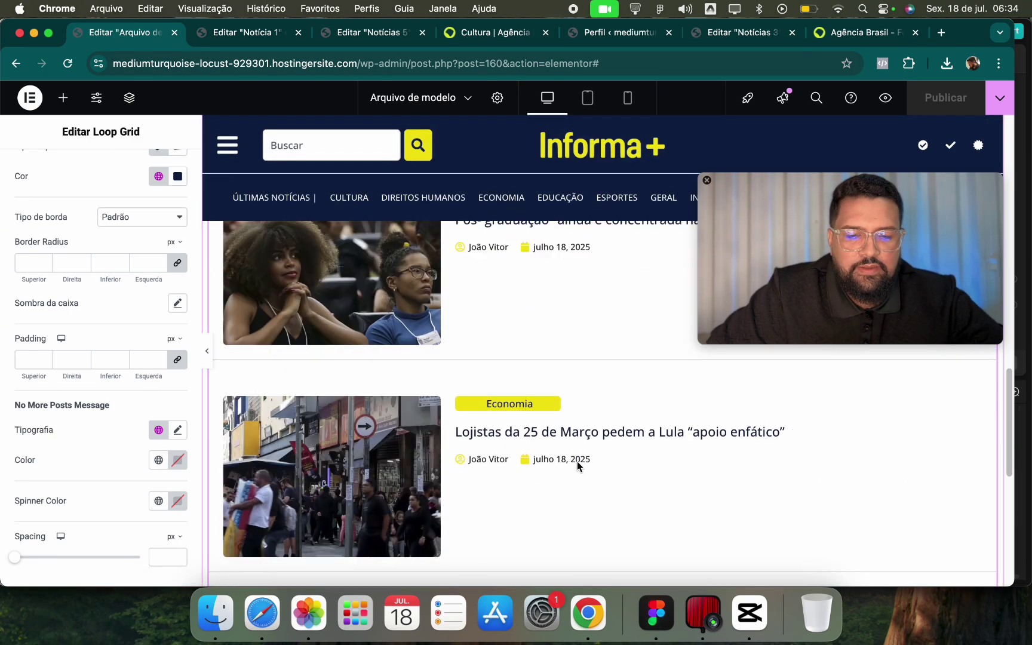
{"action": "scroll", "coordinate": [603, 445], "scroll_direction": "up", "scroll_amount": 5}
{"action": "scroll", "coordinate": [624, 412], "scroll_direction": "up", "scroll_amount": 5}
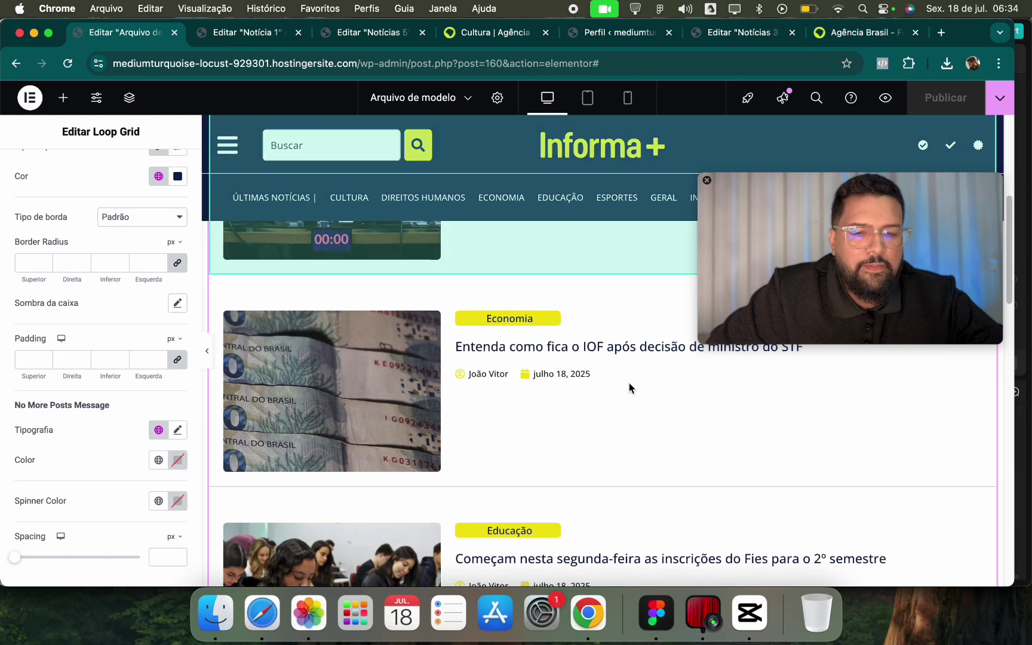
Copy the Loop Carousel and paste it into the empty container beside it.
{"action": "scroll", "coordinate": [686, 352], "scroll_direction": "up", "scroll_amount": 5}
{"action": "right_click", "coordinate": [777, 324]}
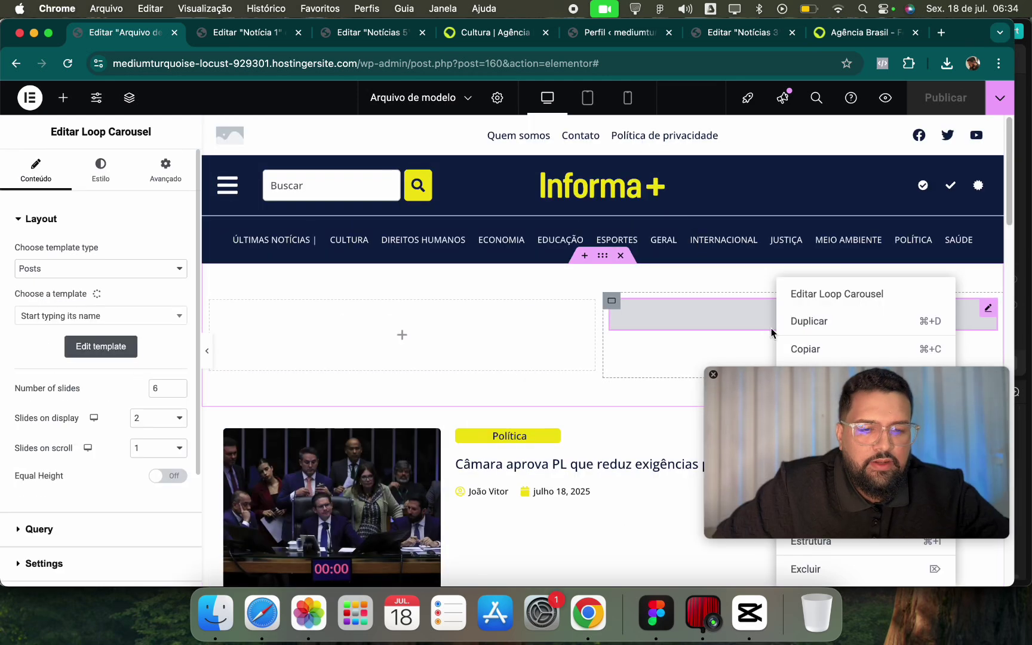
{"action": "left_click", "coordinate": [809, 350]}
{"action": "right_click", "coordinate": [269, 329]}
{"action": "left_click", "coordinate": [263, 349]}
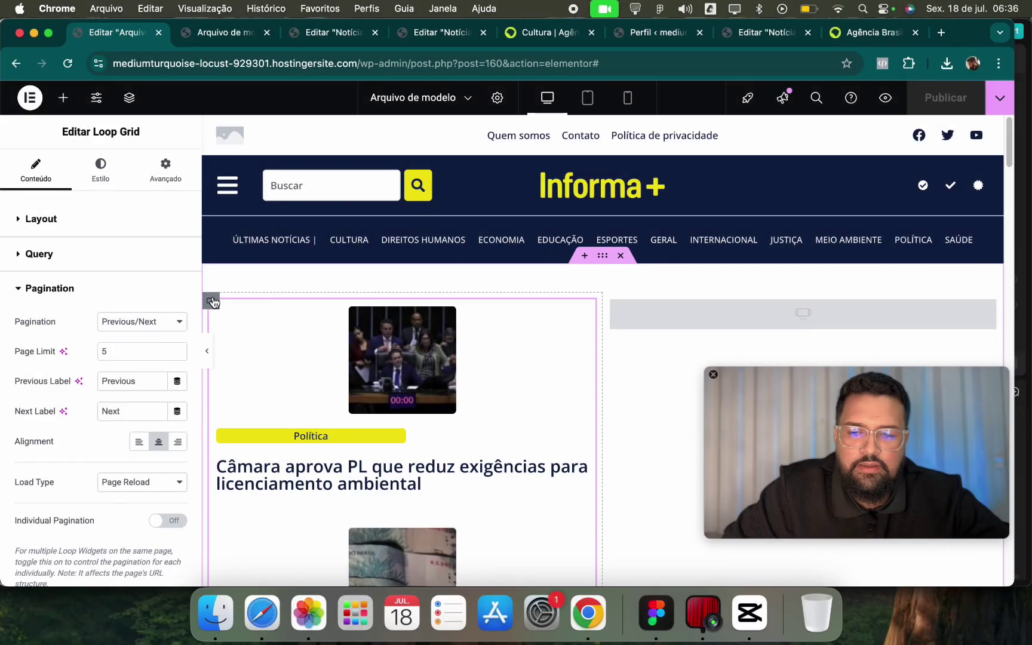
Delete the container beside the Loop Carousel and reset the style of the carousel's own container.
{"action": "right_click", "coordinate": [213, 302]}
{"action": "left_click", "coordinate": [292, 570]}
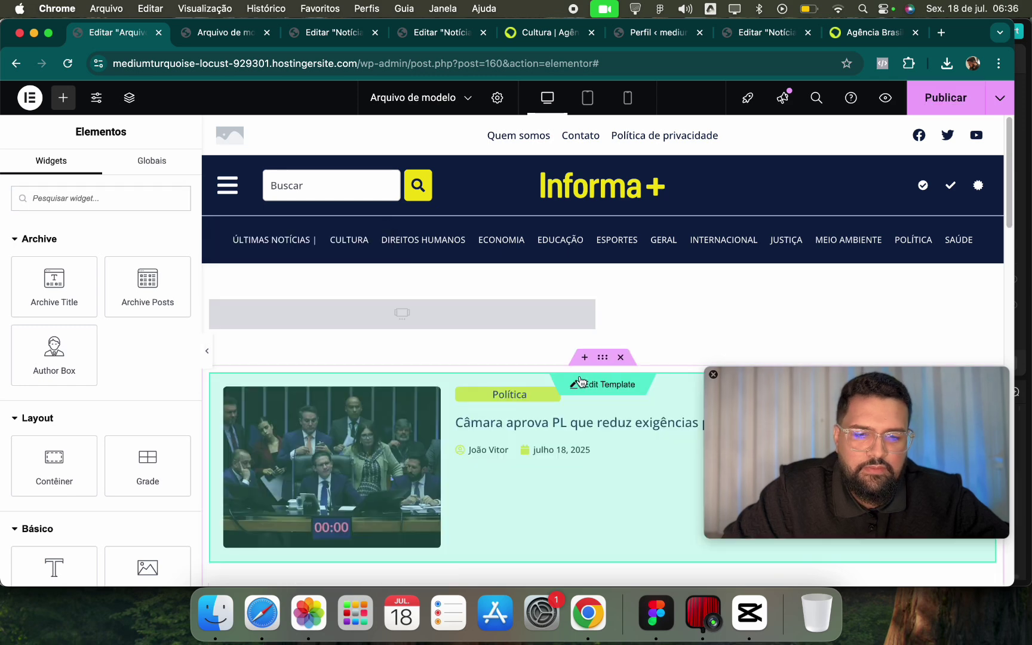
{"action": "right_click", "coordinate": [212, 303]}
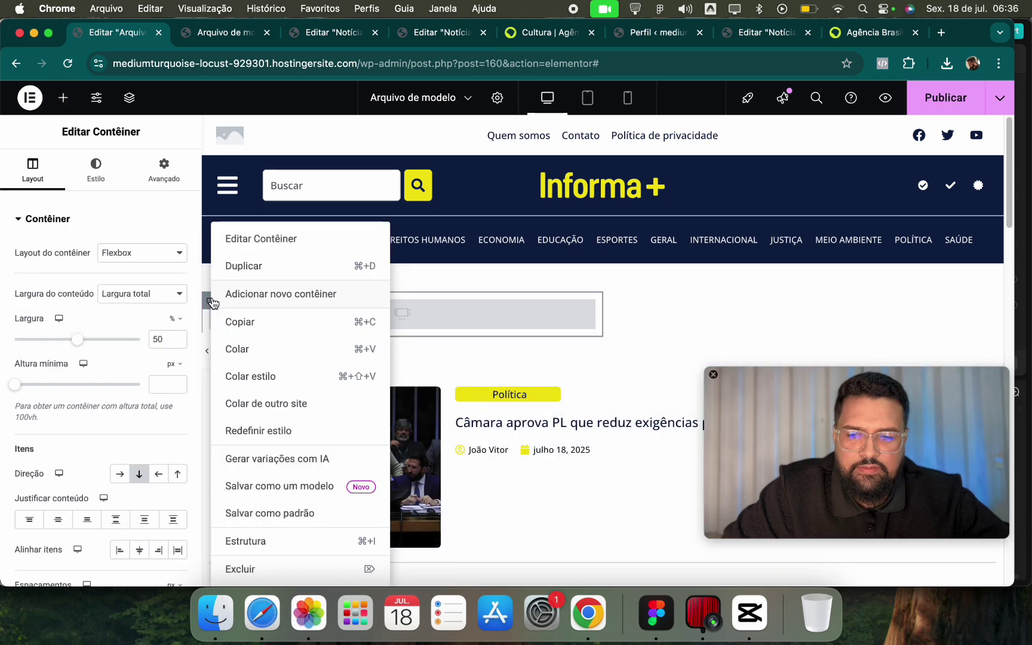
{"action": "left_click", "coordinate": [257, 428]}
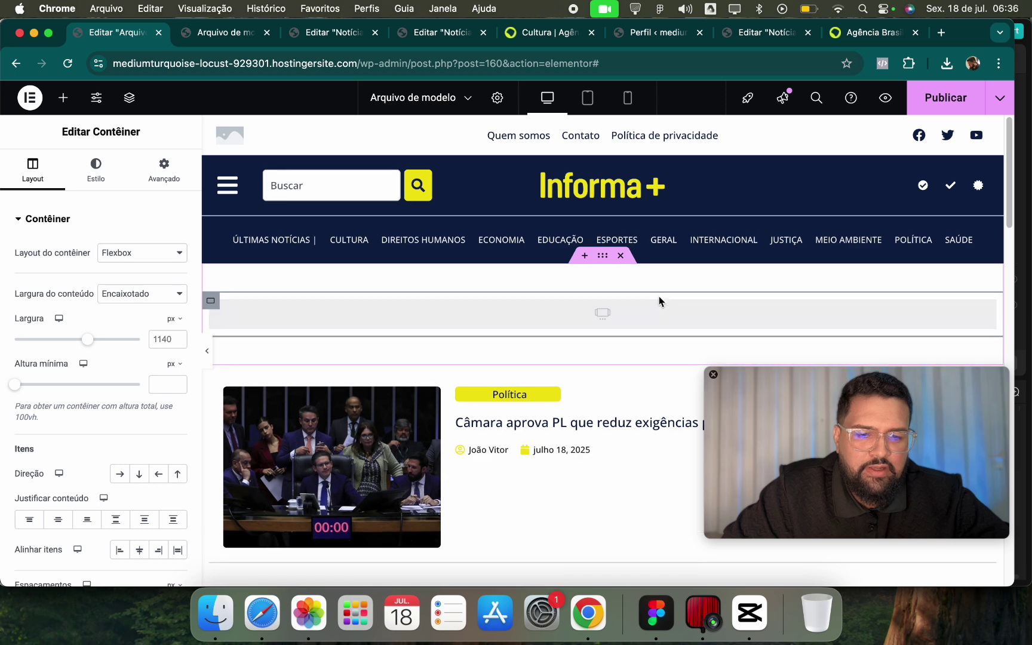
Assign the template Notícias 4 (Modelo) to the Loop Carousel.
{"action": "right_click", "coordinate": [648, 307]}
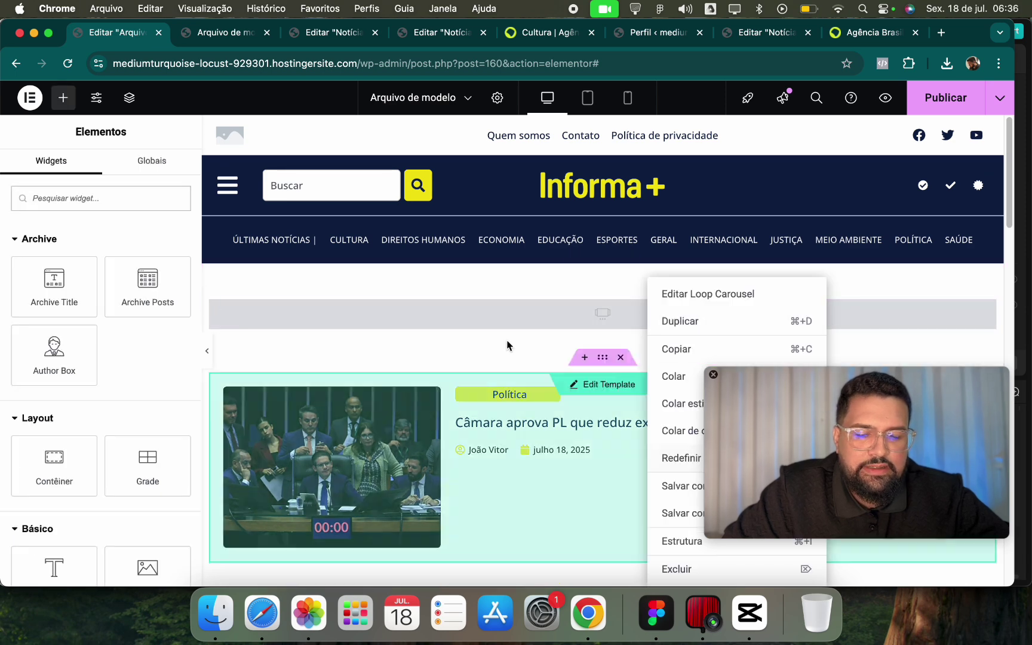
{"action": "left_click", "coordinate": [209, 304]}
{"action": "left_click", "coordinate": [91, 312]}
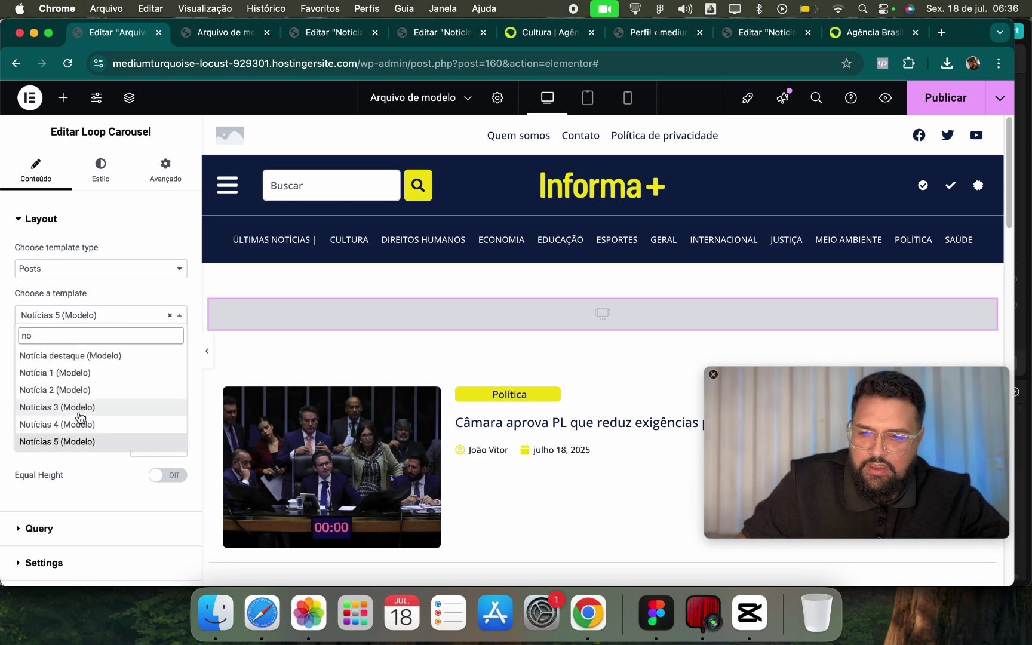
{"action": "left_click", "coordinate": [75, 424]}
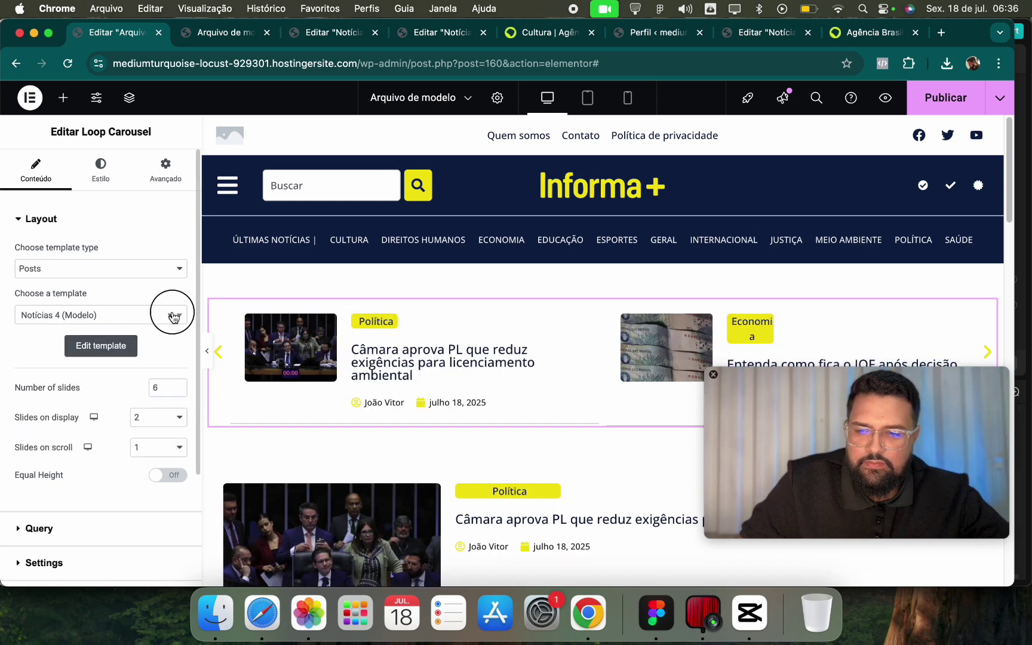
Assign the template Notícias 5 (Modelo) to the Loop Carousel.
{"action": "left_click", "coordinate": [138, 344]}
{"action": "type", "text": "not"}
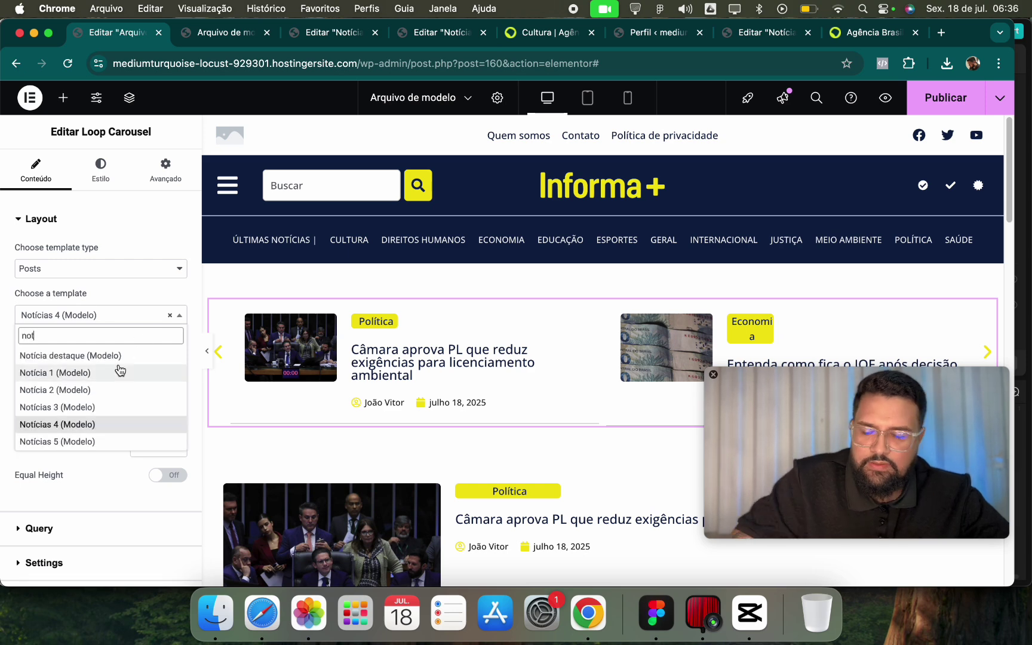
{"action": "left_click", "coordinate": [110, 436]}
Set the Loop Carousel to display 4 slides and publish the archive template.
{"action": "left_click", "coordinate": [169, 418]}
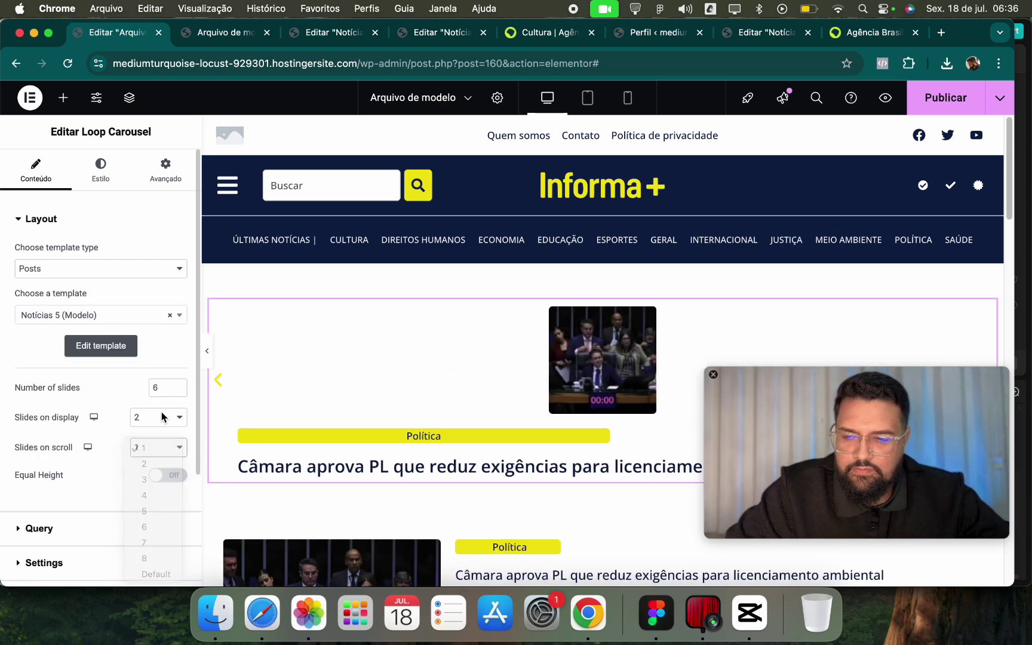
{"action": "left_click", "coordinate": [173, 451]}
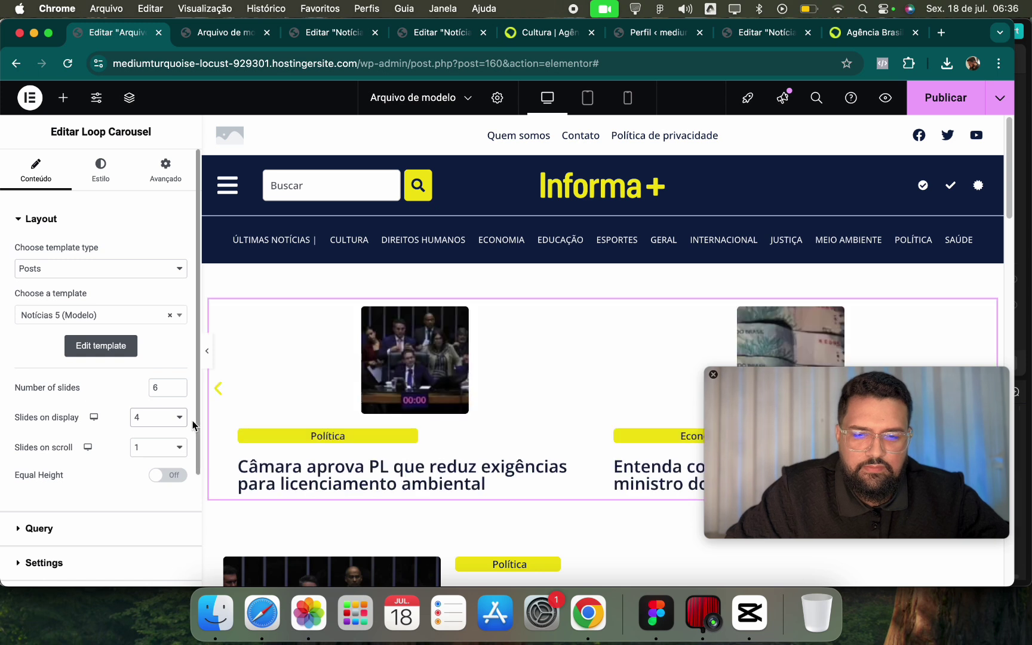
{"action": "scroll", "coordinate": [687, 268], "scroll_direction": "down", "scroll_amount": 2}
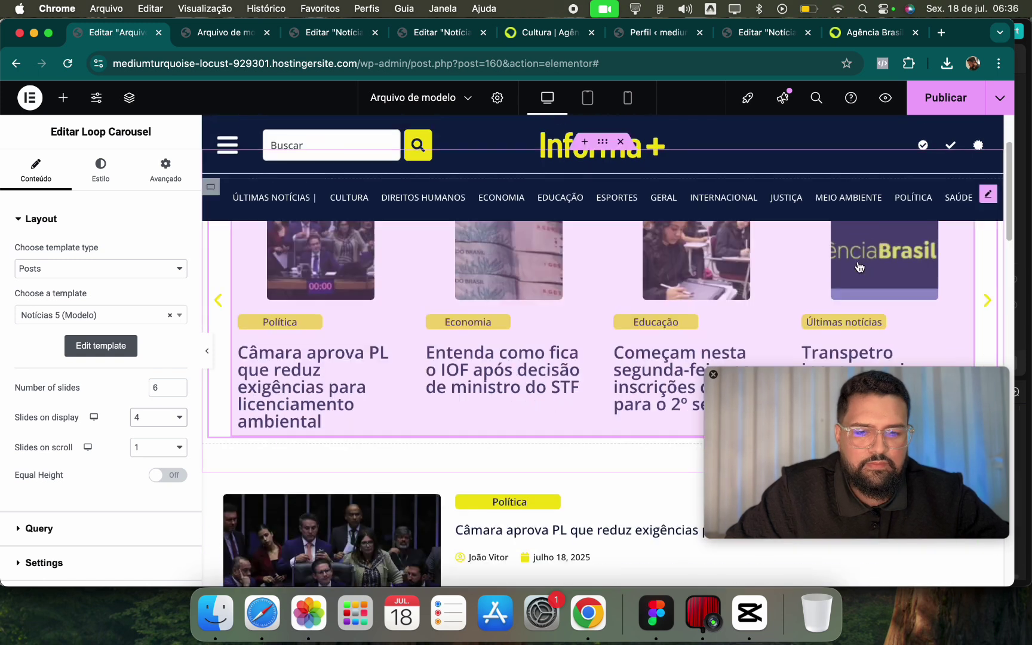
{"action": "left_click", "coordinate": [936, 105]}
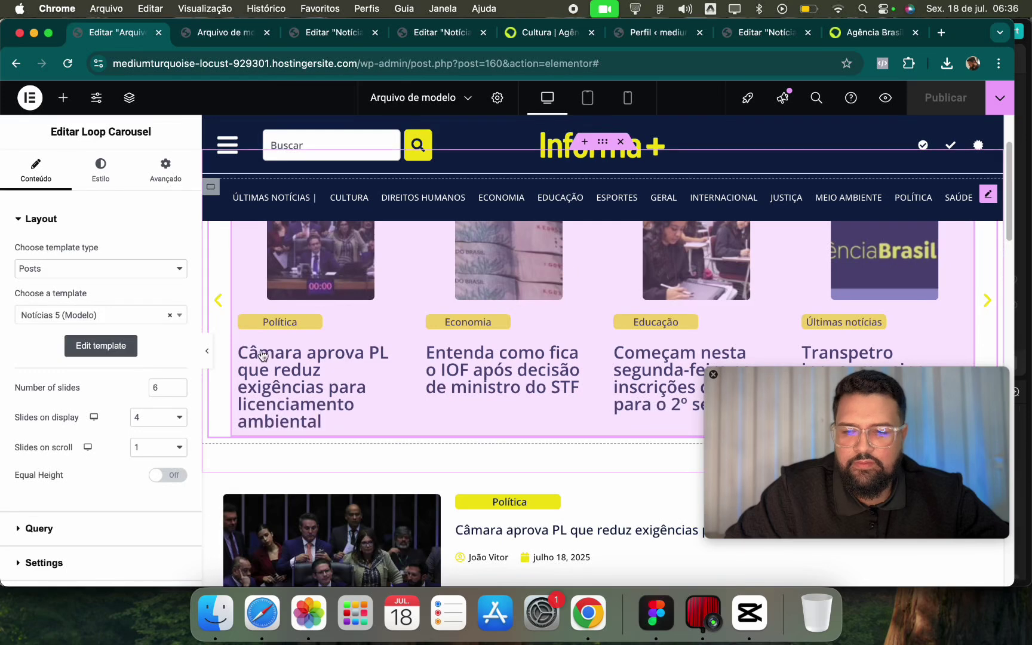
Set the Loop Carousel to display 3 slides and publish the archive template.
{"action": "left_click", "coordinate": [158, 417]}
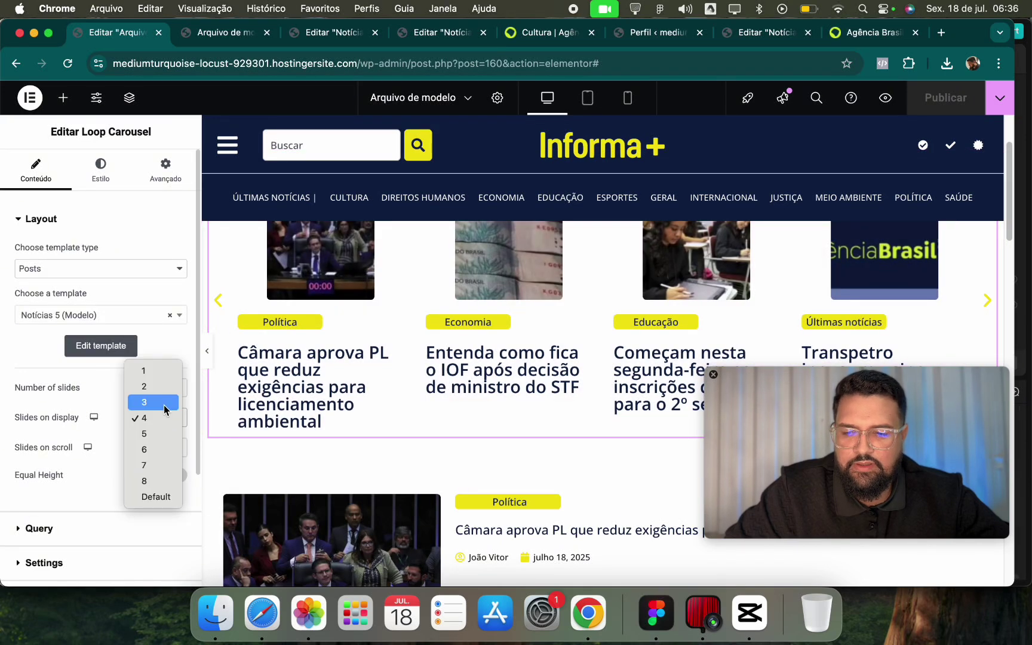
{"action": "left_click", "coordinate": [149, 401]}
{"action": "left_click", "coordinate": [934, 104]}
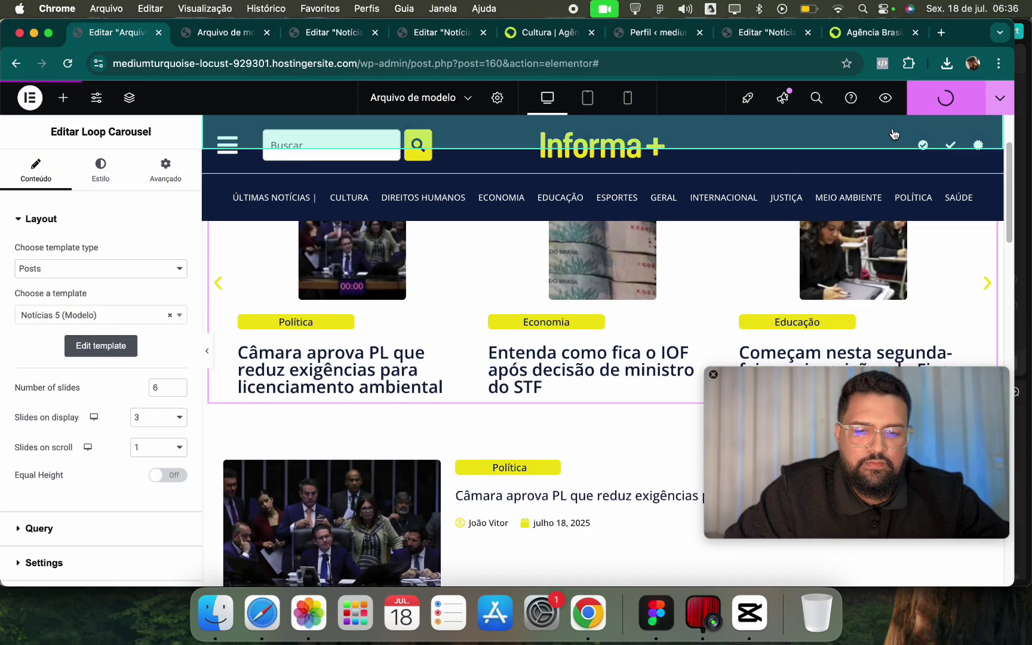
View the archive preview, move the Agência Brasil Cultura tab beside it and examine that page's heading area.
{"action": "left_click", "coordinate": [220, 34]}
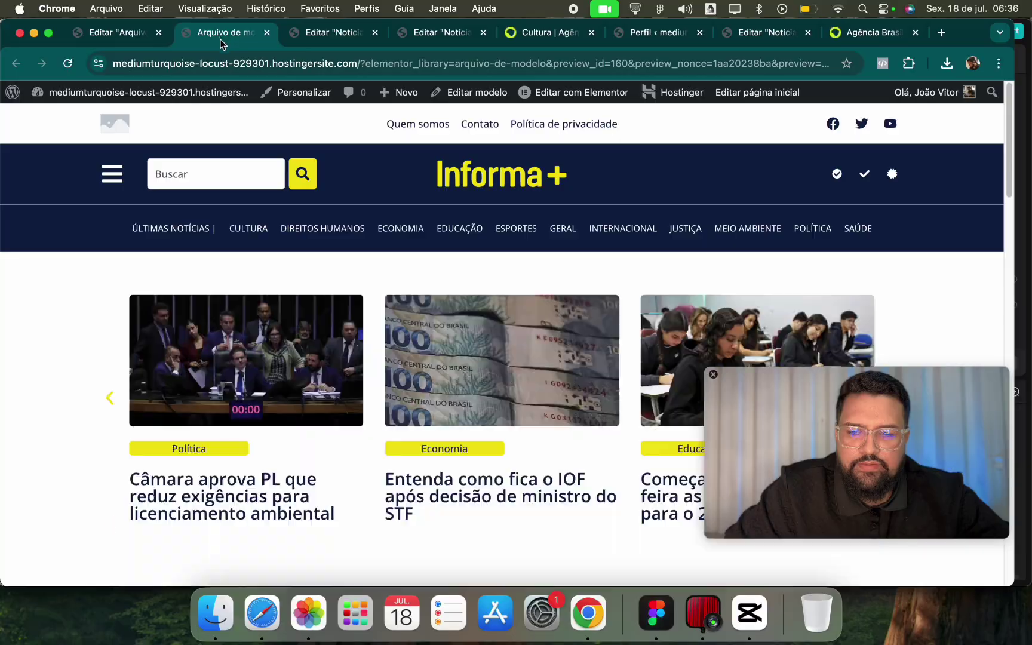
{"action": "left_click", "coordinate": [116, 32]}
{"action": "left_click_drag", "start_coordinate": [510, 32], "coordinate": [298, 35]}
{"action": "scroll", "coordinate": [228, 289], "scroll_direction": "up", "scroll_amount": 10}
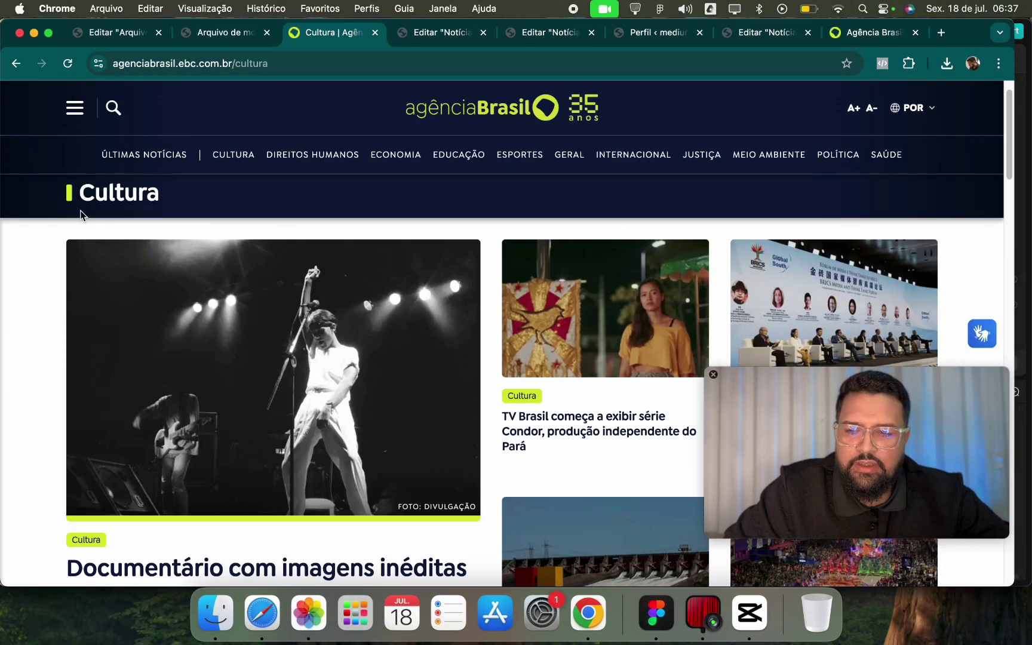
{"action": "scroll", "coordinate": [179, 233], "scroll_direction": "up", "scroll_amount": 2}
Return to the archive template, open an empty section slot above the carousel, and switch to editing the Cabeçalho header.
{"action": "left_click", "coordinate": [111, 33]}
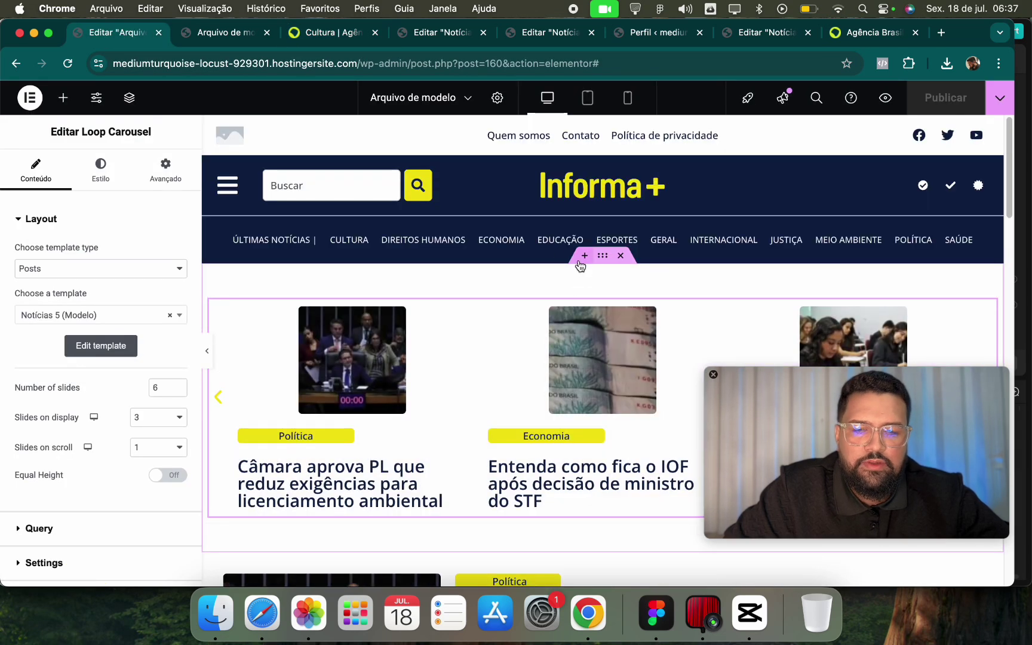
{"action": "left_click", "coordinate": [582, 258]}
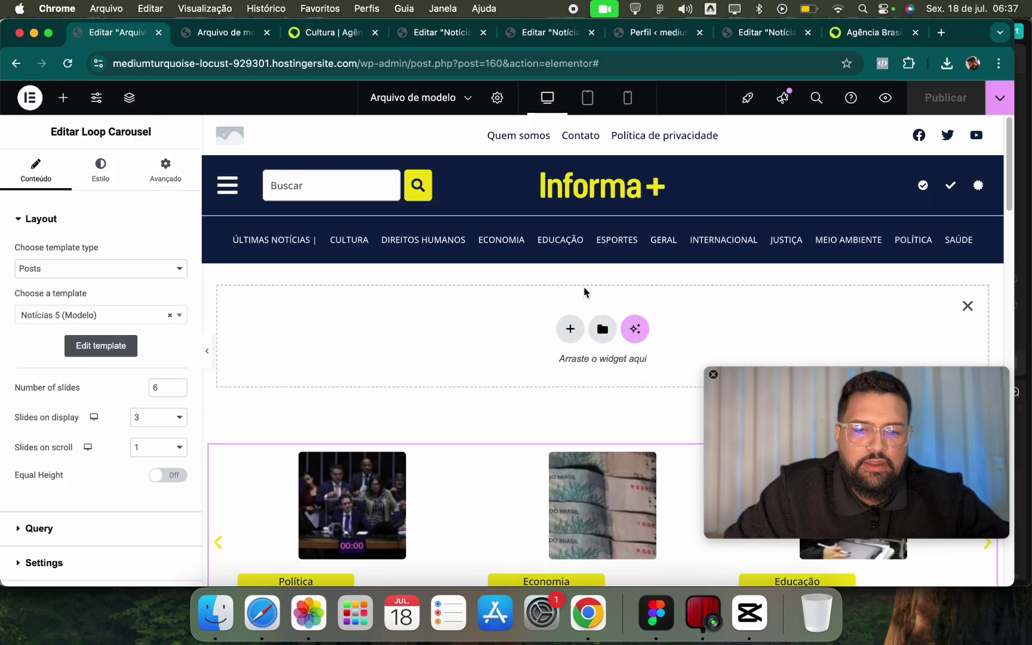
{"action": "left_click", "coordinate": [624, 165]}
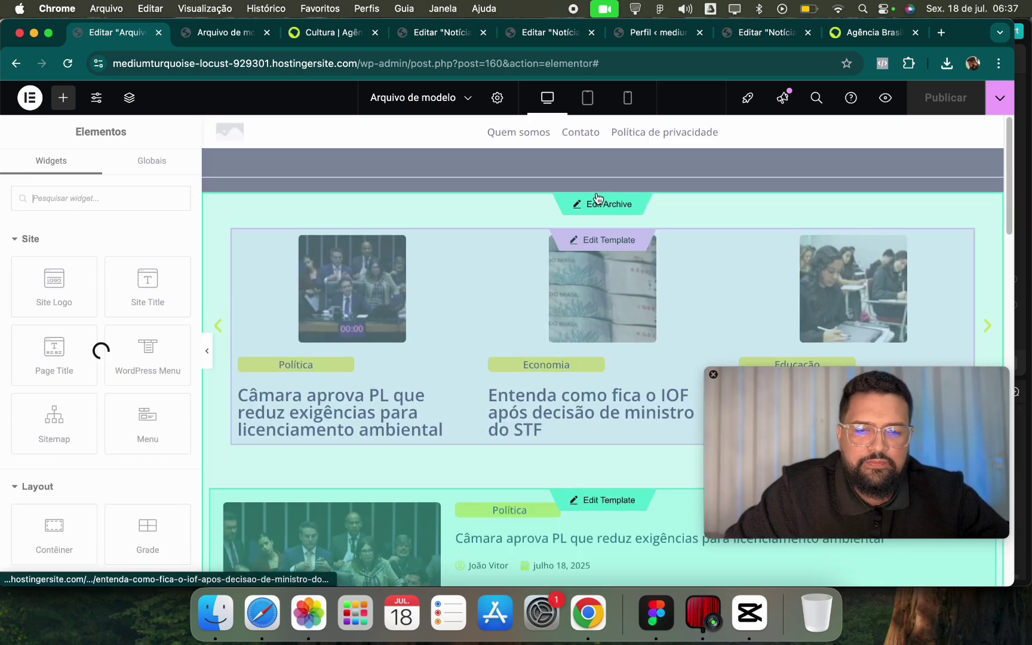
{"action": "left_click", "coordinate": [597, 190]}
{"action": "left_click_drag", "start_coordinate": [603, 209], "coordinate": [596, 231]}
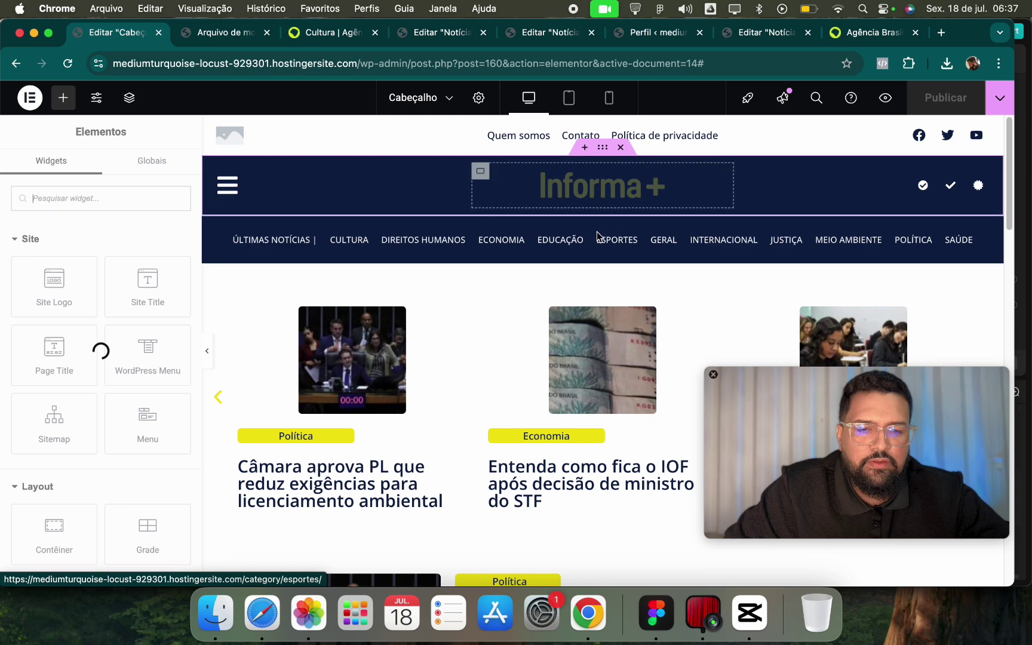
Copy the header's category menu container and paste it into the empty section slot above the carousel in the archive template.
{"action": "right_click", "coordinate": [602, 209]}
{"action": "right_click", "coordinate": [603, 210]}
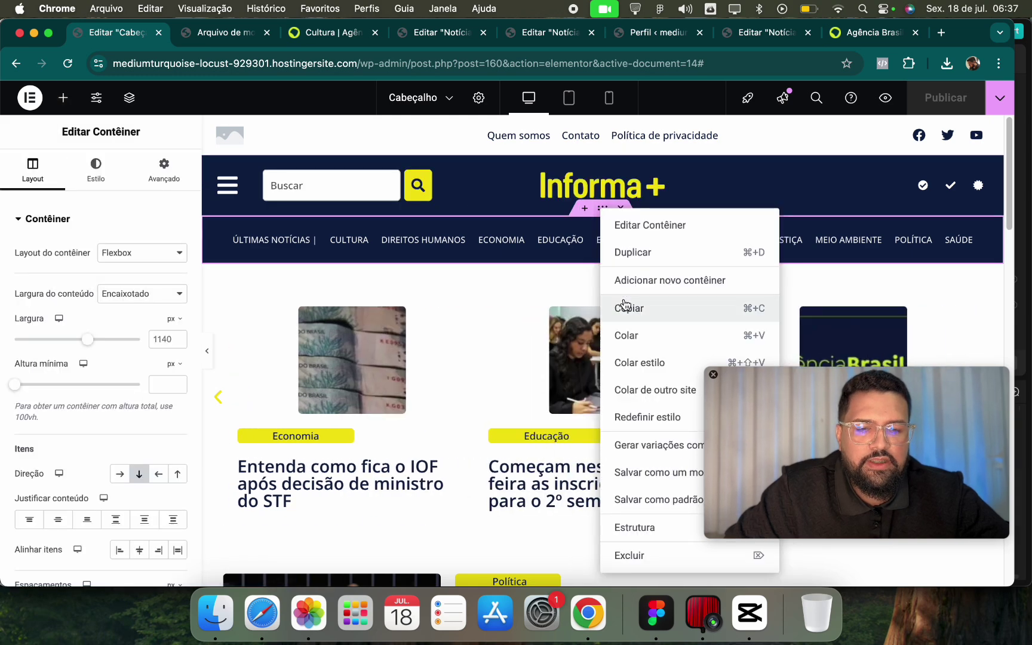
{"action": "left_click", "coordinate": [624, 307]}
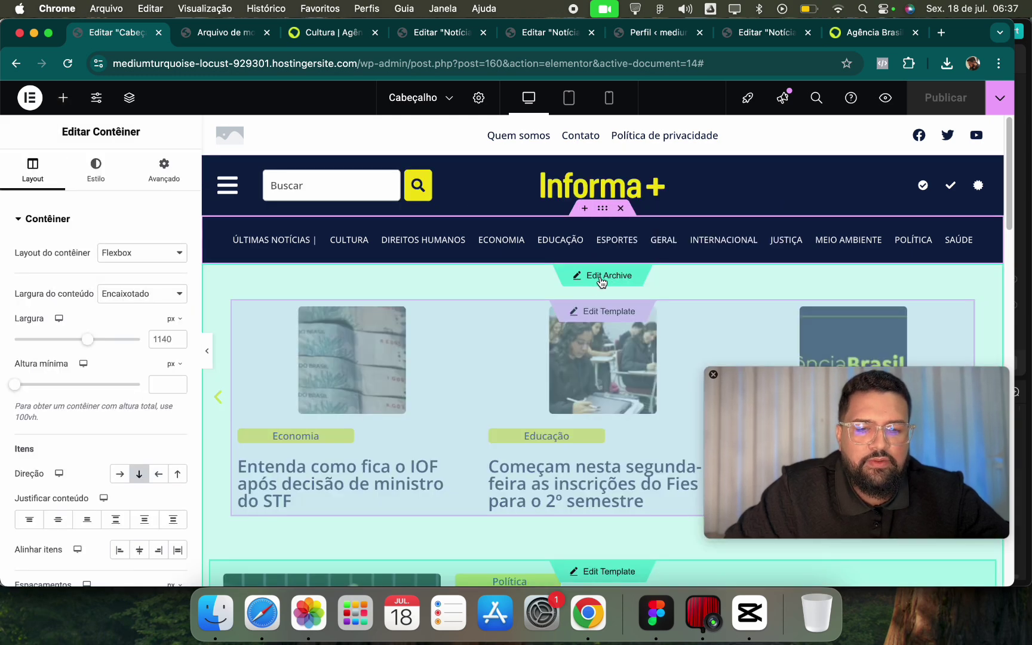
{"action": "left_click", "coordinate": [601, 279]}
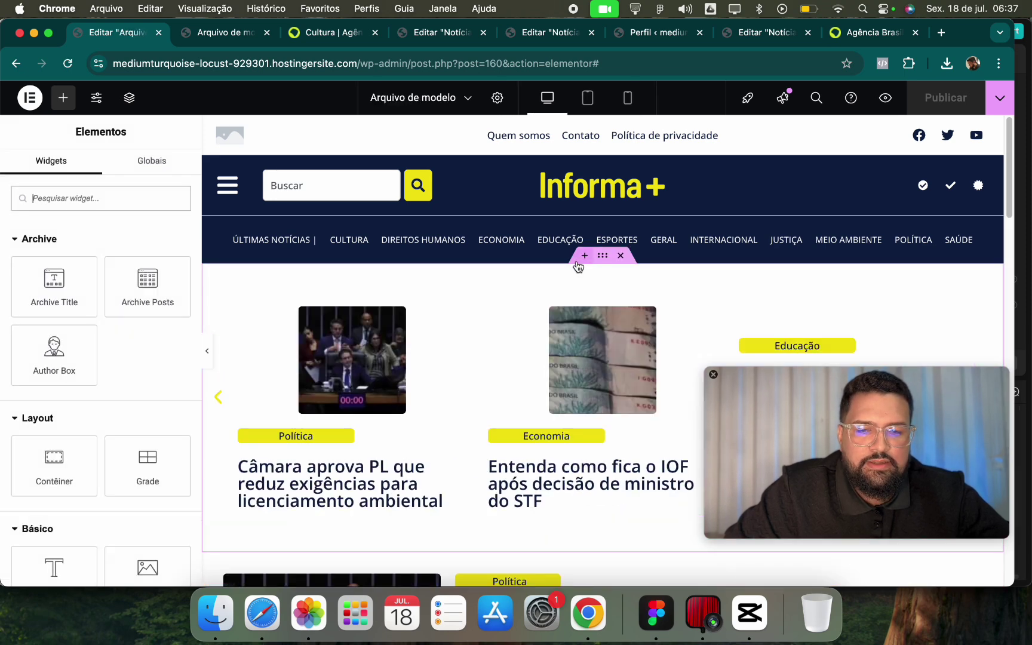
{"action": "right_click", "coordinate": [484, 295]}
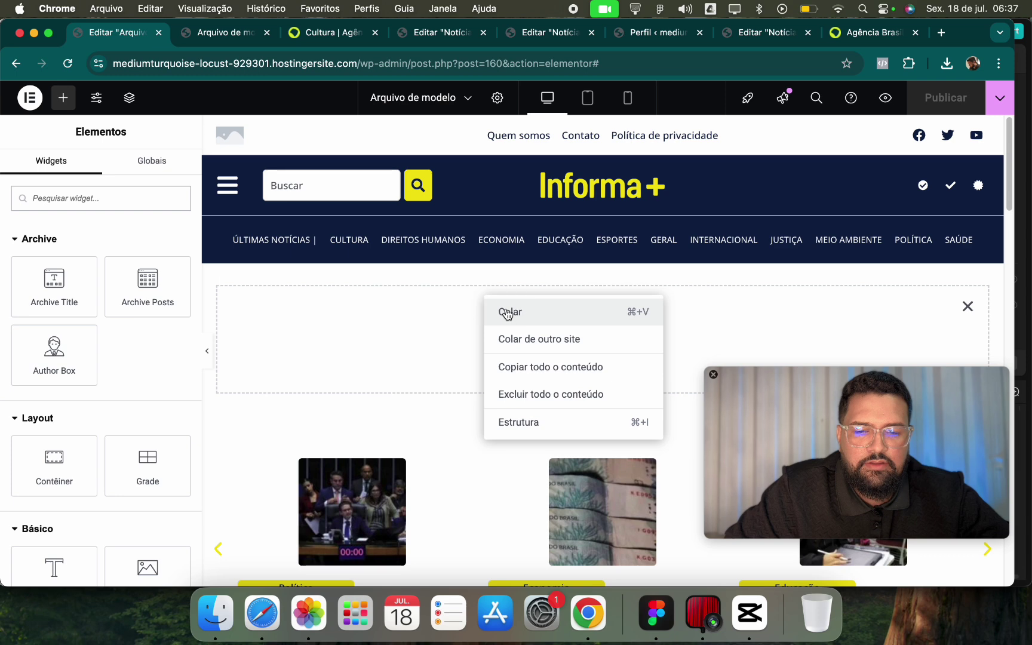
{"action": "left_click", "coordinate": [507, 312]}
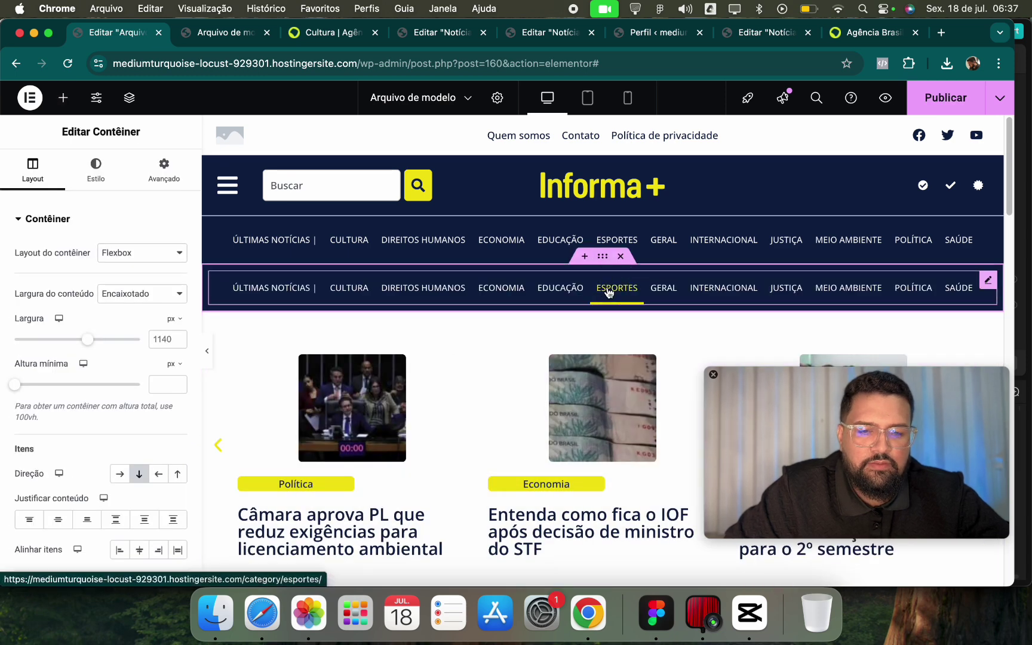
Delete the menu from the pasted navy container and set the container's Sticky effect to None.
{"action": "right_click", "coordinate": [606, 282]}
{"action": "left_click", "coordinate": [651, 569]}
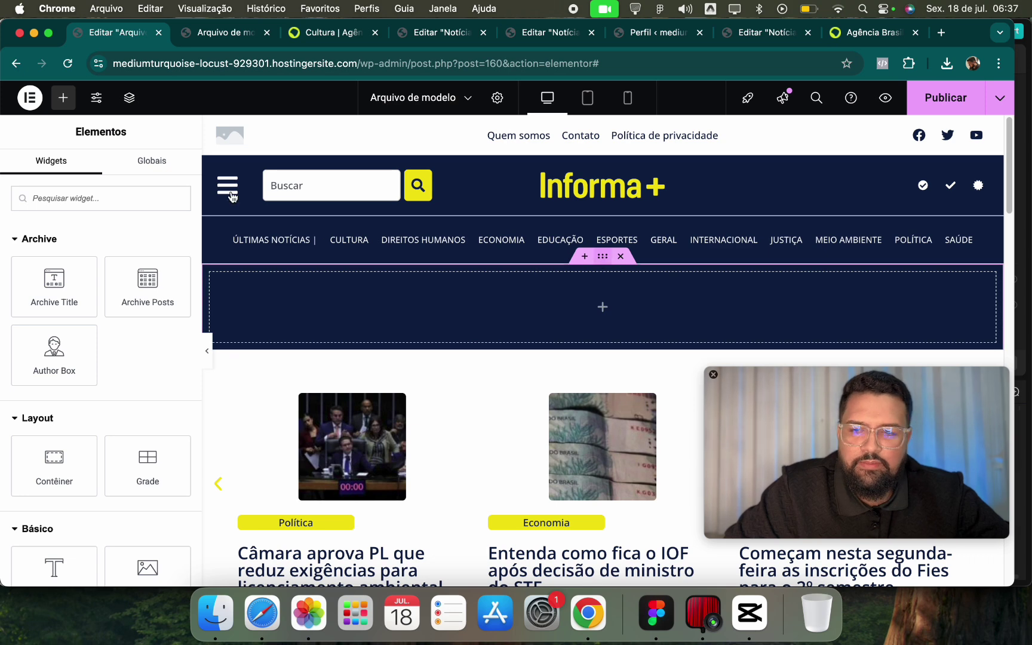
{"action": "left_click", "coordinate": [232, 197]}
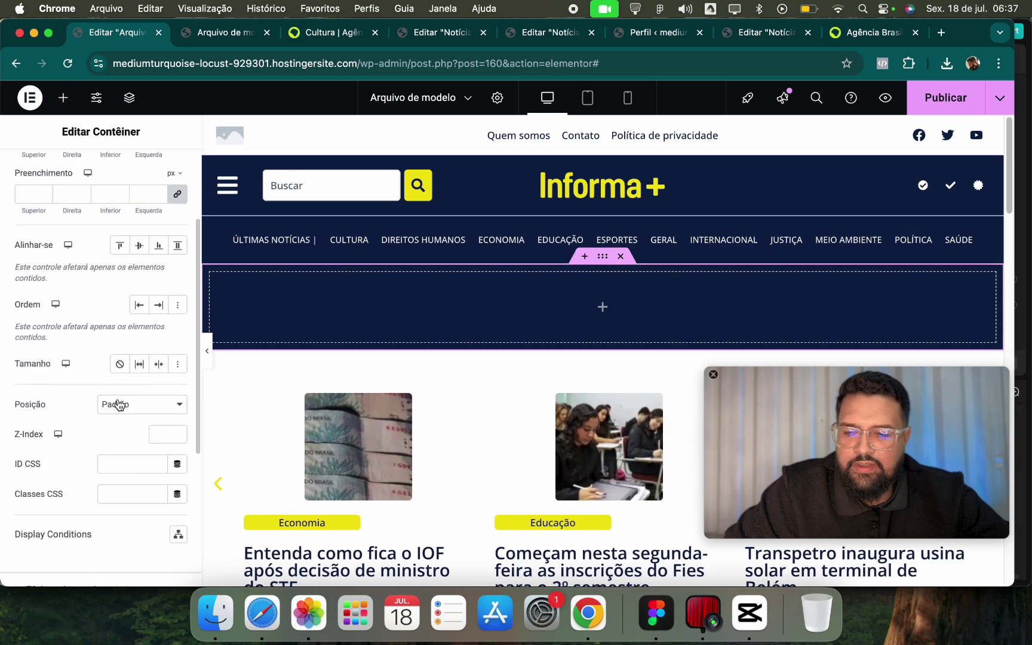
{"action": "scroll", "coordinate": [102, 453], "scroll_direction": "down", "scroll_amount": 3}
{"action": "left_click", "coordinate": [94, 471]}
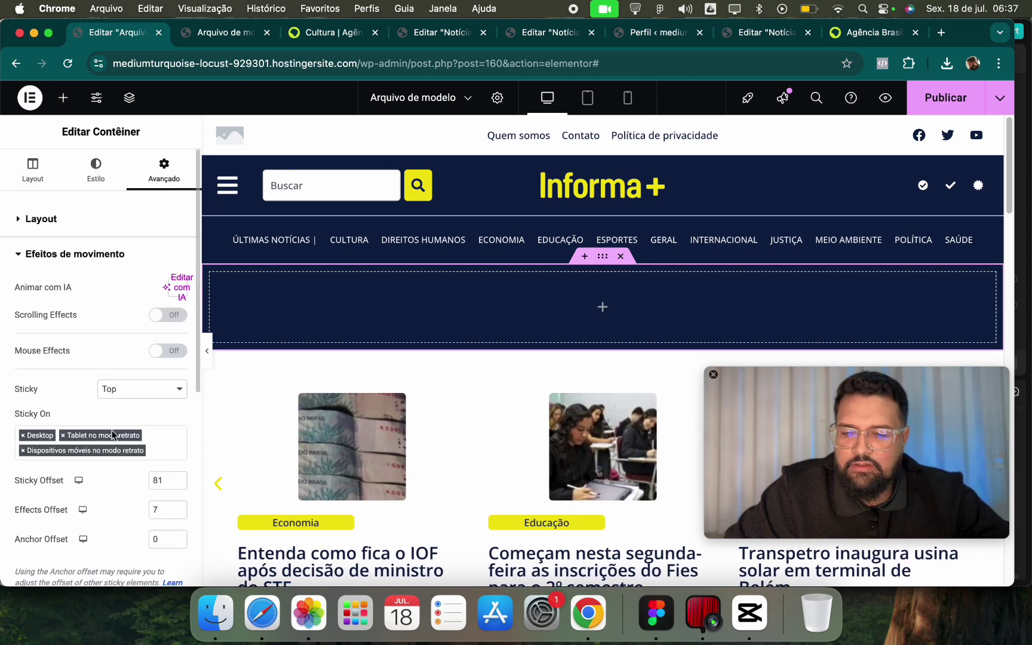
{"action": "left_click", "coordinate": [162, 392]}
{"action": "left_click", "coordinate": [120, 373]}
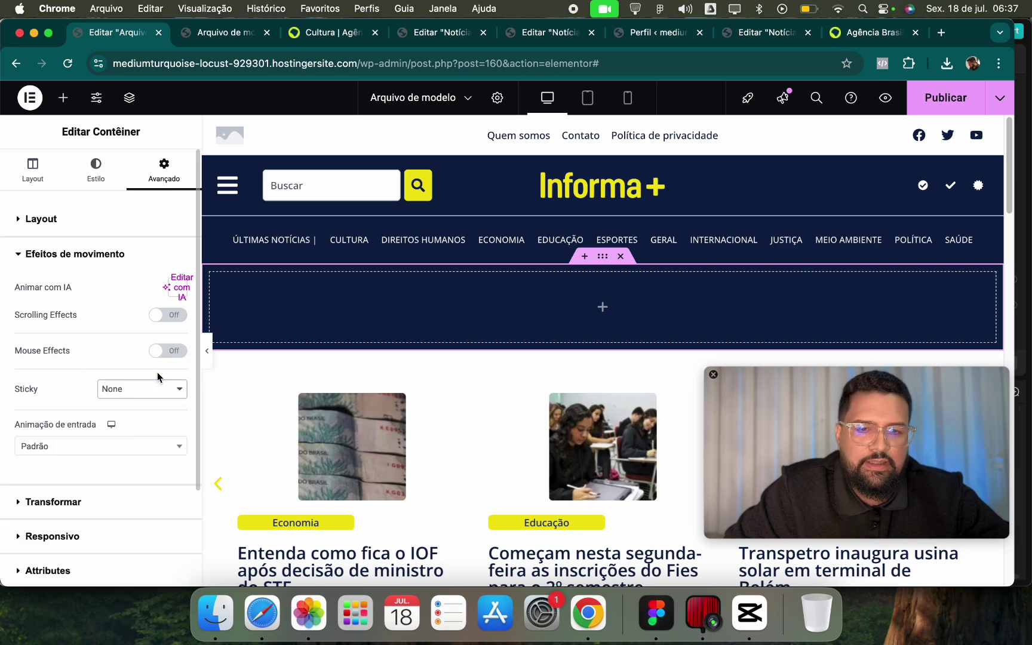
Open the site's home page in Elementor, copy its EDUCAÇÃO text heading, and return to the archive template.
{"action": "left_click", "coordinate": [248, 37]}
{"action": "left_click", "coordinate": [435, 173]}
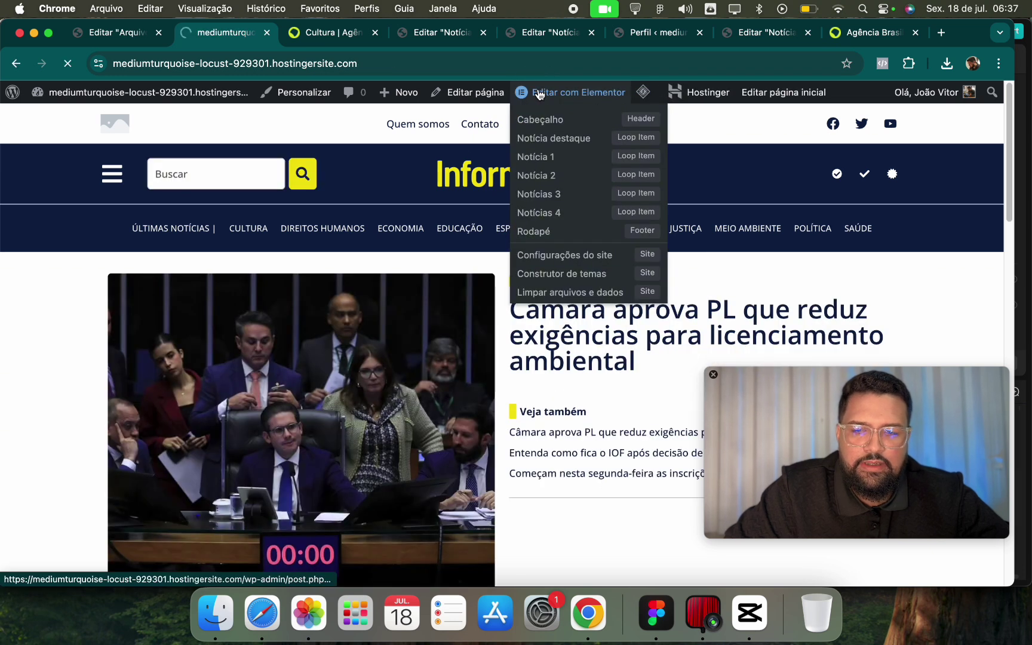
{"action": "left_click", "coordinate": [539, 93]}
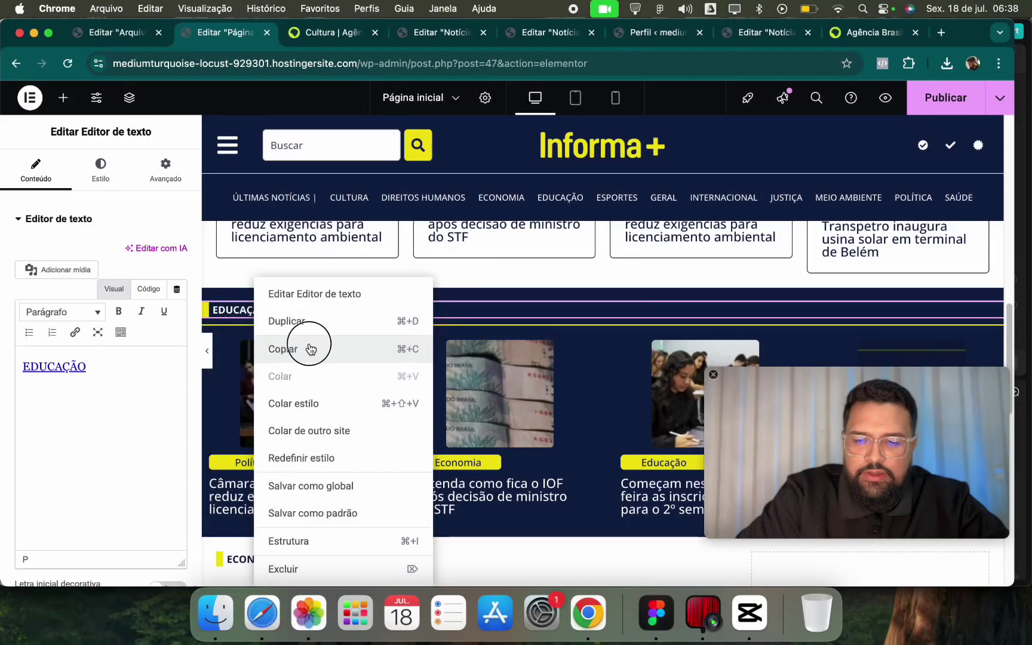
{"action": "key", "text": "Escape"}
{"action": "left_click", "coordinate": [117, 32]}
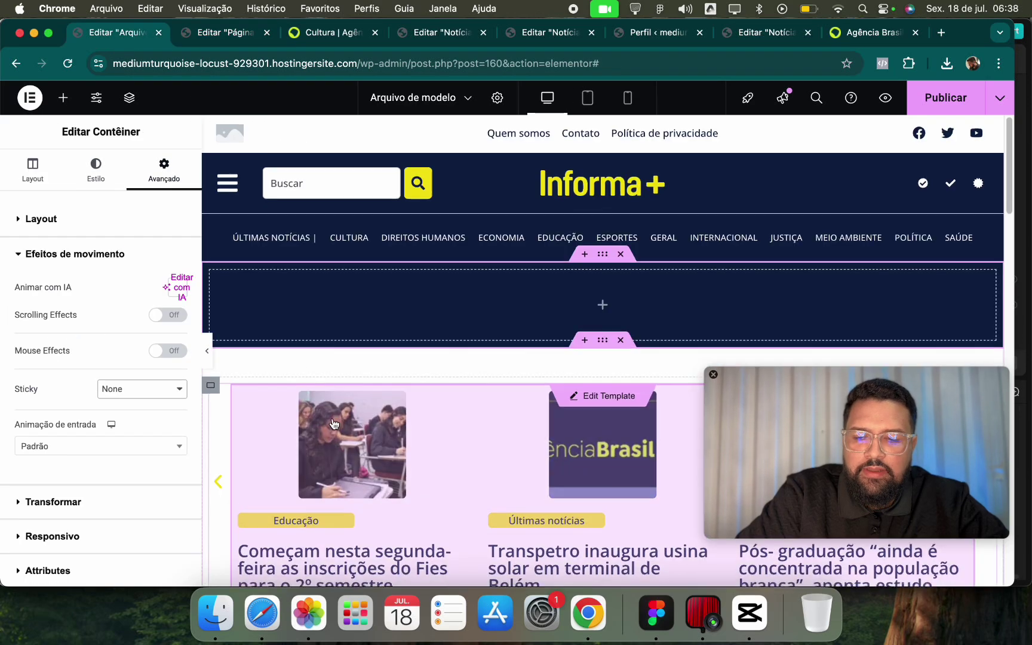
Paste the copied heading into the empty navy container above the carousel and apply the Secundário global font.
{"action": "scroll", "coordinate": [335, 424], "scroll_direction": "down", "scroll_amount": 1}
{"action": "scroll", "coordinate": [470, 336], "scroll_direction": "up", "scroll_amount": 1}
{"action": "right_click", "coordinate": [320, 327]}
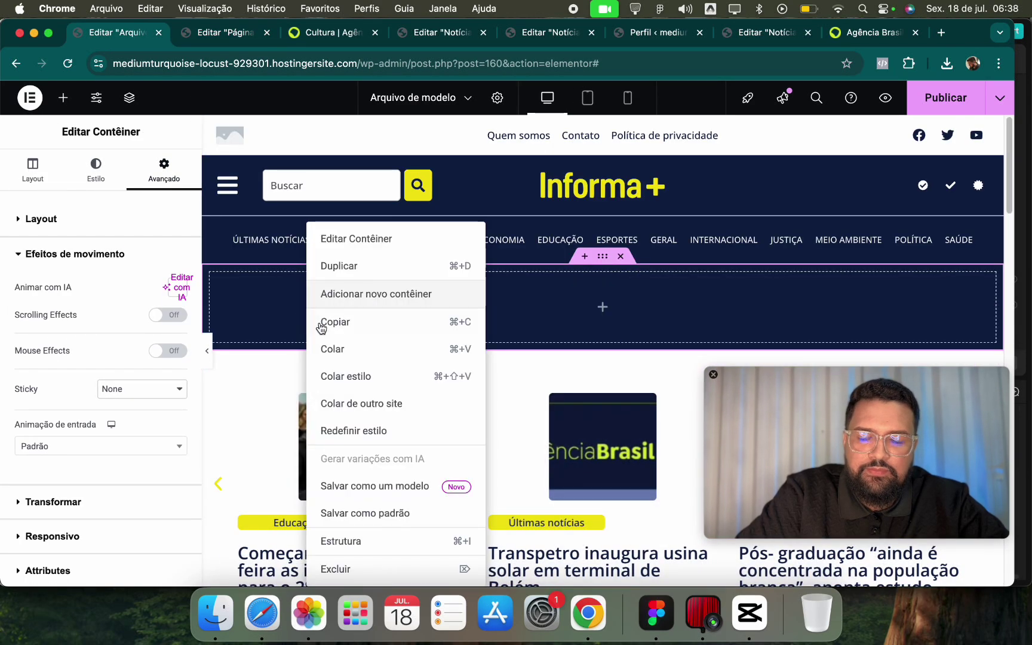
{"action": "left_click", "coordinate": [338, 350]}
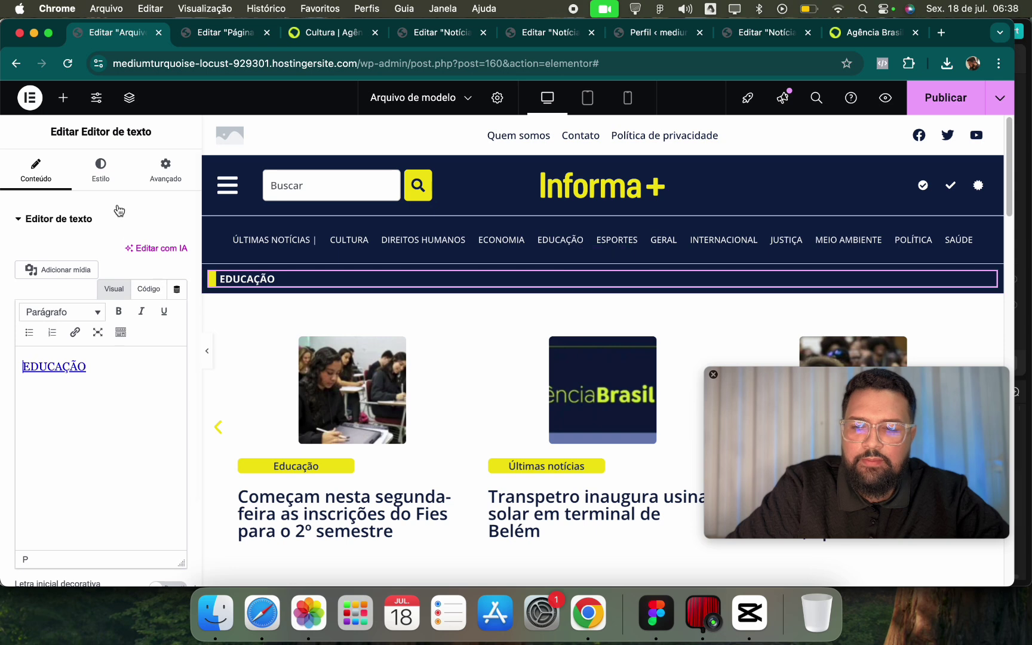
{"action": "left_click", "coordinate": [100, 171]}
{"action": "left_click", "coordinate": [158, 293]}
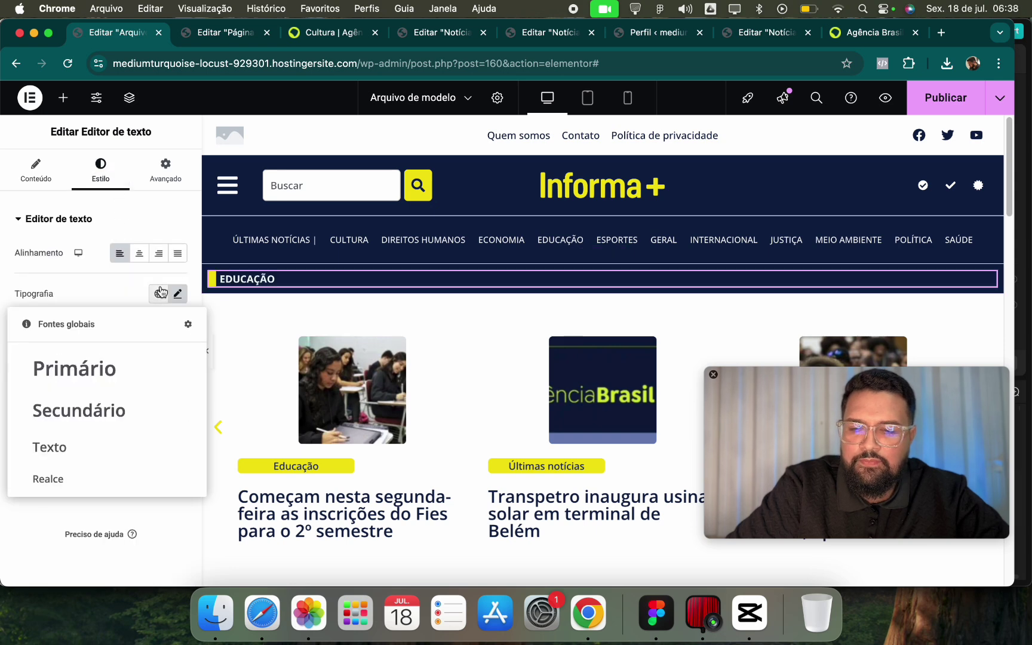
{"action": "left_click", "coordinate": [100, 416]}
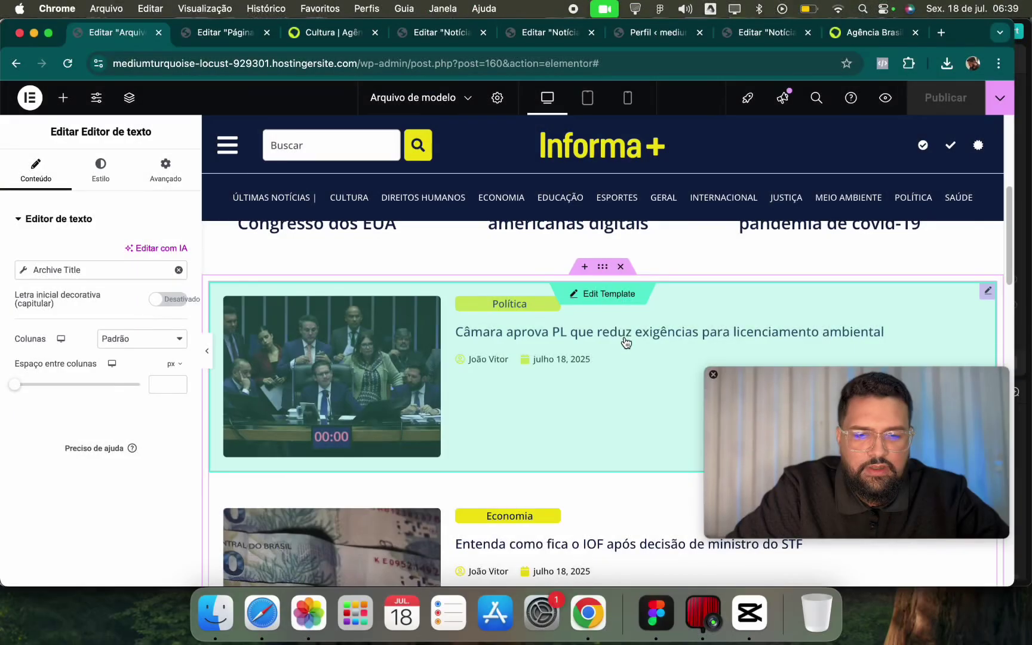
Paste the EDUCAÇÃO heading into the news list's container and move it above the Loop Grid.
{"action": "right_click", "coordinate": [598, 279]}
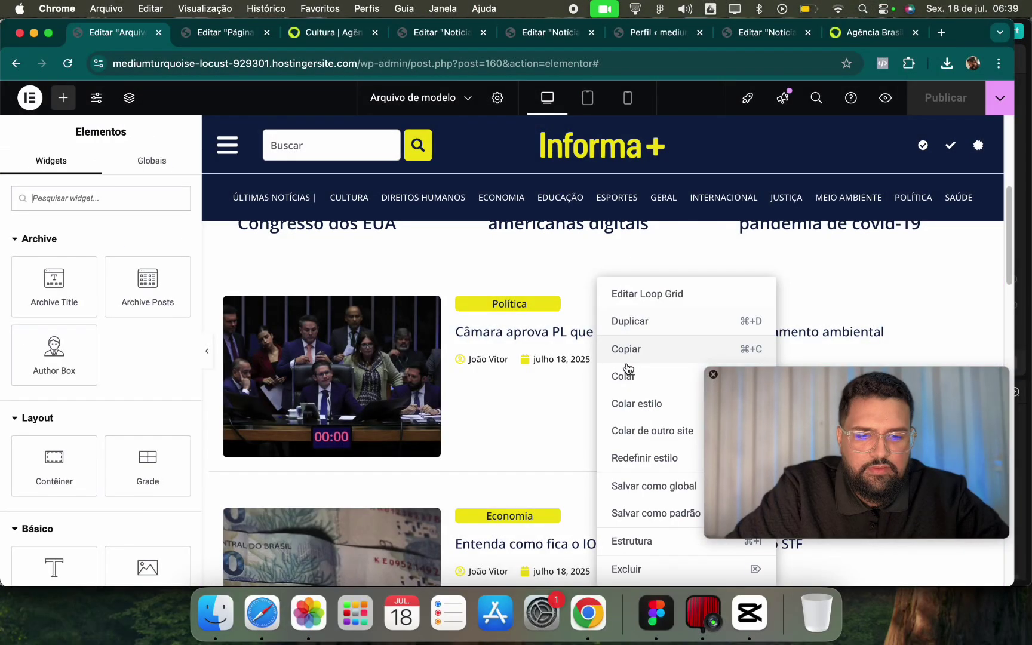
{"action": "left_click", "coordinate": [635, 377]}
{"action": "scroll", "coordinate": [597, 388], "scroll_direction": "down", "scroll_amount": 5}
{"action": "right_click", "coordinate": [506, 388]}
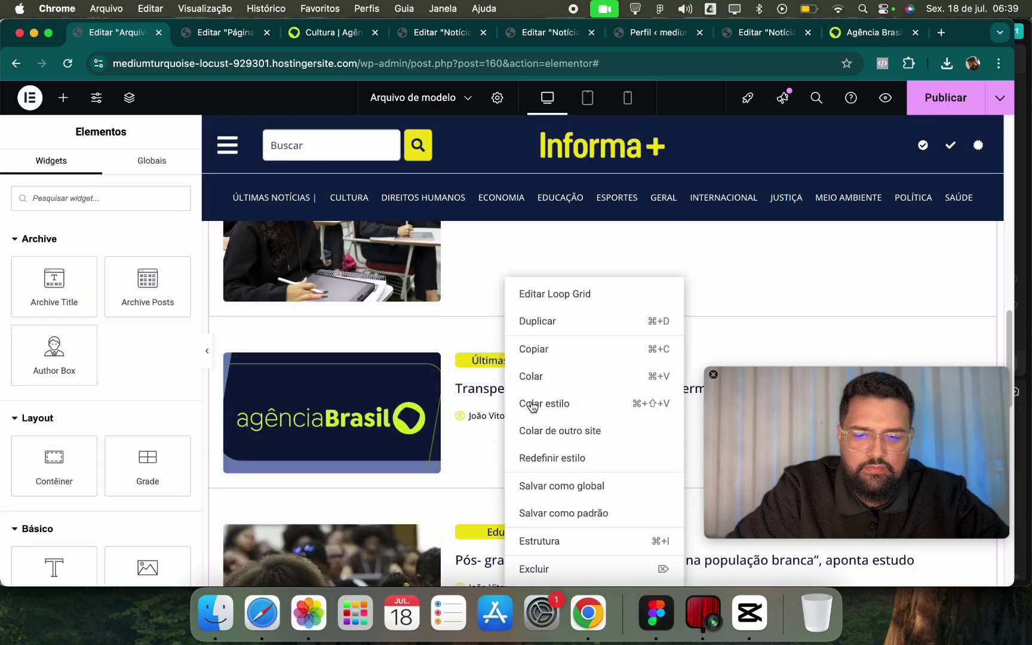
{"action": "key", "text": "super+i"}
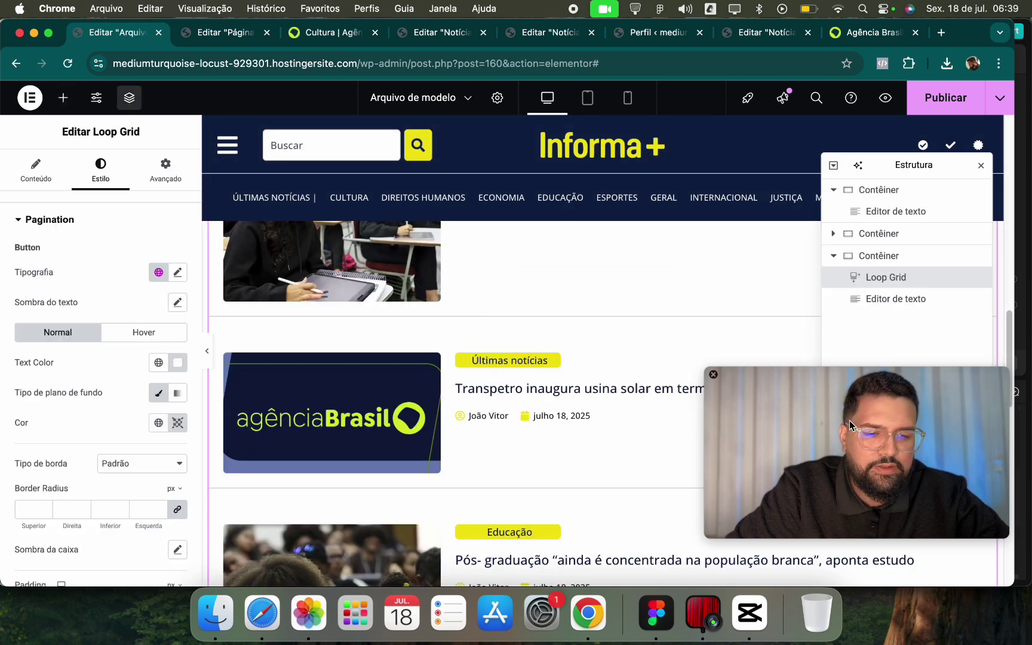
{"action": "left_click", "coordinate": [869, 301]}
{"action": "left_click_drag", "start_coordinate": [888, 287], "coordinate": [887, 270]}
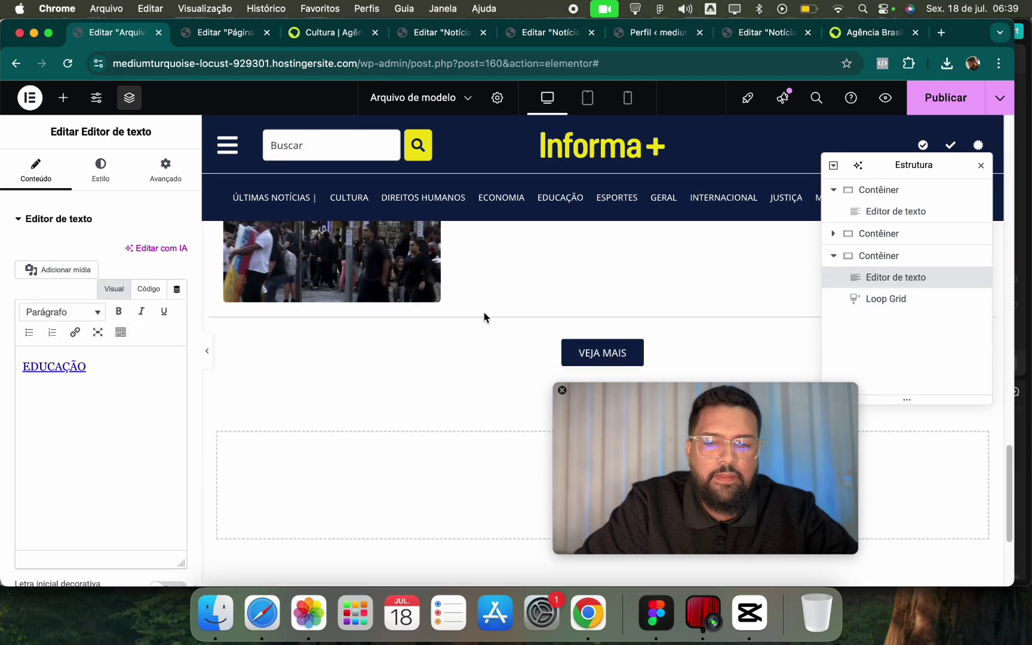
Replace the text of the heading above the Loop Grid with "MAIS NOTÍCIAS".
{"action": "scroll", "coordinate": [431, 339], "scroll_direction": "up", "scroll_amount": 10}
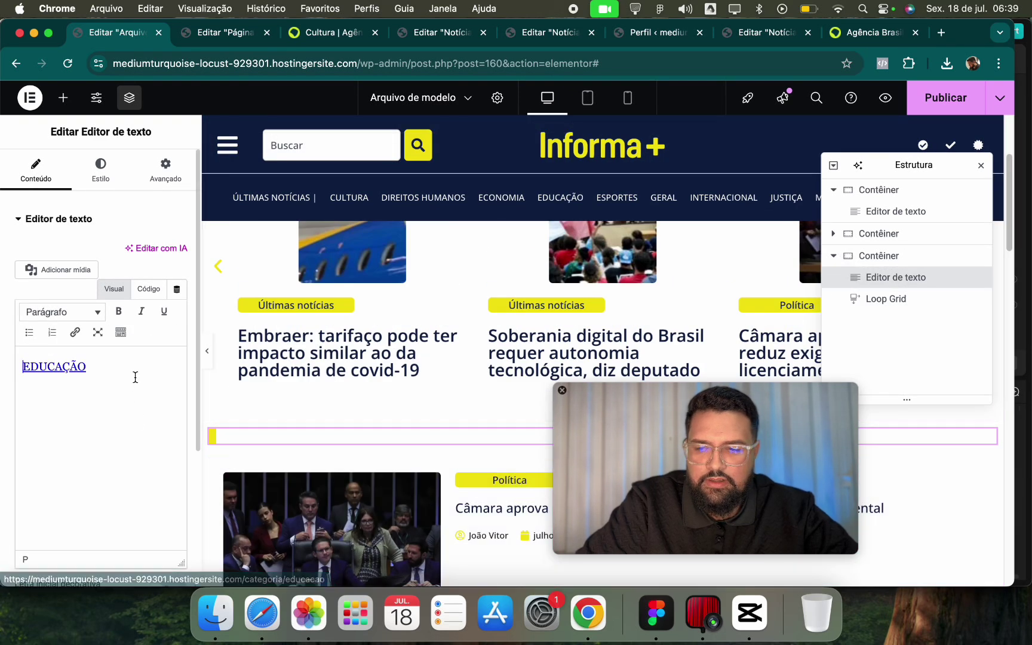
{"action": "double_click", "coordinate": [134, 372]}
{"action": "type", "text": "Ma"}
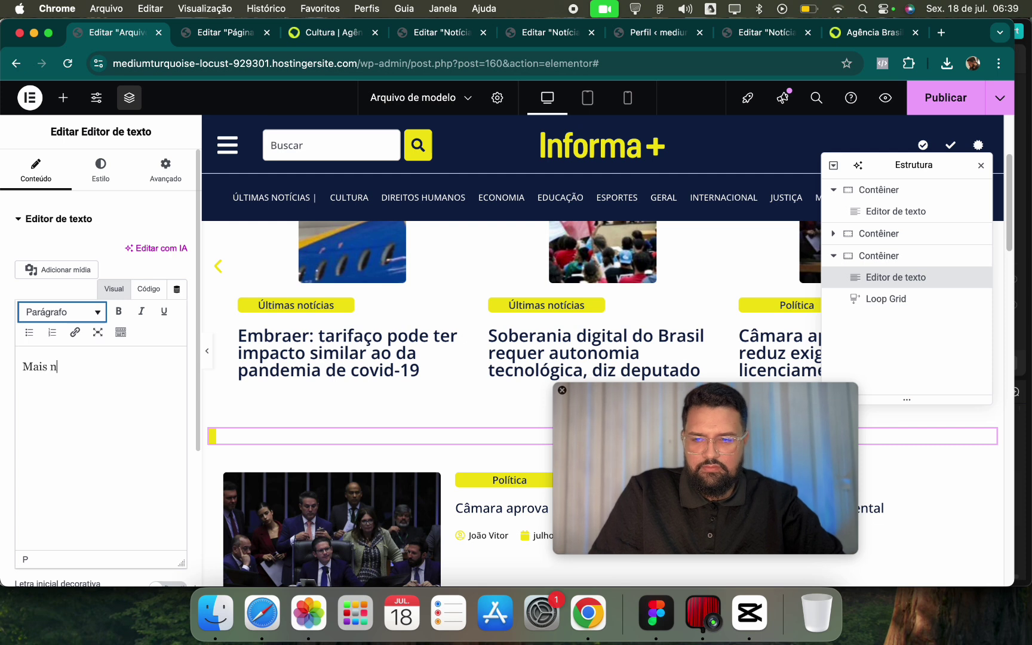
{"action": "type", "text": "IS NOT"}
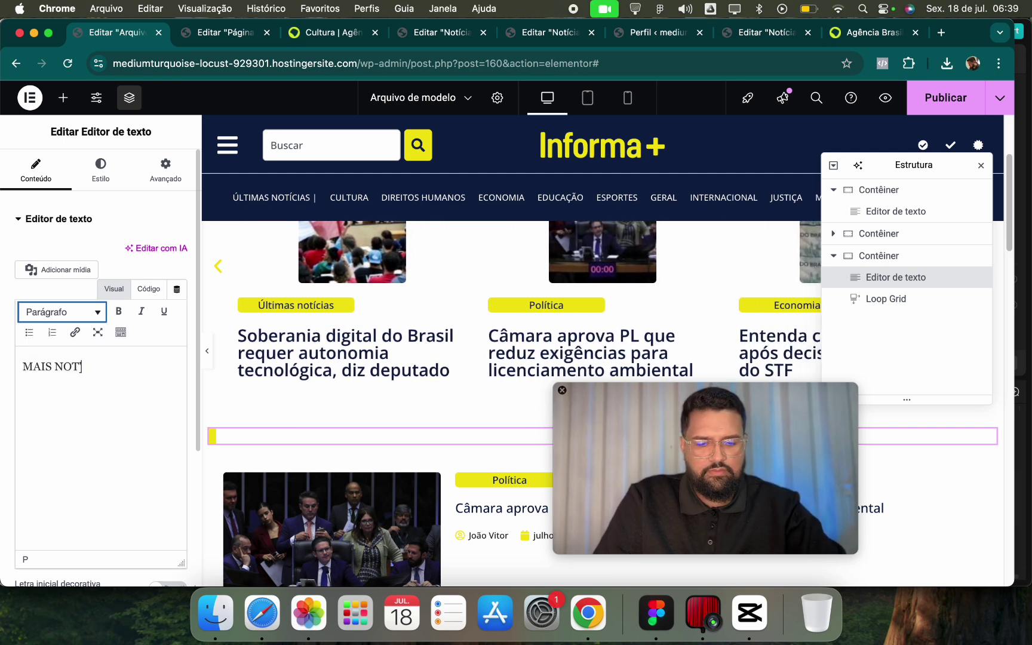
{"action": "type", "text": "ÓCIASÍTICAS"}
{"action": "key", "text": "BackSpace"}
{"action": "key", "text": "BackSpace"}
{"action": "key", "text": "BackSpace"}
{"action": "key", "text": "BackSpace"}
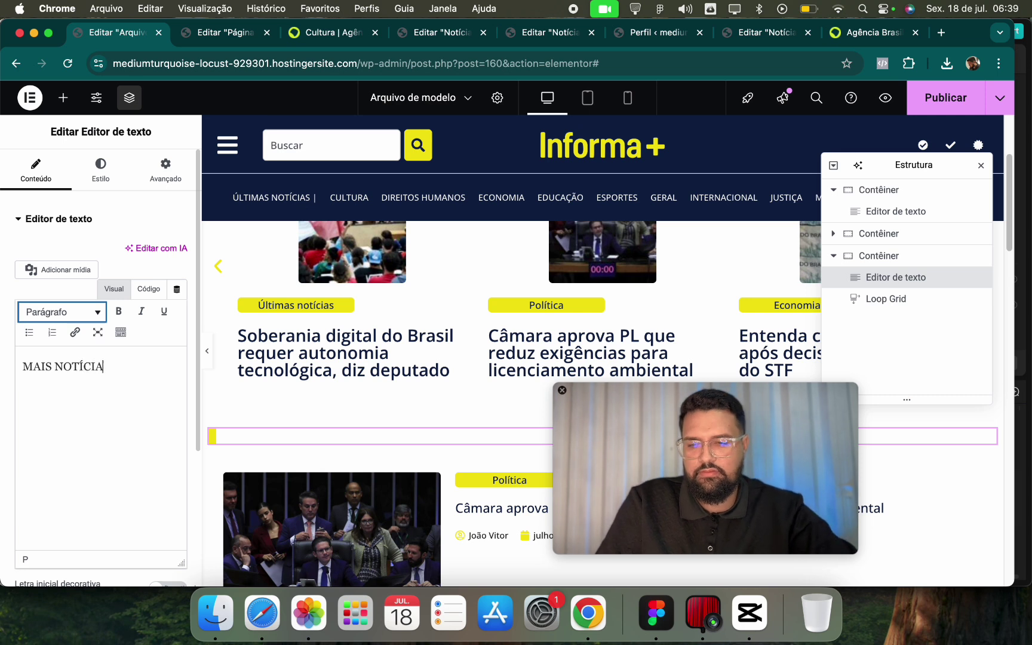
{"action": "type", "text": "S"}
Set the MAIS NOTÍCIAS heading's text color to the Primário global color.
{"action": "left_click", "coordinate": [100, 170]}
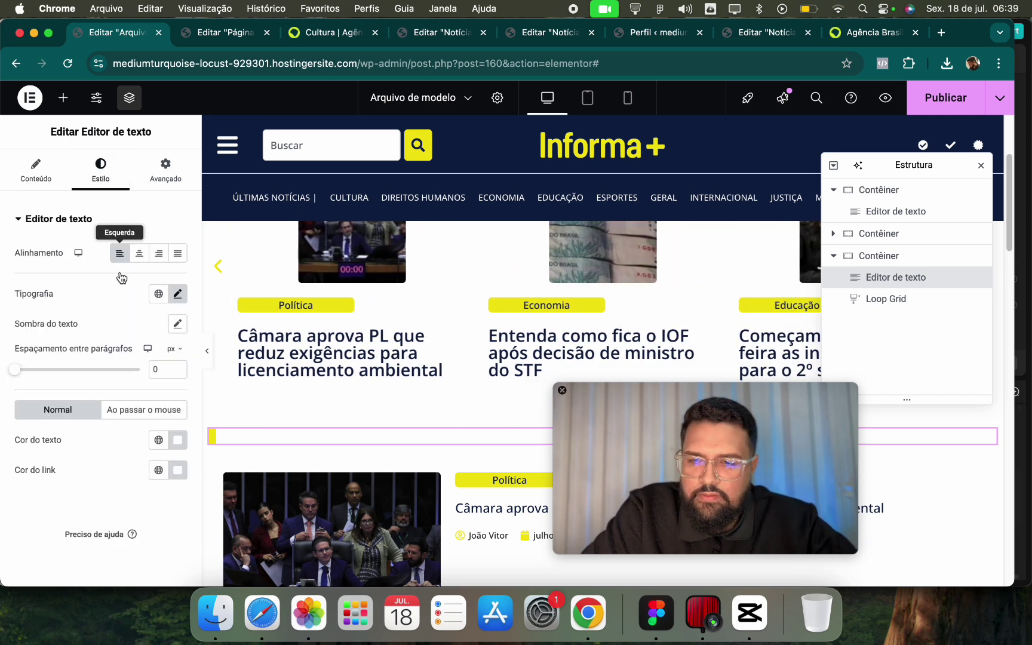
{"action": "left_click", "coordinate": [156, 442]}
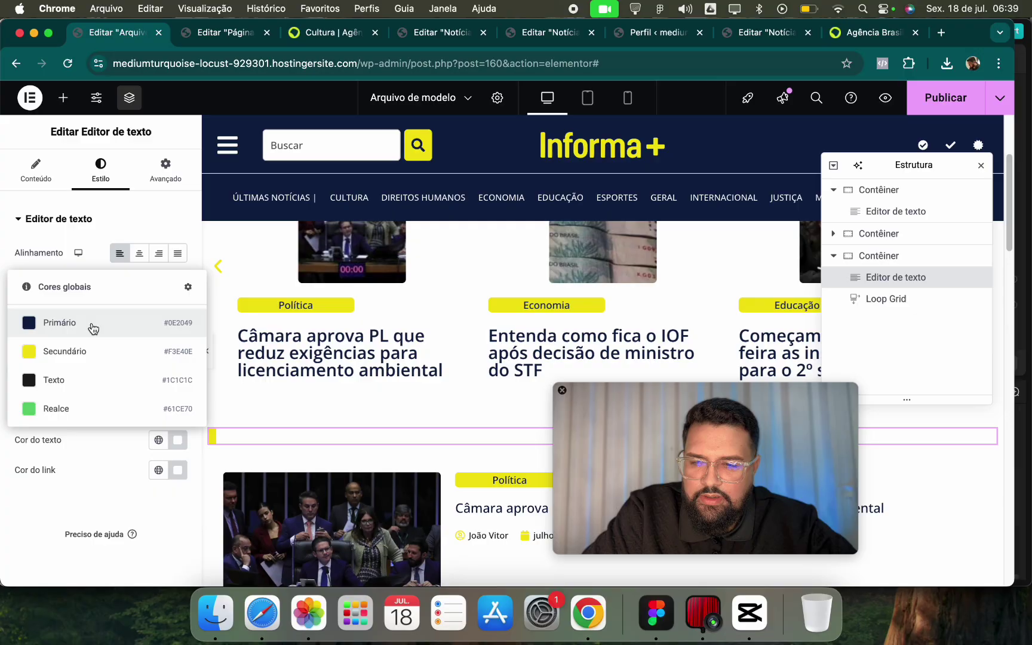
{"action": "left_click", "coordinate": [137, 322]}
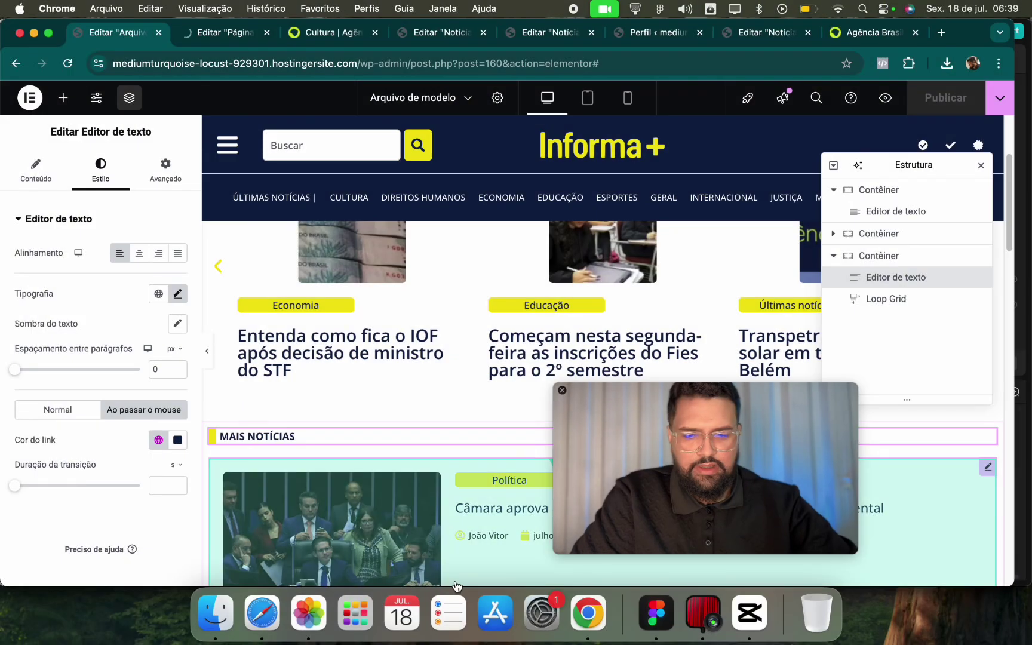
Close the archive preview and the other leftover browser tabs, keeping the archive template editor and the Agência Brasil tab.
{"action": "scroll", "coordinate": [623, 230], "scroll_direction": "up", "scroll_amount": 3}
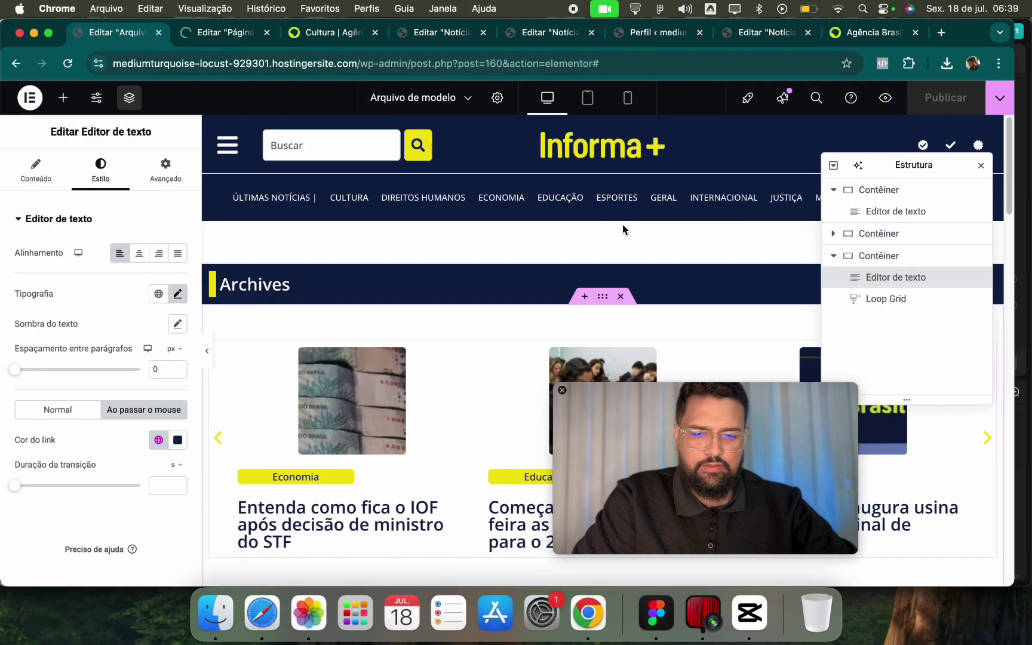
{"action": "scroll", "coordinate": [623, 230], "scroll_direction": "up", "scroll_amount": 2}
{"action": "left_click", "coordinate": [261, 40]}
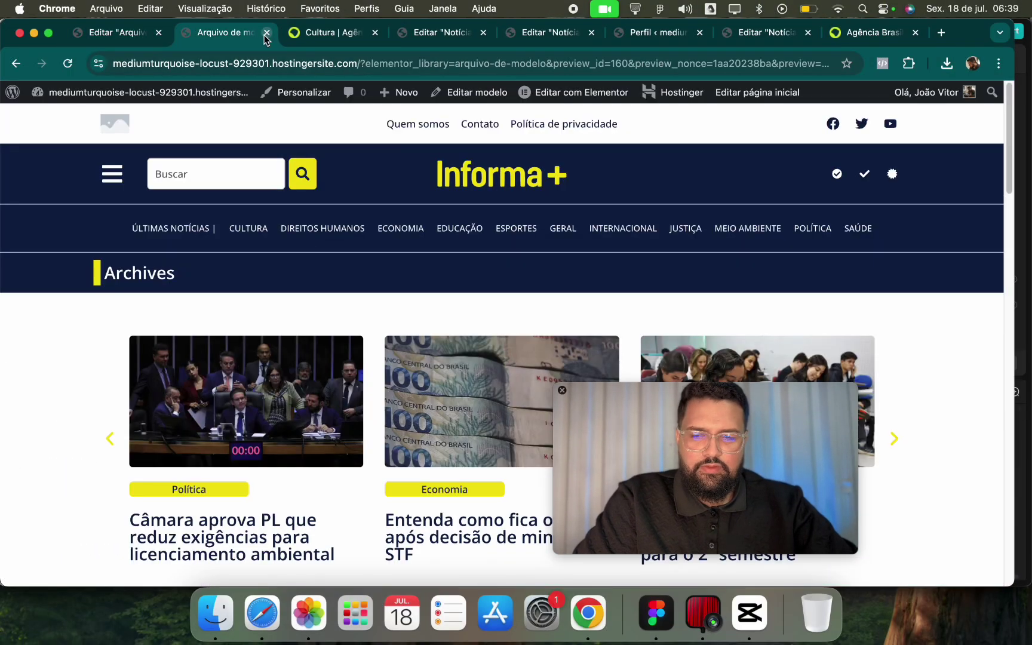
{"action": "left_click", "coordinate": [267, 33]}
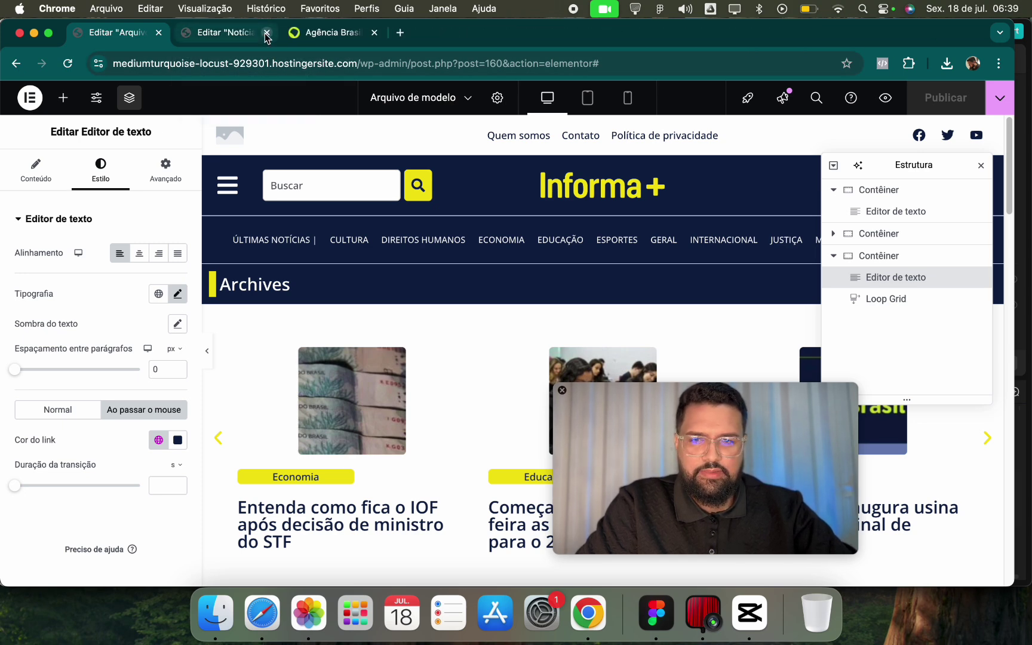
{"action": "left_click", "coordinate": [266, 34]}
{"action": "left_click", "coordinate": [570, 255]}
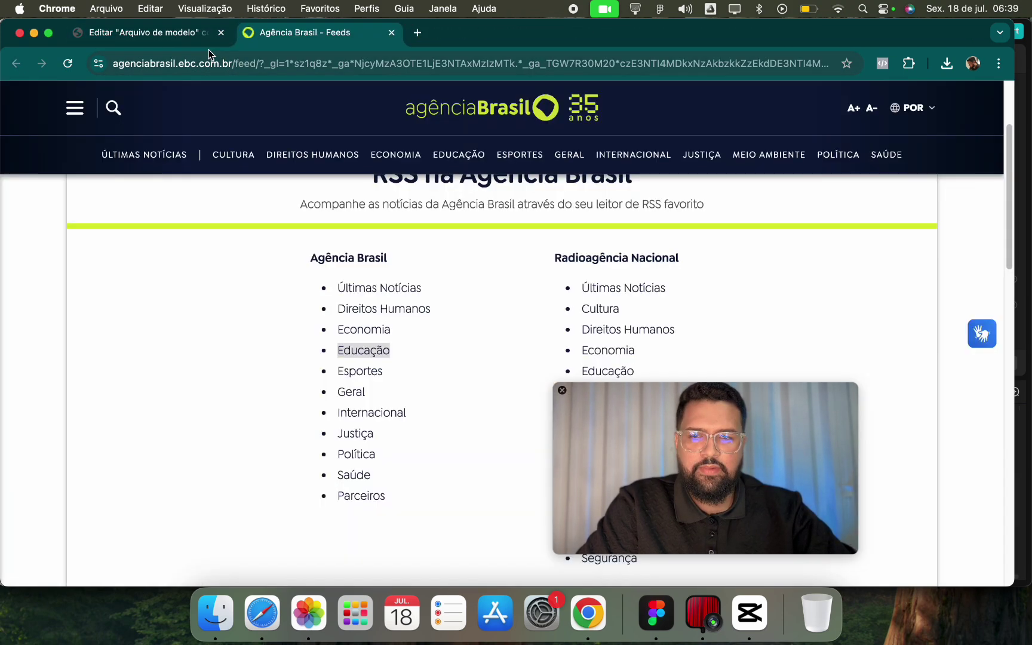
Load the Informa+ site's front page in place of the archive template editor.
{"action": "left_click", "coordinate": [152, 33]}
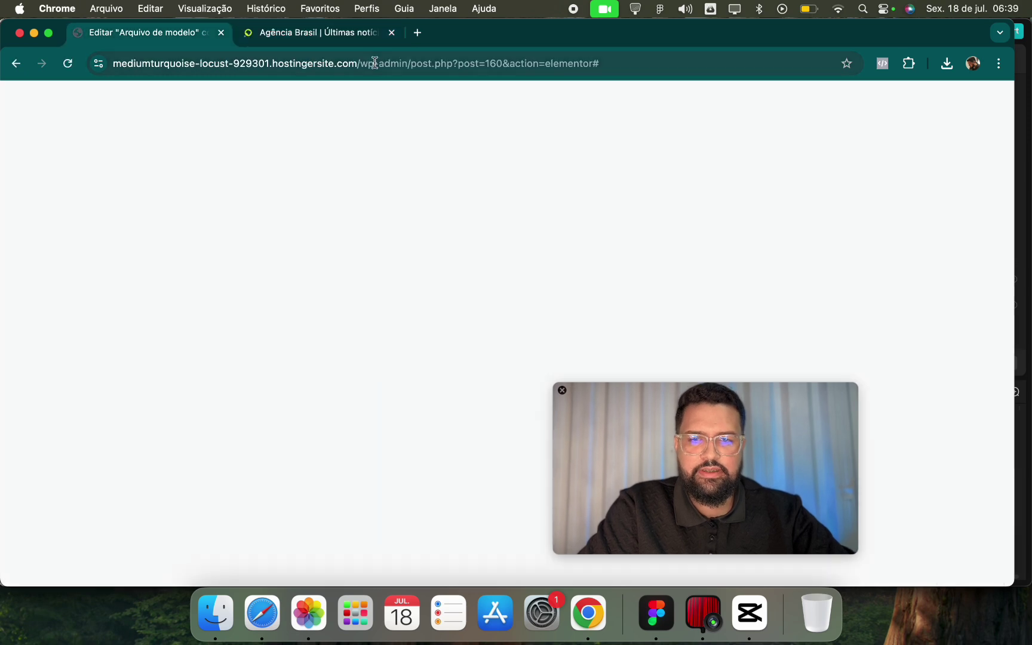
{"action": "left_click_drag", "start_coordinate": [392, 63], "coordinate": [686, 78]}
{"action": "key", "text": "BackSpace"}
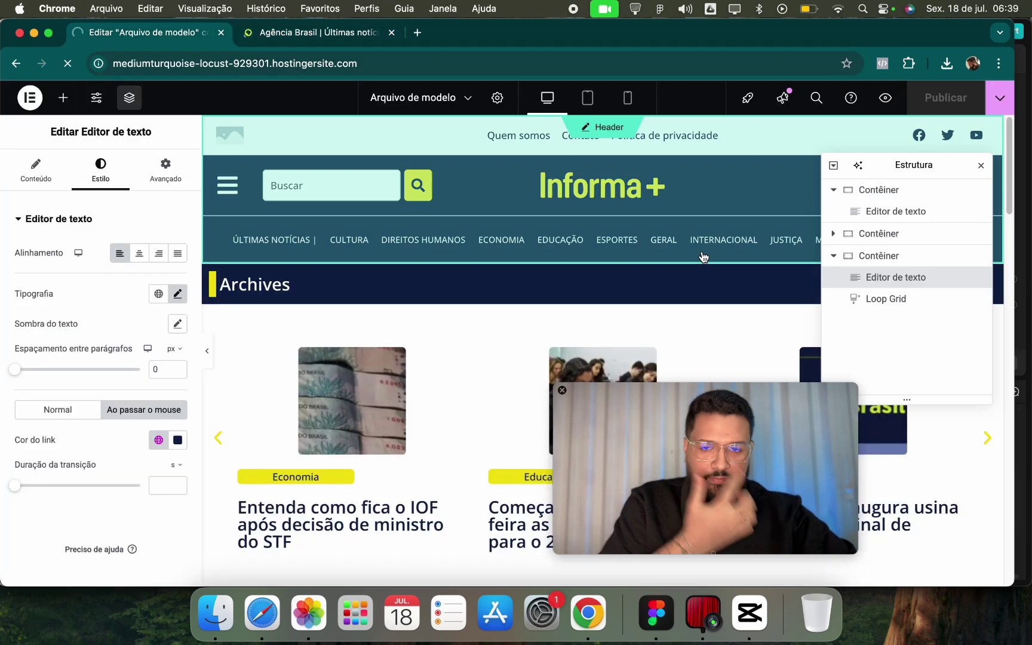
{"action": "key", "text": "Return"}
Look through the front page's news sections down to the footer and return to the featured story.
{"action": "left_click_drag", "start_coordinate": [955, 353], "coordinate": [818, 108]}
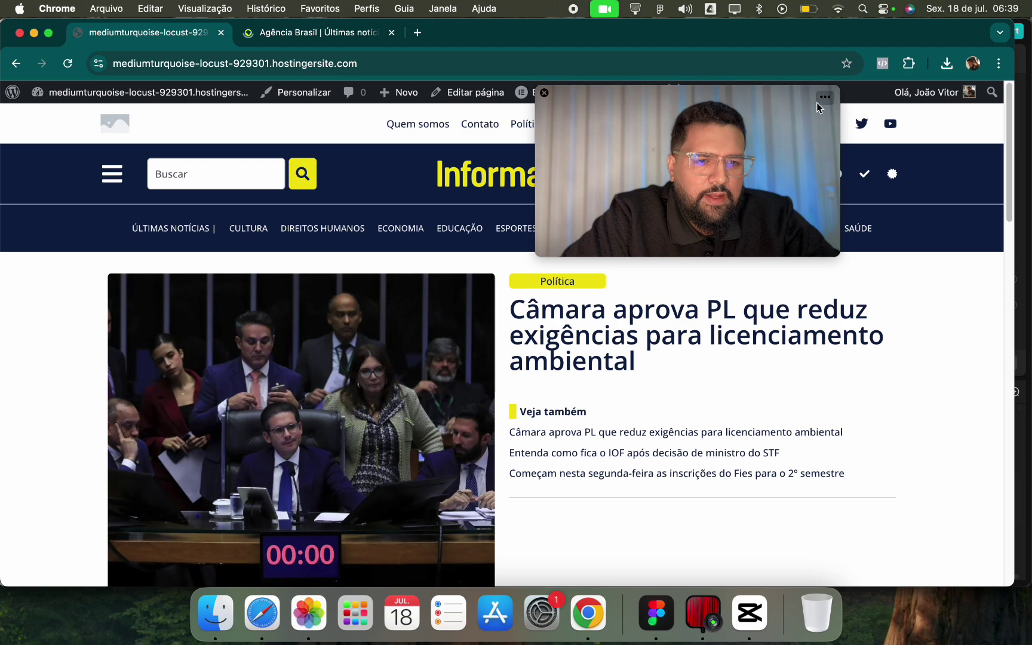
{"action": "left_click_drag", "start_coordinate": [780, 160], "coordinate": [960, 550]}
{"action": "scroll", "coordinate": [618, 314], "scroll_direction": "down", "scroll_amount": 2}
{"action": "scroll", "coordinate": [618, 313], "scroll_direction": "down", "scroll_amount": 10}
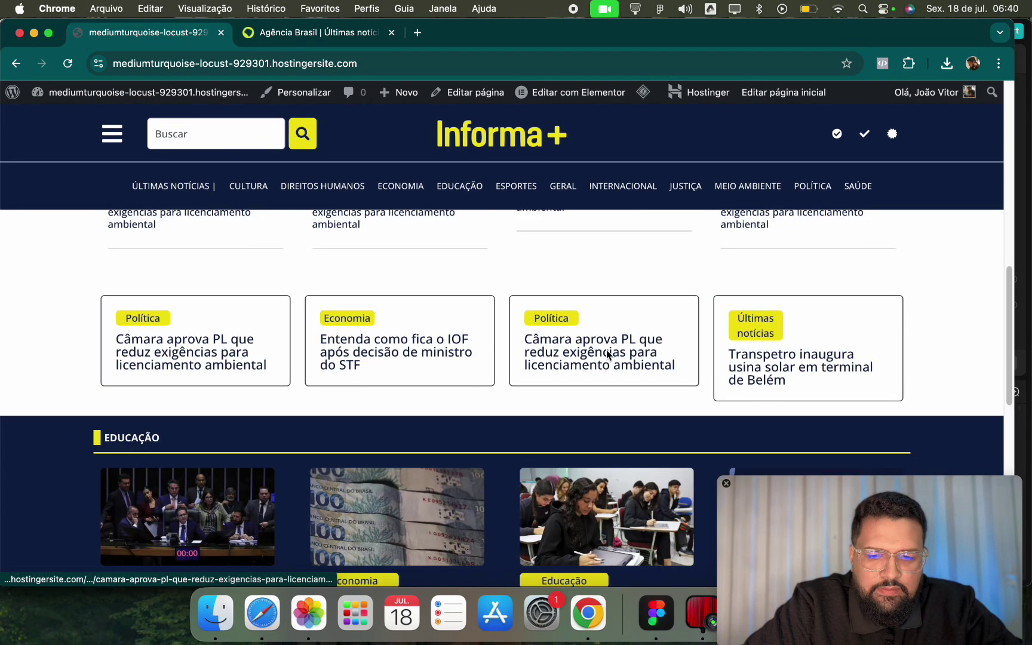
{"action": "scroll", "coordinate": [604, 377], "scroll_direction": "down", "scroll_amount": 6}
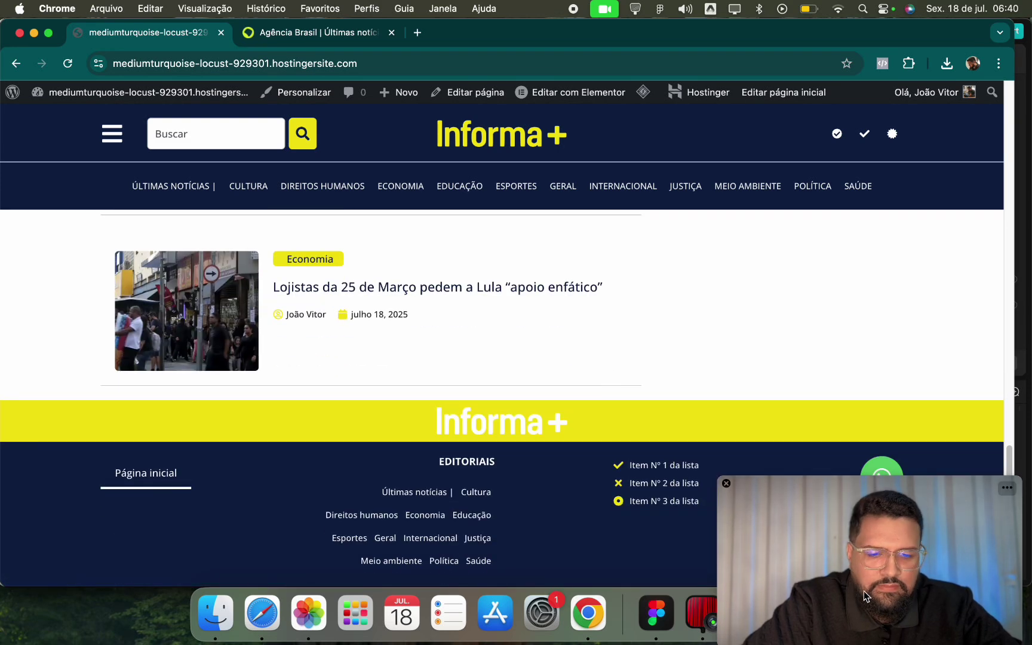
{"action": "left_click_drag", "start_coordinate": [874, 586], "coordinate": [850, 463]}
{"action": "scroll", "coordinate": [571, 363], "scroll_direction": "up", "scroll_amount": 15}
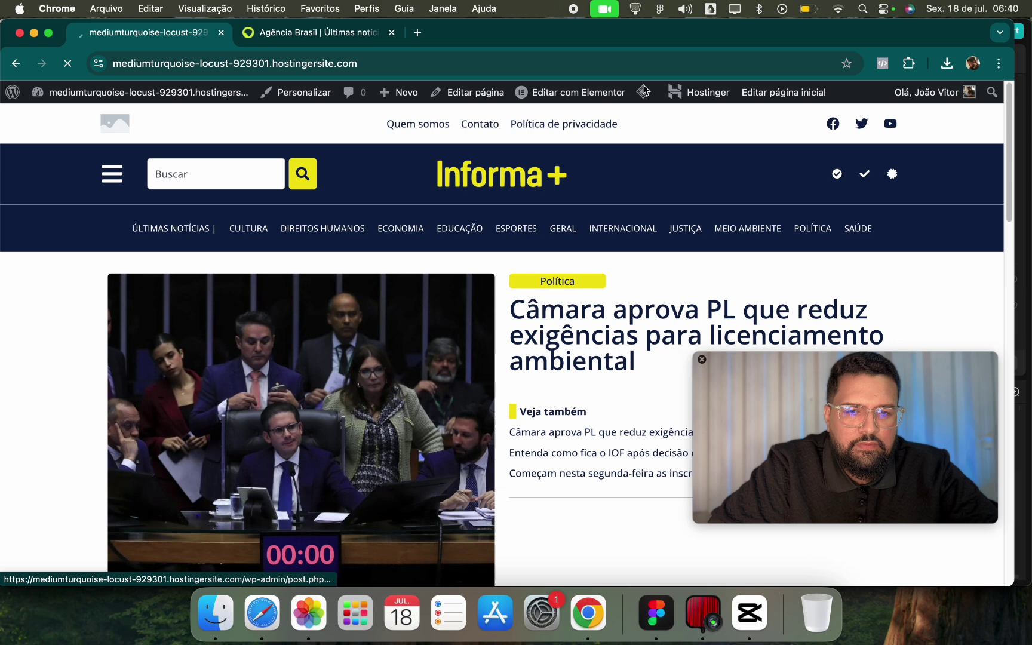
Clear all of the site's caches and open the lead Agência Brasil article to examine its layout.
{"action": "mouse_move", "coordinate": [643, 94]}
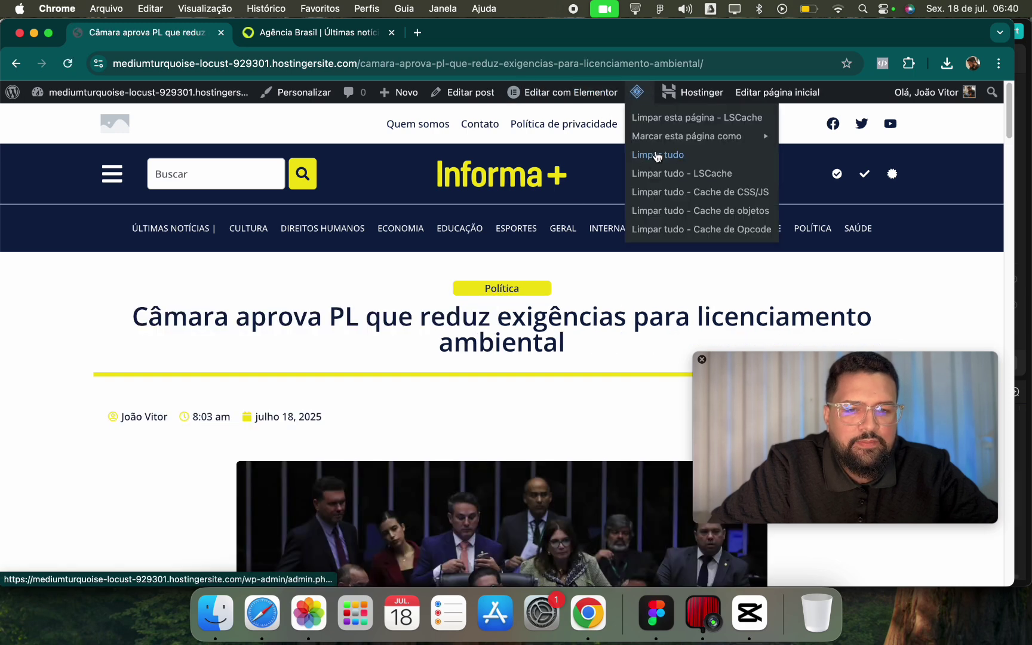
{"action": "left_click", "coordinate": [299, 34]}
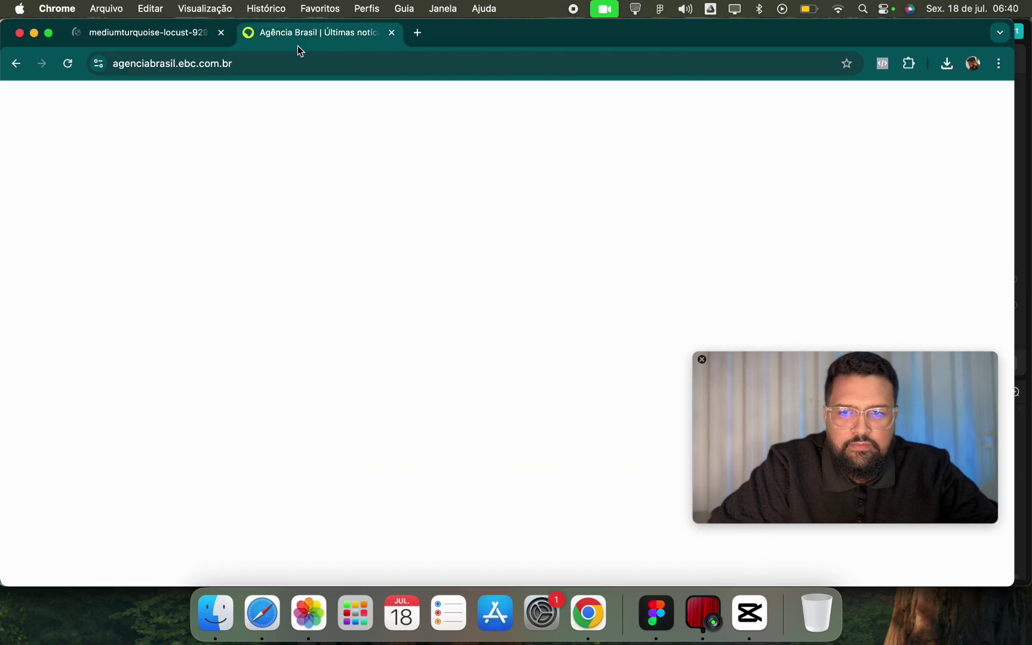
{"action": "scroll", "coordinate": [253, 138], "scroll_direction": "down", "scroll_amount": 10}
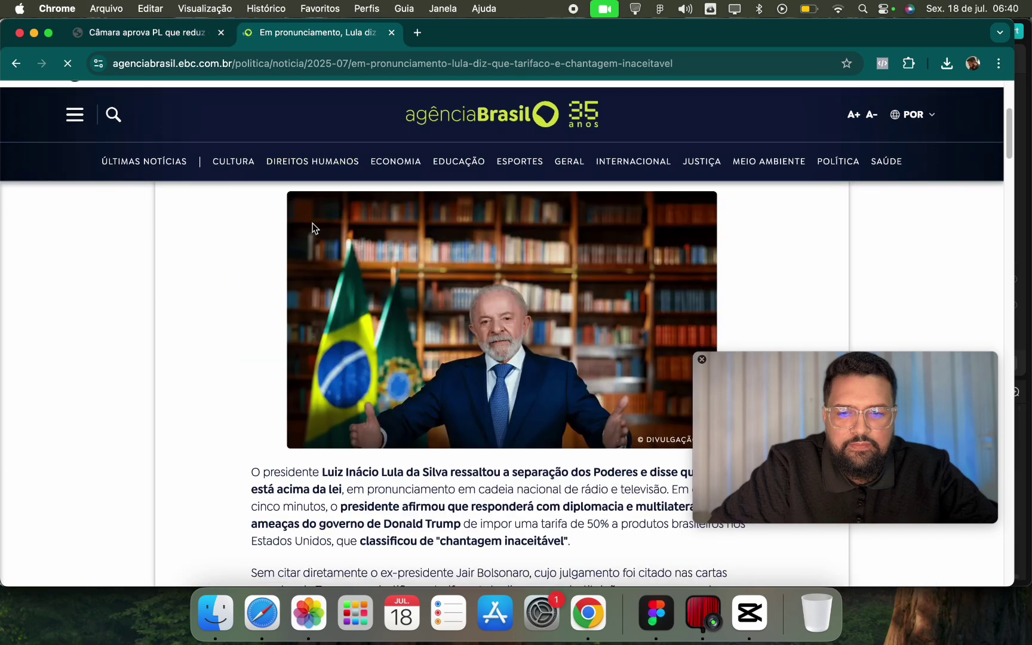
{"action": "scroll", "coordinate": [321, 270], "scroll_direction": "down", "scroll_amount": 15}
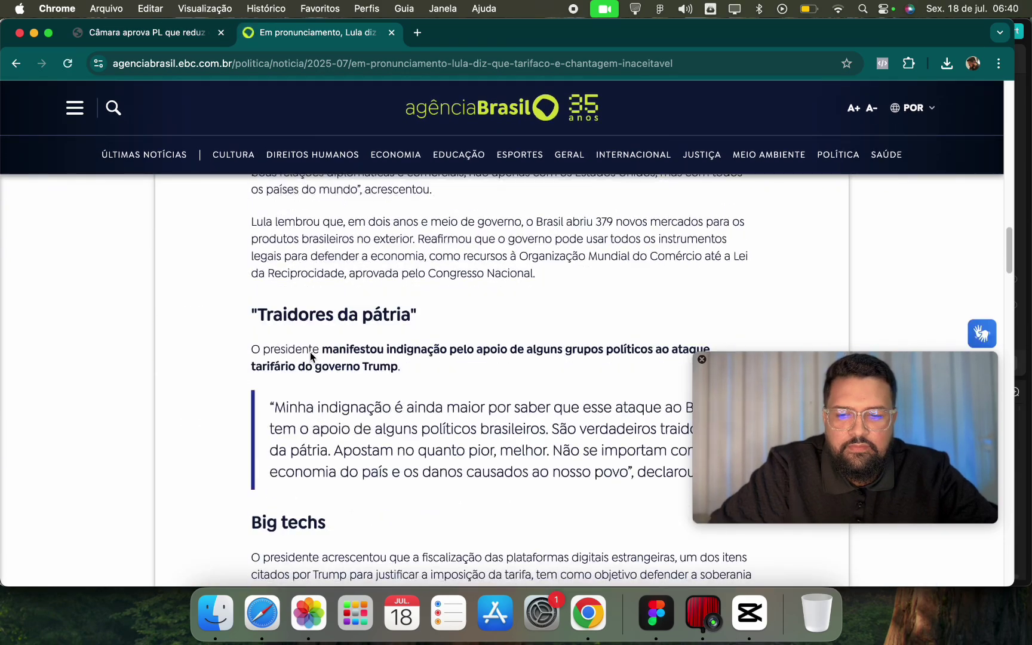
Examine the "Câmara aprova PL" post on Informa+, including its Destaques Informa+ and Relacionadas sections.
{"action": "left_click", "coordinate": [145, 33]}
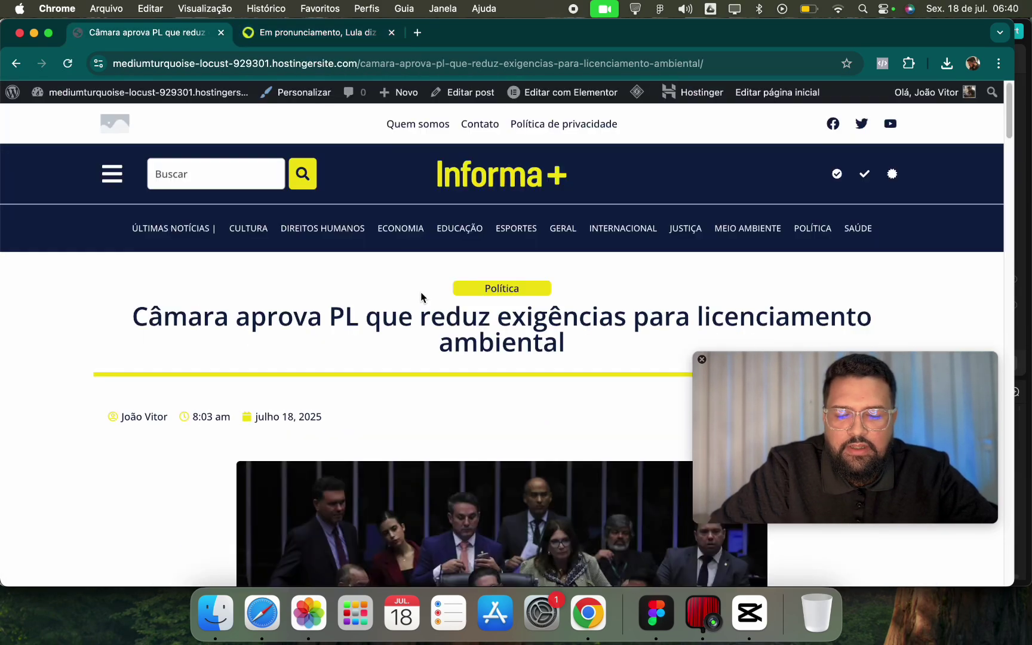
{"action": "scroll", "coordinate": [443, 332], "scroll_direction": "down", "scroll_amount": 15}
{"action": "scroll", "coordinate": [443, 333], "scroll_direction": "down", "scroll_amount": 20}
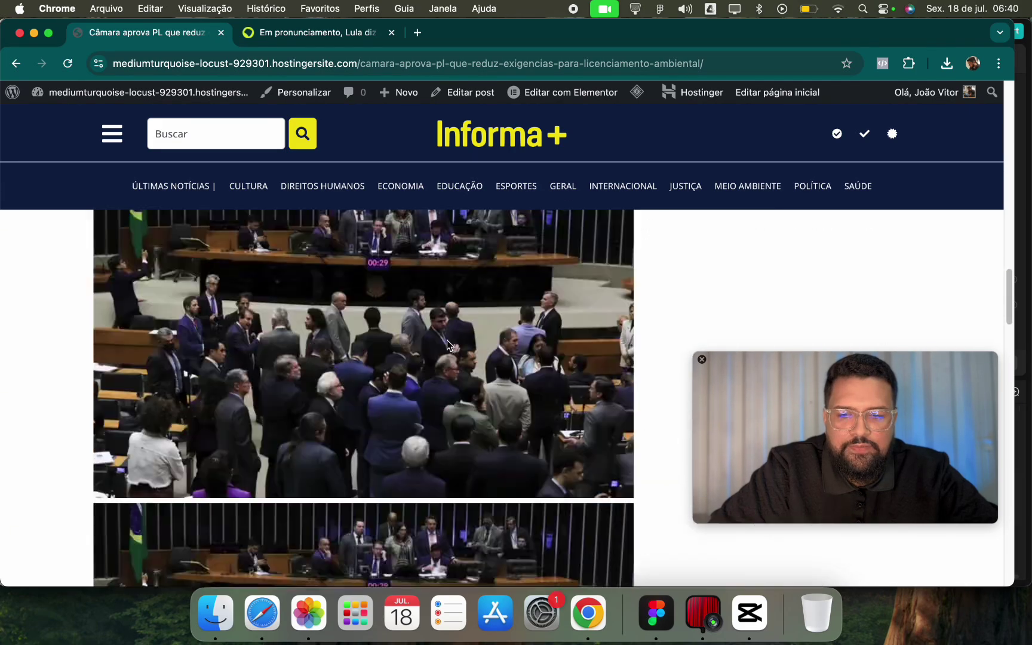
{"action": "scroll", "coordinate": [442, 352], "scroll_direction": "up", "scroll_amount": 10}
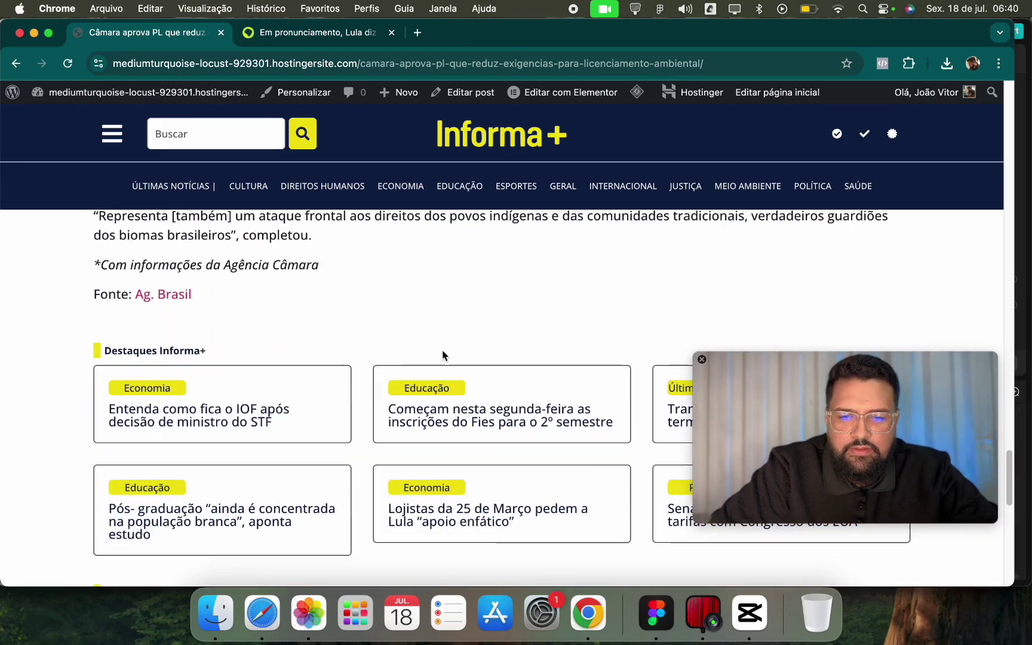
{"action": "scroll", "coordinate": [329, 359], "scroll_direction": "down", "scroll_amount": 5}
{"action": "scroll", "coordinate": [344, 389], "scroll_direction": "down", "scroll_amount": 5}
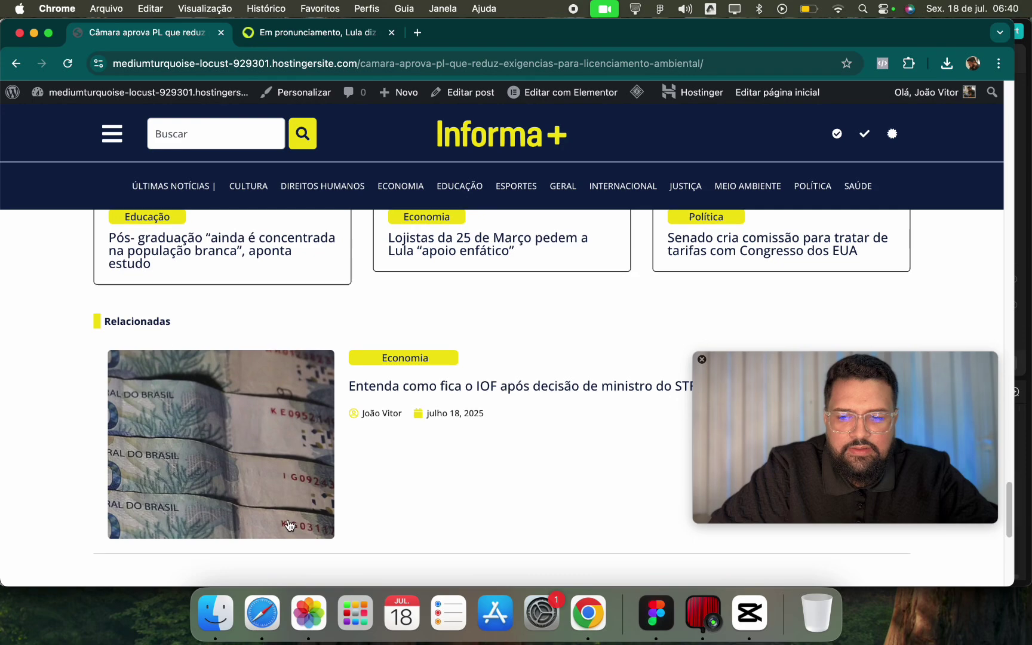
{"action": "scroll", "coordinate": [130, 504], "scroll_direction": "up", "scroll_amount": 20}
{"action": "scroll", "coordinate": [131, 505], "scroll_direction": "up", "scroll_amount": 15}
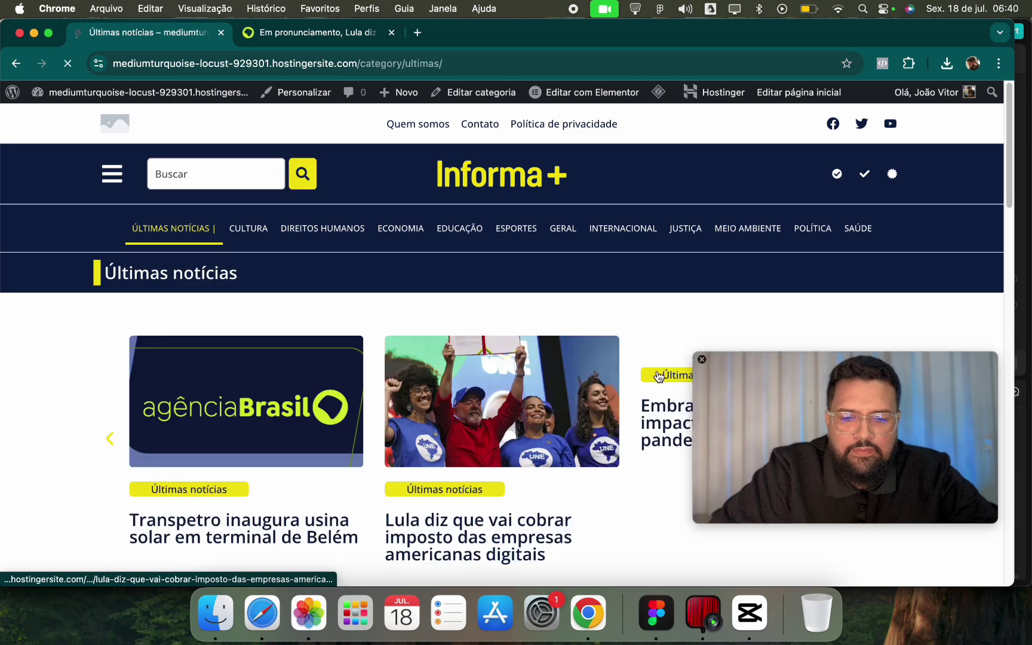
Review the Últimas notícias, Economia and Política category pages, checking their carousels and MAIS NOTÍCIAS lists.
{"action": "scroll", "coordinate": [293, 283], "scroll_direction": "down", "scroll_amount": 3}
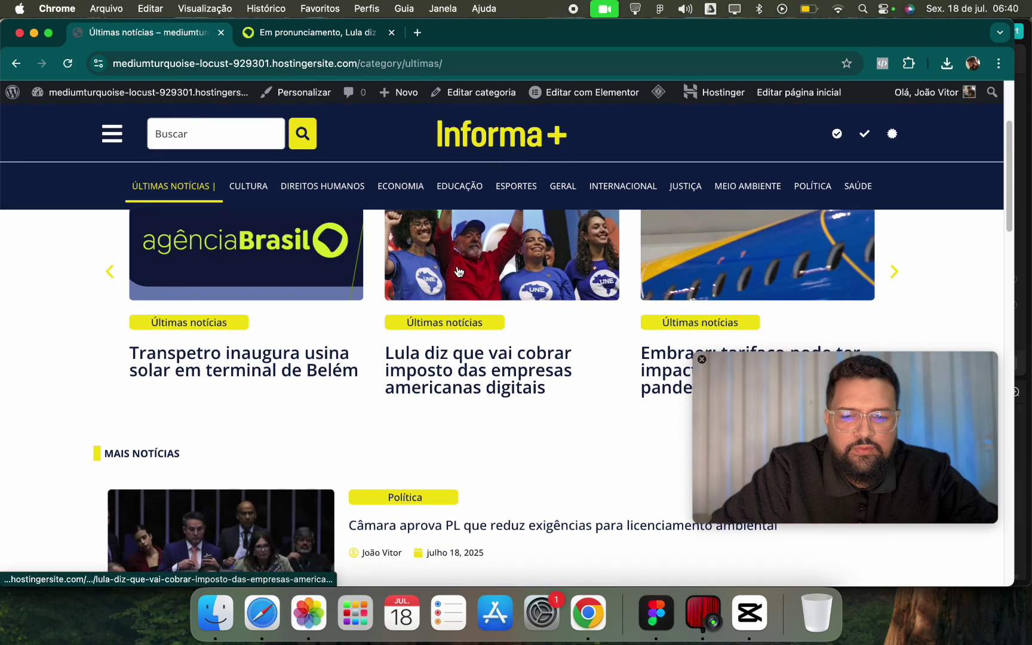
{"action": "scroll", "coordinate": [669, 418], "scroll_direction": "up", "scroll_amount": 3}
{"action": "left_click_drag", "start_coordinate": [838, 406], "coordinate": [813, 146]}
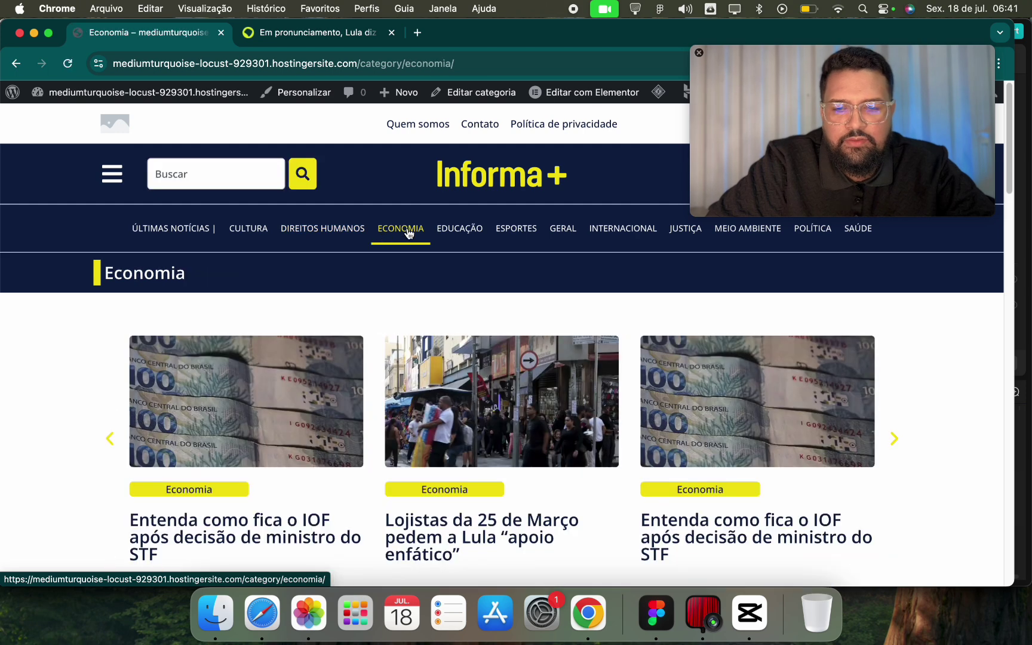
{"action": "left_click", "coordinate": [814, 229]}
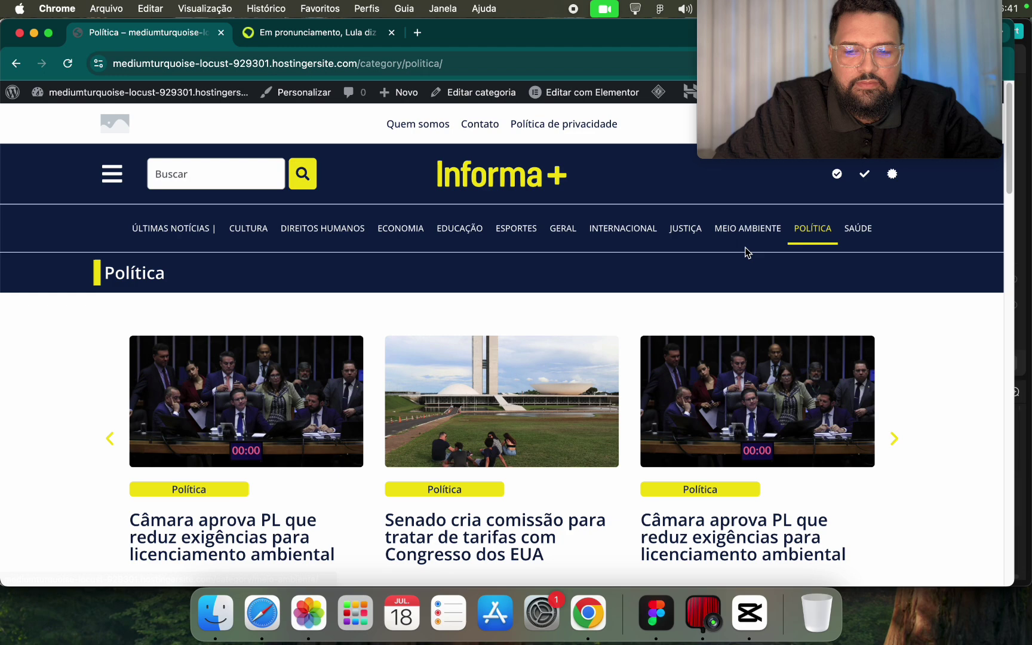
{"action": "scroll", "coordinate": [330, 366], "scroll_direction": "down", "scroll_amount": 10}
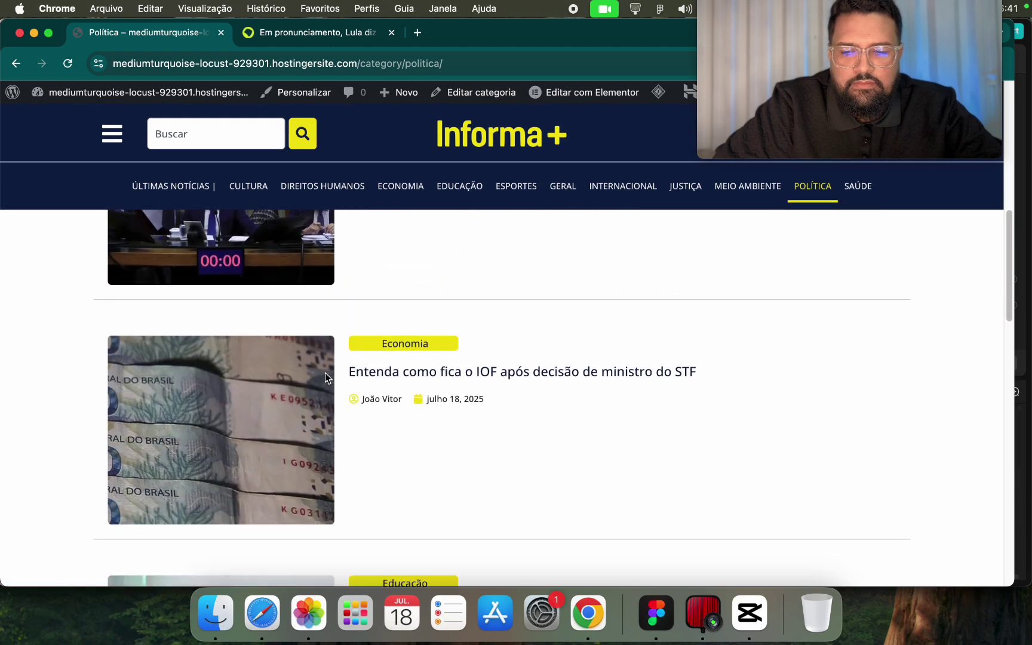
{"action": "scroll", "coordinate": [329, 383], "scroll_direction": "down", "scroll_amount": 12}
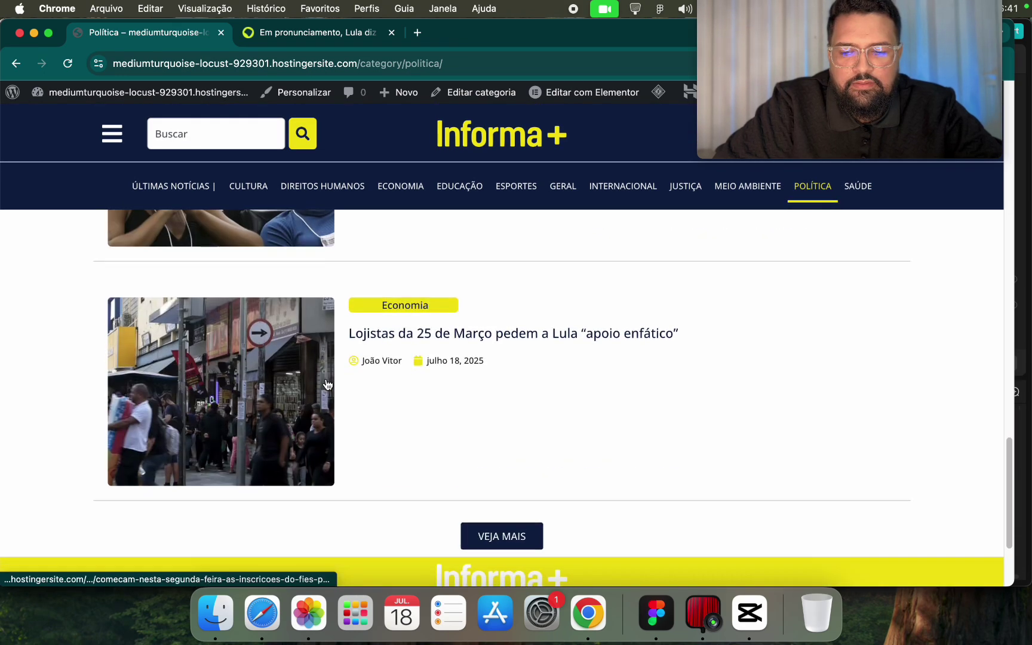
{"action": "scroll", "coordinate": [319, 290], "scroll_direction": "up", "scroll_amount": 15}
{"action": "scroll", "coordinate": [320, 291], "scroll_direction": "up", "scroll_amount": 10}
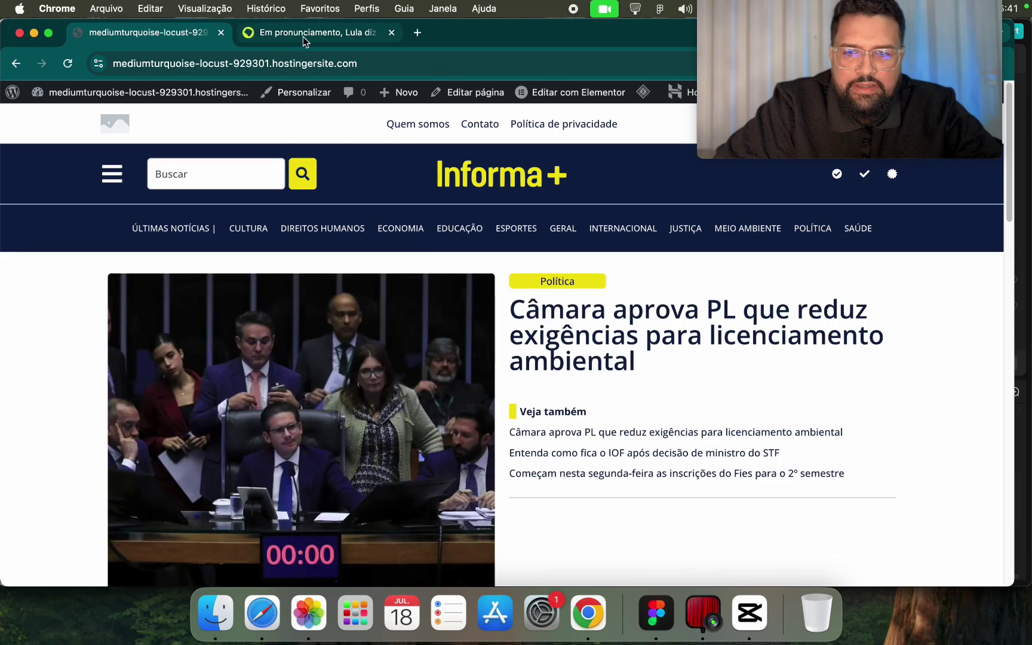
Open the Política archive from the featured story's category label and return to the Informa+ front page.
{"action": "left_click", "coordinate": [269, 34]}
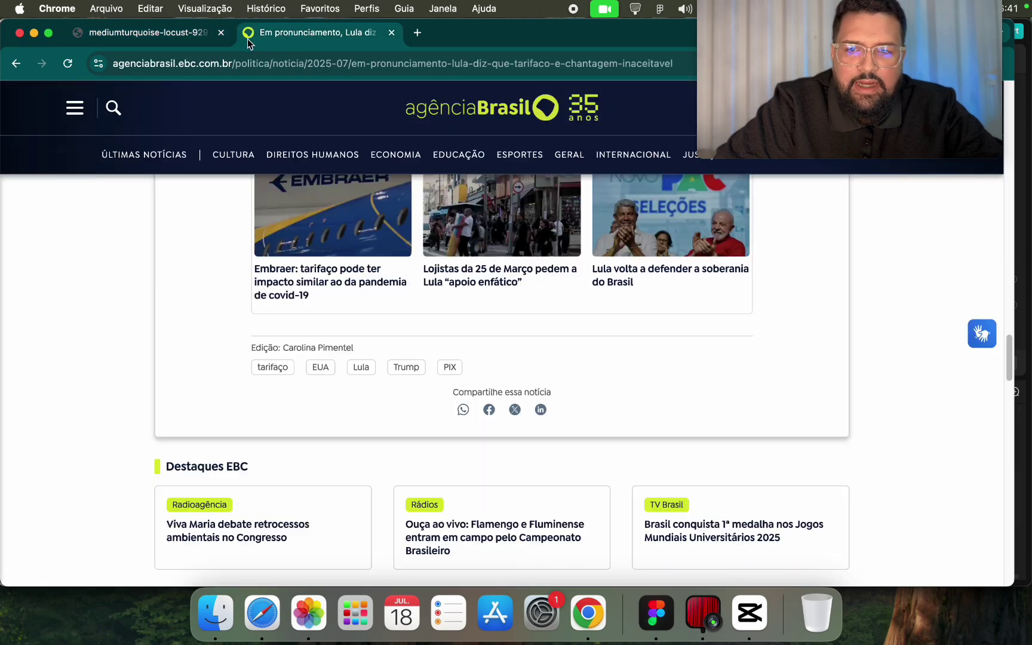
{"action": "left_click", "coordinate": [168, 43]}
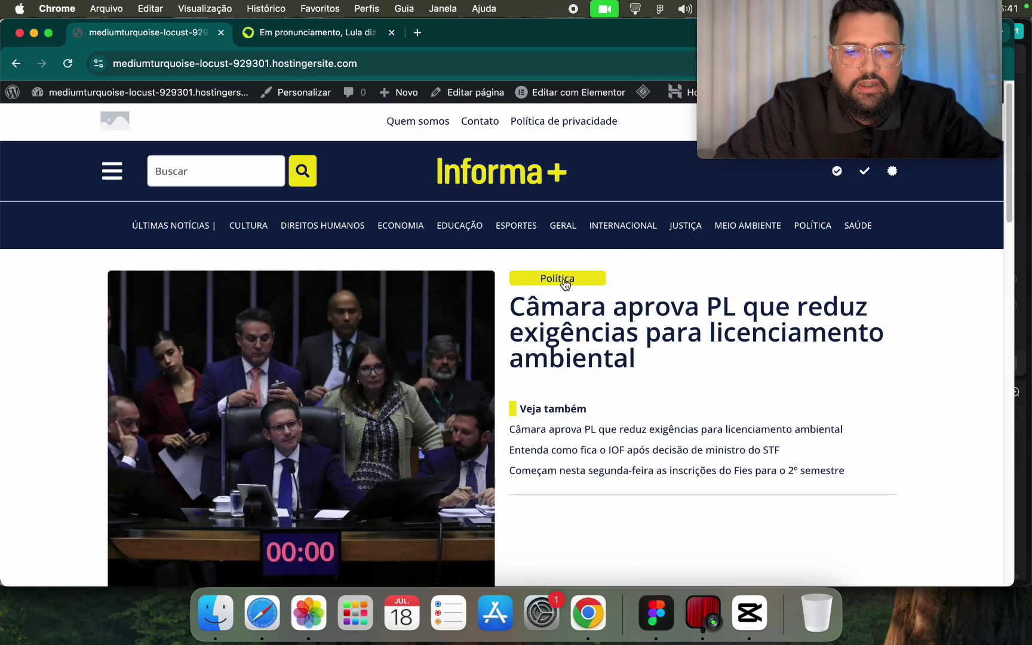
{"action": "left_click", "coordinate": [563, 279]}
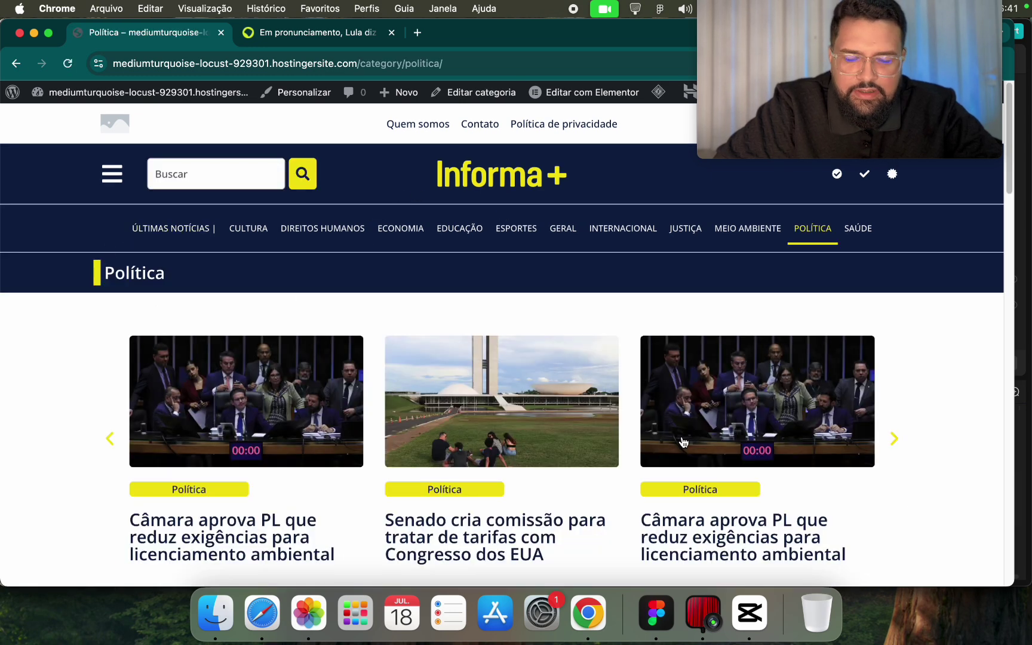
{"action": "left_click", "coordinate": [502, 176]}
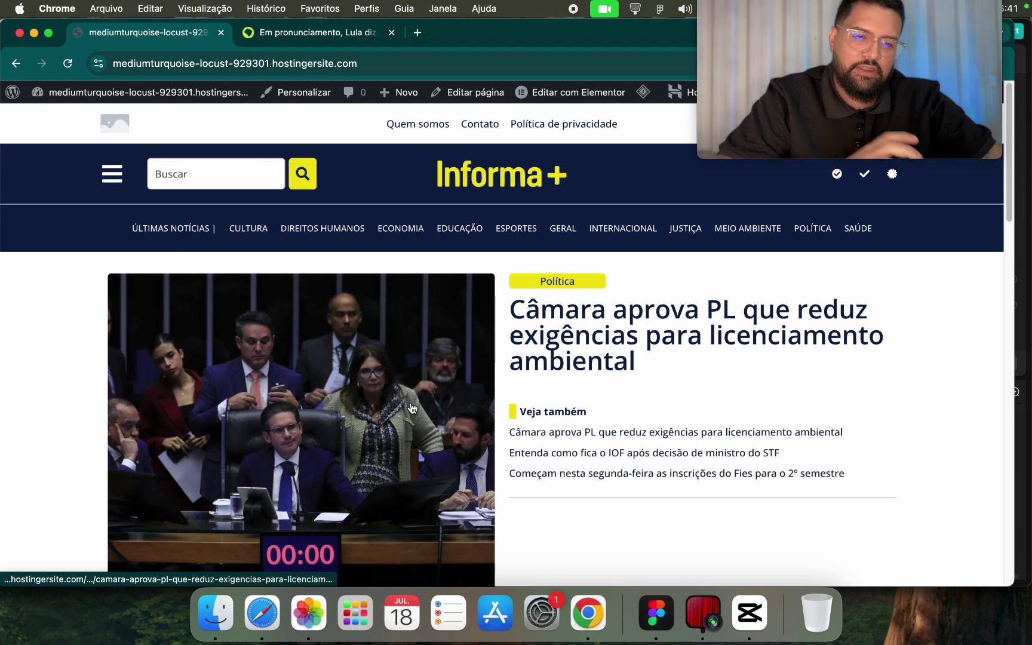
Examine the front page's story cards and its EDUCAÇÃO and ECONOMIA sections.
{"action": "scroll", "coordinate": [418, 412], "scroll_direction": "down", "scroll_amount": 3}
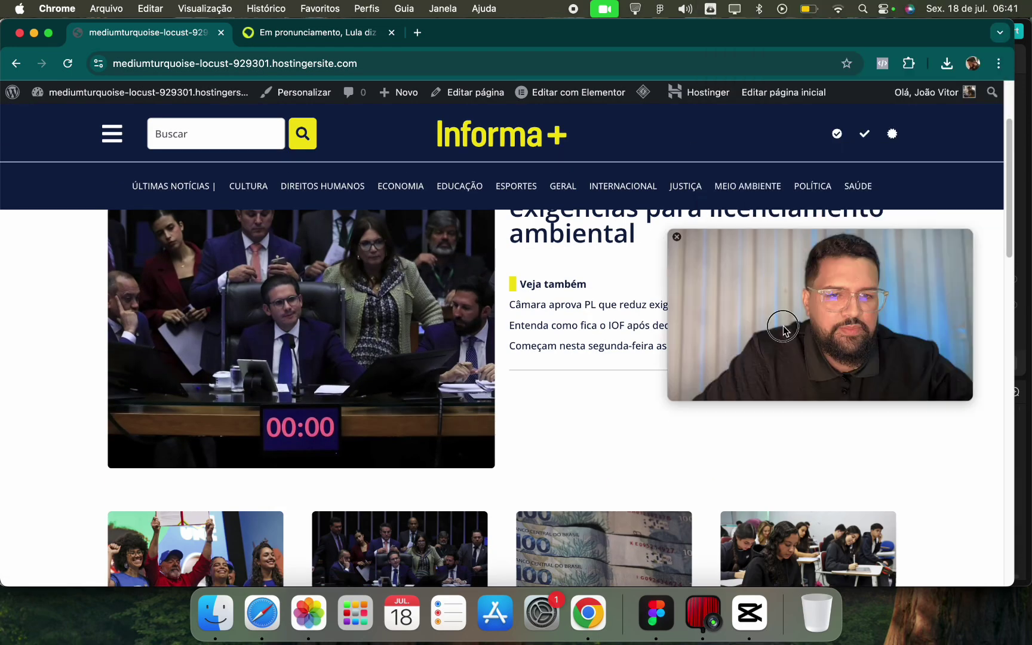
{"action": "scroll", "coordinate": [484, 418], "scroll_direction": "down", "scroll_amount": 10}
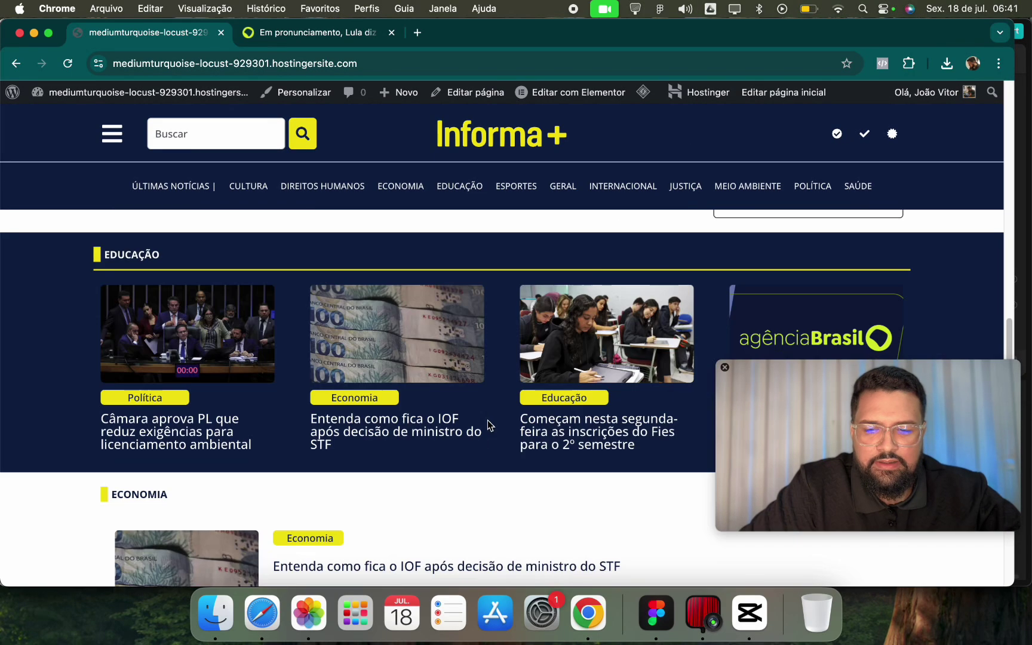
{"action": "scroll", "coordinate": [486, 423], "scroll_direction": "down", "scroll_amount": 5}
{"action": "scroll", "coordinate": [472, 427], "scroll_direction": "up", "scroll_amount": 15}
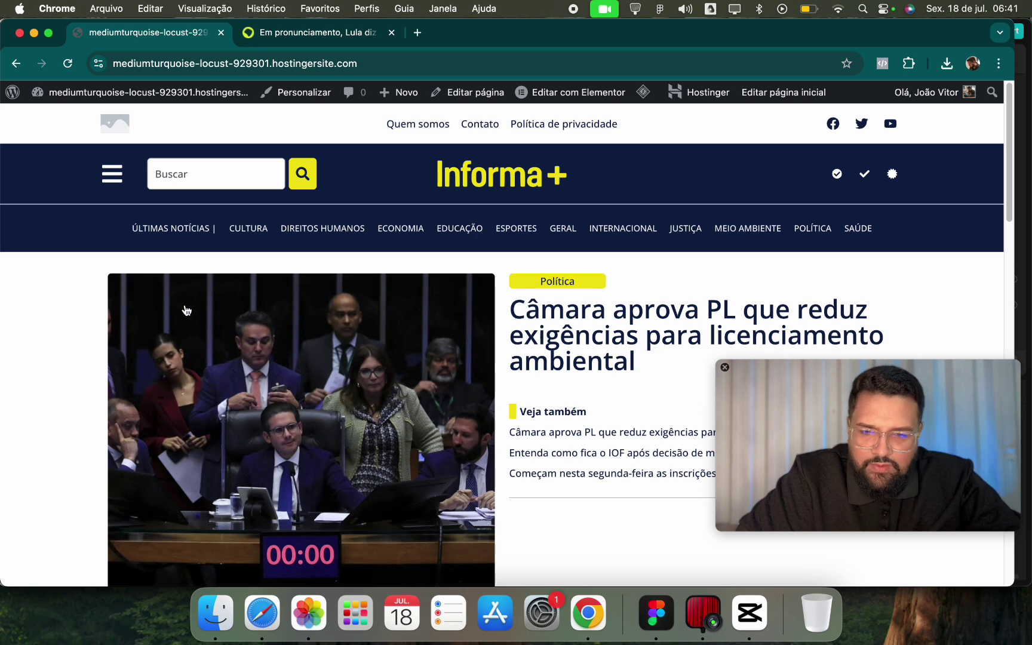
View the expanded side menu on the Agência Brasil home page, then return to the Informa+ front page.
{"action": "left_click", "coordinate": [337, 33]}
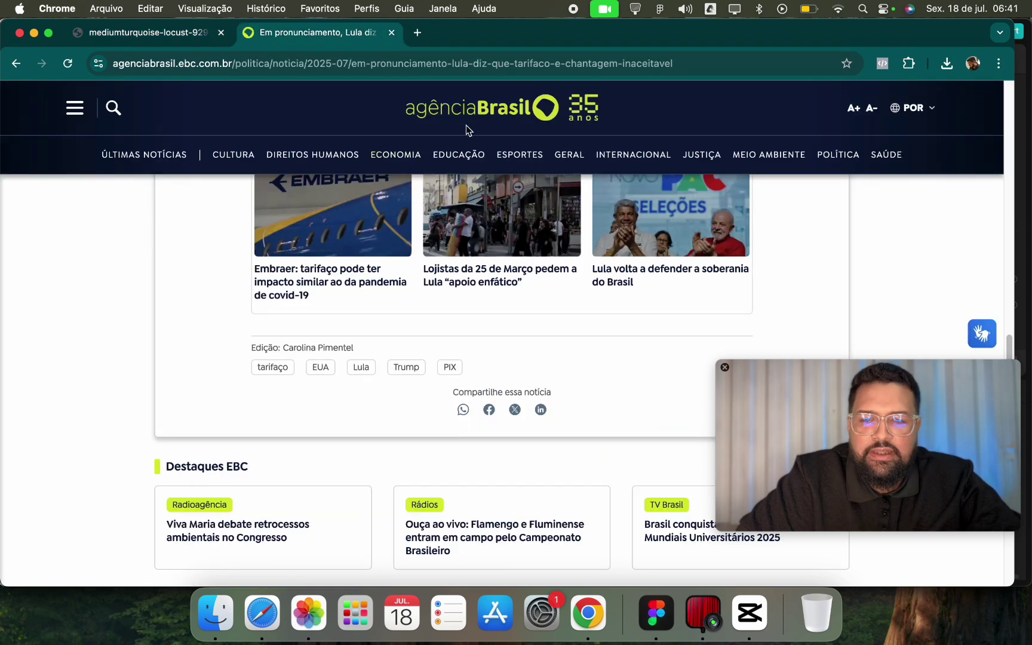
{"action": "left_click", "coordinate": [172, 151]}
{"action": "left_click", "coordinate": [76, 138]}
{"action": "left_click", "coordinate": [81, 143]}
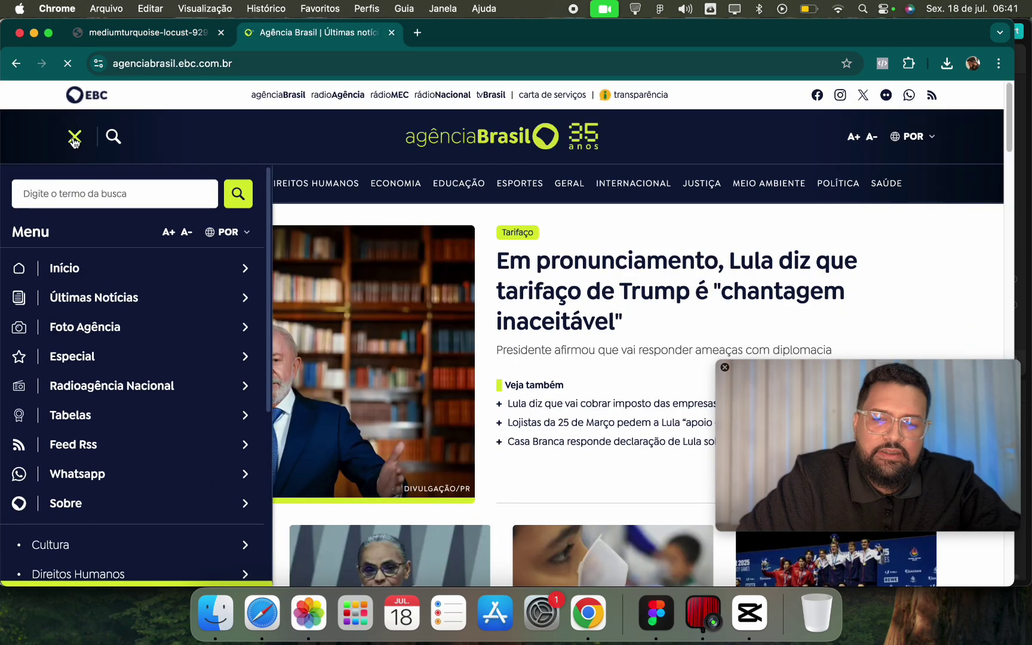
{"action": "left_click", "coordinate": [148, 39]}
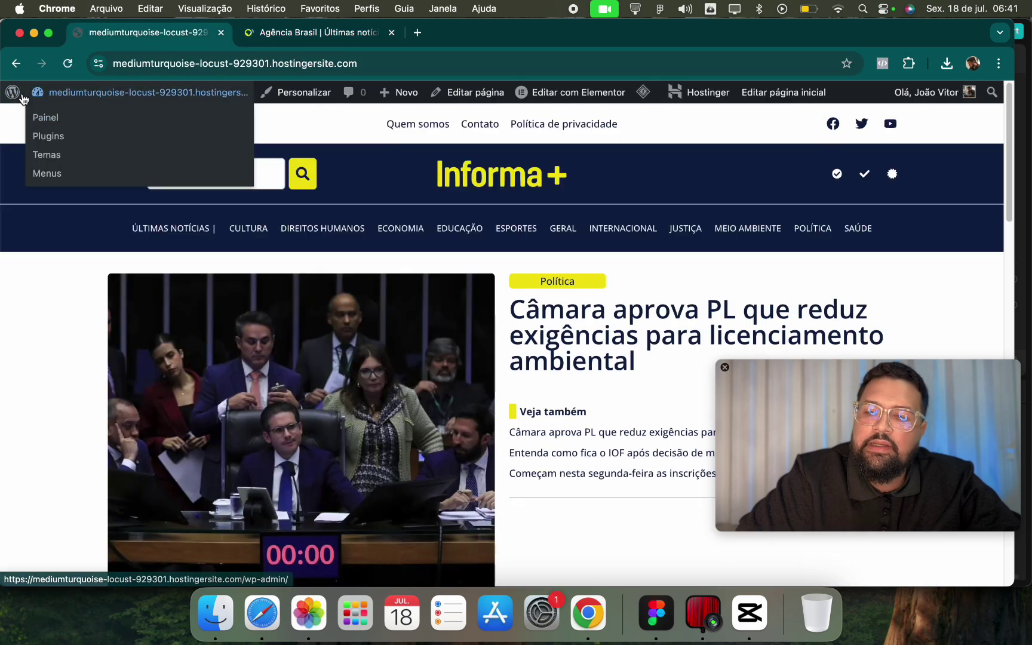
Open the Elementor saved templates list in the WordPress dashboard.
{"action": "mouse_move", "coordinate": [13, 94]}
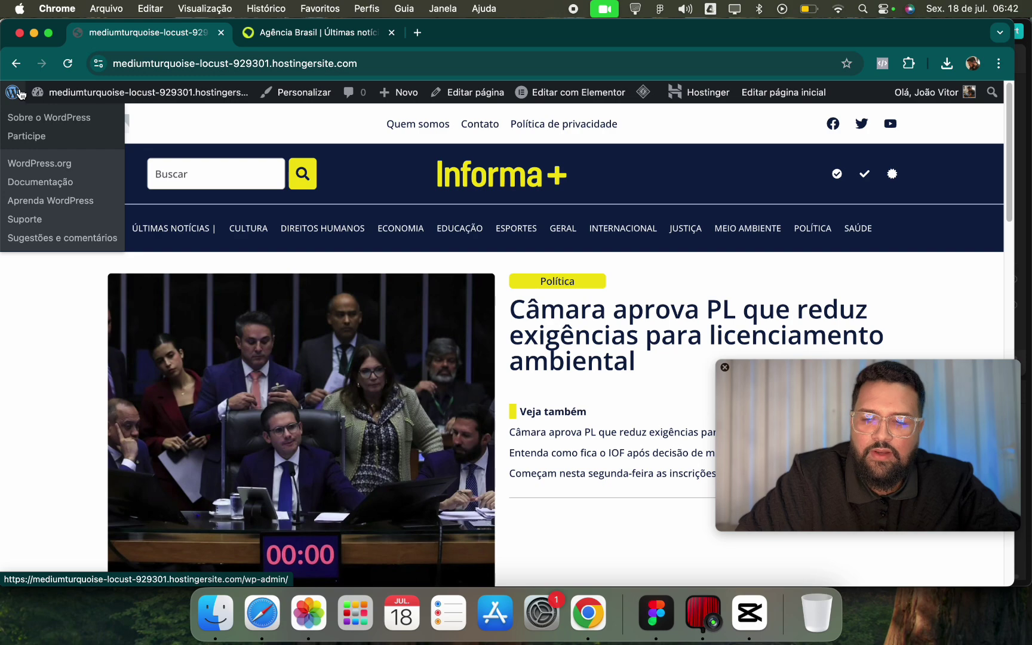
{"action": "left_click", "coordinate": [13, 93]}
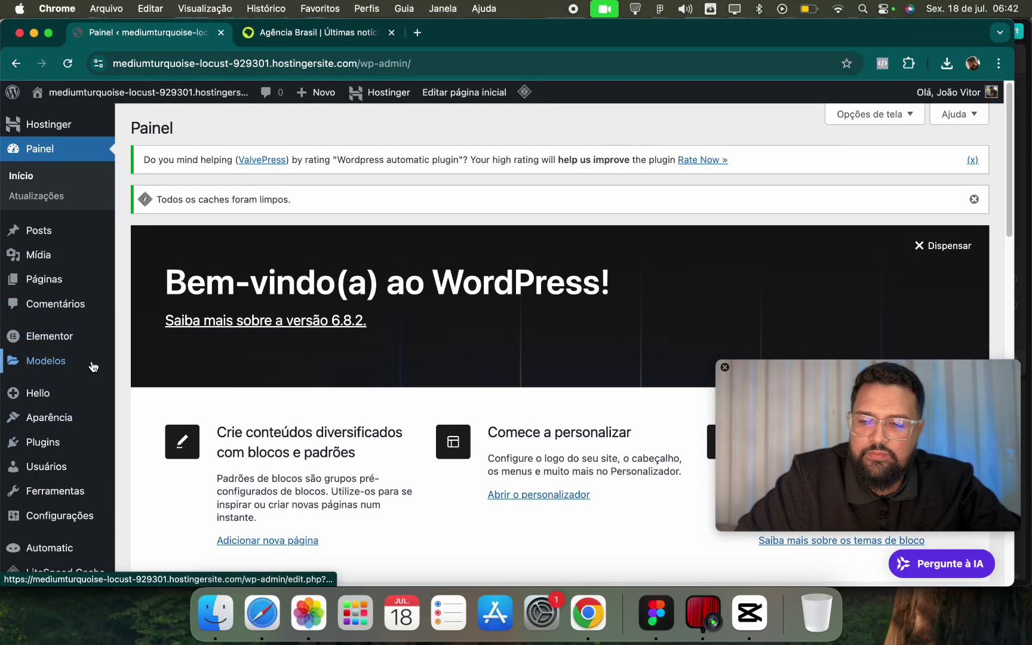
{"action": "left_click", "coordinate": [92, 363]}
{"action": "left_click", "coordinate": [345, 121]}
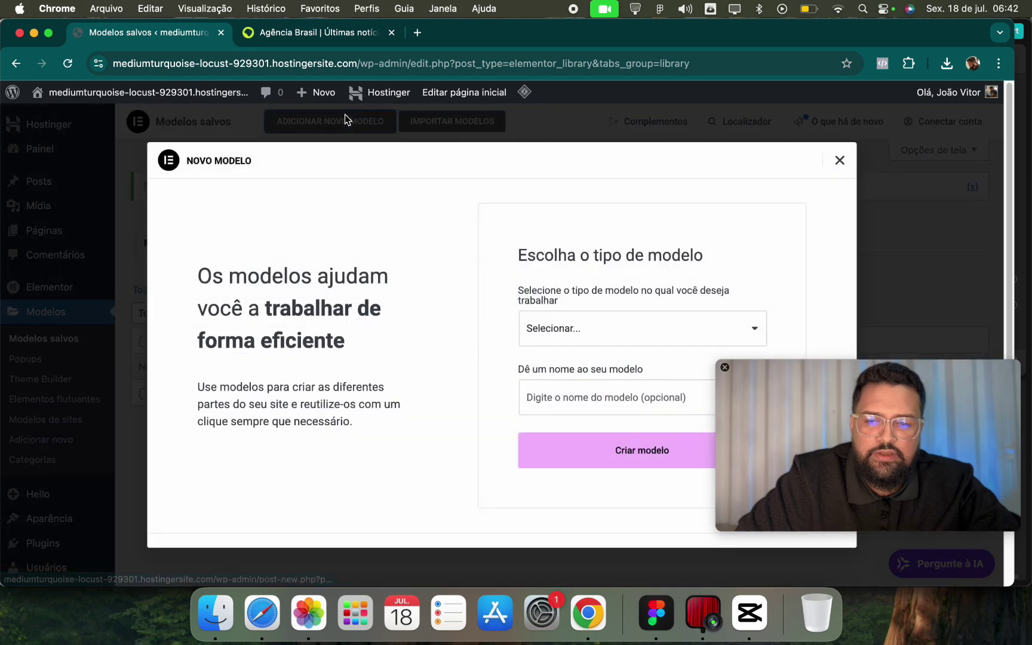
{"action": "left_click", "coordinate": [577, 330]}
{"action": "left_click", "coordinate": [552, 134]}
{"action": "left_click", "coordinate": [552, 133]}
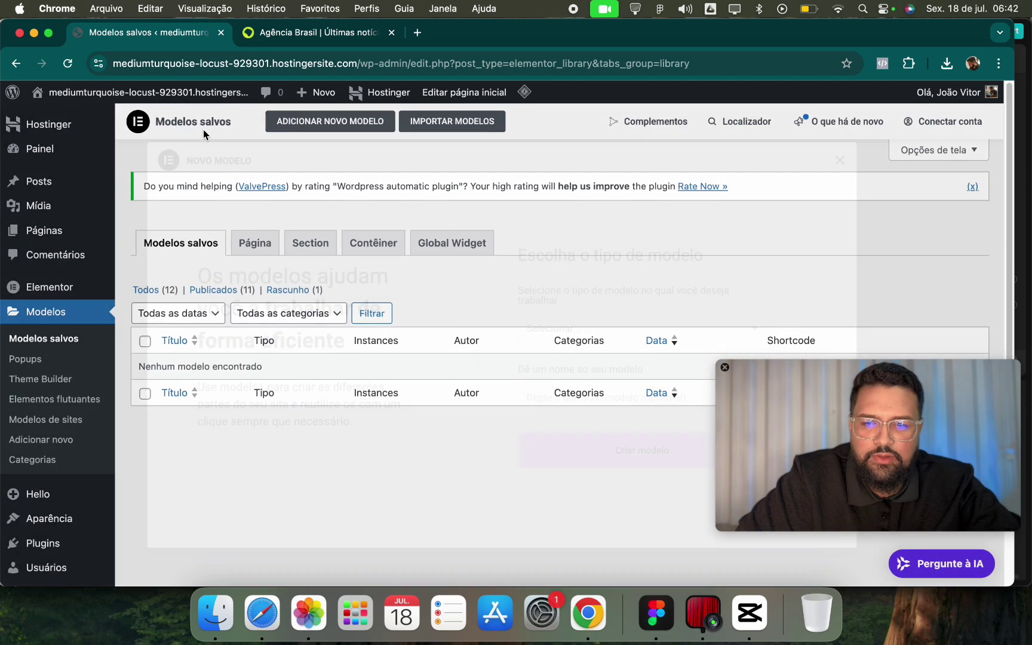
Create a new Popup template named "Menu" and open it for editing.
{"action": "left_click", "coordinate": [318, 126]}
{"action": "left_click", "coordinate": [593, 329]}
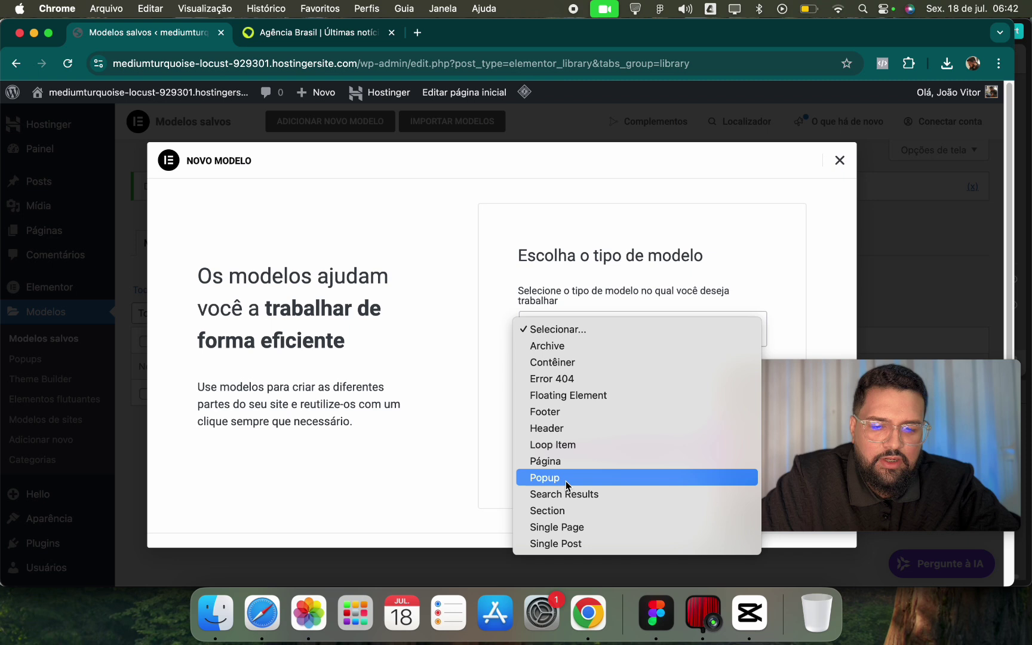
{"action": "left_click", "coordinate": [568, 478]}
{"action": "left_click", "coordinate": [599, 403]}
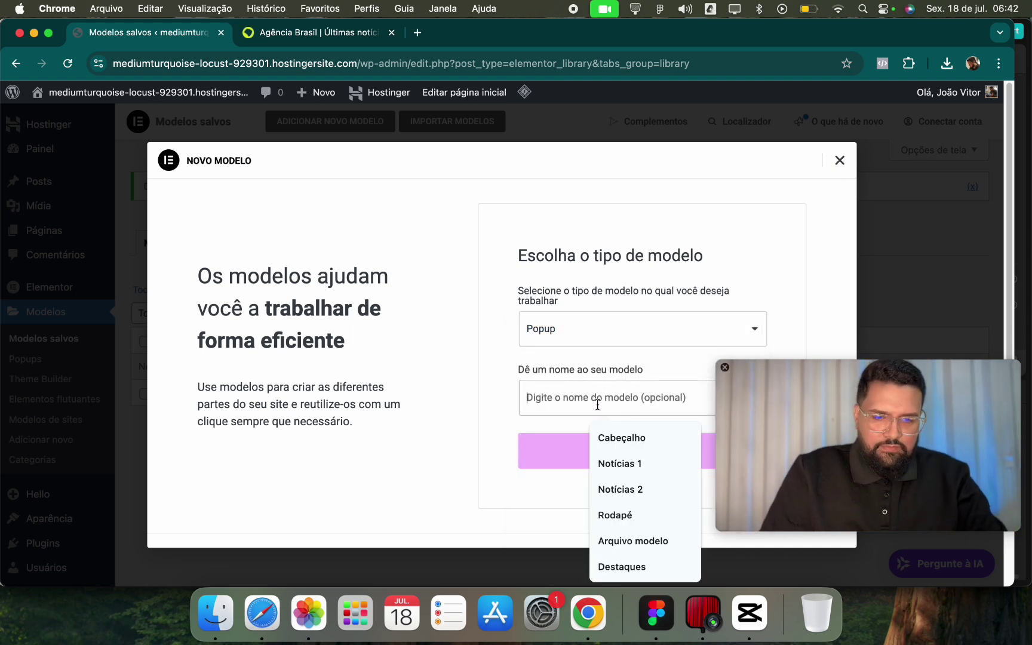
{"action": "type", "text": "M"}
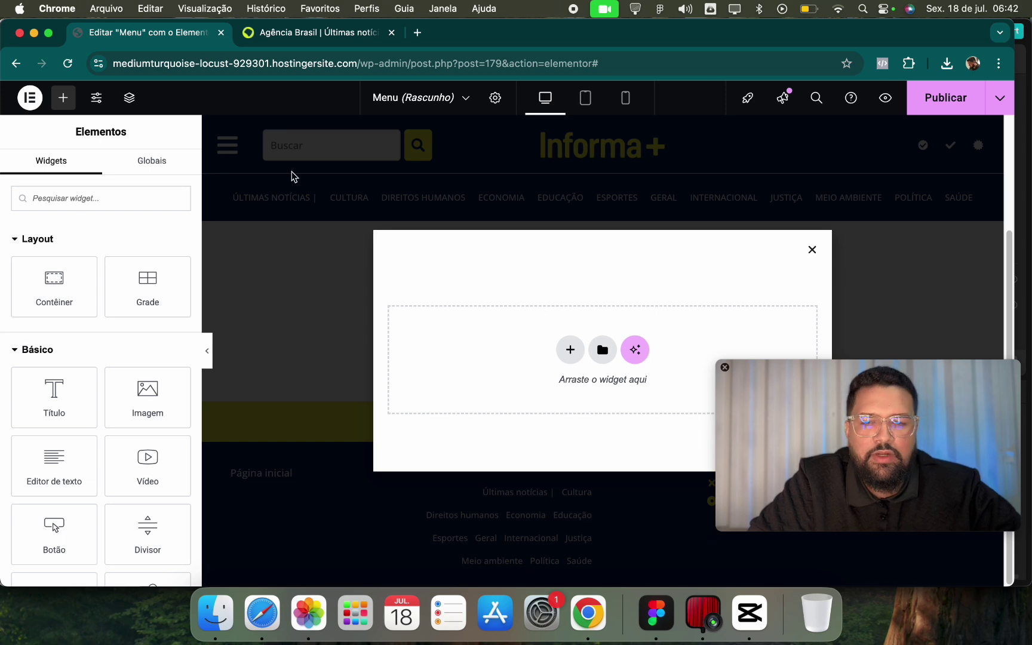
Align the popup horizontally to the left, with Fit To Screen height and a width of 362 px, checking against the Agência Brasil menu.
{"action": "left_click", "coordinate": [494, 99]}
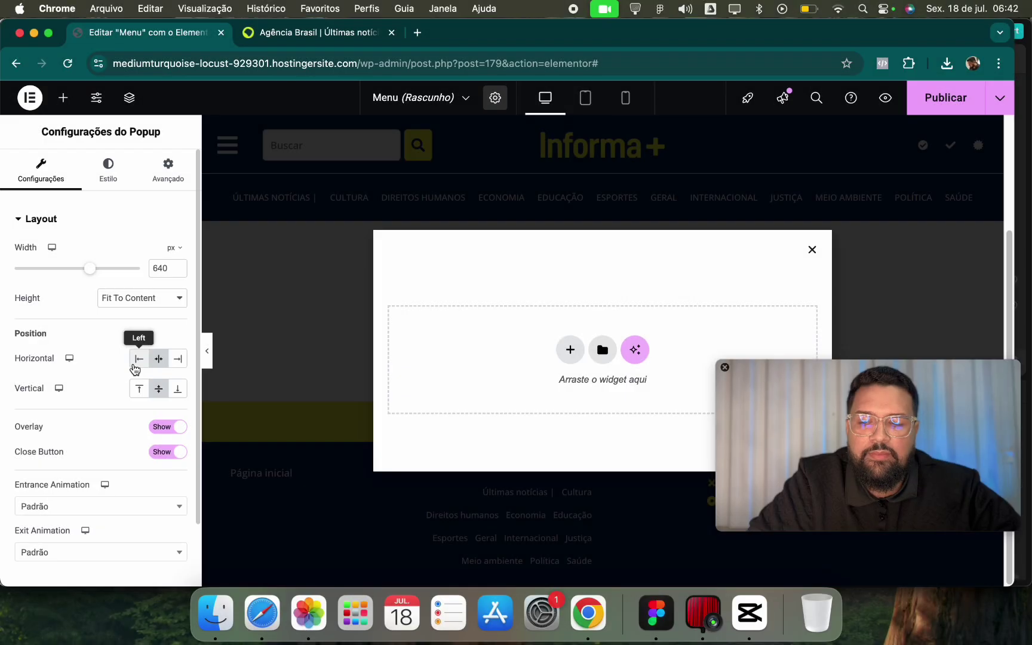
{"action": "left_click", "coordinate": [133, 363]}
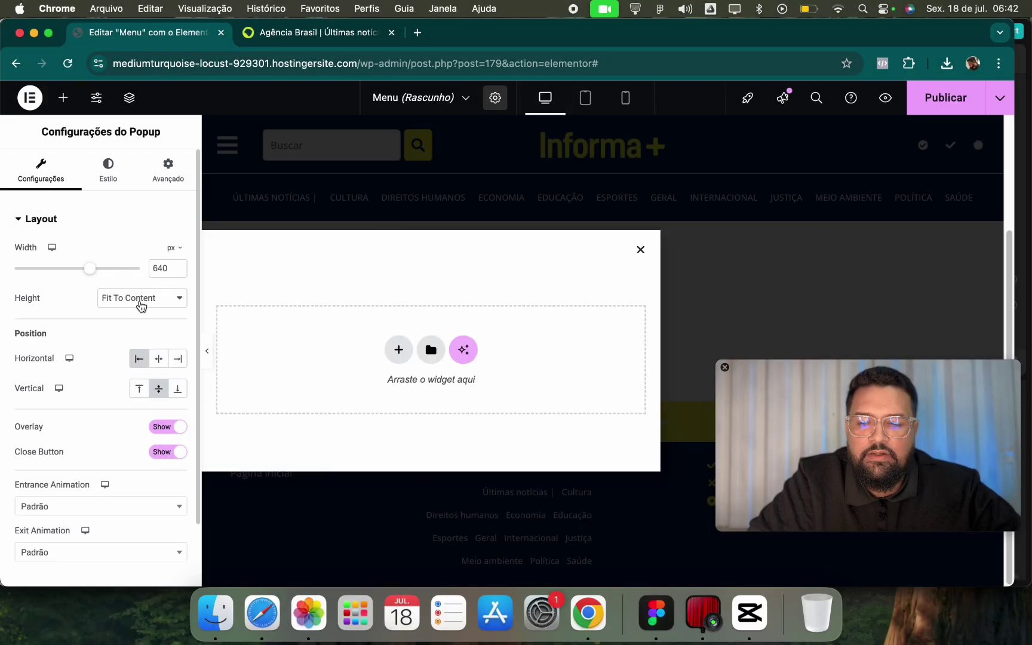
{"action": "left_click", "coordinate": [141, 305]}
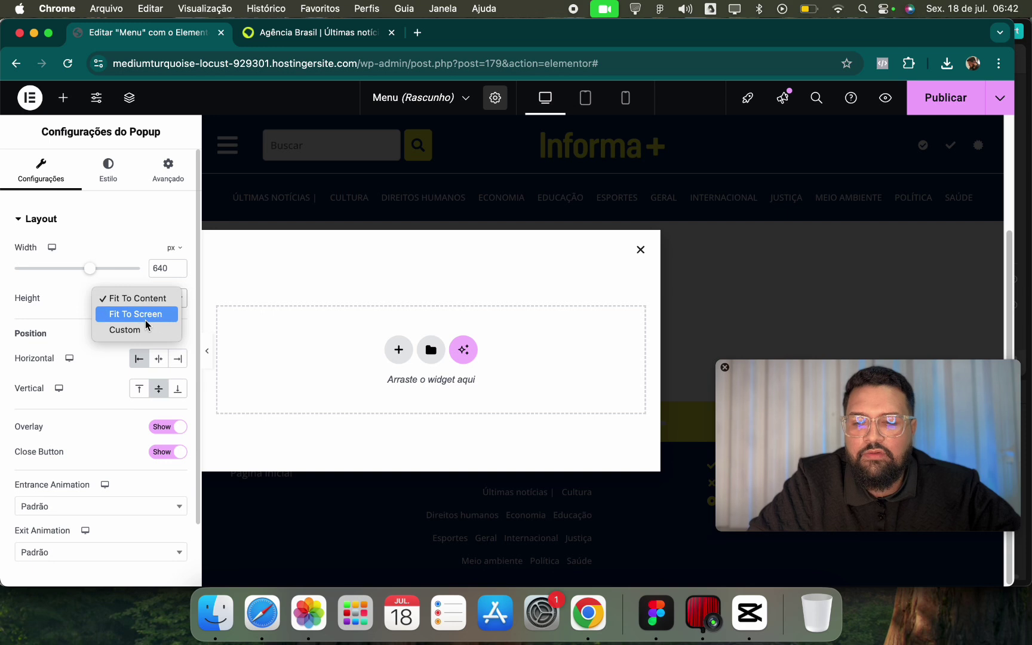
{"action": "left_click", "coordinate": [145, 314]}
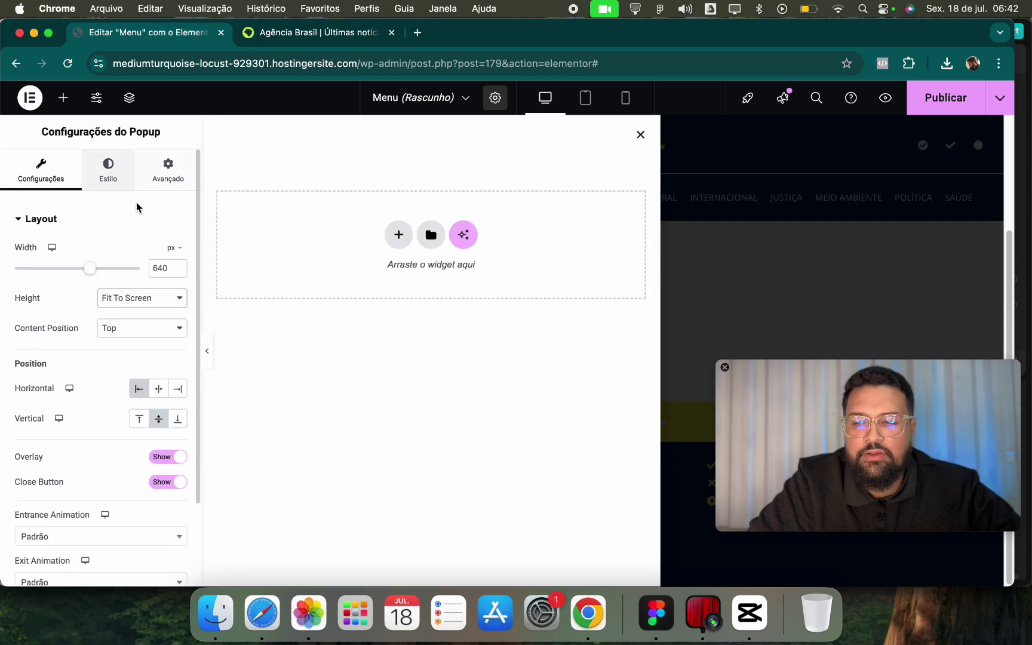
{"action": "left_click_drag", "start_coordinate": [90, 274], "coordinate": [51, 279]}
{"action": "left_click", "coordinate": [310, 34]}
{"action": "left_click", "coordinate": [125, 32]}
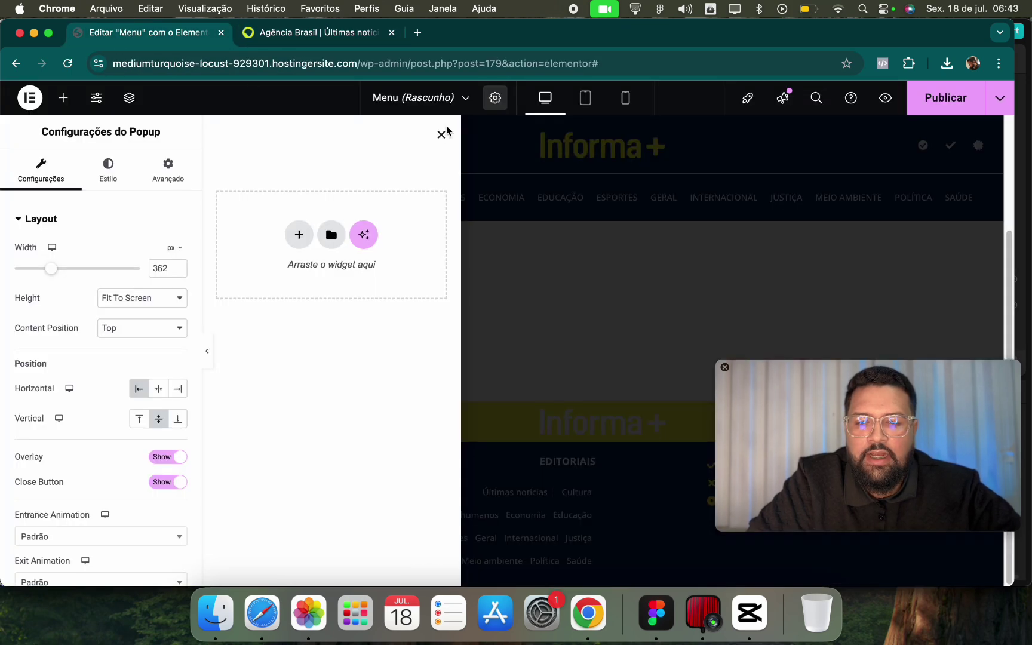
Give the popup a classic background in the Primário global colour and compare it with the Agência Brasil menu.
{"action": "left_click", "coordinate": [108, 170]}
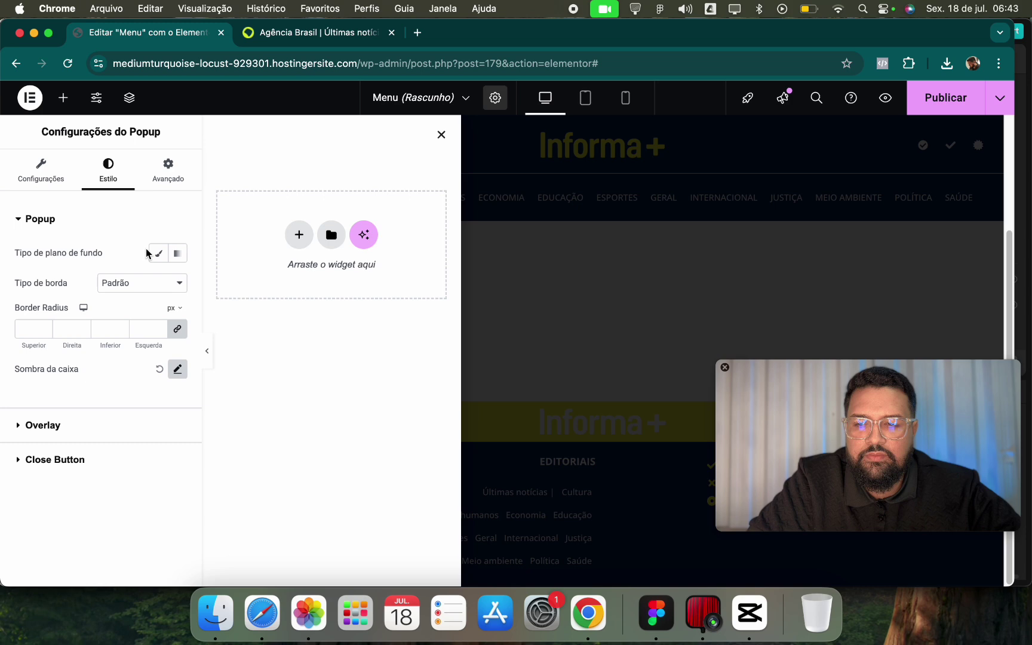
{"action": "left_click", "coordinate": [157, 254]}
{"action": "left_click", "coordinate": [158, 283]}
{"action": "left_click", "coordinate": [121, 346]}
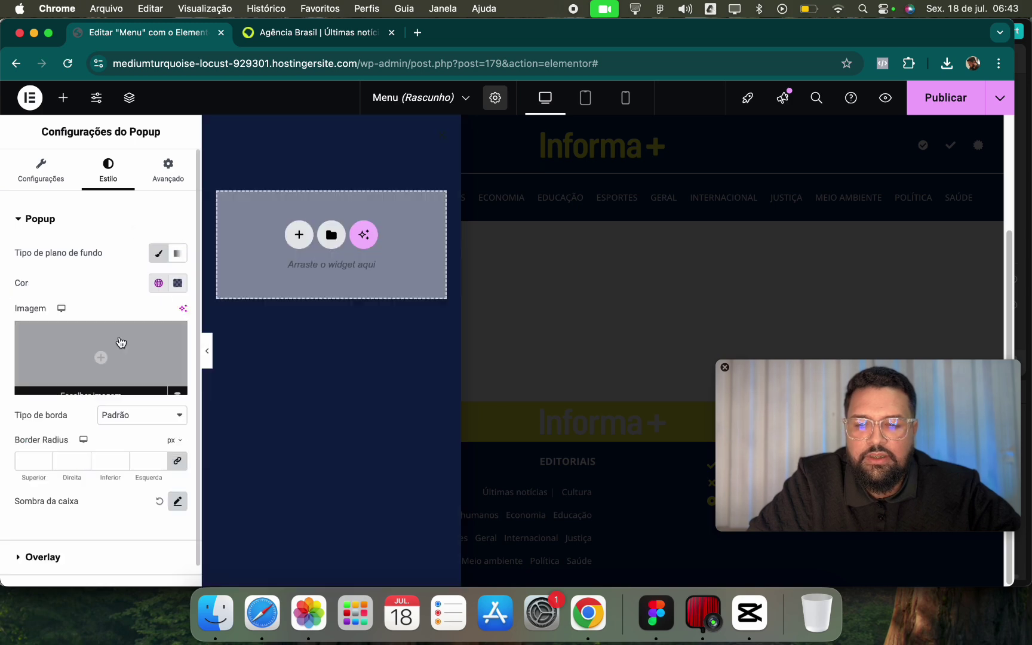
{"action": "left_click", "coordinate": [311, 32]}
{"action": "left_click", "coordinate": [146, 32]}
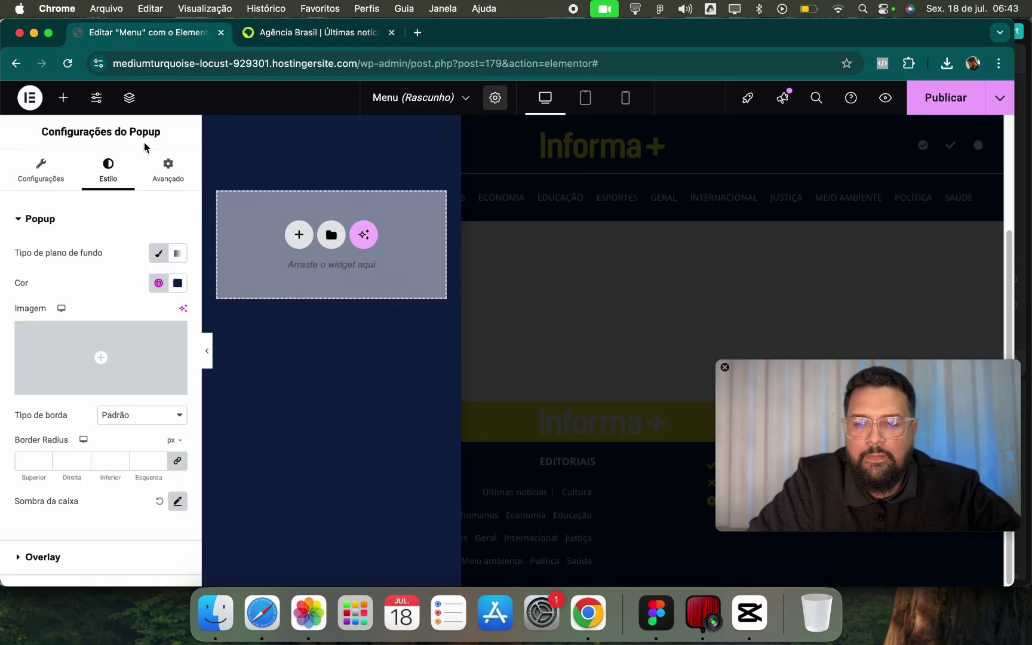
Set the popup's padding to 10 px on all sides.
{"action": "left_click", "coordinate": [168, 171]}
{"action": "scroll", "coordinate": [148, 280], "scroll_direction": "down", "scroll_amount": 4}
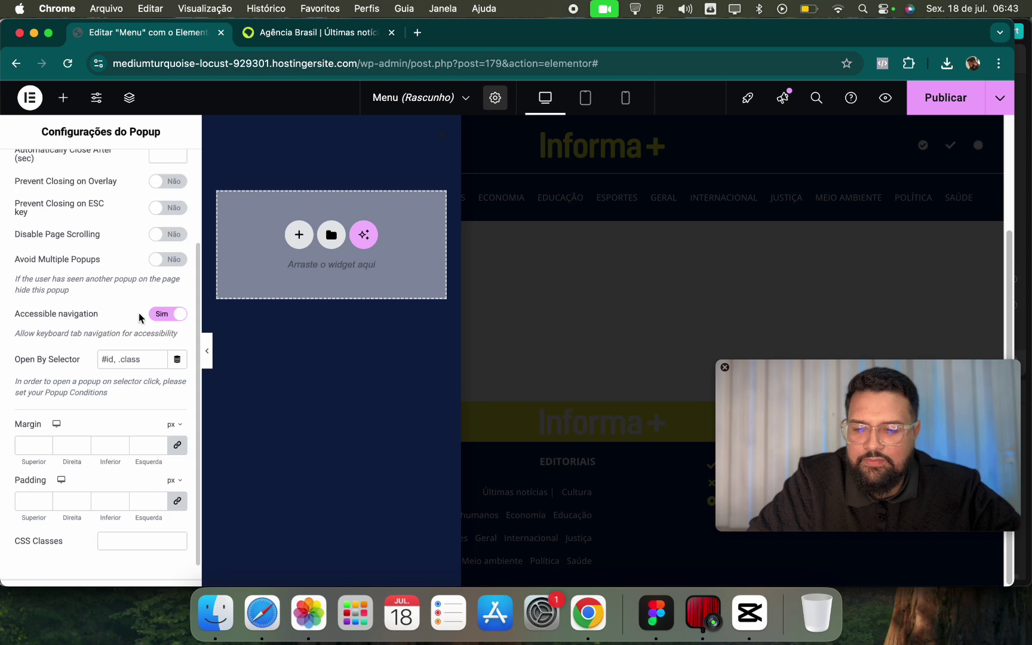
{"action": "left_click", "coordinate": [139, 500]}
{"action": "type", "text": "40"}
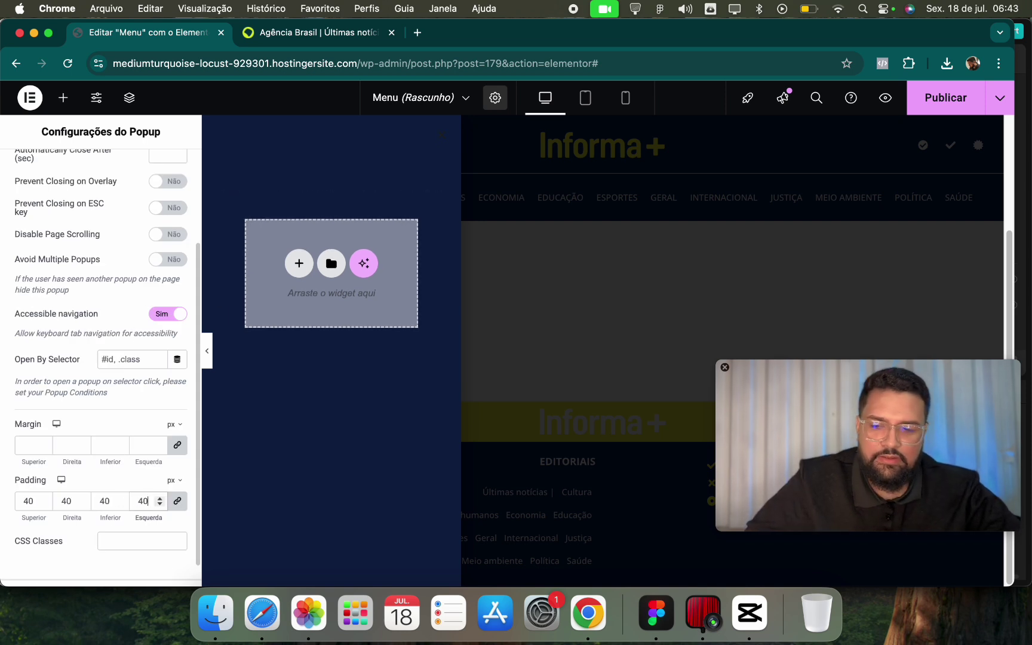
{"action": "double_click", "coordinate": [144, 503]}
{"action": "type", "text": "10"}
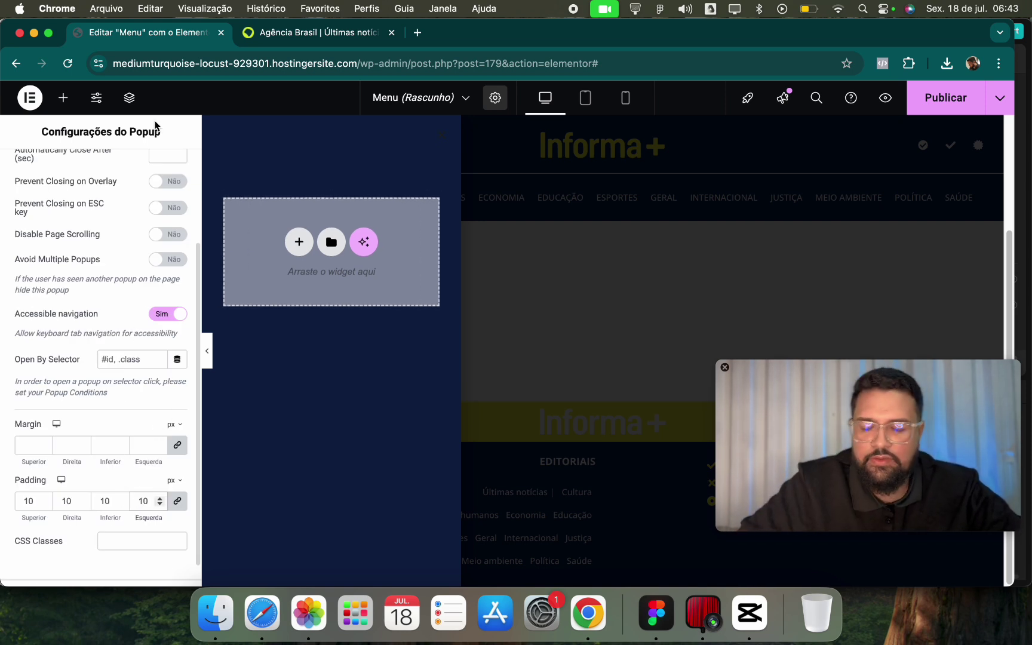
{"action": "scroll", "coordinate": [110, 232], "scroll_direction": "up", "scroll_amount": 10}
{"action": "left_click", "coordinate": [107, 170]}
{"action": "left_click", "coordinate": [56, 173]}
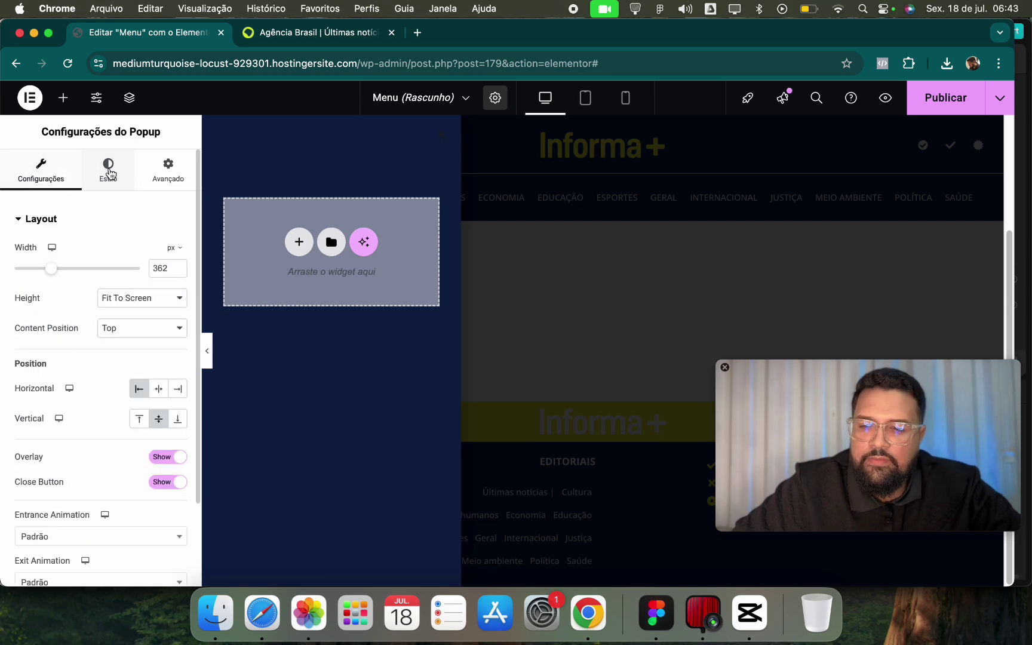
{"action": "left_click", "coordinate": [277, 31]}
{"action": "left_click", "coordinate": [143, 35]}
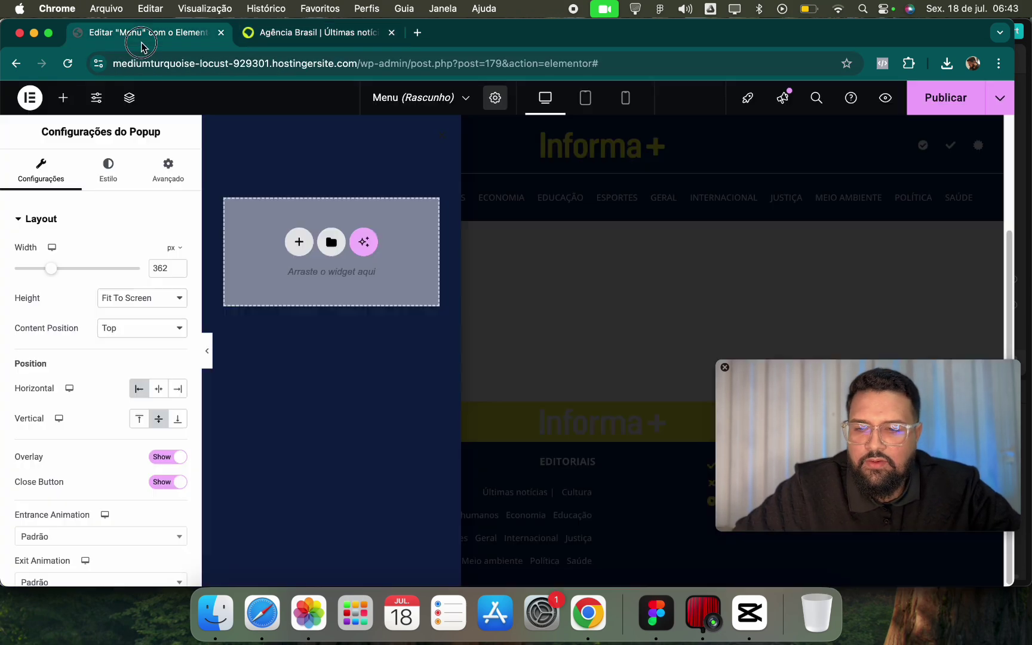
Add a Título widget to the popup's empty drop area.
{"action": "left_click", "coordinate": [64, 99]}
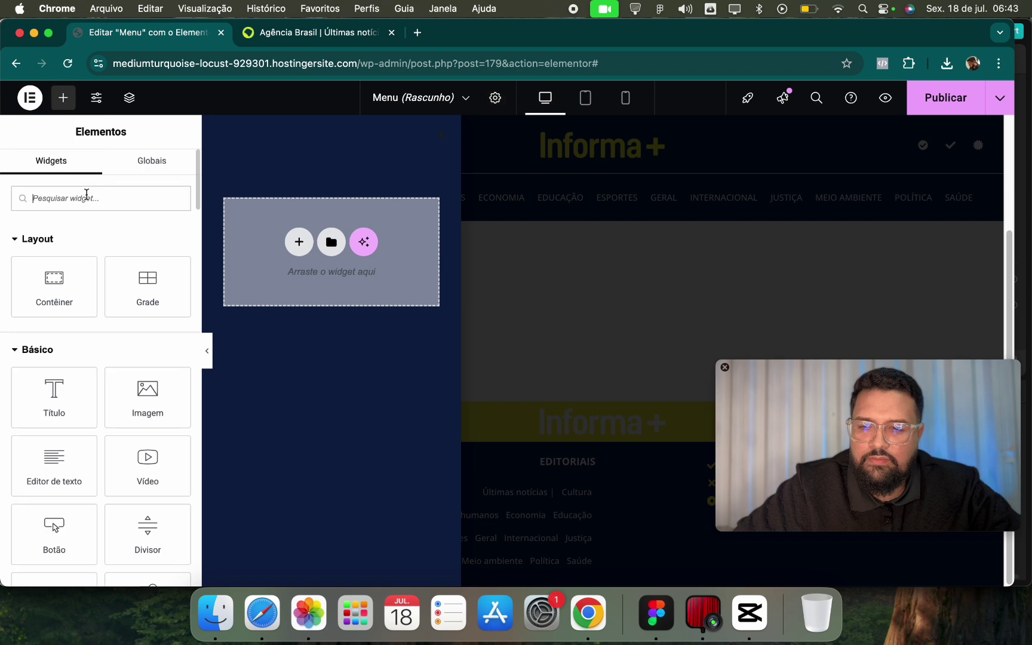
{"action": "type", "text": "ti"}
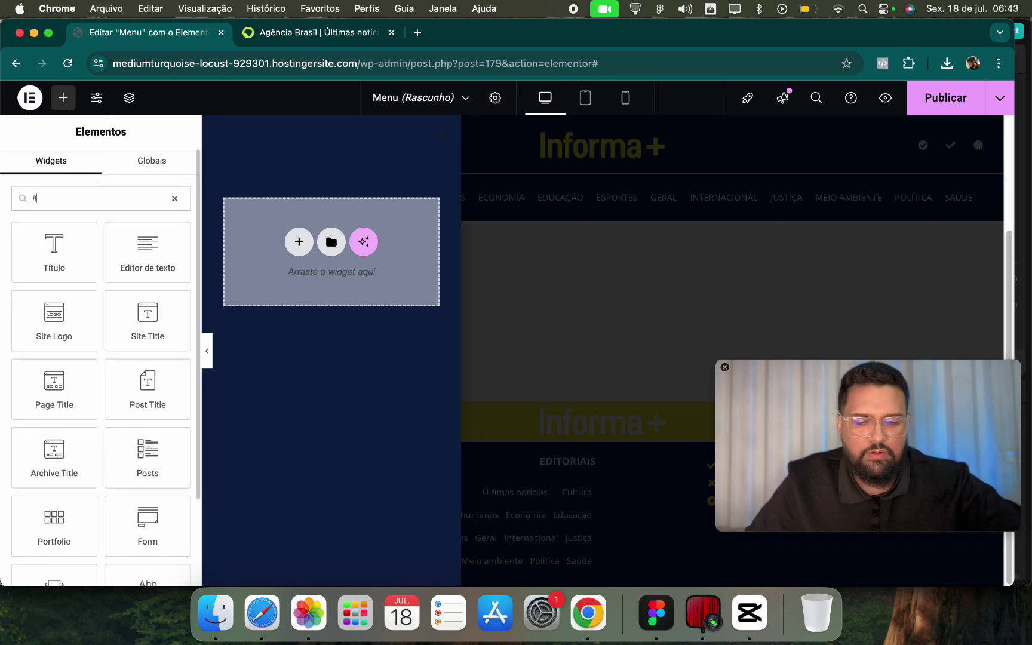
{"action": "key", "text": "BackSpace"}
{"action": "left_click_drag", "start_coordinate": [148, 299], "coordinate": [334, 212]}
Style the heading with the Texto global font and the text colour #FFFFFF.
{"action": "left_click", "coordinate": [98, 173]}
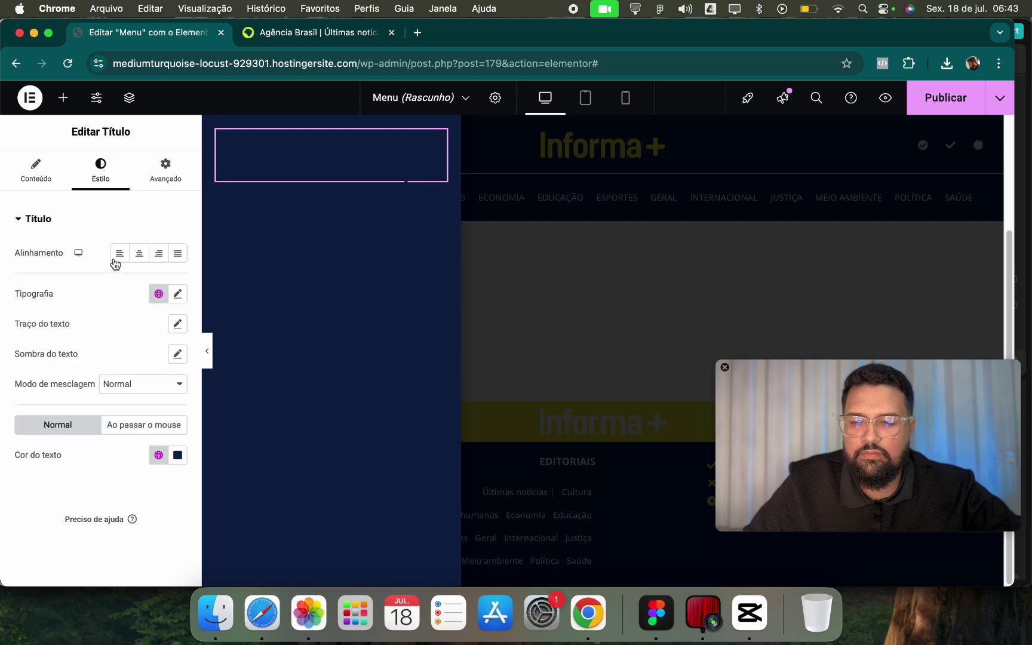
{"action": "left_click", "coordinate": [158, 296]}
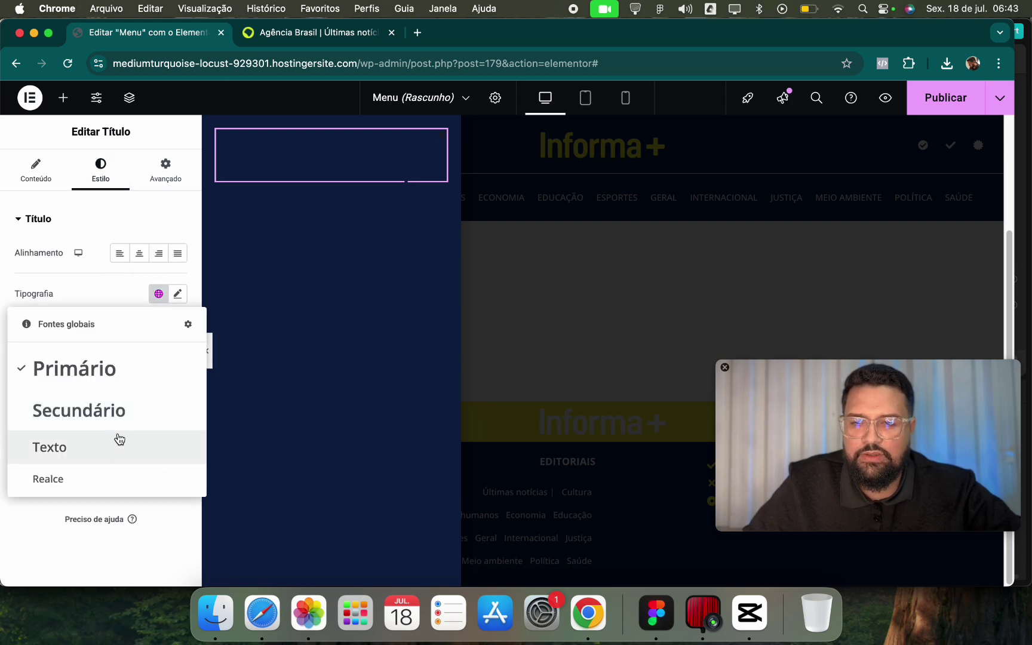
{"action": "left_click", "coordinate": [79, 410]}
{"action": "left_click", "coordinate": [295, 34]}
{"action": "left_click", "coordinate": [150, 32]}
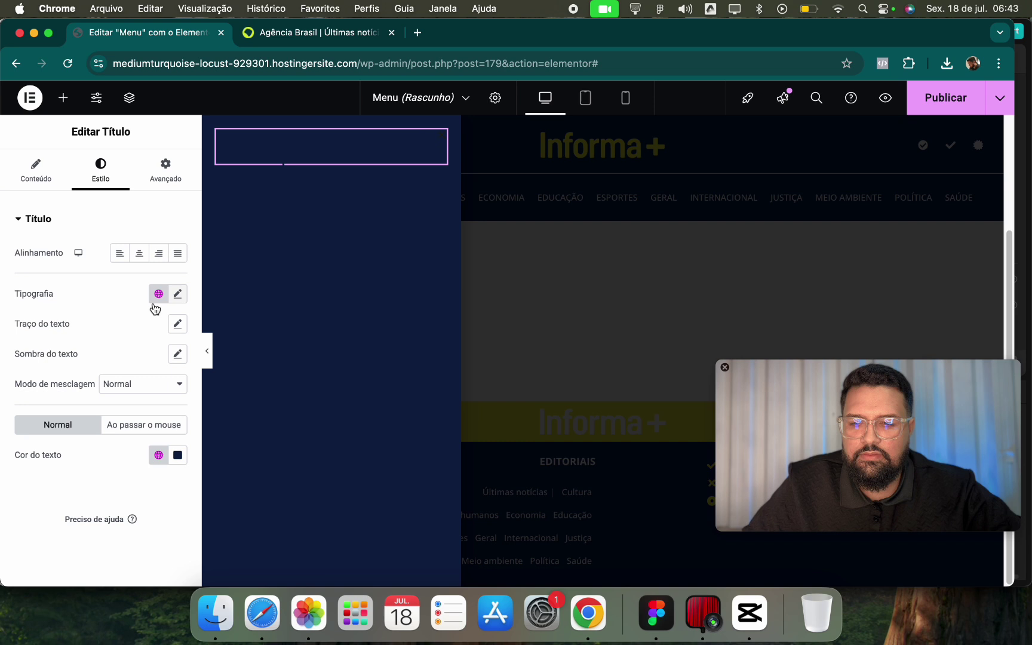
{"action": "left_click", "coordinate": [157, 295]}
{"action": "left_click", "coordinate": [110, 445]}
{"action": "left_click", "coordinate": [157, 455]}
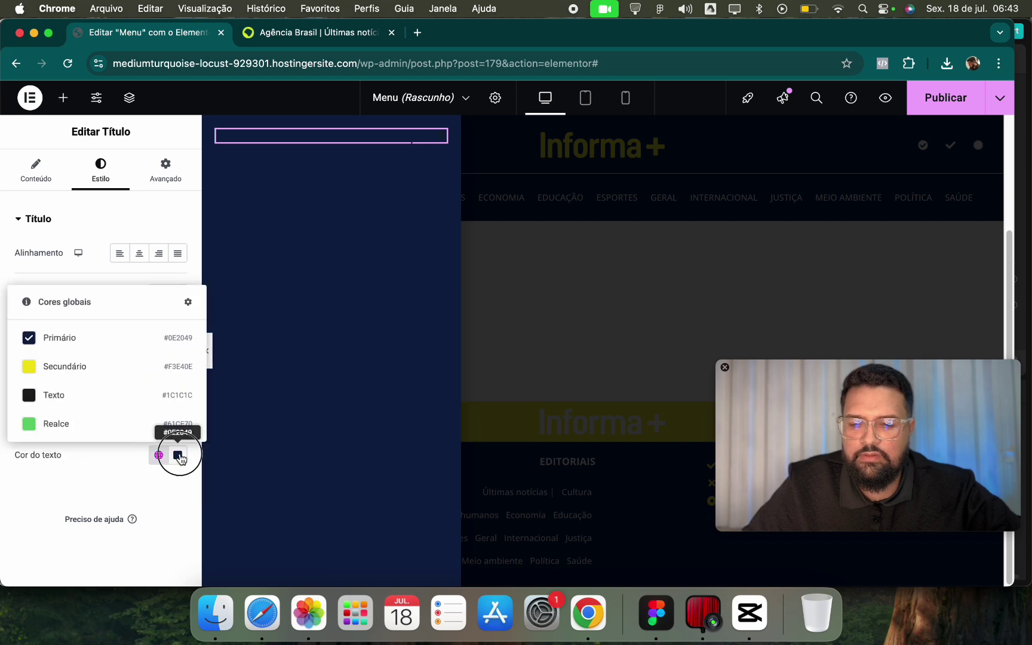
{"action": "left_click", "coordinate": [178, 455]}
{"action": "type", "text": "#FFFFFF"}
Set the heading's text to "Menu" and check the Agência Brasil menu for reference.
{"action": "left_click", "coordinate": [40, 183]}
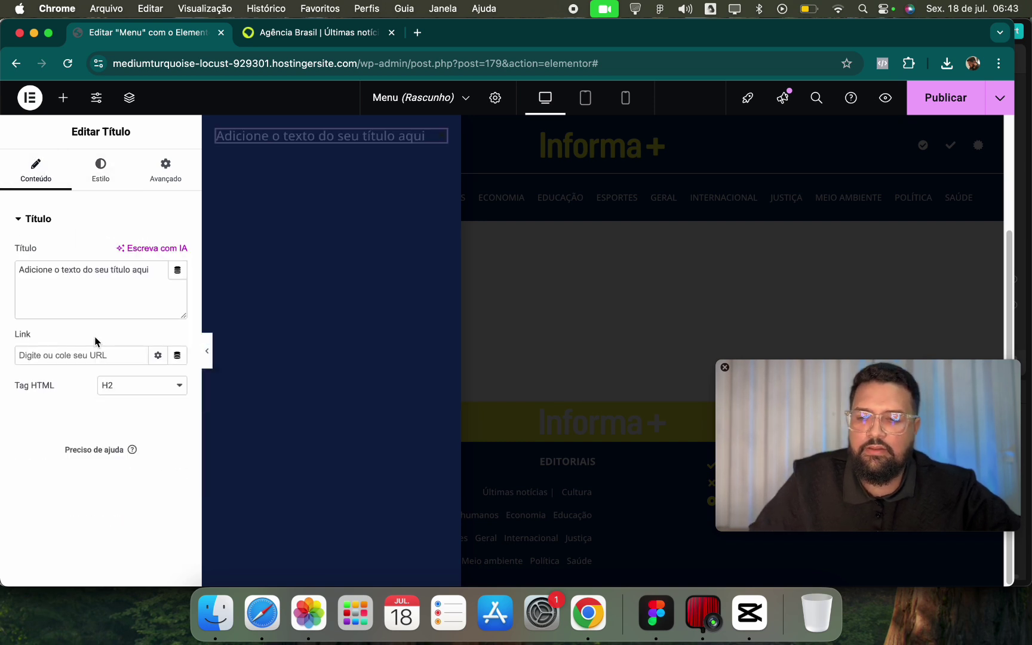
{"action": "triple_click", "coordinate": [99, 301]}
{"action": "type", "text": "Menu"}
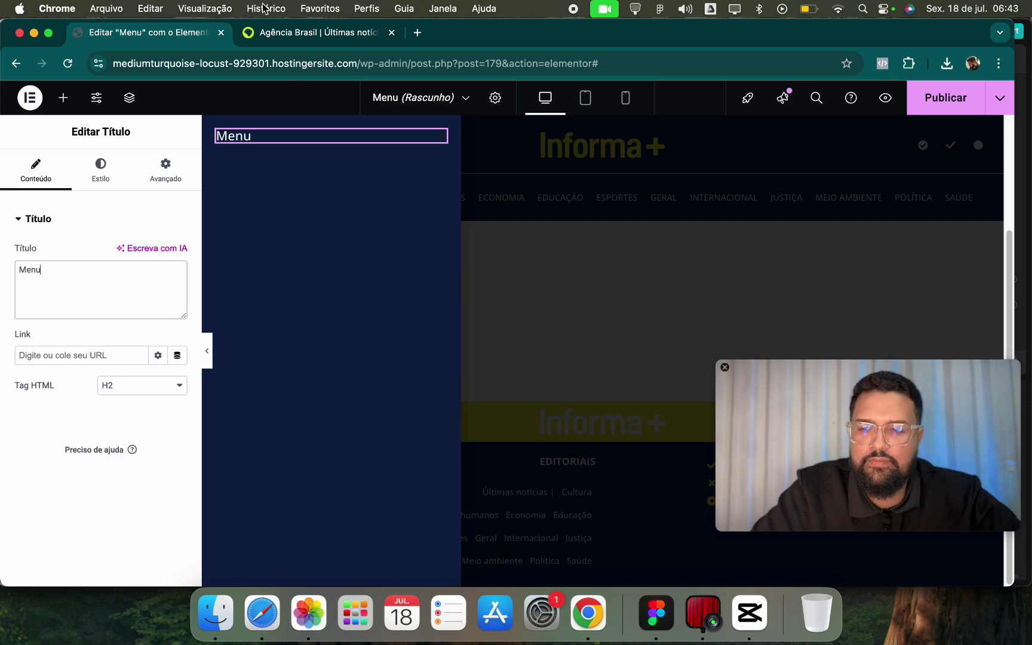
{"action": "left_click", "coordinate": [276, 33]}
{"action": "left_click", "coordinate": [183, 31]}
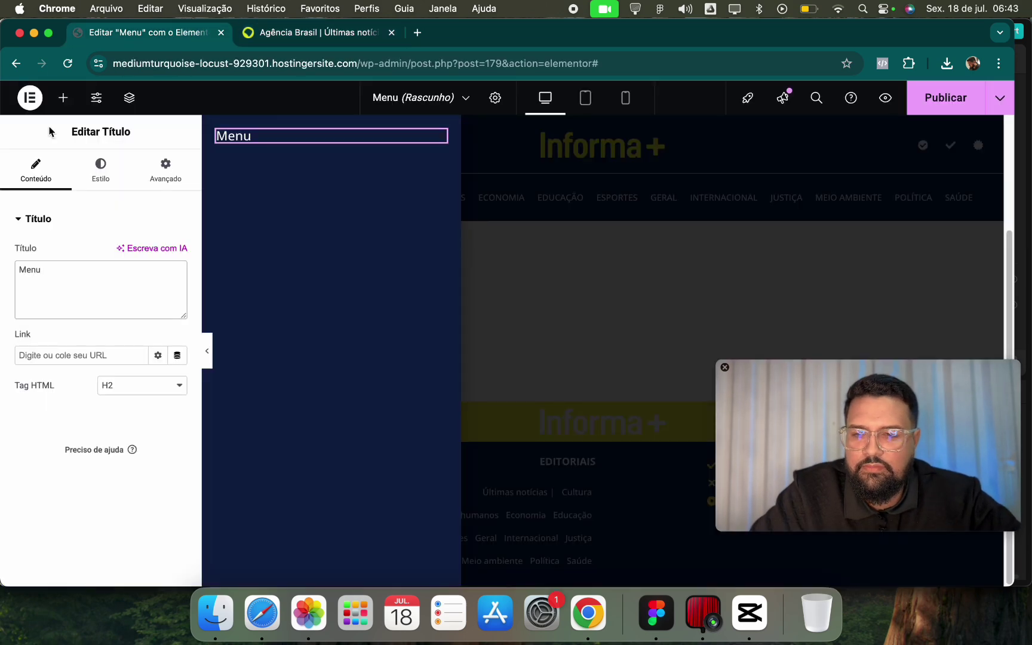
Add a Divisor widget below the Menu heading and set its colour to #FFFFFF.
{"action": "left_click", "coordinate": [63, 97]}
{"action": "left_click", "coordinate": [60, 198]}
{"action": "type", "text": "di"}
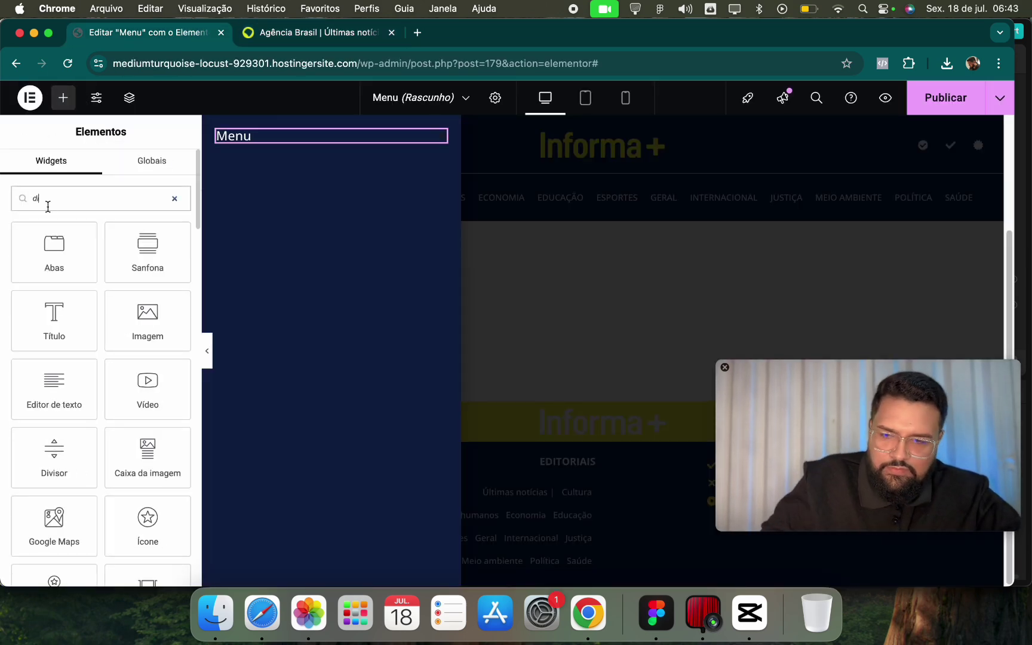
{"action": "type", "text": "v"}
{"action": "left_click_drag", "start_coordinate": [62, 267], "coordinate": [302, 143]}
{"action": "left_click", "coordinate": [95, 174]}
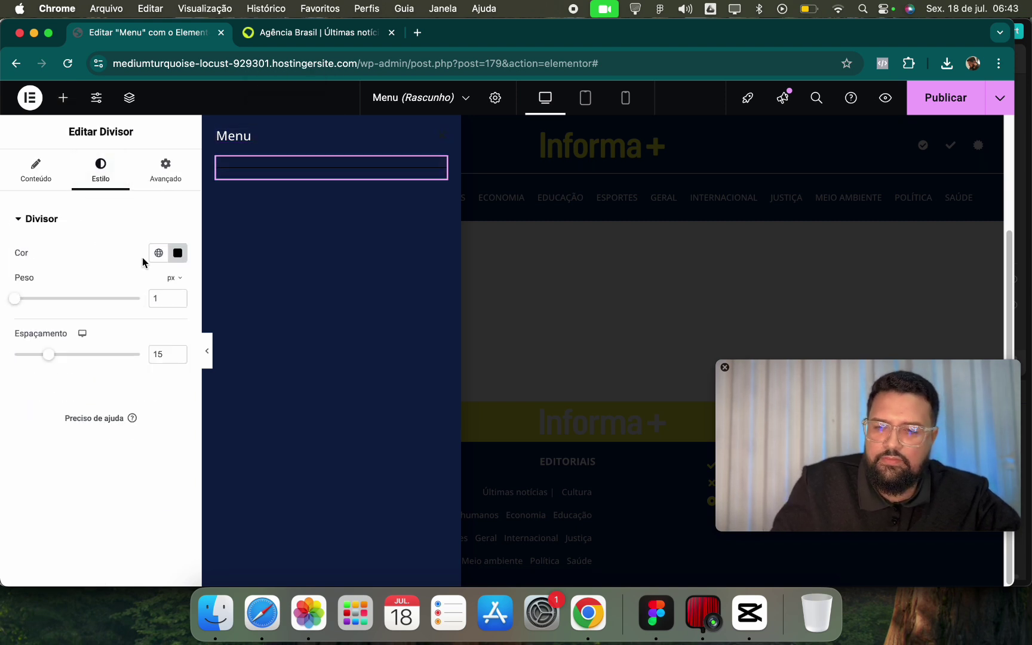
{"action": "left_click", "coordinate": [177, 253]}
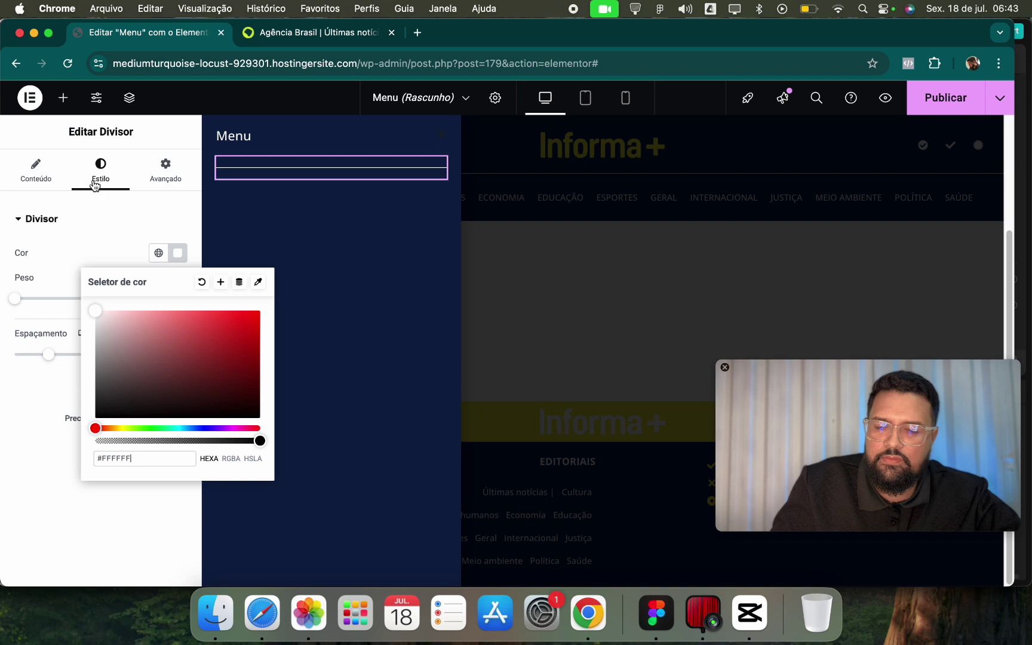
Set the column and row gaps of the container holding the heading and divider to 10 px.
{"action": "left_click", "coordinate": [335, 132]}
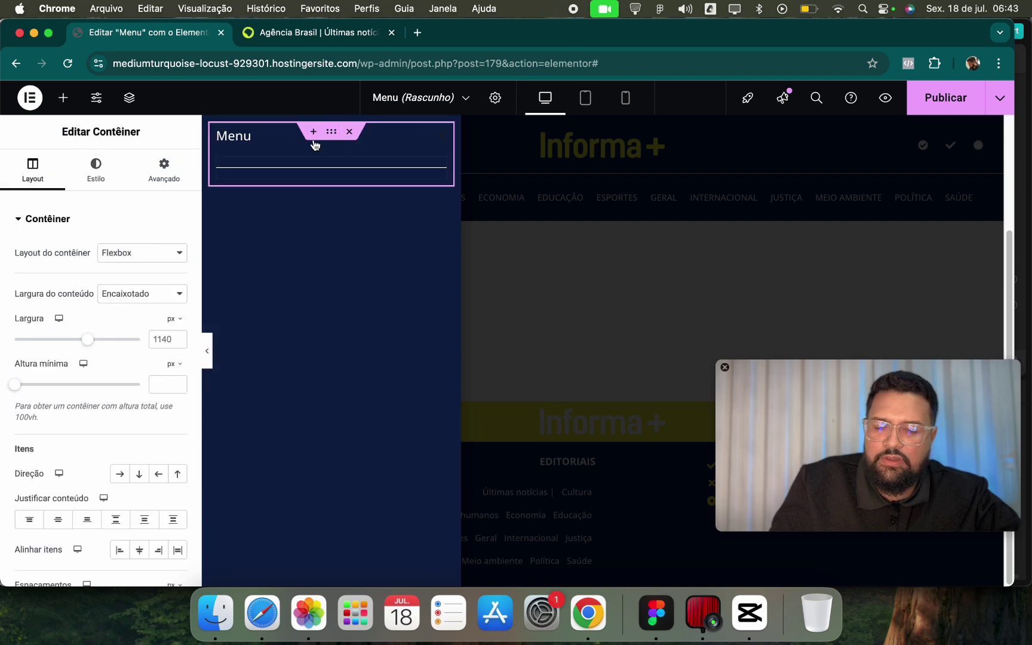
{"action": "scroll", "coordinate": [77, 444], "scroll_direction": "down", "scroll_amount": 3}
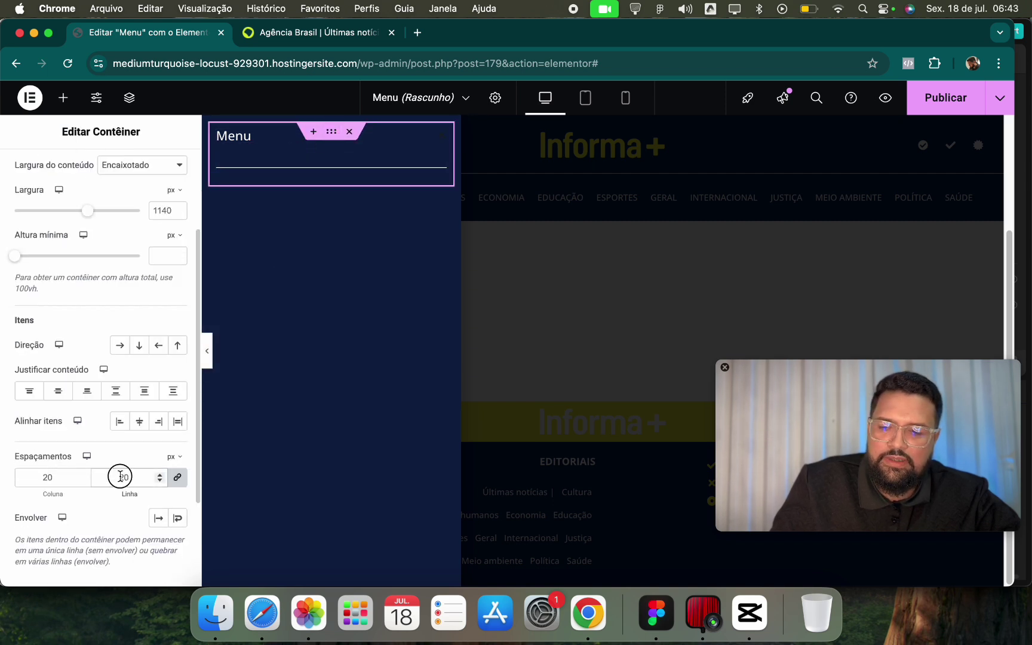
{"action": "double_click", "coordinate": [121, 477]}
{"action": "type", "text": "10"}
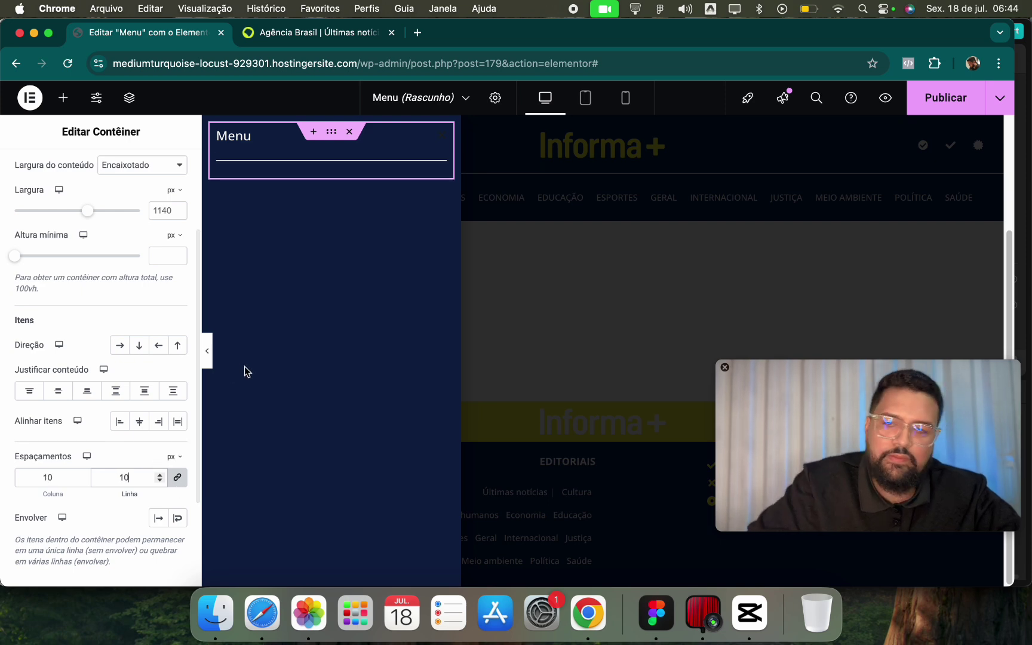
Check the Agência Brasil menu entries and add a WordPress Menu widget between the Menu heading and the divider.
{"action": "left_click", "coordinate": [287, 41]}
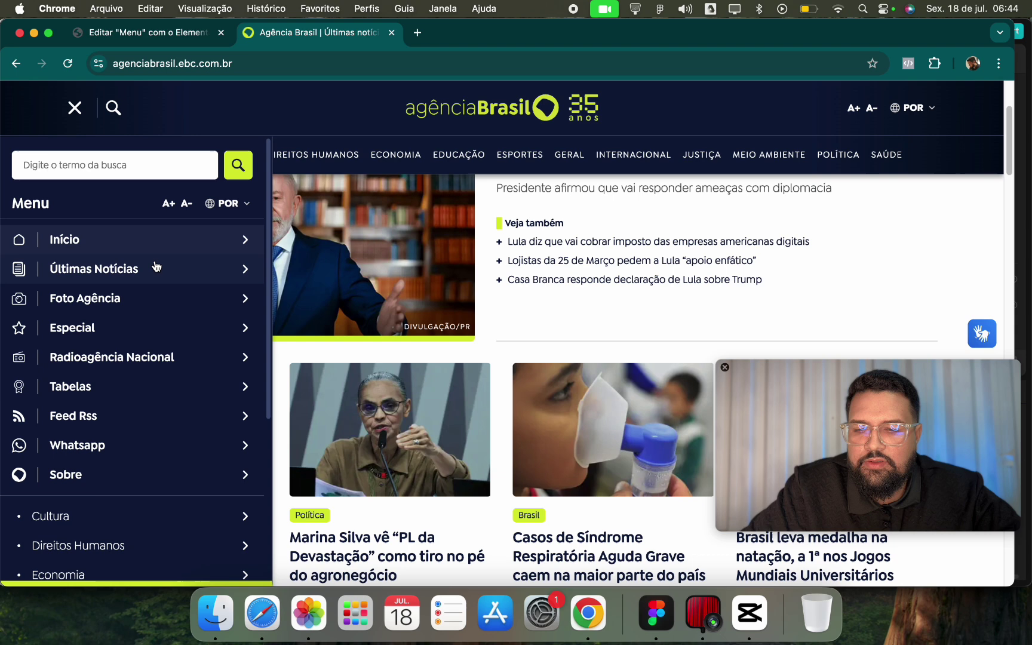
{"action": "left_click", "coordinate": [154, 34]}
{"action": "scroll", "coordinate": [62, 144], "scroll_direction": "up", "scroll_amount": 3}
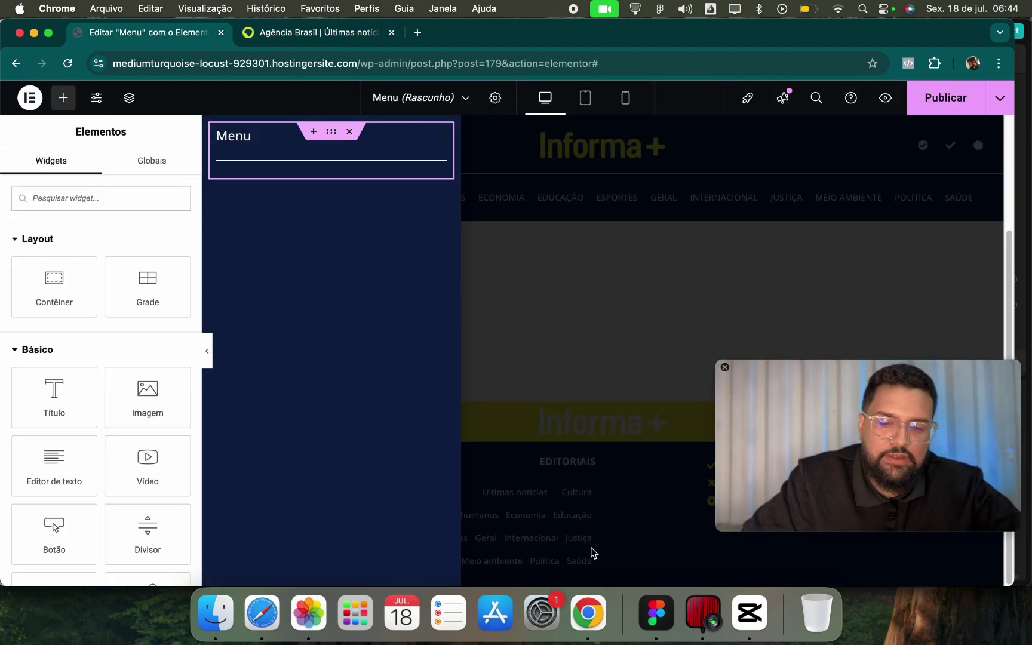
{"action": "type", "text": "menu"}
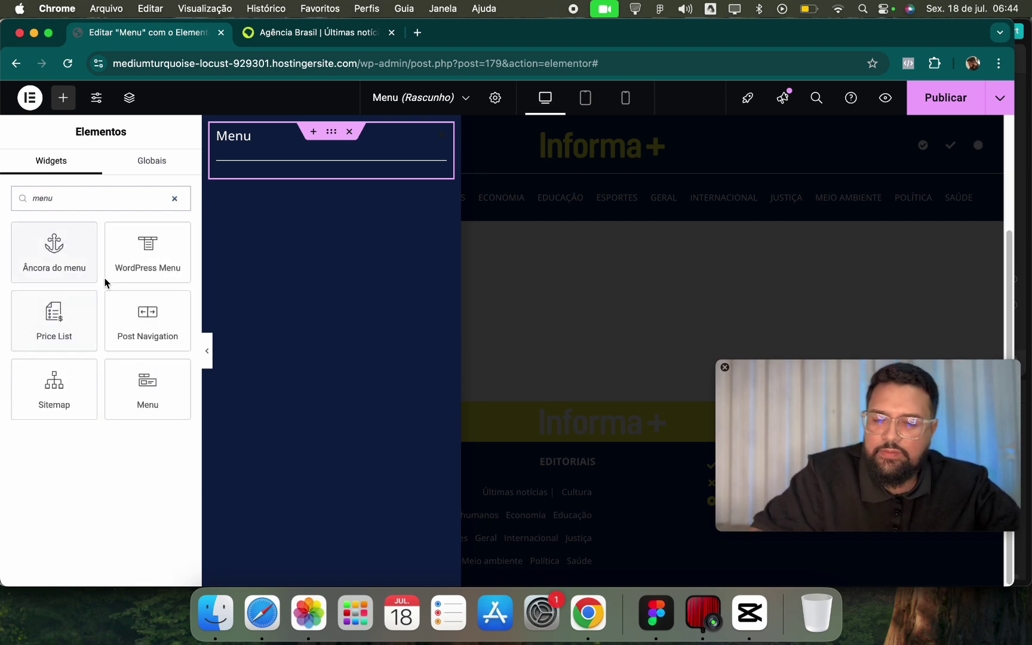
{"action": "left_click_drag", "start_coordinate": [105, 278], "coordinate": [280, 175]}
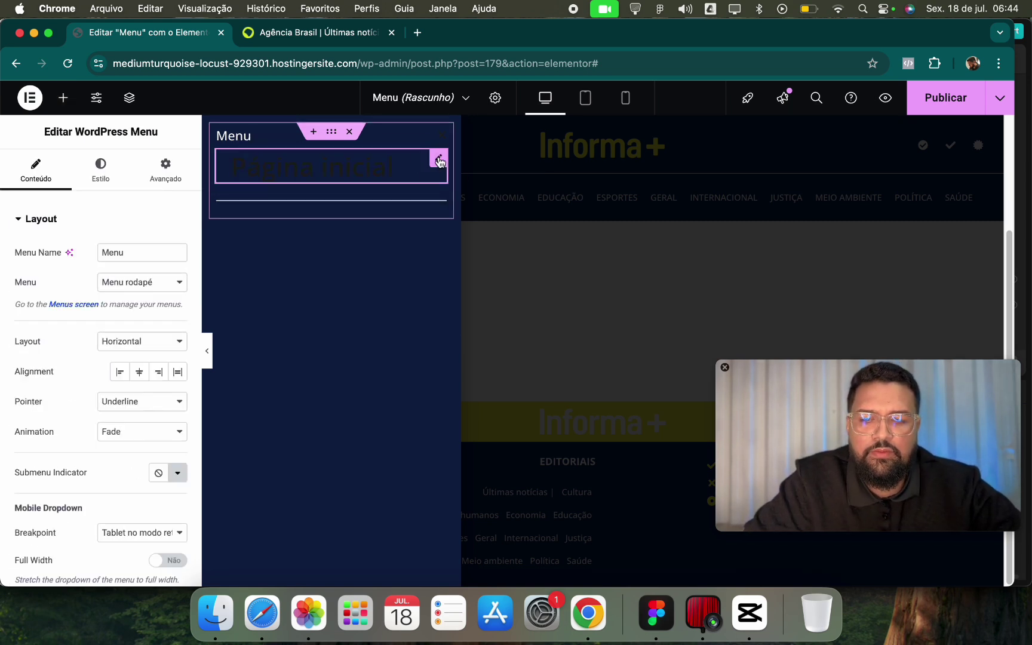
Move the WordPress Menu widget below the divider and set its normal text colour to #FFFFFF.
{"action": "left_click_drag", "start_coordinate": [439, 162], "coordinate": [395, 208]}
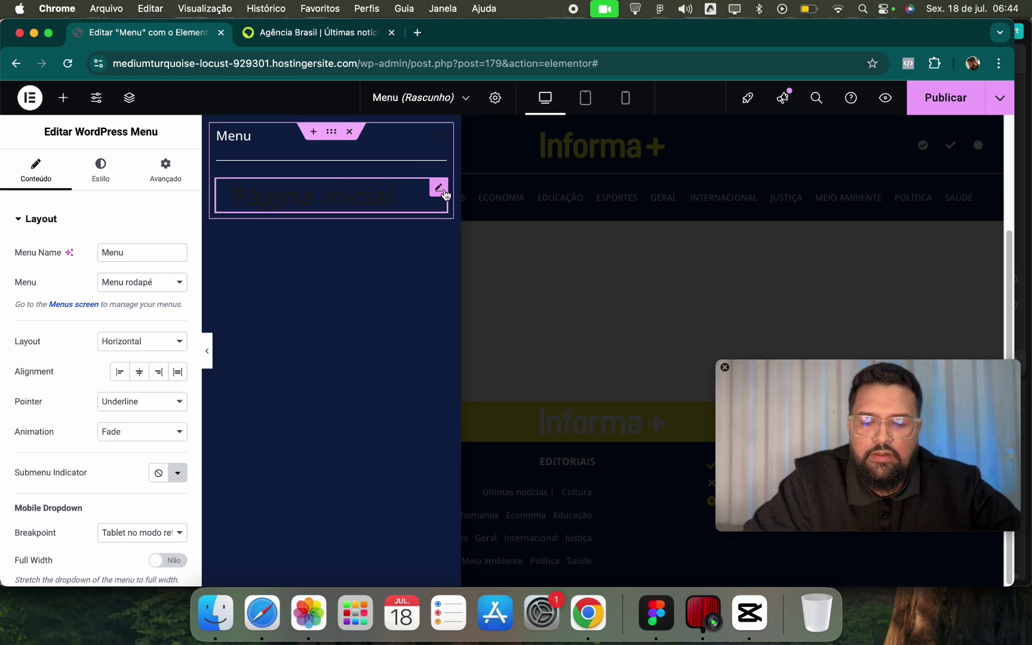
{"action": "left_click", "coordinate": [88, 179]}
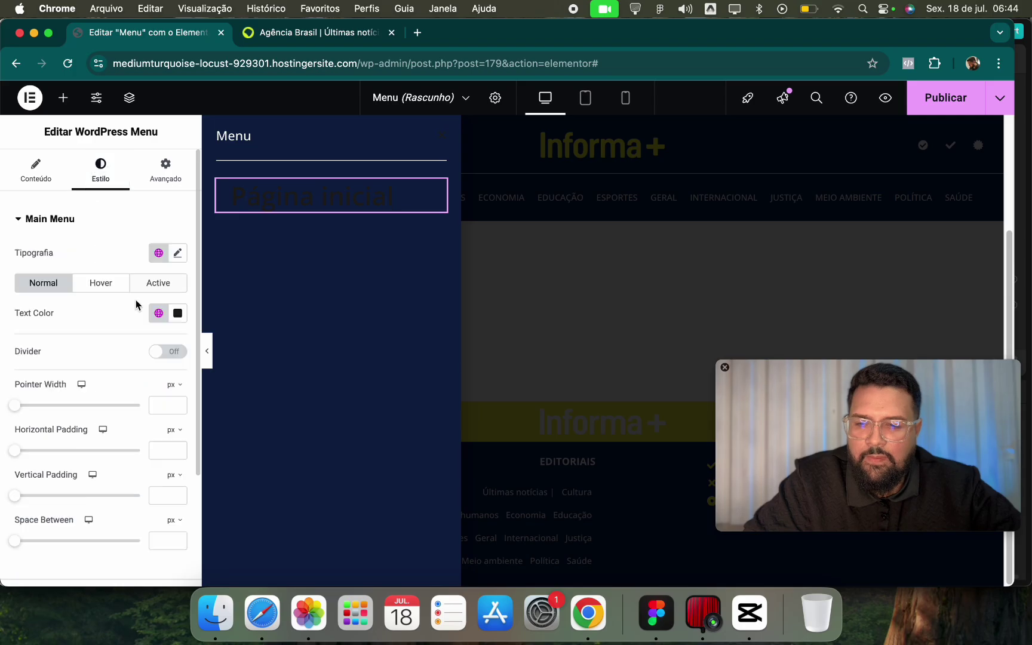
{"action": "left_click", "coordinate": [158, 313]}
{"action": "left_click", "coordinate": [179, 314]}
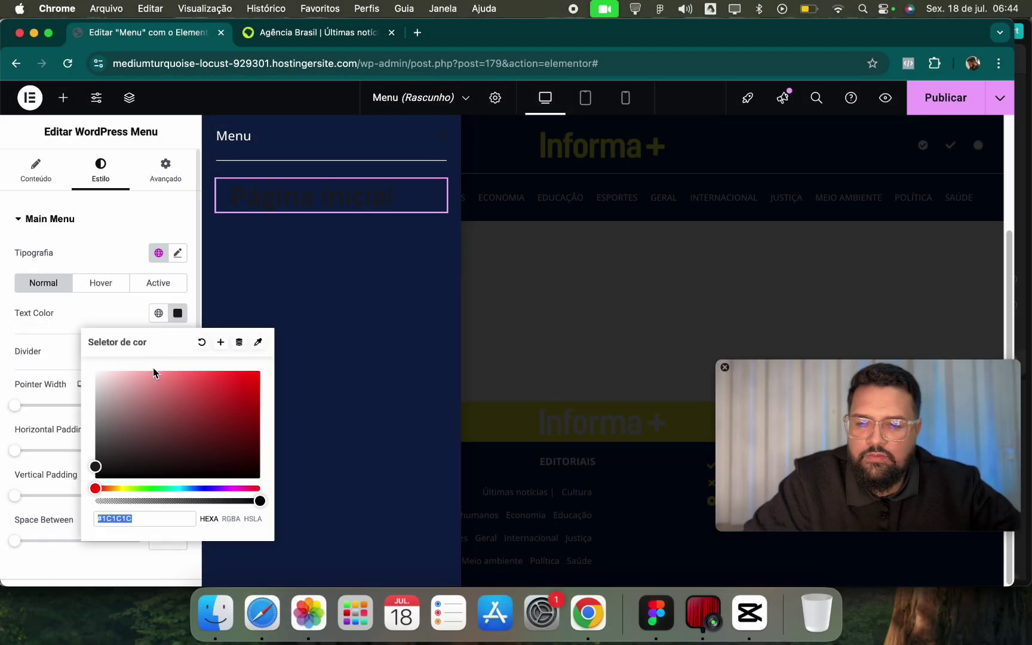
{"action": "type", "text": "#FFFFFF"}
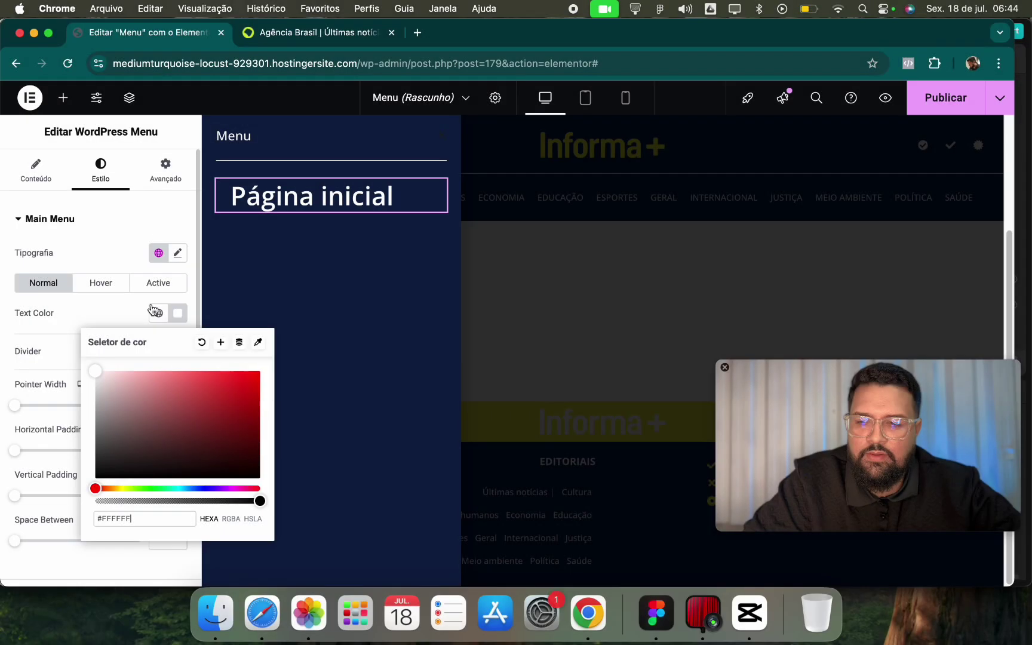
{"action": "left_click", "coordinate": [104, 315]}
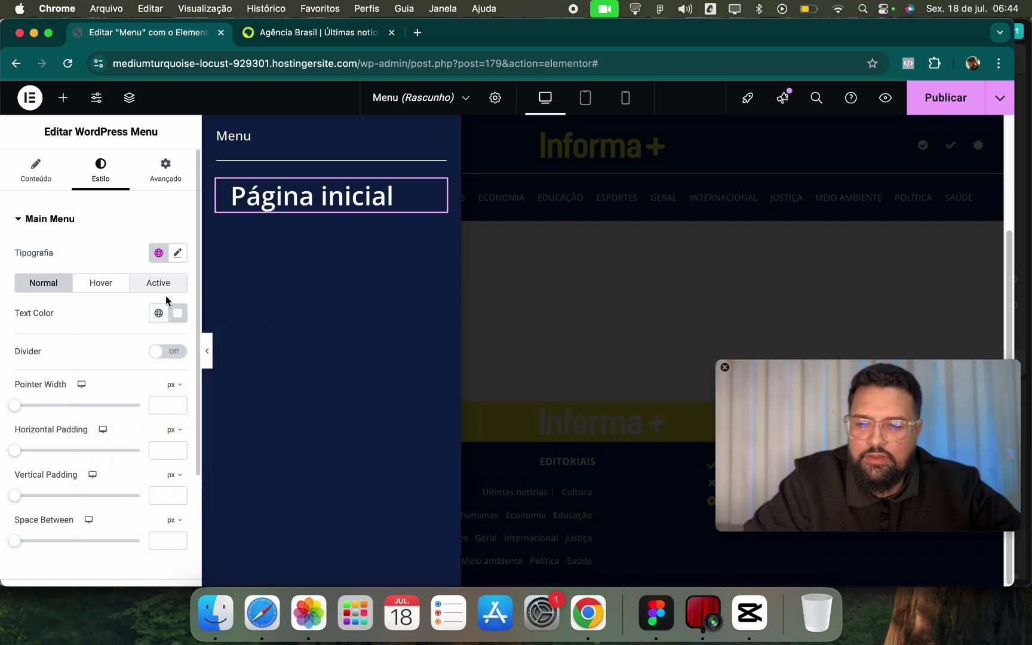
Apply the global font Texto to the WordPress Menu and set its hover text and pointer colours to the global Secundário colour.
{"action": "left_click", "coordinate": [158, 253]}
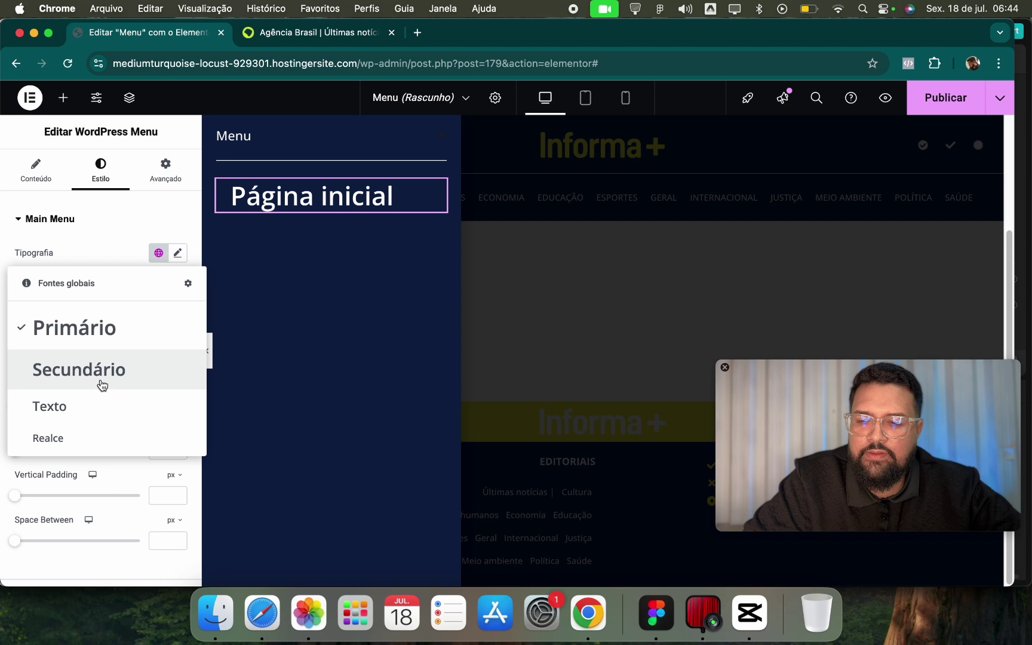
{"action": "left_click", "coordinate": [94, 404]}
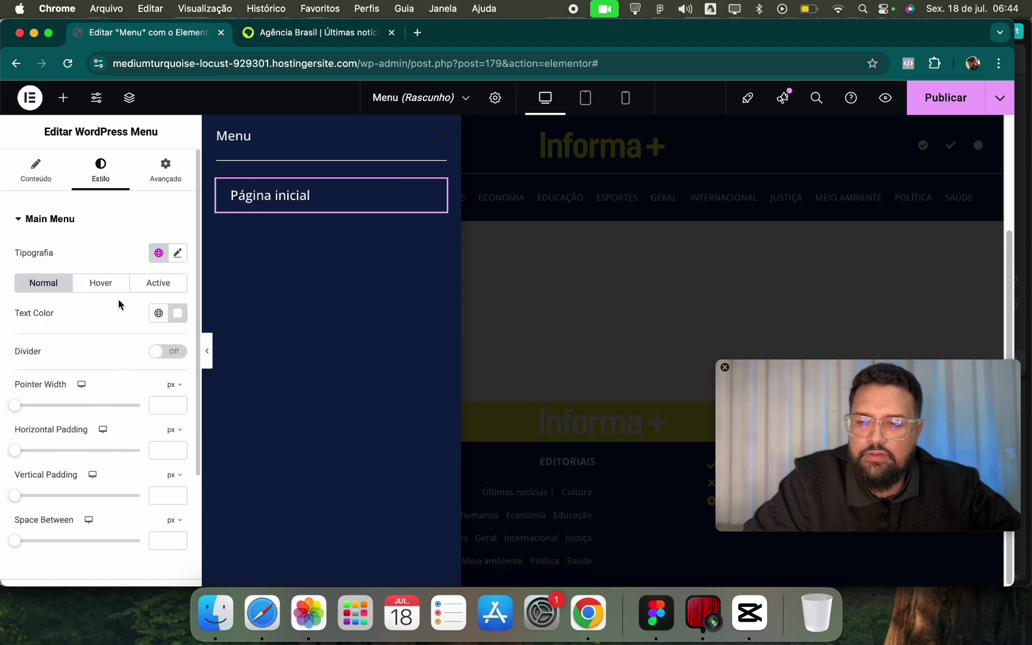
{"action": "left_click", "coordinate": [102, 285]}
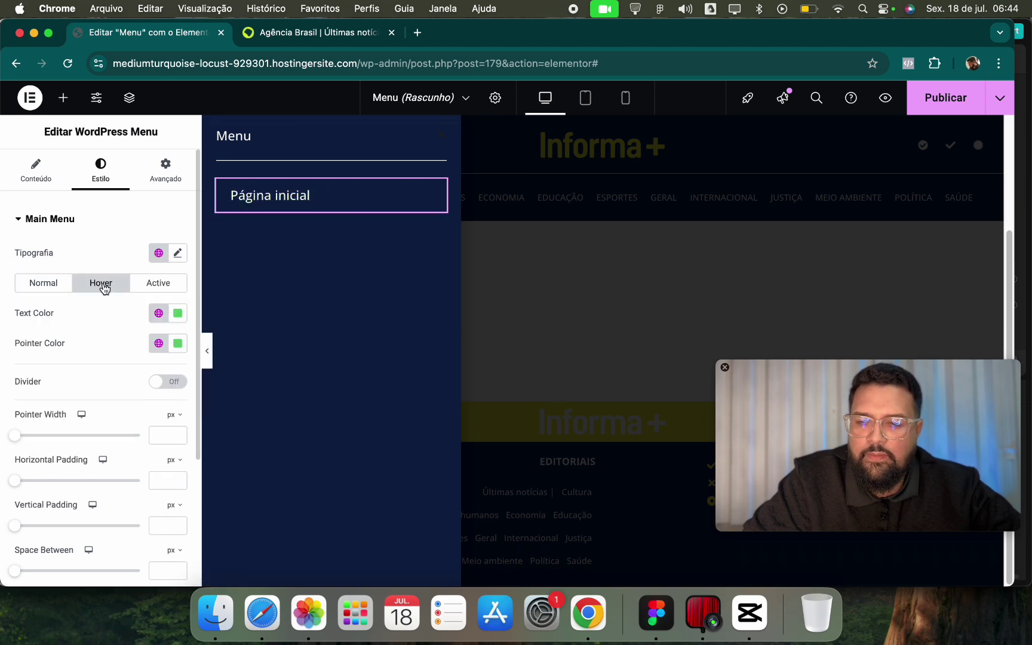
{"action": "left_click", "coordinate": [157, 314]}
{"action": "left_click", "coordinate": [145, 375]}
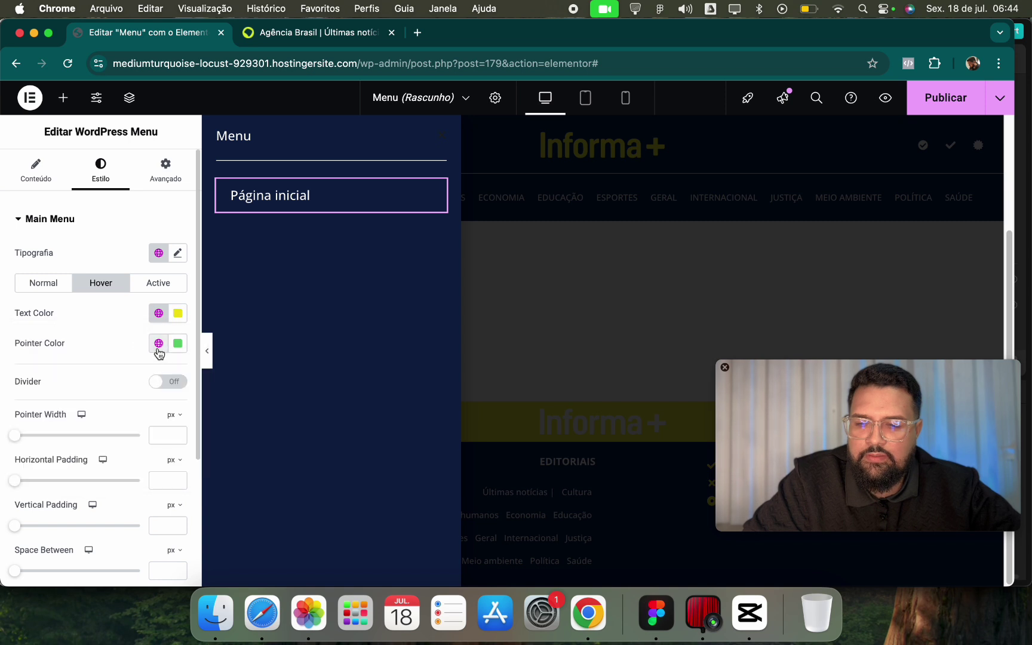
{"action": "left_click", "coordinate": [158, 350]}
{"action": "left_click", "coordinate": [140, 436]}
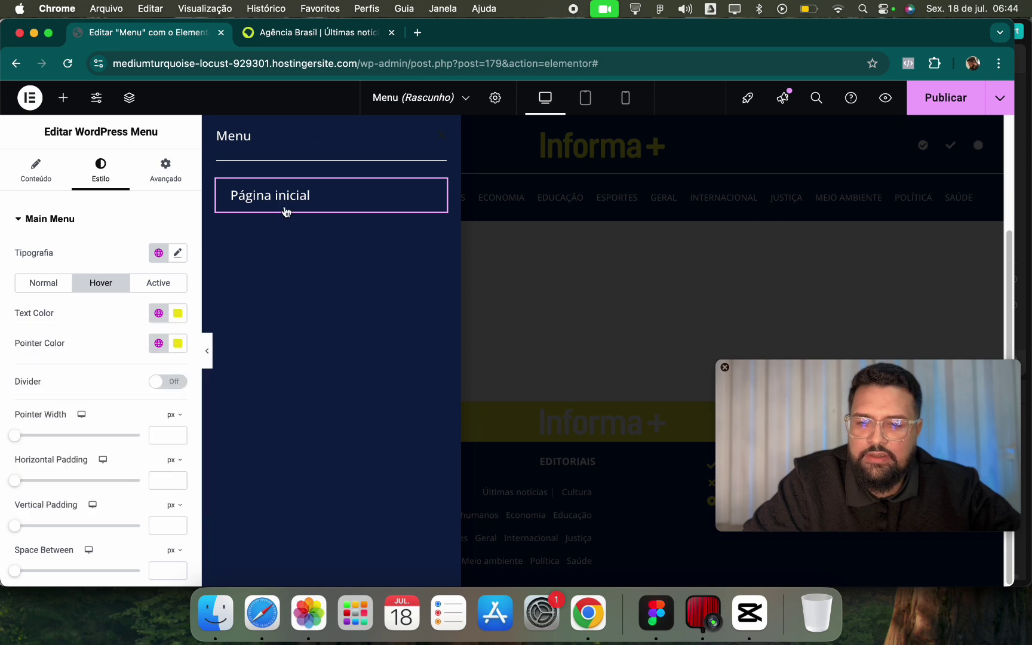
Set the menu's active text and pointer colours to global Secundário and its typography to the global font Realce.
{"action": "left_click", "coordinate": [161, 285]}
{"action": "left_click", "coordinate": [158, 313]}
{"action": "left_click", "coordinate": [132, 405]}
{"action": "left_click", "coordinate": [158, 343]}
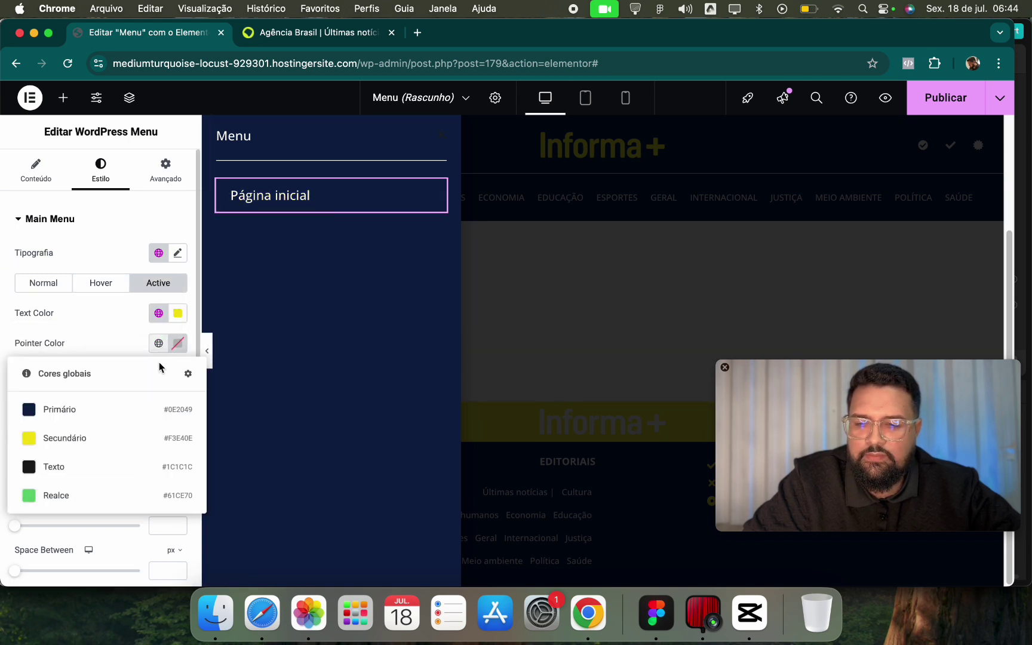
{"action": "left_click", "coordinate": [124, 442]}
{"action": "left_click", "coordinate": [158, 252]}
{"action": "left_click", "coordinate": [99, 440]}
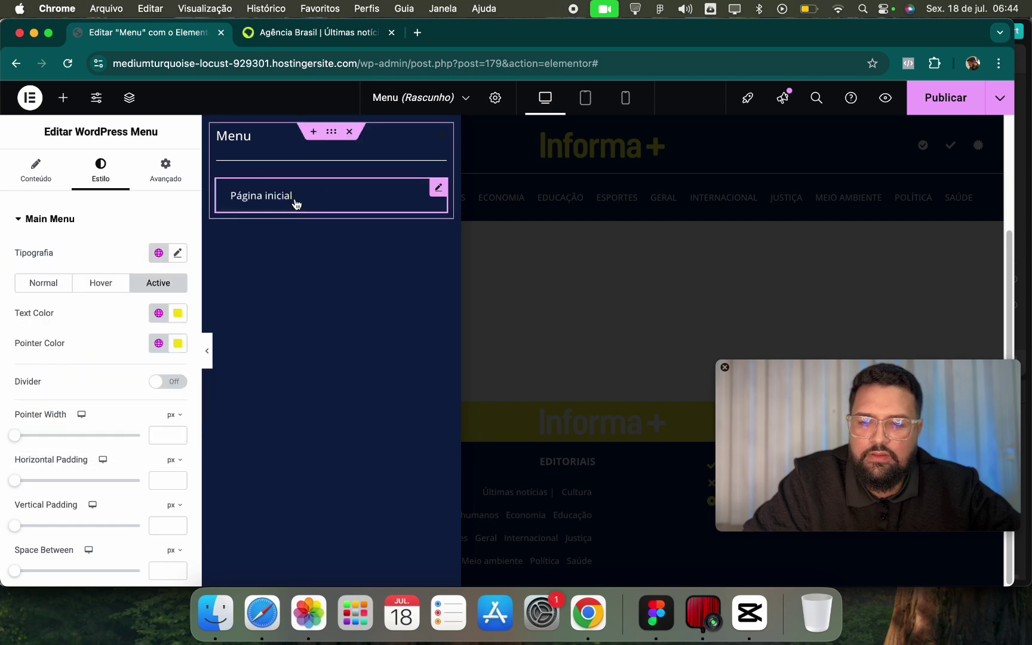
Check how the Agência Brasil side menu separates its groups of entries.
{"action": "left_click", "coordinate": [298, 34]}
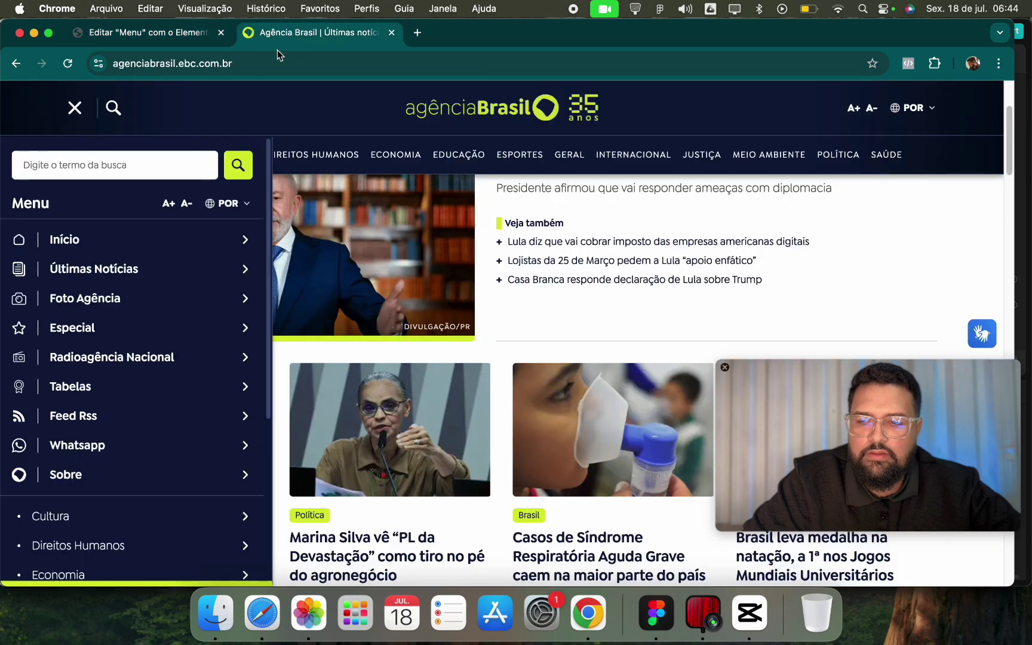
{"action": "scroll", "coordinate": [147, 366], "scroll_direction": "down", "scroll_amount": 3}
{"action": "left_click", "coordinate": [131, 33]}
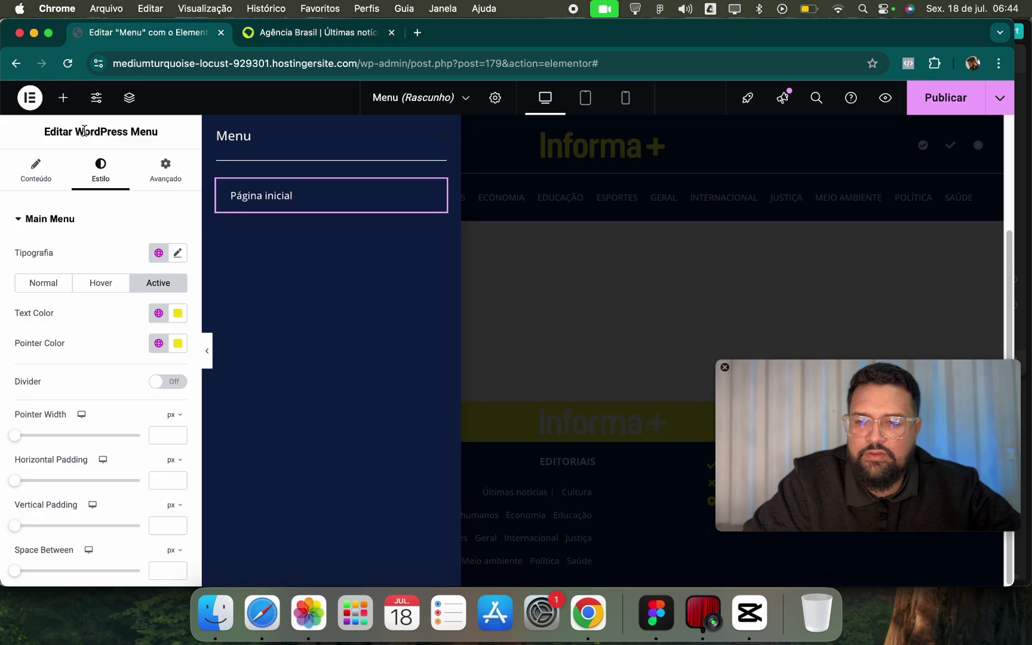
Try a new Divisor widget below the WordPress Menu, copy the existing divider, and delete the new one.
{"action": "left_click", "coordinate": [60, 104]}
{"action": "left_click", "coordinate": [83, 199]}
{"action": "type", "text": "d"}
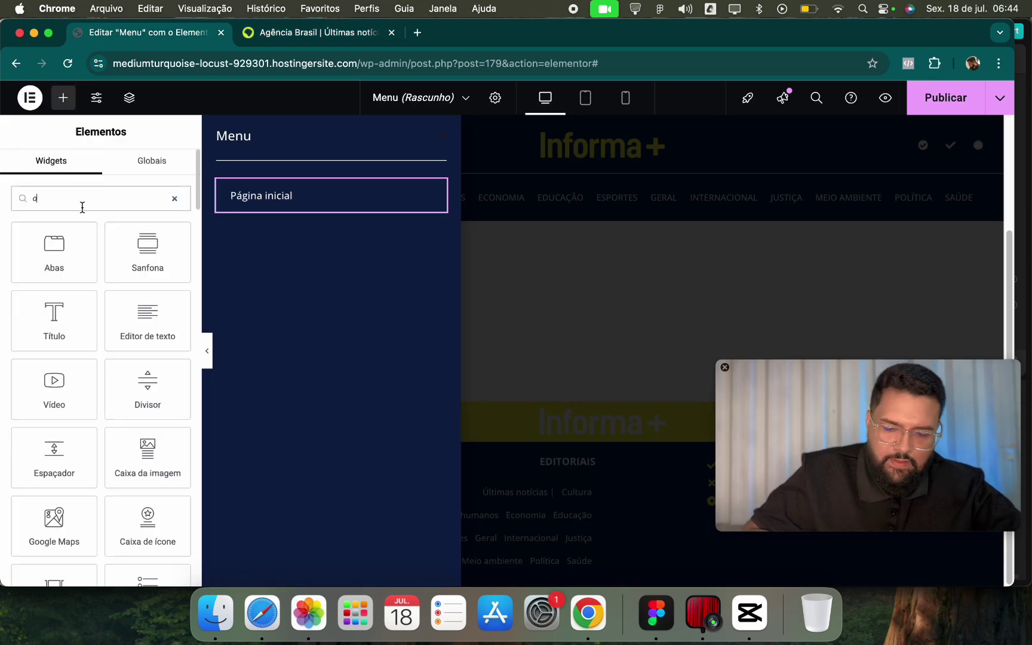
{"action": "type", "text": "iv"}
{"action": "left_click_drag", "start_coordinate": [54, 251], "coordinate": [306, 205]}
{"action": "right_click", "coordinate": [371, 161]}
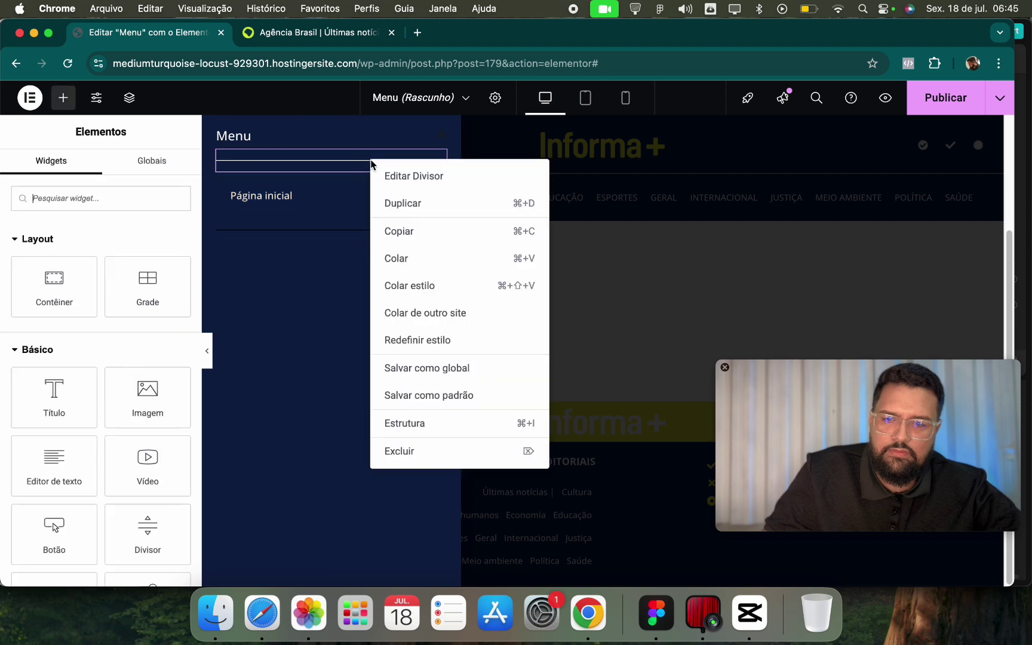
{"action": "left_click", "coordinate": [415, 233]}
{"action": "right_click", "coordinate": [365, 159]}
{"action": "right_click", "coordinate": [341, 228]}
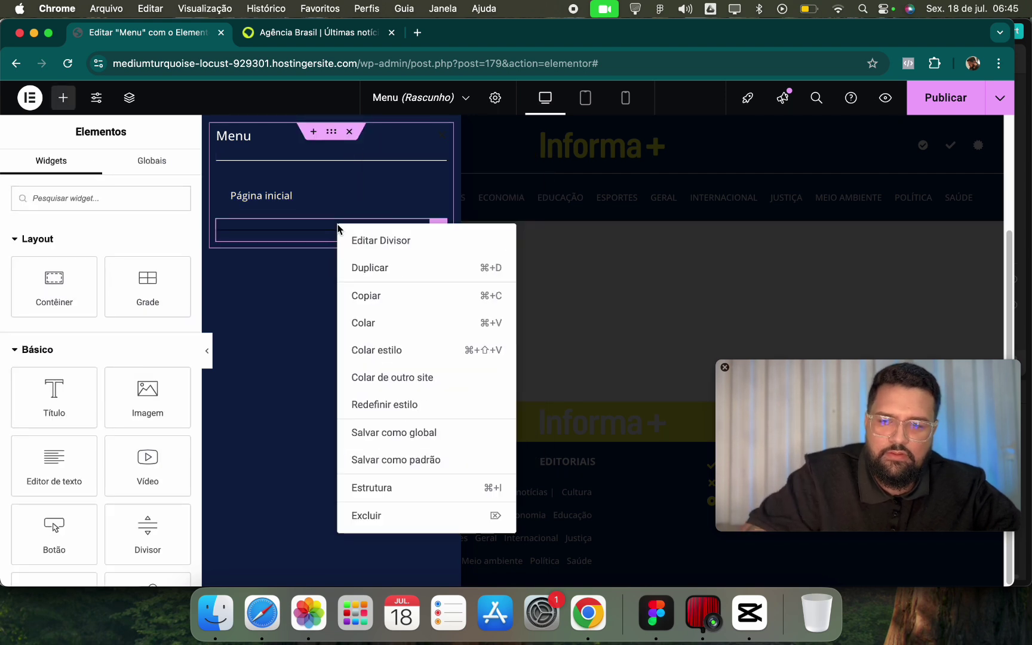
{"action": "left_click", "coordinate": [441, 517]}
Duplicate the divider under the Menu heading and move the copy below the WordPress Menu.
{"action": "right_click", "coordinate": [385, 178]}
{"action": "left_click", "coordinate": [407, 206]}
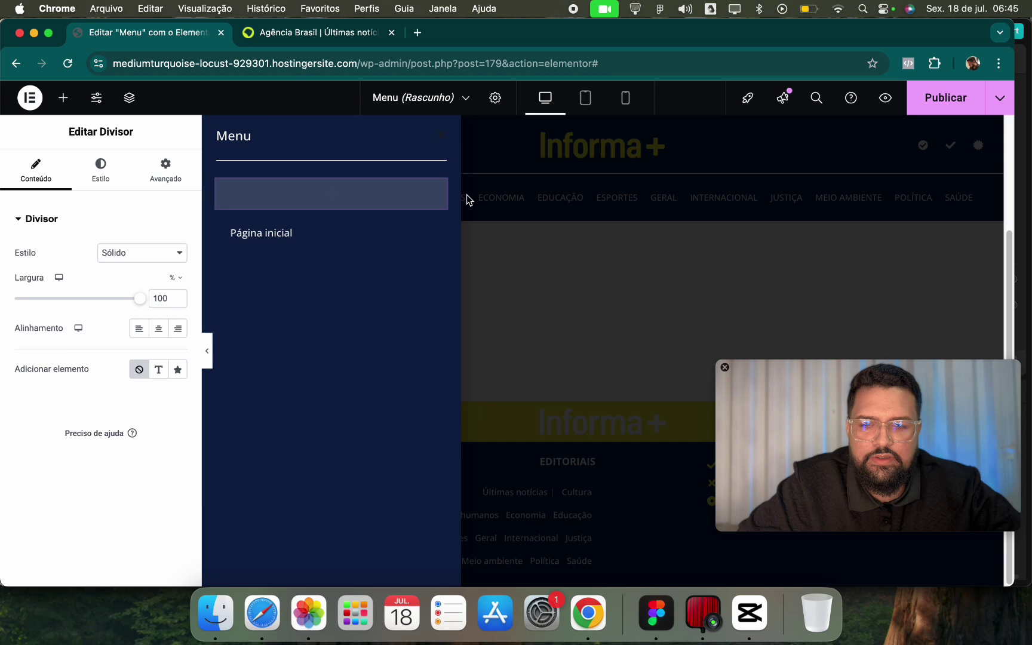
{"action": "left_click_drag", "start_coordinate": [435, 194], "coordinate": [269, 228]}
Duplicate the WordPress Menu widget and place the copy below the second divider.
{"action": "right_click", "coordinate": [280, 202]}
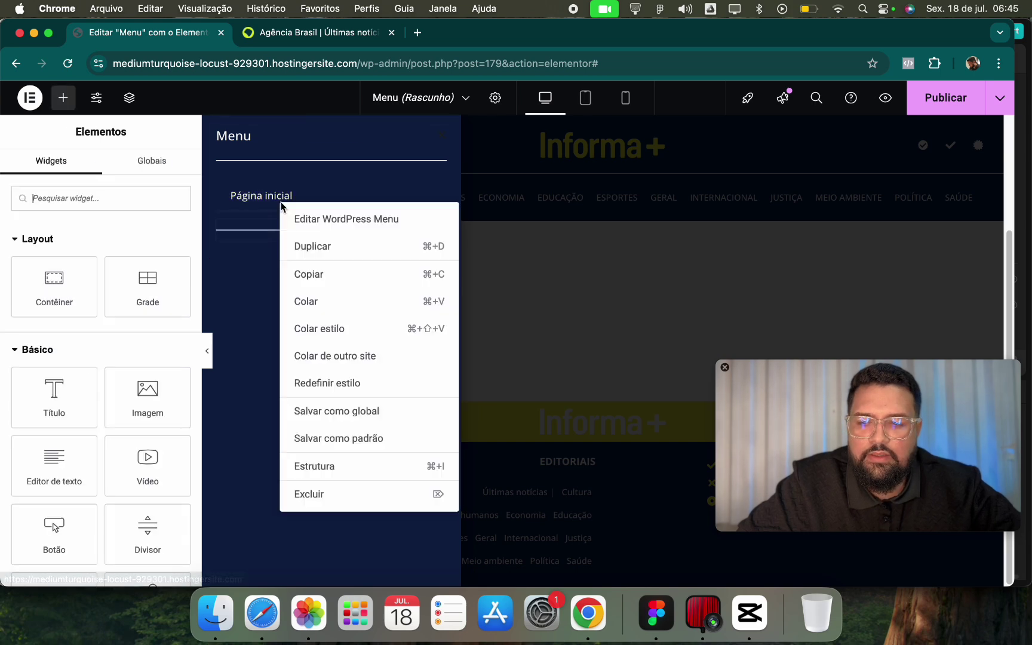
{"action": "left_click", "coordinate": [356, 275]}
{"action": "right_click", "coordinate": [287, 213]}
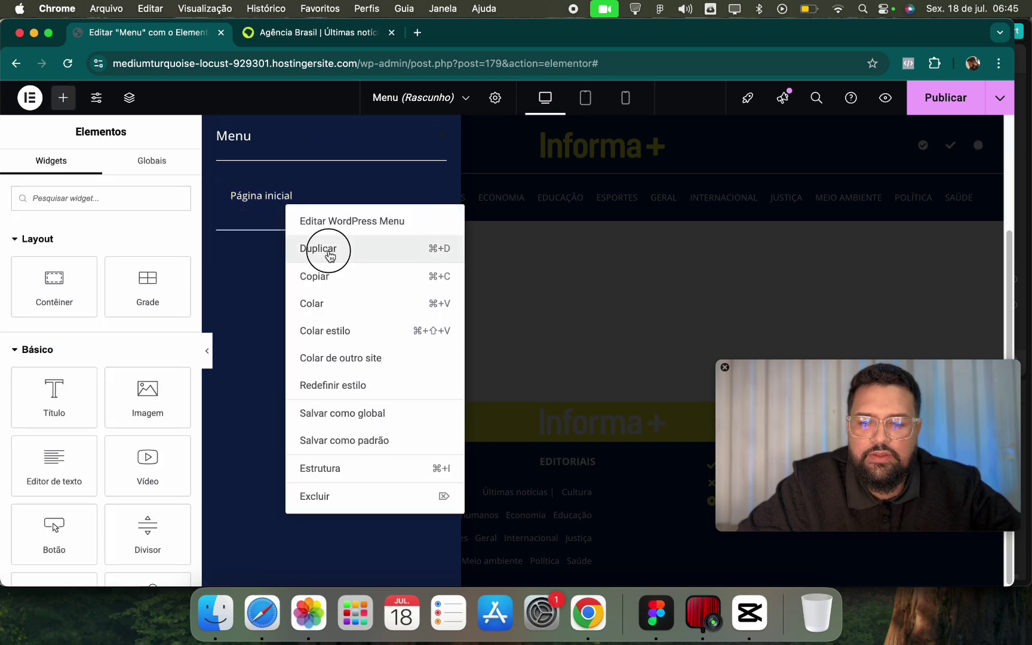
{"action": "left_click", "coordinate": [326, 246]}
{"action": "left_click_drag", "start_coordinate": [391, 241], "coordinate": [376, 278]}
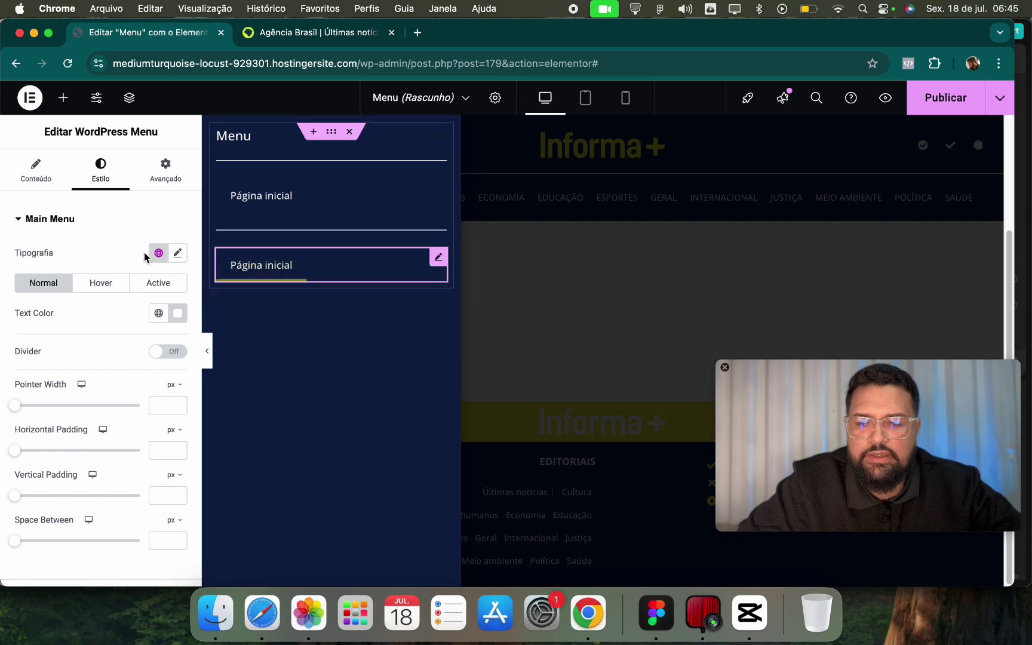
Assign Menu superior to the lower WordPress Menu in a Vertical layout and adjust its vertical padding.
{"action": "left_click", "coordinate": [36, 172]}
{"action": "left_click", "coordinate": [128, 282]}
{"action": "left_click", "coordinate": [132, 299]}
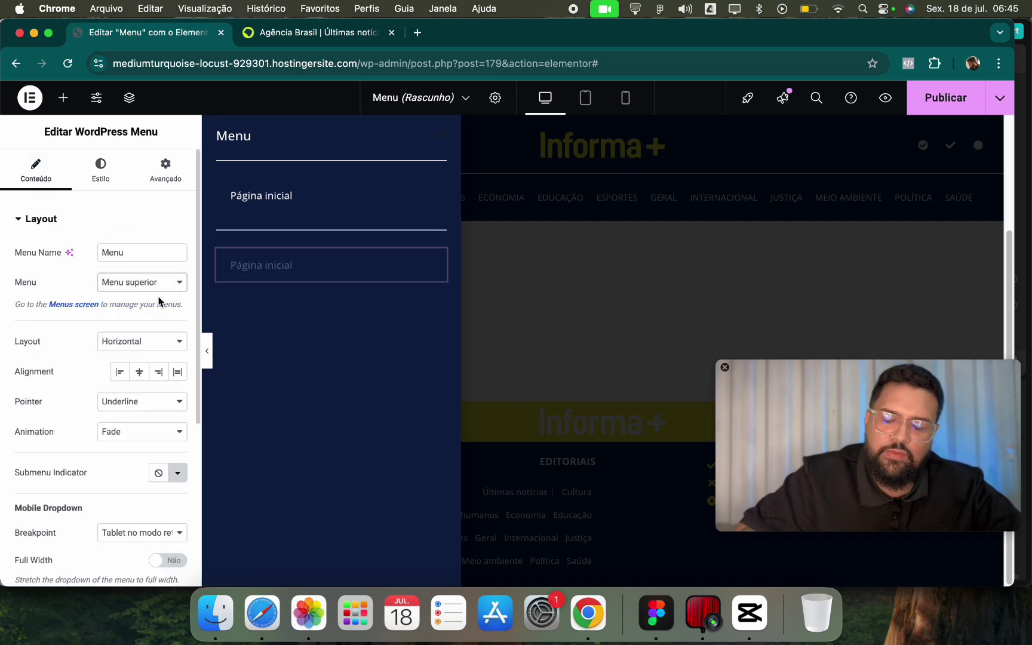
{"action": "left_click", "coordinate": [139, 343]}
{"action": "left_click", "coordinate": [40, 341]}
{"action": "left_click", "coordinate": [125, 348]}
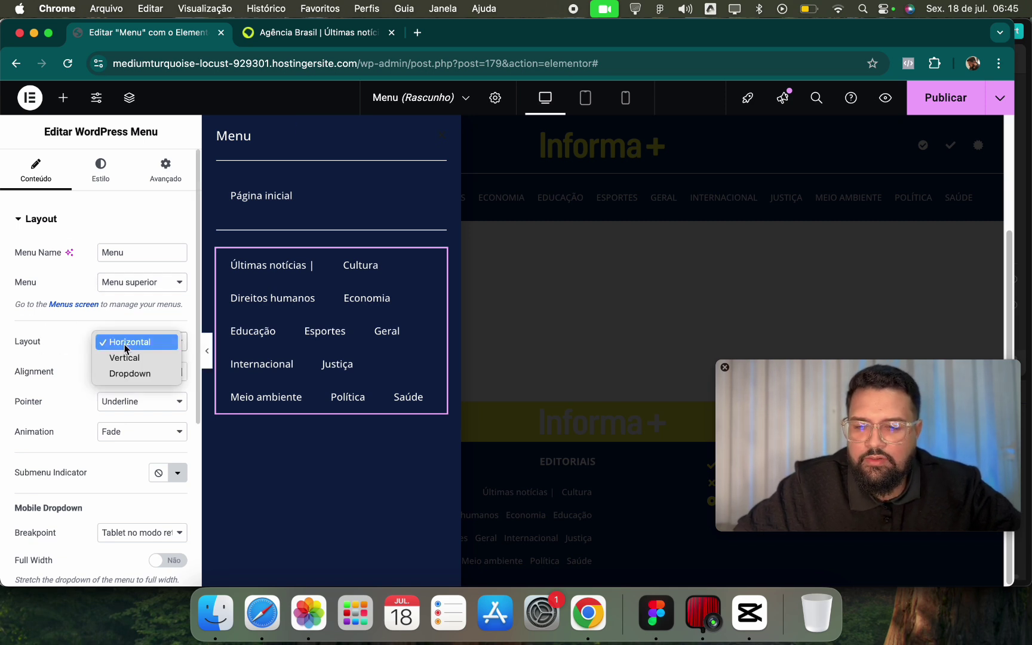
{"action": "left_click", "coordinate": [130, 359]}
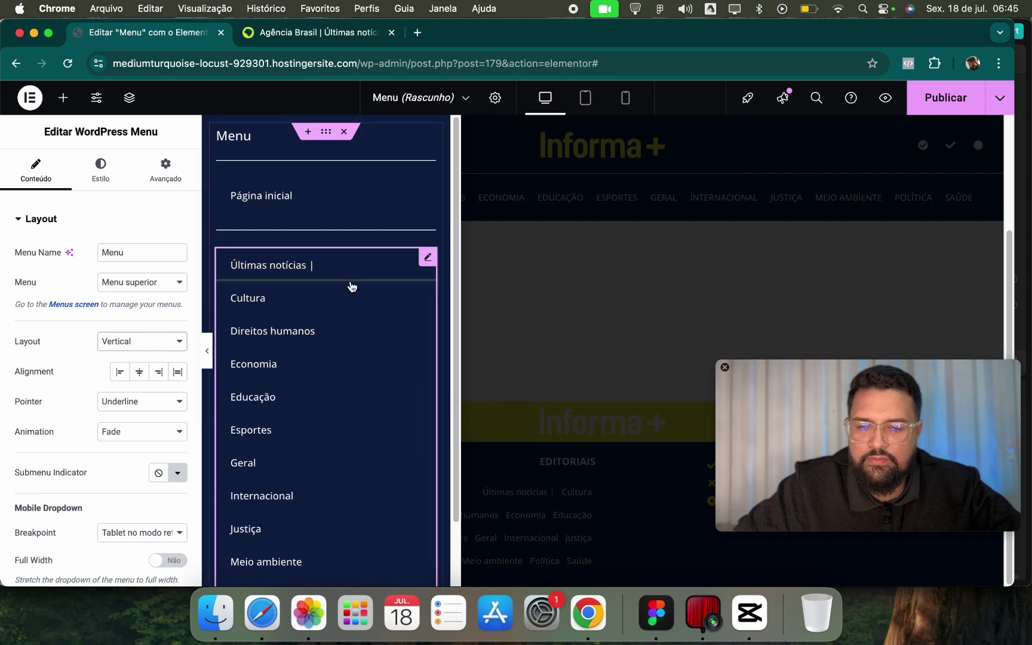
{"action": "left_click", "coordinate": [89, 173]}
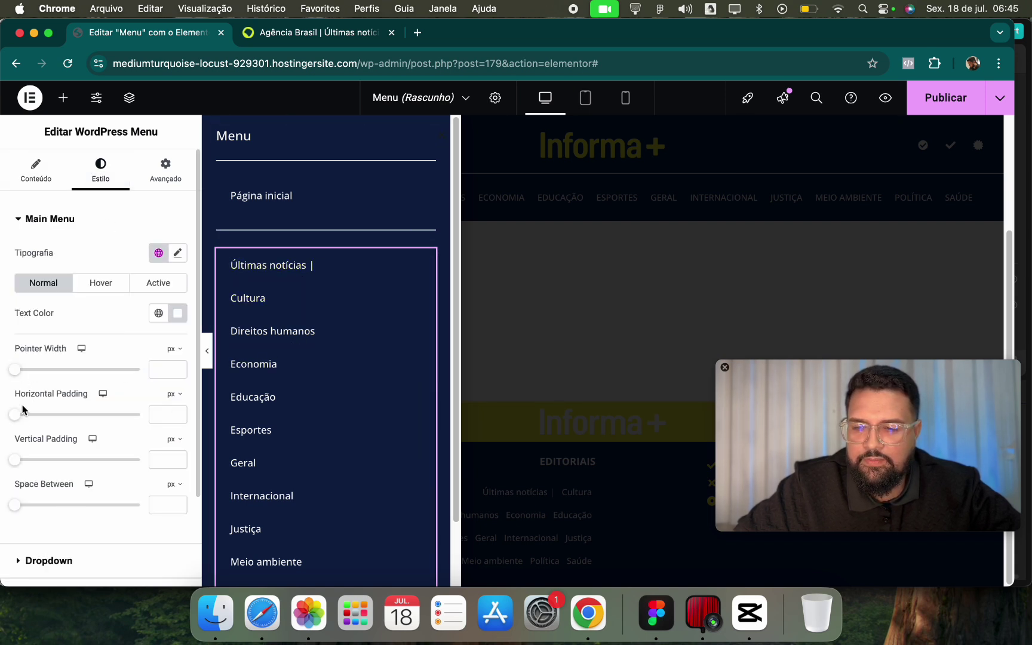
{"action": "left_click_drag", "start_coordinate": [20, 464], "coordinate": [48, 458]}
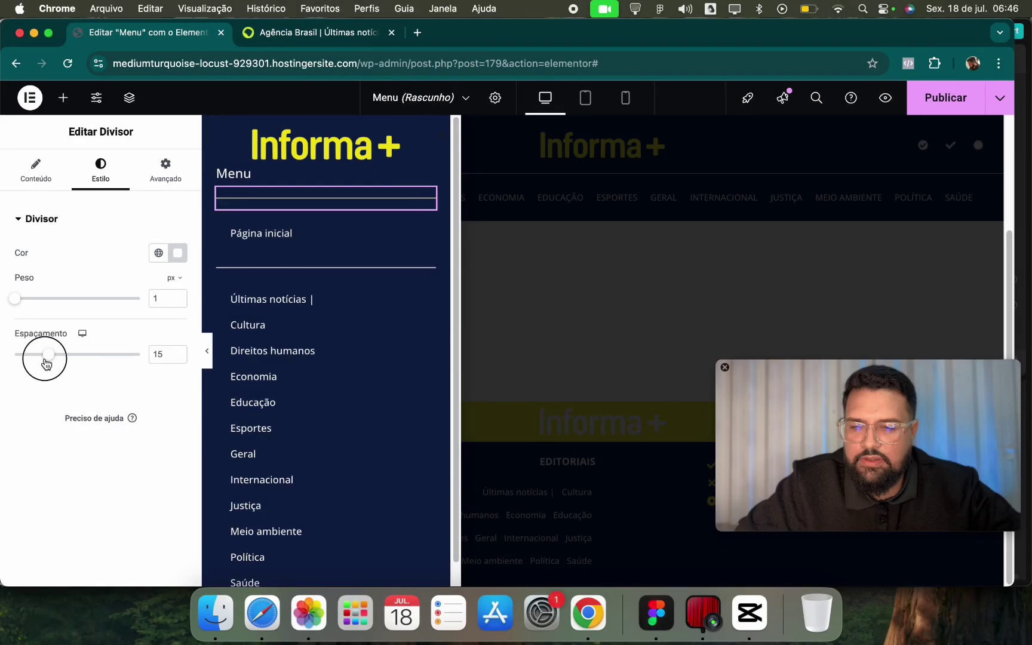
Set the spacing of the divider below the Menu heading to 2 and copy that divider.
{"action": "left_click_drag", "start_coordinate": [38, 356], "coordinate": [8, 361]}
{"action": "right_click", "coordinate": [263, 190]}
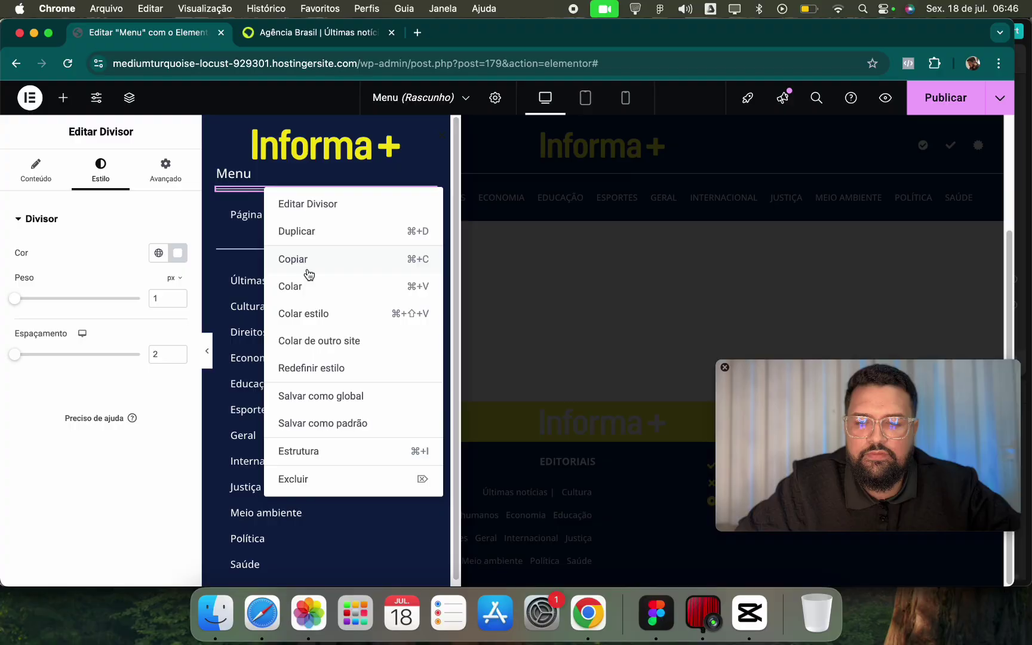
{"action": "left_click", "coordinate": [338, 274]}
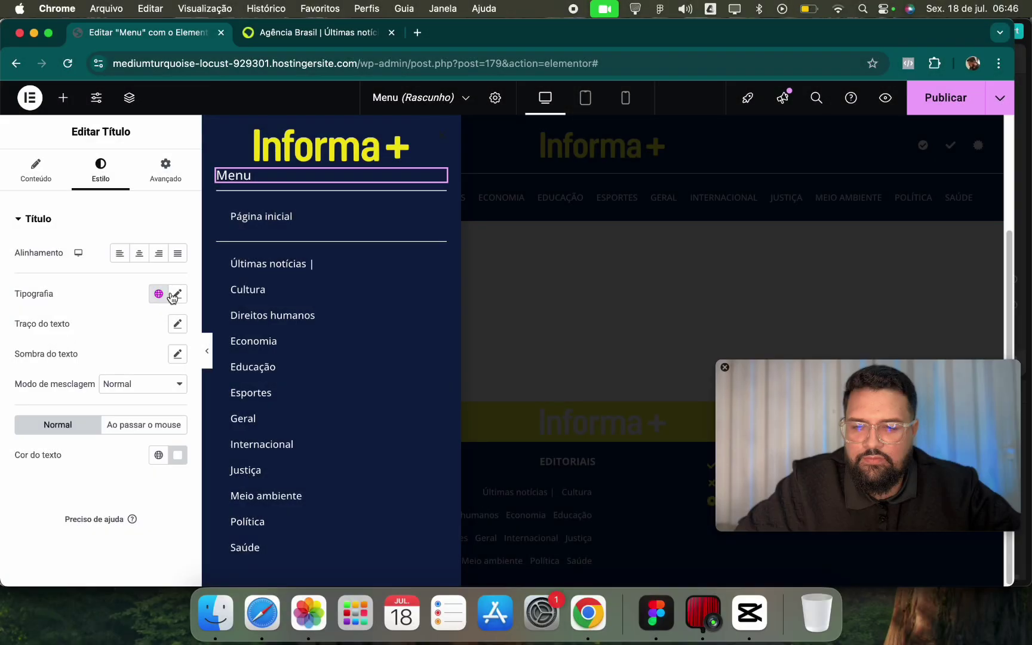
Set the Menu heading's font weight to 700 (Negrito).
{"action": "left_click", "coordinate": [175, 294]}
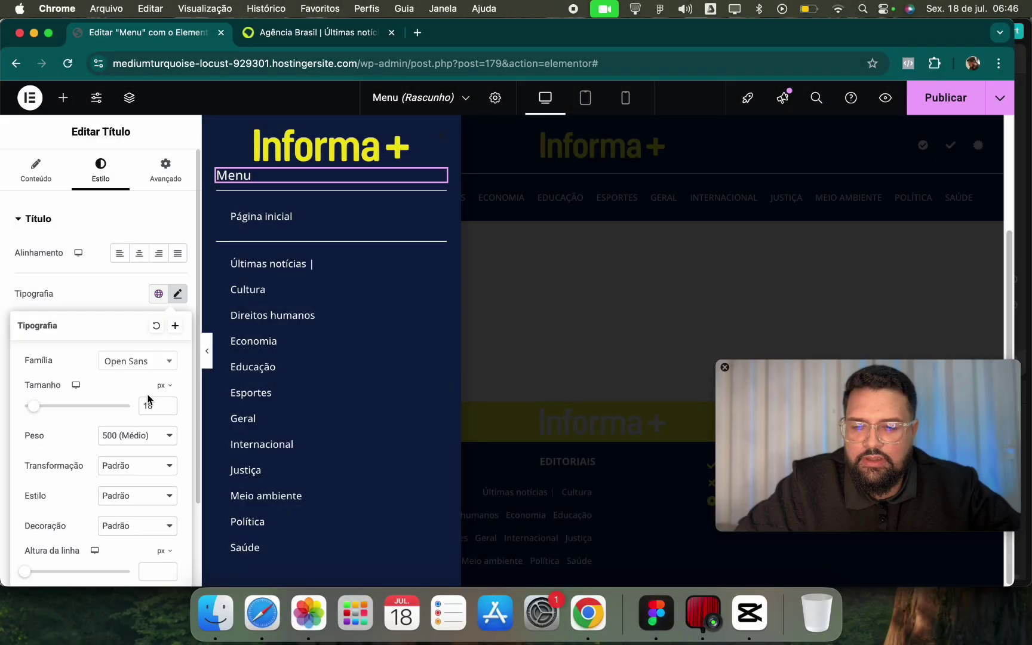
{"action": "left_click", "coordinate": [152, 447]}
{"action": "left_click", "coordinate": [143, 466]}
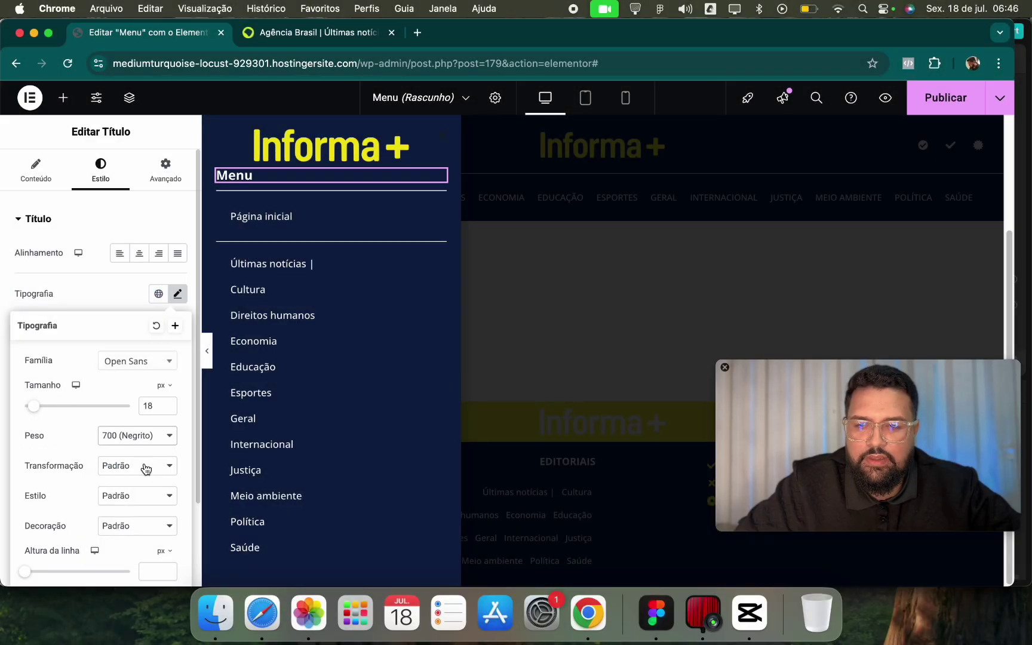
Unlink the Site Logo's padding values and set its bottom padding to 20 px.
{"action": "left_click", "coordinate": [341, 153]}
{"action": "left_click", "coordinate": [166, 170]}
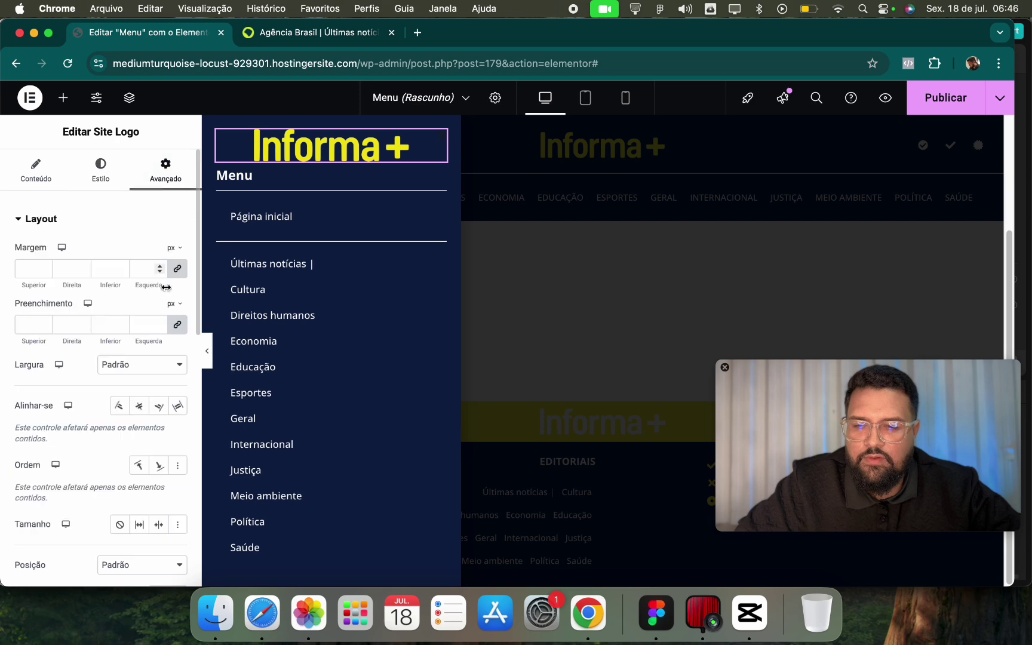
{"action": "left_click", "coordinate": [177, 326]}
{"action": "double_click", "coordinate": [103, 327]}
{"action": "type", "text": "20"}
Publish the Menu popup with a display condition that includes the entire site.
{"action": "key", "text": "super+s"}
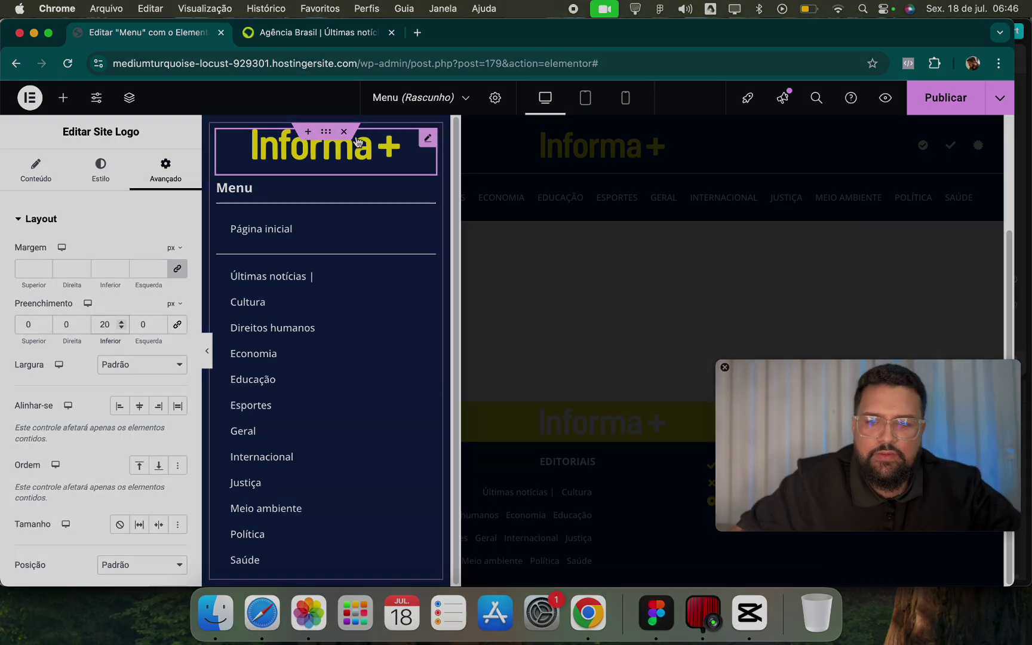
{"action": "left_click", "coordinate": [595, 416]}
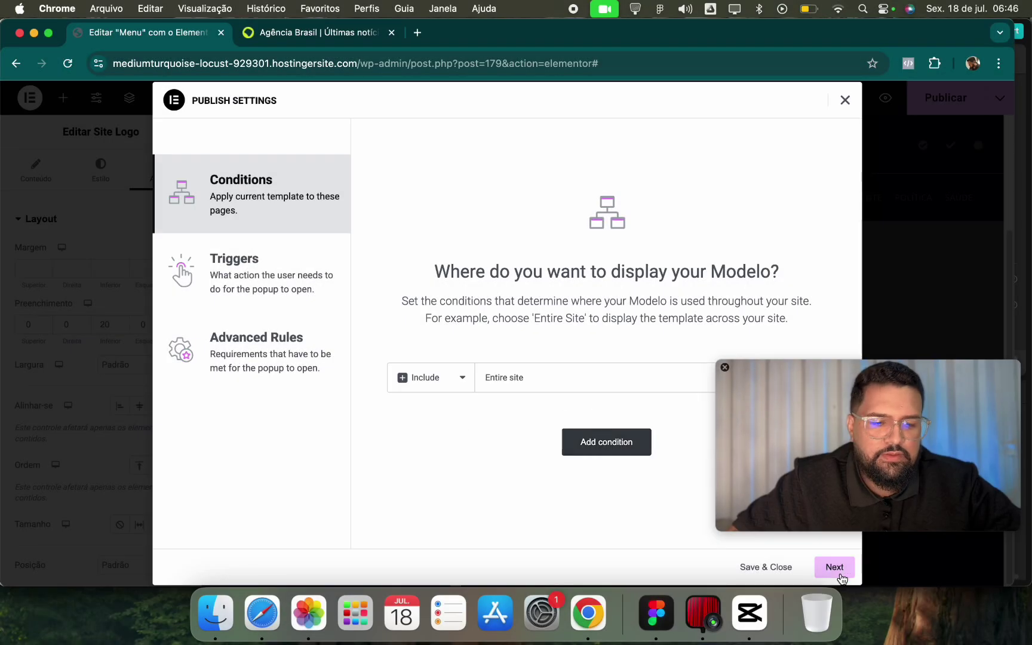
{"action": "left_click", "coordinate": [783, 576]}
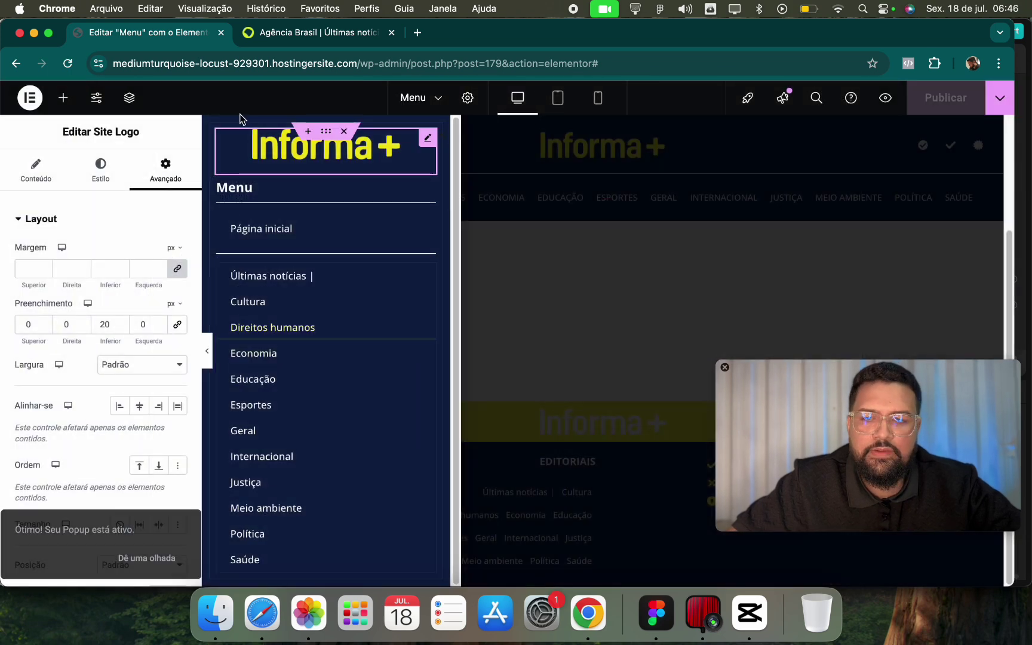
Go to the news site's home page and open its Cabeçalho header template for editing in Elementor.
{"action": "left_click_drag", "start_coordinate": [363, 63], "coordinate": [624, 99]}
{"action": "key", "text": "BackSpace"}
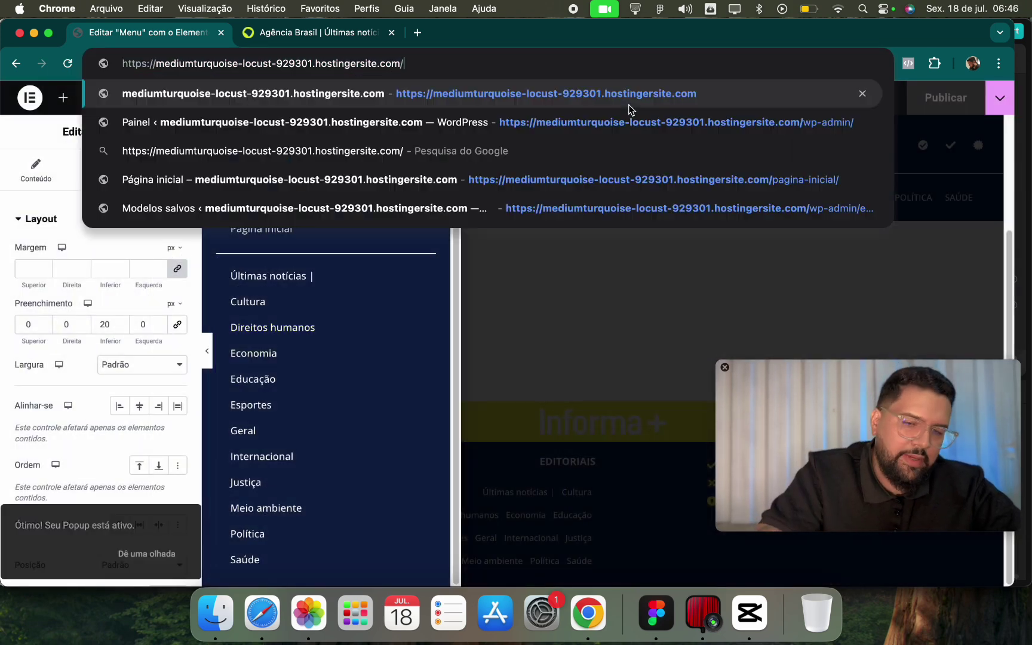
{"action": "key", "text": "Return"}
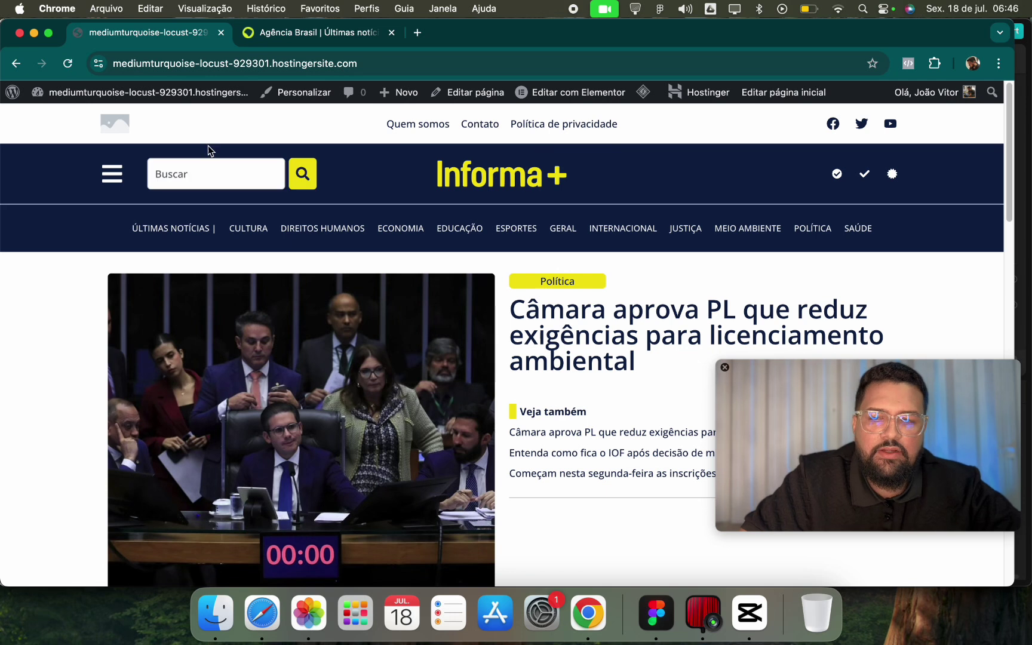
{"action": "mouse_move", "coordinate": [529, 106]}
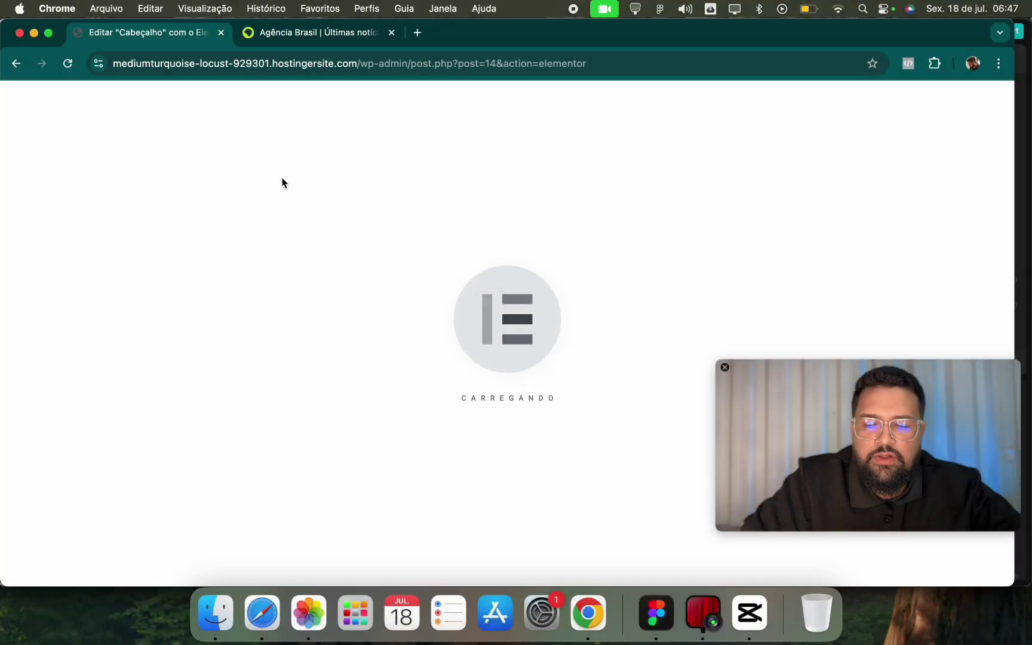
Set the link of the header's hamburger icon list item to the dynamic Popup action.
{"action": "left_click", "coordinate": [245, 185]}
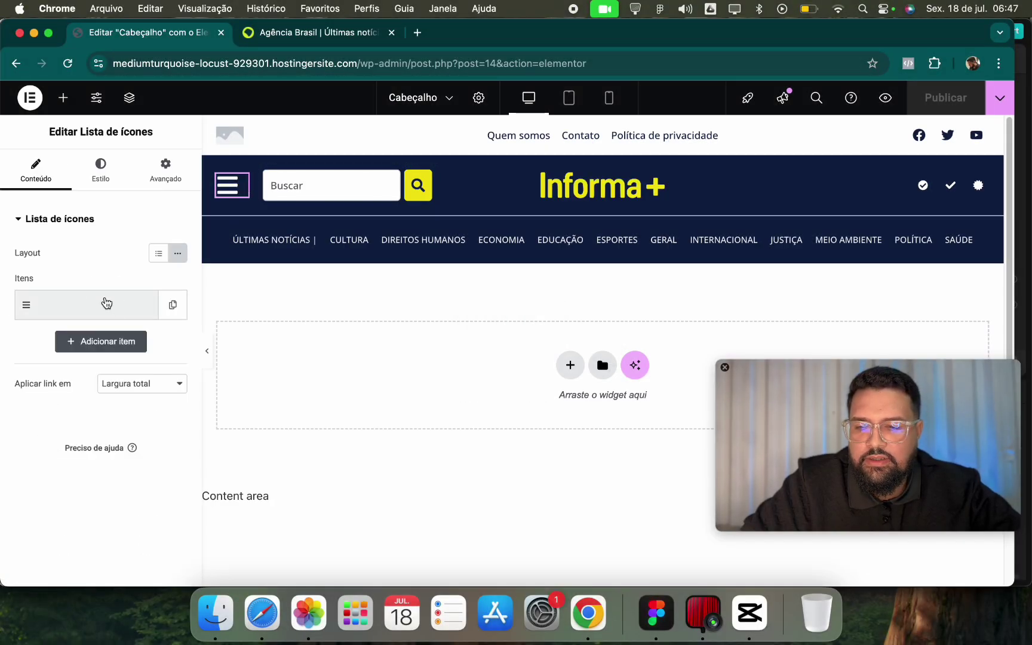
{"action": "left_click", "coordinate": [101, 309]}
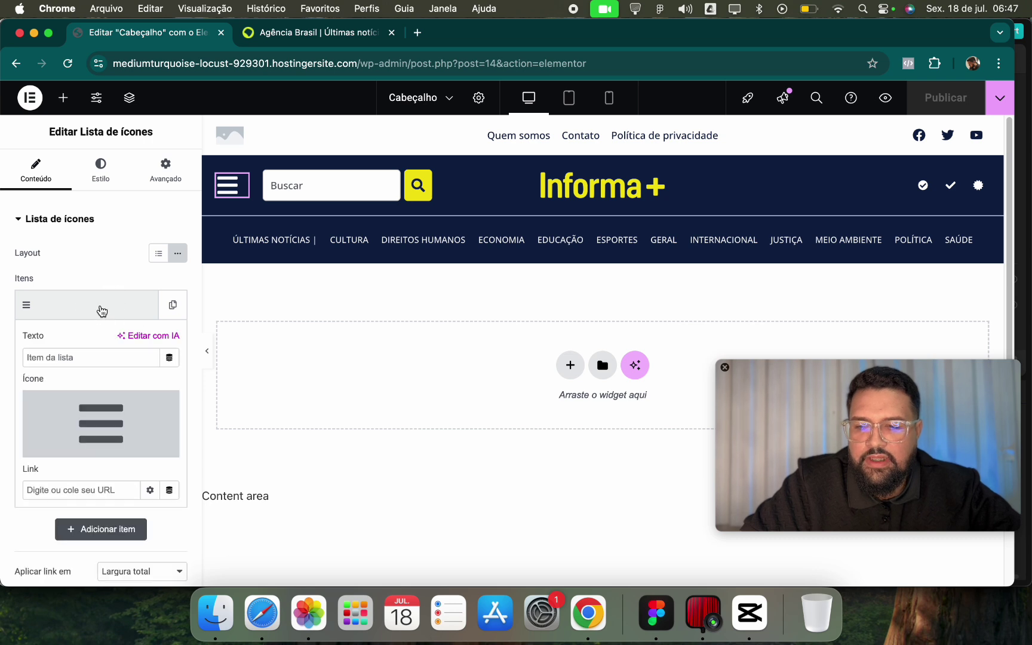
{"action": "left_click", "coordinate": [169, 489]}
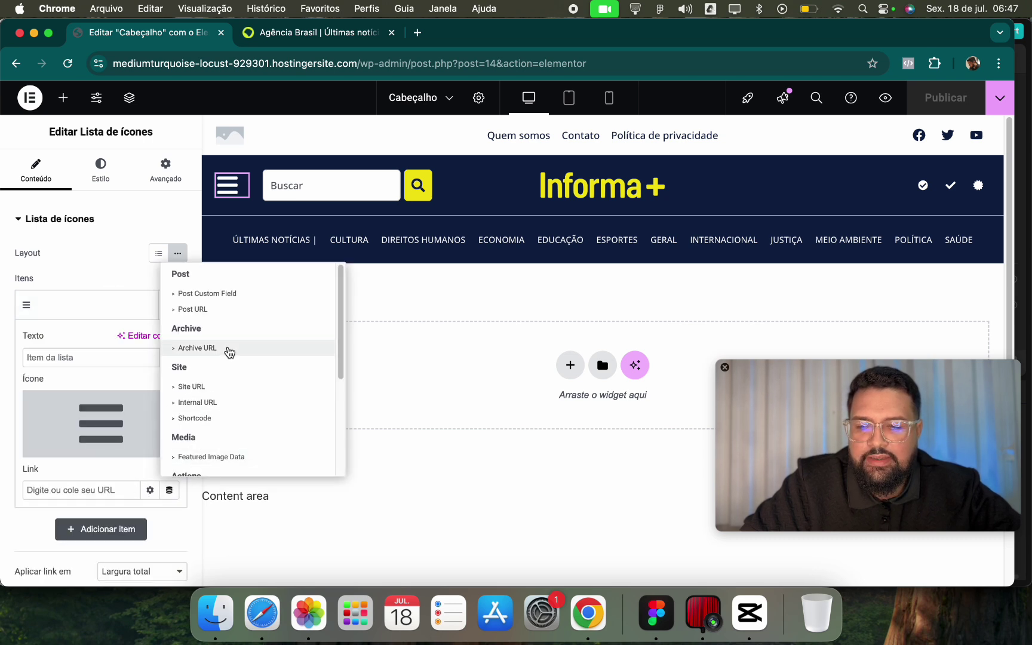
{"action": "scroll", "coordinate": [229, 353], "scroll_direction": "down", "scroll_amount": 5}
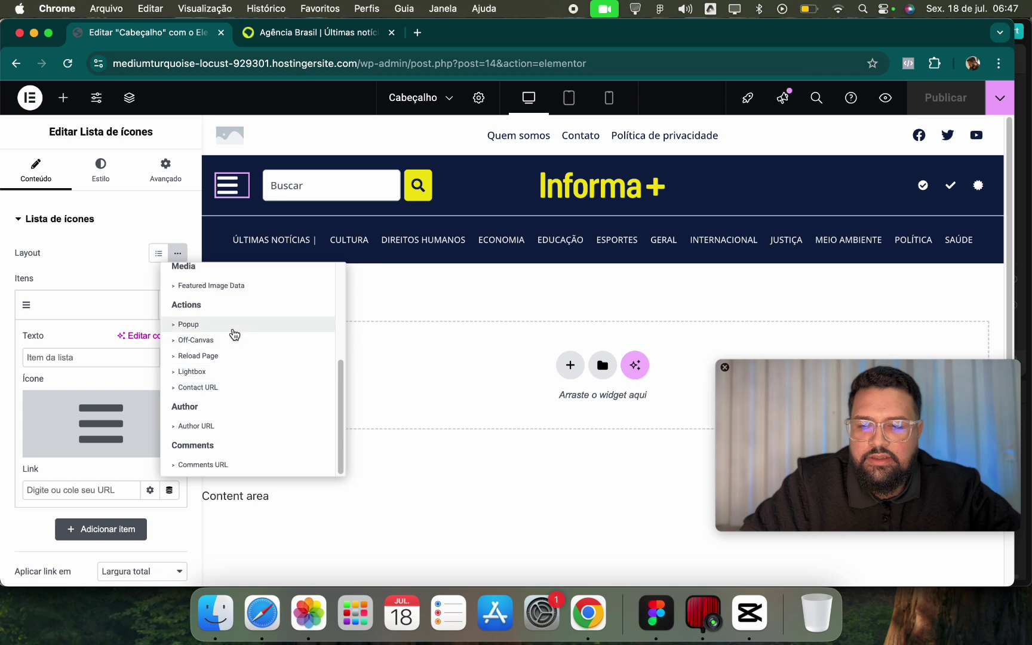
{"action": "left_click", "coordinate": [194, 325]}
Choose Menu (Modelo) as the popup that the hamburger icon's link opens and publish the header.
{"action": "left_click", "coordinate": [99, 489]}
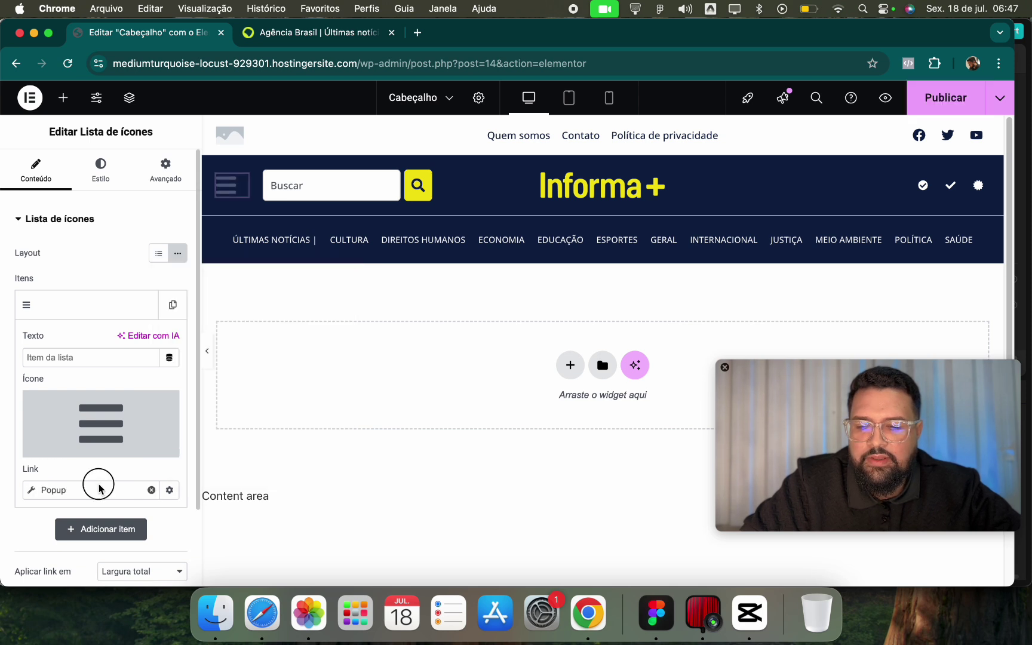
{"action": "left_click", "coordinate": [95, 457]}
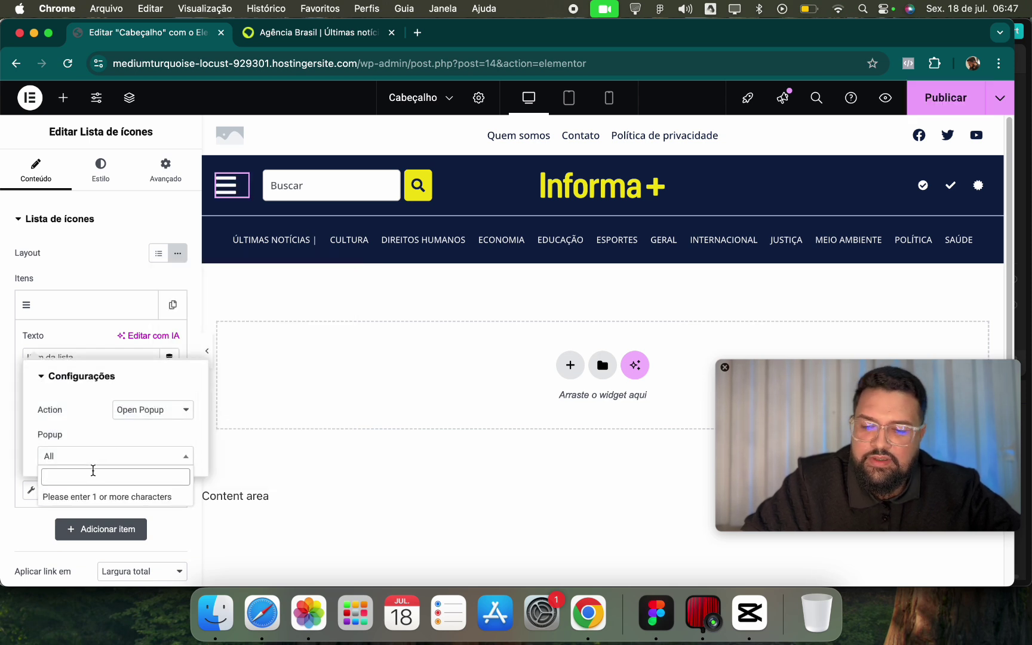
{"action": "type", "text": "menu"}
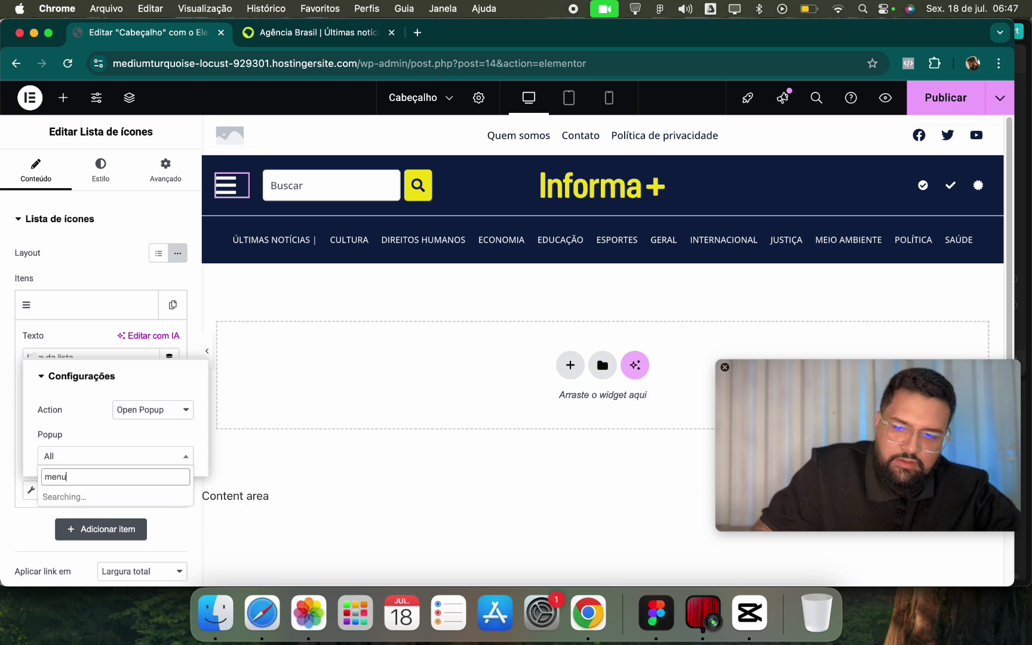
{"action": "key", "text": "Return"}
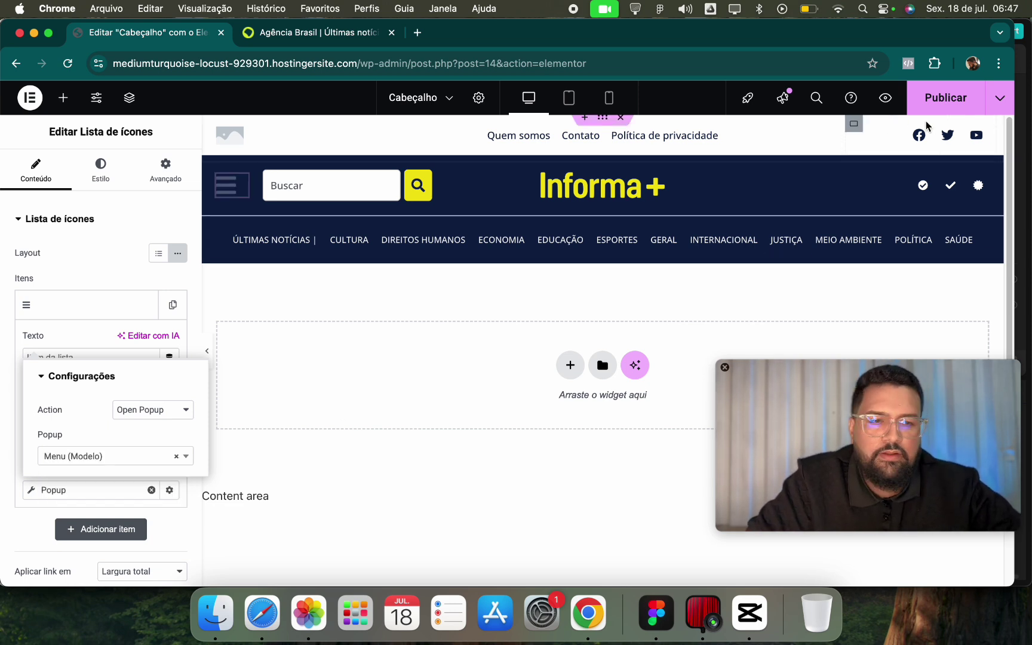
{"action": "left_click", "coordinate": [943, 97]}
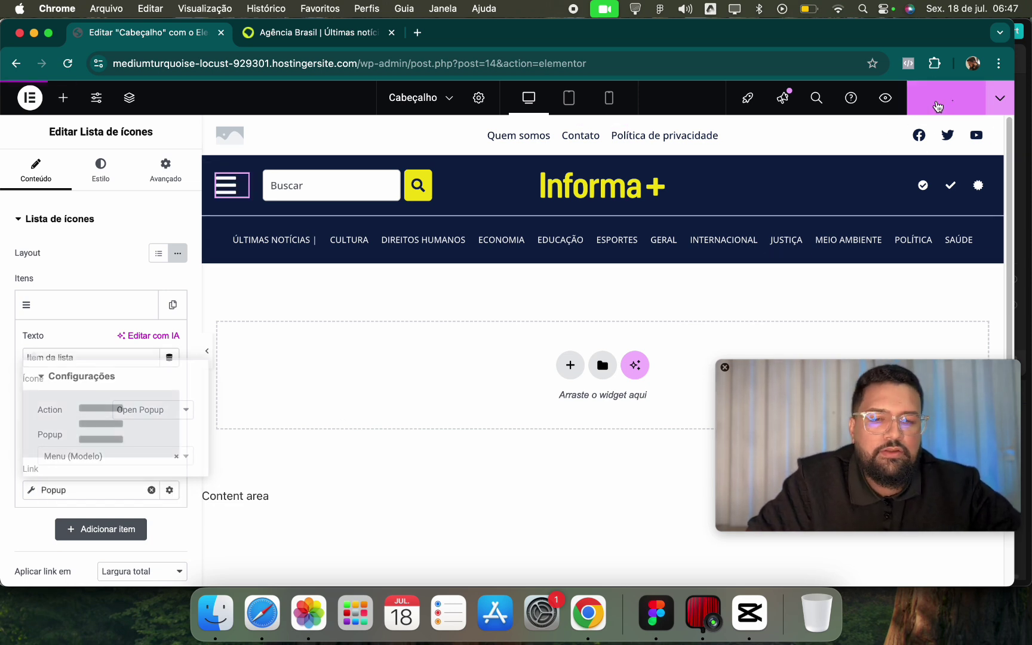
Preview the published header, go through to the site's home page and reload it.
{"action": "left_click", "coordinate": [885, 98]}
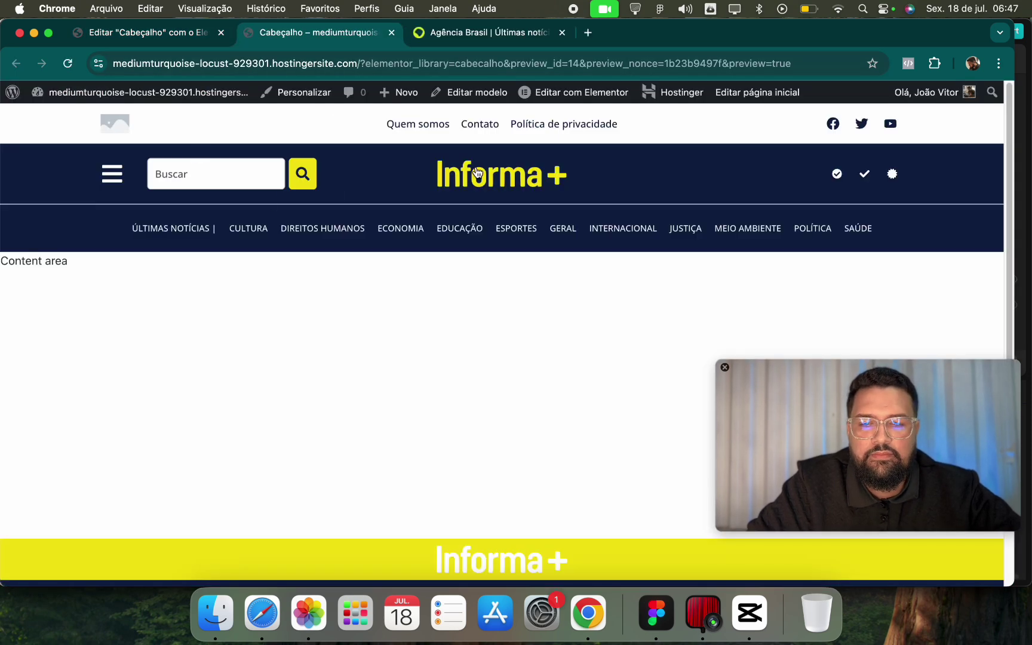
{"action": "left_click", "coordinate": [477, 174]}
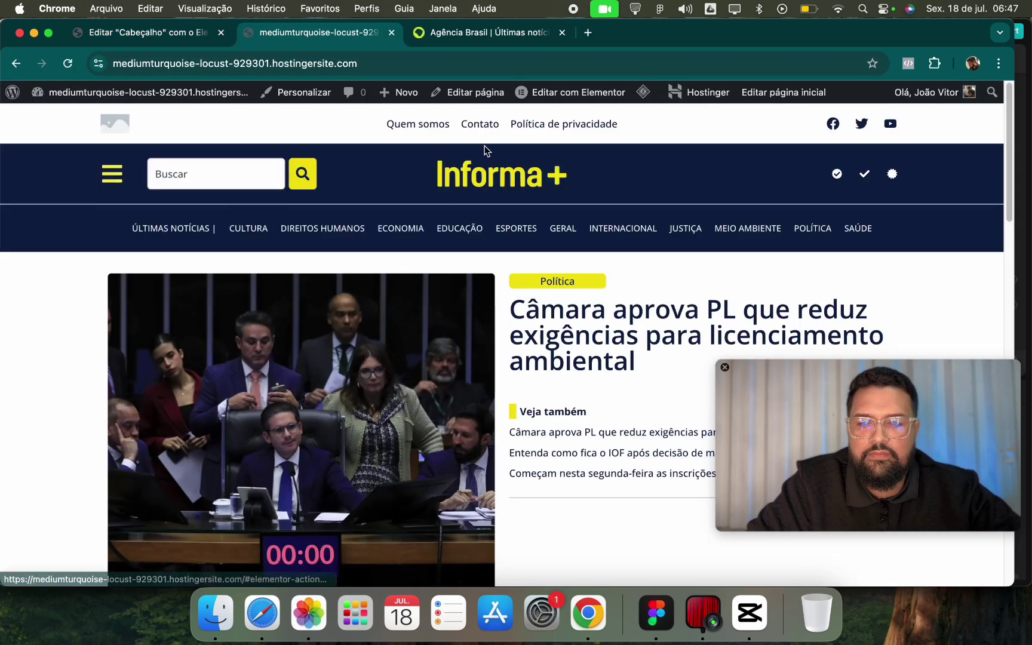
{"action": "mouse_move", "coordinate": [643, 92]}
{"action": "left_click", "coordinate": [653, 154]}
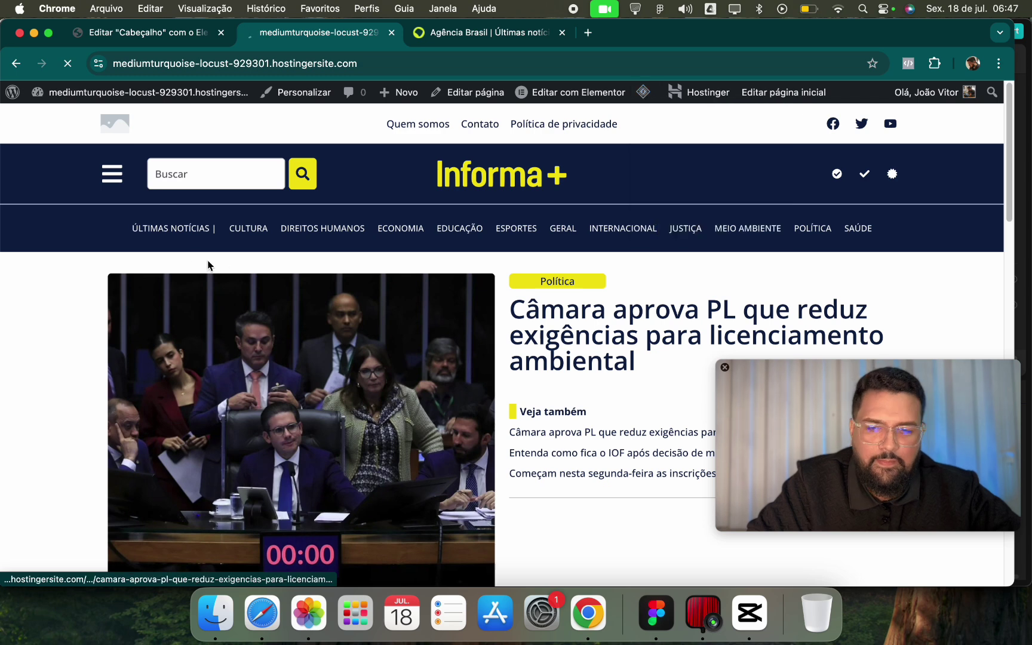
Test the hamburger icon on the home page by opening and closing the Menu popup several times.
{"action": "left_click", "coordinate": [116, 177]}
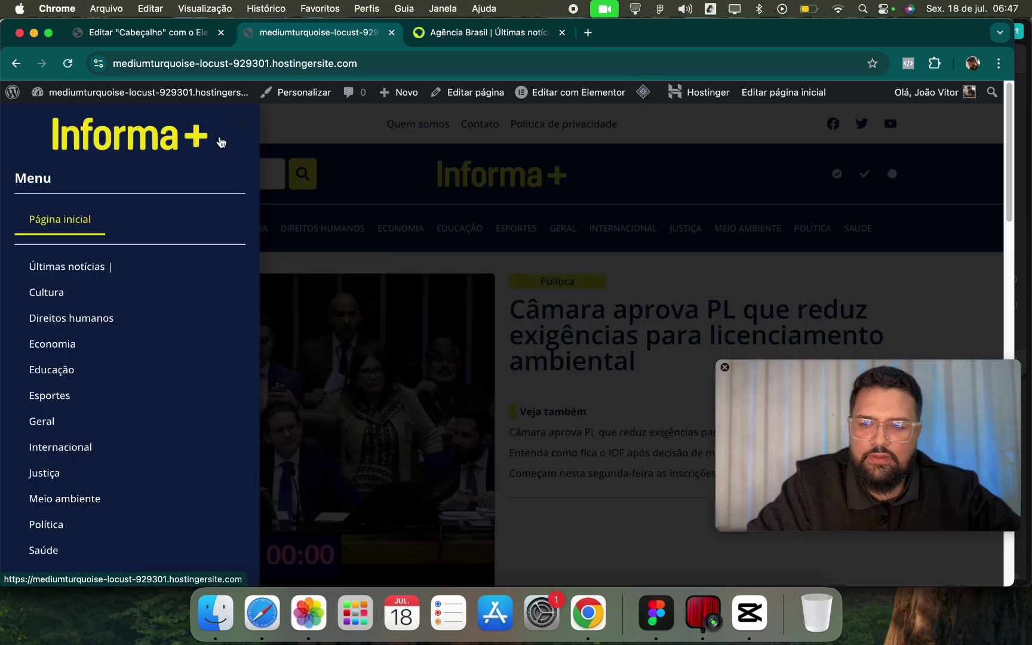
{"action": "left_click", "coordinate": [288, 143]}
{"action": "left_click", "coordinate": [116, 176]}
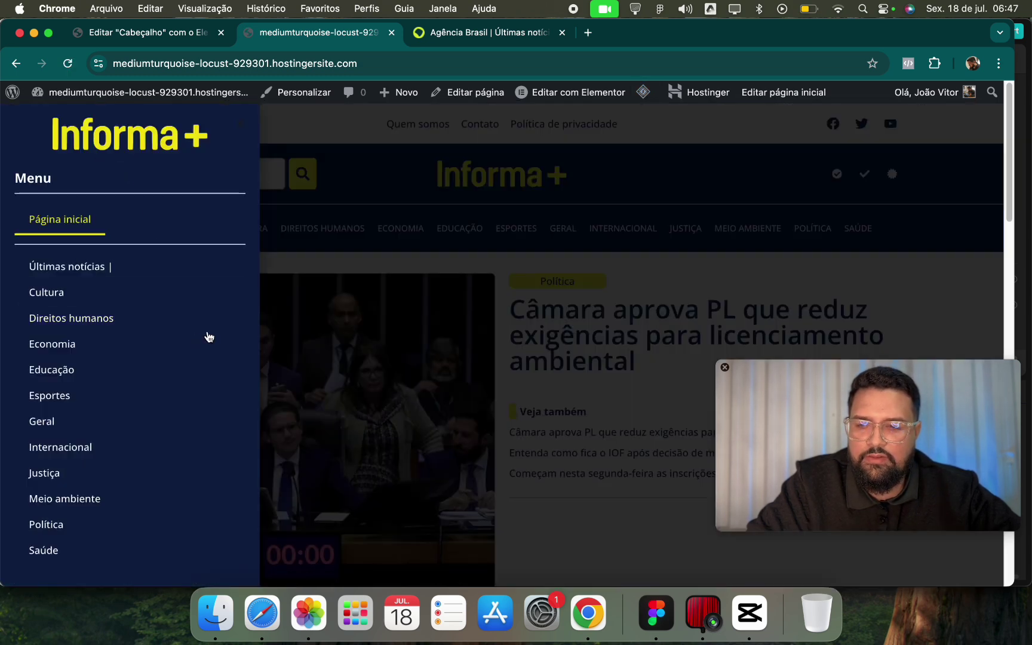
{"action": "left_click", "coordinate": [332, 207]}
{"action": "left_click", "coordinate": [110, 177]}
{"action": "left_click", "coordinate": [416, 243]}
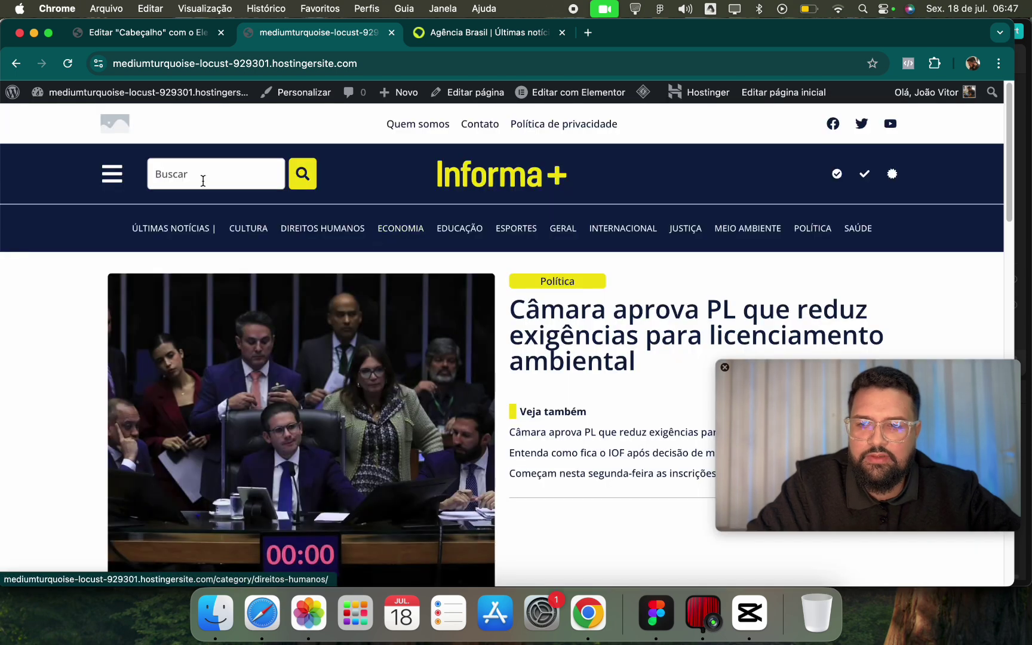
{"action": "left_click", "coordinate": [112, 174]}
{"action": "left_click", "coordinate": [446, 187]}
Open the Menu popup template for editing in Elementor from the site's home page.
{"action": "left_click", "coordinate": [166, 39]}
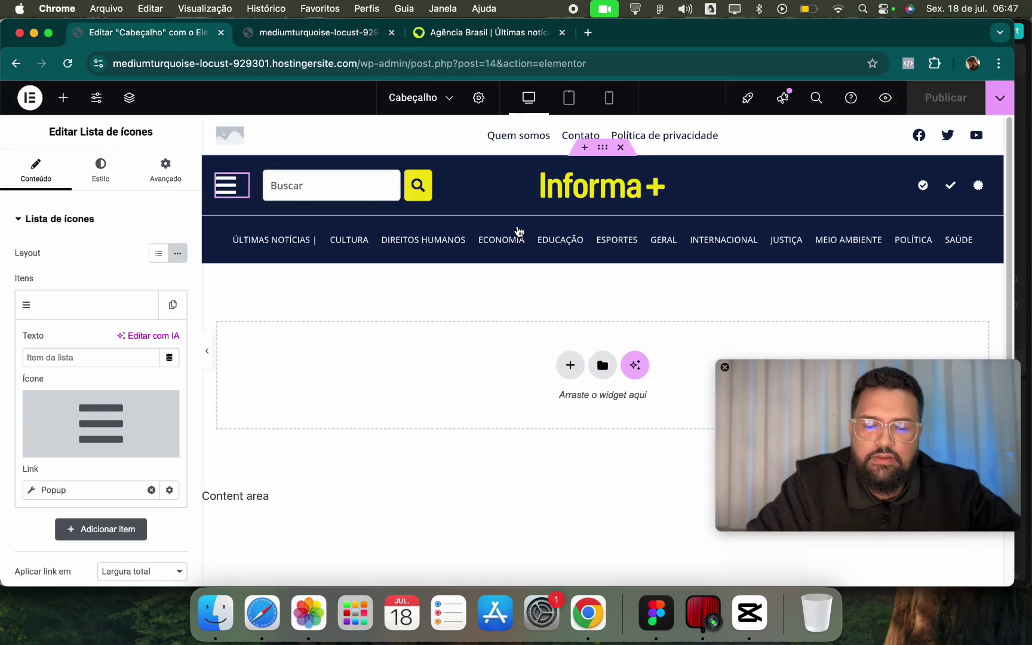
{"action": "left_click", "coordinate": [296, 39]}
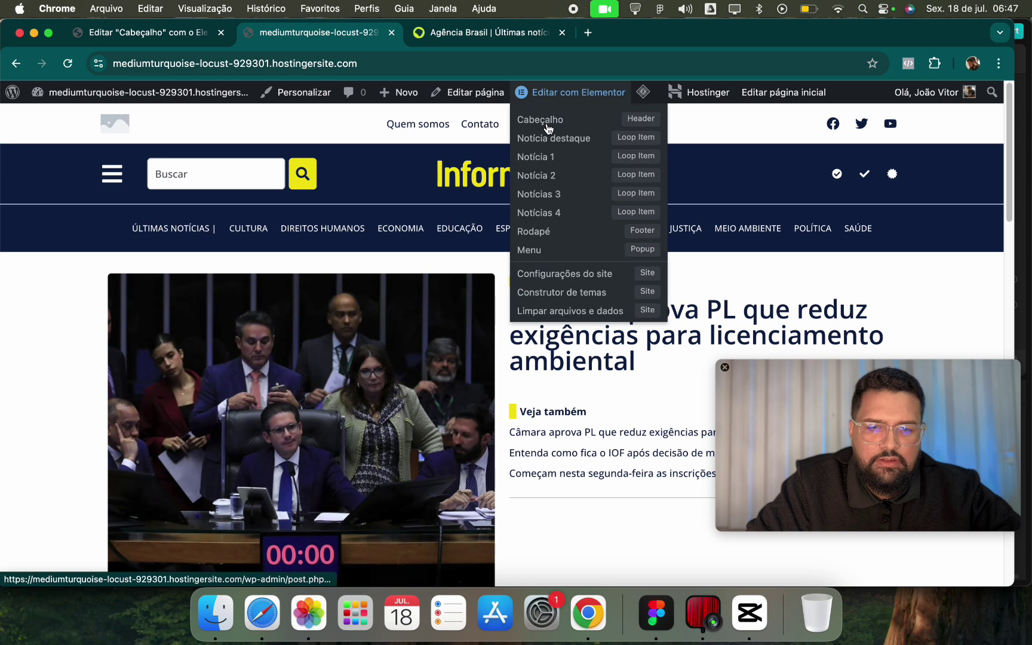
{"action": "left_click", "coordinate": [557, 248]}
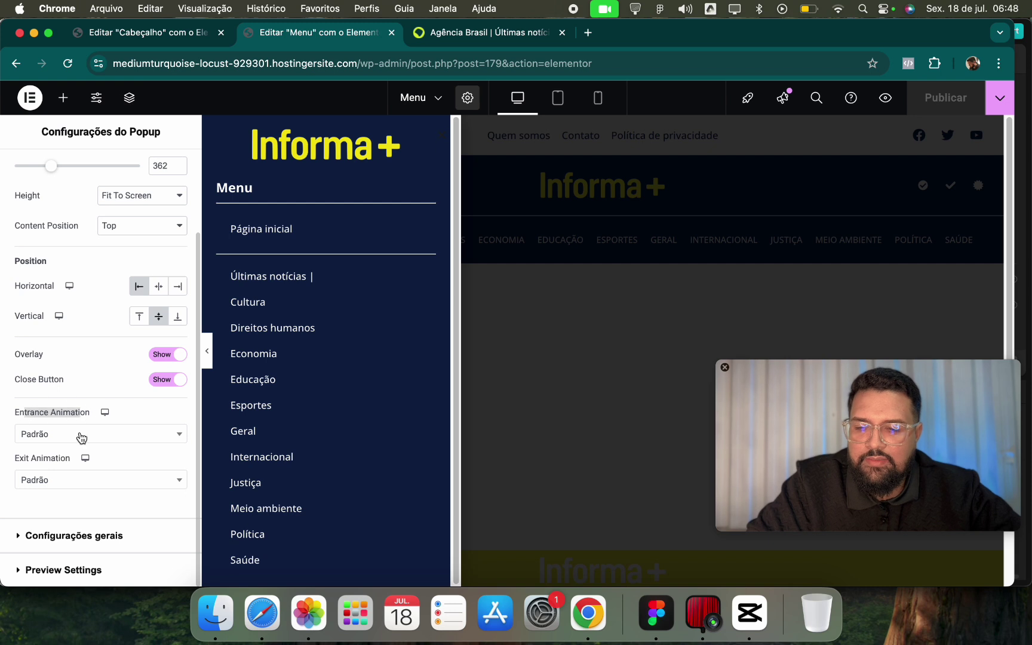
Set the popup's entrance animation to Fade In Right and exit animation to Fade Out Left, and publish the popup.
{"action": "left_click", "coordinate": [82, 437]}
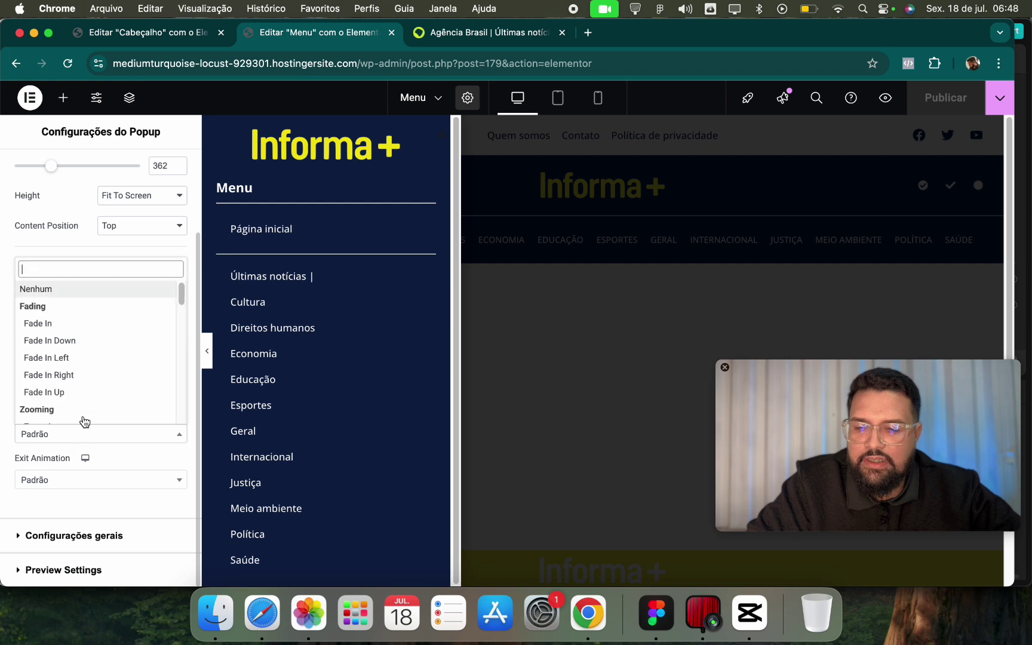
{"action": "scroll", "coordinate": [96, 358], "scroll_direction": "down", "scroll_amount": 1}
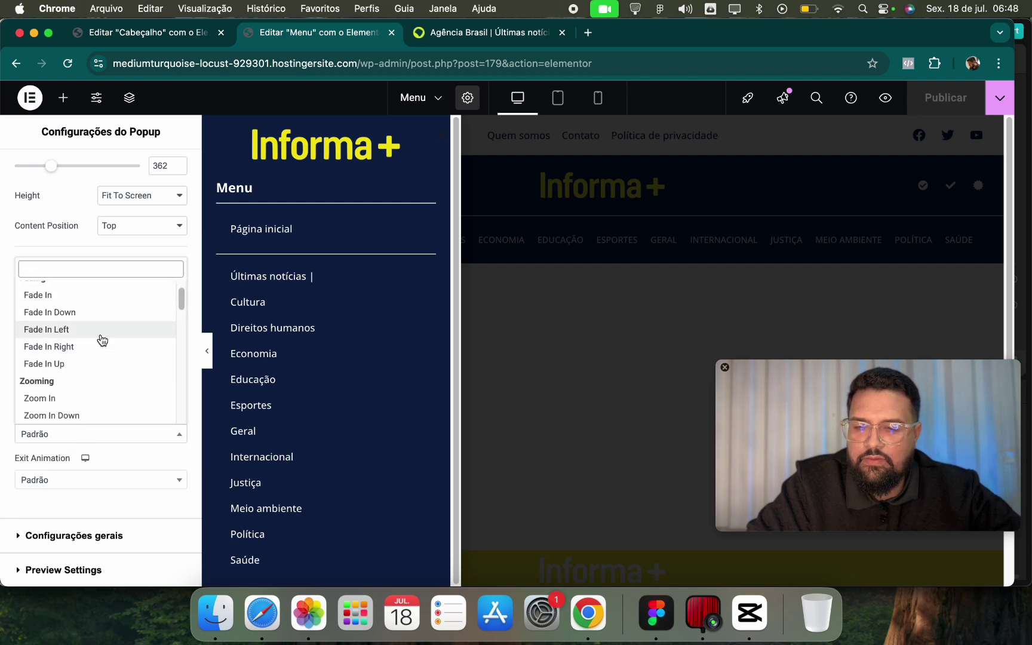
{"action": "left_click", "coordinate": [99, 347]}
{"action": "left_click", "coordinate": [68, 481]}
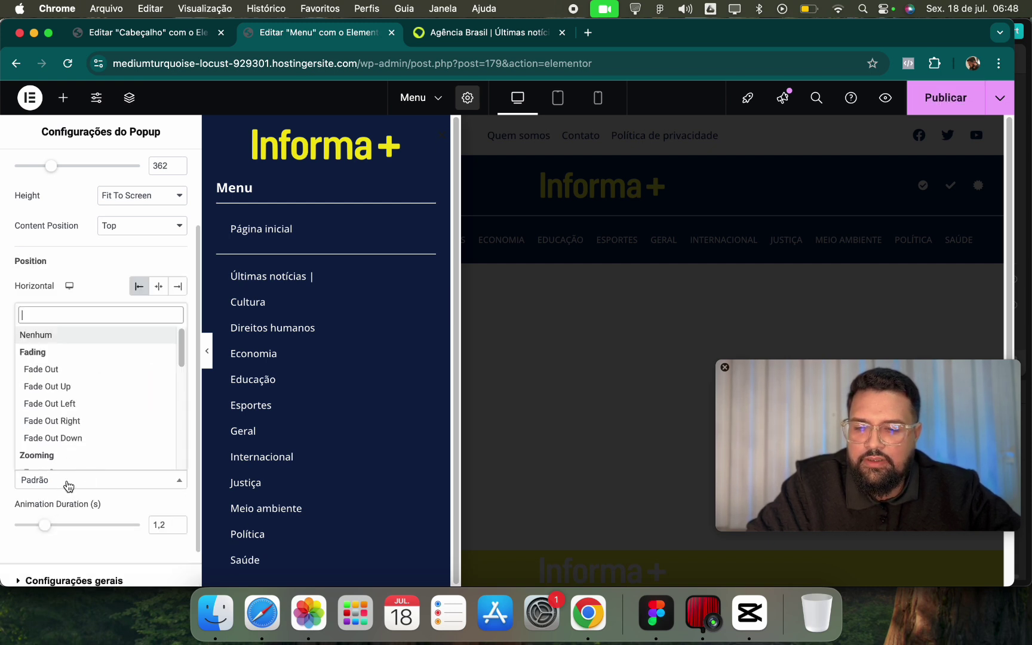
{"action": "left_click", "coordinate": [99, 411]}
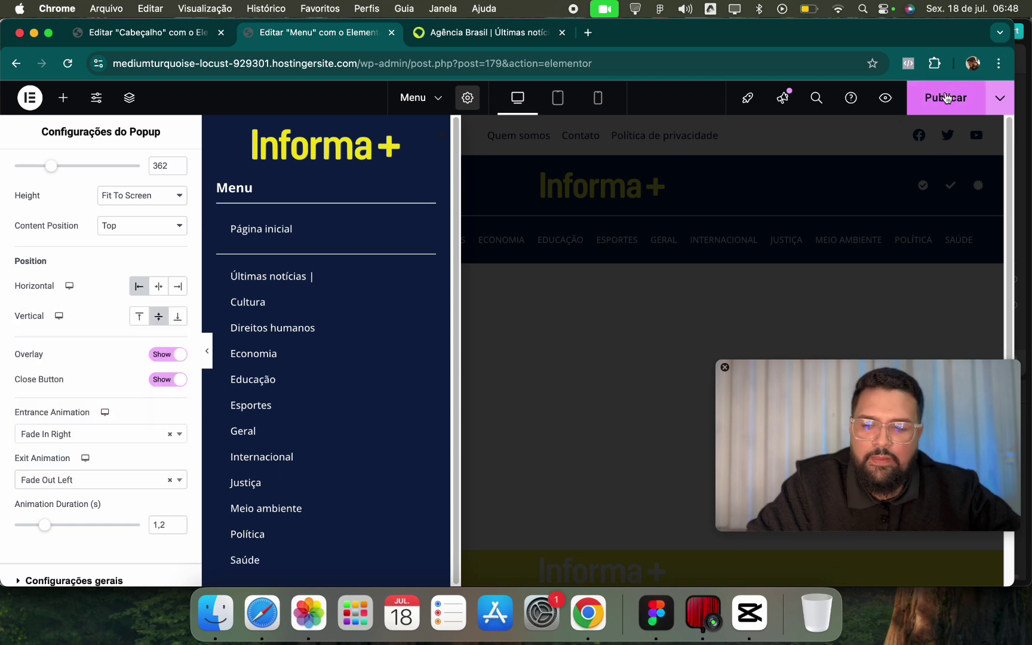
{"action": "left_click", "coordinate": [940, 99]}
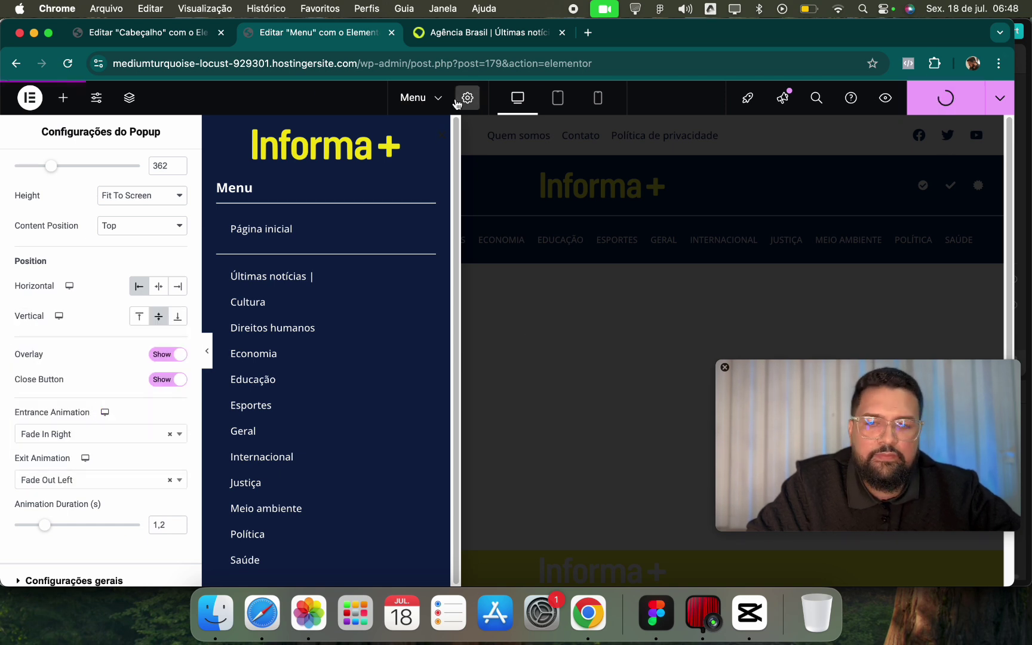
Preview the published popup's animation by opening it from the header's hamburger icon, and return to the popup editor.
{"action": "left_click", "coordinate": [885, 98]}
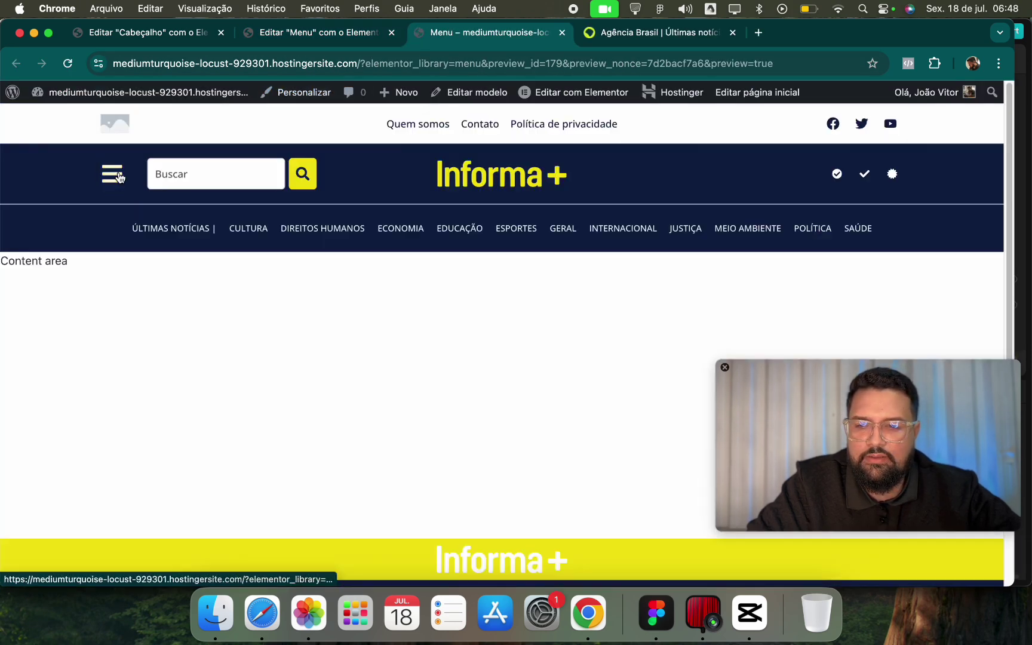
{"action": "left_click", "coordinate": [115, 177]}
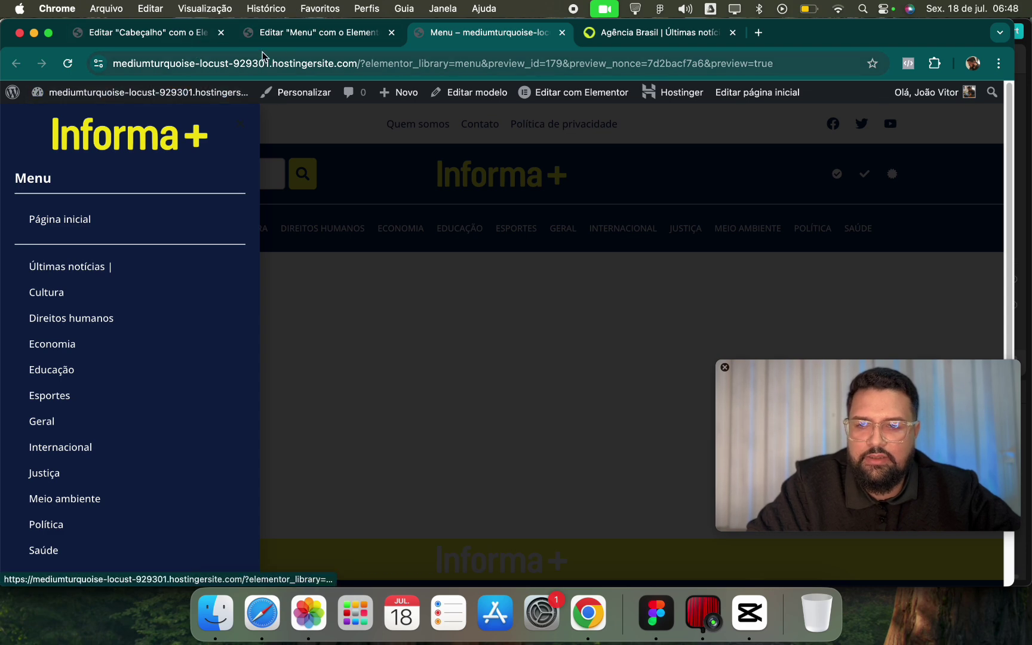
{"action": "left_click", "coordinate": [285, 36]}
Change the popup's entrance animation to Fade In Left and check the published change in the preview.
{"action": "left_click", "coordinate": [78, 446]}
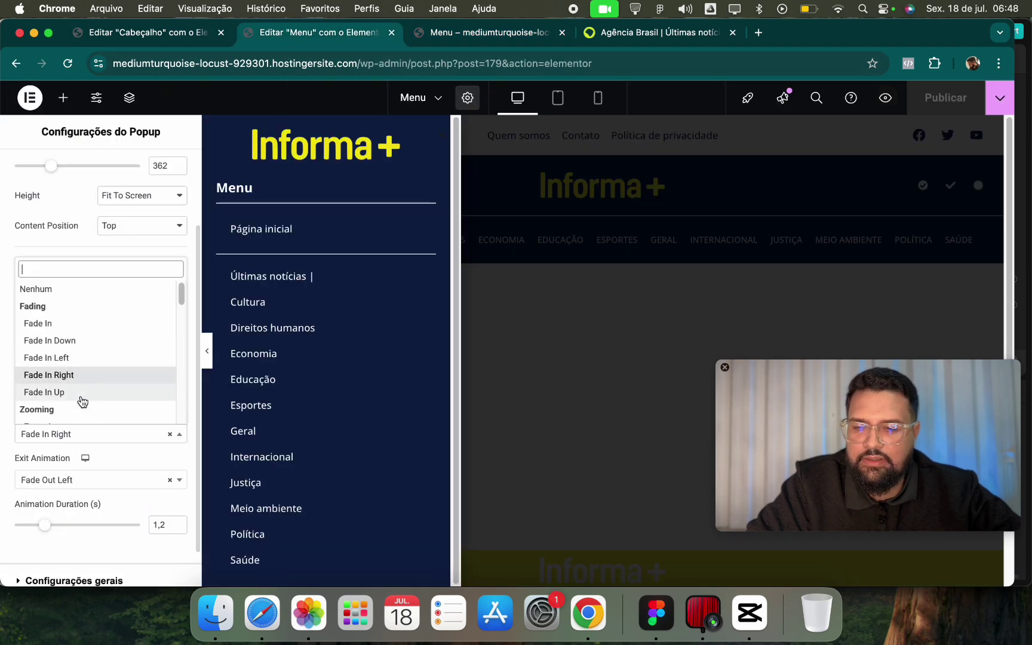
{"action": "left_click", "coordinate": [92, 363]}
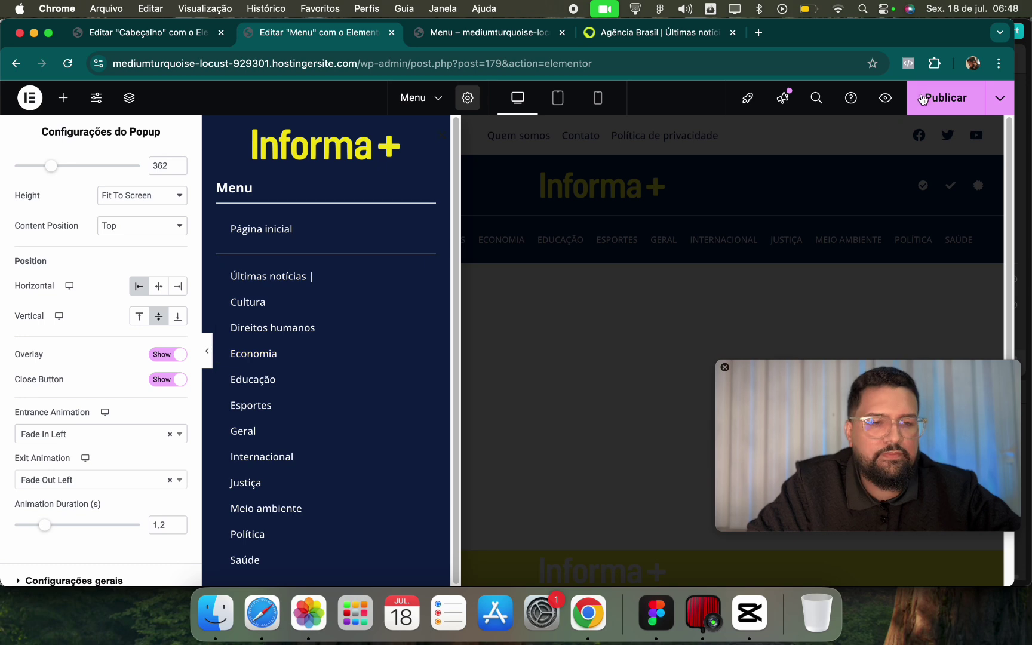
{"action": "left_click", "coordinate": [945, 97]}
{"action": "left_click", "coordinate": [486, 32]}
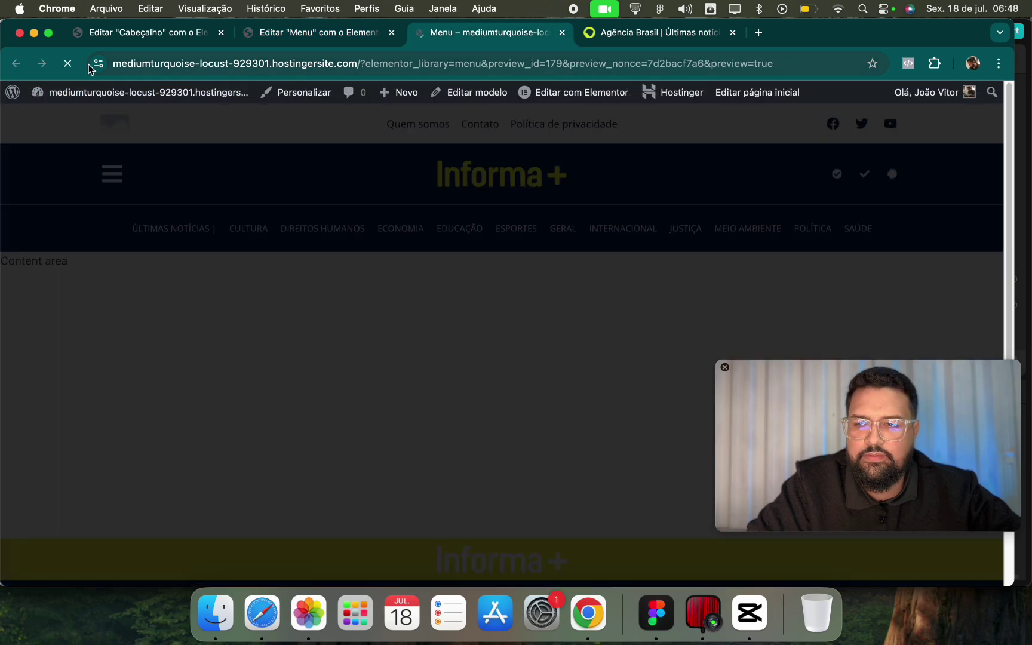
{"action": "left_click", "coordinate": [281, 35]}
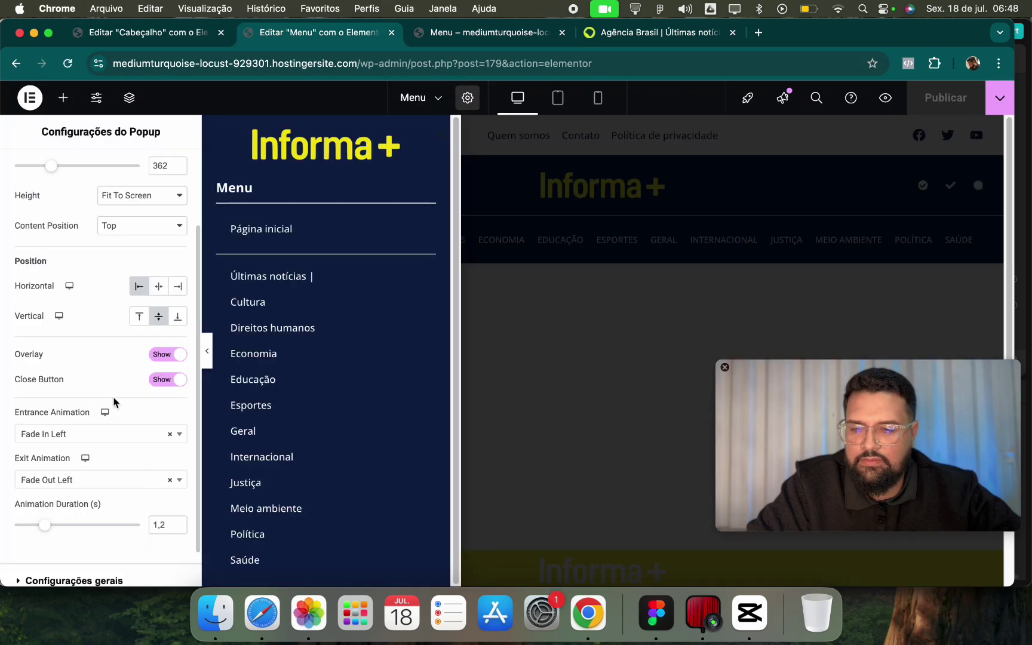
Set the popup's entrance animation to Slide In Left and exit animation to Slide Out Left, with a duration of 0.4 seconds.
{"action": "left_click", "coordinate": [108, 437]}
{"action": "scroll", "coordinate": [109, 398], "scroll_direction": "down", "scroll_amount": 5}
{"action": "scroll", "coordinate": [109, 397], "scroll_direction": "down", "scroll_amount": 4}
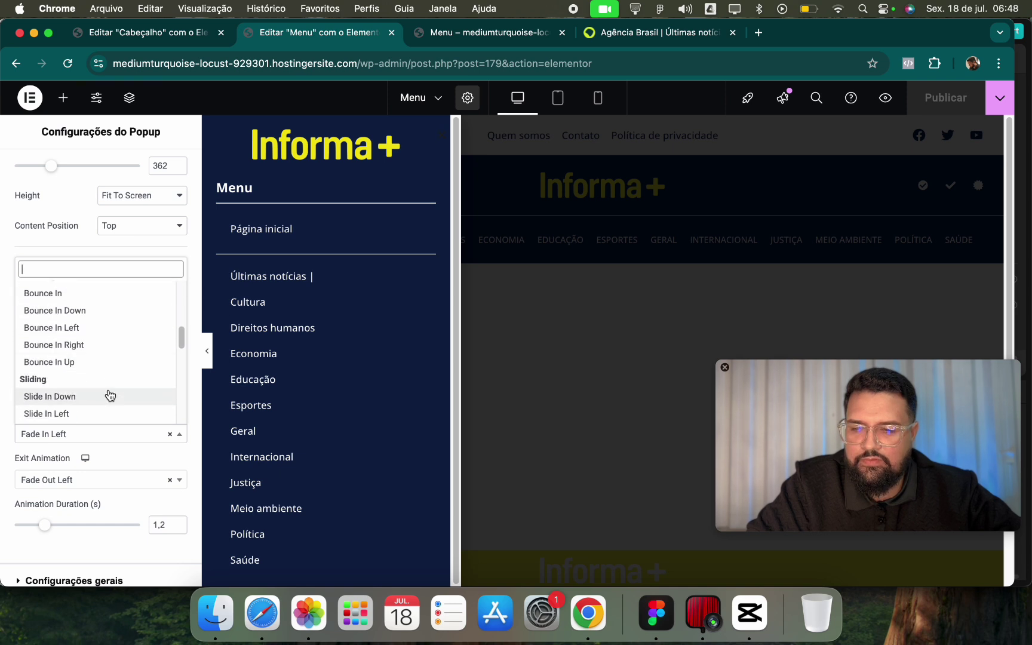
{"action": "left_click", "coordinate": [76, 480]}
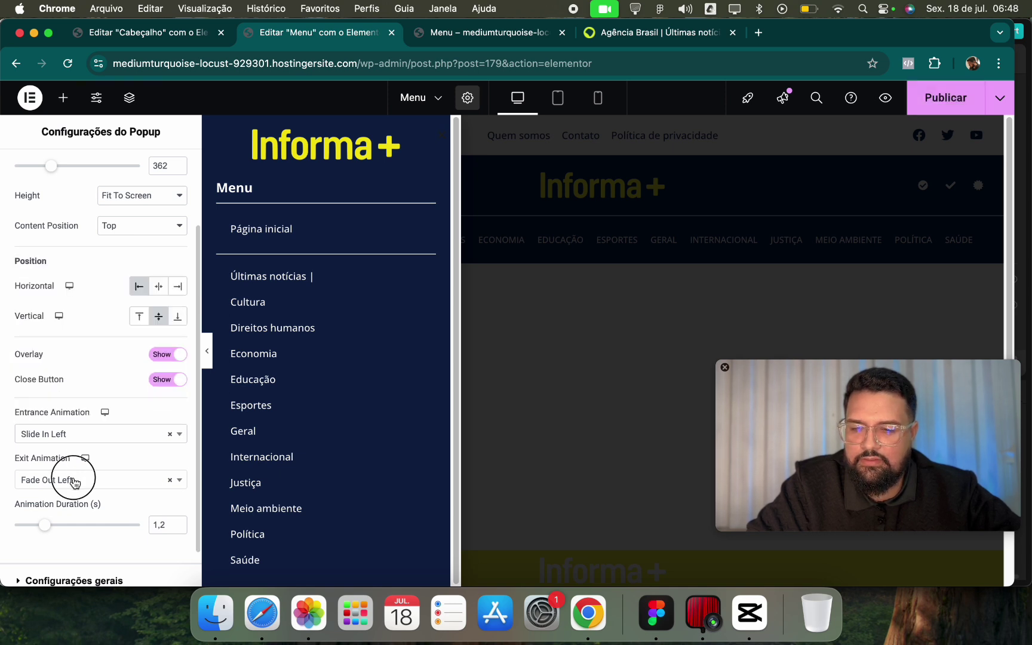
{"action": "left_click", "coordinate": [86, 478]}
{"action": "scroll", "coordinate": [92, 418], "scroll_direction": "down", "scroll_amount": 3}
{"action": "scroll", "coordinate": [92, 412], "scroll_direction": "down", "scroll_amount": 3}
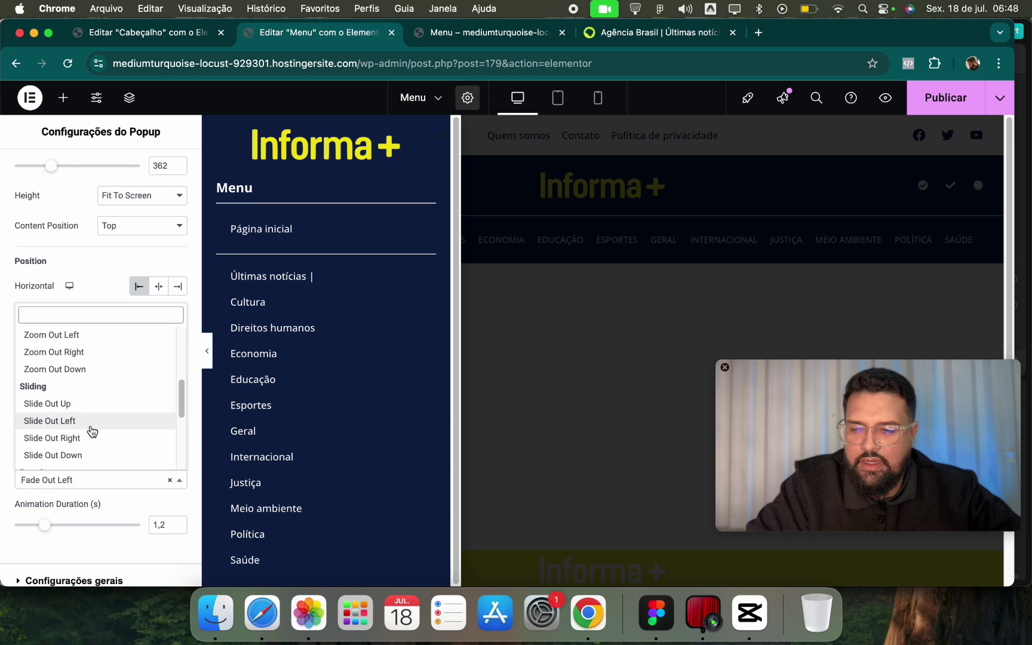
{"action": "left_click", "coordinate": [91, 421]}
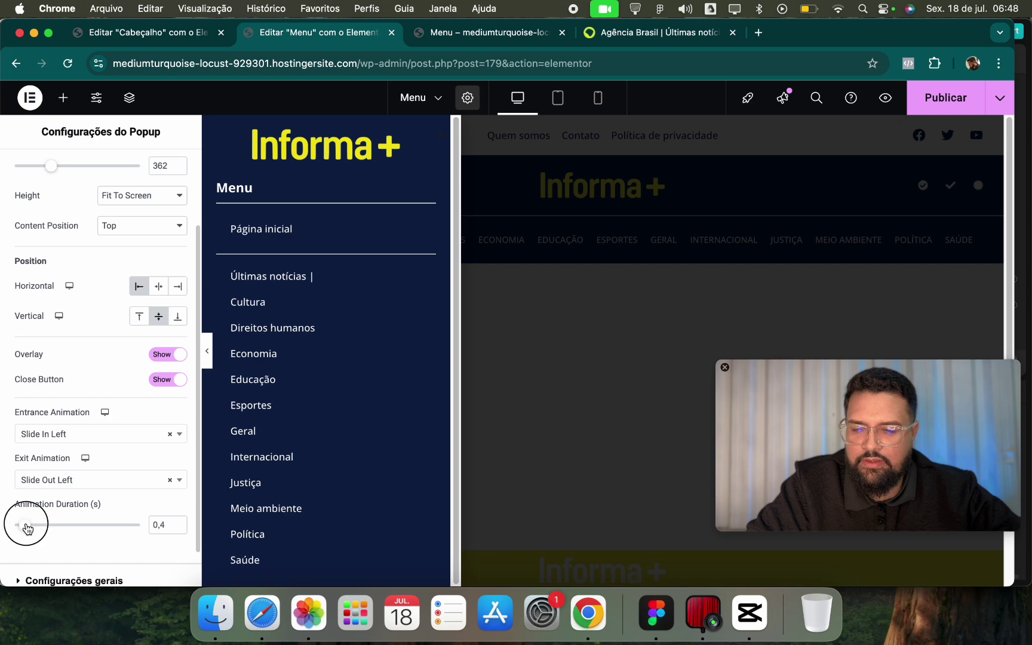
Publish the popup, open it from the hamburger icon in the site preview, and go to the home page from it.
{"action": "left_click", "coordinate": [945, 97]}
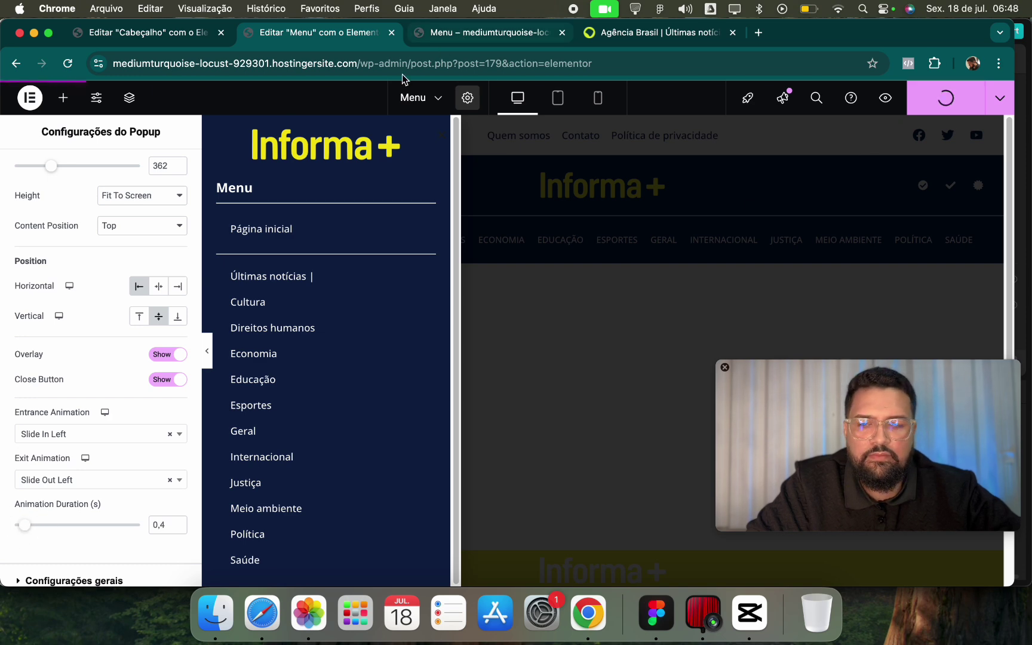
{"action": "left_click", "coordinate": [430, 32]}
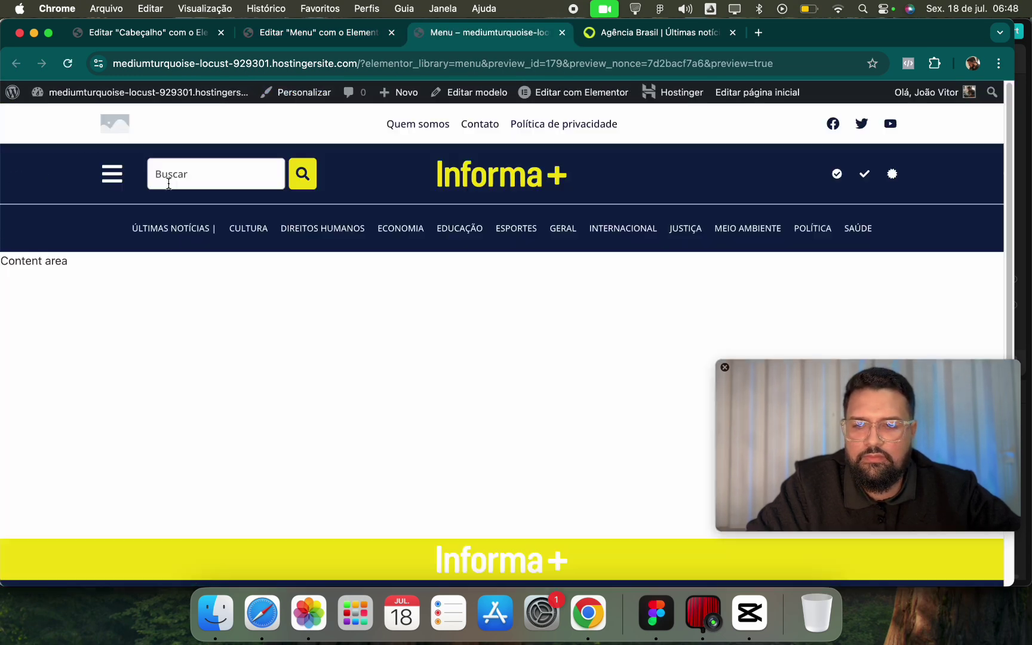
{"action": "left_click", "coordinate": [121, 188]}
{"action": "left_click", "coordinate": [311, 167]}
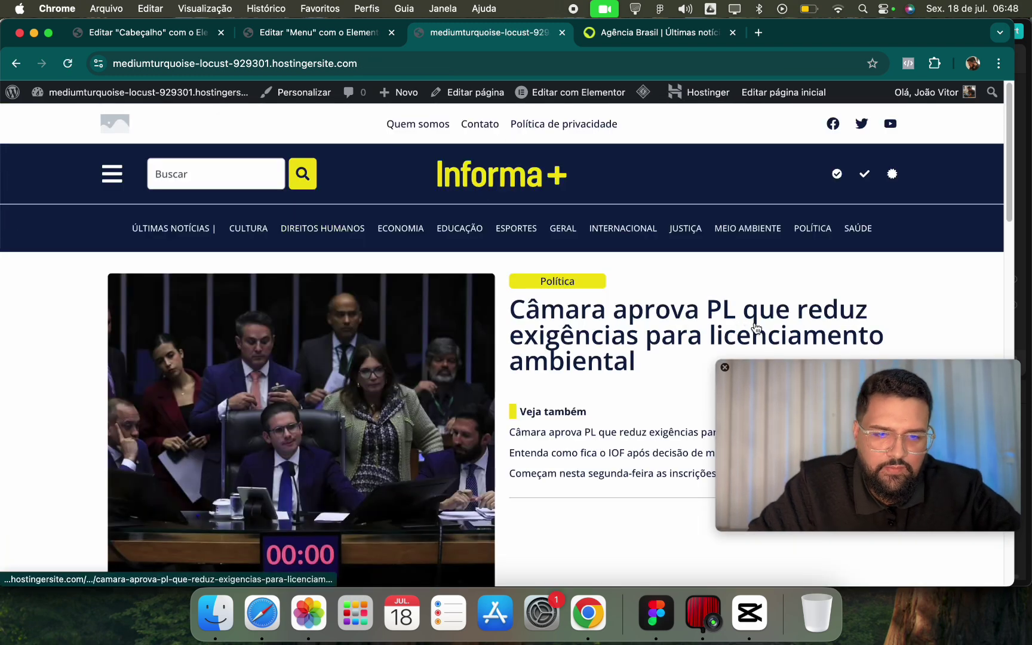
Review the home page's news sections and the institutional links above the header.
{"action": "scroll", "coordinate": [727, 355], "scroll_direction": "down", "scroll_amount": 10}
{"action": "scroll", "coordinate": [727, 354], "scroll_direction": "down", "scroll_amount": 3}
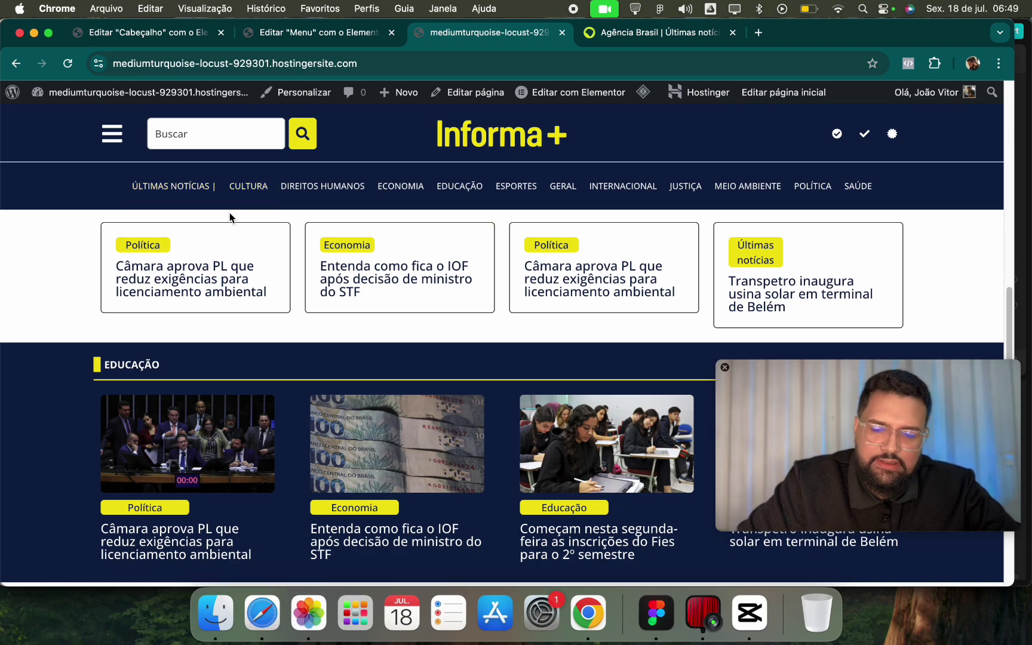
{"action": "scroll", "coordinate": [263, 248], "scroll_direction": "down", "scroll_amount": 3}
{"action": "scroll", "coordinate": [396, 368], "scroll_direction": "up", "scroll_amount": 15}
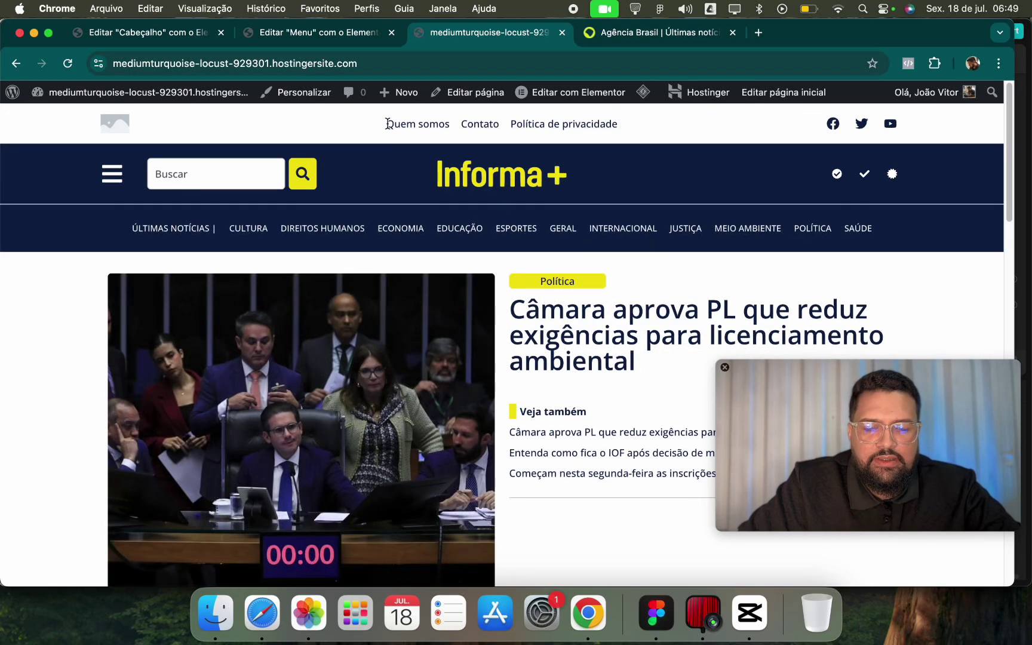
{"action": "left_click_drag", "start_coordinate": [388, 124], "coordinate": [495, 122]}
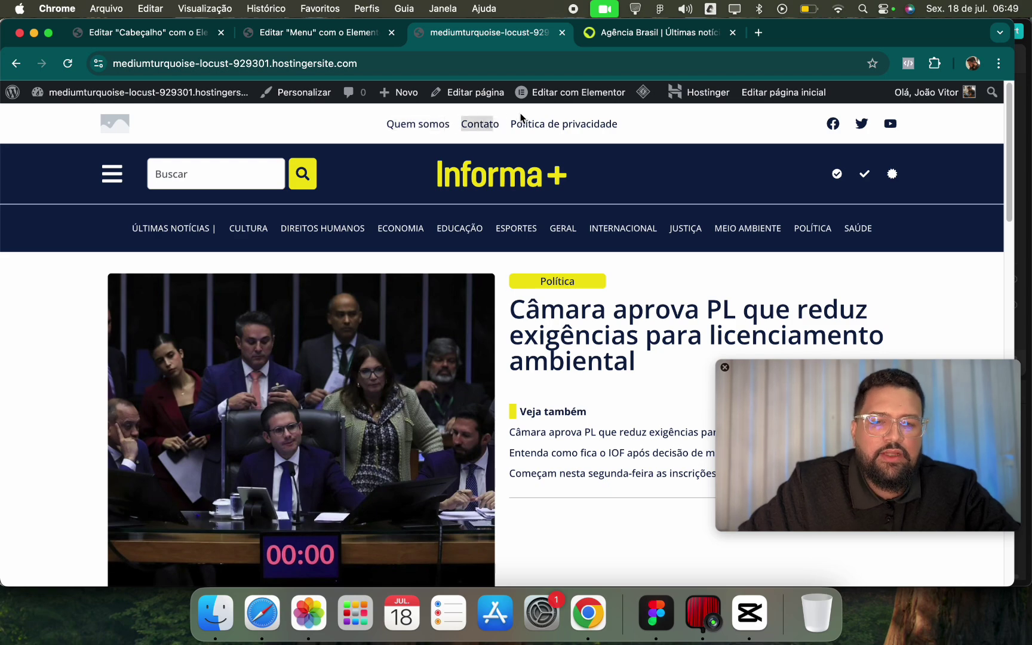